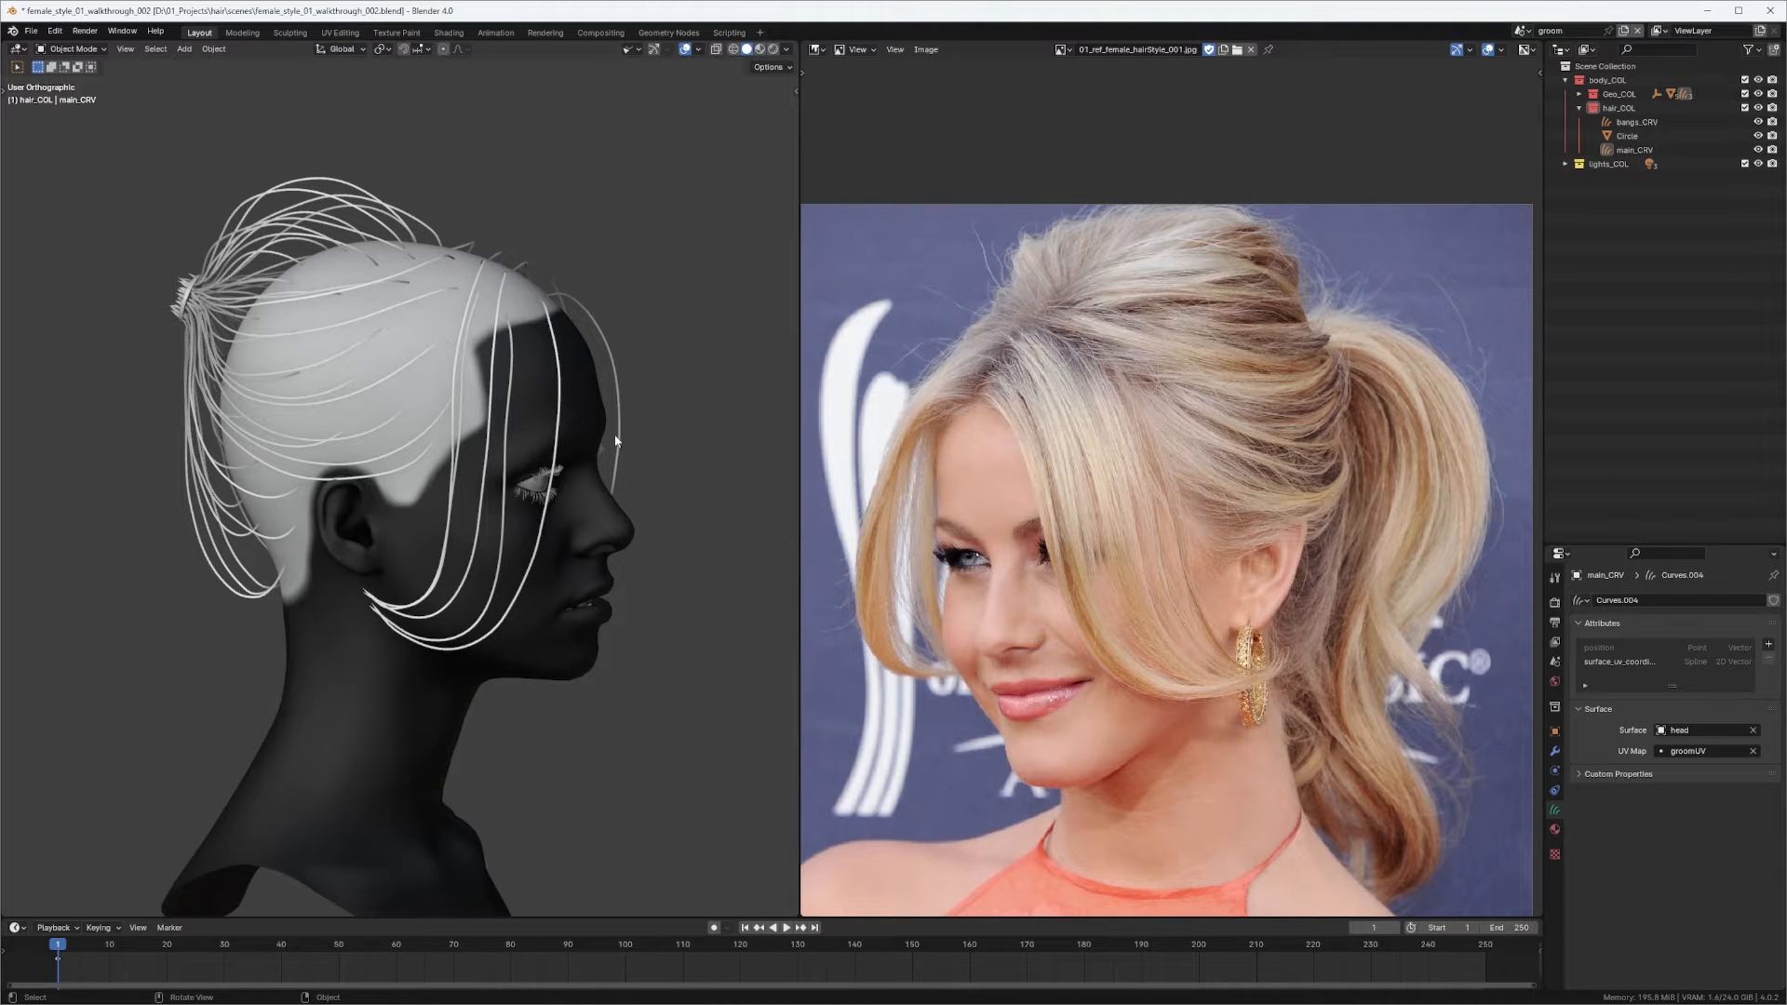
# Replace the reference image view with the Geometry Node Editor.
pyautogui.moveTo(615, 441); pyautogui.dragTo(545, 376, button='middle')
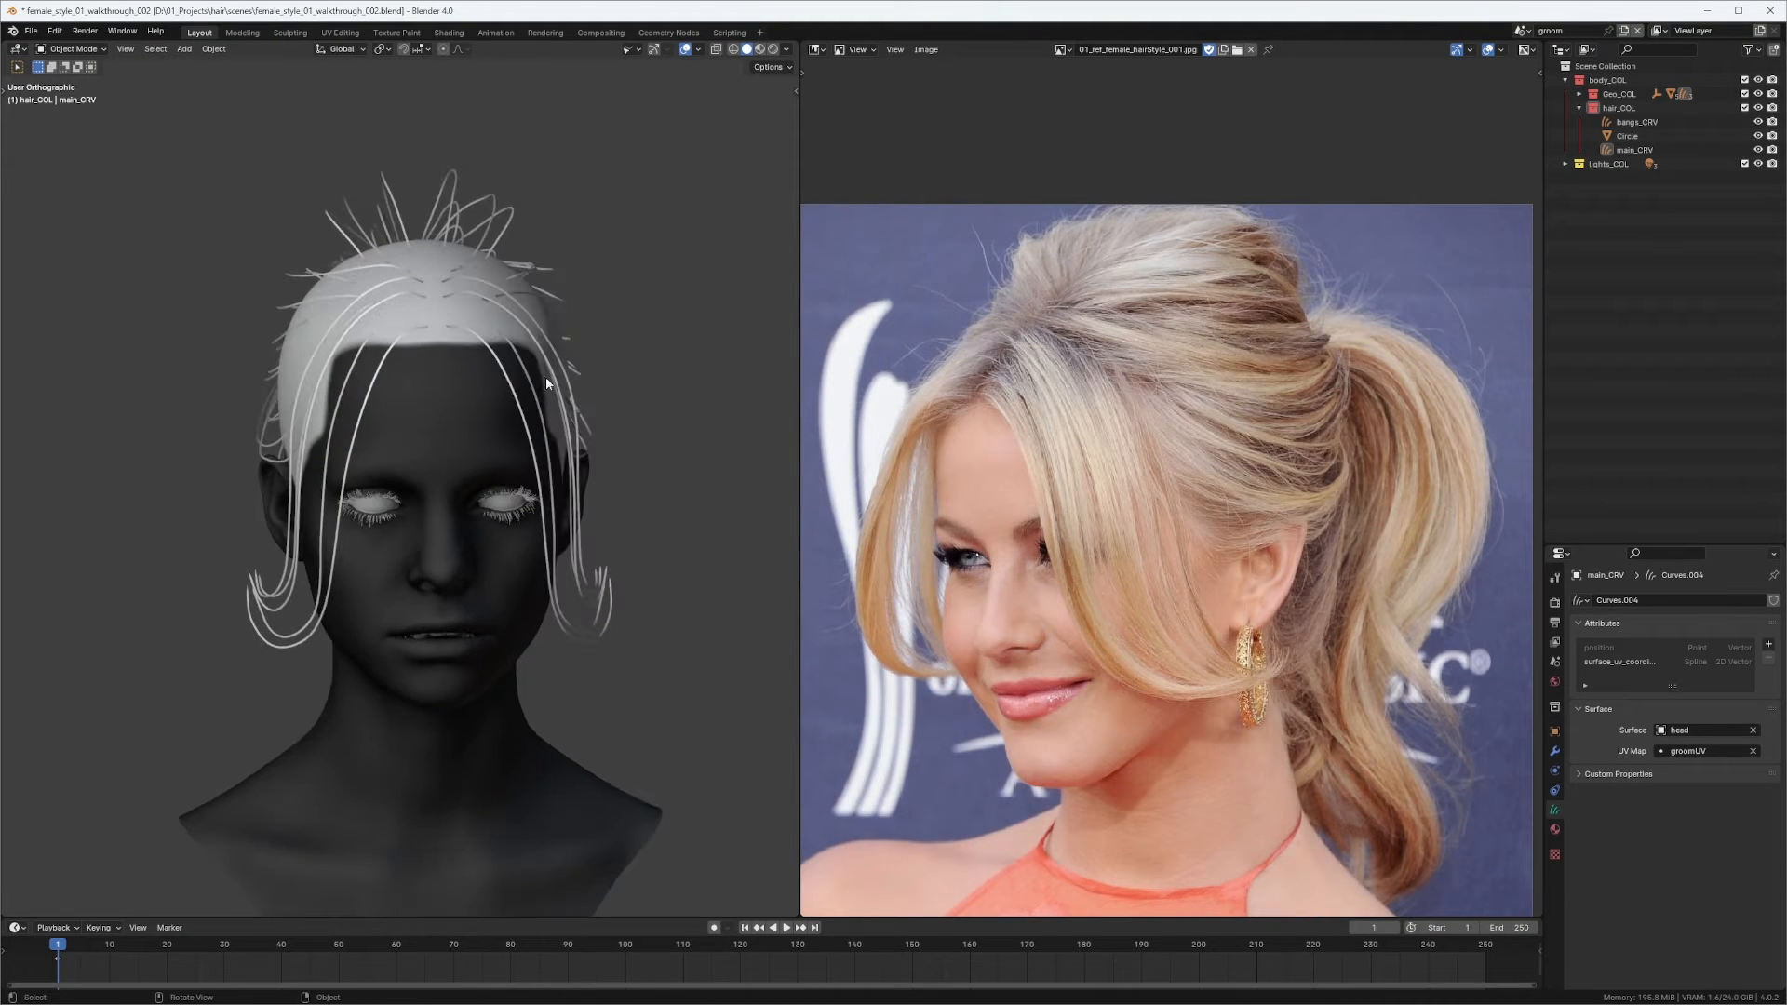
pyautogui.moveTo(648, 489); pyautogui.dragTo(534, 504, button='middle')
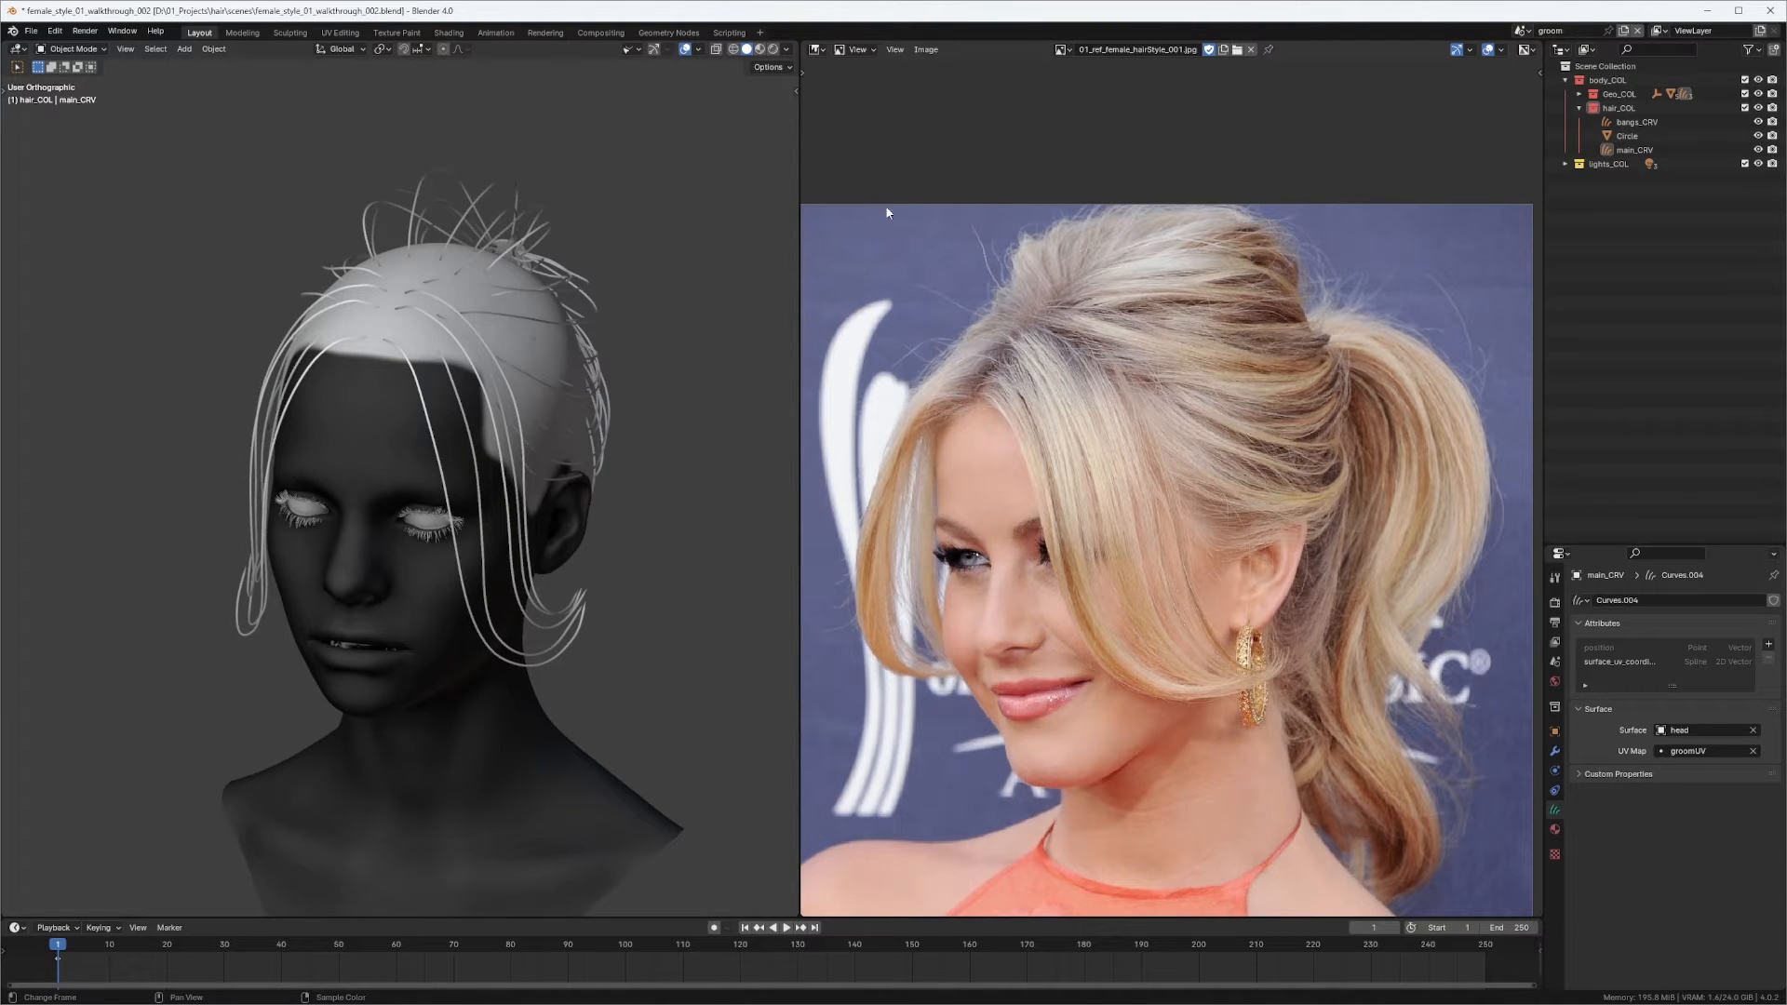
pyautogui.click(819, 48)
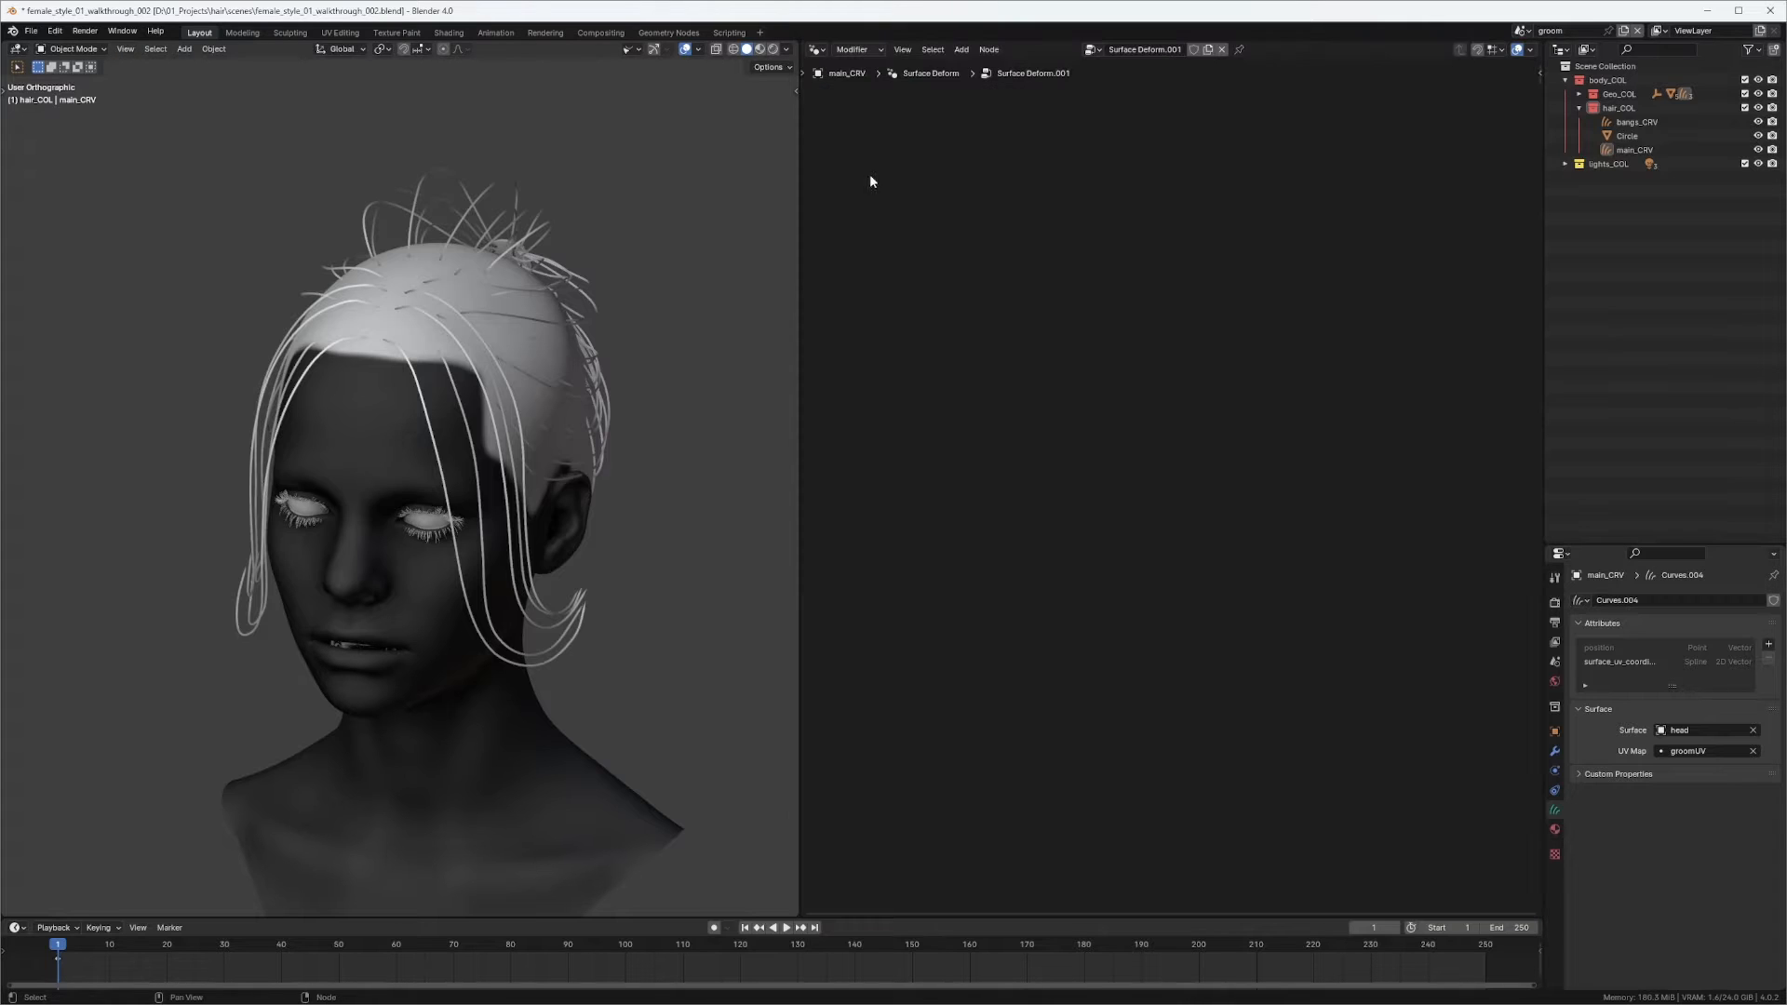
pyautogui.click(869, 175)
# Compare the main_CRV and bangs_CRV guide curves by selecting each in turn, together with their placement around the head.
pyautogui.click(571, 282)
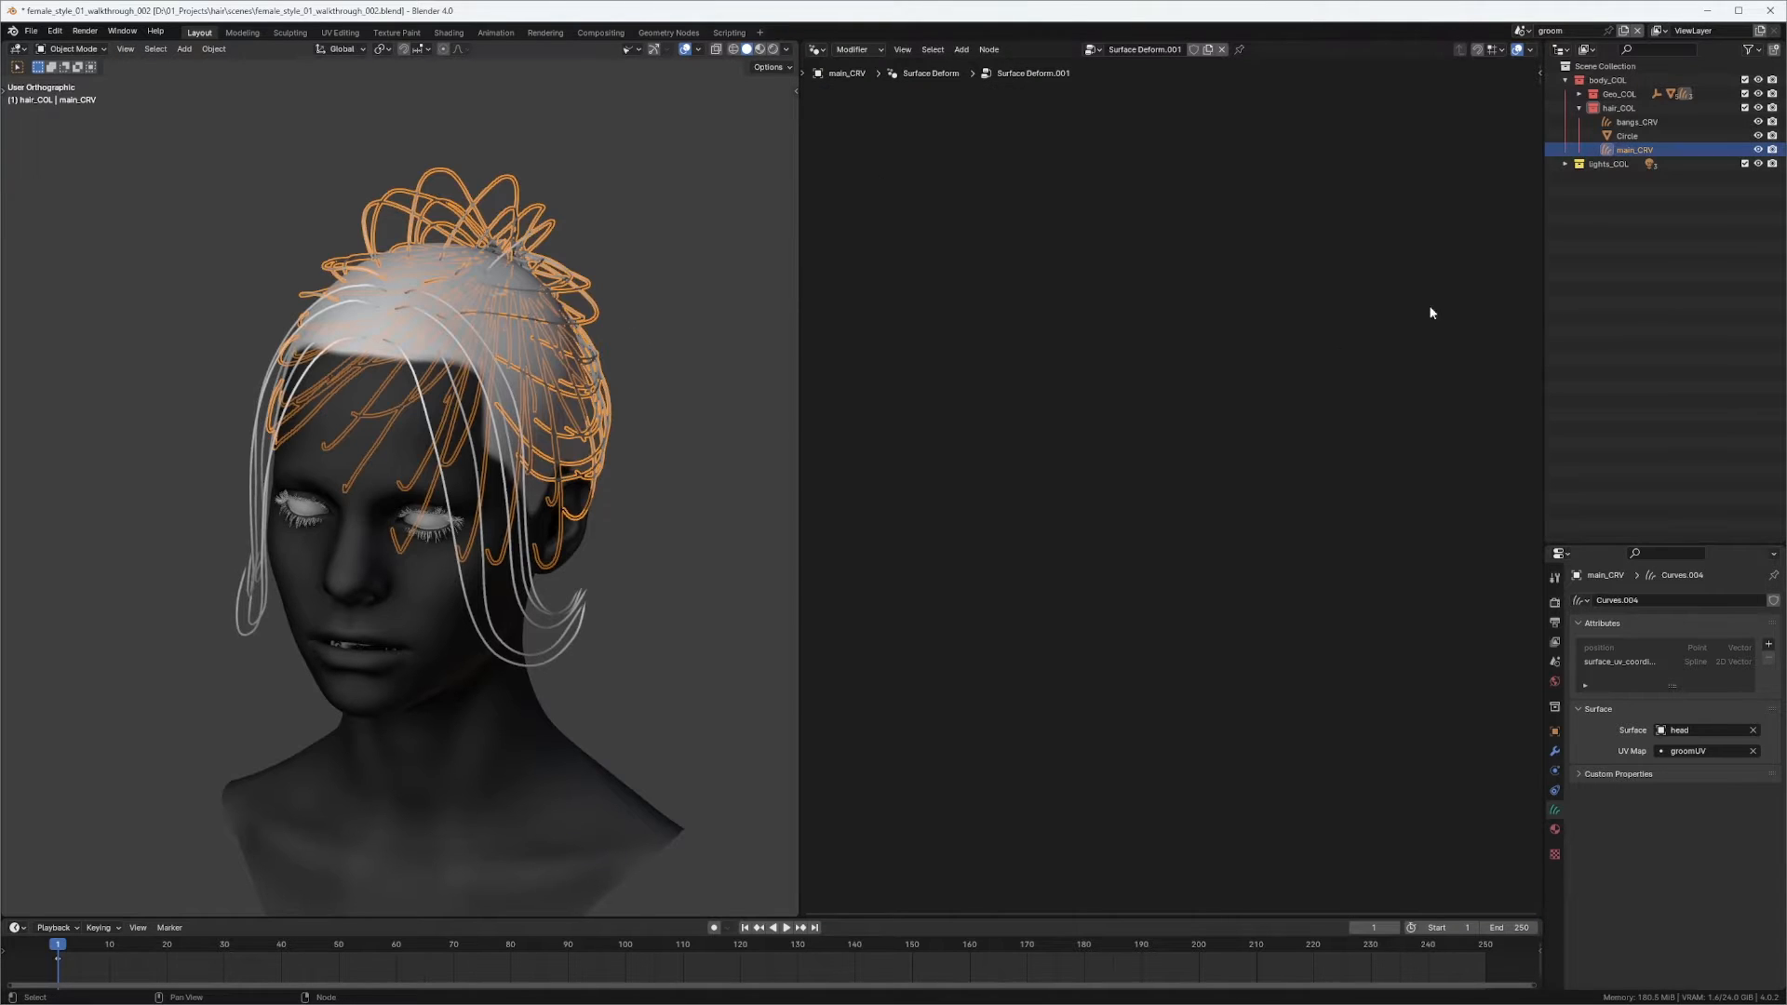
pyautogui.click(1637, 124)
pyautogui.click(1629, 151)
pyautogui.click(1636, 124)
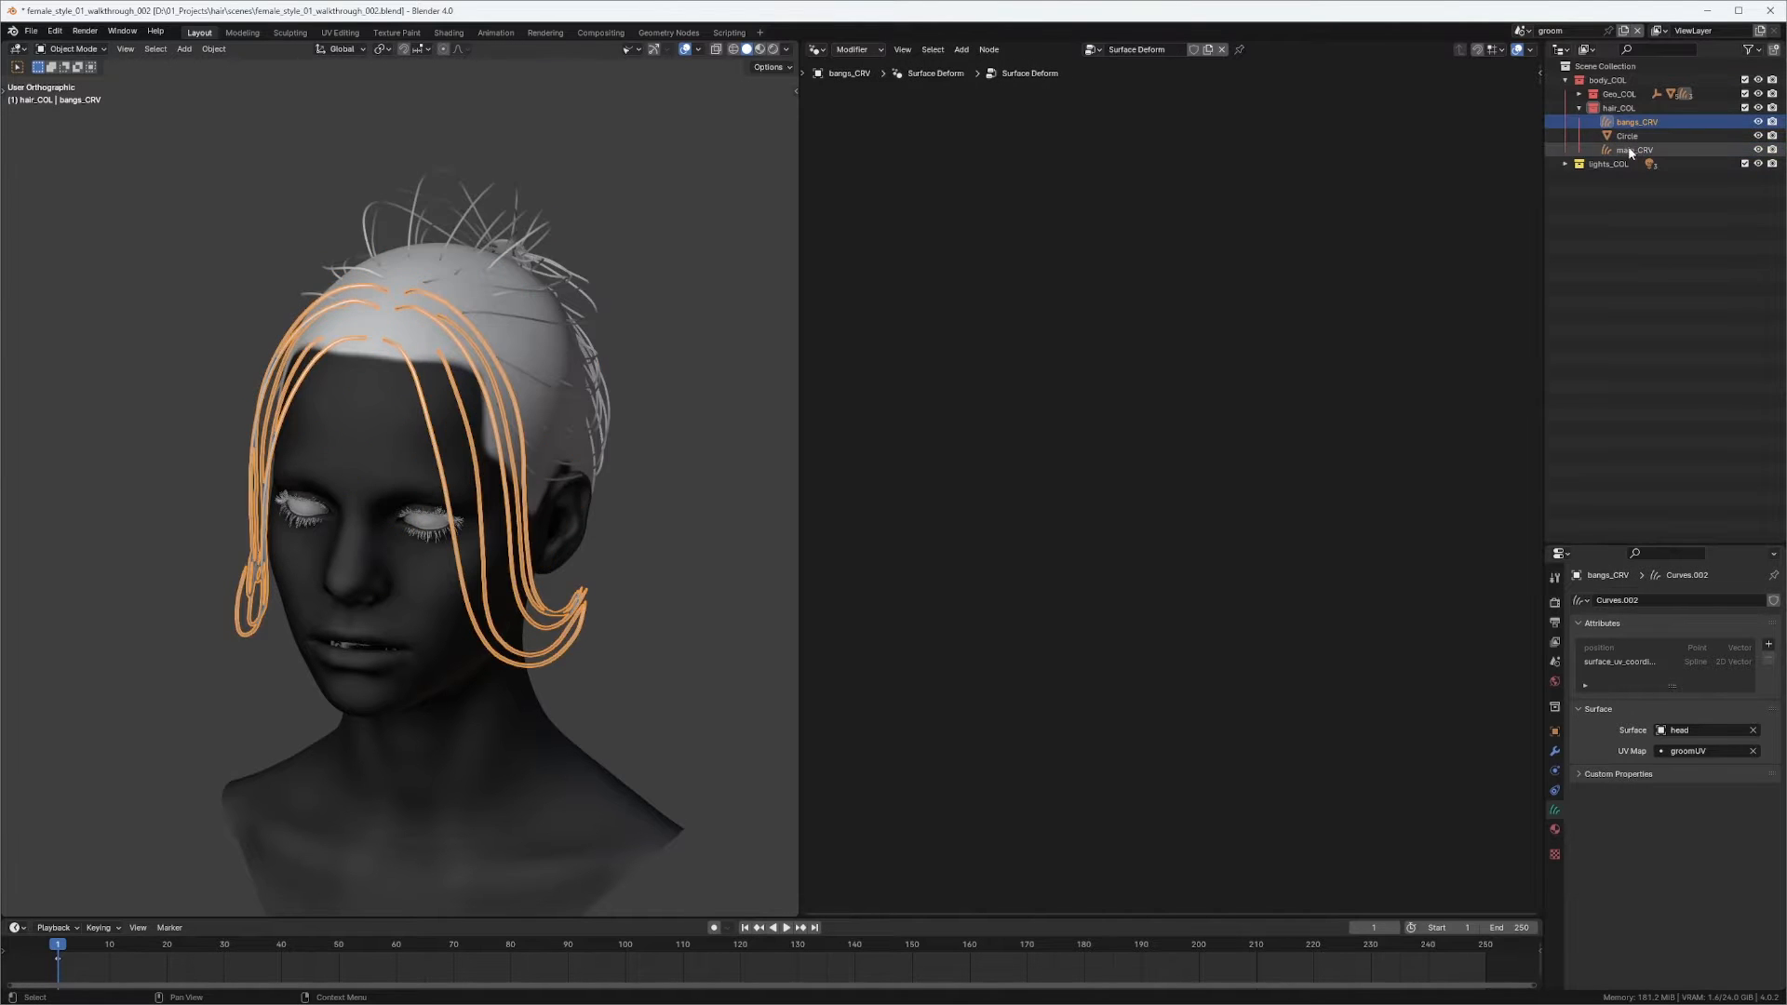
pyautogui.click(1629, 151)
pyautogui.click(1638, 122)
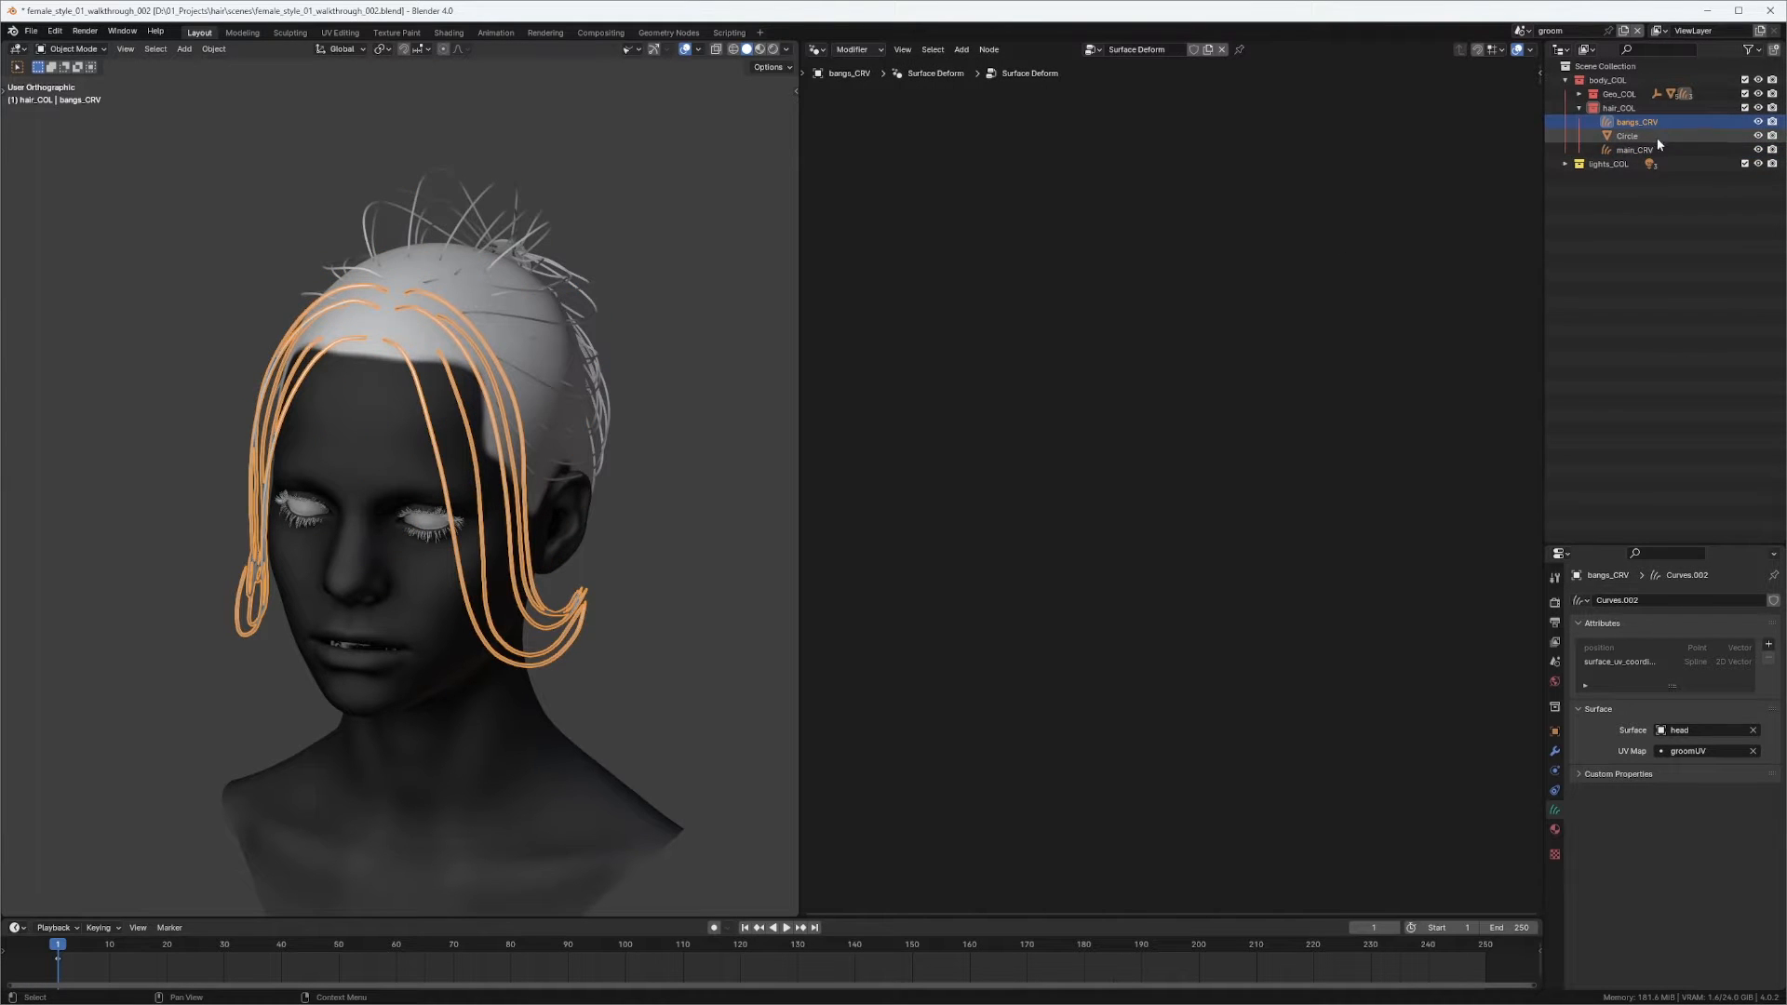
pyautogui.click(1635, 150)
pyautogui.moveTo(556, 491); pyautogui.dragTo(365, 369, button='middle')
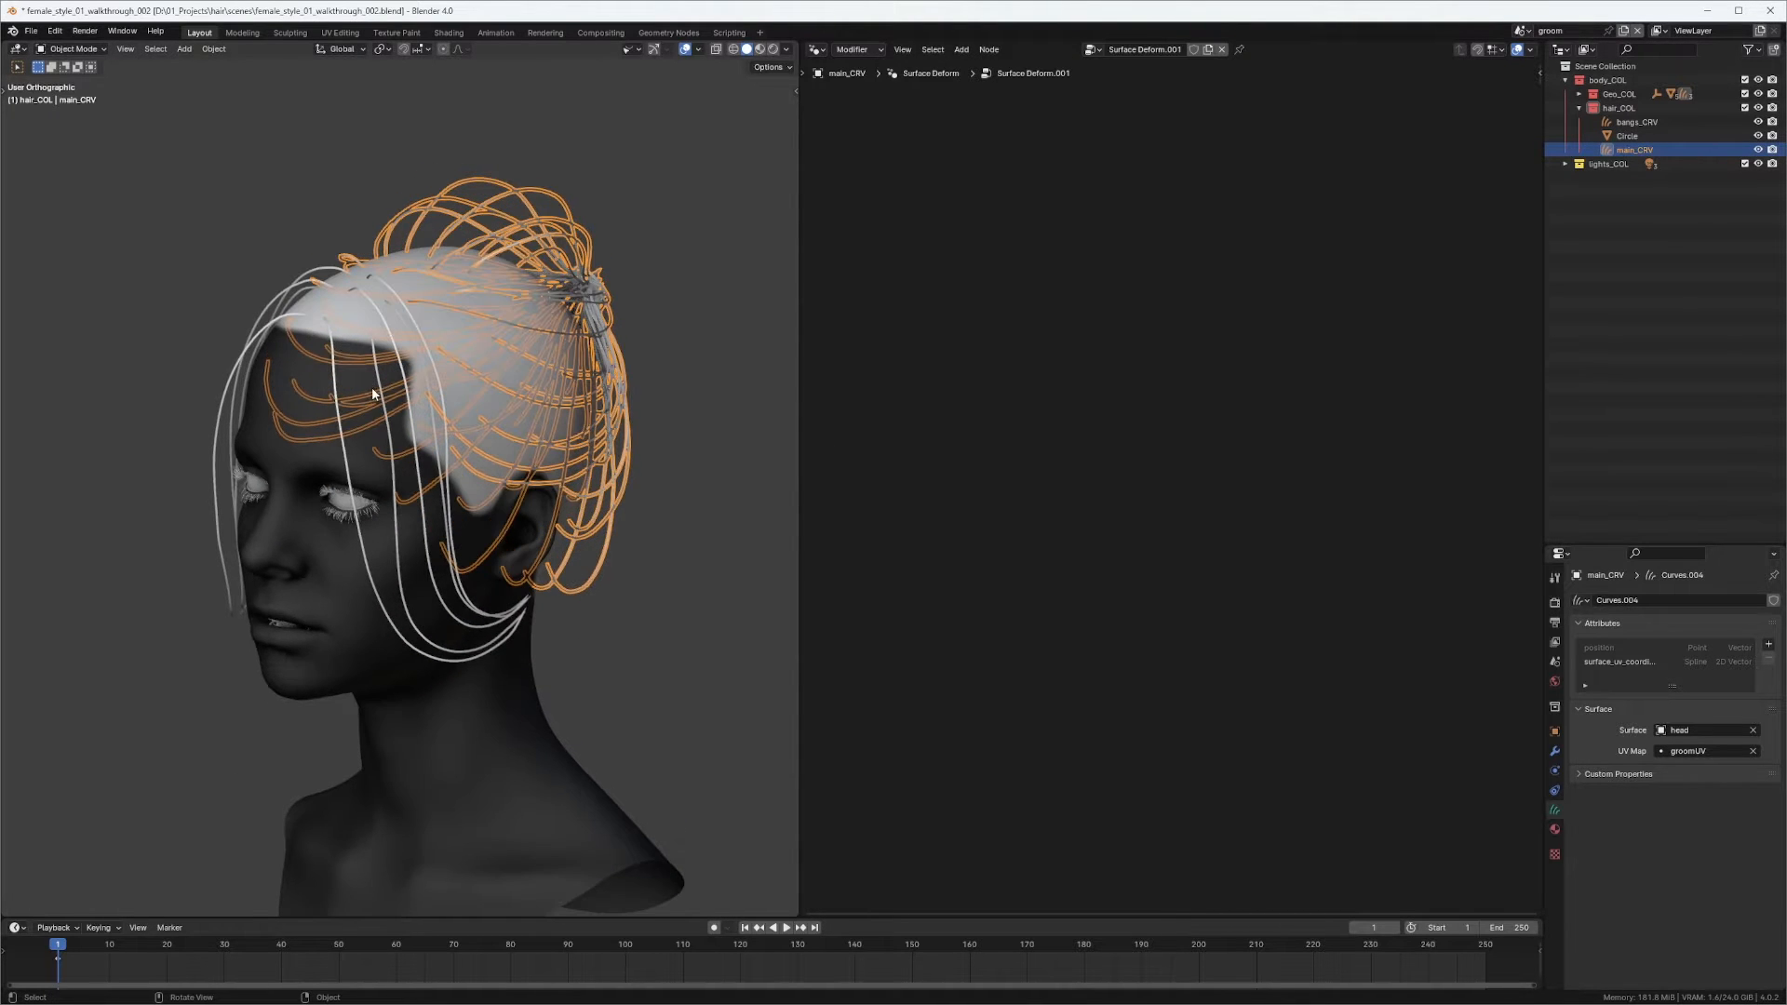
pyautogui.keyDown('shift'); pyautogui.click(307, 300); pyautogui.keyUp('shift')
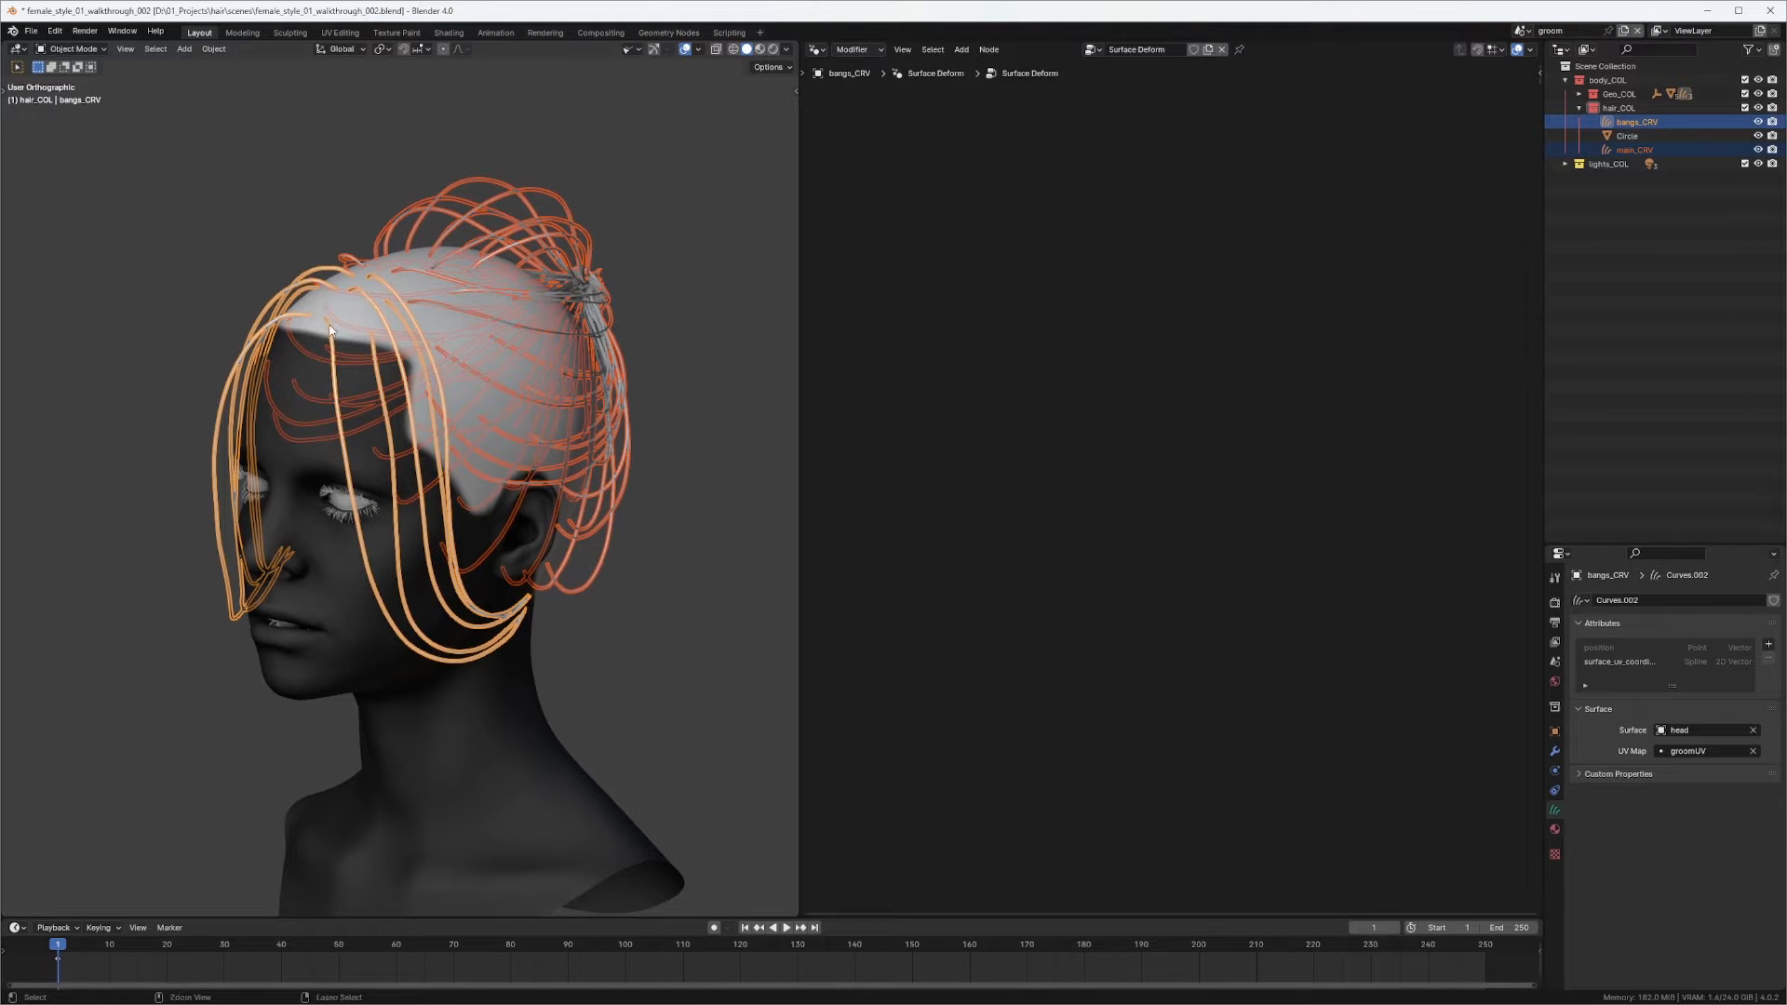
pyautogui.moveTo(331, 327); pyautogui.dragTo(393, 337, button='middle')
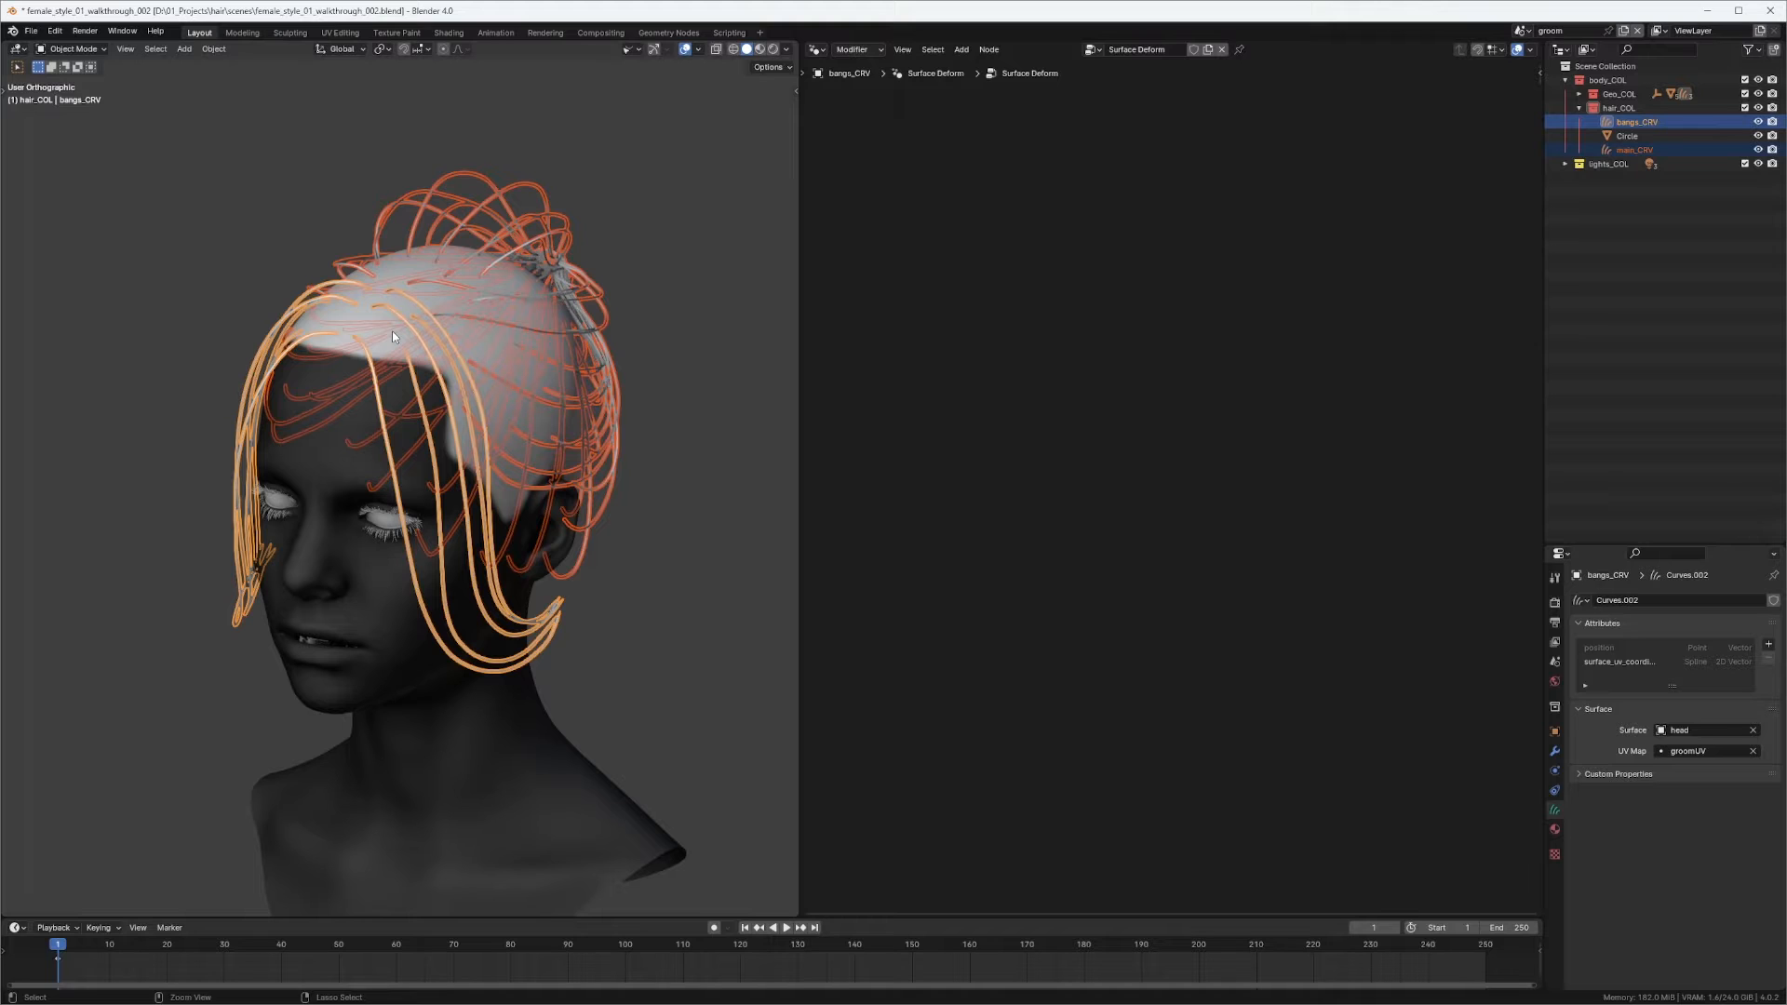
pyautogui.moveTo(393, 331); pyautogui.dragTo(438, 416, button='middle')
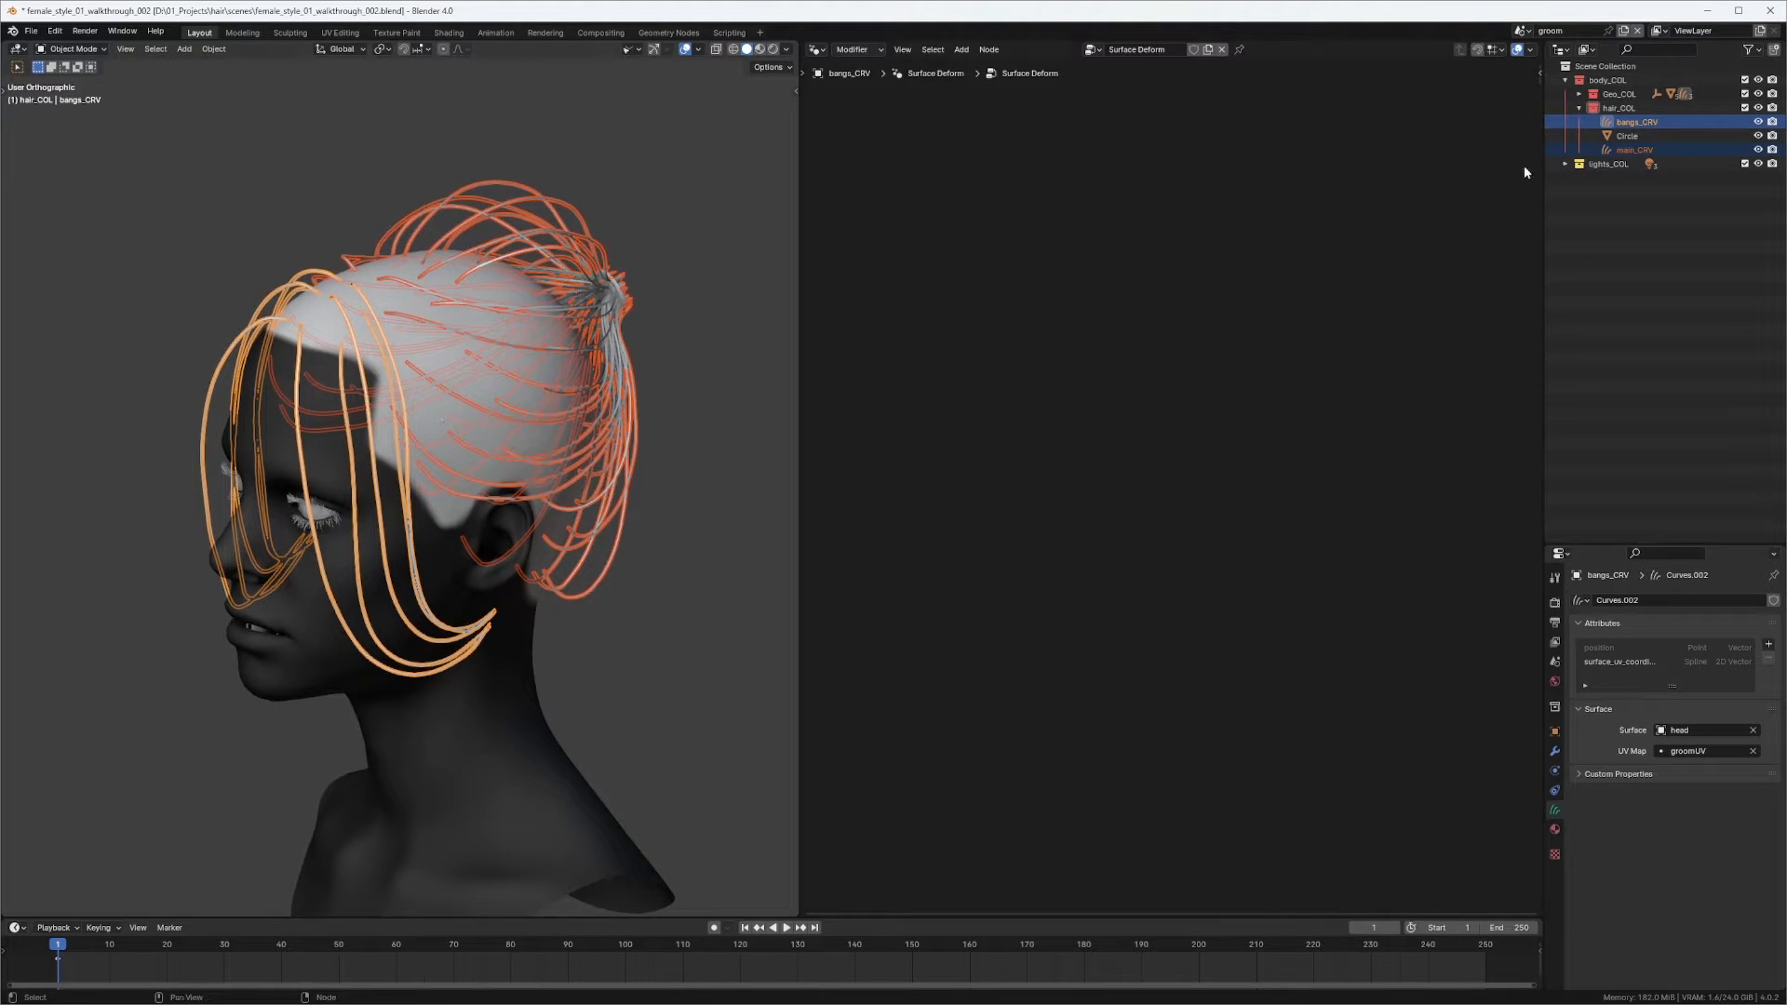
# Hide bangs_CRV in the viewport and give main_CRV a Geometry Nodes modifier with a new node group.
pyautogui.click(1634, 150)
pyautogui.click(1758, 122)
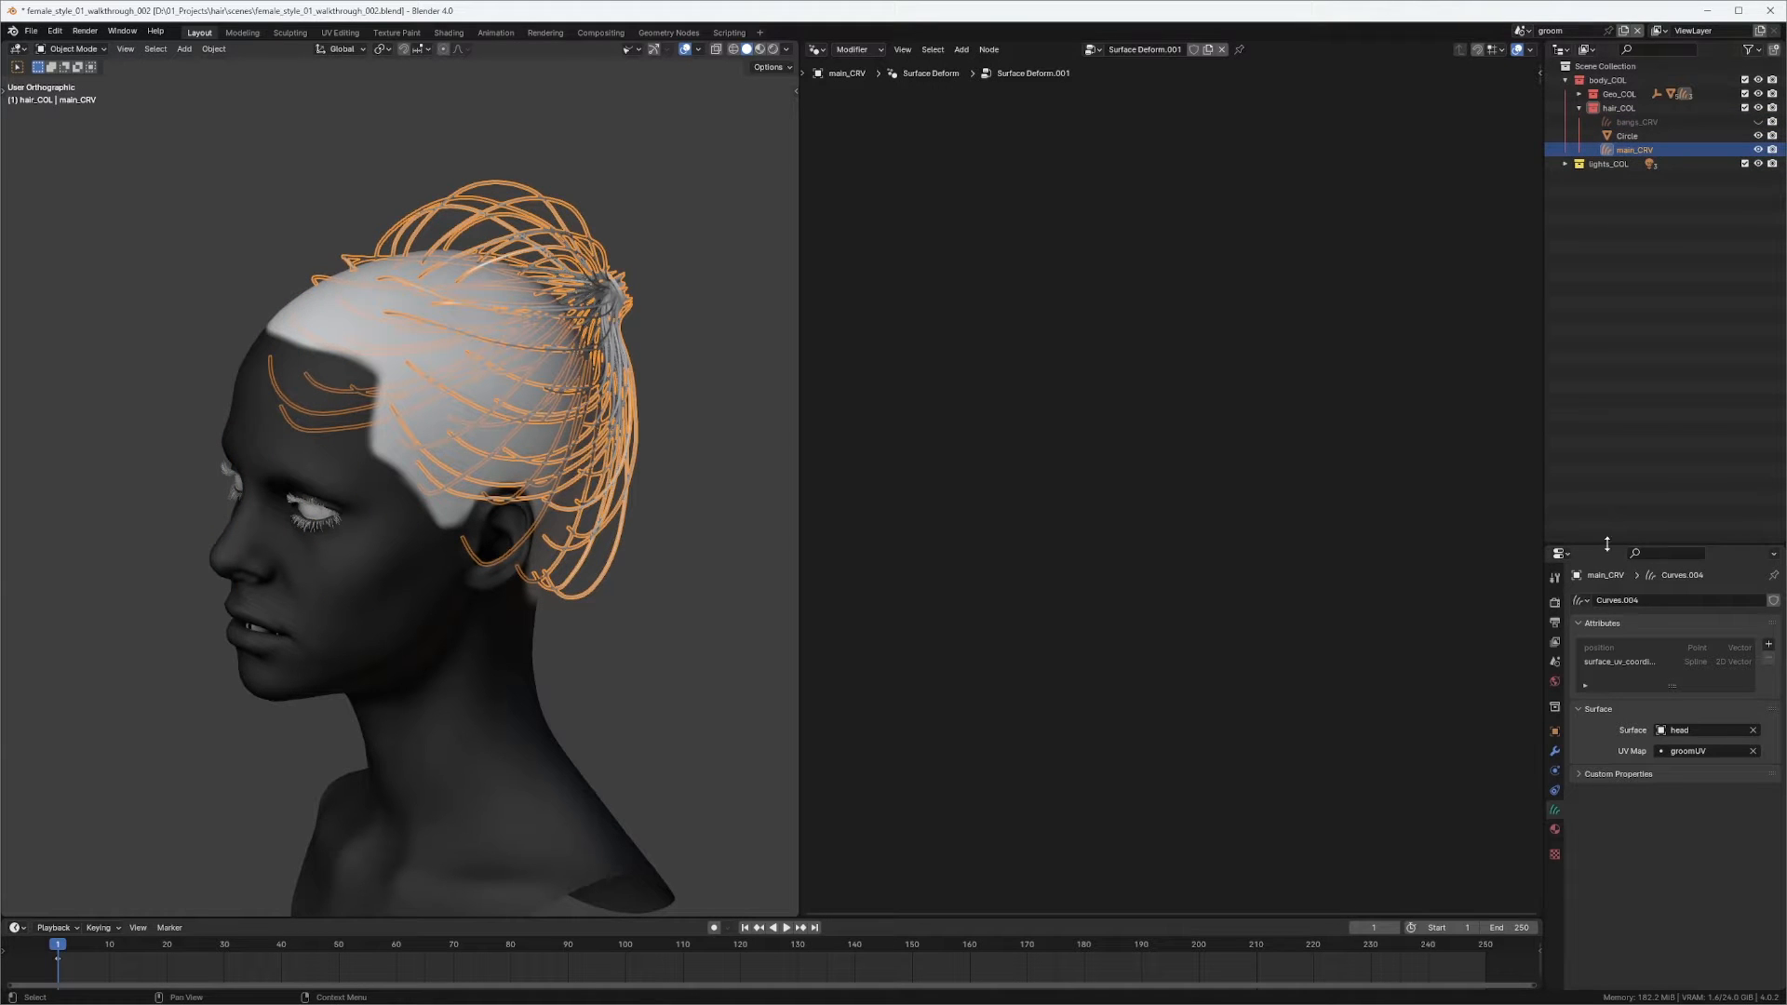
pyautogui.moveTo(1606, 544); pyautogui.dragTo(1604, 312)
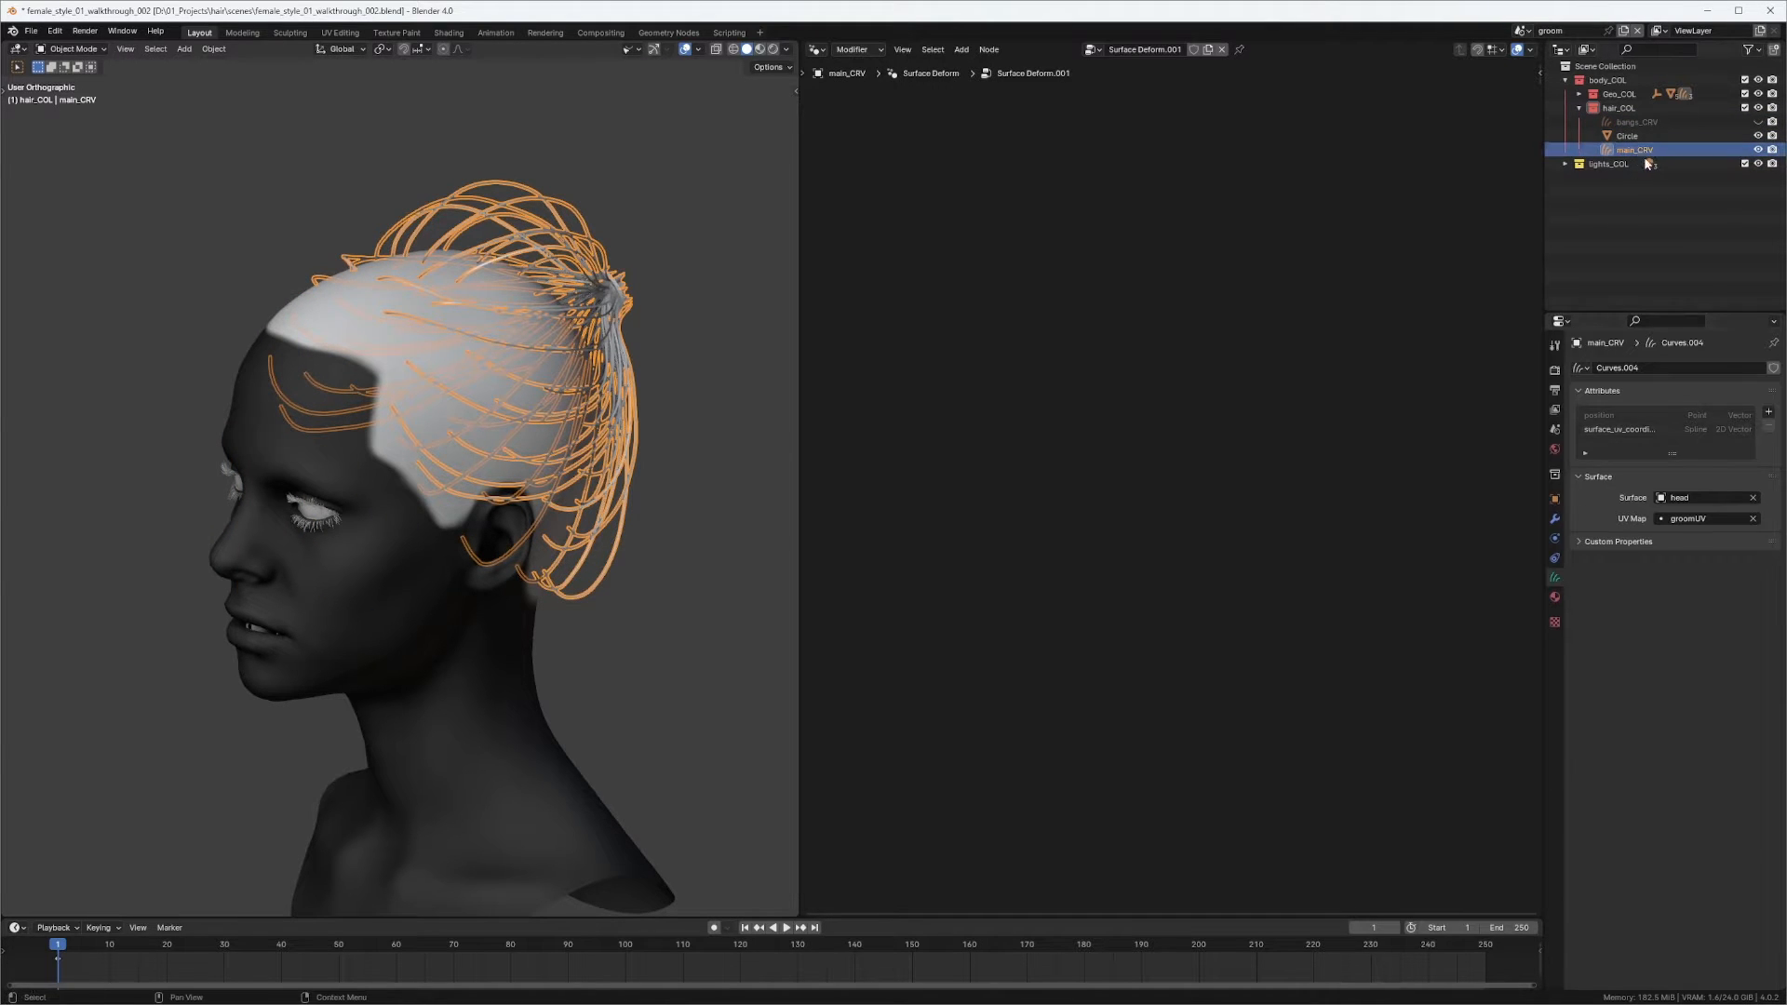
pyautogui.click(1554, 519)
pyautogui.click(1613, 370)
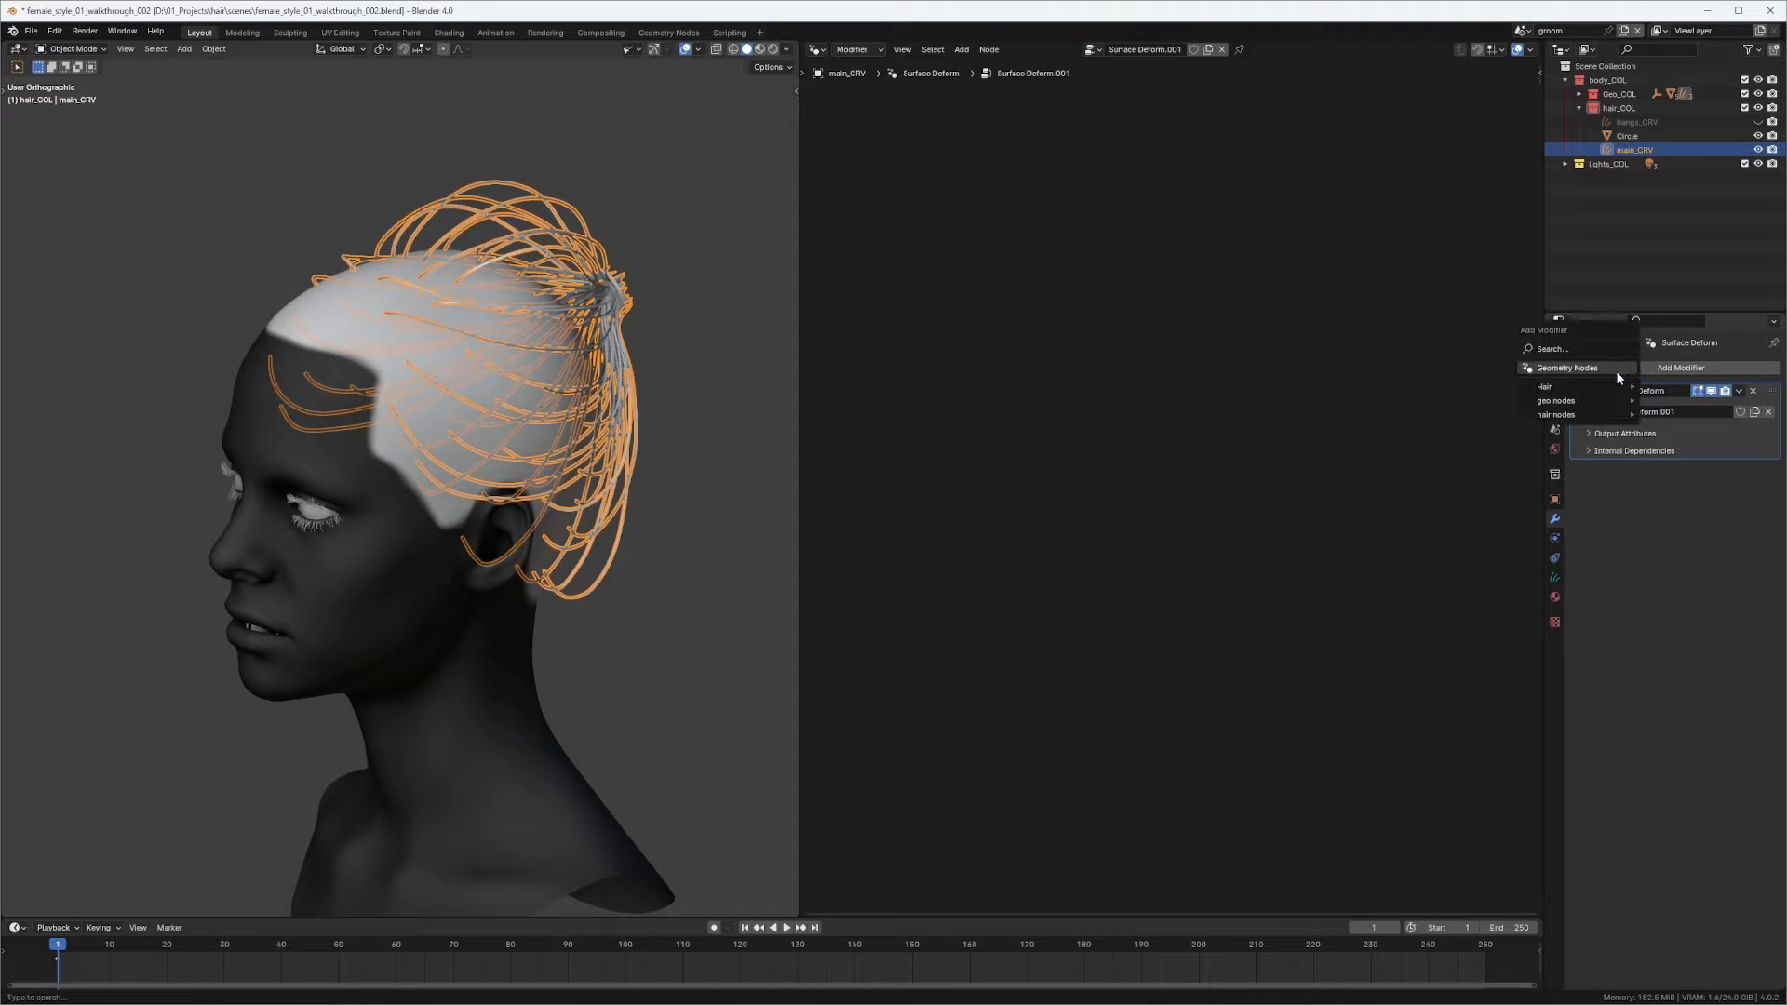
pyautogui.click(1514, 353)
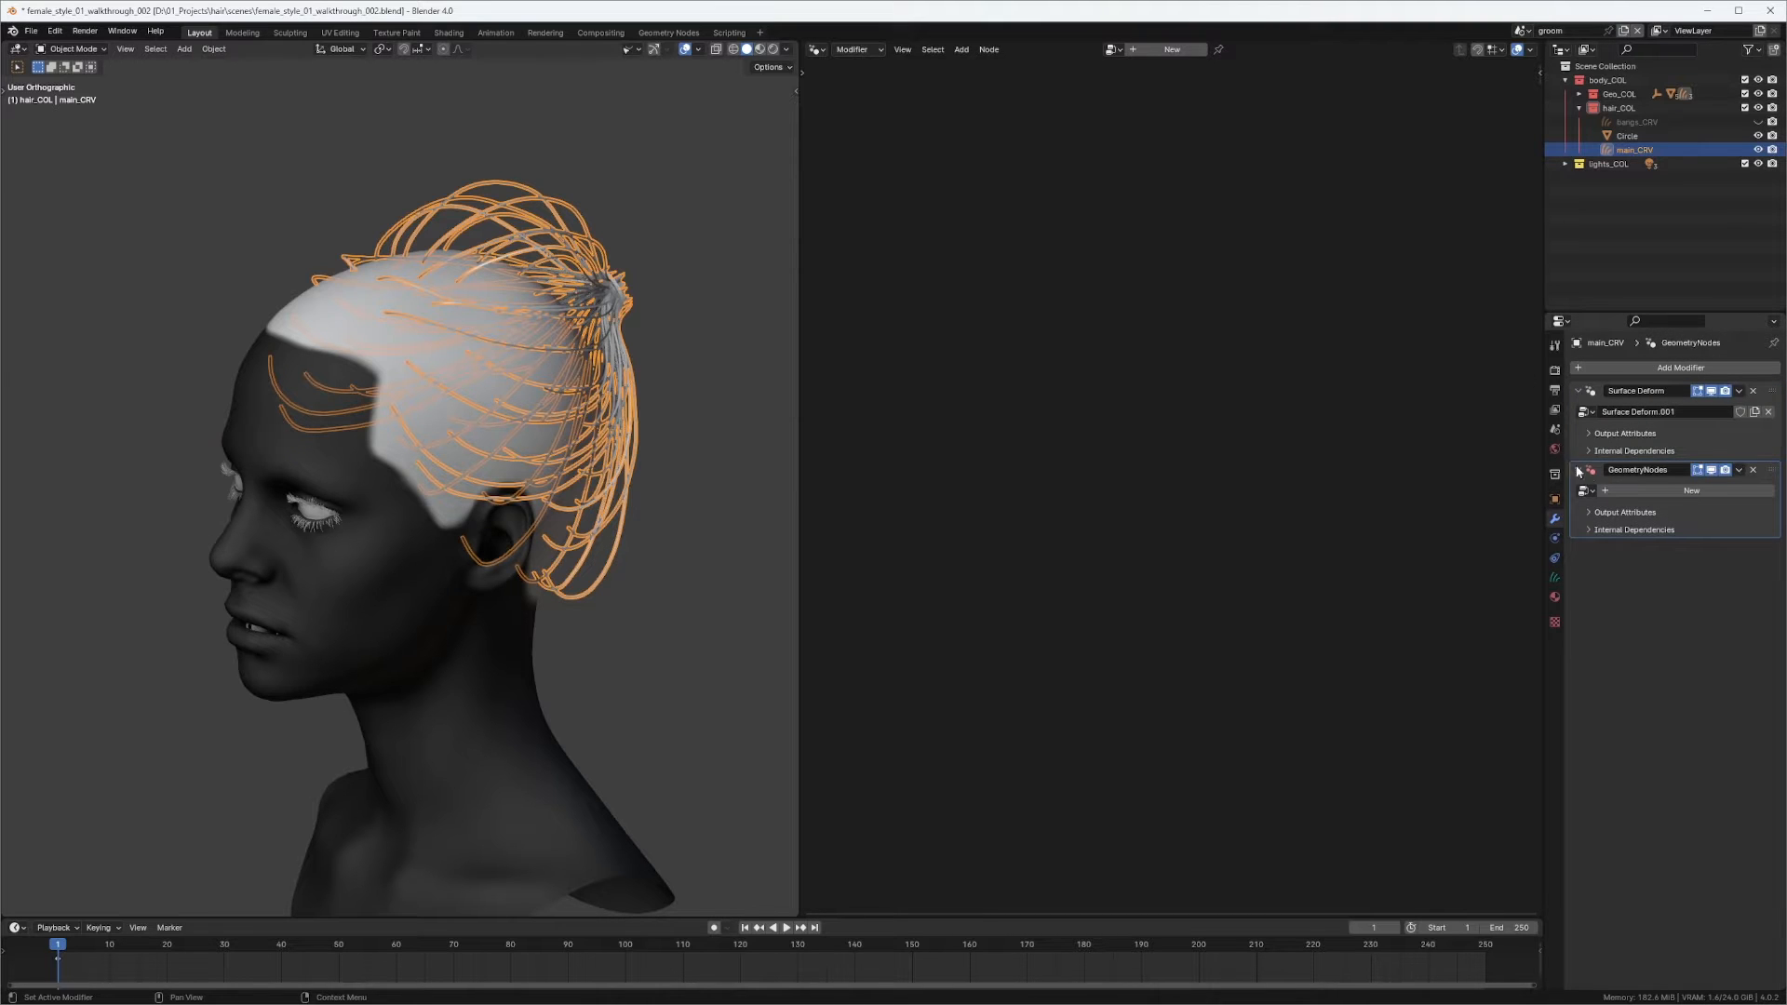
pyautogui.click(1628, 490)
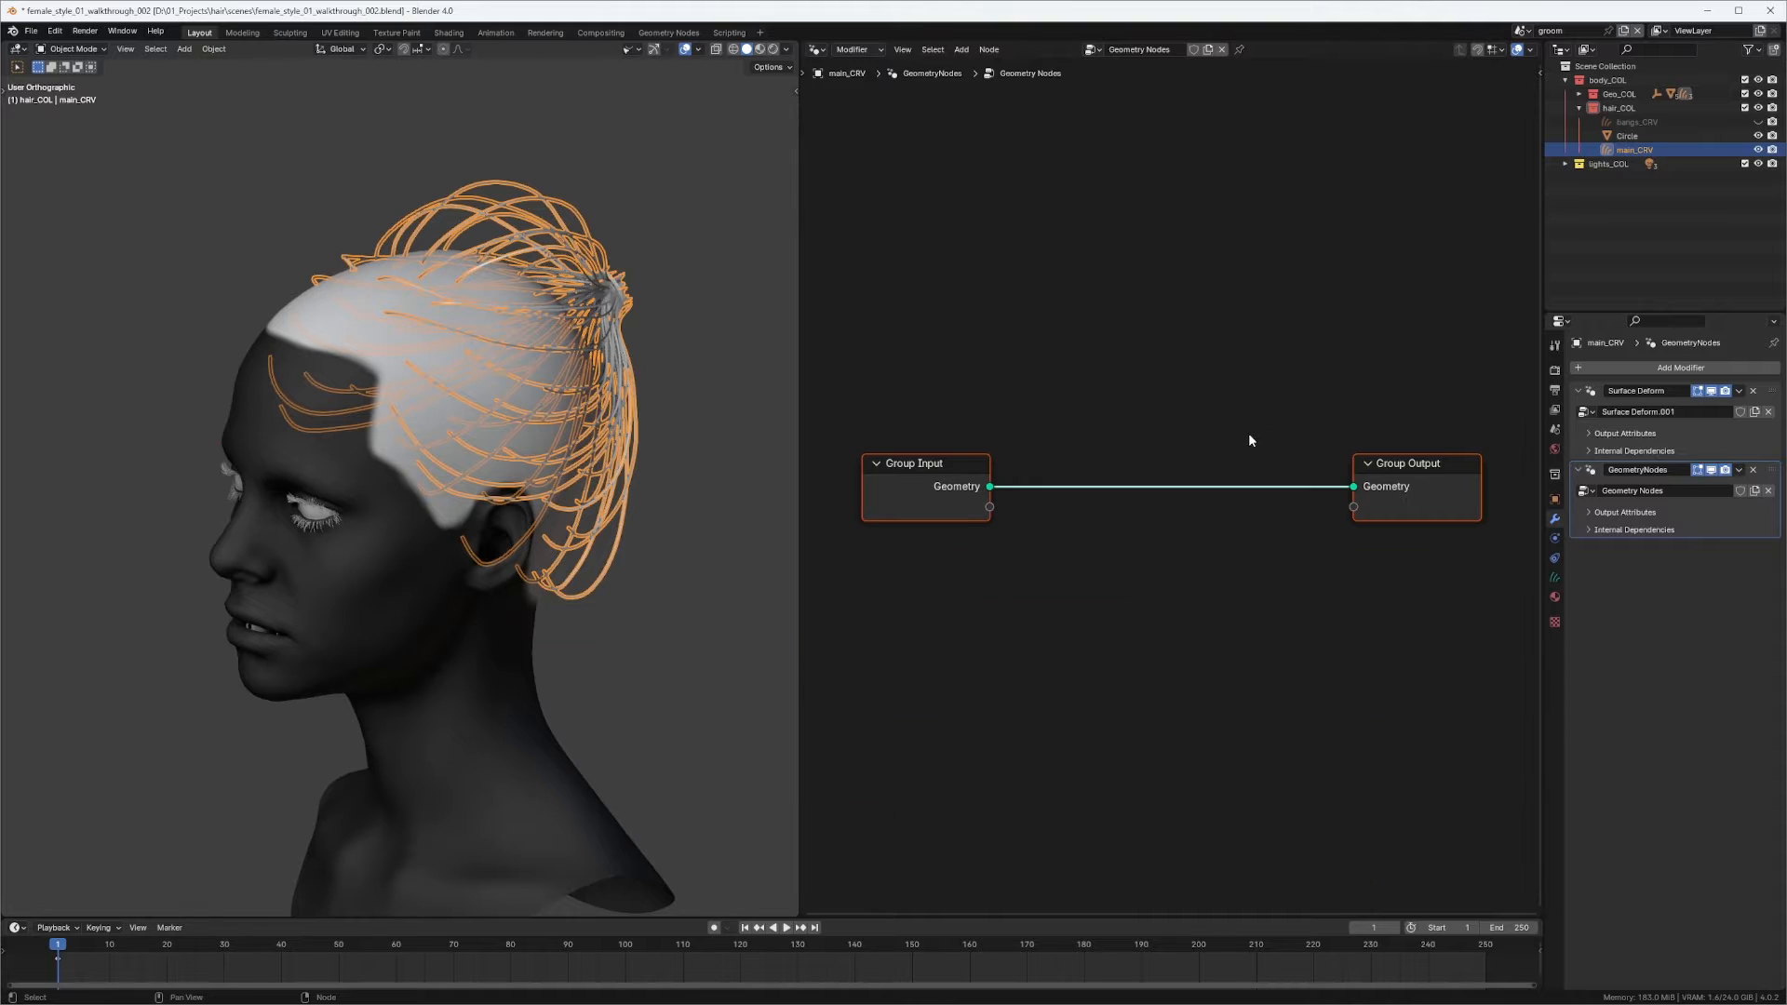
# Bring bangs_CRV into the node tree as an Object Info node and merge its geometry with the group input through a Join Geometry node.
pyautogui.moveTo(1645, 129); pyautogui.dragTo(968, 309)
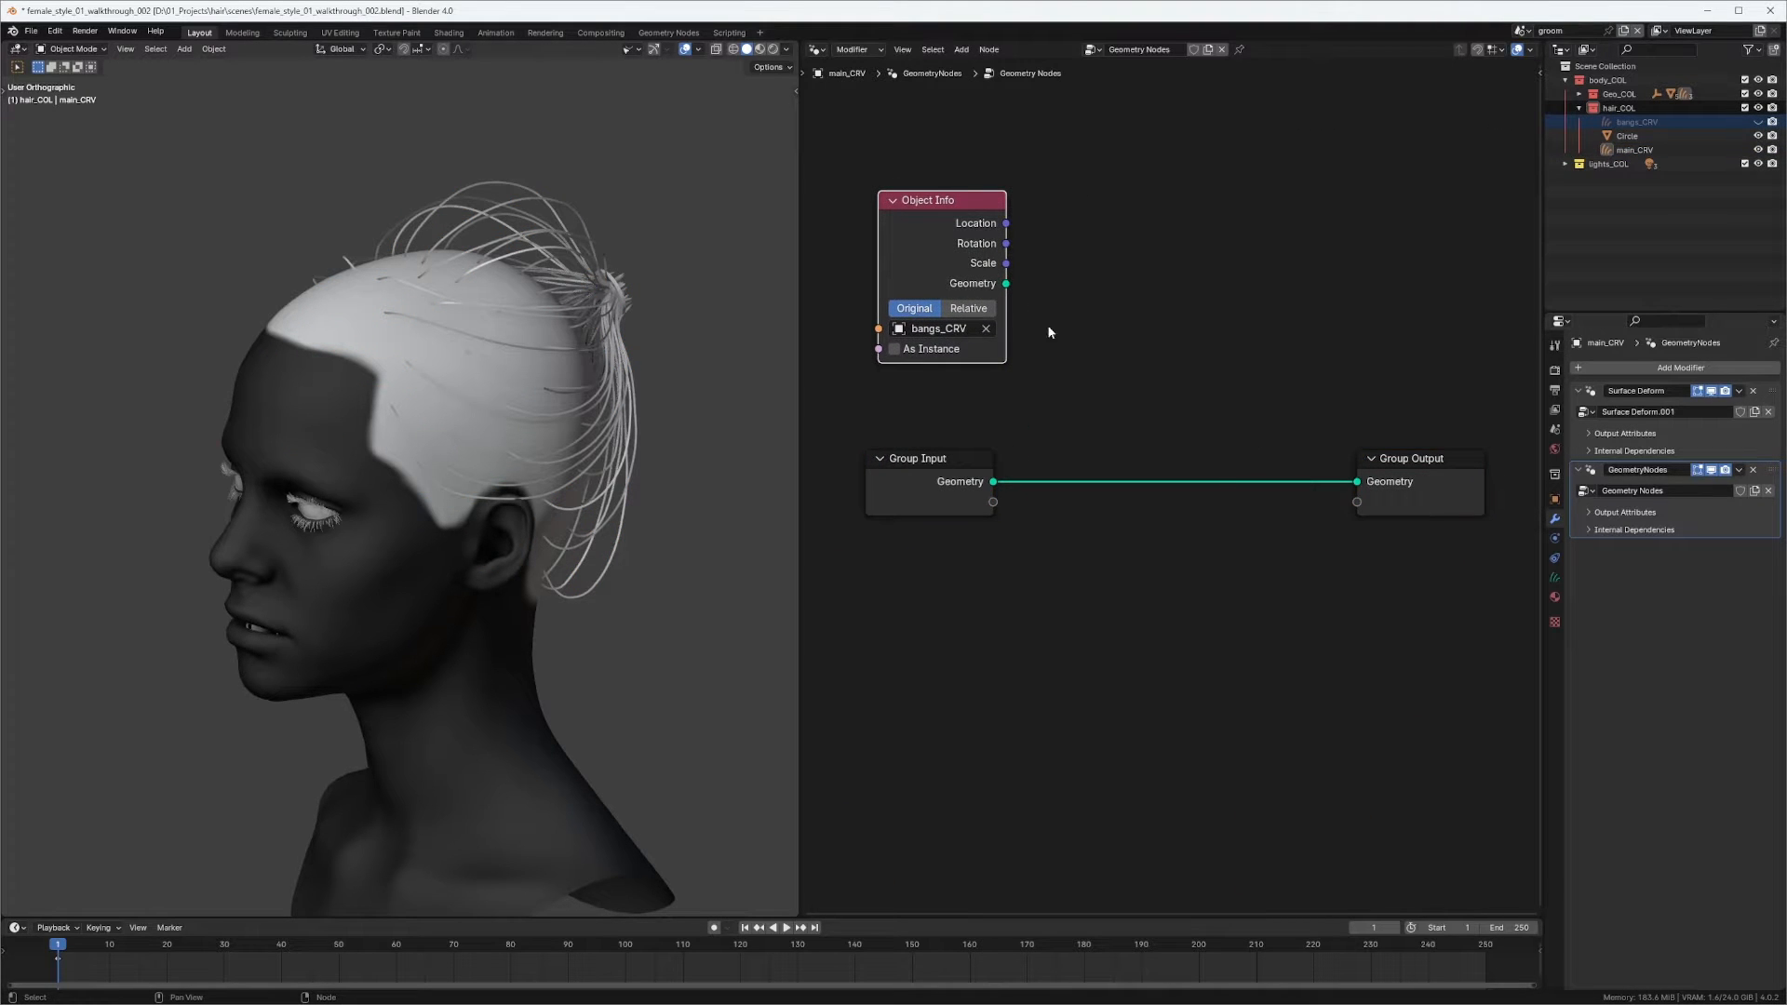
pyautogui.moveTo(1272, 434); pyautogui.dragTo(1254, 410, button='middle')
pyautogui.click(1428, 461)
pyautogui.hotkey('shift', 'a')
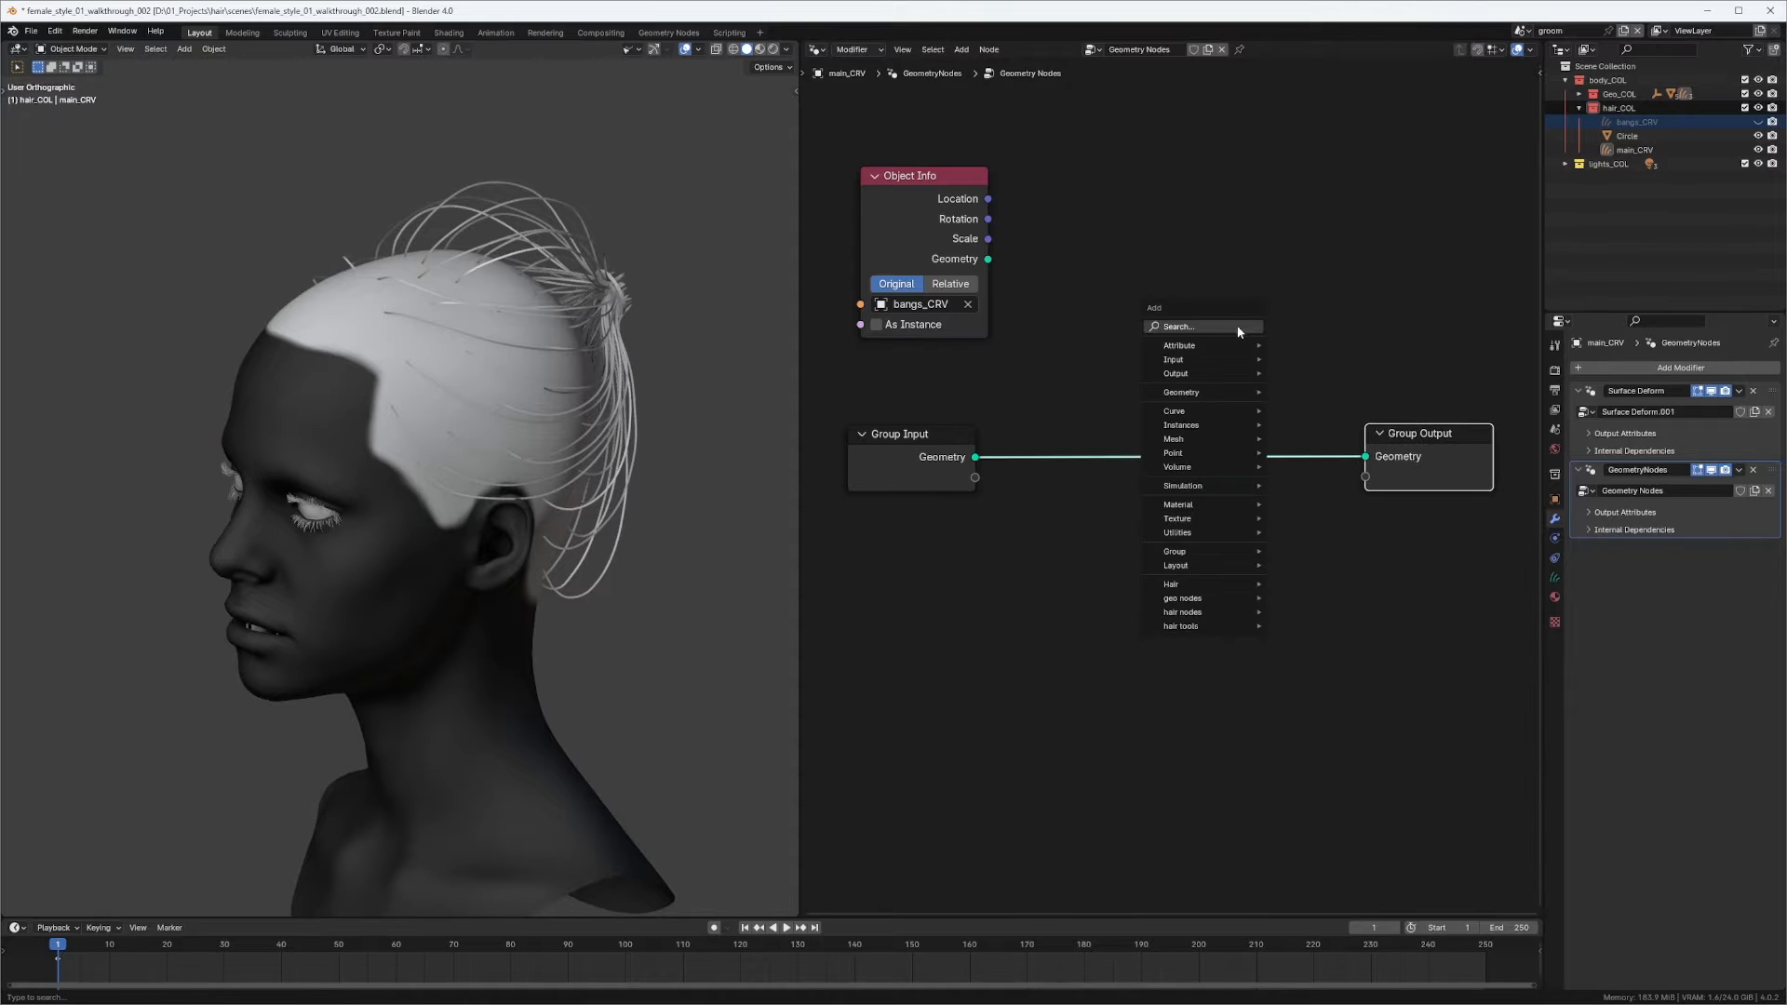
pyautogui.write('join')
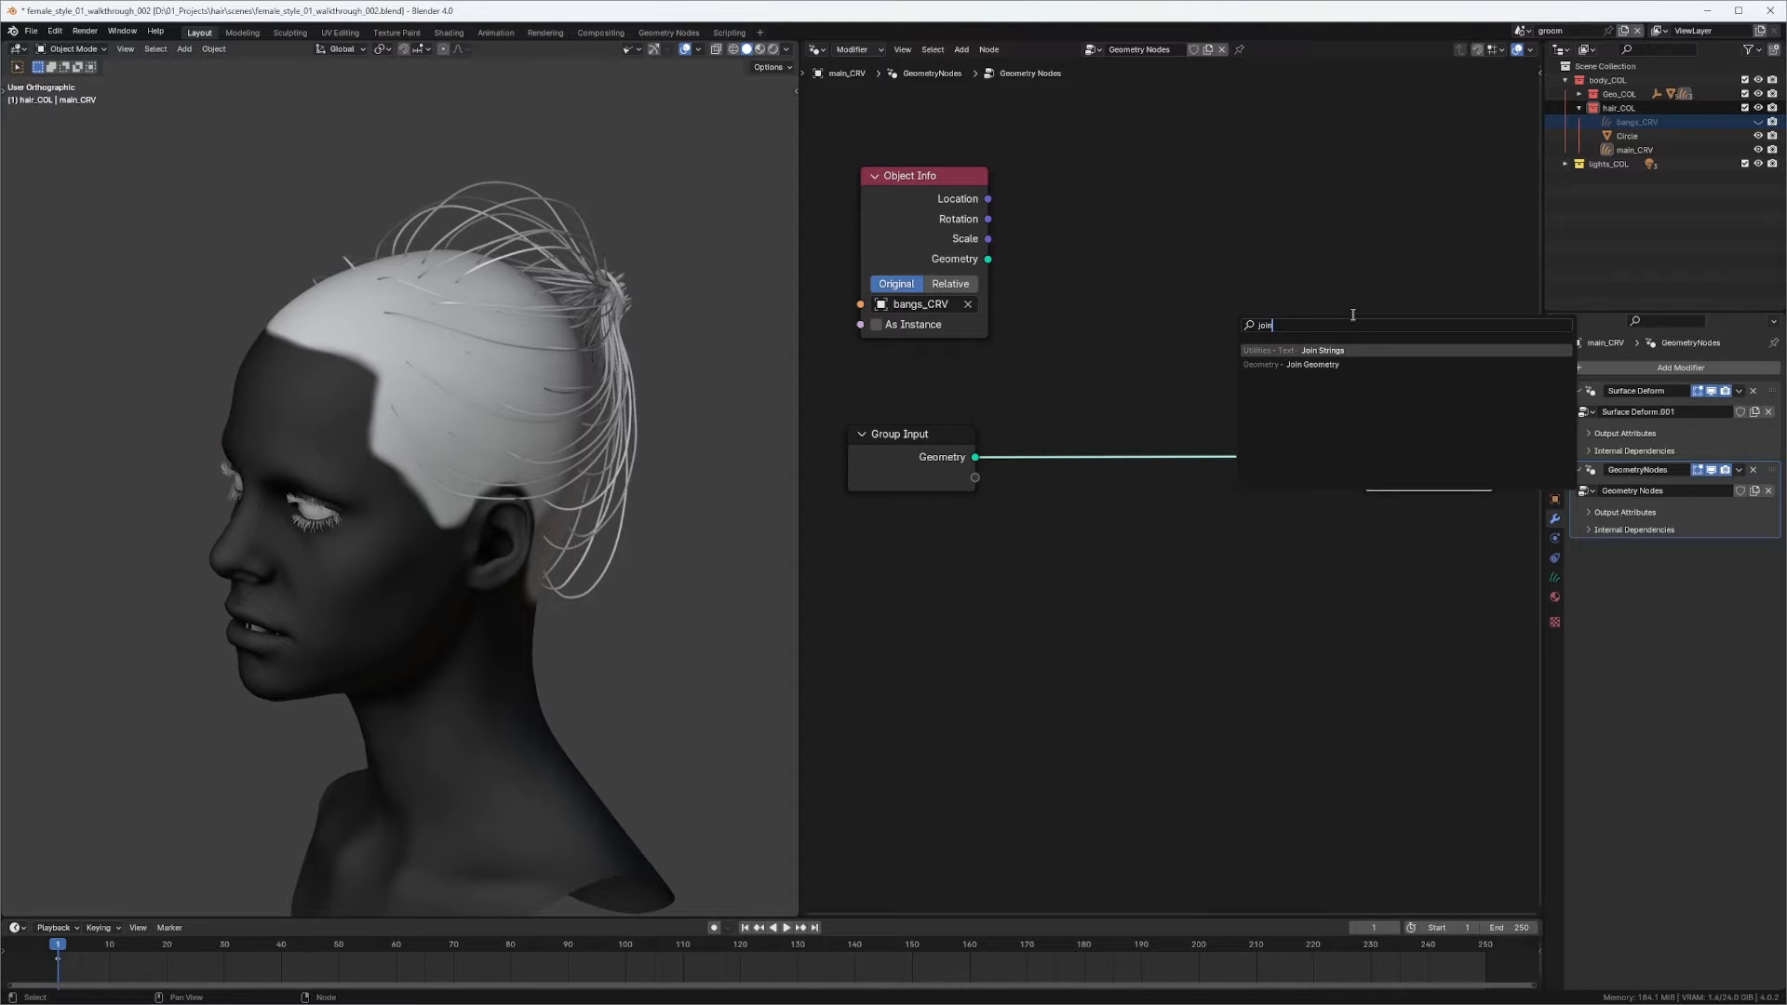
pyautogui.click(1312, 363)
pyautogui.click(1228, 460)
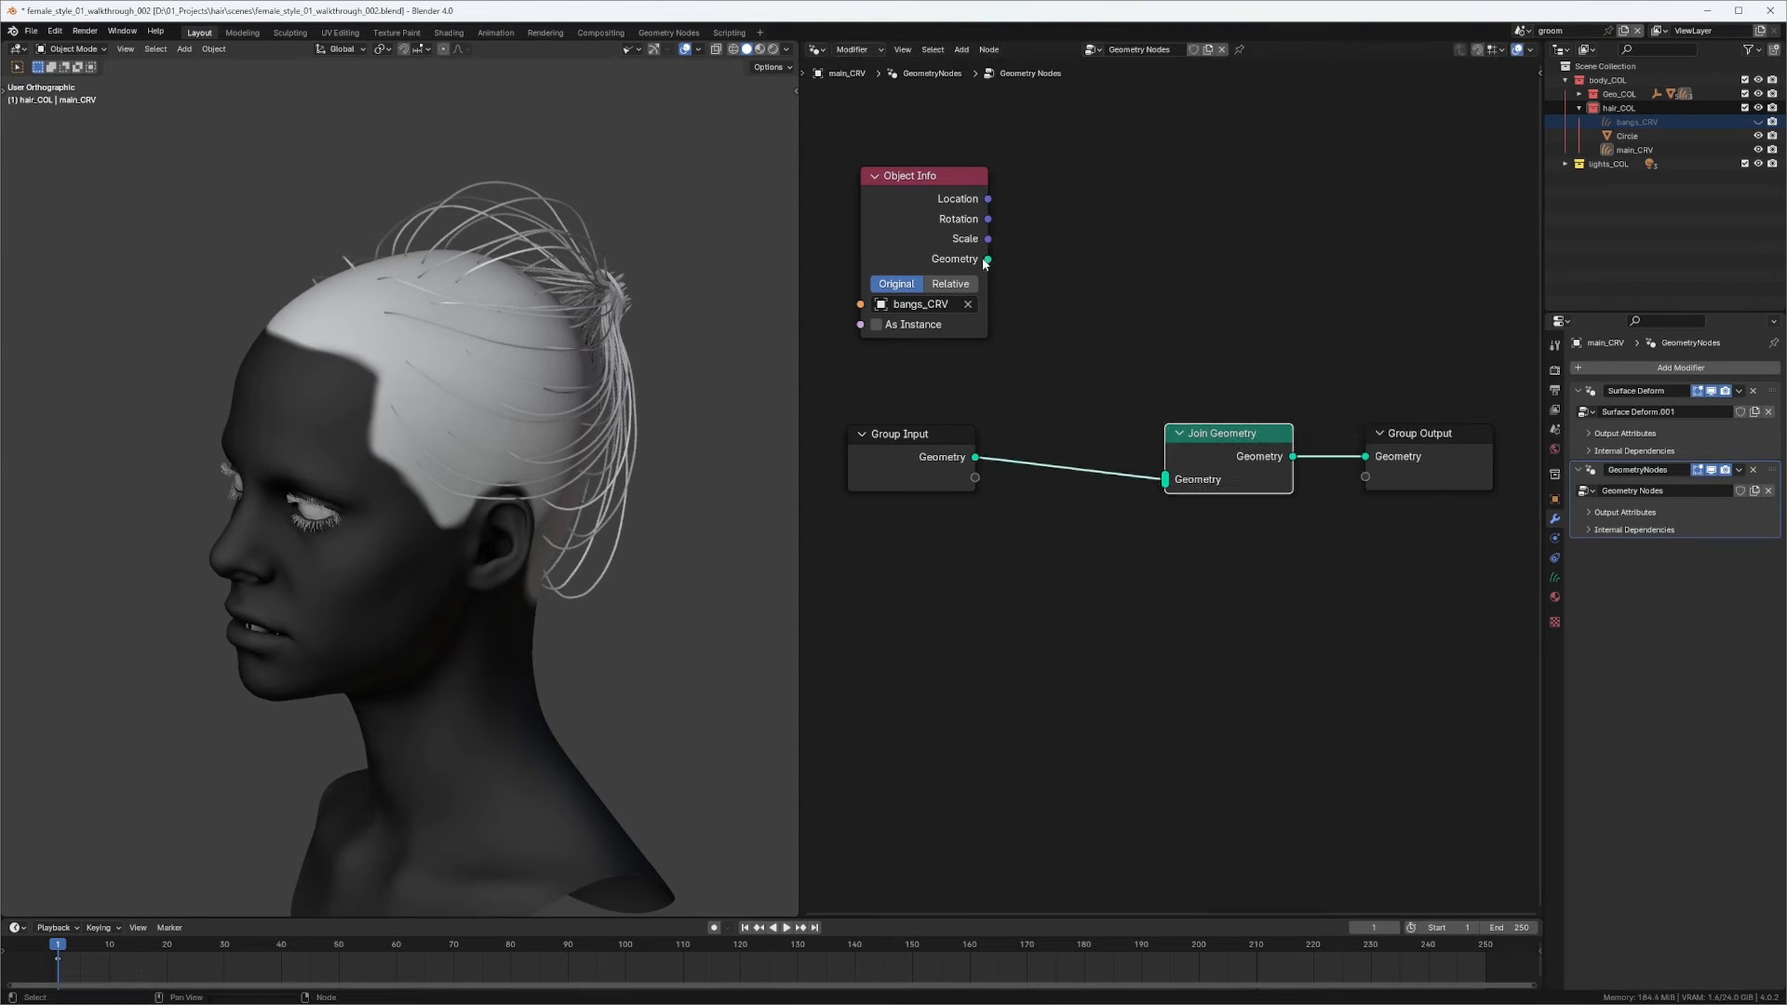
pyautogui.moveTo(987, 258); pyautogui.dragTo(1165, 479)
# Spread out the Group Input, Object Info, Join Geometry and Group Output nodes to make room between them.
pyautogui.moveTo(877, 472); pyautogui.dragTo(882, 550)
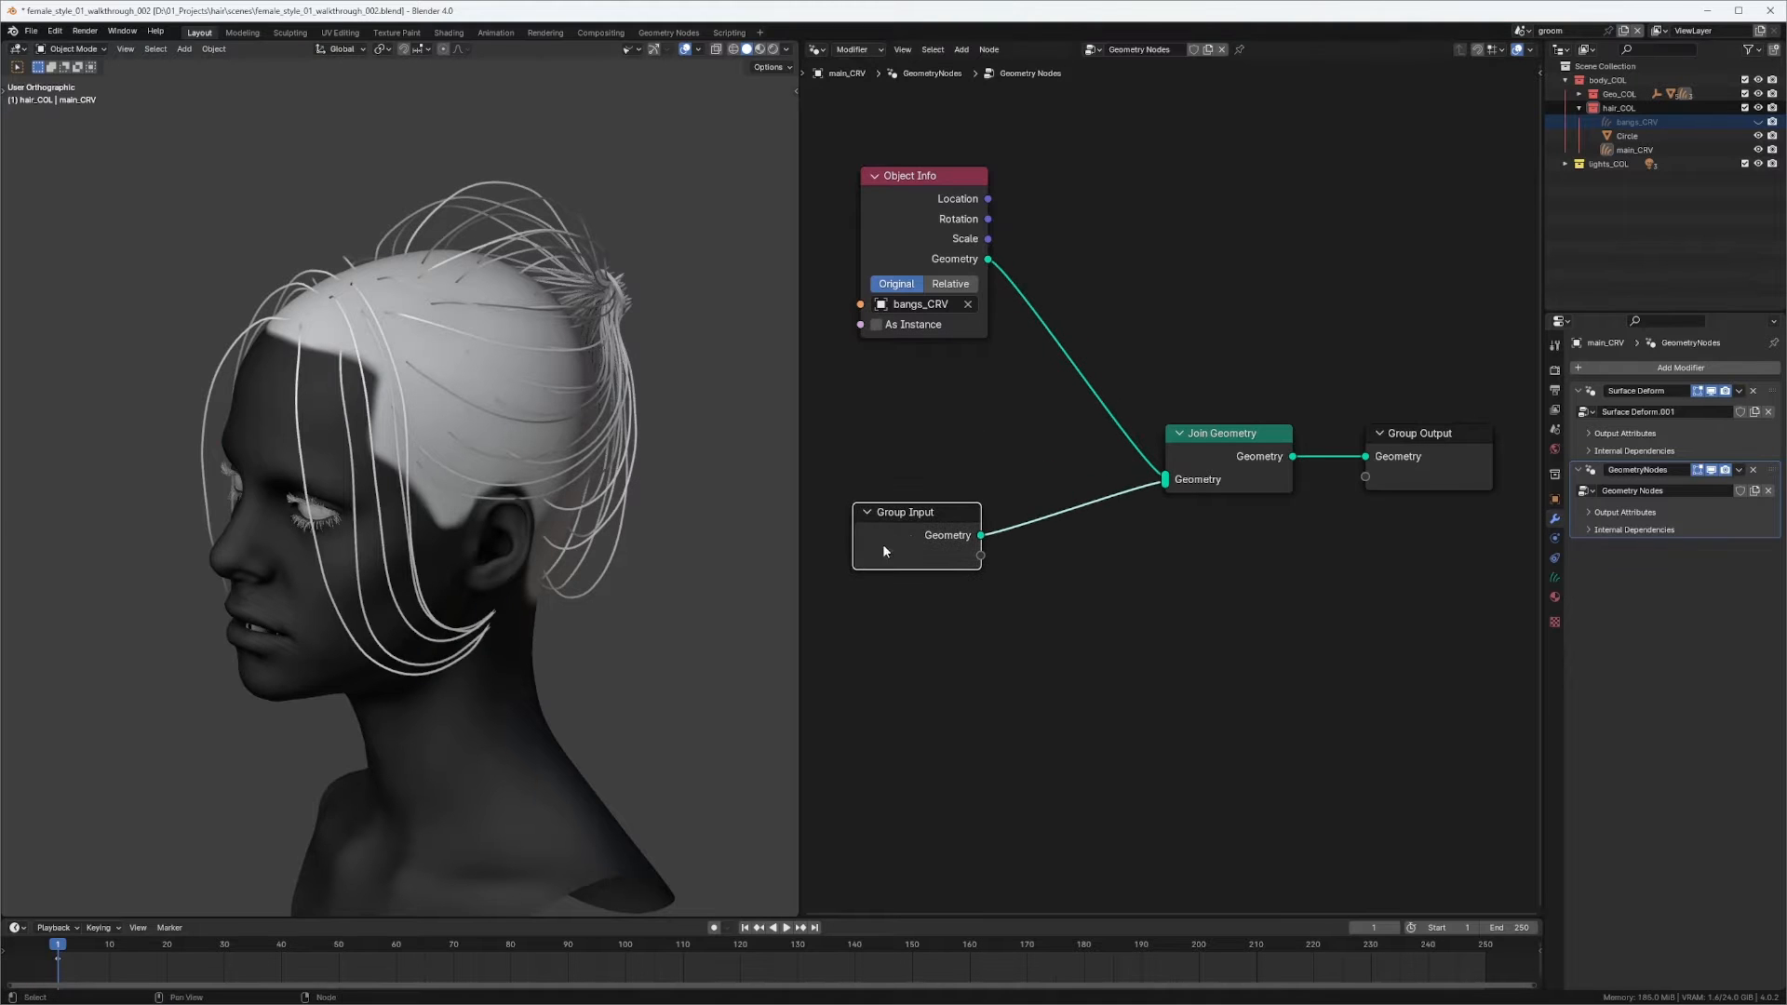
pyautogui.moveTo(598, 444)
pyautogui.mouseDown(button='middle')
pyautogui.moveTo(622, 472)
pyautogui.moveTo(616, 456)
pyautogui.mouseUp(button='middle')
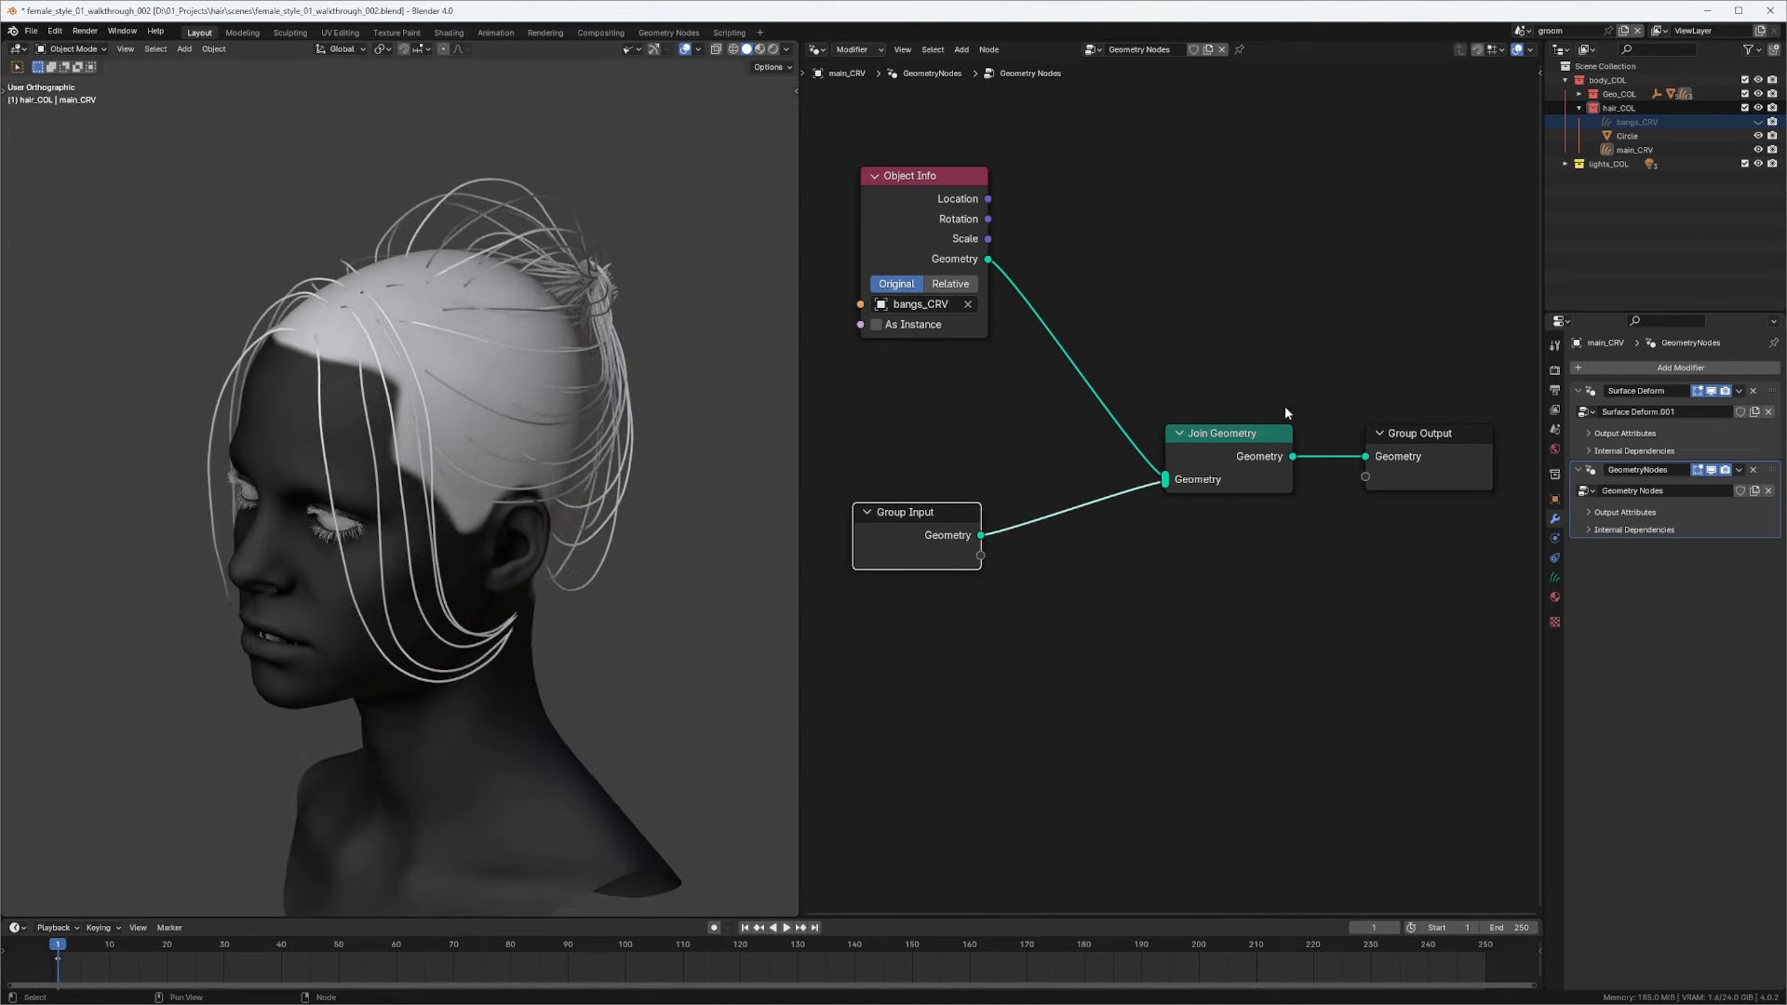
pyautogui.moveTo(1284, 412); pyautogui.dragTo(1168, 406, button='middle')
pyautogui.moveTo(1325, 431); pyautogui.dragTo(1403, 442)
pyautogui.moveTo(1124, 429); pyautogui.dragTo(1178, 433)
pyautogui.moveTo(991, 299); pyautogui.dragTo(1142, 308, button='middle')
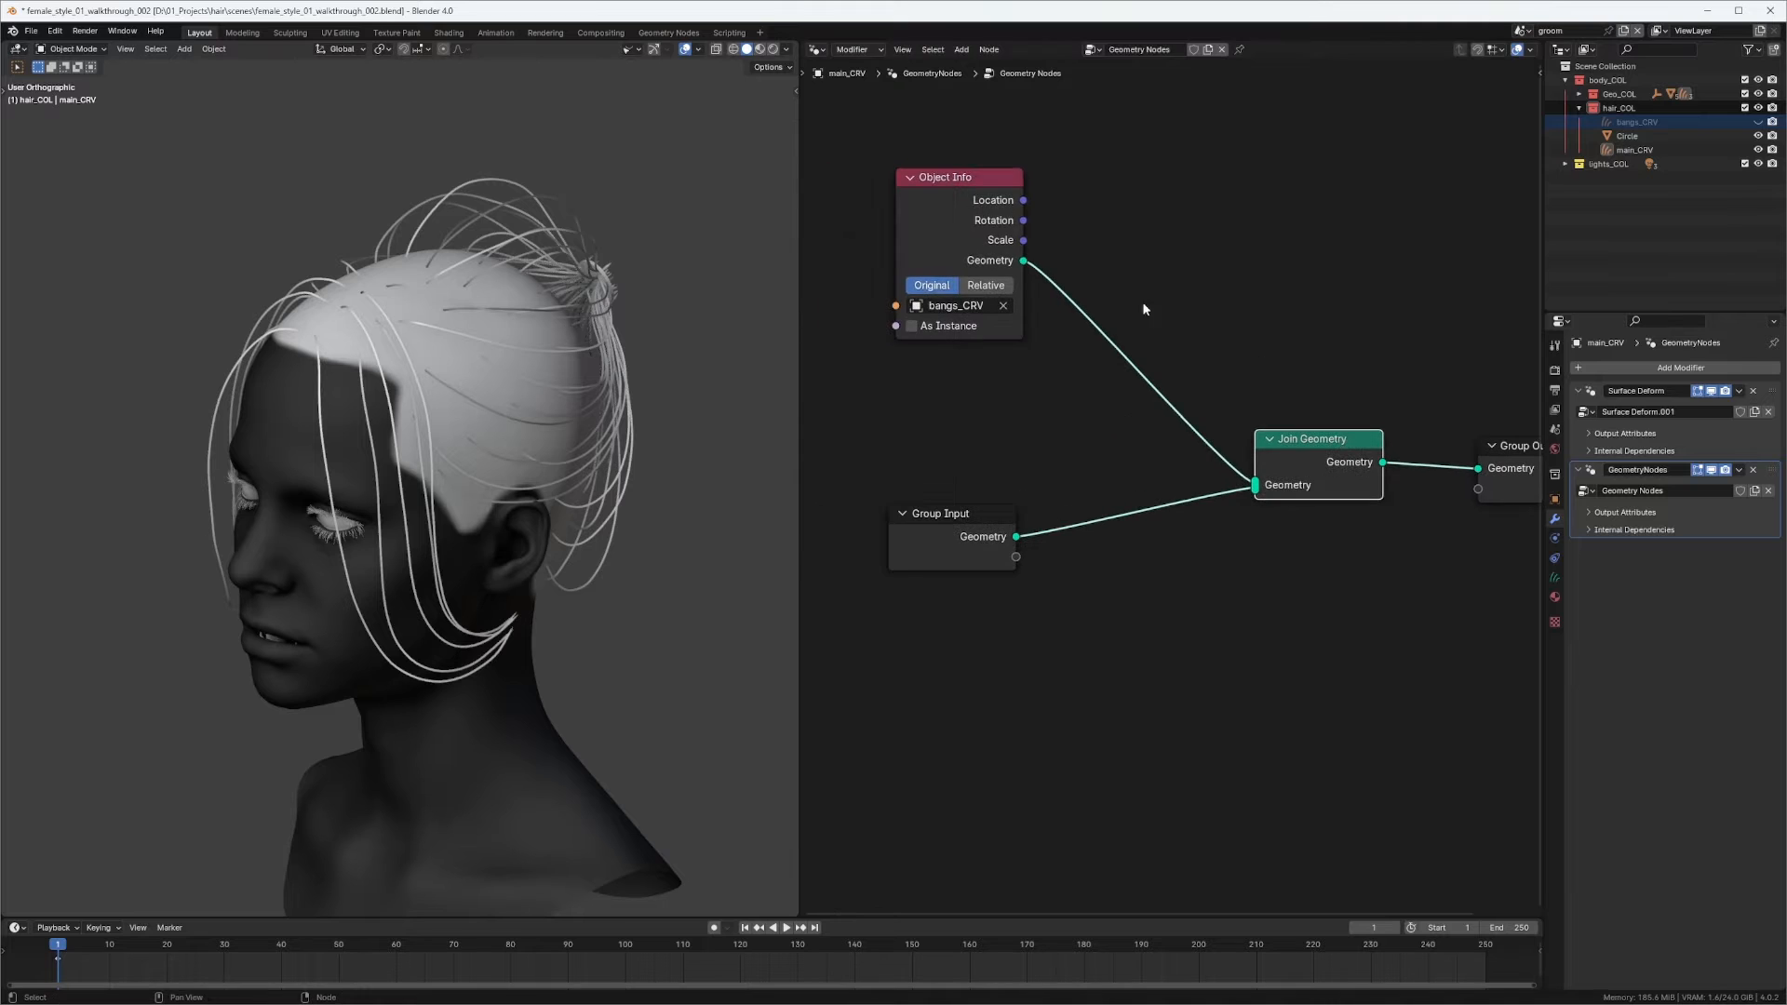
pyautogui.moveTo(996, 221); pyautogui.dragTo(972, 251)
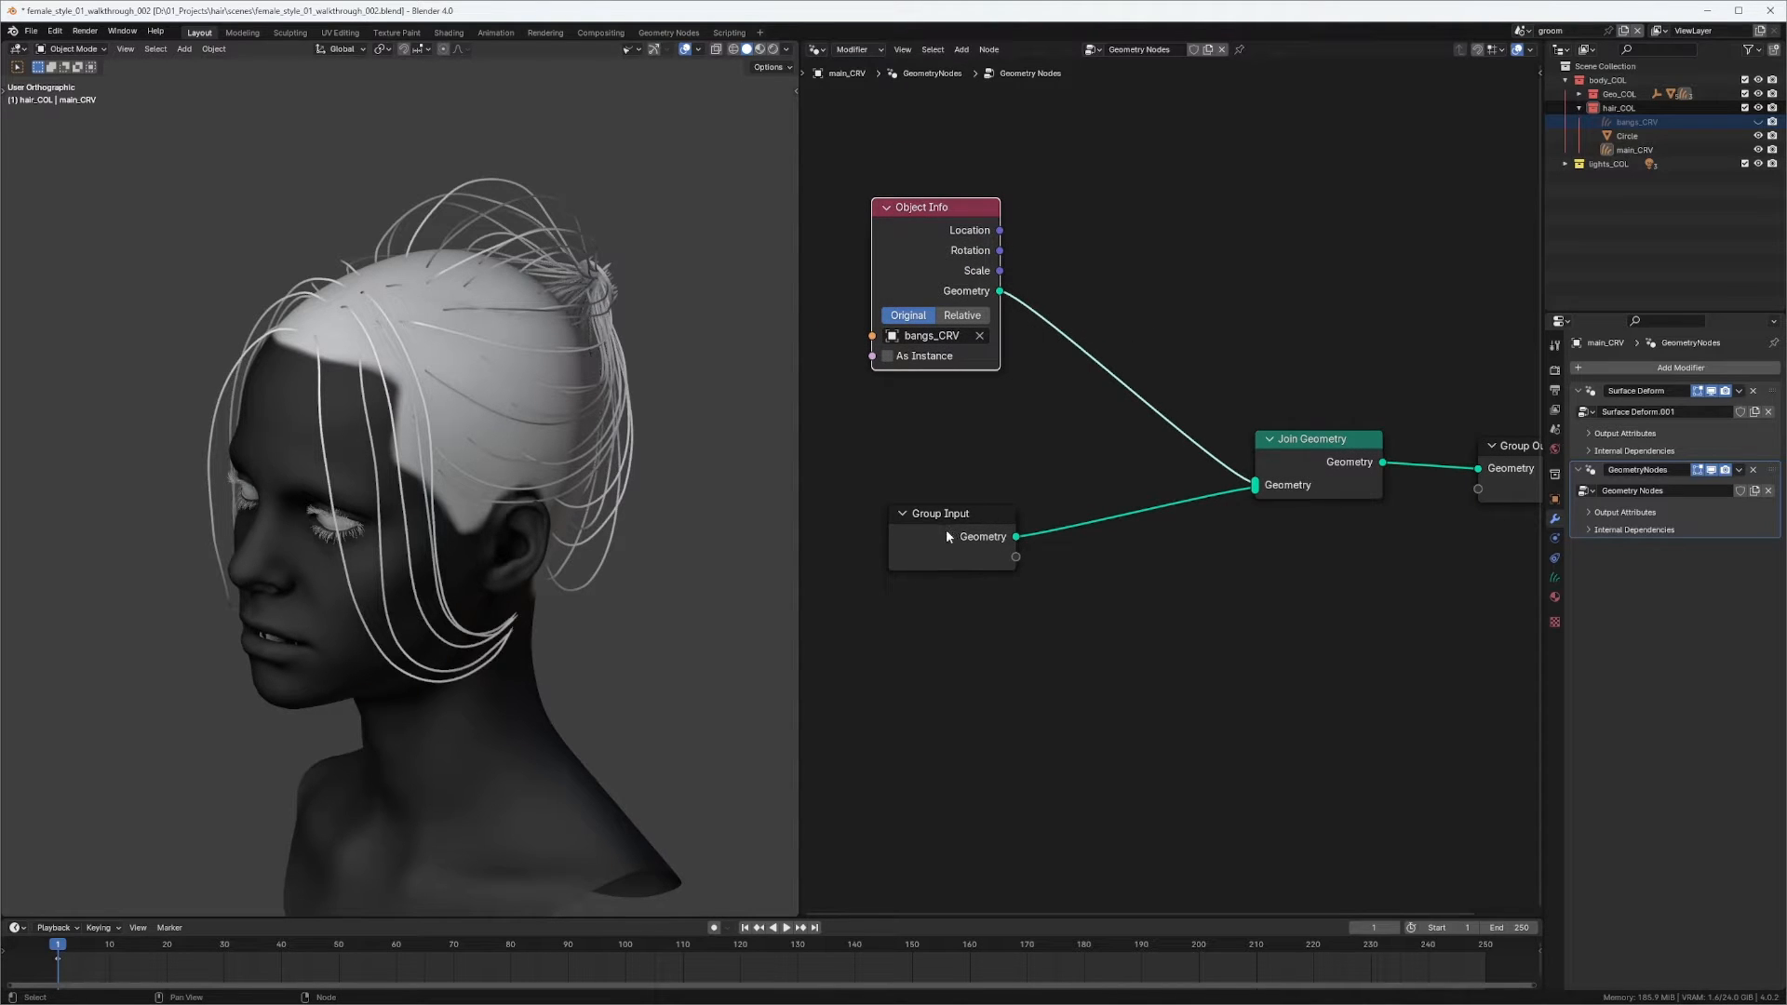
pyautogui.moveTo(959, 542); pyautogui.dragTo(956, 553)
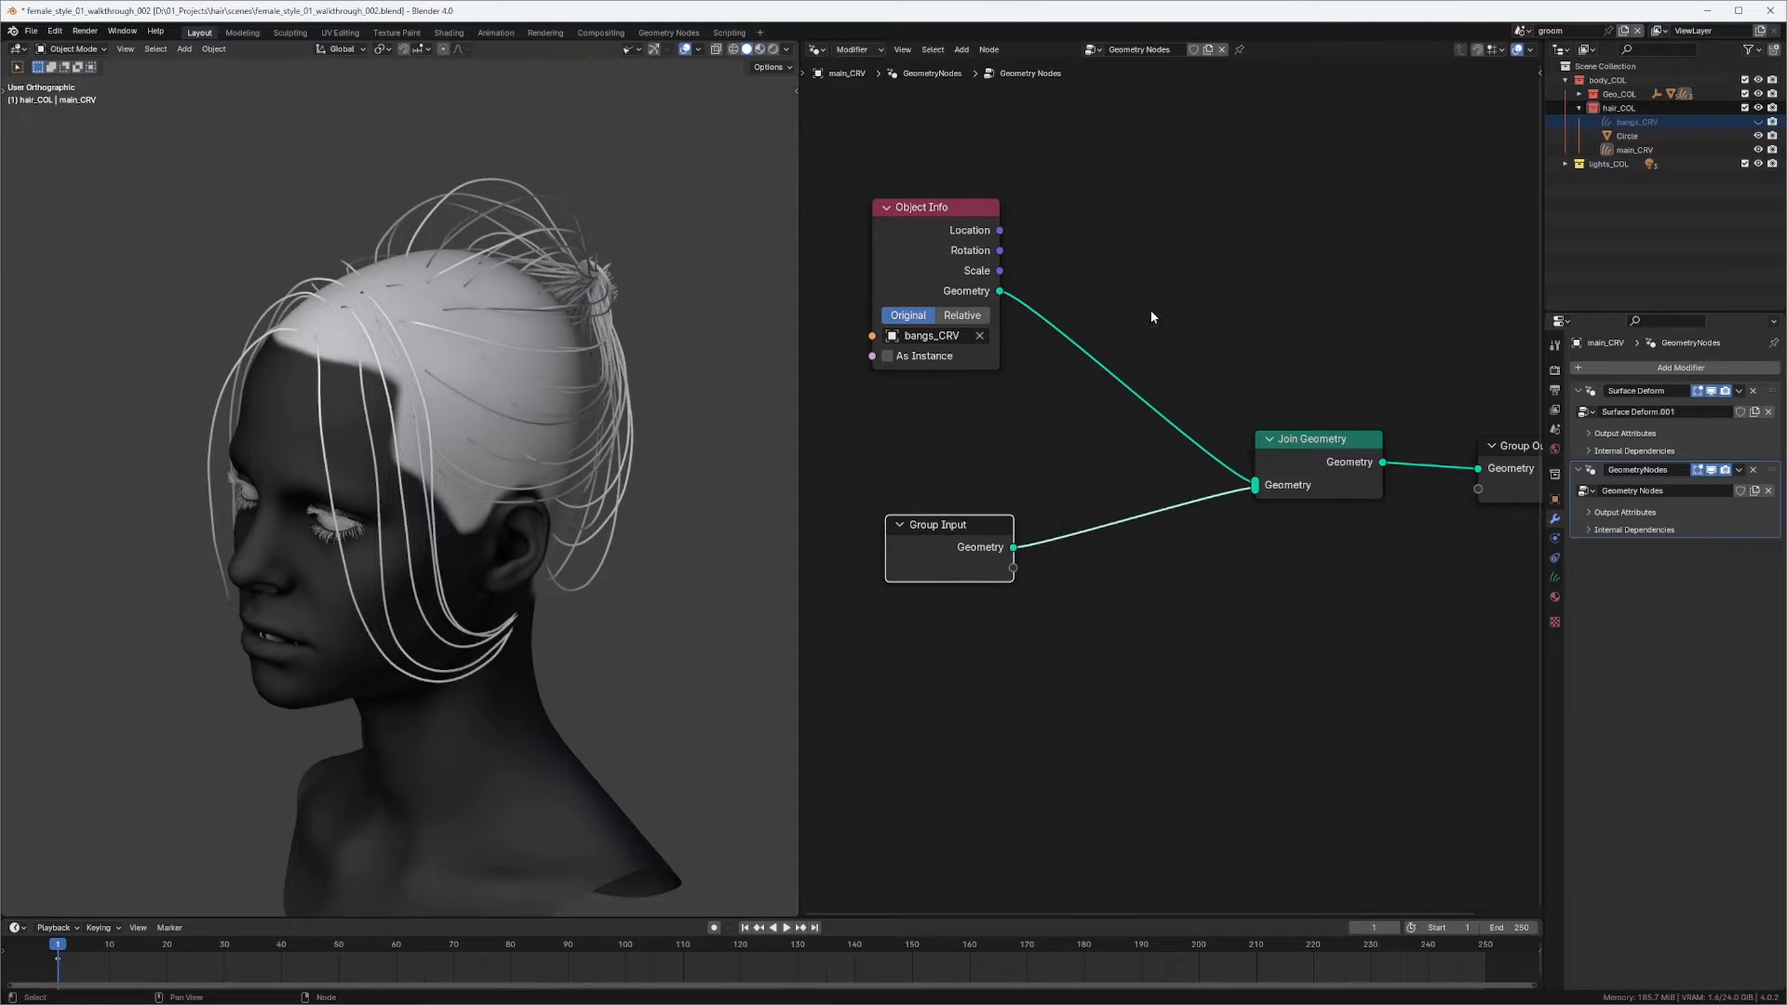
# Insert a Store Named Attribute node on the link between Object Info and Join Geometry.
pyautogui.press('Home')
pyautogui.hotkey('shift', 'a')
pyautogui.write('s')
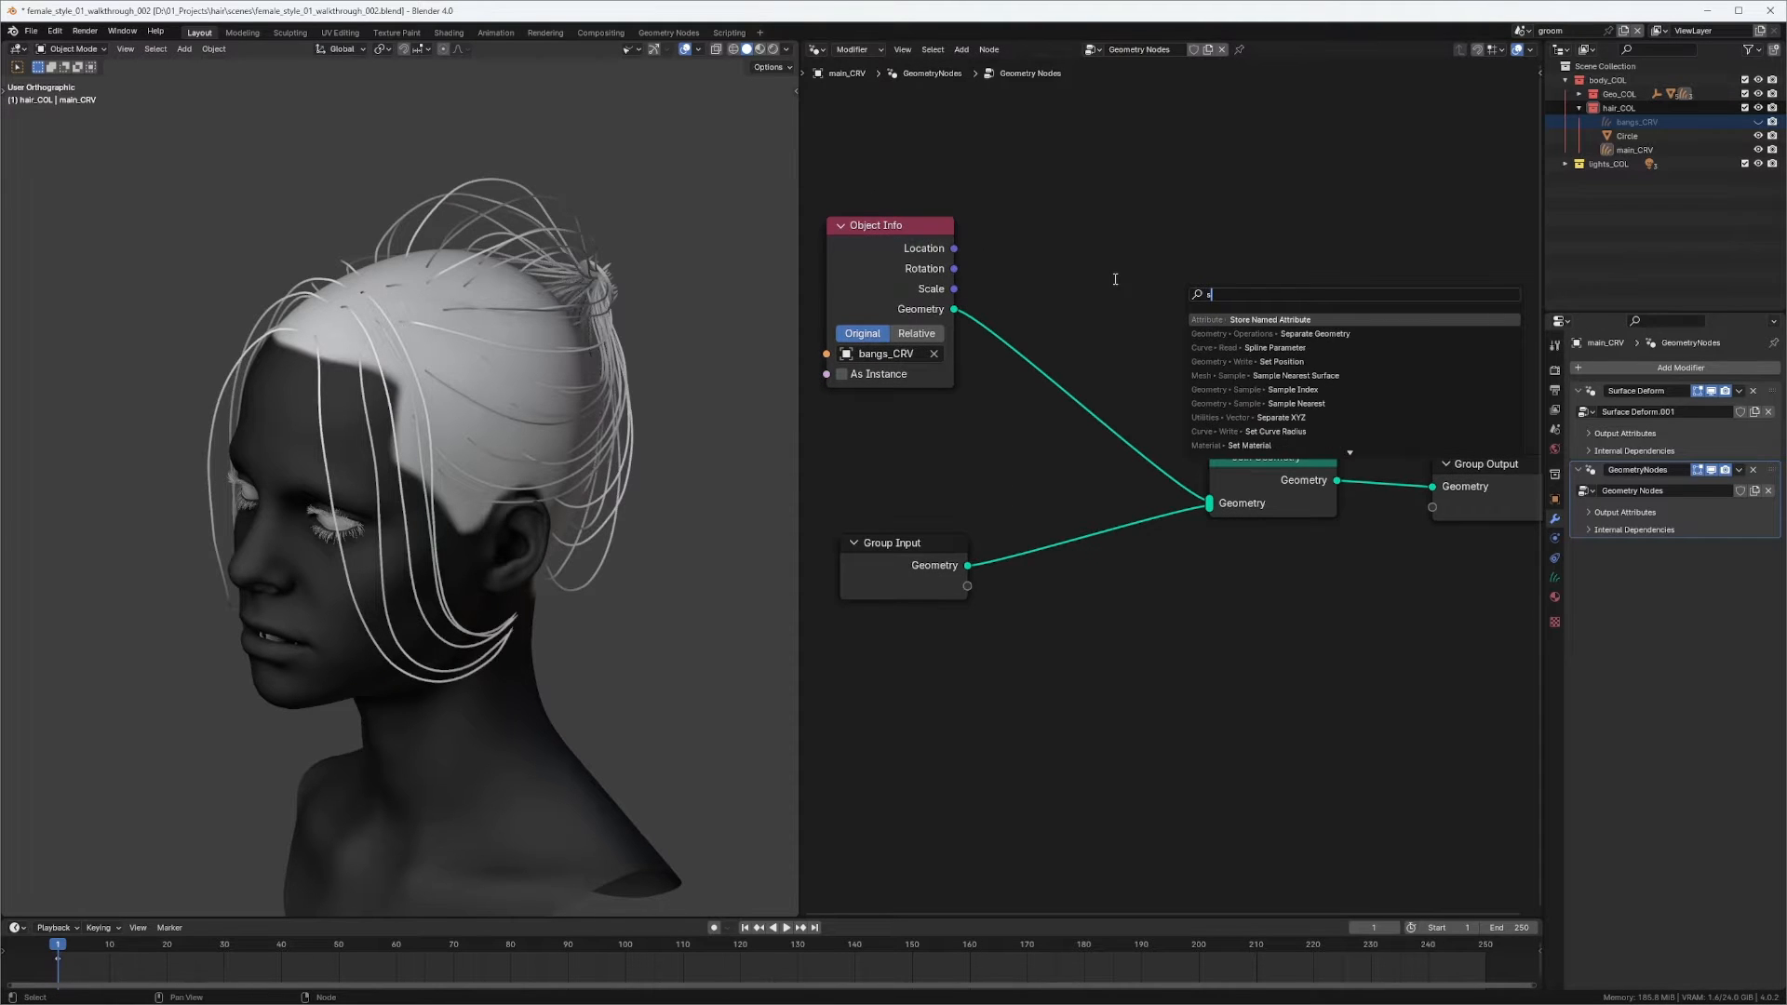
pyautogui.write('tore')
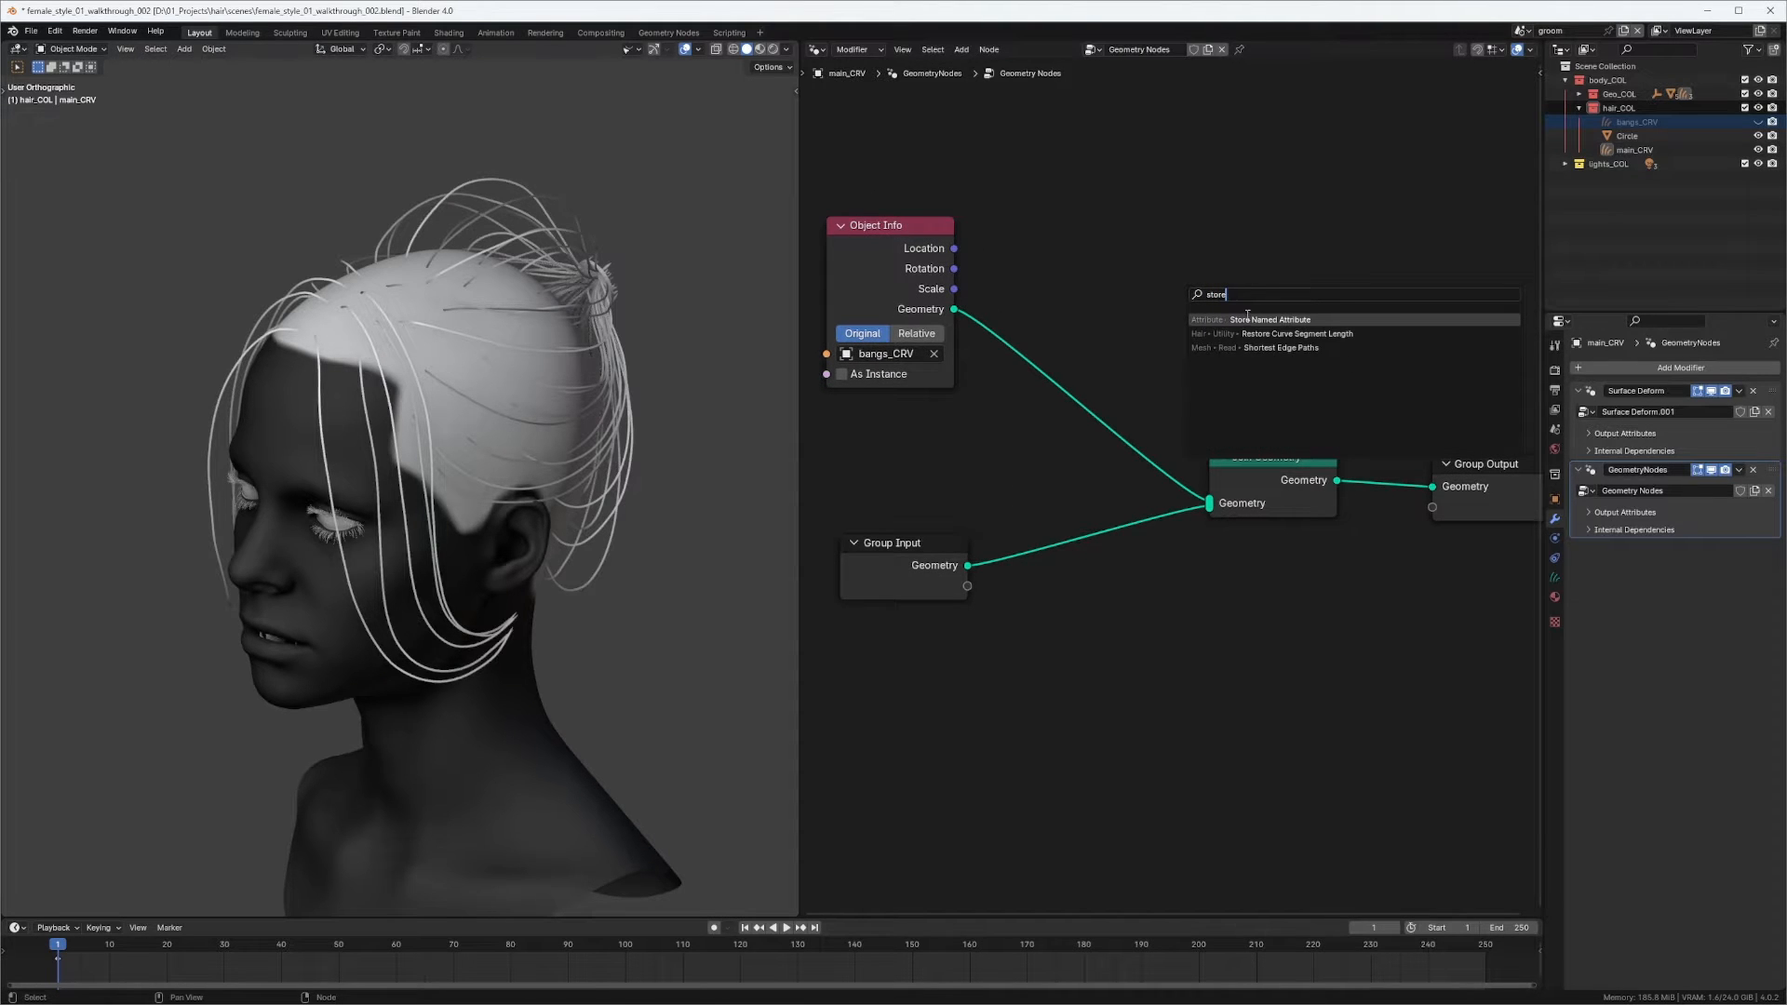
pyautogui.click(1247, 319)
pyautogui.click(1090, 277)
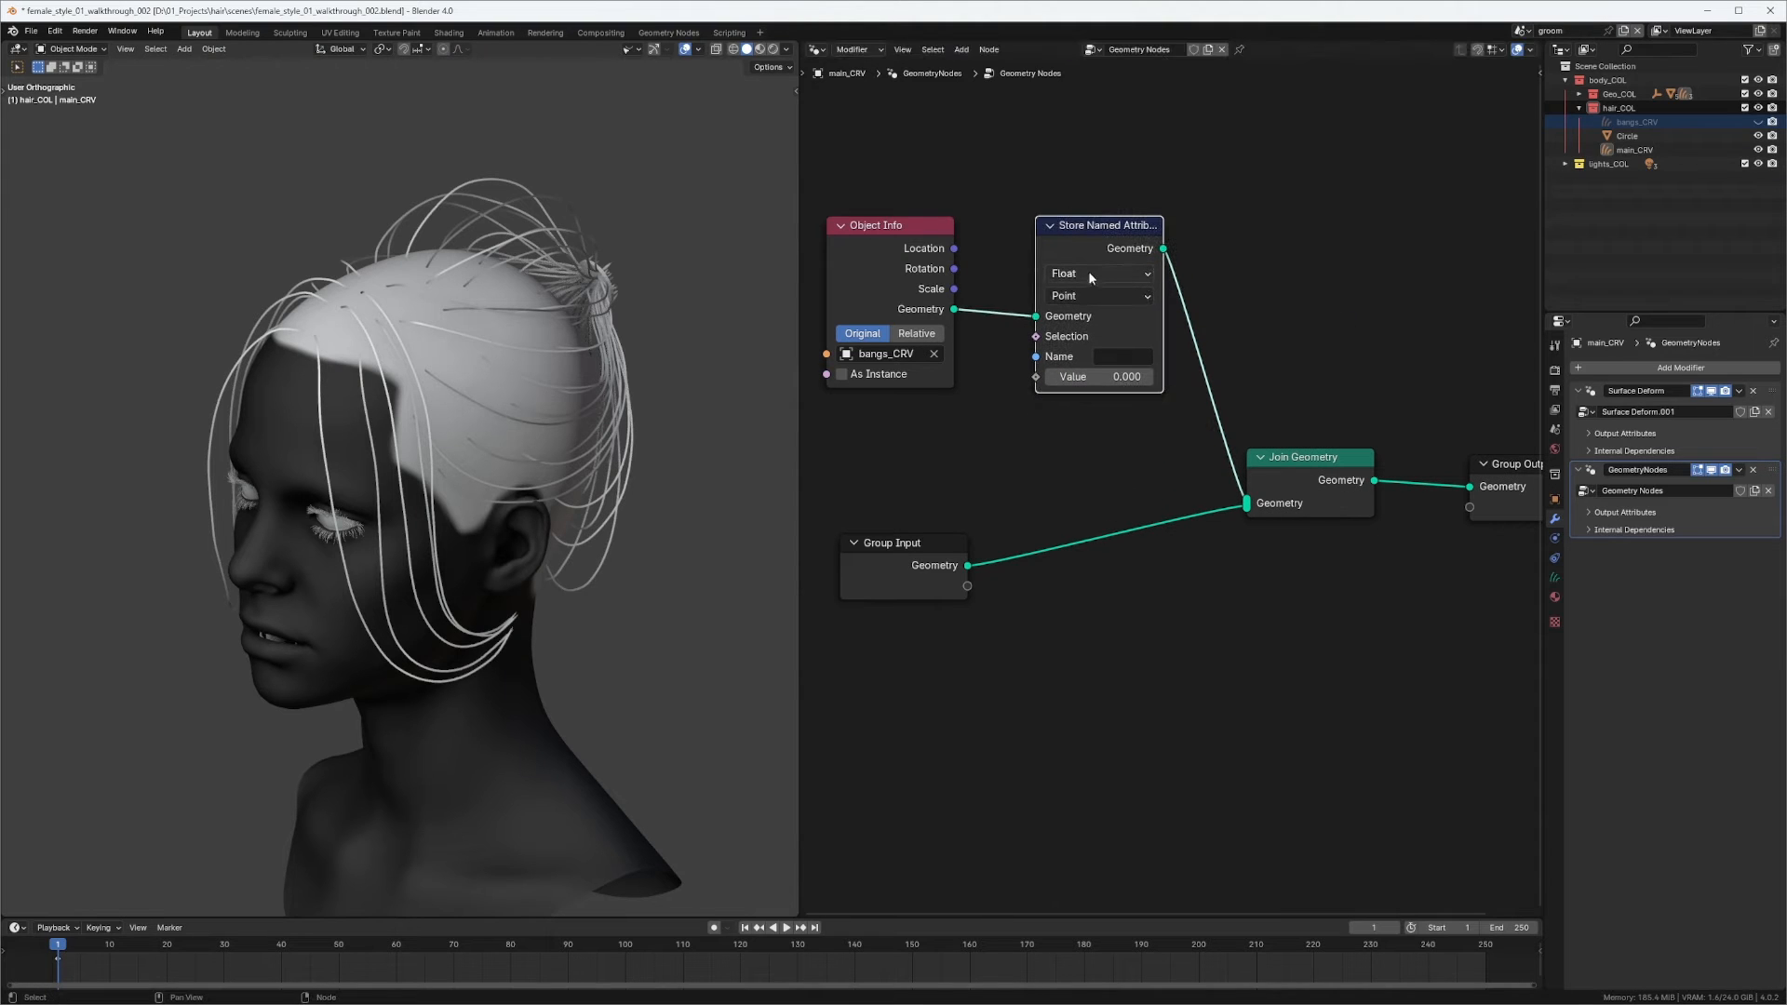
# Set the stored attribute to a Boolean on the Spline domain, named "bangs", with its value enabled.
pyautogui.click(1089, 275)
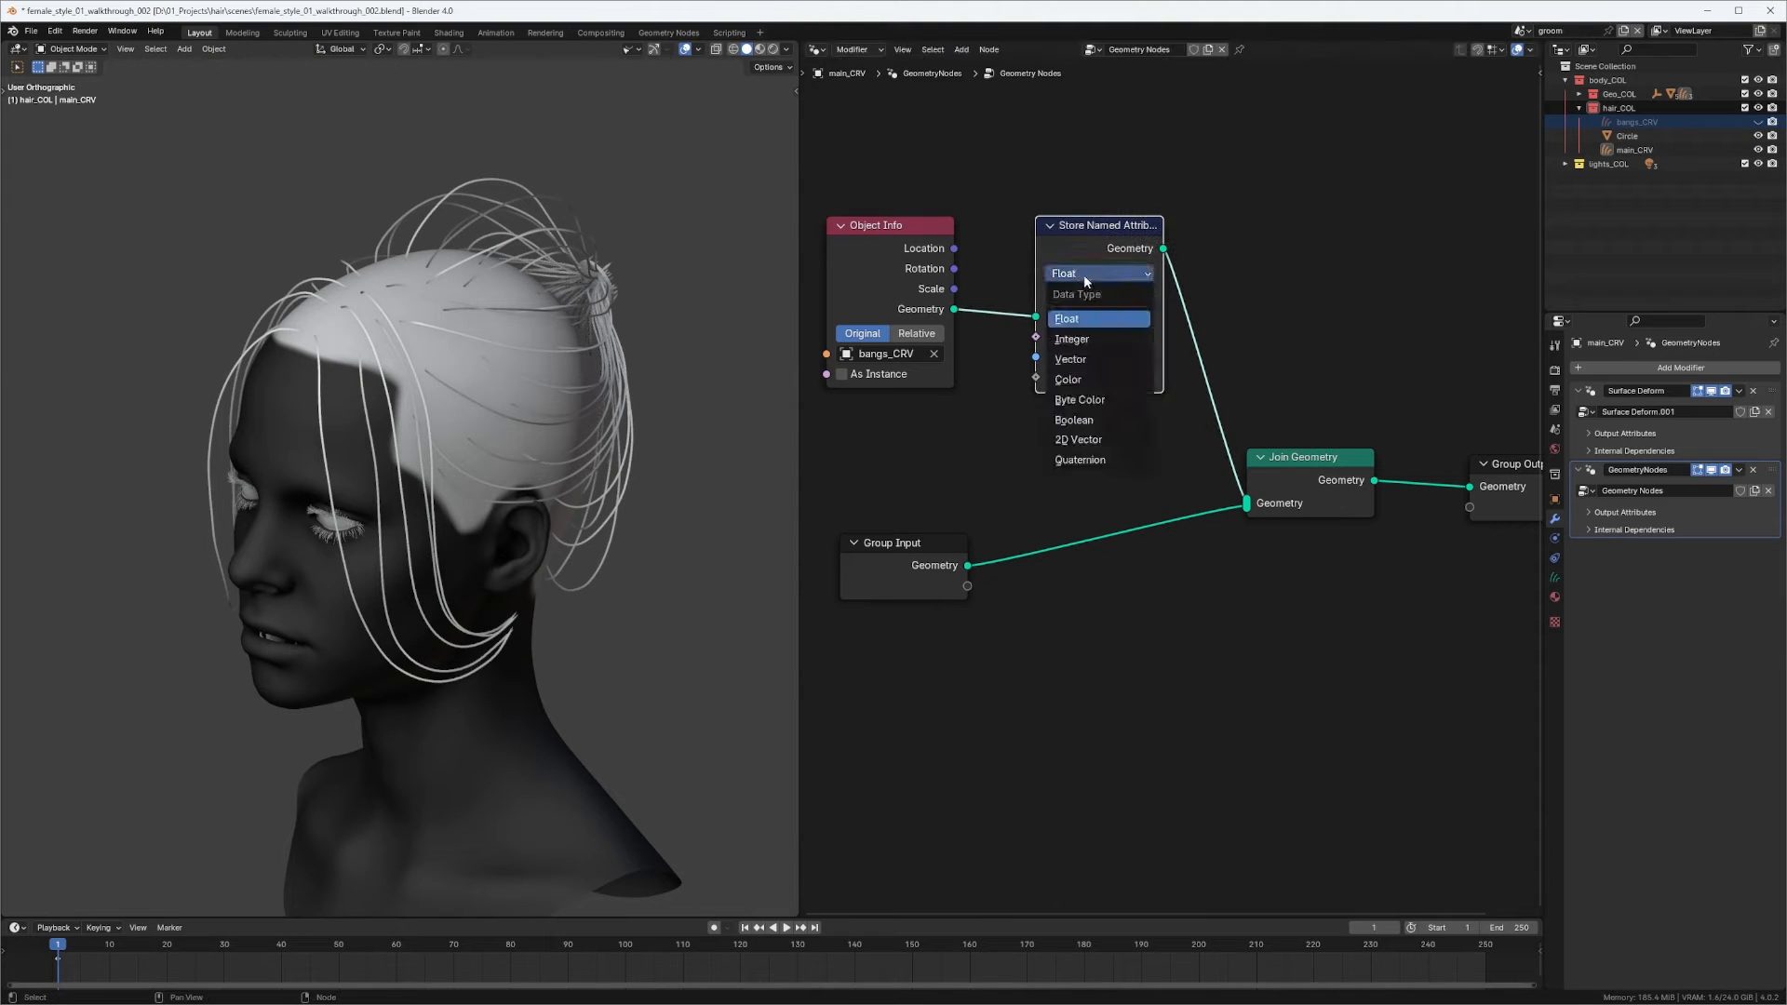
pyautogui.click(1079, 420)
pyautogui.click(1051, 377)
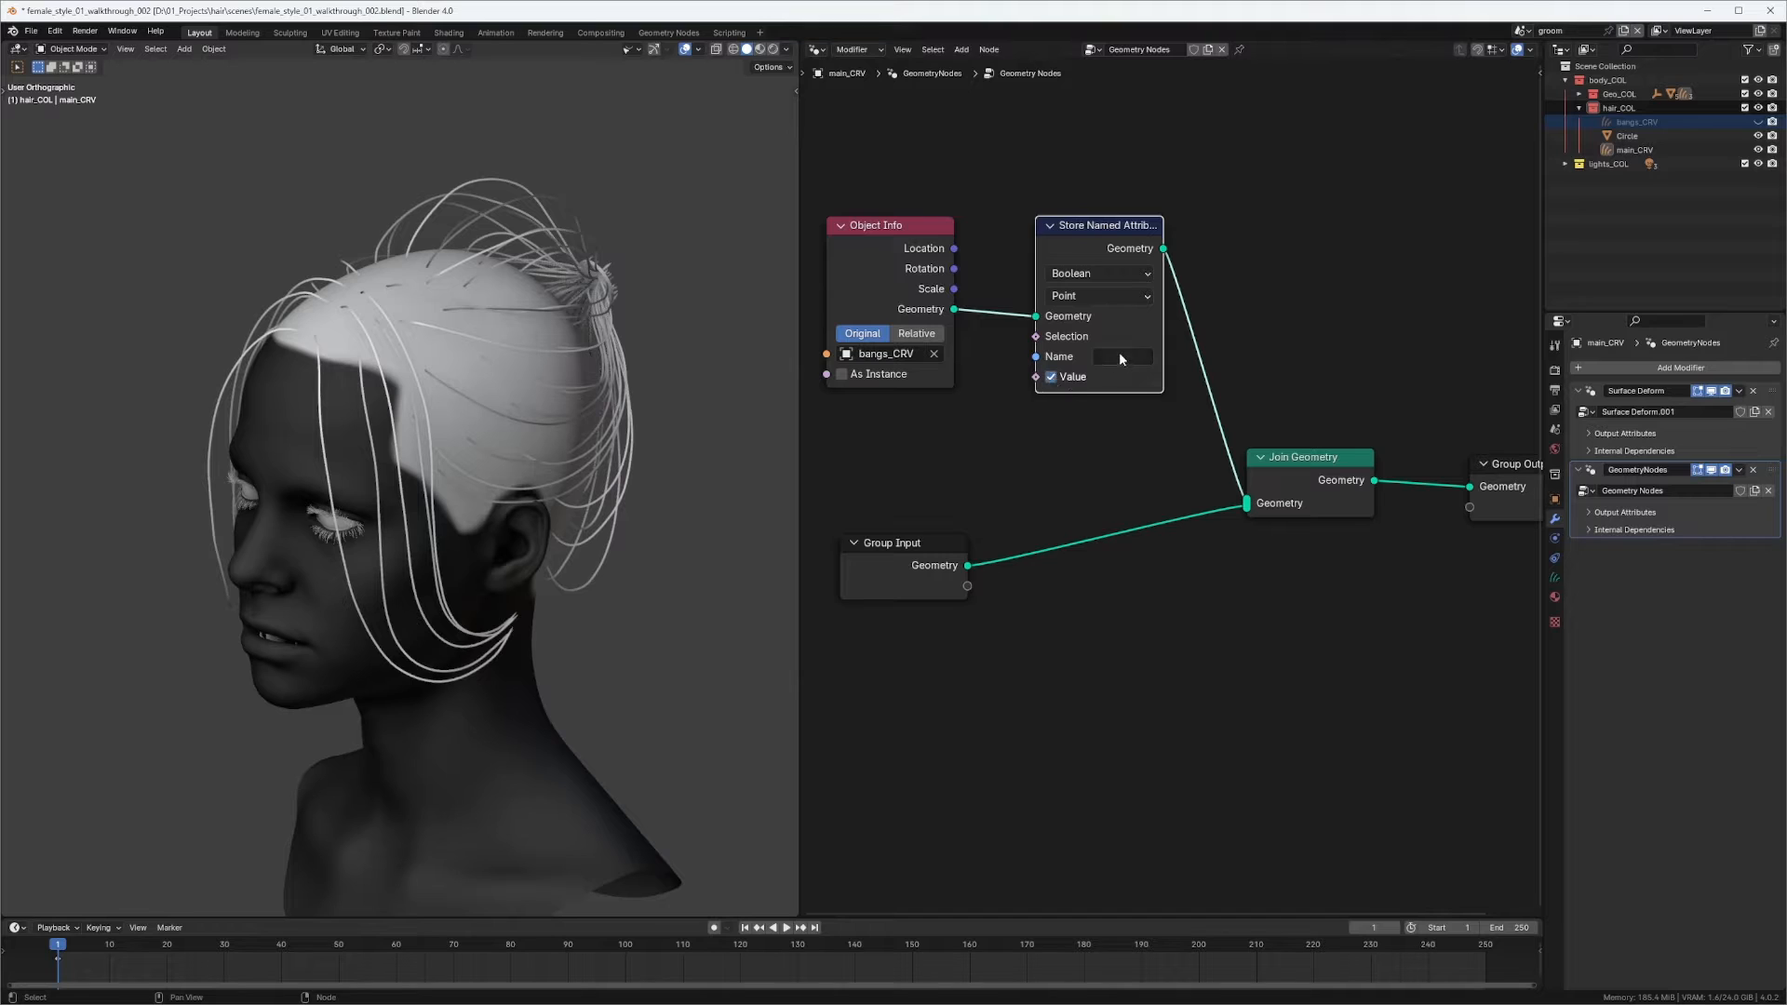
pyautogui.click(1122, 352)
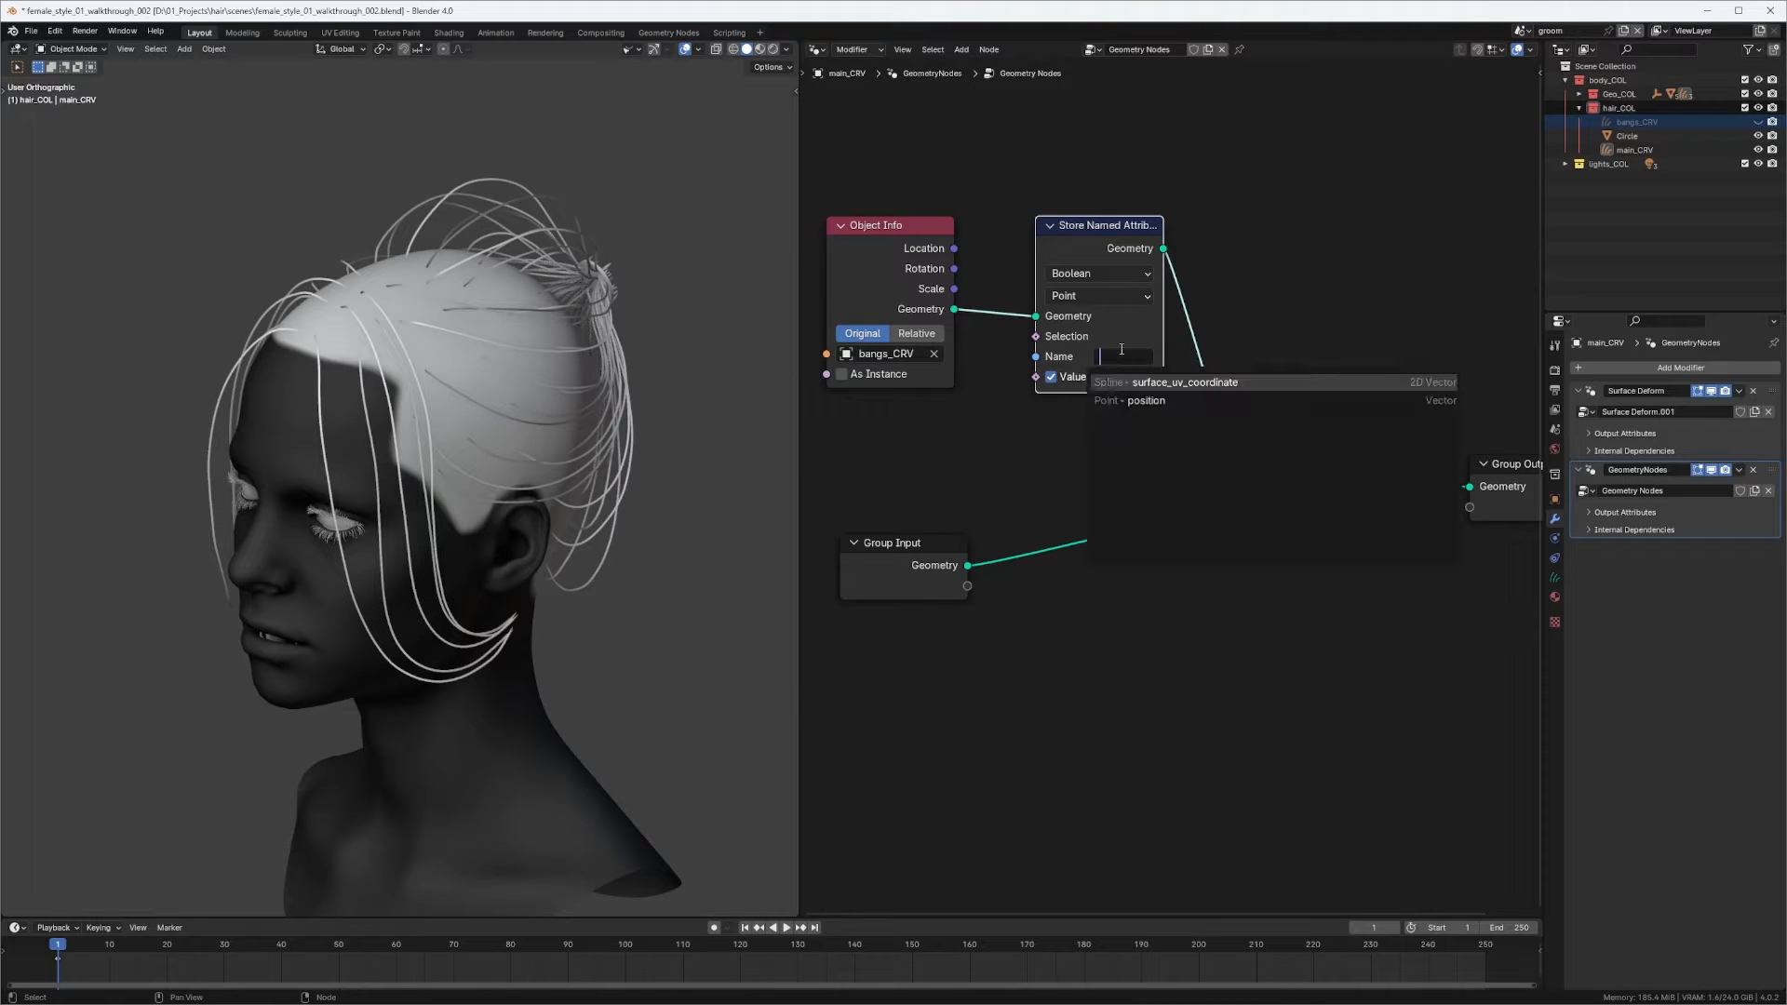
pyautogui.write('bangs')
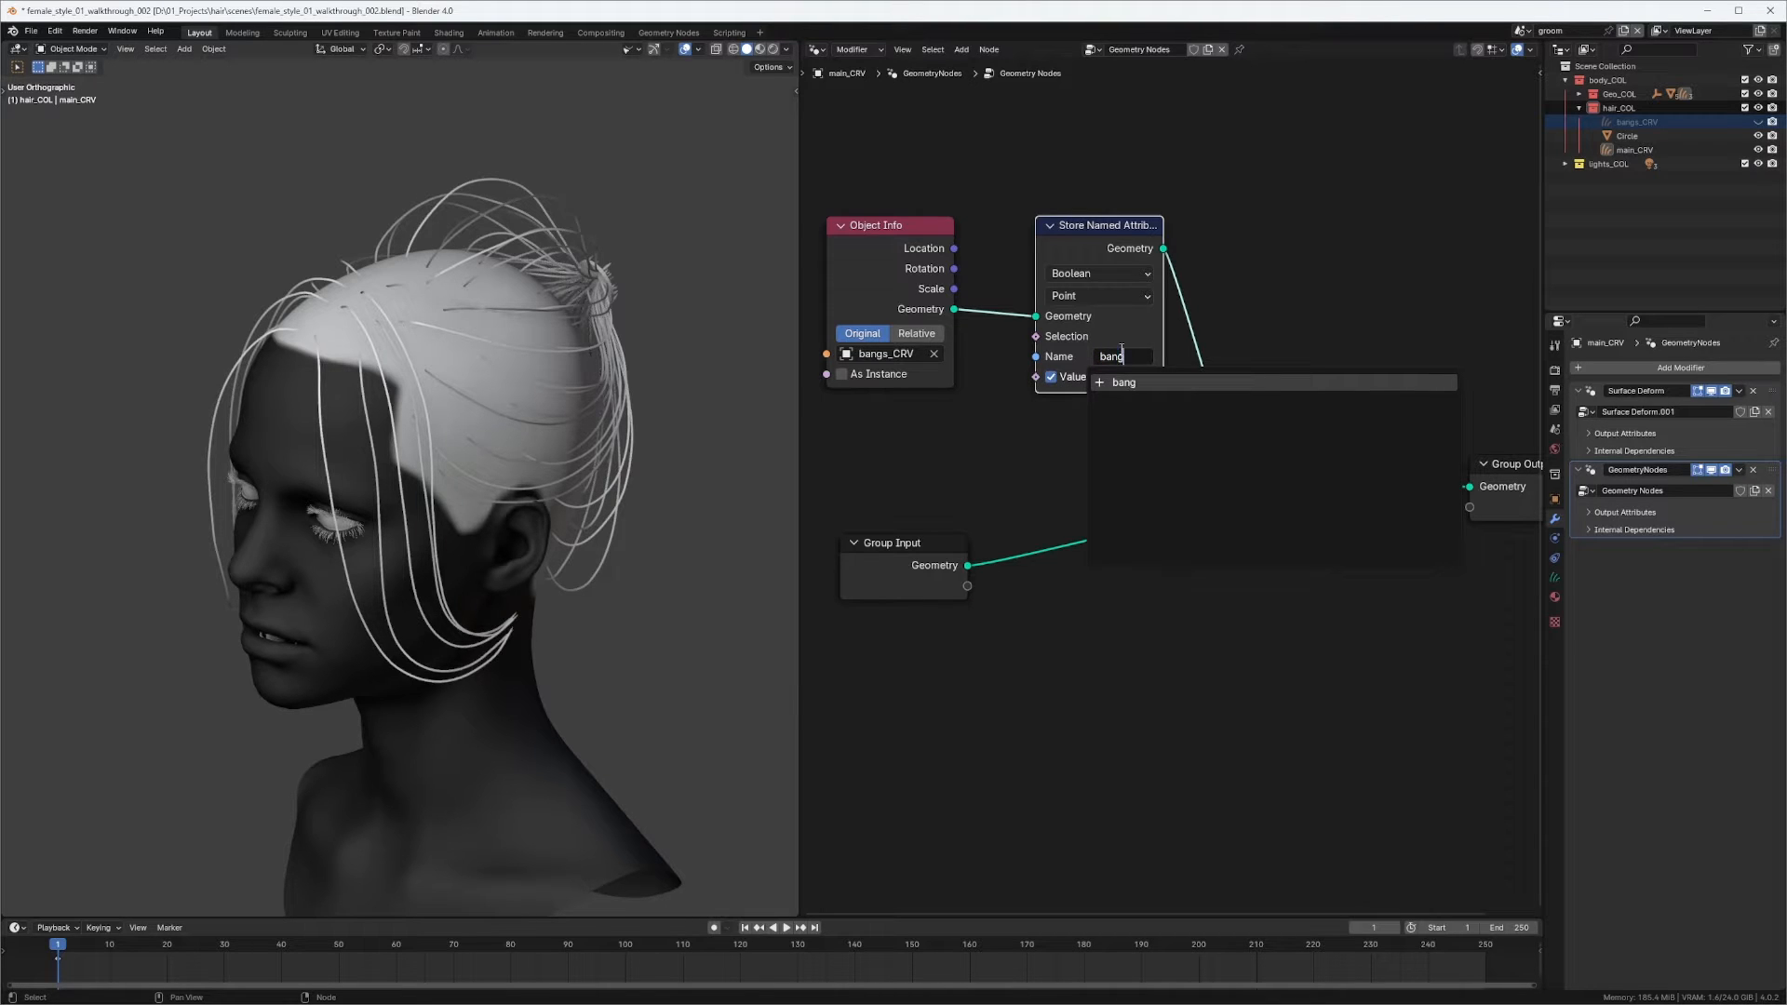
pyautogui.click(1163, 383)
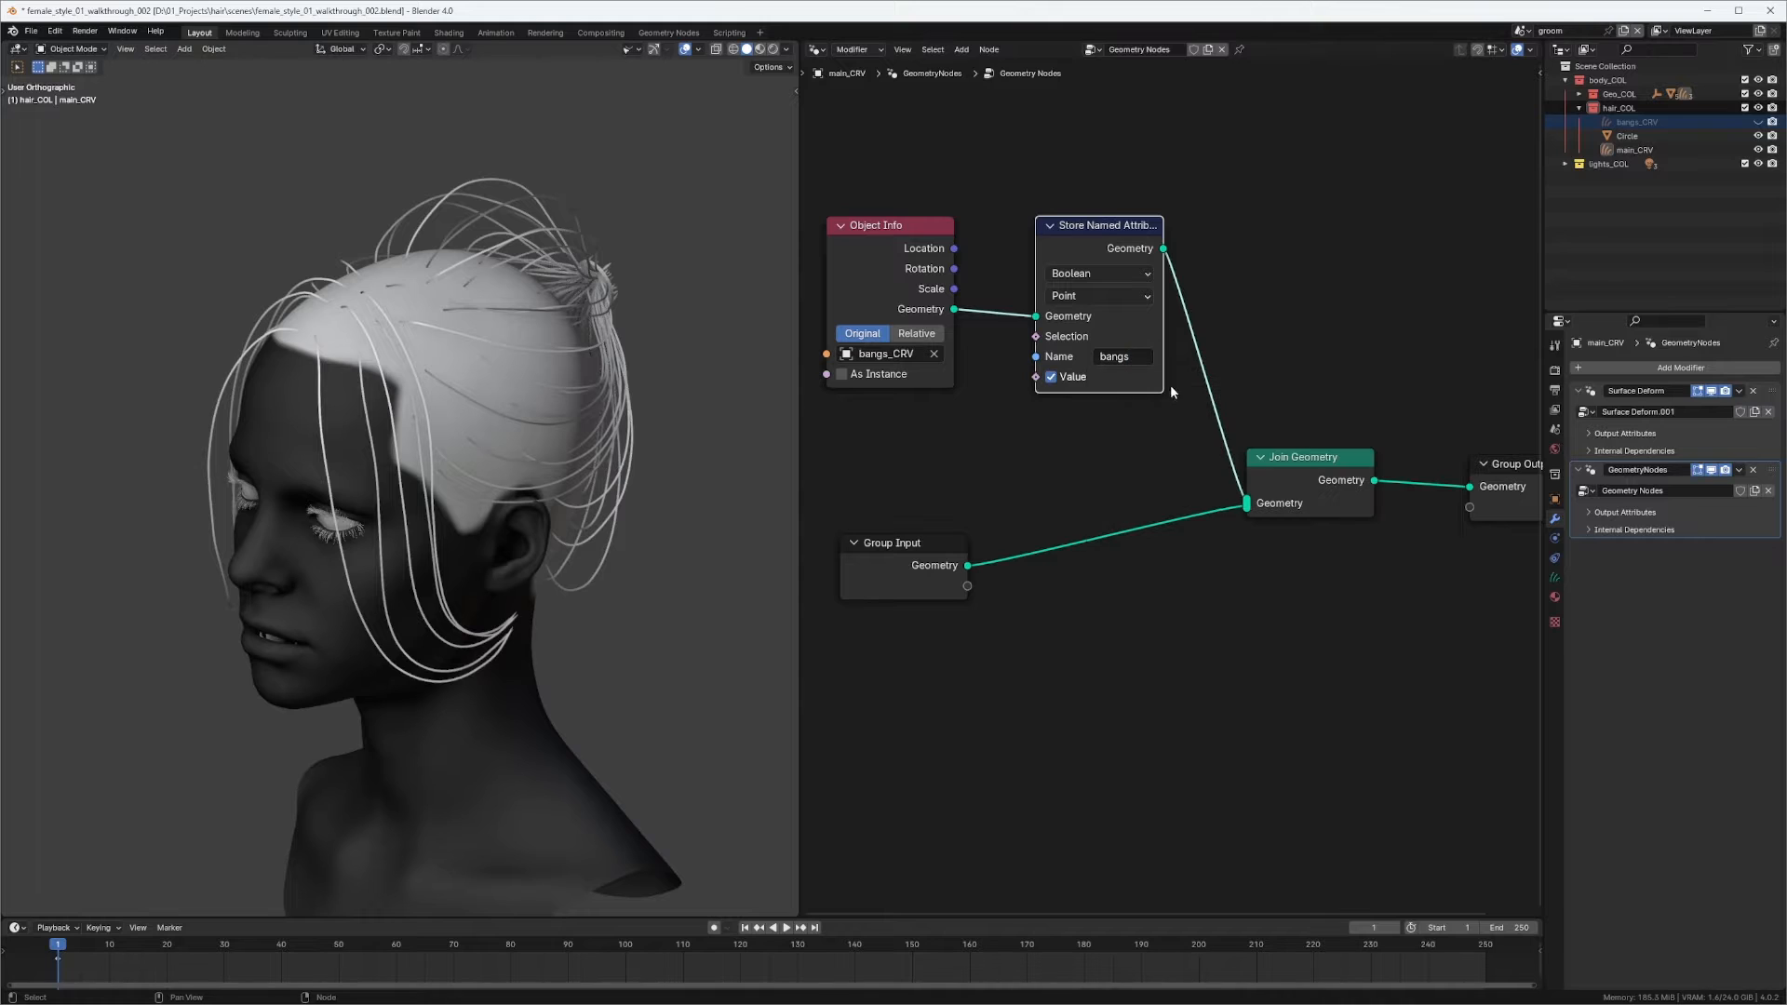
pyautogui.click(1094, 298)
pyautogui.click(1082, 423)
# Move the Join Geometry and Group Output nodes to open up space between them.
pyautogui.moveTo(1305, 472); pyautogui.dragTo(1294, 491)
pyautogui.moveTo(1294, 493); pyautogui.dragTo(1100, 481, button='middle')
pyautogui.moveTo(1334, 451); pyautogui.dragTo(1410, 454)
# Add a Named Attribute node above Join Geometry and have it read the "bangs" attribute.
pyautogui.click(1386, 391)
pyautogui.hotkey('shift', 'a')
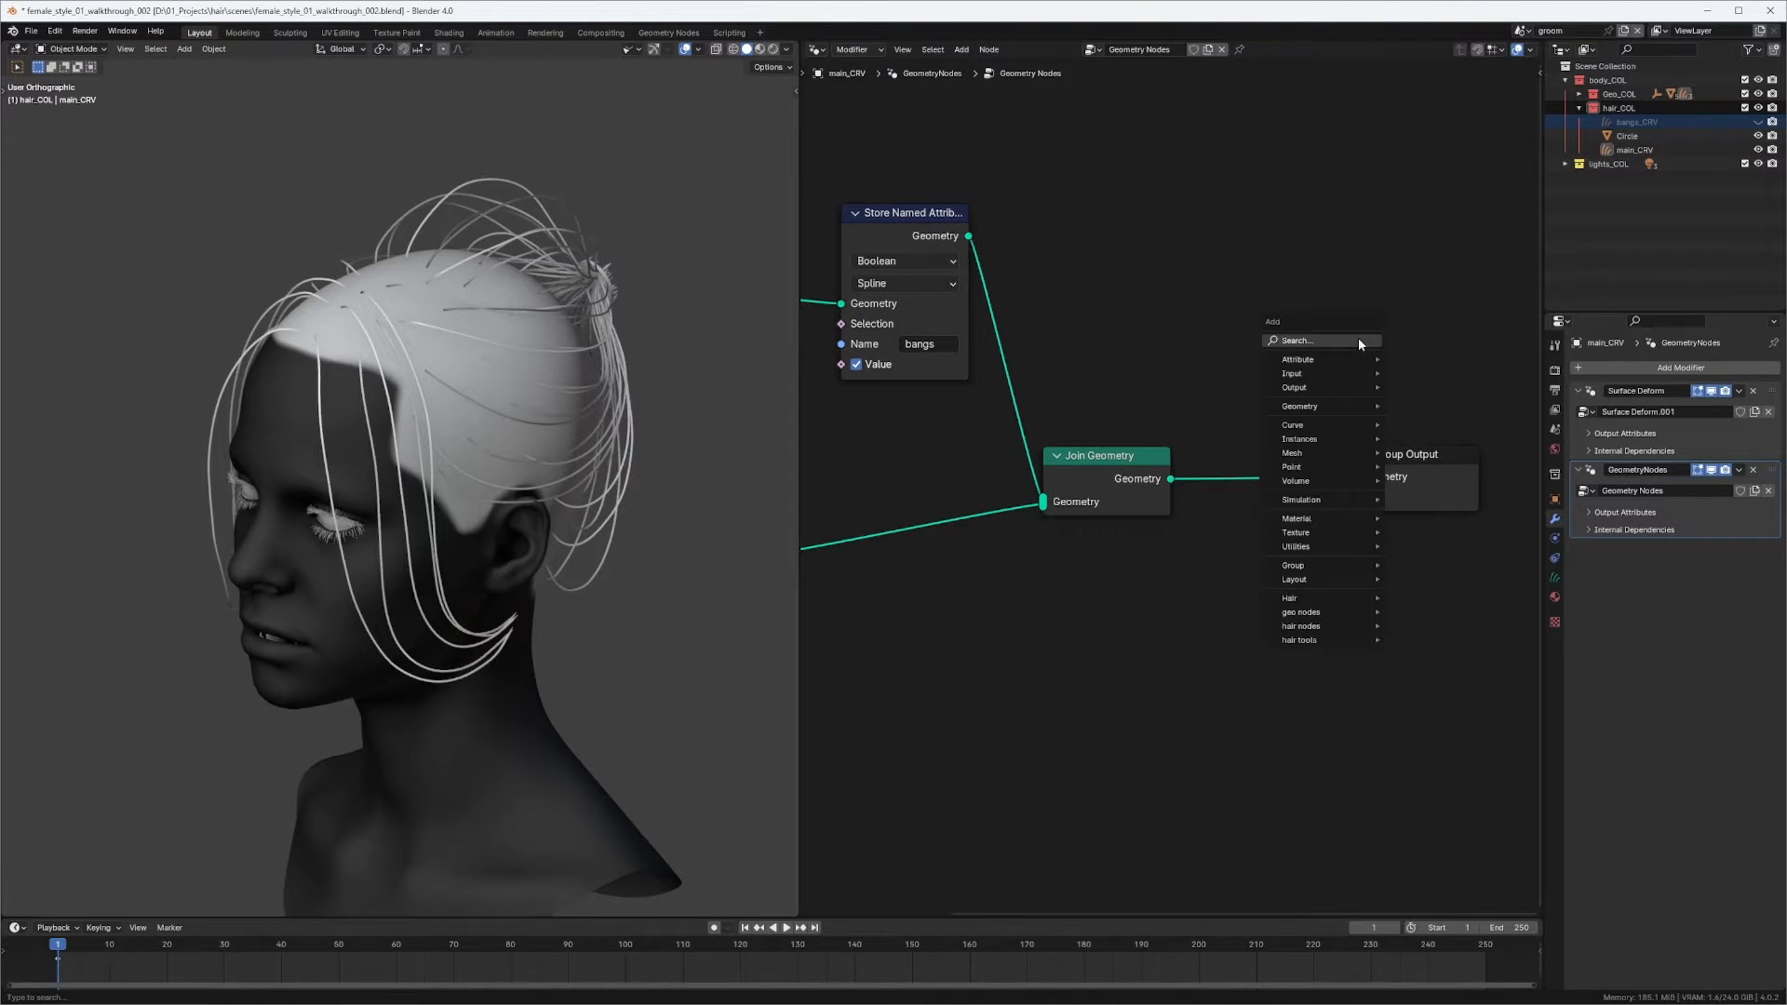
pyautogui.click(1357, 342)
pyautogui.write('name')
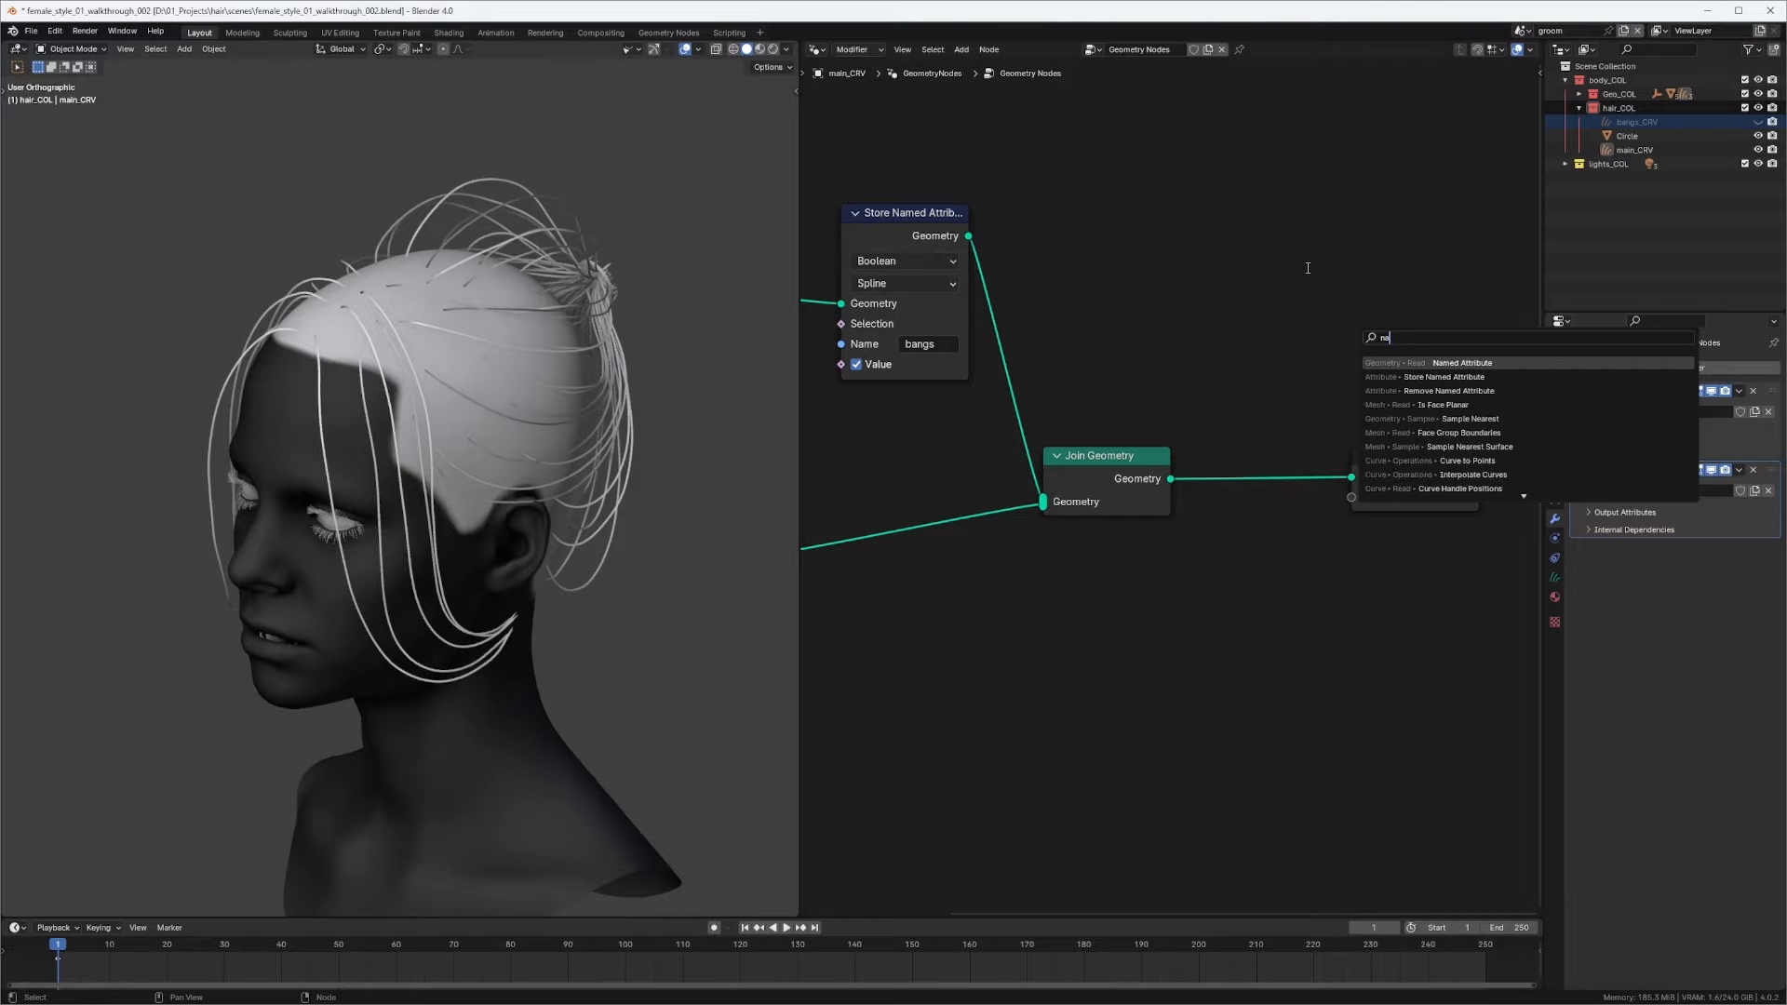
pyautogui.click(1462, 363)
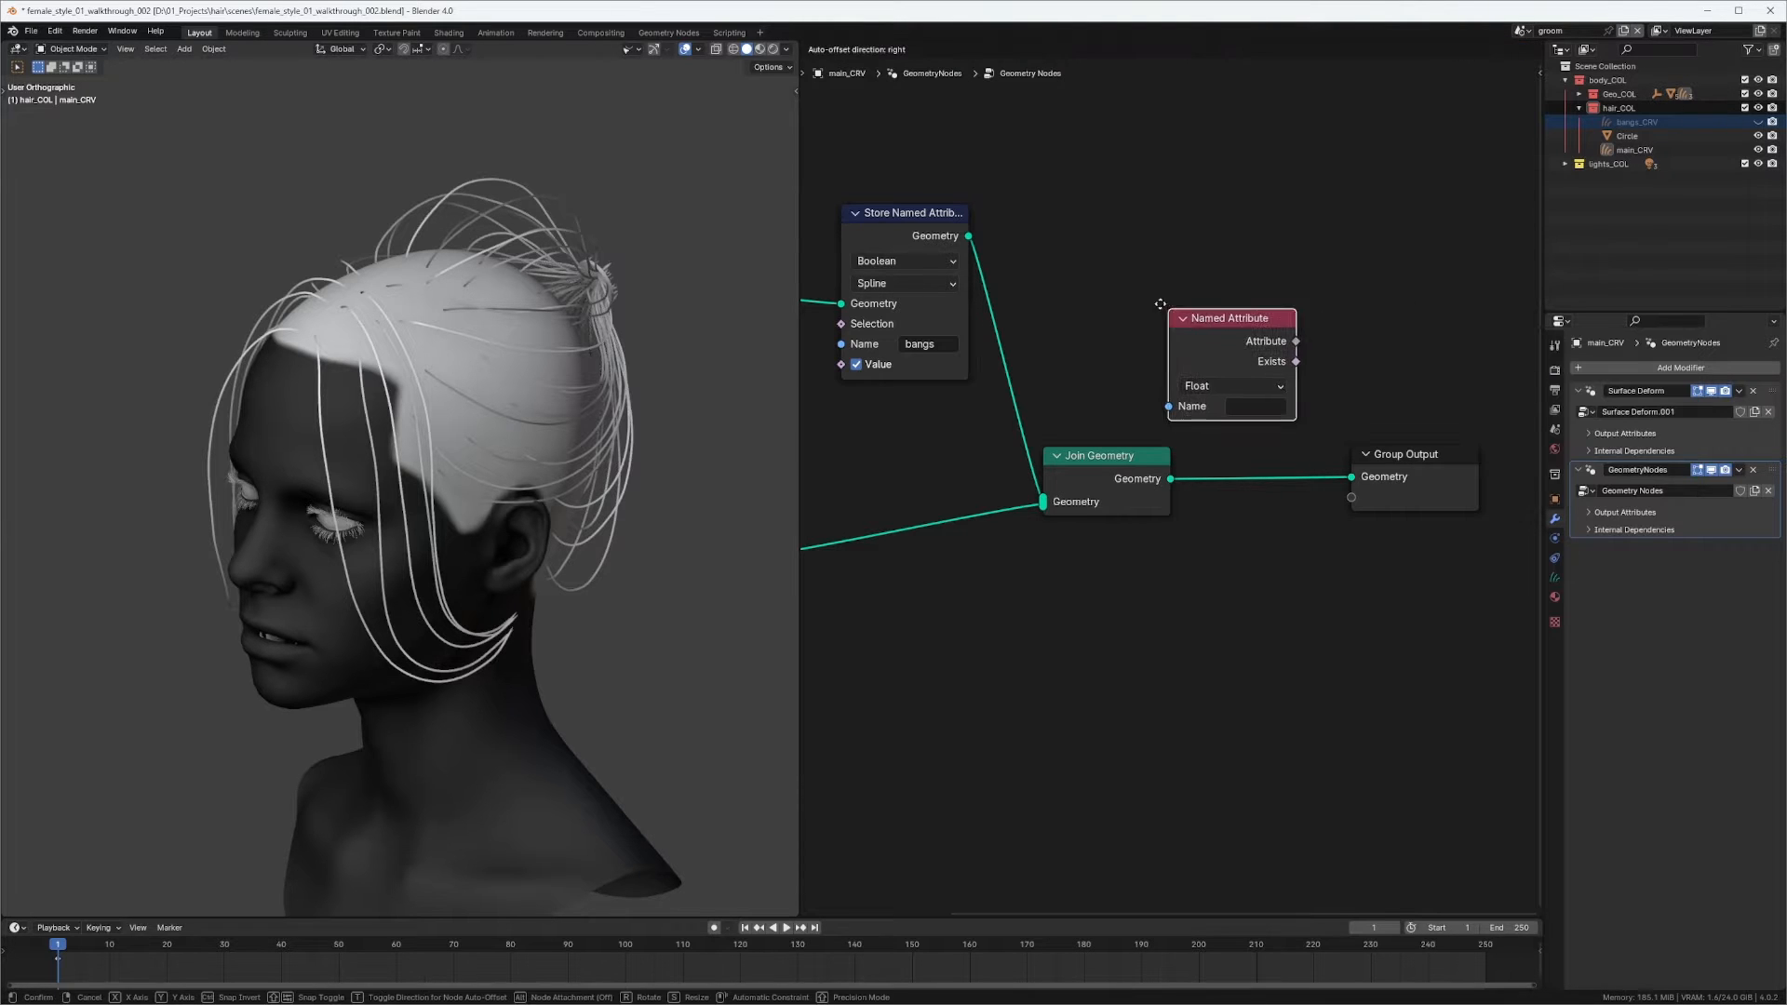
pyautogui.click(1214, 335)
pyautogui.click(1232, 387)
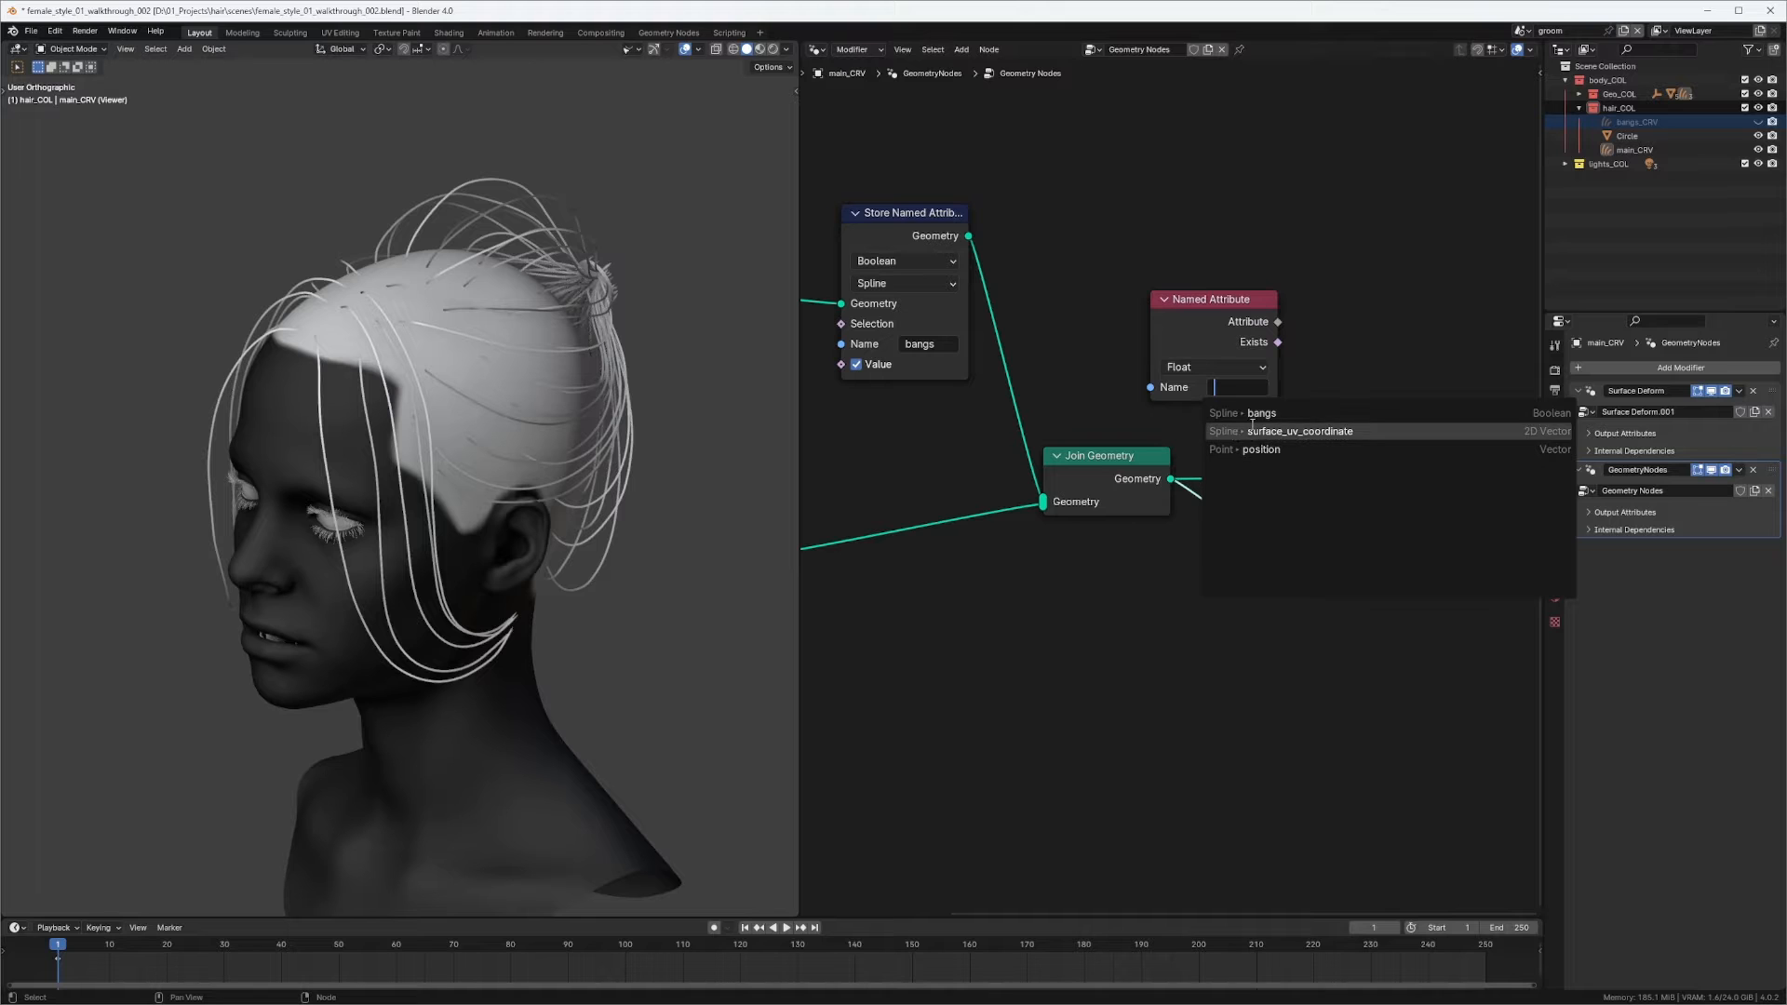
pyautogui.click(1261, 413)
# Preview the bangs attribute on the joined curves through a Viewer node placed below Group Output, and inspect the hair from the front.
pyautogui.moveTo(1299, 492); pyautogui.dragTo(1356, 586)
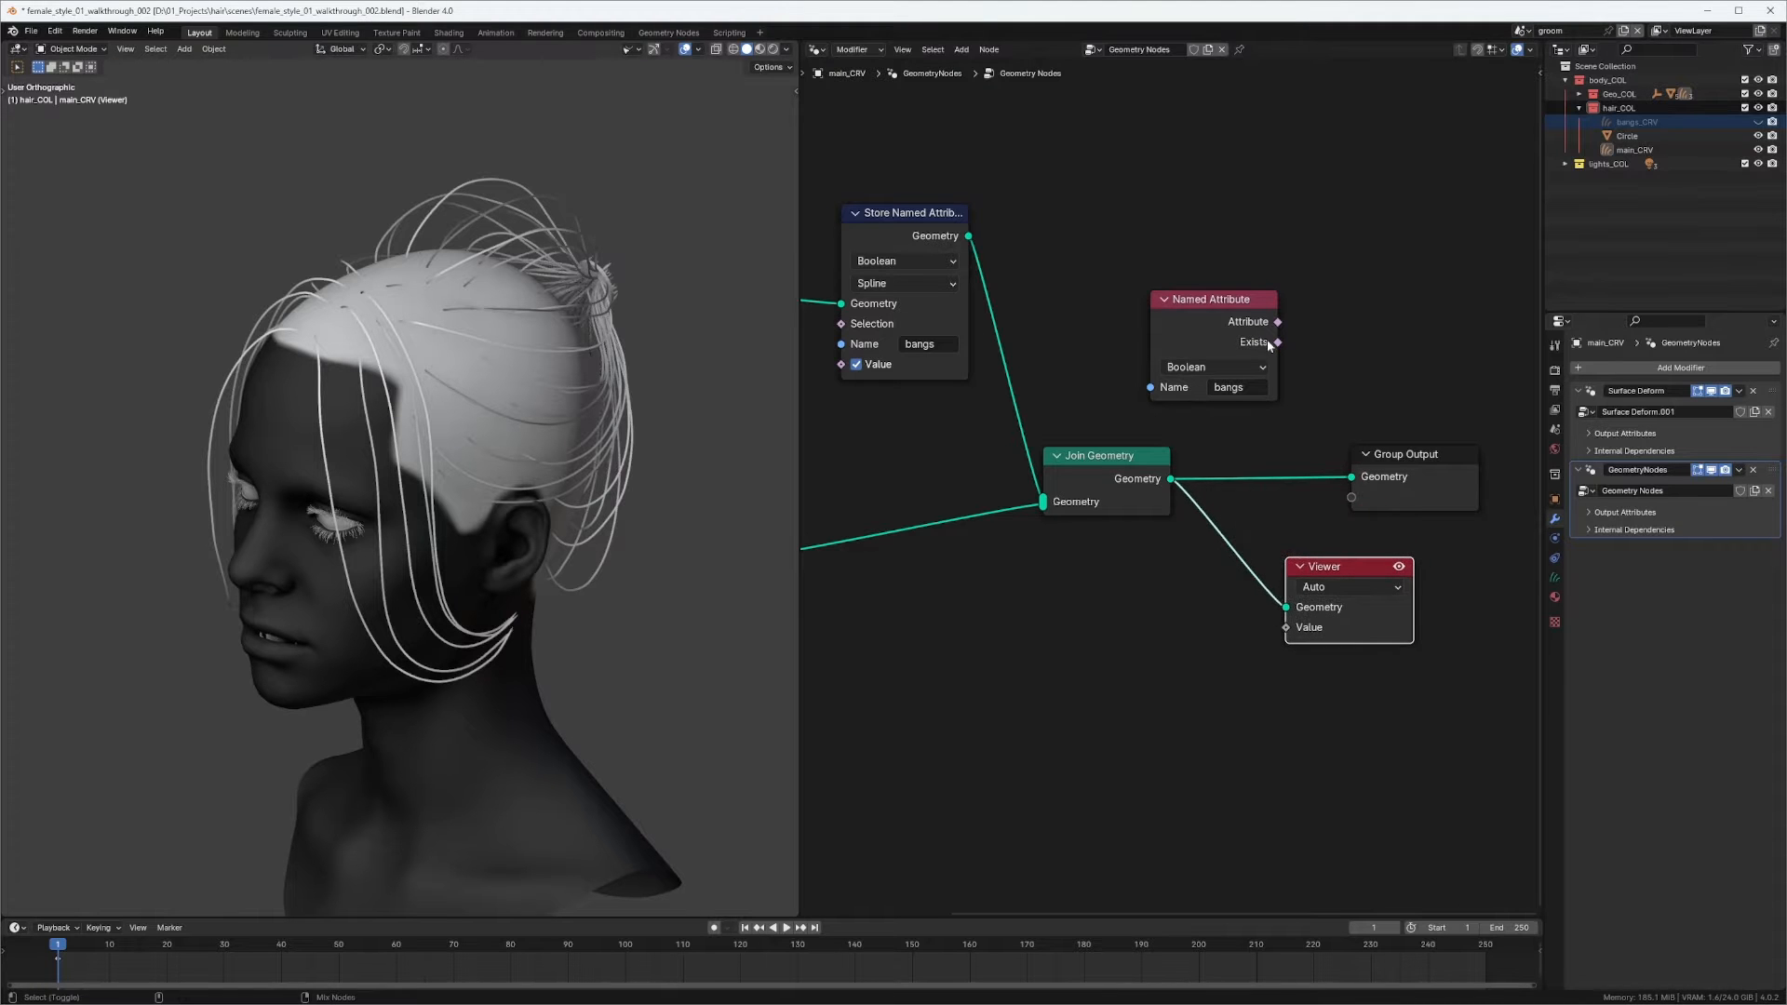
pyautogui.keyDown('ctrl'); pyautogui.keyDown('shift'); pyautogui.click(1267, 347); pyautogui.keyUp('shift'); pyautogui.keyUp('ctrl')
pyautogui.moveTo(579, 432); pyautogui.dragTo(373, 367, button='middle')
pyautogui.moveTo(815, 363); pyautogui.dragTo(719, 329, button='middle')
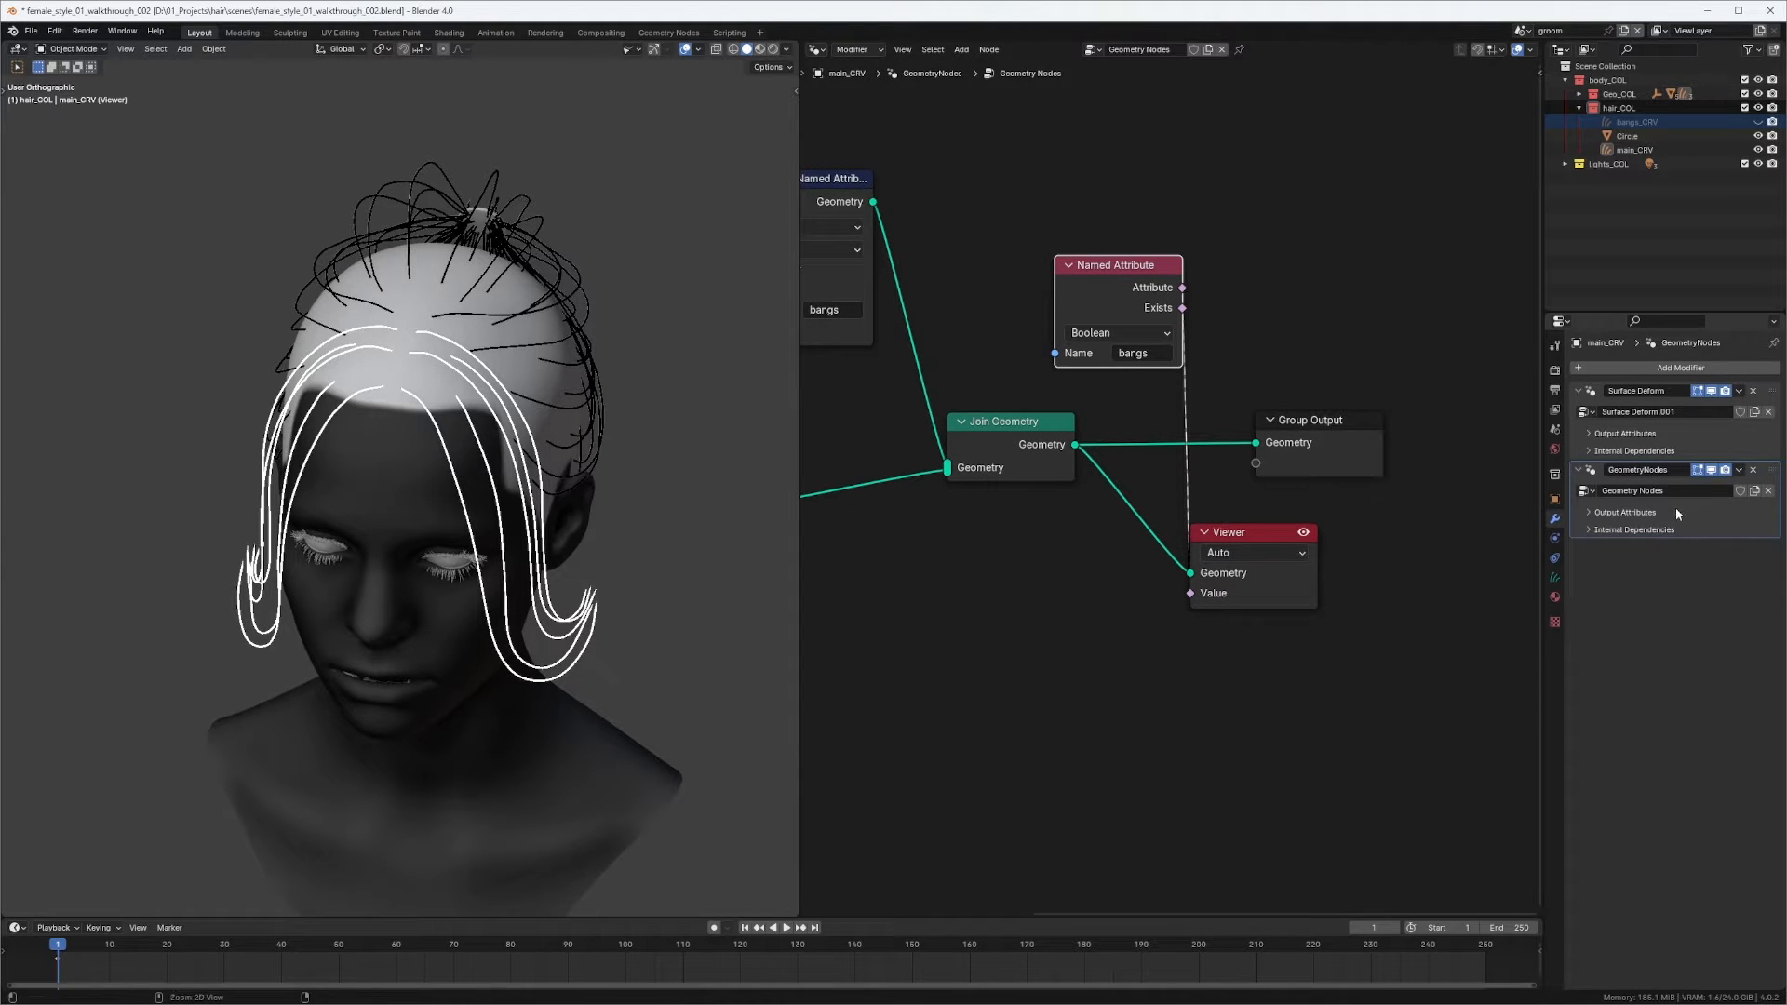
# Apply the GeometryNodes modifier on main_CRV, leaving the Surface Deform modifier in place.
pyautogui.hotkey('ctrl', 'a')
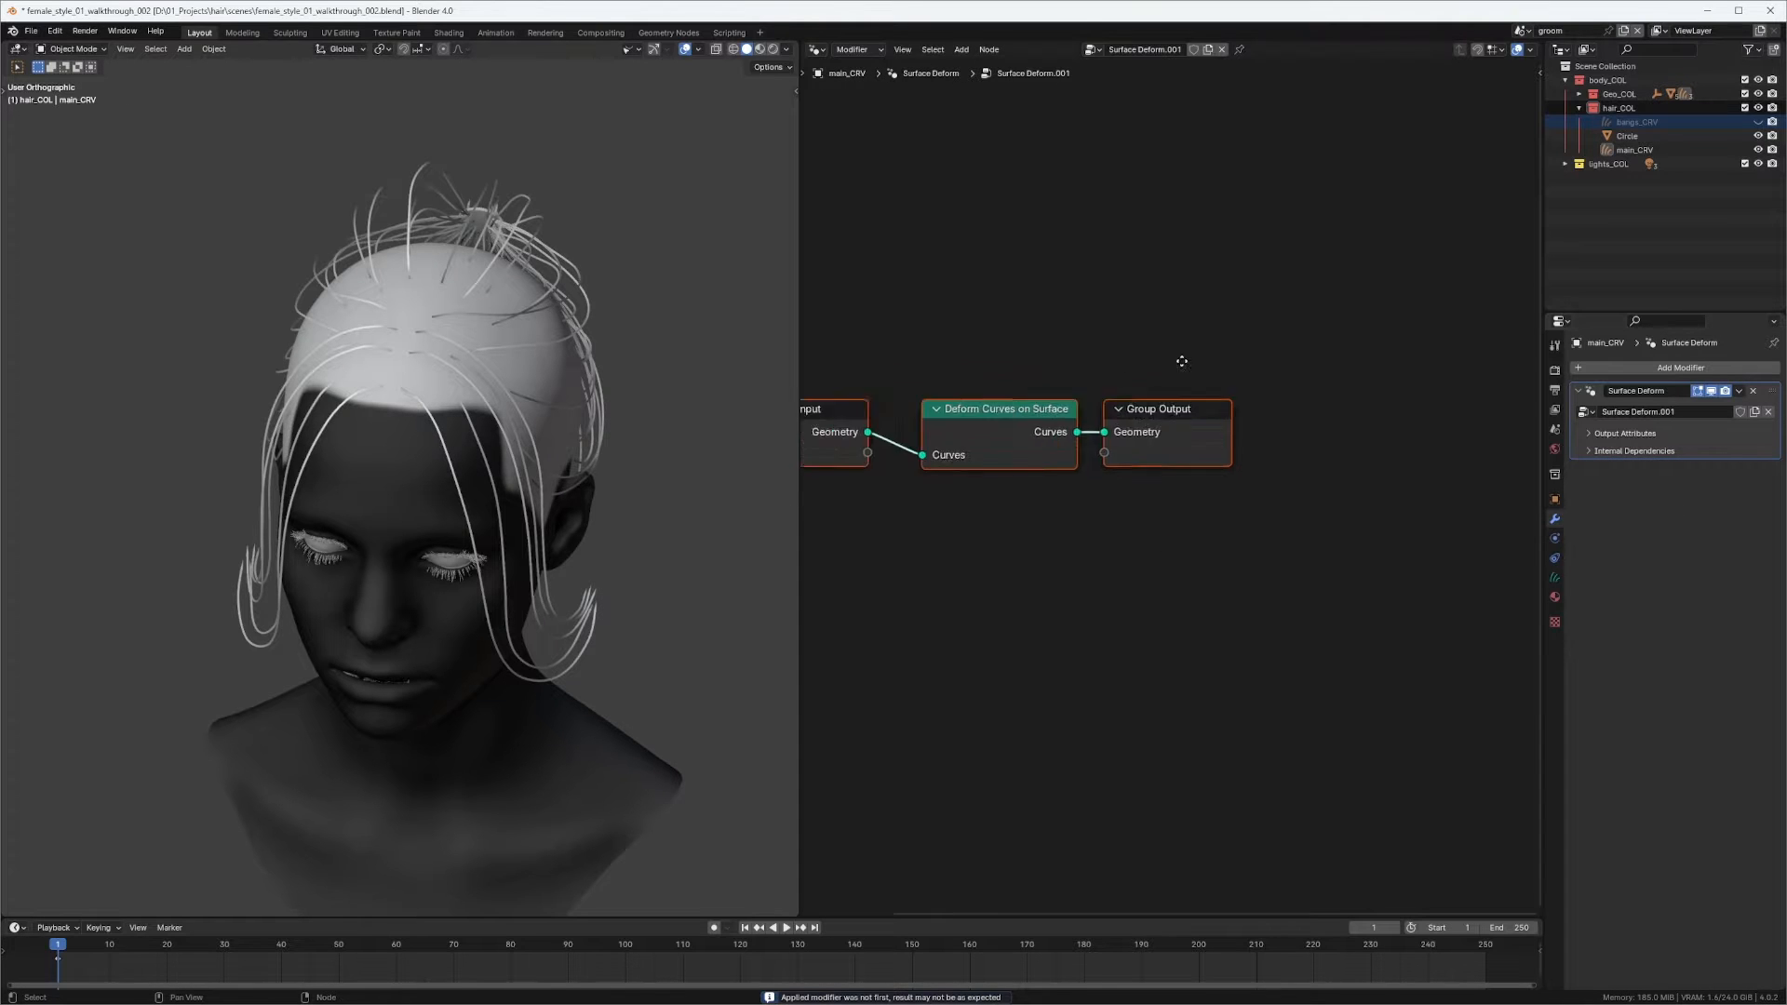
pyautogui.moveTo(1181, 361); pyautogui.dragTo(1302, 373, button='middle')
pyautogui.moveTo(617, 389)
pyautogui.mouseDown(button='middle')
pyautogui.moveTo(523, 365)
pyautogui.moveTo(595, 368)
pyautogui.mouseUp(button='middle')
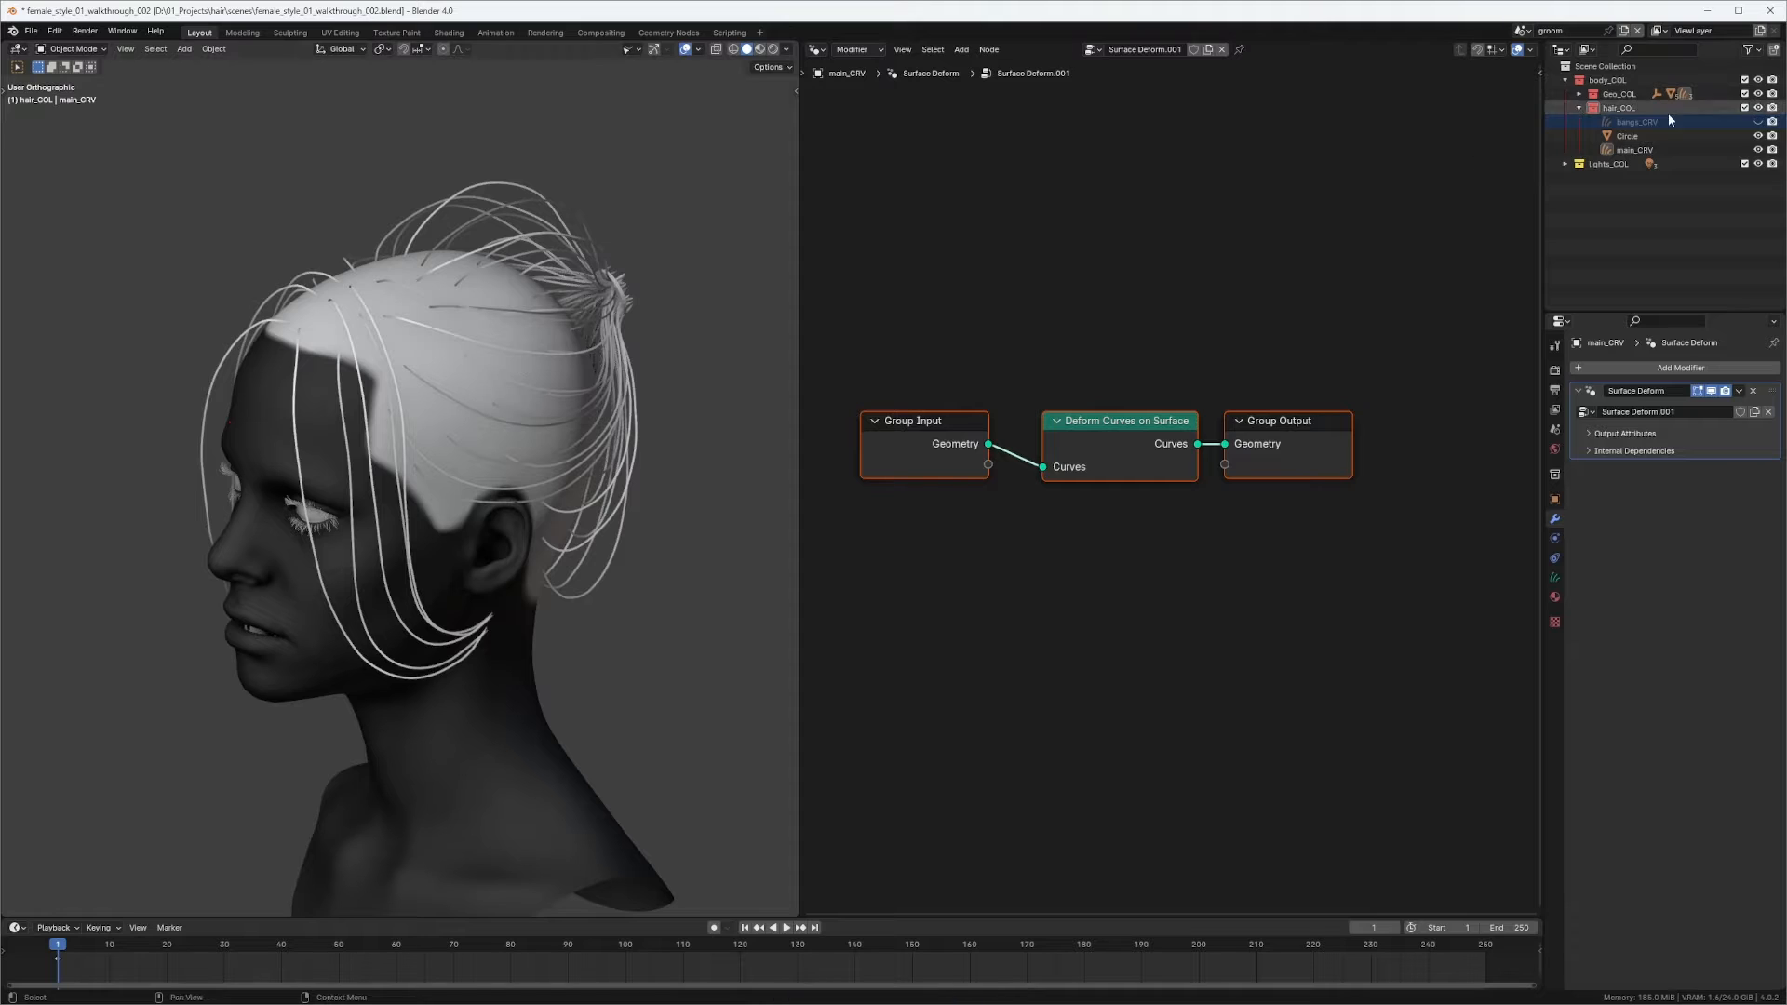
# Check the original bangs_CRV by briefly unhiding it, hiding it again and selecting it.
pyautogui.click(1758, 122)
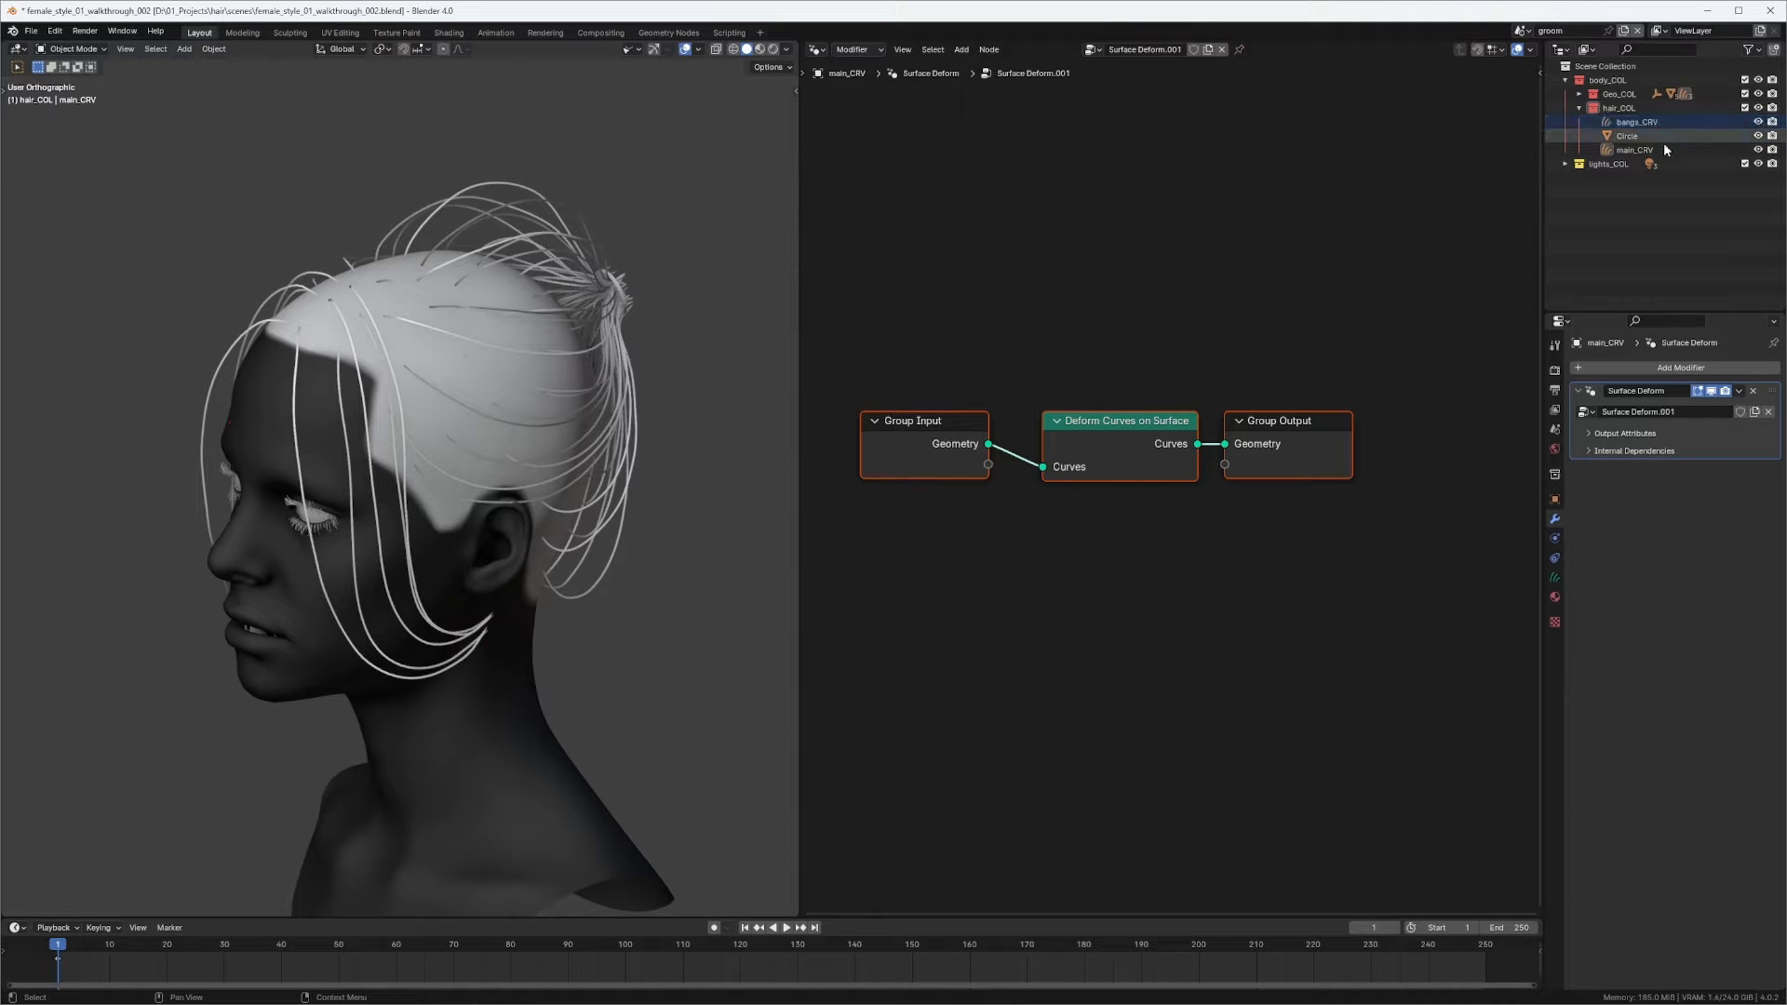
pyautogui.click(1758, 122)
pyautogui.click(1631, 124)
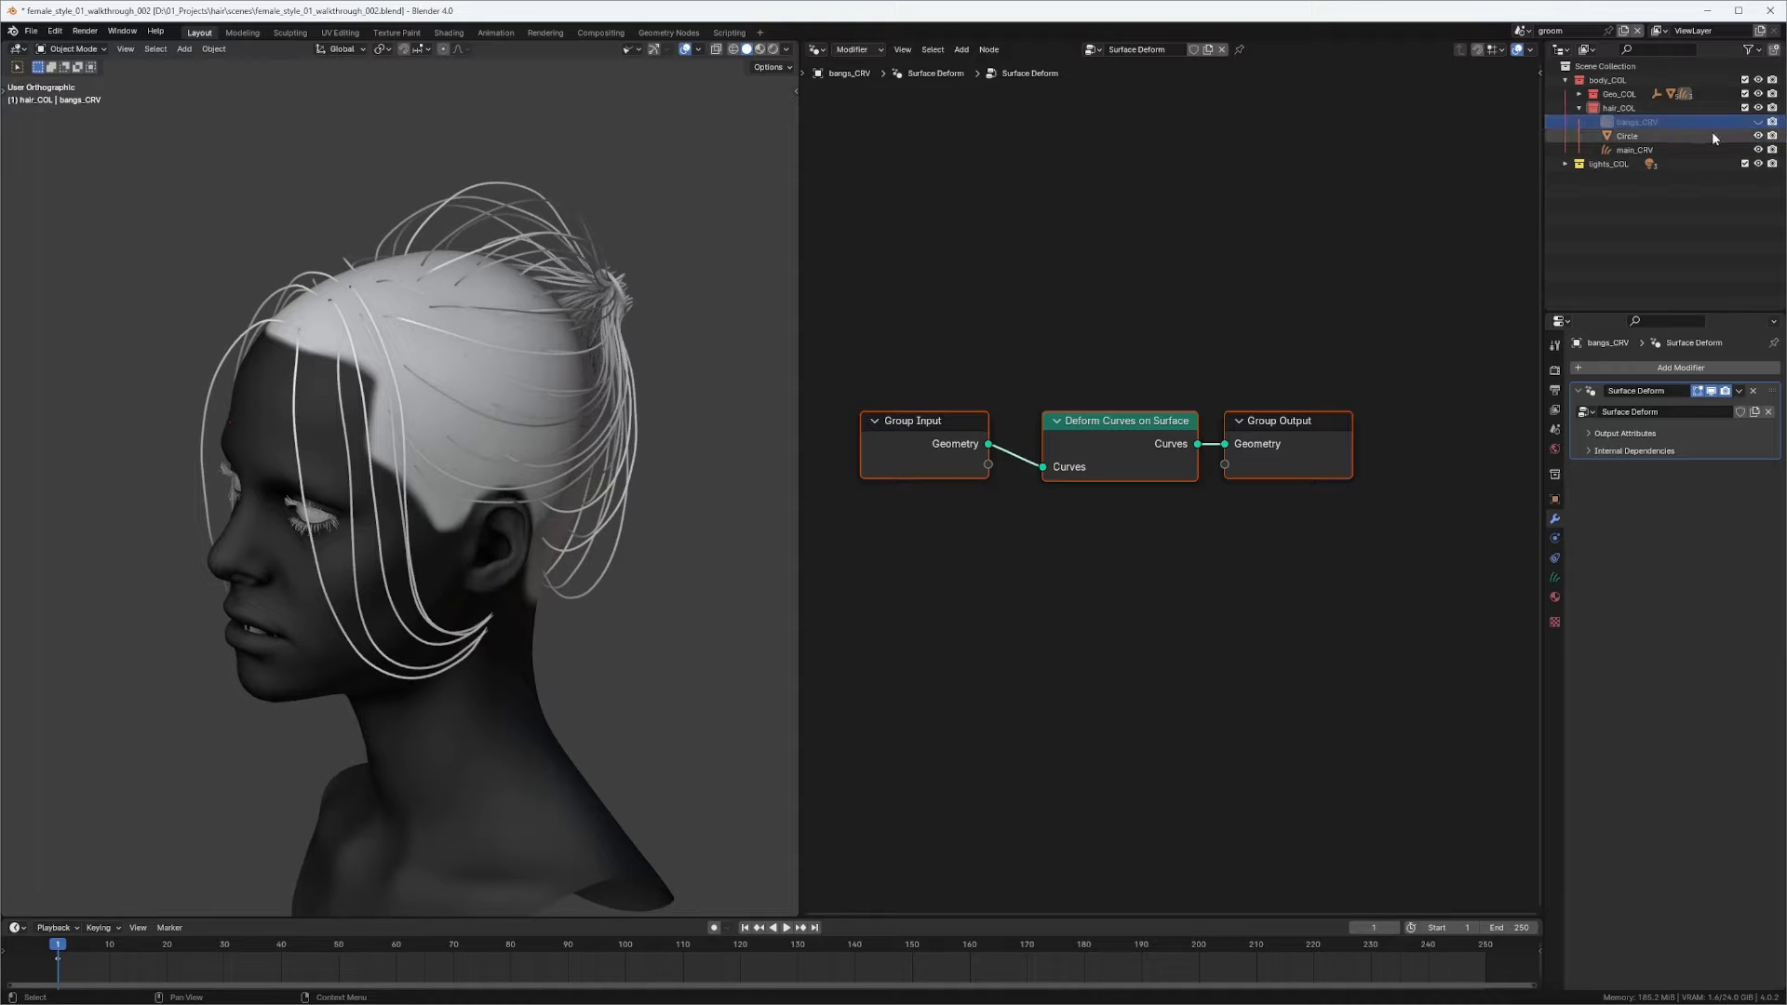
# Add a Geometry Nodes modifier with a new node group to main_CRV and place it above Surface Deform.
pyautogui.click(1634, 149)
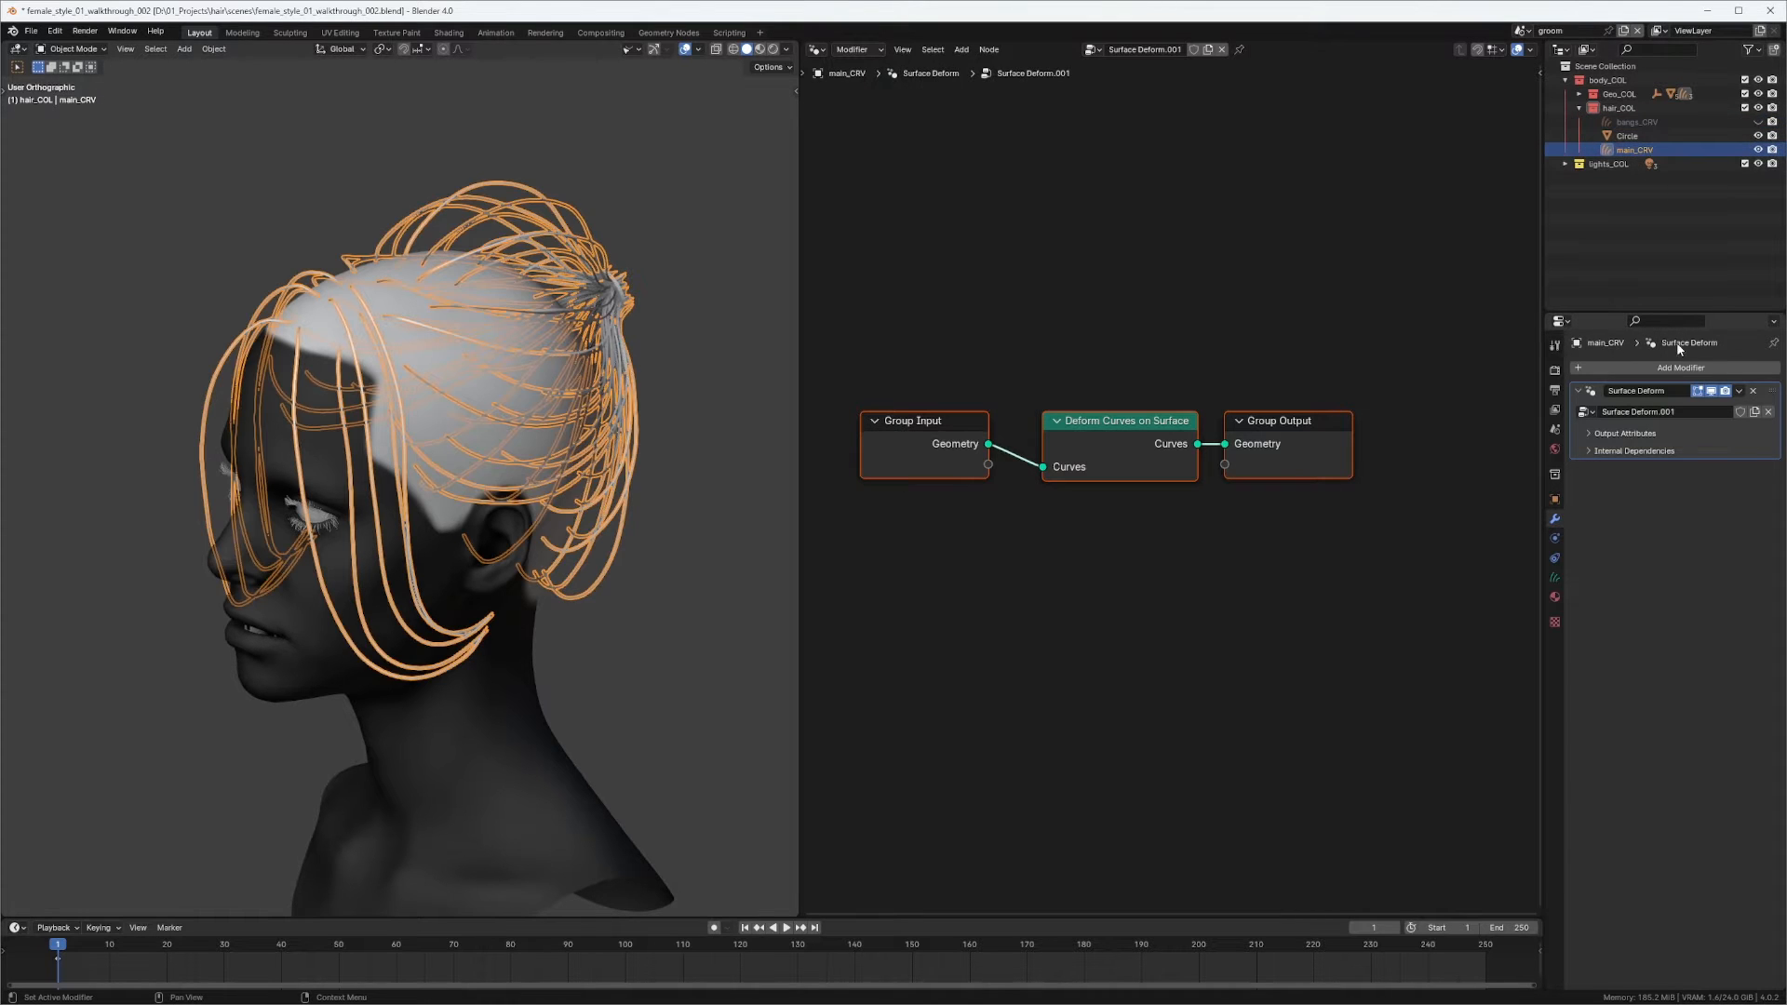
pyautogui.click(1658, 369)
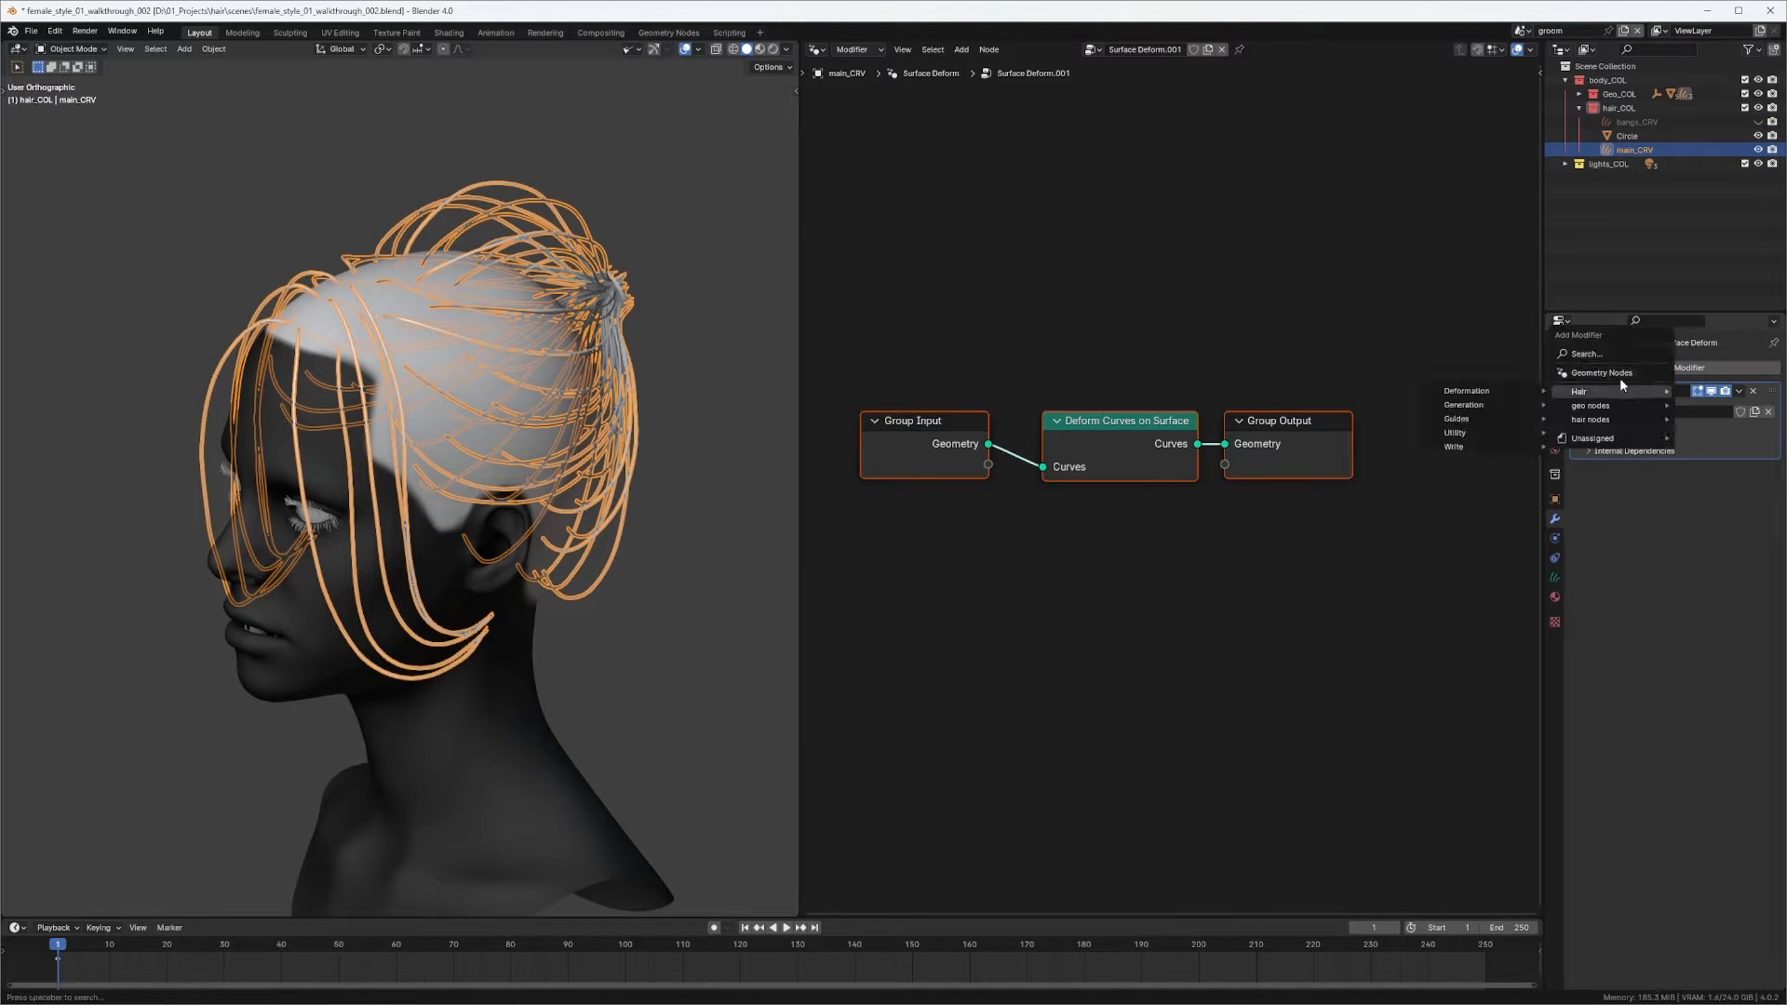
pyautogui.click(1623, 373)
pyautogui.click(1663, 491)
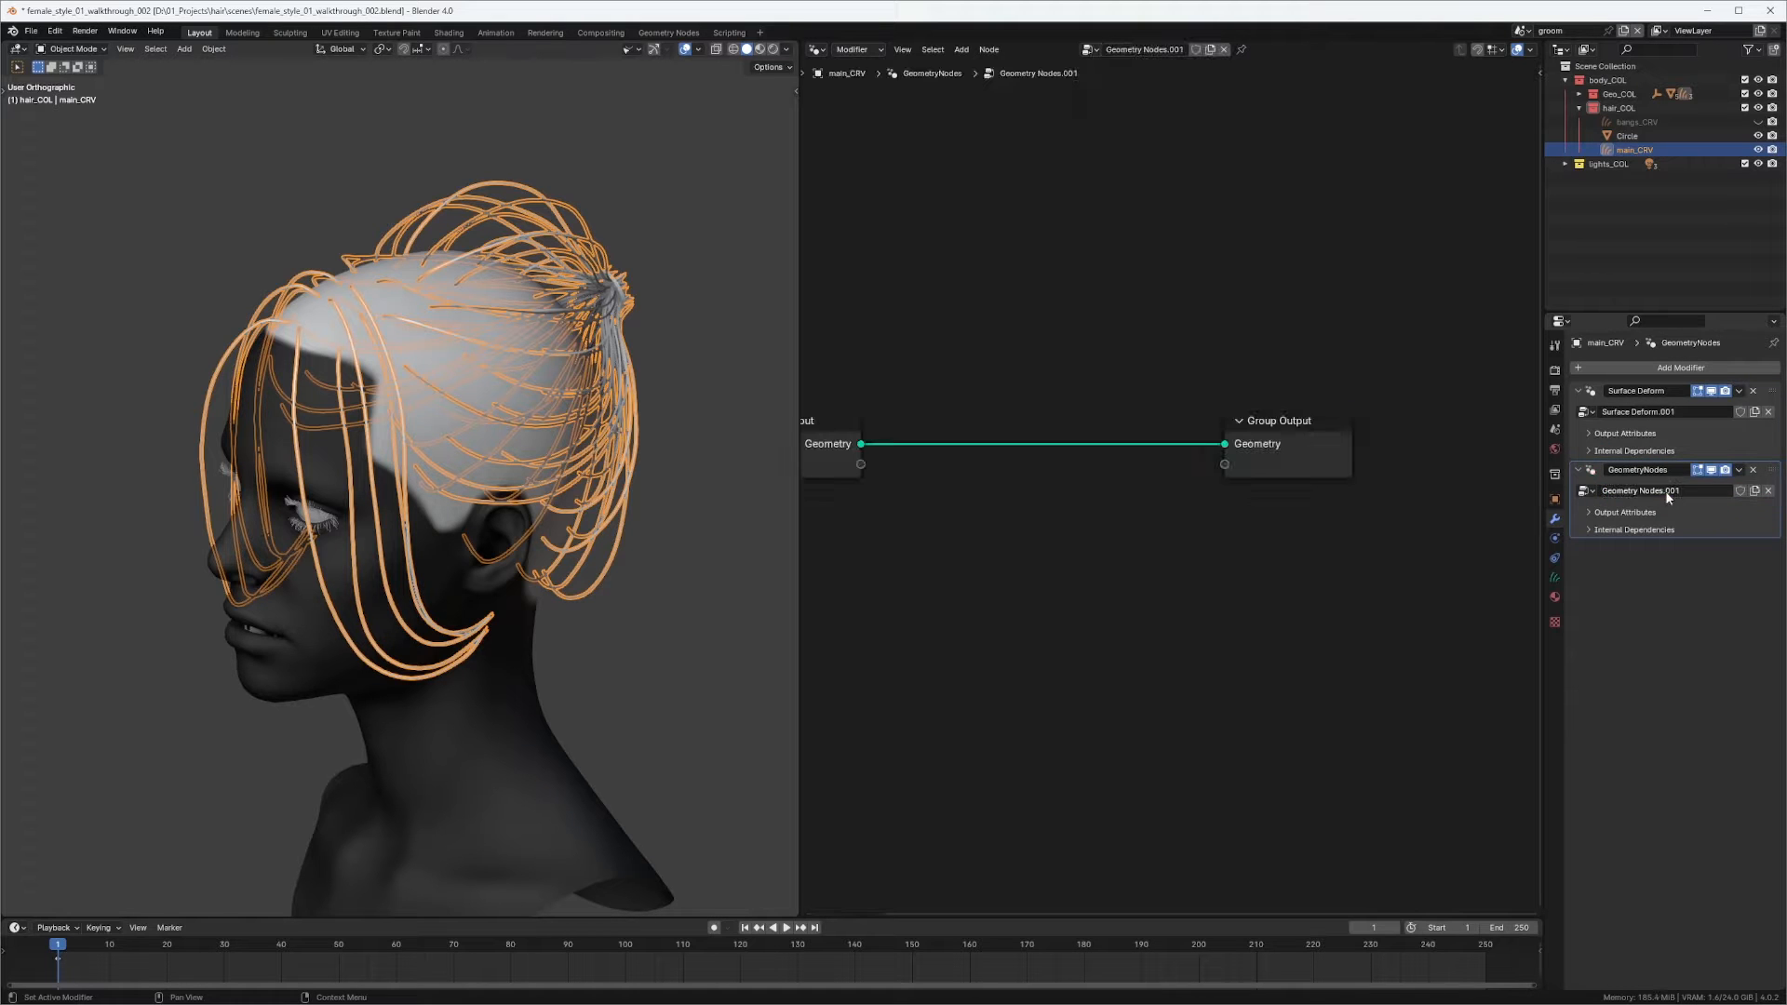
pyautogui.moveTo(1771, 469); pyautogui.dragTo(1766, 372)
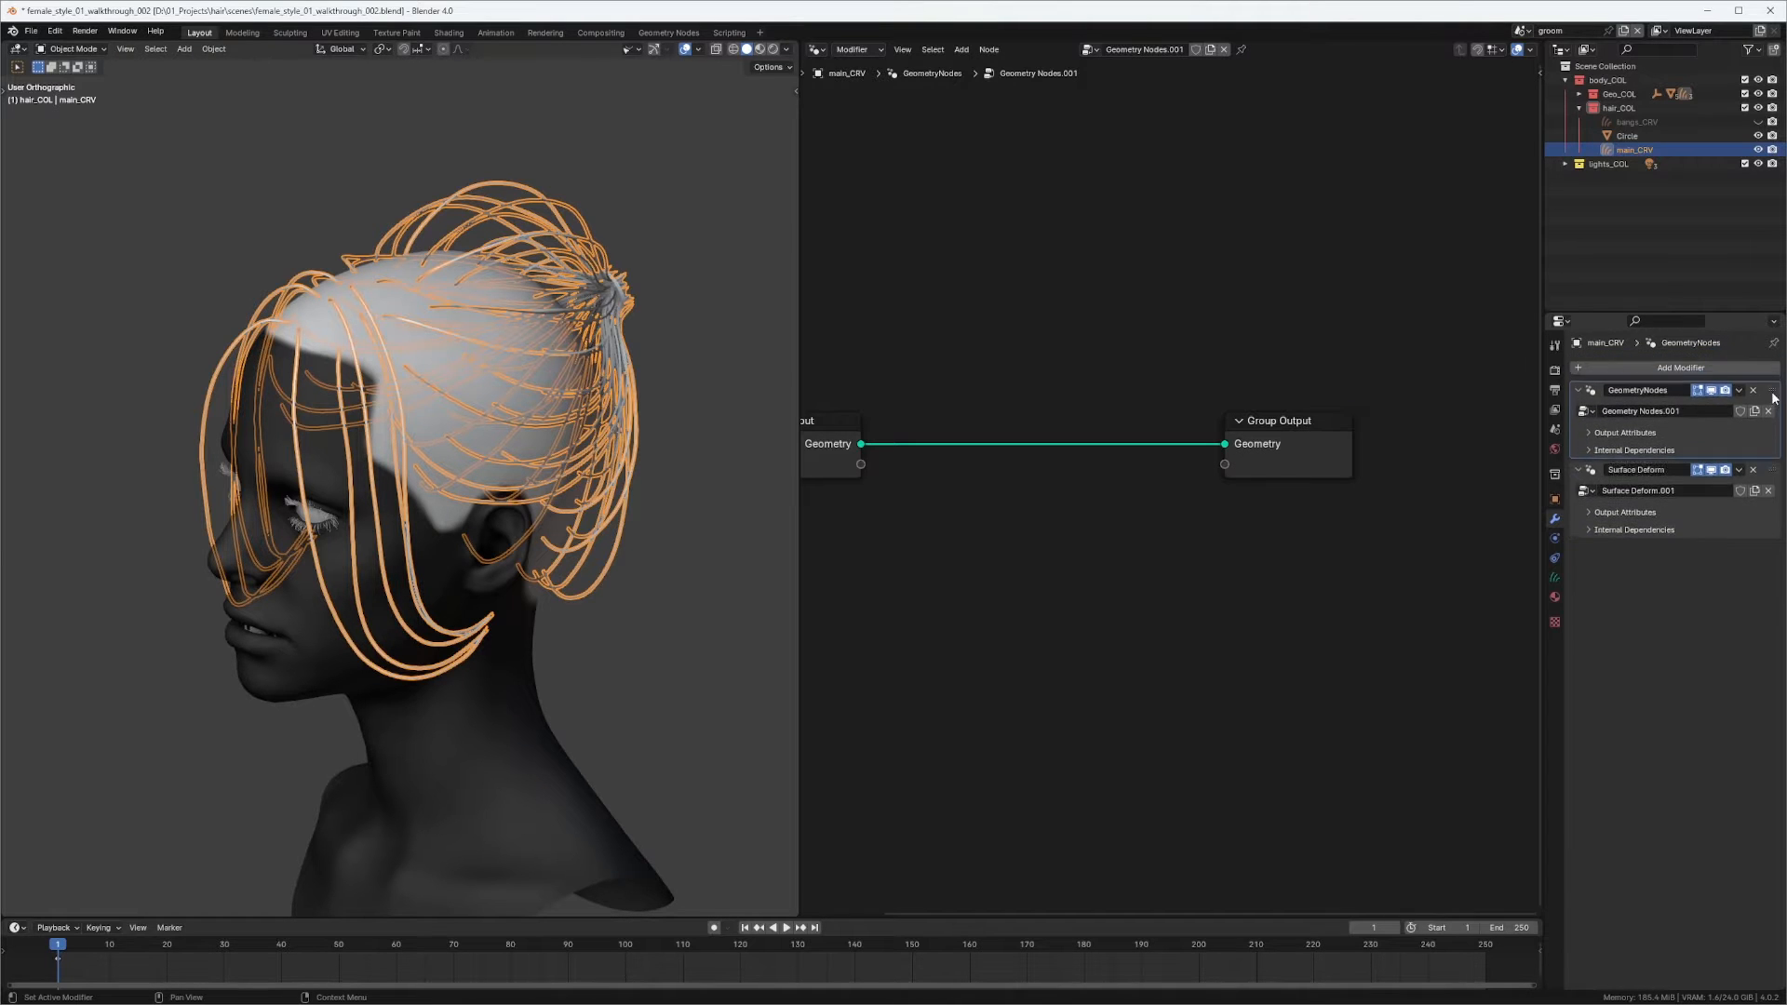
pyautogui.press('Home')
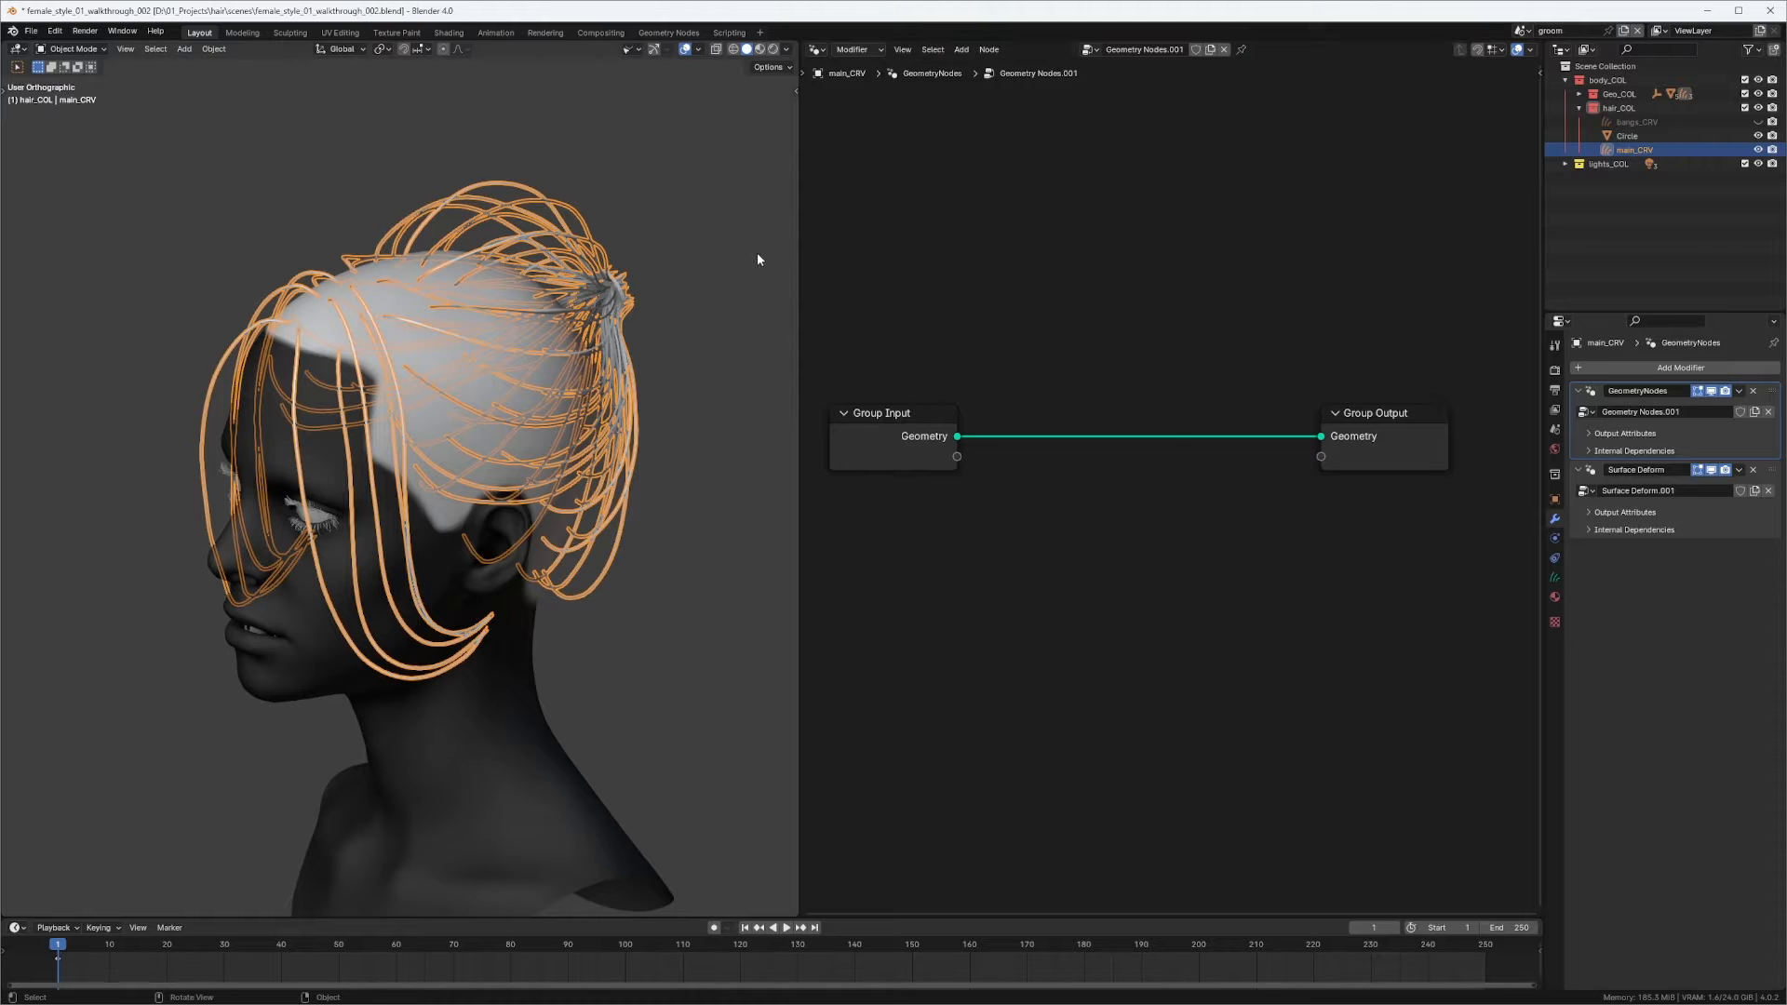
# Enlarge the node editor against the 3D viewport and turn off the Outline Selected overlay.
pyautogui.moveTo(795, 254); pyautogui.dragTo(550, 252)
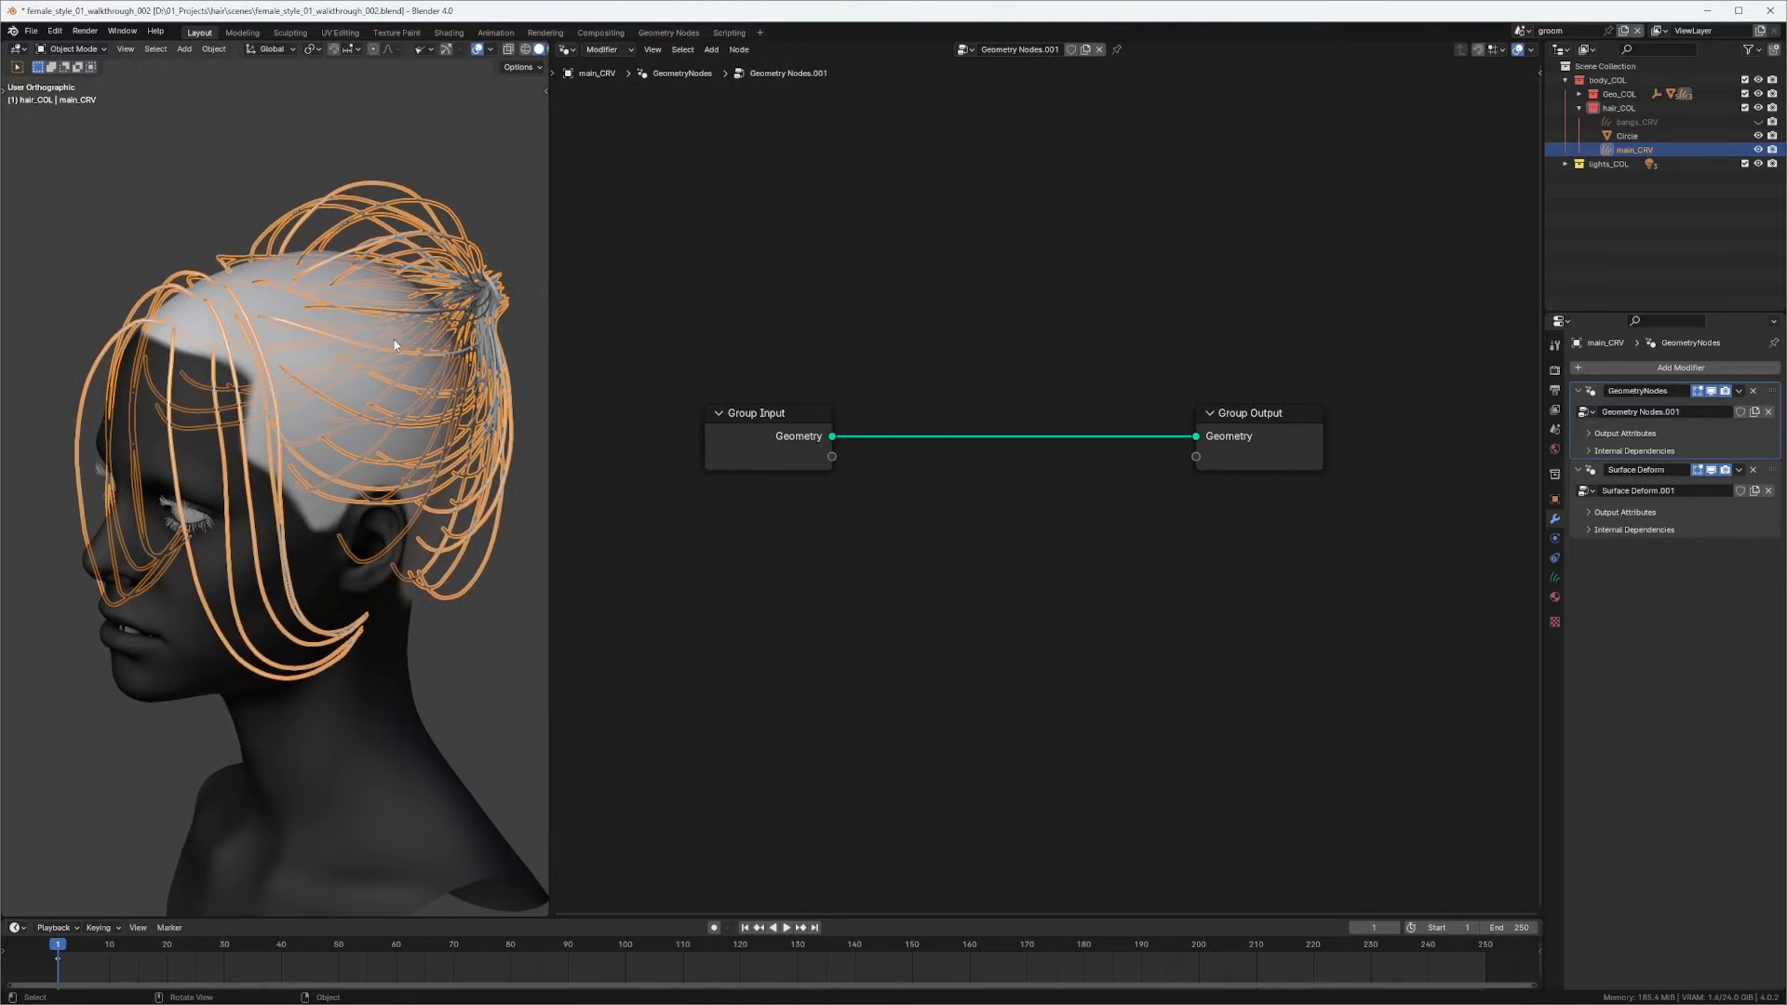
pyautogui.scroll(-2, 524, 52)
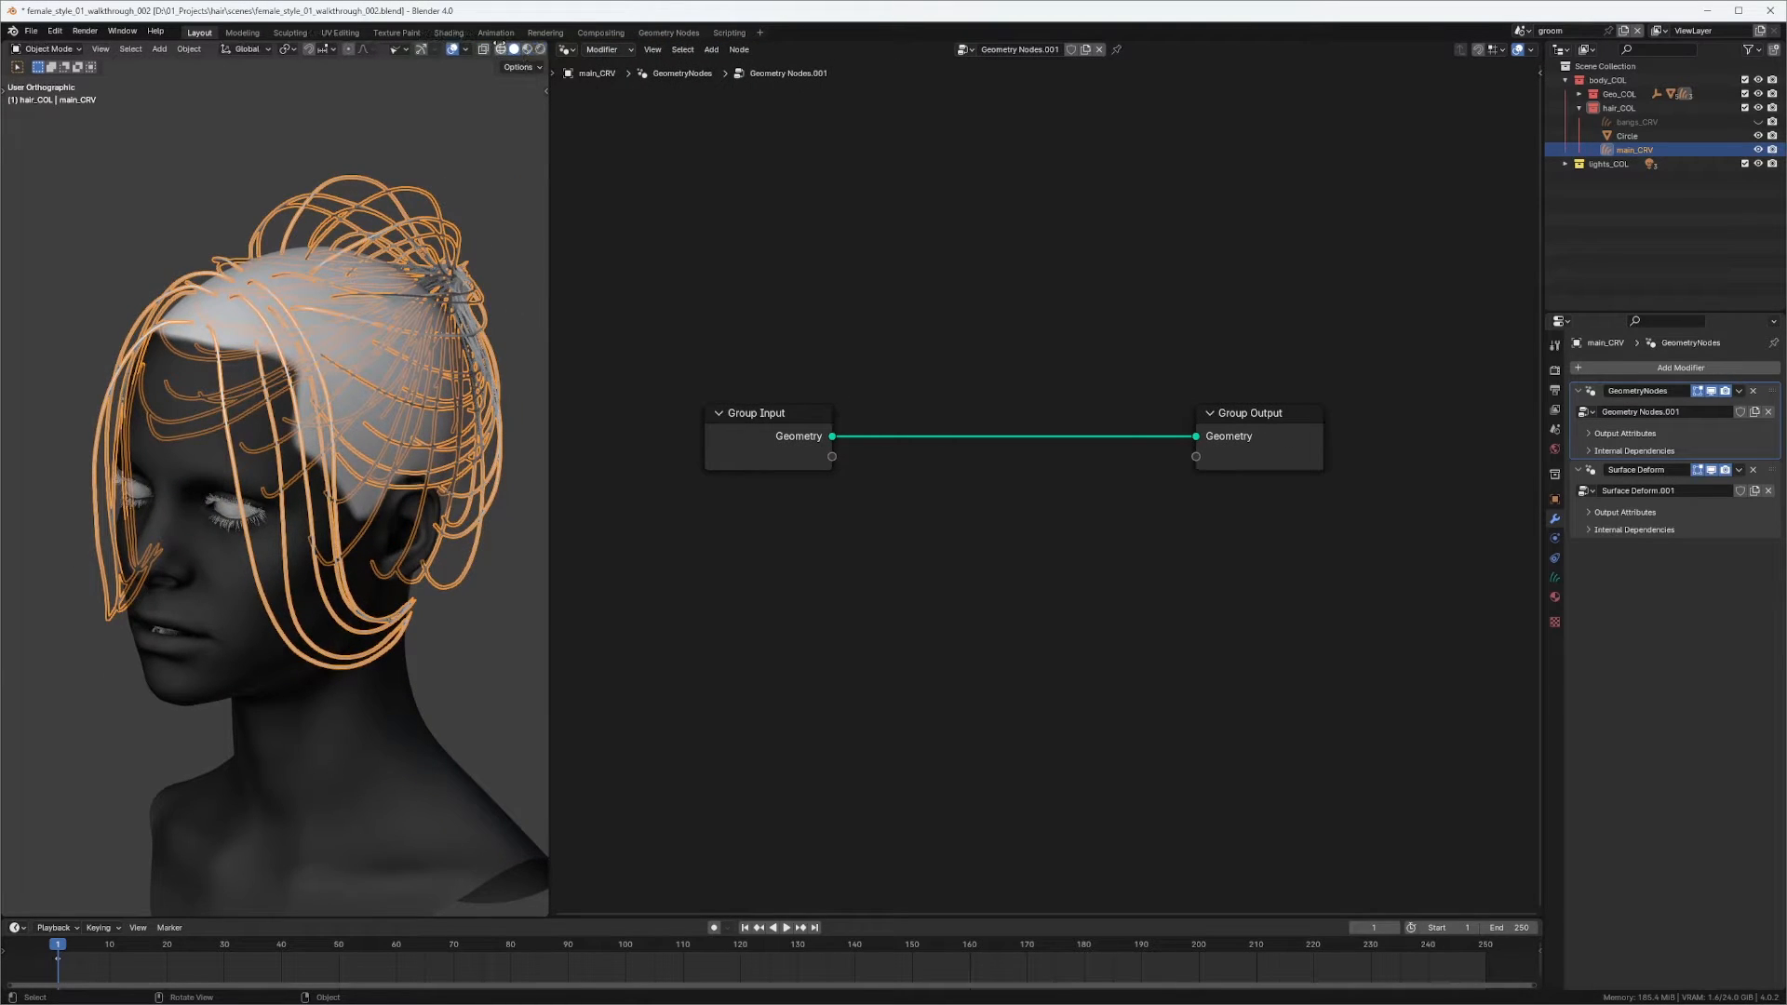
pyautogui.click(447, 52)
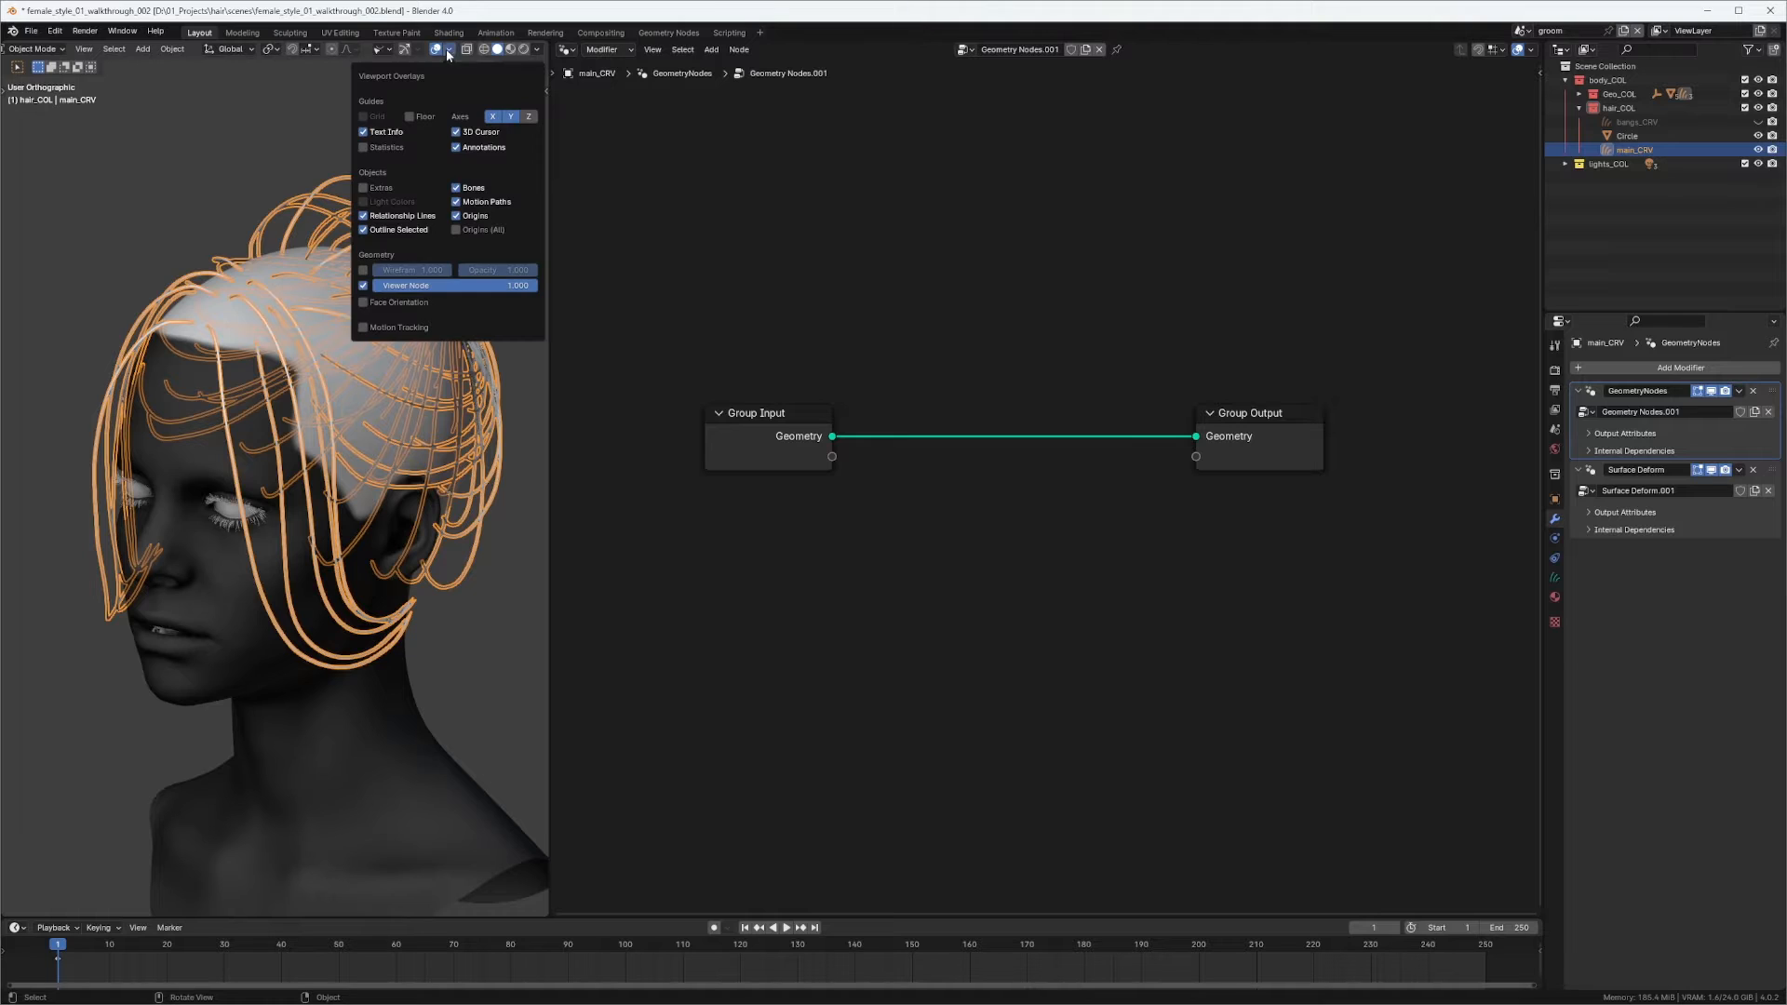
pyautogui.click(364, 229)
# Shift Group Input away from Group Output and add a Named Attribute node reading the "bangs" attribute.
pyautogui.moveTo(873, 316); pyautogui.dragTo(1057, 321, button='middle')
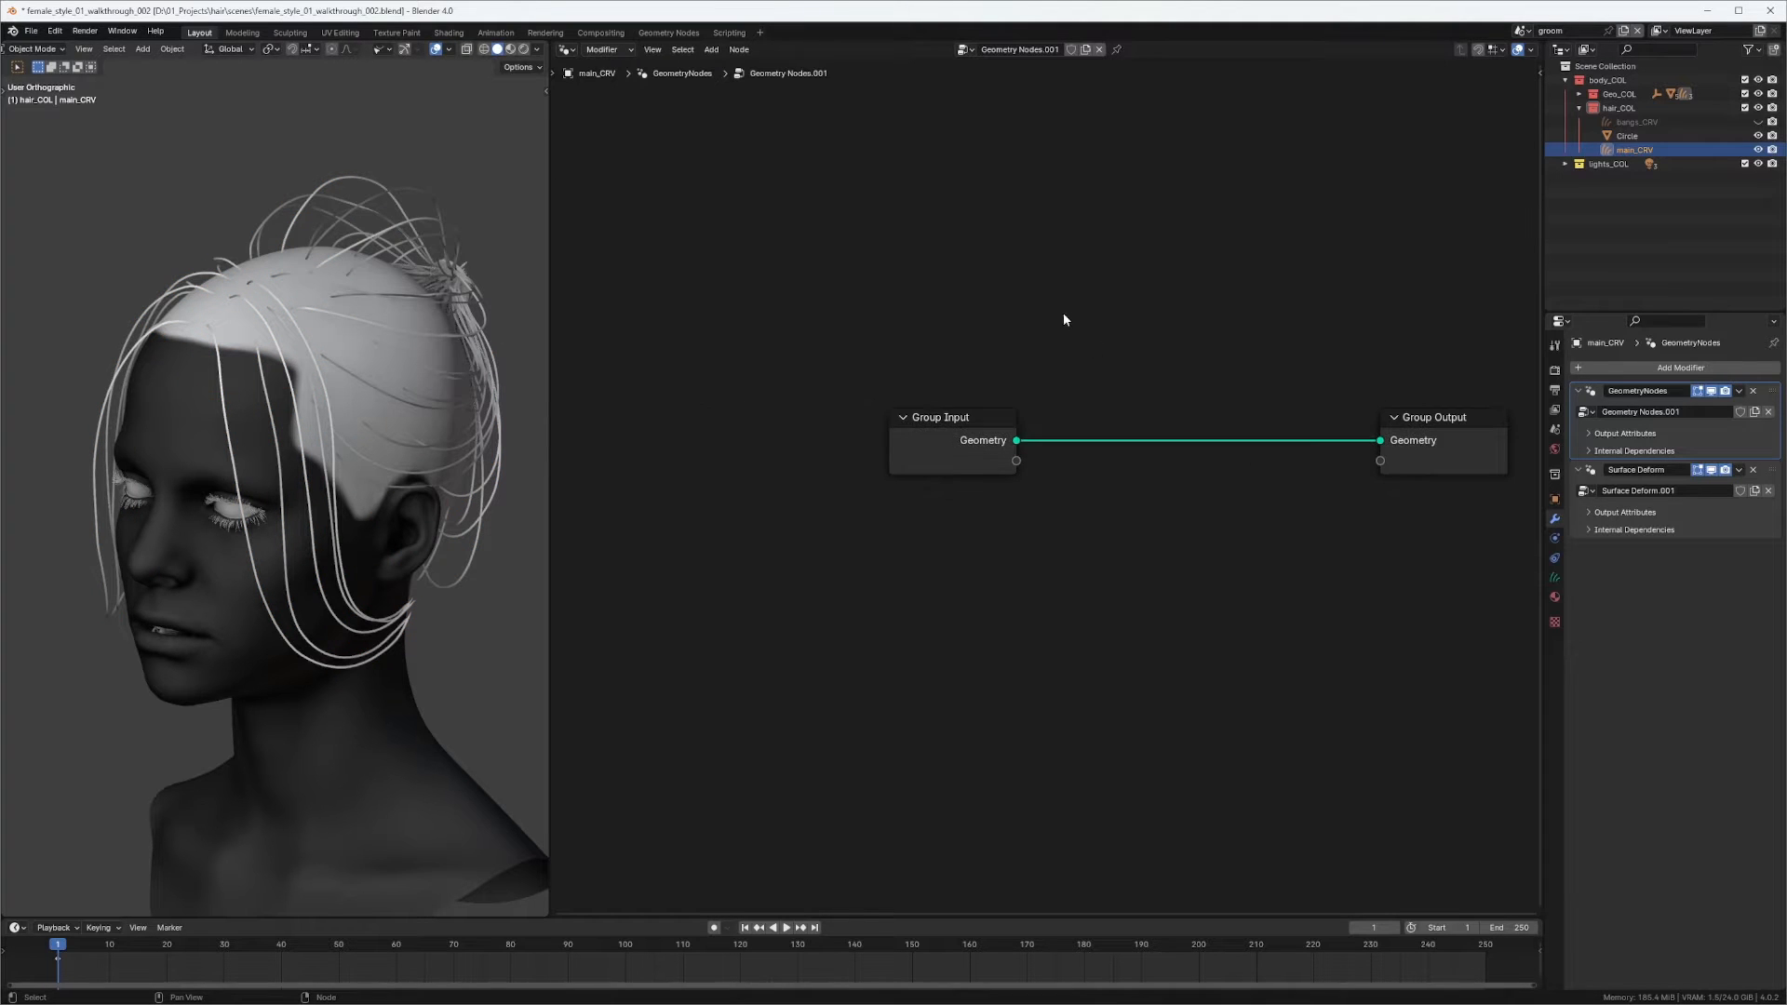
pyautogui.moveTo(936, 429); pyautogui.dragTo(843, 445)
pyautogui.click(1099, 320)
pyautogui.hotkey('shift', 'a')
pyautogui.click(1106, 315)
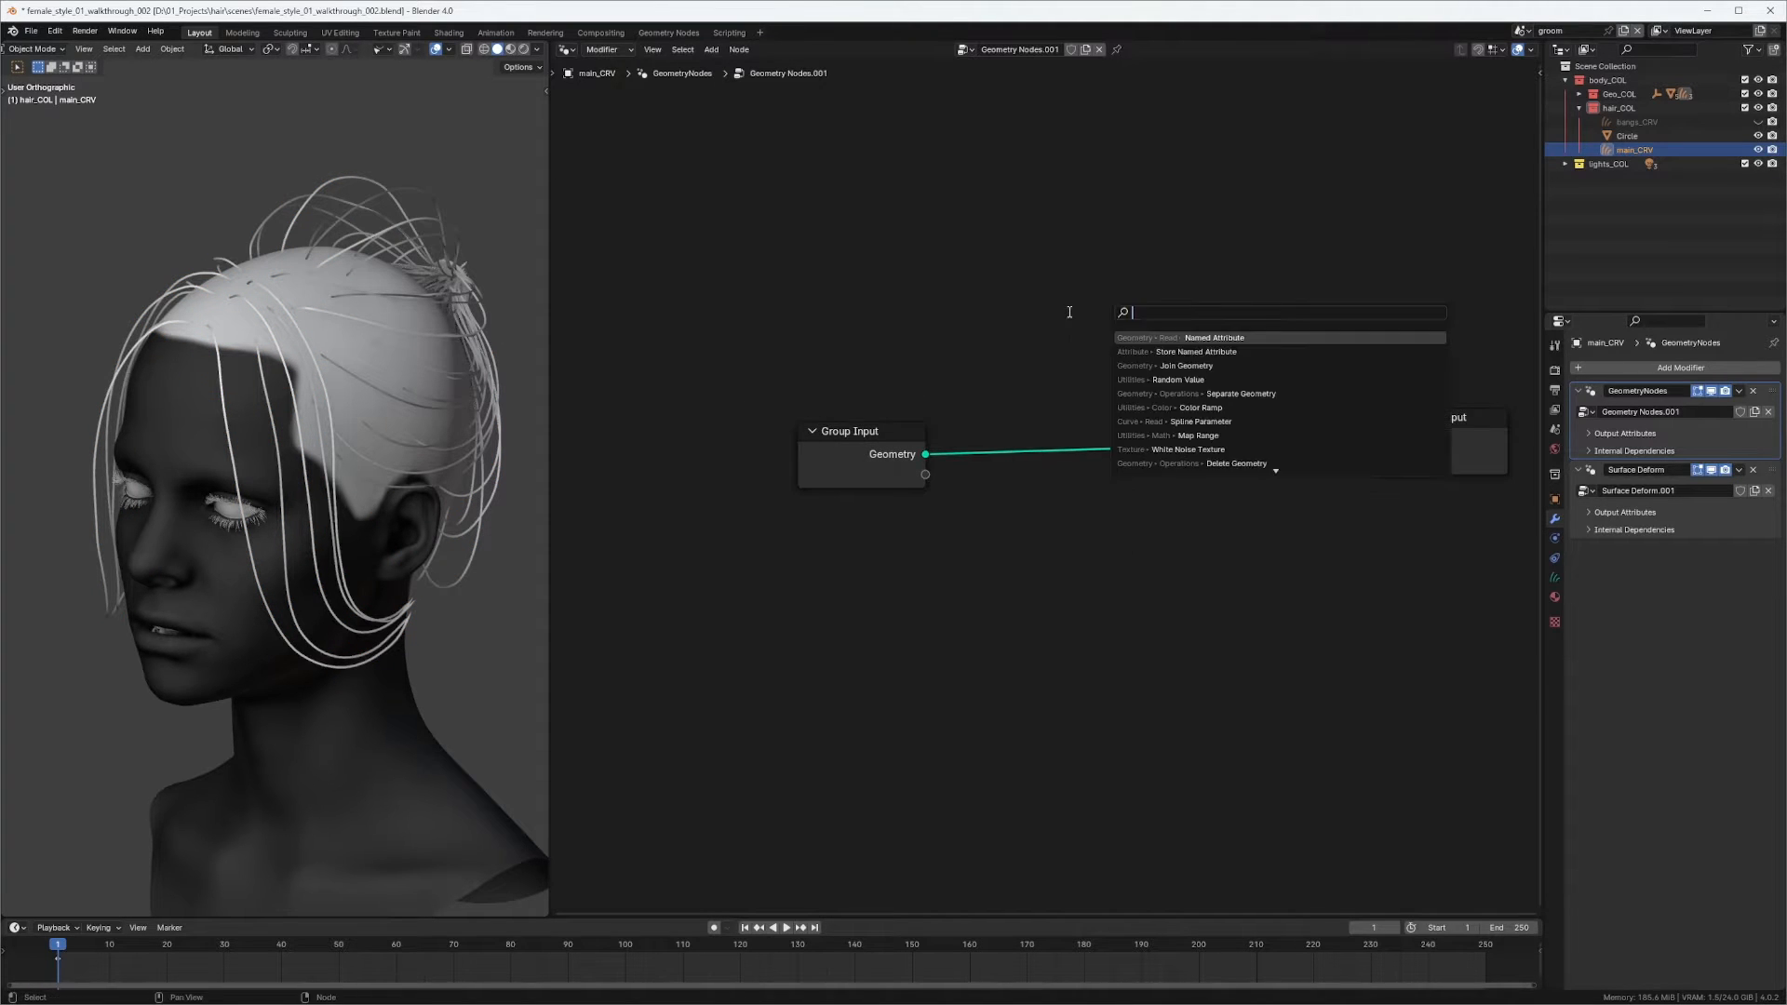
pyautogui.write('nam')
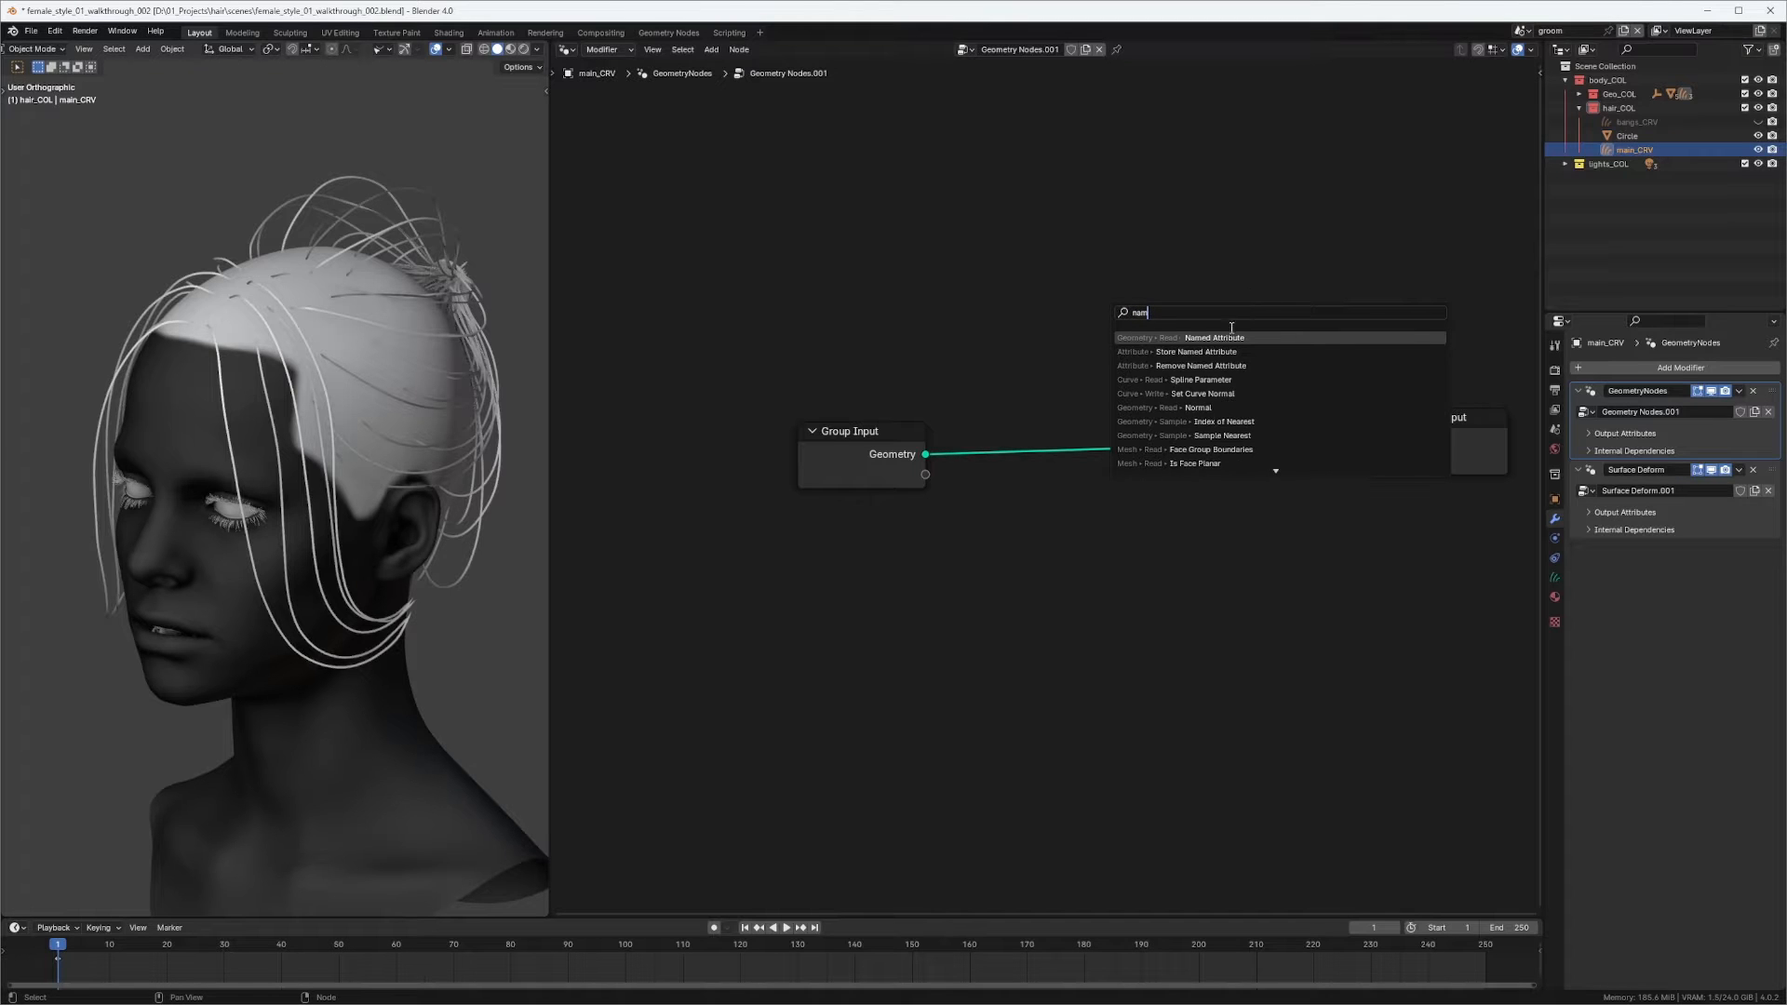
pyautogui.press('Return')
pyautogui.click(1262, 331)
pyautogui.click(1263, 348)
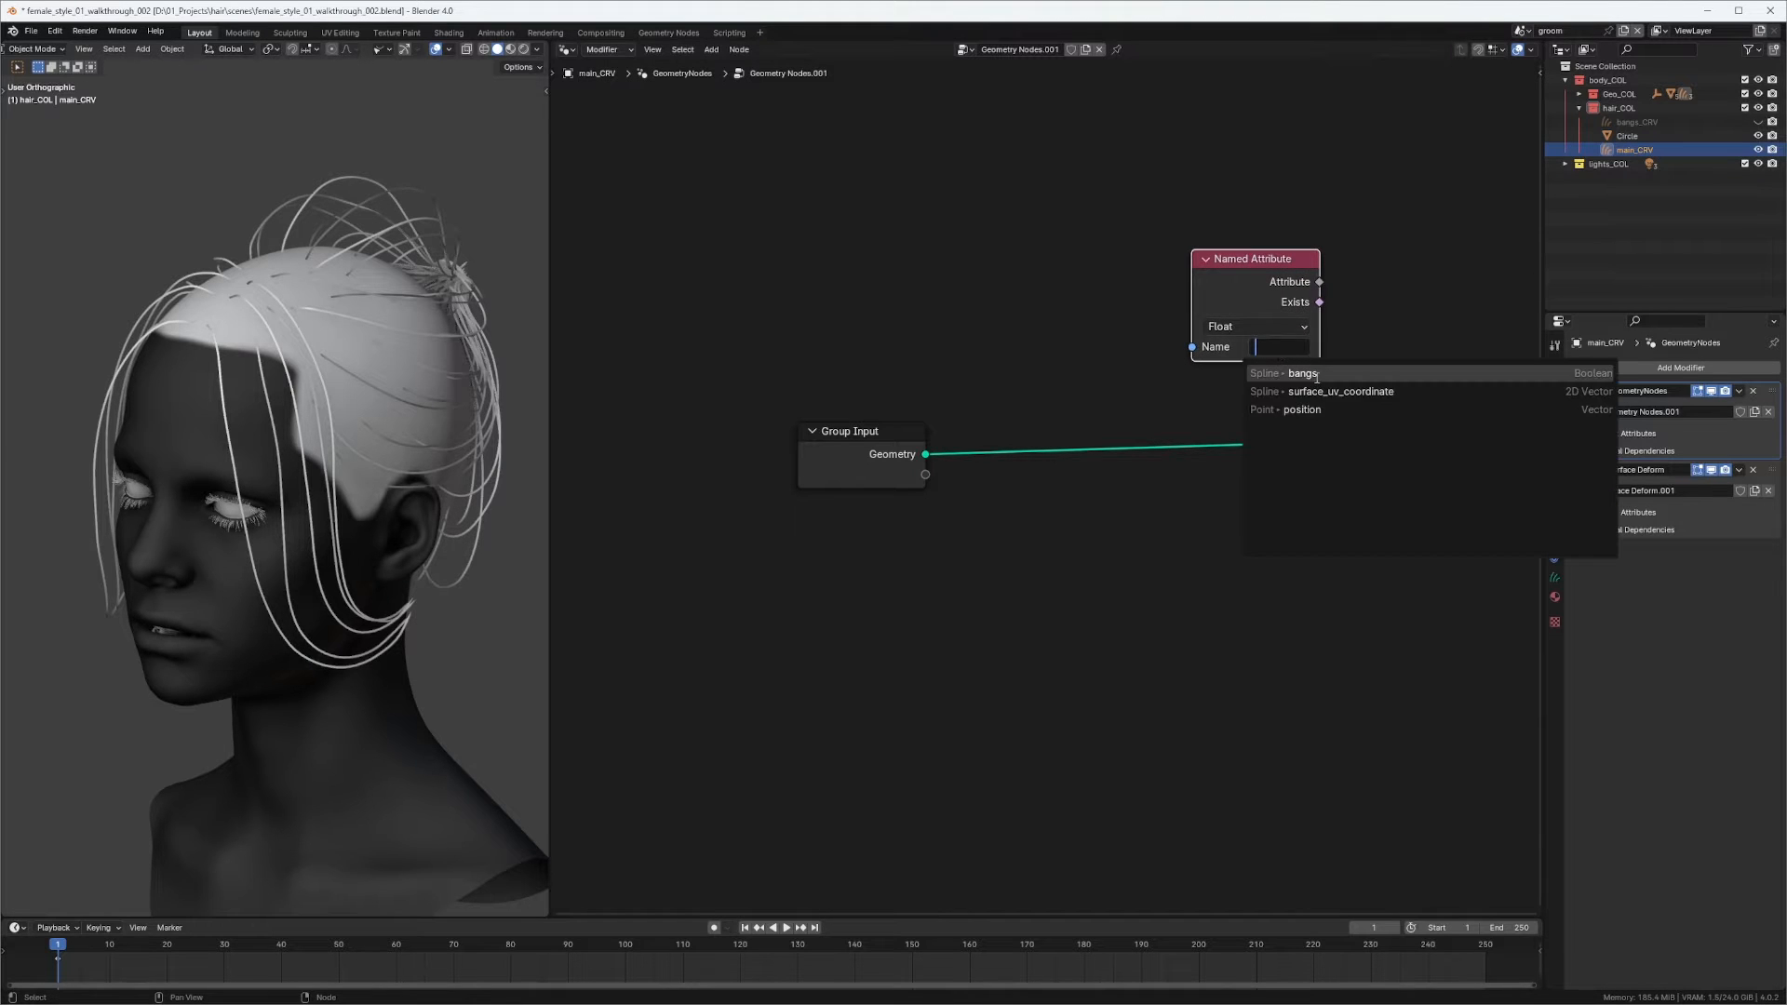
pyautogui.click(1302, 373)
# Connect the group input geometry and the bangs attribute to a Viewer node placed below the main link, and inspect the hair.
pyautogui.keyDown('ctrl'); pyautogui.keyDown('shift'); pyautogui.click(1212, 347); pyautogui.keyUp('shift'); pyautogui.keyUp('ctrl')
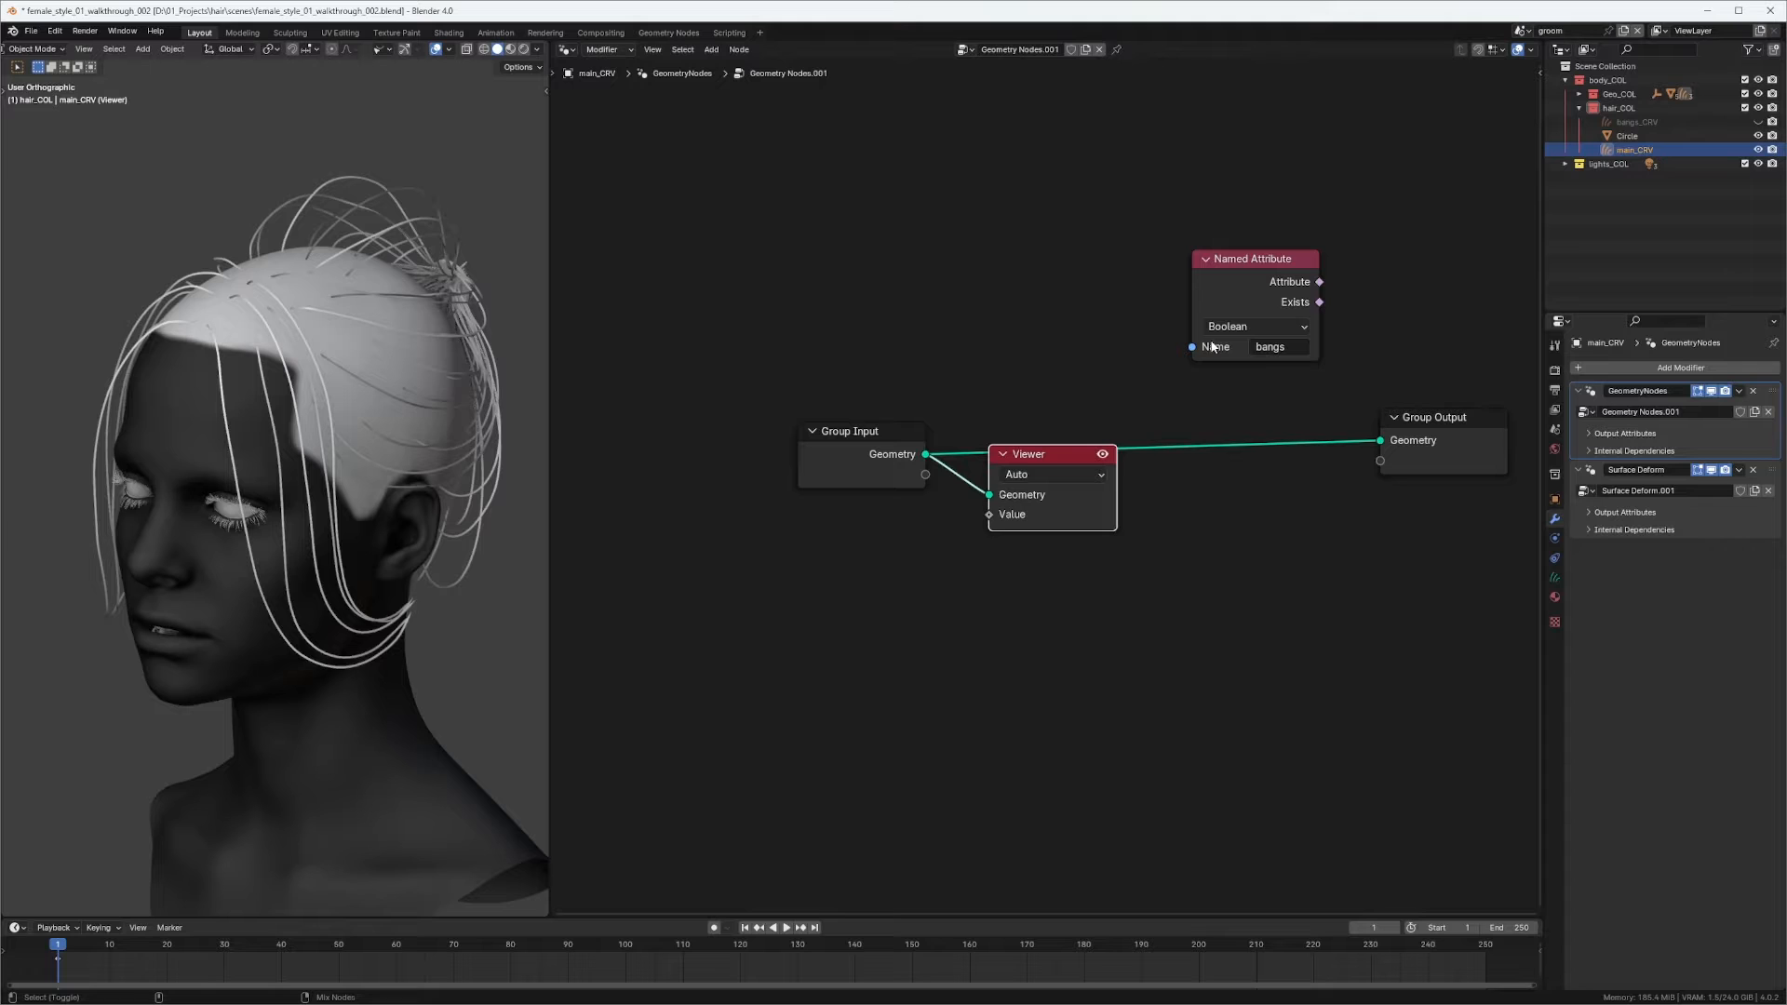
pyautogui.keyDown('ctrl'); pyautogui.keyDown('shift'); pyautogui.click(1291, 273); pyautogui.keyUp('shift'); pyautogui.keyUp('ctrl')
pyautogui.moveTo(1033, 454); pyautogui.dragTo(1296, 585)
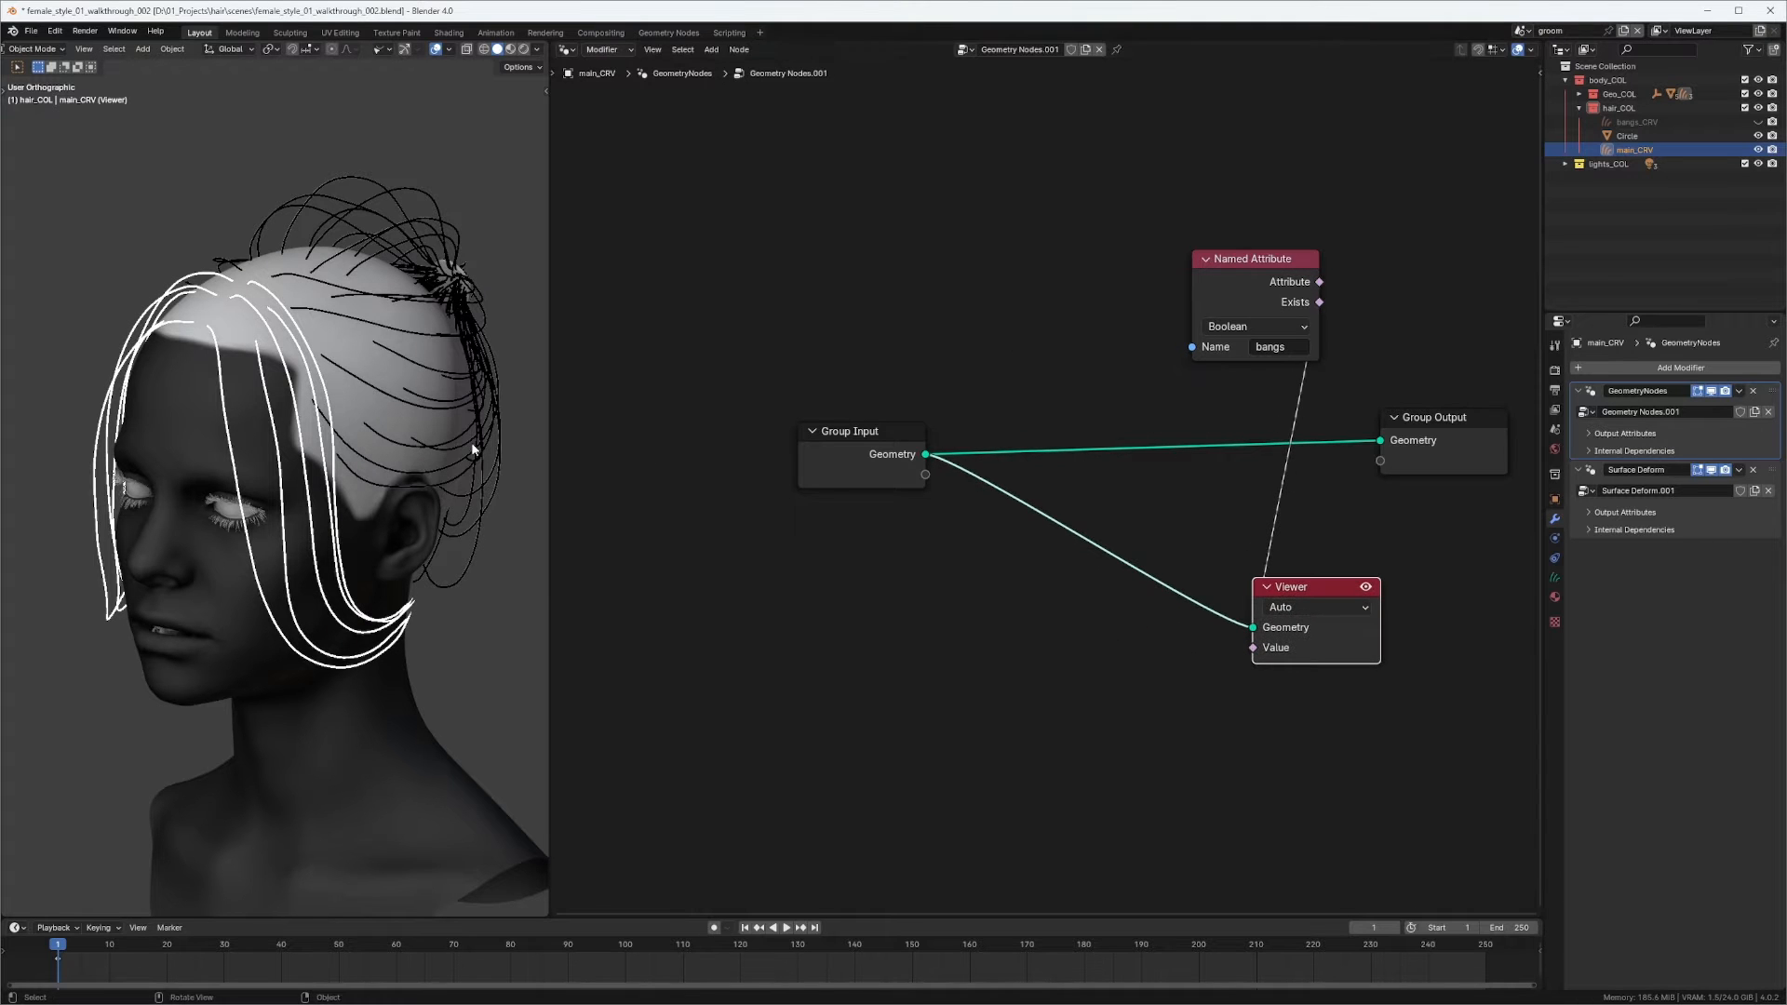
pyautogui.moveTo(472, 449); pyautogui.dragTo(405, 417, button='middle')
# Arrange the Named Attribute beside the Viewer below the main link, and move Group Input farther from Group Output.
pyautogui.moveTo(1159, 326); pyautogui.dragTo(983, 315, button='middle')
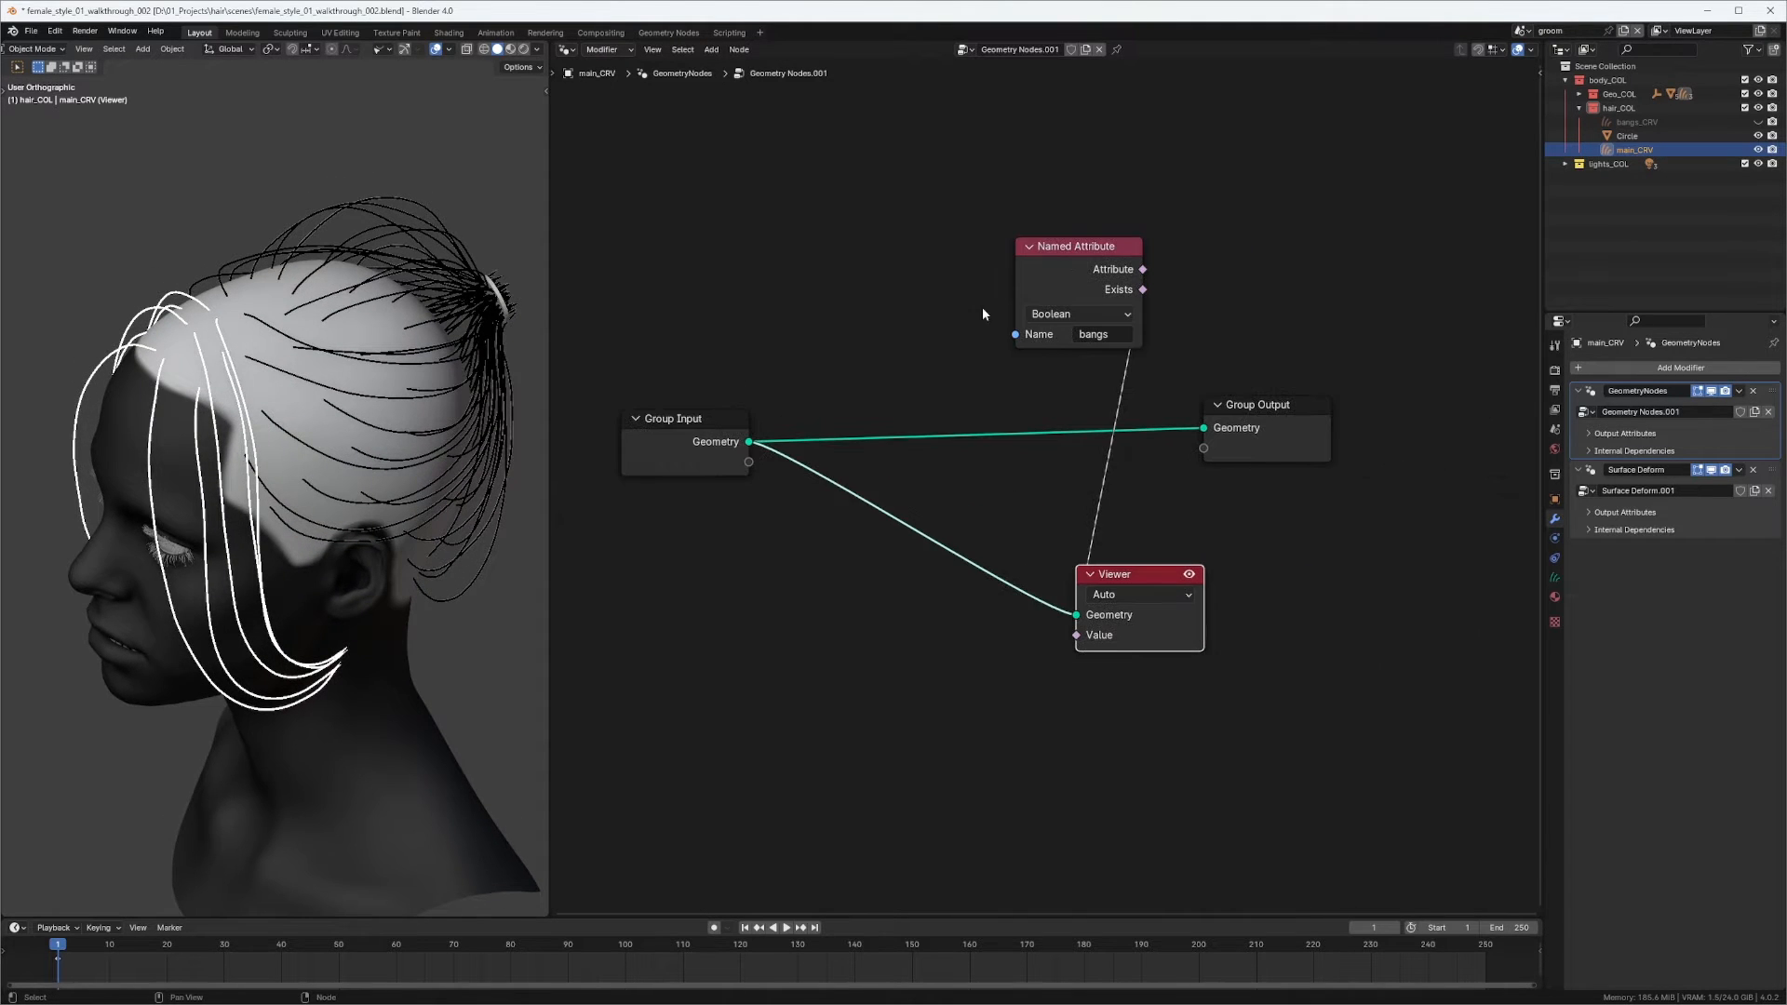
pyautogui.moveTo(1145, 574); pyautogui.dragTo(1268, 644)
pyautogui.moveTo(1075, 255); pyautogui.dragTo(1059, 700)
pyautogui.moveTo(193, 363); pyautogui.dragTo(226, 358, button='middle')
pyautogui.moveTo(1065, 395); pyautogui.dragTo(1170, 338, button='middle')
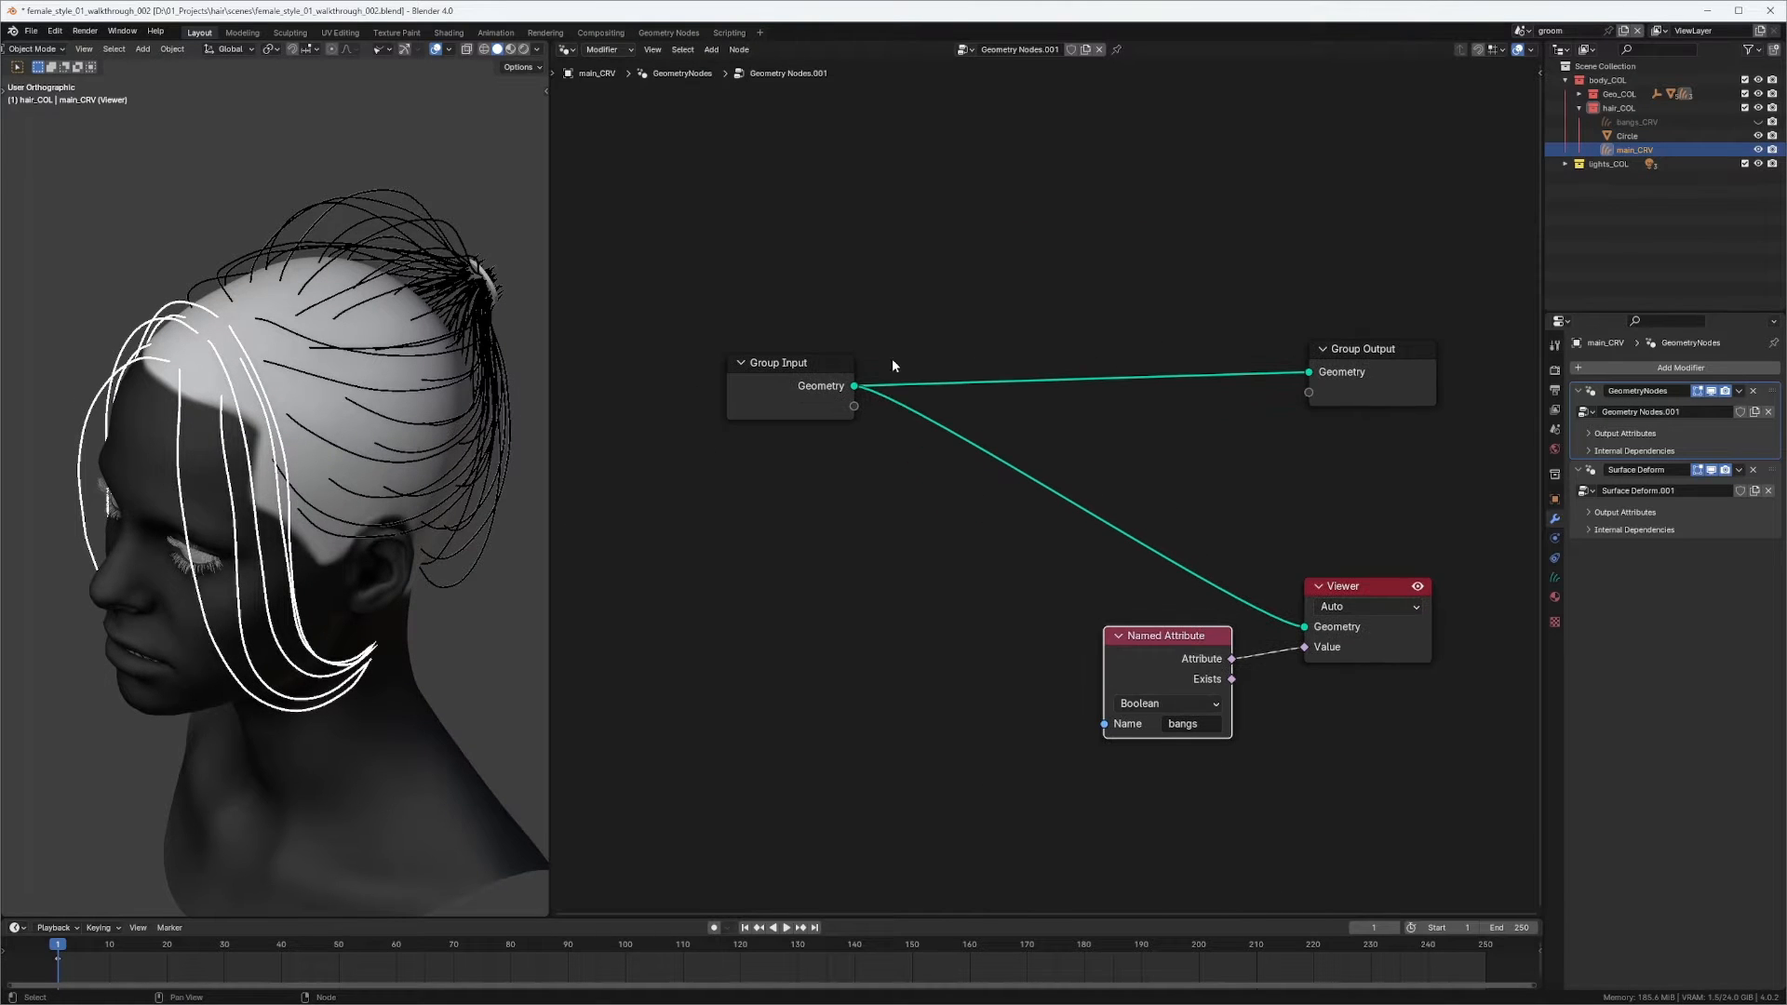
pyautogui.moveTo(927, 451); pyautogui.dragTo(784, 387, button='middle')
pyautogui.moveTo(1355, 498); pyautogui.dragTo(1018, 725)
pyautogui.moveTo(893, 530); pyautogui.dragTo(1089, 562, button='middle')
pyautogui.moveTo(831, 342); pyautogui.dragTo(720, 347)
pyautogui.hotkey('shift', 'a')
pyautogui.click(977, 249)
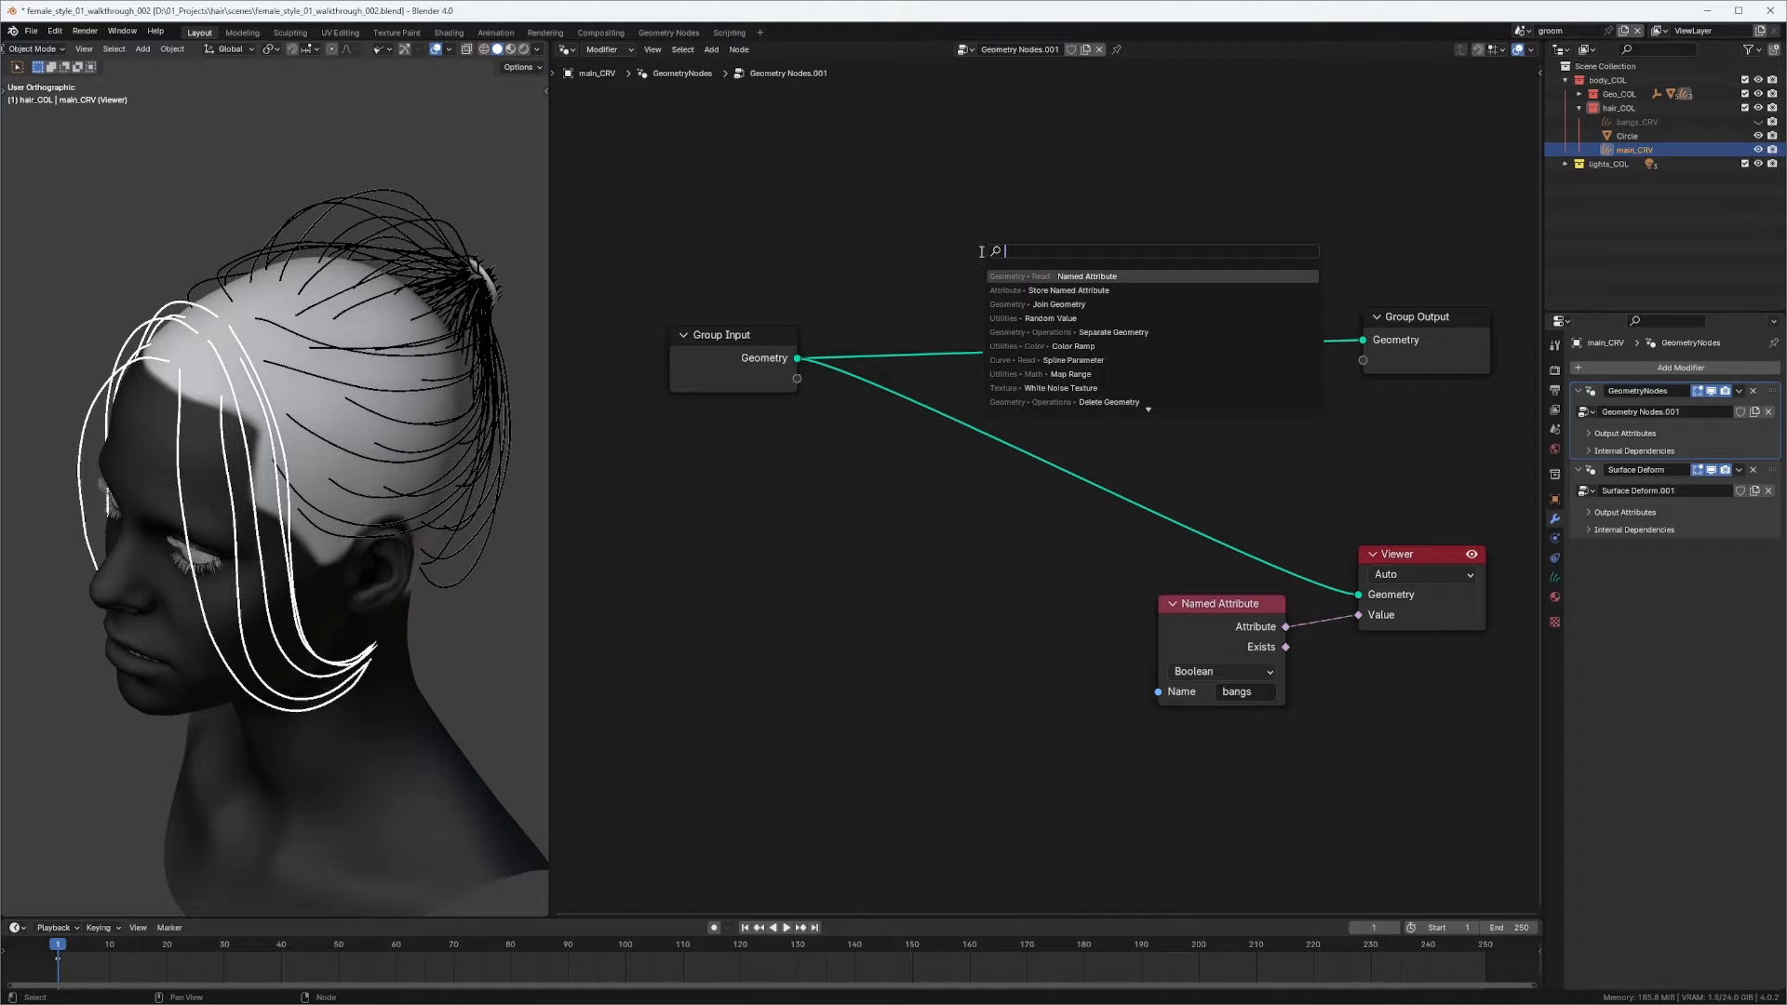
pyautogui.press('Escape')
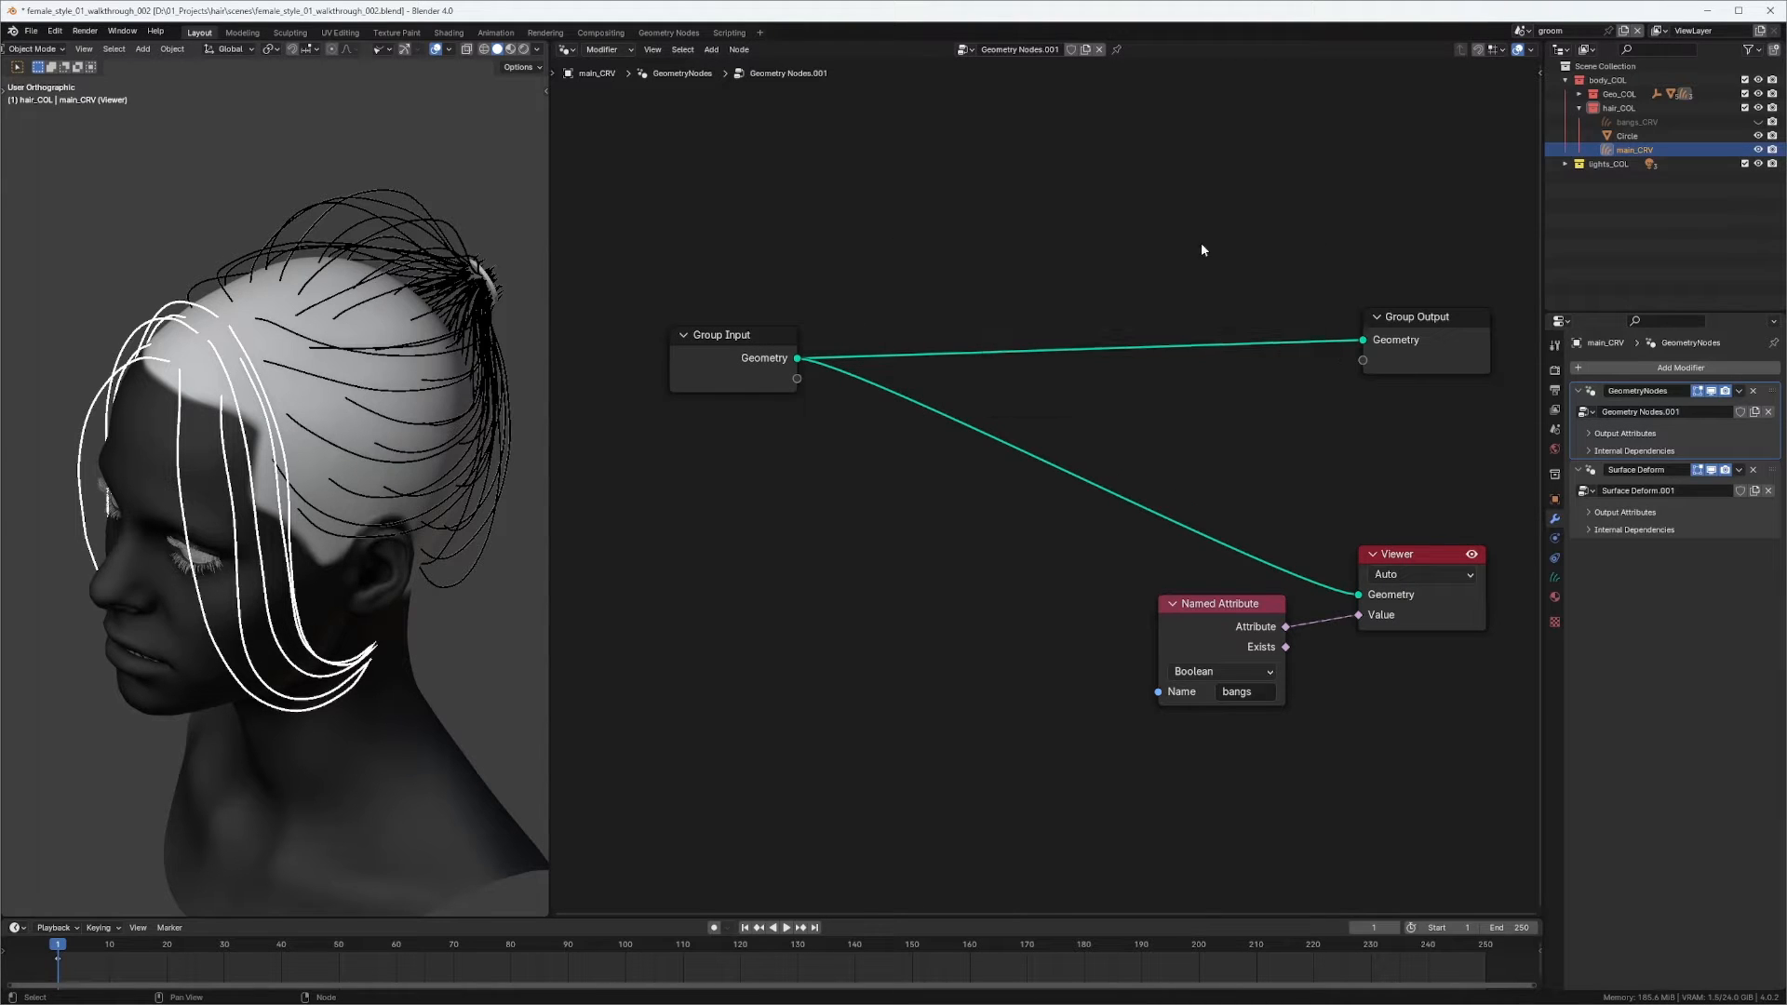
# Move Group Output and Group Input much farther apart to make room for a longer node chain.
pyautogui.moveTo(1149, 271); pyautogui.dragTo(1160, 307, button='middle')
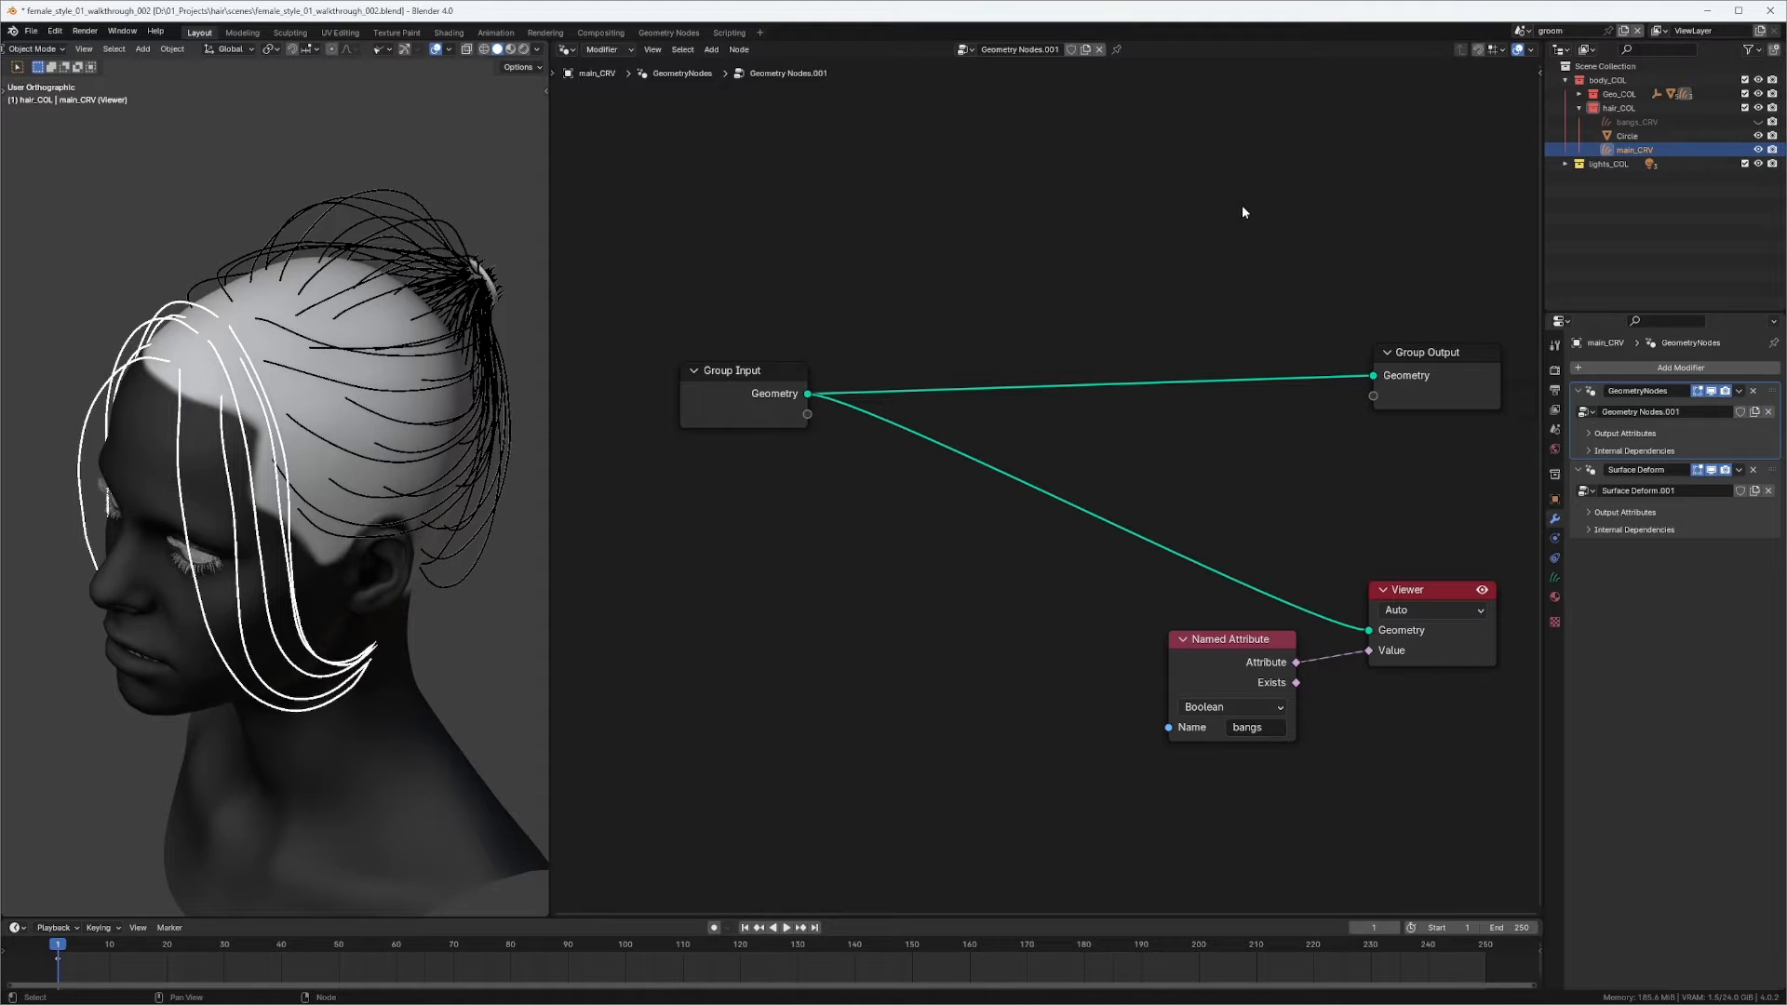
pyautogui.moveTo(737, 400); pyautogui.dragTo(730, 400)
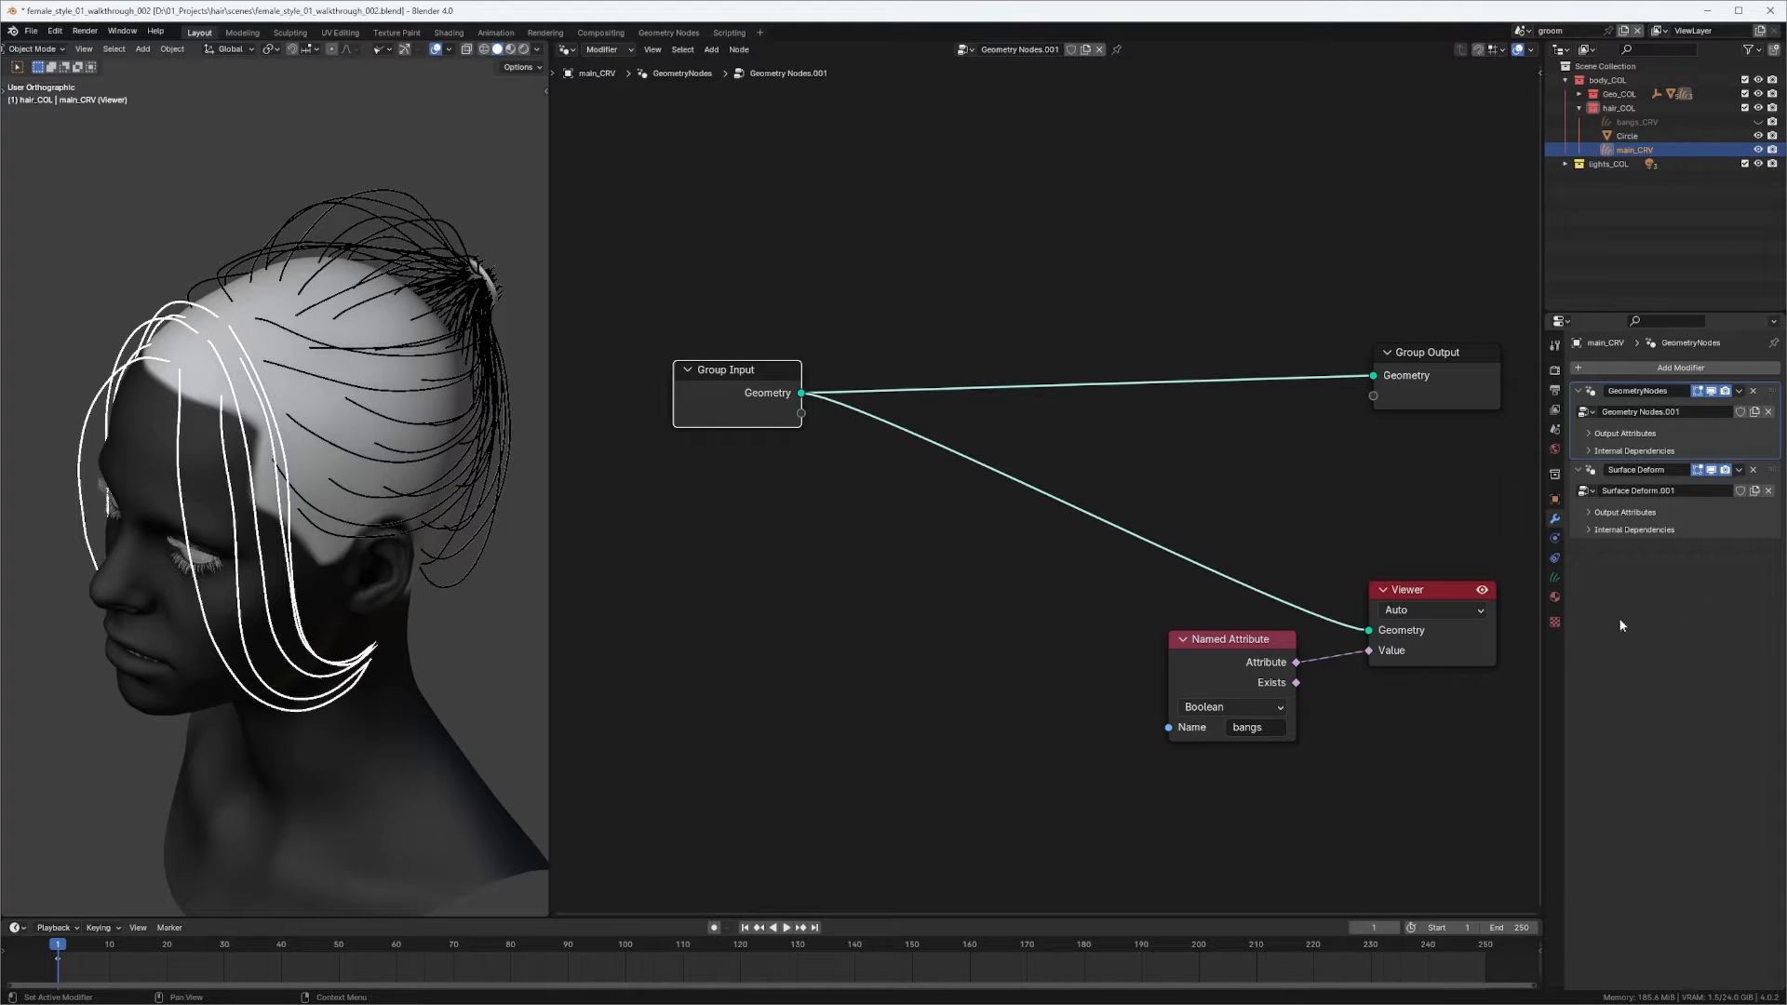
pyautogui.scroll(-8, 1172, 459)
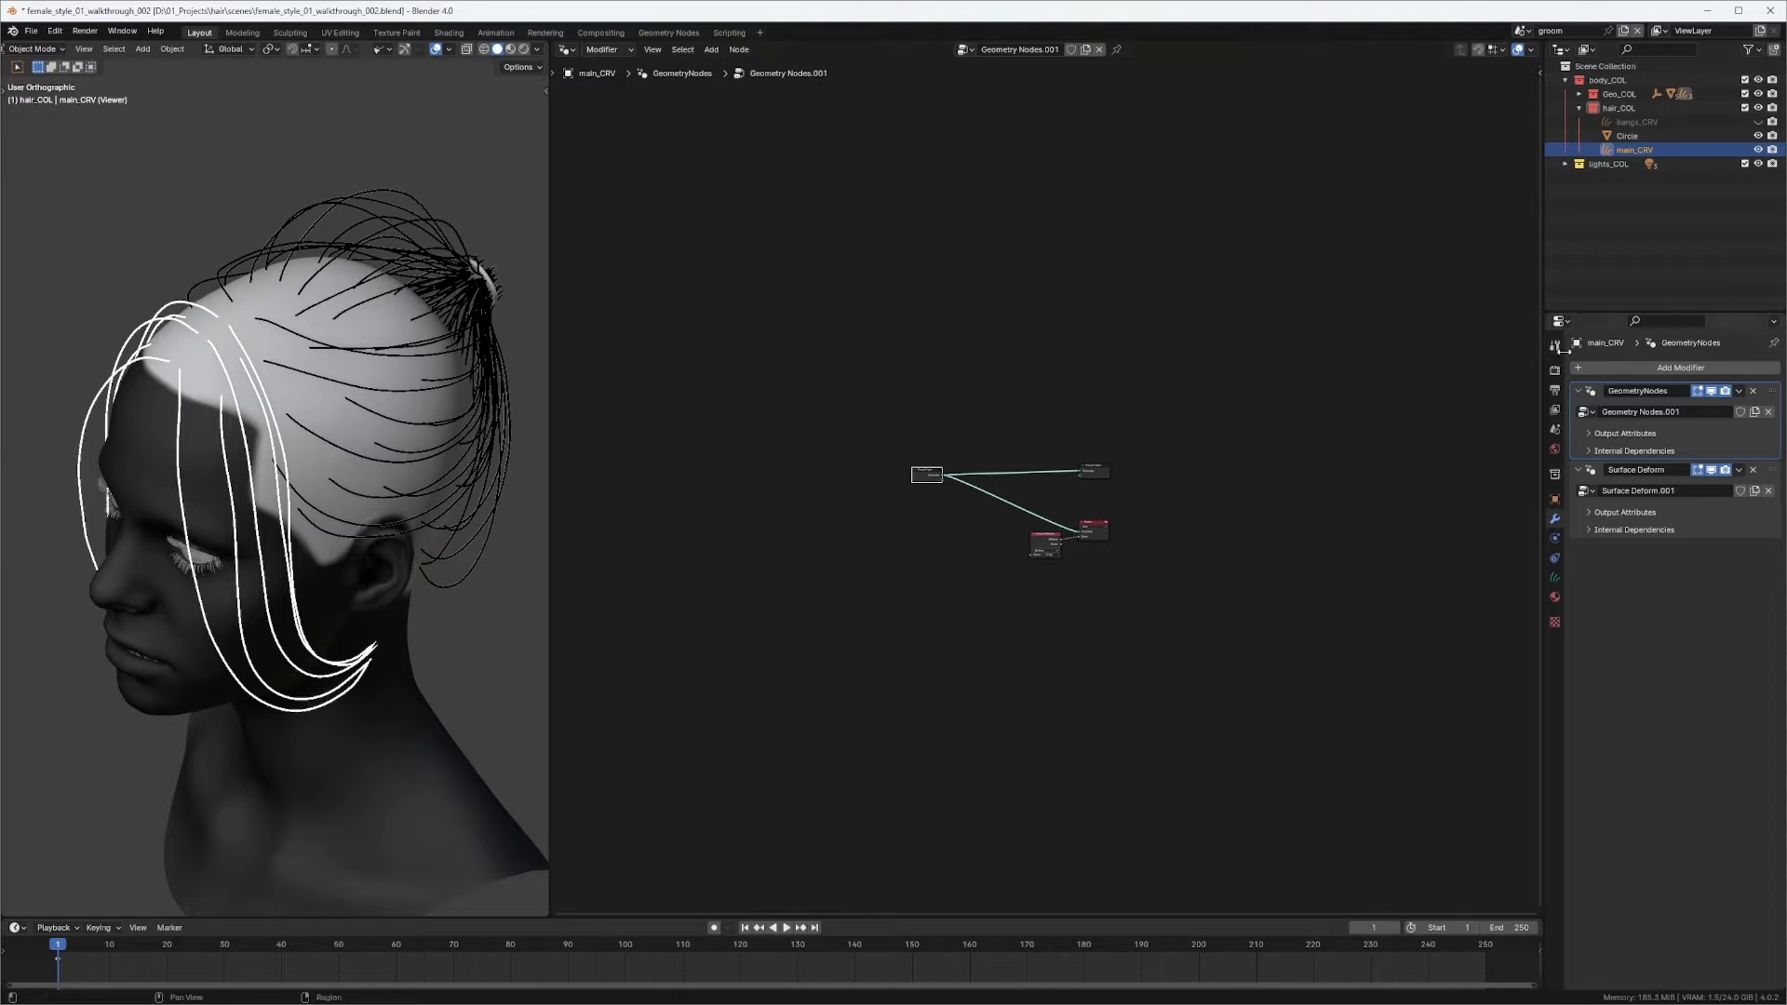
pyautogui.scroll(3, 1105, 441)
pyautogui.moveTo(1077, 453); pyautogui.dragTo(1137, 436, button='middle')
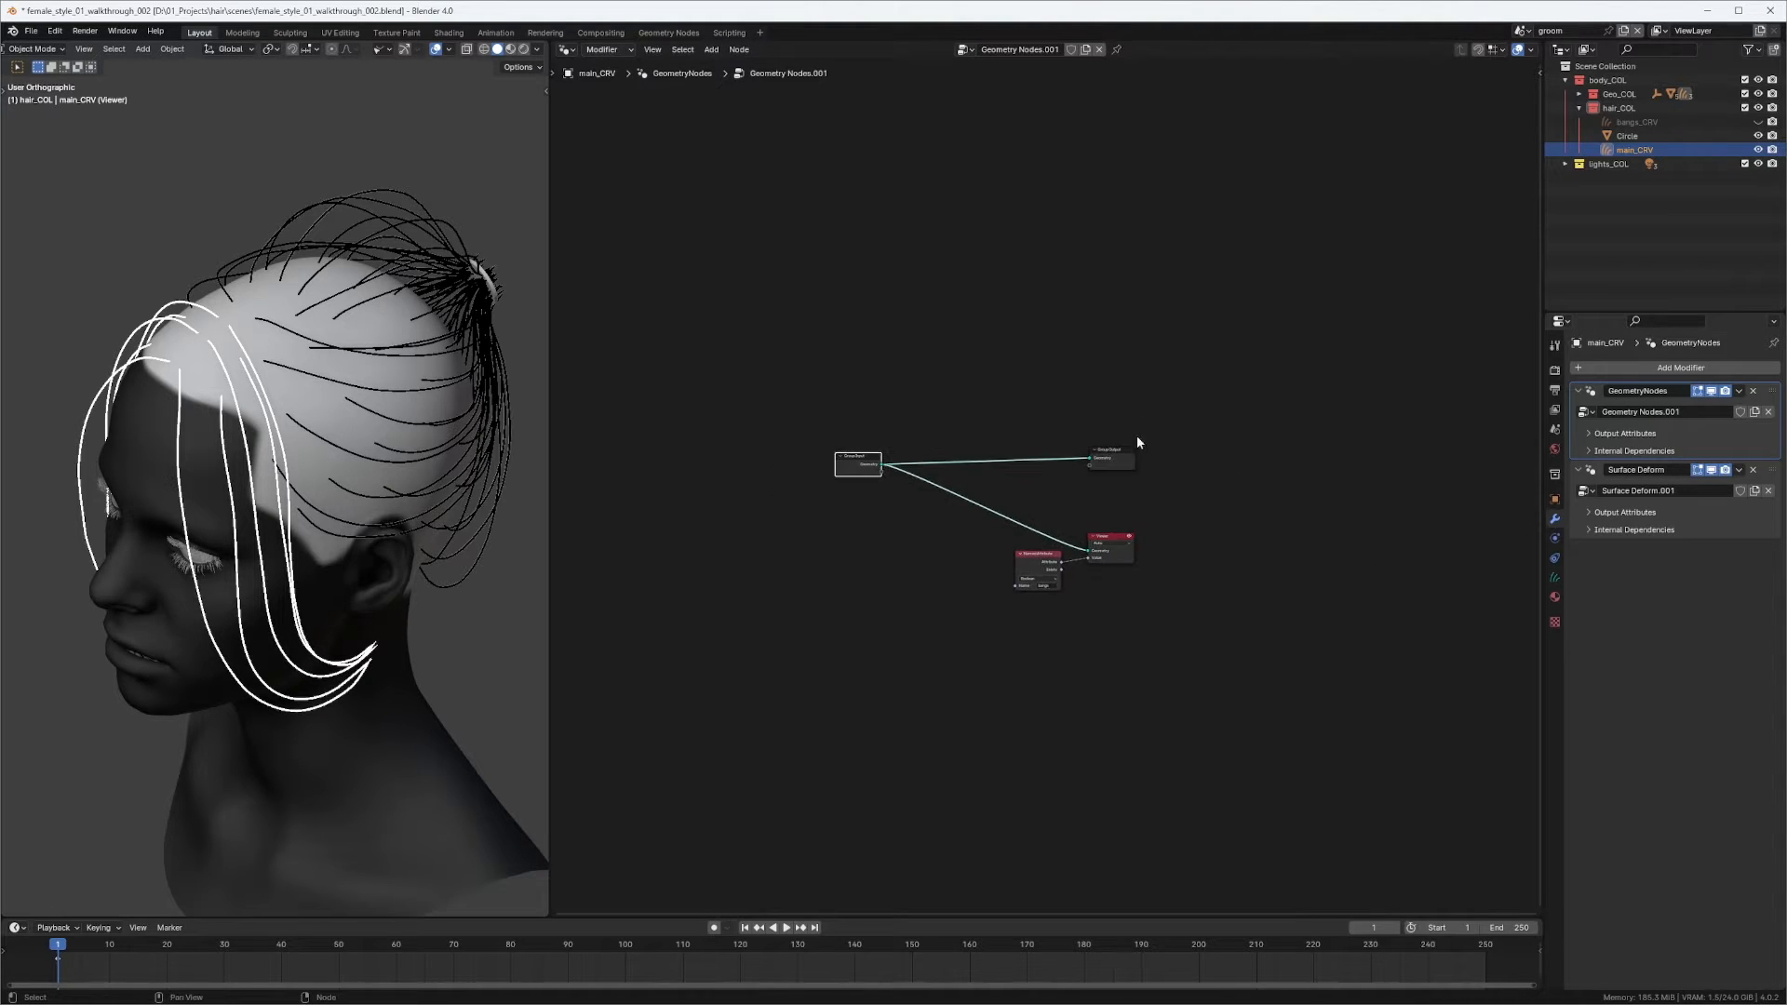
pyautogui.moveTo(1105, 462); pyautogui.dragTo(1264, 449)
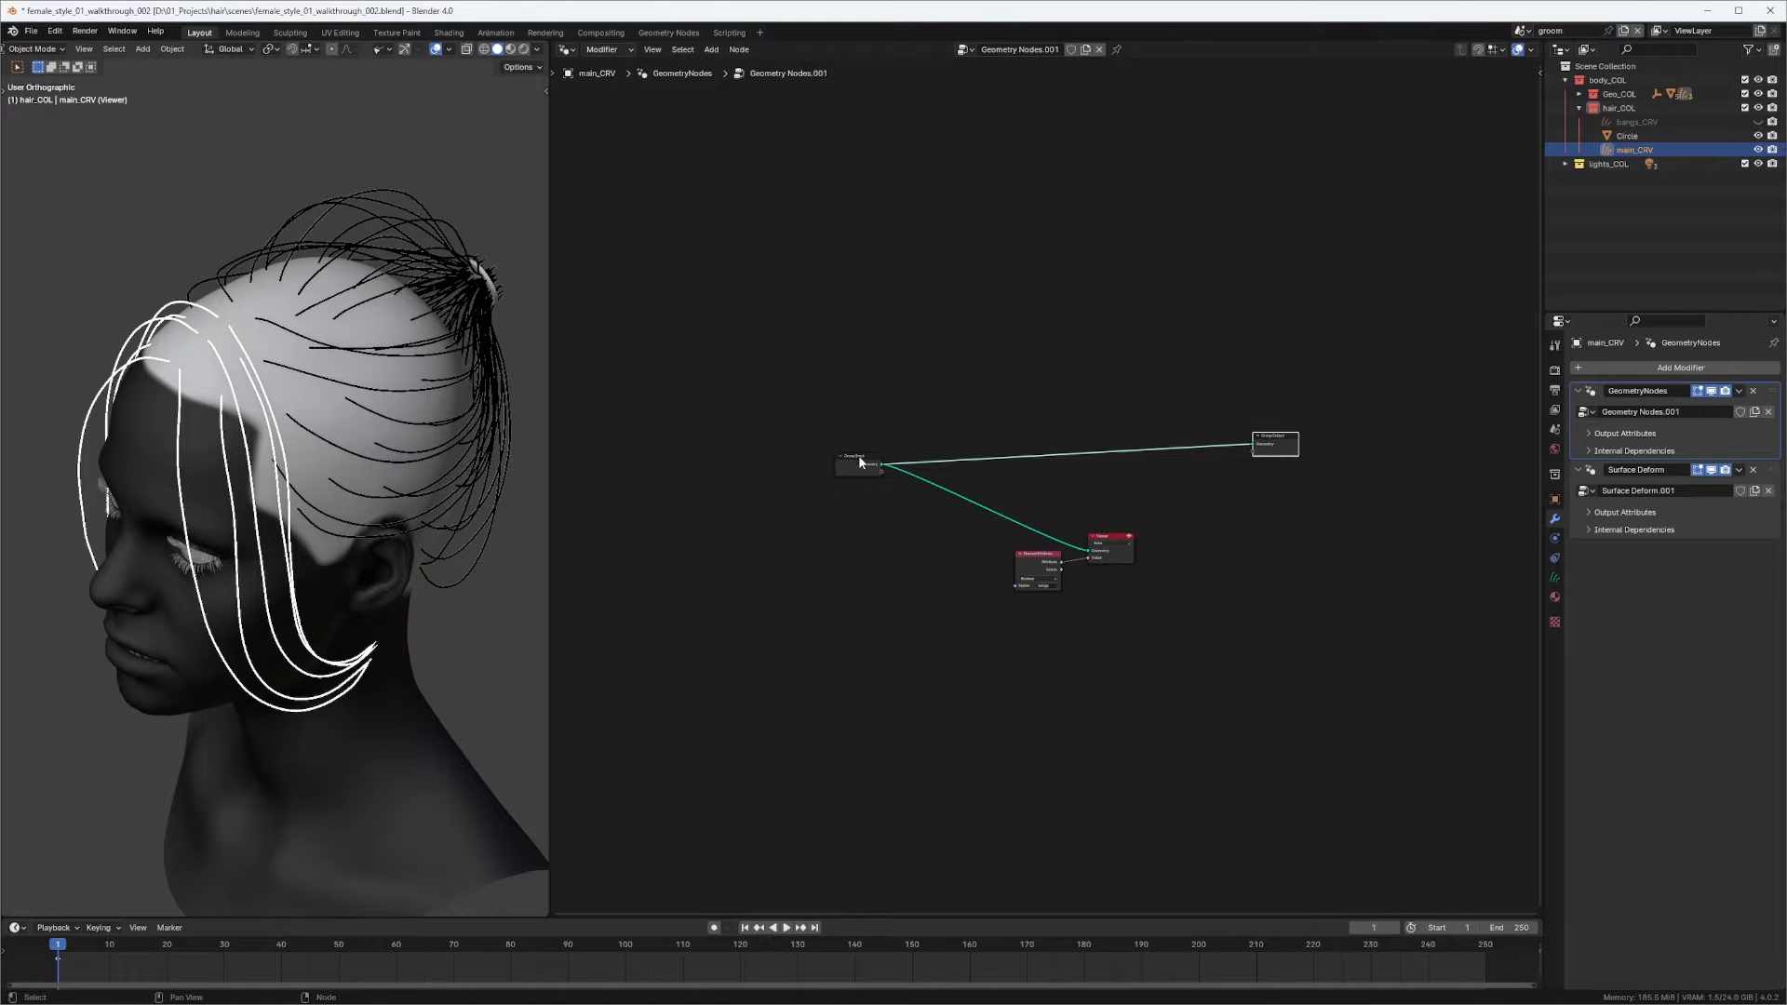
pyautogui.moveTo(840, 461); pyautogui.dragTo(823, 463)
pyautogui.keyDown('ctrl'); pyautogui.moveTo(866, 456); pyautogui.dragTo(858, 387, button='middle'); pyautogui.keyUp('ctrl')
pyautogui.moveTo(816, 542); pyautogui.dragTo(877, 494, button='middle')
# Insert a Separate Geometry node into the geometry link between Group Input and Group Output, close to Group Input.
pyautogui.click(902, 563)
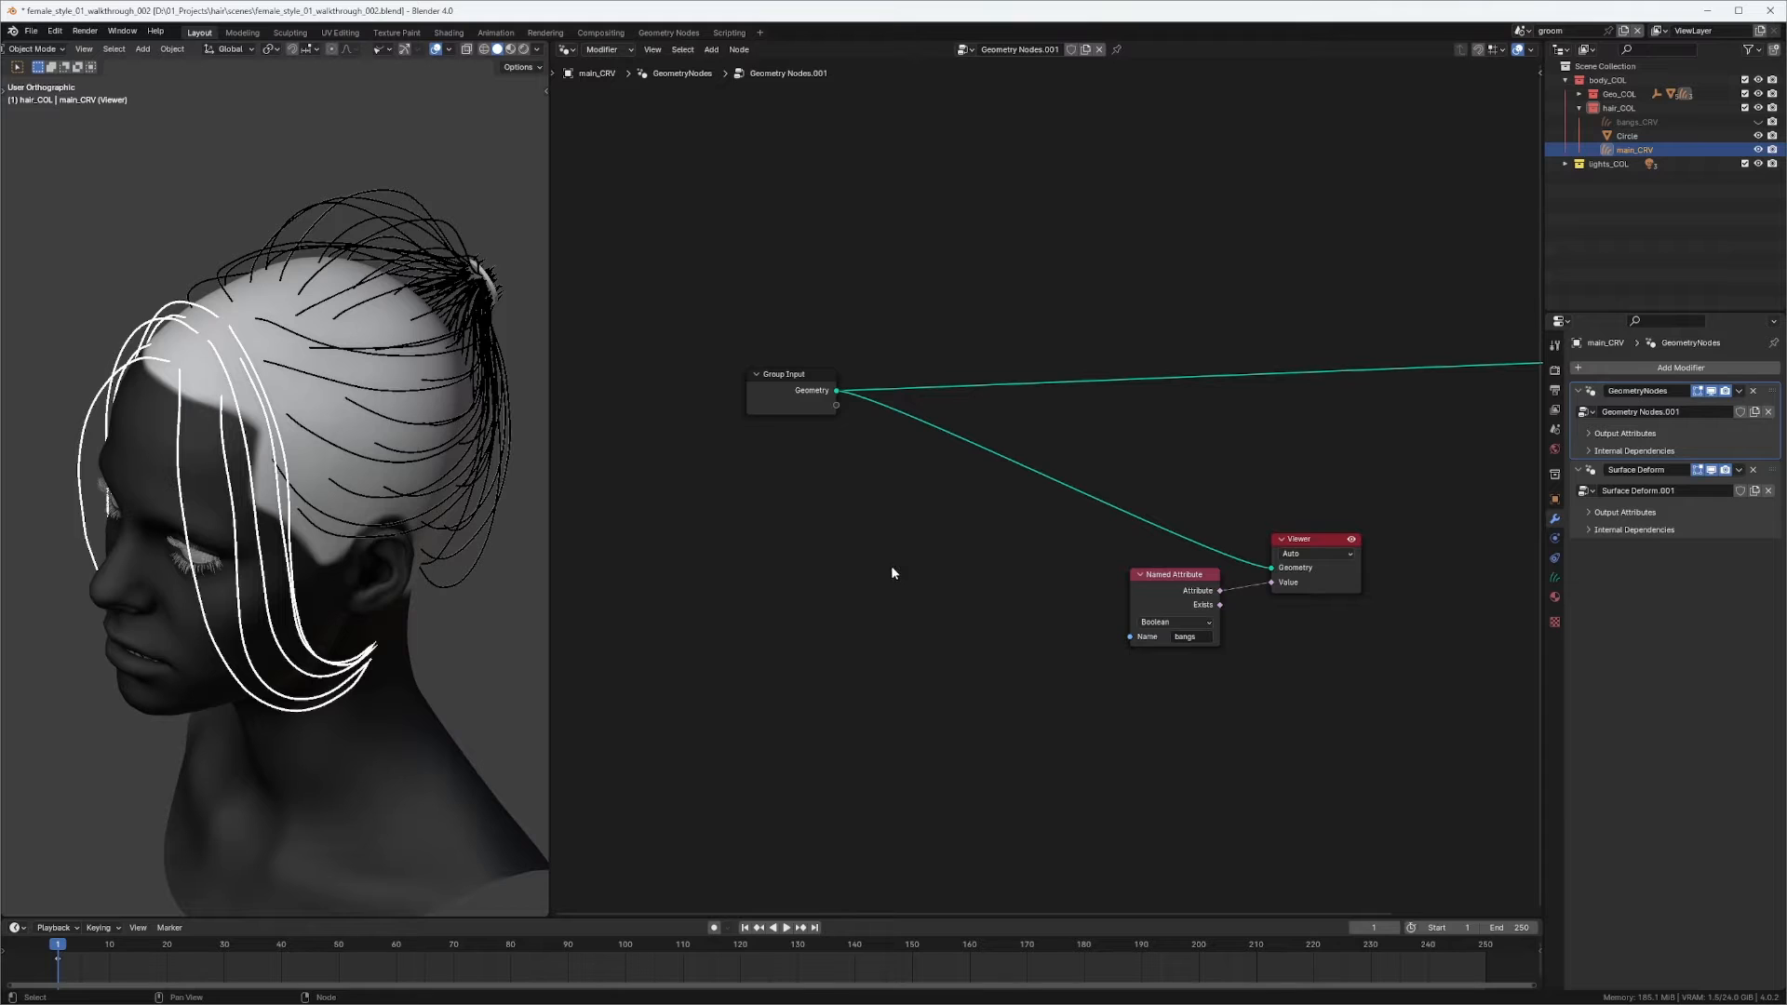
pyautogui.hotkey('shift', 'a')
pyautogui.hotkey('shift', 'a')
pyautogui.write('sep')
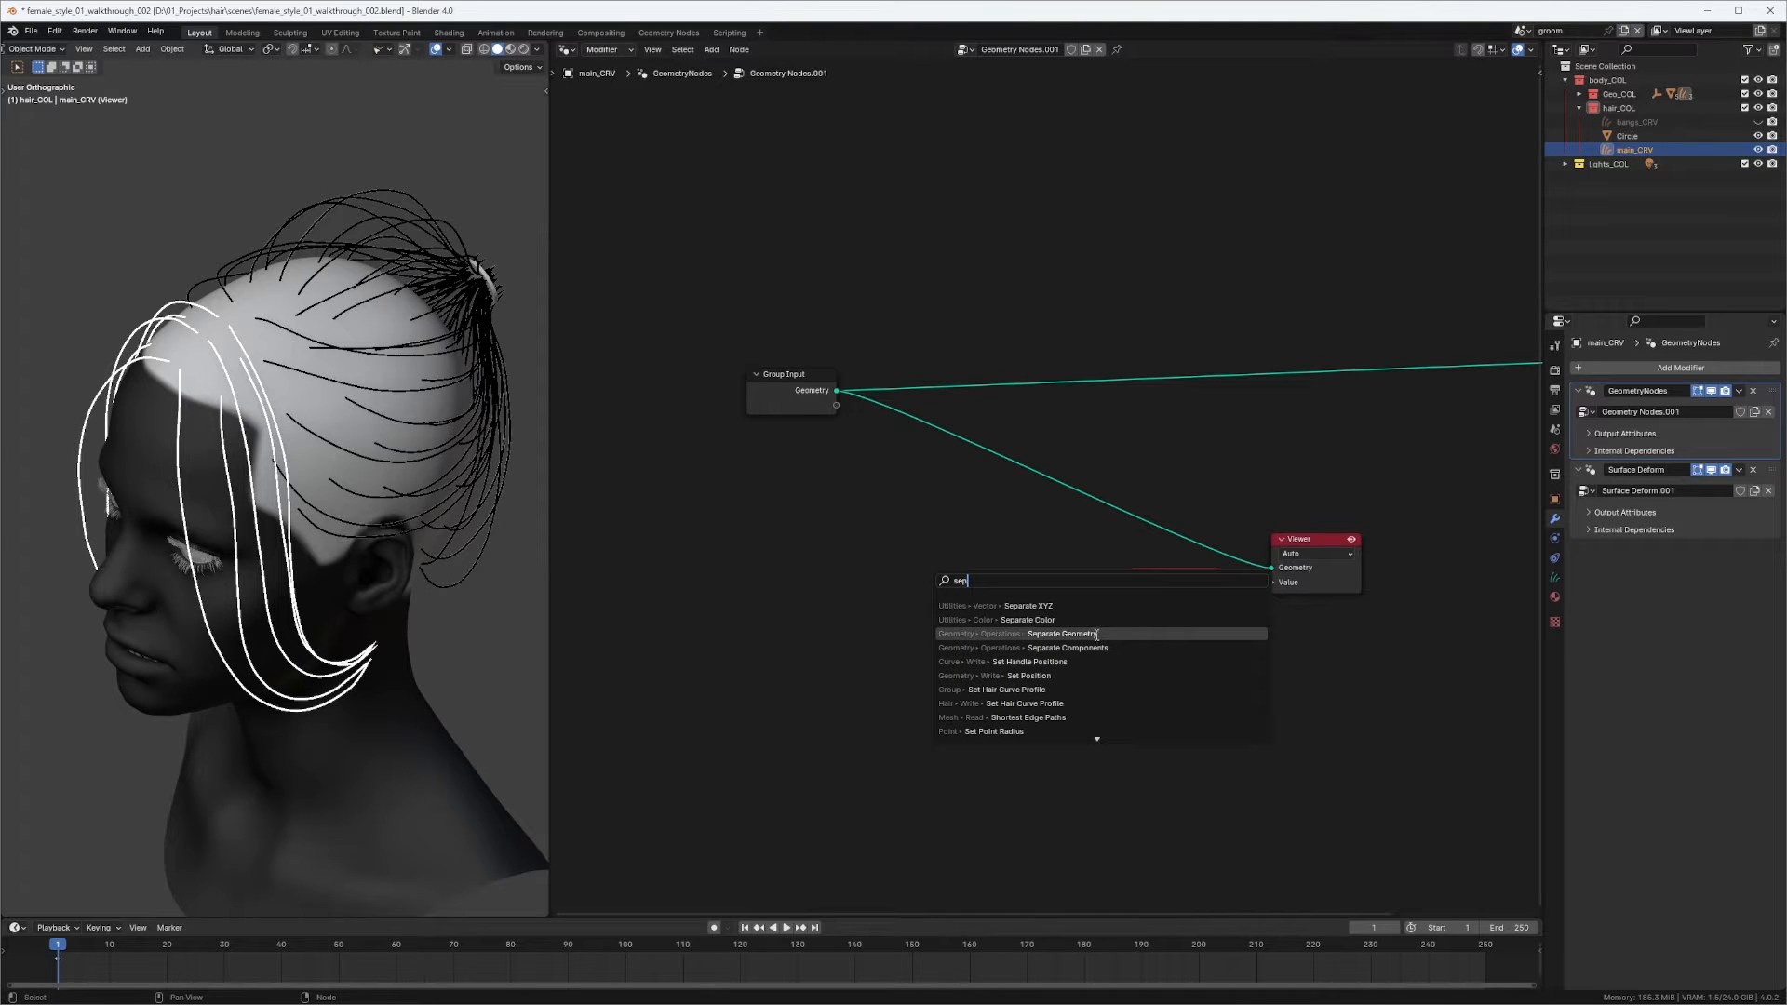
pyautogui.click(1096, 635)
pyautogui.click(963, 348)
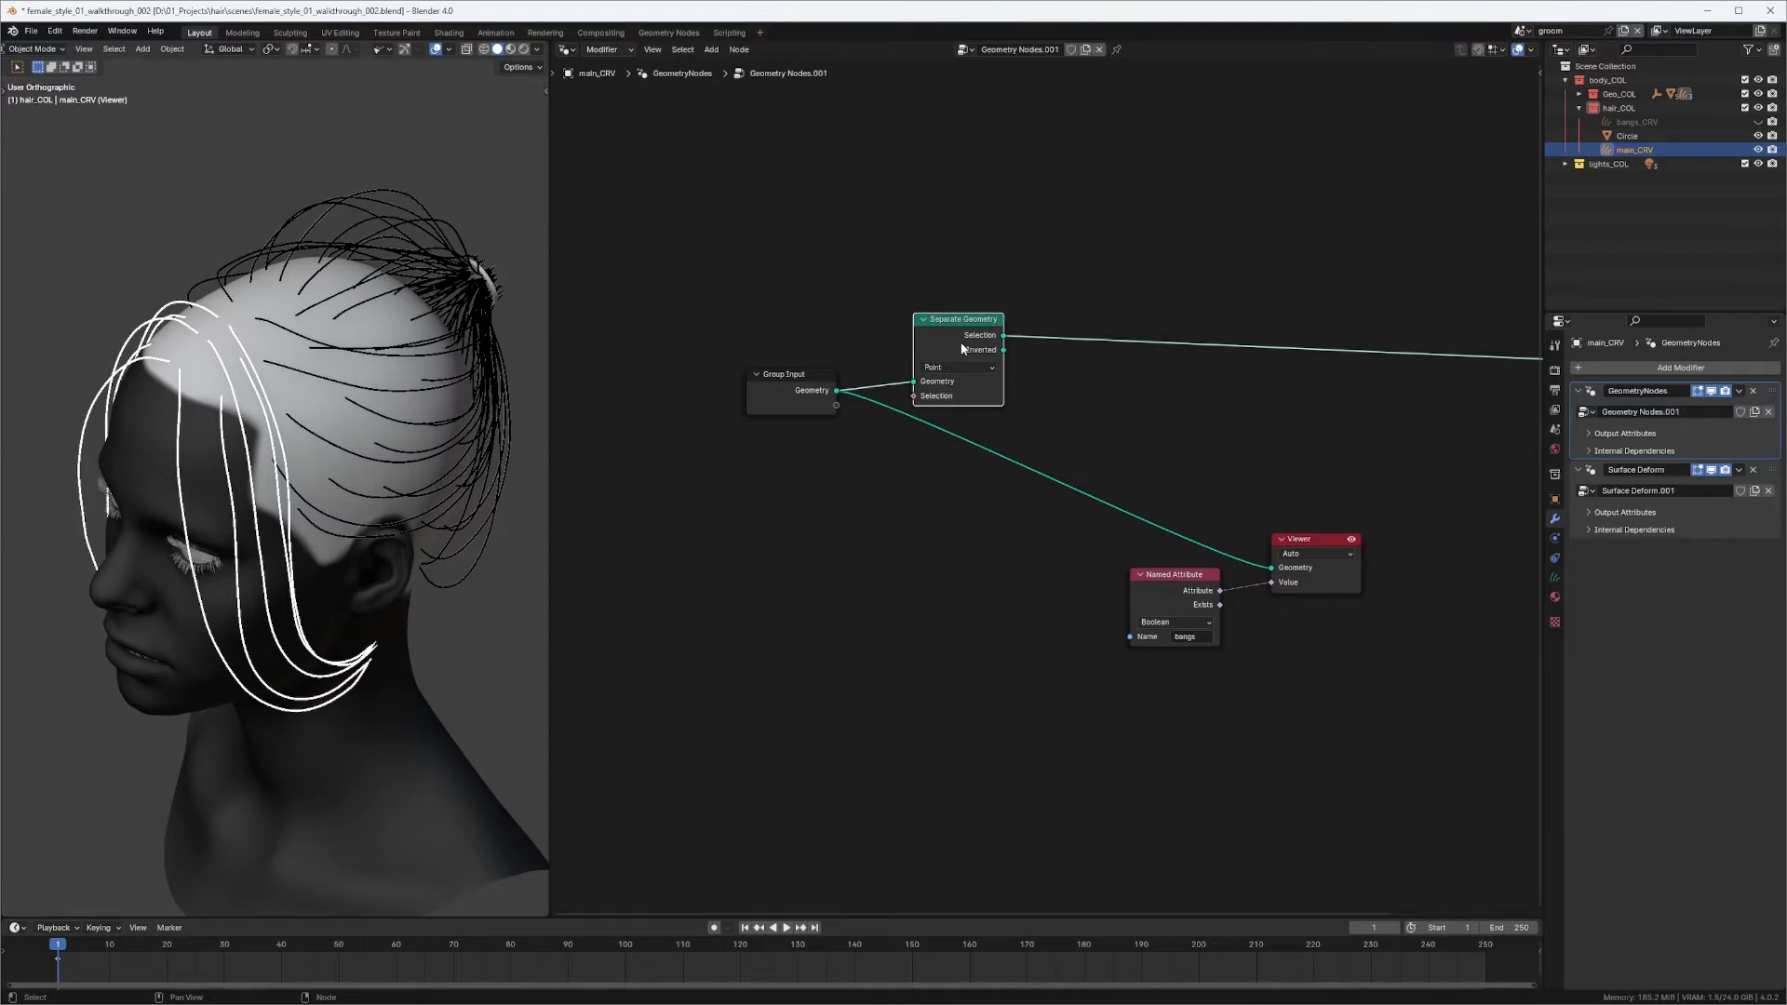
# Drive the Separate Geometry selection with the bangs attribute and preview its Selection and Inverted outputs in the Viewer.
pyautogui.moveTo(1189, 596); pyautogui.dragTo(912, 396)
pyautogui.keyDown('ctrl'); pyautogui.keyDown('shift'); pyautogui.click(940, 333); pyautogui.keyUp('shift'); pyautogui.keyUp('ctrl')
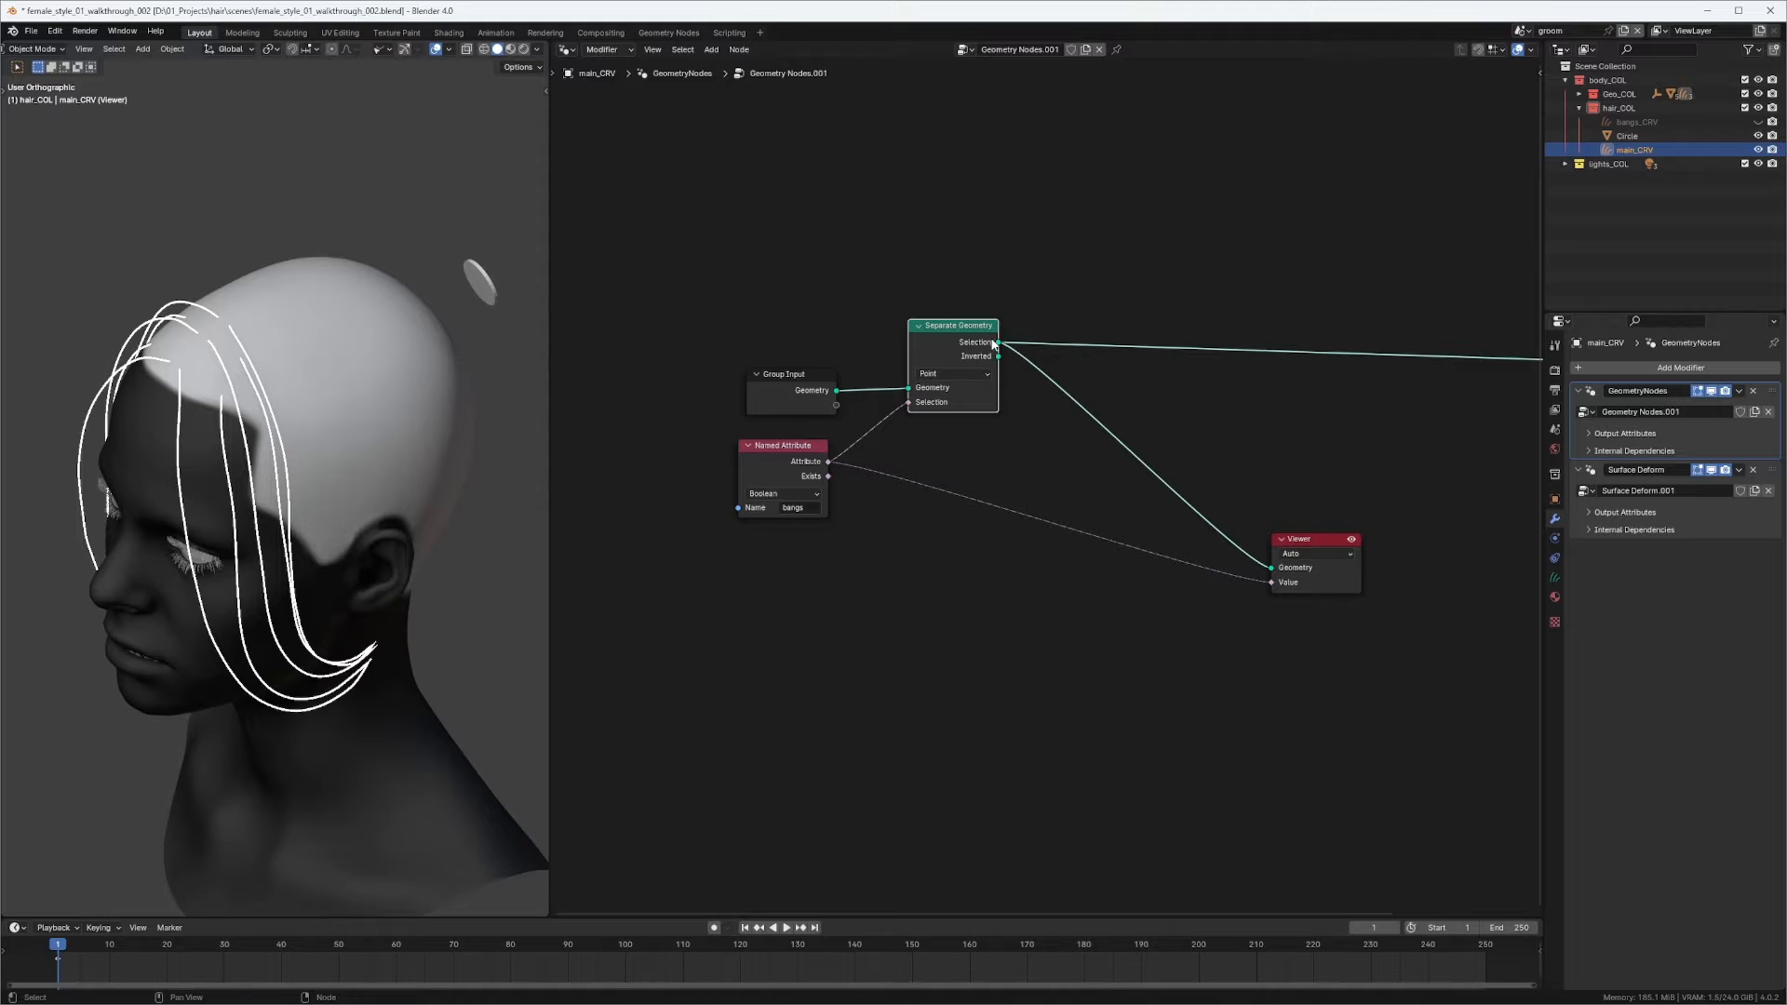
pyautogui.moveTo(992, 344); pyautogui.dragTo(947, 382, button='middle')
pyautogui.keyDown('ctrl'); pyautogui.keyDown('shift'); pyautogui.click(944, 396); pyautogui.keyUp('shift'); pyautogui.keyUp('ctrl')
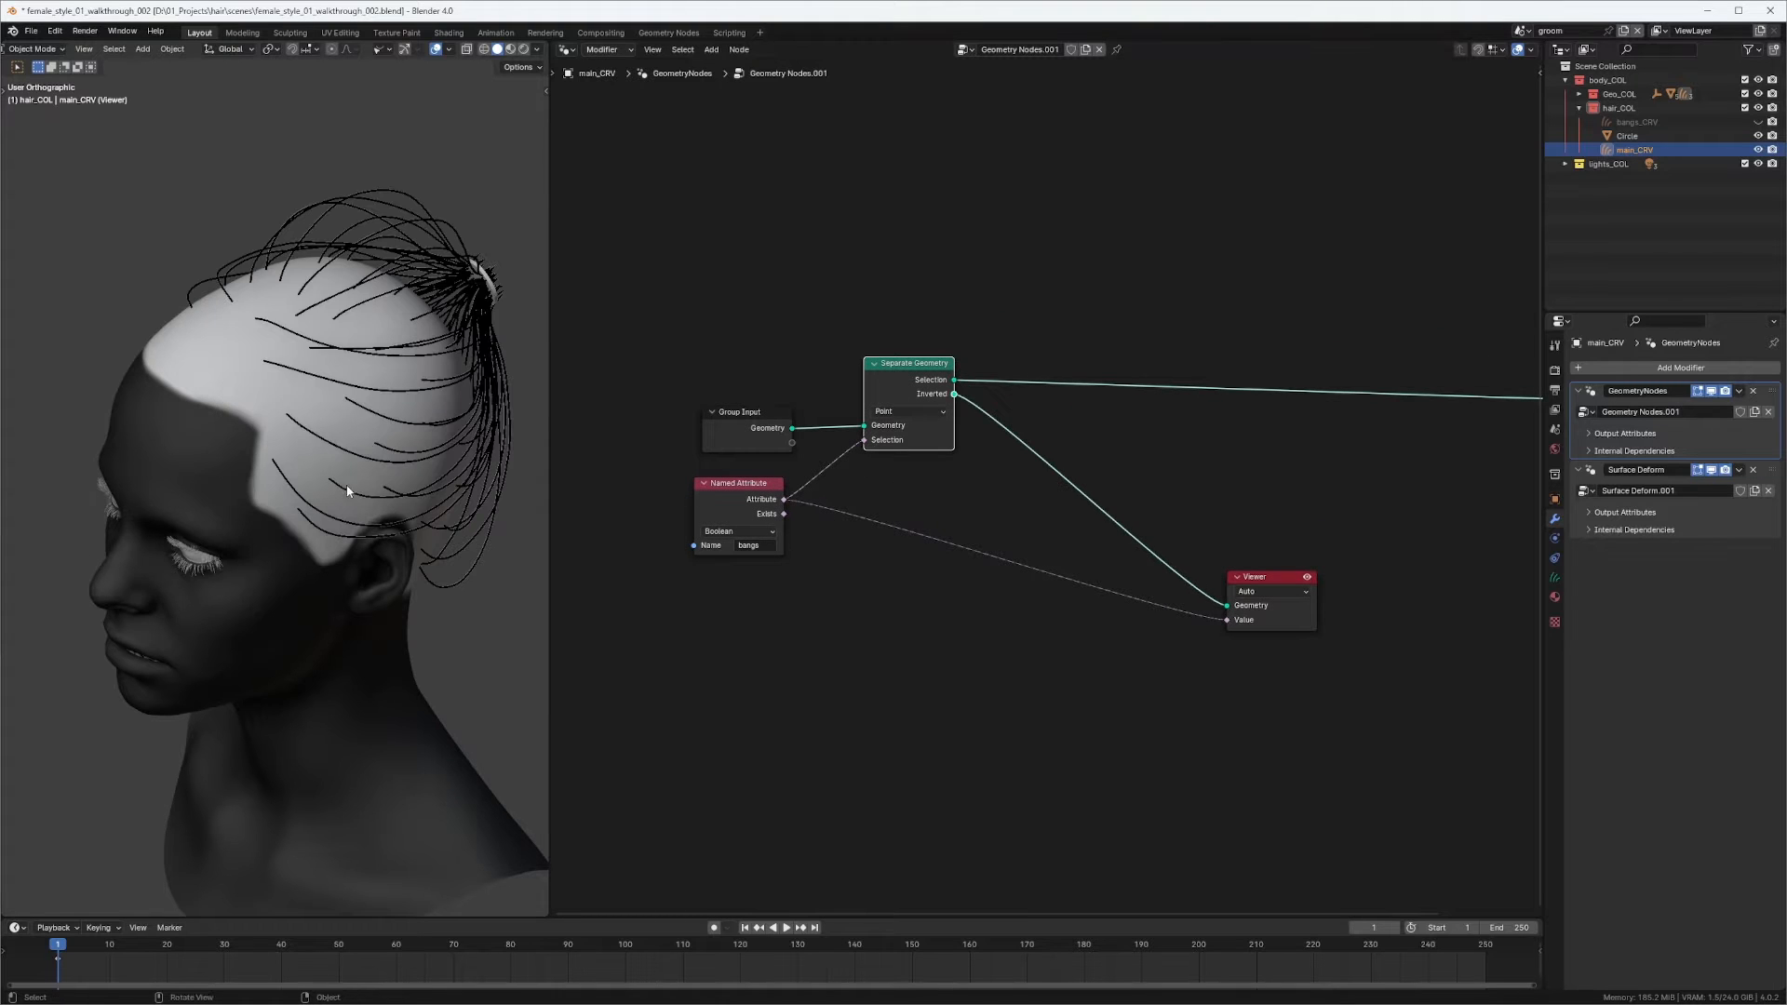
# Cut the bangs attribute's link to the Viewer, move the Viewer farther out, and tidy the nodes around Separate Geometry.
pyautogui.click(1282, 579)
pyautogui.keyDown('ctrl'); pyautogui.moveTo(1085, 550); pyautogui.dragTo(1077, 634, button='right'); pyautogui.keyUp('ctrl')
pyautogui.moveTo(1272, 578); pyautogui.dragTo(1432, 544)
pyautogui.moveTo(706, 409); pyautogui.dragTo(663, 397)
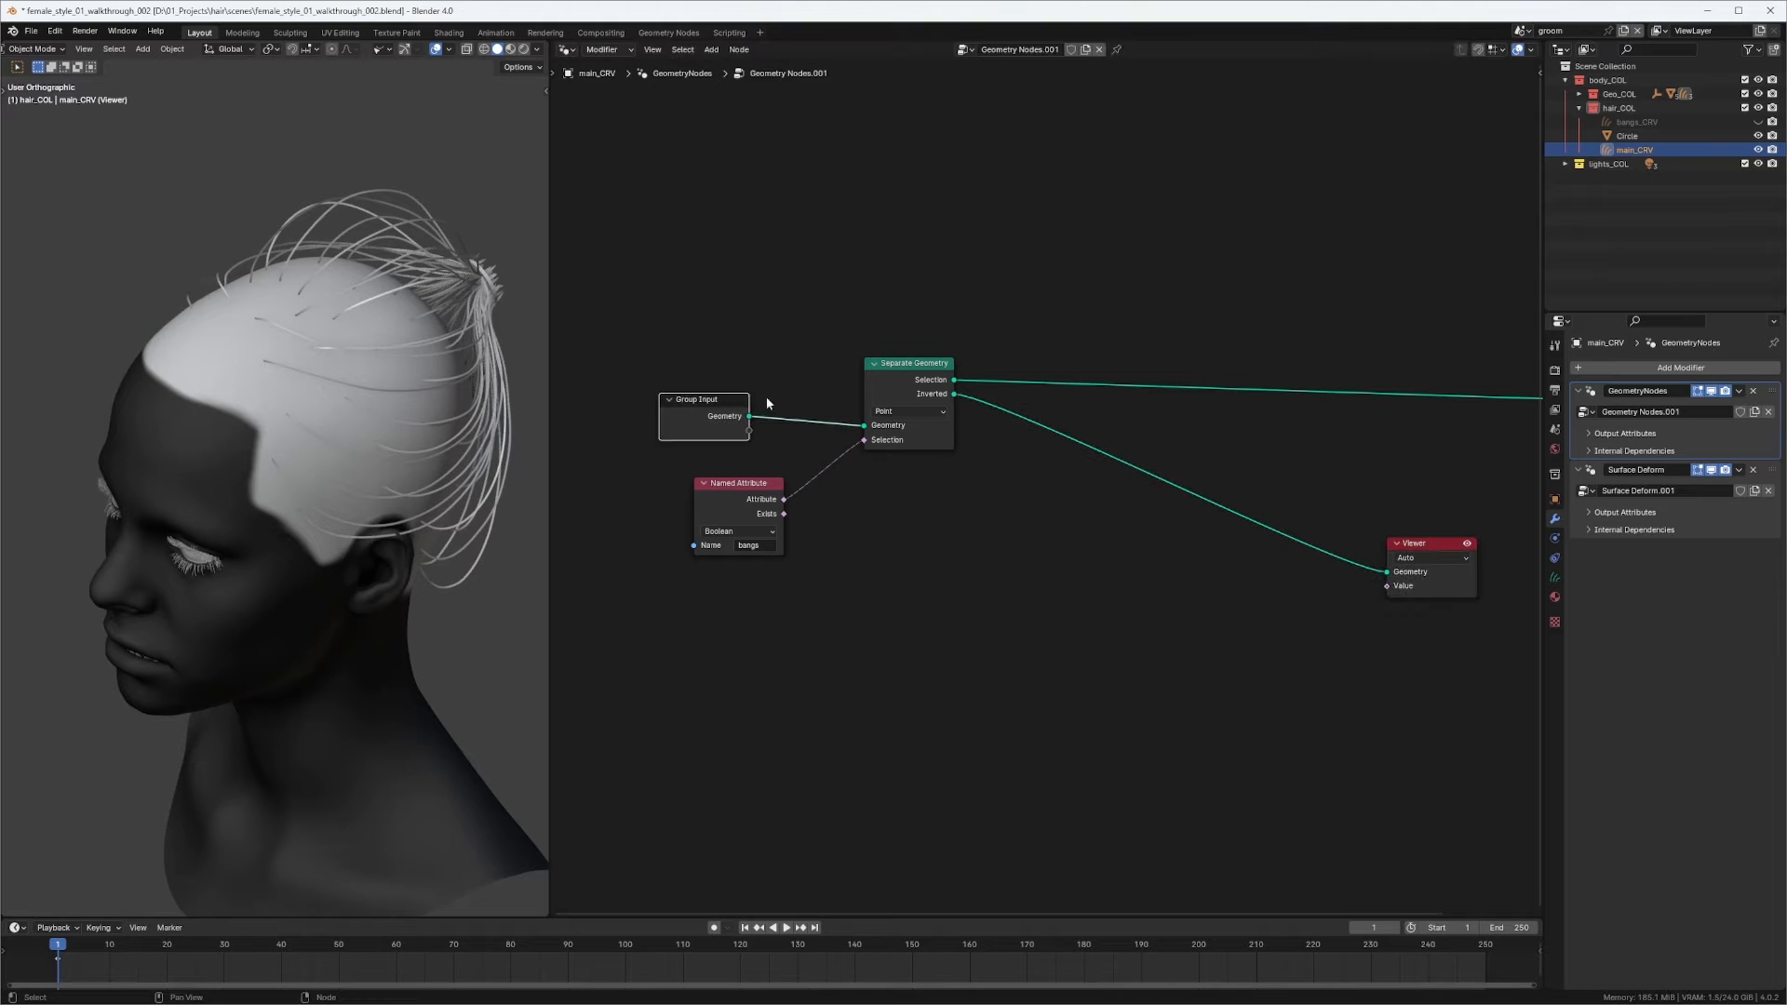
pyautogui.moveTo(740, 483); pyautogui.dragTo(746, 477)
pyautogui.moveTo(936, 354); pyautogui.dragTo(927, 359)
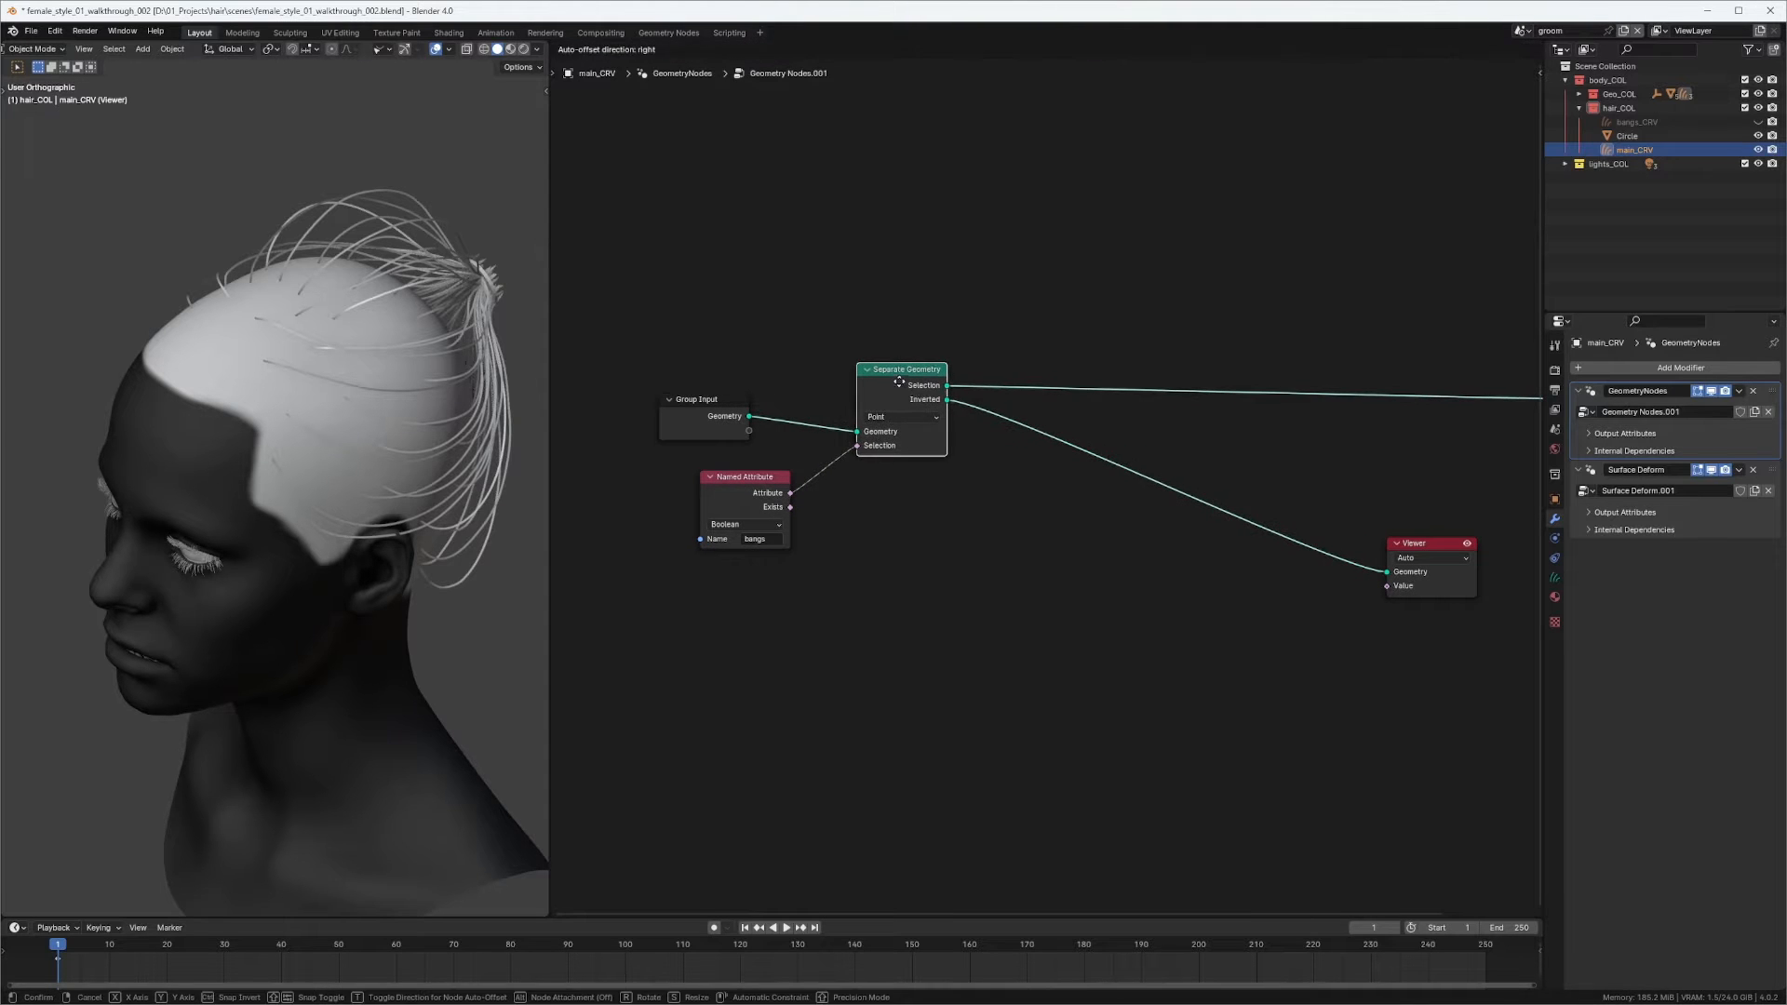
# Inspect the Inverted main hair from several angles, then view the Selection output to examine the bangs guides.
pyautogui.moveTo(521, 472); pyautogui.dragTo(443, 412, button='middle')
pyautogui.moveTo(845, 479); pyautogui.dragTo(910, 422, button='middle')
pyautogui.moveTo(405, 402); pyautogui.dragTo(311, 367, button='middle')
pyautogui.moveTo(199, 348); pyautogui.dragTo(314, 364, button='middle')
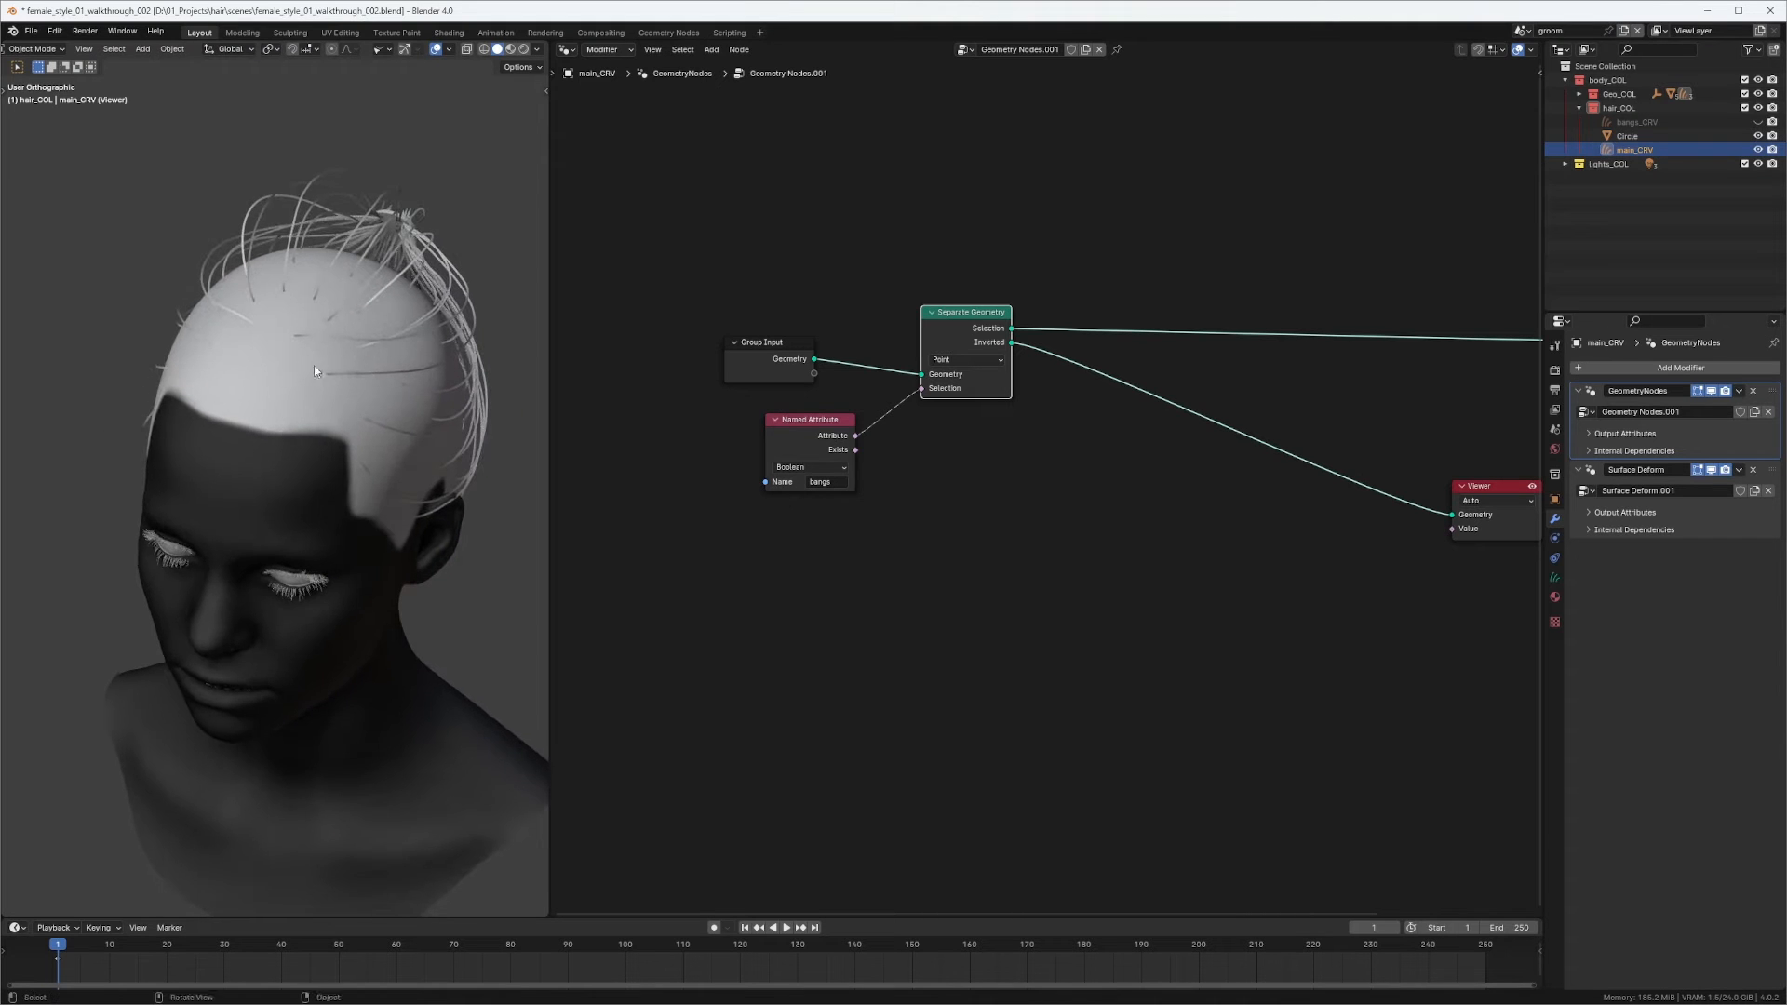
pyautogui.keyDown('ctrl'); pyautogui.keyDown('shift'); pyautogui.click(977, 349); pyautogui.keyUp('shift'); pyautogui.keyUp('ctrl')
pyautogui.moveTo(344, 501); pyautogui.dragTo(377, 396, button='middle')
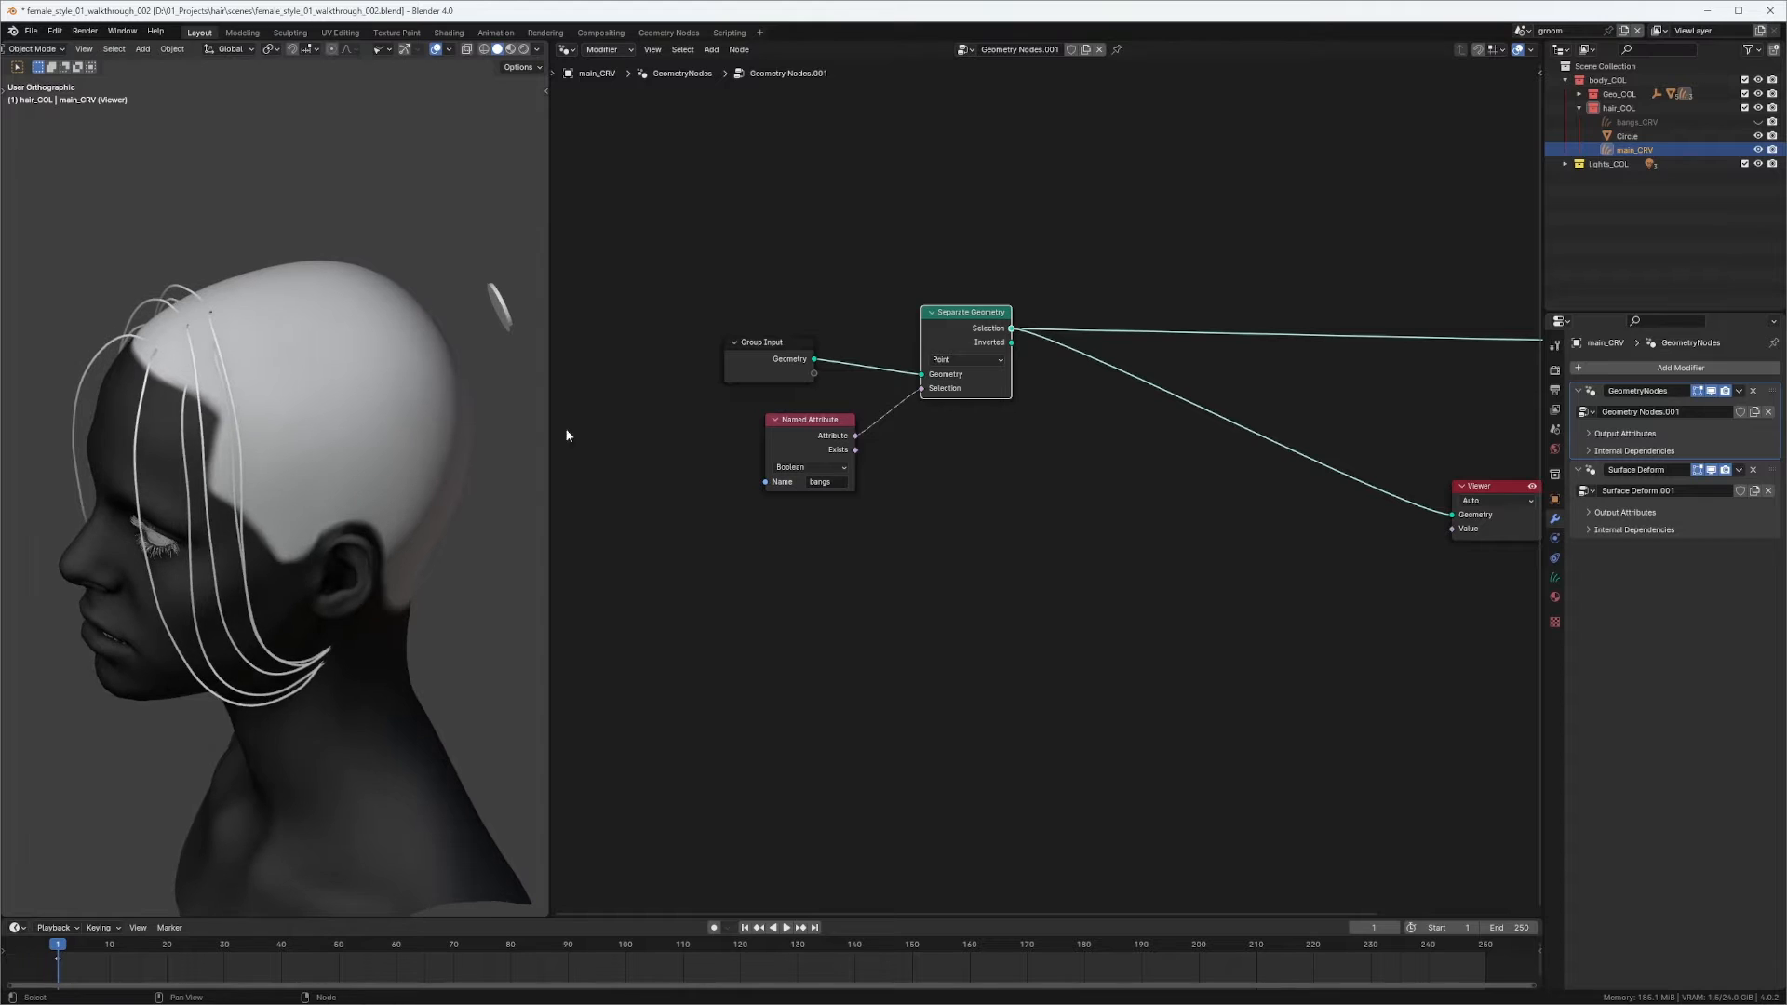
# Add an Image Texture node below the Named Attribute and assign it the bangs_density image.
pyautogui.moveTo(944, 528); pyautogui.dragTo(1005, 463, button='middle')
pyautogui.click(981, 551)
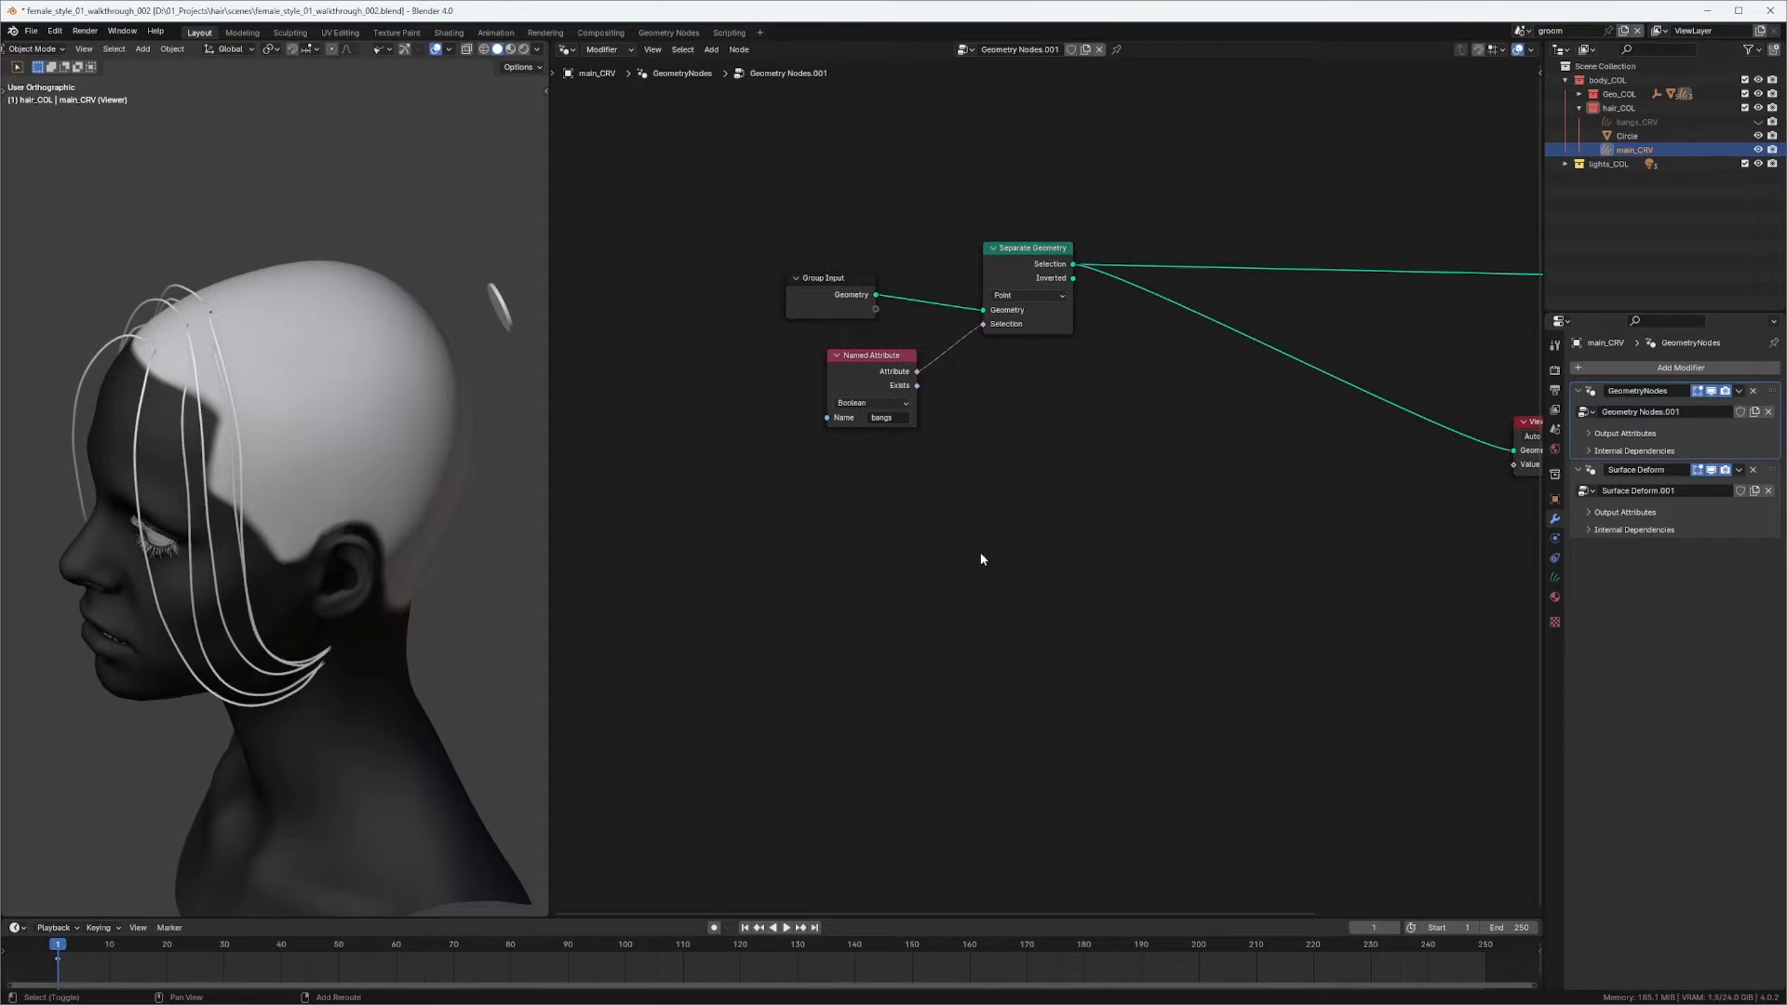
pyautogui.hotkey('shift', 'a')
pyautogui.click(981, 551)
pyautogui.write('imag')
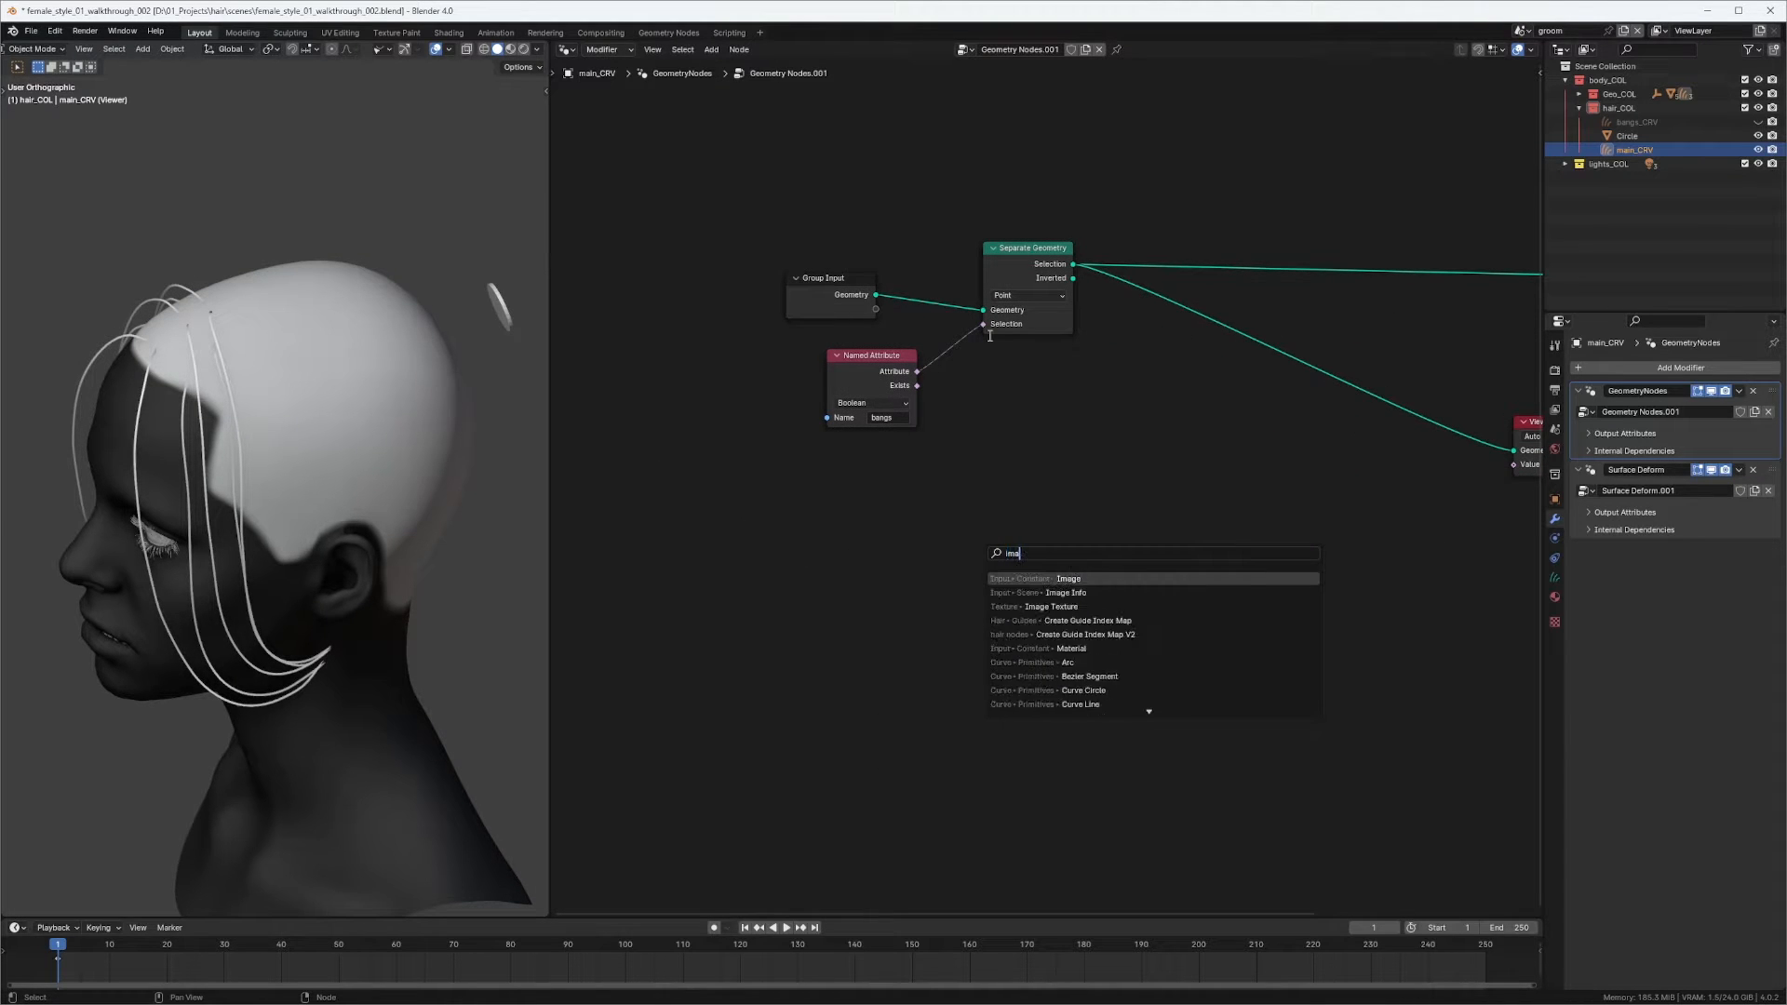
pyautogui.click(1076, 605)
pyautogui.click(940, 465)
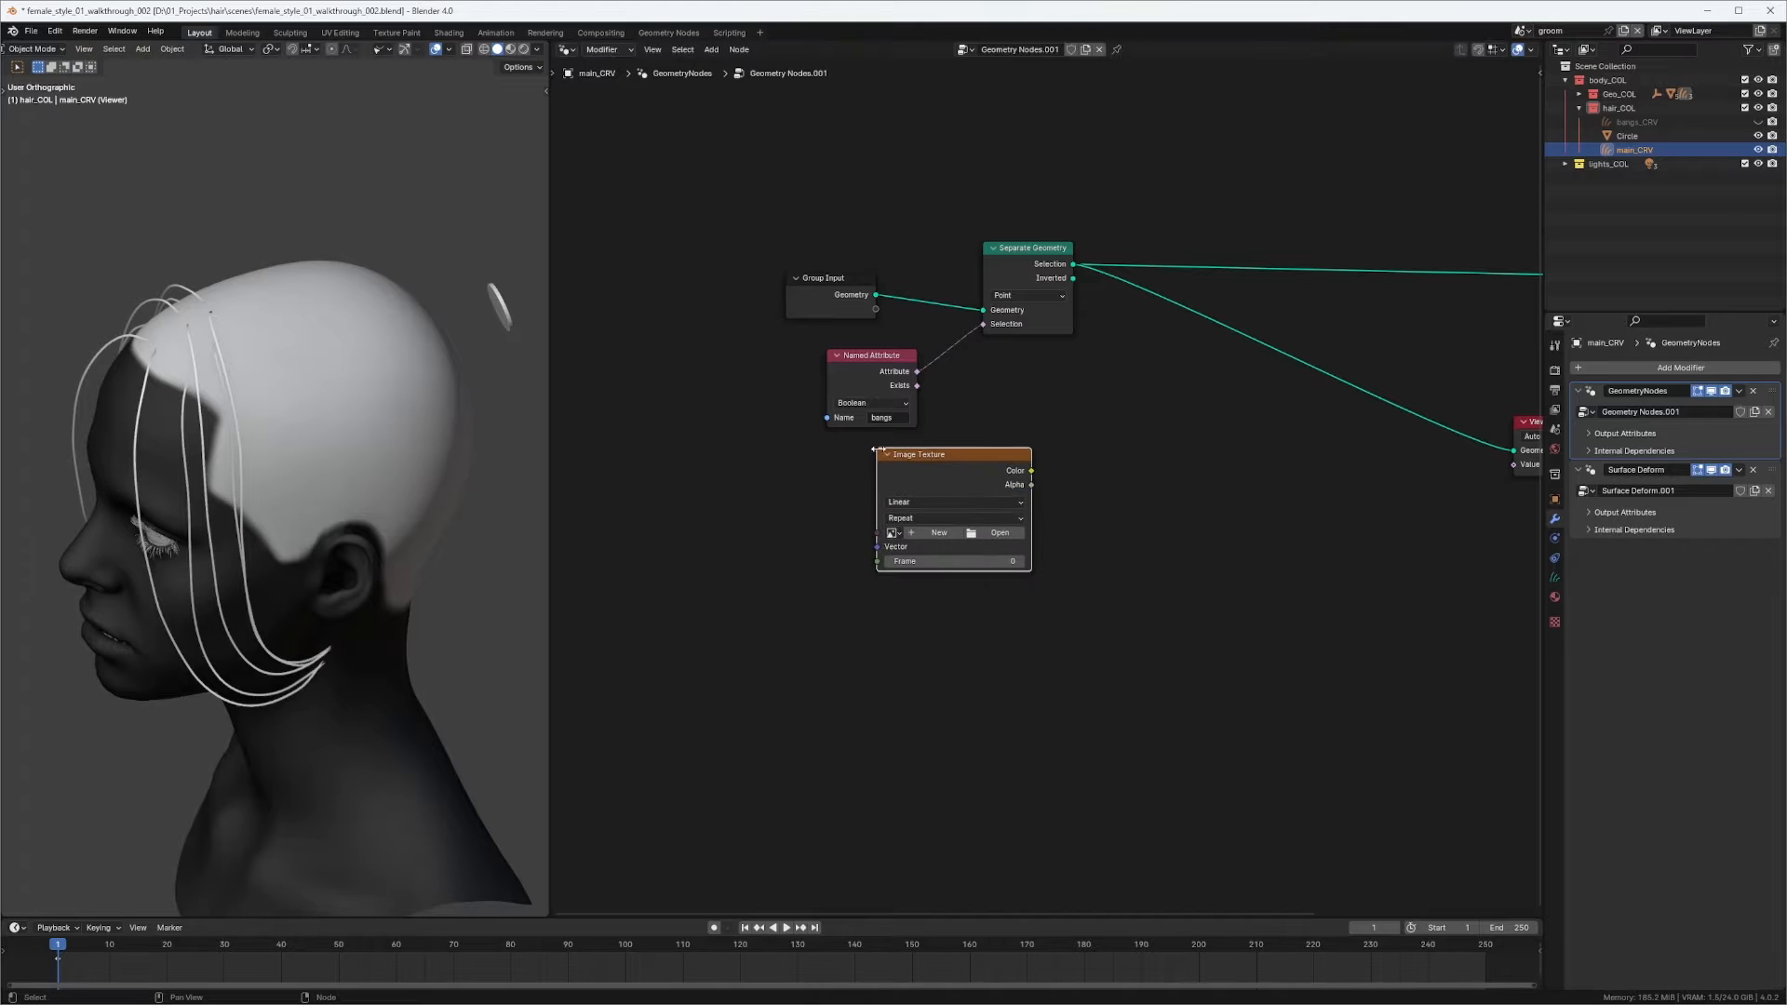
pyautogui.scroll(2, 919, 524)
pyautogui.click(922, 518)
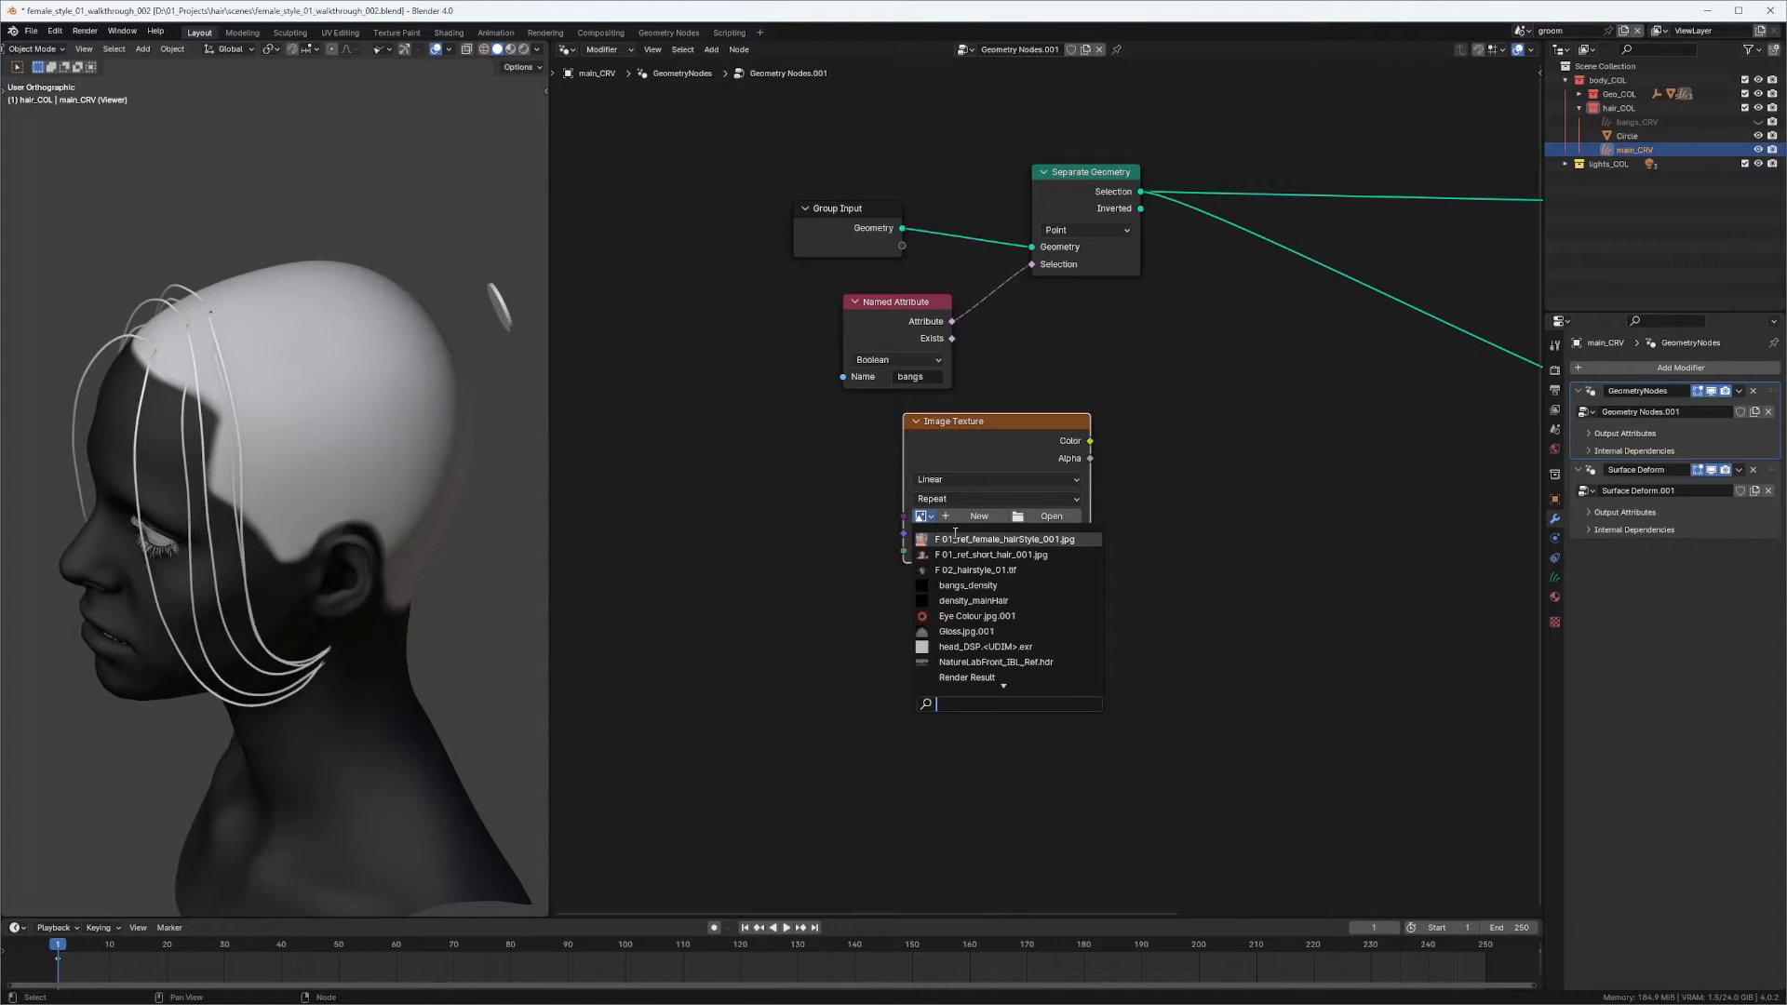
pyautogui.click(991, 585)
pyautogui.moveTo(987, 448); pyautogui.dragTo(953, 441)
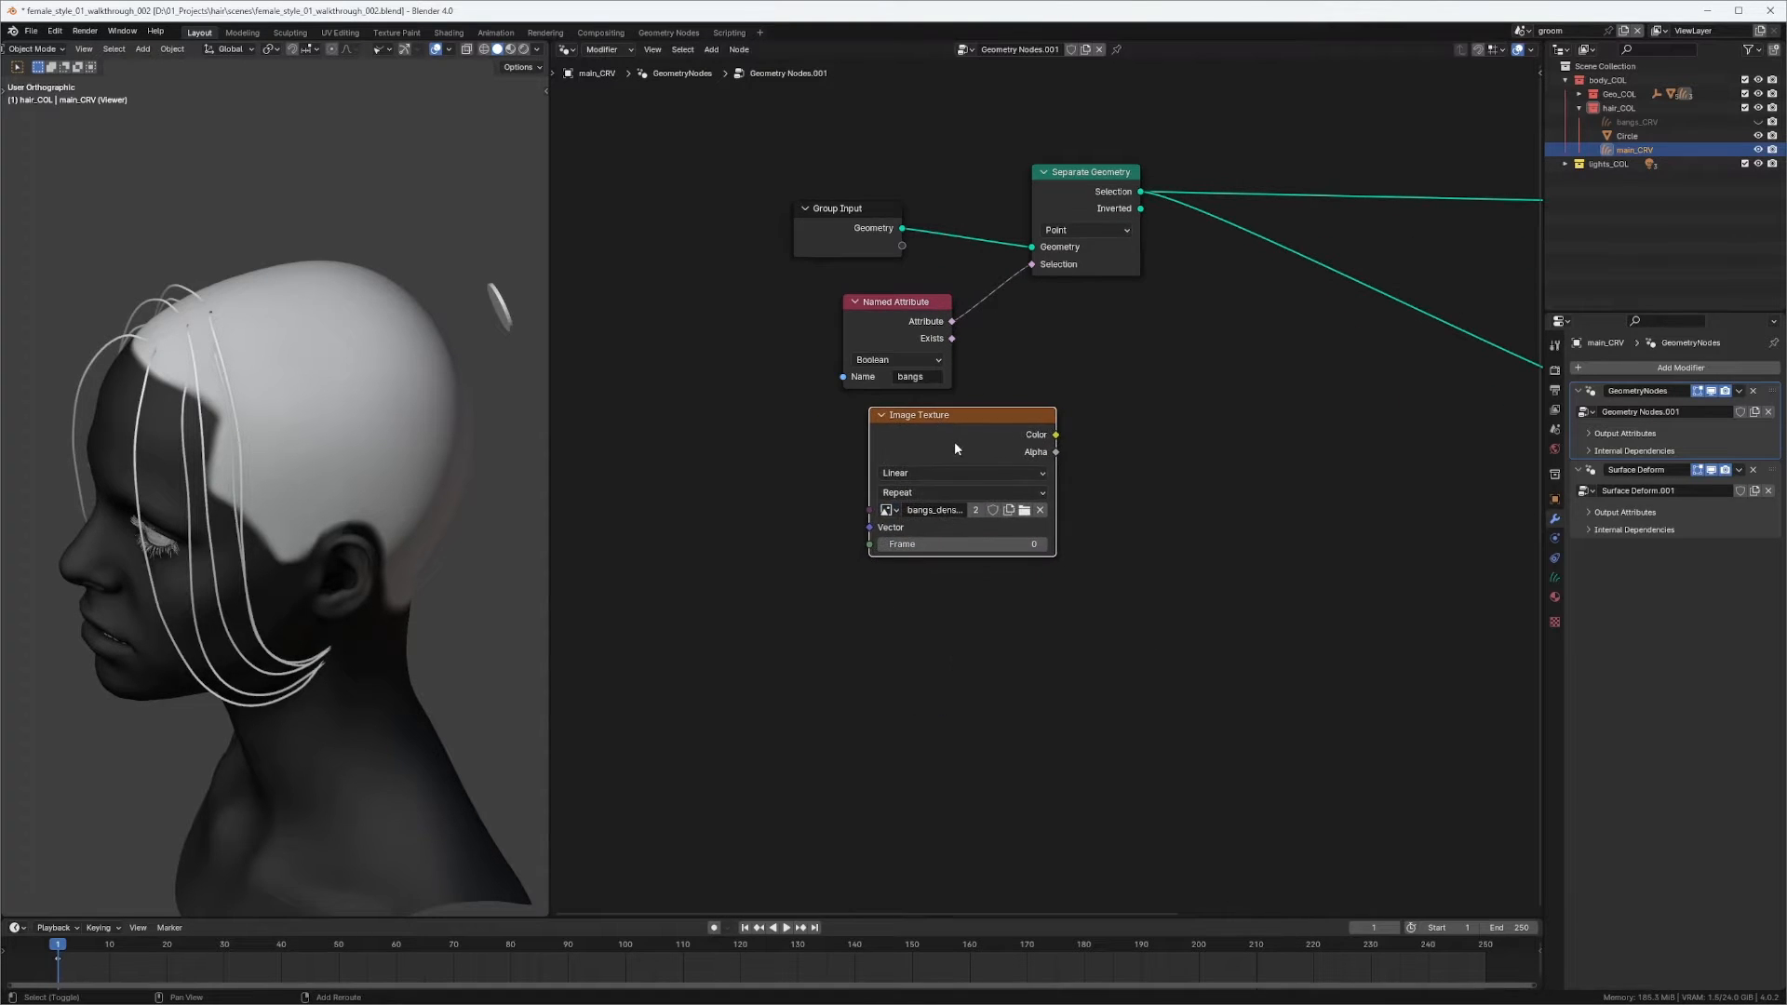
# Duplicate the bangs Image Texture node directly below it and assign the density_mainHair image to the copy.
pyautogui.hotkey('shift', 'd')
pyautogui.click(957, 599)
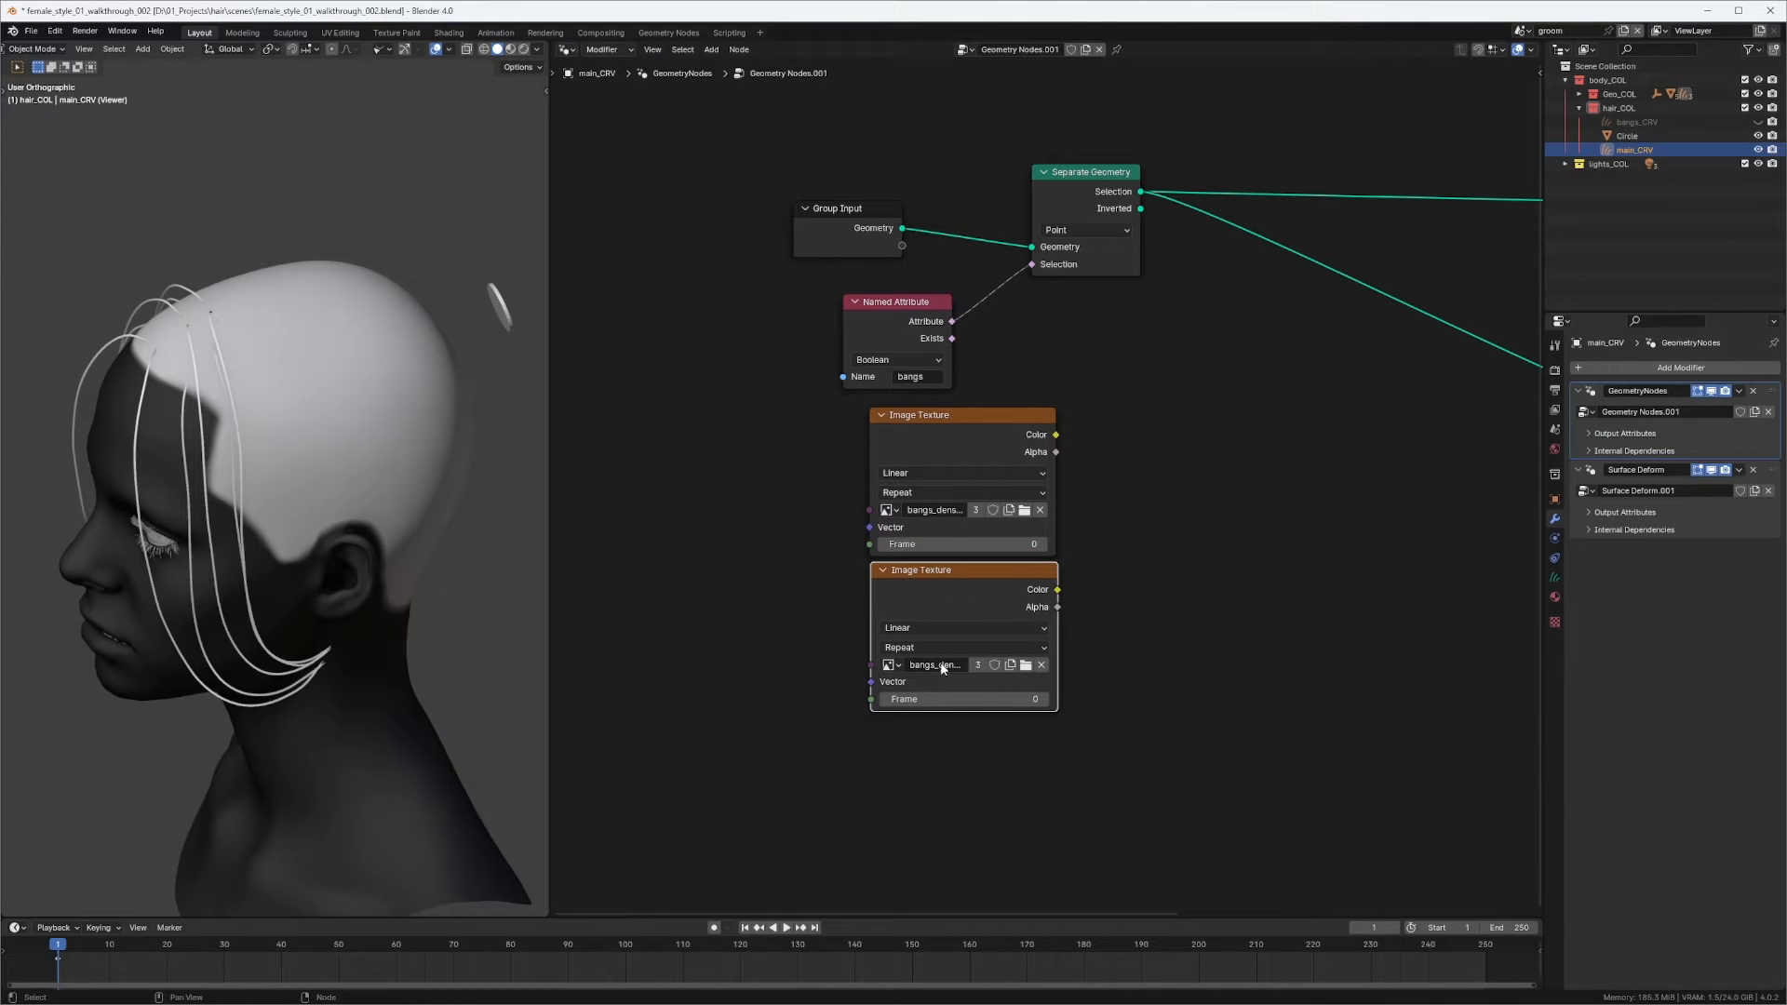
pyautogui.click(886, 666)
pyautogui.click(930, 748)
# Shift Separate Geometry and Named Attribute away from Group Input, and move both Image Texture nodes out beyond Separate Geometry.
pyautogui.moveTo(1074, 250); pyautogui.dragTo(1105, 283, button='middle')
pyautogui.moveTo(1105, 283); pyautogui.dragTo(1159, 287)
pyautogui.moveTo(923, 350); pyautogui.dragTo(983, 352)
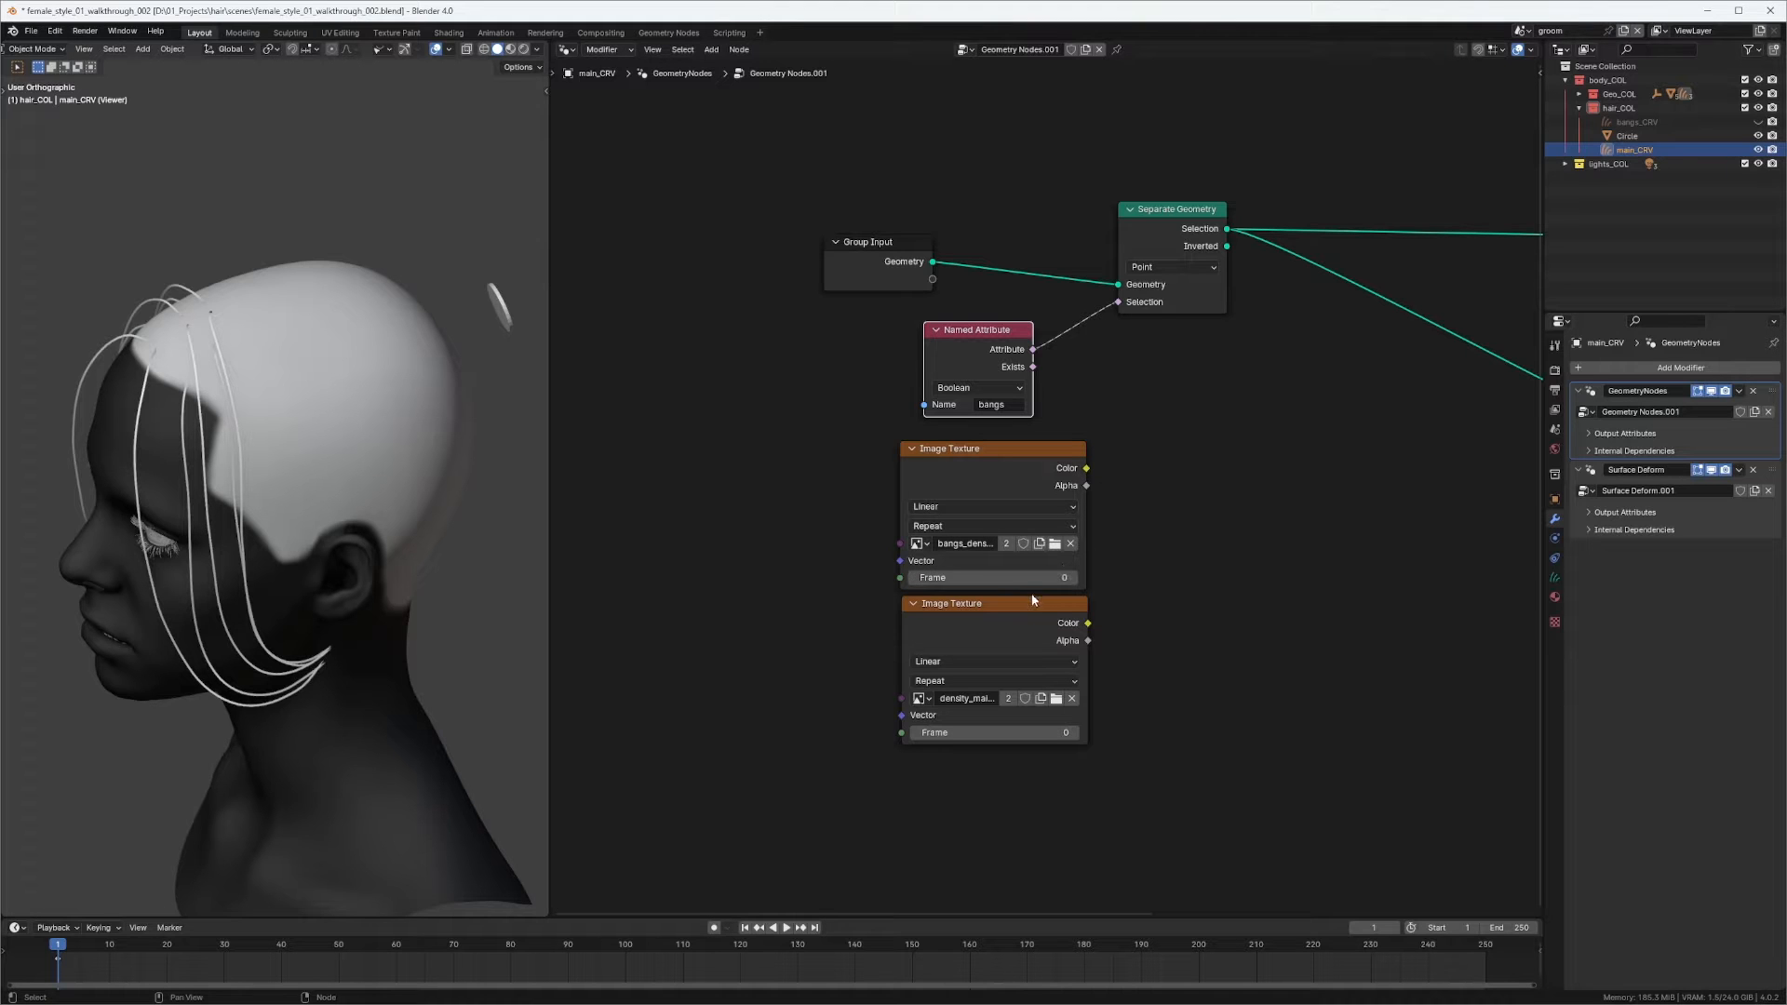
pyautogui.moveTo(1149, 494); pyautogui.dragTo(1073, 478, button='middle')
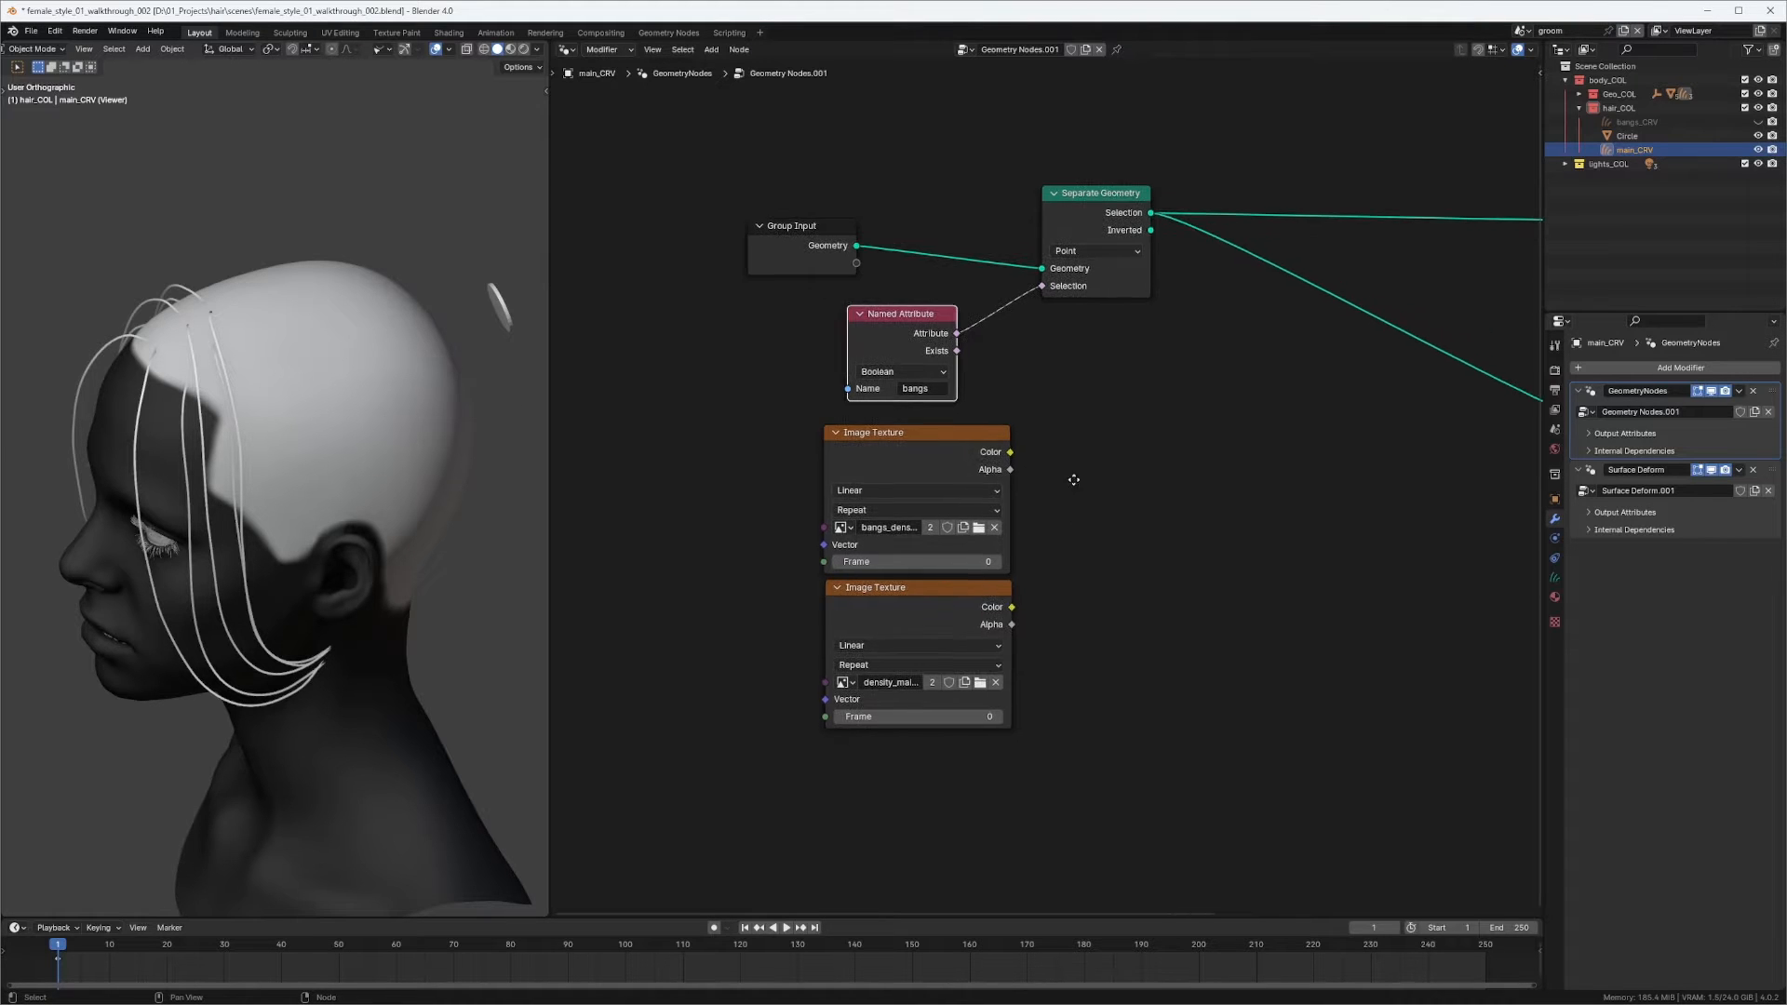
pyautogui.click(740, 491)
pyautogui.moveTo(740, 491); pyautogui.dragTo(1010, 652)
pyautogui.moveTo(949, 435); pyautogui.dragTo(1327, 410)
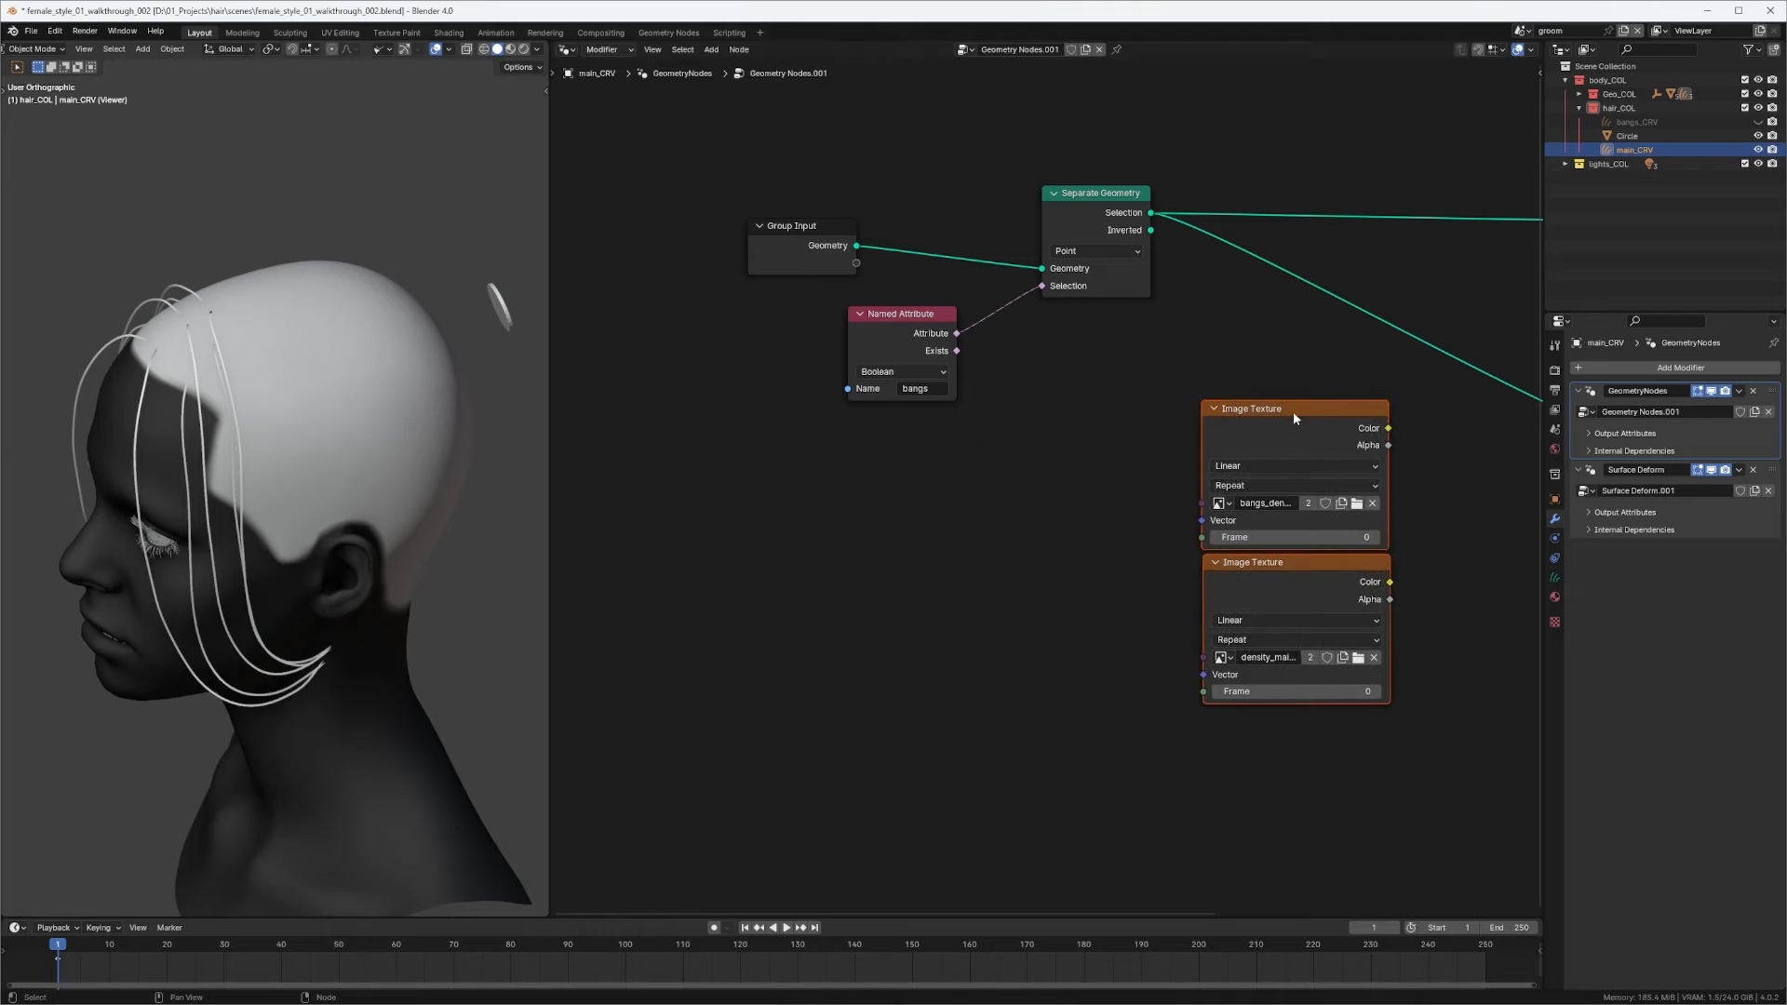
# Move the Viewer and Group Output nodes farther along the chain to free space after Separate Geometry.
pyautogui.moveTo(1248, 411); pyautogui.dragTo(1103, 429, button='middle')
pyautogui.scroll(-4, 1391, 436)
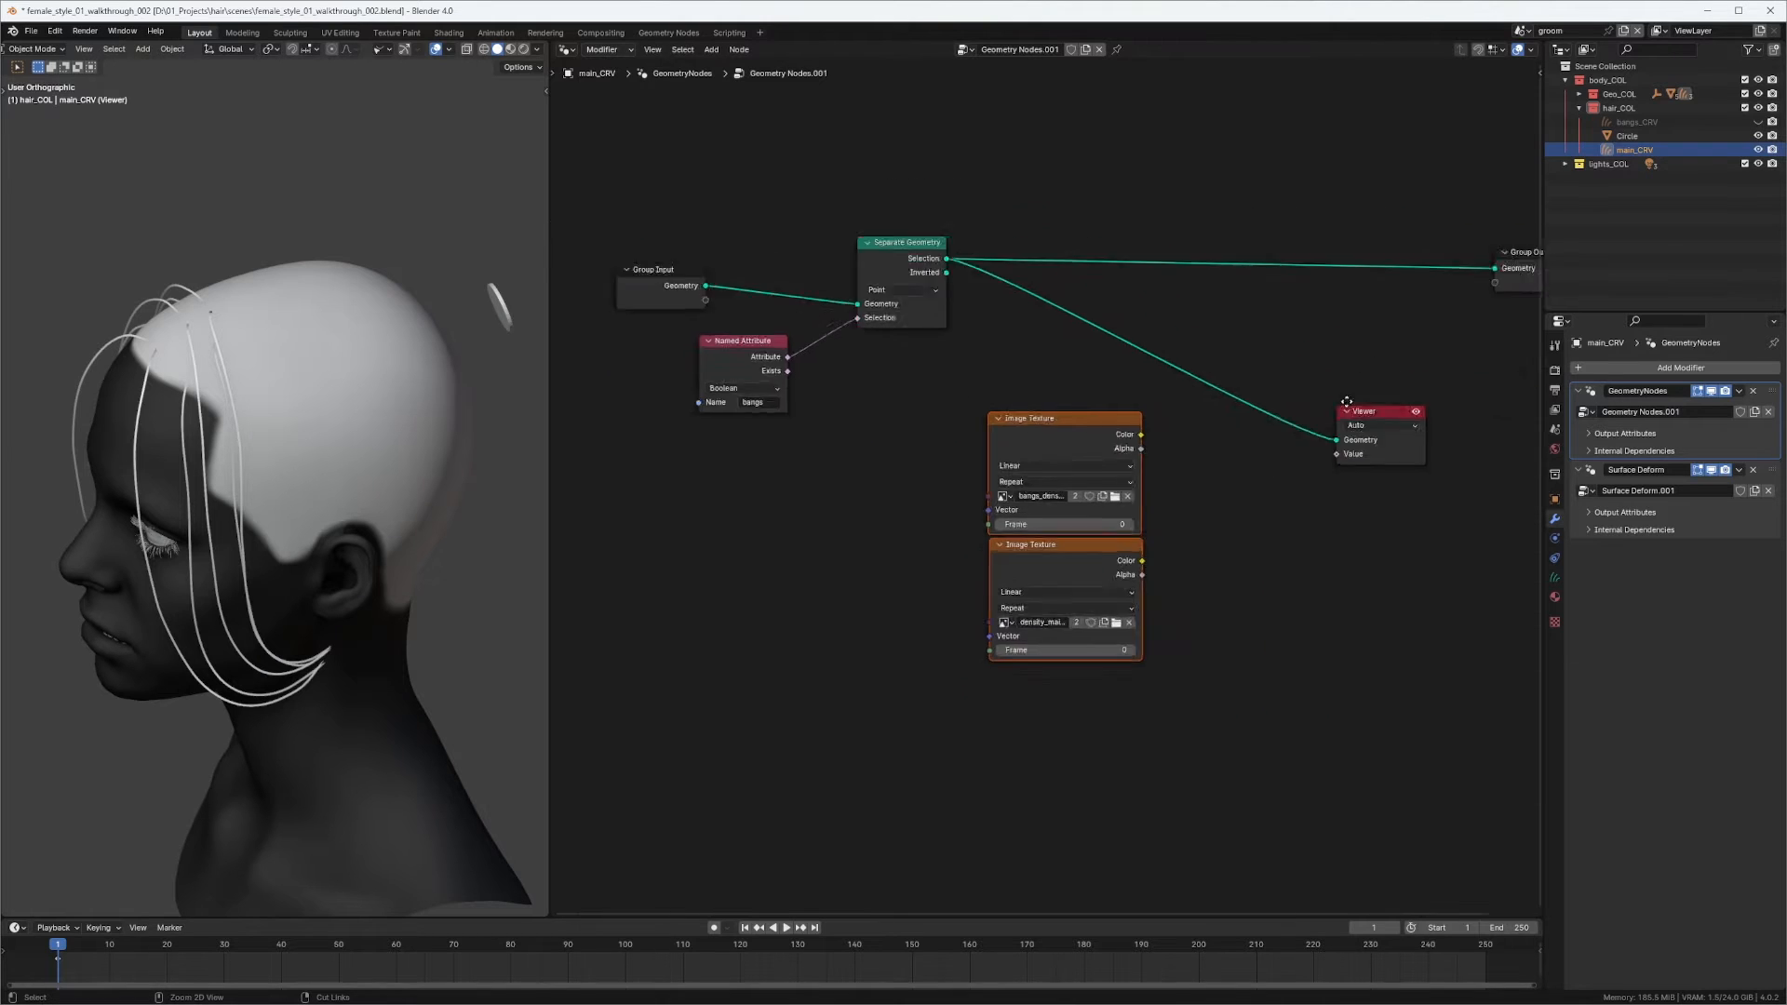
pyautogui.moveTo(1374, 385); pyautogui.dragTo(1127, 394, button='middle')
pyautogui.moveTo(1118, 464); pyautogui.dragTo(1295, 400)
pyautogui.moveTo(1332, 225); pyautogui.dragTo(1225, 441)
pyautogui.moveTo(1260, 296); pyautogui.dragTo(1395, 270)
pyautogui.moveTo(712, 435); pyautogui.dragTo(924, 411, button='middle')
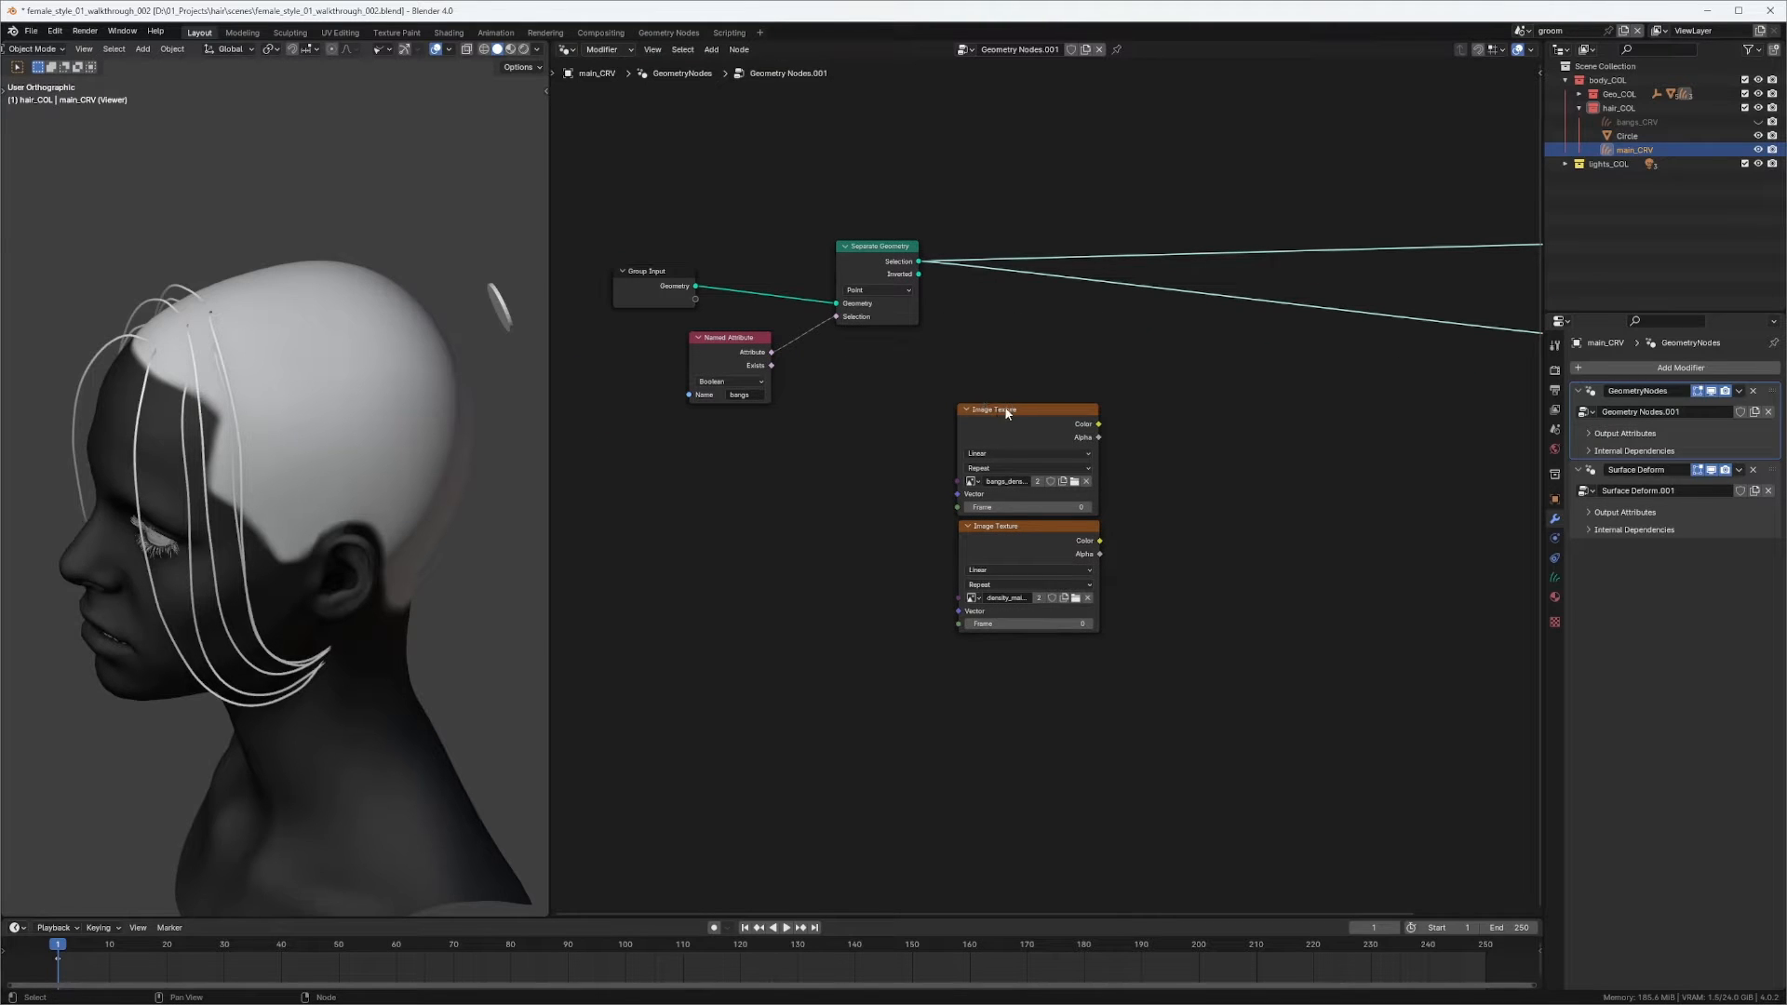
# Separate the two Image Texture nodes slightly and move both back beneath the Named Attribute and Separate Geometry nodes.
pyautogui.moveTo(1005, 413); pyautogui.dragTo(1008, 400)
pyautogui.keyDown('ctrl'); pyautogui.moveTo(1008, 400); pyautogui.dragTo(1043, 329, button='middle'); pyautogui.keyUp('ctrl')
pyautogui.moveTo(1058, 405); pyautogui.dragTo(1064, 588)
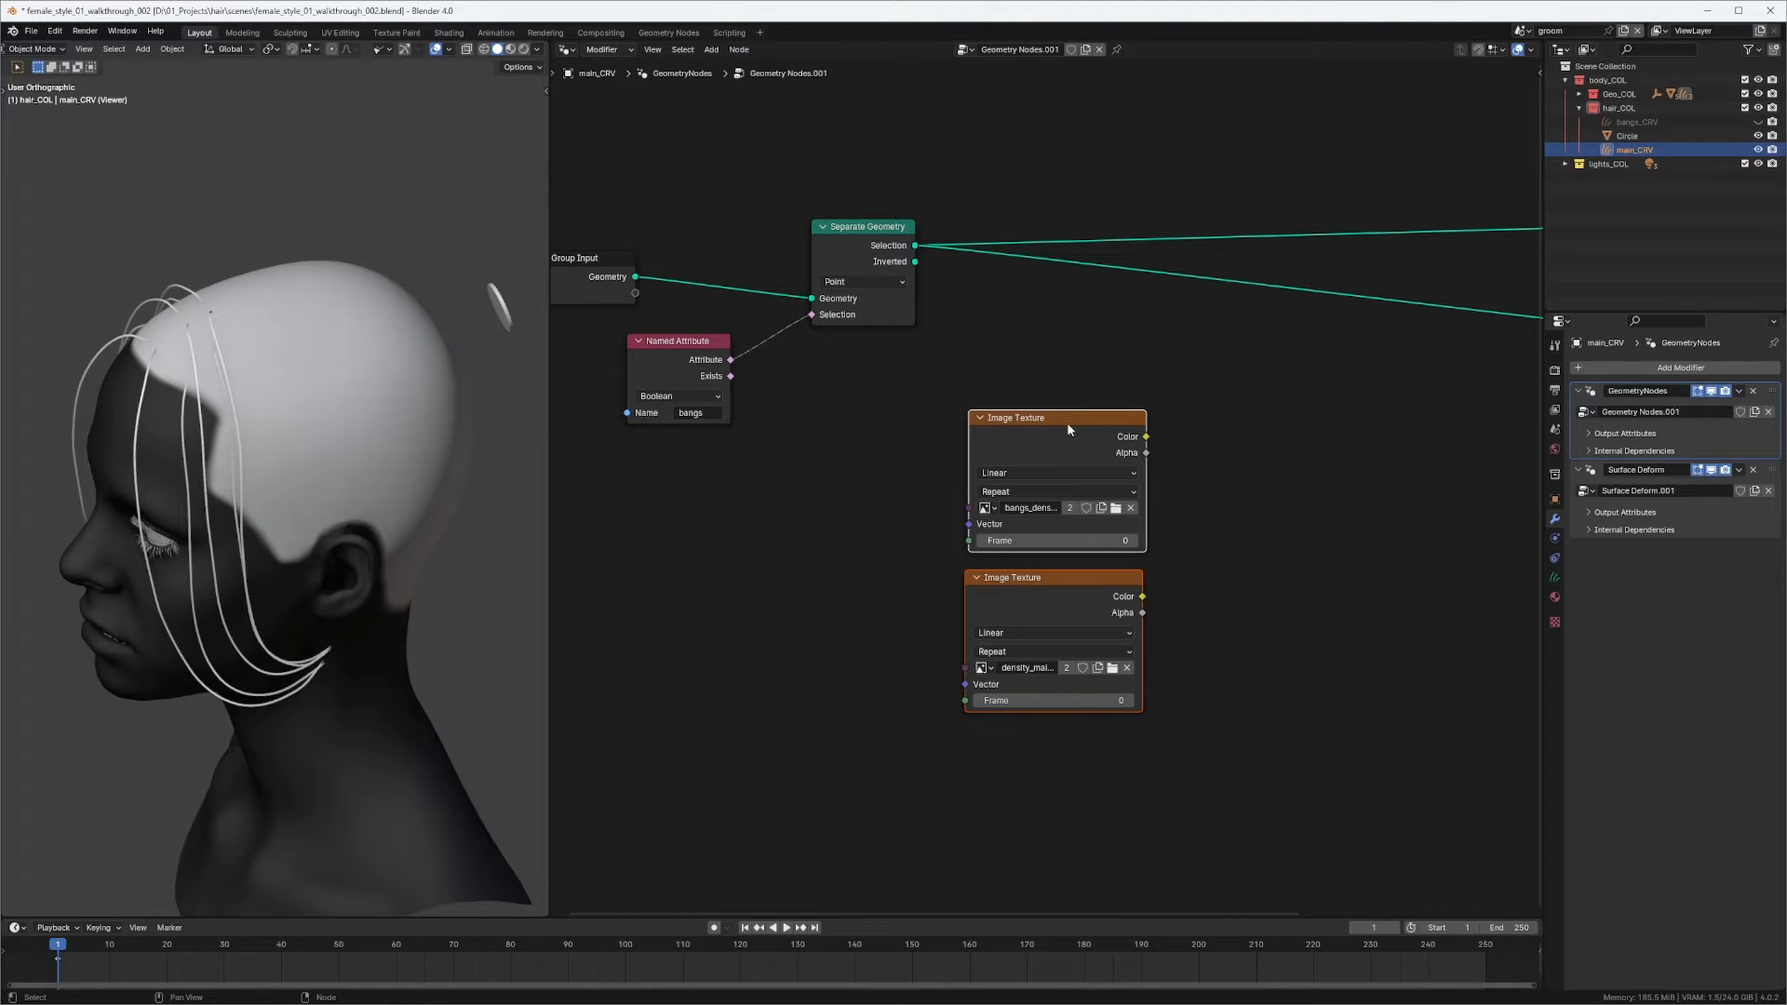
pyautogui.moveTo(1068, 421); pyautogui.dragTo(825, 482)
# Add an Interpolate Hair Curves node from the hair generation assets beside Separate Geometry.
pyautogui.moveTo(1001, 430); pyautogui.dragTo(1113, 440, button='middle')
pyautogui.hotkey('shift', 'a')
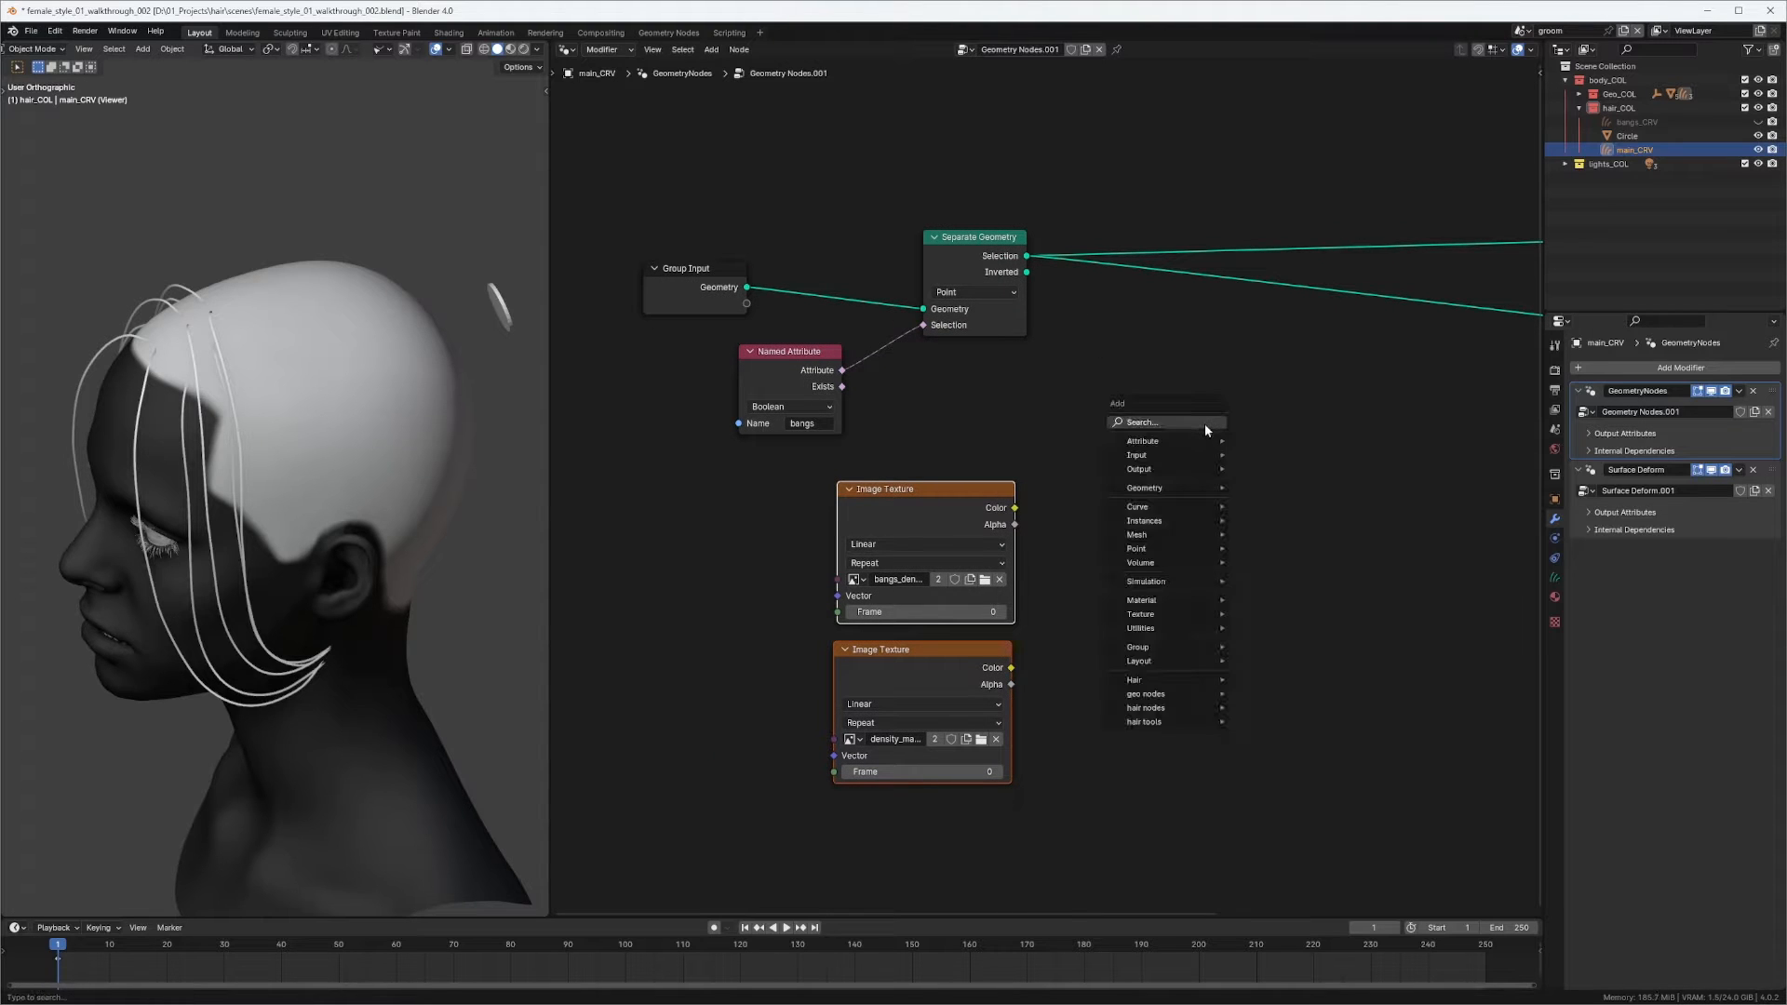
pyautogui.click(1200, 422)
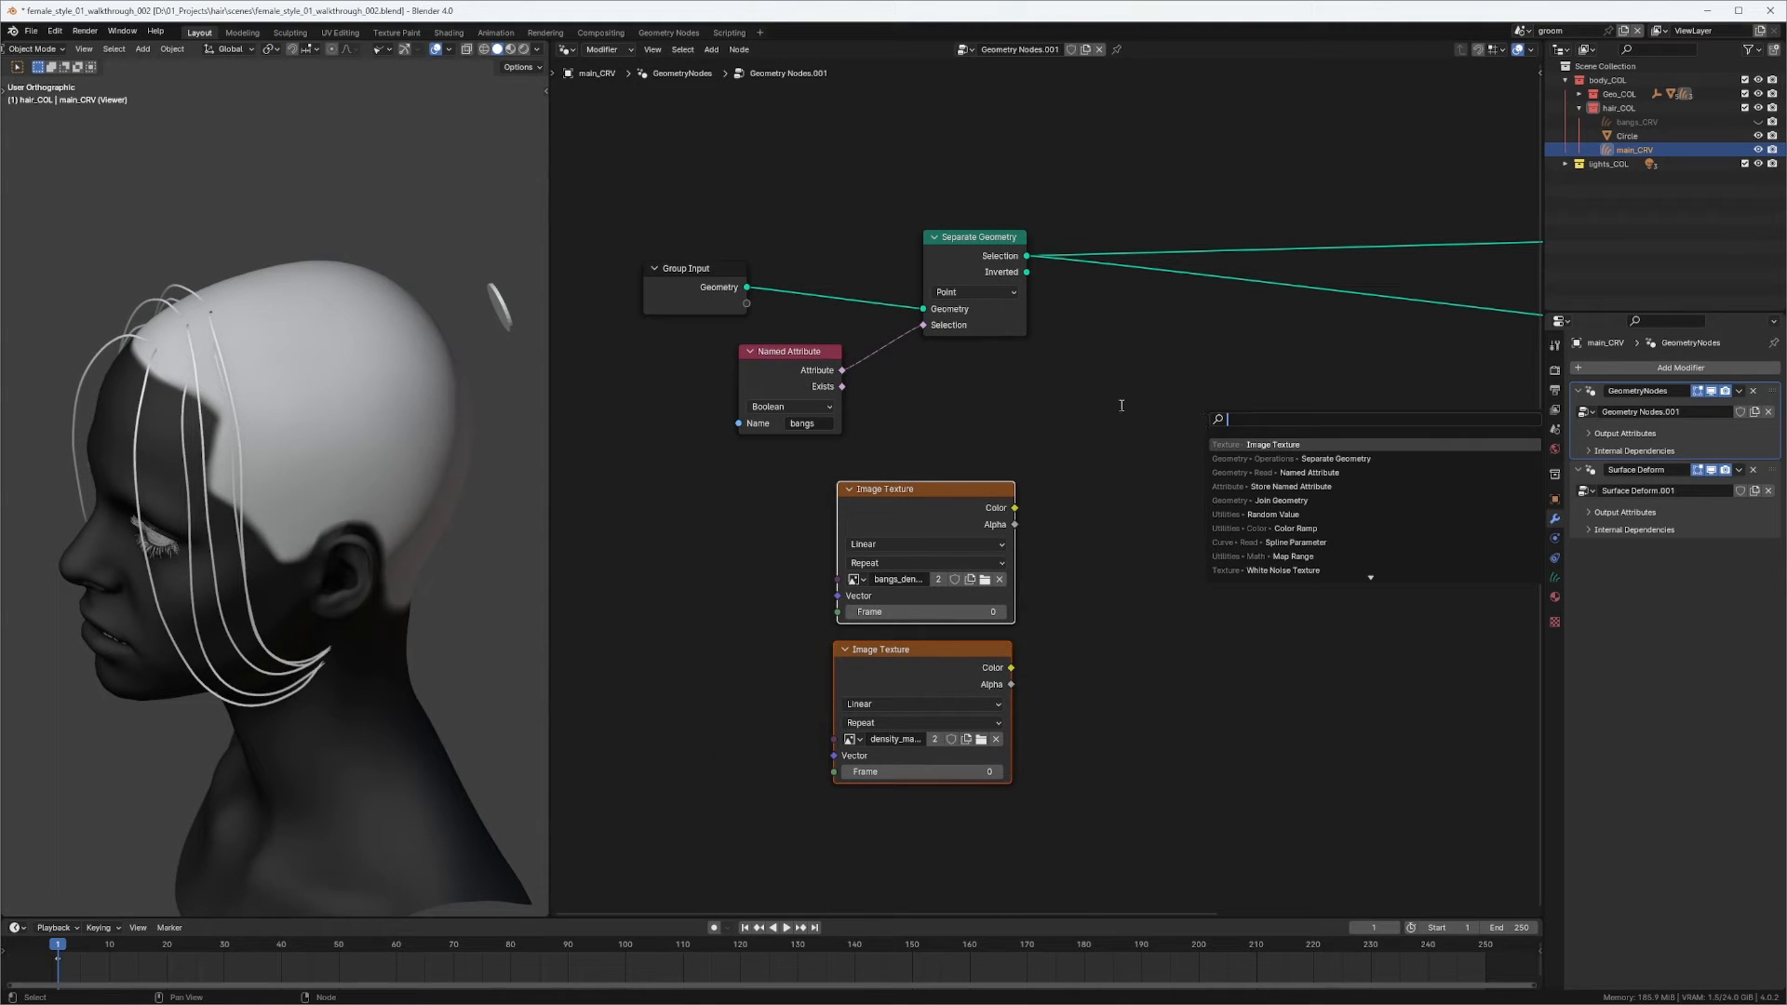
pyautogui.write('inter')
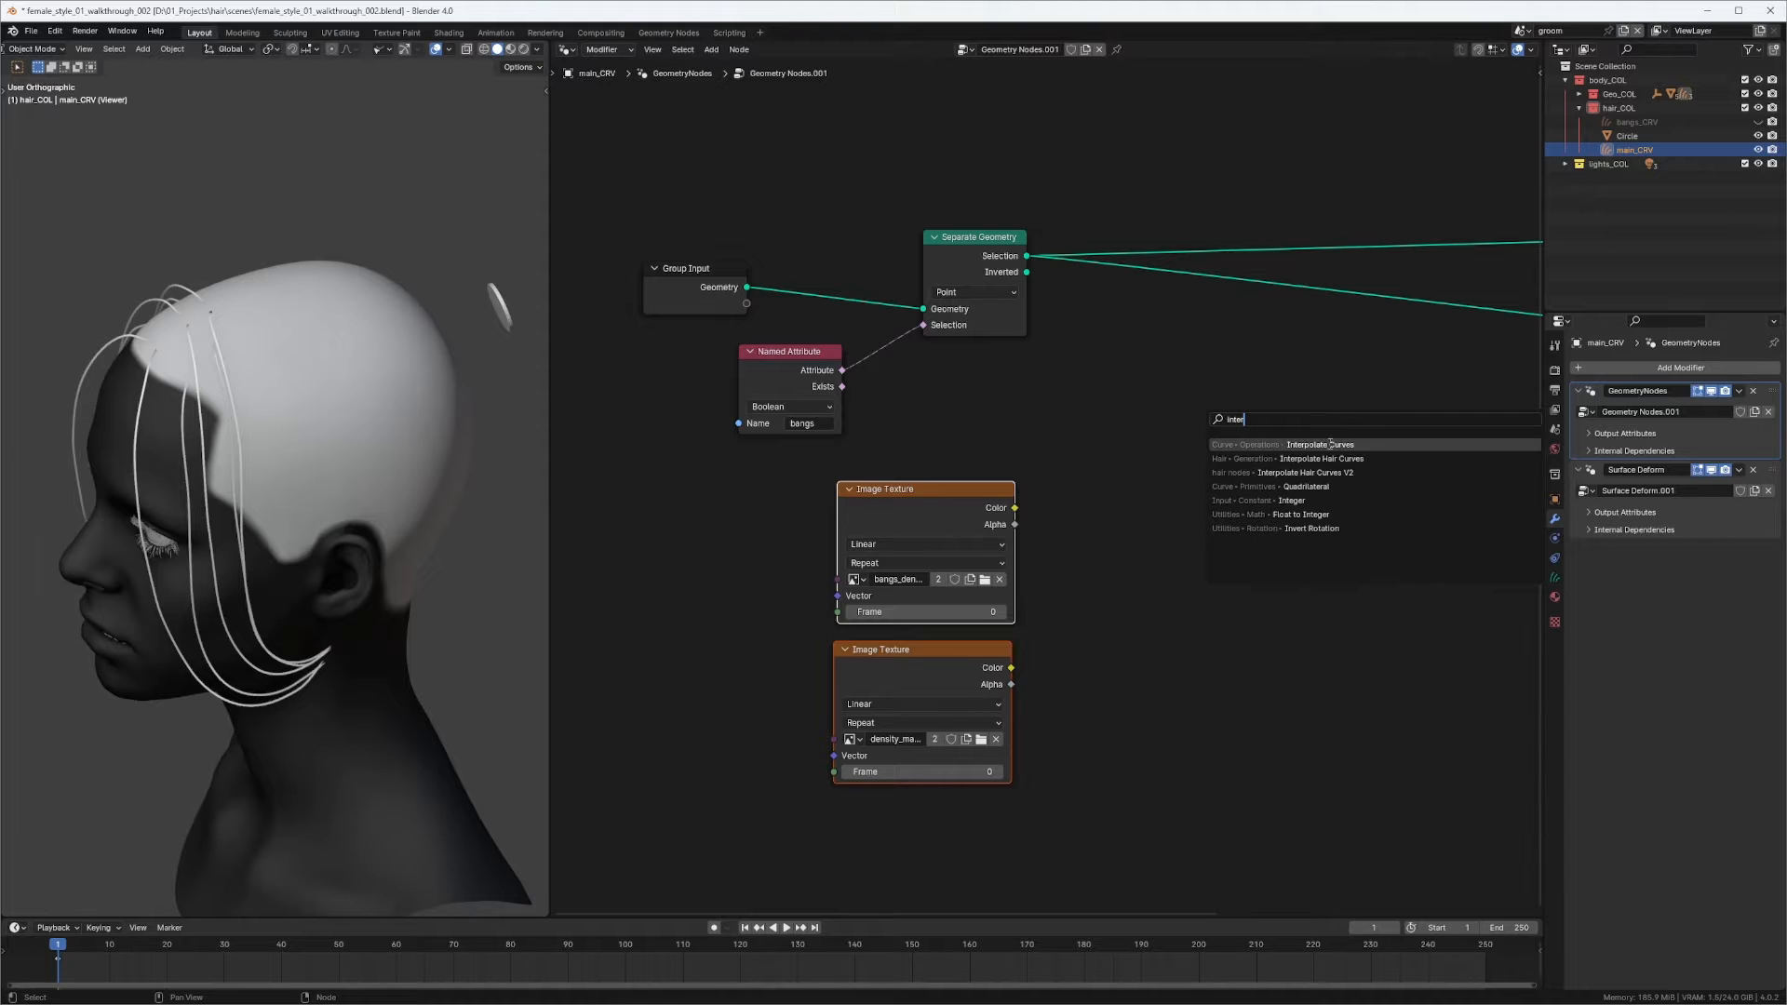
pyautogui.click(1322, 459)
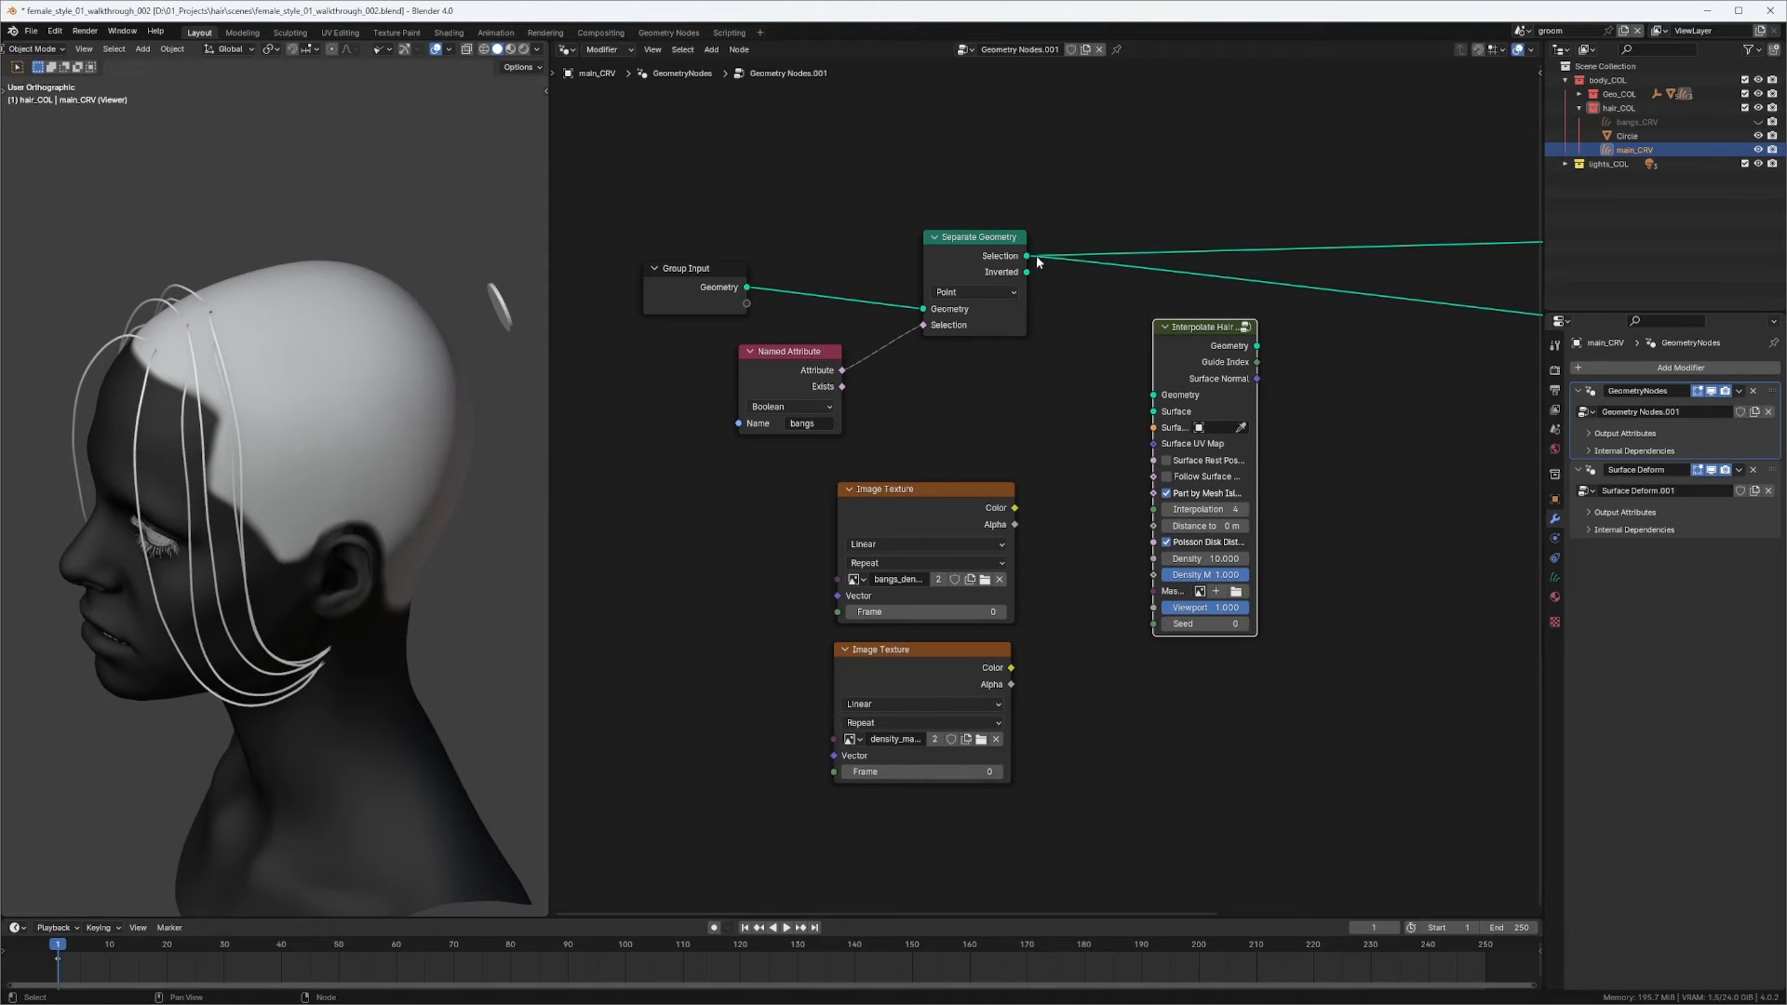
# Feed the separated bangs Selection into Interpolate Hair Curves, preview its geometry in the Viewer, and adjust the node's placement.
pyautogui.moveTo(1026, 256); pyautogui.dragTo(1153, 394)
pyautogui.moveTo(1232, 348); pyautogui.dragTo(1182, 356, button='middle')
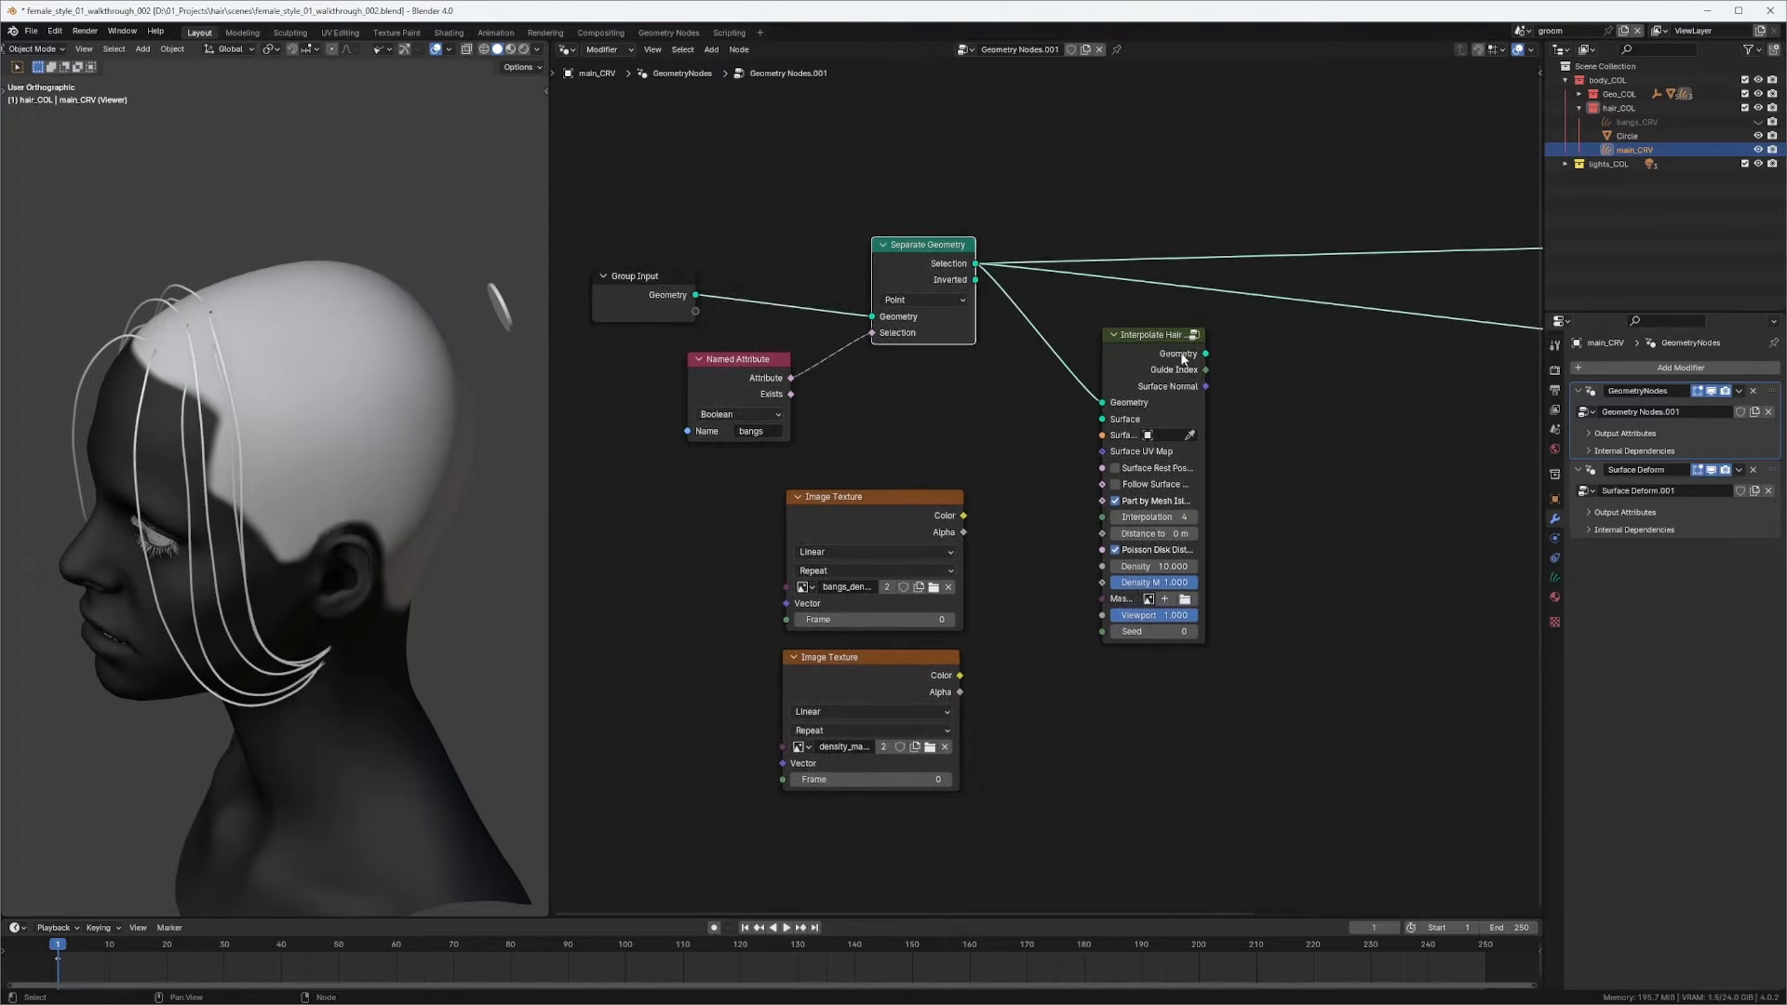
pyautogui.moveTo(1160, 349); pyautogui.dragTo(1172, 353)
pyautogui.keyDown('ctrl'); pyautogui.keyDown('shift'); pyautogui.click(1179, 351); pyautogui.keyUp('shift'); pyautogui.keyUp('ctrl')
pyautogui.moveTo(1182, 349); pyautogui.dragTo(1265, 315, button='middle')
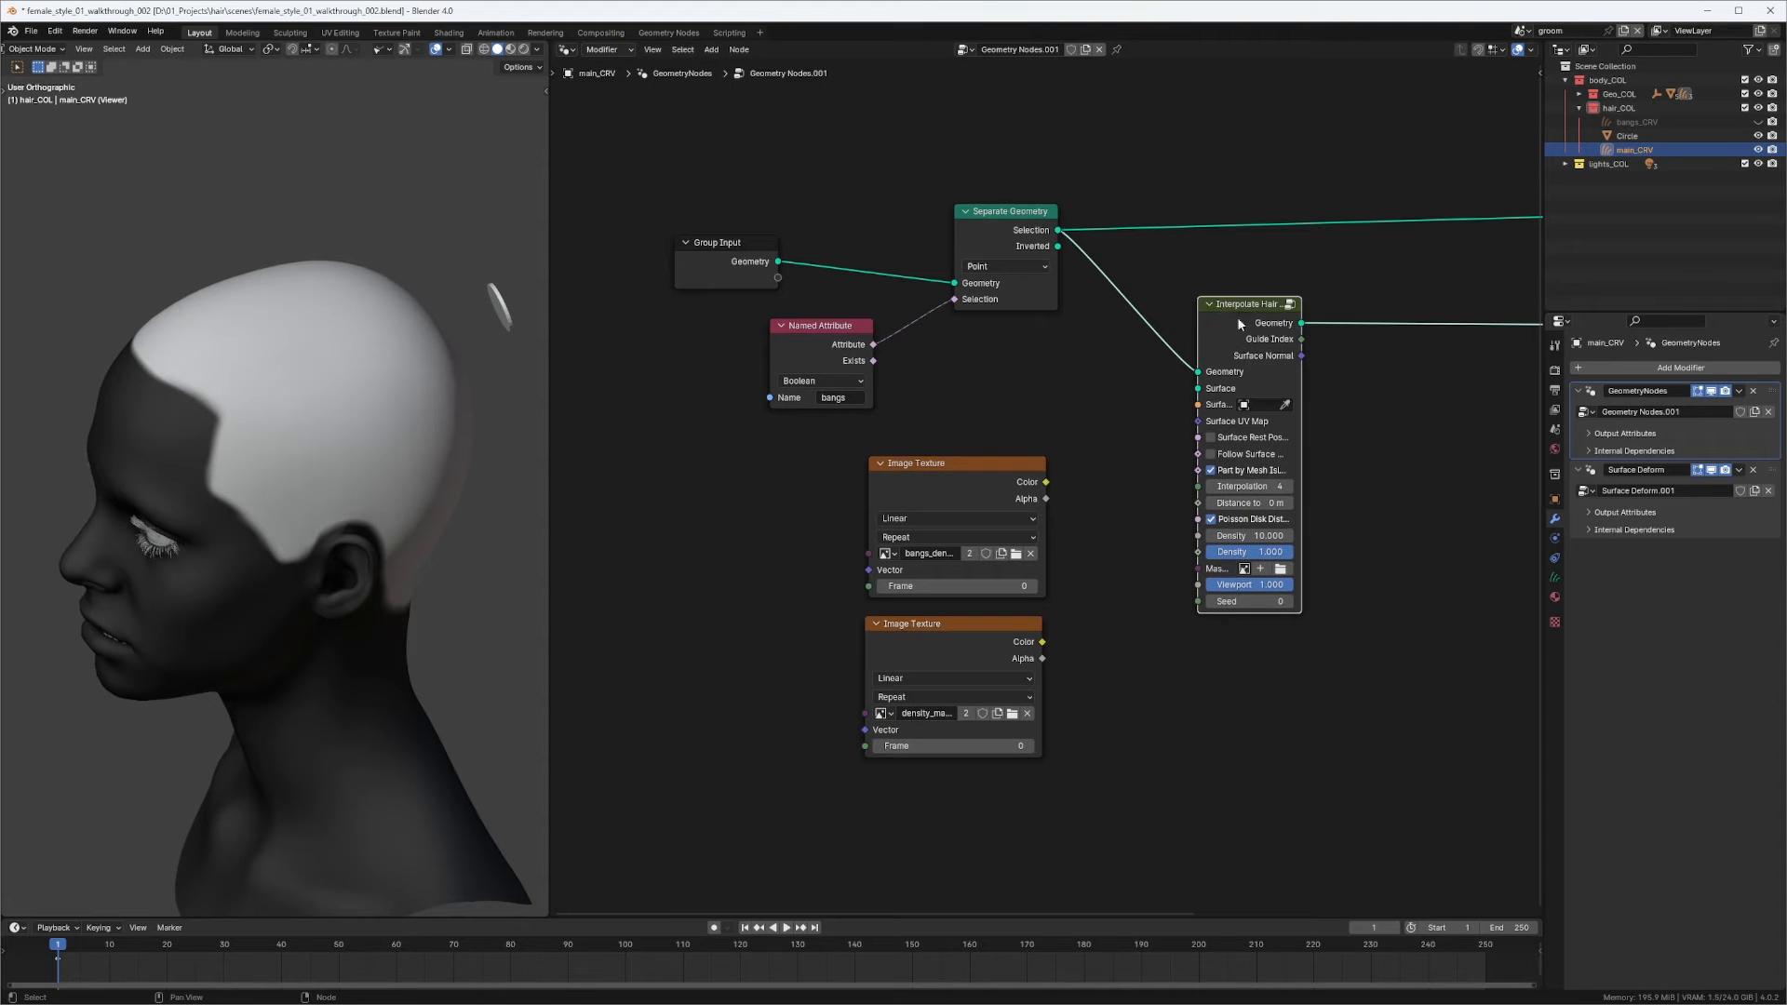
pyautogui.moveTo(1238, 323); pyautogui.dragTo(1248, 302)
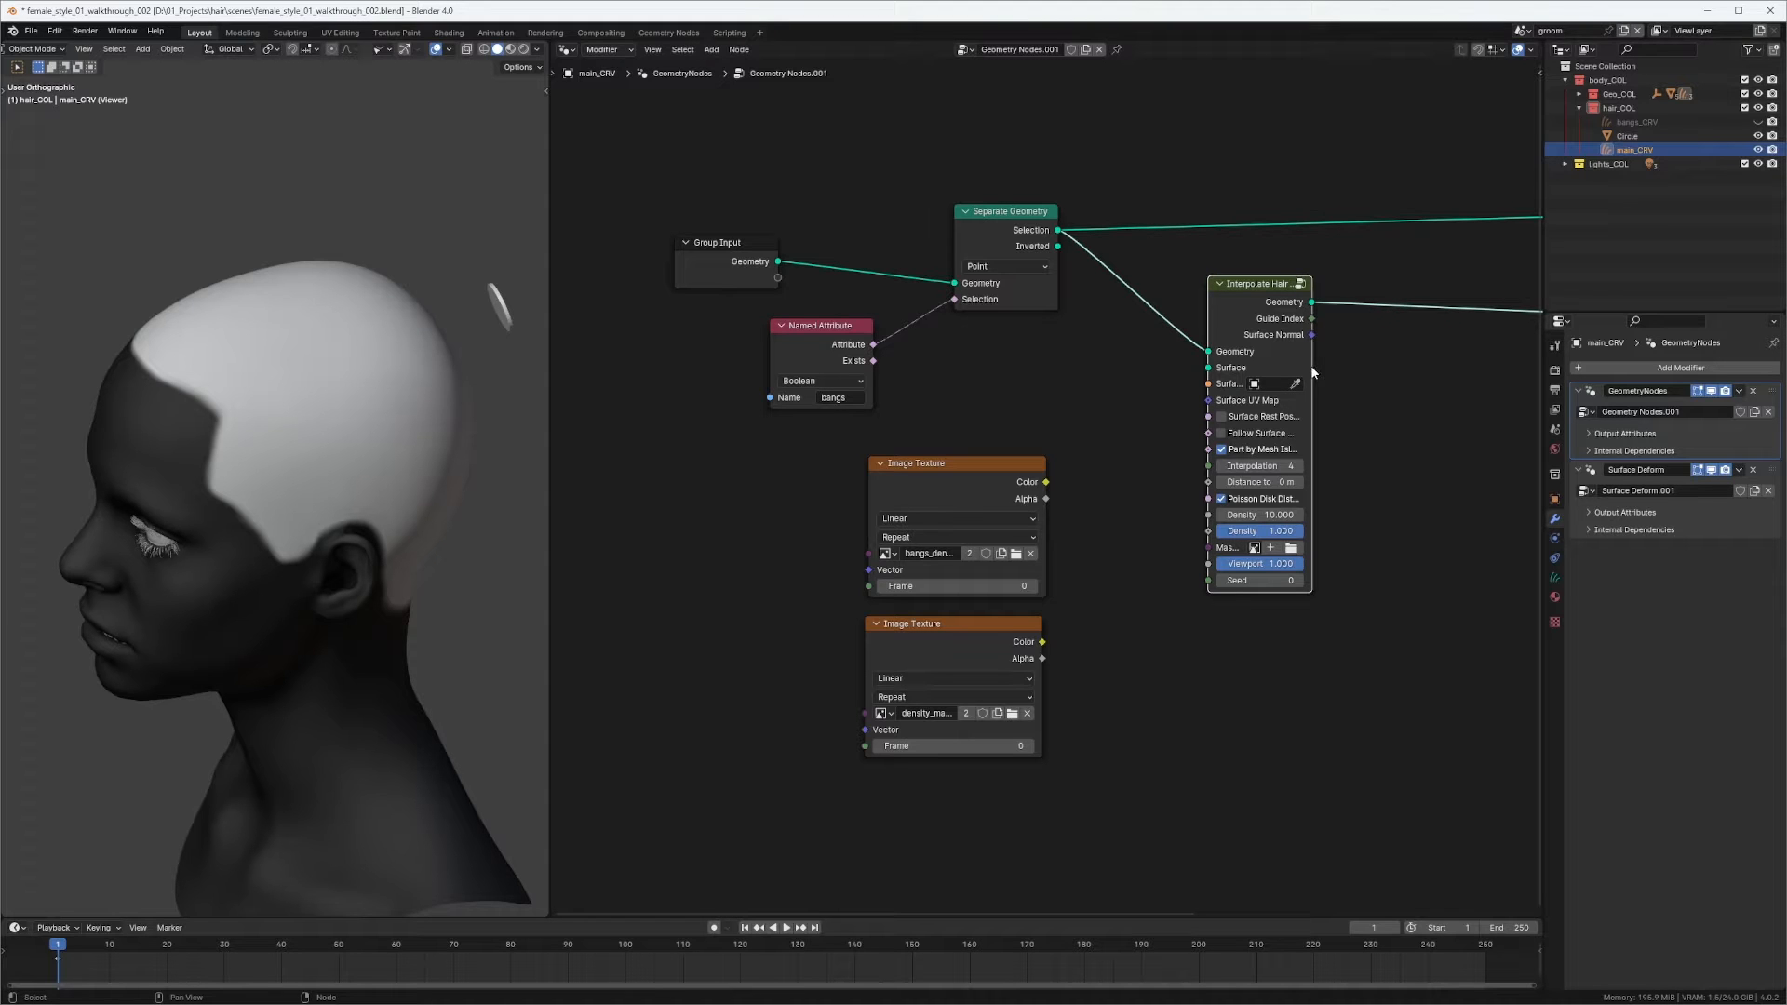
# Widen the Interpolate Hair Curves node and expose its Surface object and Surface UV Map as group inputs.
pyautogui.moveTo(1309, 367); pyautogui.dragTo(1358, 365)
pyautogui.moveTo(1238, 291); pyautogui.dragTo(1225, 276)
pyautogui.moveTo(1195, 368); pyautogui.dragTo(778, 278)
pyautogui.moveTo(1196, 385); pyautogui.dragTo(778, 294)
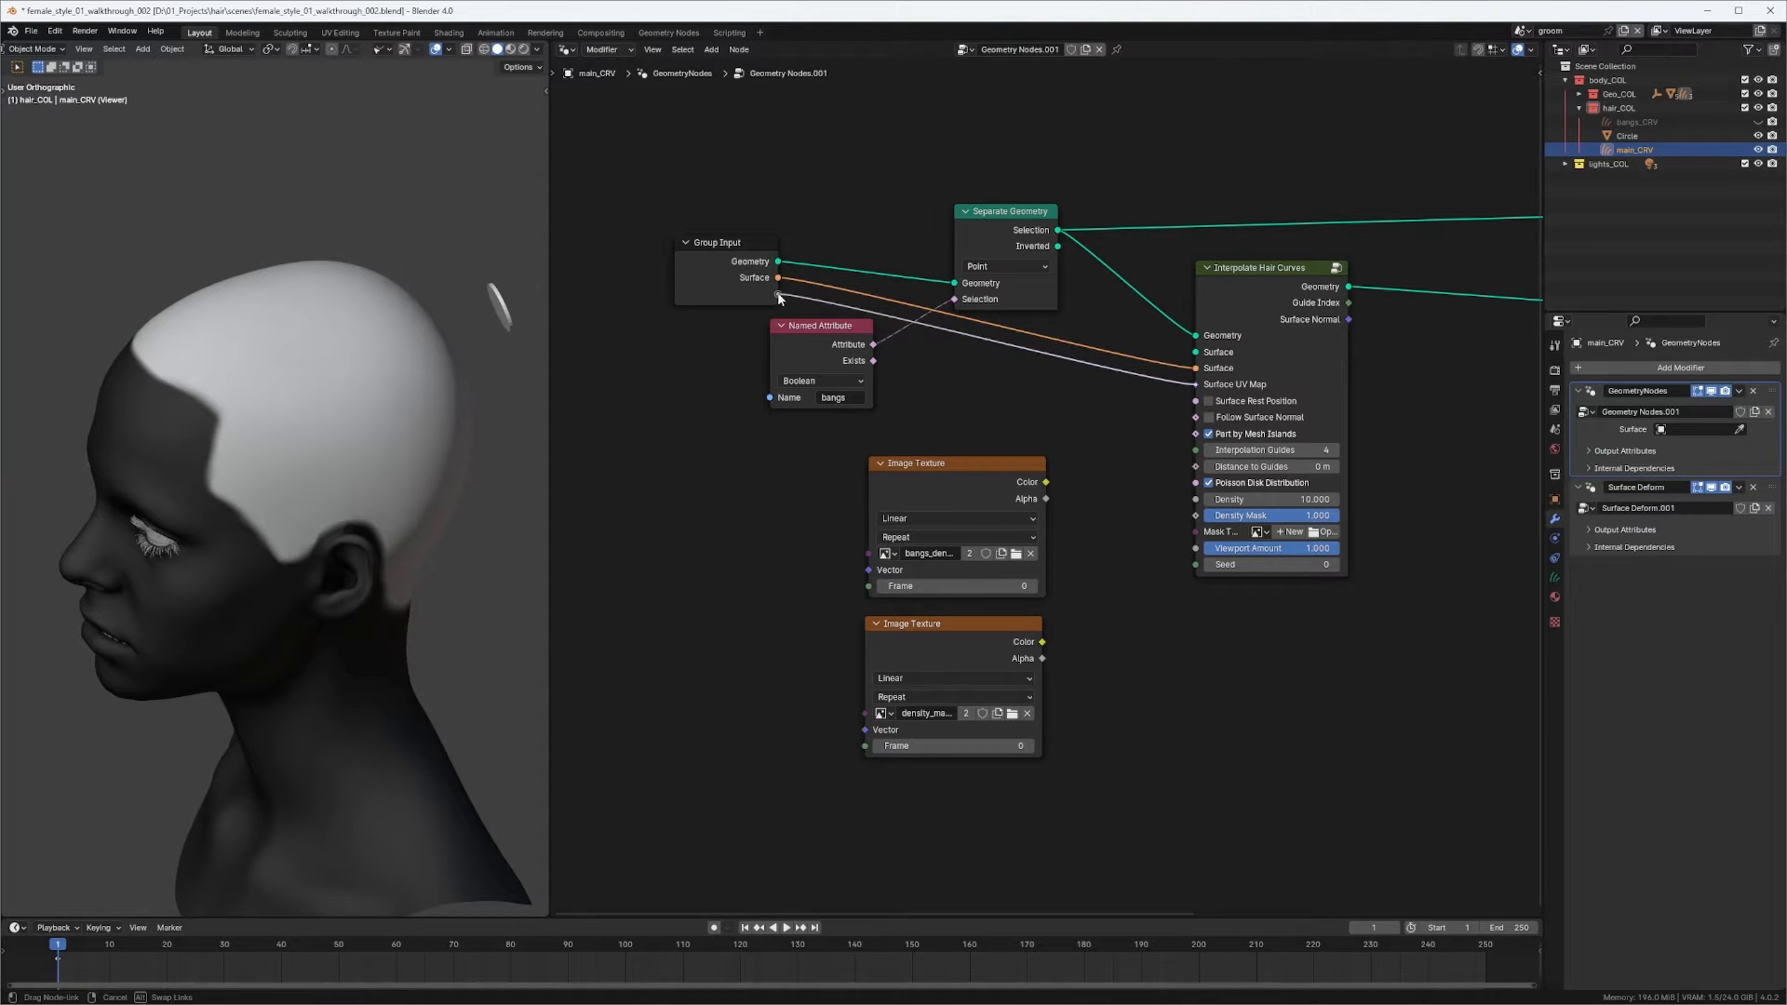
# Set the modifier's Surface to the head object and its Surface UV Map to the groomUV attribute.
pyautogui.click(1740, 429)
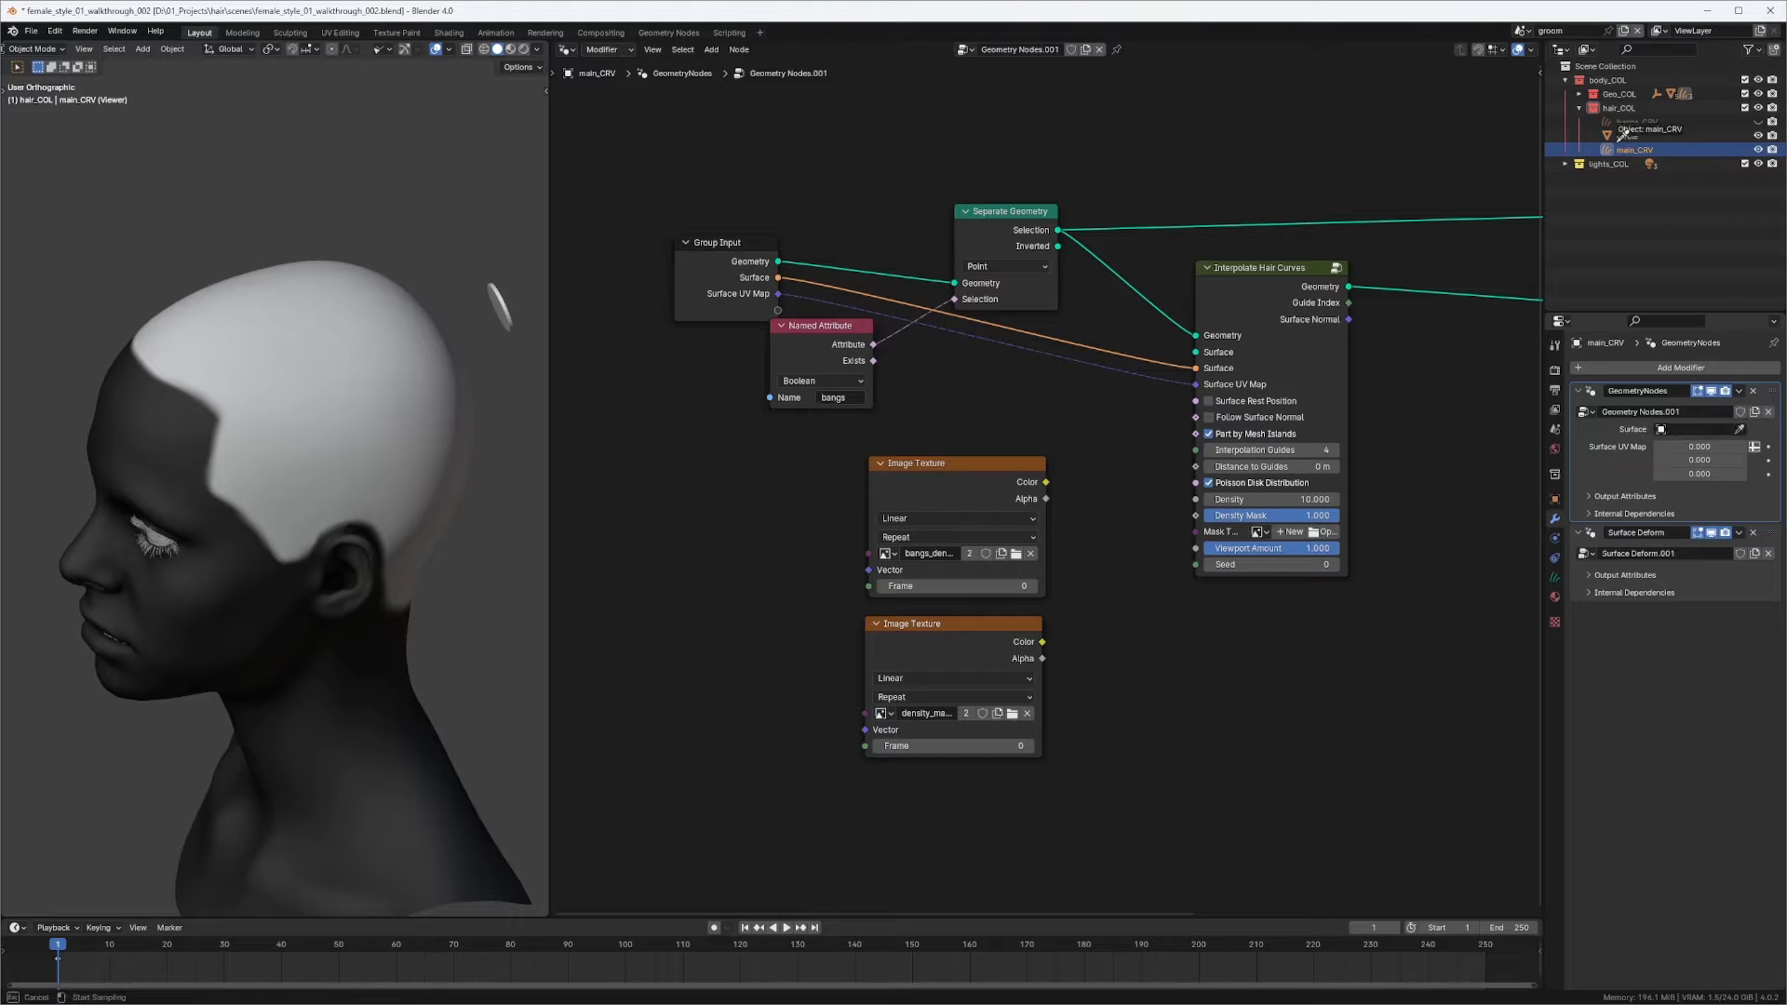
pyautogui.click(328, 337)
pyautogui.click(1754, 448)
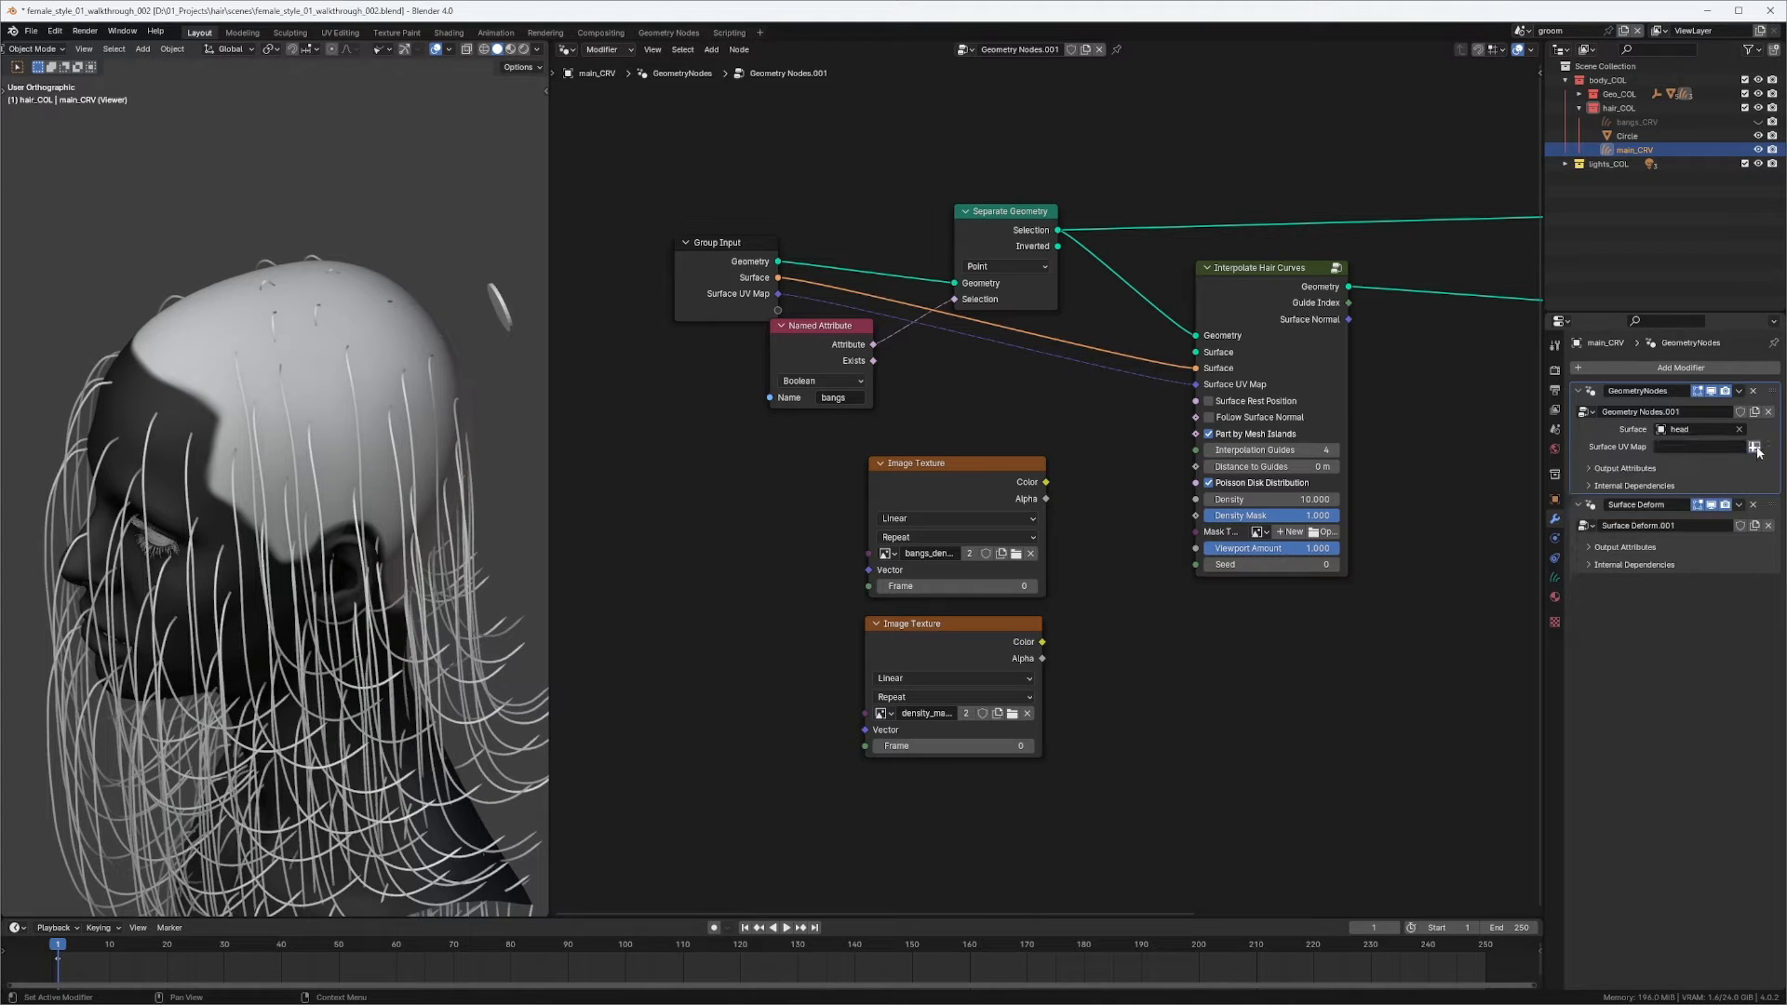
pyautogui.click(1681, 449)
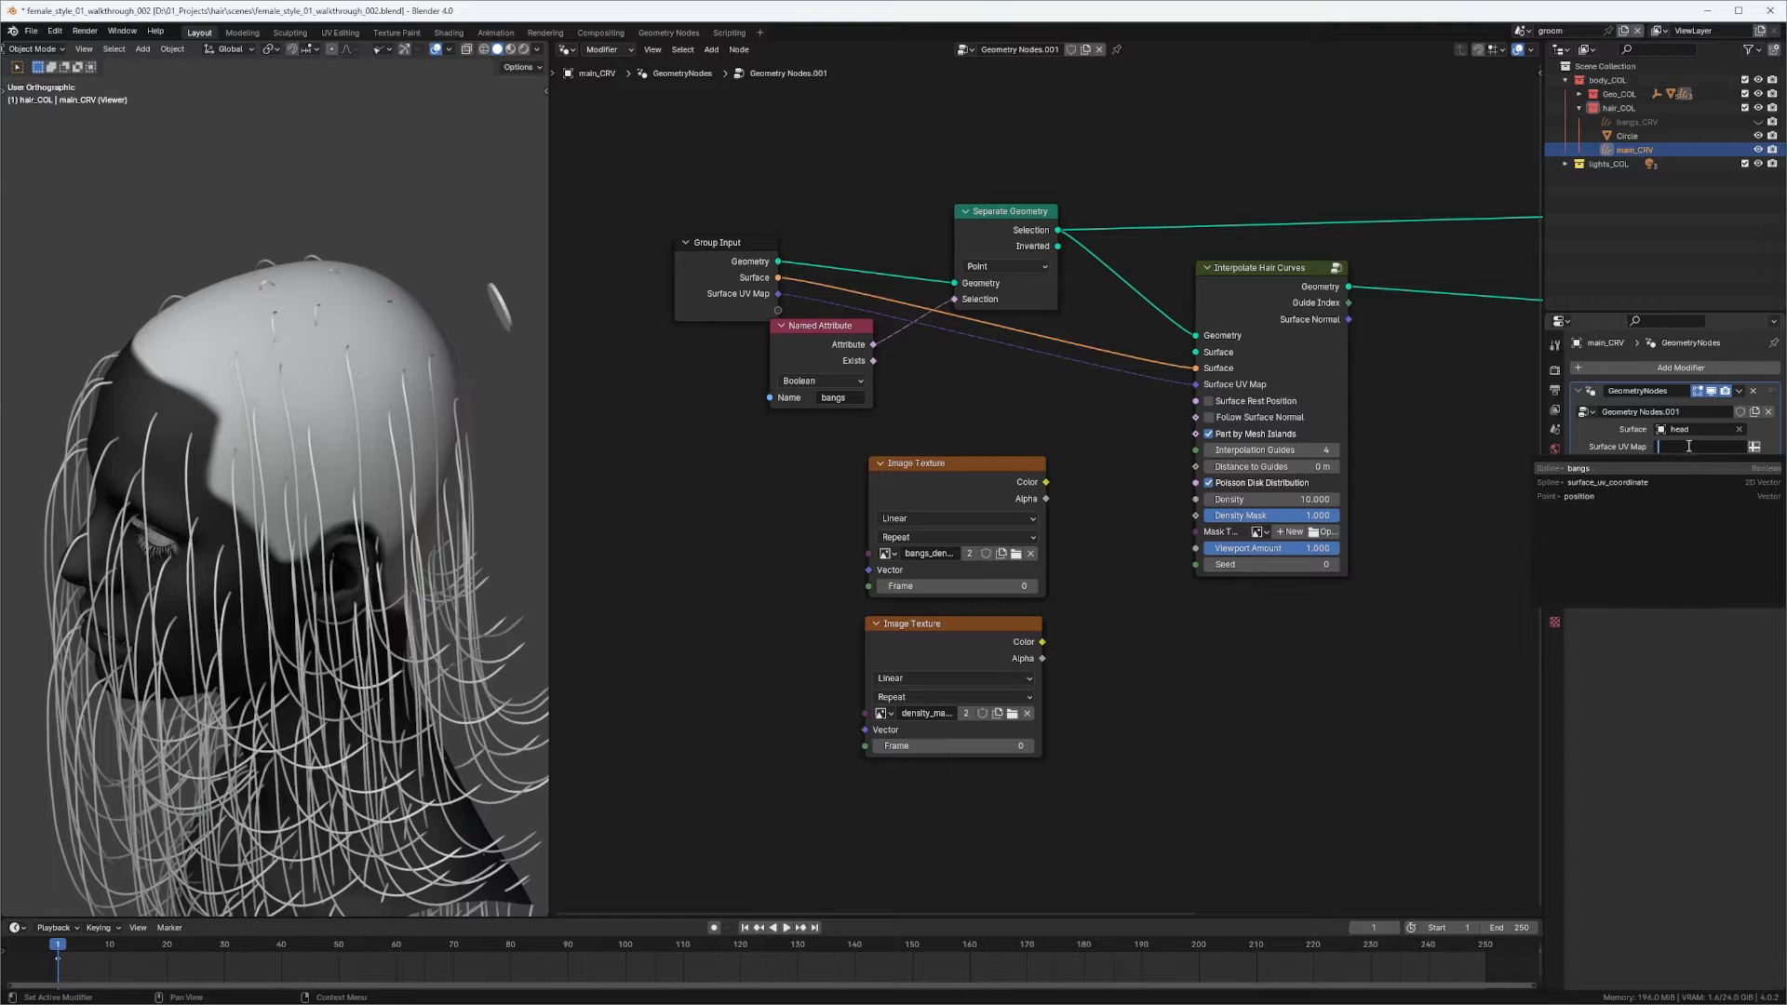
pyautogui.write('groomUV')
pyautogui.press('Return')
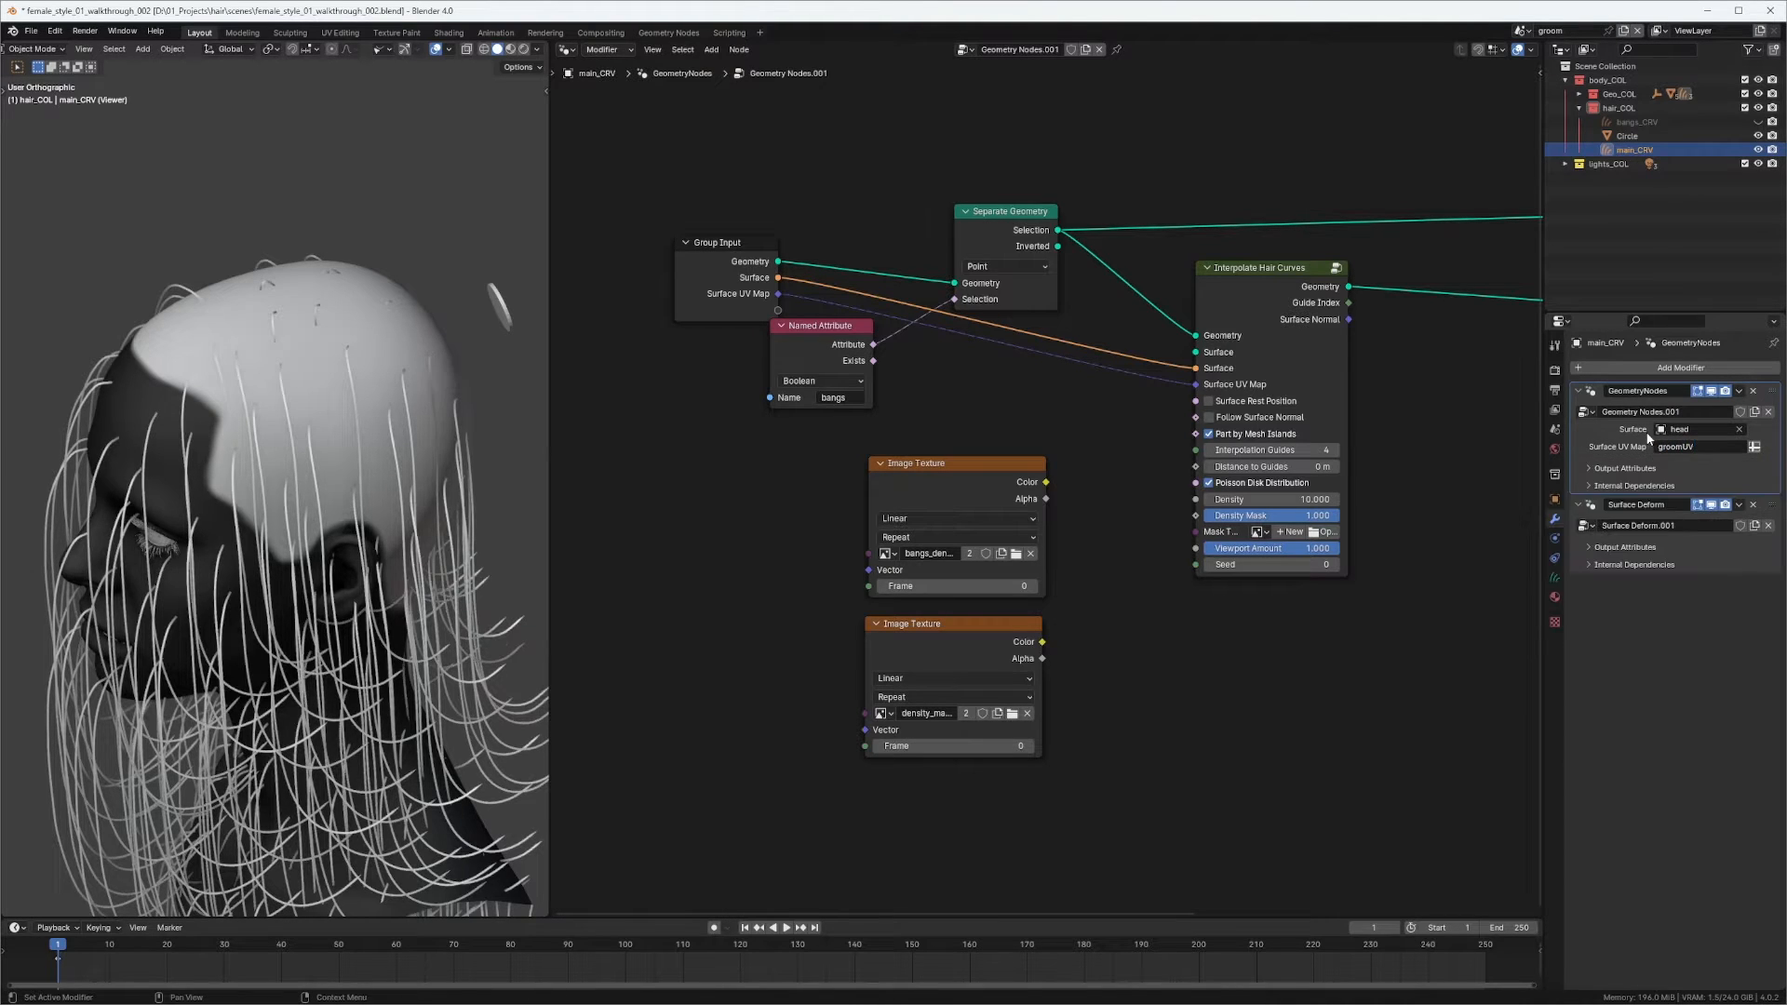
# Check the interpolated hair from the front, and move both Image Texture nodes closer to Interpolate Hair Curves.
pyautogui.moveTo(448, 476); pyautogui.dragTo(296, 476, button='middle')
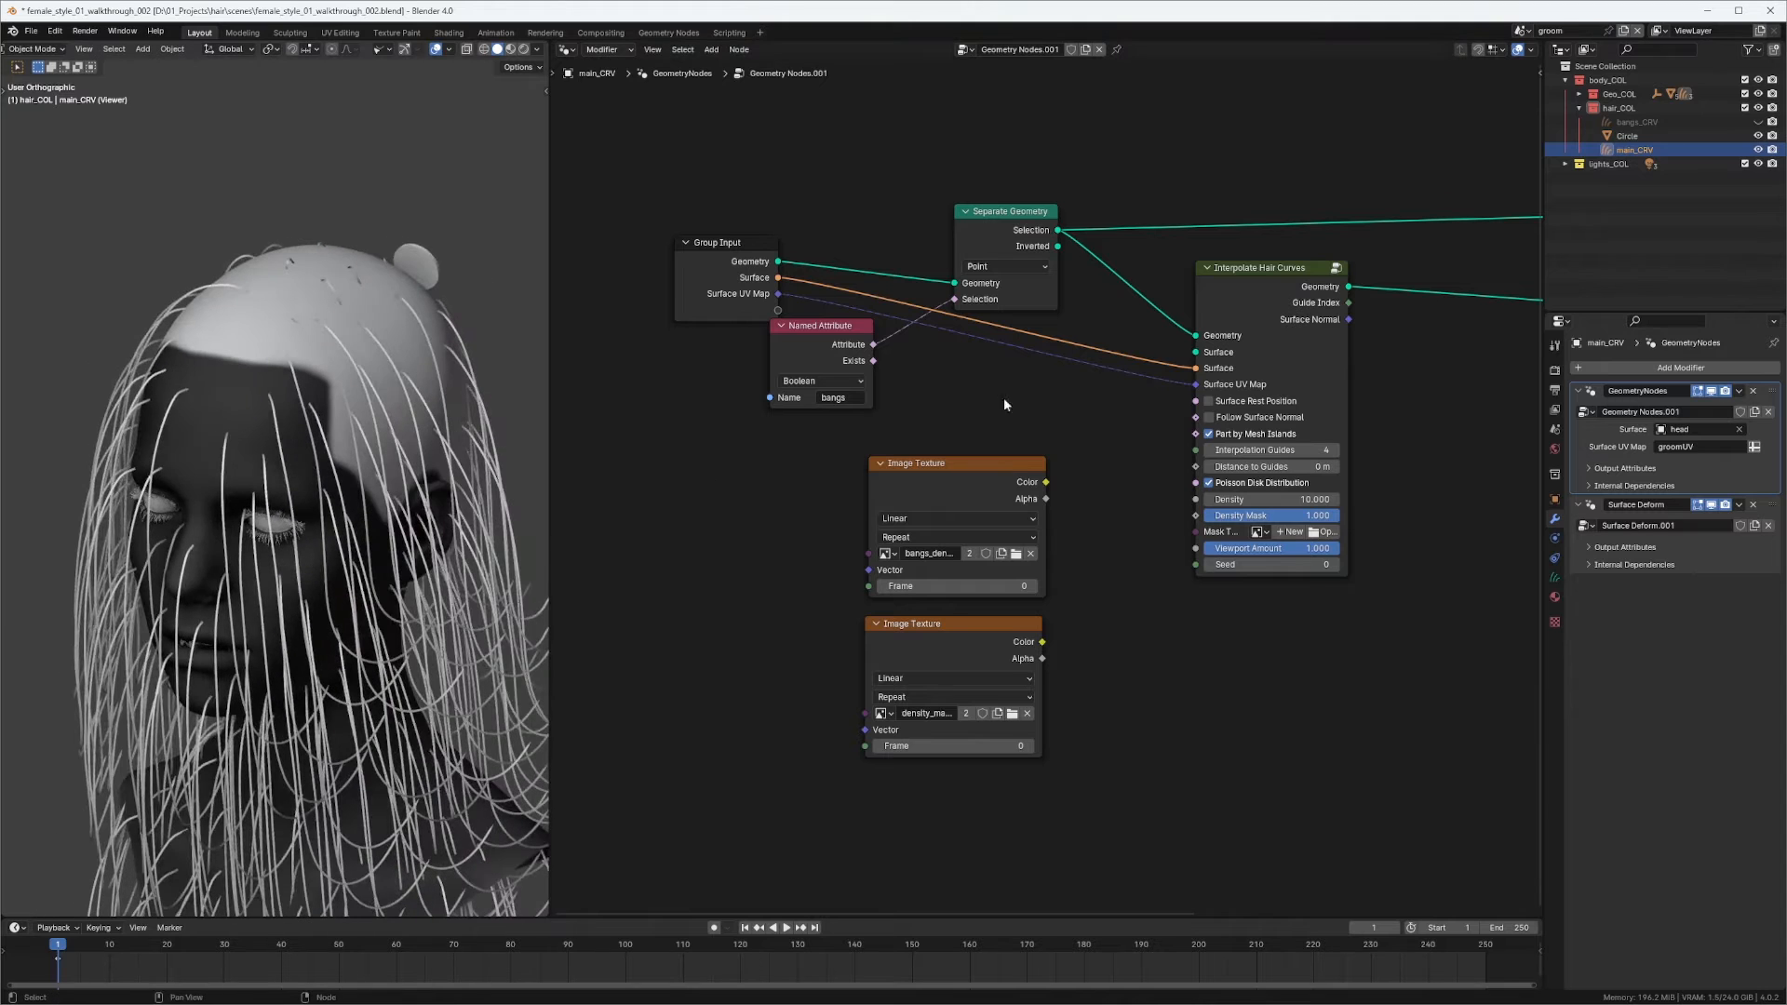
pyautogui.moveTo(1003, 398); pyautogui.dragTo(1000, 381, button='middle')
pyautogui.moveTo(916, 404); pyautogui.dragTo(1015, 707)
pyautogui.moveTo(1003, 446); pyautogui.dragTo(1038, 455)
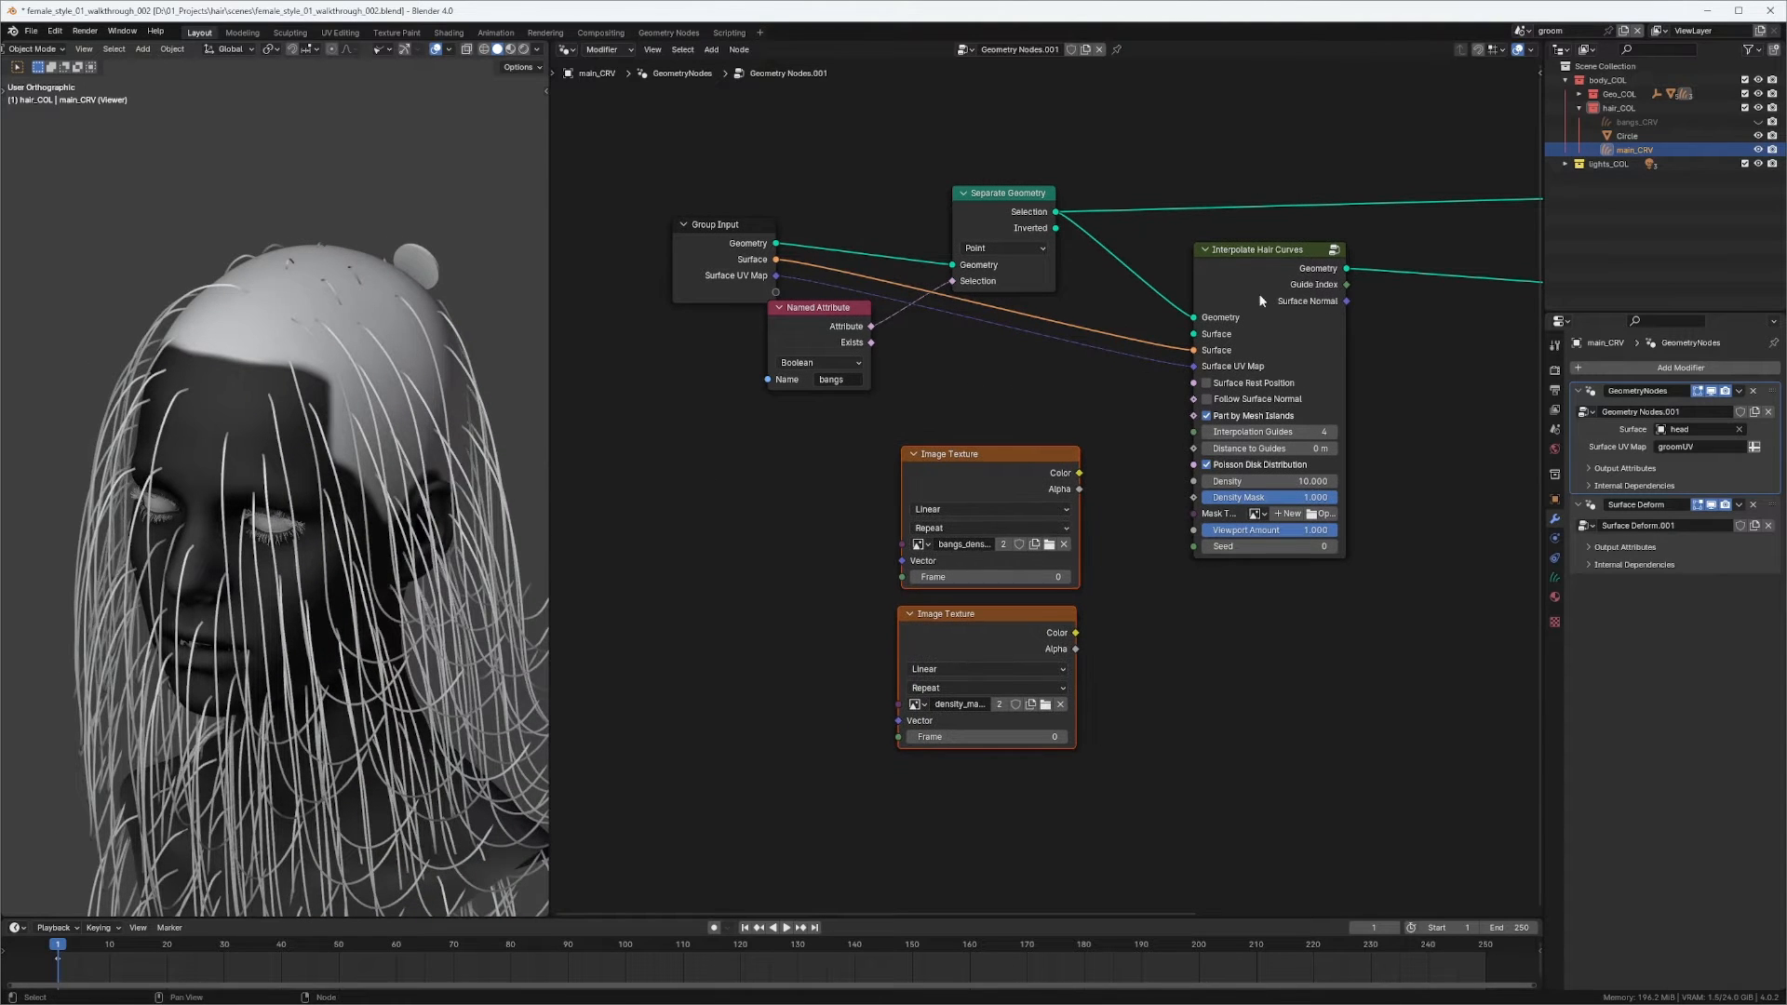
# Shift the Interpolate Hair Curves node aside and feed the group's Surface UV Map into the Vector input of both Image Texture nodes.
pyautogui.moveTo(1260, 296); pyautogui.dragTo(1299, 291)
pyautogui.click(1245, 458)
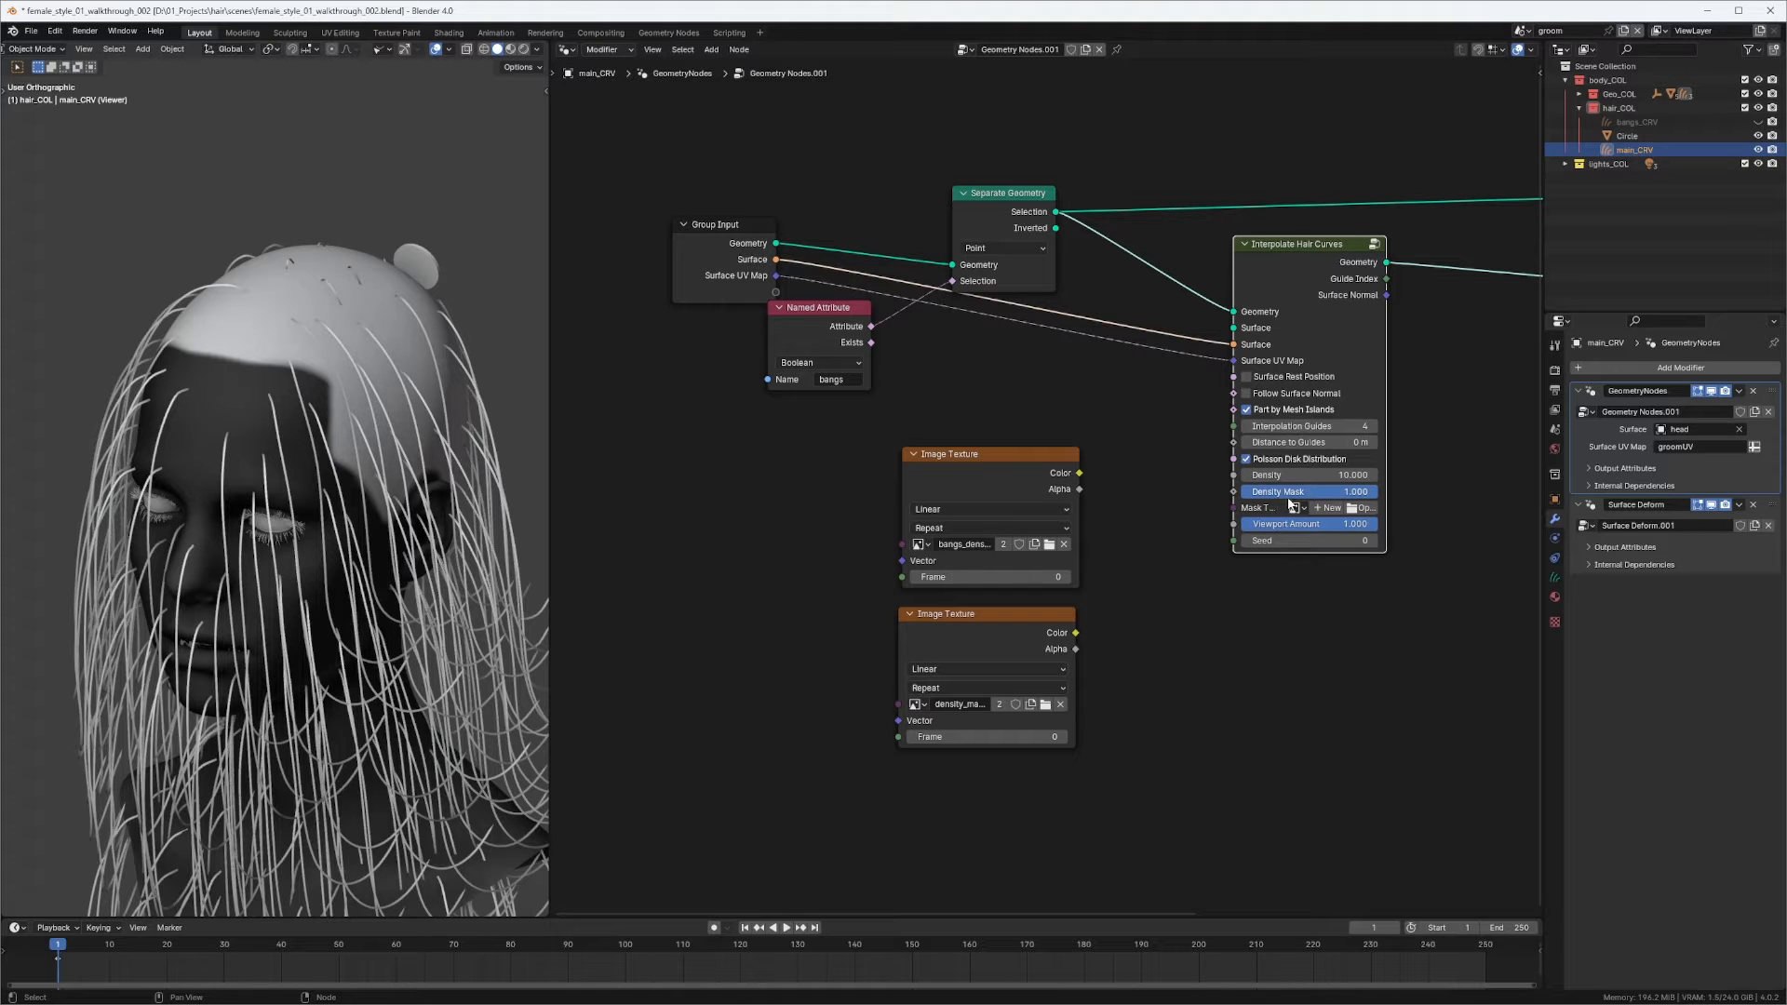
pyautogui.moveTo(421, 470); pyautogui.dragTo(395, 487, button='middle')
pyautogui.moveTo(1064, 397); pyautogui.dragTo(1122, 363, button='middle')
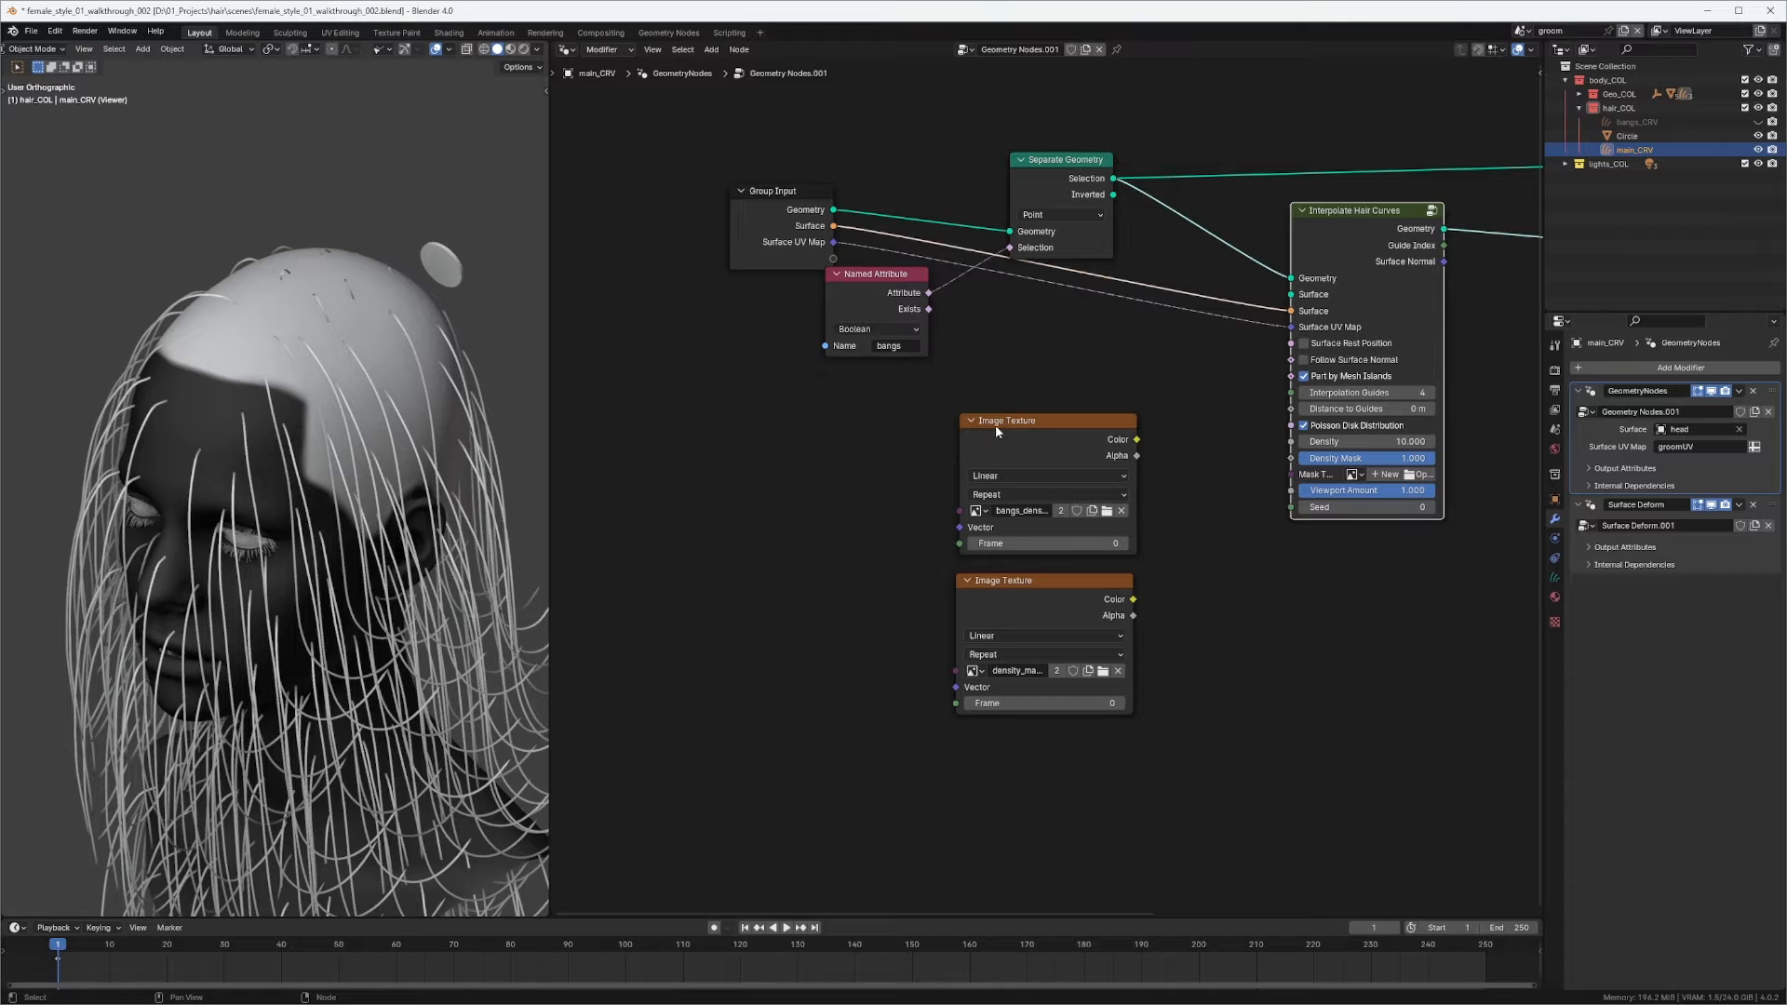
pyautogui.moveTo(786, 222); pyautogui.dragTo(955, 530)
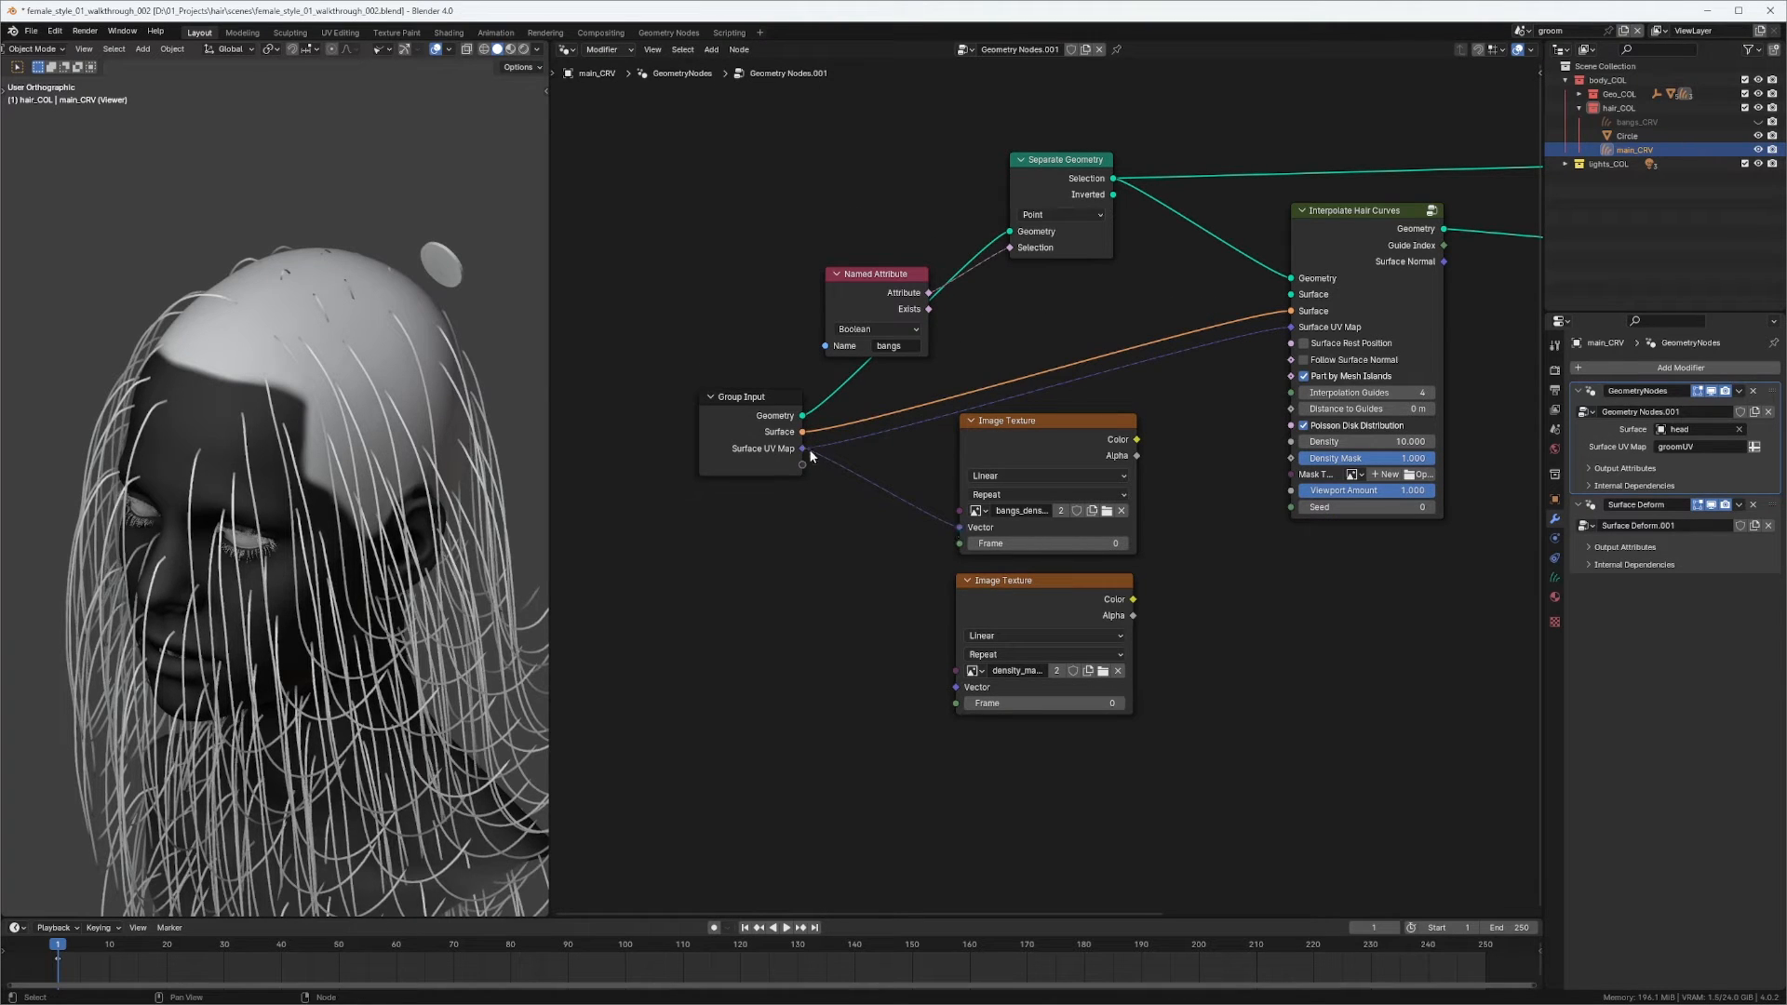
pyautogui.moveTo(807, 450); pyautogui.dragTo(956, 687)
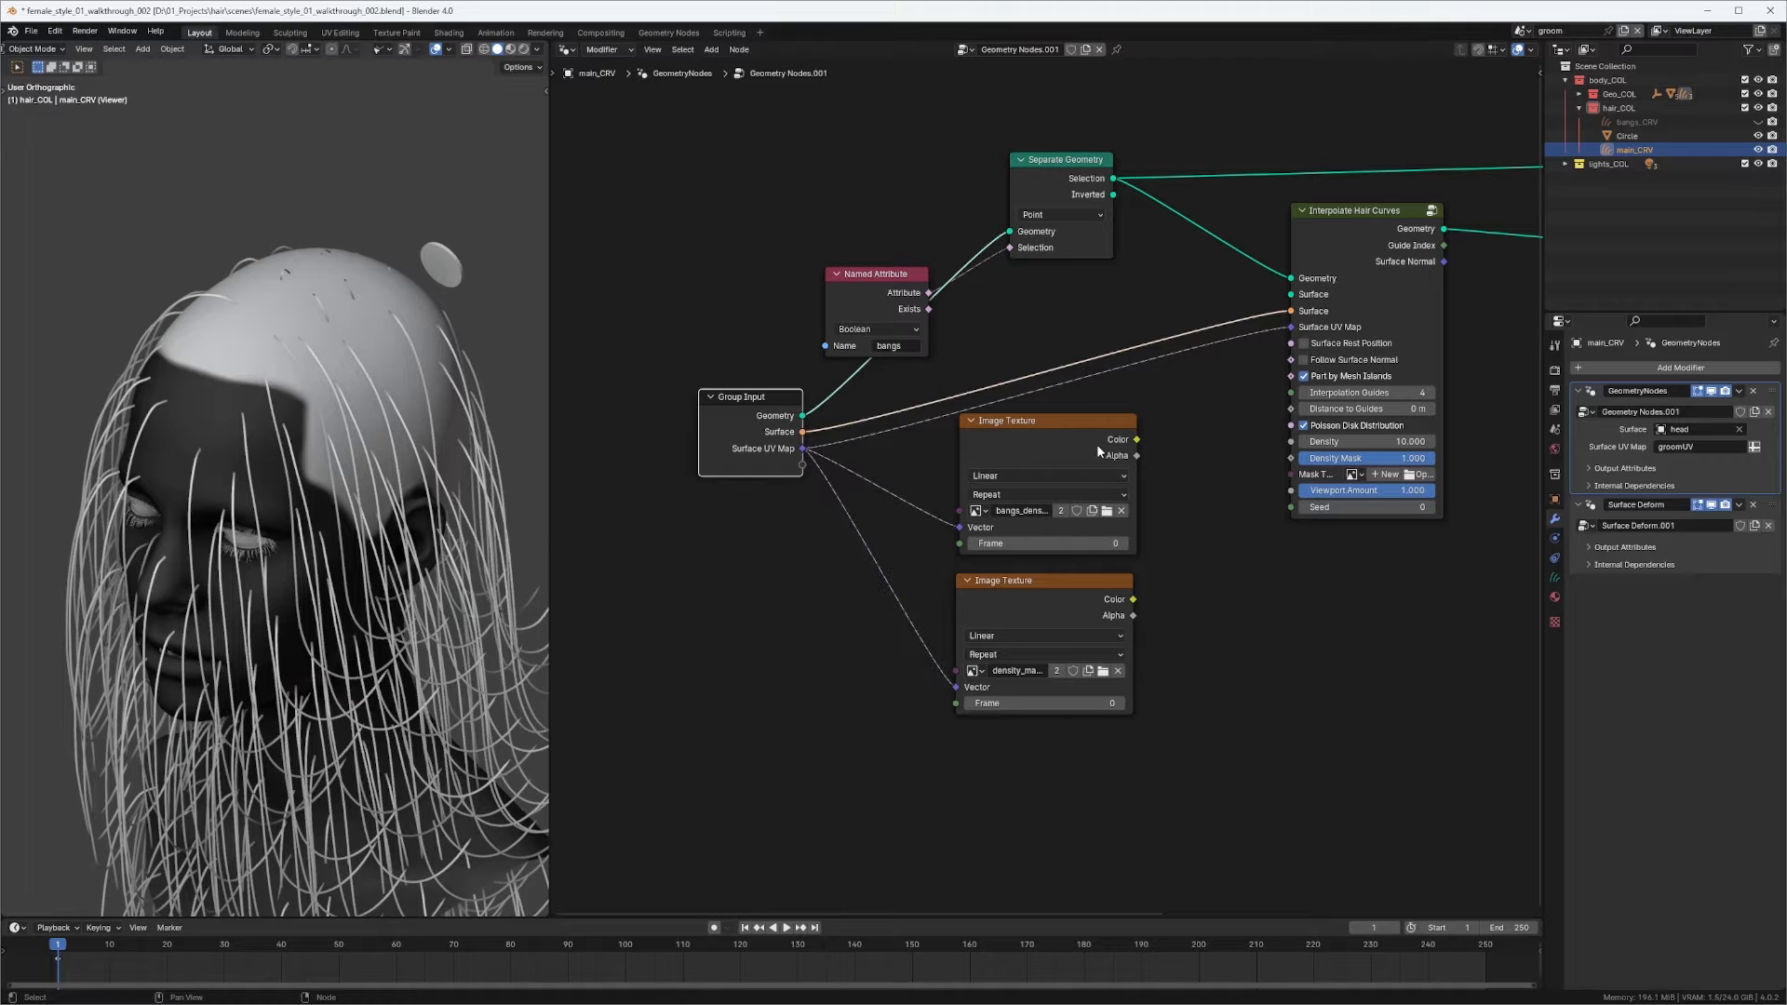
pyautogui.moveTo(1175, 483); pyautogui.dragTo(1091, 584)
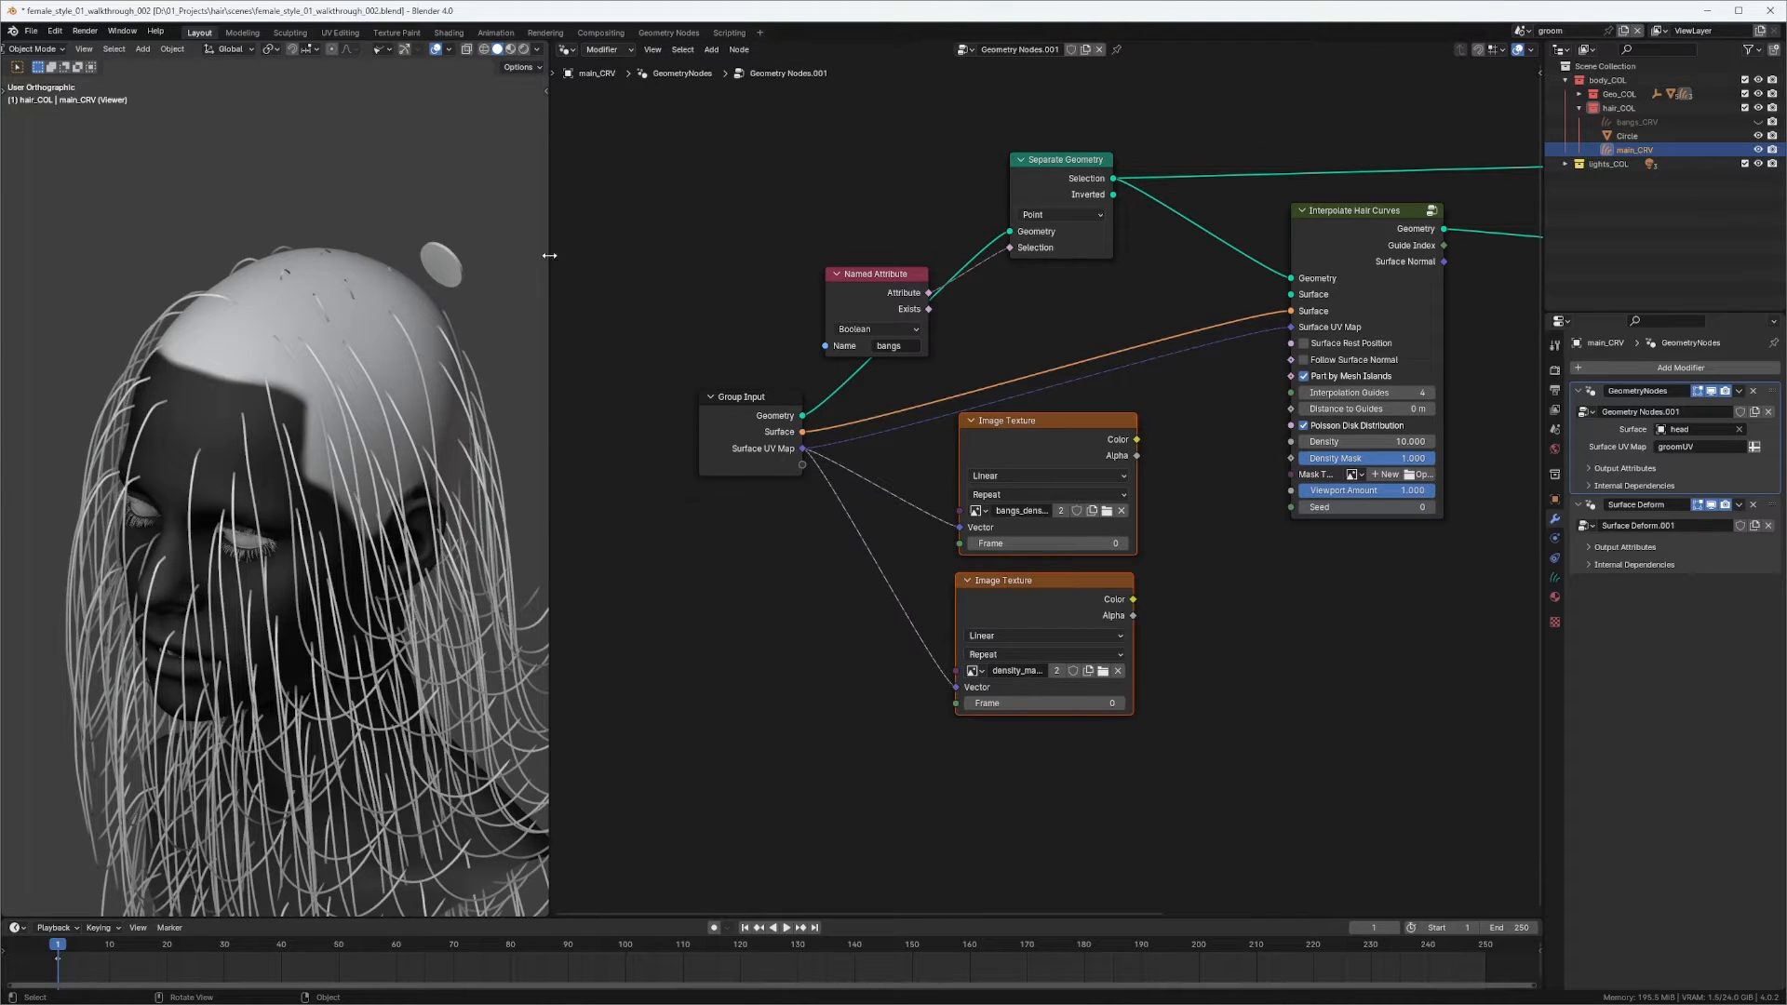
# Hide main_CRV, select the head mesh, and switch the node editor to the Shader Editor showing all of its material's nodes.
pyautogui.click(1758, 150)
pyautogui.click(447, 321)
pyautogui.click(567, 49)
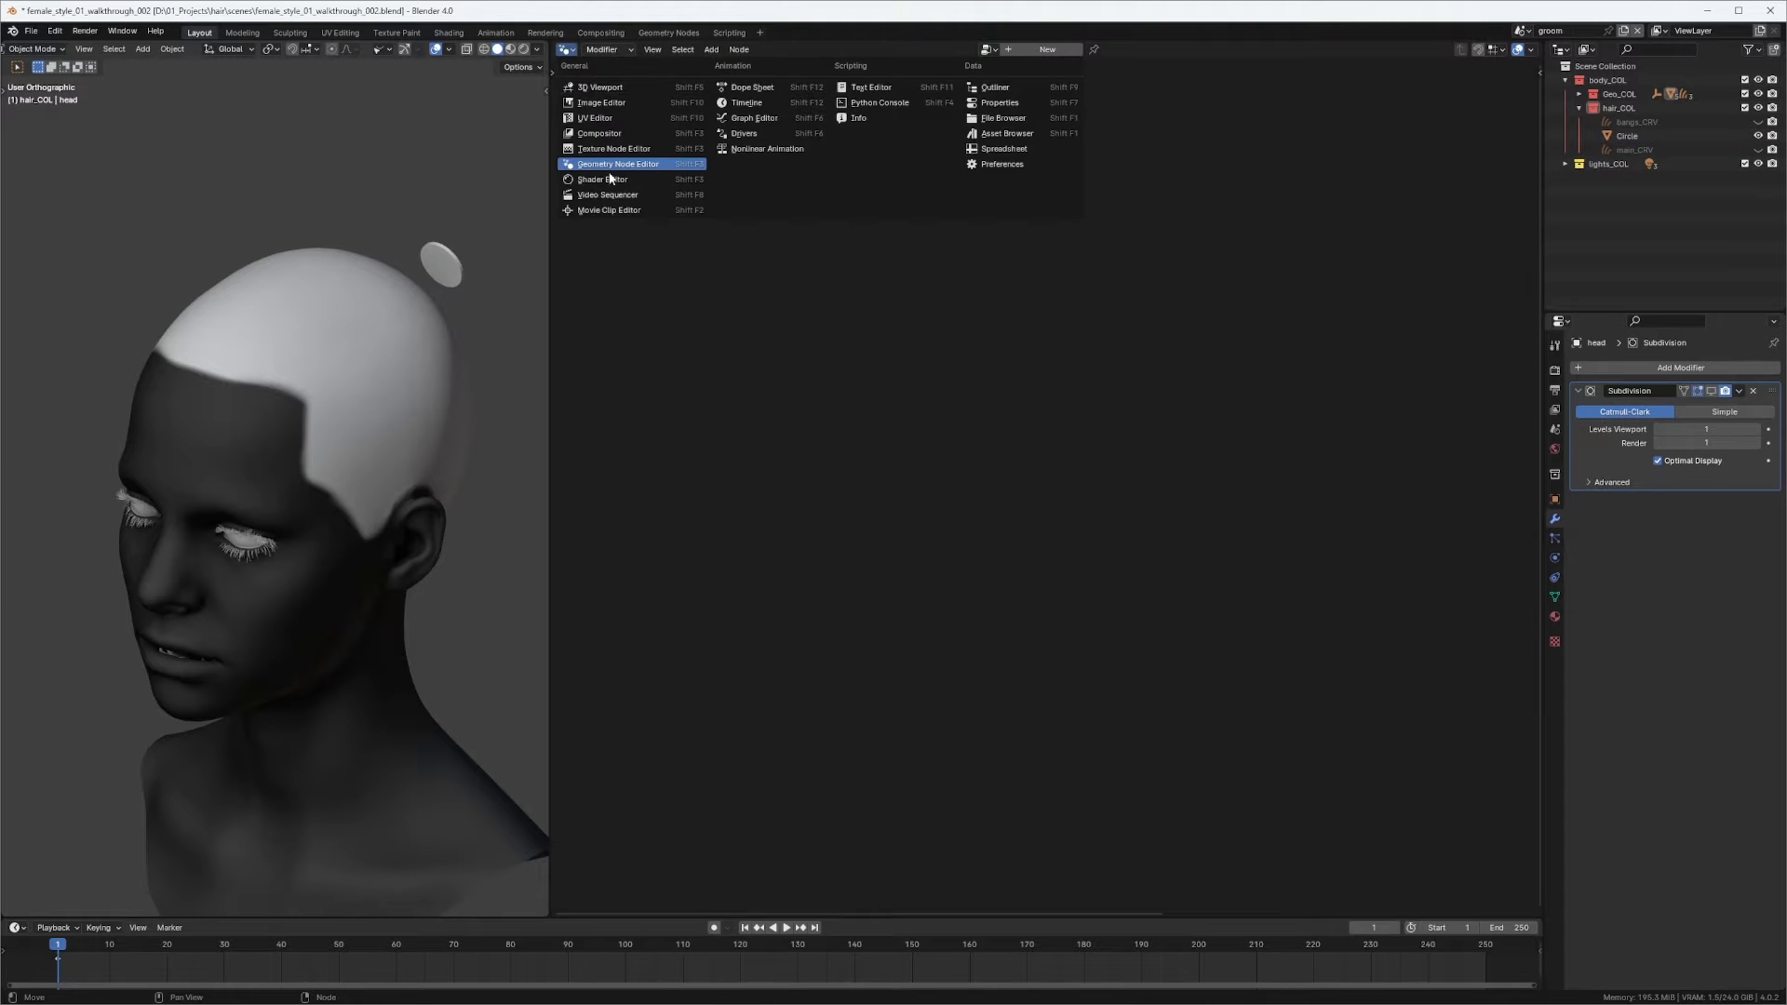
pyautogui.click(603, 180)
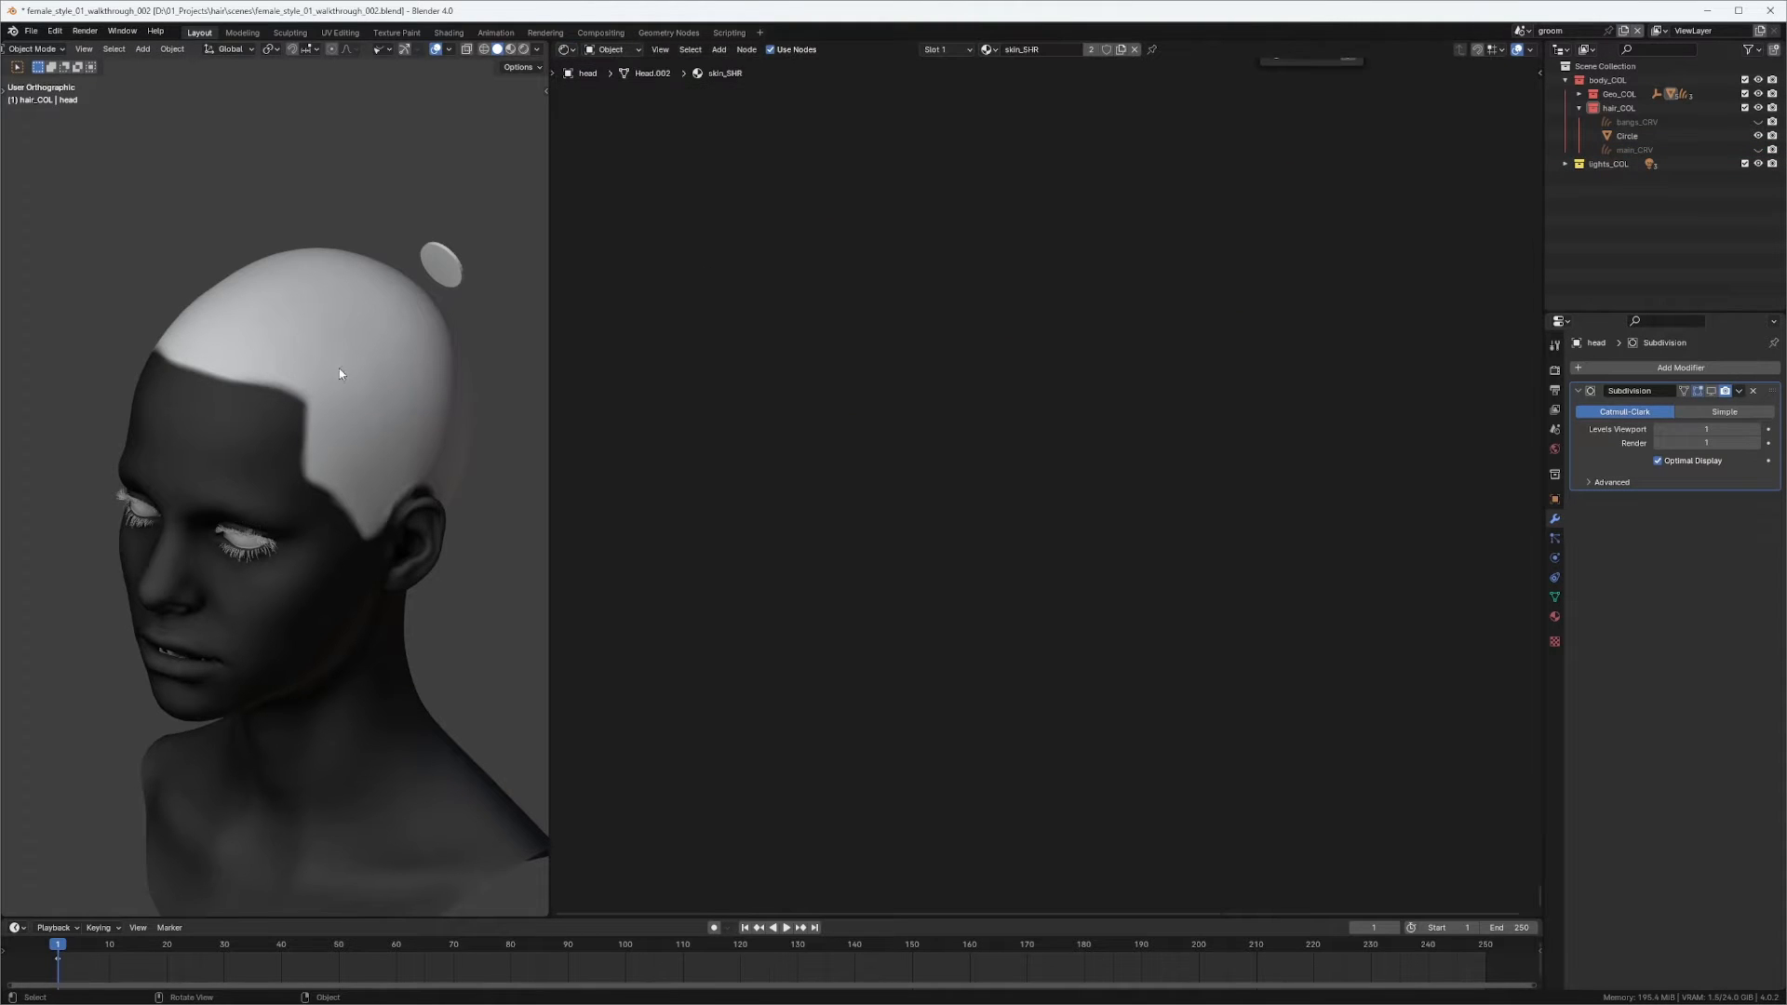
pyautogui.press('Home')
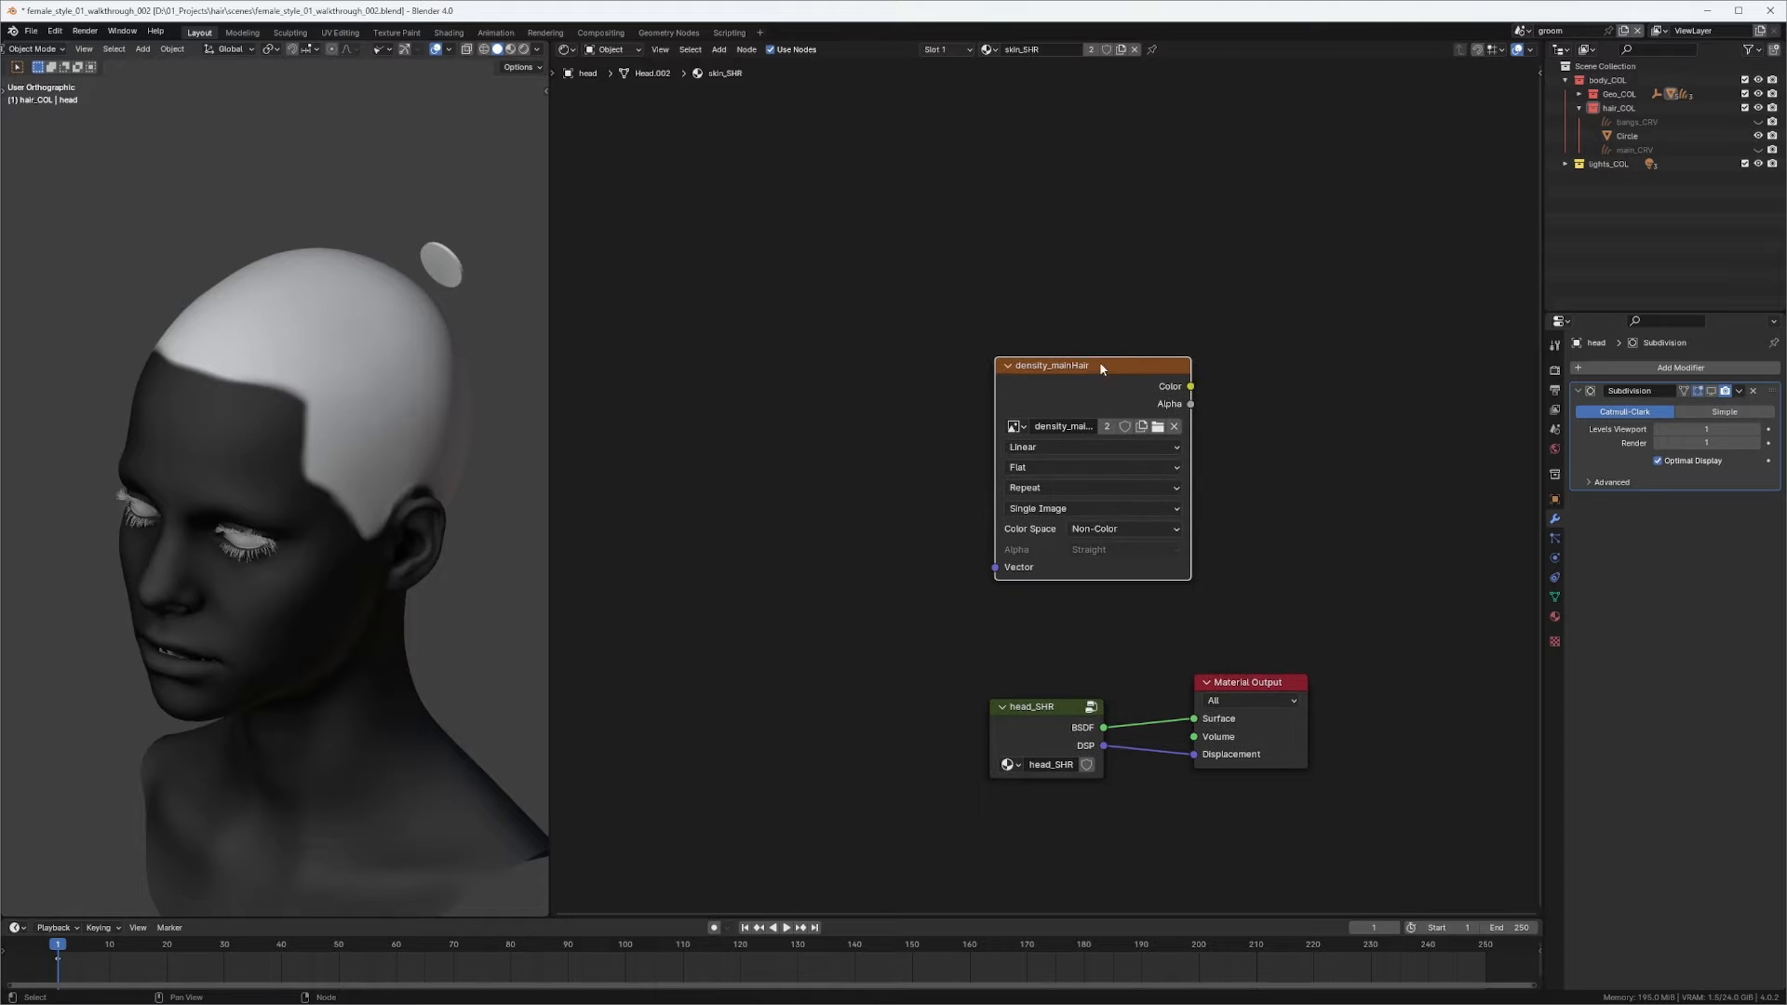
# Add a UV Map node set to groomUV and link its UV output to the density_mainHair texture's Vector input.
pyautogui.hotkey('shift', 'a')
pyautogui.write('uv')
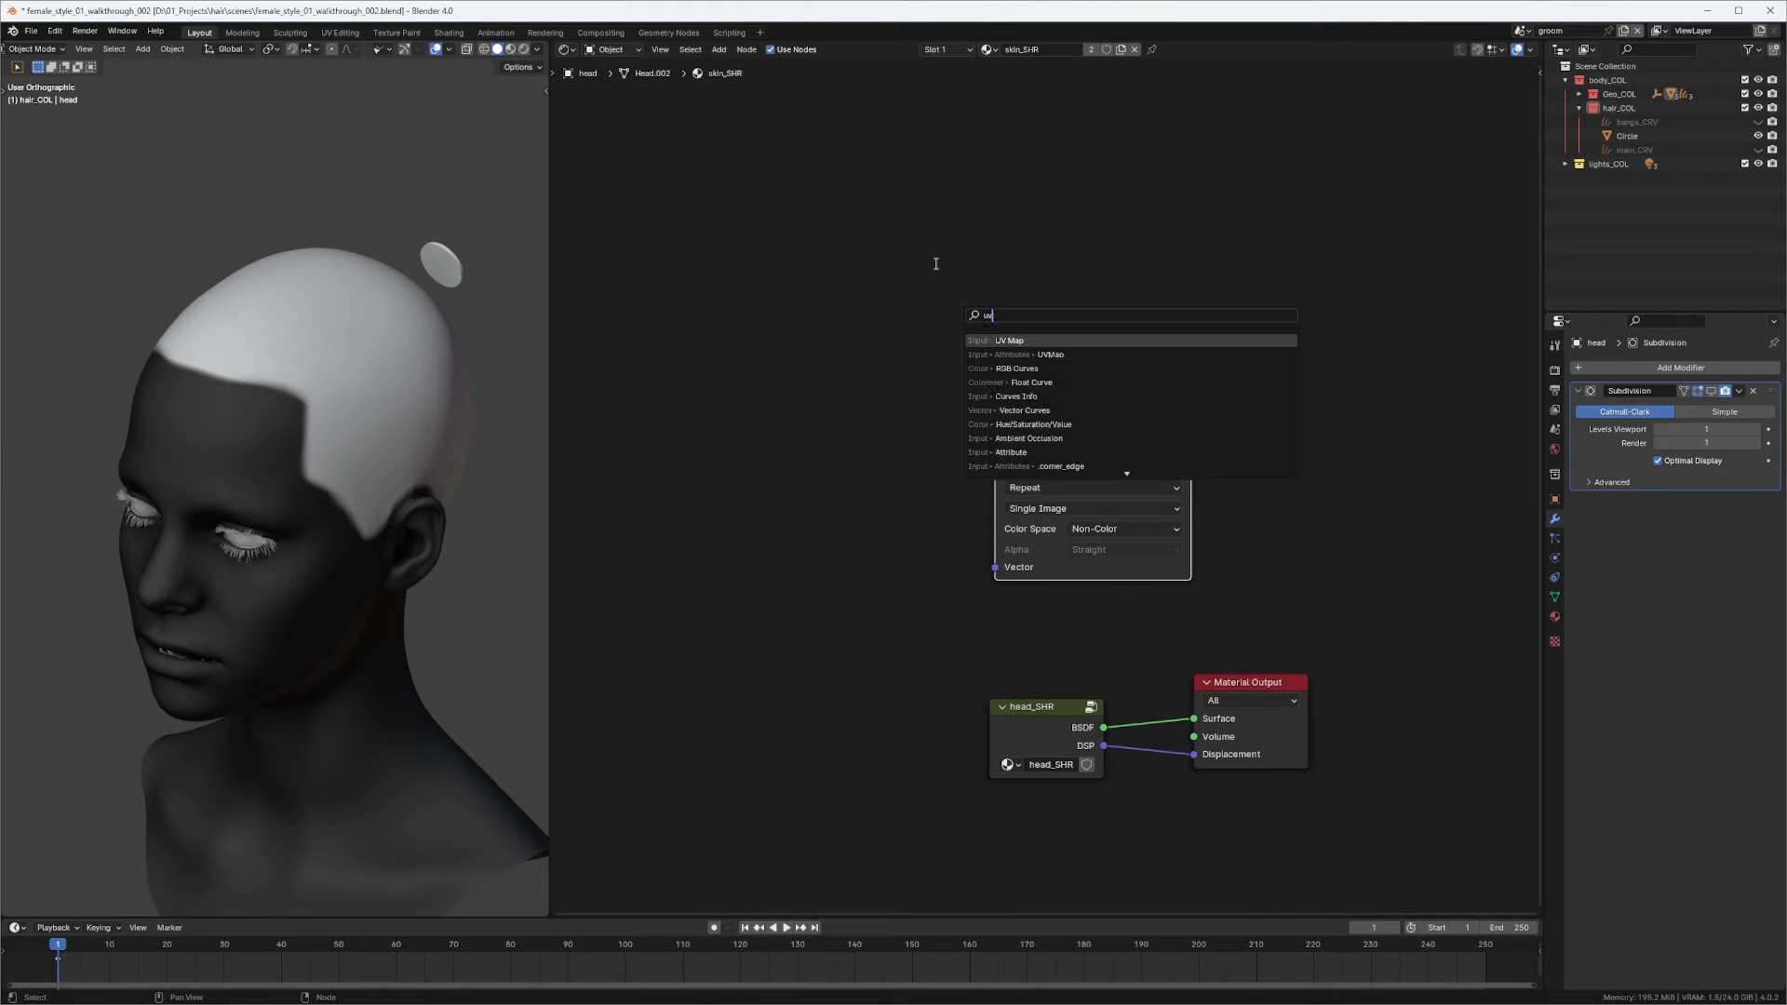
pyautogui.click(1062, 340)
pyautogui.click(778, 511)
pyautogui.click(786, 575)
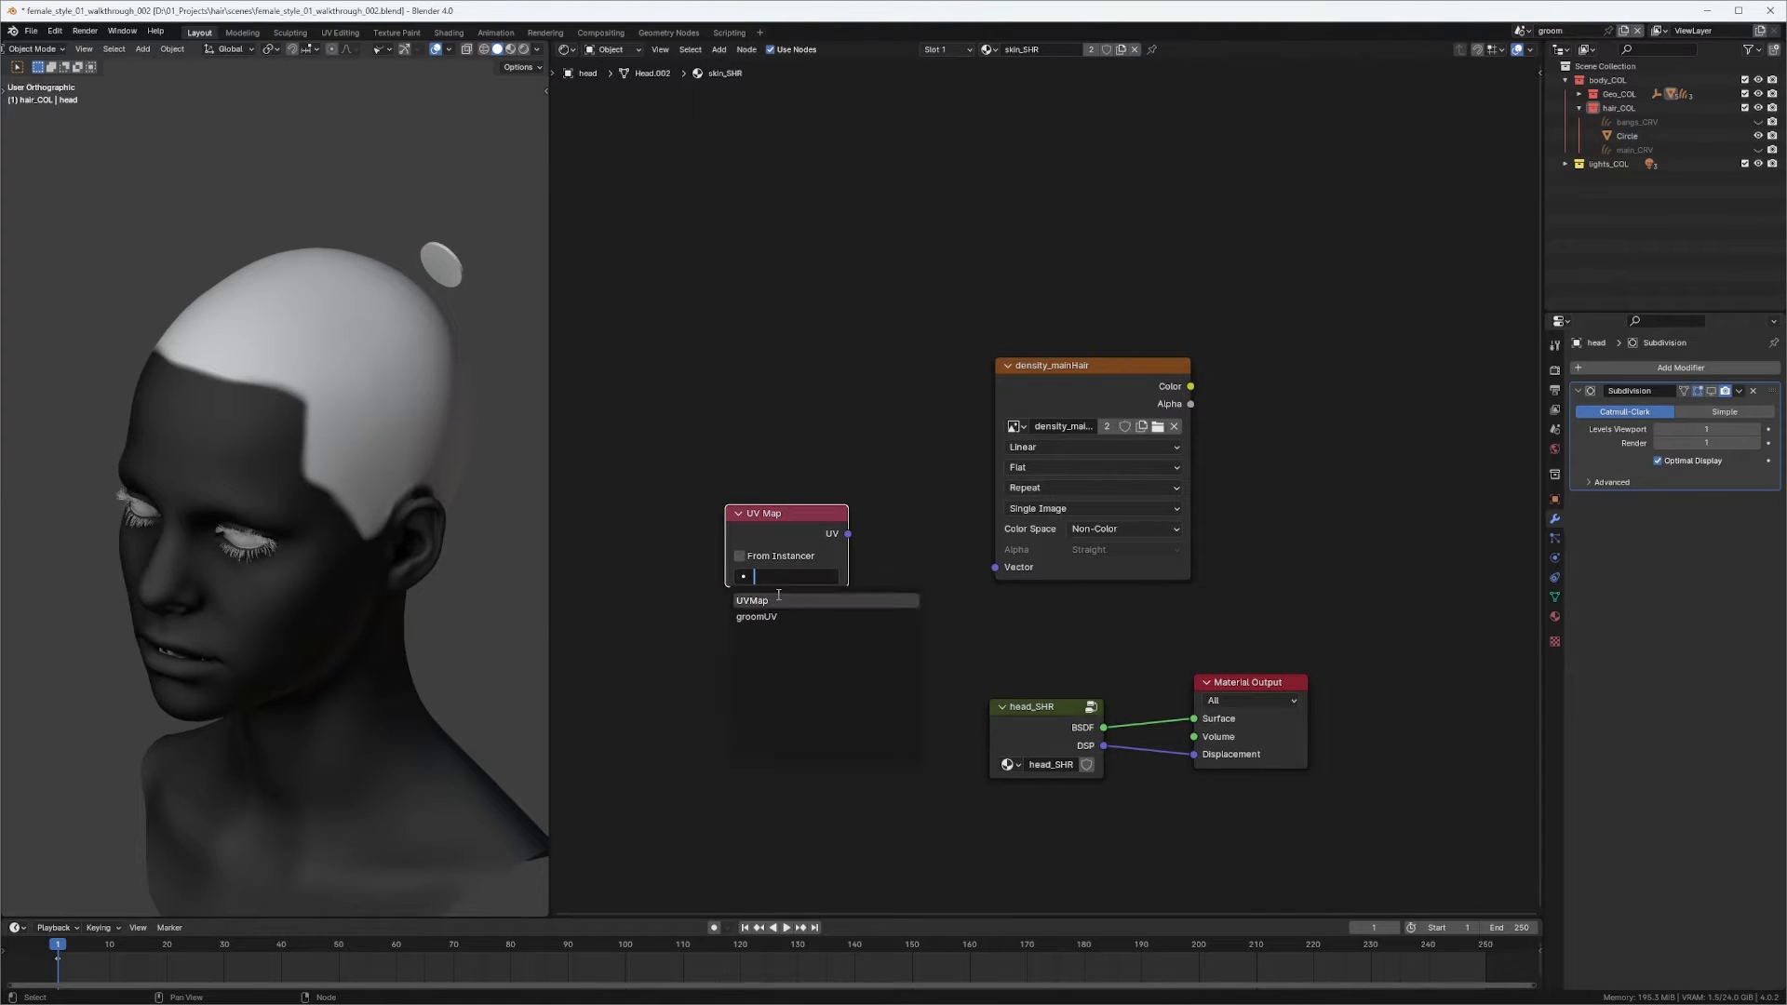
pyautogui.click(761, 617)
pyautogui.moveTo(848, 533); pyautogui.dragTo(995, 567)
# Duplicate the density_mainHair texture node with its UV link kept, and assign the bangs_density image to the copy.
pyautogui.moveTo(1109, 377); pyautogui.dragTo(1115, 165)
pyautogui.hotkey('ctrl', 'shift', 'd')
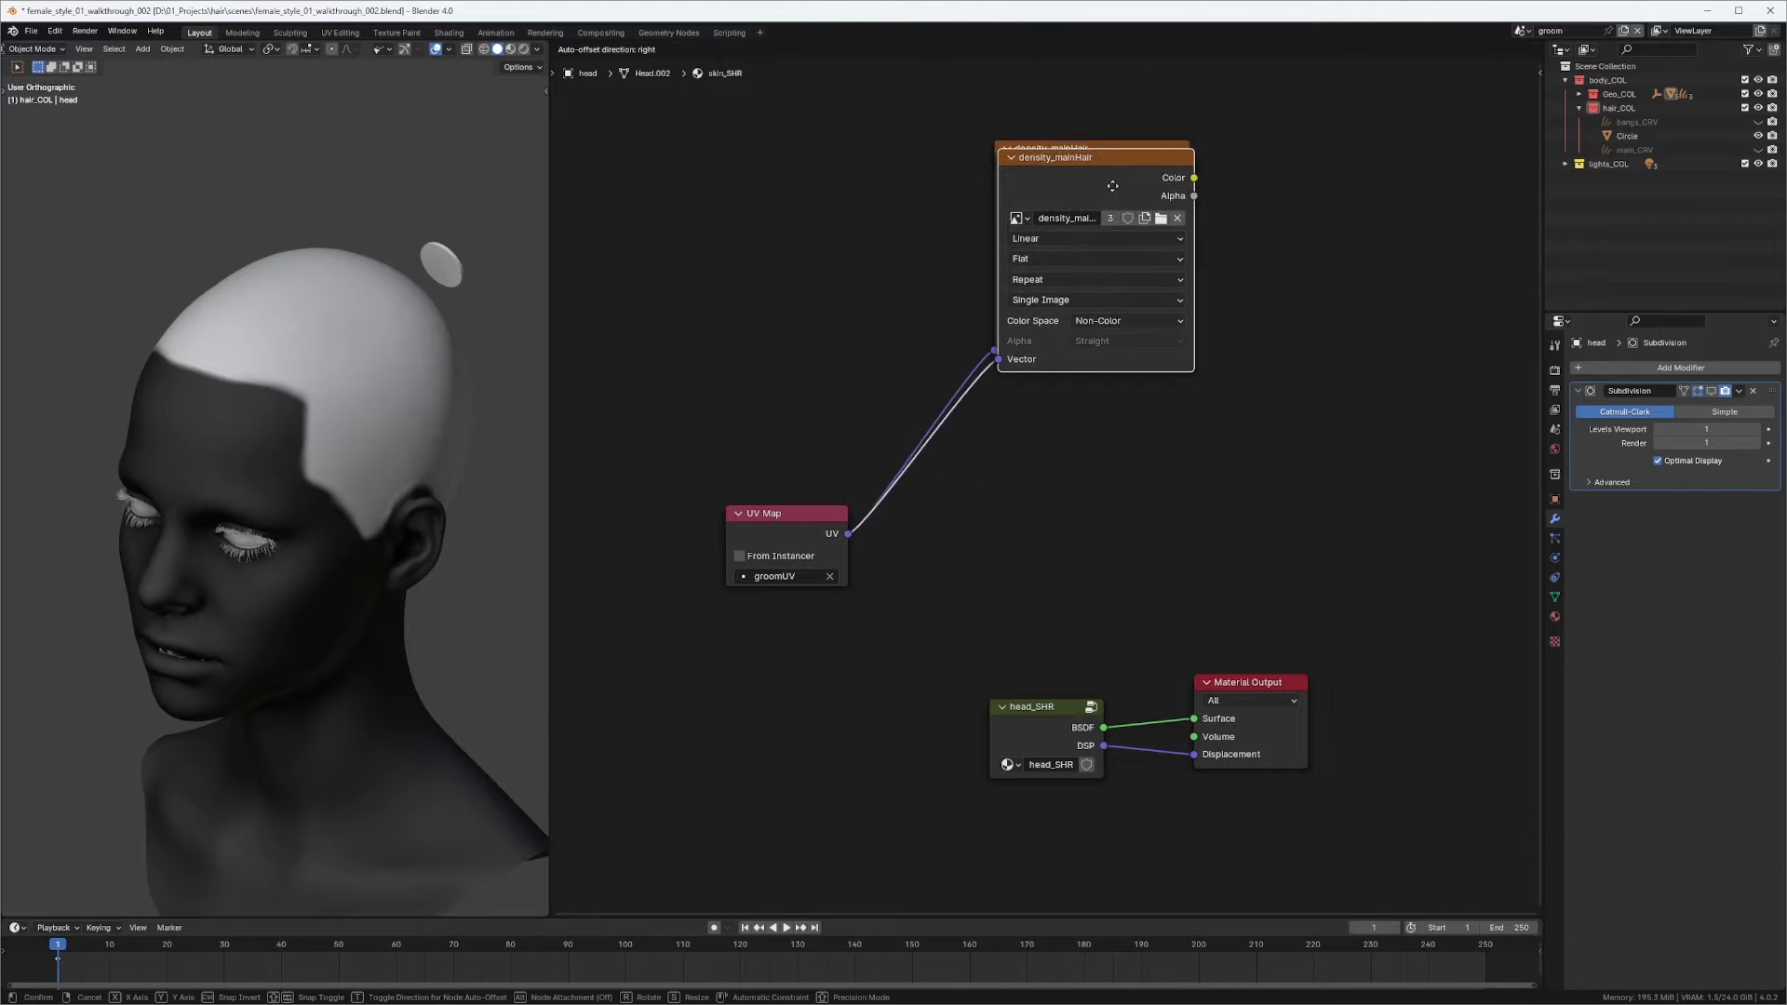
pyautogui.click(1125, 418)
pyautogui.click(1035, 447)
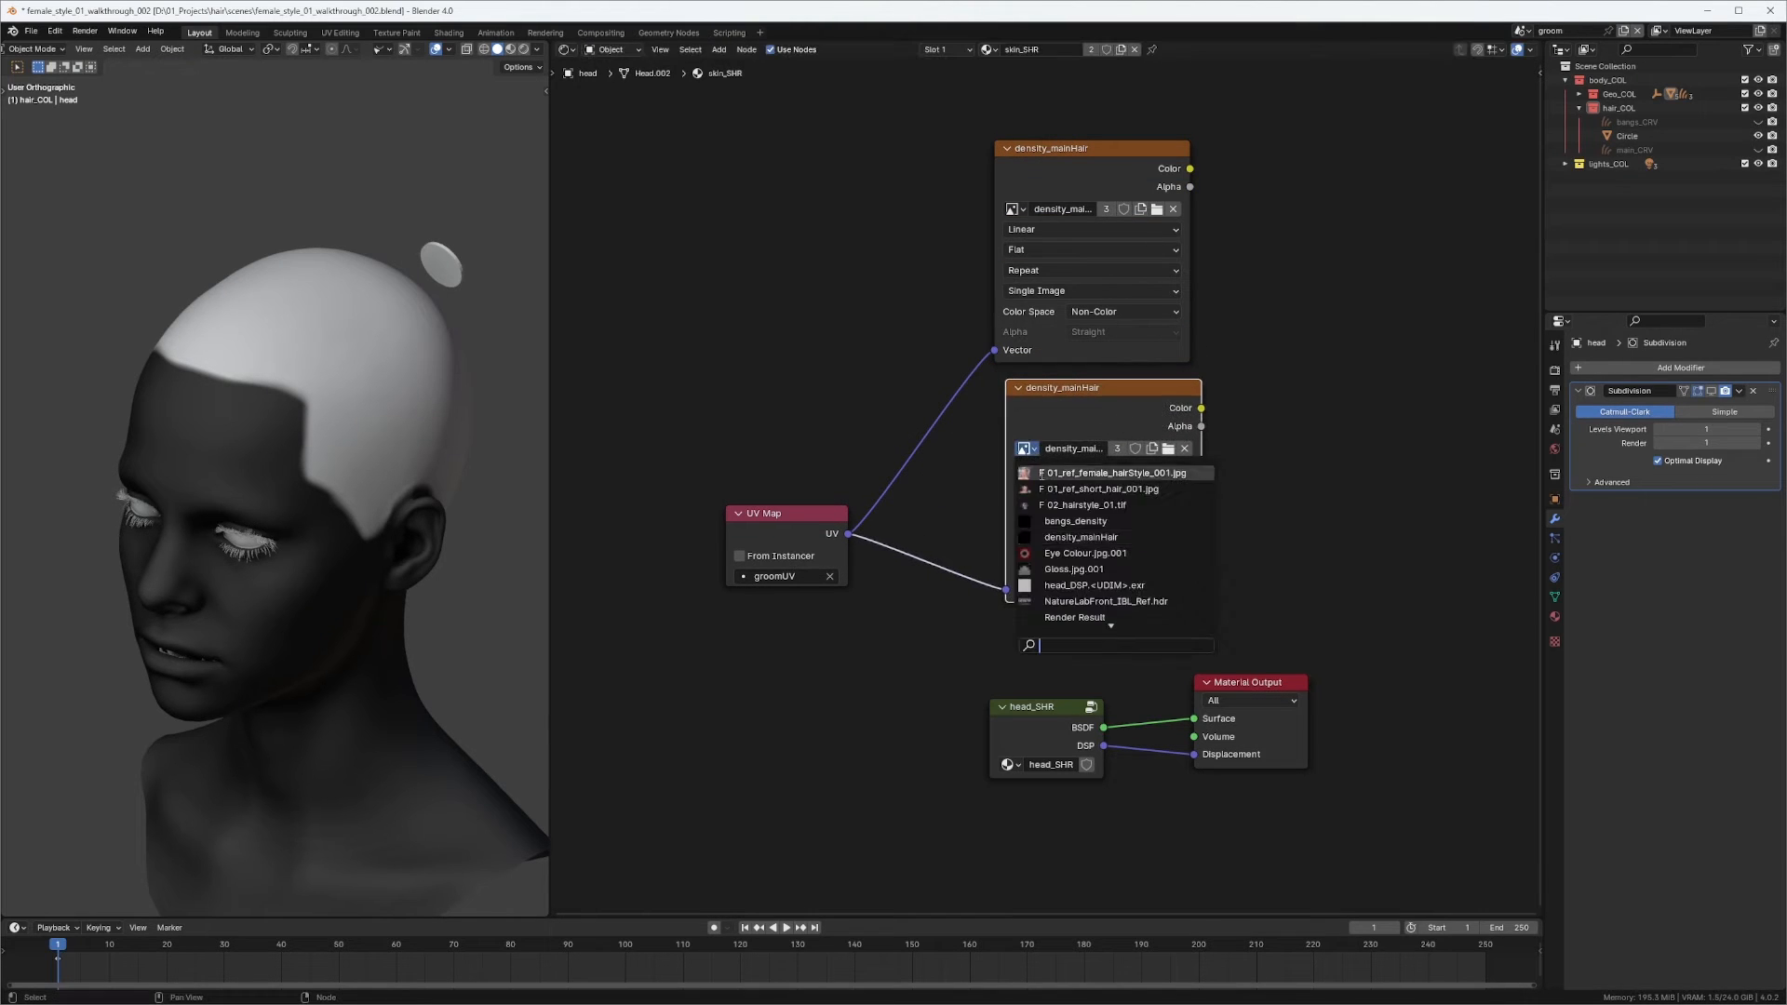
pyautogui.click(1061, 529)
pyautogui.moveTo(1187, 384); pyautogui.dragTo(1067, 395, button='middle')
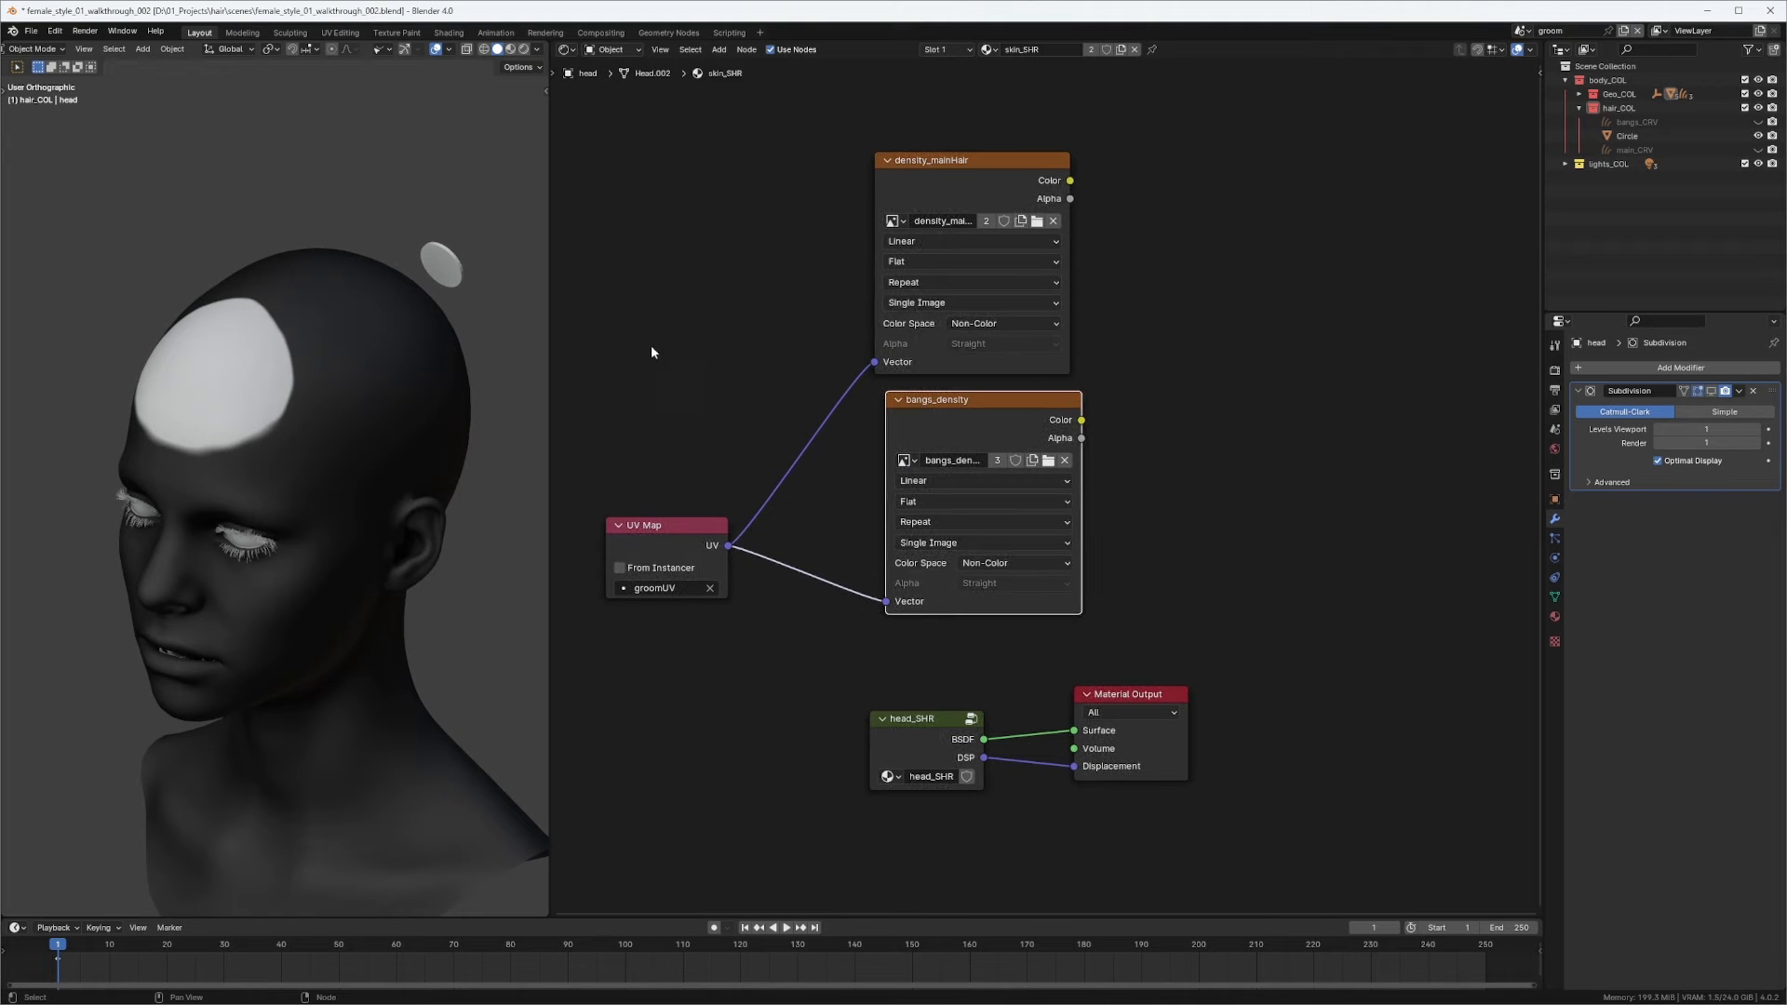
# Switch the viewport to Material Preview, cut the head_SHR displacement link, and move the Material Output node away from the other nodes.
pyautogui.click(510, 49)
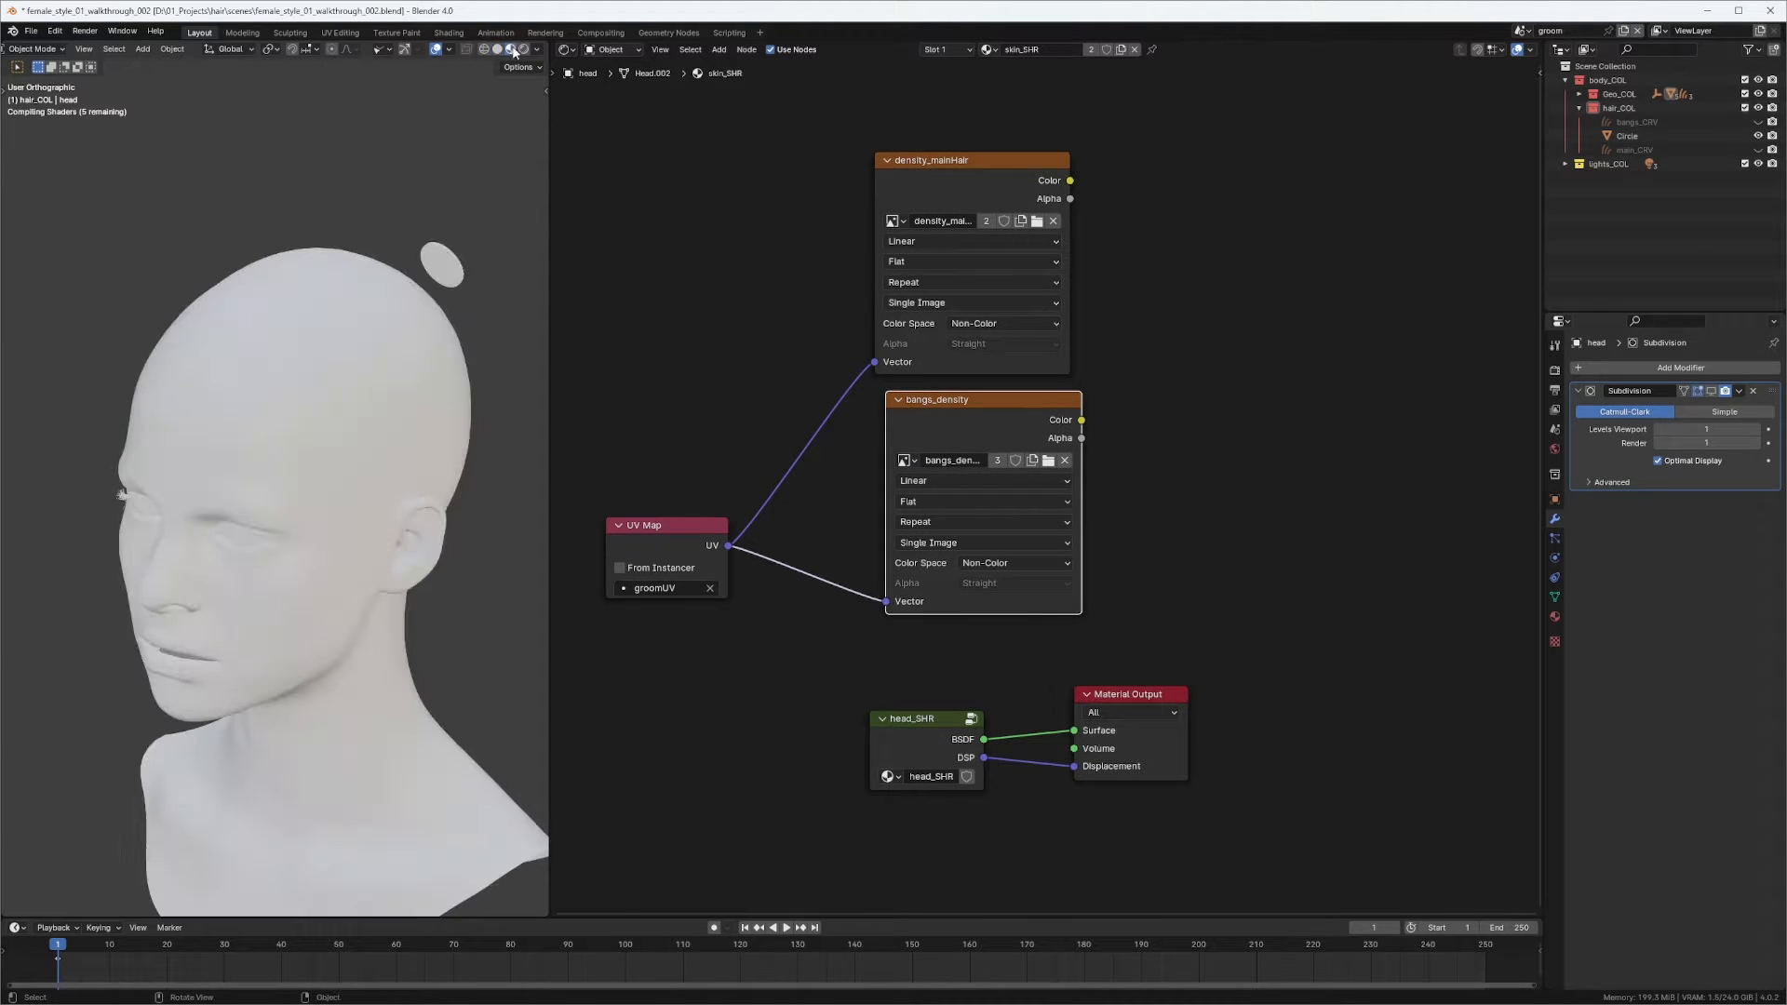
pyautogui.moveTo(1143, 694); pyautogui.dragTo(1166, 616, button='middle')
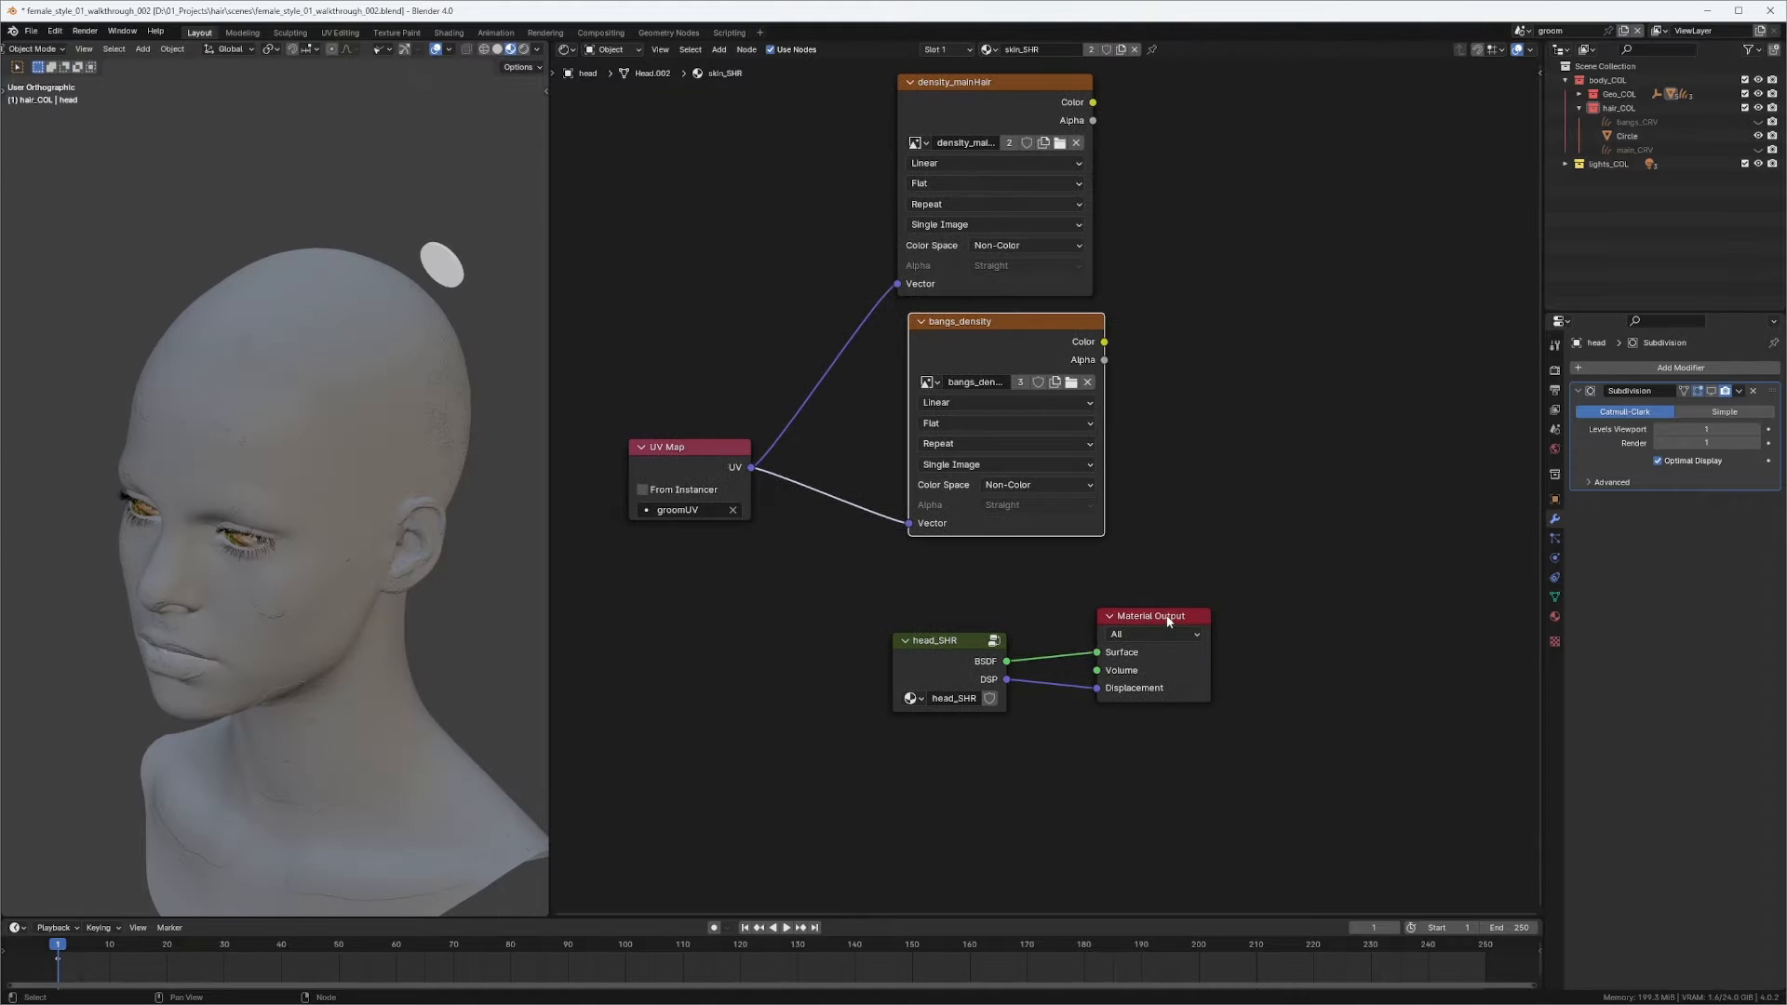
pyautogui.moveTo(1161, 655); pyautogui.dragTo(1428, 579)
pyautogui.keyDown('ctrl'); pyautogui.moveTo(1343, 607); pyautogui.dragTo(1351, 626, button='right'); pyautogui.keyUp('ctrl')
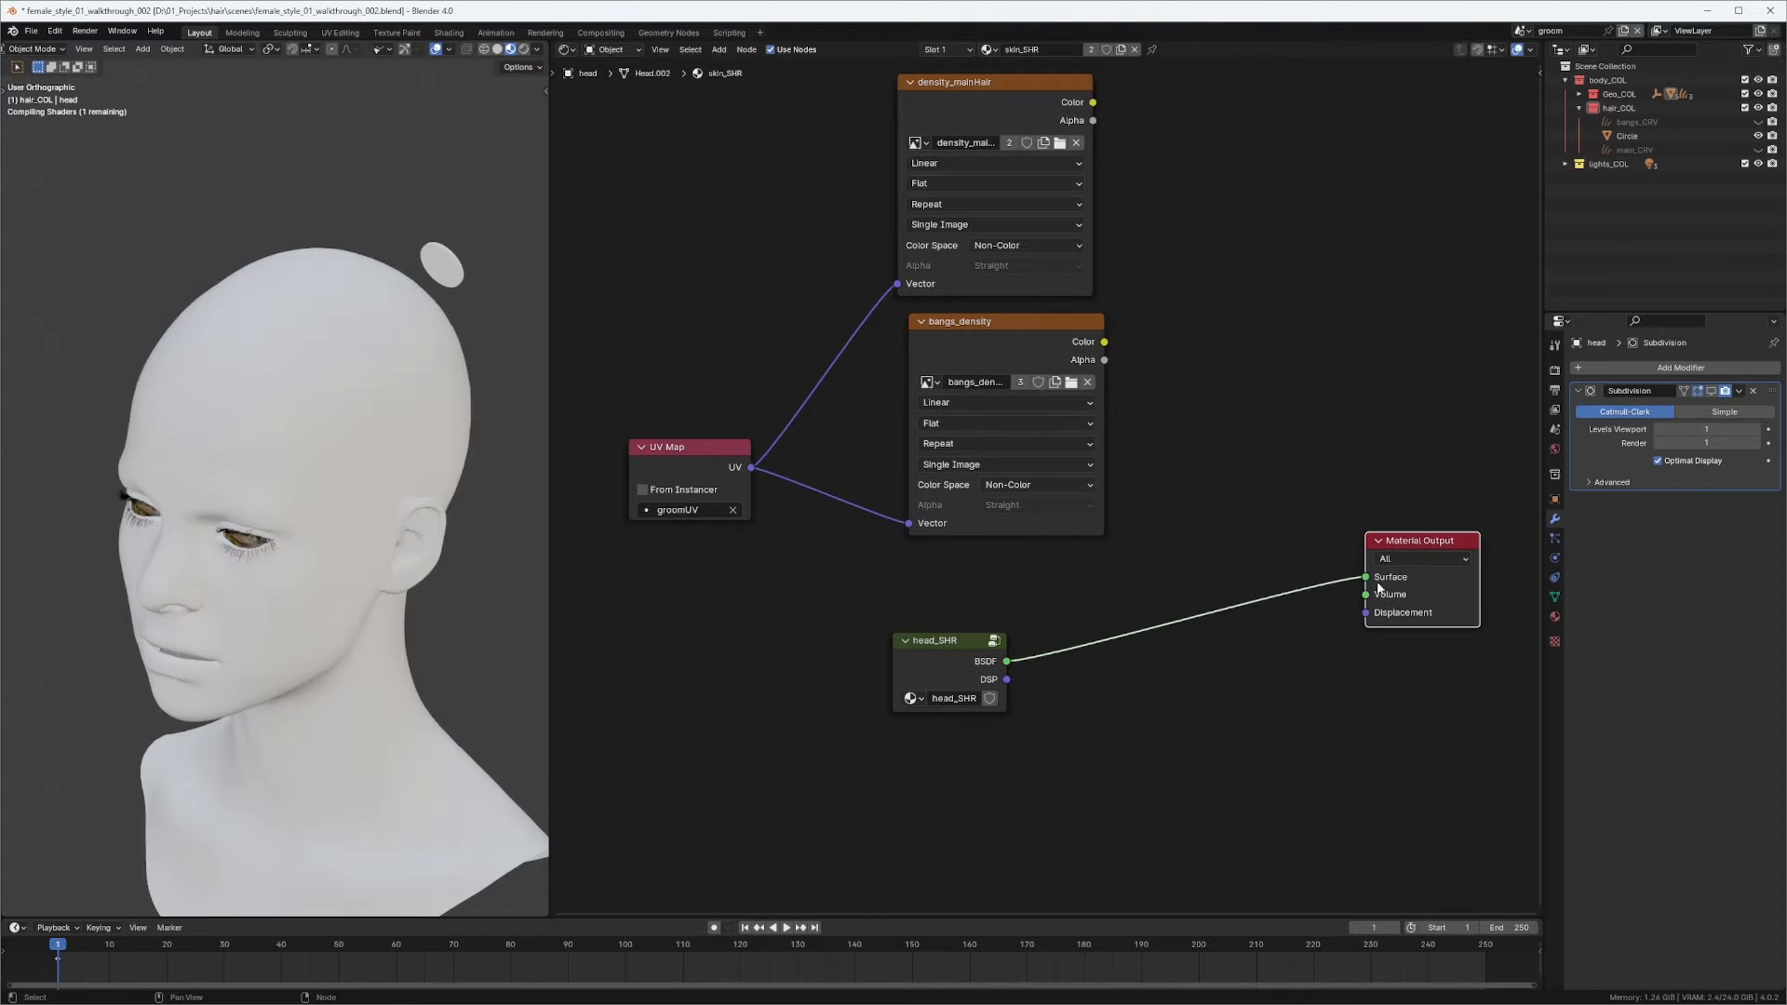
pyautogui.moveTo(1408, 547); pyautogui.dragTo(1417, 496)
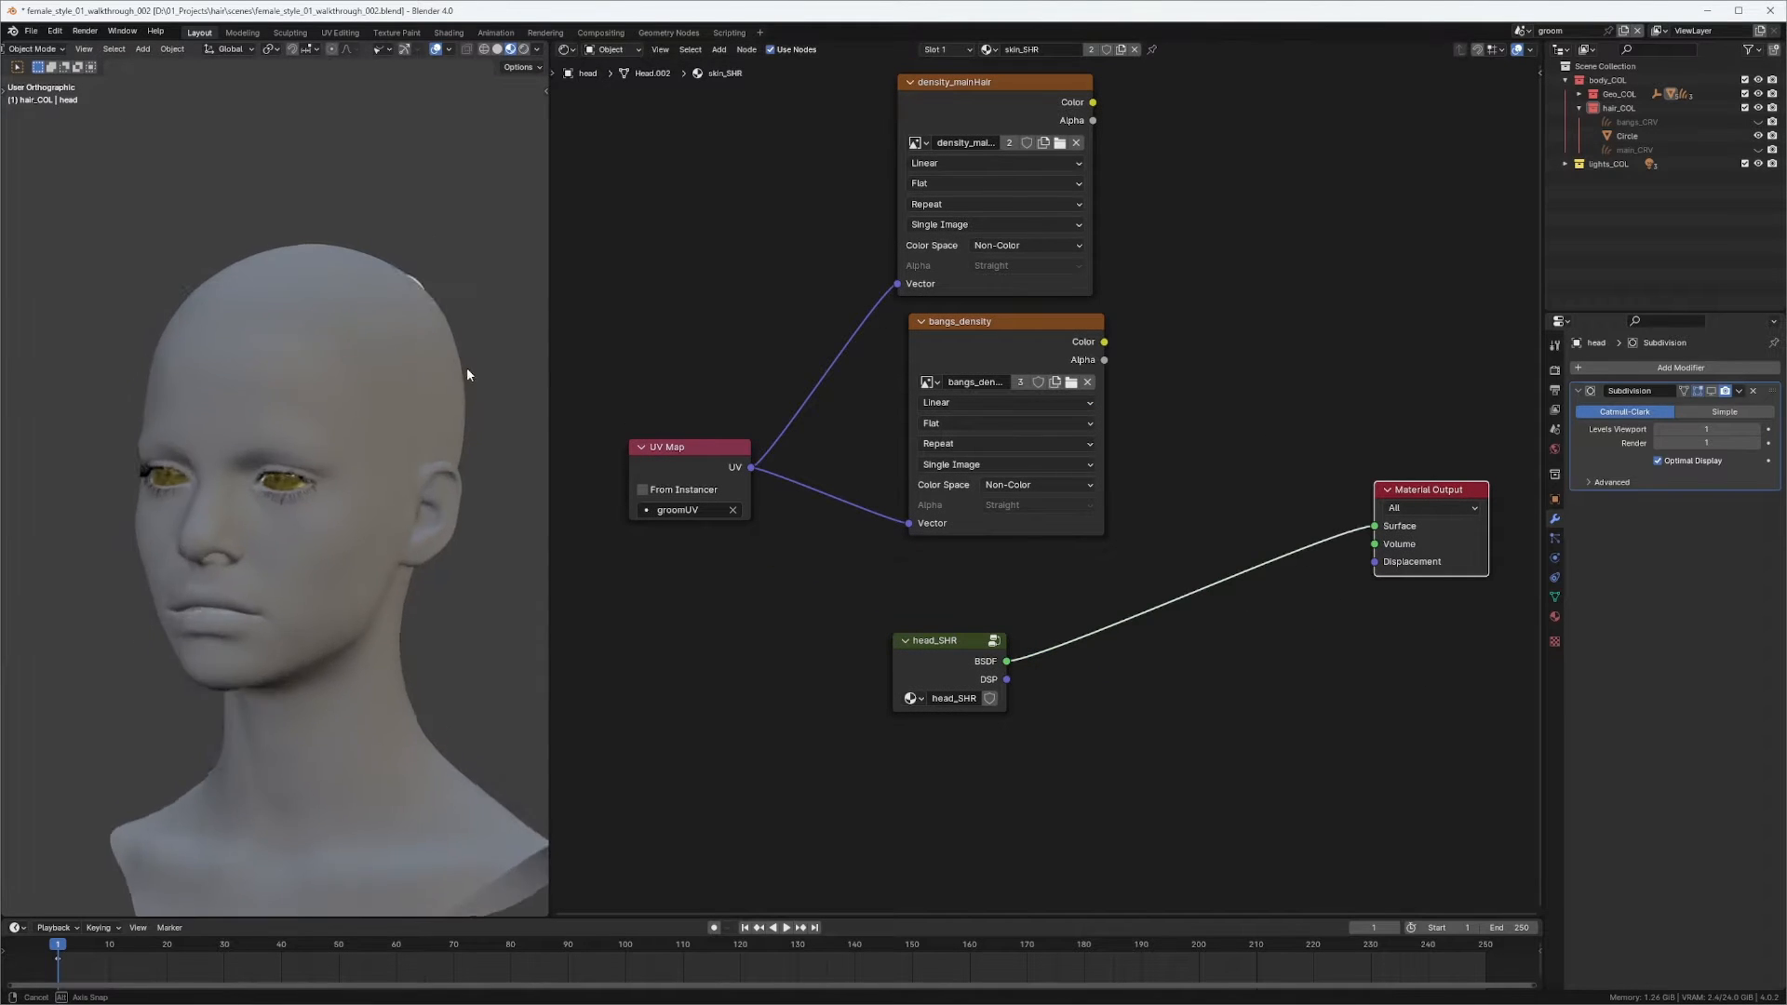
pyautogui.moveTo(592, 363); pyautogui.dragTo(552, 427, button='middle')
# Preview density_mainHair and then bangs_density on the head through the Material Output, and examine the bangs mask from the front.
pyautogui.keyDown('ctrl'); pyautogui.keyDown('shift'); pyautogui.click(1027, 185); pyautogui.keyUp('shift'); pyautogui.keyUp('ctrl')
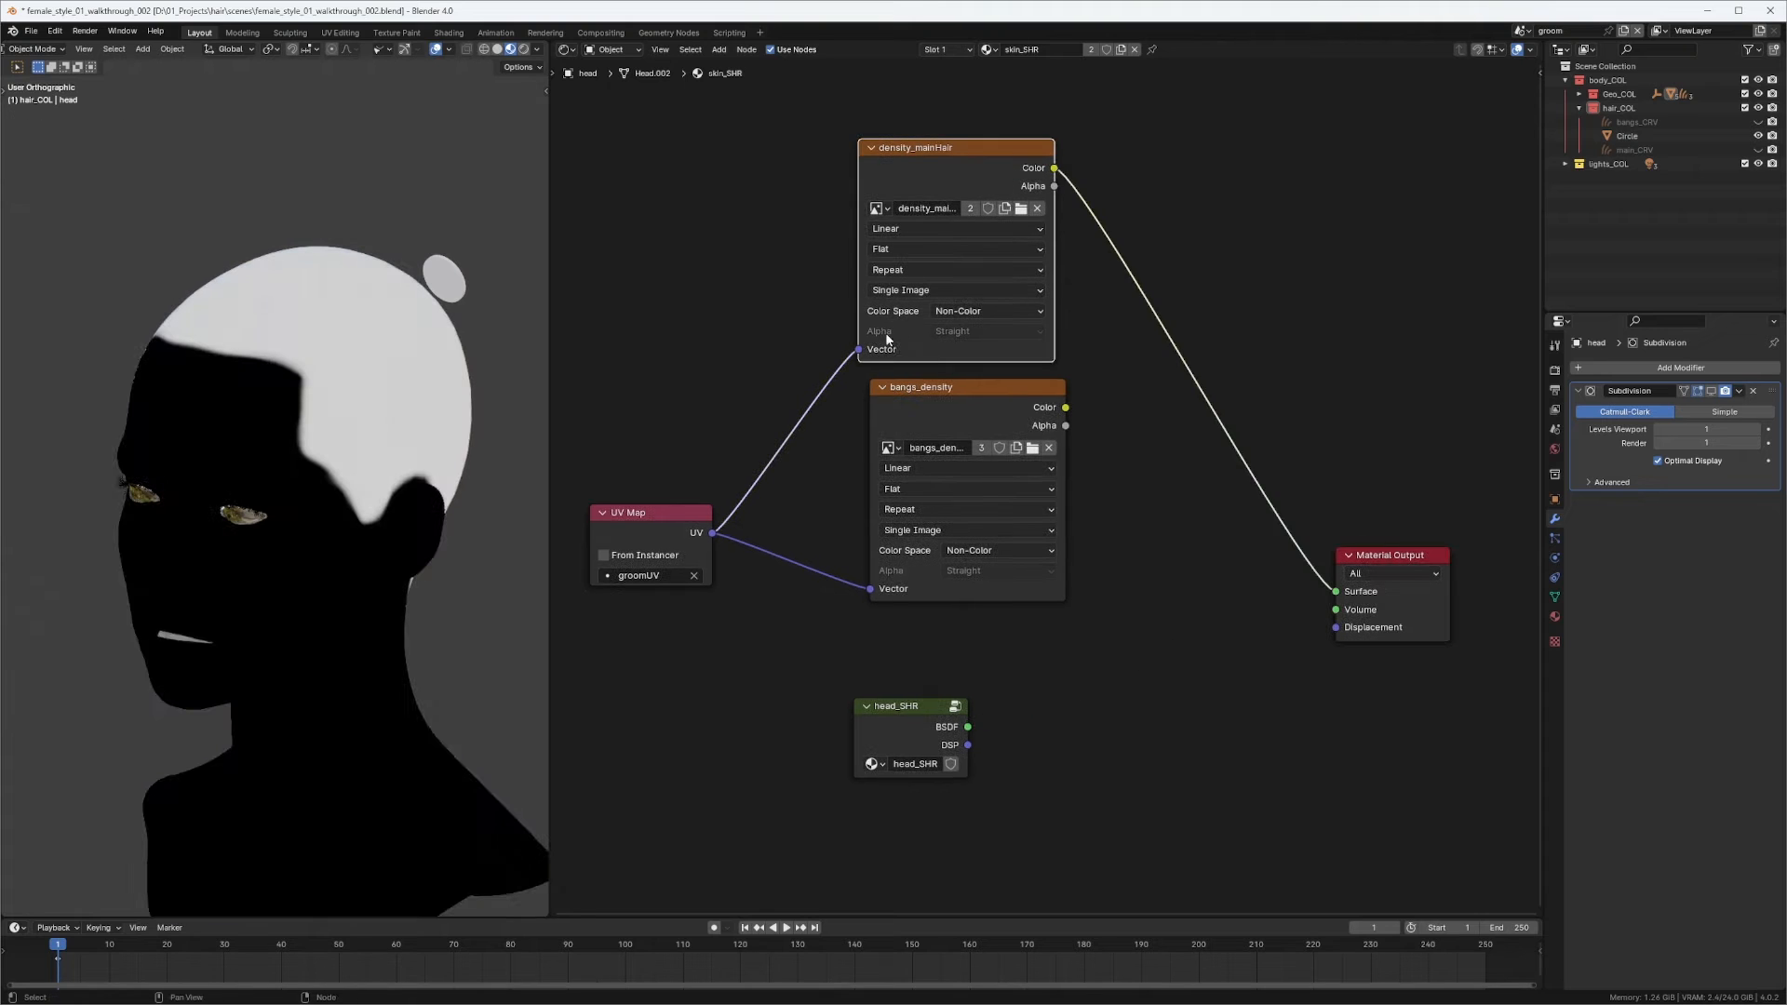
pyautogui.keyDown('ctrl'); pyautogui.keyDown('shift'); pyautogui.click(1028, 407); pyautogui.keyUp('shift'); pyautogui.keyUp('ctrl')
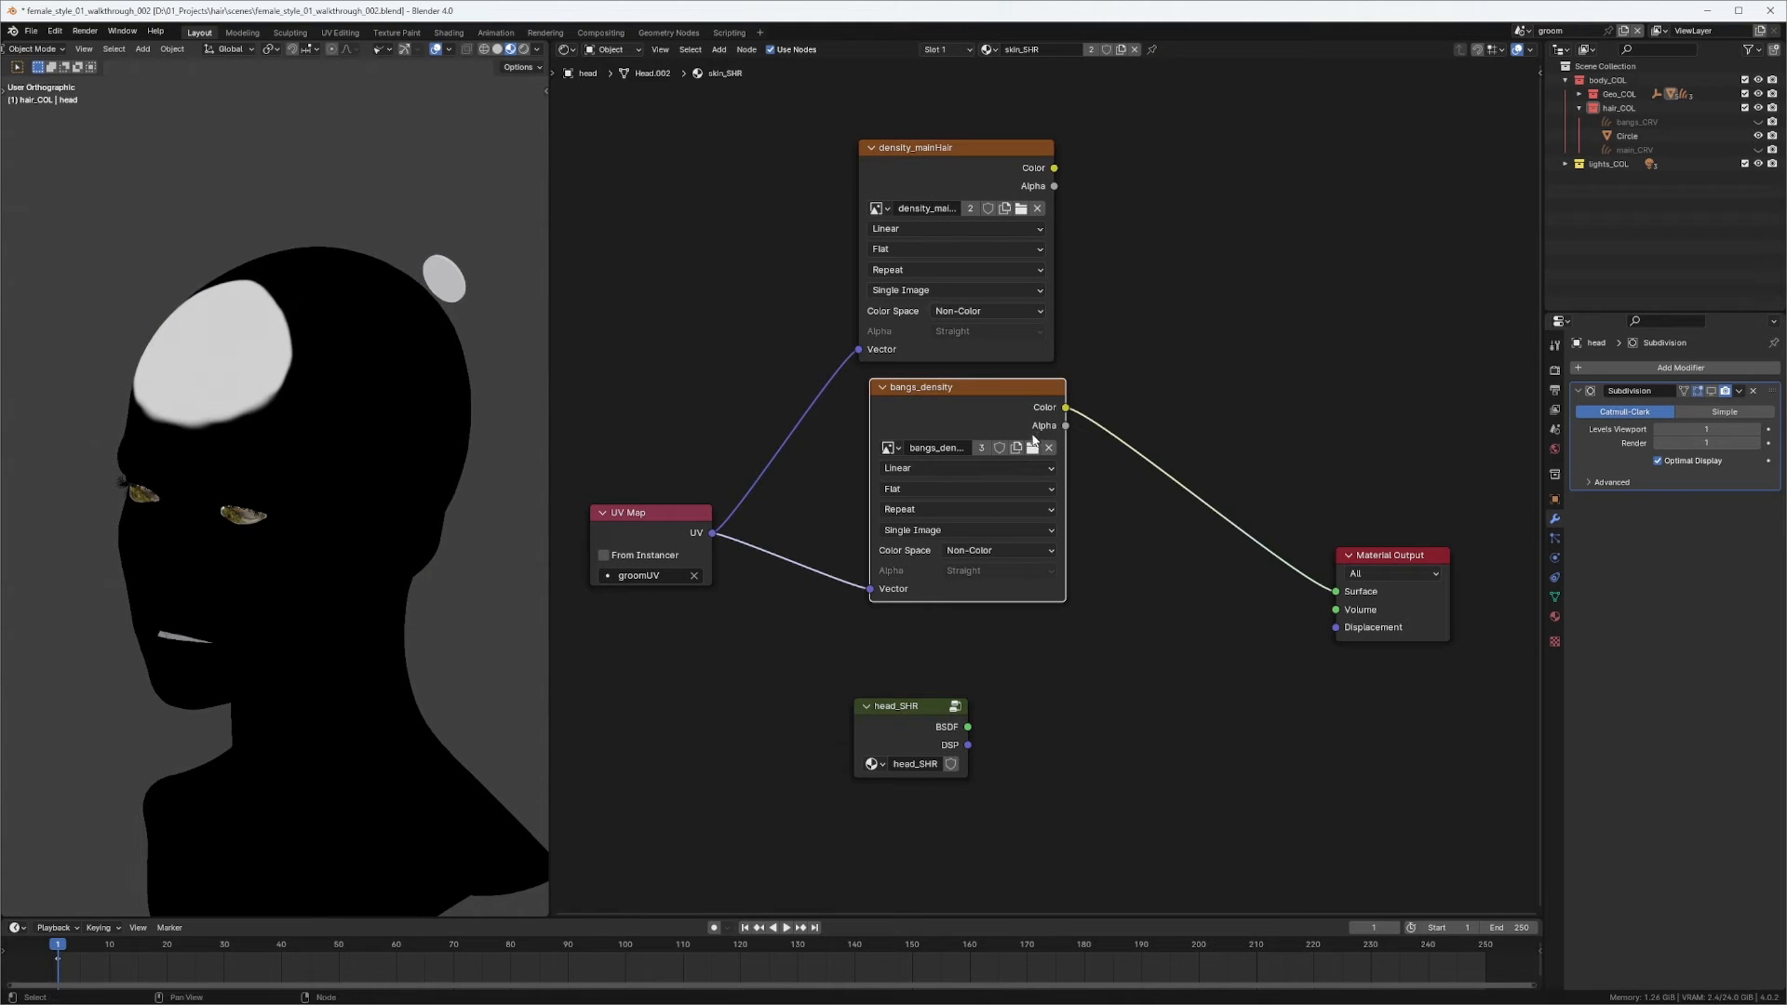
pyautogui.moveTo(312, 384); pyautogui.dragTo(306, 339, button='middle')
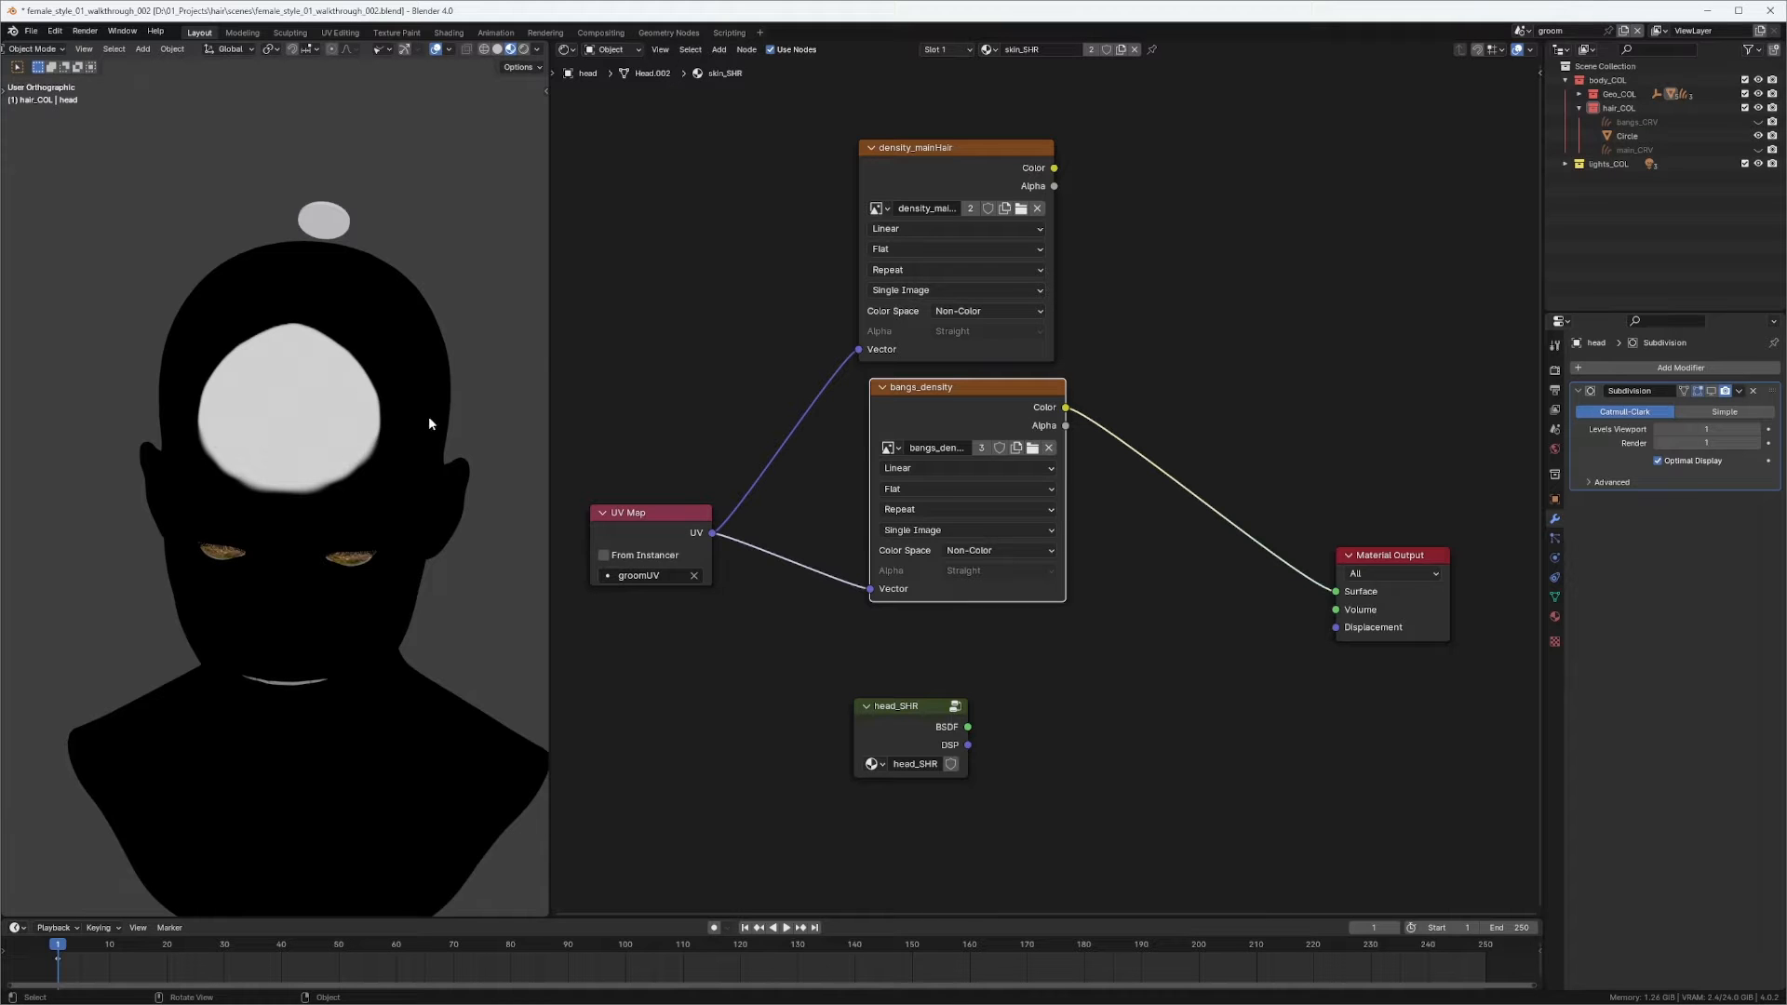
pyautogui.moveTo(360, 421); pyautogui.dragTo(289, 414, button='middle')
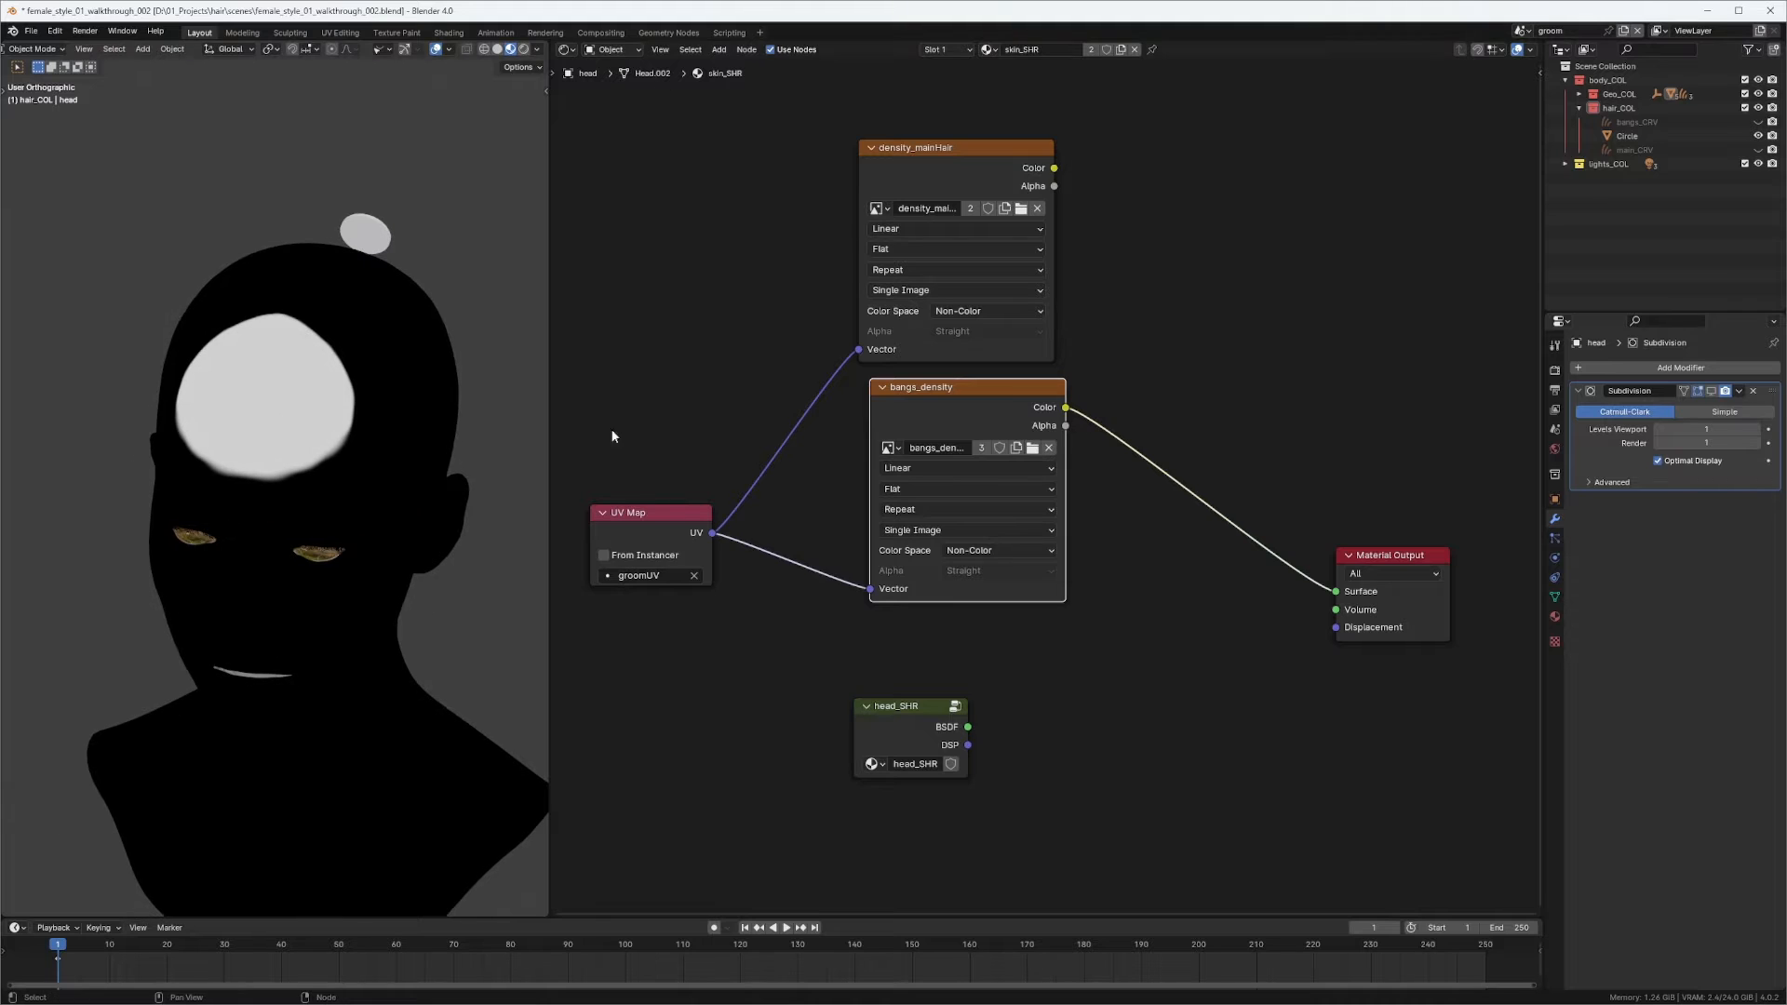
# Insert a Mix Color node between bangs_density and the Material Output, and connect the density_mainHair Color to its B input.
pyautogui.moveTo(1173, 340); pyautogui.dragTo(1113, 347, button='middle')
pyautogui.click(1163, 337)
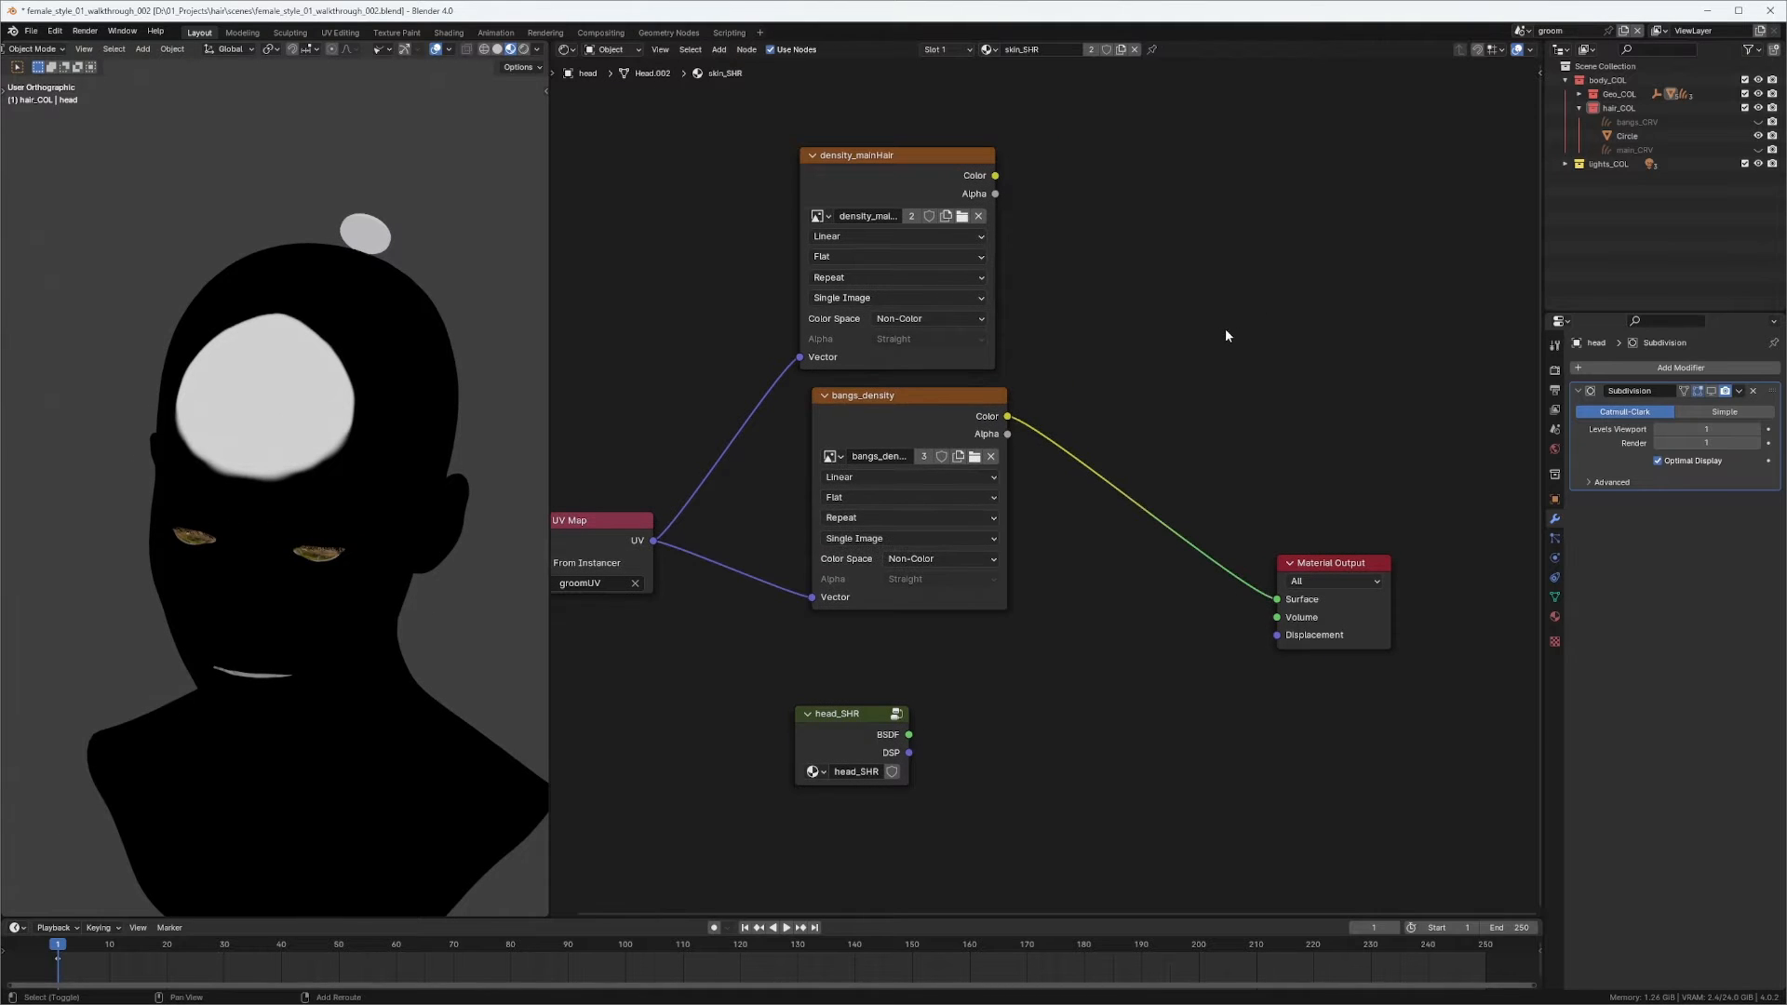
pyautogui.hotkey('shift', 'a')
pyautogui.click(1226, 322)
pyautogui.write('colo')
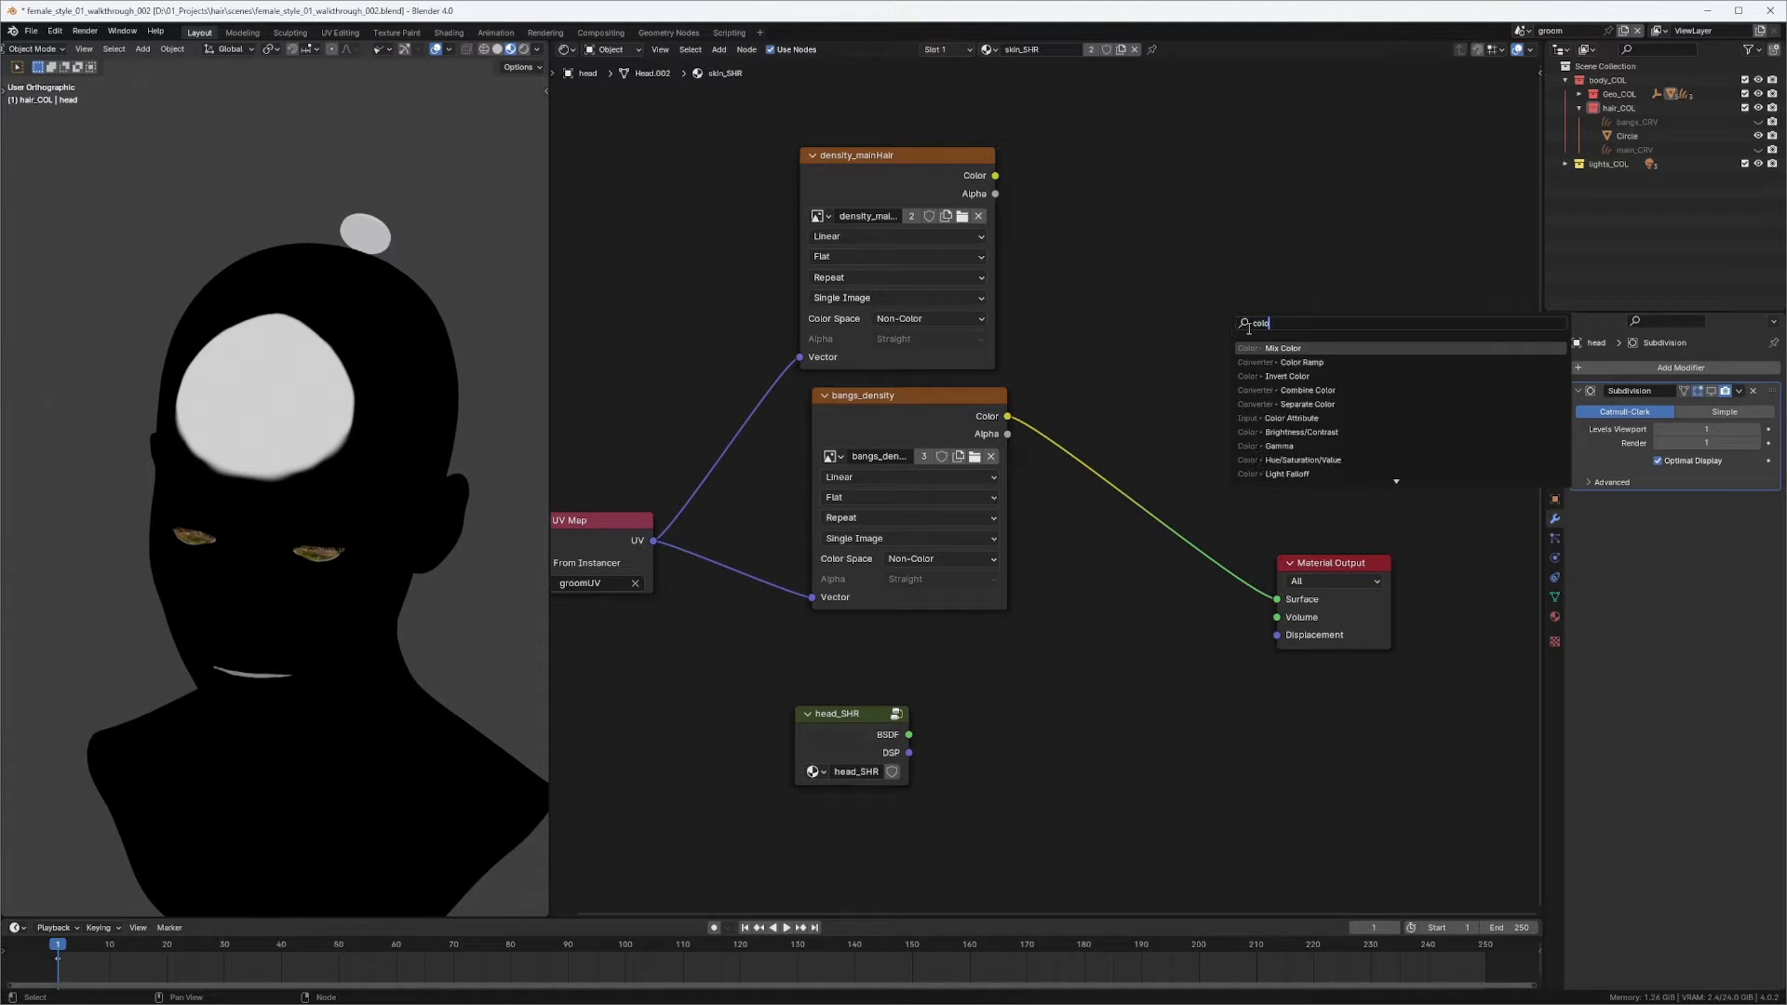
pyautogui.click(1283, 348)
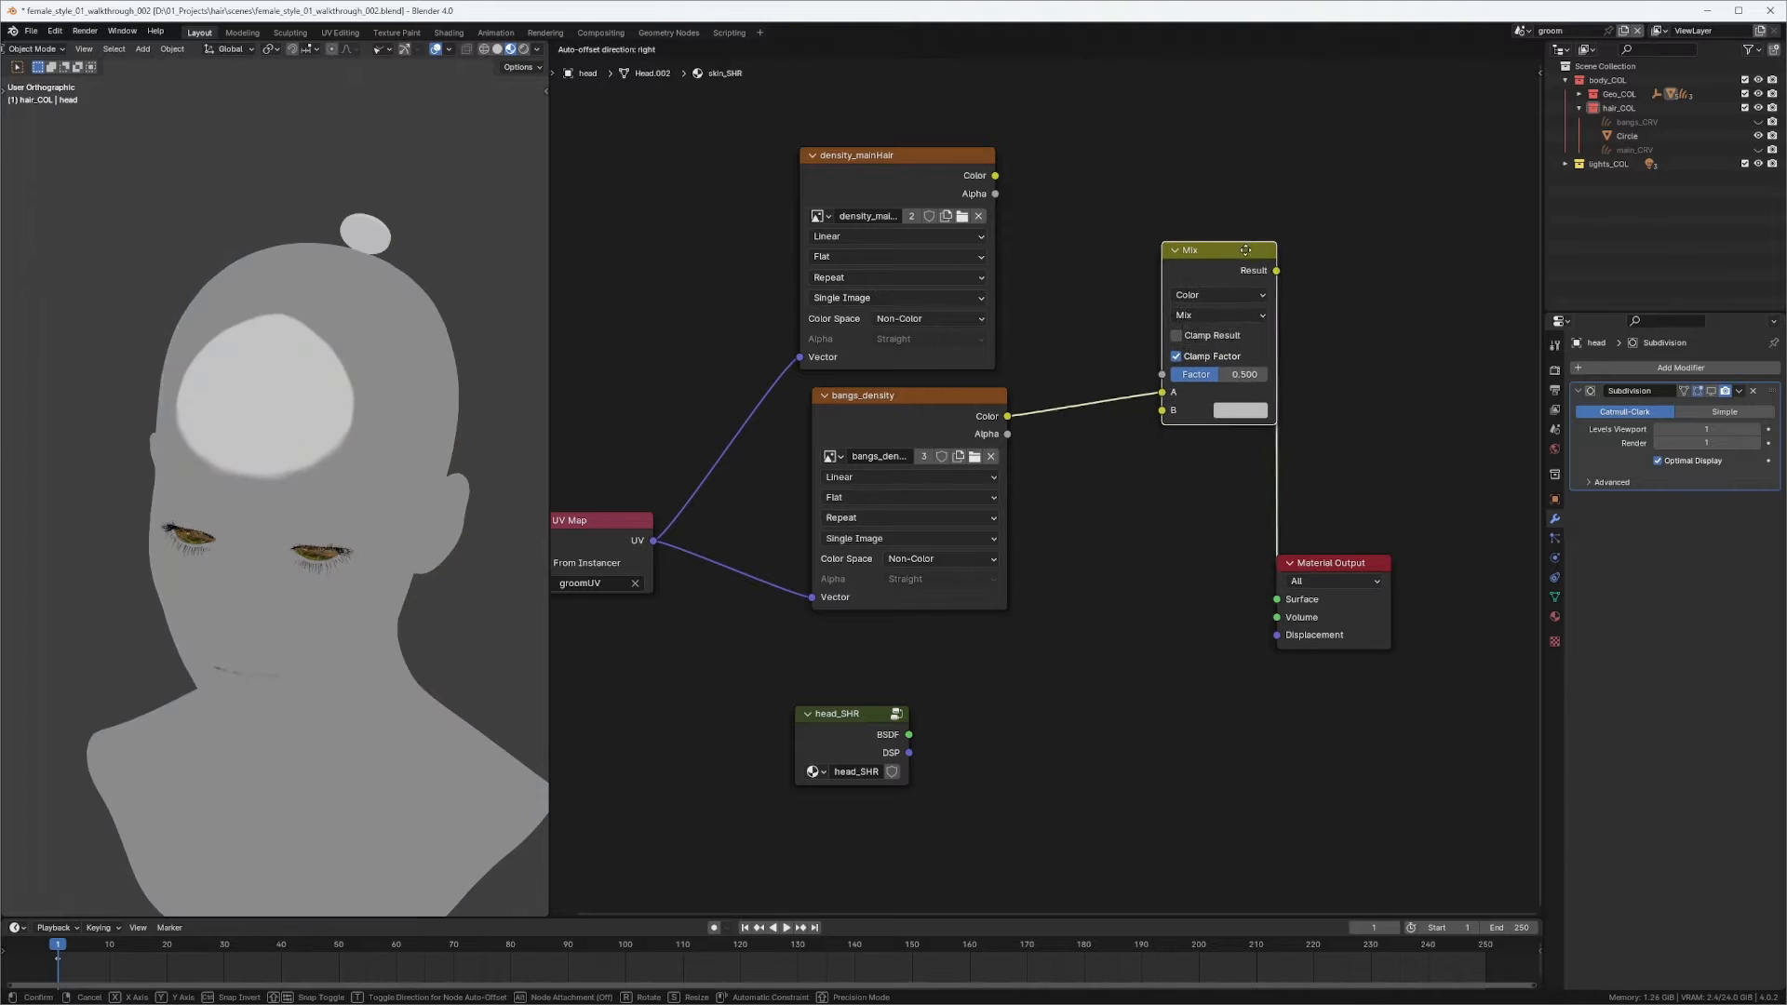
pyautogui.click(1237, 247)
pyautogui.moveTo(995, 175)
pyautogui.mouseDown()
pyautogui.moveTo(1063, 231)
pyautogui.moveTo(1162, 411)
pyautogui.mouseUp()
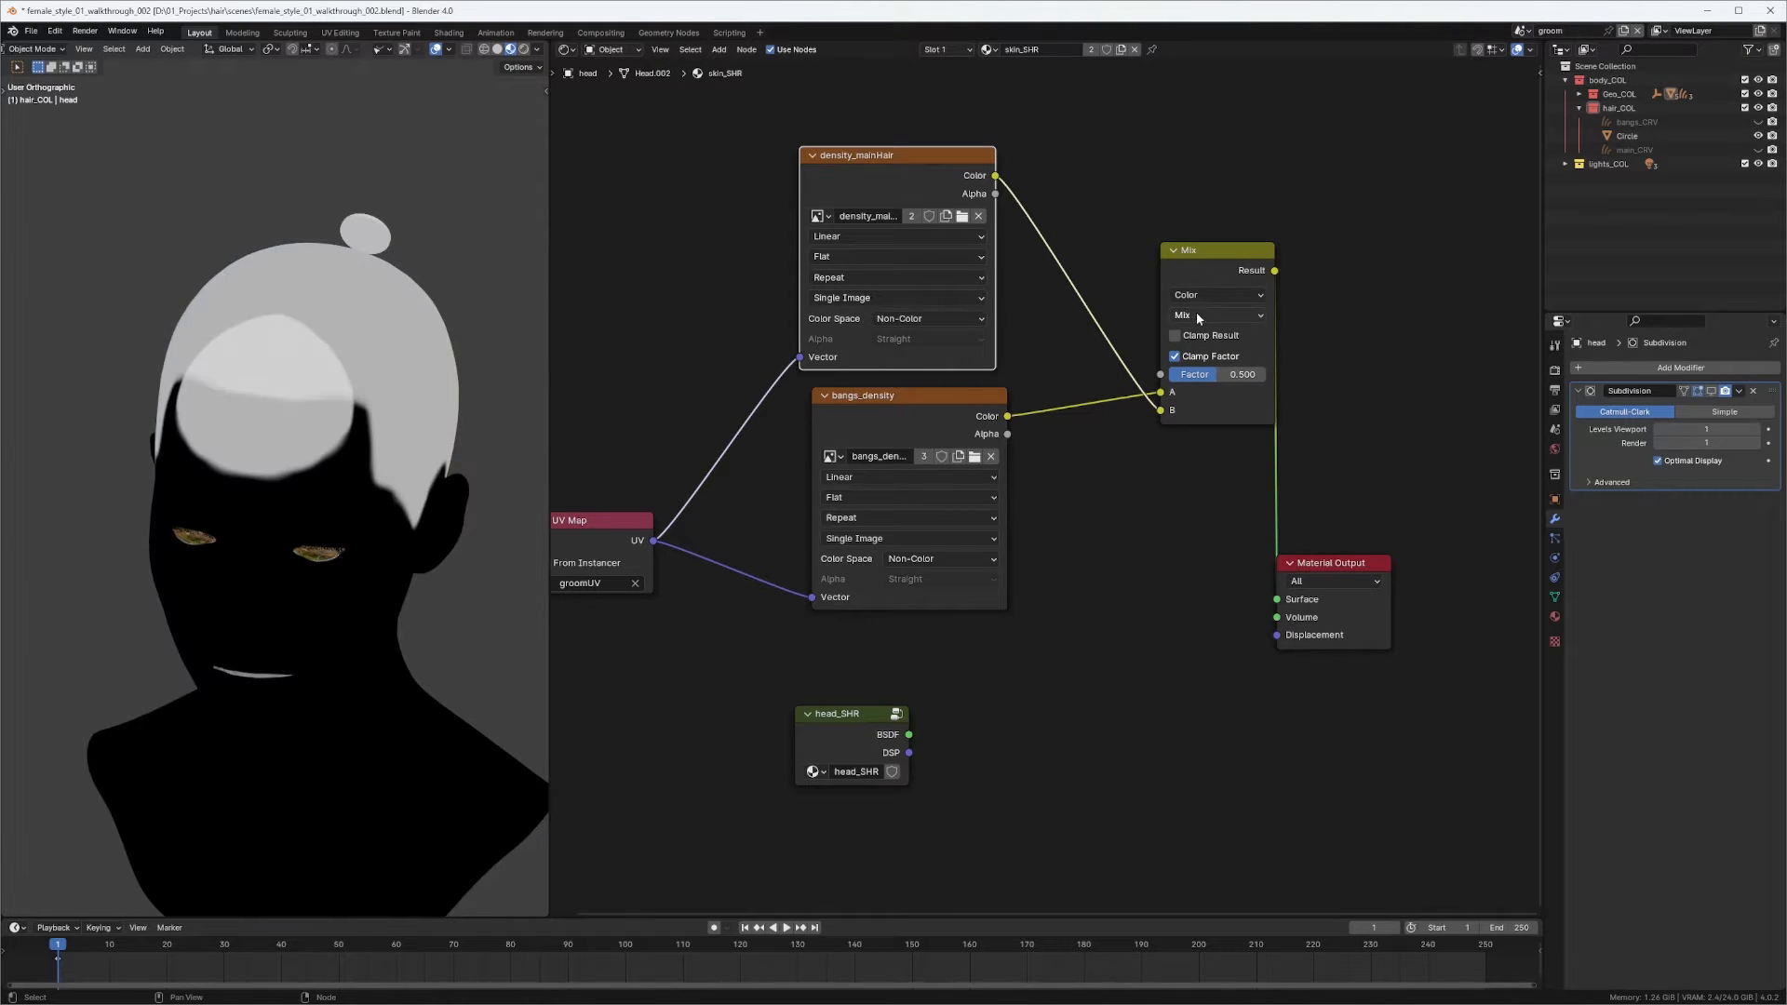
# Set the Mix node's blend mode to Multiply with a Factor of 1.000, and examine the combined mask on the head.
pyautogui.click(1198, 314)
pyautogui.click(1195, 399)
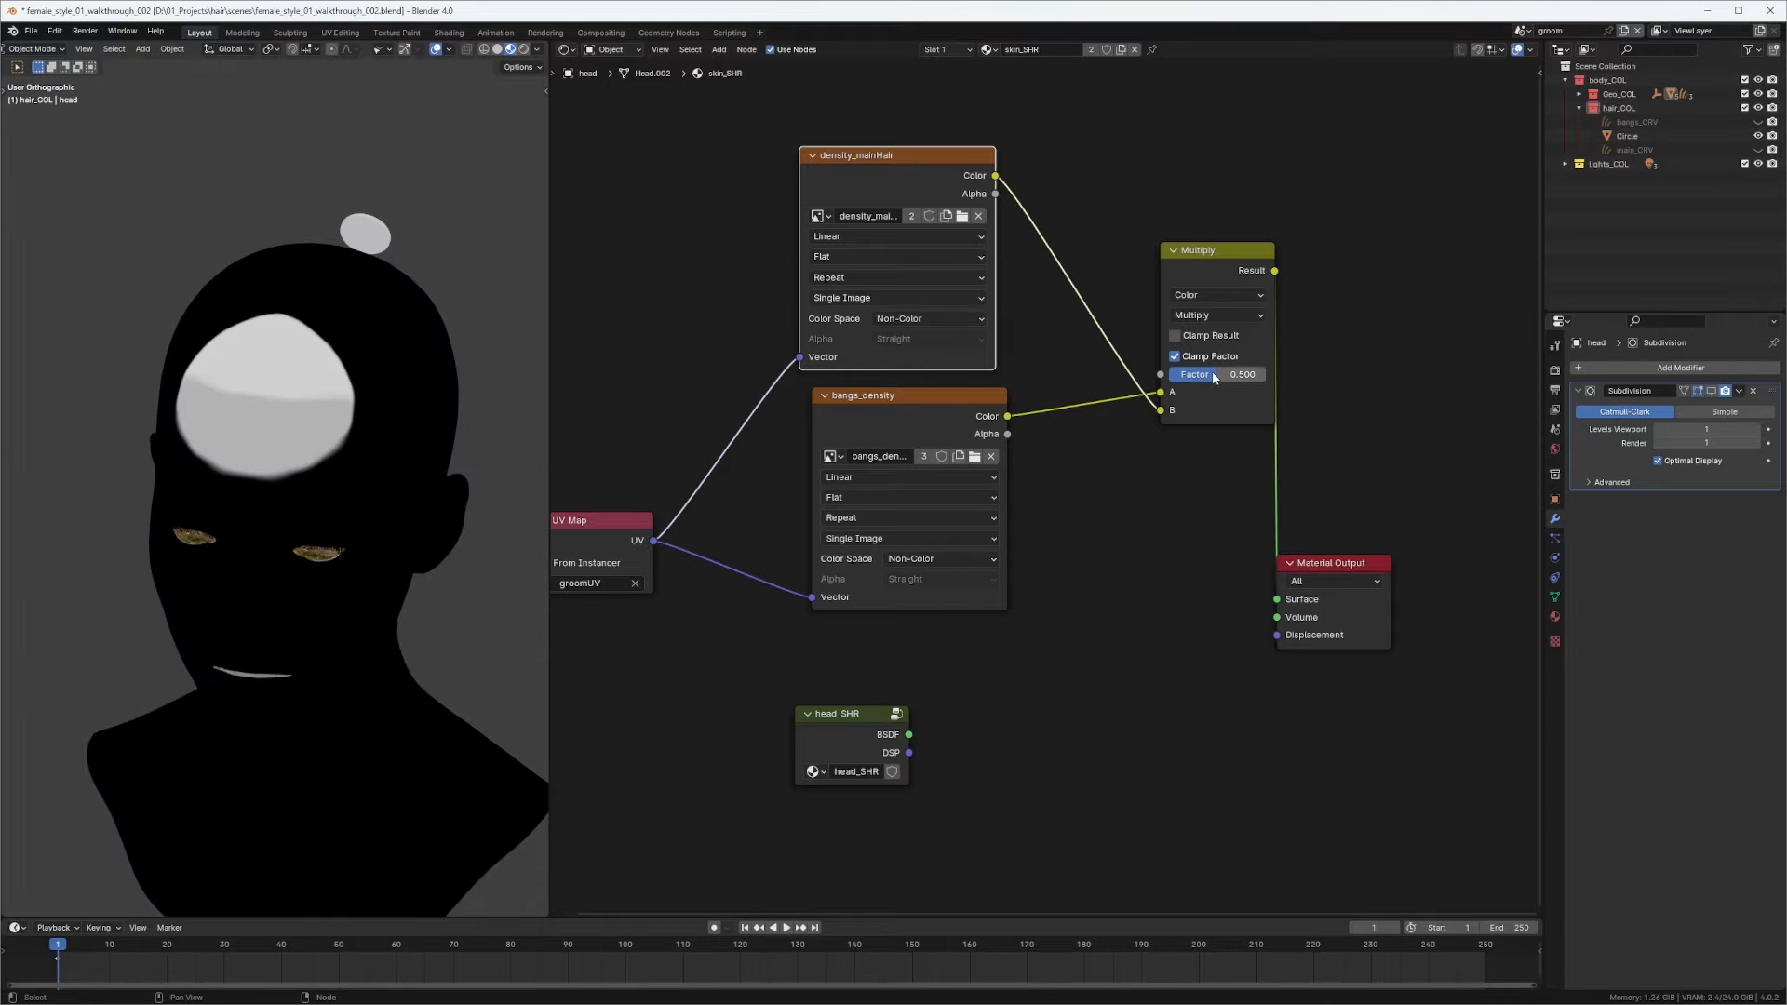
pyautogui.moveTo(1217, 376)
pyautogui.mouseDown()
pyautogui.moveTo(1260, 376)
pyautogui.moveTo(1191, 376)
pyautogui.moveTo(1282, 385)
pyautogui.mouseUp()
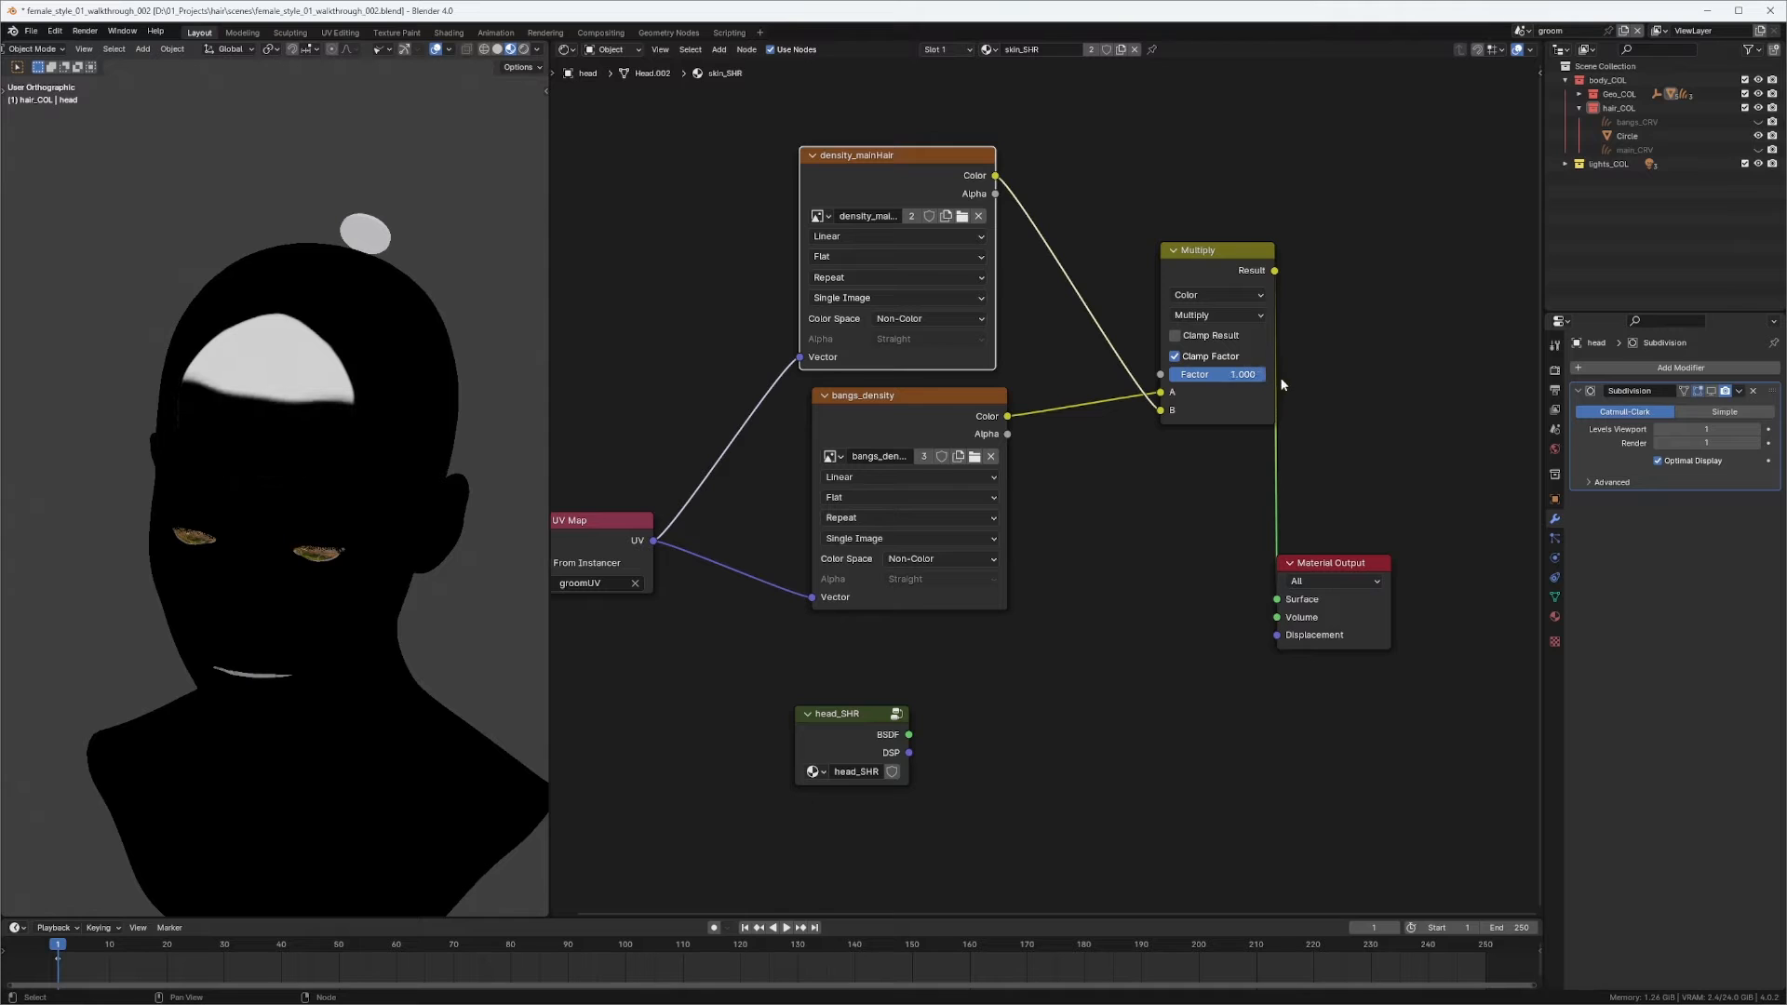
pyautogui.moveTo(330, 461); pyautogui.dragTo(299, 434, button='middle')
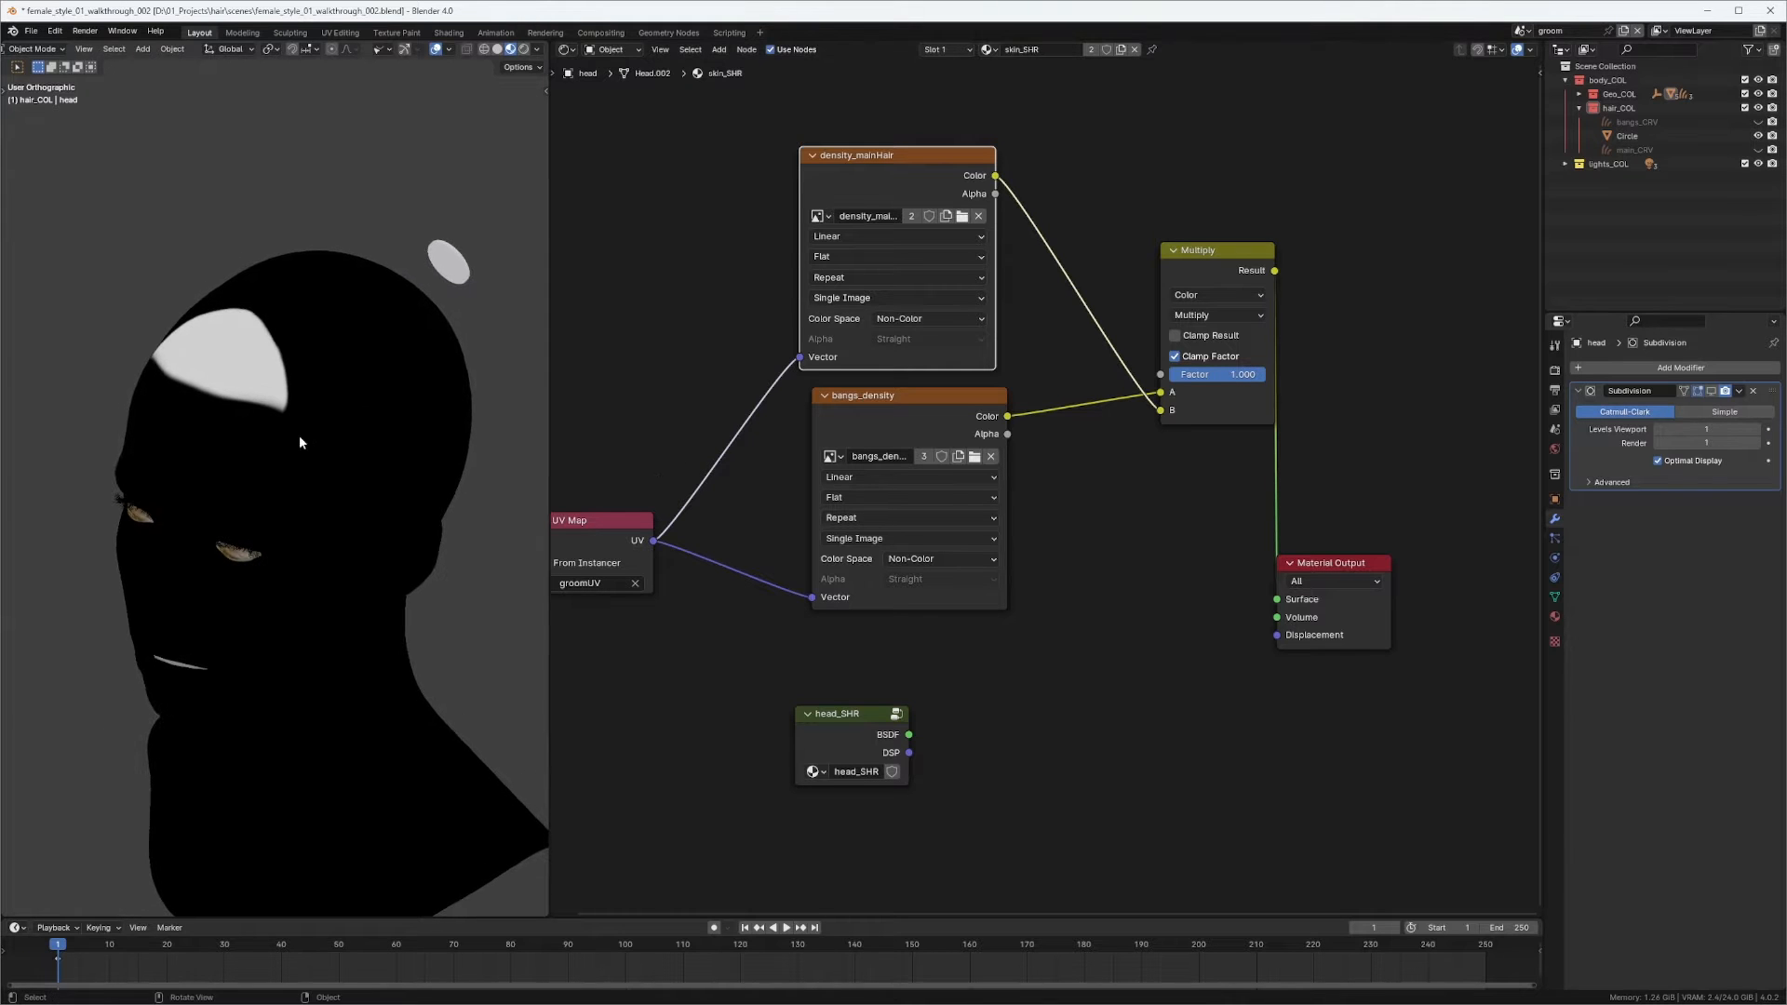
# Widen the 3D viewport, move the Material Output away from the Multiply node, and bring Multiply closer to the textures.
pyautogui.moveTo(1309, 564); pyautogui.dragTo(1405, 505)
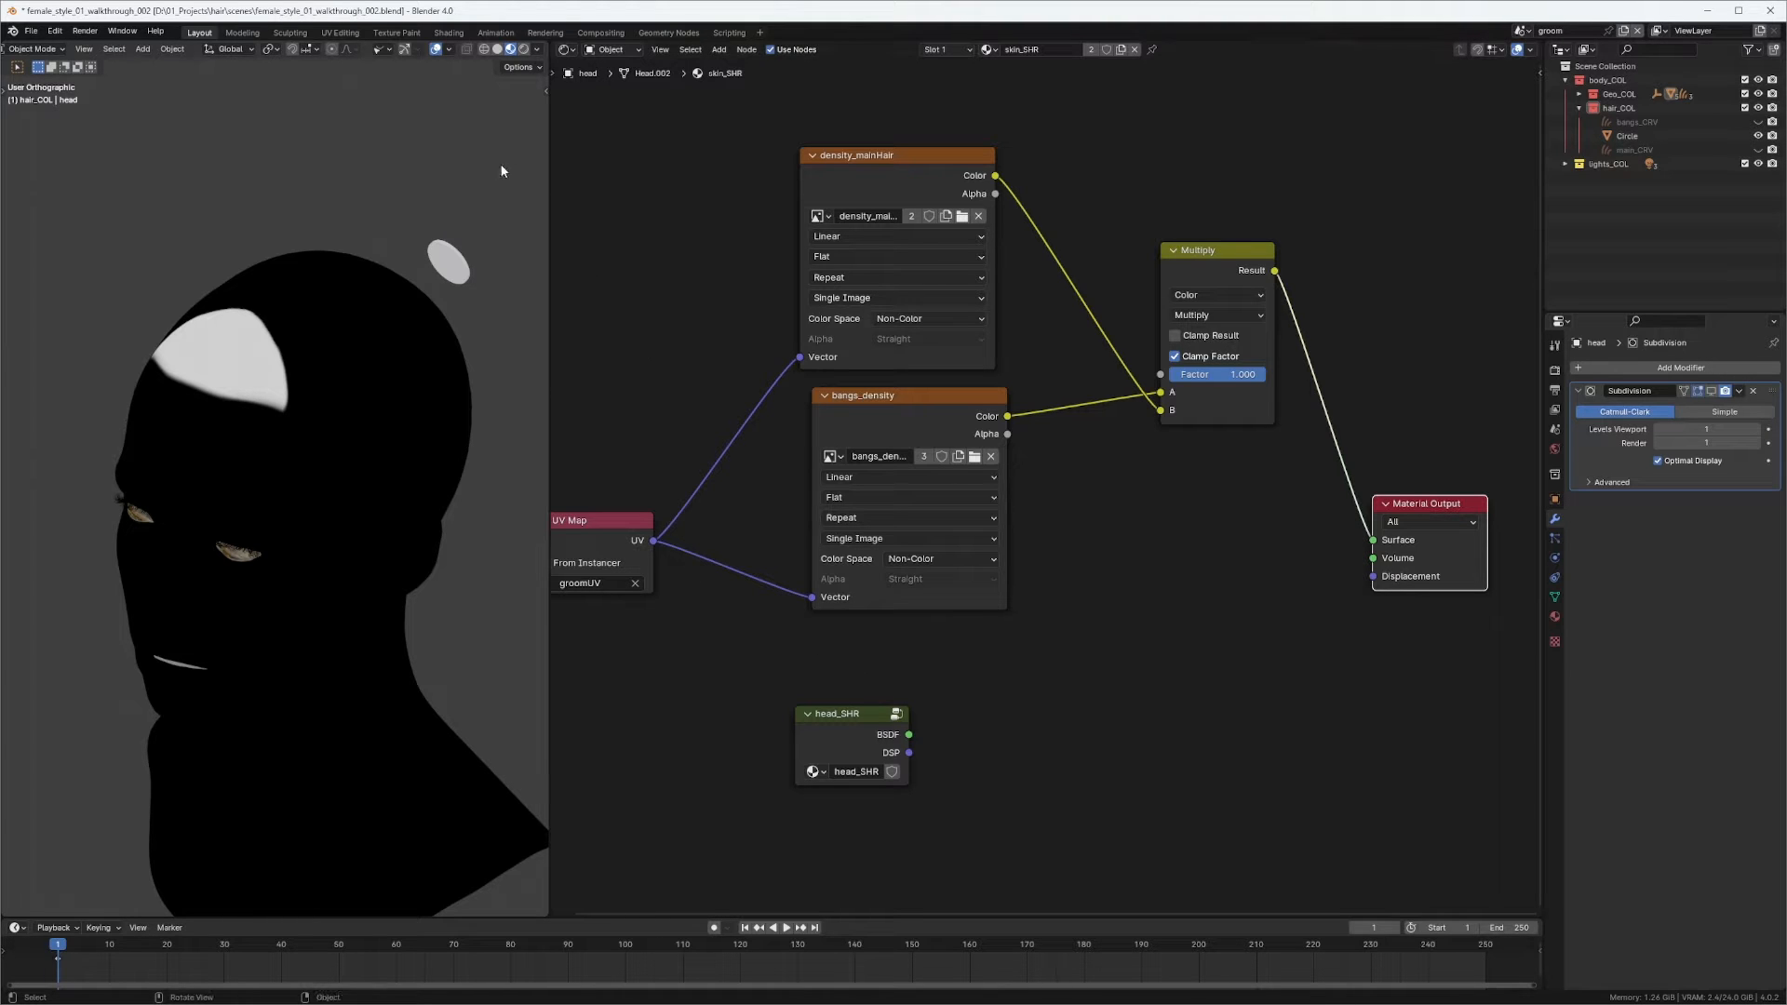
pyautogui.moveTo(549, 215); pyautogui.dragTo(596, 215)
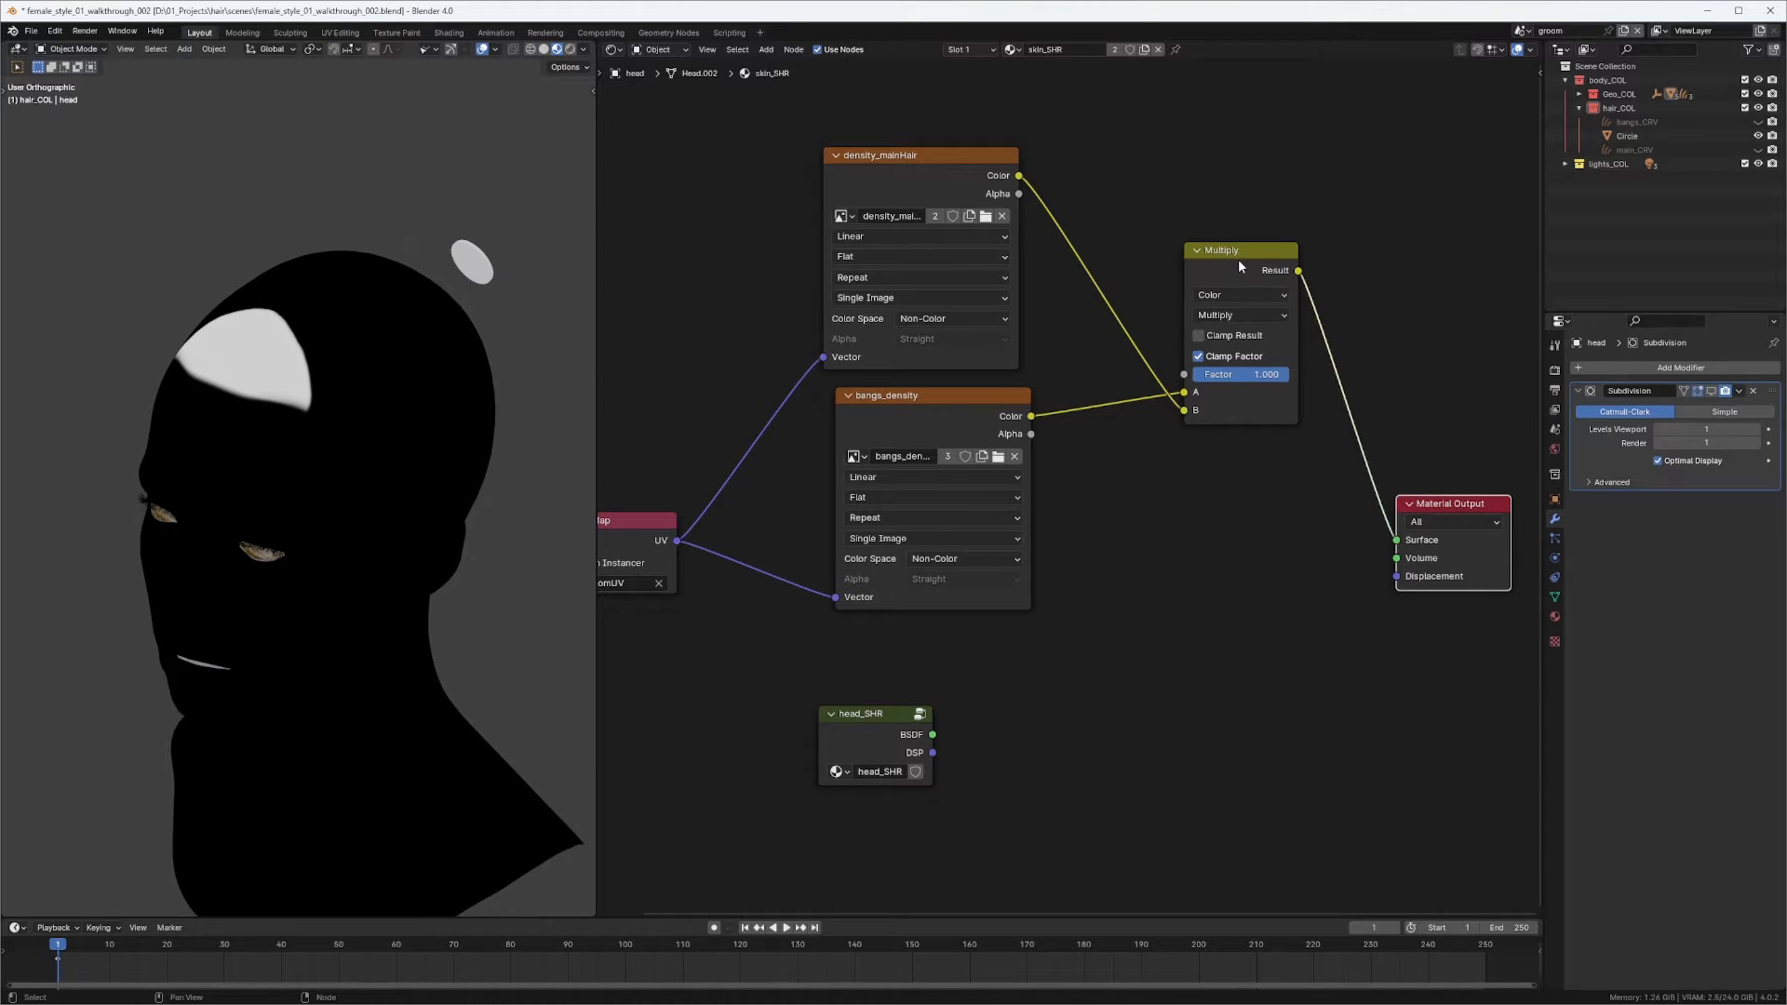
pyautogui.moveTo(1200, 247); pyautogui.dragTo(1117, 272)
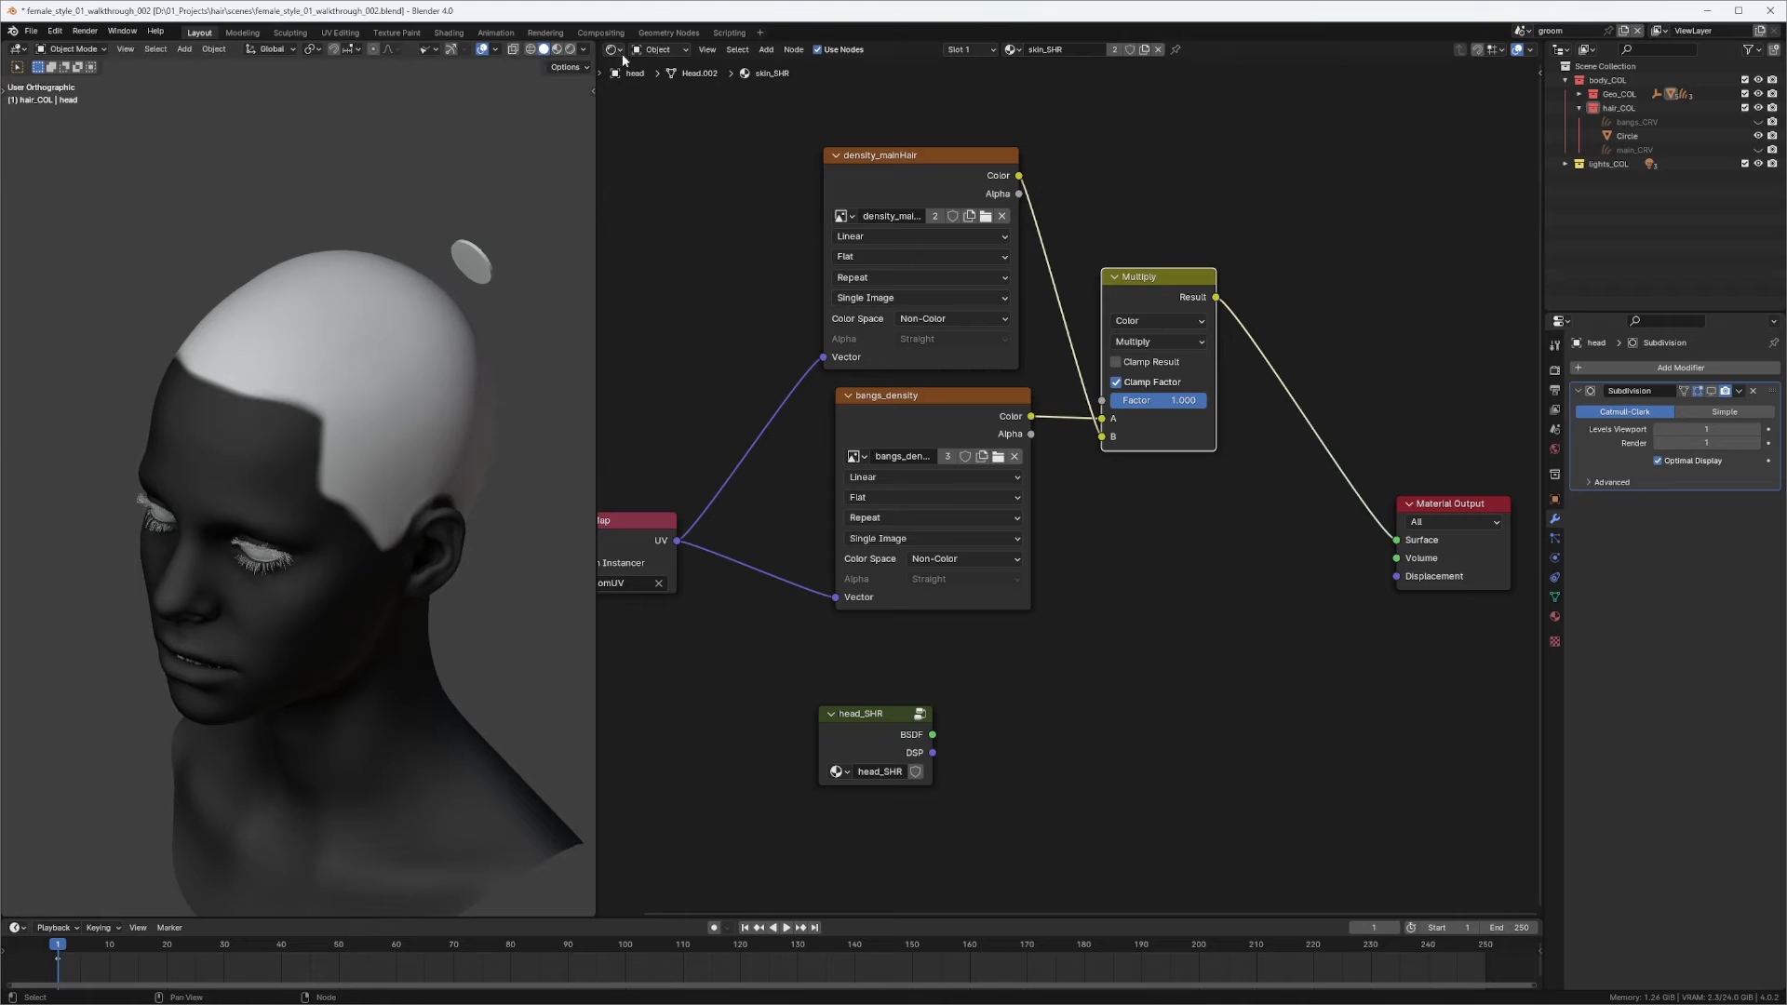
# Switch the node editor back to the Geometry Node Editor, unhide and select main_CRV, and return to its two Image Texture nodes.
pyautogui.click(615, 53)
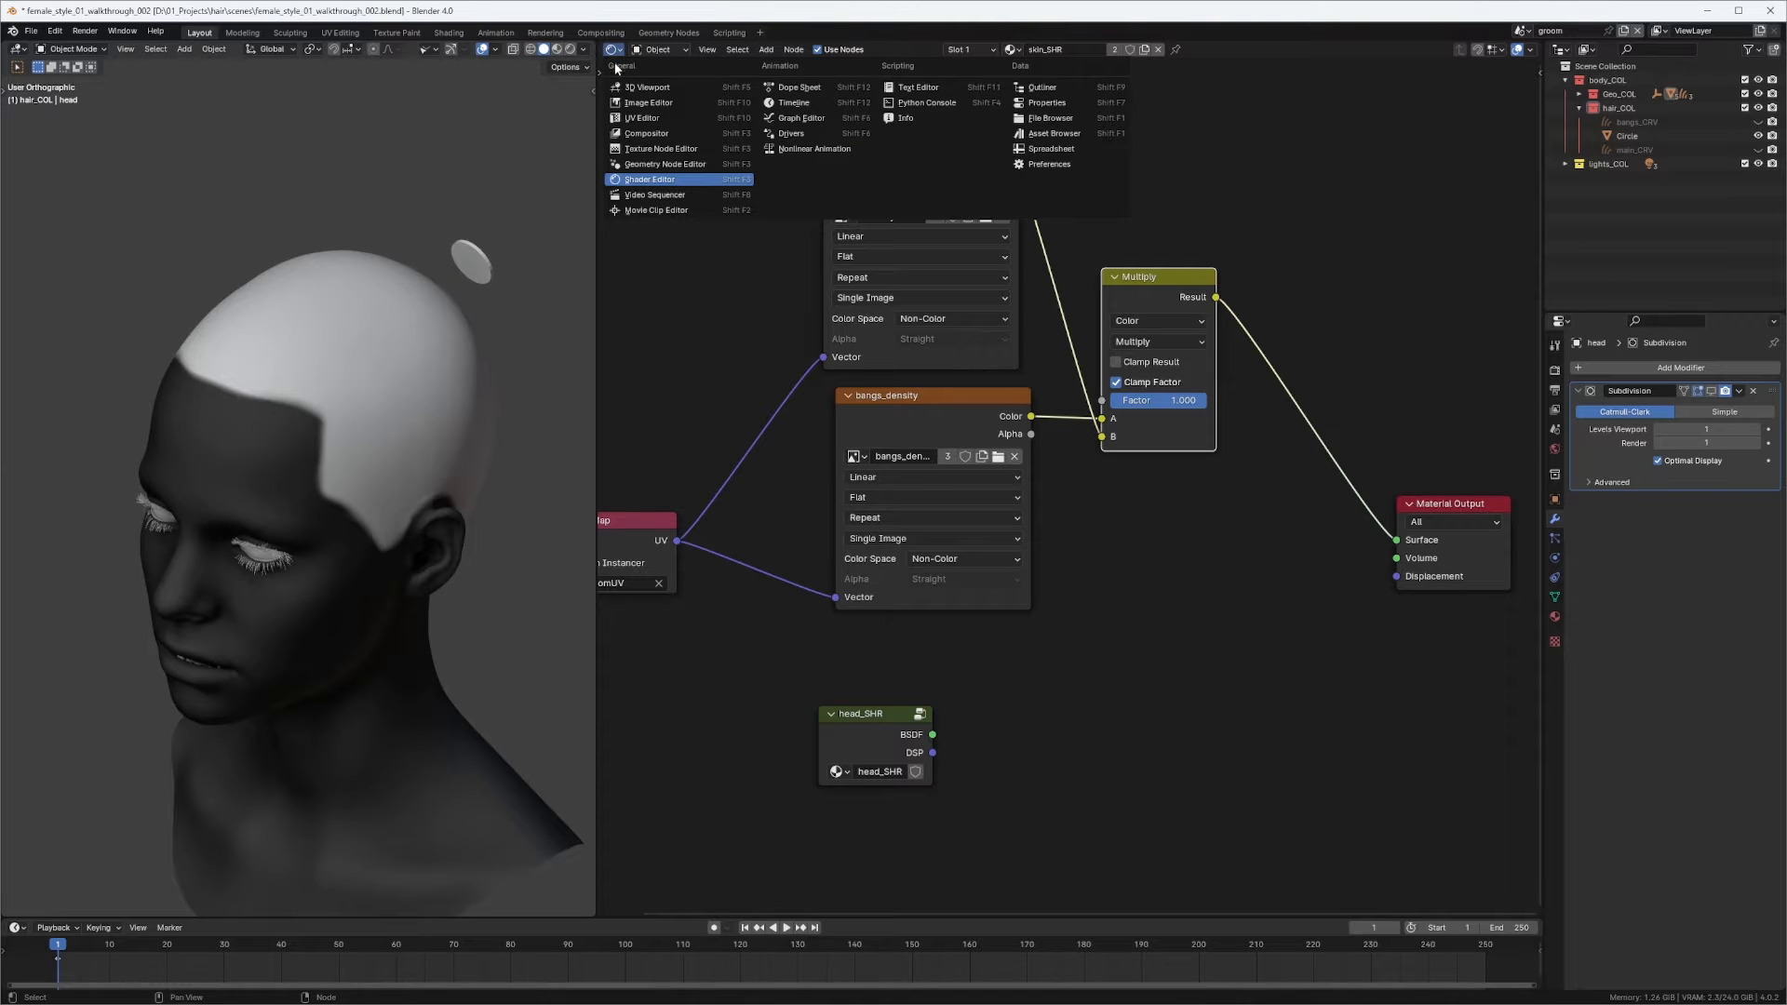
pyautogui.click(685, 173)
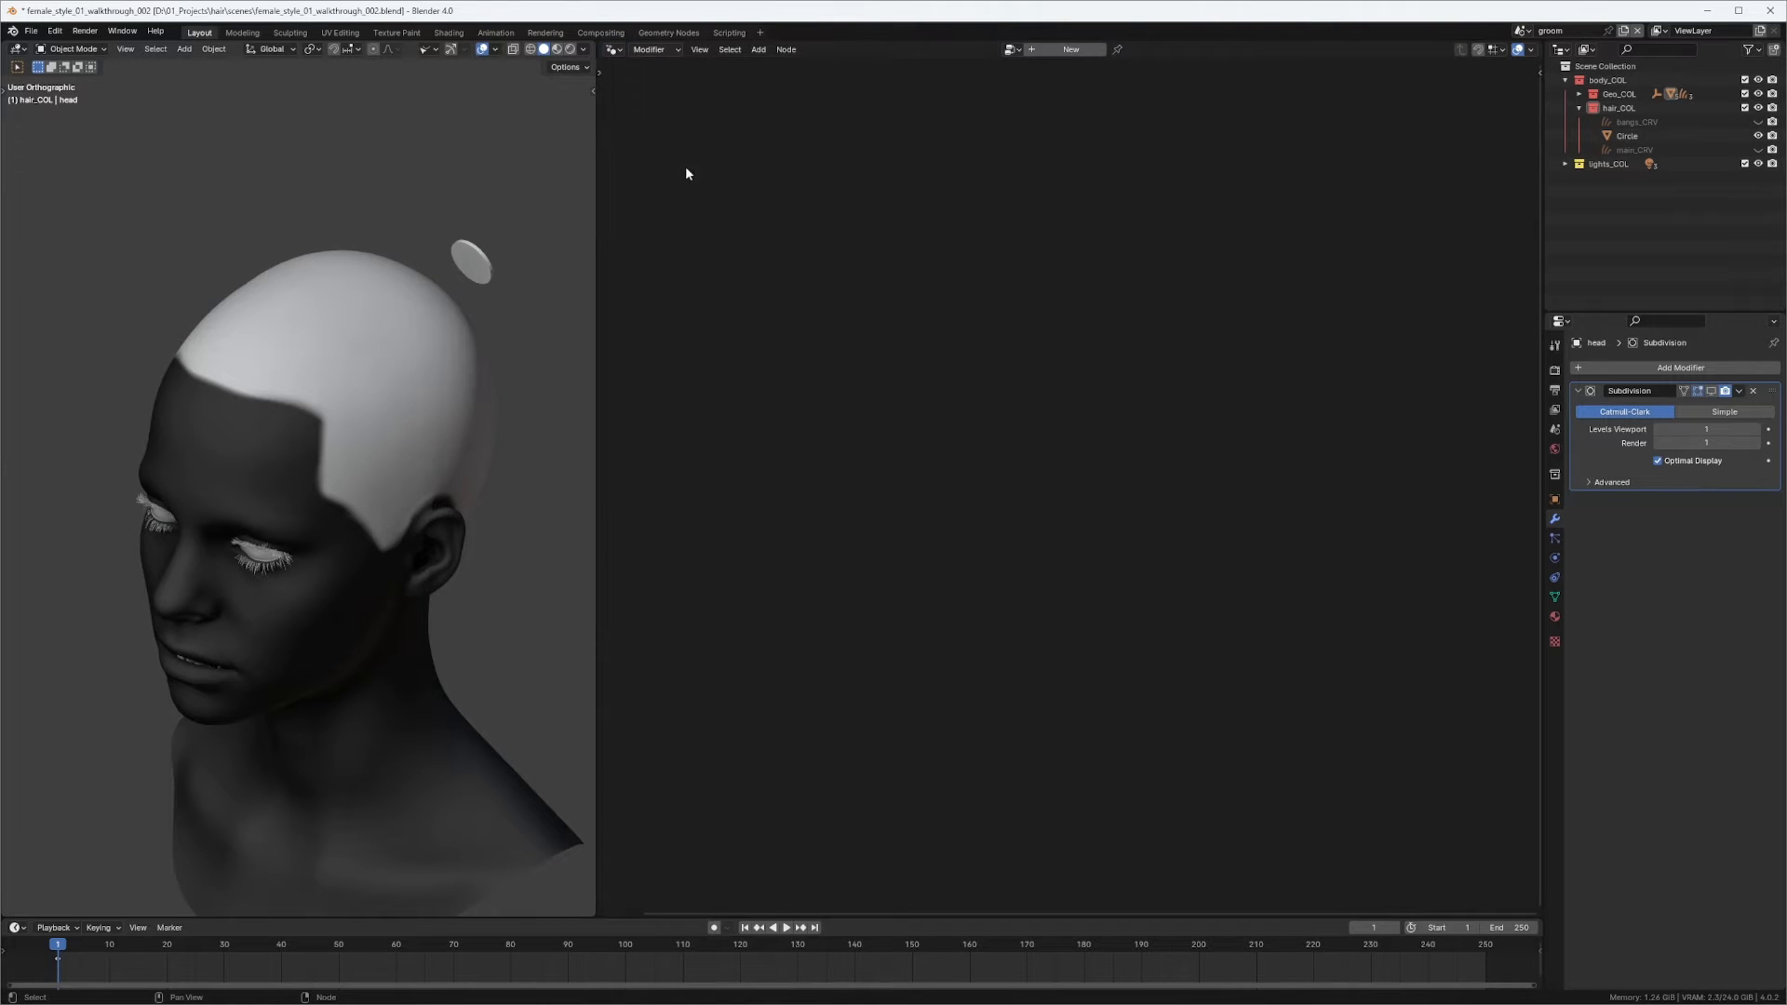
pyautogui.click(1758, 150)
pyautogui.click(1661, 151)
pyautogui.moveTo(1056, 387); pyautogui.dragTo(1221, 224, button='middle')
pyautogui.press('Home')
pyautogui.scroll(12, 1022, 380)
pyautogui.scroll(-1, 1111, 300)
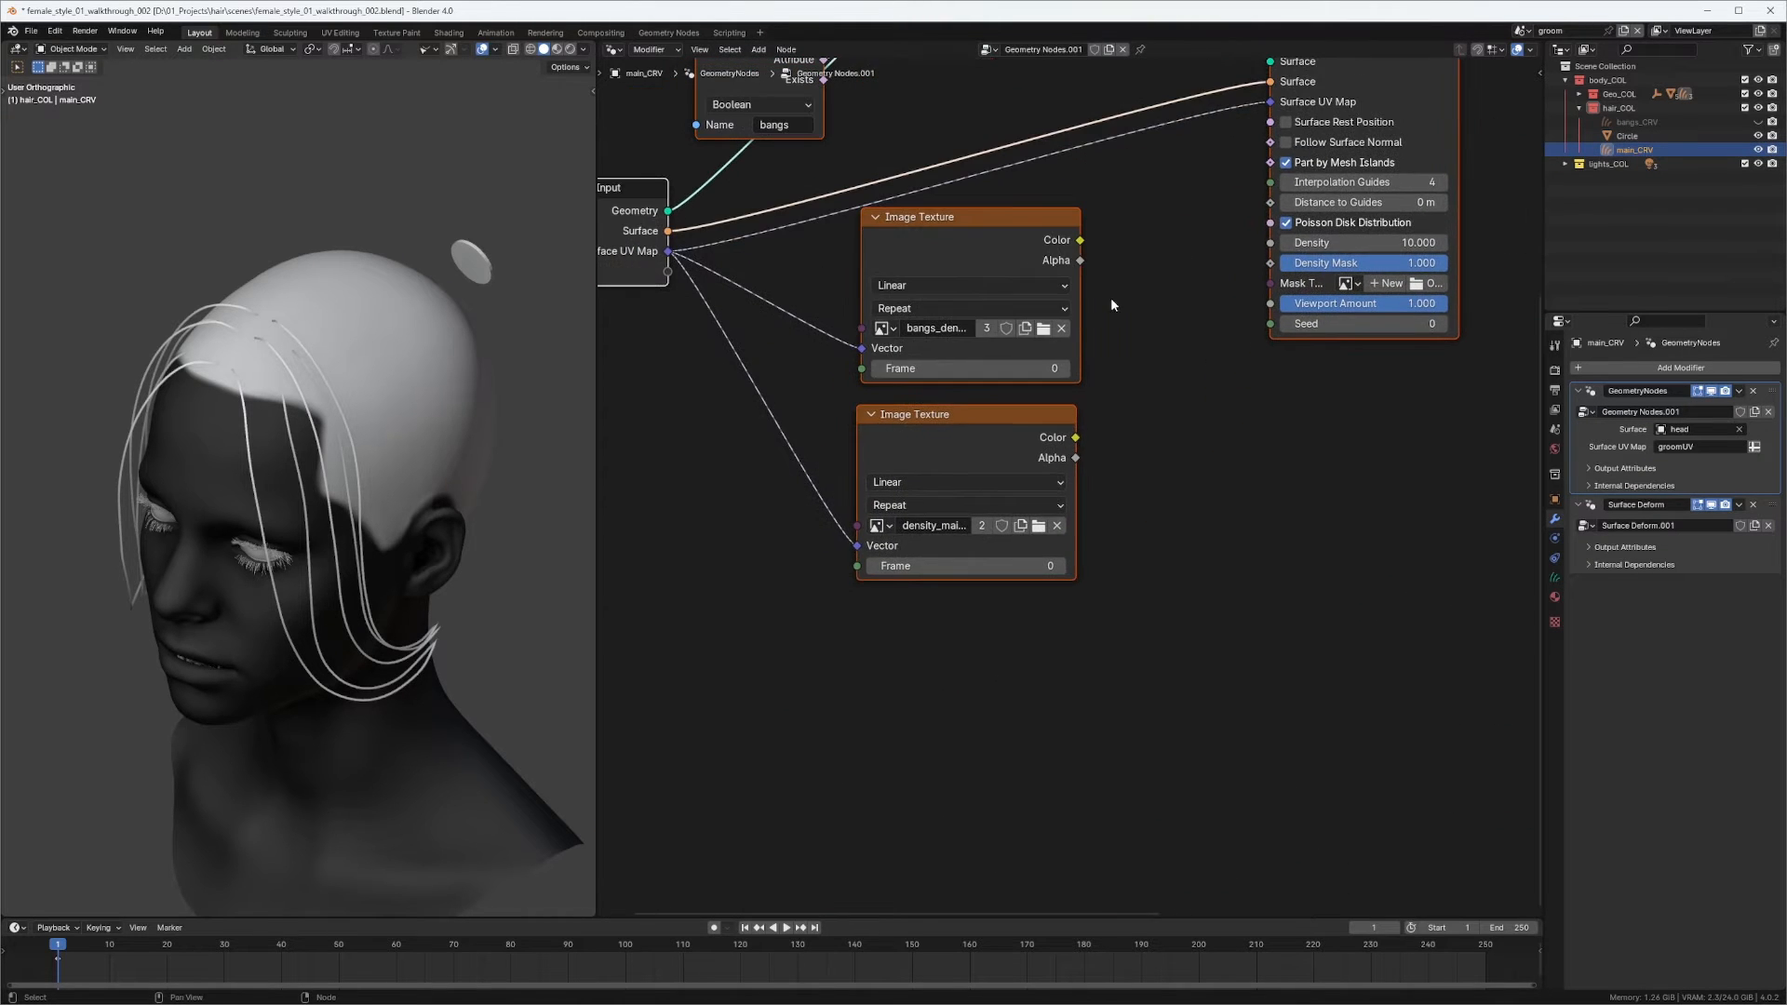
pyautogui.moveTo(946, 421); pyautogui.dragTo(909, 597, button='middle')
pyautogui.click(1076, 442)
pyautogui.moveTo(1076, 441); pyautogui.dragTo(1162, 229, button='middle')
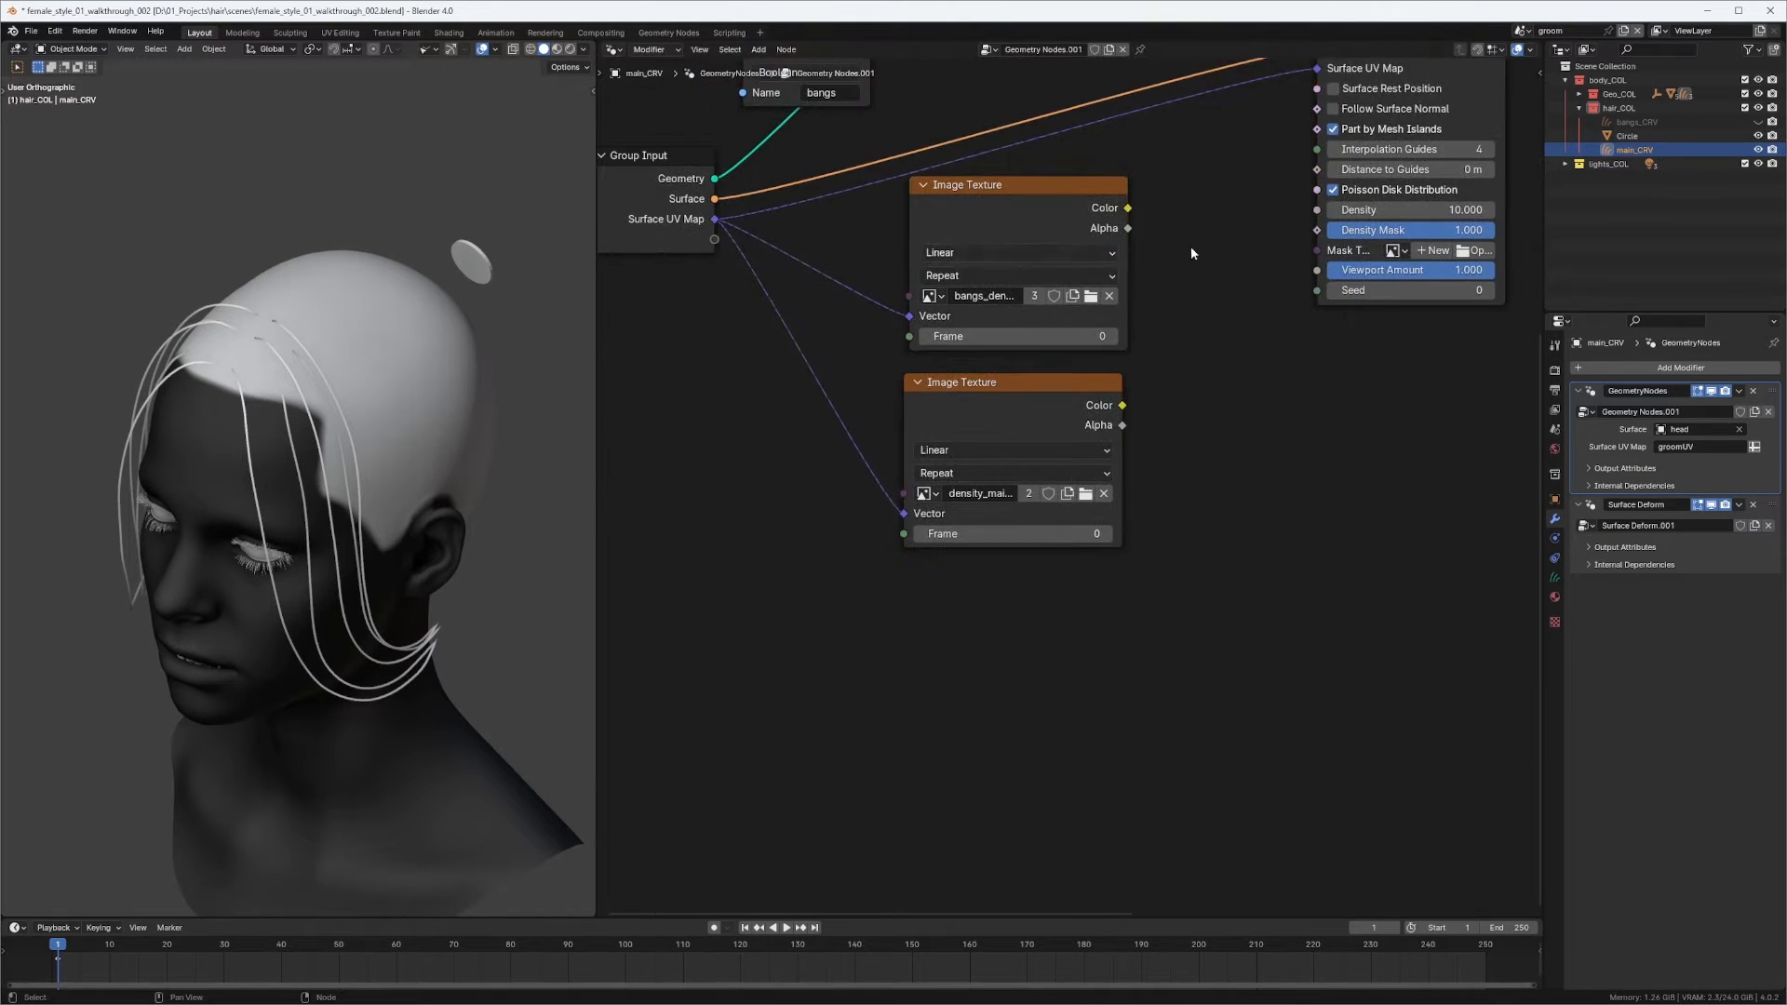
# Move the two Image Texture nodes lower together and add a Mix Color node beside them.
pyautogui.moveTo(1145, 260); pyautogui.dragTo(938, 492)
pyautogui.moveTo(1049, 208); pyautogui.dragTo(933, 432)
pyautogui.click(1135, 449)
pyautogui.hotkey('shift', 'a')
pyautogui.click(1215, 476)
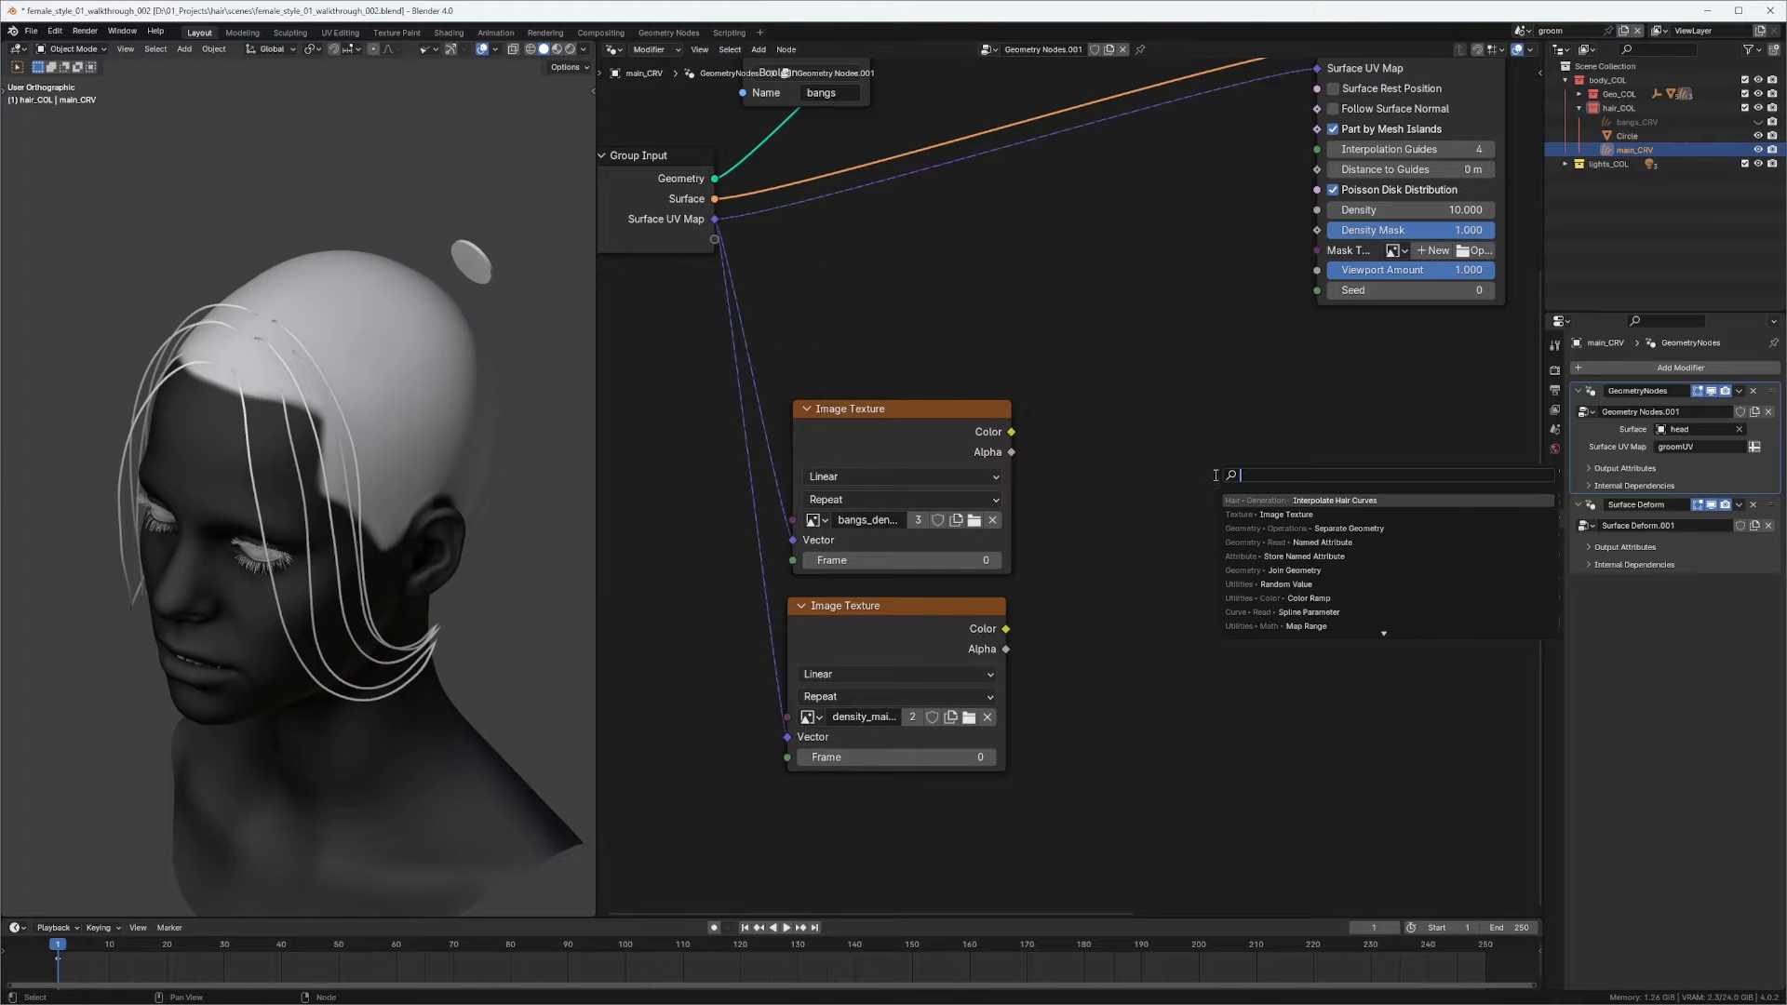
pyautogui.write('mix')
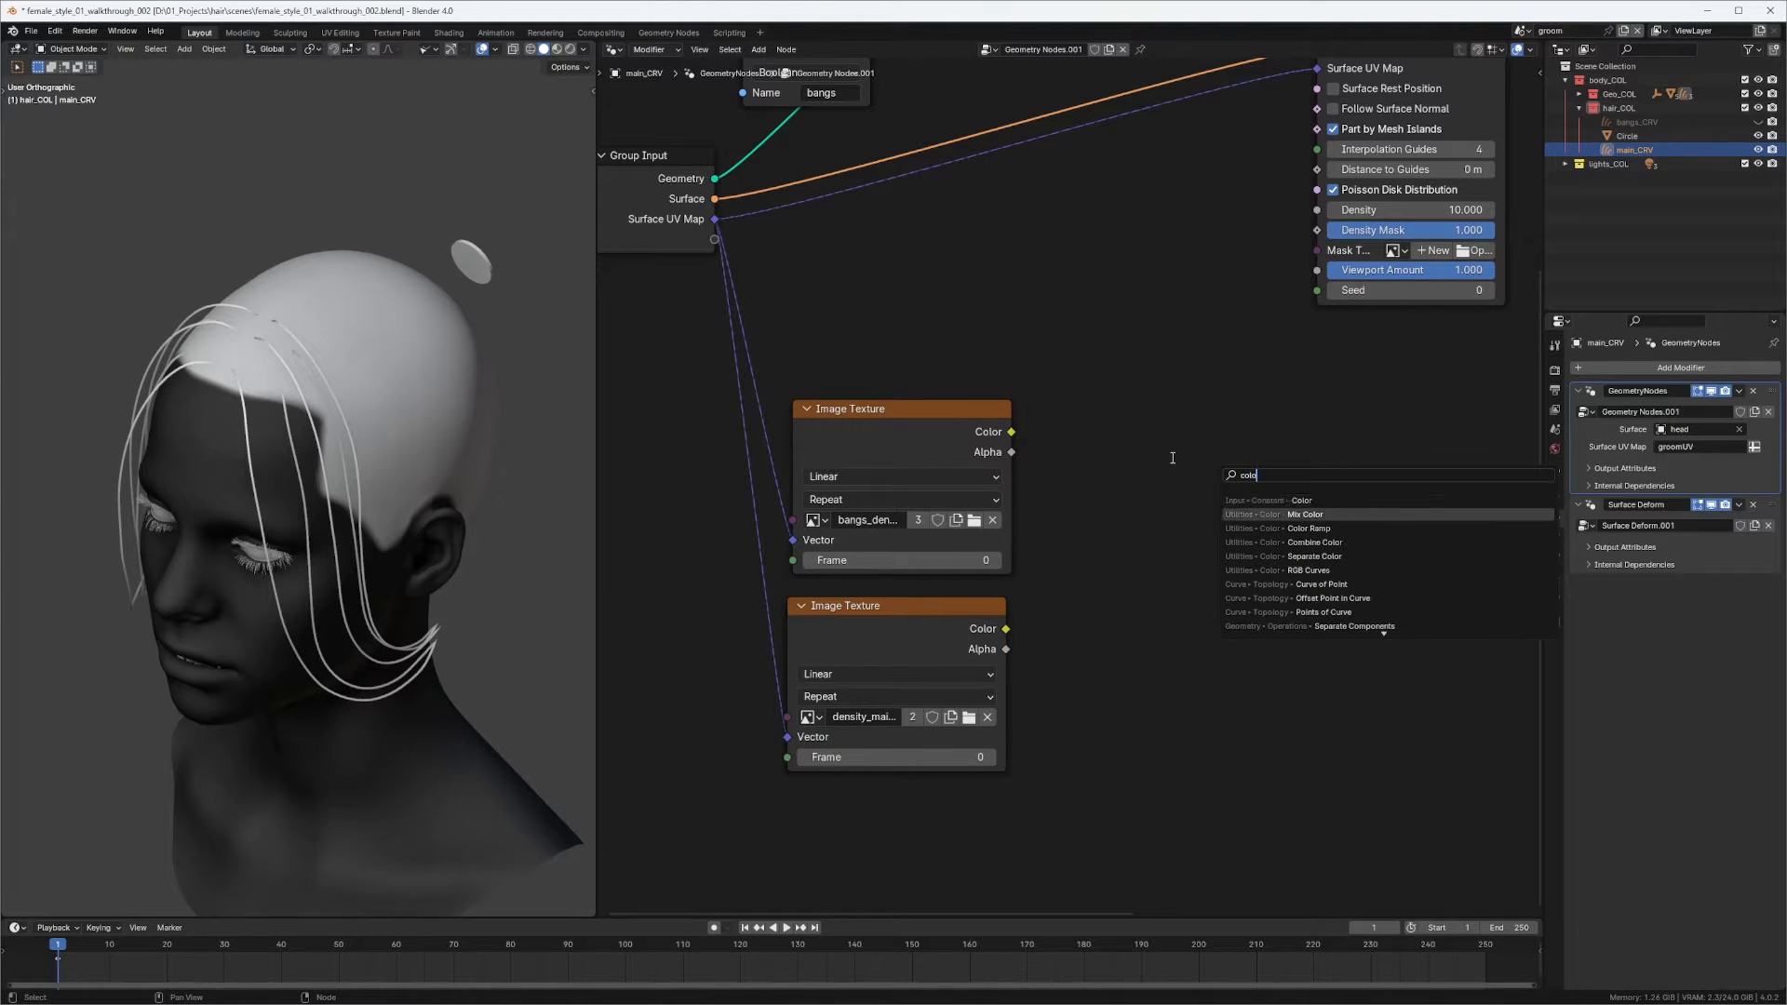
pyautogui.press('Return')
pyautogui.click(1158, 381)
# Connect the bangs_density Color to the Mix node's A input and the density_mainHair Color to its B input.
pyautogui.moveTo(1015, 430); pyautogui.dragTo(1057, 369, button='middle')
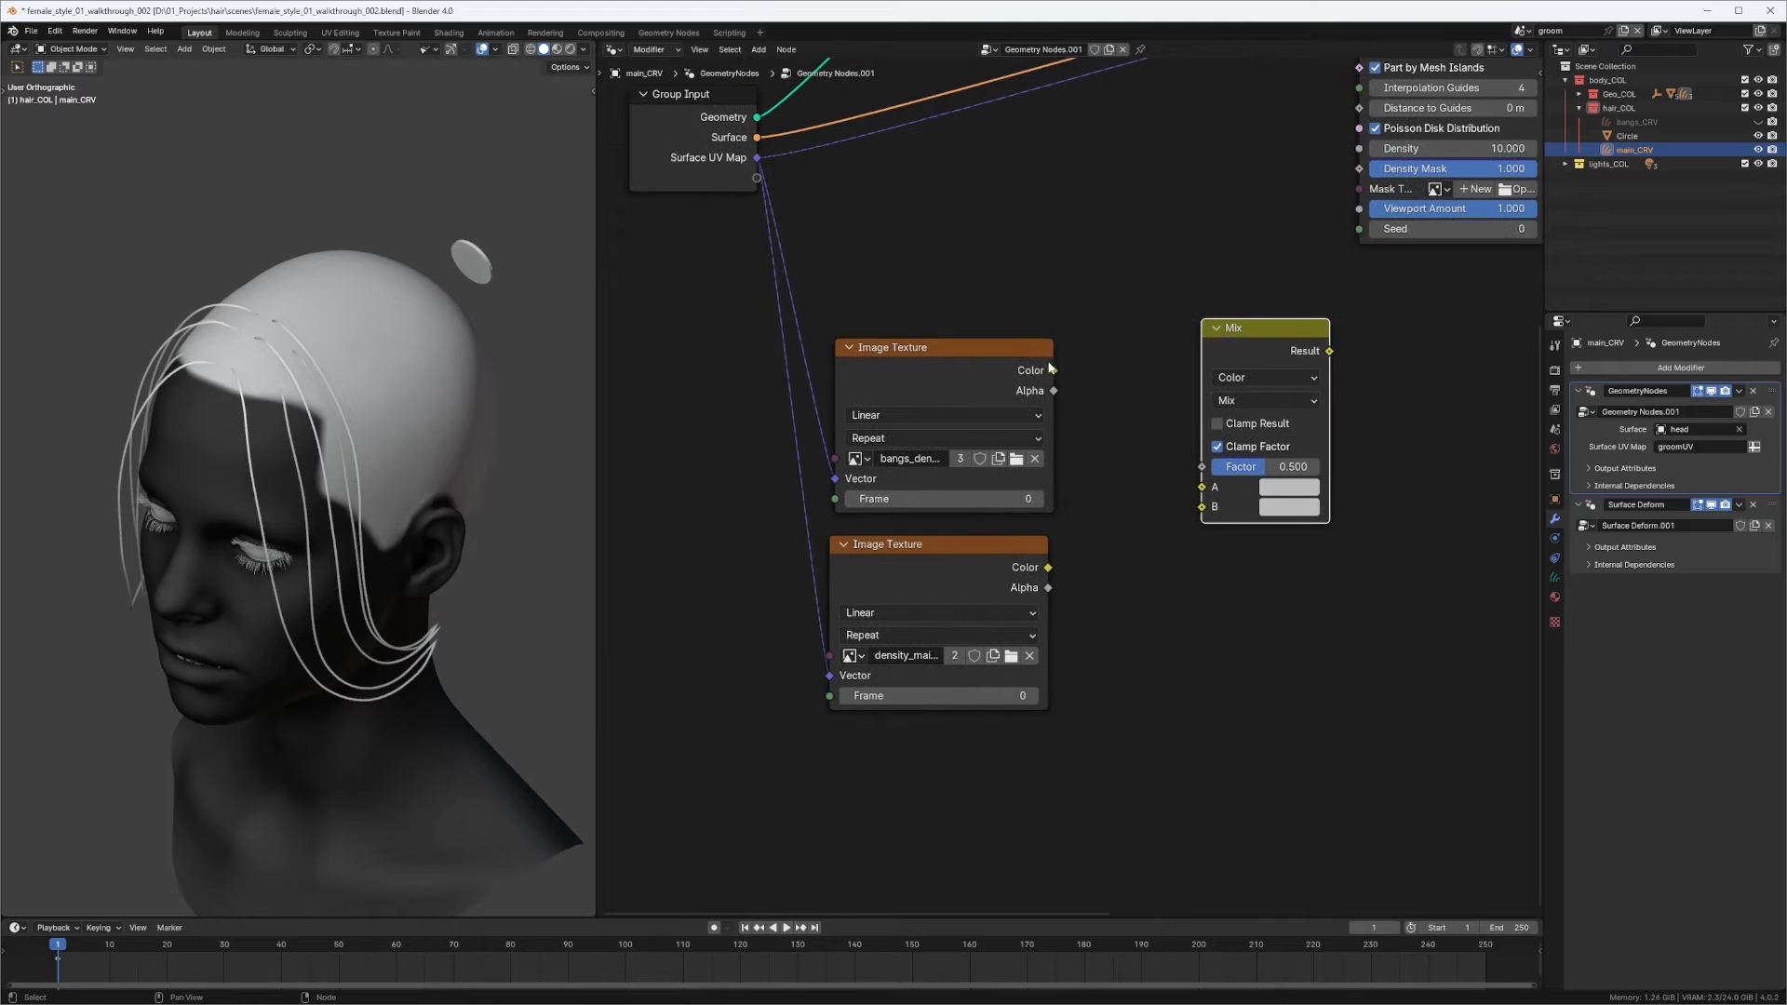
pyautogui.moveTo(1054, 371); pyautogui.dragTo(1201, 487)
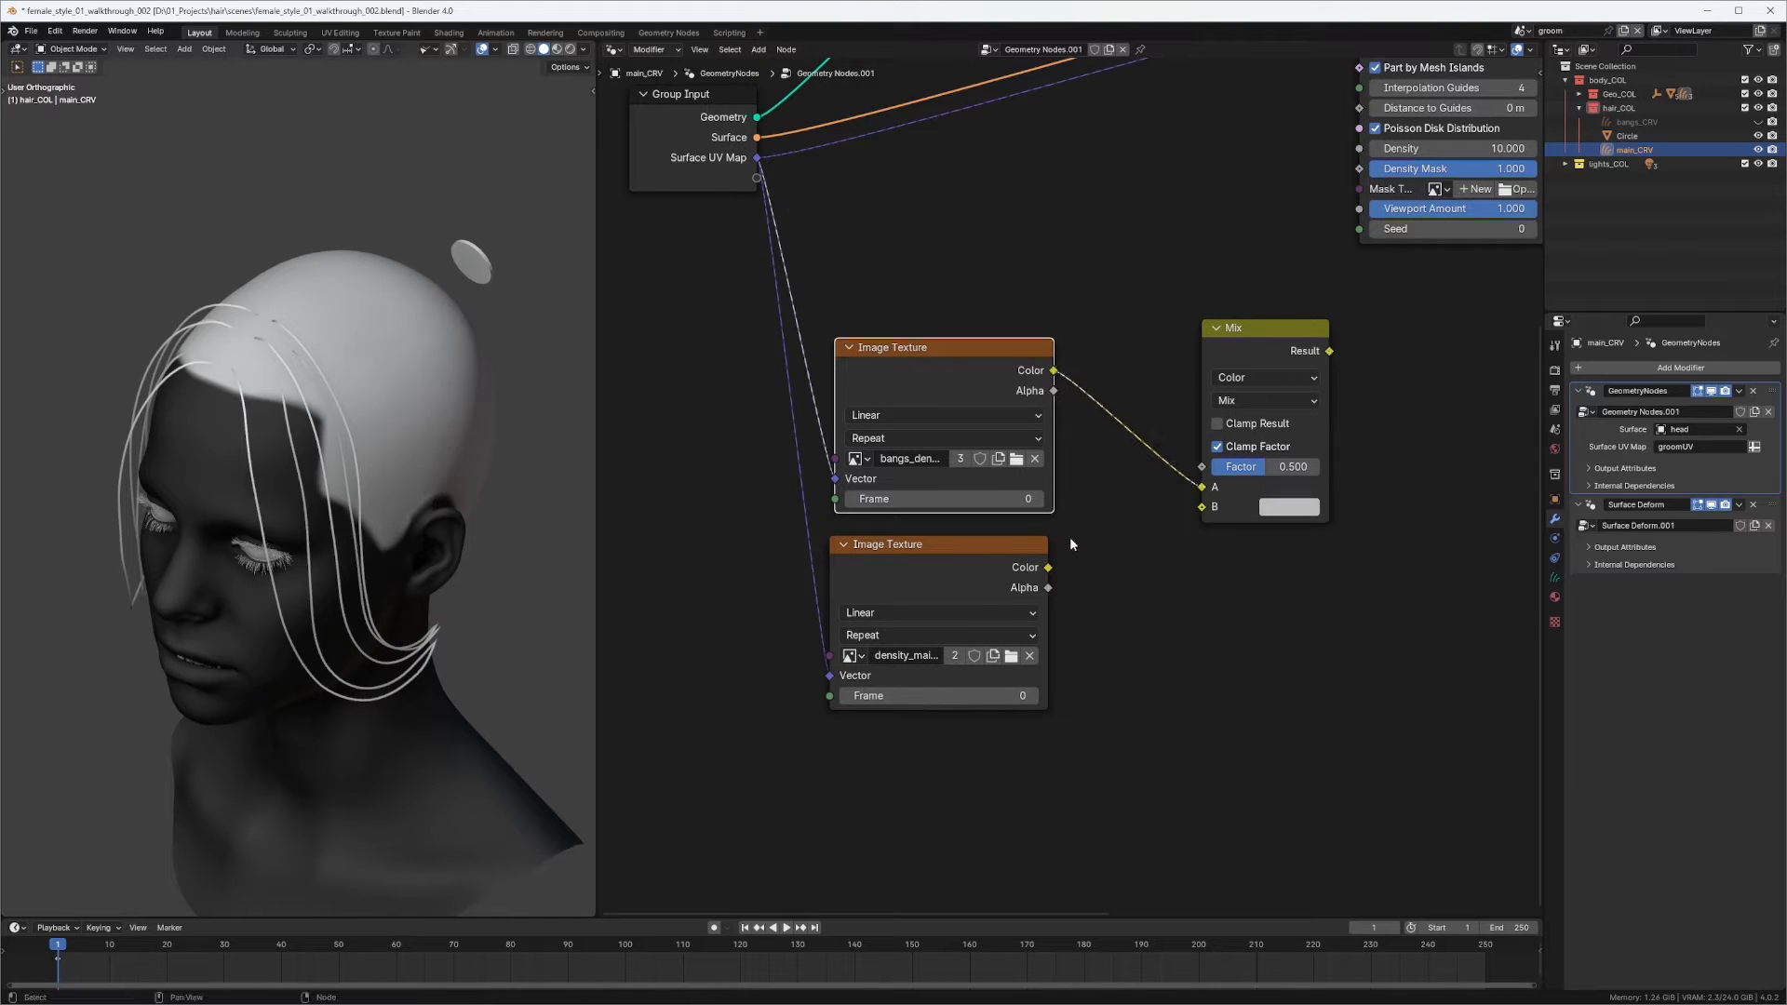
pyautogui.moveTo(1048, 567); pyautogui.dragTo(1201, 506)
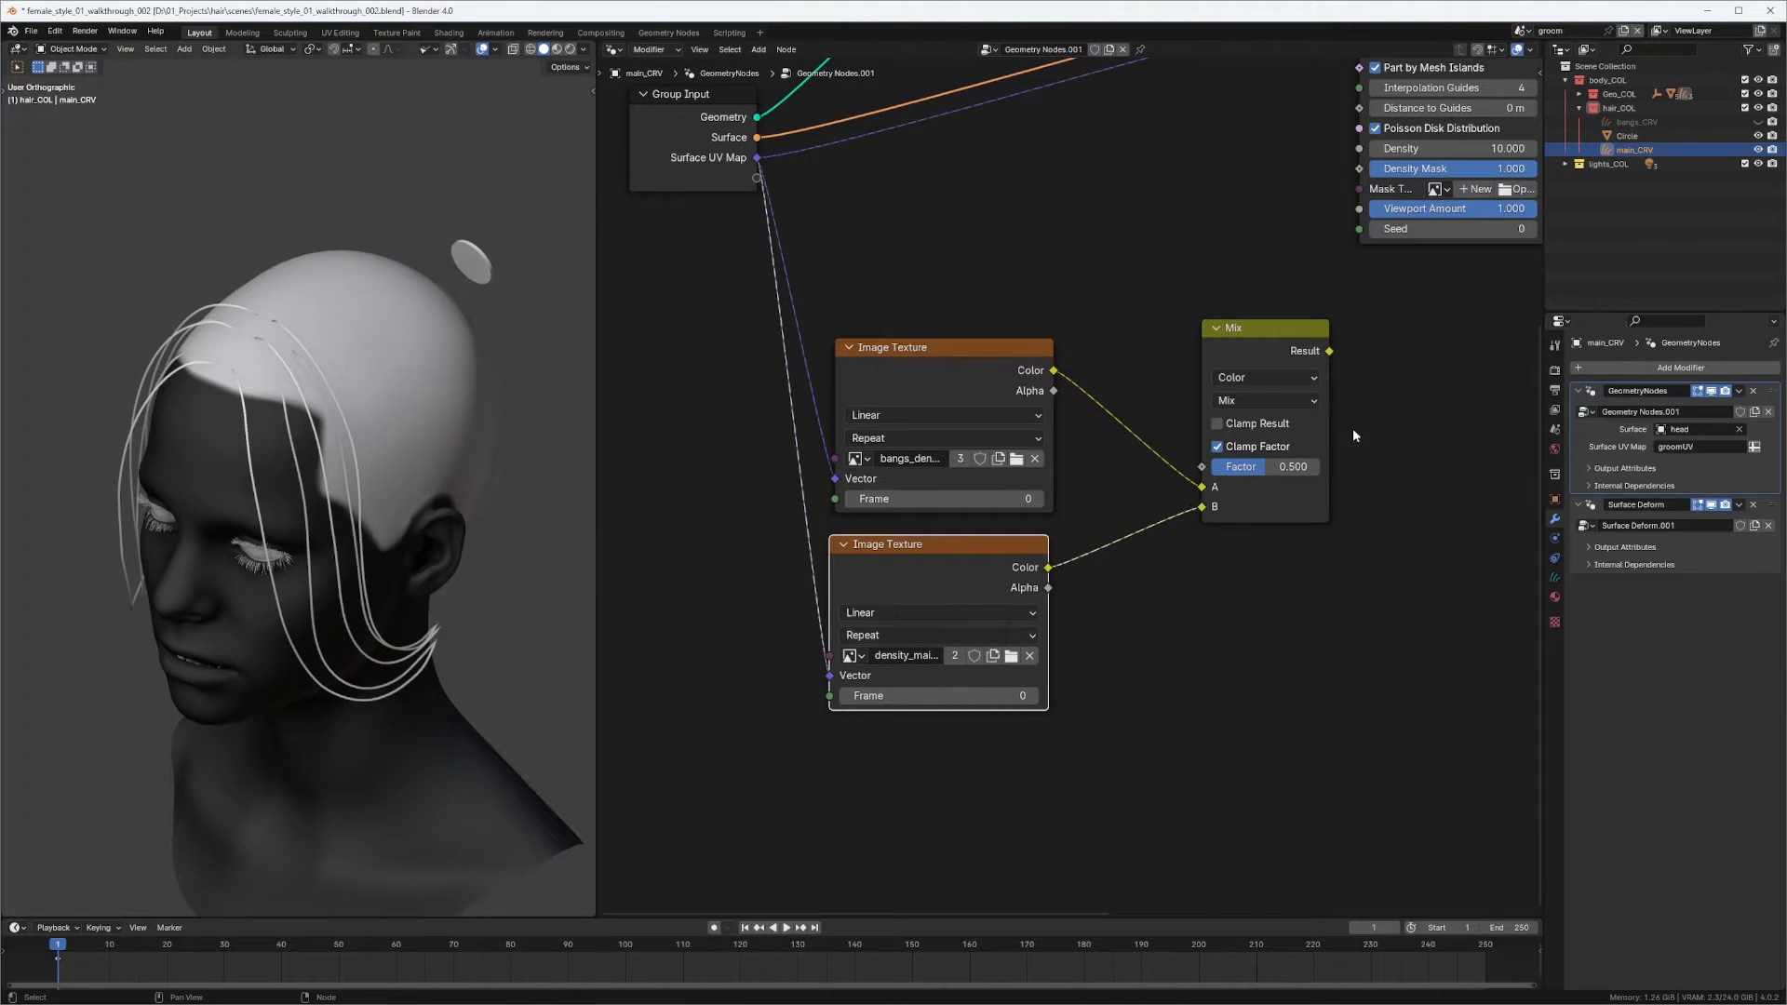
# Set the Mix node's blending mode to Multiply with a Factor of 1.000.
pyautogui.moveTo(1262, 351); pyautogui.dragTo(1087, 400, button='middle')
pyautogui.click(1071, 449)
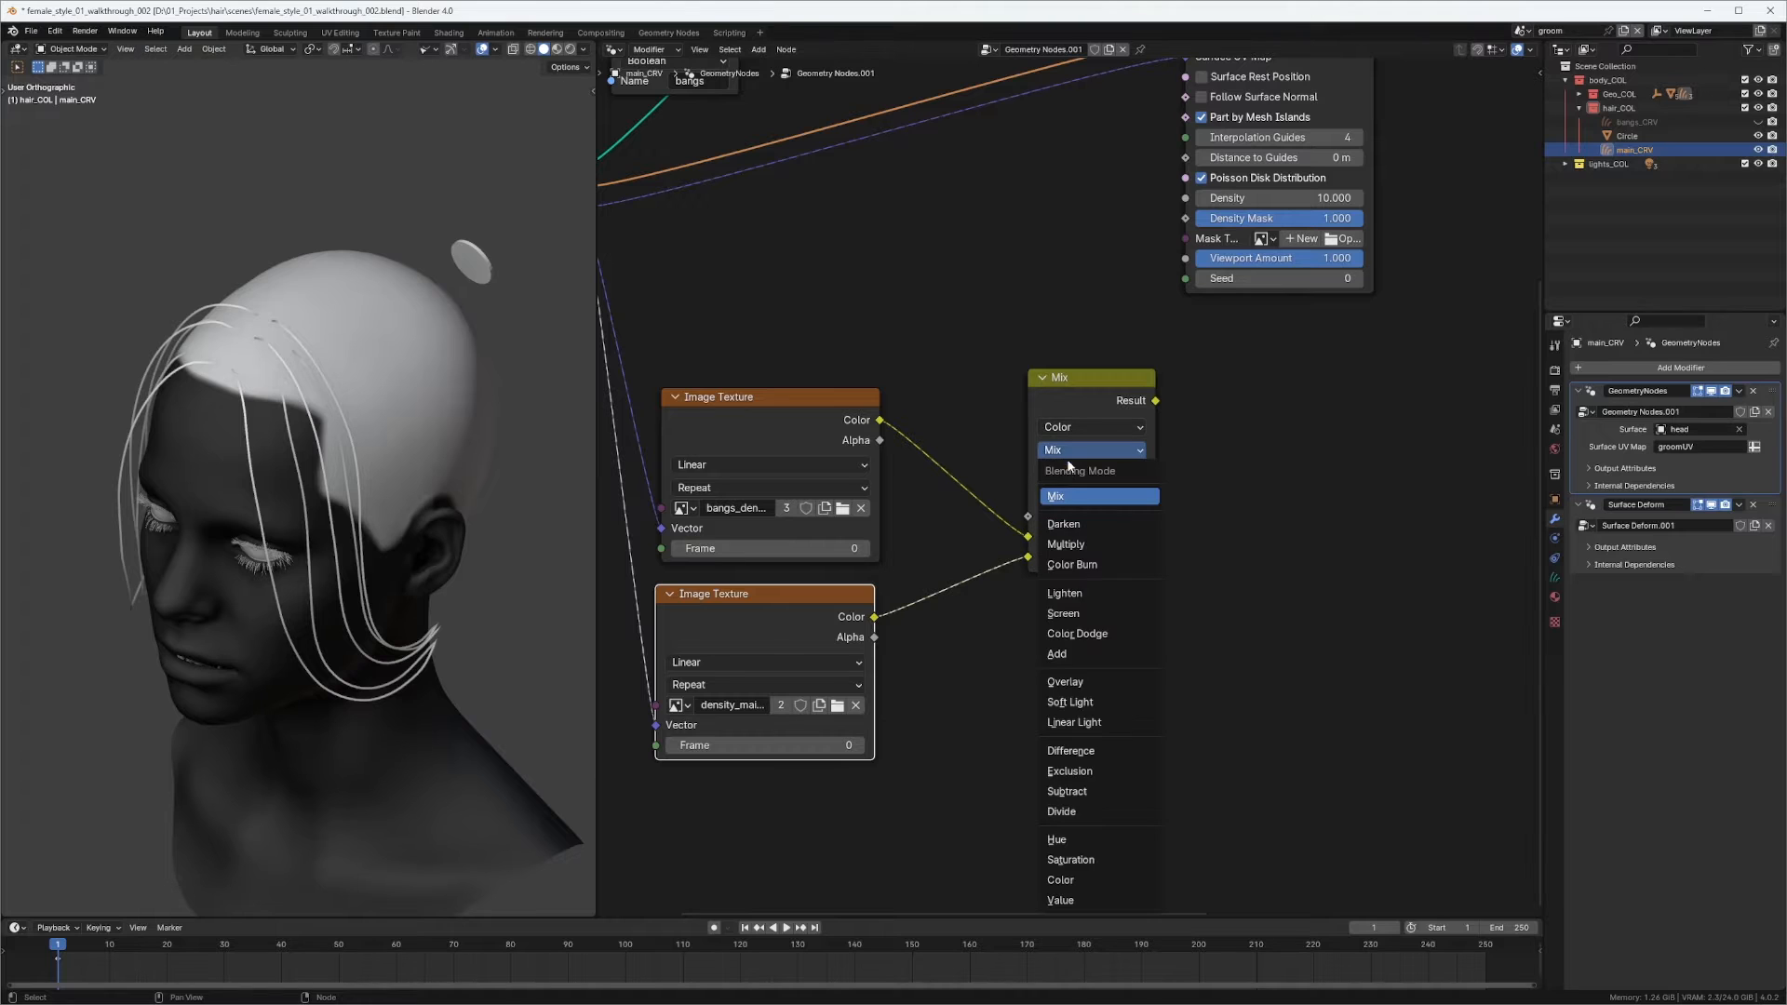
pyautogui.click(1070, 549)
pyautogui.moveTo(1086, 518); pyautogui.dragTo(1188, 520)
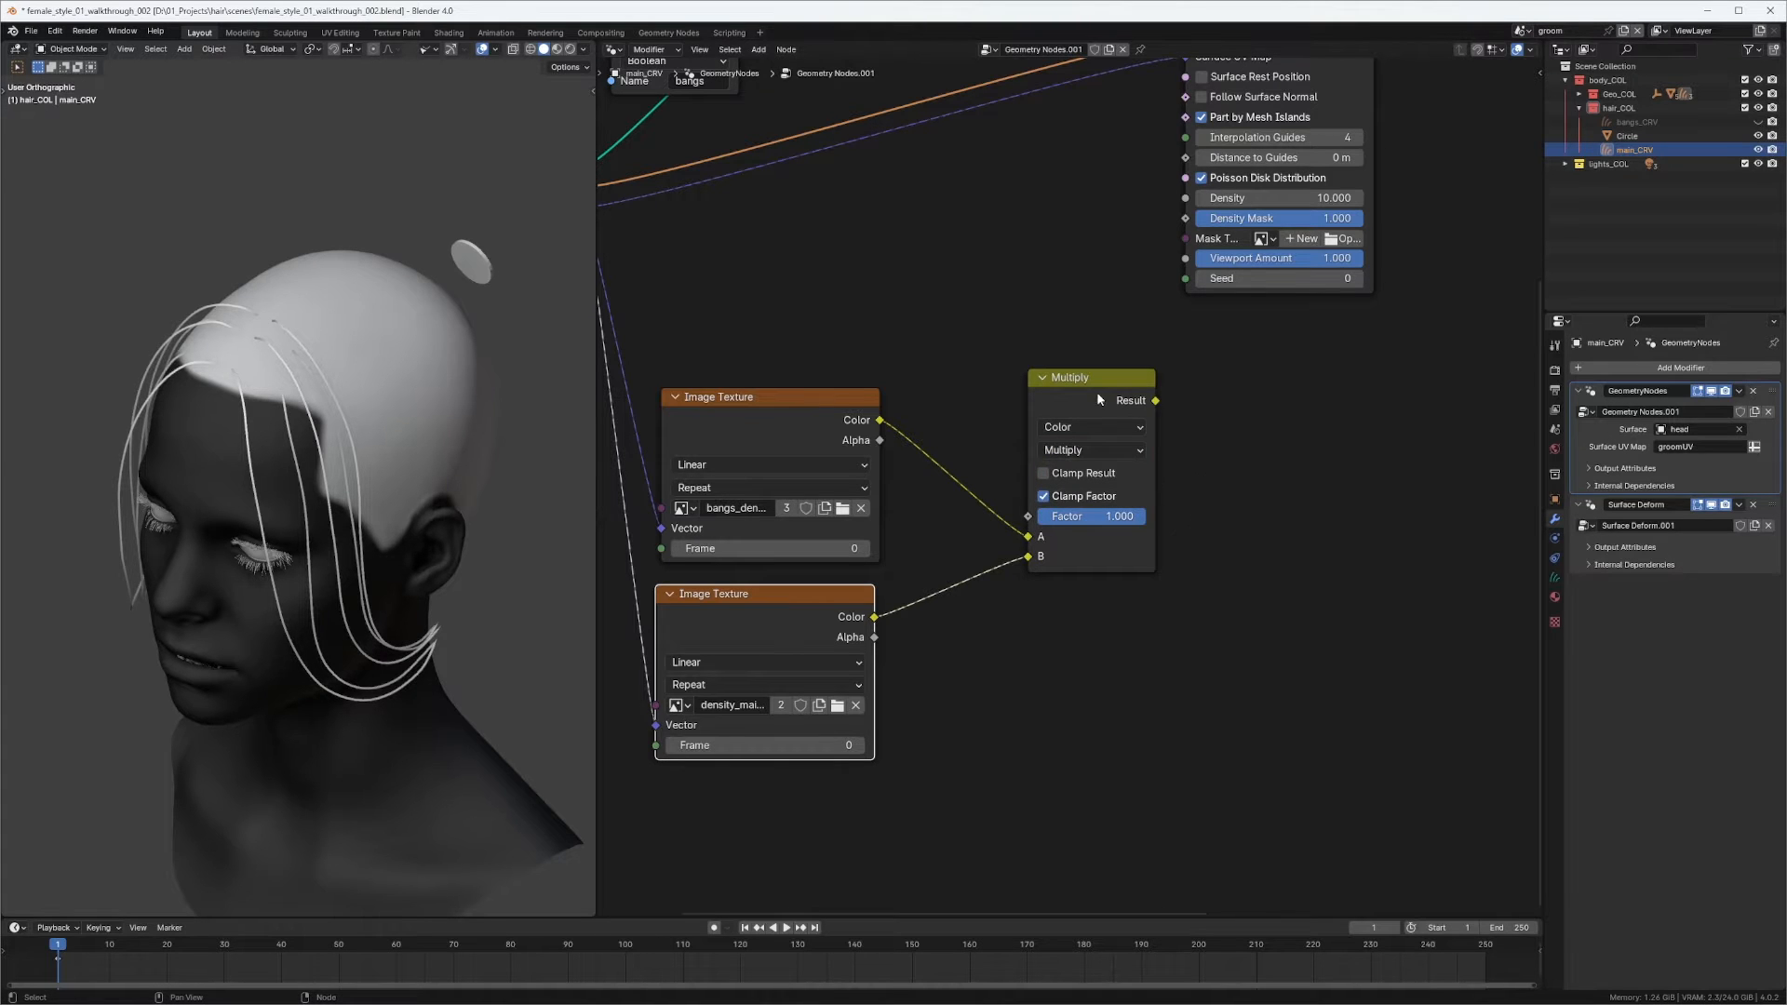
# Reposition the Multiply and Interpolate Hair Curves nodes, and merge the Surface UV Map links to both textures through one reroute.
pyautogui.moveTo(1084, 396); pyautogui.dragTo(1052, 408)
pyautogui.moveTo(1133, 333); pyautogui.dragTo(1088, 495, button='middle')
pyautogui.click(1247, 104)
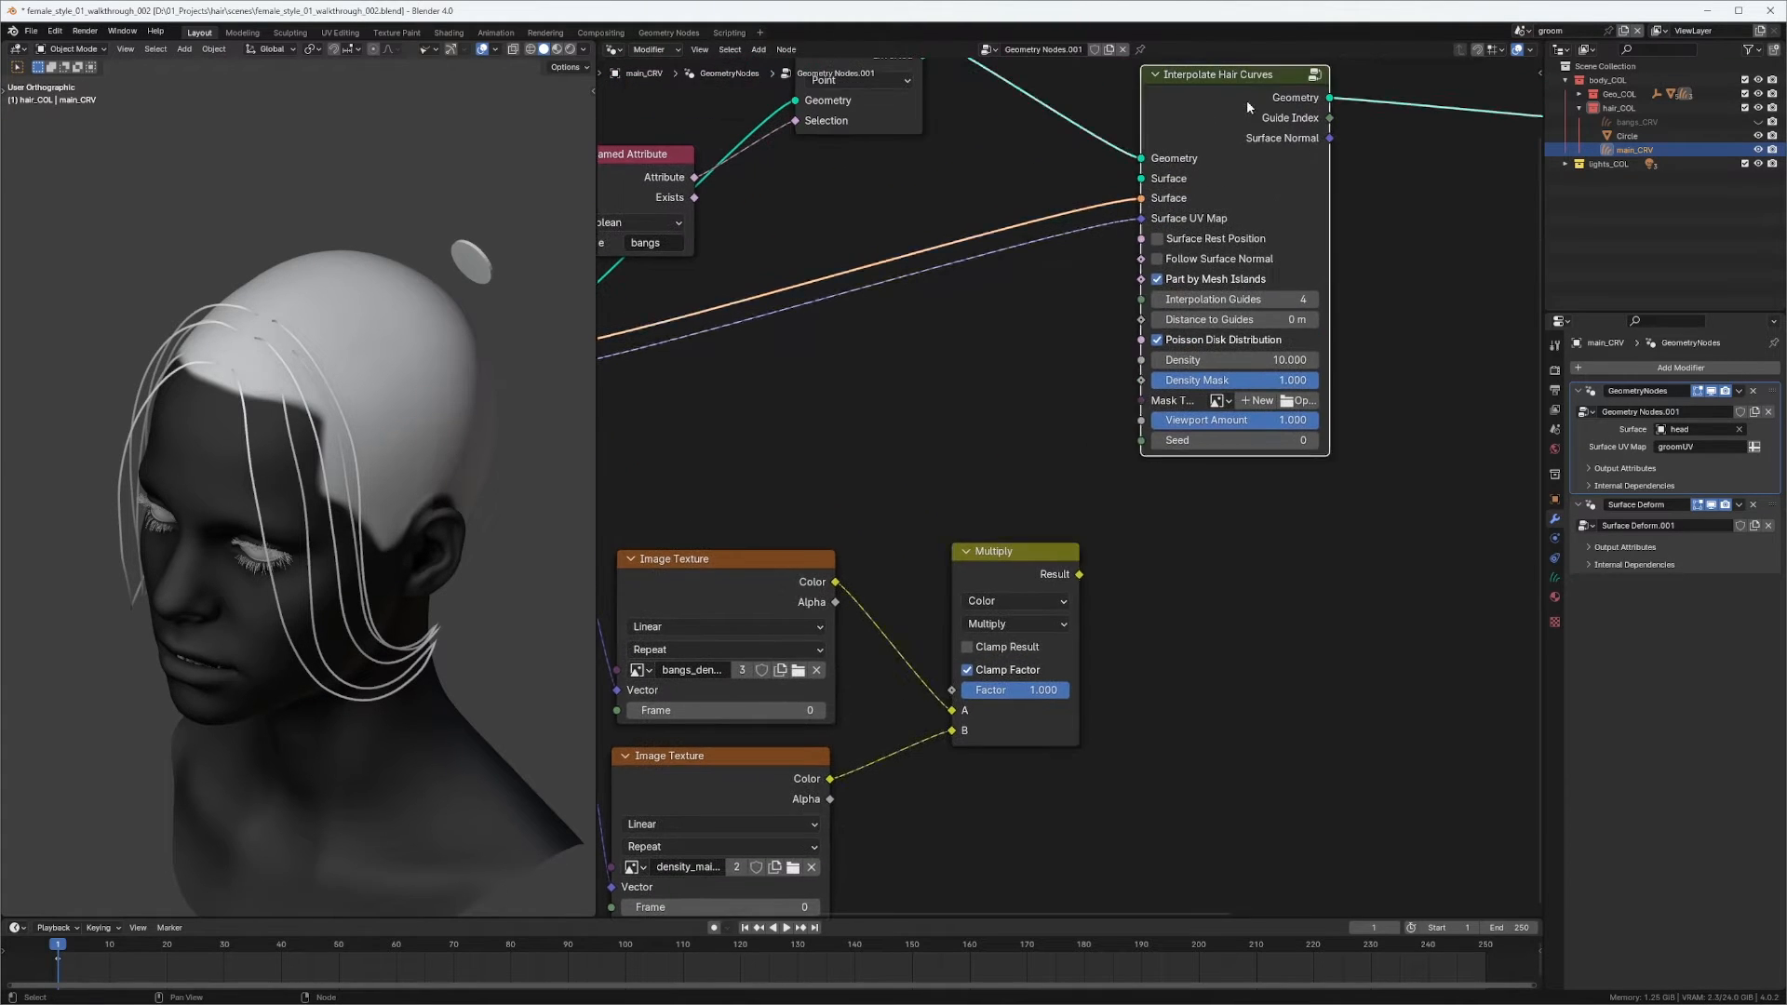
pyautogui.moveTo(1247, 102); pyautogui.dragTo(1272, 106)
pyautogui.moveTo(997, 556); pyautogui.dragTo(957, 588)
pyautogui.moveTo(1083, 468); pyautogui.dragTo(1179, 394, button='middle')
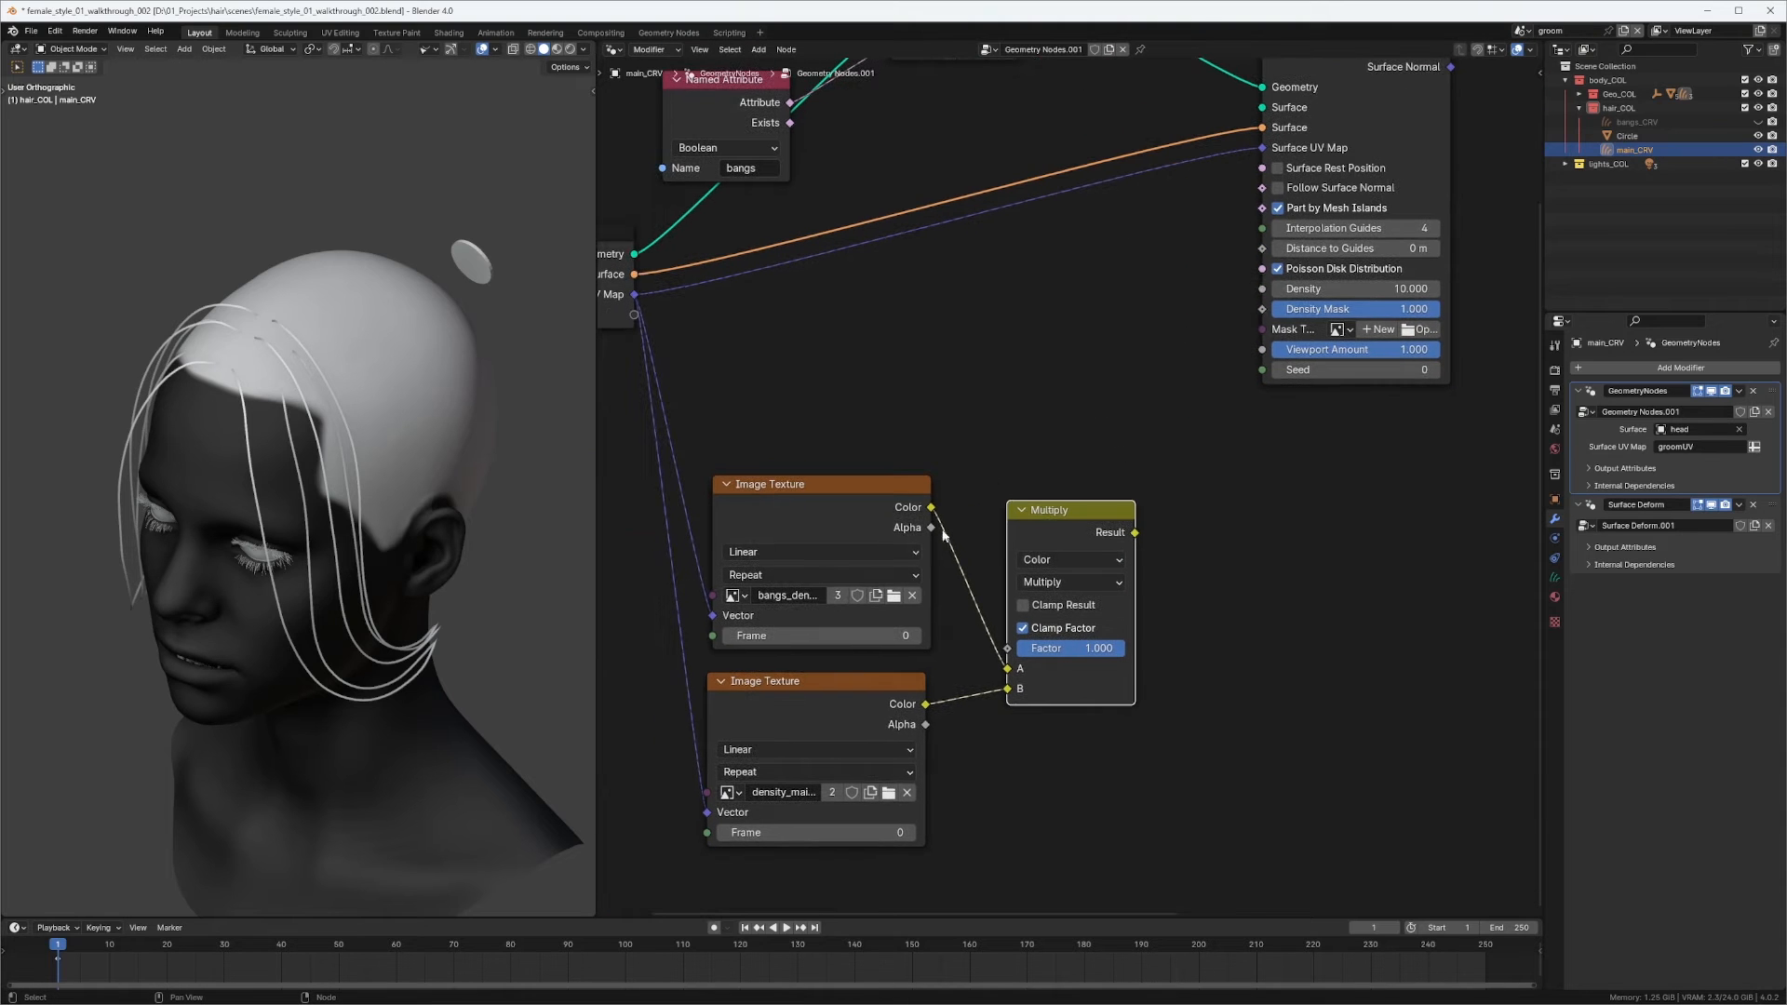
pyautogui.keyDown('shift'); pyautogui.moveTo(696, 461); pyautogui.dragTo(600, 648, button='right'); pyautogui.keyUp('shift')
pyautogui.moveTo(965, 463); pyautogui.dragTo(916, 472, button='middle')
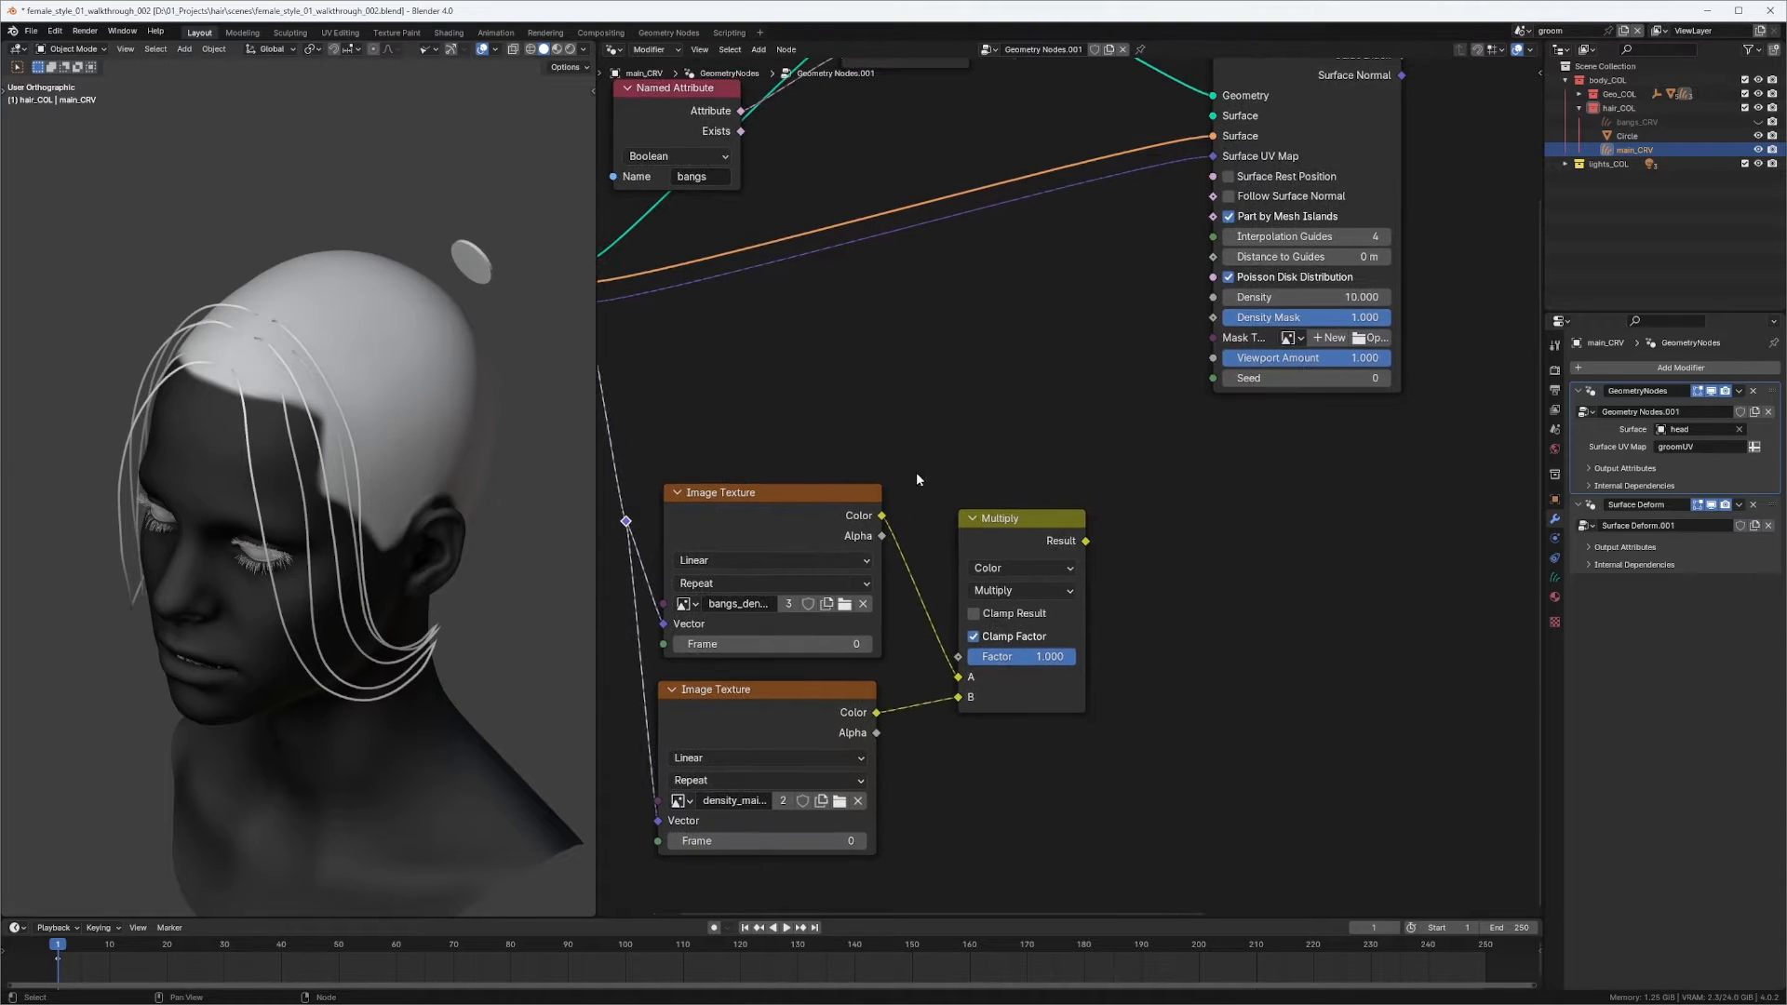
pyautogui.moveTo(1074, 481); pyautogui.dragTo(1142, 491, button='middle')
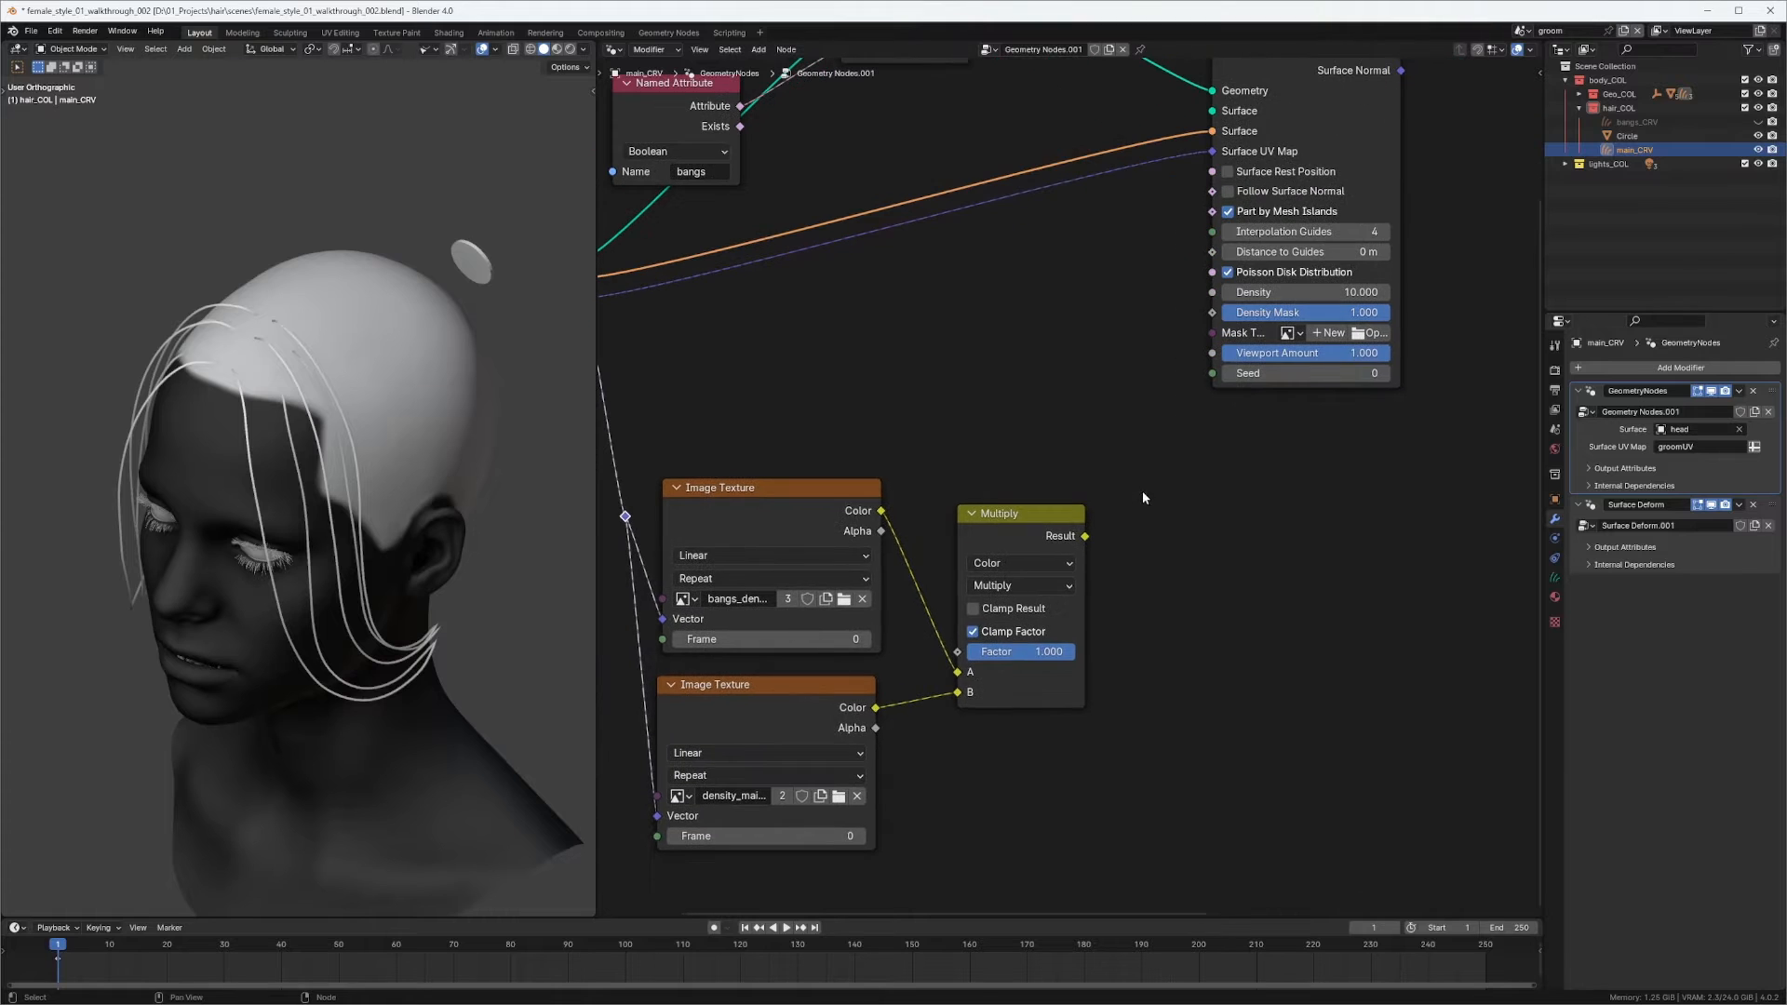
# Try enclosing the two Image Texture nodes and Multiply in a frame, and undo it.
pyautogui.moveTo(1122, 397); pyautogui.dragTo(614, 870)
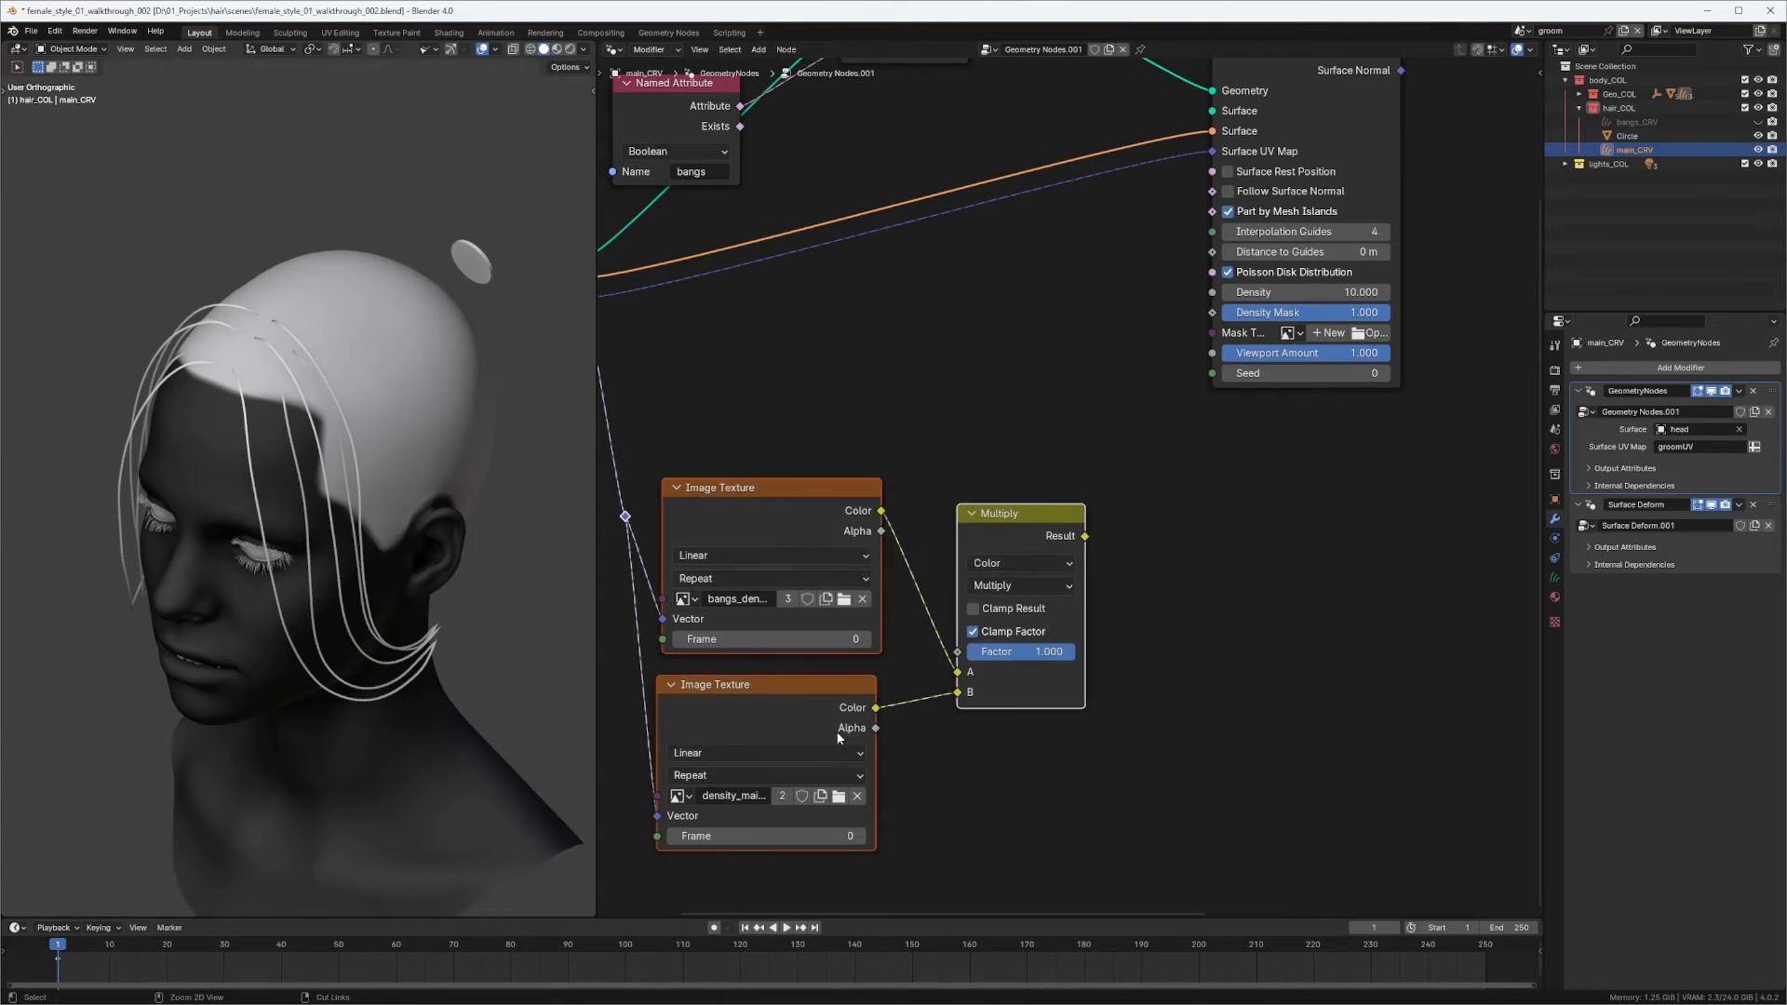
pyautogui.hotkey('ctrl', 'j')
pyautogui.moveTo(1048, 557); pyautogui.dragTo(1206, 602, button='middle')
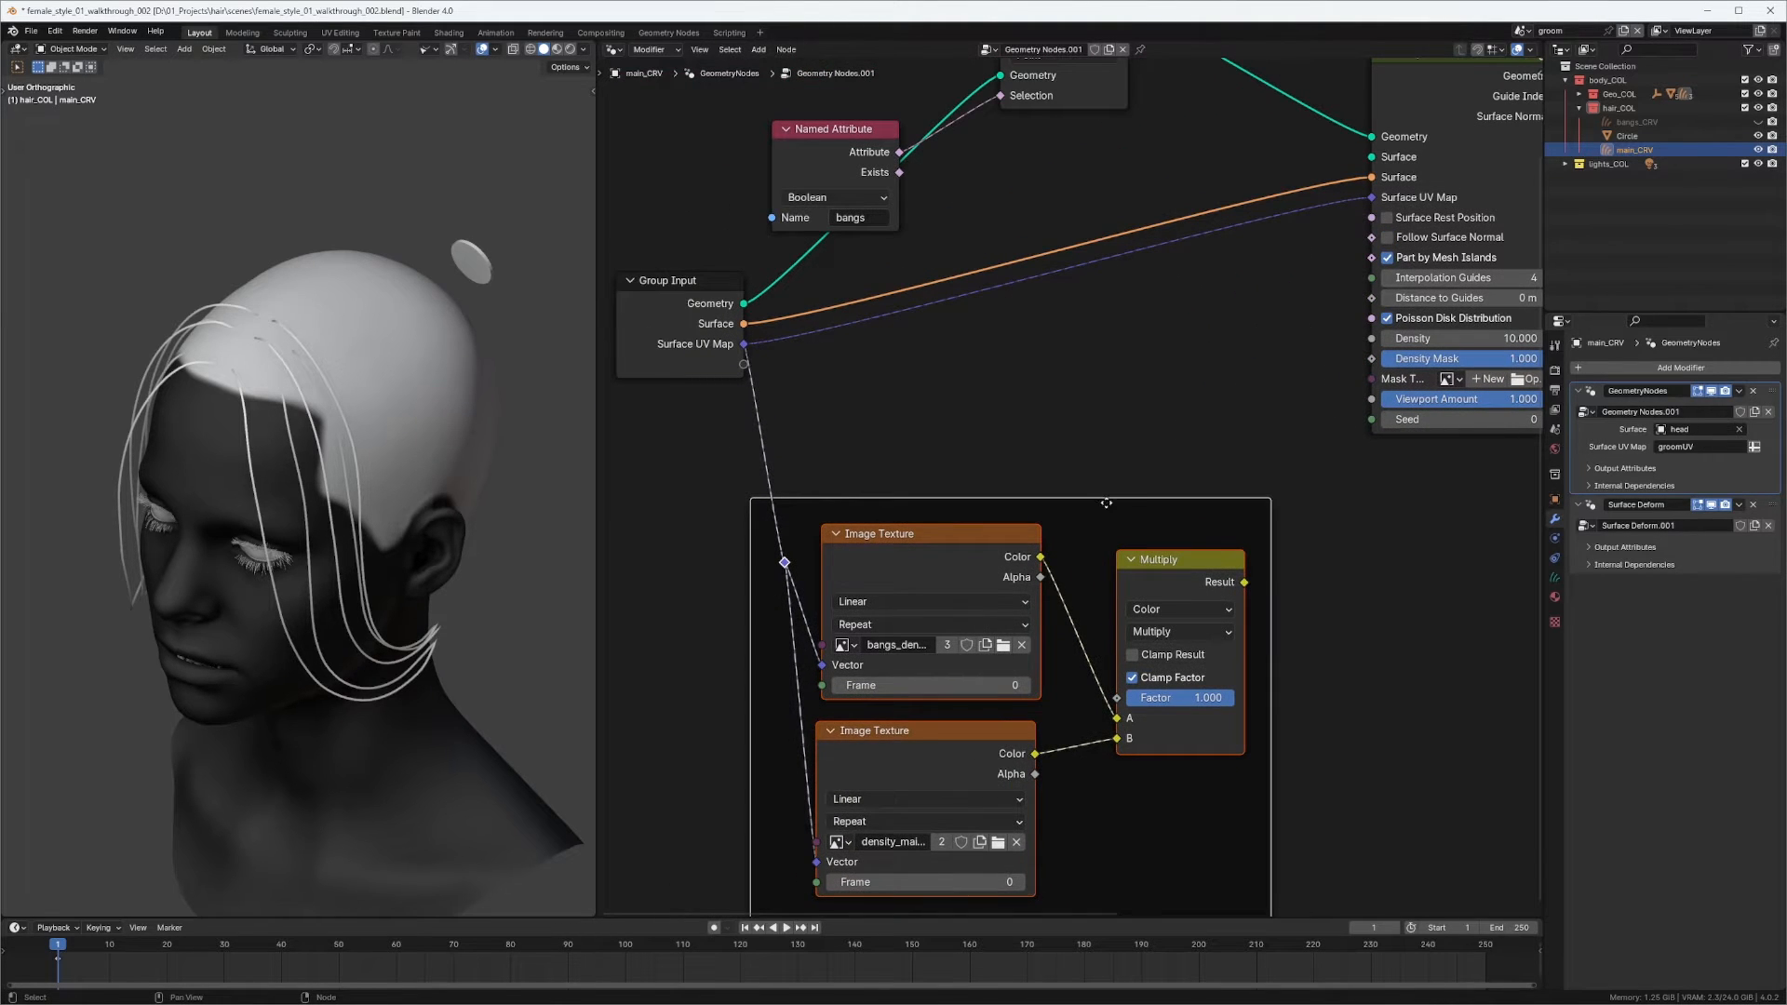
pyautogui.moveTo(1110, 502); pyautogui.dragTo(1137, 498)
pyautogui.moveTo(1146, 498); pyautogui.dragTo(1187, 416, button='middle')
pyautogui.hotkey('ctrl', 'z')
pyautogui.hotkey('ctrl', 'z')
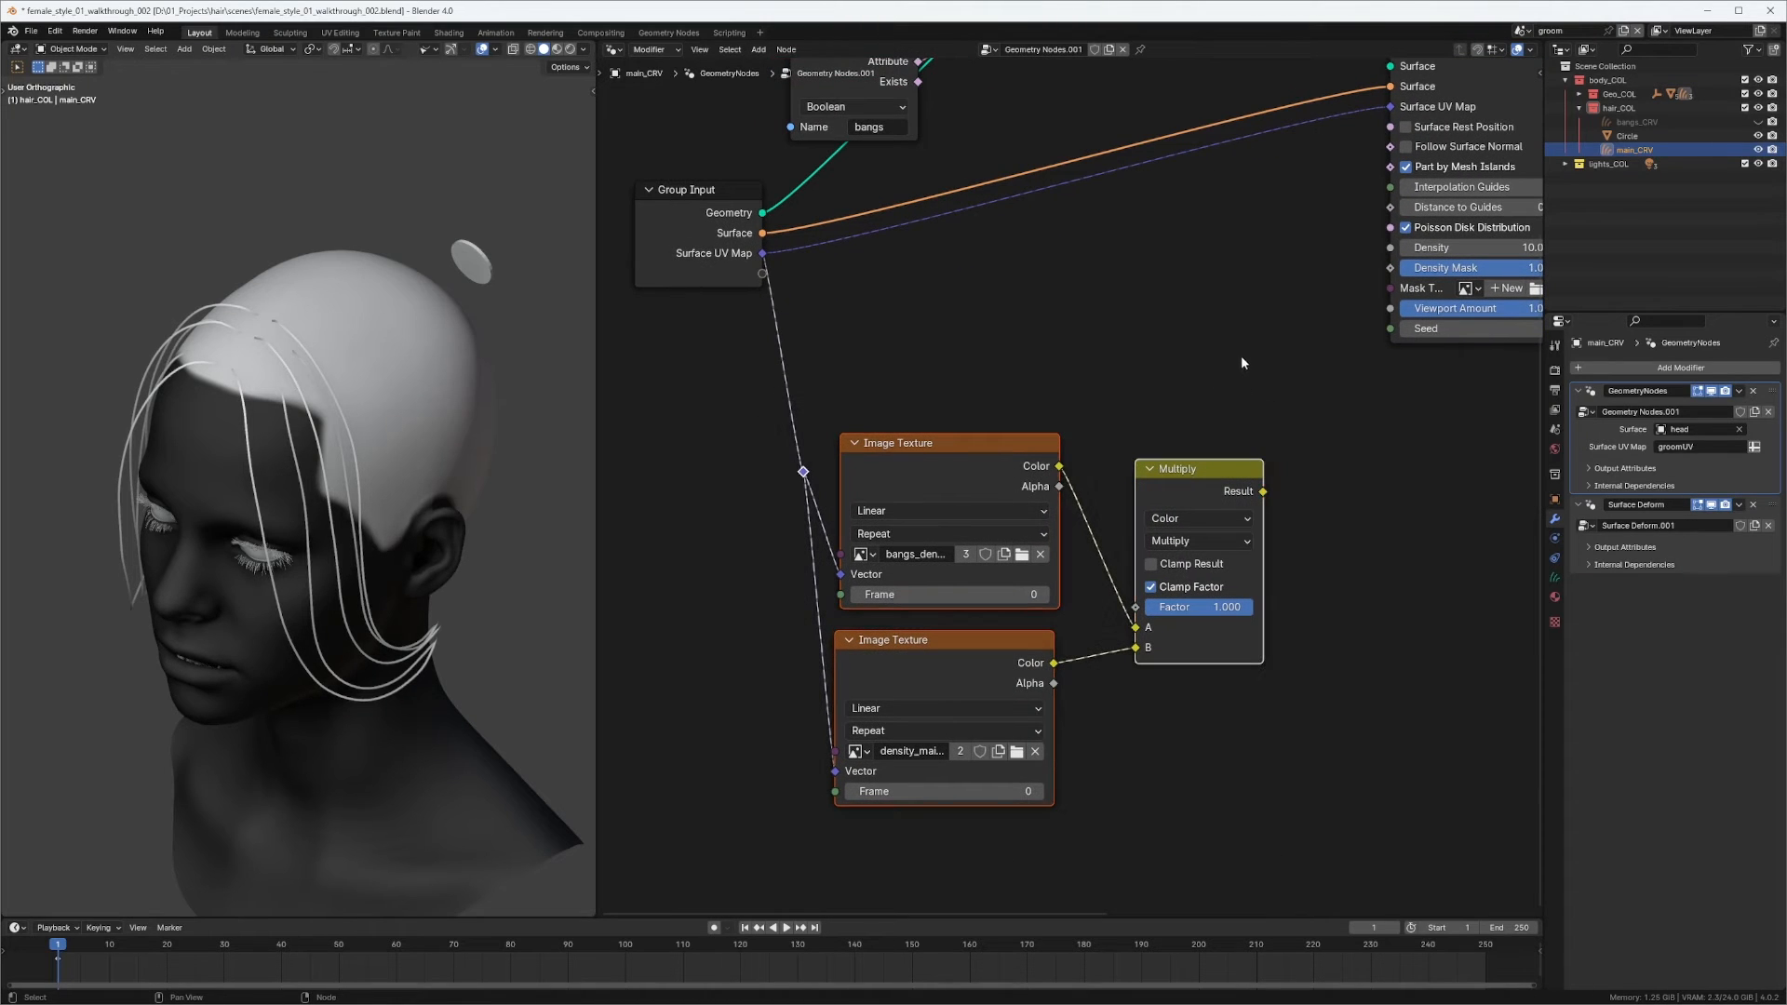
# Combine the two Image Texture nodes, Multiply and the reroute into a node group, and move it closer to the Group Input.
pyautogui.moveTo(1310, 368); pyautogui.dragTo(709, 872)
pyautogui.hotkey('ctrl', 'g')
pyautogui.press('Tab')
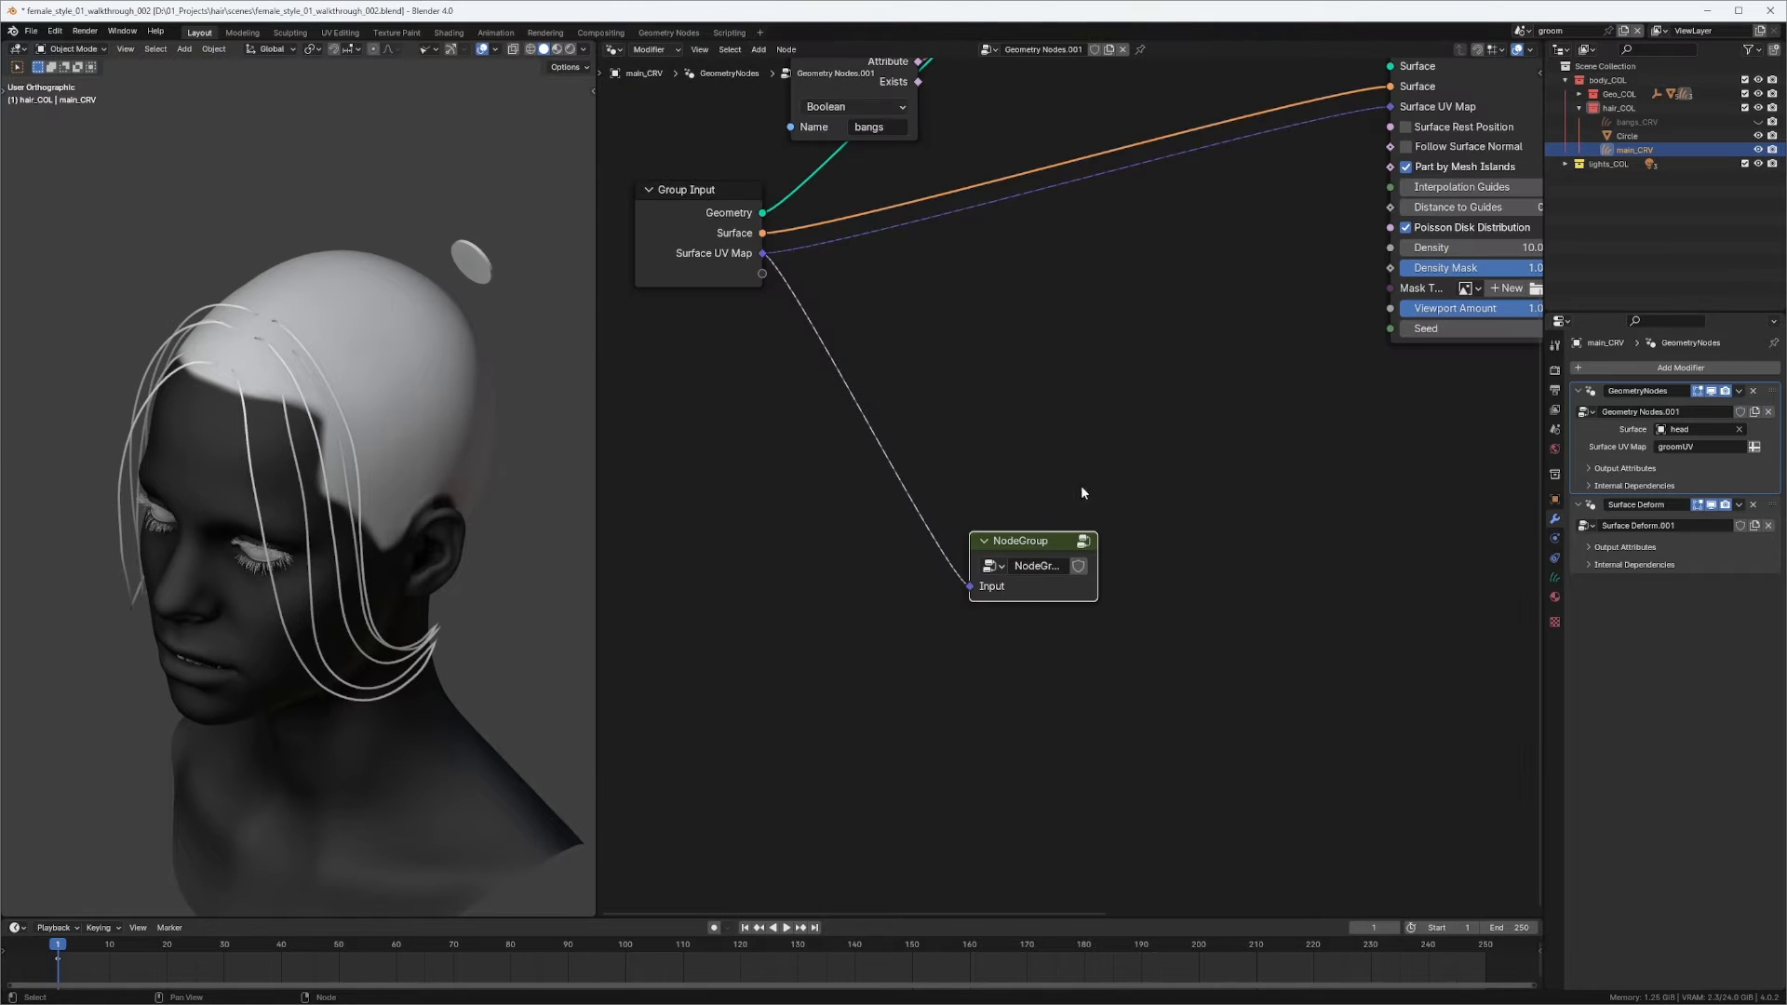
pyautogui.moveTo(1029, 548); pyautogui.dragTo(1047, 418)
# Rename the new node group as "bangs density".
pyautogui.doubleClick(1054, 436)
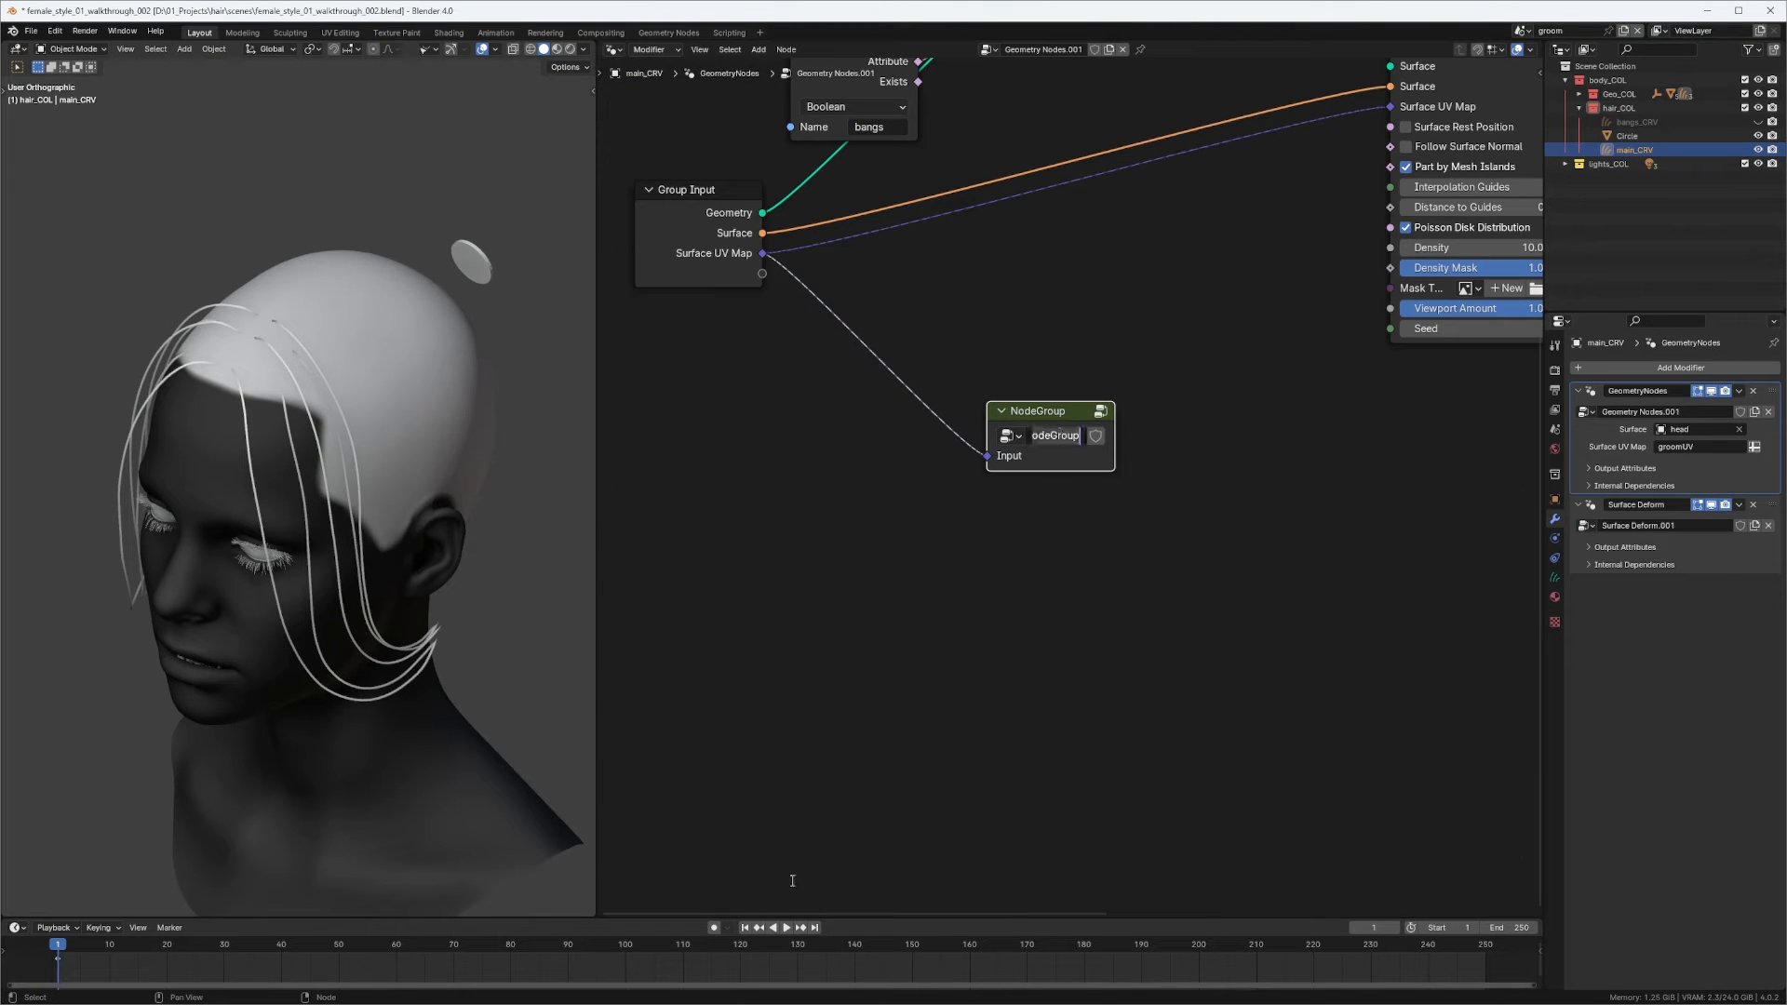
pyautogui.write('bang')
pyautogui.write('s density')
pyautogui.press('Return')
# Enter the bangs density group, connect the Multiply Result to the Group Output, and move the output node into place.
pyautogui.press('Tab')
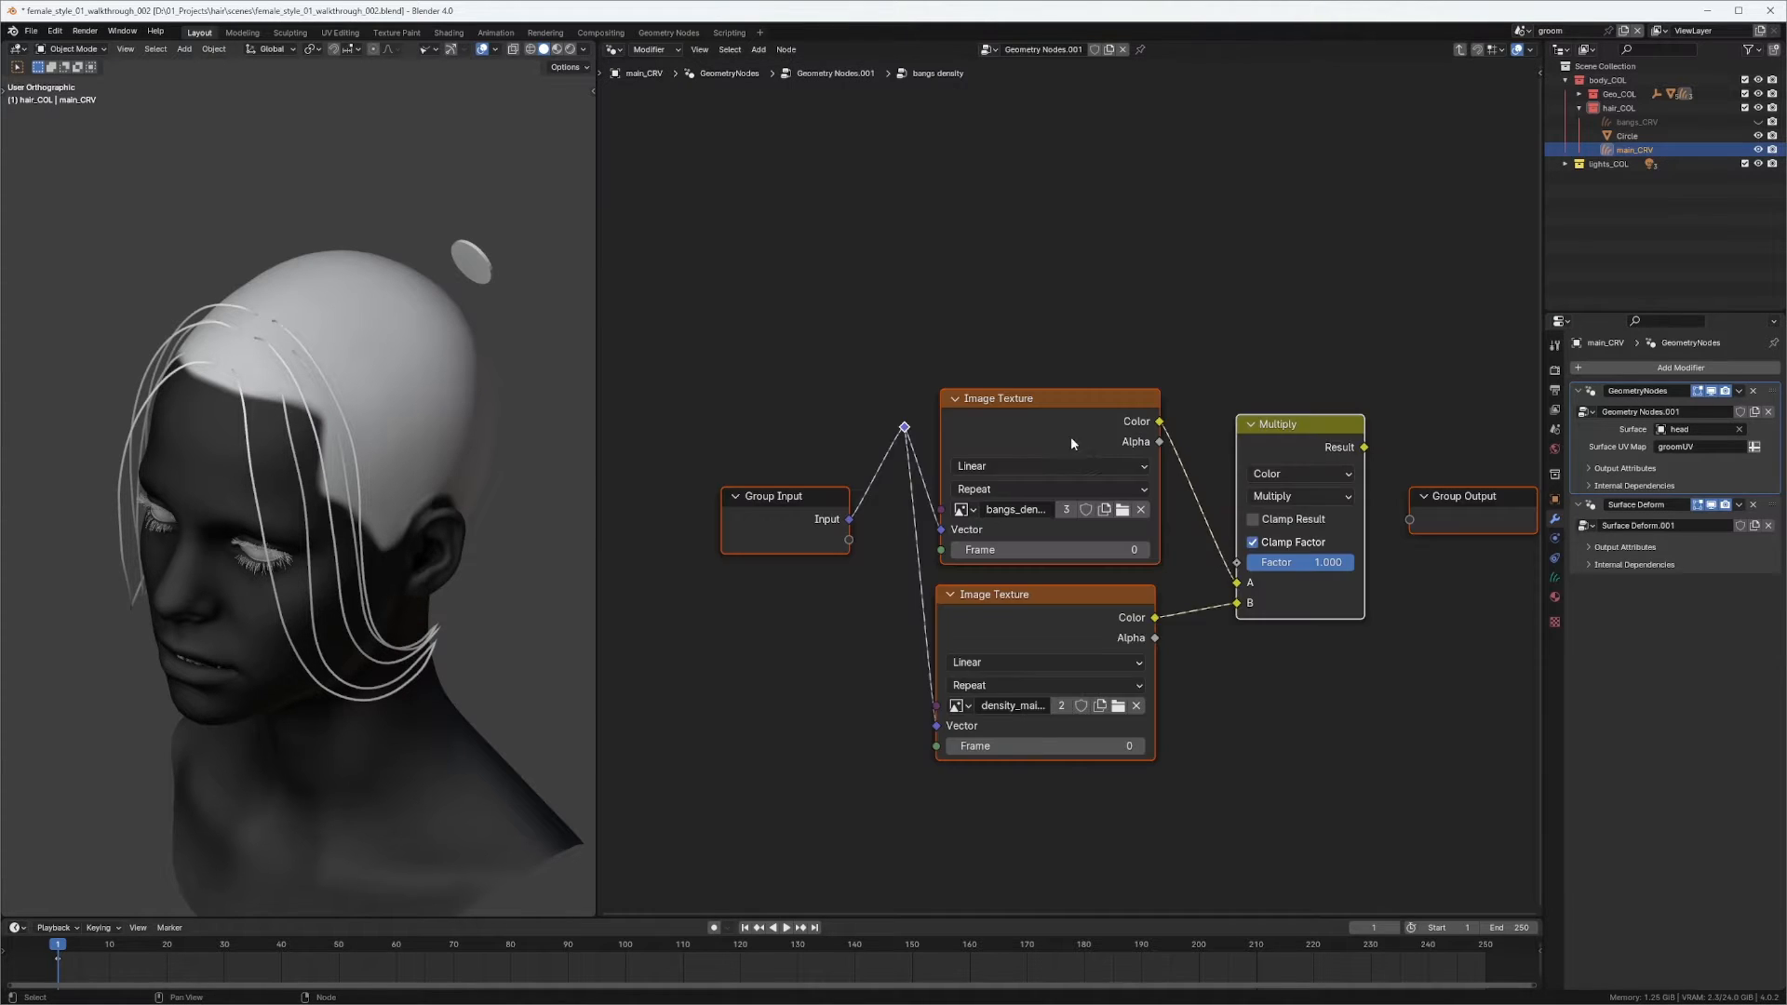
pyautogui.keyDown('ctrl'); pyautogui.scroll(-4, 1197, 383); pyautogui.keyUp('ctrl')
pyautogui.moveTo(1162, 438); pyautogui.dragTo(1207, 509)
pyautogui.moveTo(1262, 512); pyautogui.dragTo(1297, 499)
# Change the group's Result output type from Color to Float.
pyautogui.press('n')
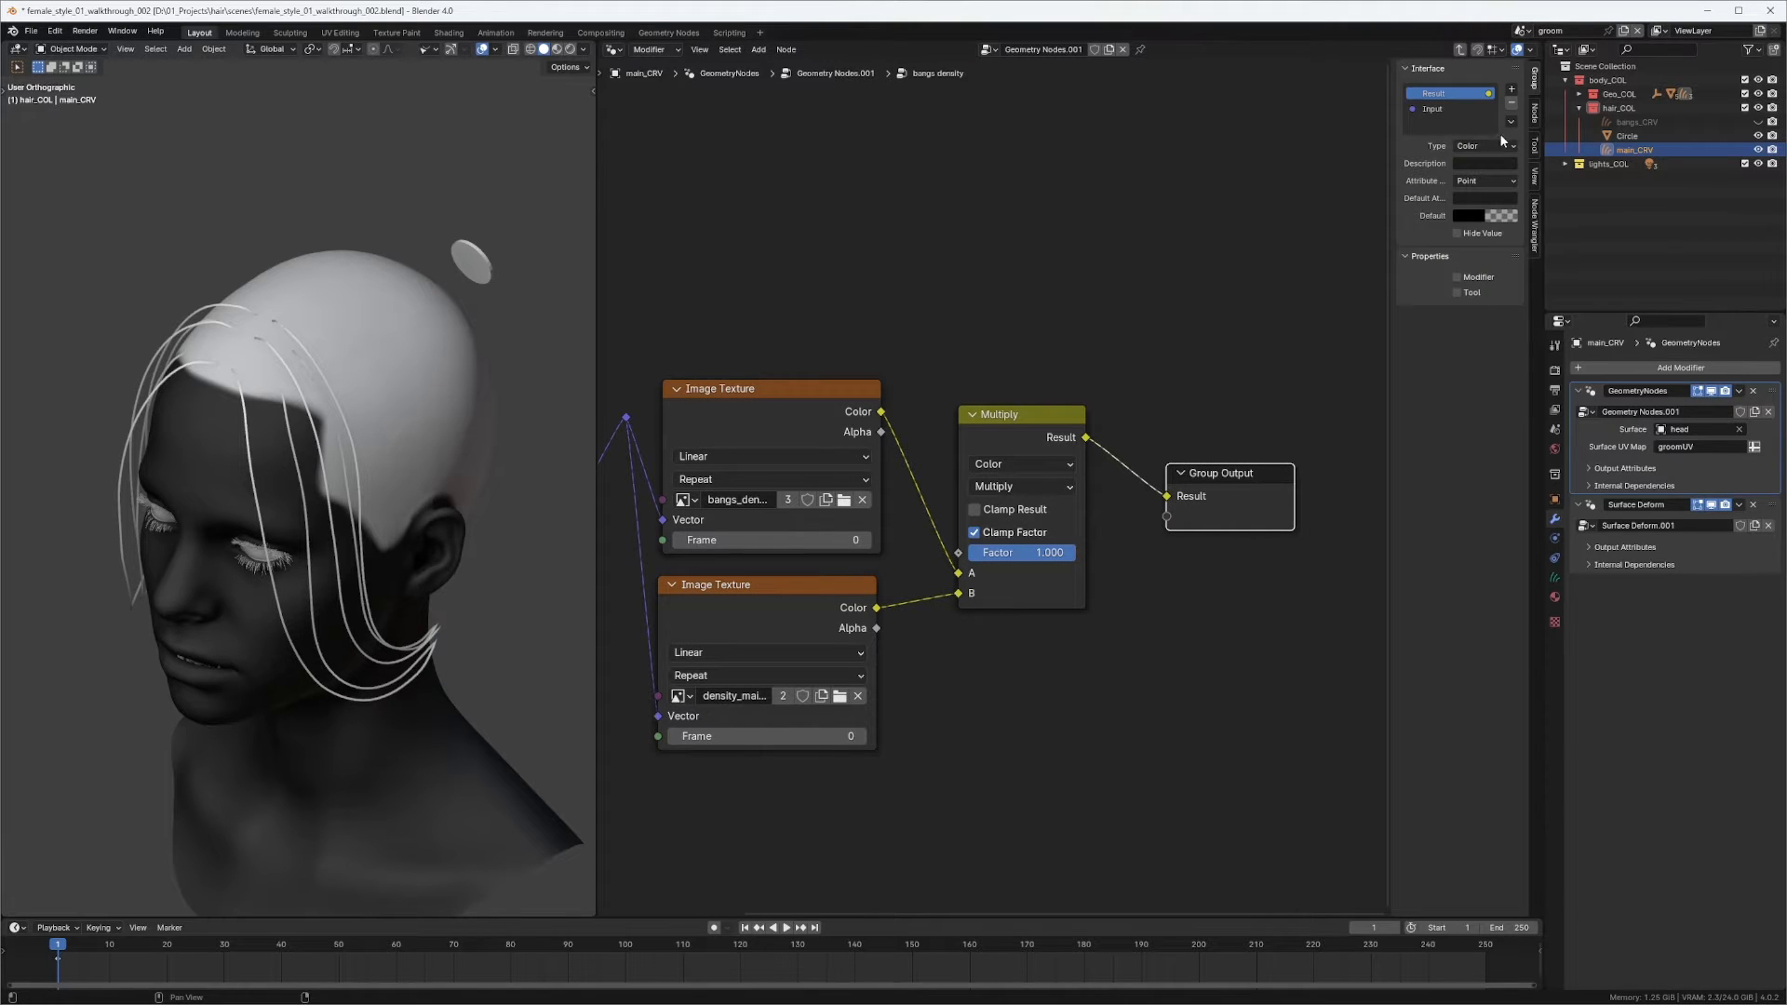
pyautogui.click(1491, 147)
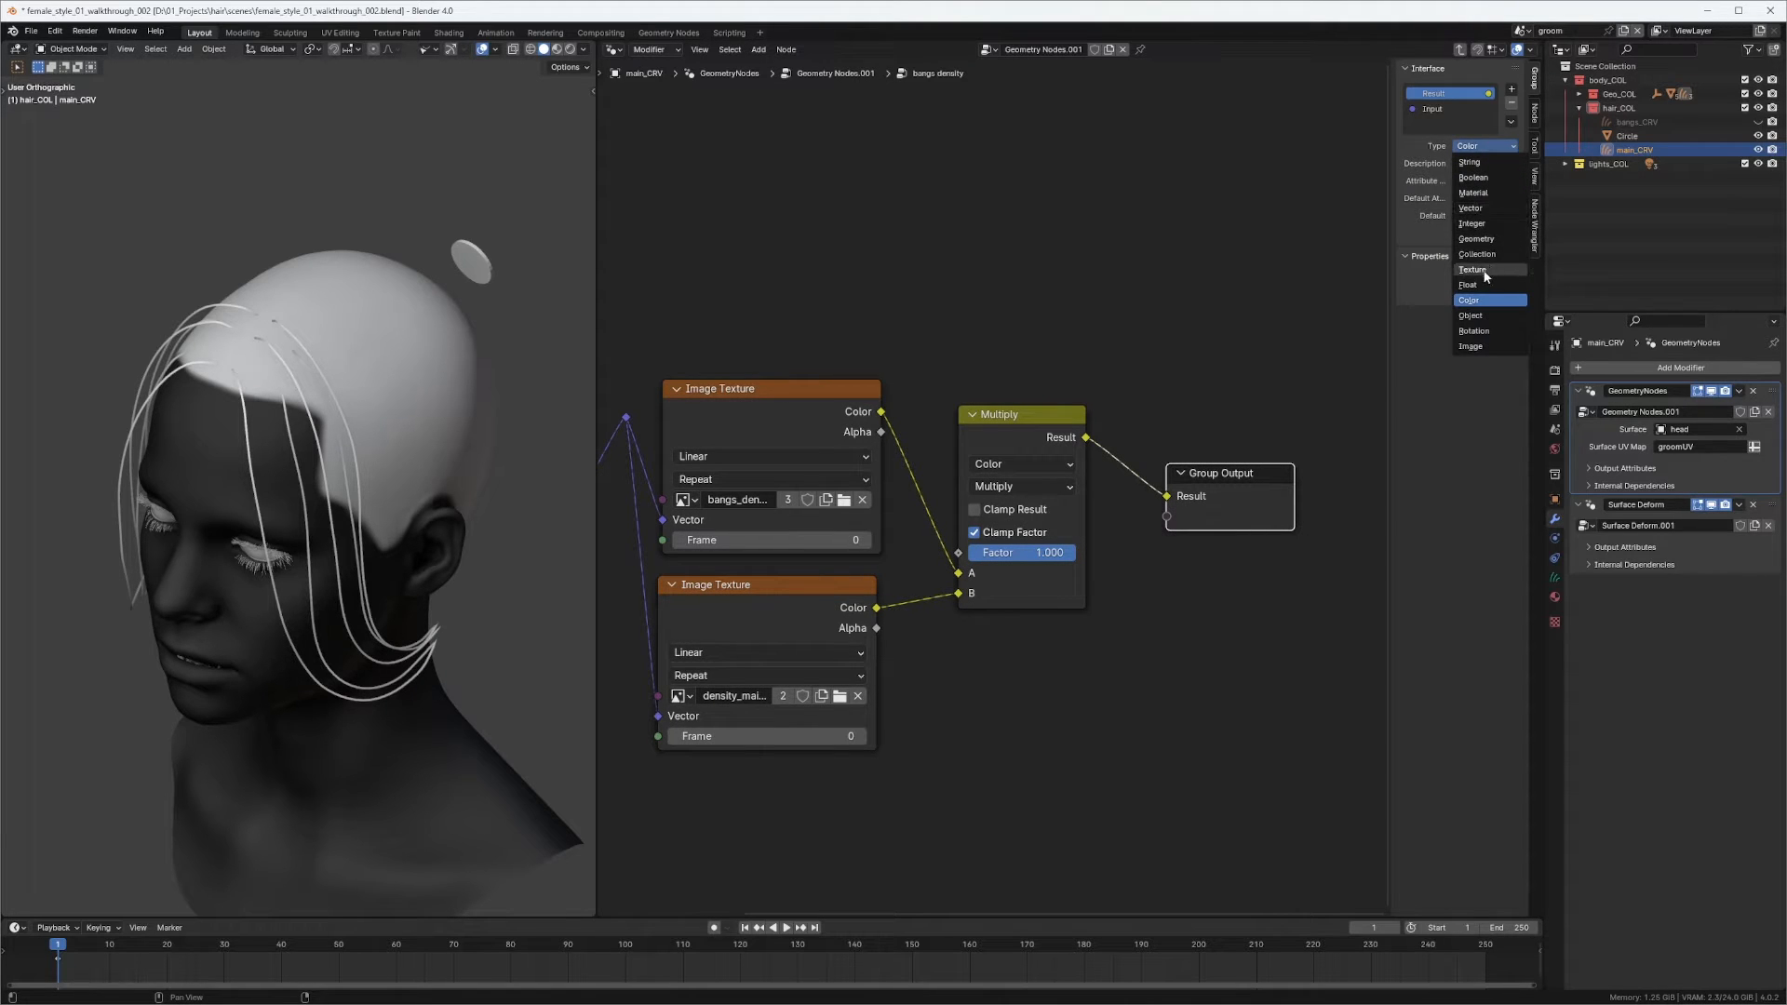
pyautogui.click(1481, 286)
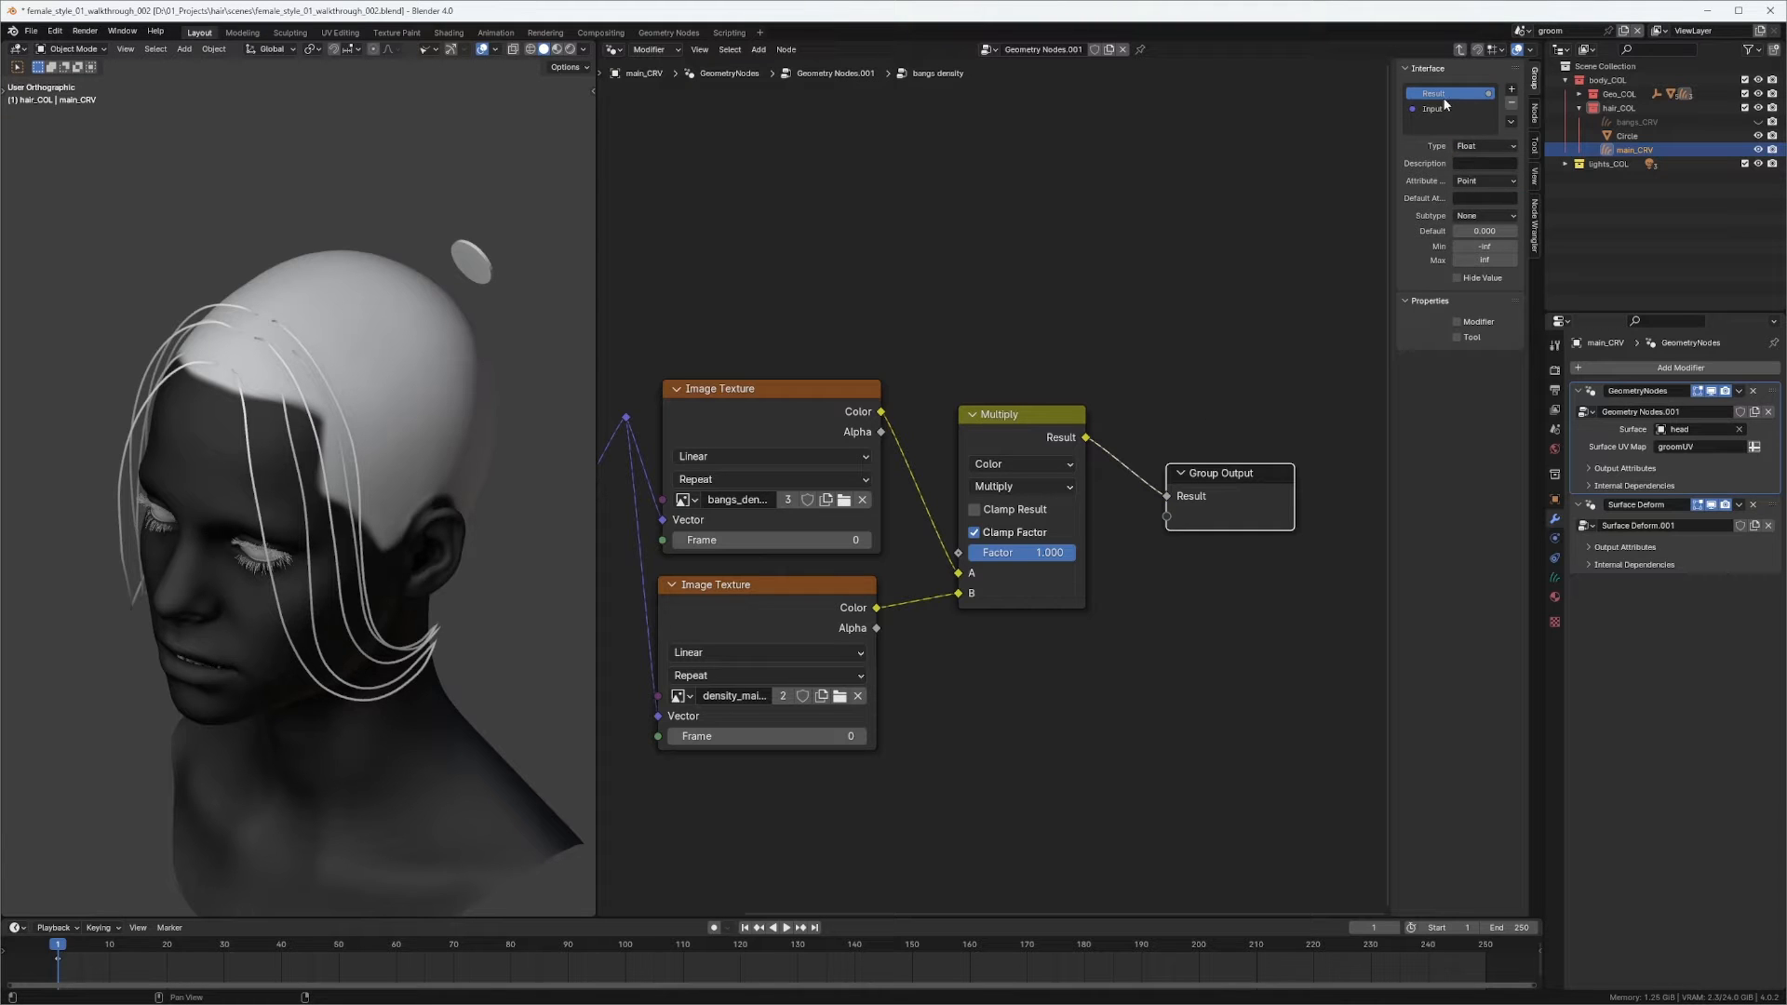
pyautogui.click(1162, 456)
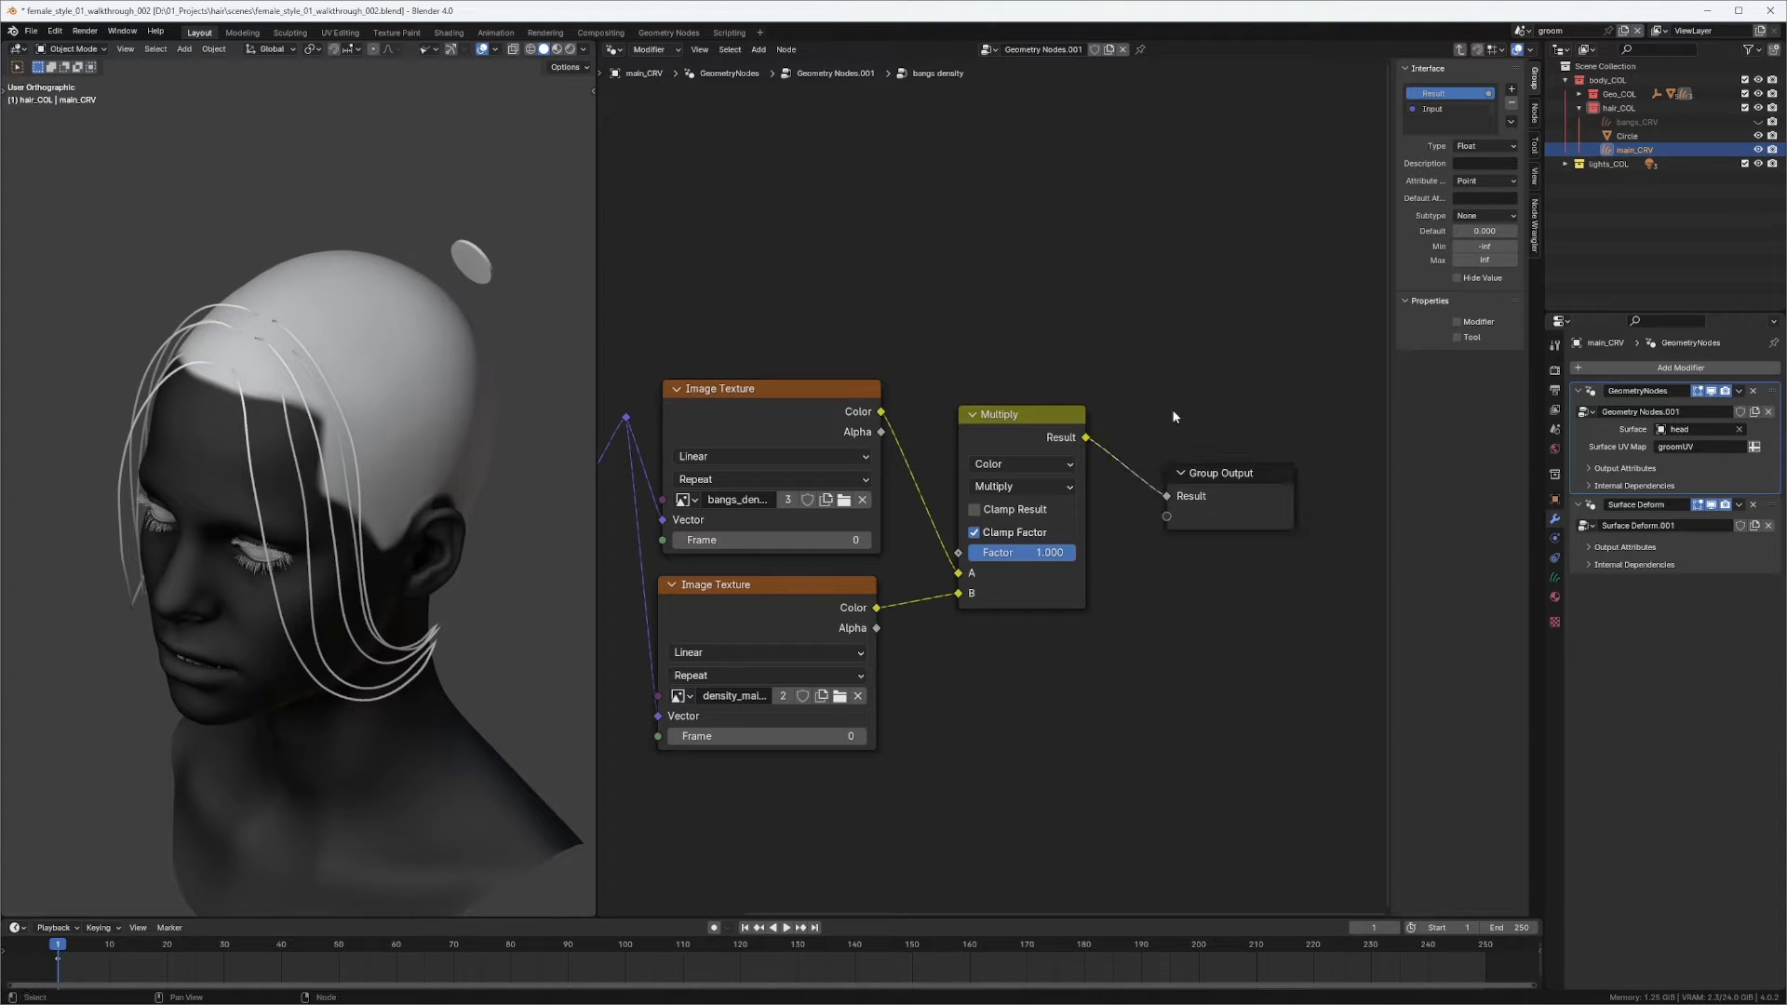
# Rename the group's Result output as bangs_density and return to the parent node tree.
pyautogui.doubleClick(1452, 95)
pyautogui.write('bangs_')
pyautogui.write('density')
pyautogui.press('Return')
pyautogui.press('Tab')
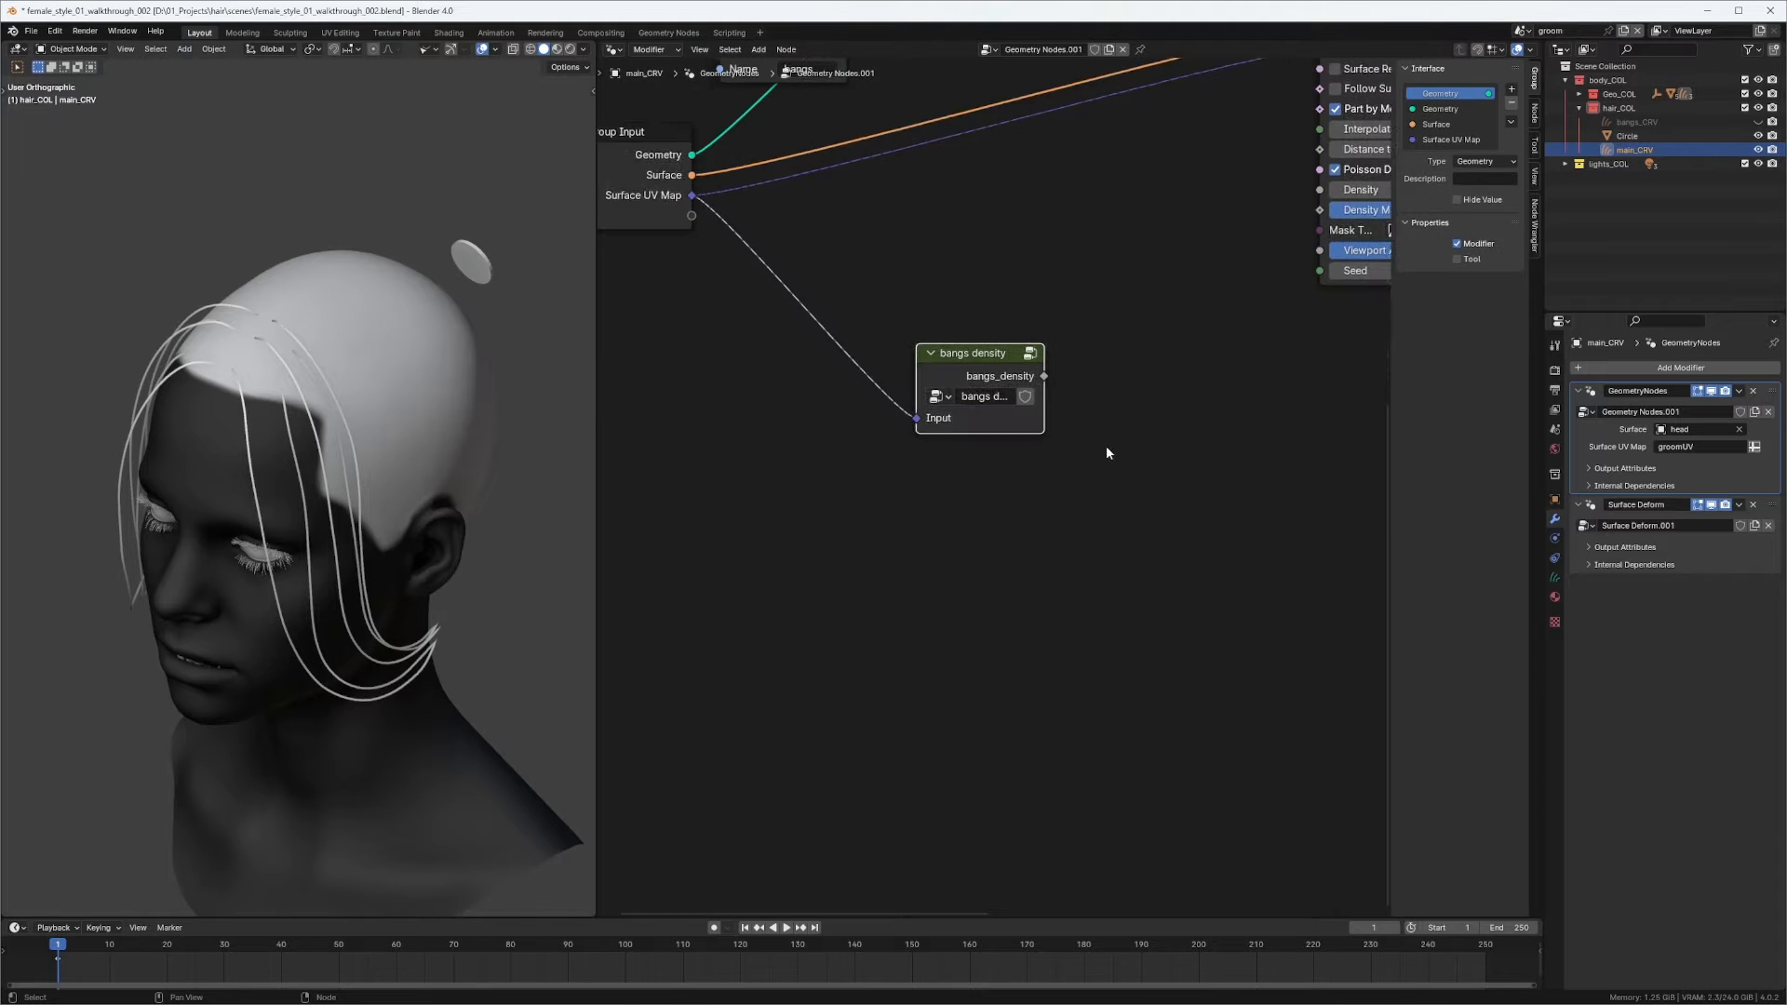
# Reposition the bangs density group and connect its bangs_density output to the Density Mask of Interpolate Hair Curves.
pyautogui.press('g')
pyautogui.moveTo(904, 438); pyautogui.dragTo(927, 404)
pyautogui.moveTo(991, 363); pyautogui.dragTo(900, 434, button='middle')
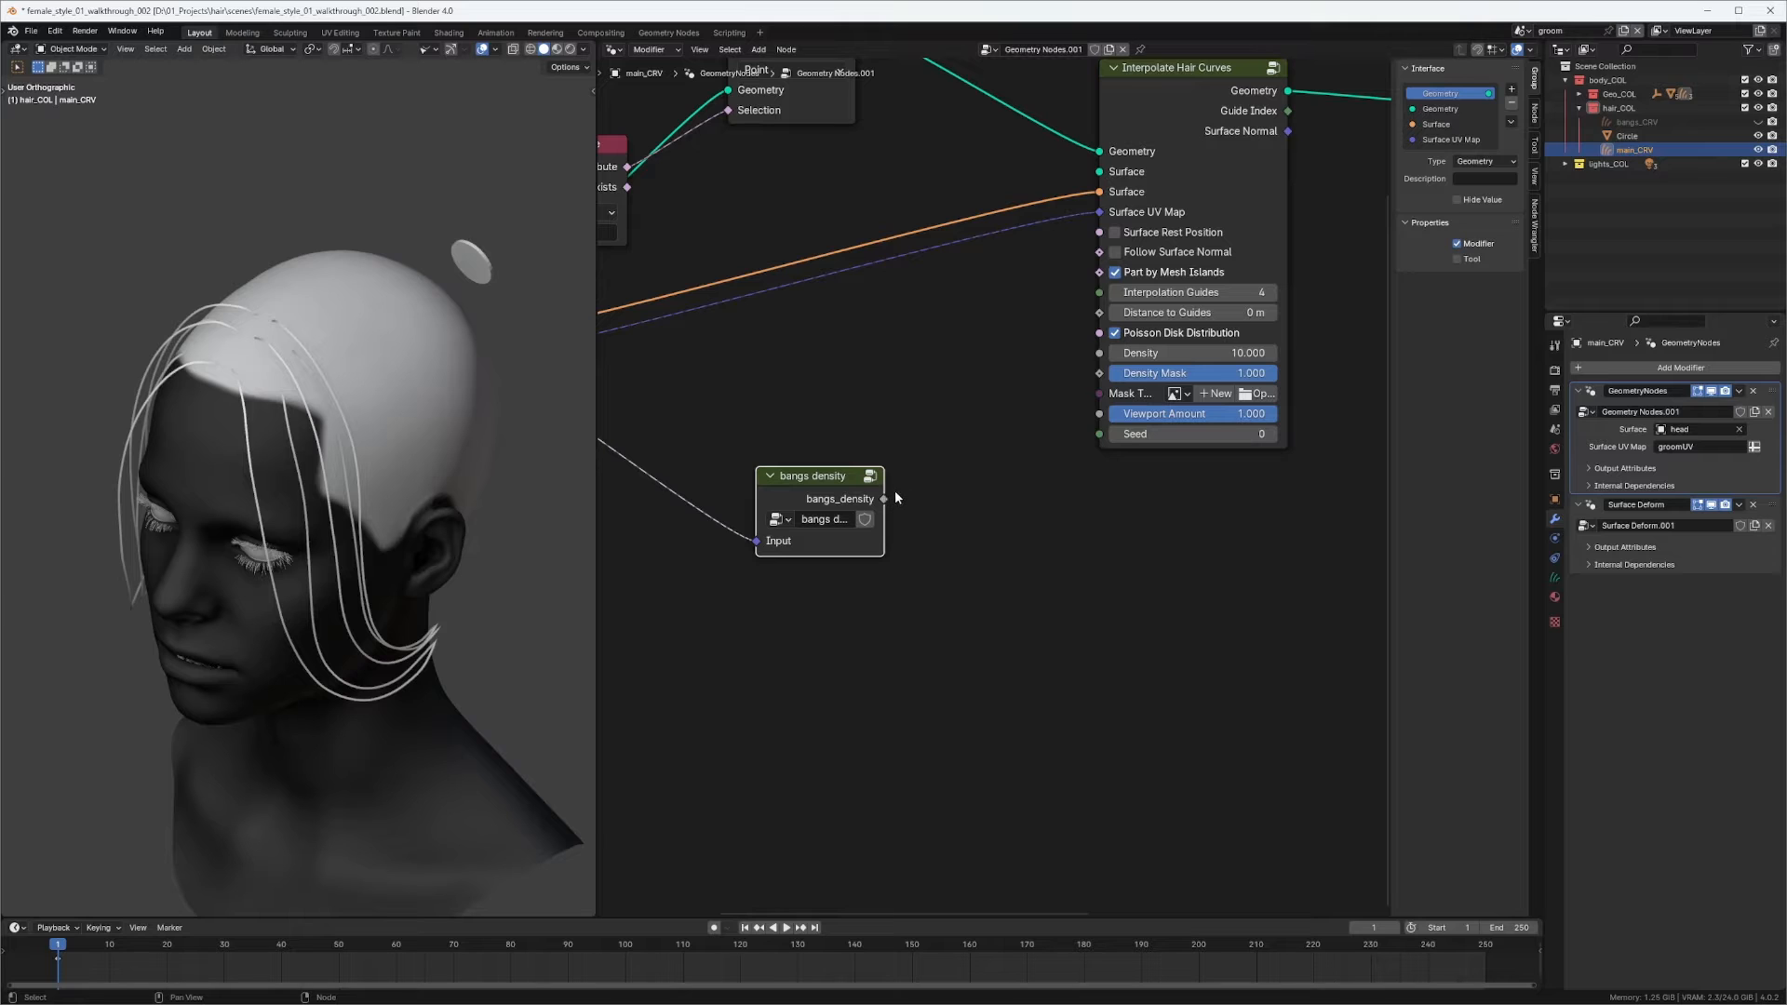
pyautogui.moveTo(884, 498); pyautogui.dragTo(1099, 374)
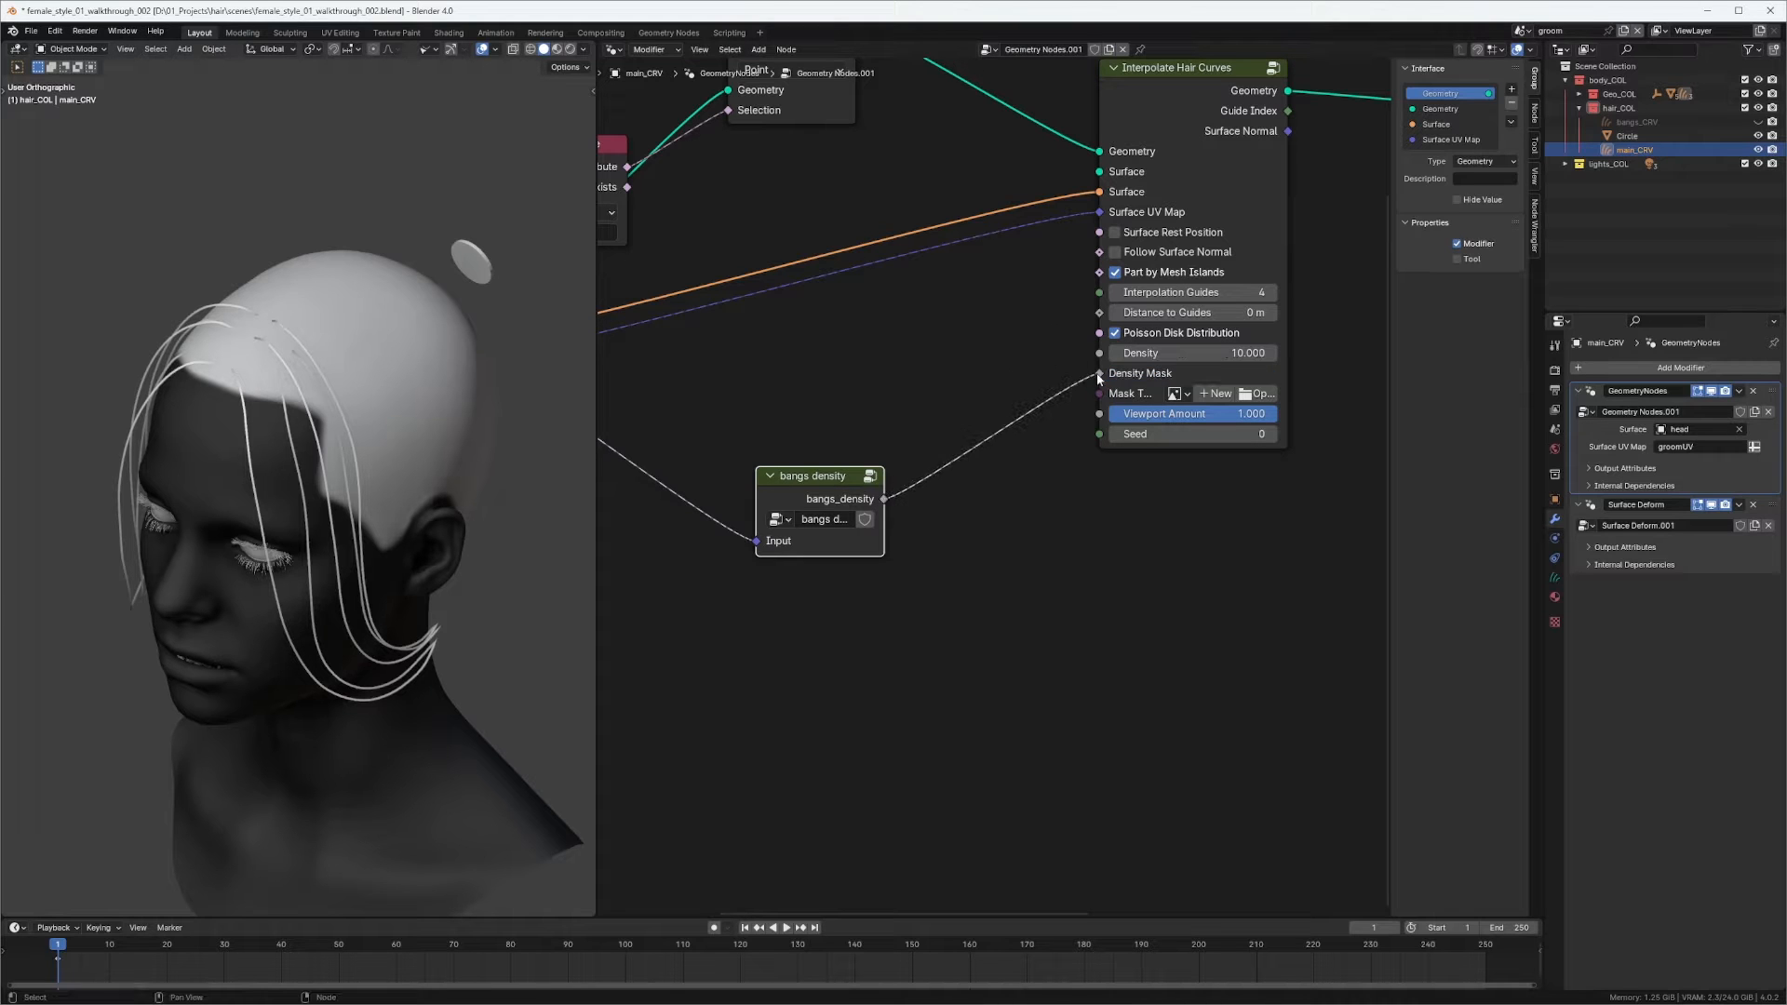
# Preview Interpolate Hair Curves through a Viewer from the front of the head, and cut the Guide Index link to the Viewer.
pyautogui.moveTo(1053, 310); pyautogui.dragTo(915, 477, button='middle')
pyautogui.moveTo(1090, 352); pyautogui.dragTo(1089, 281, button='middle')
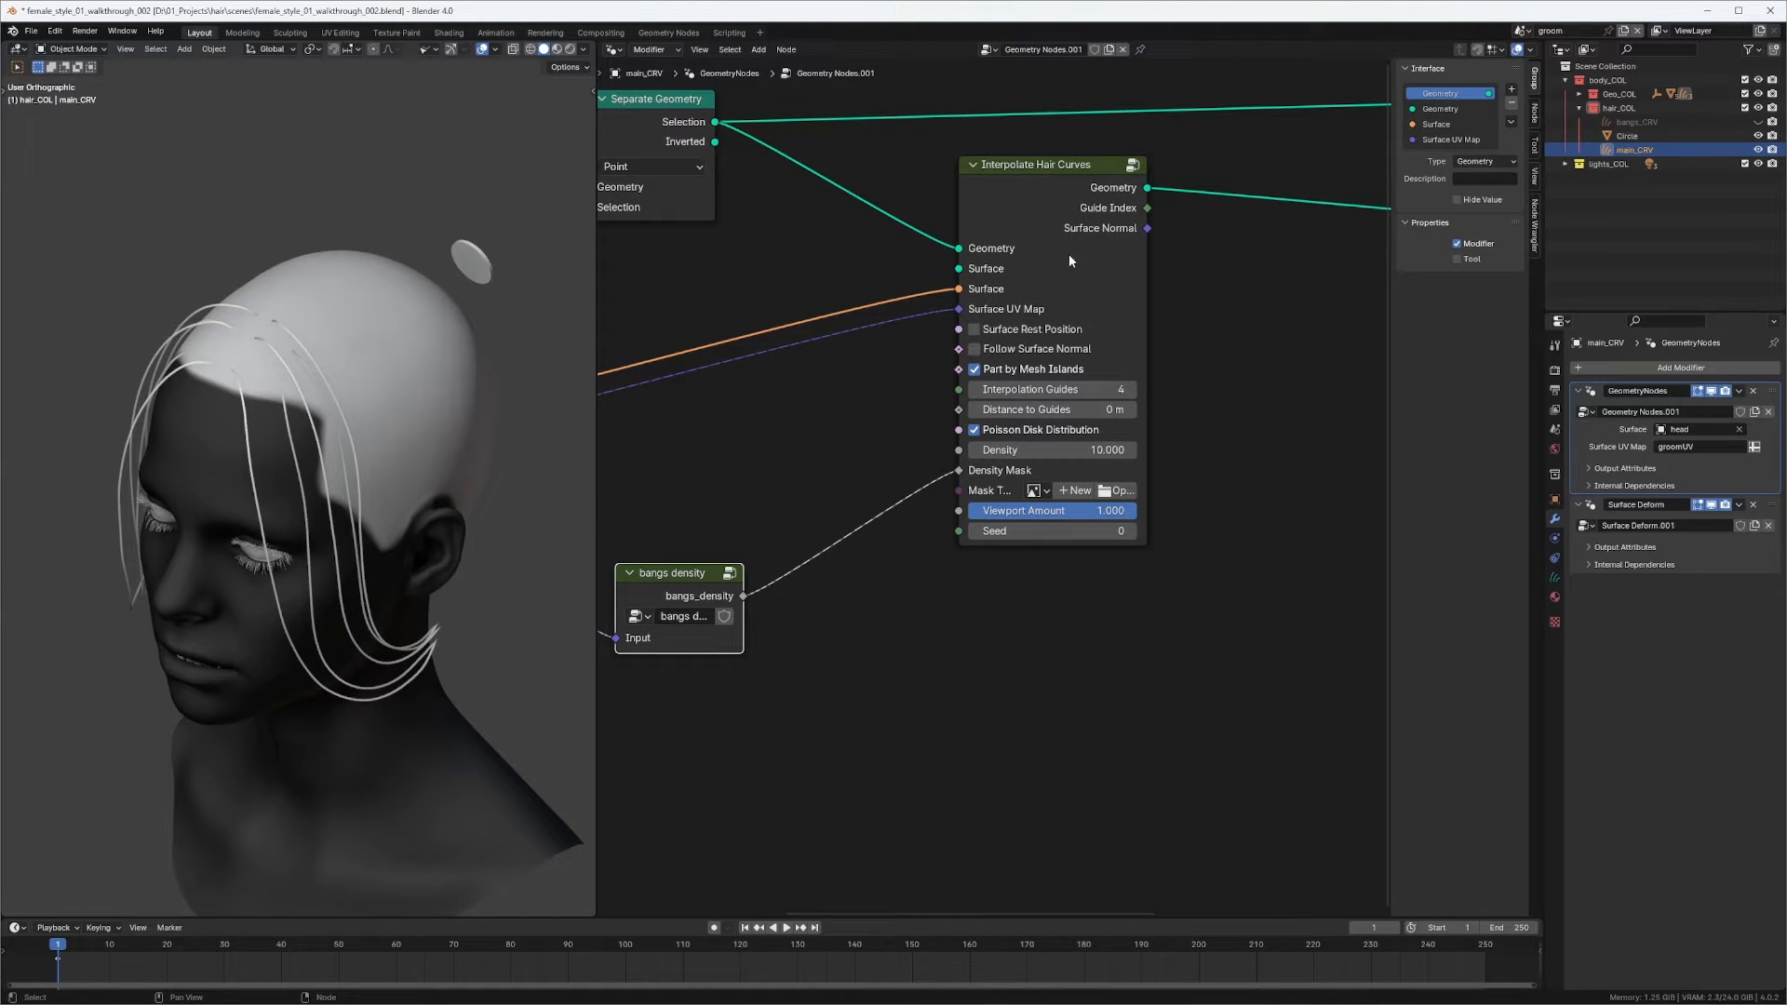
pyautogui.keyDown('ctrl'); pyautogui.keyDown('shift'); pyautogui.click(1114, 189); pyautogui.keyUp('shift'); pyautogui.keyUp('ctrl')
pyautogui.moveTo(383, 499); pyautogui.dragTo(507, 460, button='middle')
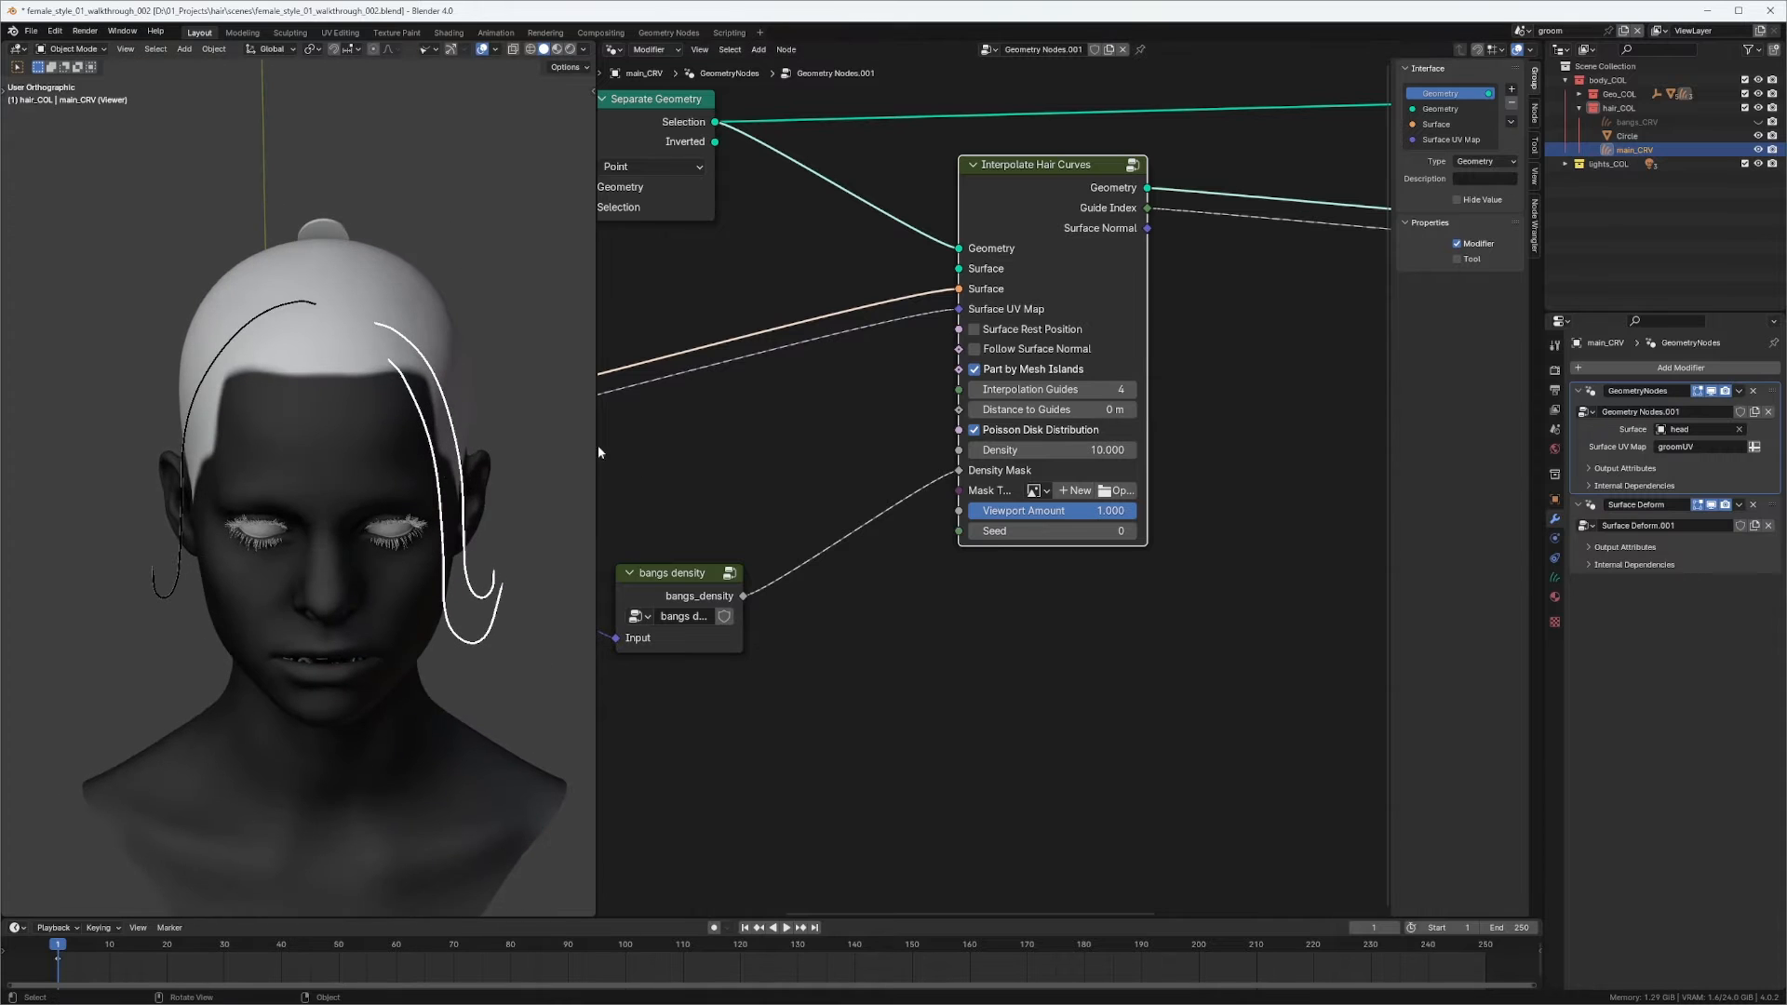
pyautogui.scroll(-2, 1238, 344)
pyautogui.moveTo(1287, 326); pyautogui.dragTo(1049, 338, button='middle')
pyautogui.keyDown('ctrl'); pyautogui.moveTo(1080, 260); pyautogui.dragTo(1079, 286, button='right'); pyautogui.keyUp('ctrl')
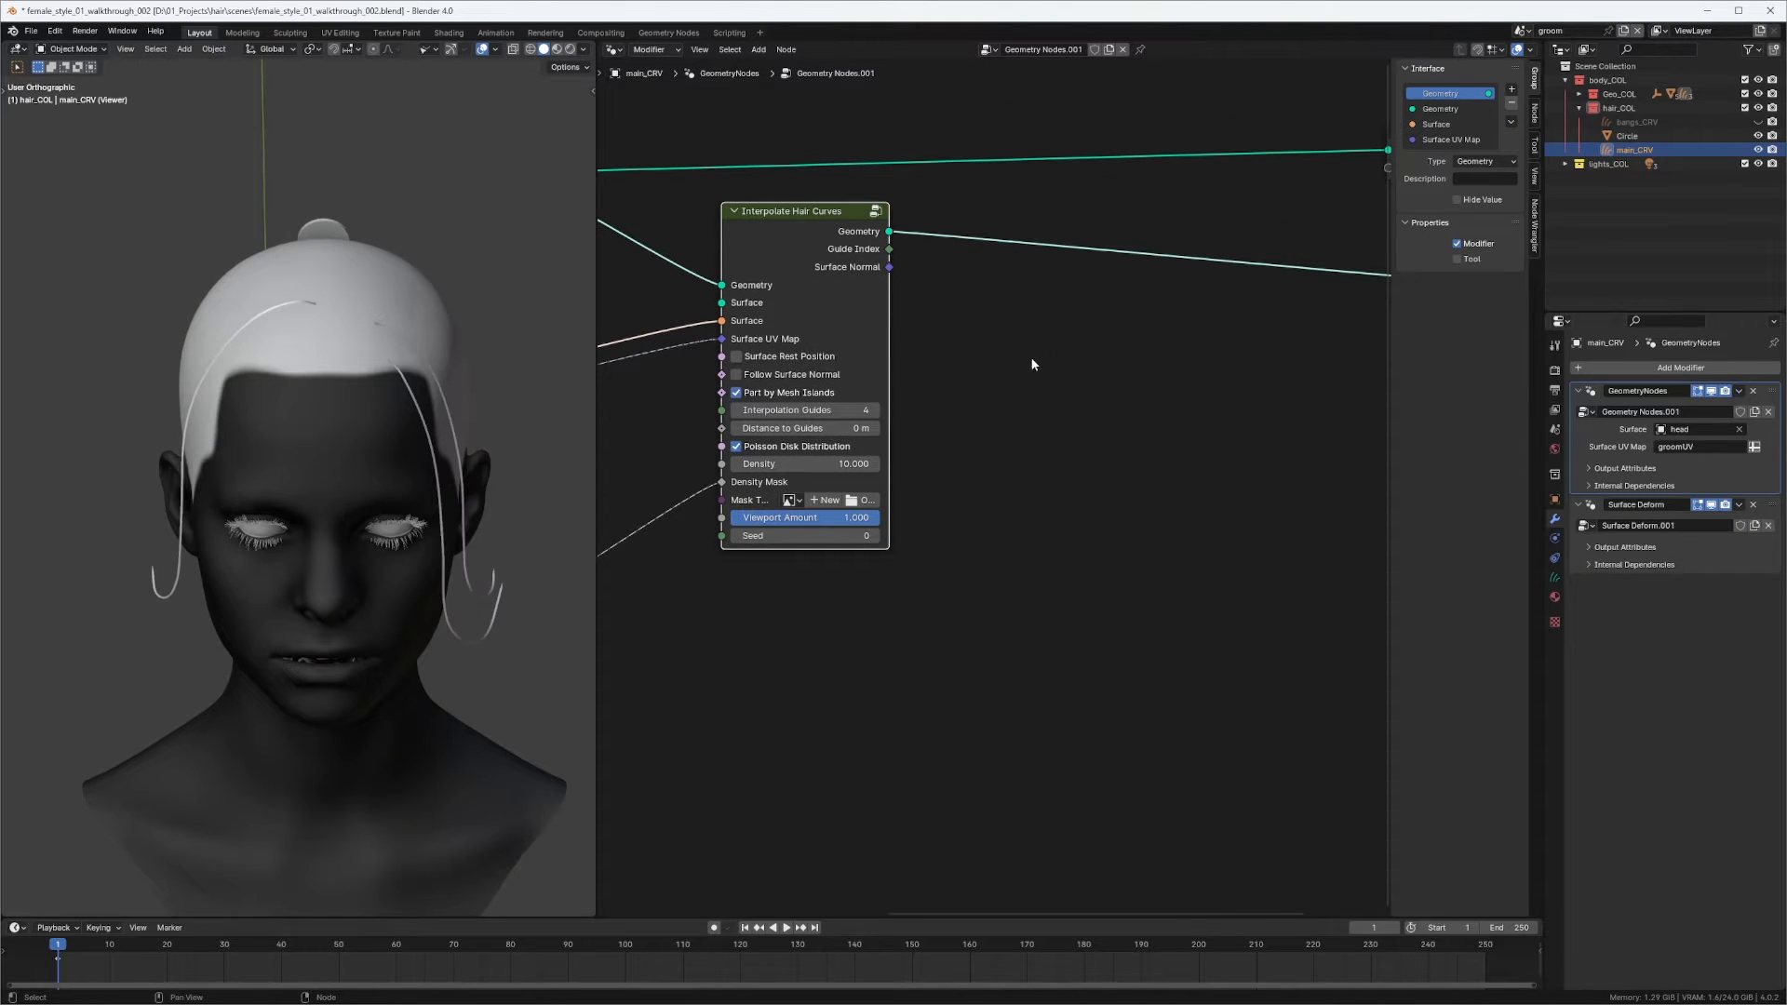
# Raise the Interpolate Hair Curves Density to 1160.448 and inspect the bangs from the front.
pyautogui.moveTo(1030, 355); pyautogui.dragTo(1129, 285, button='middle')
pyautogui.moveTo(860, 394); pyautogui.dragTo(1729, 398)
pyautogui.moveTo(456, 344); pyautogui.dragTo(557, 350, button='middle')
pyautogui.moveTo(377, 309); pyautogui.dragTo(482, 316, button='middle')
pyautogui.scroll(2, 377, 273)
pyautogui.moveTo(378, 277); pyautogui.dragTo(326, 394, button='middle')
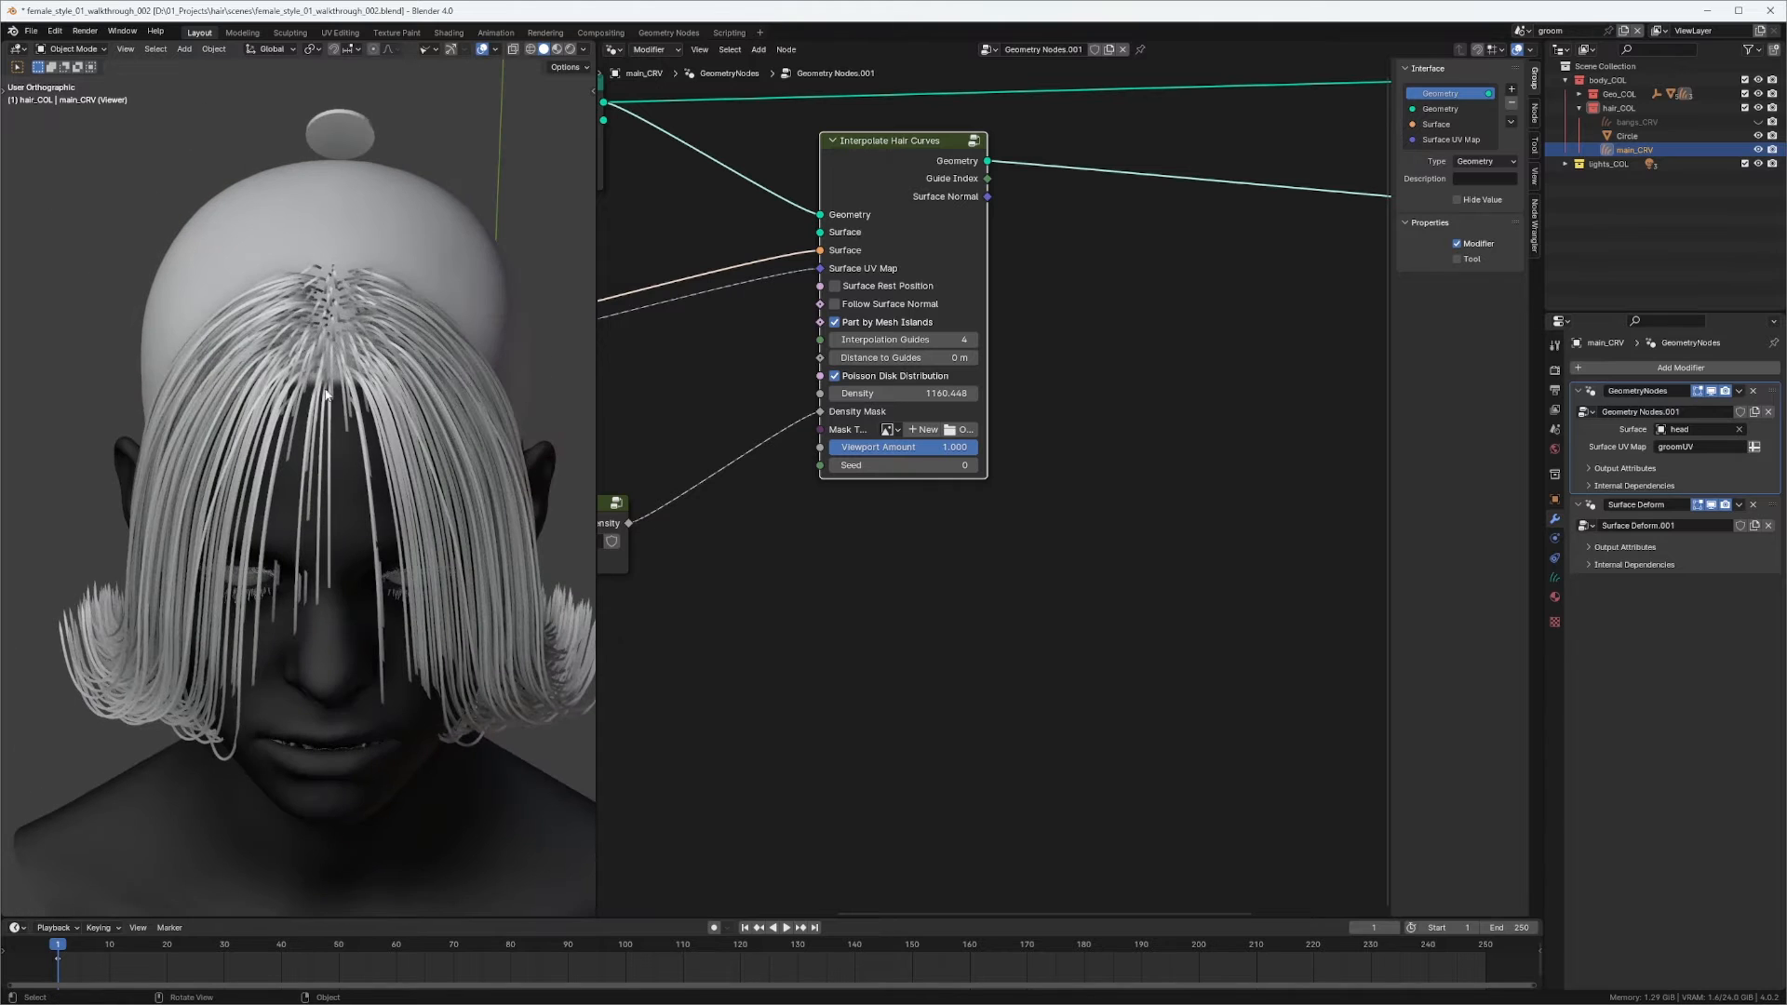
# Hide the node editor's sidebar, widen the 3D viewport, and orbit to a three-quarter view of the bangs.
pyautogui.moveTo(670, 345); pyautogui.dragTo(793, 360, button='middle')
pyautogui.press('n')
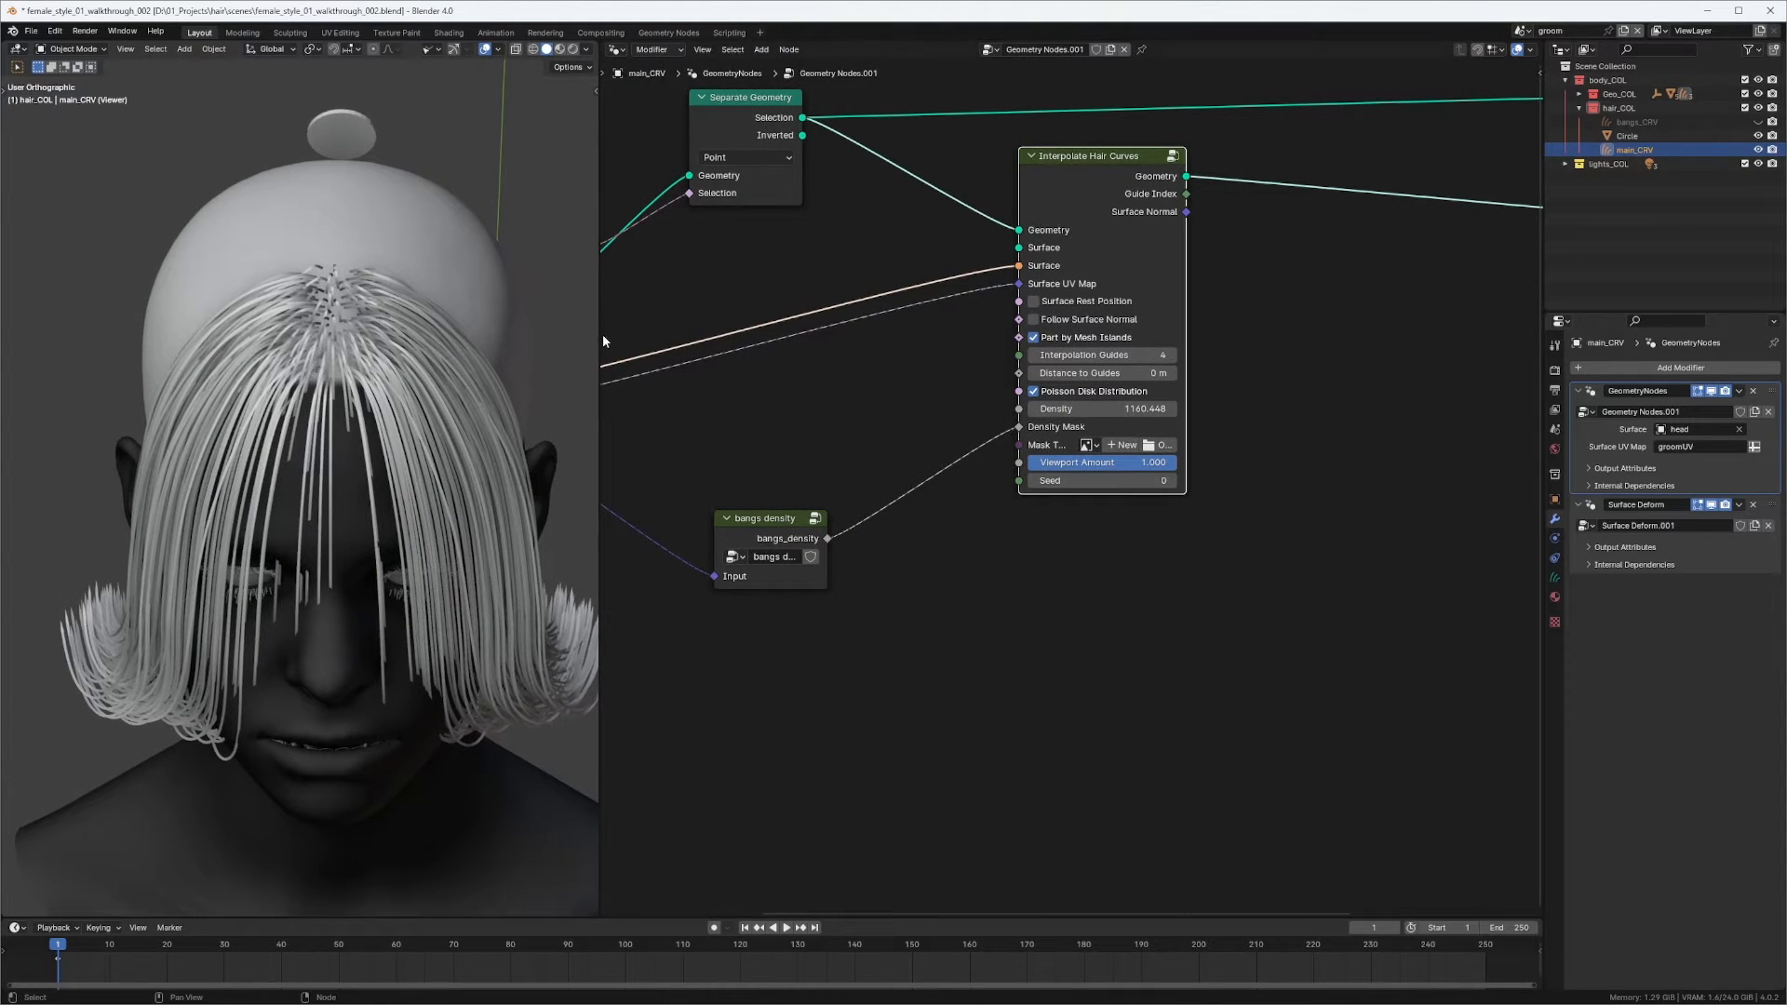
pyautogui.moveTo(600, 332); pyautogui.dragTo(698, 346)
pyautogui.moveTo(559, 361); pyautogui.dragTo(521, 256, button='middle')
pyautogui.moveTo(430, 201); pyautogui.dragTo(332, 295, button='middle')
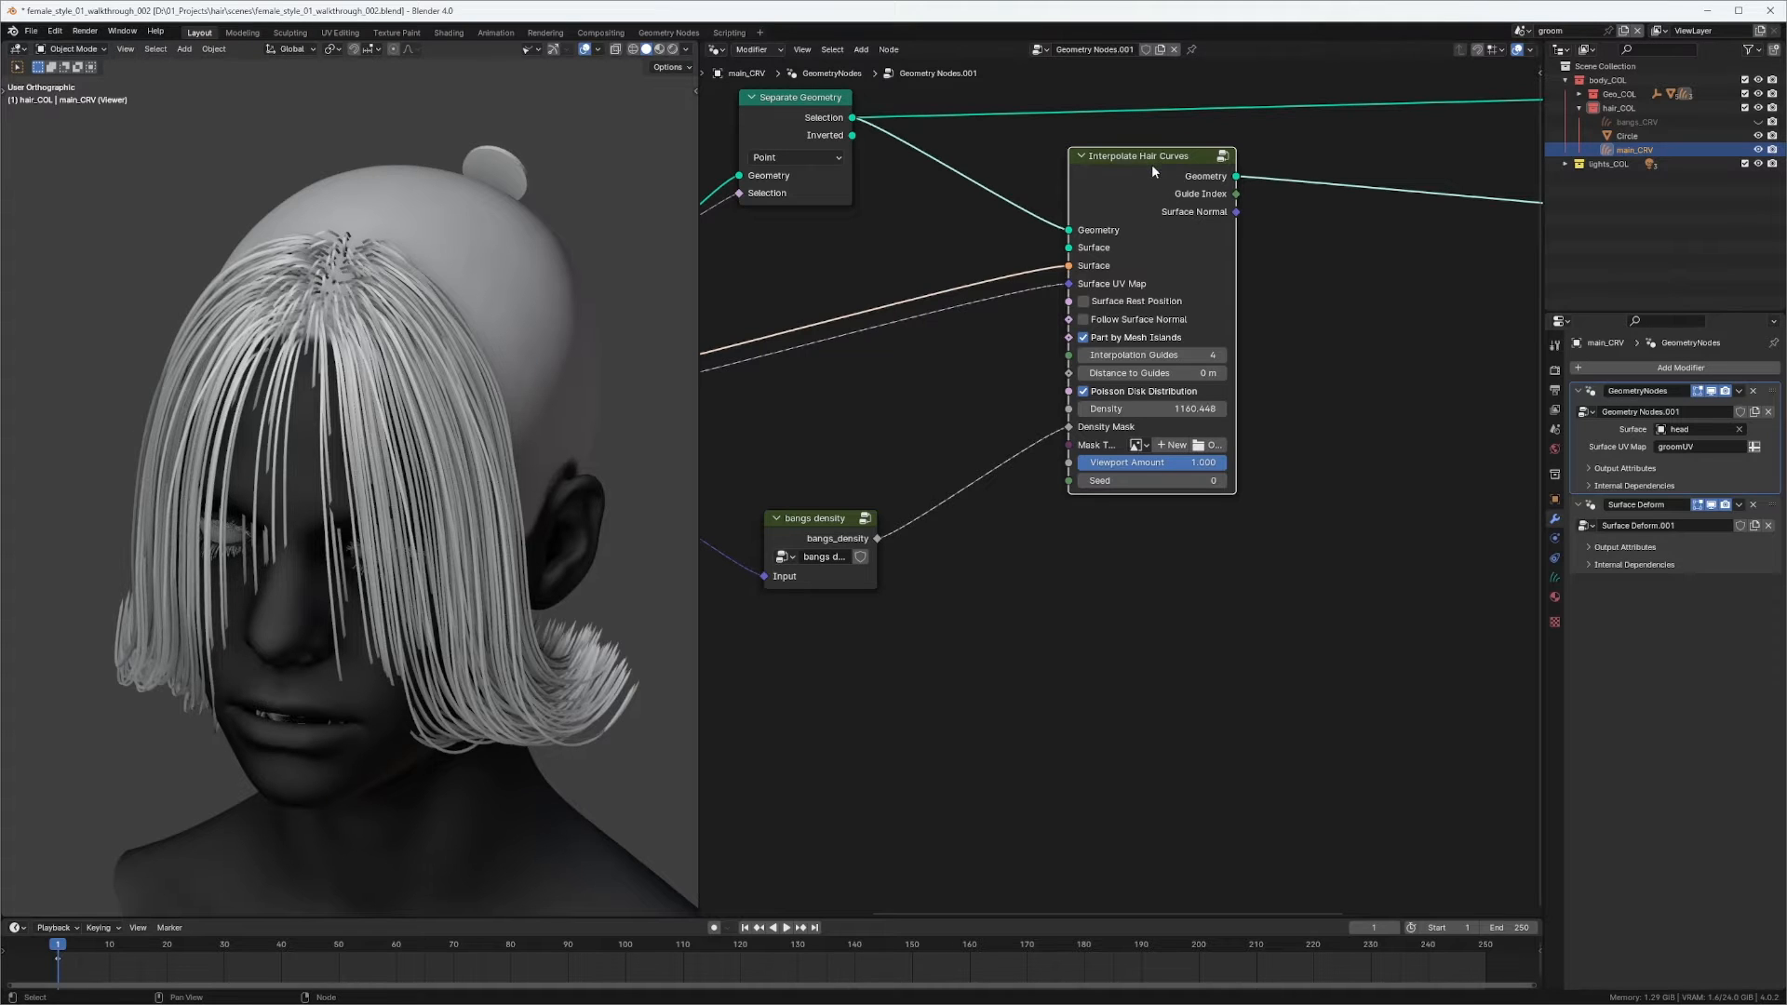
# Move Interpolate Hair Curves lower and closer to Separate Geometry, and raise the bangs density group slightly.
pyautogui.moveTo(1152, 164); pyautogui.dragTo(1152, 222)
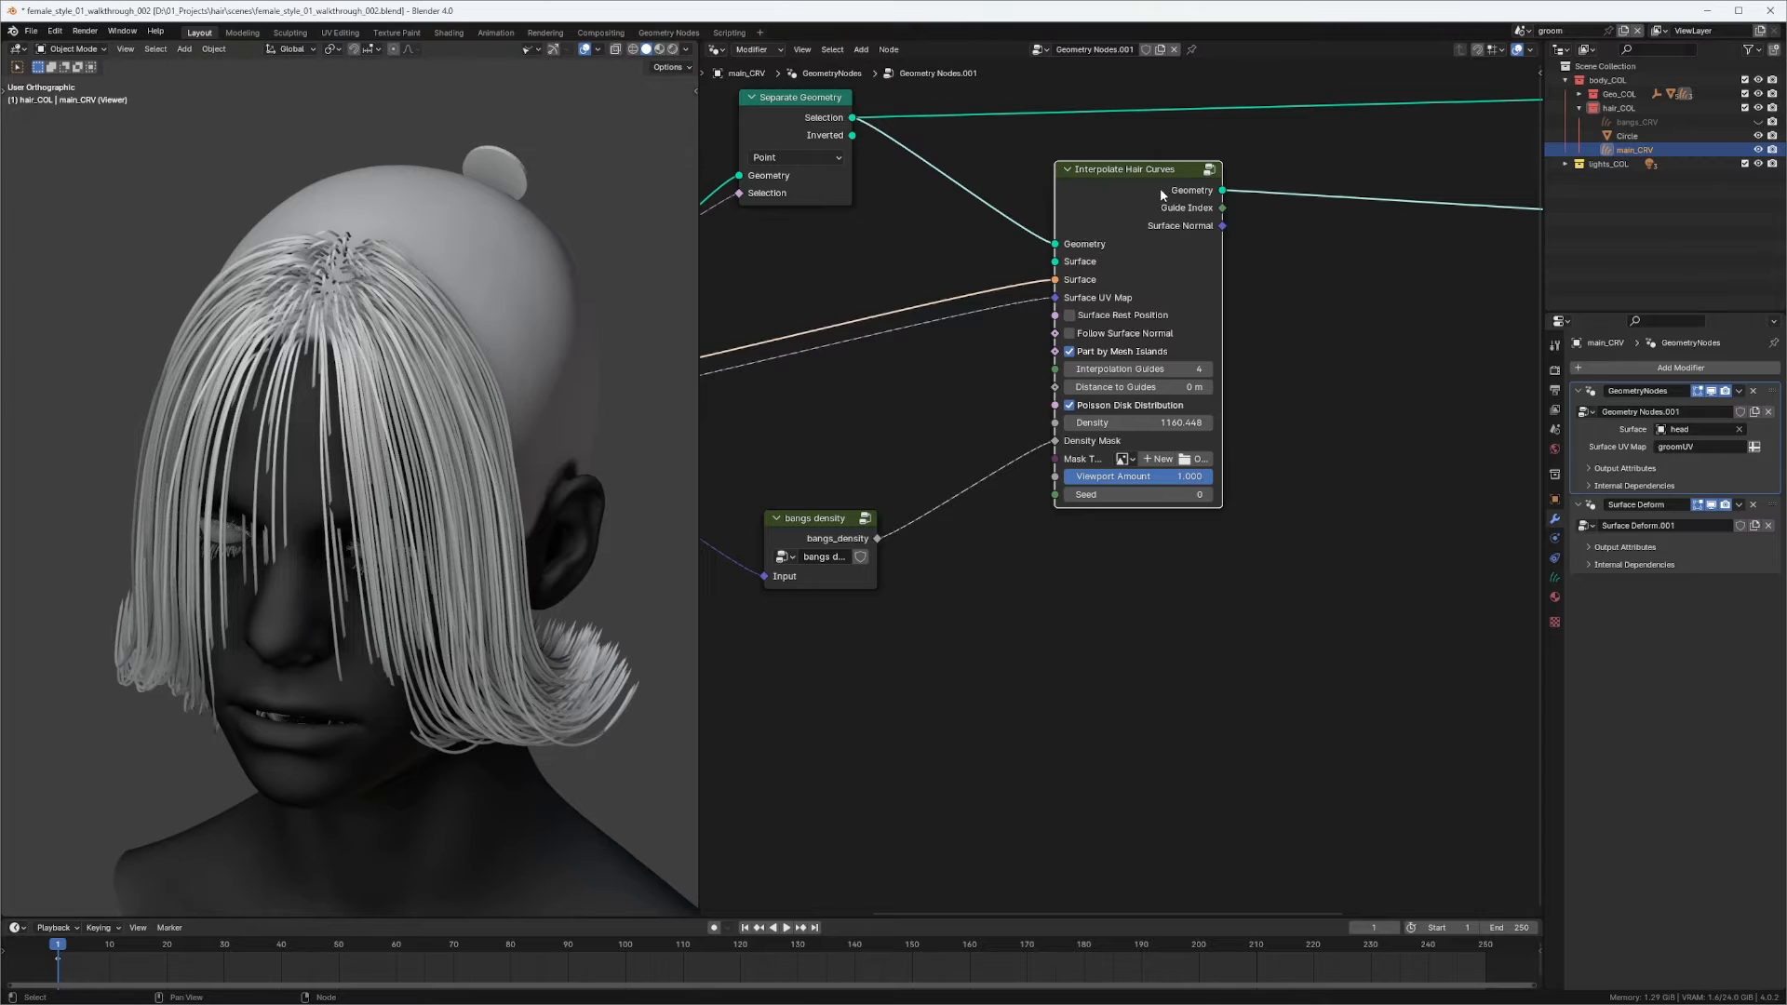
pyautogui.press('g')
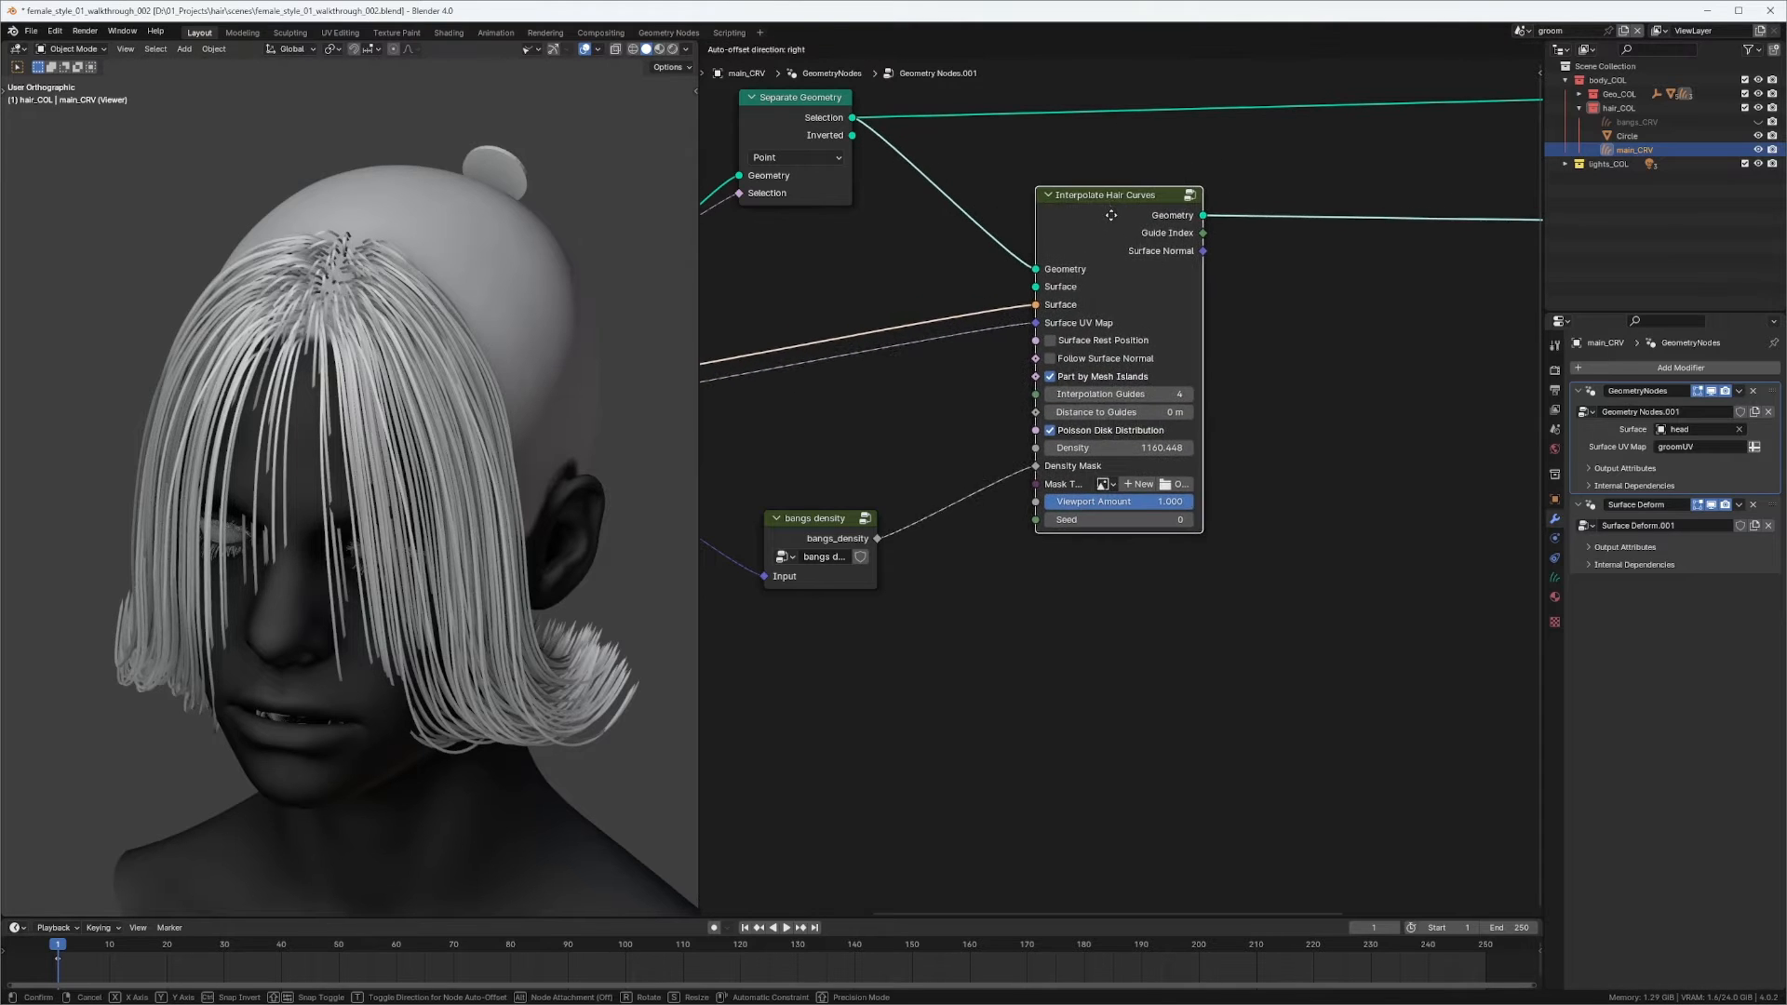
pyautogui.moveTo(1111, 215); pyautogui.dragTo(1111, 219)
pyautogui.moveTo(815, 521); pyautogui.dragTo(819, 471)
# Add an Interpolate Hair Curves V2 node beside the existing Interpolate Hair Curves node and widen it until its labels are readable.
pyautogui.moveTo(1277, 367); pyautogui.dragTo(1098, 389, button='middle')
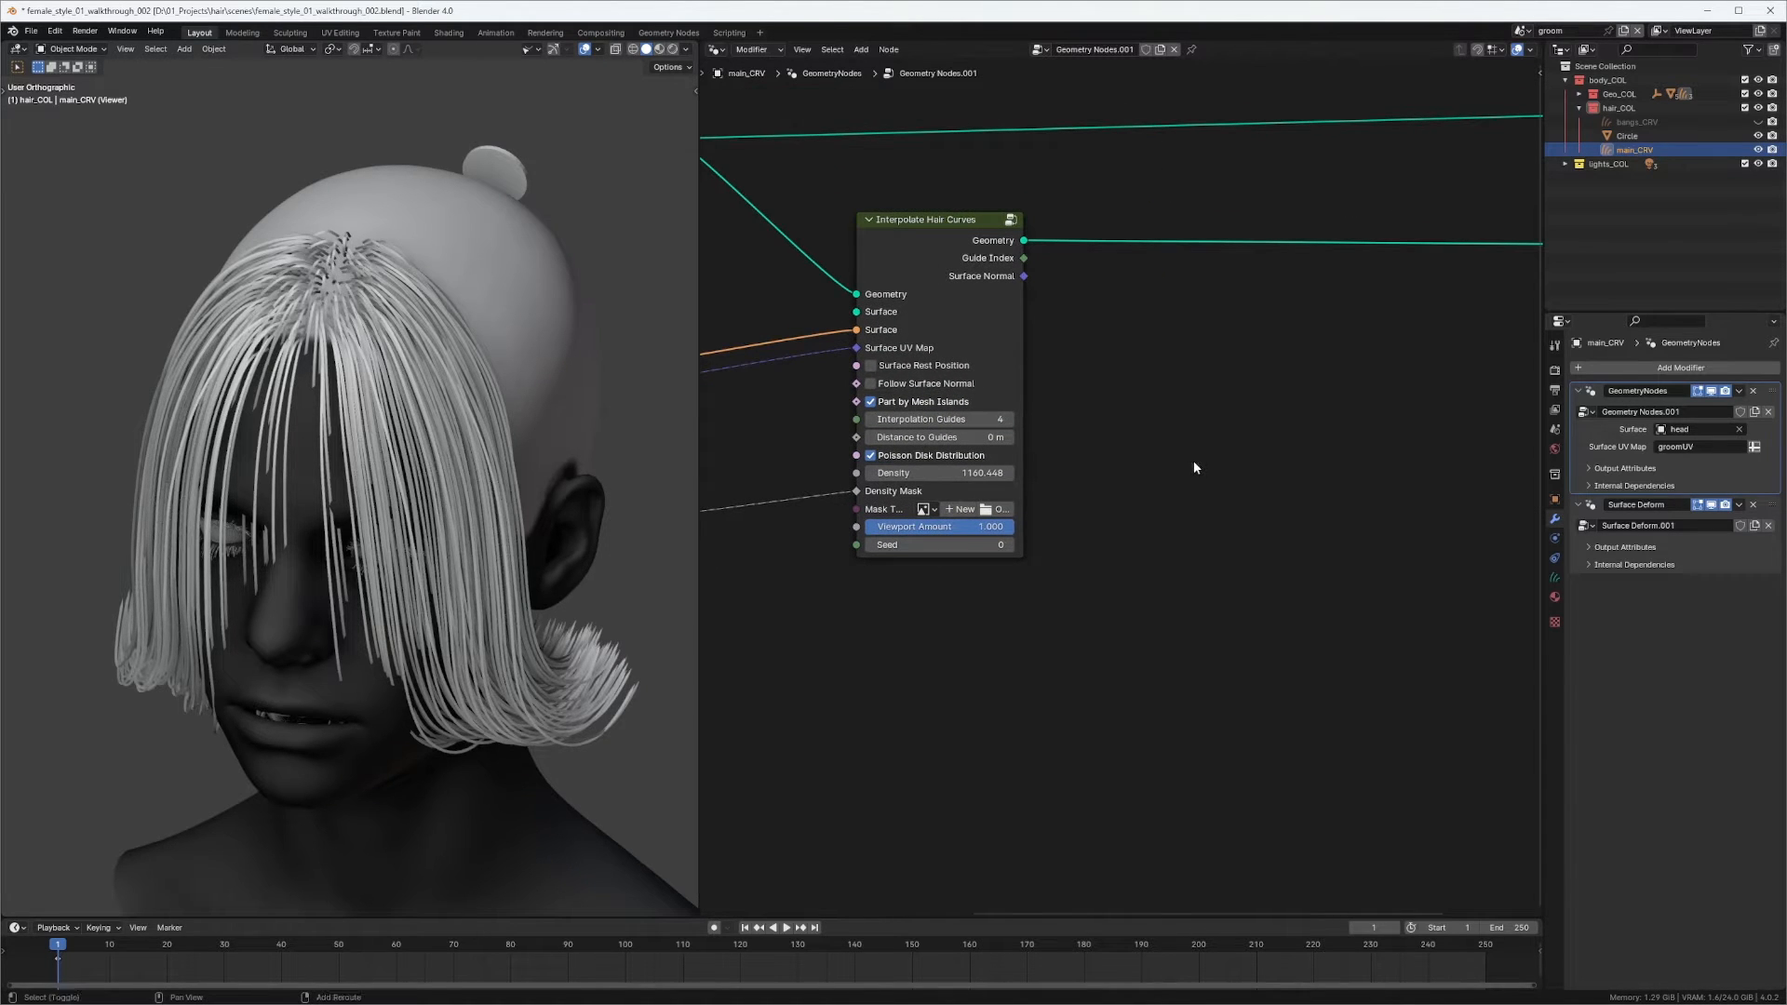
pyautogui.hotkey('shift', 'a')
pyautogui.moveTo(1164, 750)
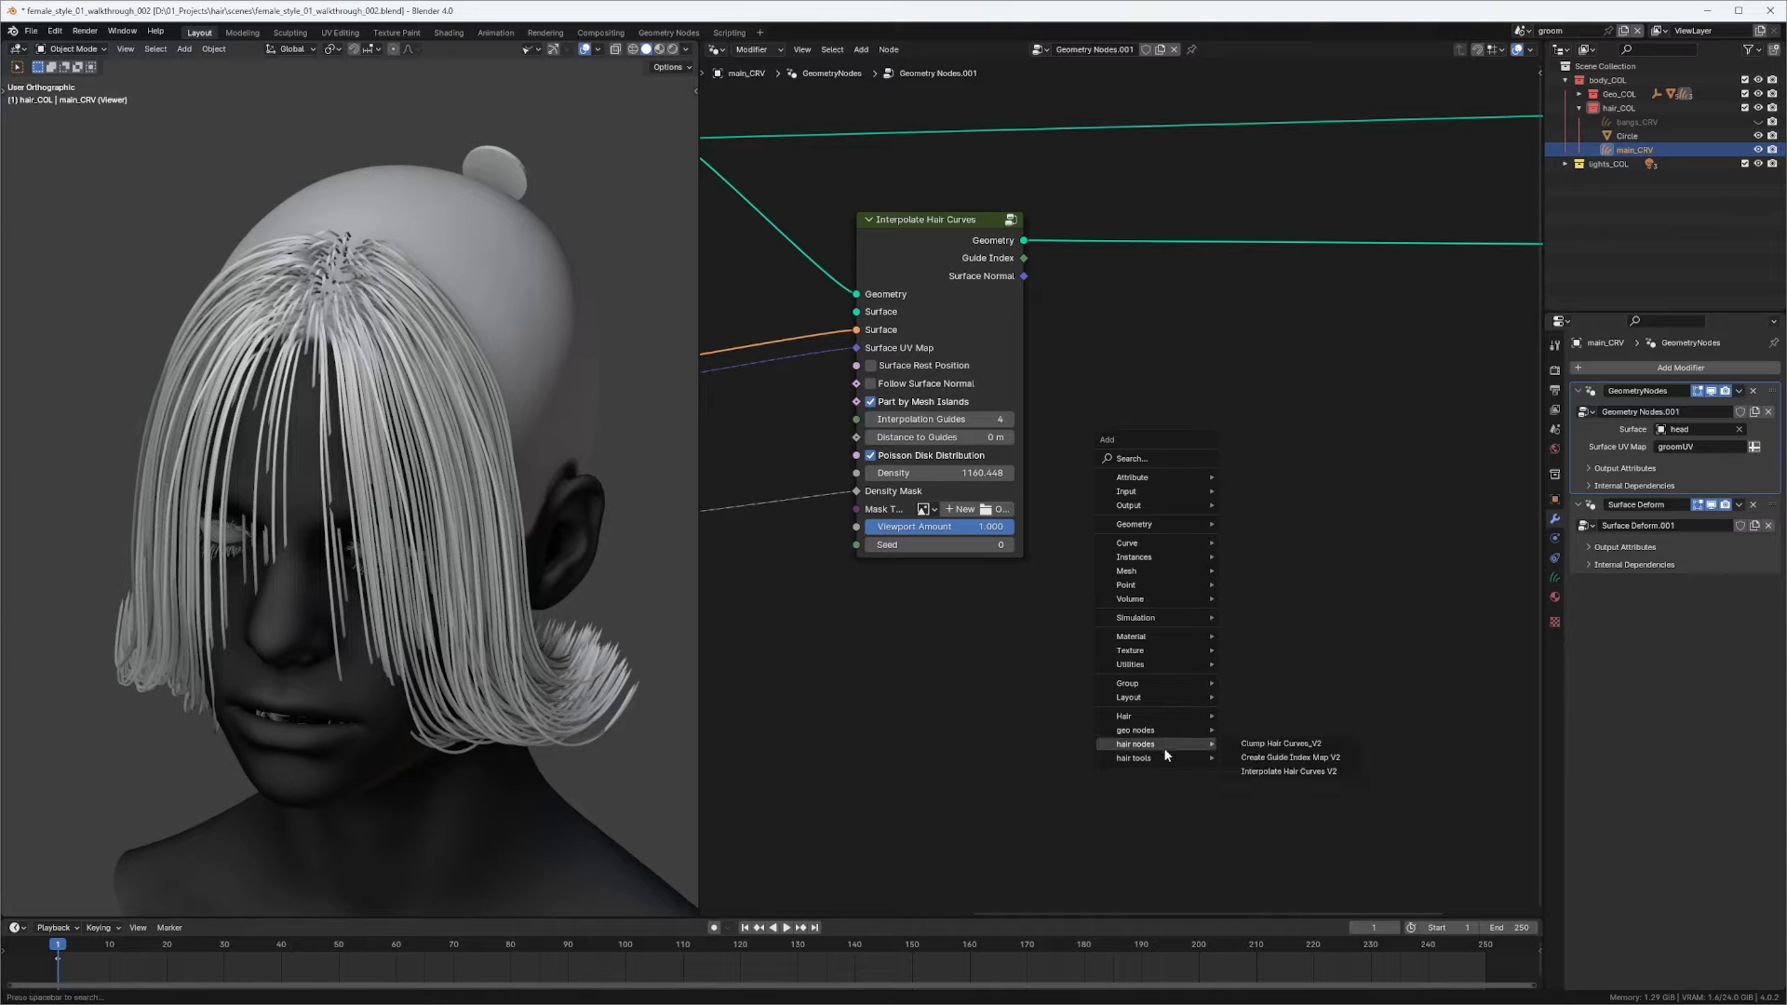
pyautogui.click(1282, 771)
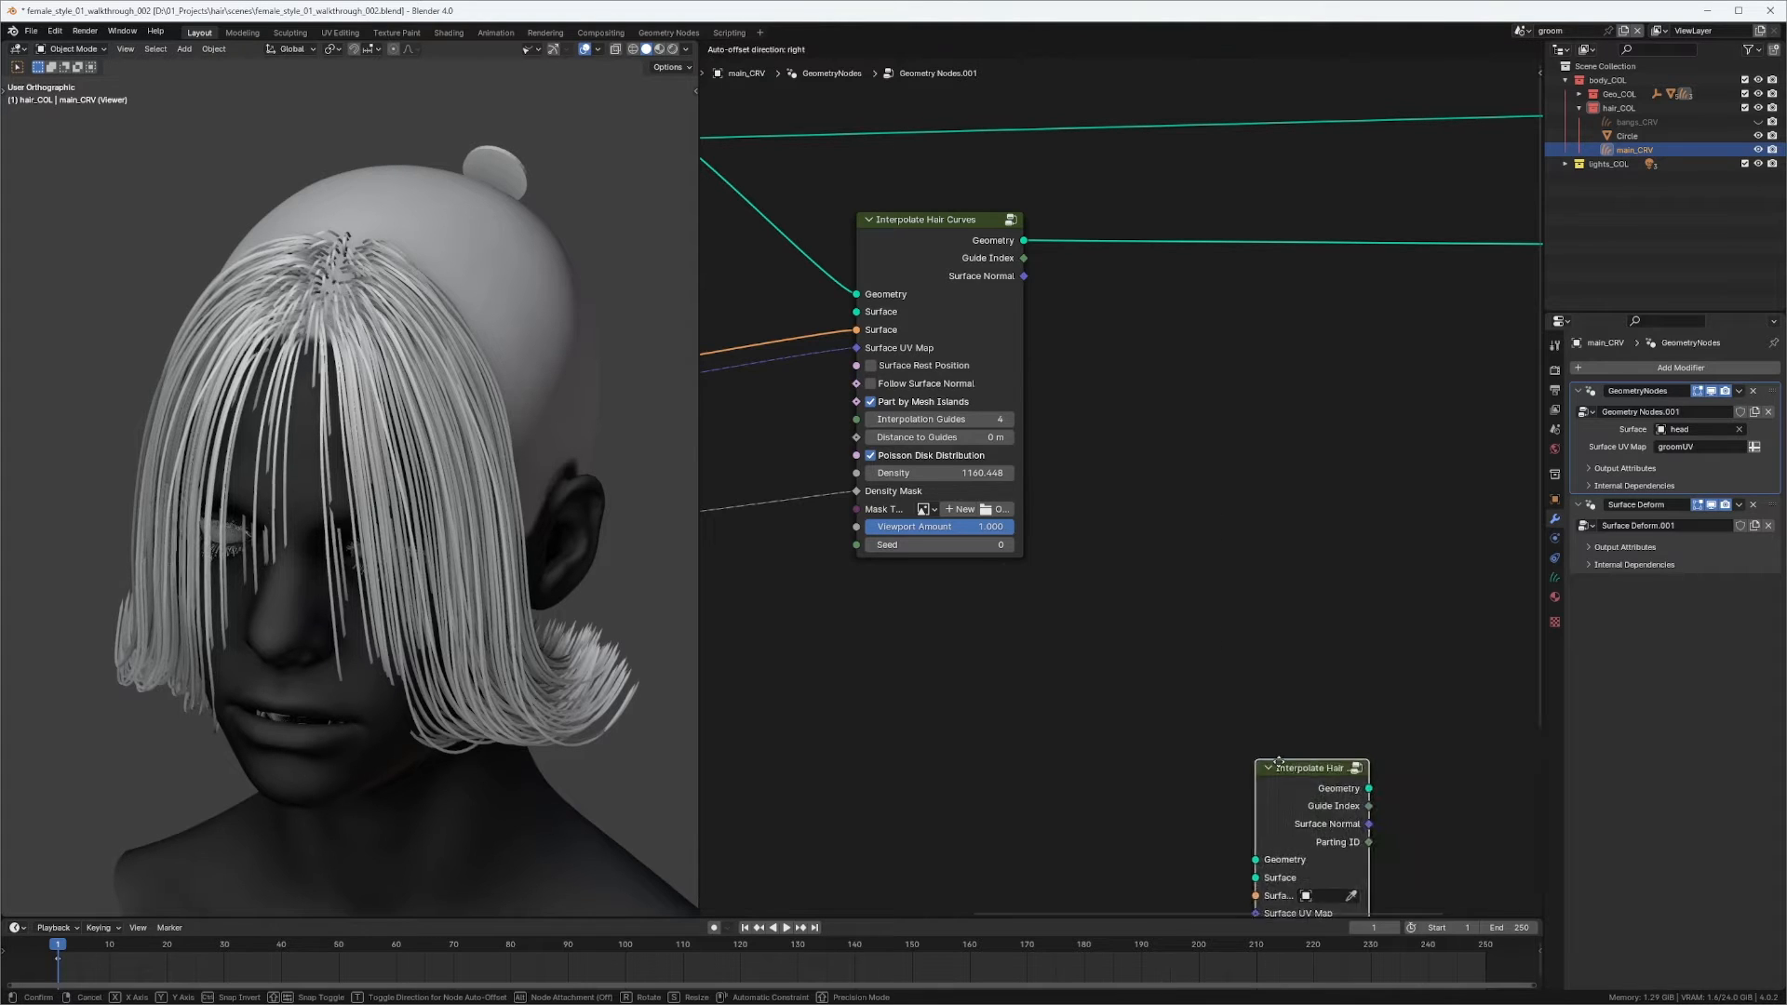
pyautogui.click(1127, 276)
pyautogui.scroll(2, 1196, 414)
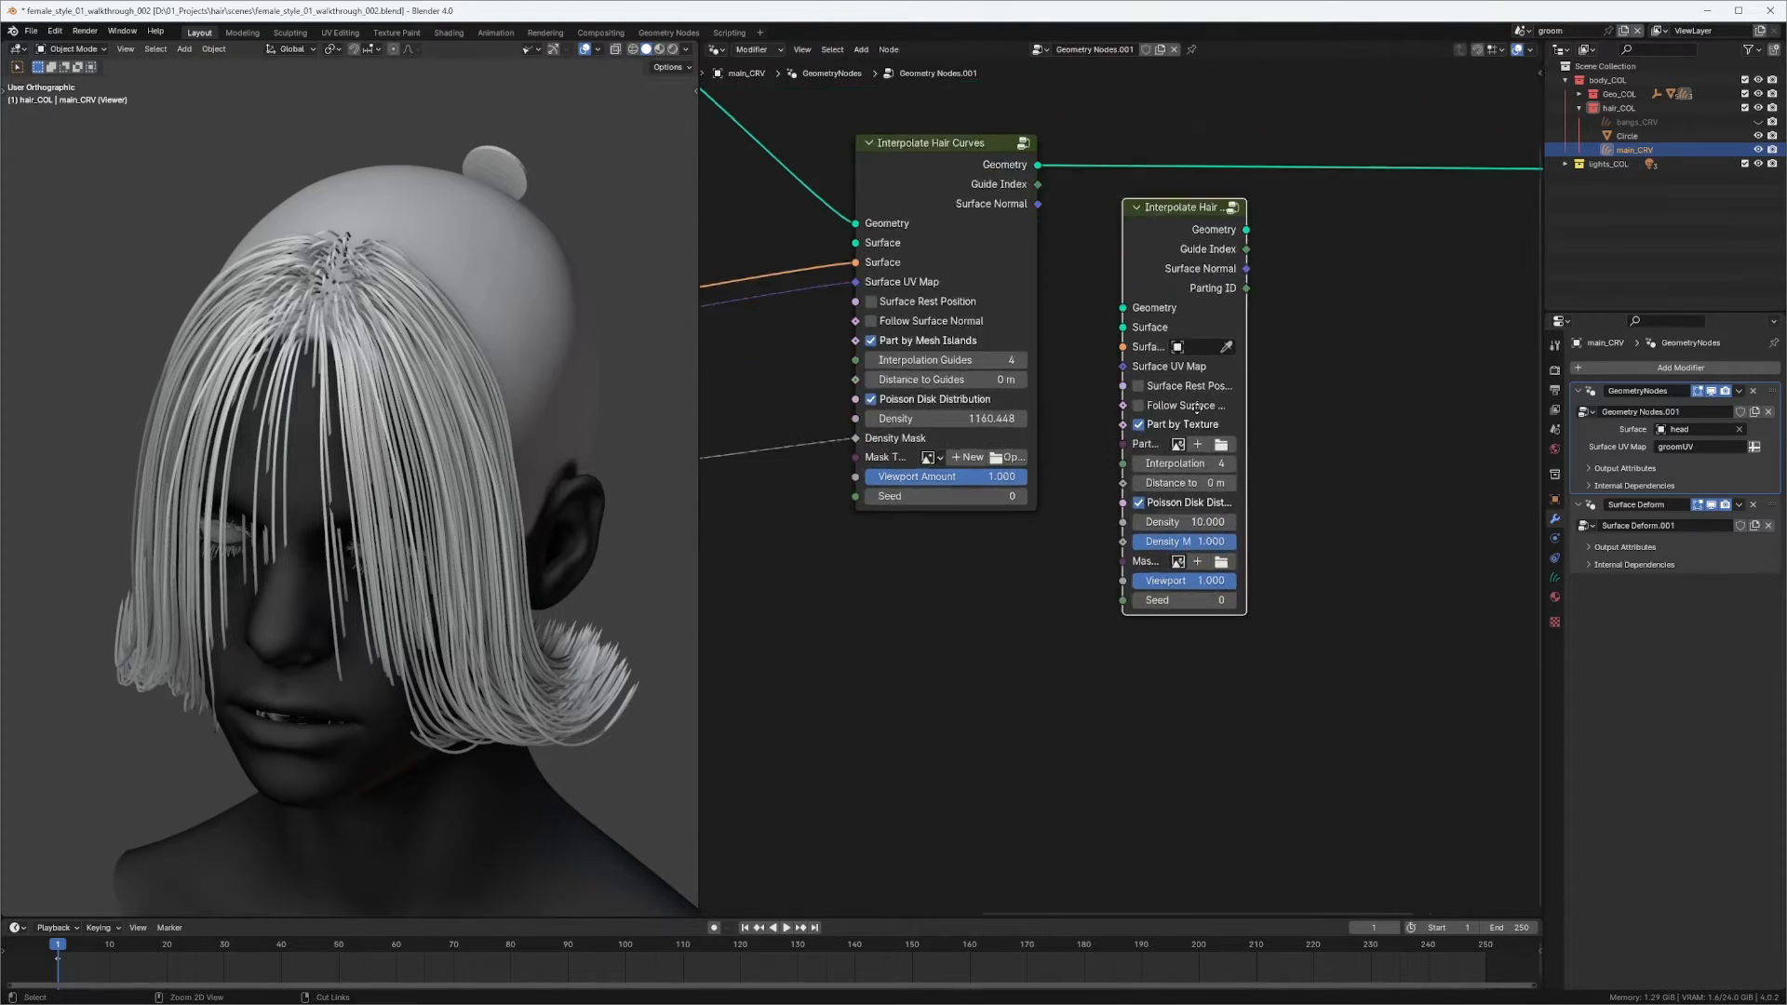
pyautogui.scroll(1, 1197, 406)
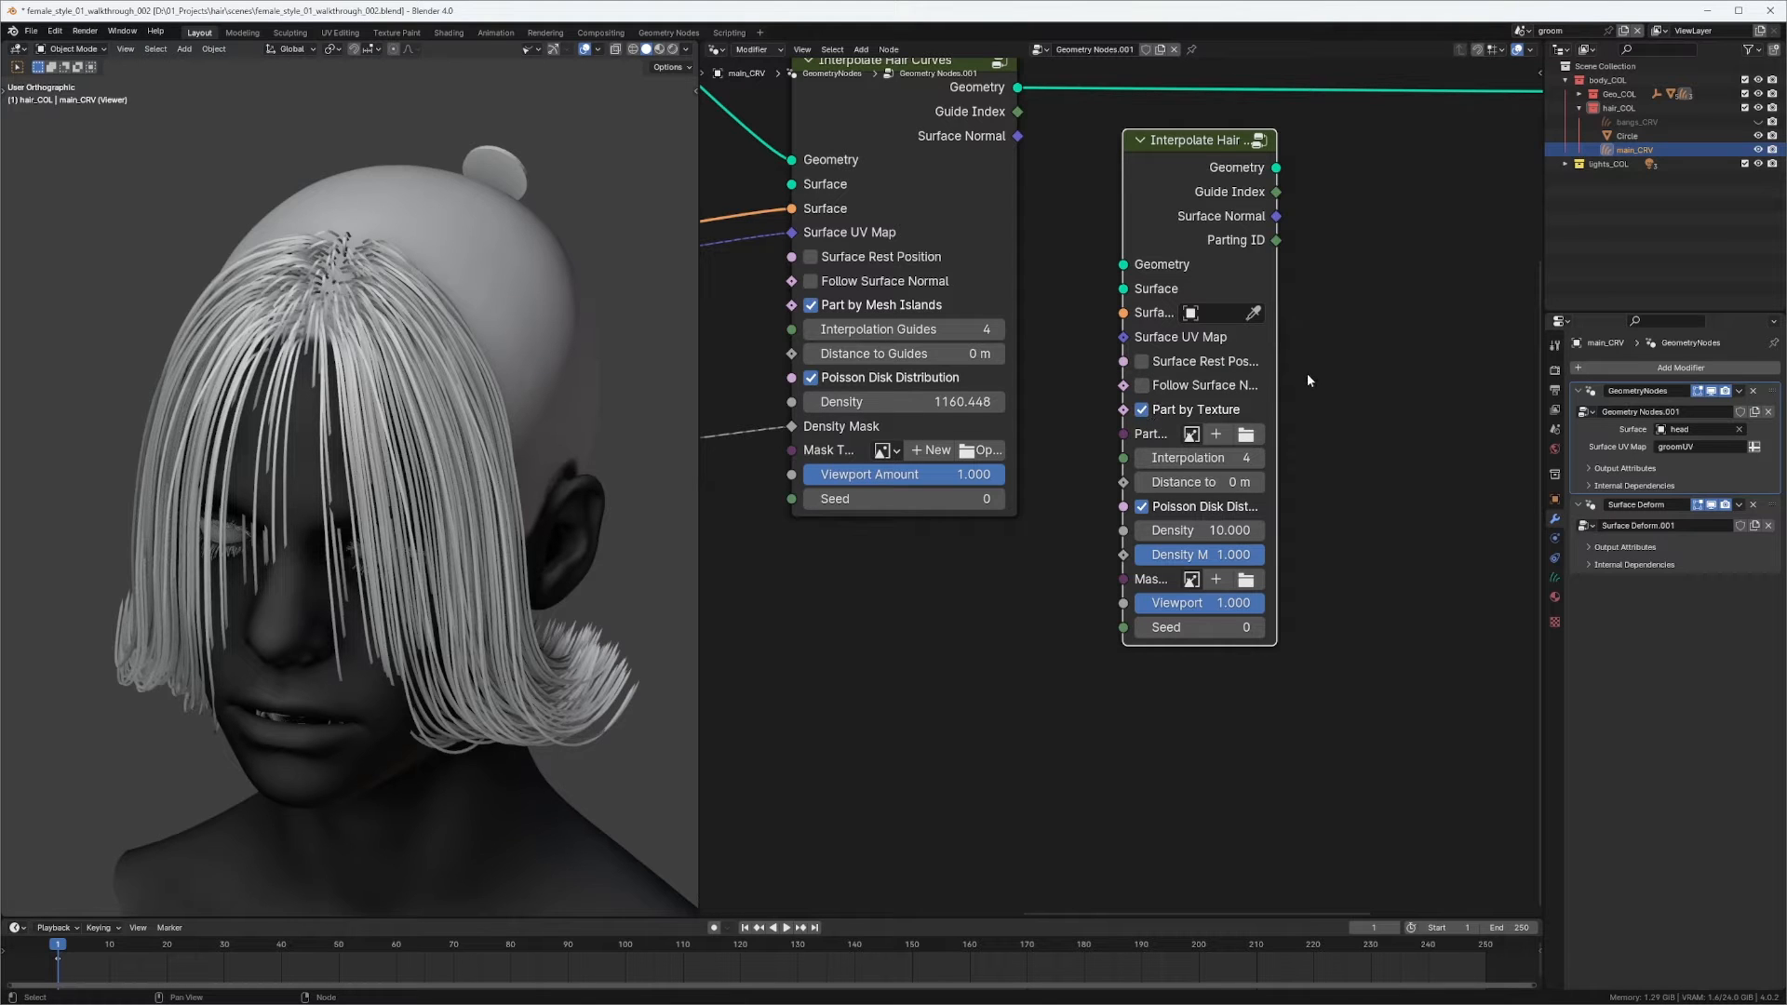
pyautogui.moveTo(1276, 380); pyautogui.dragTo(1372, 380)
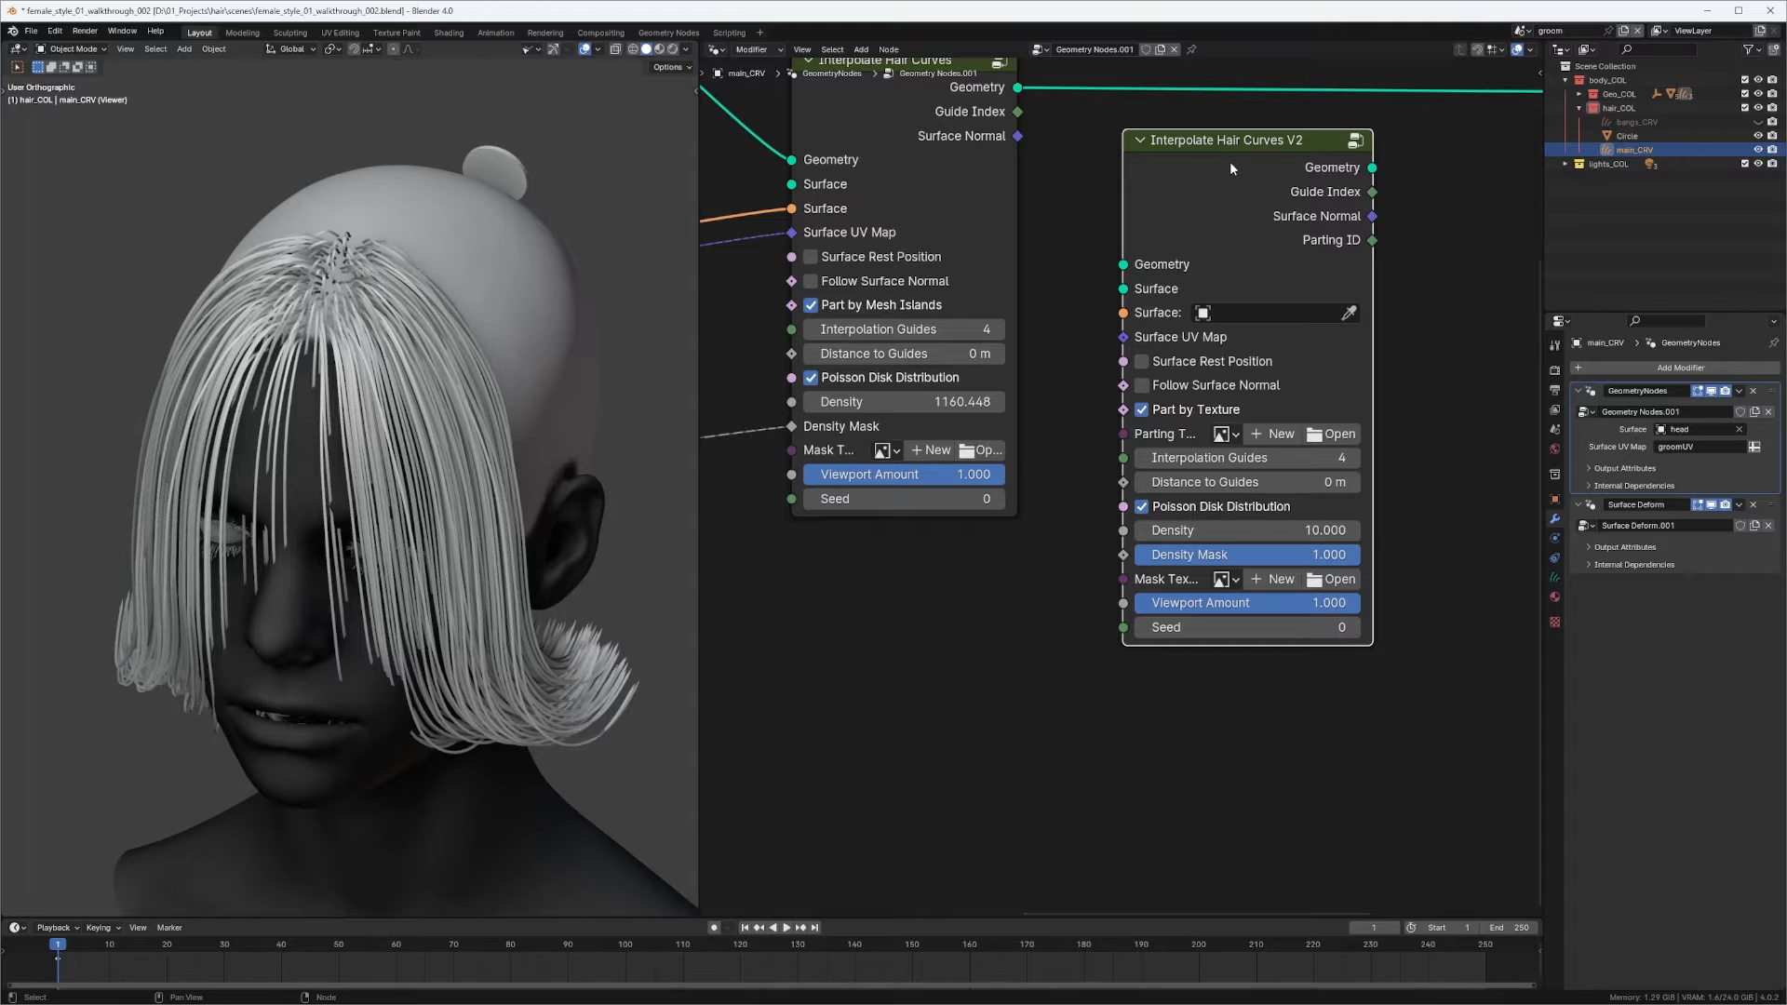
# Position the Interpolate Hair Curves V2 node slightly lower than the original node for side-by-side comparison.
pyautogui.scroll(-3, 1230, 160)
pyautogui.moveTo(1101, 245); pyautogui.dragTo(1194, 273, button='middle')
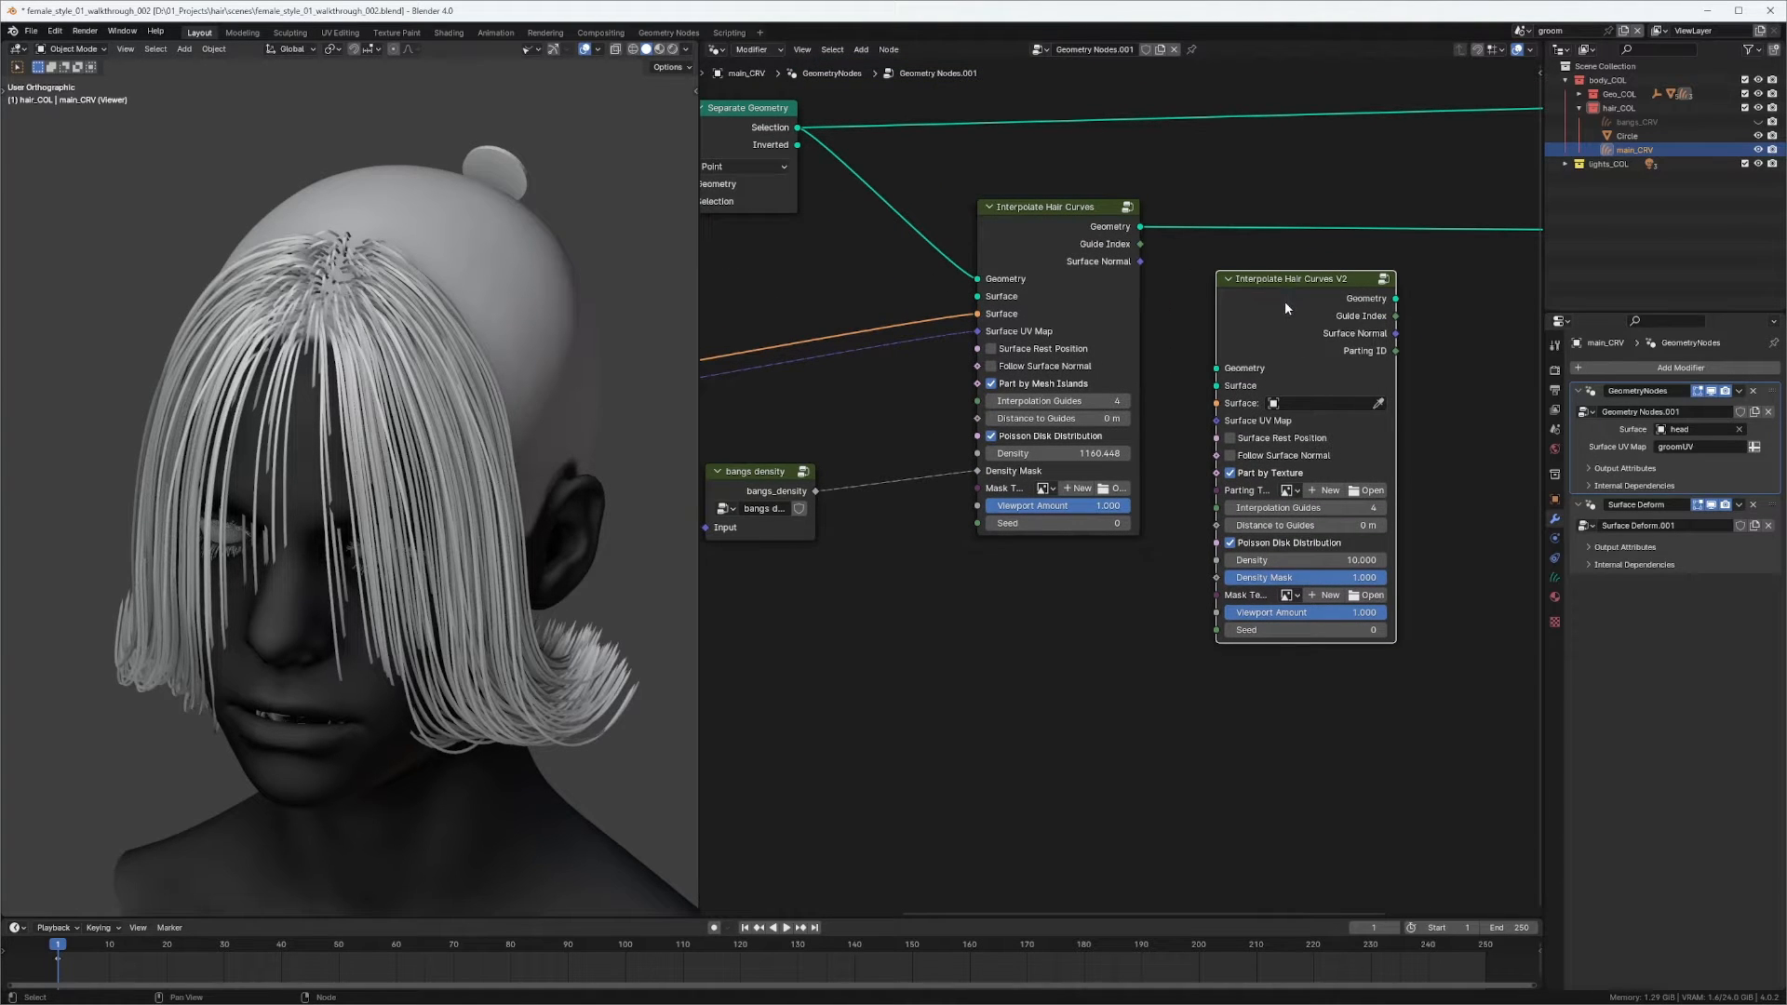
pyautogui.moveTo(1284, 300); pyautogui.dragTo(1269, 297)
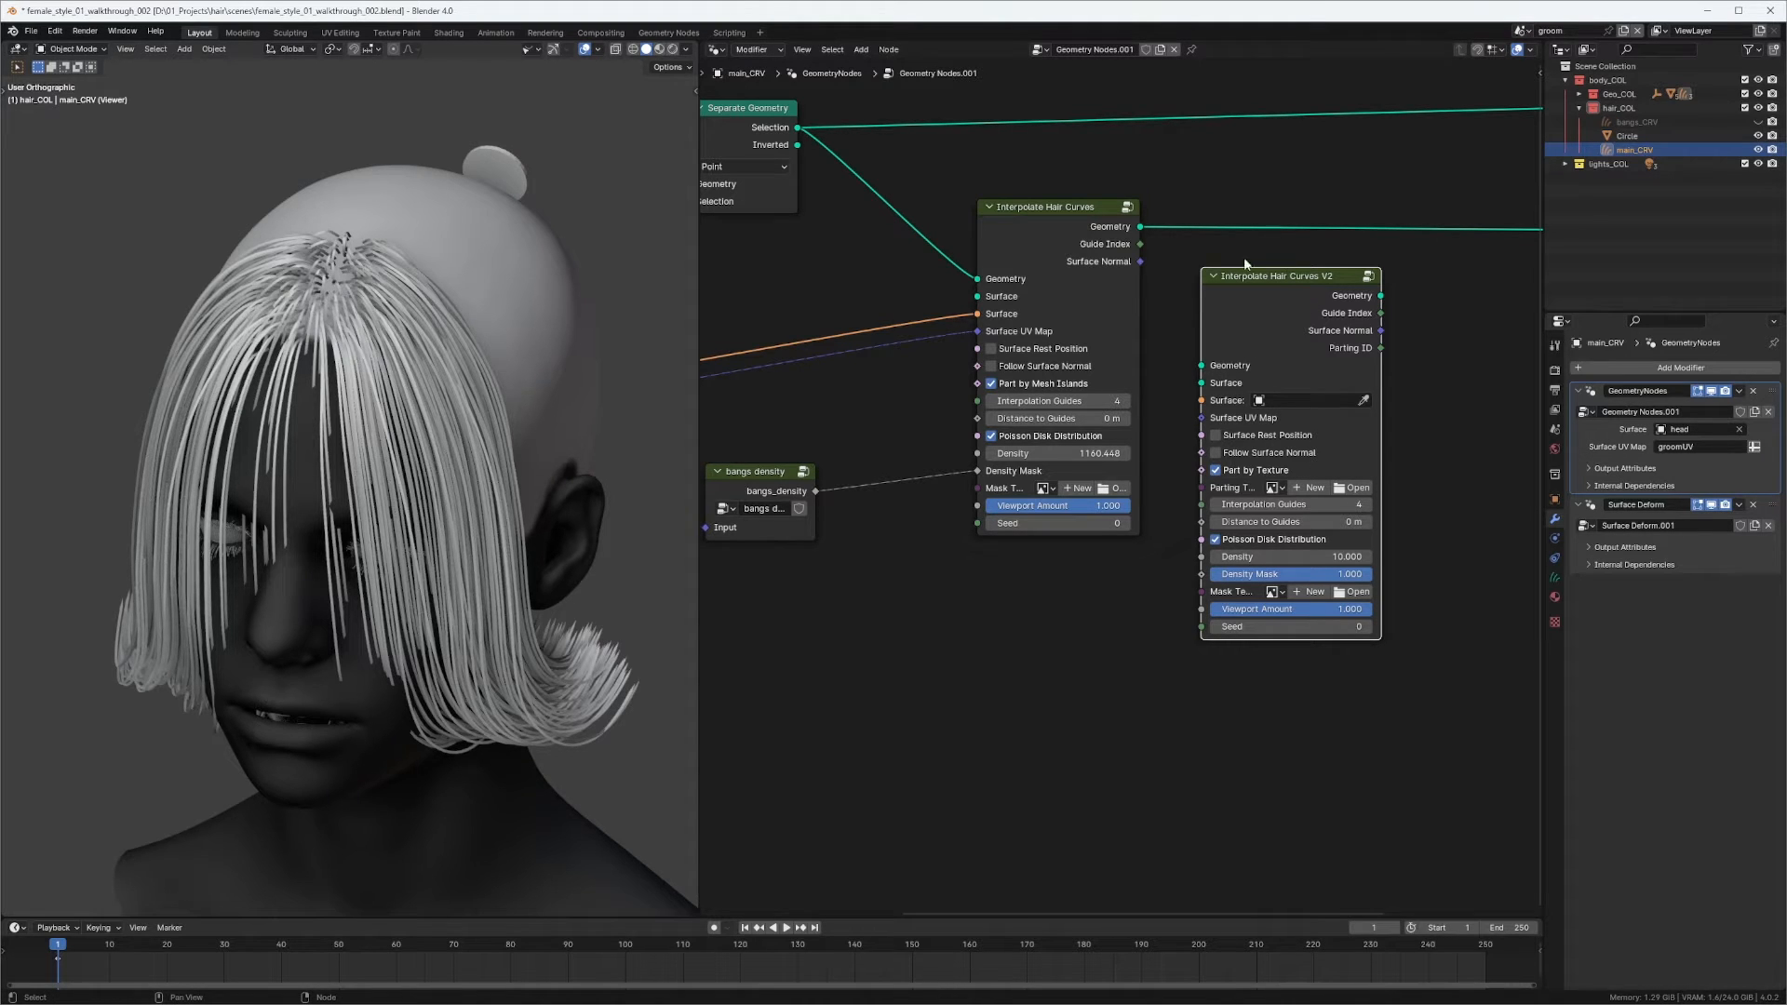
pyautogui.moveTo(1264, 280); pyautogui.dragTo(1251, 280)
pyautogui.moveTo(1068, 214); pyautogui.dragTo(1068, 219)
pyautogui.moveTo(1270, 283); pyautogui.dragTo(1265, 296)
pyautogui.scroll(2, 1271, 441)
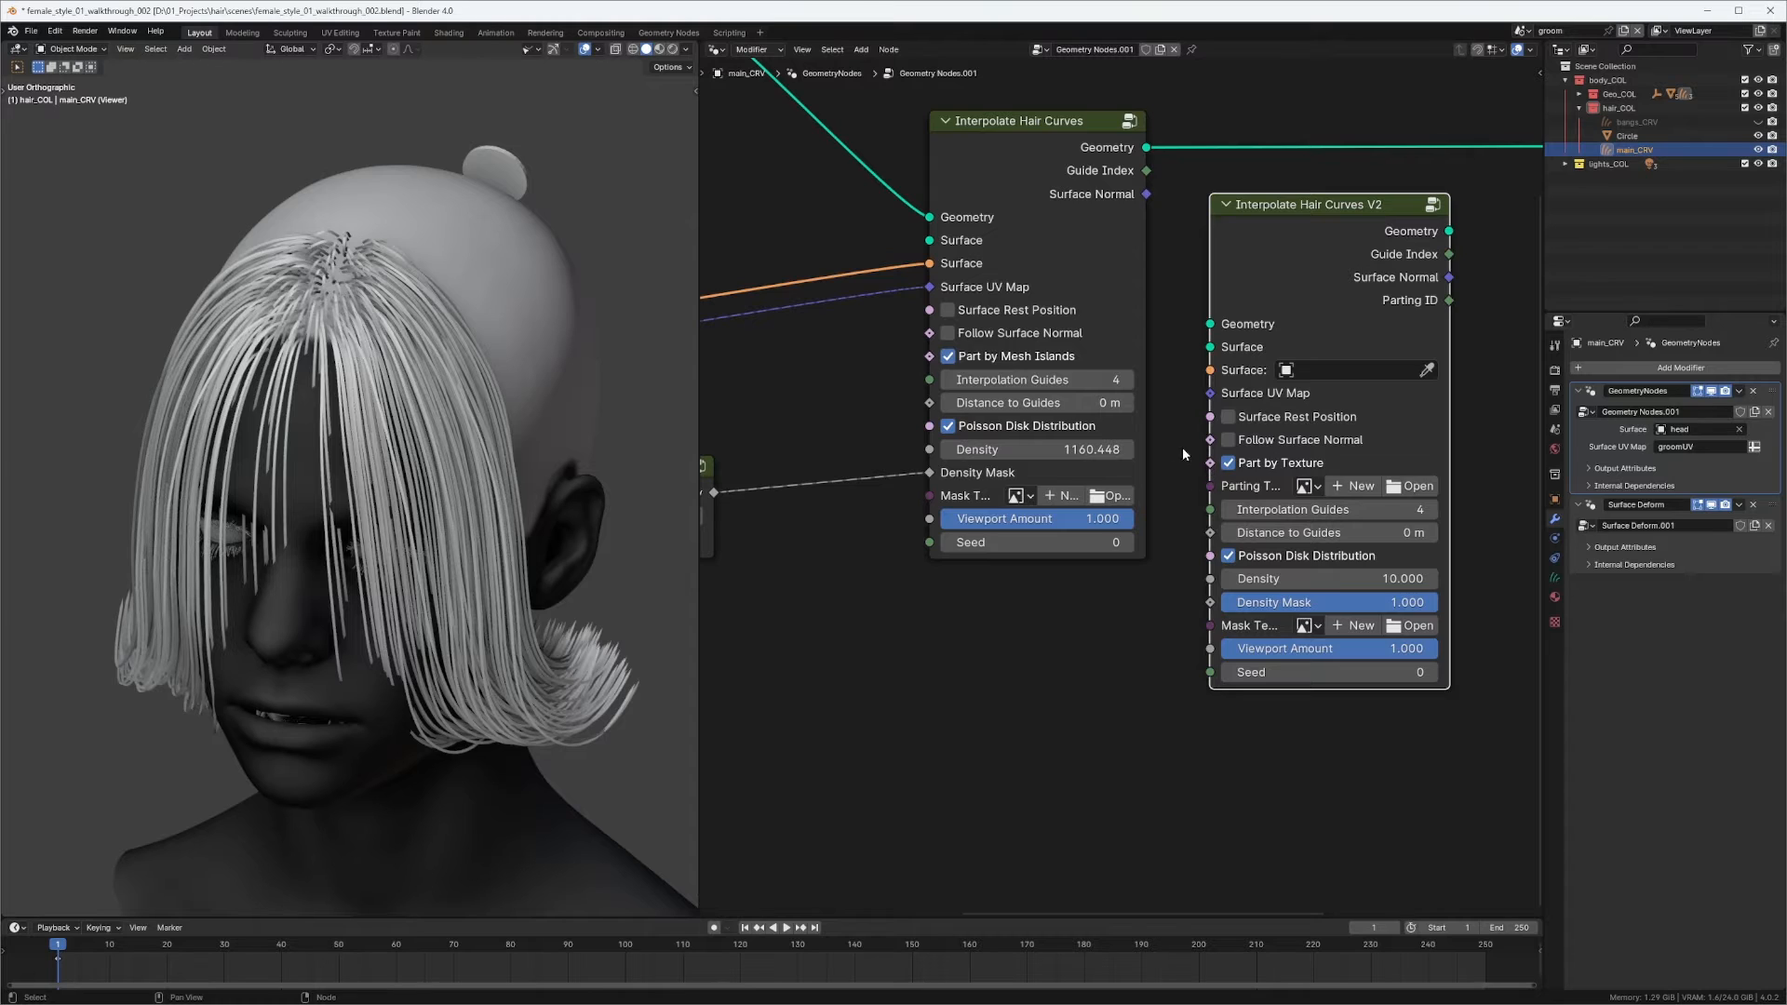
pyautogui.scroll(-2, 1174, 409)
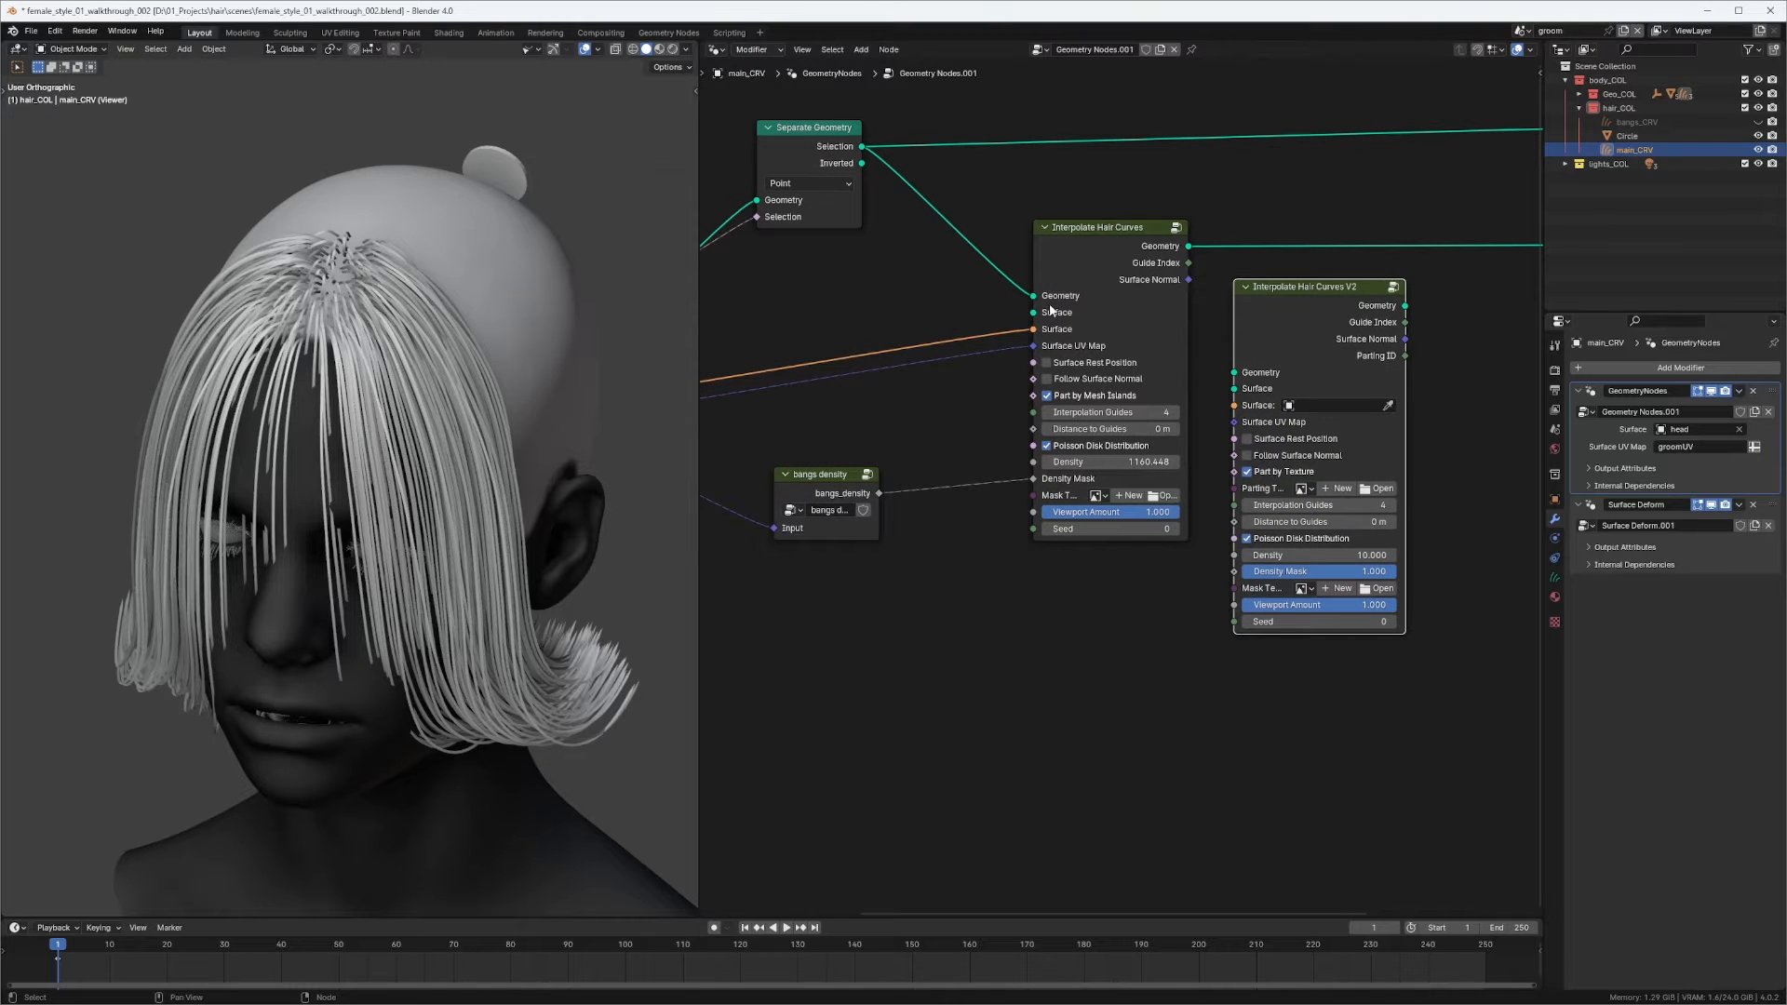
# Transfer the Geometry, Surface, Surface UV Map and Density Mask links to Interpolate Hair Curves V2, and delete the original interpolation node.
pyautogui.moveTo(1036, 299); pyautogui.dragTo(1234, 373)
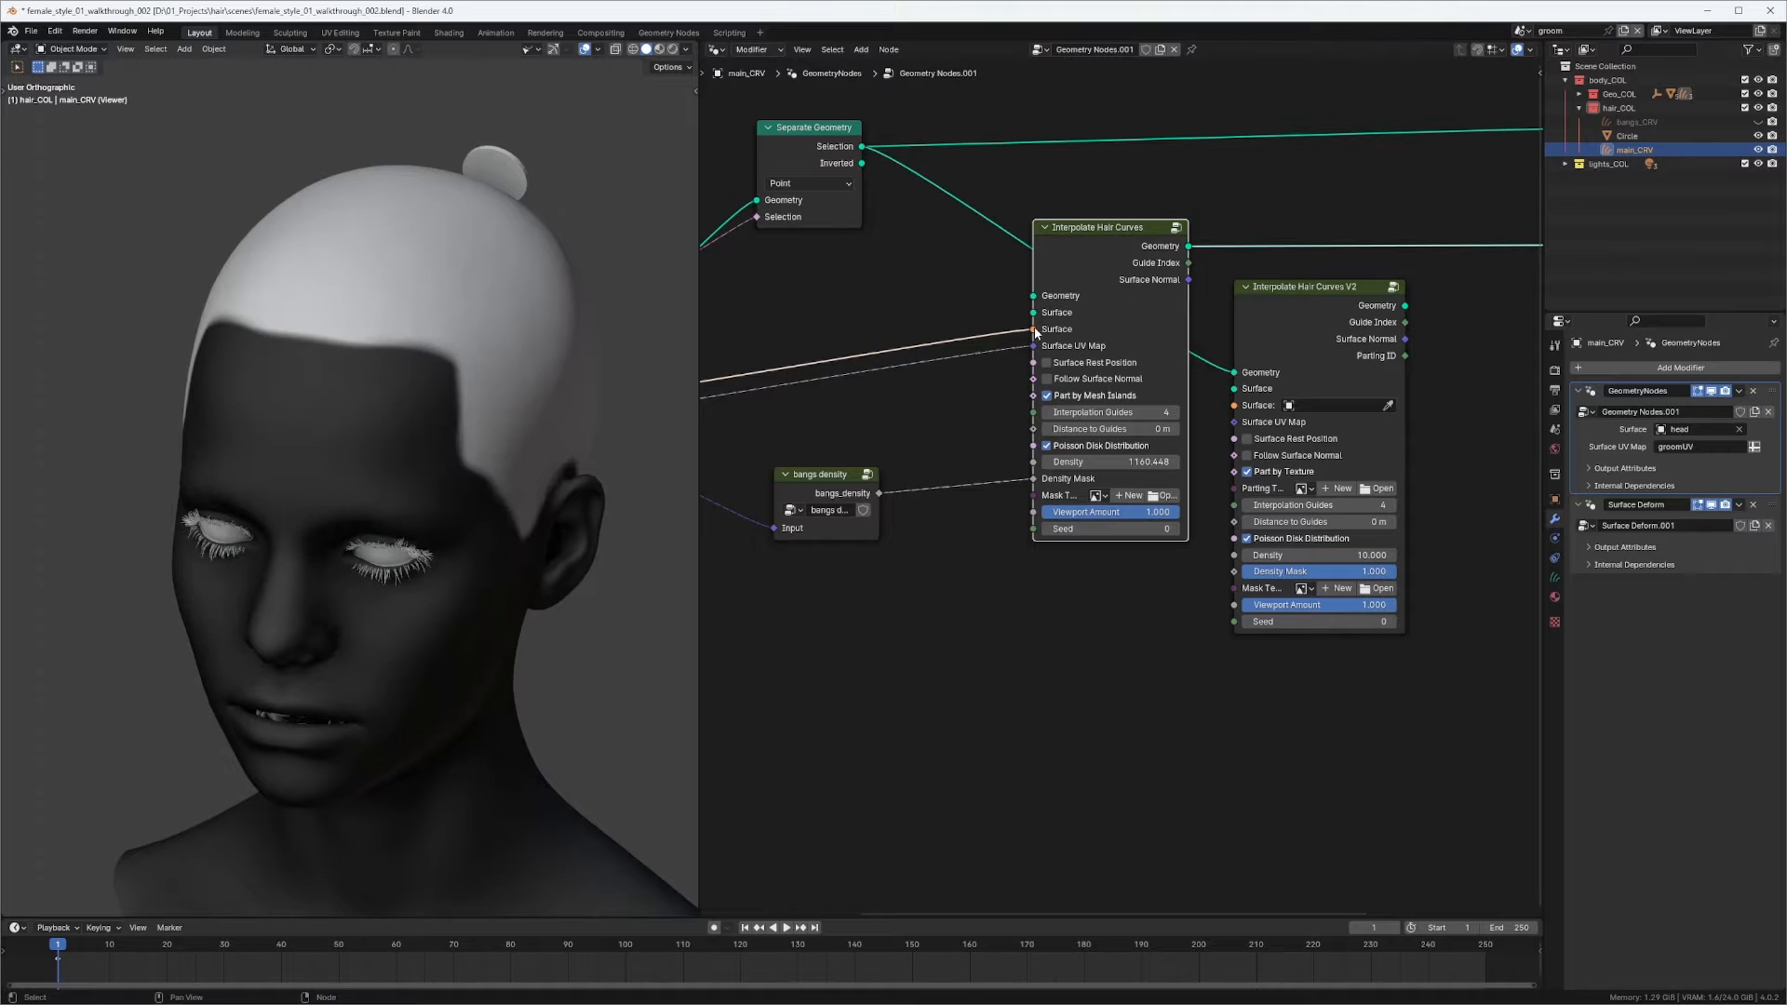
pyautogui.moveTo(1035, 331); pyautogui.dragTo(1233, 405)
pyautogui.moveTo(1033, 346); pyautogui.dragTo(1234, 422)
pyautogui.moveTo(1032, 478); pyautogui.dragTo(1234, 571)
pyautogui.click(1162, 266)
pyautogui.press('x')
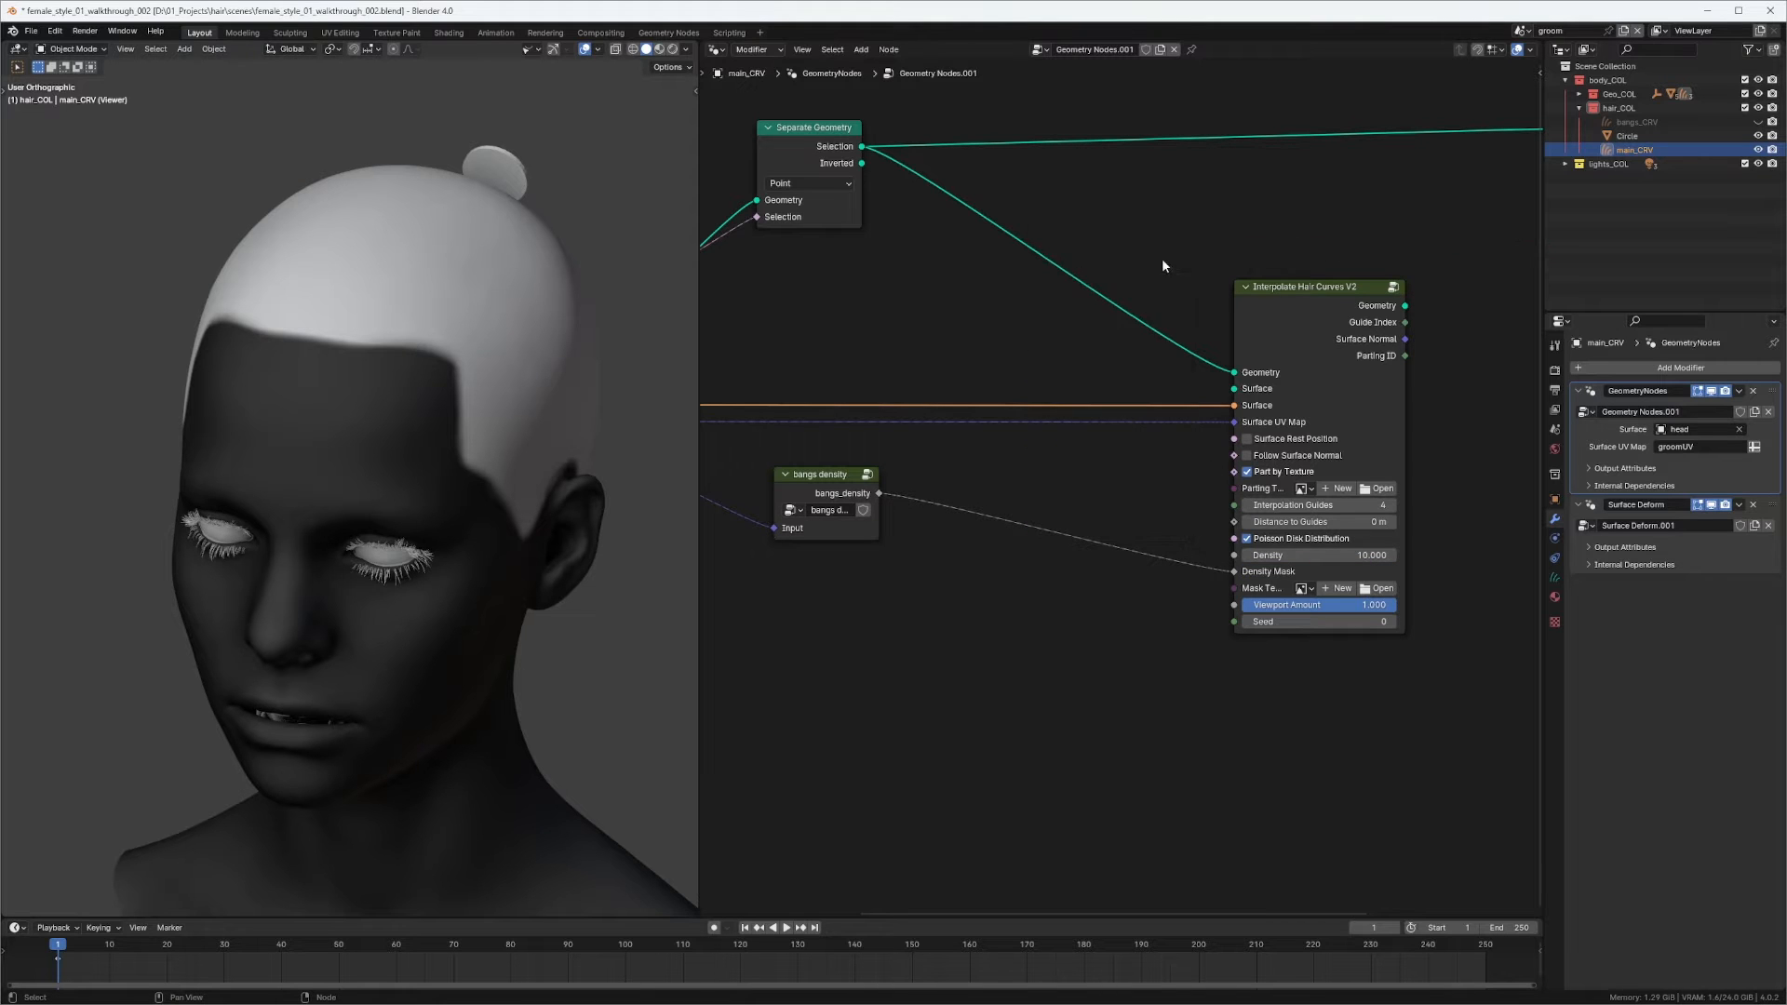
# Move Interpolate Hair Curves V2 into the deleted node's place and raise its Density to 1000.808.
pyautogui.moveTo(1309, 322); pyautogui.dragTo(1046, 244)
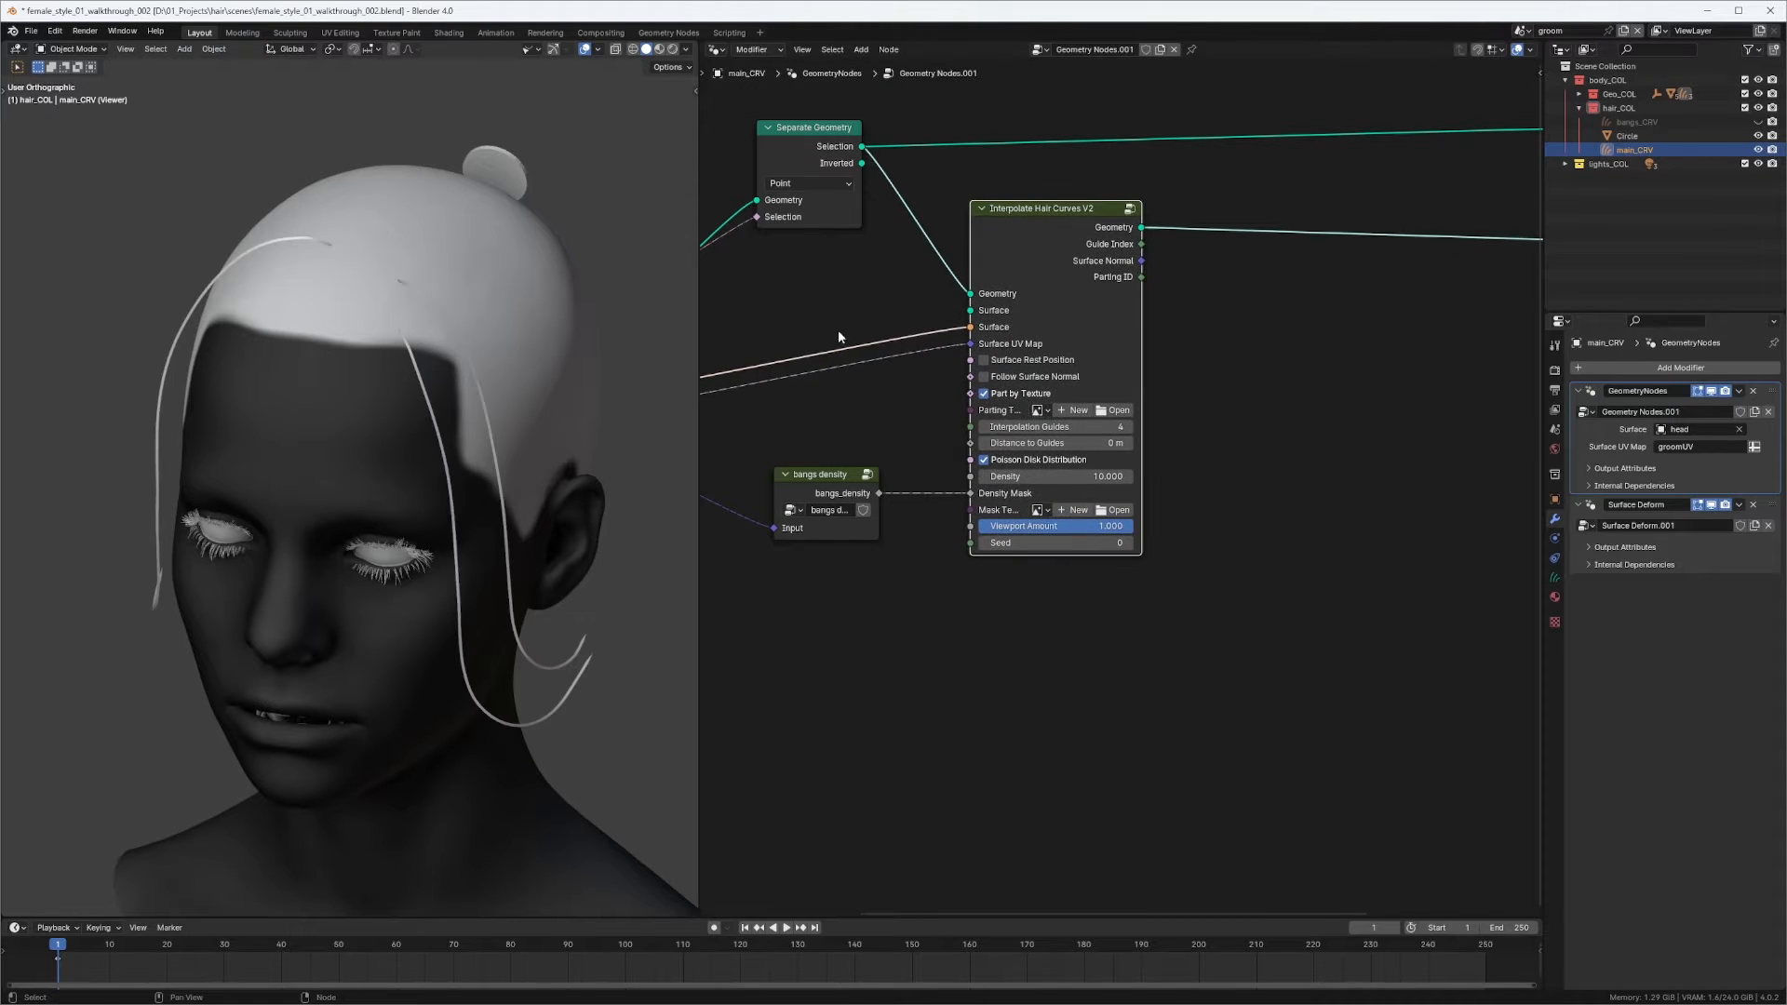
pyautogui.moveTo(1047, 476); pyautogui.dragTo(1147, 476)
pyautogui.moveTo(344, 401); pyautogui.dragTo(443, 399, button='middle')
pyautogui.moveTo(1020, 212); pyautogui.dragTo(1019, 211)
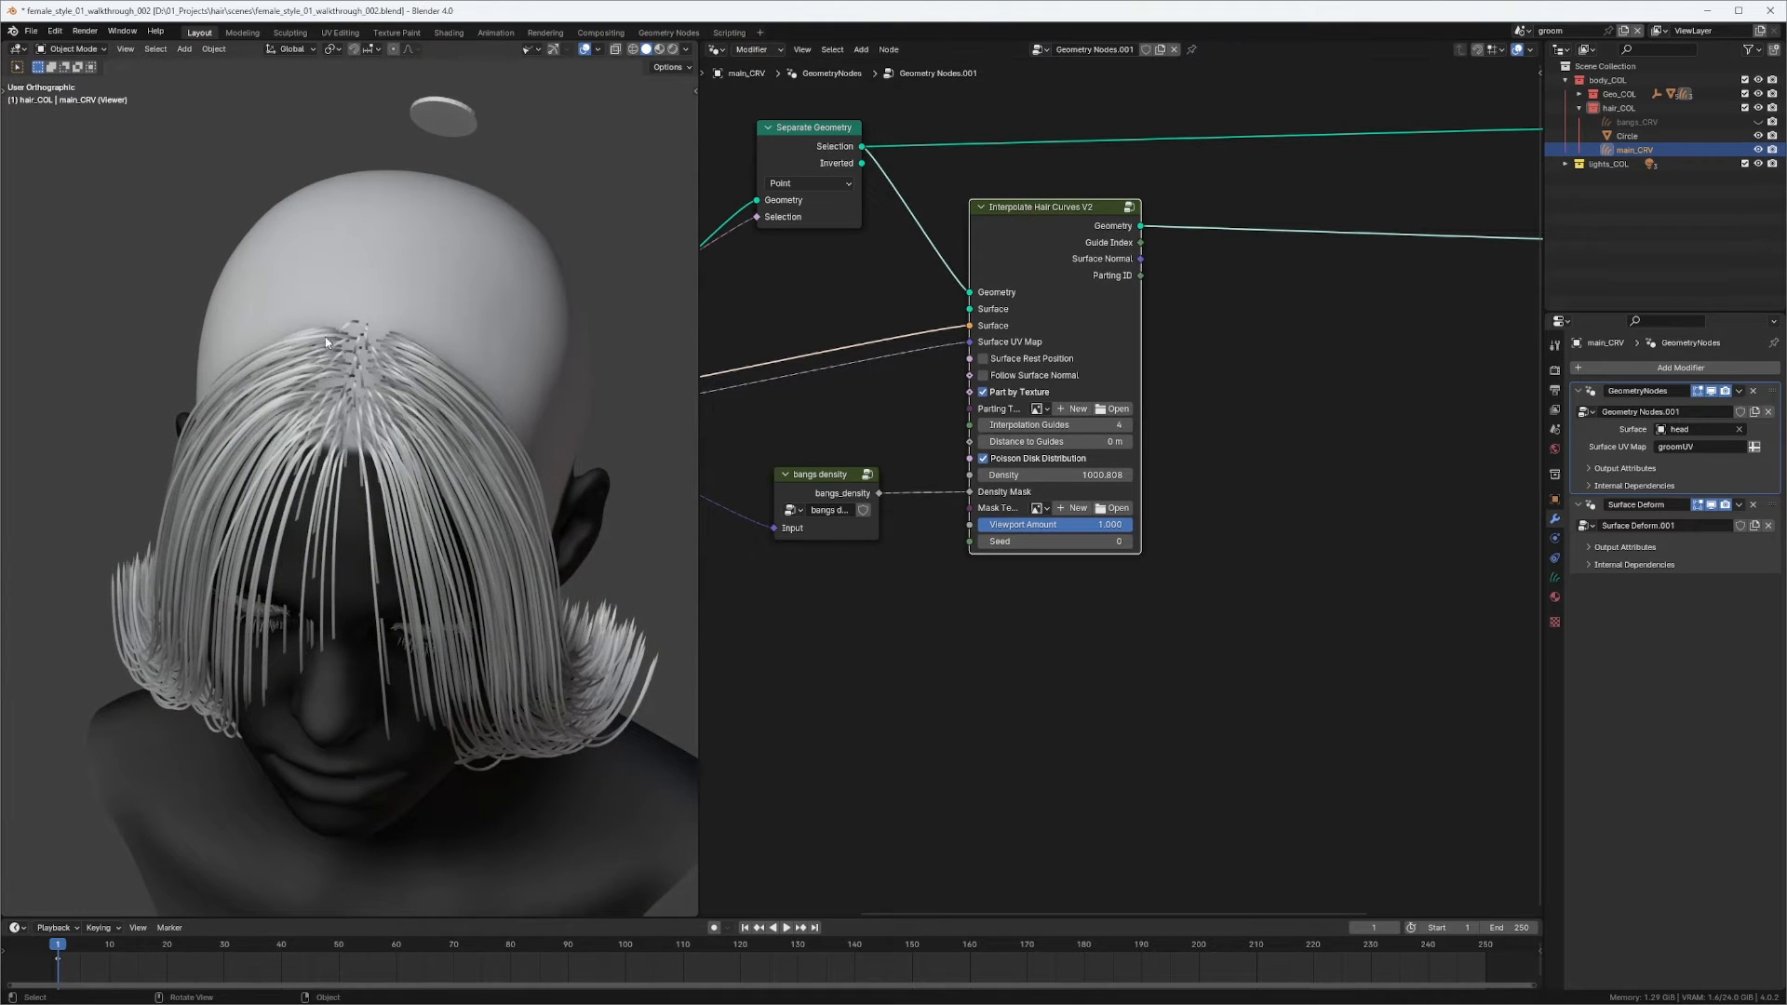
pyautogui.moveTo(325, 341); pyautogui.dragTo(484, 372, button='middle')
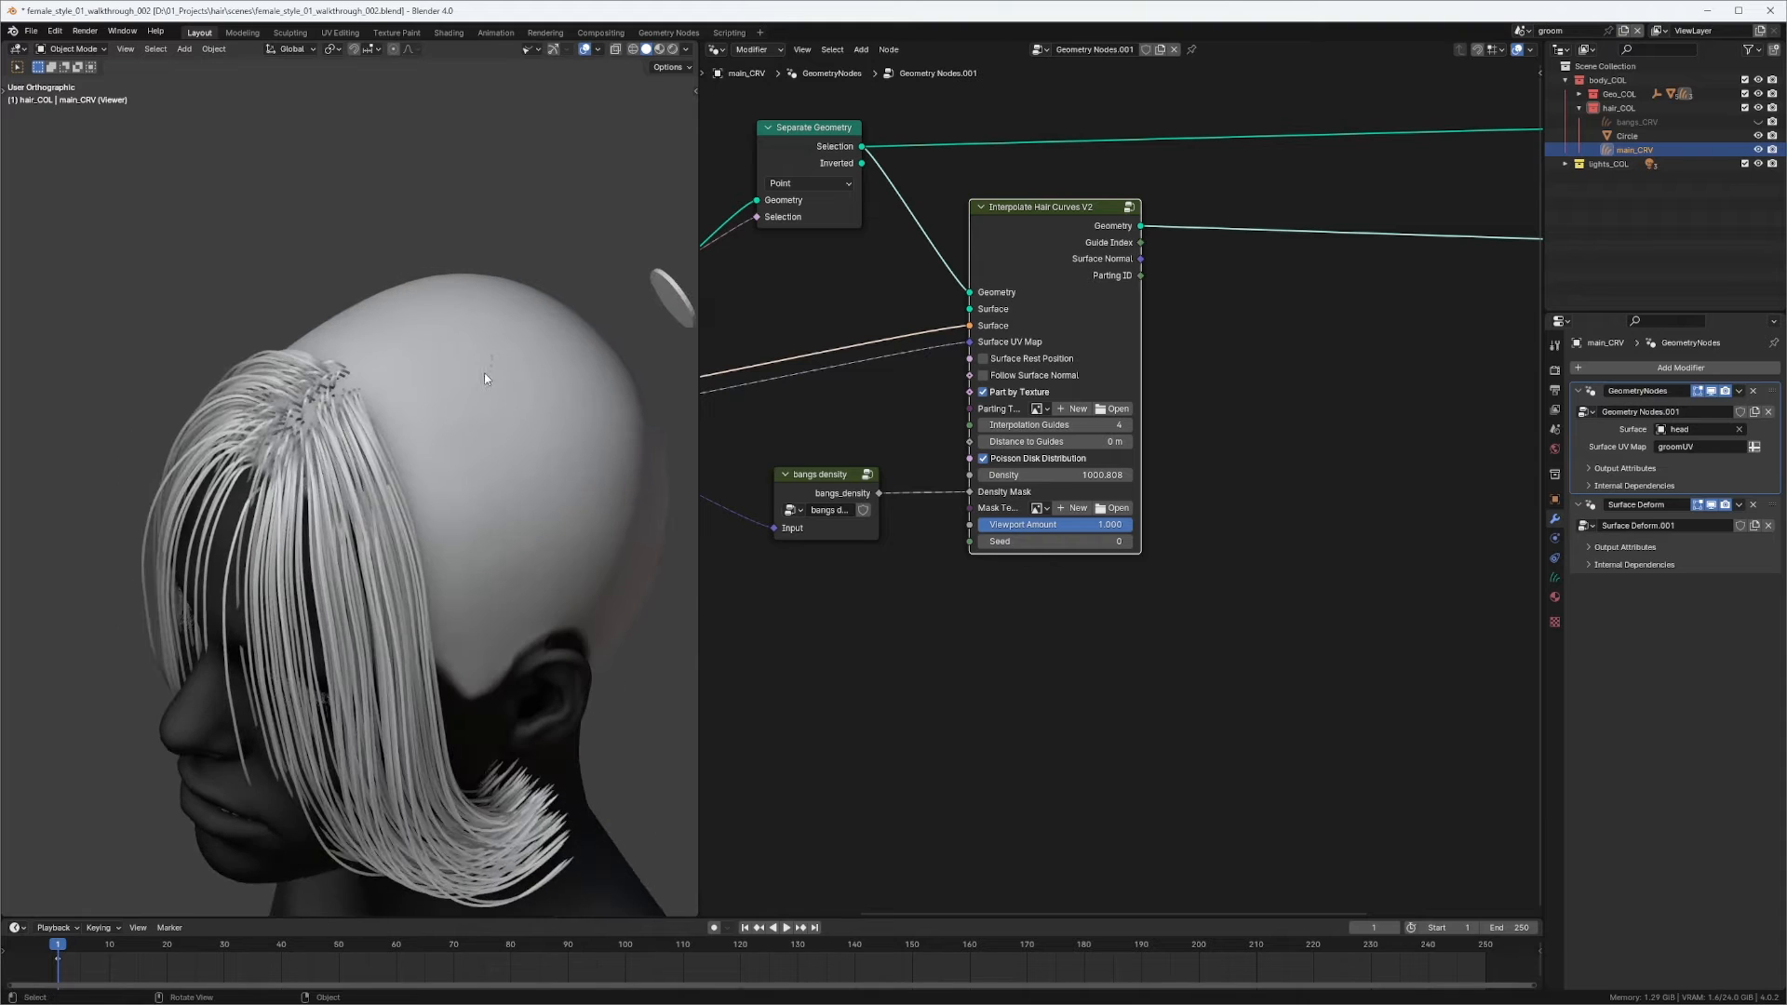
# Connect the Geometry output of Interpolate Hair Curves V2 to the Group Output.
pyautogui.keyDown('alt'); pyautogui.keyDown('shift'); pyautogui.click(1069, 238); pyautogui.keyUp('shift'); pyautogui.keyUp('alt')
pyautogui.moveTo(1428, 191); pyautogui.dragTo(1383, 247, button='middle')
pyautogui.scroll(-7, 1209, 279)
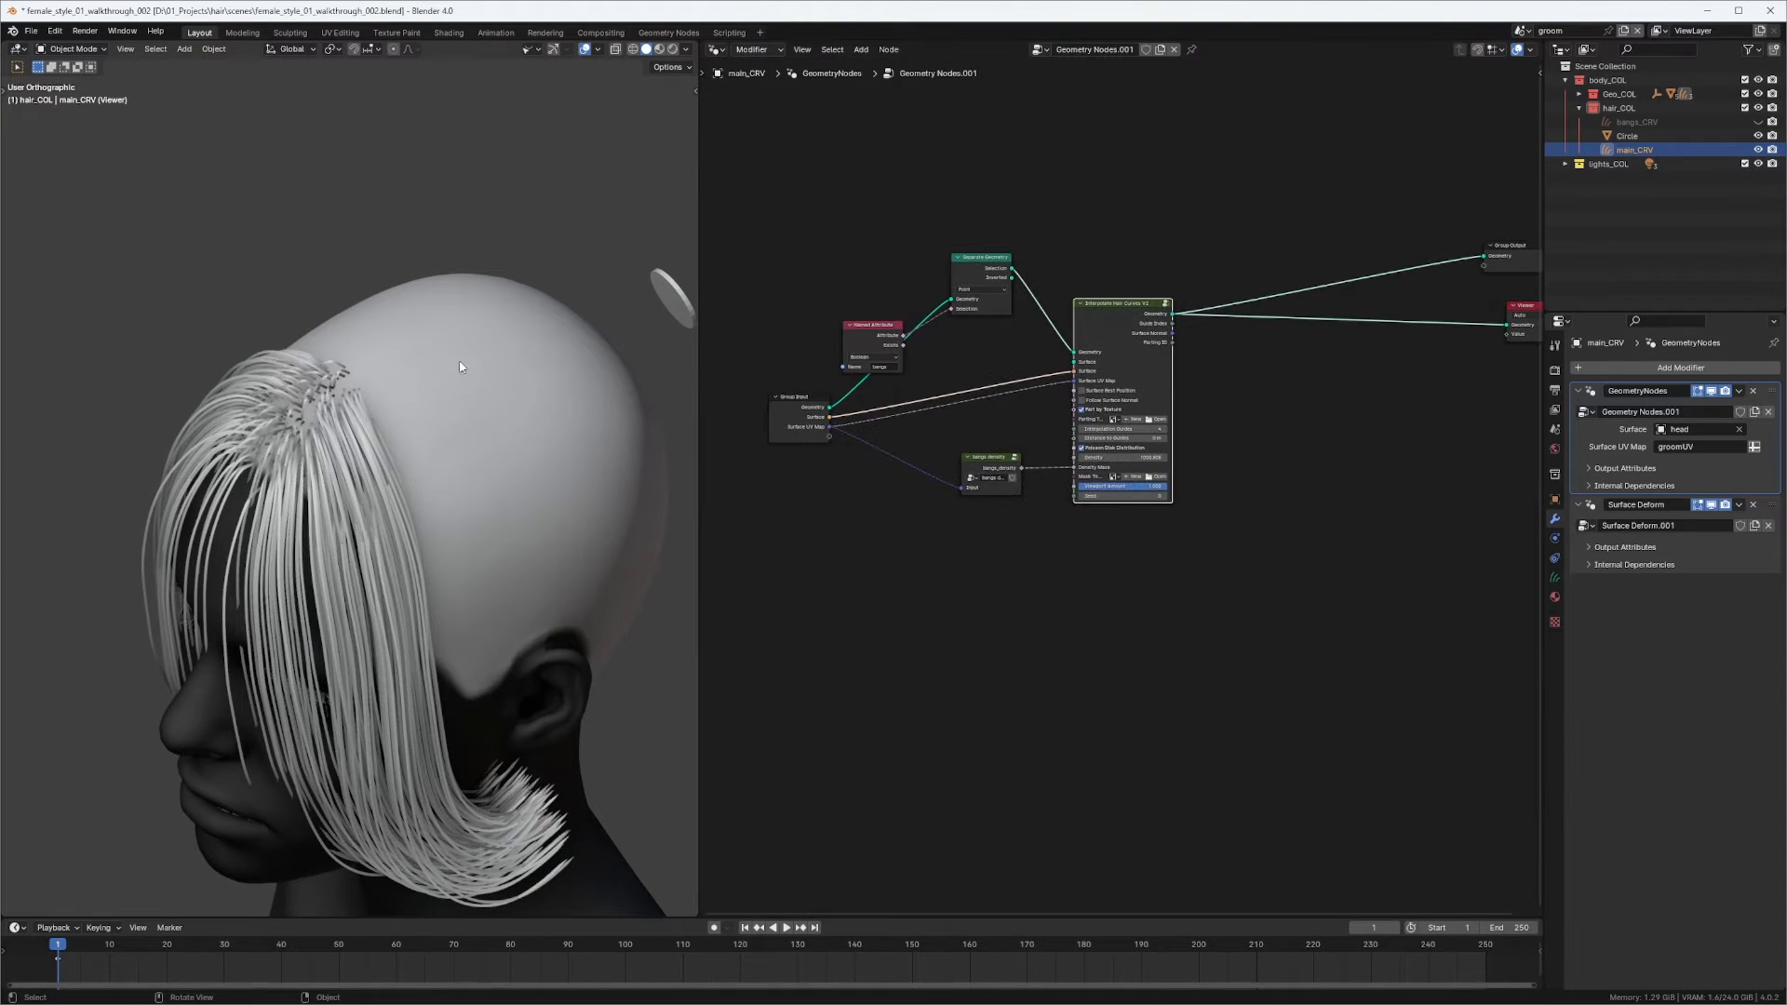
# Select the head mesh in the 3D viewport and orbit around the bangs.
pyautogui.click(458, 367)
pyautogui.moveTo(488, 426); pyautogui.dragTo(575, 415, button='middle')
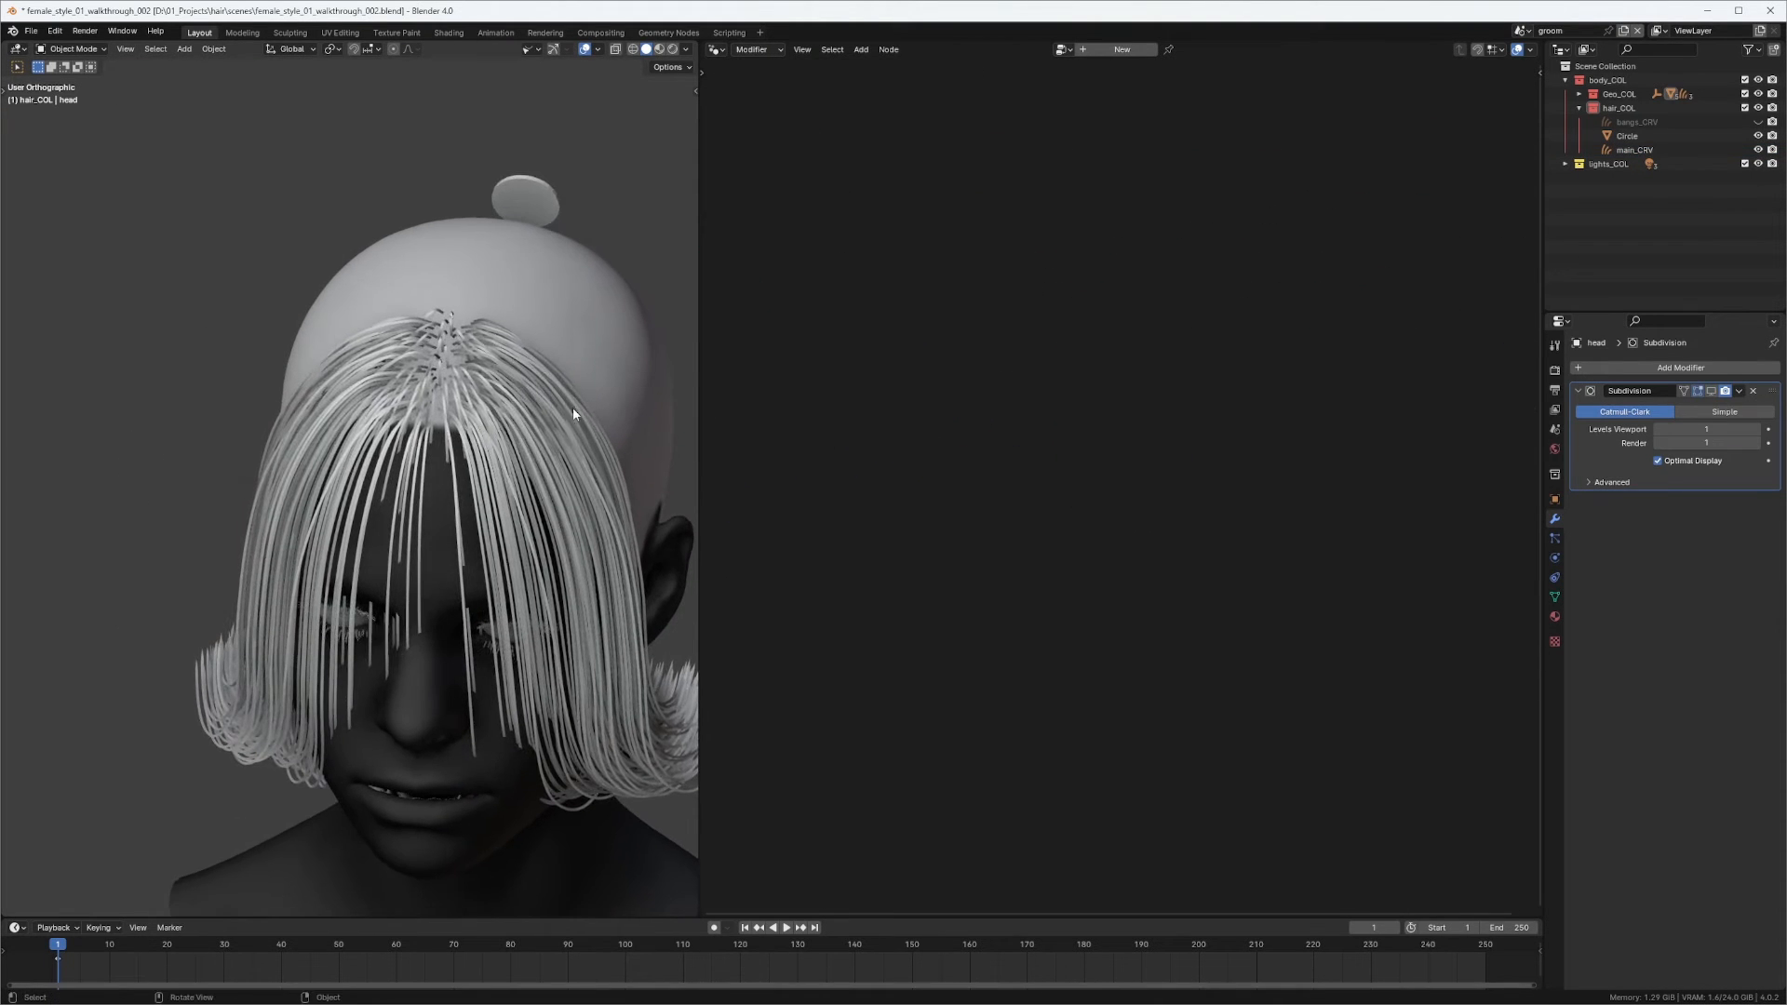
pyautogui.moveTo(605, 223); pyautogui.dragTo(499, 199, button='middle')
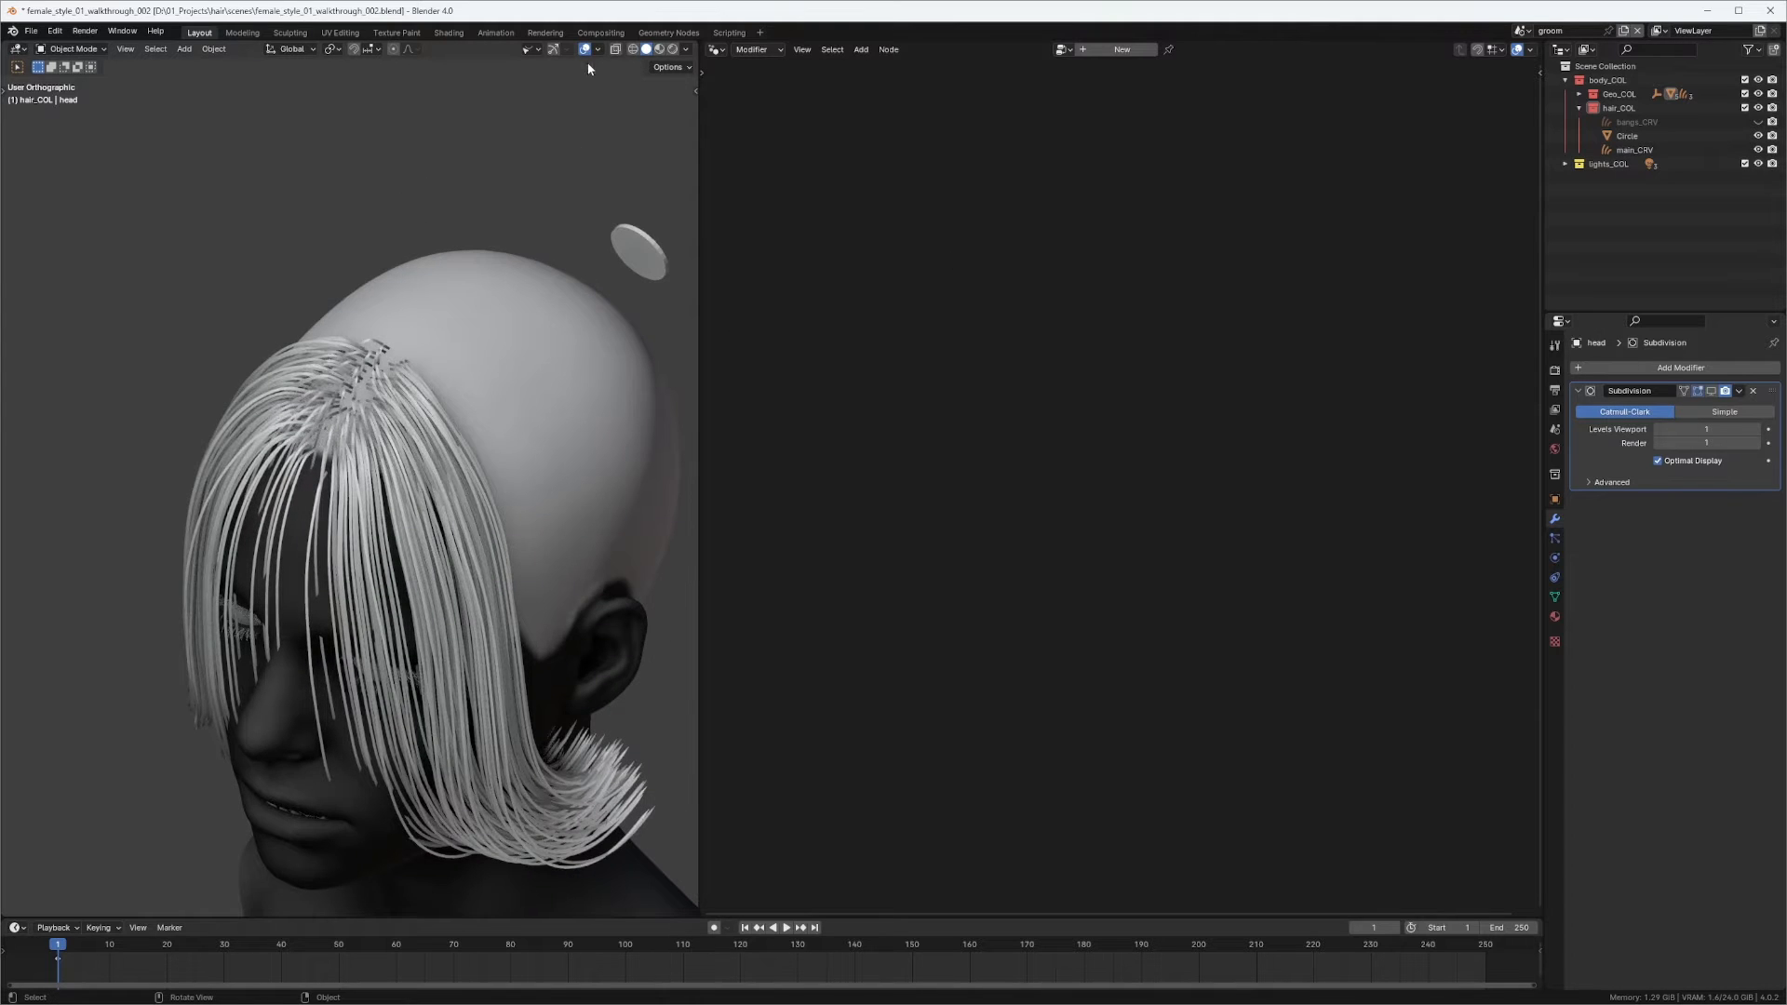
# Switch on the selected-object outline to check the head selection, and switch it off again.
pyautogui.click(596, 50)
pyautogui.click(513, 230)
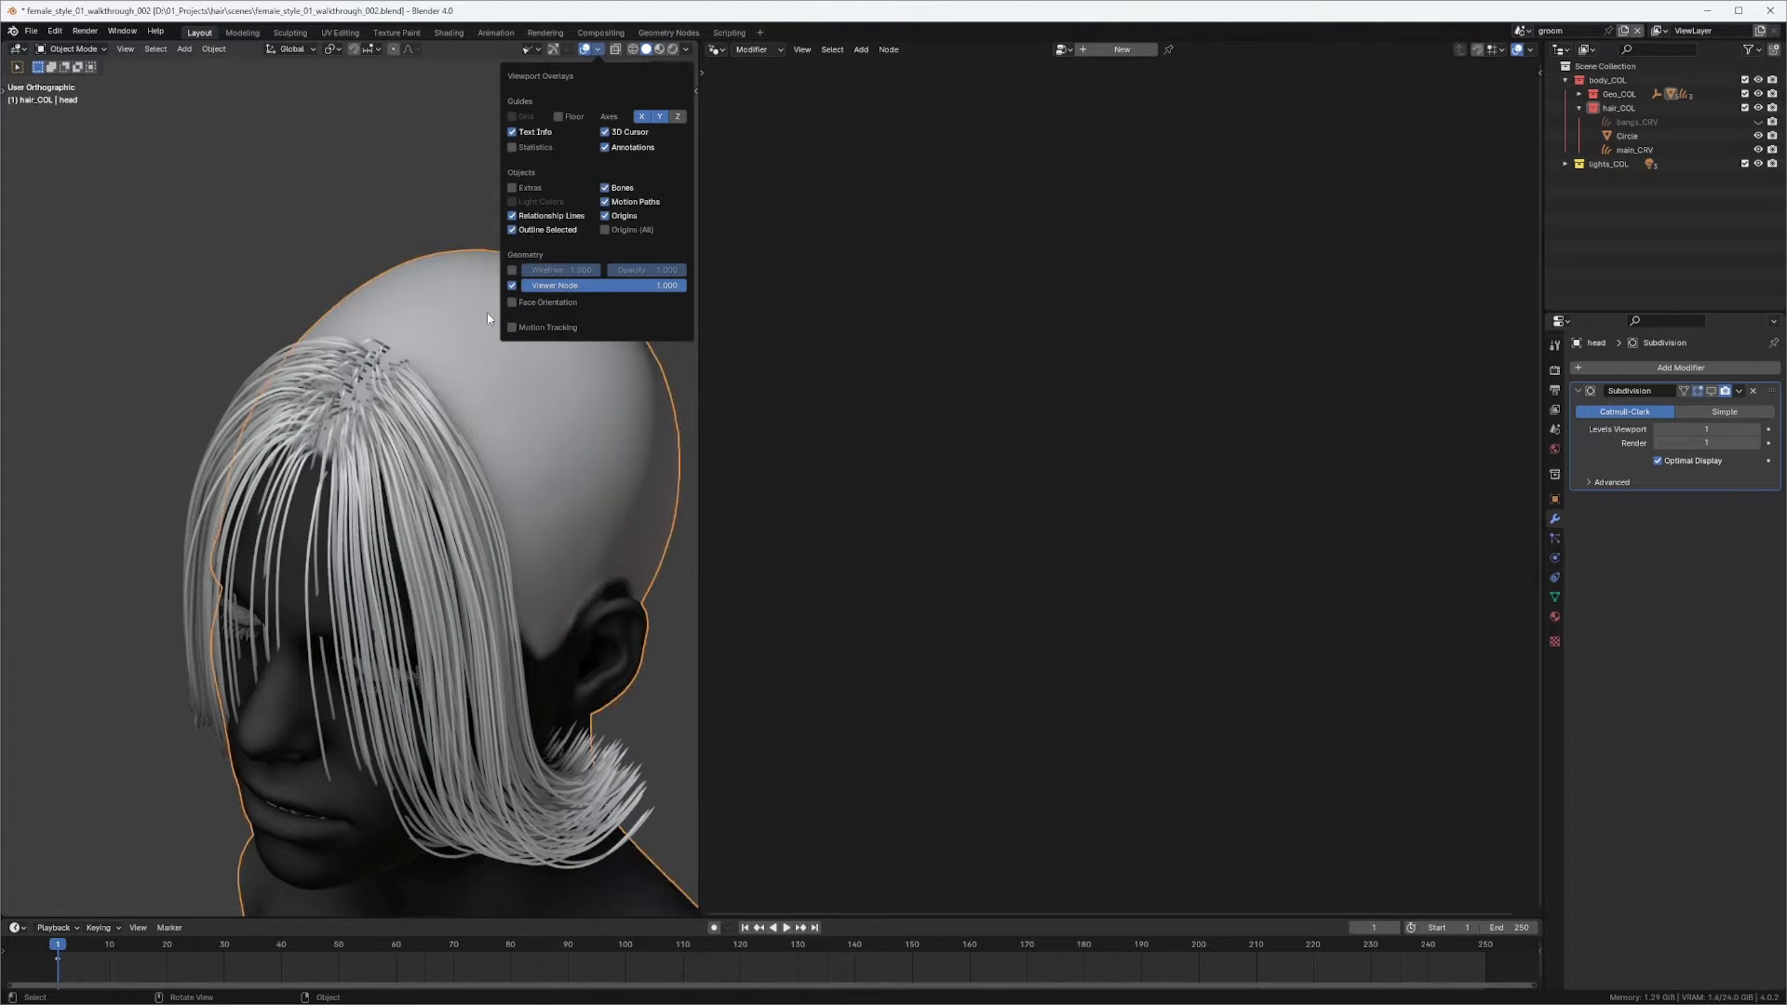
pyautogui.click(513, 230)
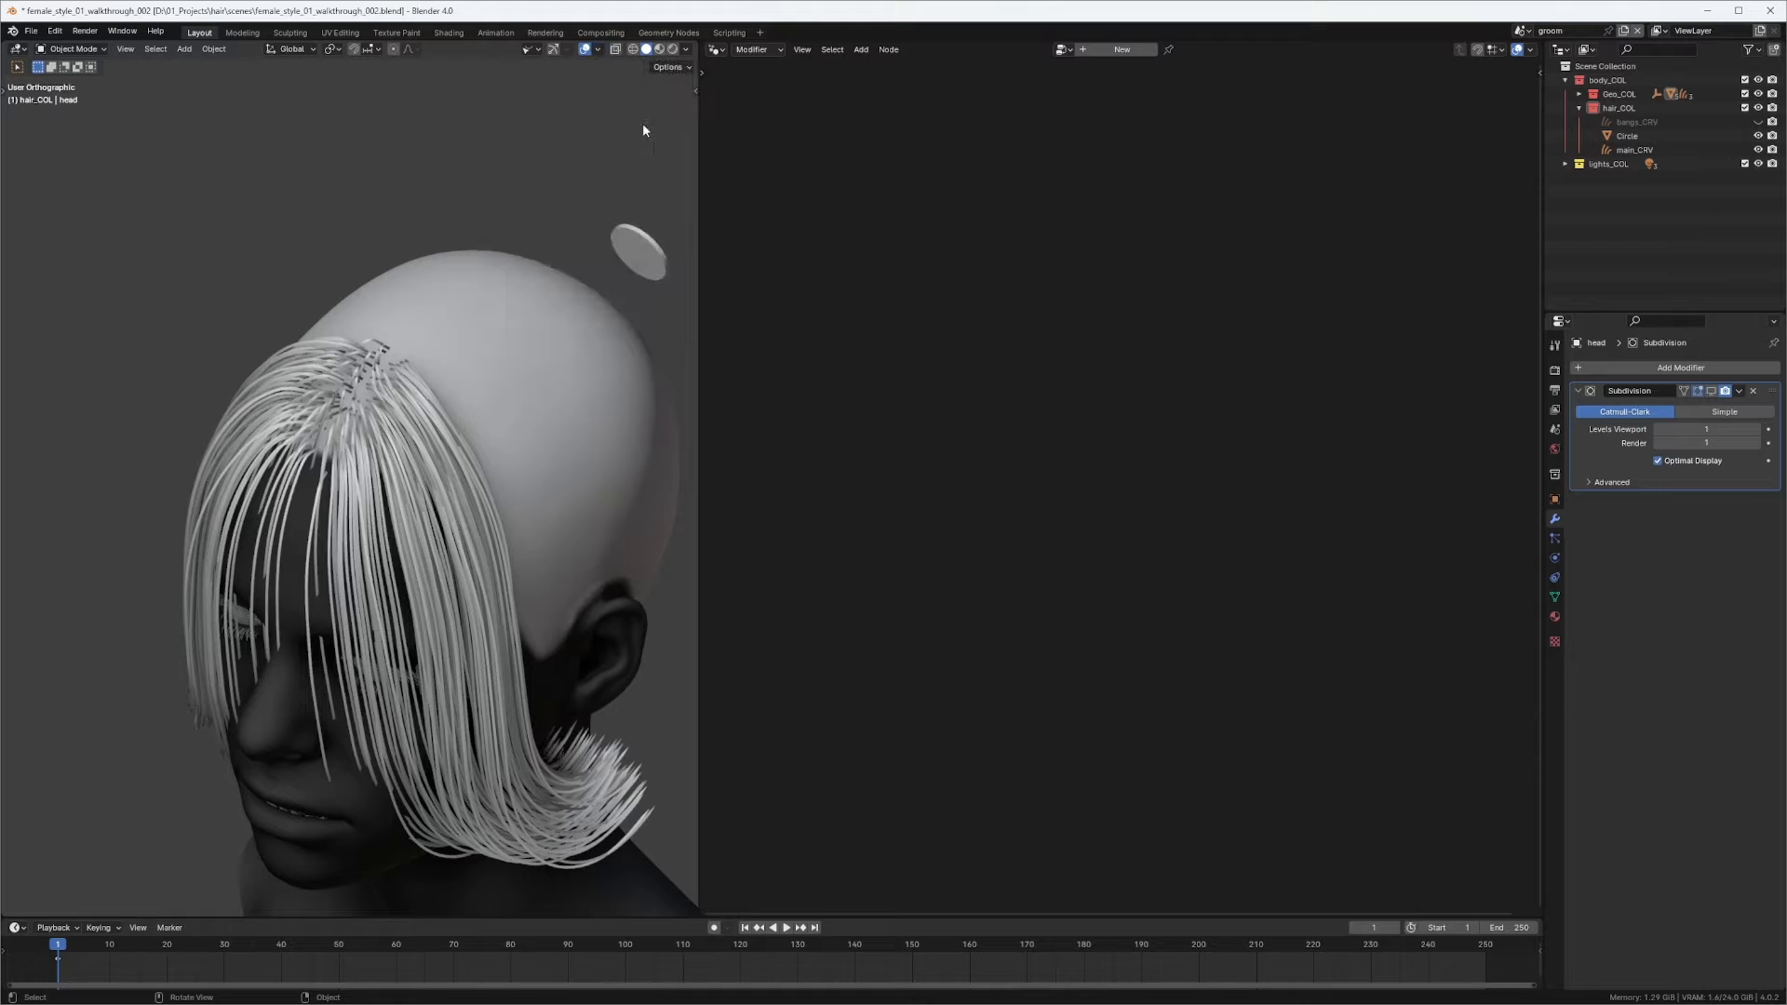
# Switch to the Texture Paint workspace and start a new image named parting_MSK.
pyautogui.click(396, 33)
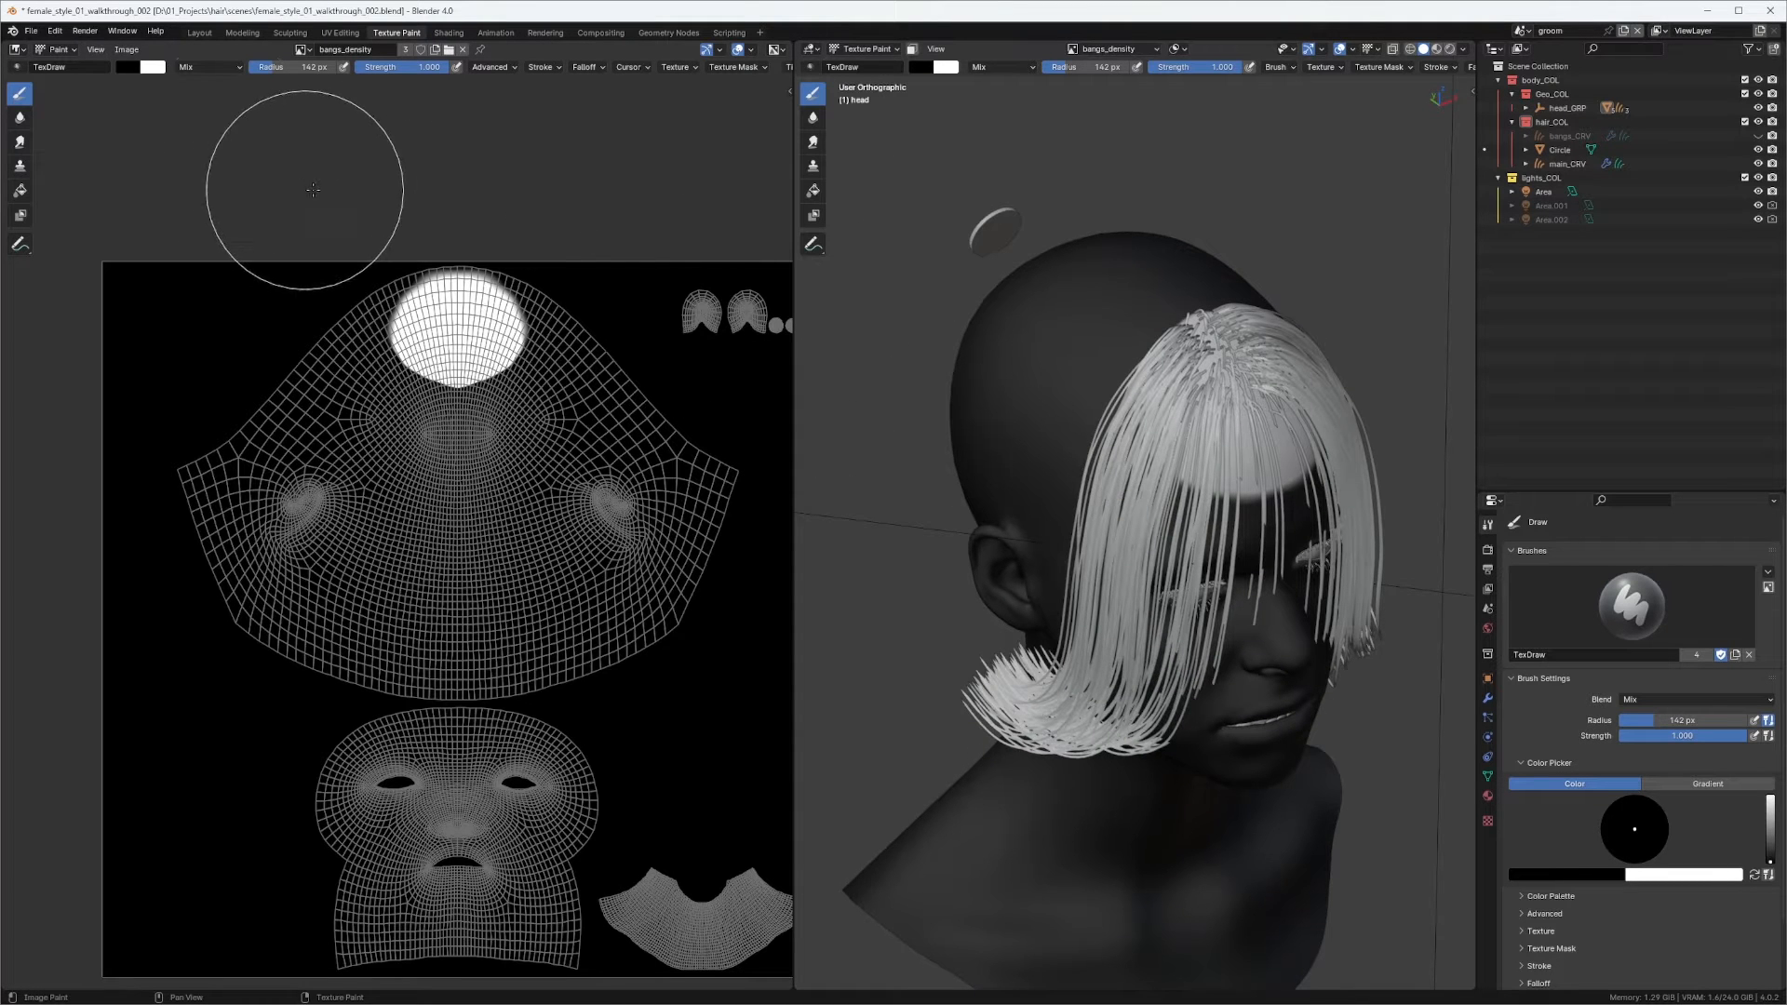
pyautogui.moveTo(985, 149); pyautogui.dragTo(885, 311, button='middle')
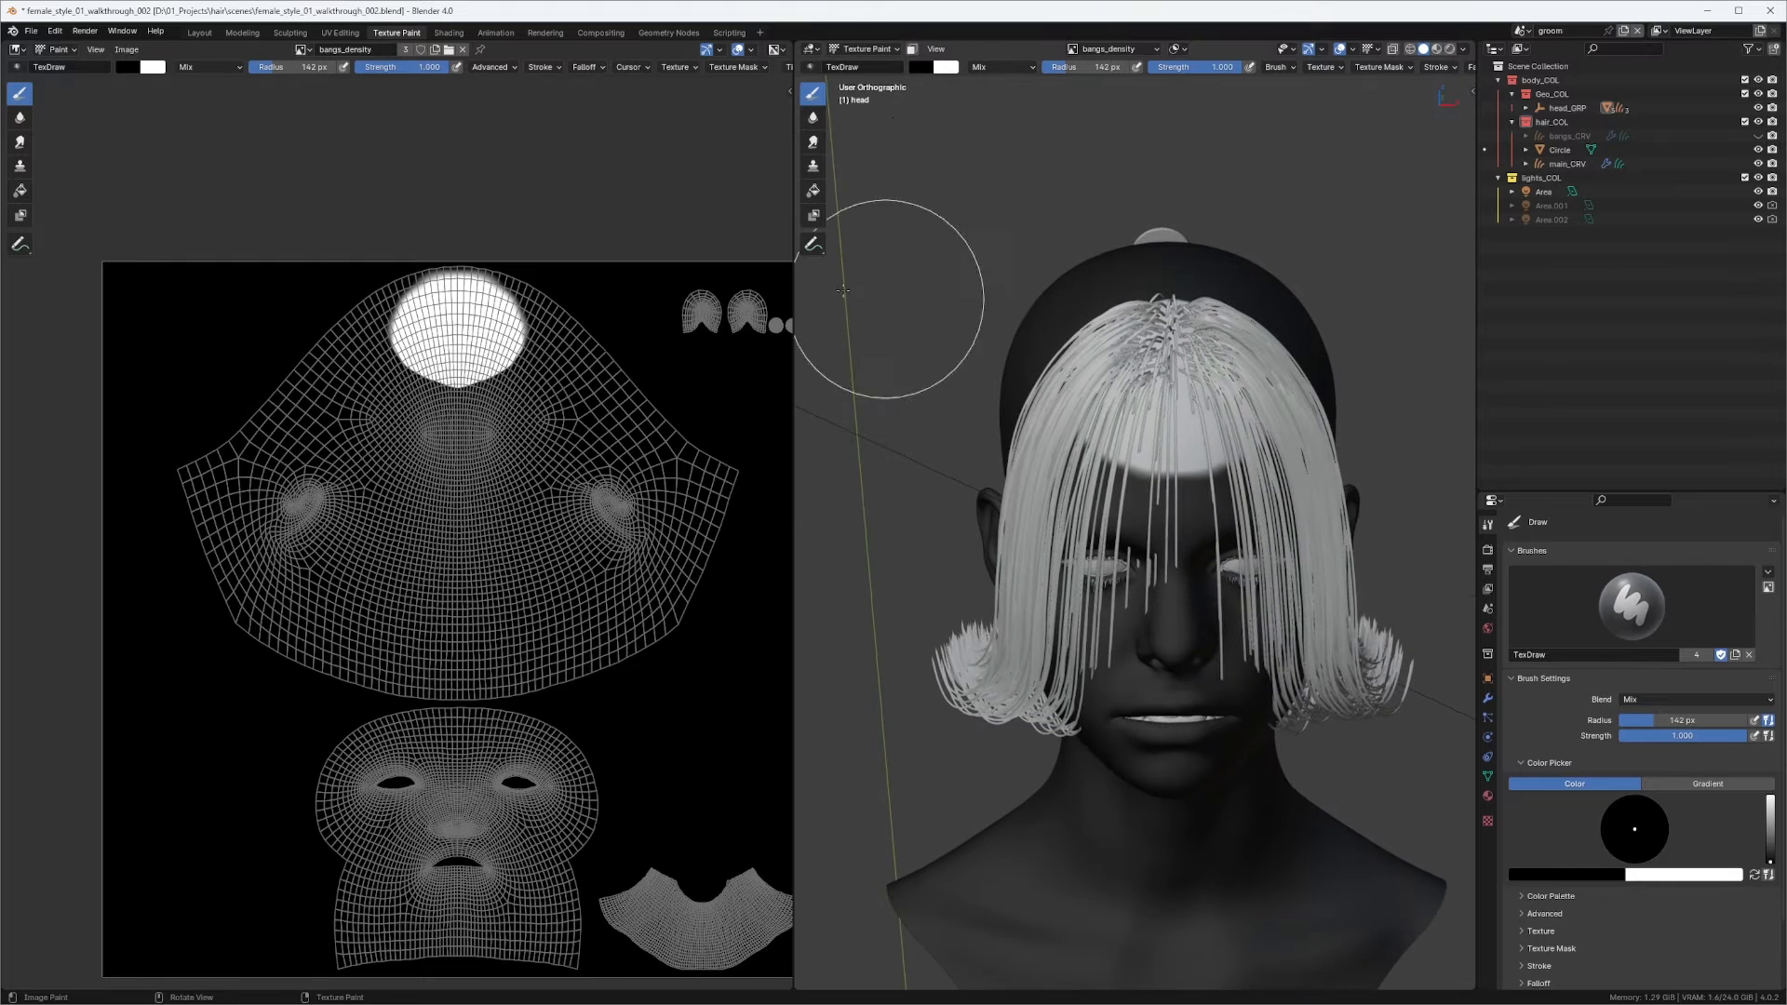
pyautogui.click(124, 50)
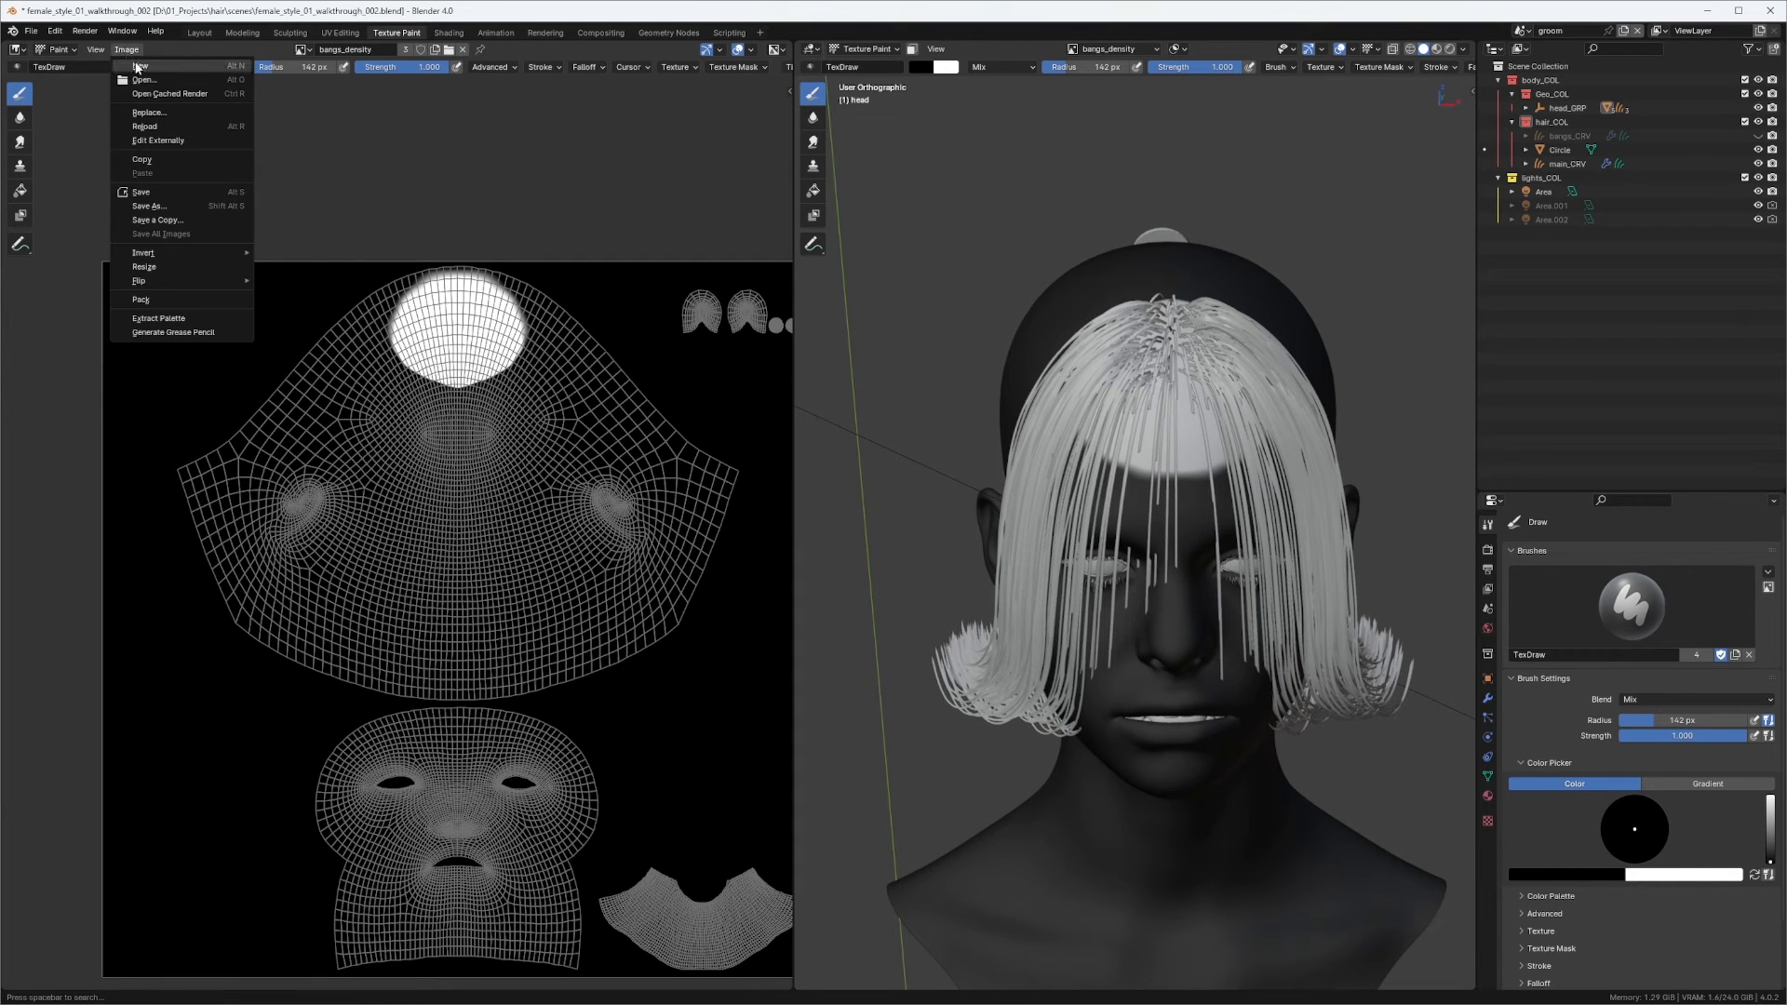
pyautogui.click(145, 69)
pyautogui.click(161, 89)
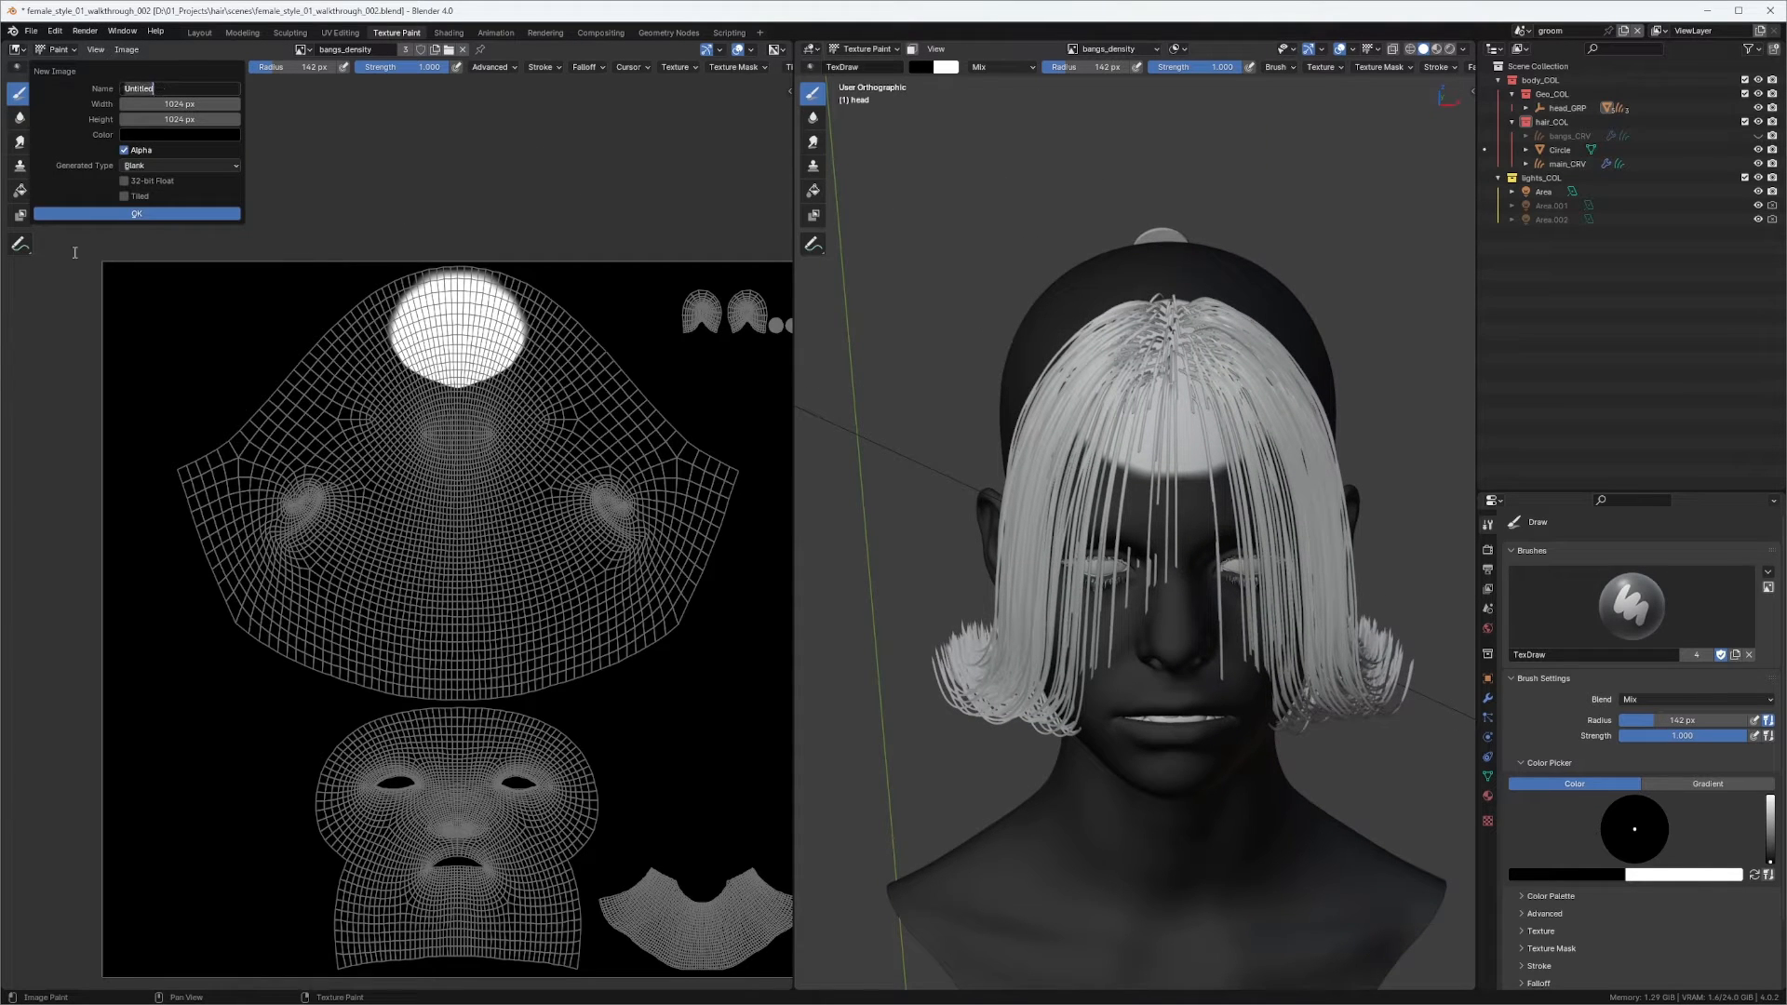
pyautogui.write('parting_MSK')
# Set the new image to 2048 by 2048 px without an alpha channel and create it.
pyautogui.press('Tab')
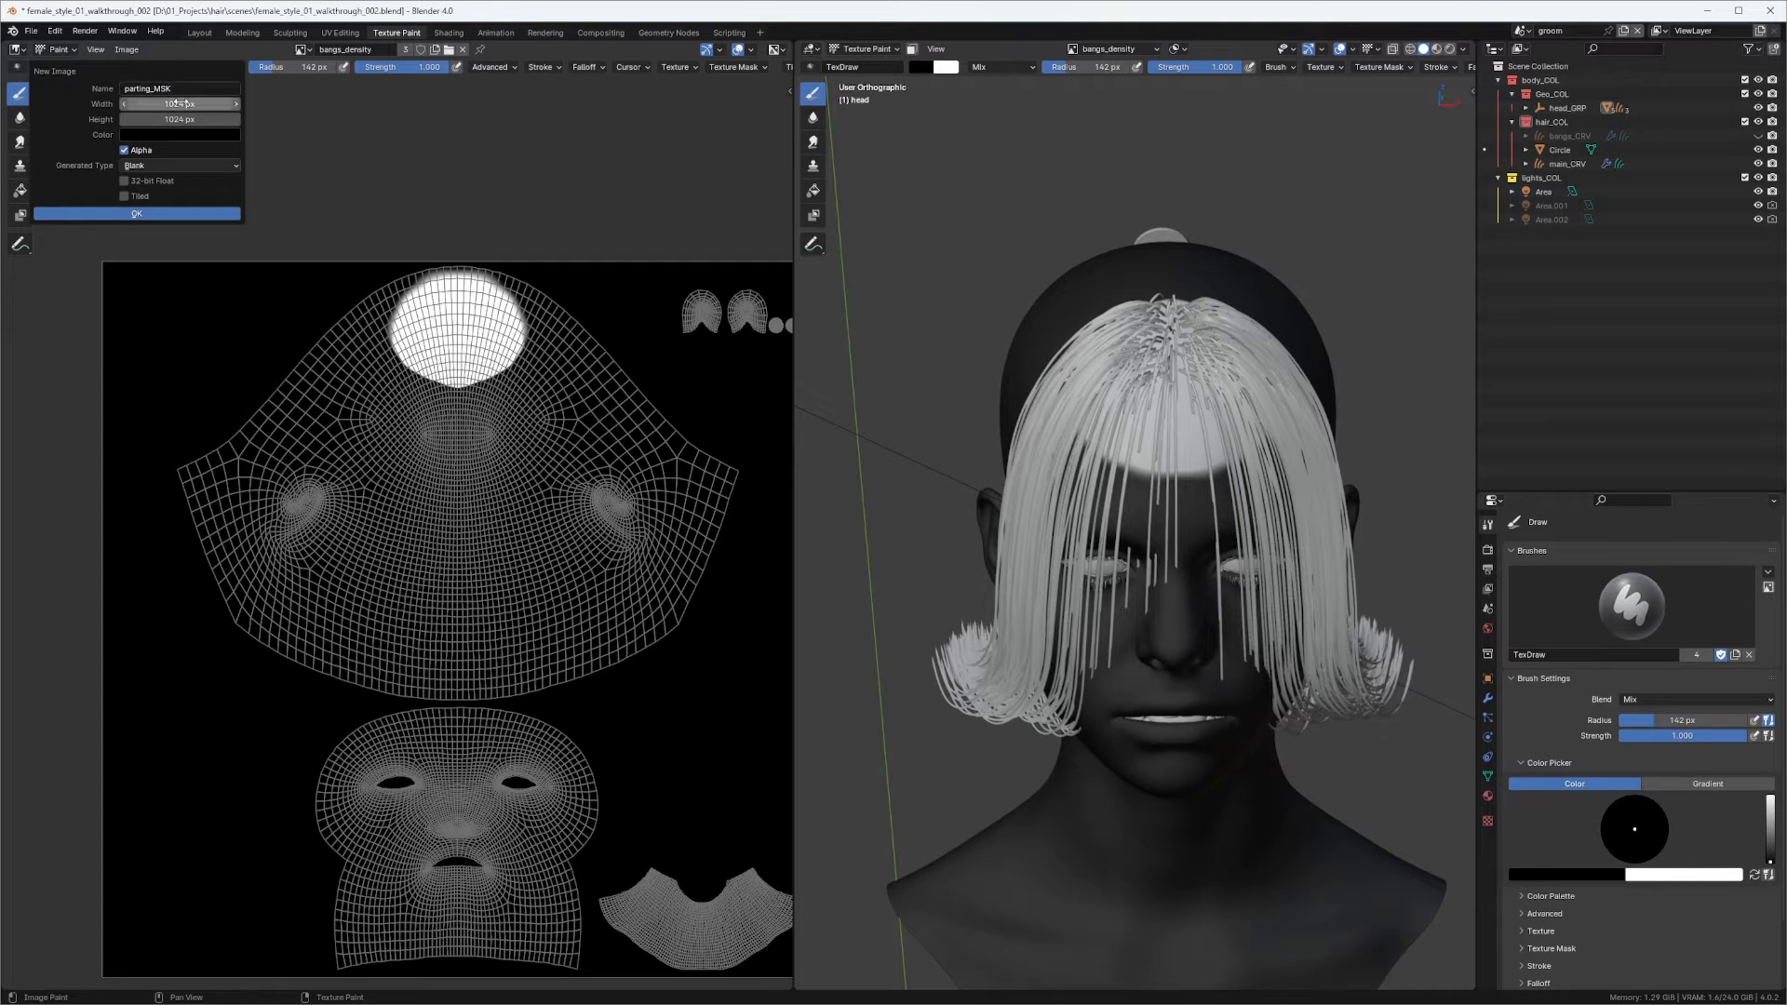
pyautogui.write('20')
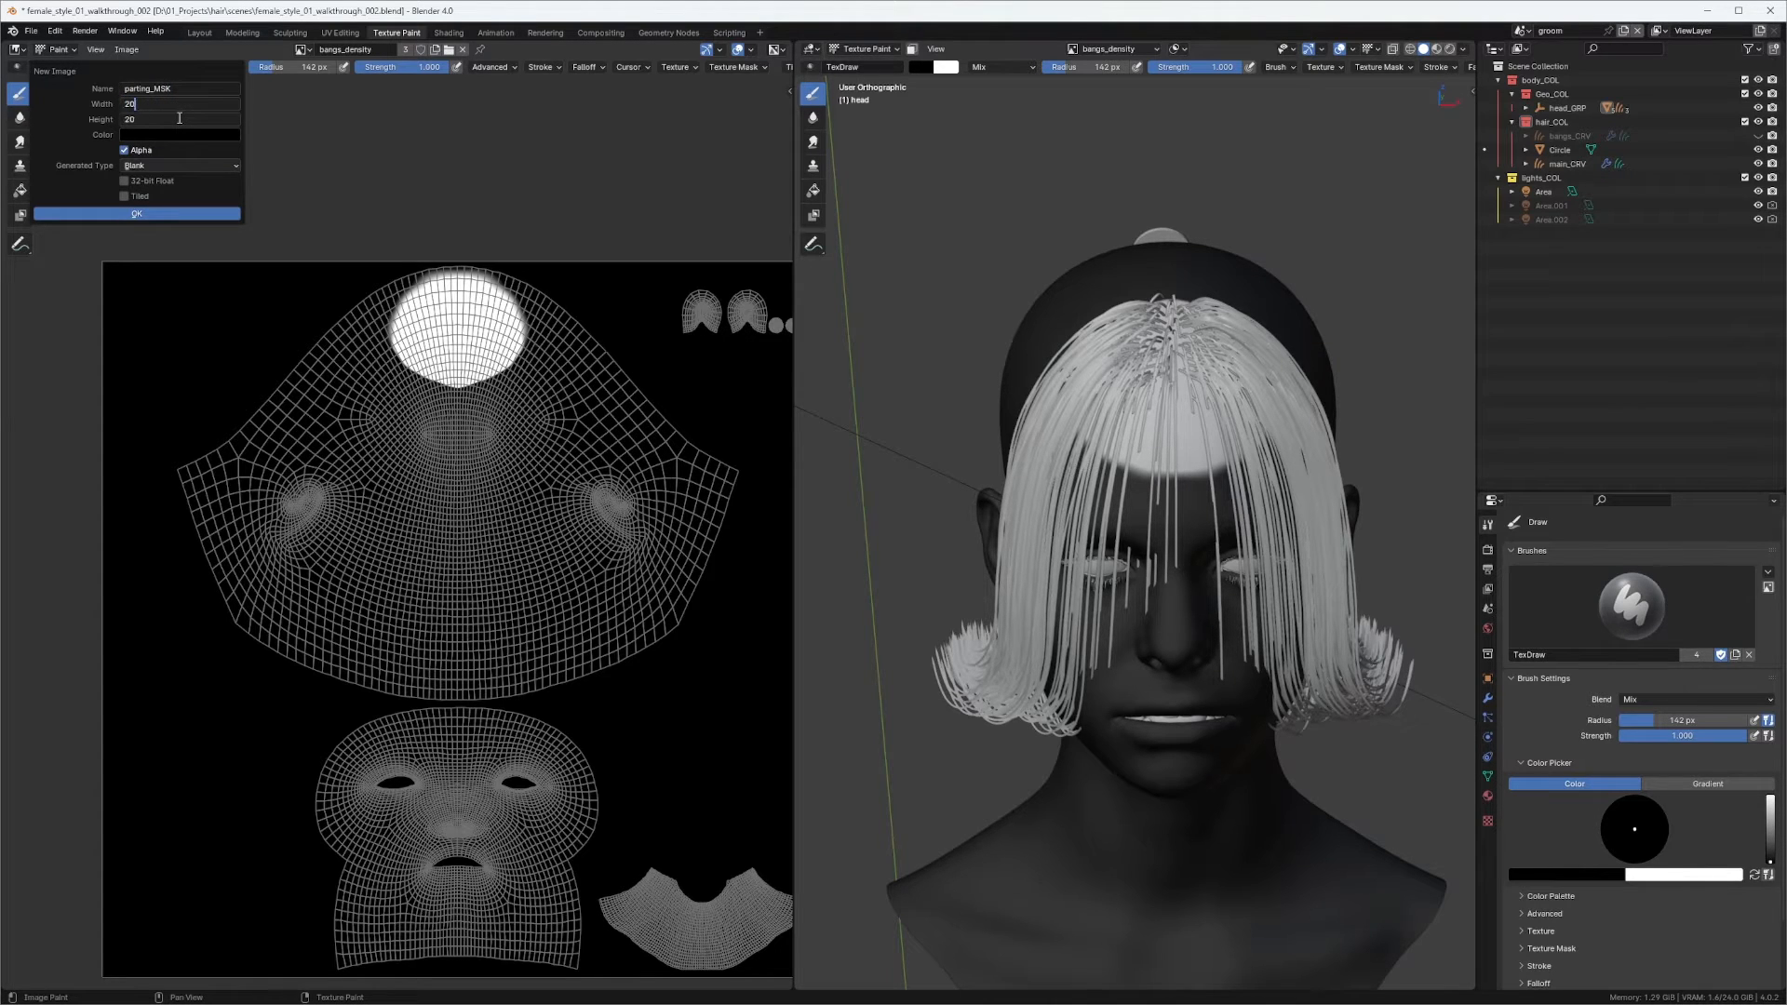
pyautogui.write('48')
pyautogui.press('Return')
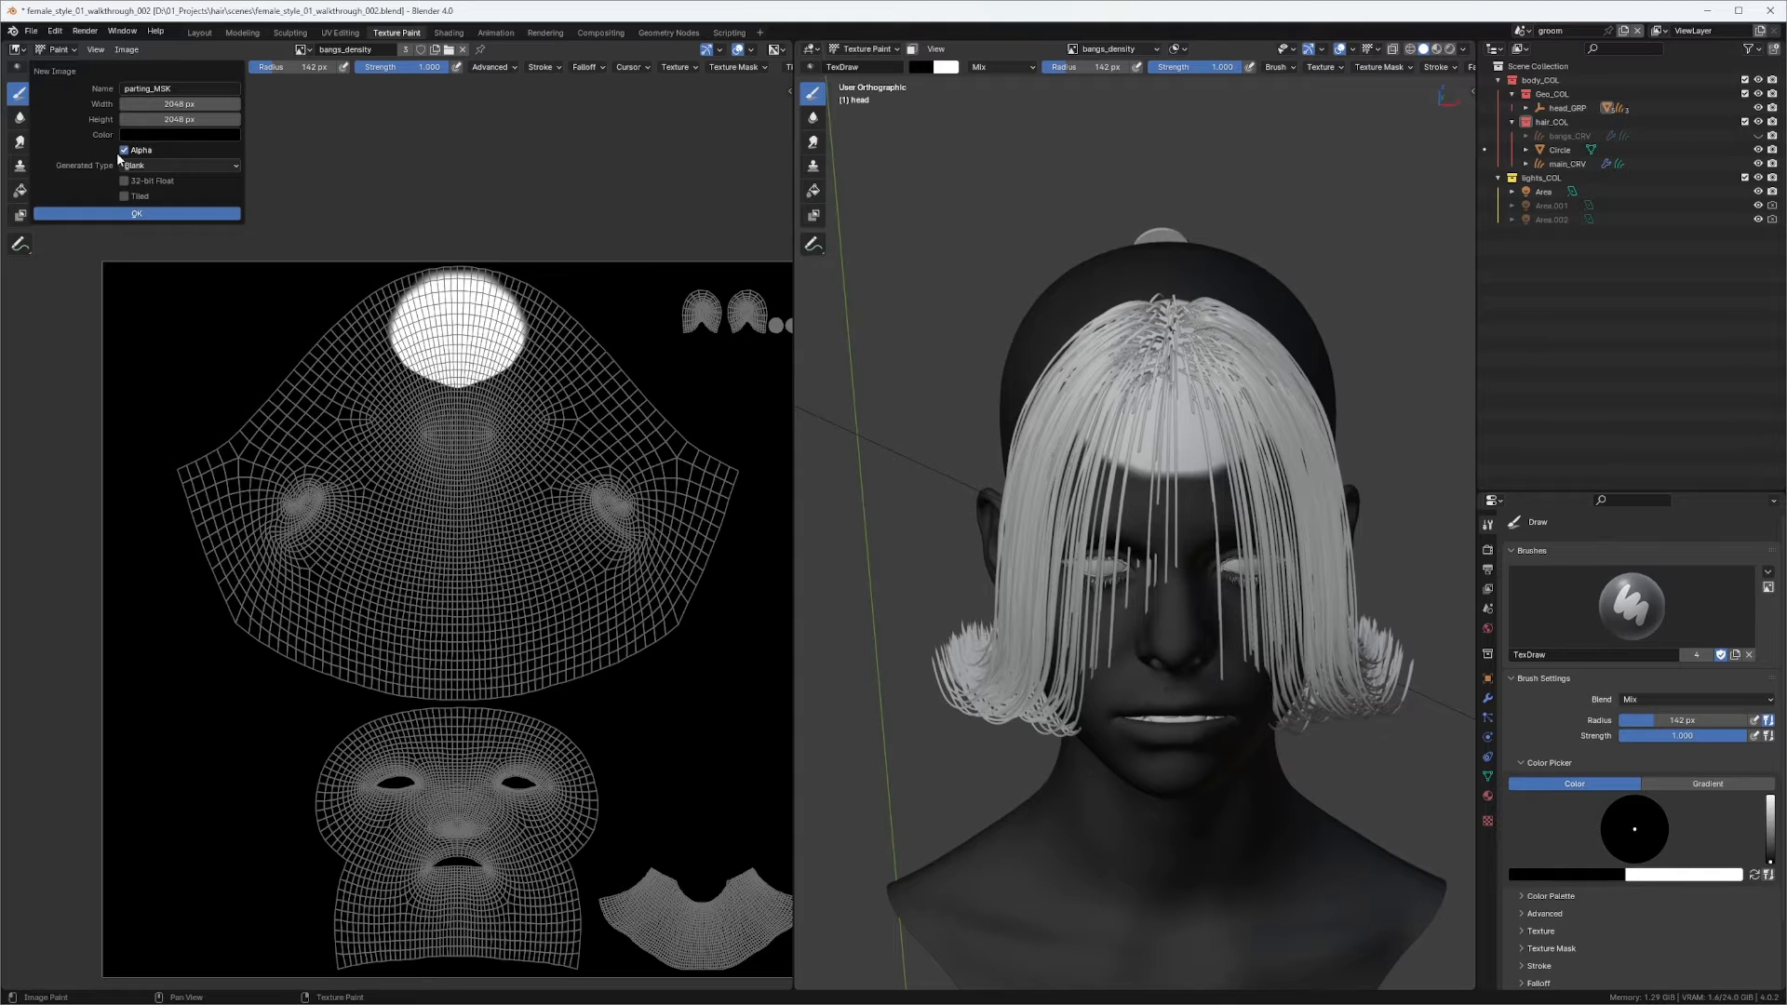
pyautogui.click(121, 151)
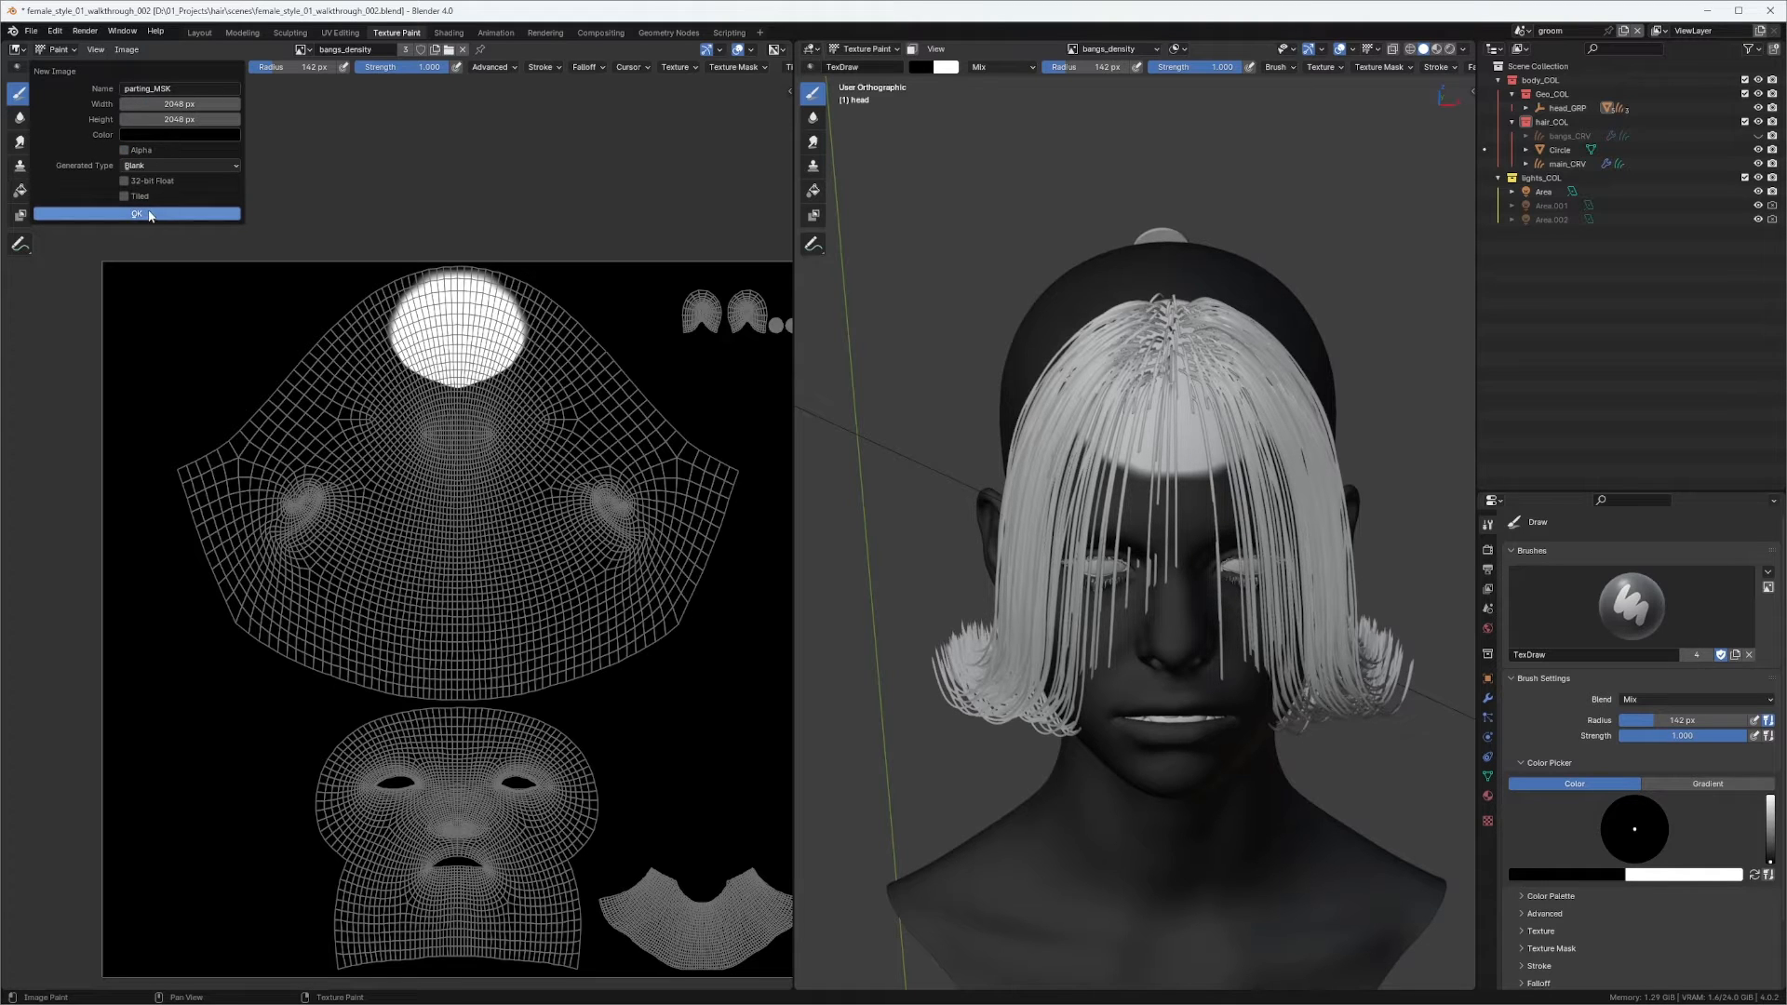
pyautogui.click(148, 215)
pyautogui.scroll(3, 437, 187)
pyautogui.scroll(-1, 735, 307)
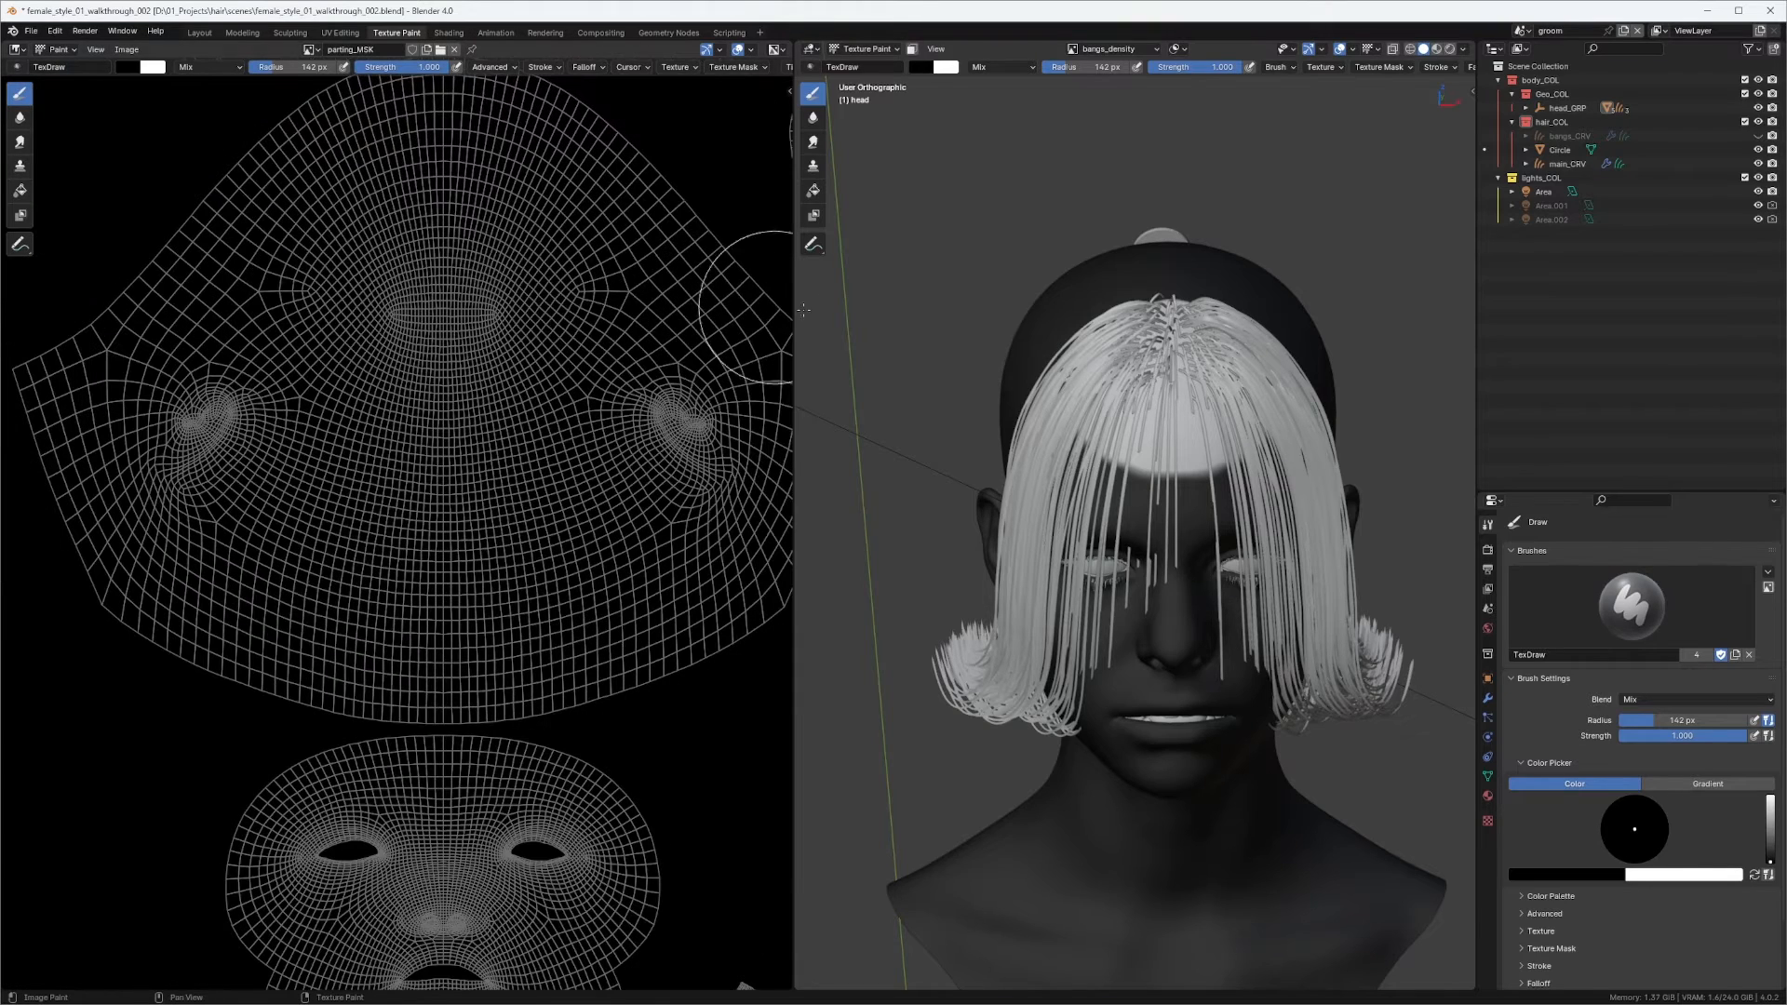
# Set the paint brush's primary colour to pure red using RGB values, with the head in three-quarter view.
pyautogui.moveTo(803, 310); pyautogui.dragTo(1116, 437, button='middle')
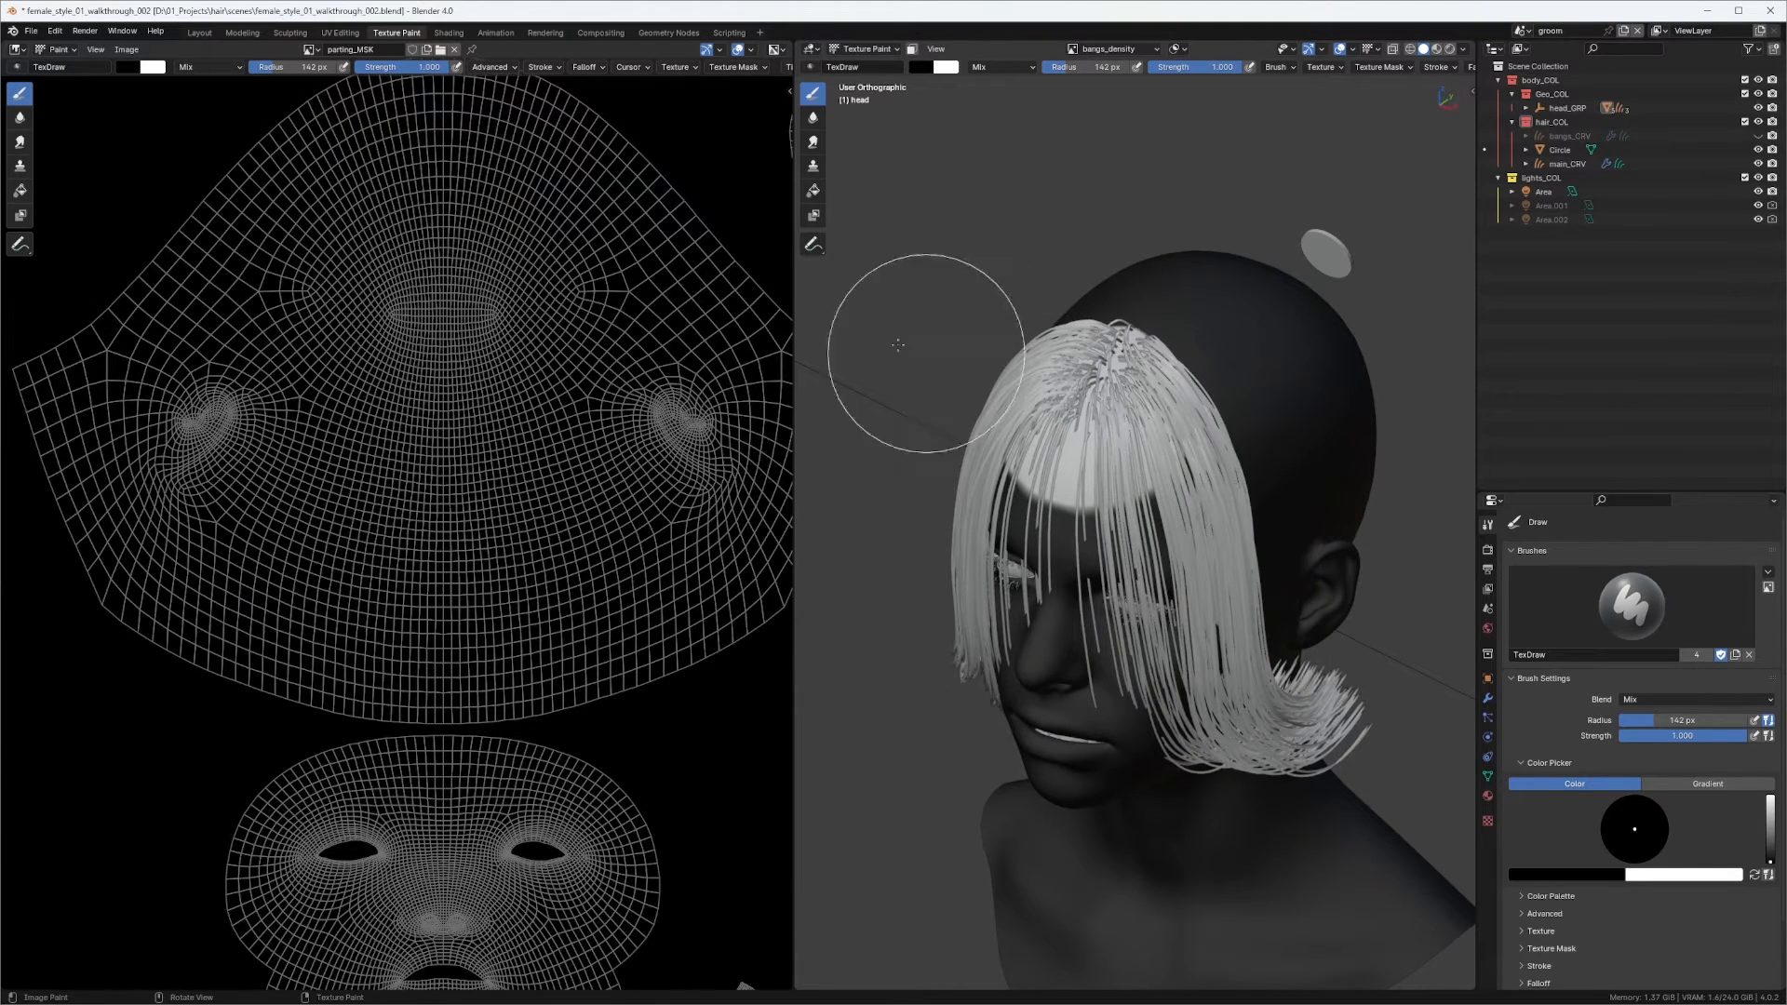
pyautogui.moveTo(1201, 372)
pyautogui.mouseDown(button='middle')
pyautogui.moveTo(1131, 367)
pyautogui.moveTo(1116, 456)
pyautogui.mouseUp(button='middle')
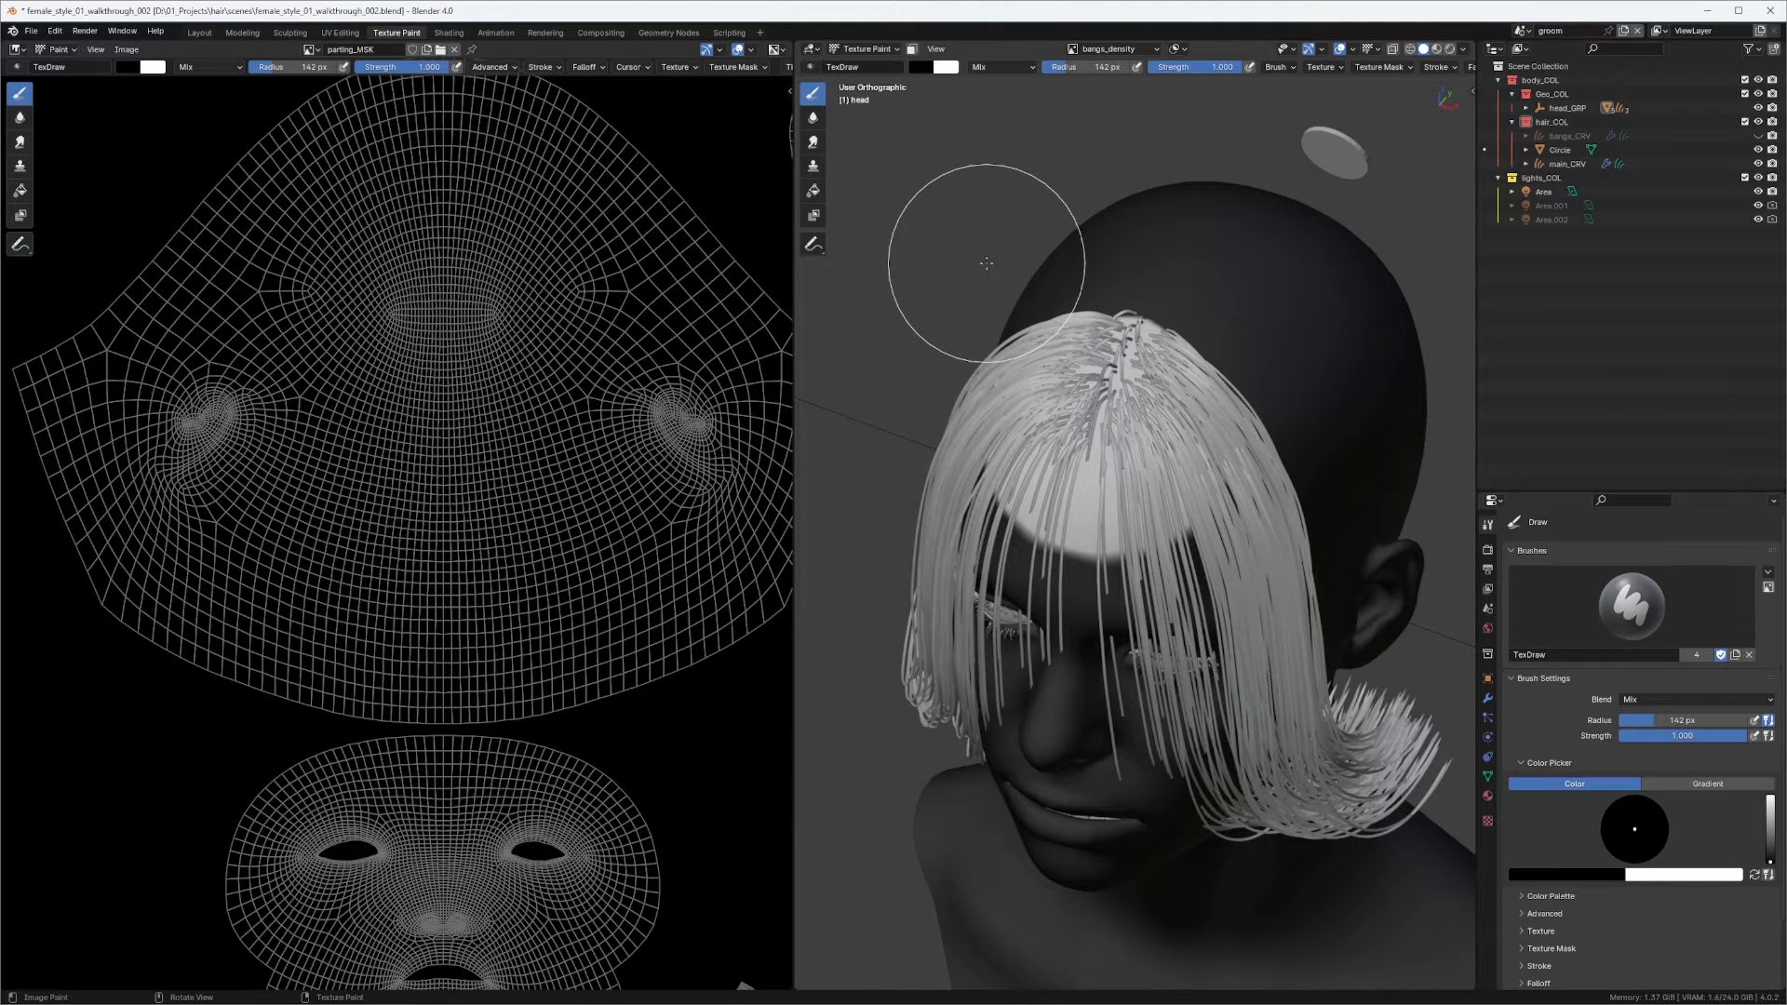
pyautogui.press('x')
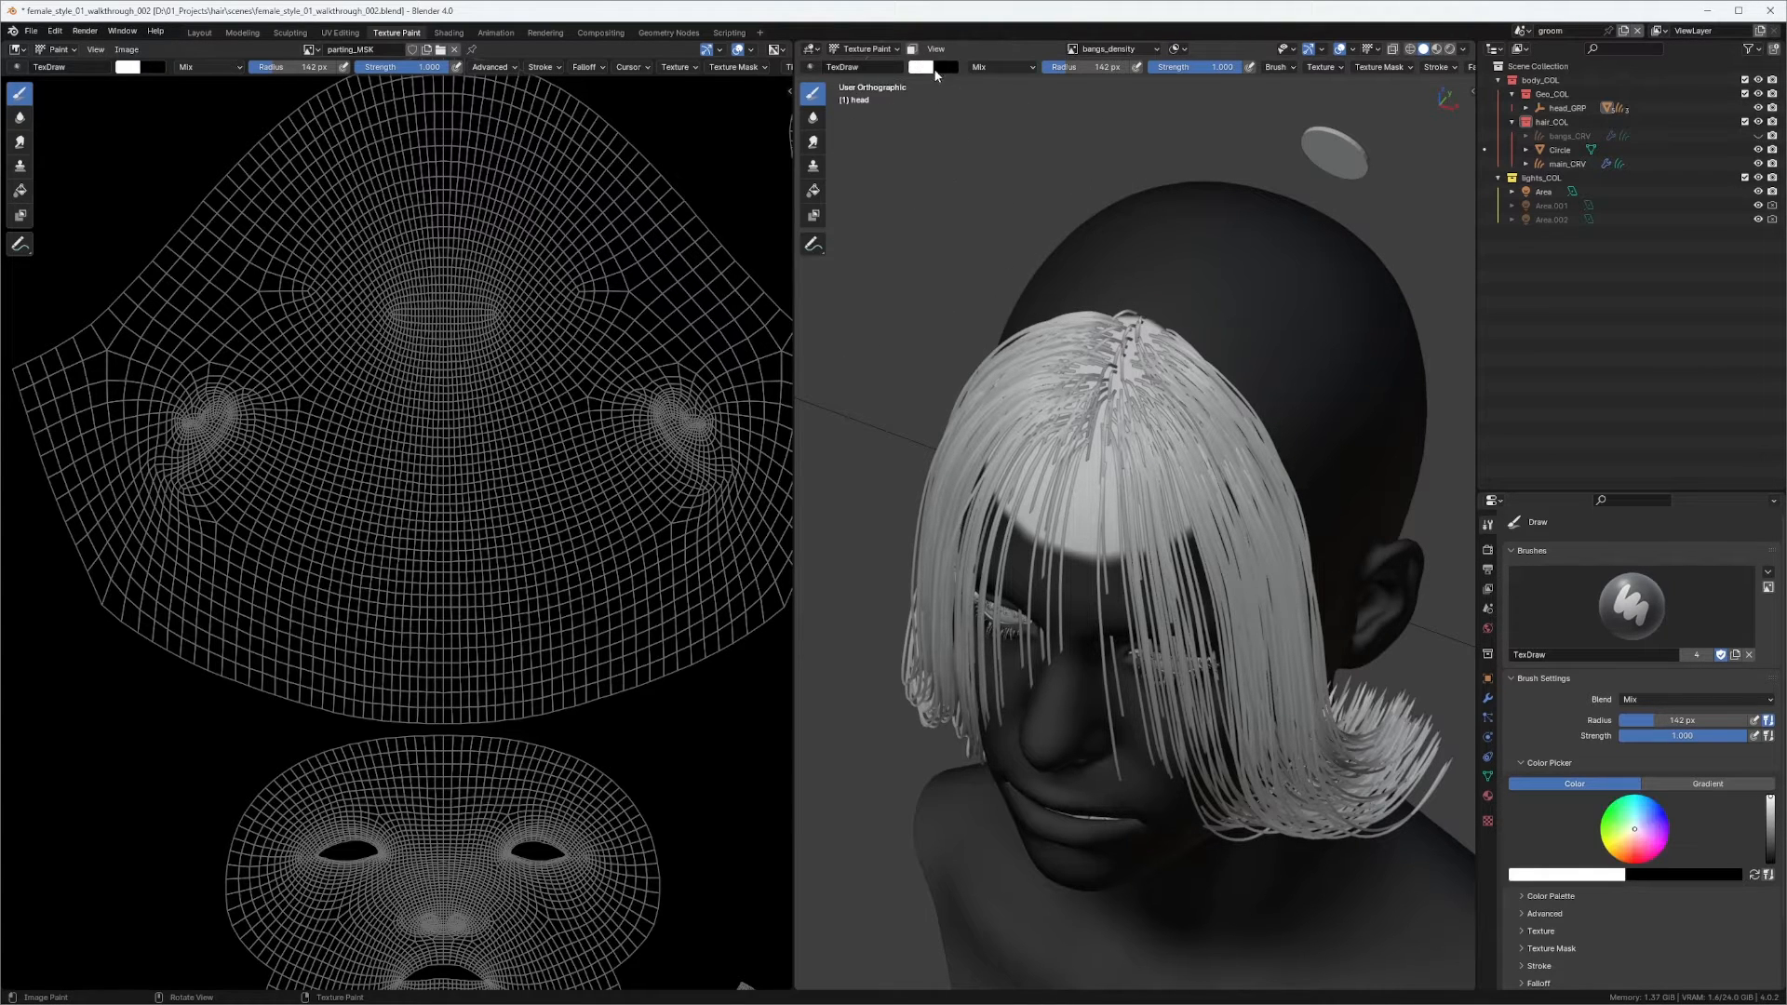
pyautogui.click(921, 67)
pyautogui.click(921, 67)
pyautogui.click(921, 68)
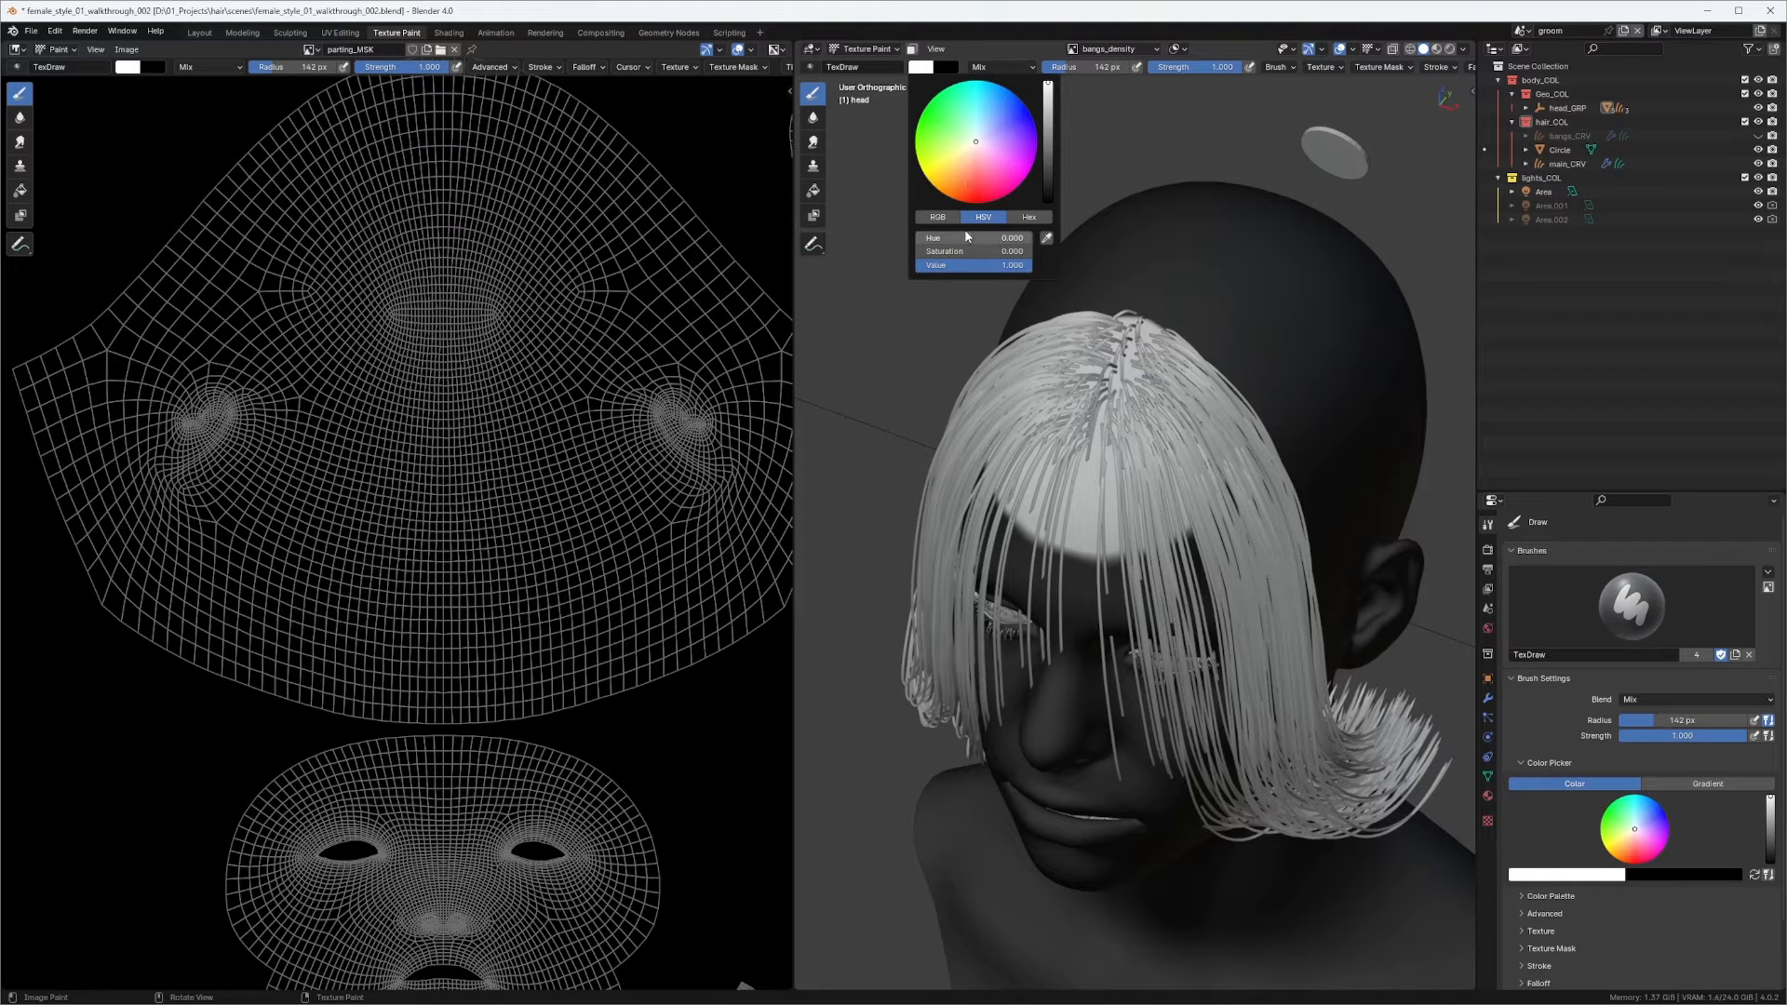
pyautogui.click(940, 218)
pyautogui.moveTo(962, 251); pyautogui.dragTo(771, 265)
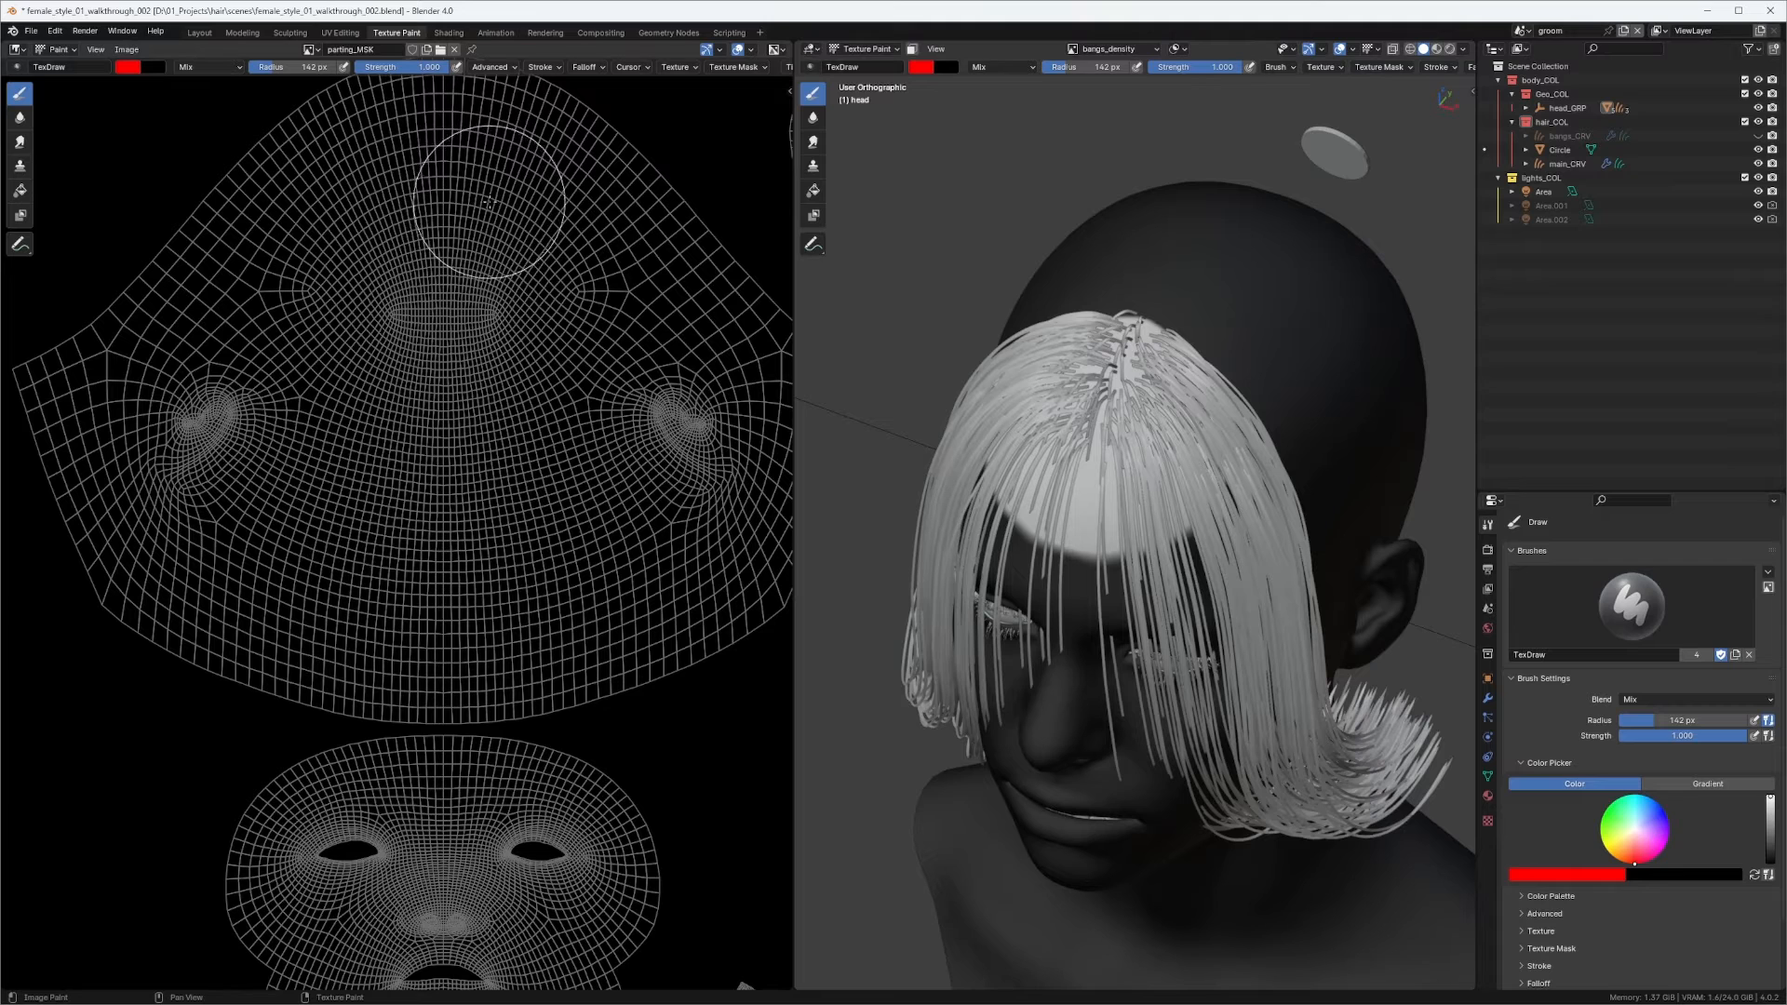
# Turn off anti-aliasing for the paint brush and set its falloff to Constant for hard-edged strokes.
pyautogui.click(491, 68)
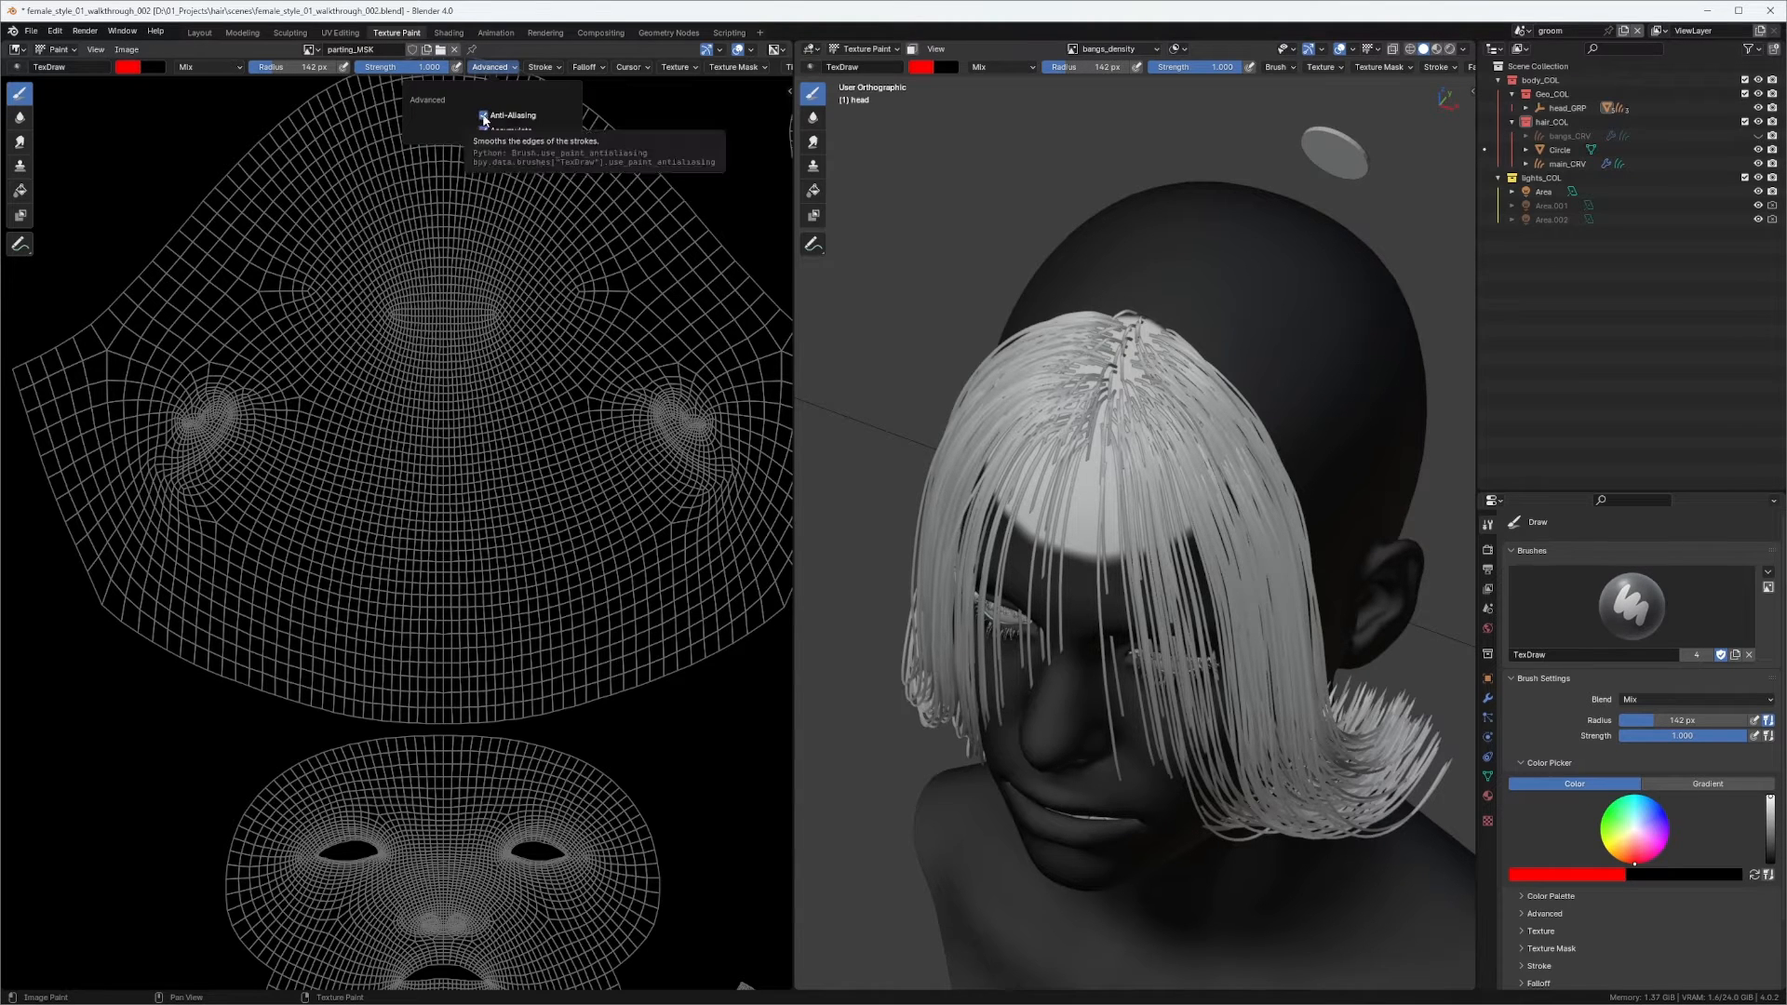
pyautogui.click(483, 117)
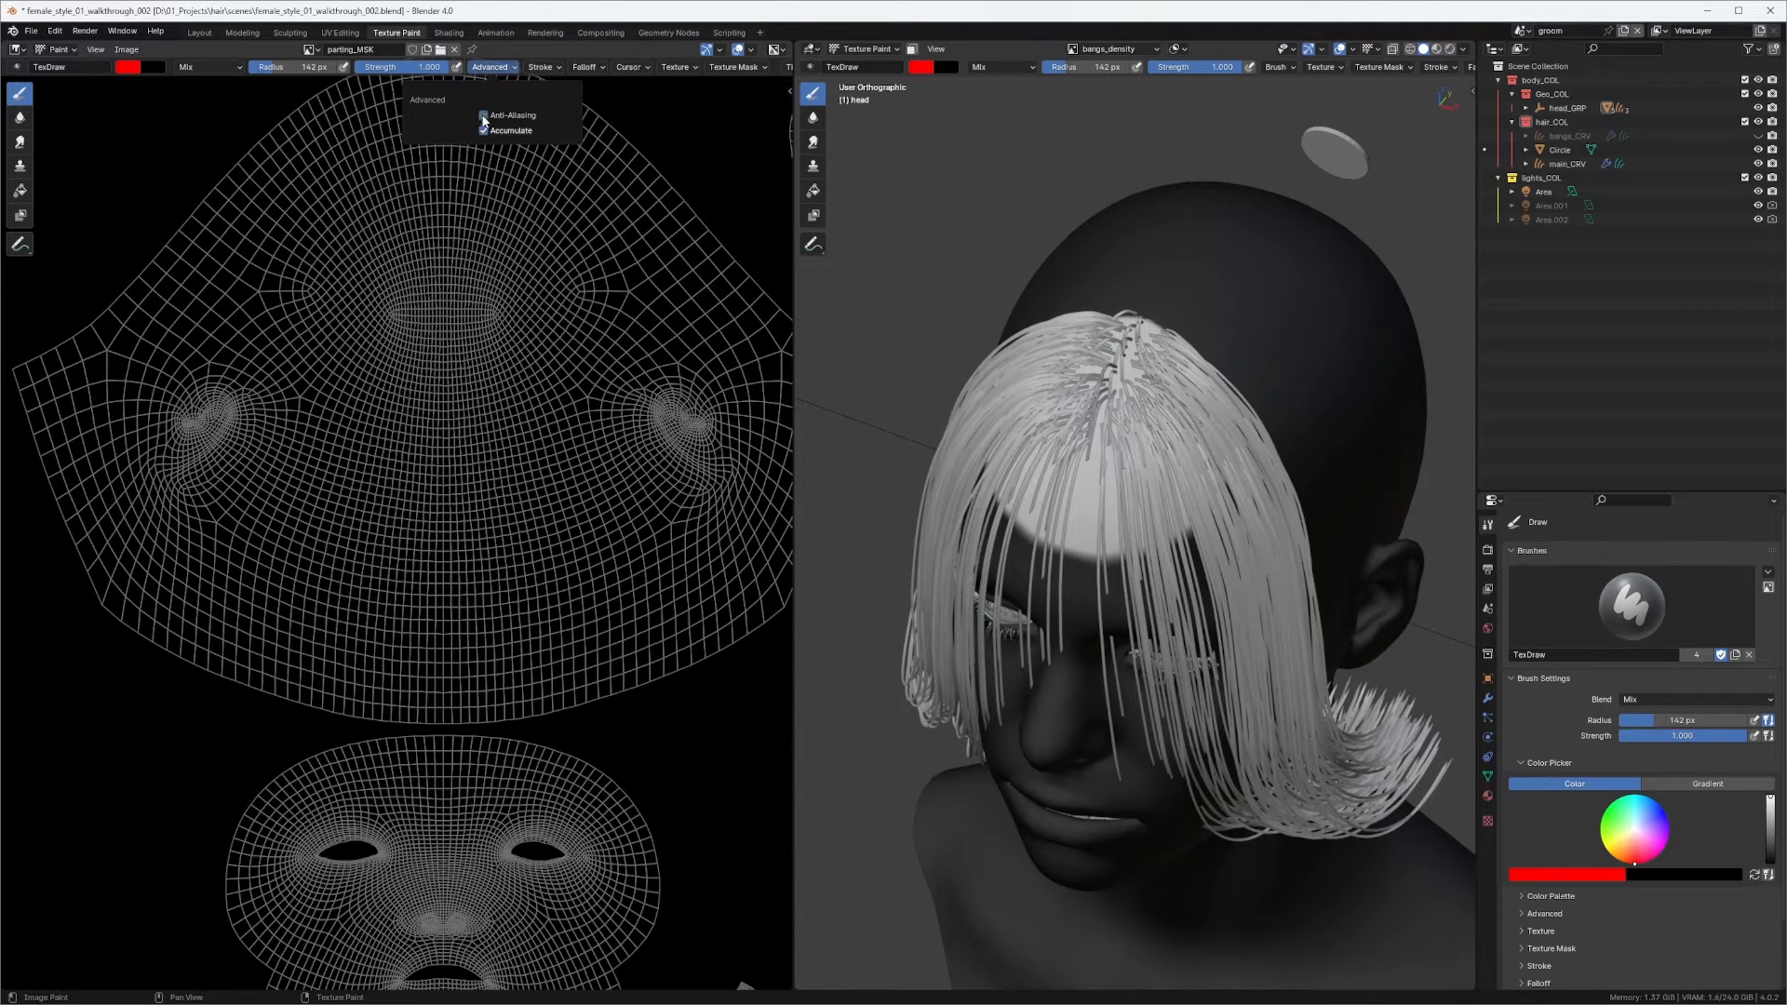
pyautogui.click(595, 67)
pyautogui.click(594, 93)
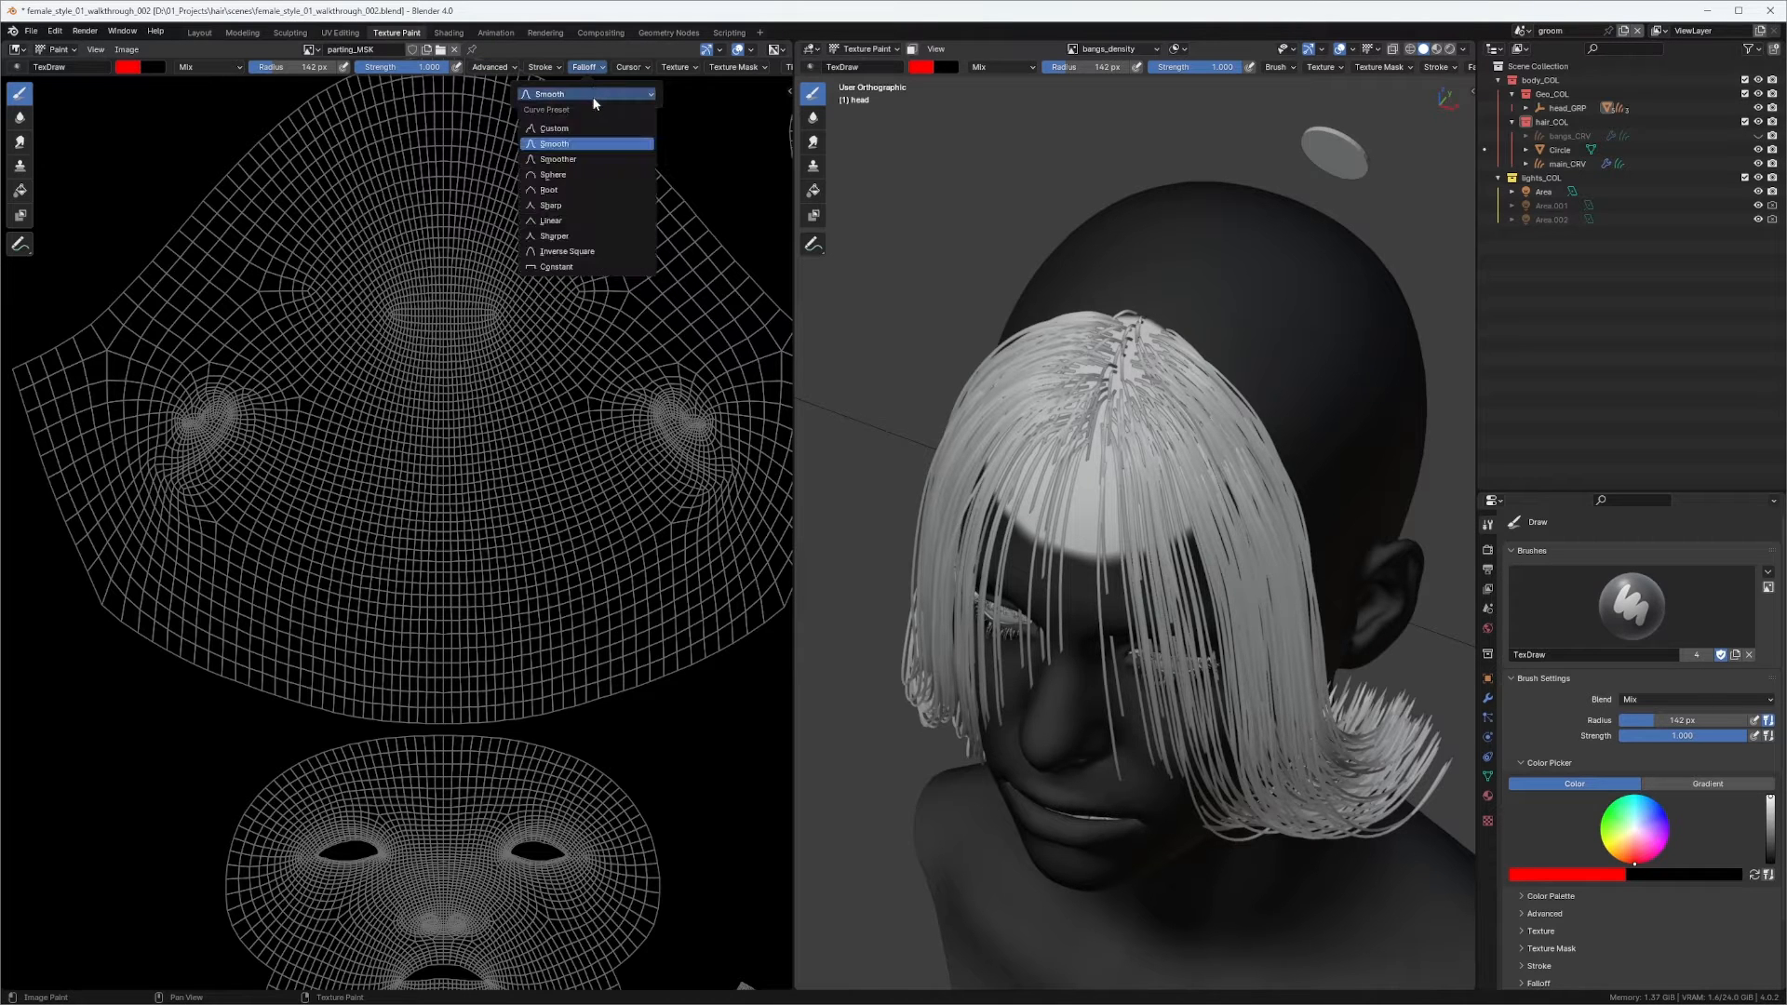
pyautogui.click(572, 264)
# Set the brush radius to 84 px and test a red patch in the empty area beside the scalp UVs.
pyautogui.moveTo(625, 186)
pyautogui.mouseDown(button='middle')
pyautogui.moveTo(434, 459)
pyautogui.moveTo(549, 341)
pyautogui.mouseUp(button='middle')
pyautogui.press('f')
pyautogui.click(518, 372)
pyautogui.moveTo(627, 292)
pyautogui.mouseDown()
pyautogui.moveTo(607, 303)
pyautogui.moveTo(580, 278)
pyautogui.mouseUp()
pyautogui.scroll(5, 572, 298)
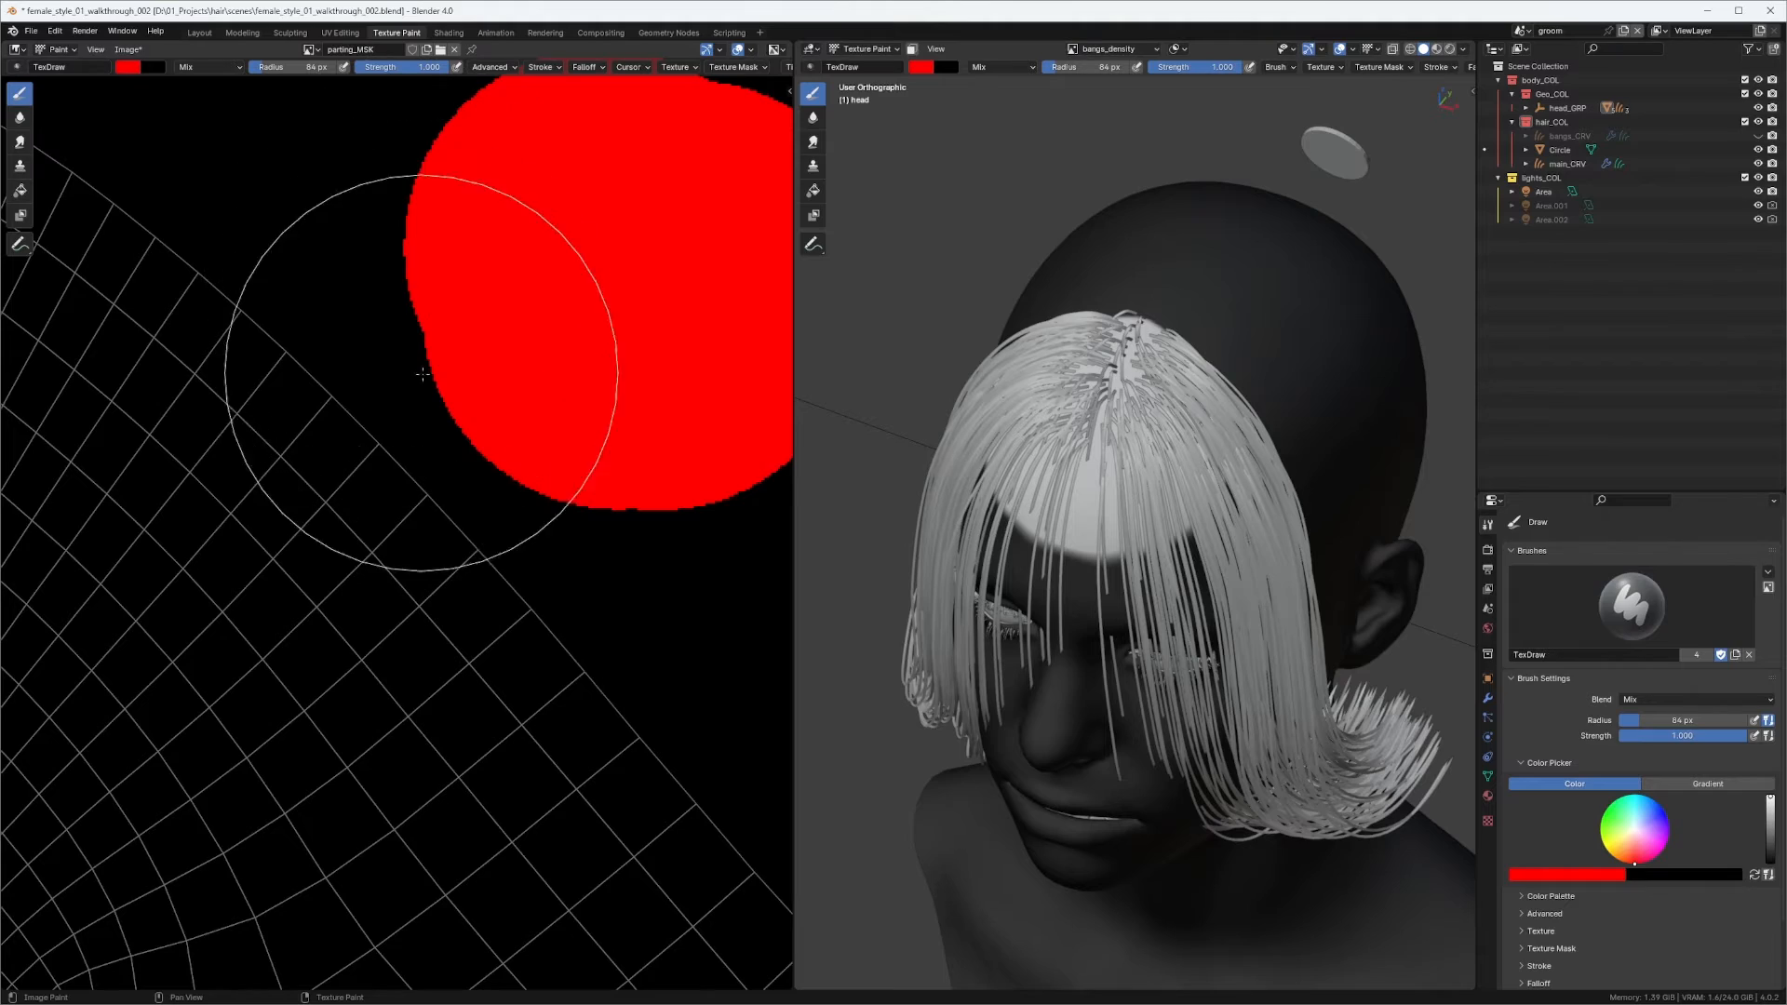
pyautogui.keyDown('ctrl'); pyautogui.moveTo(359, 419); pyautogui.dragTo(382, 484, button='middle'); pyautogui.keyUp('ctrl')
pyautogui.moveTo(363, 473); pyautogui.dragTo(408, 352, button='middle')
pyautogui.keyDown('ctrl'); pyautogui.moveTo(407, 352); pyautogui.dragTo(447, 321, button='middle'); pyautogui.keyUp('ctrl')
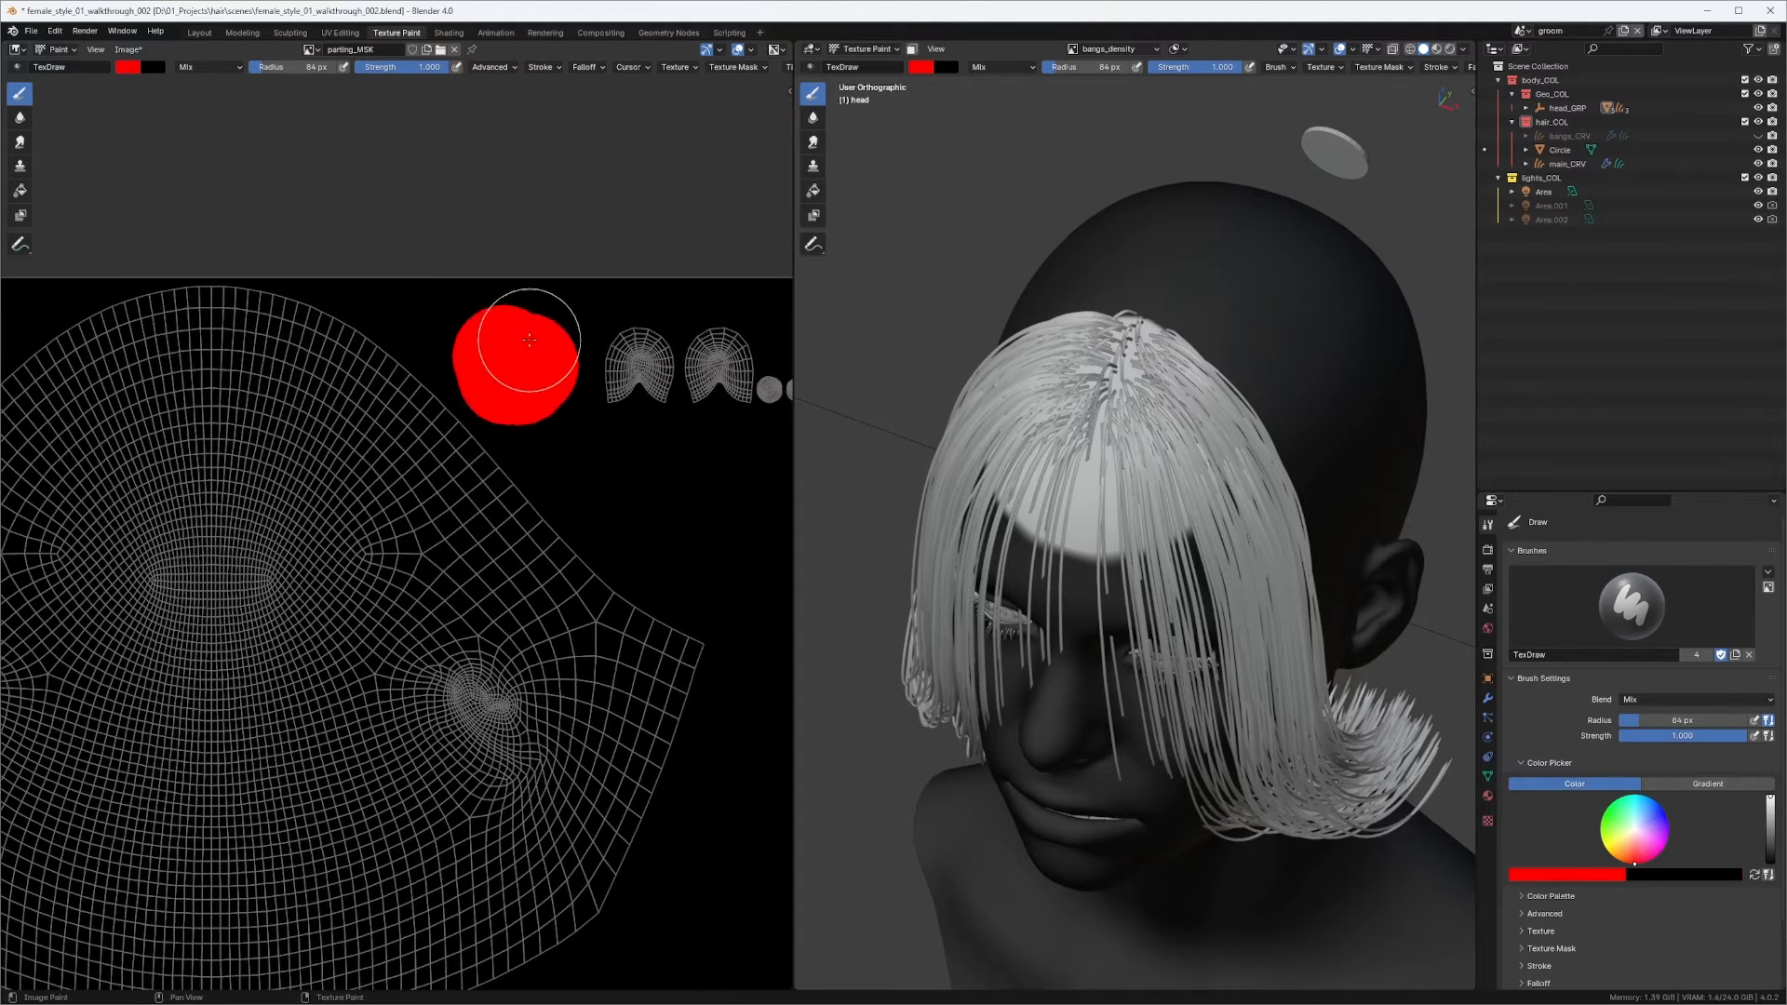
# Swap the brush colours and paint over the red test patch in black.
pyautogui.press('x')
pyautogui.moveTo(515, 338); pyautogui.dragTo(534, 410)
pyautogui.moveTo(592, 332); pyautogui.dragTo(603, 326, button='middle')
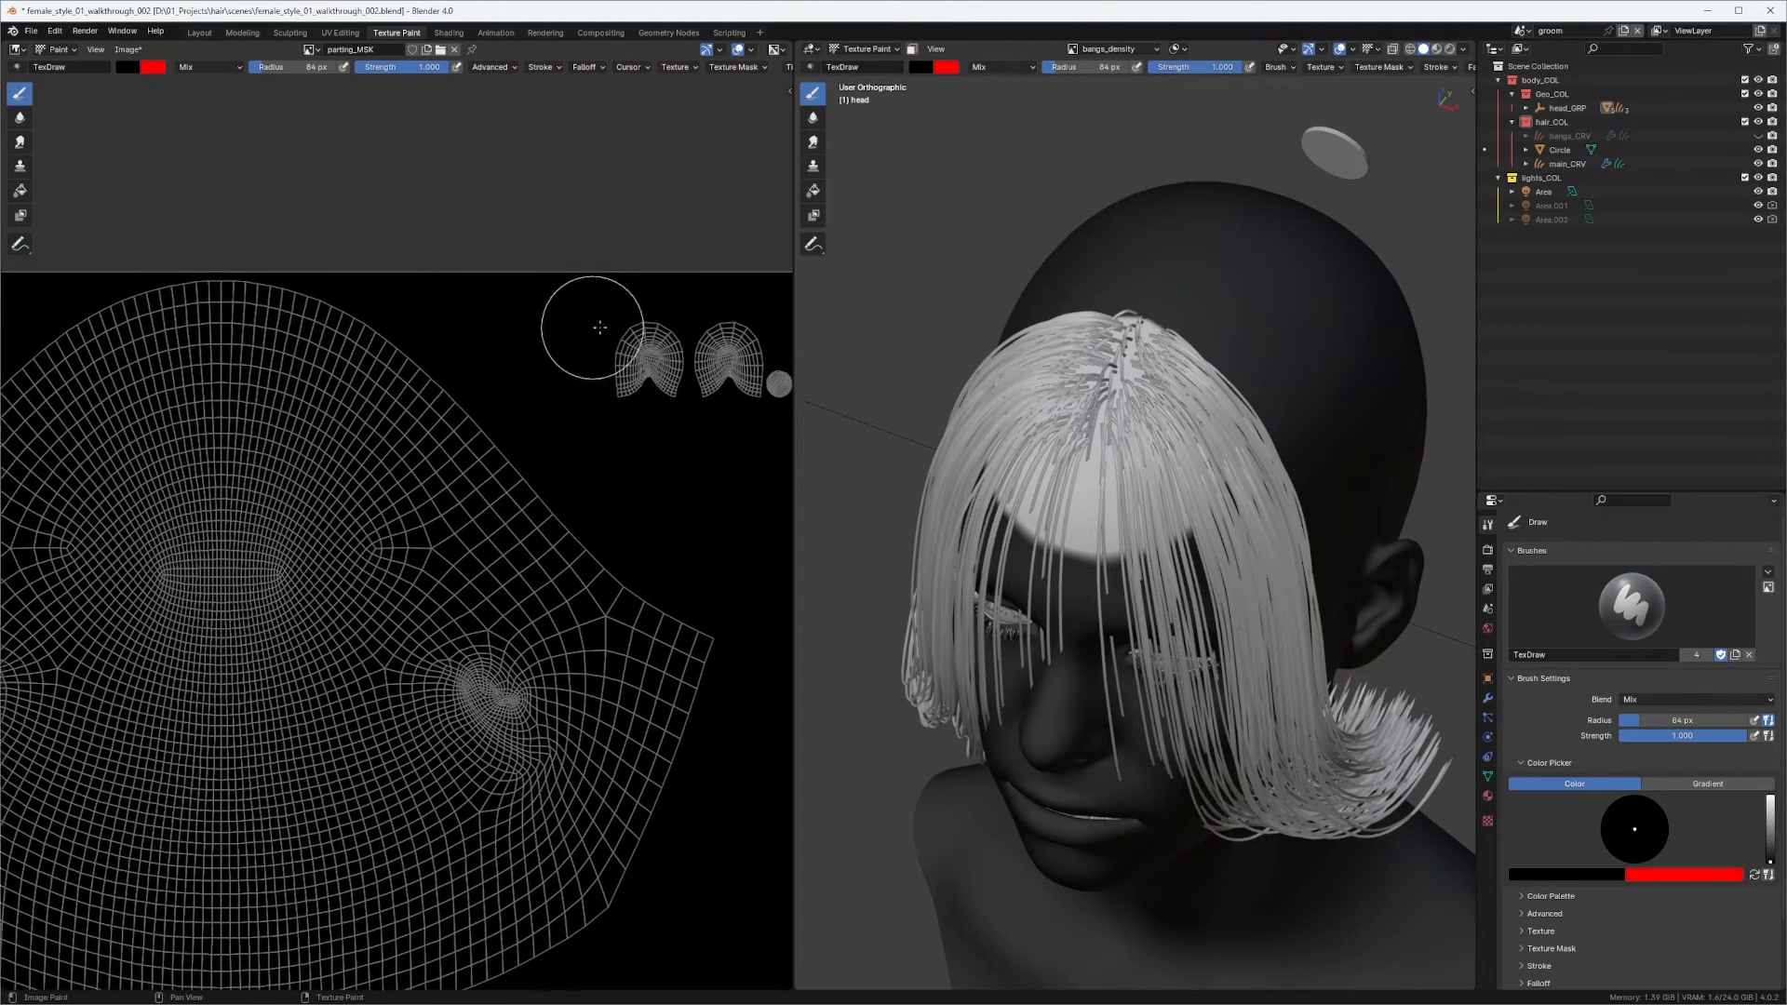
# Back in the Layout workspace, select the main hair curves and assign parting_MSK as the interpolation node's parting texture.
pyautogui.click(197, 34)
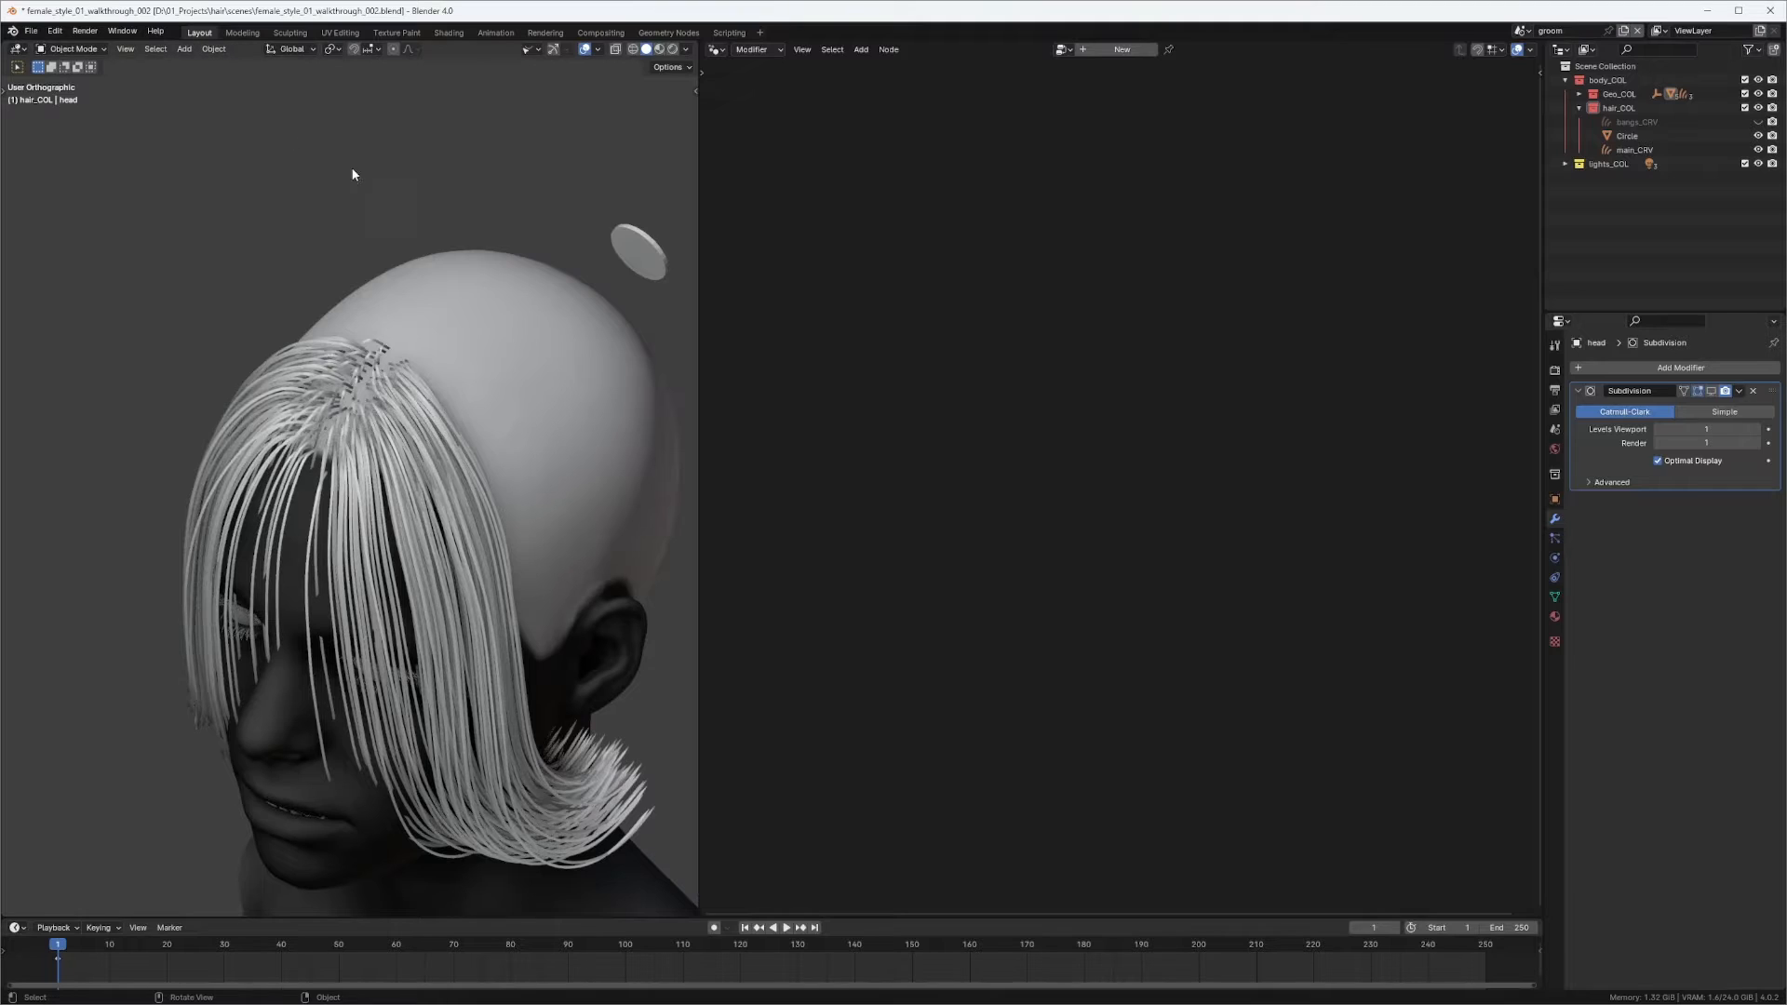
pyautogui.click(415, 468)
pyautogui.scroll(8, 1124, 306)
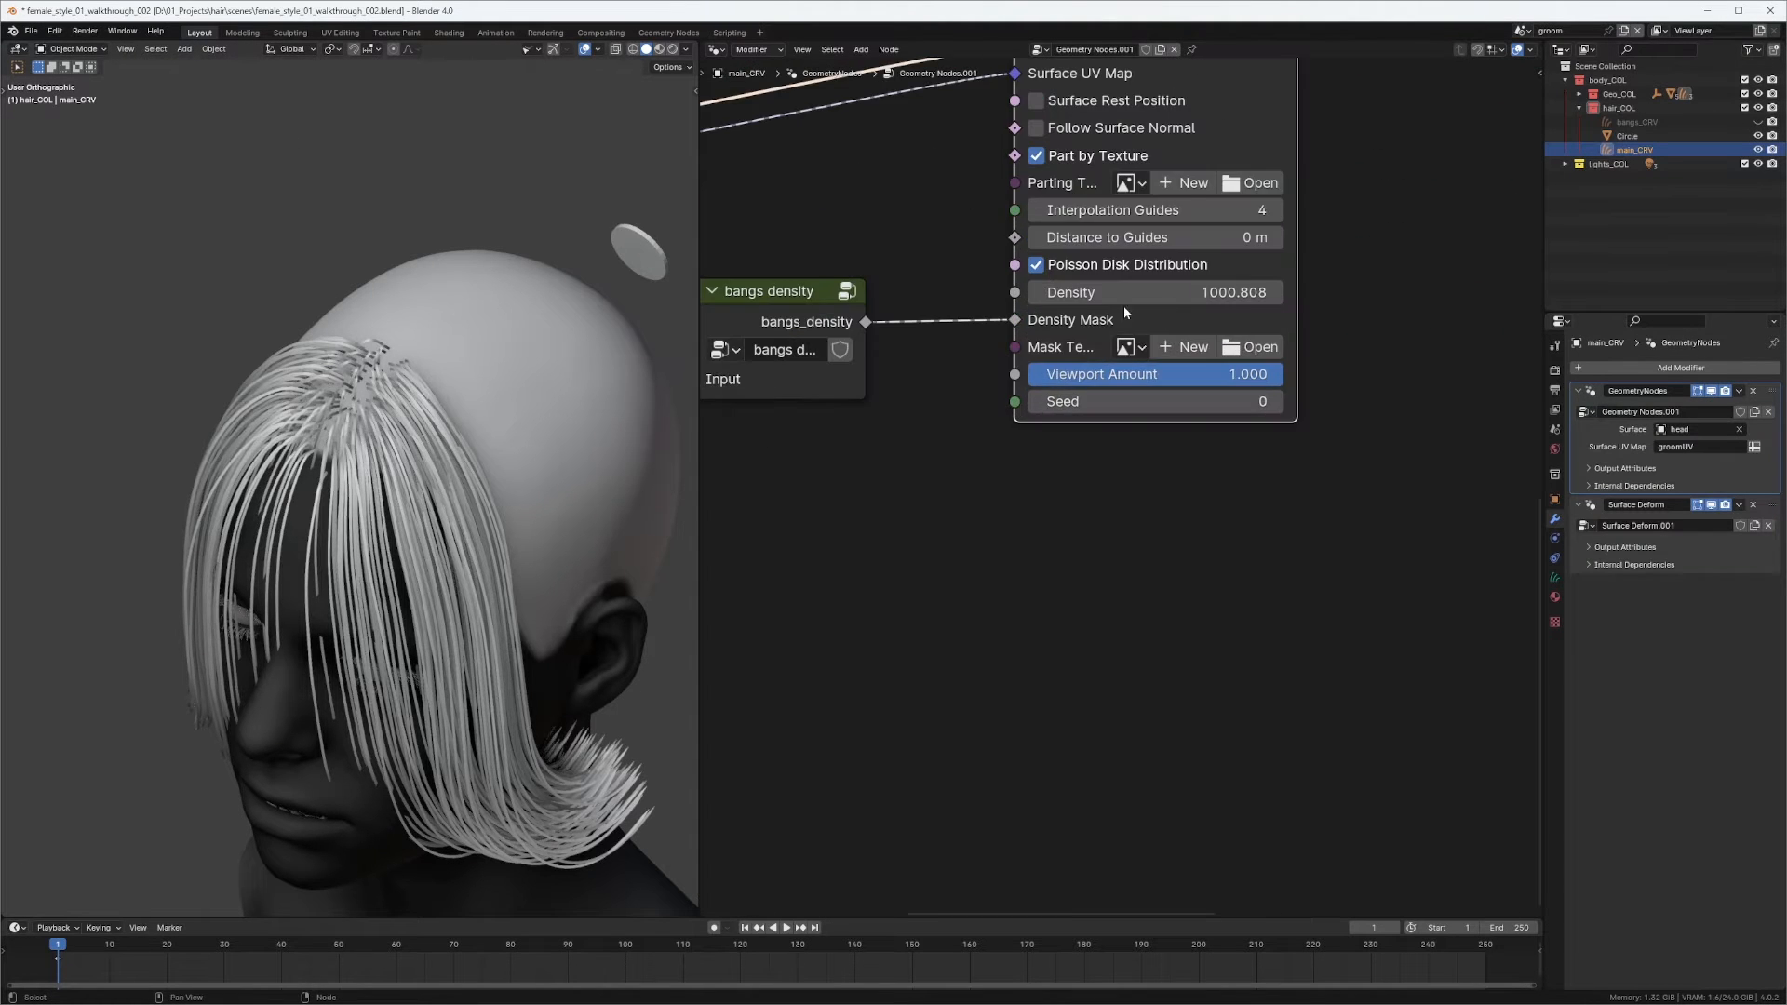
pyautogui.click(1146, 259)
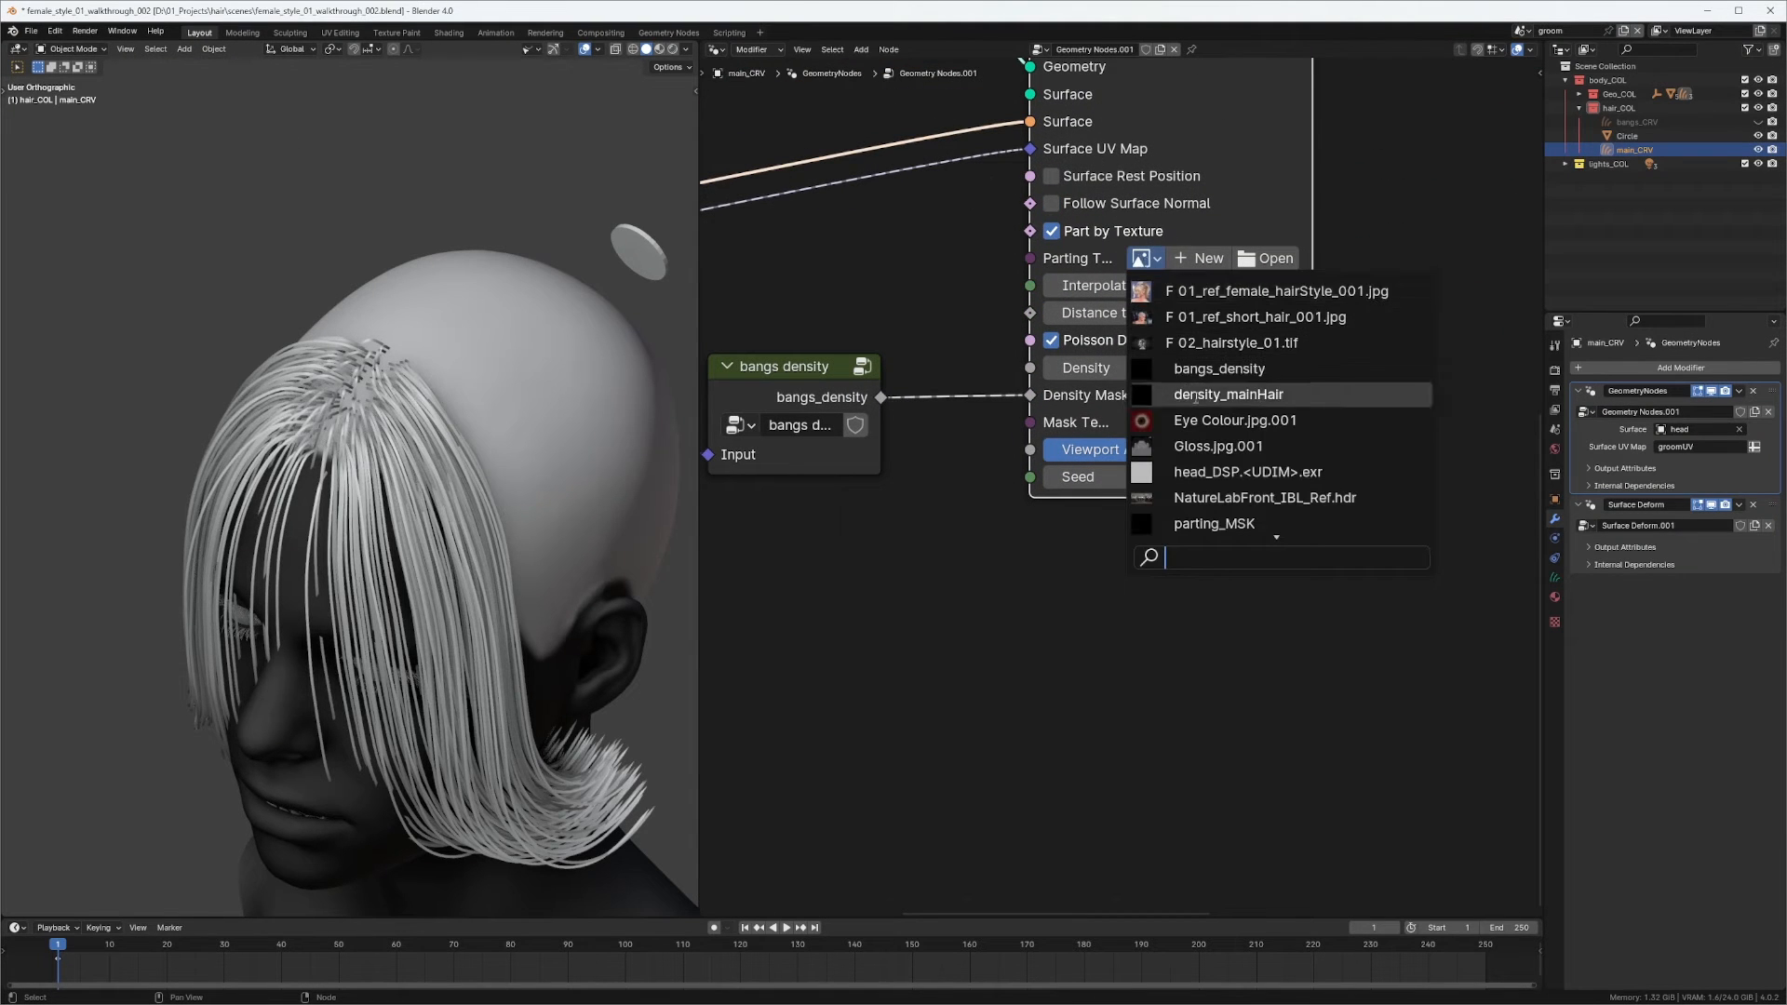
pyautogui.click(1204, 524)
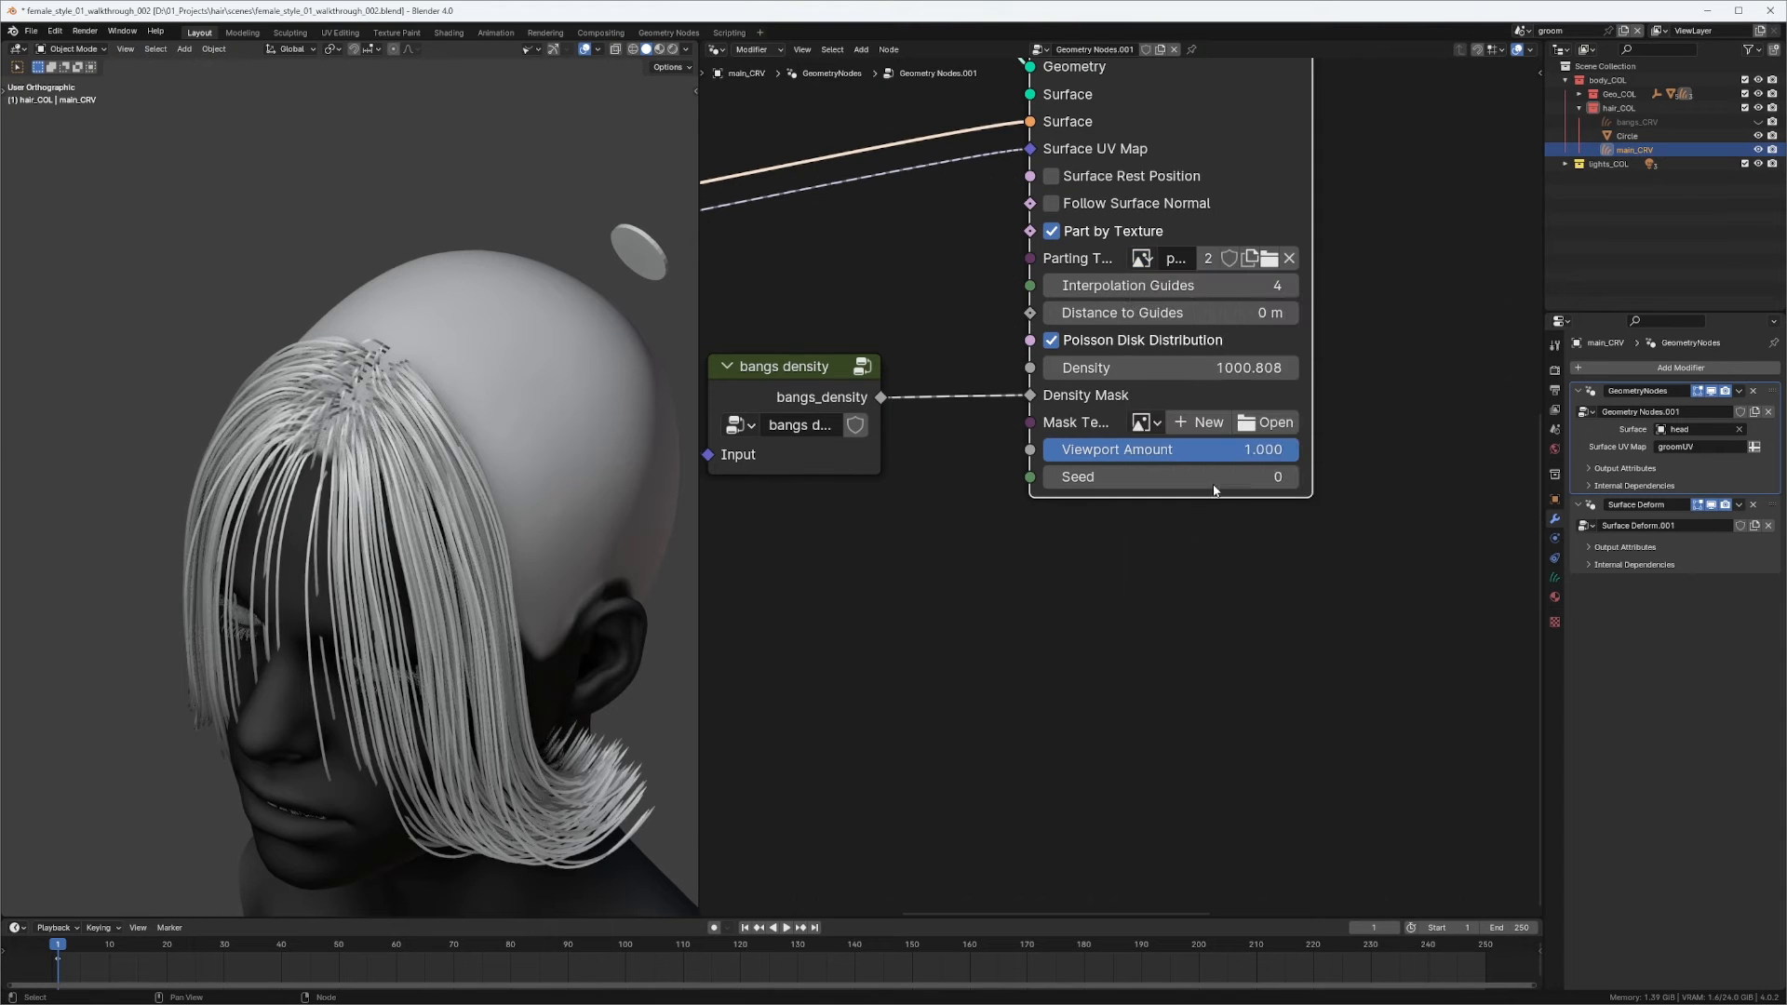
# Select the head, return to the Texture Paint workspace and show parting_MSK in the image editor.
pyautogui.click(476, 277)
pyautogui.click(377, 35)
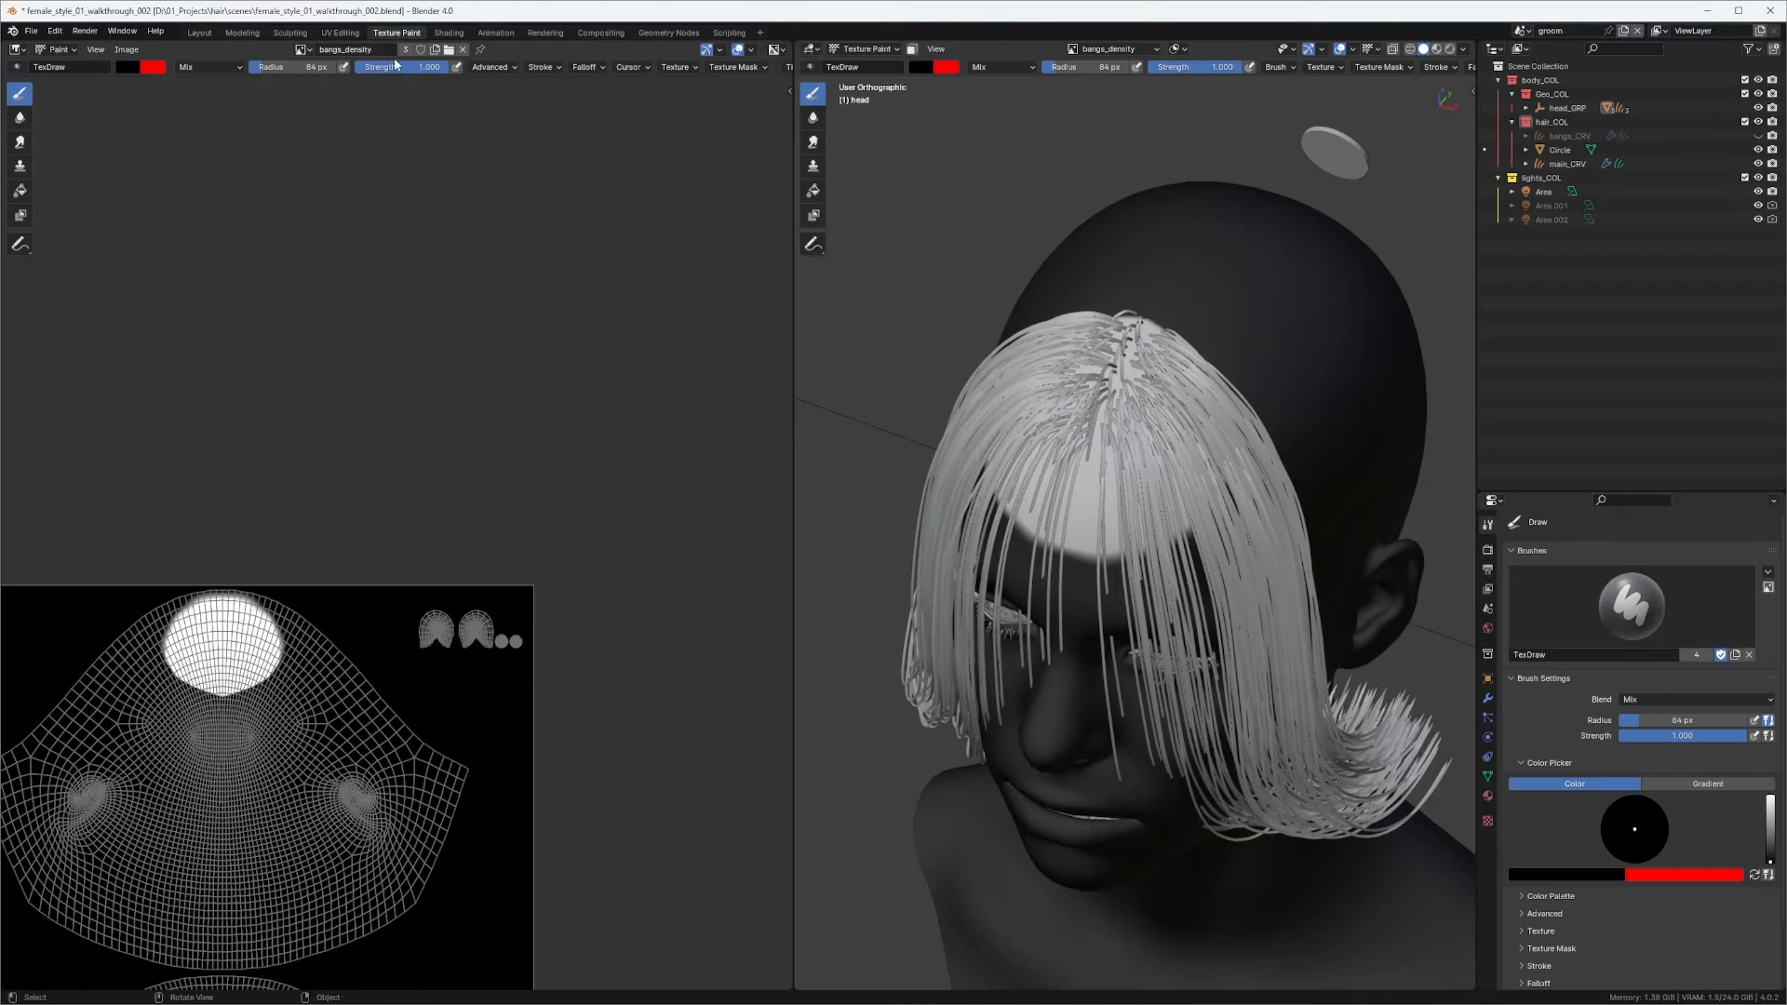
pyautogui.click(305, 52)
pyautogui.click(346, 190)
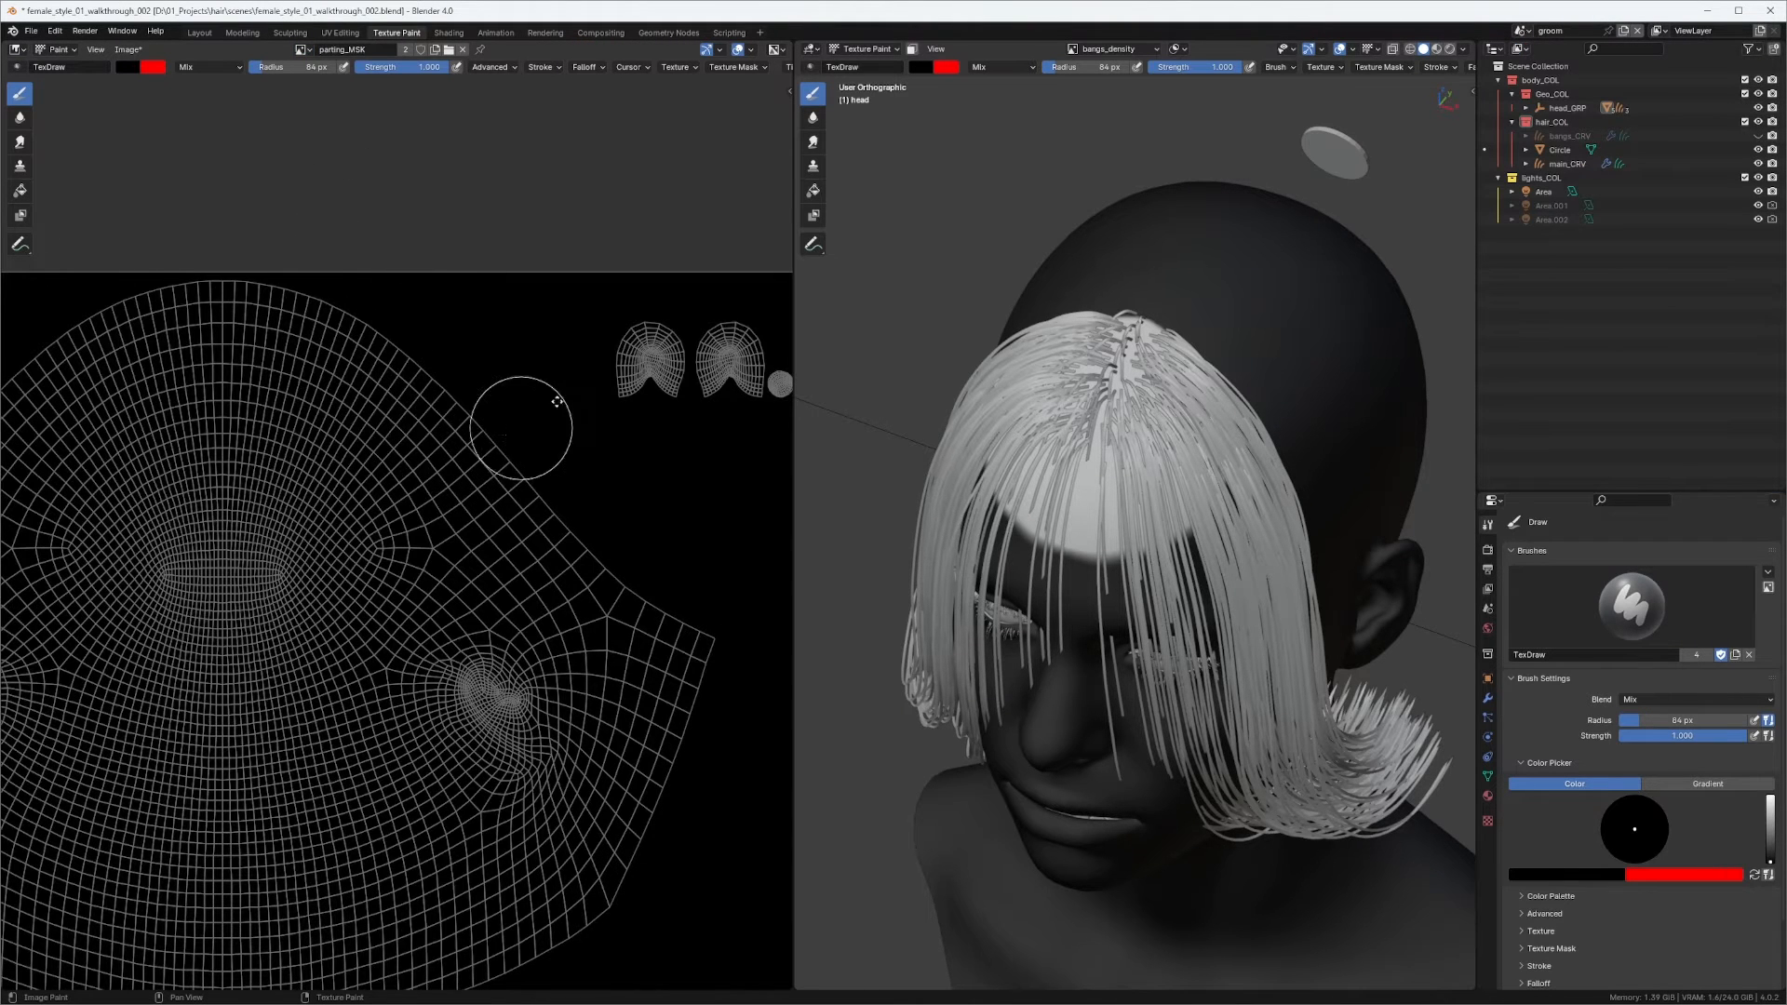
pyautogui.moveTo(556, 402); pyautogui.dragTo(610, 360, button='middle')
# Set the 3D view's single-image paint canvas to parting_MSK.
pyautogui.moveTo(1168, 433); pyautogui.dragTo(1200, 419, button='middle')
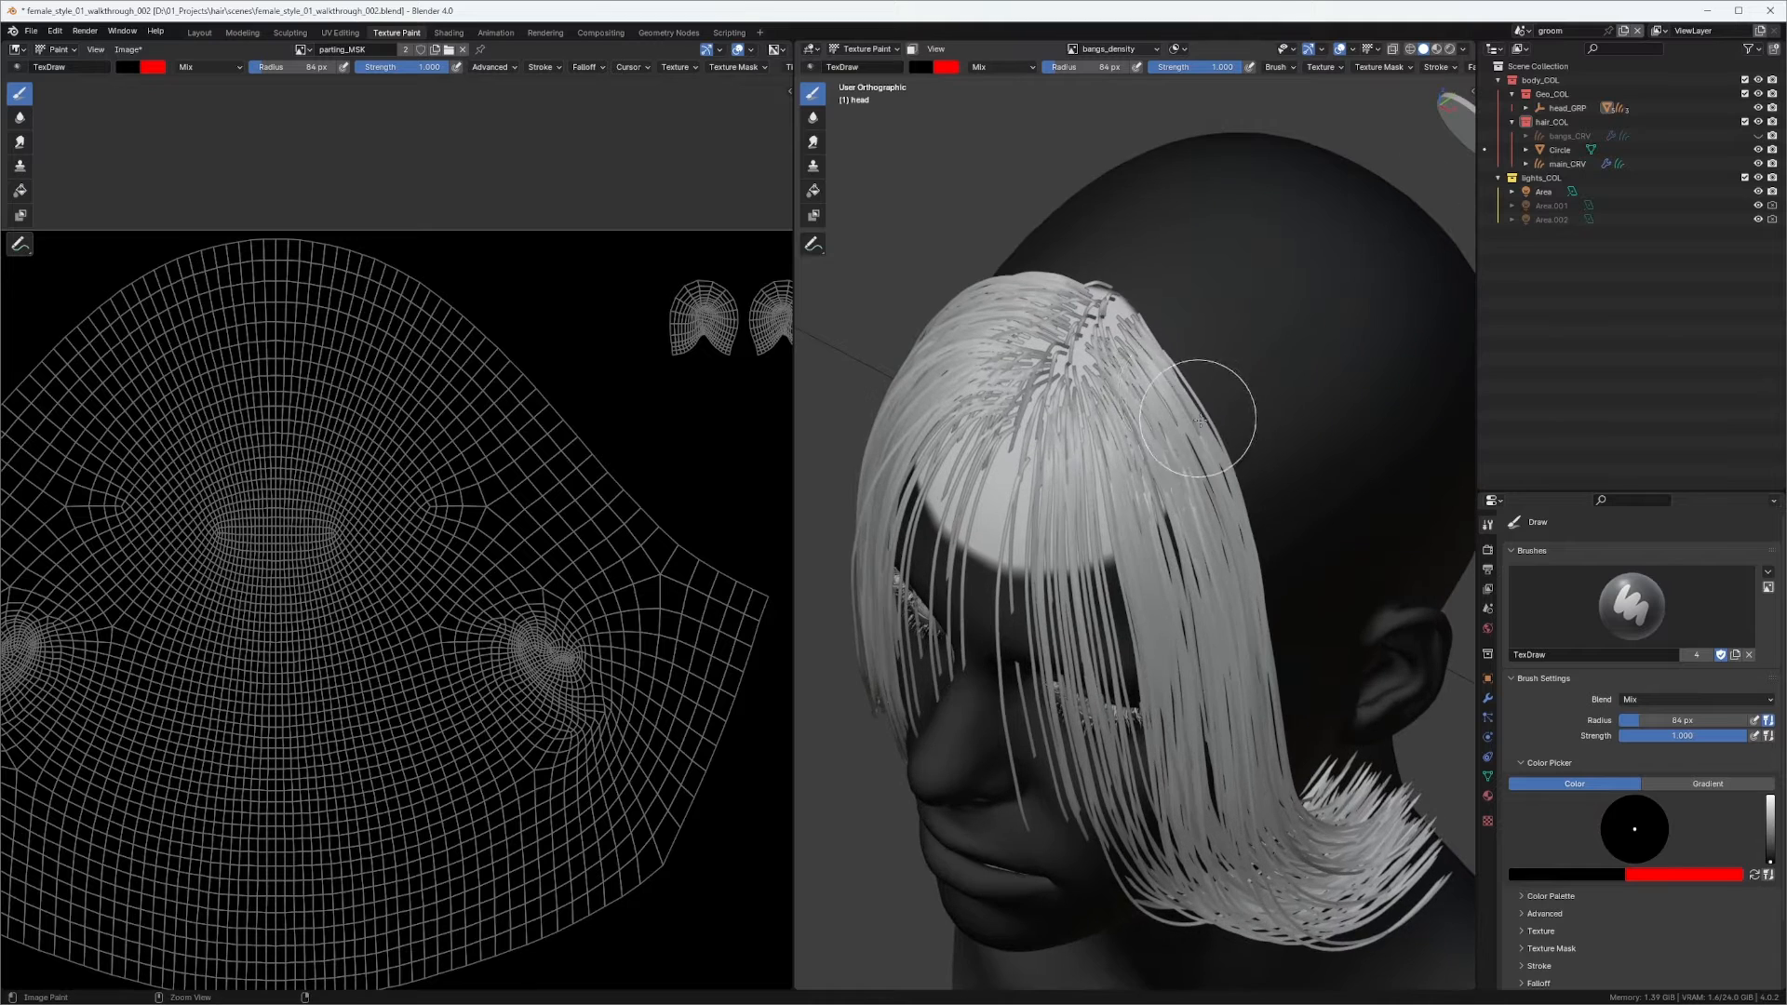
pyautogui.click(1073, 51)
pyautogui.click(1053, 102)
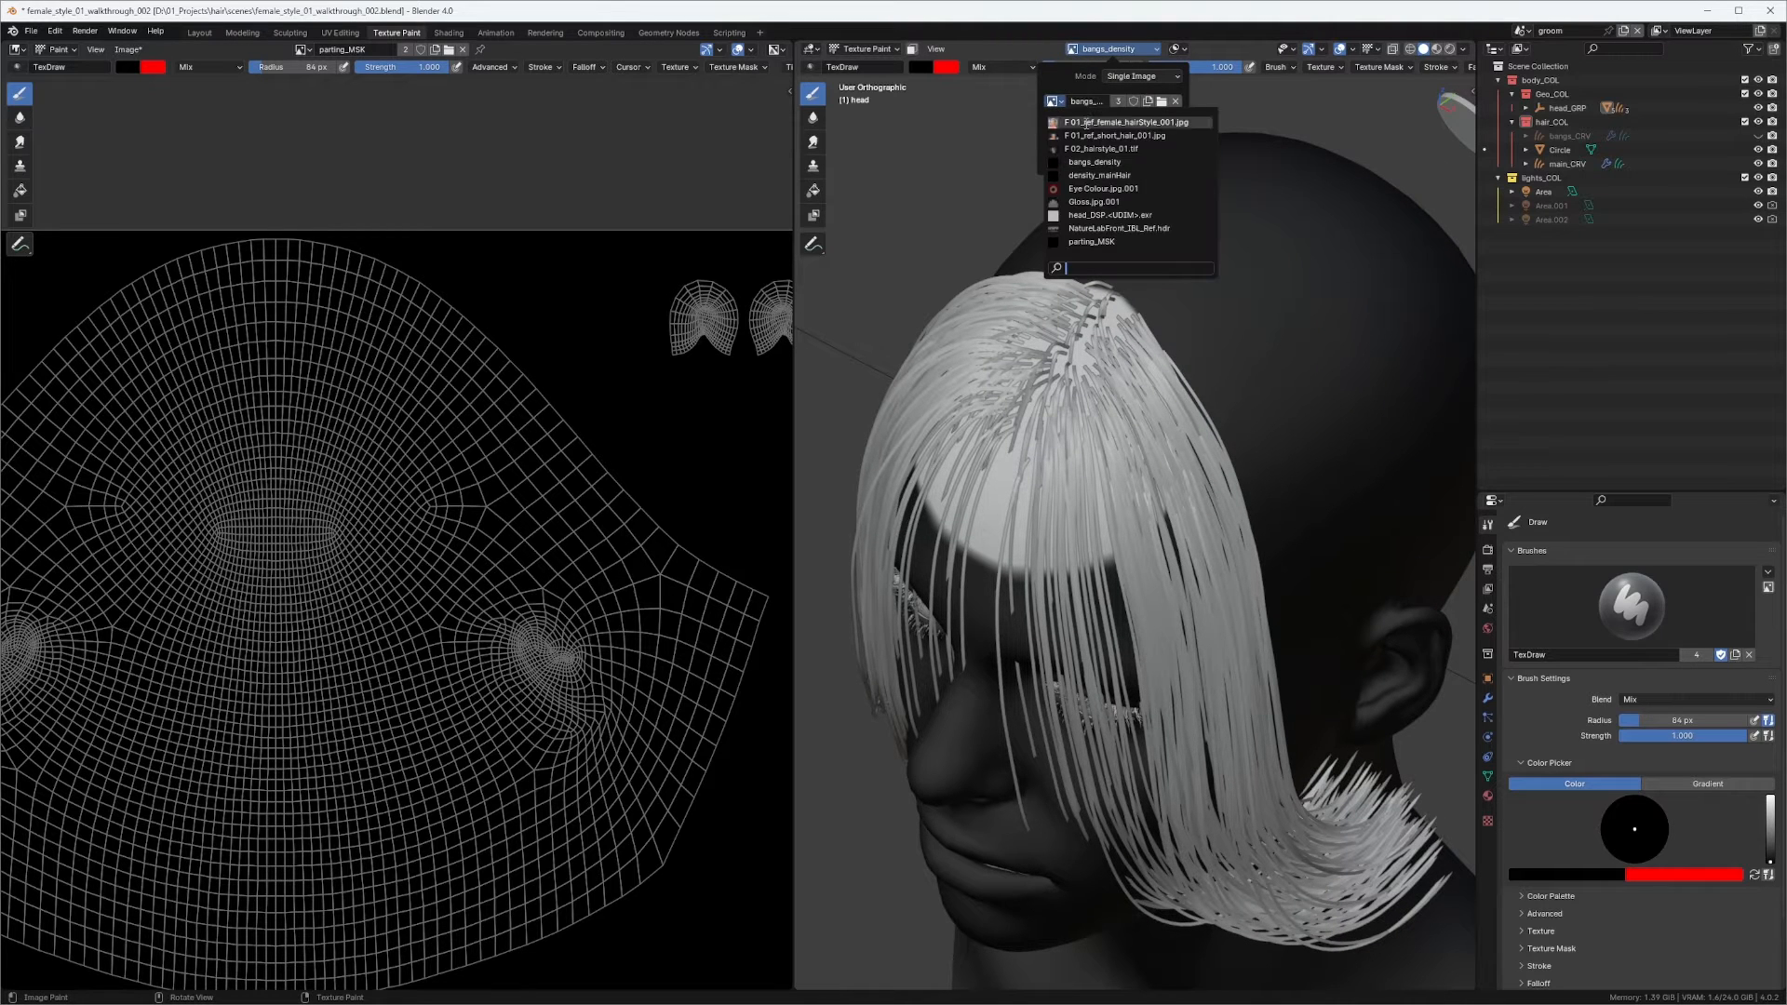
pyautogui.click(1090, 246)
# Set the brush radius to 61 px, swap to red, try a stroke beside the parting and undo it.
pyautogui.moveTo(1189, 432)
pyautogui.mouseDown(button='middle')
pyautogui.moveTo(1156, 438)
pyautogui.moveTo(1250, 411)
pyautogui.moveTo(1185, 384)
pyautogui.mouseUp(button='middle')
pyautogui.press('f')
pyautogui.click(1242, 395)
pyautogui.moveTo(1184, 383)
pyautogui.keyDown('ctrl'); pyautogui.mouseDown(button='middle')
pyautogui.moveTo(1186, 357)
pyautogui.moveTo(1148, 378)
pyautogui.moveTo(1130, 436)
pyautogui.mouseUp(button='middle'); pyautogui.keyUp('ctrl')
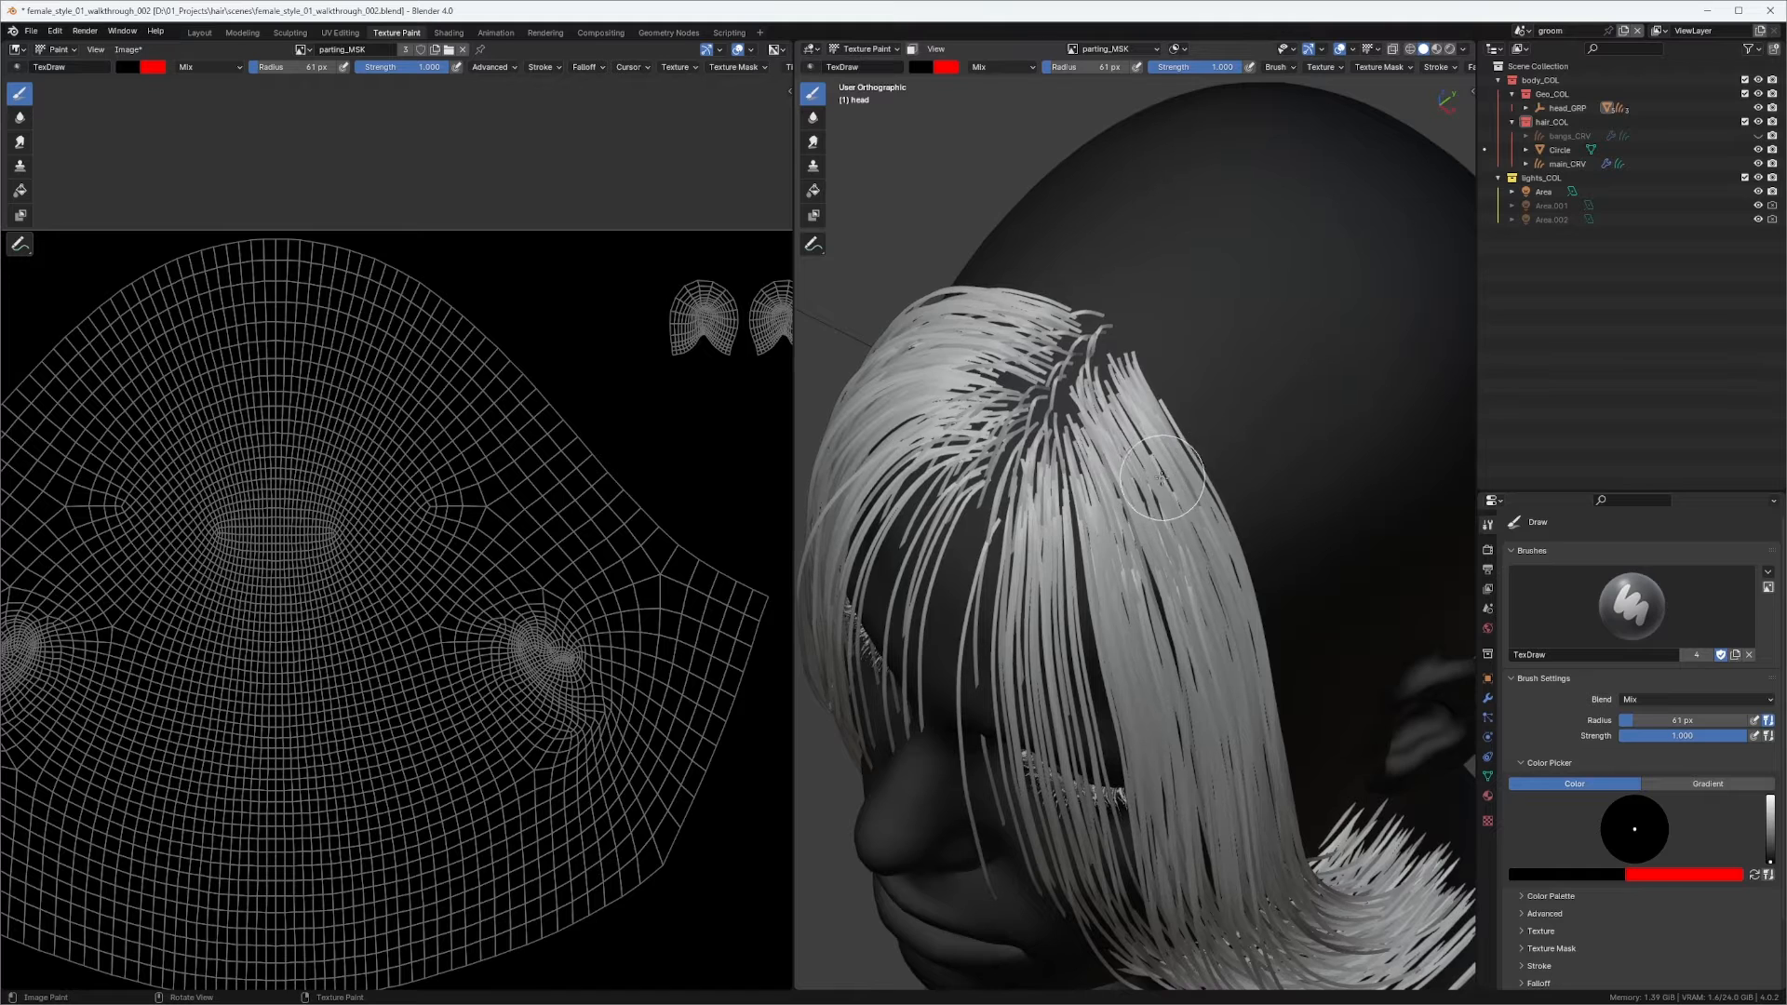
pyautogui.press('x')
pyautogui.moveTo(1160, 467); pyautogui.dragTo(1152, 410)
pyautogui.hotkey('ctrl', 'z')
# Paint a red area on the scalp along one side of the centre parting, down towards the forehead.
pyautogui.scroll(-5, 1390, 73)
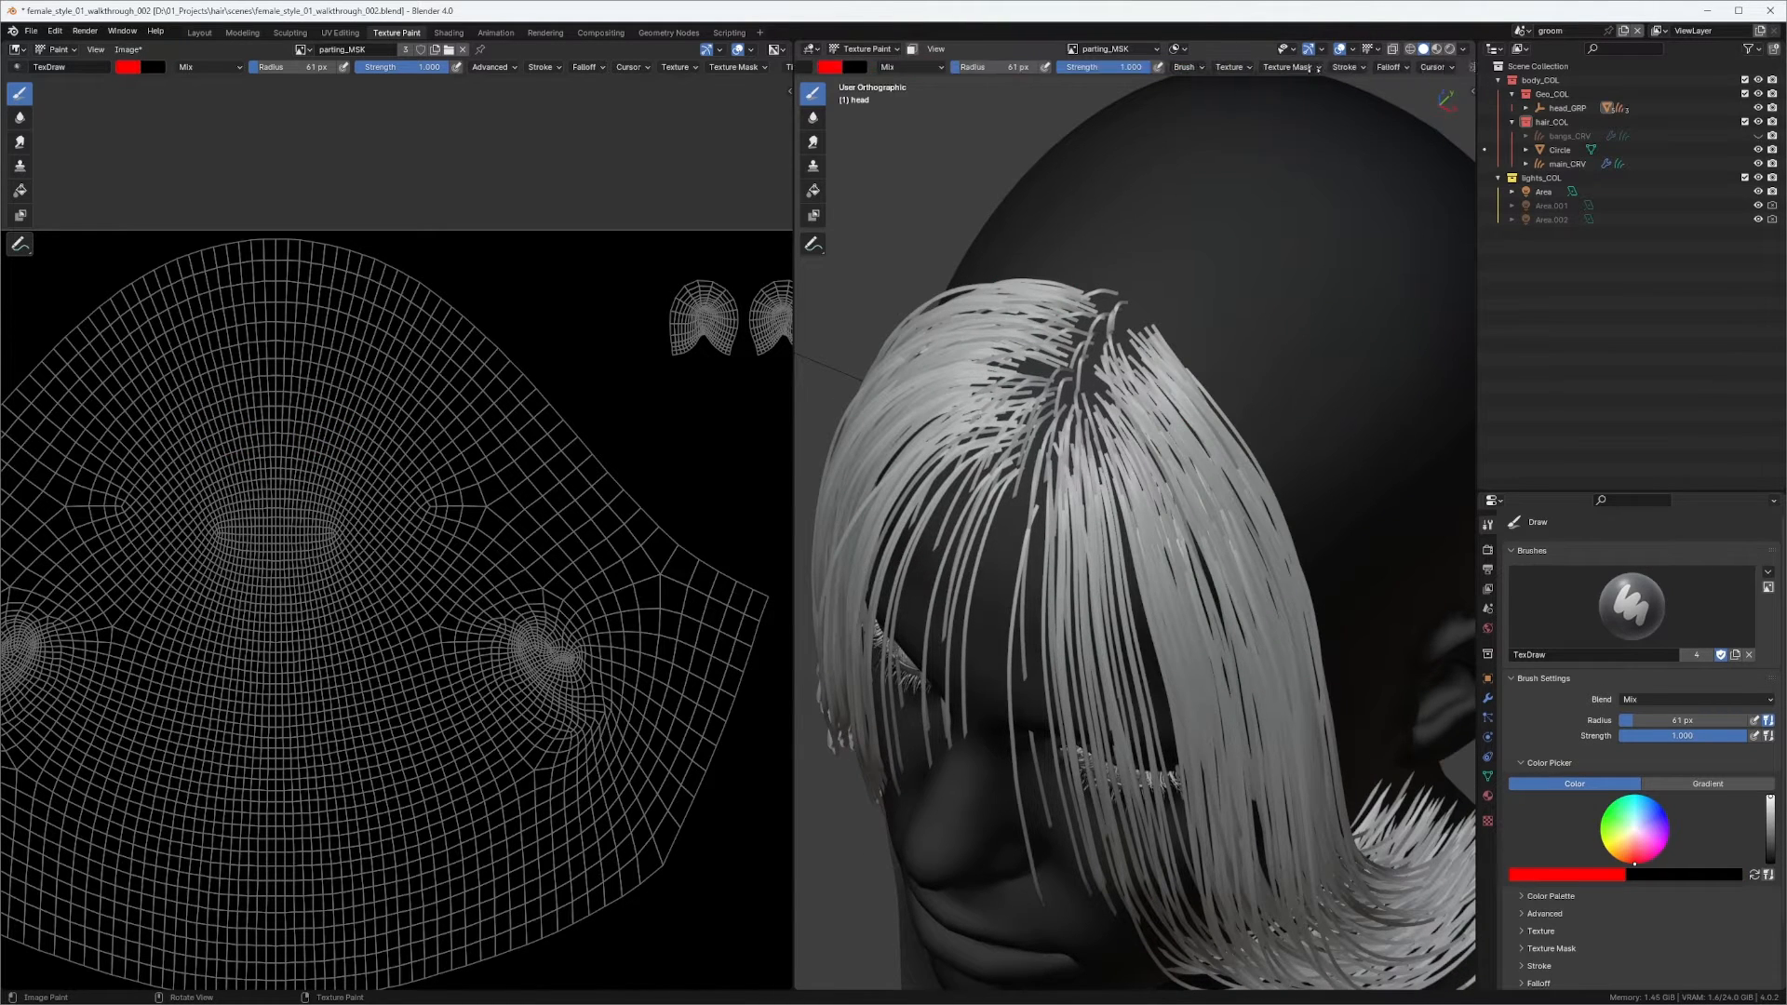
pyautogui.click(1392, 67)
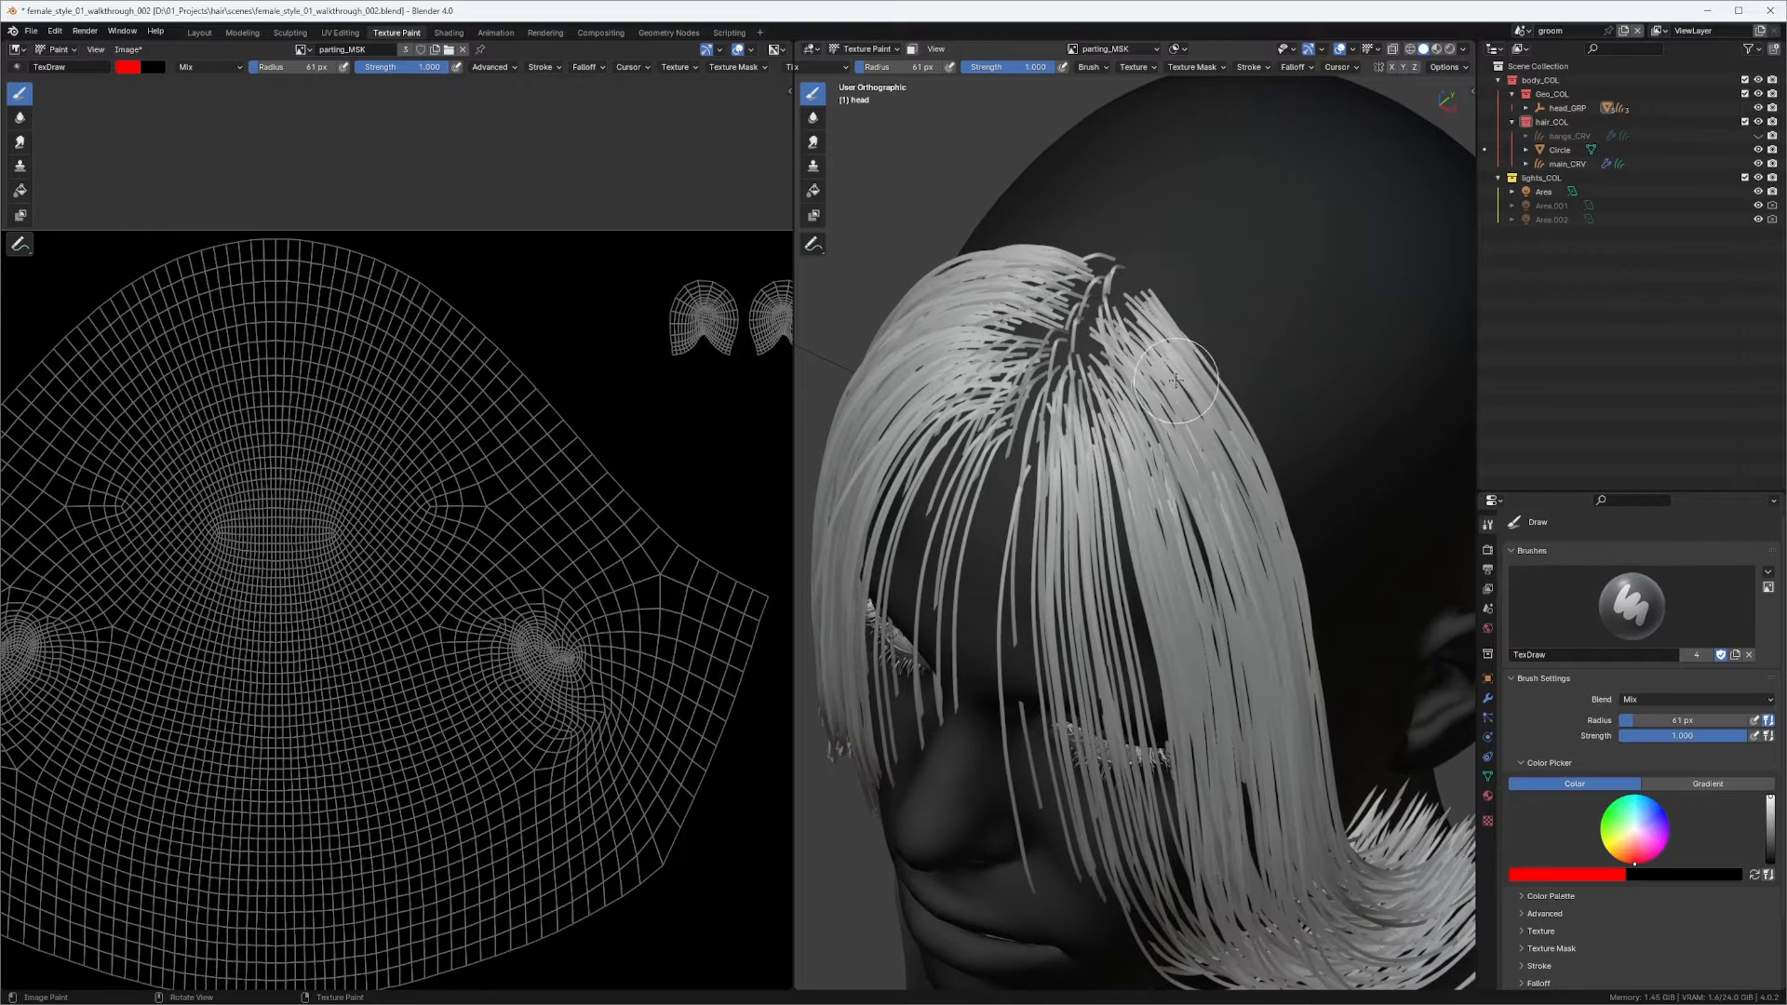
pyautogui.moveTo(1196, 364); pyautogui.dragTo(1154, 310)
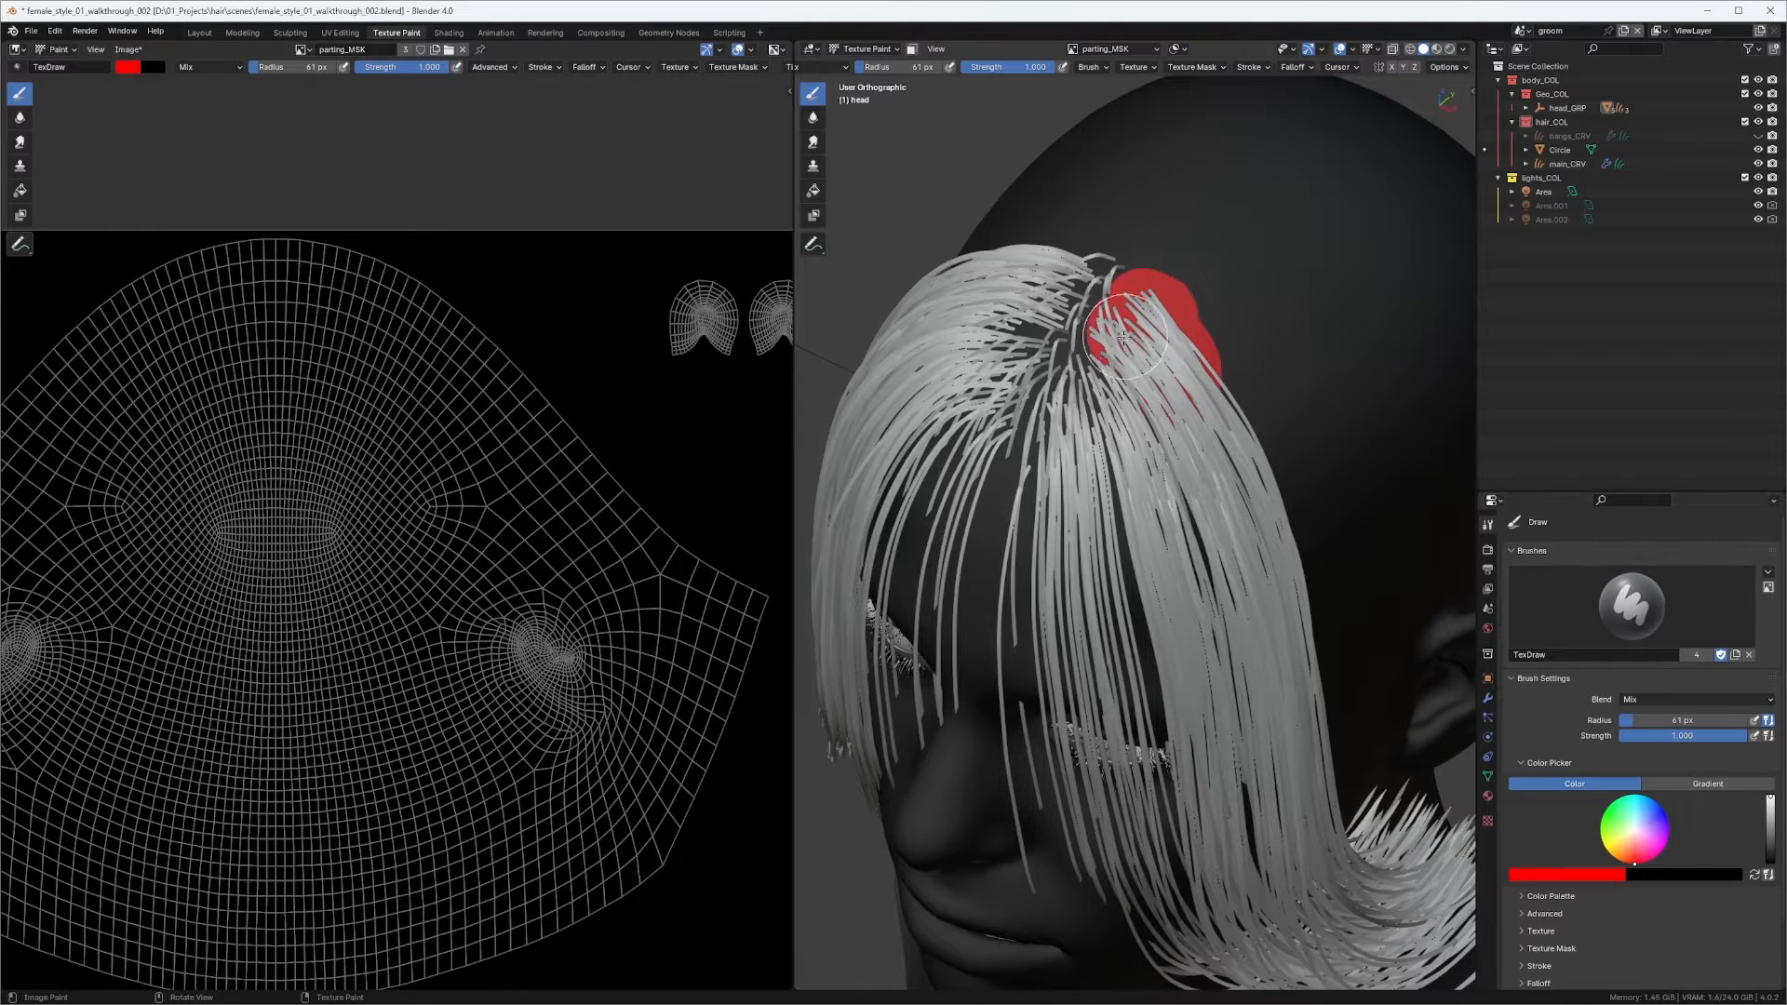
pyautogui.moveTo(1079, 417)
pyautogui.mouseDown()
pyautogui.moveTo(1051, 457)
pyautogui.moveTo(1058, 522)
pyautogui.moveTo(1131, 584)
pyautogui.moveTo(1194, 419)
pyautogui.moveTo(1097, 523)
pyautogui.moveTo(1139, 528)
pyautogui.mouseUp()
pyautogui.moveTo(1244, 468); pyautogui.dragTo(1294, 373, button='middle')
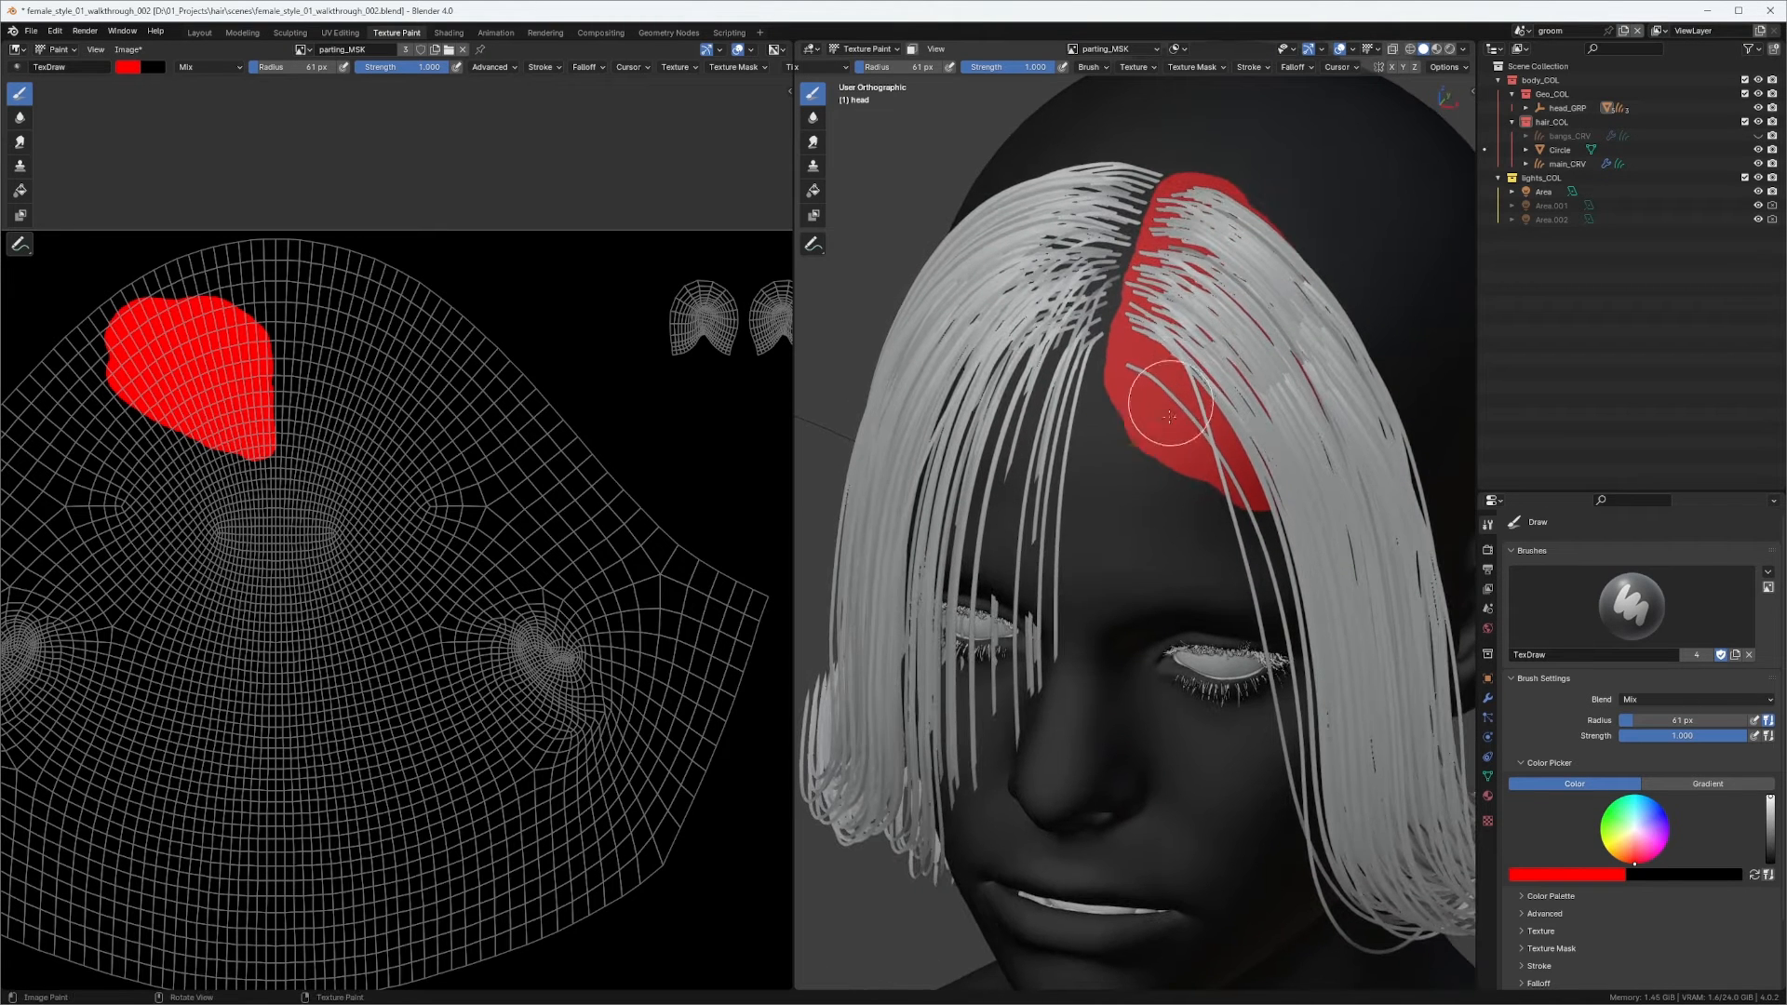
# Extend the red mask across the forehead and outer scalp on the same side, filling it out to the centre line.
pyautogui.moveTo(1169, 417); pyautogui.dragTo(1256, 432)
pyautogui.moveTo(1260, 430); pyautogui.dragTo(1092, 490, button='middle')
pyautogui.moveTo(925, 540)
pyautogui.mouseDown()
pyautogui.moveTo(1070, 461)
pyautogui.moveTo(1070, 346)
pyautogui.mouseUp()
pyautogui.moveTo(1070, 346)
pyautogui.mouseDown(button='middle')
pyautogui.moveTo(1160, 380)
pyautogui.moveTo(1262, 283)
pyautogui.mouseUp(button='middle')
pyautogui.scroll(-3, 1256, 352)
pyautogui.moveTo(1256, 356)
pyautogui.mouseDown(button='middle')
pyautogui.moveTo(1196, 361)
pyautogui.moveTo(1251, 360)
pyautogui.mouseUp(button='middle')
pyautogui.scroll(2, 1201, 349)
pyautogui.scroll(3, 1254, 356)
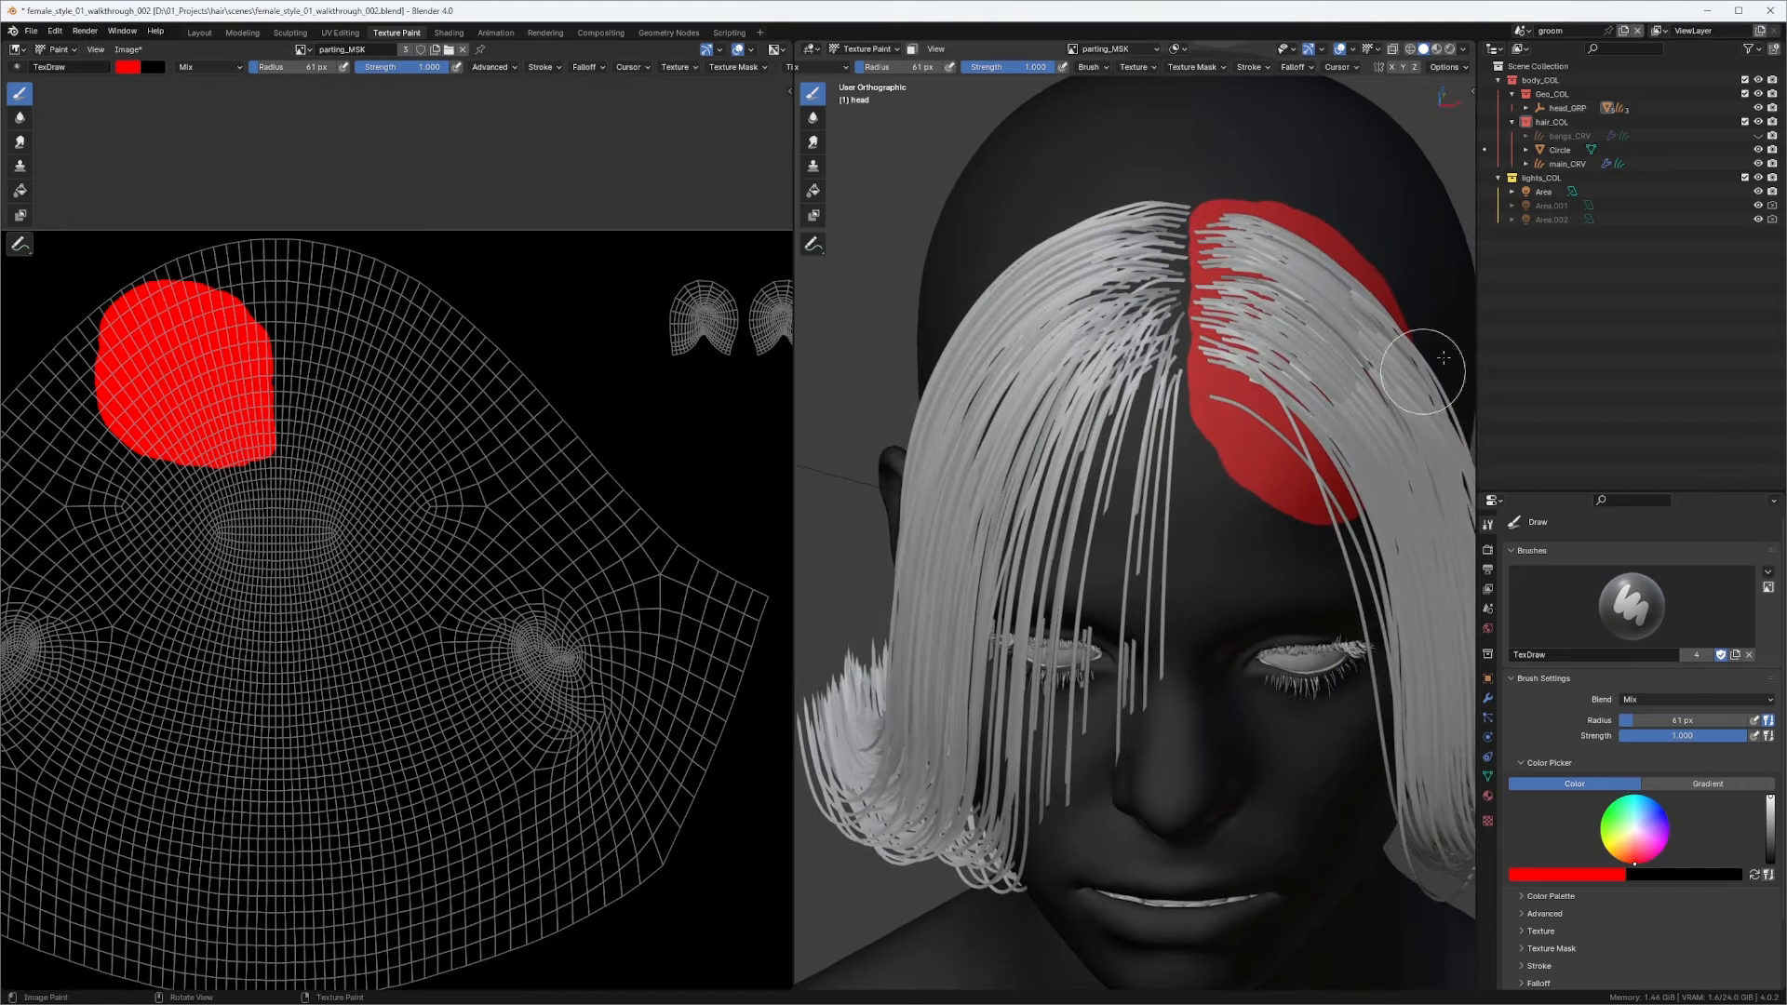
# Make main_CRV the active object and turn off its GeometryNodes modifier in the viewport so the guide curves are exposed.
pyautogui.click(1564, 163)
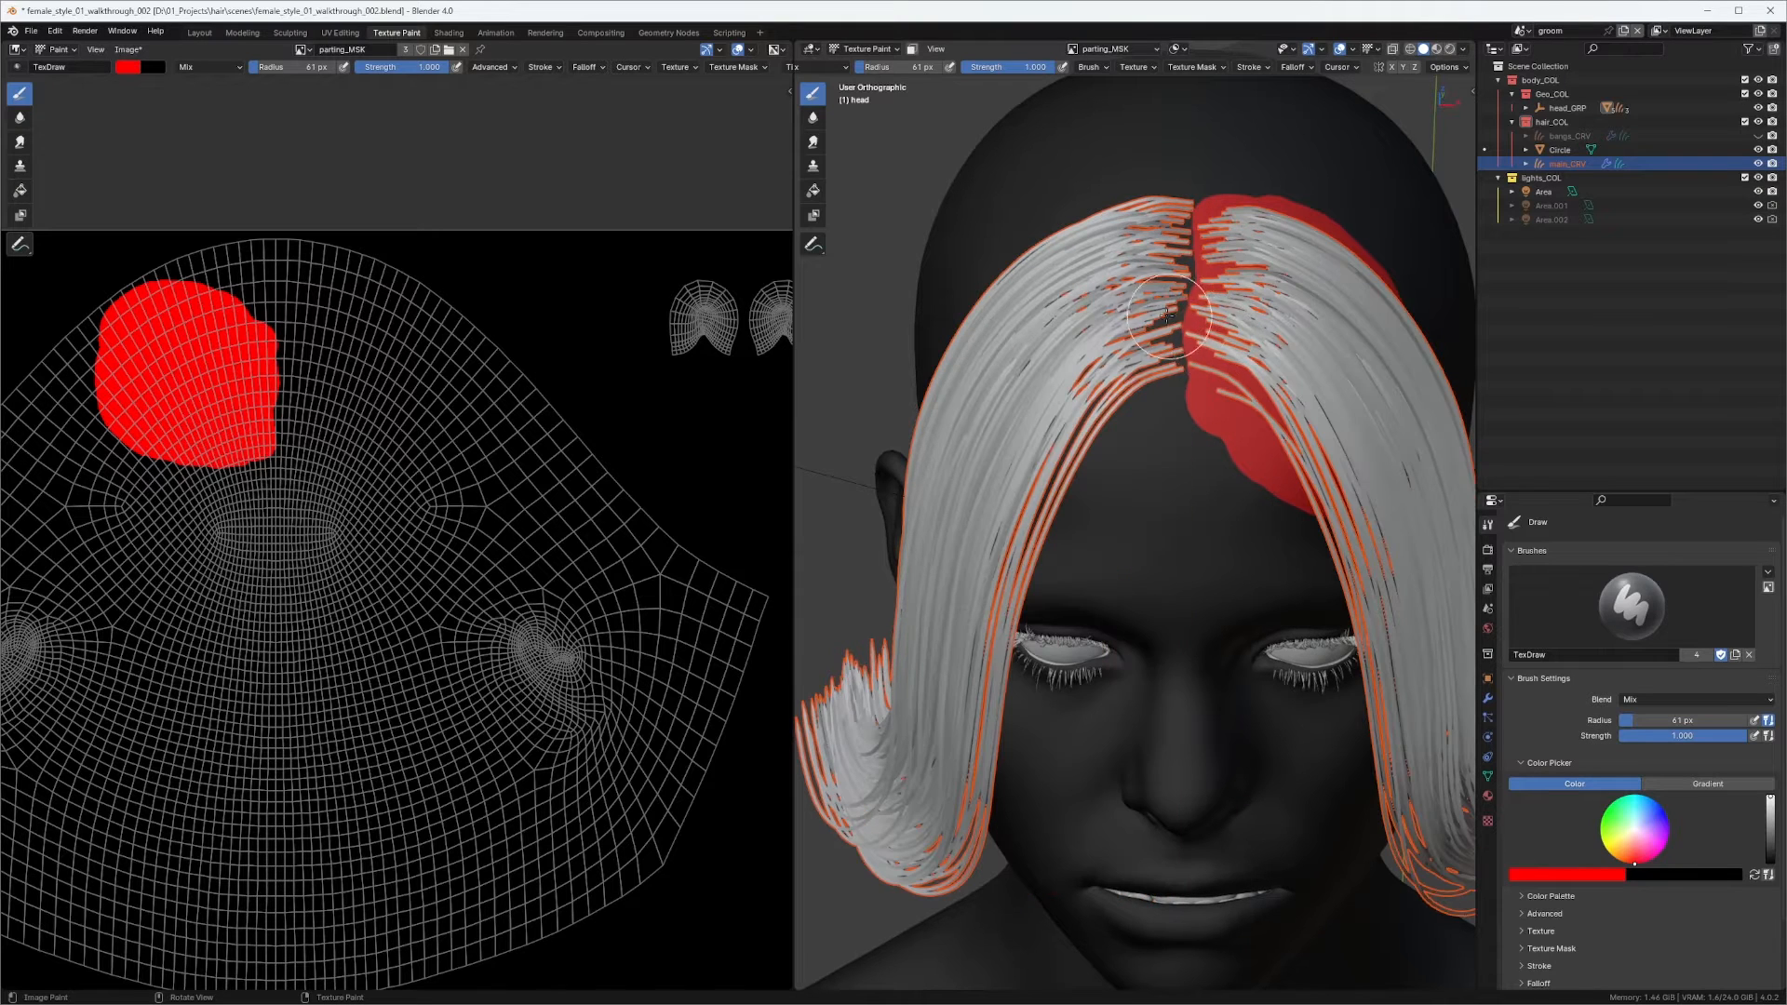
pyautogui.moveTo(1107, 293)
pyautogui.mouseDown(button='middle')
pyautogui.moveTo(1042, 286)
pyautogui.moveTo(1224, 296)
pyautogui.moveTo(1184, 314)
pyautogui.moveTo(1233, 400)
pyautogui.moveTo(1237, 311)
pyautogui.mouseUp(button='middle')
pyautogui.scroll(-4, 1060, 289)
pyautogui.scroll(2, 1187, 317)
pyautogui.moveTo(1238, 372); pyautogui.dragTo(1238, 327, button='middle')
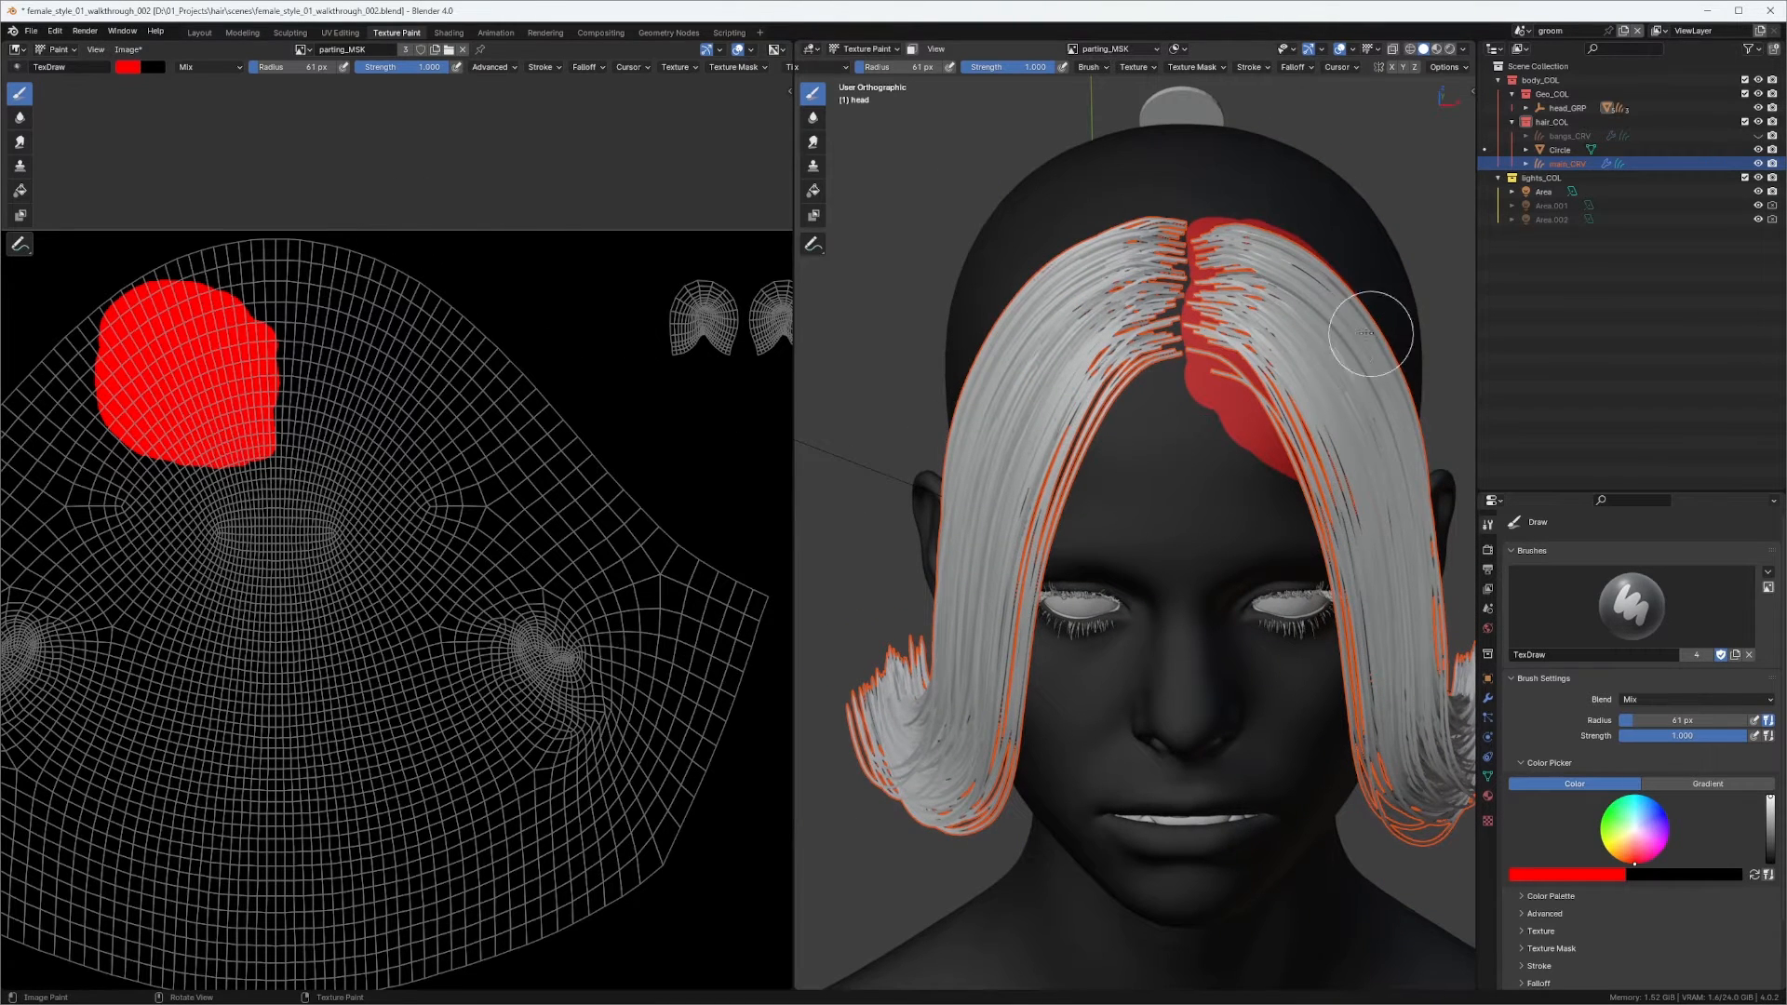
pyautogui.click(1567, 163)
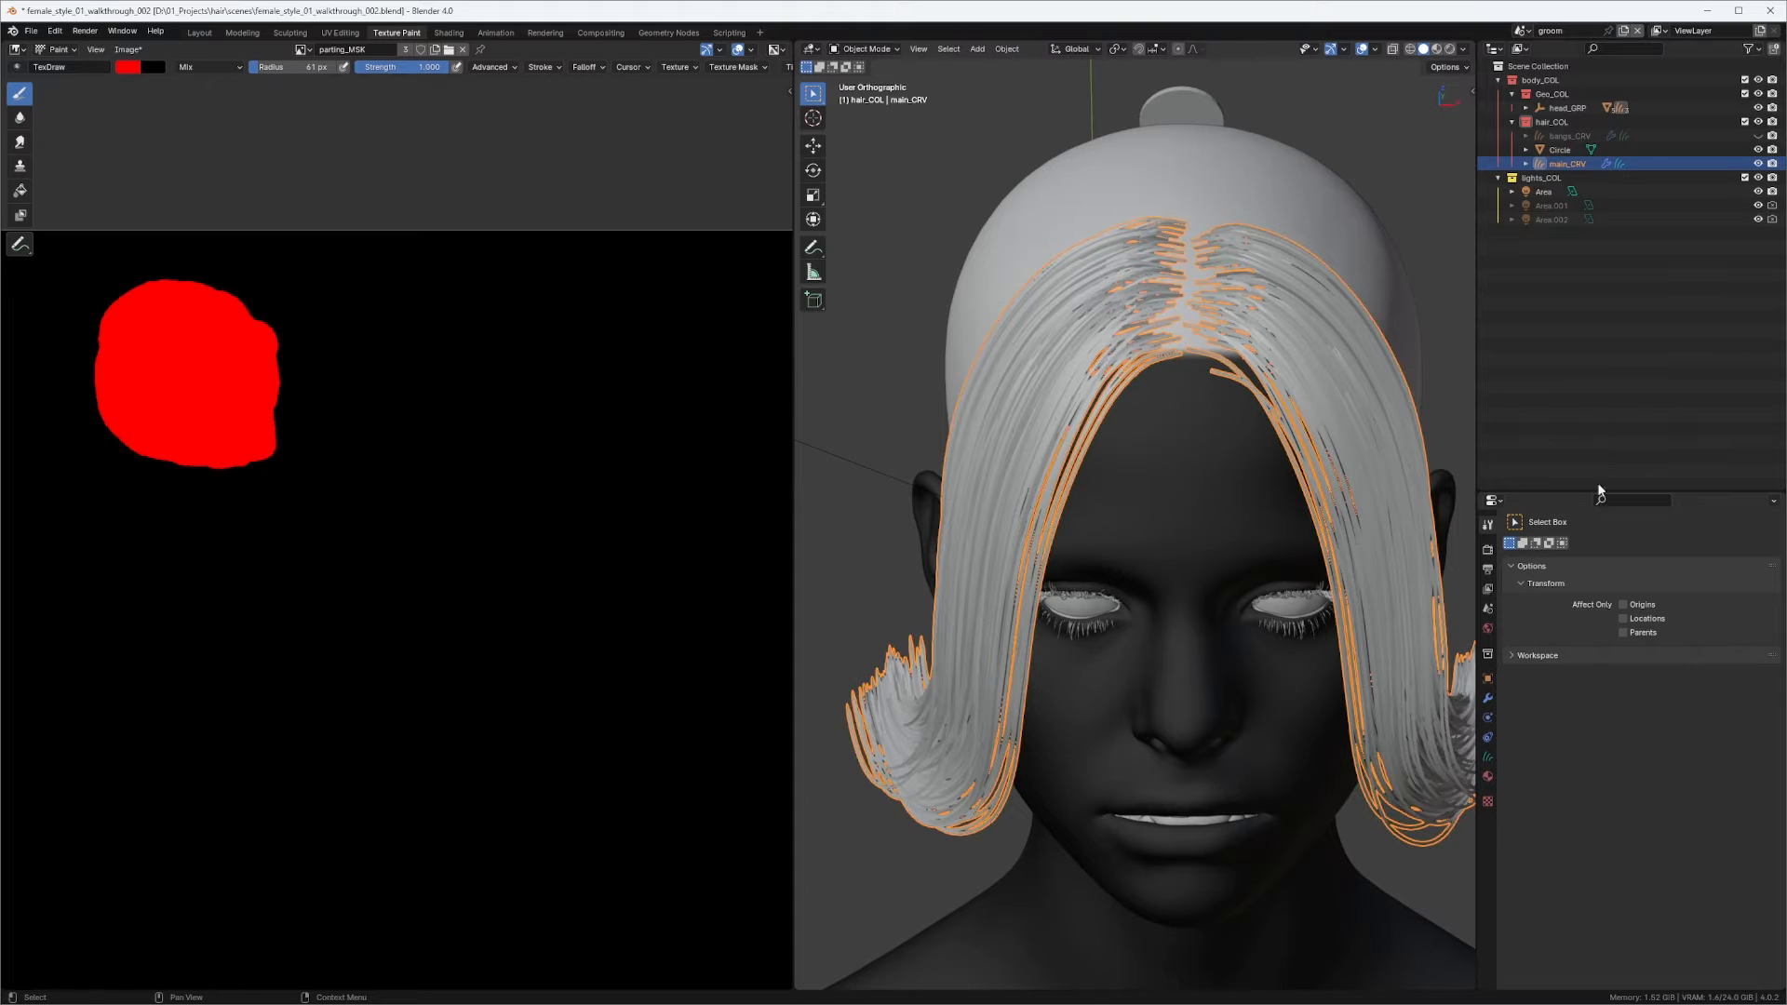
pyautogui.click(1488, 699)
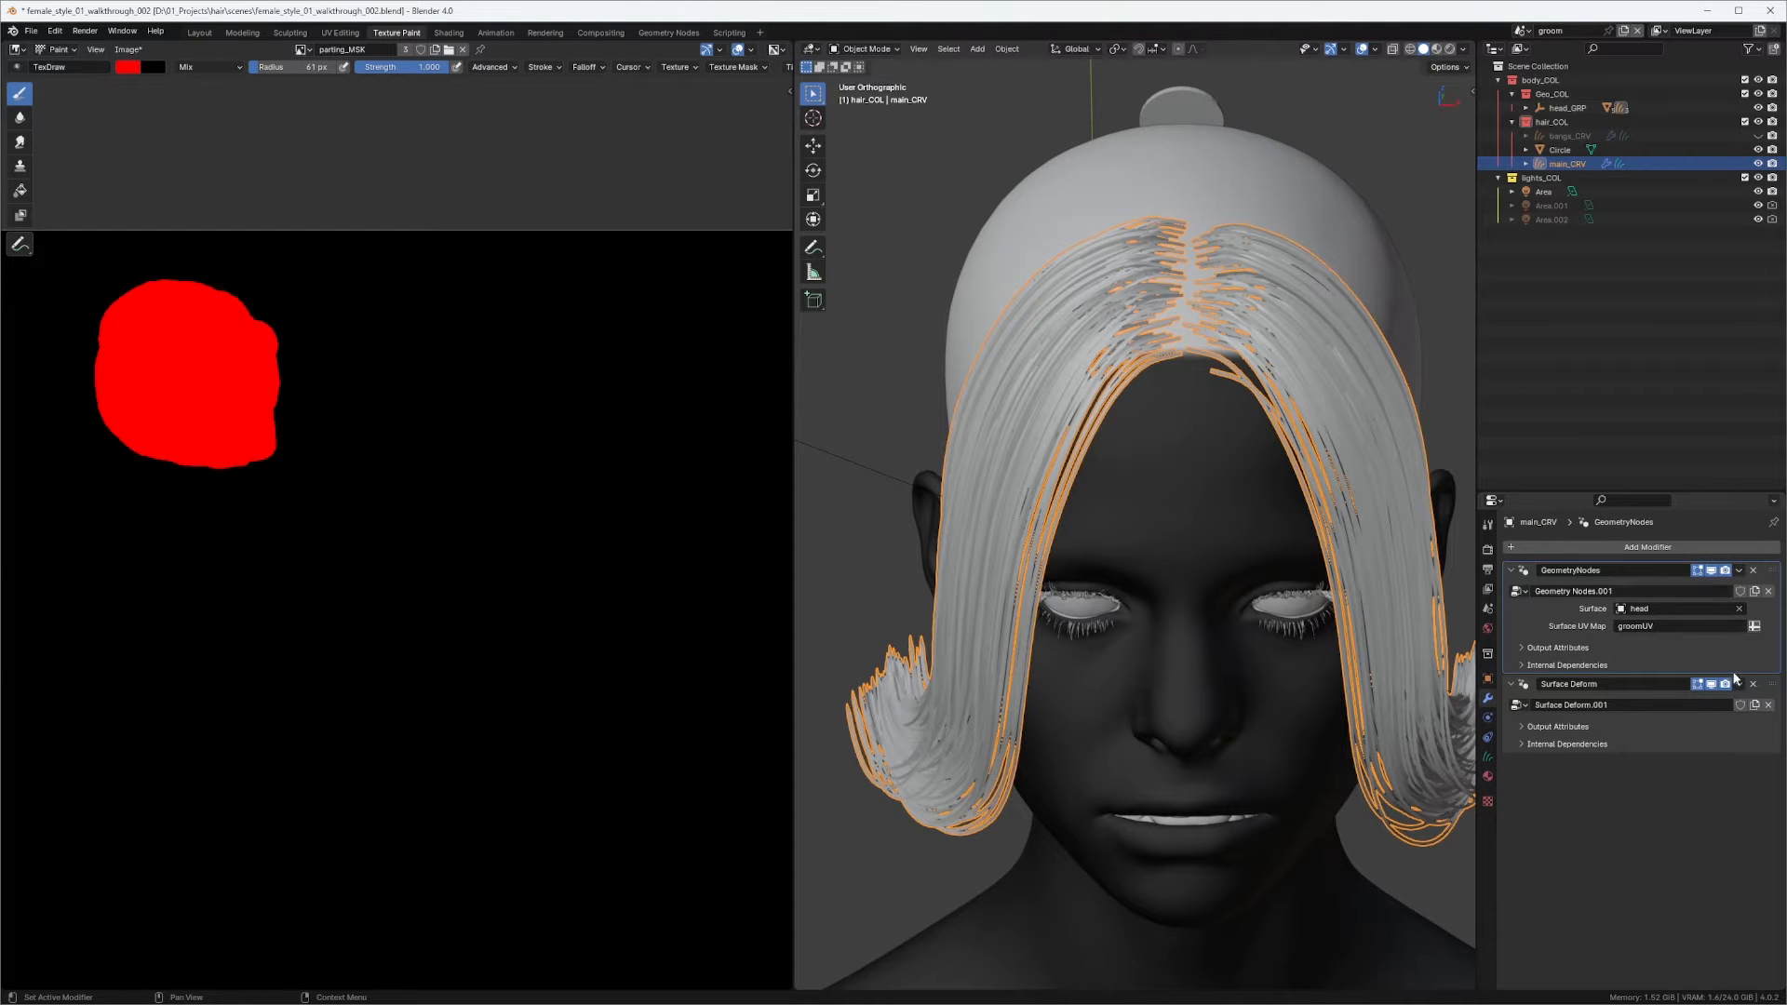
pyautogui.click(1711, 571)
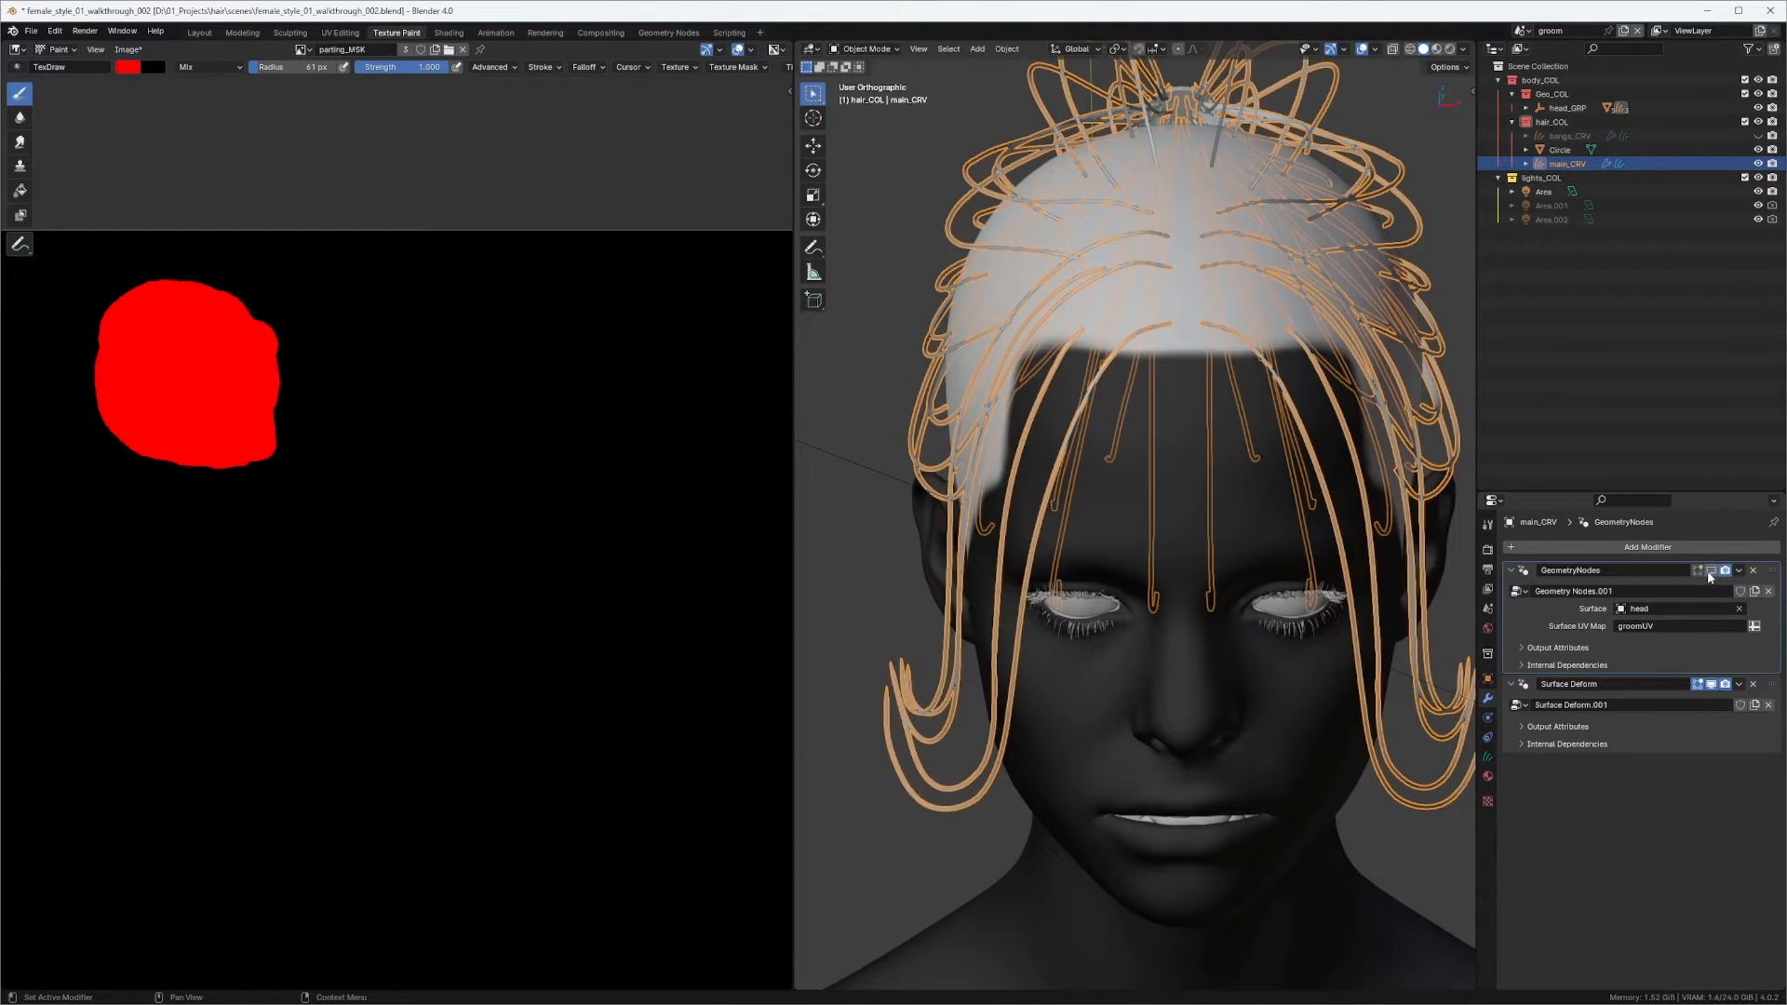
pyautogui.moveTo(1263, 458); pyautogui.dragTo(1186, 526, button='middle')
pyautogui.scroll(2, 1200, 372)
pyautogui.keyDown('shift'); pyautogui.moveTo(1210, 337); pyautogui.dragTo(1128, 366, button='middle'); pyautogui.keyUp('shift')
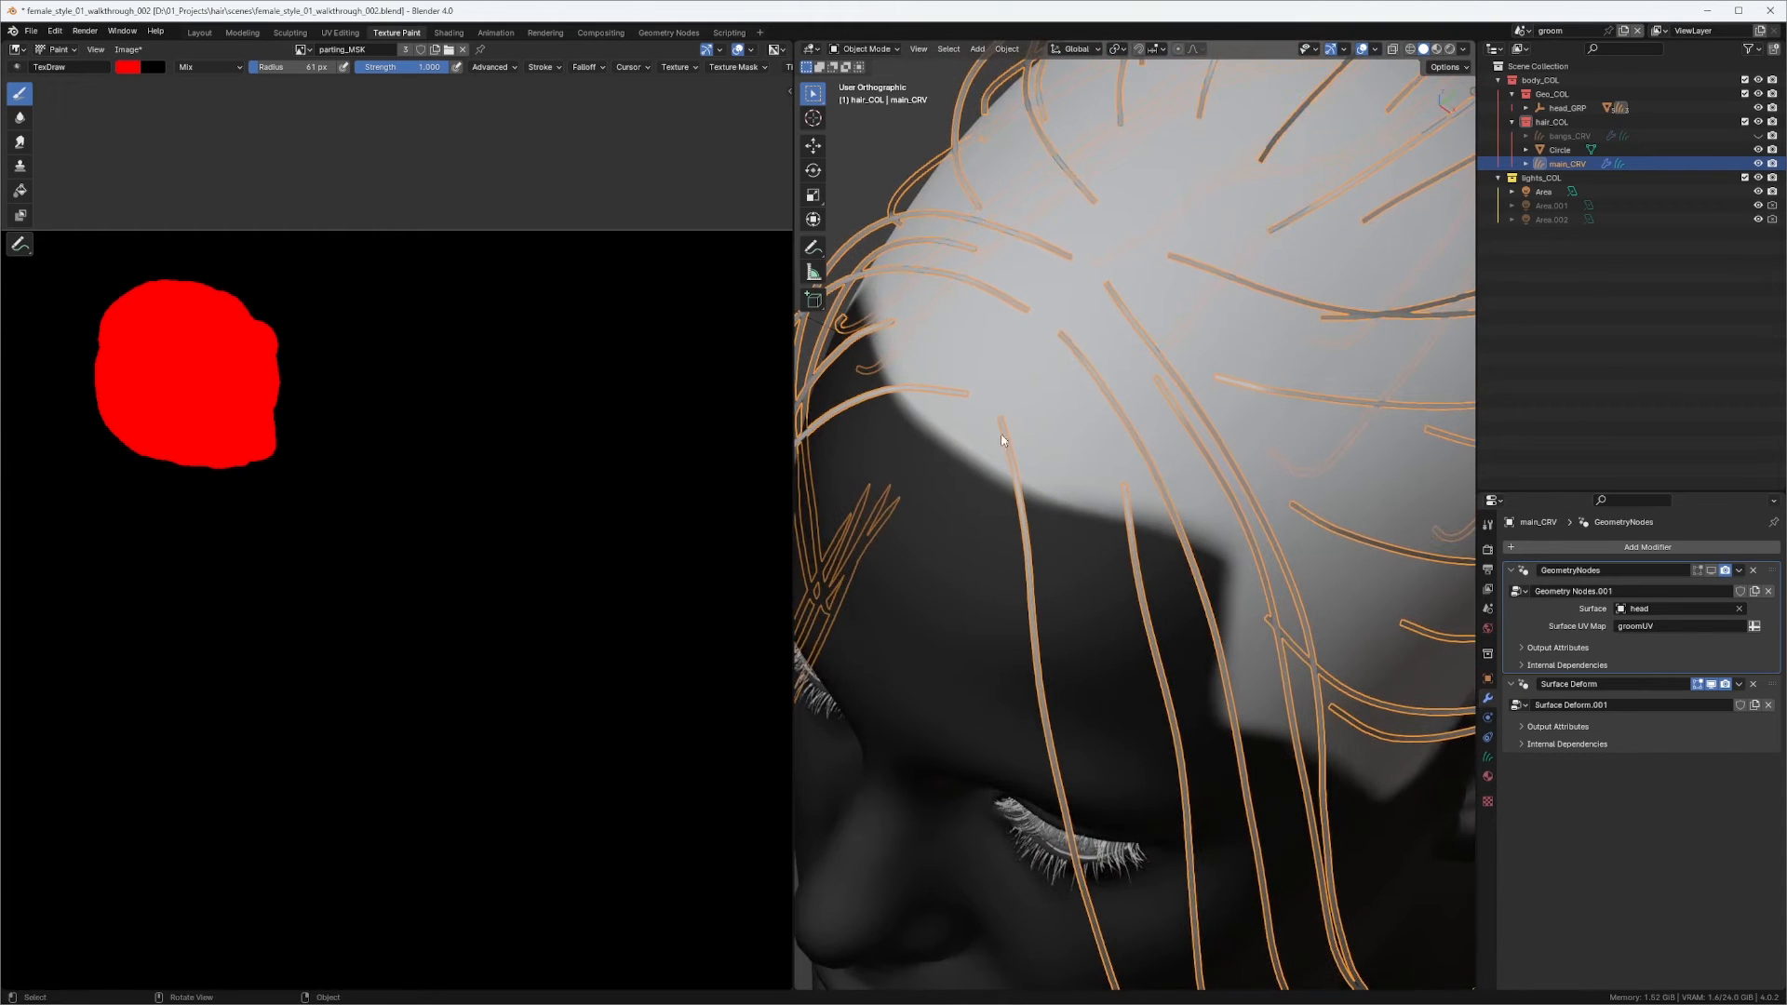
# Select the head mesh and switch it back to Texture Paint mode.
pyautogui.click(984, 487)
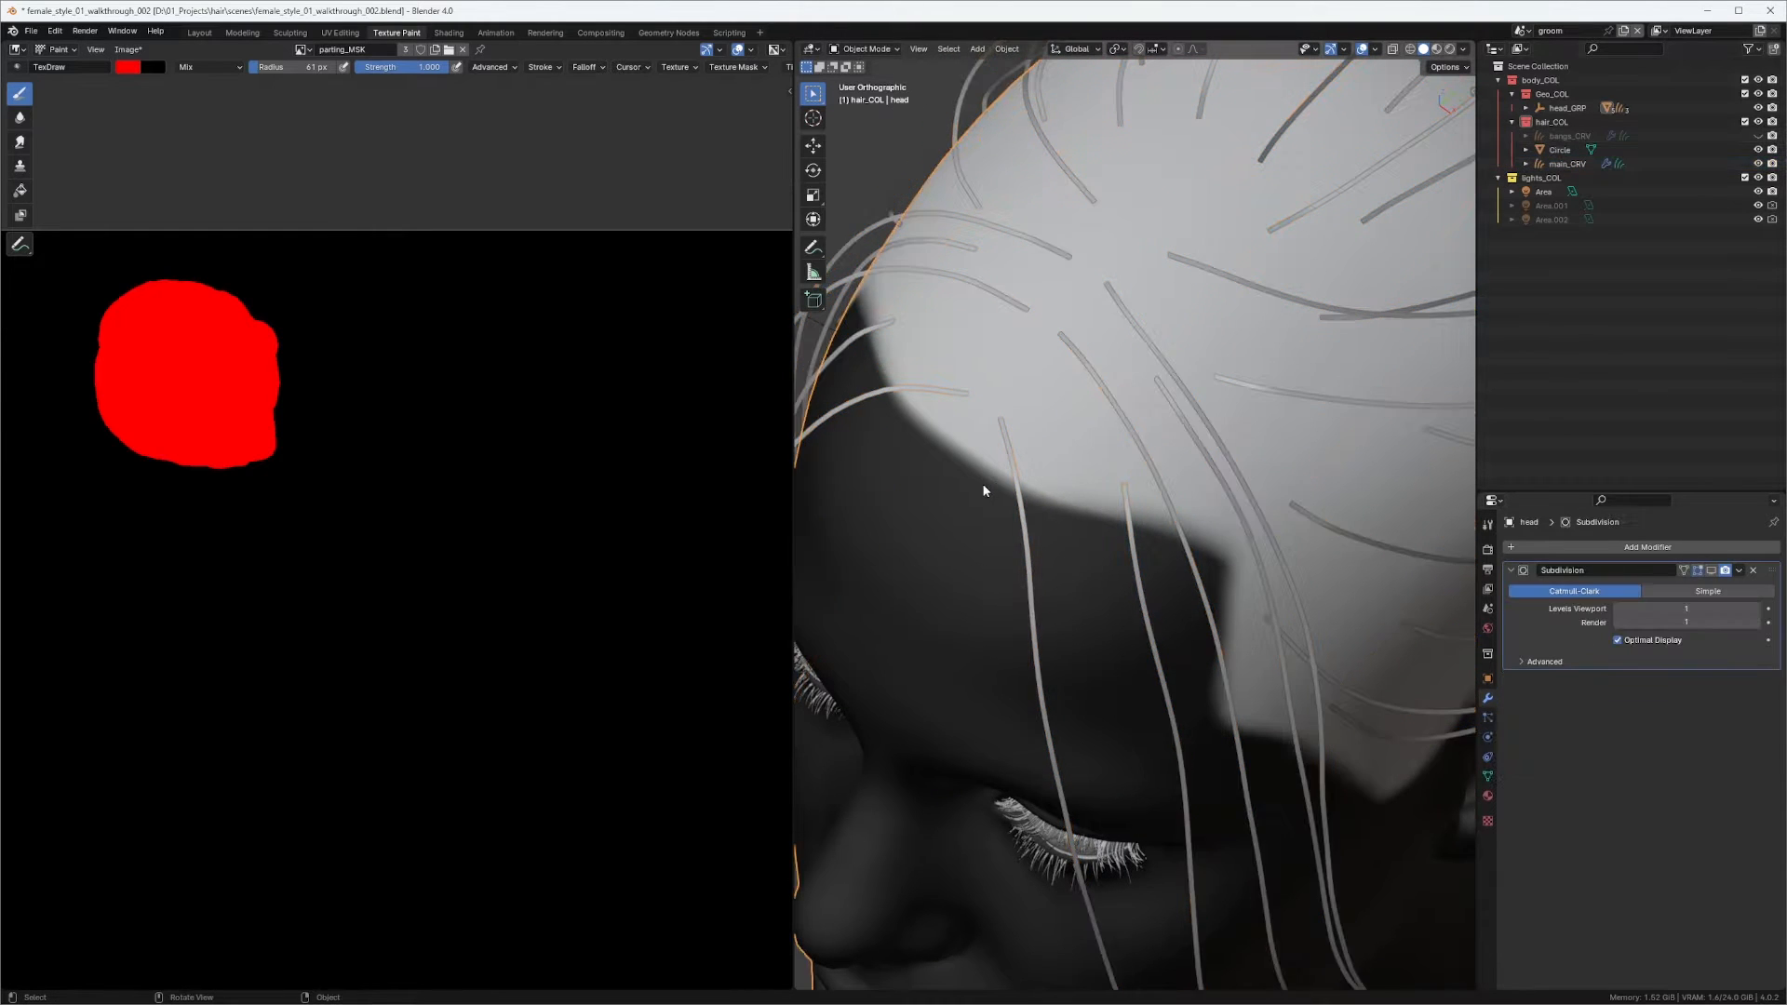
pyautogui.moveTo(984, 486); pyautogui.dragTo(1132, 453, button='middle')
pyautogui.hotkey('ctrl', 'Tab')
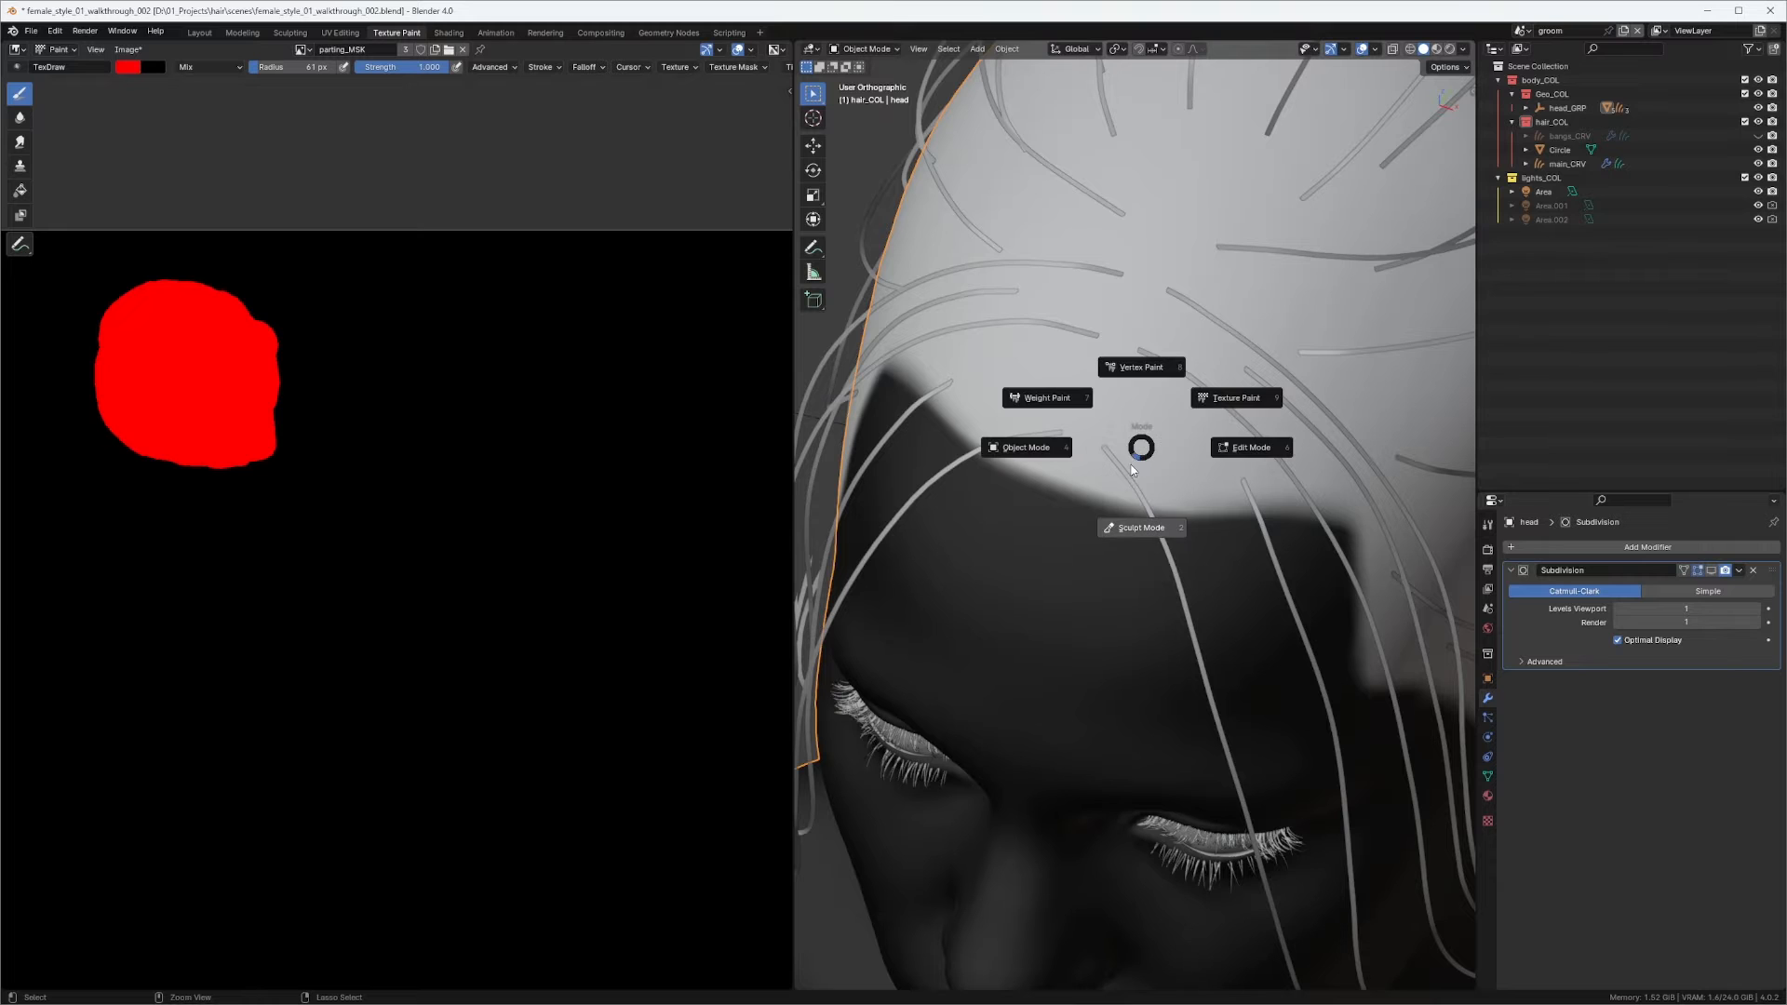
pyautogui.click(1251, 400)
pyautogui.moveTo(1242, 399); pyautogui.dragTo(1274, 395, button='middle')
# Touch up the red mask's inner edge, trimming it back from the centre line with black.
pyautogui.moveTo(1208, 405)
pyautogui.mouseDown()
pyautogui.moveTo(1186, 466)
pyautogui.moveTo(1192, 389)
pyautogui.moveTo(1197, 478)
pyautogui.moveTo(1222, 493)
pyautogui.moveTo(1226, 469)
pyautogui.moveTo(1259, 472)
pyautogui.mouseUp()
pyautogui.press('x')
pyautogui.moveTo(1265, 455)
pyautogui.mouseDown(button='middle')
pyautogui.moveTo(1254, 369)
pyautogui.moveTo(1136, 403)
pyautogui.mouseUp(button='middle')
pyautogui.press('x')
# Repaint the mask's inner edge in red up to the centre parting, covering the roots of that side's guide curves.
pyautogui.moveTo(1243, 264); pyautogui.dragTo(1245, 308)
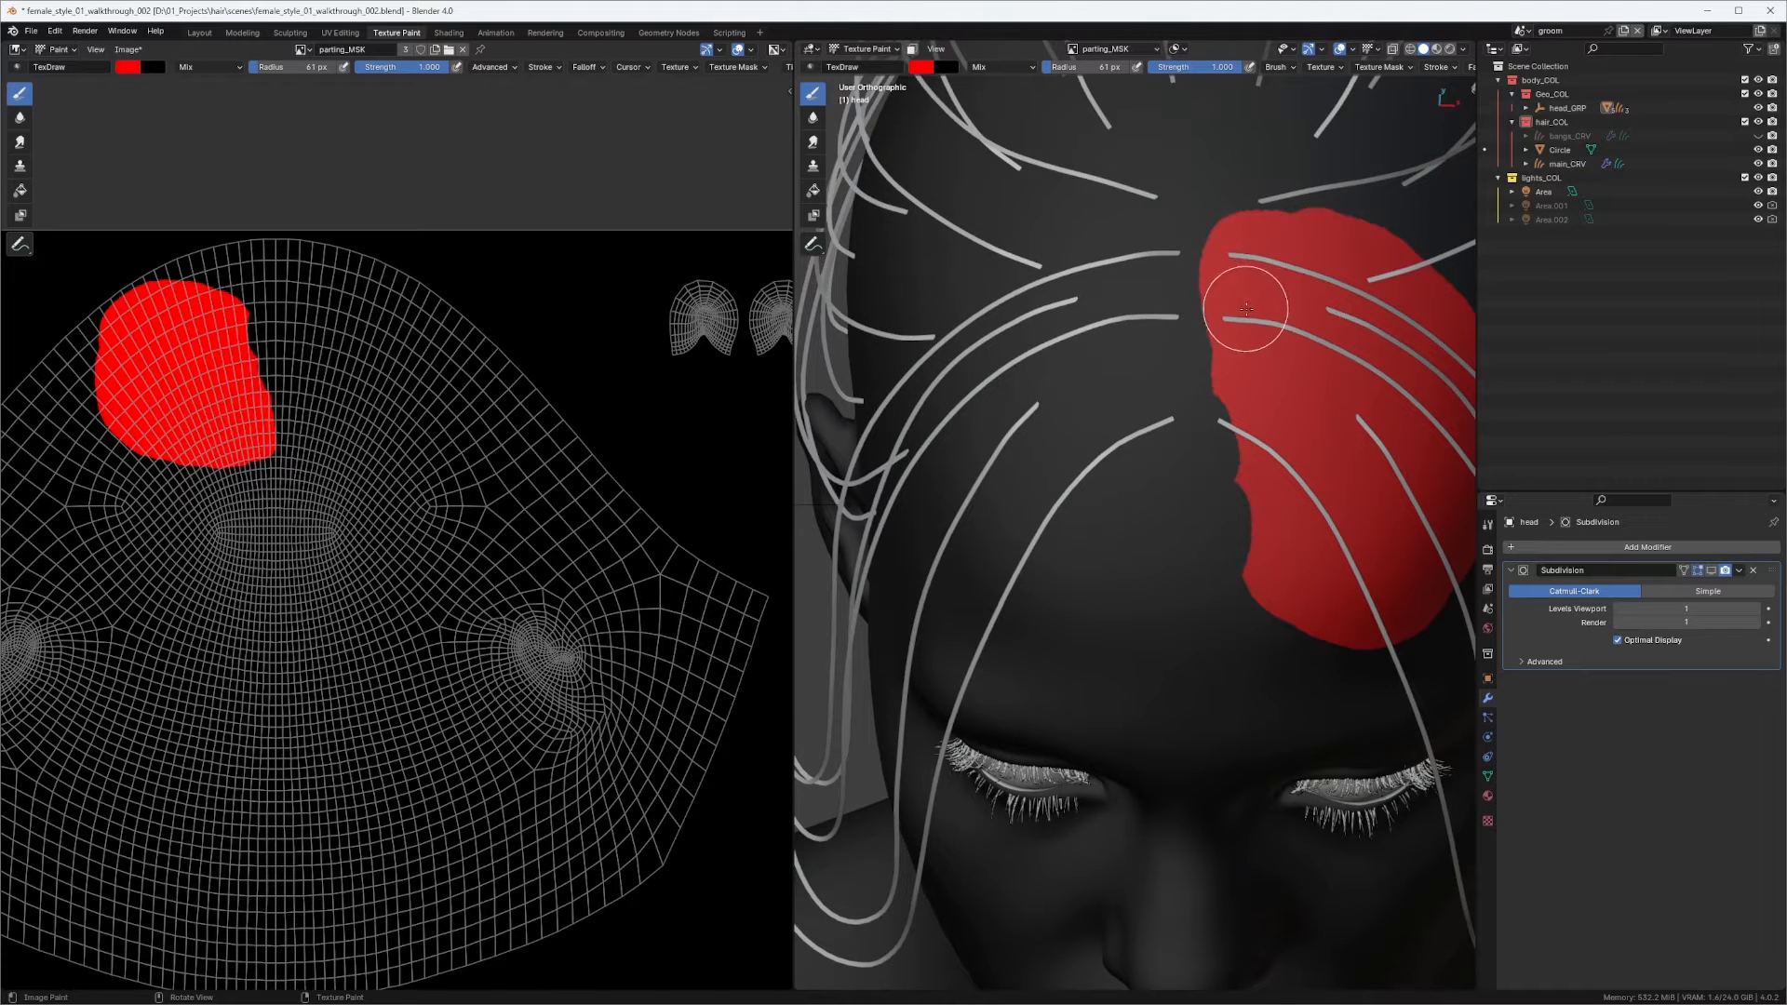
pyautogui.moveTo(1247, 372)
pyautogui.mouseDown()
pyautogui.moveTo(1244, 339)
pyautogui.moveTo(1245, 582)
pyautogui.mouseUp()
pyautogui.moveTo(1288, 443); pyautogui.dragTo(1142, 263, button='middle')
pyautogui.moveTo(1331, 360); pyautogui.dragTo(1216, 434, button='middle')
pyautogui.moveTo(1186, 303); pyautogui.dragTo(1185, 299, button='middle')
pyautogui.moveTo(1209, 232)
pyautogui.mouseDown(button='middle')
pyautogui.moveTo(1179, 313)
pyautogui.moveTo(1112, 261)
pyautogui.mouseUp(button='middle')
pyautogui.press('x')
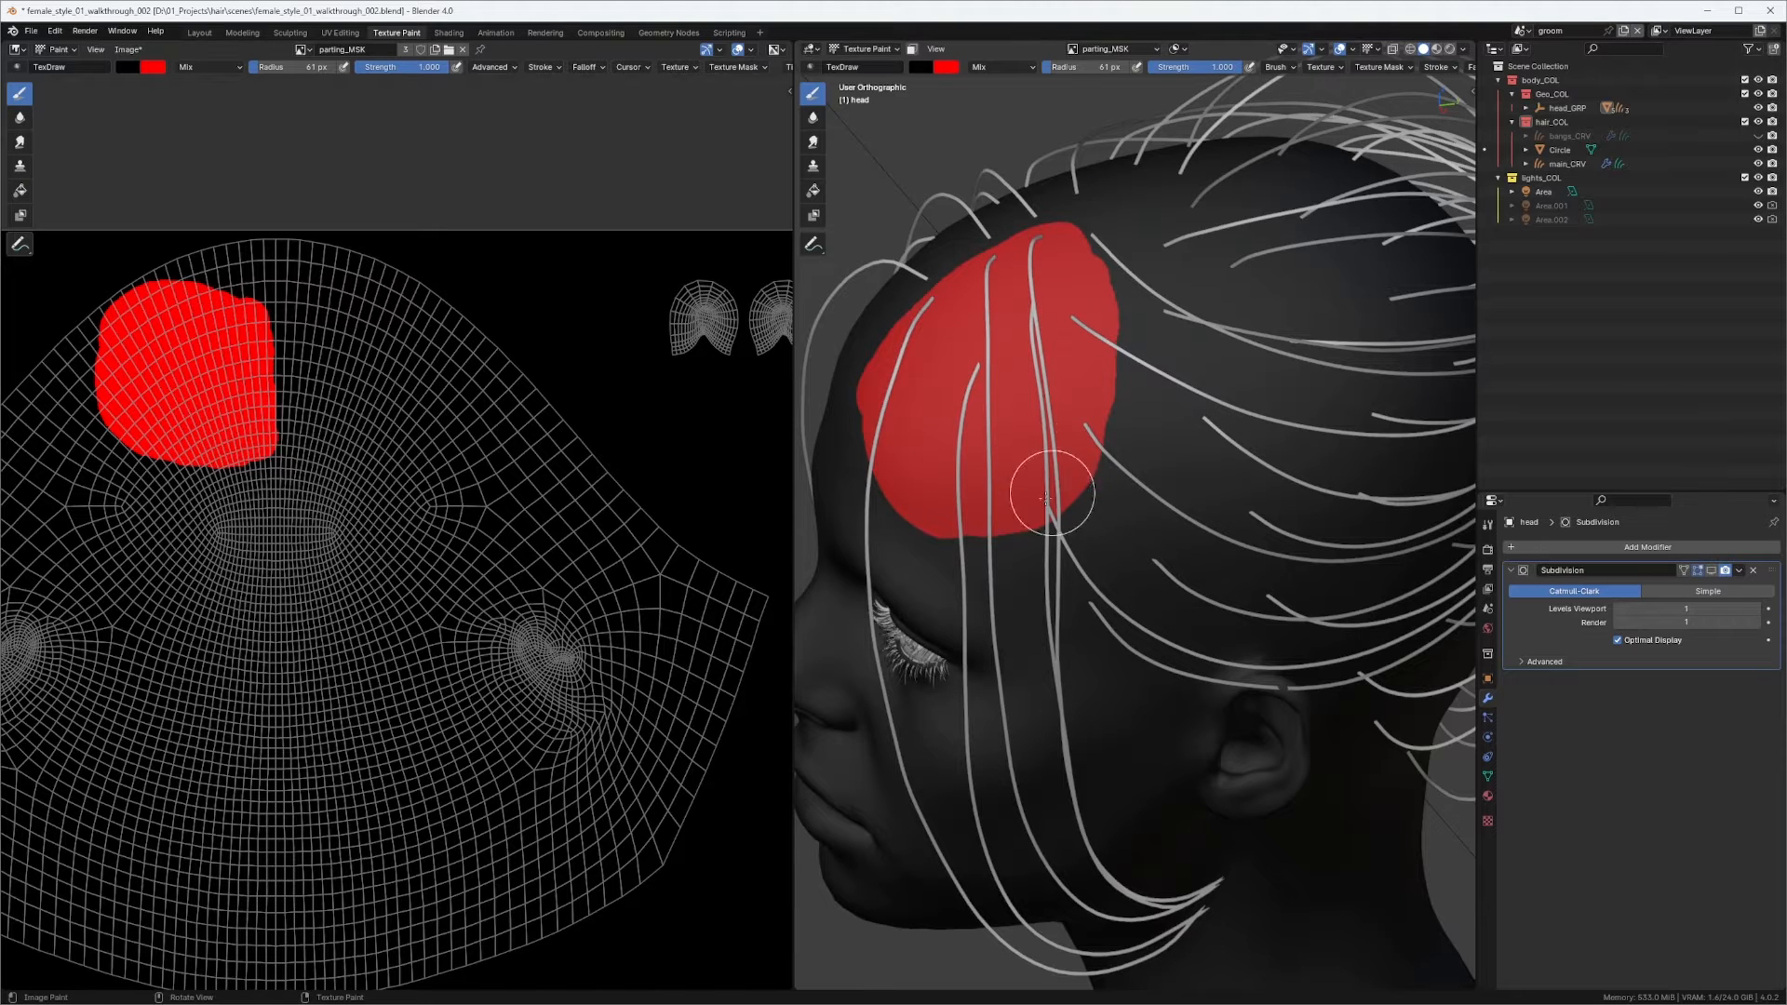
pyautogui.moveTo(1047, 497)
pyautogui.mouseDown(button='middle')
pyautogui.moveTo(1108, 419)
pyautogui.moveTo(1185, 375)
pyautogui.moveTo(1177, 321)
pyautogui.moveTo(1144, 398)
pyautogui.mouseUp(button='middle')
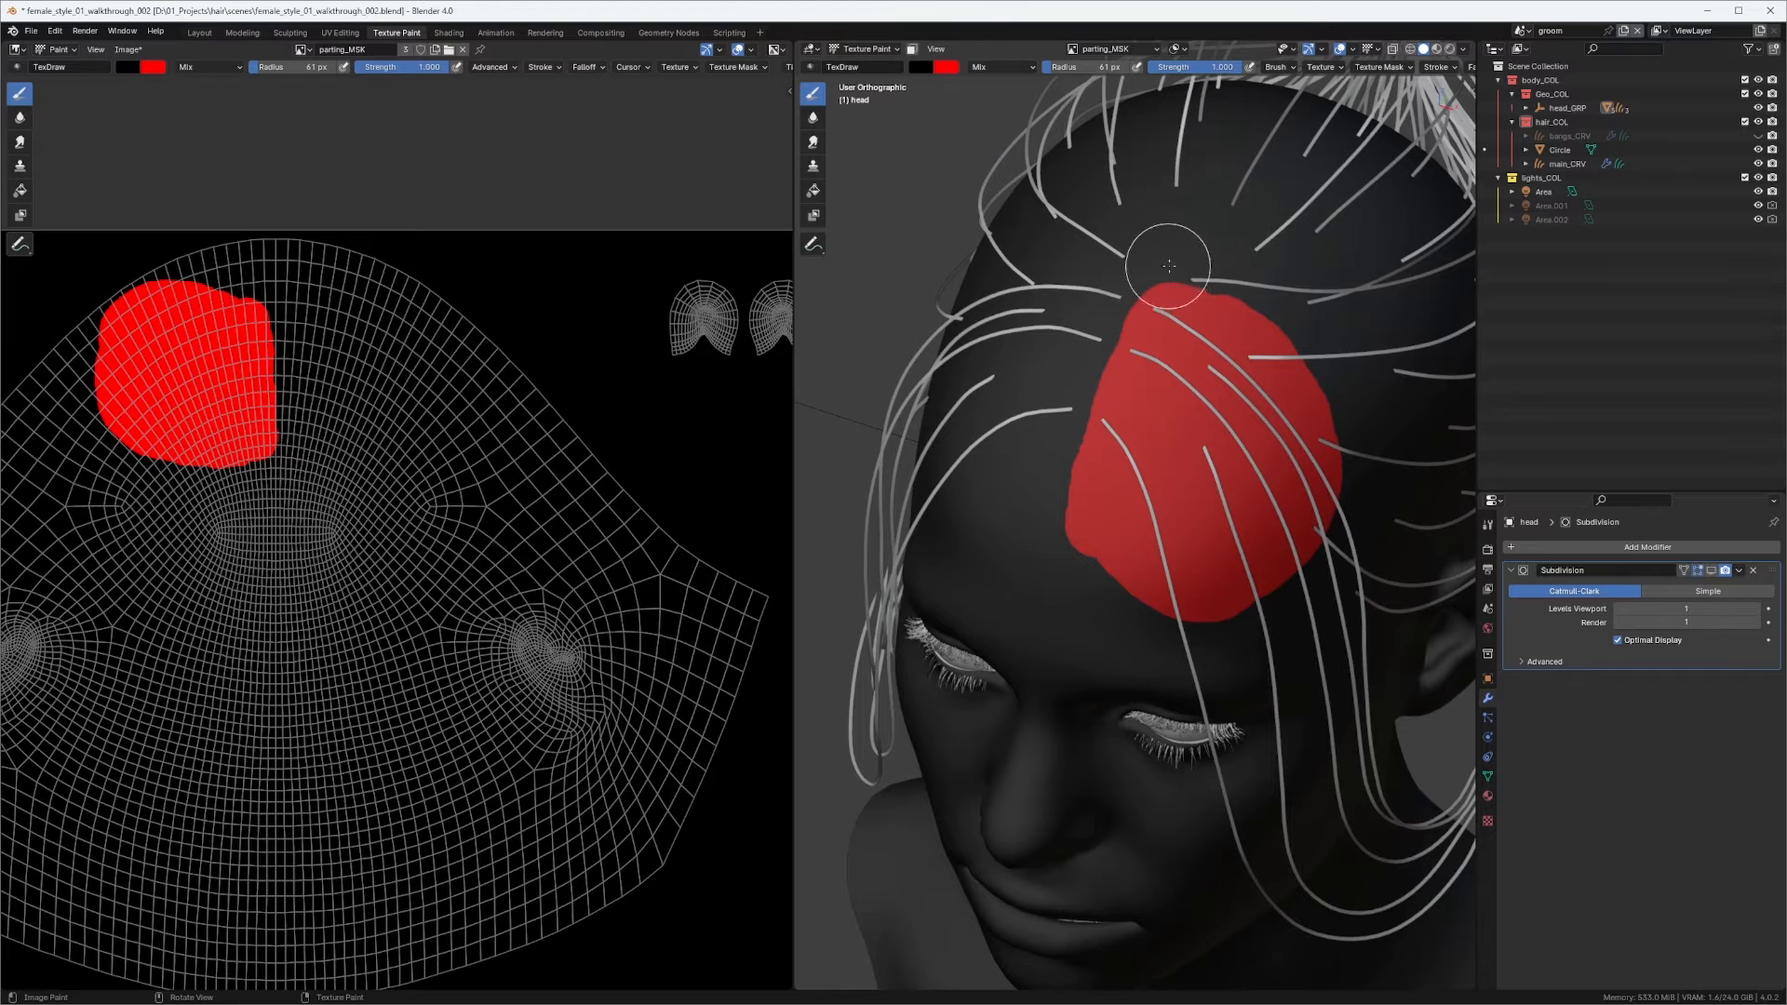
# Start saving the painted mask image and choose the maps/female_hairstyle_01 folder as its destination.
pyautogui.click(127, 49)
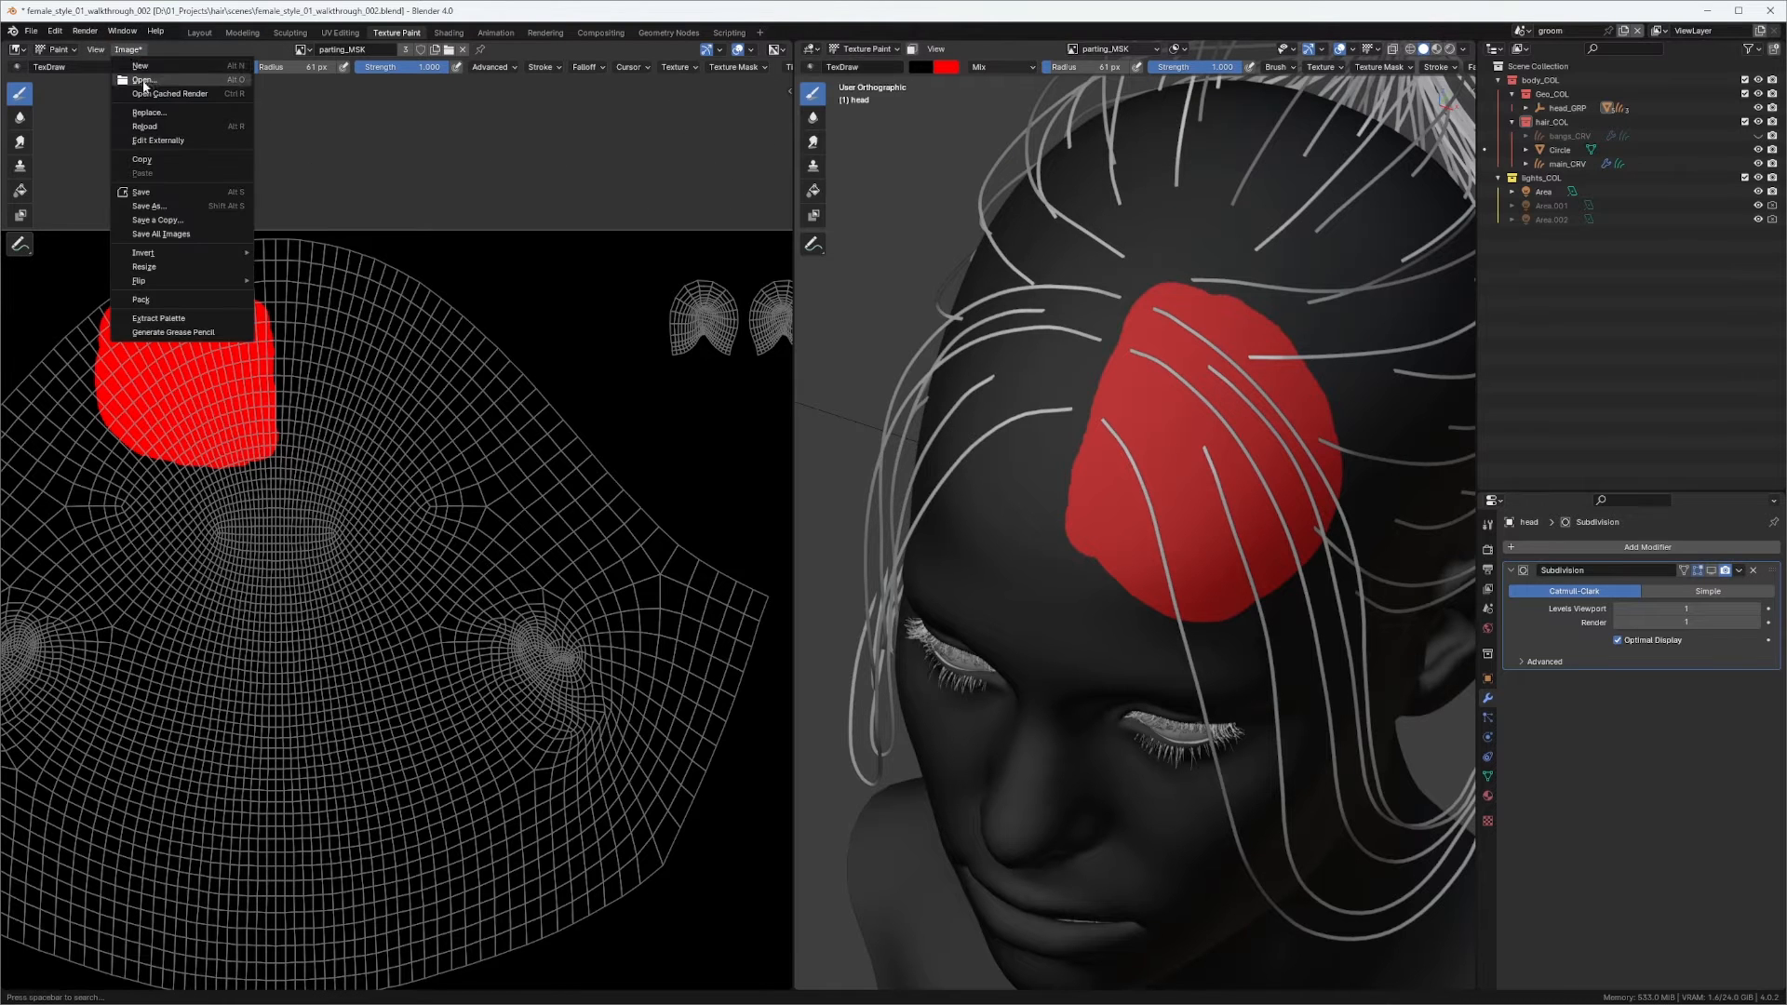
pyautogui.click(145, 193)
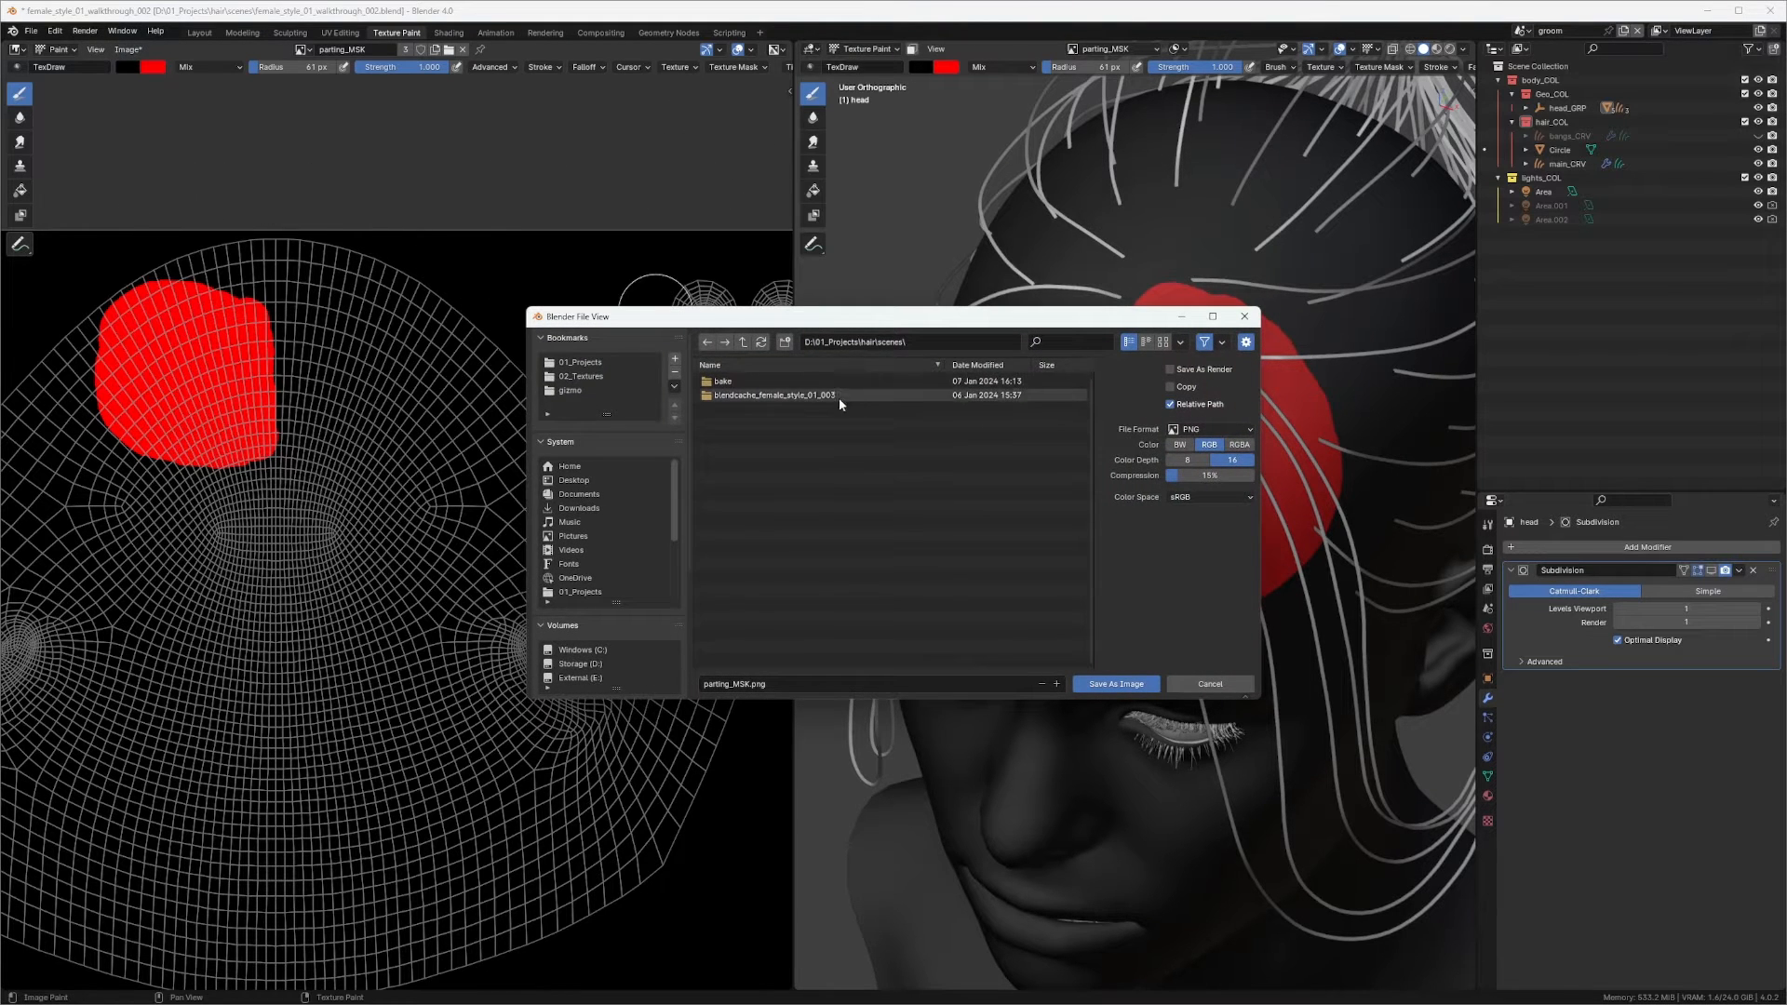
pyautogui.click(741, 343)
pyautogui.doubleClick(737, 382)
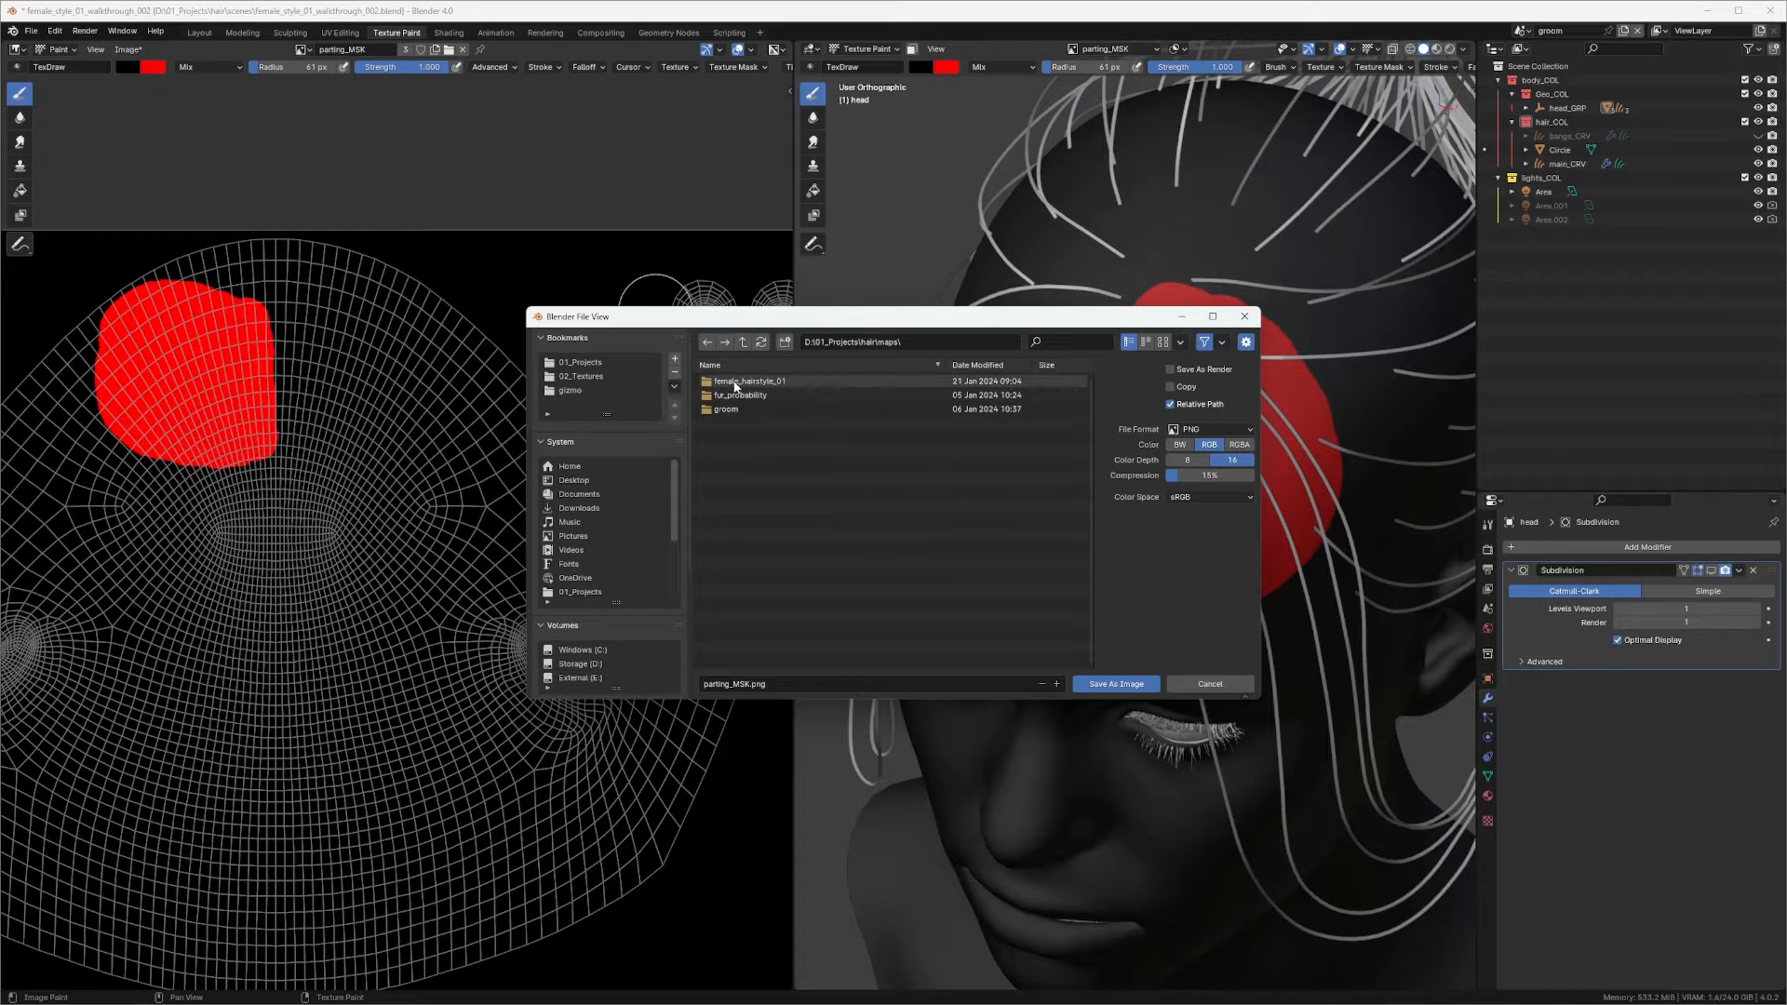
pyautogui.doubleClick(737, 381)
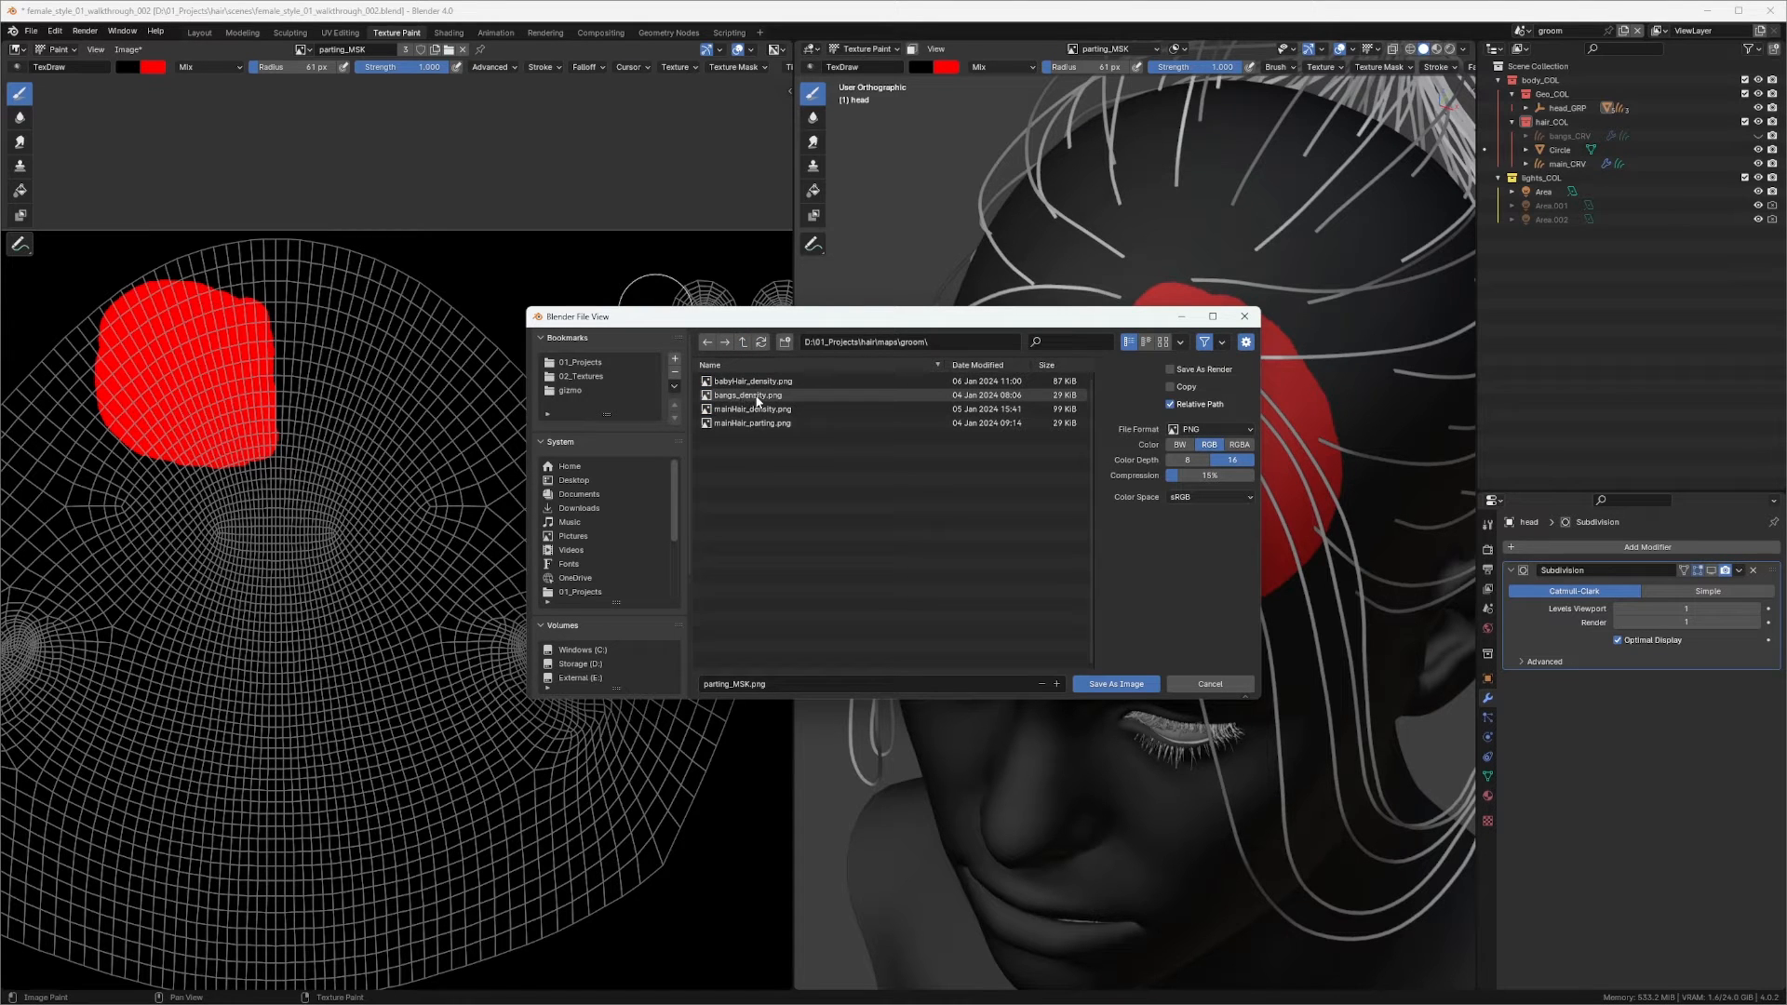
pyautogui.click(742, 343)
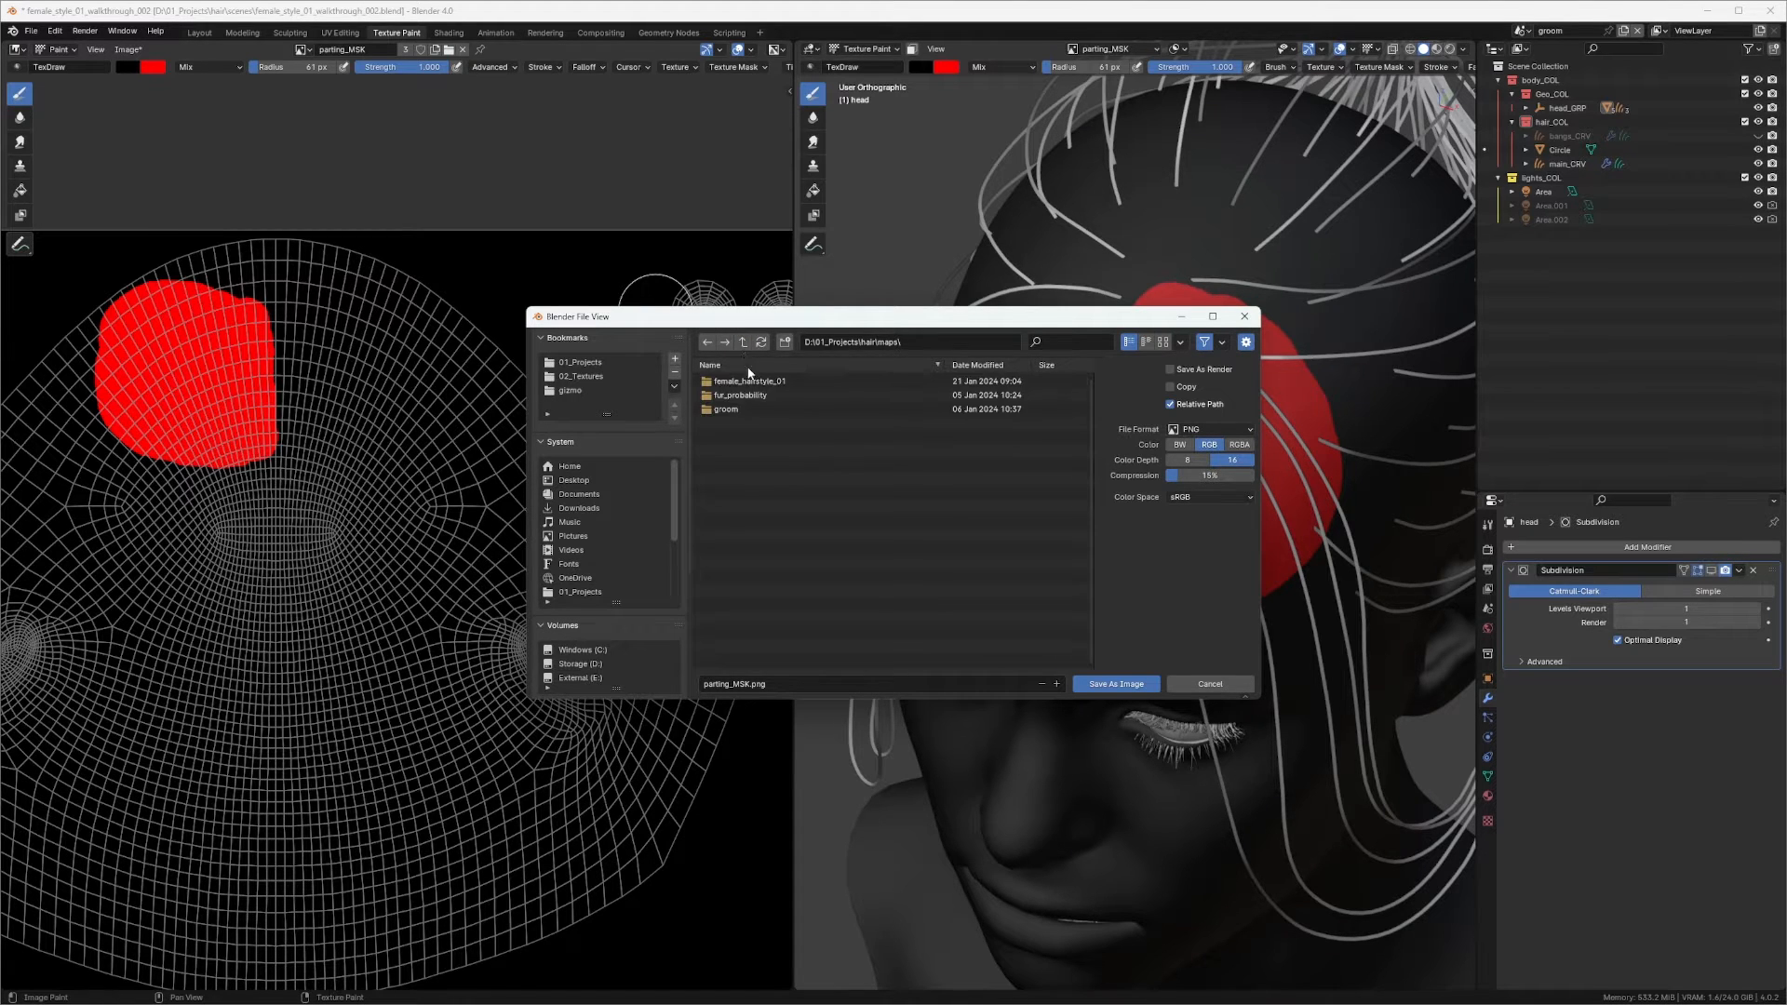
pyautogui.doubleClick(749, 381)
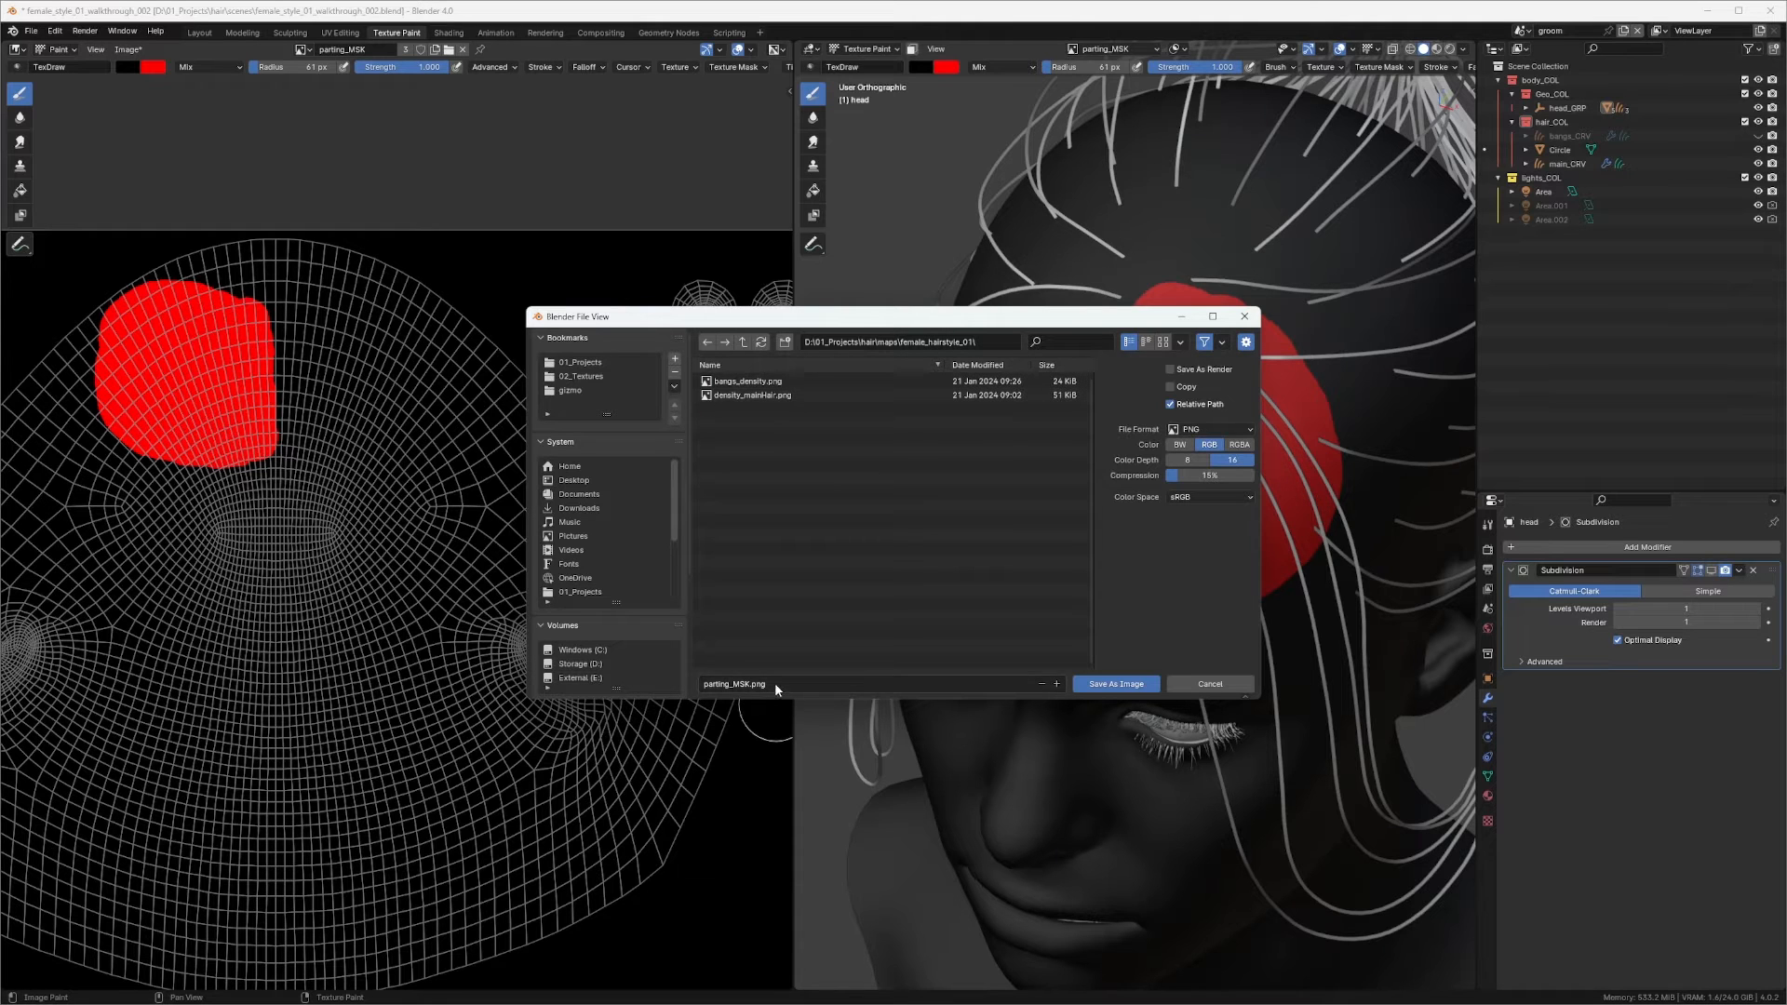
# Save the mask as parting_MSK.png with Non-Color colour space and 8-bit colour depth.
pyautogui.click(1194, 498)
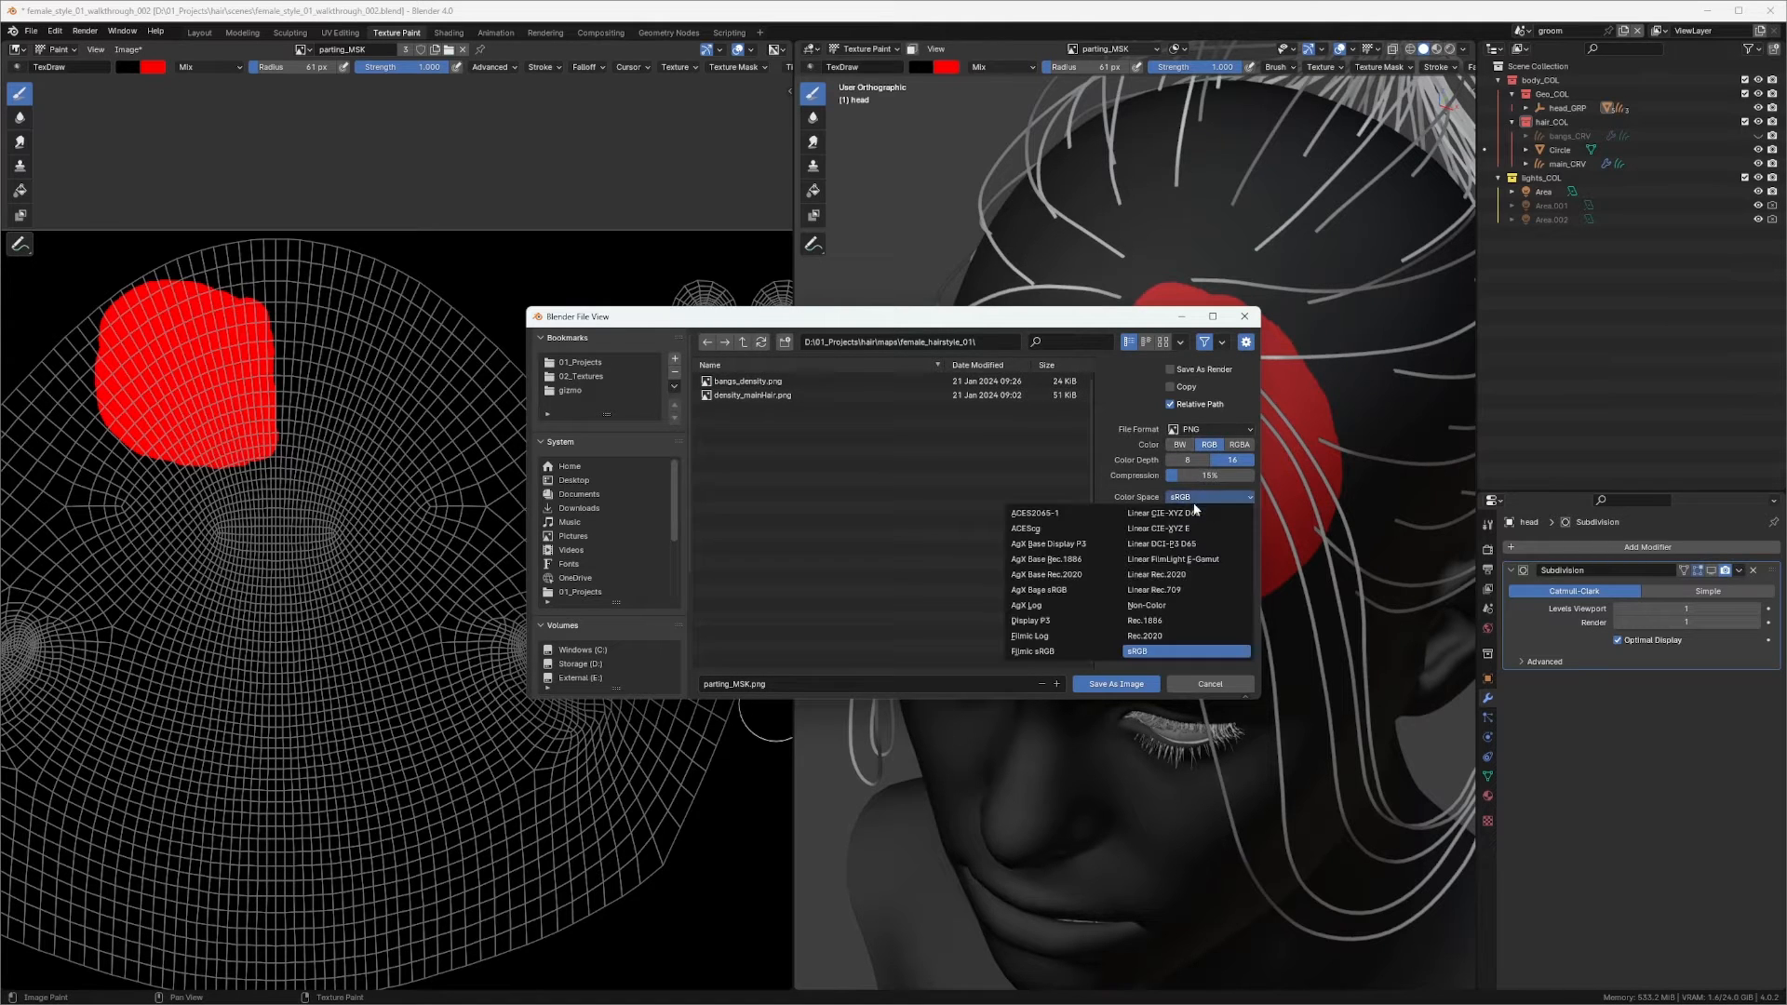
pyautogui.click(1150, 605)
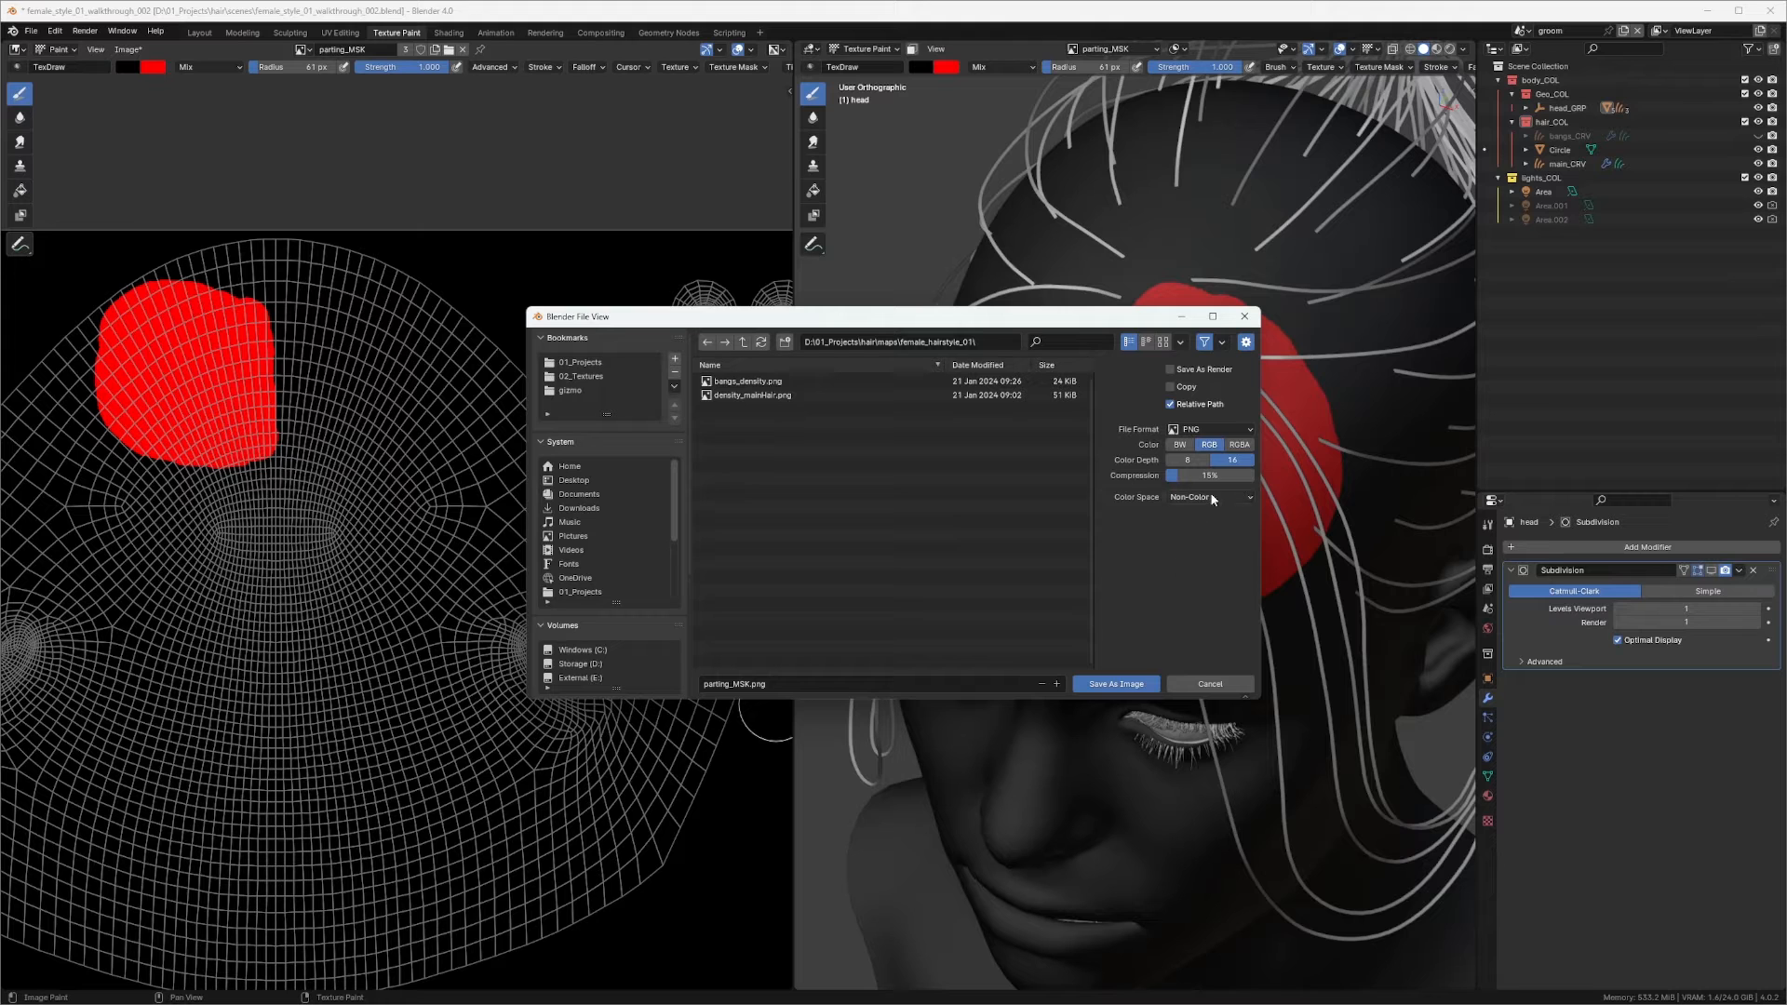
pyautogui.click(1189, 460)
pyautogui.click(1135, 682)
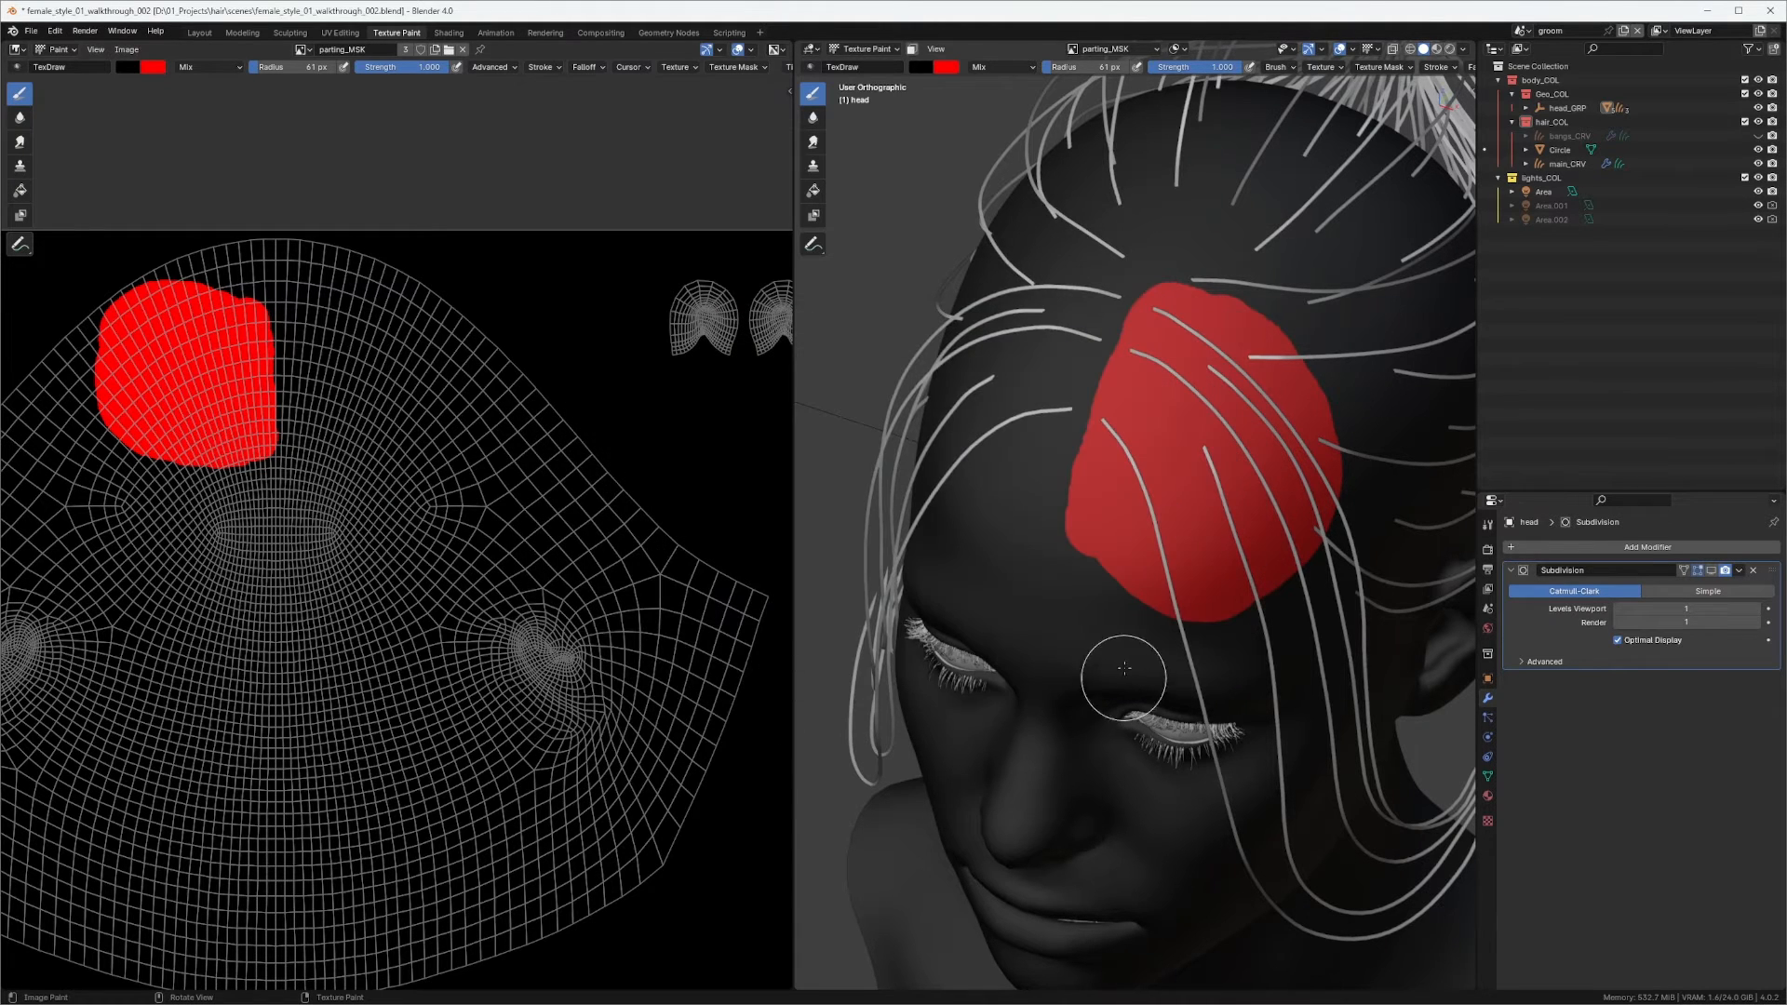
# Return to the Layout workspace and turn main_CRV's GeometryNodes modifier back on in the viewport.
pyautogui.moveTo(480, 357); pyautogui.dragTo(597, 310, button='middle')
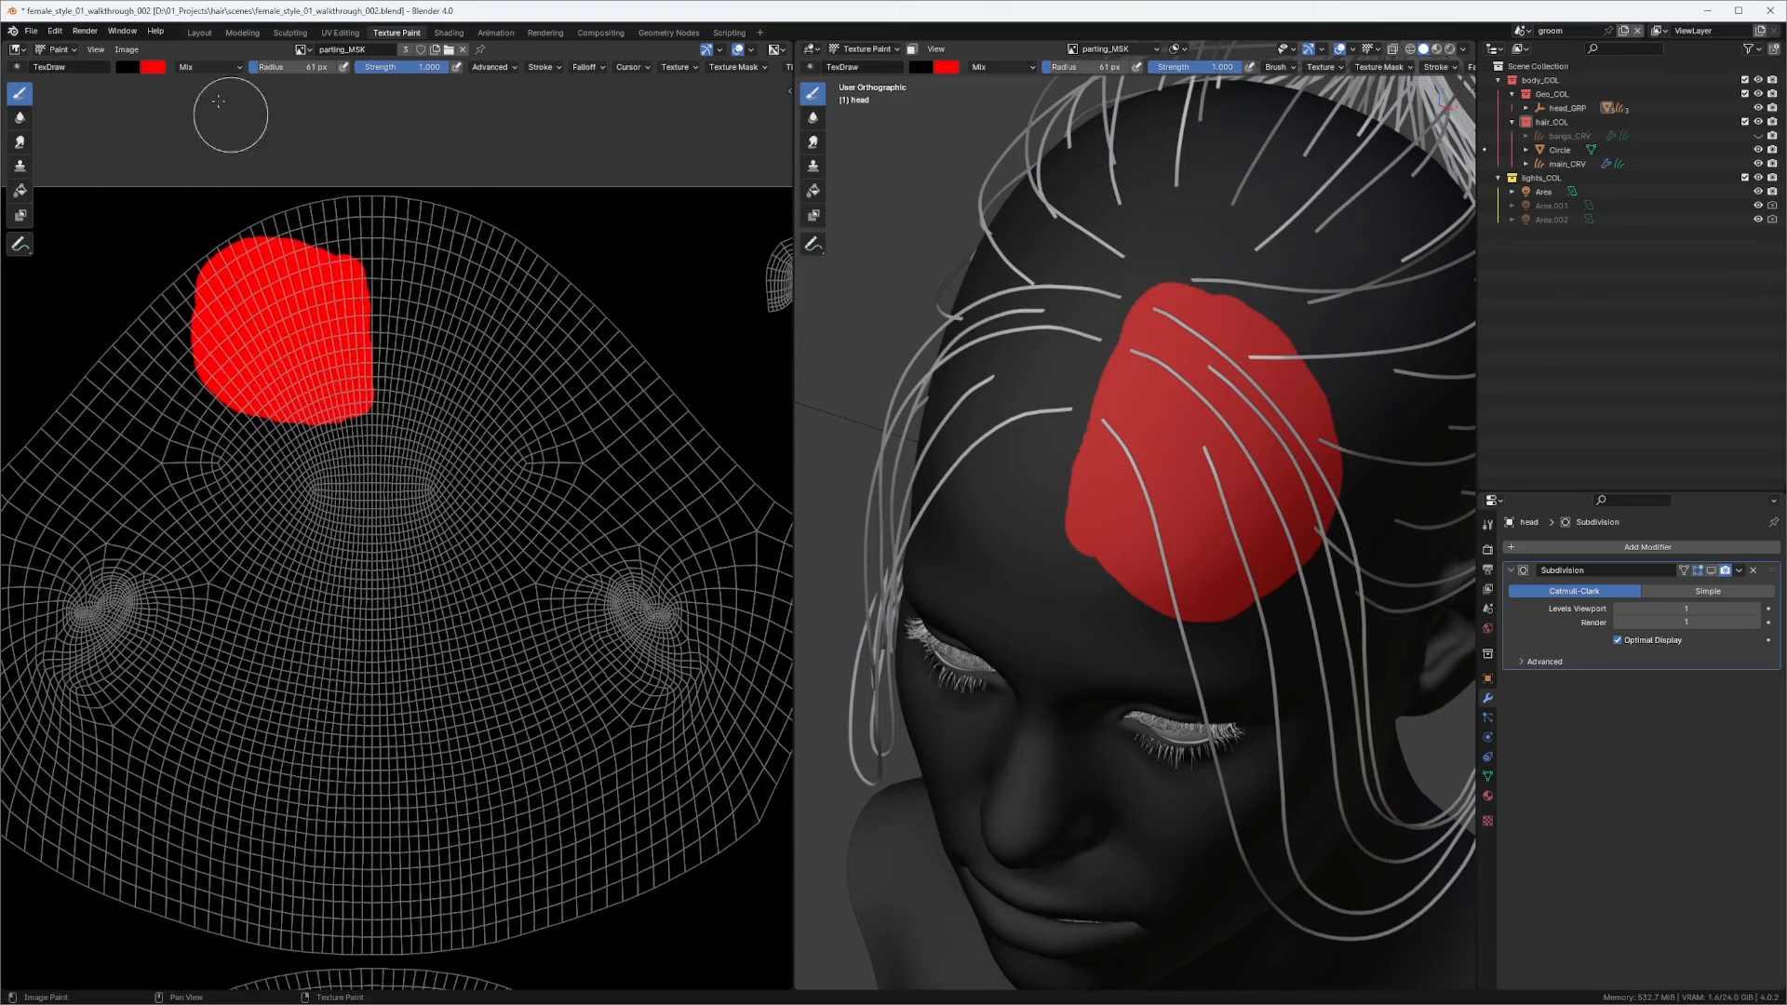
pyautogui.click(197, 33)
pyautogui.click(677, 293)
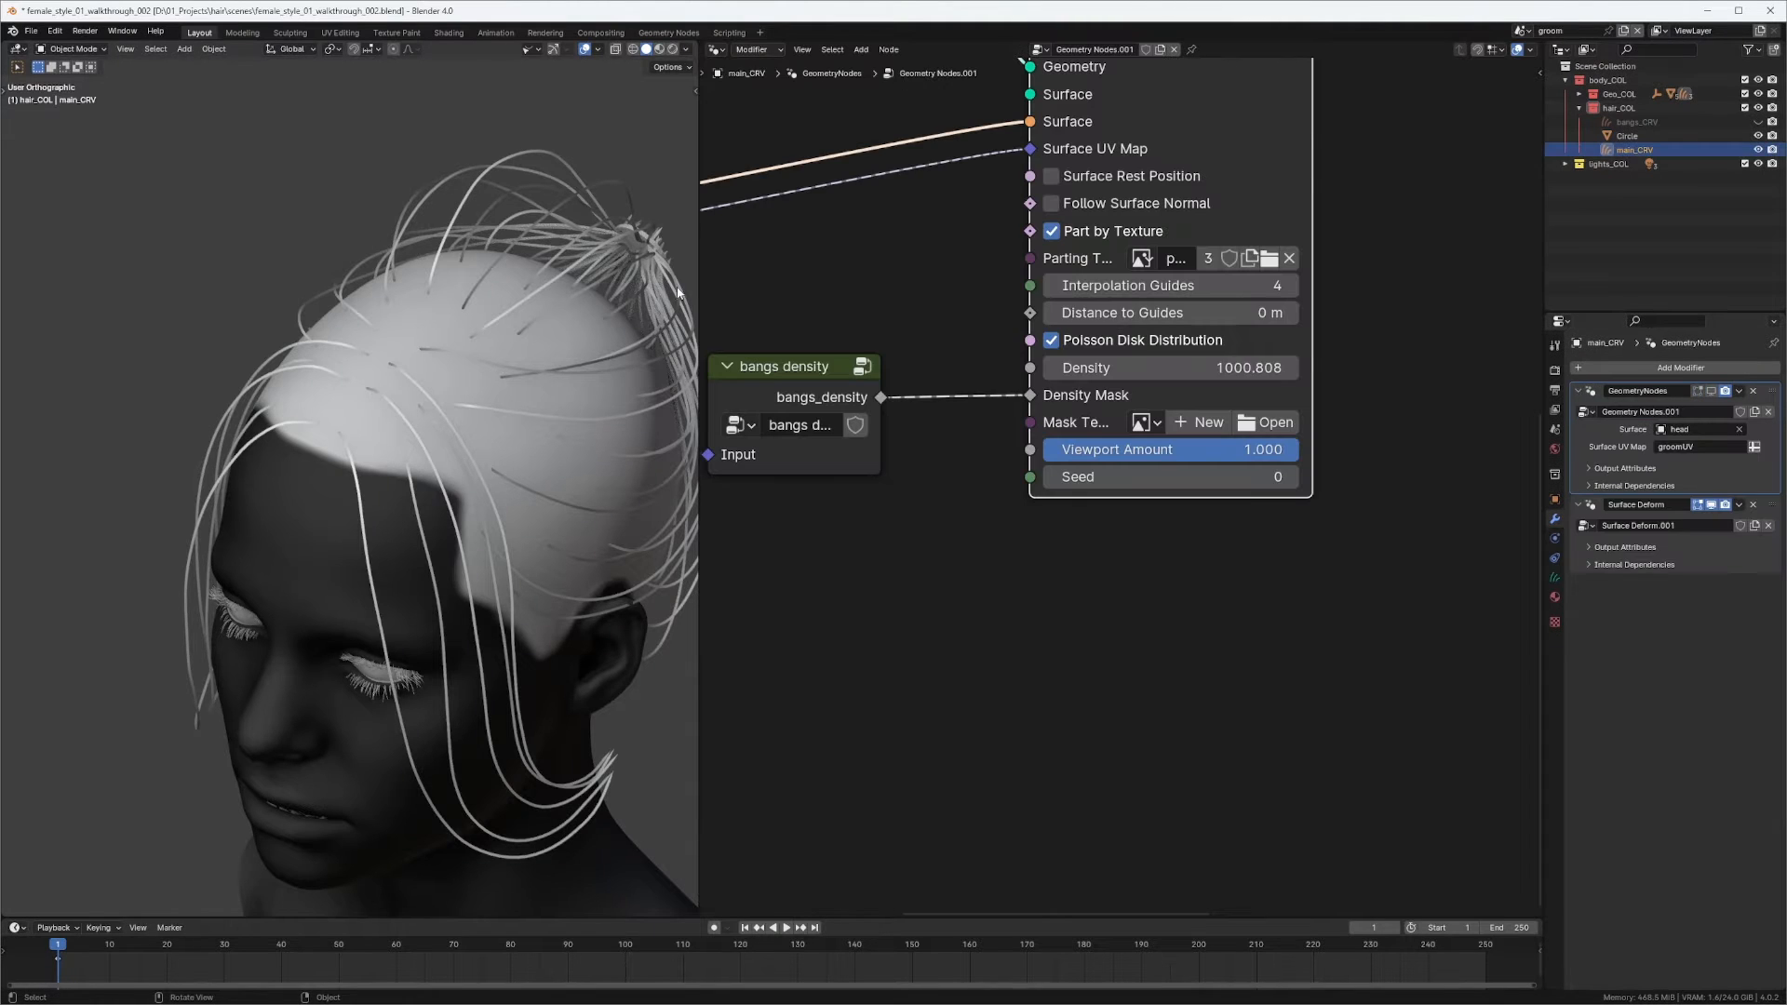
pyautogui.click(1711, 391)
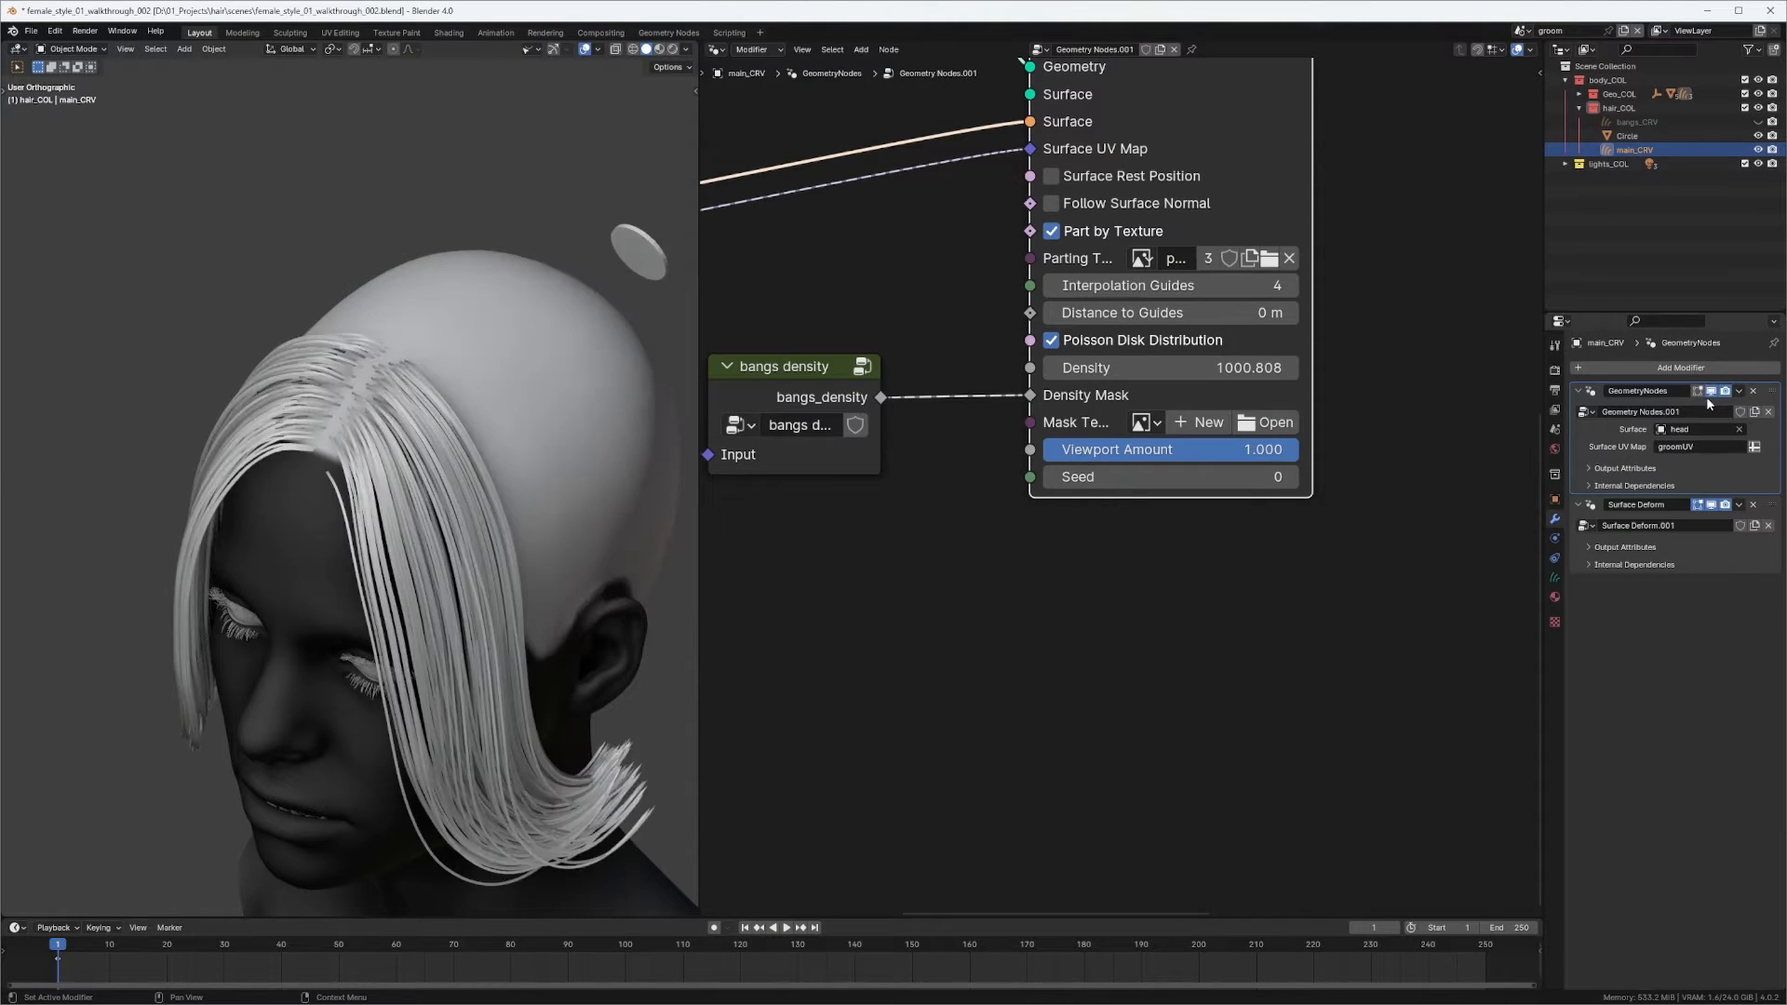
pyautogui.moveTo(475, 552); pyautogui.dragTo(482, 370, button='middle')
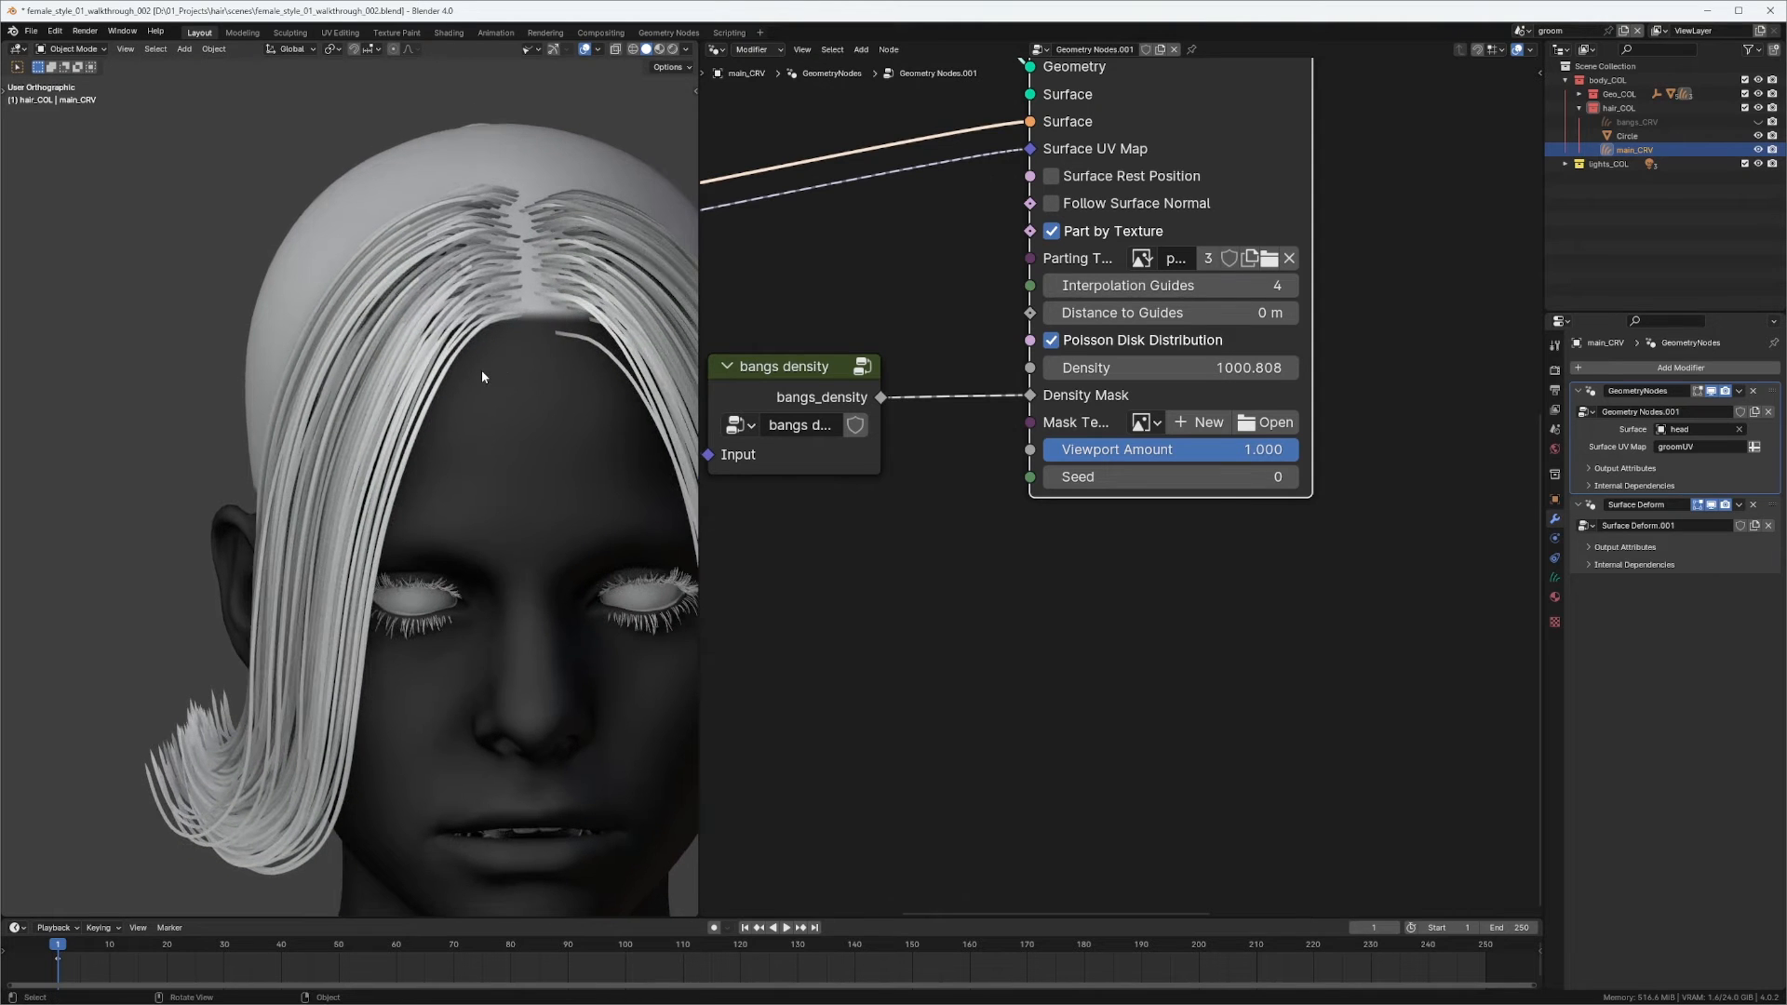
# Move the bangs density node further from Interpolate Hair Curves V2 and raise that node's Density to about 1620.
pyautogui.moveTo(1191, 367); pyautogui.dragTo(1350, 393, button='middle')
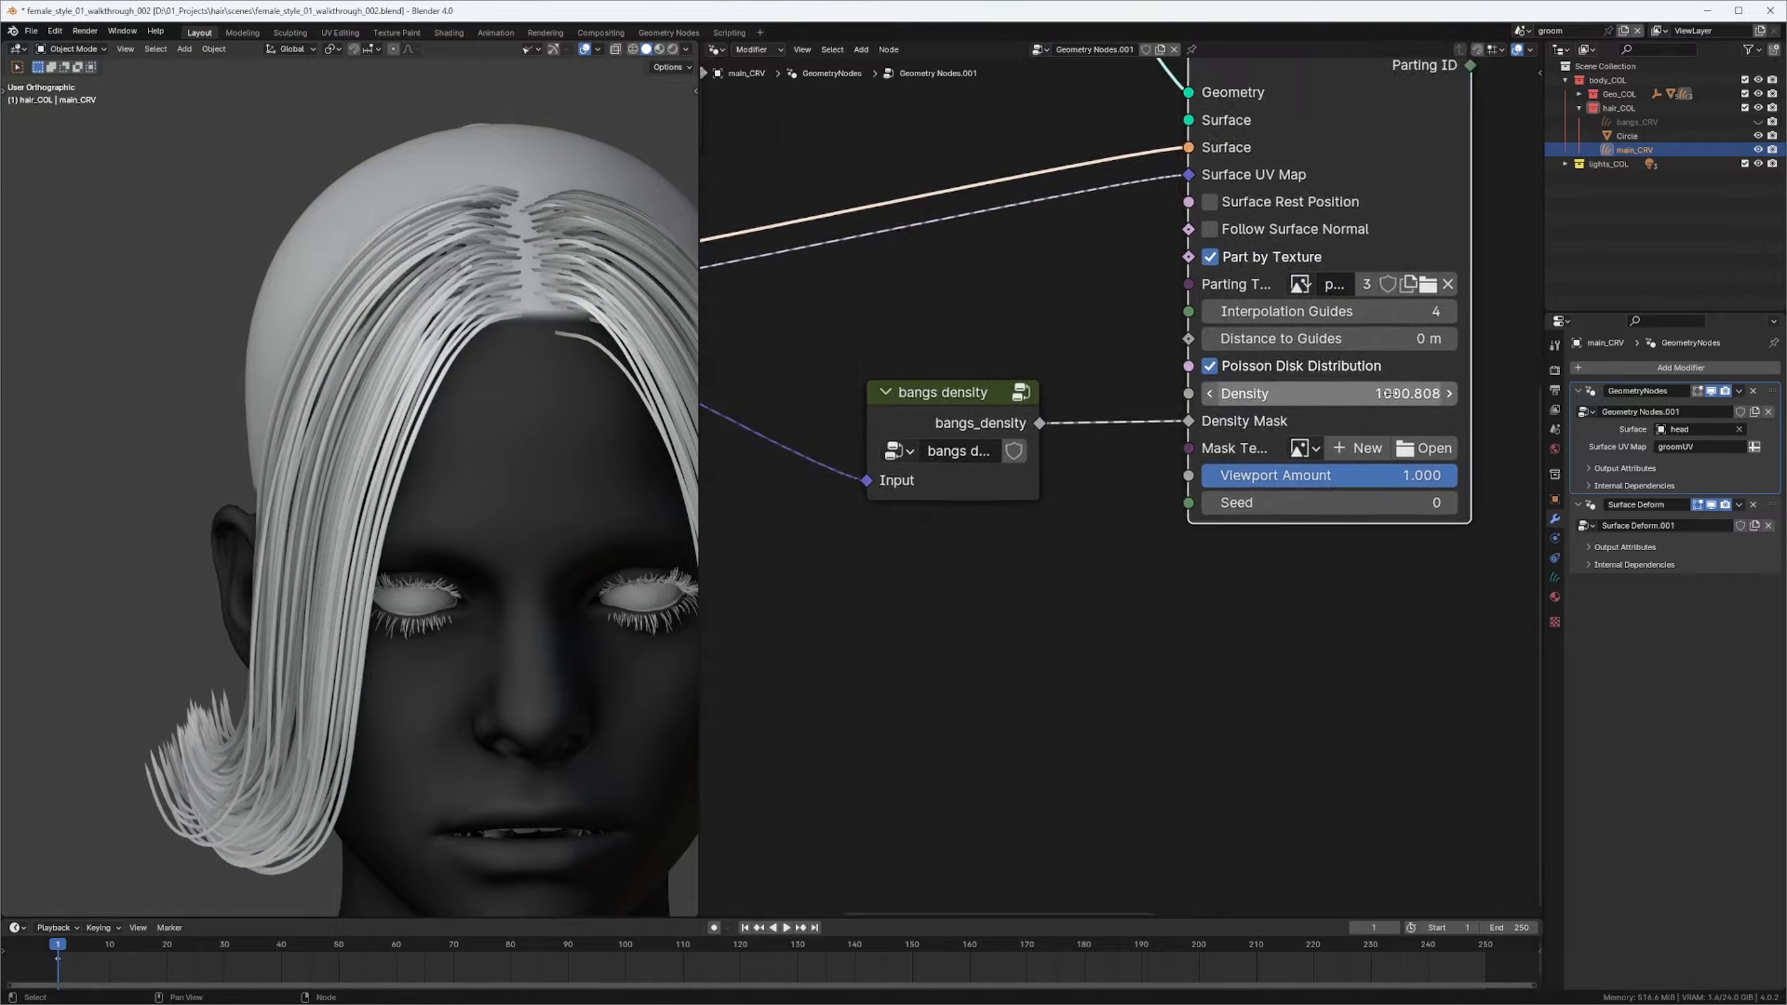
pyautogui.scroll(-4, 1326, 428)
pyautogui.moveTo(1110, 415); pyautogui.dragTo(1241, 377, button='middle')
pyautogui.moveTo(638, 361); pyautogui.dragTo(456, 385, button='middle')
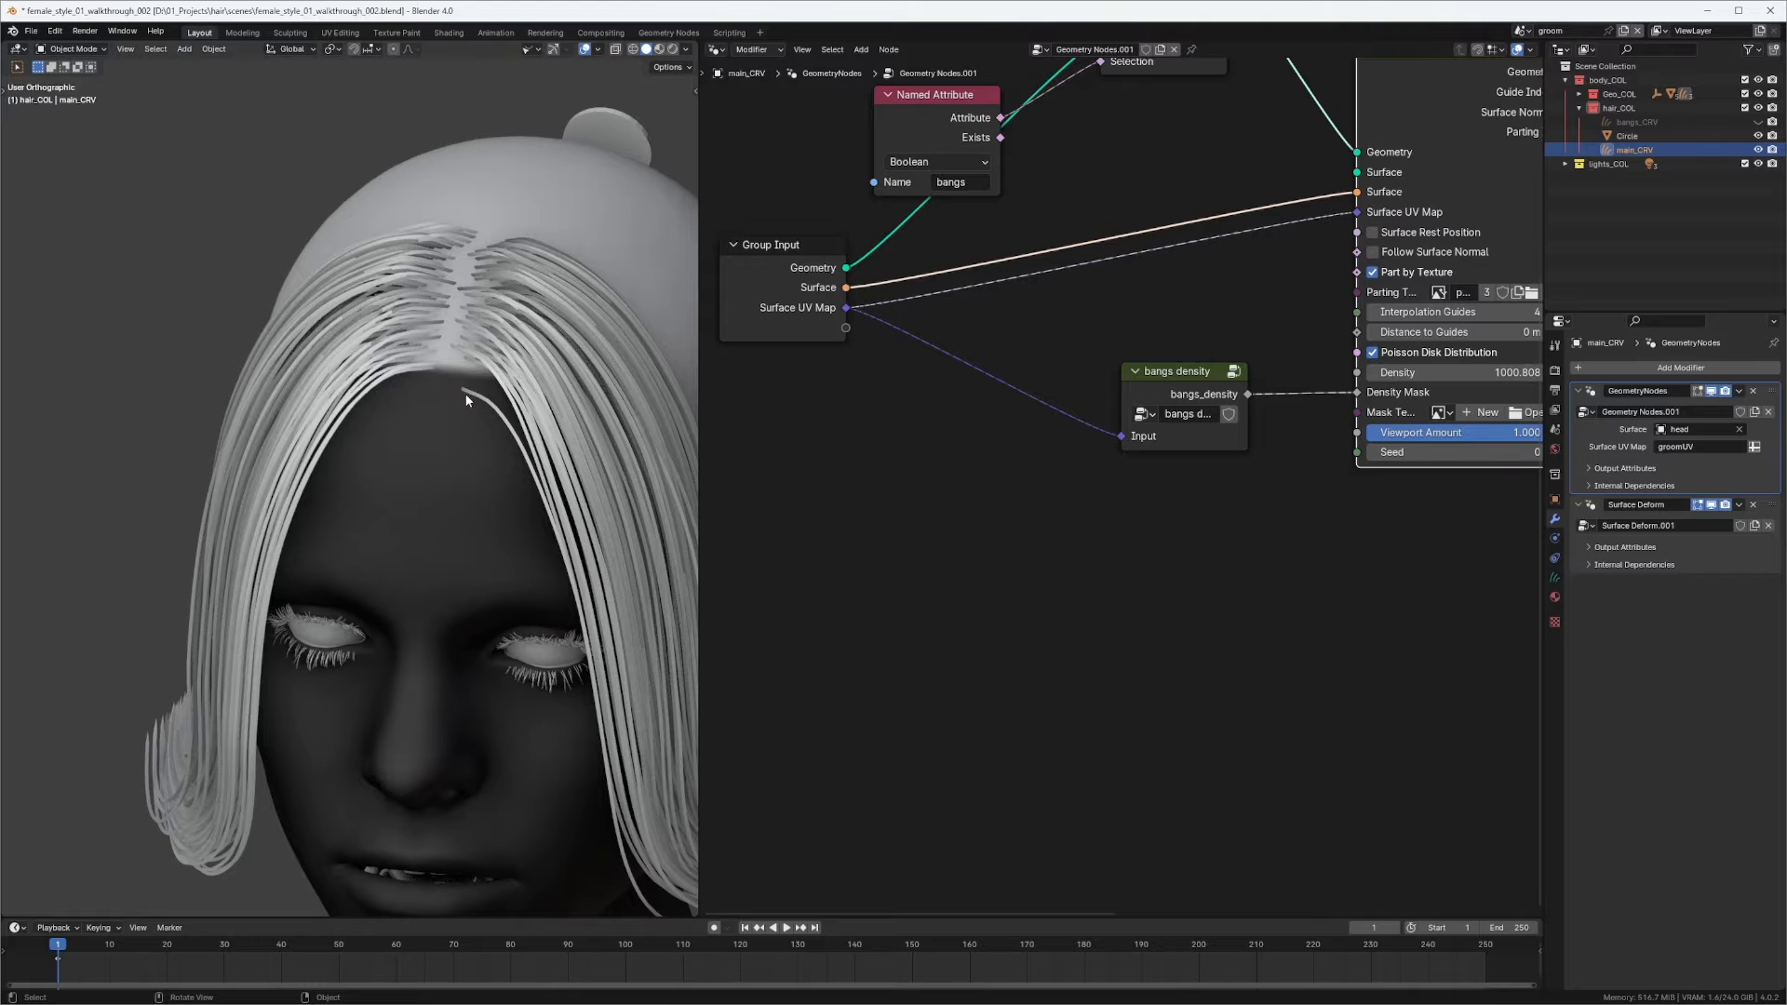
pyautogui.moveTo(1185, 337); pyautogui.dragTo(1124, 385, button='middle')
pyautogui.moveTo(1134, 435); pyautogui.dragTo(1079, 433)
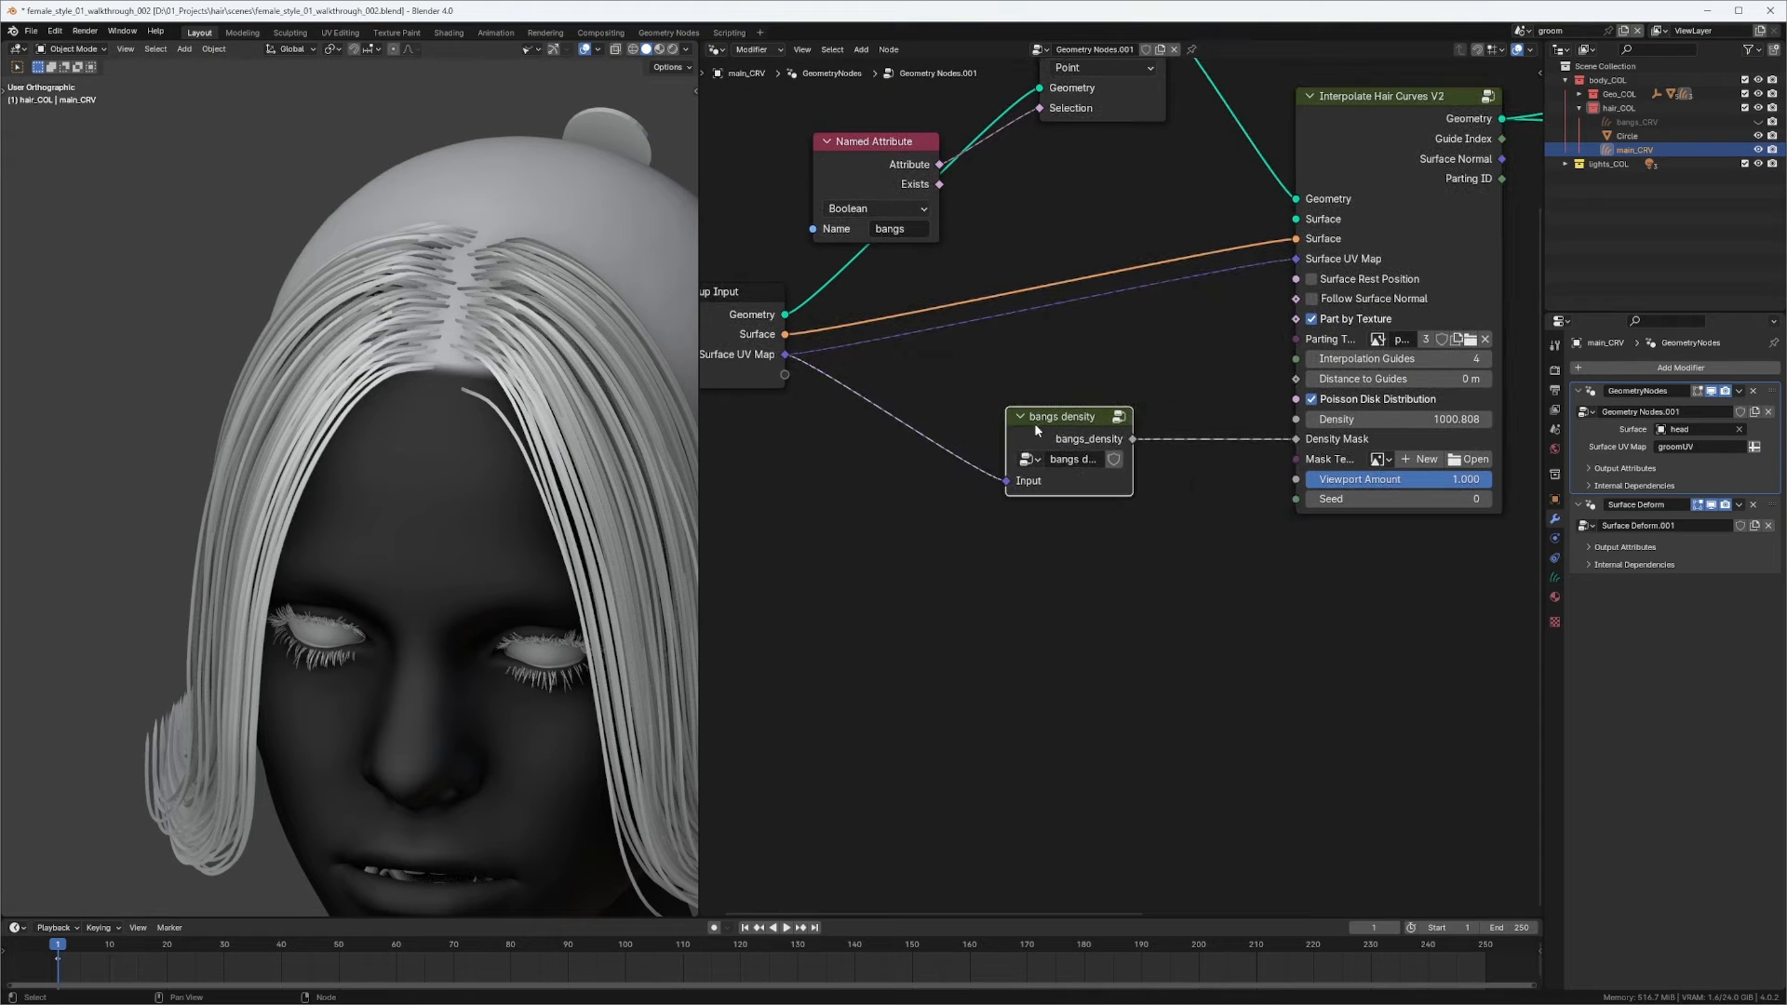
pyautogui.moveTo(1029, 428); pyautogui.dragTo(1100, 393, button='middle')
pyautogui.moveTo(1386, 374); pyautogui.dragTo(1072, 375, button='middle')
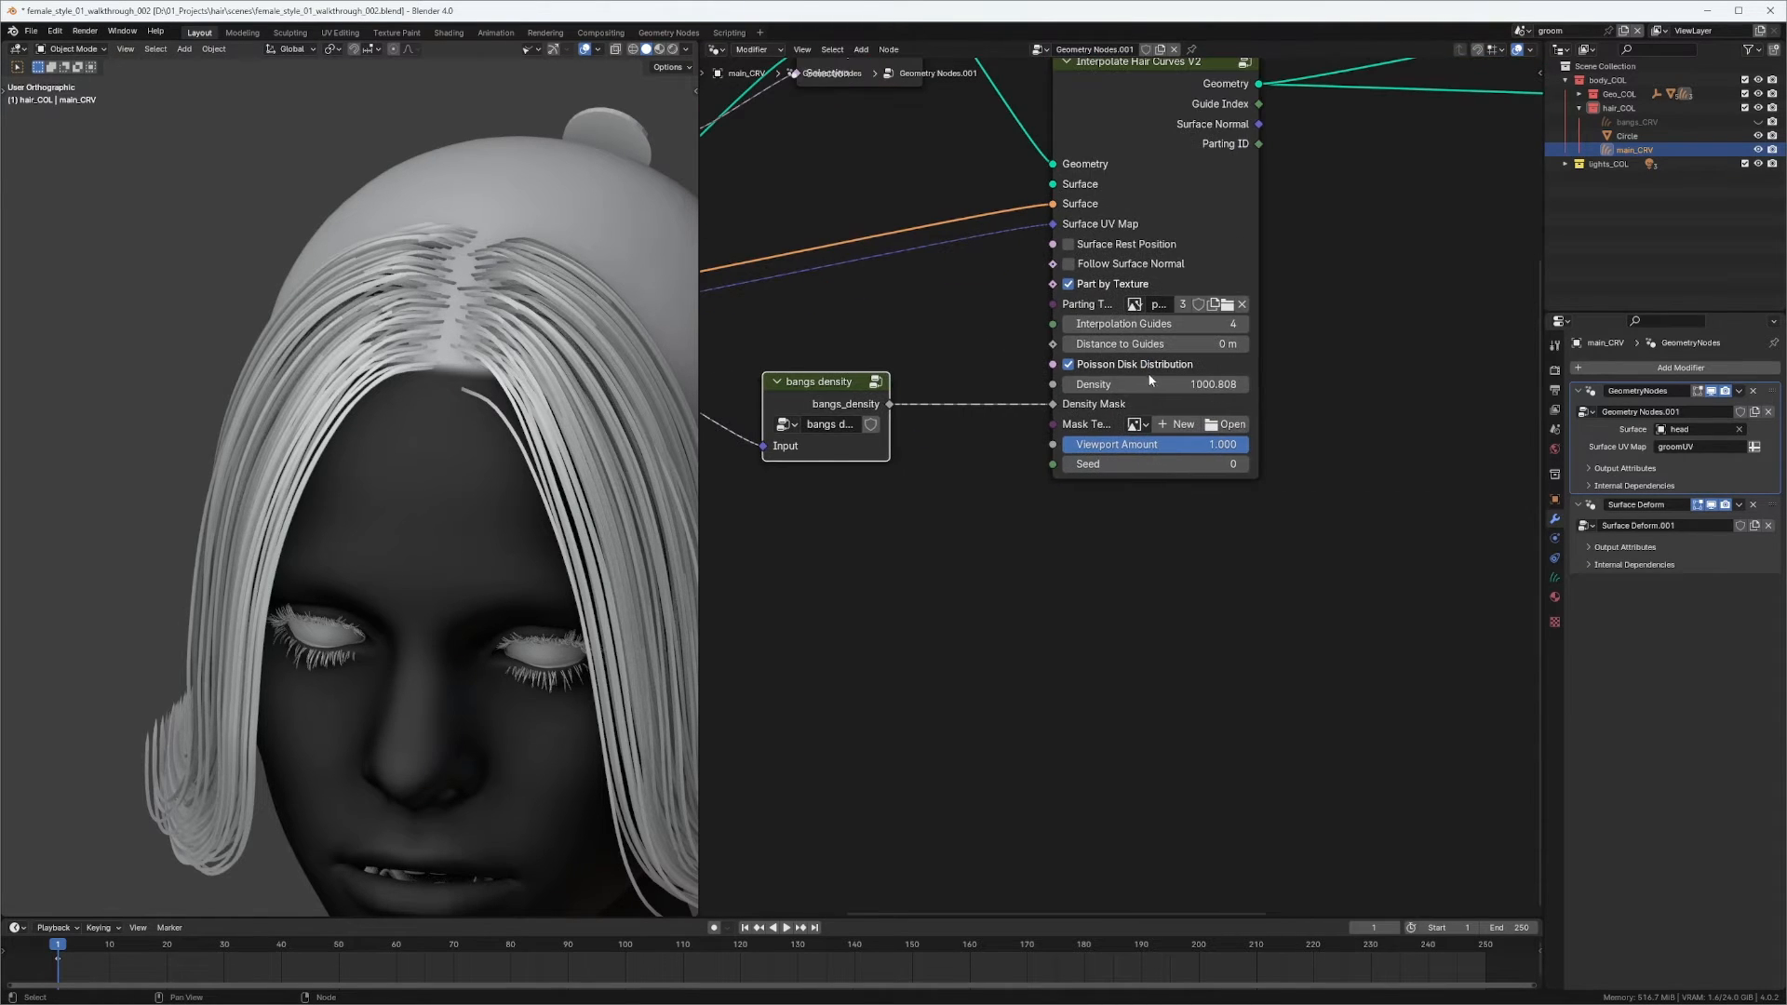
pyautogui.moveTo(1150, 384)
pyautogui.mouseDown()
pyautogui.moveTo(1284, 383)
pyautogui.moveTo(1182, 383)
pyautogui.mouseUp()
# Open the bangs density group, reposition its Group Input and reroute, and move Group Output away from Multiply to make room.
pyautogui.moveTo(925, 421); pyautogui.dragTo(1100, 410, button='middle')
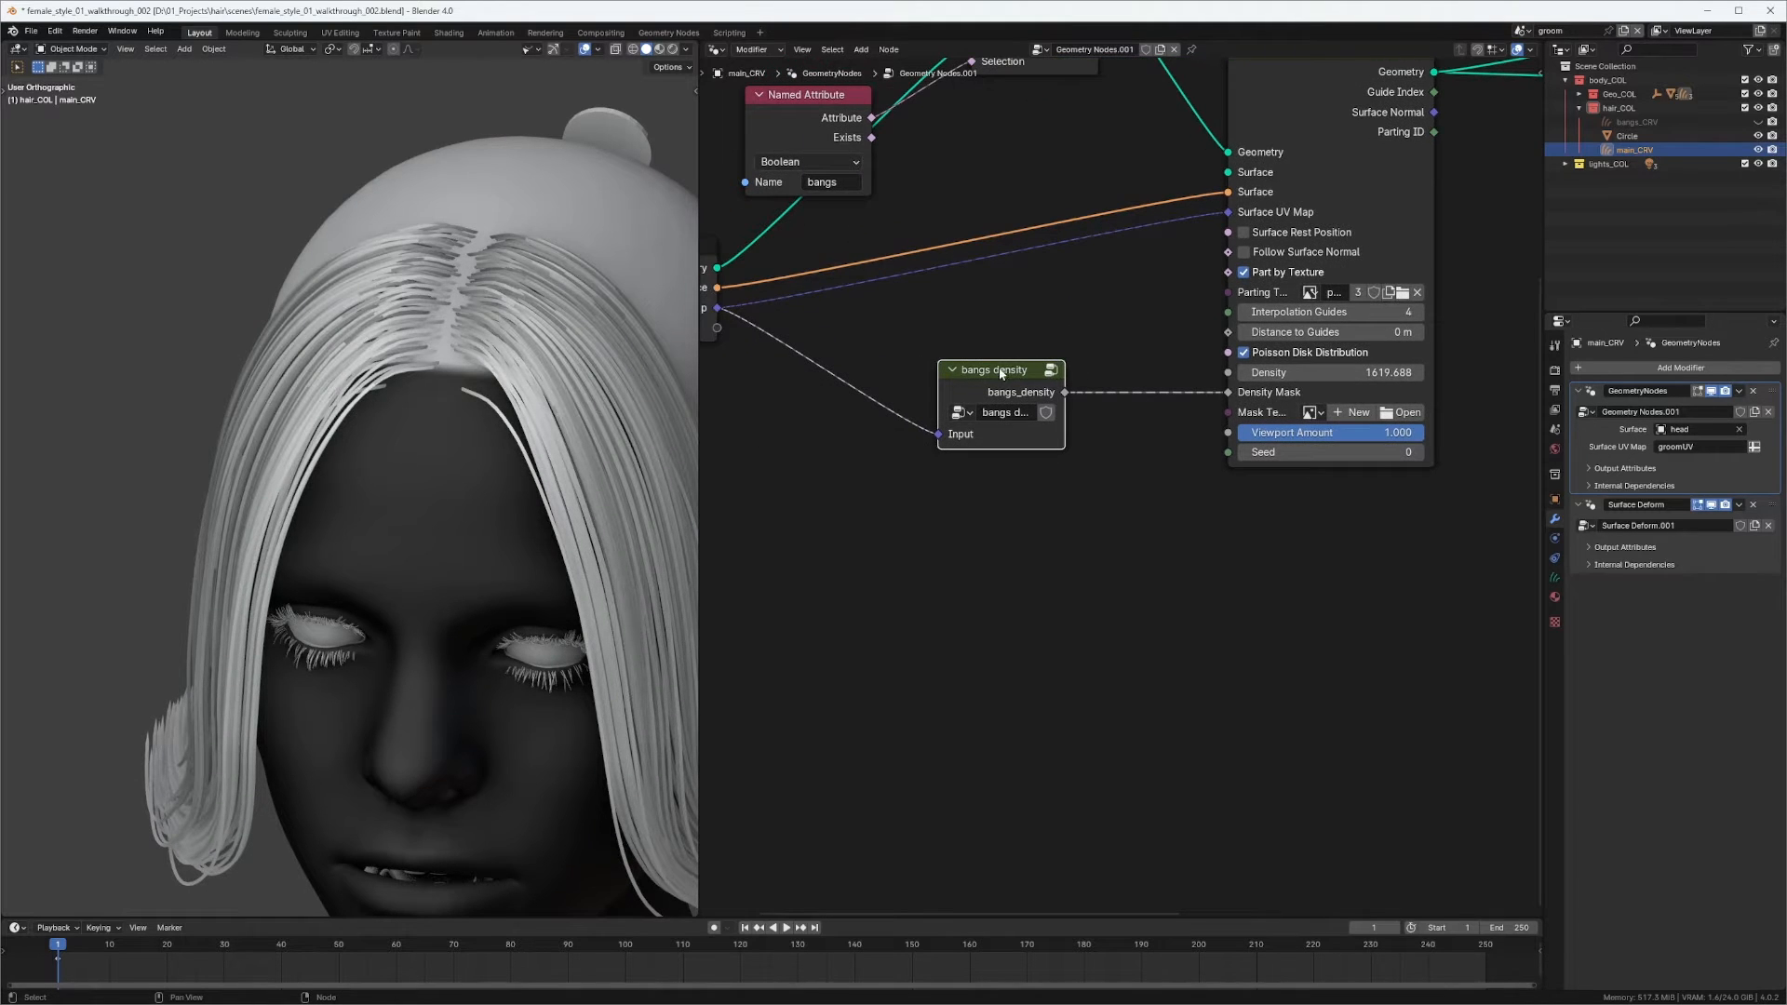
pyautogui.press('Tab')
pyautogui.scroll(5, 484, 448)
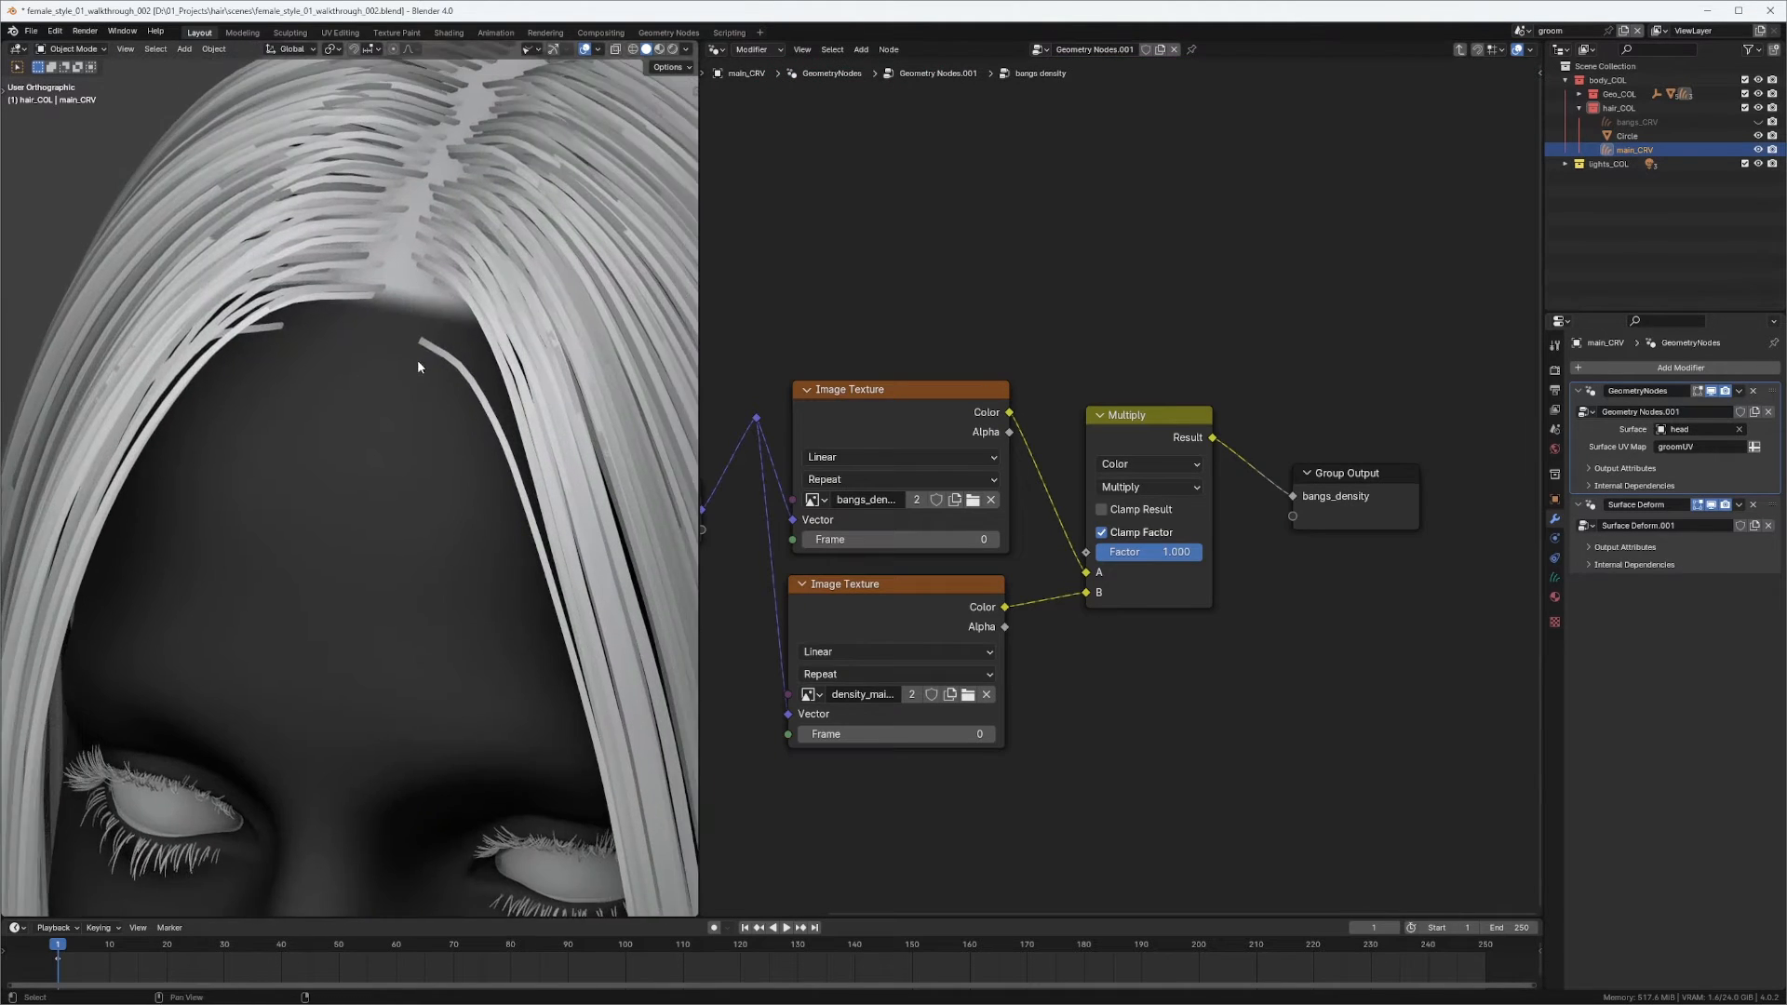
pyautogui.keyDown('ctrl'); pyautogui.moveTo(417, 359); pyautogui.dragTo(432, 277, button='middle'); pyautogui.keyUp('ctrl')
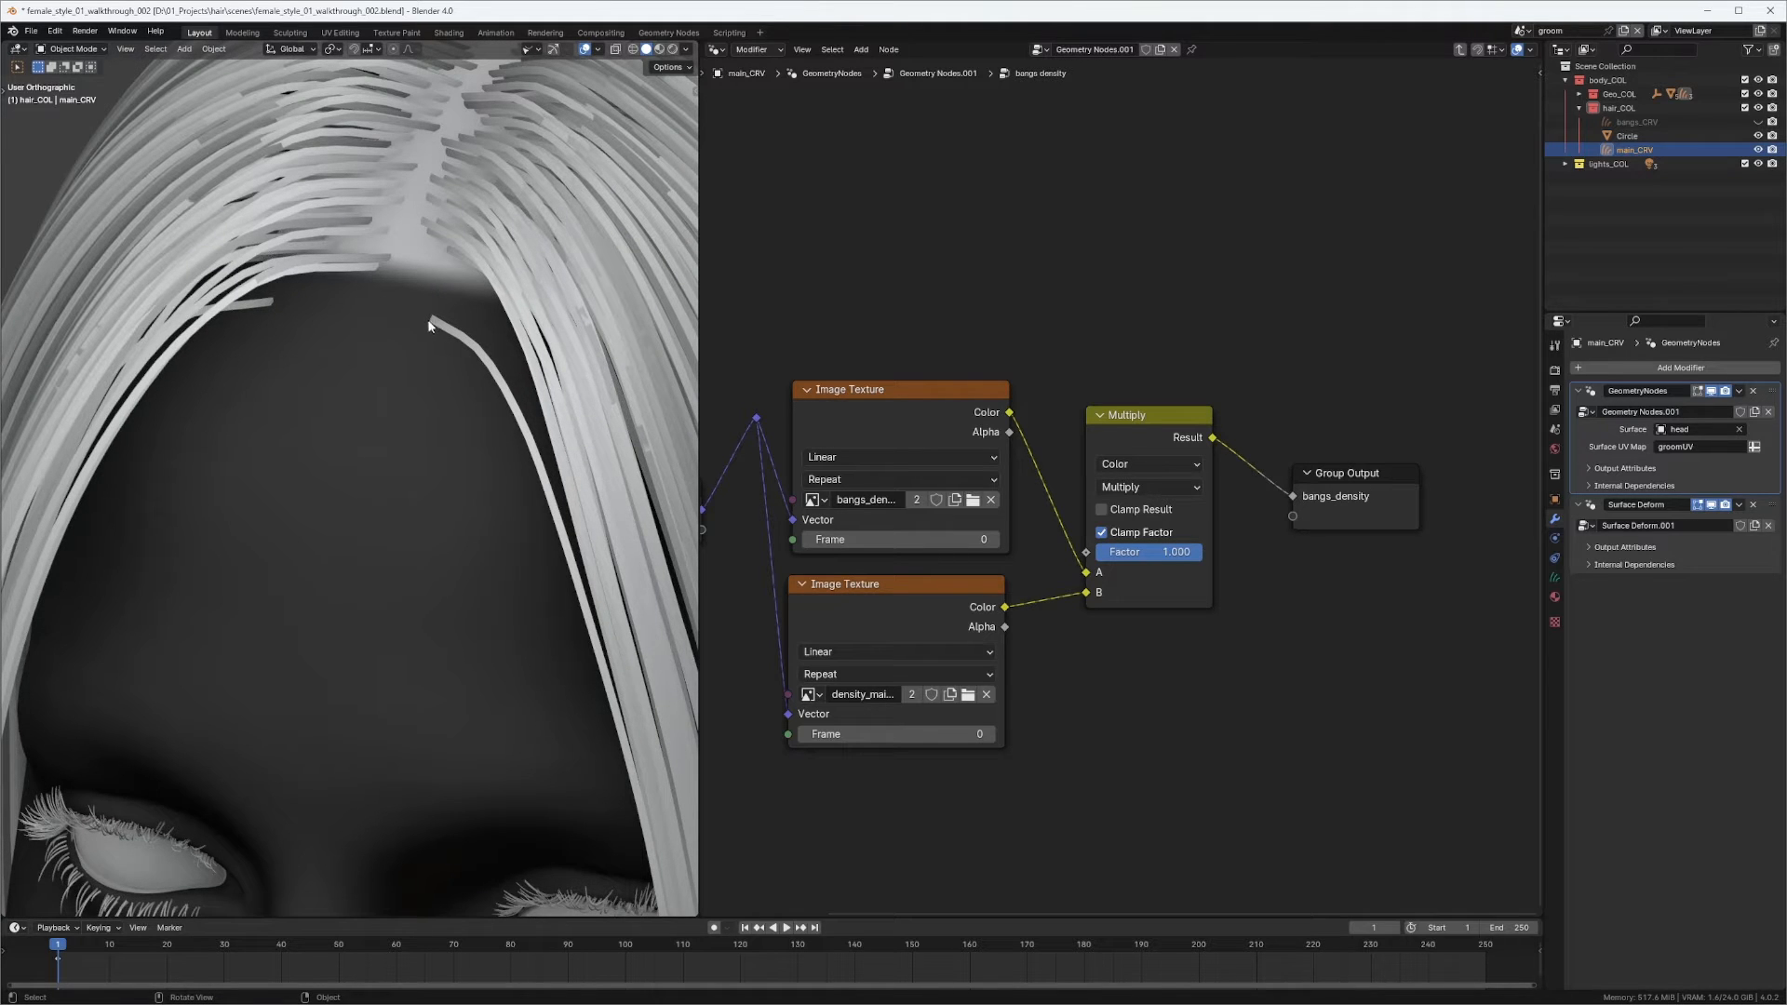
pyautogui.moveTo(987, 321); pyautogui.dragTo(1107, 250, button='middle')
pyautogui.keyDown('ctrl'); pyautogui.moveTo(1107, 250); pyautogui.dragTo(977, 356, button='middle'); pyautogui.keyUp('ctrl')
pyautogui.moveTo(846, 320); pyautogui.dragTo(1034, 433)
pyautogui.press('g')
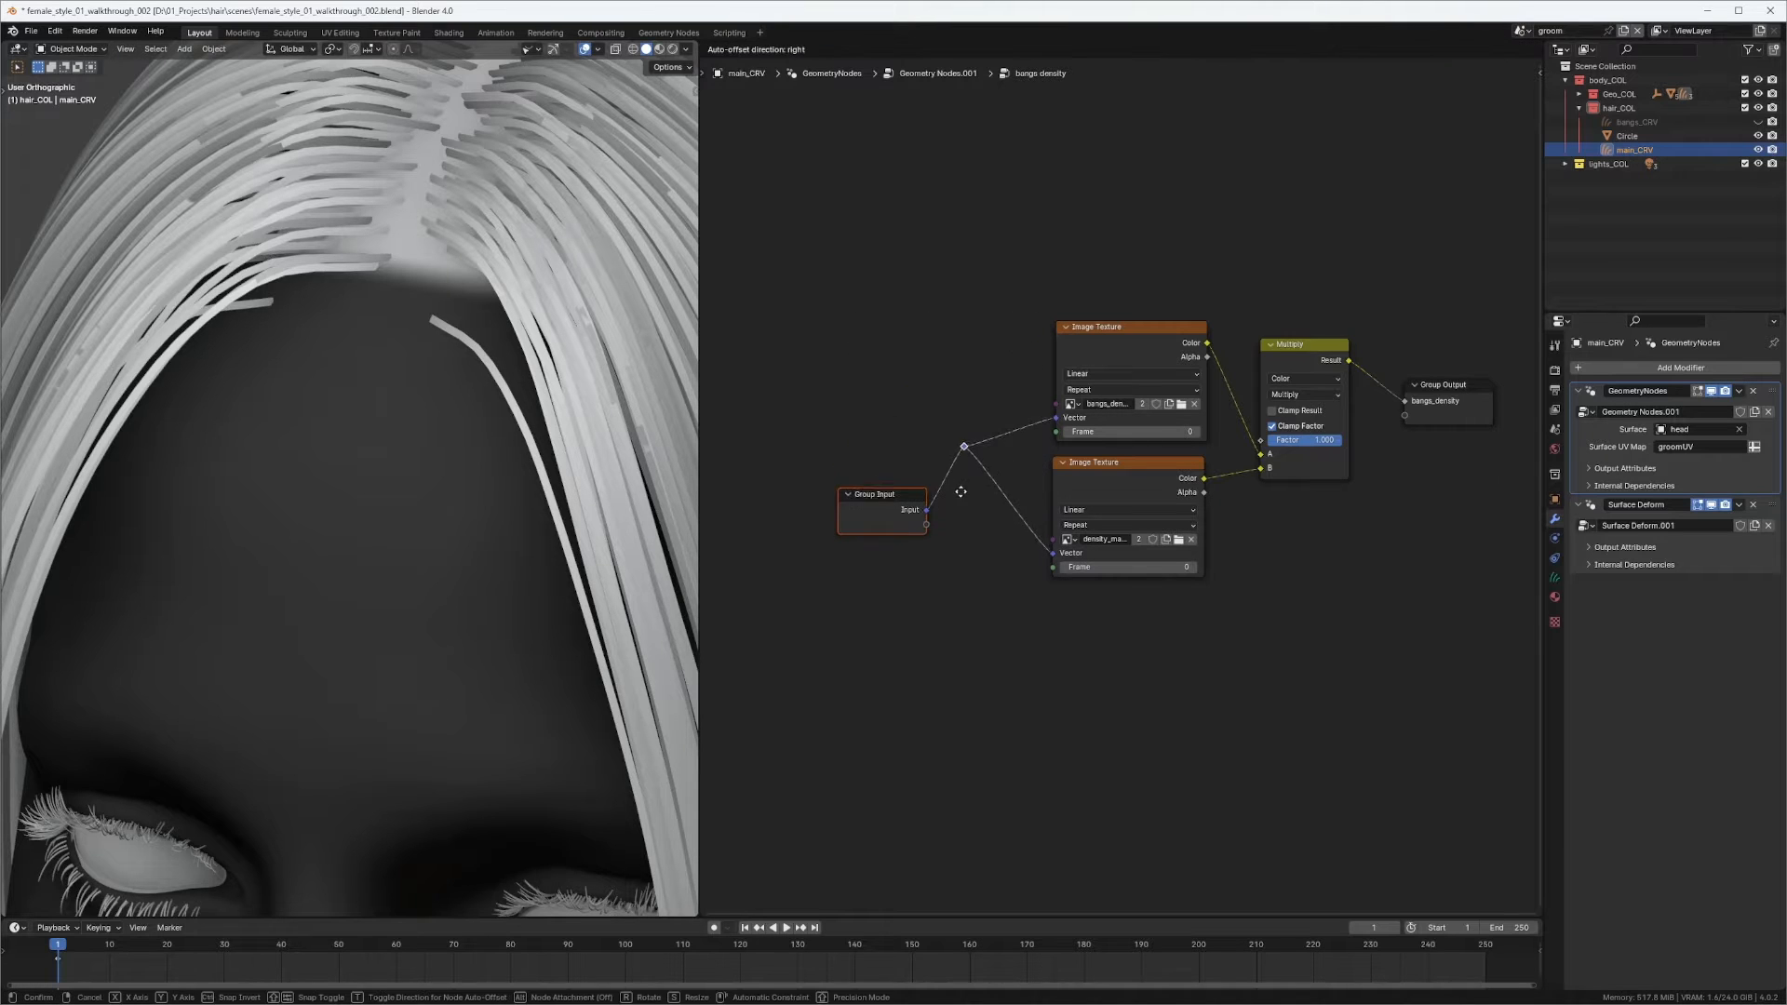
pyautogui.click(960, 498)
pyautogui.moveTo(890, 500); pyautogui.dragTo(879, 460)
pyautogui.moveTo(1227, 365); pyautogui.dragTo(1075, 358, button='middle')
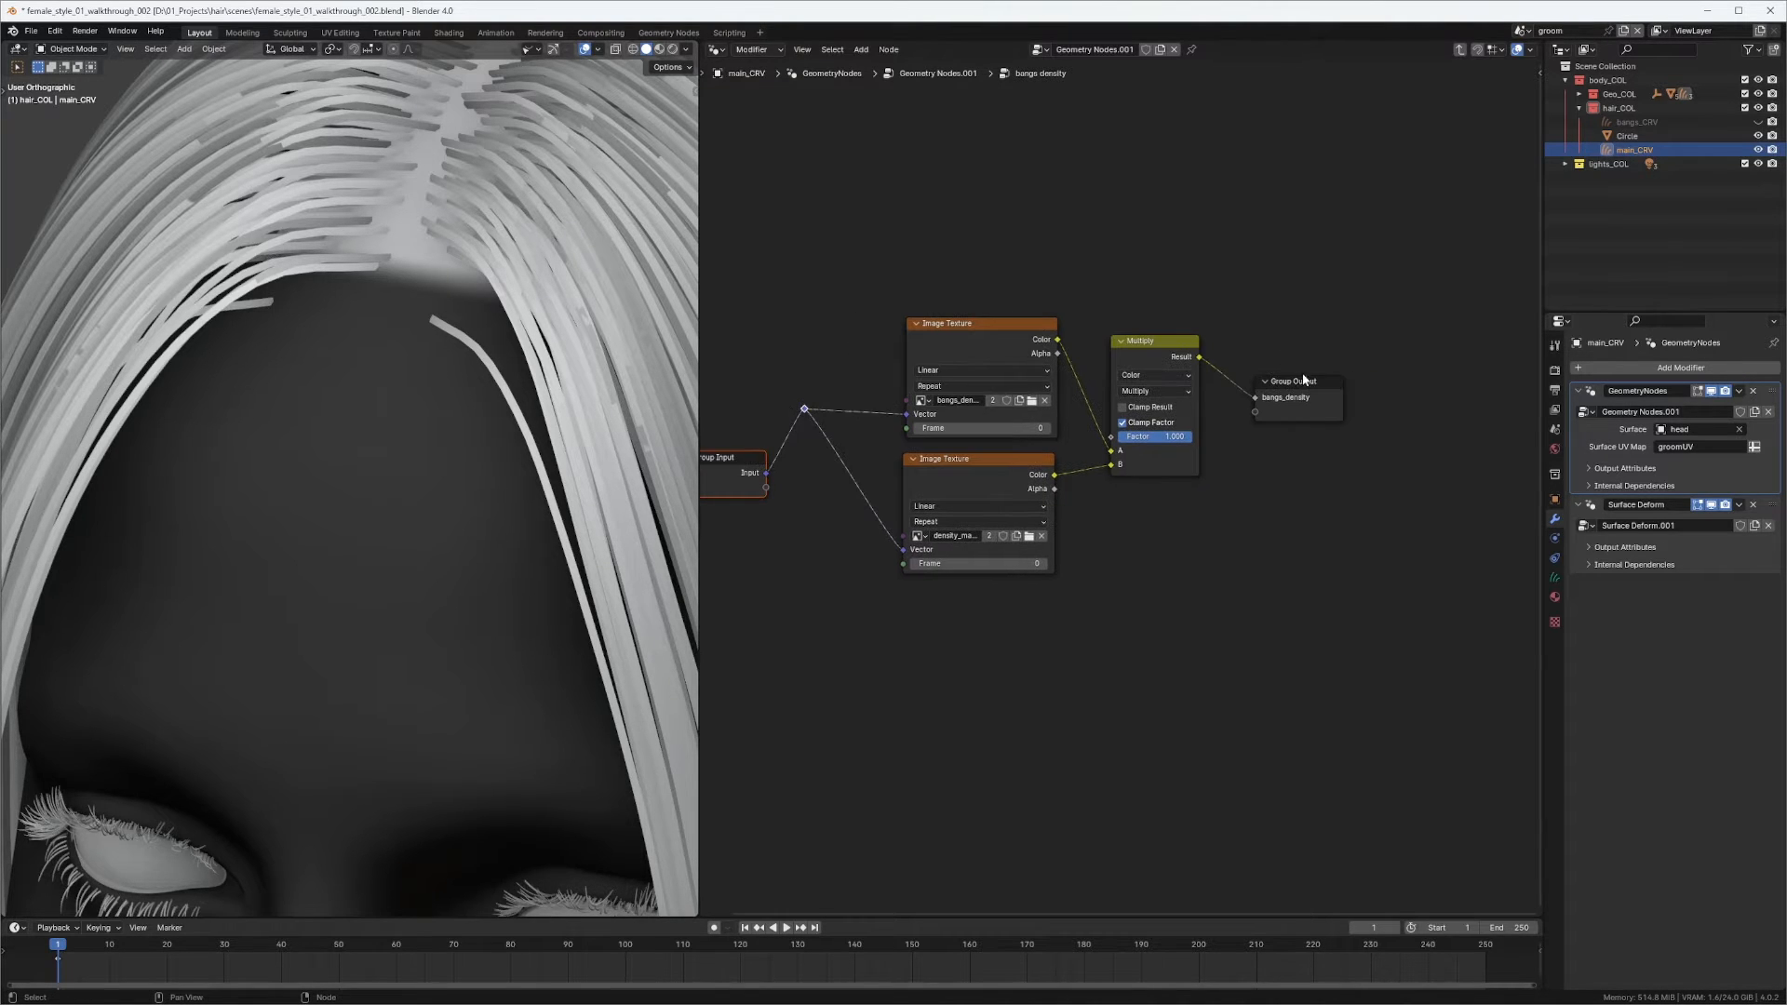
pyautogui.moveTo(1304, 380); pyautogui.dragTo(1432, 369)
pyautogui.moveTo(1250, 292); pyautogui.dragTo(1191, 265, button='middle')
pyautogui.click(1190, 270)
pyautogui.hotkey('shift', 'a')
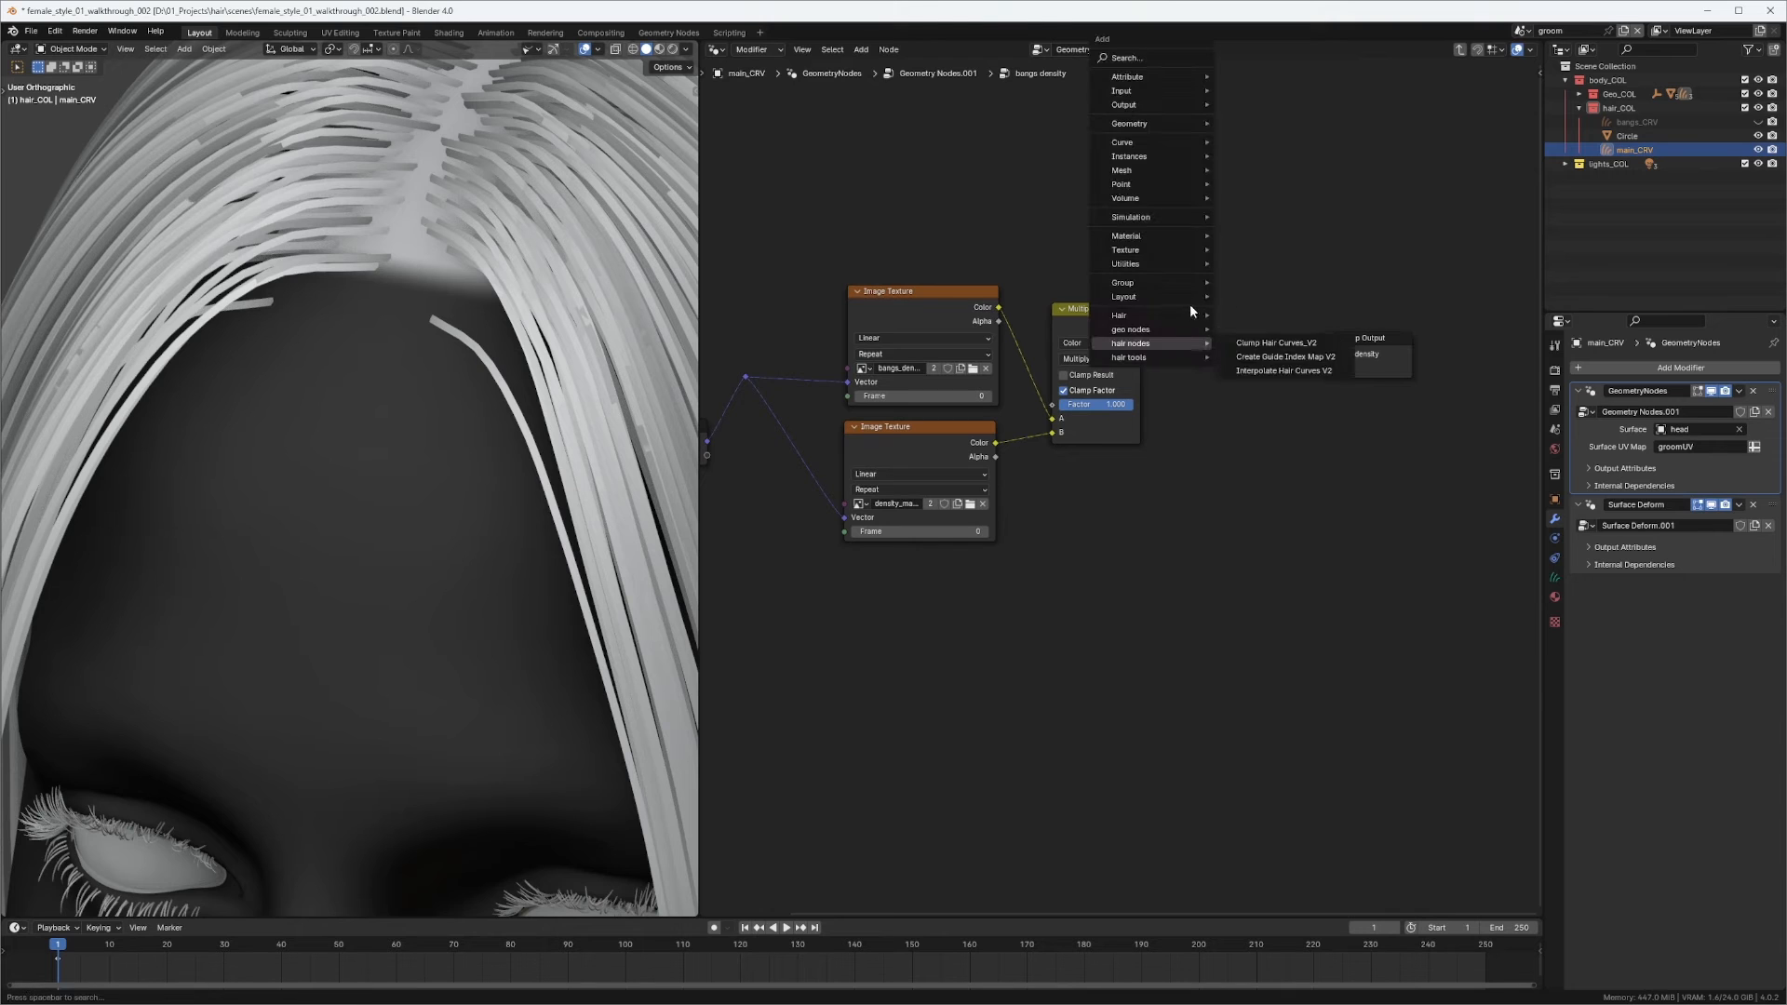
pyautogui.press('Escape')
pyautogui.press('Tab')
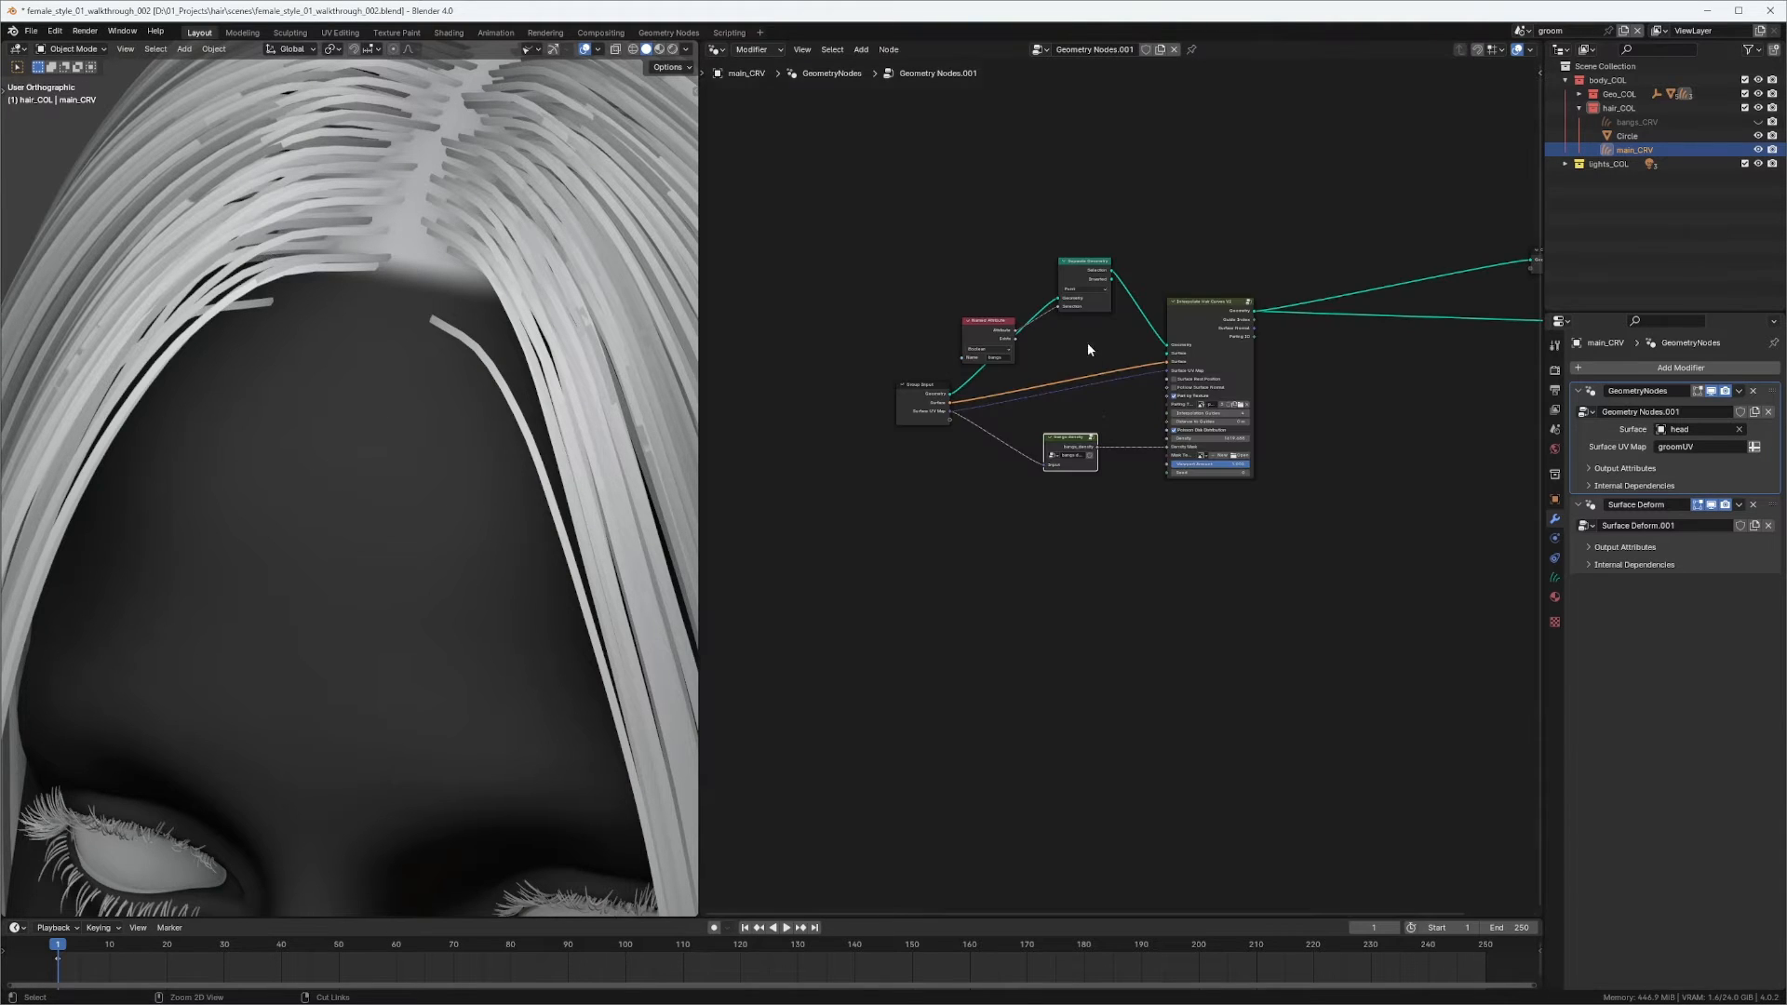
pyautogui.scroll(5, 1009, 365)
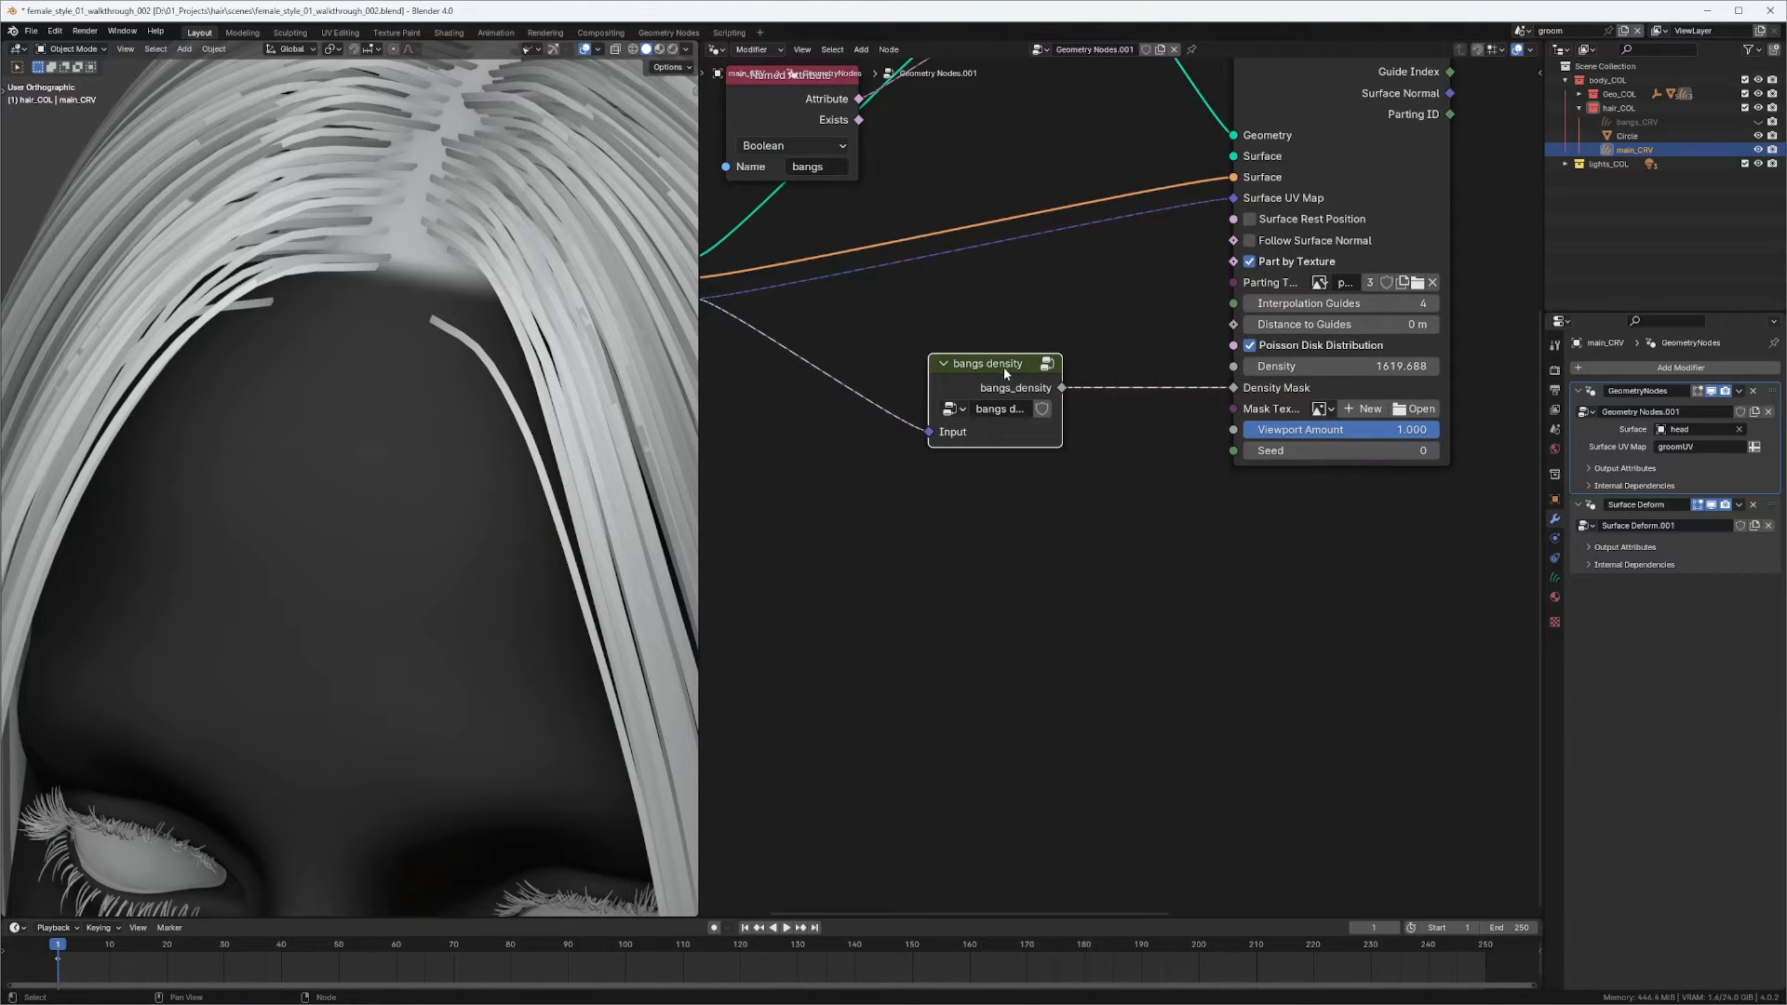
pyautogui.press('Tab')
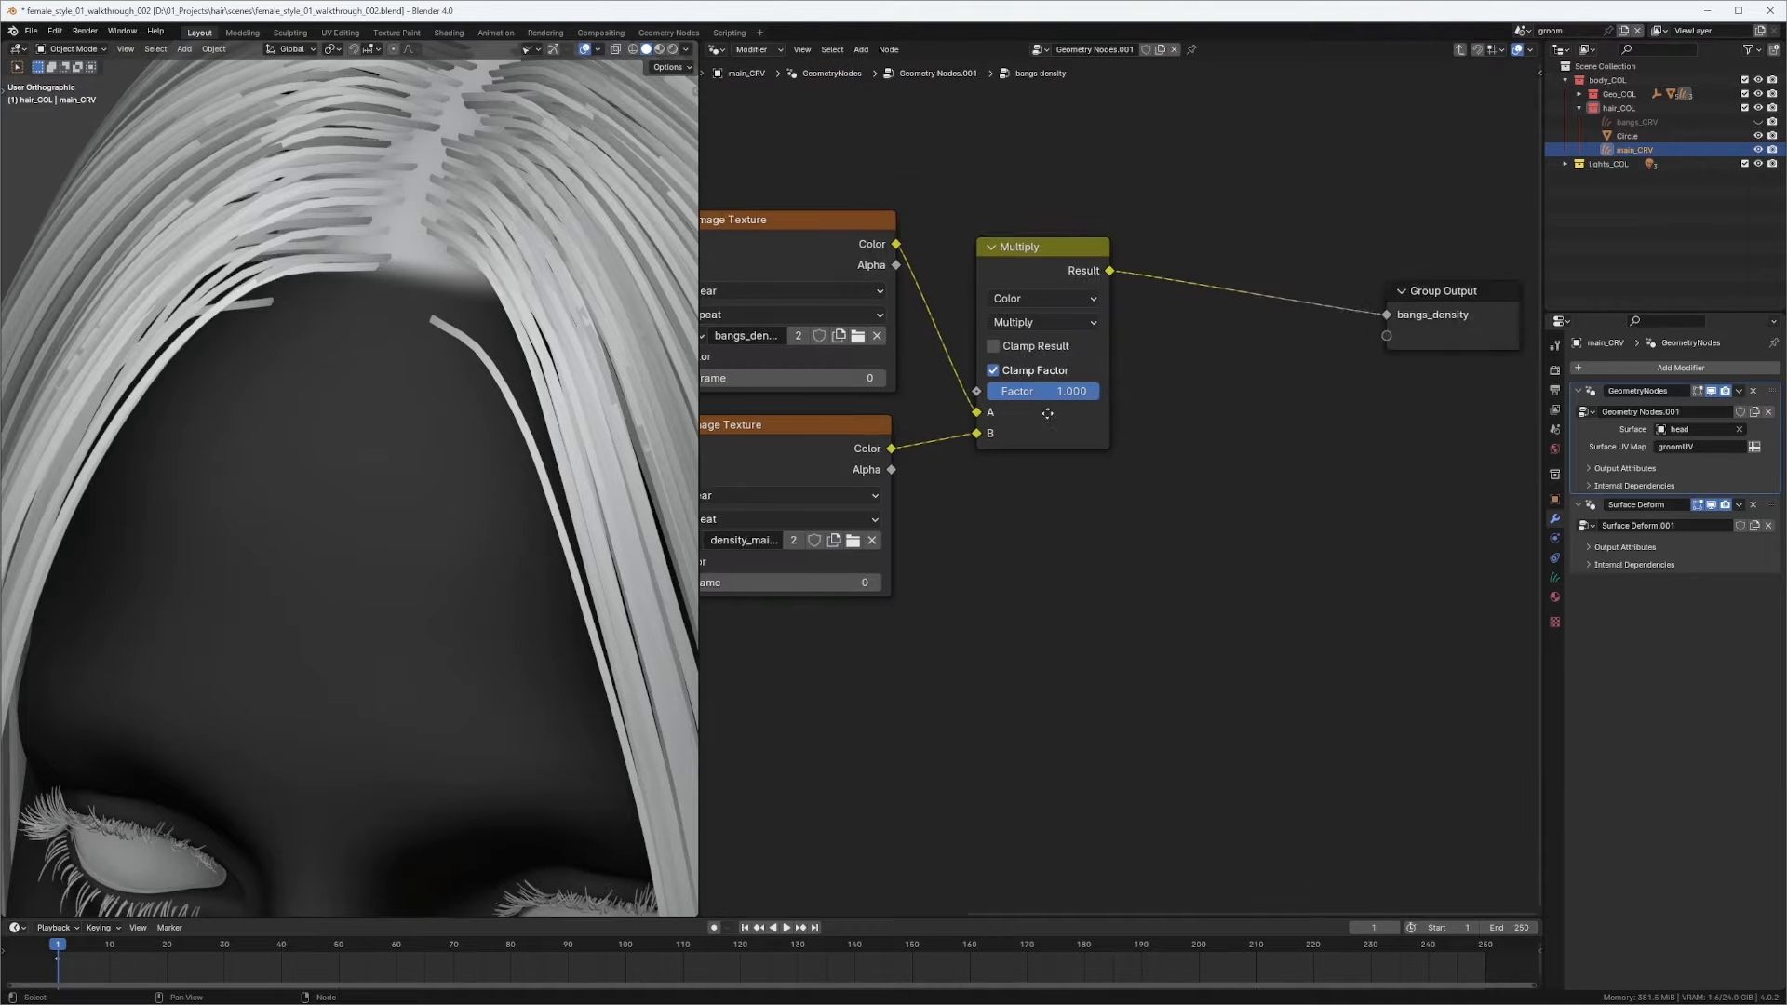
# Insert a Math node between Multiply and Group Output and set its operation to Greater Than.
pyautogui.hotkey('shift', 'a')
pyautogui.moveTo(1161, 389)
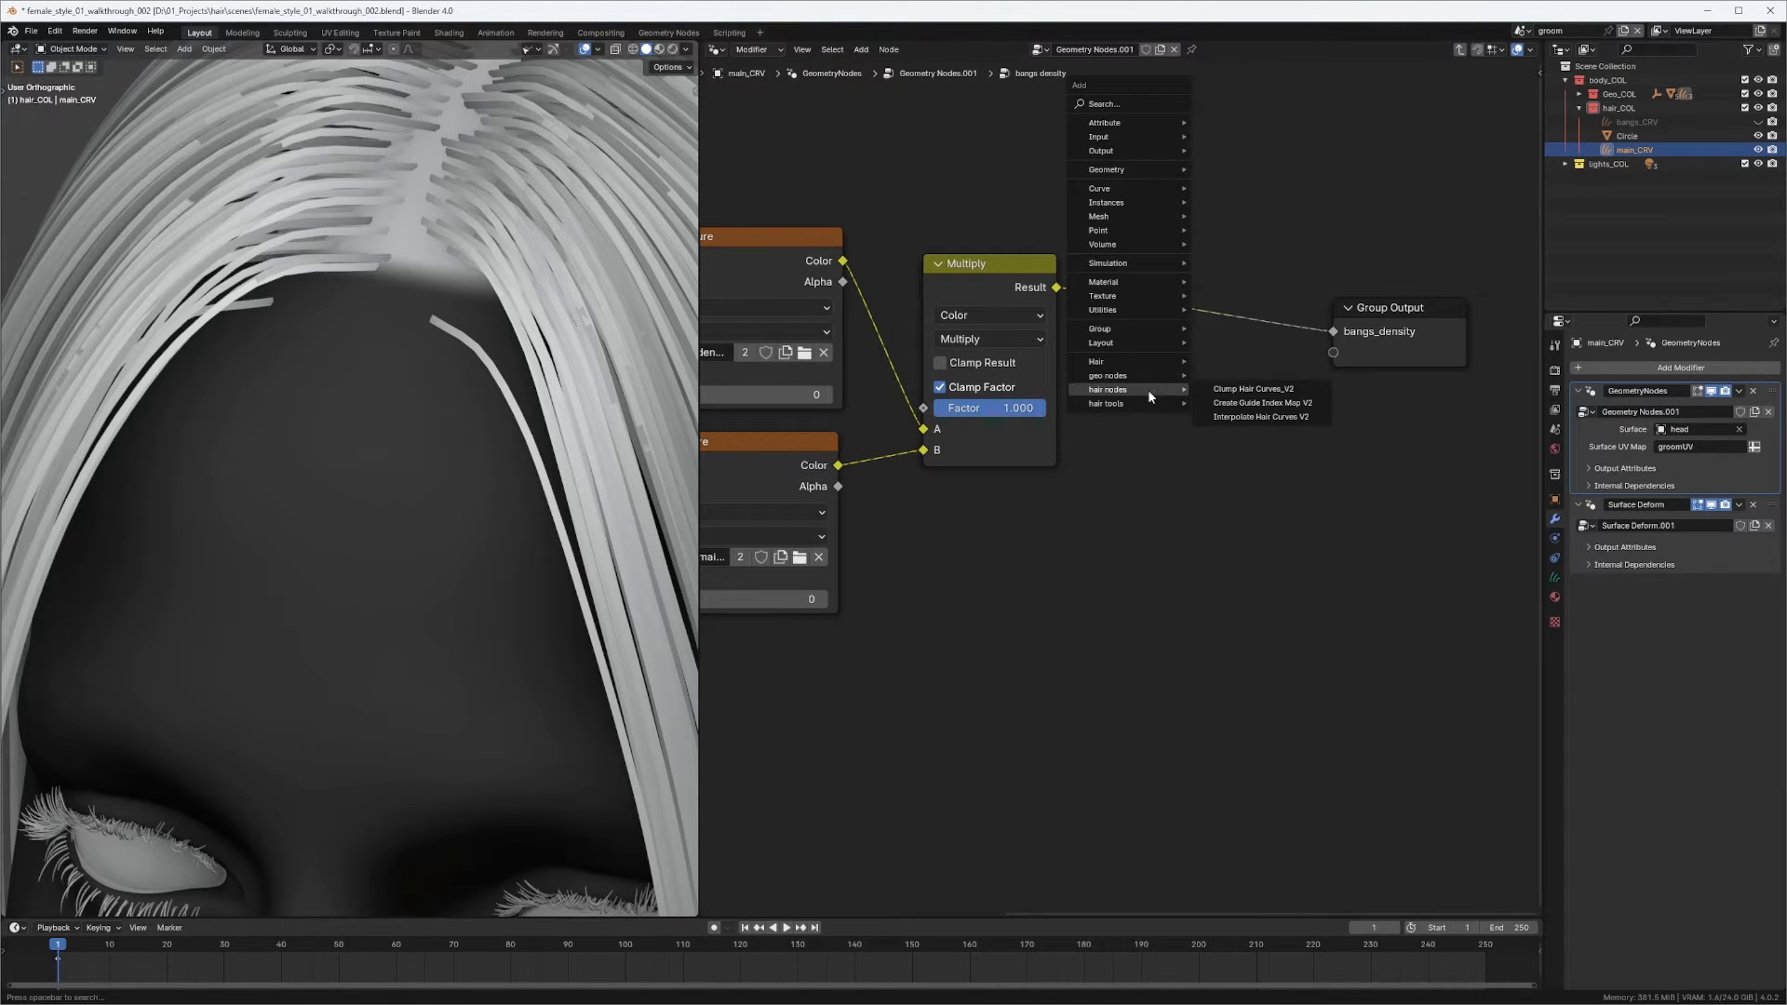
pyautogui.write('ma')
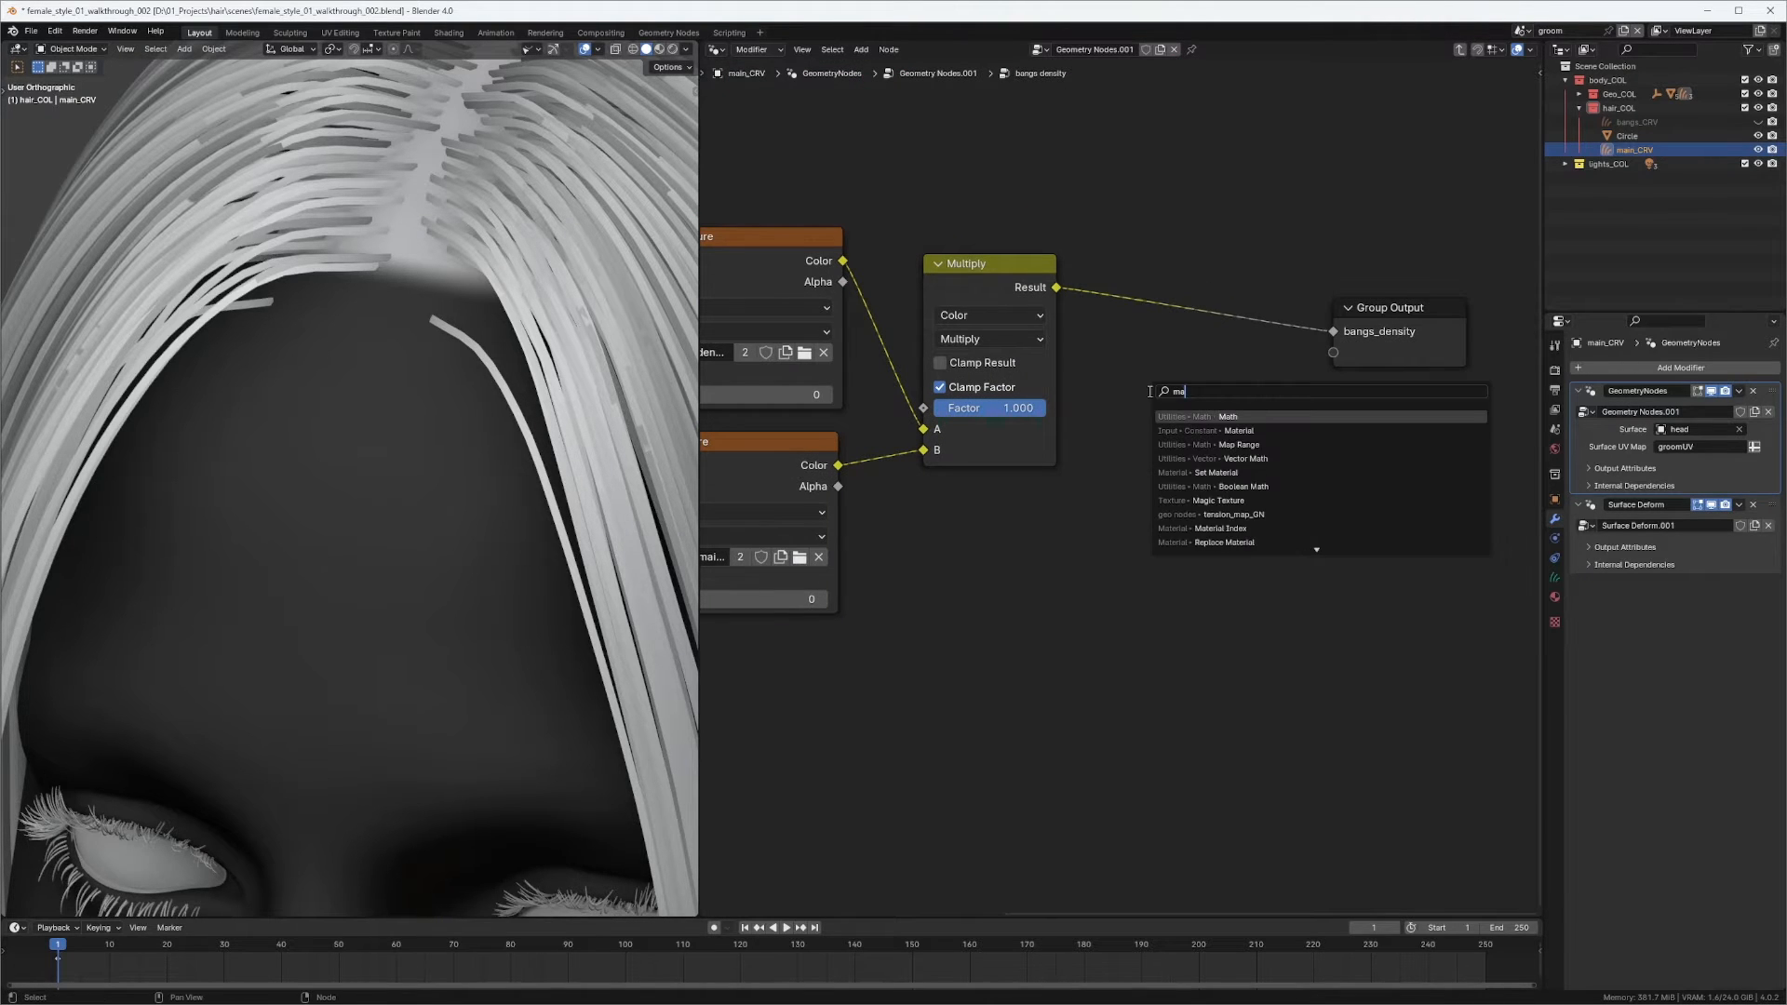
pyautogui.click(1239, 417)
pyautogui.click(1186, 314)
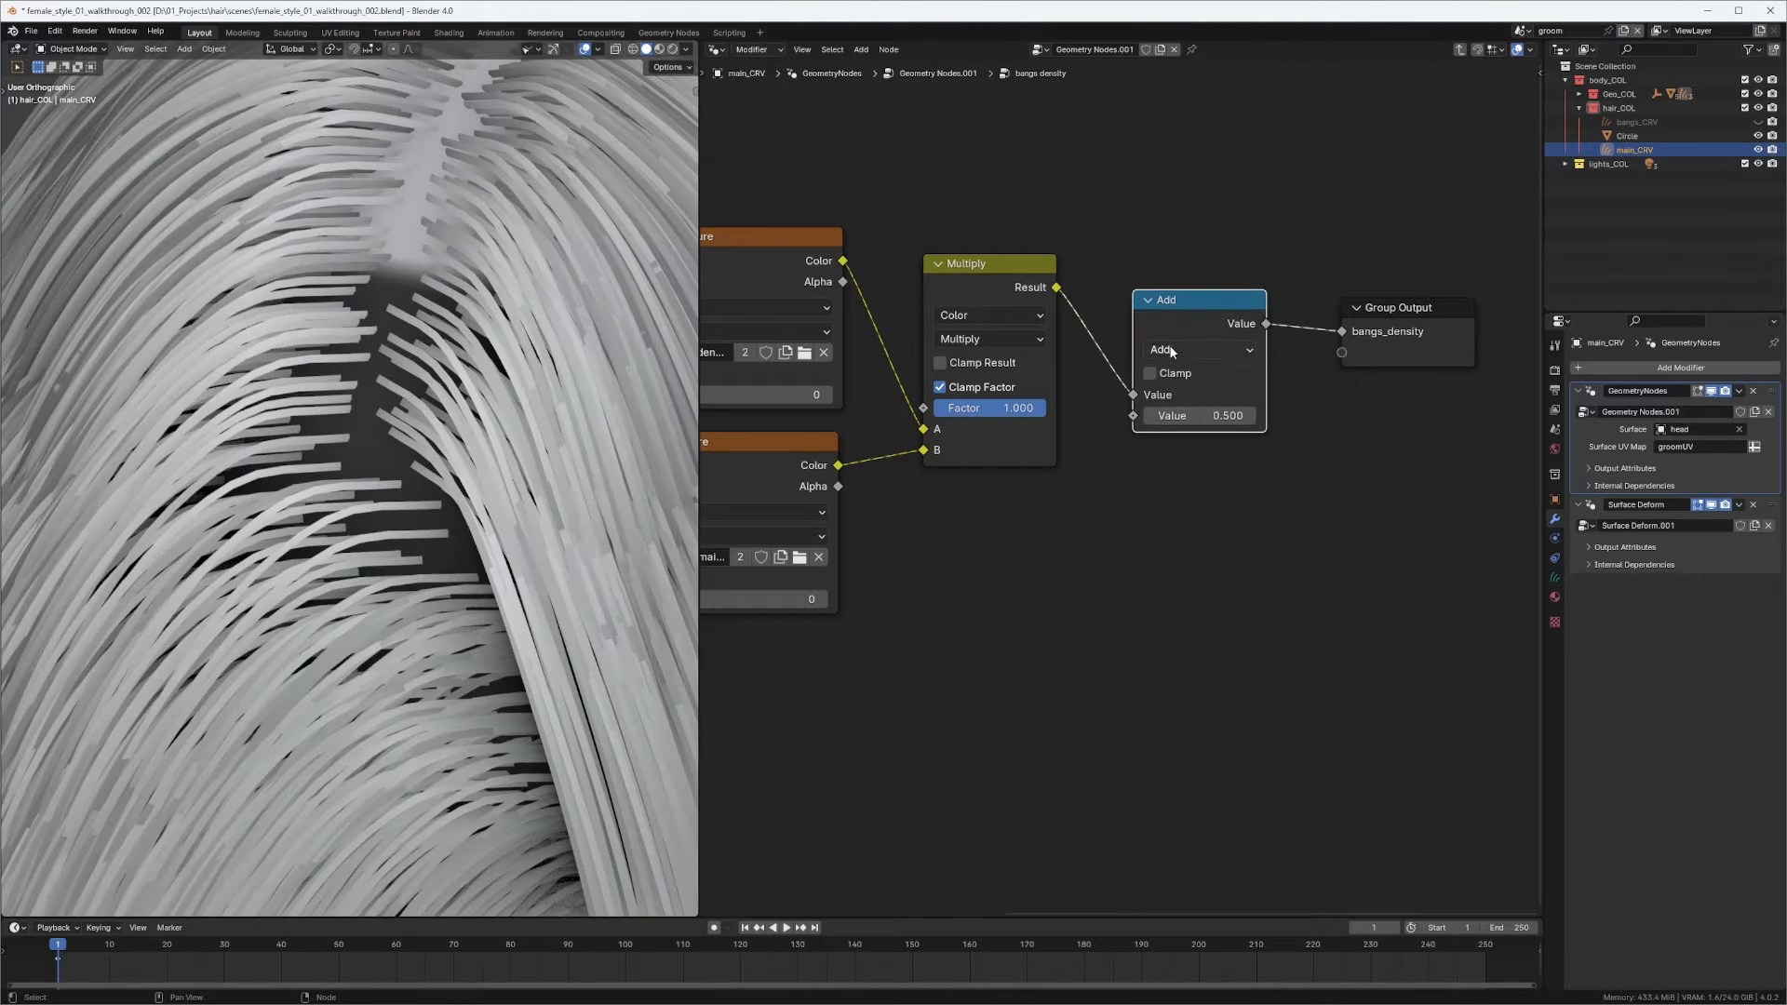
pyautogui.click(1175, 354)
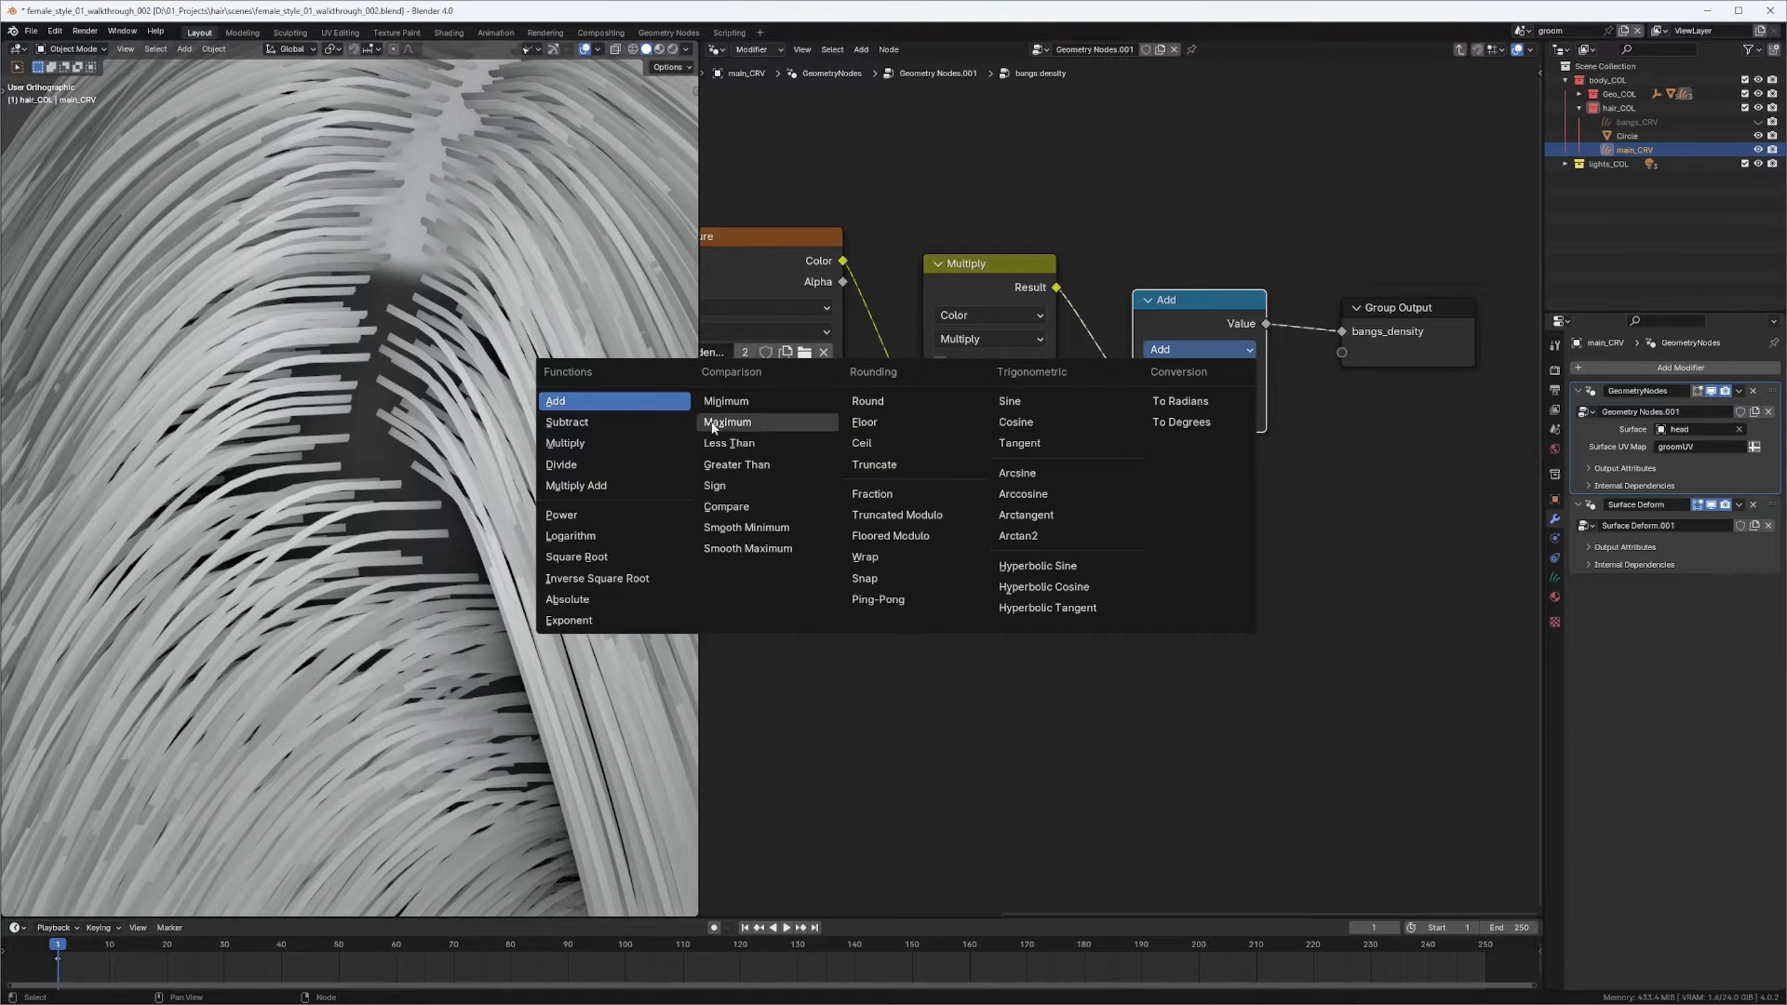
pyautogui.click(744, 464)
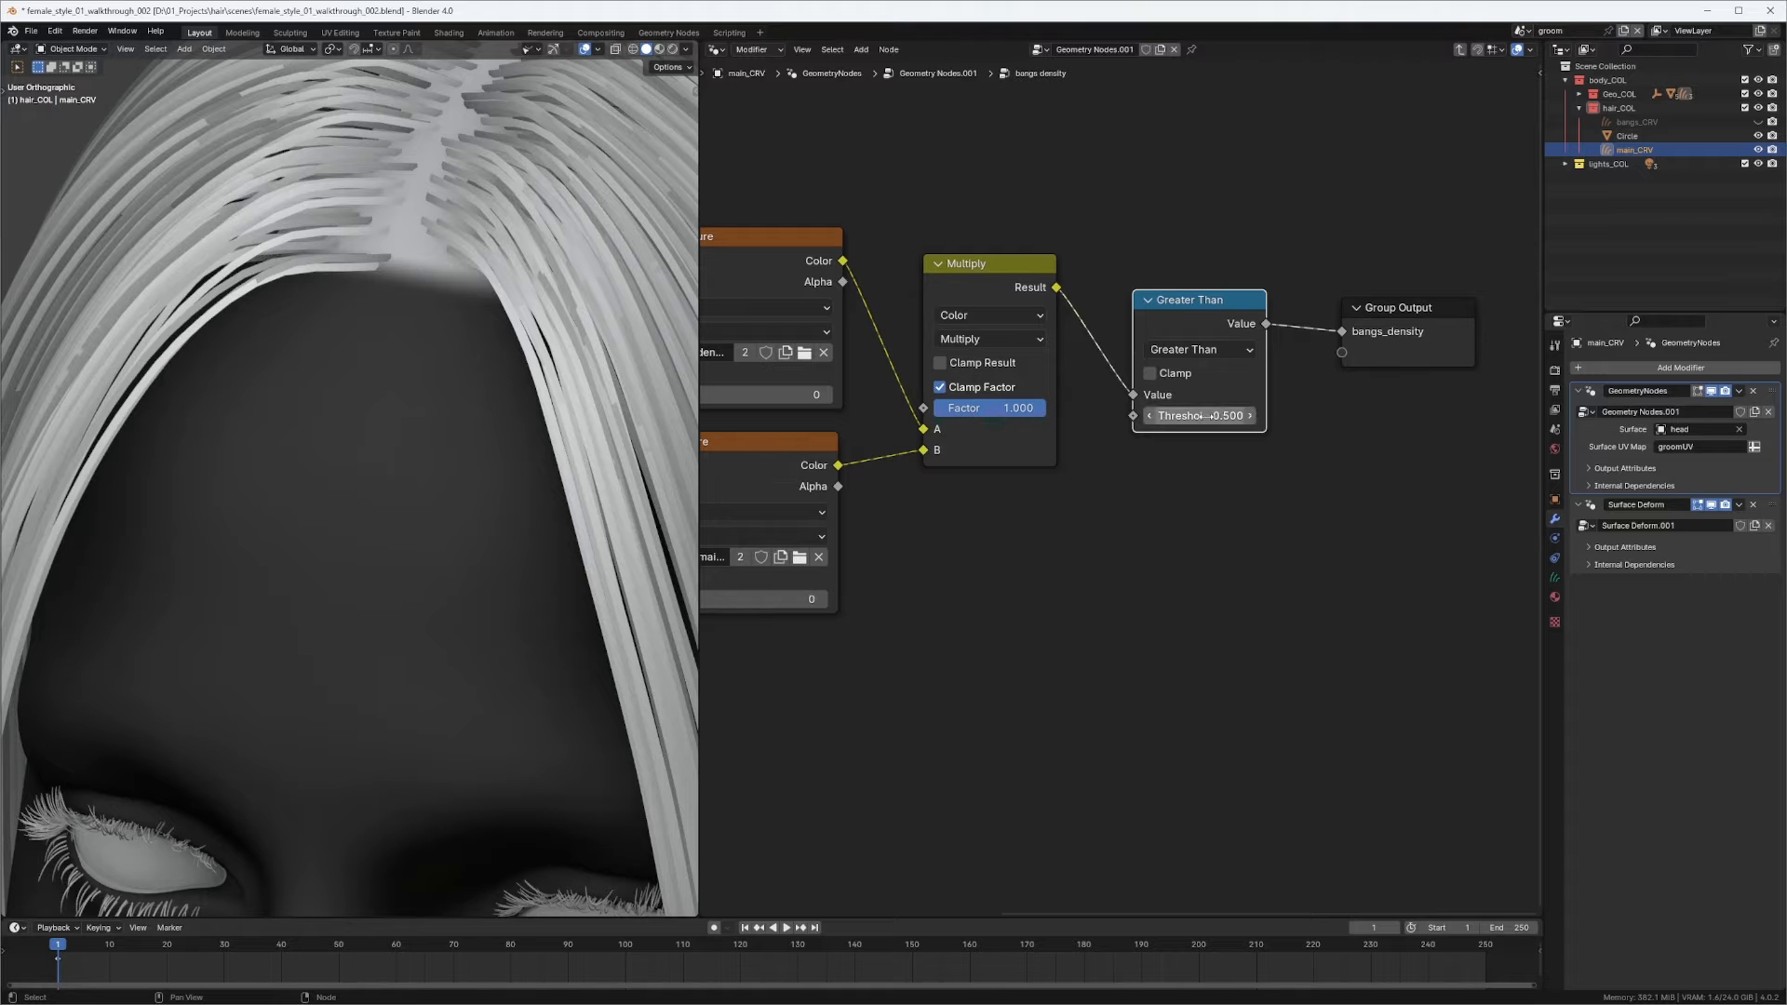
# Set the Greater Than node's threshold to 0.01 and inspect the hairline at the centre parting.
pyautogui.moveTo(409, 521); pyautogui.dragTo(530, 493, button='middle')
pyautogui.moveTo(531, 493)
pyautogui.keyDown('ctrl'); pyautogui.mouseDown(button='middle')
pyautogui.moveTo(496, 523)
pyautogui.moveTo(534, 512)
pyautogui.mouseUp(button='middle'); pyautogui.keyUp('ctrl')
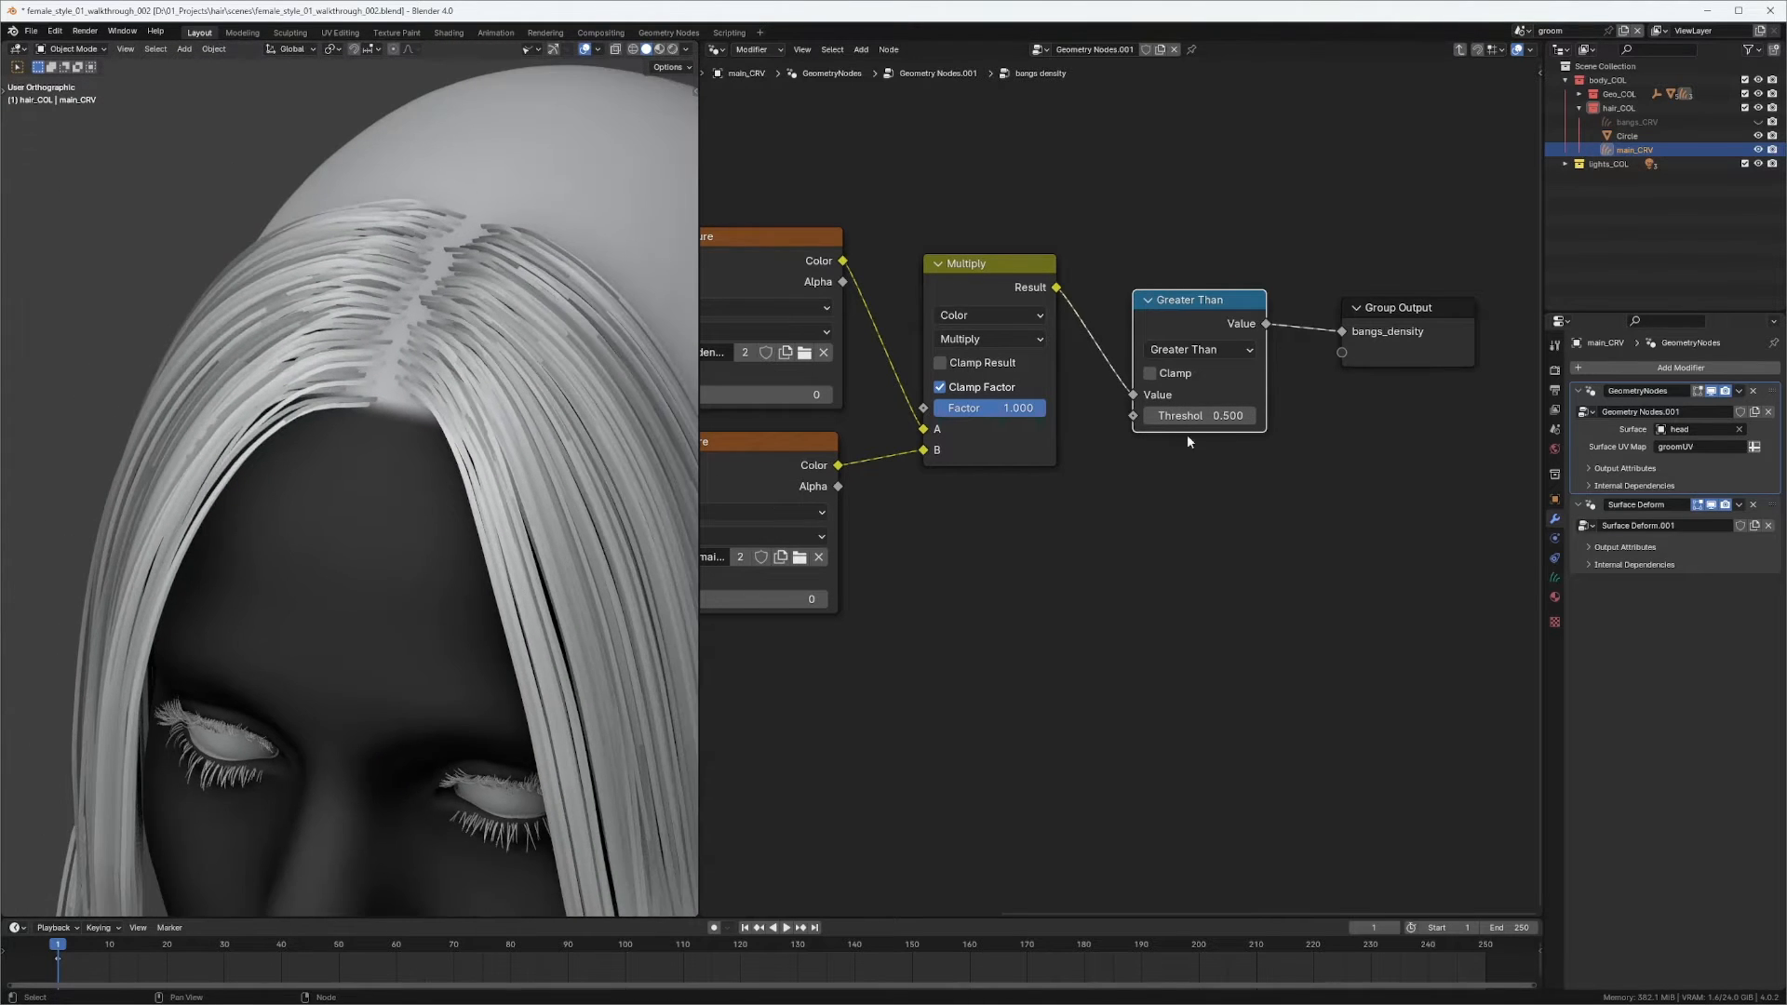
pyautogui.moveTo(1209, 415)
pyautogui.mouseDown()
pyautogui.moveTo(1293, 421)
pyautogui.moveTo(1089, 430)
pyautogui.moveTo(1213, 415)
pyautogui.mouseUp()
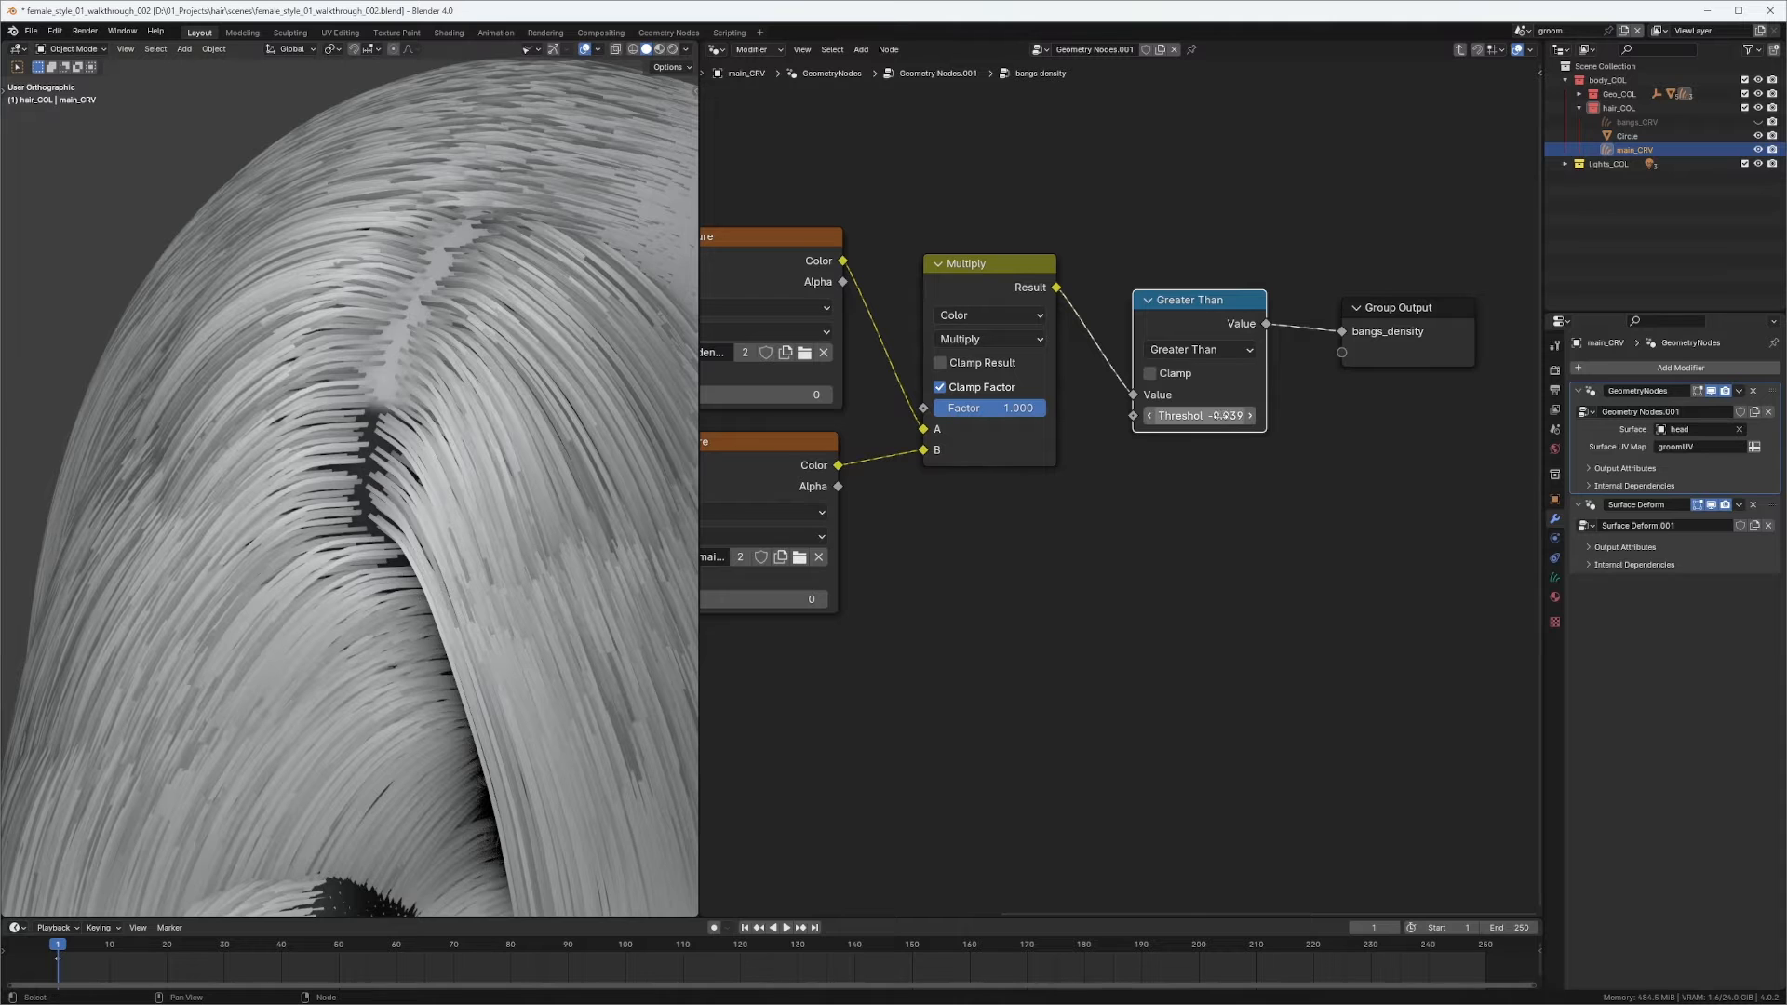
pyautogui.click(1233, 415)
pyautogui.write('.01')
pyautogui.press('Return')
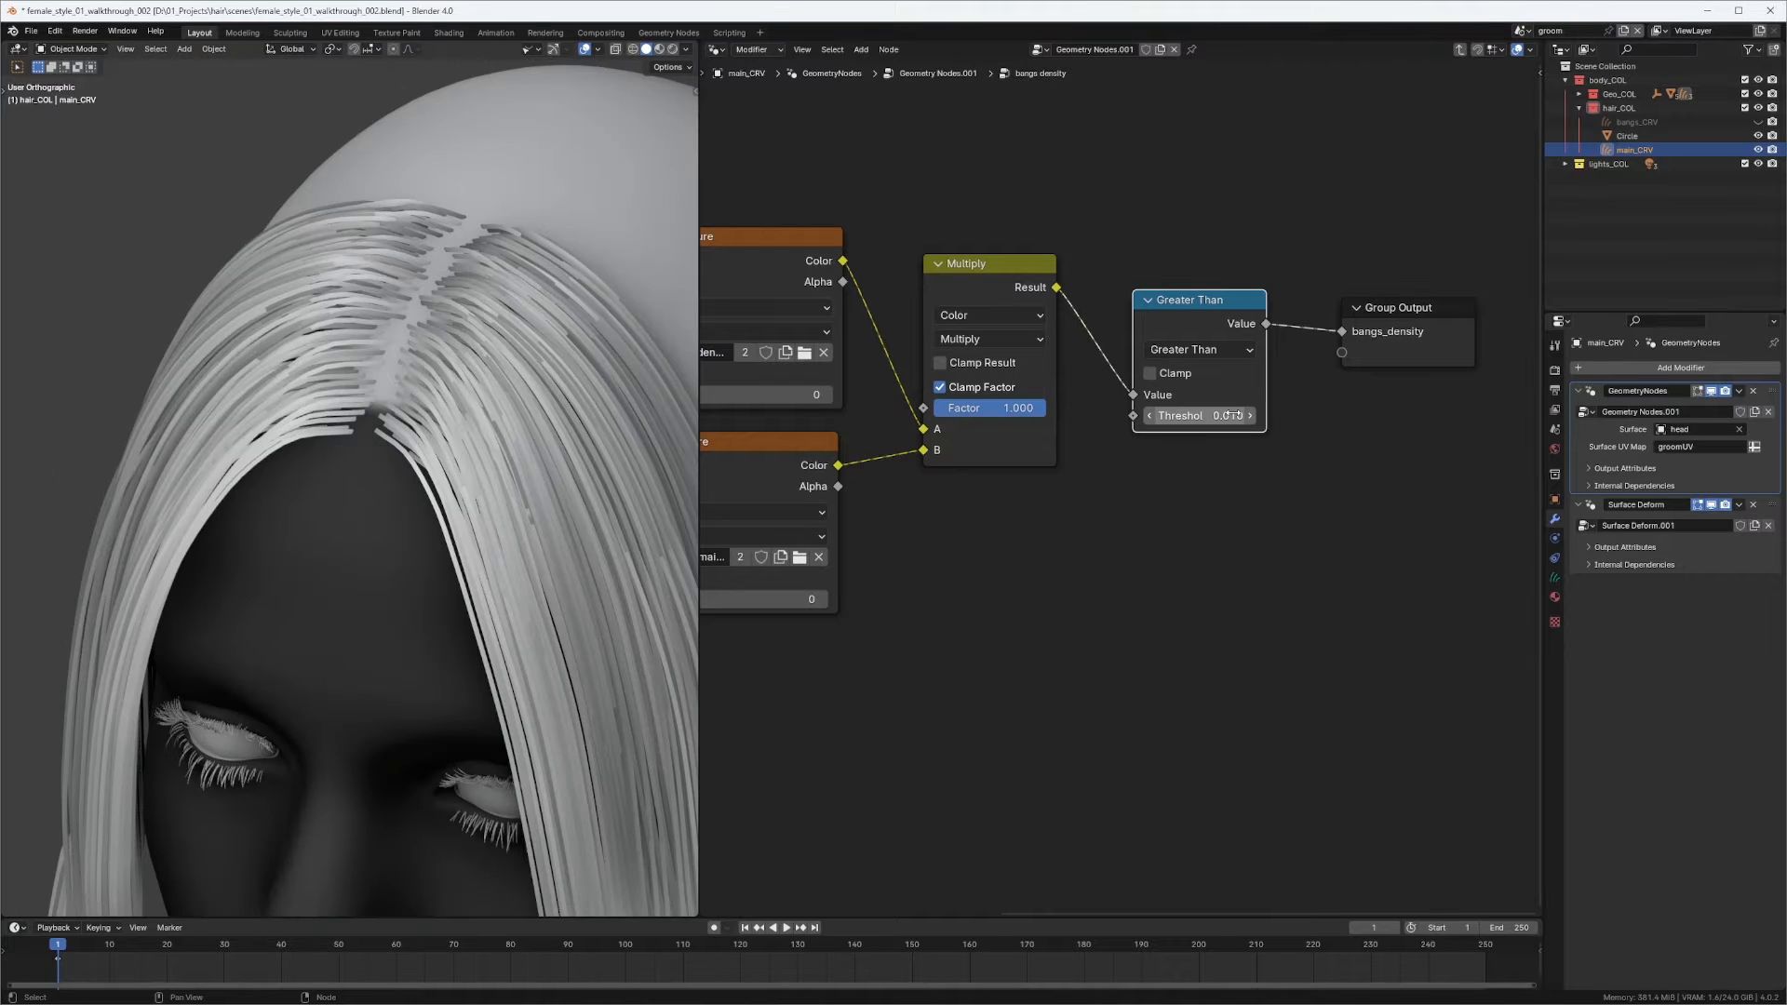
pyautogui.scroll(8, 372, 461)
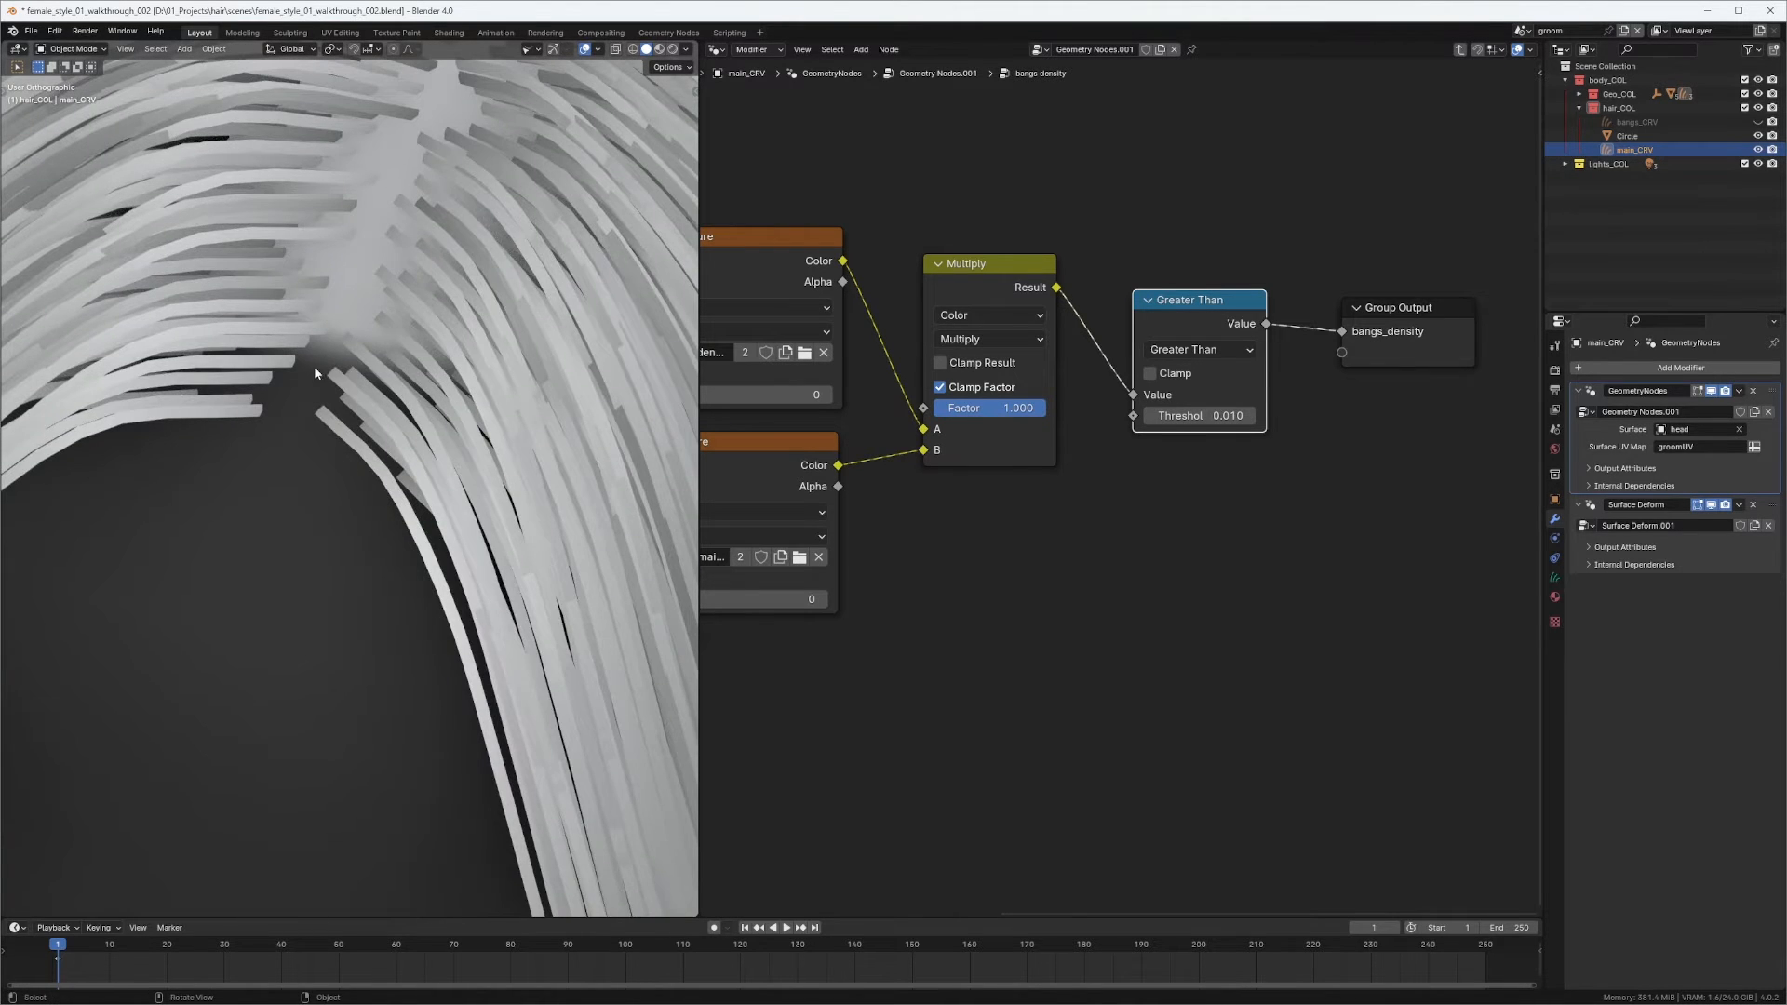
# Set the Greater Than threshold to 0.5 and return from the bangs density group to the parent node tree.
pyautogui.scroll(-8, 315, 365)
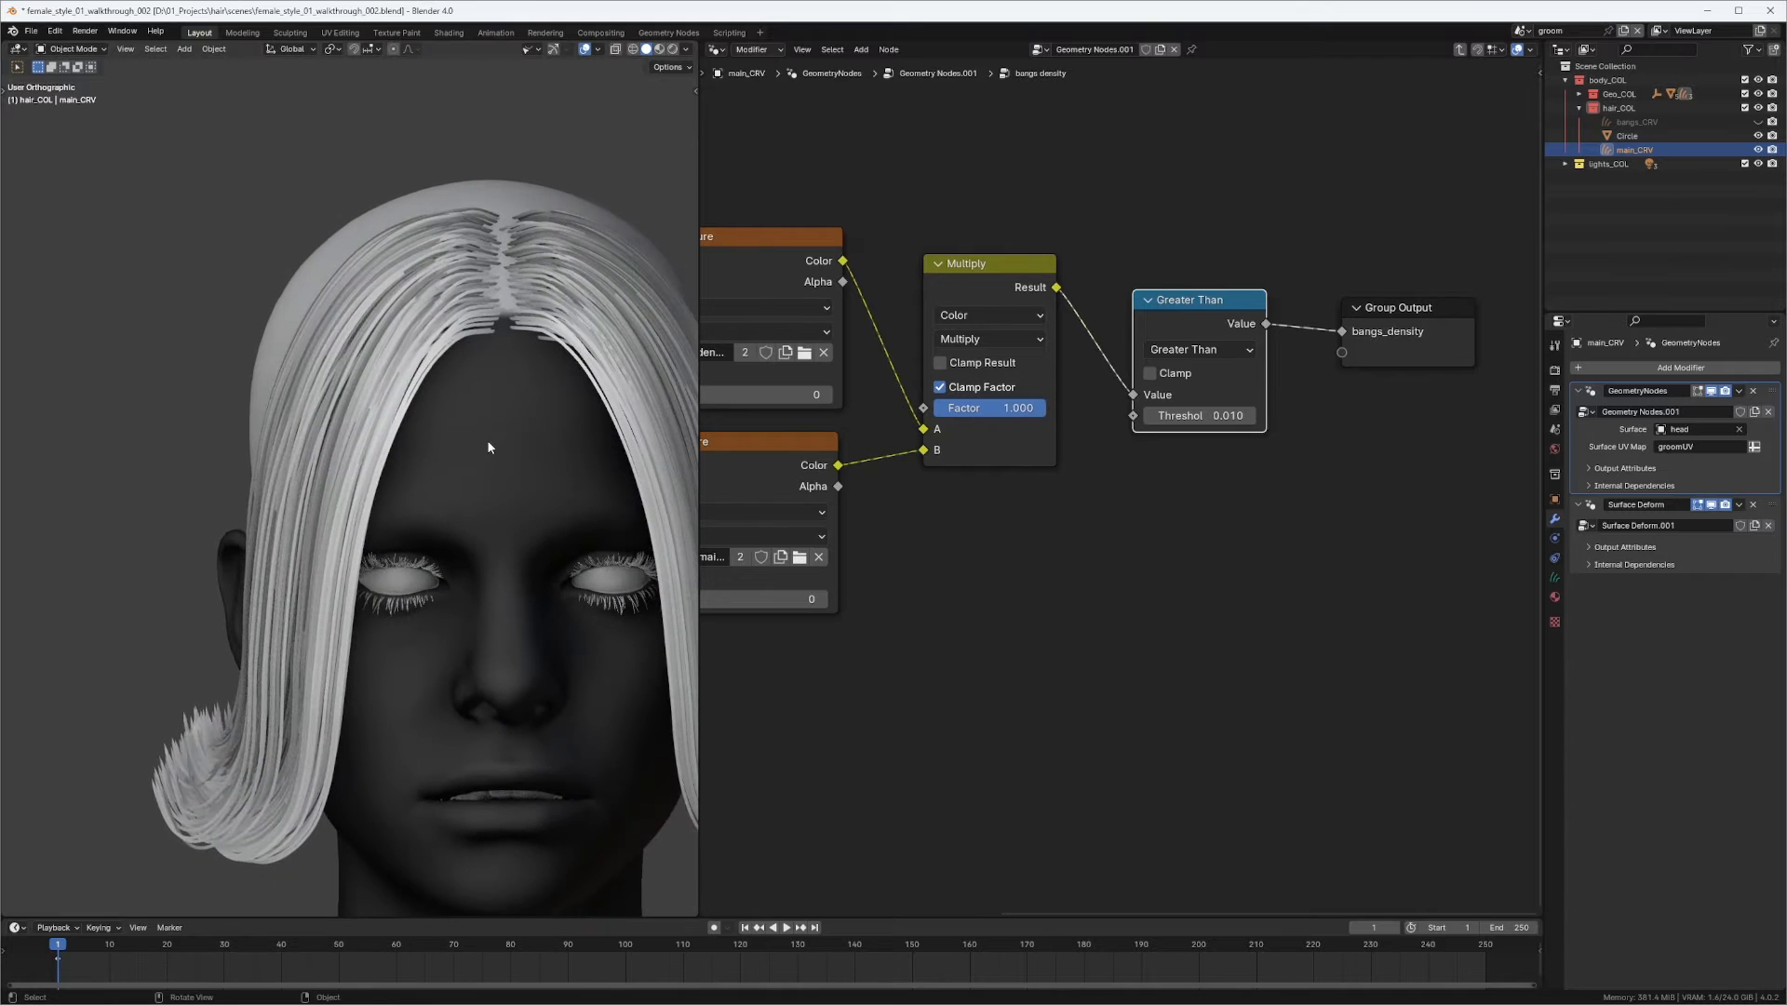
pyautogui.click(1200, 415)
pyautogui.write('0.5')
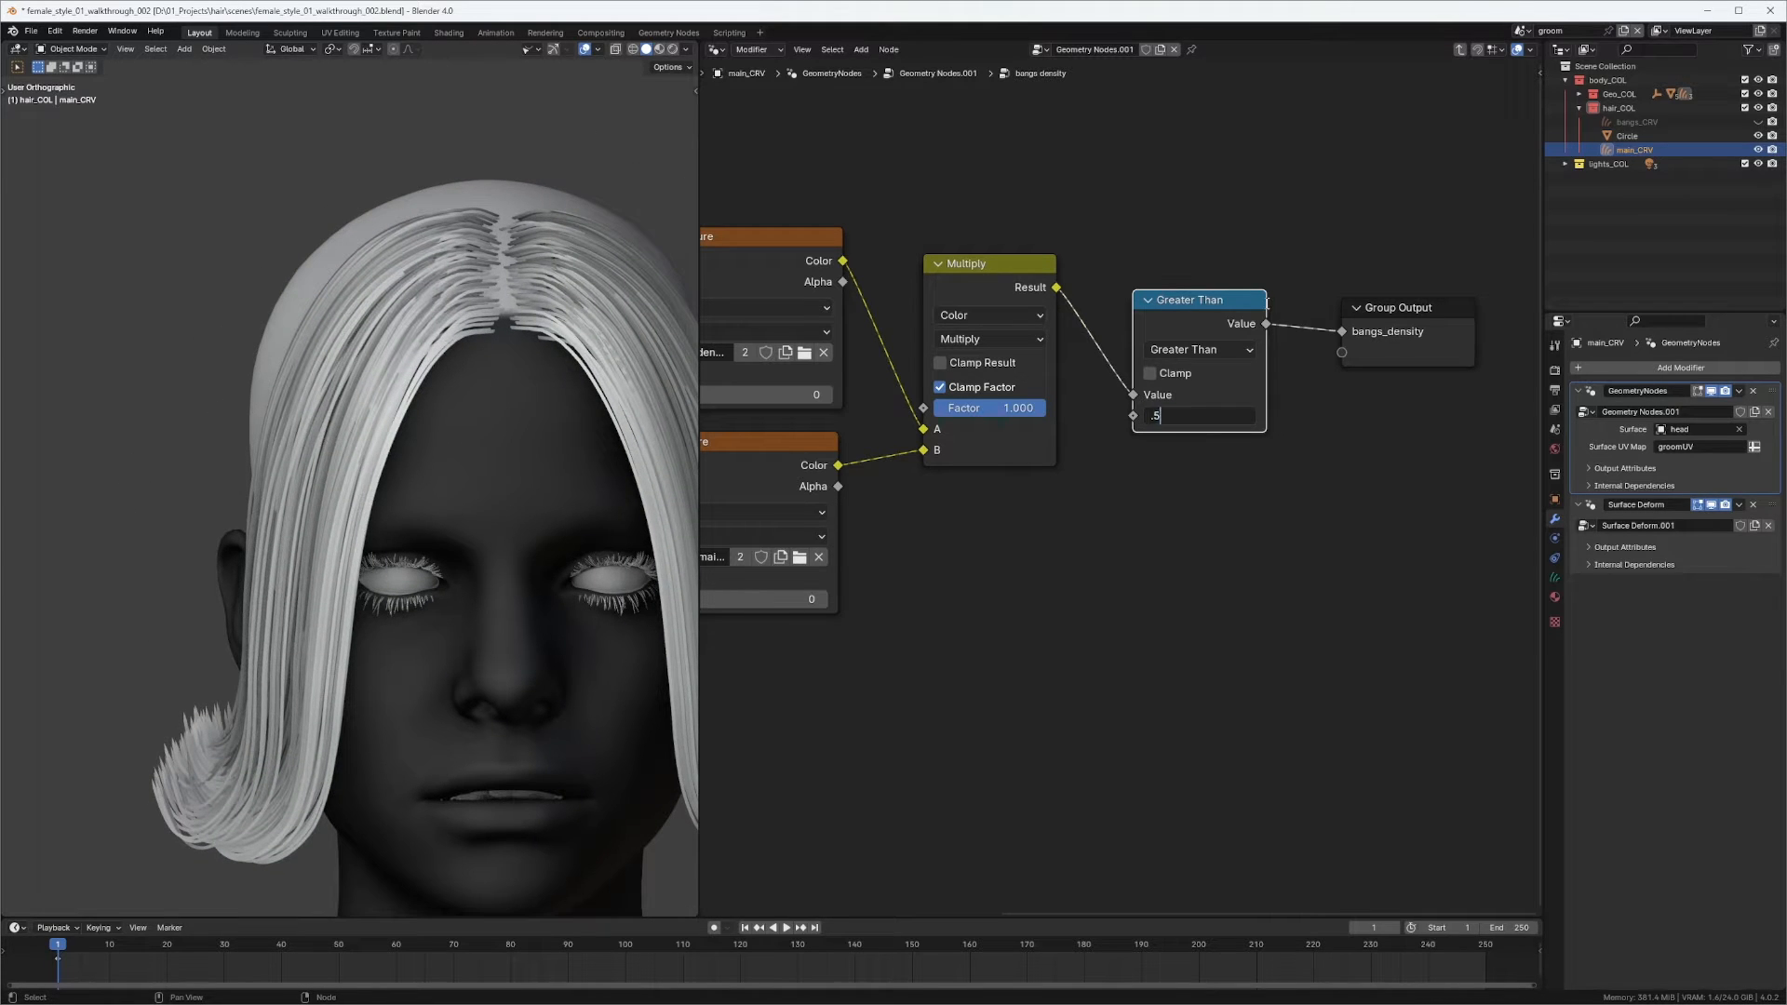
pyautogui.press('Return')
pyautogui.moveTo(430, 414); pyautogui.dragTo(406, 479, button='middle')
pyautogui.moveTo(1069, 333); pyautogui.dragTo(1046, 500, button='middle')
pyautogui.press('Tab')
pyautogui.scroll(-3, 1048, 437)
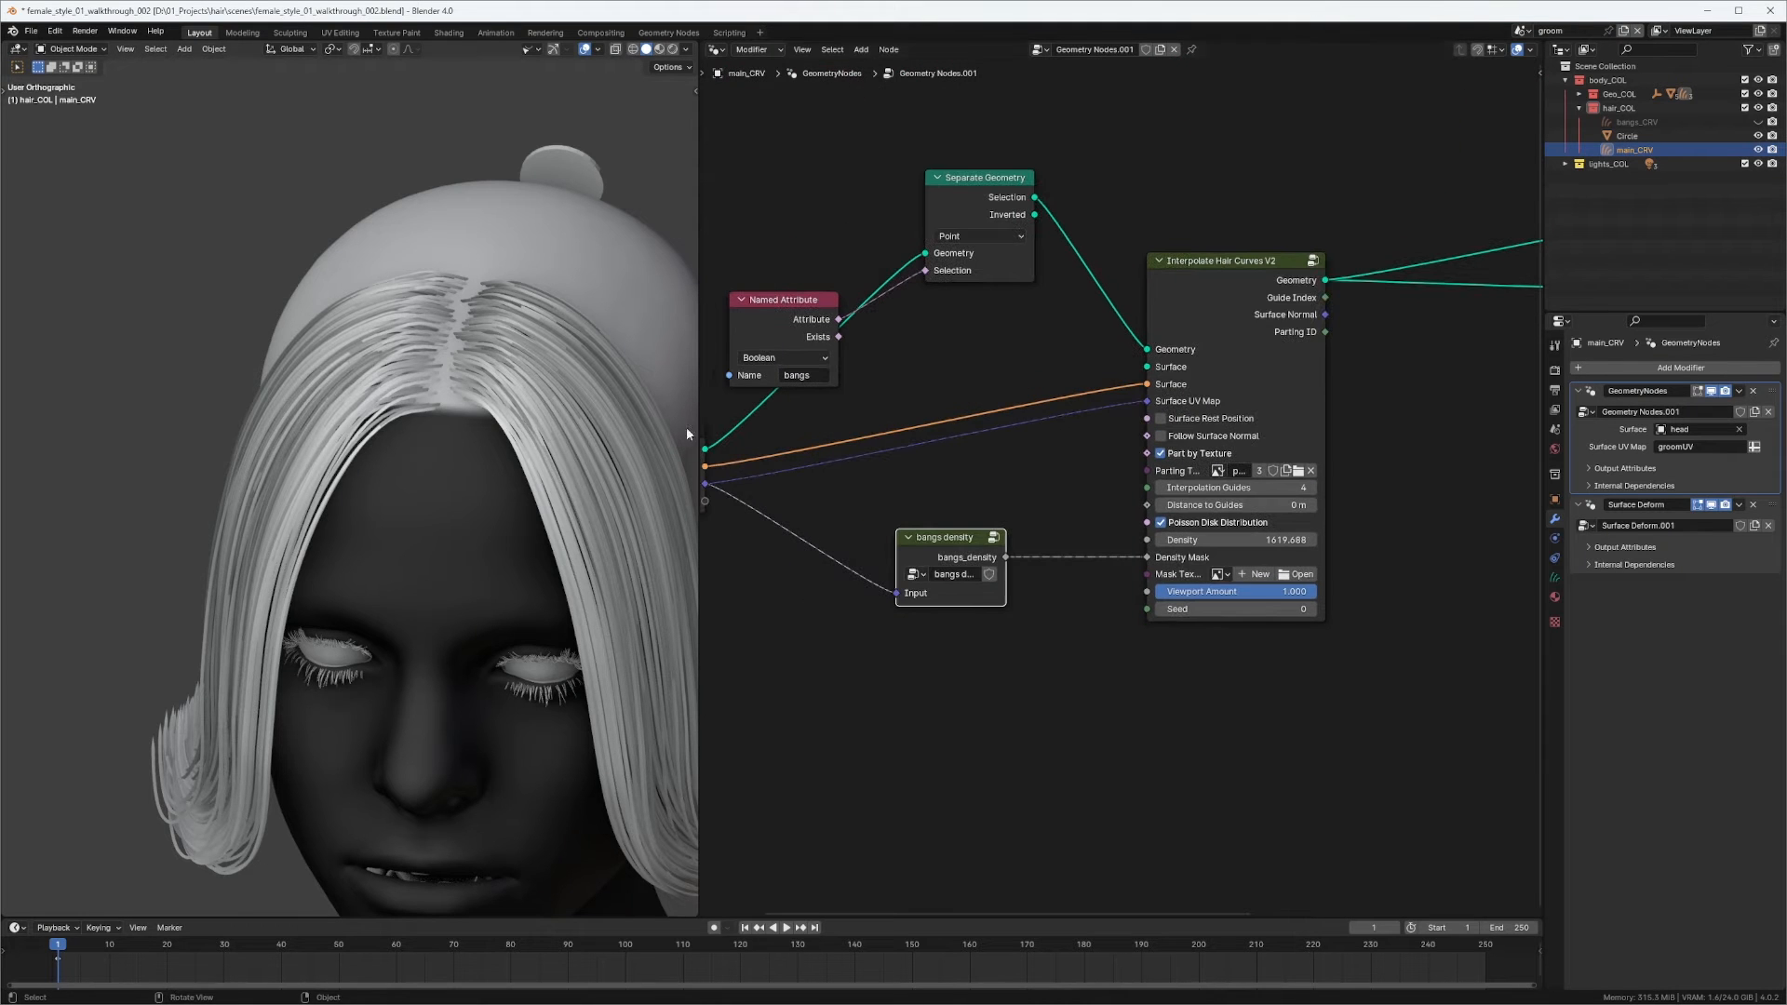
# Inspect the bangs and their parting from the front and side of the head.
pyautogui.moveTo(1116, 274); pyautogui.dragTo(1009, 327, button='middle')
pyautogui.moveTo(592, 465); pyautogui.dragTo(559, 494, button='middle')
pyautogui.scroll(-3, 1228, 327)
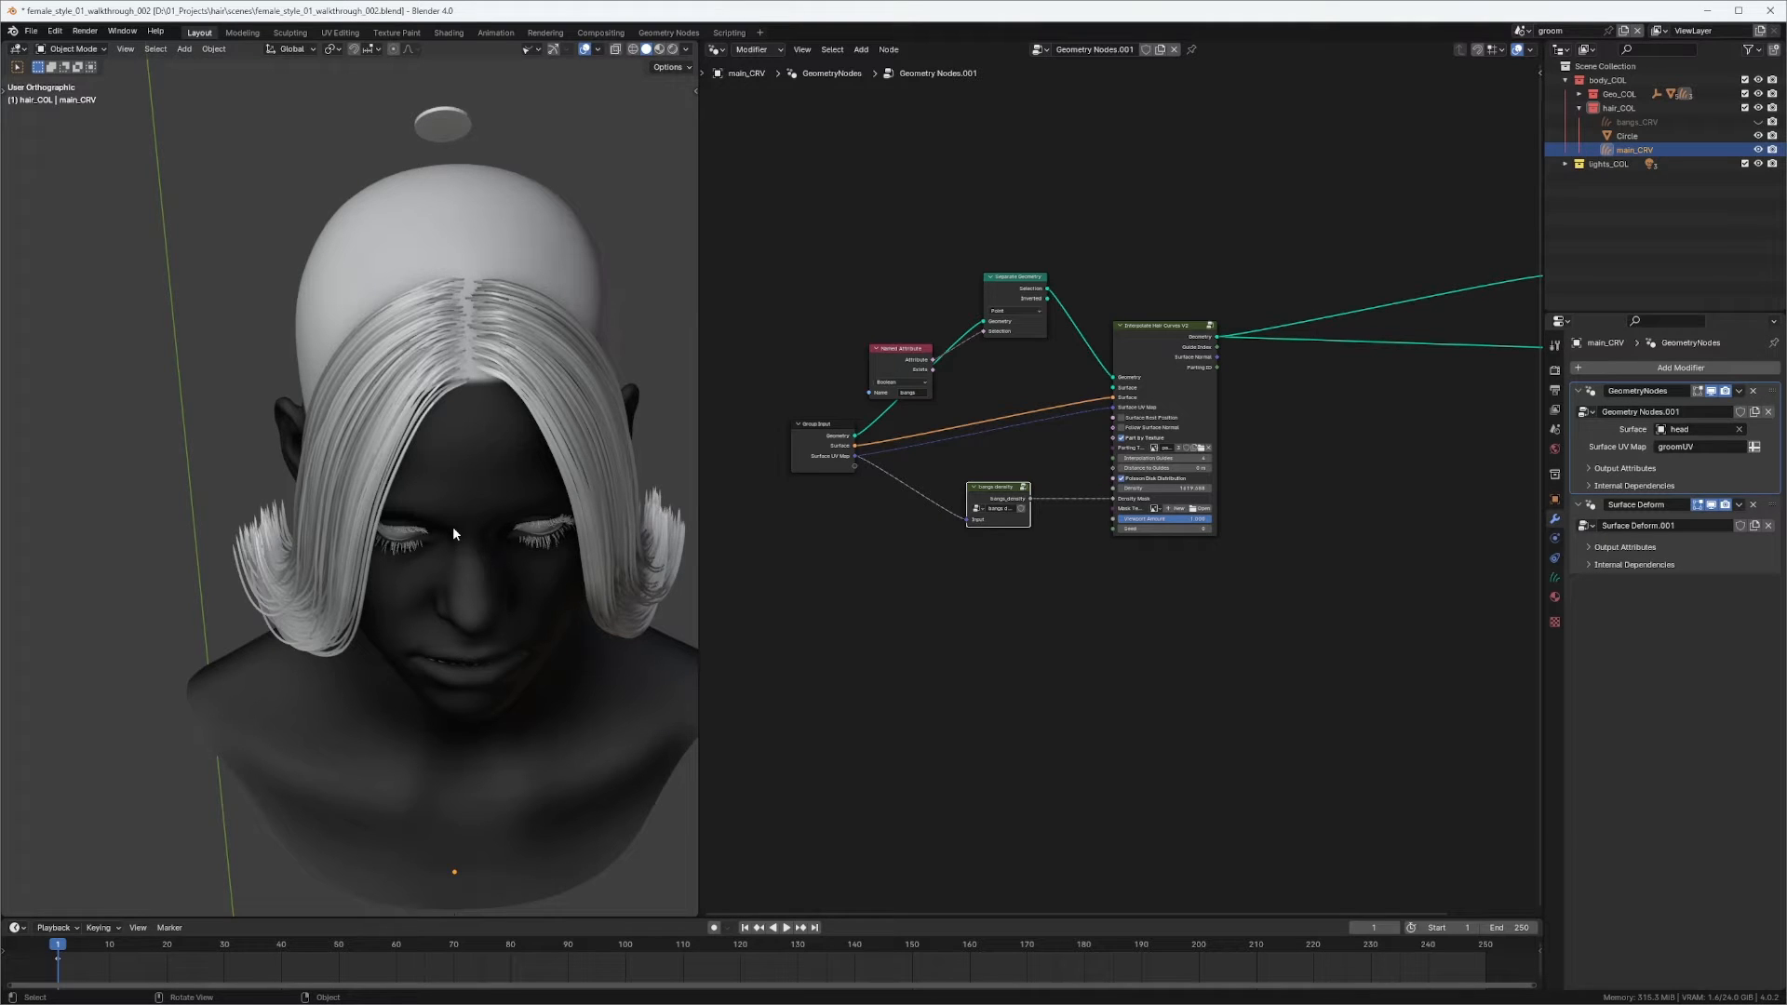
pyautogui.moveTo(532, 430); pyautogui.dragTo(517, 397, button='middle')
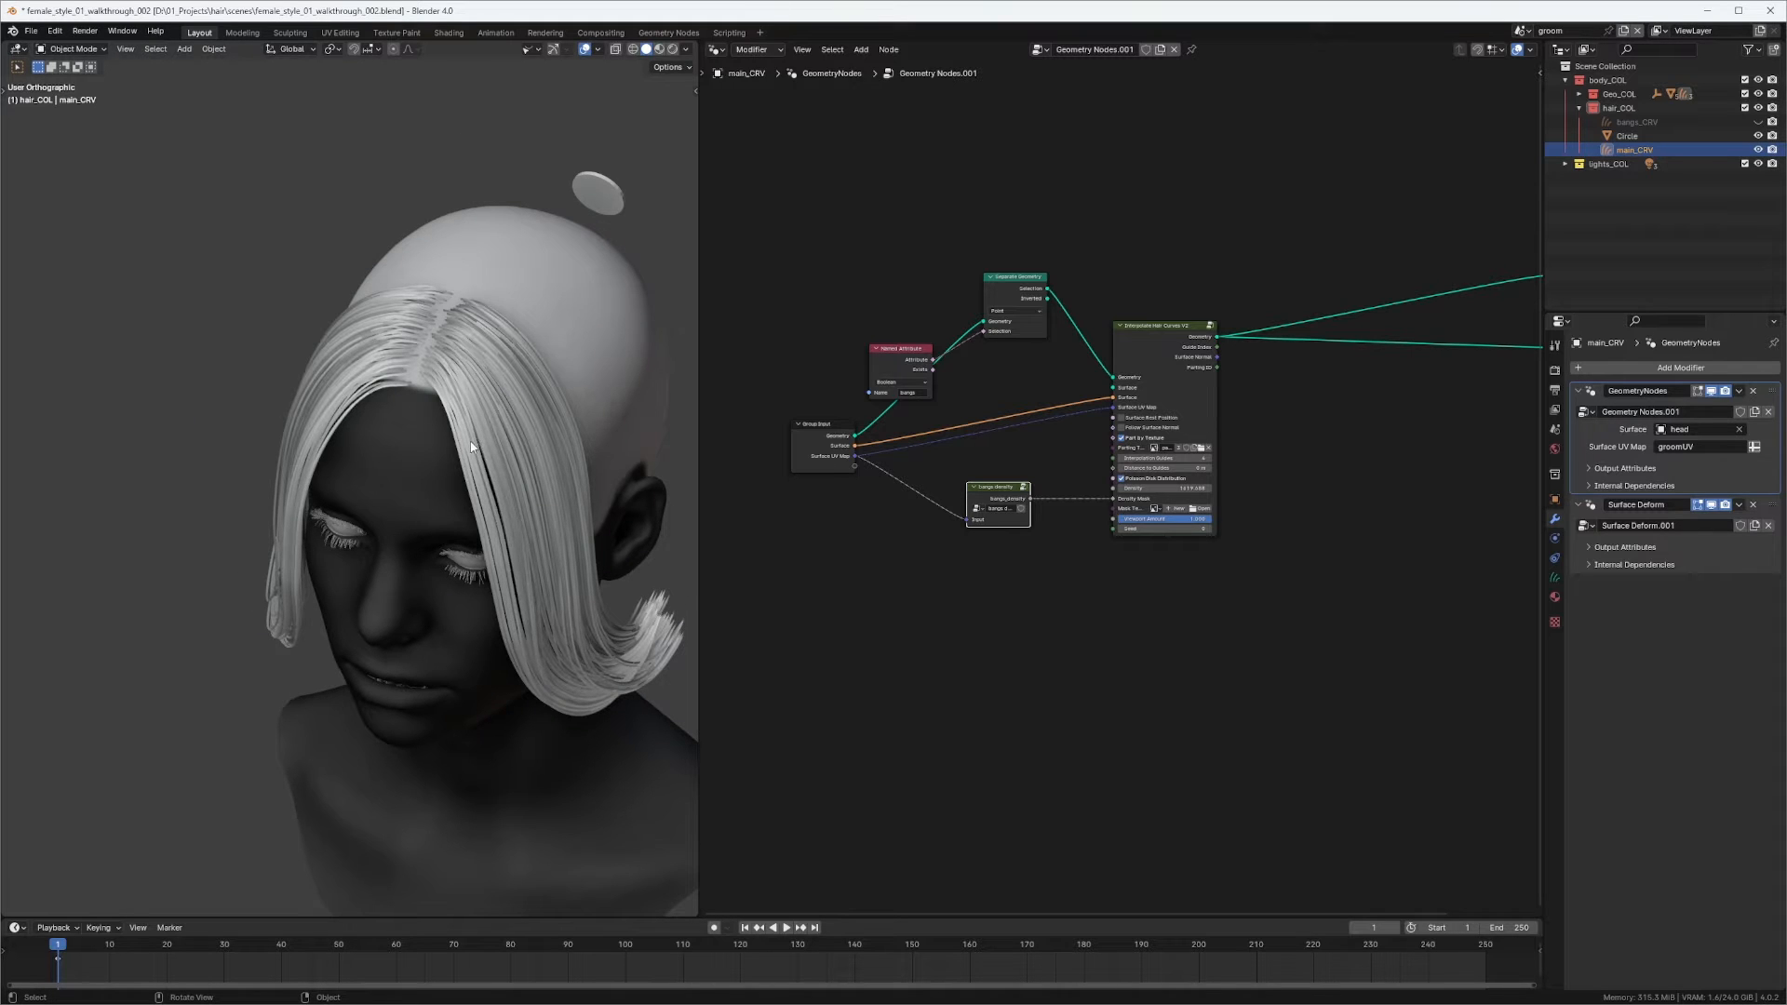
pyautogui.moveTo(458, 452); pyautogui.dragTo(337, 318, button='middle')
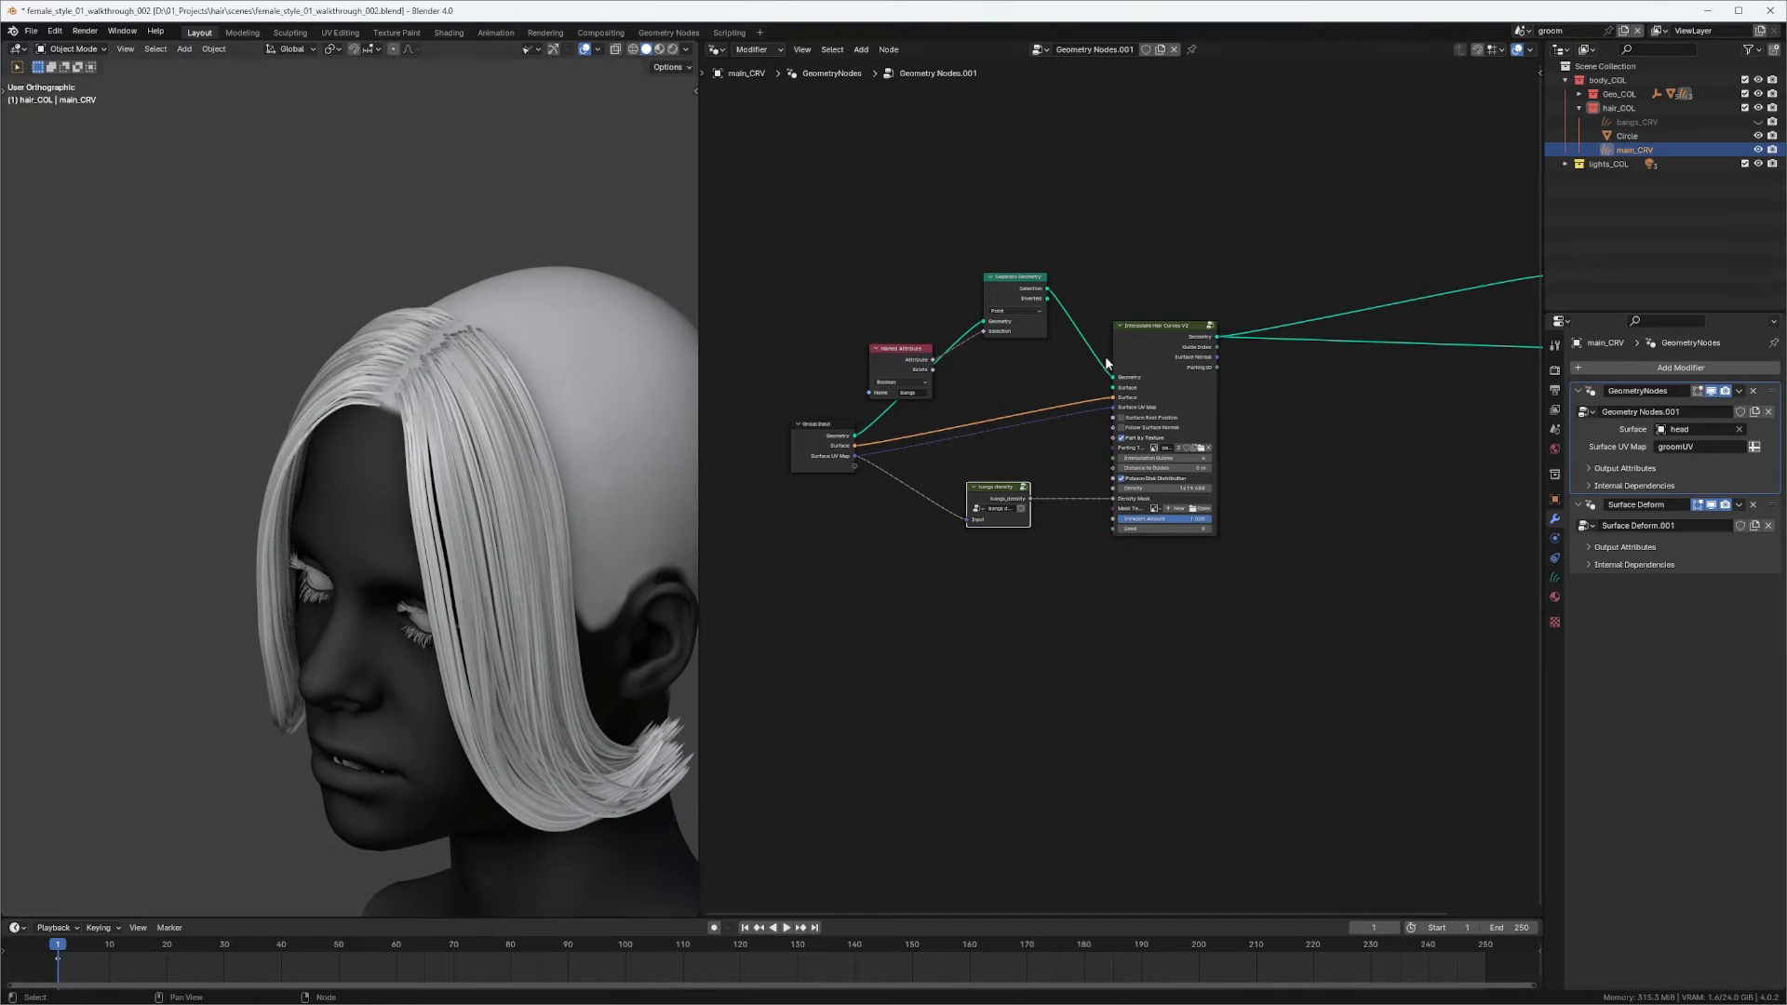
pyautogui.moveTo(1153, 328); pyautogui.dragTo(1074, 326, button='middle')
pyautogui.moveTo(1074, 325); pyautogui.dragTo(1058, 326)
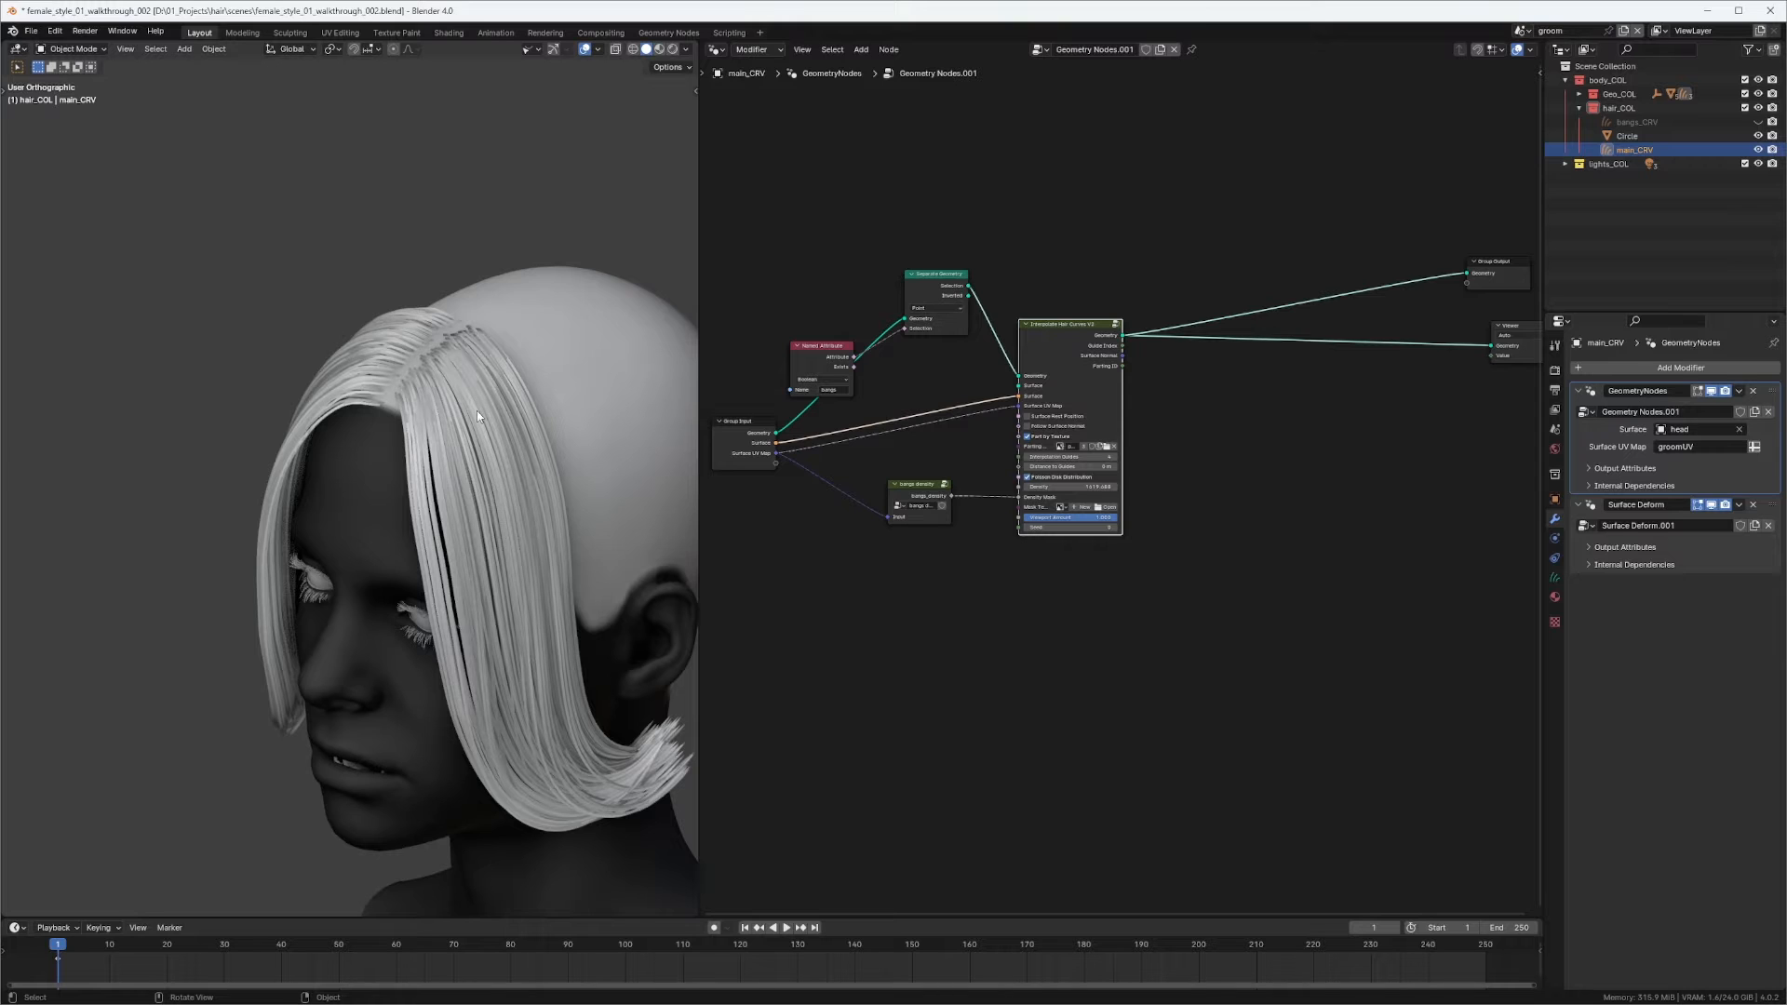
pyautogui.moveTo(351, 375); pyautogui.dragTo(451, 361, button='middle')
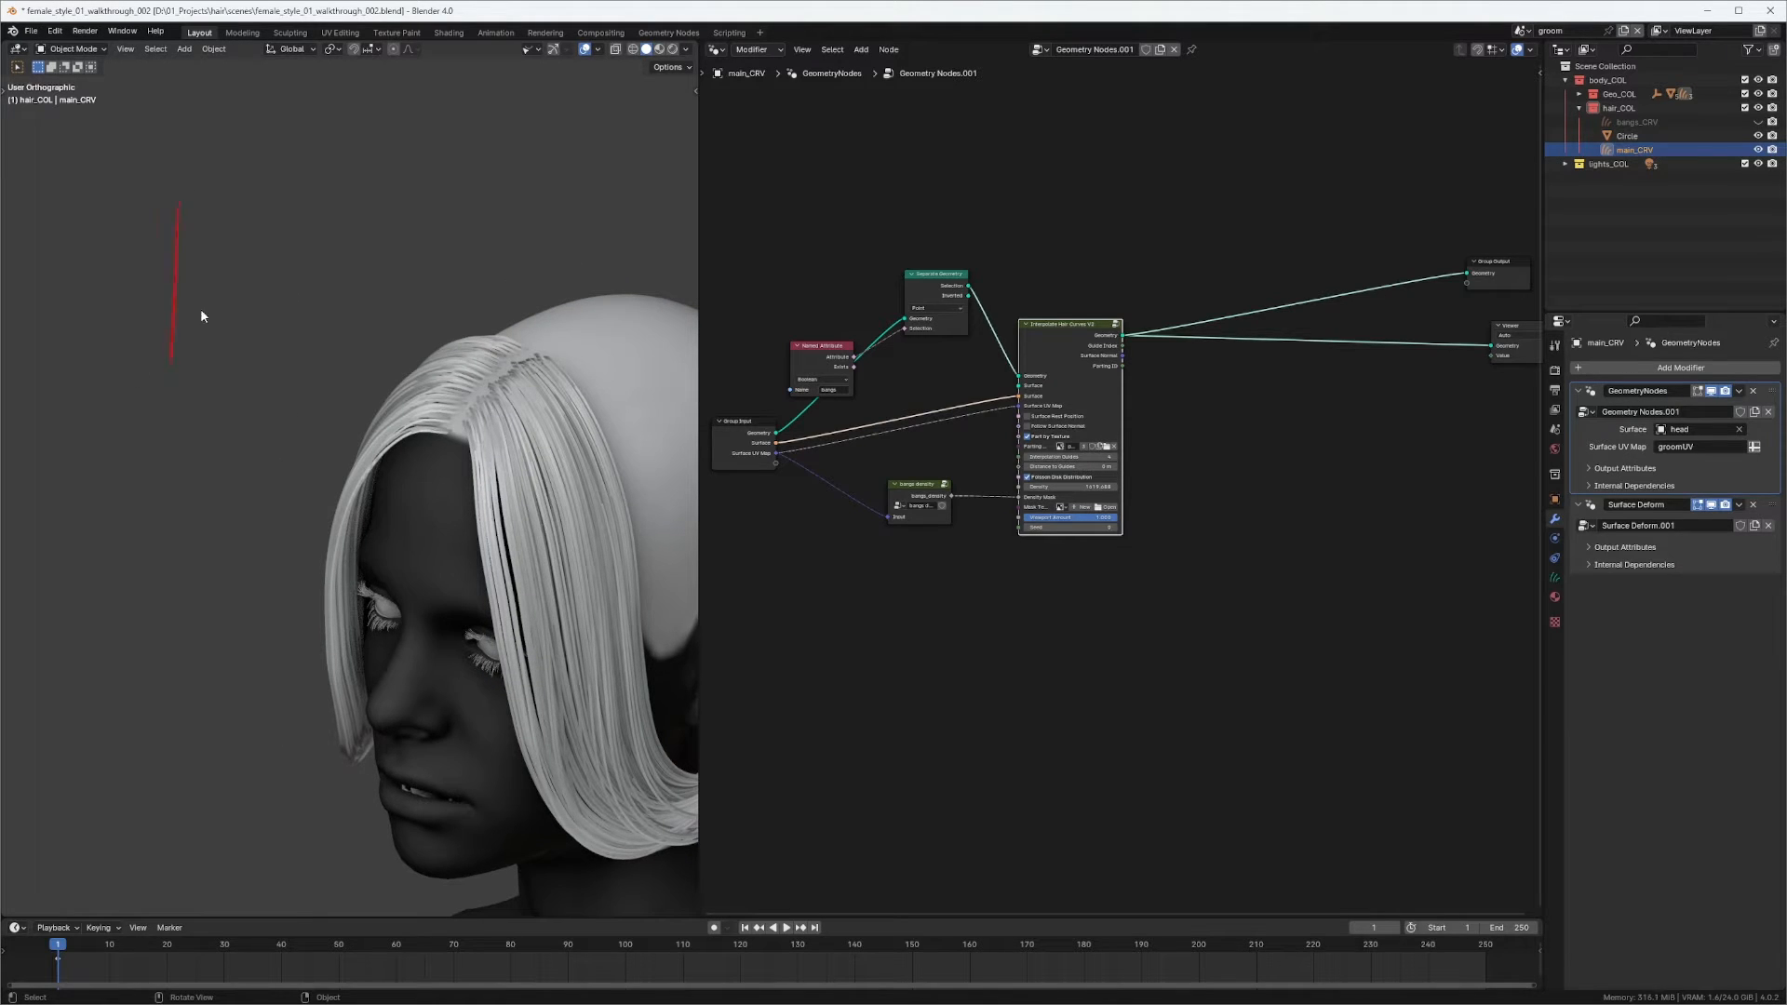
# Annotate three separate red guide strokes above the head and undo the extra curved strokes between them.
pyautogui.moveTo(395, 318); pyautogui.dragTo(381, 372)
pyautogui.moveTo(614, 217); pyautogui.dragTo(582, 370)
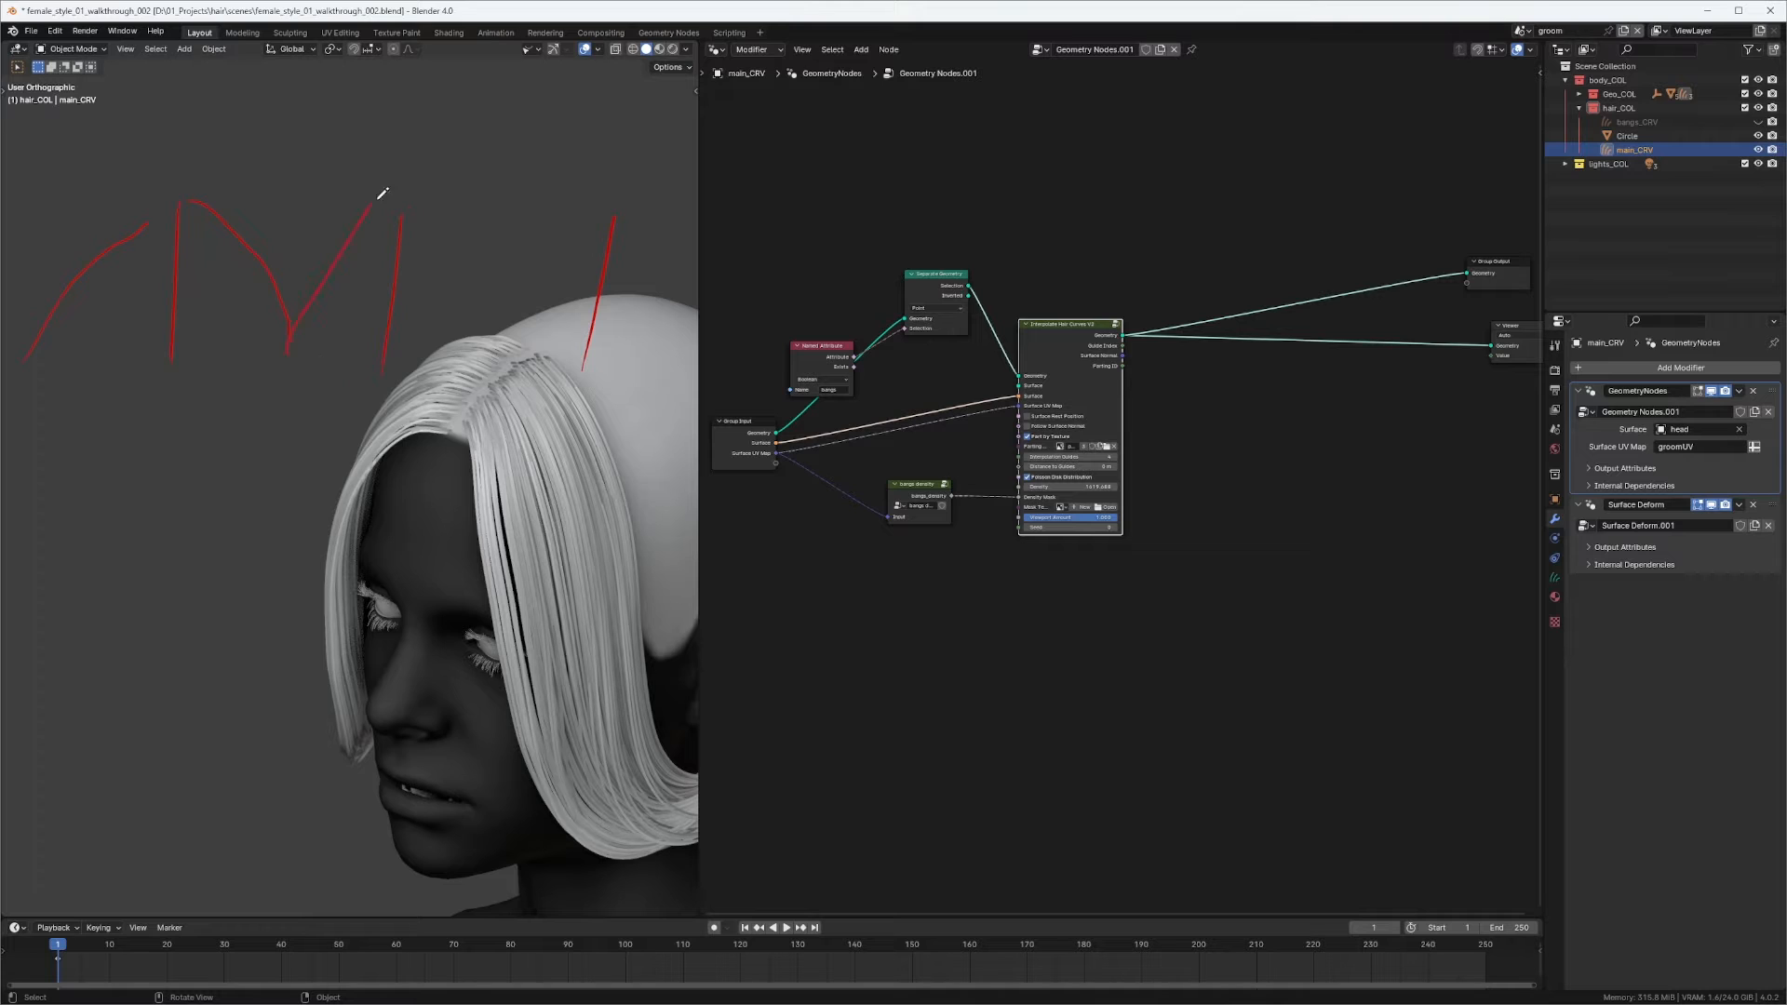
pyautogui.hotkey('ctrl', 'z')
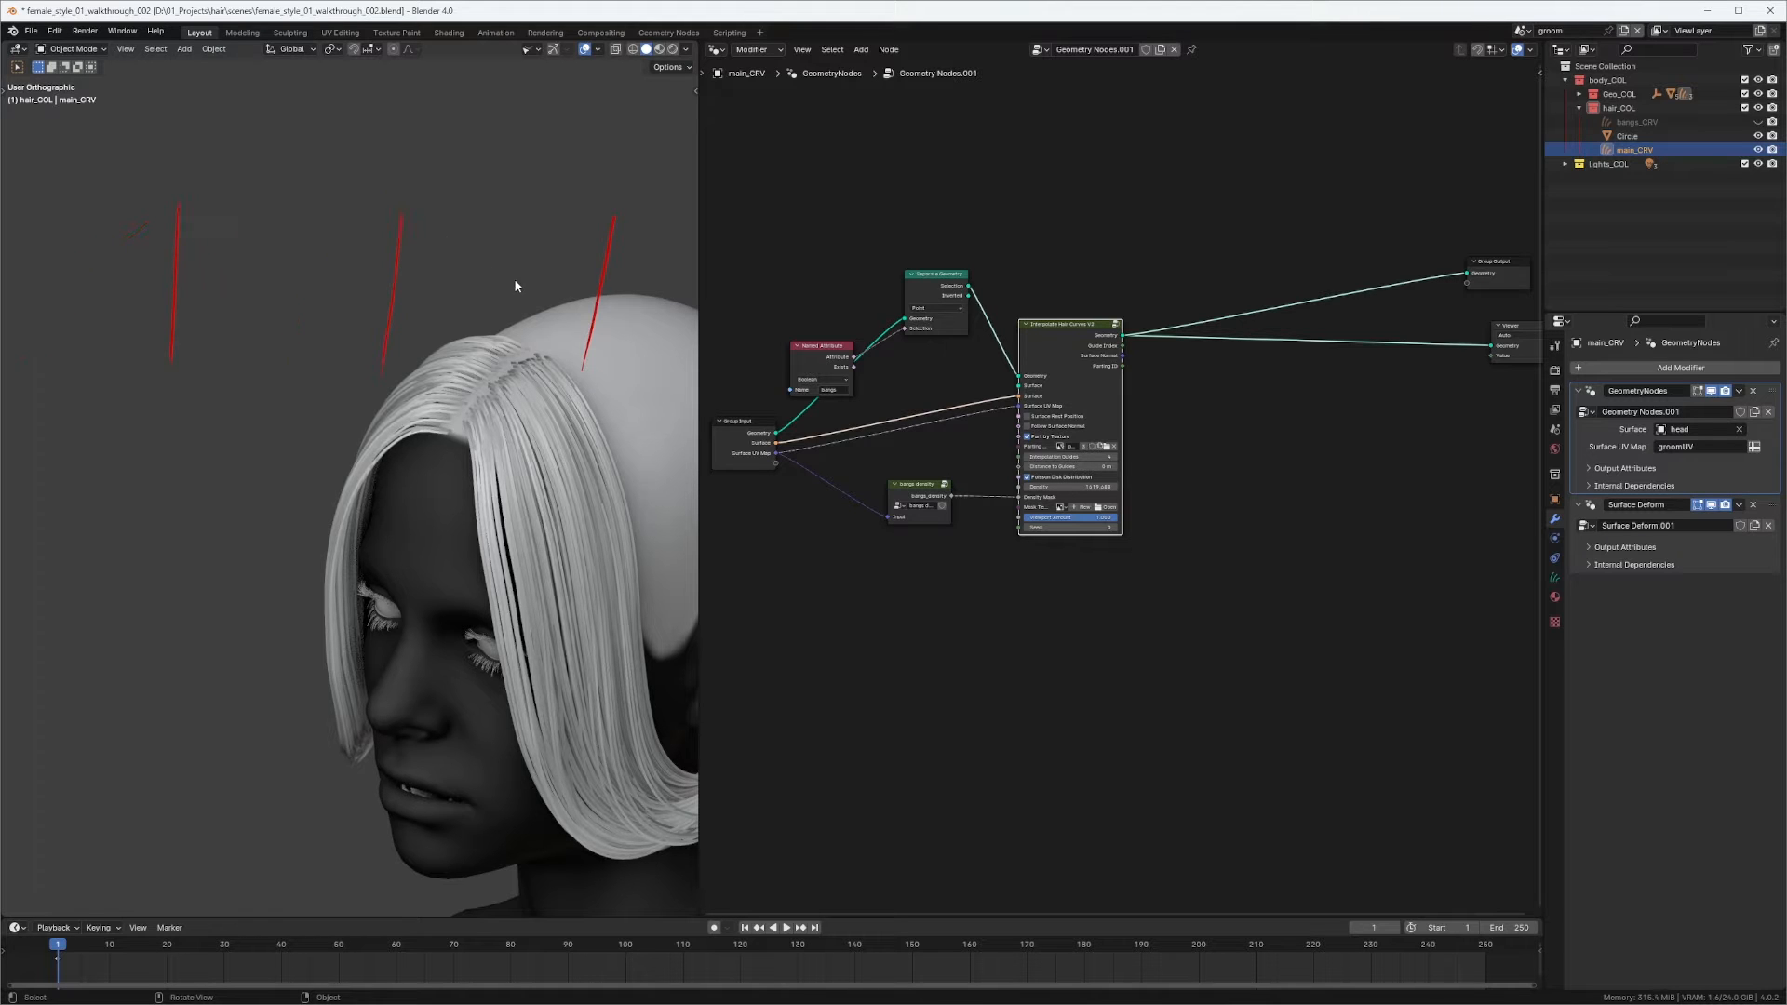
# Add a second annotation layer in blue and draw curved strokes sloping away from the tops of the red guide lines.
pyautogui.press('n')
pyautogui.click(666, 506)
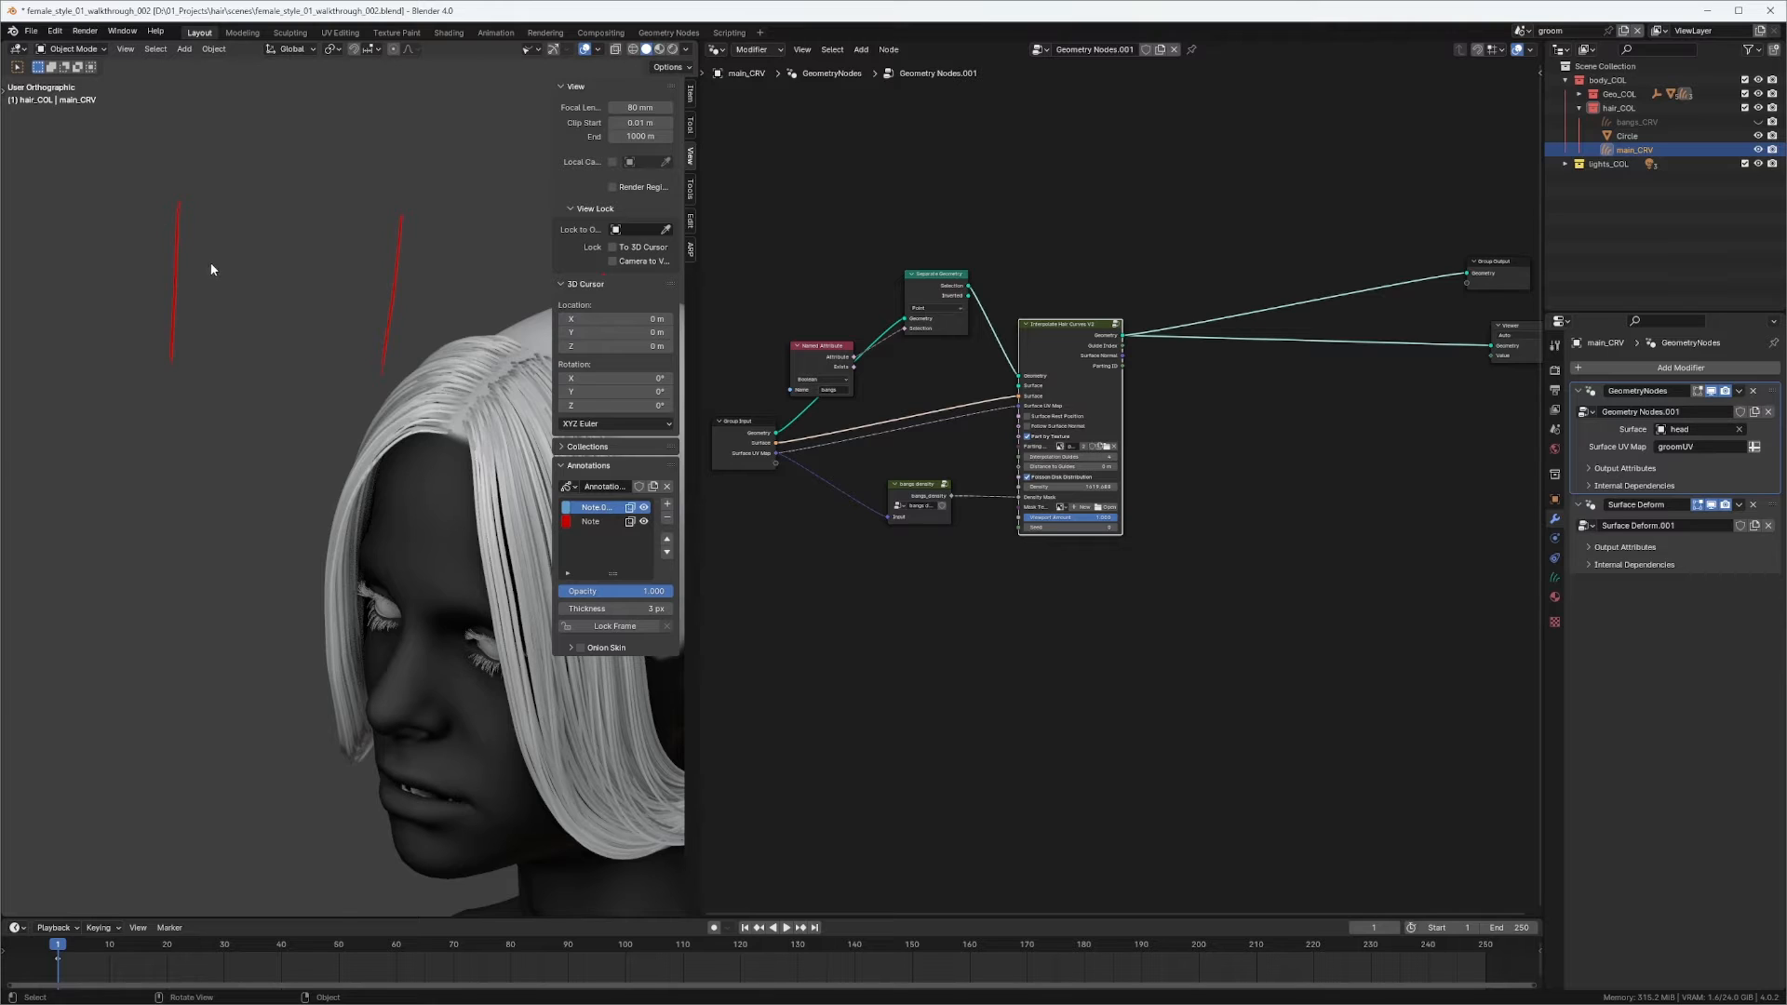
pyautogui.press('n')
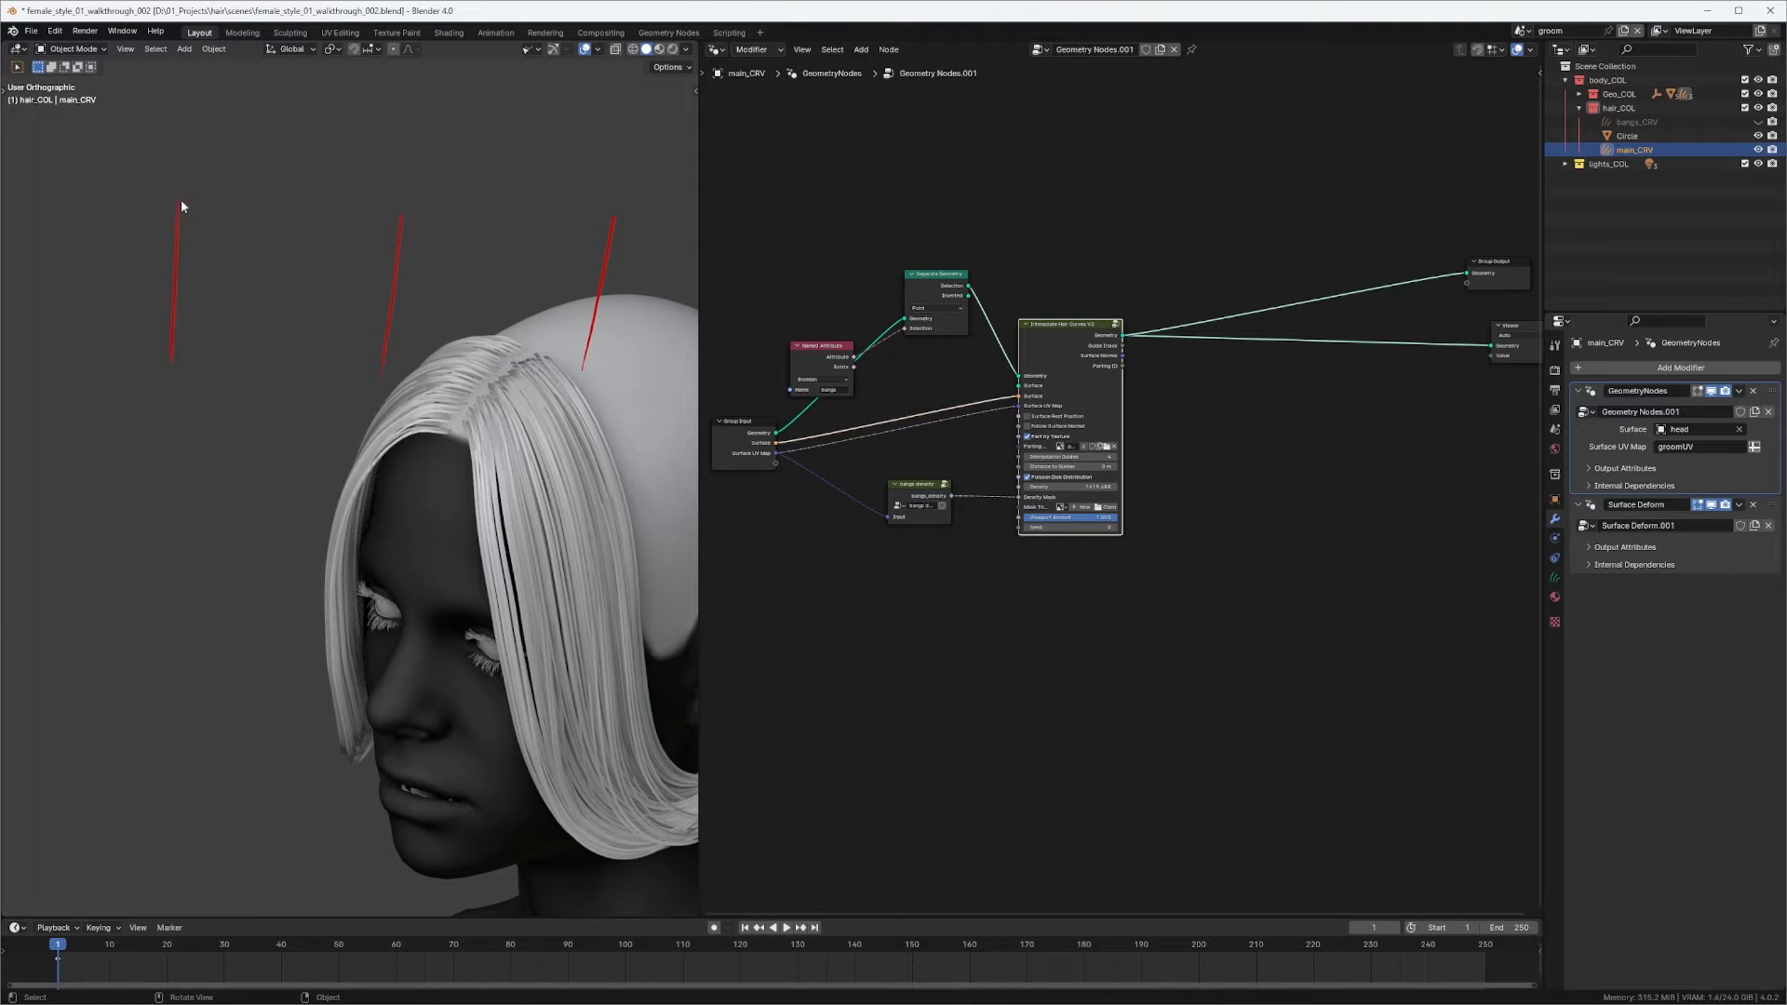
pyautogui.moveTo(180, 201); pyautogui.dragTo(16, 351)
pyautogui.moveTo(175, 204); pyautogui.dragTo(272, 363)
pyautogui.moveTo(407, 216); pyautogui.dragTo(478, 335)
pyautogui.moveTo(600, 223); pyautogui.dragTo(511, 326)
pyautogui.moveTo(636, 319)
pyautogui.mouseDown(button='middle')
pyautogui.moveTo(583, 255)
pyautogui.moveTo(522, 425)
pyautogui.moveTo(525, 338)
pyautogui.mouseUp(button='middle')
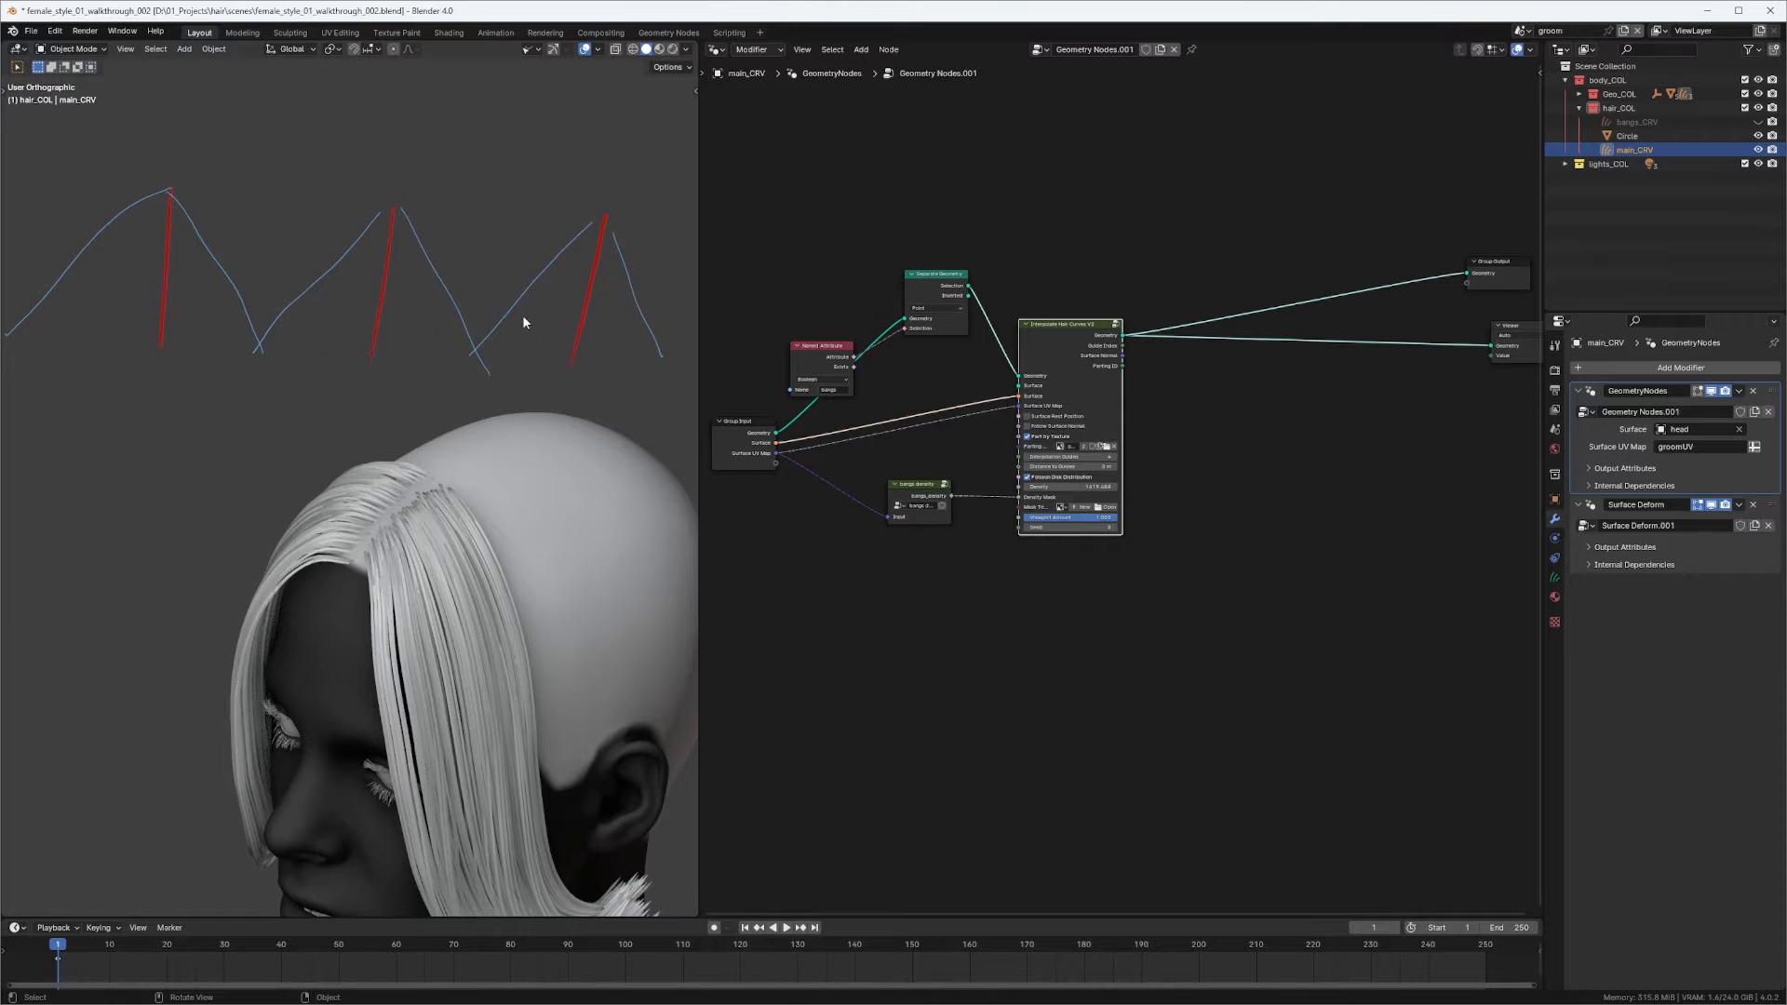
# Add a third annotation layer coloured green and draw strokes fanning down from the first two red guide lines.
pyautogui.press('n')
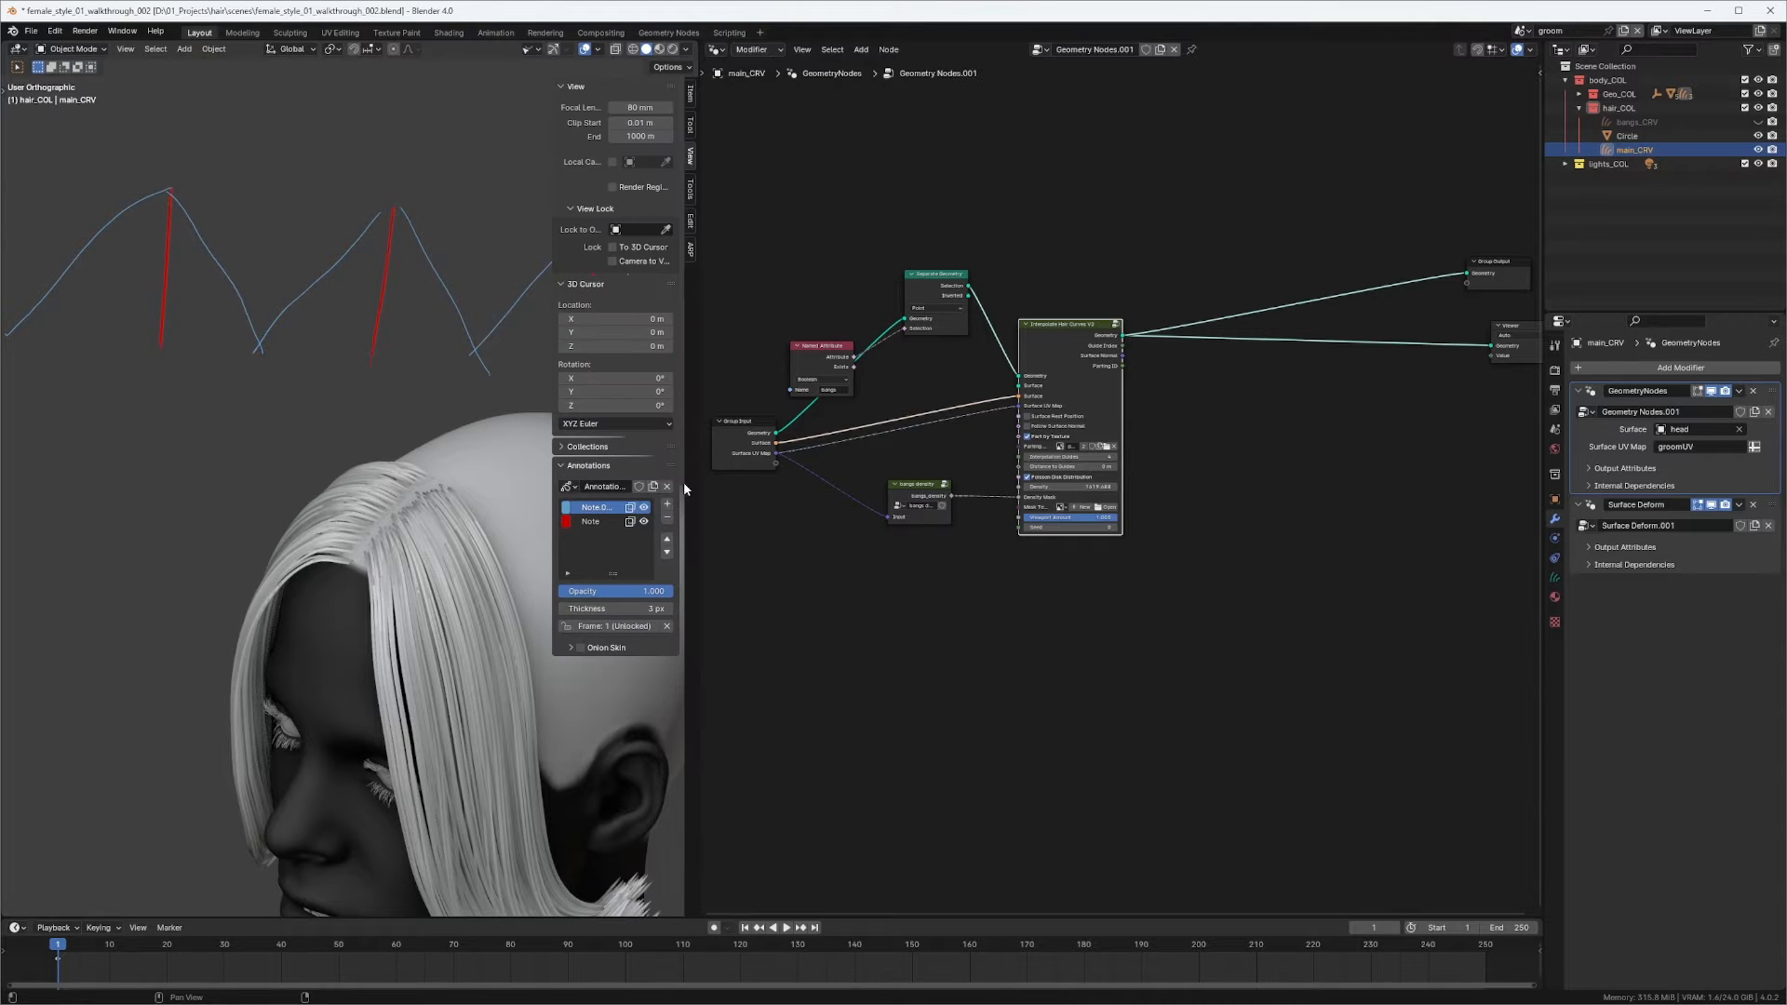
pyautogui.click(668, 505)
pyautogui.click(566, 508)
pyautogui.moveTo(601, 354); pyautogui.dragTo(575, 319)
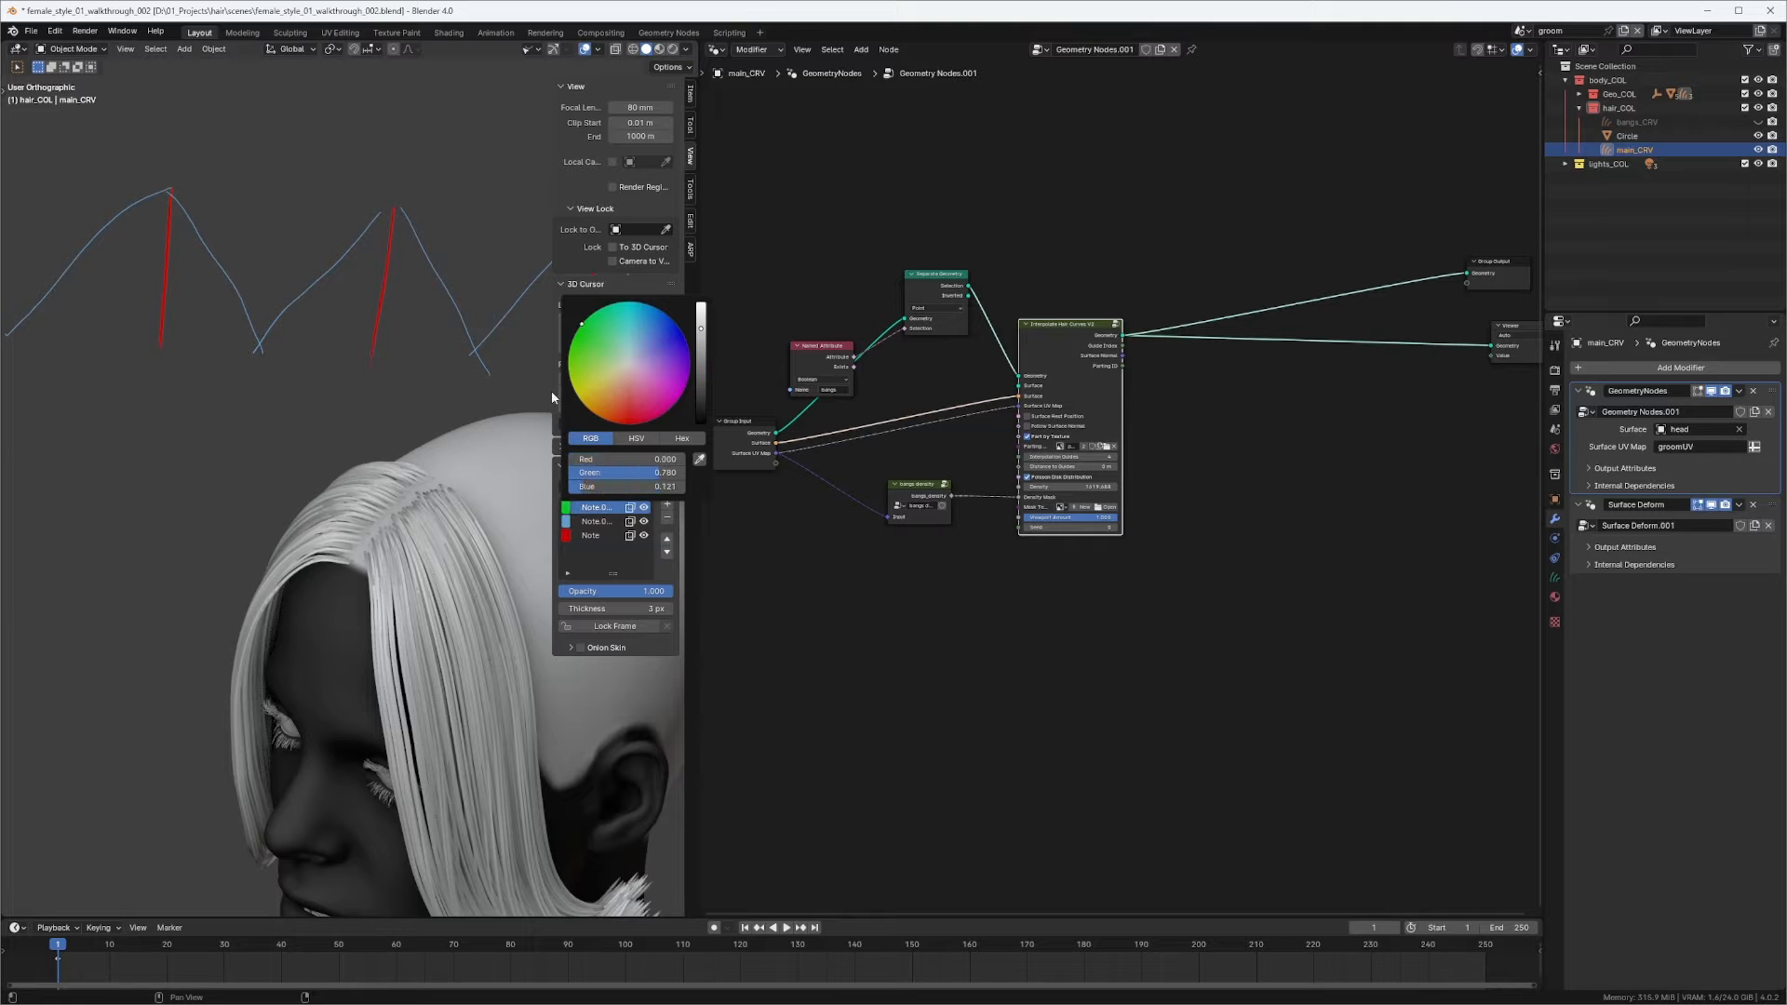
pyautogui.press('n')
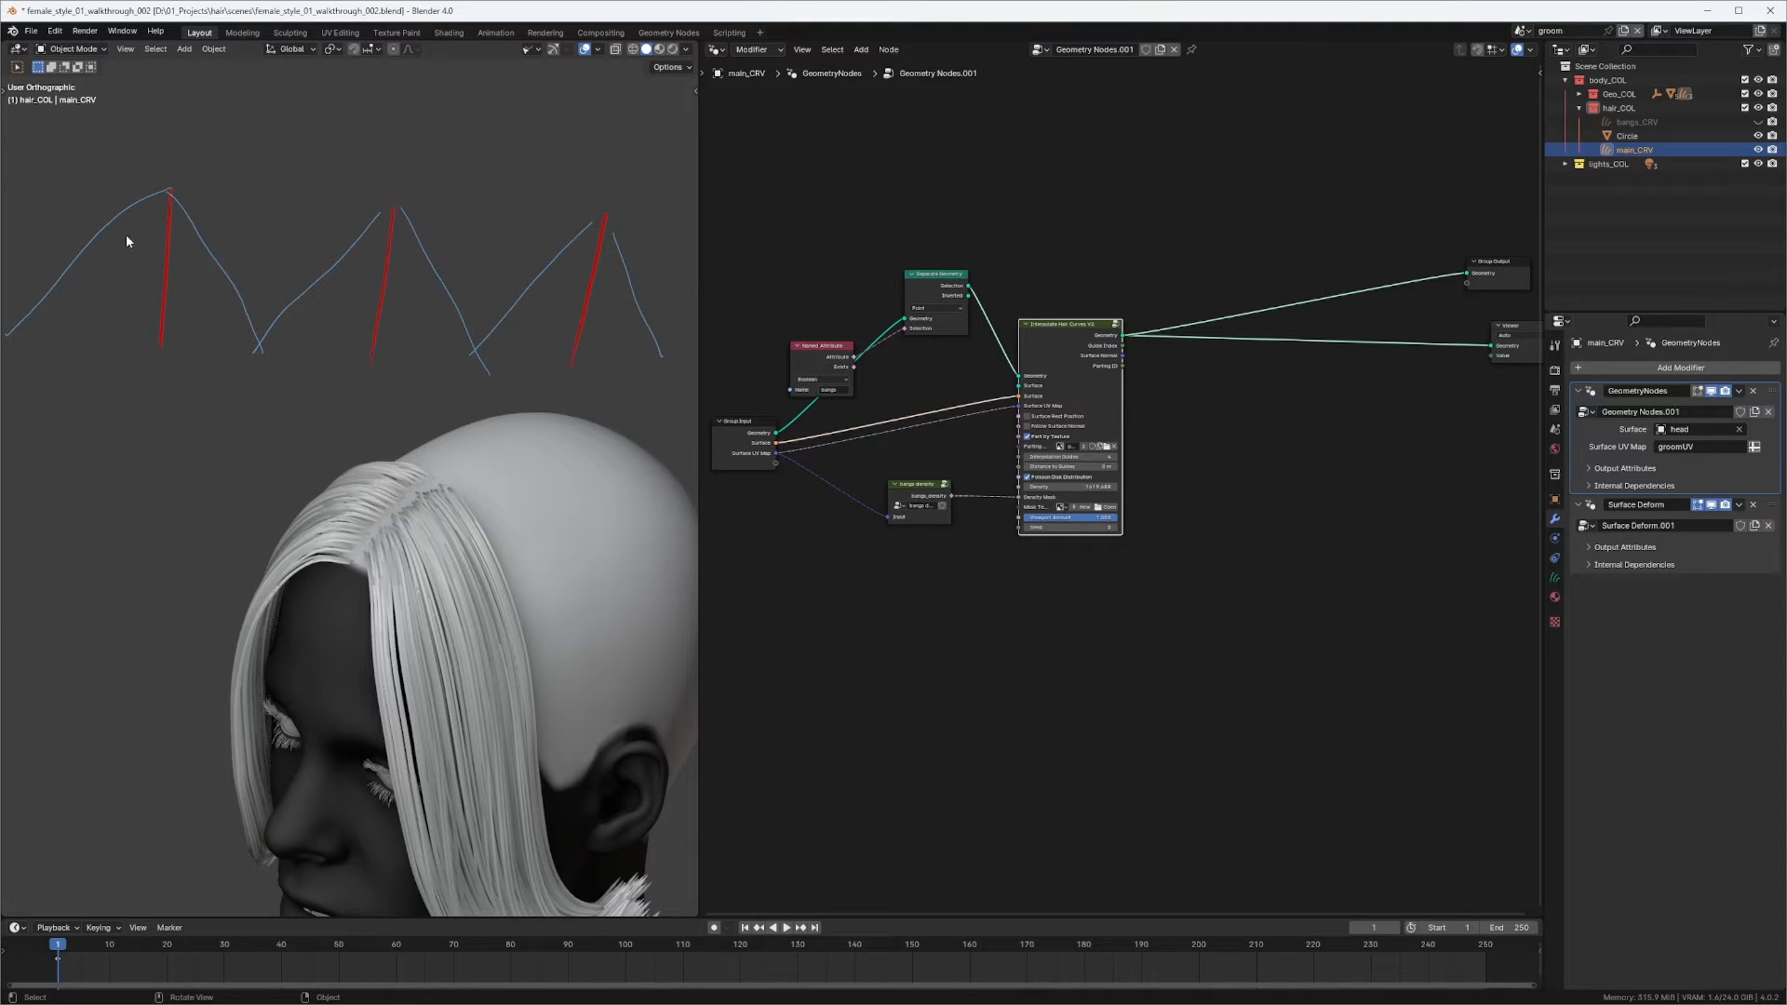
pyautogui.moveTo(169, 190); pyautogui.dragTo(37, 344)
pyautogui.moveTo(173, 212); pyautogui.dragTo(213, 333)
pyautogui.moveTo(387, 231)
pyautogui.mouseDown()
pyautogui.moveTo(305, 358)
pyautogui.moveTo(360, 327)
pyautogui.moveTo(354, 366)
pyautogui.mouseUp()
pyautogui.moveTo(398, 229)
pyautogui.mouseDown()
pyautogui.moveTo(422, 372)
pyautogui.moveTo(441, 374)
pyautogui.mouseUp()
pyautogui.moveTo(173, 219); pyautogui.dragTo(182, 260, button='middle')
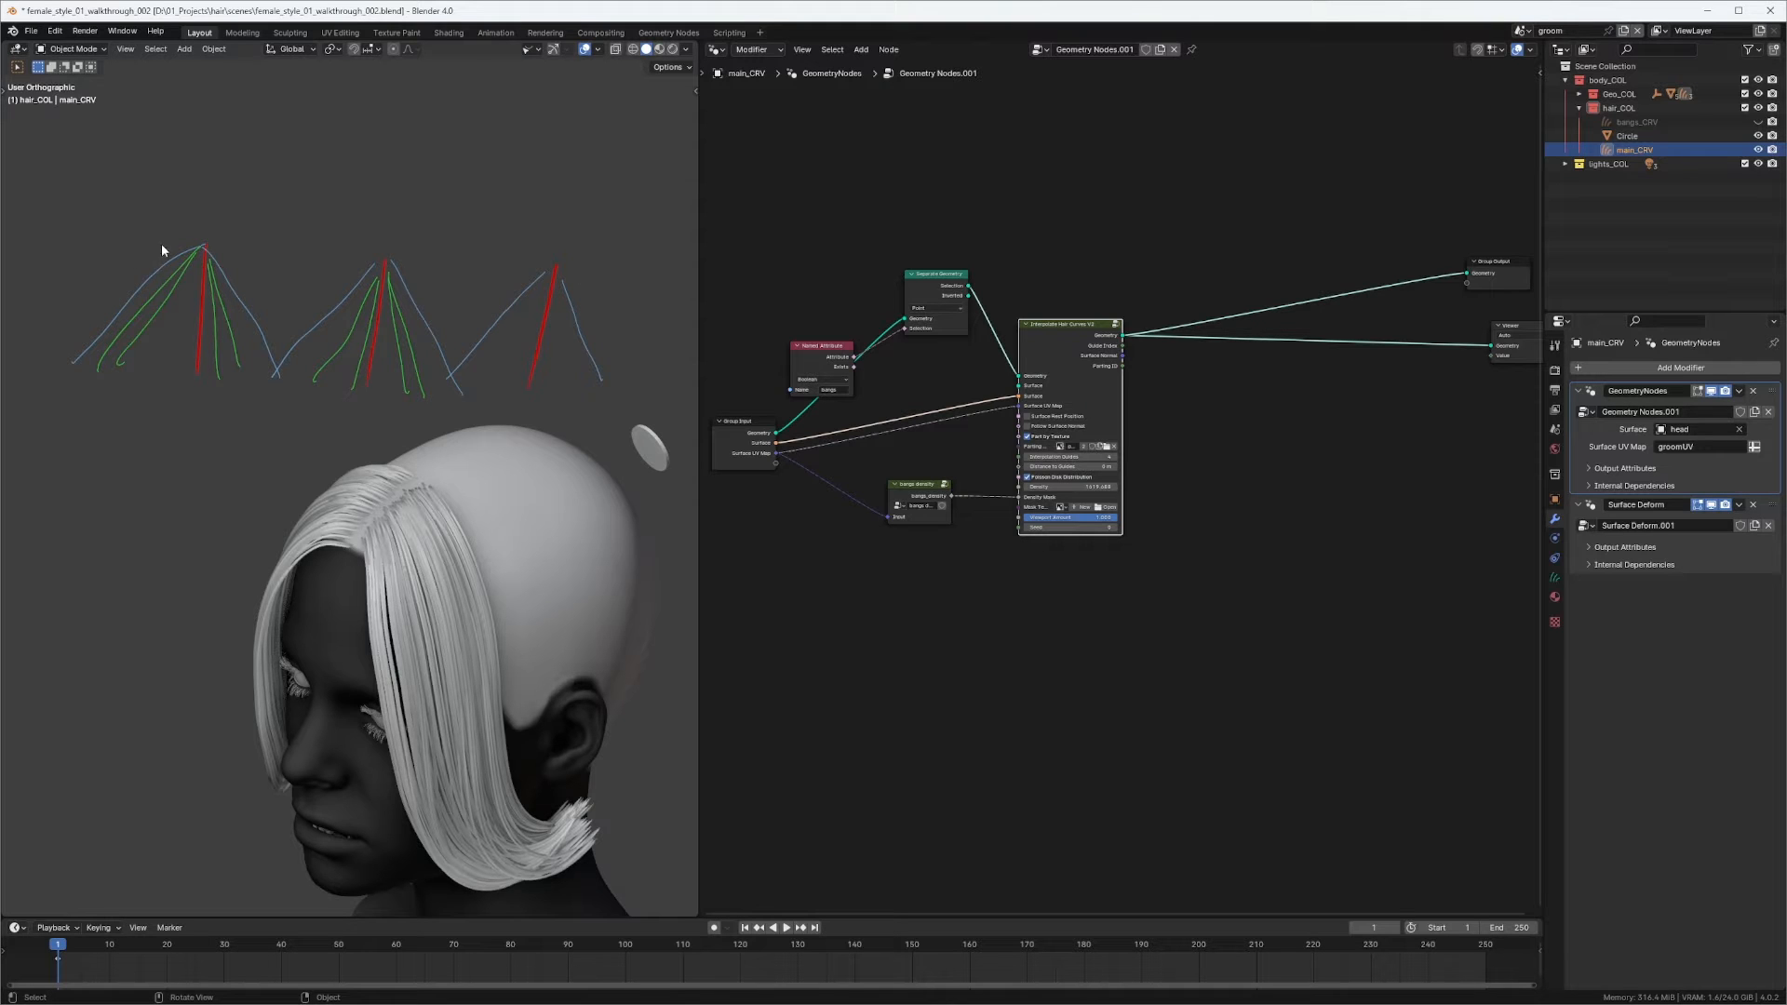
# Delete all three annotation layers from the viewport.
pyautogui.press('n')
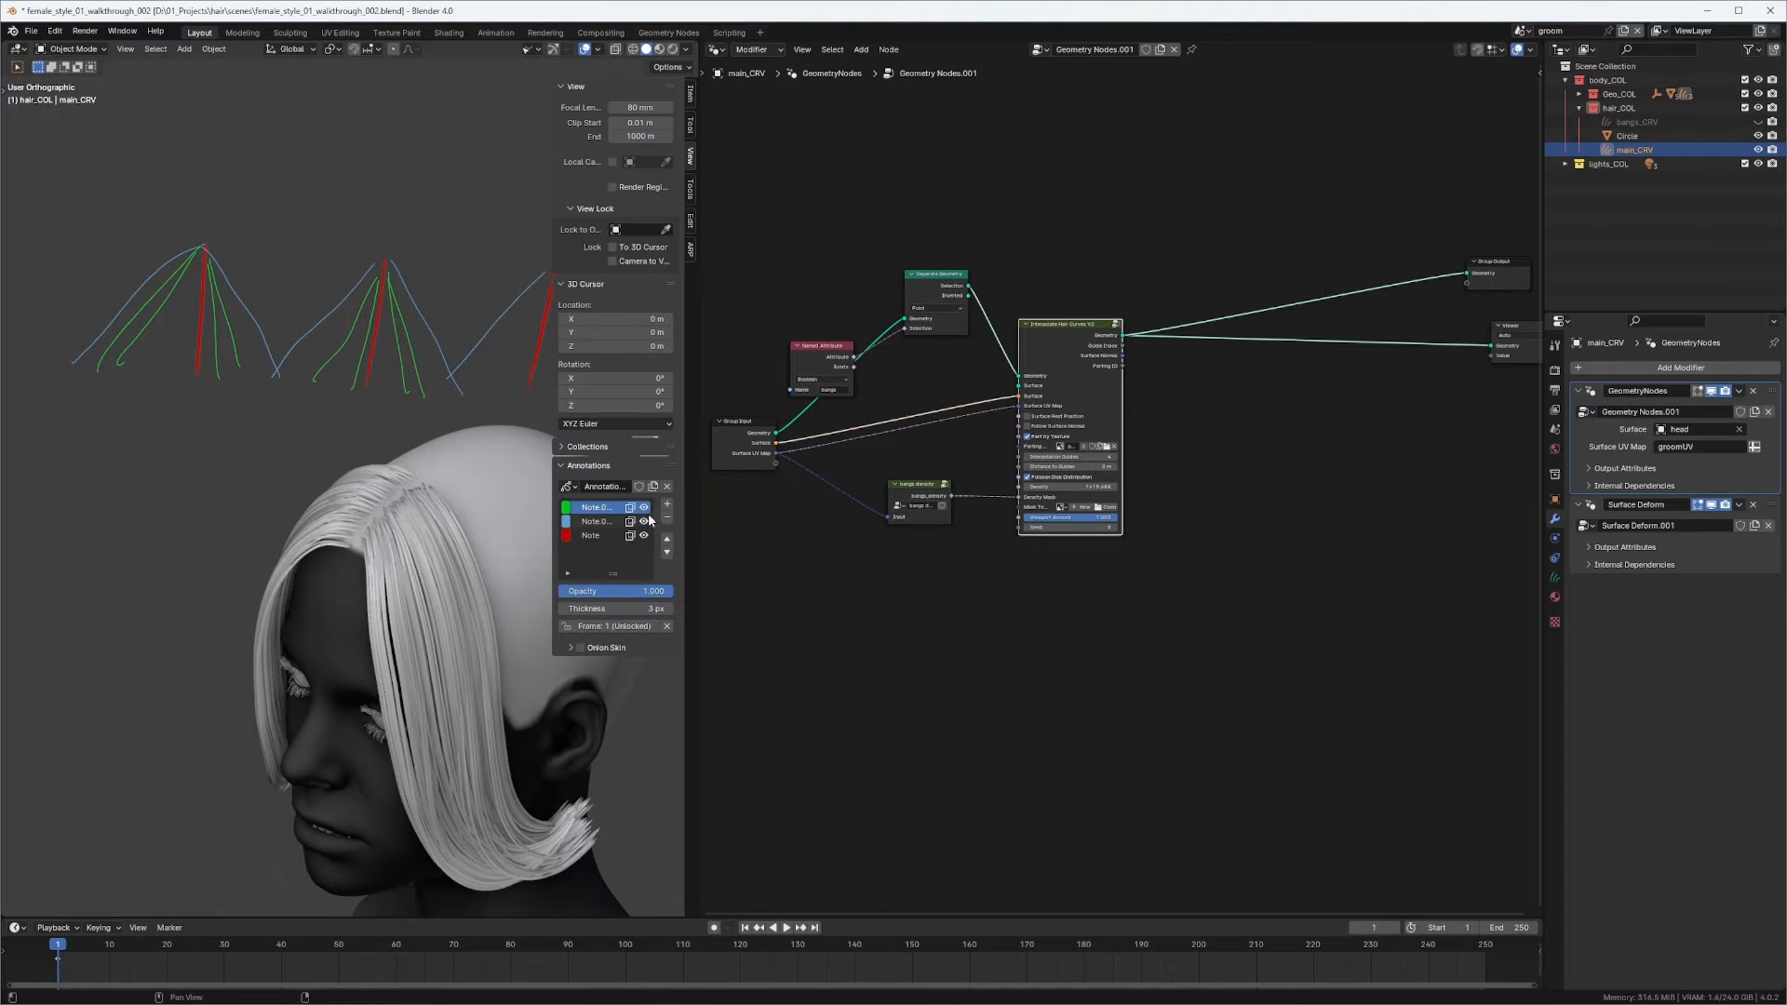
pyautogui.click(666, 519)
pyautogui.click(665, 519)
pyautogui.click(665, 519)
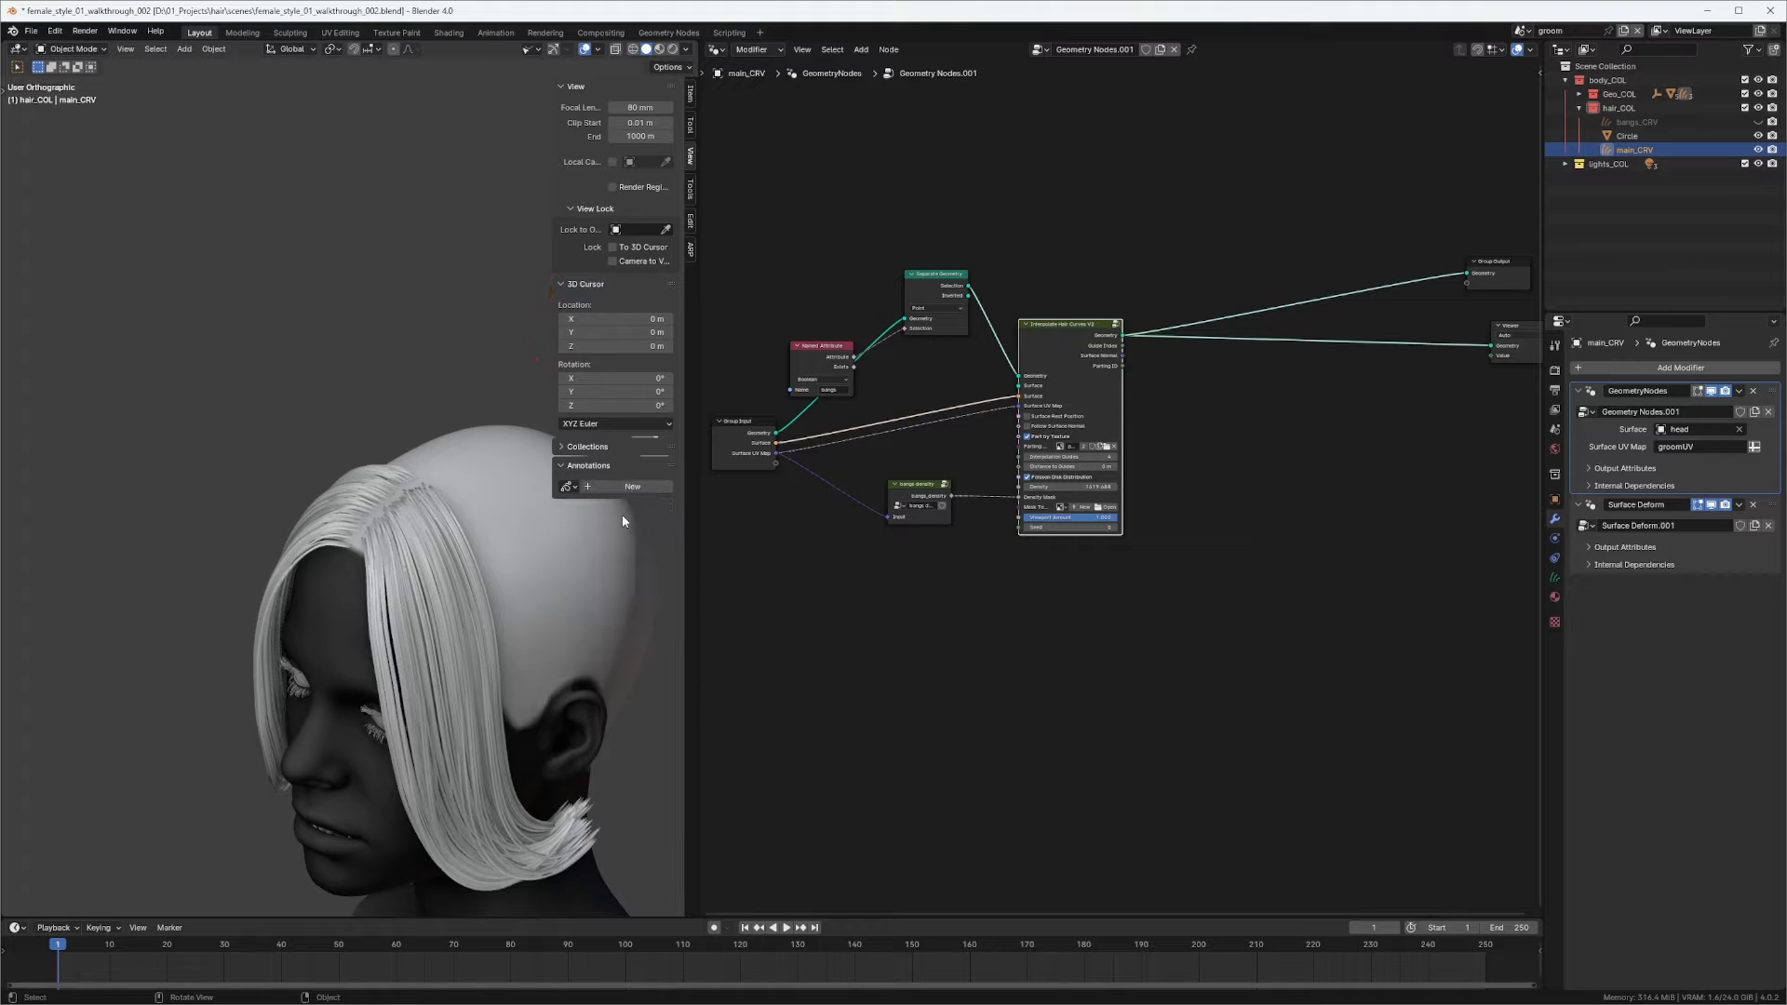
pyautogui.press('n')
# Examine the bangs from several angles and the Density Mask input of the Interpolate Hair Curves V2 node.
pyautogui.moveTo(430, 421)
pyautogui.mouseDown(button='middle')
pyautogui.moveTo(508, 388)
pyautogui.moveTo(492, 357)
pyautogui.mouseUp(button='middle')
pyautogui.moveTo(769, 350); pyautogui.dragTo(788, 300, button='middle')
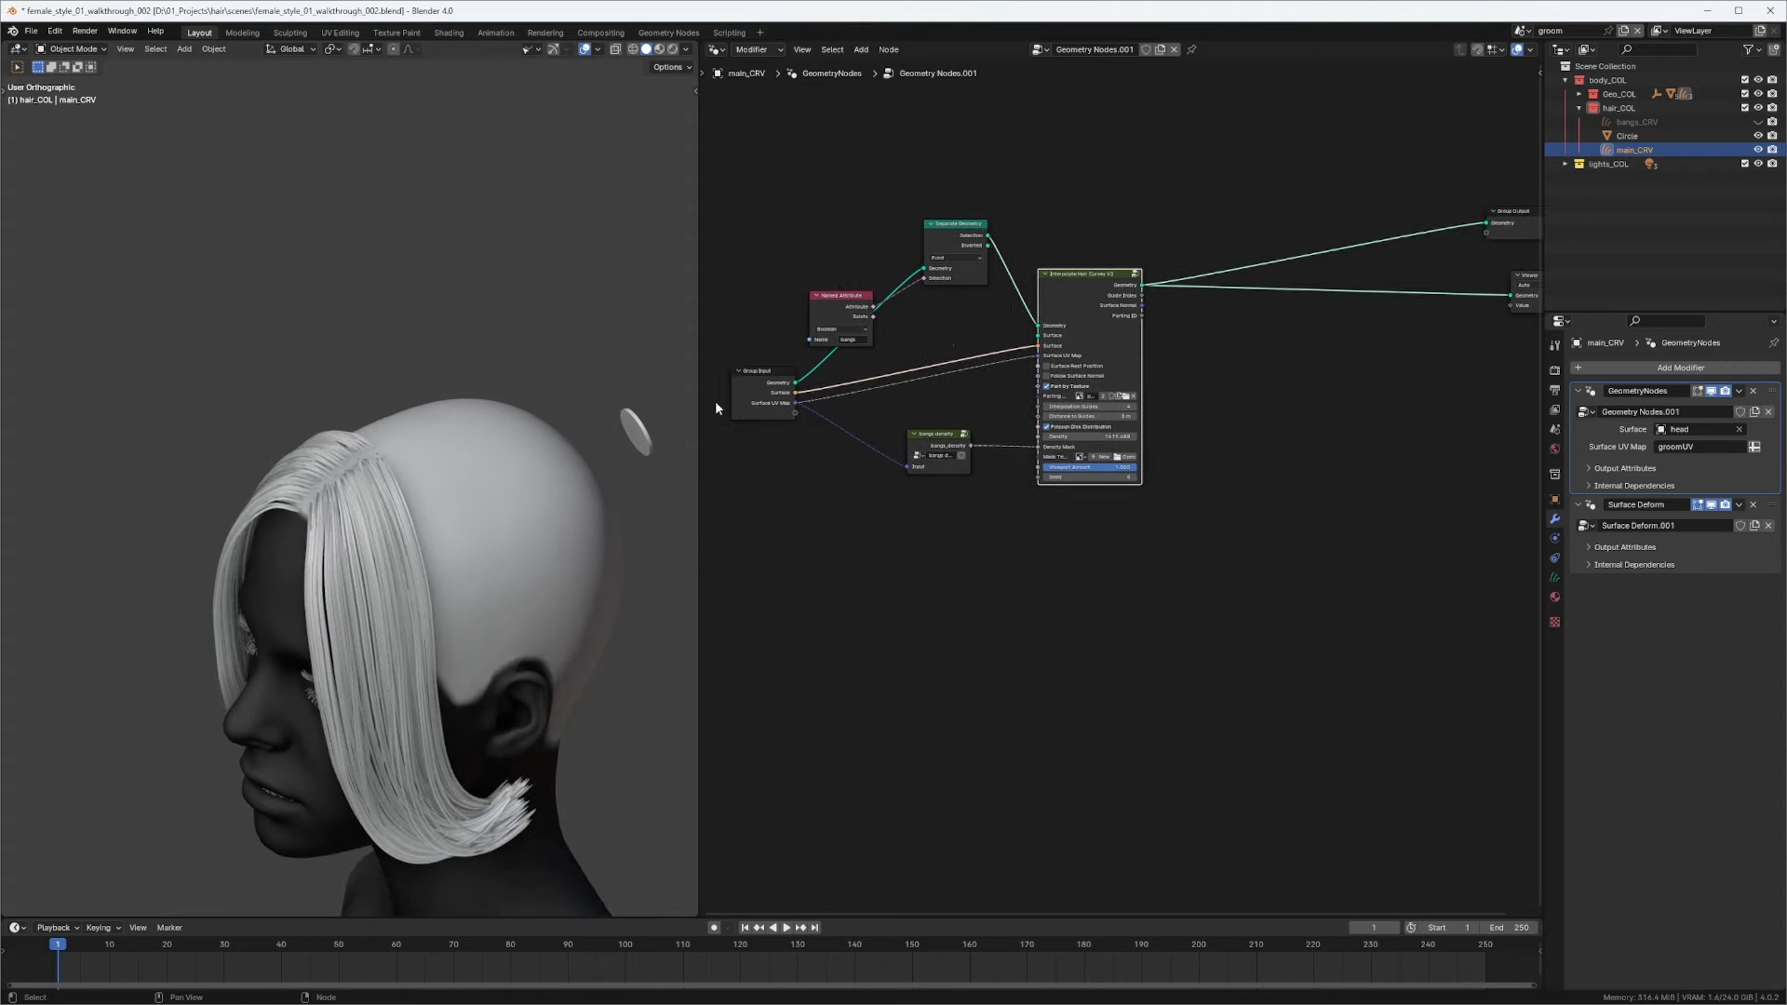
pyautogui.moveTo(456, 415)
pyautogui.mouseDown(button='middle')
pyautogui.moveTo(555, 471)
pyautogui.moveTo(485, 410)
pyautogui.mouseUp(button='middle')
pyautogui.scroll(3, 484, 416)
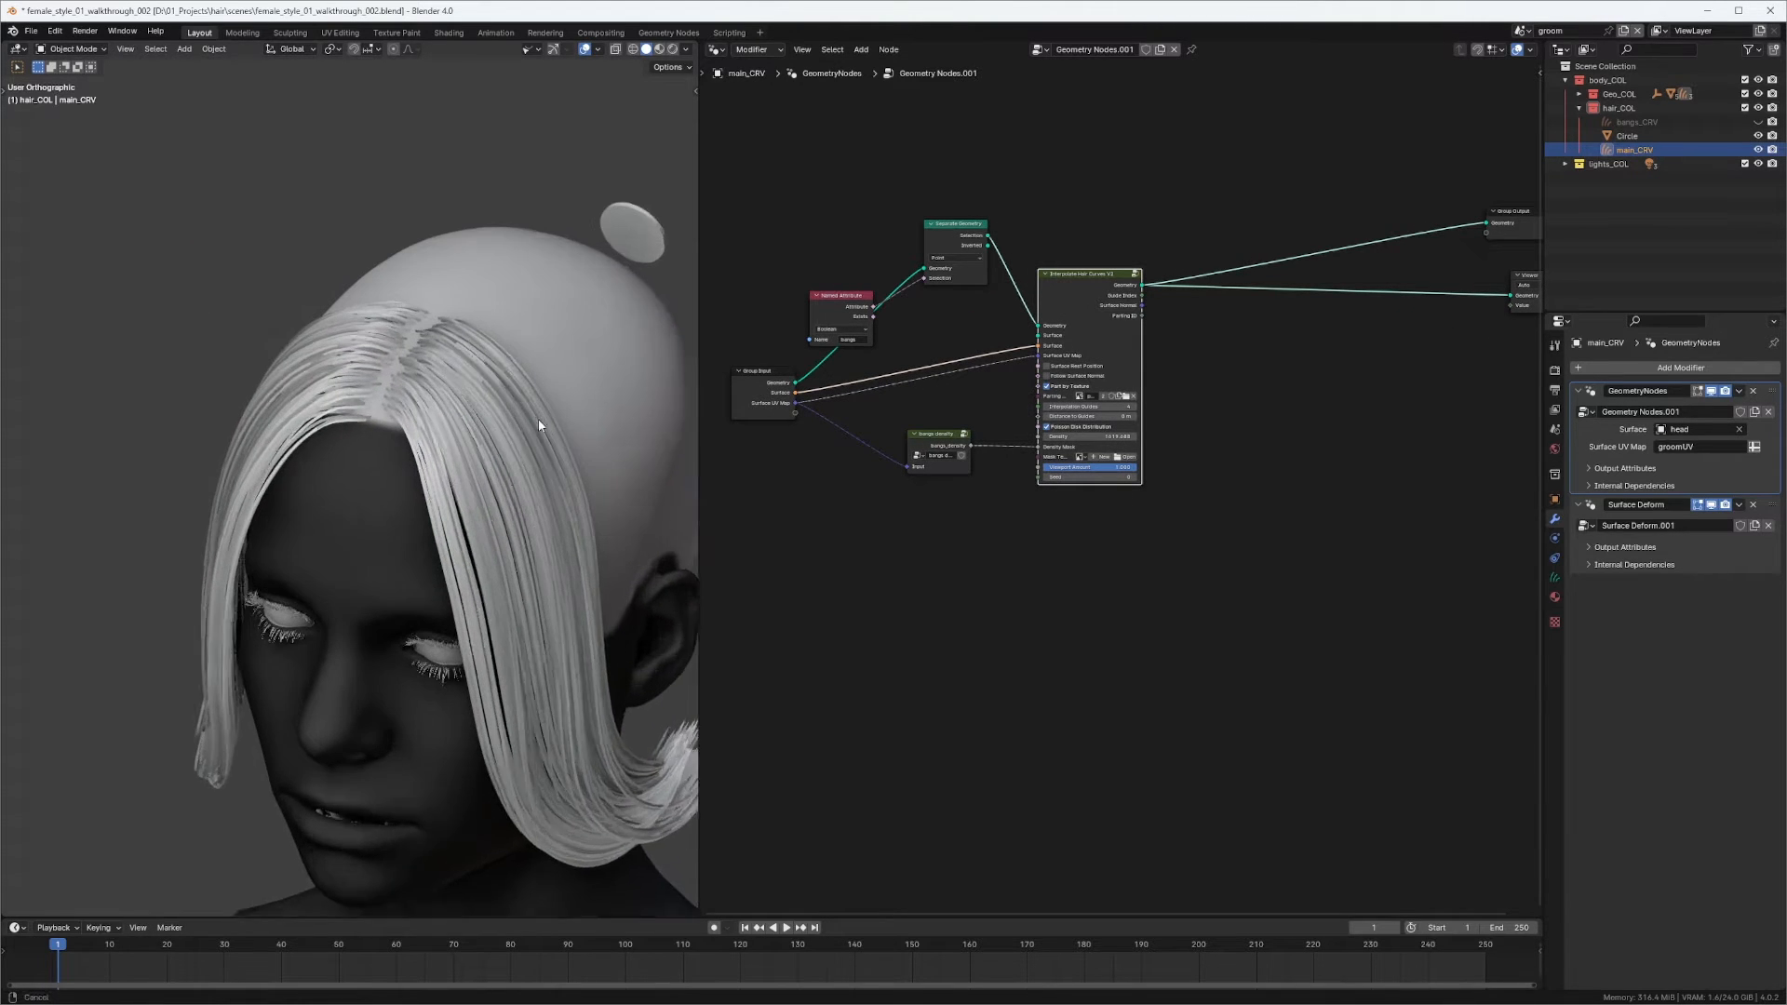
pyautogui.click(947, 437)
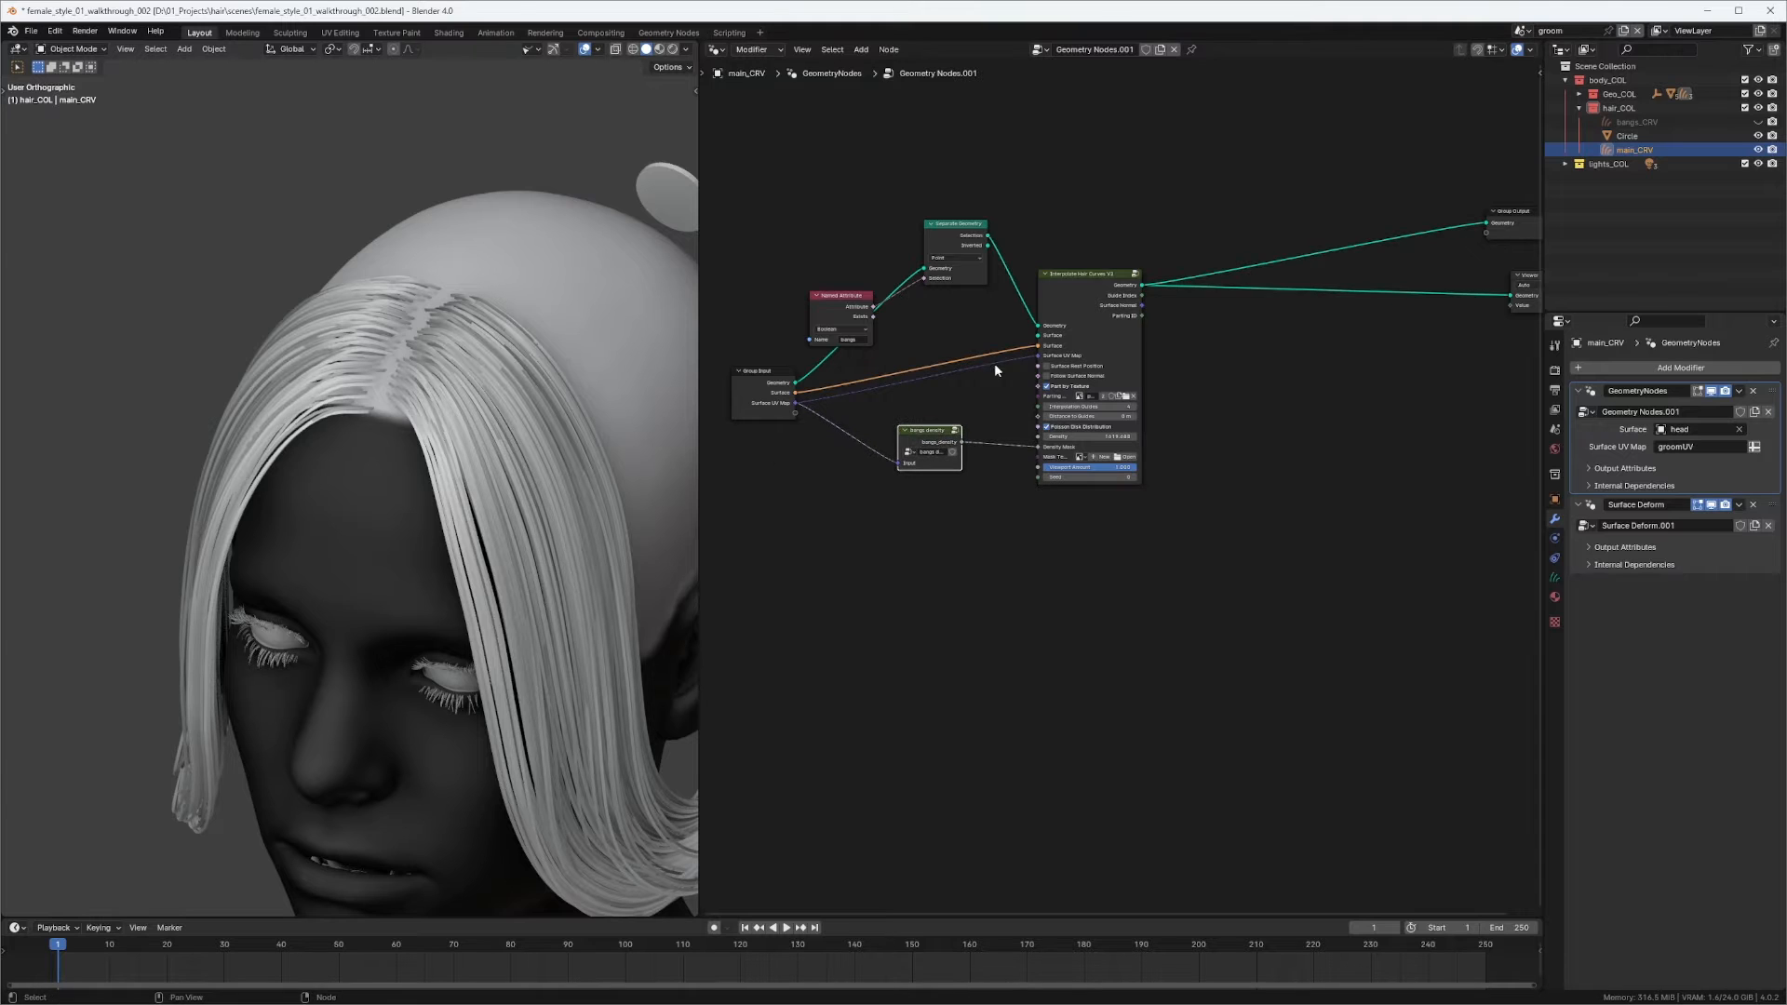
pyautogui.click(1082, 281)
pyautogui.moveTo(1152, 327); pyautogui.dragTo(828, 411, button='middle')
pyautogui.moveTo(1104, 216); pyautogui.dragTo(1376, 355)
pyautogui.moveTo(1158, 430); pyautogui.dragTo(1298, 380, button='middle')
pyautogui.scroll(3, 1033, 296)
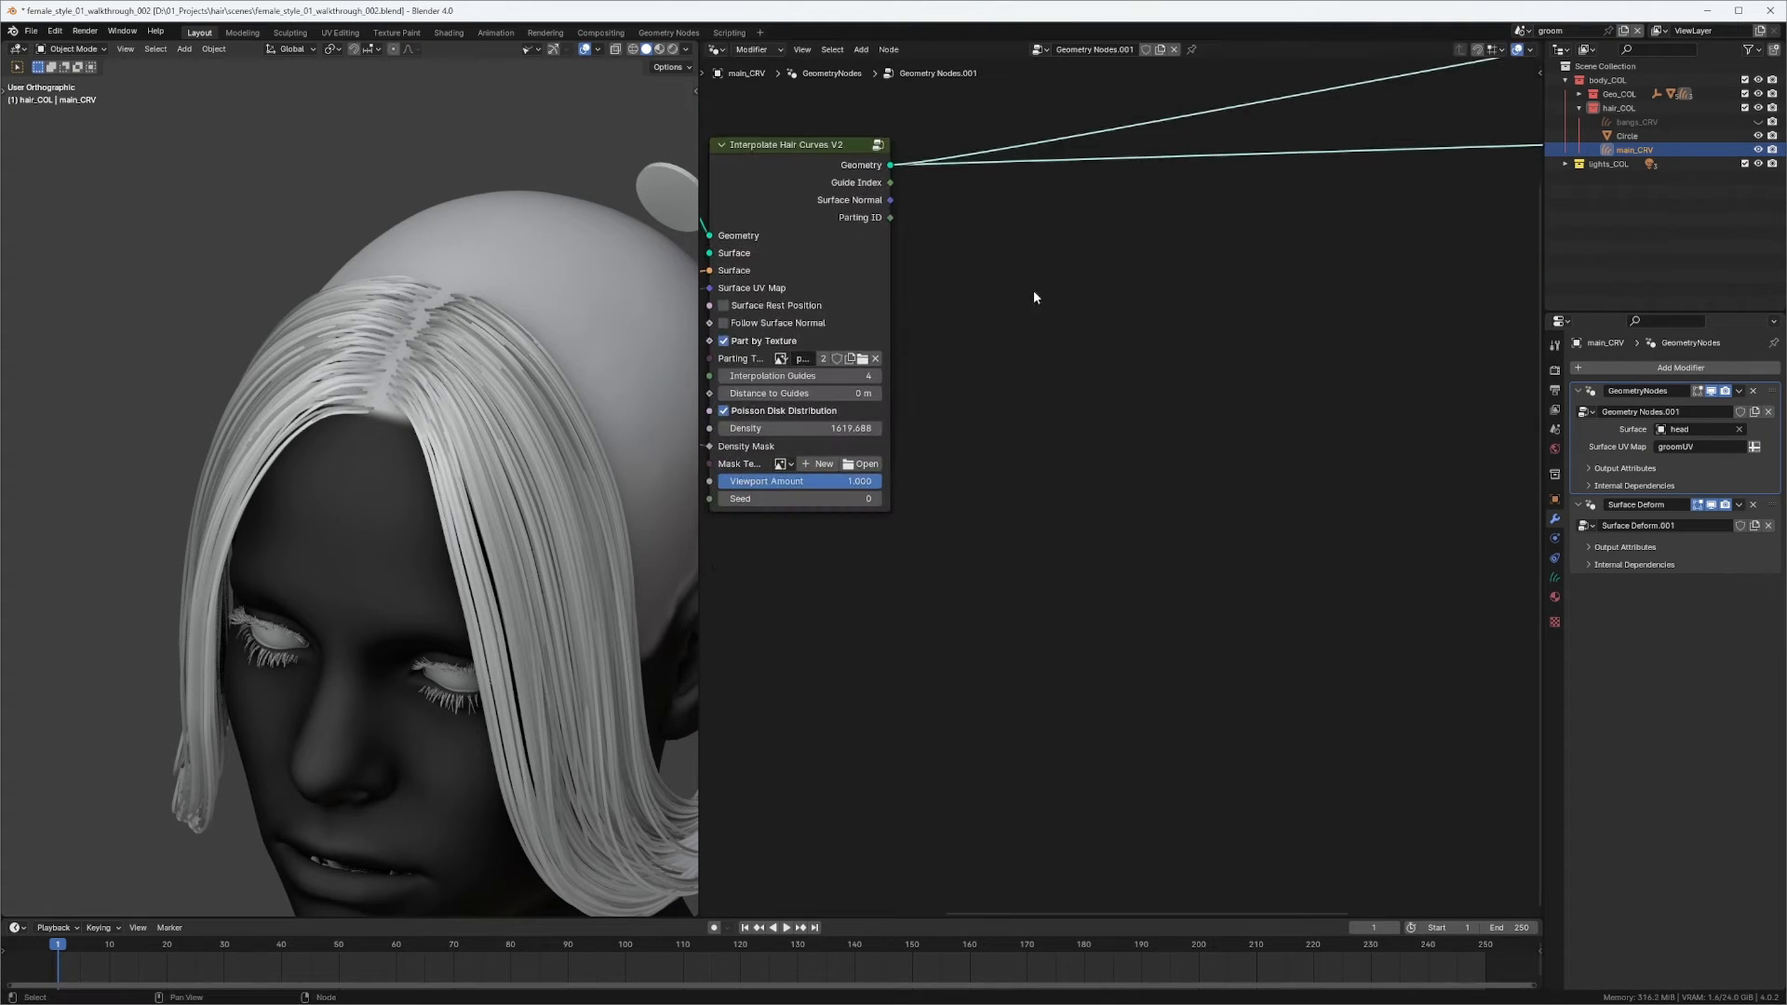
pyautogui.moveTo(796, 165); pyautogui.dragTo(1055, 169, button='middle')
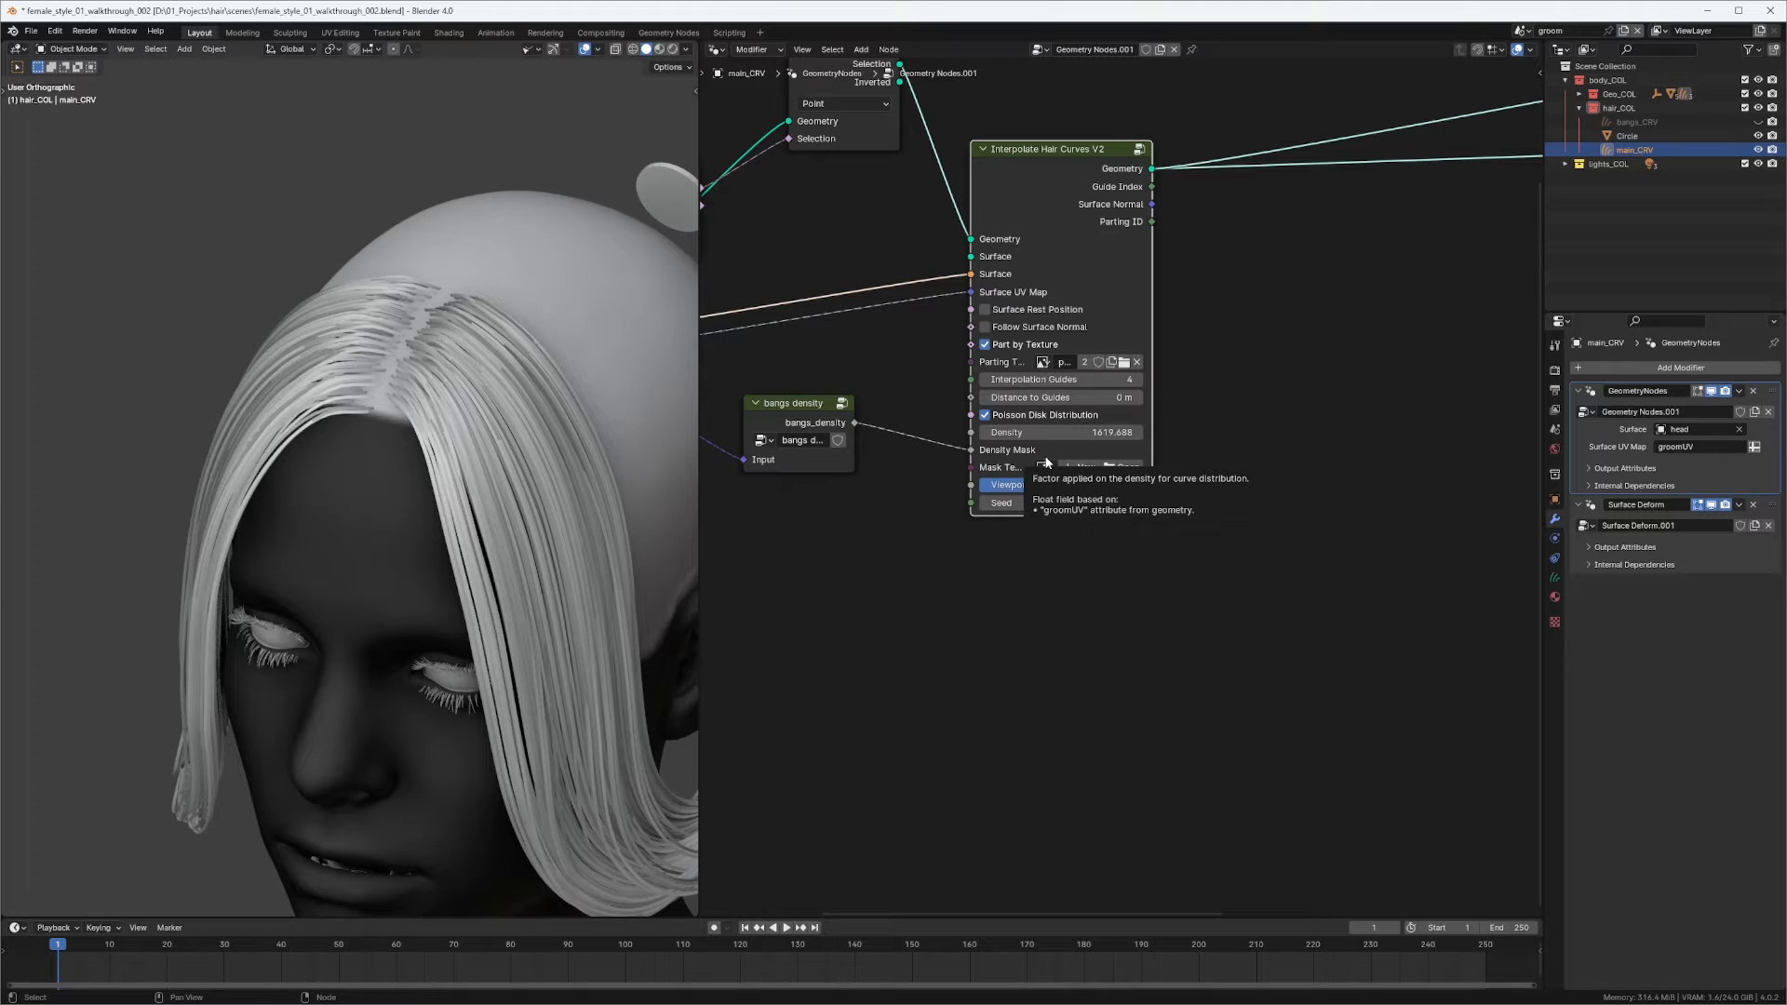
# Move the bangs density node slightly lower and nudge the Interpolate Hair Curves V2 node beside it.
pyautogui.moveTo(1057, 166); pyautogui.dragTo(1050, 171)
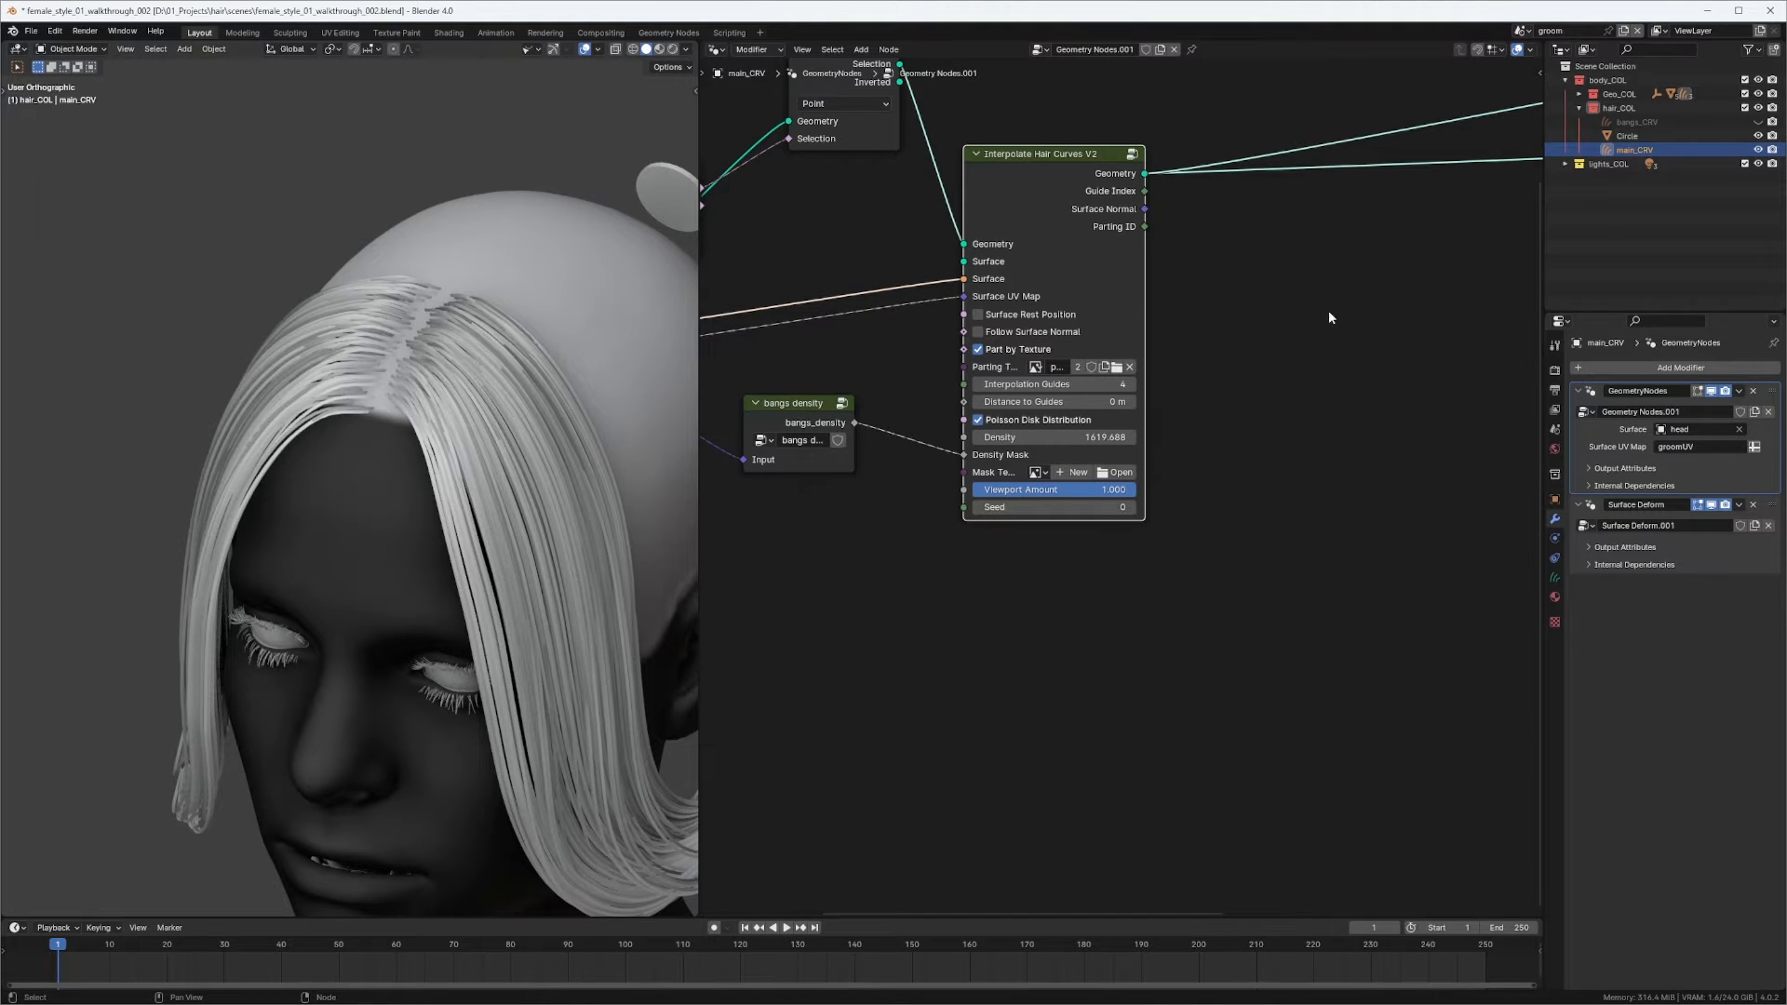
pyautogui.moveTo(1304, 331); pyautogui.dragTo(1338, 343, button='middle')
pyautogui.moveTo(800, 420); pyautogui.dragTo(823, 456)
pyautogui.moveTo(1097, 178); pyautogui.dragTo(1086, 162)
pyautogui.moveTo(1235, 349); pyautogui.dragTo(1213, 357, button='middle')
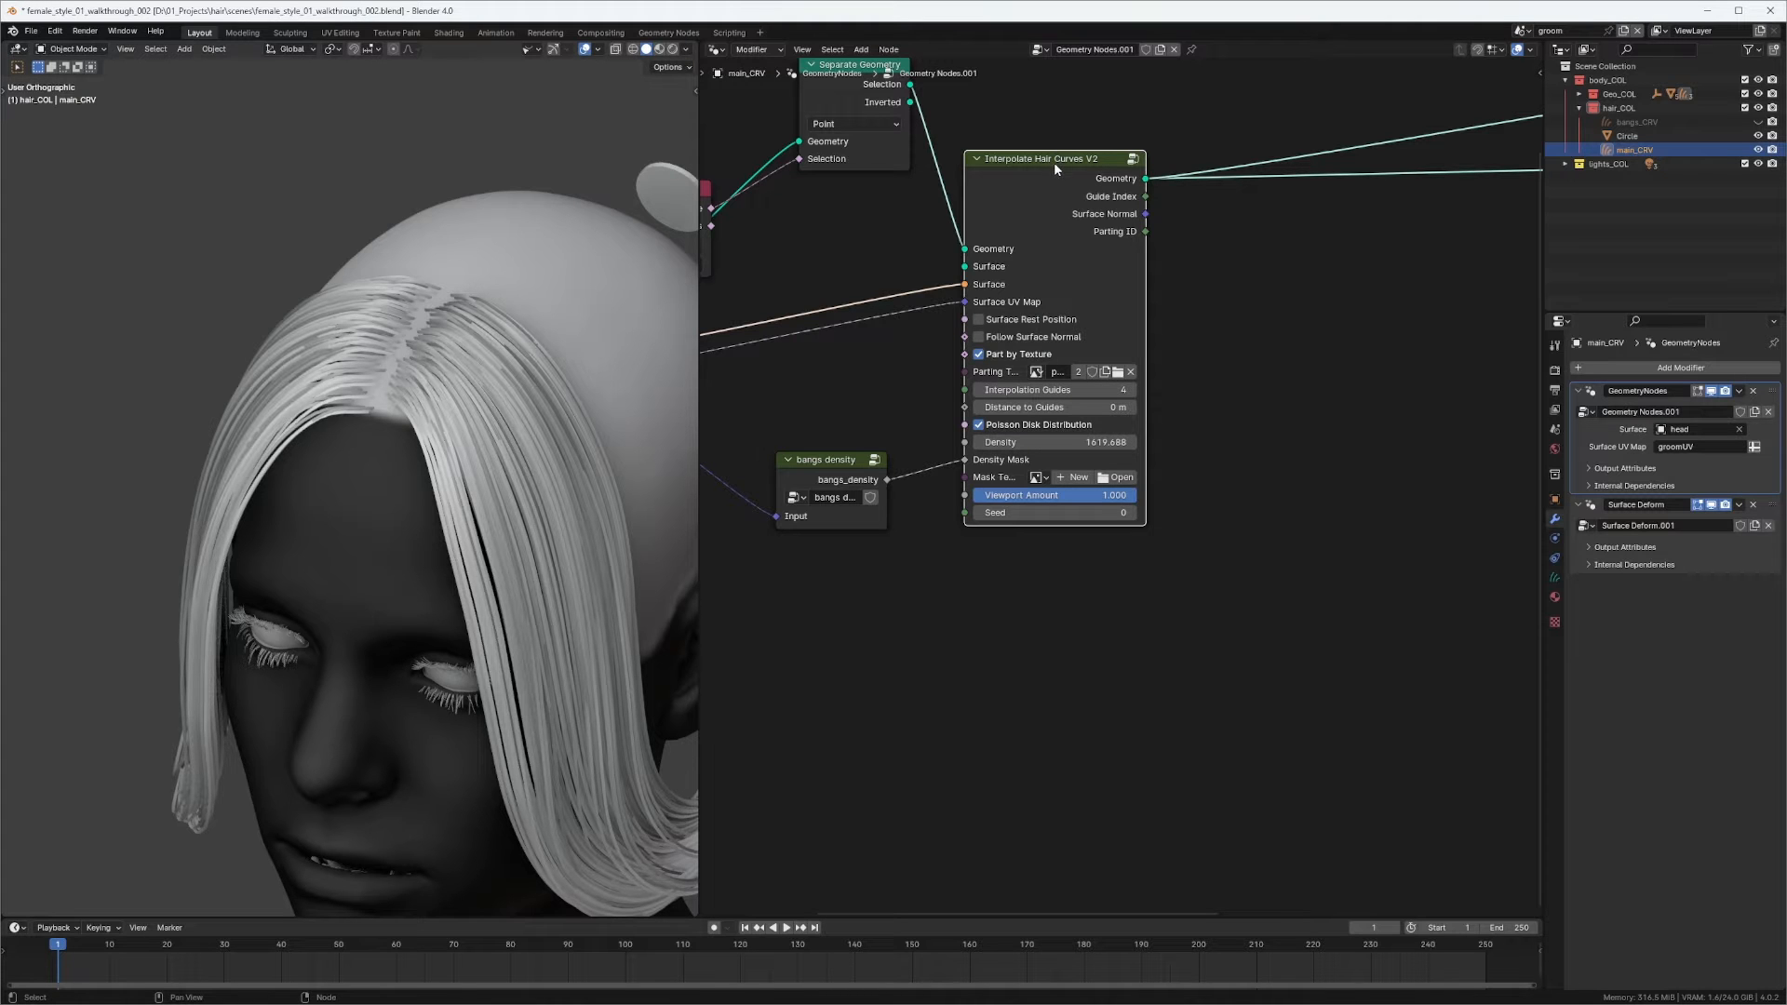
# Move the bangs density node well below Interpolate Hair Curves V2 and disconnect it from the Density Mask input.
pyautogui.moveTo(537, 551); pyautogui.dragTo(482, 521, button='middle')
pyautogui.scroll(-2, 482, 521)
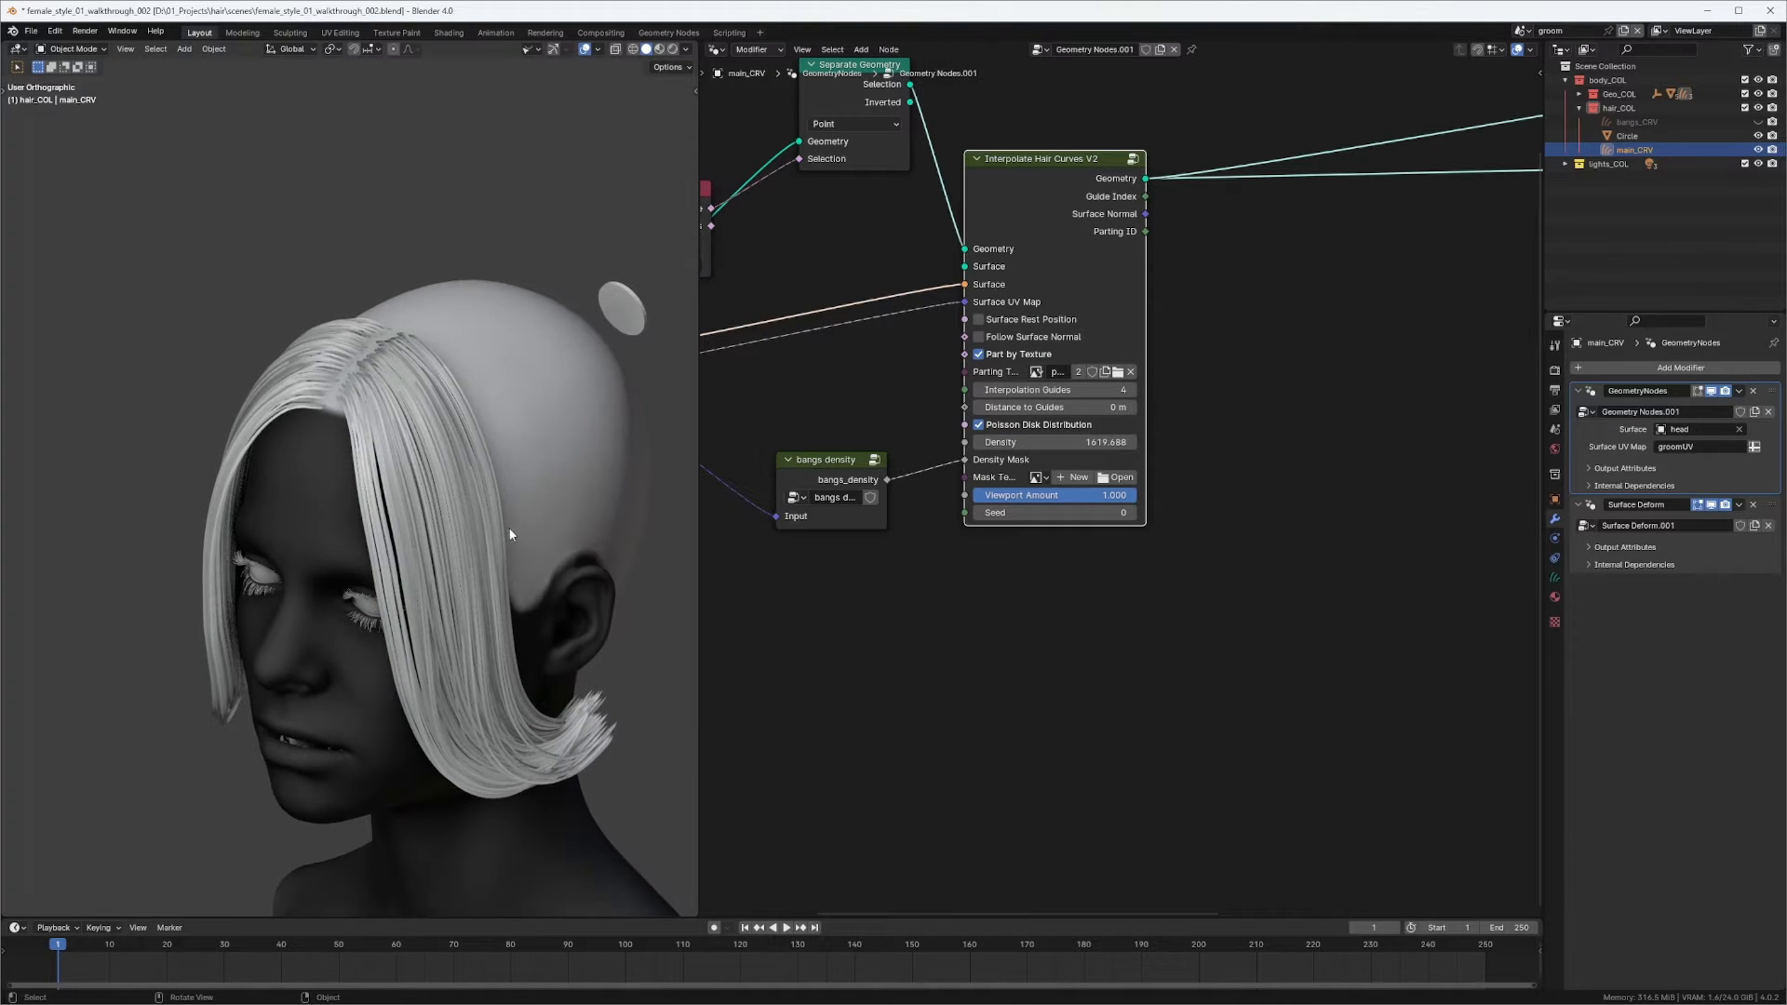
pyautogui.scroll(-5, 915, 434)
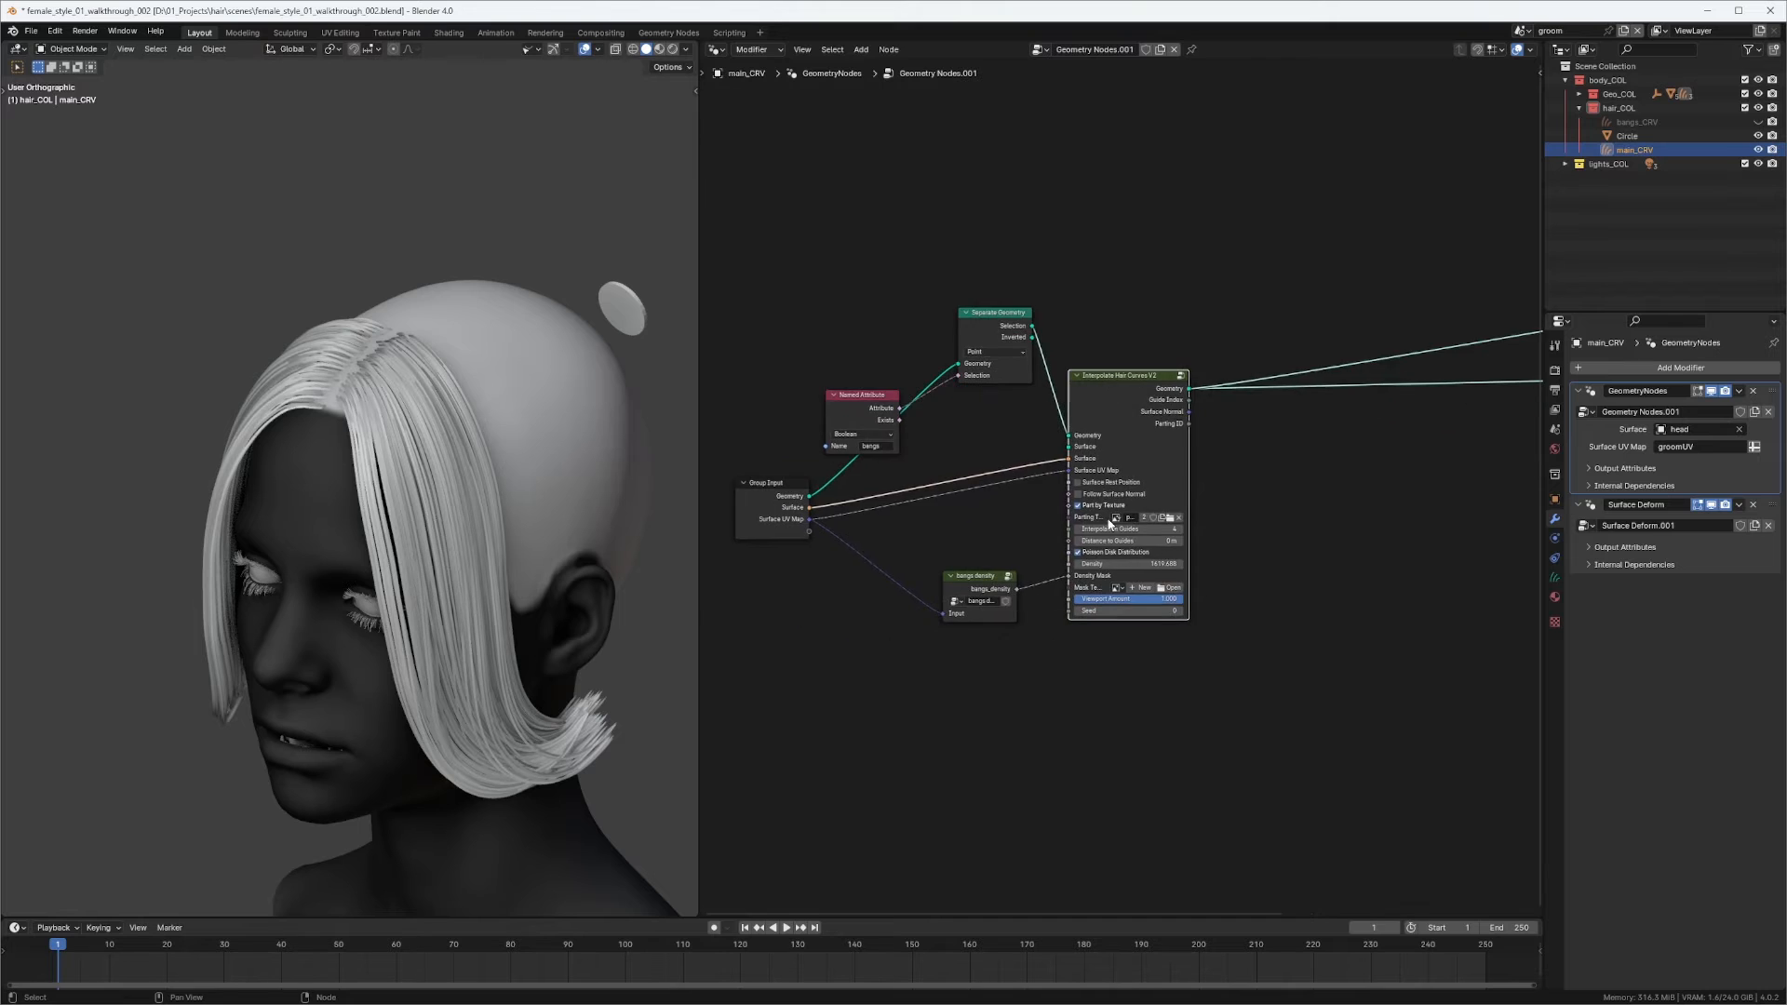
pyautogui.scroll(4, 1109, 524)
pyautogui.moveTo(1156, 431); pyautogui.dragTo(1213, 350, button='middle')
pyautogui.moveTo(994, 521); pyautogui.dragTo(920, 687)
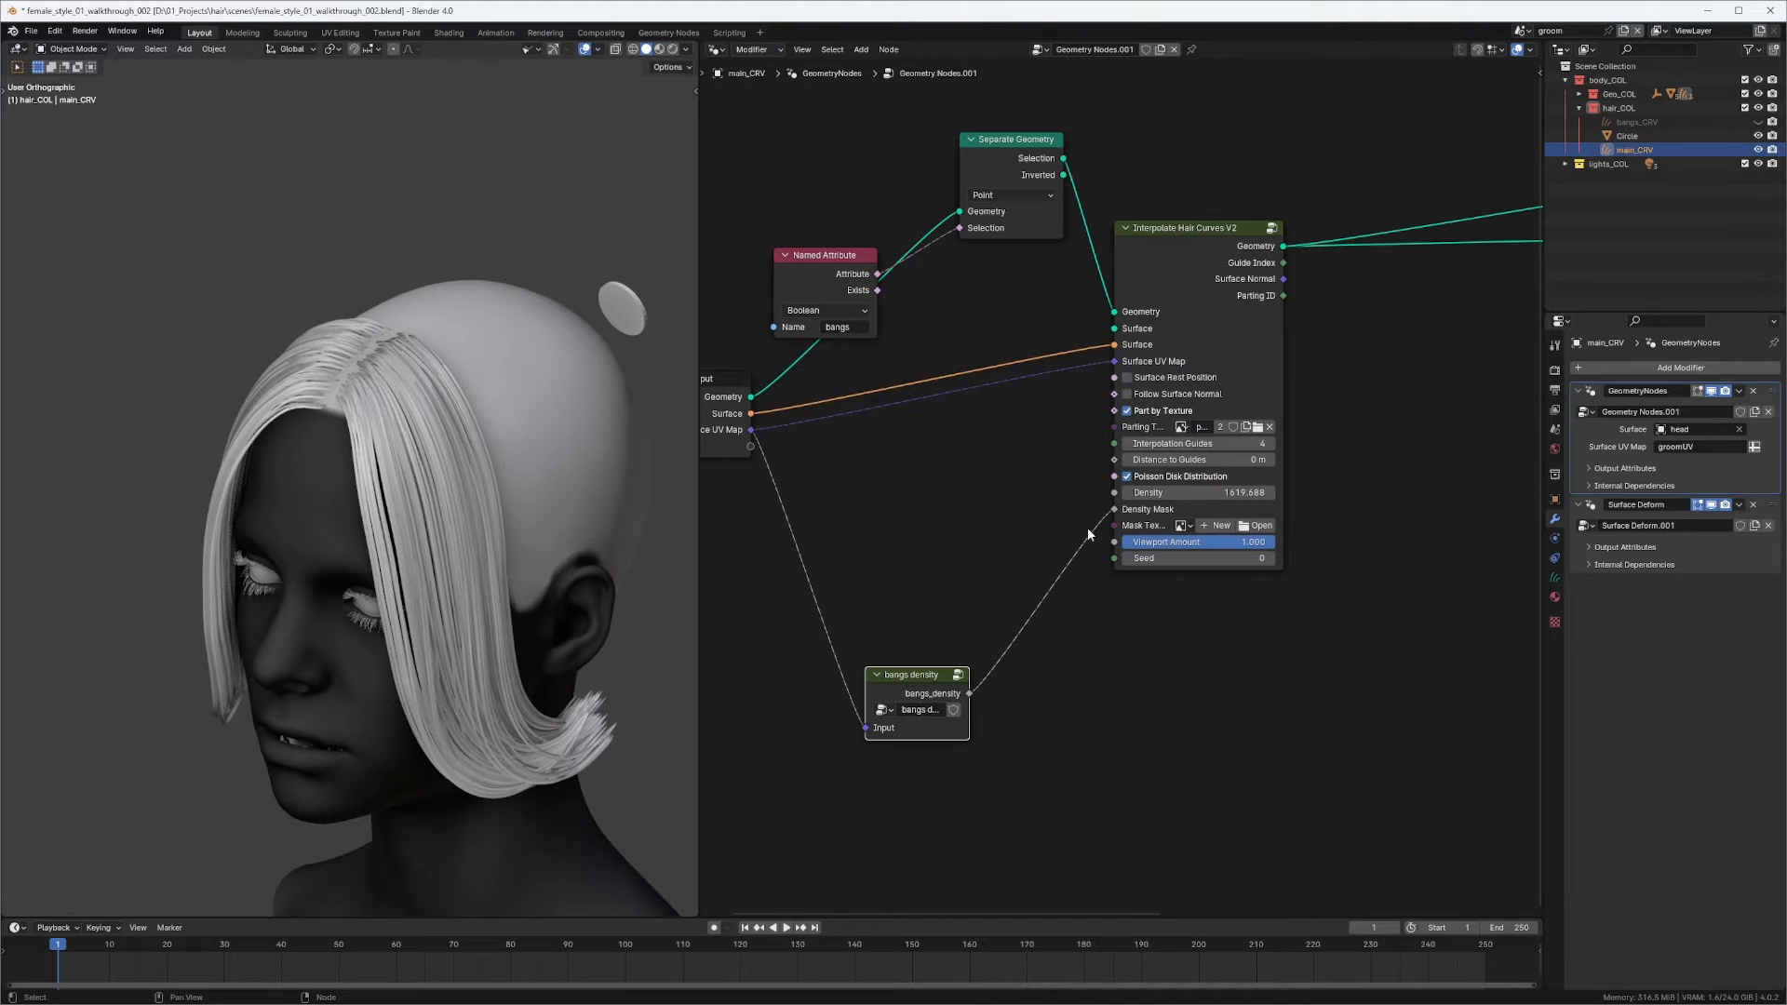
pyautogui.moveTo(1114, 510); pyautogui.dragTo(956, 545)
# Add an Image Texture node between Group Input and Interpolate Hair Curves V2 and assign the density_mainHair image to it.
pyautogui.hotkey('shift', 'a')
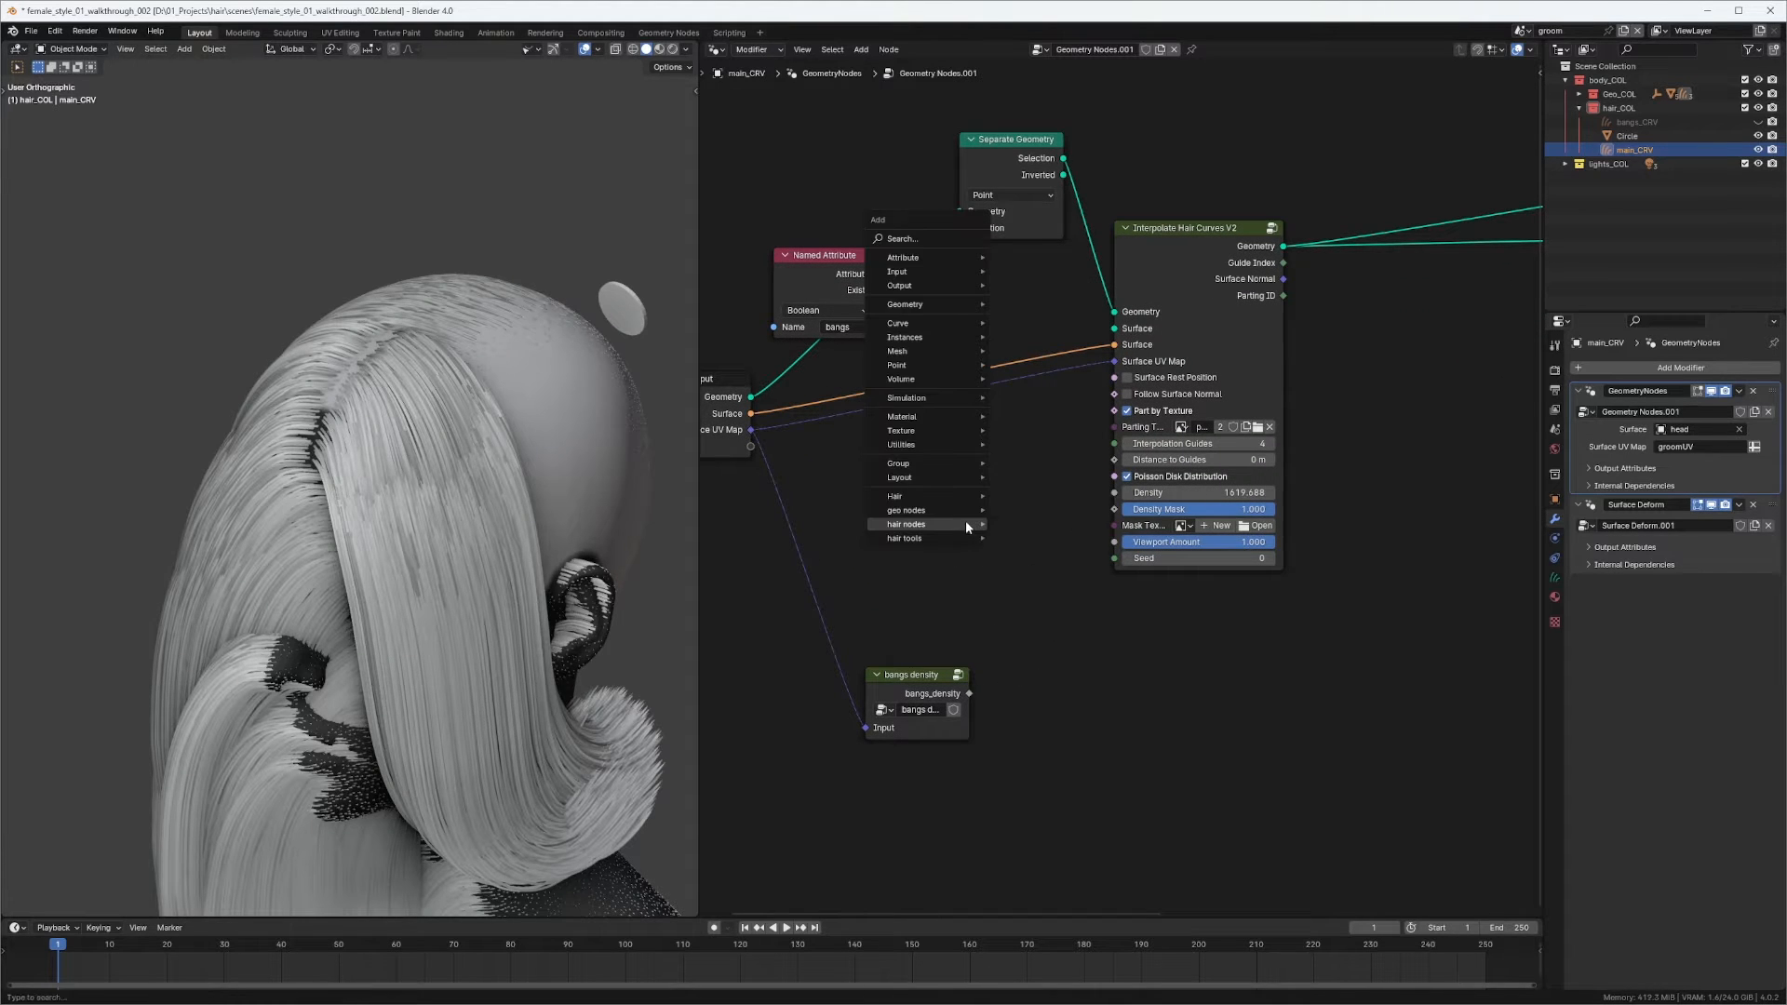
pyautogui.click(927, 237)
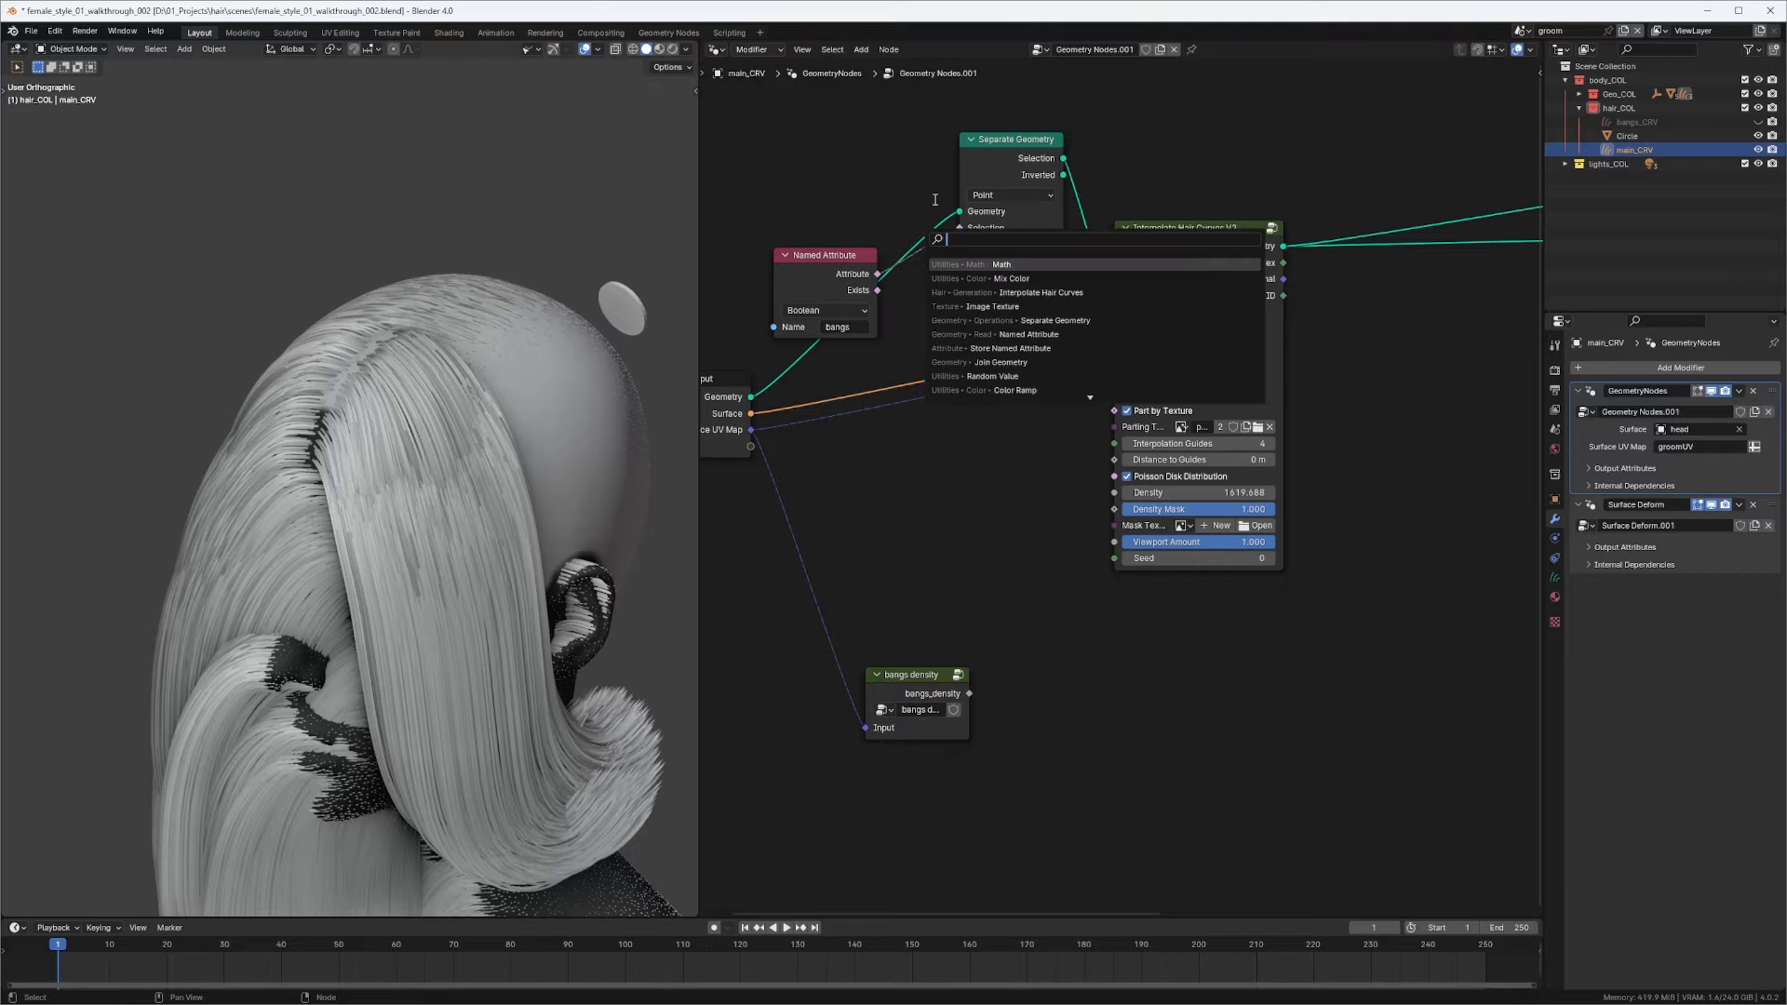
pyautogui.write('image')
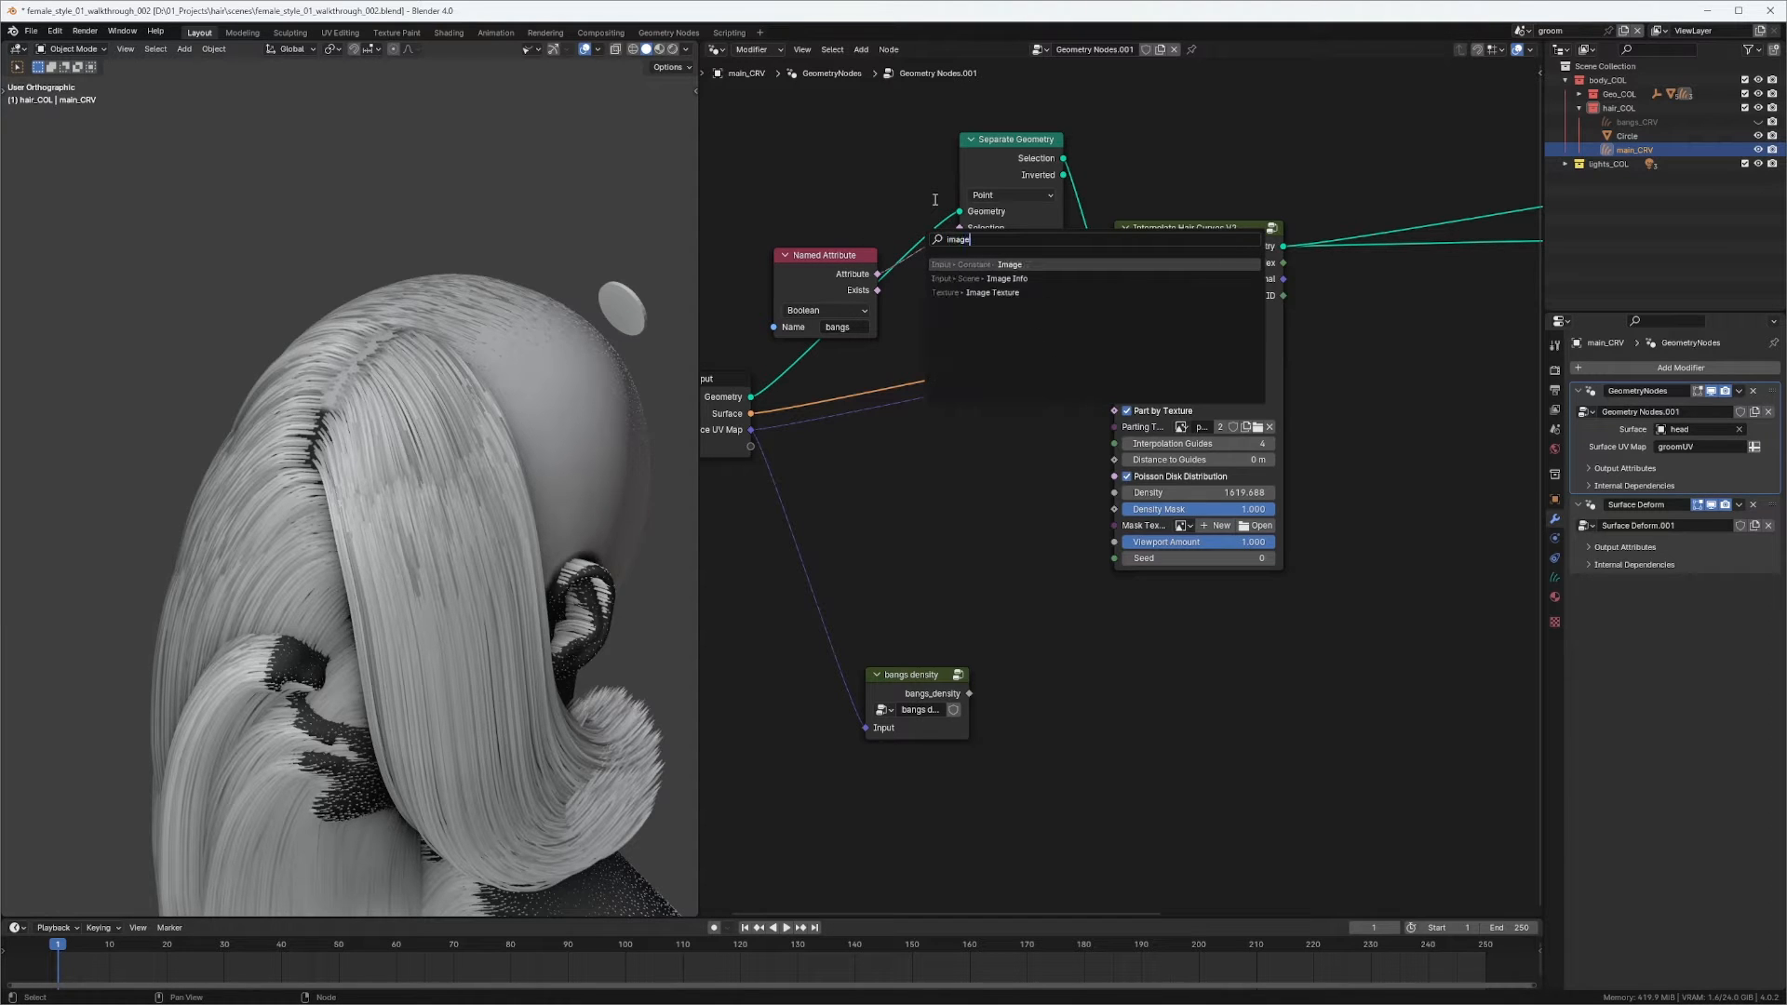
pyautogui.click(1003, 293)
pyautogui.click(895, 460)
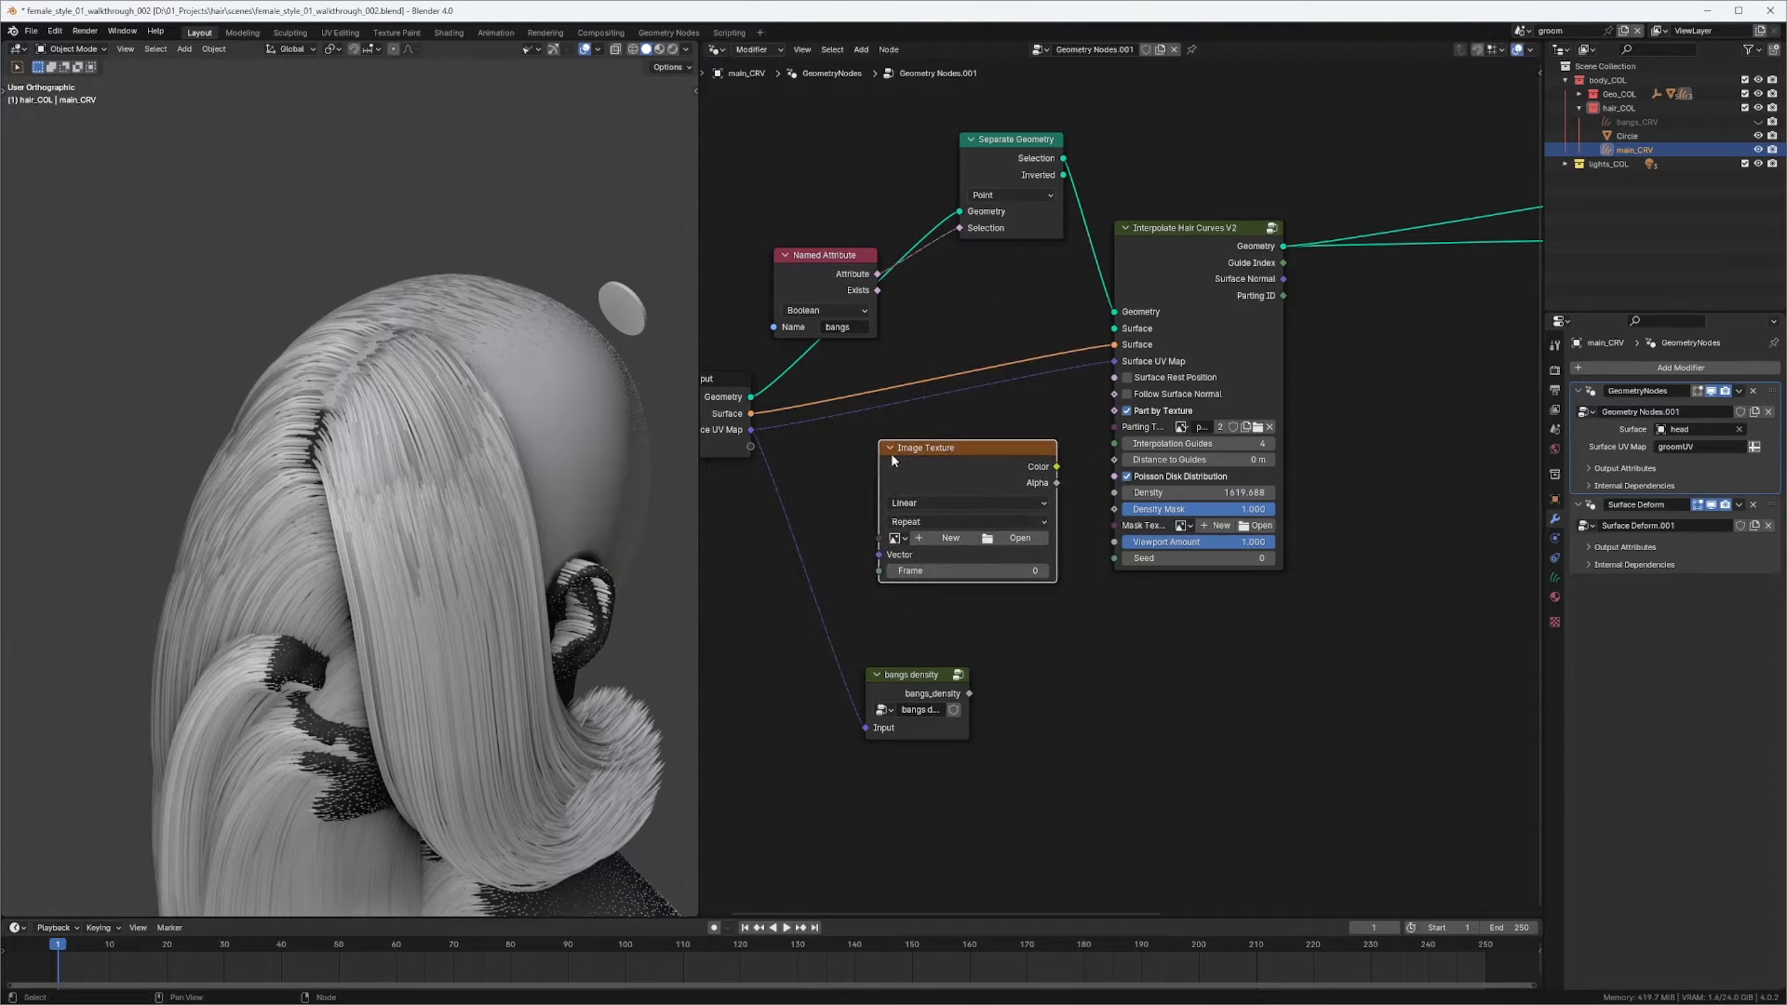
pyautogui.click(894, 539)
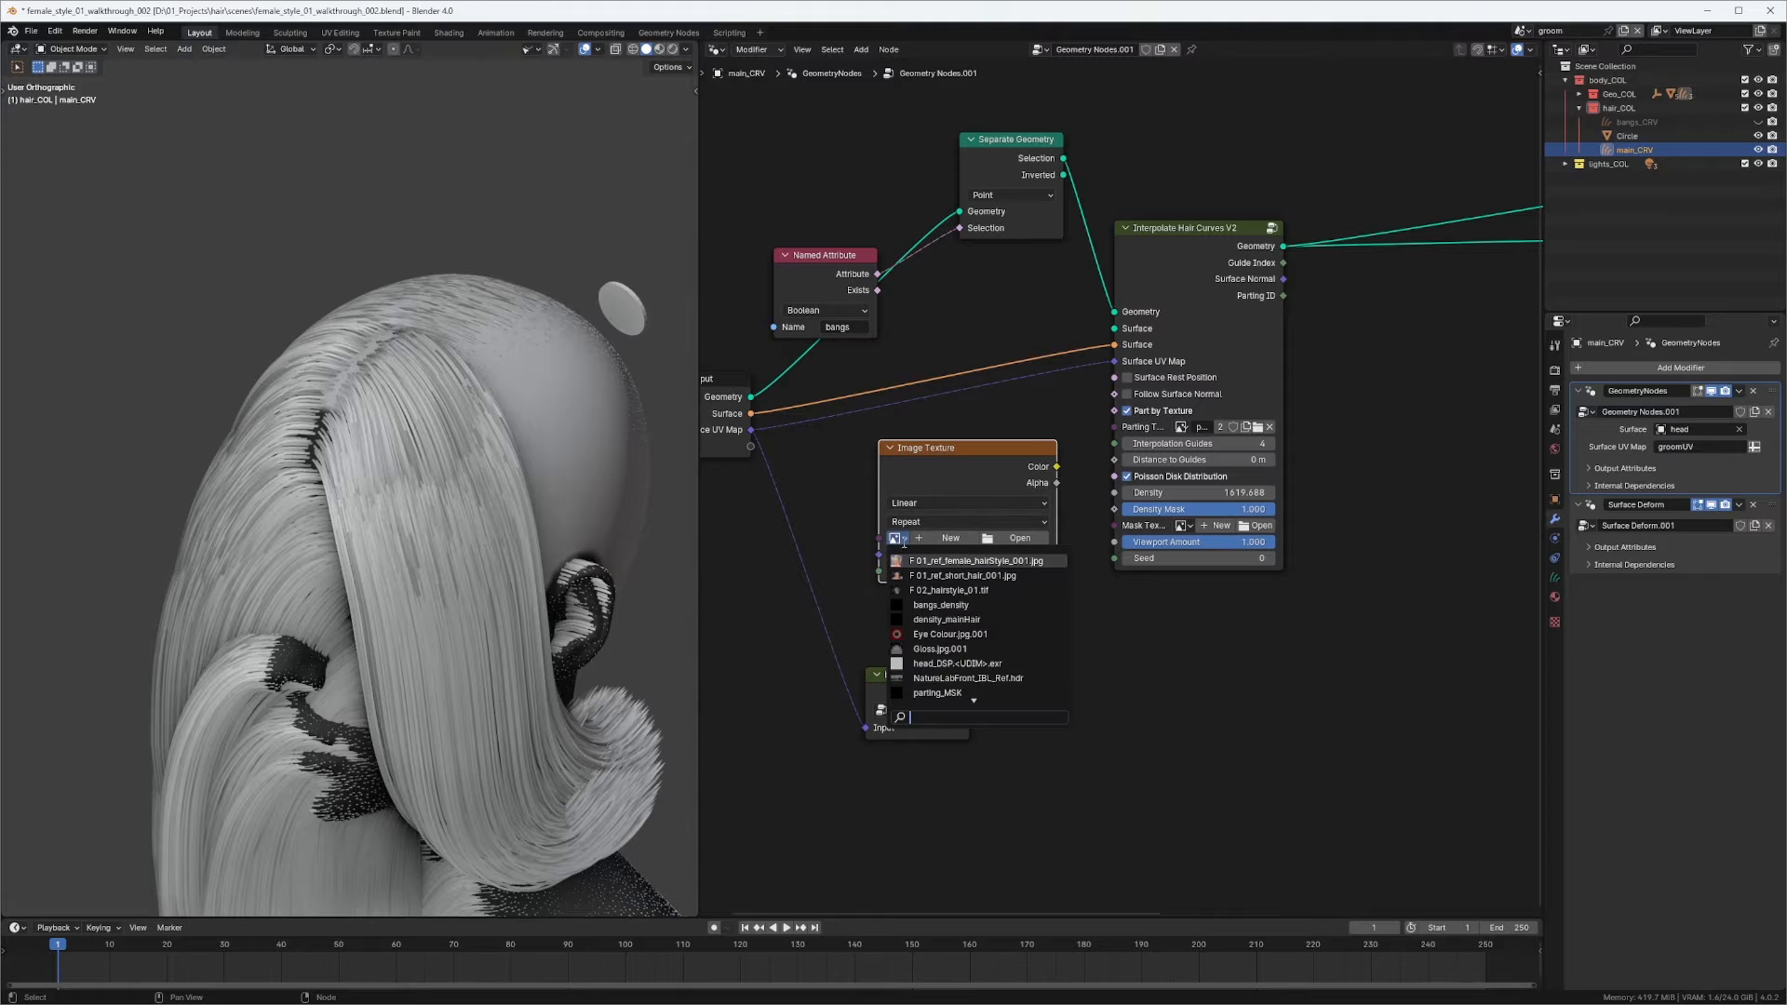
pyautogui.click(944, 619)
pyautogui.moveTo(774, 448); pyautogui.dragTo(795, 416, button='middle')
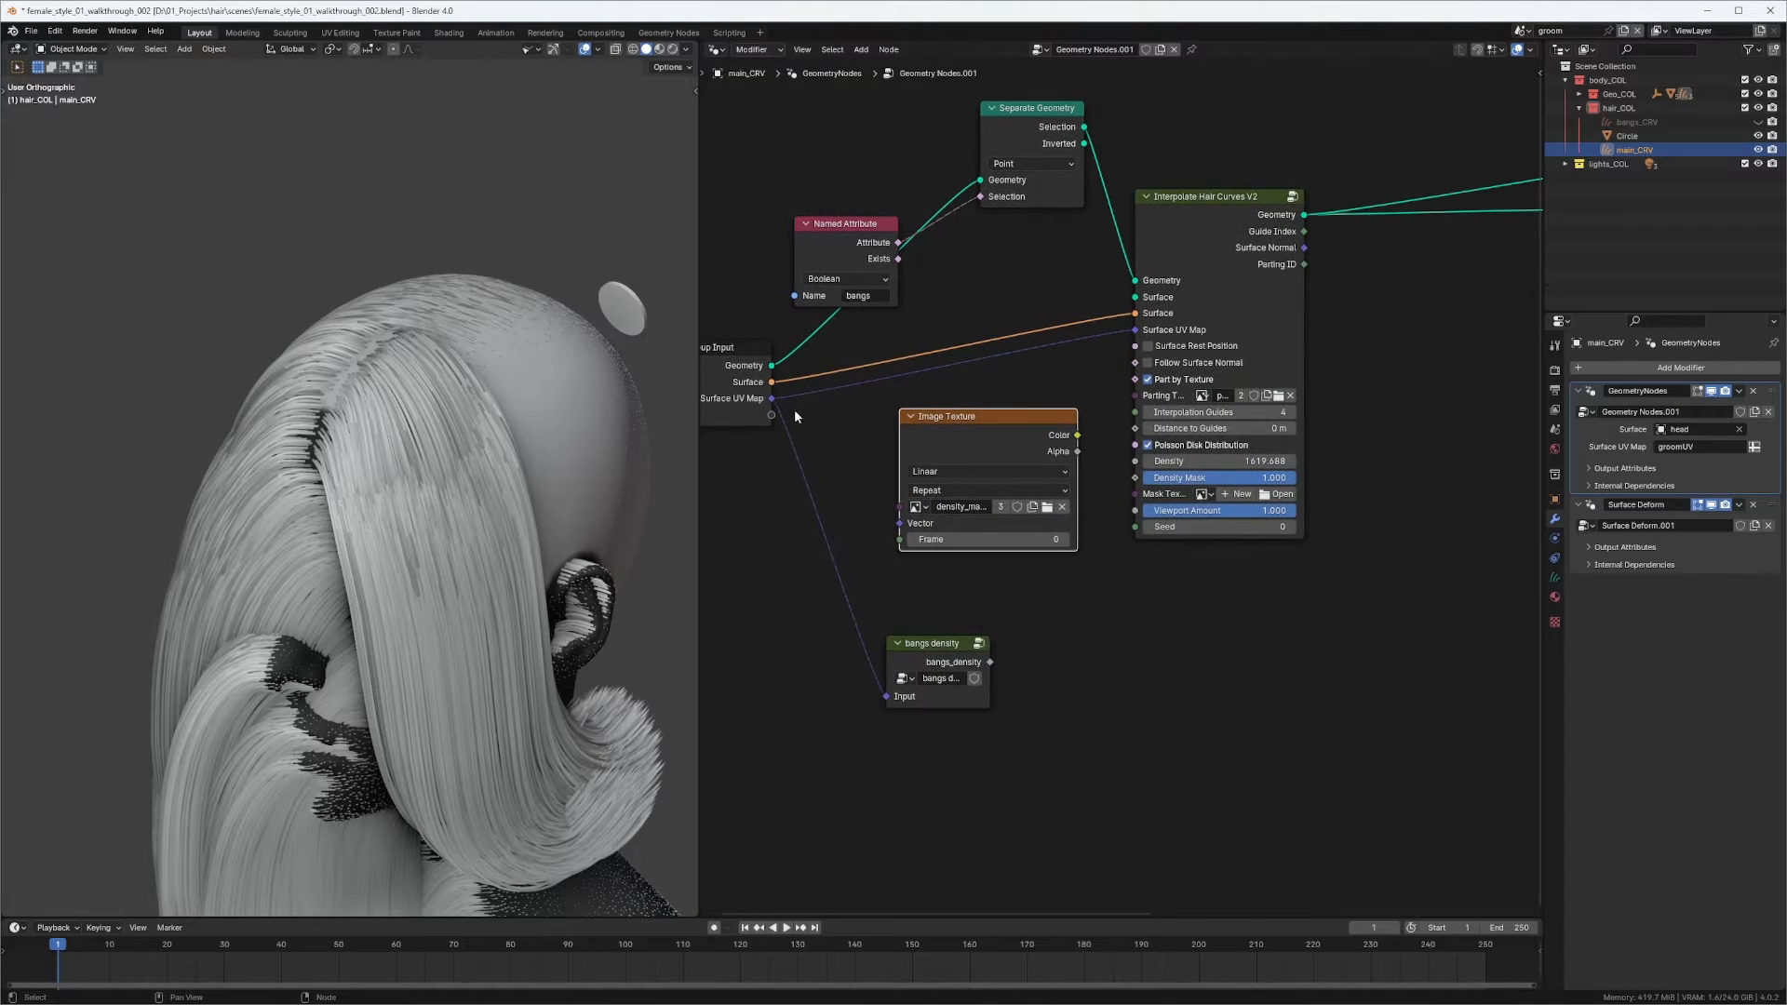
# Link the Group Input's Surface UV Map to the Image Texture's Vector, and its Color output to Density Mask on Interpolate Hair Curves V2.
pyautogui.moveTo(771, 398); pyautogui.dragTo(899, 523)
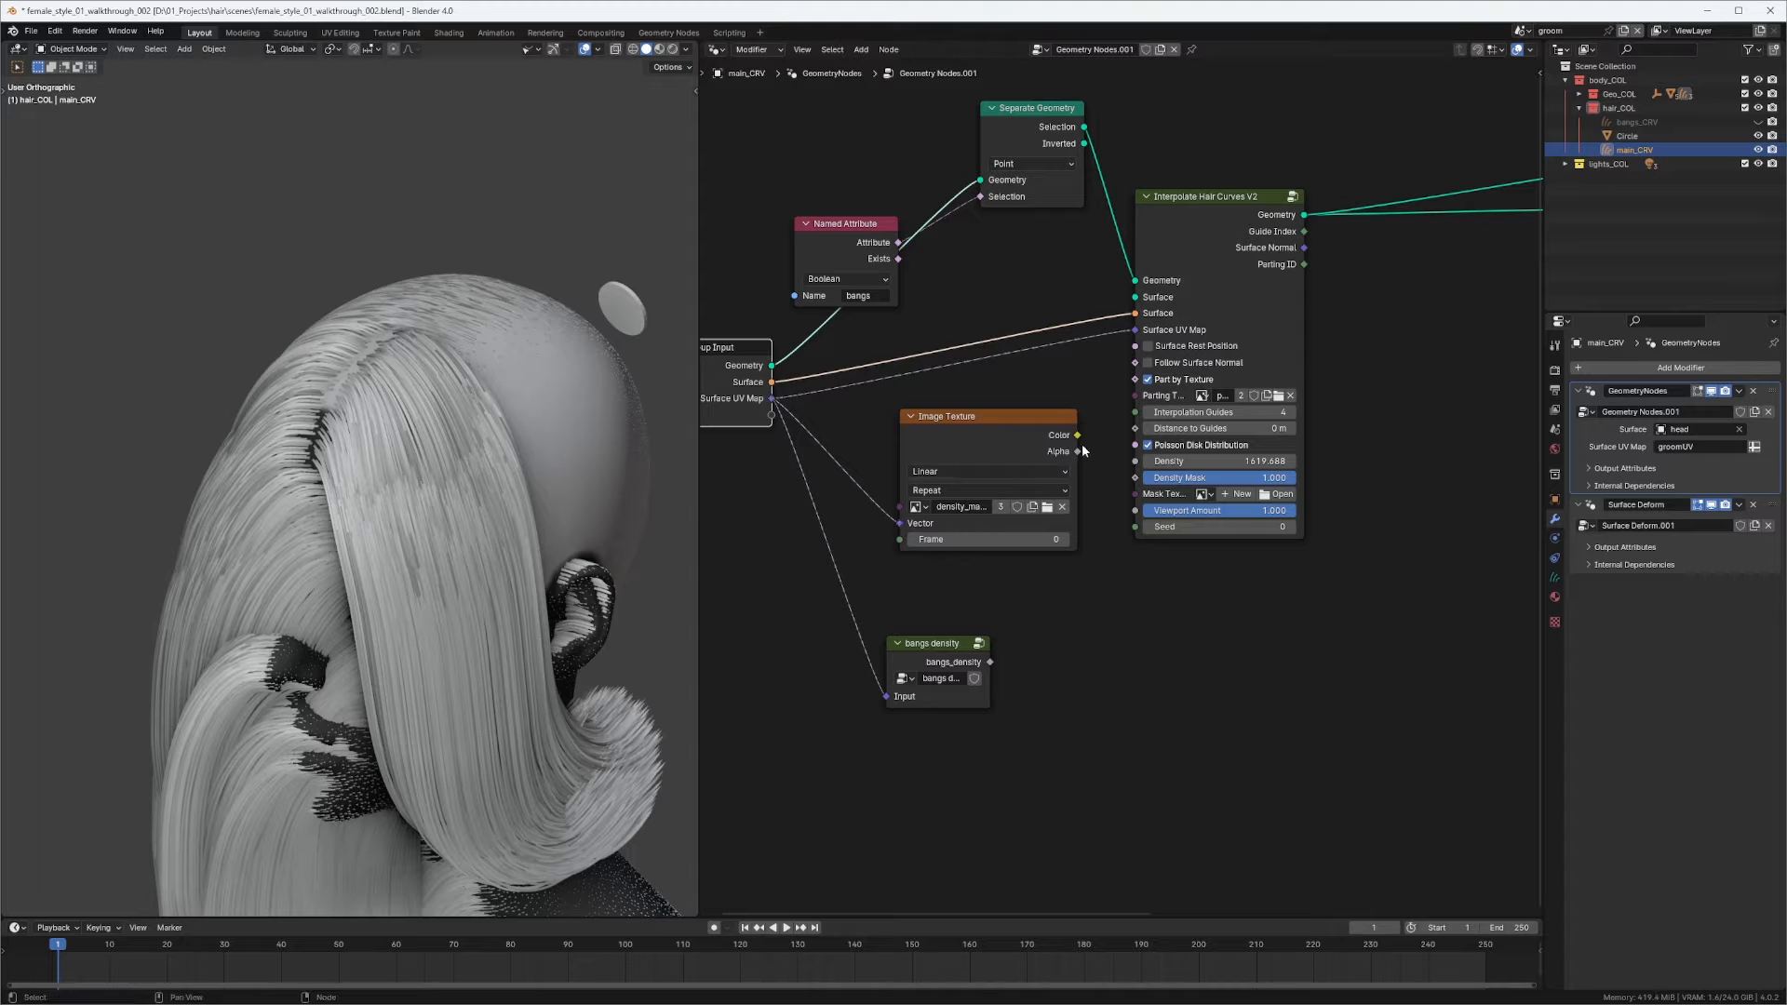
pyautogui.moveTo(1076, 434); pyautogui.dragTo(1136, 478)
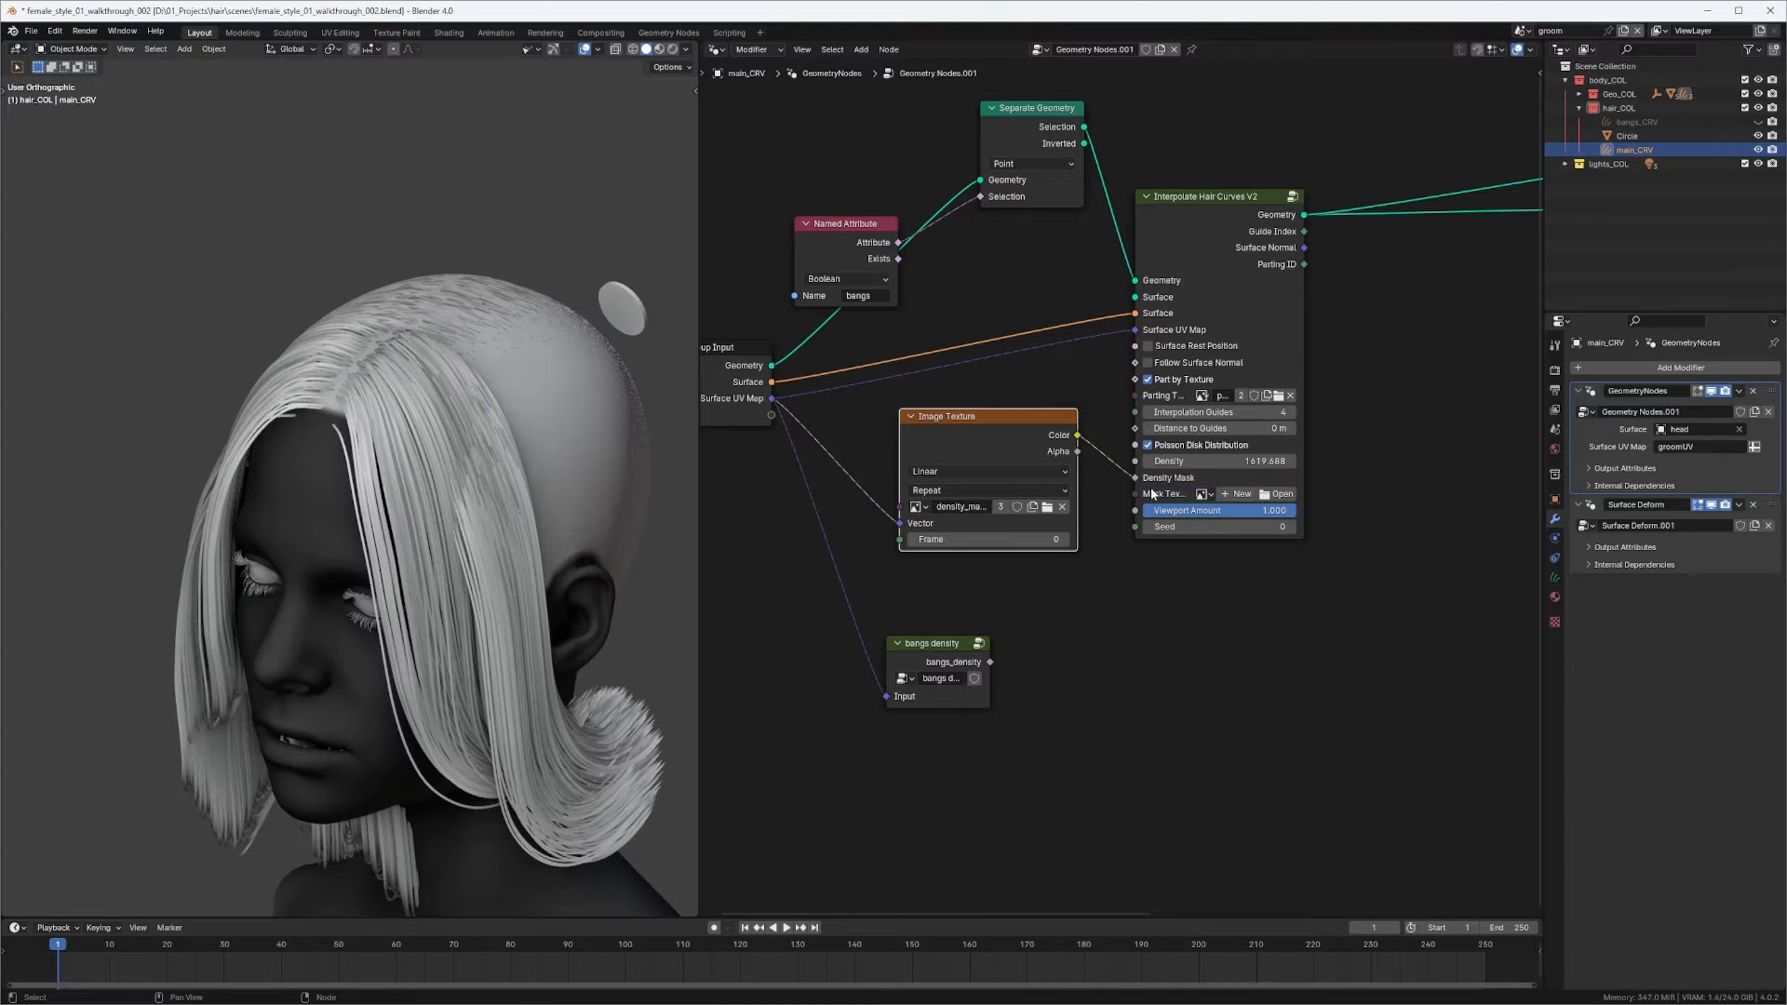
# Split off a new area beside the node editor as a Spreadsheet and narrow the 3D viewport to give the nodes more room.
pyautogui.moveTo(1542, 237); pyautogui.dragTo(1278, 49)
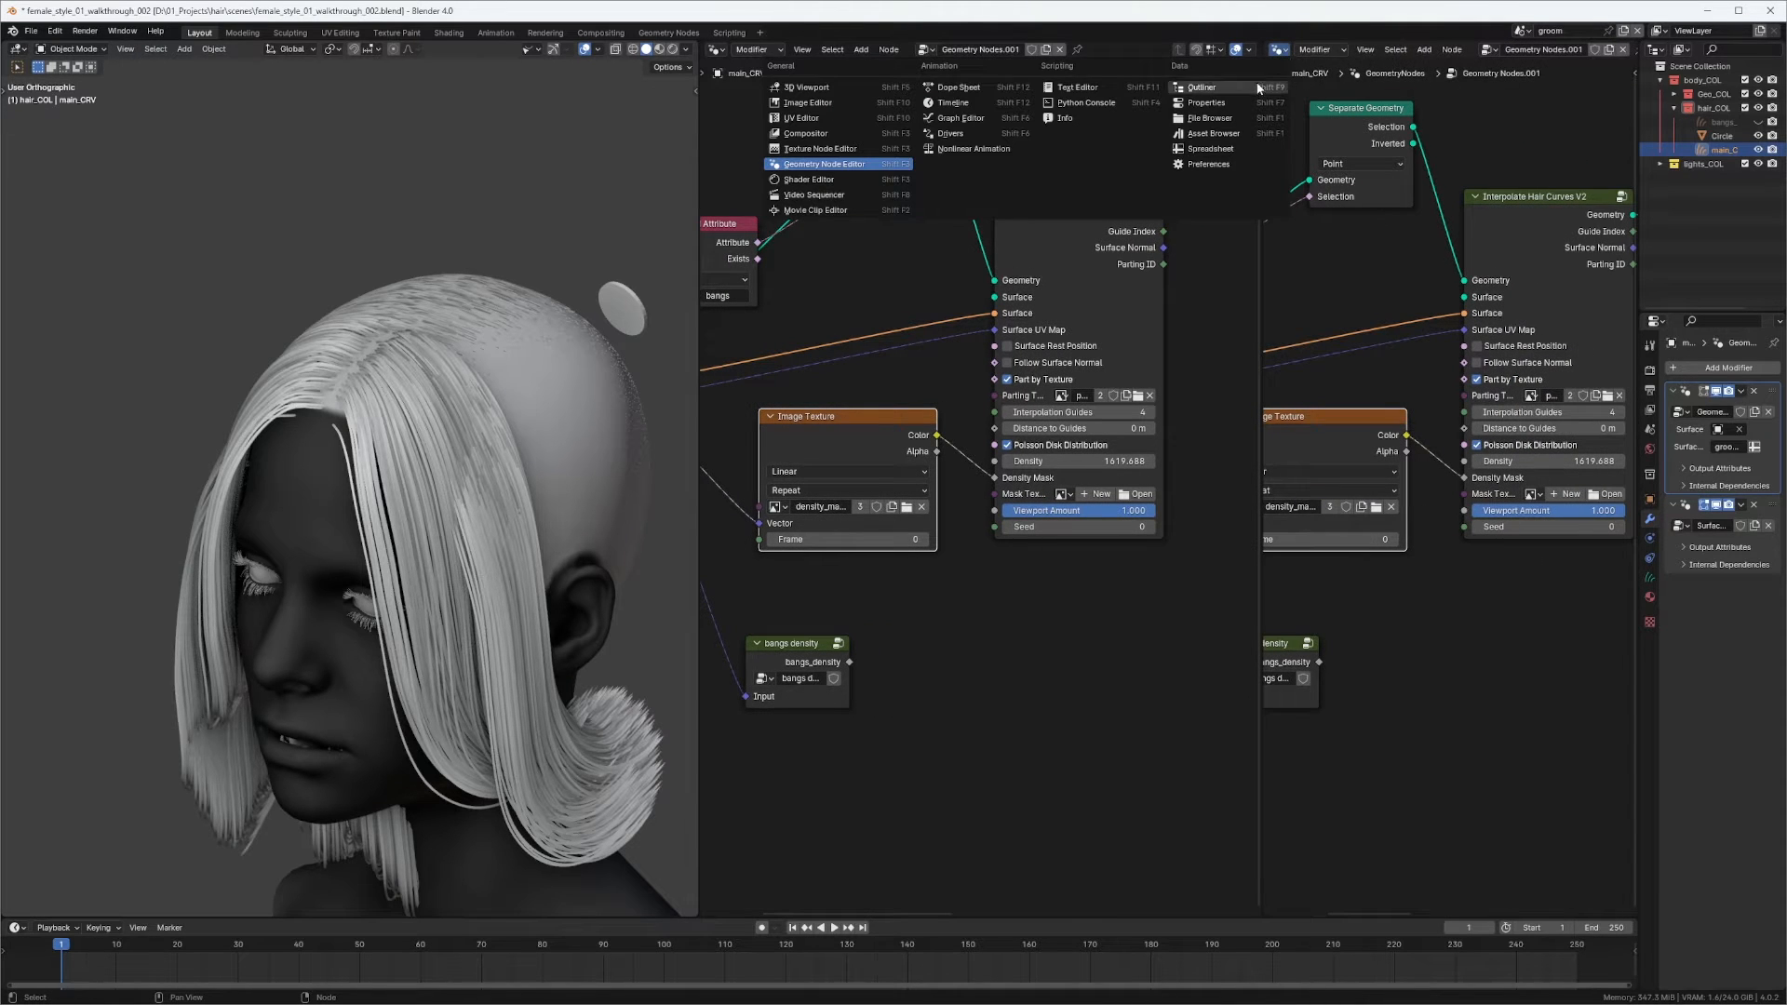
pyautogui.click(1210, 151)
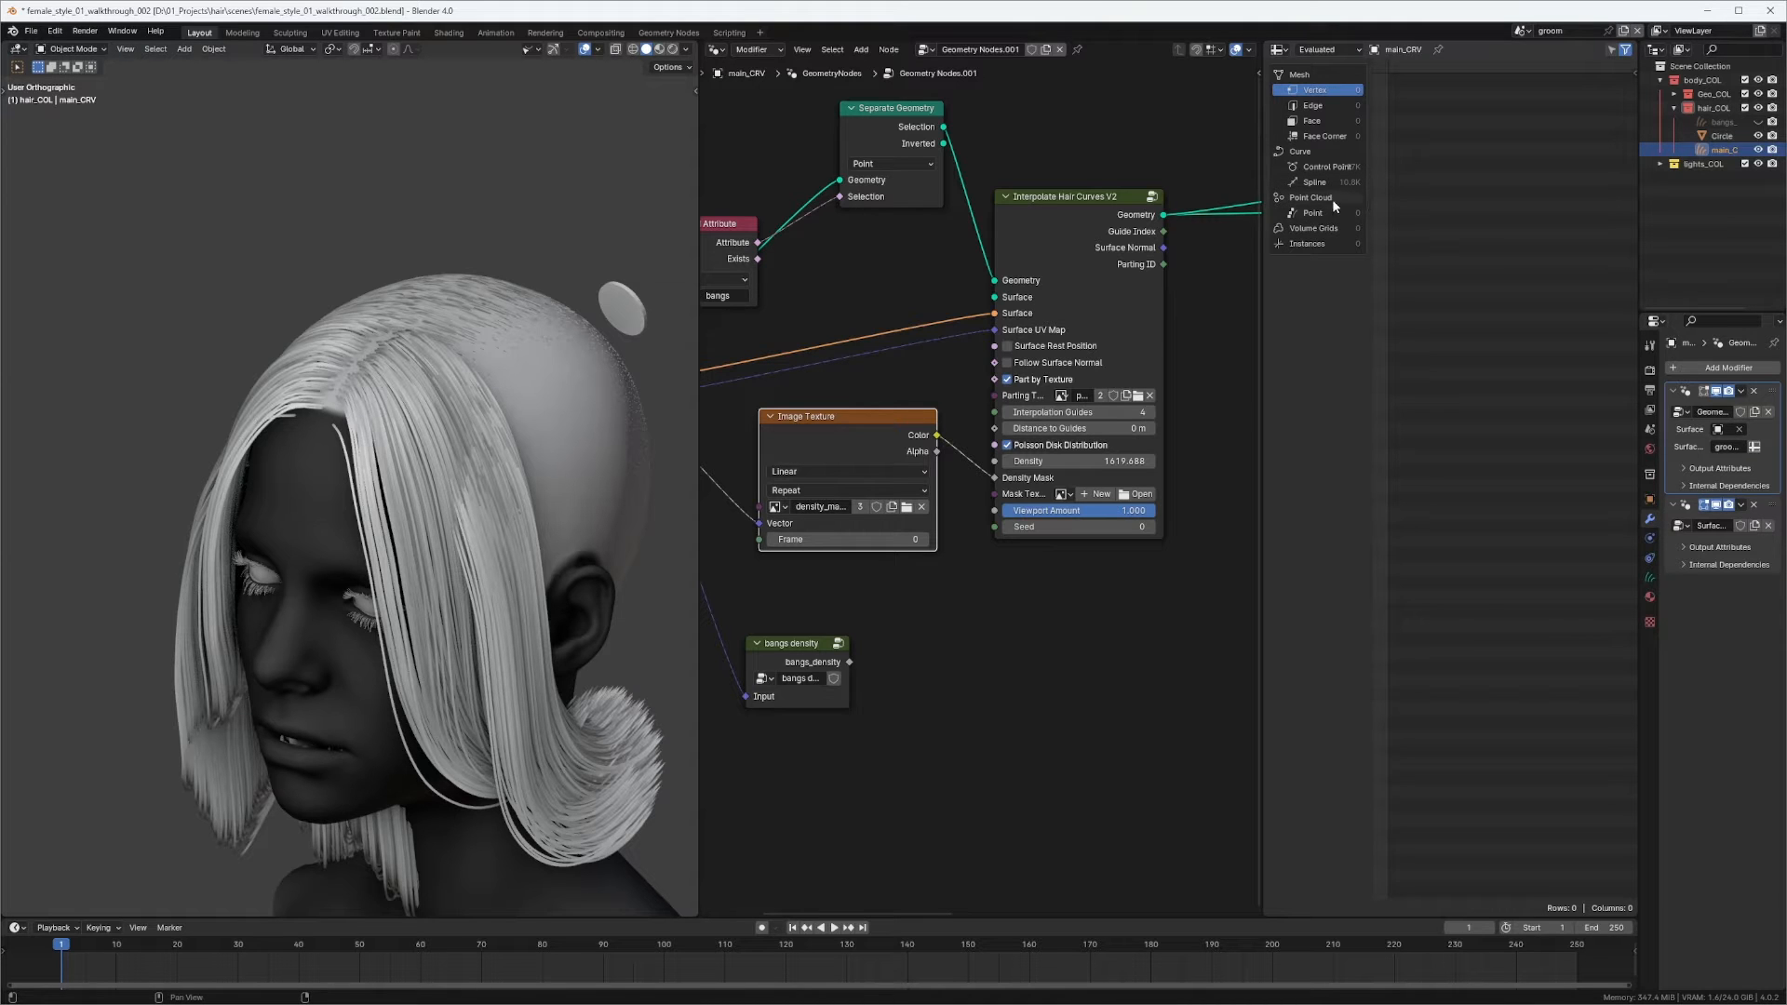
pyautogui.moveTo(419, 412); pyautogui.dragTo(366, 410, button='middle')
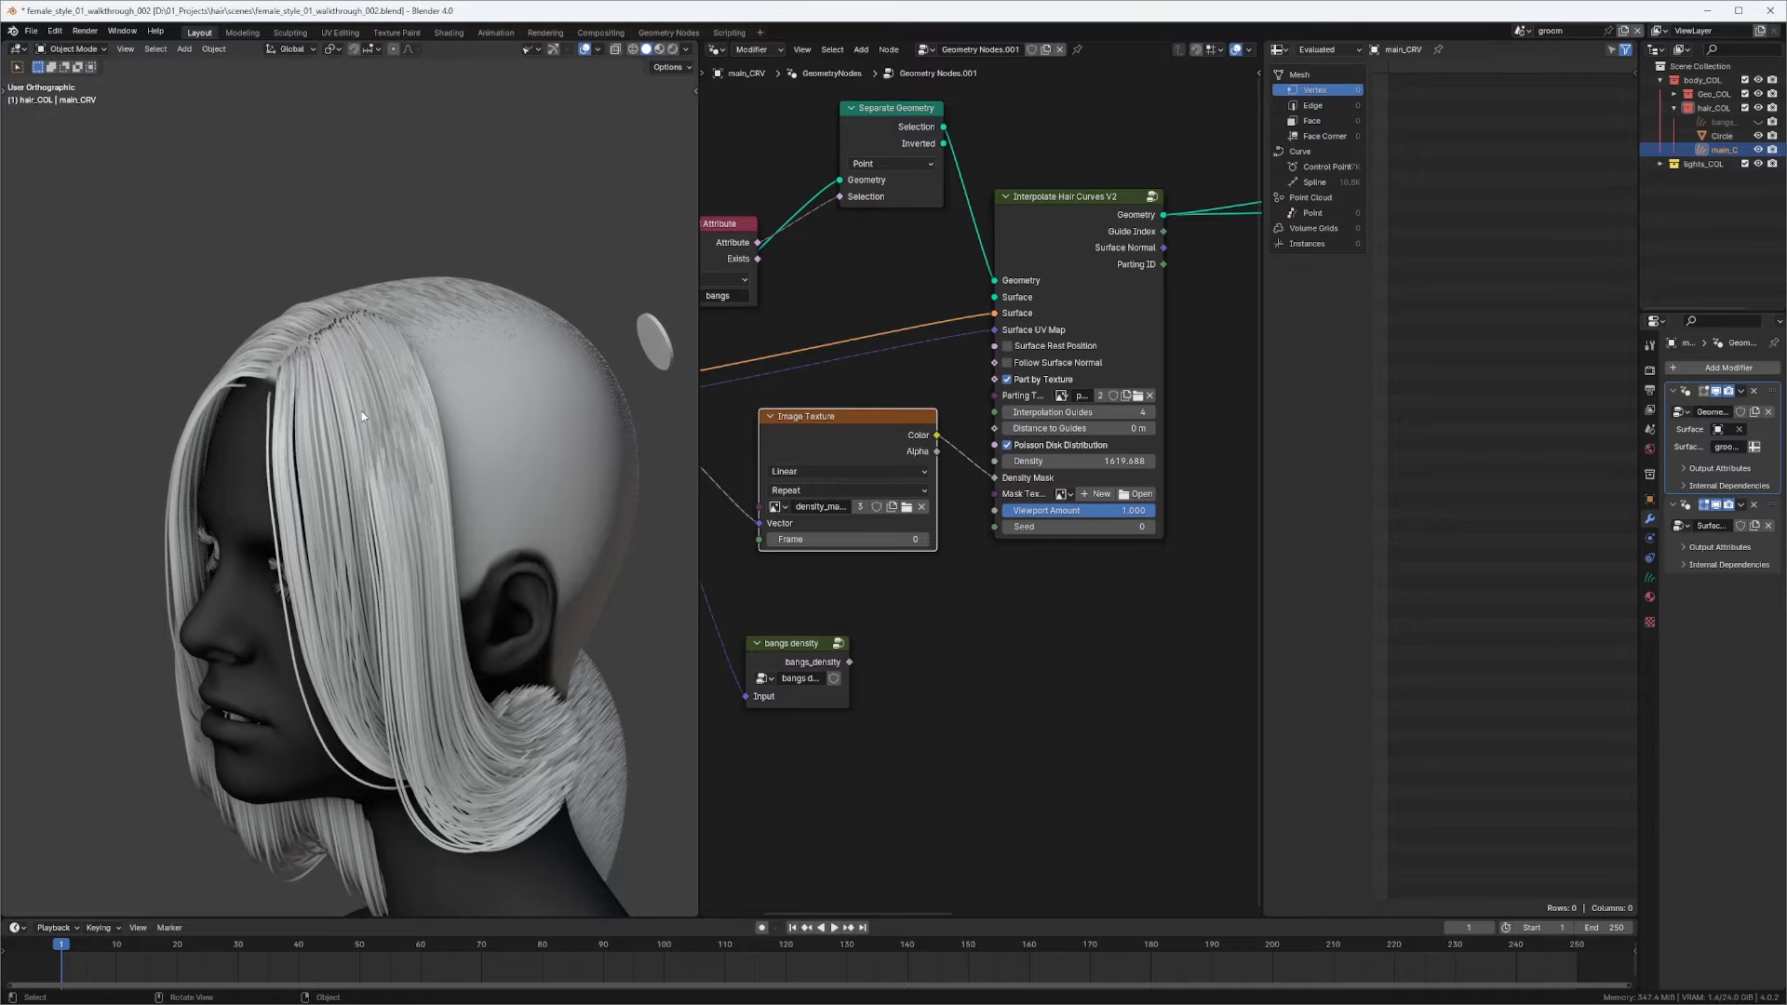
pyautogui.moveTo(361, 410); pyautogui.dragTo(489, 372, button='middle')
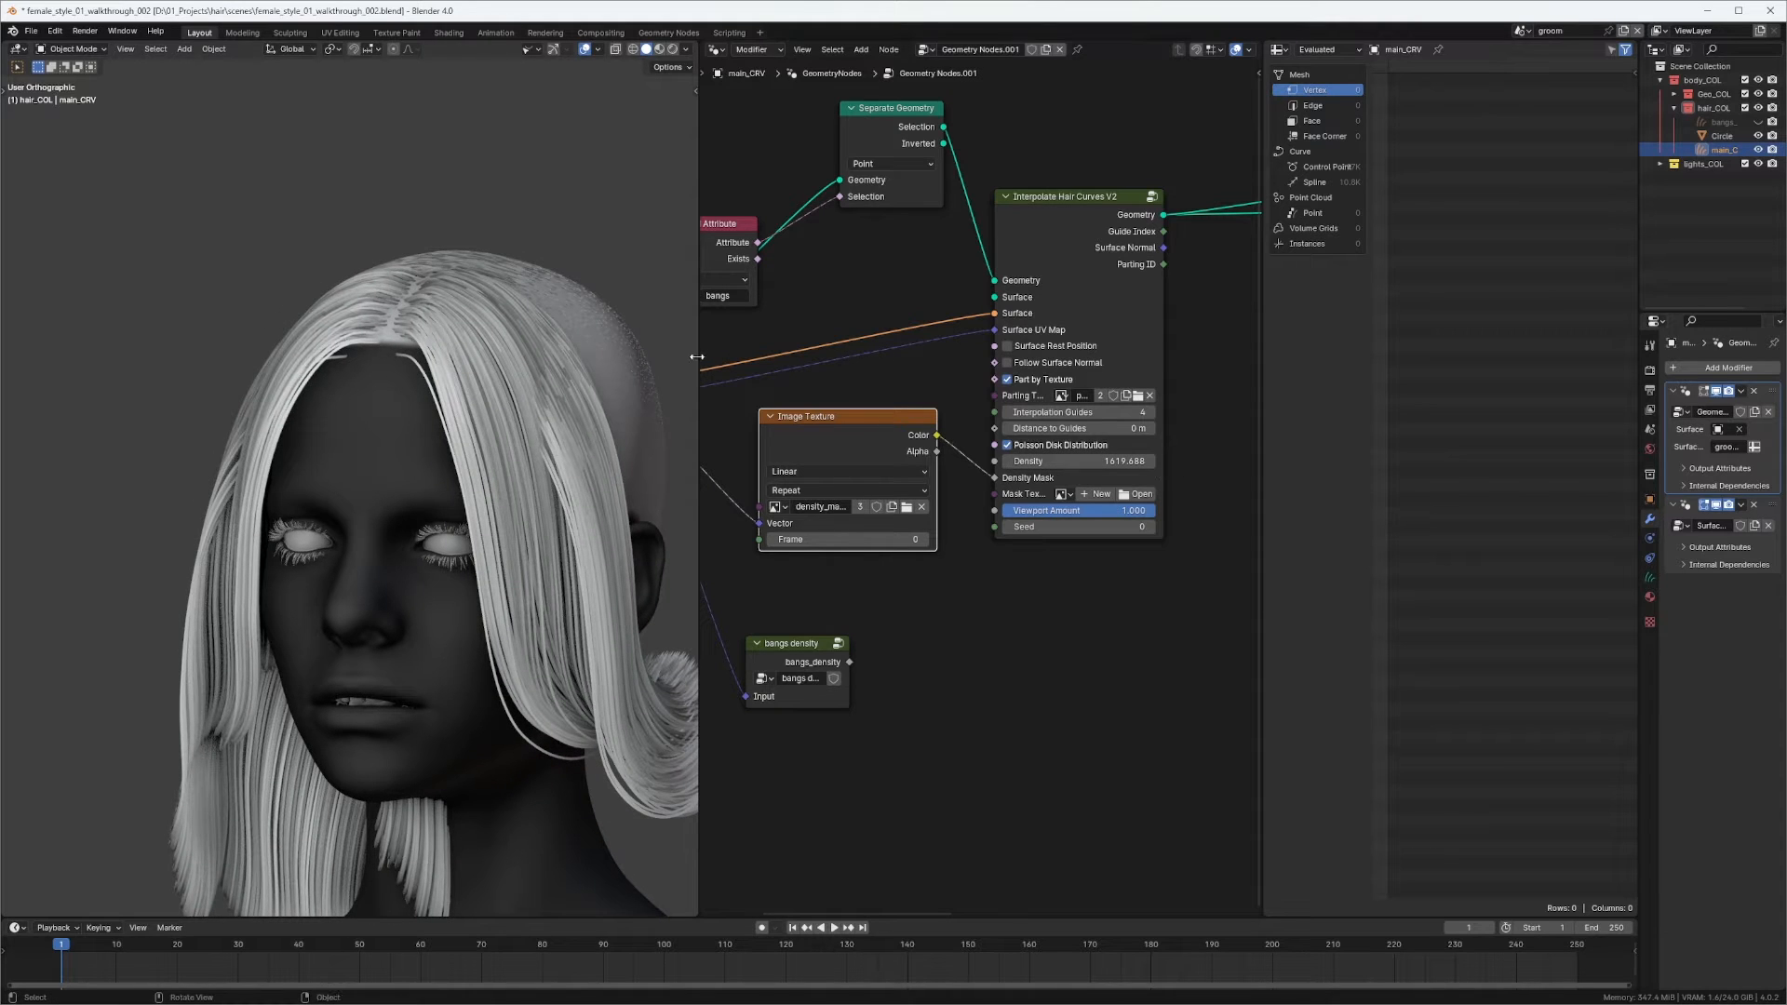
pyautogui.moveTo(697, 356); pyautogui.dragTo(612, 358)
pyautogui.moveTo(502, 365); pyautogui.dragTo(466, 390, button='middle')
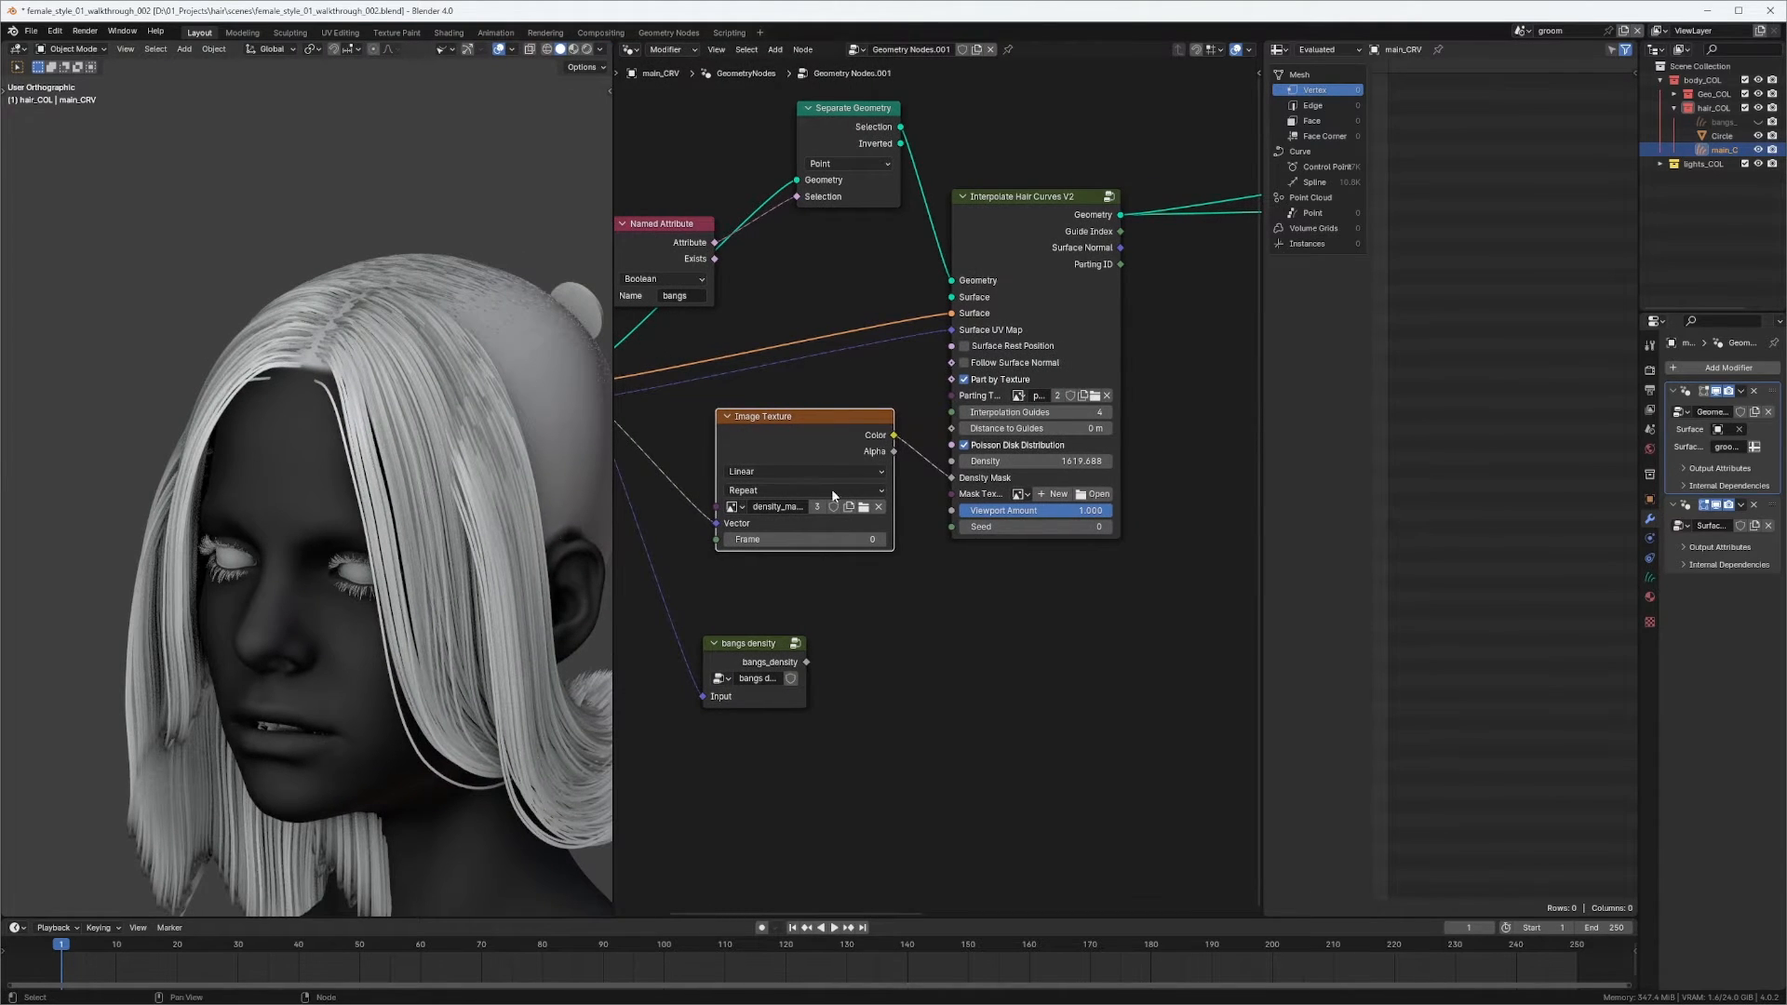
# Move the Image Texture node slightly farther from Interpolate Hair Curves V2 and set that groom node's Density to 5000.
pyautogui.moveTo(831, 492); pyautogui.dragTo(890, 445, button='middle')
pyautogui.moveTo(872, 373); pyautogui.dragTo(846, 396)
pyautogui.click(1134, 416)
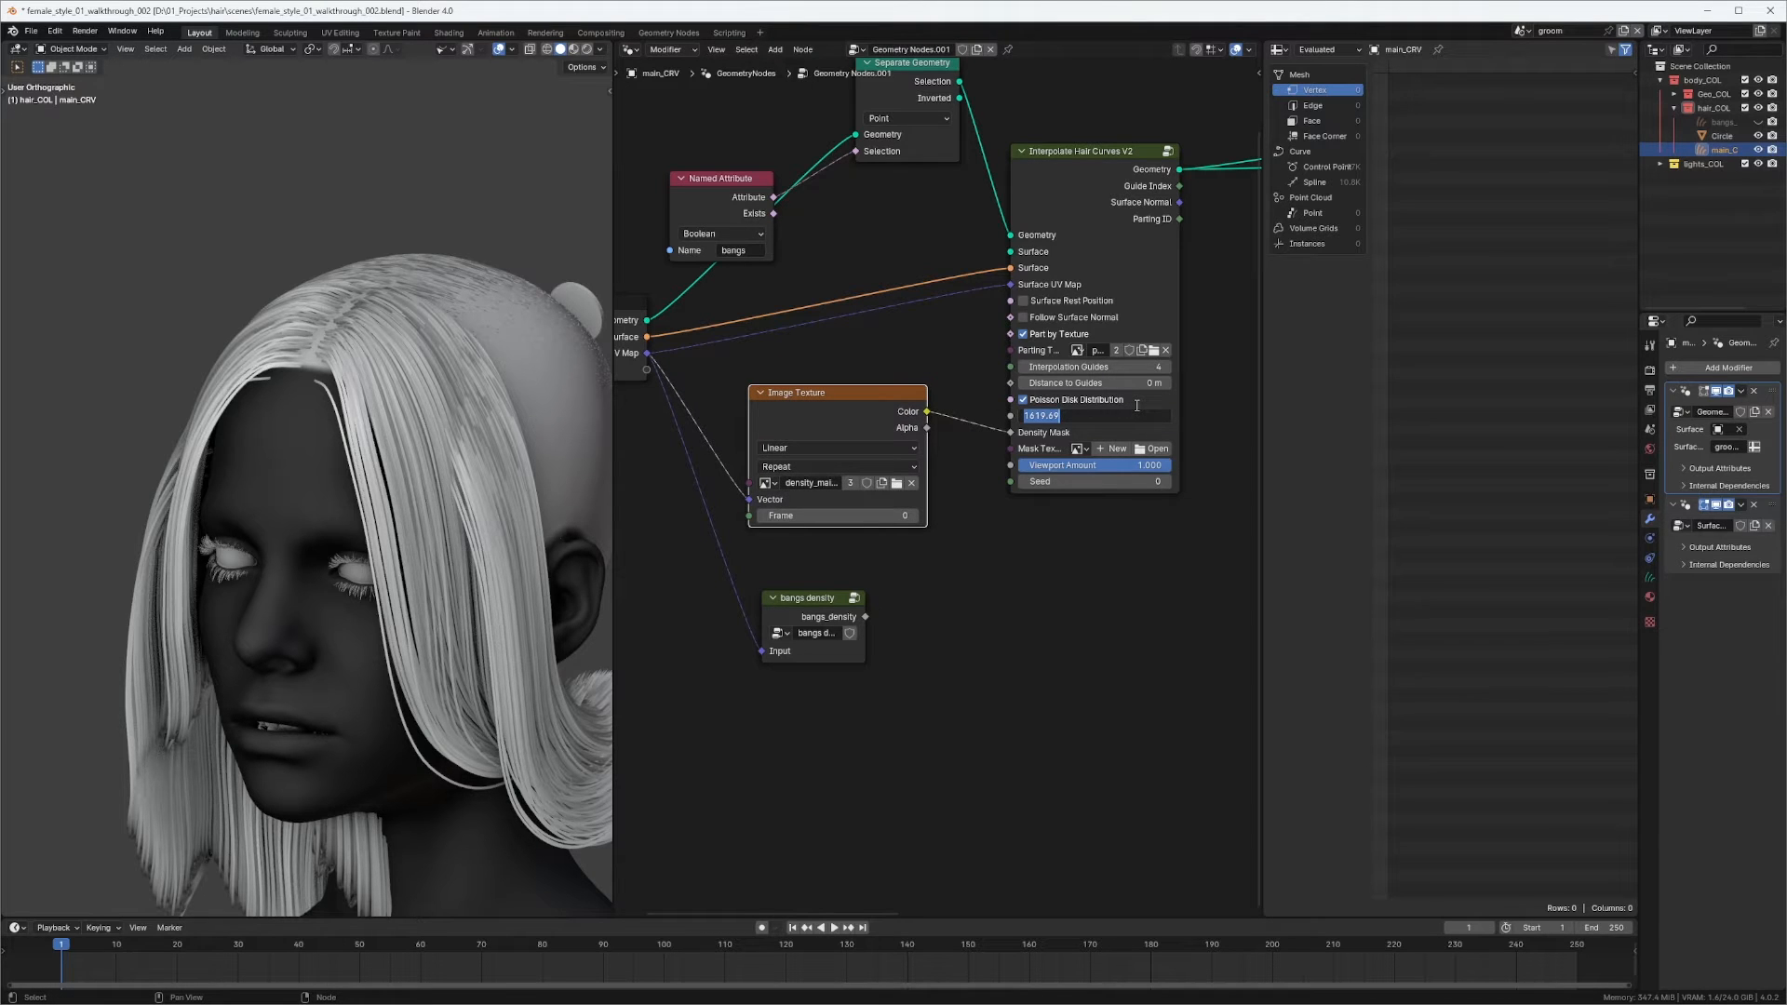
pyautogui.write('5000')
pyautogui.press('Return')
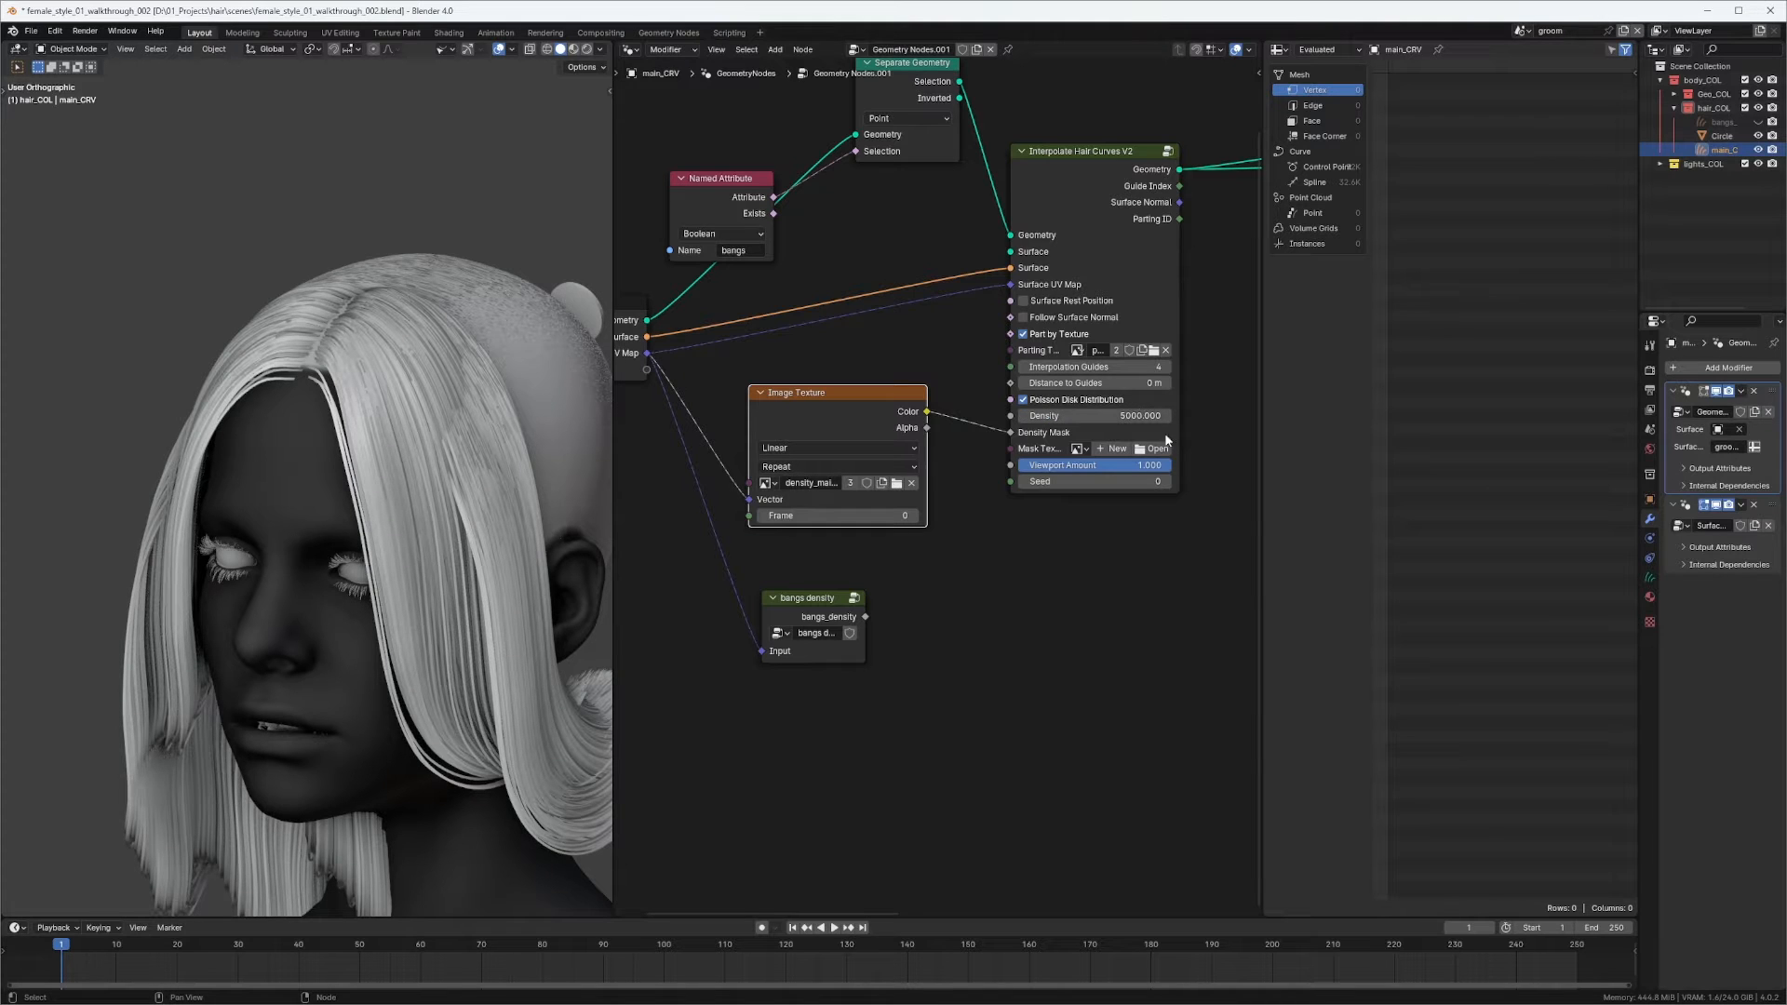
# Try Density values of 15000, 18000 and 19000 on the Interpolate Hair Curves V2 node.
pyautogui.click(1154, 416)
pyautogui.write('150')
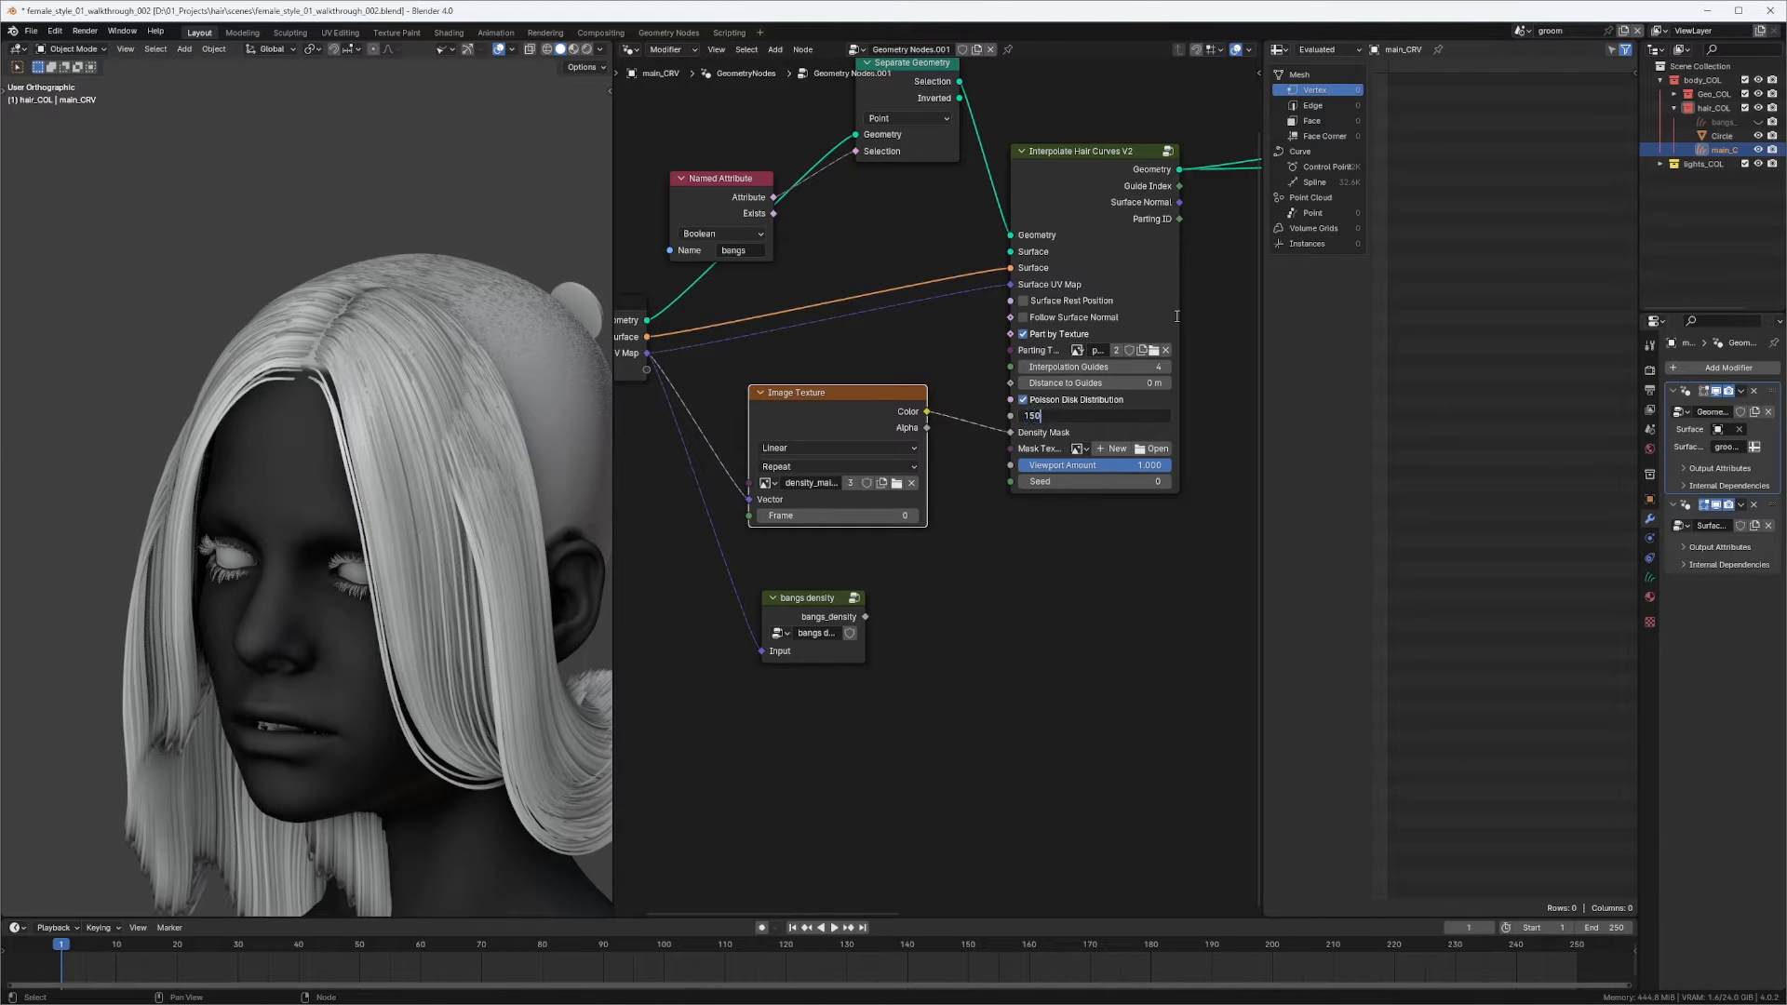
pyautogui.write('00')
pyautogui.press('Return')
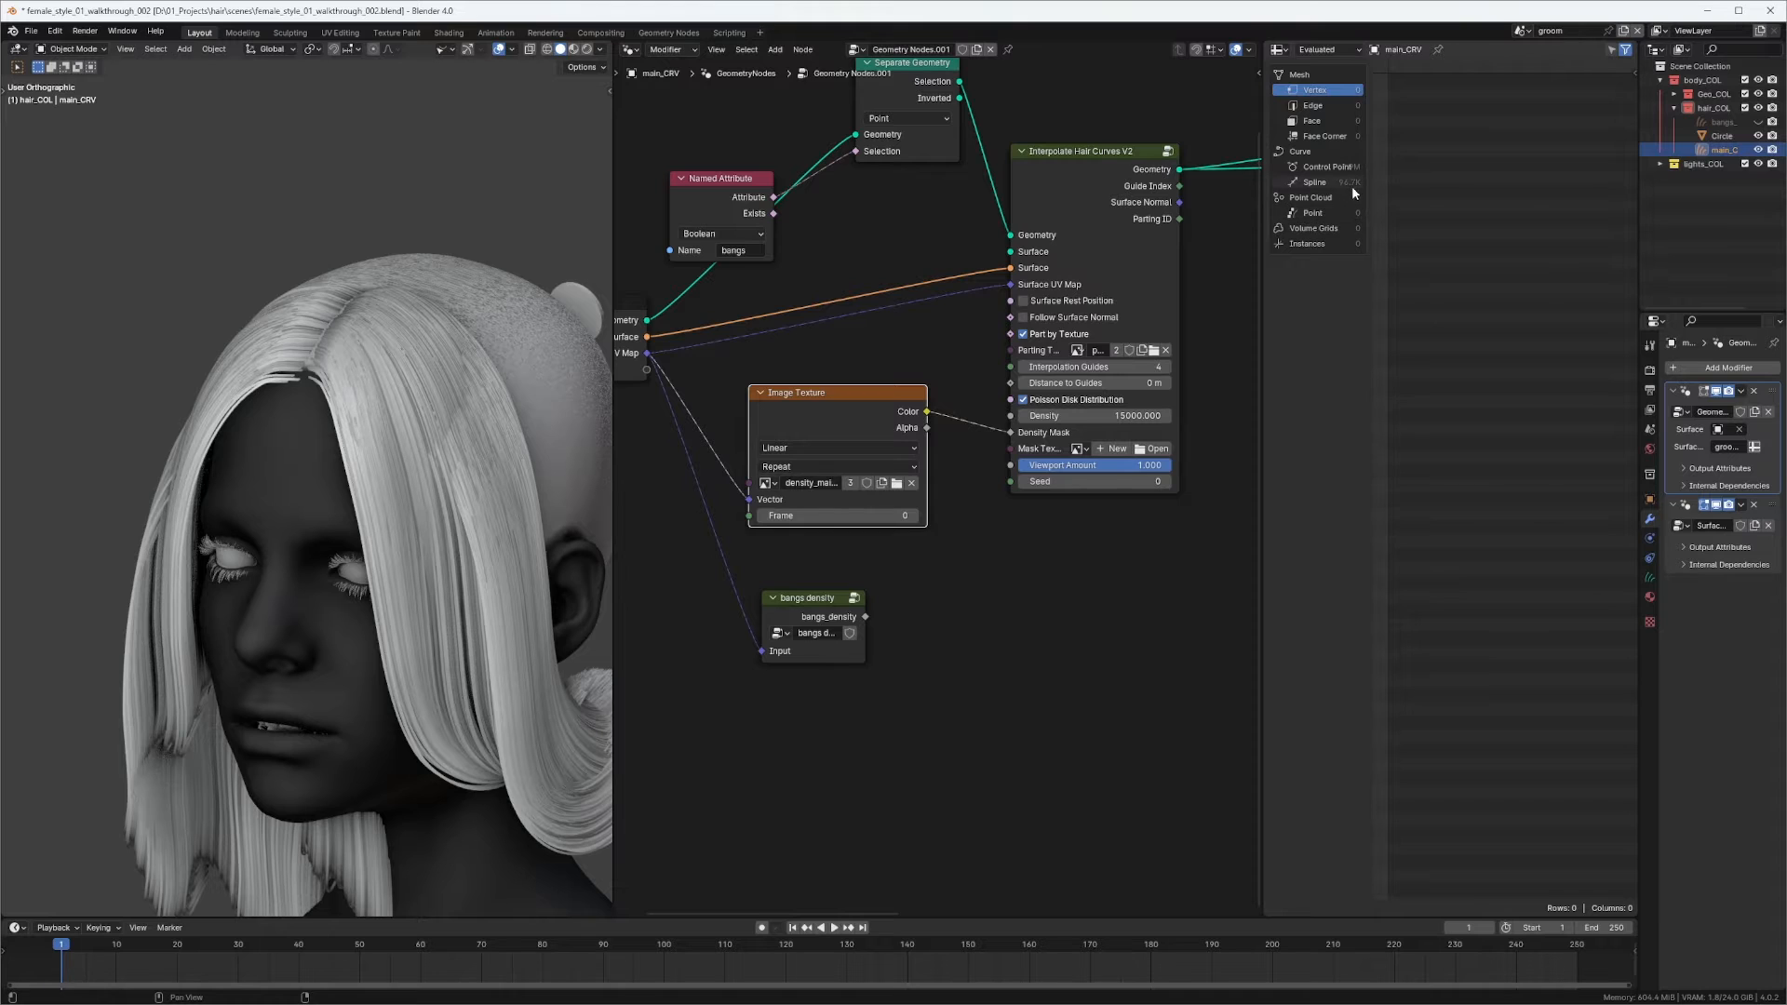
pyautogui.moveTo(1120, 409); pyautogui.dragTo(1058, 393, button='middle')
pyautogui.click(1058, 393)
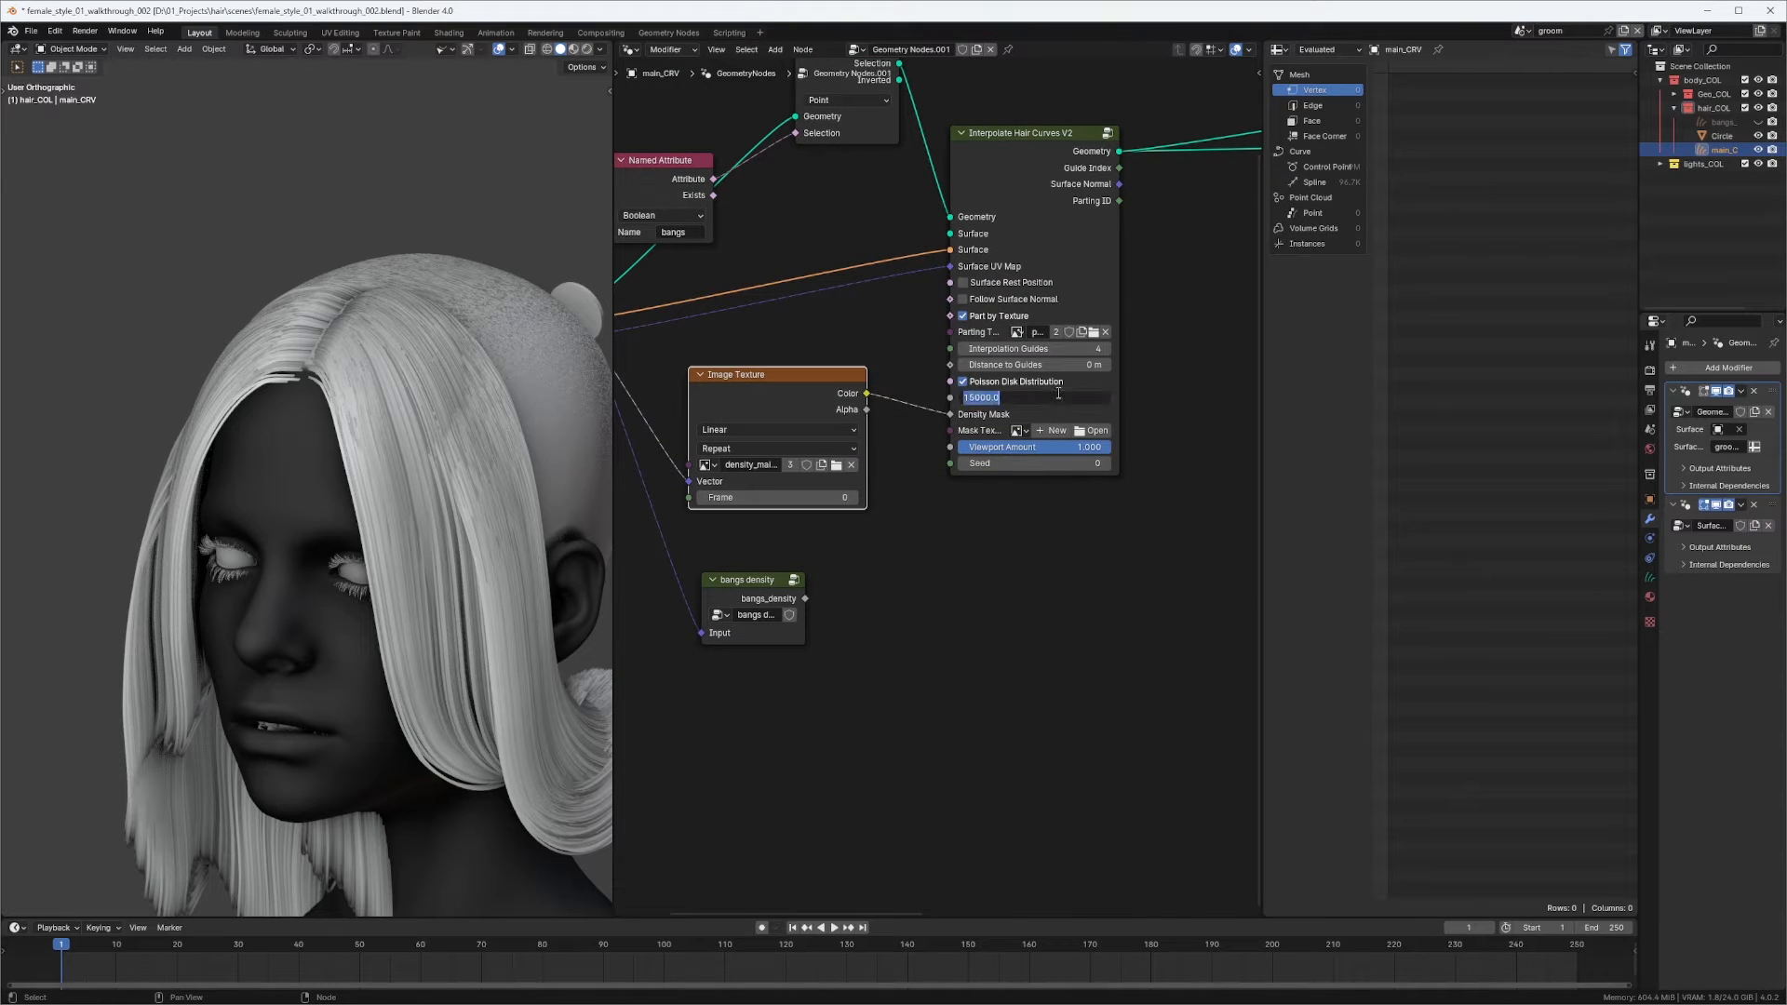
pyautogui.write('18000')
pyautogui.press('Return')
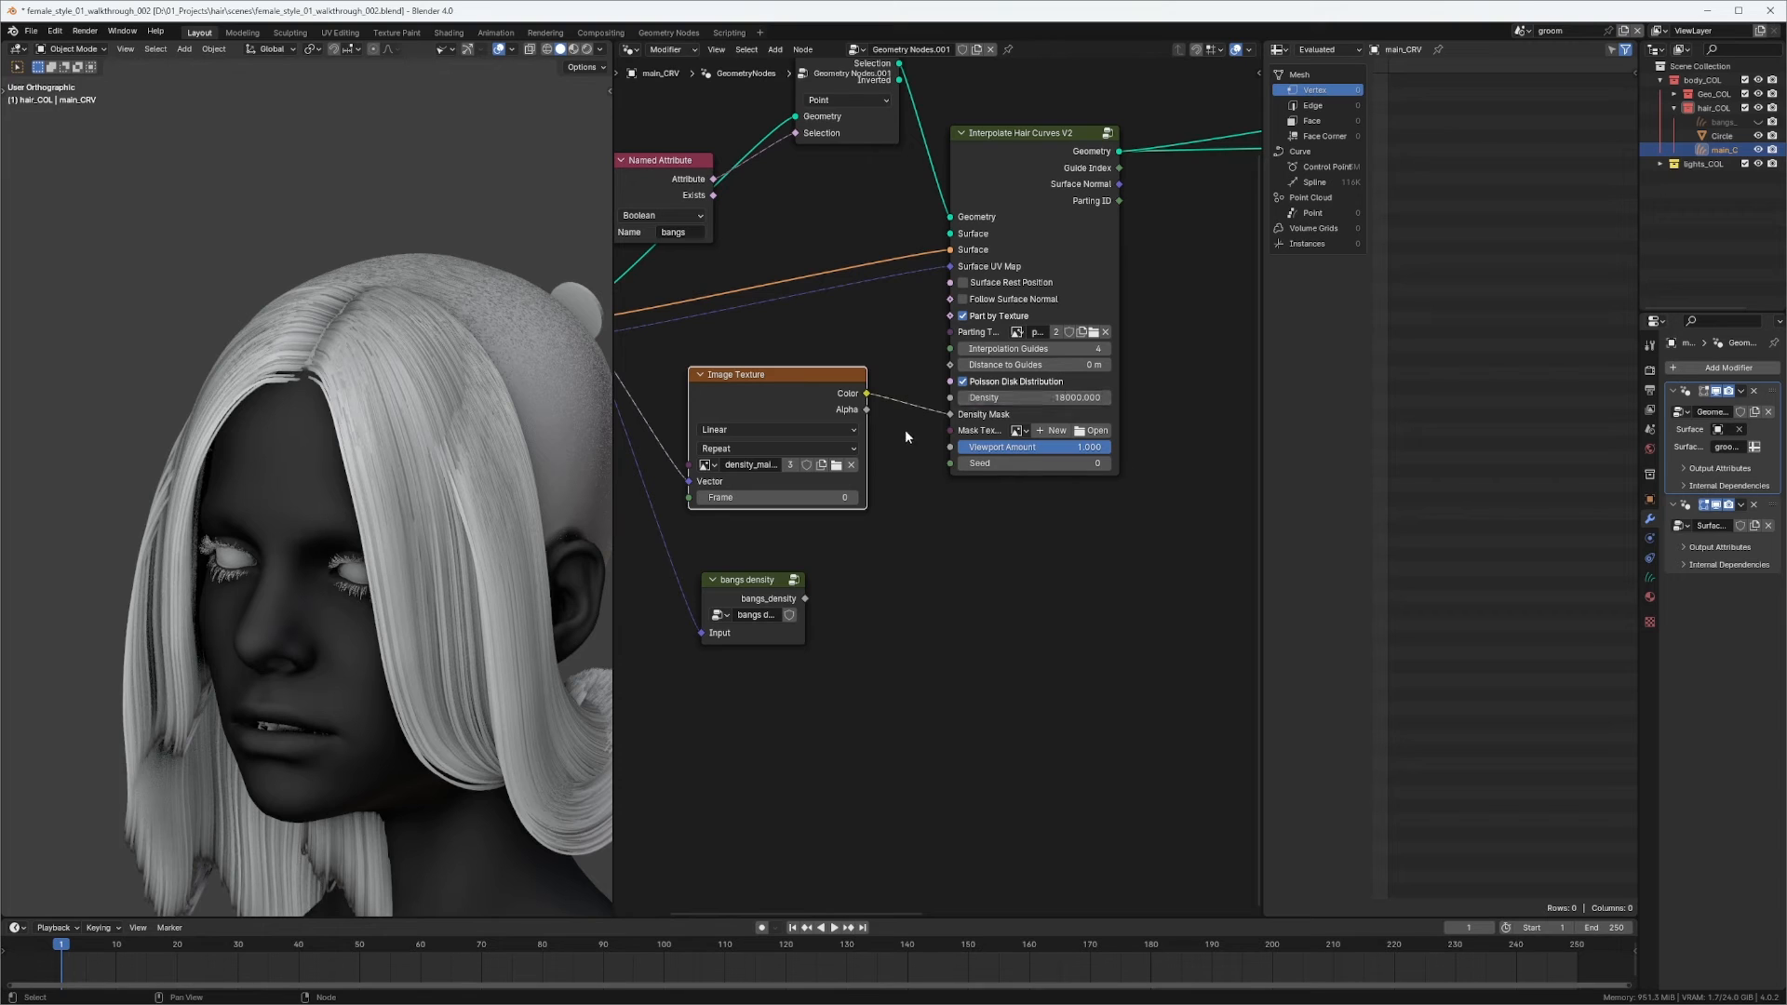
pyautogui.click(1043, 398)
pyautogui.write('19')
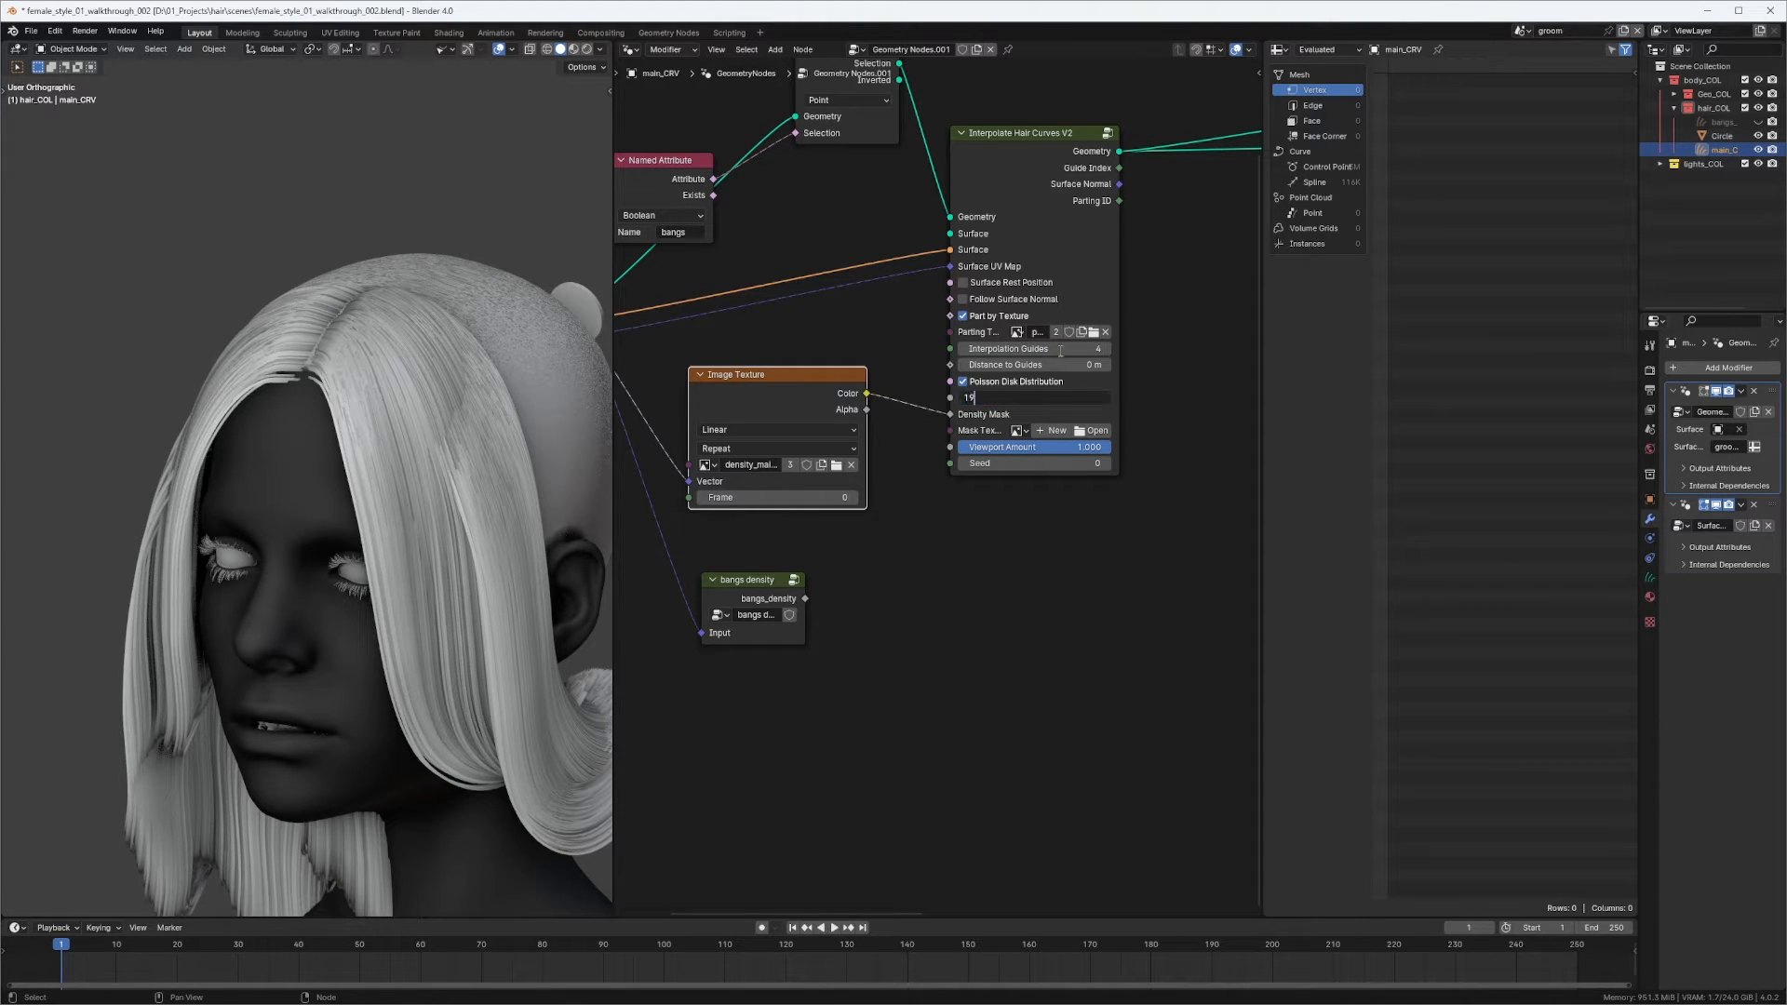
pyautogui.write('000')
pyautogui.press('Return')
# Set the Density of the Interpolate Hair Curves V2 node to 20000 and check the hair on the head.
pyautogui.click(1060, 398)
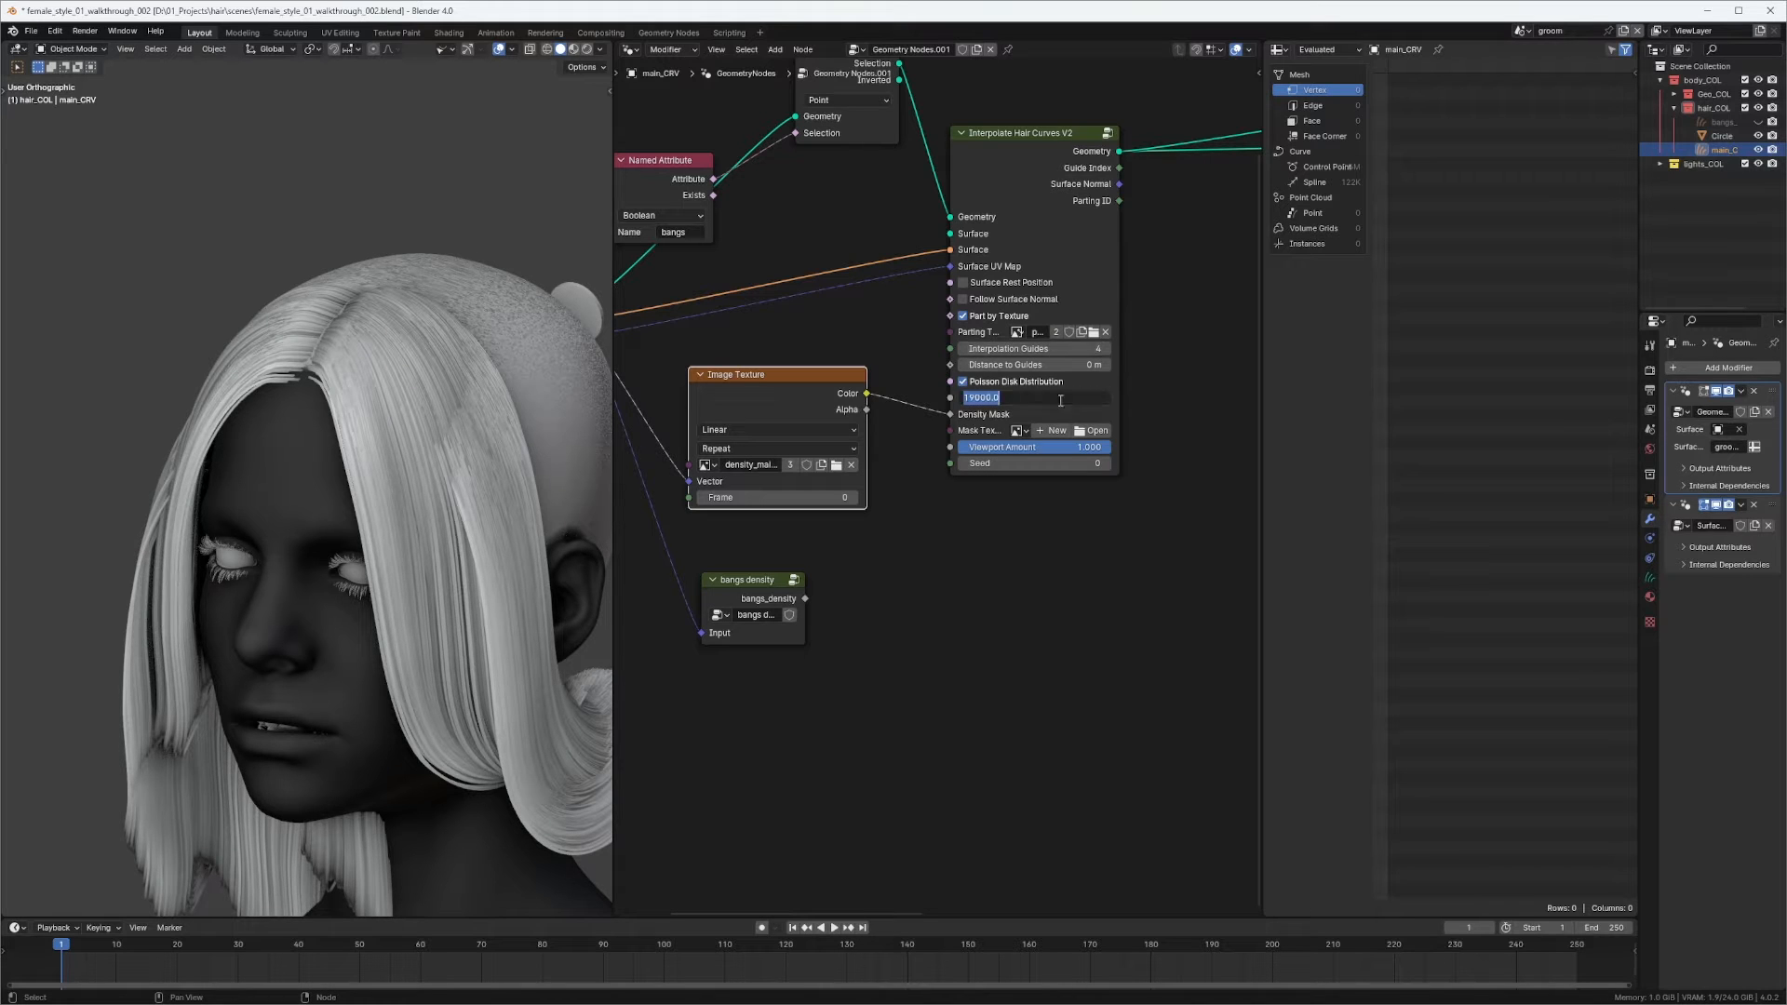
pyautogui.write('20000')
pyautogui.press('Return')
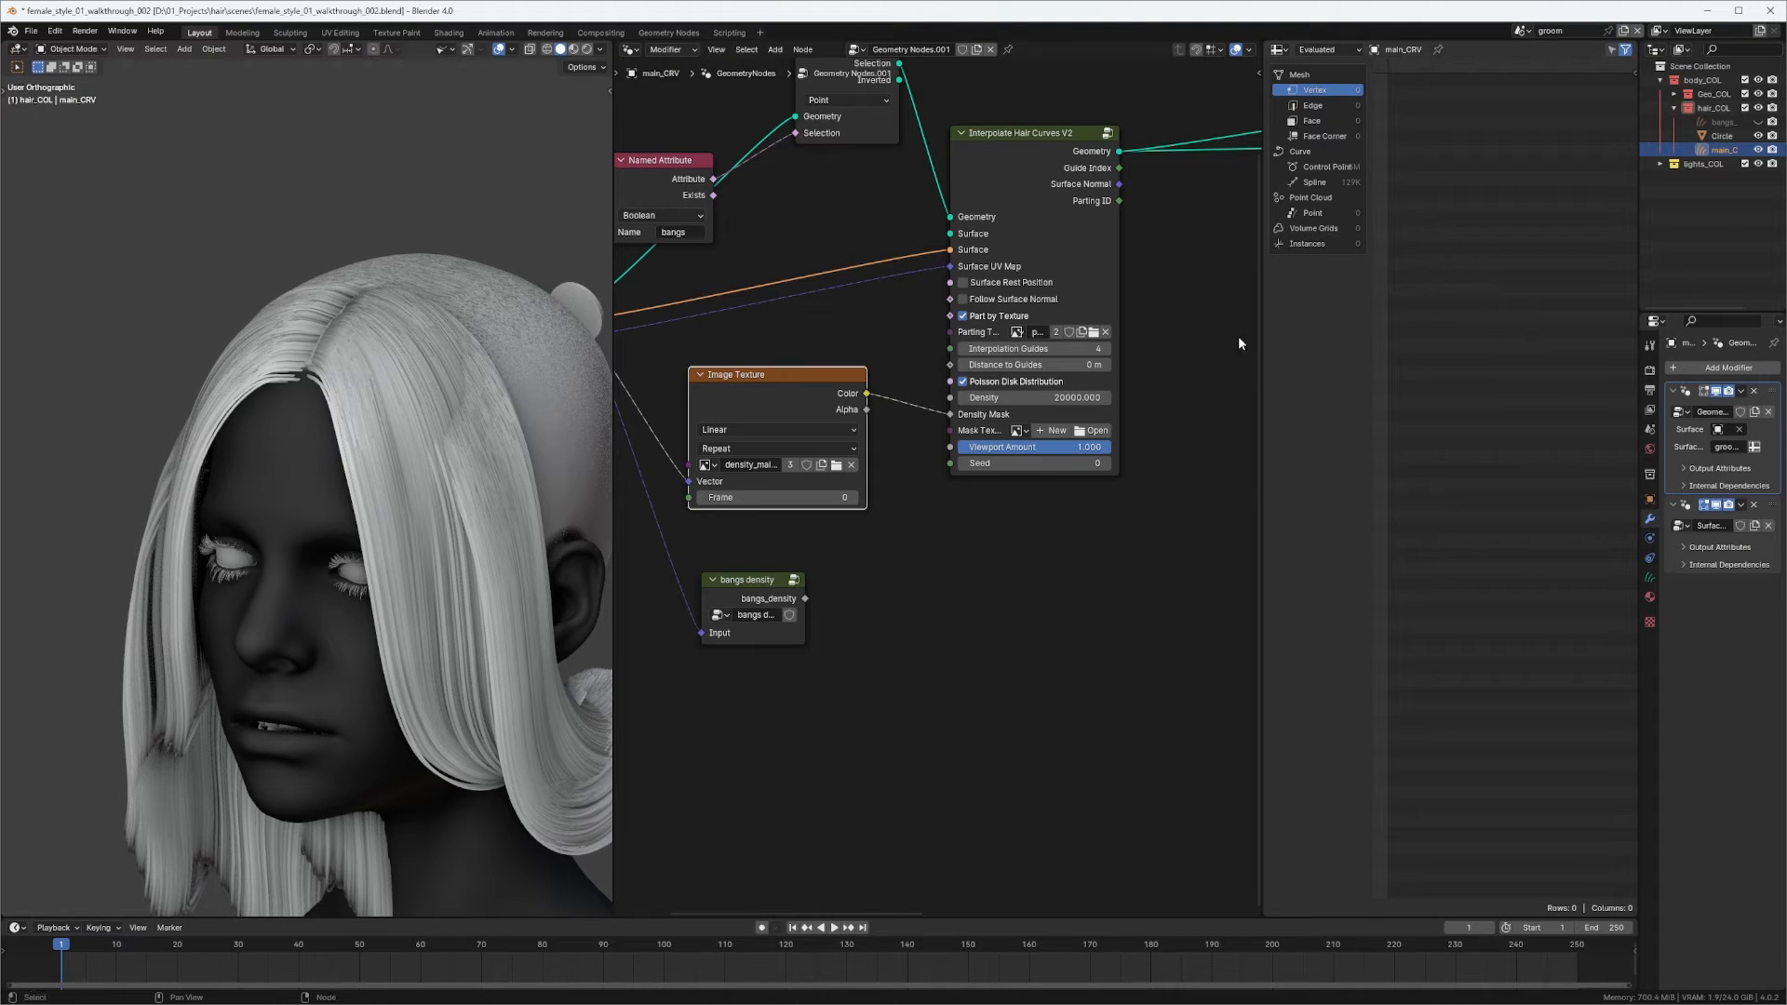
pyautogui.moveTo(401, 418); pyautogui.dragTo(413, 406, button='middle')
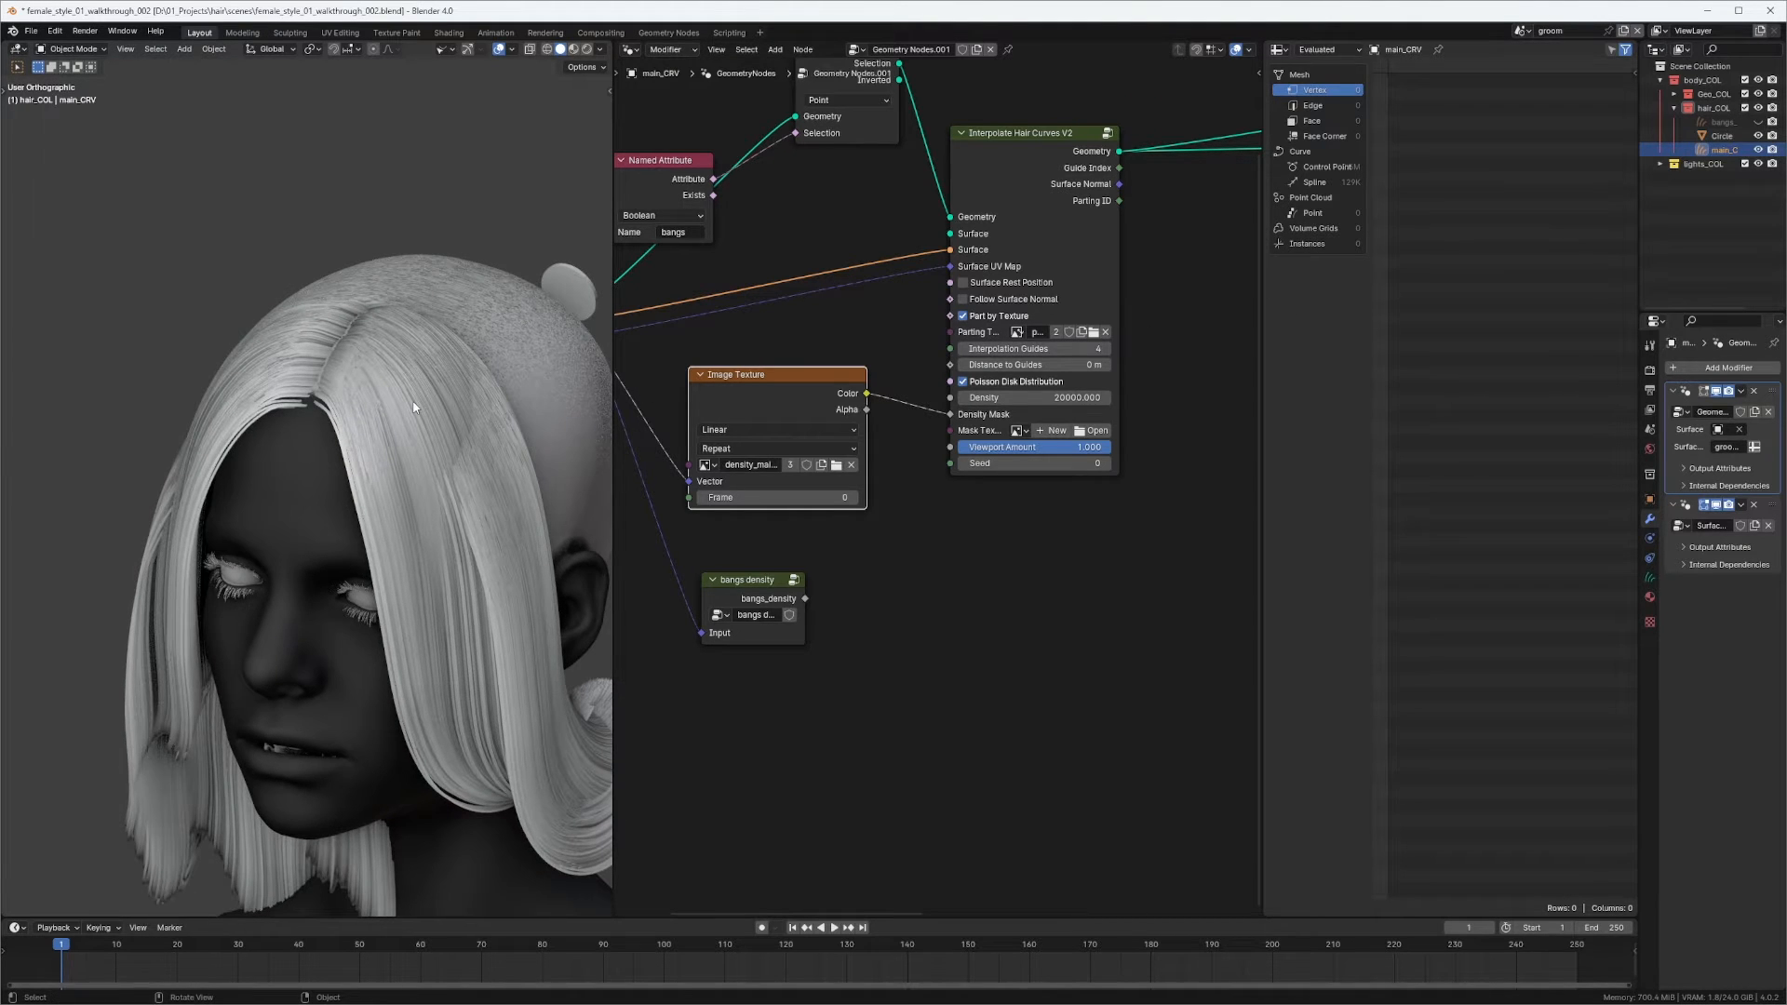
# Connect the bangs density group to the Density Mask of Interpolate Hair Curves V2 and replace the deleted Image Texture node with it.
pyautogui.moveTo(773, 395); pyautogui.dragTo(850, 357, button='middle')
pyautogui.moveTo(869, 548); pyautogui.dragTo(1027, 376)
pyautogui.moveTo(860, 337); pyautogui.dragTo(868, 328)
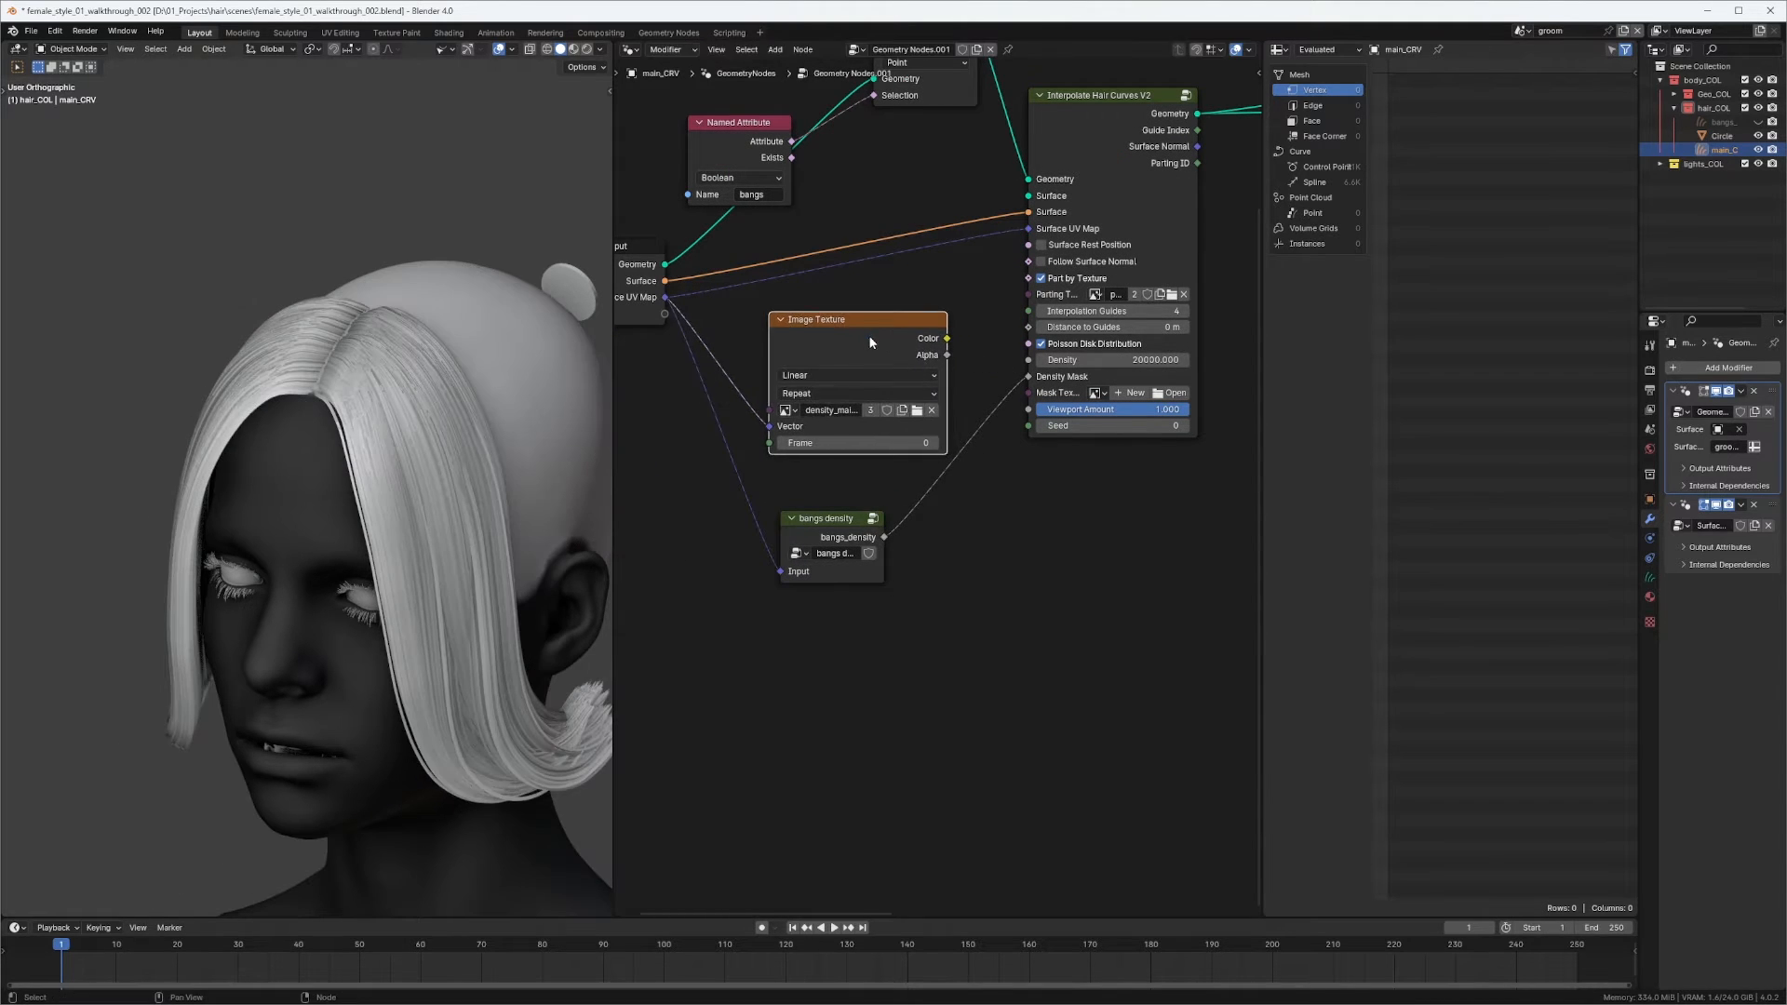
pyautogui.press('x')
pyautogui.moveTo(818, 519); pyautogui.dragTo(851, 337)
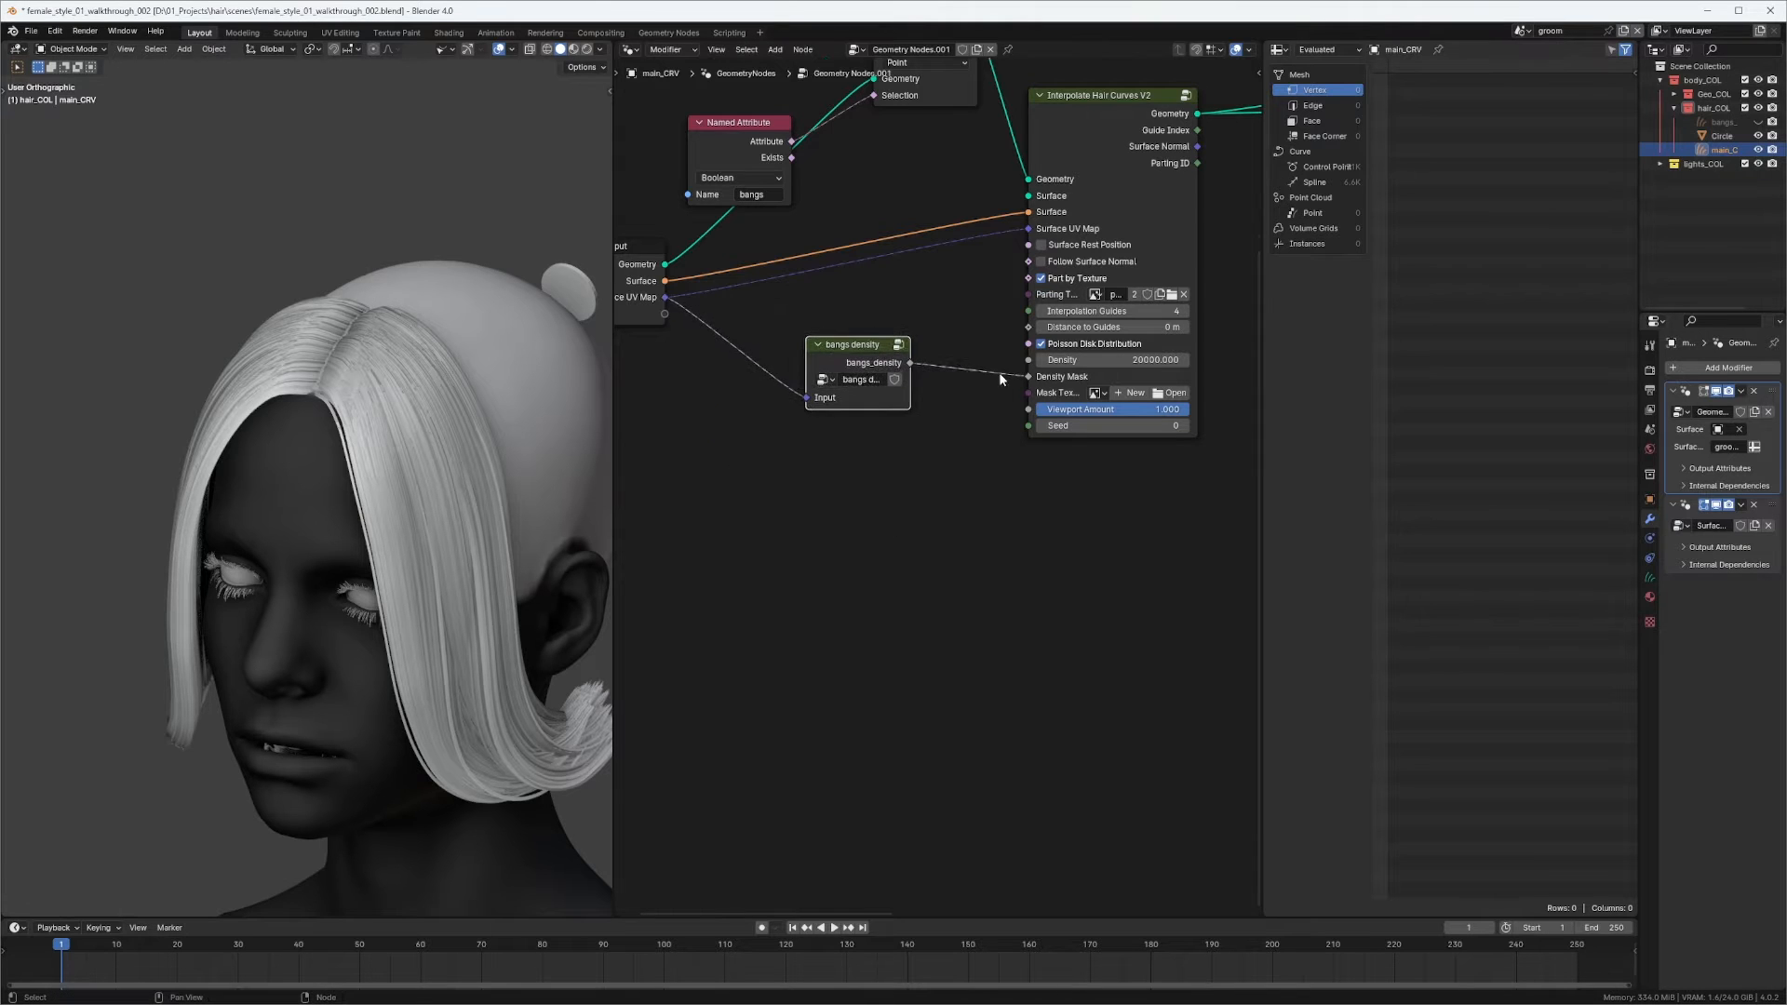
# Examine the bangs' hair coverage from the front, the side and behind the head.
pyautogui.moveTo(1125, 370); pyautogui.dragTo(964, 380, button='middle')
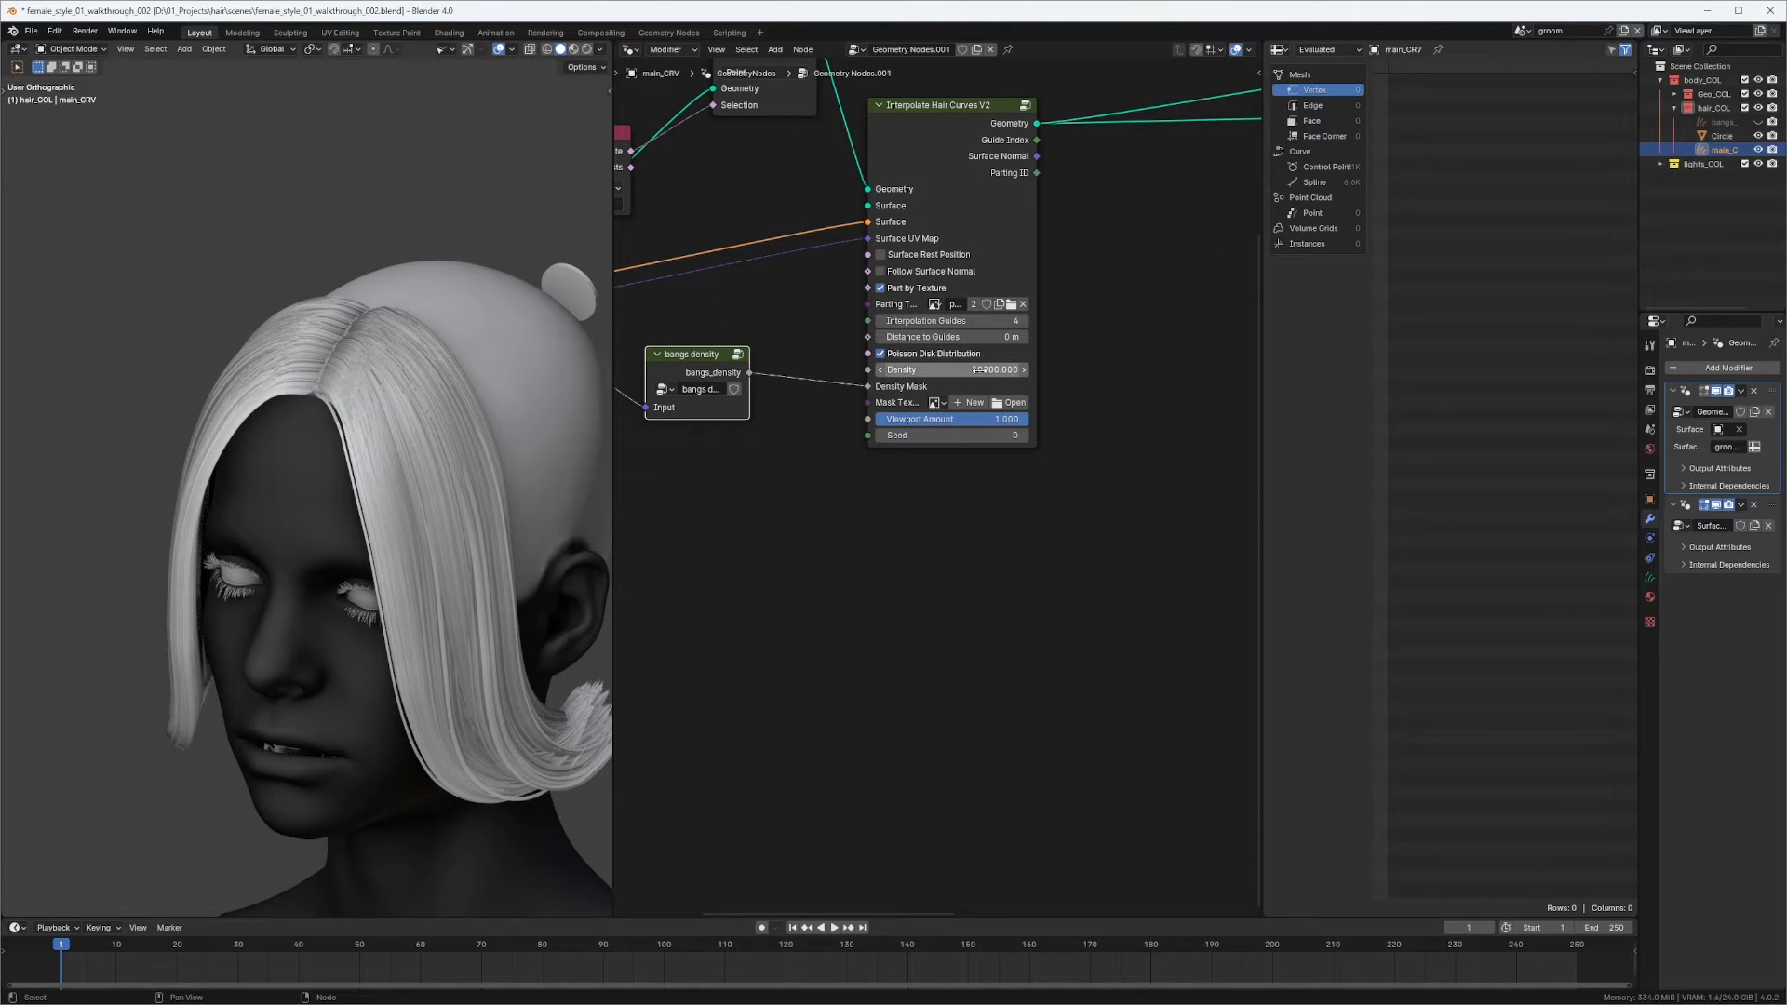
pyautogui.moveTo(405, 467); pyautogui.dragTo(332, 337, button='middle')
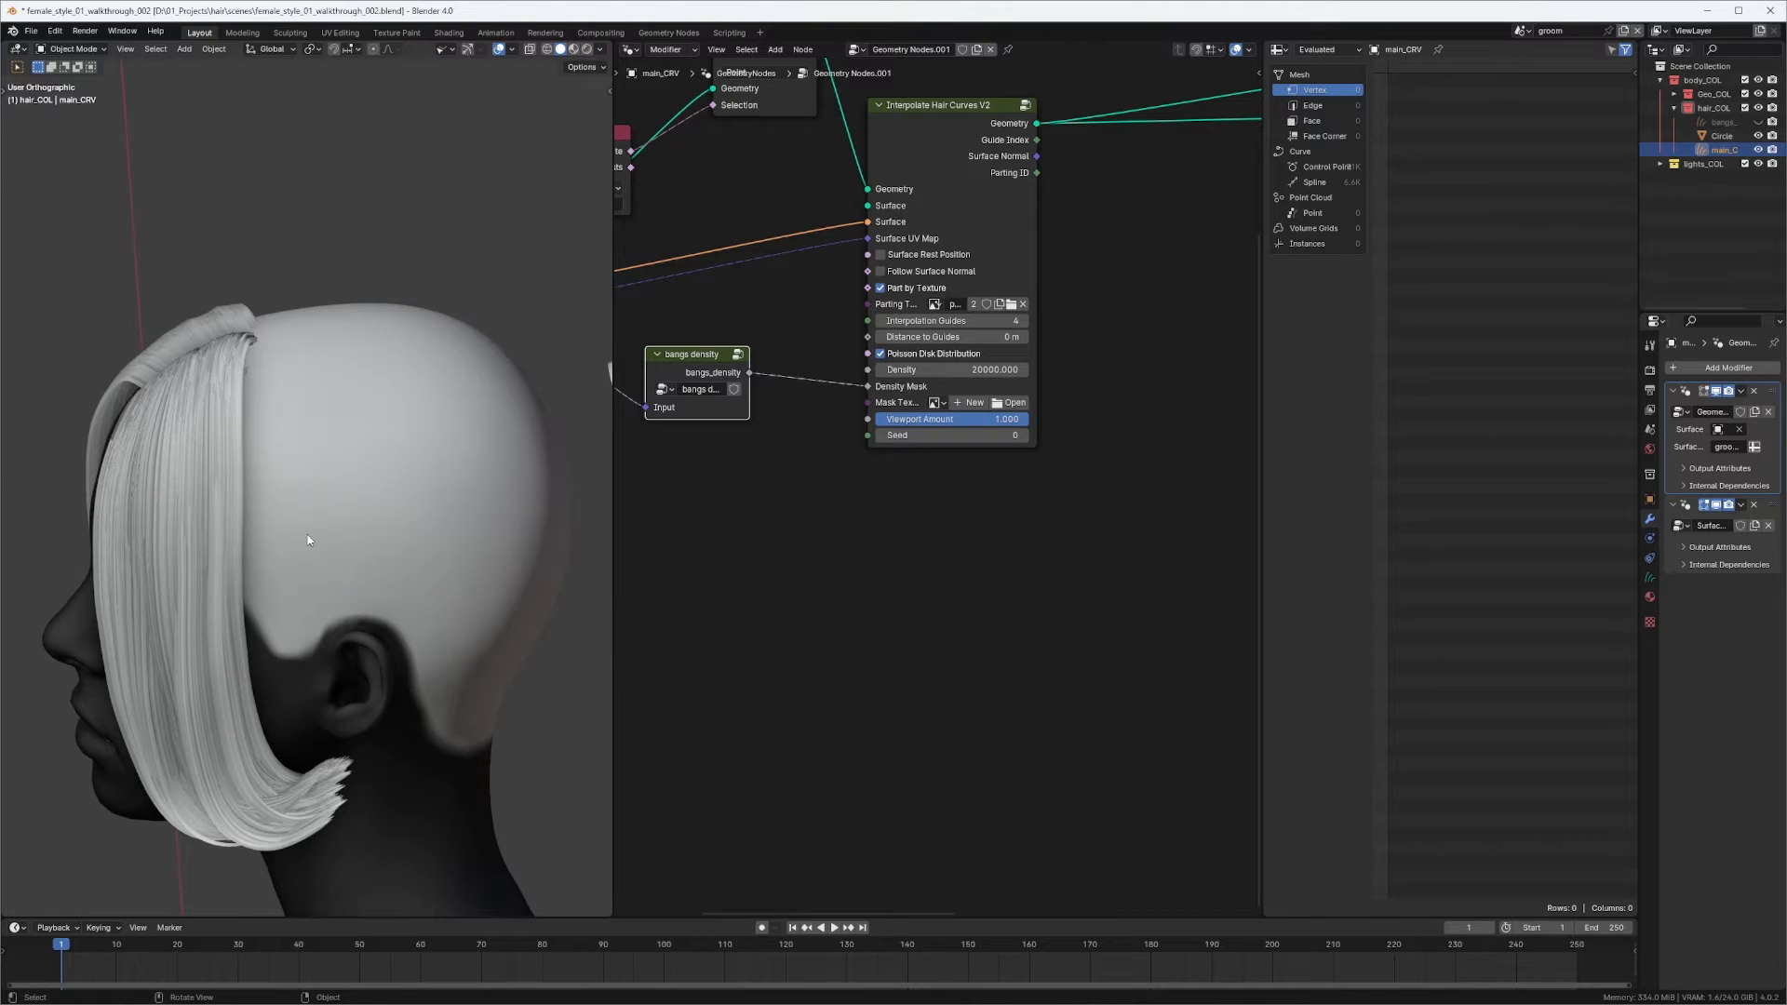
pyautogui.moveTo(349, 559); pyautogui.dragTo(371, 402, button='middle')
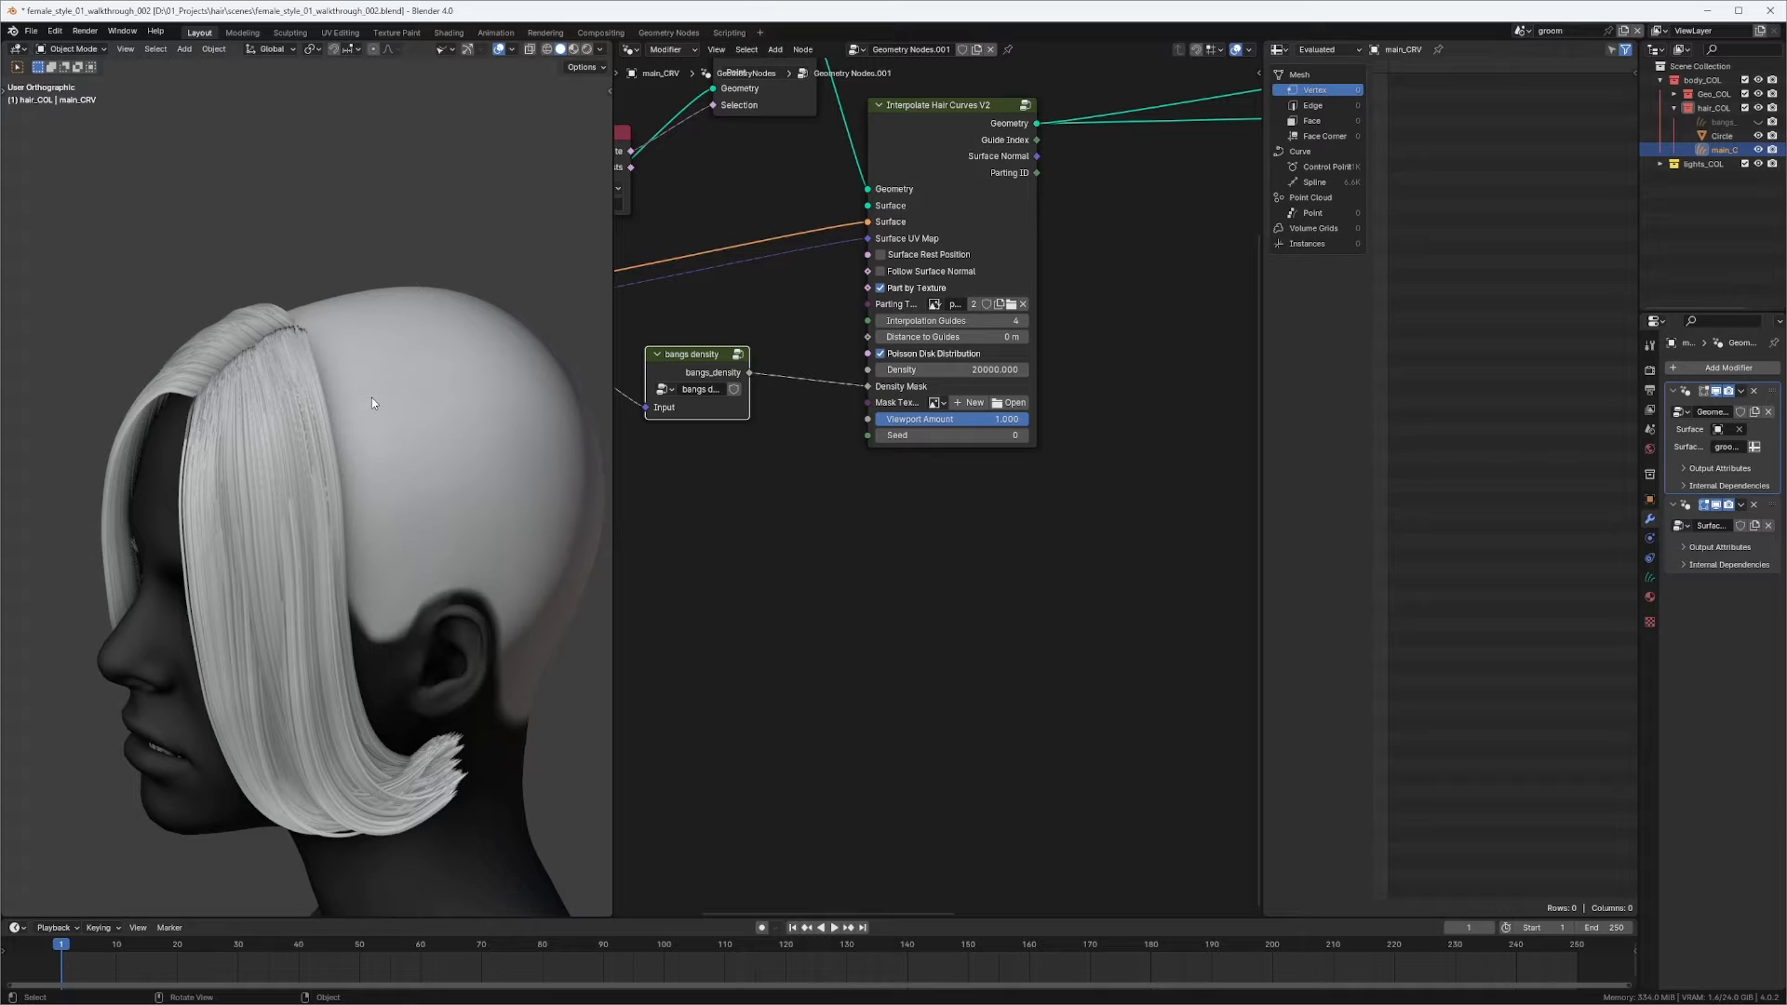
pyautogui.moveTo(378, 445); pyautogui.dragTo(339, 391, button='middle')
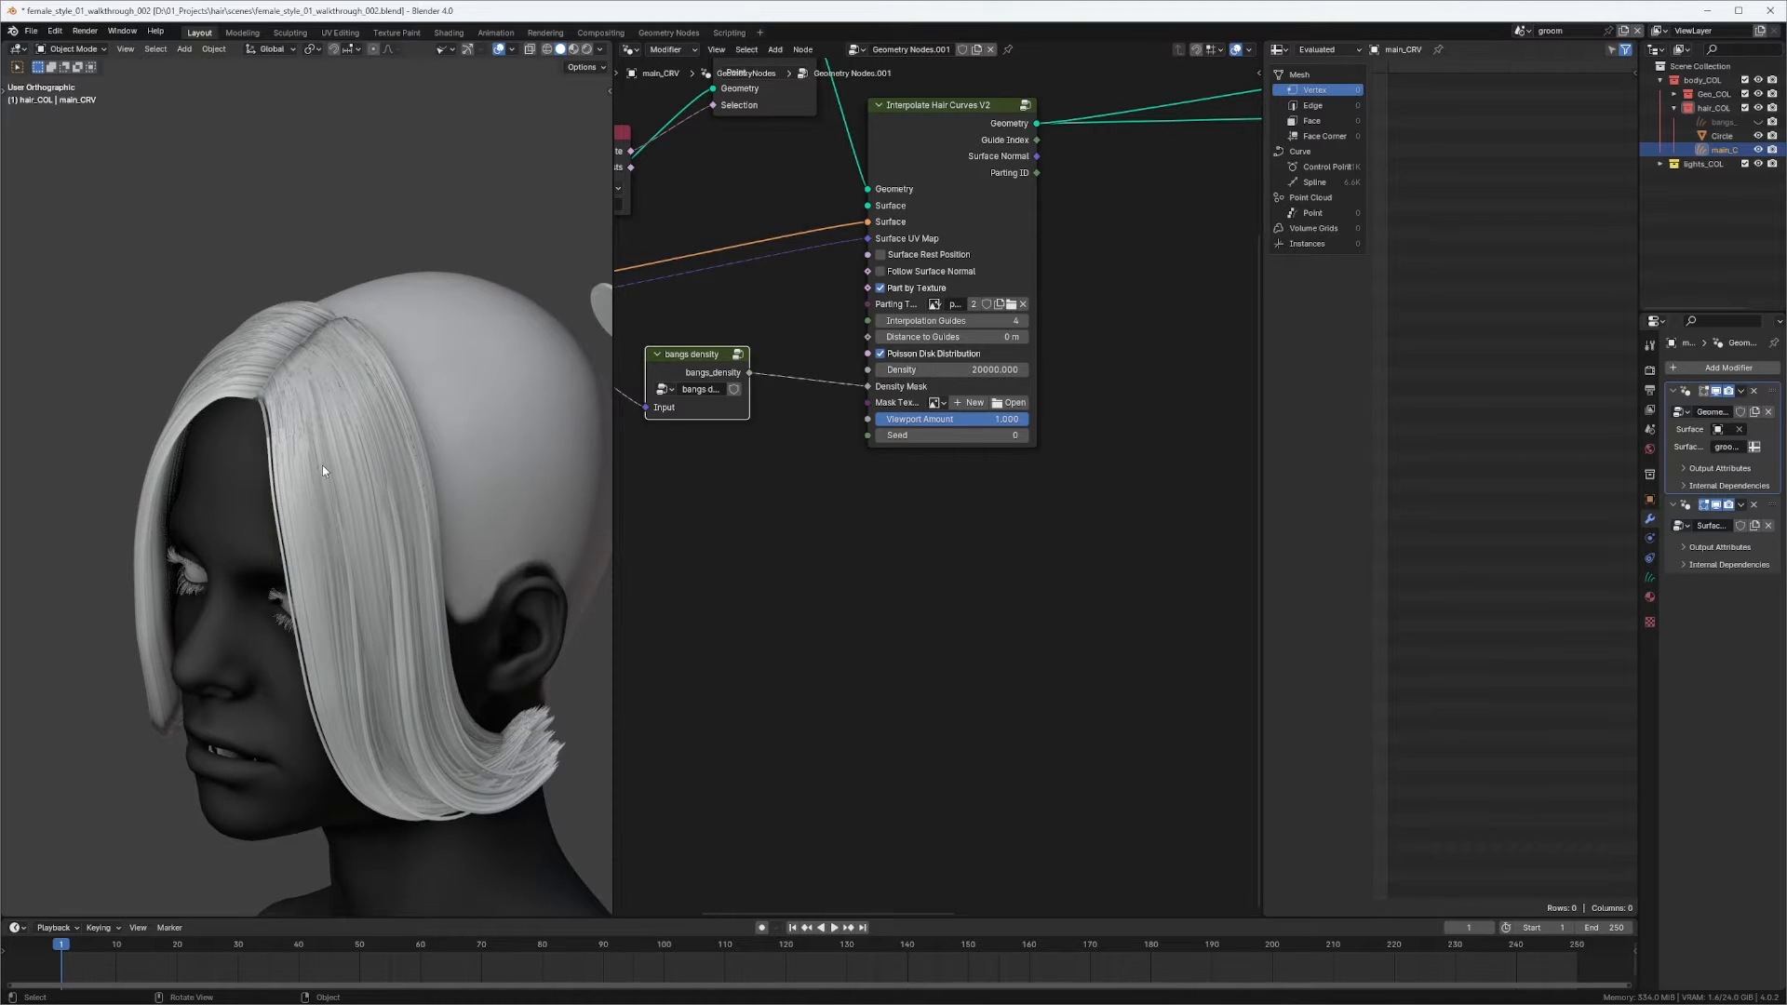
pyautogui.moveTo(322, 470); pyautogui.dragTo(317, 439, button='middle')
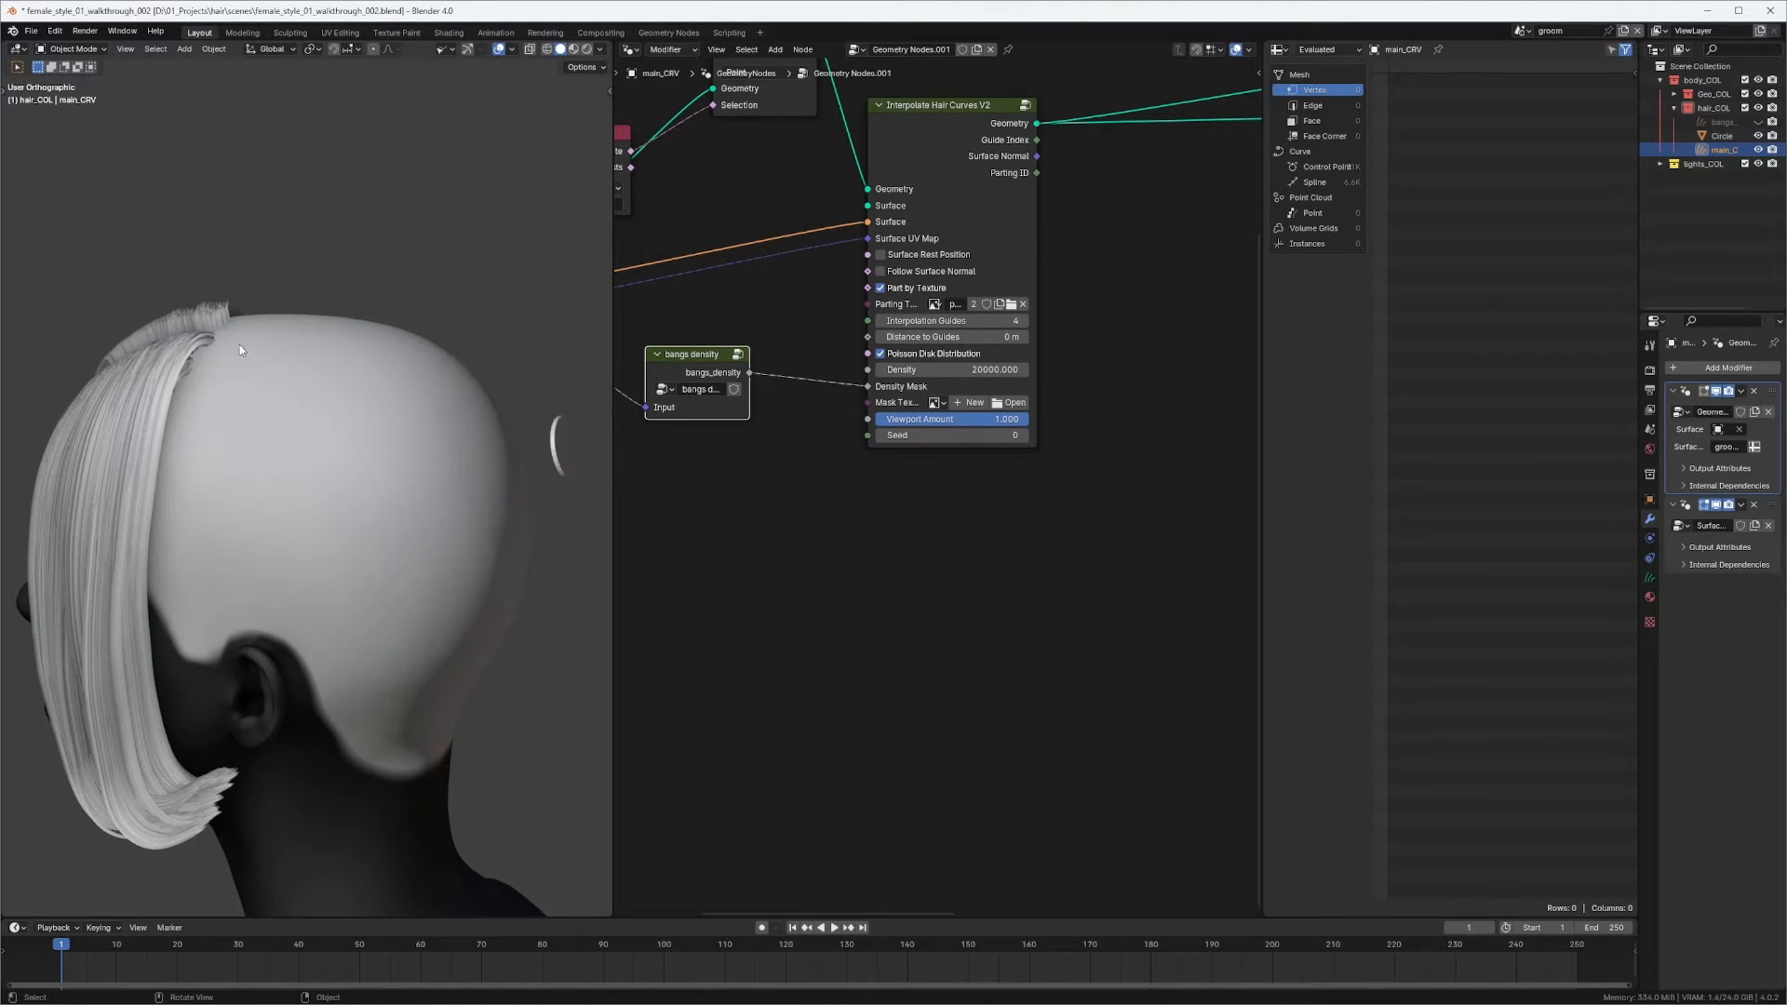
pyautogui.moveTo(239, 349); pyautogui.dragTo(300, 400, button='middle')
pyautogui.moveTo(376, 355); pyautogui.dragTo(406, 409, button='middle')
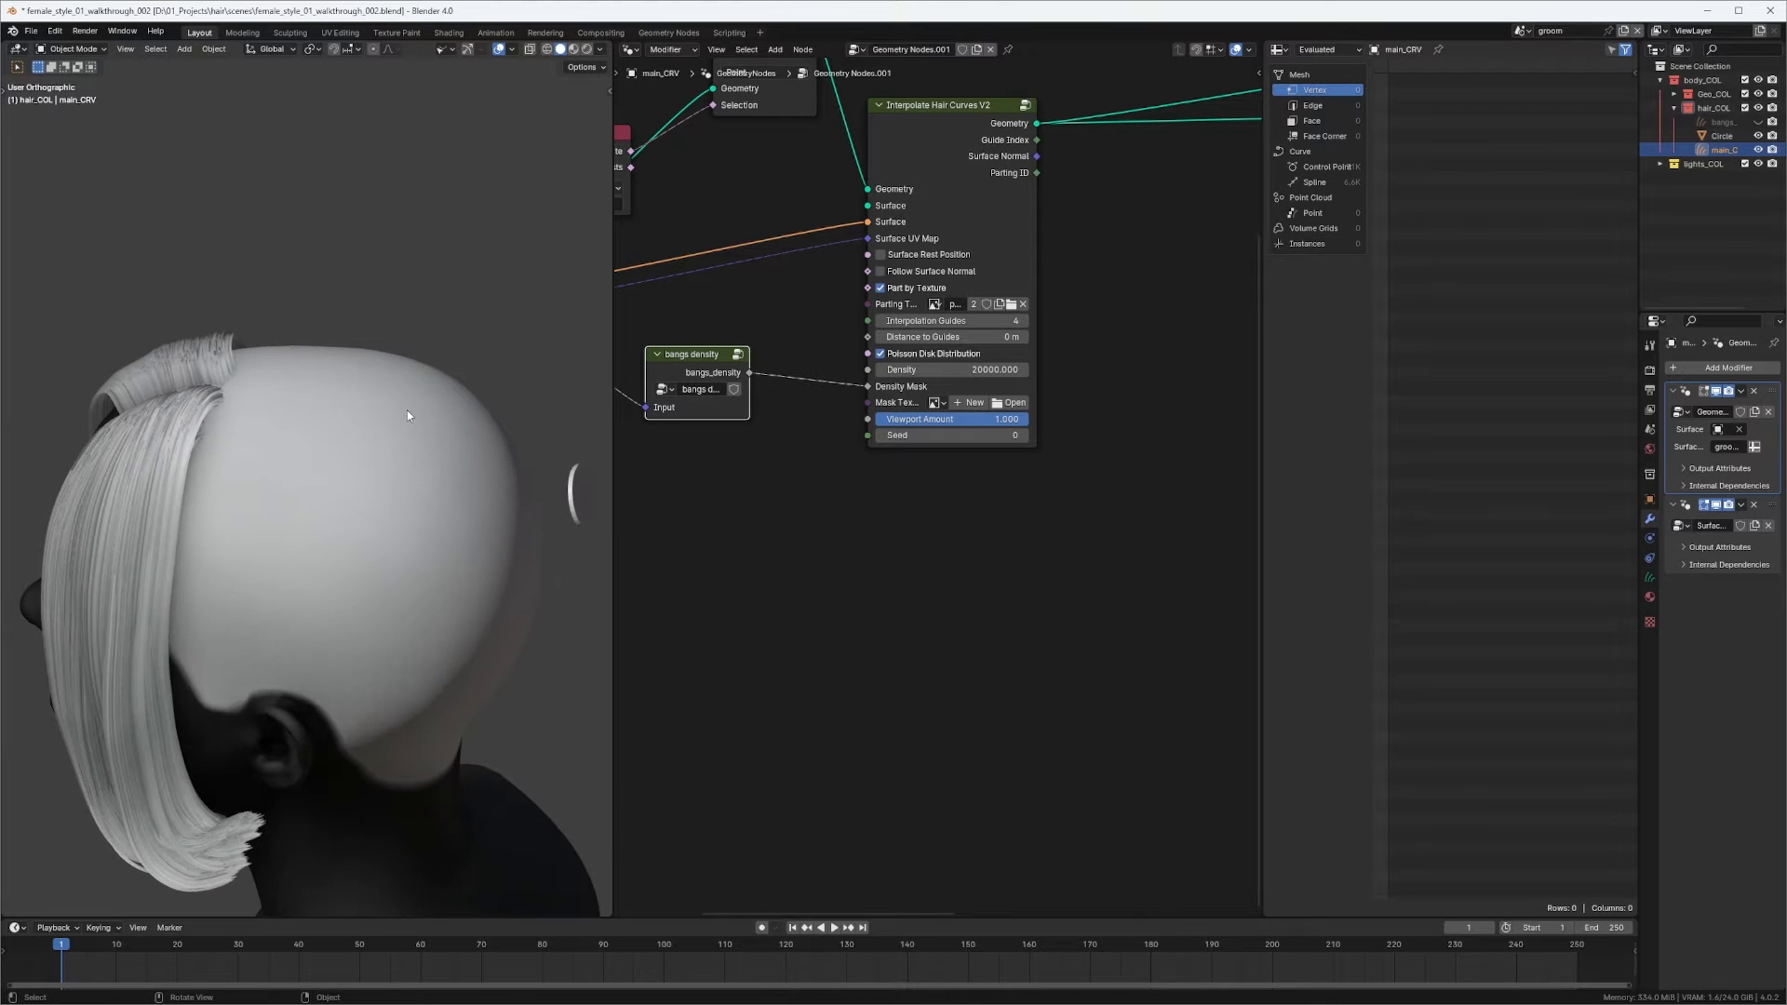
# Add a Value node set to 20000 and connect it to the Density input of Interpolate Hair Curves V2.
pyautogui.moveTo(770, 473); pyautogui.dragTo(940, 425, button='middle')
pyautogui.hotkey('shift', 'a')
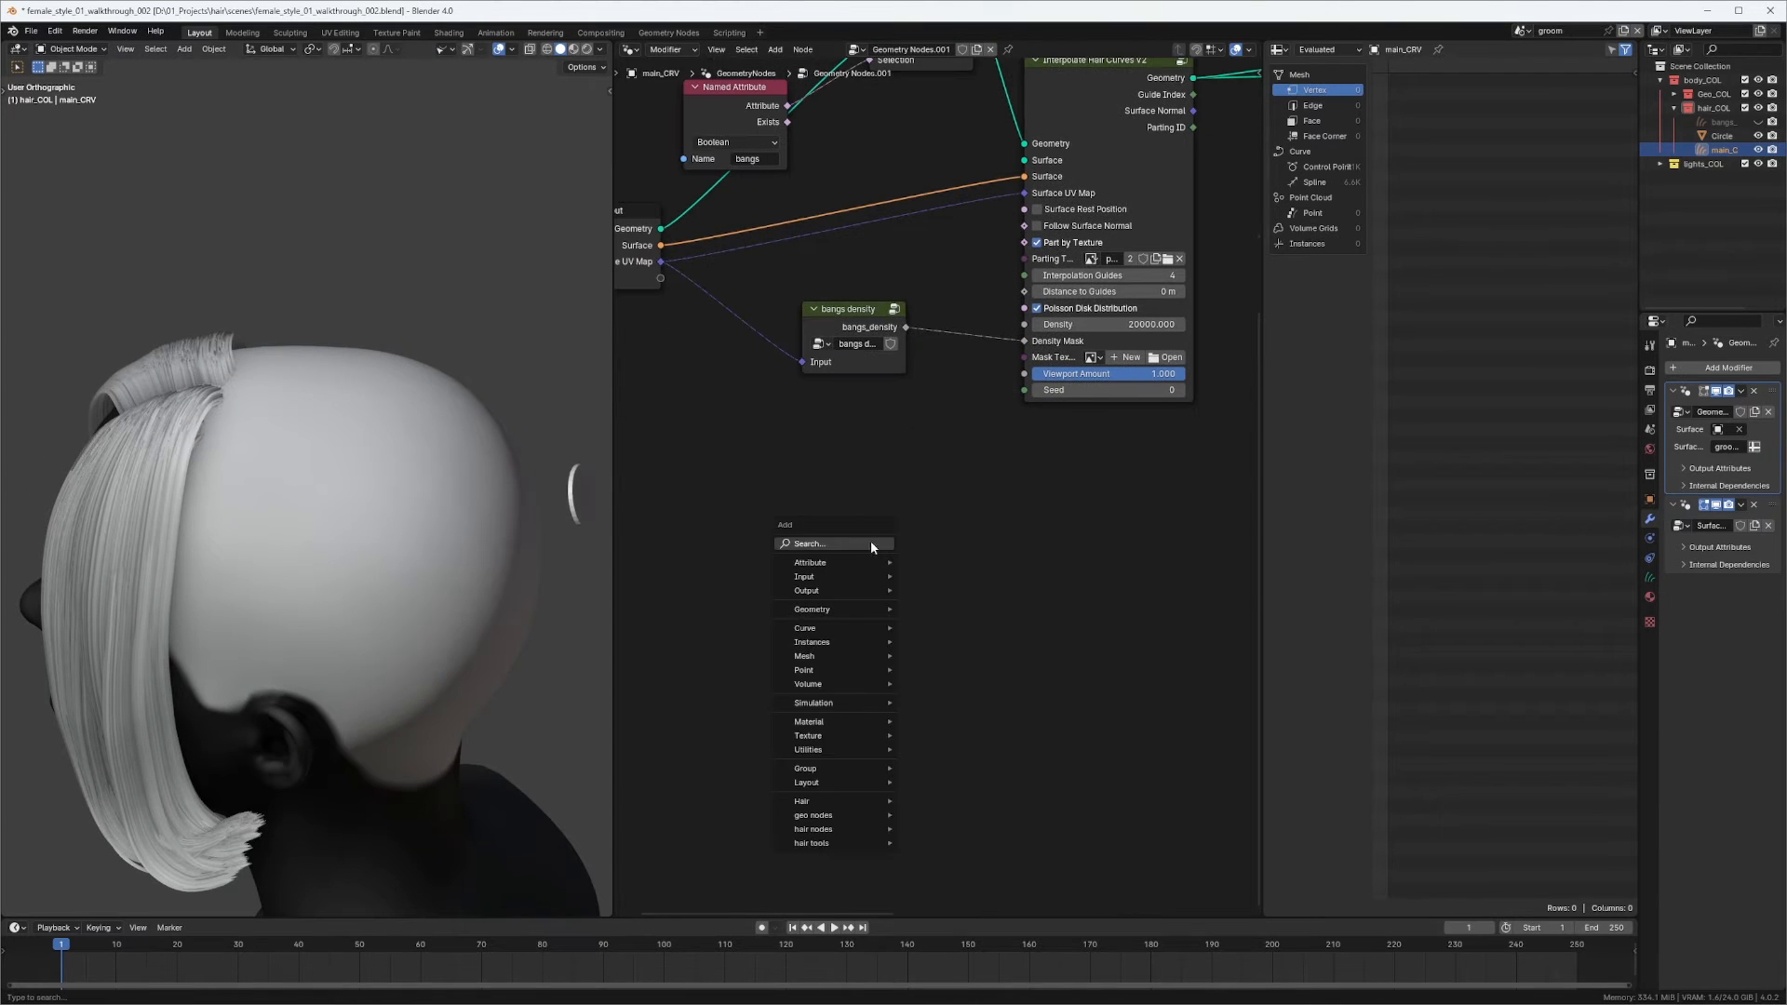
pyautogui.write('va')
pyautogui.click(929, 565)
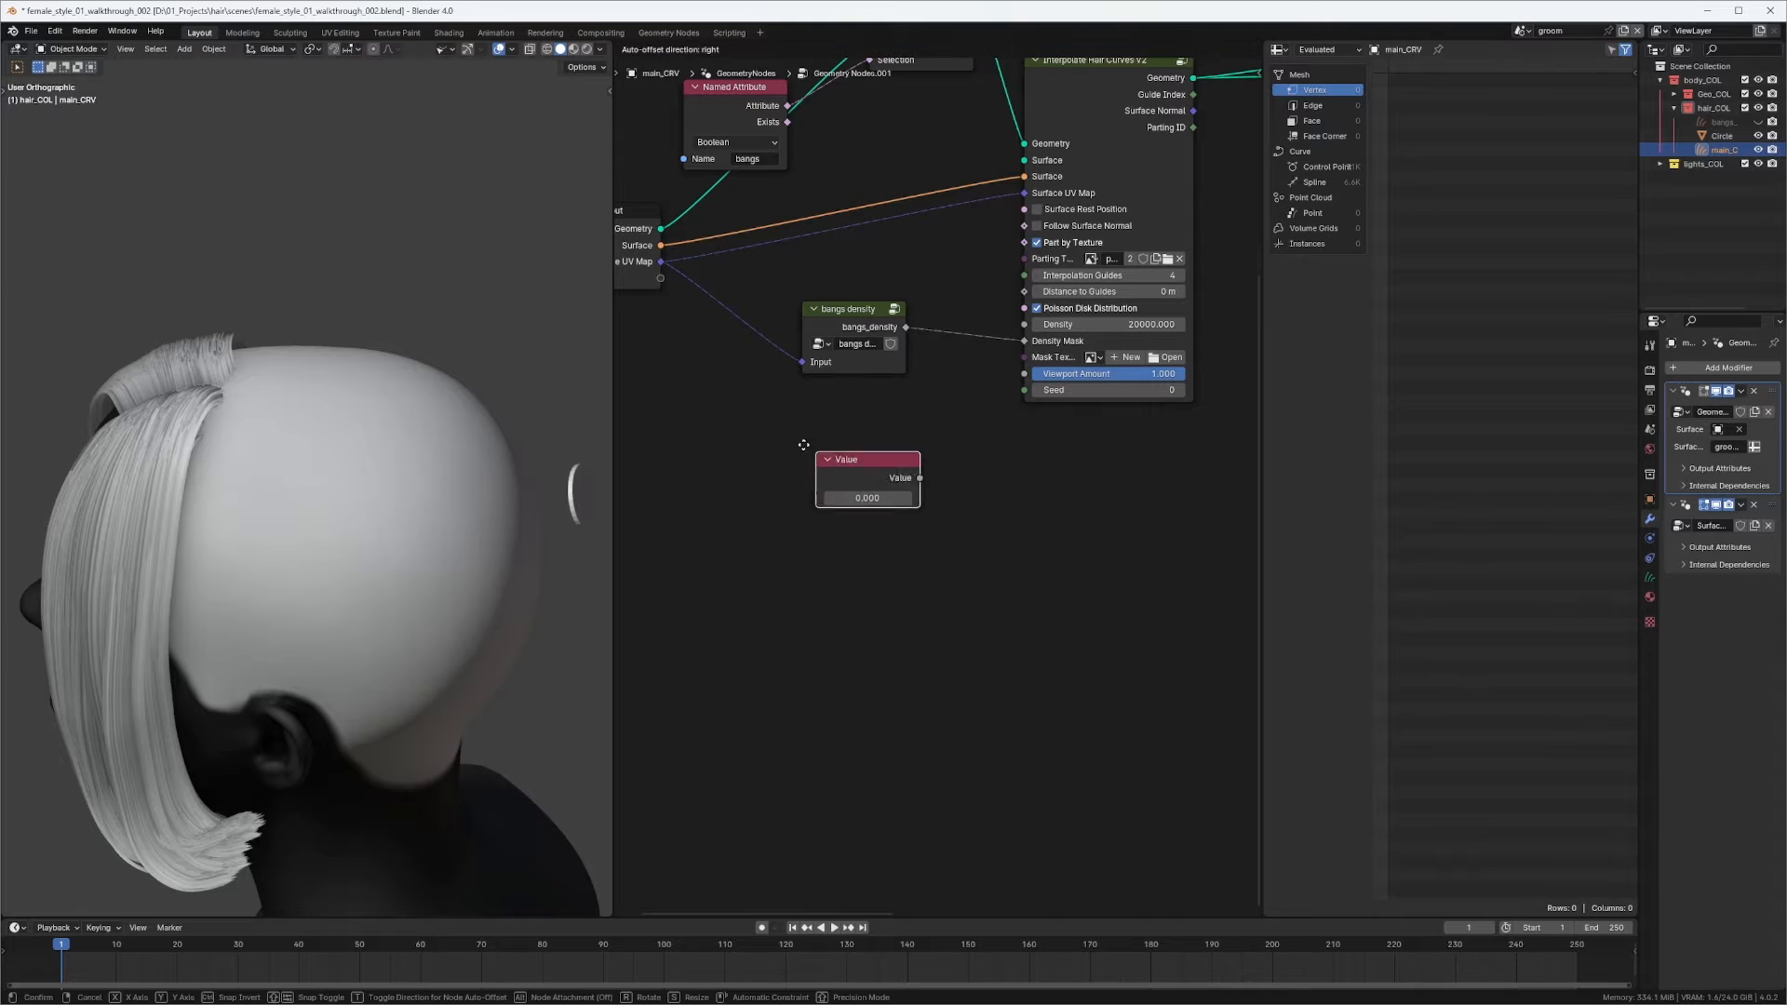
pyautogui.click(898, 541)
pyautogui.hotkey('ctrl', 'c')
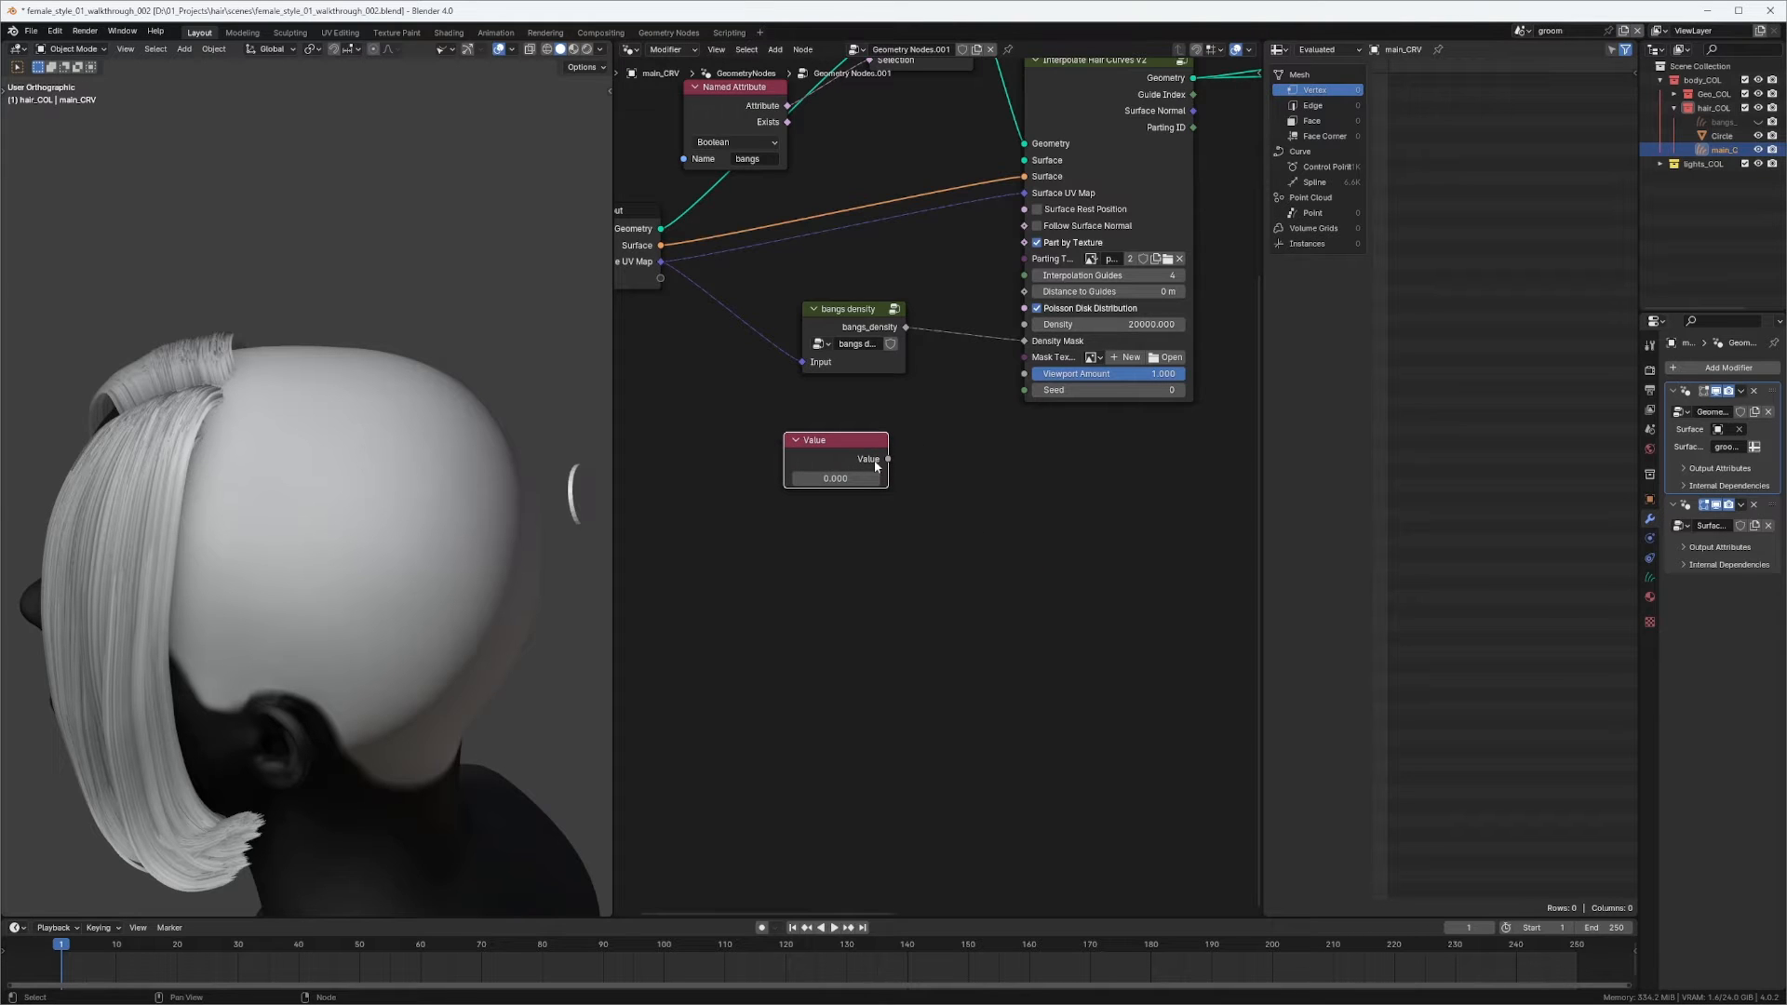
pyautogui.hotkey('ctrl', 'v')
pyautogui.moveTo(884, 460); pyautogui.dragTo(1023, 325)
# Place the Value node just below the bangs density group.
pyautogui.scroll(-2, 991, 371)
pyautogui.moveTo(968, 426); pyautogui.dragTo(808, 612)
pyautogui.moveTo(843, 555); pyautogui.dragTo(802, 563, button='middle')
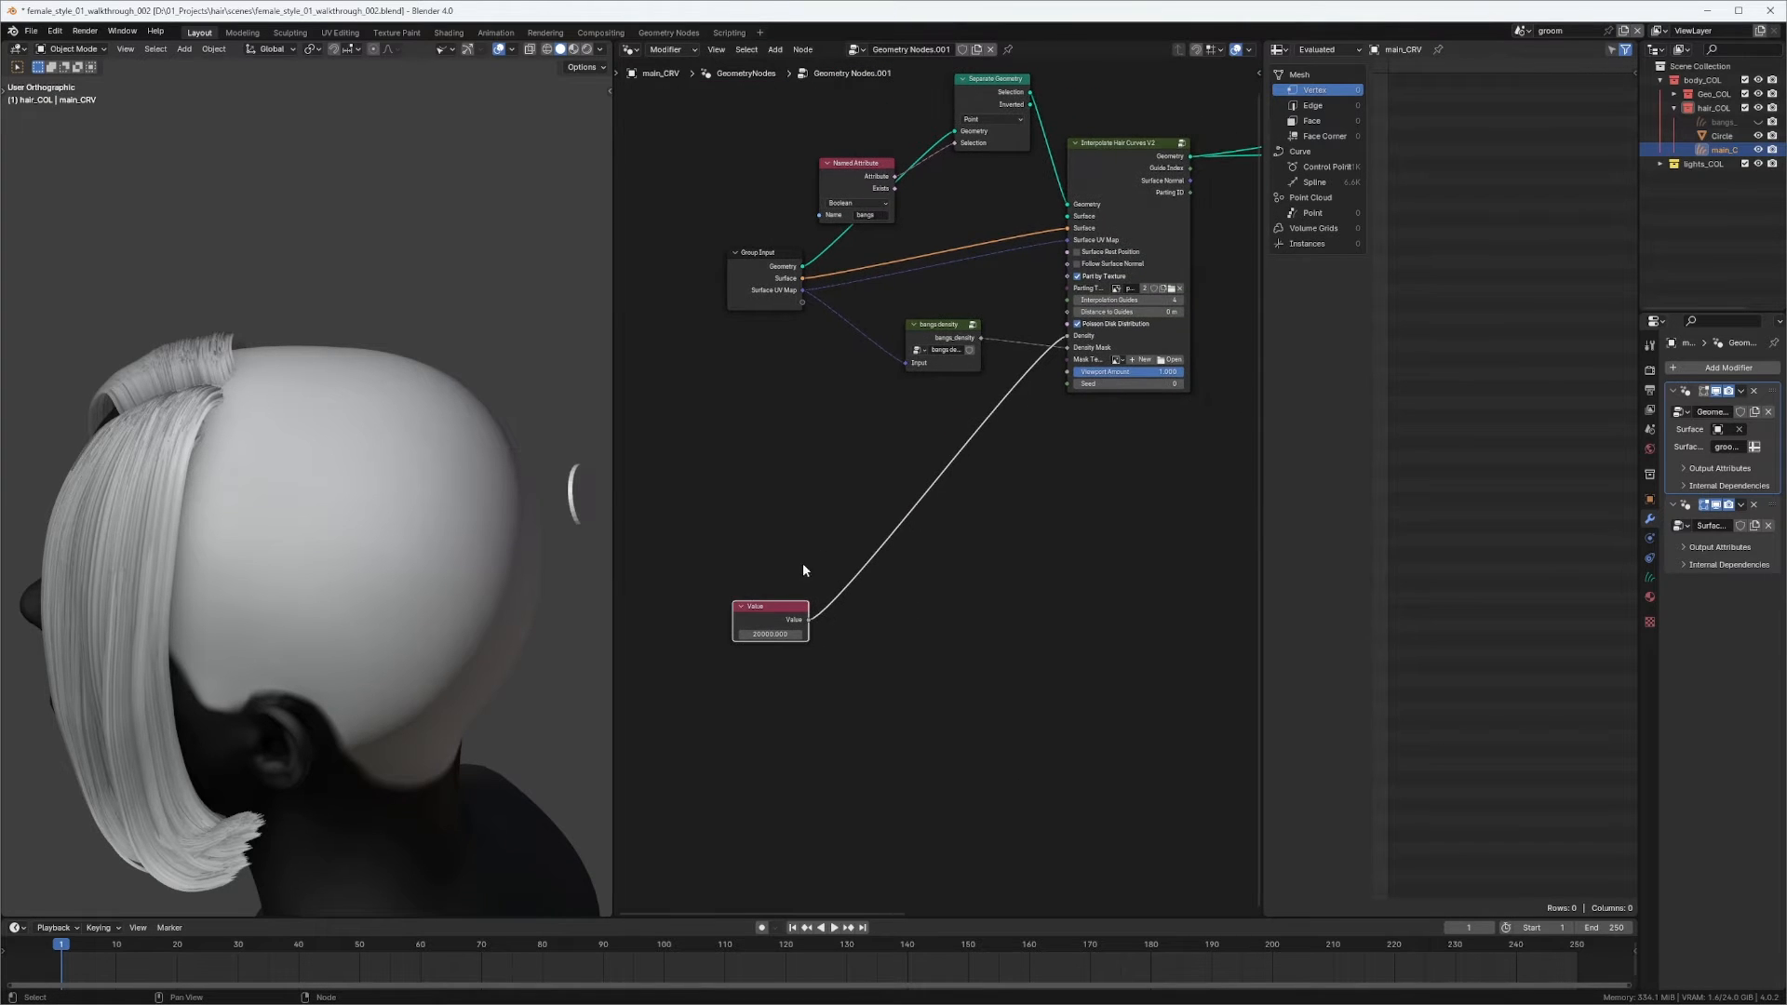
pyautogui.moveTo(787, 609); pyautogui.dragTo(956, 398)
pyautogui.moveTo(1128, 368); pyautogui.dragTo(1083, 424, button='middle')
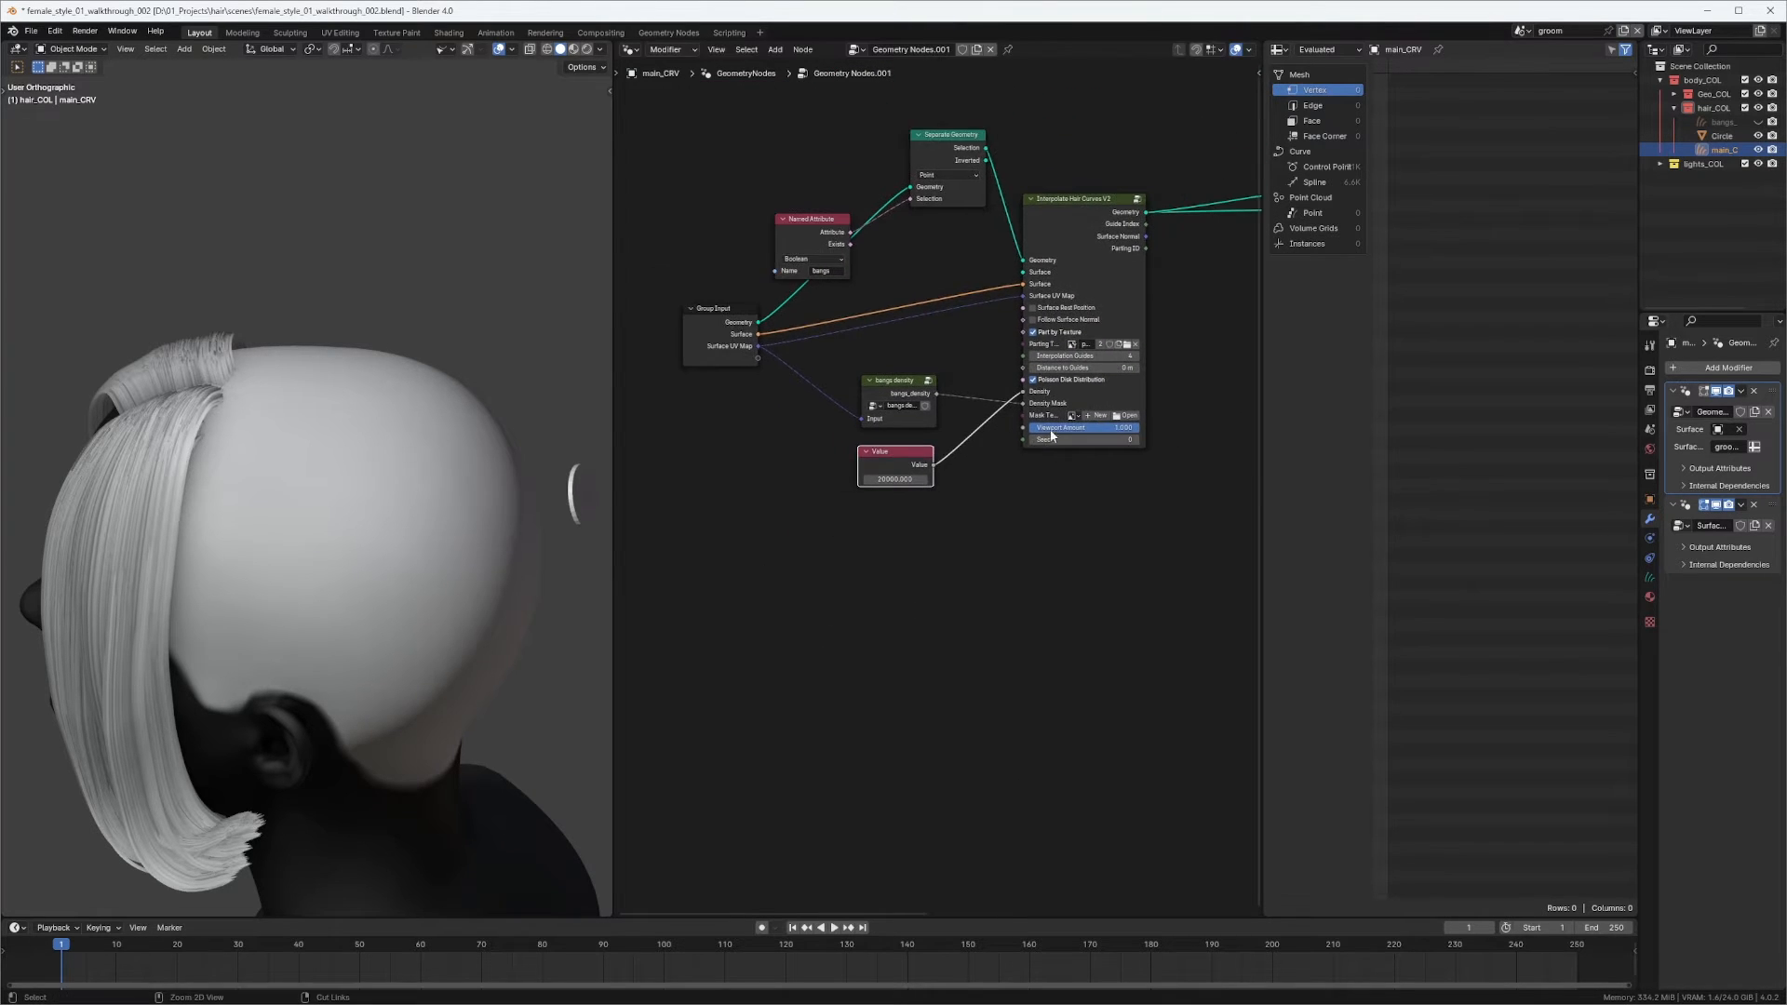
# Widen the node editor into the spreadsheet's space and enlarge the 3D viewport to show the whole bust.
pyautogui.scroll(6, 1081, 418)
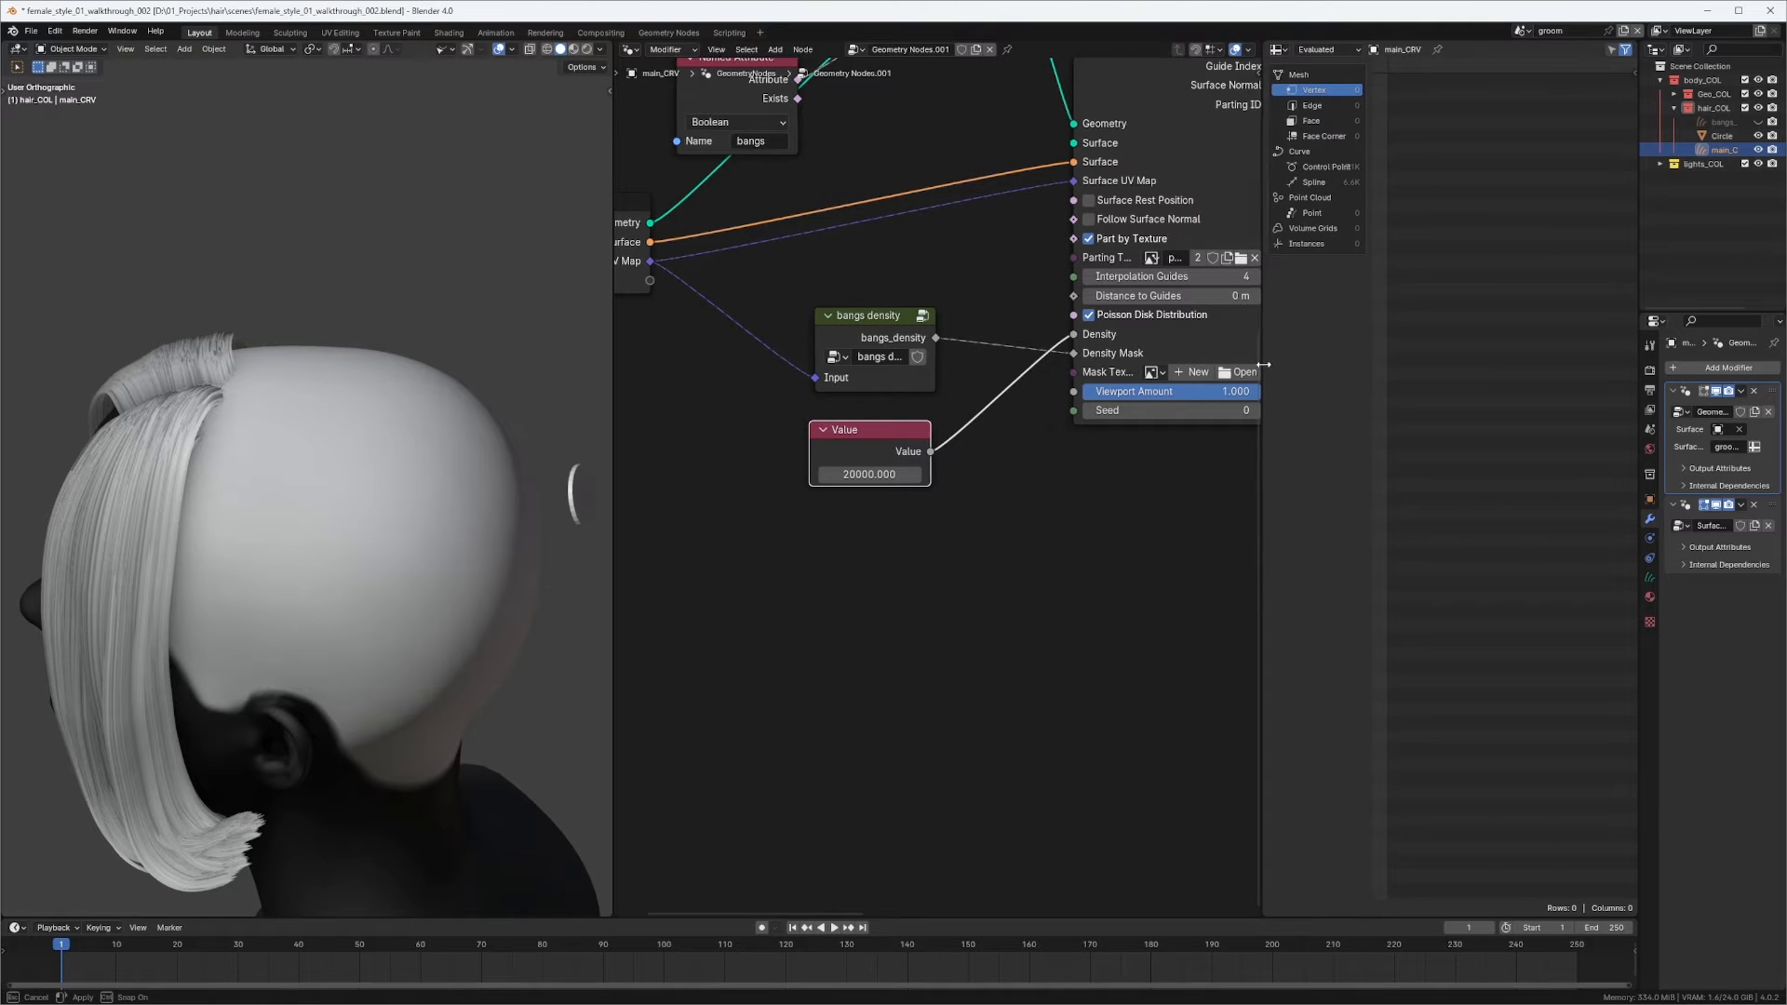
pyautogui.moveTo(1264, 365); pyautogui.dragTo(1417, 358)
pyautogui.moveTo(1282, 354); pyautogui.dragTo(1159, 431, button='middle')
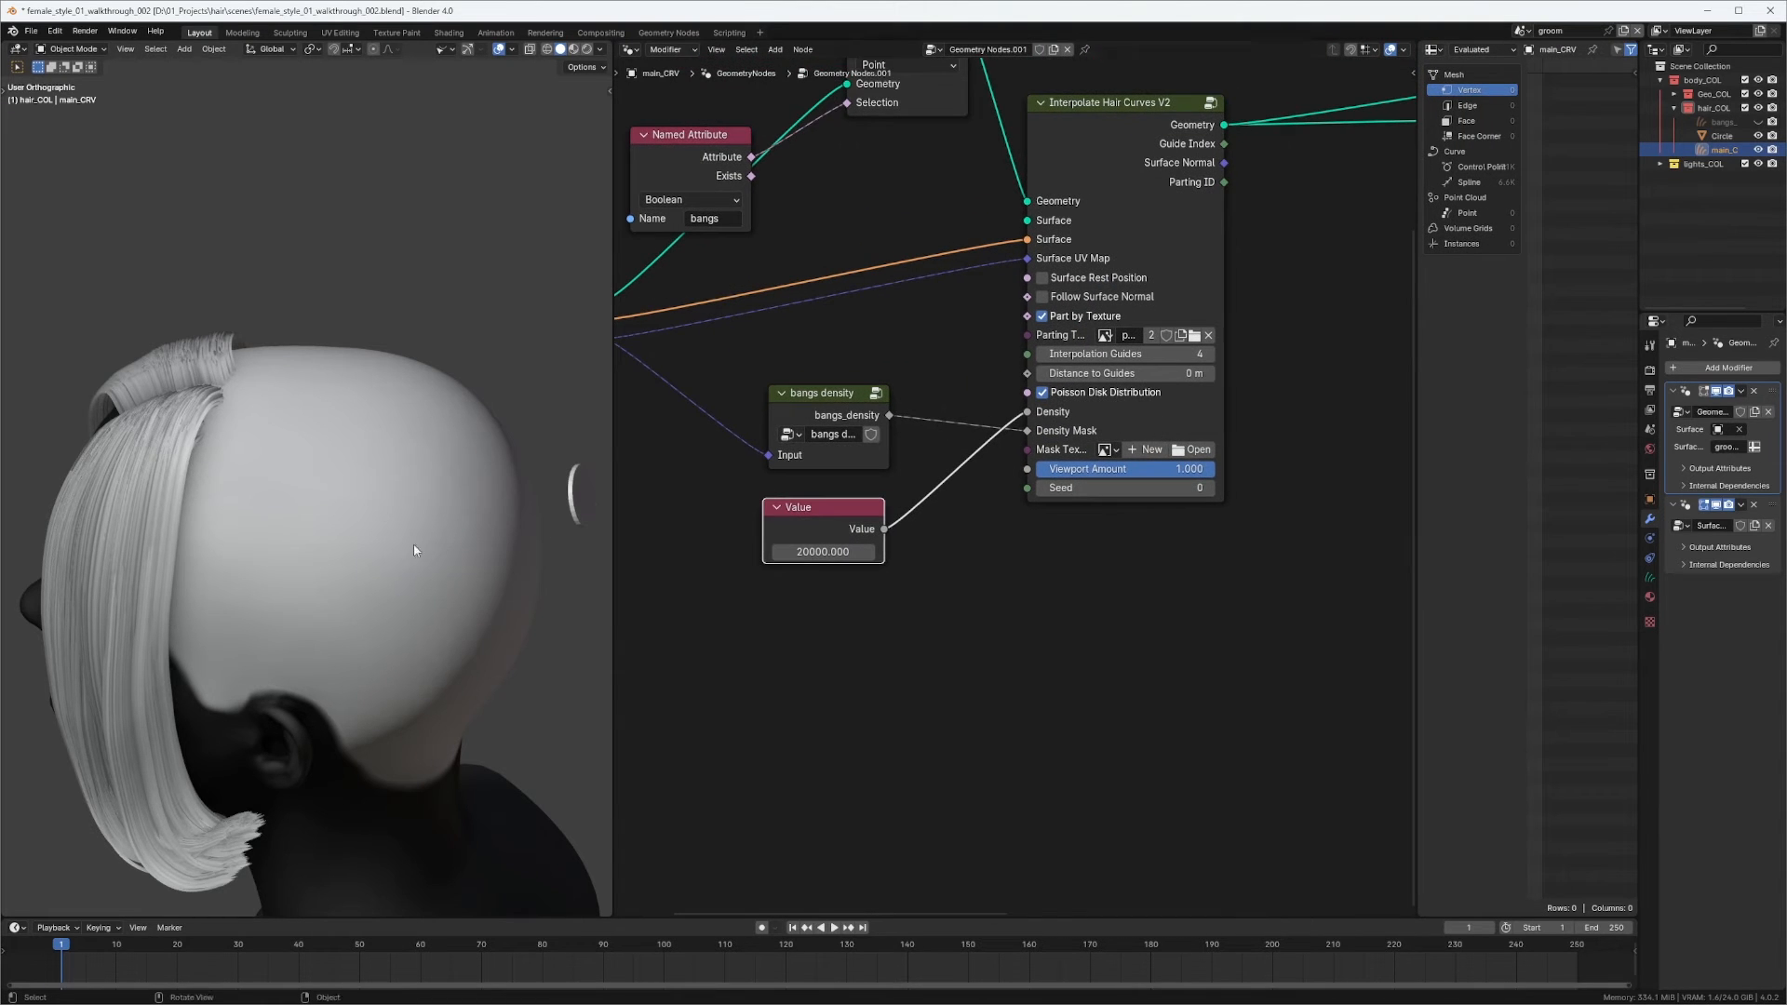
pyautogui.moveTo(415, 550); pyautogui.dragTo(559, 435, button='middle')
pyautogui.moveTo(1140, 490); pyautogui.dragTo(1097, 564, button='middle')
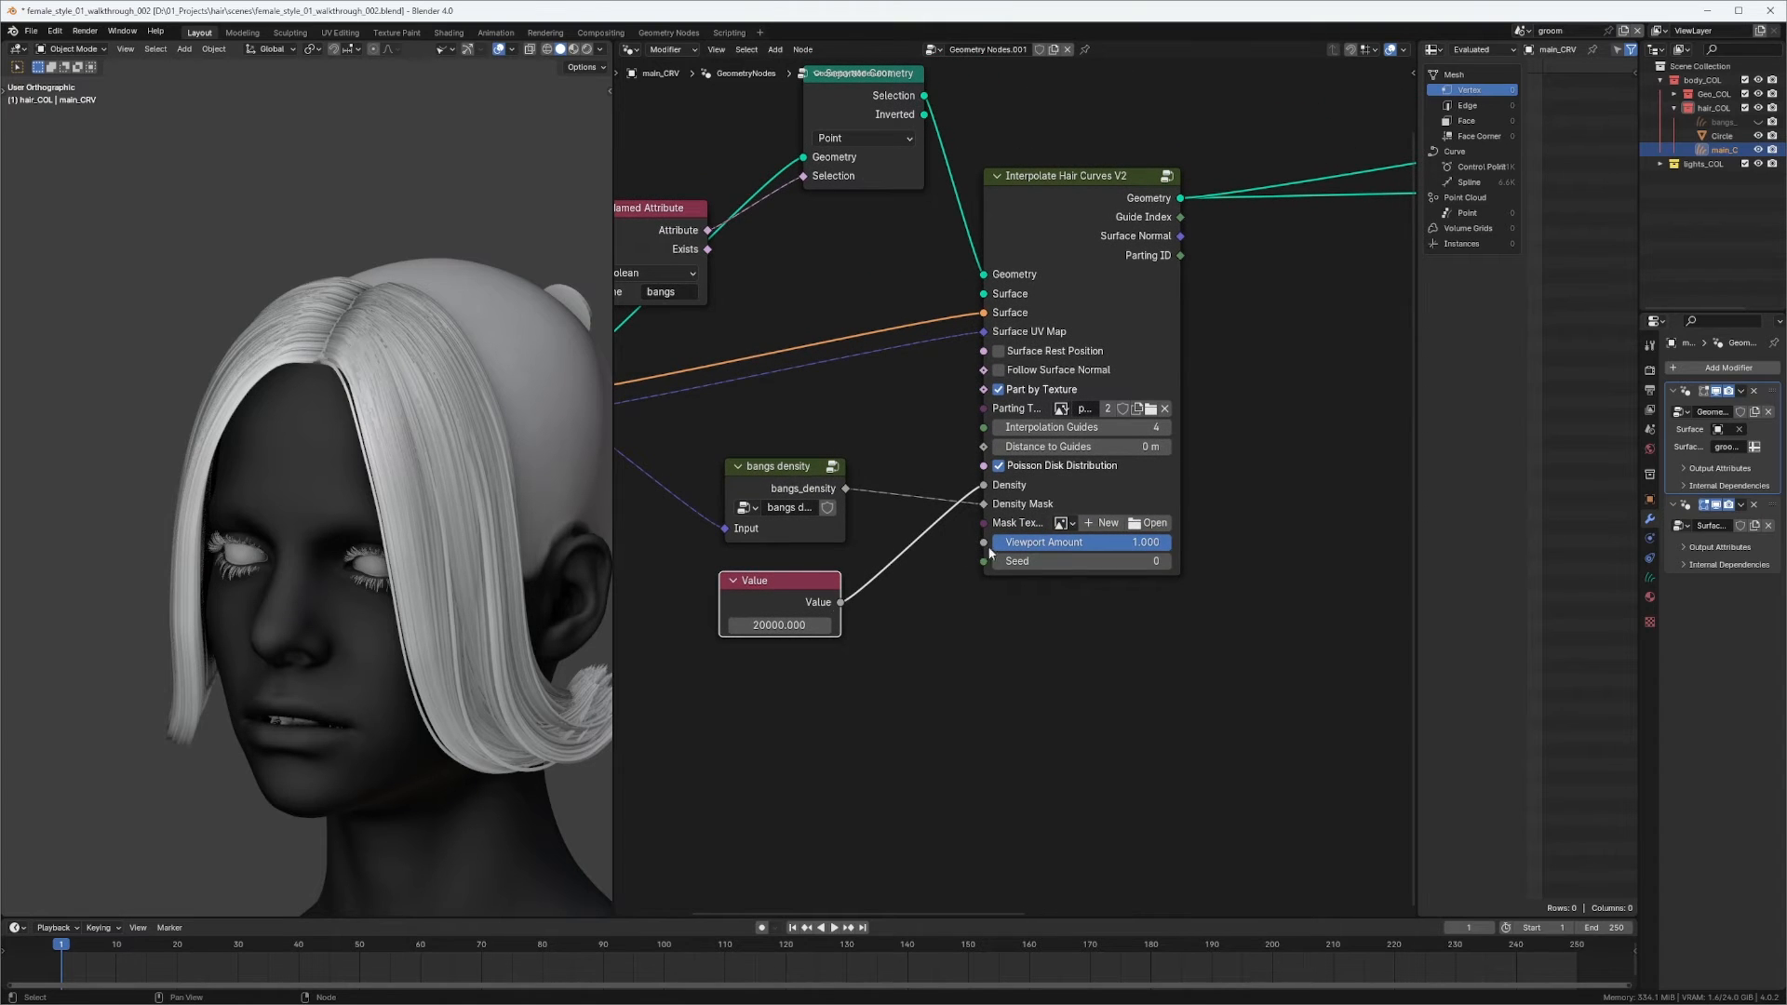
pyautogui.moveTo(988, 549); pyautogui.dragTo(1111, 482, button='middle')
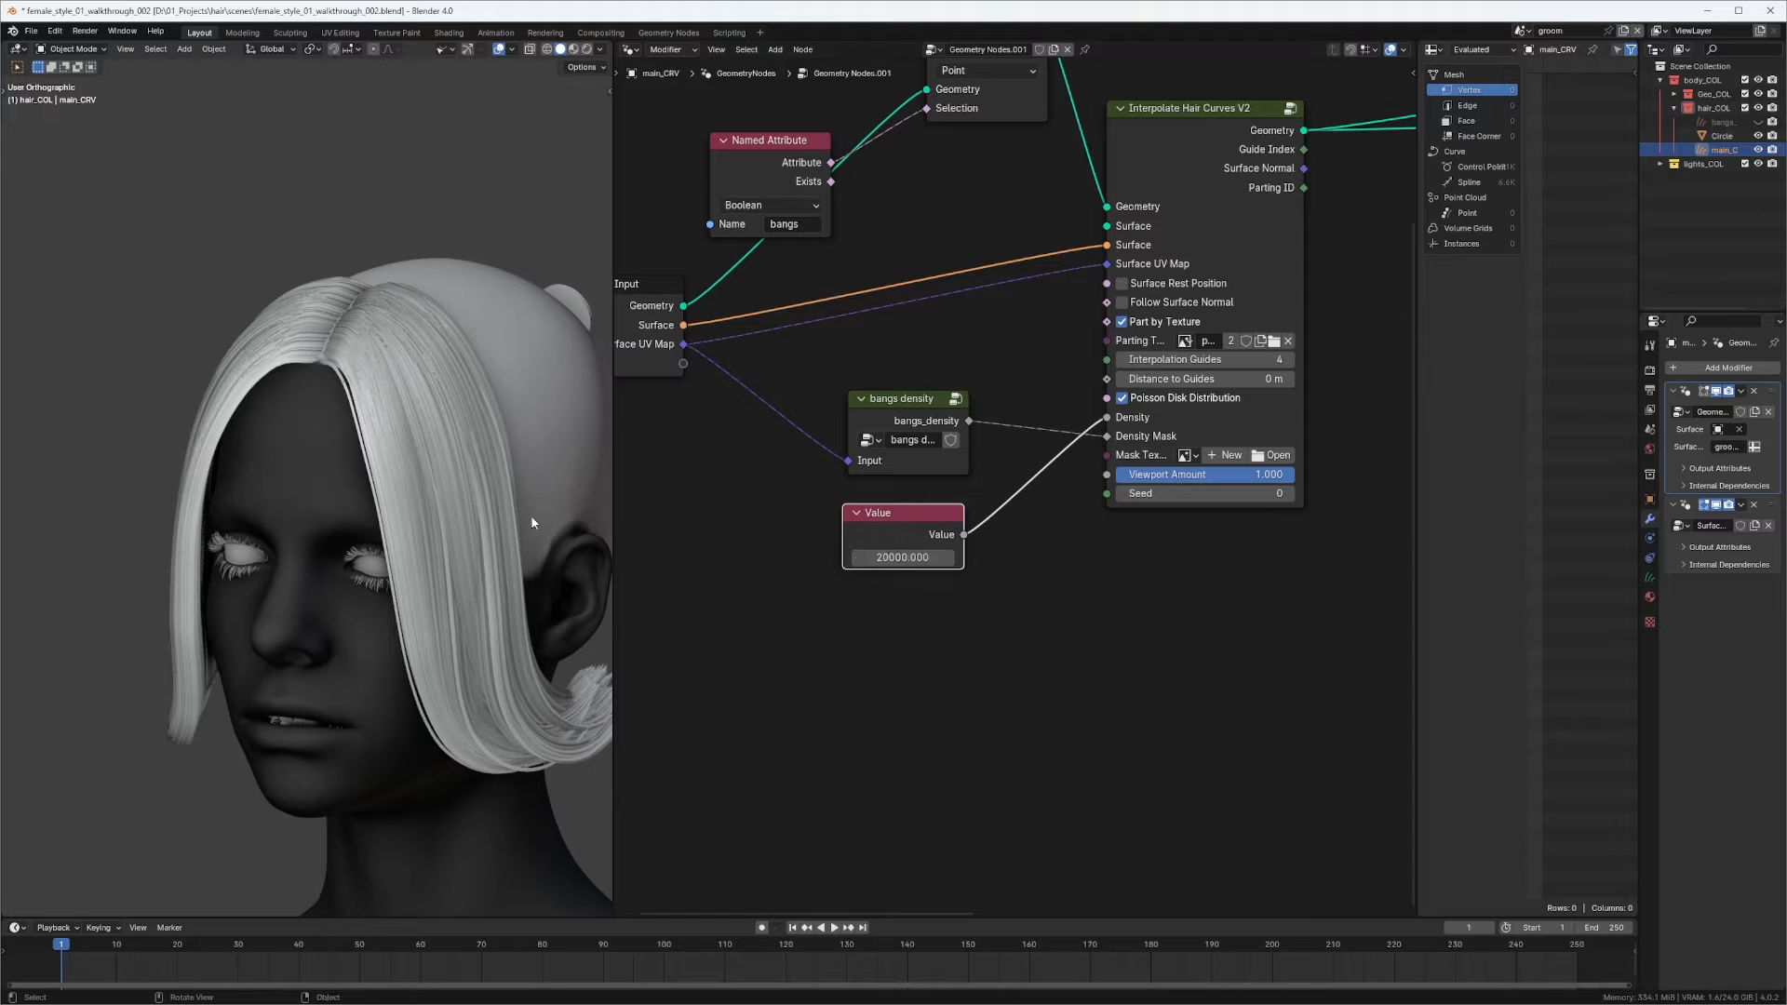
pyautogui.moveTo(535, 523); pyautogui.dragTo(538, 382, button='middle')
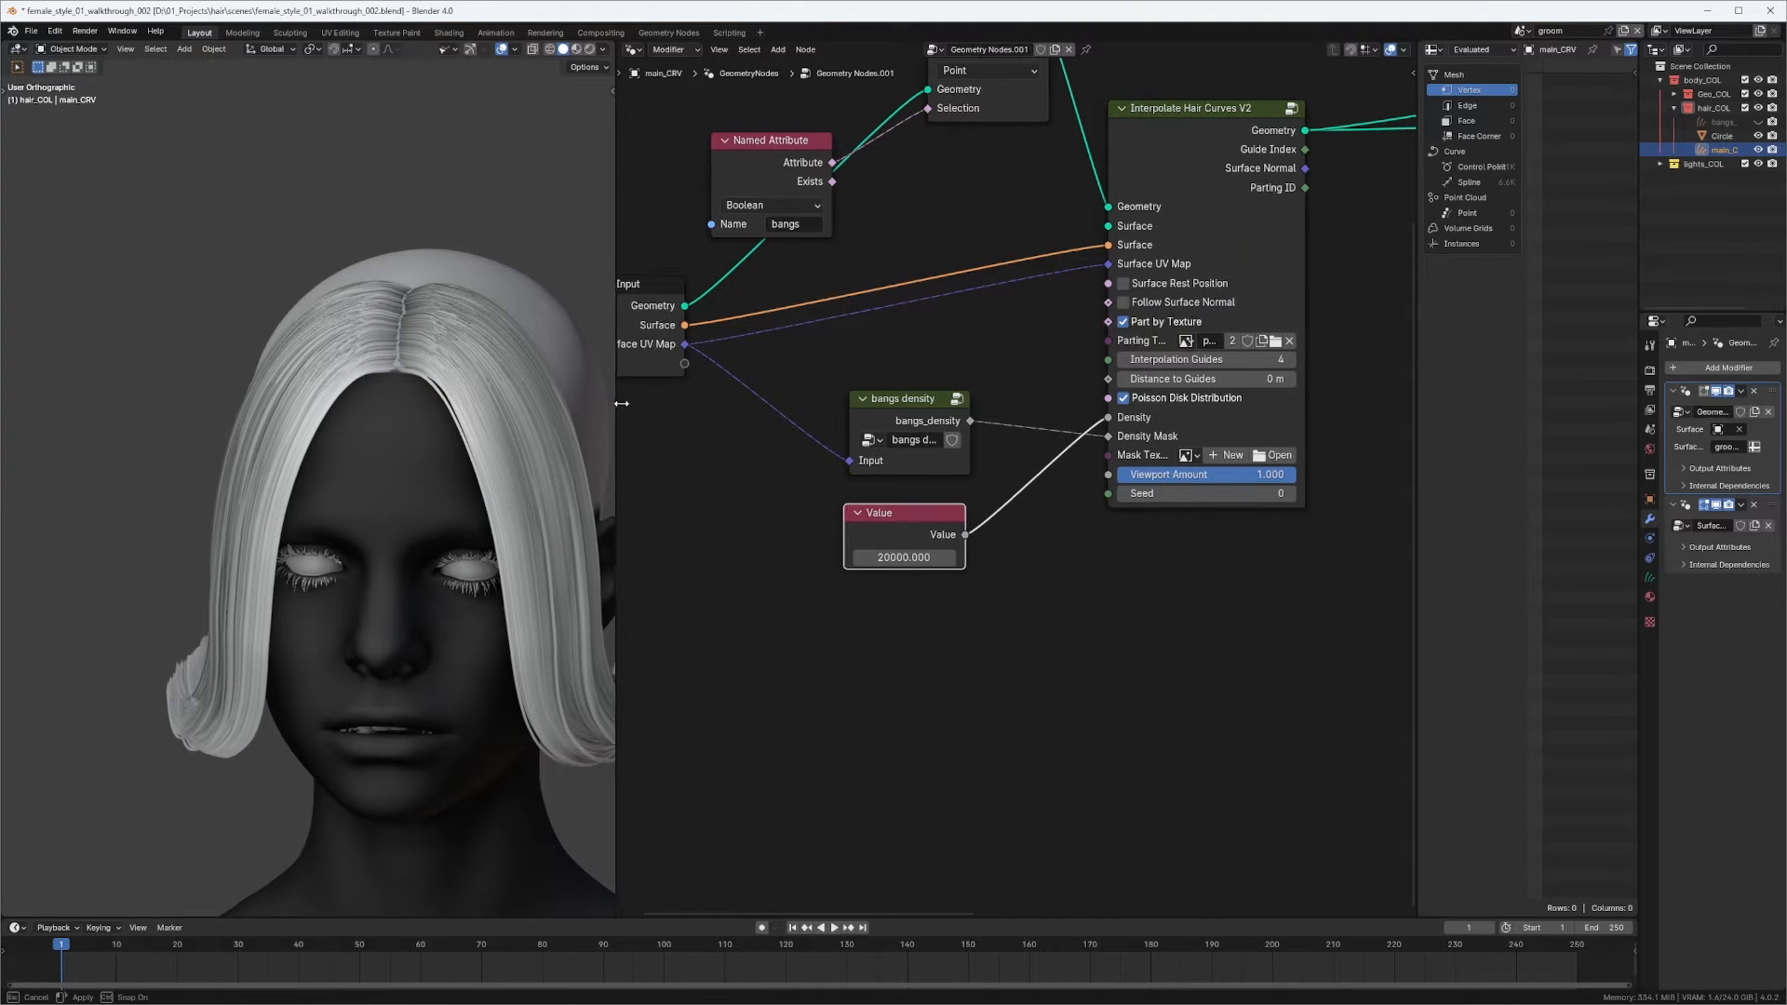
pyautogui.moveTo(612, 405); pyautogui.dragTo(714, 405)
pyautogui.keyDown('ctrl'); pyautogui.moveTo(586, 400); pyautogui.dragTo(543, 473, button='middle'); pyautogui.keyUp('ctrl')
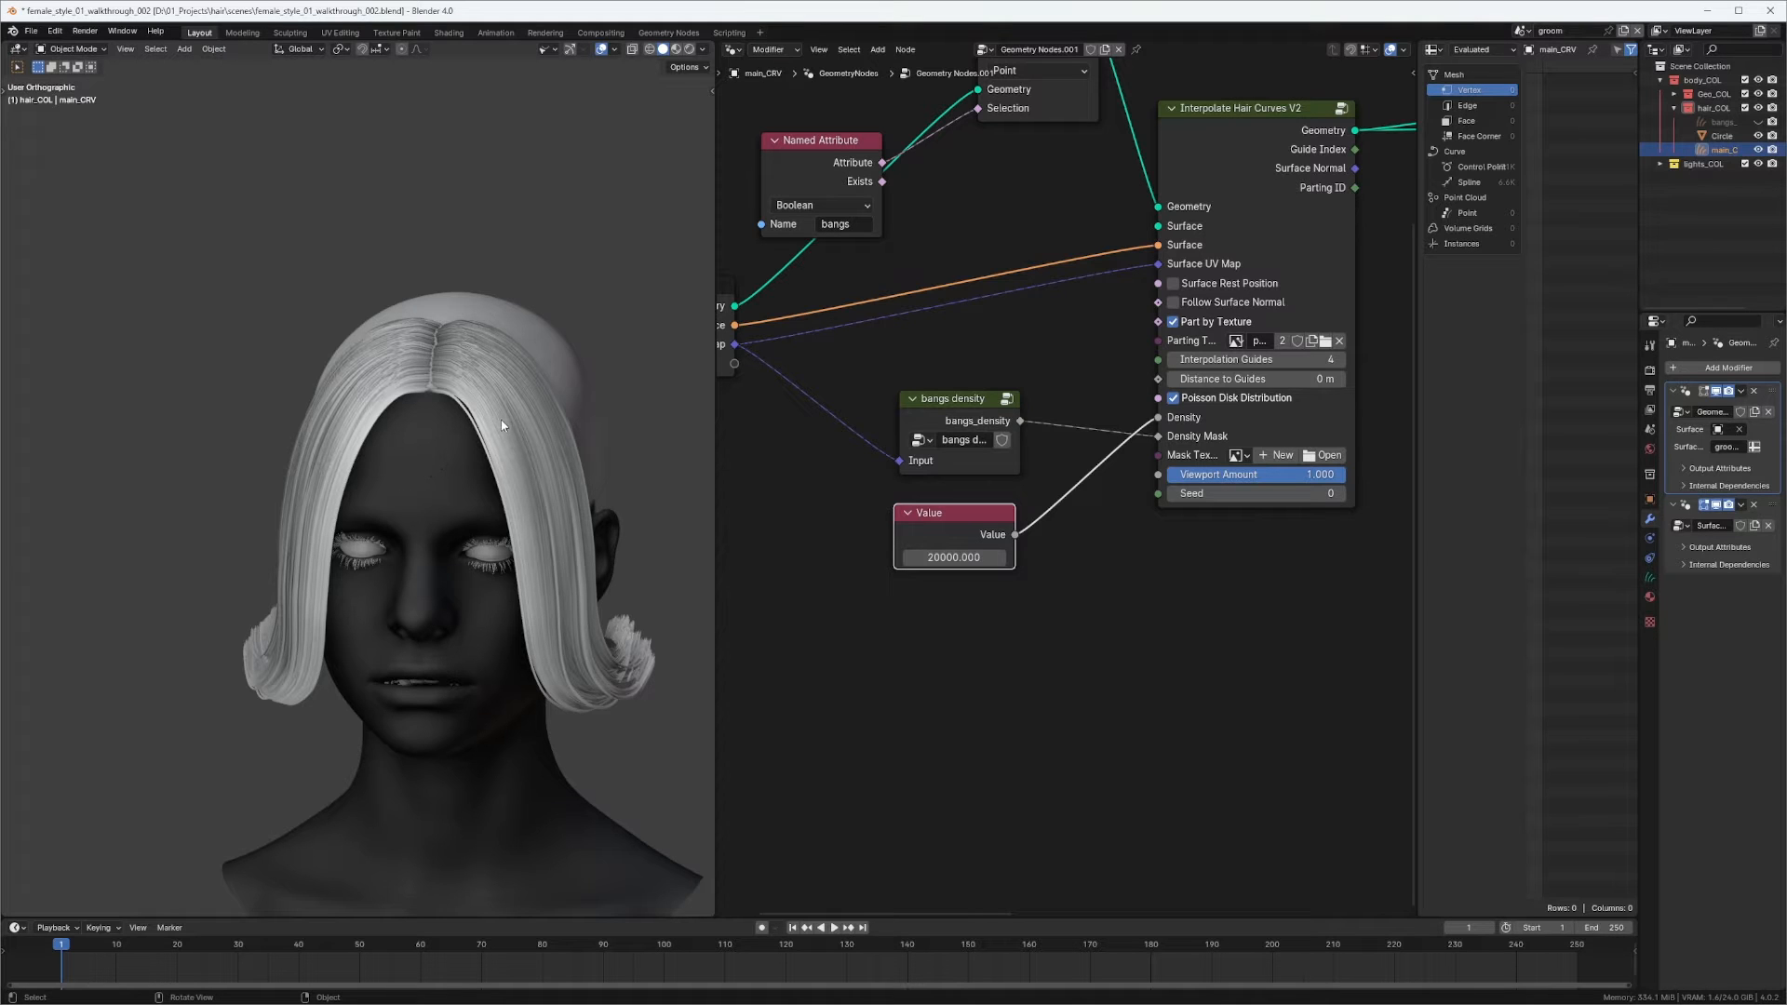
# Add a cube mesh in front view and scale it by 10.
pyautogui.press('KP_1')
pyautogui.moveTo(498, 430)
pyautogui.keyDown('ctrl'); pyautogui.mouseDown(button='middle')
pyautogui.moveTo(501, 546)
pyautogui.moveTo(410, 681)
pyautogui.moveTo(534, 429)
pyautogui.mouseUp(button='middle'); pyautogui.keyUp('ctrl')
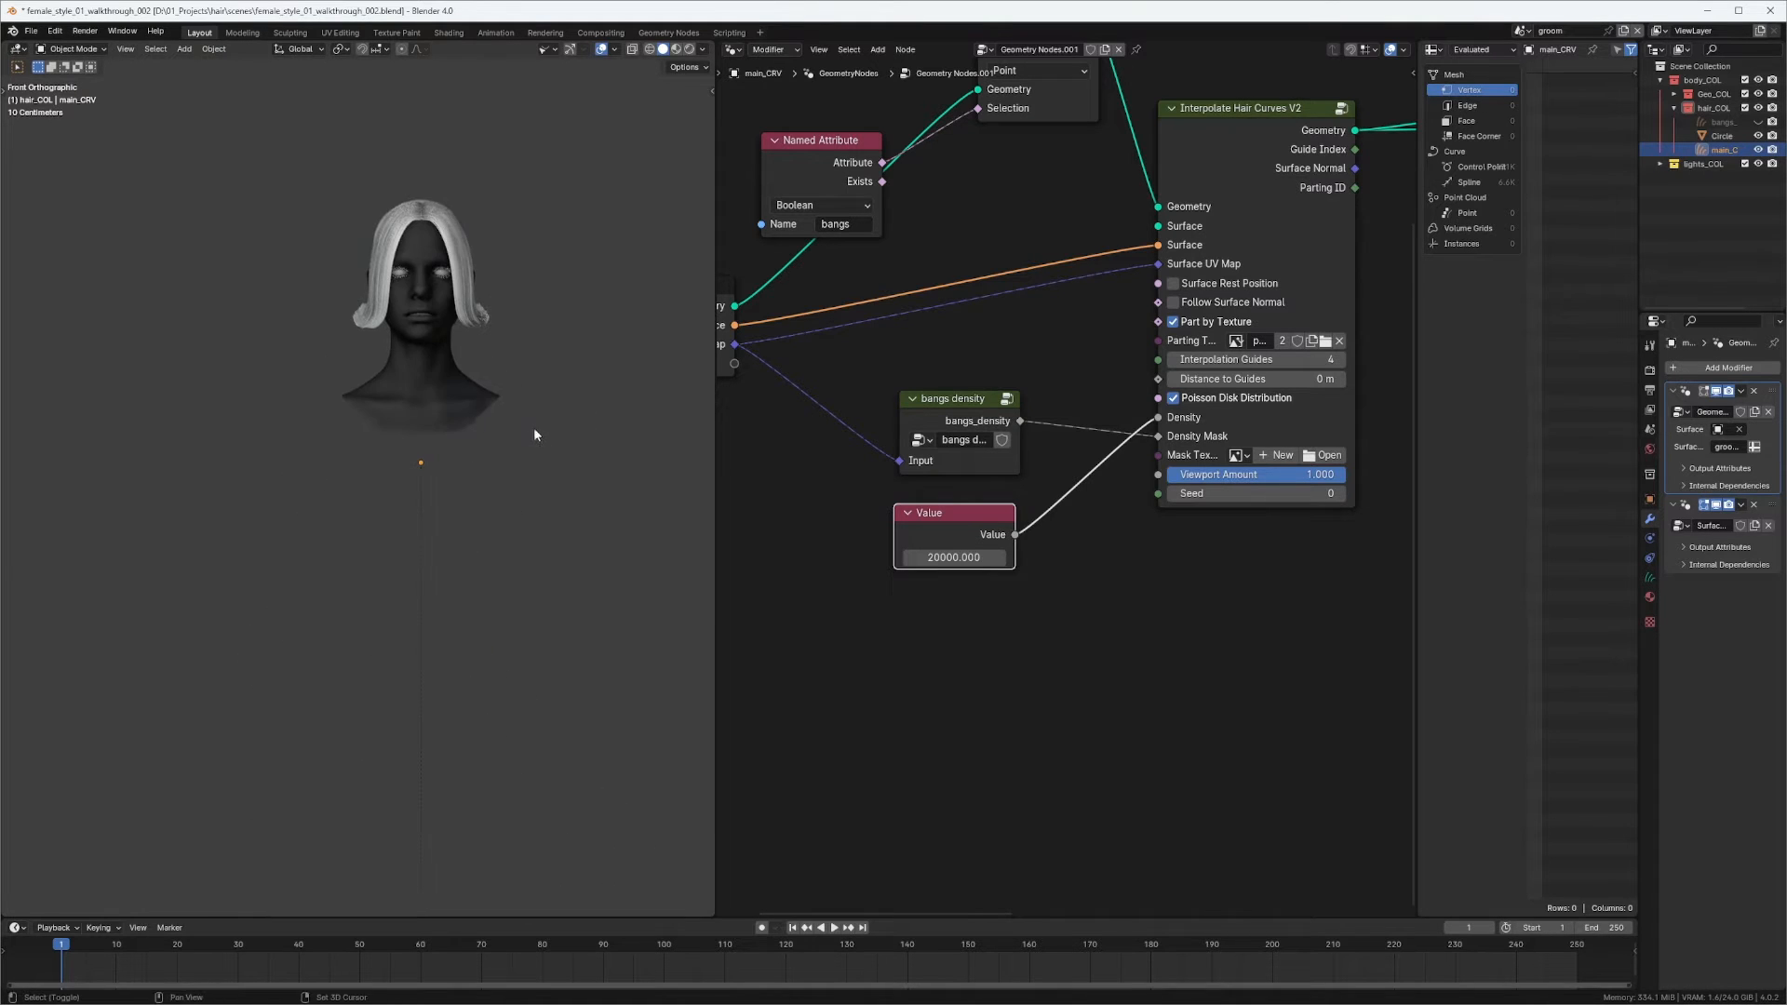
pyautogui.hotkey('shift', 'a')
pyautogui.moveTo(525, 454)
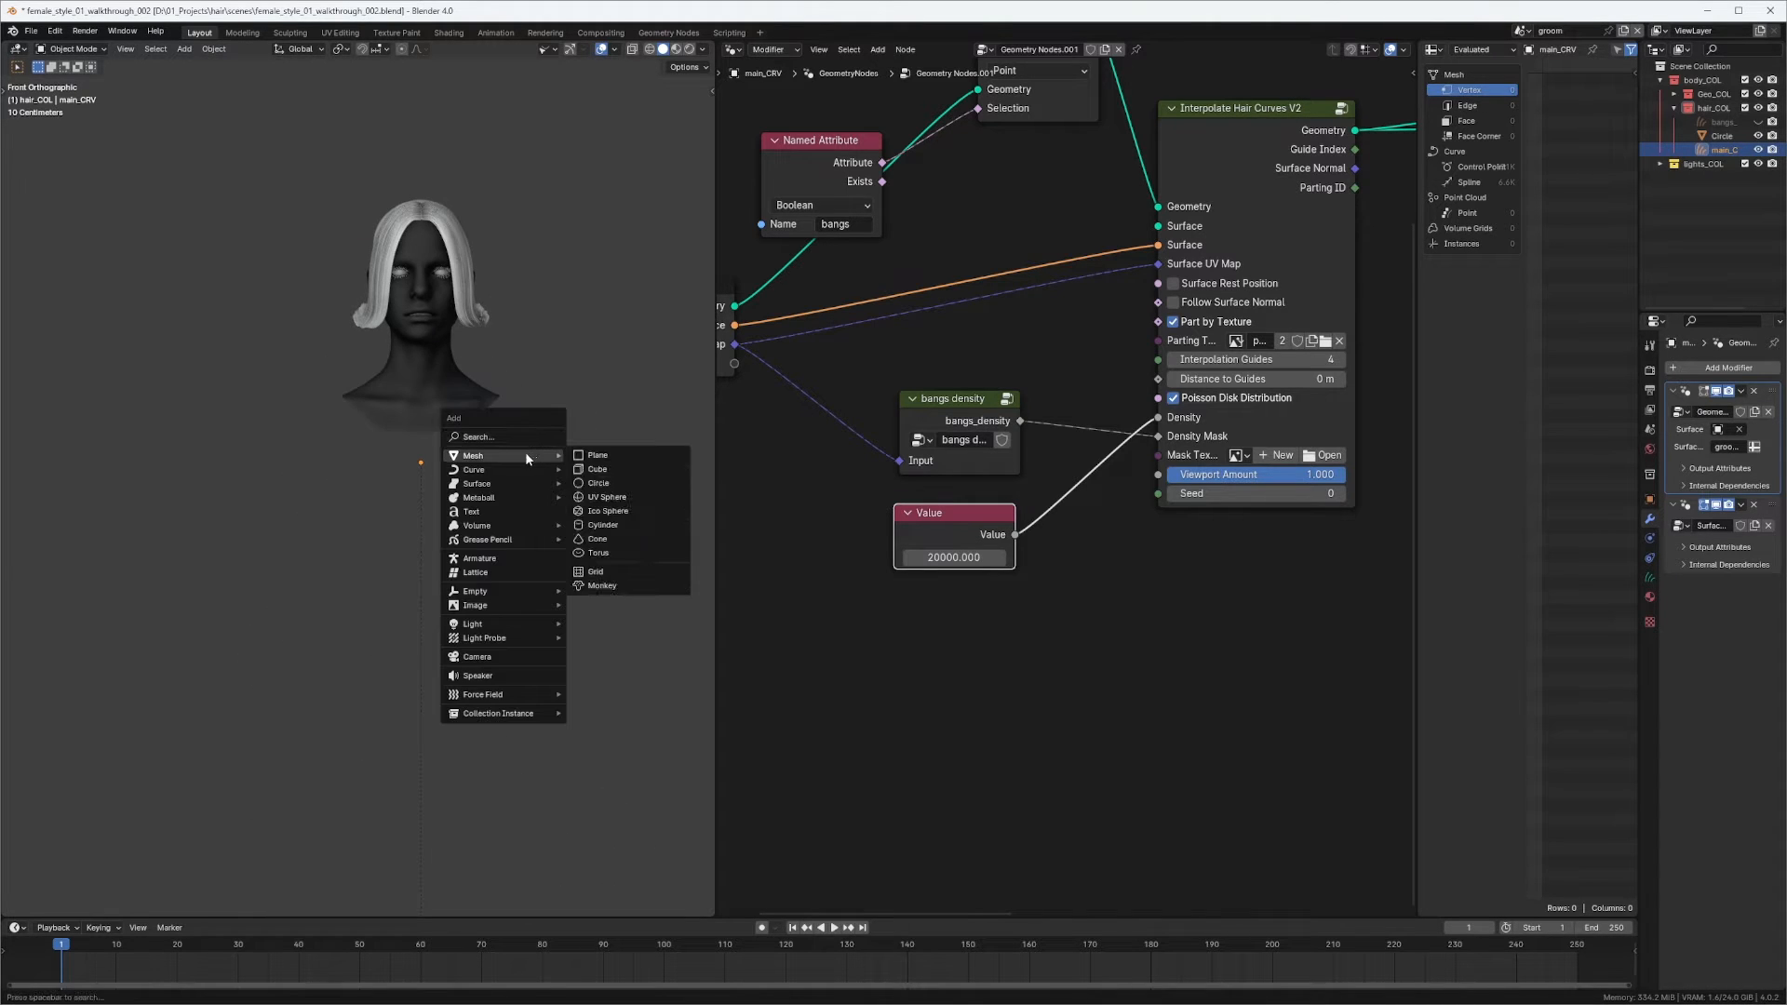
pyautogui.click(604, 470)
pyautogui.scroll(-5, 447, 651)
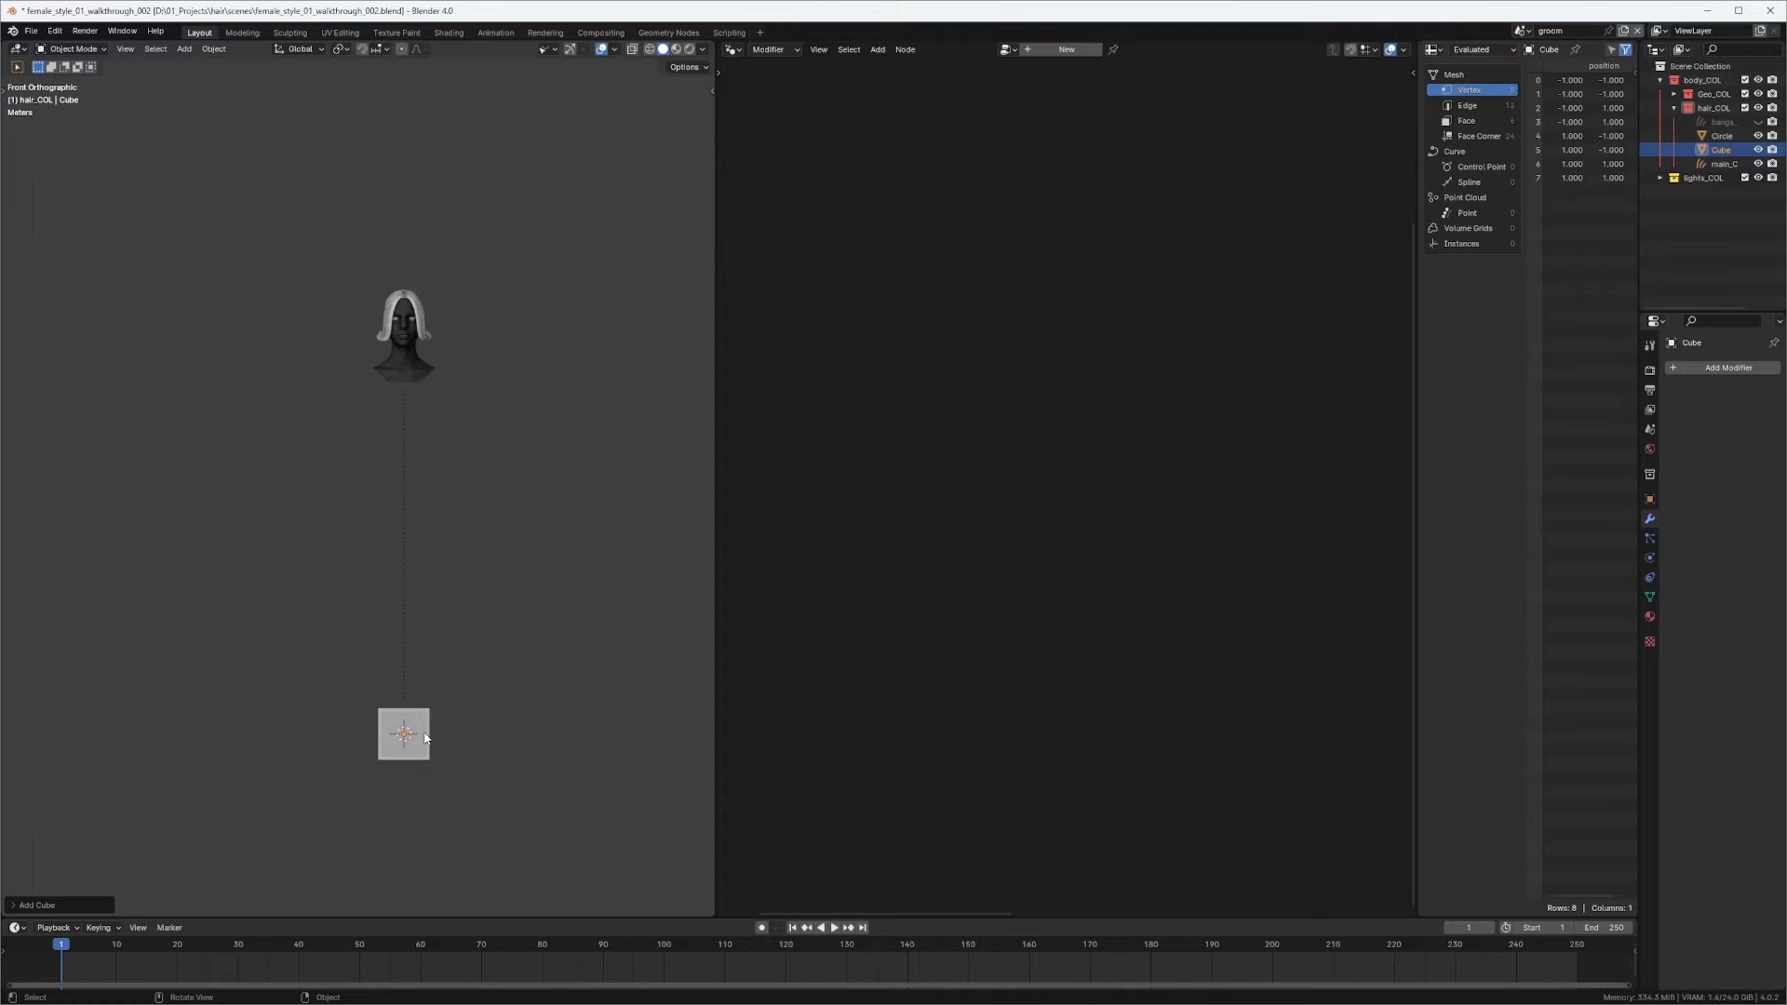
pyautogui.write('s')
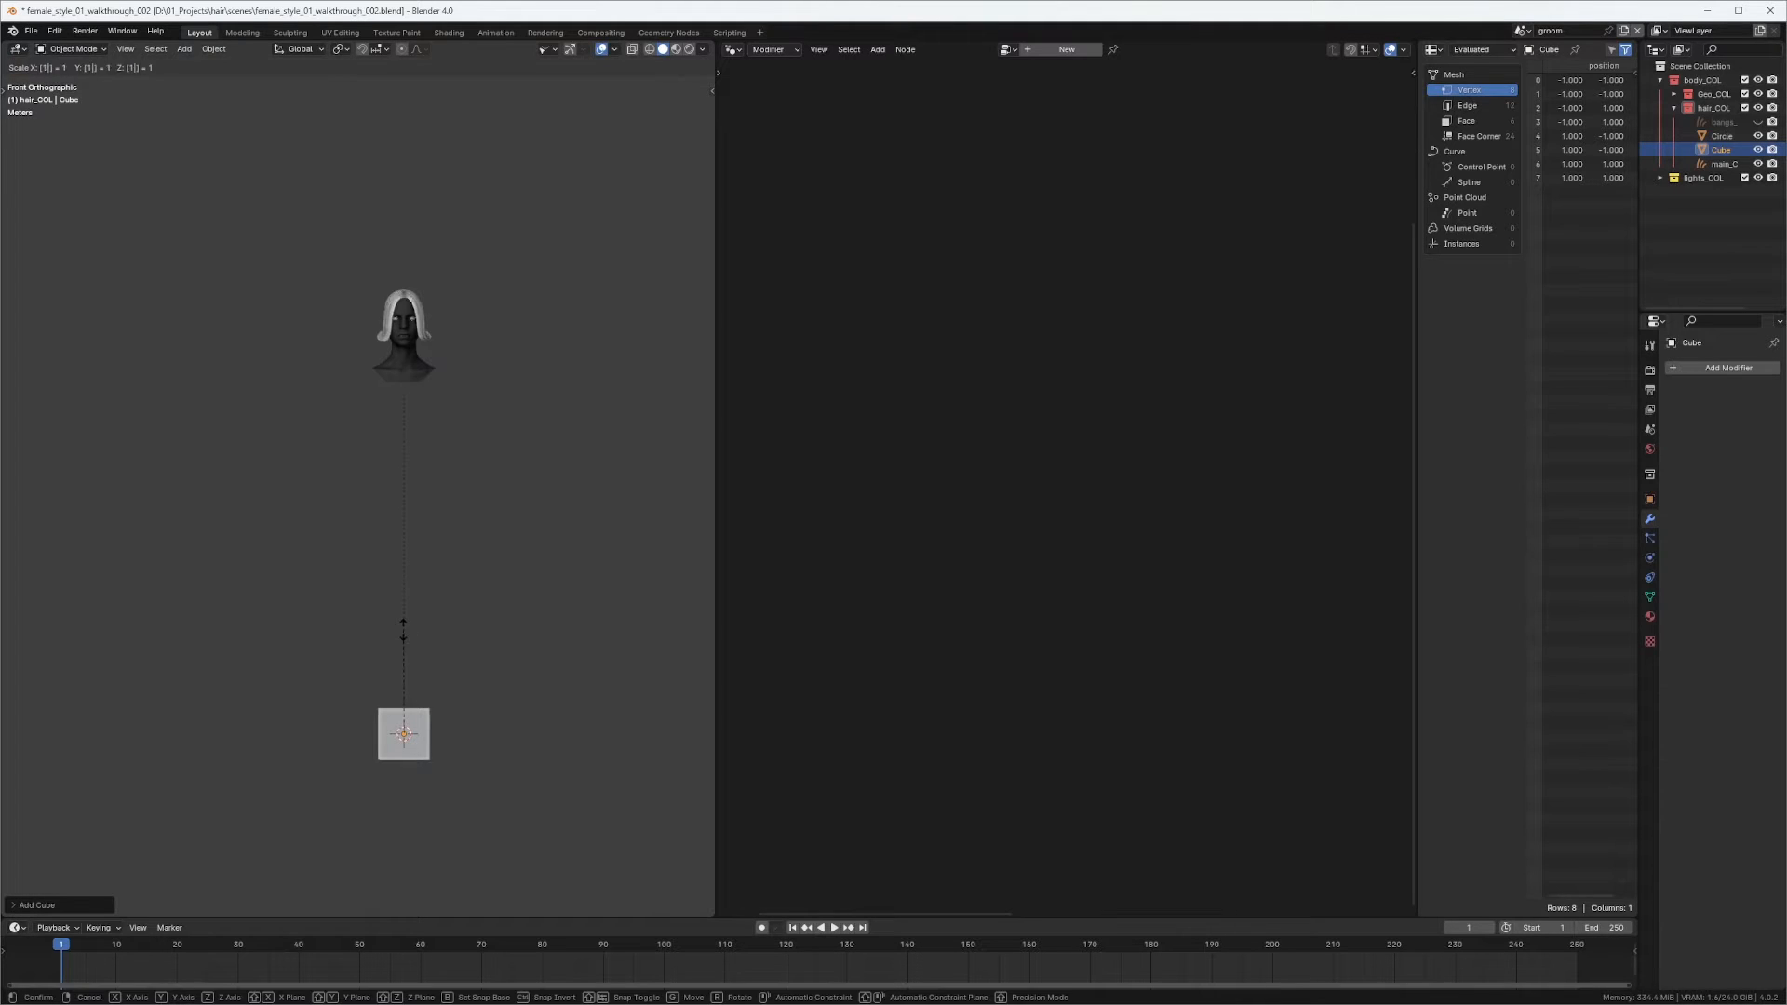
pyautogui.write('10')
pyautogui.press('Return')
pyautogui.scroll(-2, 410, 588)
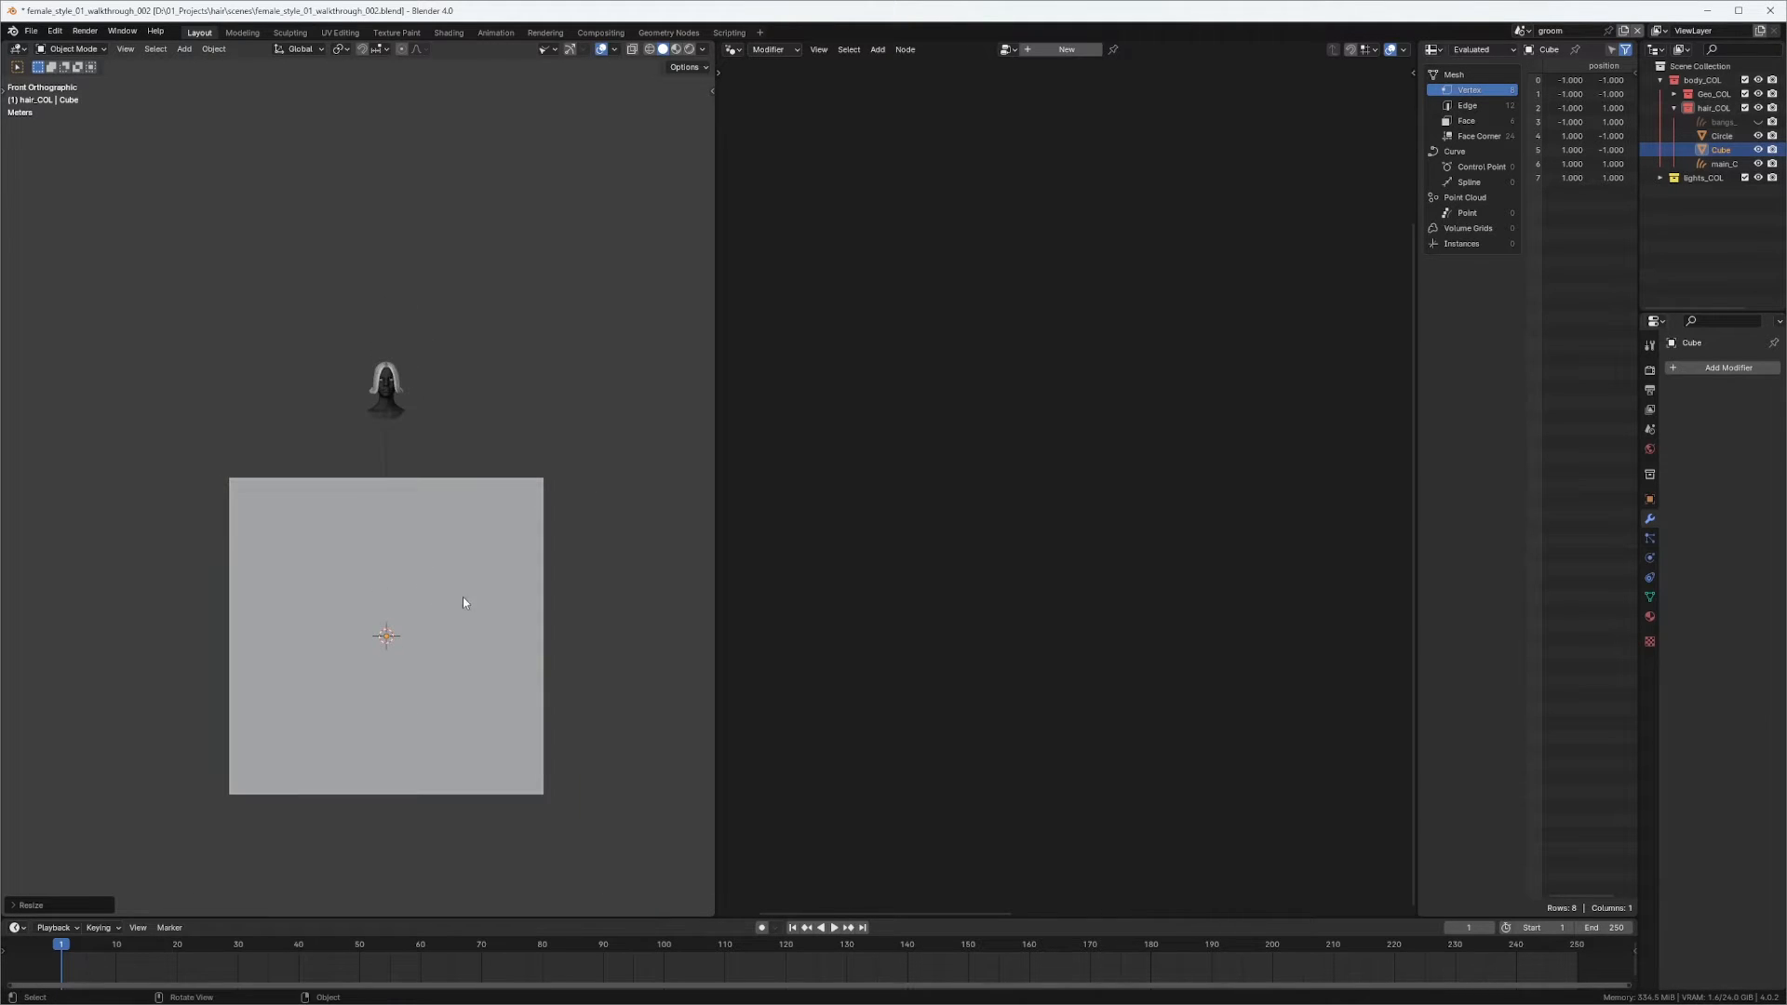
# Compare the cube with the head in X-ray display and delete the cube.
pyautogui.hotkey('alt', 'z')
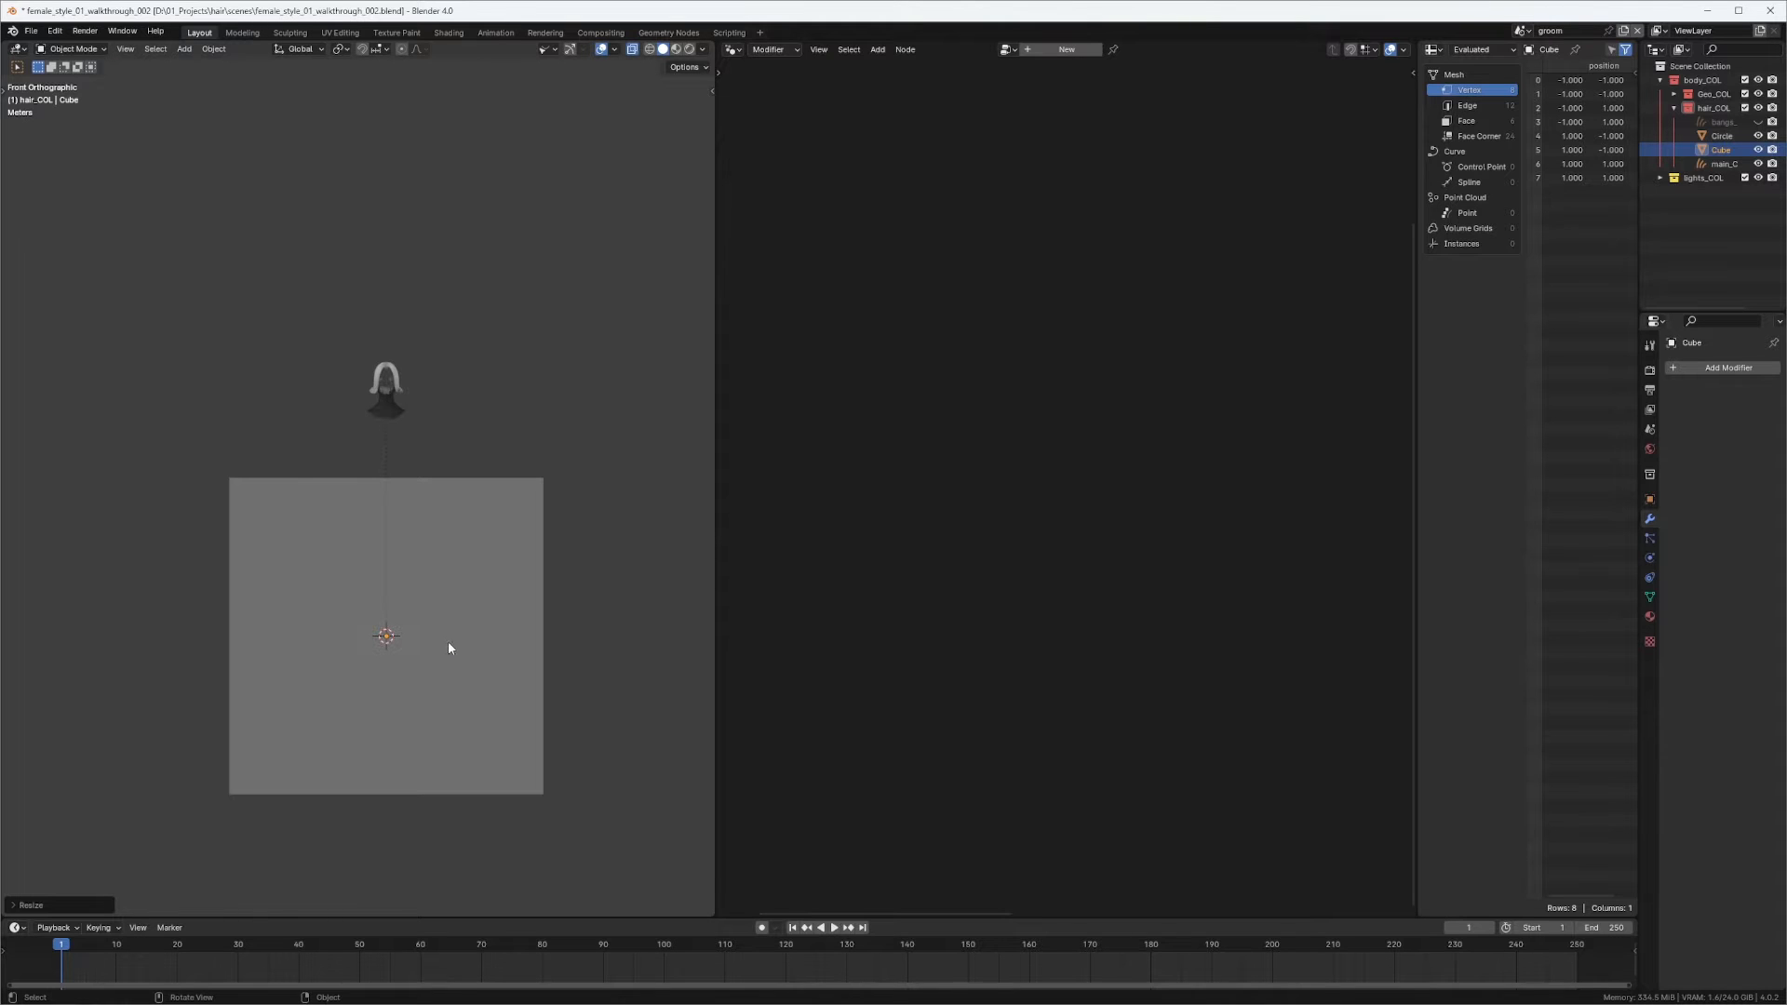
pyautogui.press('g')
pyautogui.rightClick(439, 640)
pyautogui.scroll(1, 501, 558)
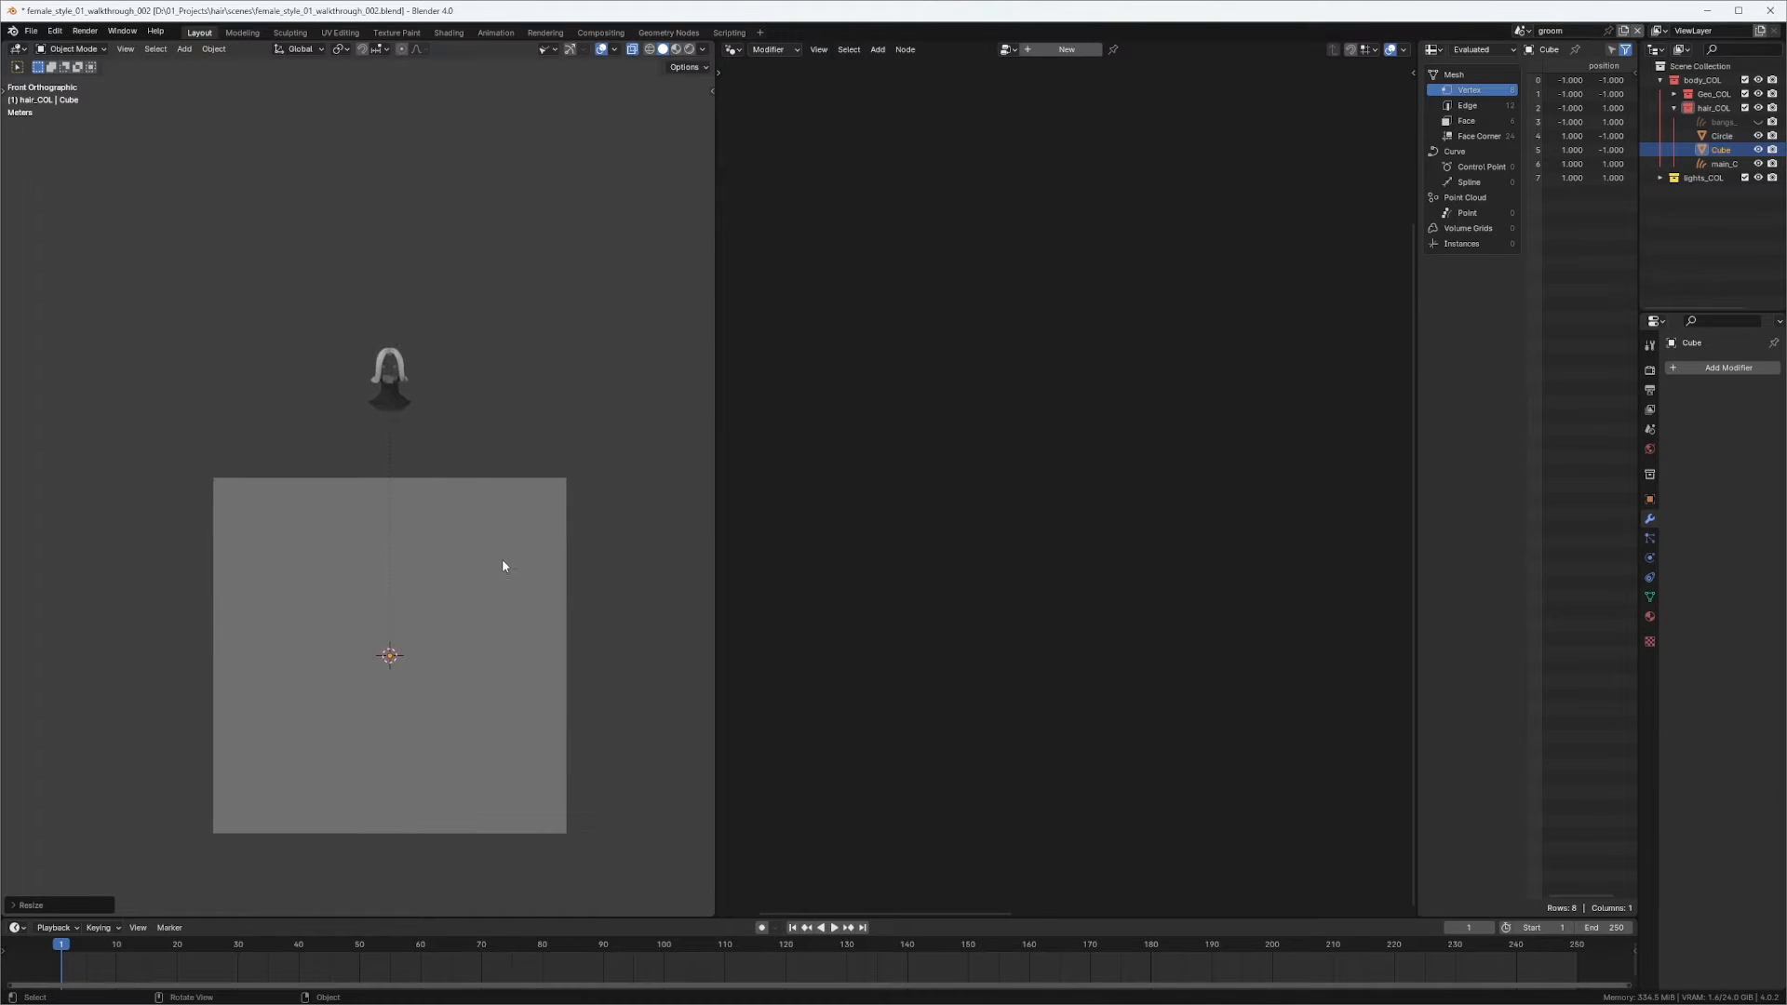
pyautogui.moveTo(508, 586); pyautogui.dragTo(481, 596, button='middle')
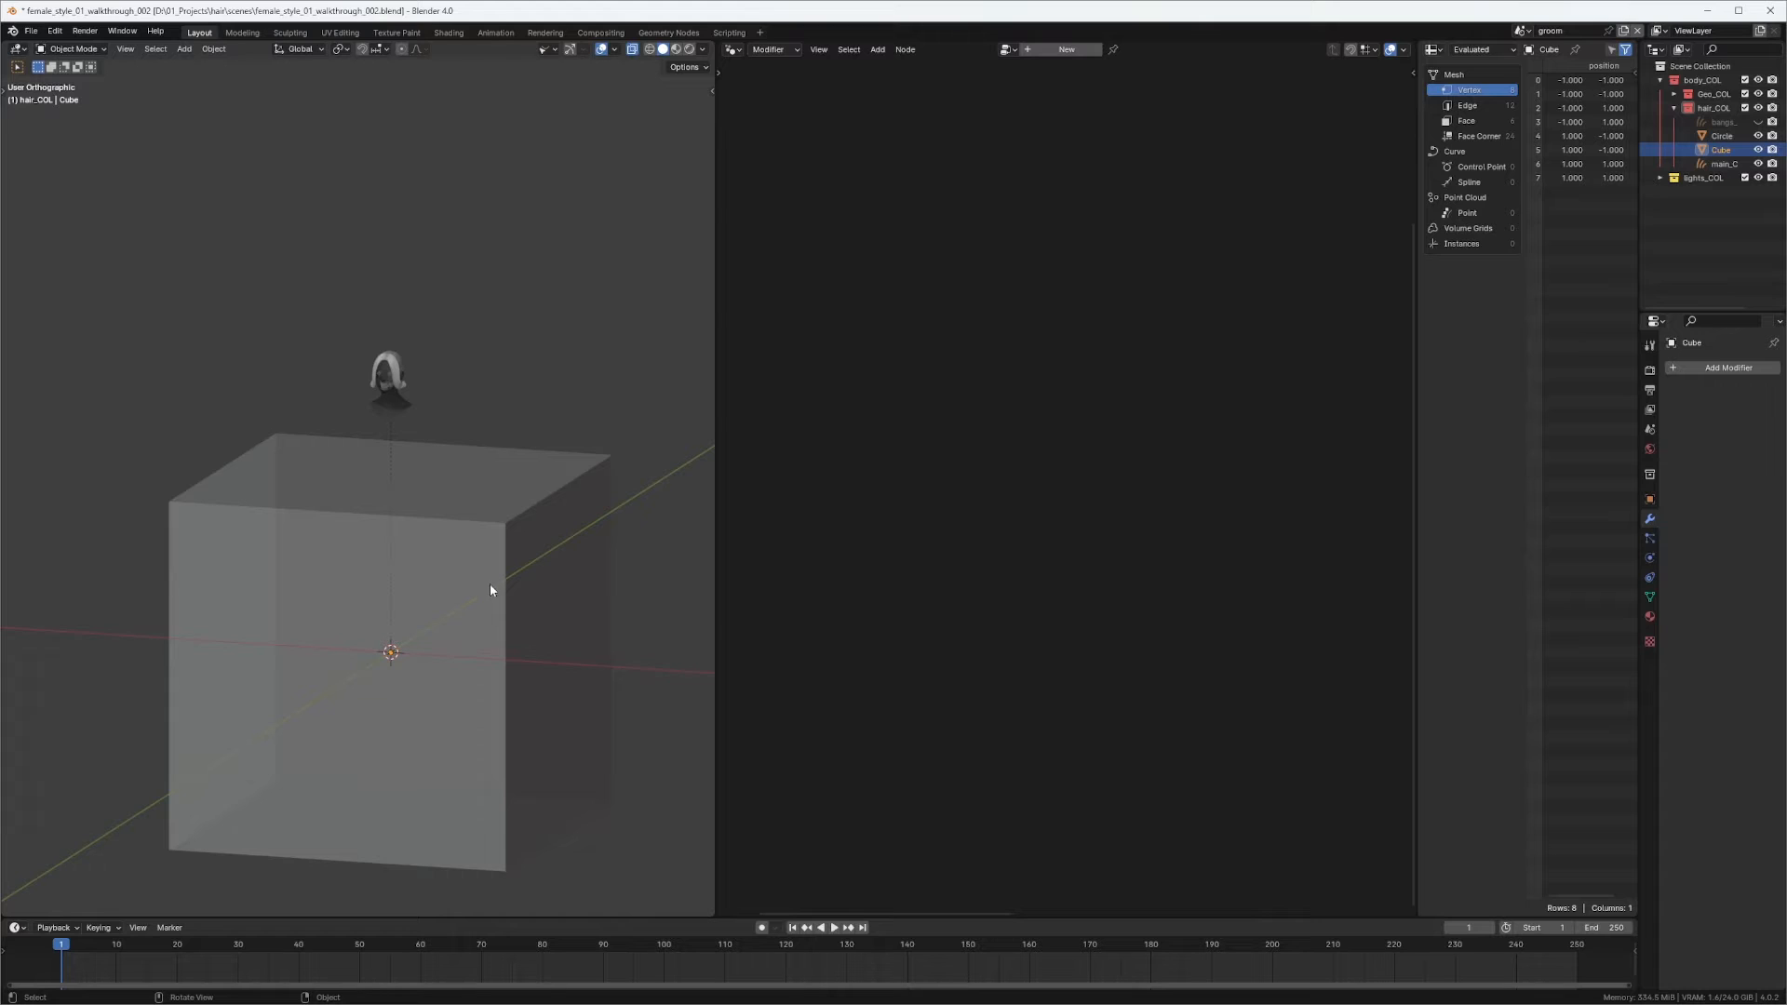
pyautogui.press('x')
pyautogui.click(492, 588)
pyautogui.scroll(2, 465, 558)
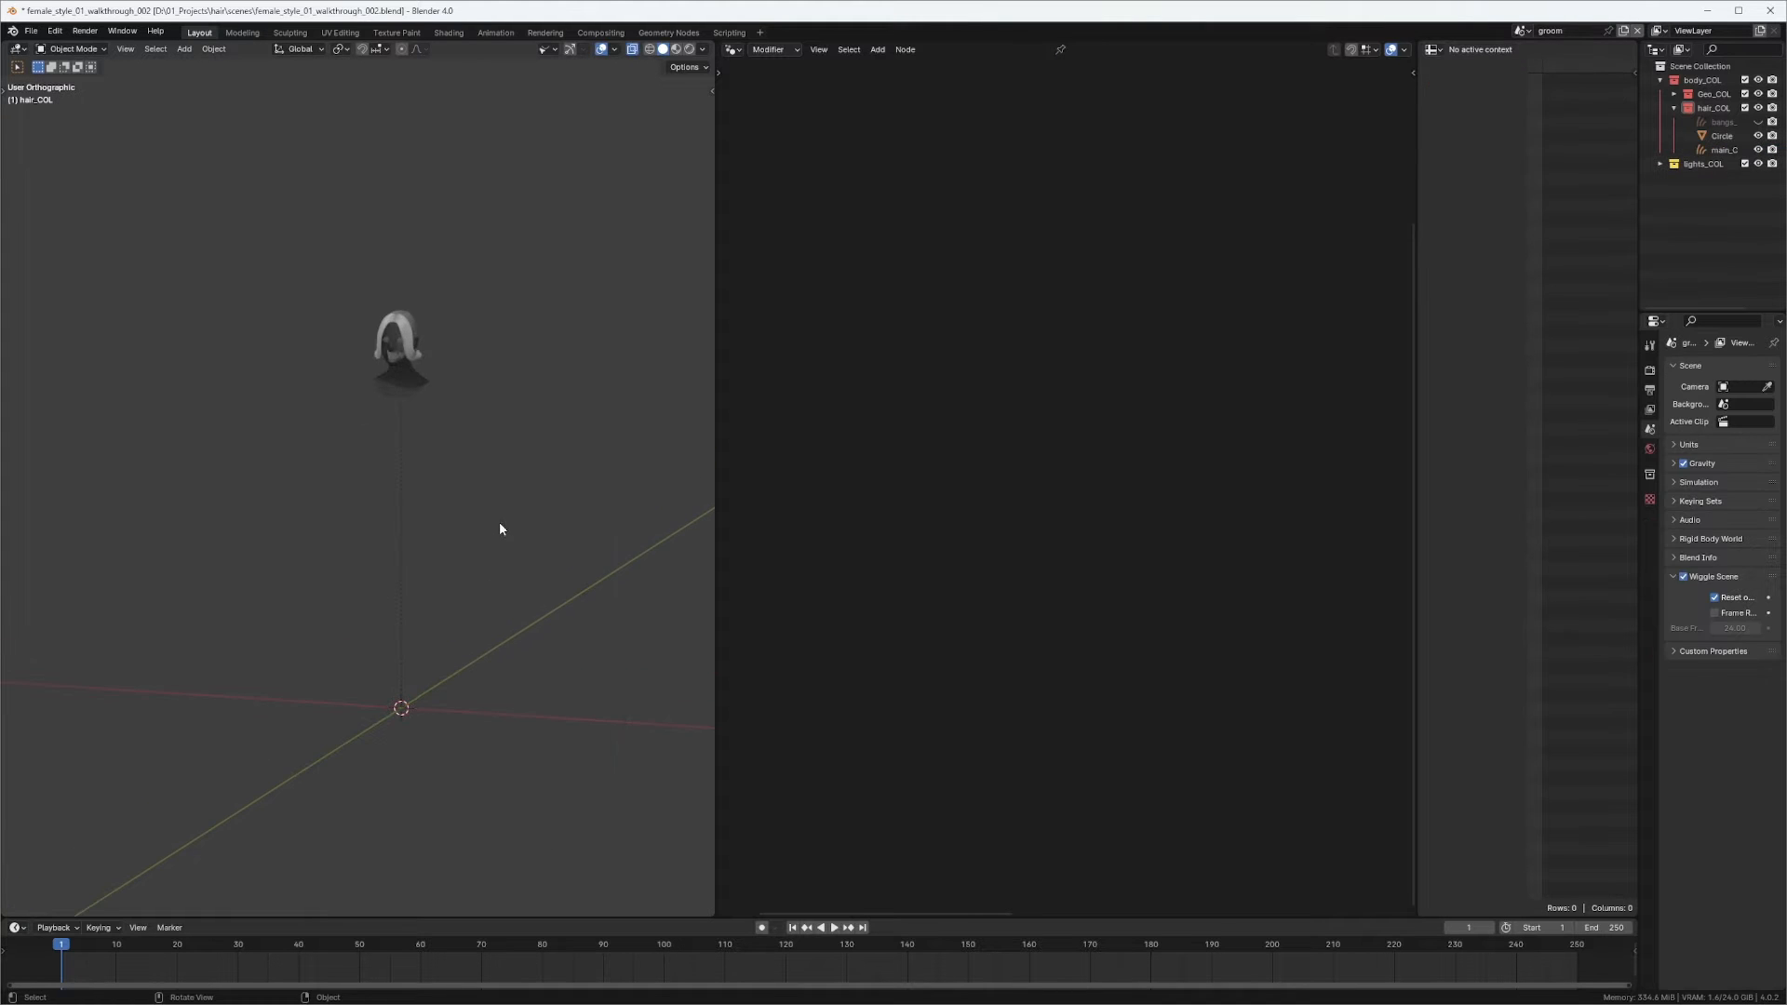
pyautogui.hotkey('alt', 'z')
# Select the main hair curves again in front view and extend the node editor over the spreadsheet area.
pyautogui.press('KP_1')
pyautogui.keyDown('shift'); pyautogui.moveTo(473, 516); pyautogui.dragTo(448, 370, button='middle'); pyautogui.keyUp('shift')
pyautogui.click(502, 399)
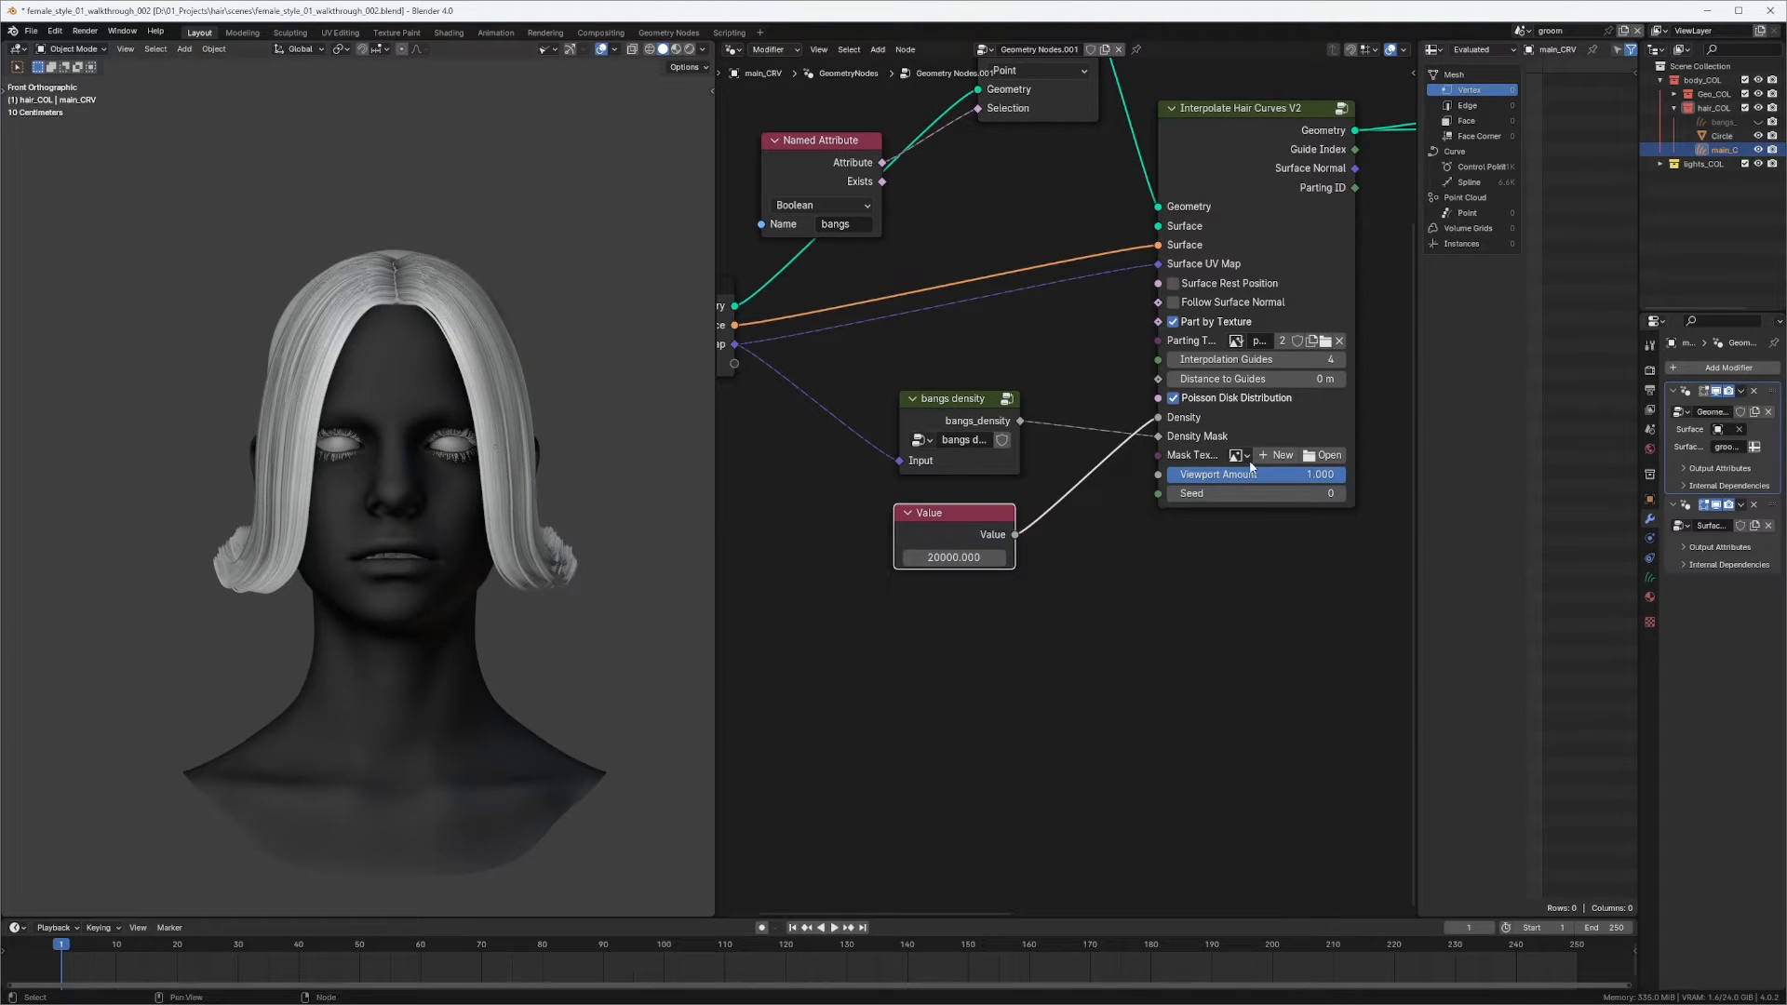
pyautogui.moveTo(1250, 462); pyautogui.dragTo(1168, 477, button='middle')
pyautogui.moveTo(1272, 381); pyautogui.dragTo(1276, 413, button='middle')
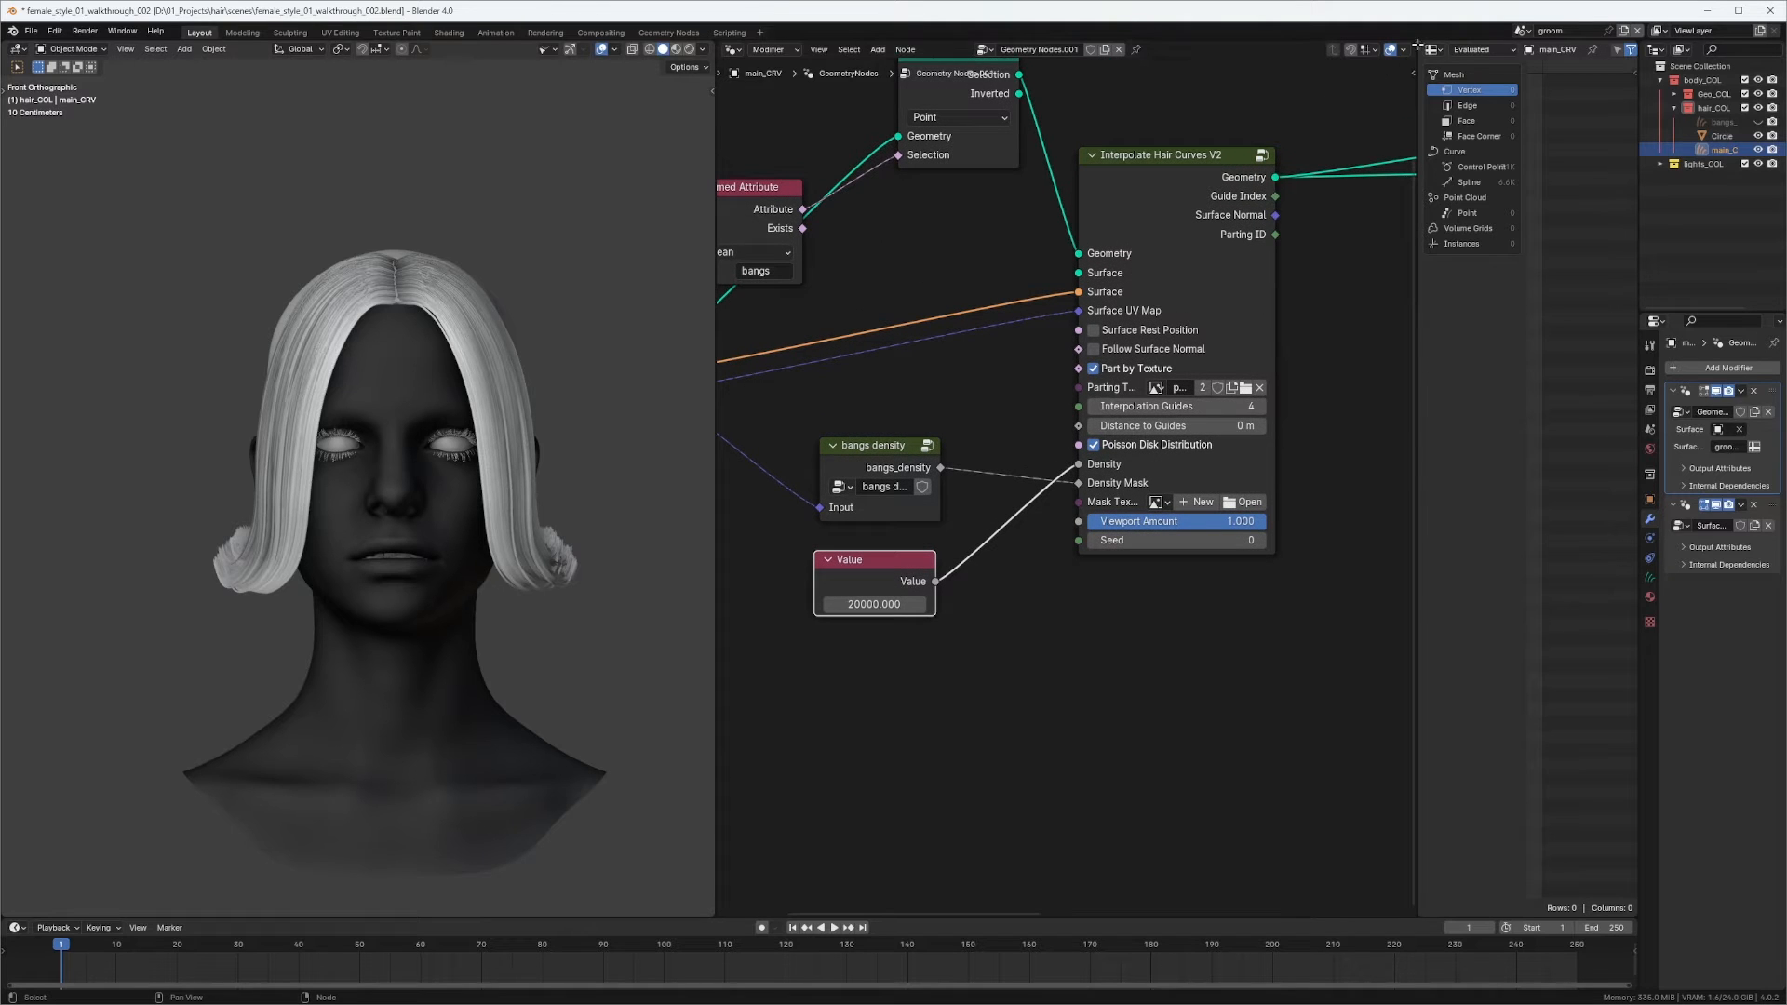
pyautogui.moveTo(1416, 43); pyautogui.dragTo(1536, 279)
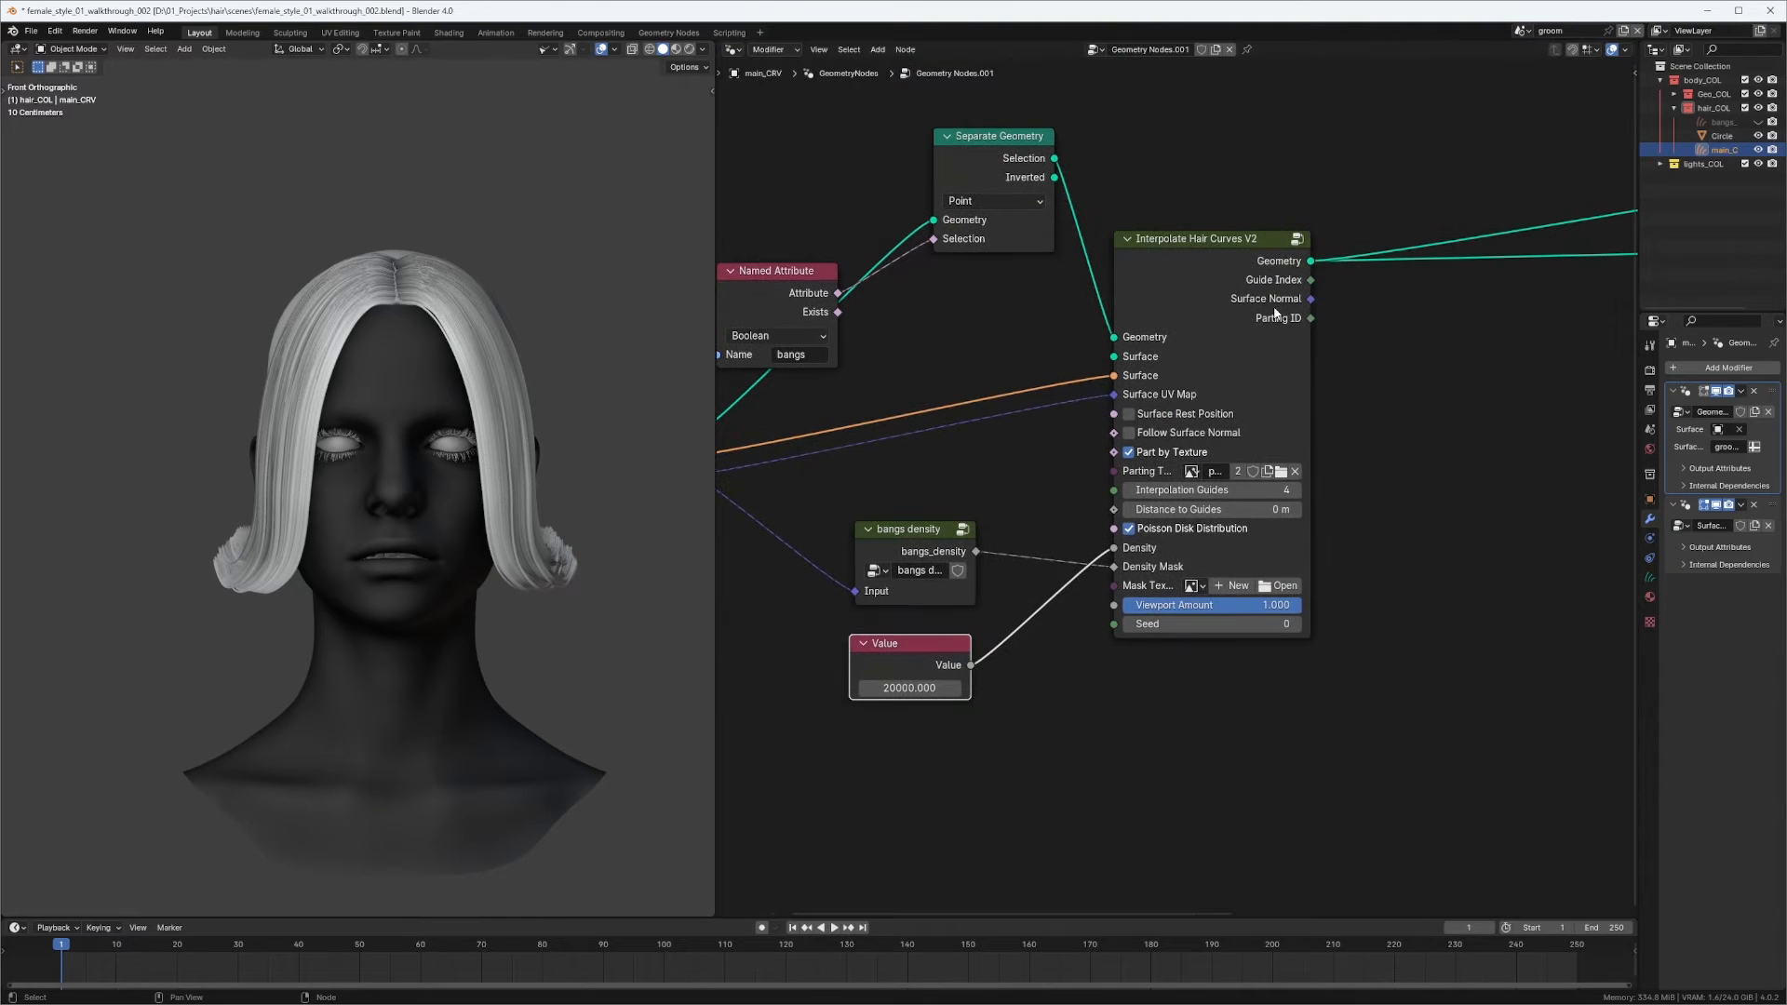
# Shift the Interpolate Hair Curves V2 node slightly and tuck the Value node closer beneath the bangs density group.
pyautogui.moveTo(1275, 313); pyautogui.dragTo(1268, 301)
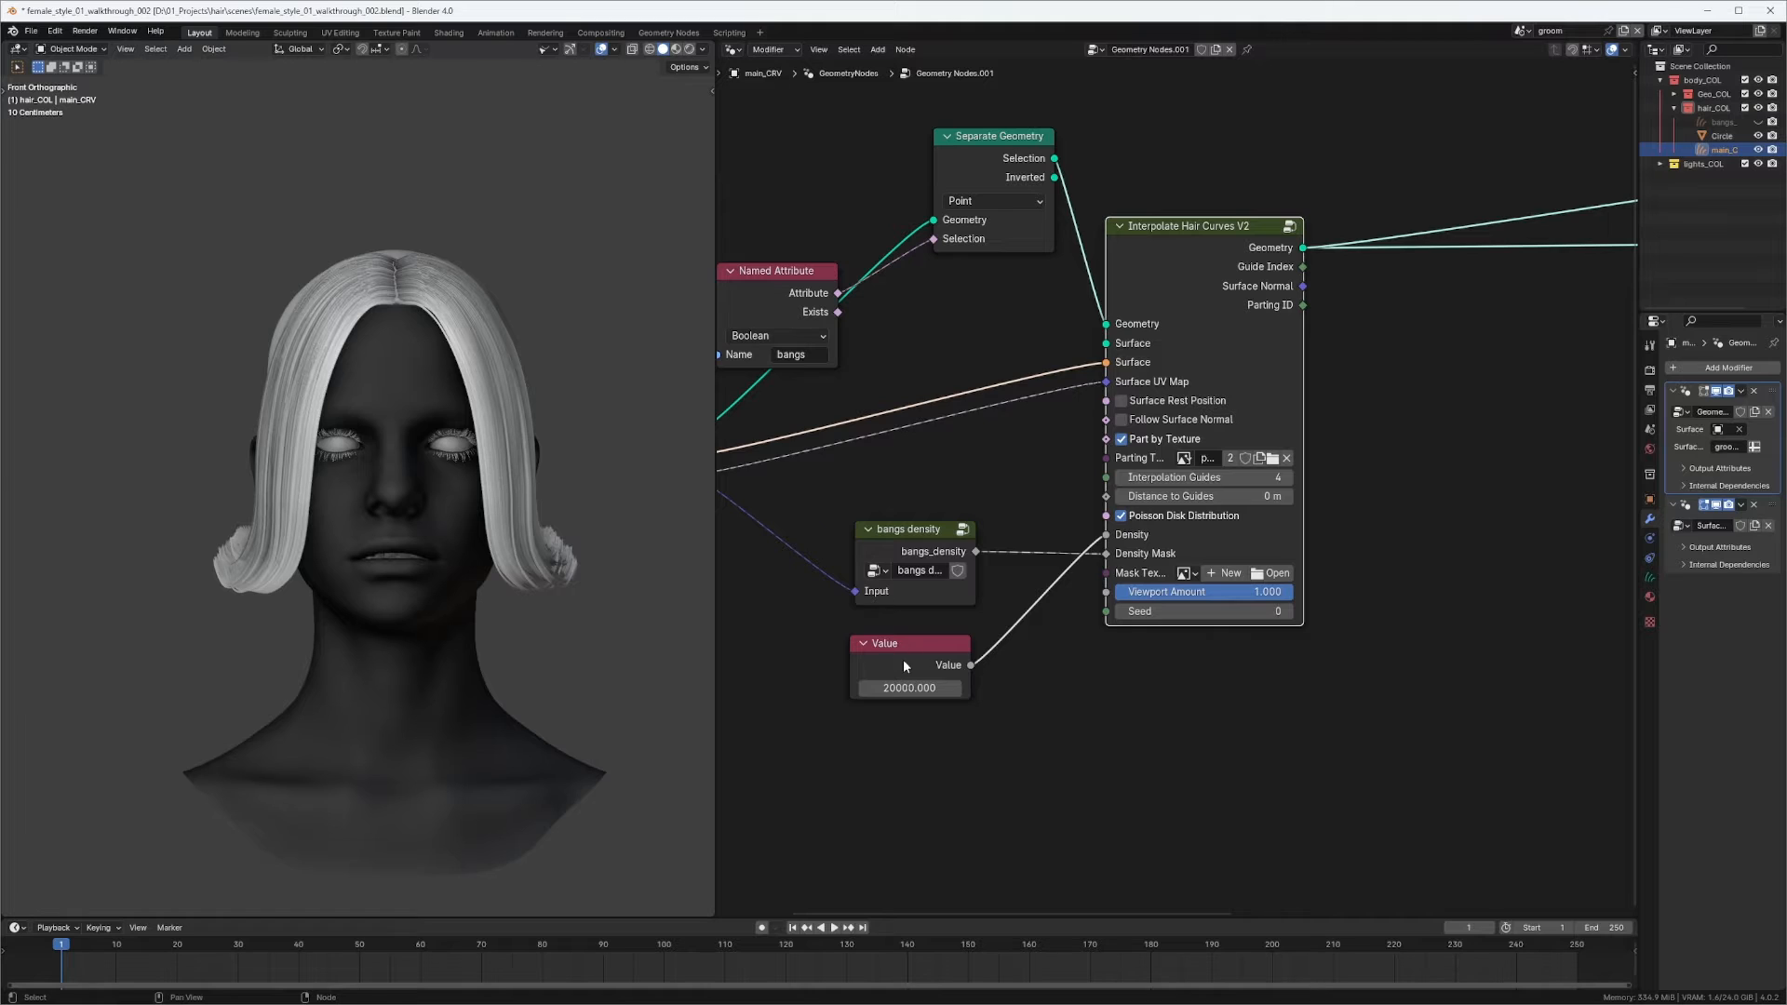
pyautogui.moveTo(903, 665)
pyautogui.mouseDown()
pyautogui.moveTo(938, 471)
pyautogui.moveTo(896, 645)
pyautogui.mouseUp()
pyautogui.moveTo(566, 544); pyautogui.dragTo(632, 538, button='middle')
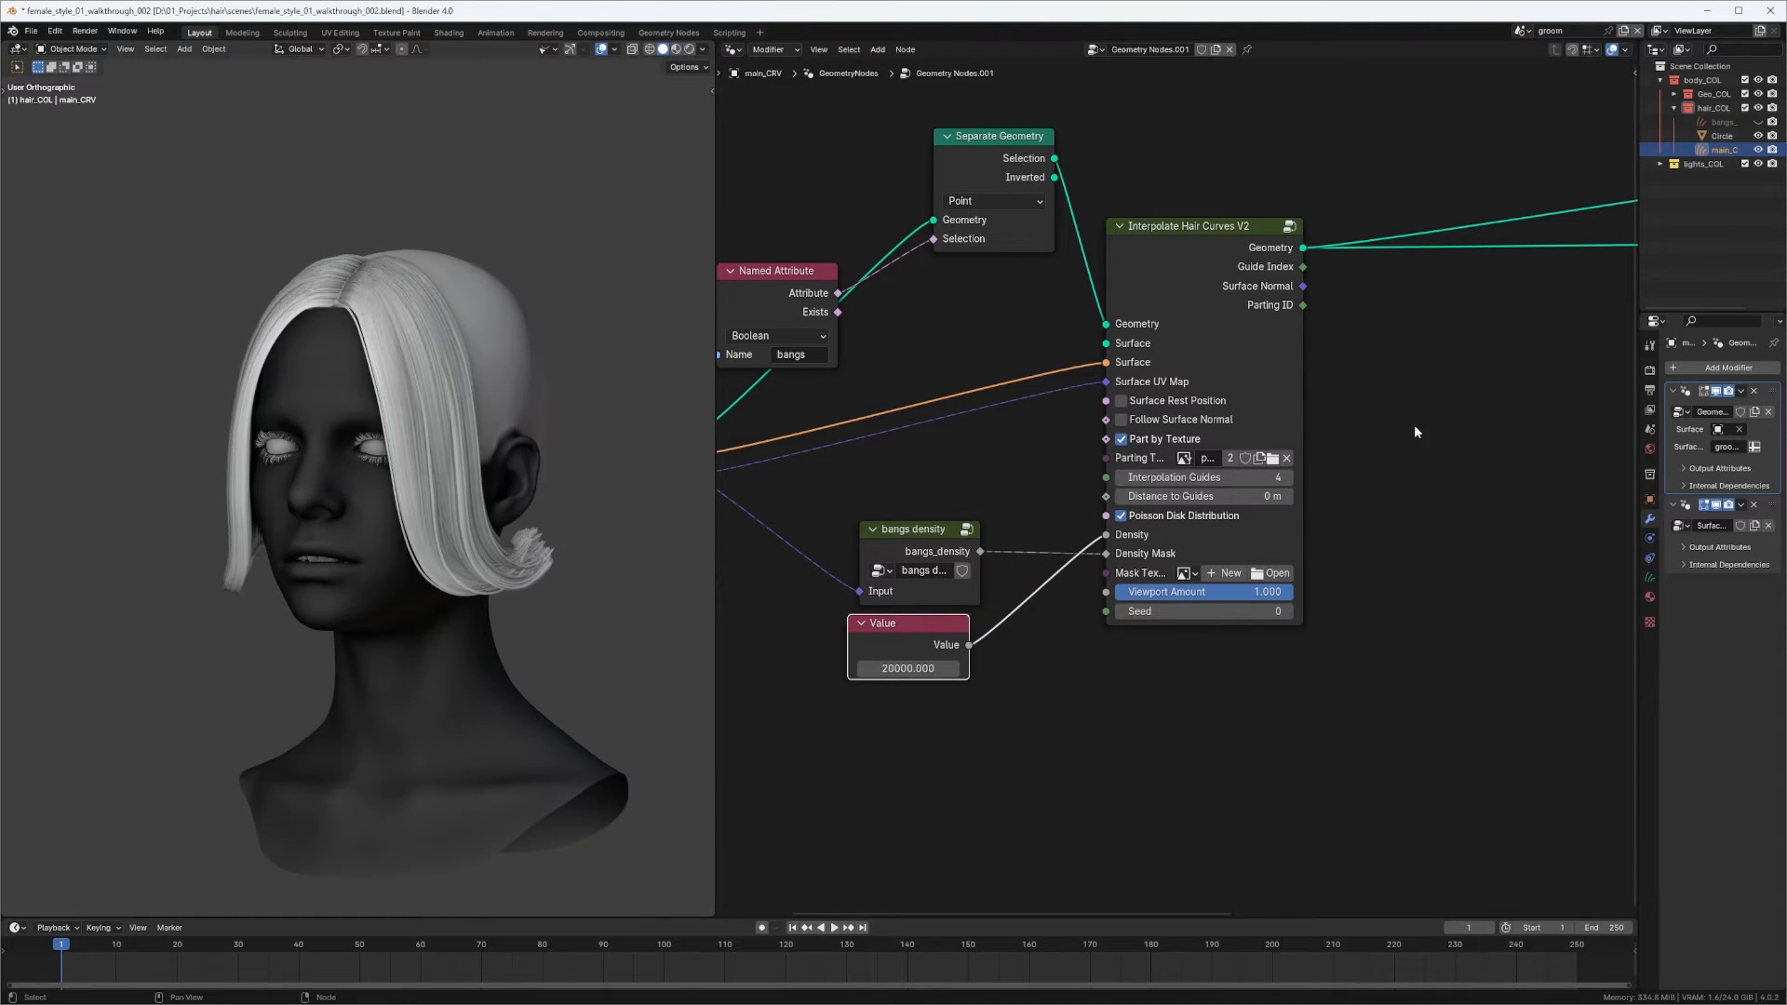
pyautogui.moveTo(1475, 404); pyautogui.dragTo(910, 472, button='middle')
pyautogui.moveTo(1064, 415); pyautogui.dragTo(1330, 388, button='middle')
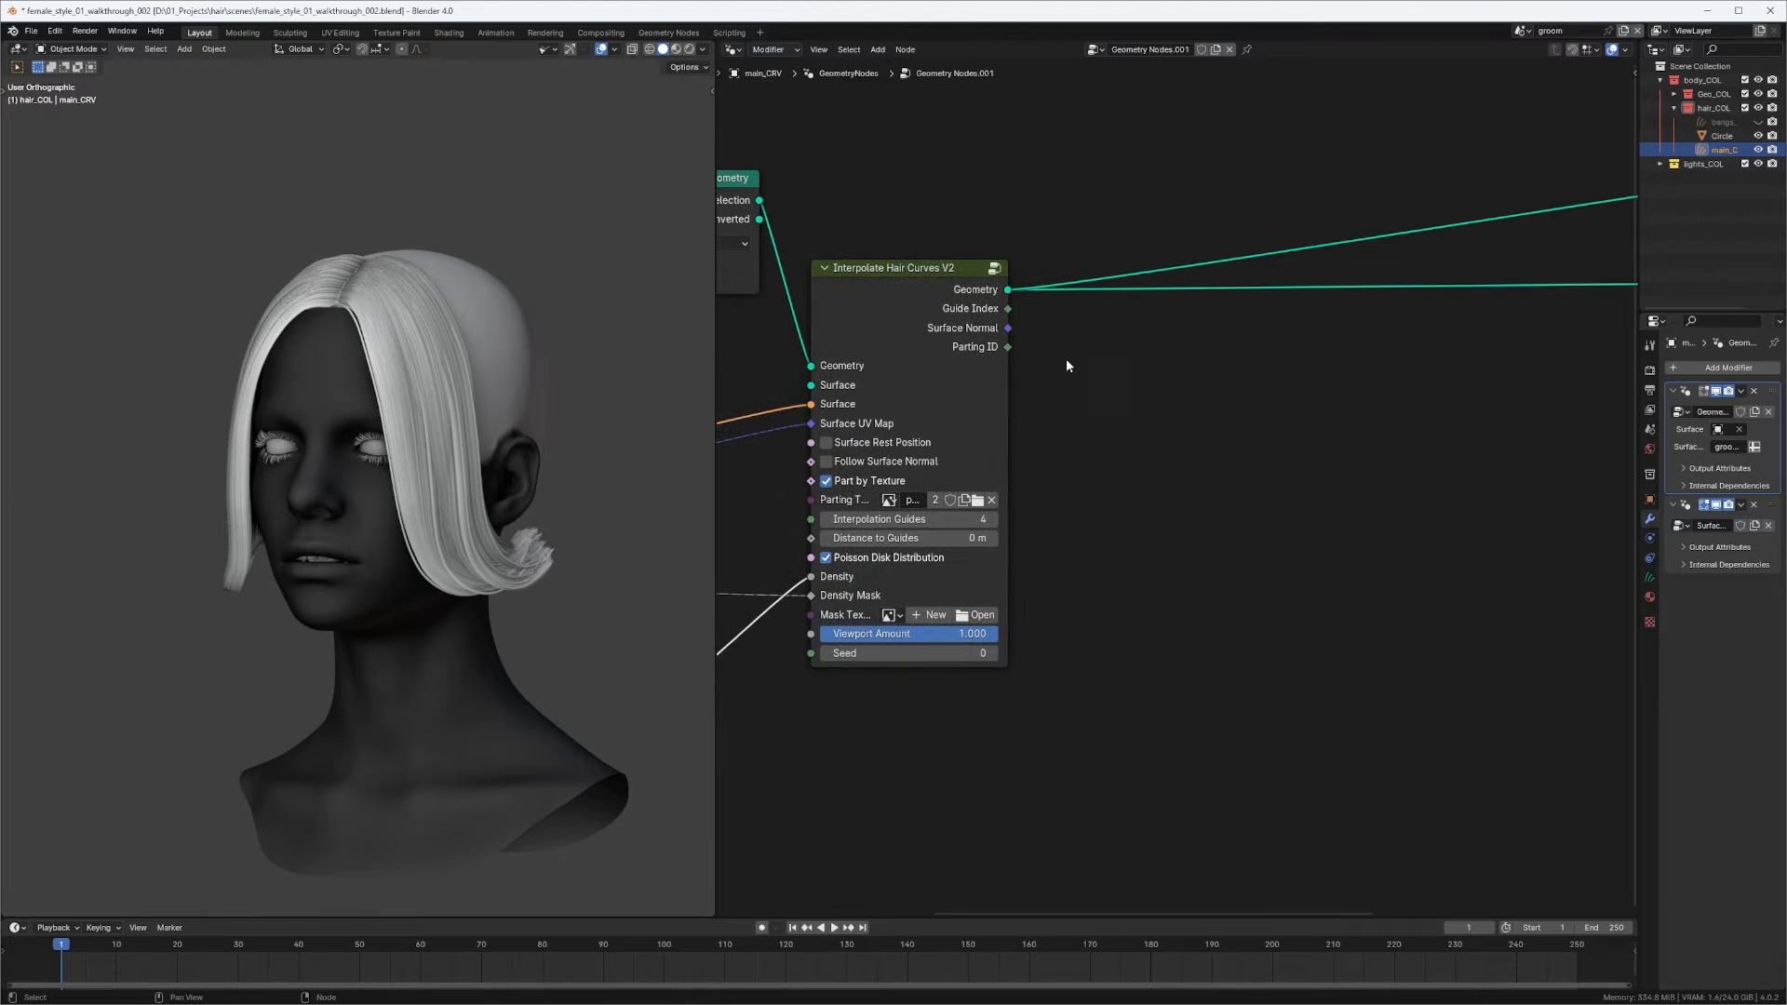
pyautogui.moveTo(959, 266); pyautogui.dragTo(1082, 266, button='middle')
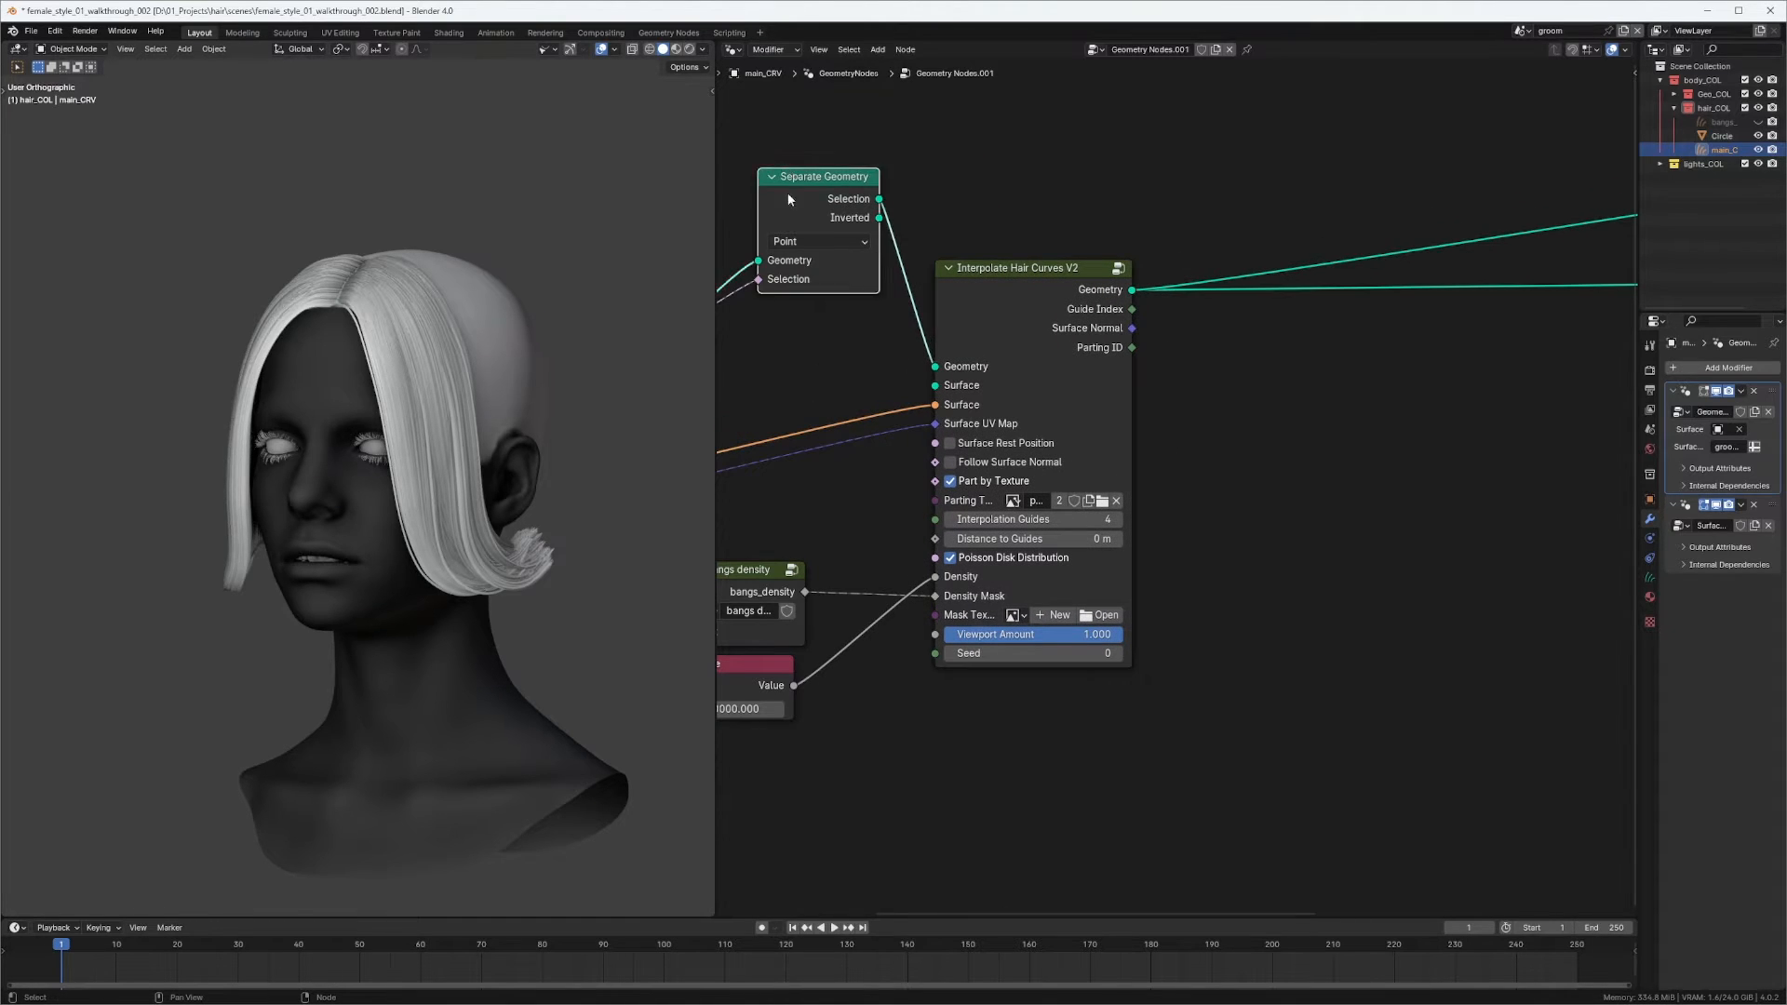
# Add a Delete Geometry node and feed it from the Geometry output of Interpolate Hair Curves V2.
pyautogui.moveTo(788, 192); pyautogui.dragTo(776, 300)
pyautogui.moveTo(1322, 461); pyautogui.dragTo(1189, 493, button='middle')
pyautogui.hotkey('shift', 'a')
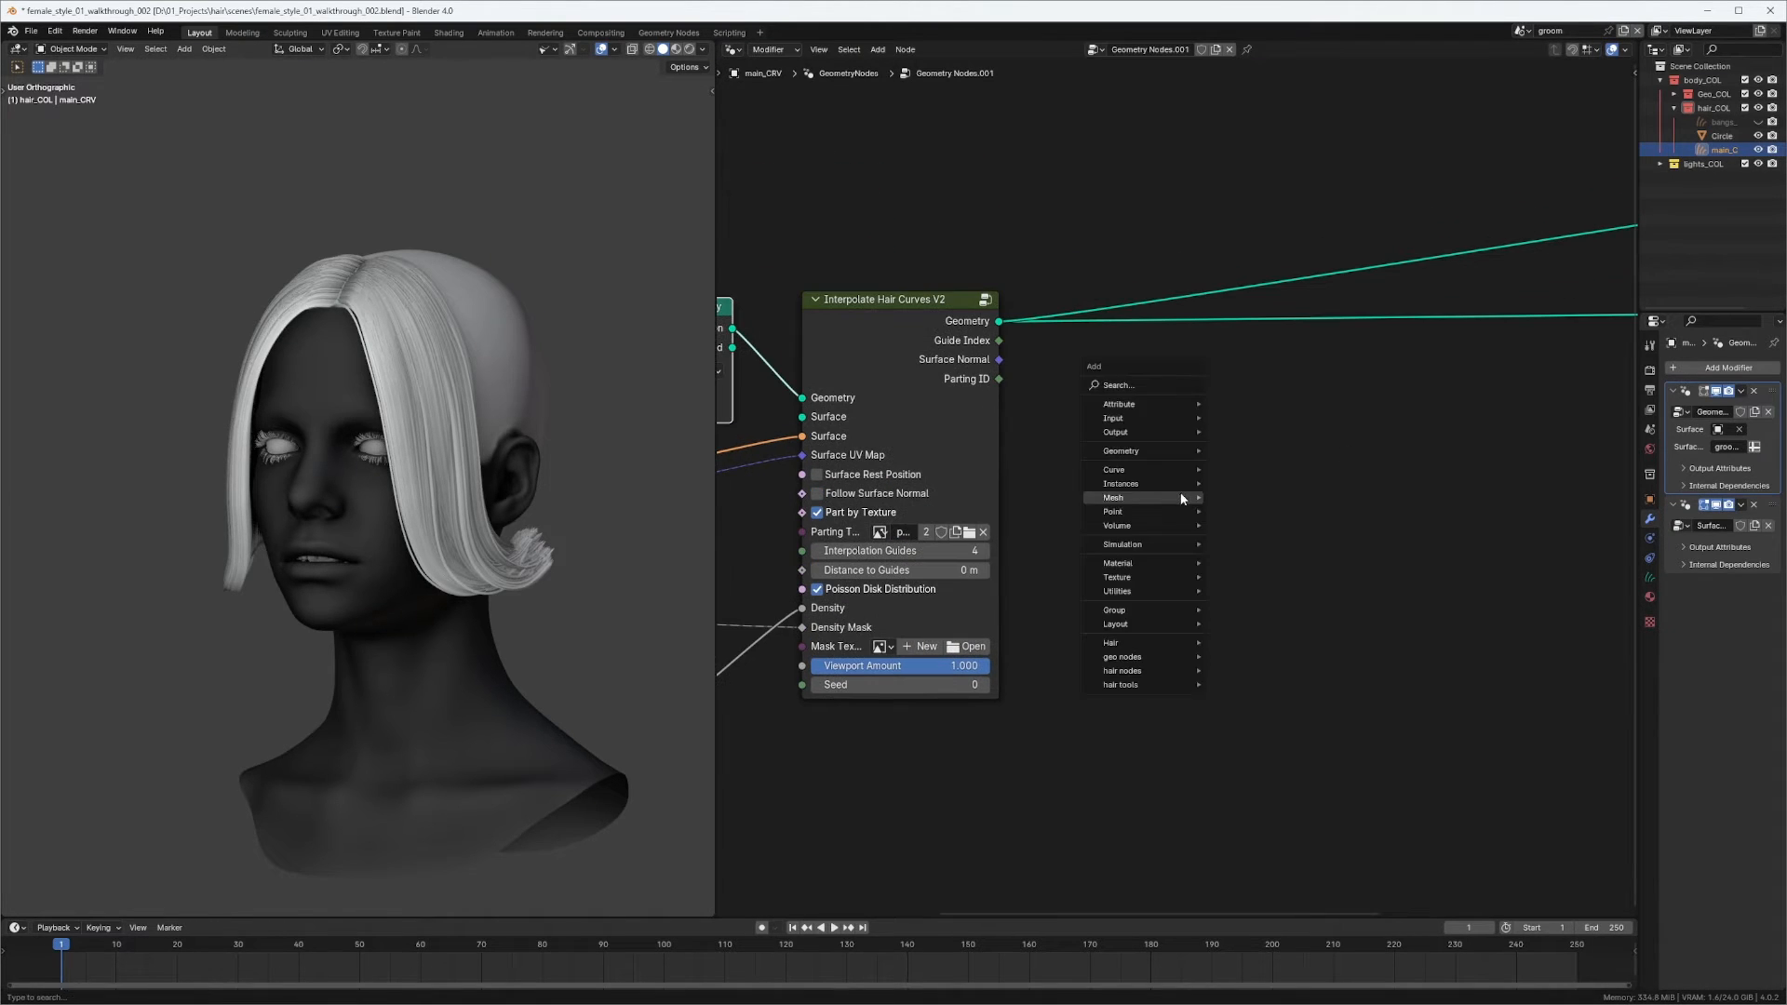
pyautogui.click(1152, 384)
pyautogui.write('dele')
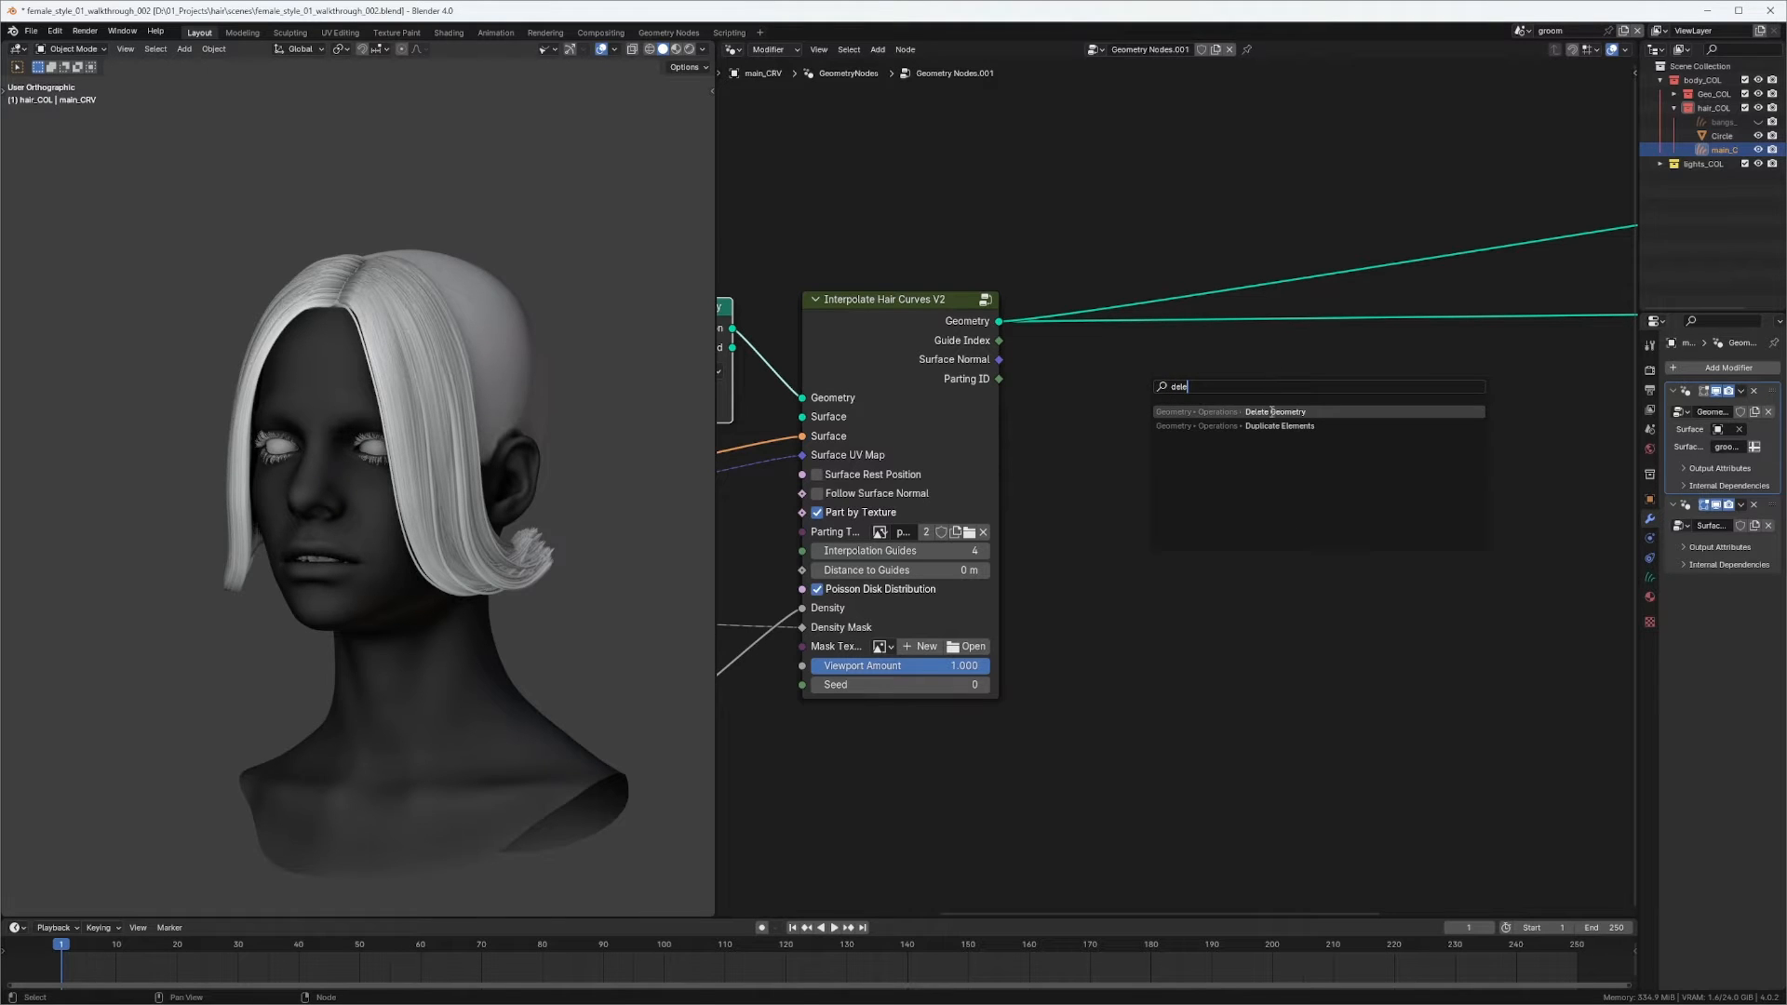
pyautogui.click(1272, 412)
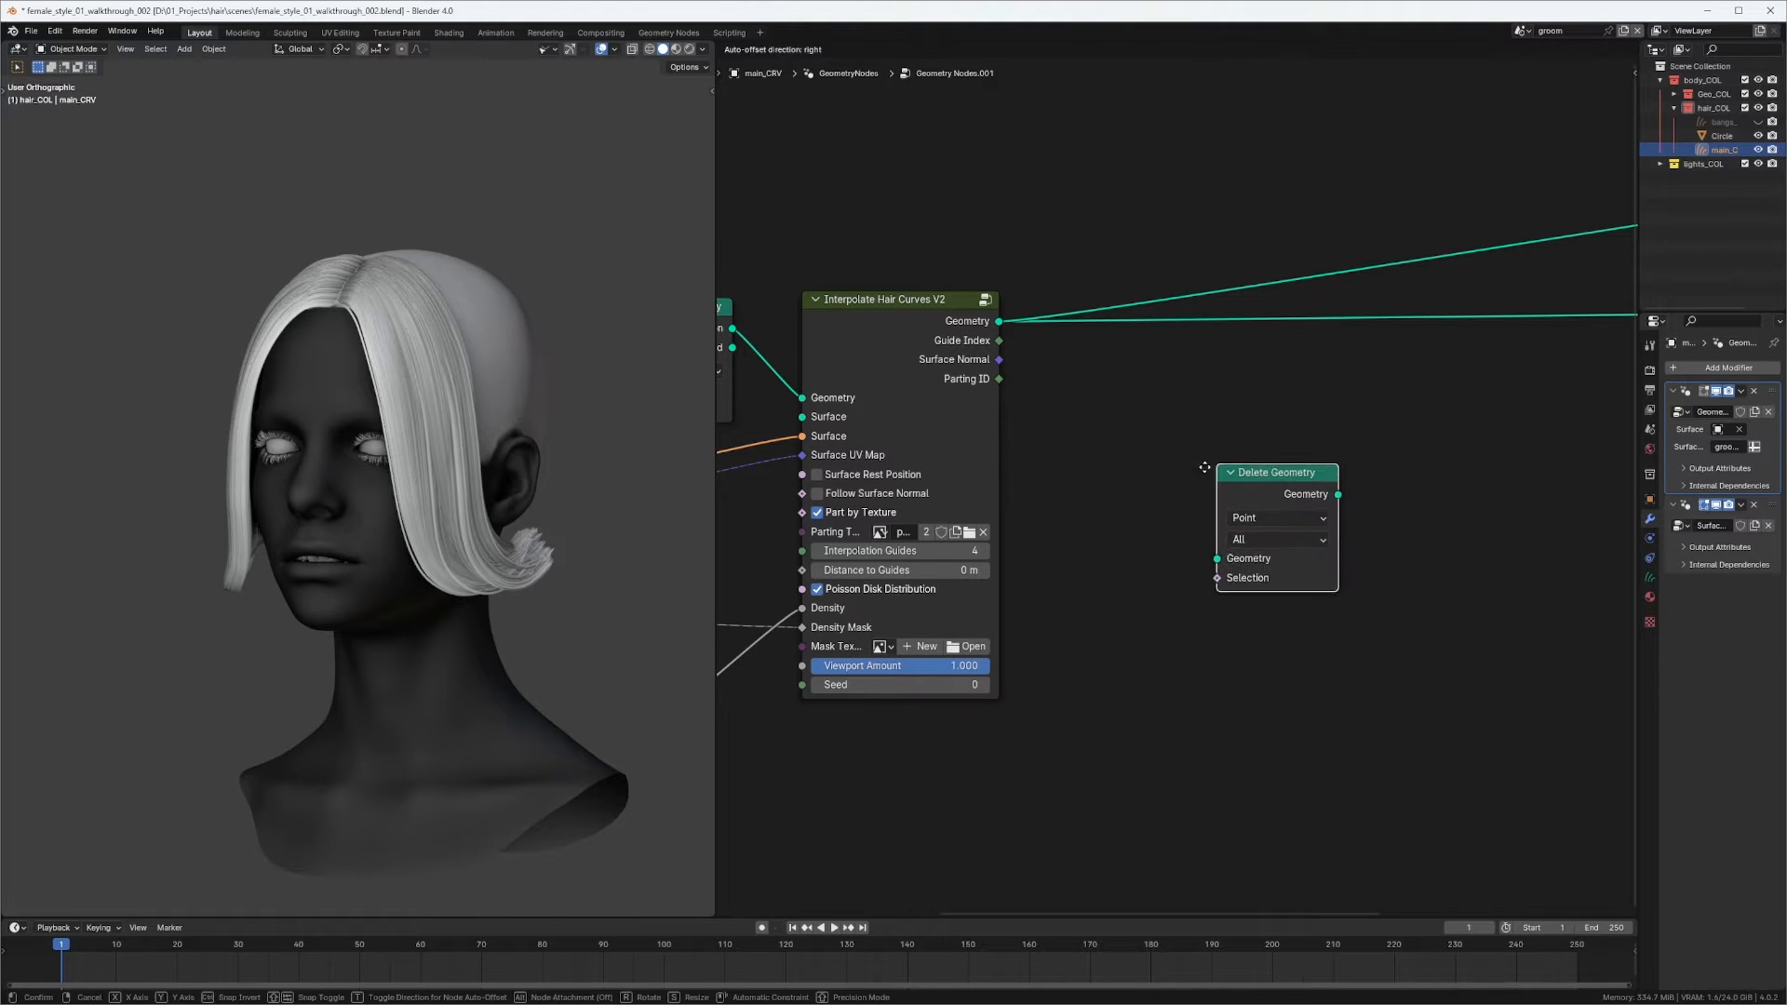
pyautogui.click(1243, 415)
pyautogui.moveTo(998, 321); pyautogui.dragTo(1181, 558)
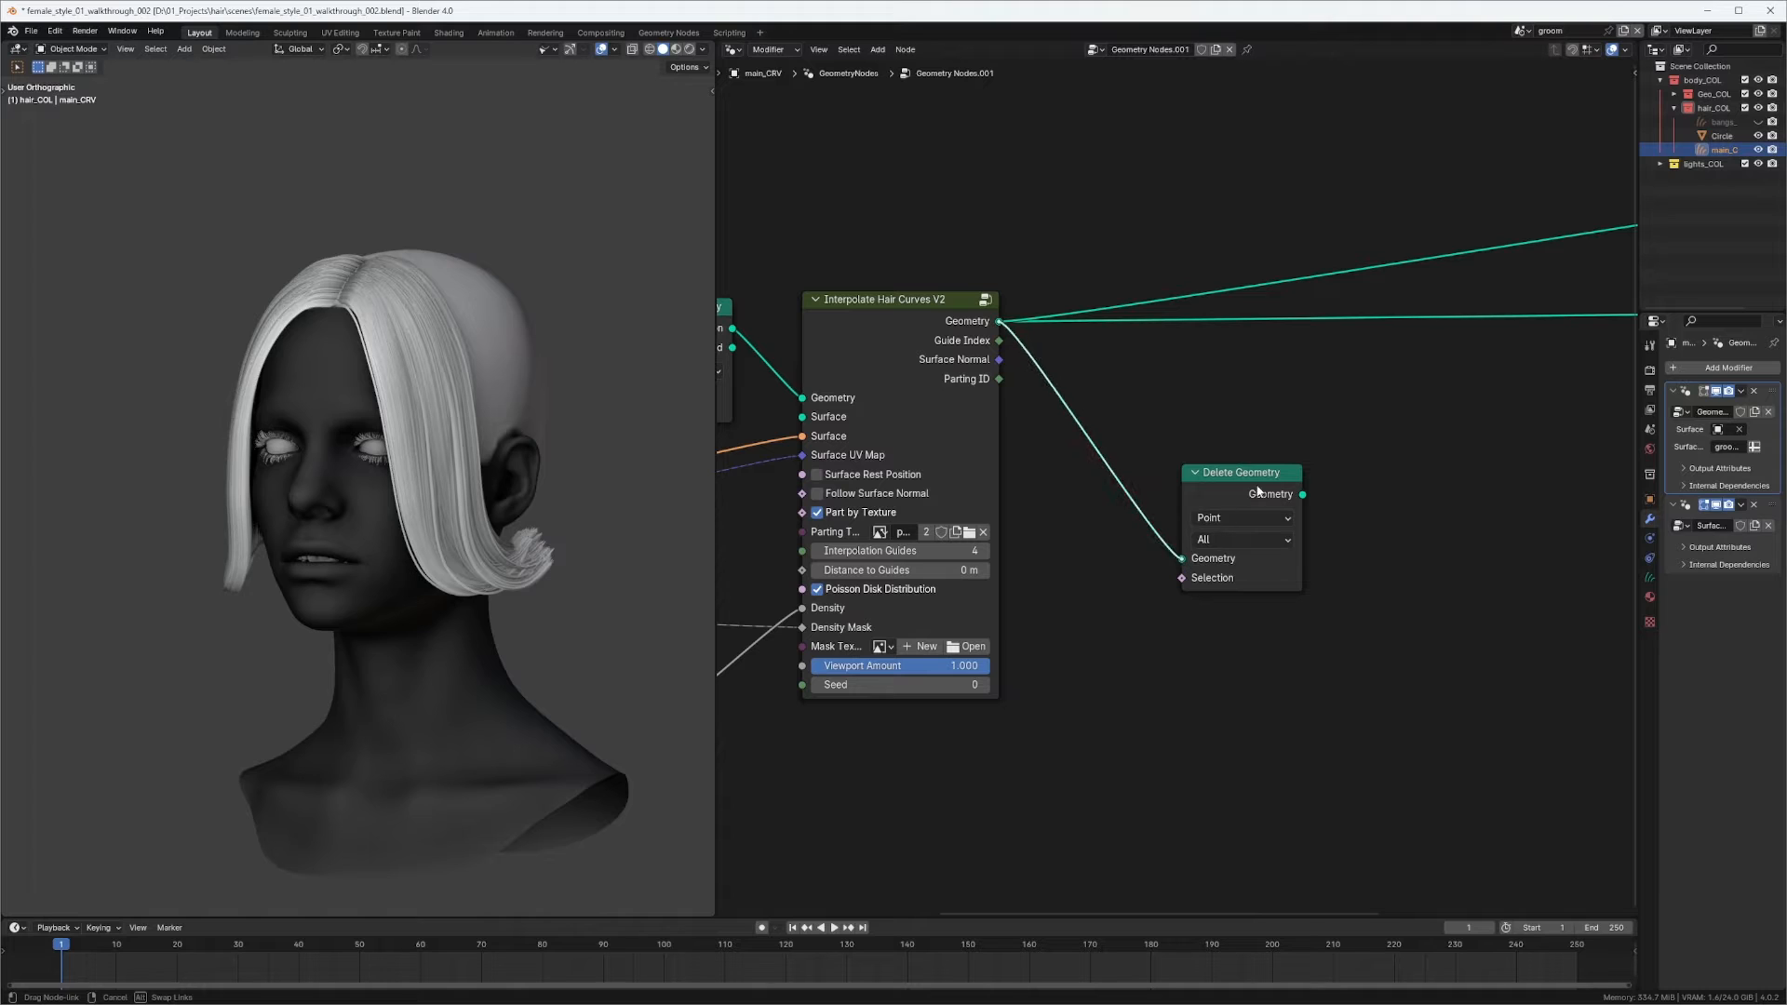
# Reposition the Delete Geometry node slightly and set its domain to Spline.
pyautogui.moveTo(1237, 493); pyautogui.dragTo(1262, 477)
pyautogui.click(1248, 510)
pyautogui.click(1224, 611)
# Add a Random Value node in front of Delete Geometry and set its data type to Boolean.
pyautogui.click(1236, 670)
pyautogui.hotkey('shift', 'a')
pyautogui.write('rand')
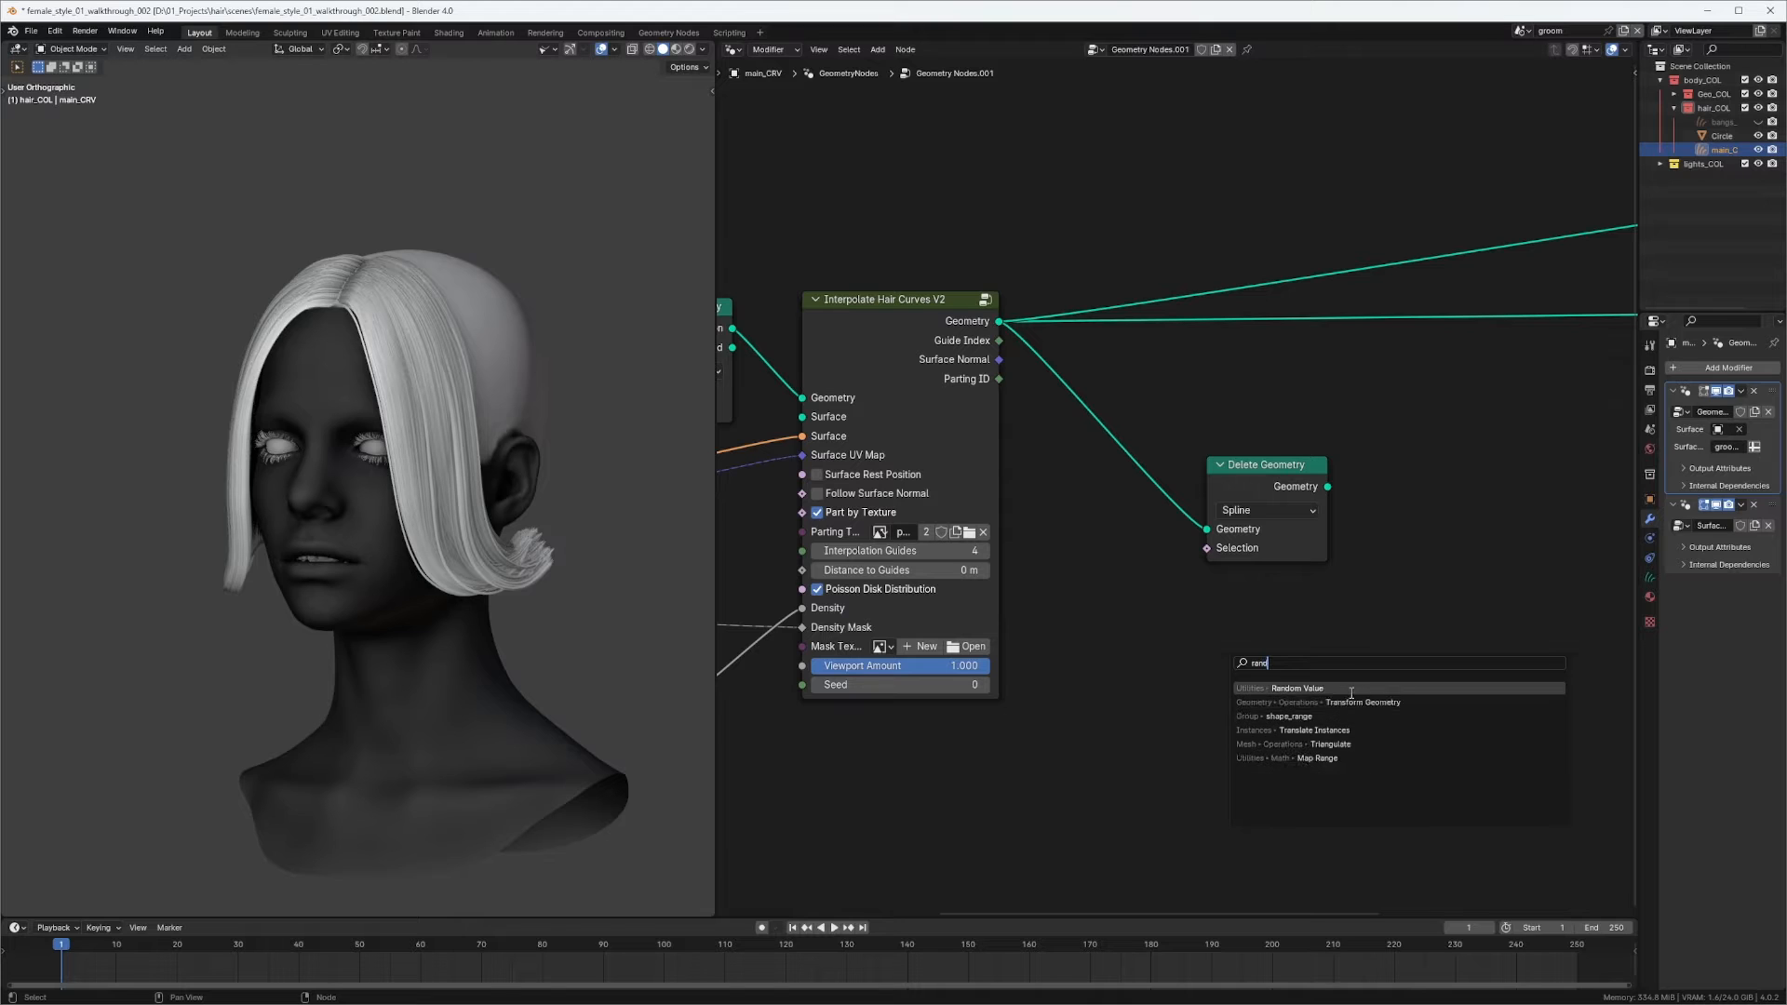
pyautogui.press('Return')
pyautogui.click(1055, 541)
pyautogui.click(1092, 603)
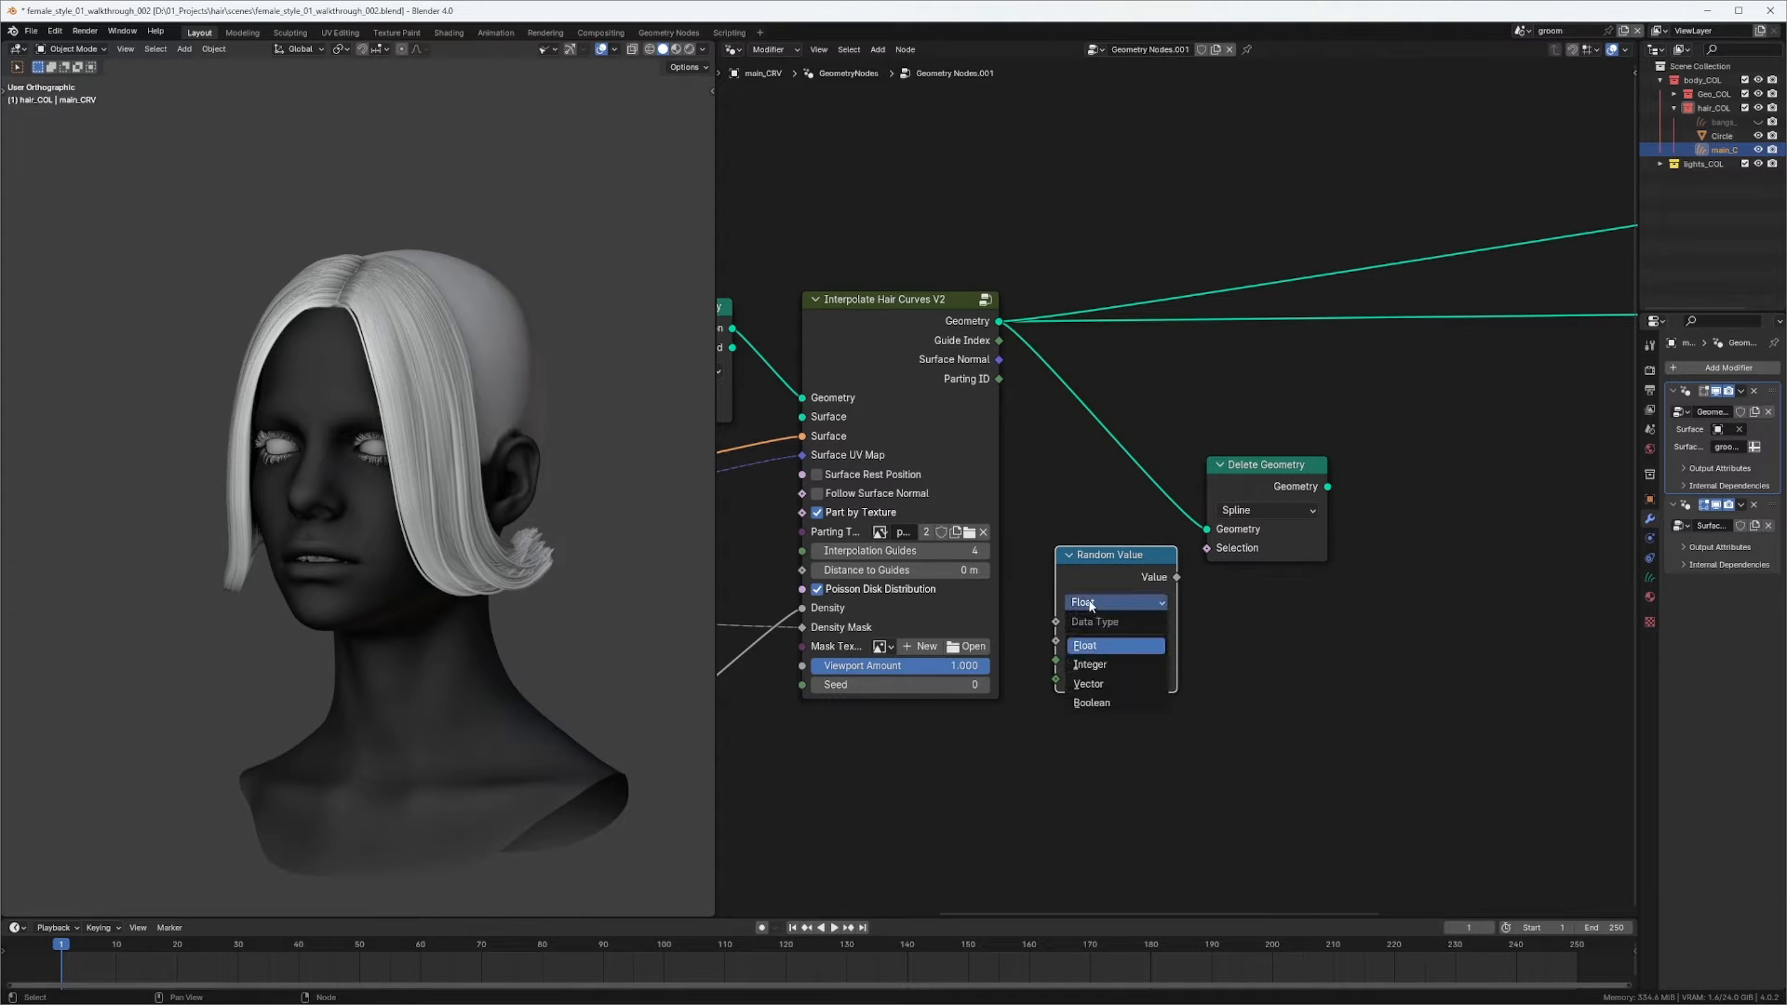
pyautogui.click(1092, 704)
# Connect the Random Value output to Delete Geometry's Selection input and arrange the two nodes neatly side by side.
pyautogui.moveTo(1129, 561); pyautogui.dragTo(1204, 548)
pyautogui.moveTo(1252, 473); pyautogui.dragTo(1293, 458)
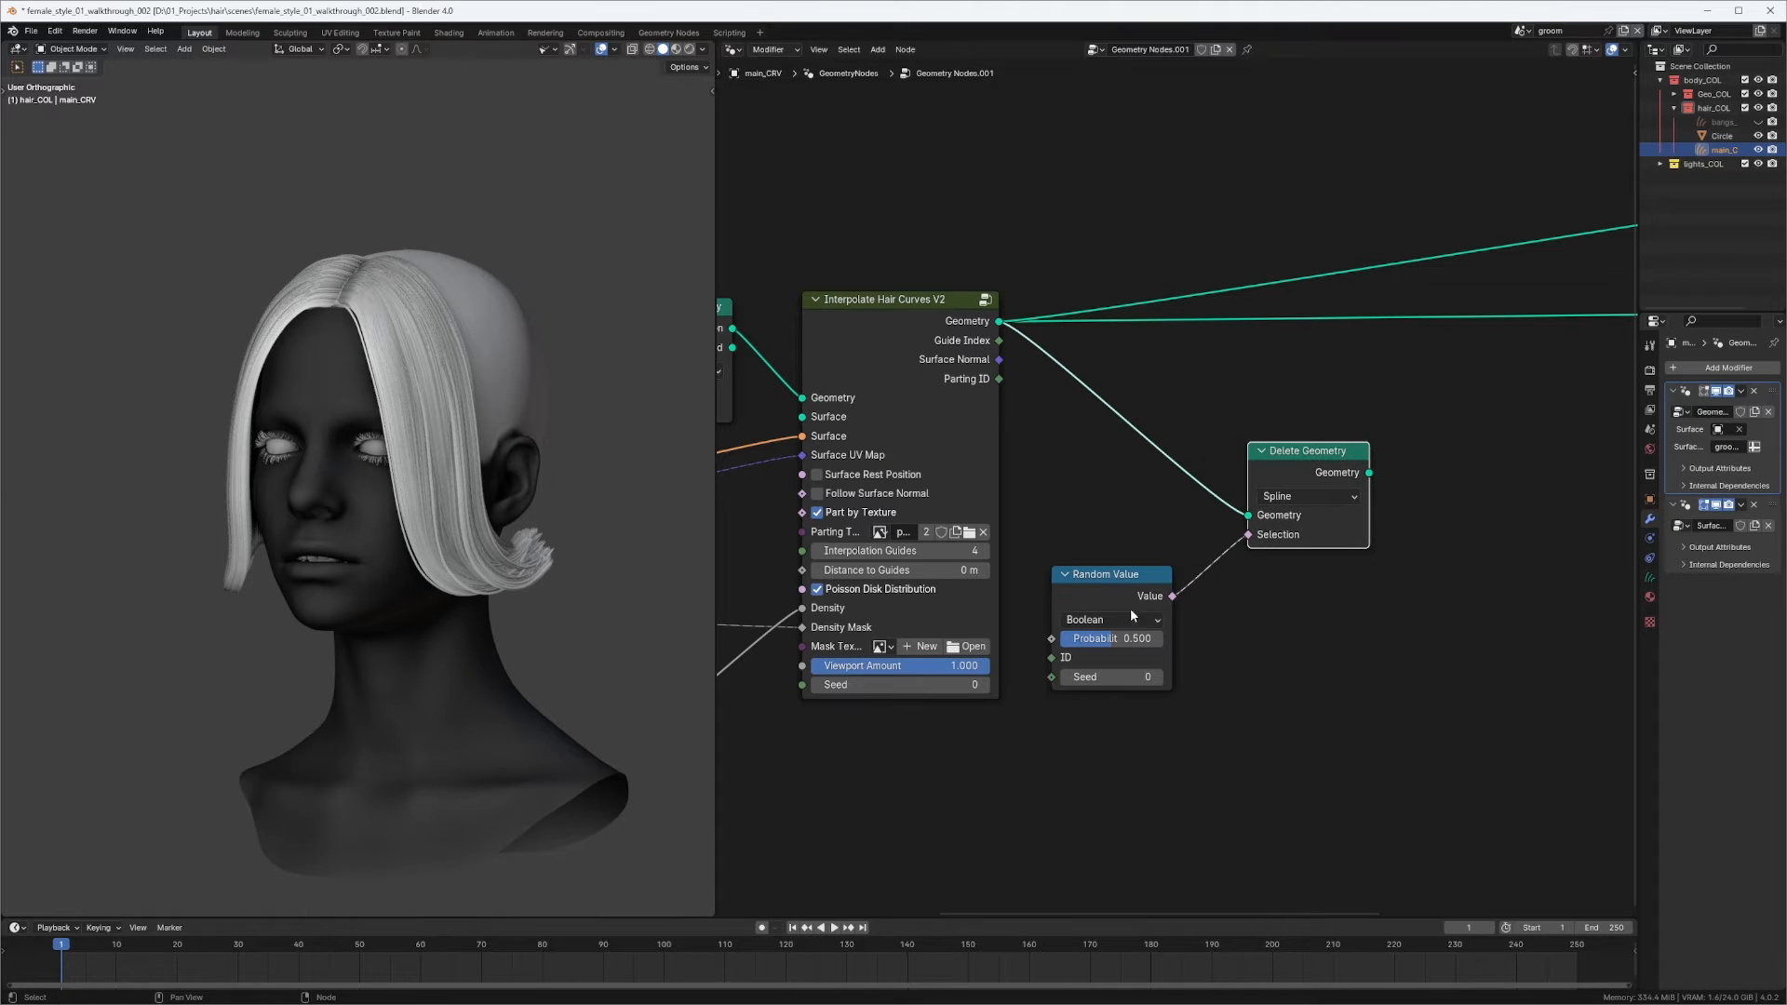
pyautogui.moveTo(1119, 607); pyautogui.dragTo(1124, 595)
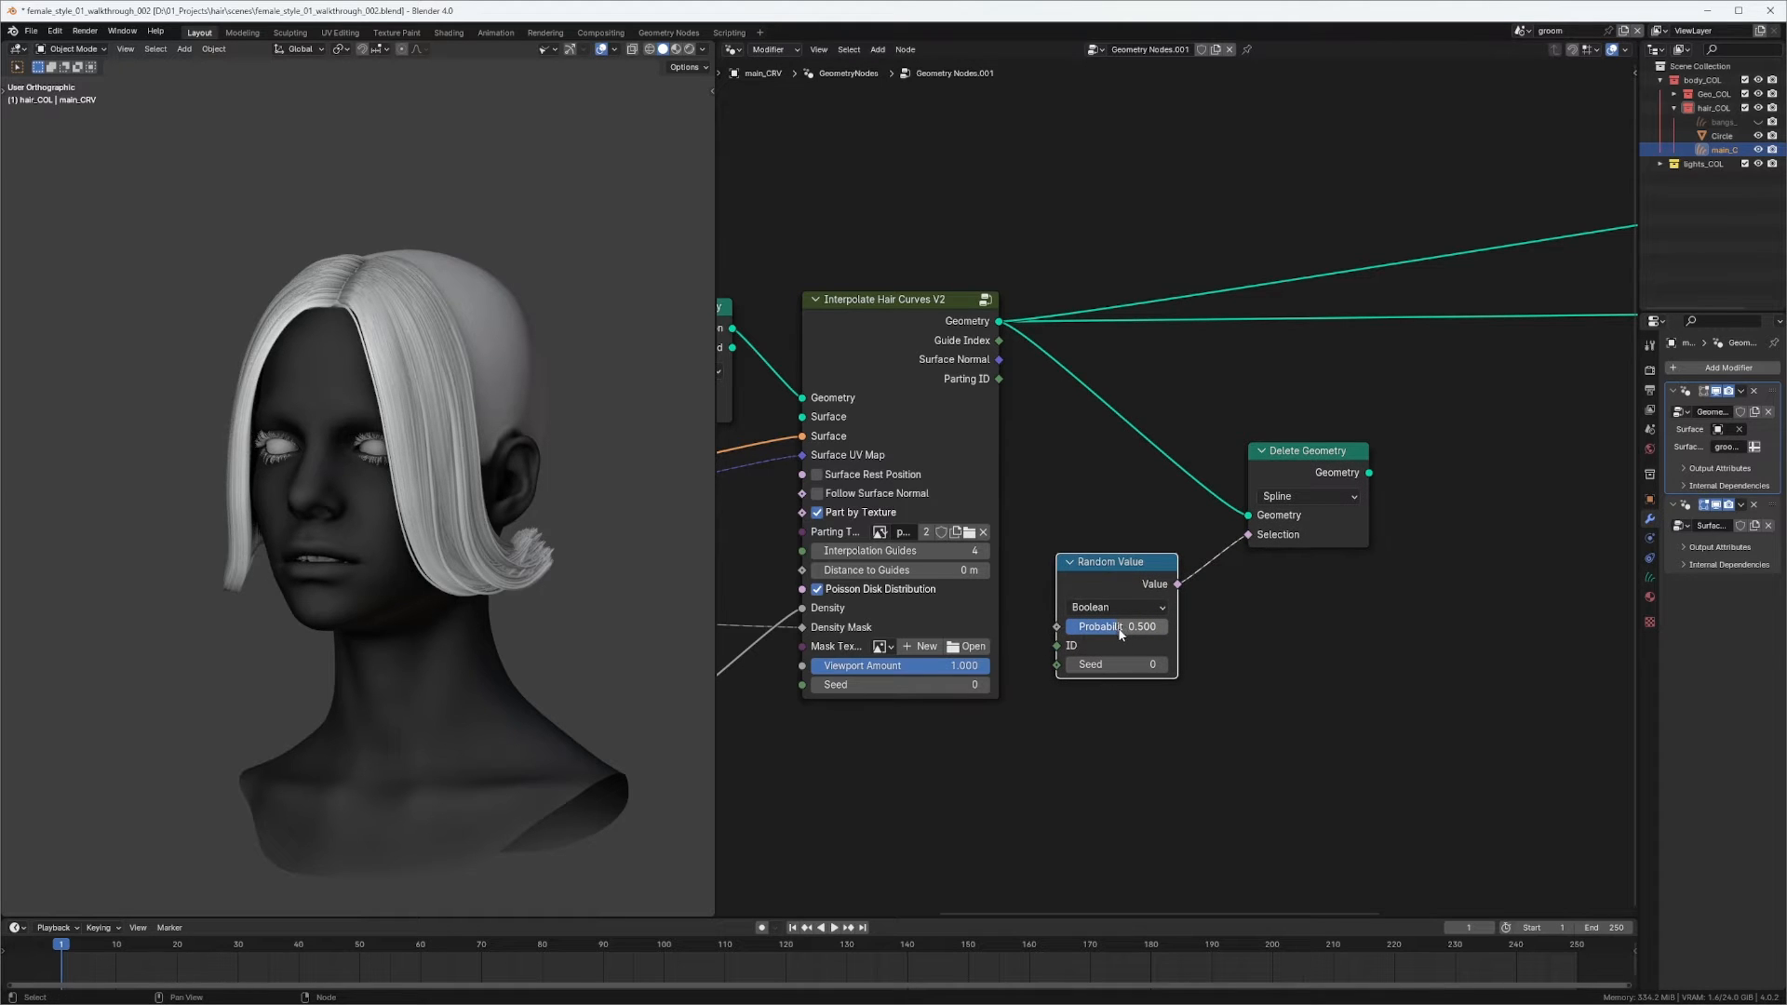
pyautogui.moveTo(1184, 602); pyautogui.dragTo(977, 640, button='middle')
pyautogui.moveTo(1162, 526); pyautogui.dragTo(1115, 556, button='middle')
pyautogui.moveTo(1144, 507); pyautogui.dragTo(1134, 513)
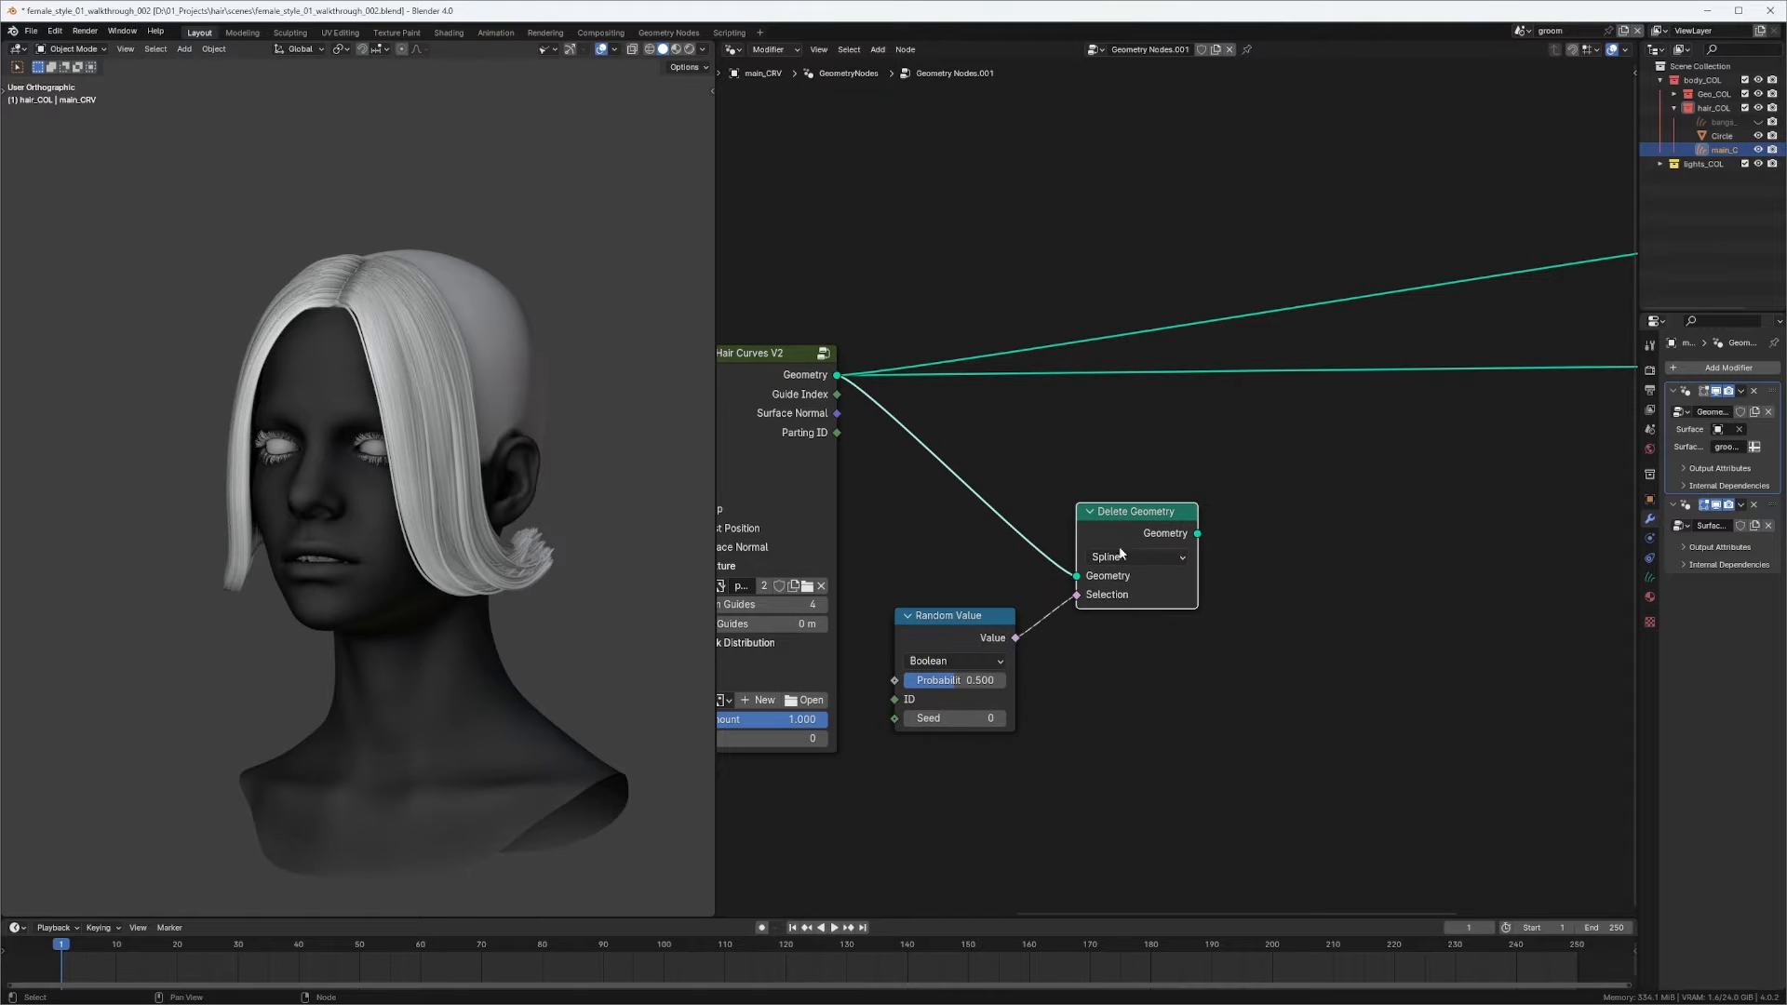
# Set the Random Value node's Probability to 0.9.
pyautogui.click(982, 689)
pyautogui.write('0.9')
pyautogui.press('Return')
# Preview the Delete Geometry output through the Viewer and examine the thinned bangs up close from several angles.
pyautogui.moveTo(1004, 632); pyautogui.dragTo(1015, 605, button='middle')
pyautogui.moveTo(1169, 504); pyautogui.dragTo(1129, 509, button='middle')
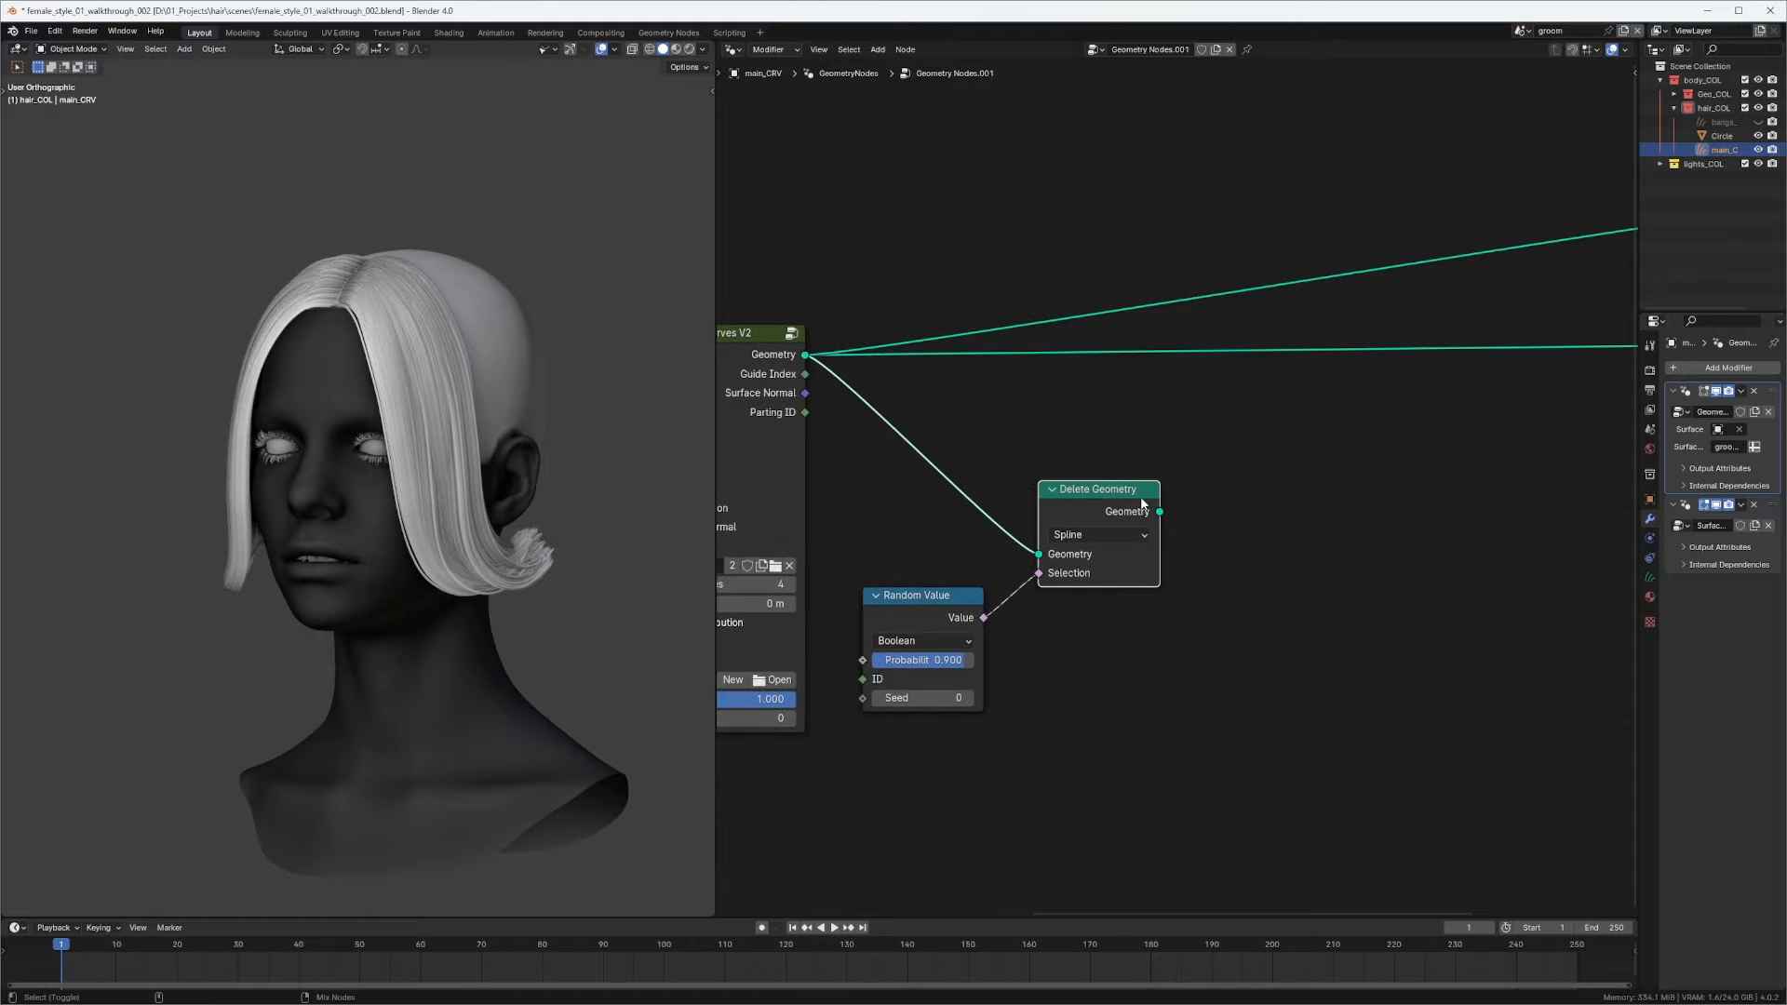
pyautogui.keyDown('ctrl'); pyautogui.keyDown('shift'); pyautogui.click(1128, 509); pyautogui.keyUp('shift'); pyautogui.keyUp('ctrl')
pyautogui.moveTo(372, 521); pyautogui.dragTo(395, 519, button='middle')
pyautogui.keyDown('ctrl'); pyautogui.moveTo(395, 519); pyautogui.dragTo(503, 475, button='middle'); pyautogui.keyUp('ctrl')
pyautogui.keyDown('ctrl'); pyautogui.moveTo(386, 428); pyautogui.dragTo(386, 353, button='middle'); pyautogui.keyUp('ctrl')
pyautogui.moveTo(842, 521); pyautogui.dragTo(925, 464, button='middle')
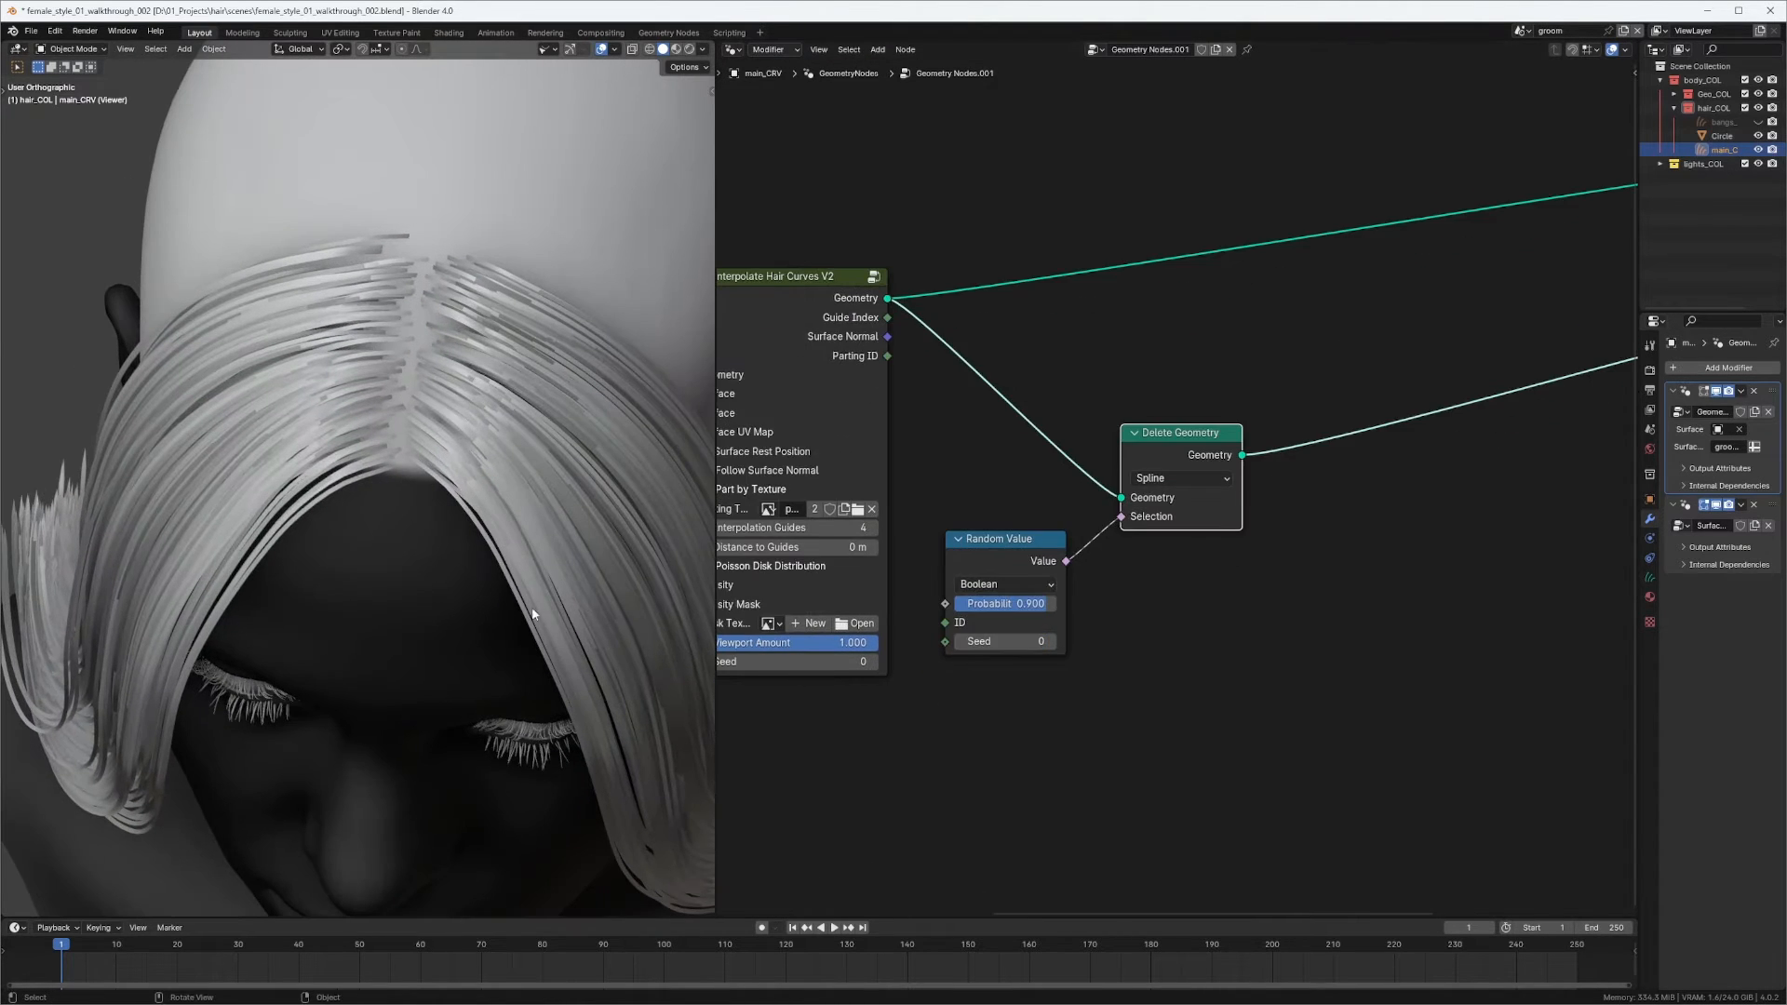
pyautogui.moveTo(533, 606); pyautogui.dragTo(400, 558, button='middle')
# Switch the node area to the Image Editor and display the reference 01_ref_female_hairStyle_001.jpg enlarged.
pyautogui.click(734, 49)
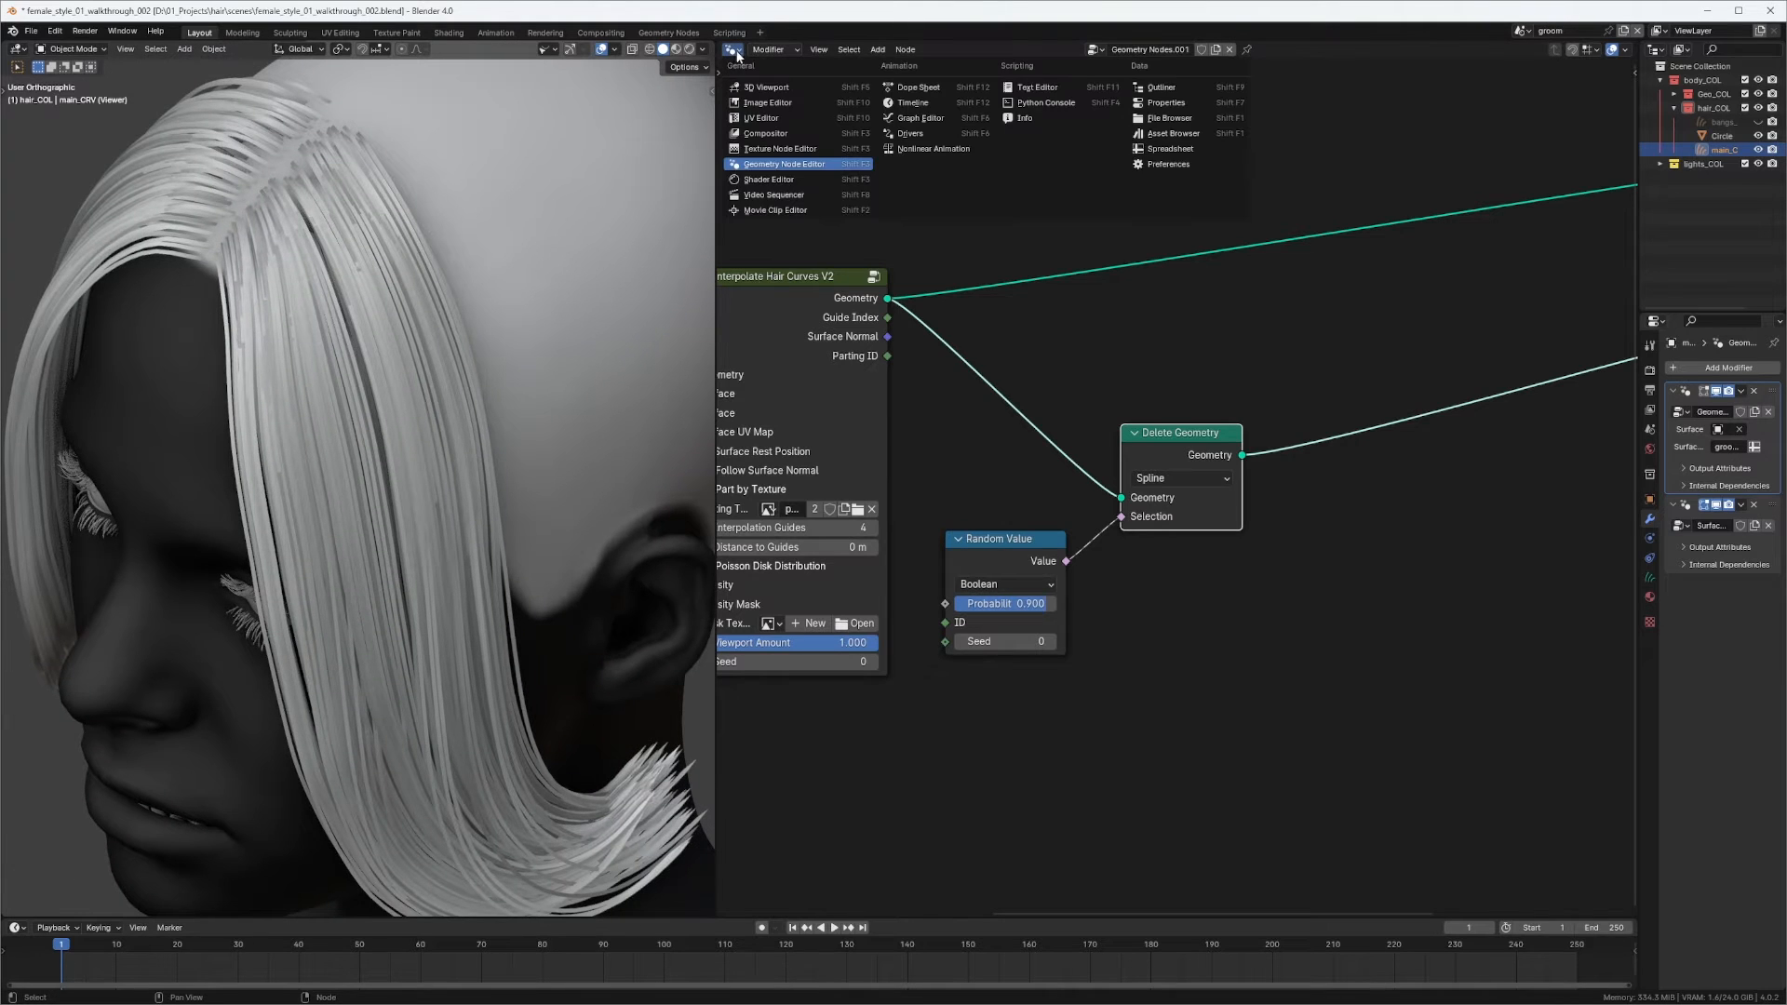
pyautogui.click(760, 102)
pyautogui.click(1094, 50)
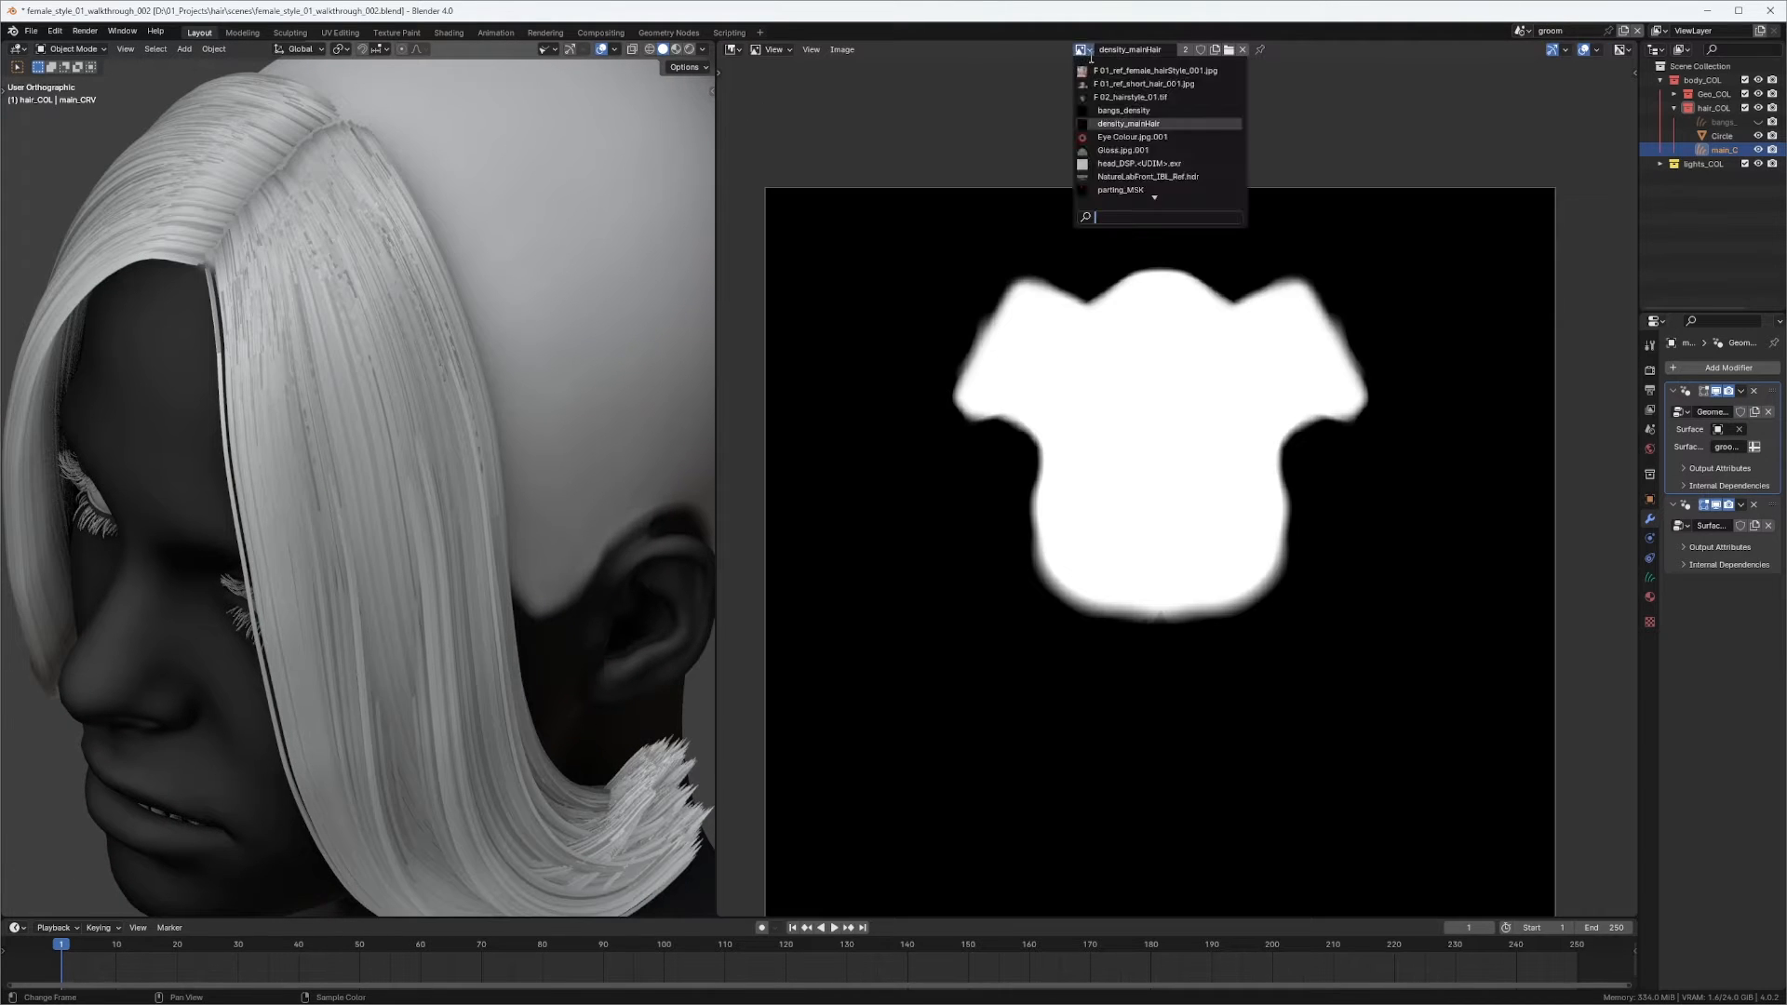
pyautogui.scroll(3, 1223, 398)
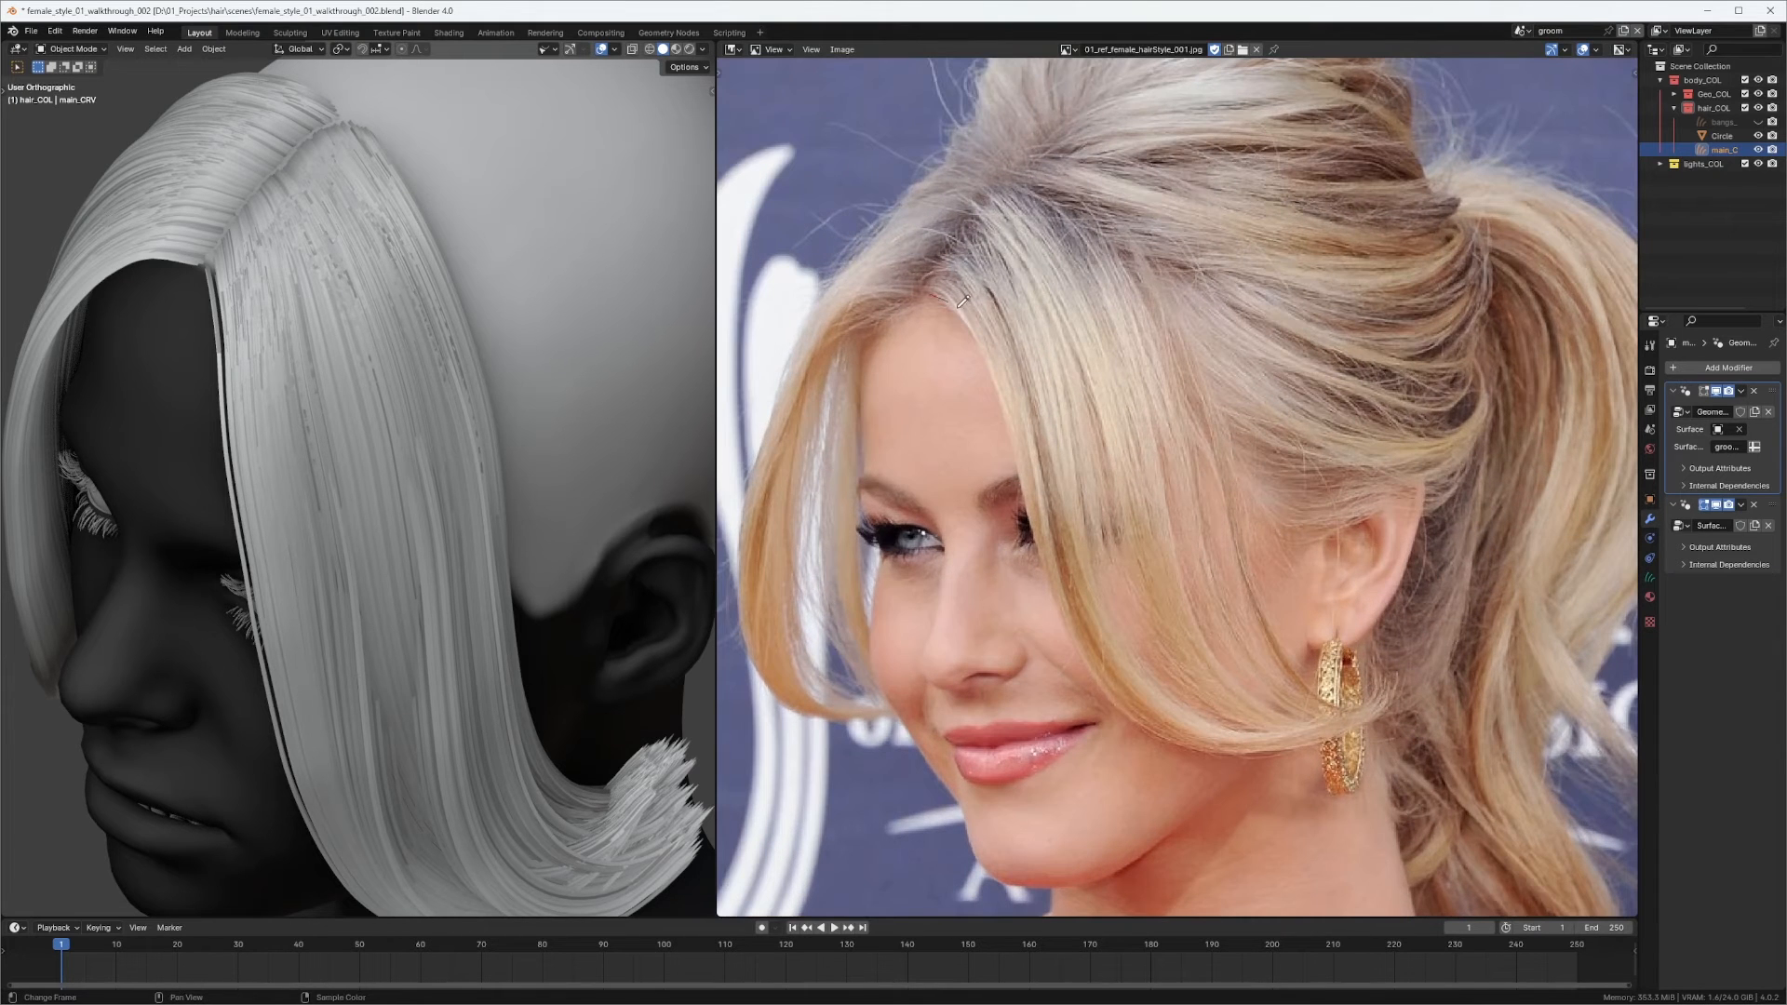
# Annotate the reference photo with freehand strokes tracing the outline, main strands and gaps of the bangs beside the face.
pyautogui.moveTo(1040, 481); pyautogui.dragTo(1136, 691)
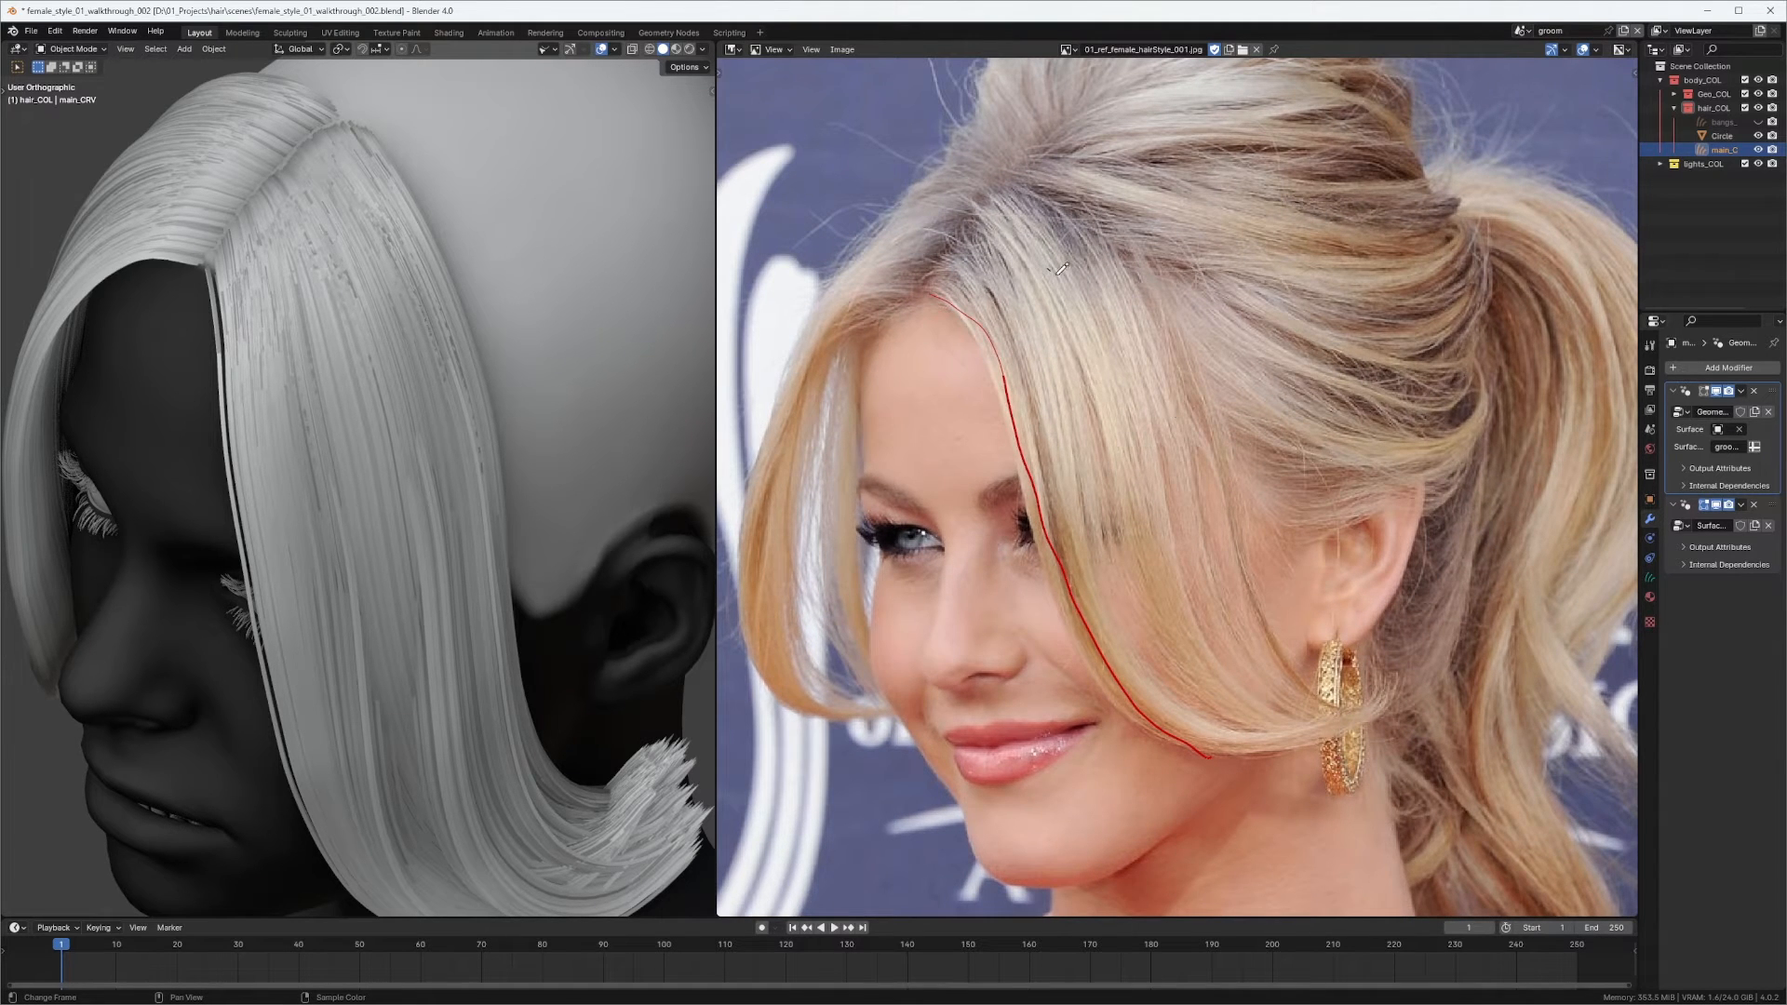
pyautogui.moveTo(1058, 272)
pyautogui.mouseDown()
pyautogui.moveTo(1153, 450)
pyautogui.moveTo(1188, 603)
pyautogui.moveTo(1271, 712)
pyautogui.mouseUp()
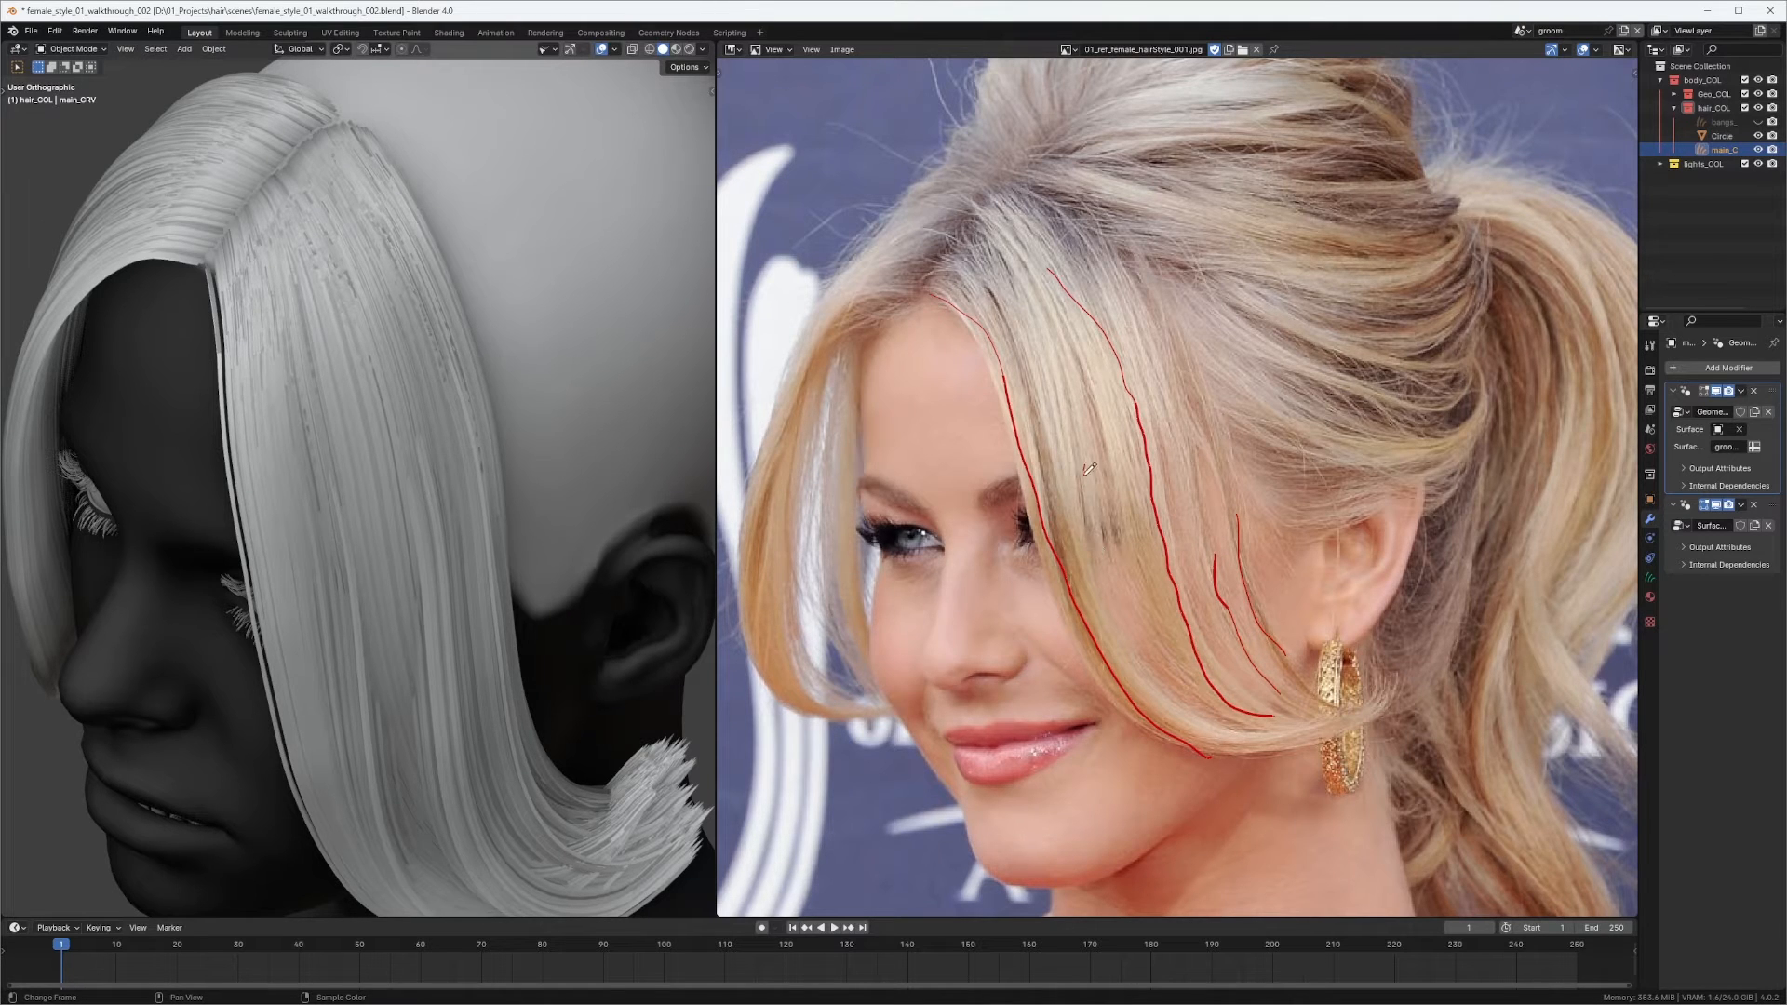
pyautogui.moveTo(1085, 474); pyautogui.dragTo(1145, 675)
pyautogui.moveTo(1069, 542); pyautogui.dragTo(1218, 750)
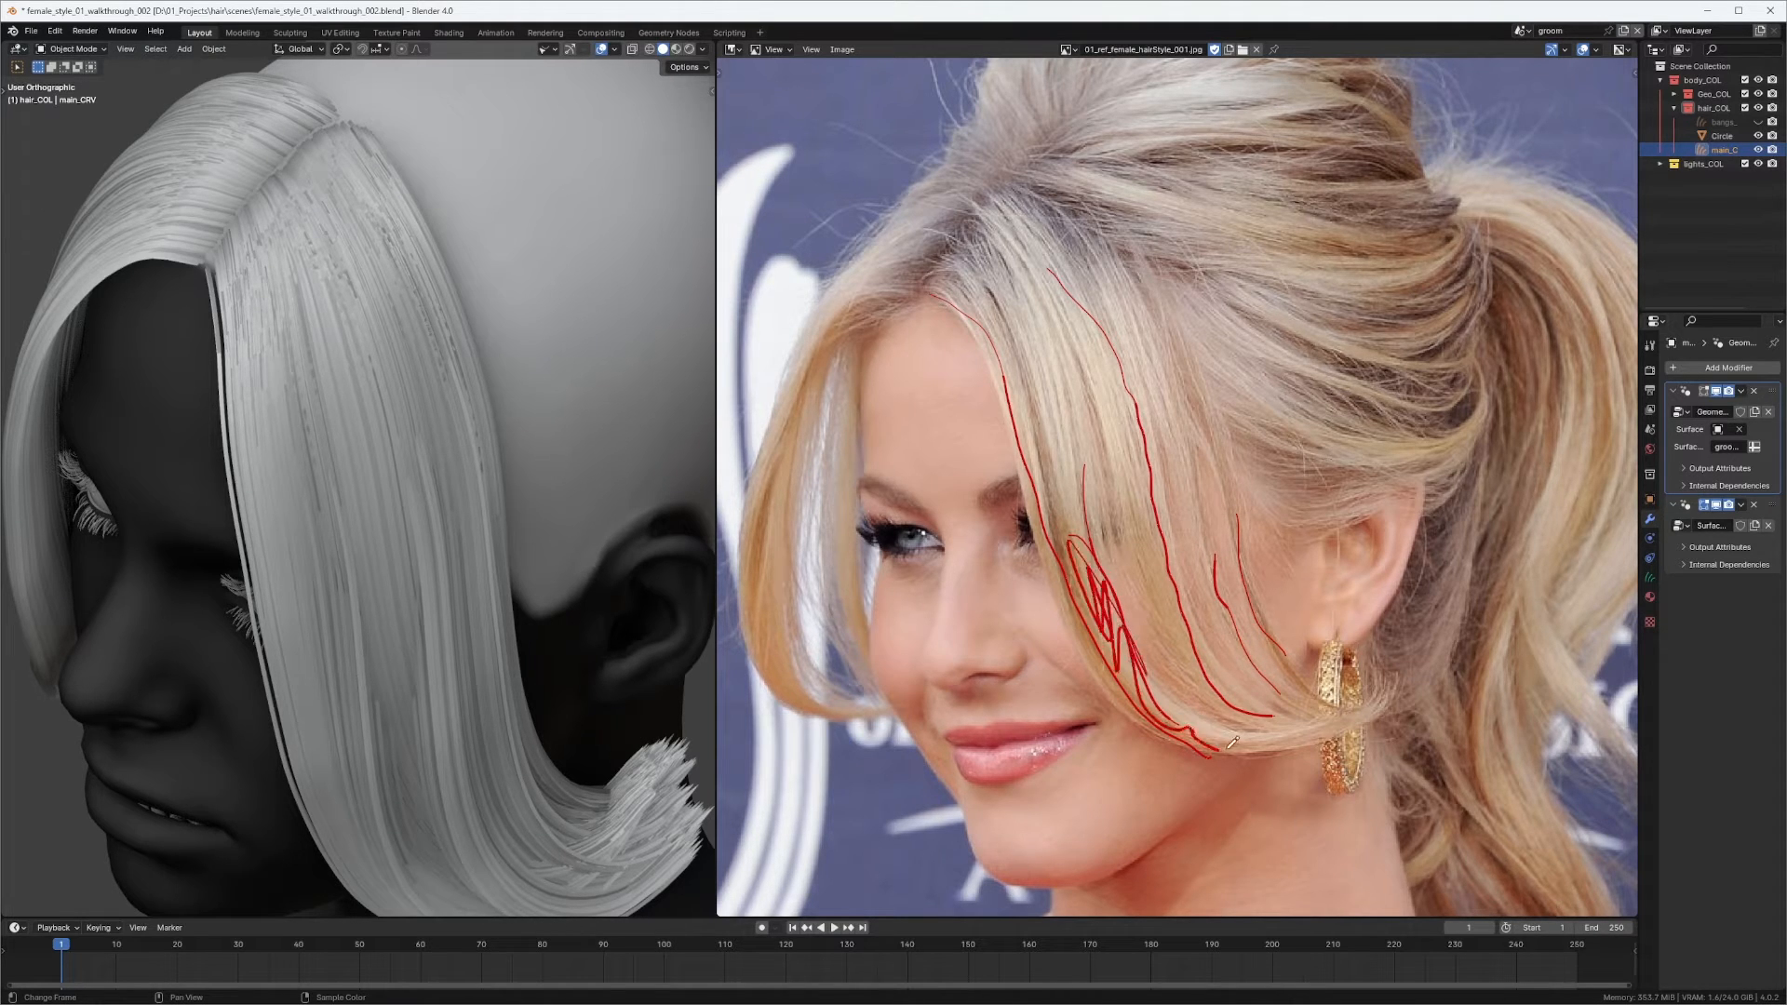
pyautogui.moveTo(1120, 486); pyautogui.dragTo(1234, 690)
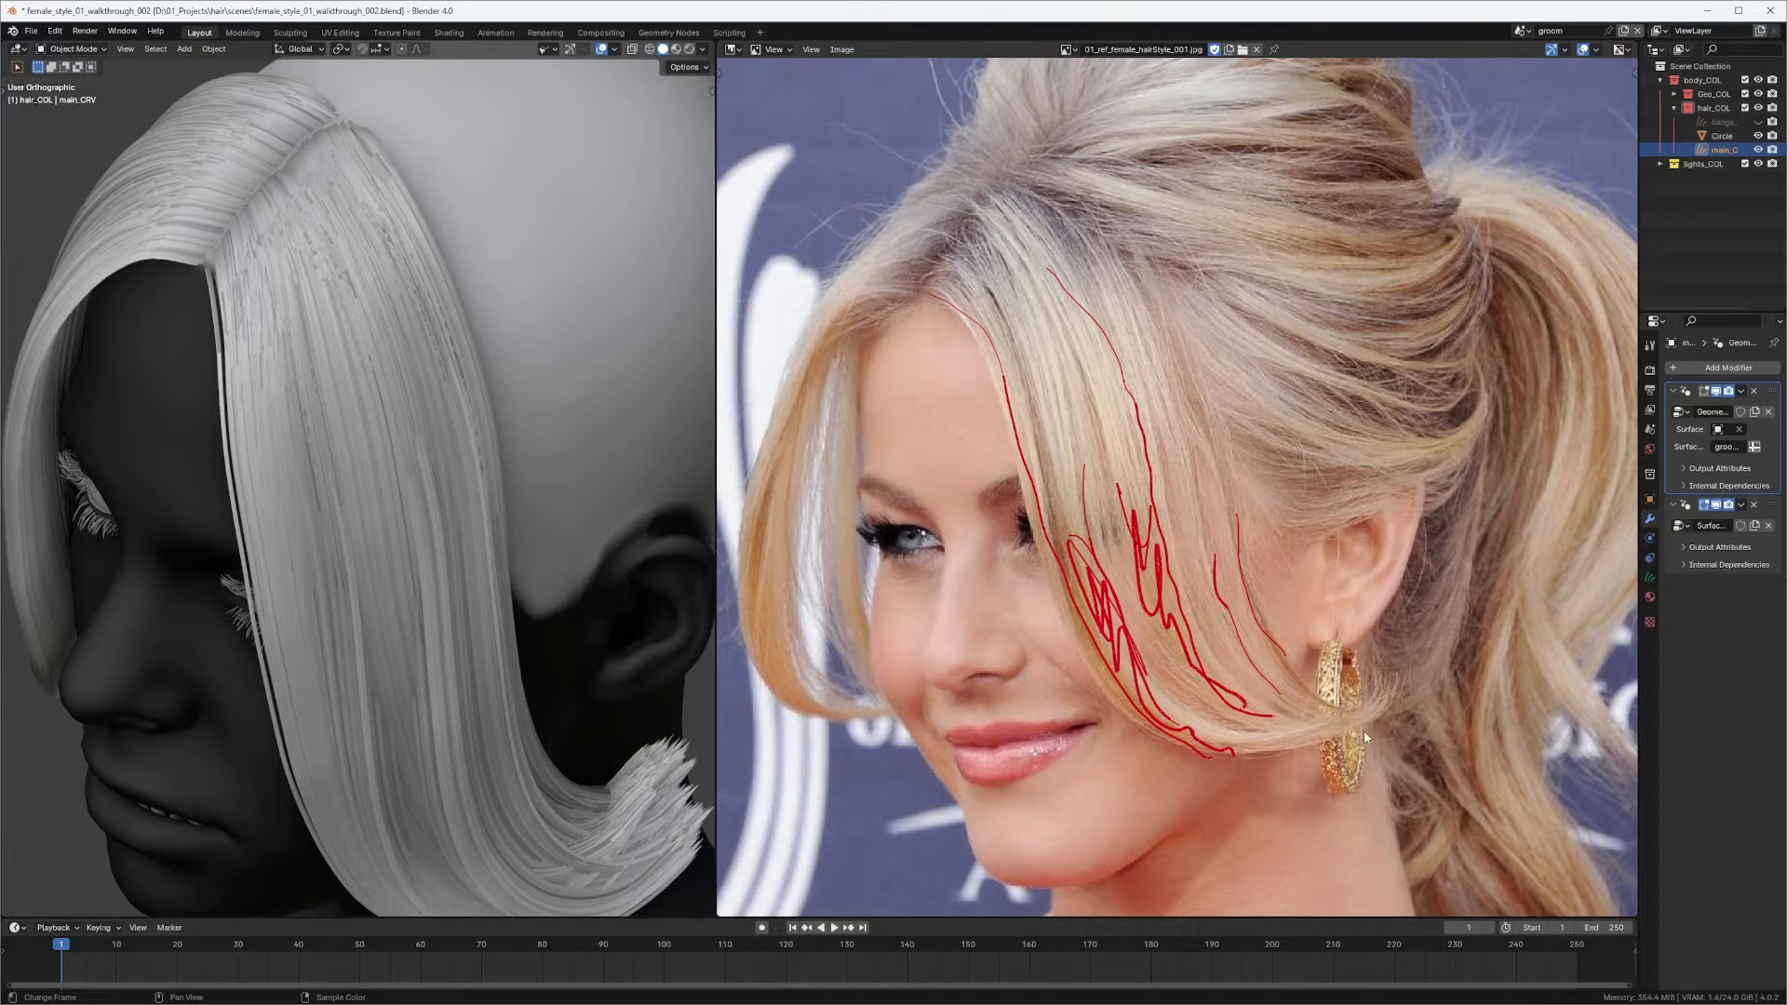
# Erase the annotation strokes from the reference photo and return the area to the Geometry Node Editor.
pyautogui.scroll(-2, 1351, 503)
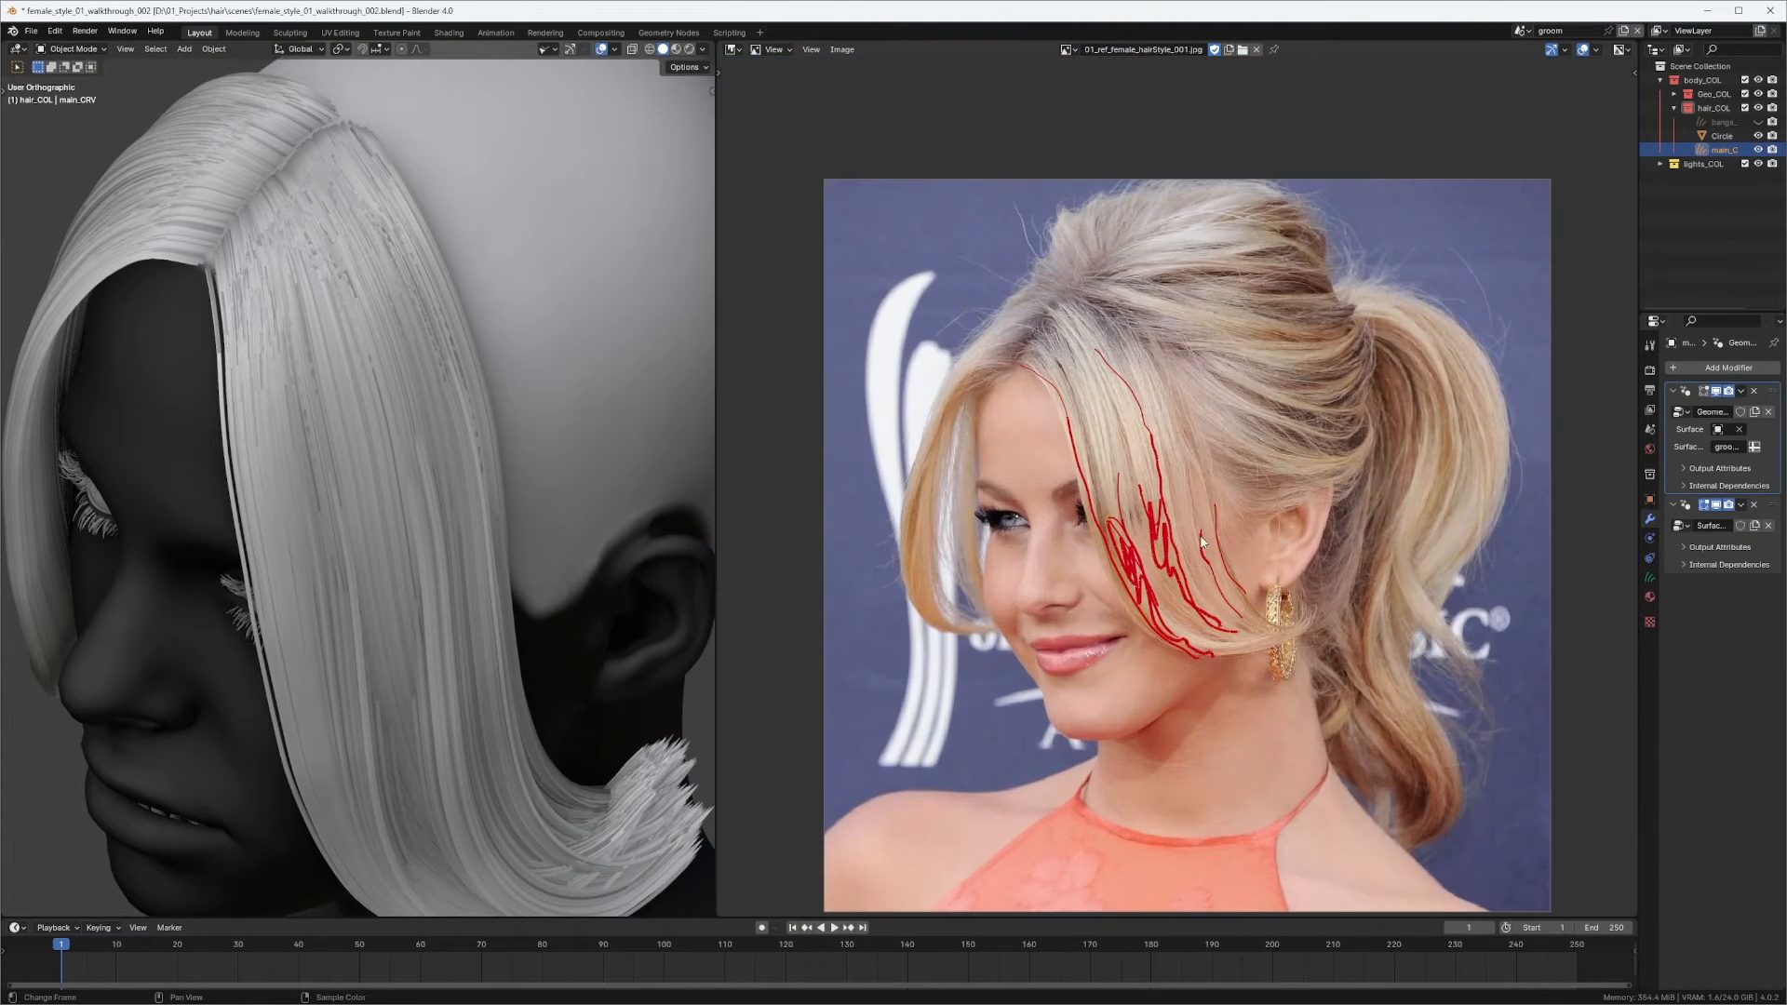
pyautogui.keyDown('ctrl'); pyautogui.moveTo(1203, 543); pyautogui.dragTo(1219, 467, button='middle'); pyautogui.keyUp('ctrl')
pyautogui.moveTo(1209, 465)
pyautogui.mouseDown(button='right')
pyautogui.moveTo(1097, 457)
pyautogui.moveTo(946, 372)
pyautogui.mouseUp(button='right')
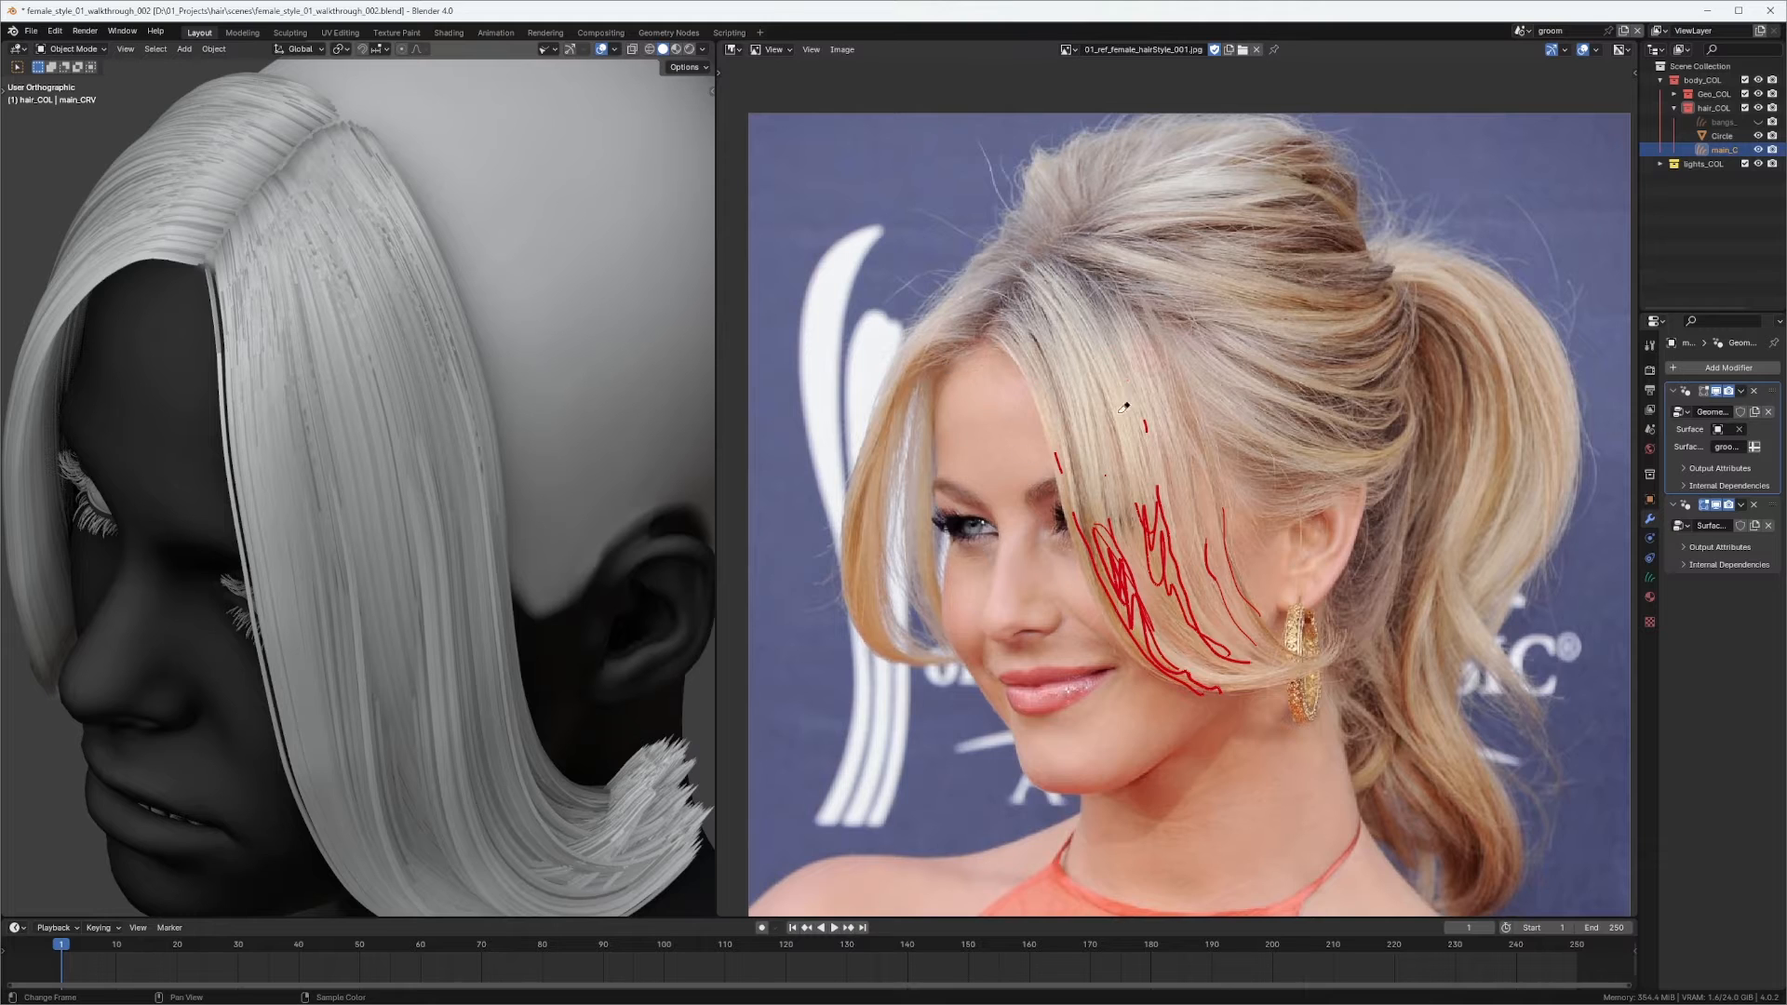
pyautogui.moveTo(1123, 407)
pyautogui.mouseDown(button='right')
pyautogui.moveTo(1122, 572)
pyautogui.moveTo(1057, 515)
pyautogui.moveTo(1168, 597)
pyautogui.moveTo(1183, 654)
pyautogui.moveTo(1246, 607)
pyautogui.mouseUp(button='right')
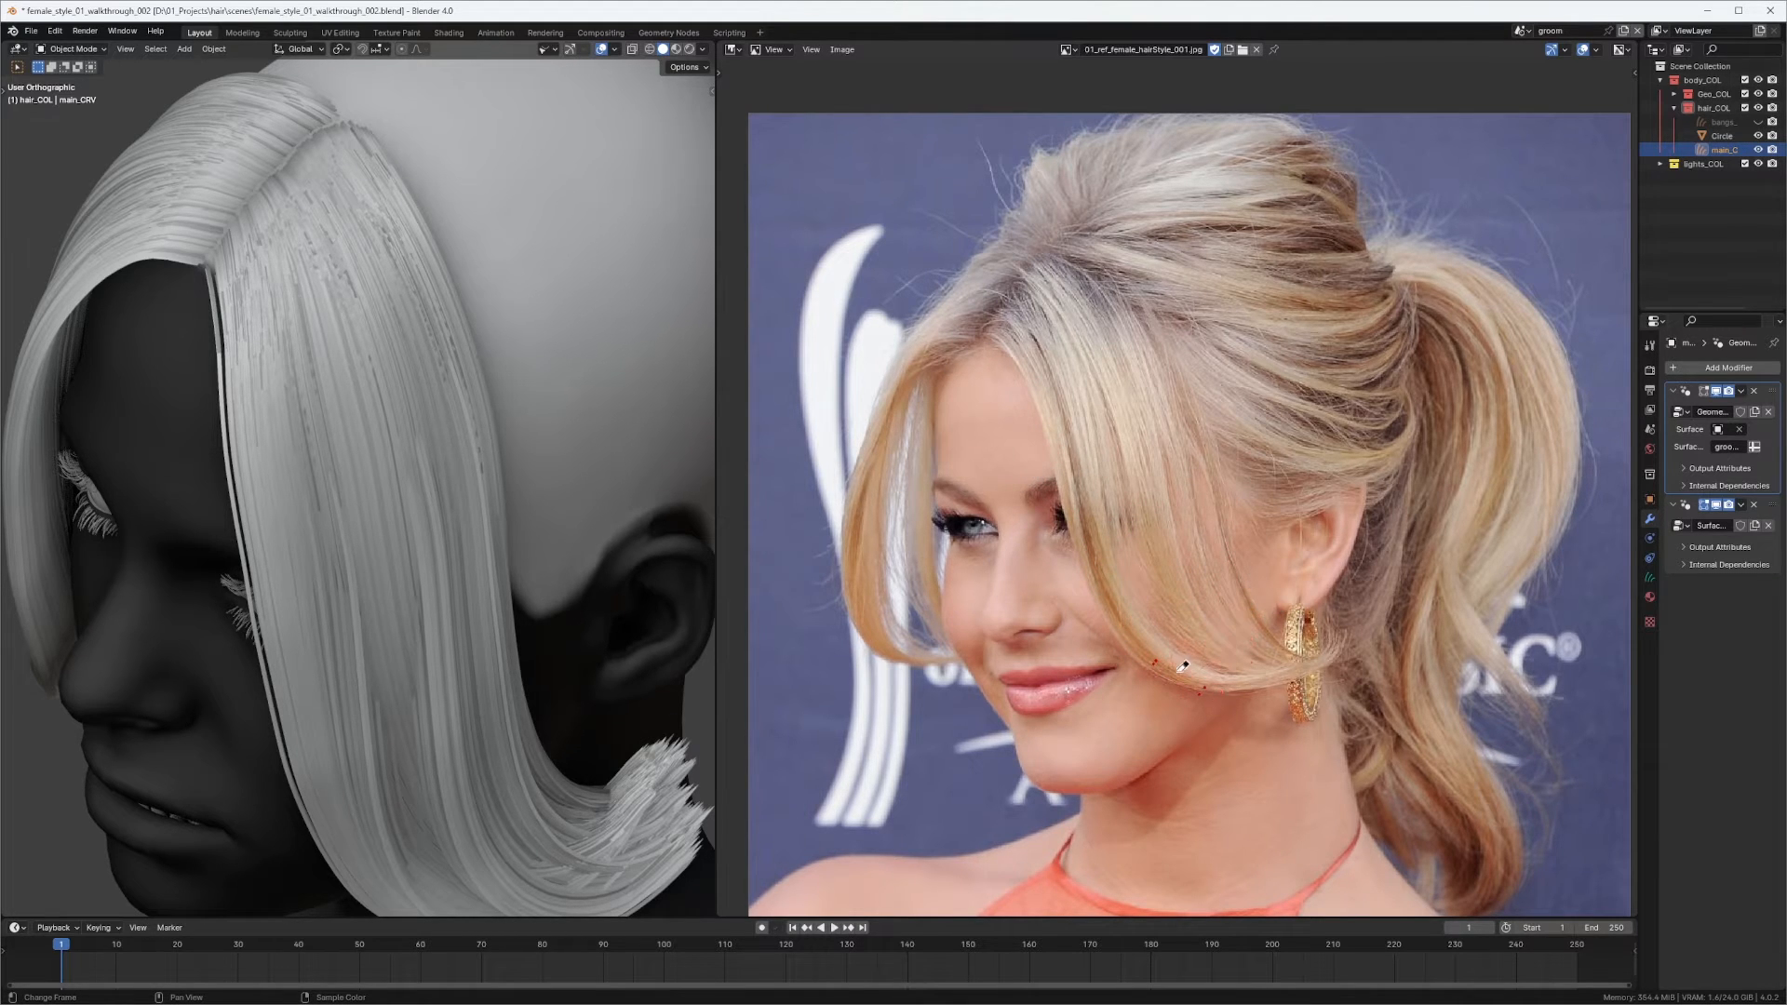
pyautogui.click(732, 50)
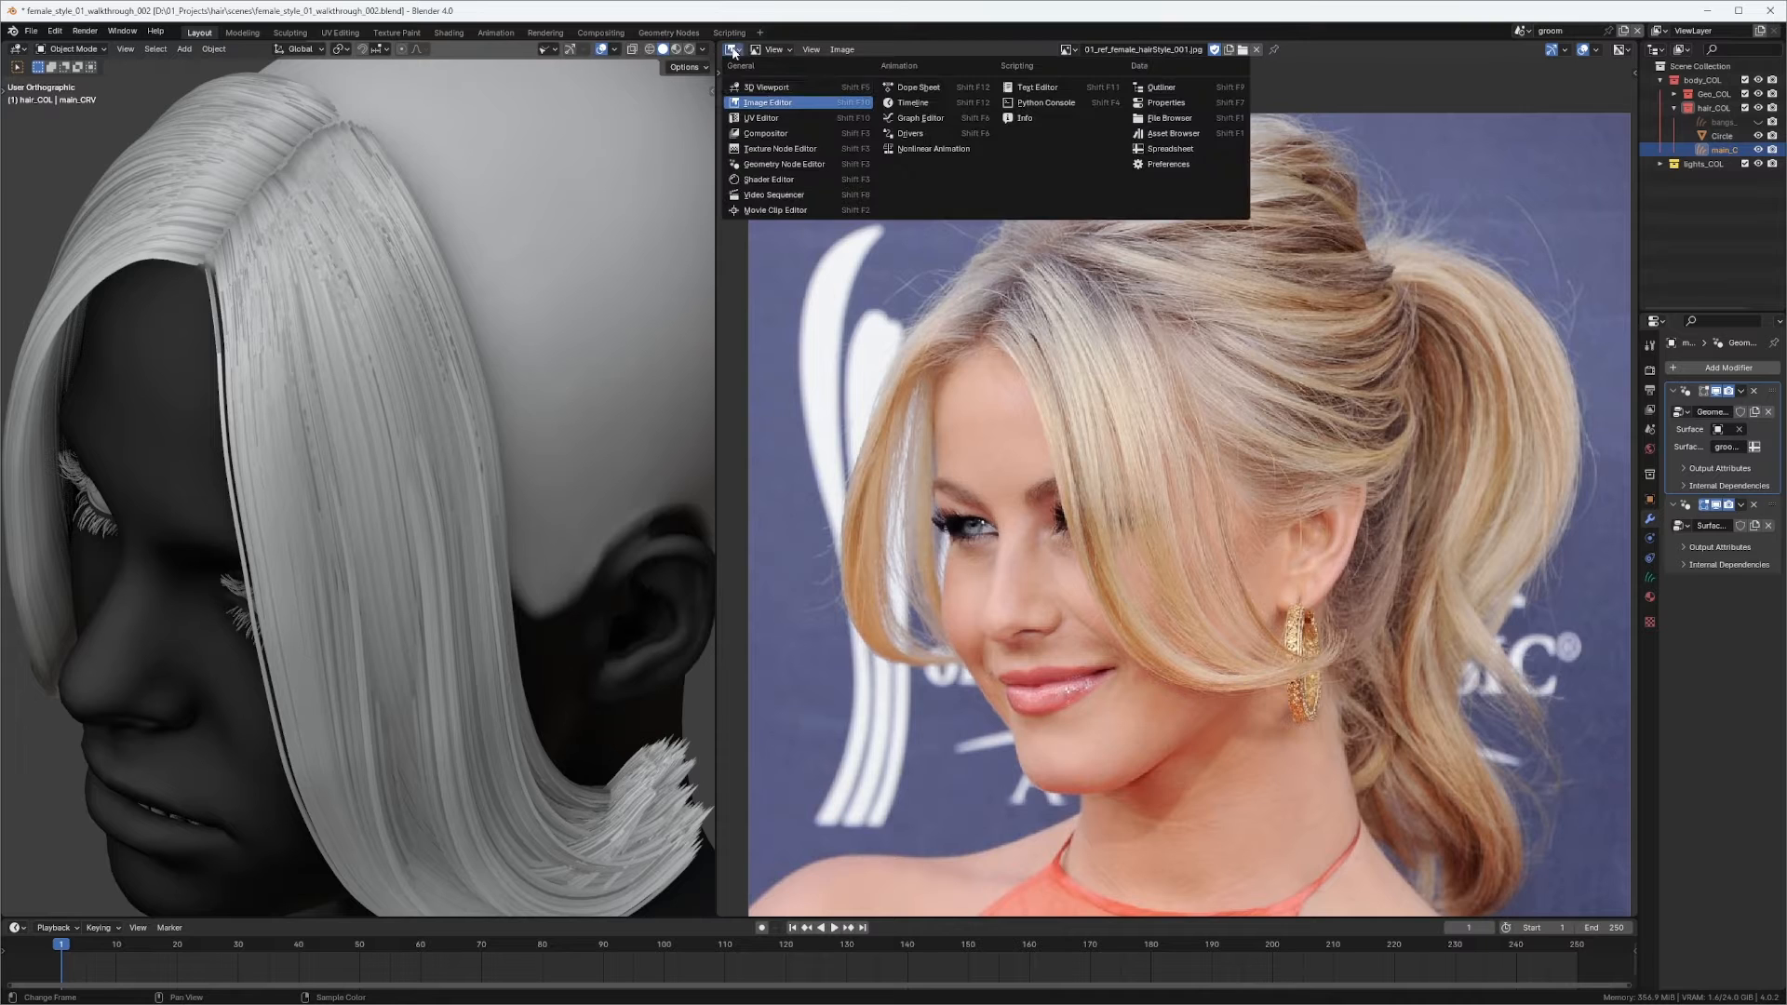
pyautogui.click(778, 164)
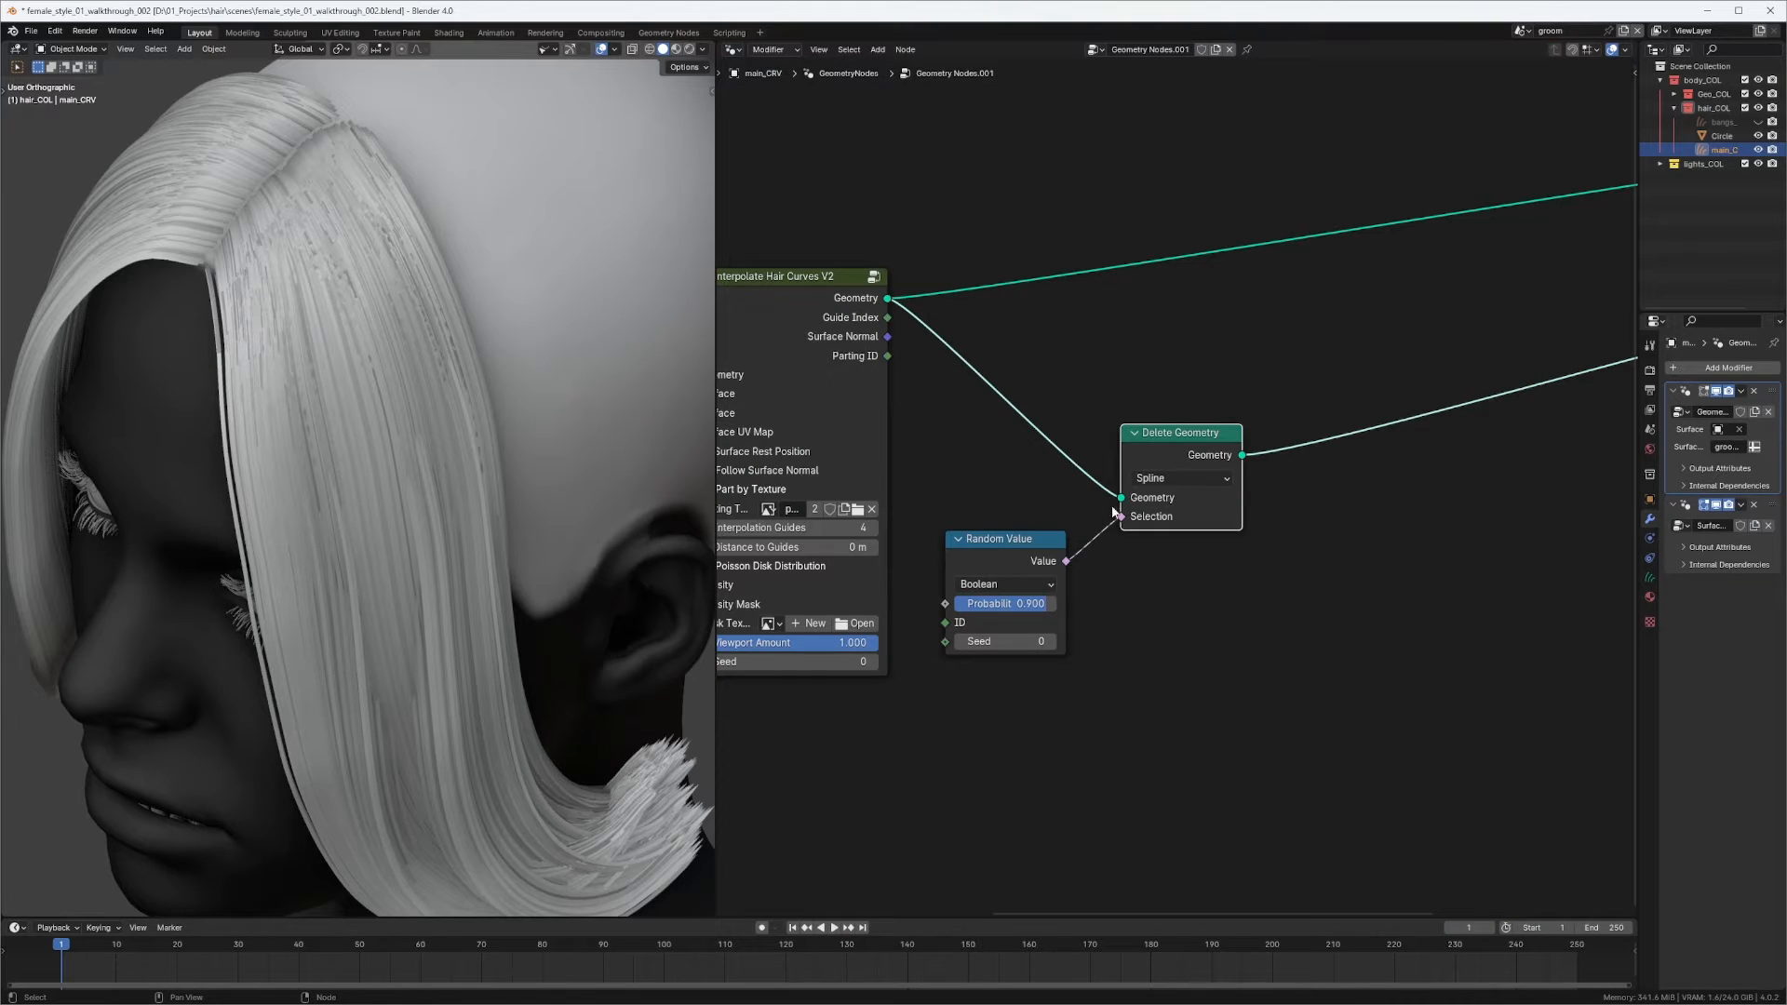
# Set the Random Value Probability to 0.995 and route the Delete Geometry output onward in place of the full interpolated hair.
pyautogui.click(1029, 604)
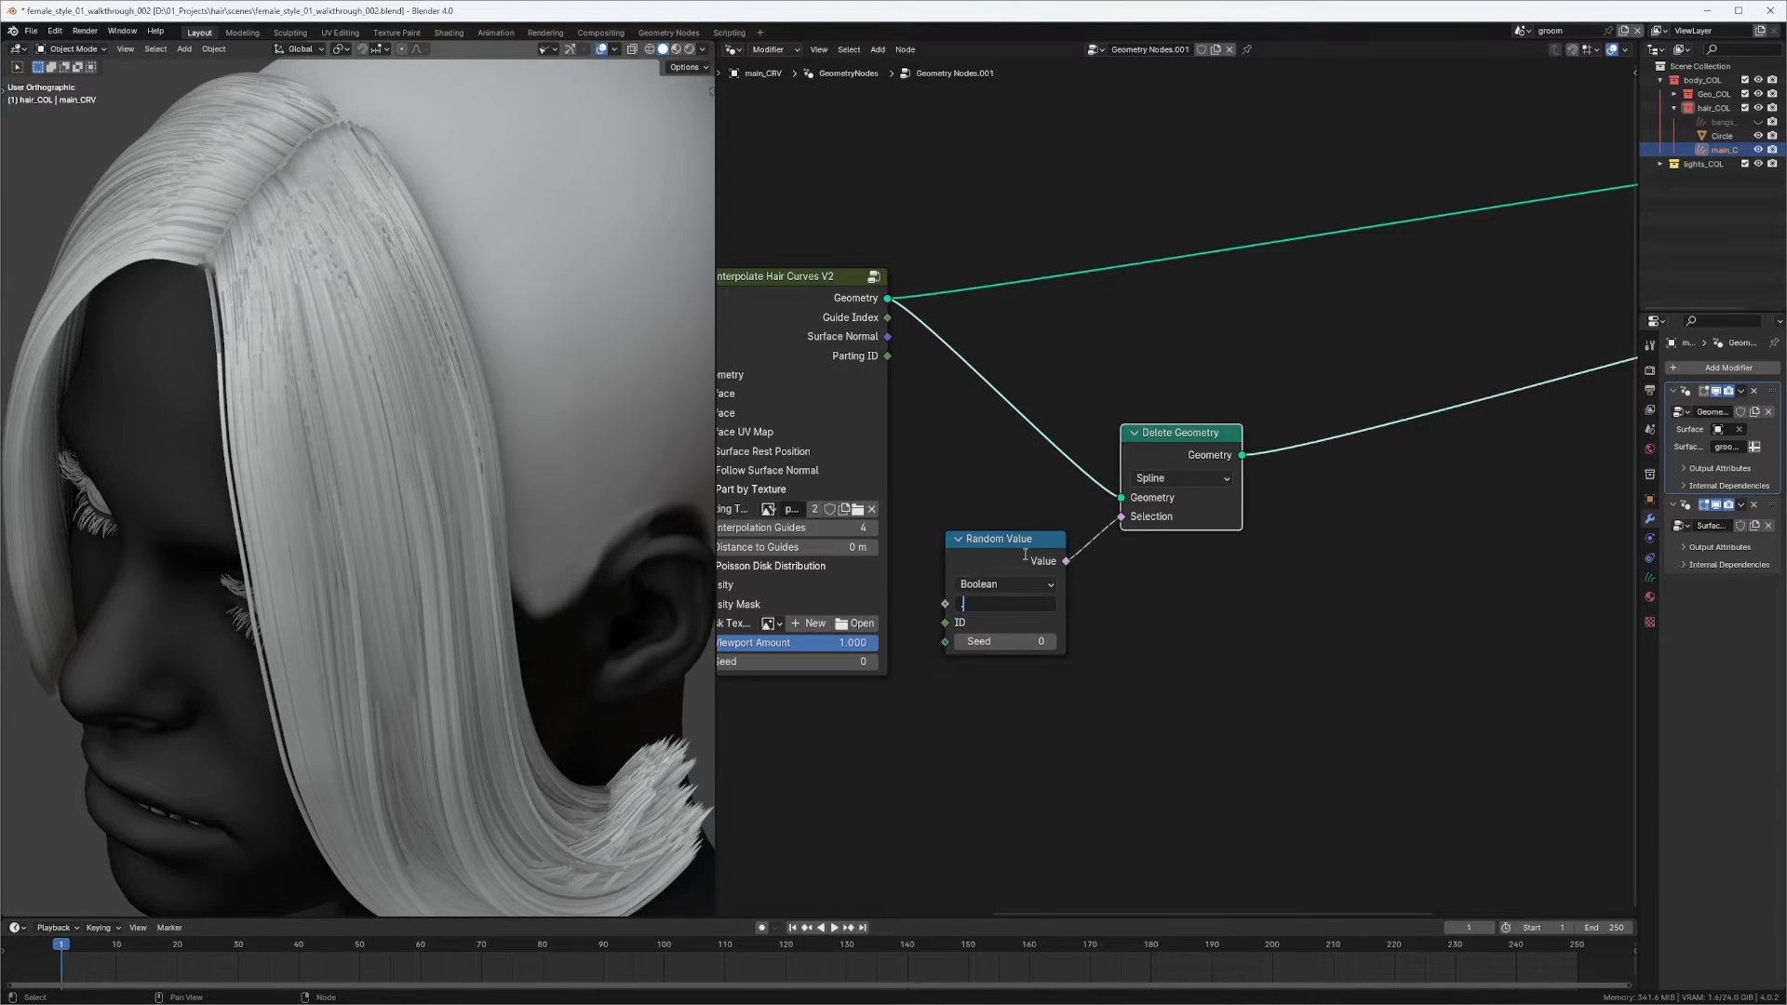
pyautogui.press('Return')
pyautogui.moveTo(512, 576); pyautogui.dragTo(533, 507, button='middle')
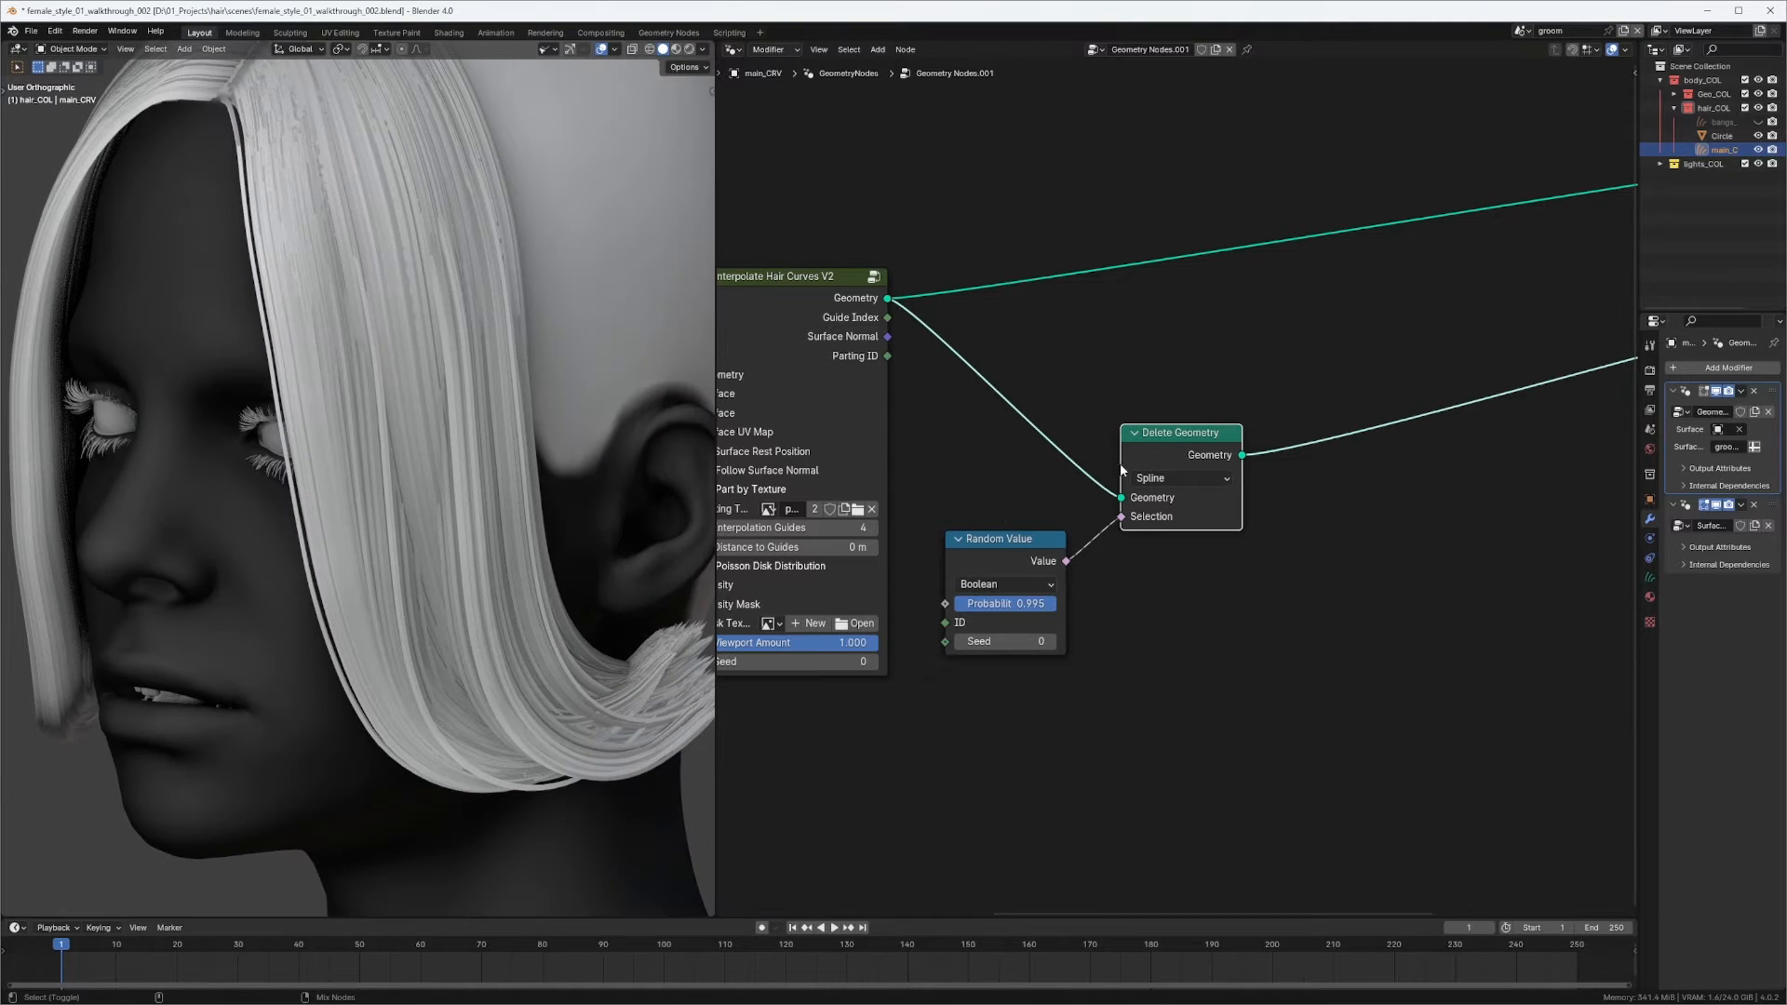
pyautogui.moveTo(1093, 440); pyautogui.dragTo(1087, 469, button='middle')
pyautogui.keyDown('ctrl'); pyautogui.keyDown('shift'); pyautogui.click(1192, 489); pyautogui.keyUp('shift'); pyautogui.keyUp('ctrl')
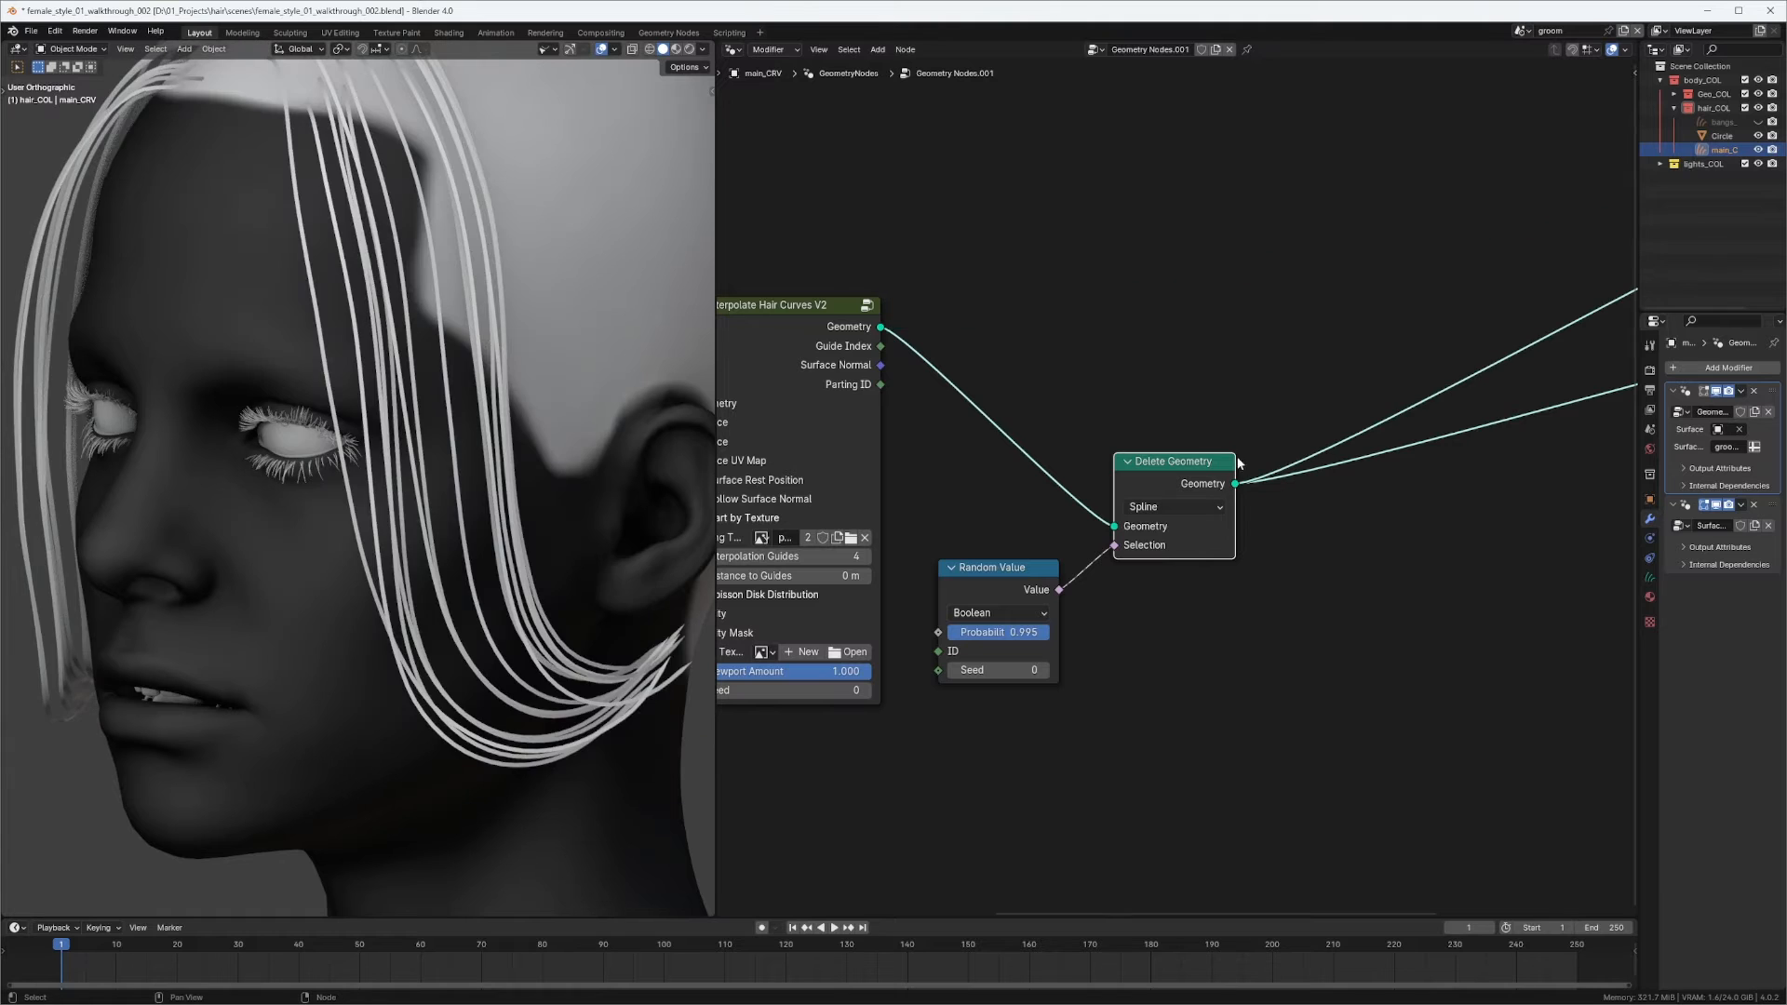
# Check the remaining strands from above and set the Random Value Probability to 0.997.
pyautogui.moveTo(652, 525); pyautogui.dragTo(483, 568, button='middle')
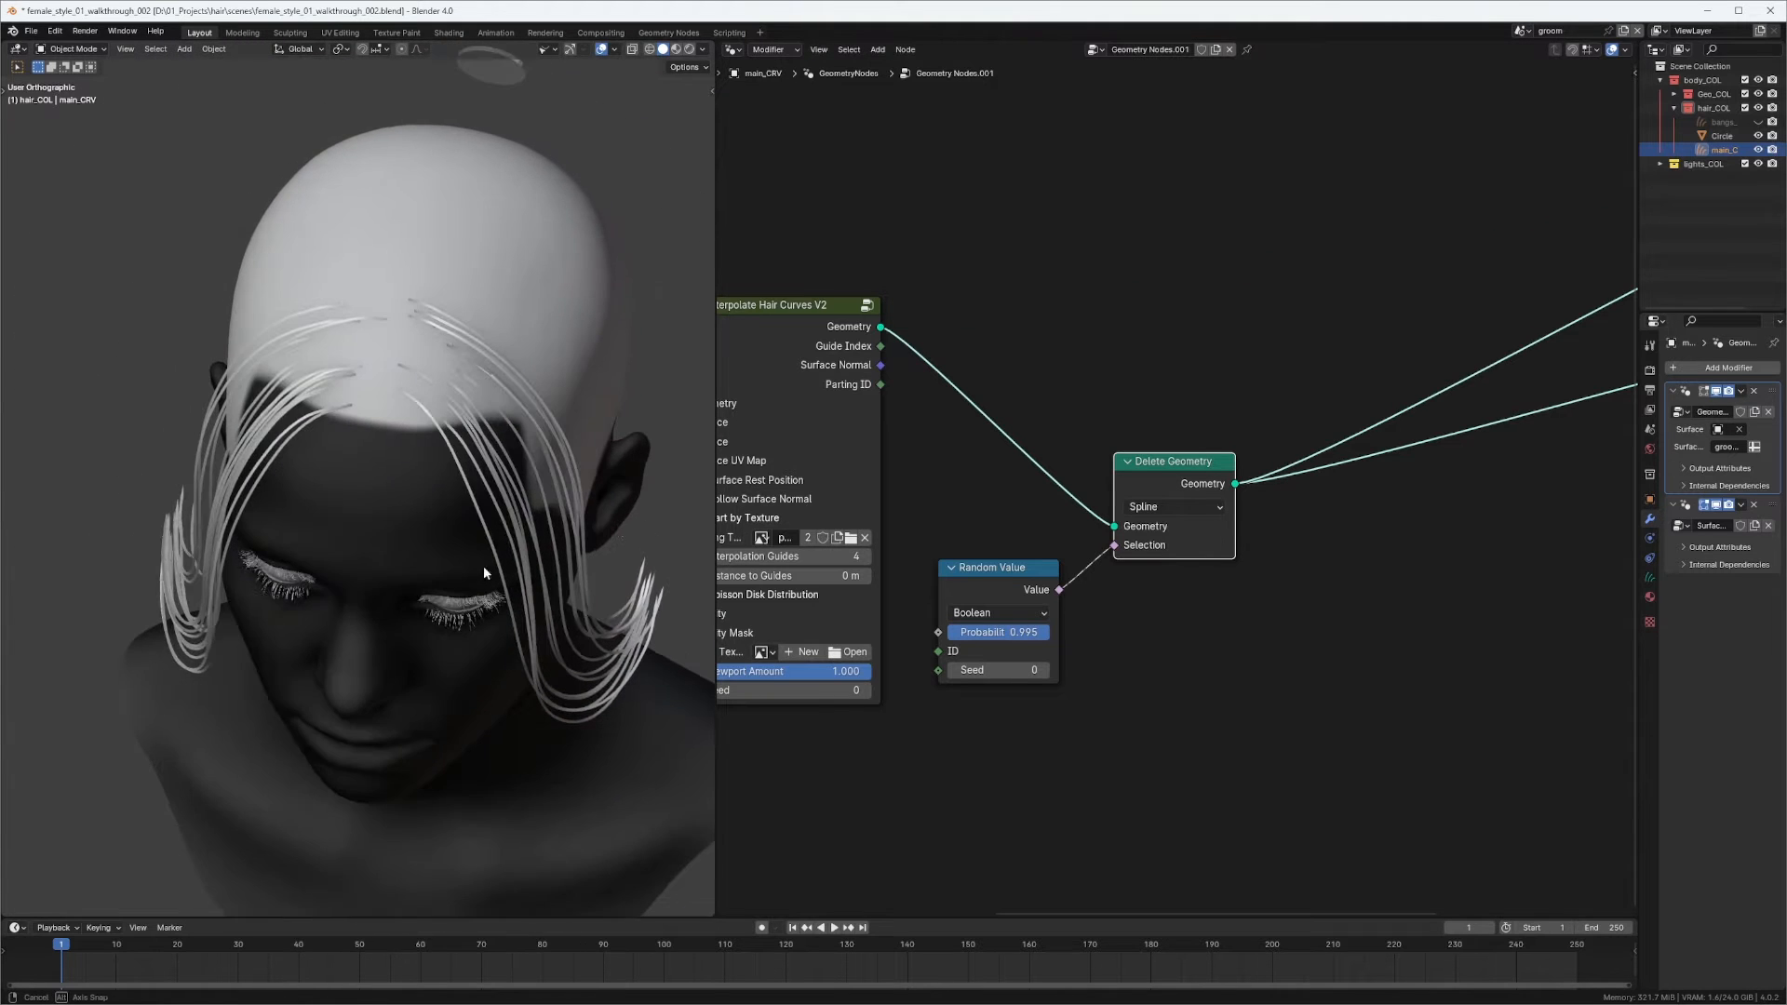
pyautogui.moveTo(990, 495); pyautogui.dragTo(1165, 362, button='middle')
pyautogui.keyDown('ctrl'); pyautogui.moveTo(1172, 470); pyautogui.dragTo(1182, 422, button='middle'); pyautogui.keyUp('ctrl')
pyautogui.doubleClick(1203, 503)
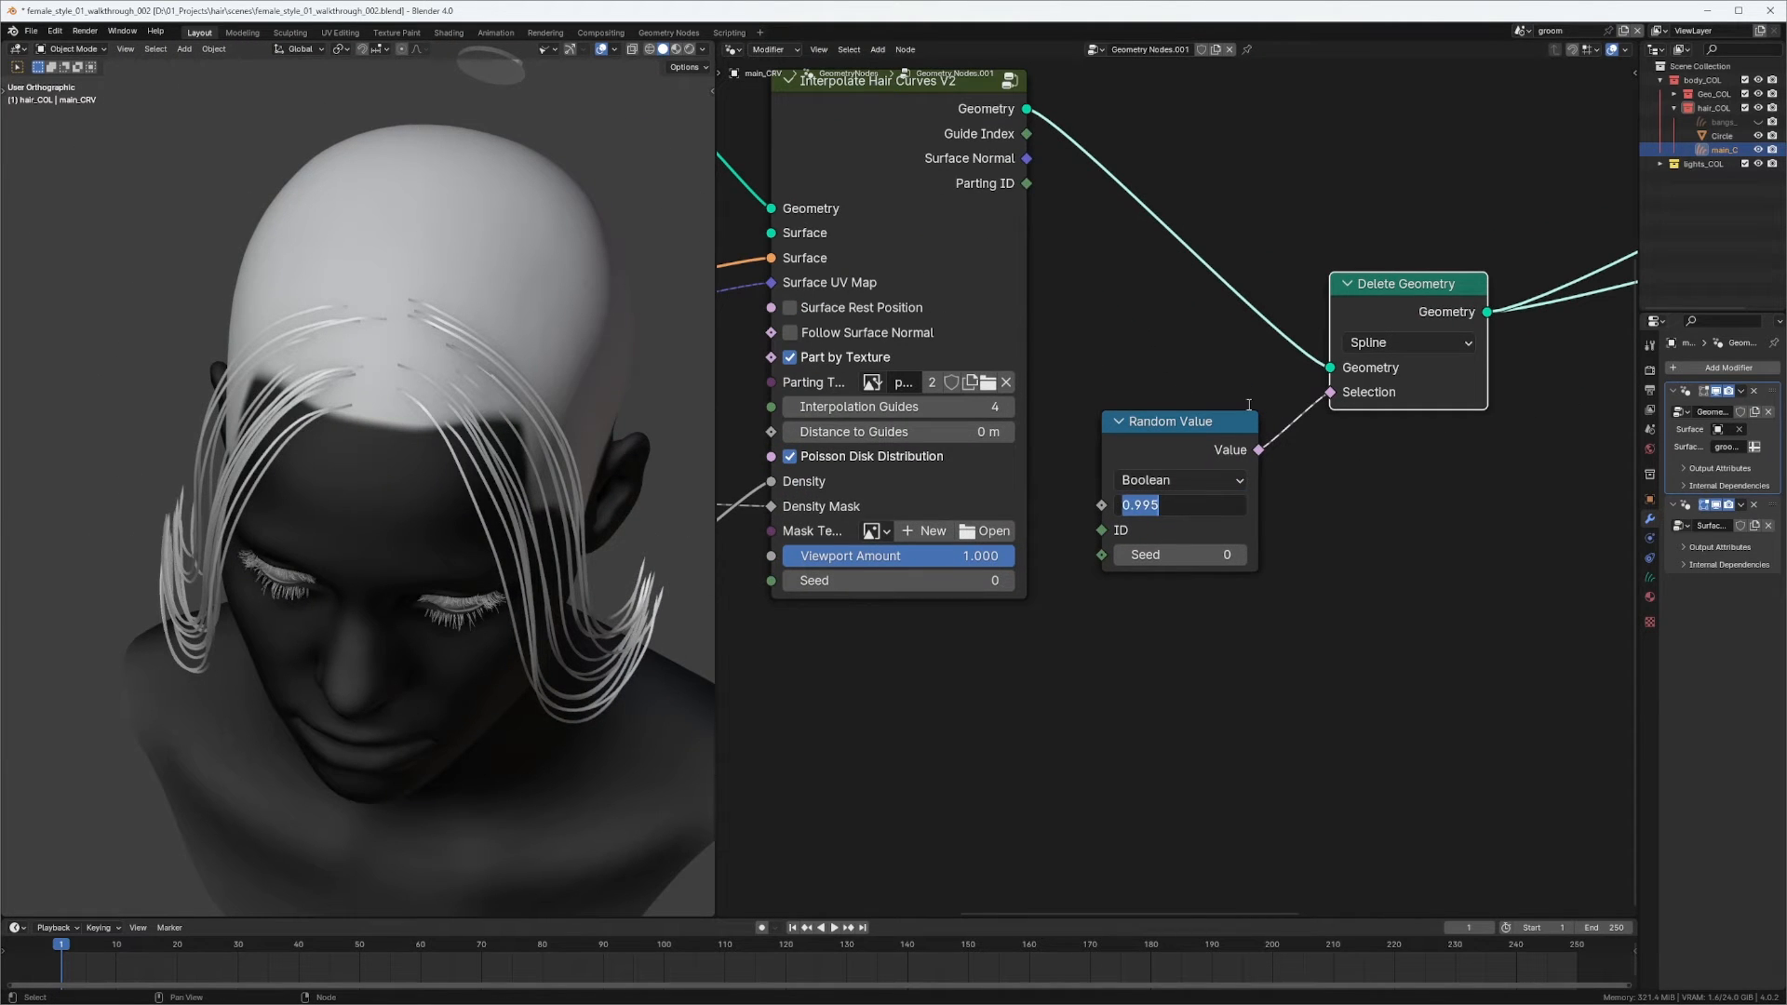
pyautogui.write('.')
pyautogui.press('Return')
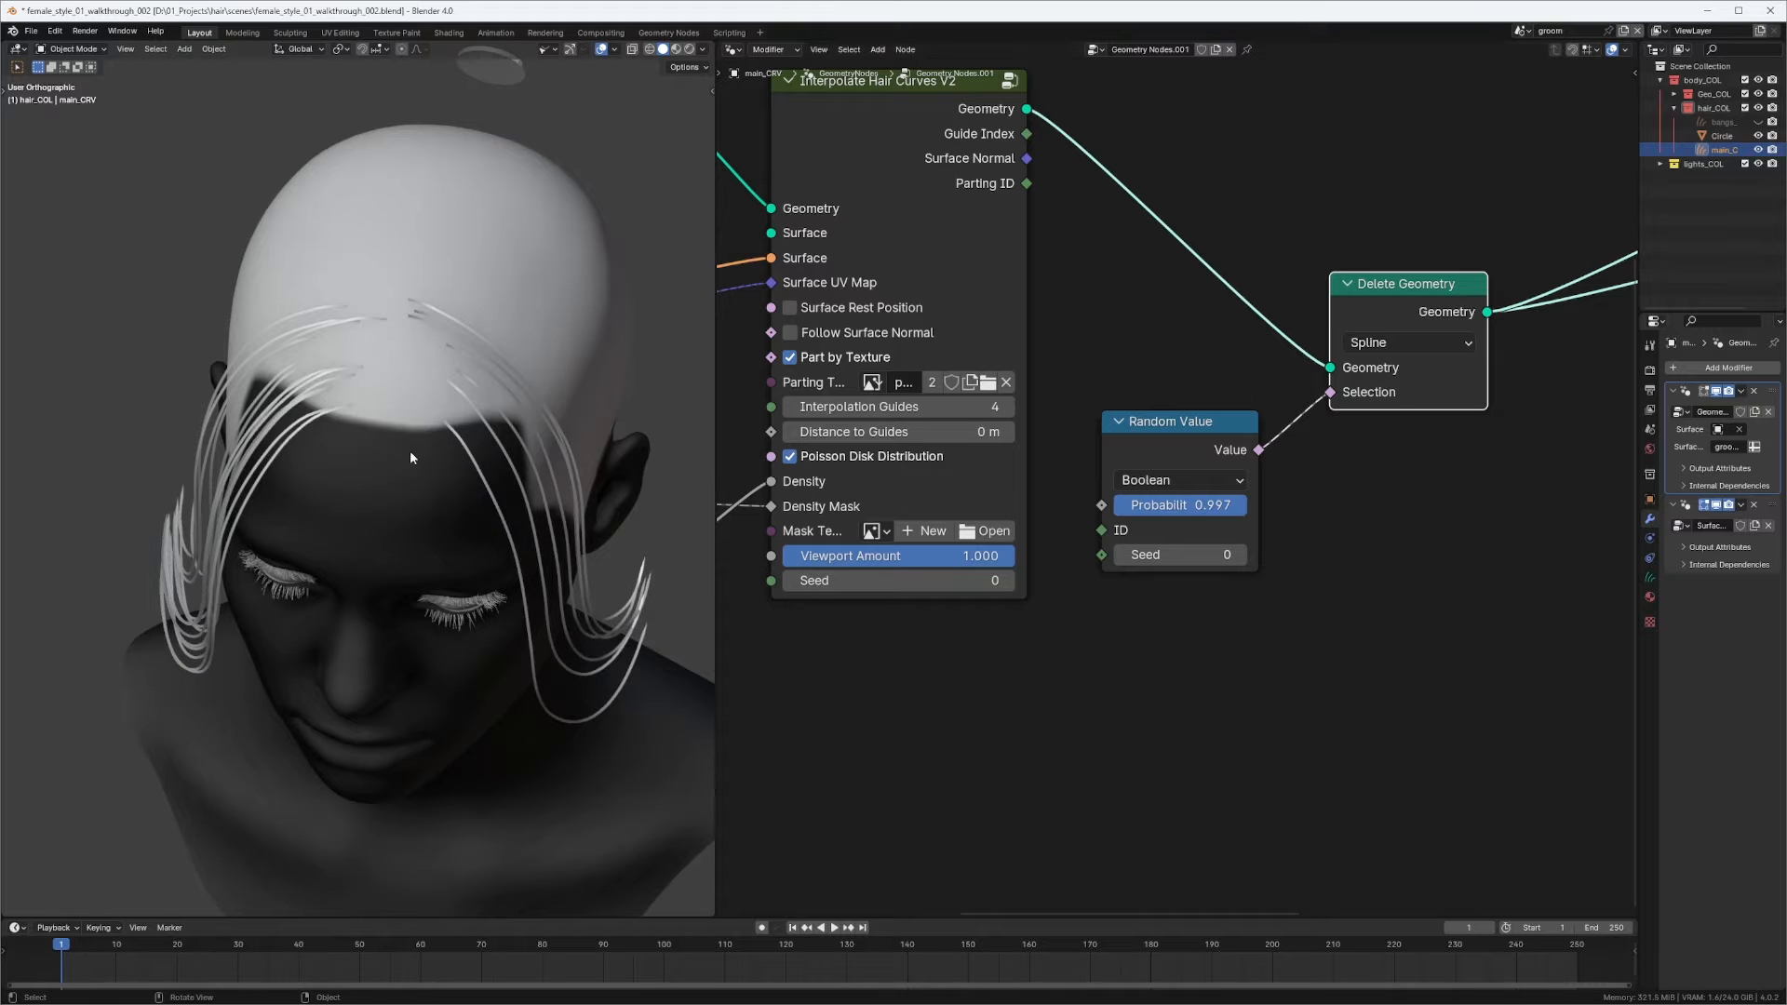
# Raise the Random Value Seed stepwise to 6, comparing how the remaining strands spread across the bangs.
pyautogui.moveTo(410, 451); pyautogui.dragTo(543, 339, button='middle')
pyautogui.moveTo(1092, 417); pyautogui.dragTo(1126, 349, button='middle')
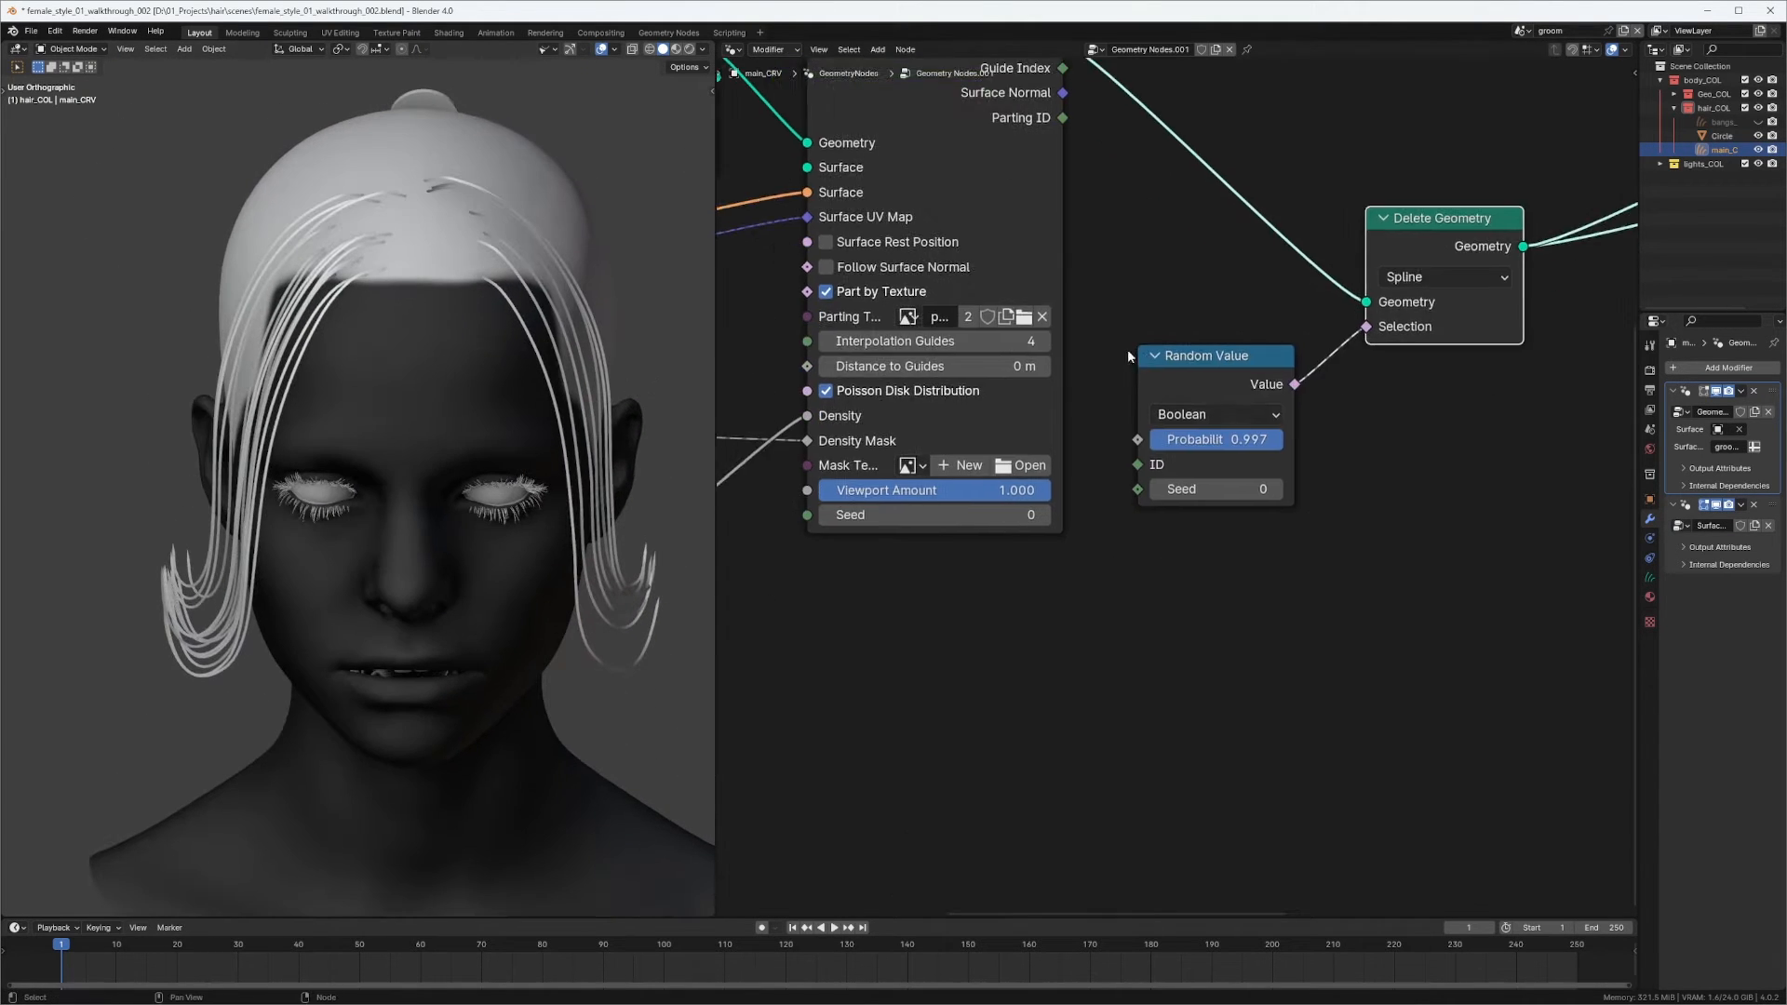
pyautogui.scroll(2, 1219, 485)
pyautogui.click(1294, 499)
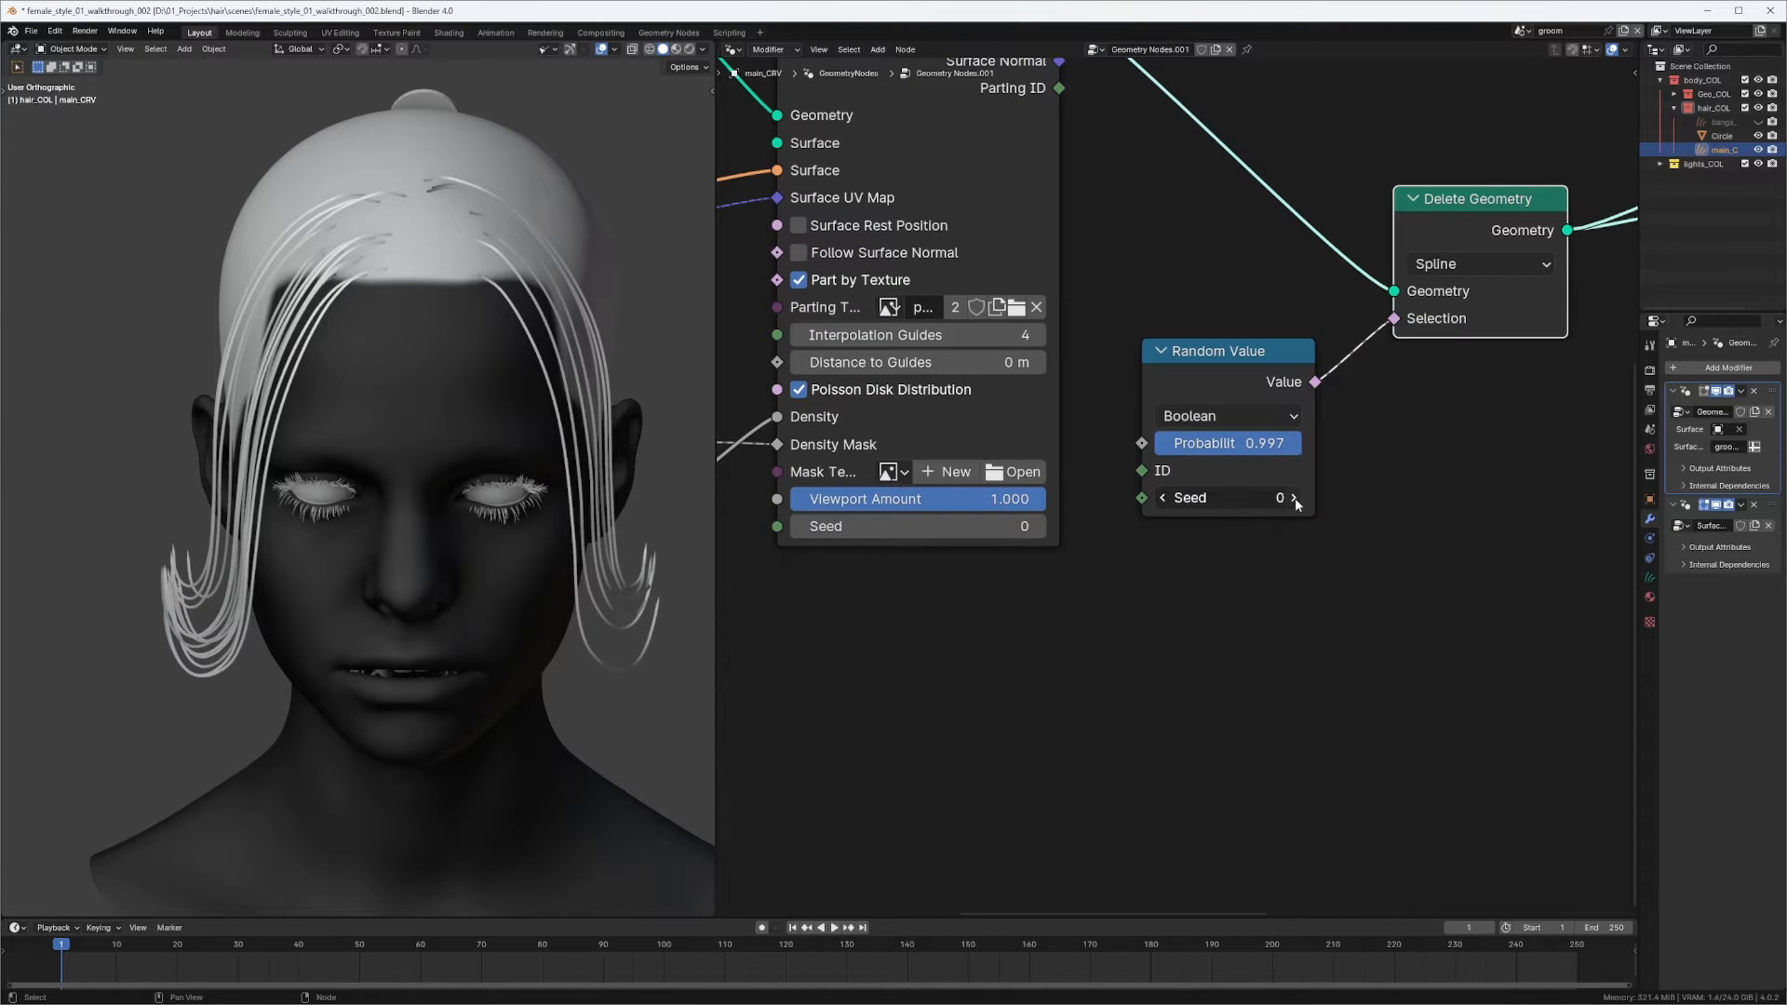
pyautogui.moveTo(689, 605); pyautogui.dragTo(362, 381, button='middle')
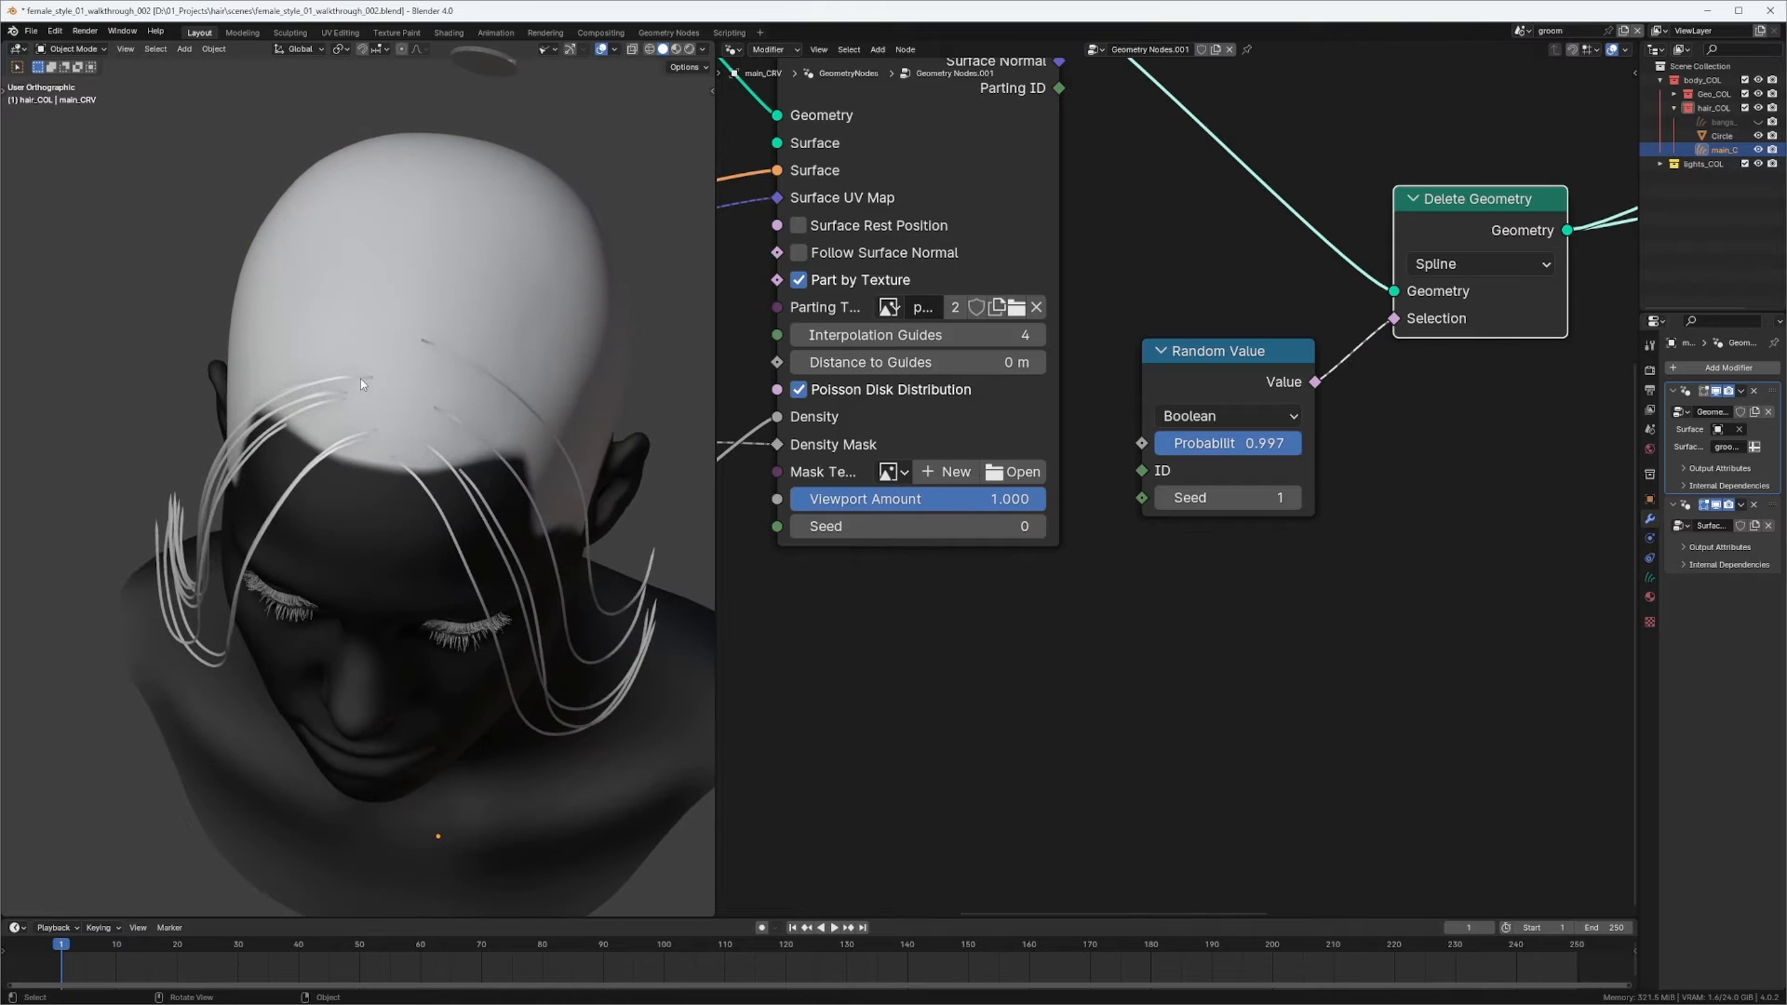
pyautogui.click(1294, 498)
pyautogui.click(1294, 499)
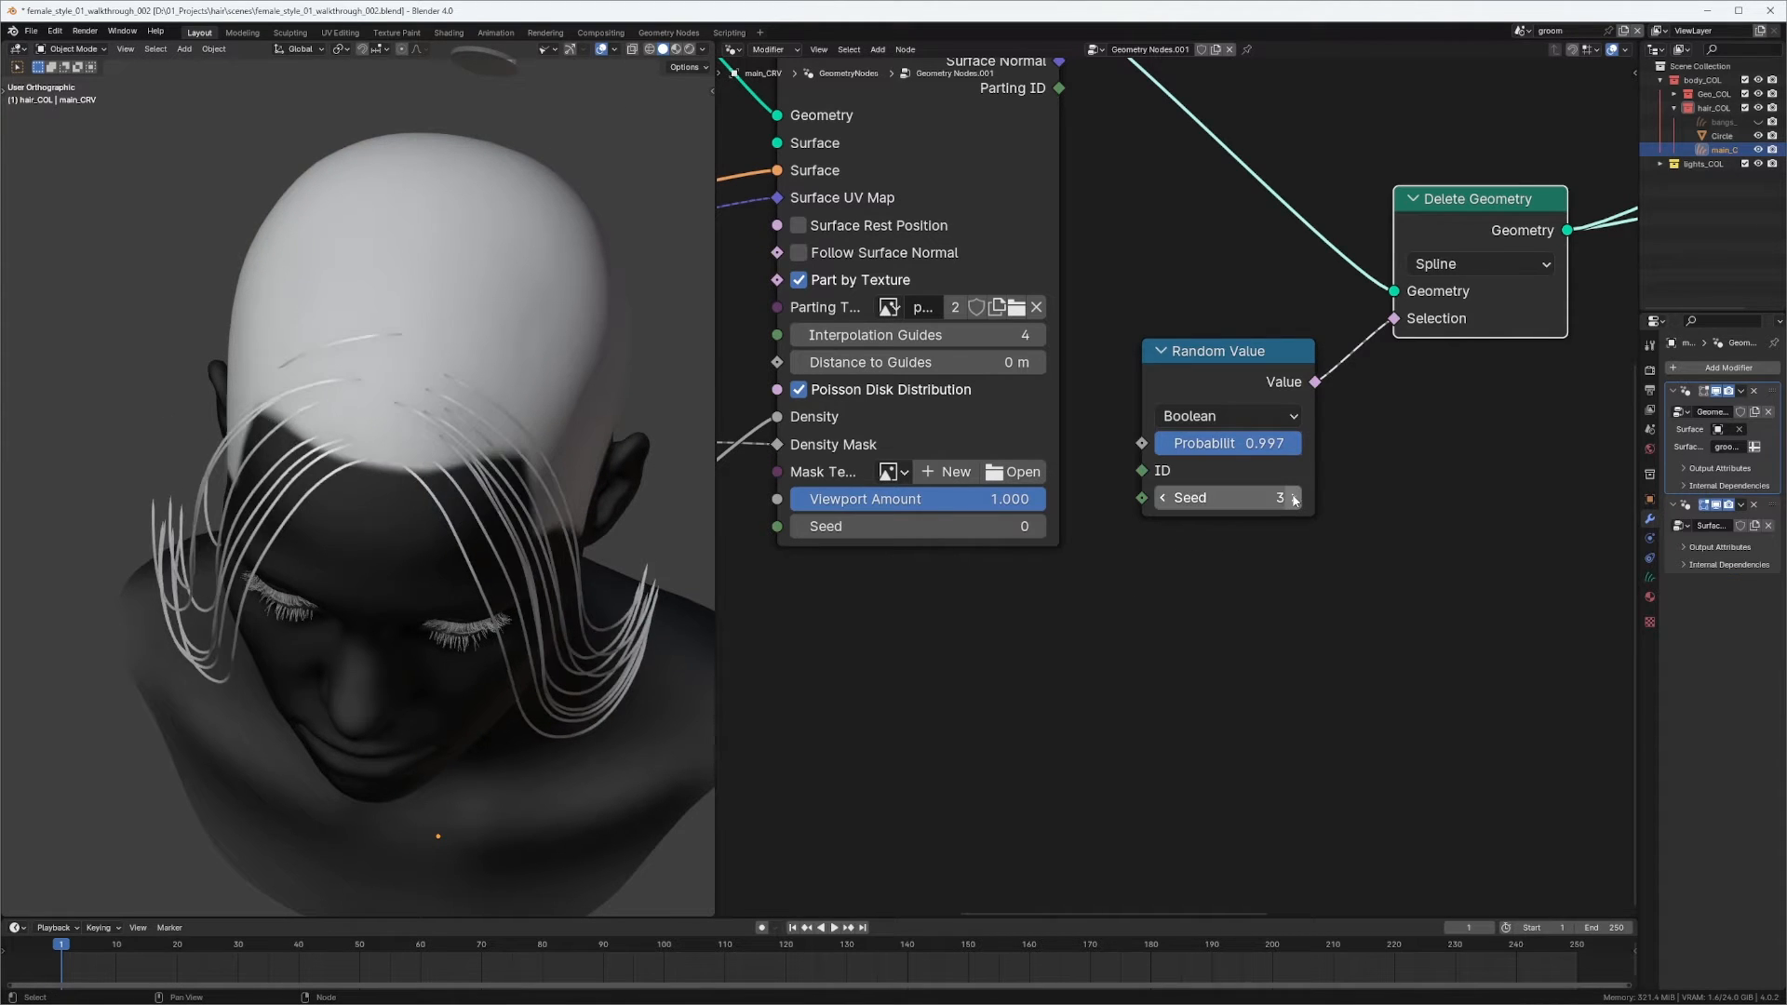
pyautogui.click(1295, 499)
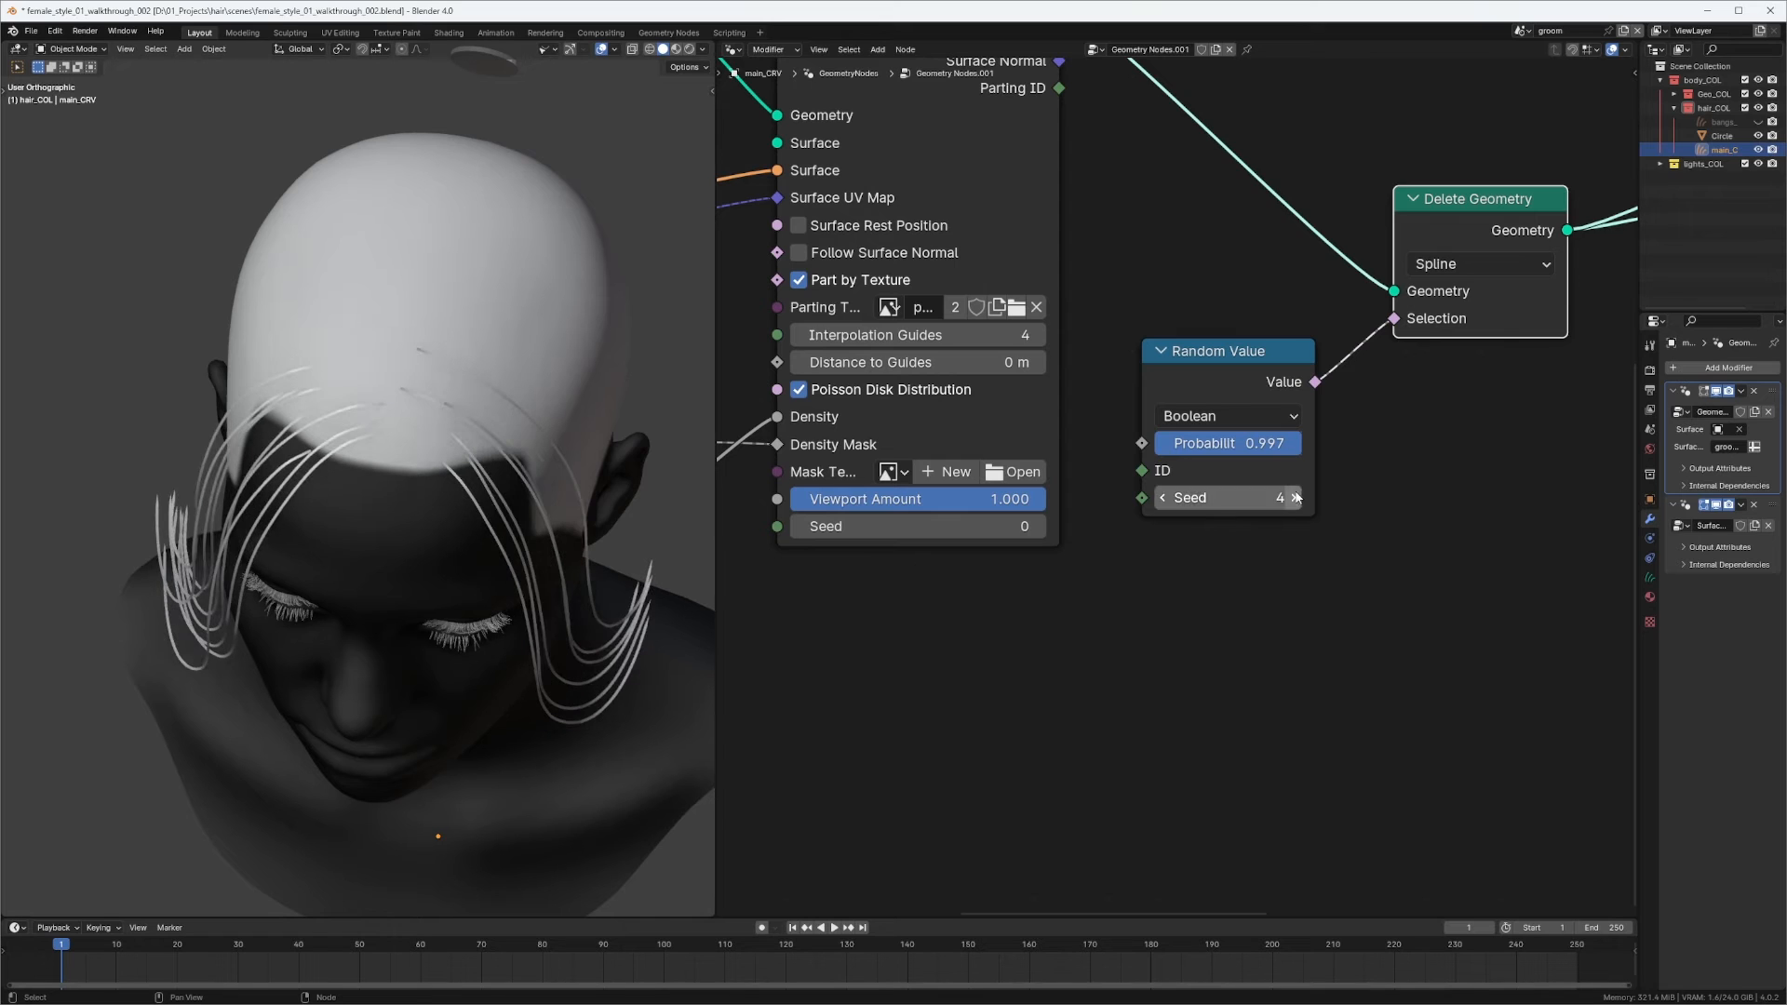
pyautogui.click(1294, 498)
pyautogui.click(1294, 498)
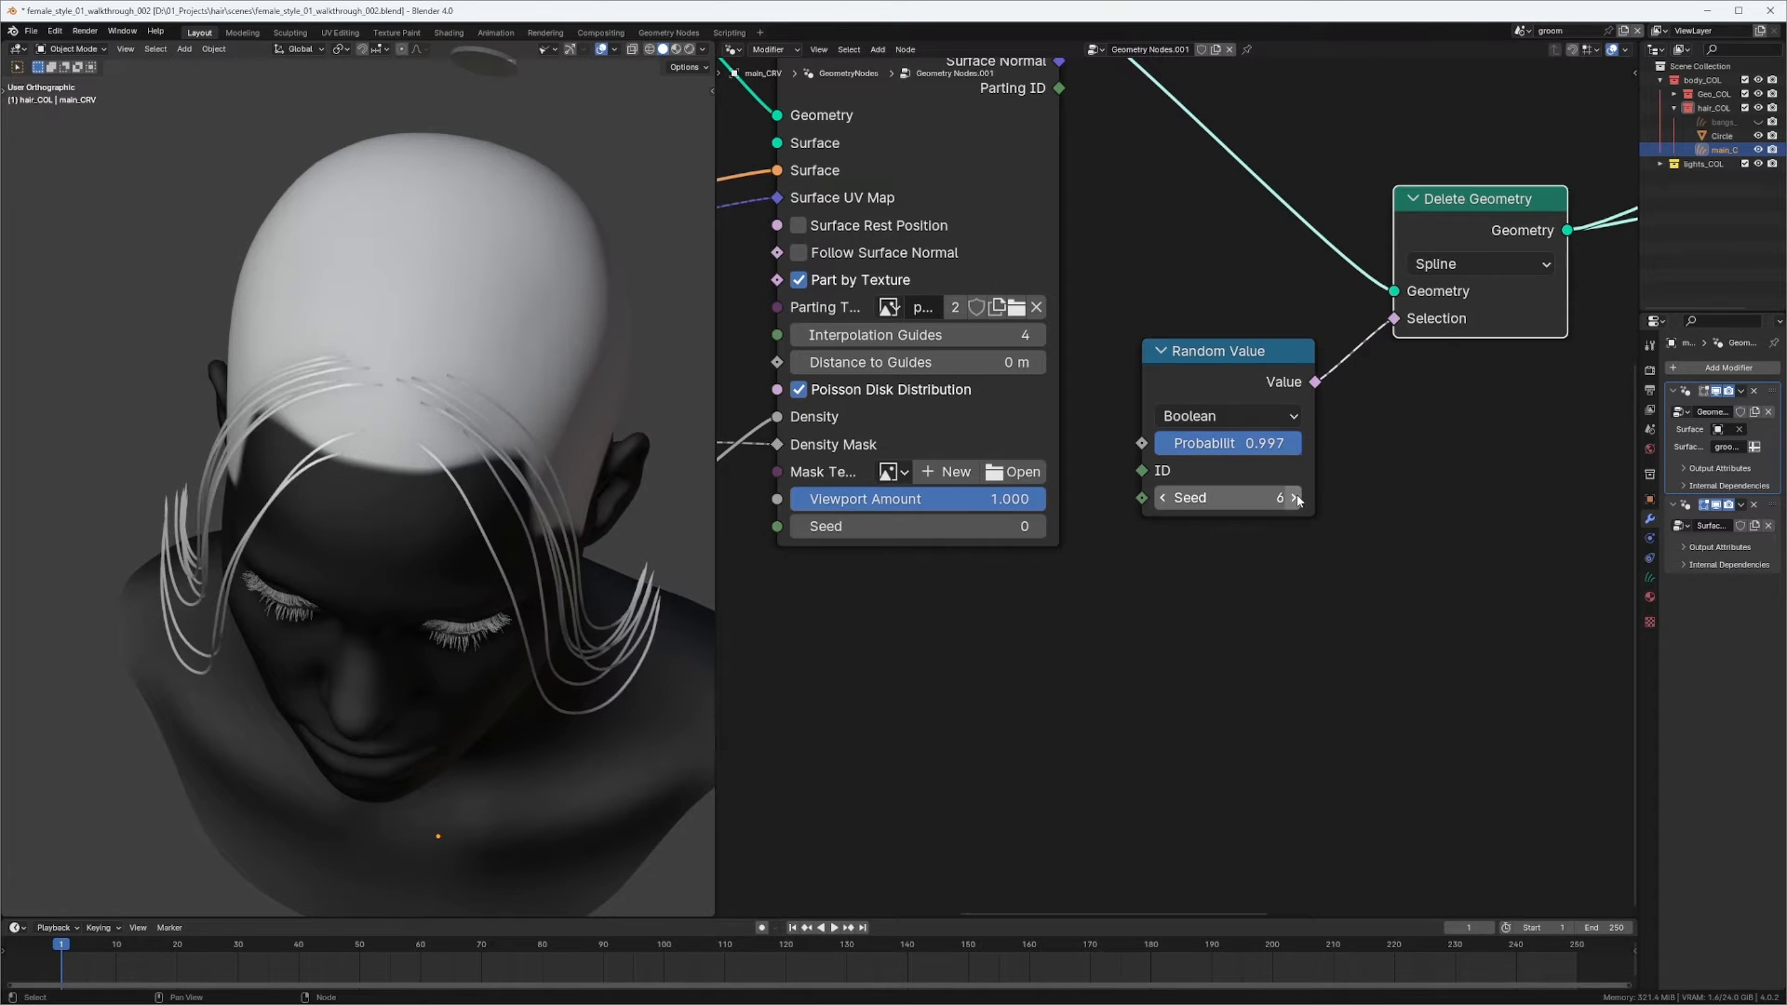
# Raise the Random Value Seed stepwise to 10, trying the hair interpolation with Poisson Disk Distribution switched off and back on.
pyautogui.click(1295, 499)
pyautogui.click(1293, 499)
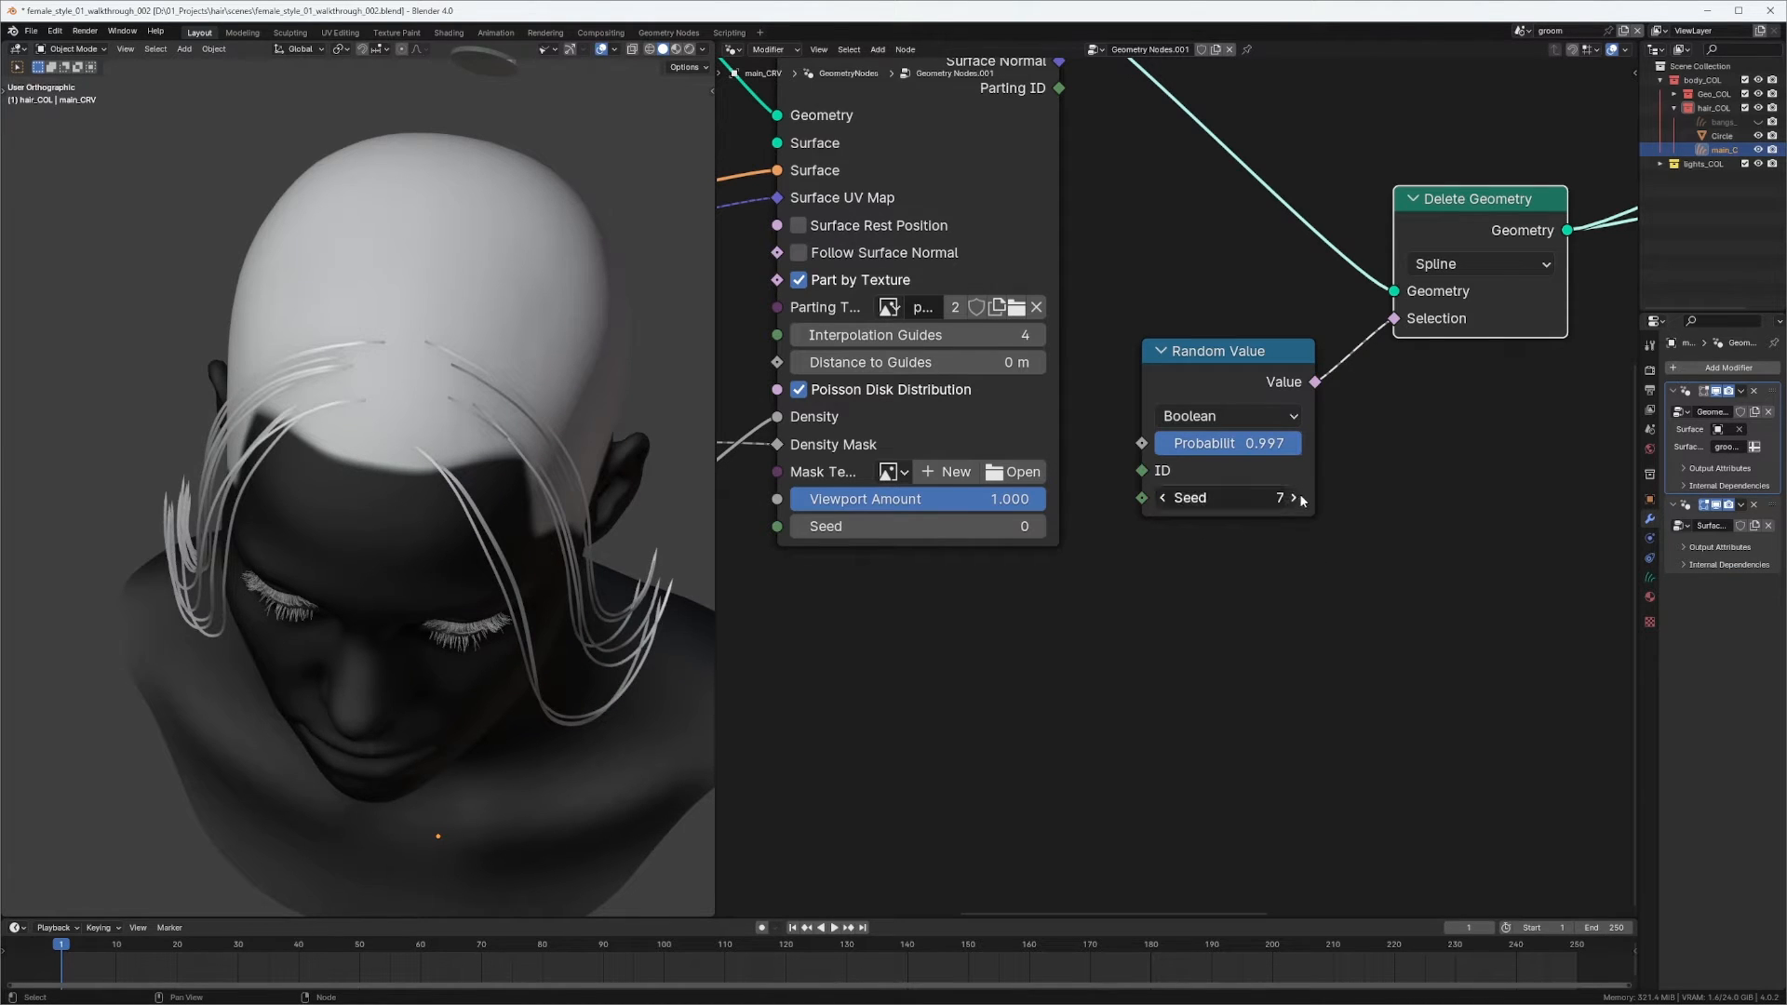
pyautogui.click(799, 391)
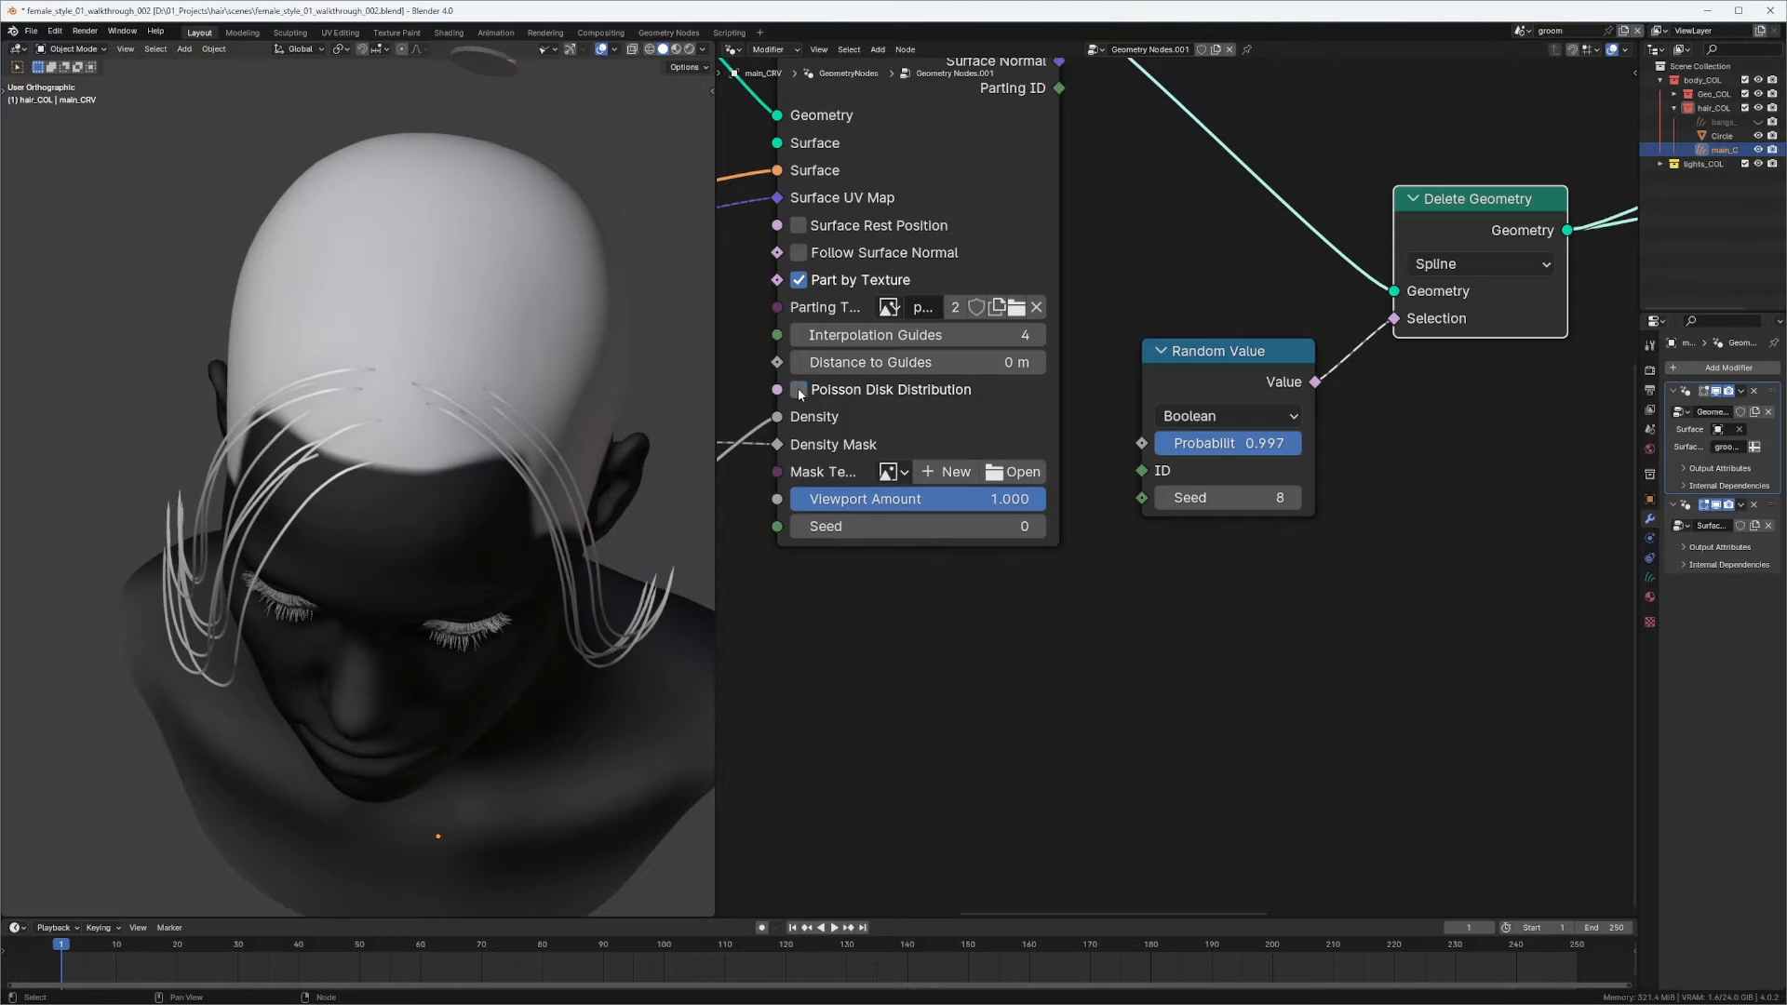
pyautogui.moveTo(506, 512); pyautogui.dragTo(507, 438, button='middle')
pyautogui.click(1295, 497)
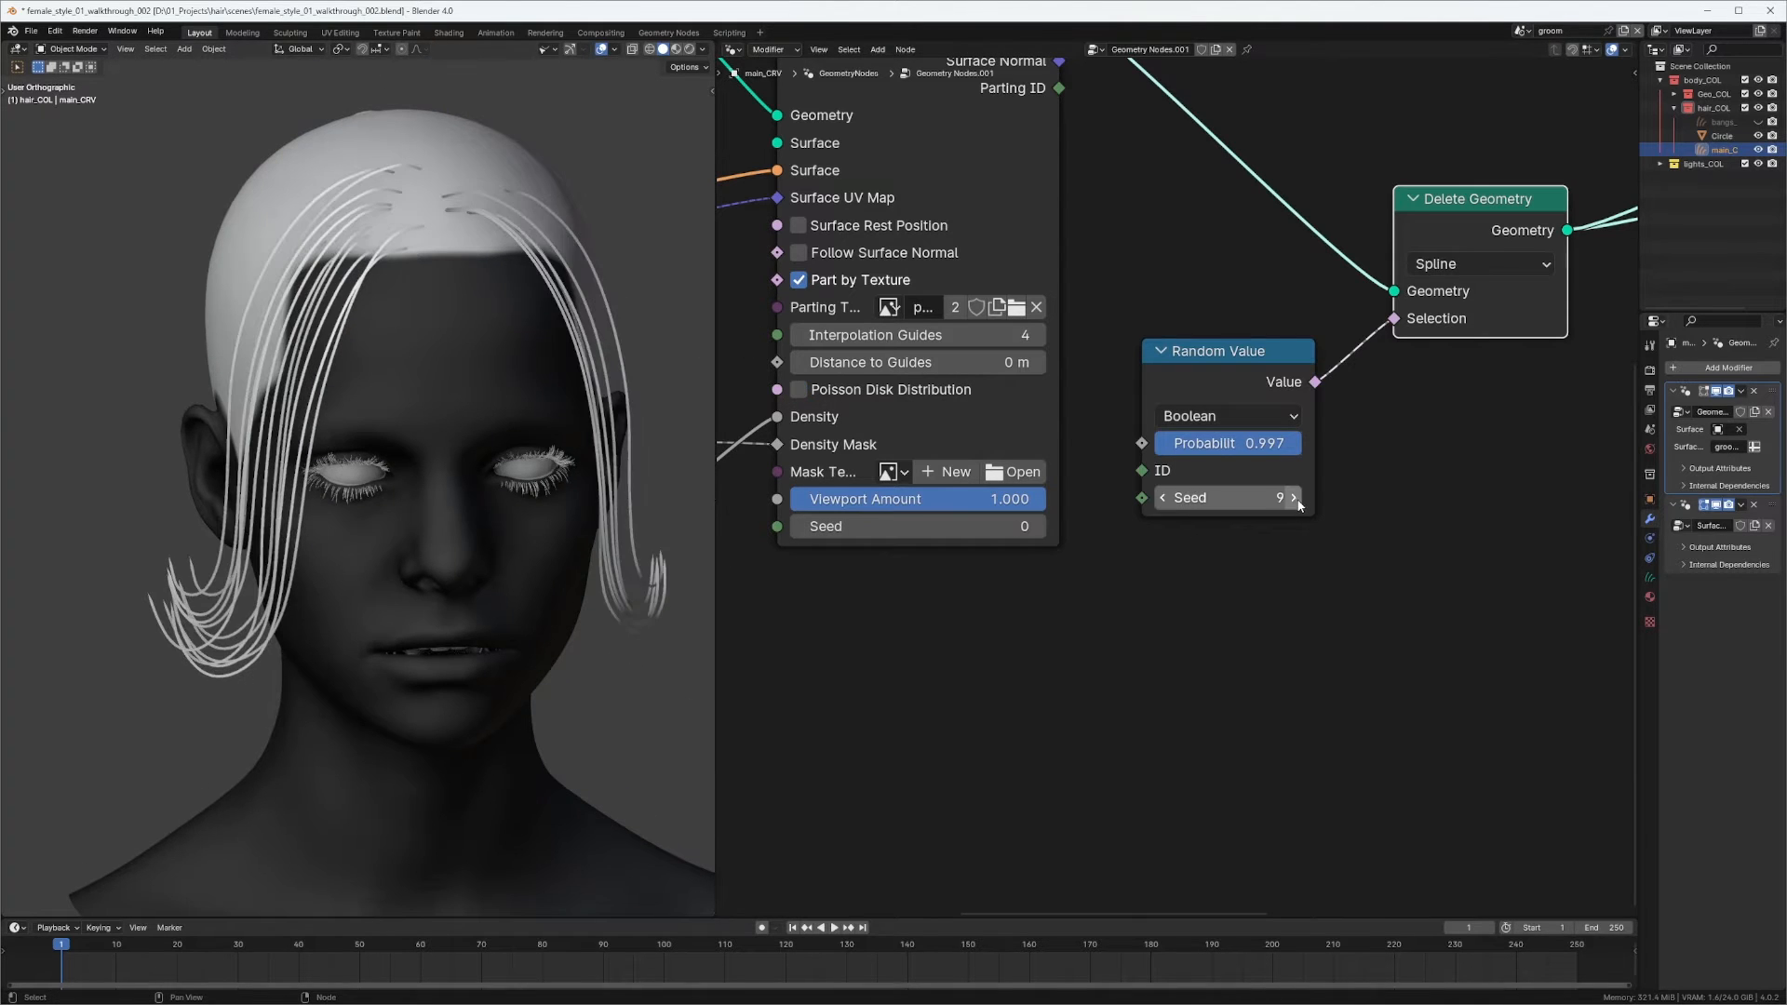
pyautogui.click(1294, 498)
pyautogui.click(800, 392)
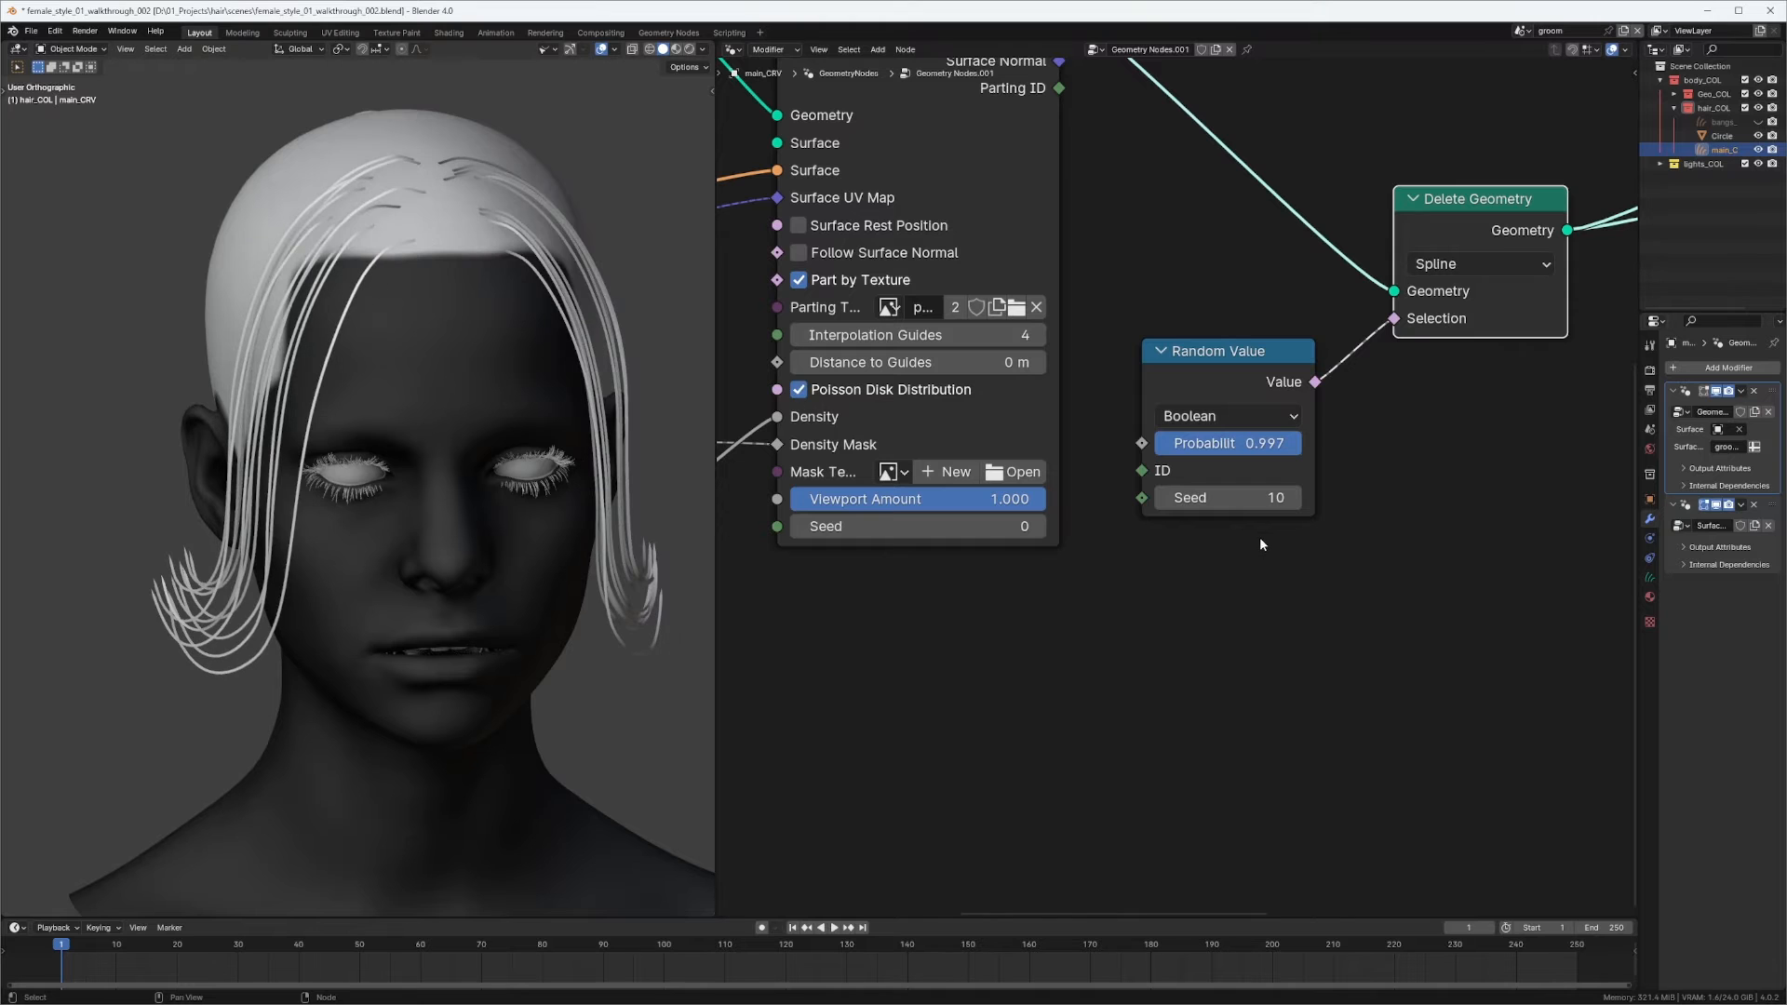
pyautogui.moveTo(419, 640); pyautogui.dragTo(558, 609, button='middle')
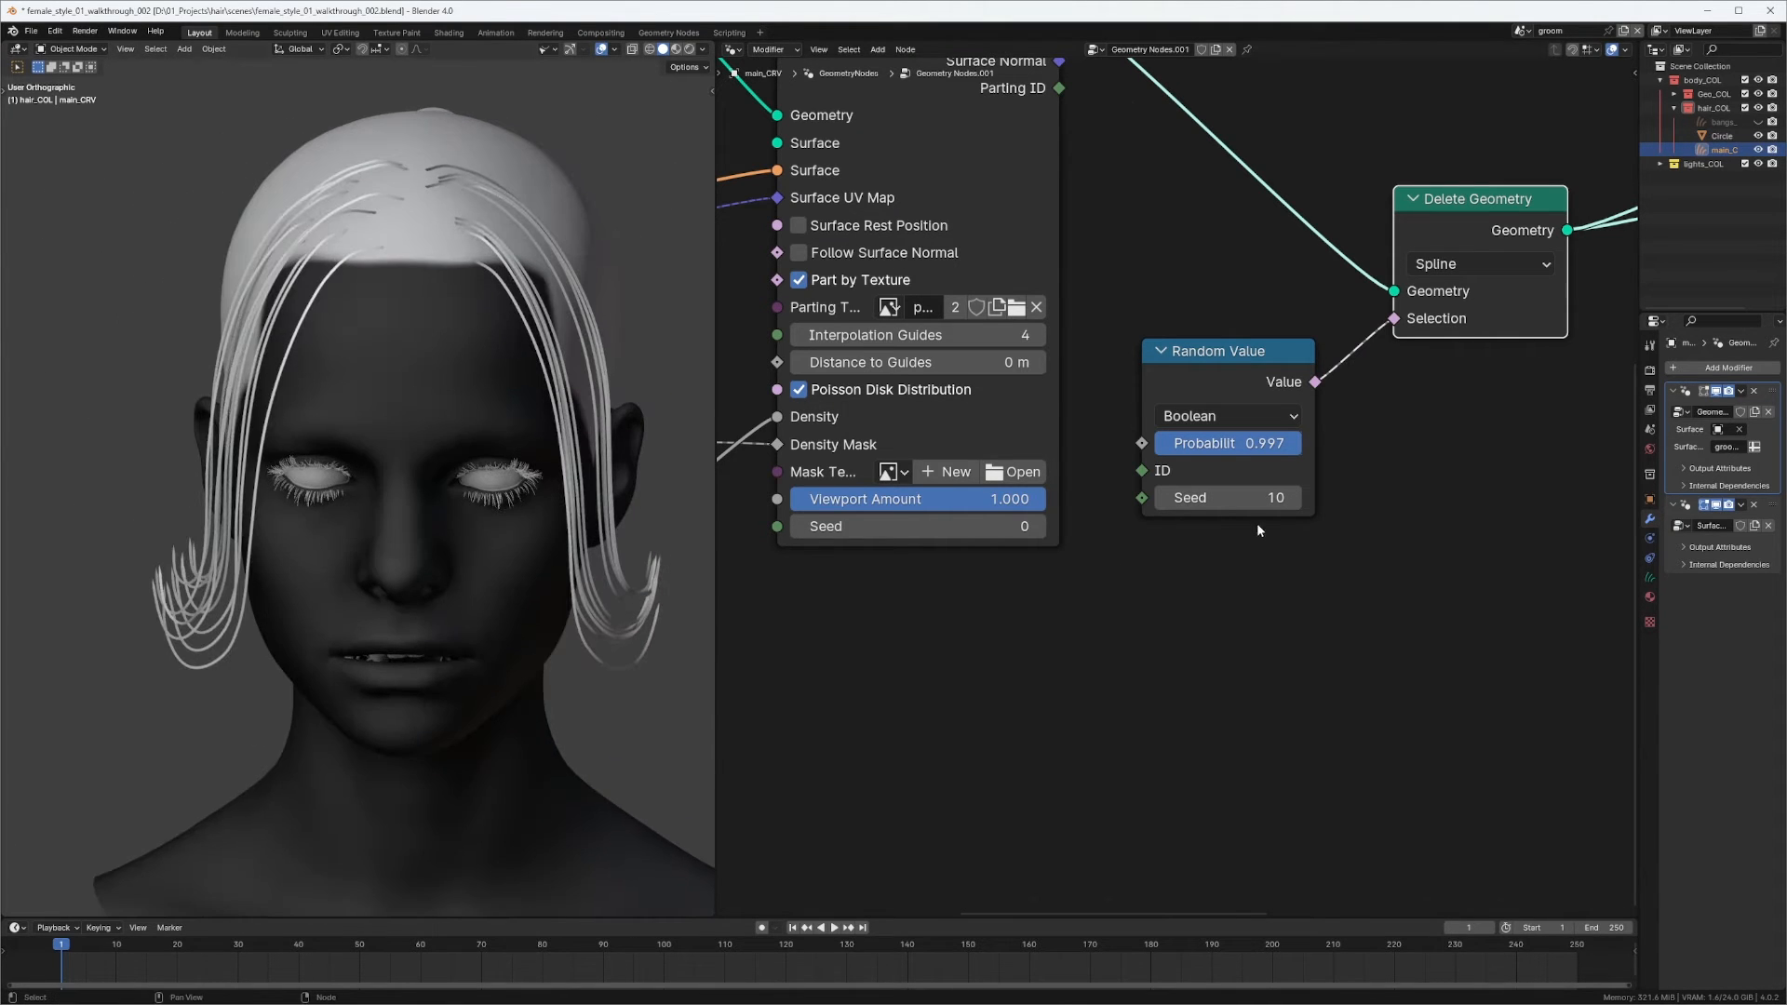
# Raise the Random Value Seed stepwise to 17, judging the remaining strands from above, the front and the side.
pyautogui.click(1294, 498)
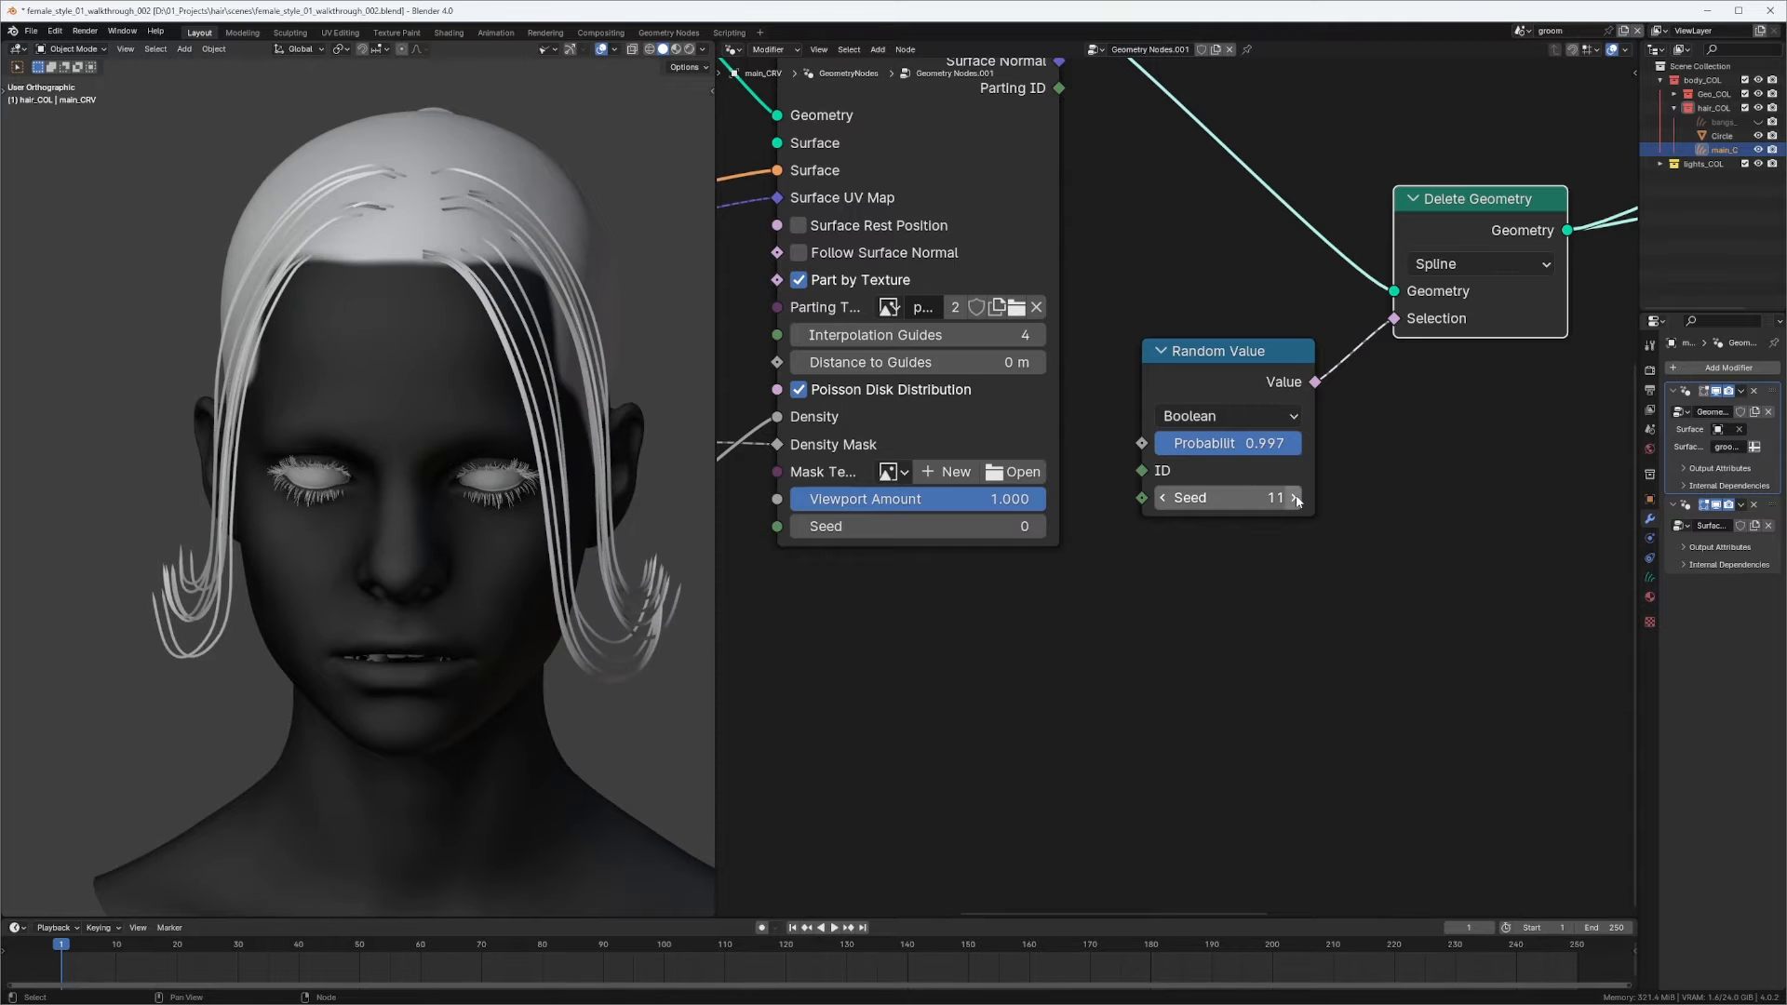
pyautogui.click(1295, 498)
pyautogui.moveTo(507, 652); pyautogui.dragTo(450, 379, button='middle')
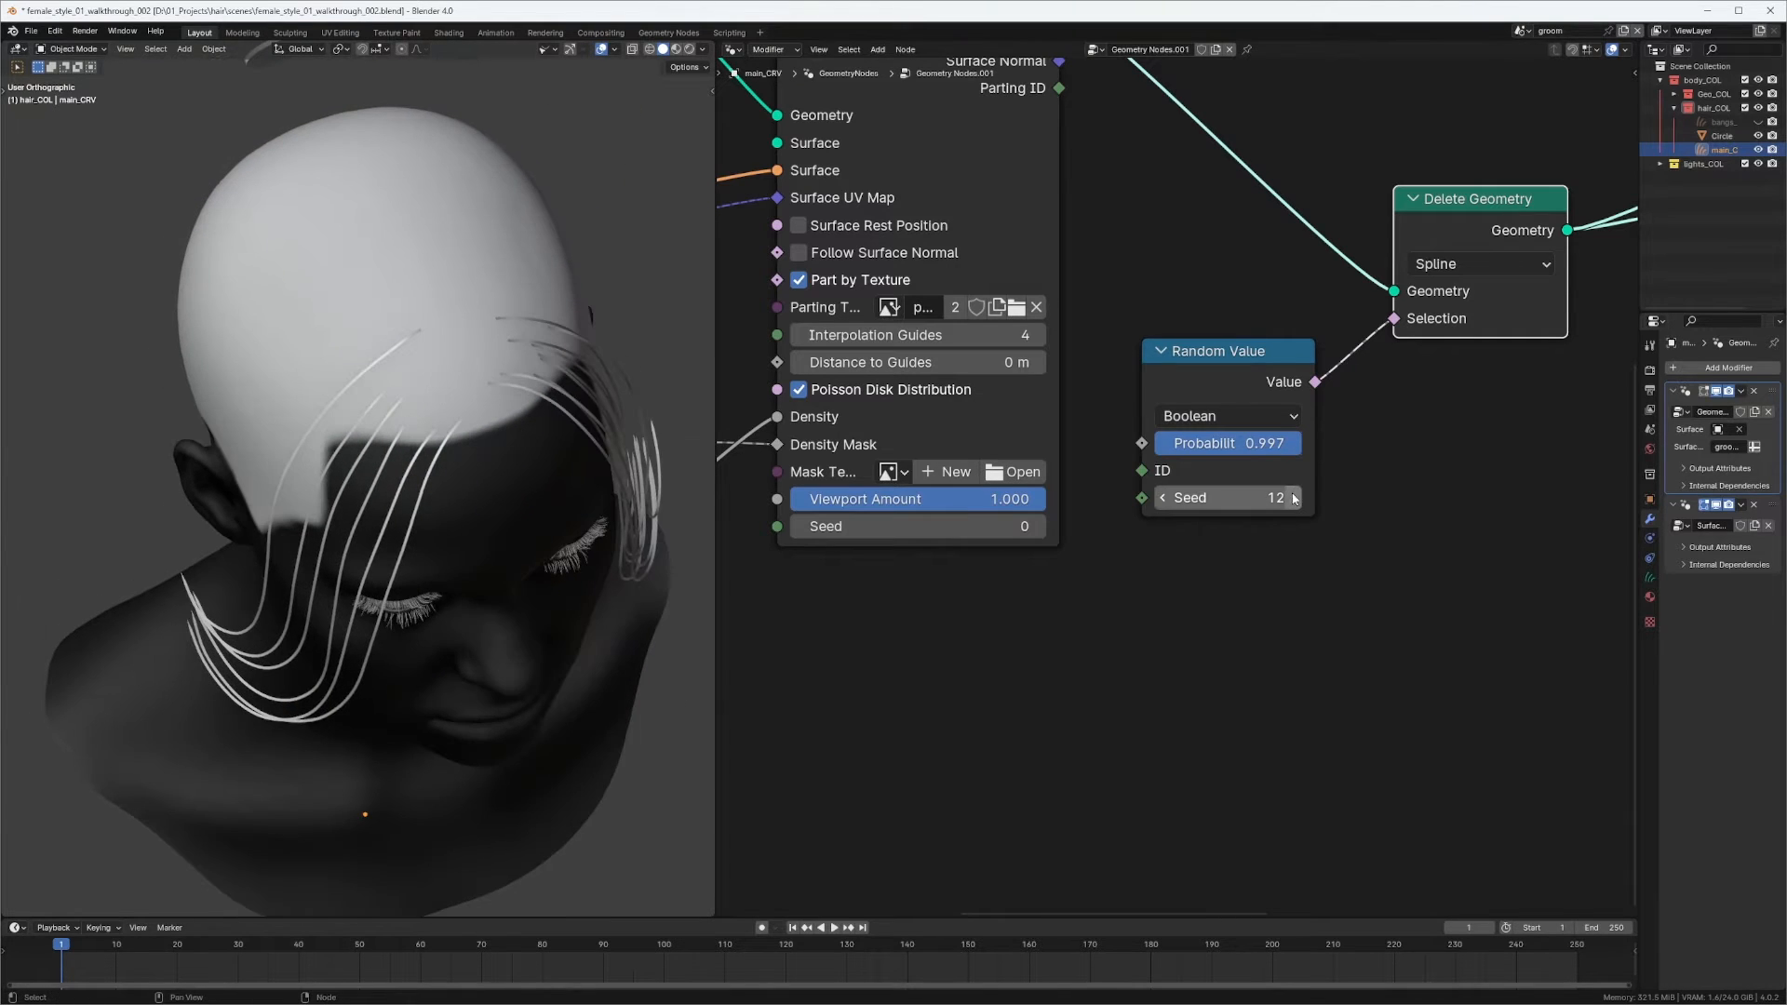
pyautogui.click(1293, 498)
pyautogui.click(1295, 498)
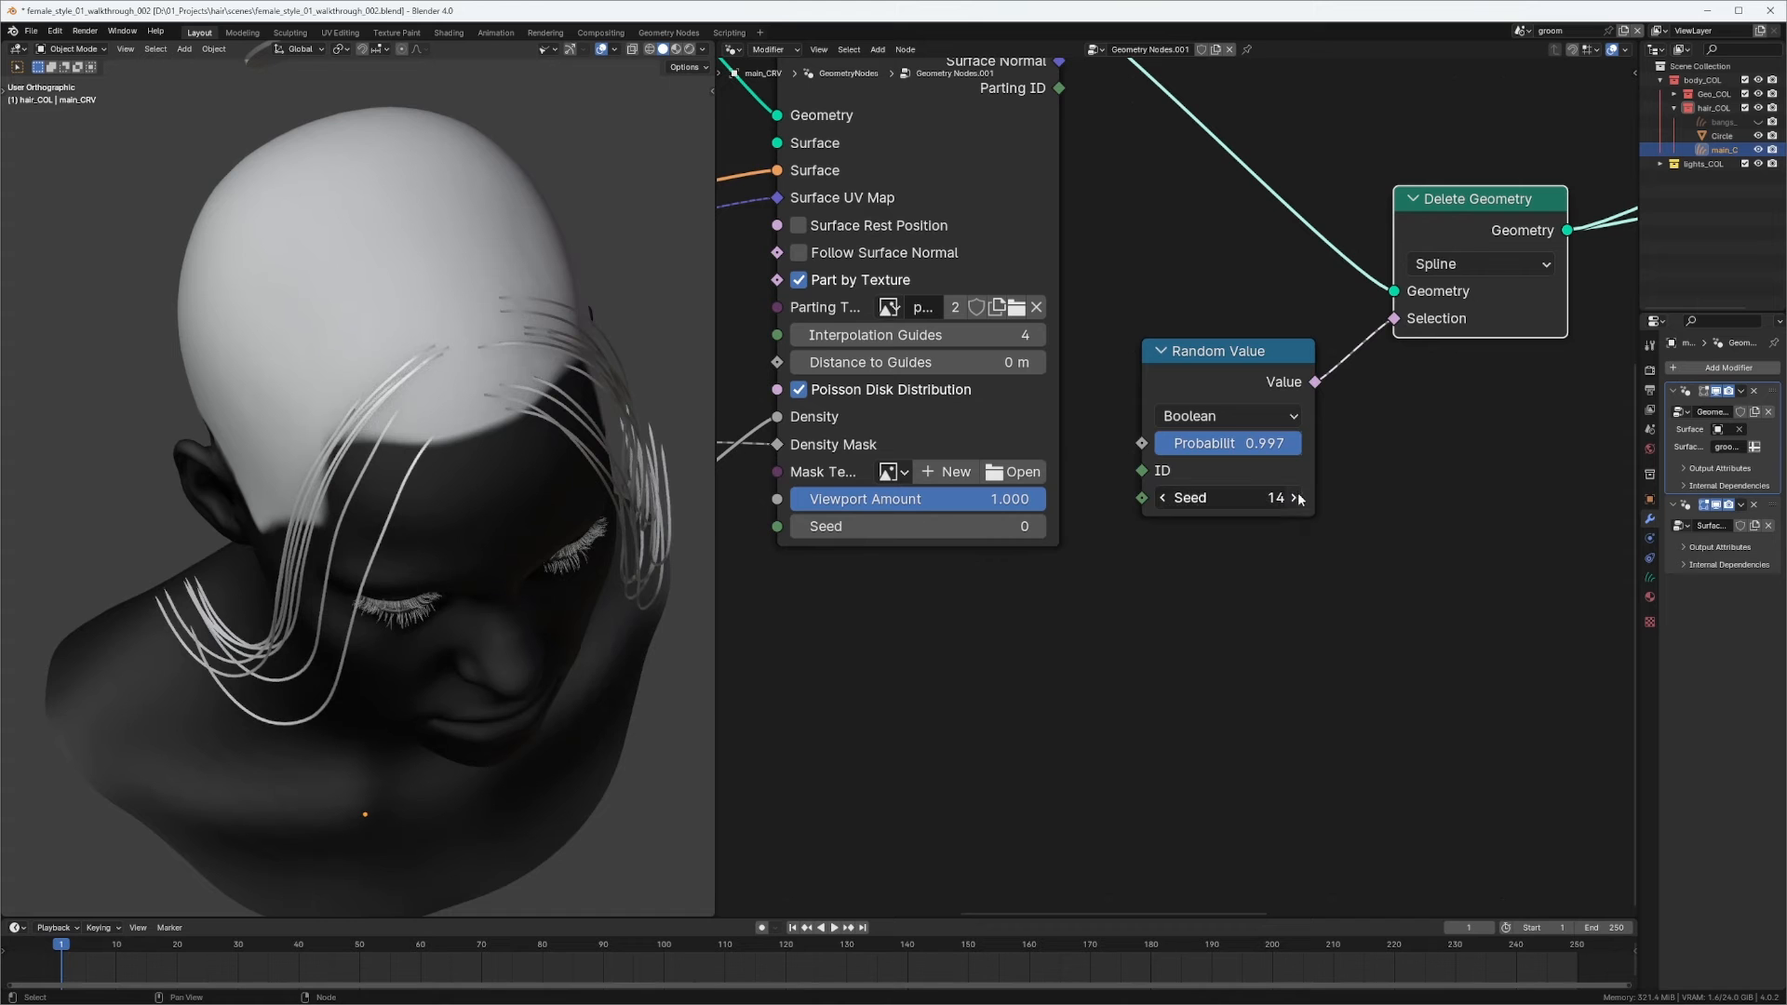
pyautogui.click(1295, 498)
pyautogui.click(1295, 497)
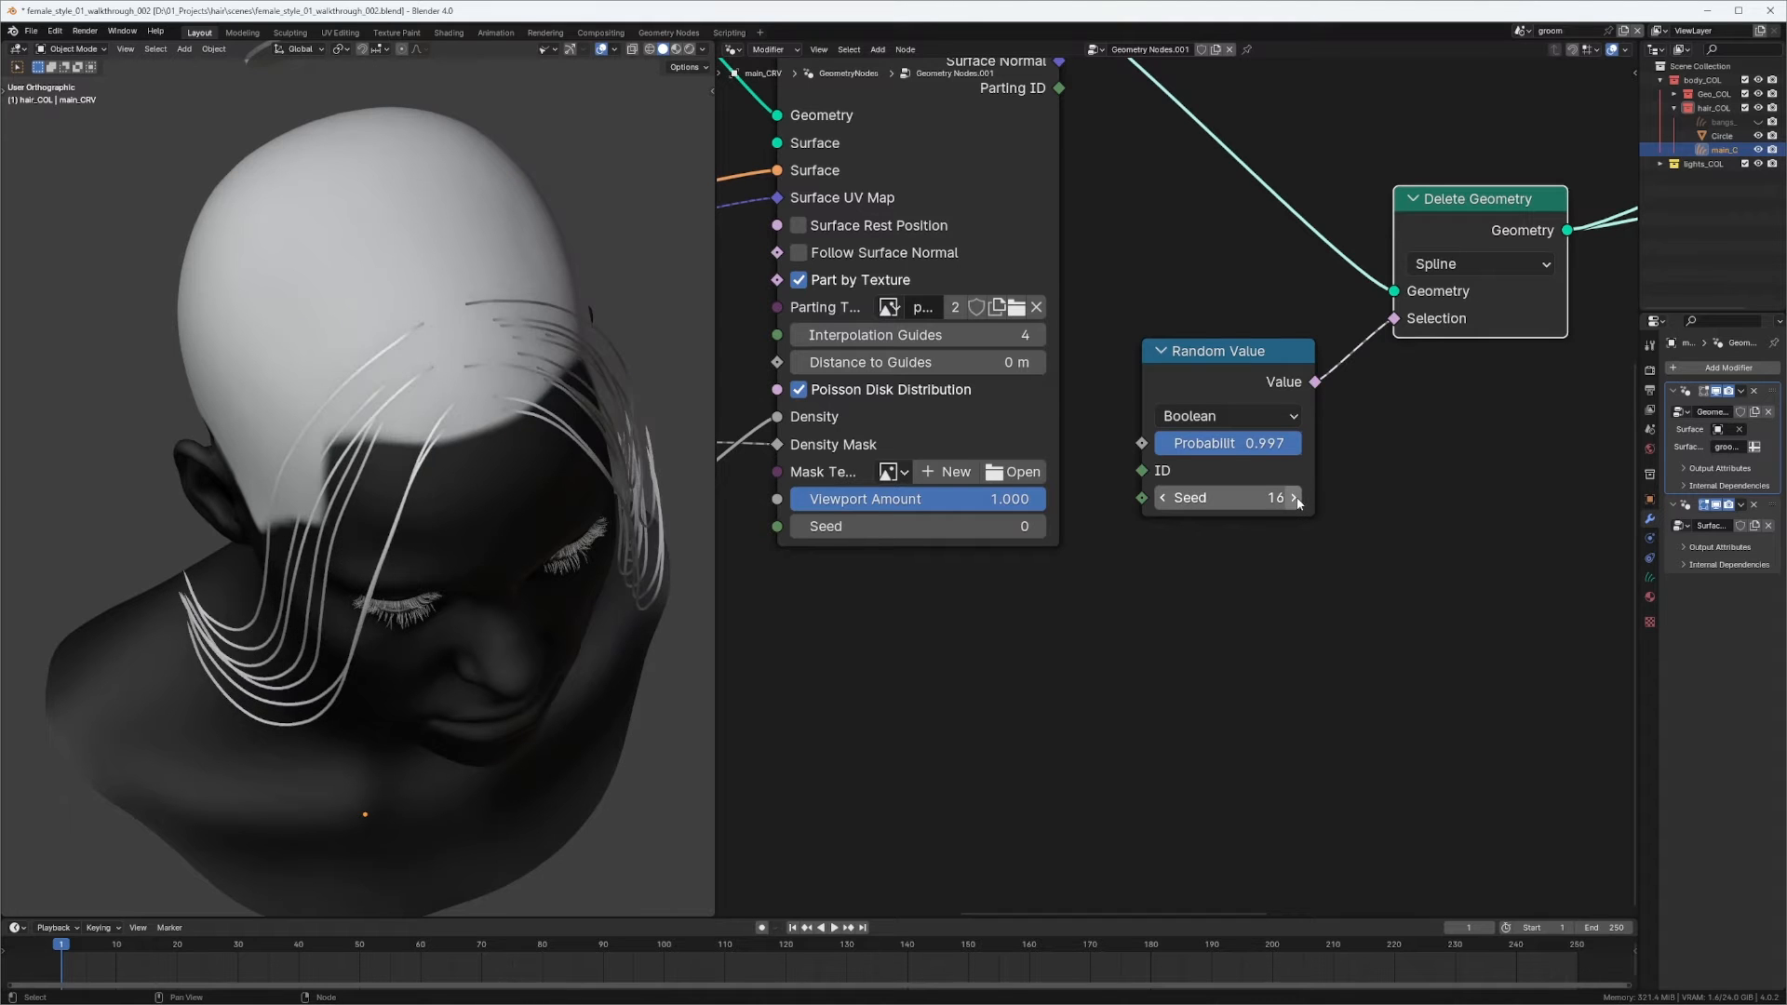
pyautogui.moveTo(438, 596); pyautogui.dragTo(406, 549, button='middle')
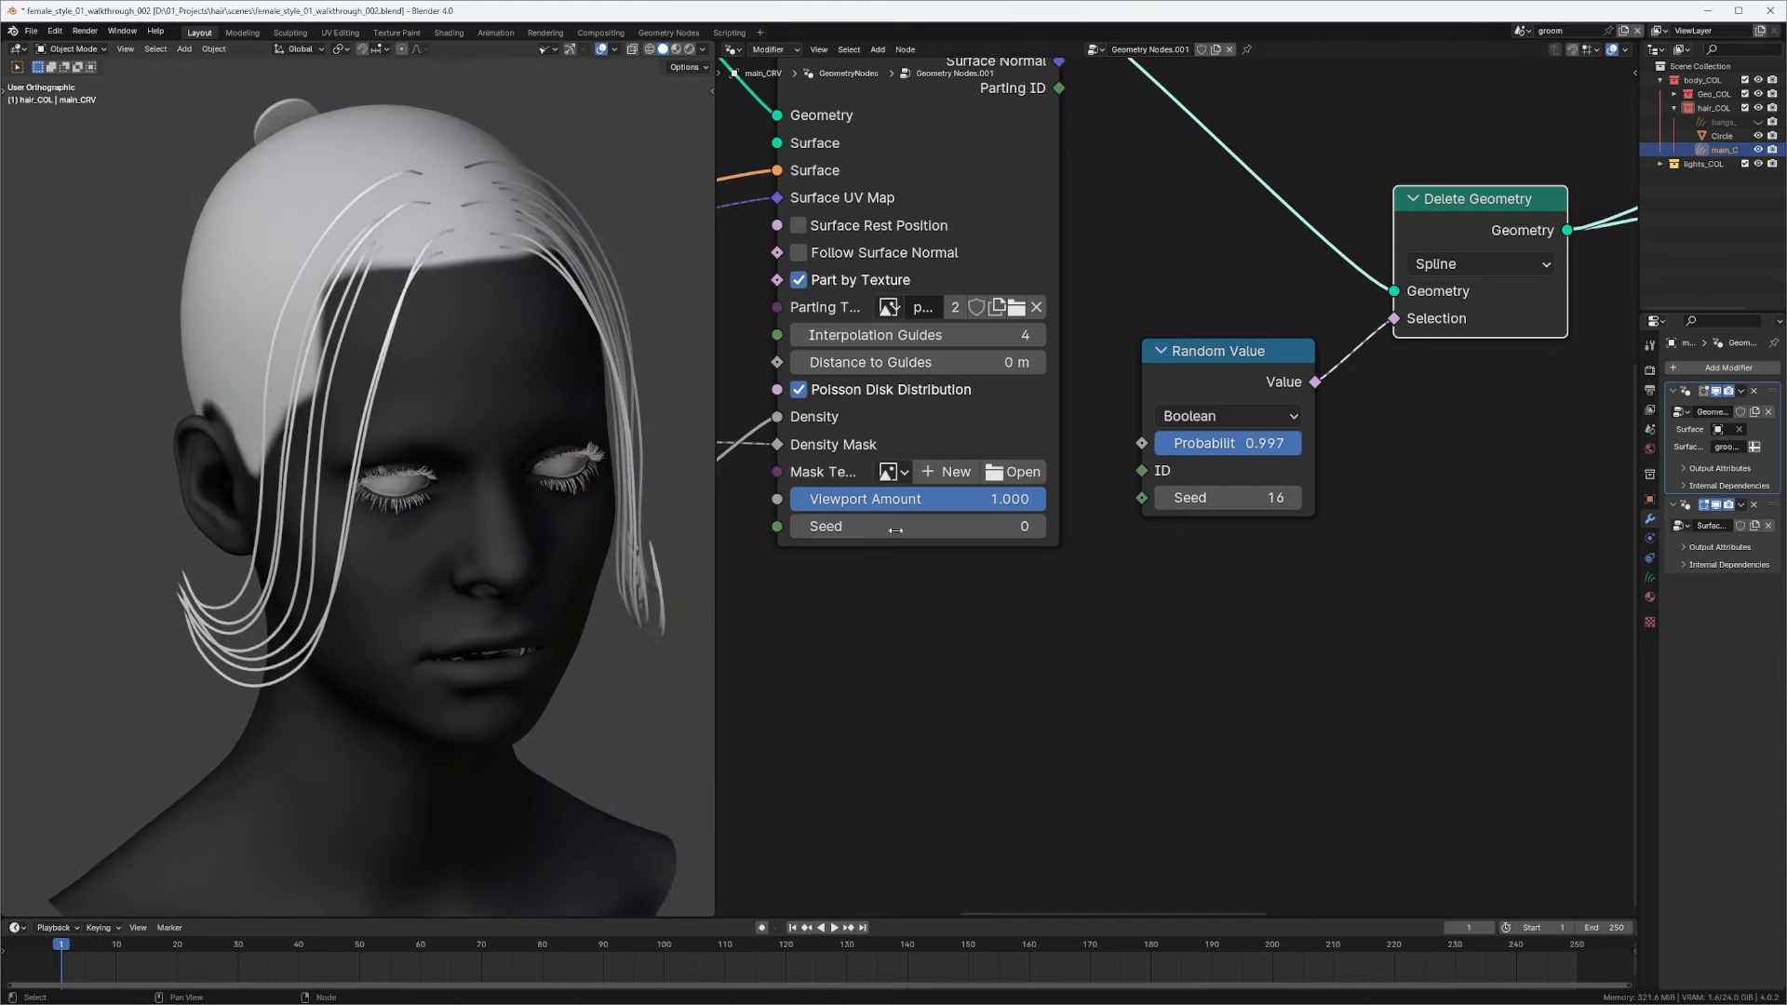
pyautogui.click(1296, 500)
pyautogui.moveTo(393, 430); pyautogui.dragTo(669, 472, button='middle')
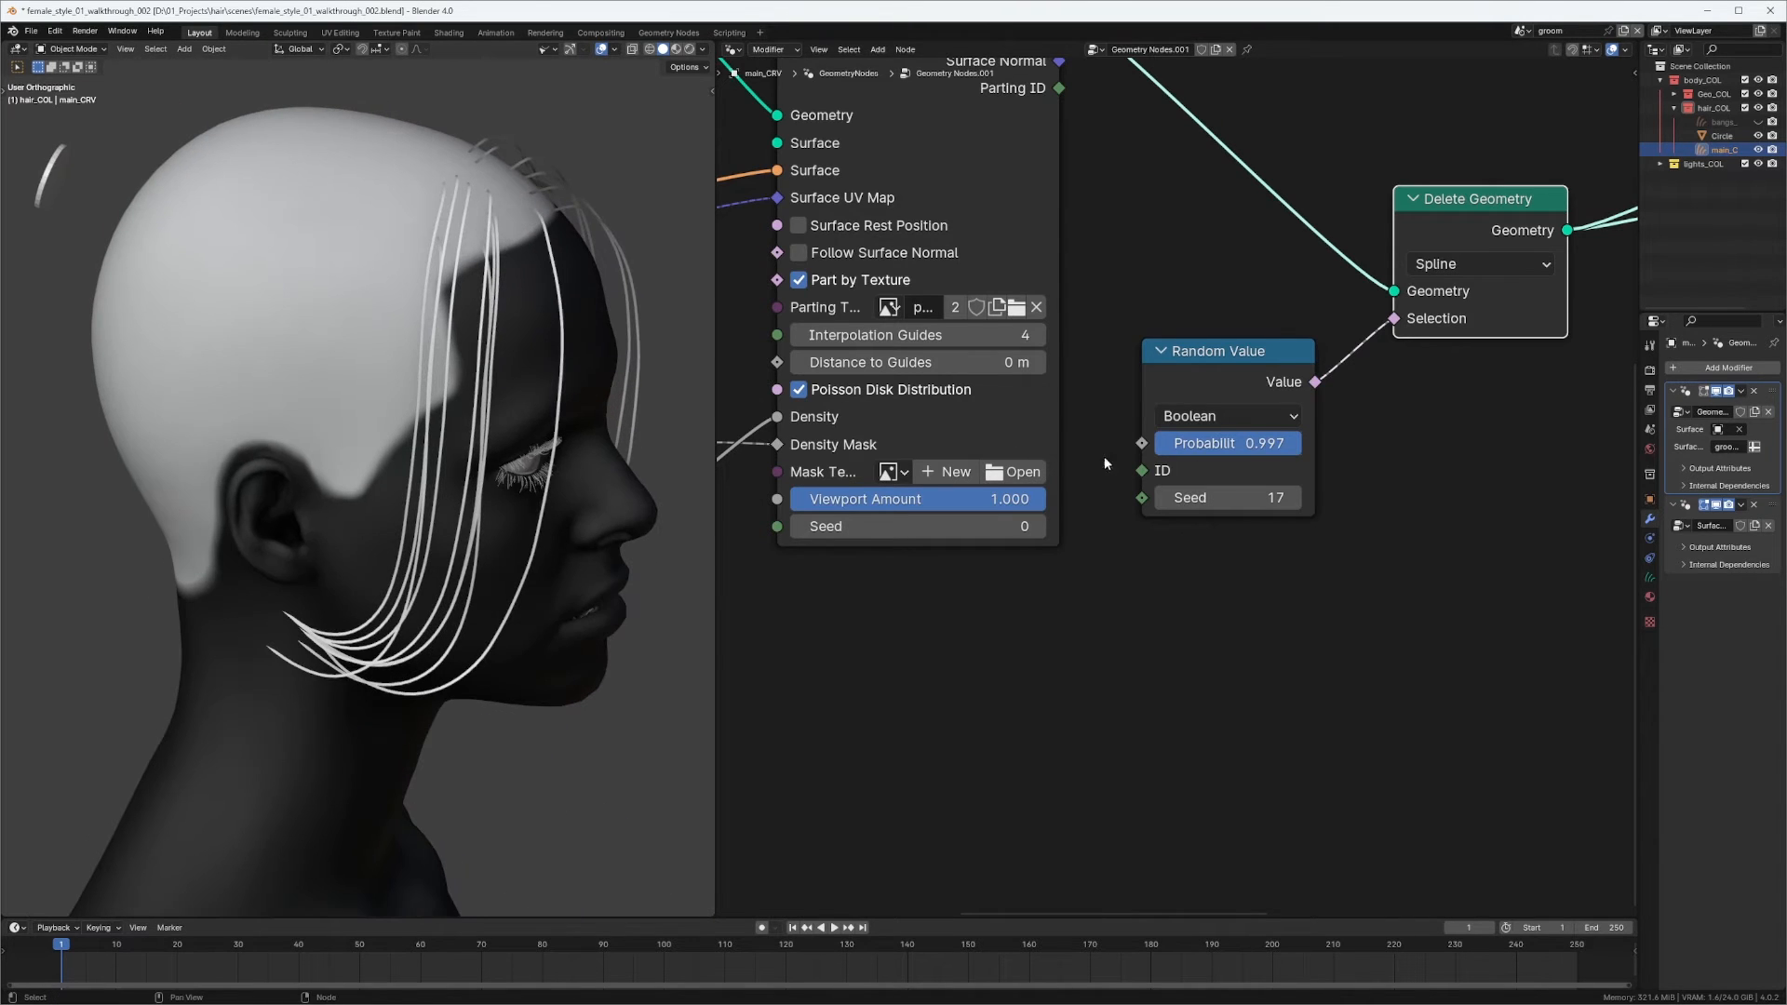
# Preview the Group Input geometry and examine the original guide curves around the head.
pyautogui.moveTo(981, 453); pyautogui.dragTo(1154, 478, button='middle')
pyautogui.scroll(-7, 1153, 481)
pyautogui.moveTo(770, 509); pyautogui.dragTo(987, 490, button='middle')
pyautogui.moveTo(831, 426); pyautogui.dragTo(864, 452, button='middle')
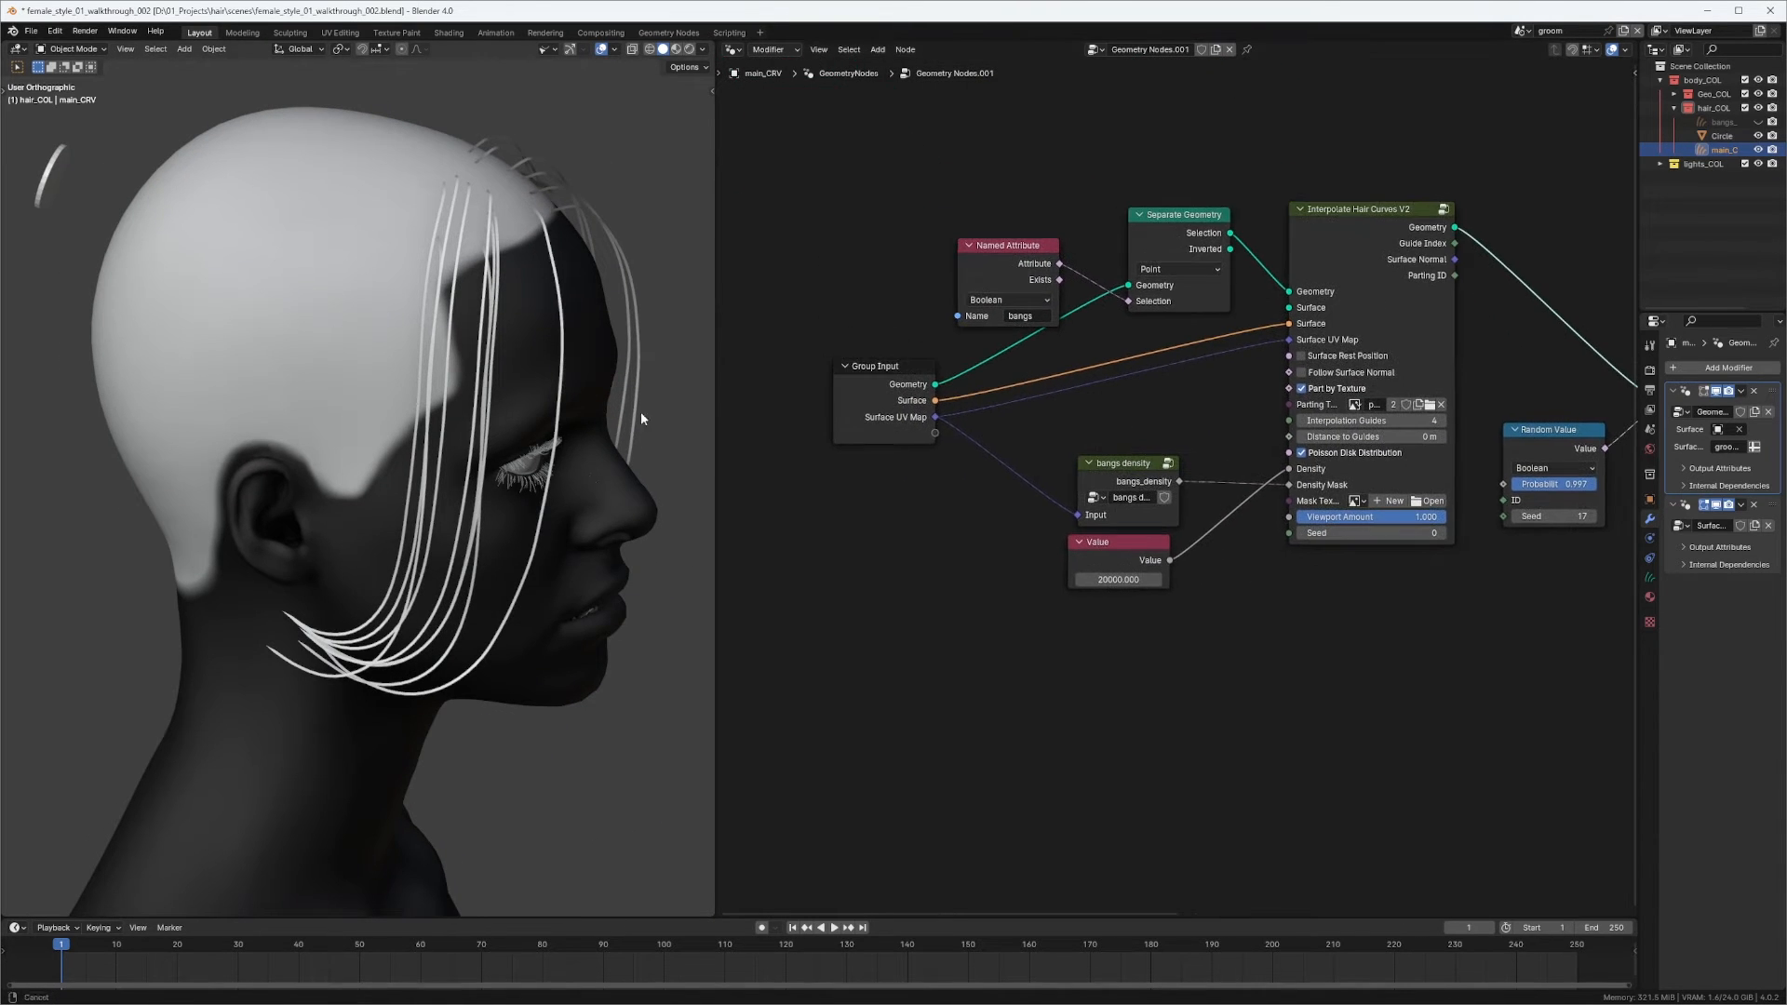
pyautogui.scroll(1, 640, 411)
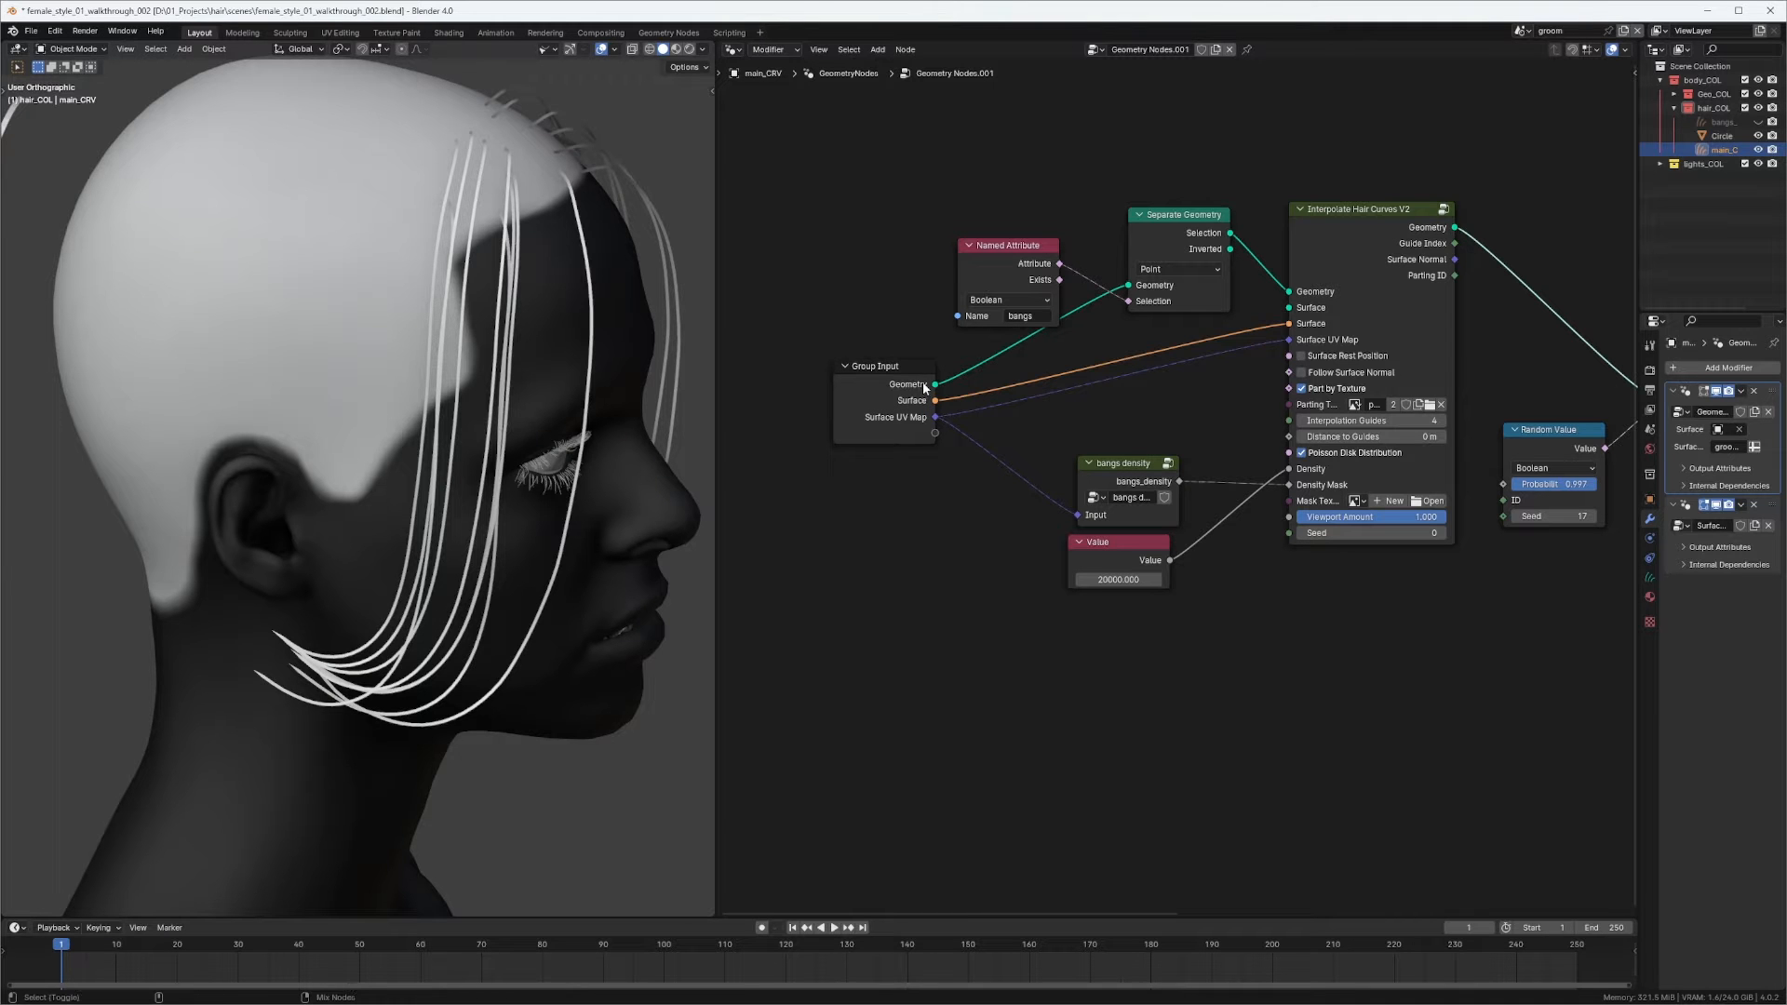
pyautogui.keyDown('ctrl'); pyautogui.keyDown('shift'); pyautogui.click(917, 393); pyautogui.keyUp('shift'); pyautogui.keyUp('ctrl')
pyautogui.moveTo(474, 657); pyautogui.dragTo(322, 444, button='middle')
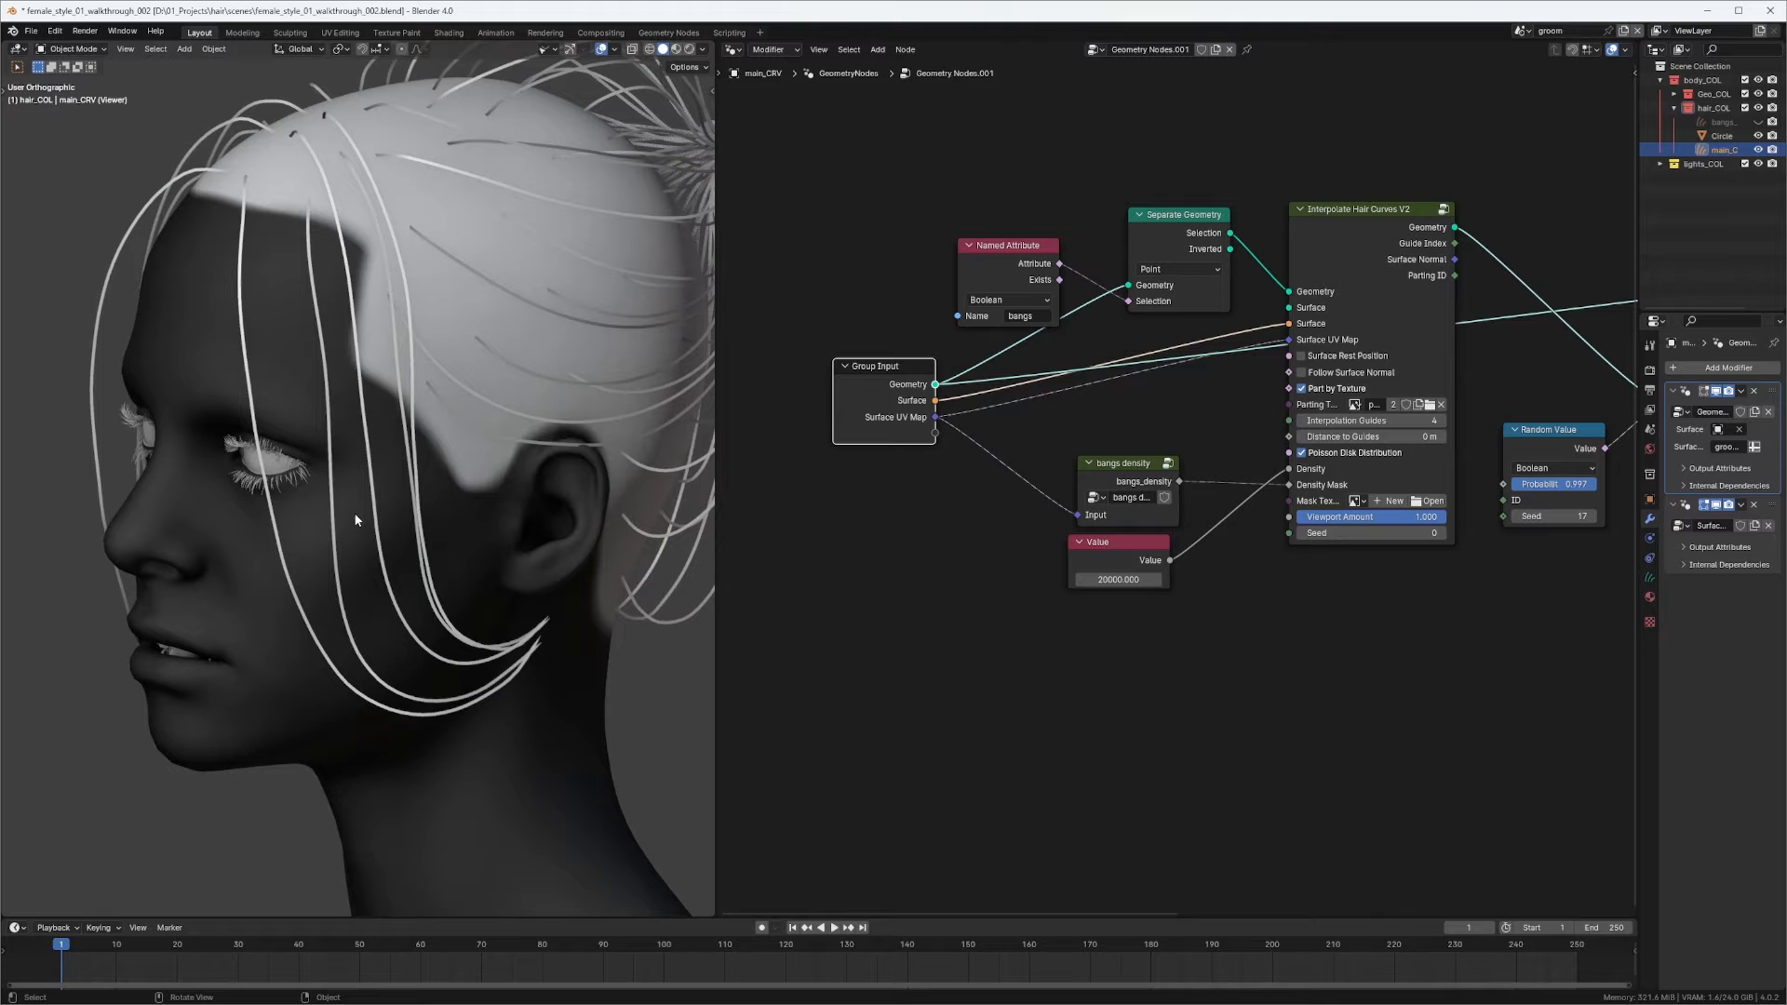
pyautogui.moveTo(363, 516); pyautogui.dragTo(446, 556, button='middle')
# Disconnect Delete Geometry from the interpolated hair and move it with Random Value below, clearing space after Interpolate Hair Curves V2.
pyautogui.moveTo(1629, 398); pyautogui.dragTo(1233, 412, button='middle')
pyautogui.moveTo(1383, 332); pyautogui.dragTo(1200, 537)
pyautogui.moveTo(1170, 450)
pyautogui.mouseDown()
pyautogui.moveTo(1208, 696)
pyautogui.moveTo(1134, 806)
pyautogui.mouseUp()
pyautogui.moveTo(1249, 203); pyautogui.dragTo(1270, 292, button='middle')
pyautogui.click(1270, 292)
pyautogui.moveTo(1341, 696); pyautogui.dragTo(1098, 909)
pyautogui.moveTo(1244, 431); pyautogui.dragTo(1177, 453, button='middle')
pyautogui.hotkey('shift', 'a')
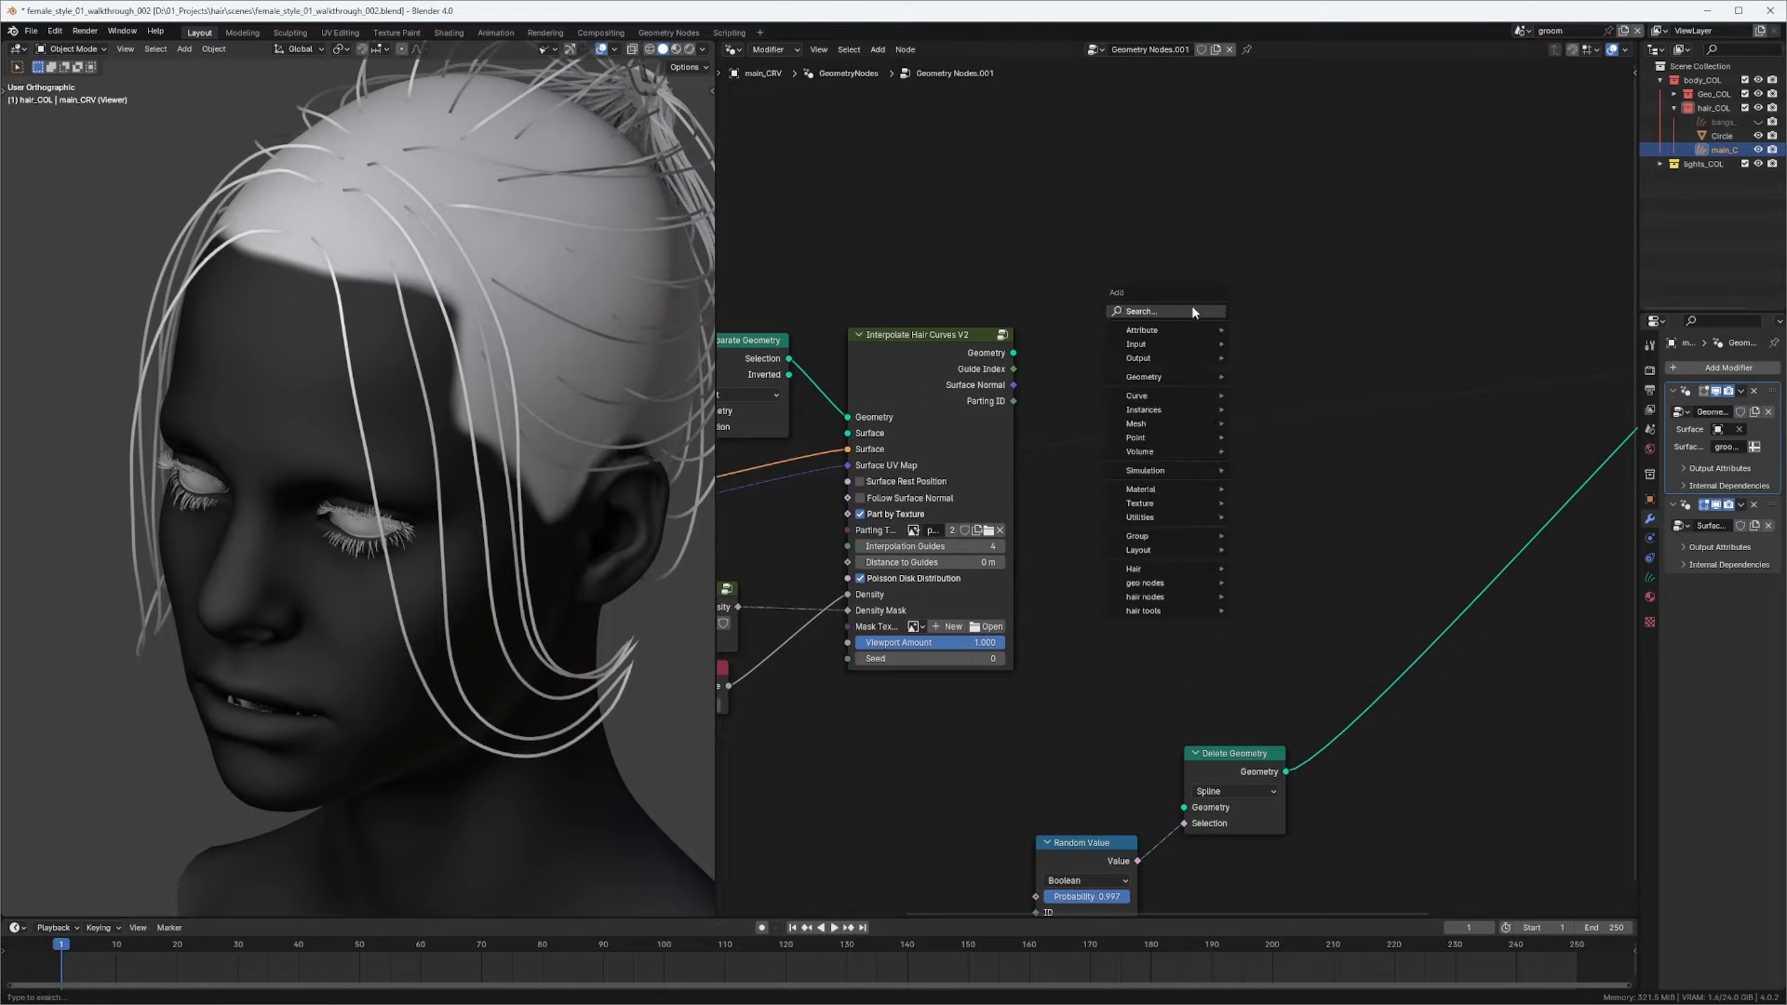
pyautogui.click(1194, 311)
pyautogui.write('cl')
pyautogui.press('Escape')
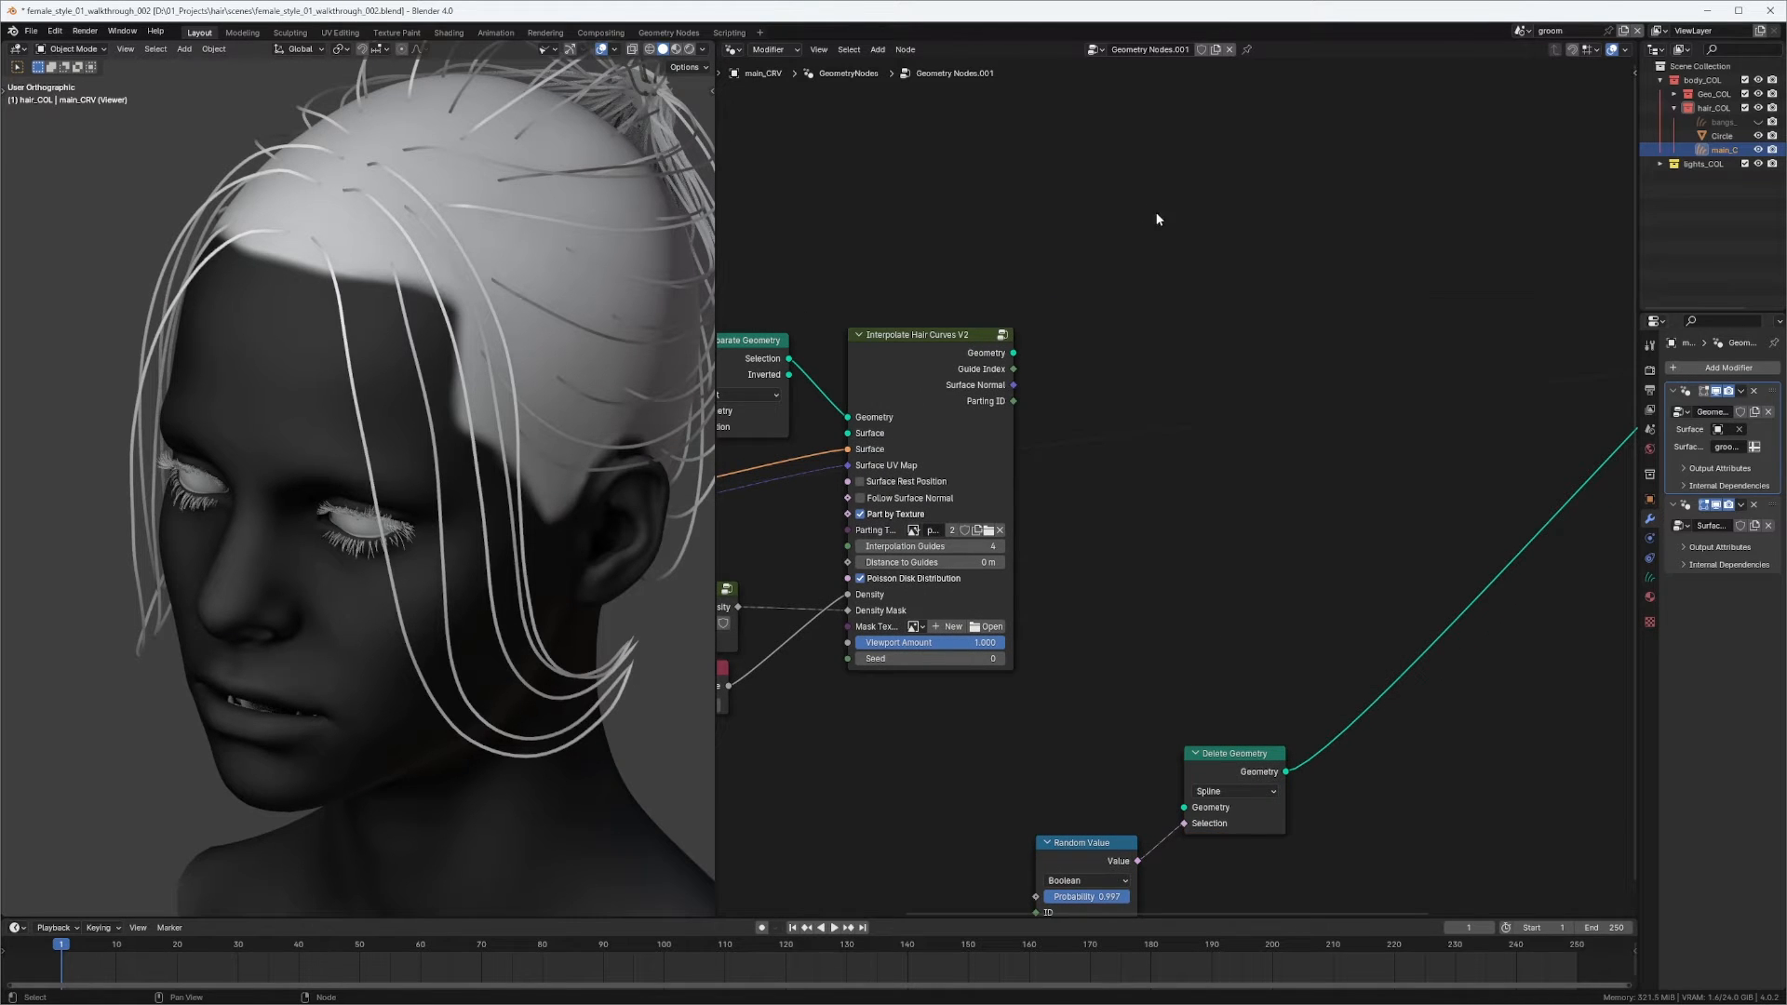
# Add a Clump Hair Curves node, feed it the interpolated hair geometry, and preview its output.
pyautogui.hotkey('shift', 'a')
pyautogui.moveTo(1188, 574)
pyautogui.moveTo(1318, 577)
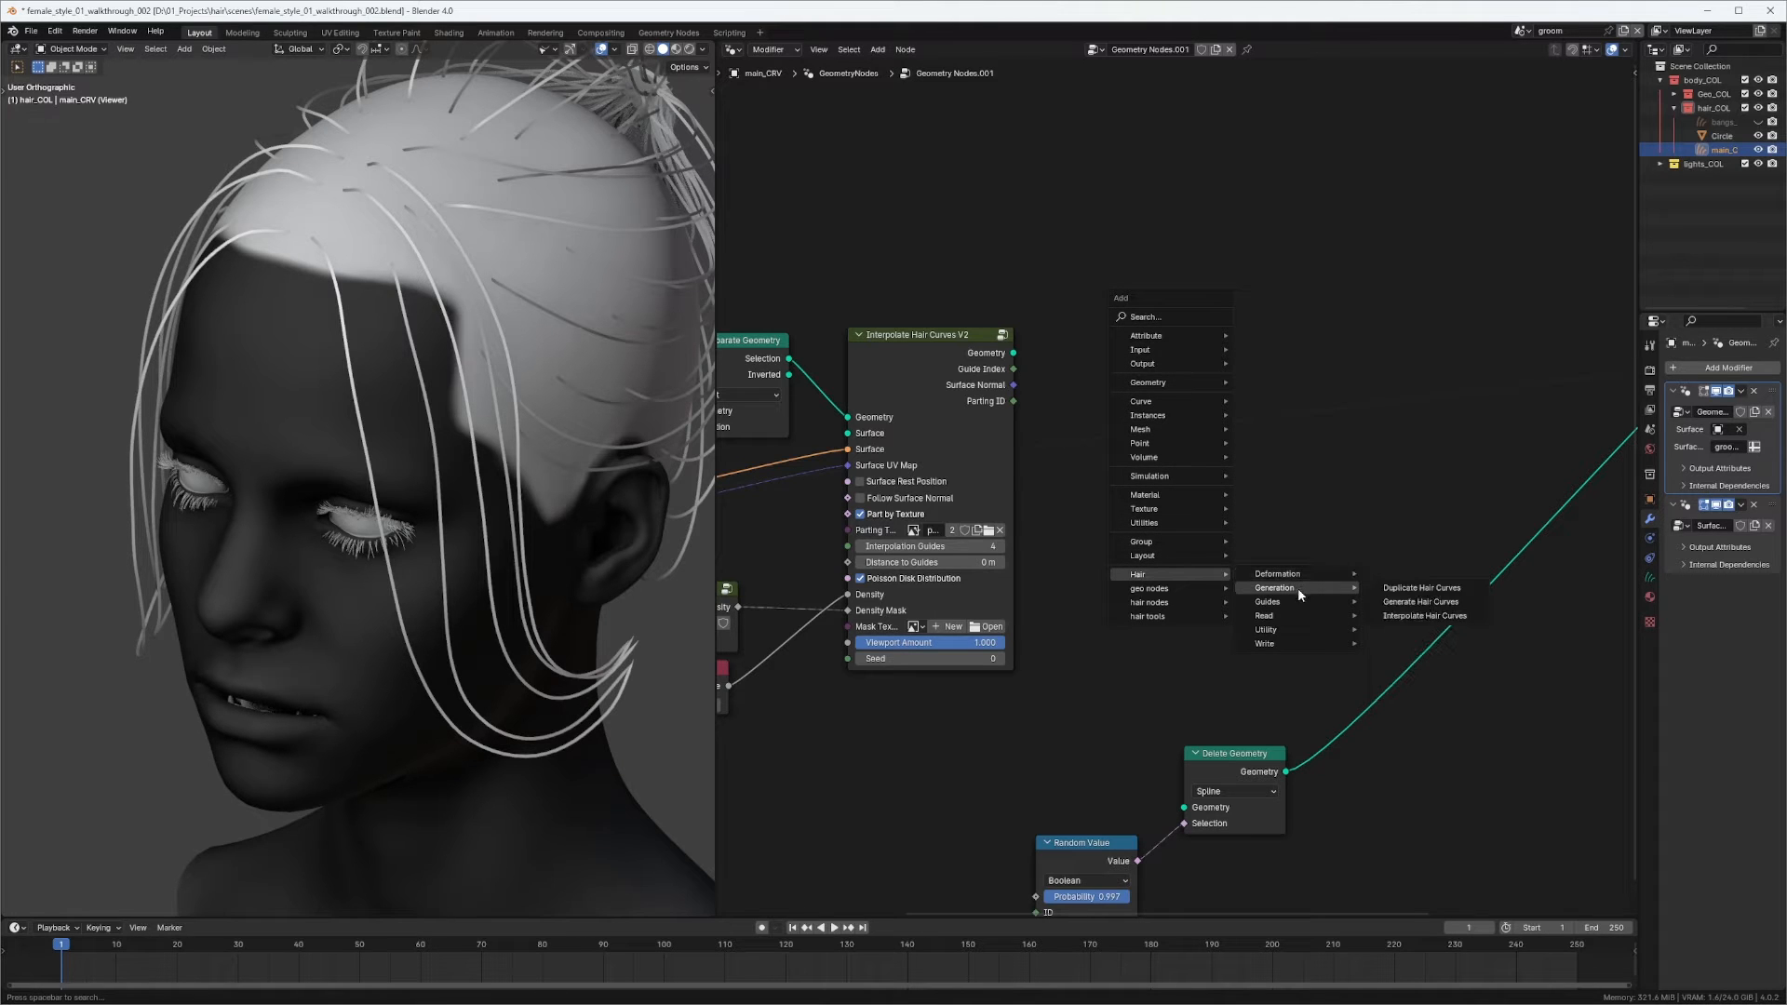
pyautogui.click(1414, 615)
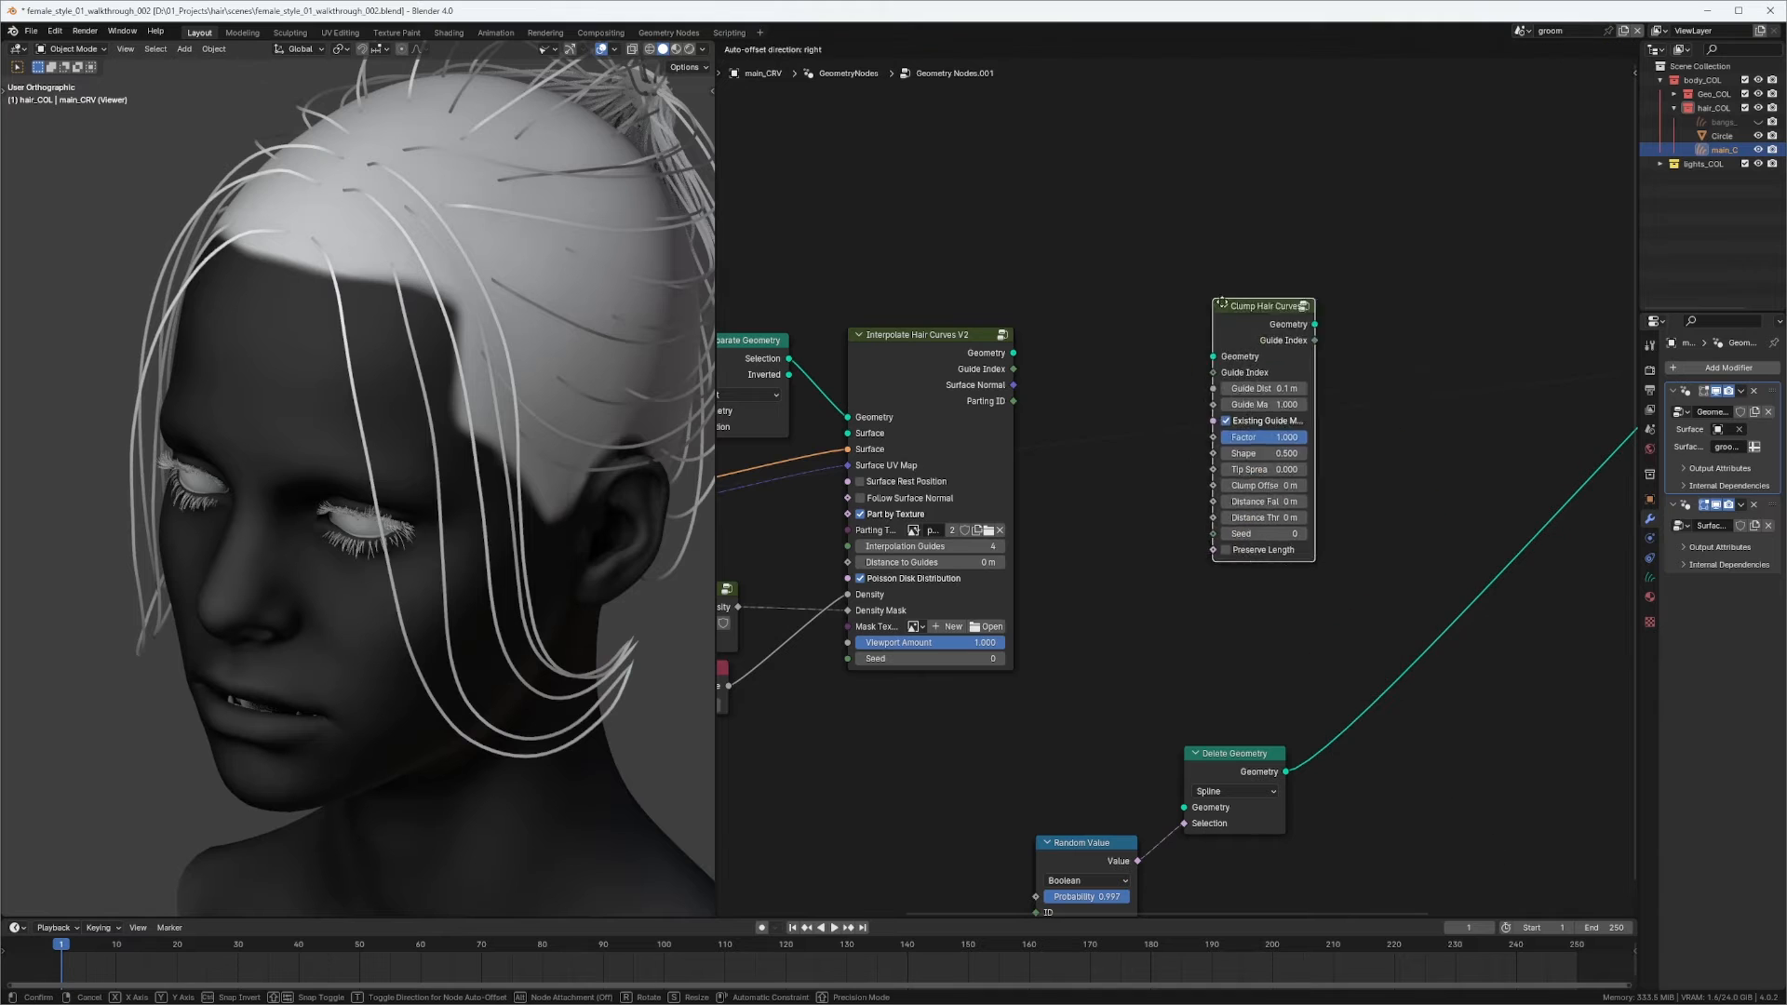
pyautogui.click(1259, 352)
pyautogui.moveTo(1007, 328); pyautogui.dragTo(1154, 330, button='middle')
pyautogui.moveTo(1161, 355); pyautogui.dragTo(1368, 341)
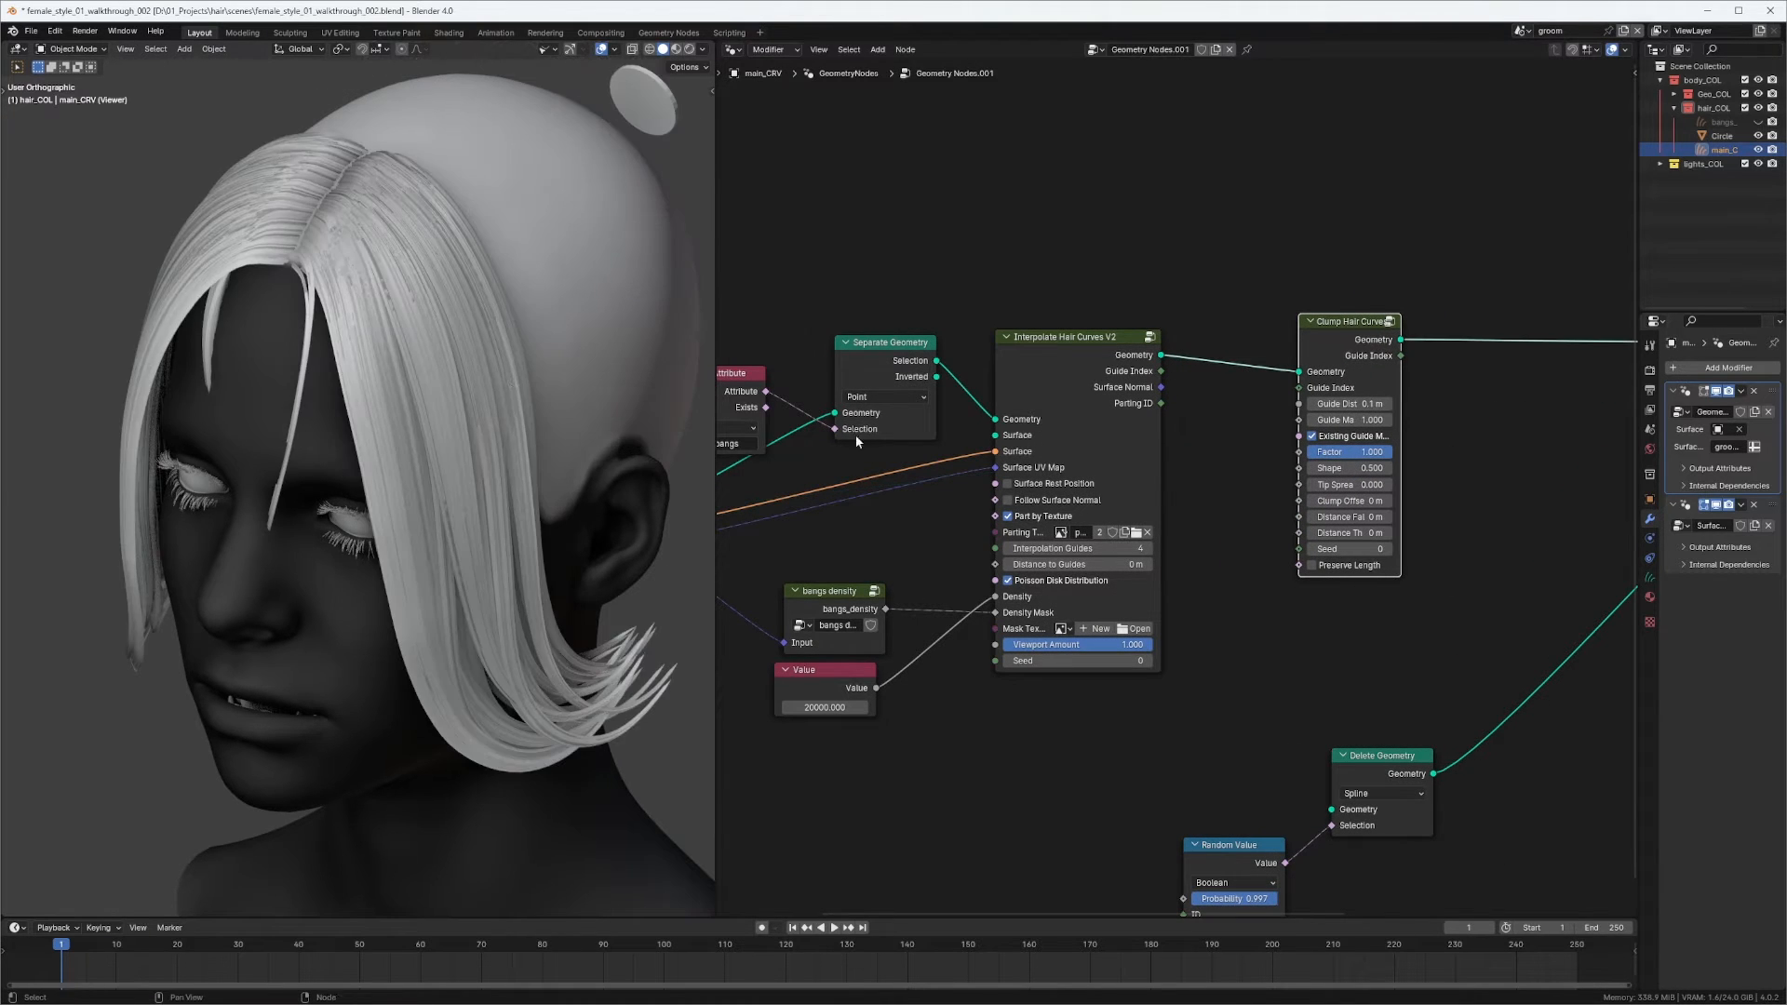
# Link the Guide Index output of Interpolate Hair Curves V2 into Clump Hair Curves and inspect the clumped bangs from several angles.
pyautogui.moveTo(468, 383); pyautogui.dragTo(559, 346, button='middle')
pyautogui.moveTo(1169, 370); pyautogui.dragTo(1191, 342, button='middle')
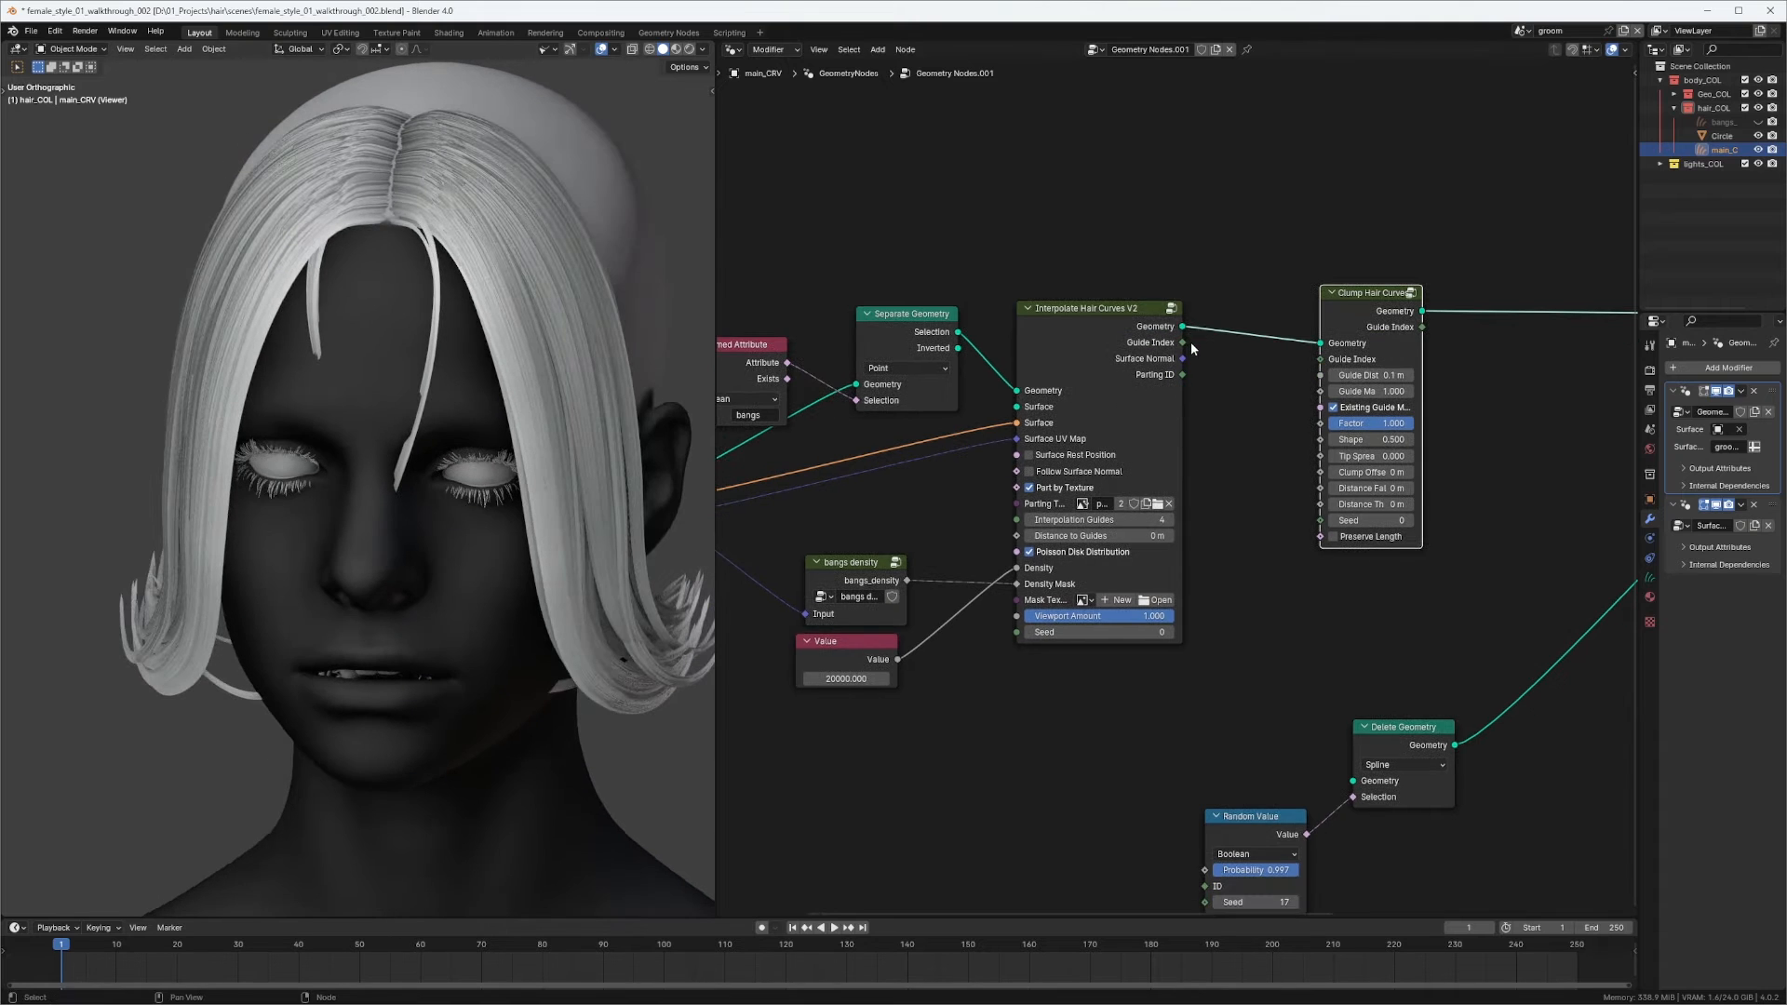
pyautogui.moveTo(1182, 342); pyautogui.dragTo(1308, 376)
pyautogui.moveTo(499, 490); pyautogui.dragTo(547, 504, button='middle')
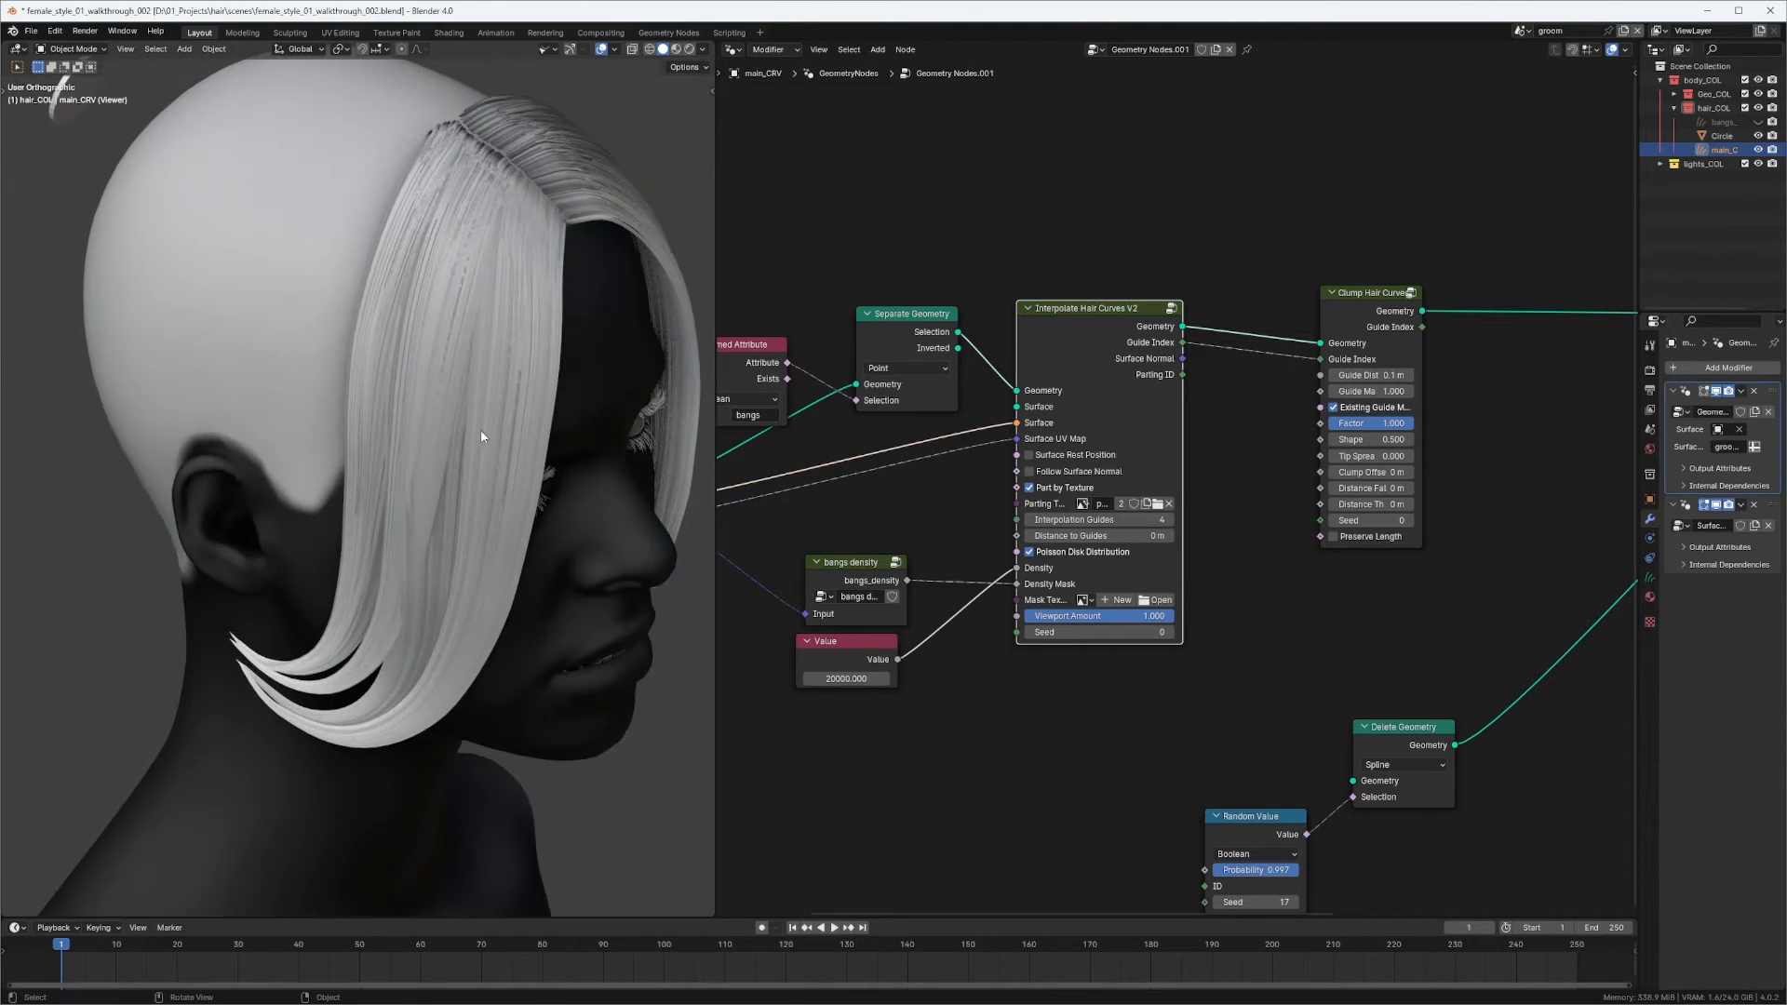
pyautogui.moveTo(481, 436); pyautogui.dragTo(529, 431, button='middle')
pyautogui.moveTo(848, 344); pyautogui.dragTo(1122, 363, button='middle')
pyautogui.scroll(-1, 691, 401)
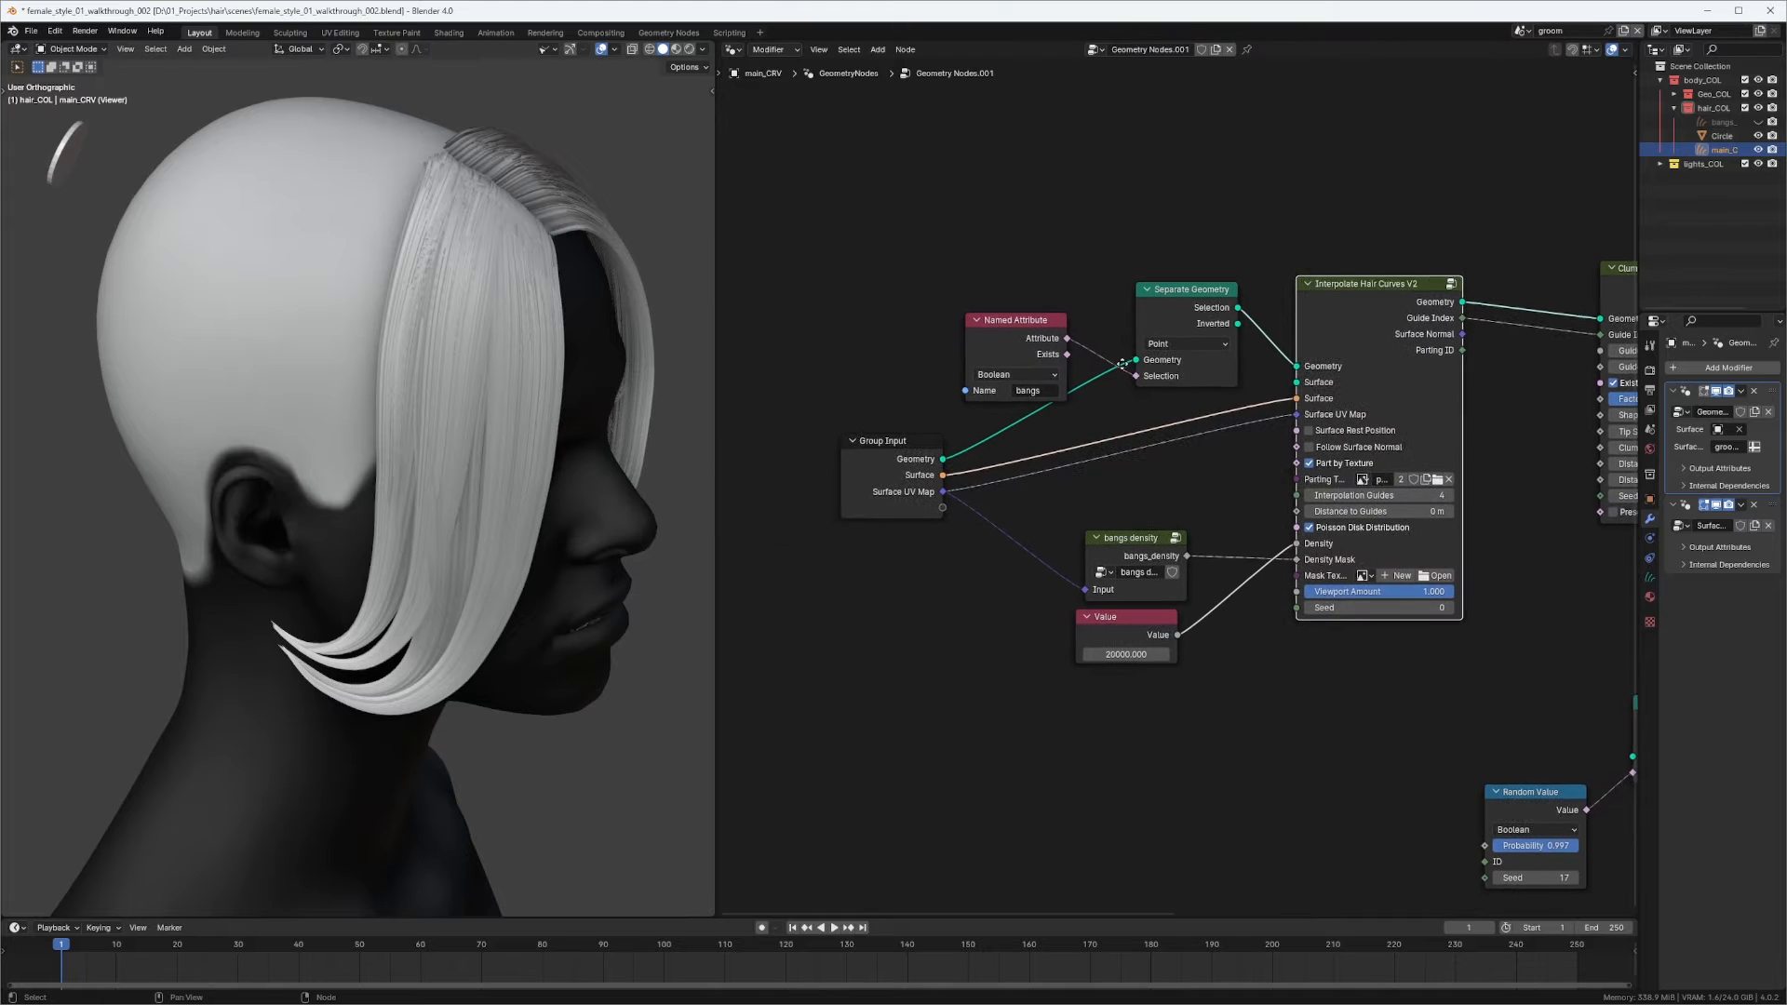
pyautogui.moveTo(549, 521); pyautogui.dragTo(549, 363, button='middle')
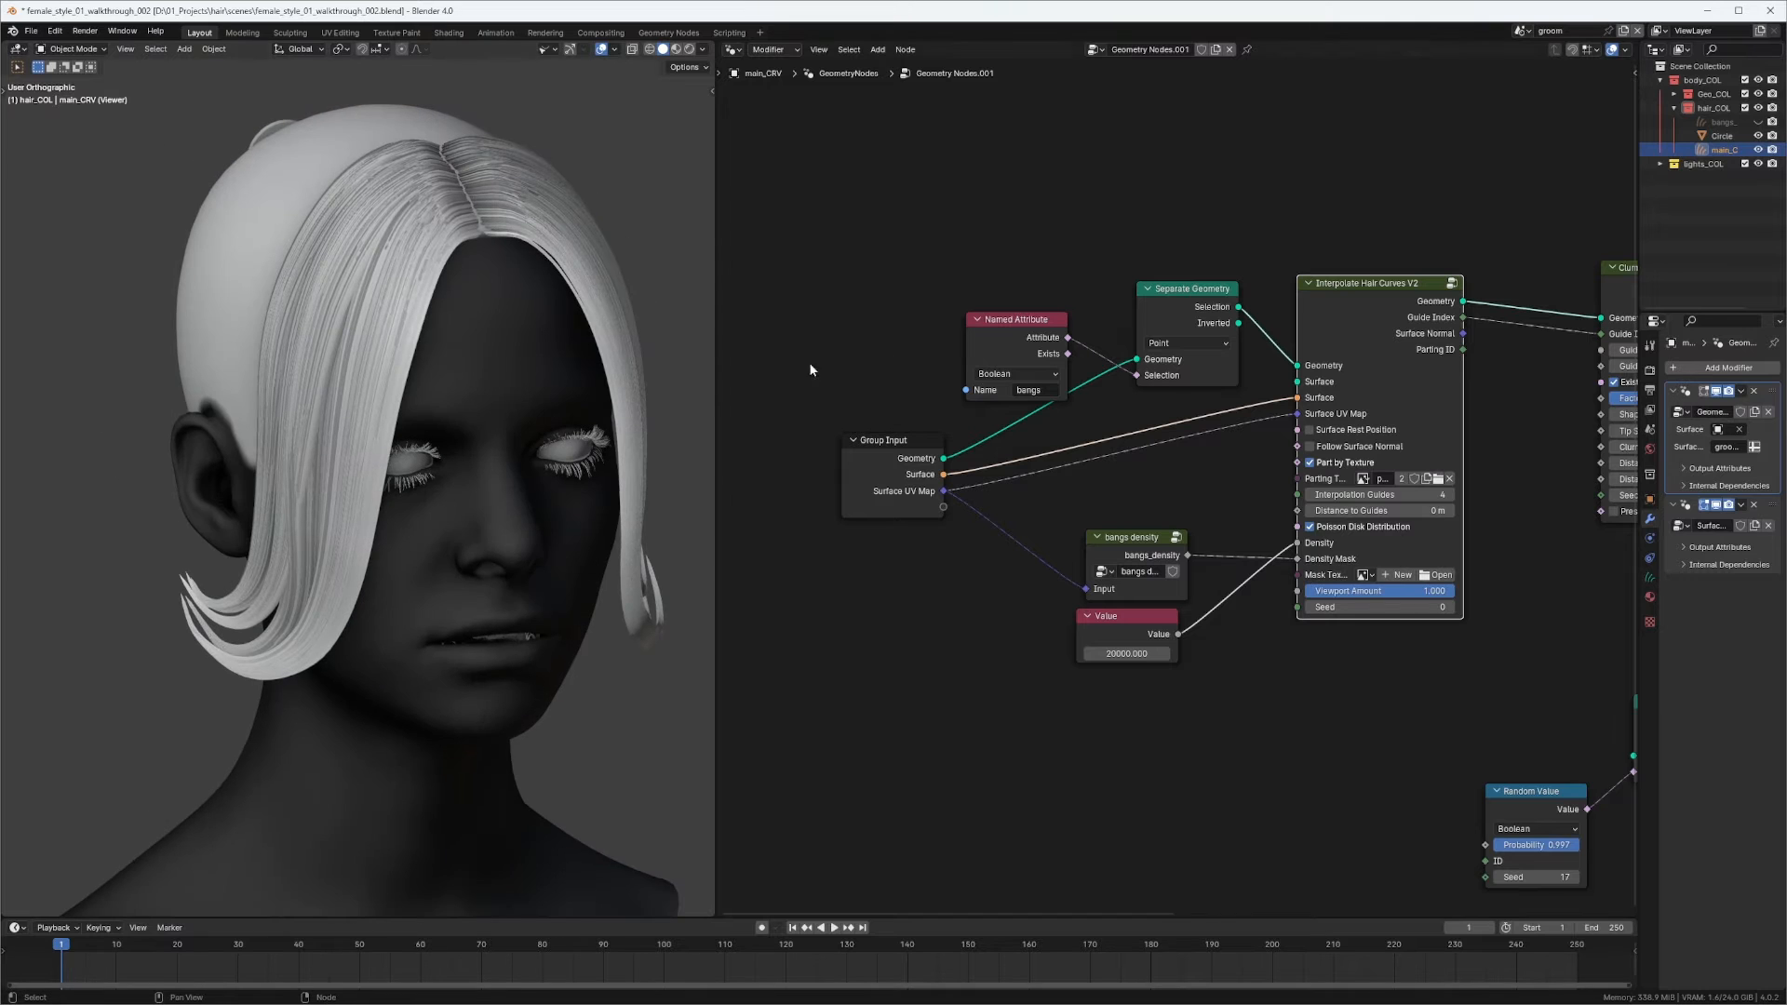
# Reposition the Delete Geometry and Clump Hair Curves nodes and examine the clumped strands up close from the side.
pyautogui.moveTo(809, 370); pyautogui.dragTo(263, 336, button='middle')
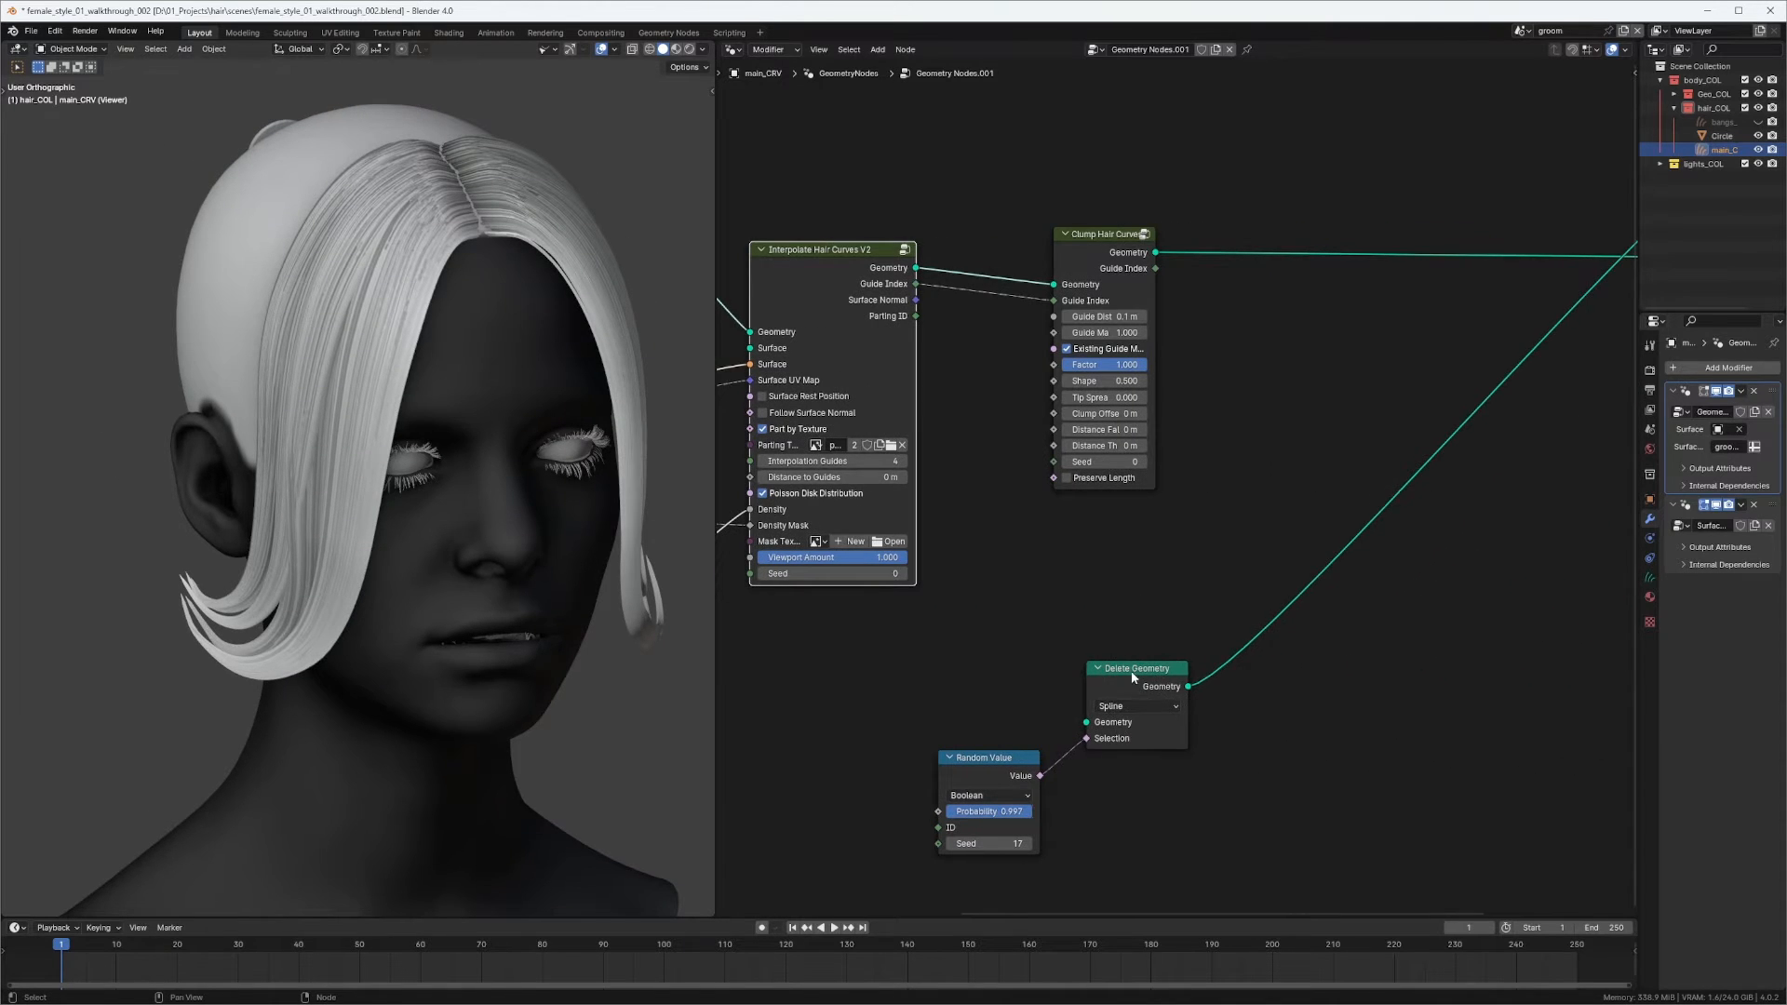
pyautogui.moveTo(1132, 677); pyautogui.dragTo(1121, 747)
pyautogui.moveTo(375, 396); pyautogui.dragTo(344, 263, button='middle')
pyautogui.moveTo(474, 499); pyautogui.dragTo(362, 503, button='middle')
pyautogui.moveTo(1085, 255); pyautogui.dragTo(1096, 242)
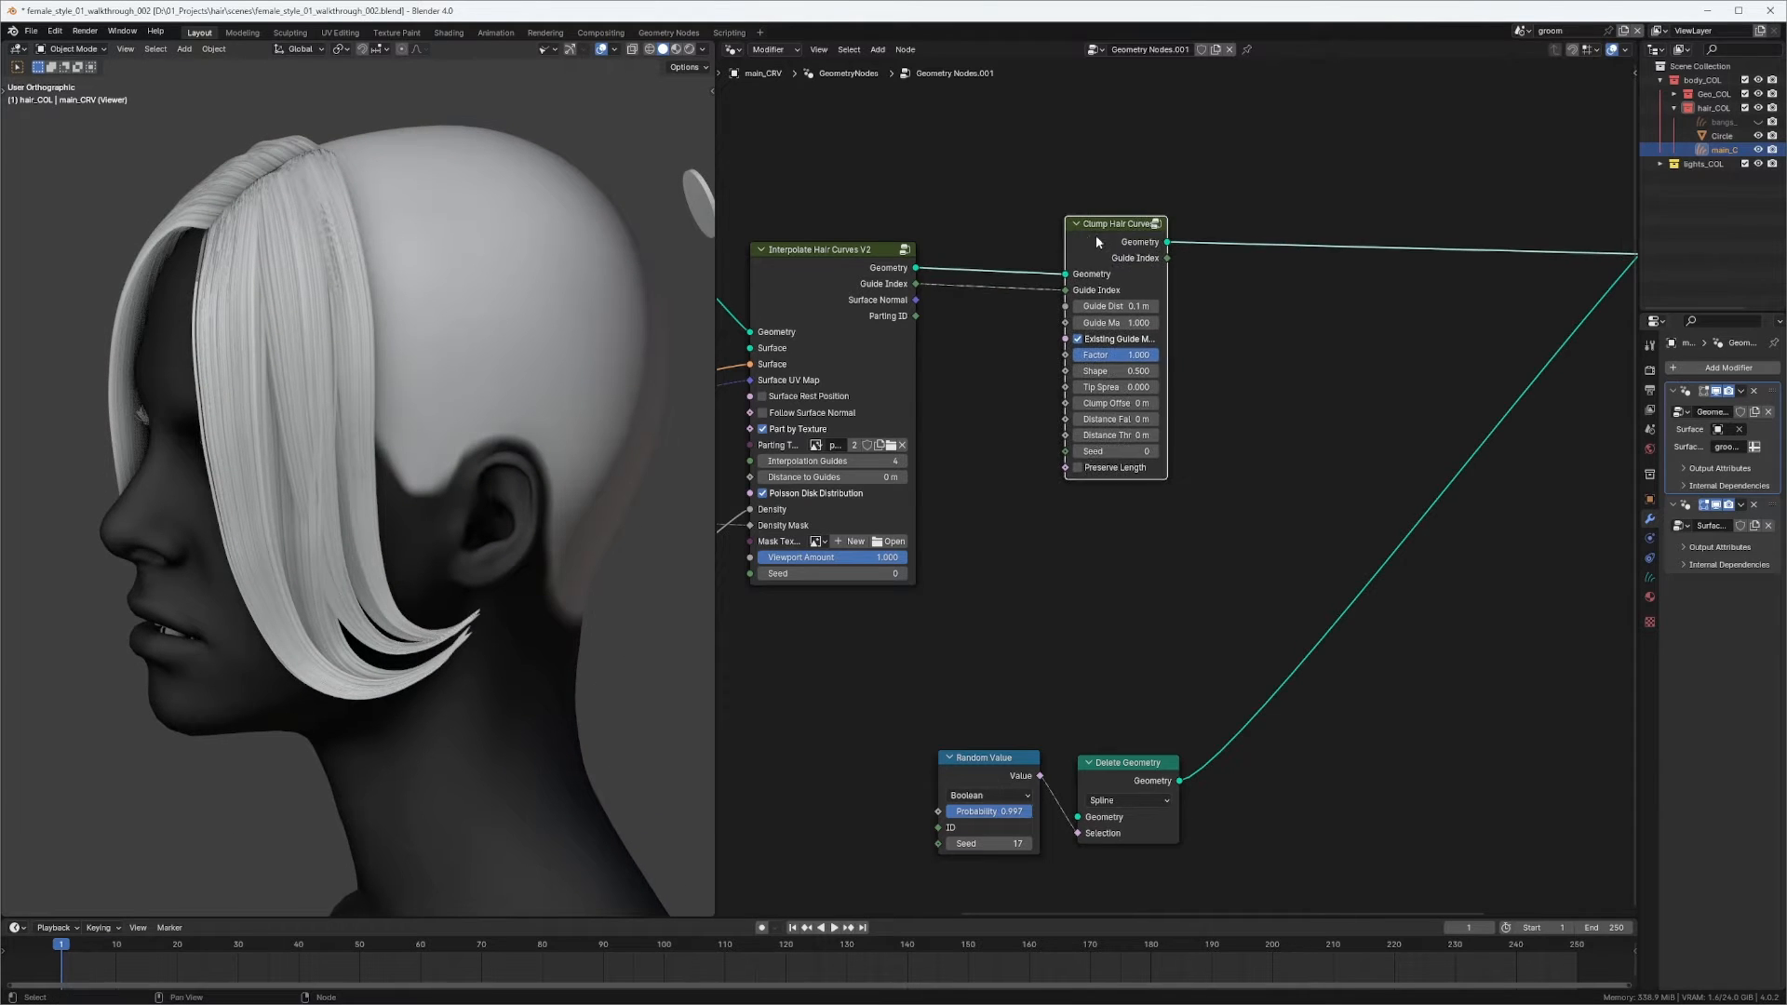
pyautogui.scroll(2, 1178, 354)
pyautogui.moveTo(523, 462); pyautogui.dragTo(482, 427, button='middle')
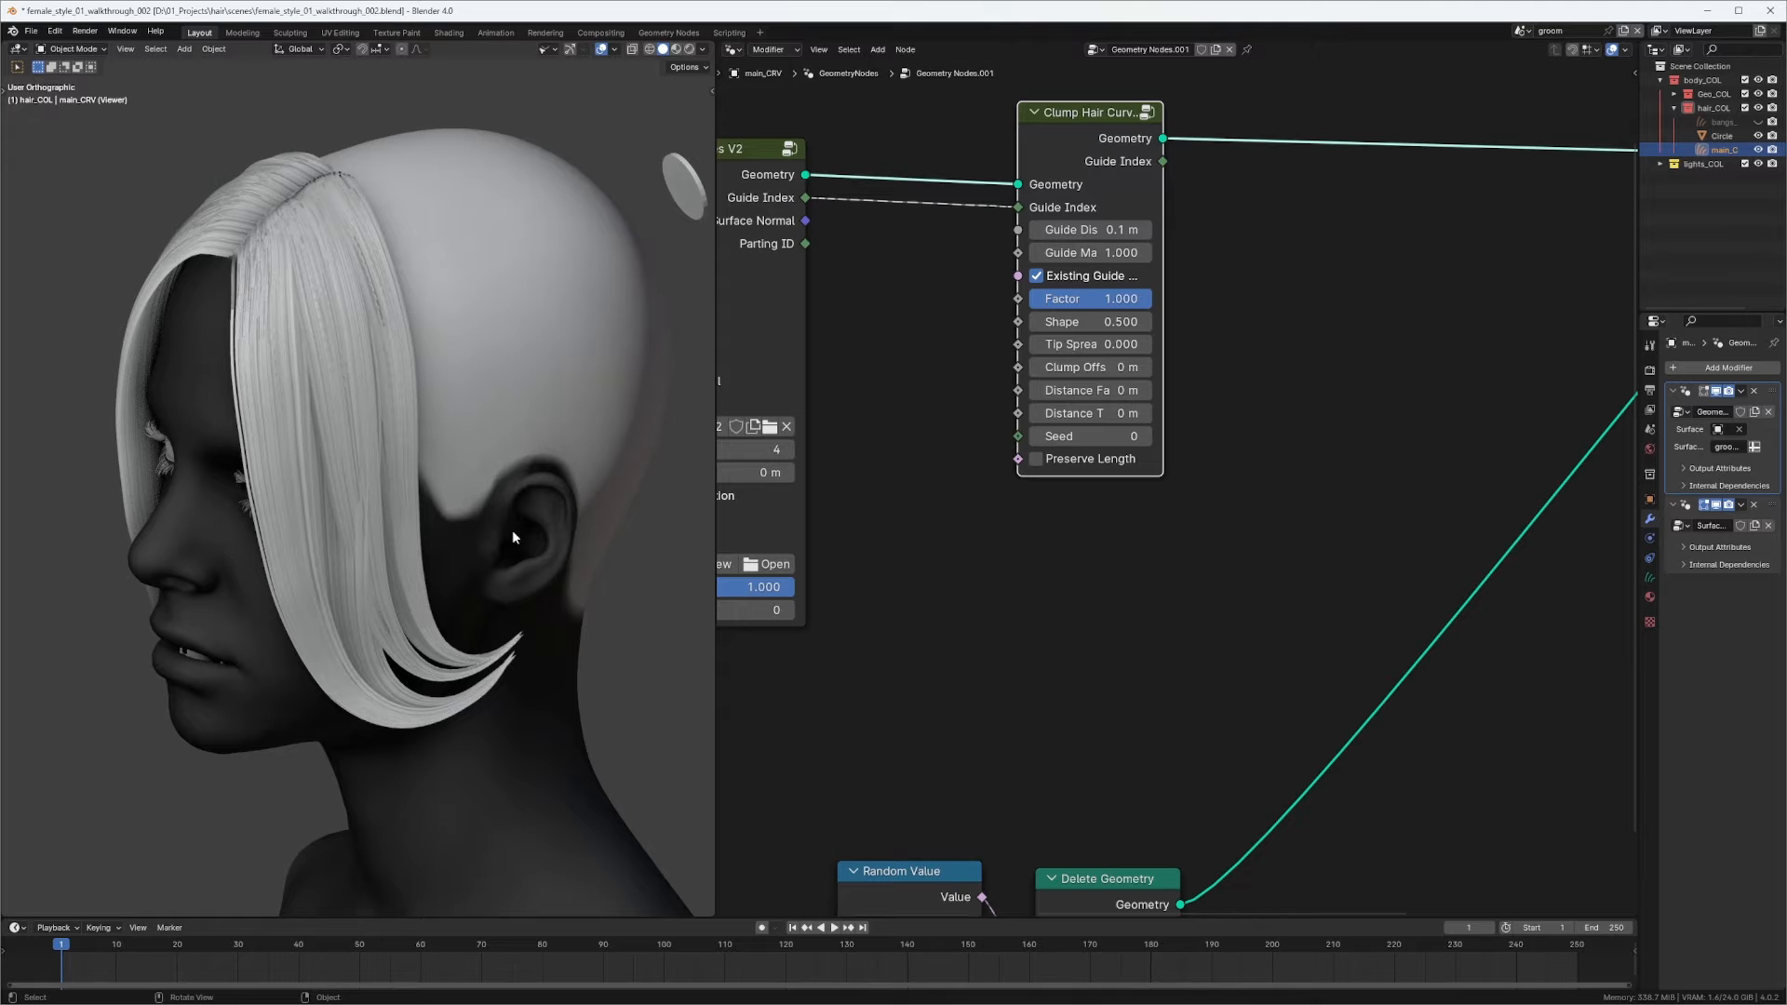
pyautogui.moveTo(1028, 396); pyautogui.dragTo(1062, 422, button='middle')
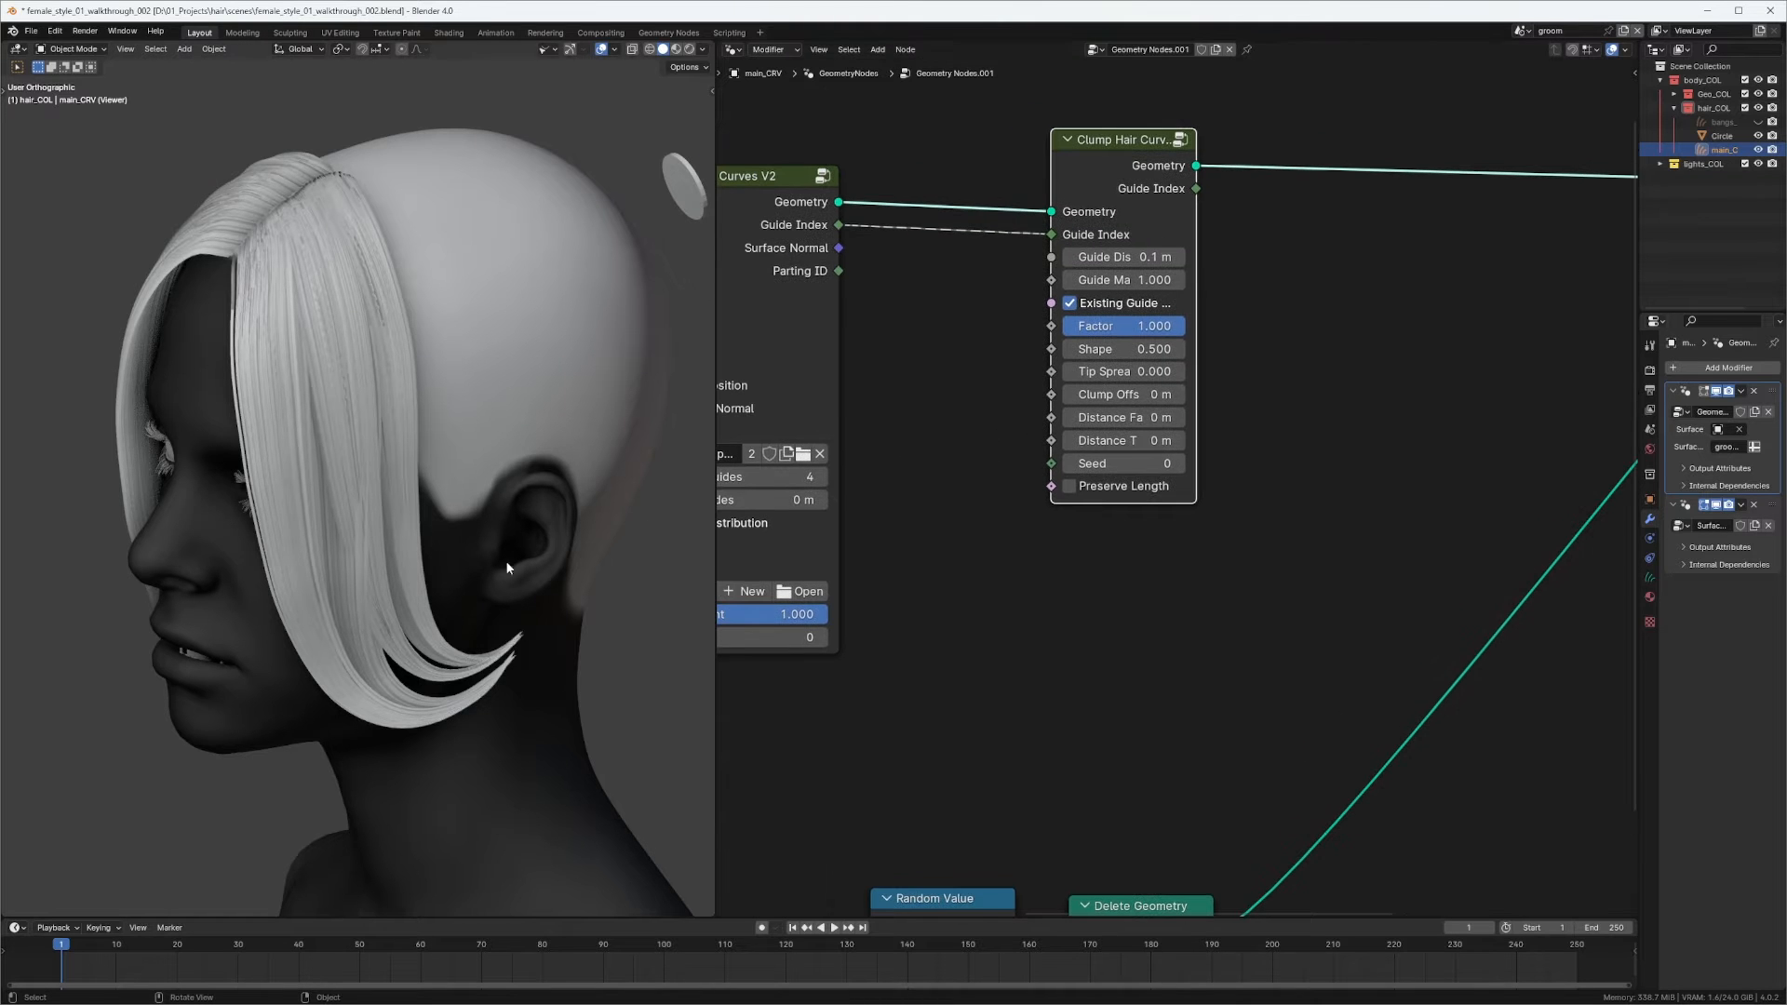
pyautogui.moveTo(506, 560); pyautogui.dragTo(484, 588, button='middle')
pyautogui.scroll(2, 393, 605)
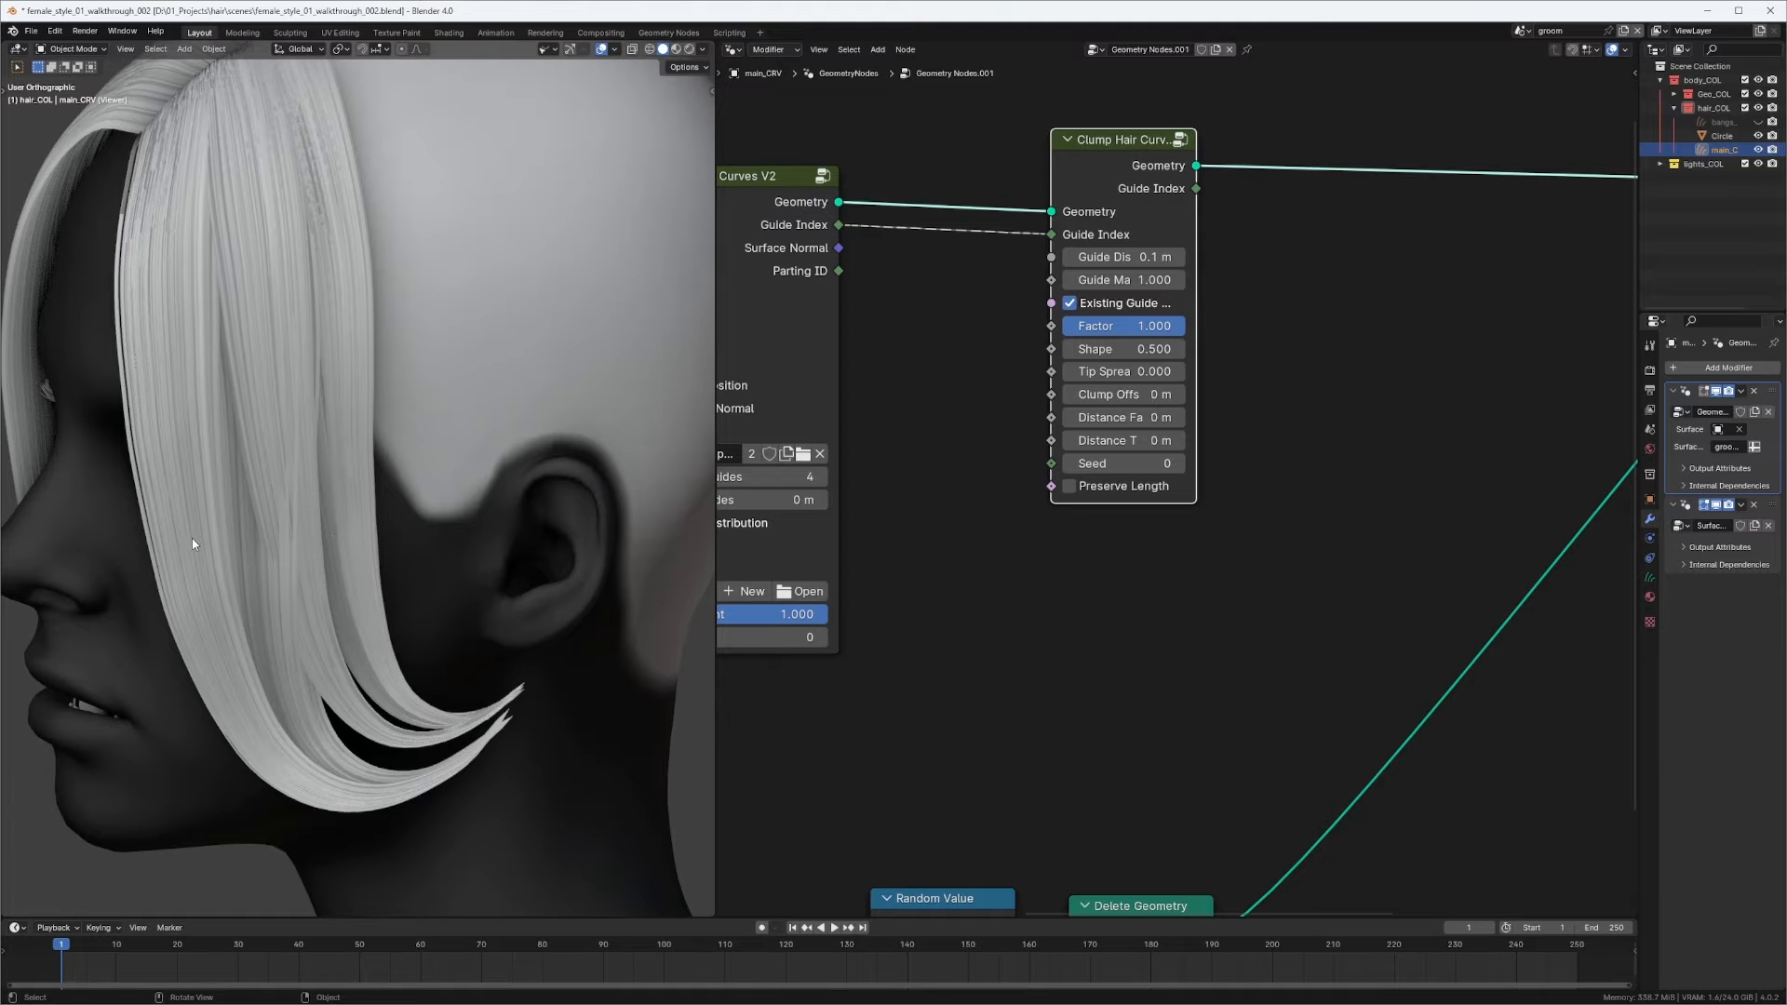
pyautogui.scroll(-5, 1182, 481)
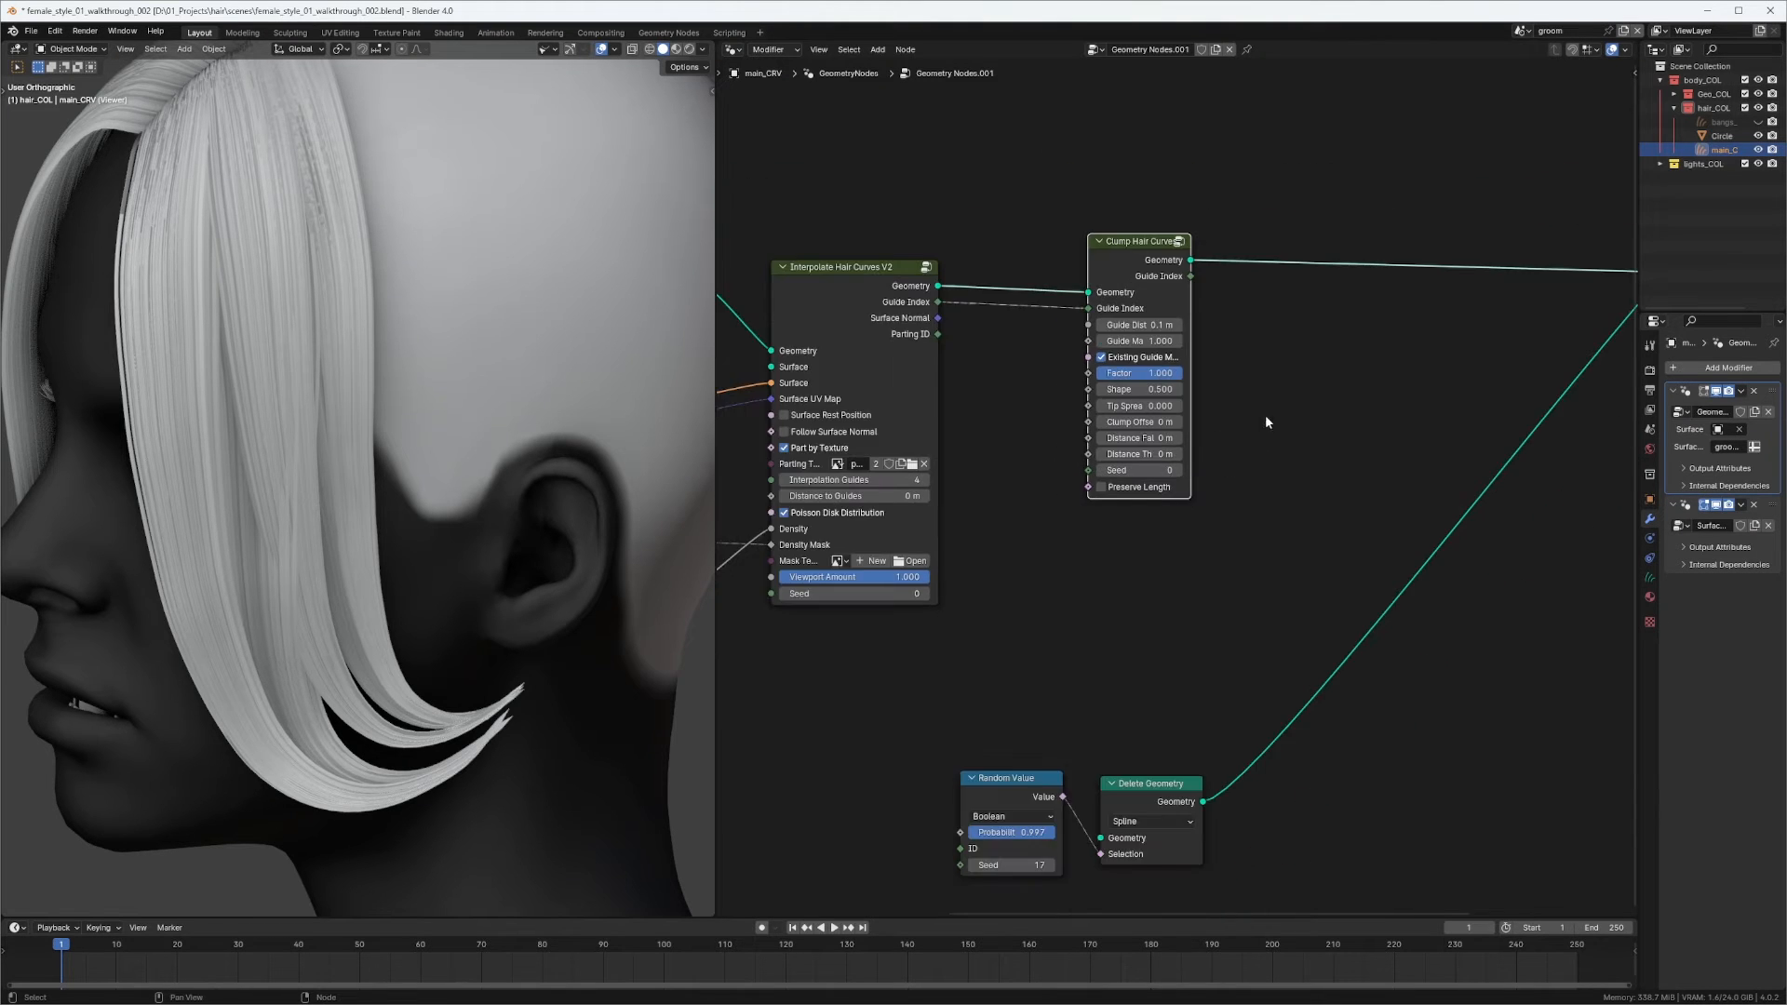
# Move the Group Output and Viewer nodes to make room after the Clump Hair Curves node.
pyautogui.moveTo(1265, 415); pyautogui.dragTo(1090, 475, button='middle')
pyautogui.moveTo(1534, 280); pyautogui.dragTo(1124, 285, button='middle')
pyautogui.moveTo(1248, 221); pyautogui.dragTo(1322, 586)
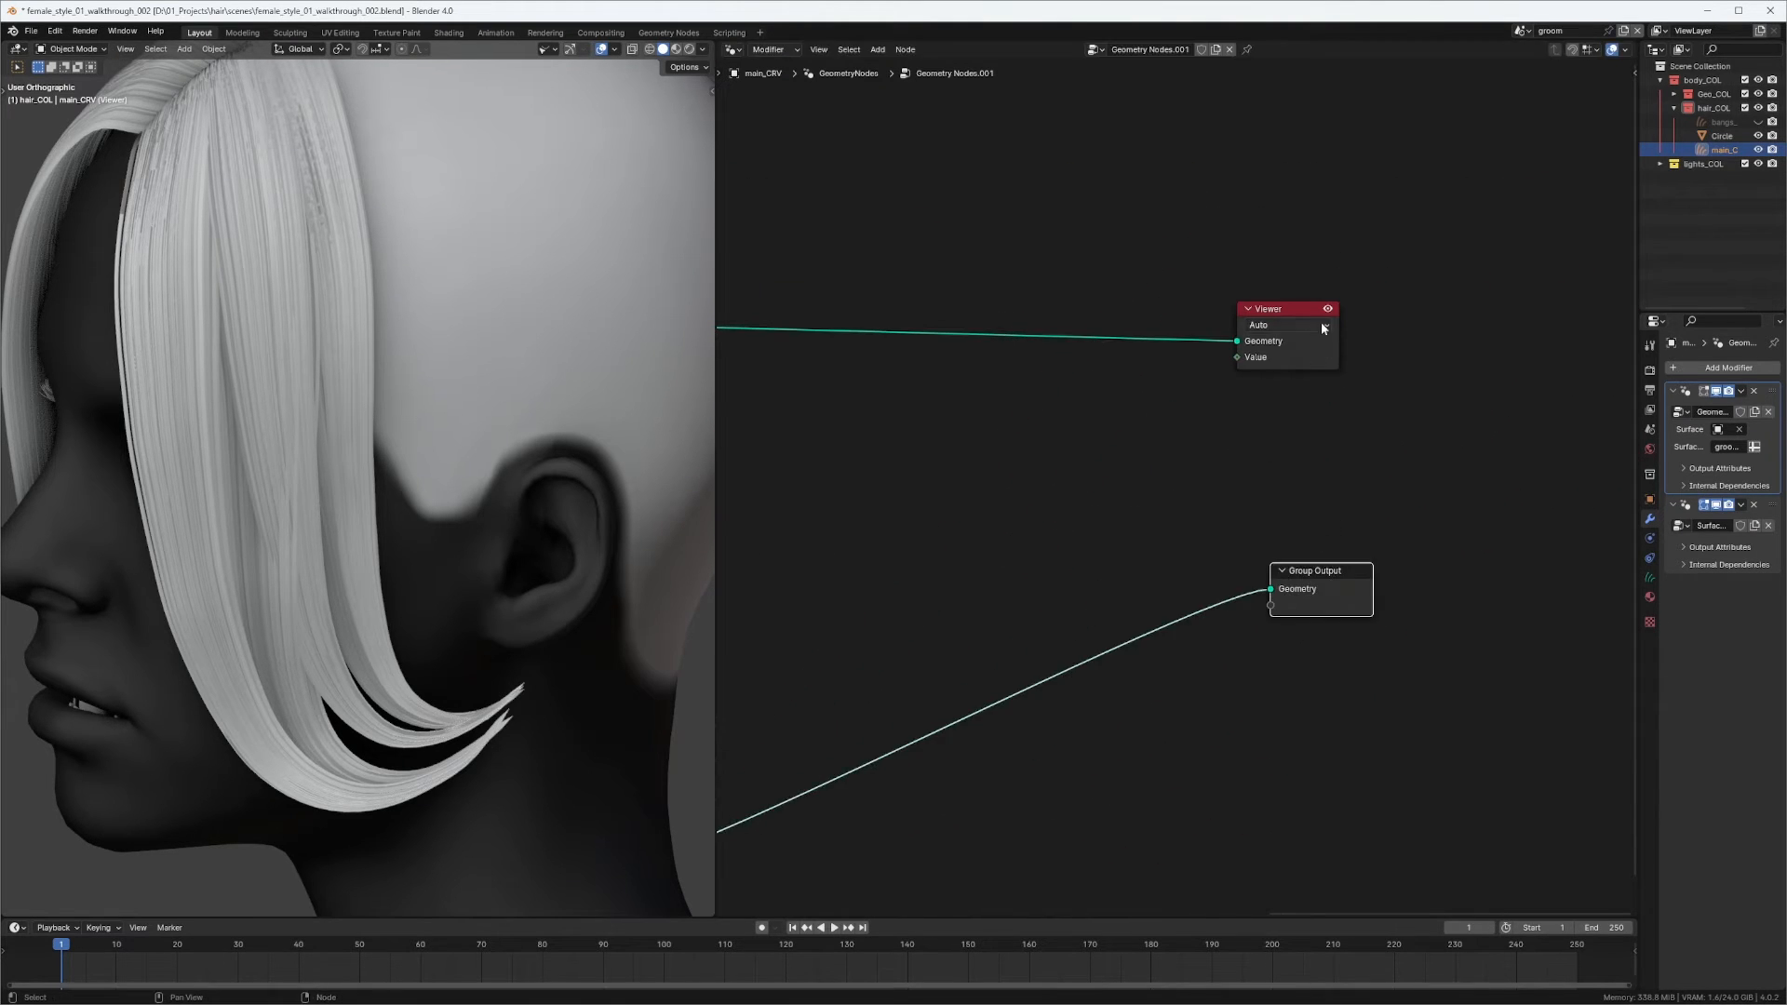
pyautogui.moveTo(1311, 310); pyautogui.dragTo(1446, 294)
pyautogui.moveTo(1303, 302); pyautogui.dragTo(1615, 301, button='middle')
pyautogui.moveTo(963, 333); pyautogui.dragTo(1068, 310, button='middle')
pyautogui.click(969, 283)
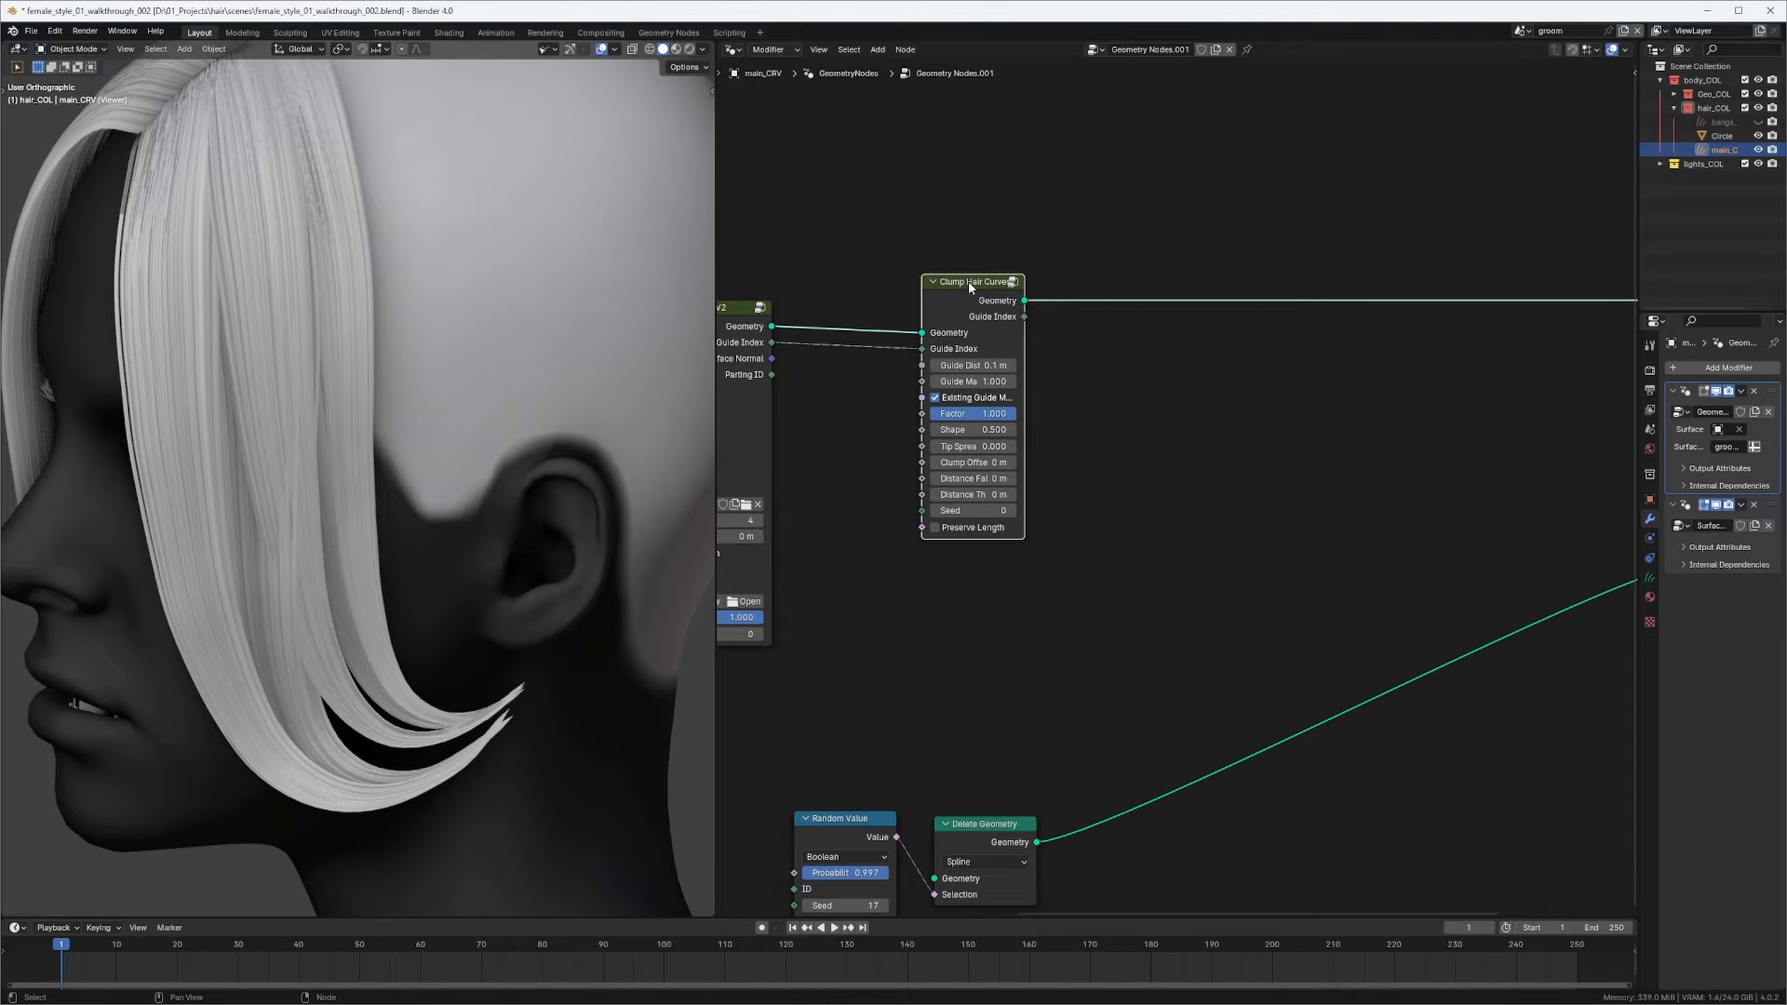
# Bring Random Value and Delete Geometry next to the clump node and connect the Clump Hair Curves geometry into Delete Geometry.
pyautogui.moveTo(932, 827); pyautogui.dragTo(1054, 706, button='middle')
pyautogui.moveTo(931, 646); pyautogui.dragTo(1344, 473)
pyautogui.moveTo(1296, 446); pyautogui.dragTo(1122, 542, button='middle')
pyautogui.moveTo(974, 278); pyautogui.dragTo(1089, 626)
pyautogui.moveTo(1133, 562); pyautogui.dragTo(1129, 471)
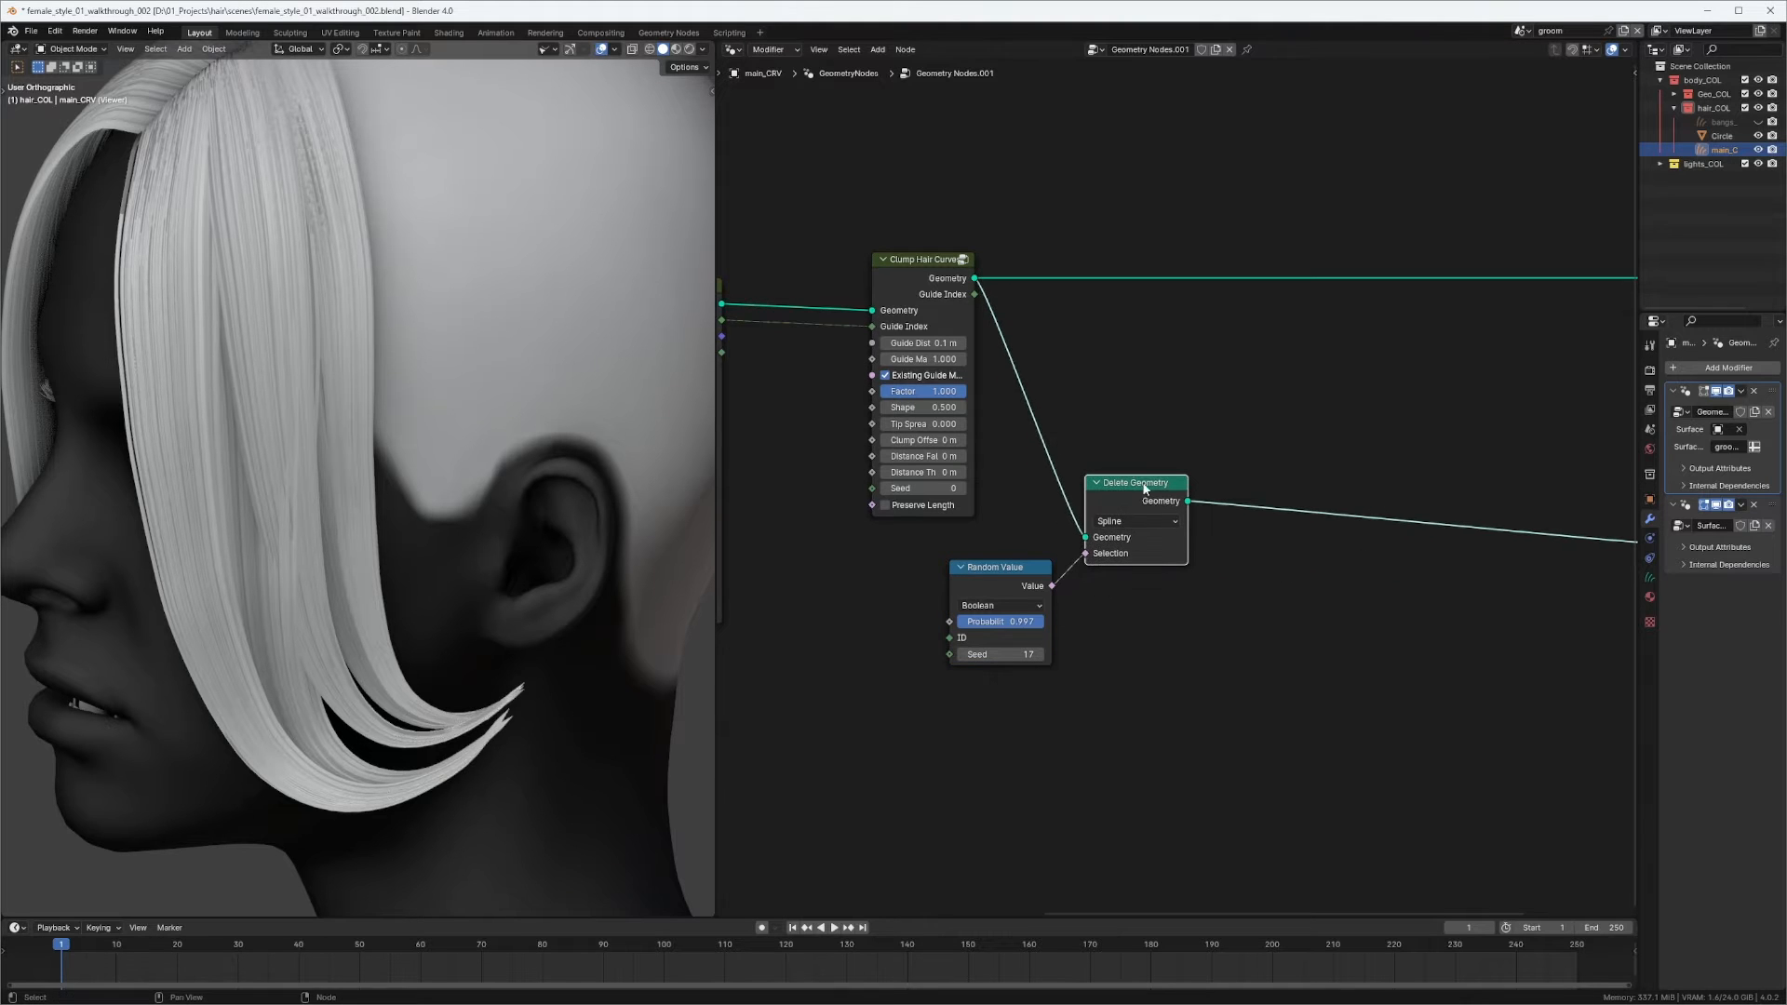
# Preview the Delete Geometry output and set the Random Value Probability to 0.95.
pyautogui.keyDown('ctrl'); pyautogui.keyDown('shift'); pyautogui.click(1163, 502); pyautogui.keyUp('shift'); pyautogui.keyUp('ctrl')
pyautogui.click(995, 618)
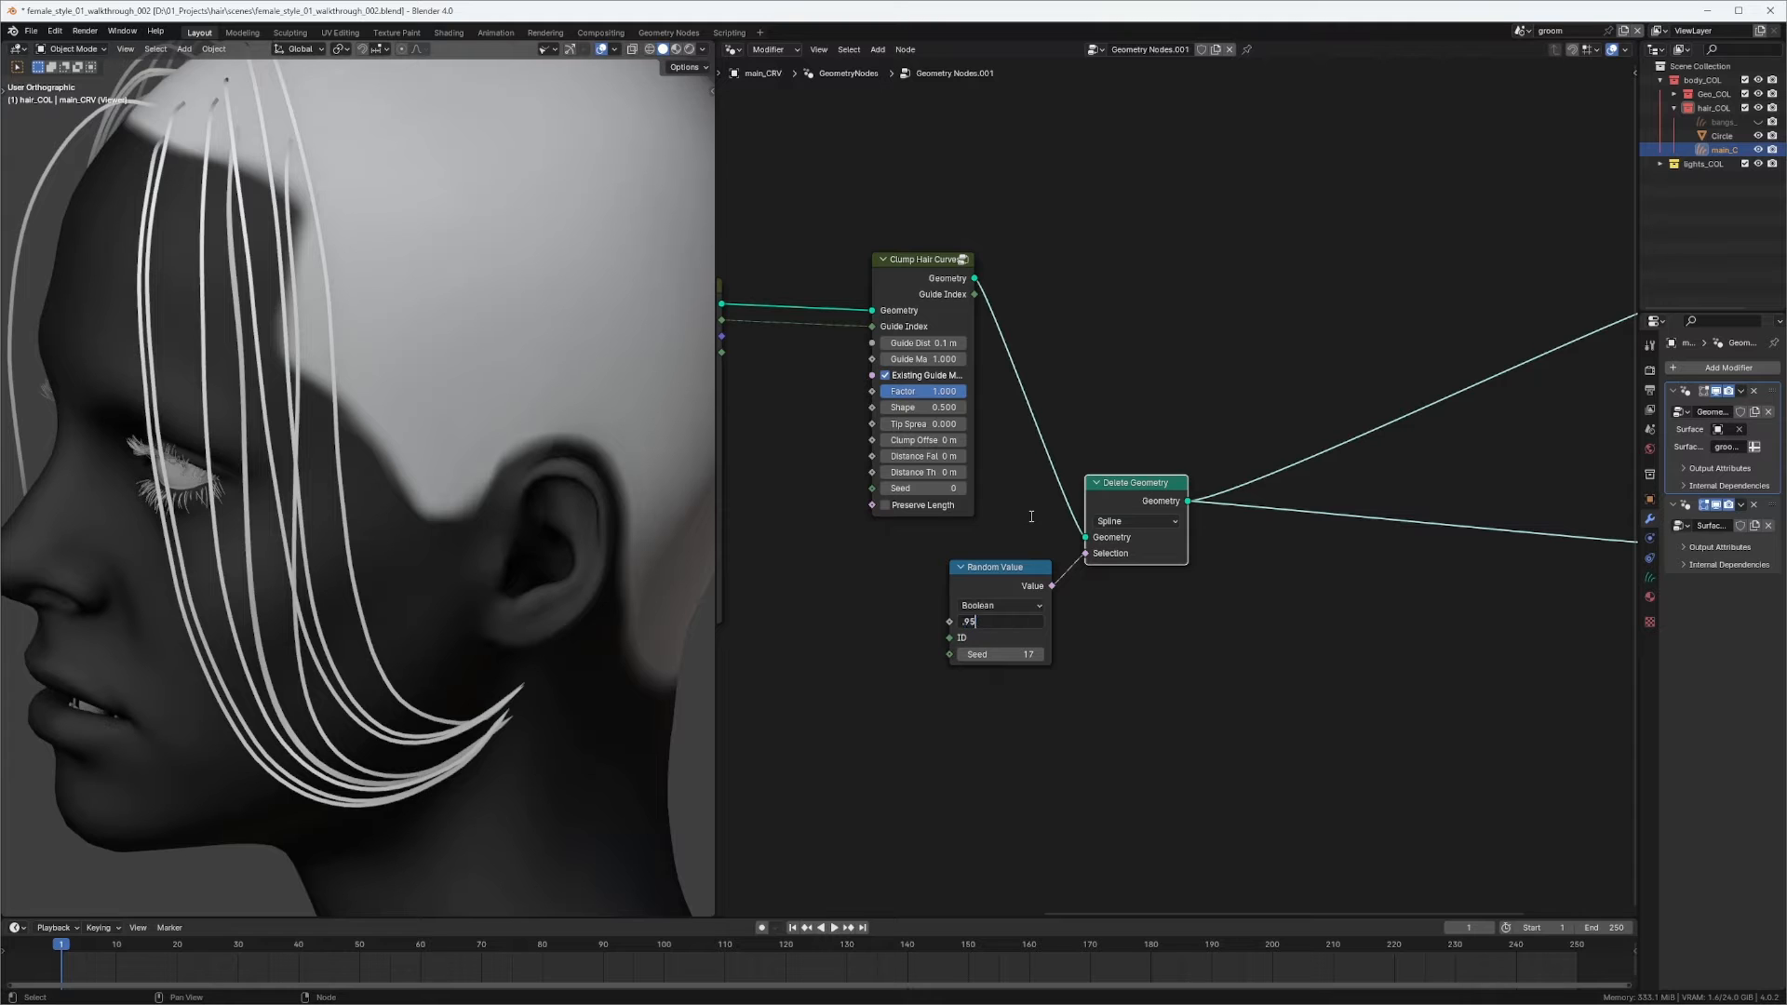
pyautogui.press('Return')
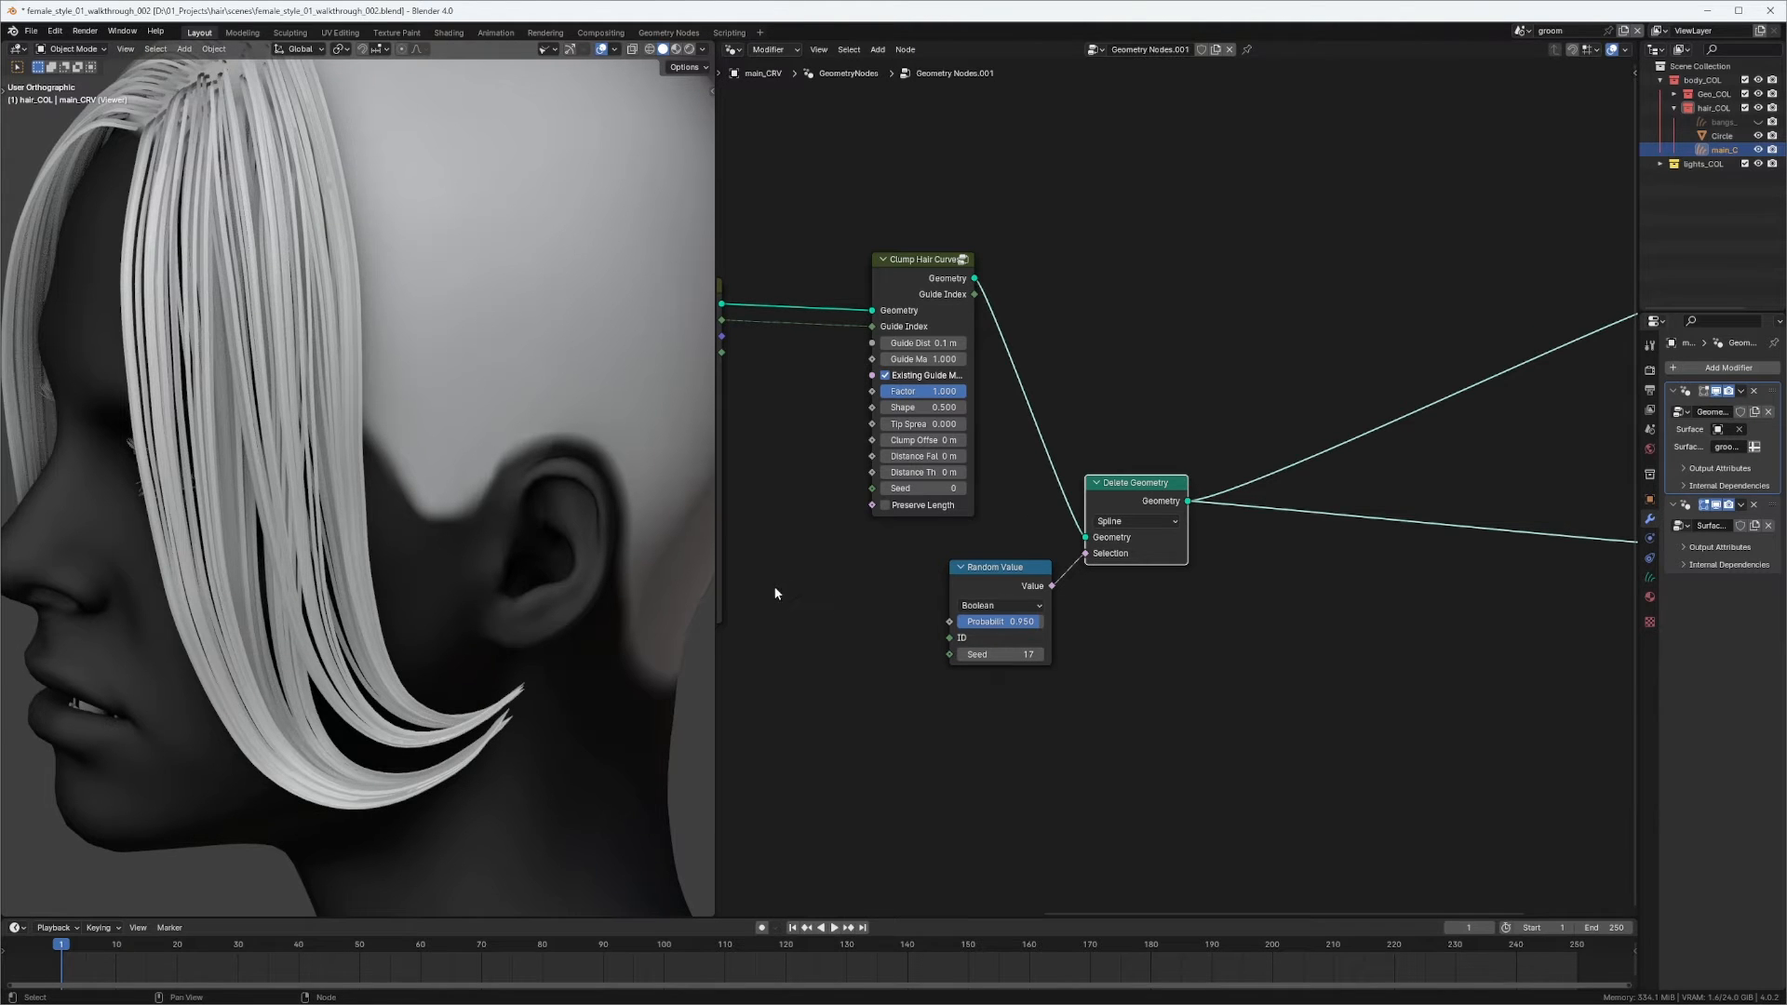
# Move the Group Input node farther from the rest of the tree and place the Named Attribute node closer to Separate Geometry.
pyautogui.moveTo(803, 461); pyautogui.dragTo(1340, 435, button='middle')
pyautogui.scroll(-3, 1340, 434)
pyautogui.moveTo(870, 474); pyautogui.dragTo(979, 450, button='middle')
pyautogui.moveTo(921, 423); pyautogui.dragTo(854, 425)
pyautogui.moveTo(1074, 307); pyautogui.dragTo(1108, 273)
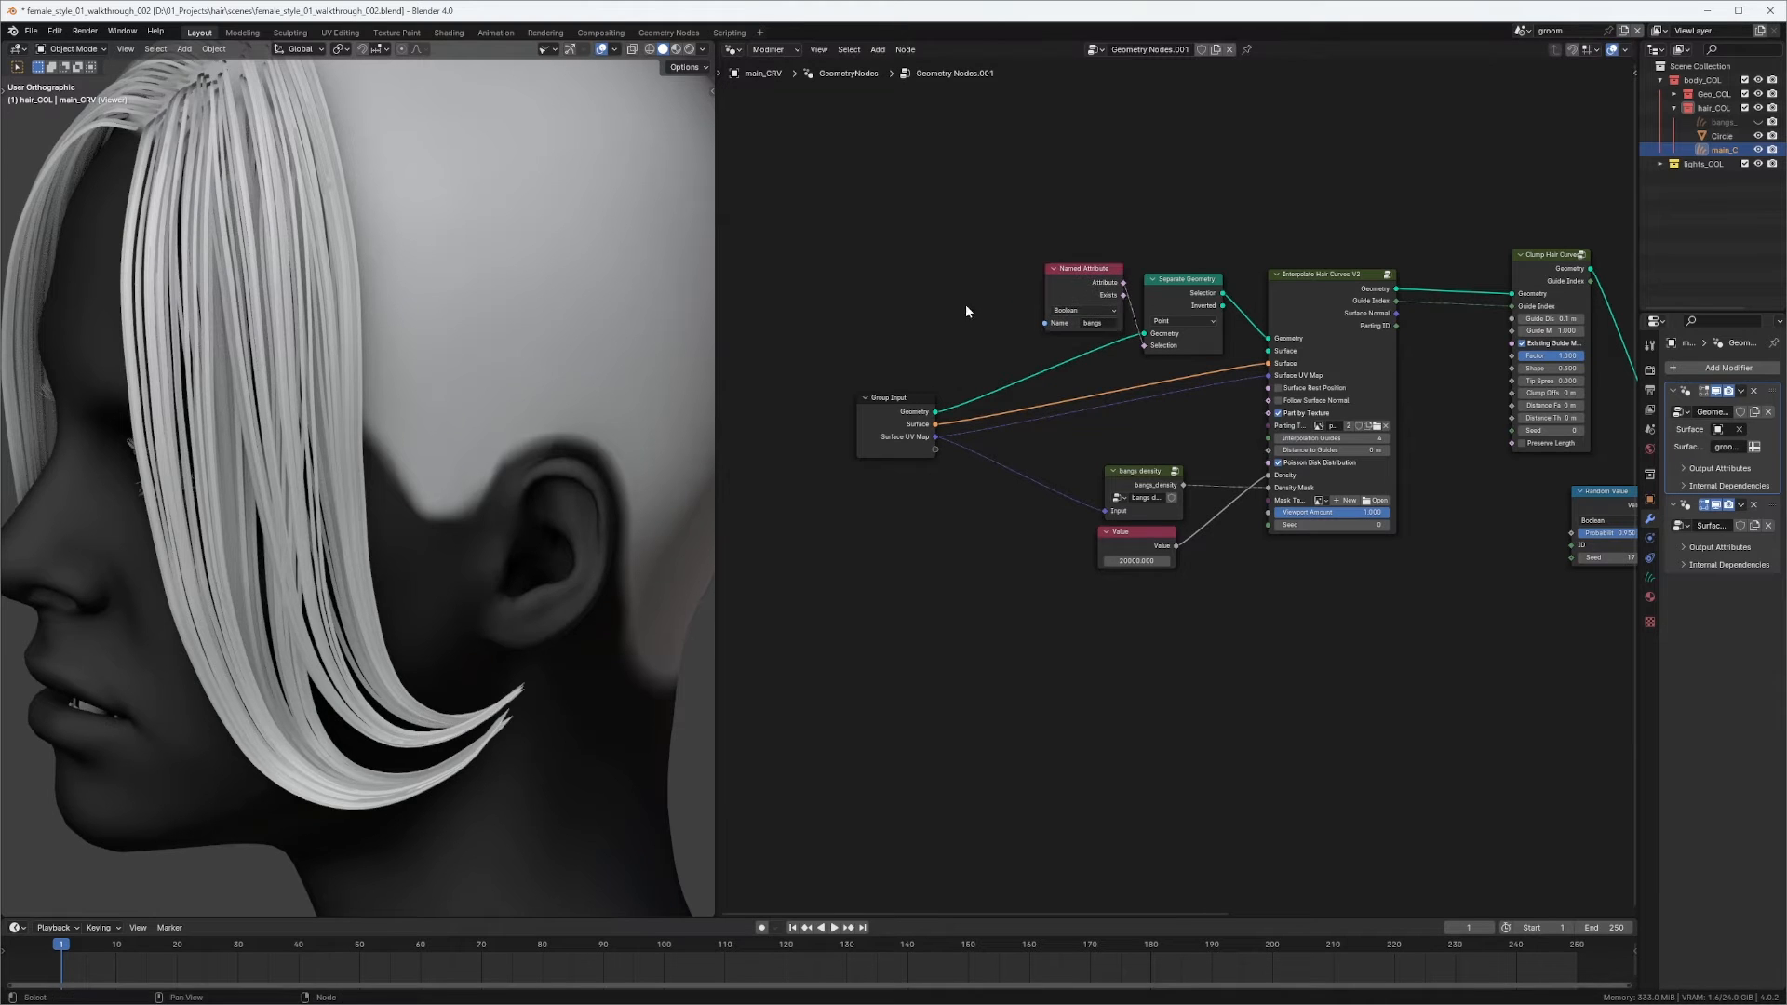
# Add a Set Hair Curve Profile node between the Group Input and Separate Geometry nodes, clear of the Named Attribute node.
pyautogui.hotkey('shift', 'a')
pyautogui.moveTo(957, 314)
pyautogui.moveTo(1049, 384)
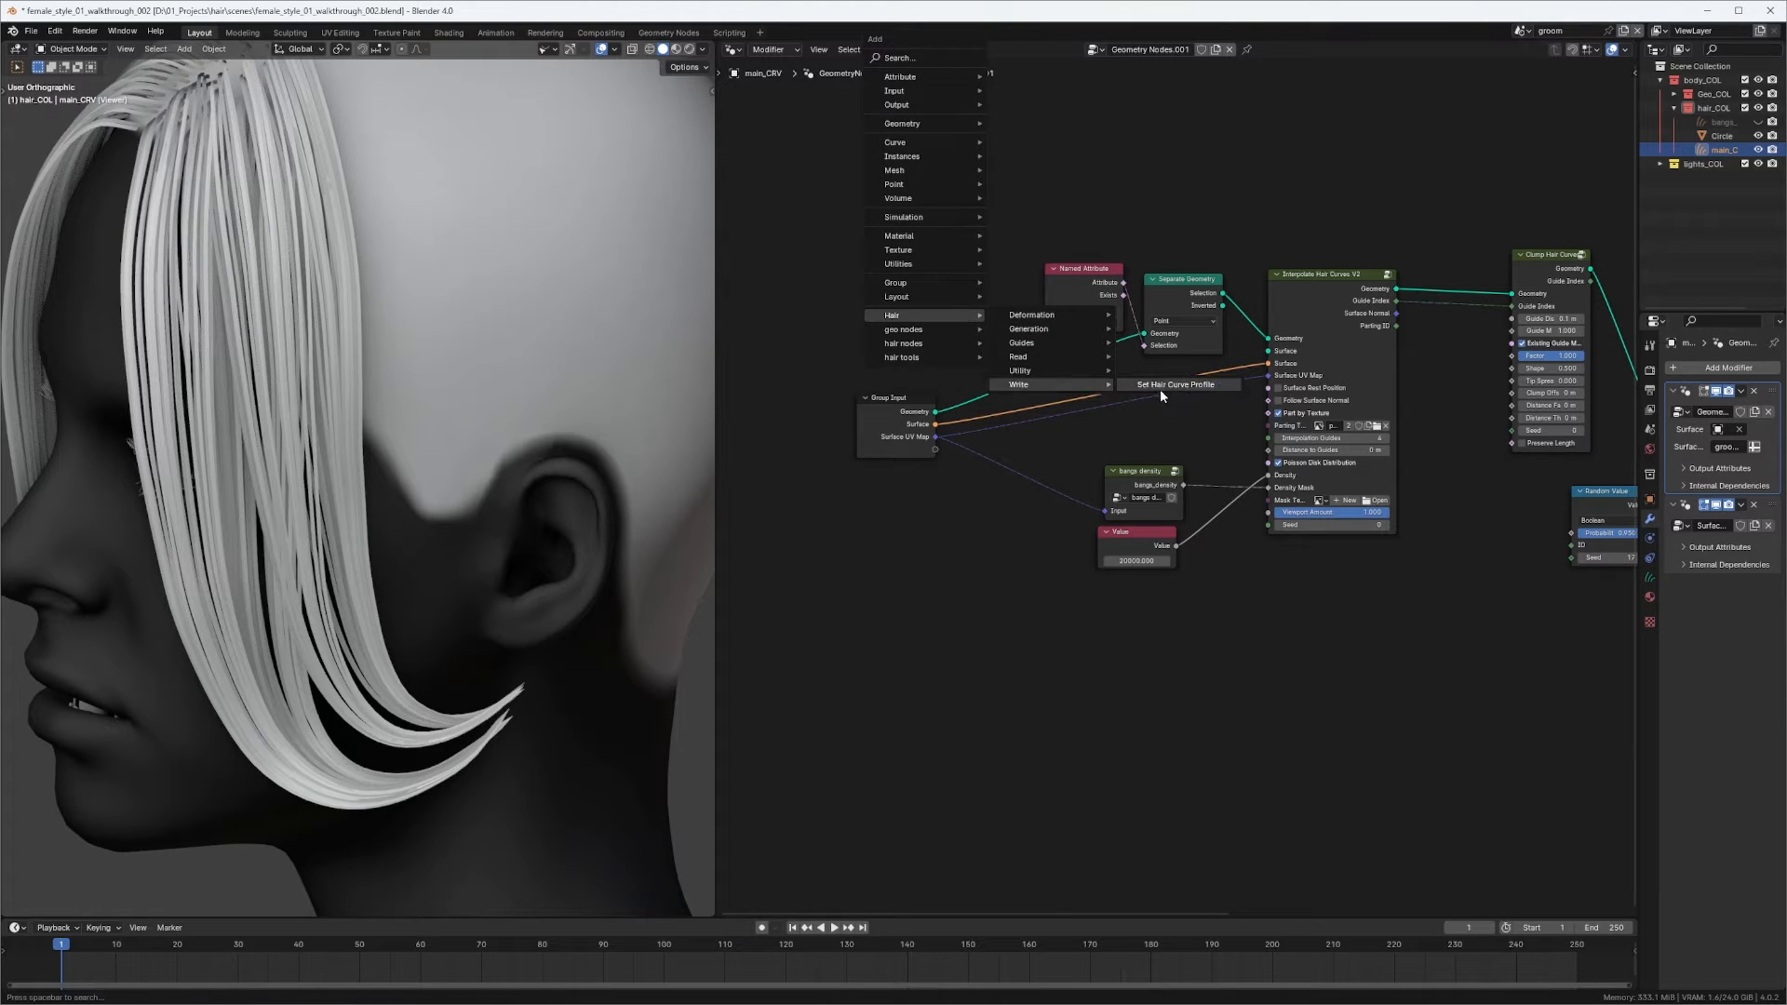
pyautogui.click(1174, 385)
pyautogui.click(970, 305)
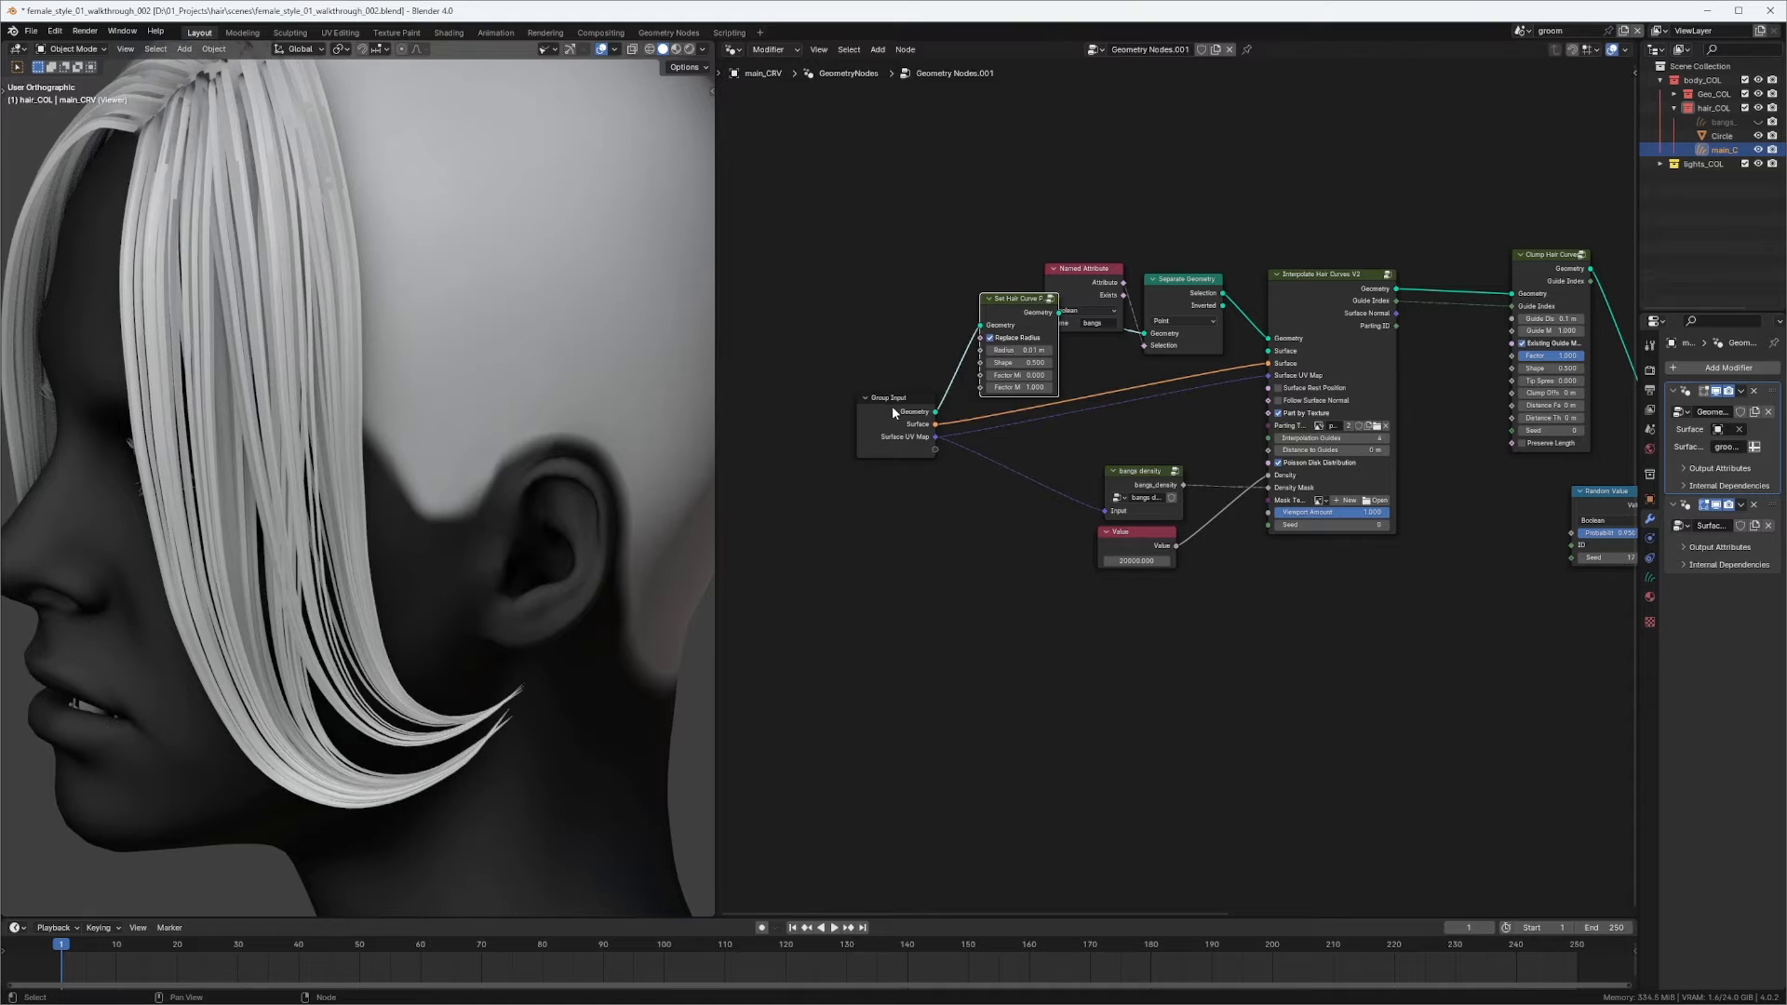
pyautogui.scroll(2, 970, 298)
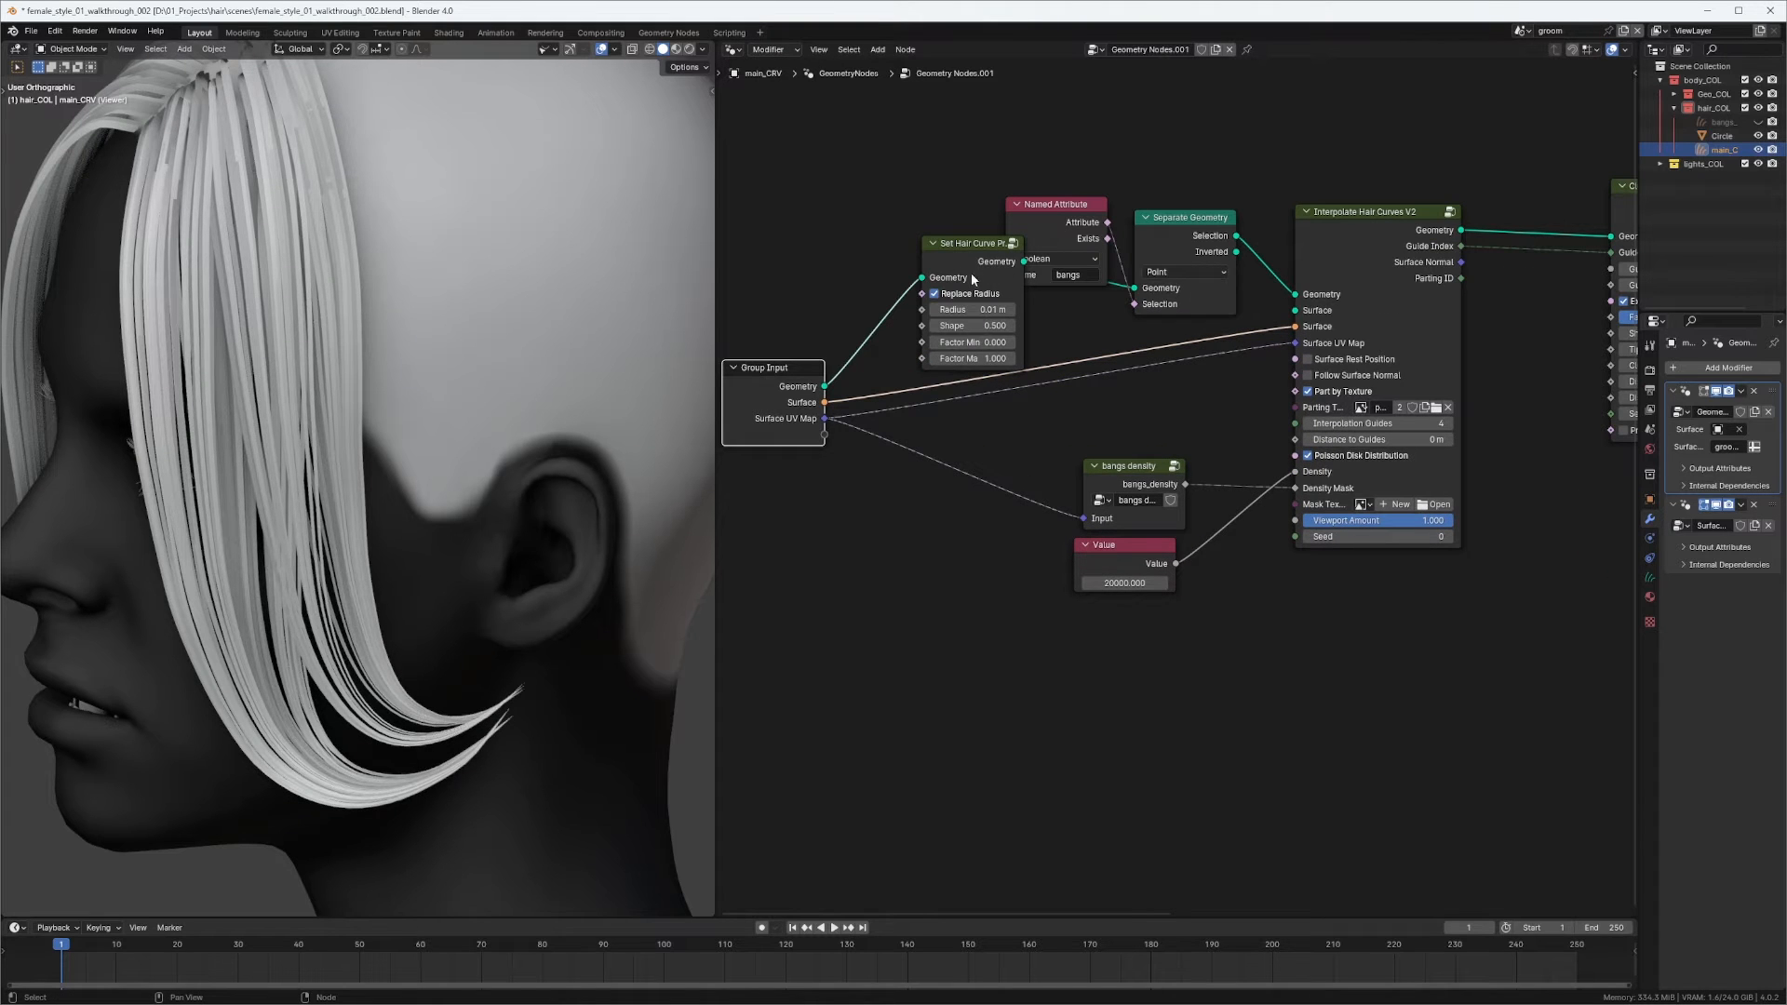
pyautogui.moveTo(958, 248); pyautogui.dragTo(923, 249)
# Try a Radius of 0.005 m on the Set Hair Curve Profile node and settle on 0.002 m.
pyautogui.doubleClick(938, 310)
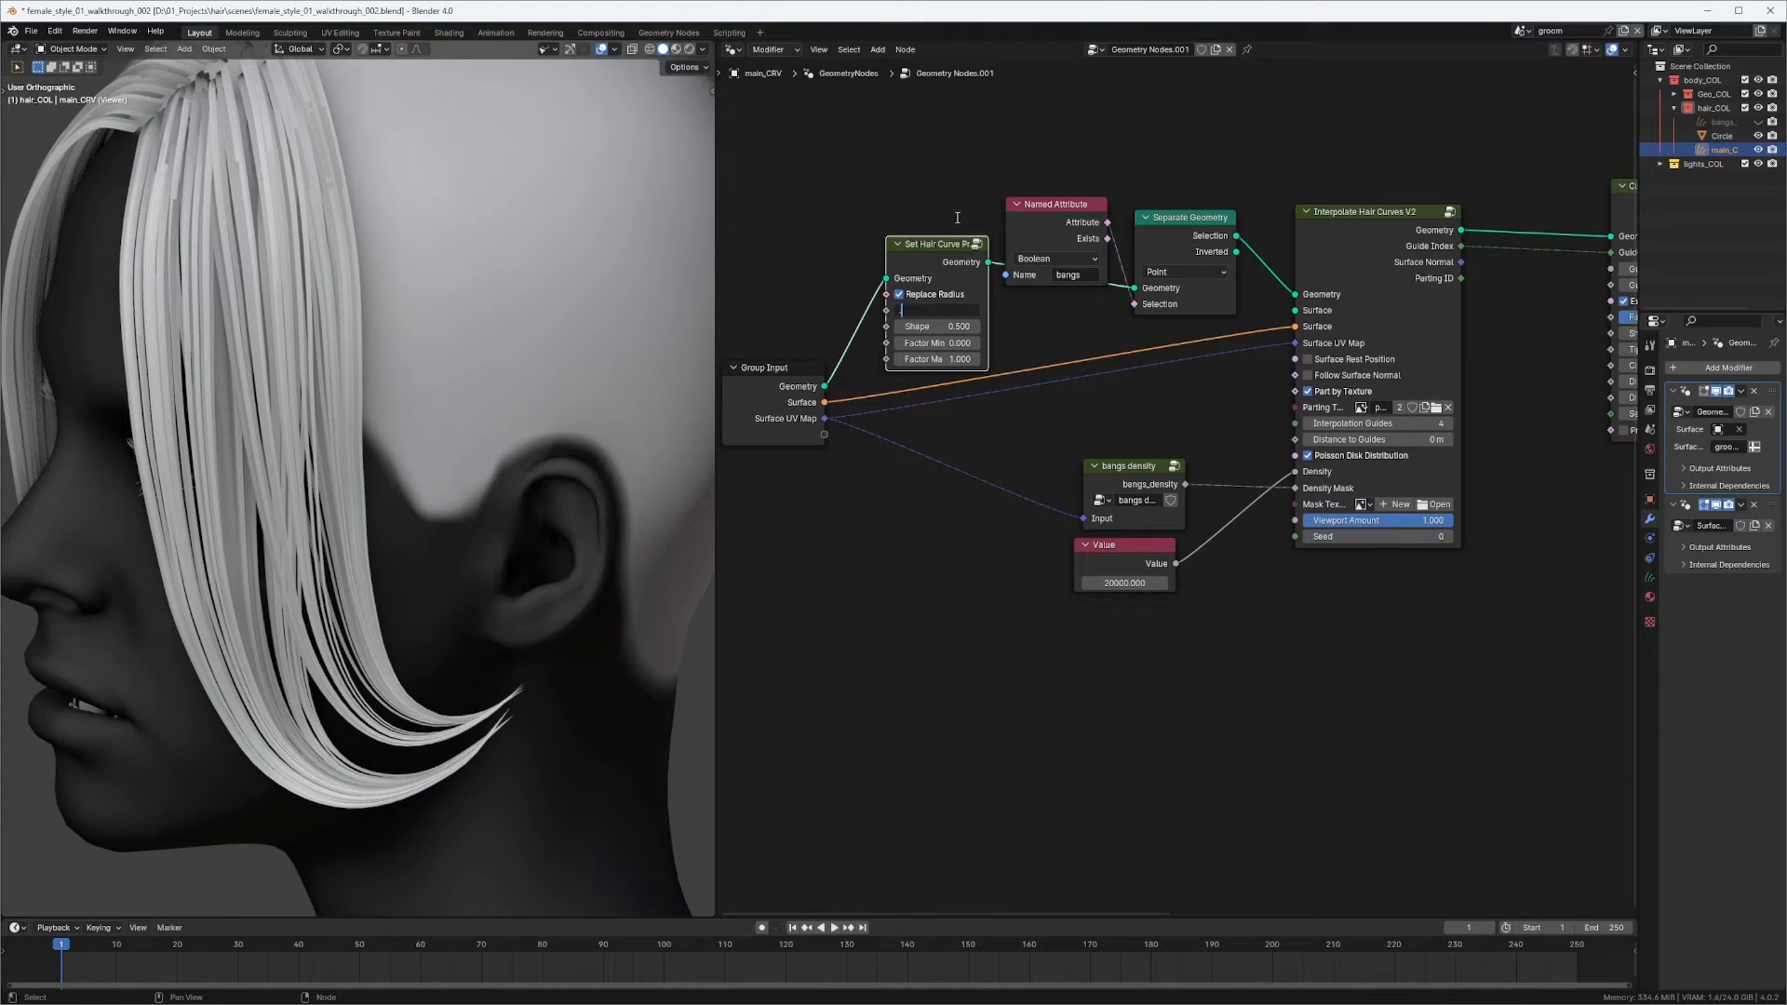
pyautogui.write('.005')
pyautogui.press('Return')
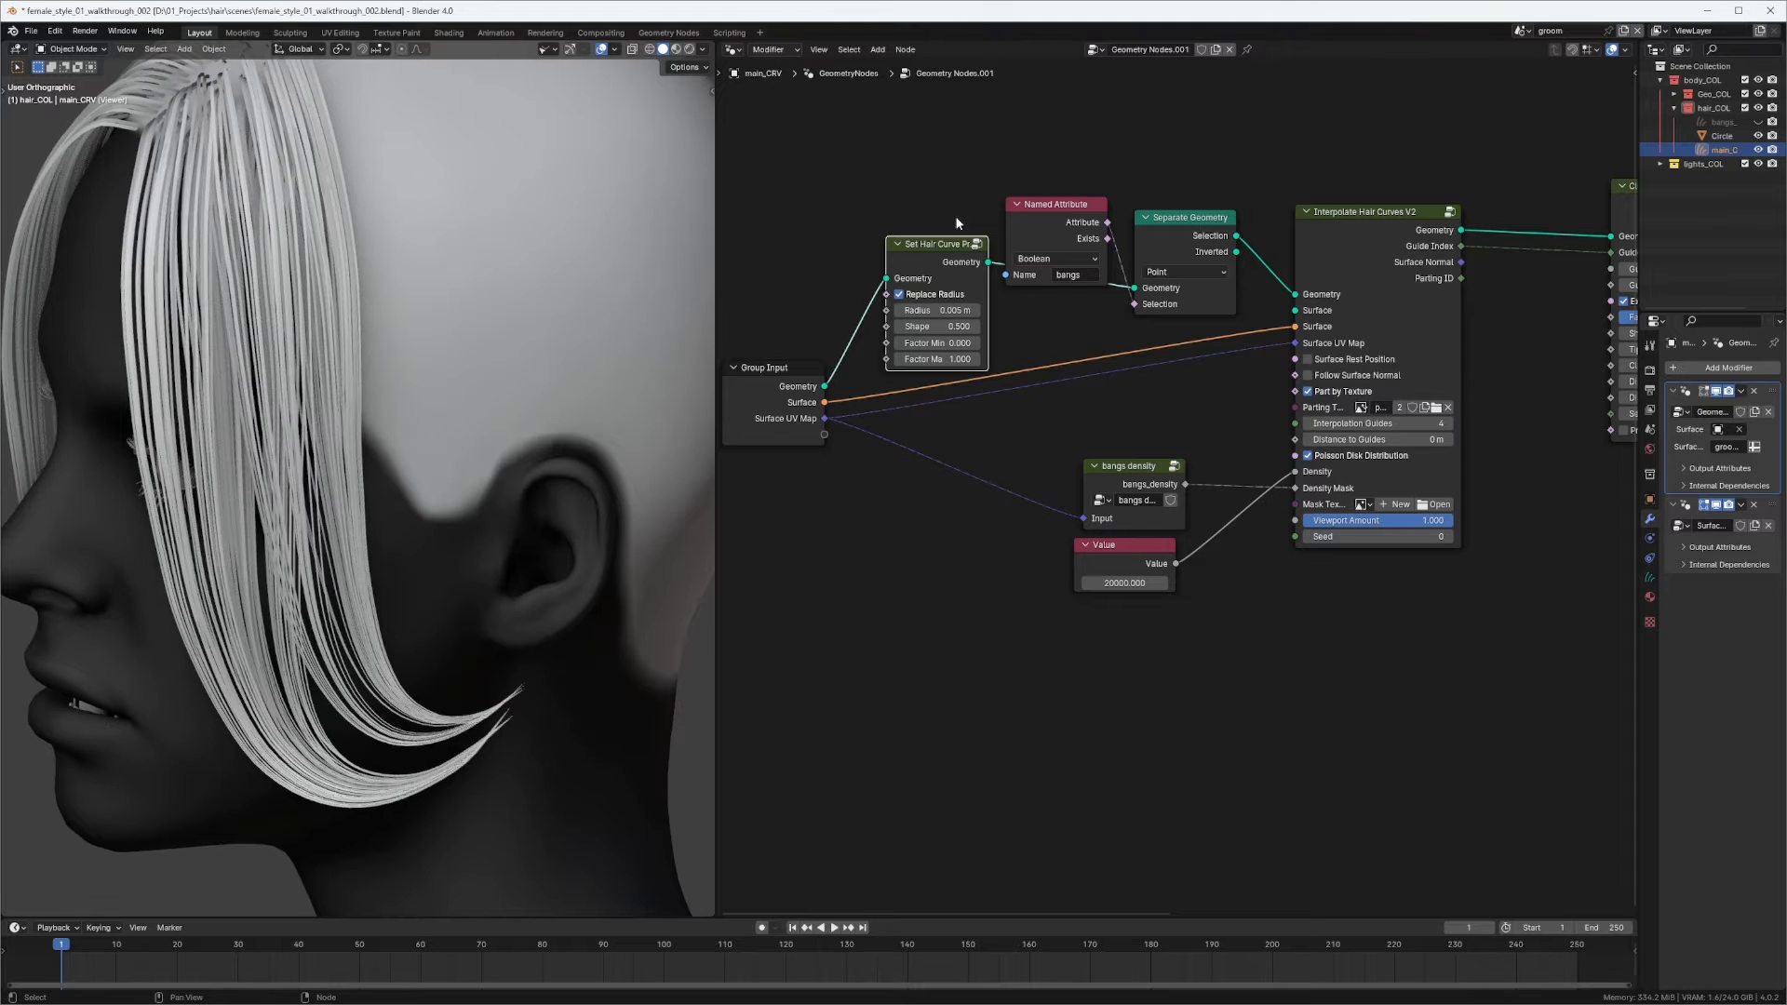
pyautogui.click(930, 309)
pyautogui.write('.002')
pyautogui.press('Return')
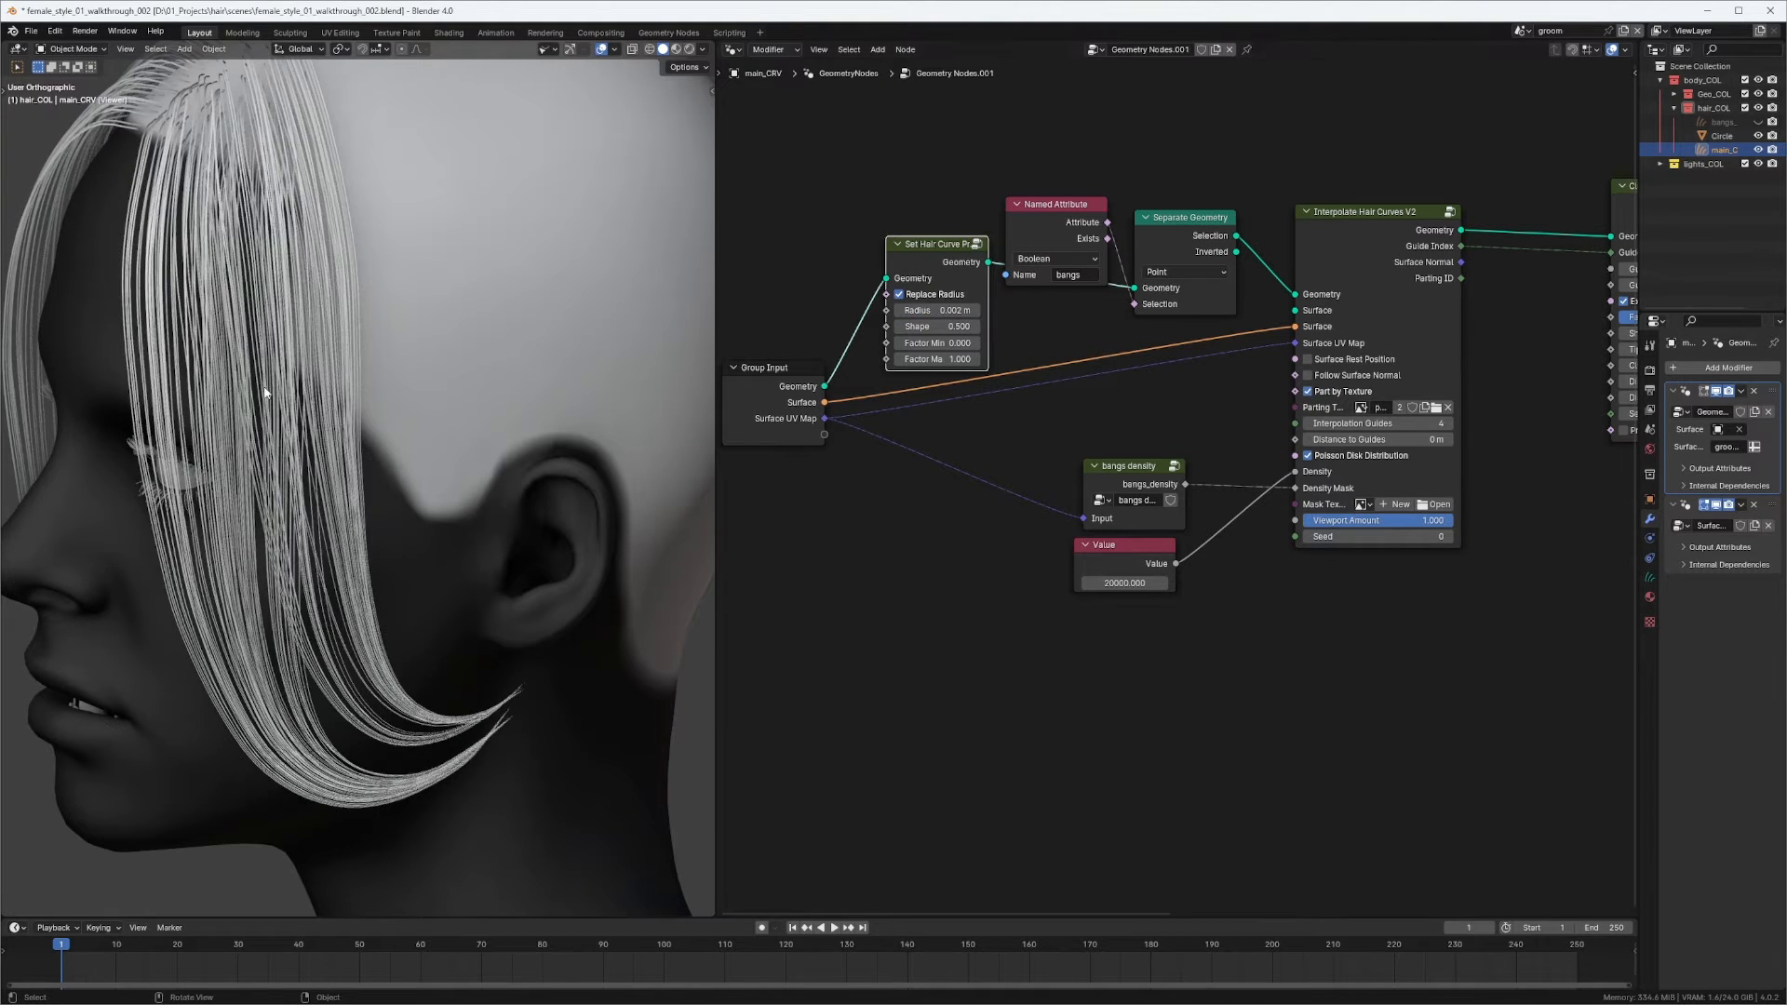
# Change the viewport's solid shading so that each object is displayed in its own colour.
pyautogui.moveTo(264, 393); pyautogui.dragTo(484, 149, button='middle')
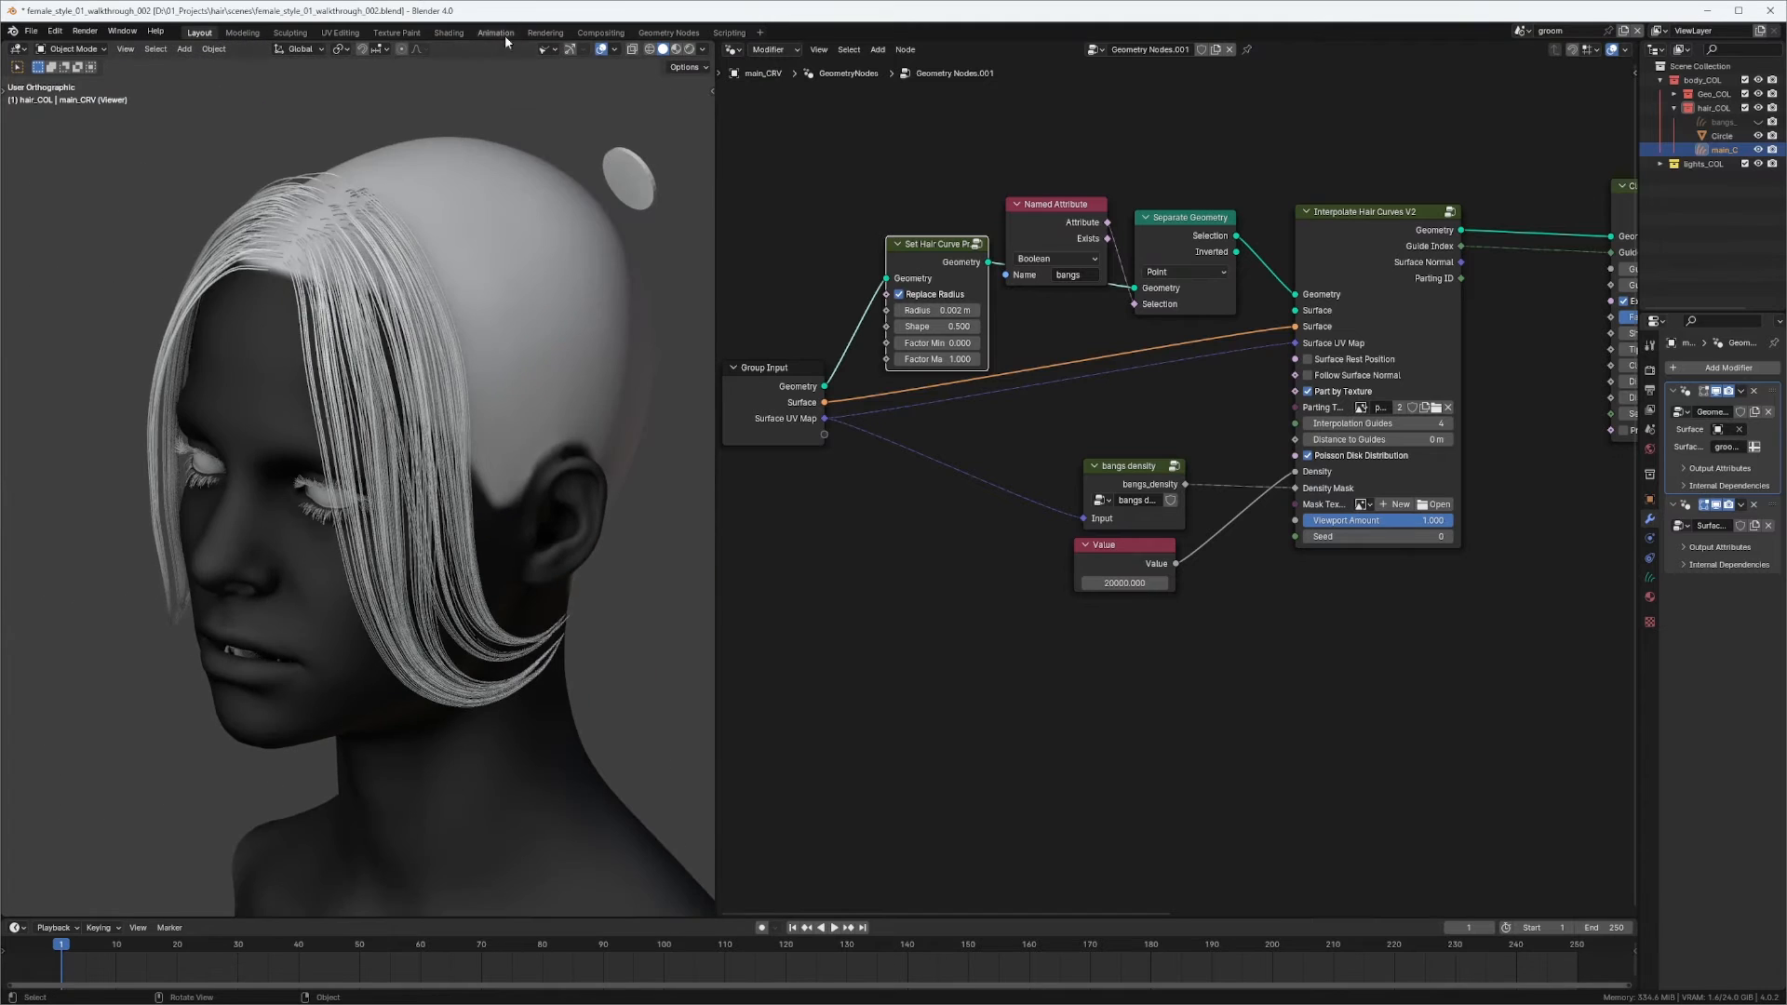
pyautogui.click(702, 51)
pyautogui.click(704, 277)
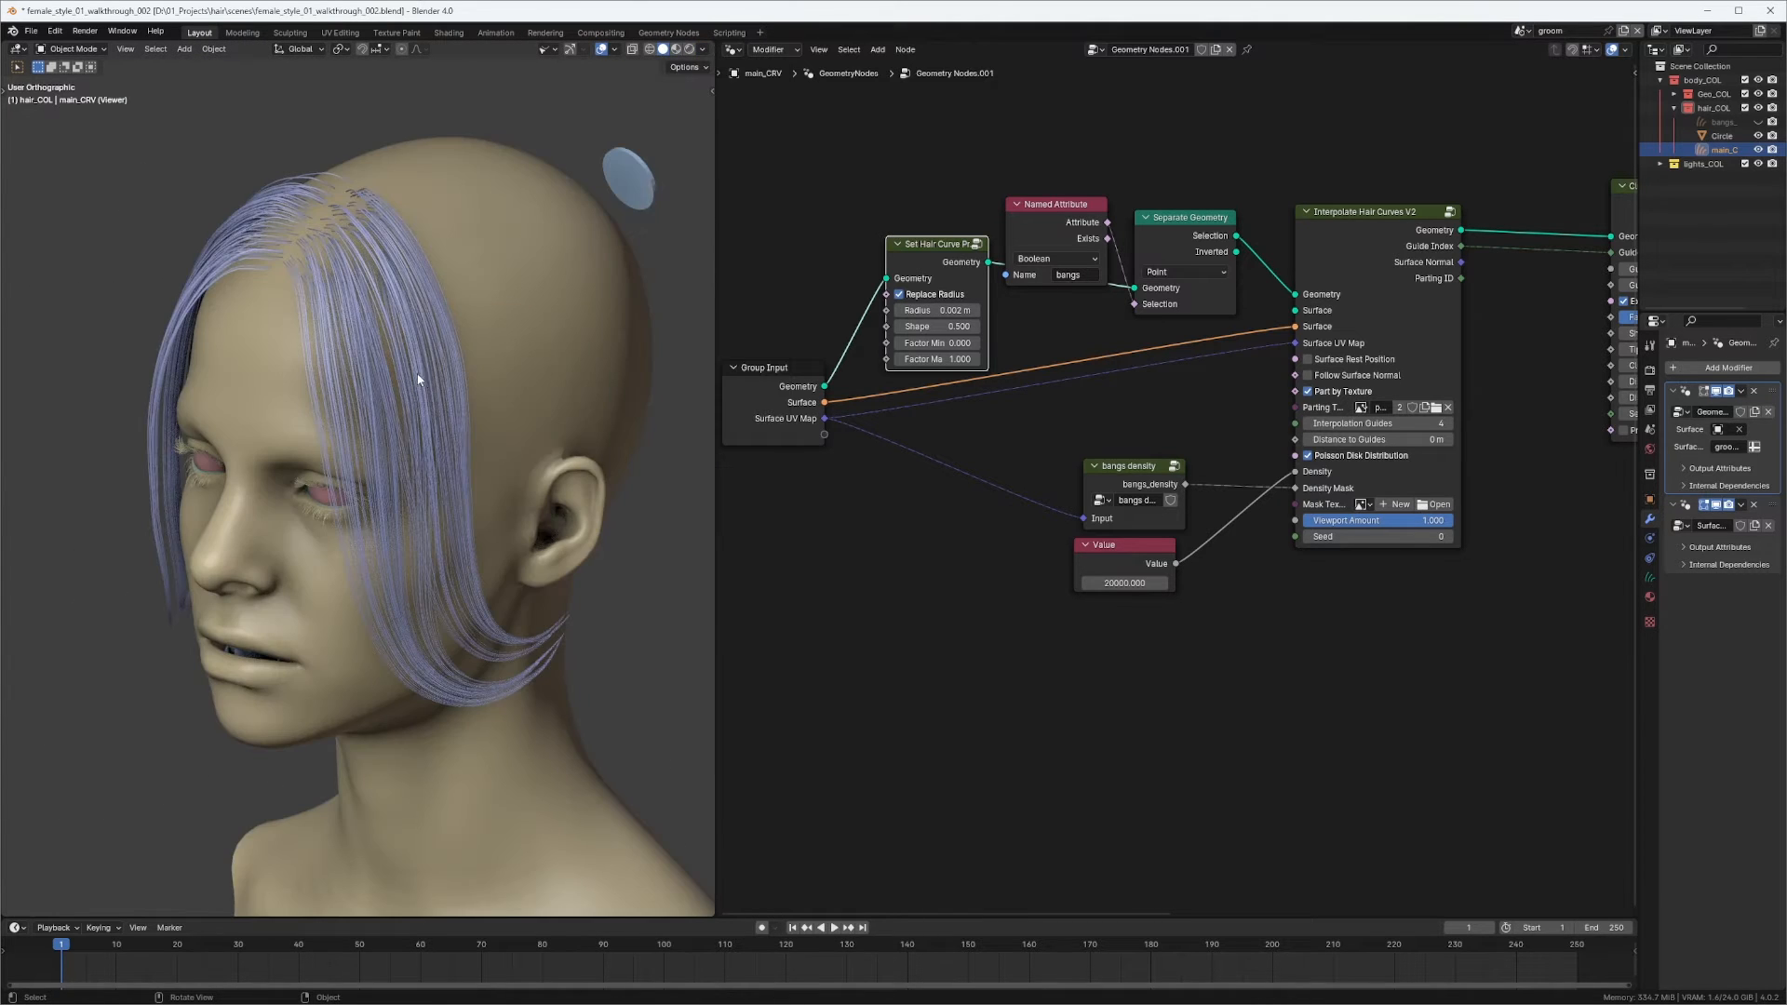
# Examine the thinned bangs strands close up around the eye and along the cheek.
pyautogui.moveTo(391, 465); pyautogui.dragTo(437, 465, button='middle')
pyautogui.moveTo(1373, 292)
pyautogui.mouseDown(button='middle')
pyautogui.moveTo(1277, 331)
pyautogui.moveTo(889, 315)
pyautogui.mouseUp(button='middle')
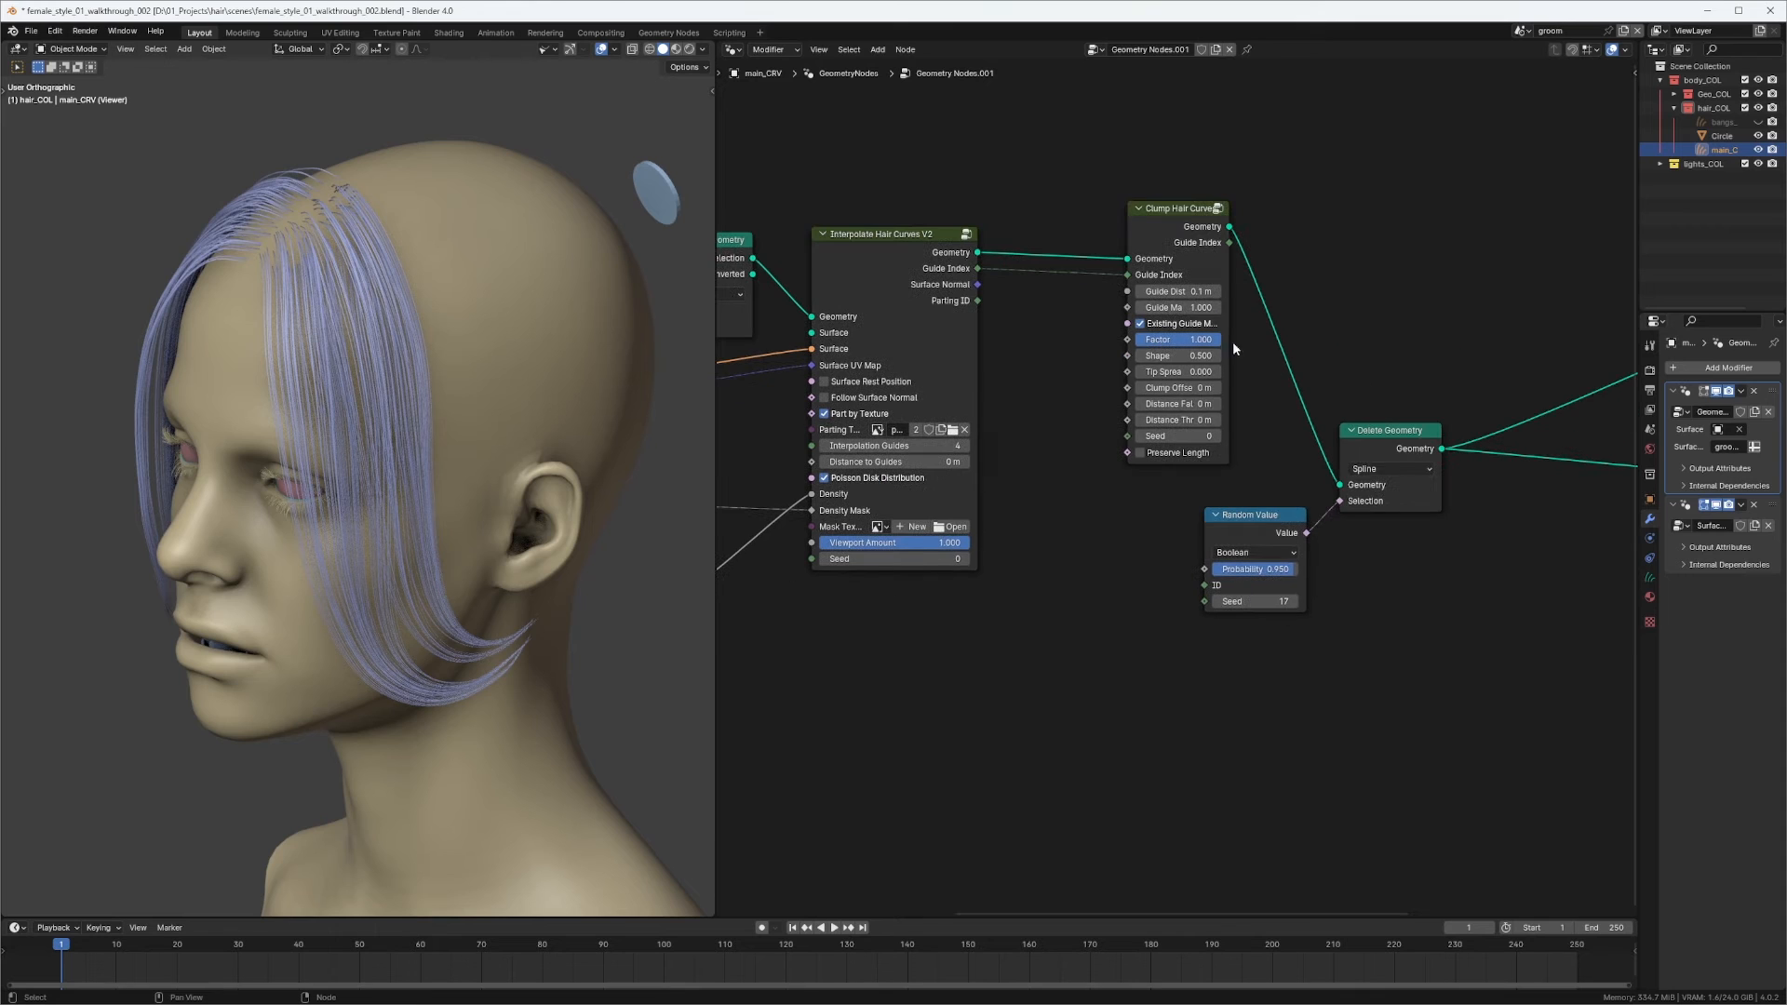
pyautogui.scroll(5, 348, 553)
pyautogui.scroll(5, 332, 370)
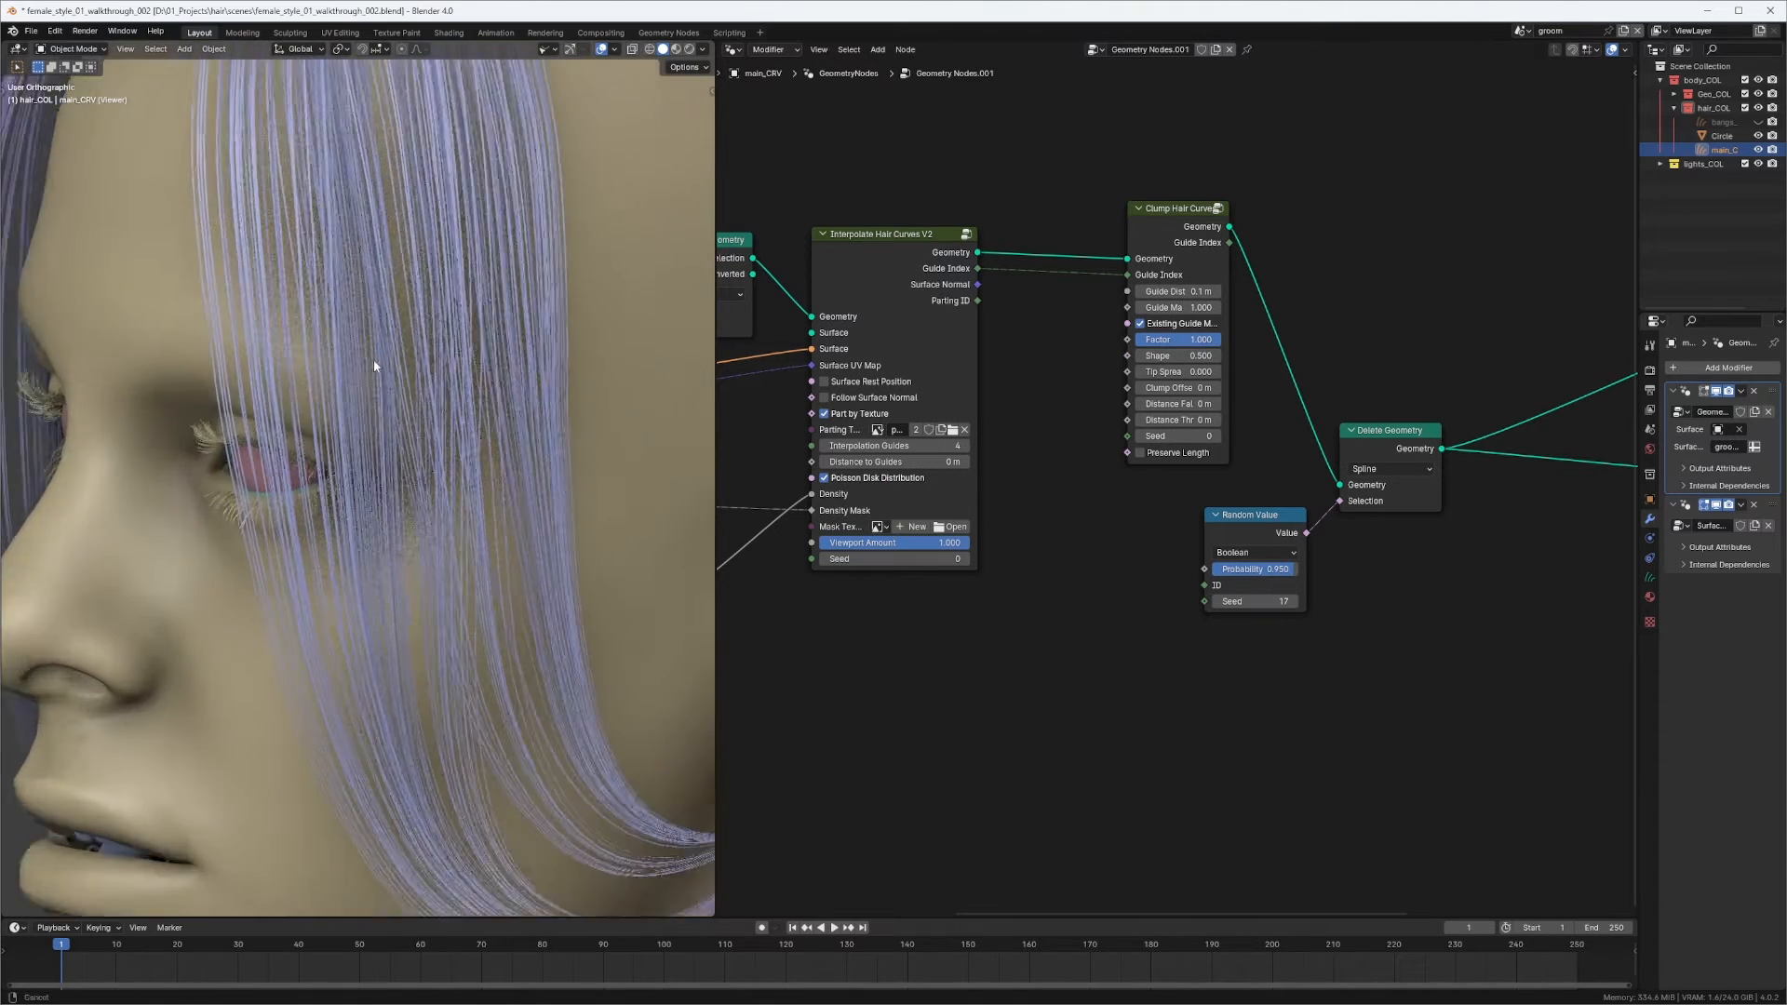
pyautogui.scroll(2, 292, 339)
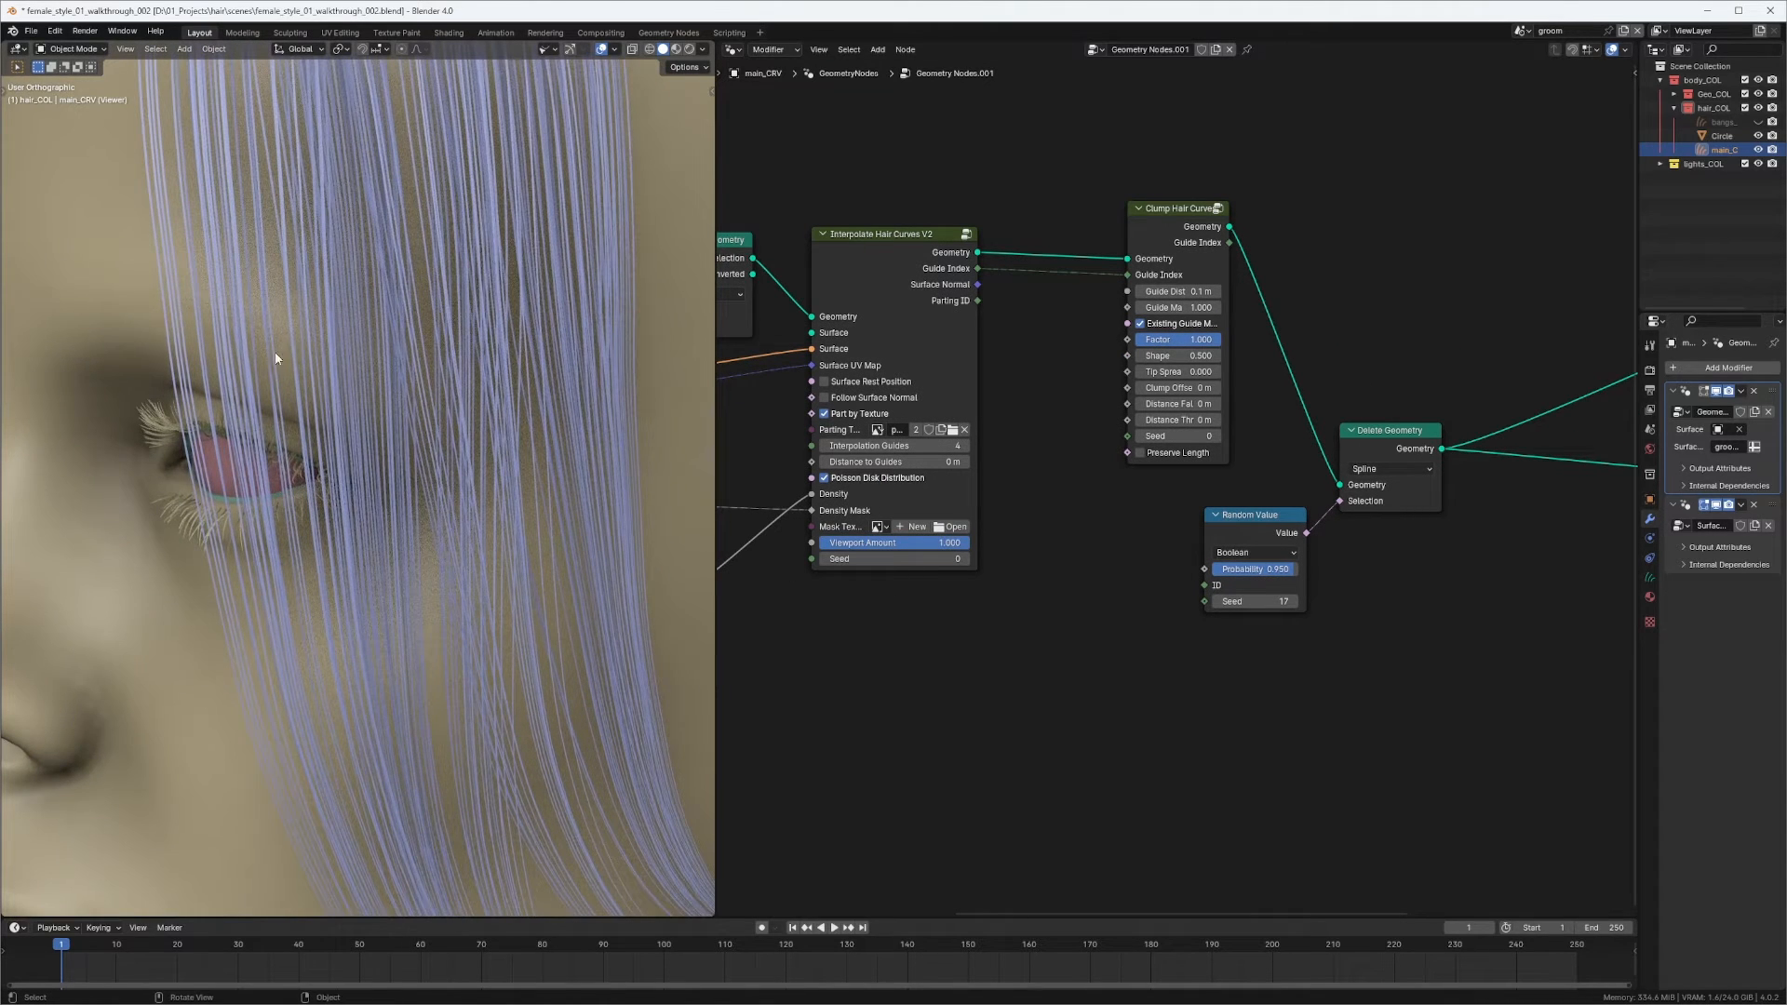
pyautogui.moveTo(257, 338); pyautogui.dragTo(287, 375, button='middle')
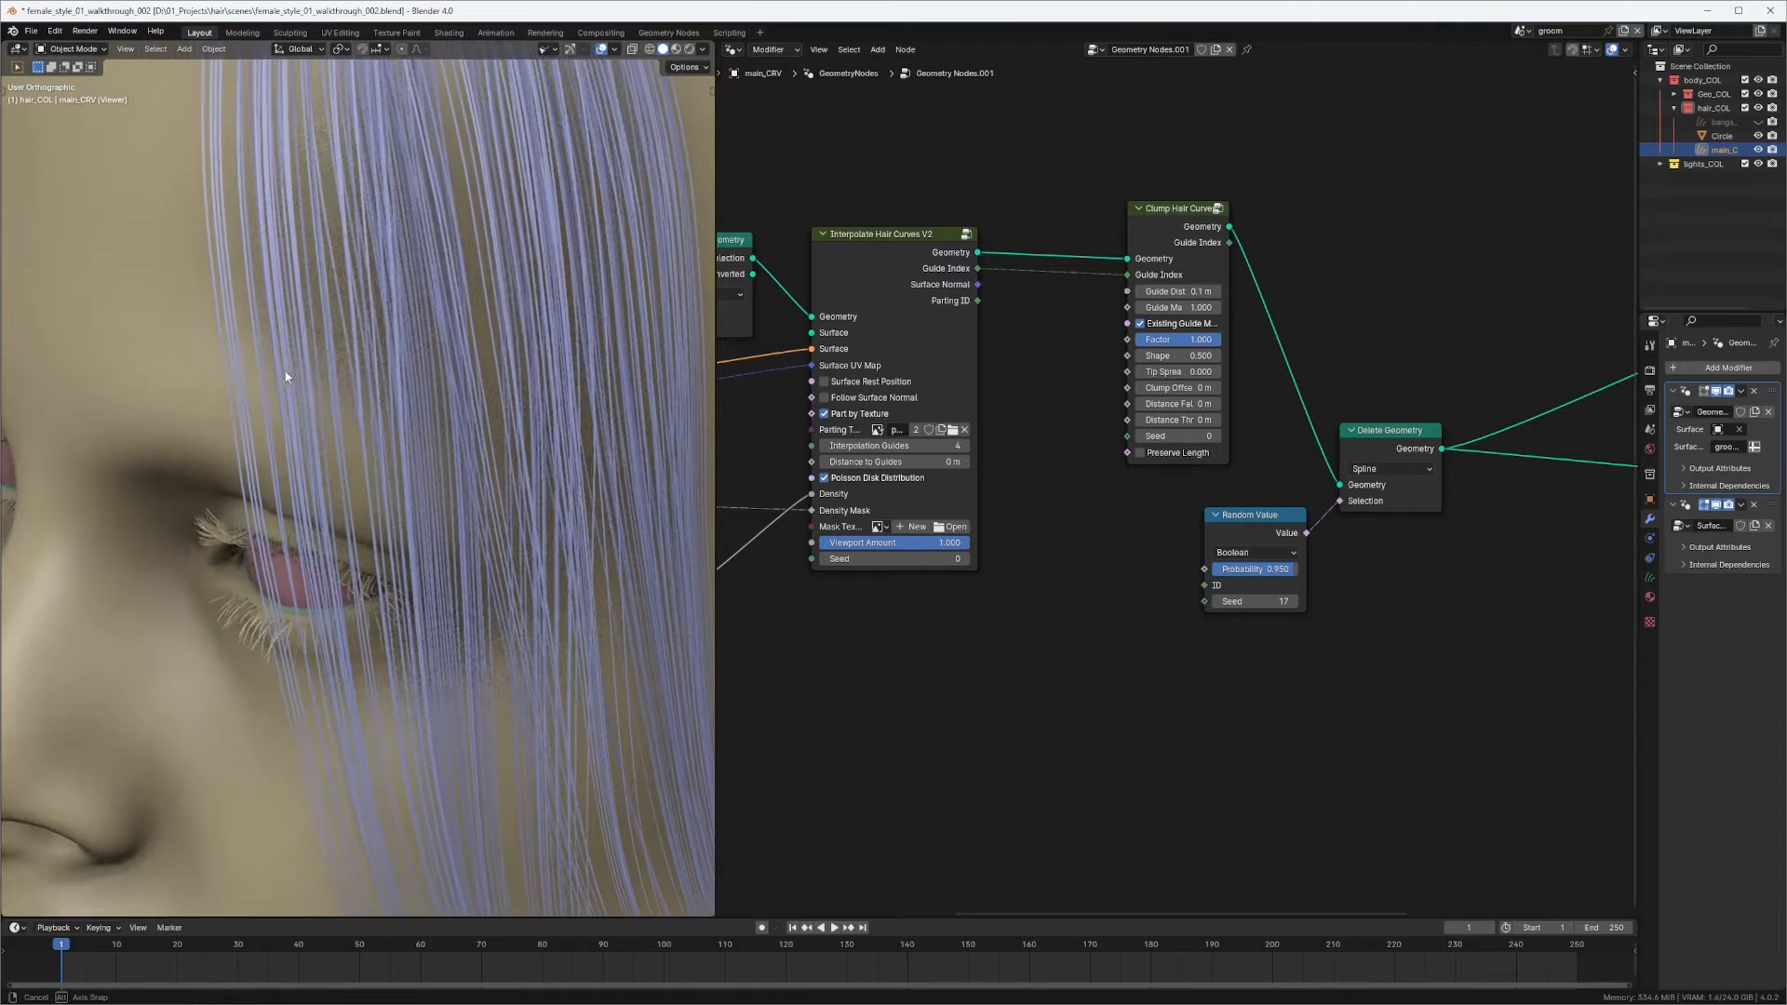
pyautogui.moveTo(280, 406); pyautogui.dragTo(422, 462, button='middle')
# Try Probability values of 0.9 and 0.97 on the Random Value node that drives the hair deletion.
pyautogui.moveTo(1148, 555); pyautogui.dragTo(1102, 526, button='middle')
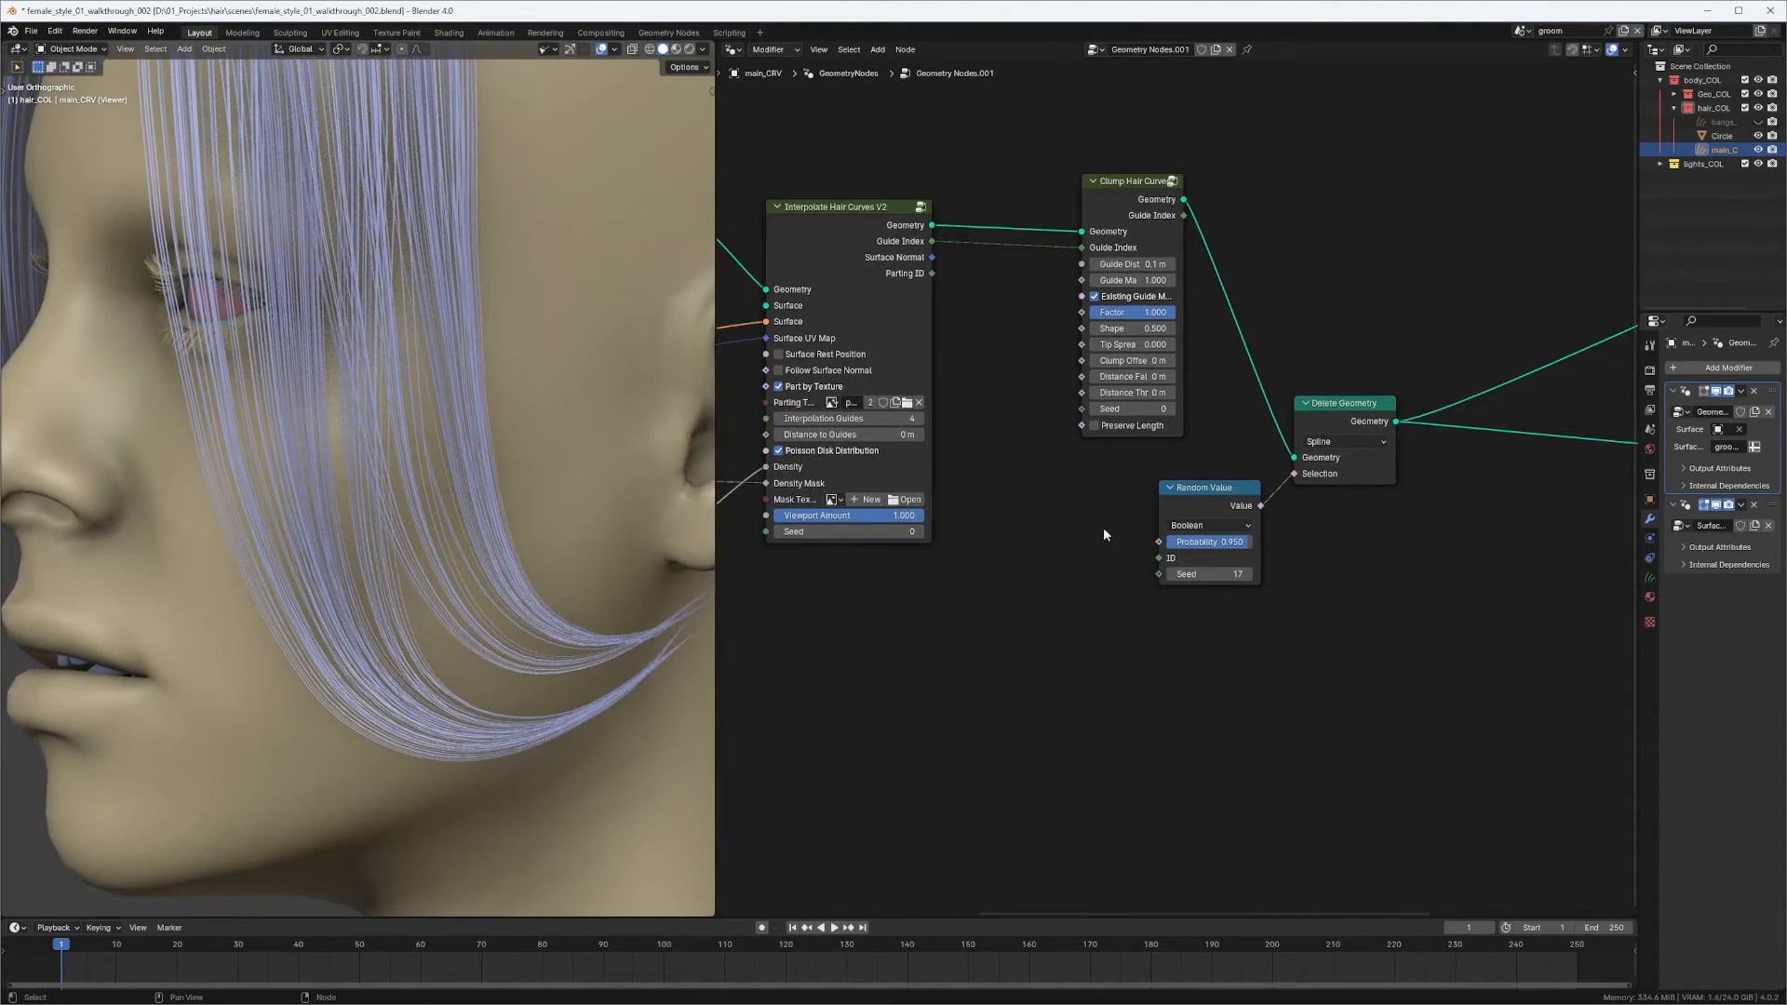
pyautogui.moveTo(986, 532); pyautogui.dragTo(851, 533, button='middle')
pyautogui.scroll(3, 1003, 530)
pyautogui.click(930, 555)
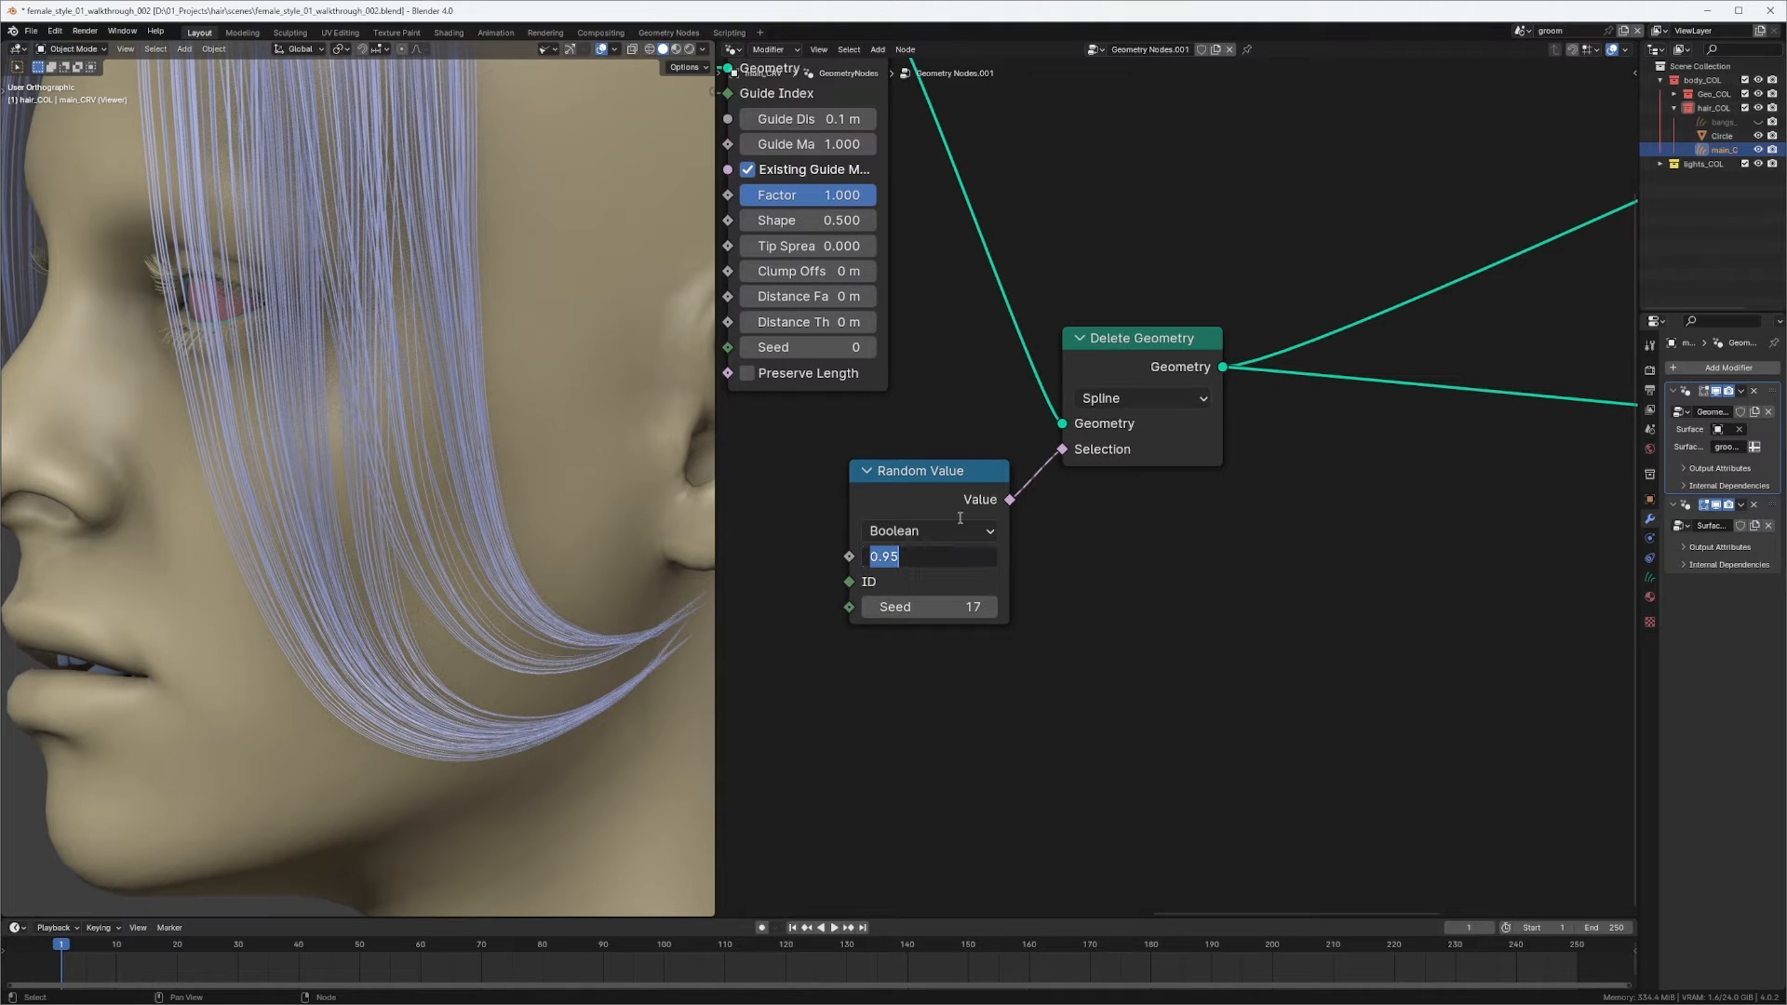
pyautogui.write('.9')
pyautogui.press('Return')
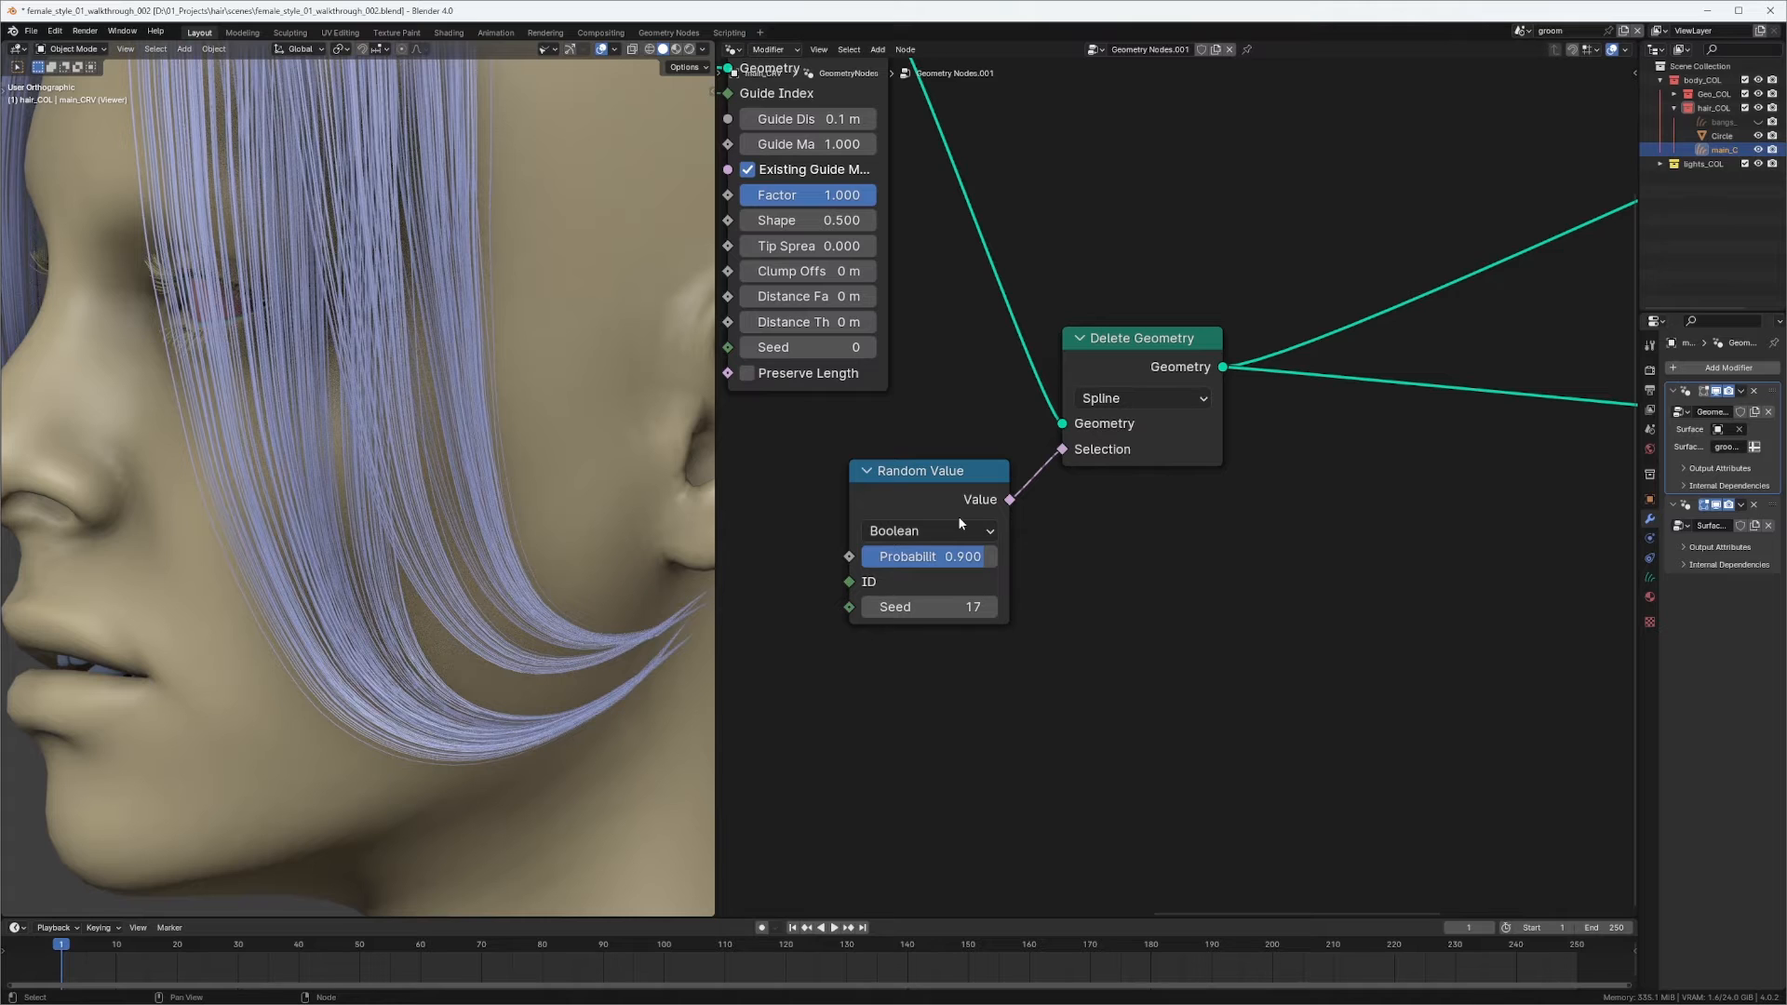
pyautogui.click(946, 558)
pyautogui.write('.97')
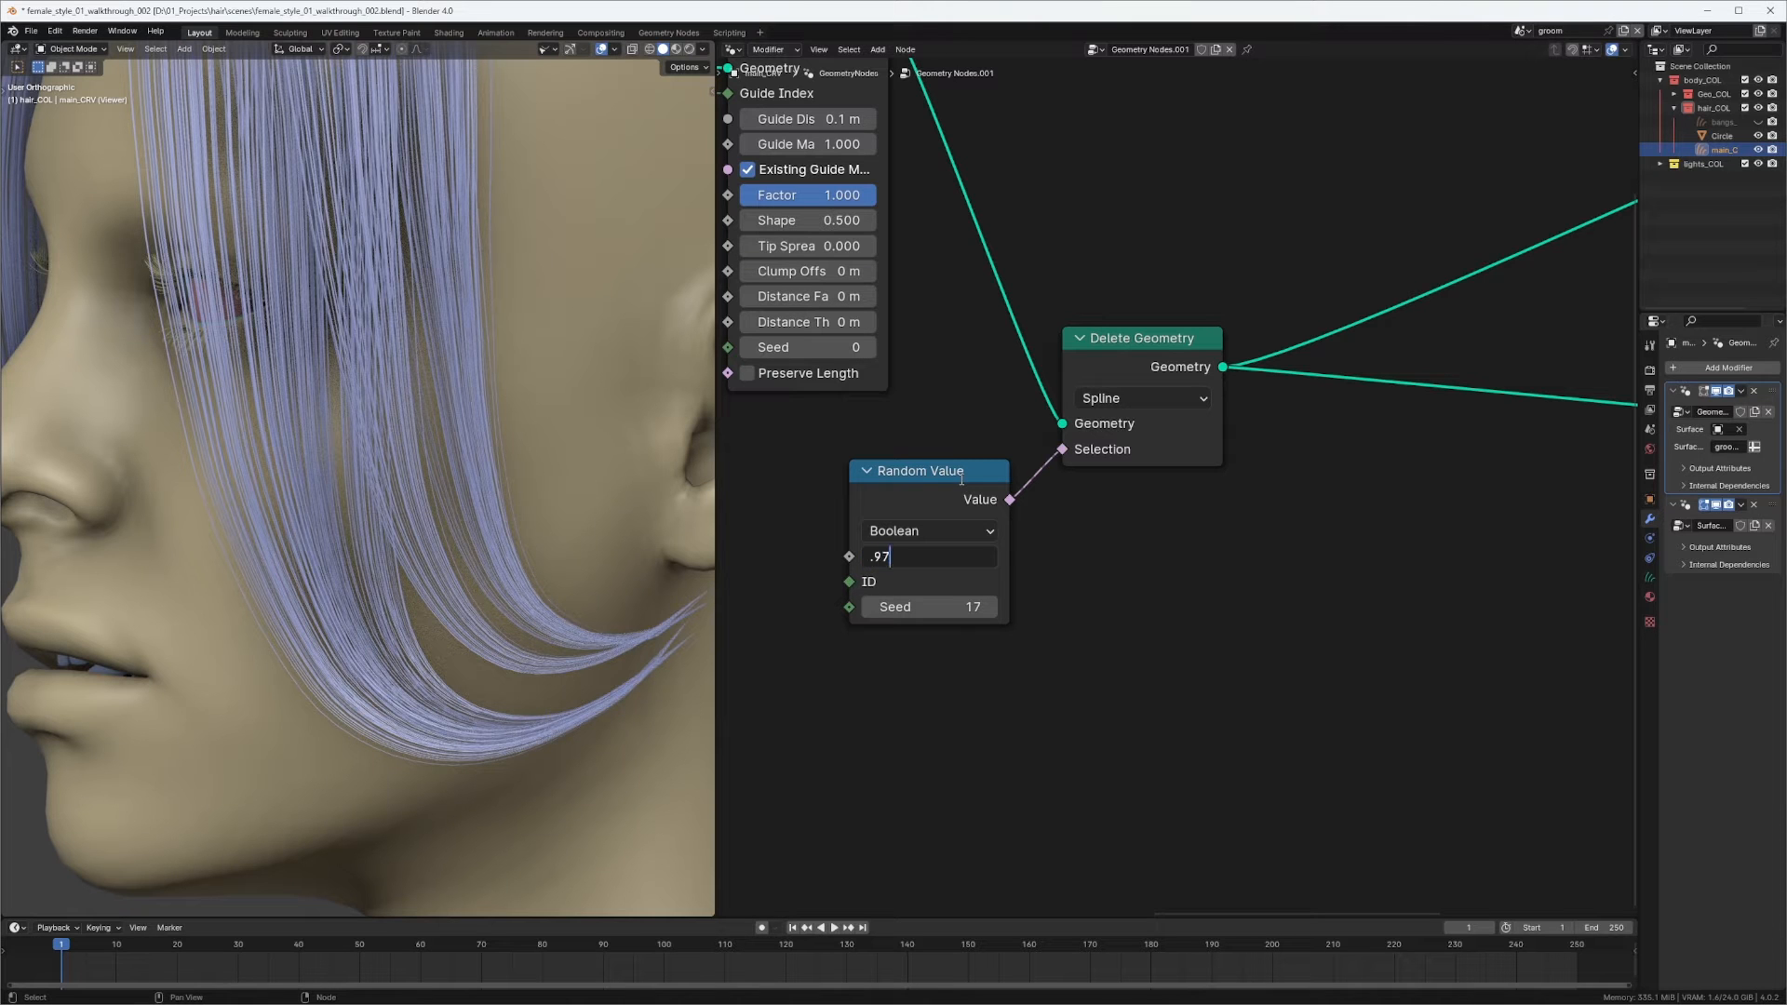
pyautogui.press('Return')
# Set the Random Value Probability to 0.98 and check the thinned bangs on the head.
pyautogui.moveTo(295, 590); pyautogui.dragTo(847, 584, button='middle')
pyautogui.click(942, 564)
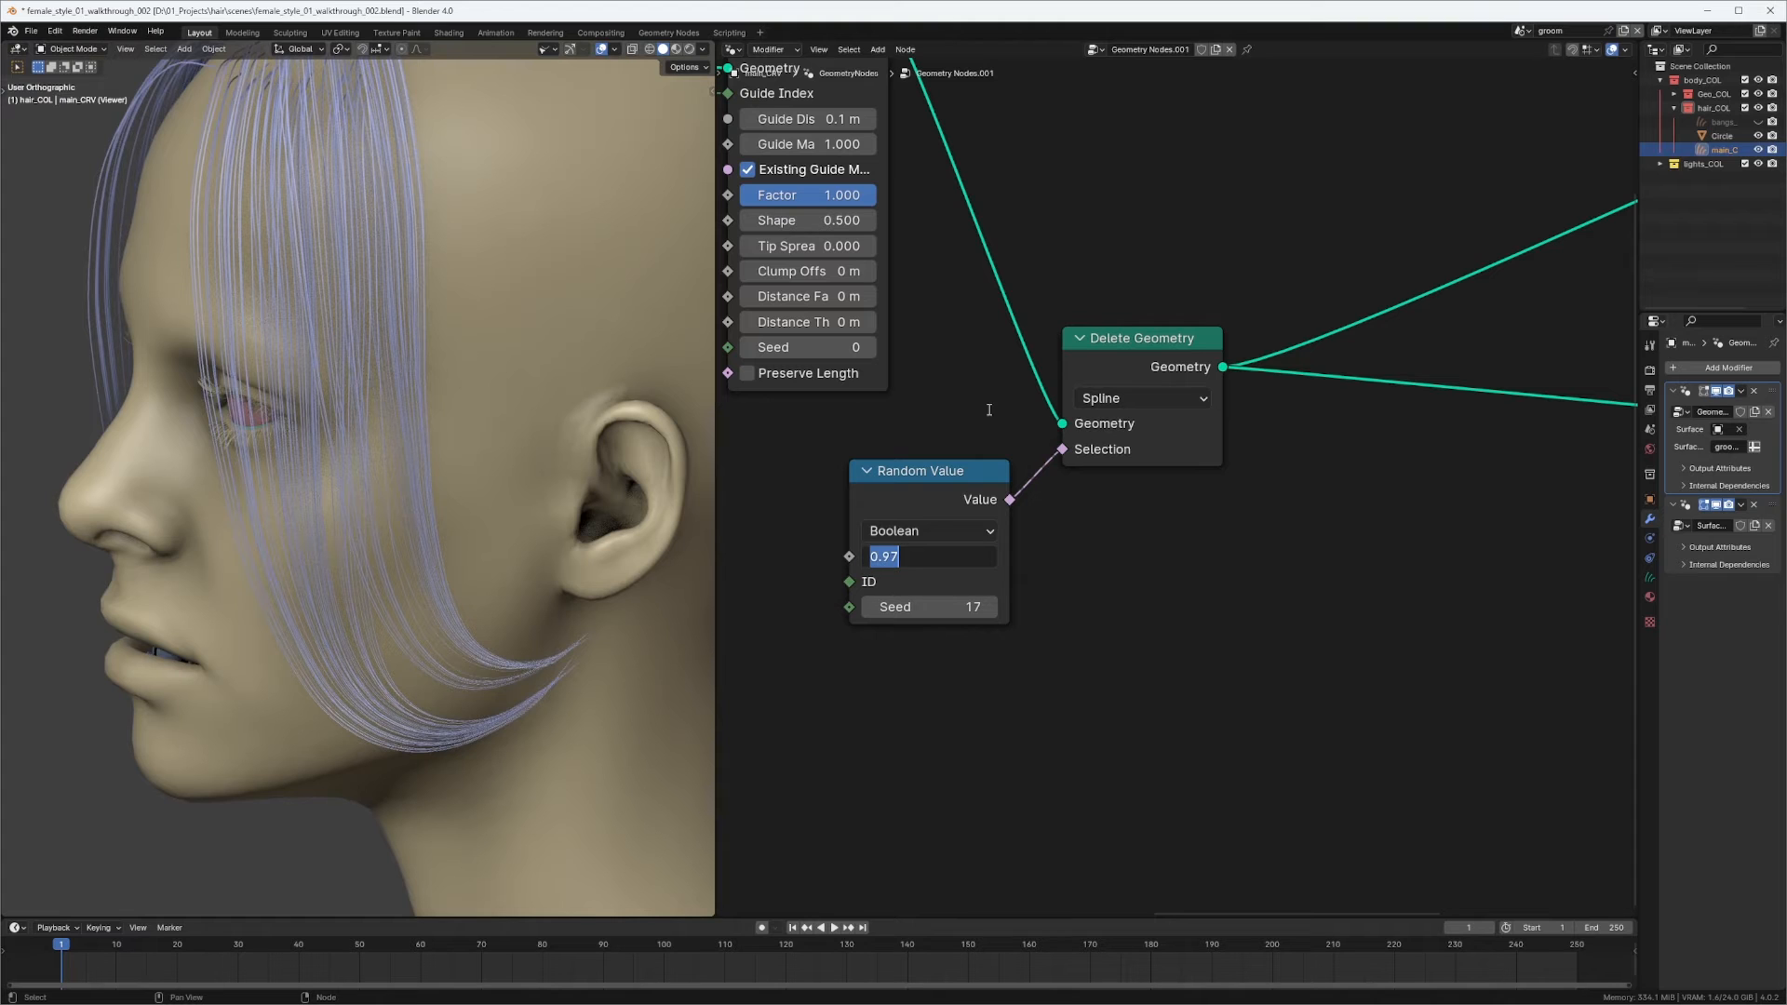
pyautogui.write('.98')
pyautogui.press('Return')
pyautogui.moveTo(596, 470); pyautogui.dragTo(359, 486, button='middle')
# Move the Random Value and Delete Geometry nodes together below the Clump Hair Curves node.
pyautogui.scroll(-3, 312, 473)
pyautogui.moveTo(1188, 335); pyautogui.dragTo(1052, 566, button='middle')
pyautogui.scroll(-5, 1135, 417)
pyautogui.moveTo(893, 609); pyautogui.dragTo(1044, 737)
pyautogui.moveTo(1031, 601); pyautogui.dragTo(982, 692)
# Add a Create Guide Index Map V2 node in the free space above the Delete Geometry node.
pyautogui.moveTo(1045, 411); pyautogui.dragTo(1252, 369, button='middle')
pyautogui.scroll(3, 1091, 432)
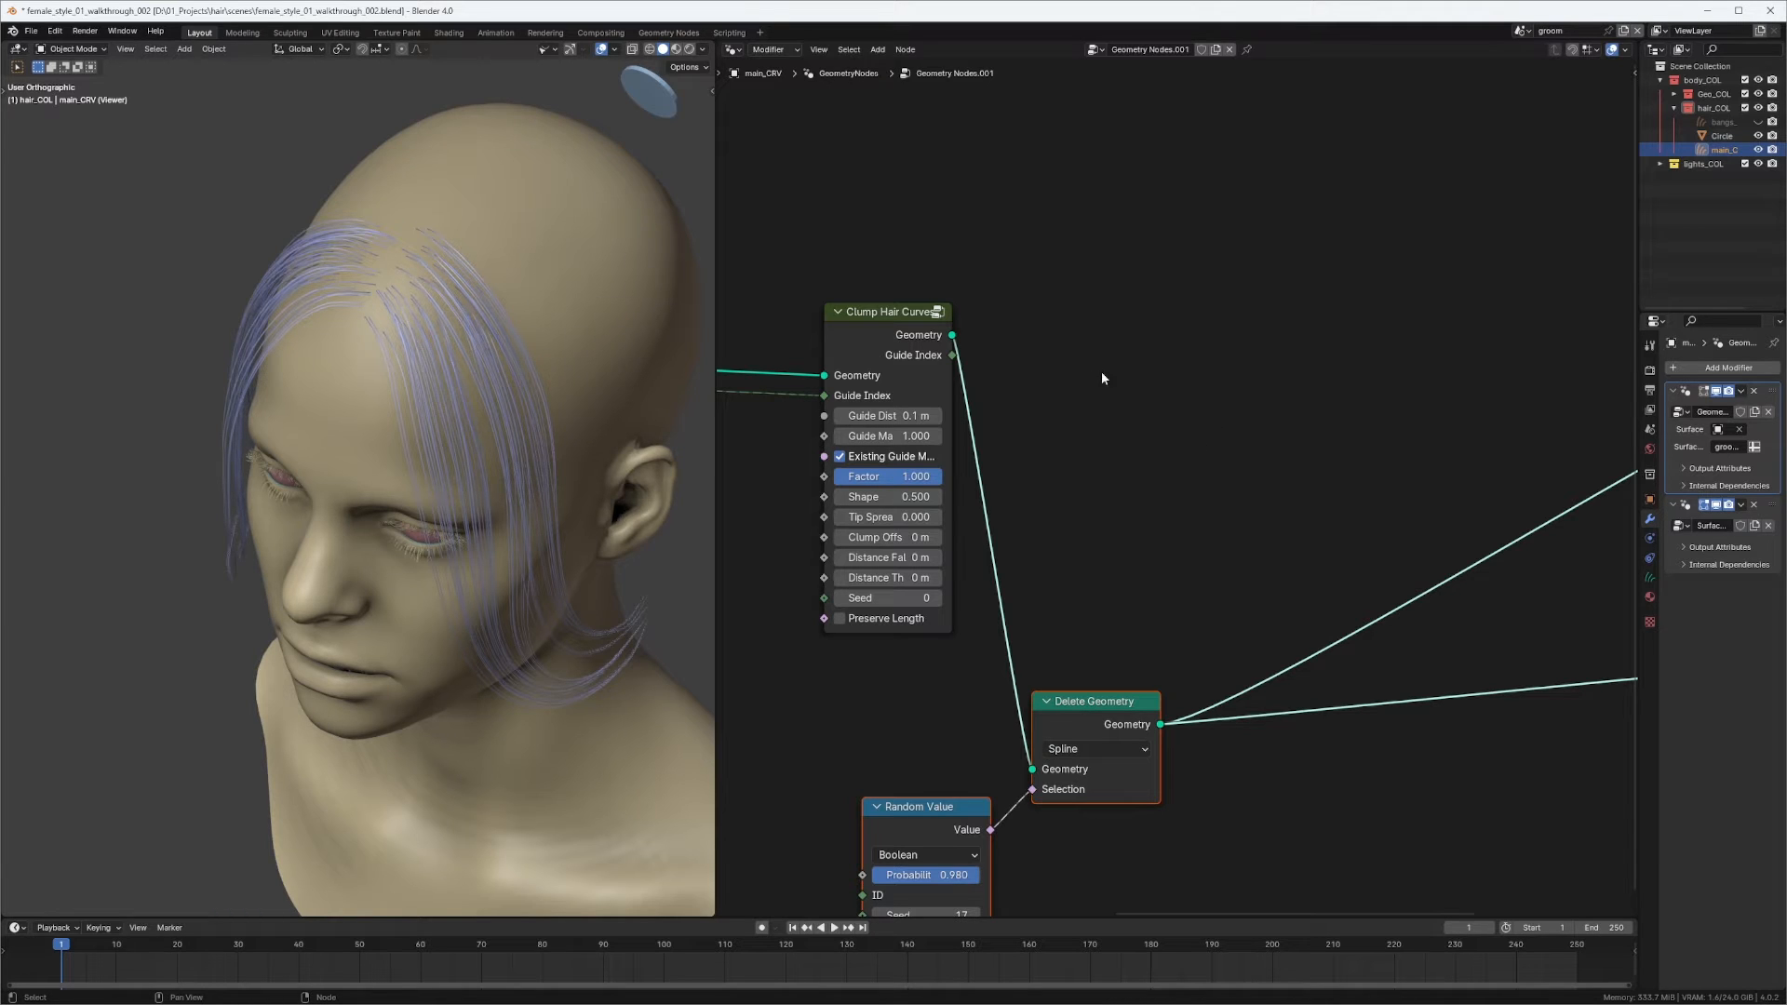
pyautogui.moveTo(1177, 418); pyautogui.dragTo(1148, 373, button='middle')
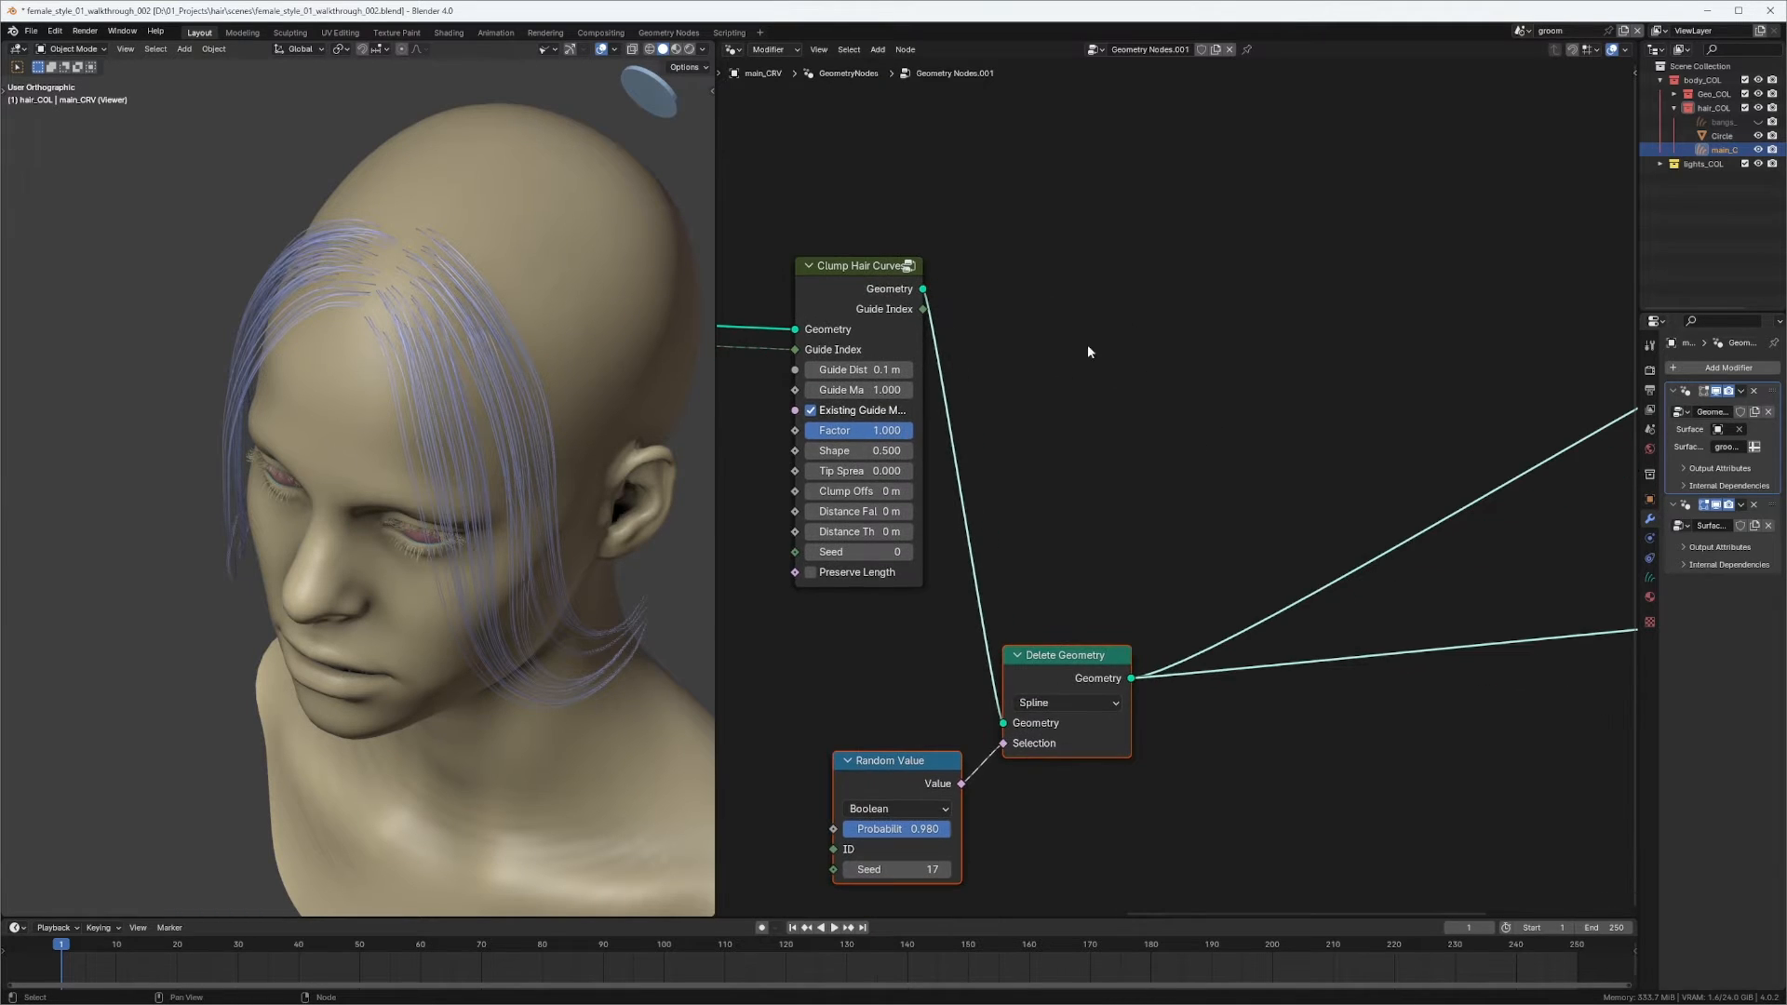
pyautogui.click(1123, 375)
pyautogui.hotkey('shift', 'a')
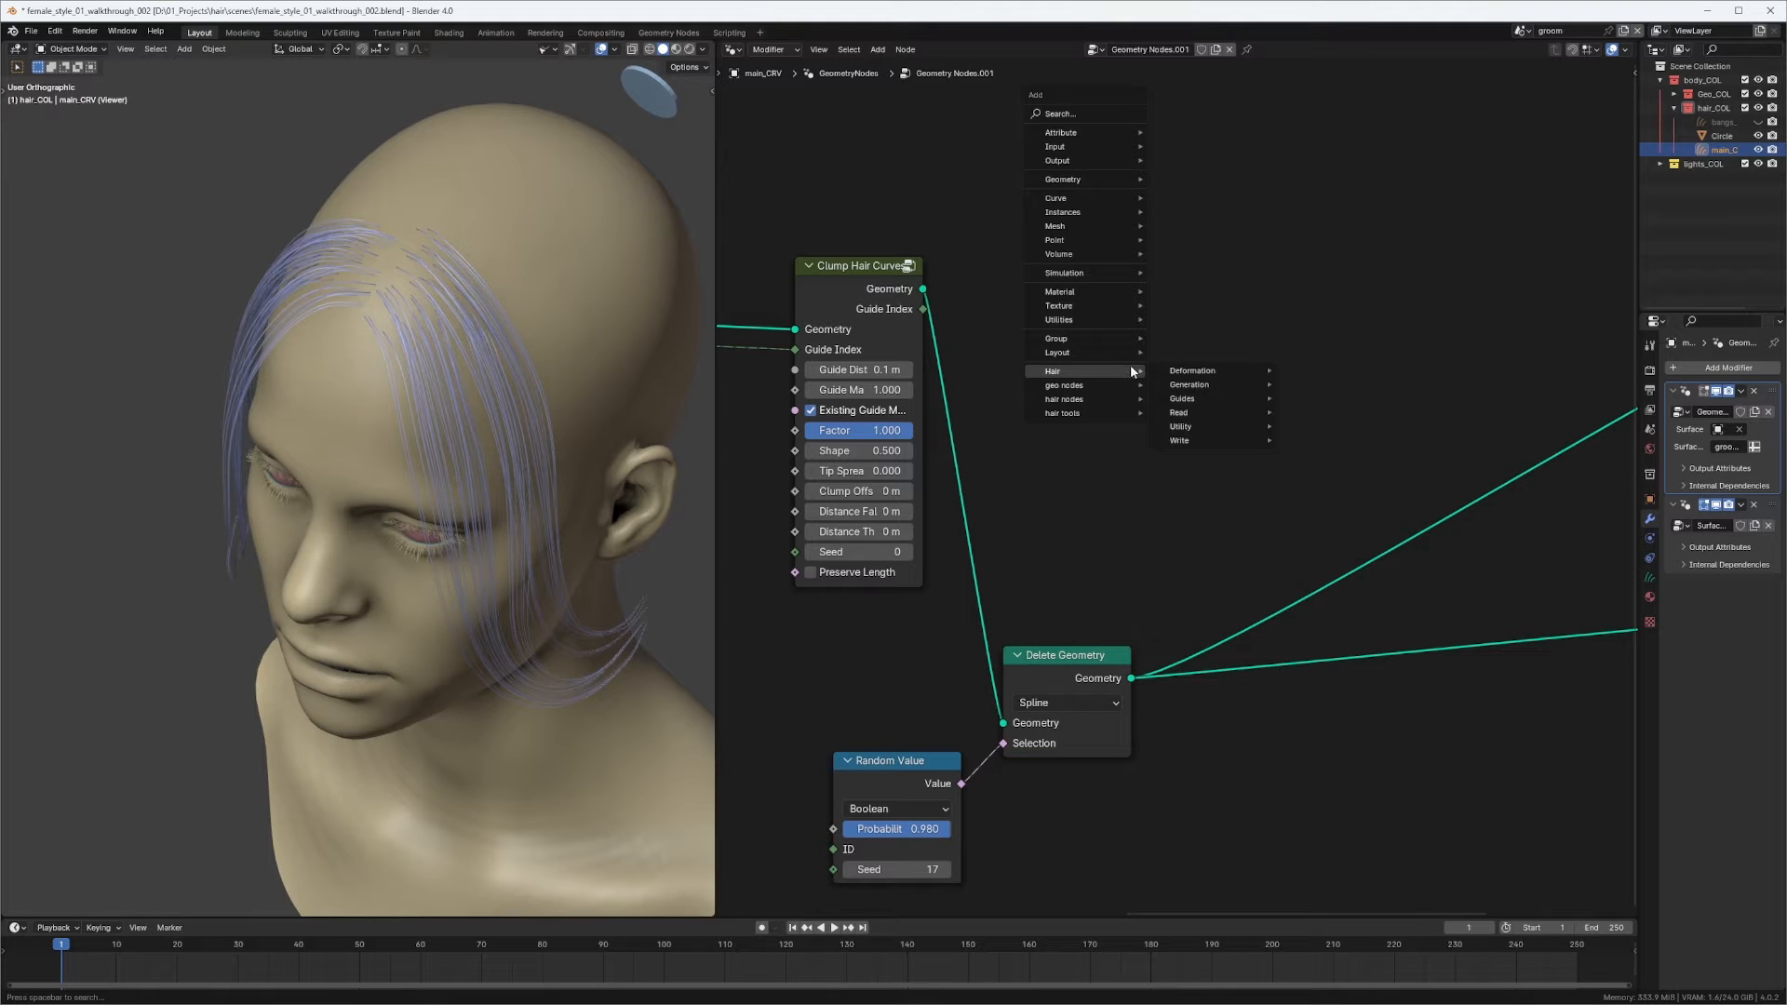
pyautogui.moveTo(1104, 402)
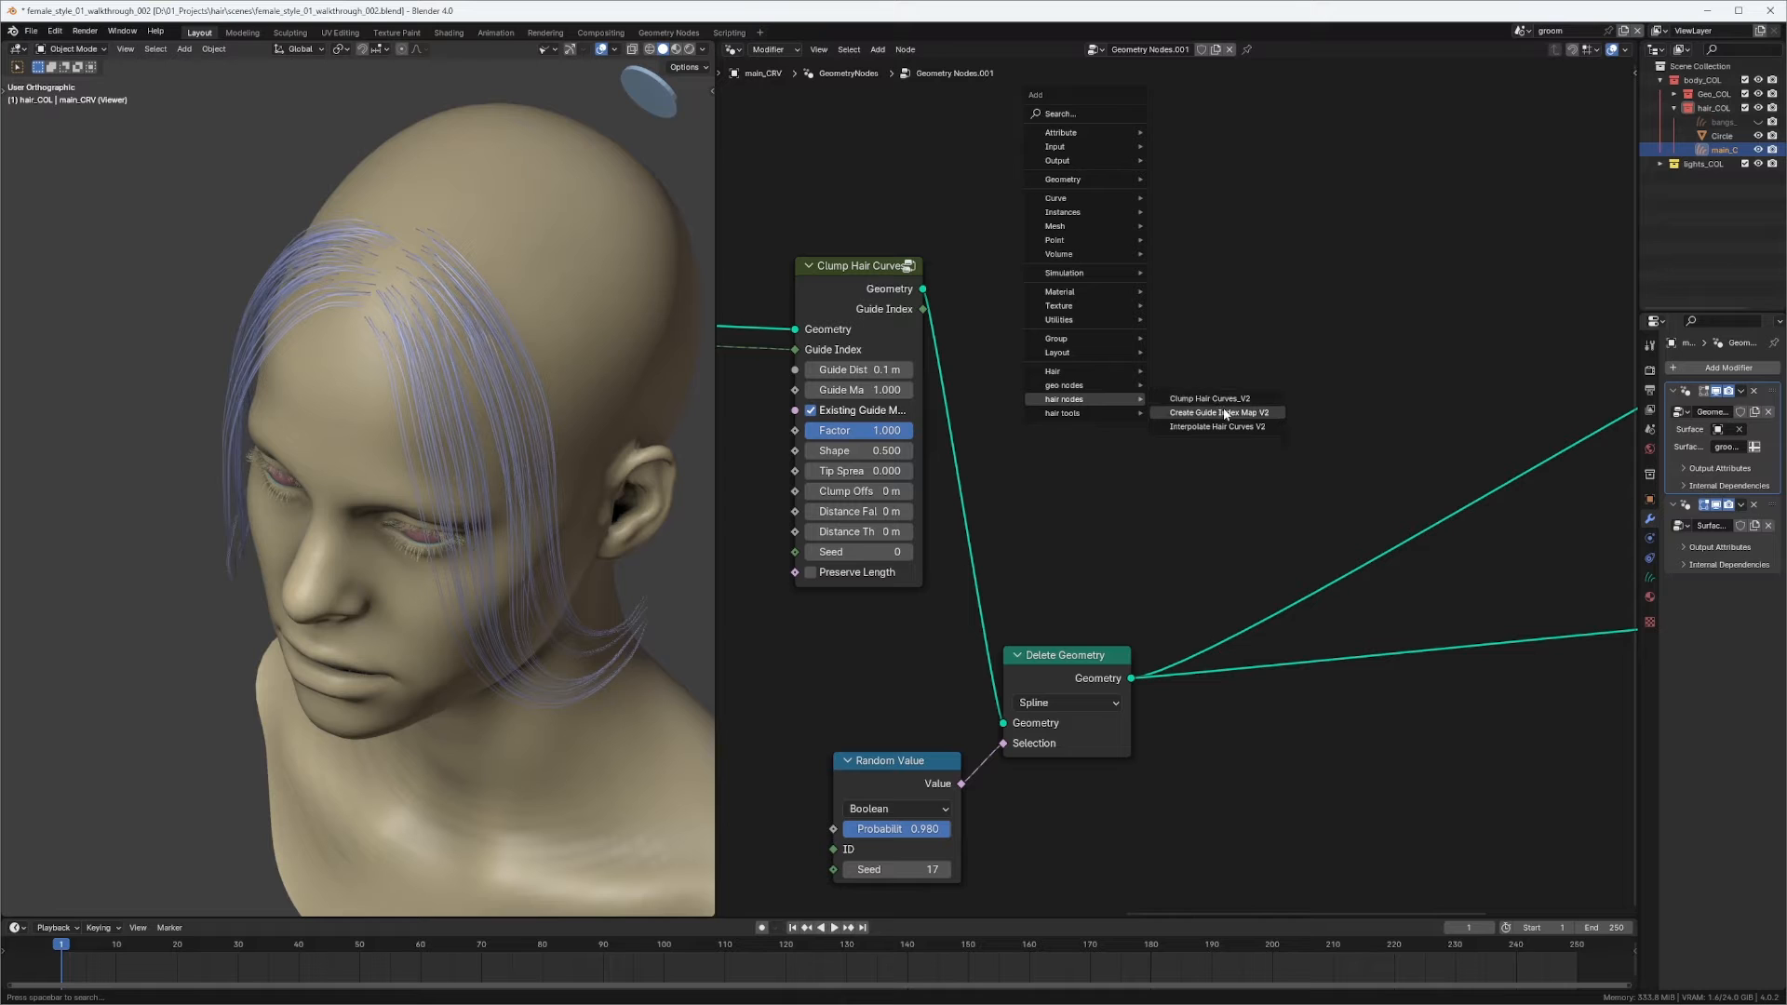
pyautogui.click(1221, 413)
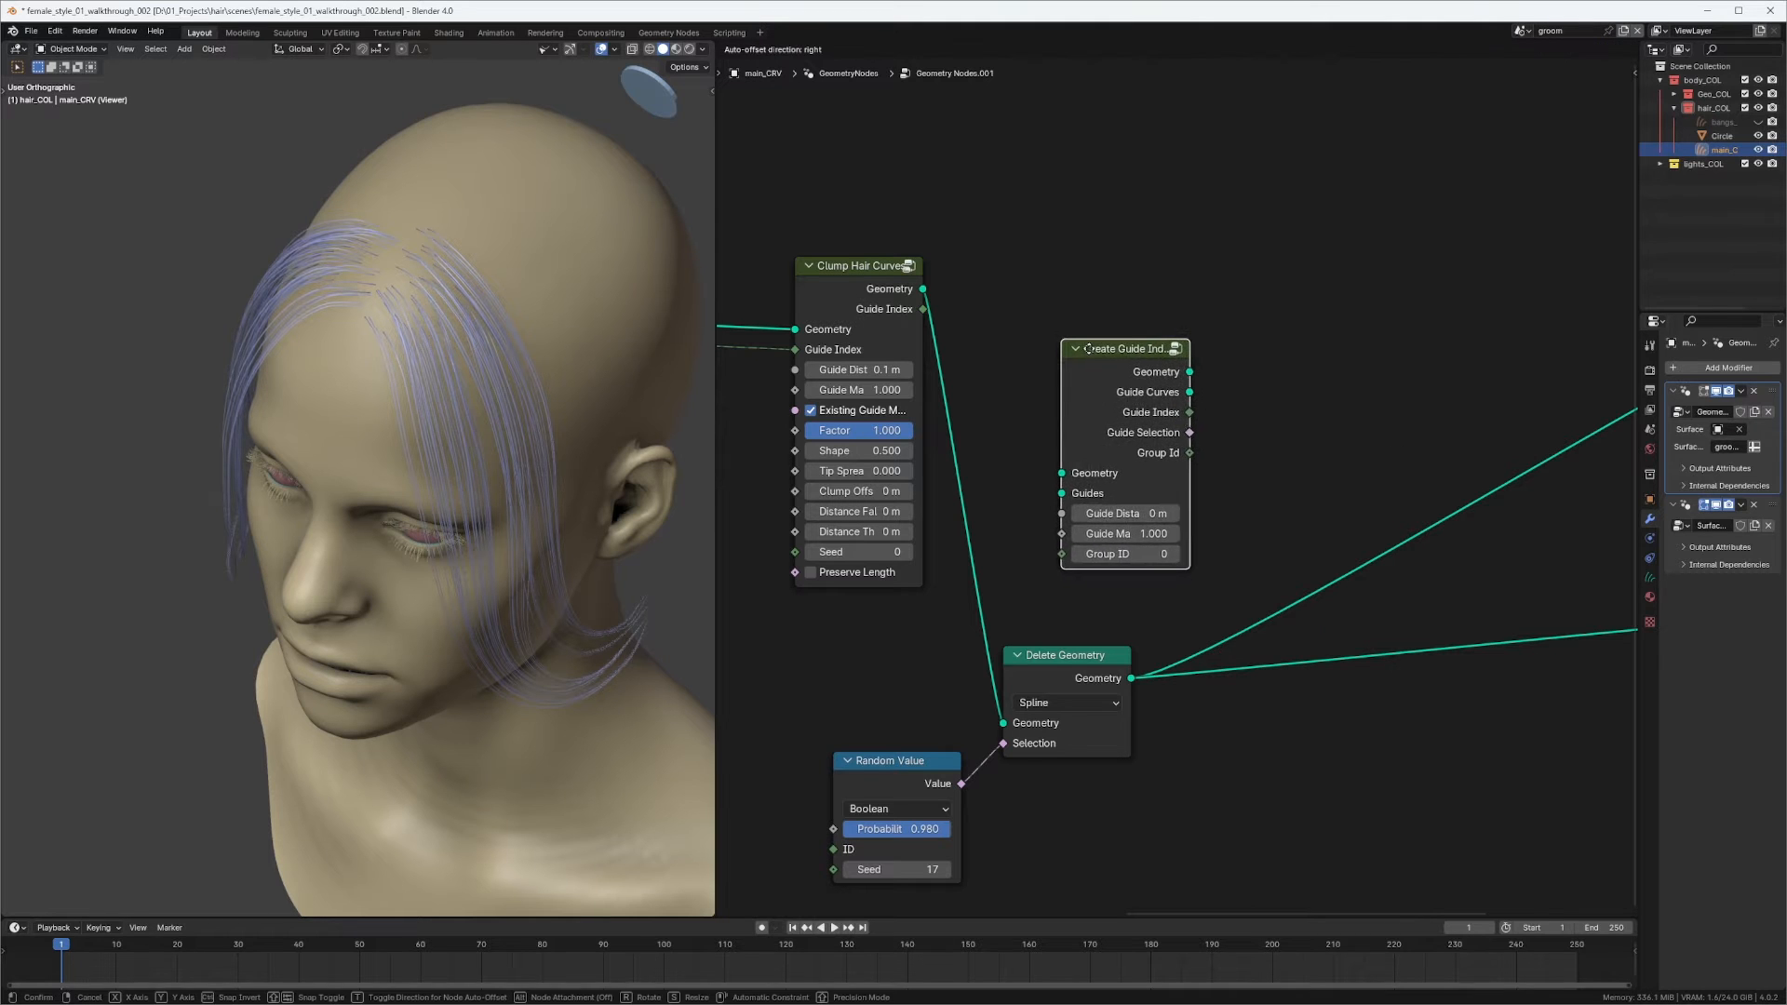
pyautogui.click(1111, 330)
pyautogui.keyDown('ctrl'); pyautogui.moveTo(1110, 324); pyautogui.dragTo(1118, 313, button='middle'); pyautogui.keyUp('ctrl')
pyautogui.moveTo(1119, 314); pyautogui.dragTo(1188, 173)
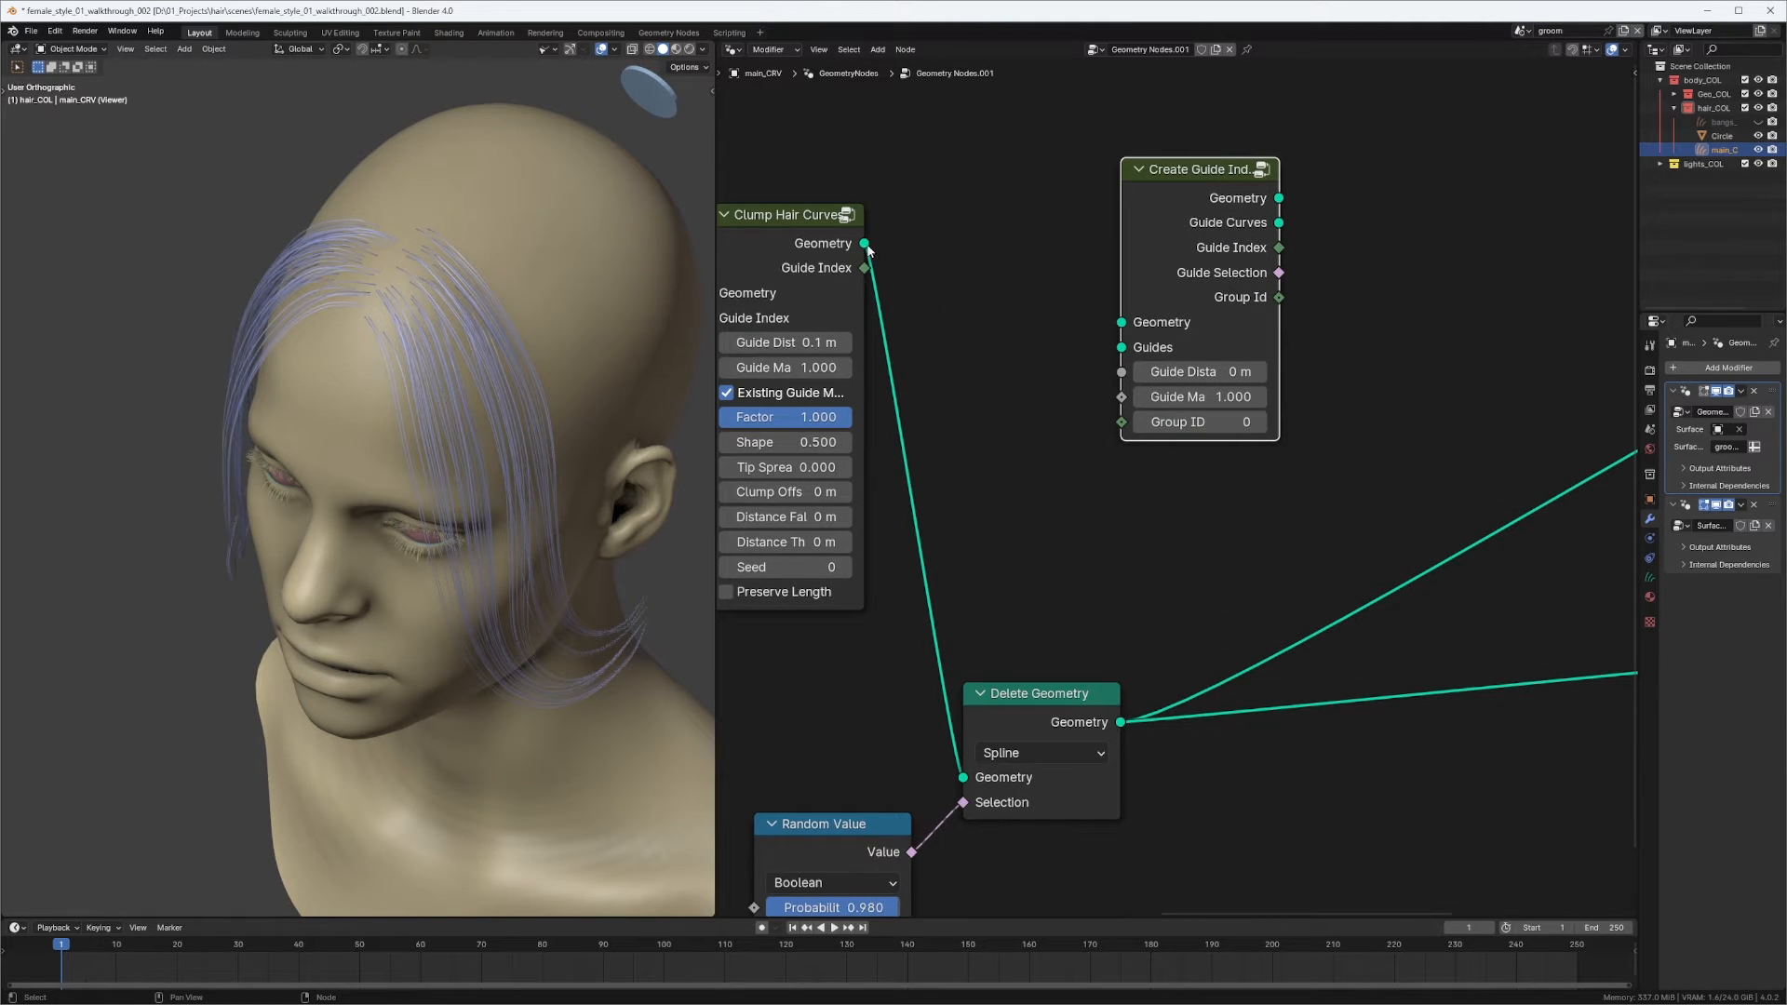
# Connect the Clump Hair Curves geometry to the guide index map's Geometry input and the Delete Geometry output to its Guides input.
pyautogui.moveTo(865, 243); pyautogui.dragTo(1122, 321)
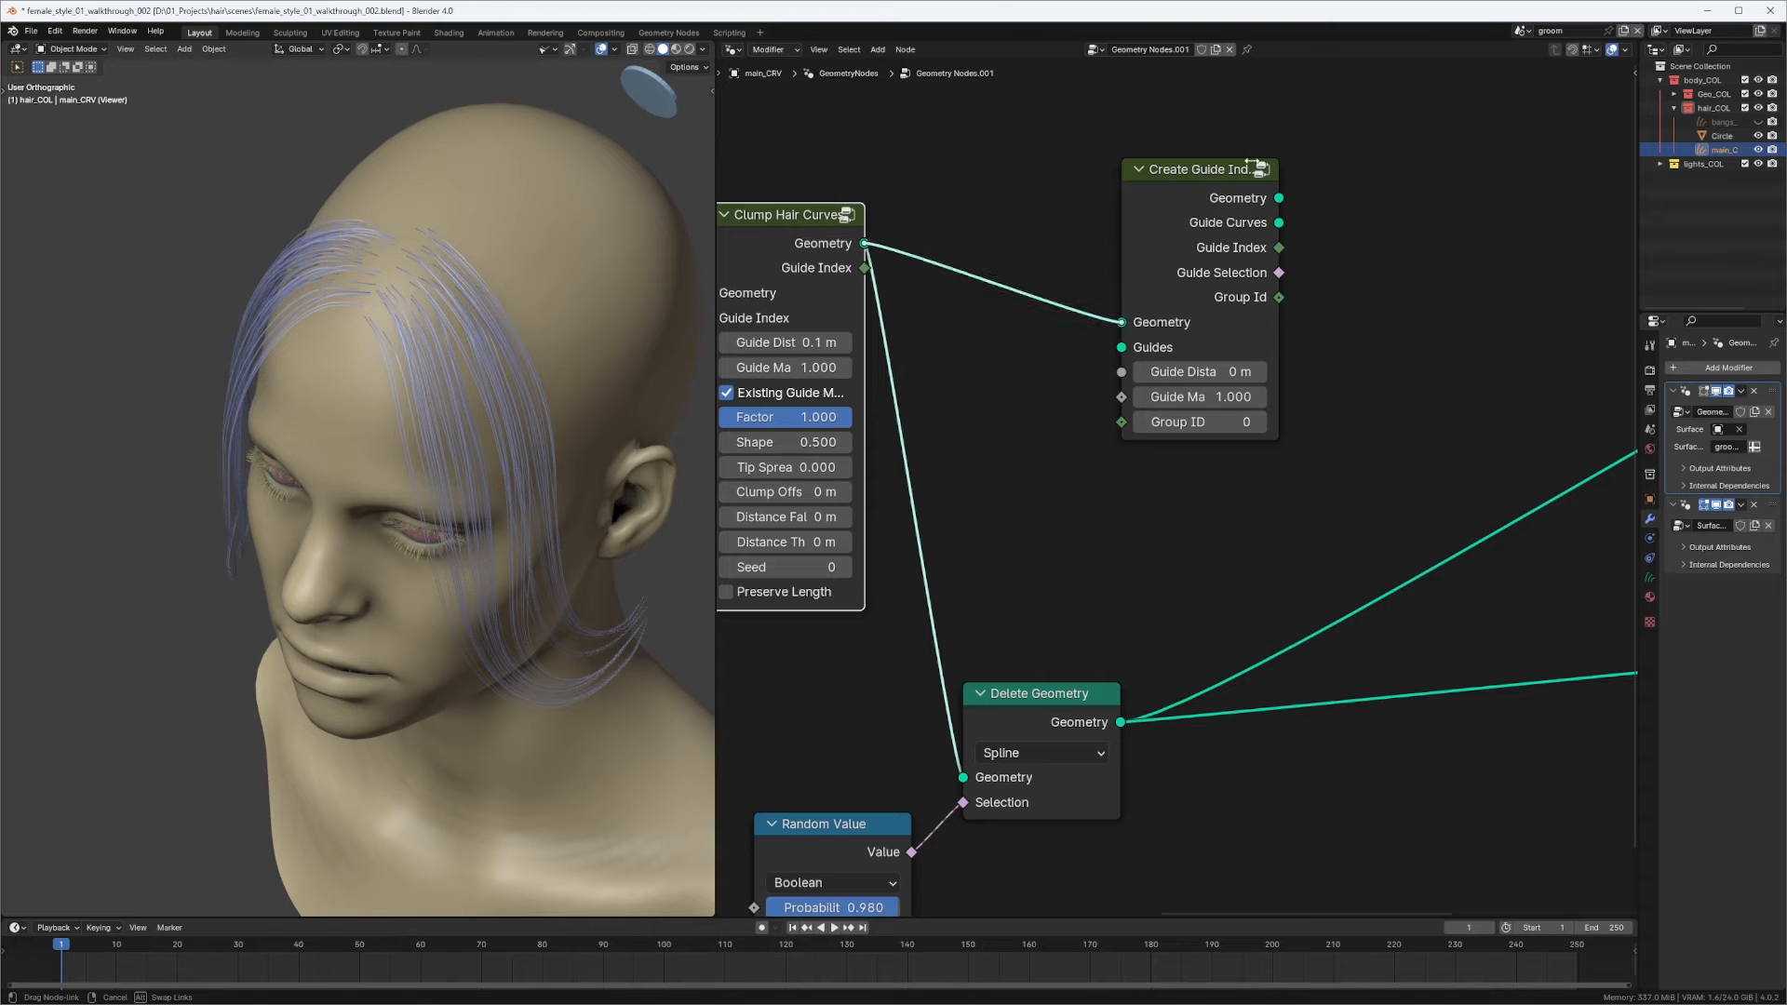
pyautogui.moveTo(1234, 167); pyautogui.dragTo(1358, 147)
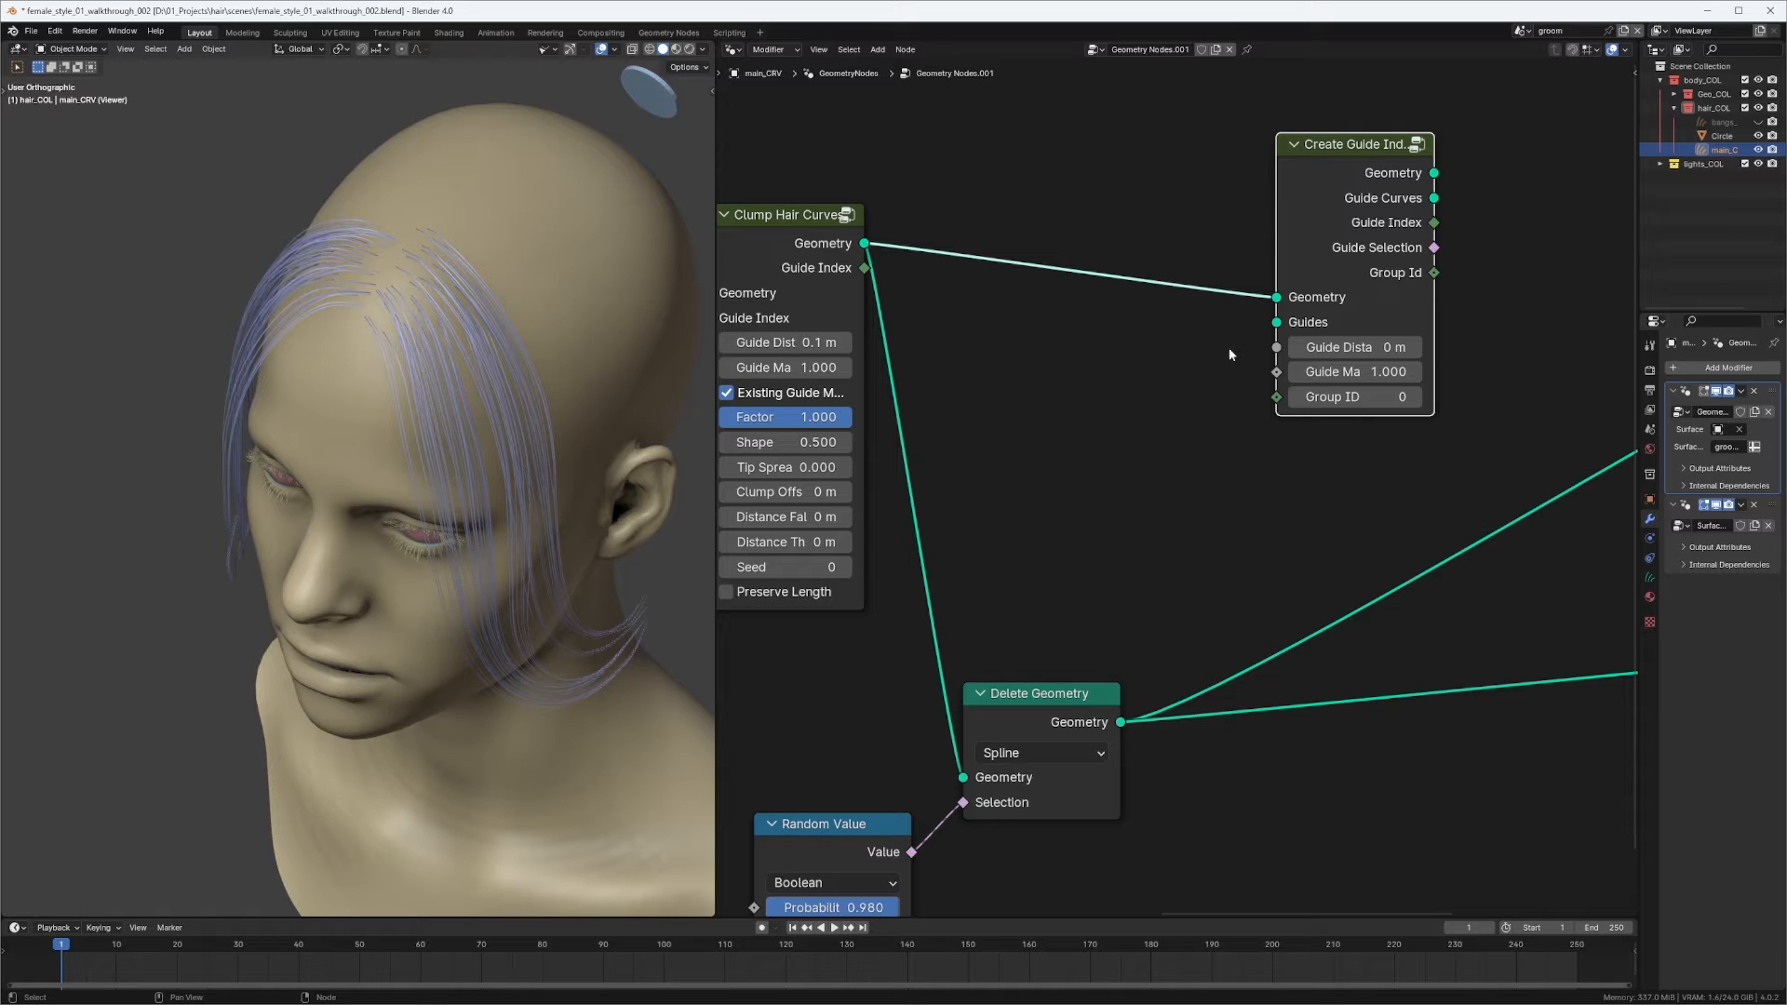
pyautogui.moveTo(1352, 147); pyautogui.dragTo(1354, 141)
pyautogui.moveTo(1104, 494); pyautogui.dragTo(1073, 511, button='middle')
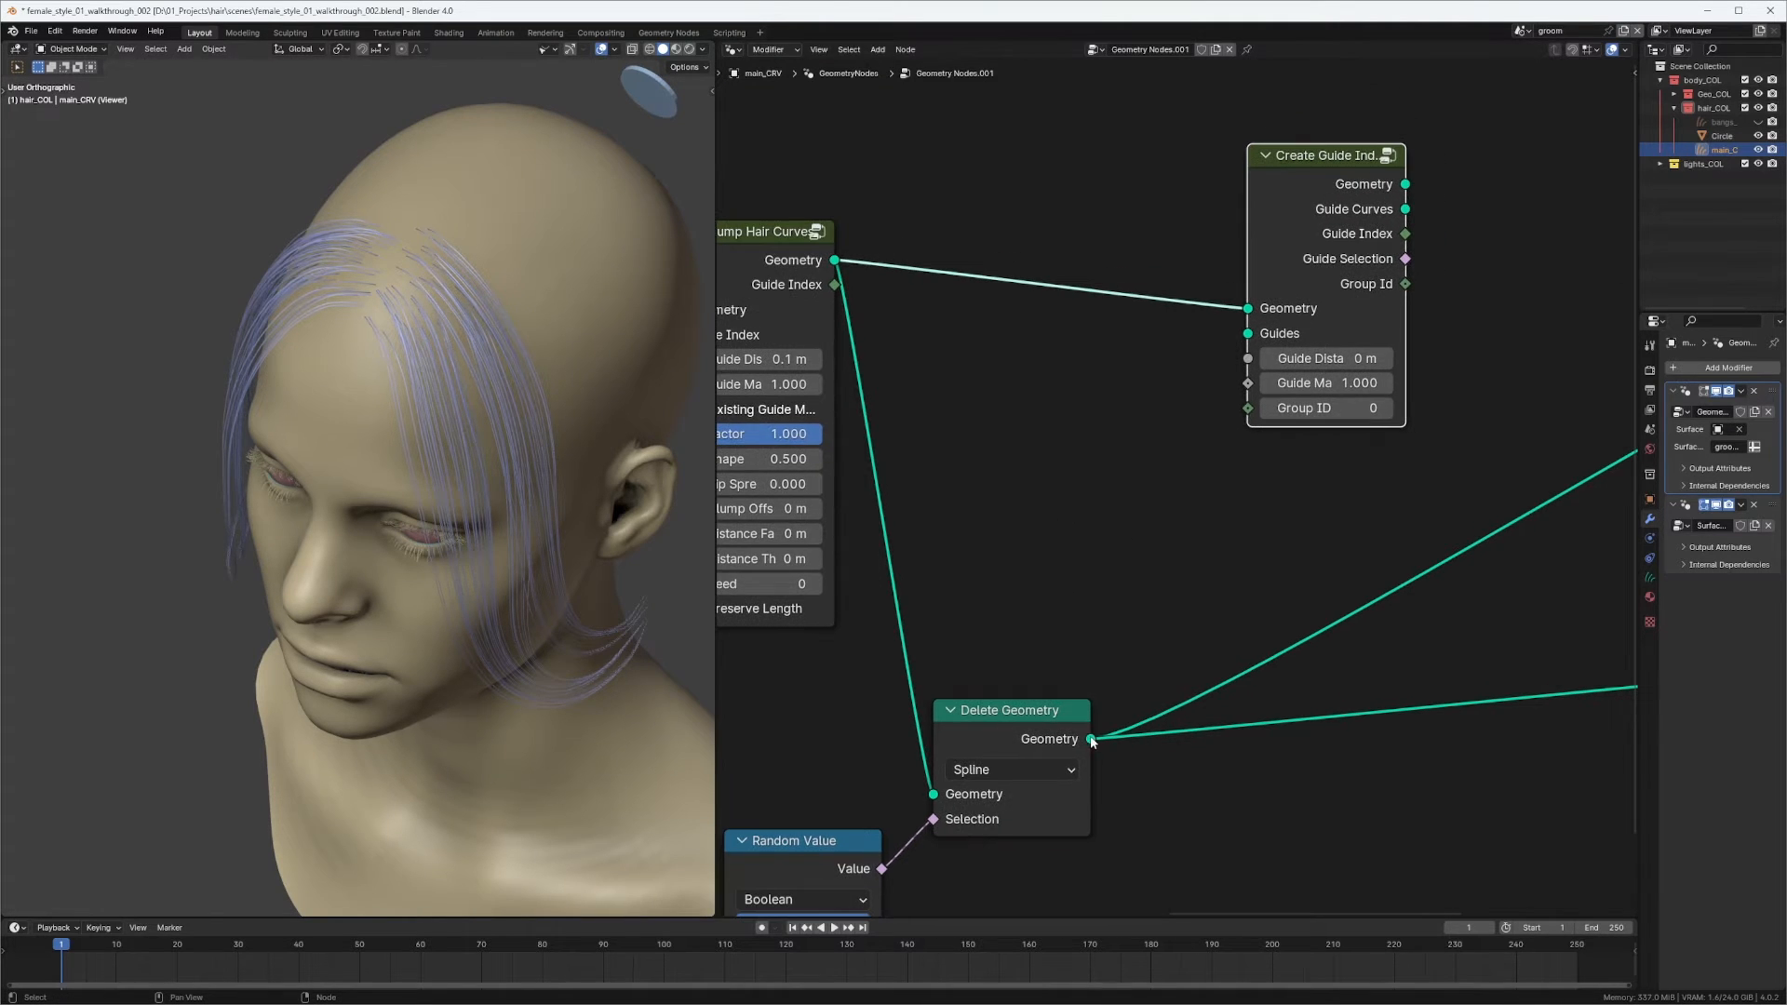
pyautogui.moveTo(1093, 719); pyautogui.dragTo(1247, 333)
# Insert a second Clump Hair Curves node after Create Guide Index Map, on the link leading to the Viewer.
pyautogui.moveTo(1405, 321); pyautogui.dragTo(1174, 371, button='middle')
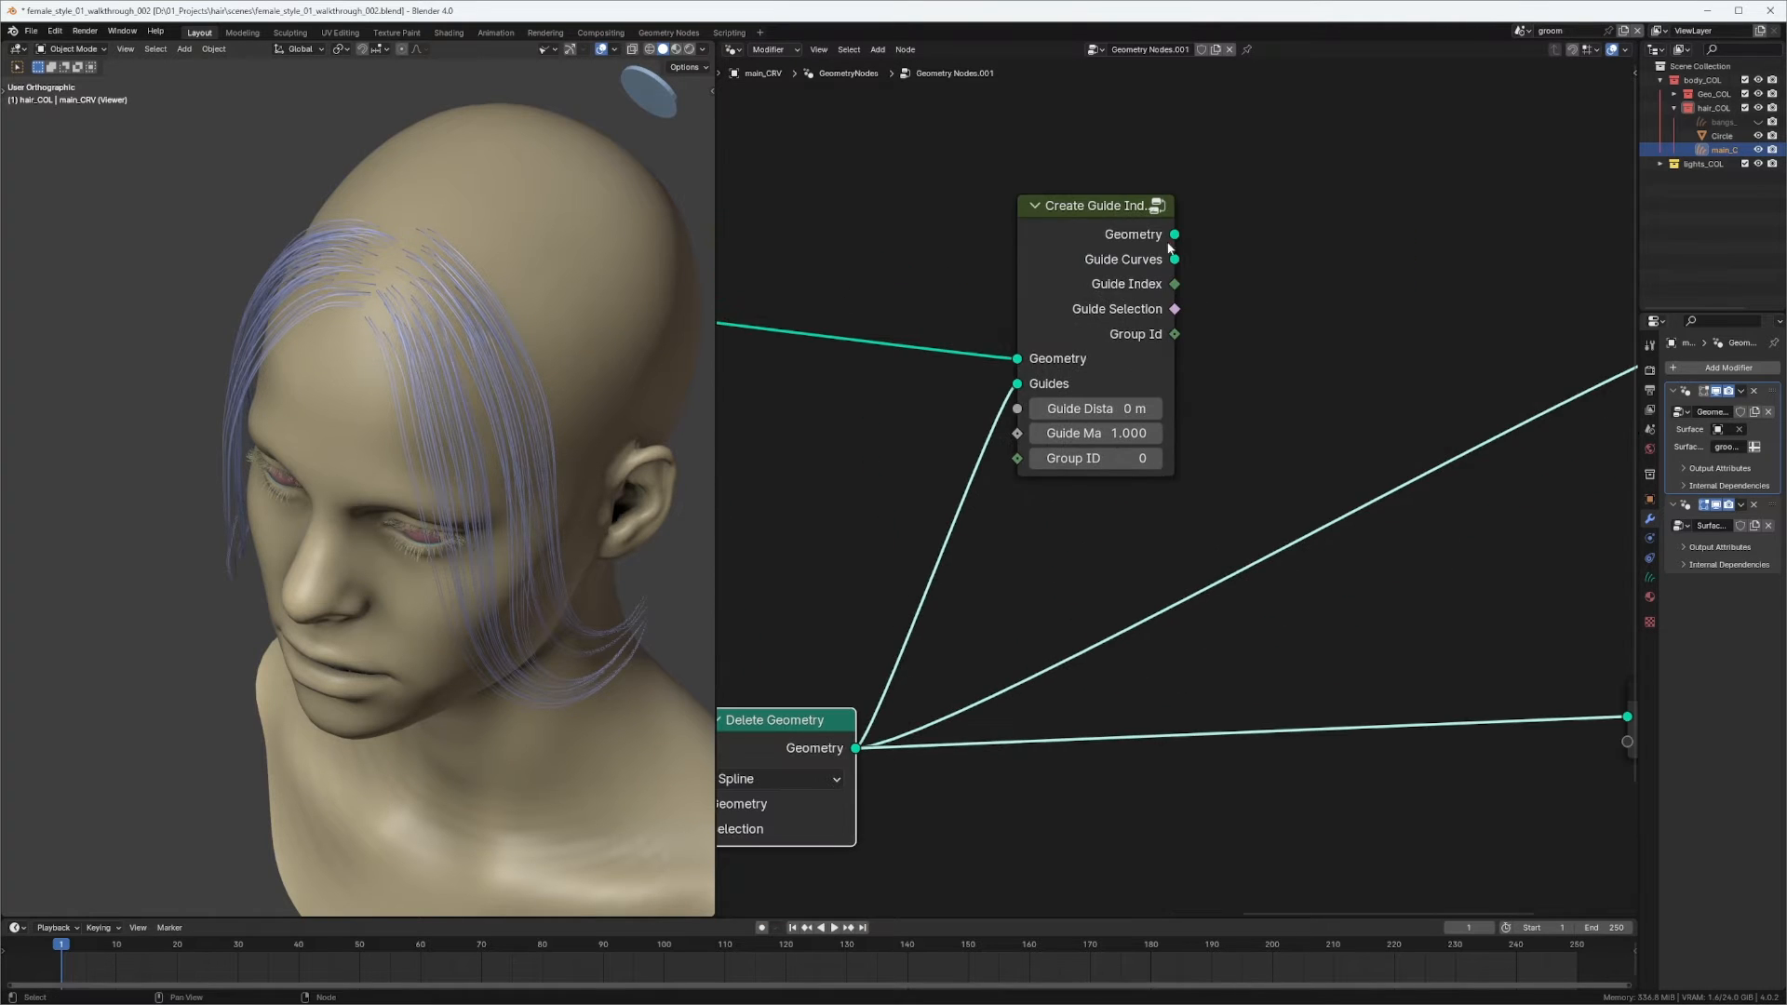
pyautogui.moveTo(1107, 209); pyautogui.dragTo(1094, 205)
pyautogui.hotkey('shift', 'a')
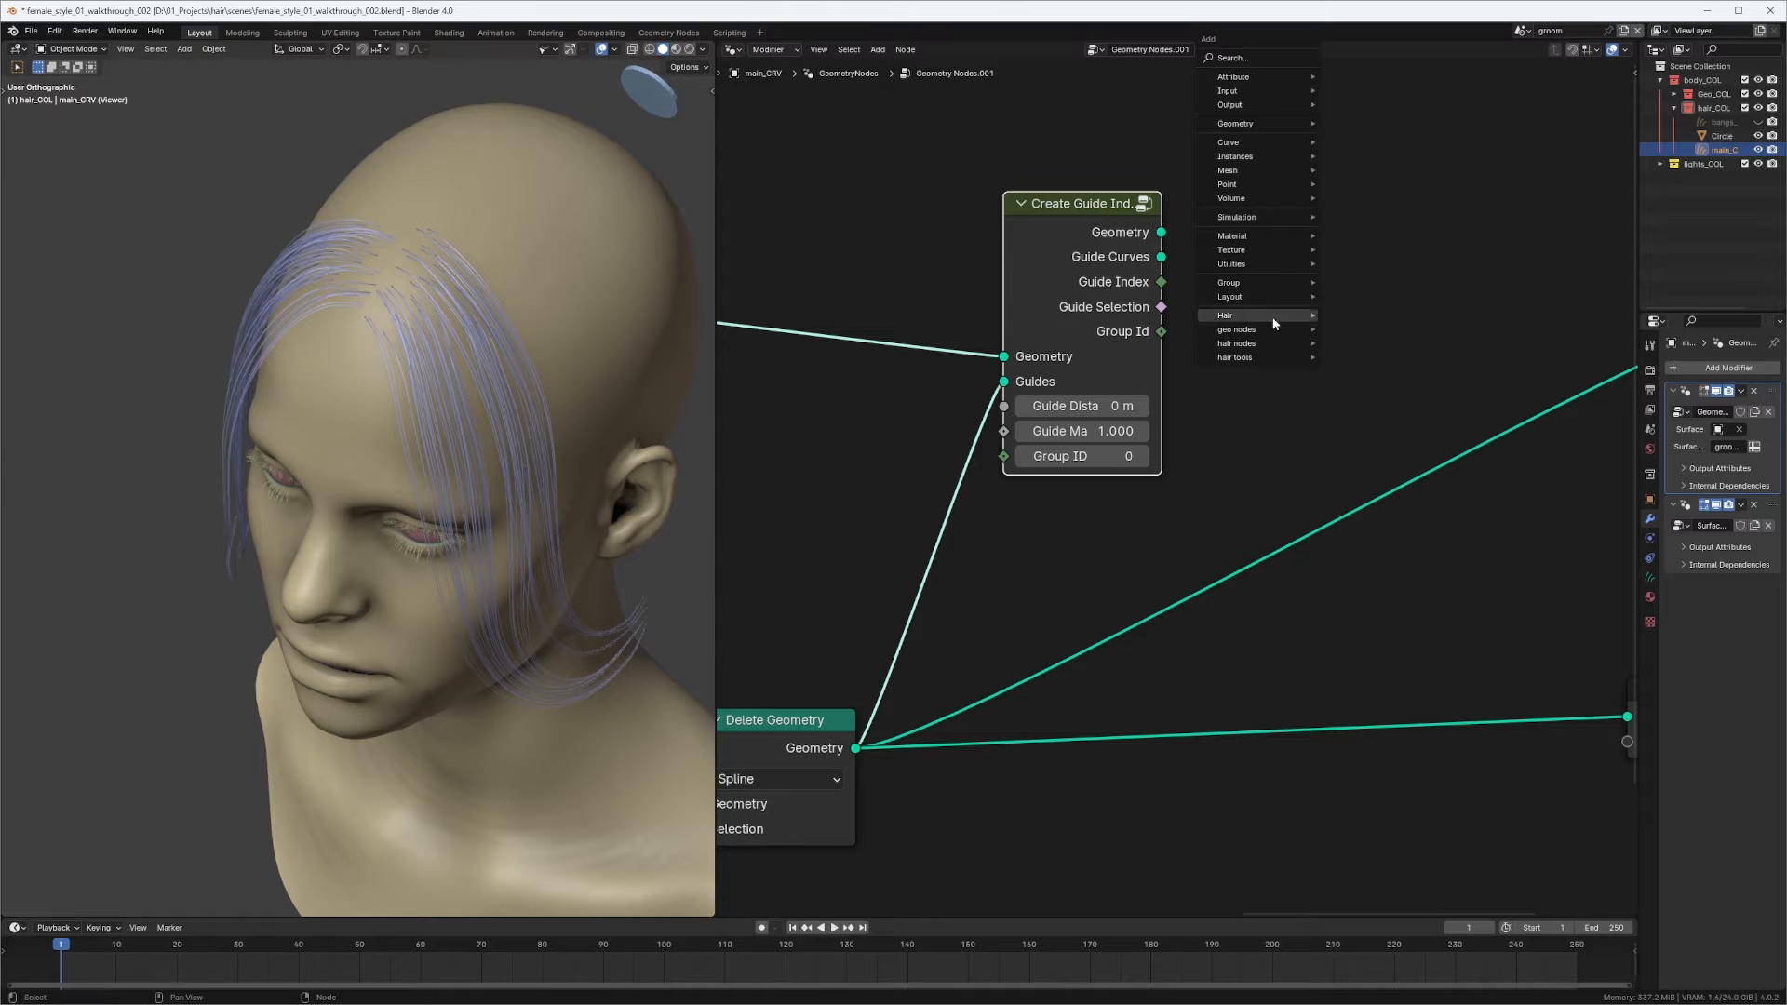
pyautogui.moveTo(1272, 317)
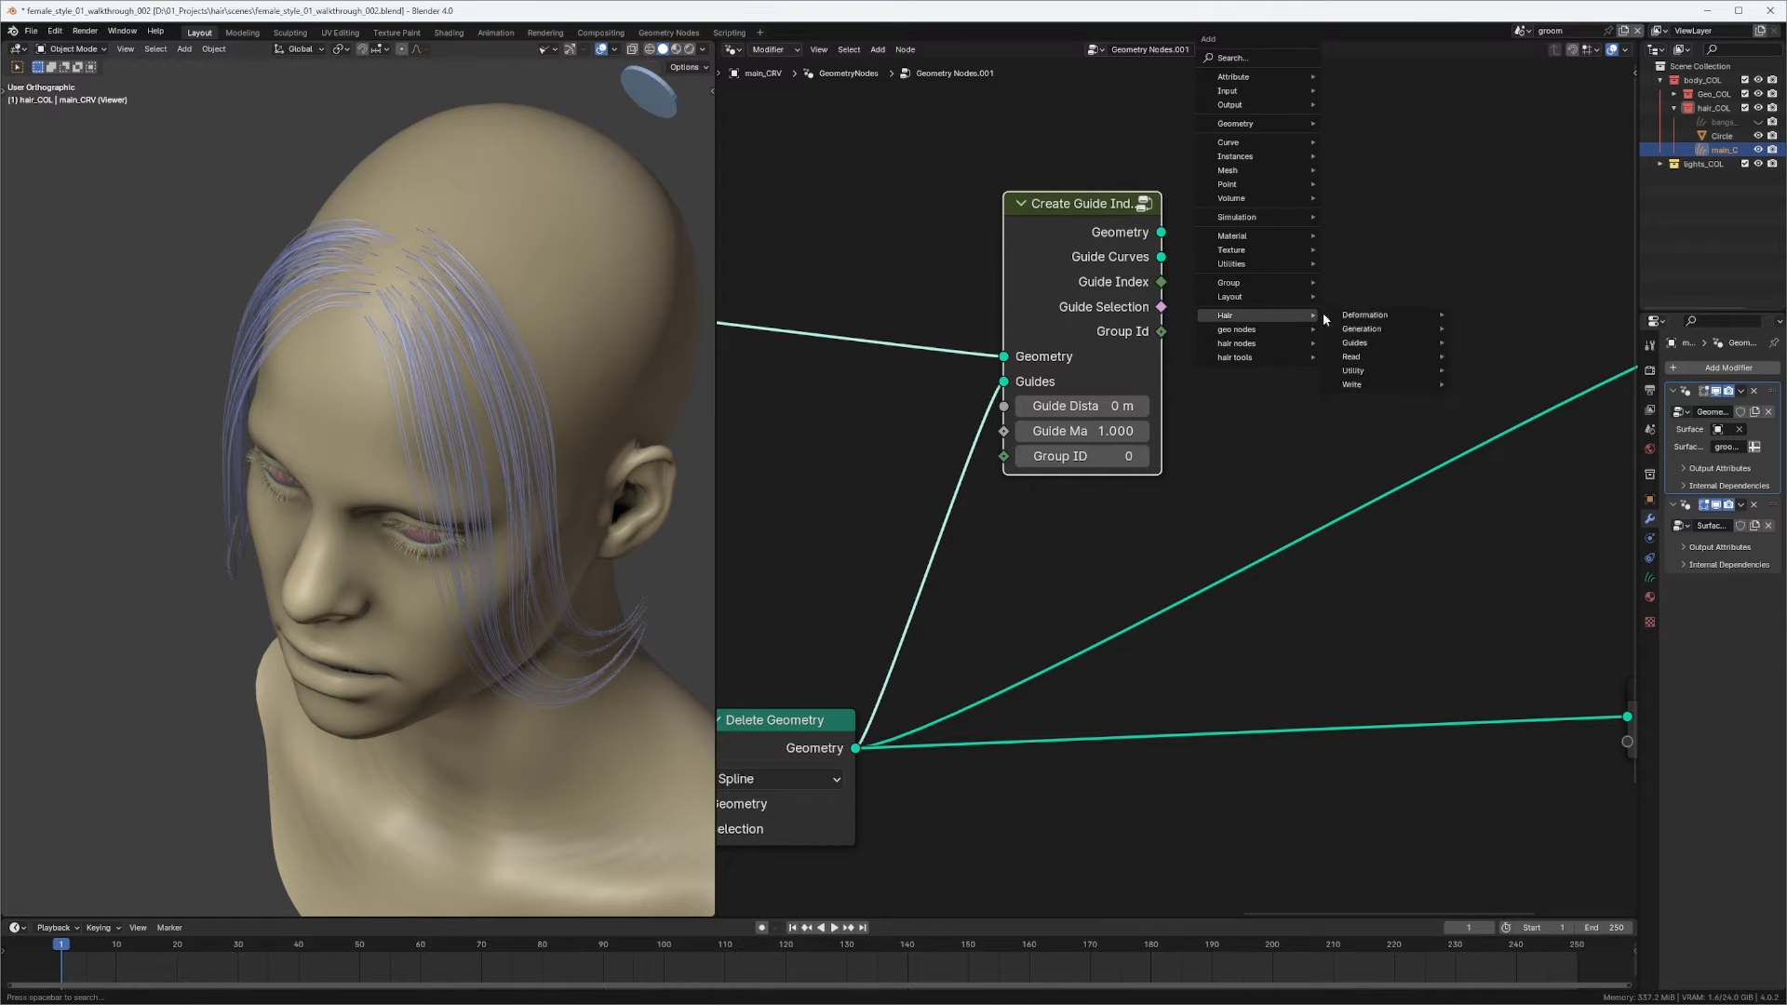
pyautogui.moveTo(1390, 341)
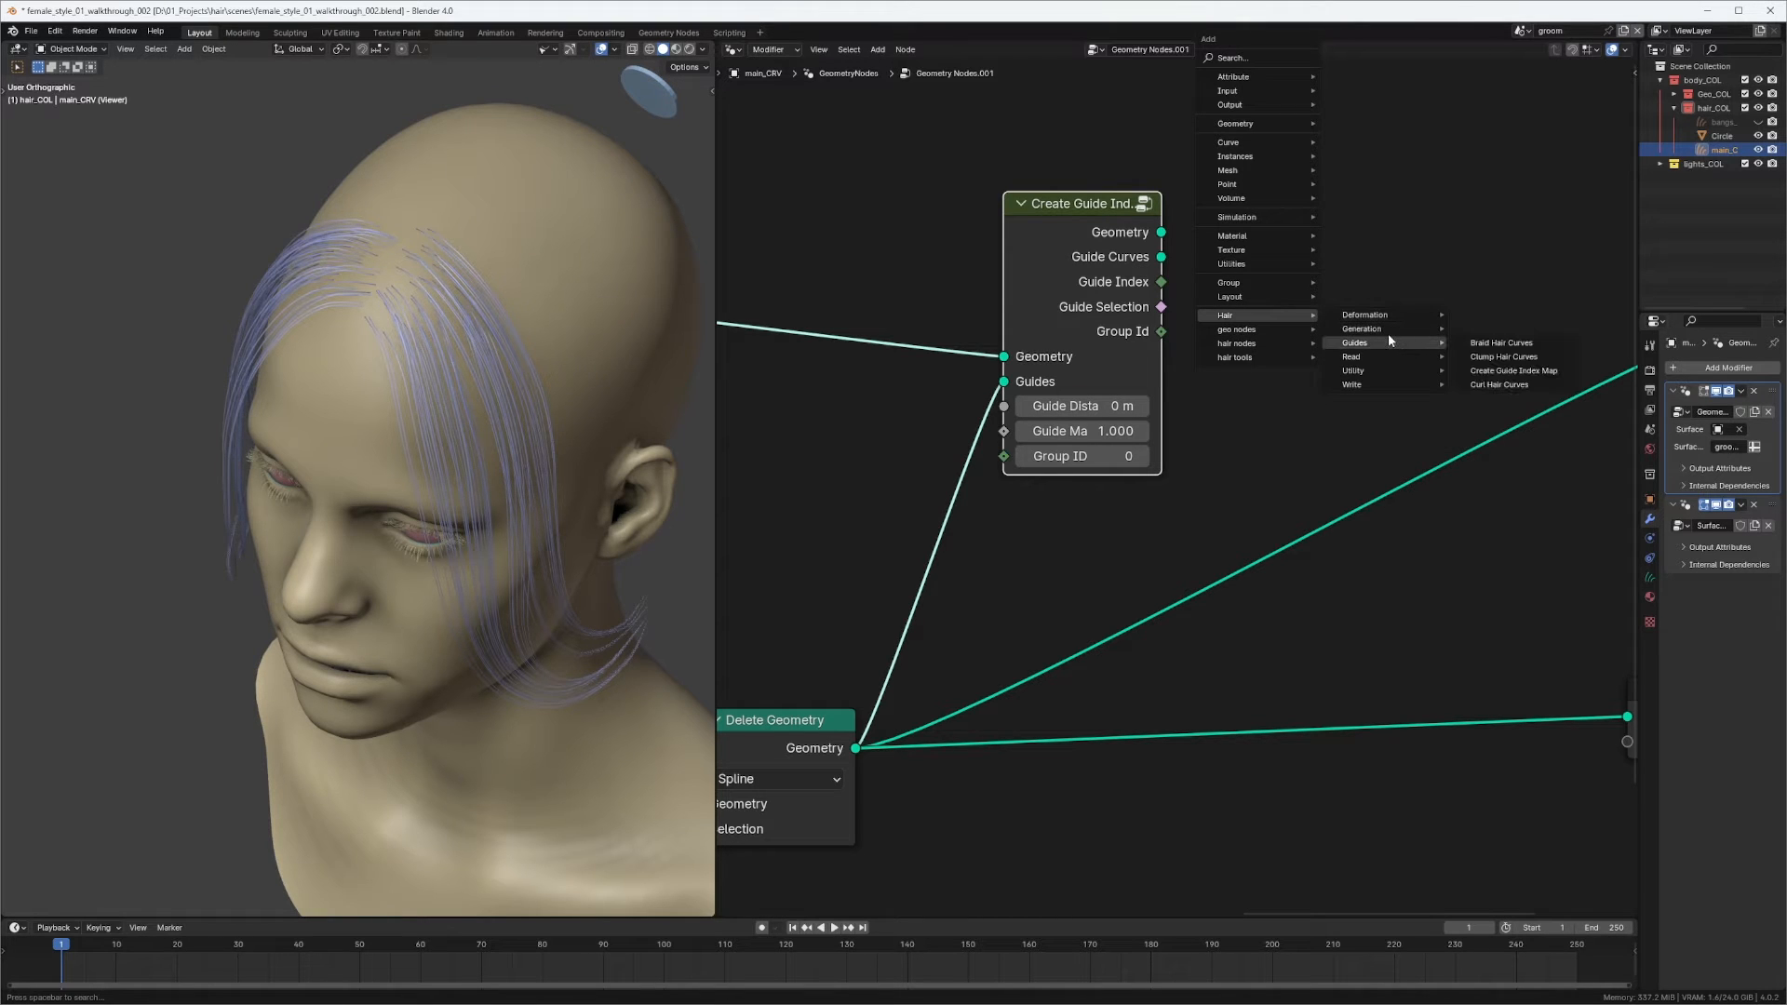
pyautogui.click(1503, 356)
pyautogui.click(1163, 229)
# Connect the guide index map's Geometry and Guide Index outputs to the second Clump Hair Curves node and space the nodes apart.
pyautogui.moveTo(1160, 232); pyautogui.dragTo(1227, 242)
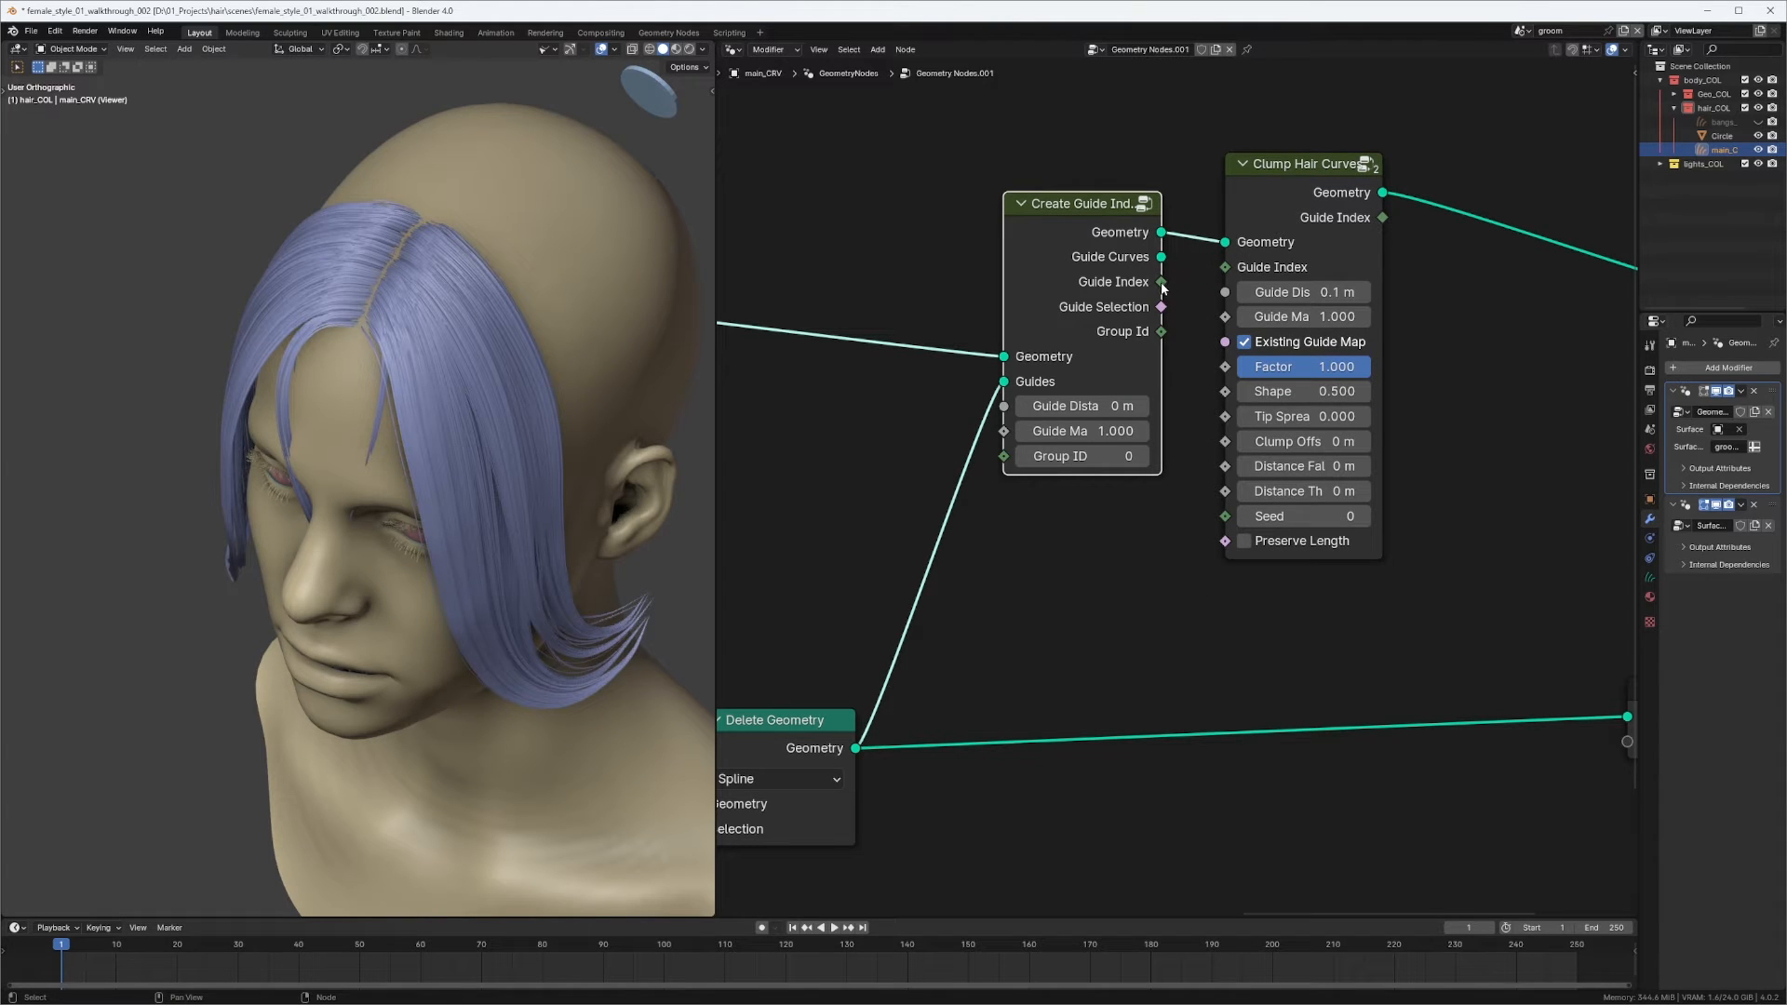
pyautogui.moveTo(1161, 283); pyautogui.dragTo(1213, 277)
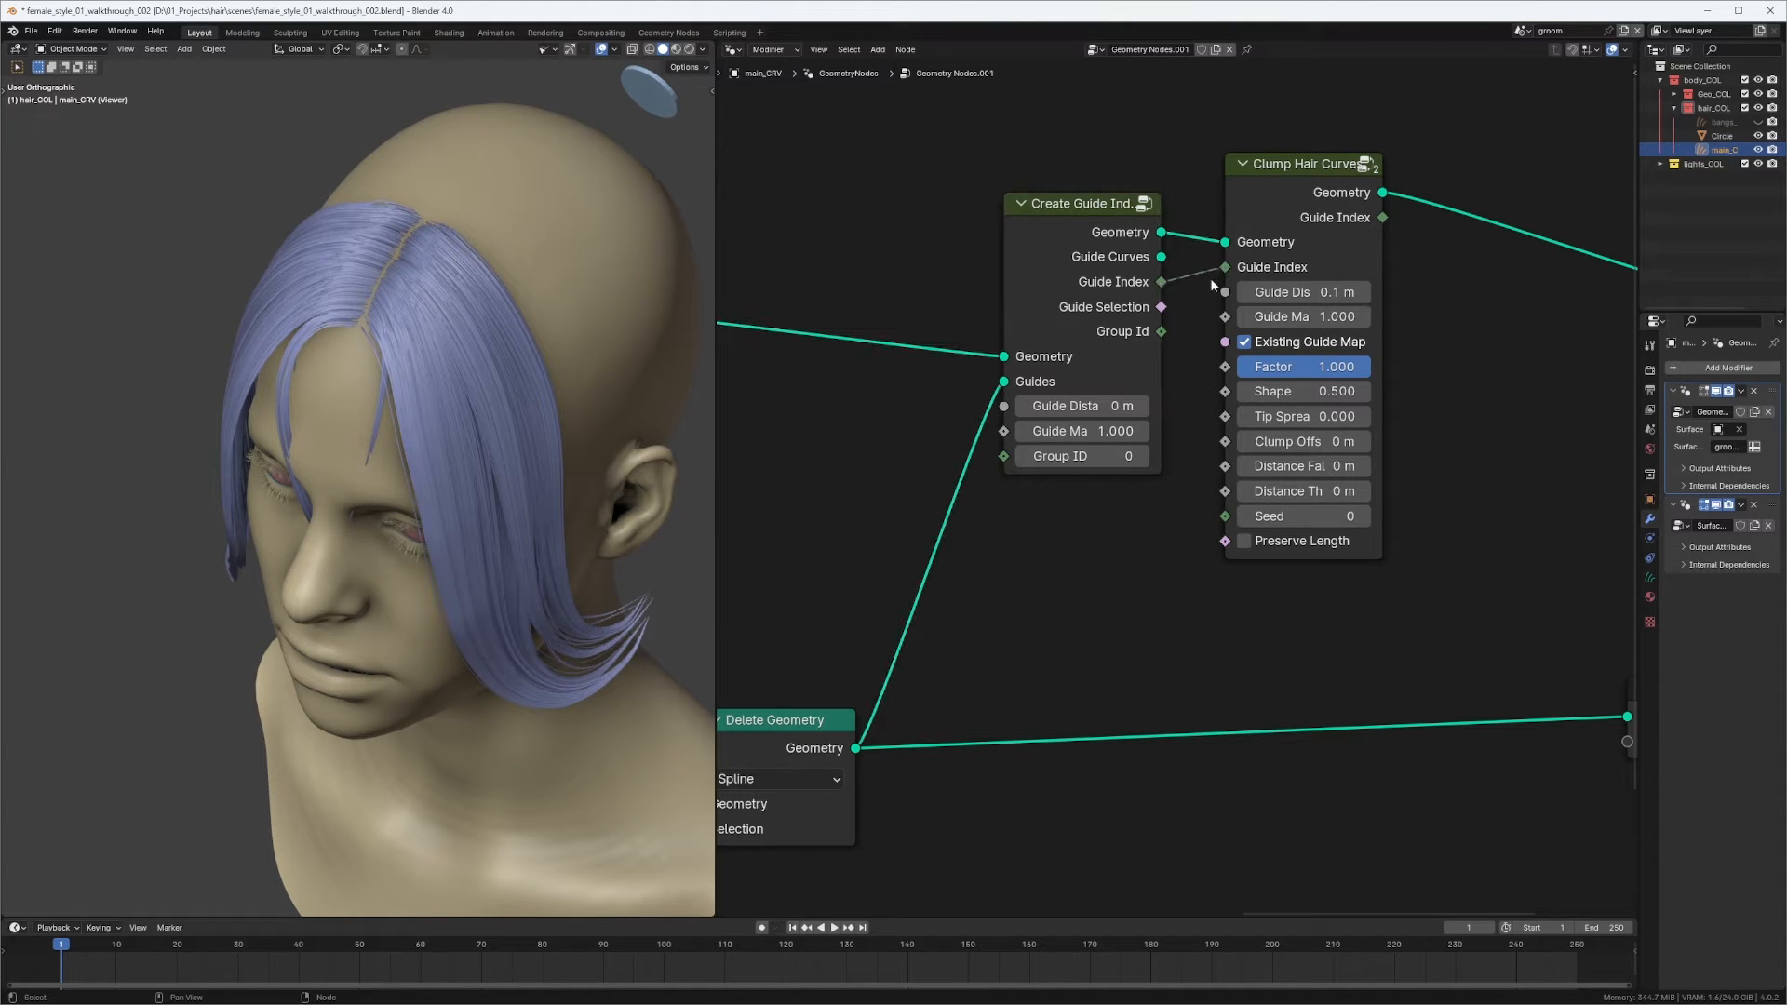
pyautogui.moveTo(1262, 187); pyautogui.dragTo(1278, 191)
pyautogui.moveTo(1202, 290); pyautogui.dragTo(1343, 255, button='middle')
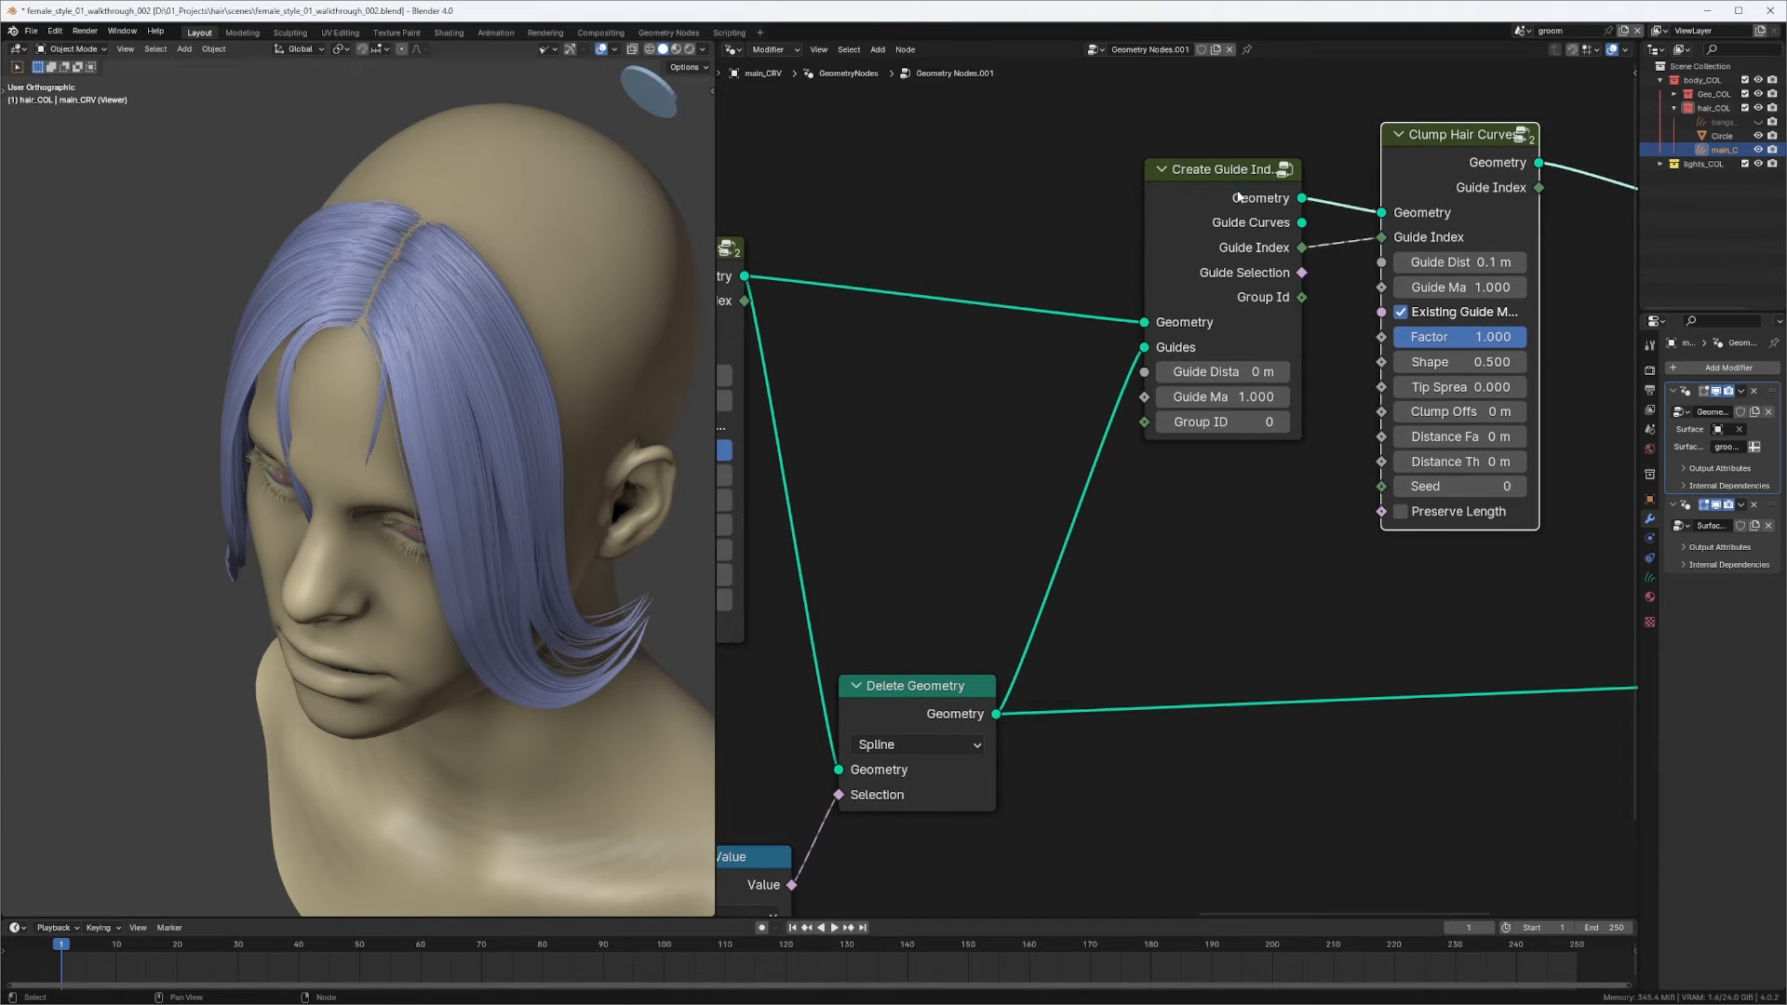
pyautogui.moveTo(1237, 192); pyautogui.dragTo(1219, 195)
pyautogui.moveTo(1042, 345); pyautogui.dragTo(1215, 291, button='middle')
# Isolate the hair curves from the head and examine the strands crossing beneath the parting from the front.
pyautogui.moveTo(535, 494); pyautogui.dragTo(569, 416, button='middle')
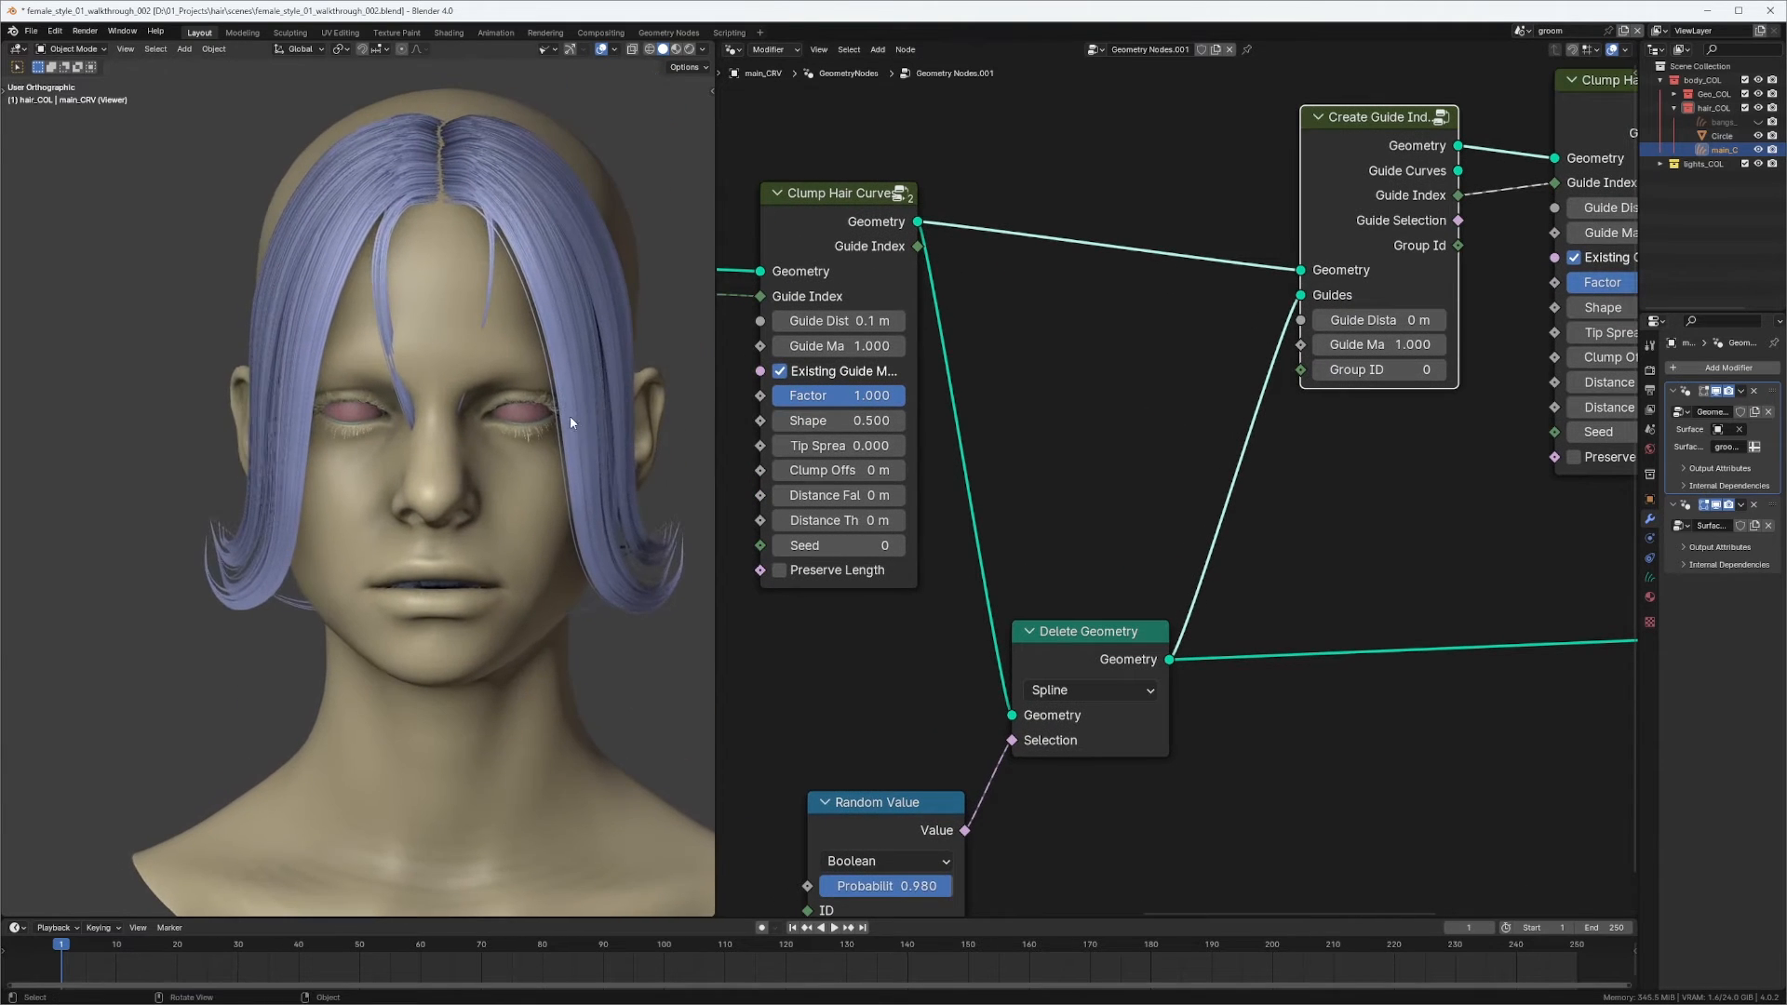
pyautogui.press('KP_Divide')
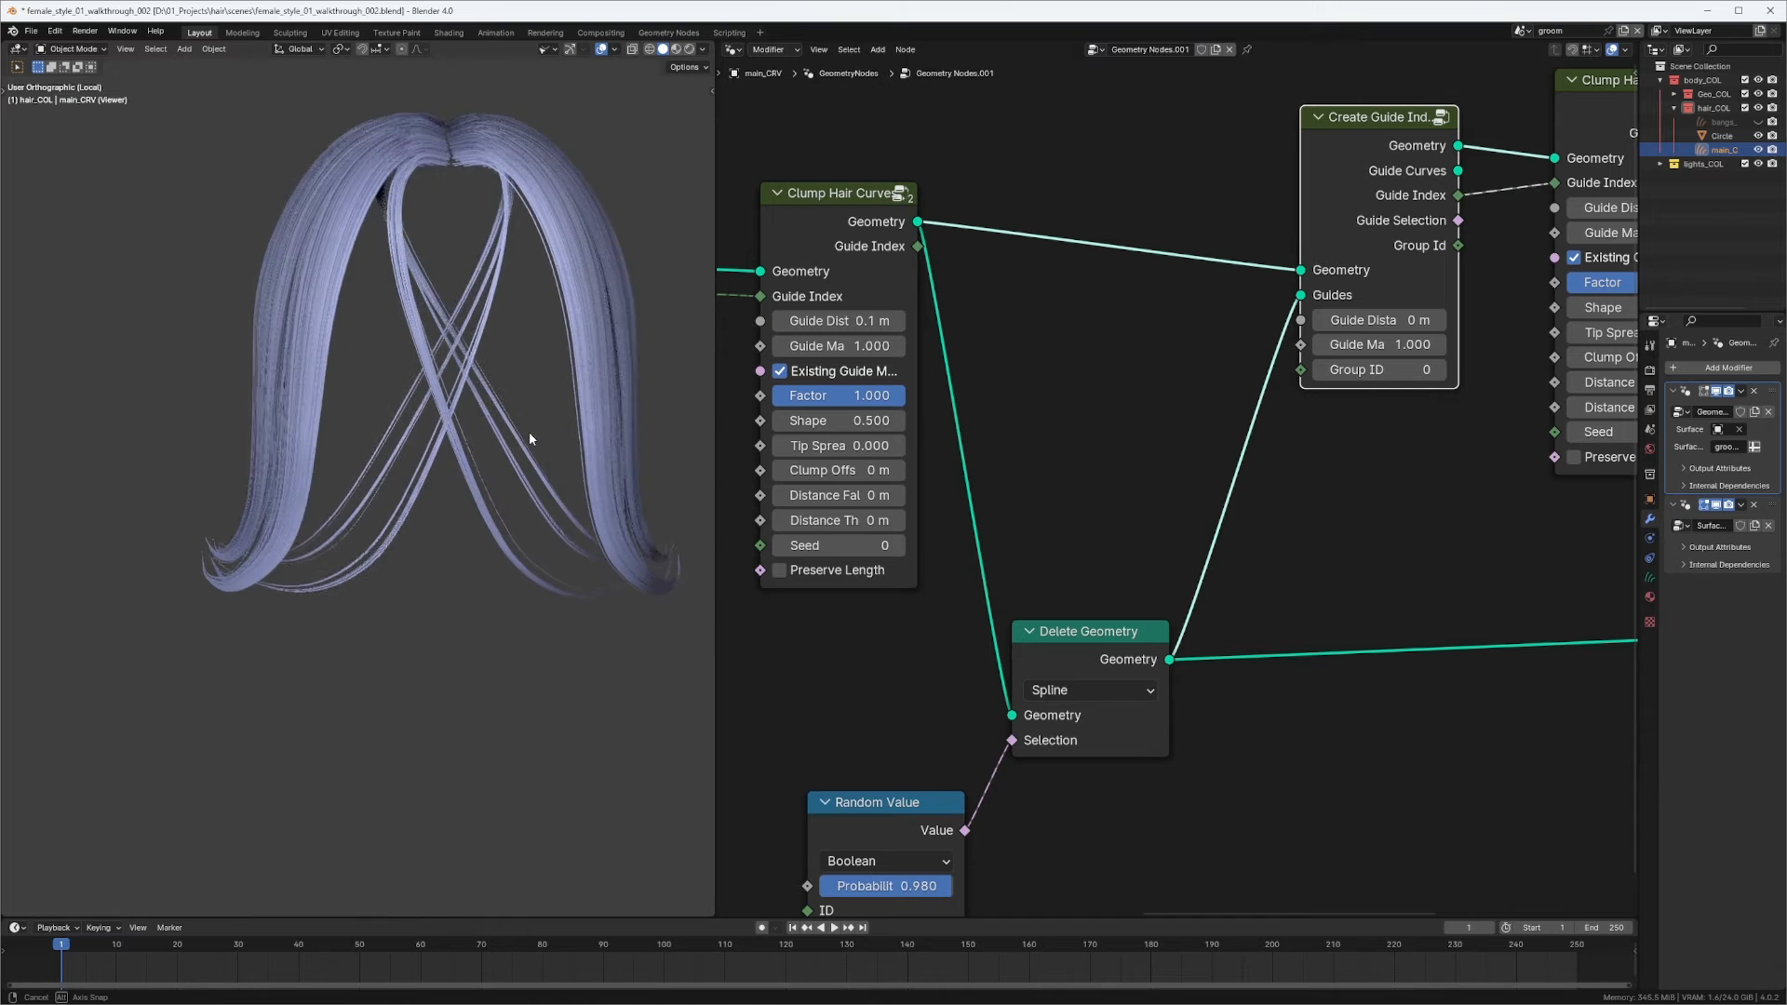
pyautogui.moveTo(477, 193); pyautogui.dragTo(470, 211, button='middle')
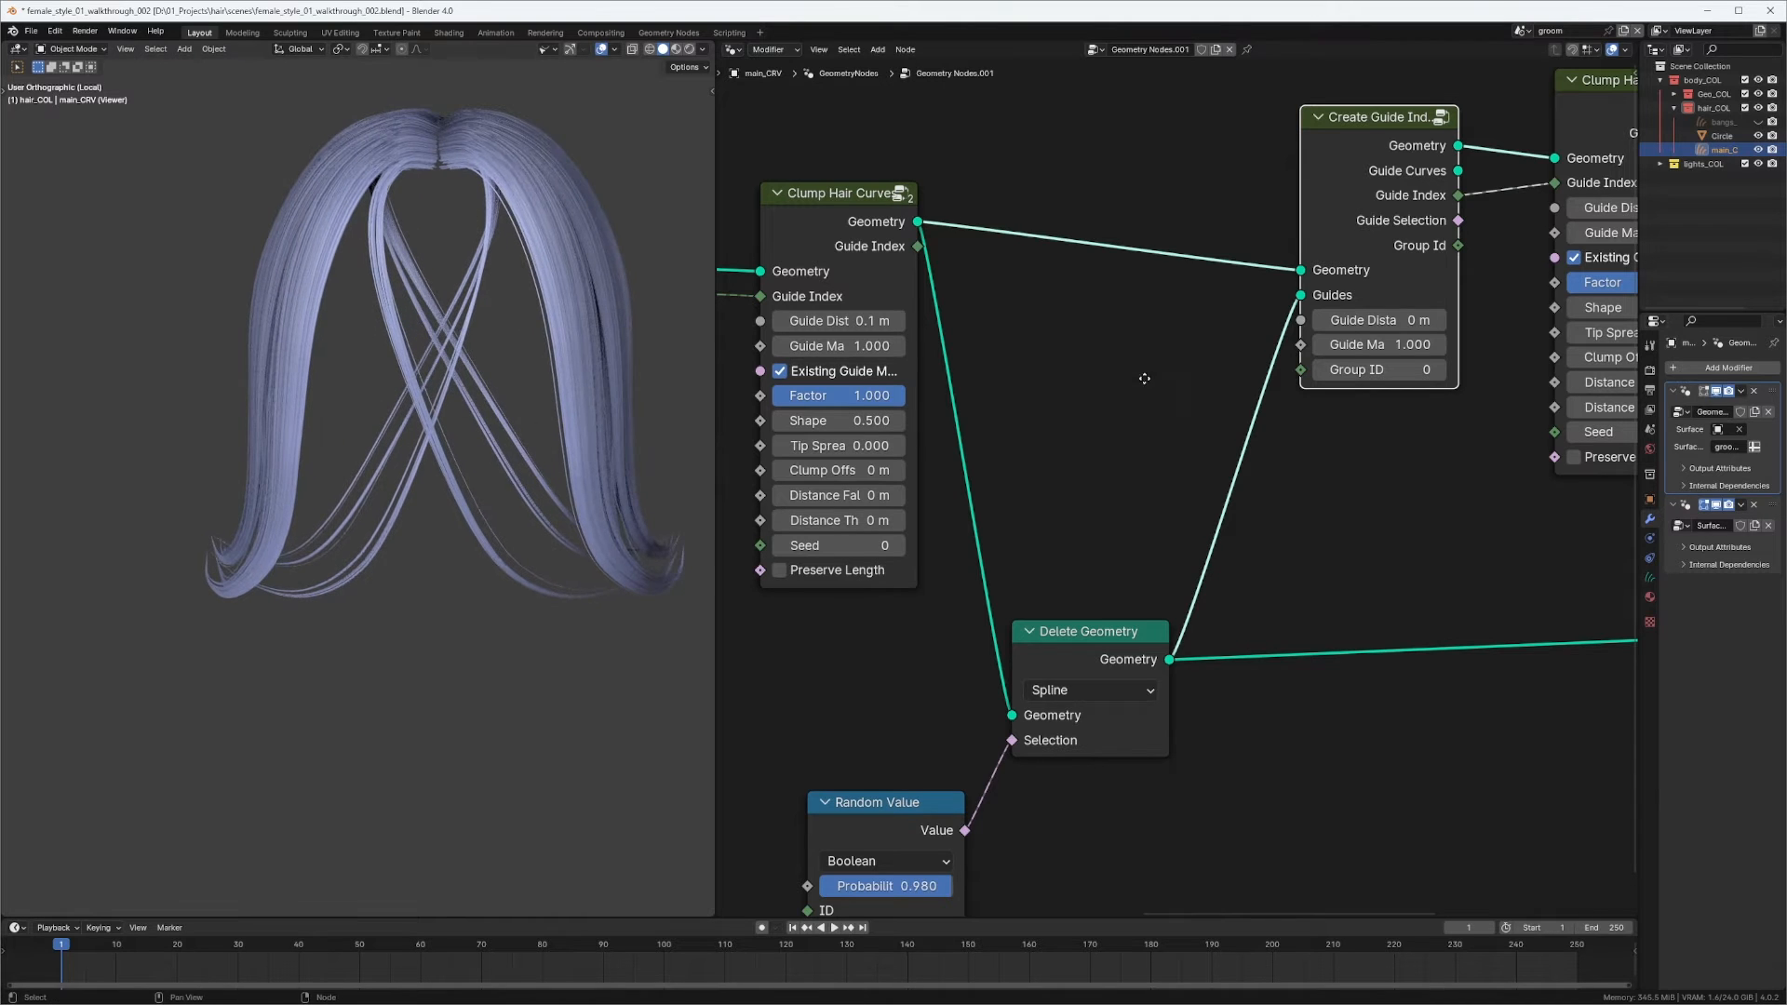
# Connect the Parting ID output of Interpolate Hair Curves V2 to the Group ID input of the guide index map.
pyautogui.moveTo(1143, 375); pyautogui.dragTo(1052, 421, button='middle')
pyautogui.moveTo(900, 303); pyautogui.dragTo(1050, 308, button='middle')
pyautogui.keyDown('ctrl'); pyautogui.moveTo(848, 211); pyautogui.dragTo(791, 298, button='middle'); pyautogui.keyUp('ctrl')
pyautogui.moveTo(791, 297); pyautogui.dragTo(991, 253, button='middle')
pyautogui.moveTo(992, 265)
pyautogui.mouseDown()
pyautogui.moveTo(1005, 253)
pyautogui.moveTo(989, 260)
pyautogui.mouseUp()
pyautogui.moveTo(1133, 318); pyautogui.dragTo(1061, 322, button='middle')
pyautogui.keyDown('ctrl'); pyautogui.moveTo(1061, 322); pyautogui.dragTo(1019, 265, button='middle'); pyautogui.keyUp('ctrl')
pyautogui.moveTo(946, 294); pyautogui.dragTo(1034, 319)
pyautogui.keyDown('ctrl'); pyautogui.moveTo(1145, 256); pyautogui.dragTo(1210, 335, button='middle'); pyautogui.keyUp('ctrl')
pyautogui.moveTo(1210, 335); pyautogui.dragTo(1079, 342, button='middle')
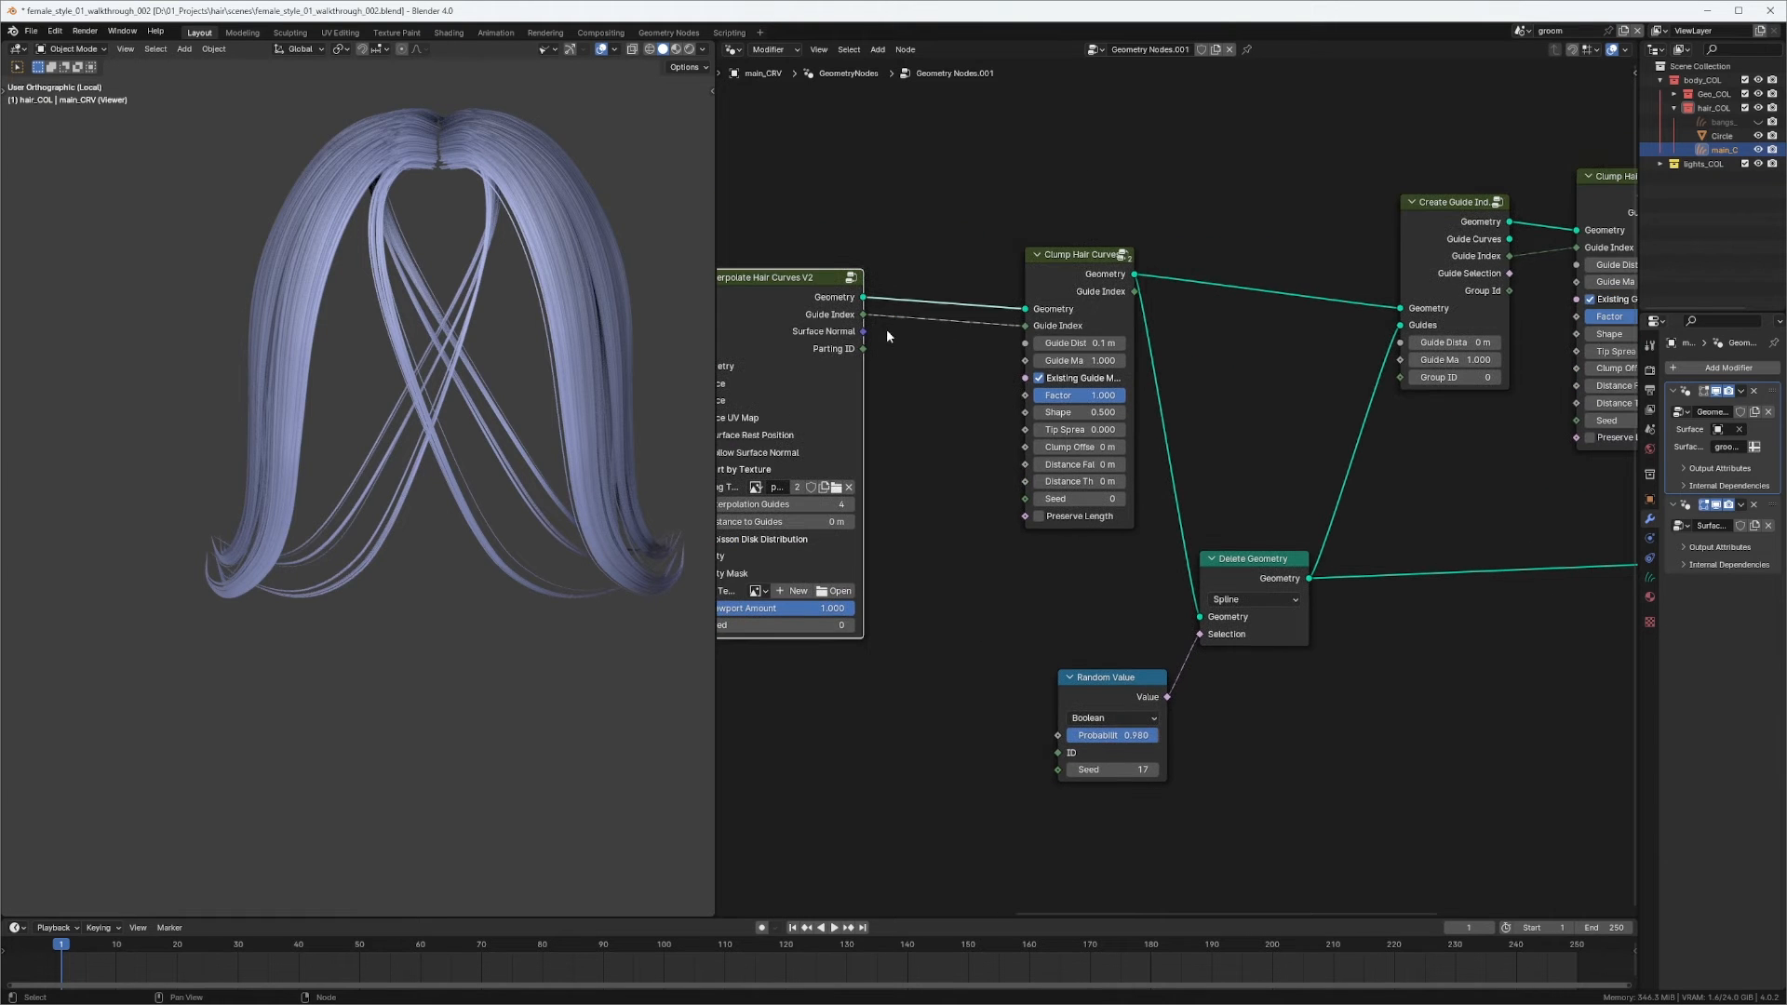
pyautogui.moveTo(863, 348); pyautogui.dragTo(1399, 377)
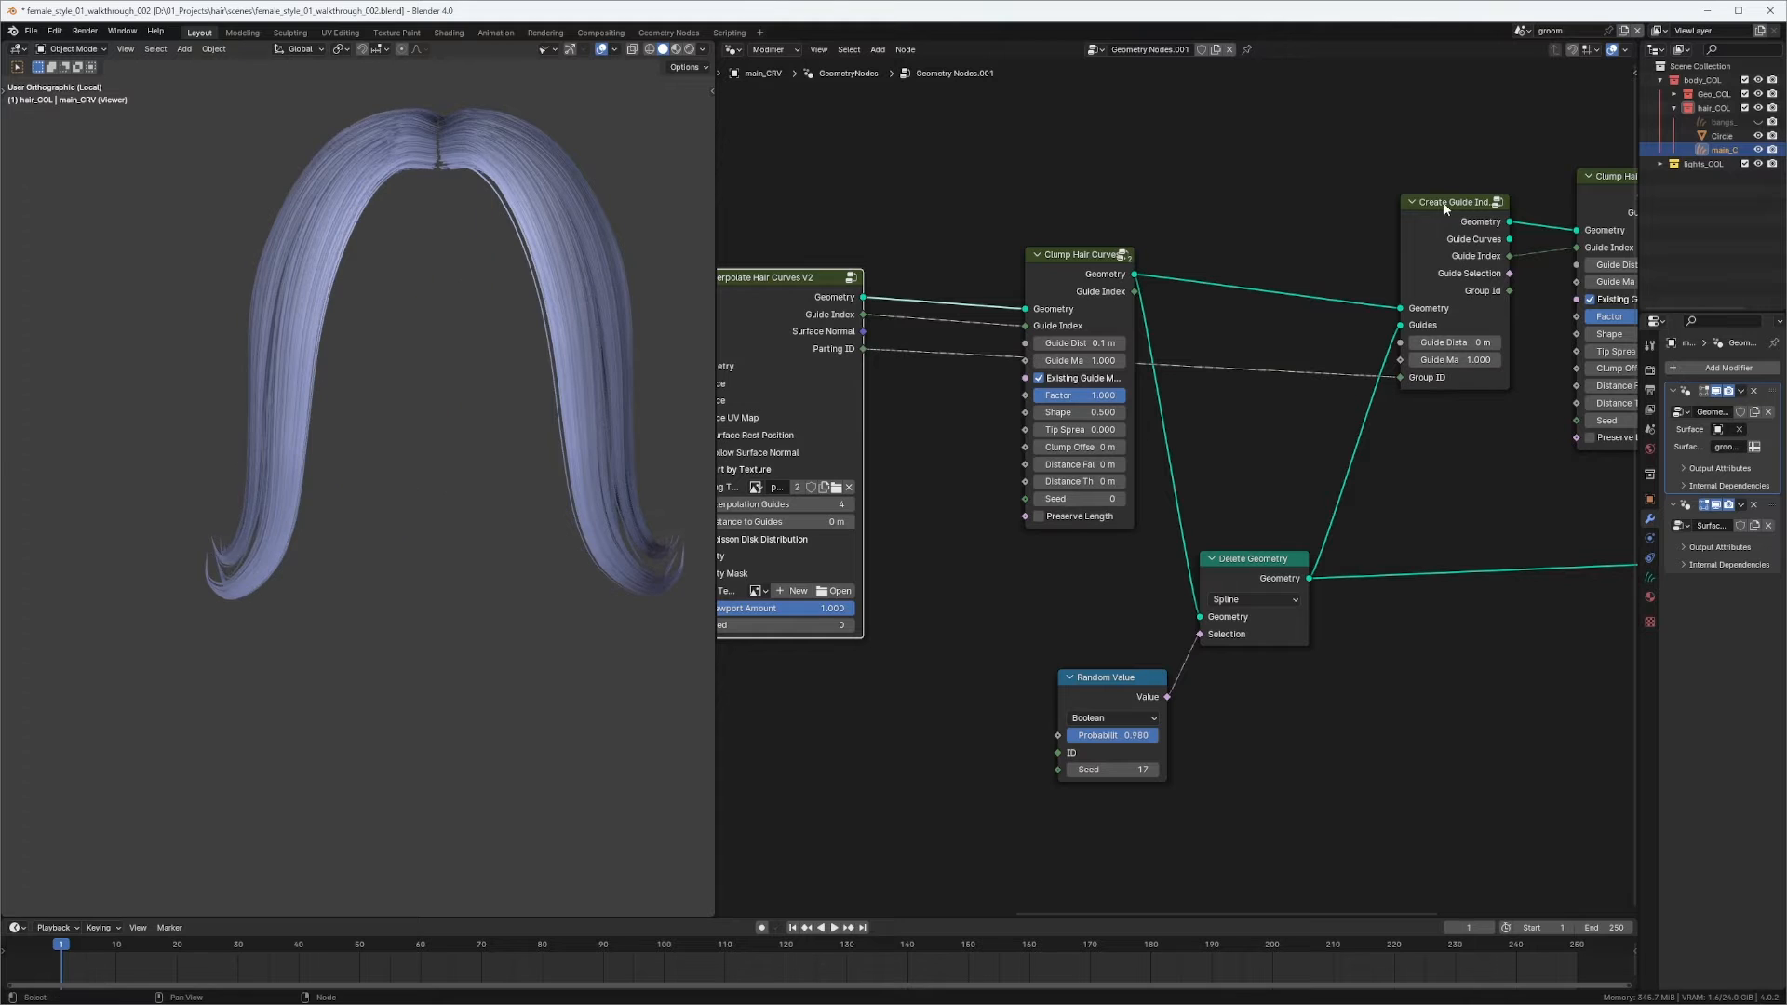
pyautogui.moveTo(1443, 203); pyautogui.dragTo(1430, 201)
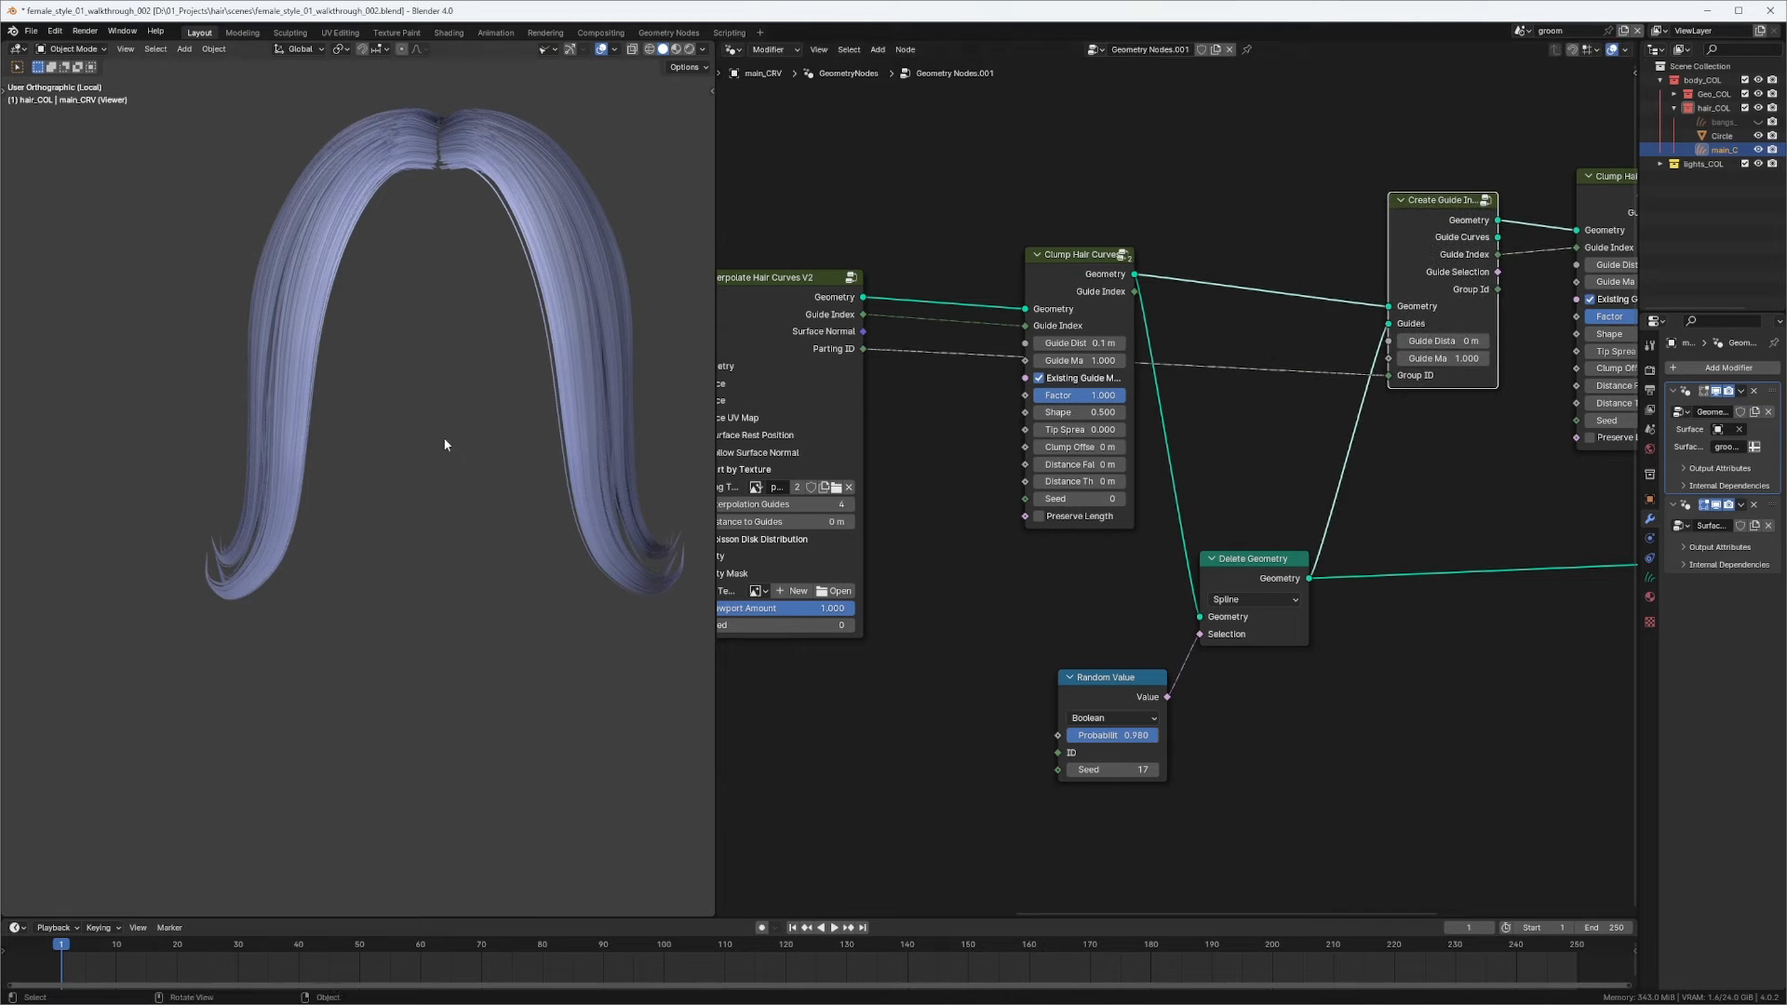
# Inspect the separated hair sides up close, bring the head back into view, and nudge the second Clump Hair Curves node aside.
pyautogui.moveTo(443, 438); pyautogui.dragTo(483, 430, button='middle')
pyautogui.scroll(2, 487, 434)
pyautogui.moveTo(1454, 307); pyautogui.dragTo(1137, 383, button='middle')
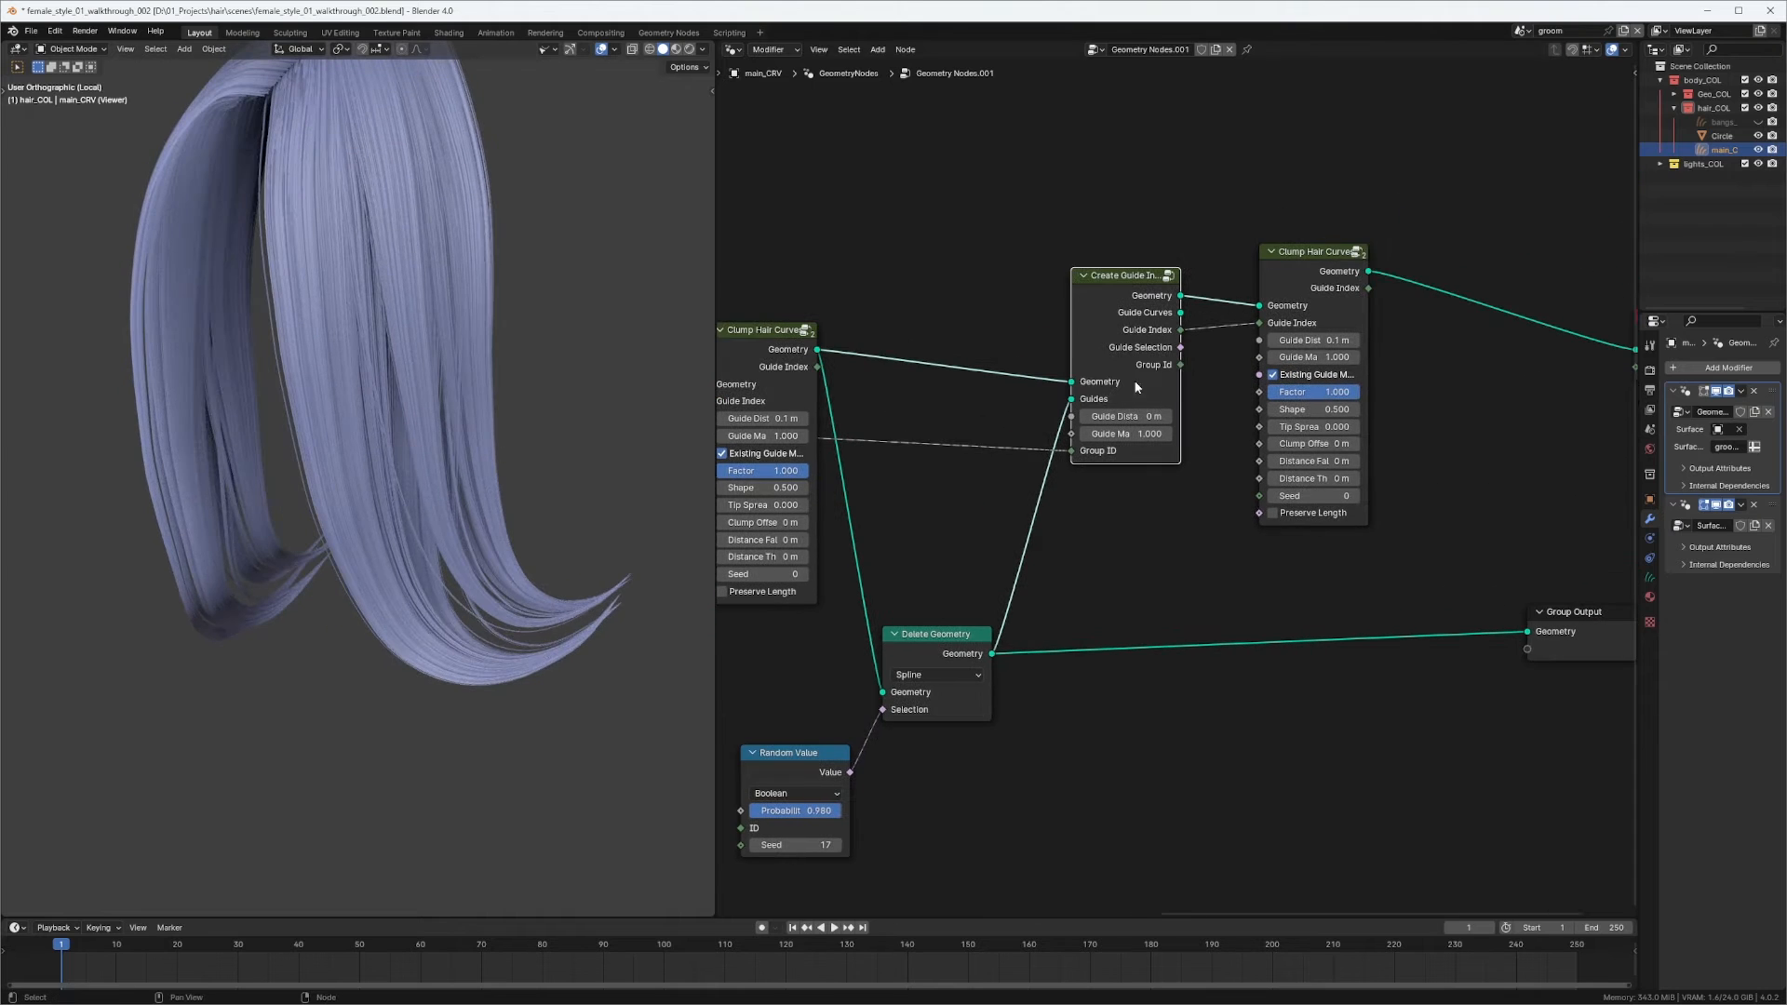
pyautogui.moveTo(458, 484)
pyautogui.mouseDown(button='middle')
pyautogui.moveTo(411, 488)
pyautogui.moveTo(432, 474)
pyautogui.mouseUp(button='middle')
pyautogui.press('KP_Divide')
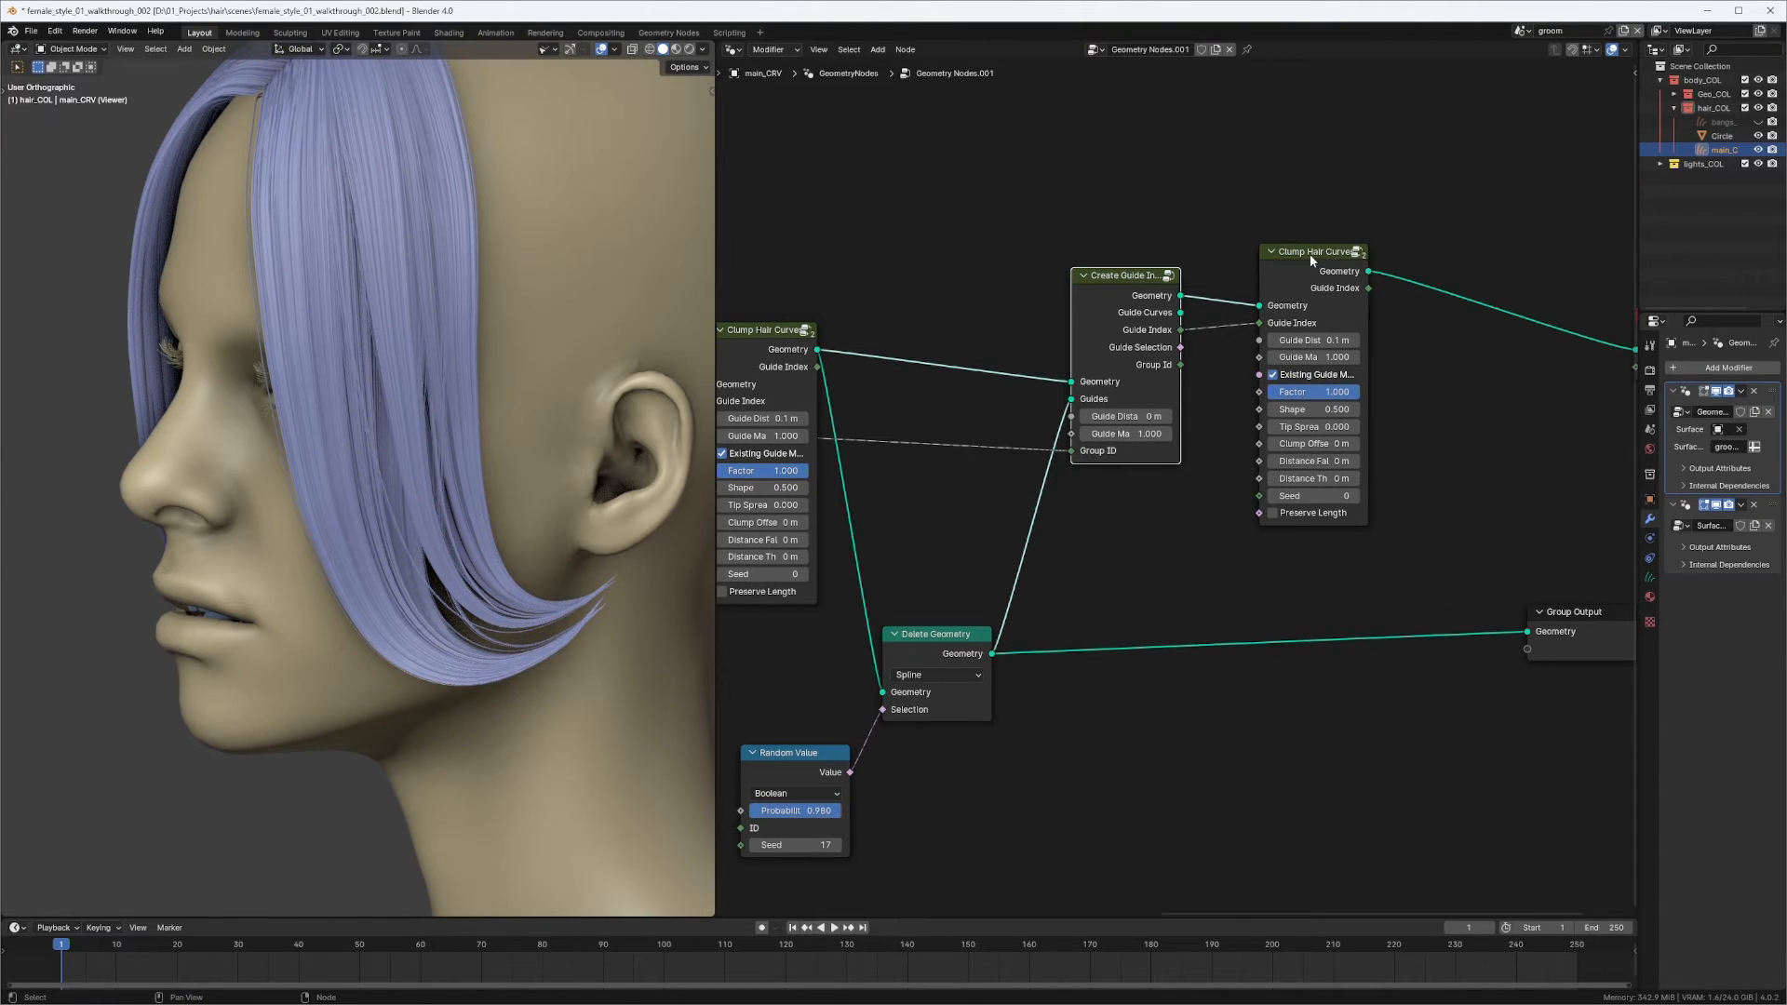
pyautogui.moveTo(1309, 256); pyautogui.dragTo(1343, 262)
# Preview the outputs of Interpolate Hair Curves V2 on the hair, up to Parting ID, and examine both sides of the parting.
pyautogui.moveTo(1342, 262); pyautogui.dragTo(915, 246, button='middle')
pyautogui.keyDown('ctrl'); pyautogui.keyDown('shift'); pyautogui.click(1004, 376); pyautogui.keyUp('shift'); pyautogui.keyUp('ctrl')
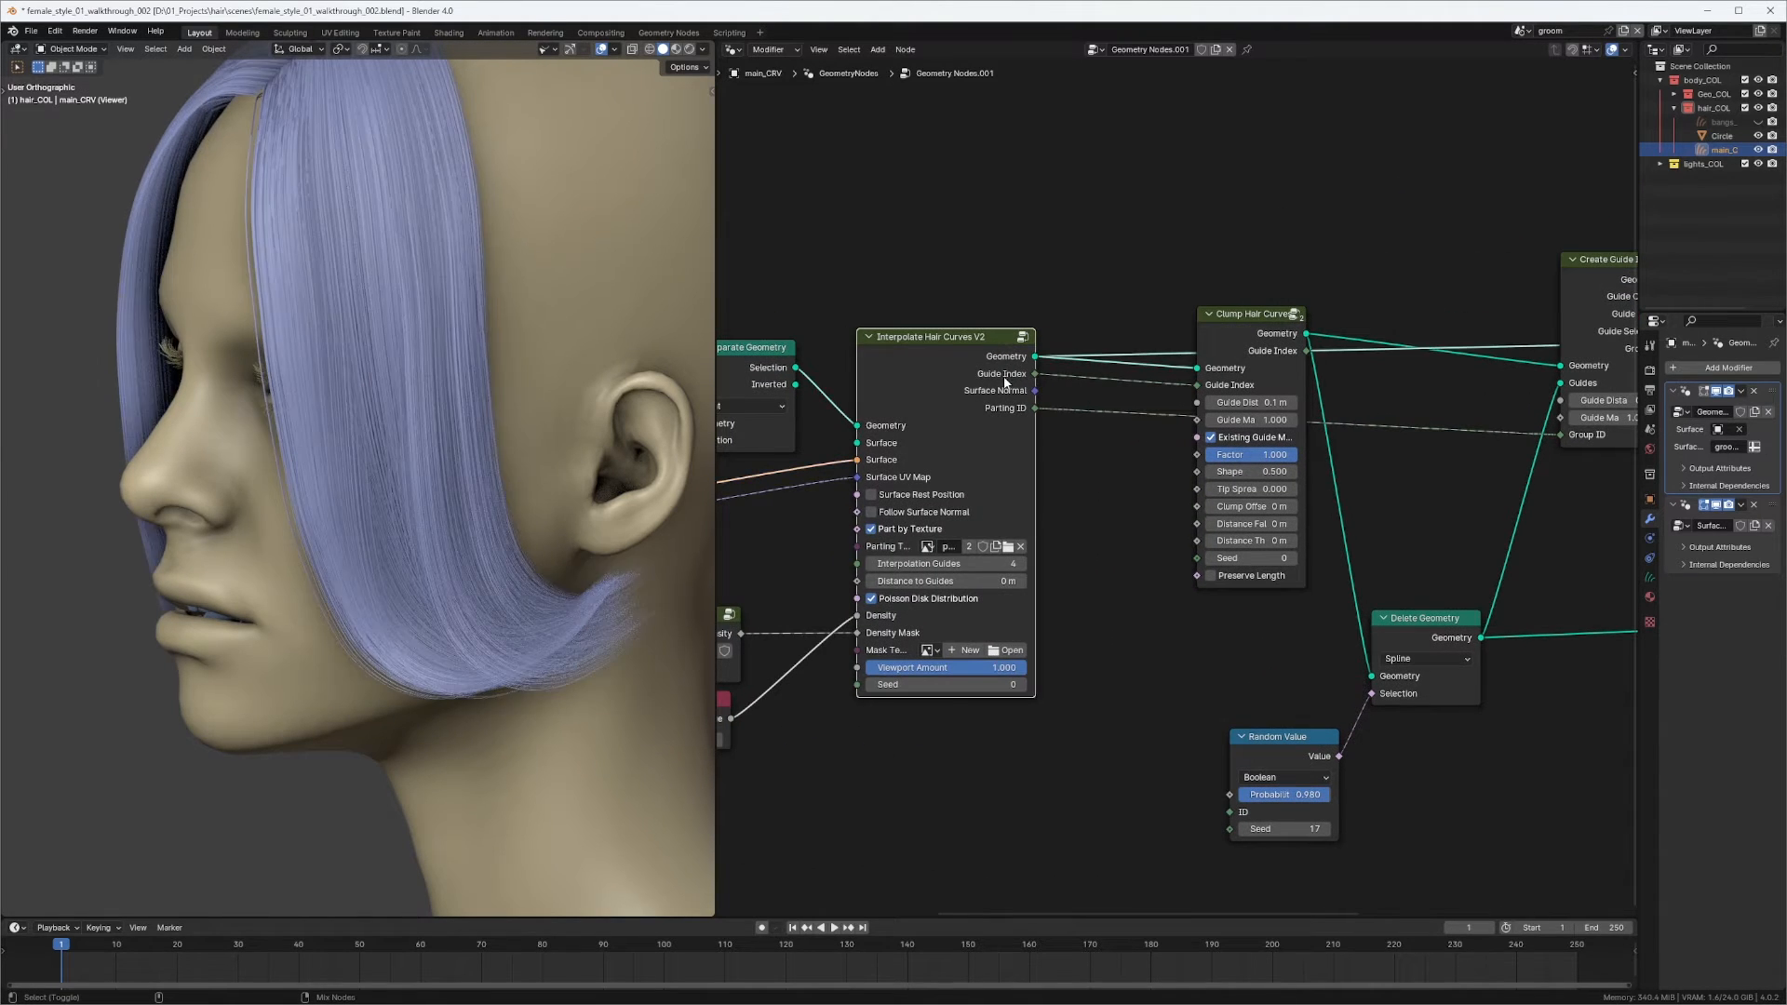
pyautogui.keyDown('ctrl'); pyautogui.keyDown('shift'); pyautogui.click(1013, 397); pyautogui.keyUp('shift'); pyautogui.keyUp('ctrl')
pyautogui.keyDown('ctrl'); pyautogui.keyDown('shift'); pyautogui.click(1012, 409); pyautogui.keyUp('shift'); pyautogui.keyUp('ctrl')
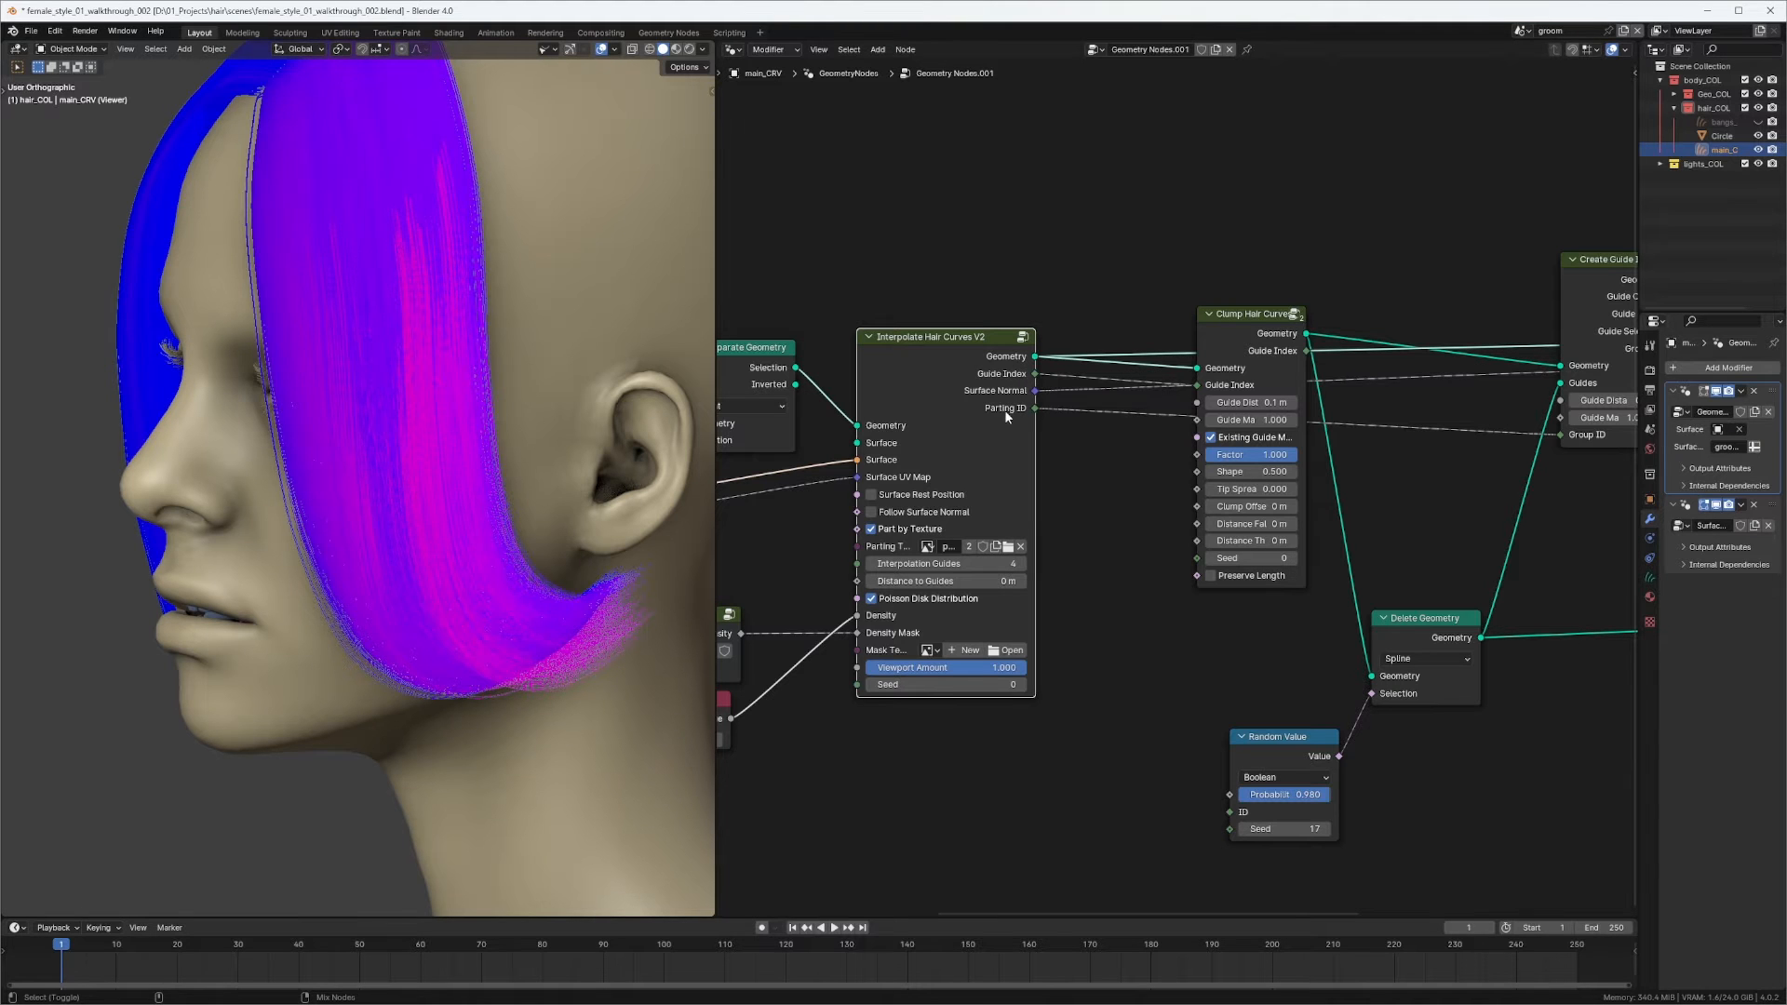
pyautogui.moveTo(528, 439); pyautogui.dragTo(537, 253, button='middle')
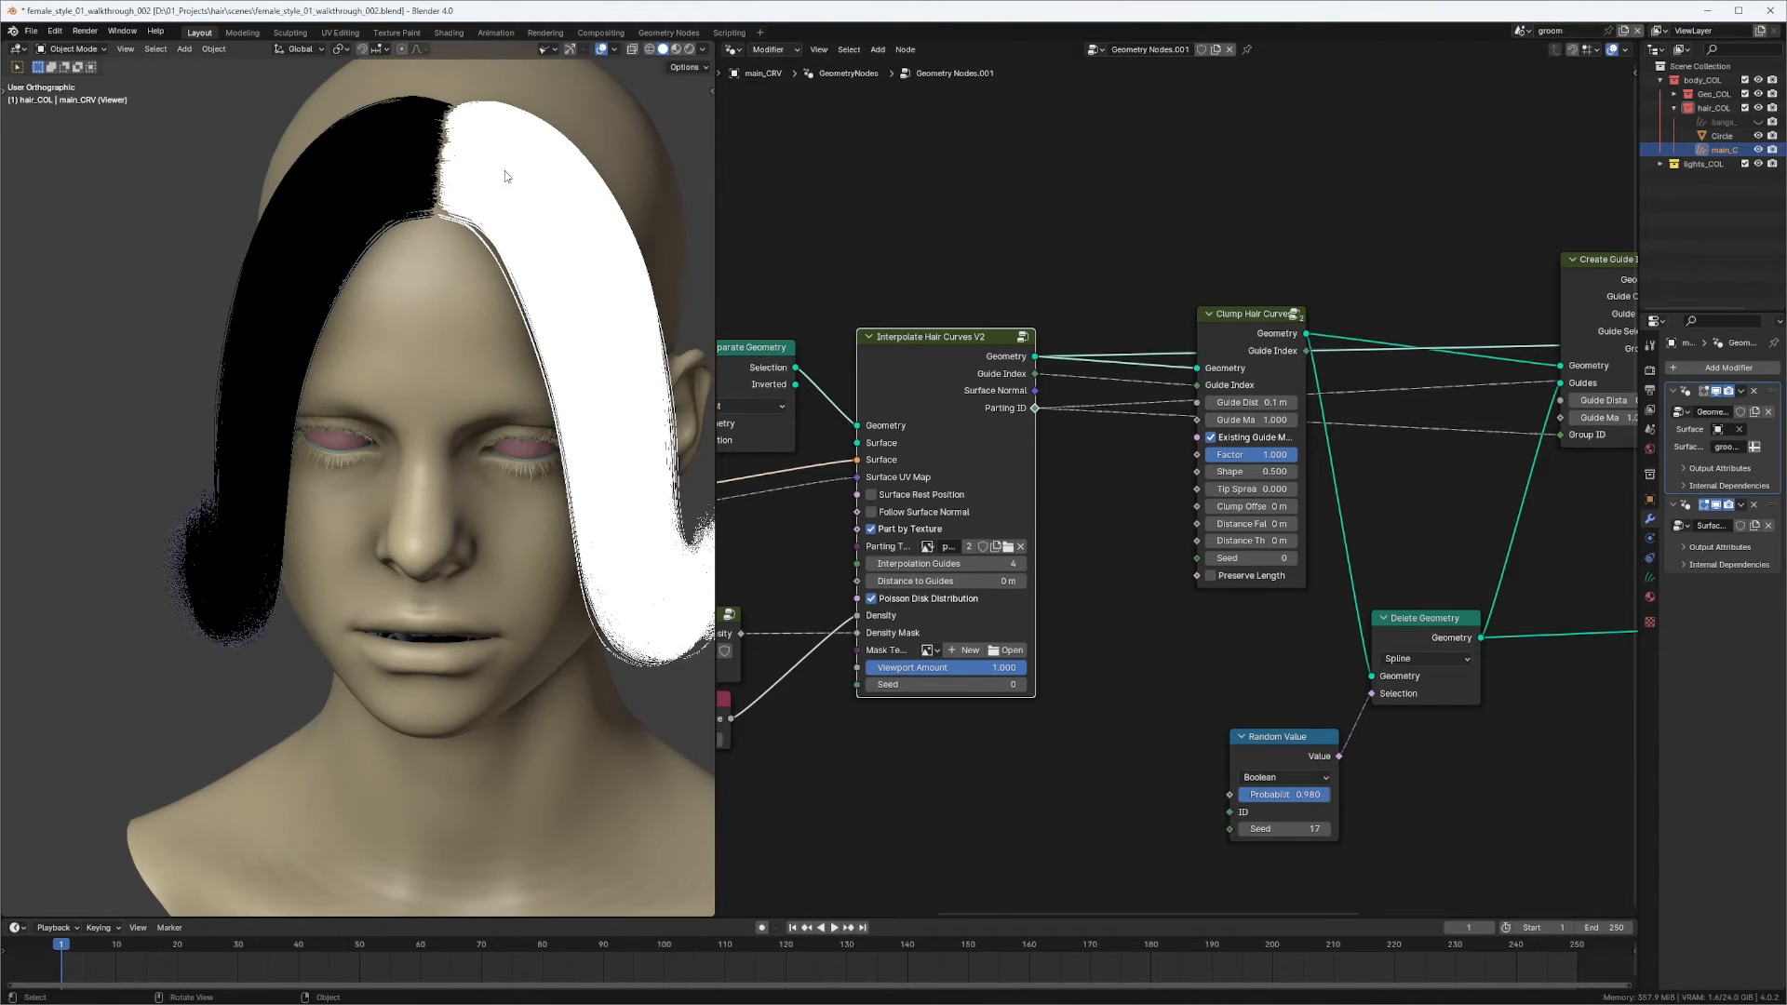
pyautogui.moveTo(651, 518); pyautogui.dragTo(529, 285, button='middle')
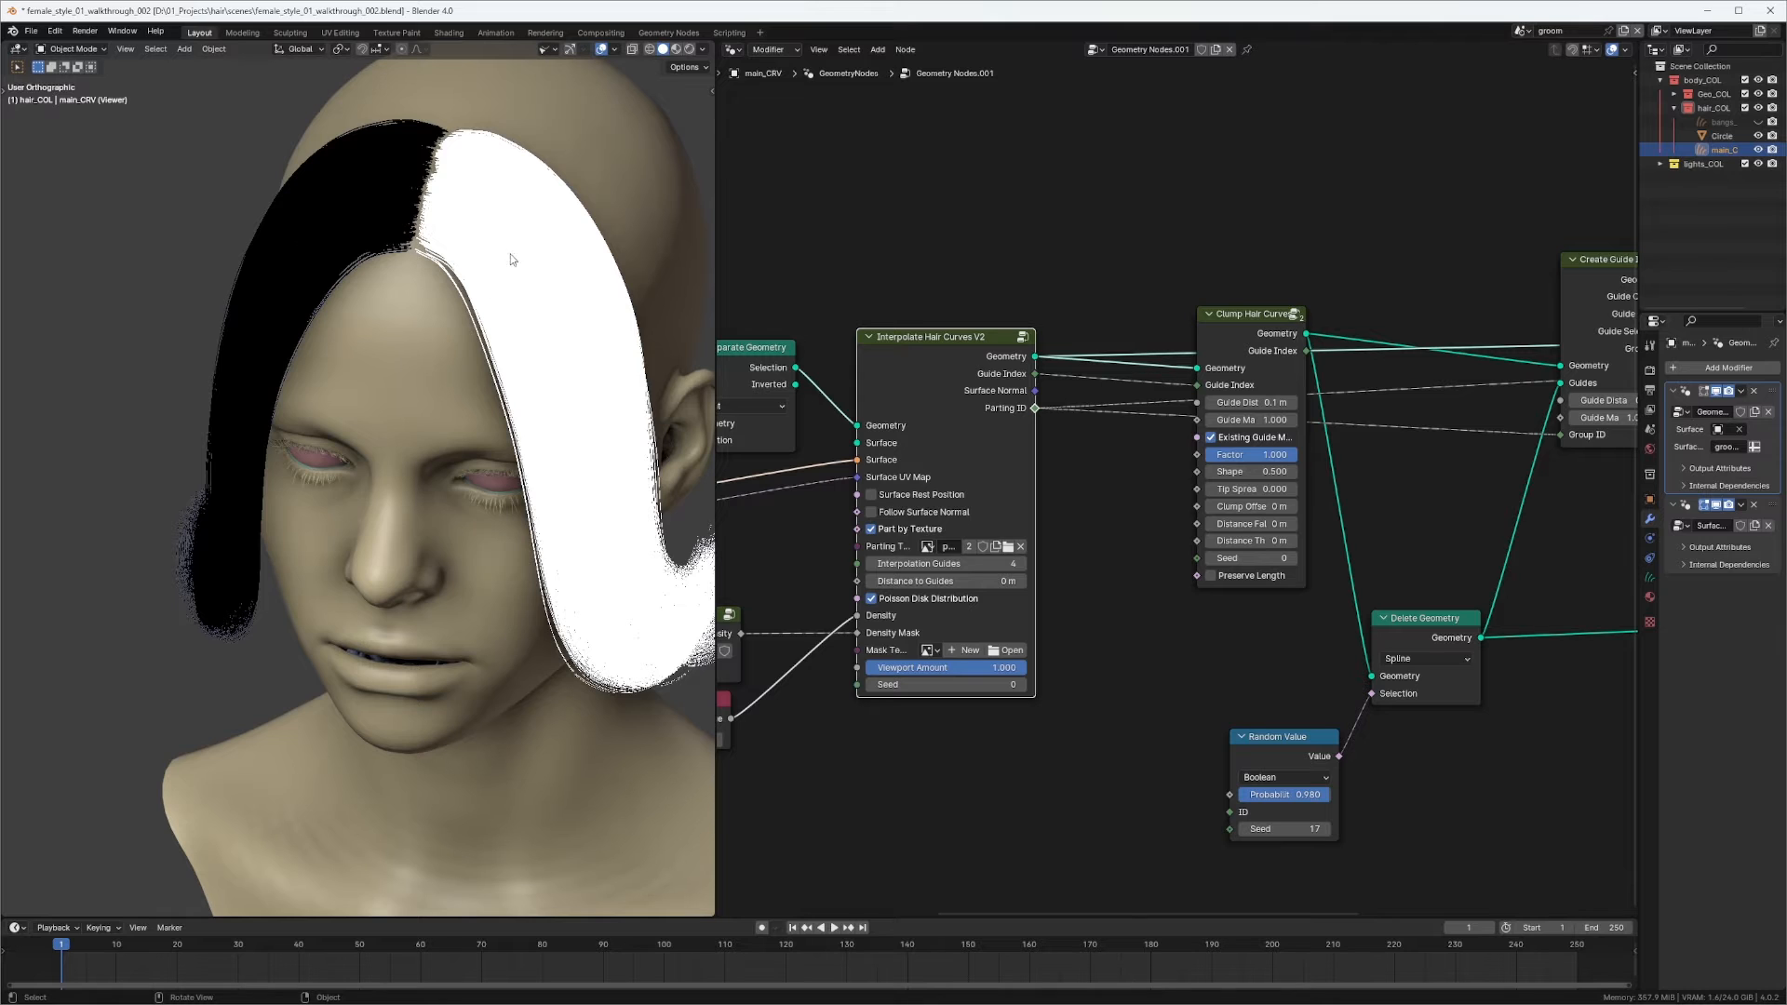
# Preview the second Clump Hair Curves node's geometry again and move the Viewer node farther away from it.
pyautogui.moveTo(1313, 359); pyautogui.dragTo(1026, 353, button='middle')
pyautogui.moveTo(1388, 264); pyautogui.dragTo(1350, 257, button='middle')
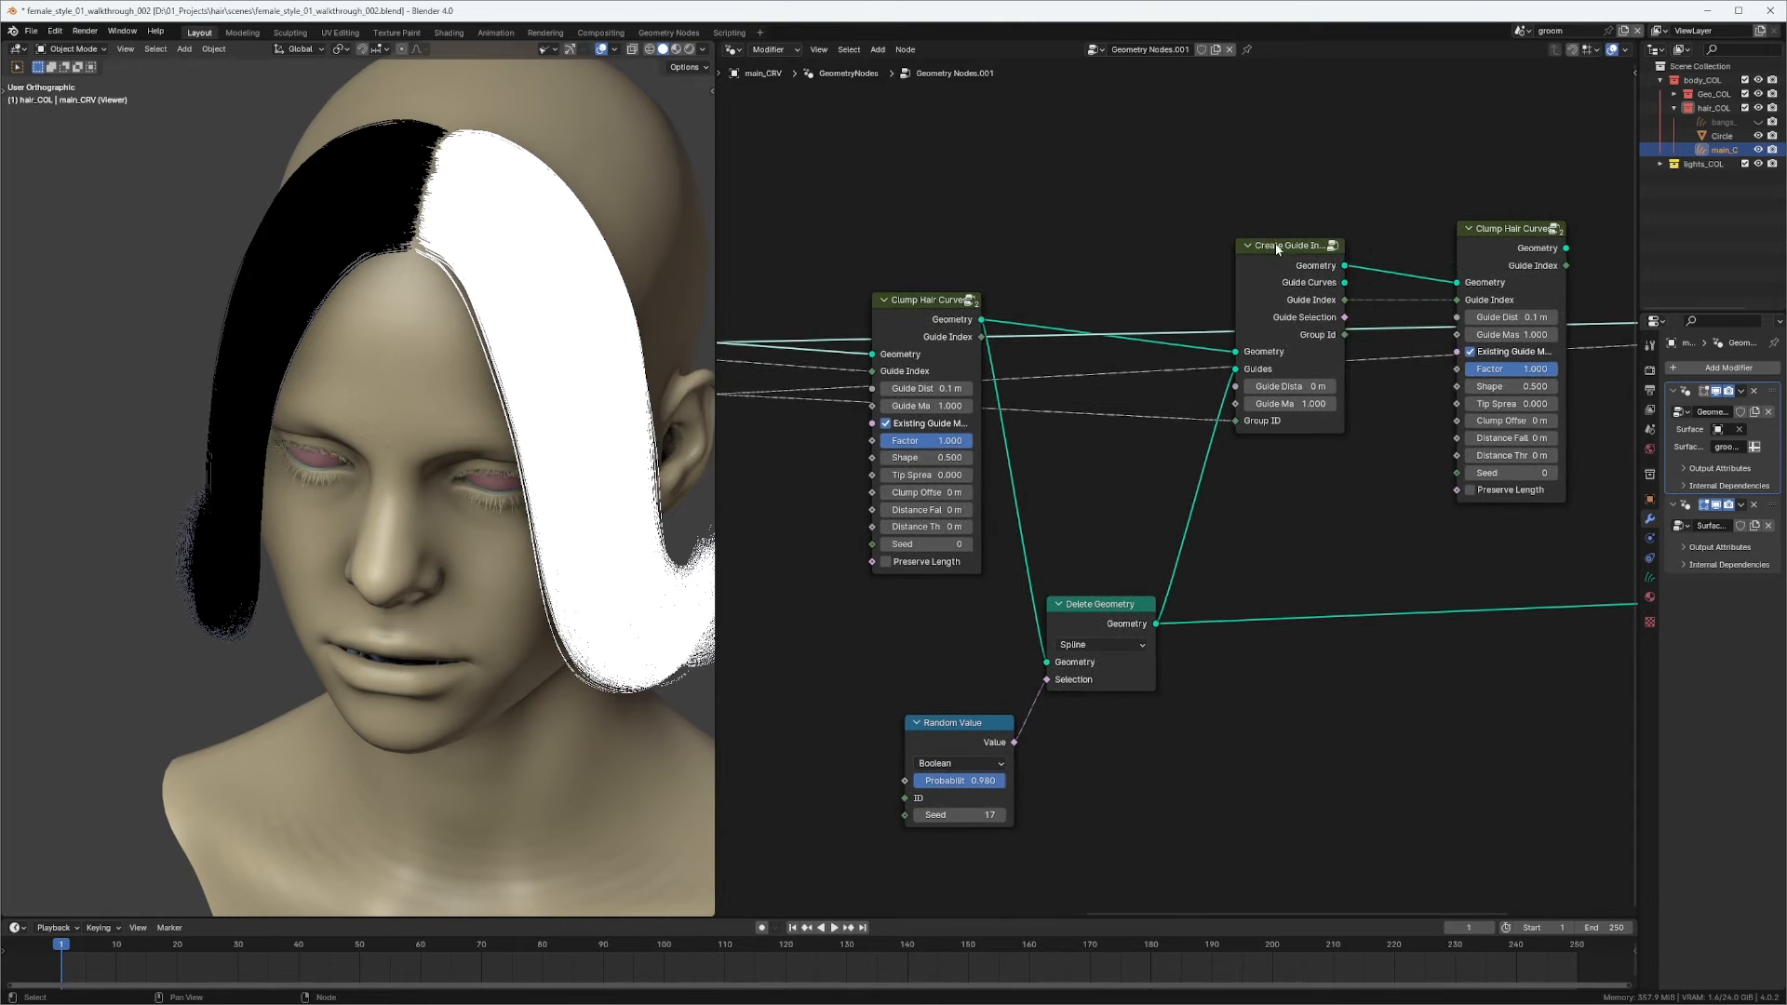
pyautogui.moveTo(1278, 247); pyautogui.dragTo(1286, 247)
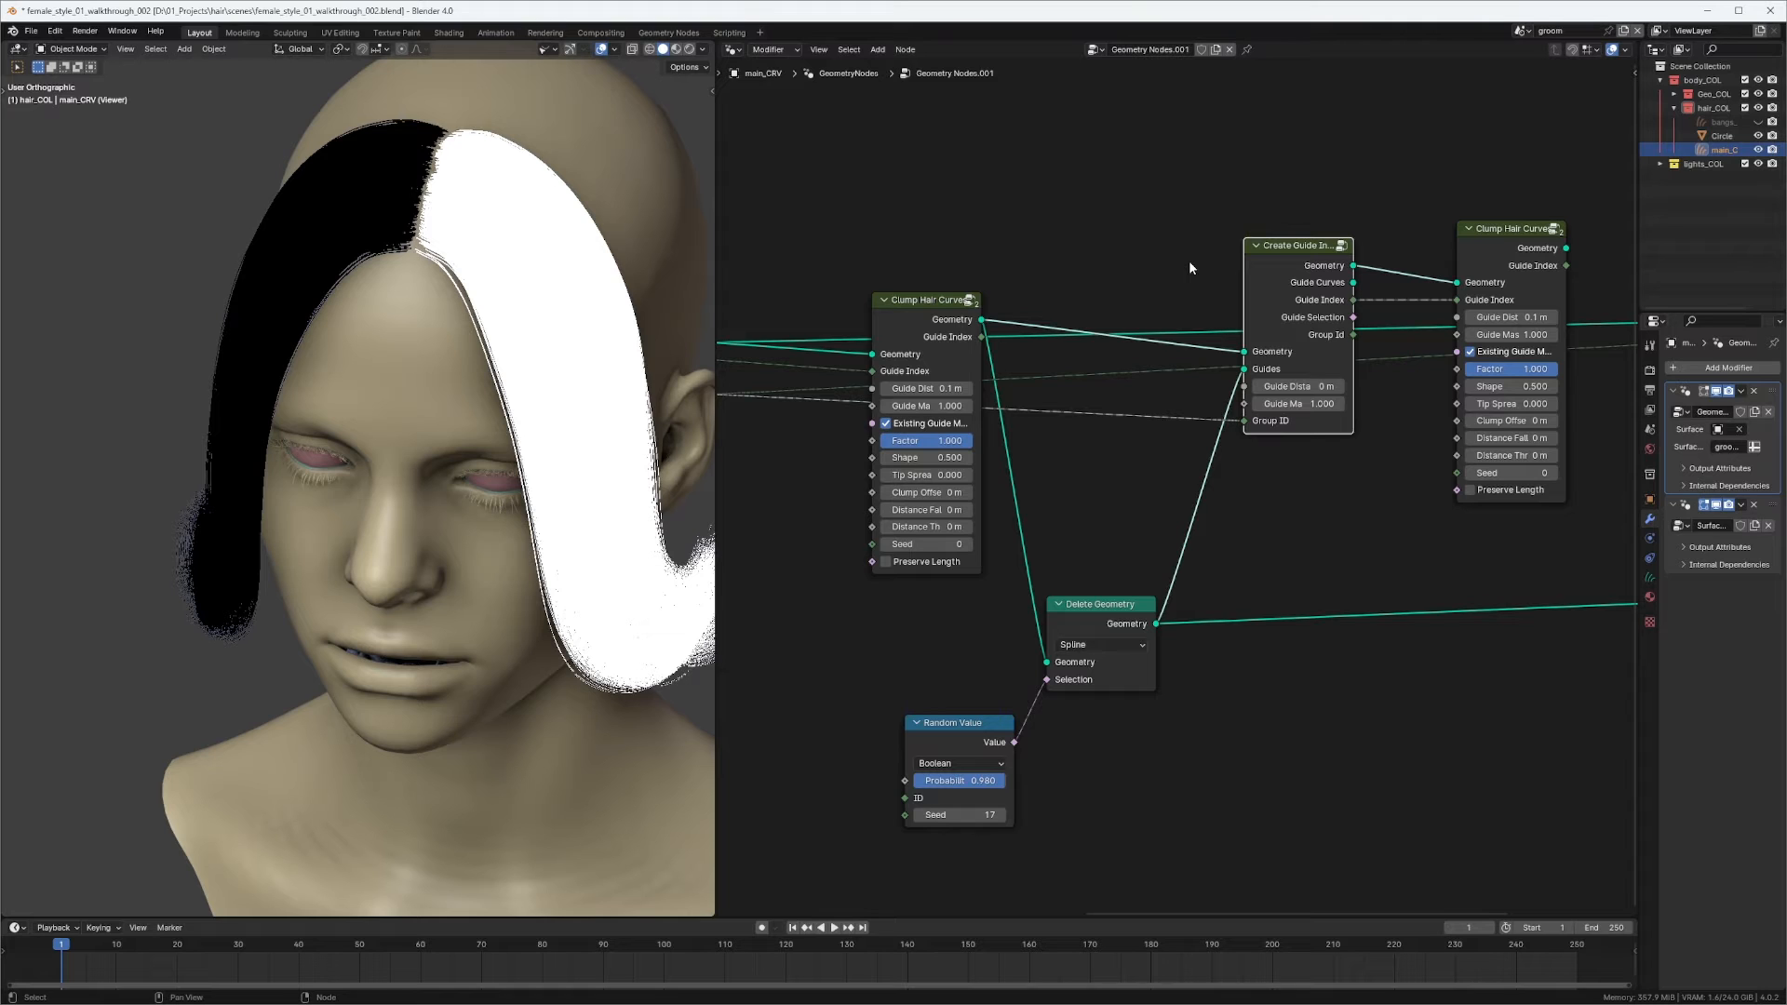
pyautogui.moveTo(1167, 324); pyautogui.dragTo(1193, 323, button='middle')
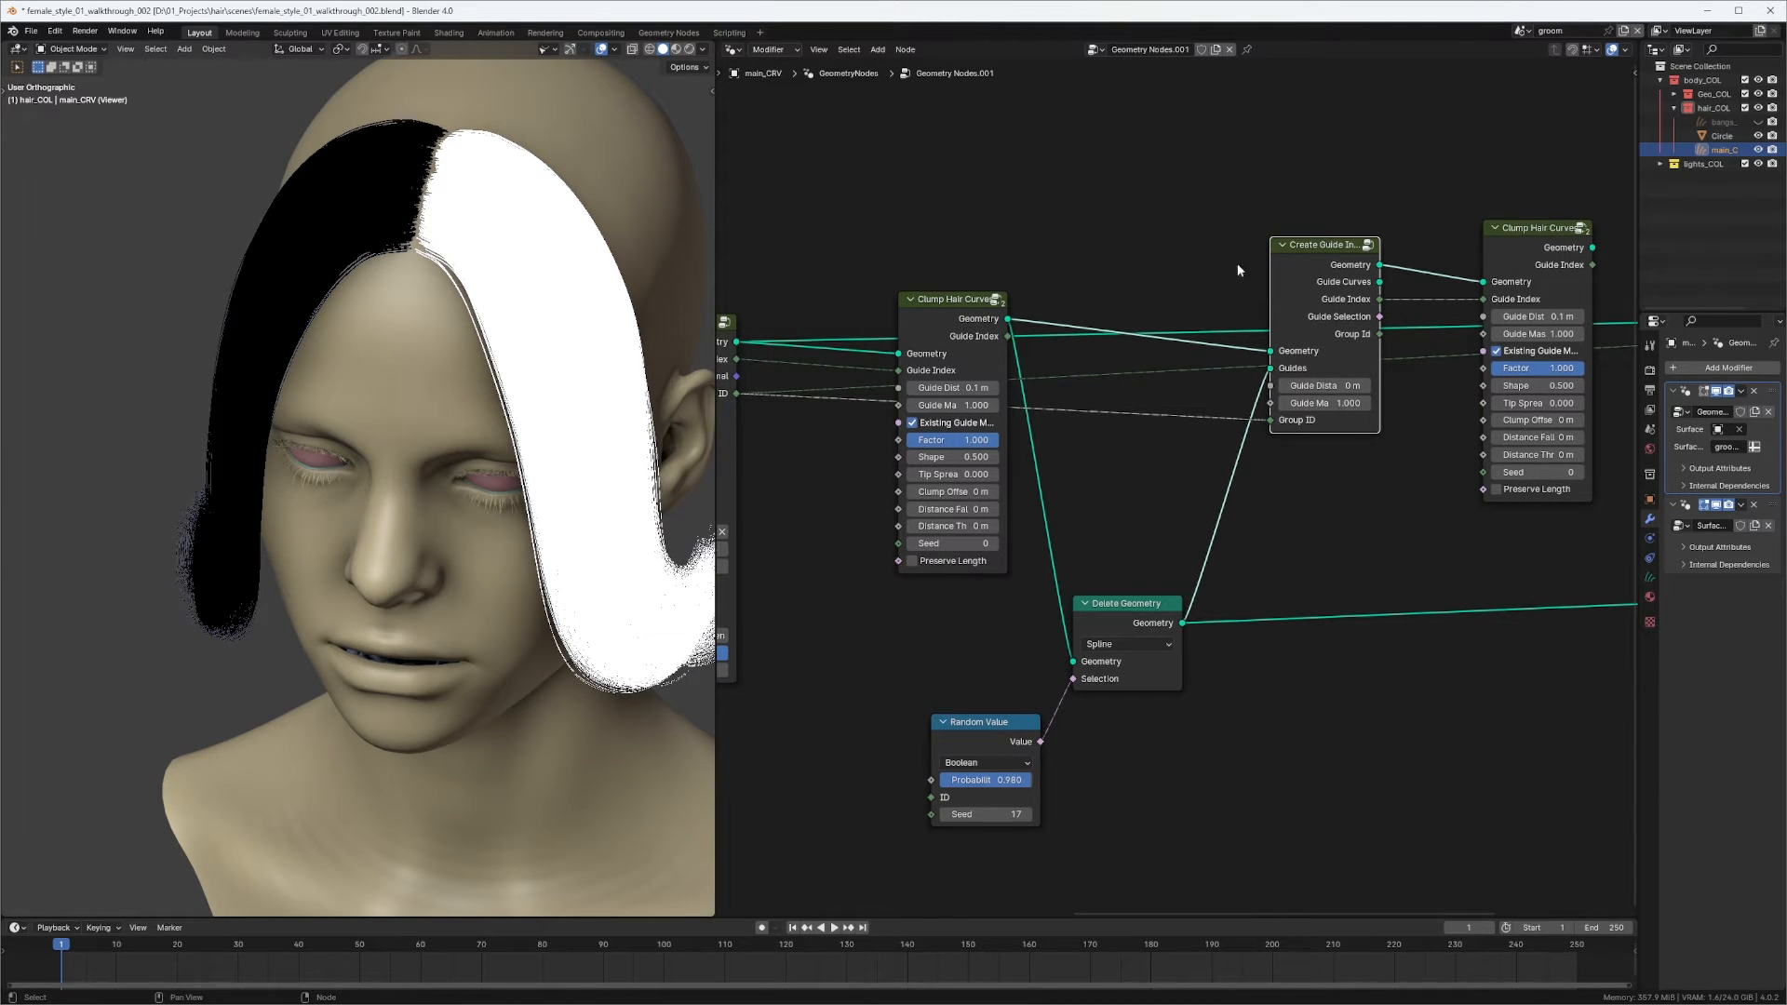
pyautogui.moveTo(1623, 248); pyautogui.dragTo(1341, 287, button='middle')
pyautogui.keyDown('ctrl'); pyautogui.keyDown('shift'); pyautogui.click(1277, 293); pyautogui.keyUp('shift'); pyautogui.keyUp('ctrl')
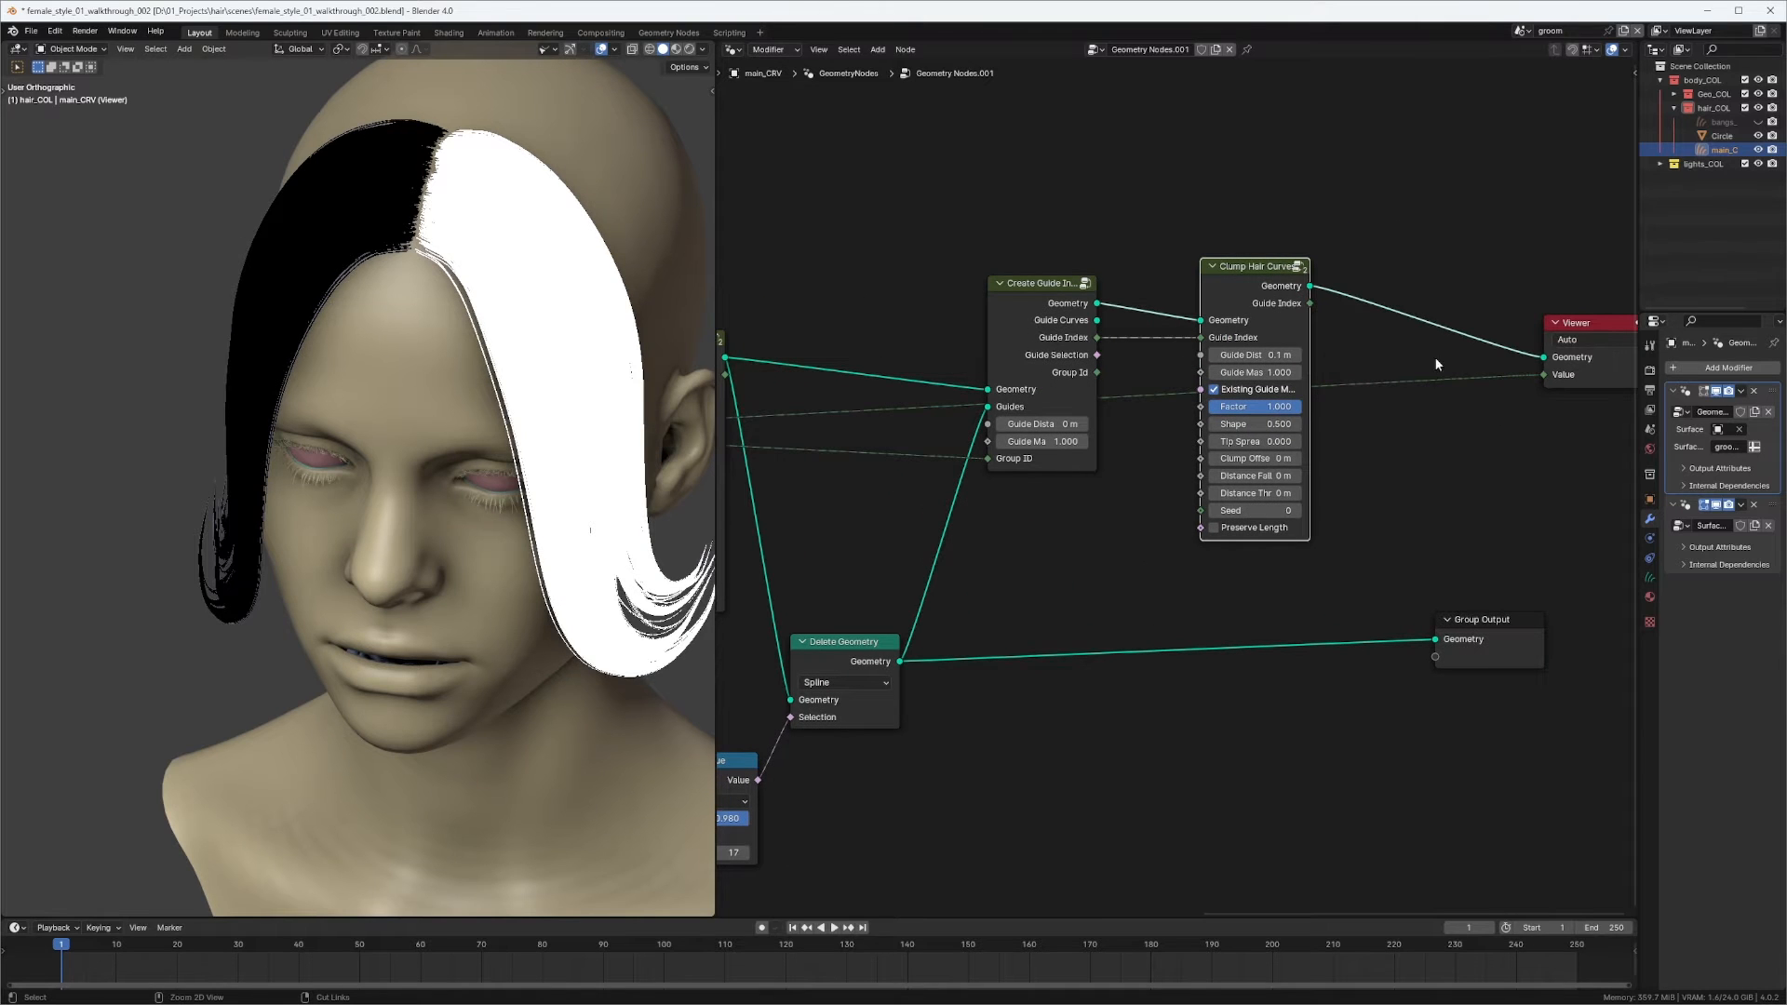
pyautogui.moveTo(1575, 322); pyautogui.dragTo(1160, 333, button='middle')
pyautogui.moveTo(1174, 332); pyautogui.dragTo(1328, 315)
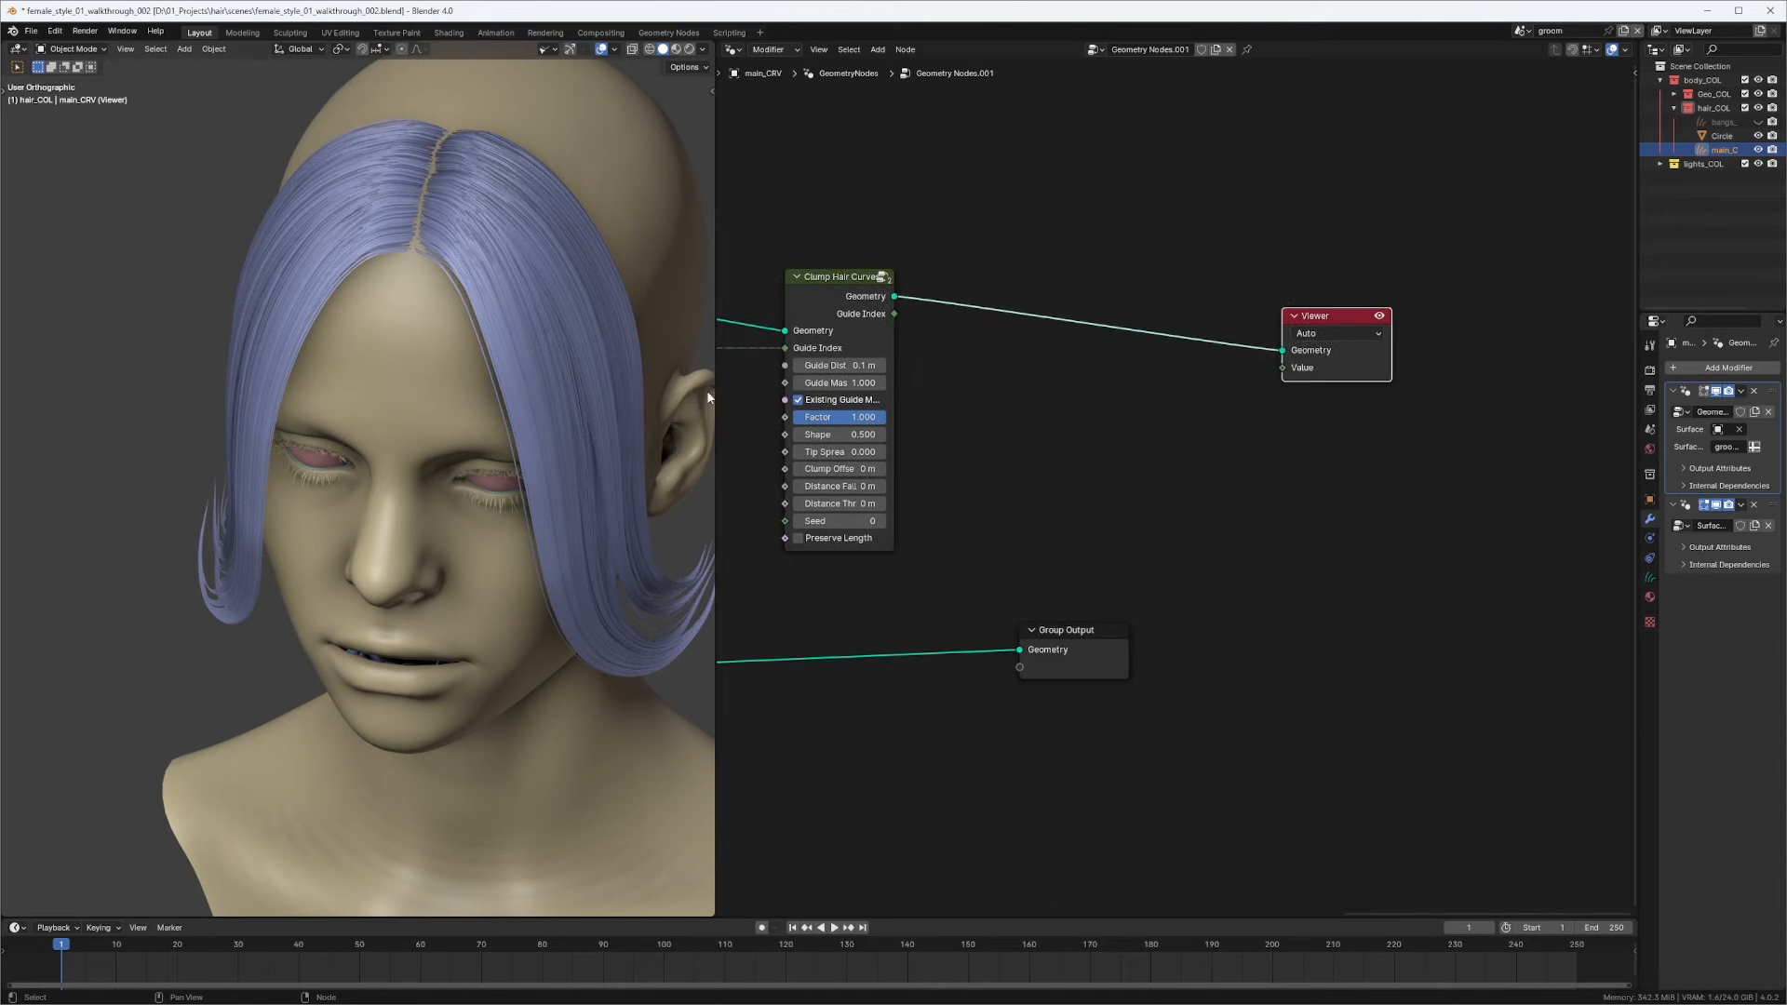
# Set the second Clump Hair Curves node's Shape to 0.1.
pyautogui.moveTo(577, 348); pyautogui.dragTo(507, 530, button='middle')
pyautogui.scroll(3, 451, 331)
pyautogui.moveTo(987, 536); pyautogui.dragTo(1284, 456, button='middle')
pyautogui.scroll(-6, 1023, 569)
pyautogui.moveTo(433, 564); pyautogui.dragTo(427, 528, button='middle')
pyautogui.moveTo(475, 193); pyautogui.dragTo(426, 294, button='middle')
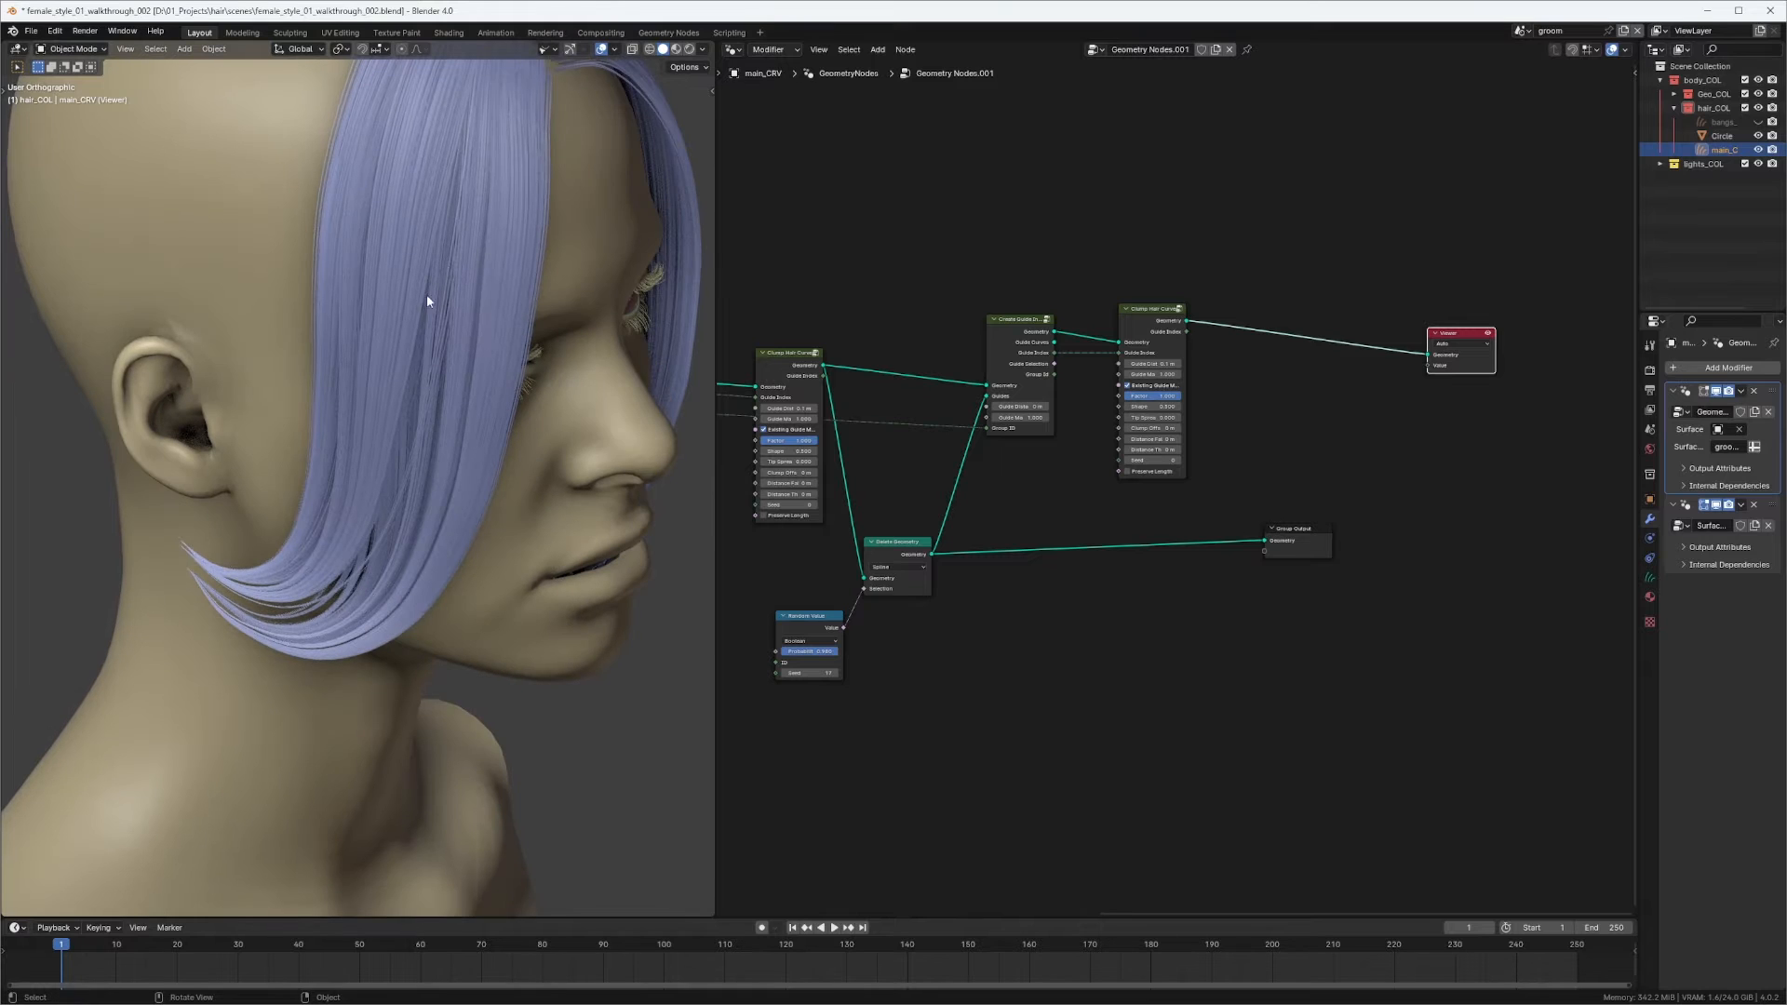
pyautogui.scroll(6, 1215, 338)
pyautogui.moveTo(1229, 104); pyautogui.dragTo(1246, 154, button='middle')
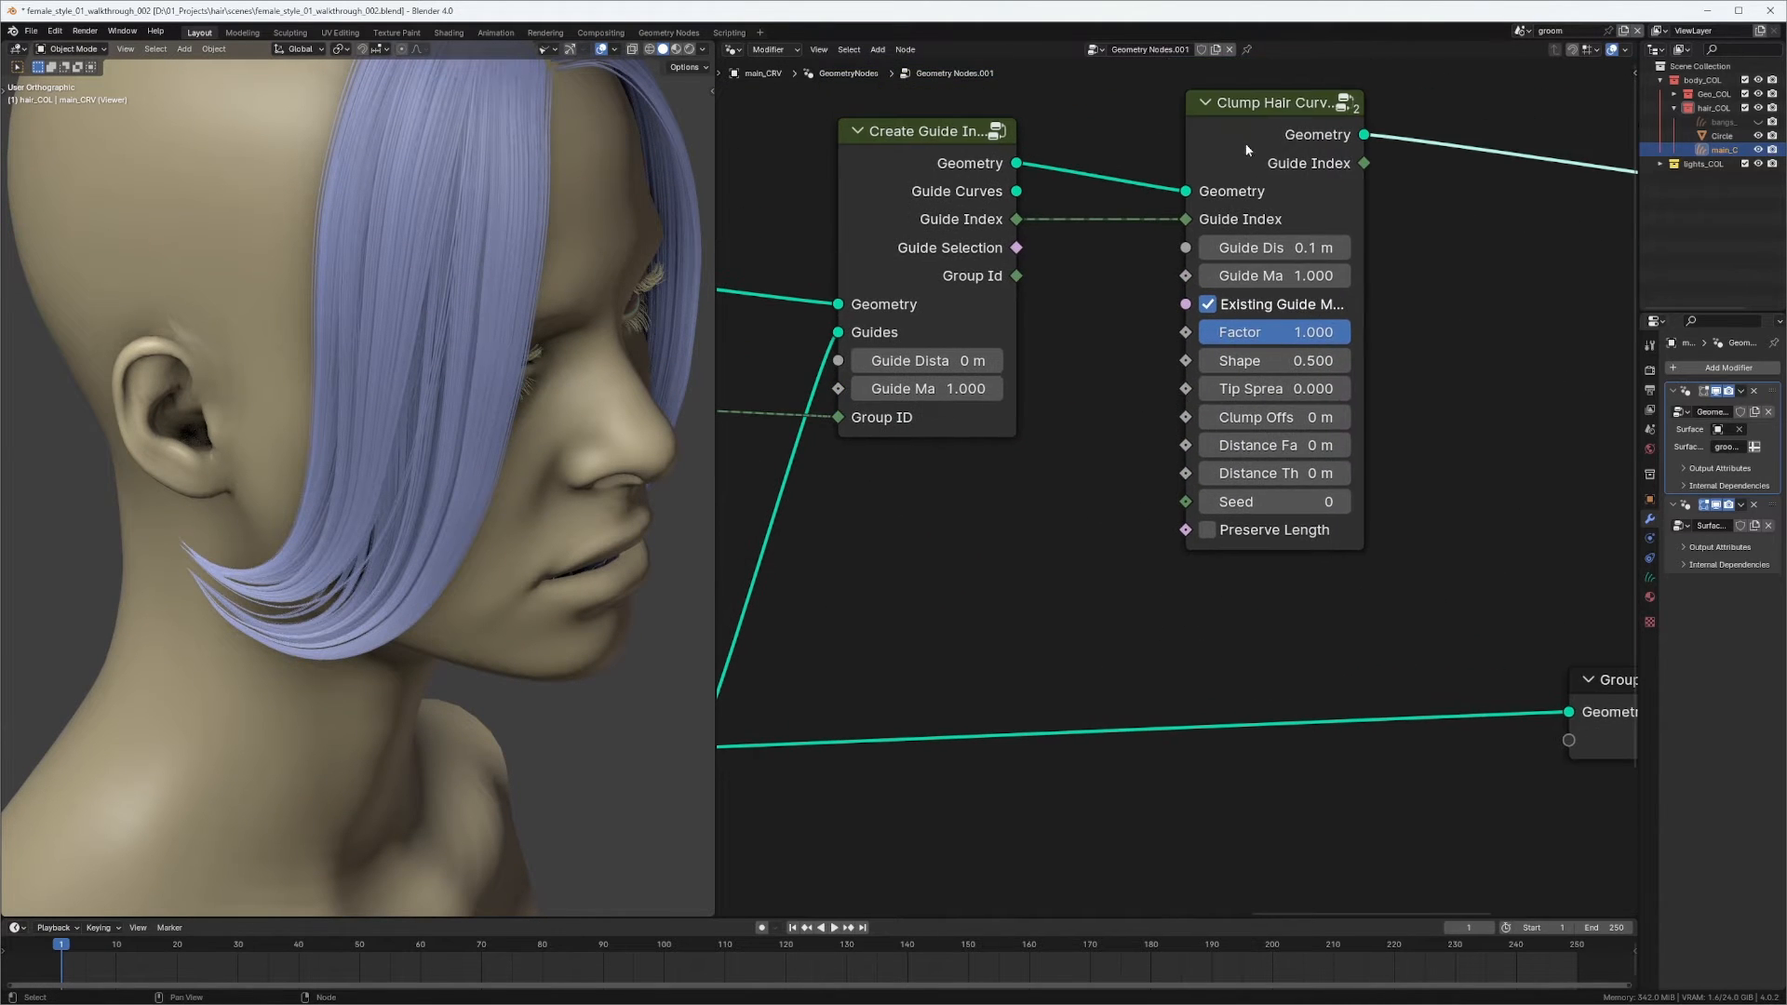
pyautogui.moveTo(1229, 115); pyautogui.dragTo(1186, 114)
pyautogui.click(1234, 360)
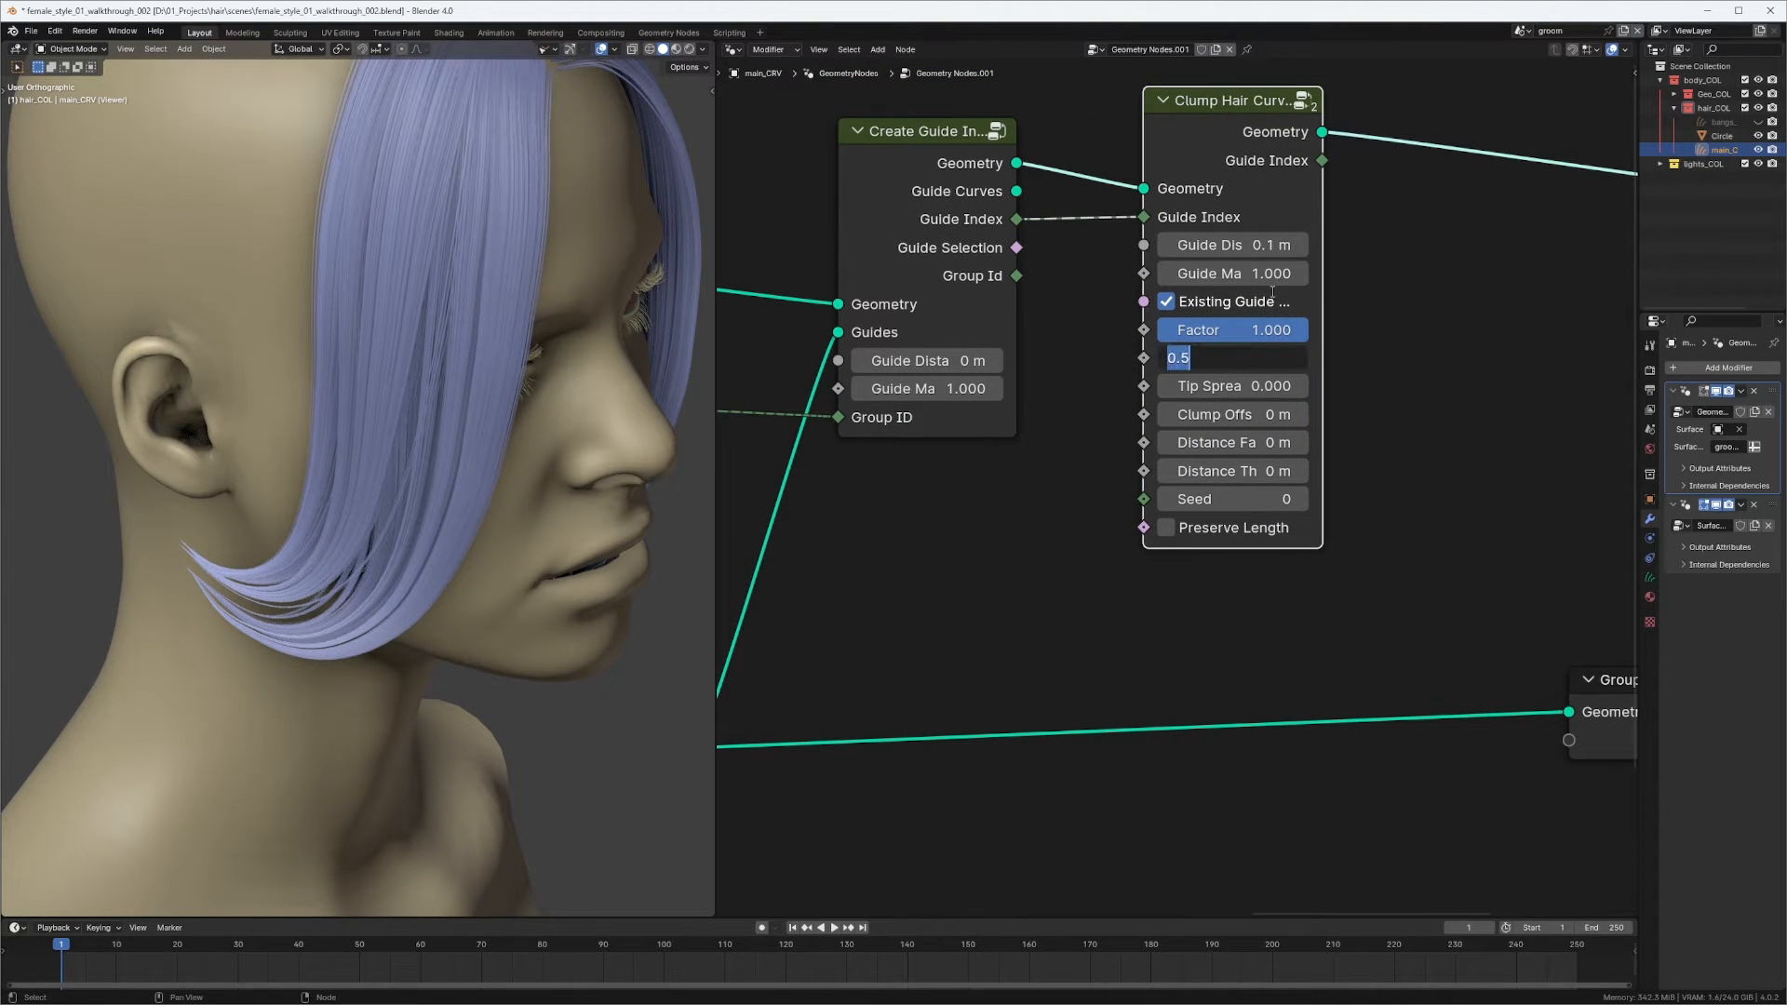
pyautogui.write('0.1')
pyautogui.press('Return')
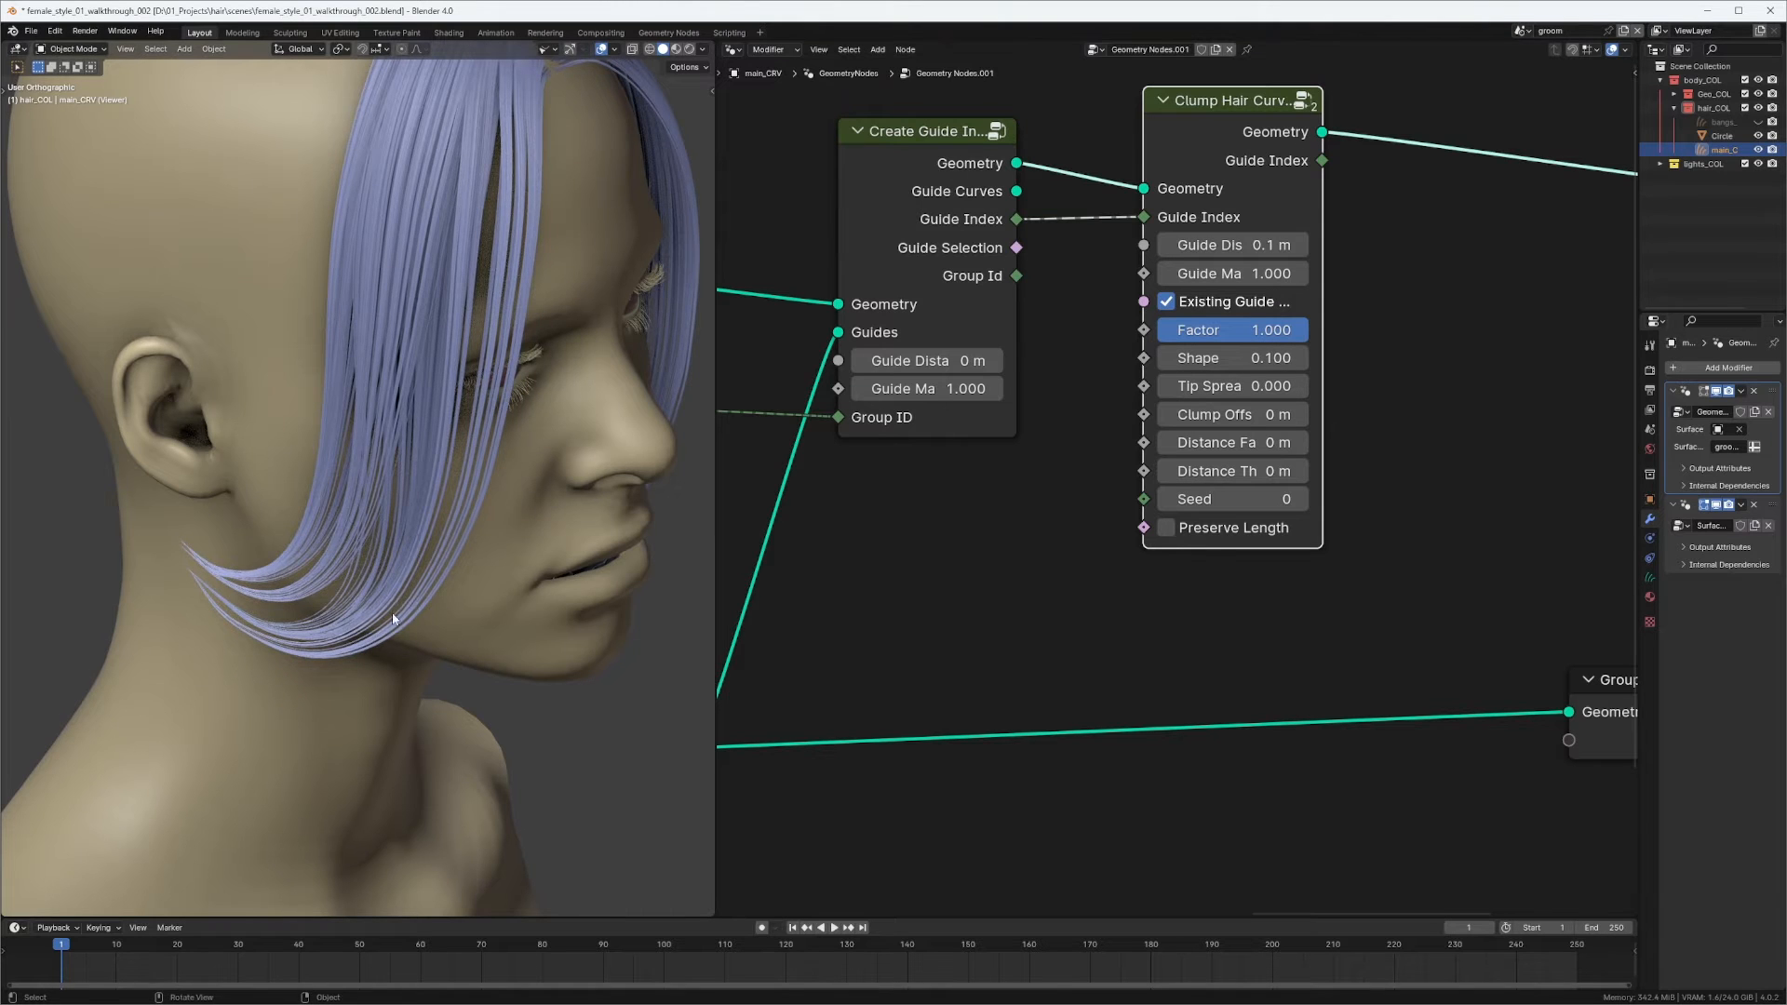
# Compare the first and second Clump Hair Curves results in the Viewer, examining the side hair and its tips.
pyautogui.moveTo(392, 612); pyautogui.dragTo(376, 675, button='middle')
pyautogui.scroll(4, 319, 544)
pyautogui.moveTo(934, 458); pyautogui.dragTo(1351, 493, button='middle')
pyautogui.scroll(-6, 1351, 493)
pyautogui.keyDown('ctrl'); pyautogui.keyDown('shift'); pyautogui.click(999, 353); pyautogui.keyUp('shift'); pyautogui.keyUp('ctrl')
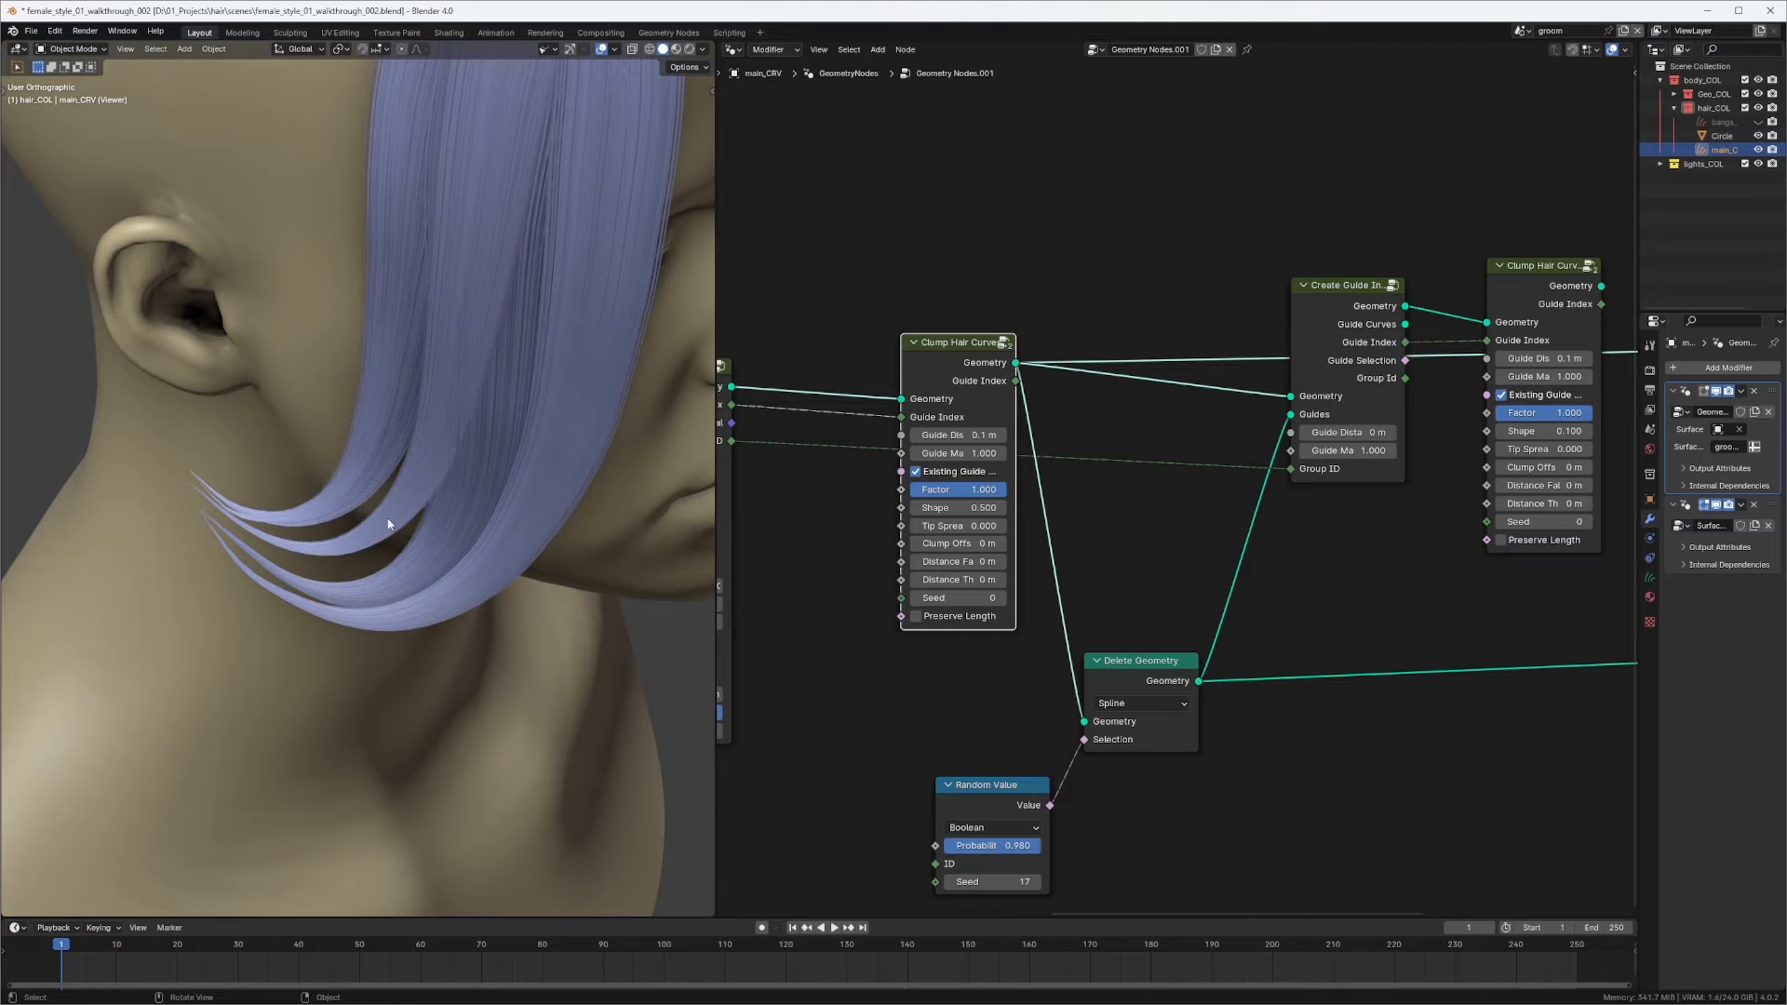
pyautogui.moveTo(1244, 431); pyautogui.dragTo(953, 482, button='middle')
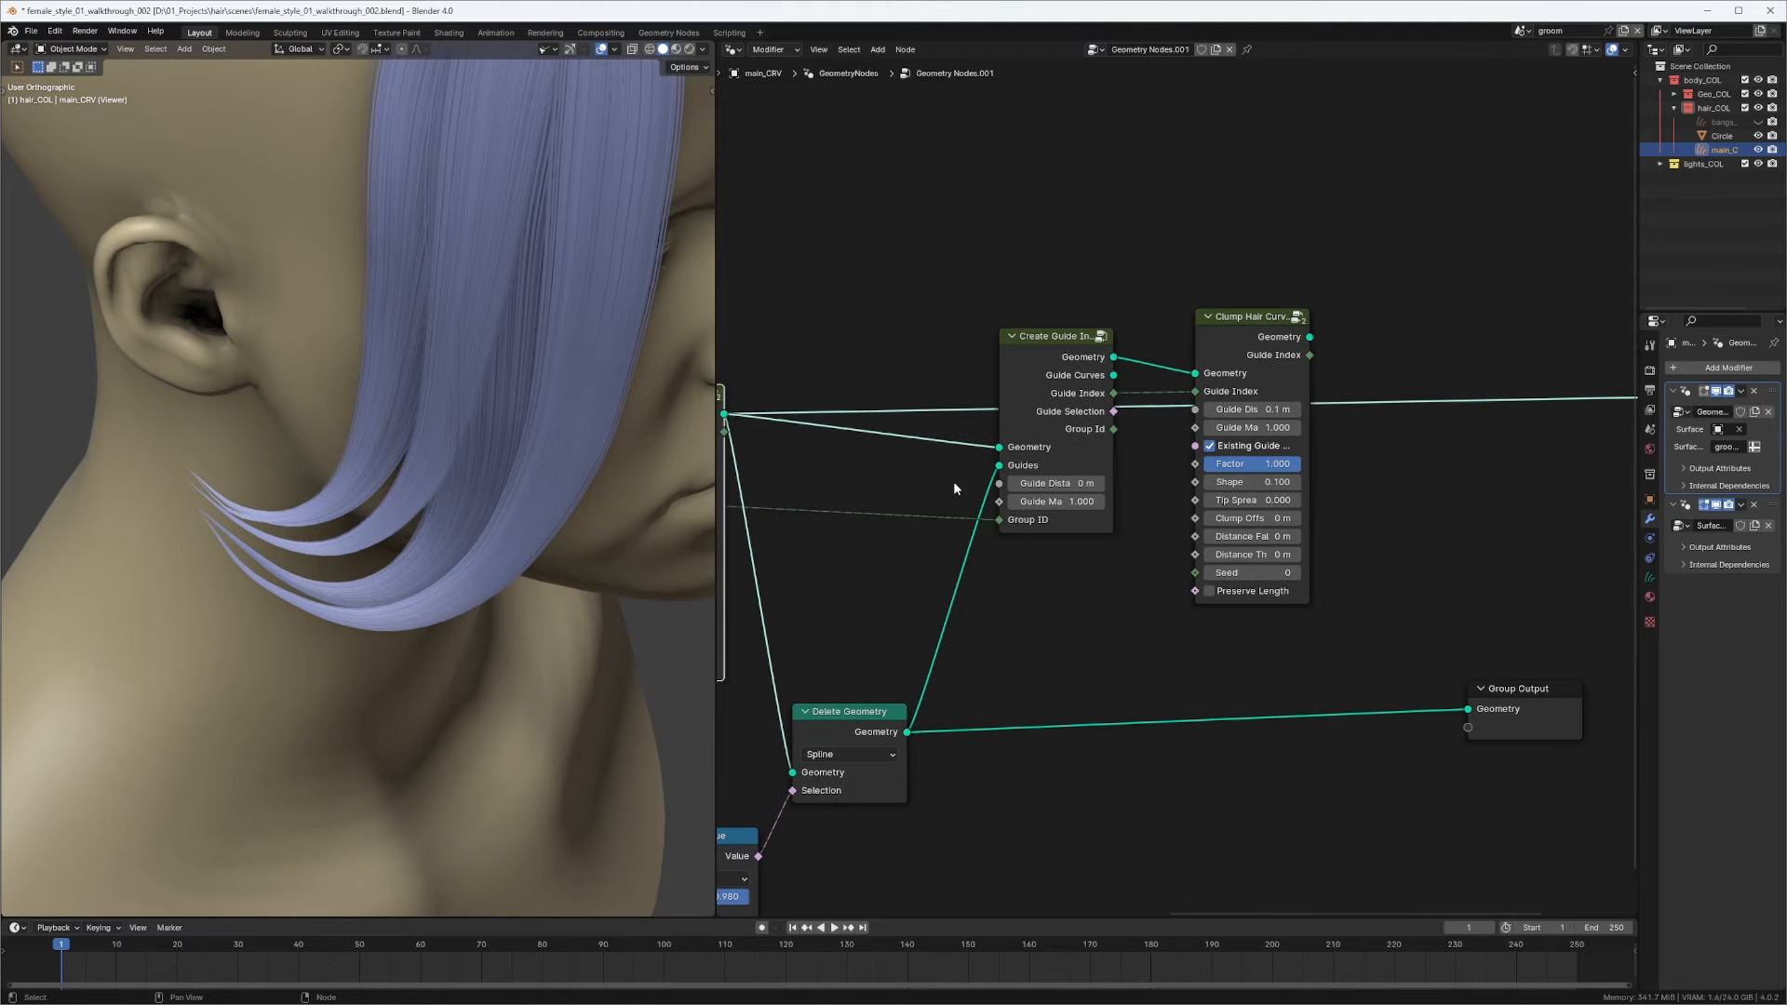
pyautogui.keyDown('ctrl'); pyautogui.keyDown('shift'); pyautogui.click(1288, 342); pyautogui.keyUp('shift'); pyautogui.keyUp('ctrl')
pyautogui.moveTo(510, 400); pyautogui.dragTo(469, 363, button='middle')
pyautogui.scroll(1, 489, 444)
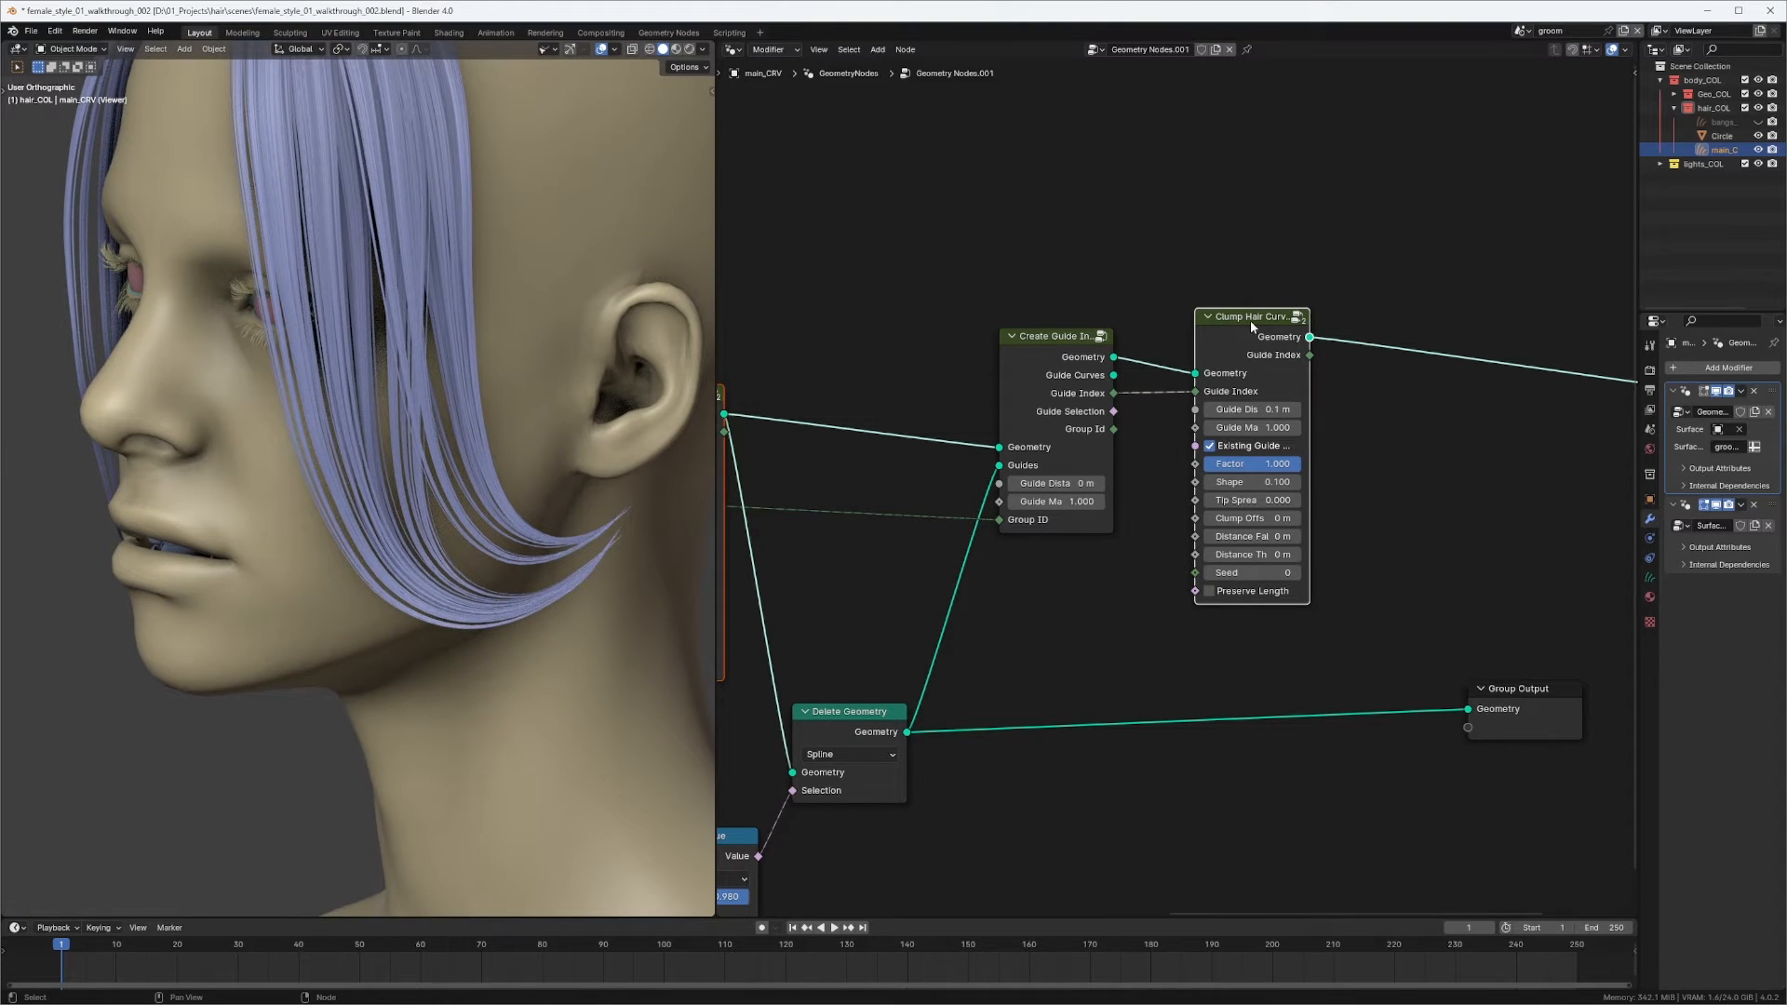
# Space both Clump Hair Curves nodes farther from the guide index map between them.
pyautogui.moveTo(1249, 321); pyautogui.dragTo(1298, 318)
pyautogui.click(1178, 243)
pyautogui.moveTo(997, 334); pyautogui.dragTo(1287, 281, button='middle')
pyautogui.moveTo(999, 337); pyautogui.dragTo(843, 358)
pyautogui.moveTo(1113, 444); pyautogui.dragTo(915, 388, button='middle')
pyautogui.moveTo(1425, 233); pyautogui.dragTo(1462, 228)
pyautogui.moveTo(529, 635); pyautogui.dragTo(520, 644, button='middle')
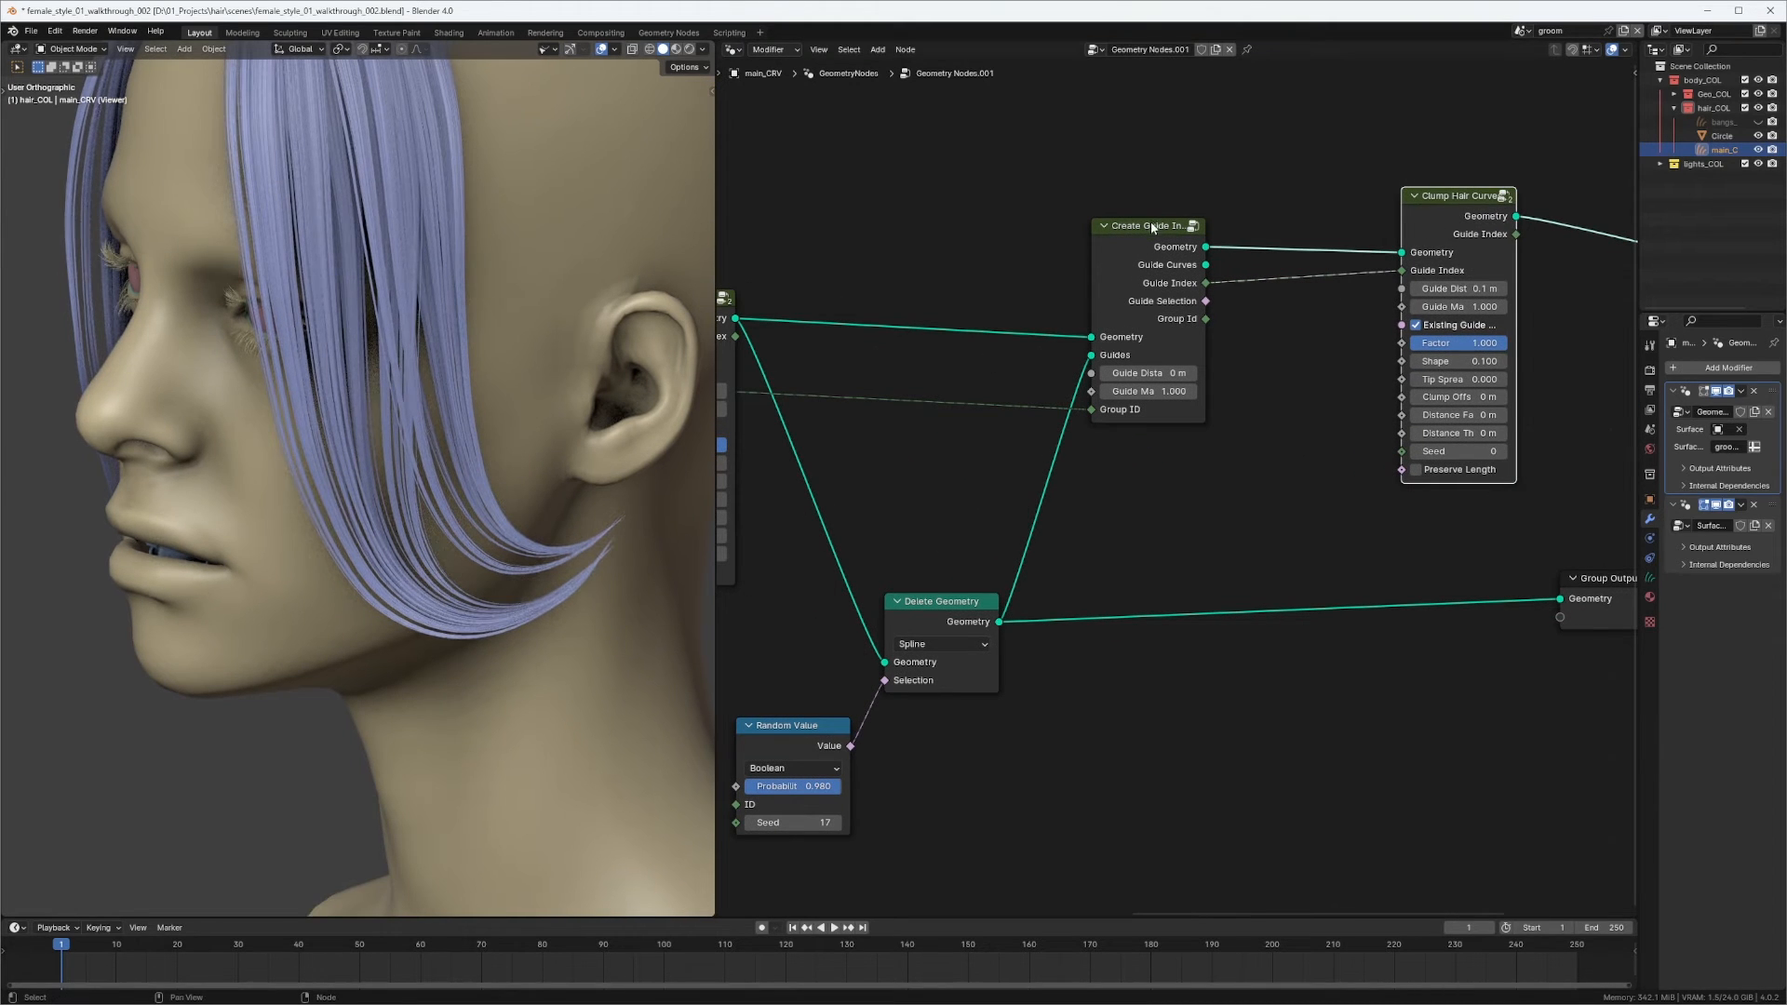
# Lower the existing guide index map and add Blender's standard Create Guide Index Map hair node above it.
pyautogui.moveTo(1152, 228); pyautogui.dragTo(1196, 328)
pyautogui.moveTo(1206, 120); pyautogui.dragTo(1158, 296, button='middle')
pyautogui.click(1160, 297)
pyautogui.hotkey('shift', 'a')
pyautogui.moveTo(1155, 314)
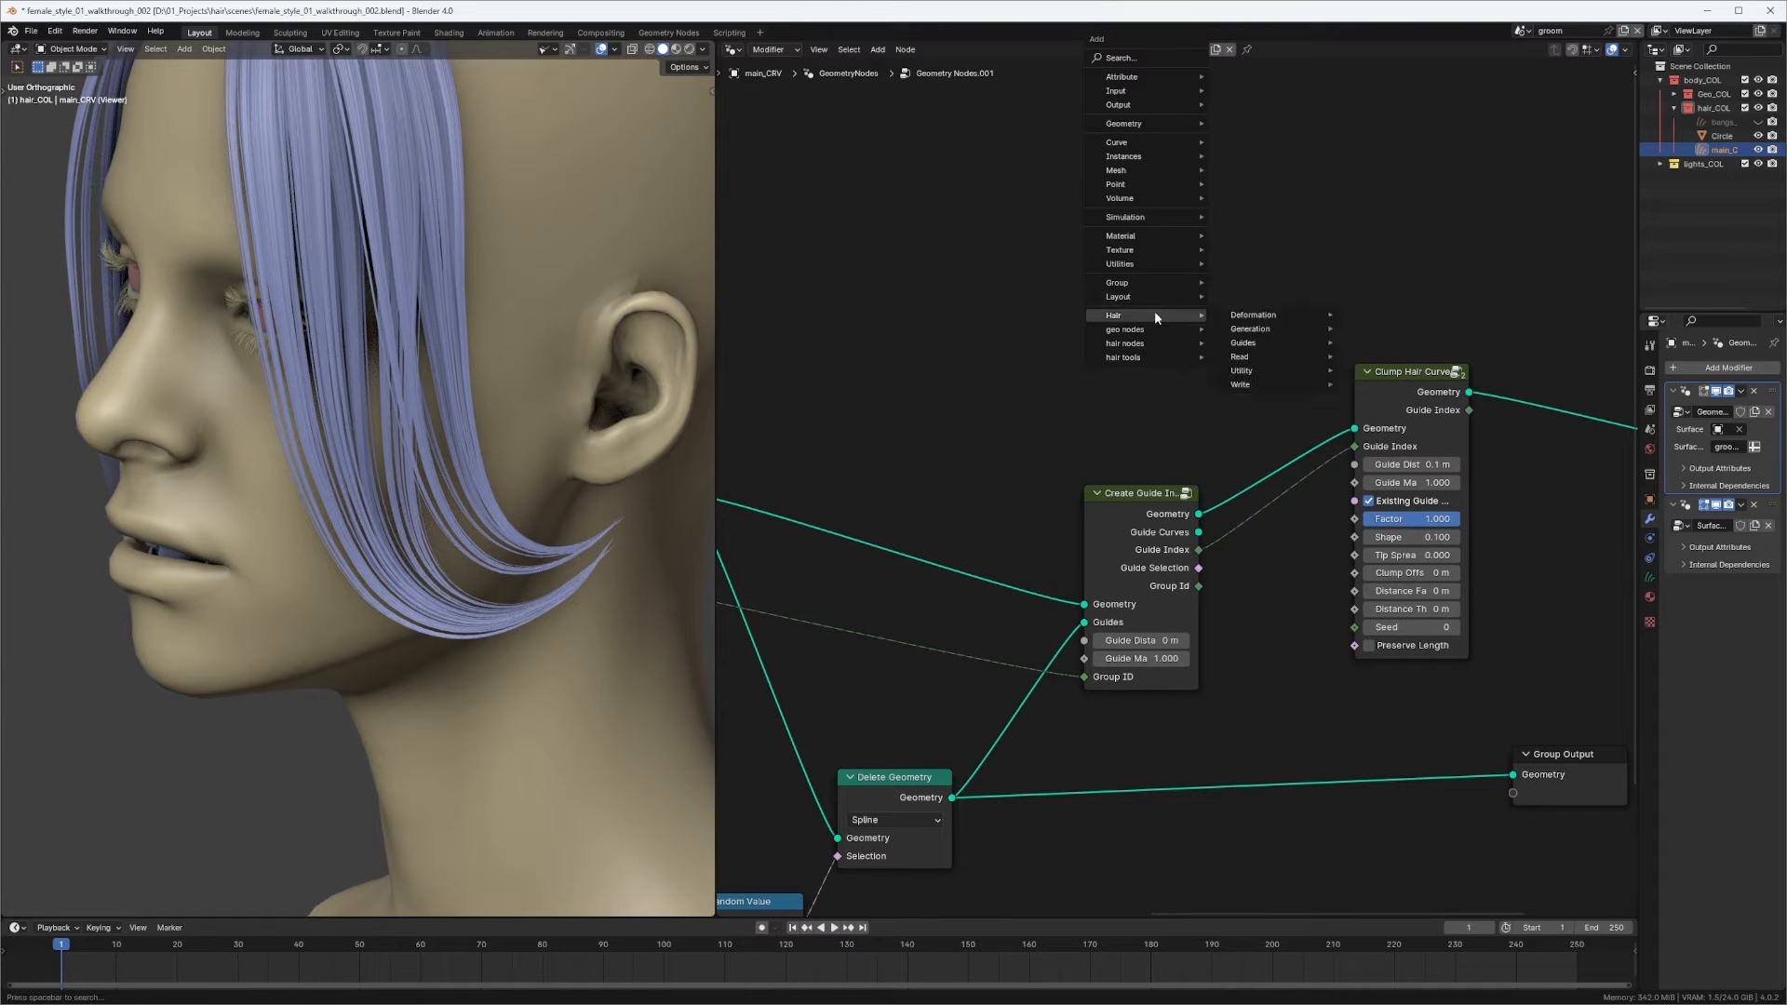
pyautogui.moveTo(1275, 343)
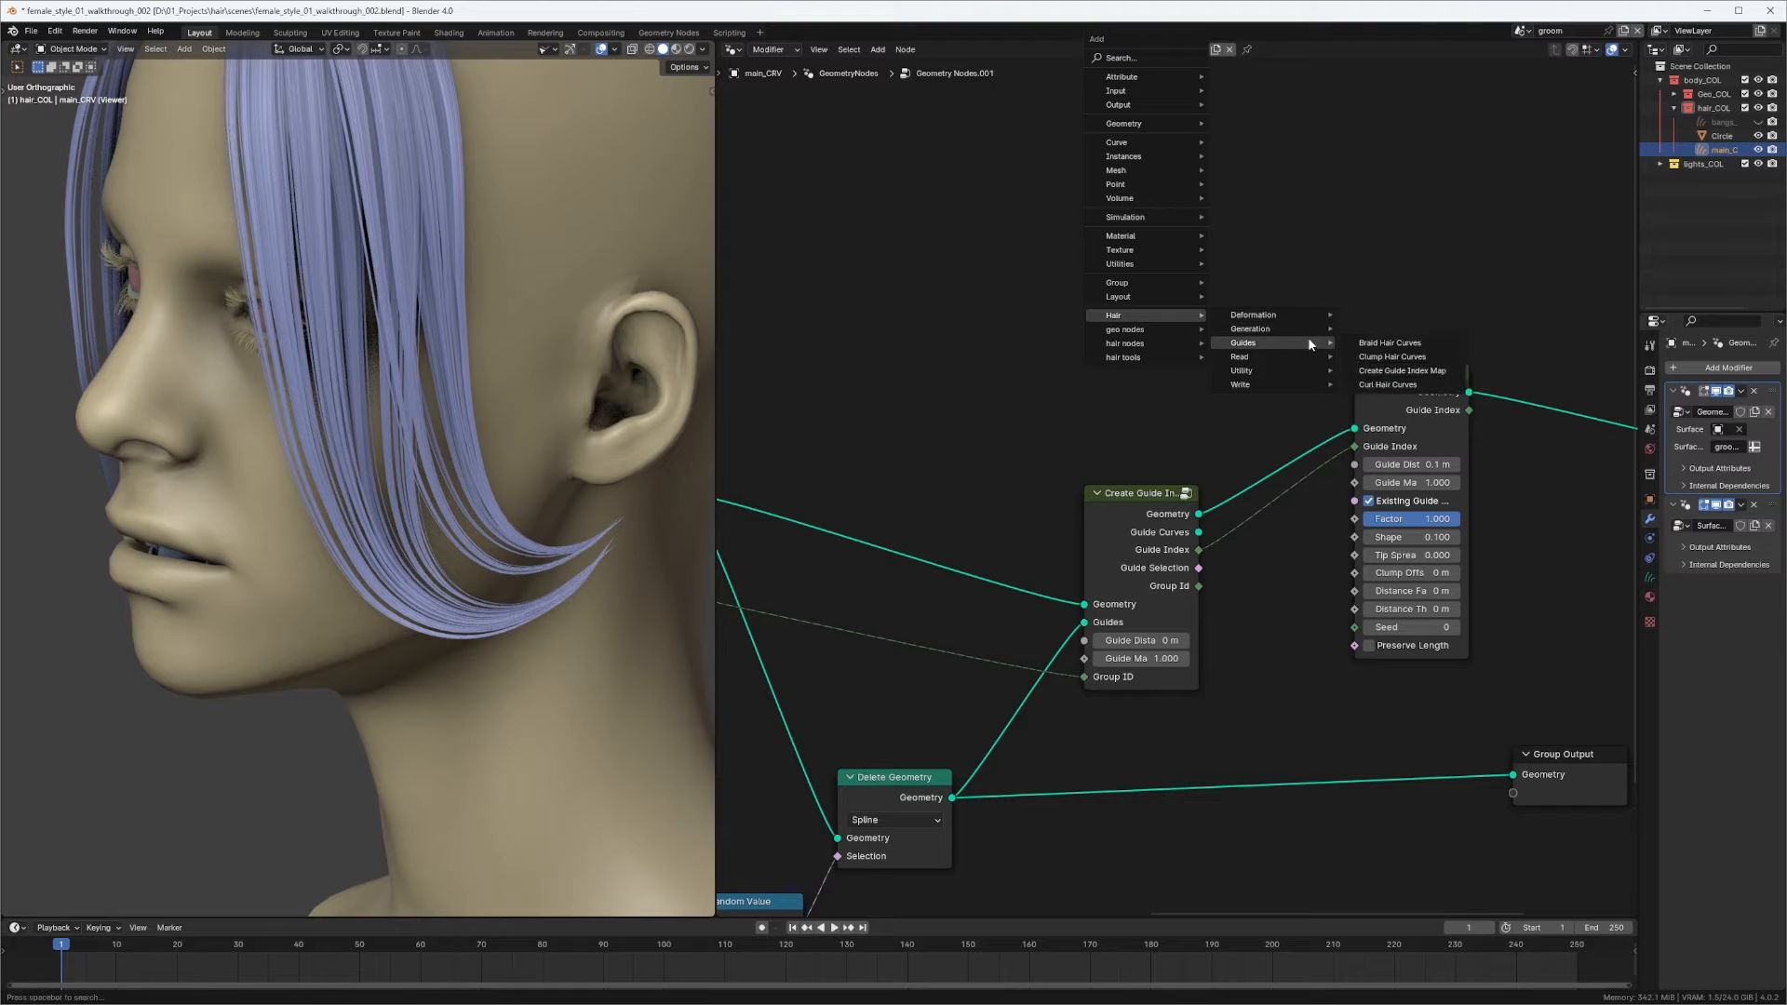
pyautogui.click(1401, 370)
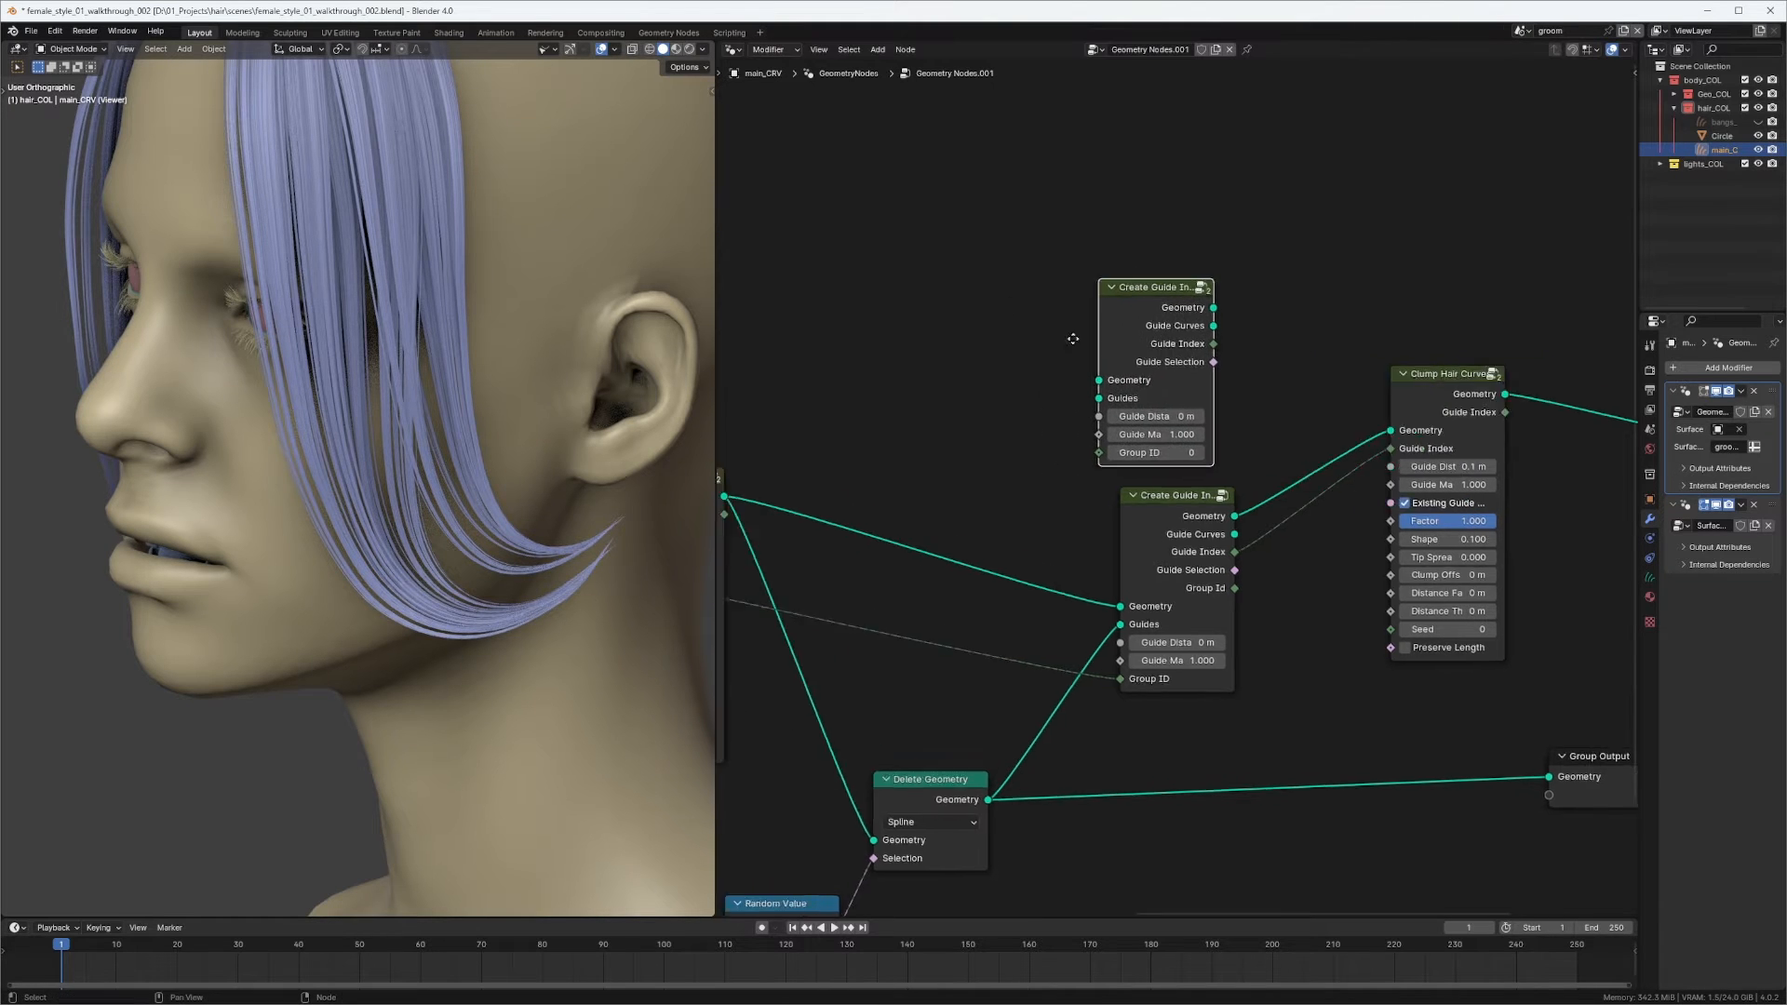
pyautogui.moveTo(1073, 339); pyautogui.dragTo(1273, 281, button='middle')
# Feed the added map from the first Clump Hair Curves and Delete Geometry, and link its Geometry and Guide Index to the second Clump node.
pyautogui.moveTo(926, 437); pyautogui.dragTo(1426, 305)
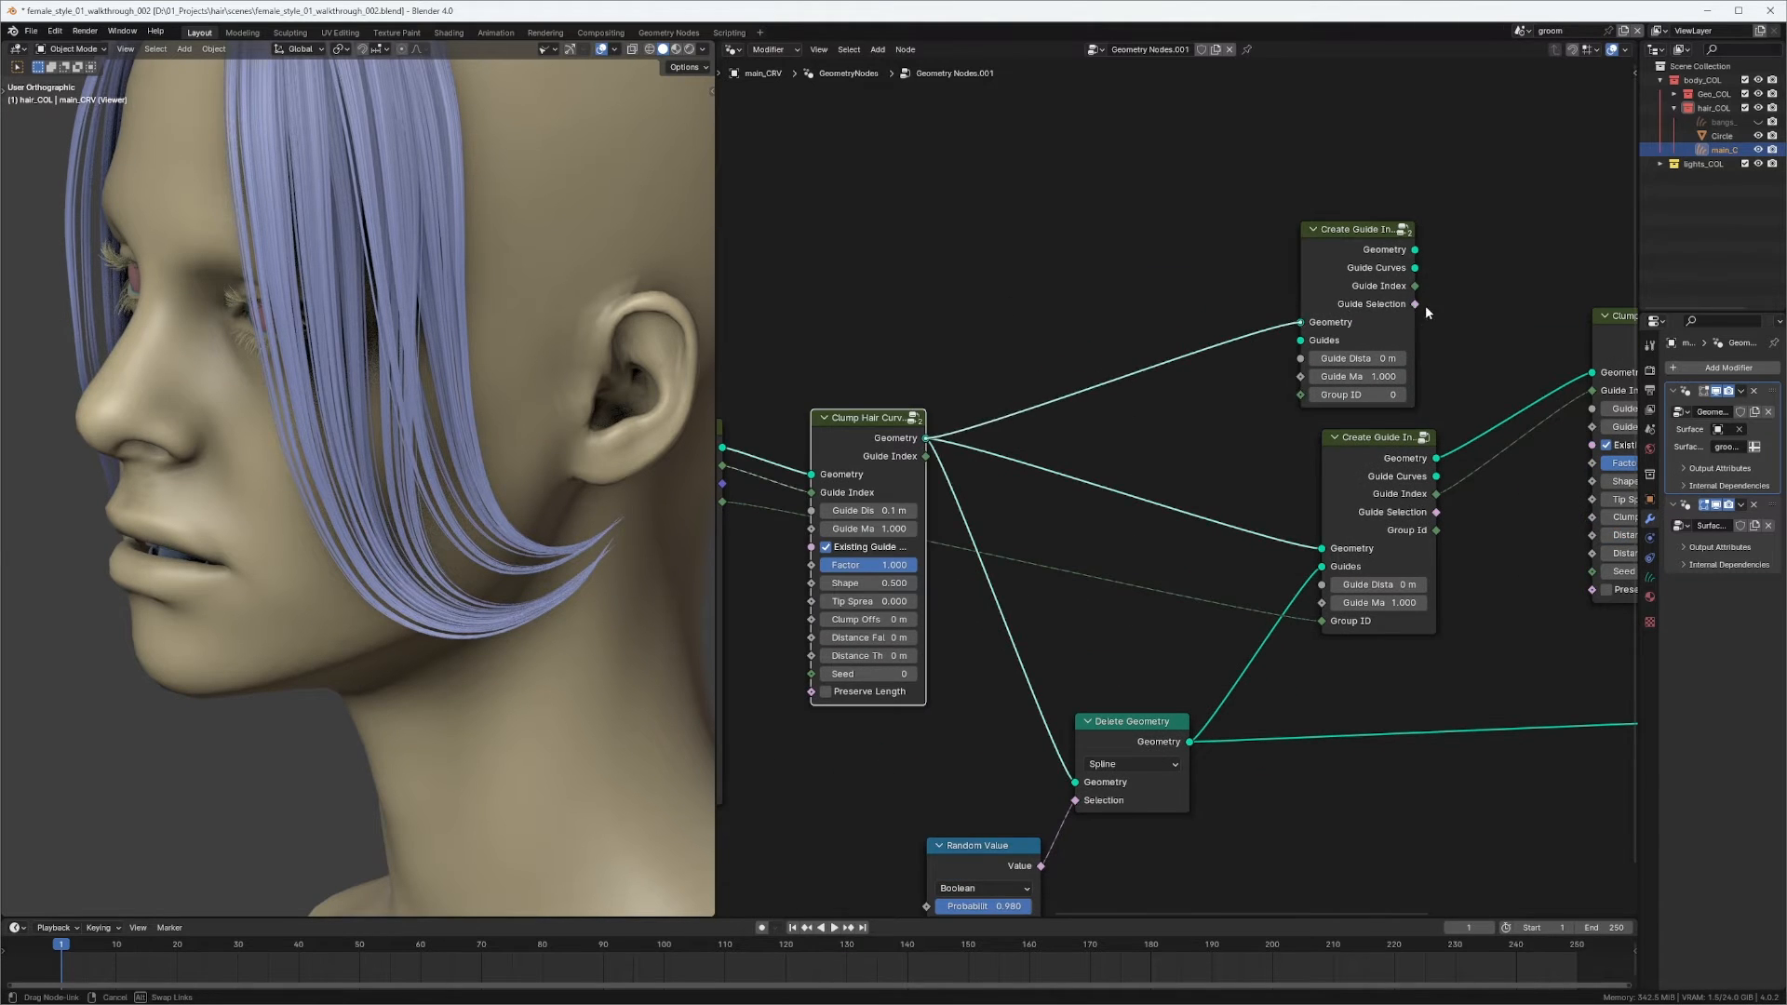
pyautogui.moveTo(1426, 312); pyautogui.dragTo(1277, 286, button='middle')
pyautogui.moveTo(1221, 211); pyautogui.dragTo(1229, 212)
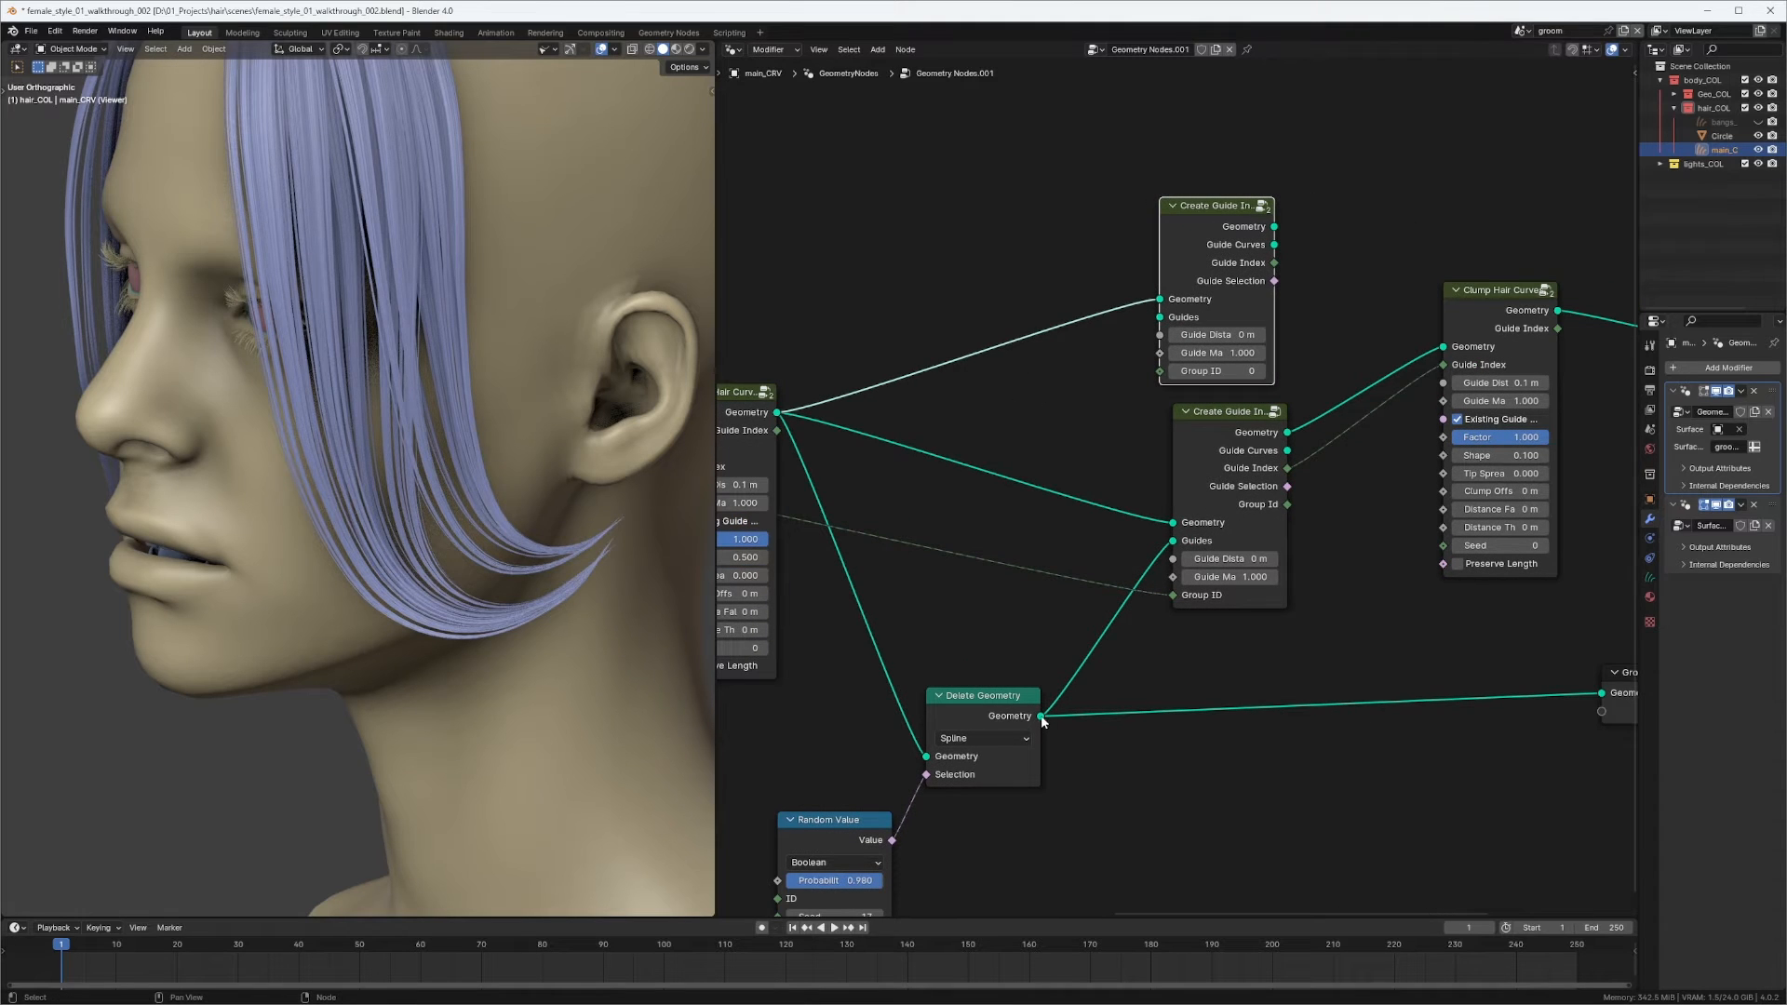
pyautogui.moveTo(1040, 715); pyautogui.dragTo(1154, 317)
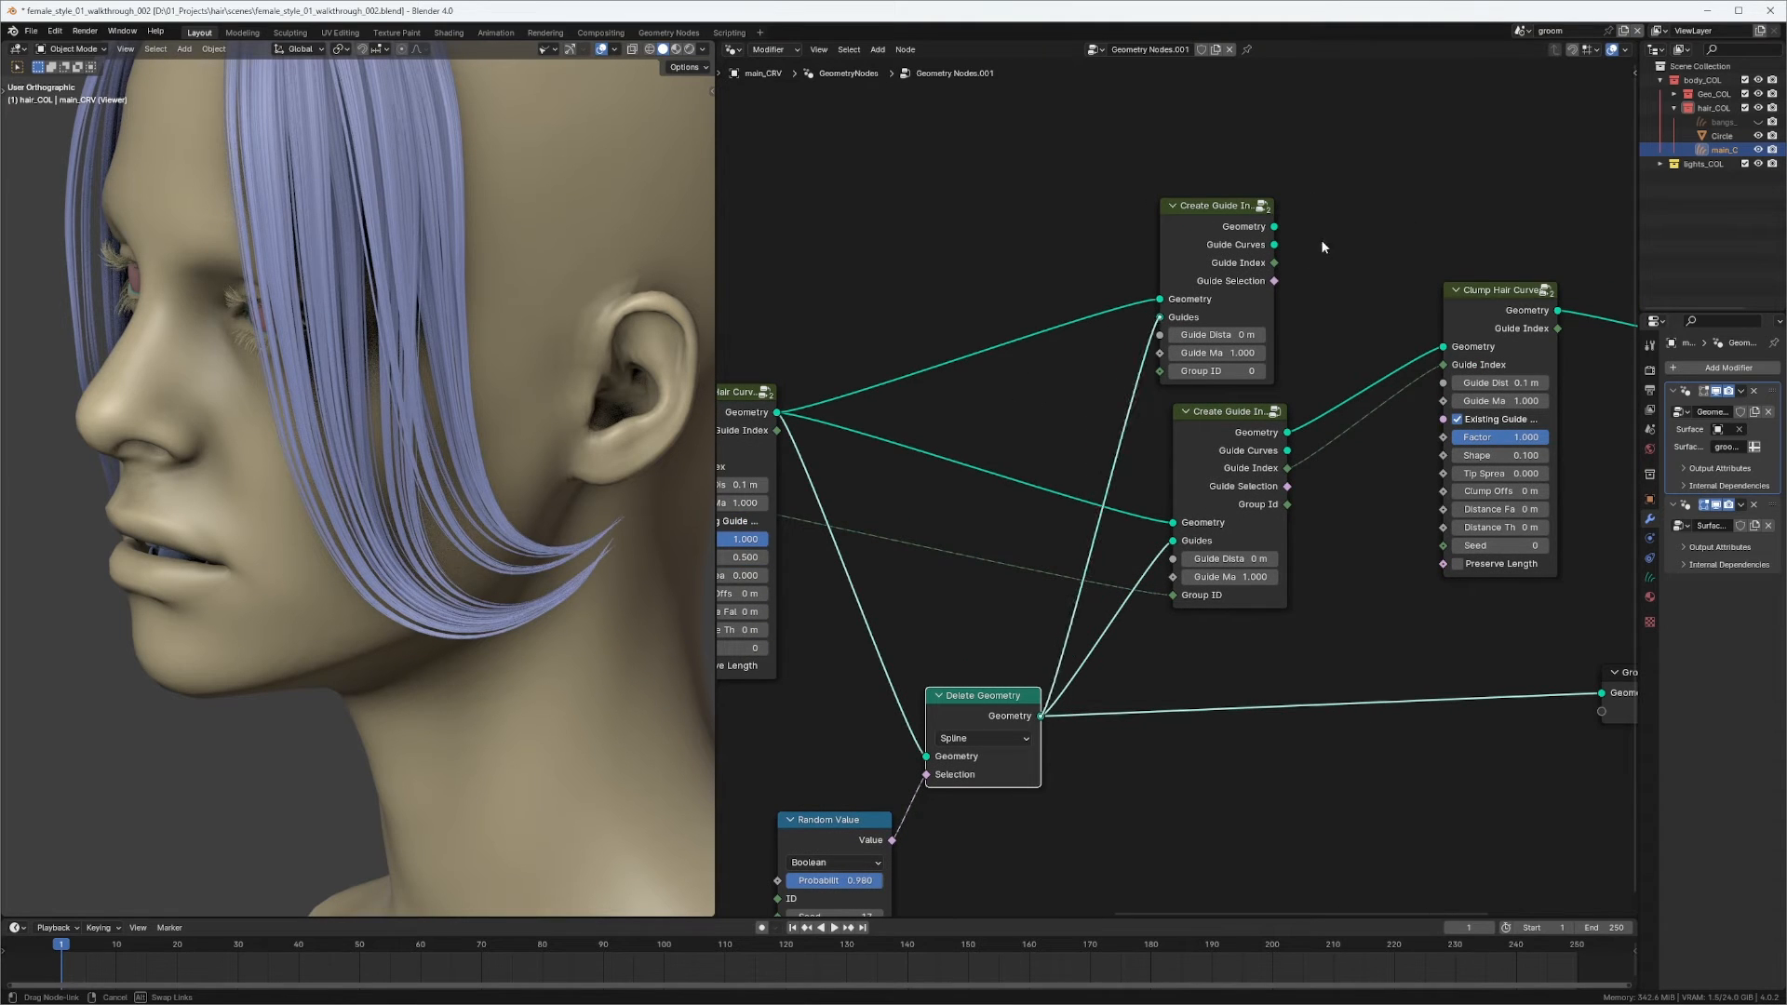
pyautogui.moveTo(1322, 246); pyautogui.dragTo(1442, 346)
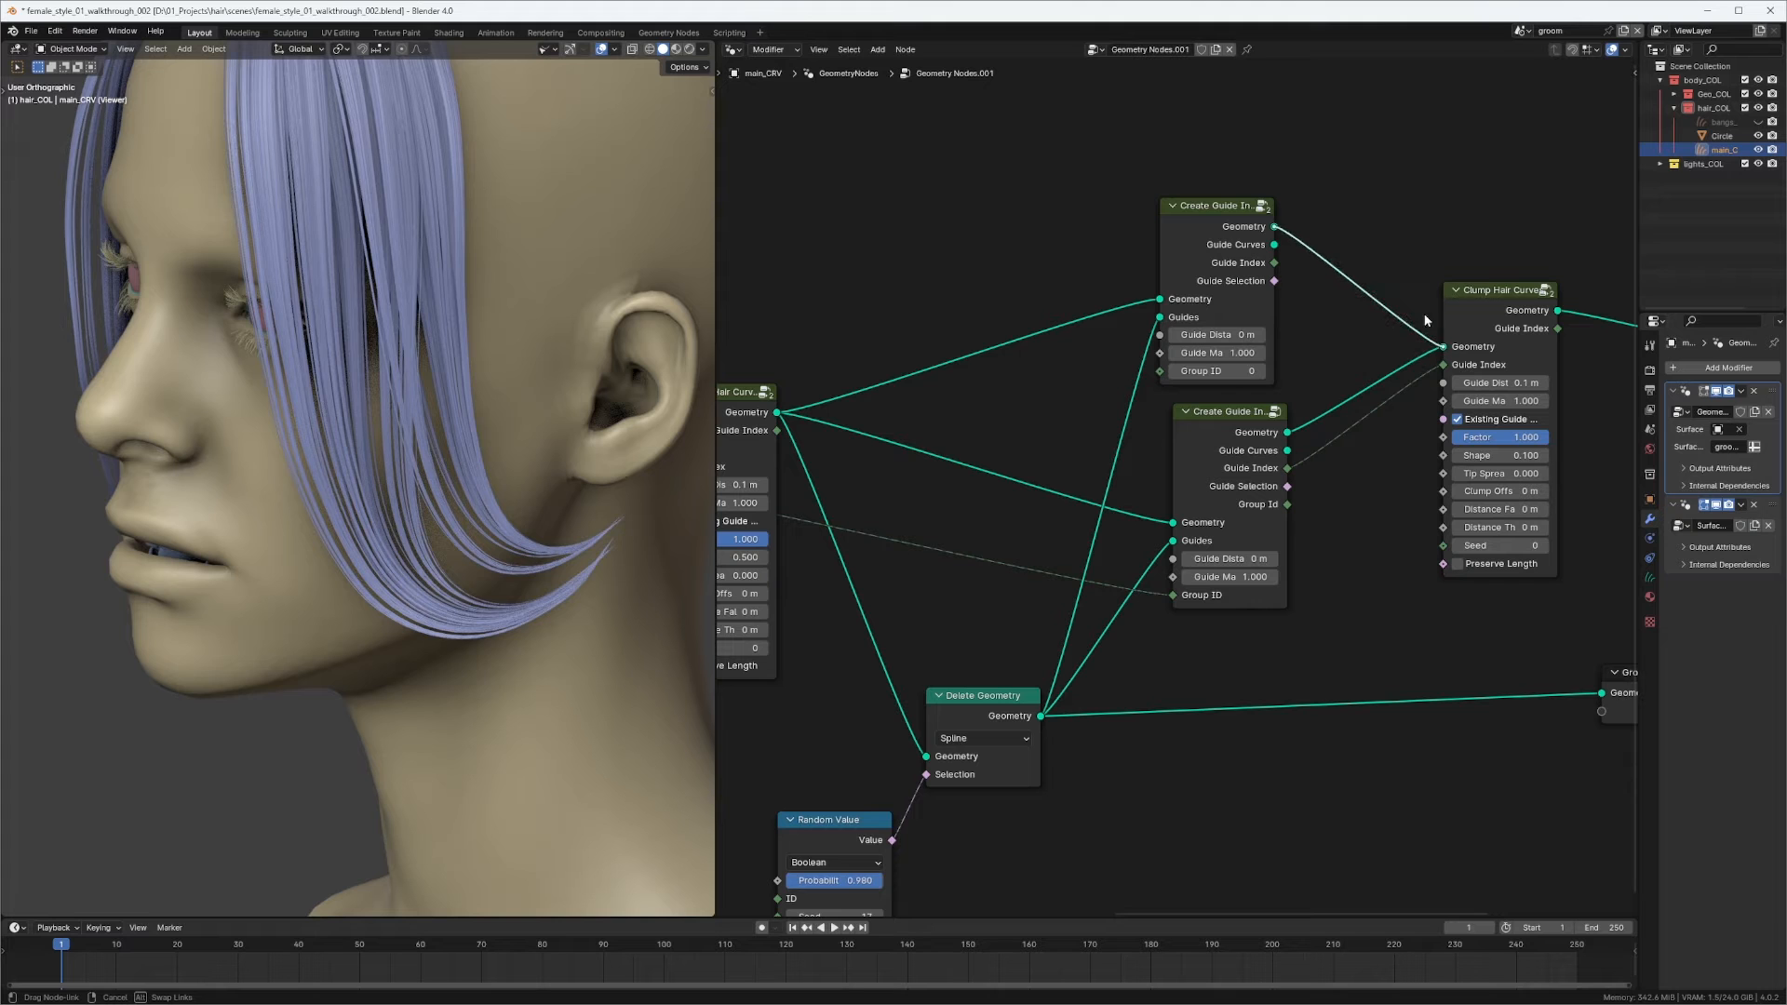
pyautogui.moveTo(1274, 263); pyautogui.dragTo(1442, 364)
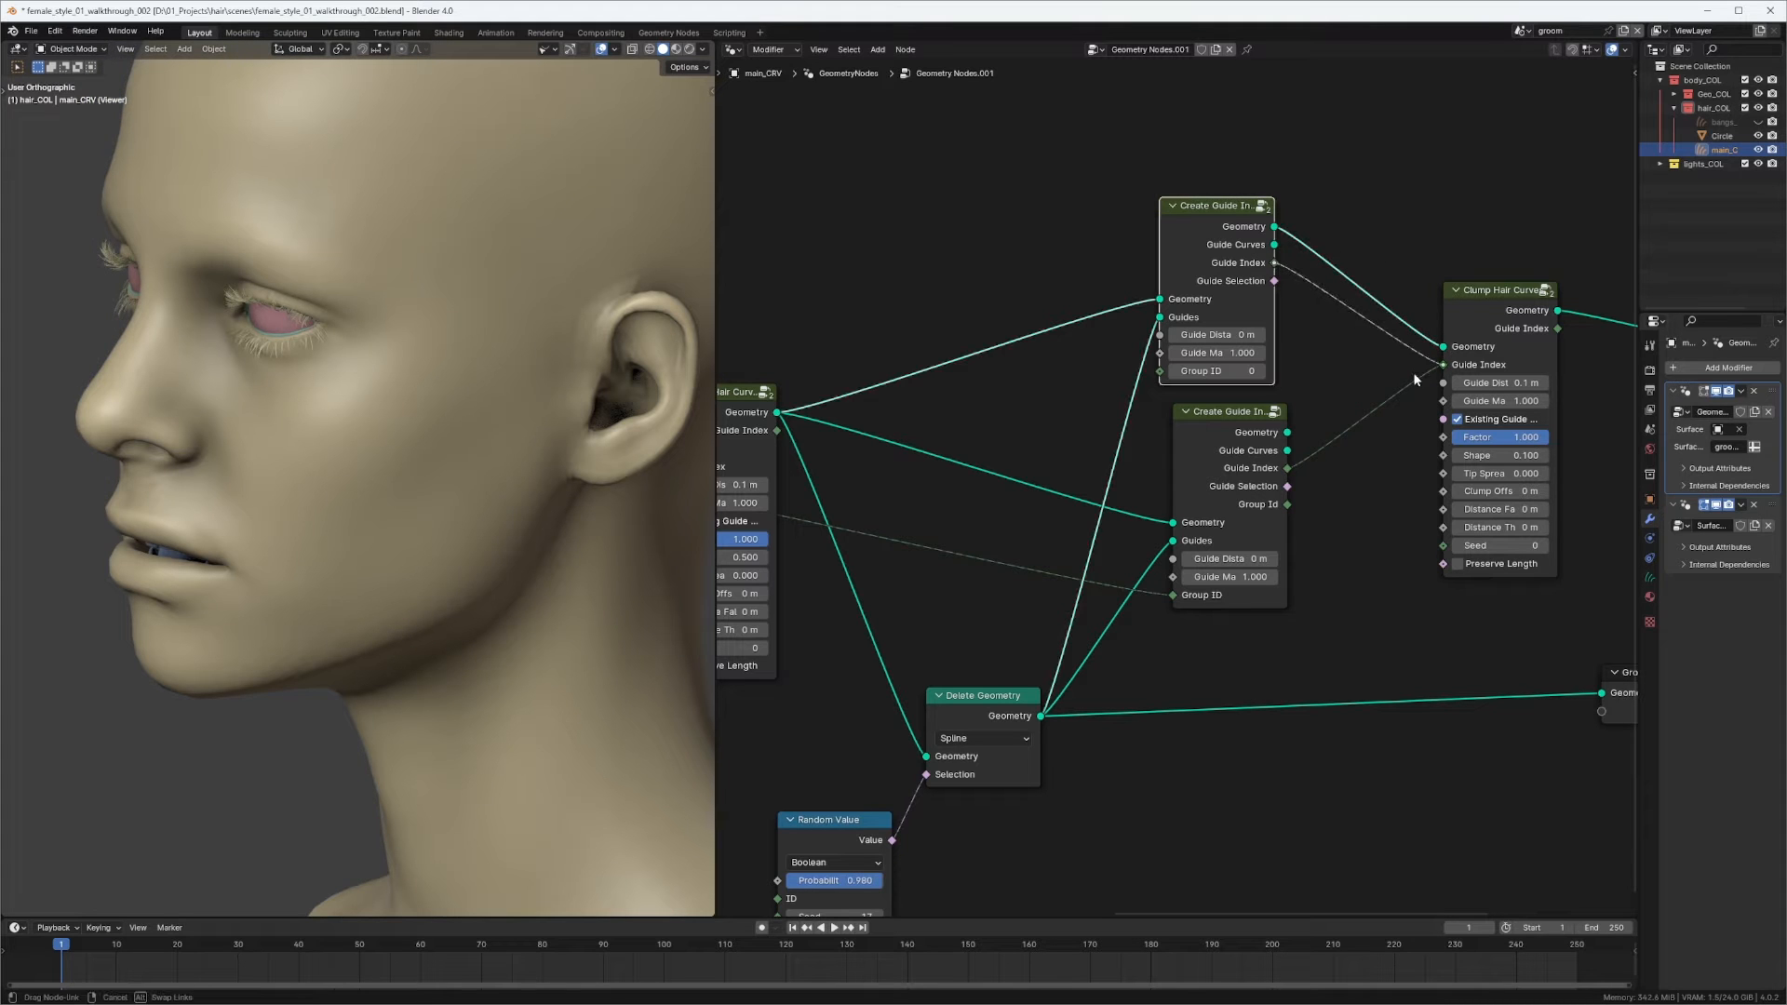
# Connect the Parting ID output of Interpolate Hair Curves V2 to the added standard guide index map's Group ID input.
pyautogui.scroll(-6, 1042, 364)
pyautogui.moveTo(1042, 364); pyautogui.dragTo(1409, 311, button='middle')
pyautogui.moveTo(502, 480); pyautogui.dragTo(663, 473, button='middle')
pyautogui.moveTo(1051, 446); pyautogui.dragTo(996, 446, button='middle')
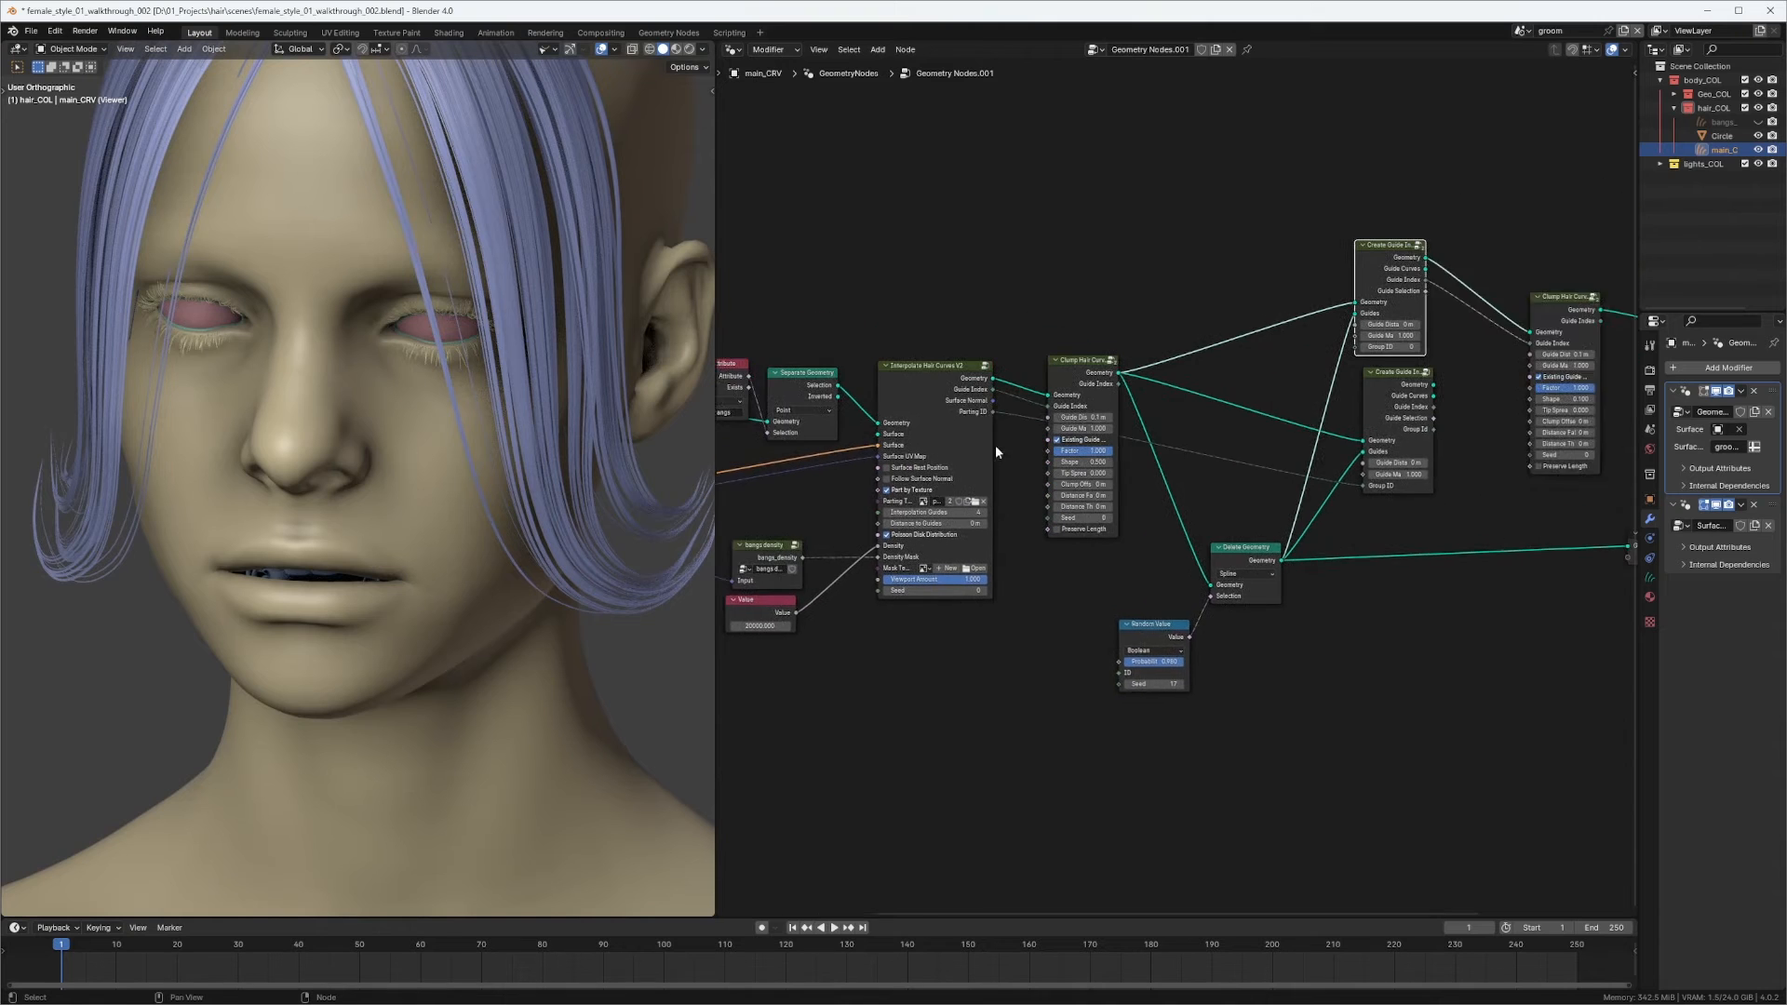
pyautogui.scroll(2, 996, 445)
pyautogui.moveTo(958, 397); pyautogui.dragTo(1387, 321)
pyautogui.moveTo(1479, 377); pyautogui.dragTo(1361, 369, button='middle')
pyautogui.scroll(5, 1174, 484)
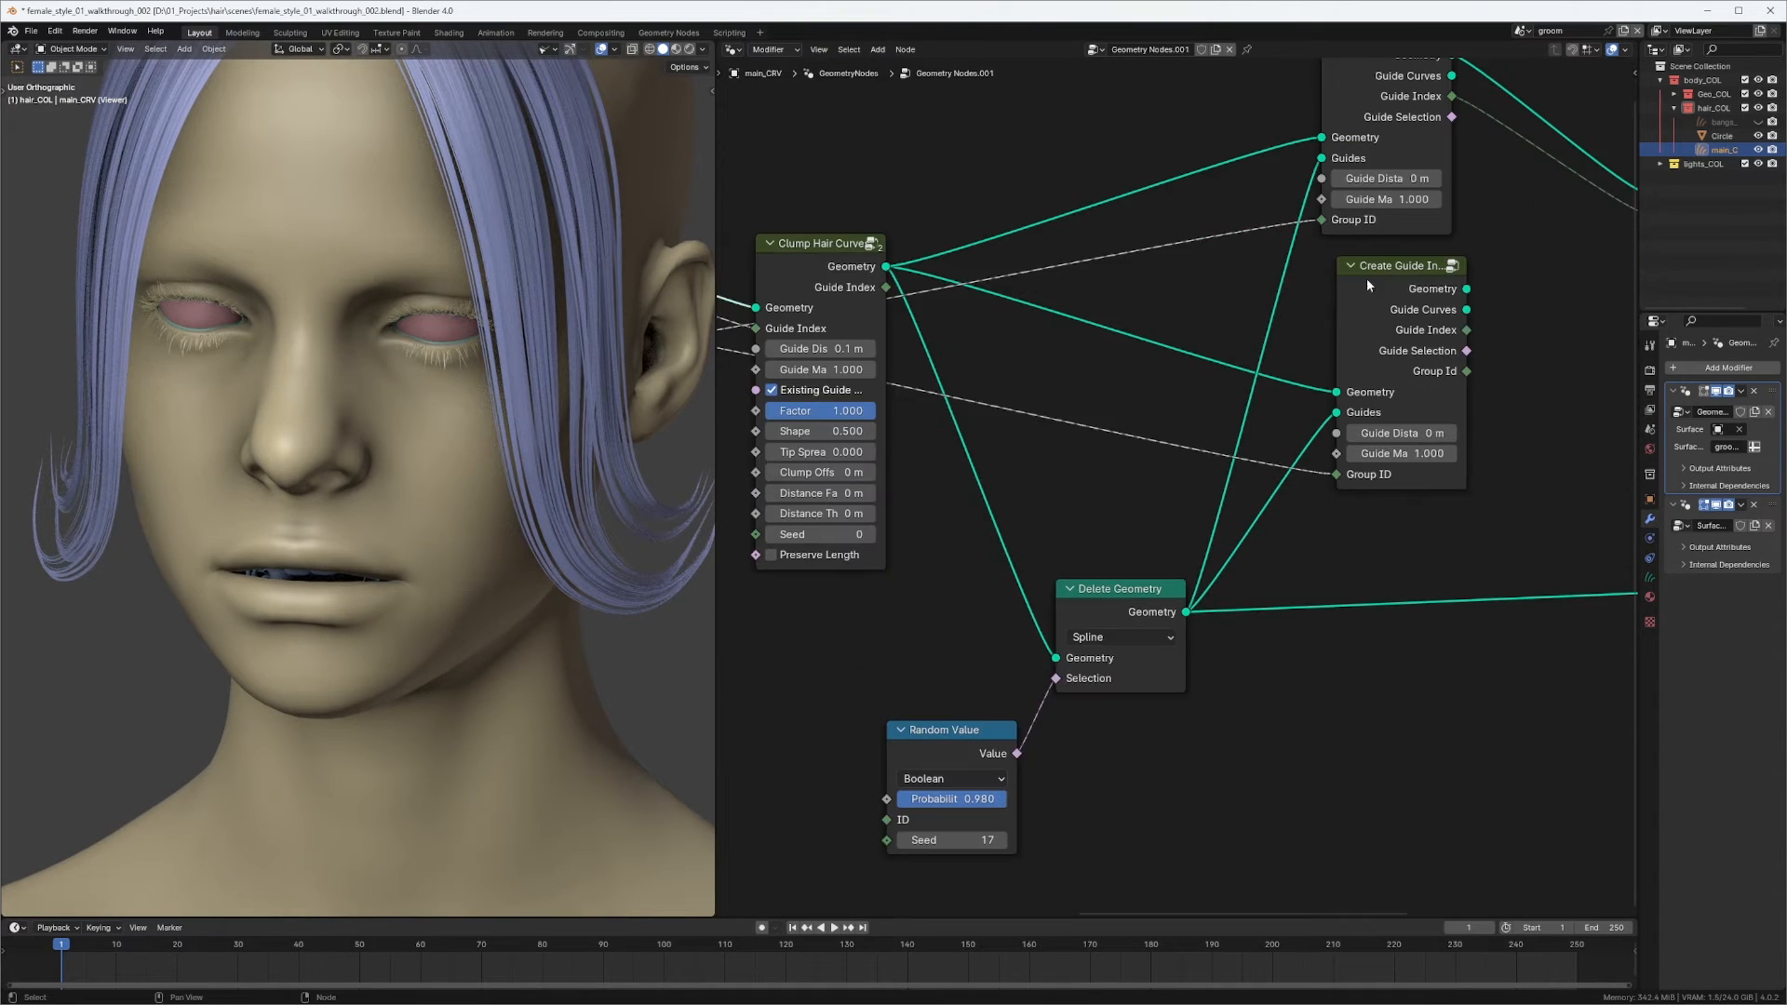
# Move the added standard guide index map aside, well away from the main chain, and reposition the original map before the second Clump node.
pyautogui.moveTo(1366, 275); pyautogui.dragTo(1390, 321)
pyautogui.moveTo(1403, 341); pyautogui.dragTo(1349, 602, button='middle')
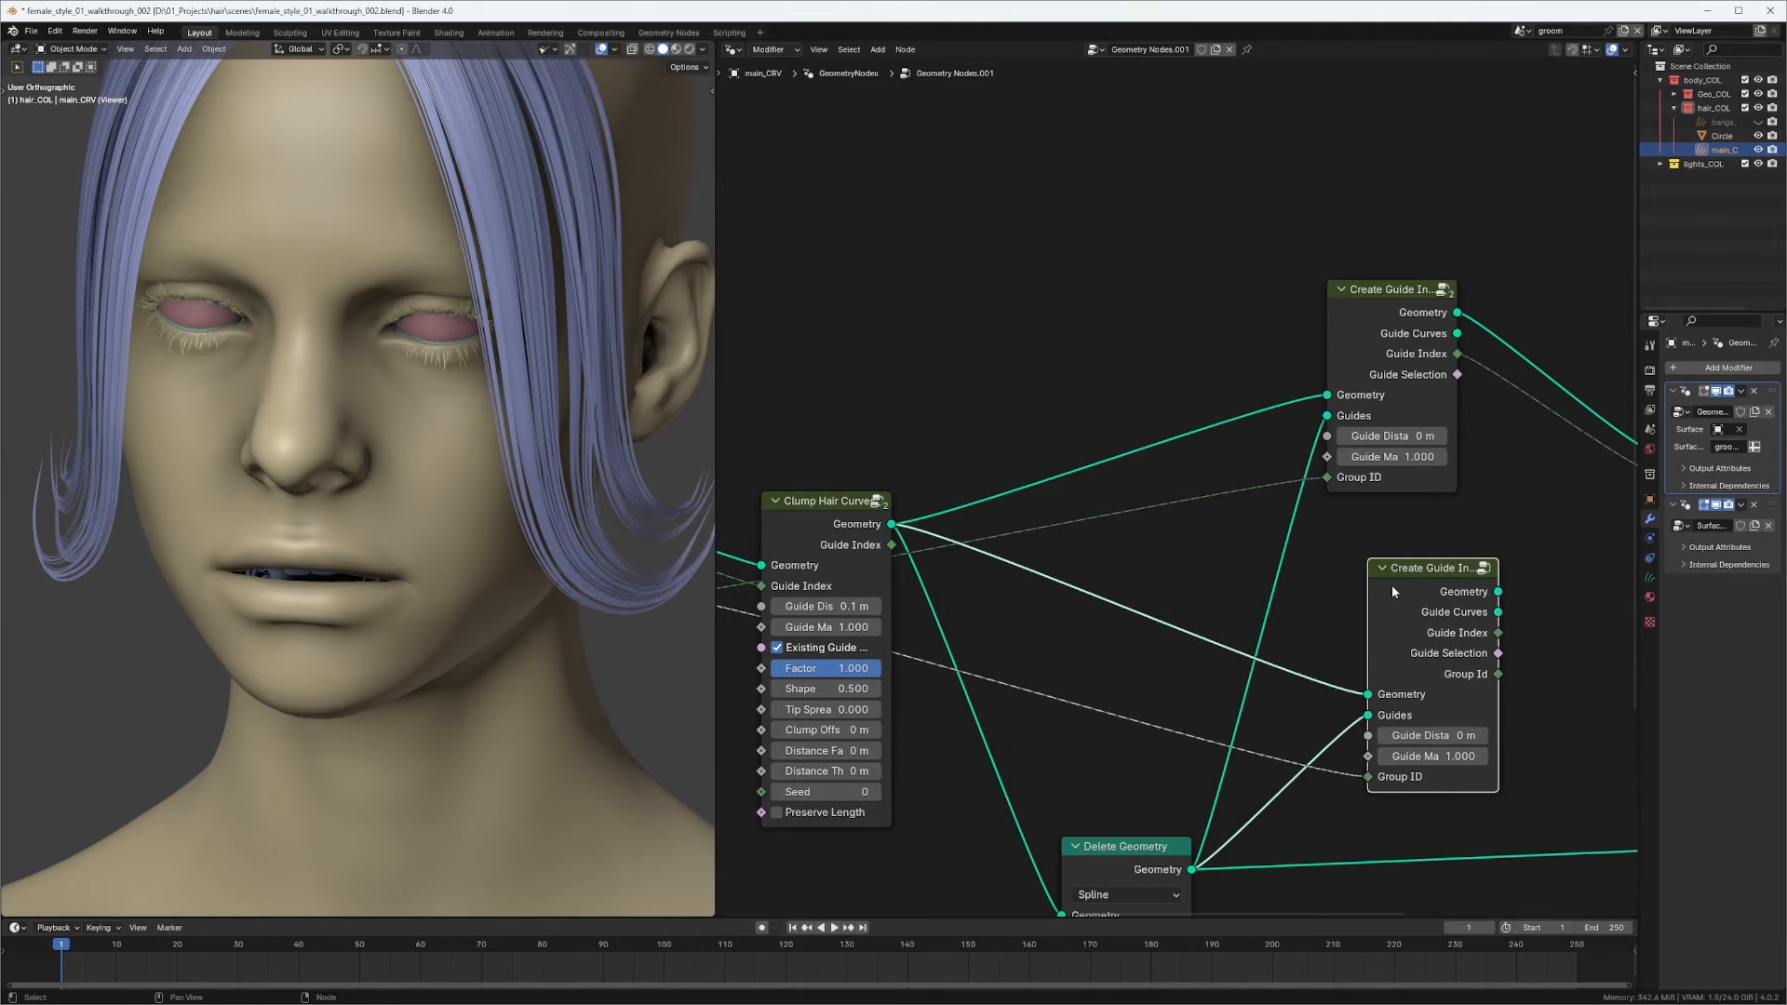
pyautogui.moveTo(1392, 584); pyautogui.dragTo(750, 129)
pyautogui.moveTo(1179, 328); pyautogui.dragTo(1019, 169, button='middle')
pyautogui.moveTo(1183, 132); pyautogui.dragTo(1244, 192)
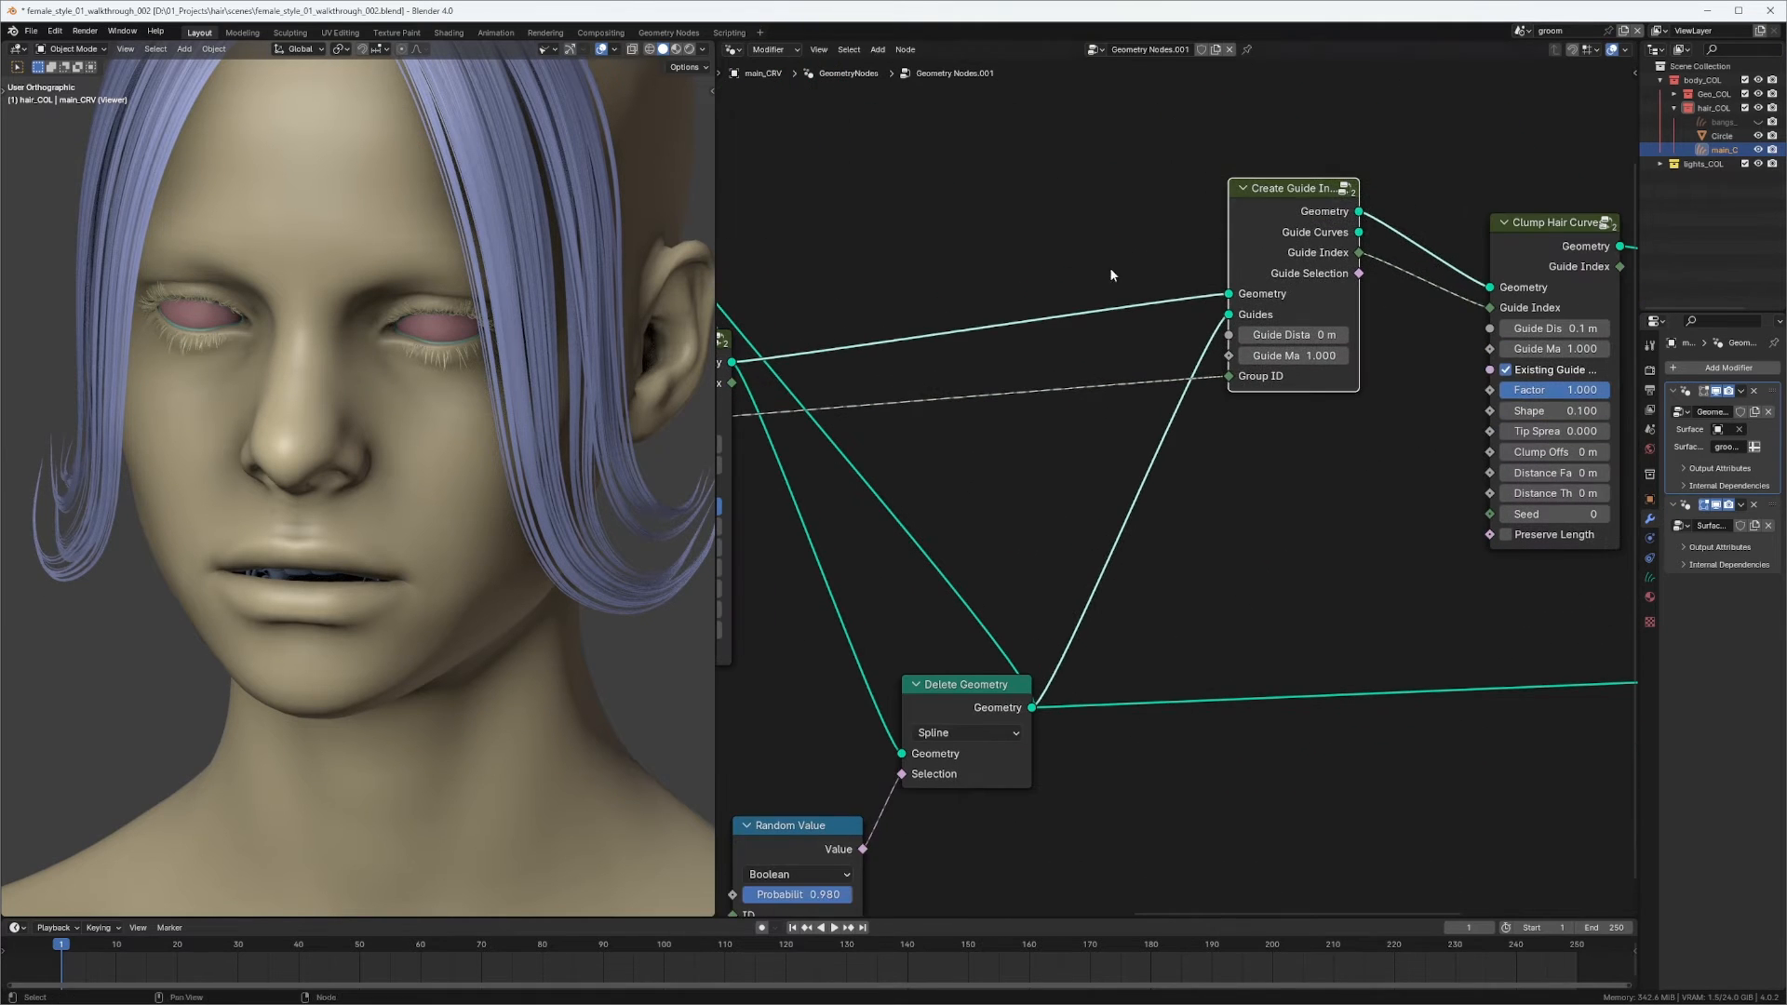
# Space the Random Value node away from Delete Geometry and preview the Delete Geometry output on the head.
pyautogui.moveTo(549, 553); pyautogui.dragTo(439, 504, button='middle')
pyautogui.keyDown('shift'); pyautogui.moveTo(422, 445); pyautogui.dragTo(417, 408, button='middle'); pyautogui.keyUp('shift')
pyautogui.keyDown('ctrl'); pyautogui.moveTo(417, 409); pyautogui.dragTo(405, 374, button='middle'); pyautogui.keyUp('ctrl')
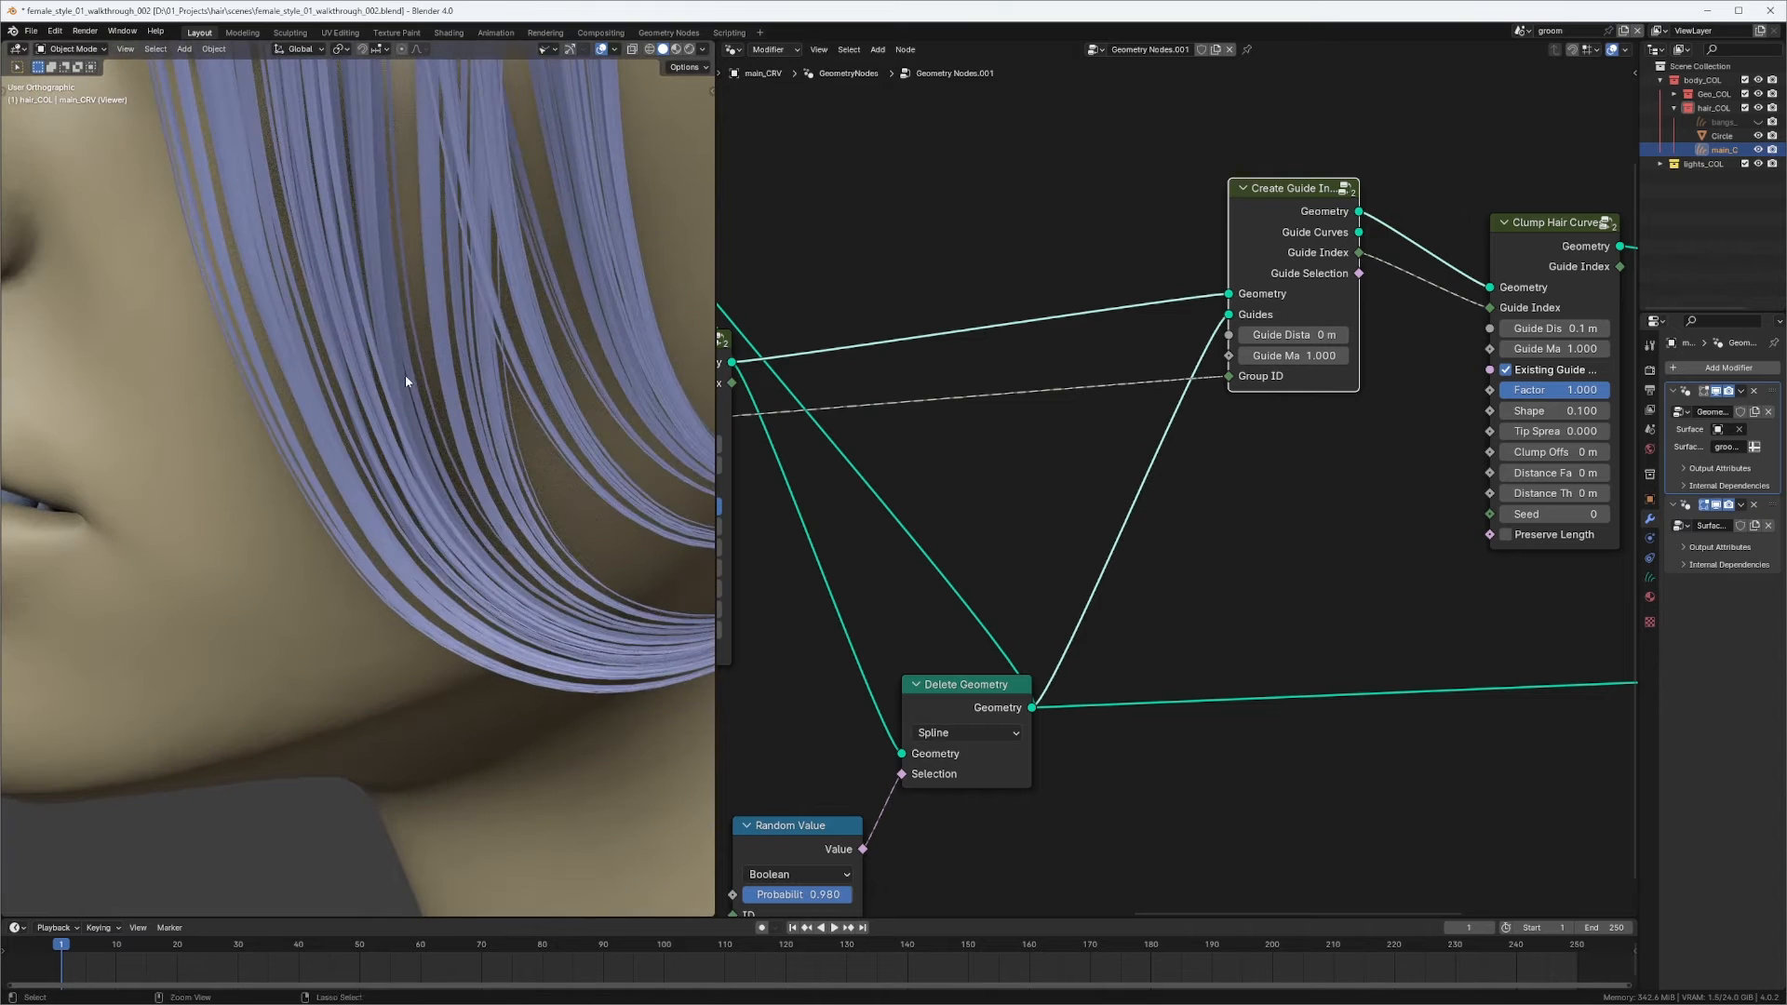
pyautogui.moveTo(251, 282)
pyautogui.keyDown('ctrl'); pyautogui.mouseDown(button='middle')
pyautogui.moveTo(203, 240)
pyautogui.moveTo(208, 265)
pyautogui.moveTo(262, 264)
pyautogui.mouseUp(button='middle'); pyautogui.keyUp('ctrl')
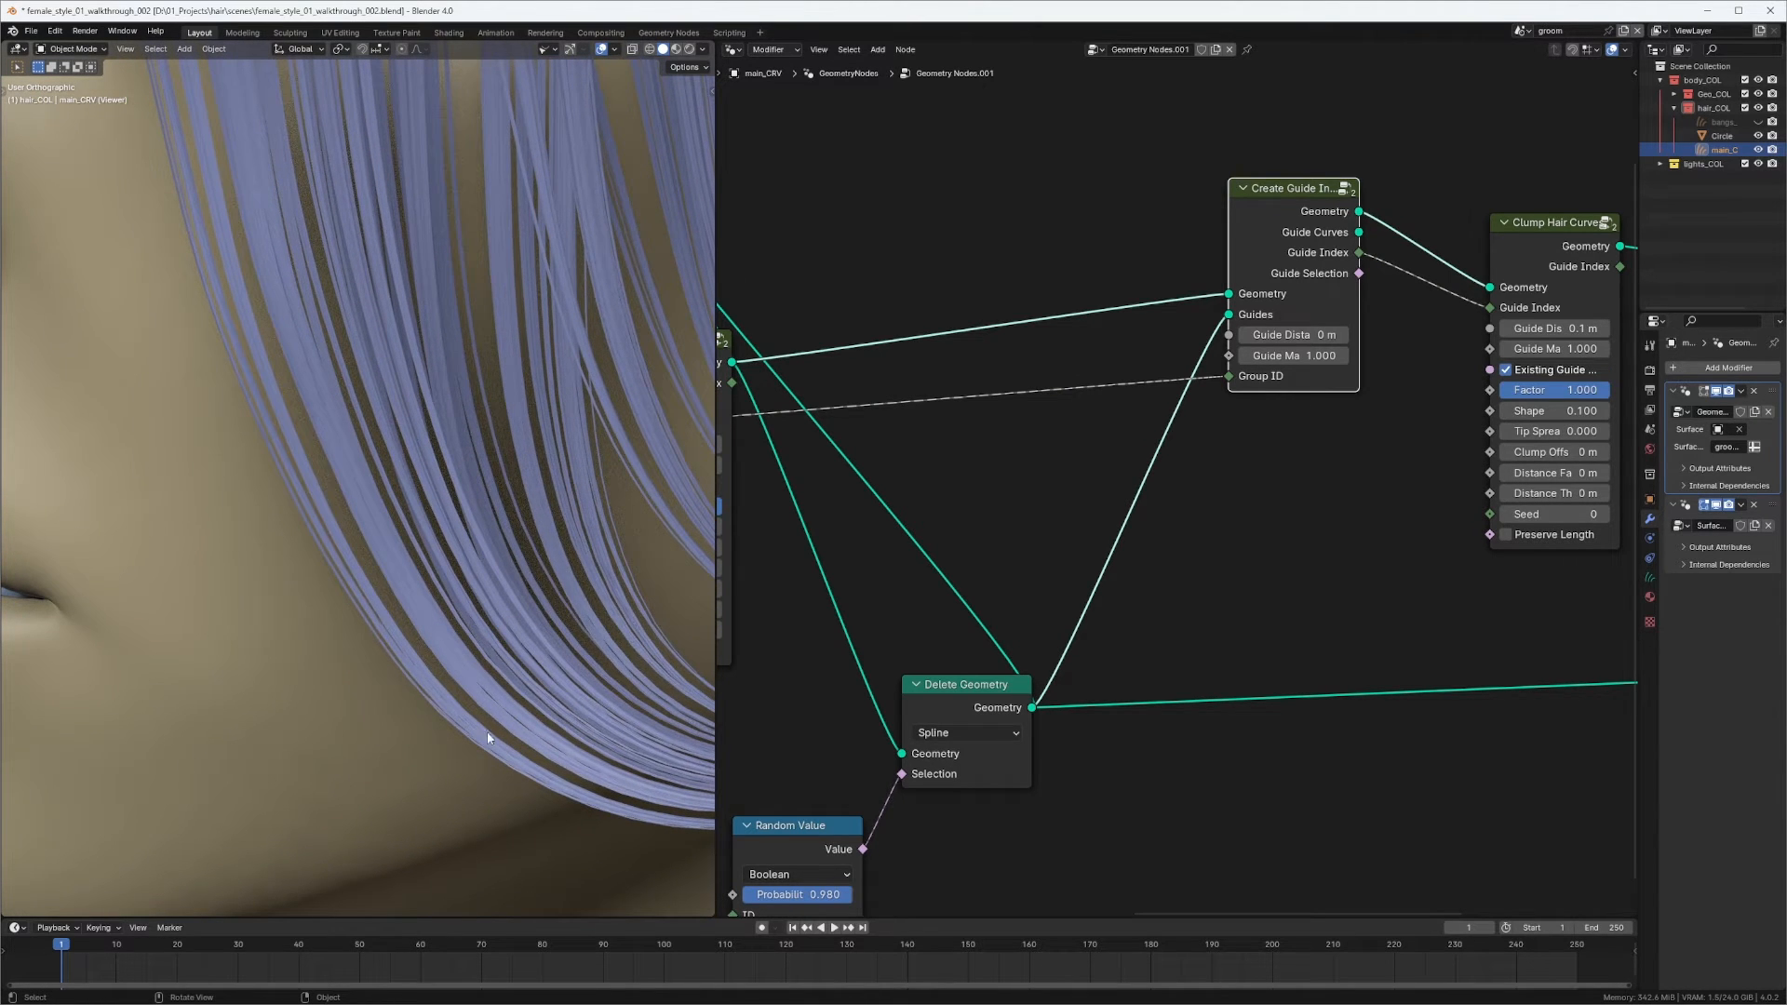
pyautogui.keyDown('ctrl'); pyautogui.moveTo(517, 540); pyautogui.dragTo(460, 543, button='middle'); pyautogui.keyUp('ctrl')
pyautogui.moveTo(994, 589); pyautogui.dragTo(1050, 448, button='middle')
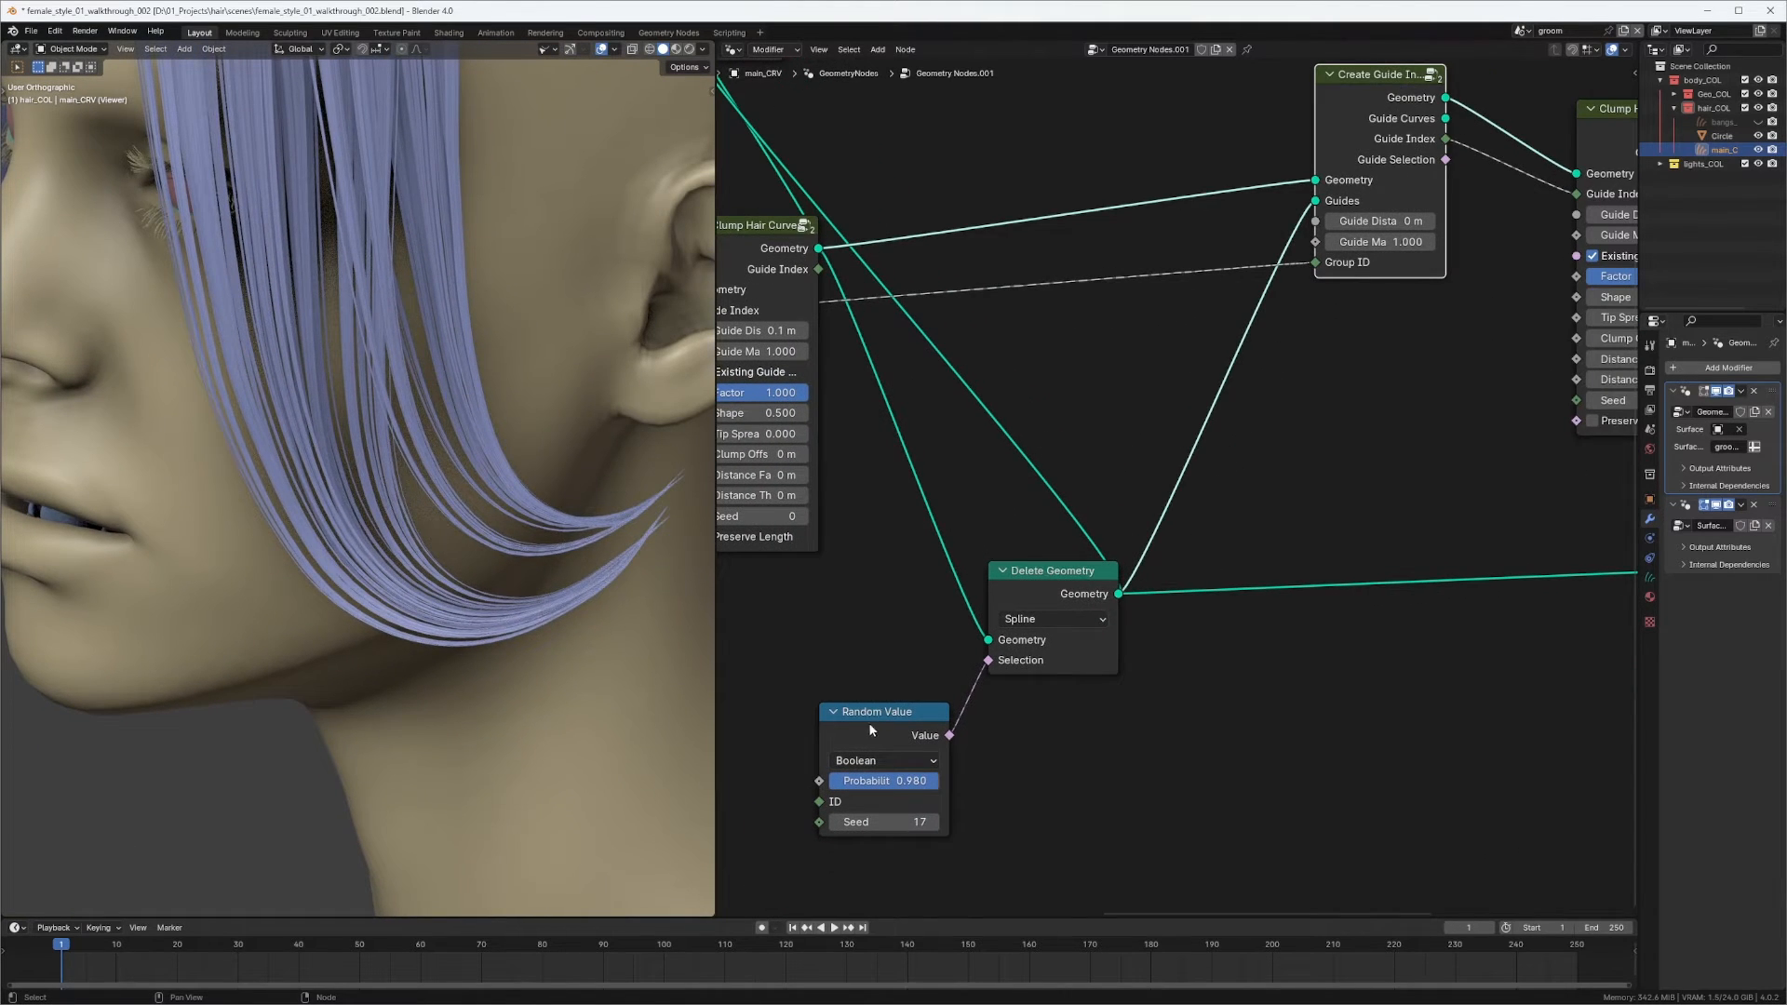
pyautogui.moveTo(870, 730); pyautogui.dragTo(816, 685)
pyautogui.moveTo(1068, 571); pyautogui.dragTo(985, 573, button='middle')
pyautogui.keyDown('ctrl'); pyautogui.keyDown('shift'); pyautogui.click(1002, 599); pyautogui.keyUp('shift'); pyautogui.keyUp('ctrl')
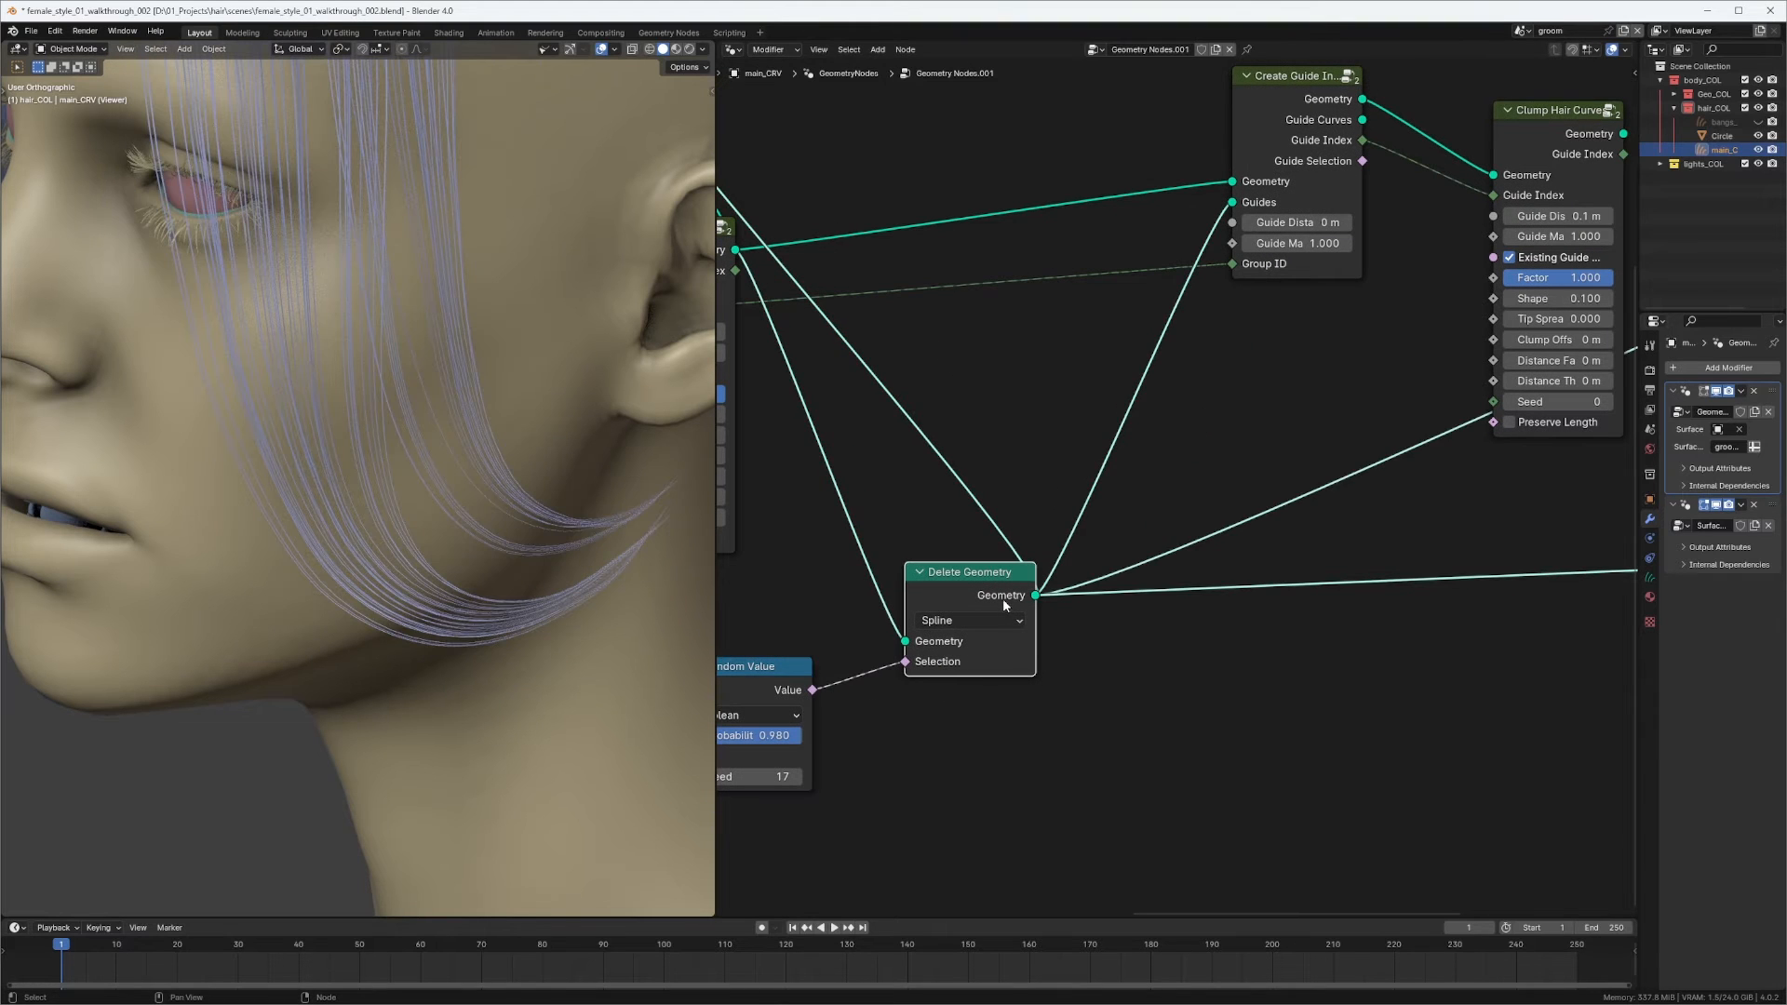
pyautogui.moveTo(1171, 582); pyautogui.dragTo(1171, 601, button='middle')
pyautogui.moveTo(995, 599); pyautogui.dragTo(977, 609)
pyautogui.moveTo(1157, 609); pyautogui.dragTo(1142, 569, button='middle')
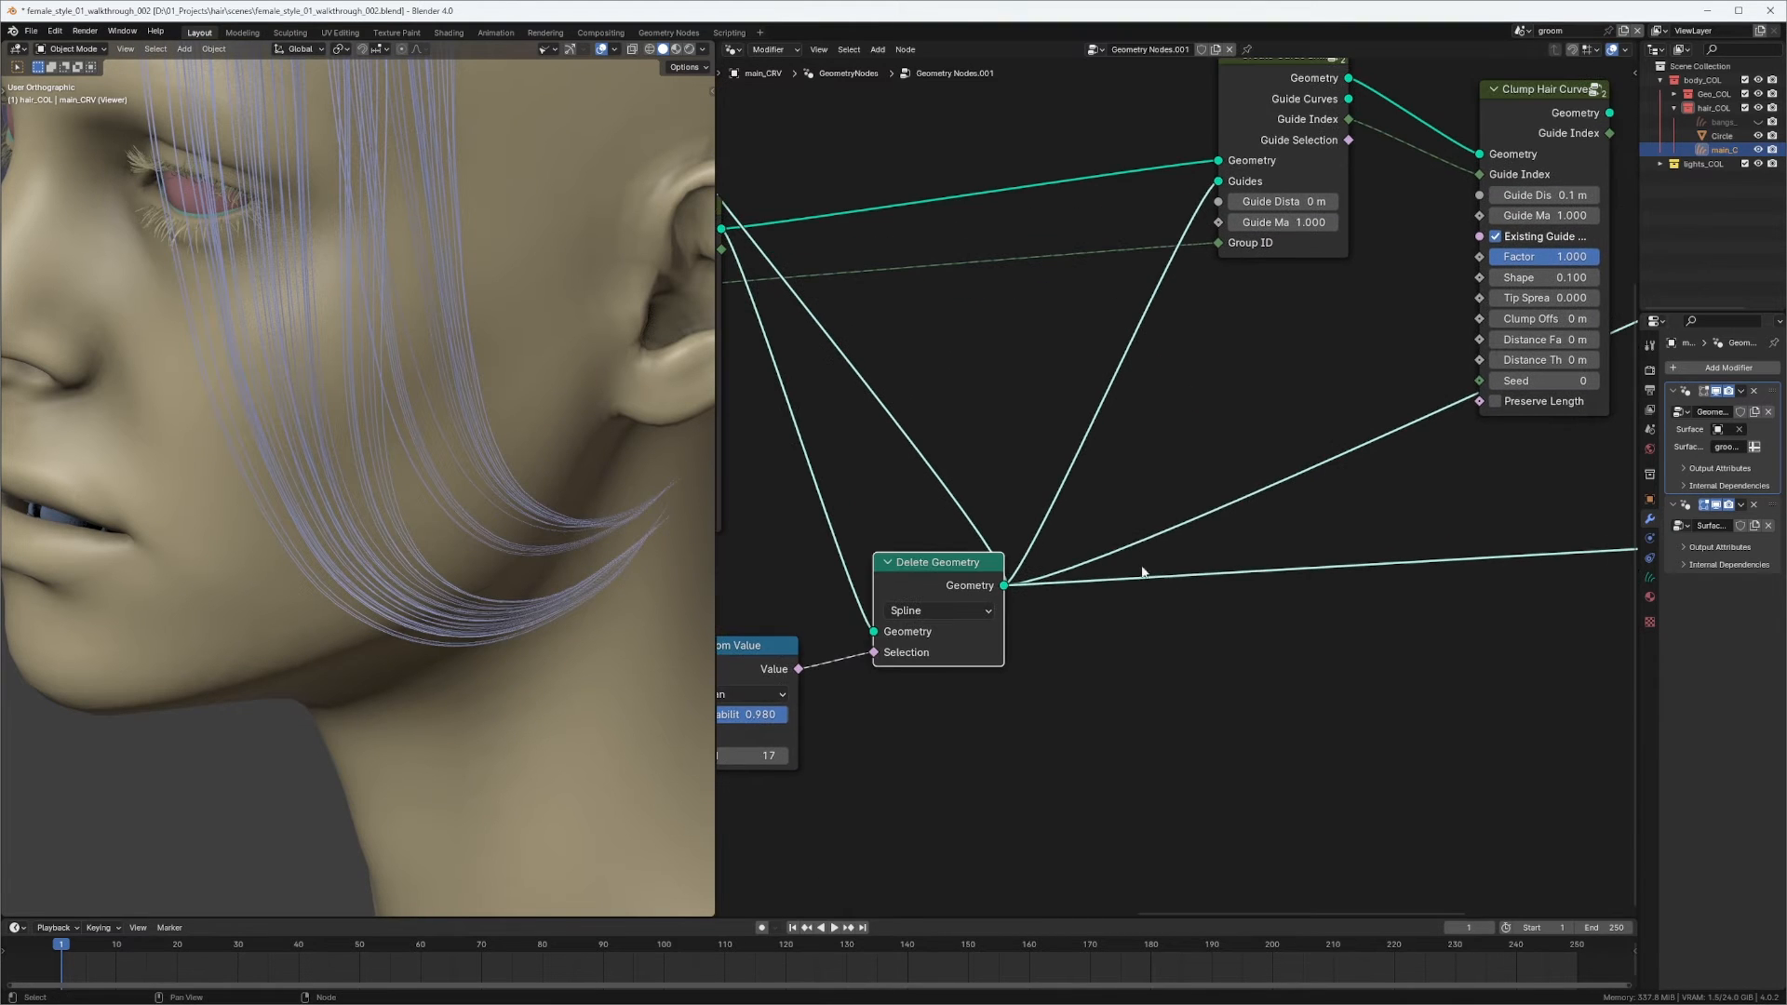
# Insert a Hair Curves Noise node between Delete Geometry and the Guides input of the second guide index map.
pyautogui.hotkey('shift', 'a')
pyautogui.moveTo(1226, 645)
pyautogui.moveTo(1307, 645)
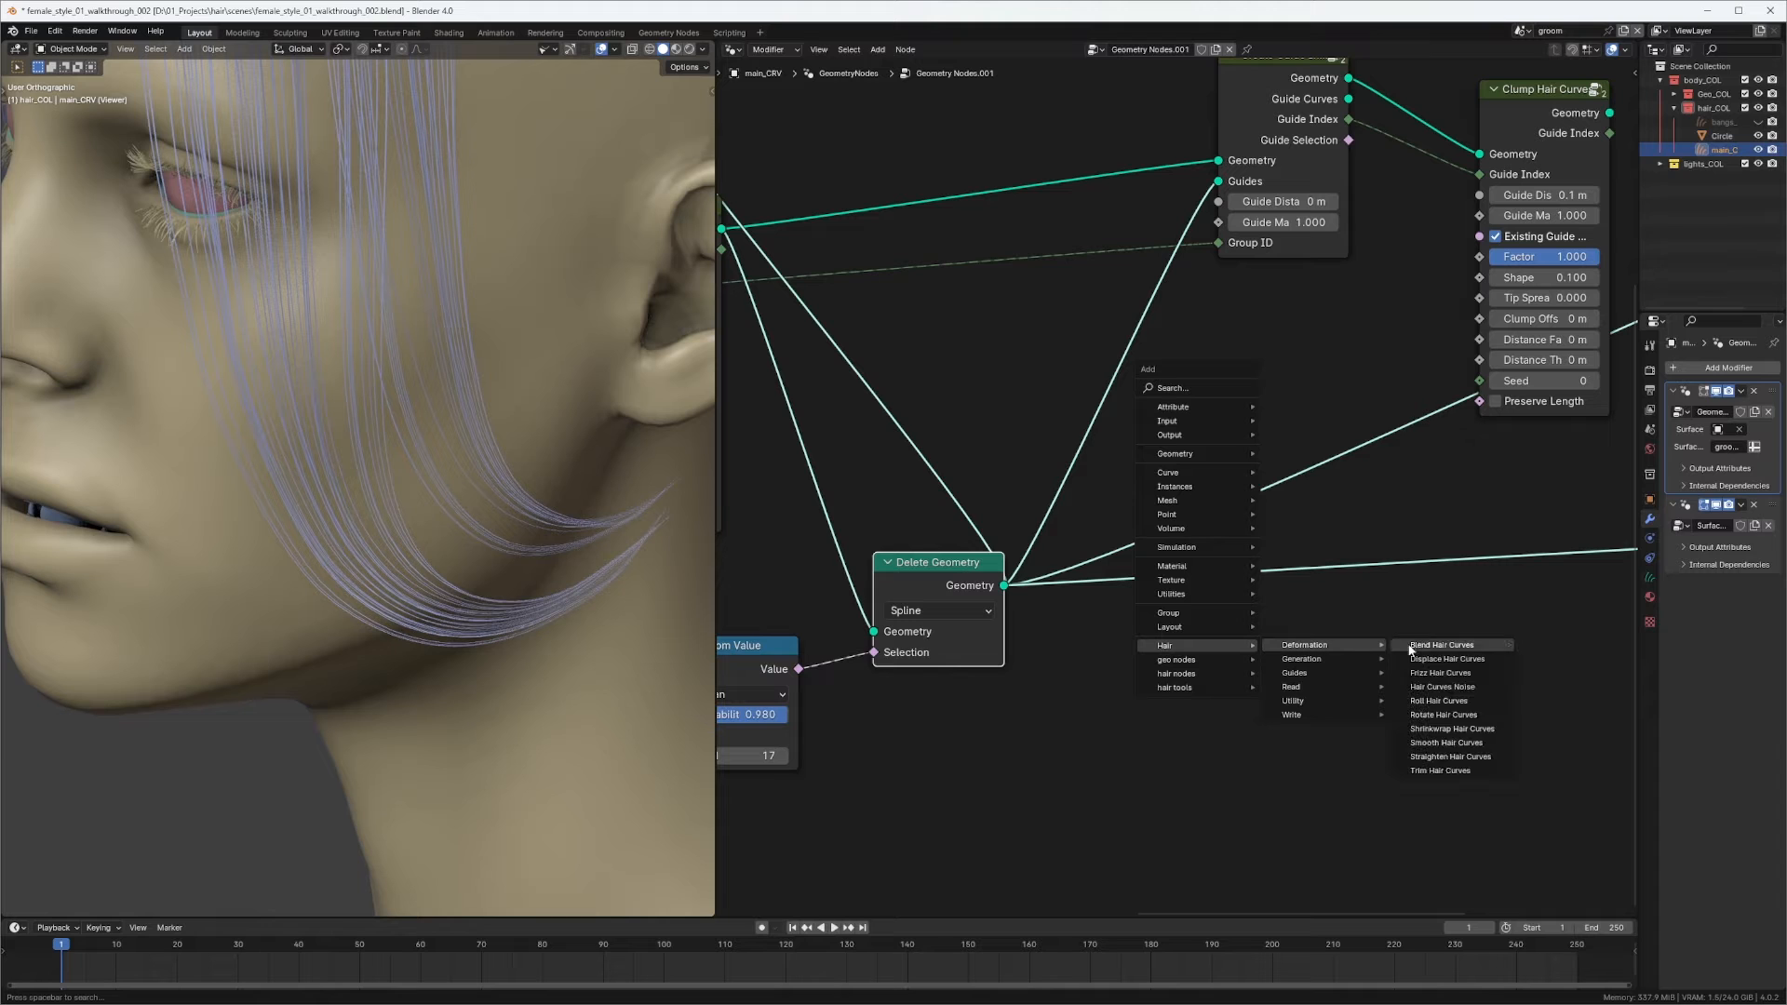
pyautogui.click(1470, 686)
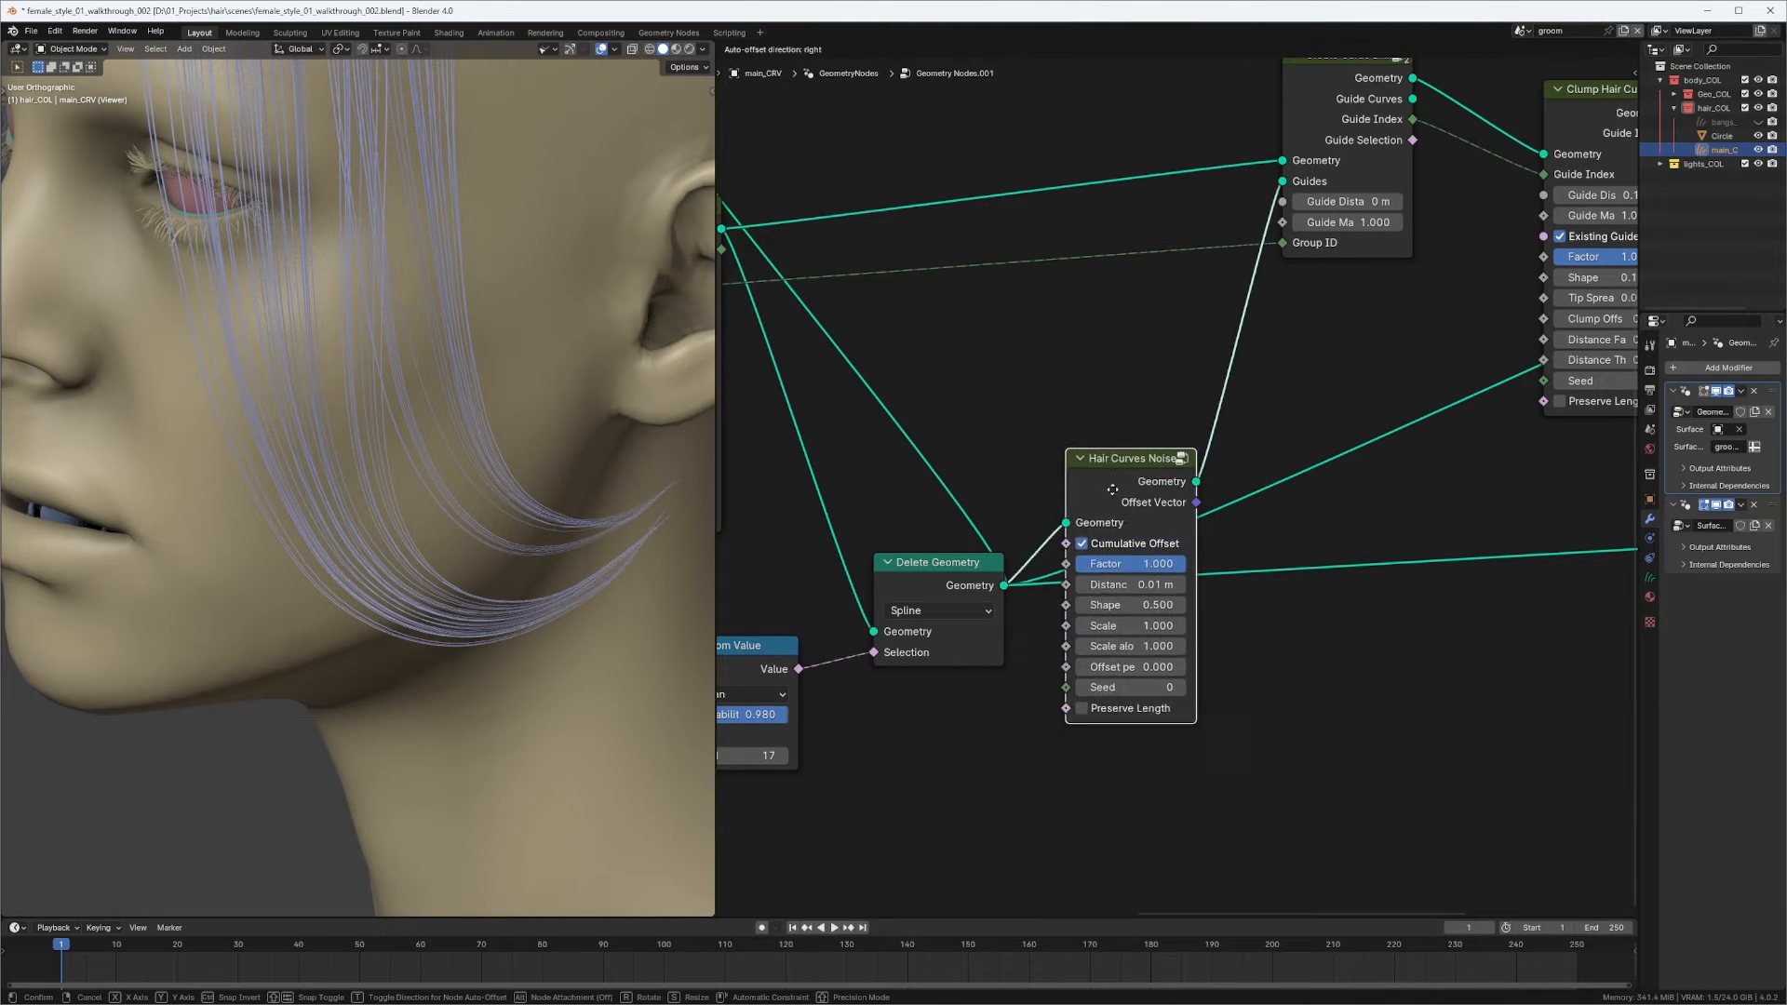
pyautogui.click(1117, 490)
# Set the Hair Curves Noise distance to 0.0252 m and disable its Cumulative Offset.
pyautogui.keyDown('ctrl'); pyautogui.moveTo(489, 395); pyautogui.dragTo(464, 607, button='middle'); pyautogui.keyUp('ctrl')
pyautogui.moveTo(1139, 560); pyautogui.dragTo(1200, 505, button='middle')
pyautogui.keyDown('ctrl'); pyautogui.moveTo(1200, 504); pyautogui.dragTo(1225, 483, button='middle'); pyautogui.keyUp('ctrl')
pyautogui.scroll(2, 1224, 482)
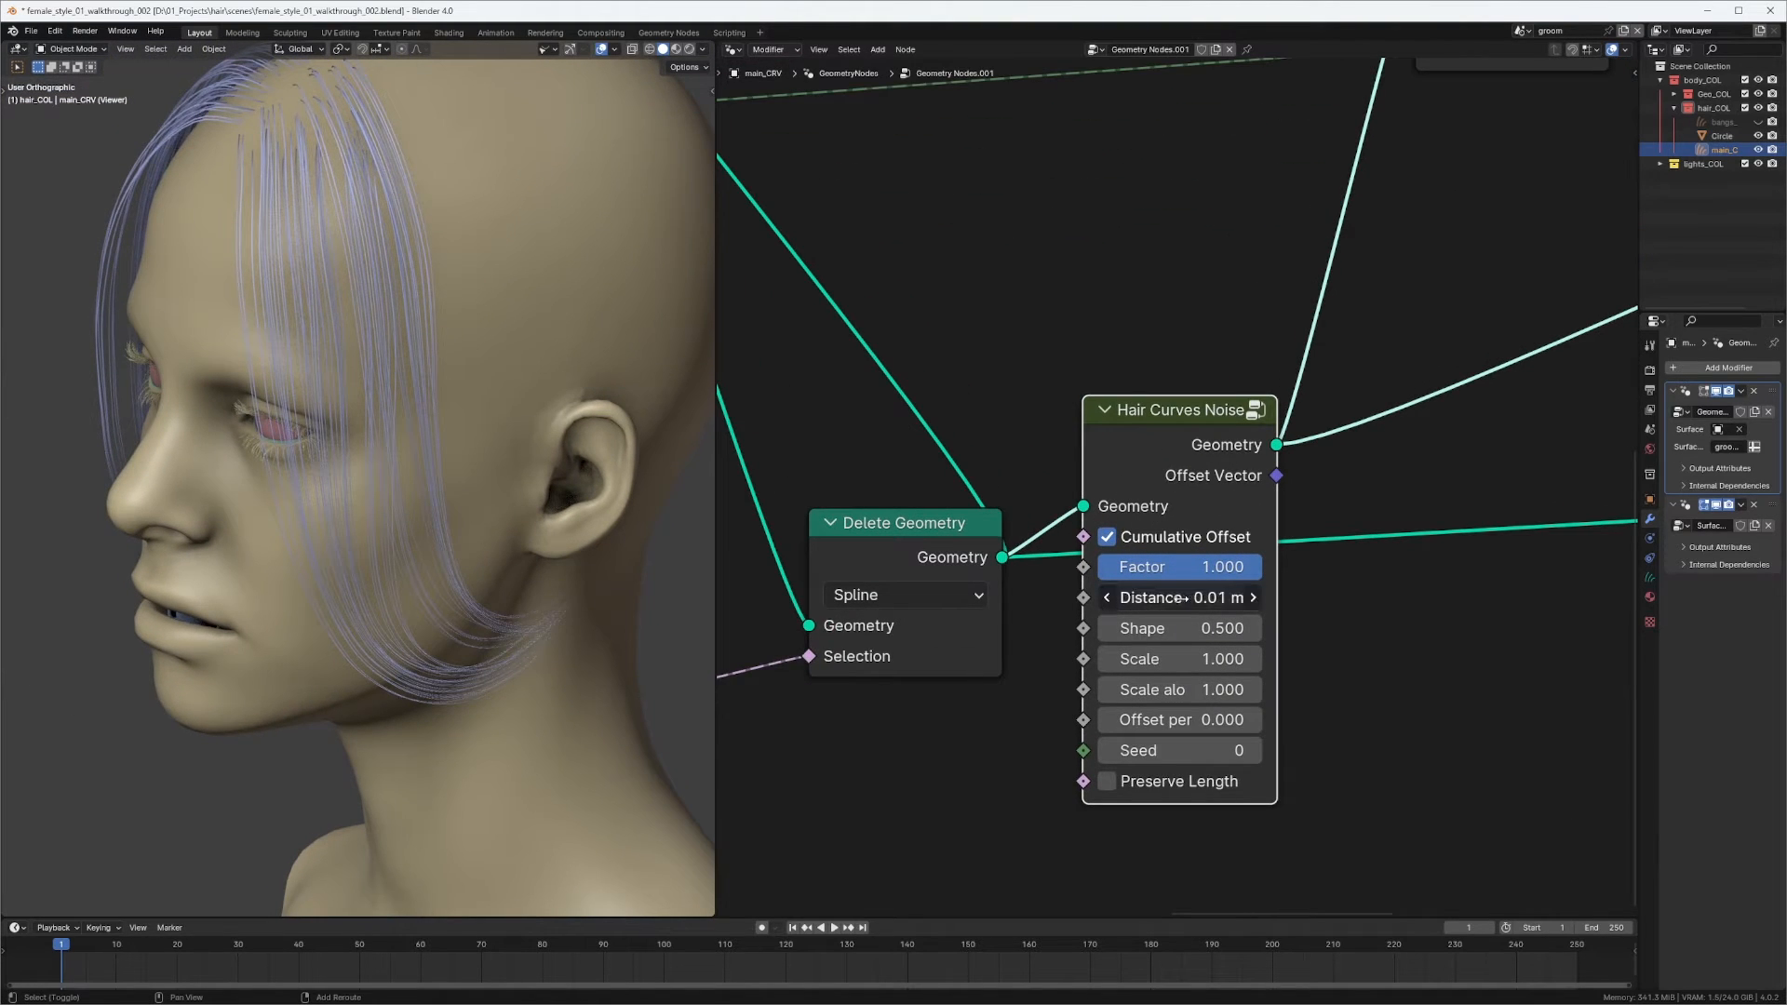
pyautogui.moveTo(1222, 598); pyautogui.dragTo(1251, 599)
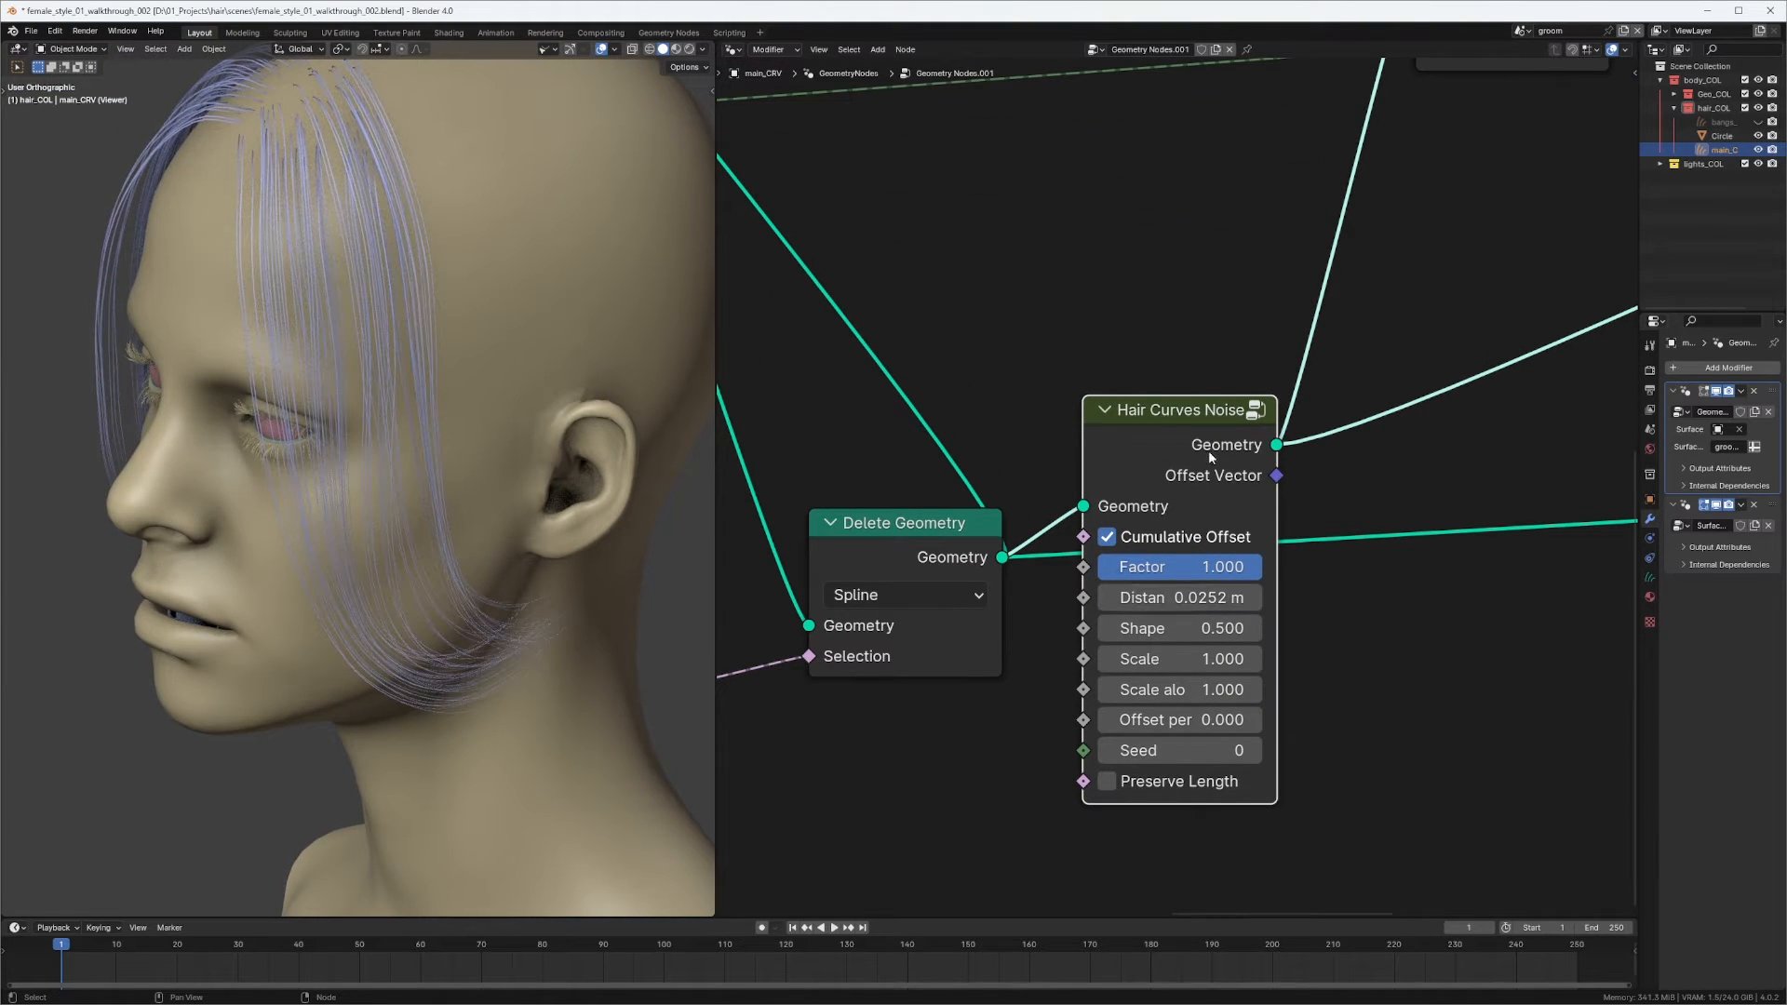
pyautogui.moveTo(1100, 465); pyautogui.dragTo(1141, 398, button='middle')
pyautogui.click(1134, 423)
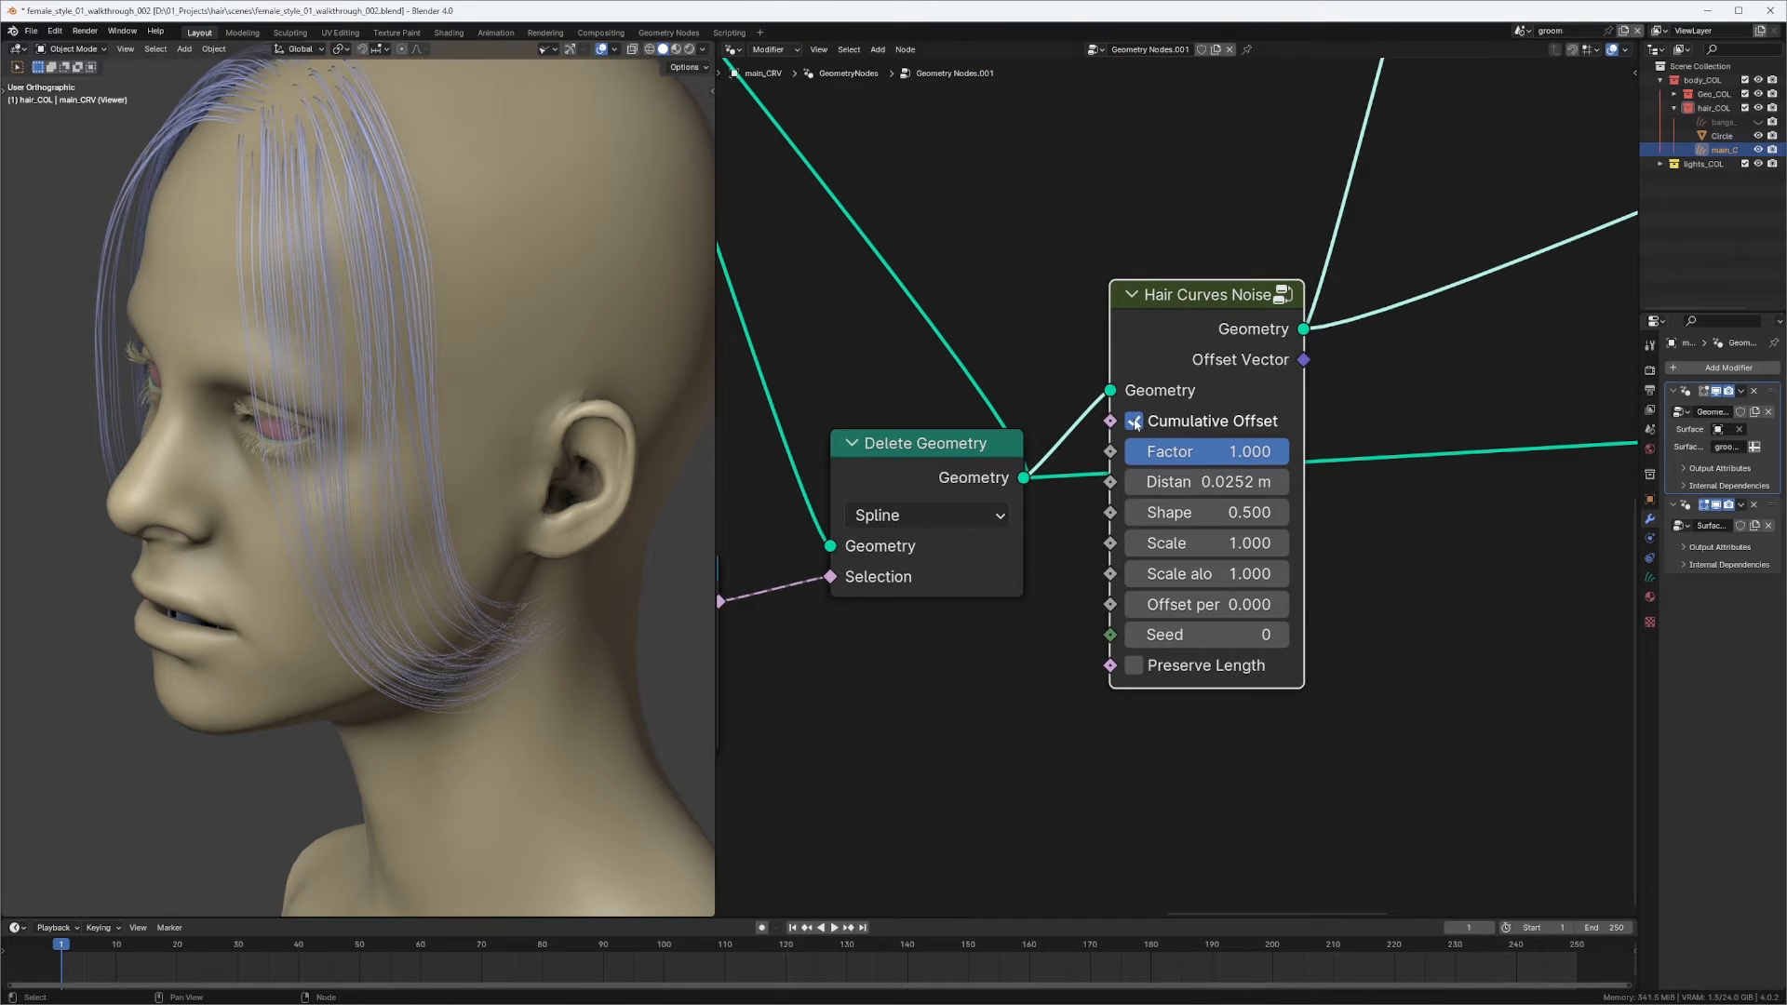
pyautogui.moveTo(1187, 306); pyautogui.dragTo(1186, 284)
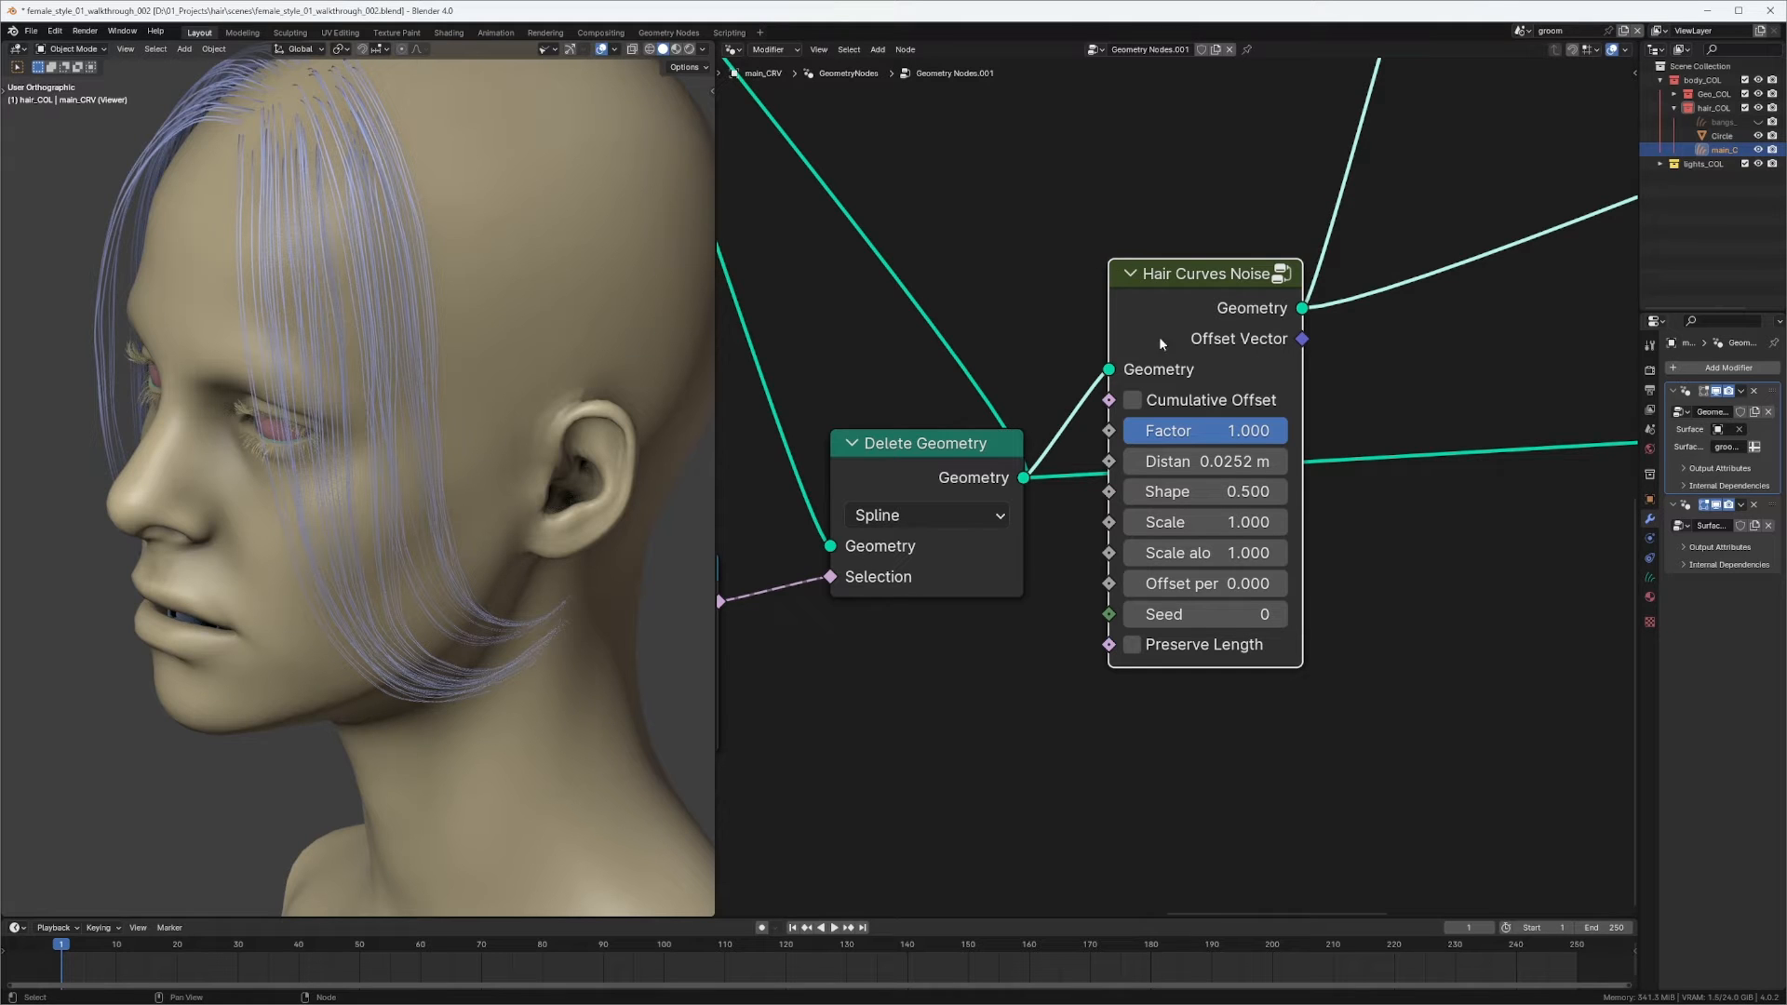
pyautogui.moveTo(1151, 296); pyautogui.dragTo(1143, 298)
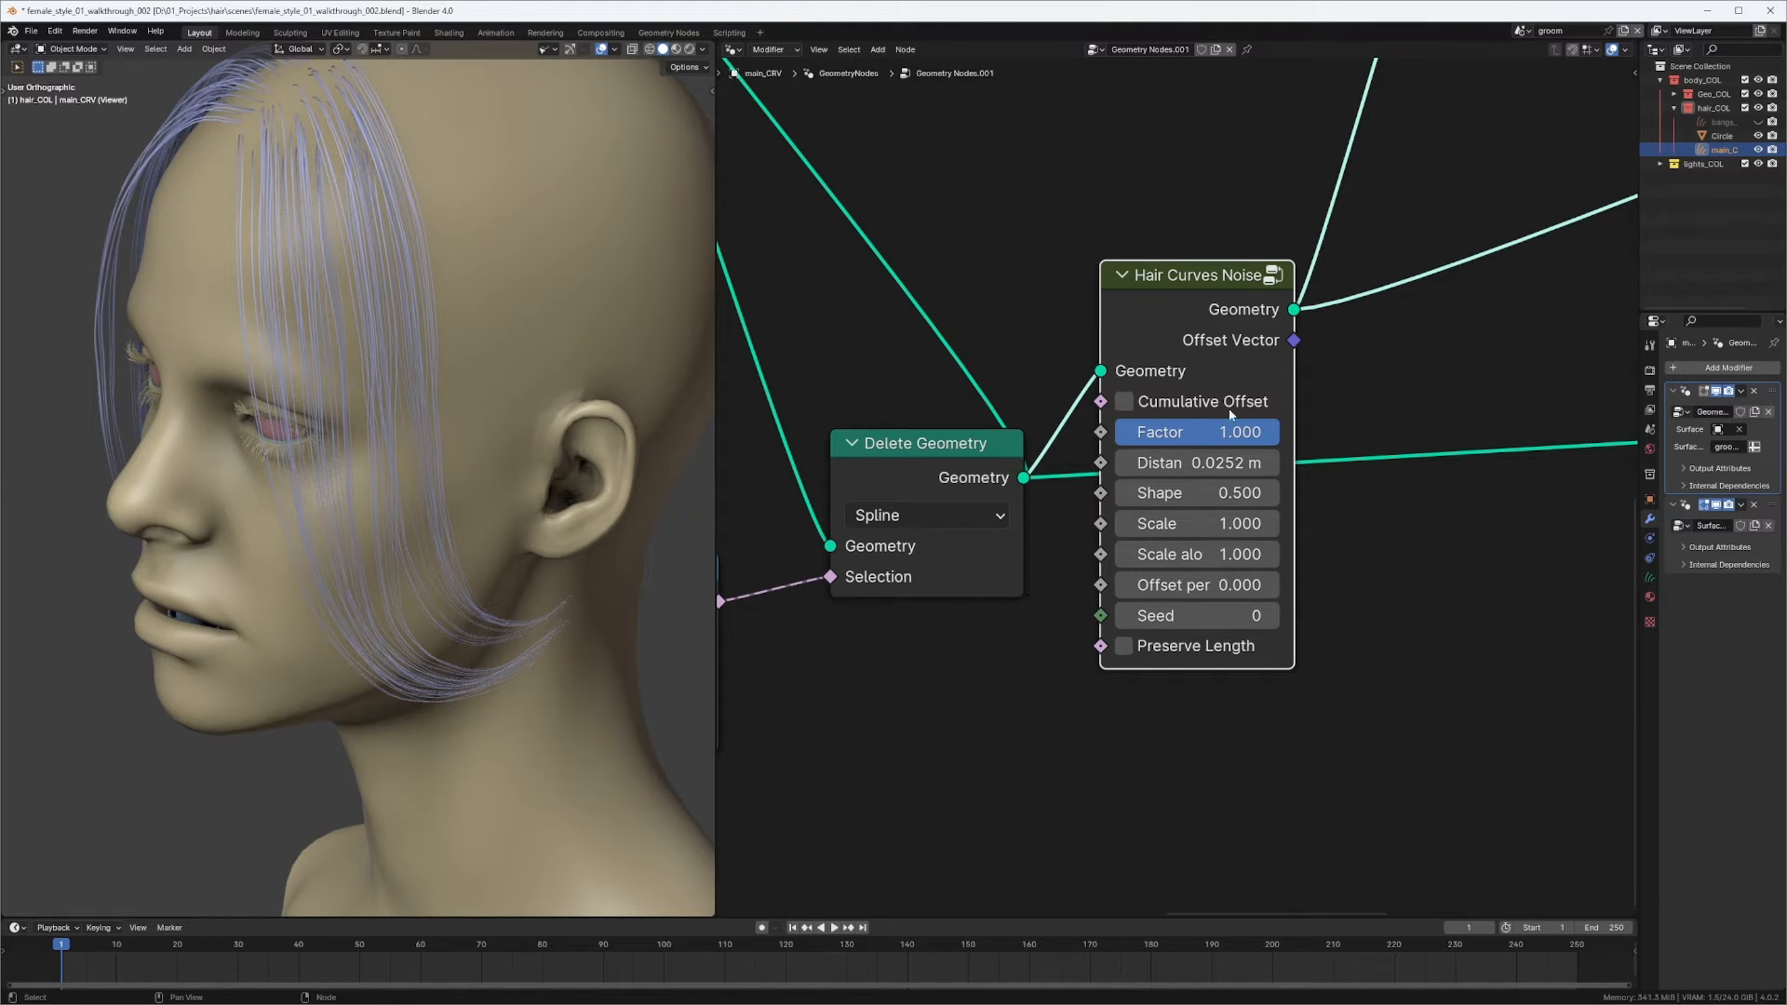
# Set the noise distance to 0 m and widen the Hair Curves Noise node so its full parameter names fit.
pyautogui.scroll(-5, 1234, 367)
pyautogui.moveTo(1205, 373); pyautogui.dragTo(1240, 326, button='middle')
pyautogui.moveTo(559, 466); pyautogui.dragTo(605, 391, button='middle')
pyautogui.scroll(1, 1176, 480)
pyautogui.moveTo(1237, 419); pyautogui.dragTo(1293, 402)
pyautogui.moveTo(1439, 453); pyautogui.dragTo(1388, 448, button='middle')
pyautogui.scroll(3, 1328, 416)
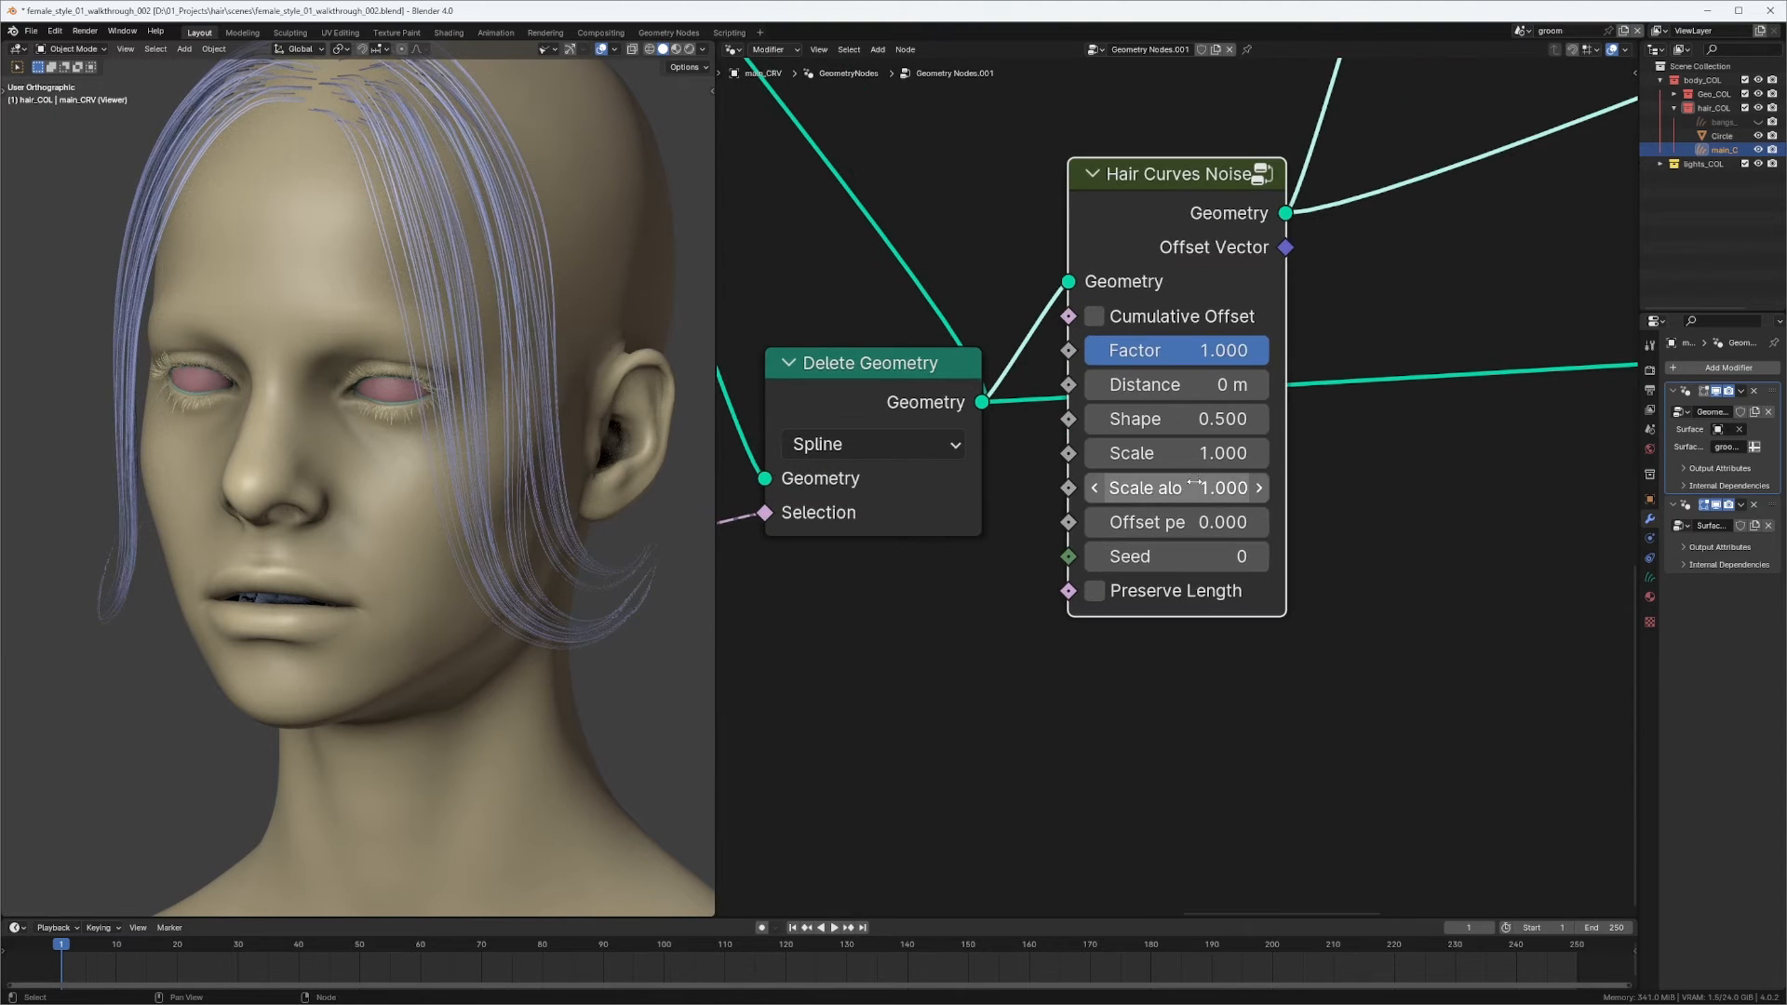
pyautogui.click(1292, 476)
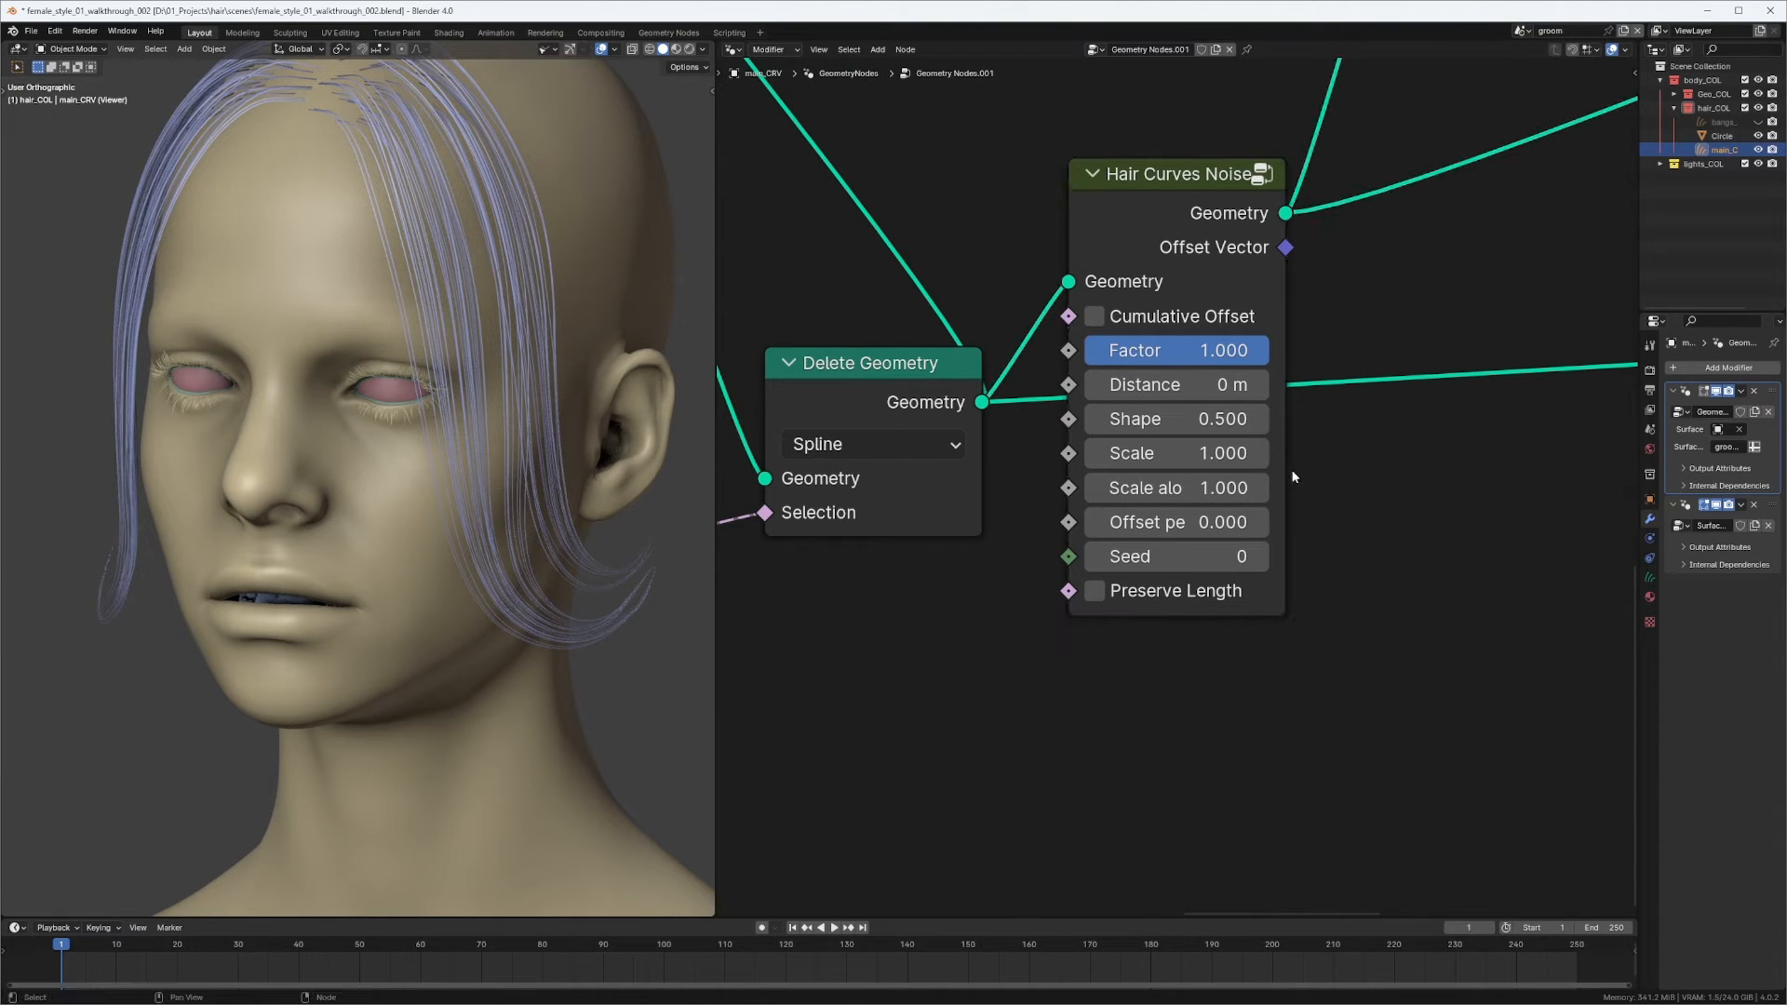
pyautogui.moveTo(1284, 471); pyautogui.dragTo(1396, 472)
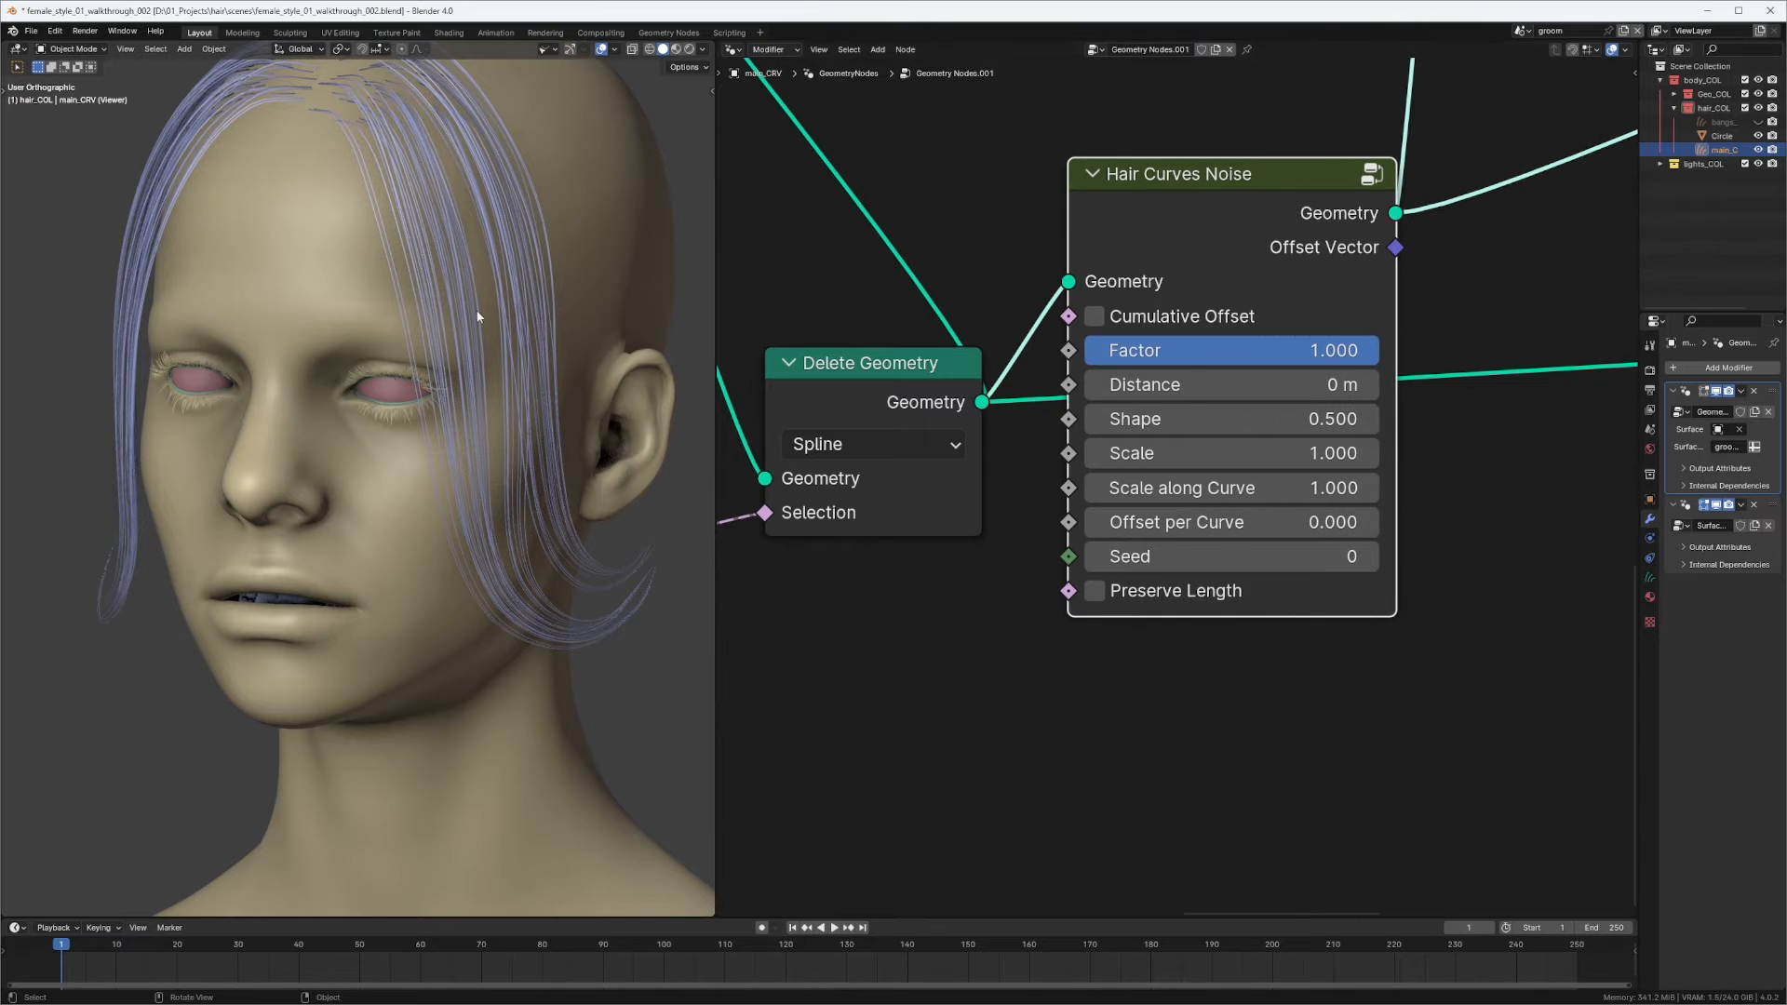
# Preview the noise's Offset Vector on the strands and set its Scale along Curve to 2.056.
pyautogui.moveTo(478, 310); pyautogui.dragTo(377, 181, button='middle')
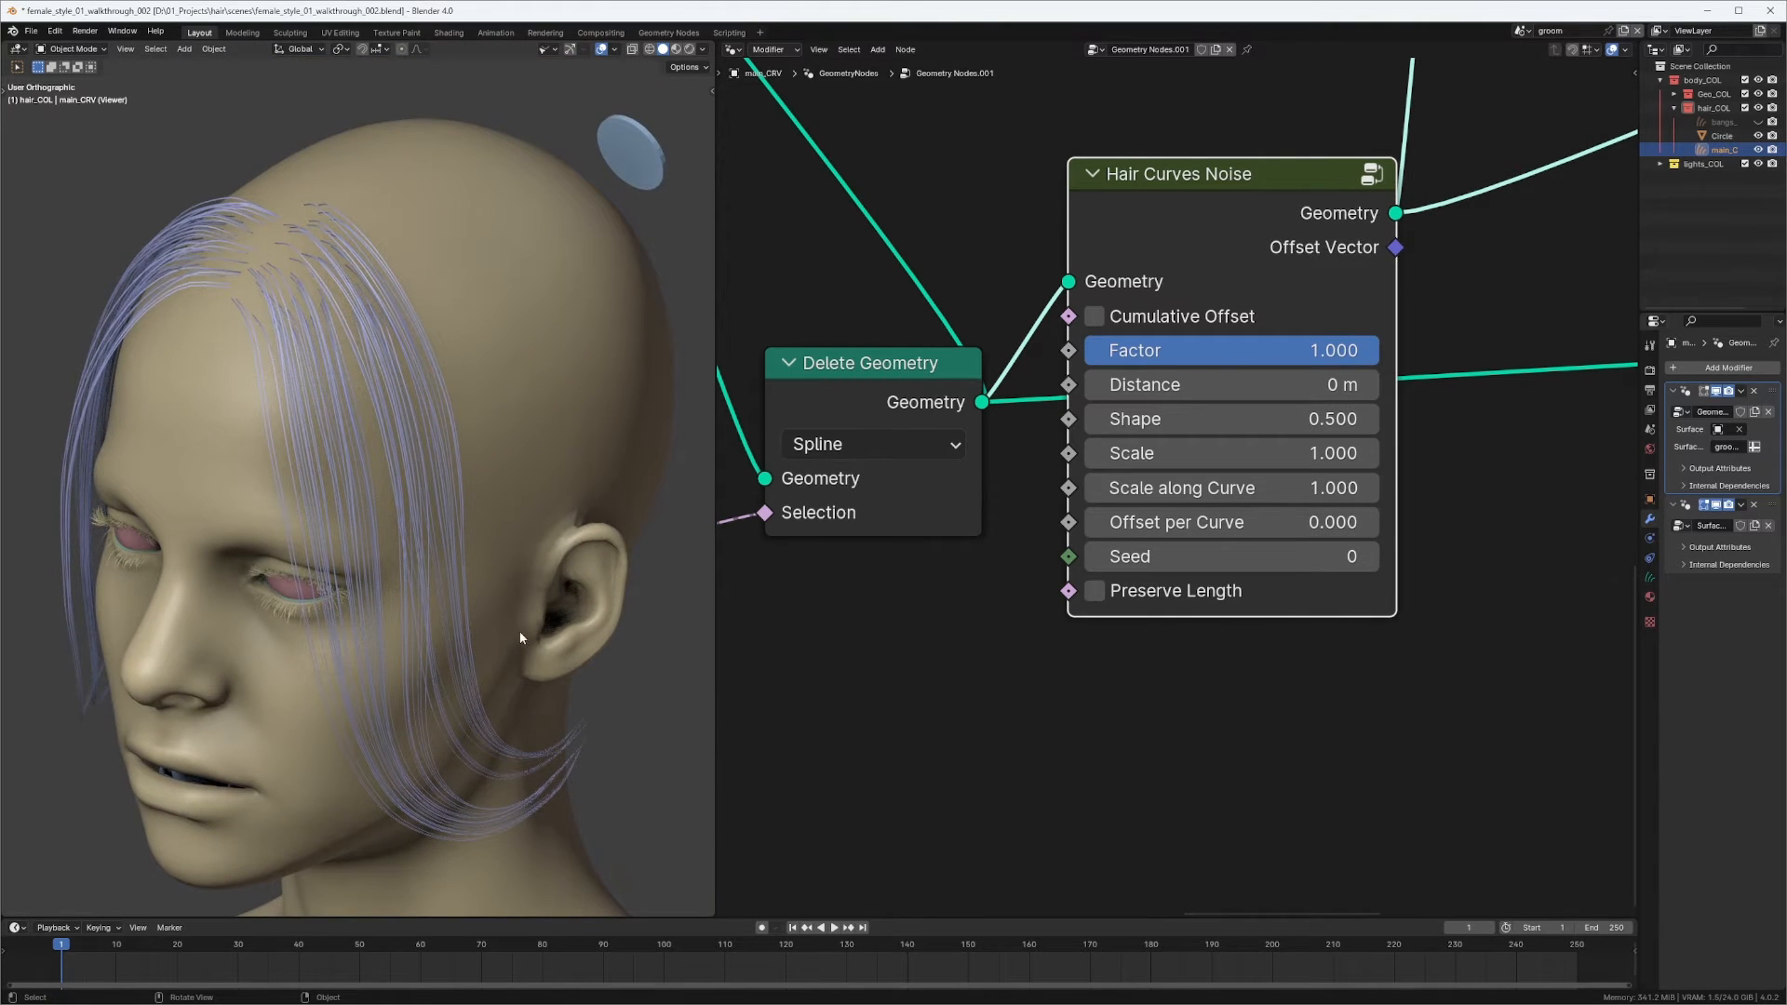
pyautogui.moveTo(341, 287); pyautogui.dragTo(370, 291, button='middle')
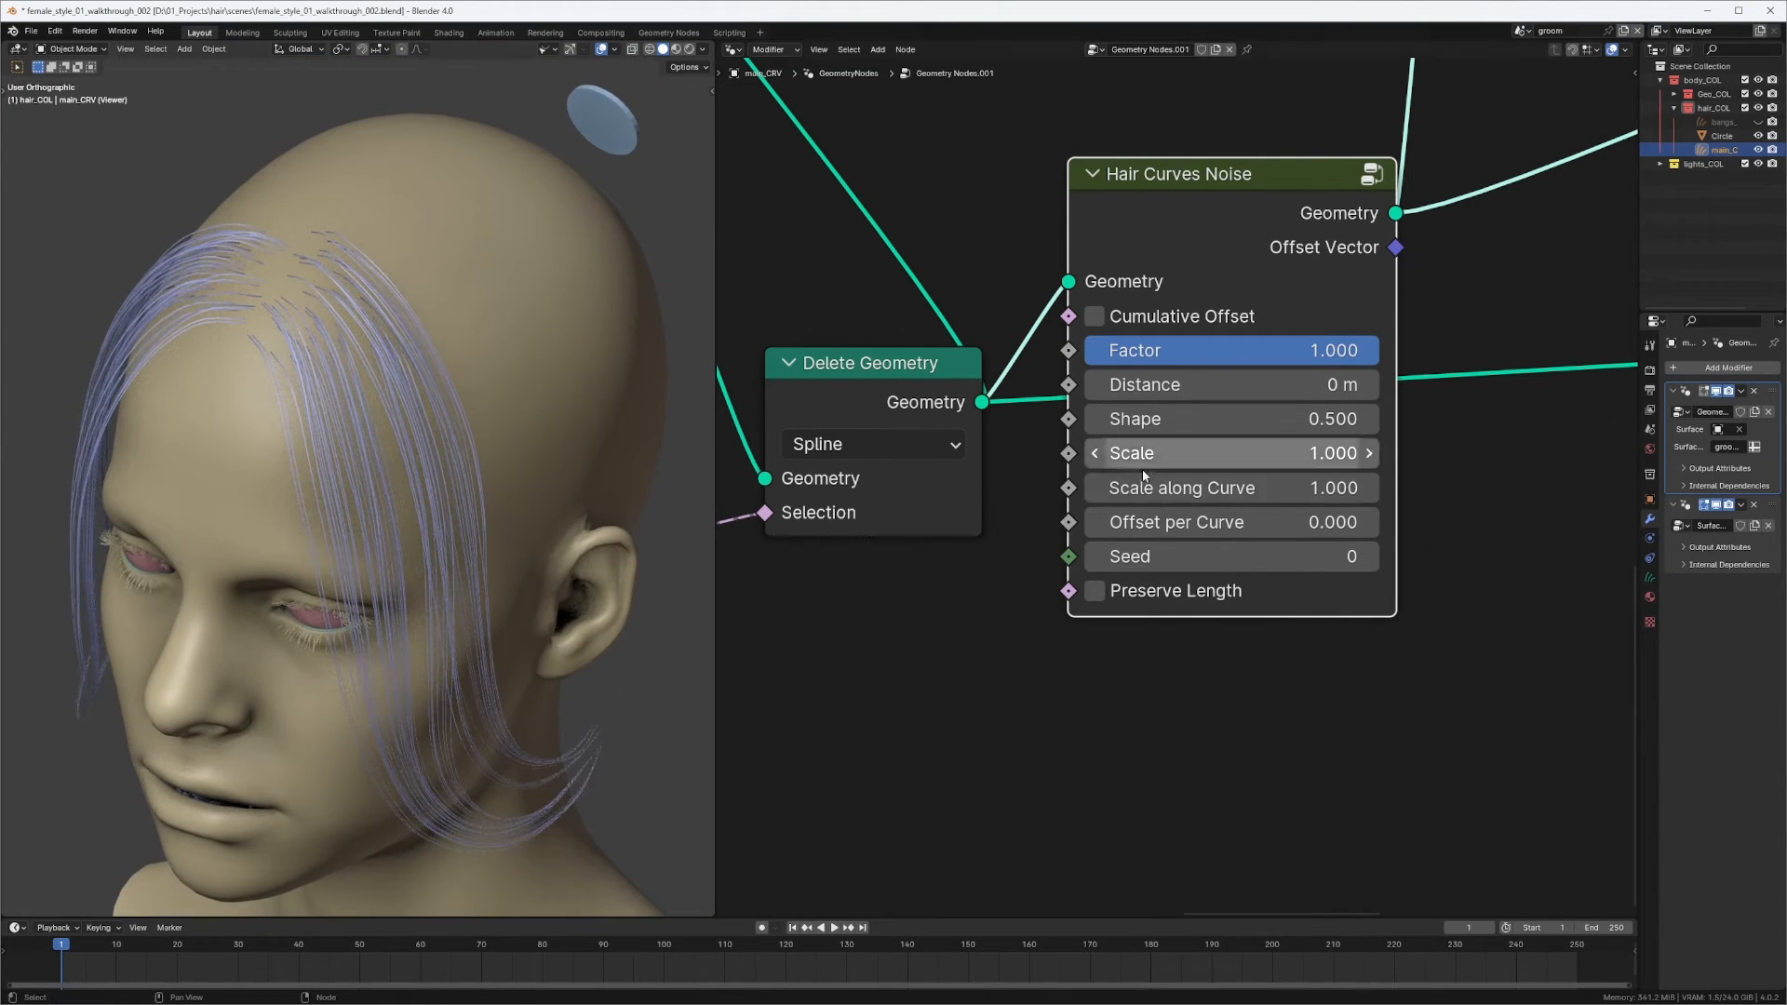
pyautogui.moveTo(400, 507); pyautogui.dragTo(403, 391, button='middle')
pyautogui.moveTo(445, 505); pyautogui.dragTo(456, 522, button='middle')
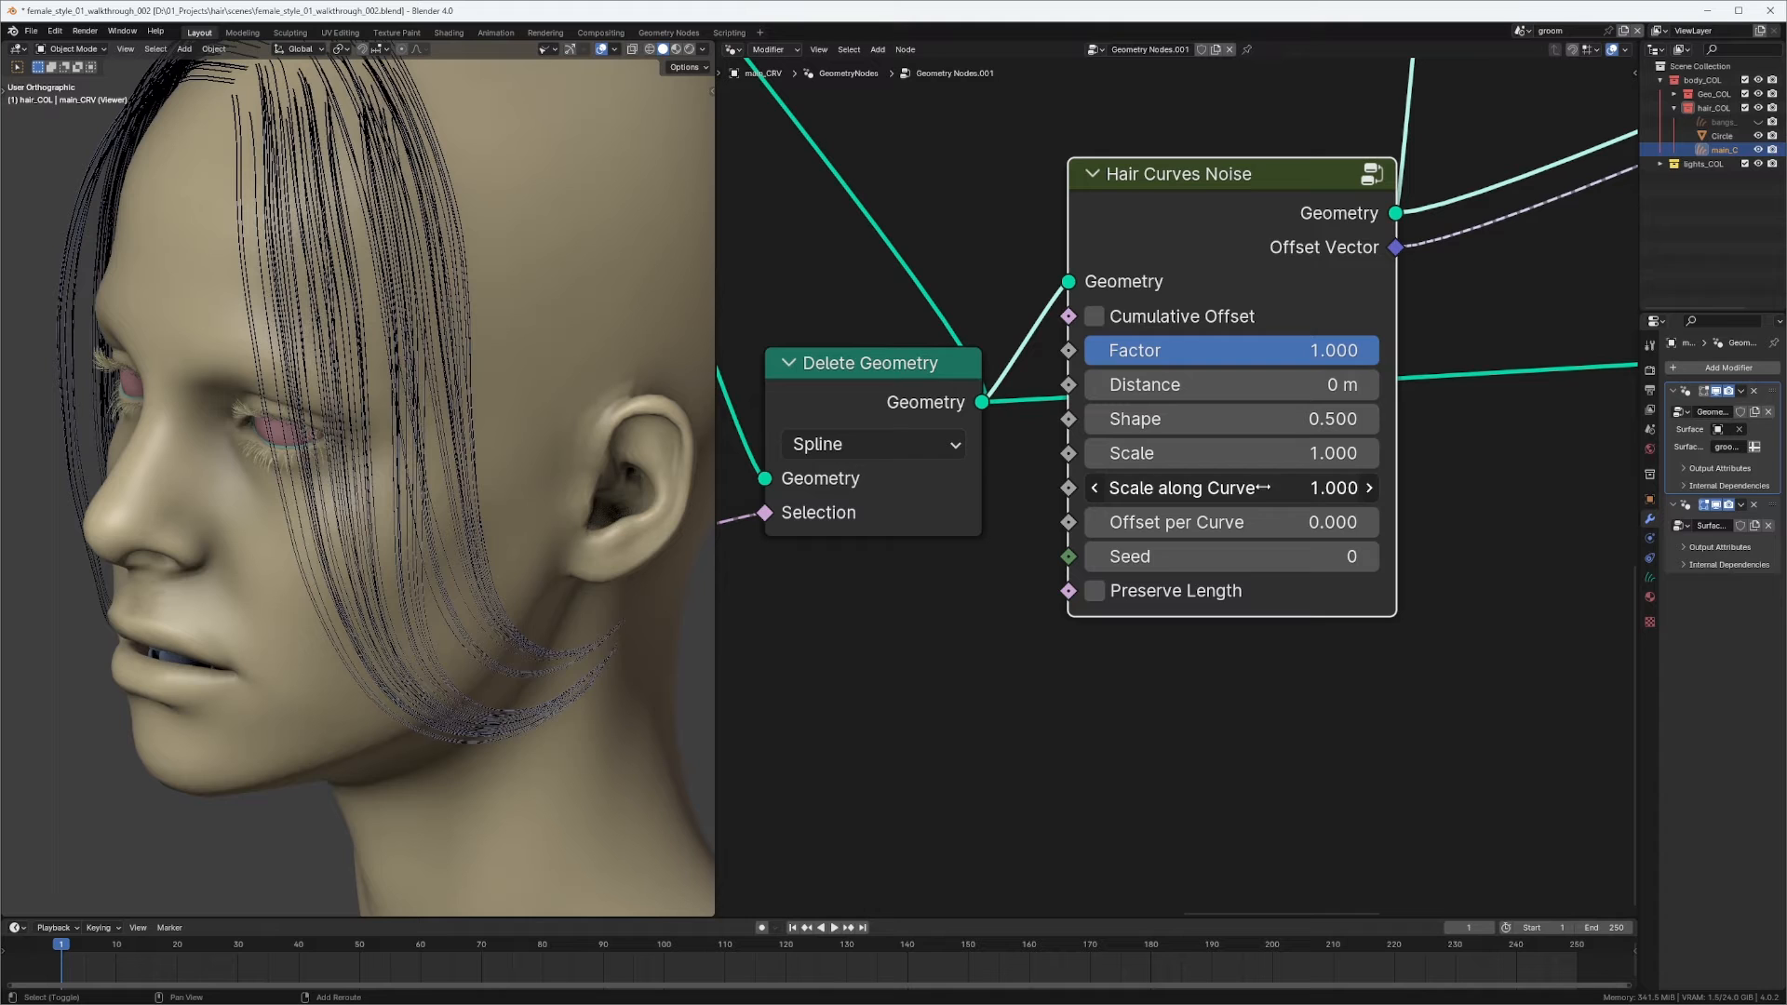
pyautogui.moveTo(1263, 487)
pyautogui.mouseDown()
pyautogui.moveTo(1420, 488)
pyautogui.moveTo(1415, 453)
pyautogui.mouseUp()
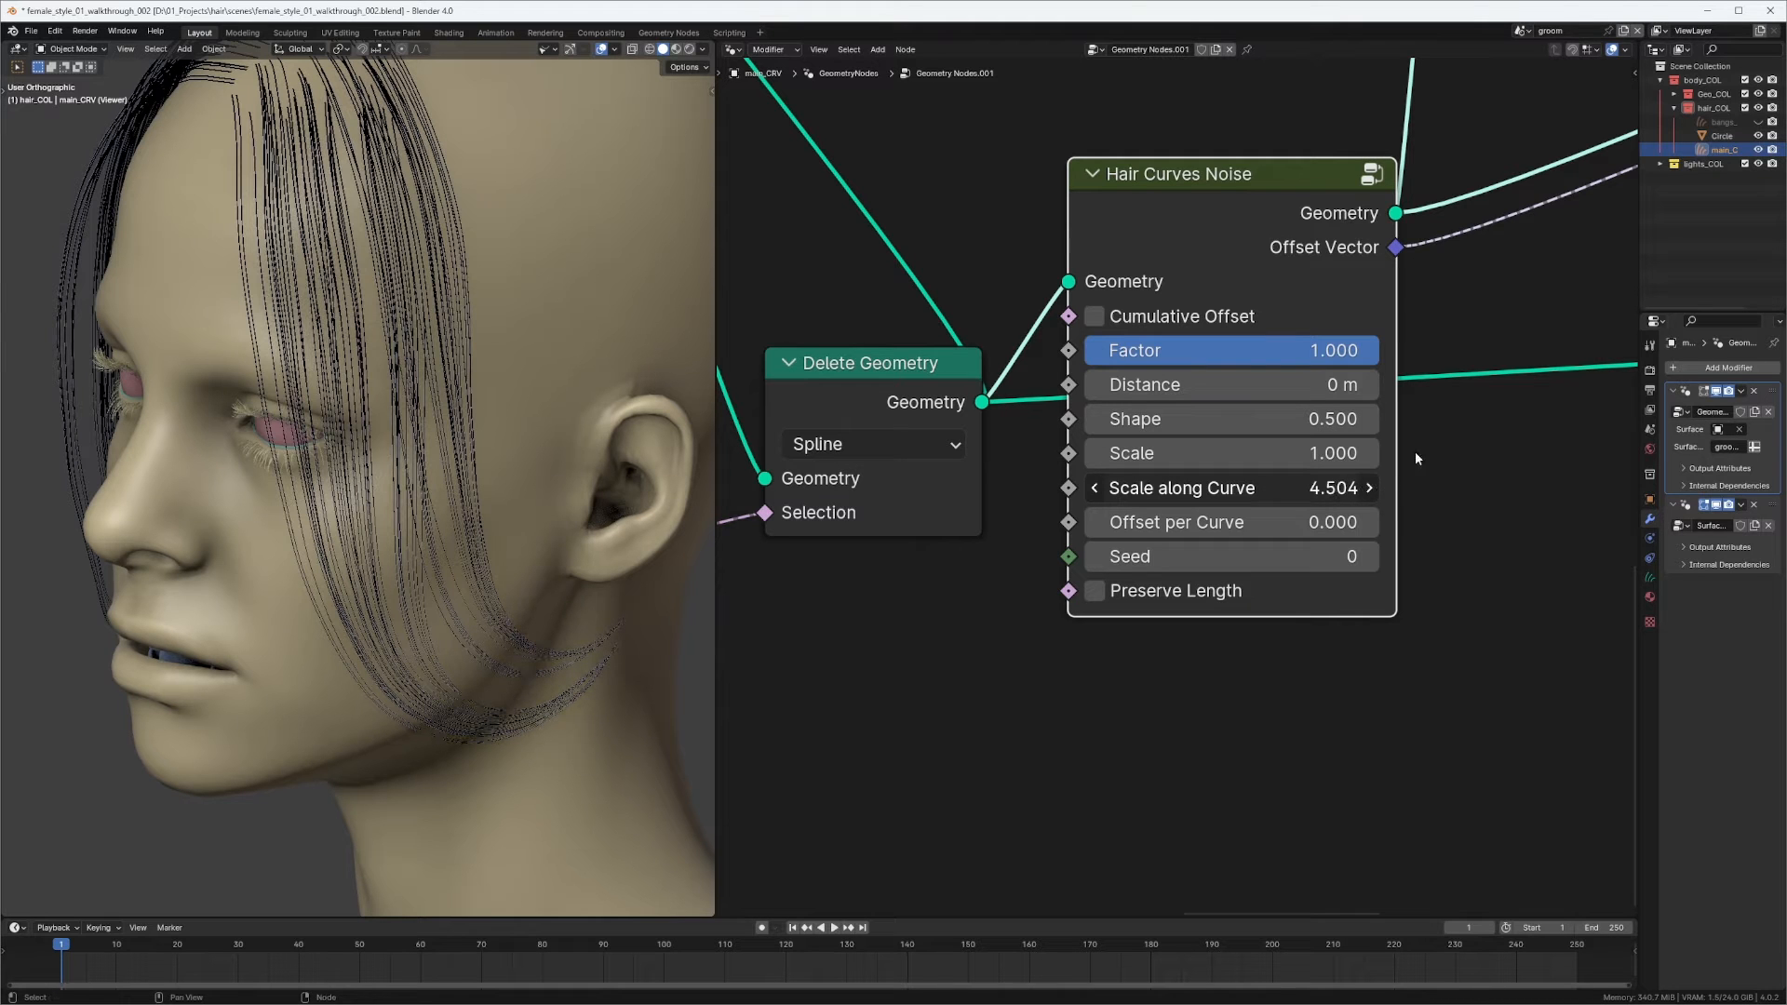
# Cut the Offset Vector link to the Viewer and lower the Viewer node, keeping the noise geometry previewed.
pyautogui.moveTo(1629, 159); pyautogui.dragTo(1314, 386, button='middle')
pyautogui.keyDown('ctrl'); pyautogui.moveTo(1314, 384); pyautogui.dragTo(1276, 486, button='right'); pyautogui.keyUp('ctrl')
pyautogui.keyDown('ctrl'); pyautogui.moveTo(1277, 486); pyautogui.dragTo(1181, 535, button='middle'); pyautogui.keyUp('ctrl')
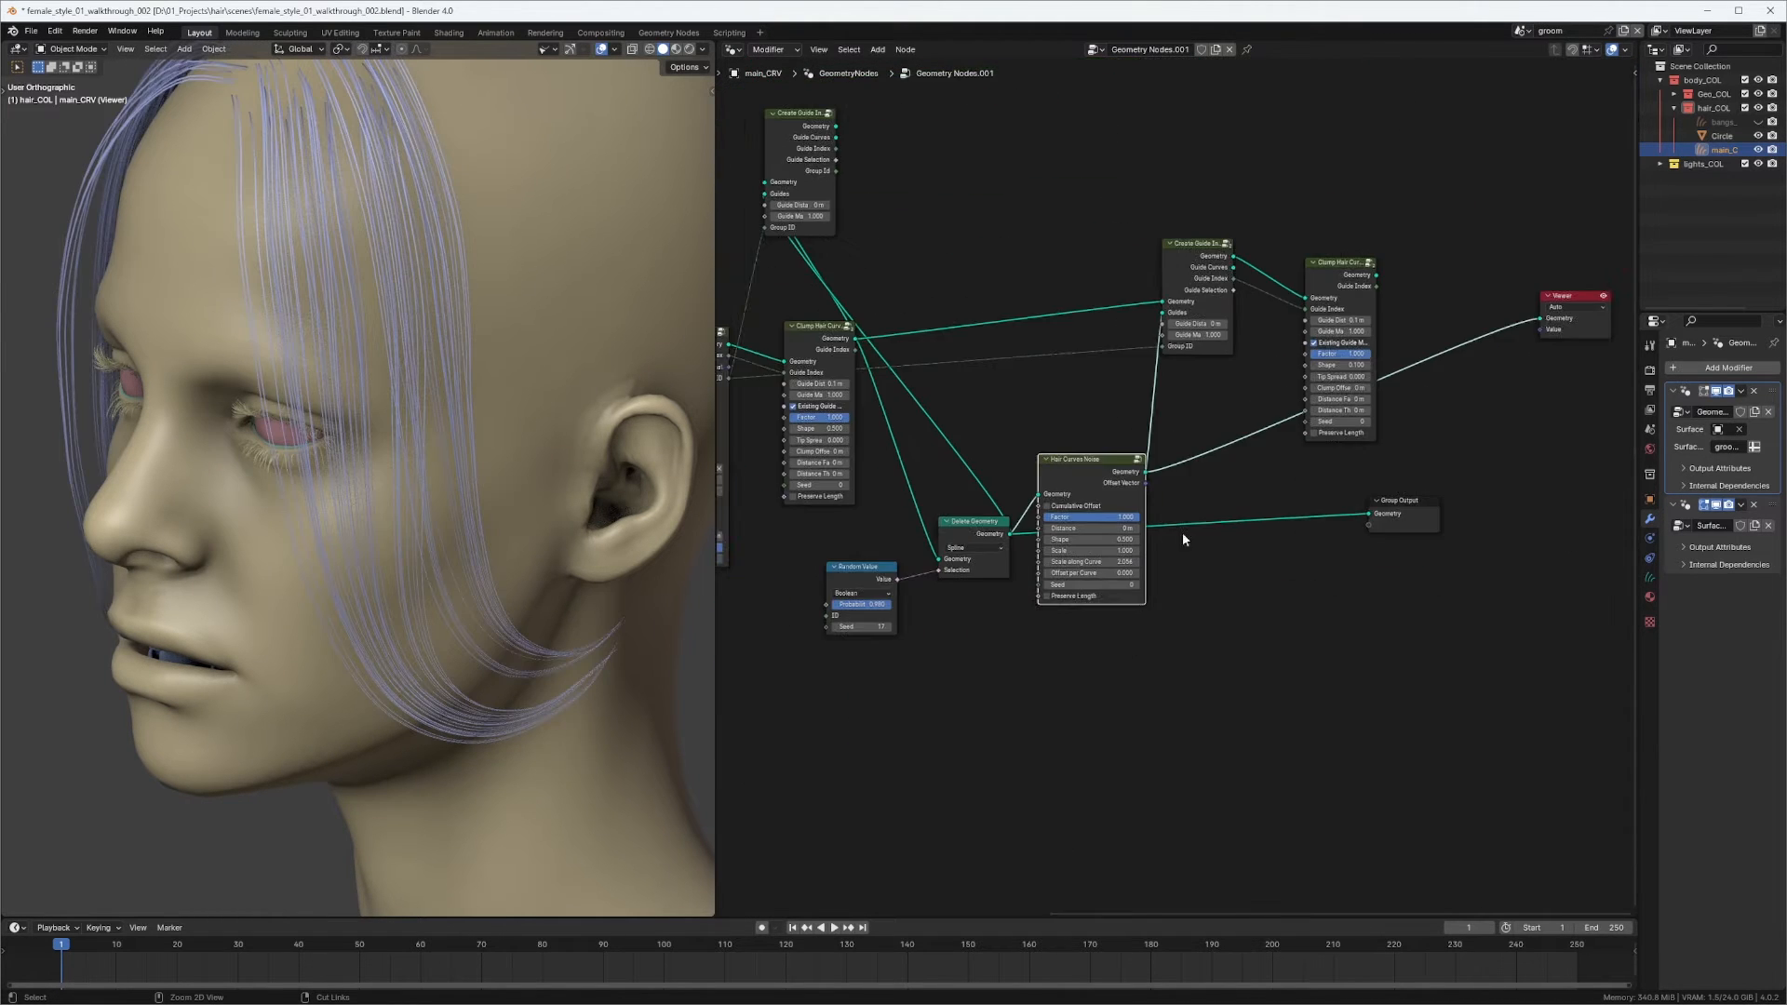
pyautogui.moveTo(1549, 323); pyautogui.dragTo(1320, 380, button='middle')
pyautogui.moveTo(1357, 387); pyautogui.dragTo(1328, 503)
pyautogui.moveTo(1121, 501); pyautogui.dragTo(1328, 371, button='middle')
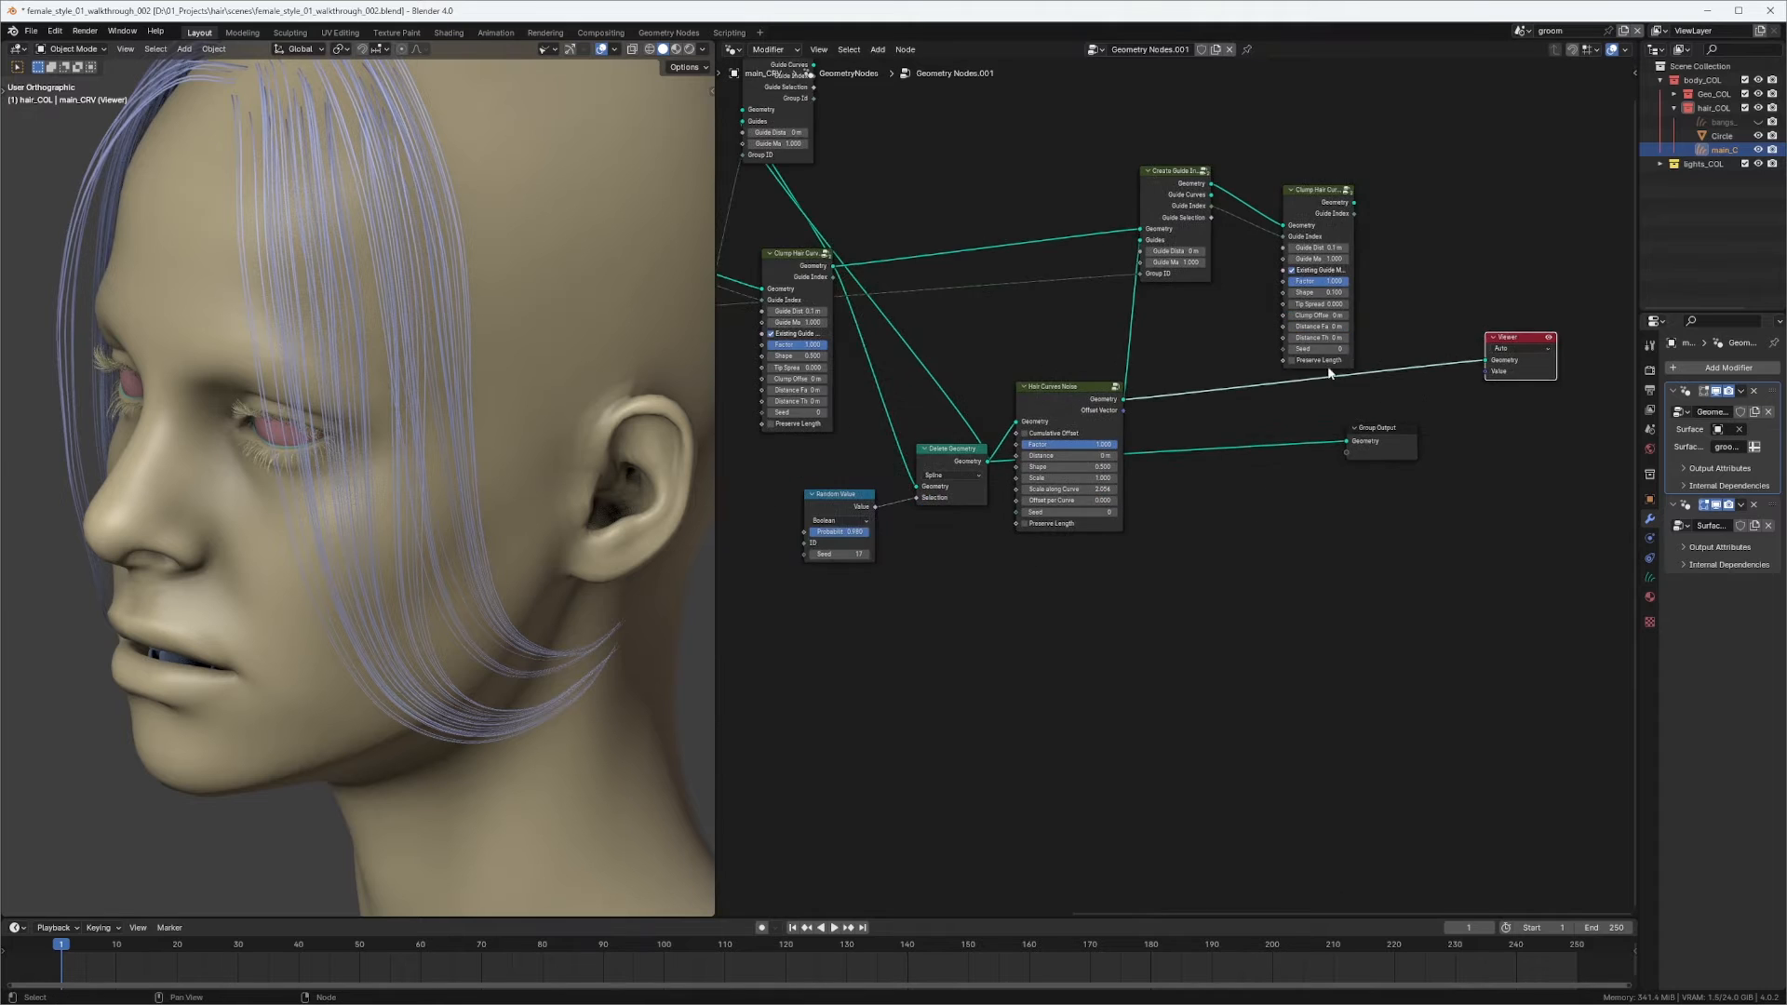
# Set the Hair Curves Noise distance to 0.1 m.
pyautogui.keyDown('ctrl'); pyautogui.moveTo(986, 433); pyautogui.dragTo(1076, 411, button='middle'); pyautogui.keyUp('ctrl')
pyautogui.click(1075, 413)
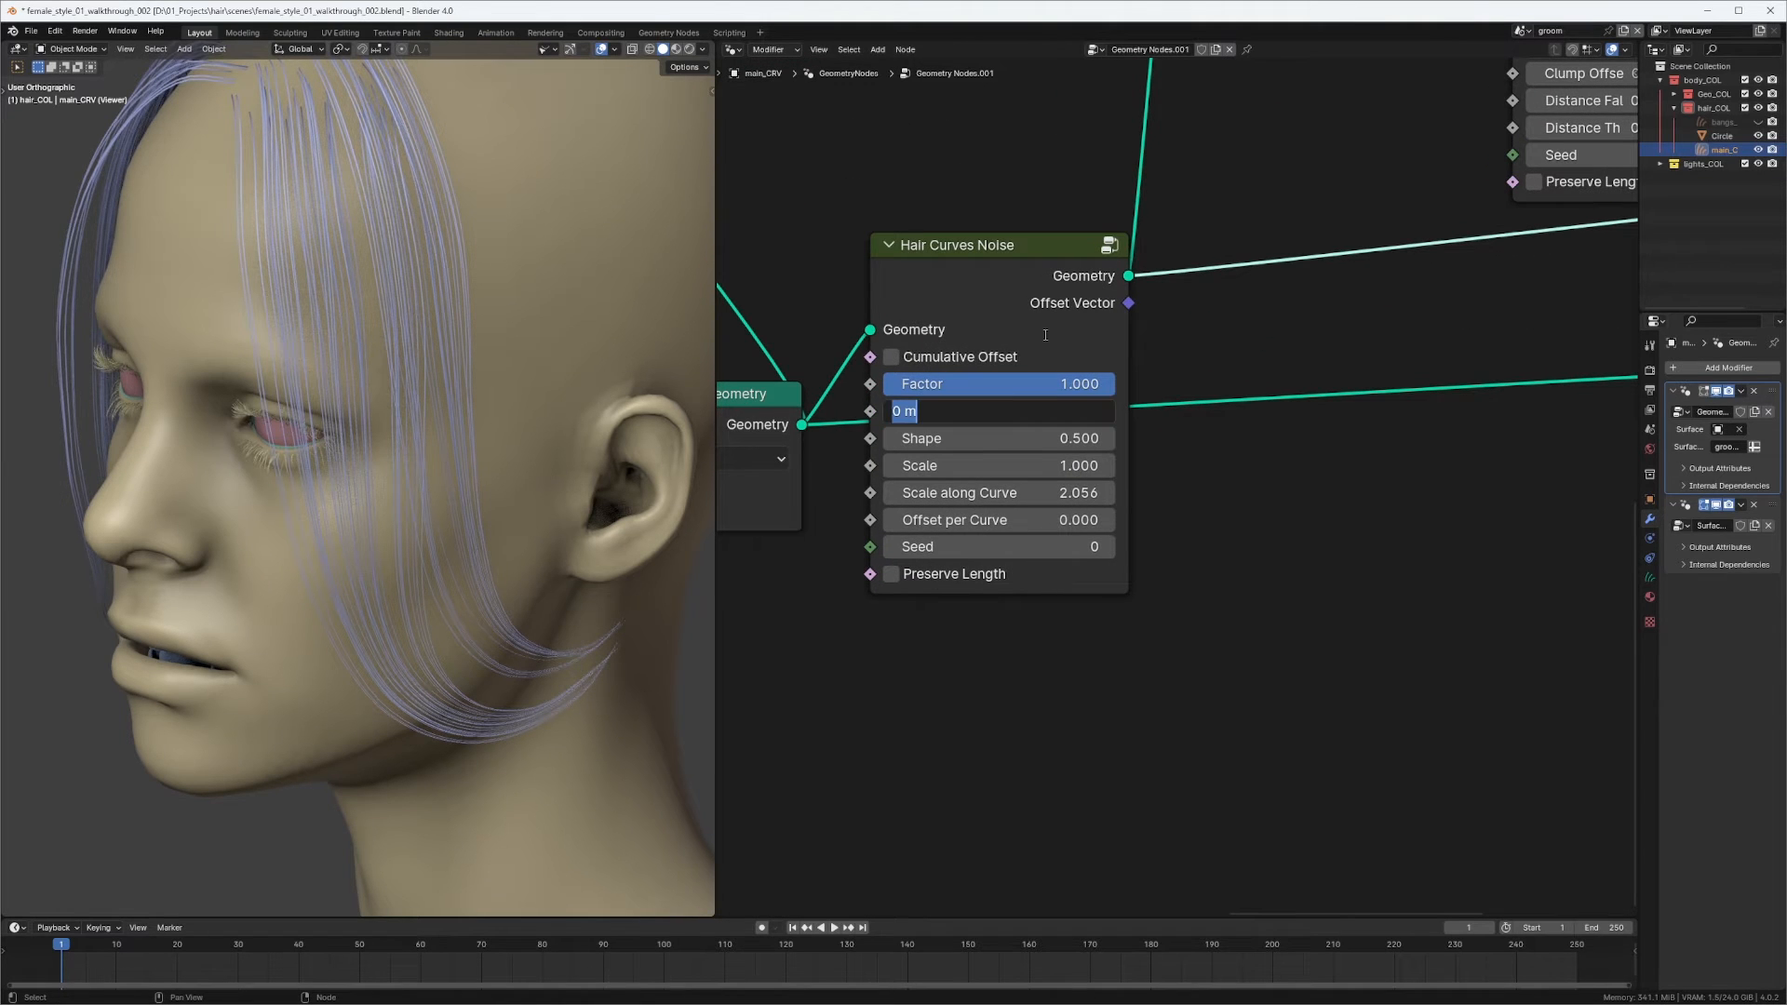
pyautogui.write('.1')
pyautogui.press('Return')
pyautogui.scroll(2, 1104, 633)
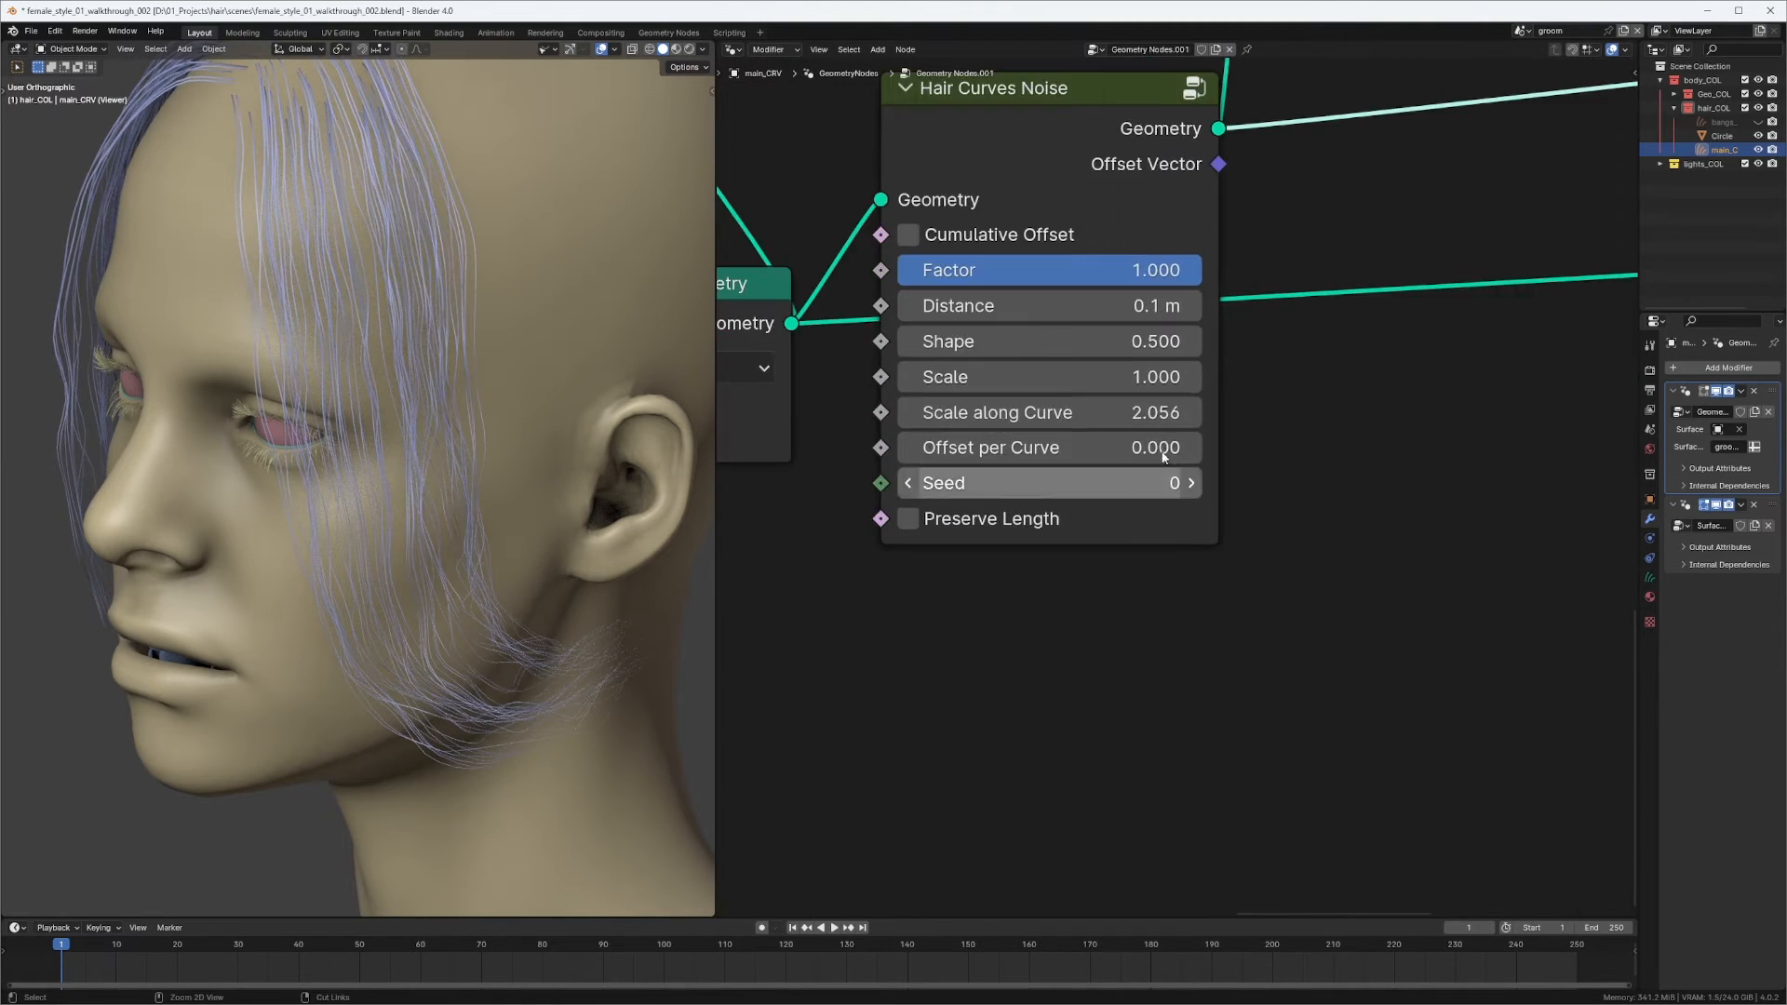
# Set the noise's Scale along Curve to 0.1, then raise it in increments to 0.6.
pyautogui.moveTo(1030, 412); pyautogui.dragTo(1129, 412)
pyautogui.click(1129, 412)
pyautogui.press('BackSpace')
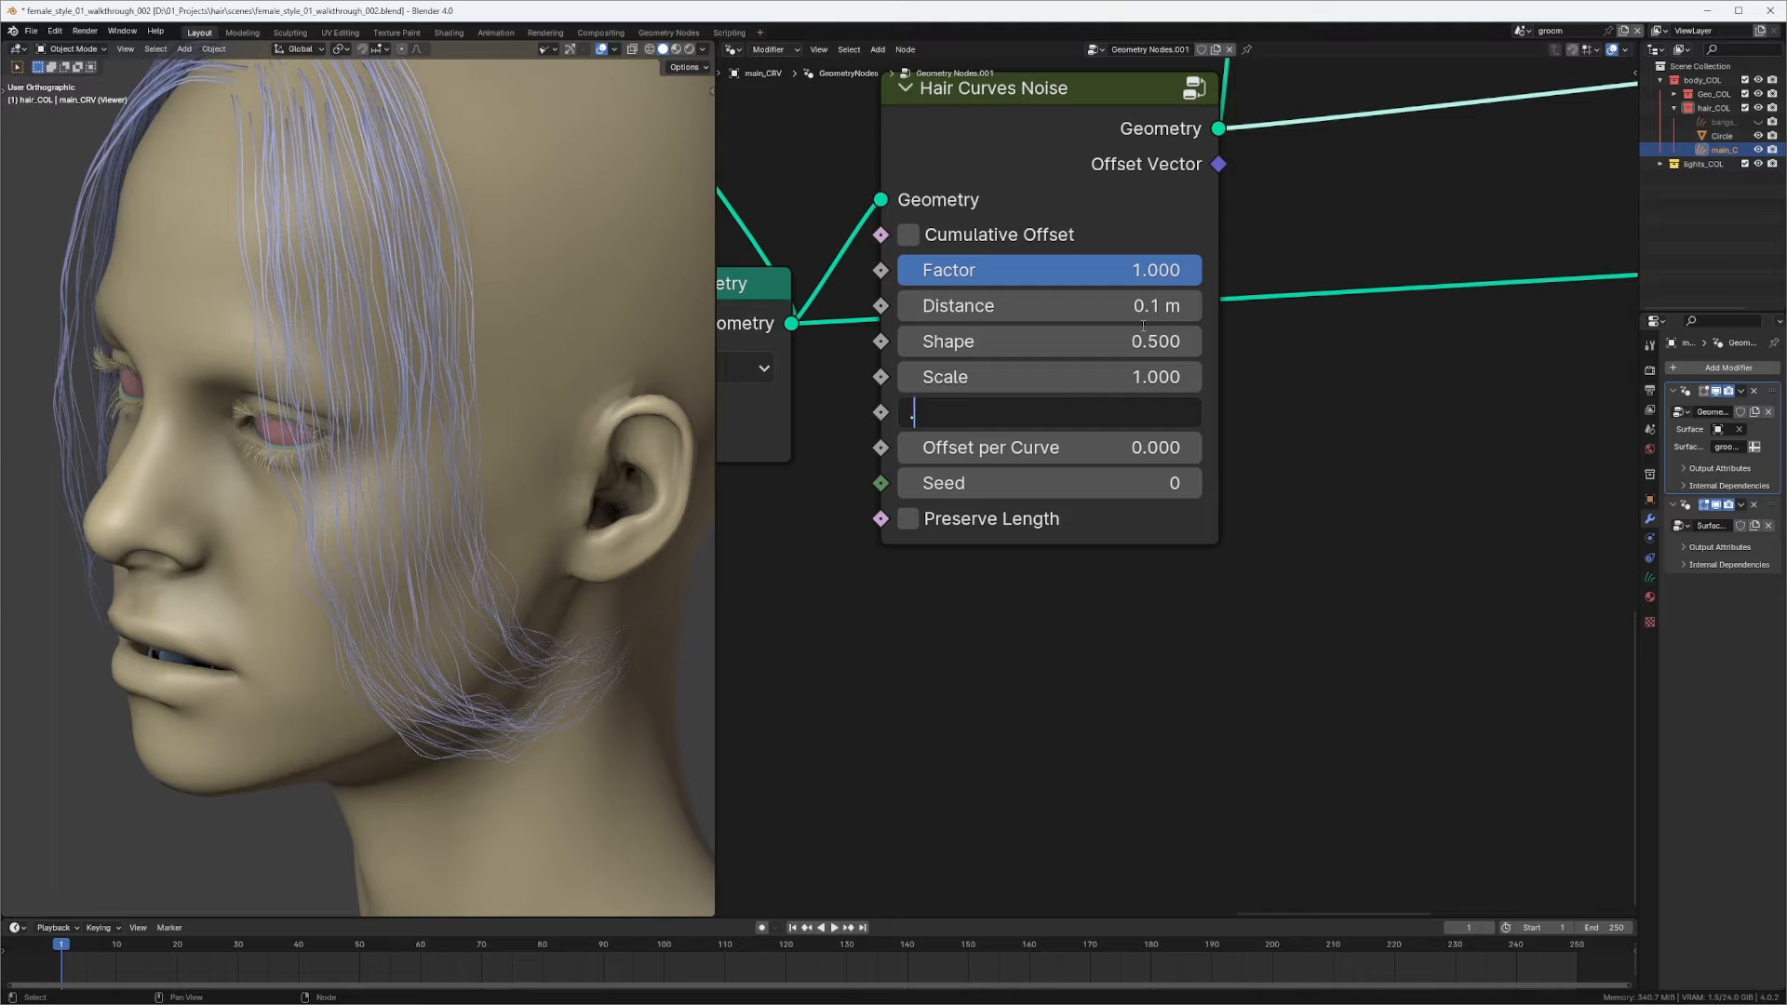
pyautogui.write('.1')
pyautogui.press('Return')
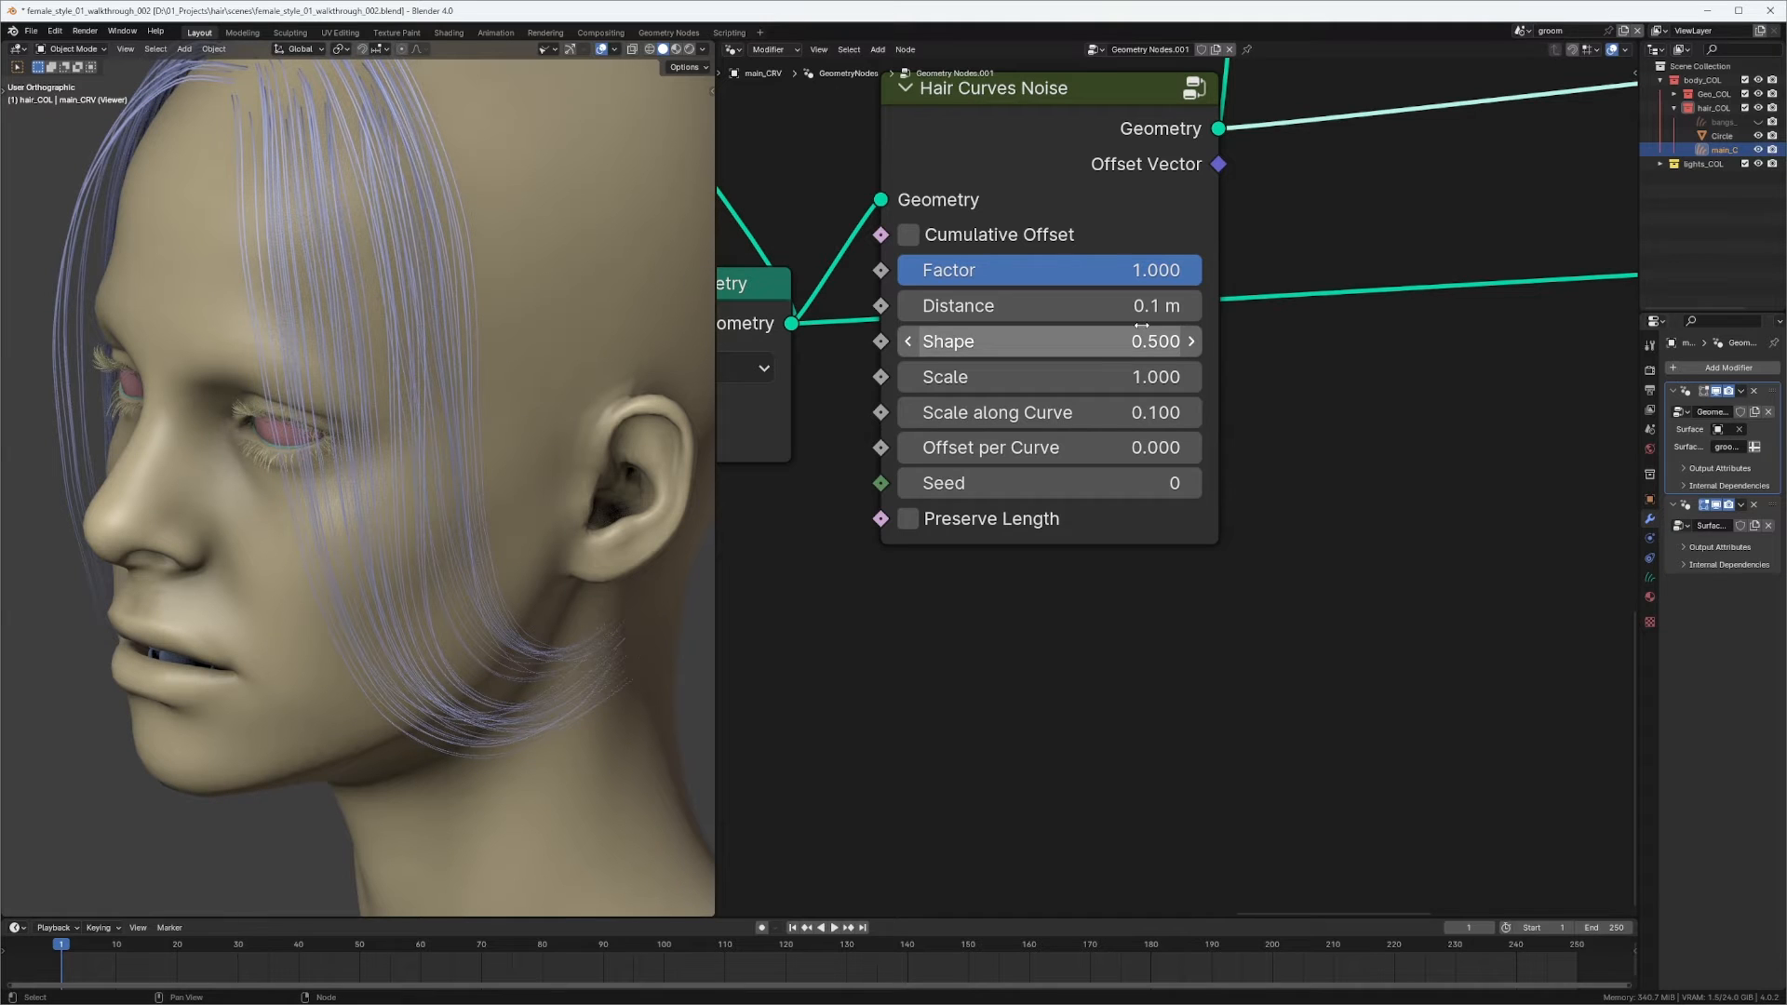
pyautogui.click(1192, 414)
pyautogui.click(1192, 414)
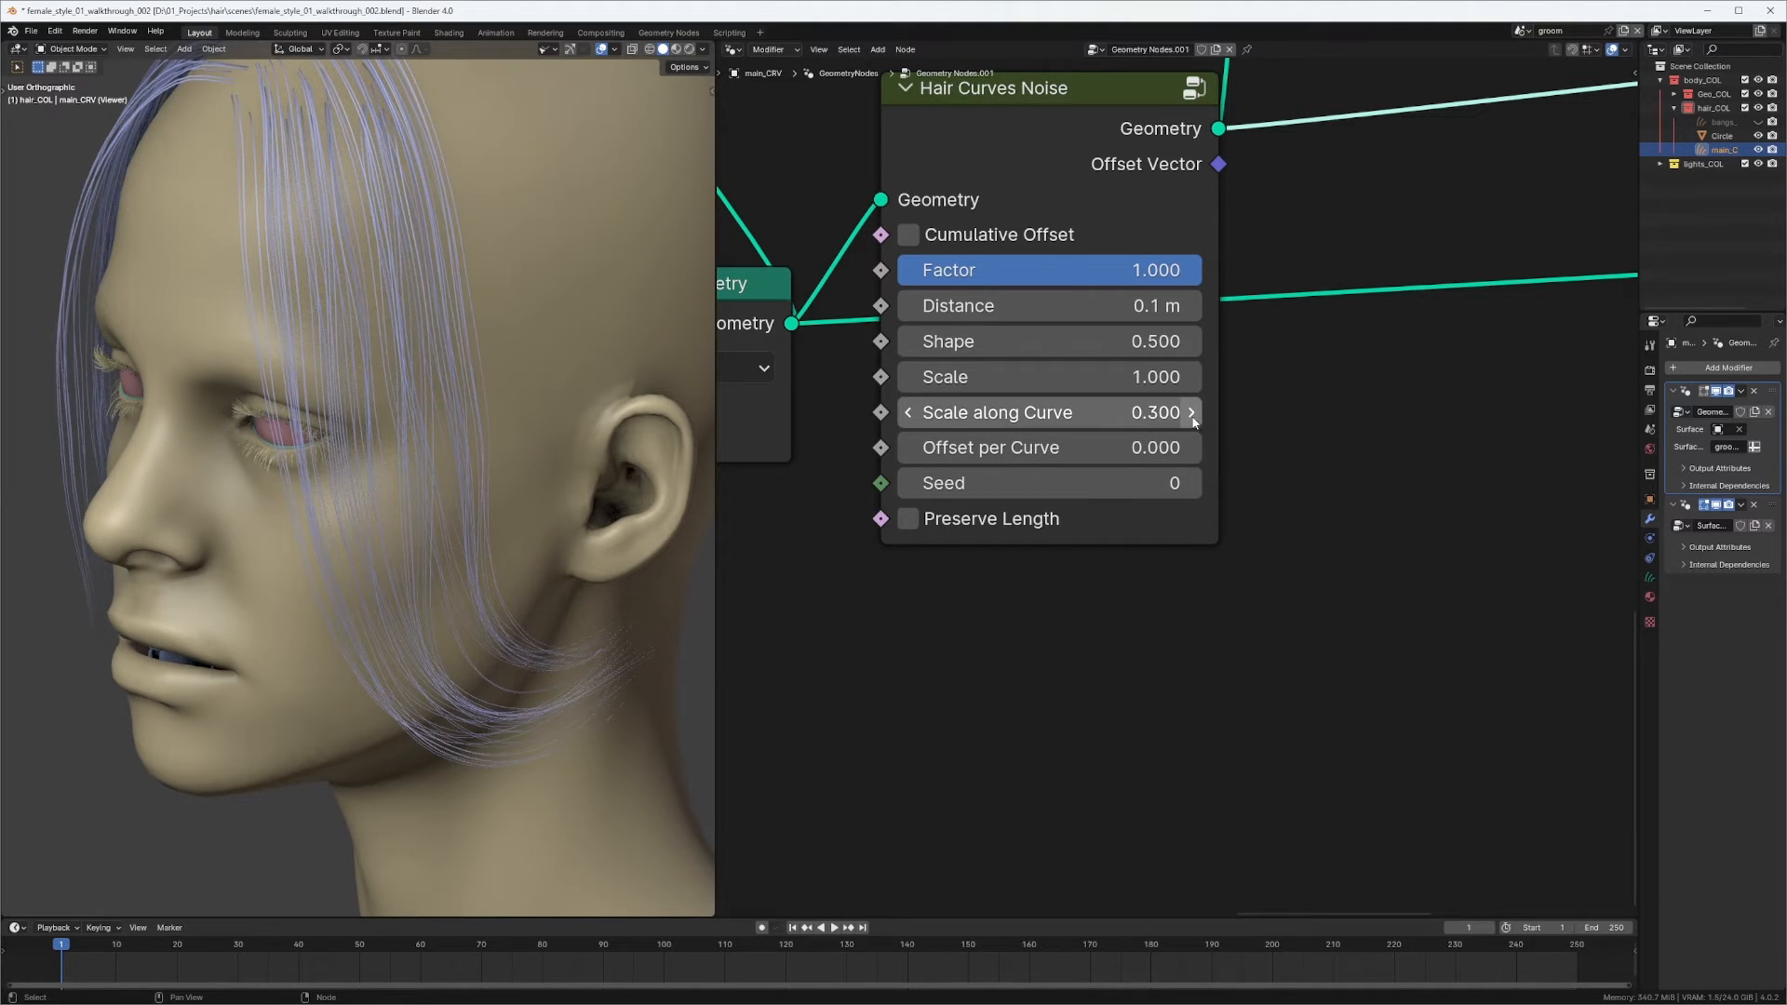
pyautogui.click(1192, 414)
pyautogui.click(1192, 414)
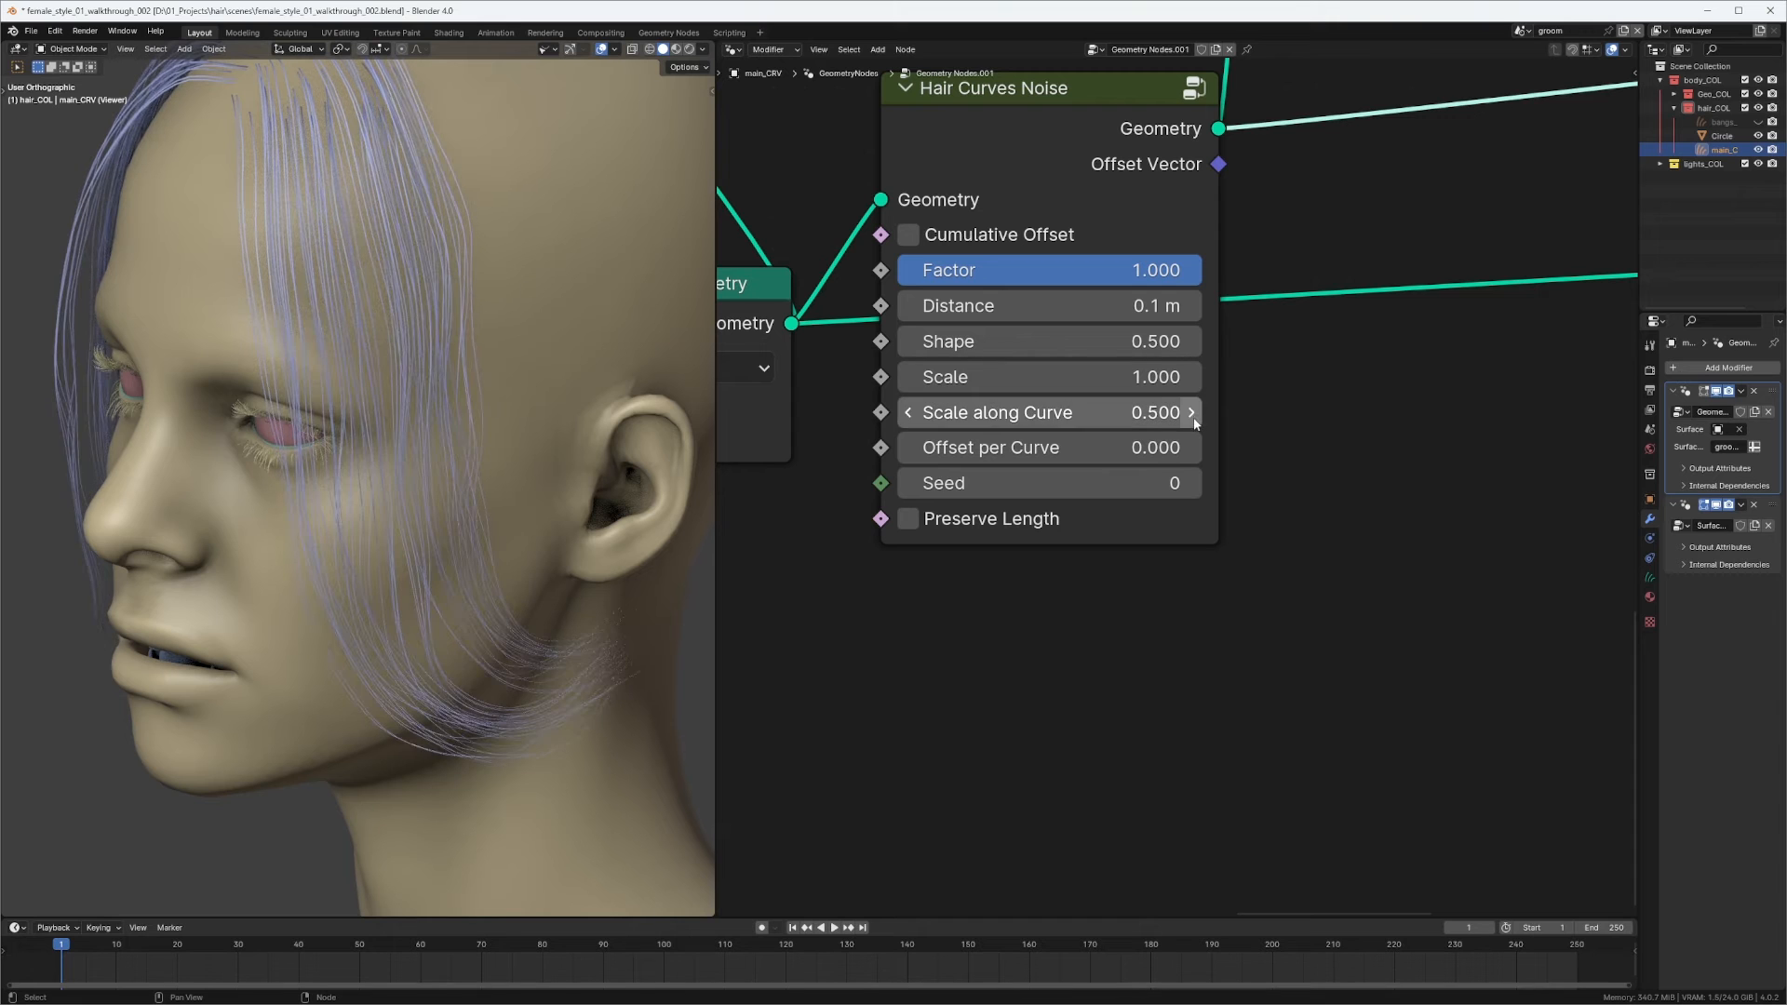
pyautogui.click(1192, 414)
# Check the noisy guide strands from the side and set the Hair Curves Noise distance to 0.05 m.
pyautogui.moveTo(471, 590); pyautogui.dragTo(533, 366, button='middle')
pyautogui.moveTo(553, 449); pyautogui.dragTo(447, 359, button='middle')
pyautogui.scroll(3, 345, 398)
pyautogui.scroll(-2, 345, 398)
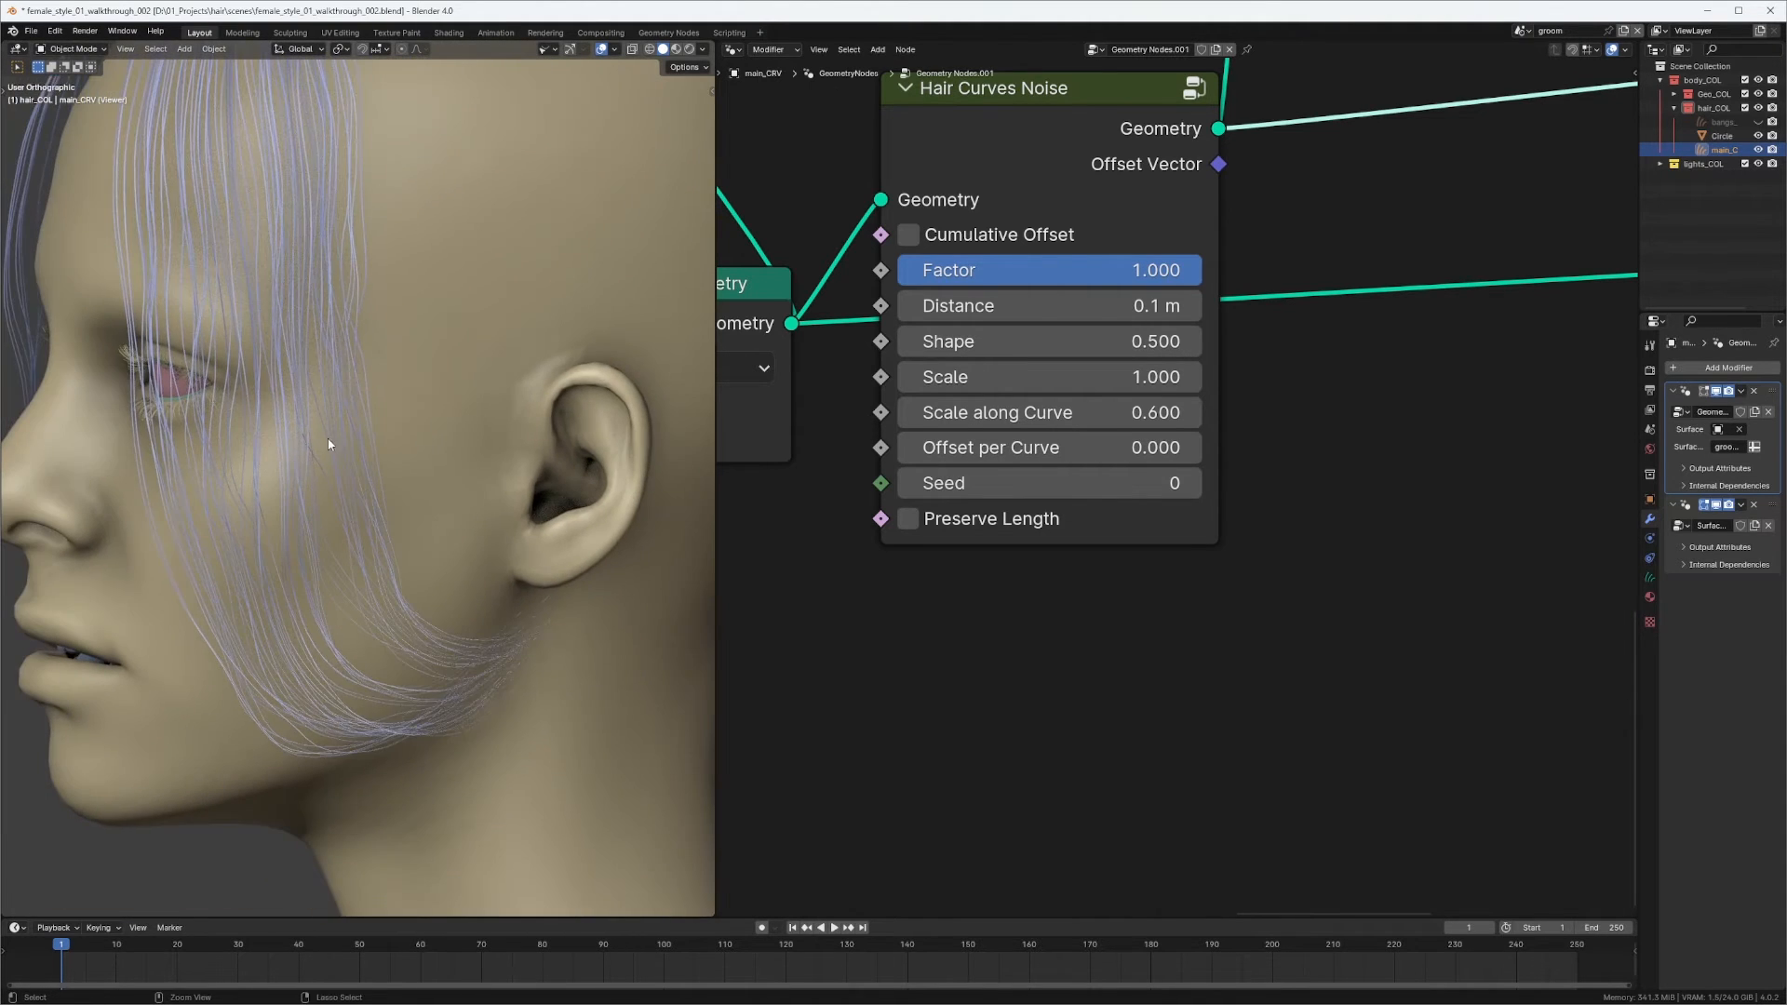
pyautogui.keyDown('shift'); pyautogui.moveTo(426, 433); pyautogui.dragTo(490, 441, button='middle'); pyautogui.keyUp('shift')
pyautogui.click(1087, 305)
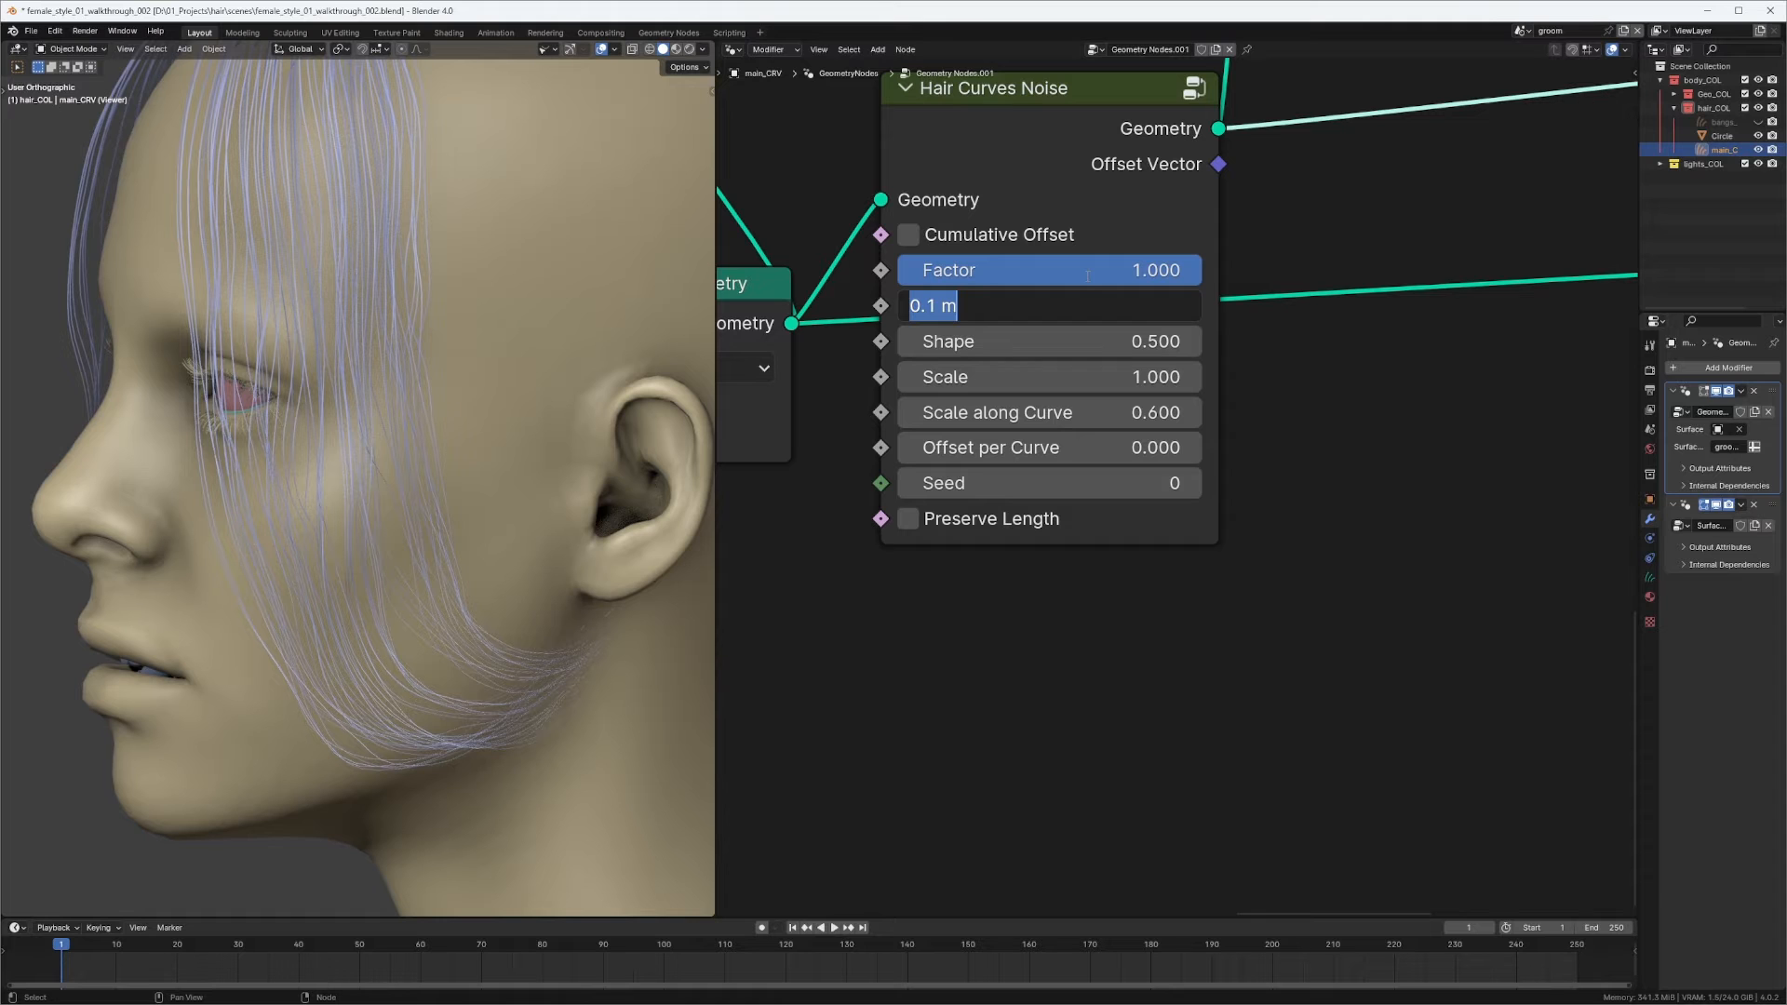
pyautogui.write('0.05')
pyautogui.press('Return')
# Widen the gap between the second guide index map and the second Clump Hair Curves node.
pyautogui.moveTo(521, 540); pyautogui.dragTo(354, 598, button='middle')
pyautogui.scroll(-4, 1120, 536)
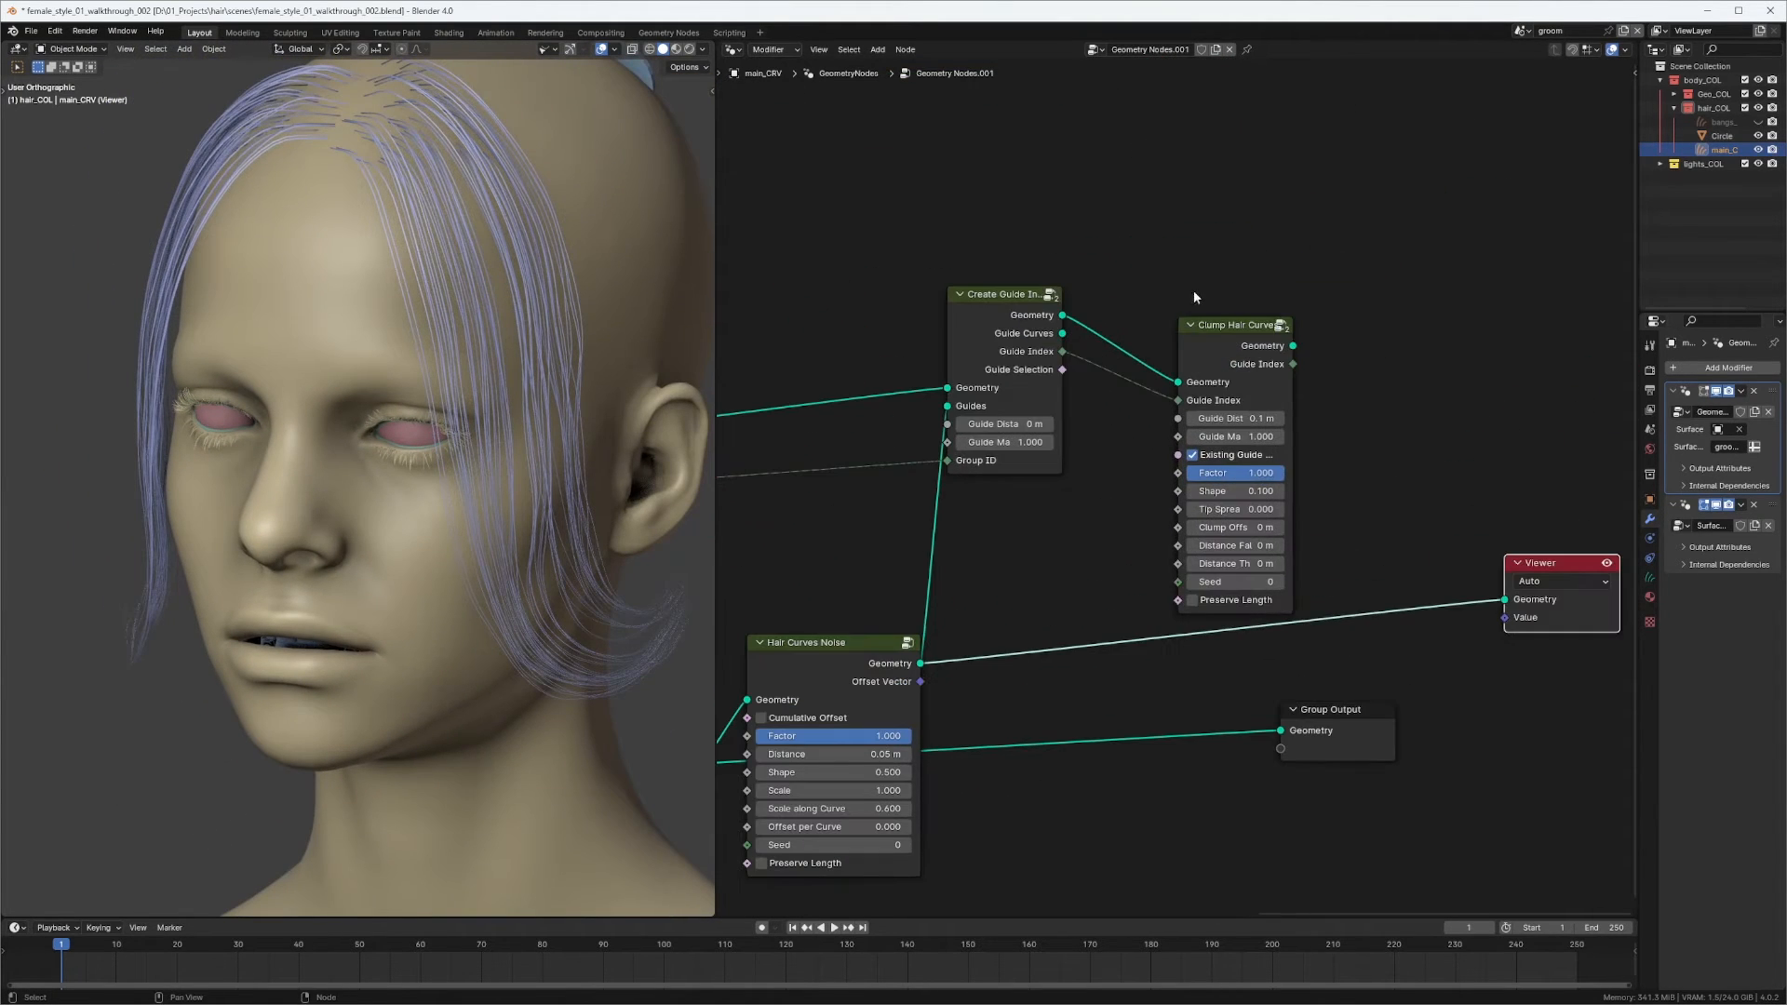
pyautogui.moveTo(1256, 335); pyautogui.dragTo(1403, 294)
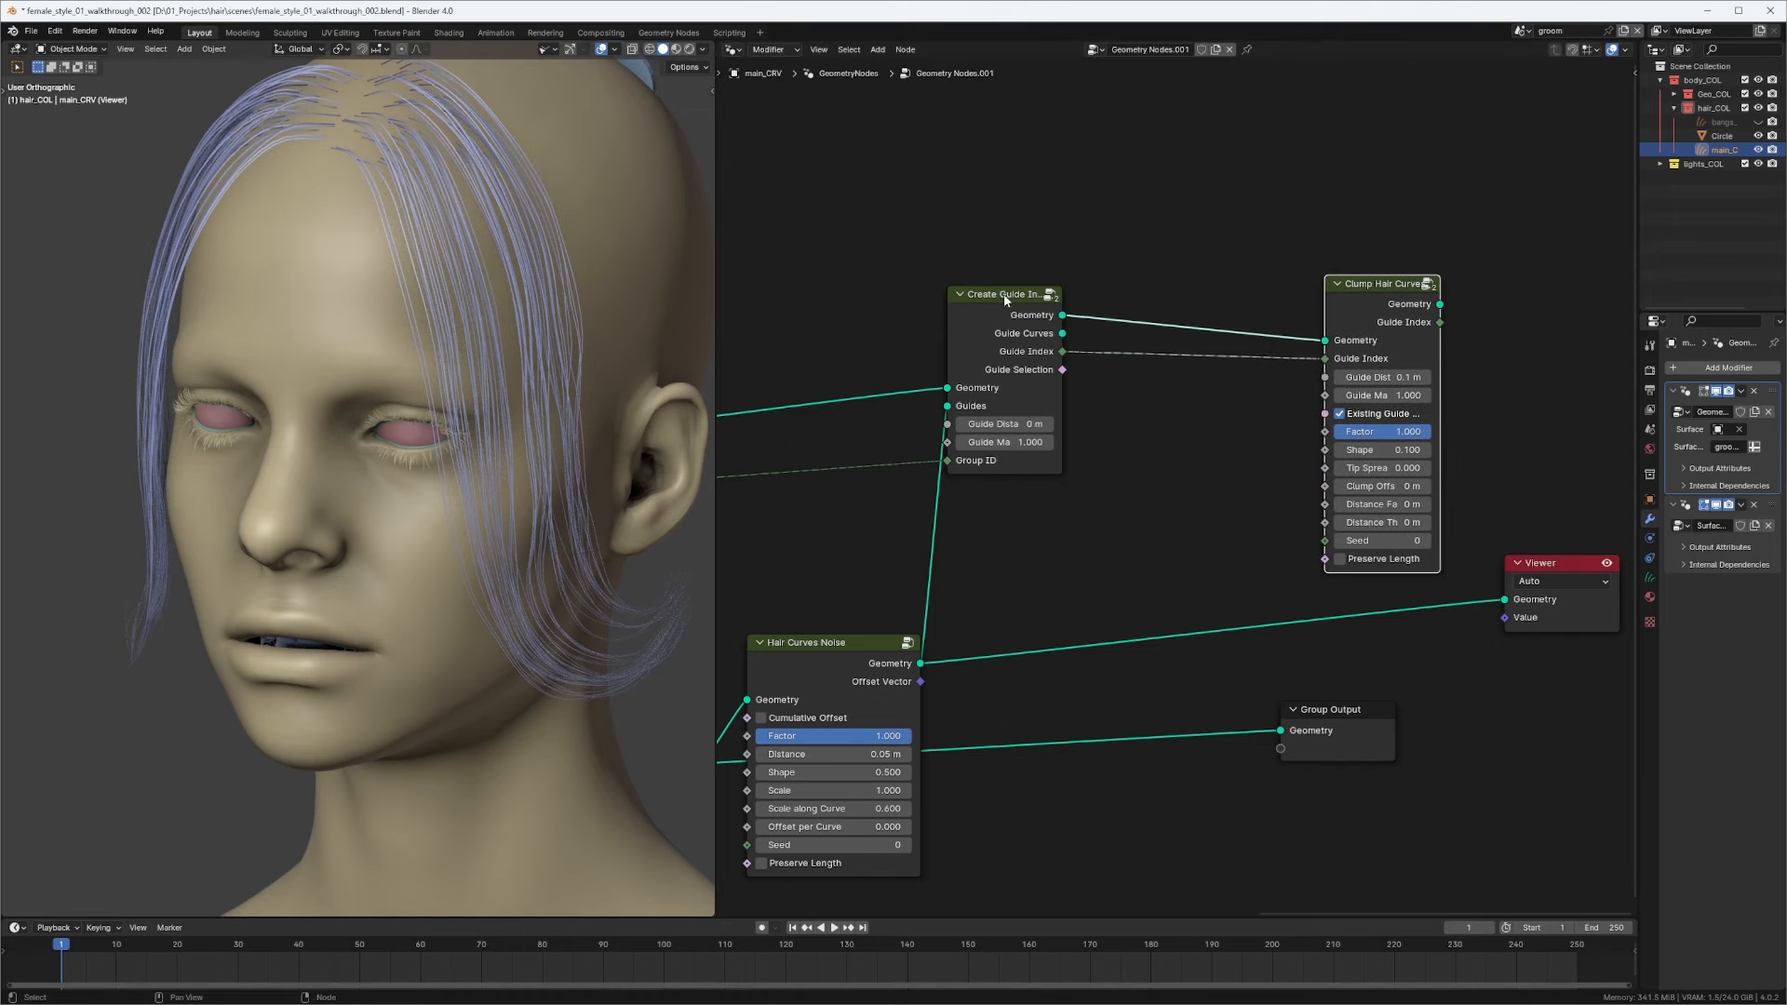
pyautogui.moveTo(1002, 296); pyautogui.dragTo(1030, 324)
pyautogui.moveTo(1041, 360); pyautogui.dragTo(1160, 283, button='middle')
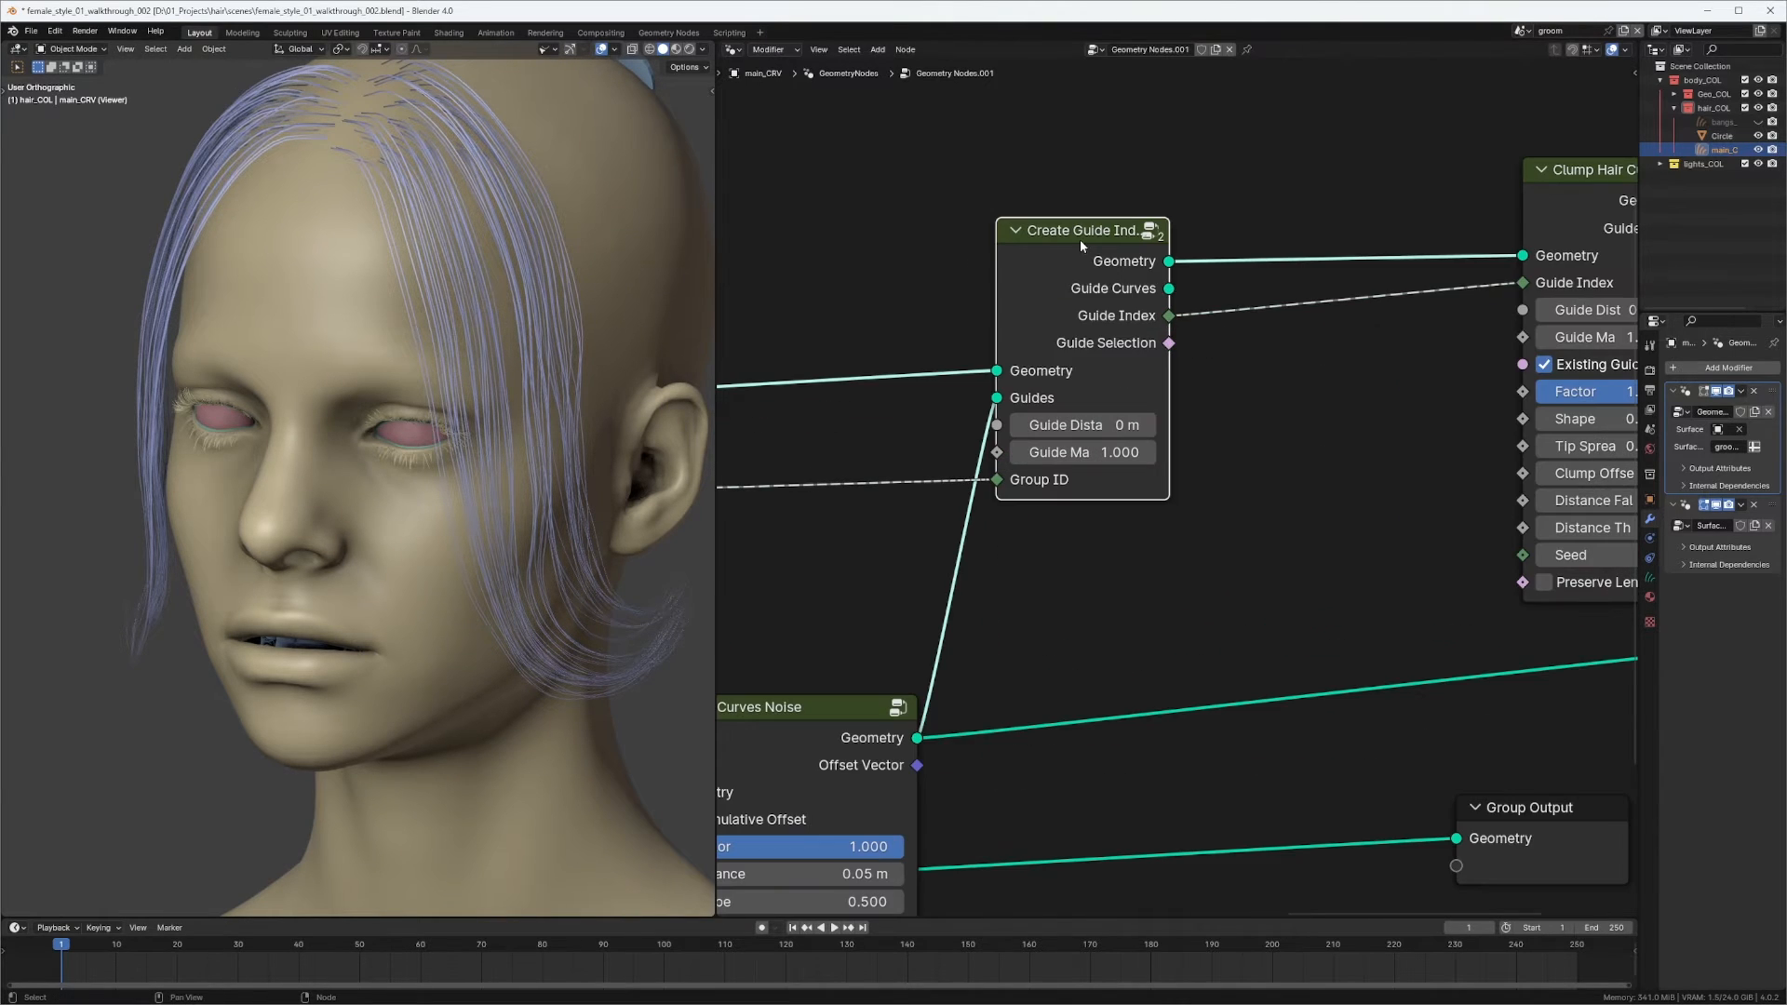
pyautogui.moveTo(1072, 250); pyautogui.dragTo(1071, 257)
pyautogui.moveTo(1056, 297)
pyautogui.mouseDown(button='middle')
pyautogui.moveTo(994, 344)
pyautogui.moveTo(1085, 291)
pyautogui.mouseUp(button='middle')
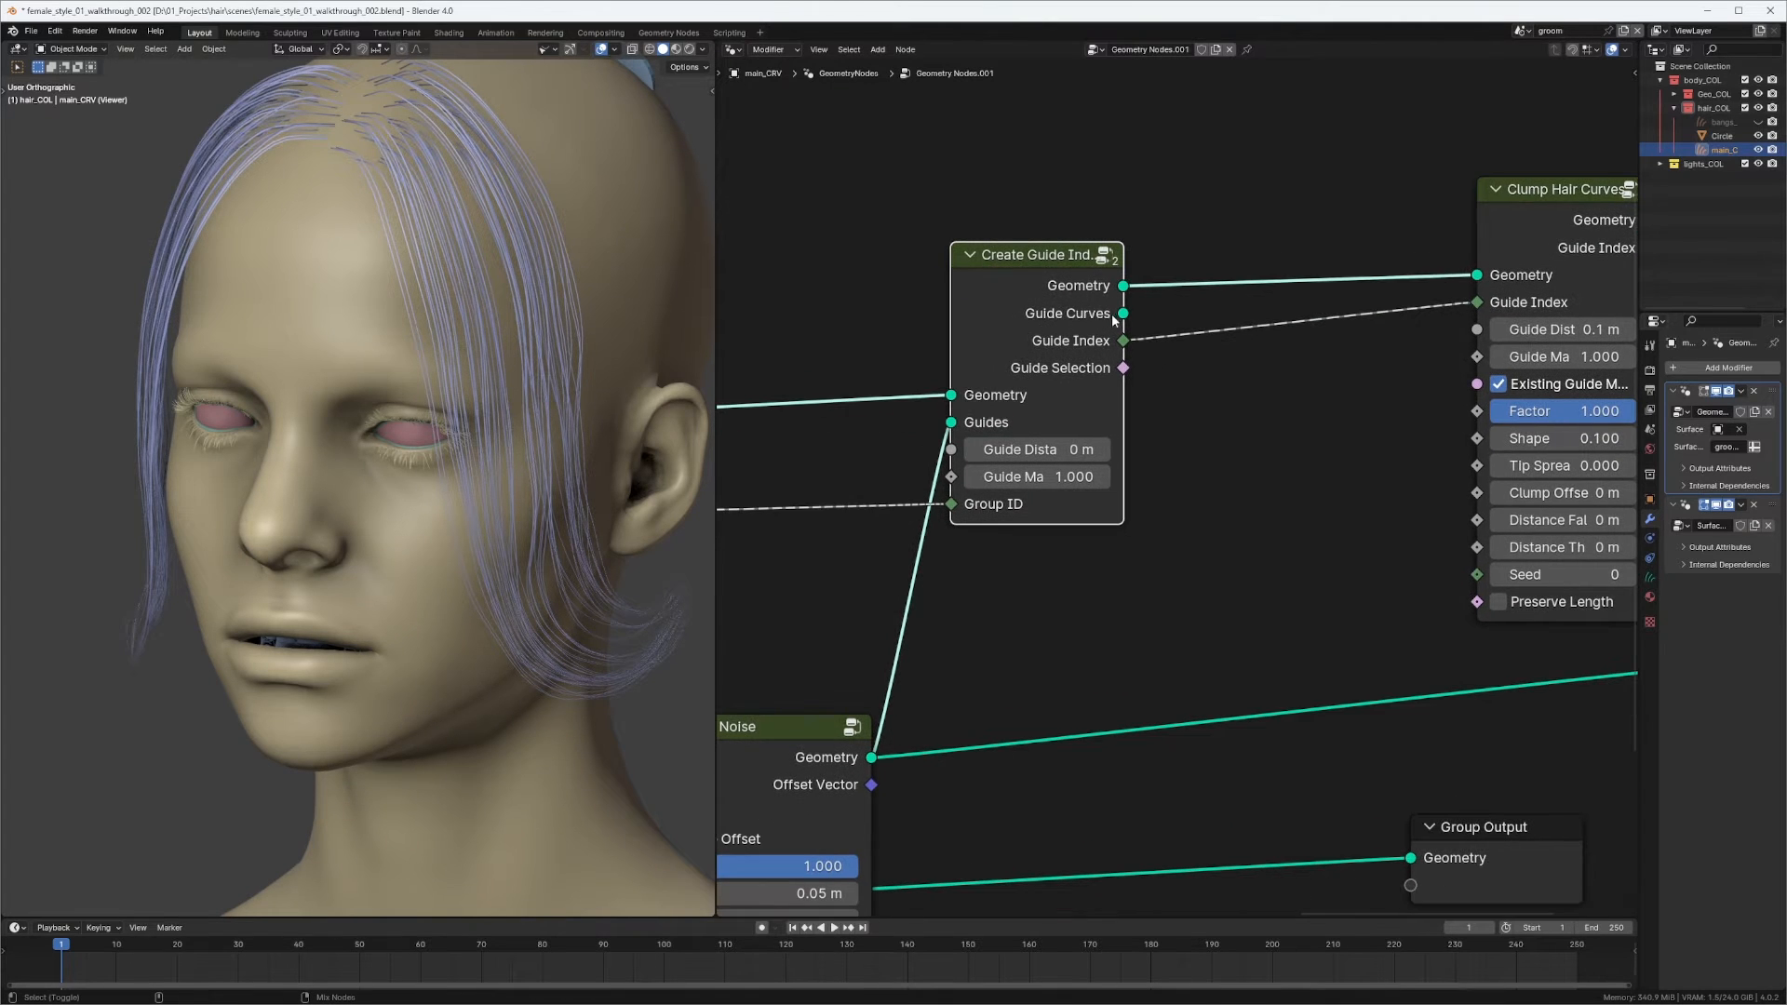
# Preview the Guide Curves output of the second guide index map and look over its connections through the node tree.
pyautogui.keyDown('ctrl'); pyautogui.keyDown('shift'); pyautogui.click(1120, 314); pyautogui.keyUp('shift'); pyautogui.keyUp('ctrl')
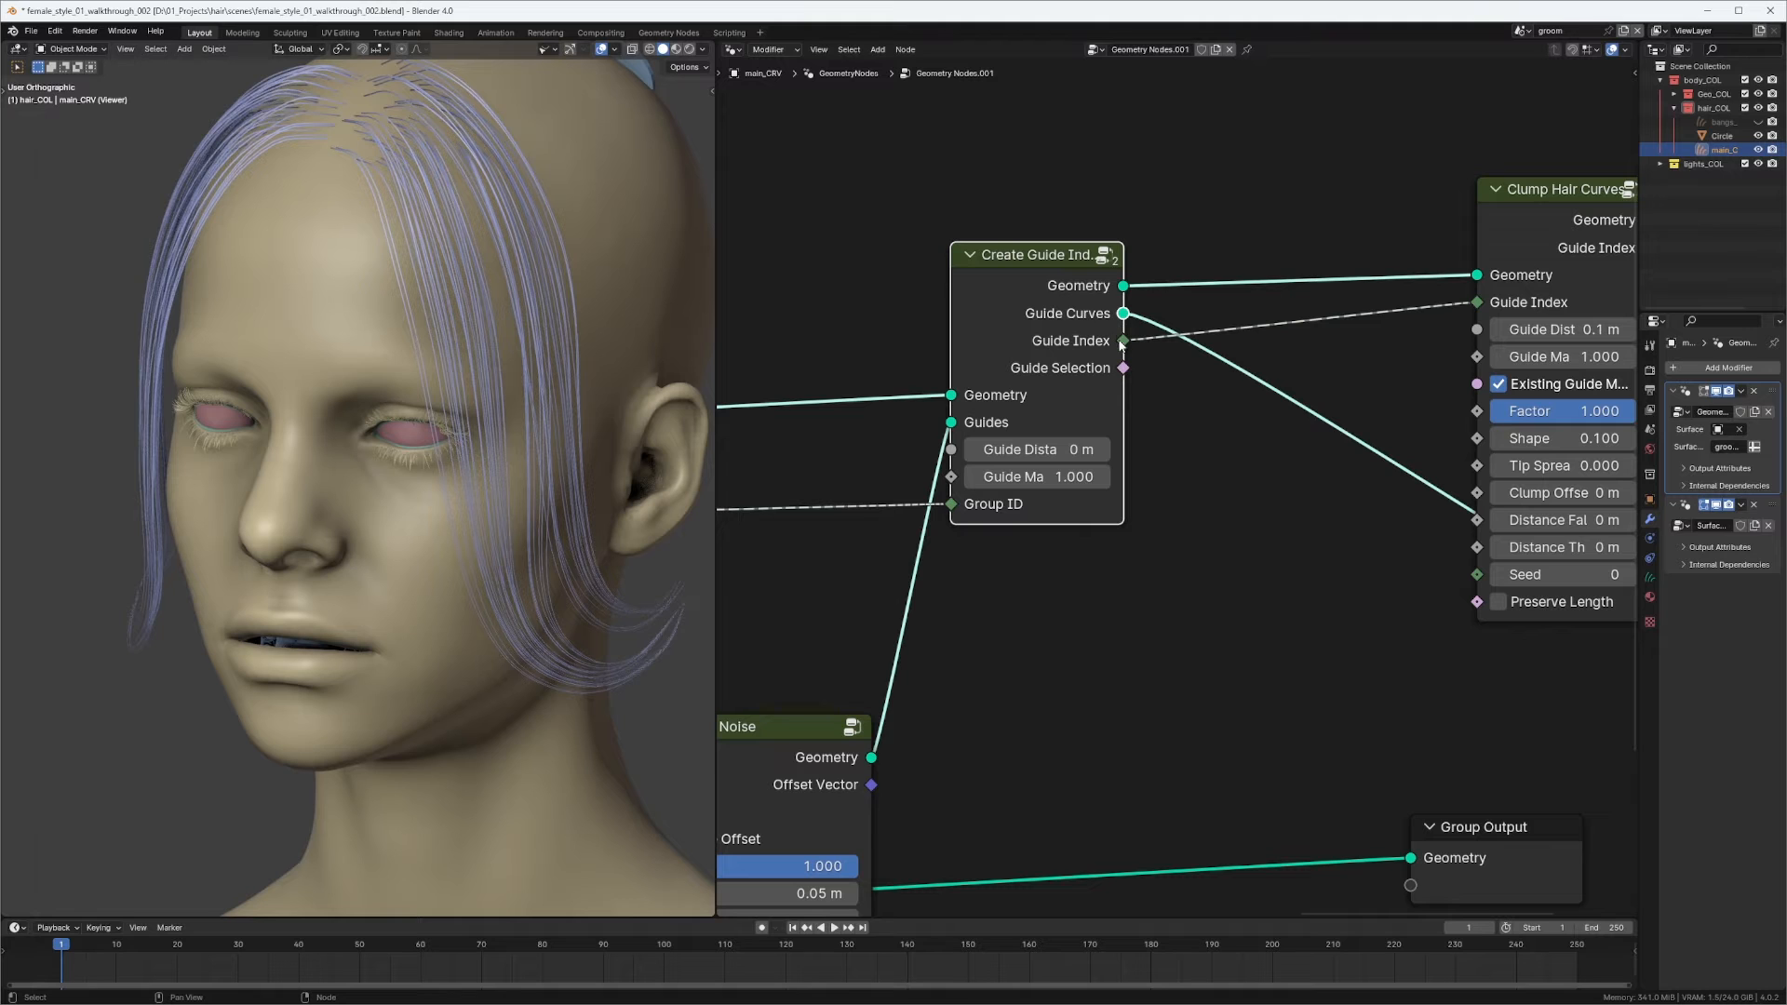
pyautogui.moveTo(1038, 279)
pyautogui.mouseDown()
pyautogui.moveTo(1052, 368)
pyautogui.moveTo(1052, 286)
pyautogui.mouseUp()
pyautogui.scroll(-2, 1061, 364)
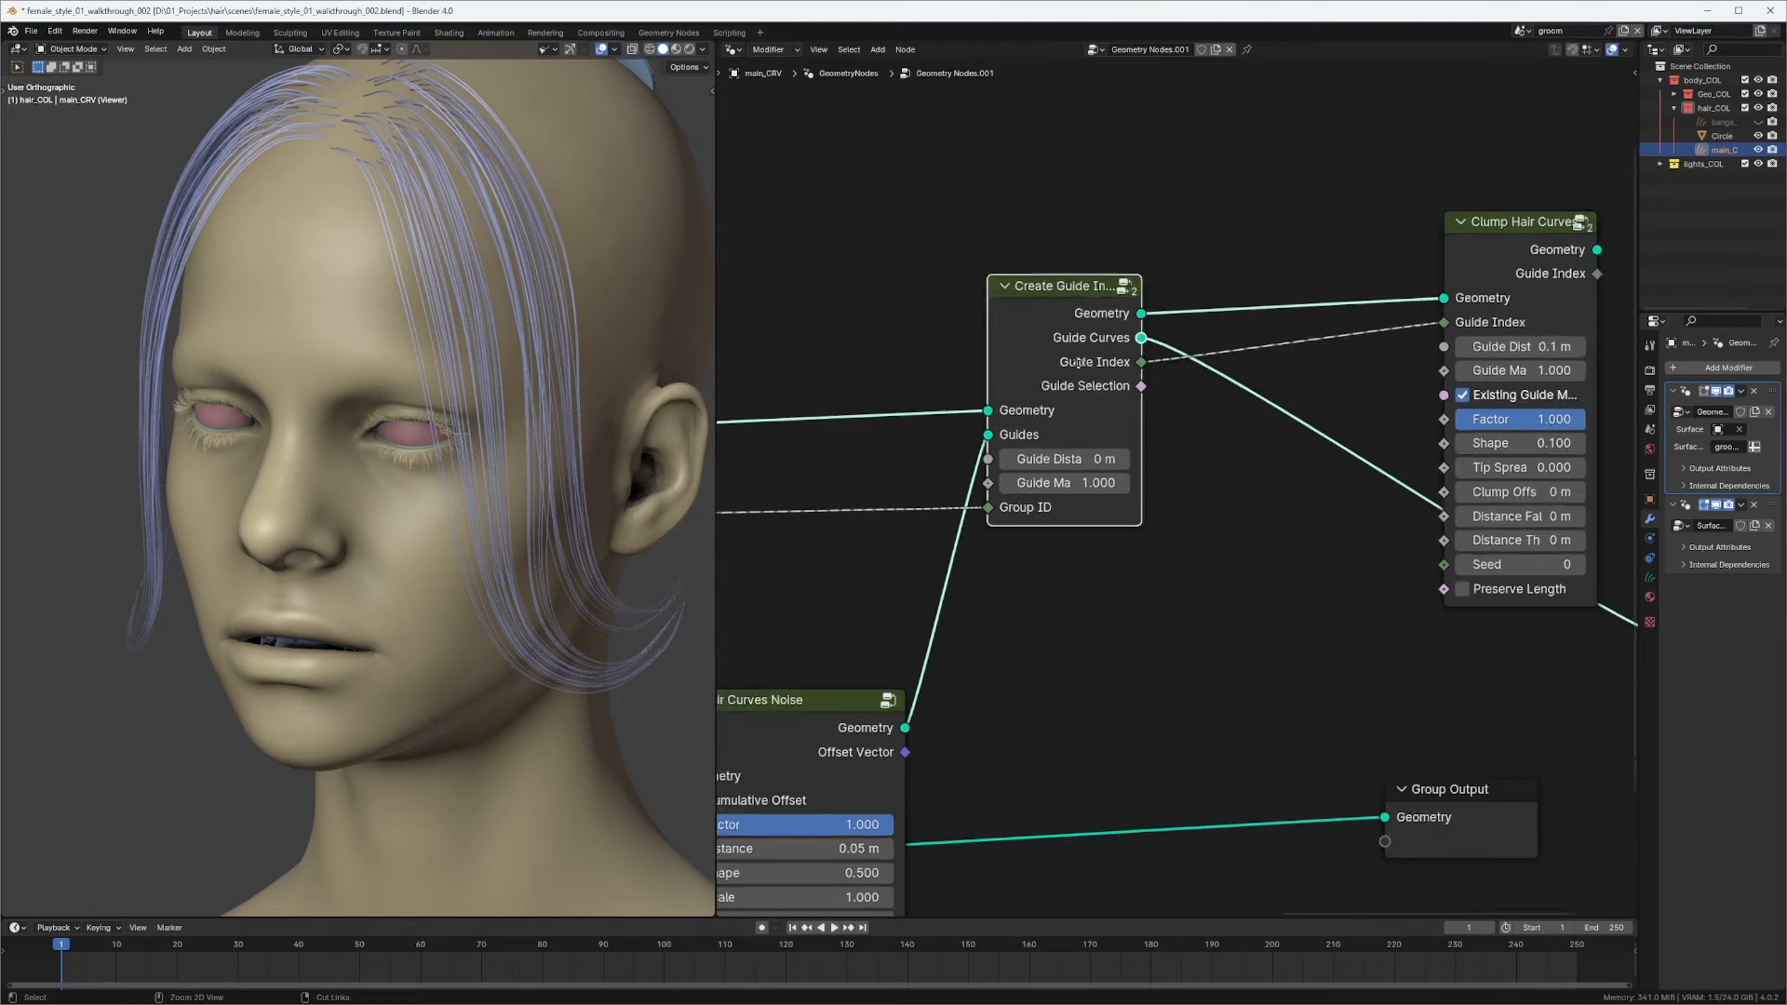
pyautogui.moveTo(961, 395); pyautogui.dragTo(1108, 357, button='middle')
pyautogui.scroll(-1, 1122, 456)
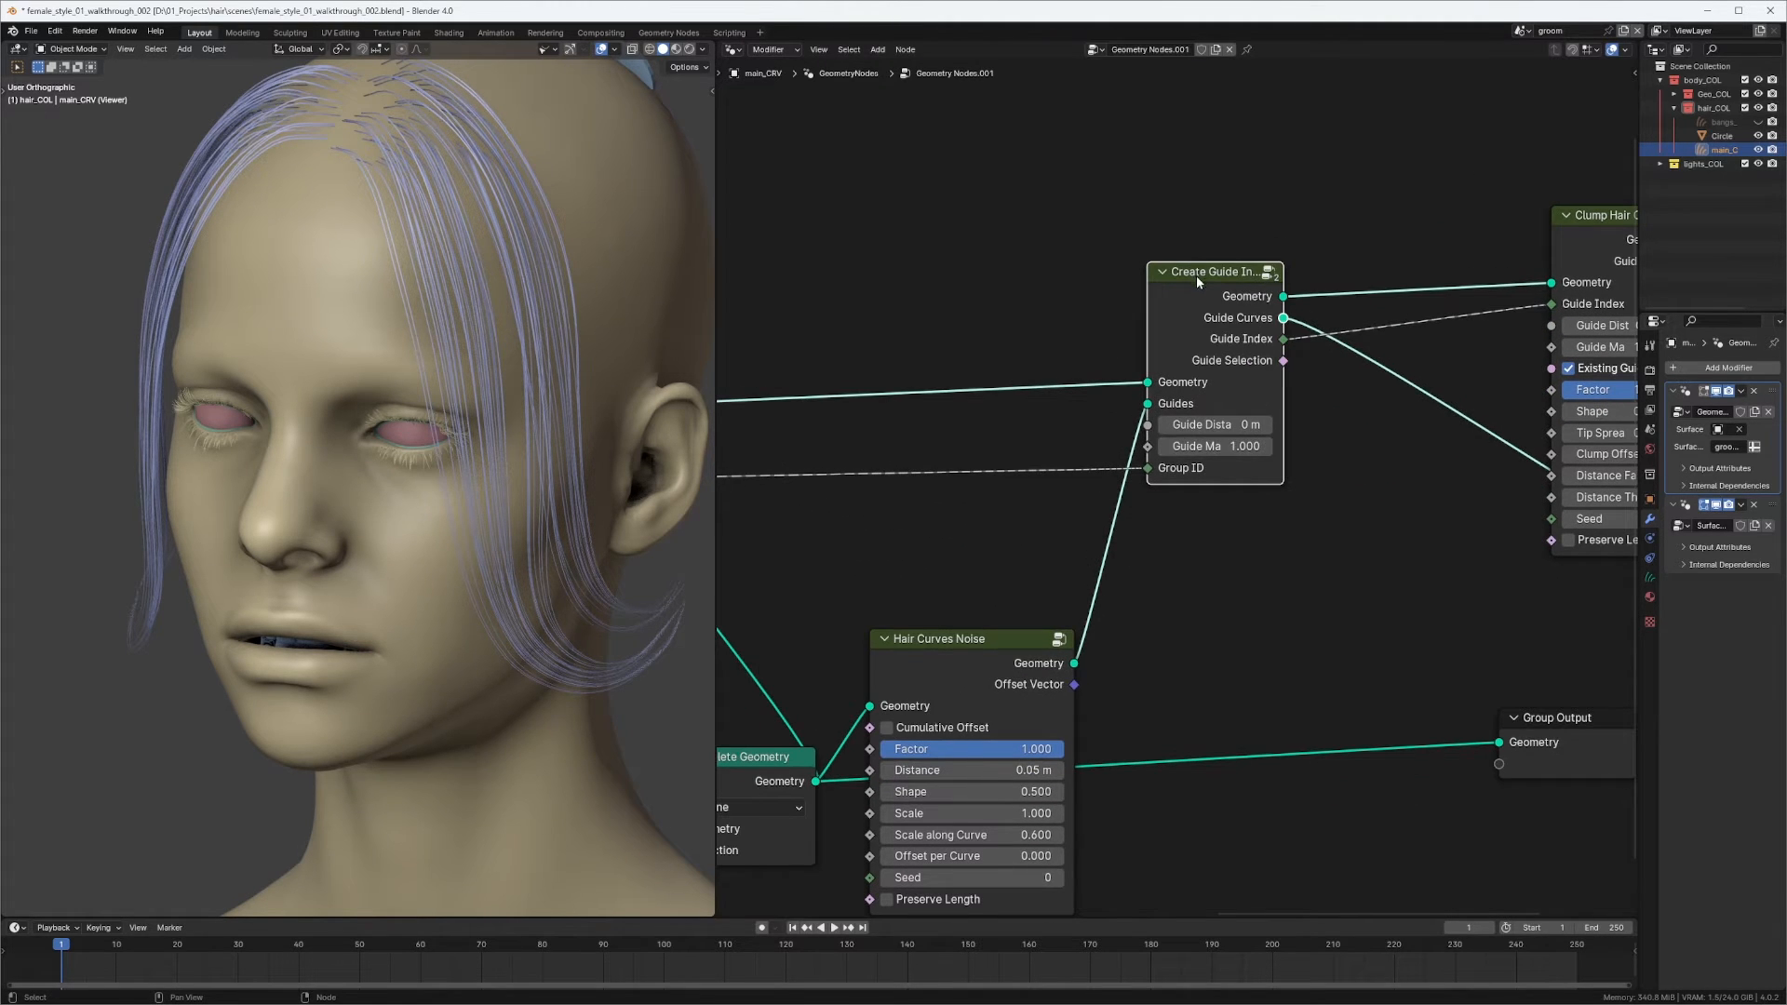
pyautogui.moveTo(1197, 275); pyautogui.dragTo(1212, 290)
pyautogui.moveTo(1085, 409); pyautogui.dragTo(1320, 375, button='middle')
pyautogui.scroll(-3, 1279, 368)
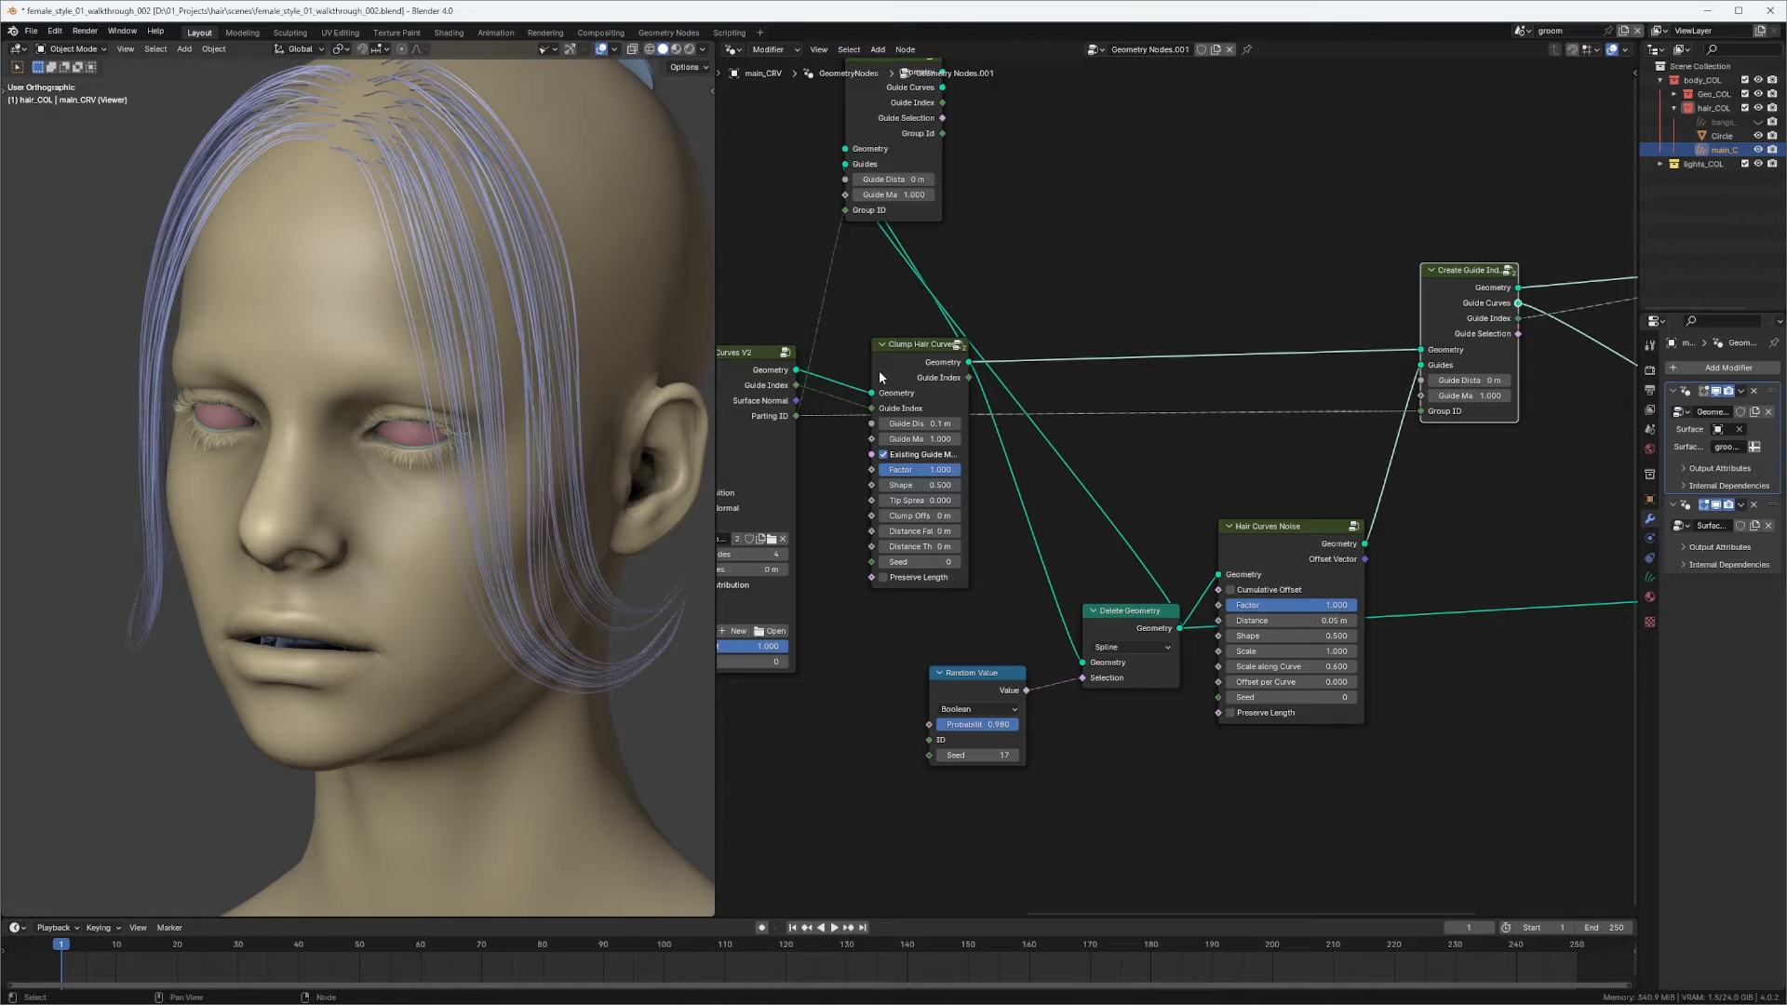
pyautogui.moveTo(1255, 531); pyautogui.dragTo(1074, 558, button='middle')
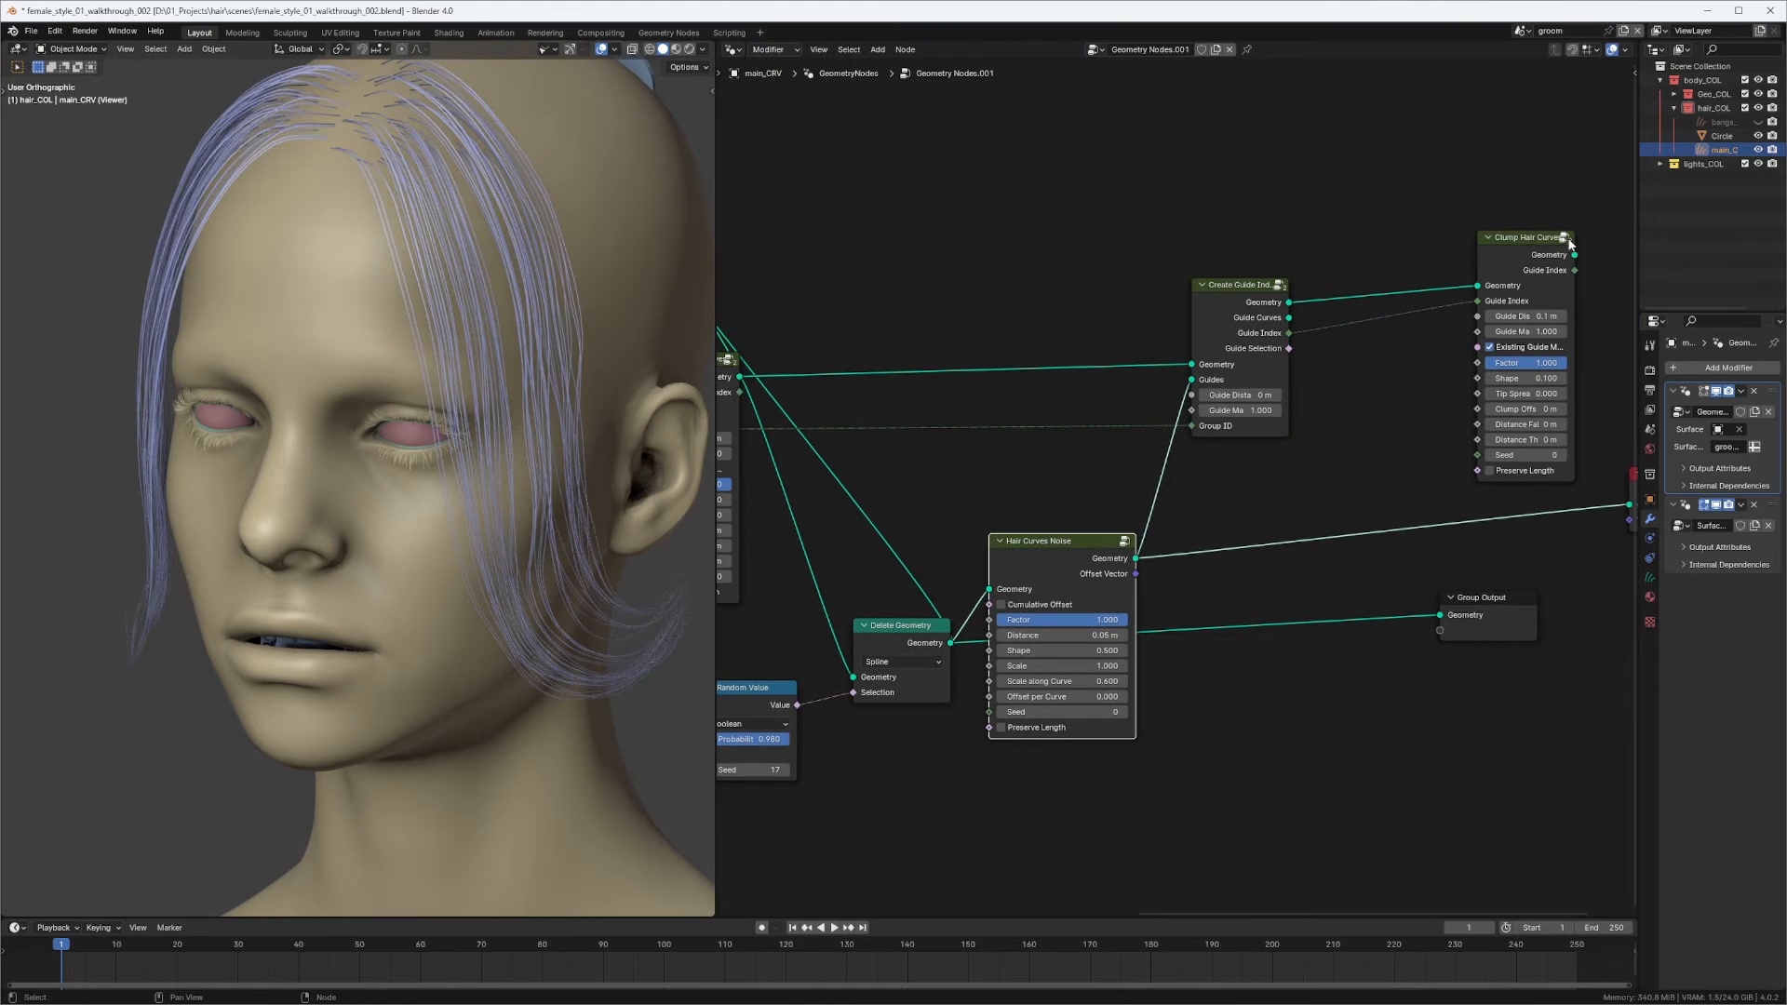
# Move the second guide index map below the Hair Curves Noise node and put the map with the Group Id output in its place.
pyautogui.moveTo(1220, 296); pyautogui.dragTo(1265, 312)
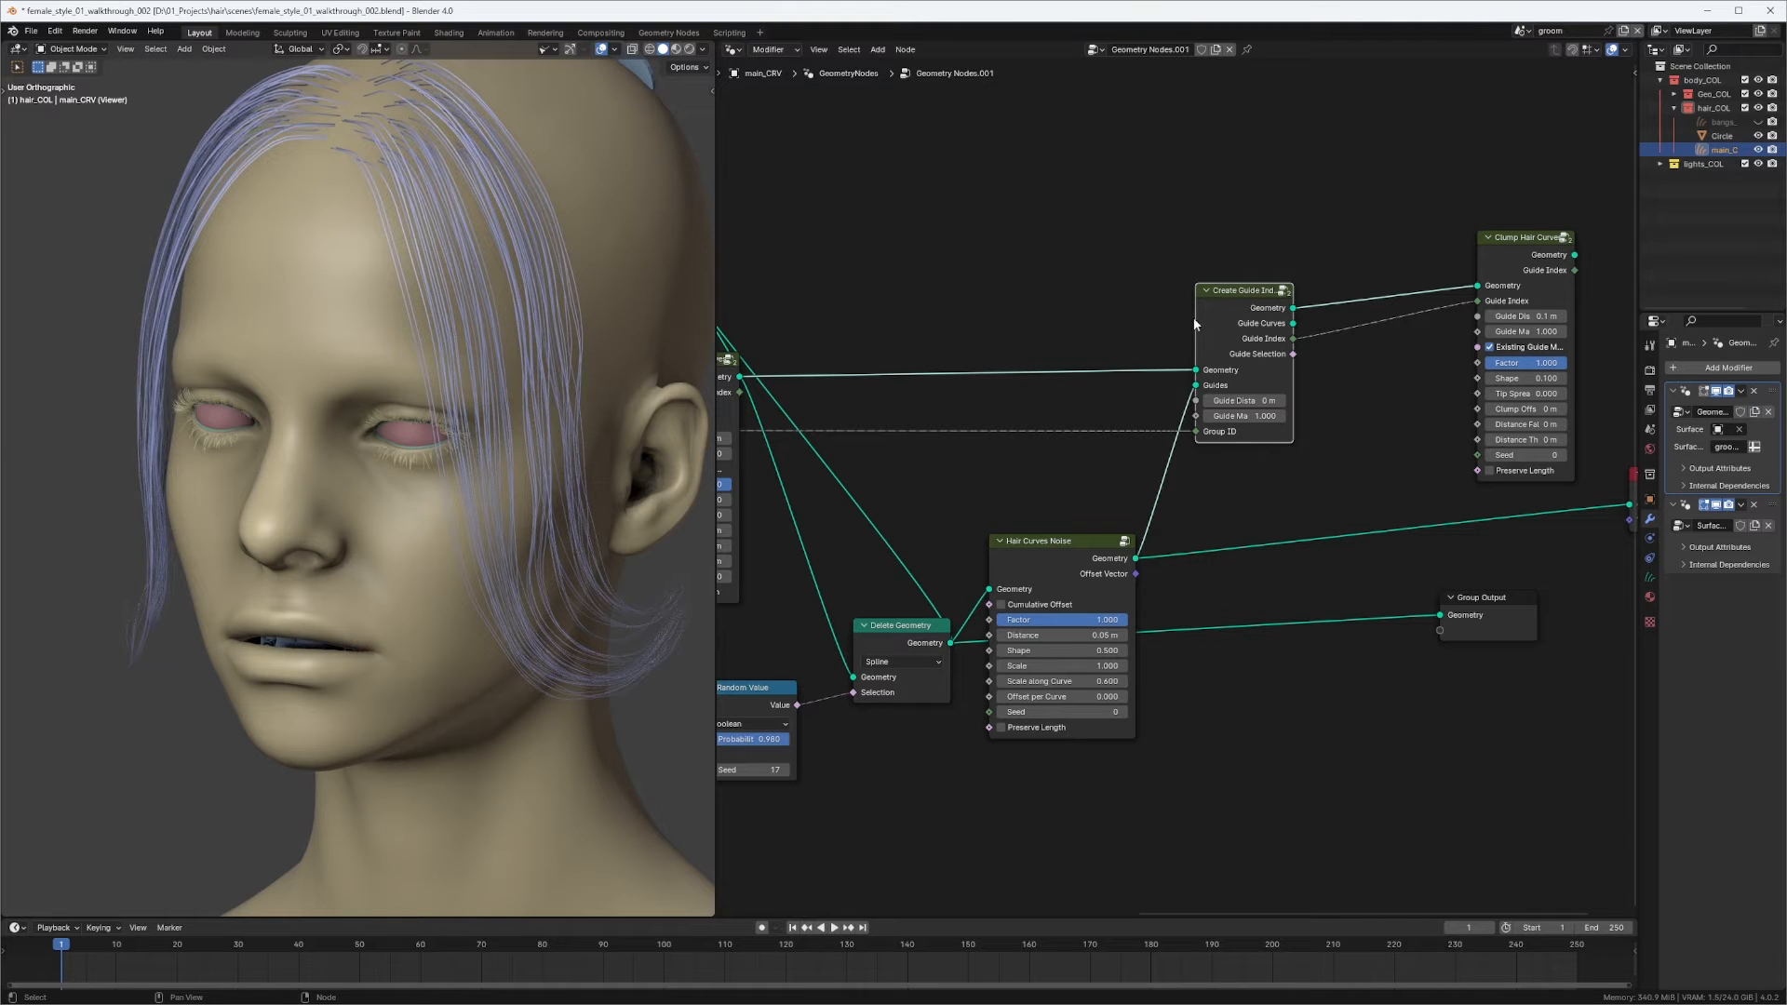
pyautogui.moveTo(1194, 319); pyautogui.dragTo(1276, 338)
pyautogui.moveTo(1341, 290); pyautogui.dragTo(1220, 320, button='middle')
pyautogui.moveTo(1384, 283); pyautogui.dragTo(1338, 292)
pyautogui.moveTo(1304, 324); pyautogui.dragTo(1328, 311, button='middle')
pyautogui.moveTo(1181, 345); pyautogui.dragTo(1180, 341)
pyautogui.scroll(-4, 1107, 283)
pyautogui.moveTo(1108, 283); pyautogui.dragTo(1247, 321, button='middle')
pyautogui.moveTo(840, 187); pyautogui.dragTo(1226, 203)
pyautogui.moveTo(1284, 392); pyautogui.dragTo(1323, 719)
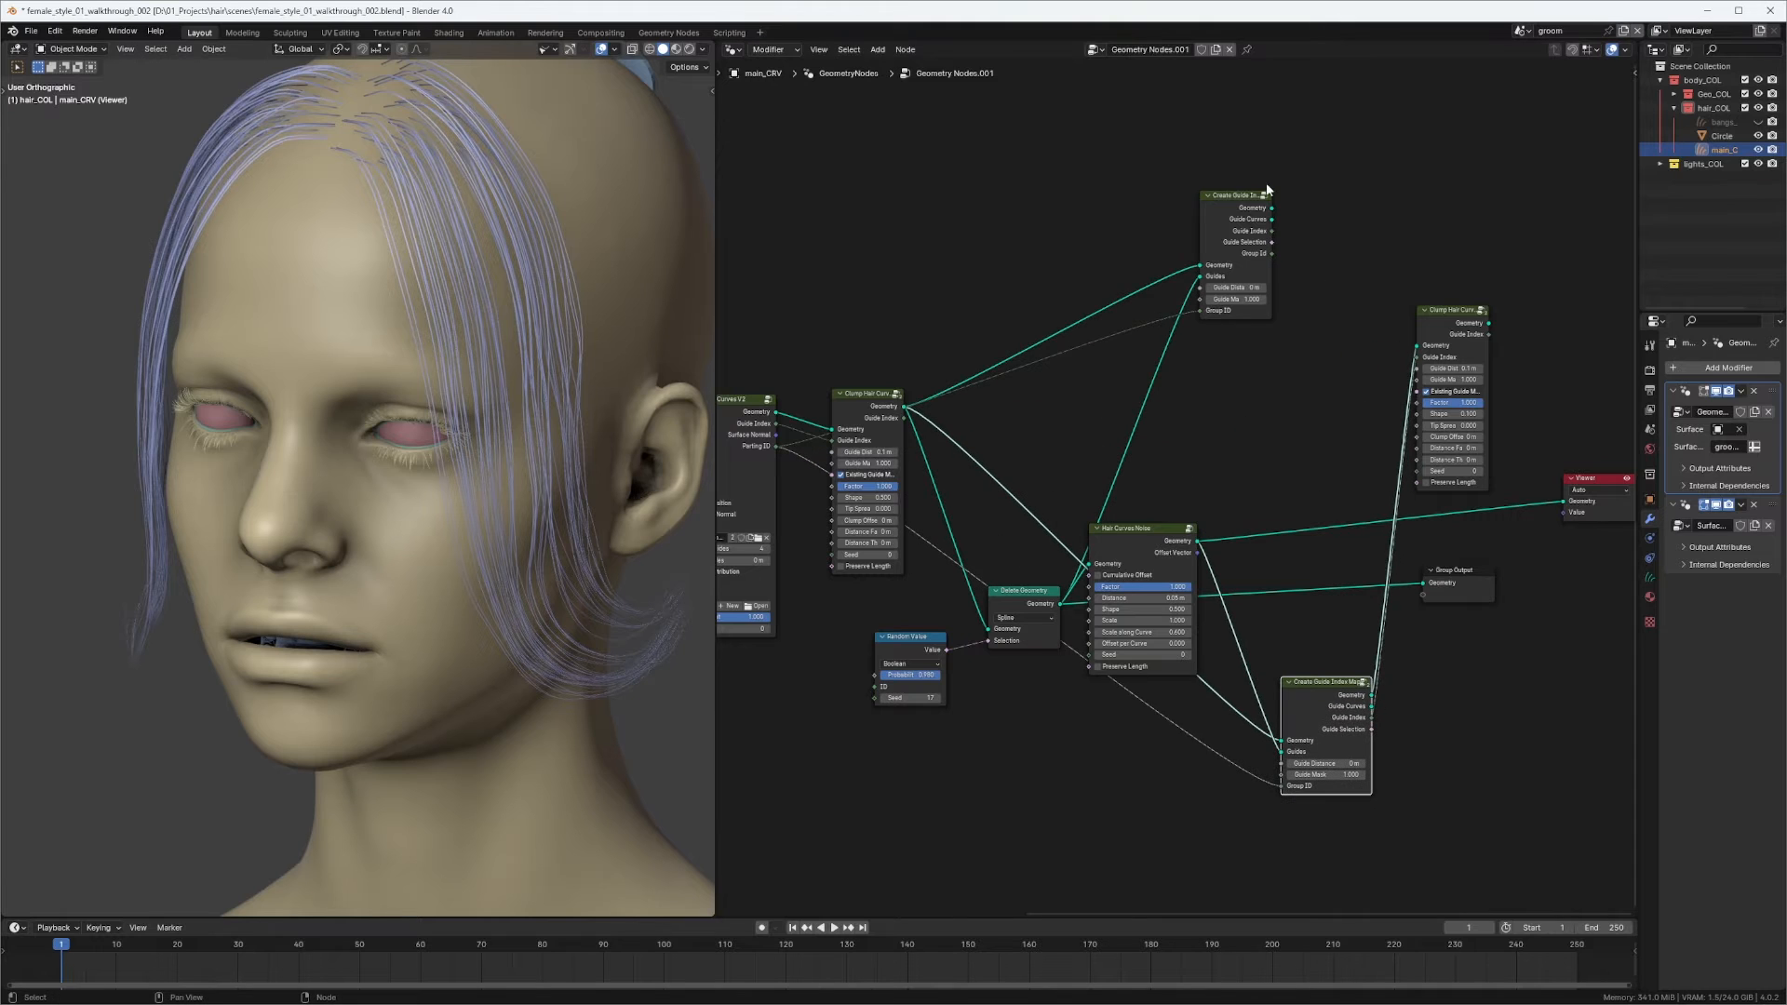
pyautogui.moveTo(1234, 204); pyautogui.dragTo(1242, 355)
# Connect the Hair Curves Noise geometry to the Guides input of the map with the Group Id output and preview its Guide Curves.
pyautogui.scroll(5, 1235, 277)
pyautogui.moveTo(1245, 364); pyautogui.dragTo(1297, 316, button='middle')
pyautogui.keyDown('ctrl'); pyautogui.keyDown('shift'); pyautogui.click(1271, 285); pyautogui.keyUp('shift'); pyautogui.keyUp('ctrl')
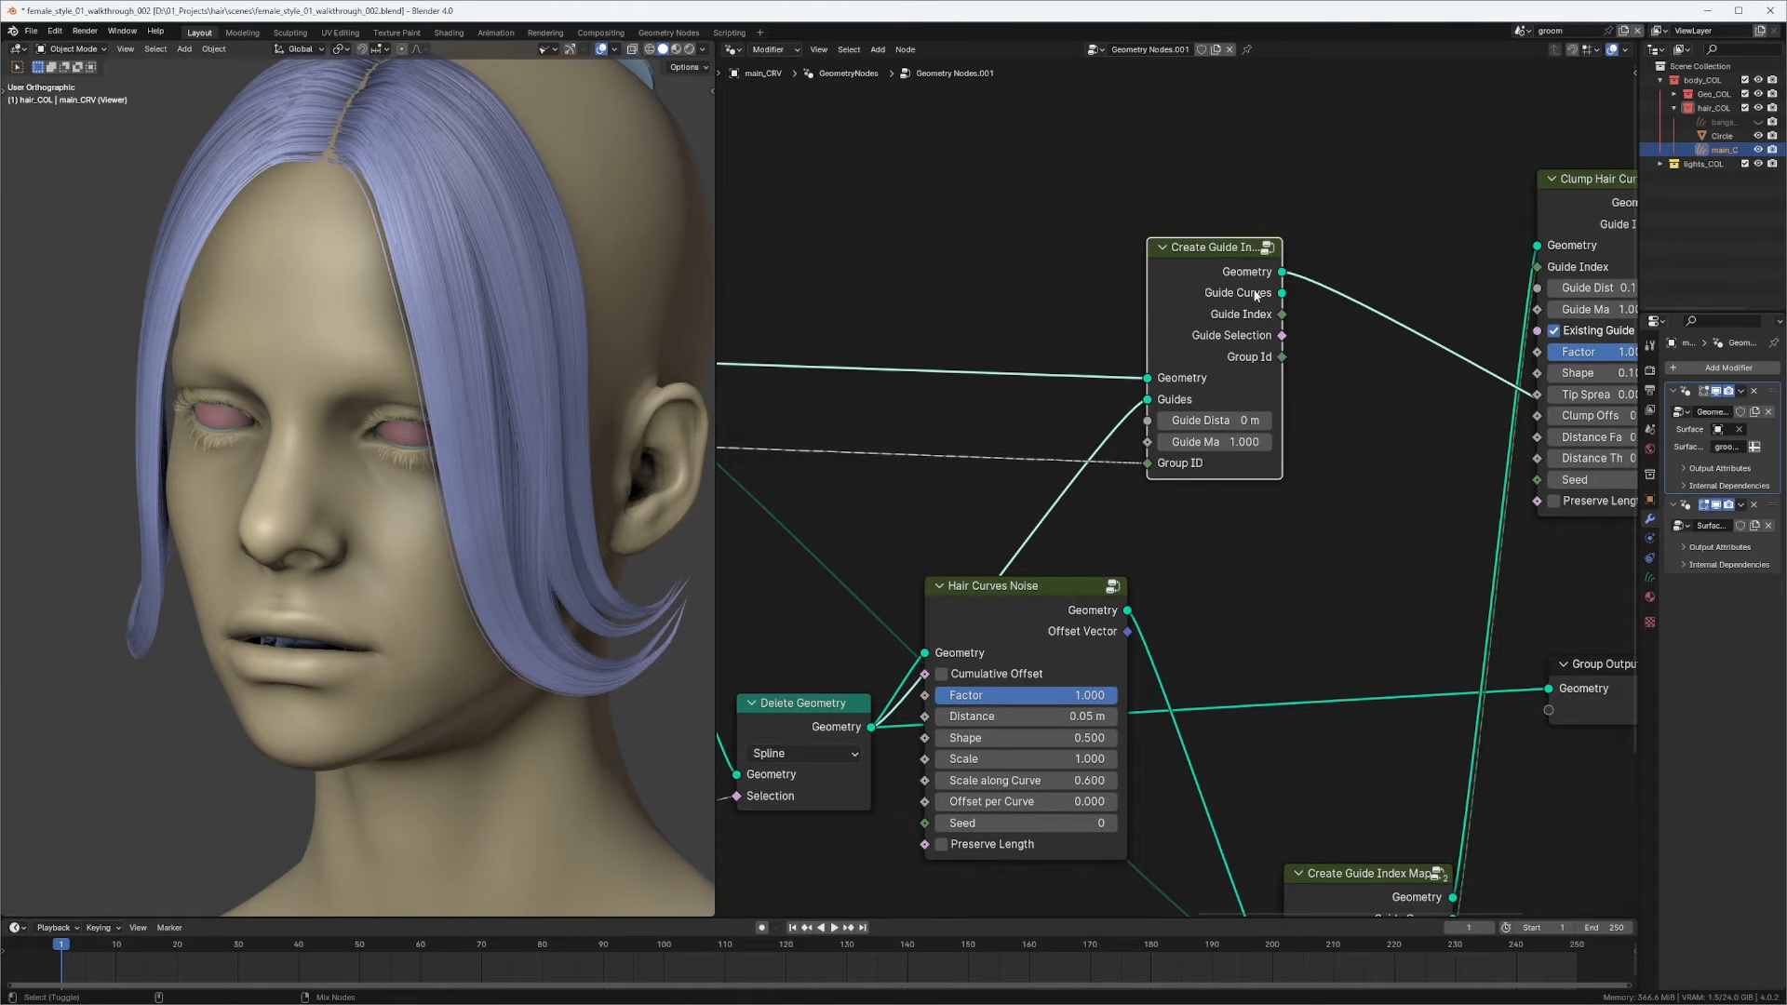
pyautogui.keyDown('ctrl'); pyautogui.keyDown('shift'); pyautogui.click(1221, 423); pyautogui.keyUp('shift'); pyautogui.keyUp('ctrl')
pyautogui.moveTo(1127, 611); pyautogui.dragTo(1146, 400)
pyautogui.moveTo(670, 484); pyautogui.dragTo(590, 483, button='middle')
pyautogui.moveTo(1258, 259); pyautogui.dragTo(1286, 248, button='middle')
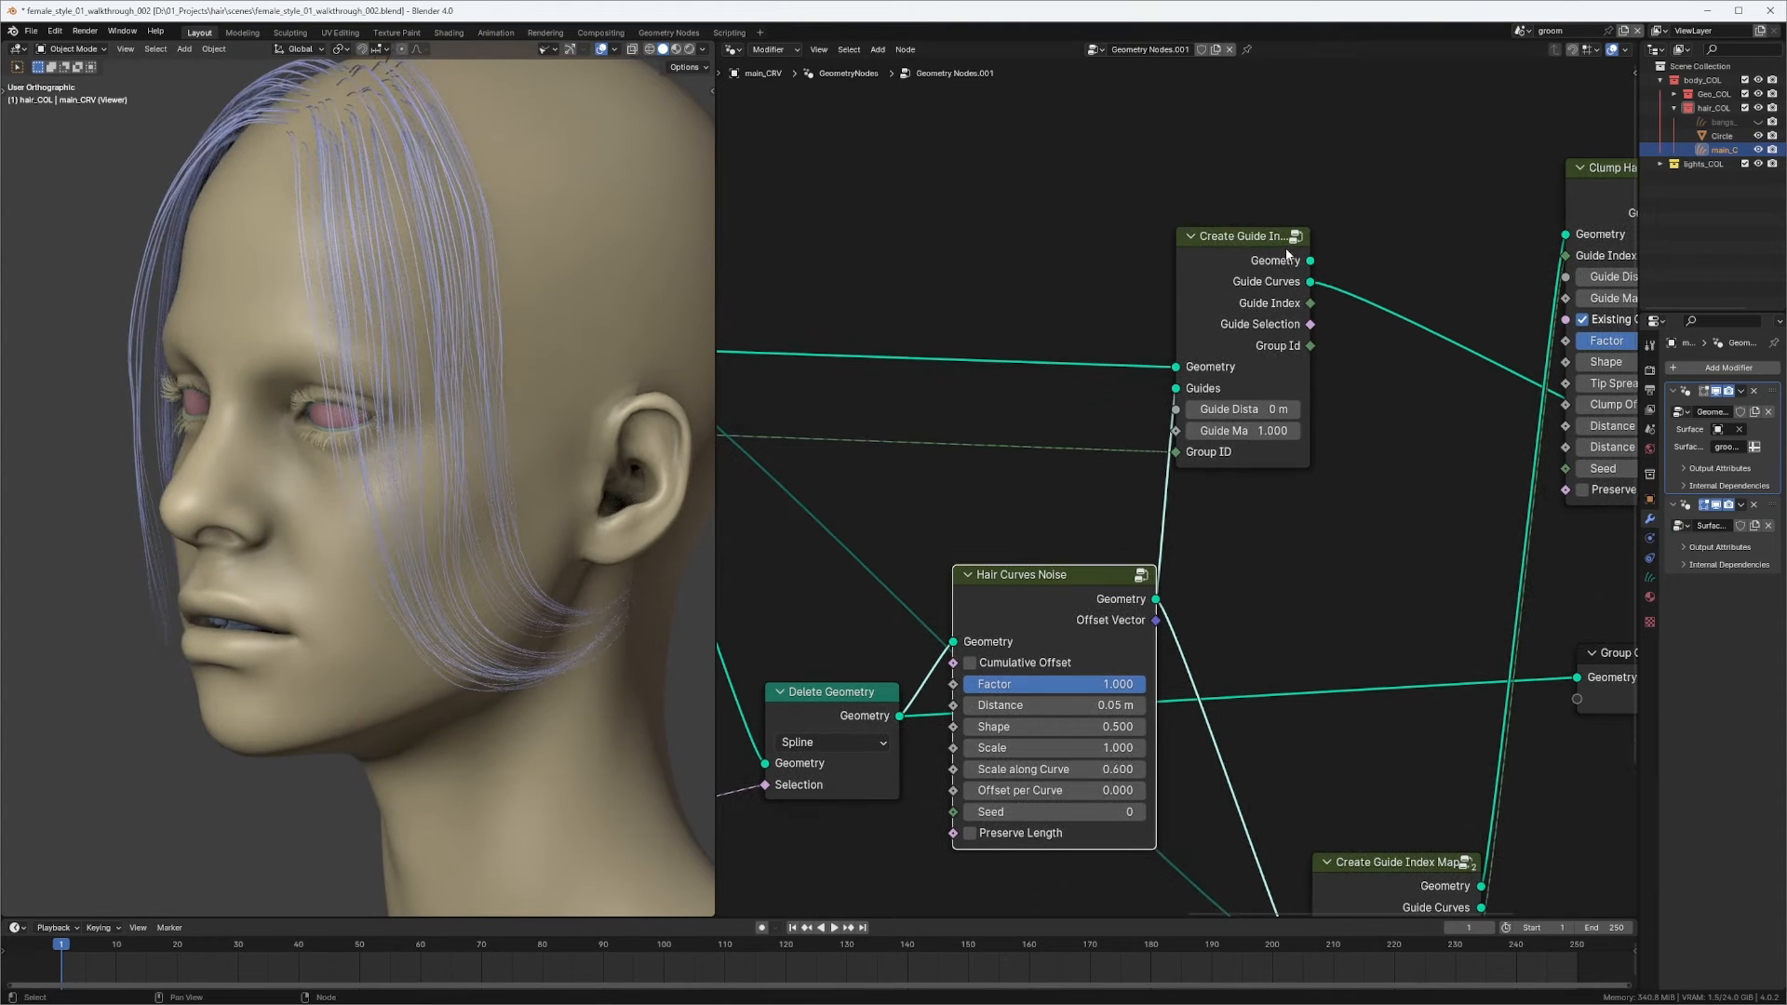
pyautogui.moveTo(1286, 247); pyautogui.dragTo(1327, 248)
pyautogui.moveTo(391, 562); pyautogui.dragTo(471, 562, button='middle')
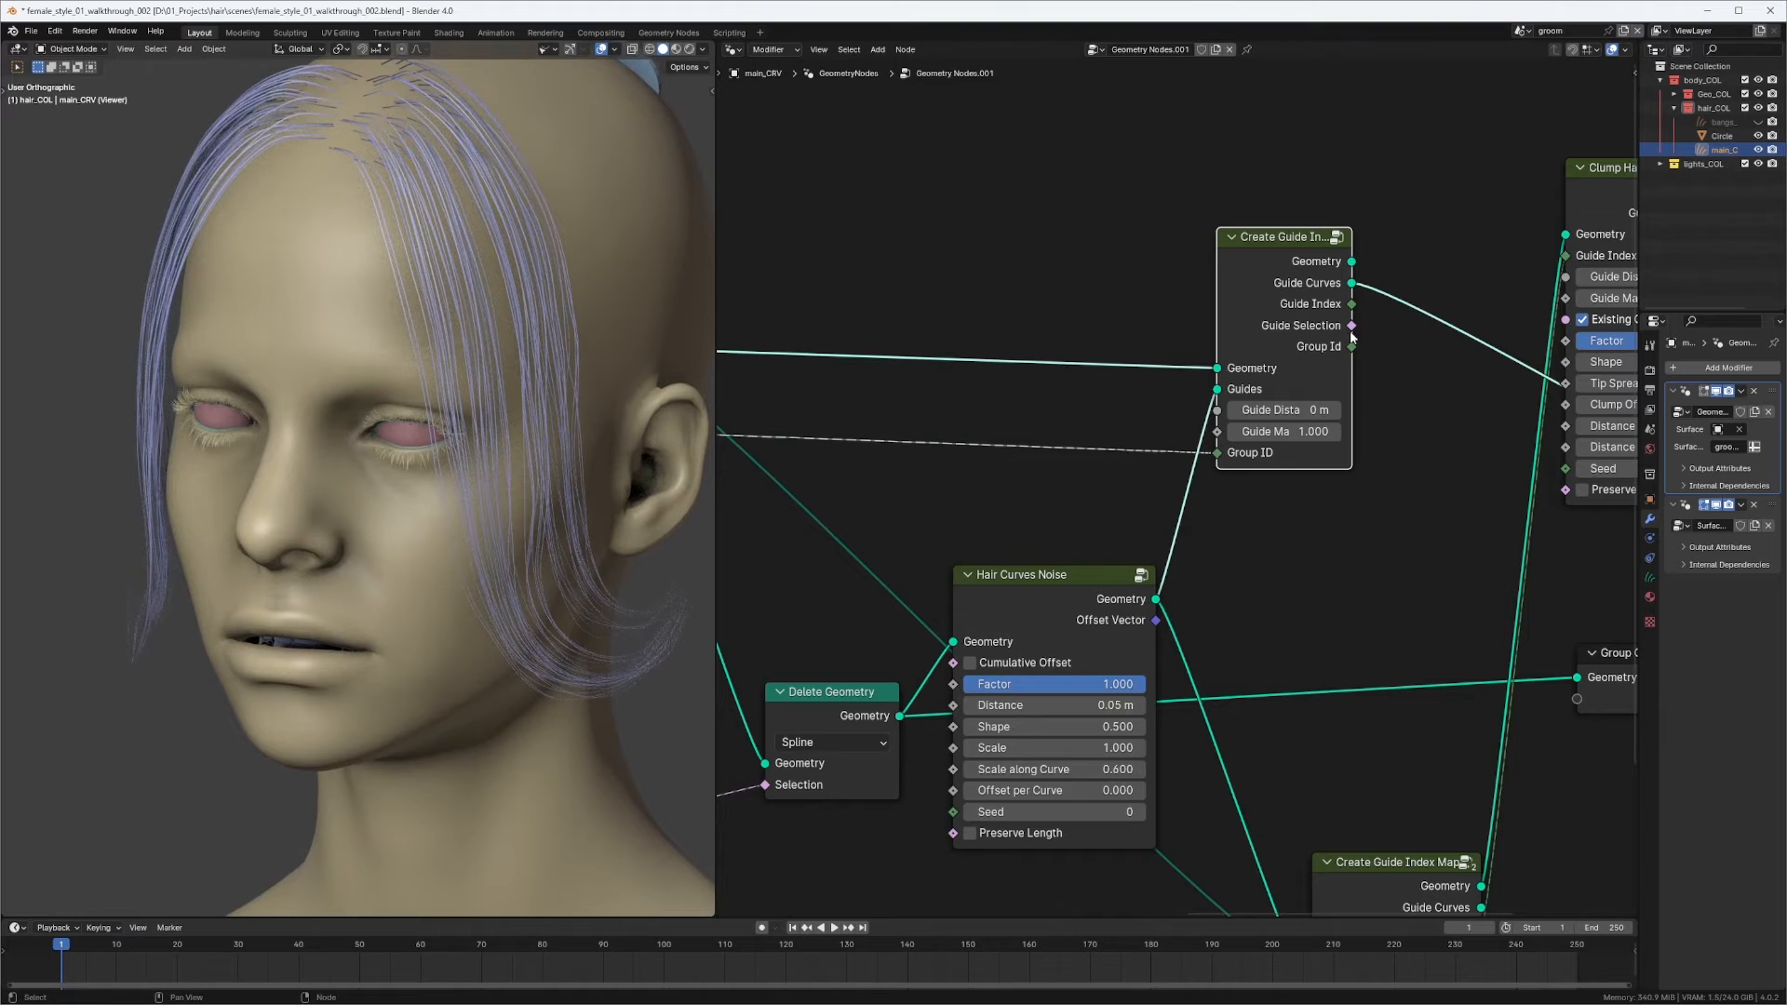
# Delete the redundant Create Guide Index Map node below the Hair Curves Noise node.
pyautogui.moveTo(1357, 283); pyautogui.dragTo(1031, 342, button='middle')
pyautogui.moveTo(1327, 245); pyautogui.dragTo(1362, 245)
pyautogui.scroll(-9, 1121, 595)
pyautogui.moveTo(1116, 607); pyautogui.dragTo(1275, 350, button='middle')
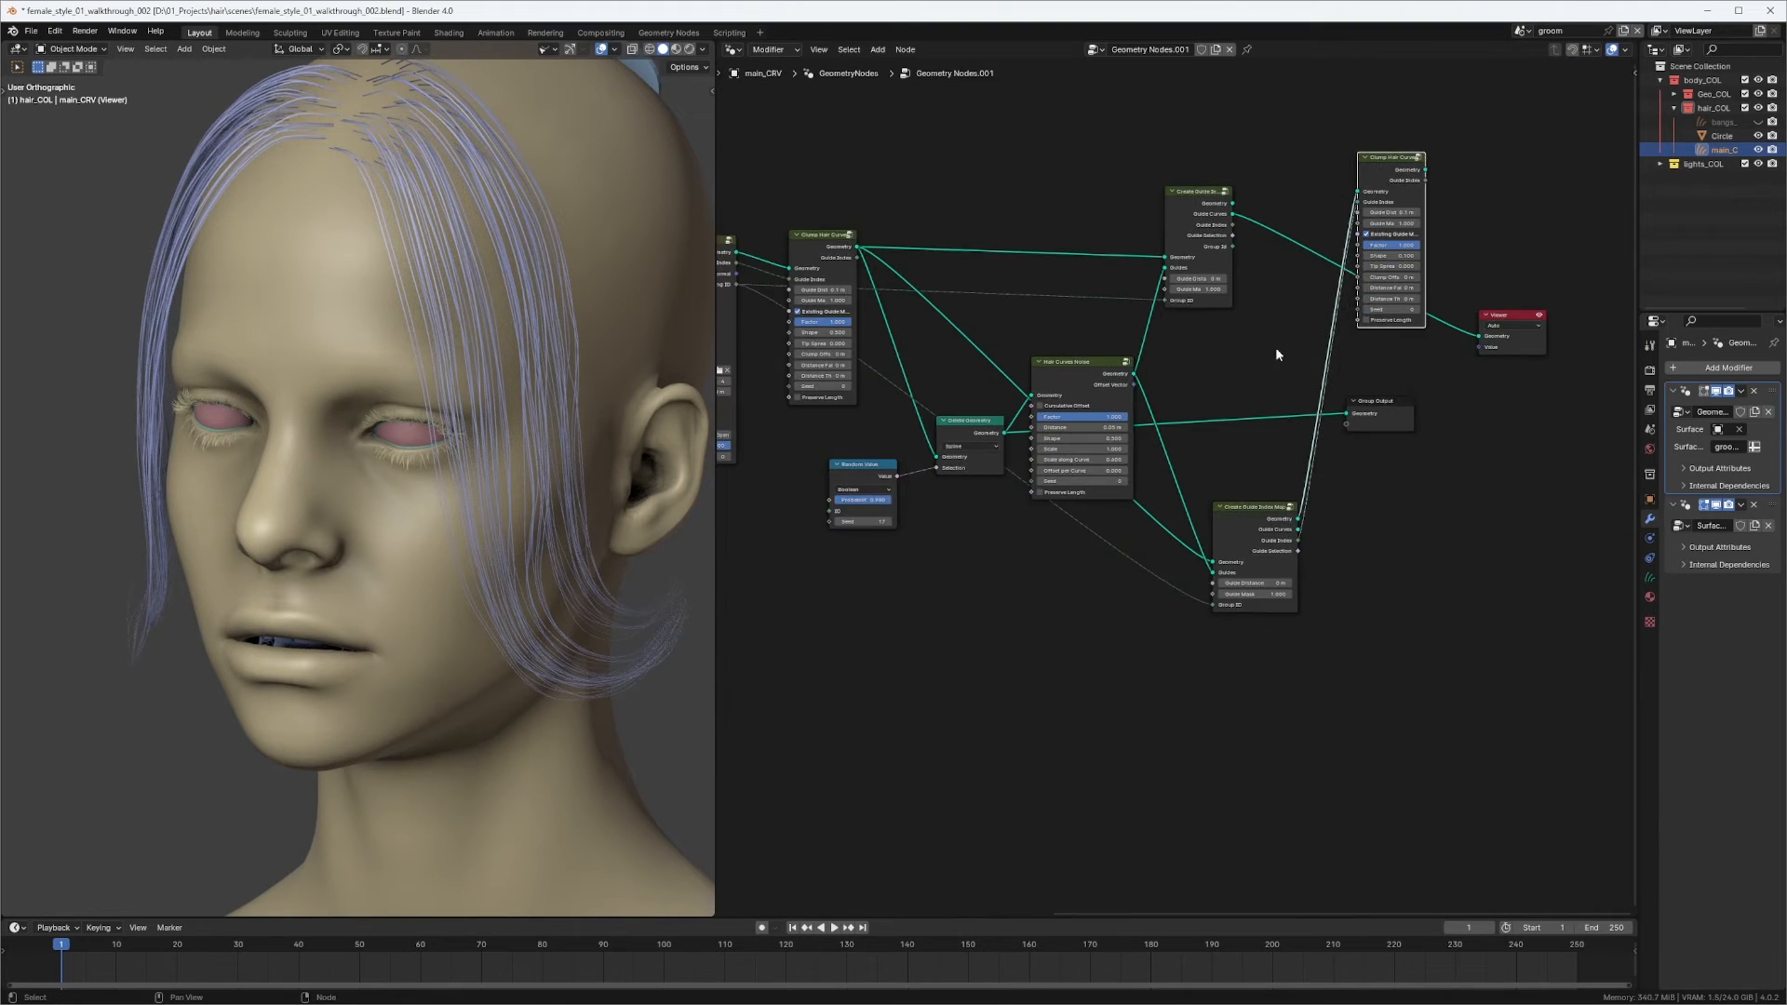
pyautogui.scroll(2, 1277, 355)
pyautogui.moveTo(1429, 472); pyautogui.dragTo(1158, 750)
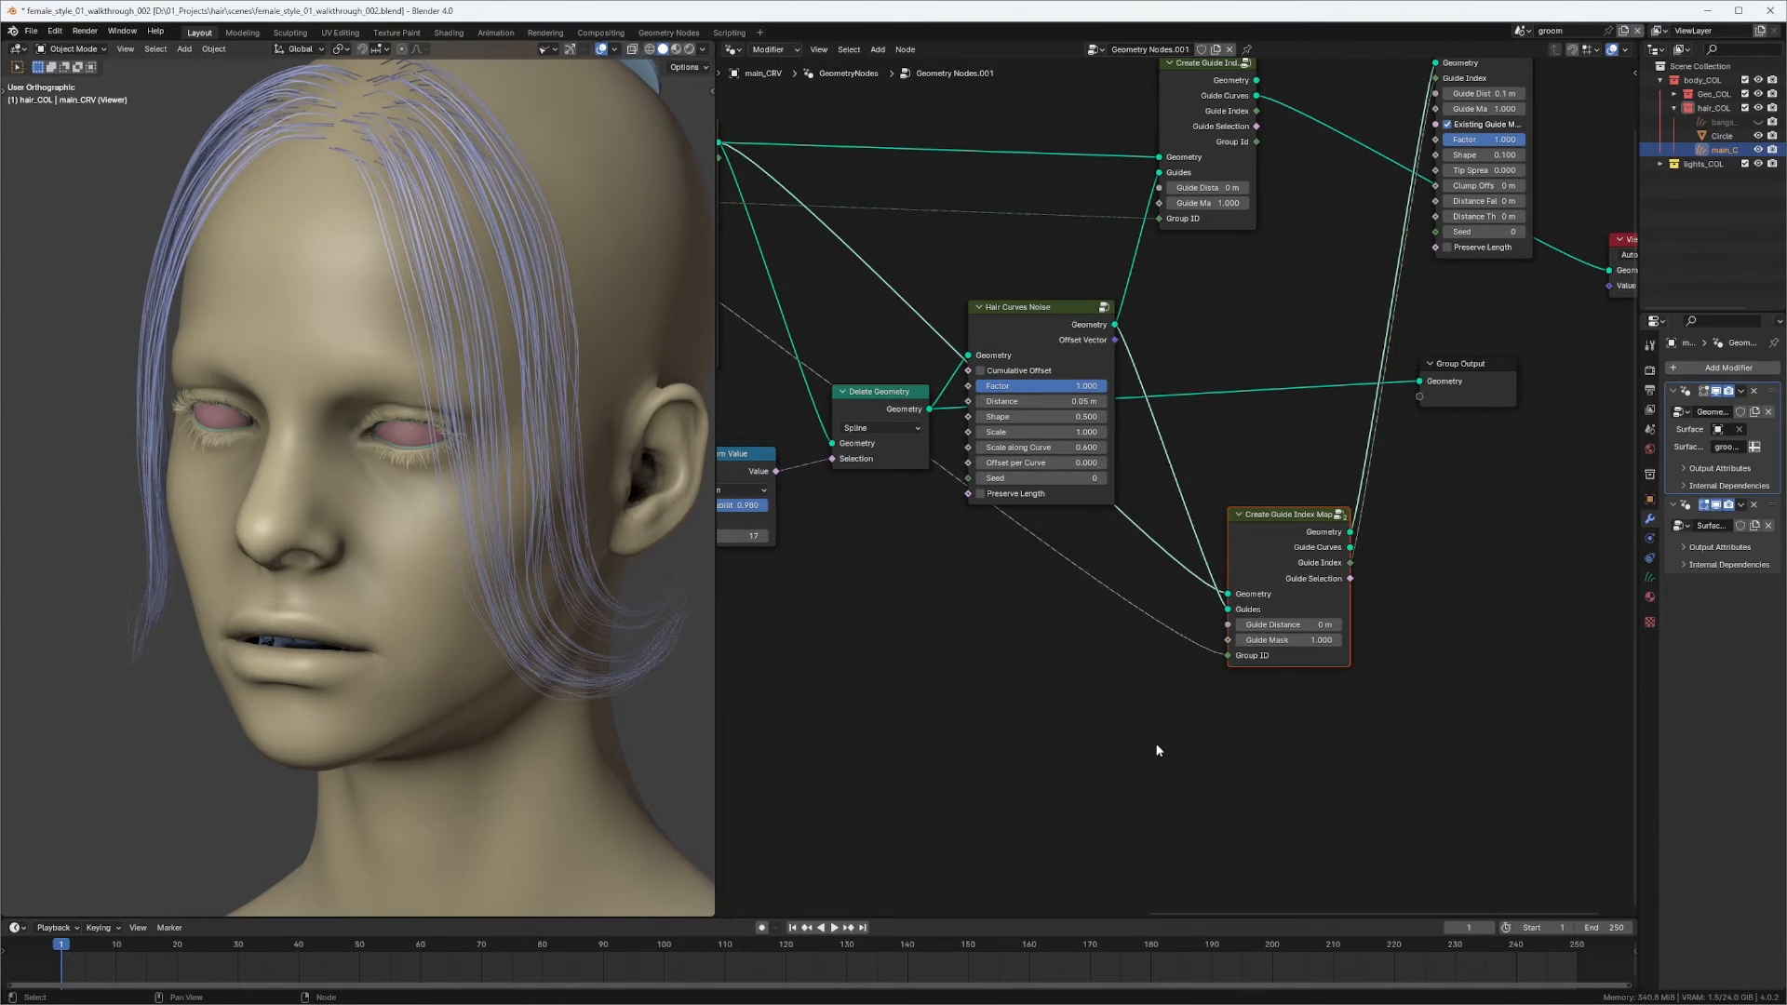
pyautogui.press('x')
pyautogui.moveTo(1334, 322); pyautogui.dragTo(1128, 594, button='middle')
pyautogui.scroll(1, 1121, 577)
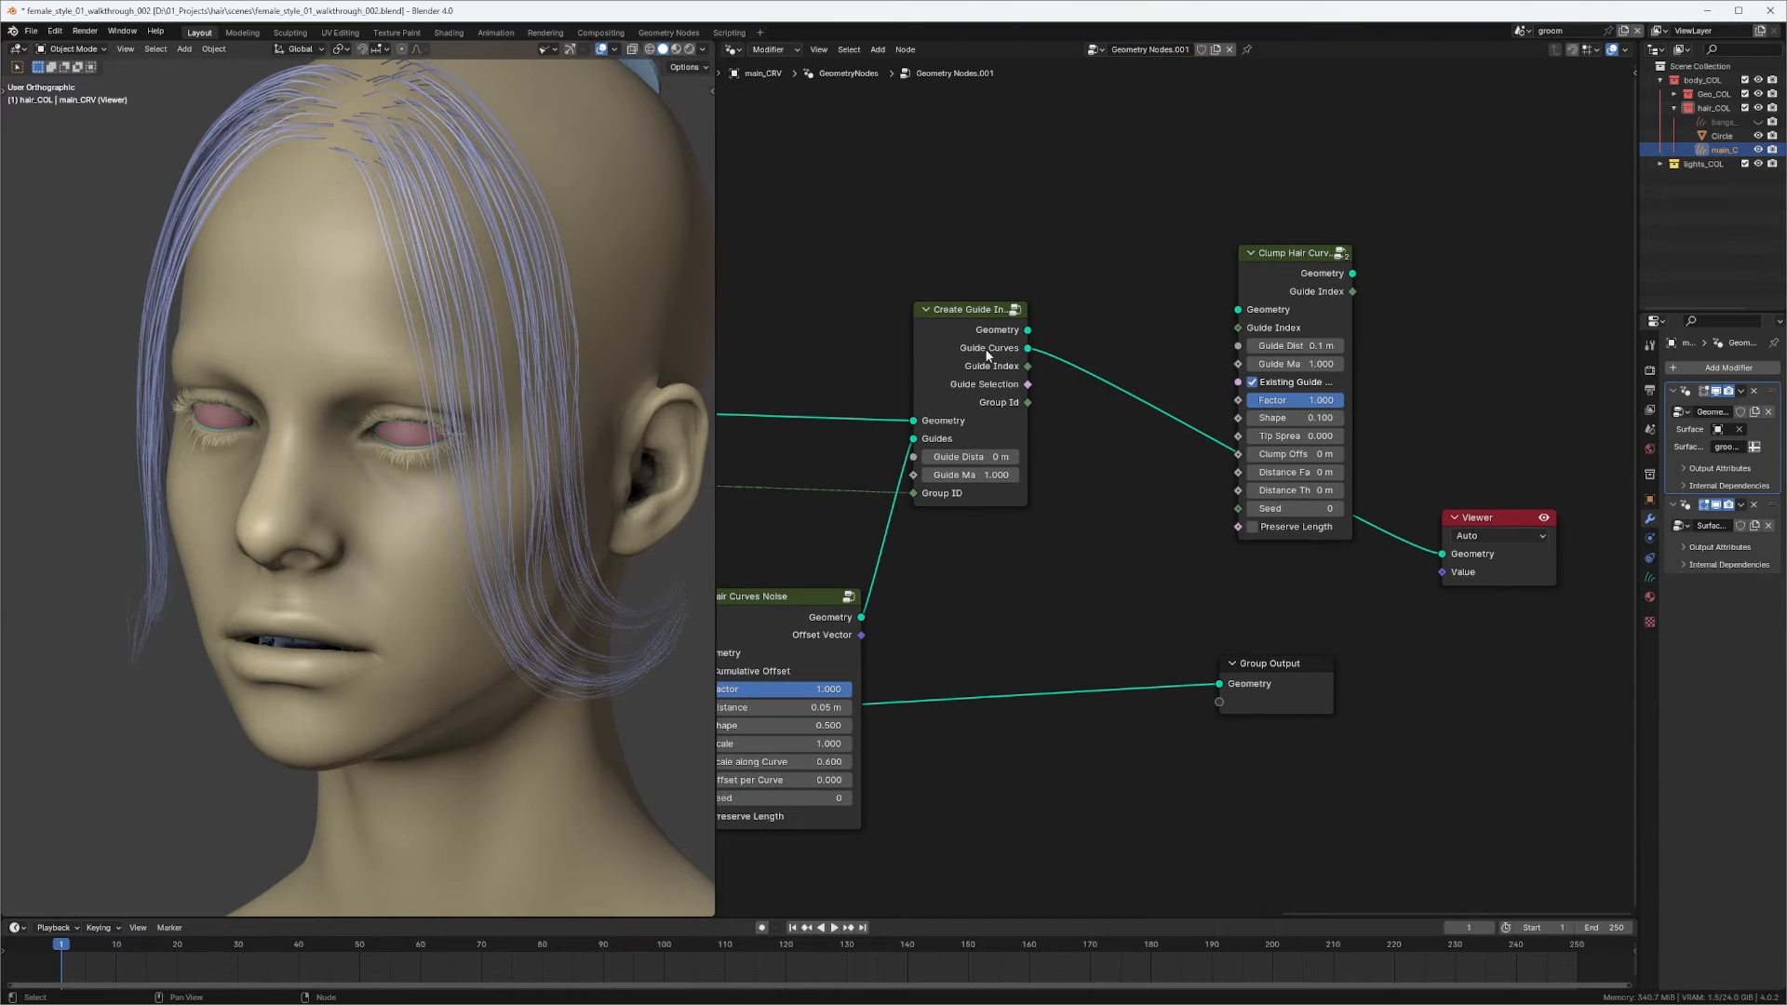
# Link the remaining map's Geometry and Guide Index outputs to the second Clump Hair Curves node and preview the clumped result.
pyautogui.moveTo(1027, 330); pyautogui.dragTo(1218, 287)
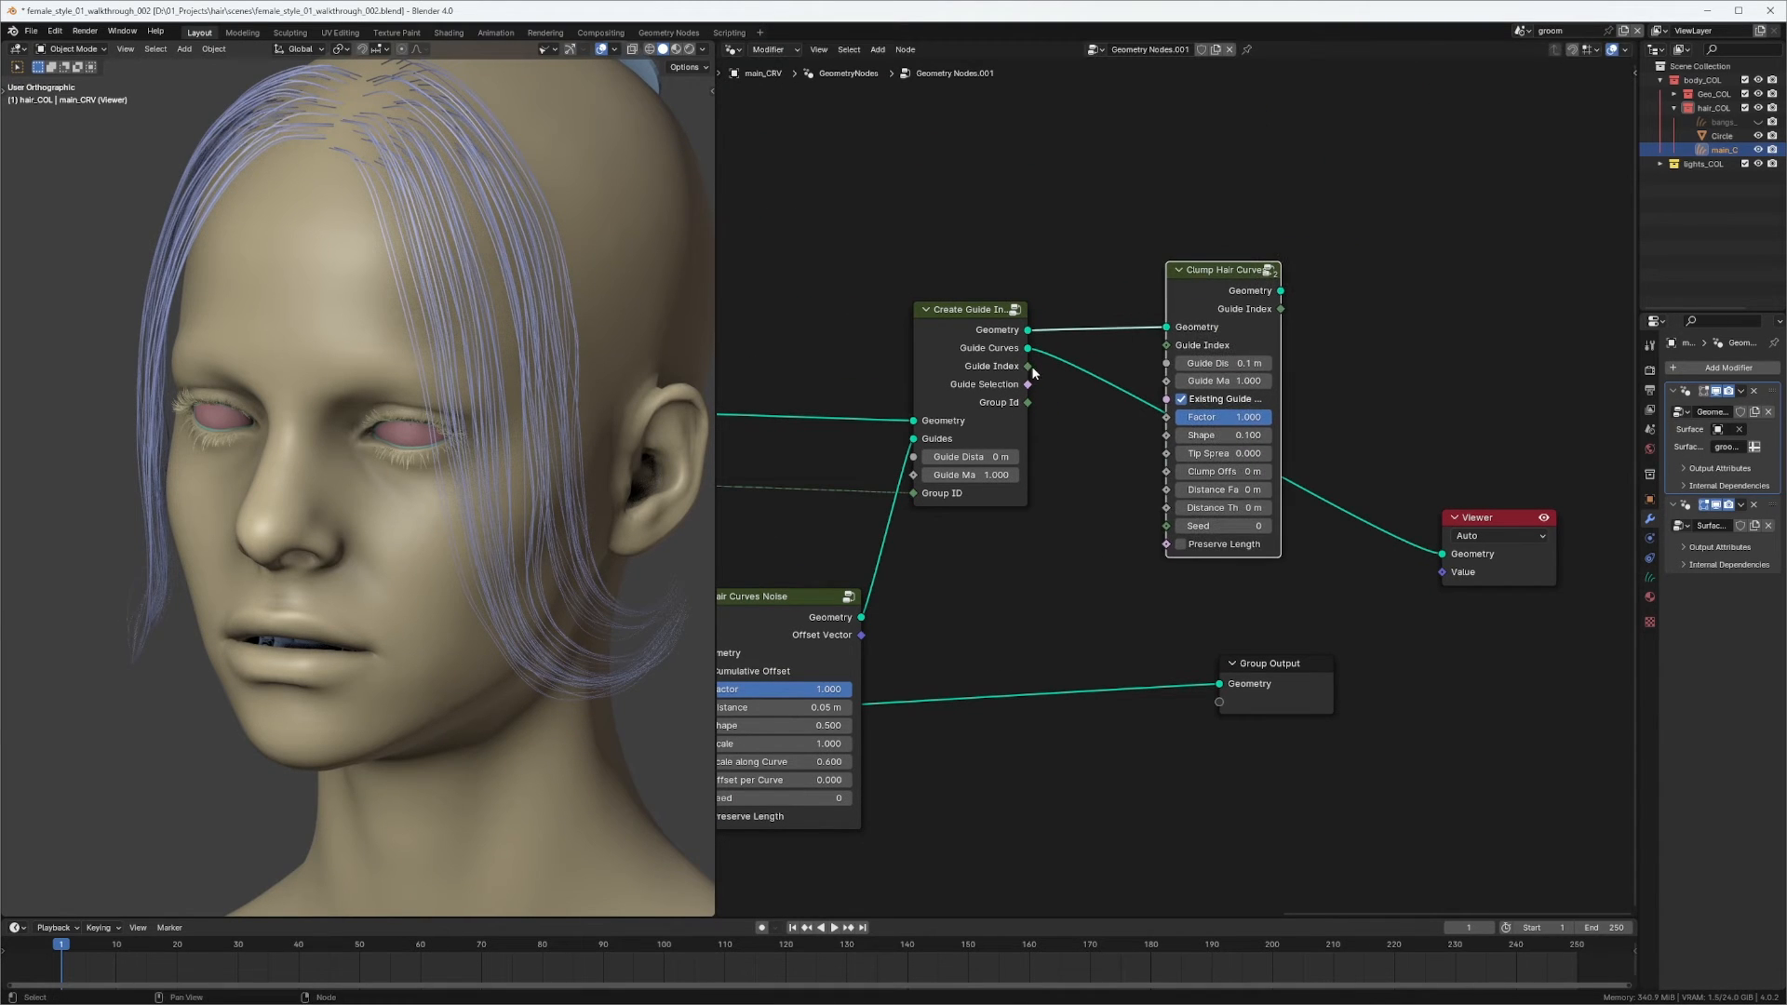
pyautogui.moveTo(1029, 366); pyautogui.dragTo(1167, 345)
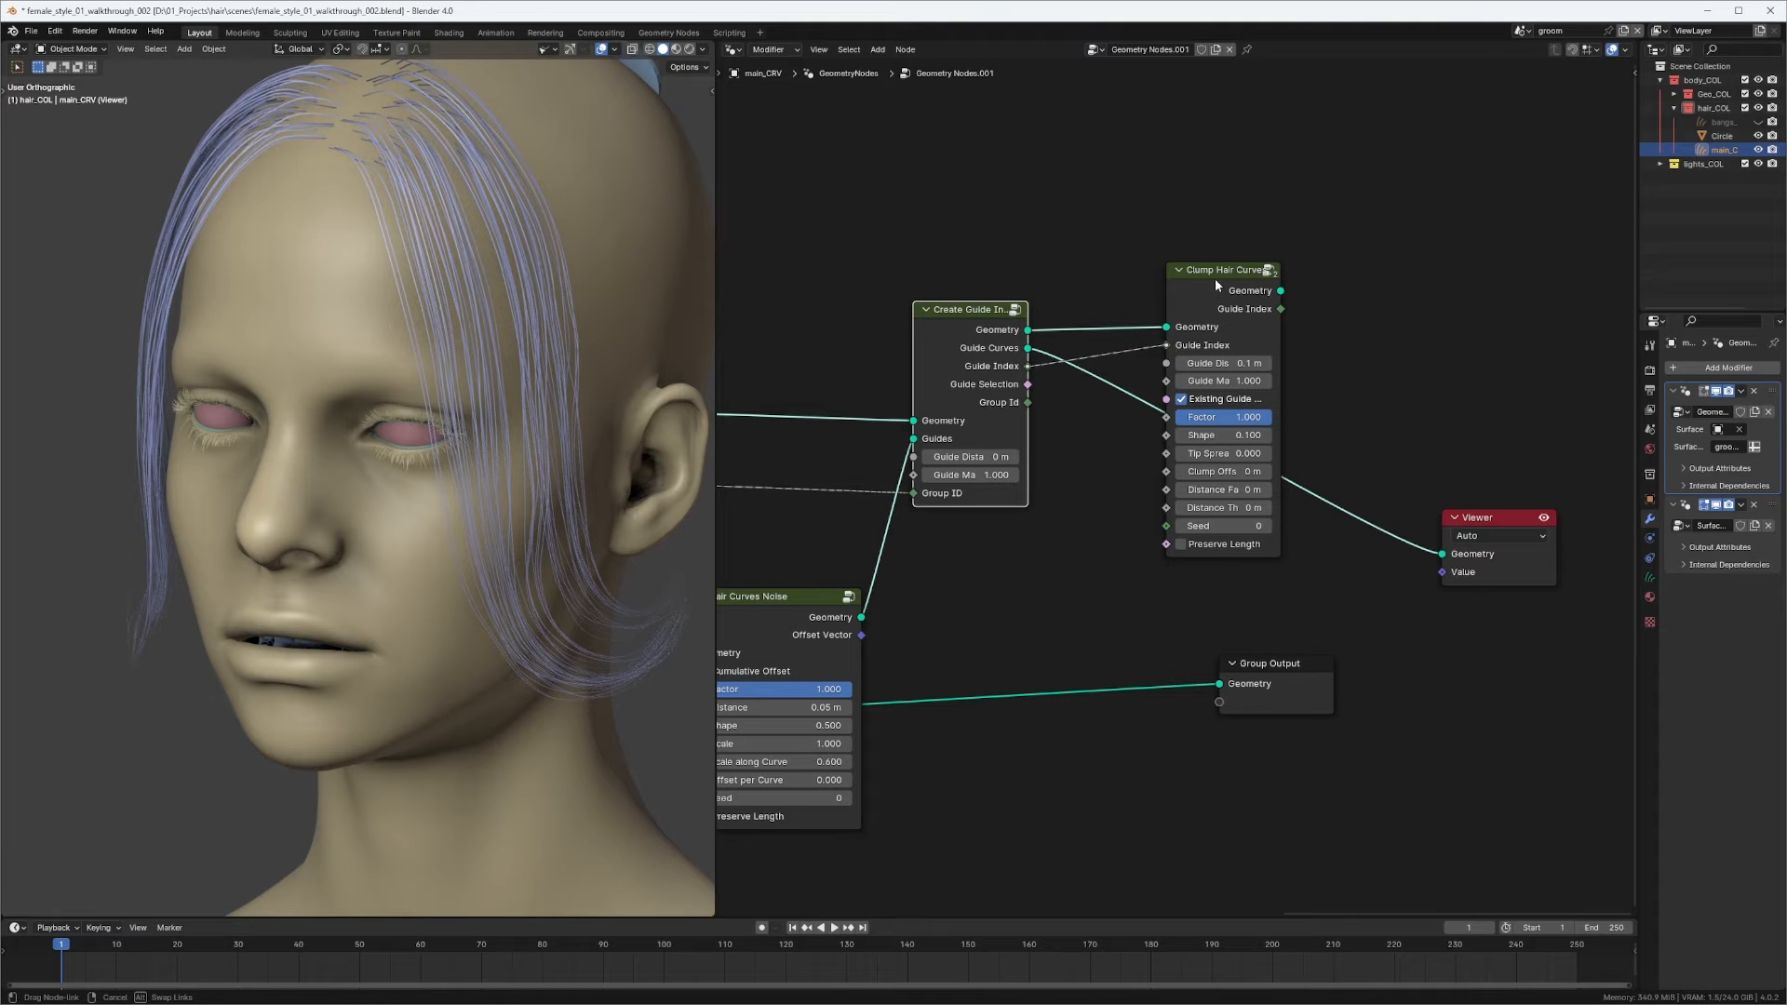
pyautogui.moveTo(1208, 279); pyautogui.dragTo(1157, 296)
pyautogui.keyDown('ctrl'); pyautogui.keyDown('shift'); pyautogui.click(1183, 311); pyautogui.keyUp('shift'); pyautogui.keyUp('ctrl')
# Examine the clumped bangs strands from the side and close up around the cheek.
pyautogui.moveTo(540, 559); pyautogui.dragTo(500, 547, button='middle')
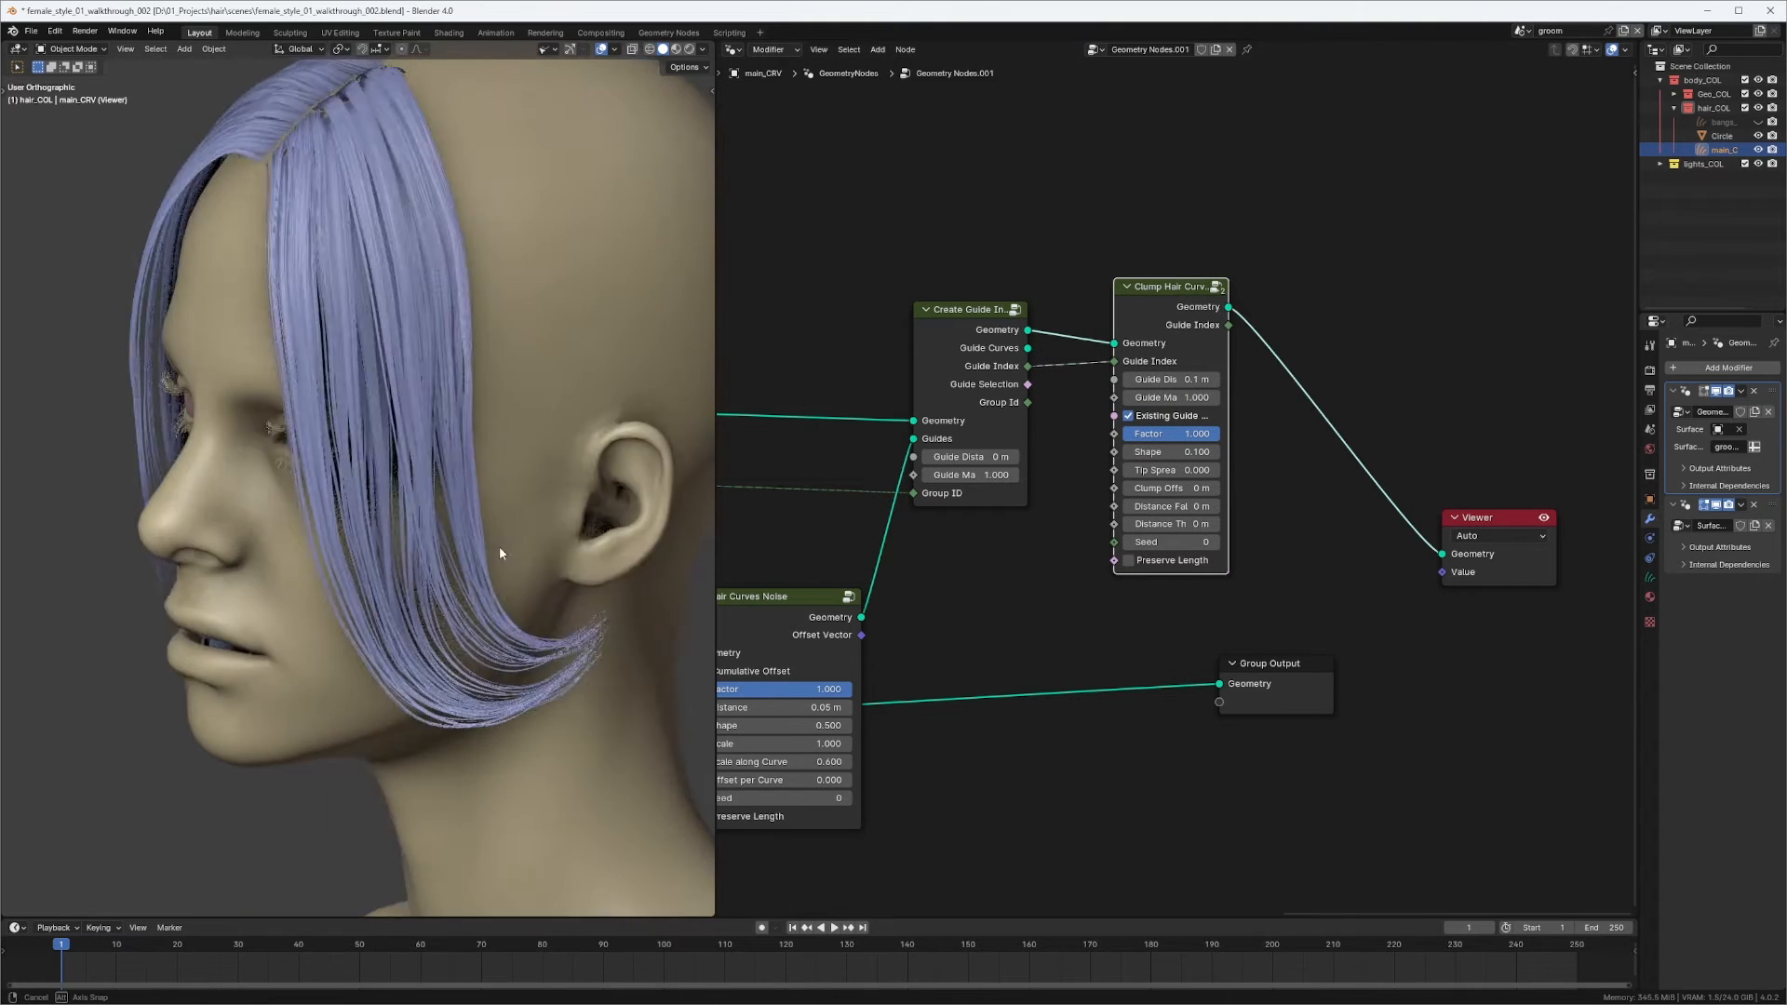
pyautogui.scroll(5, 499, 545)
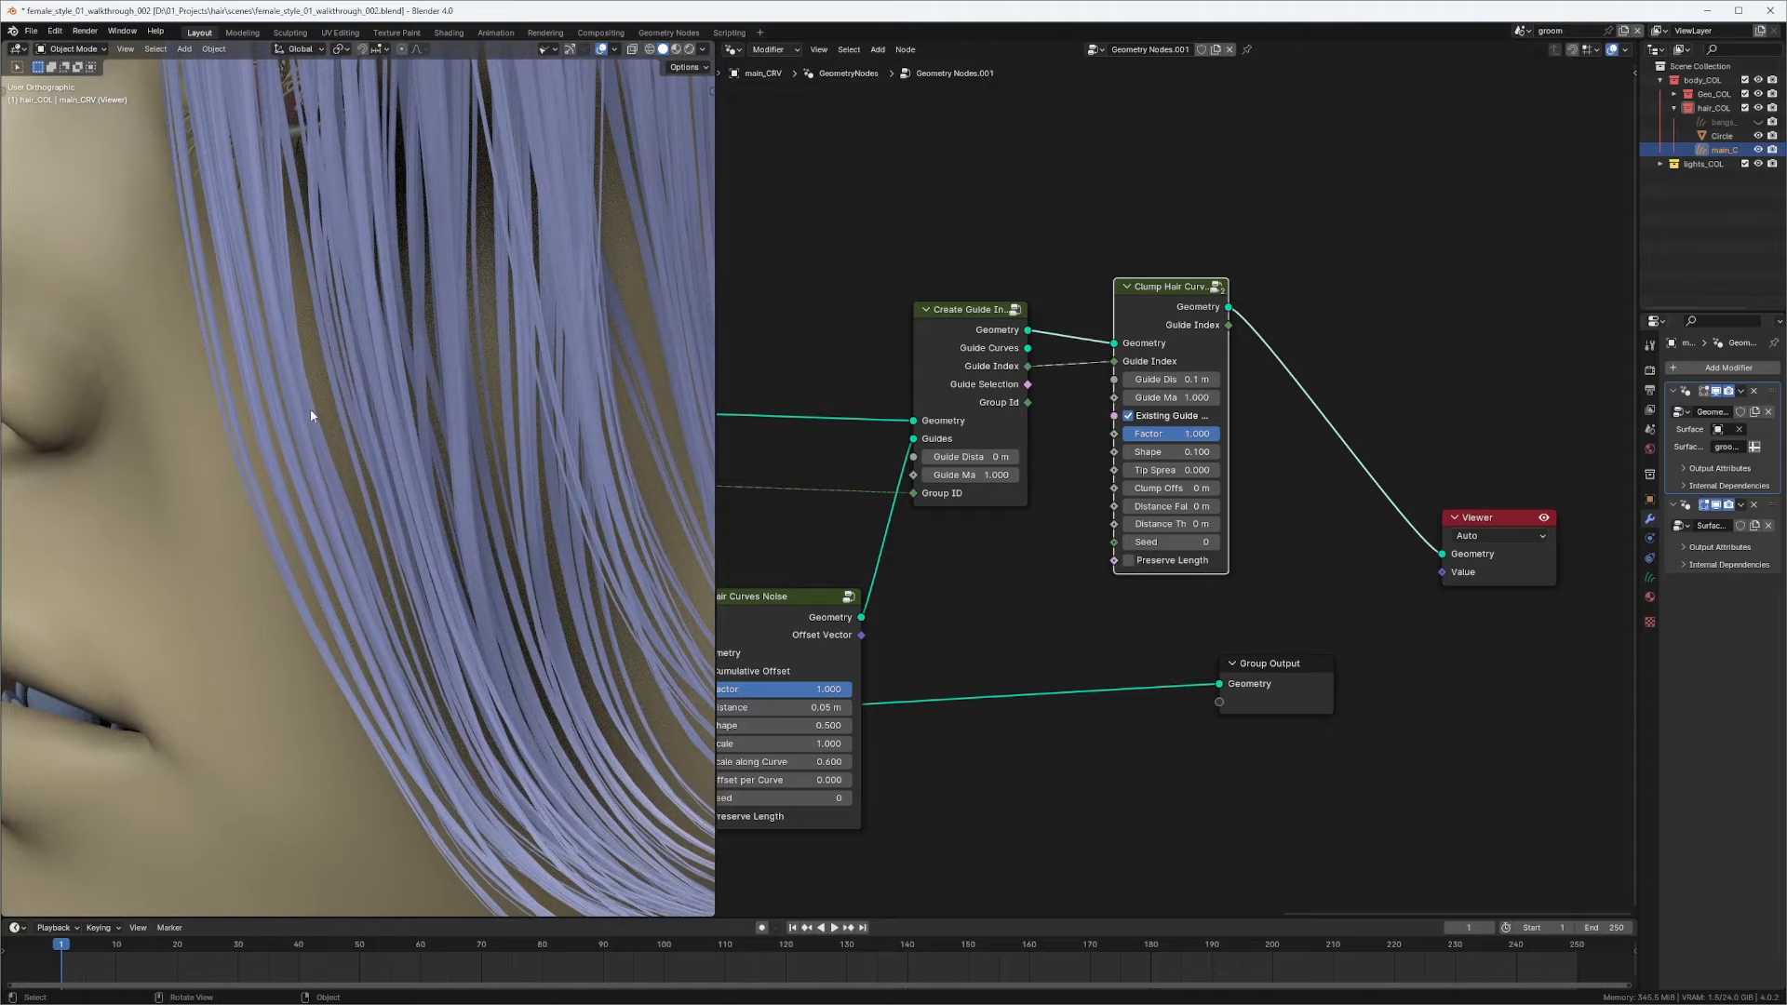
pyautogui.keyDown('shift'); pyautogui.moveTo(321, 493); pyautogui.dragTo(331, 384, button='middle'); pyautogui.keyUp('shift')
pyautogui.moveTo(331, 558); pyautogui.dragTo(308, 413, button='middle')
pyautogui.moveTo(1025, 562); pyautogui.dragTo(1067, 548, button='middle')
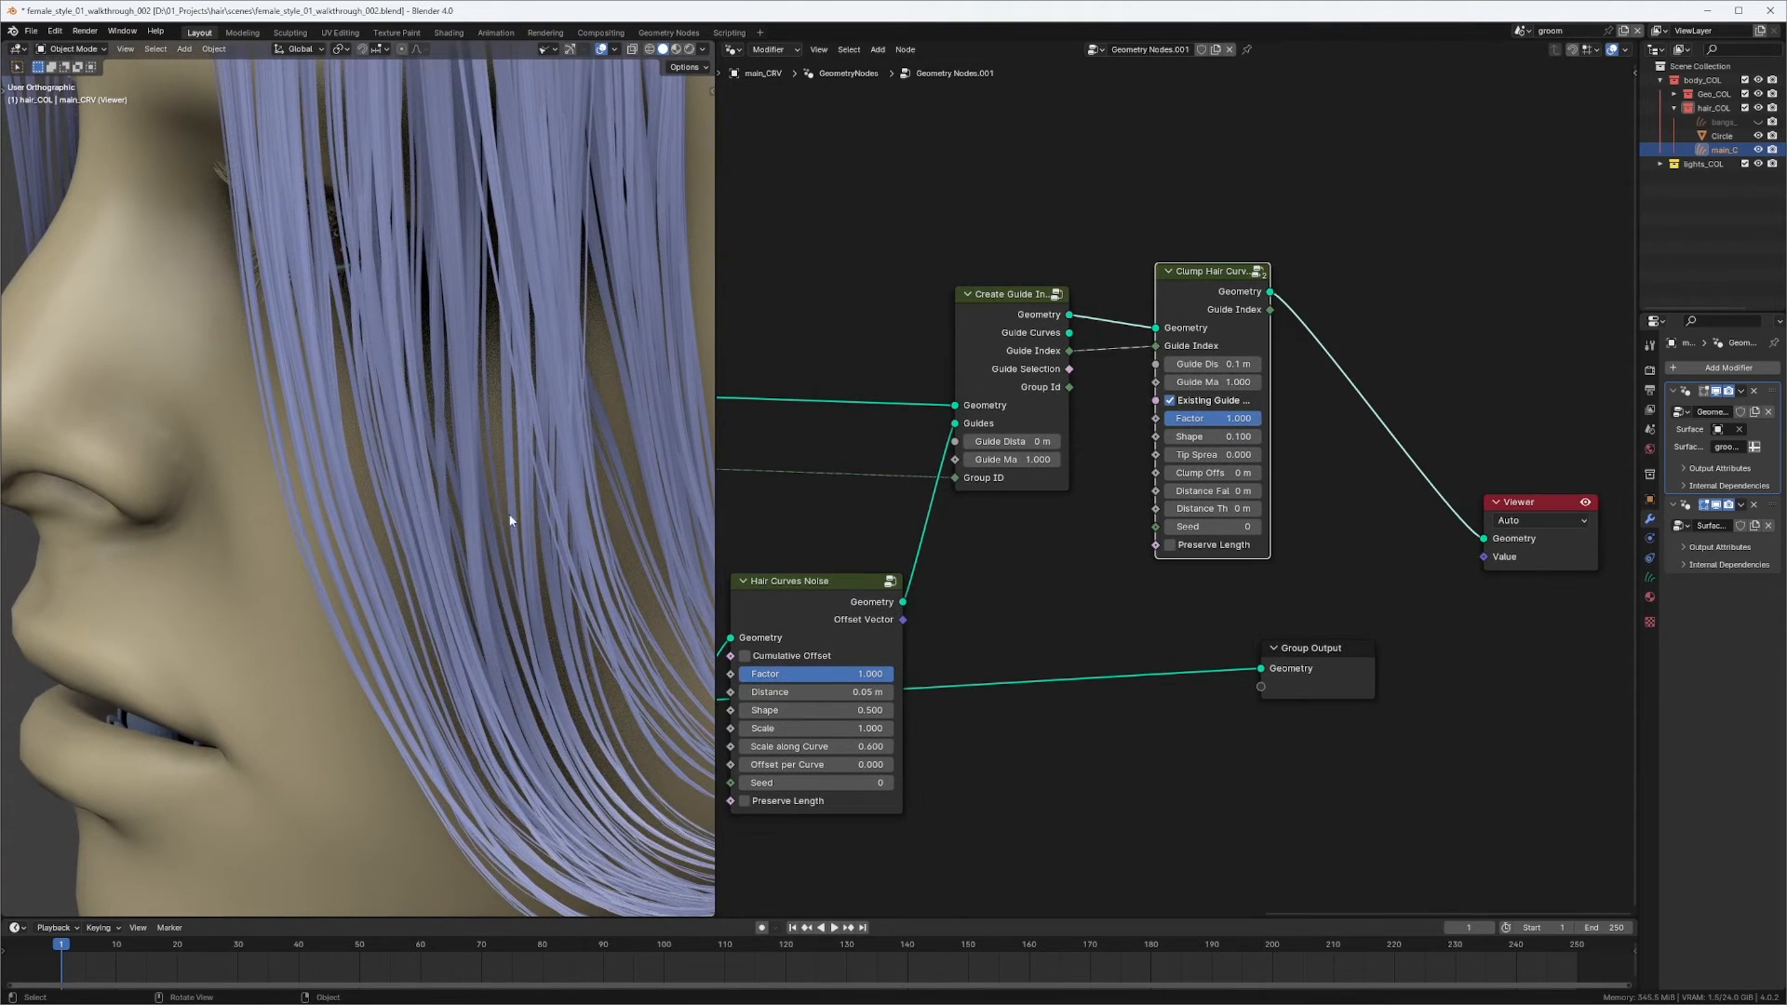
pyautogui.scroll(-4, 466, 540)
pyautogui.moveTo(298, 605); pyautogui.dragTo(405, 629, button='middle')
pyautogui.scroll(-4, 405, 595)
pyautogui.keyDown('shift'); pyautogui.moveTo(456, 486); pyautogui.dragTo(419, 506, button='middle'); pyautogui.keyUp('shift')
pyautogui.keyDown('ctrl'); pyautogui.moveTo(521, 449); pyautogui.dragTo(563, 363, button='middle'); pyautogui.keyUp('ctrl')
# Set the Hair Curves Noise node's Offset per Curve to 1.
pyautogui.moveTo(820, 621); pyautogui.dragTo(1170, 377, button='middle')
pyautogui.scroll(4, 1264, 383)
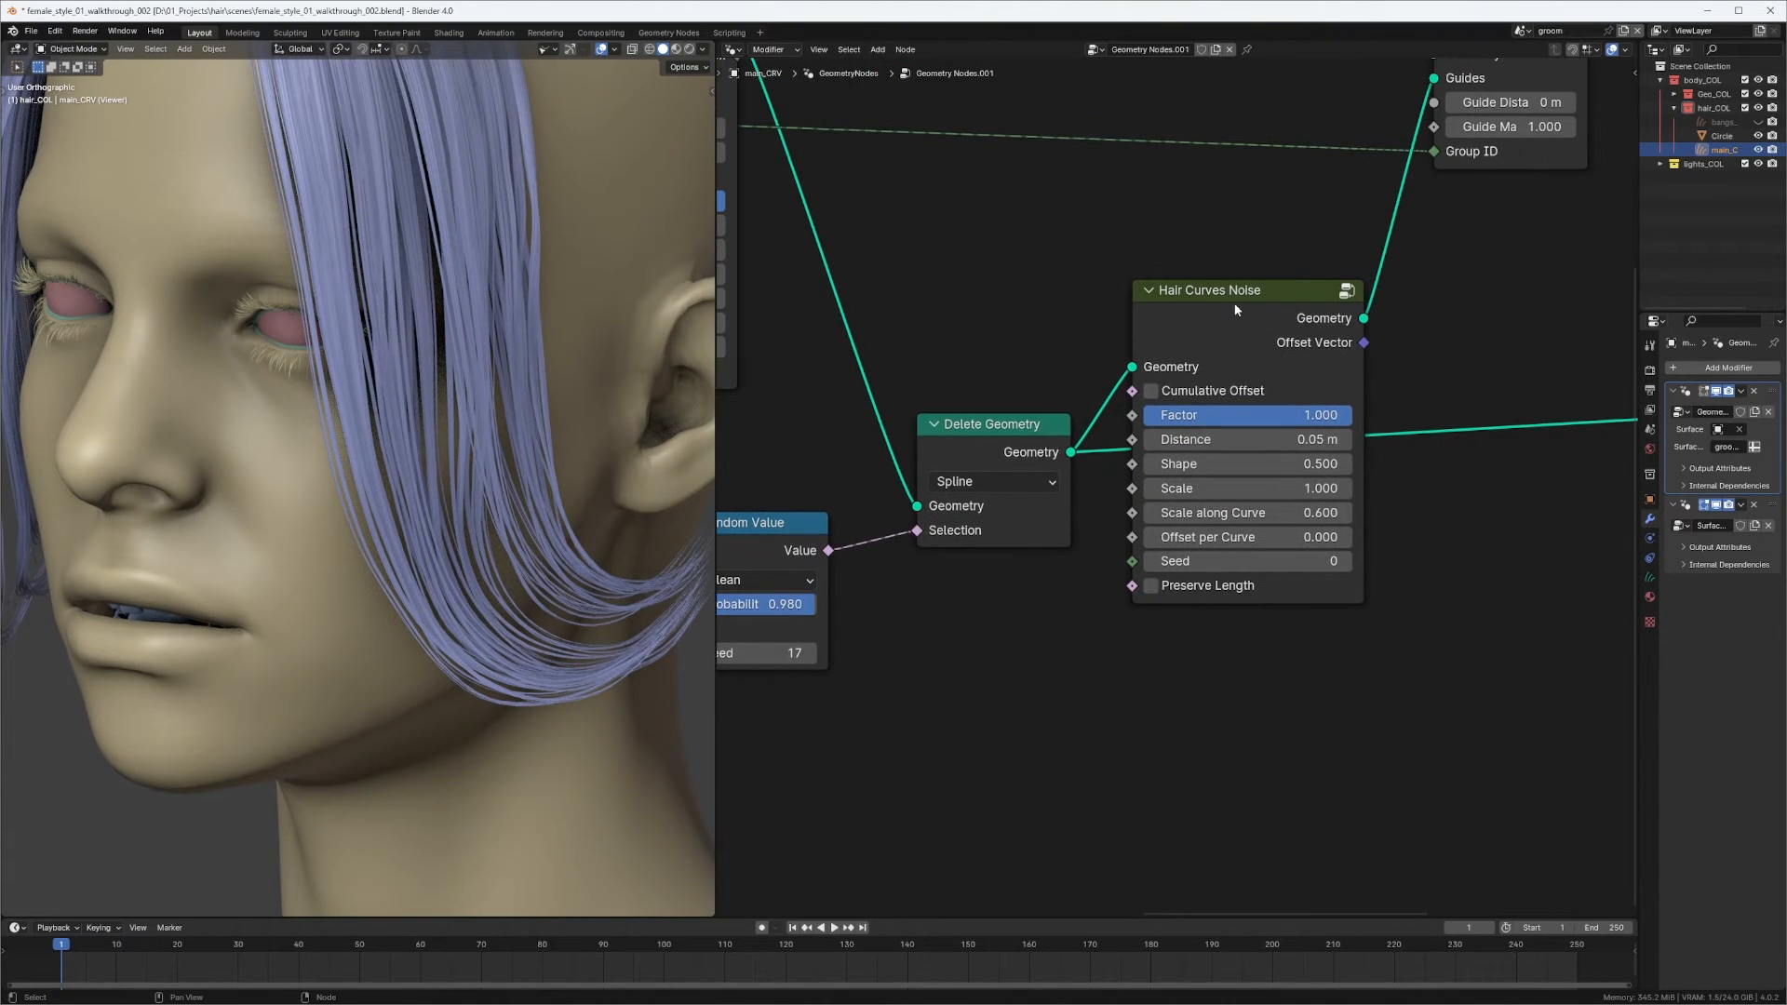
pyautogui.moveTo(1234, 303); pyautogui.dragTo(1154, 349, button='middle')
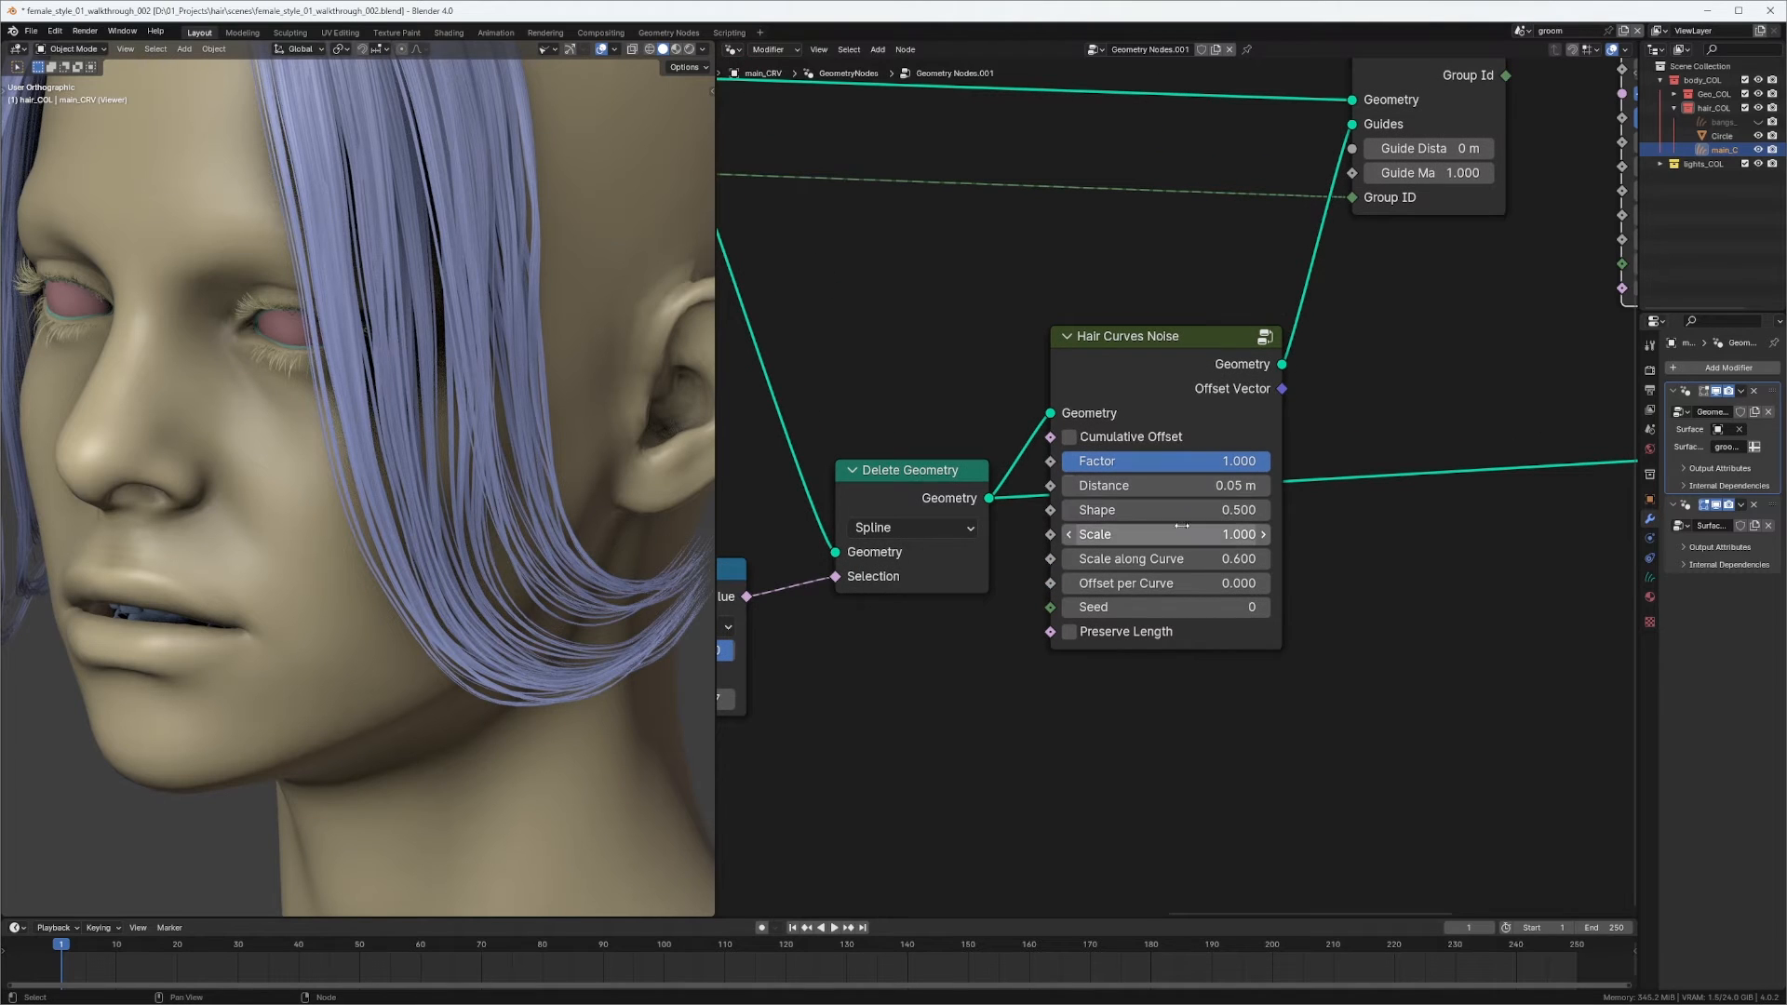
pyautogui.click(1183, 578)
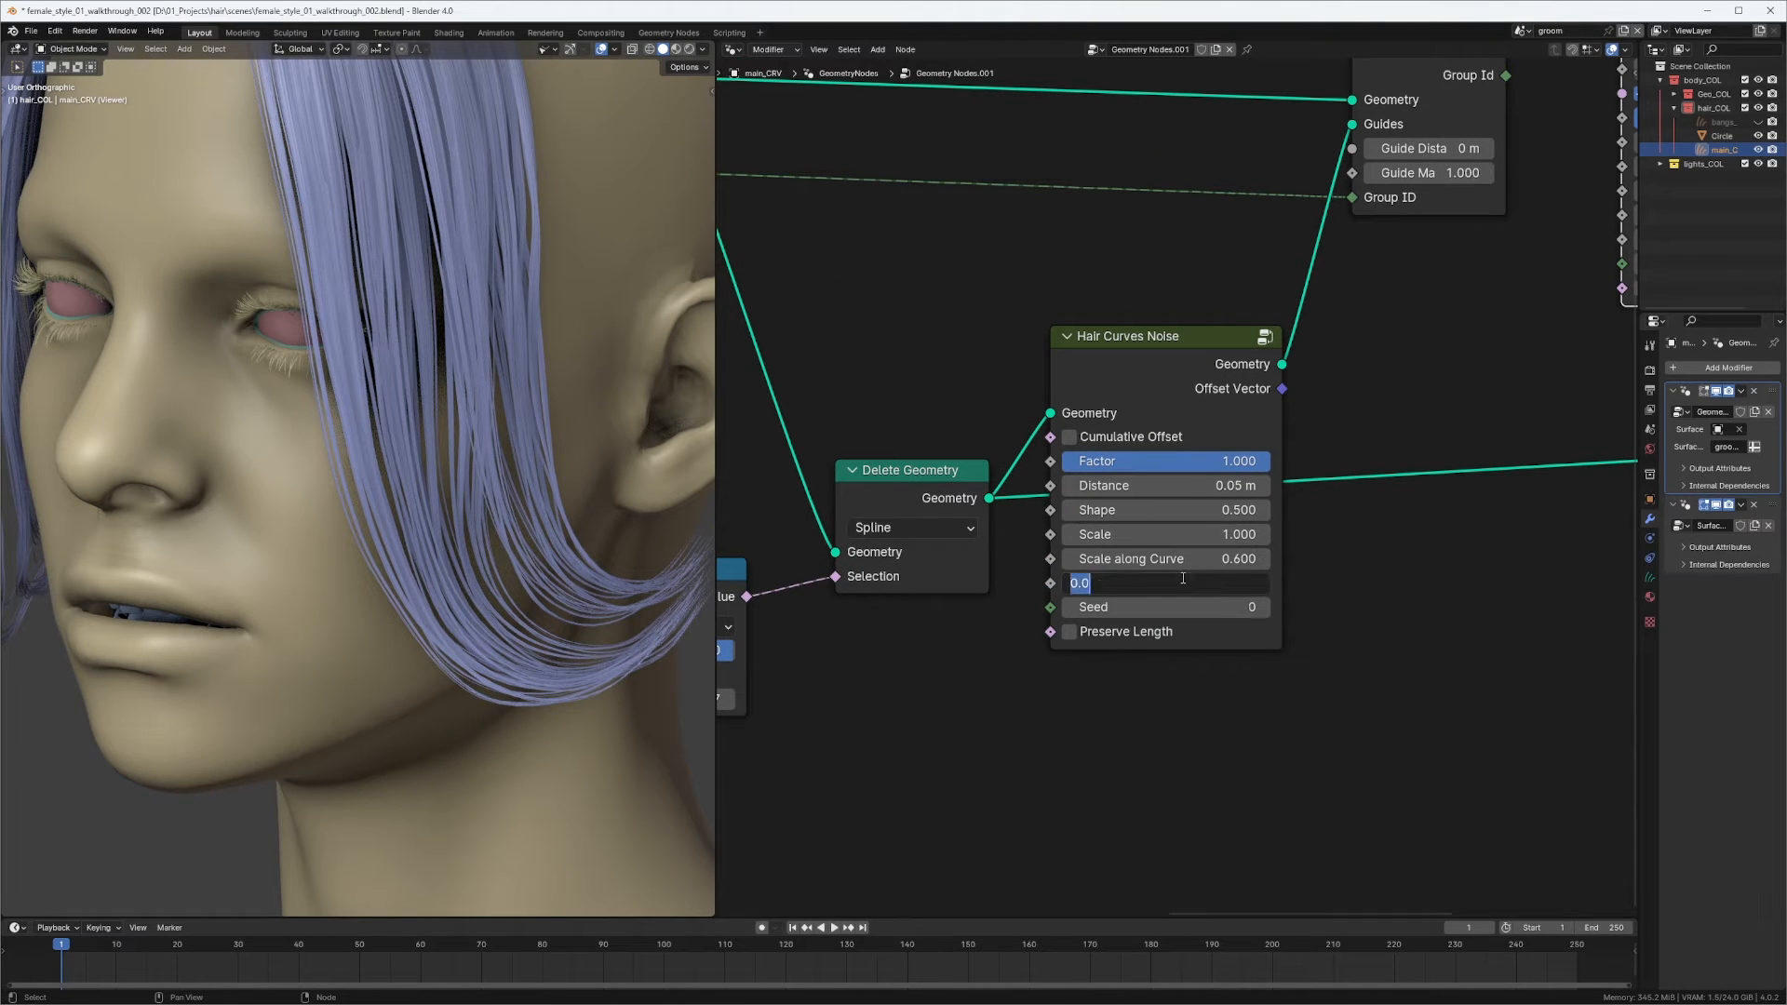
pyautogui.write('1')
pyautogui.press('Return')
# Examine how the noise offset varies the bangs strands, both close up and across the whole head.
pyautogui.moveTo(451, 603); pyautogui.dragTo(356, 596, button='middle')
pyautogui.scroll(2, 356, 594)
pyautogui.keyDown('shift'); pyautogui.moveTo(252, 363); pyautogui.dragTo(416, 414, button='middle'); pyautogui.keyUp('shift')
pyautogui.scroll(2, 361, 509)
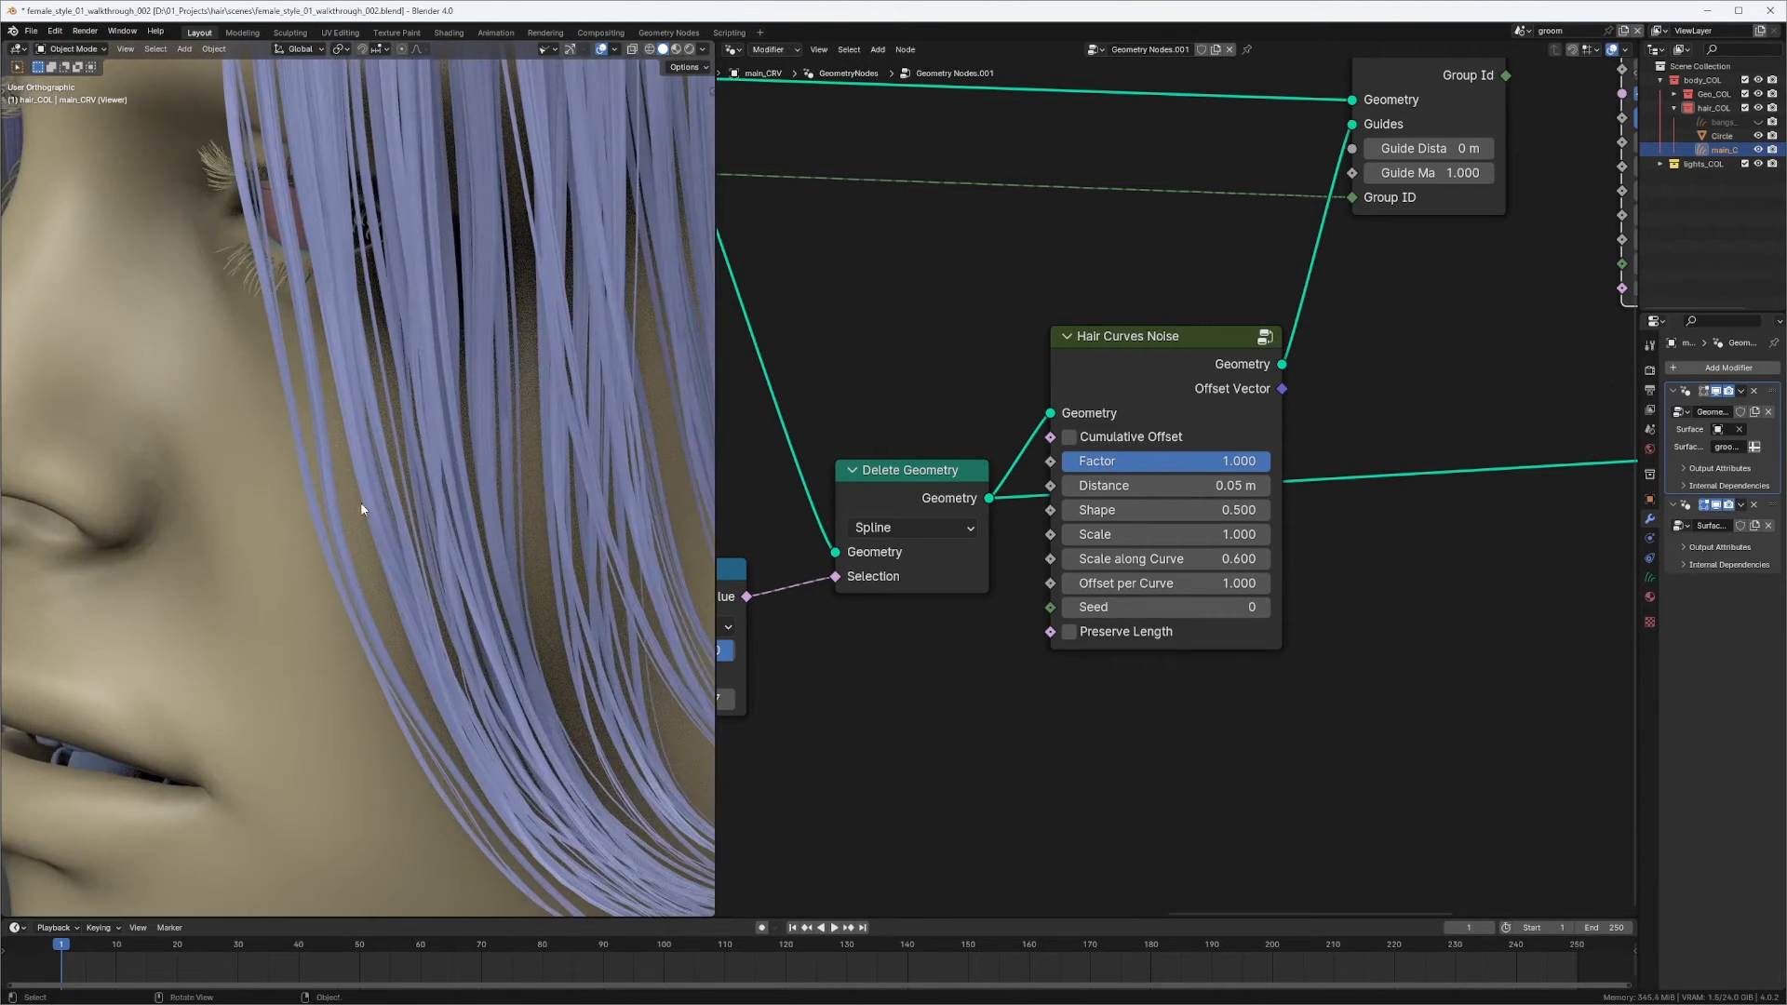
pyautogui.scroll(-5, 430, 715)
pyautogui.moveTo(354, 651); pyautogui.dragTo(406, 441, button='middle')
pyautogui.moveTo(507, 349); pyautogui.dragTo(431, 438, button='middle')
pyautogui.scroll(1, 405, 361)
pyautogui.moveTo(549, 373); pyautogui.dragTo(452, 383, button='middle')
pyautogui.scroll(1, 469, 367)
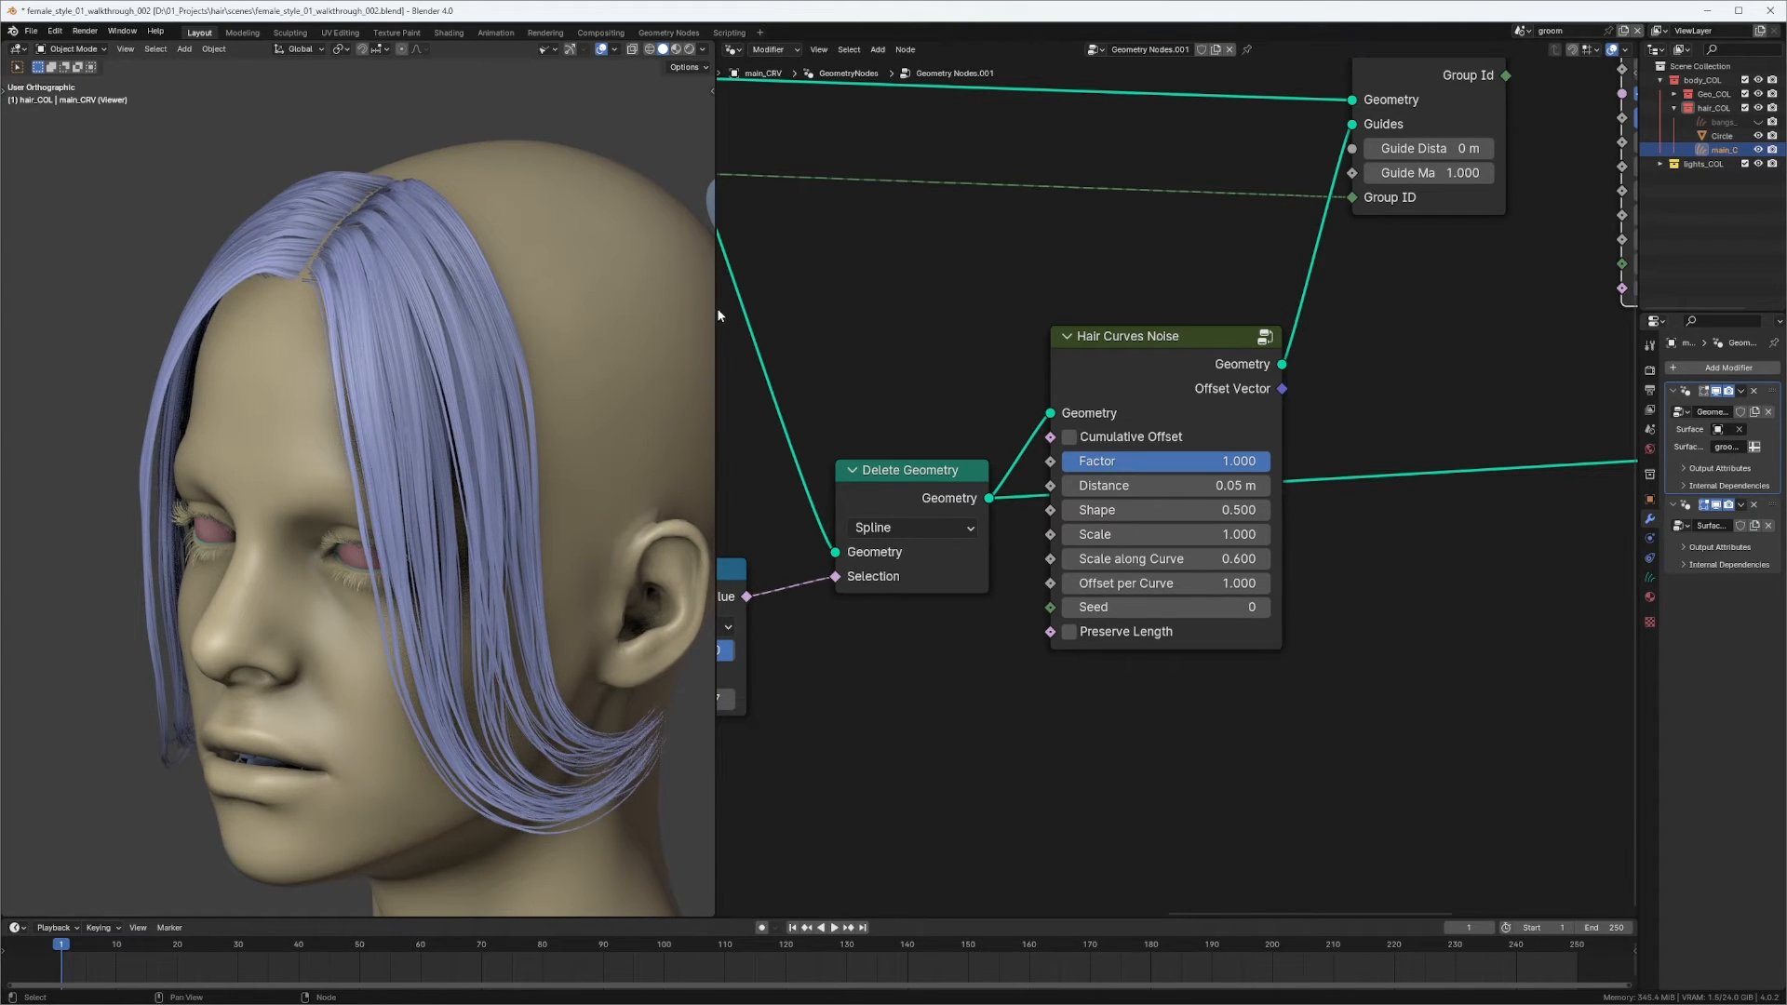
# Enlarge the 3D view around the parting and preview the guide index map's Guide Index output on the hair.
pyautogui.moveTo(715, 307); pyautogui.dragTo(878, 307)
pyautogui.scroll(3, 598, 377)
pyautogui.keyDown('shift'); pyautogui.moveTo(614, 269); pyautogui.dragTo(596, 307, button='middle'); pyautogui.keyUp('shift')
pyautogui.scroll(3, 628, 325)
pyautogui.keyDown('shift'); pyautogui.moveTo(595, 307); pyautogui.dragTo(512, 479, button='middle'); pyautogui.keyUp('shift')
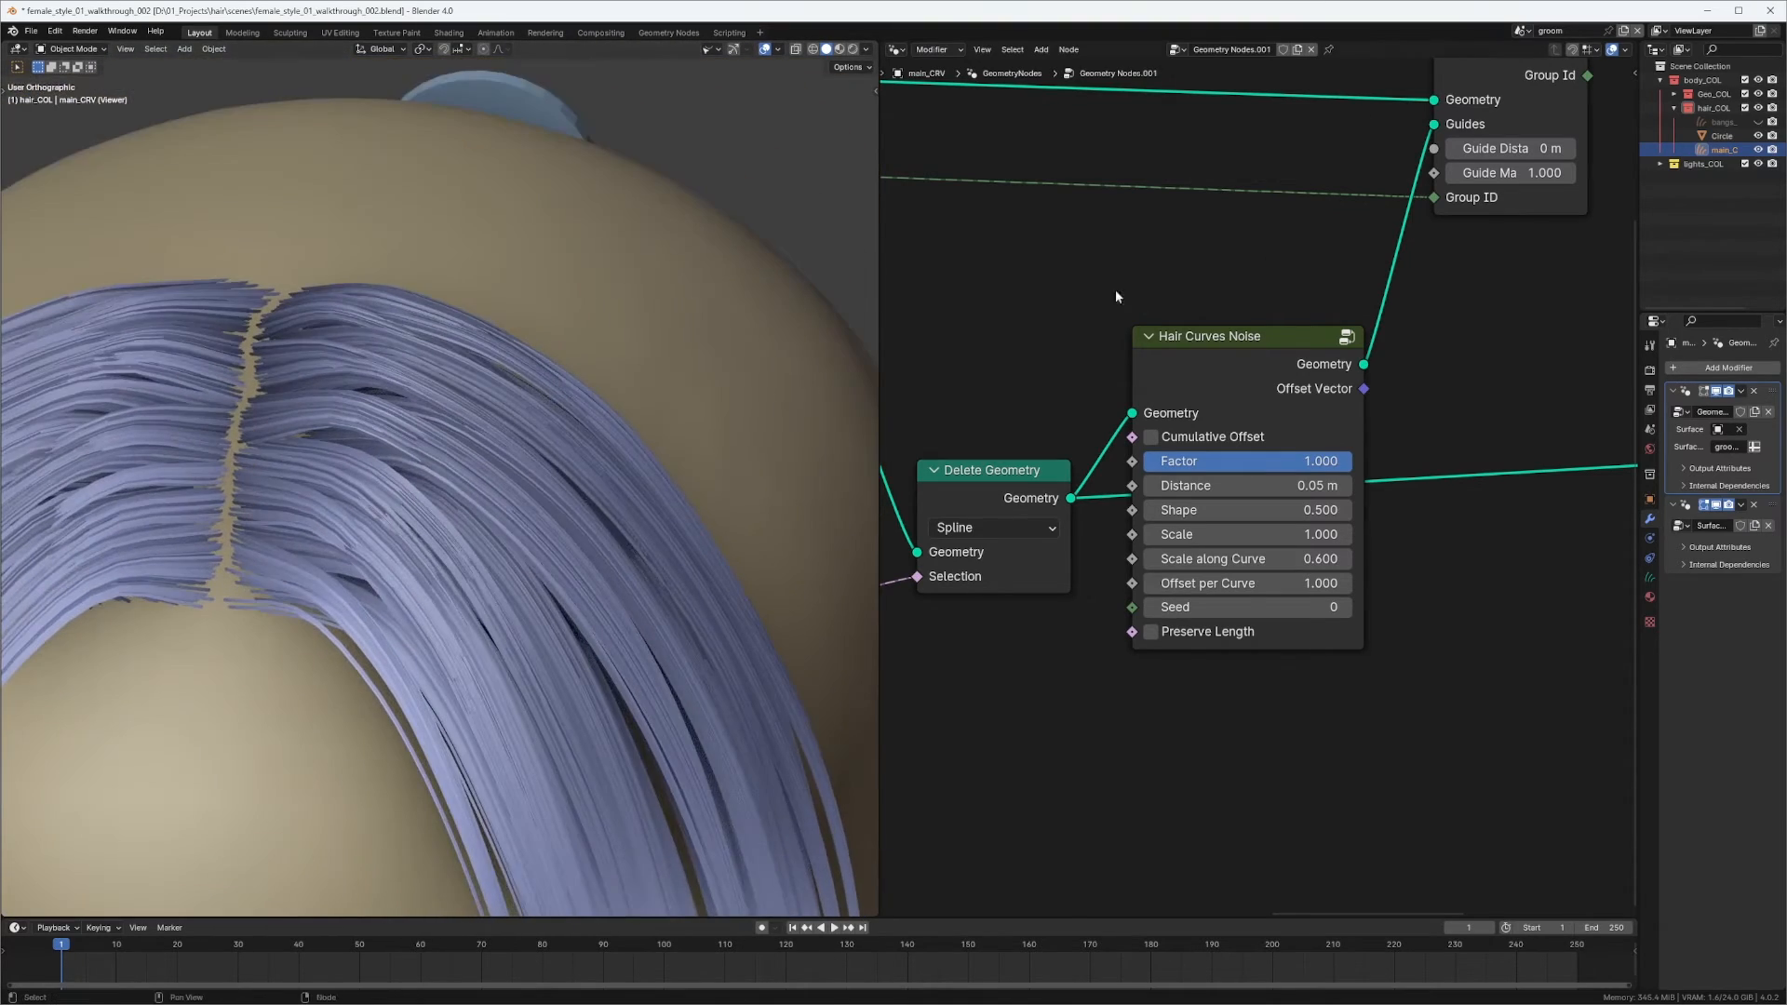
pyautogui.moveTo(1544, 274); pyautogui.dragTo(1256, 536, button='middle')
pyautogui.scroll(-6, 1256, 536)
pyautogui.moveTo(1368, 279); pyautogui.dragTo(1277, 246, button='middle')
pyautogui.scroll(5, 1338, 232)
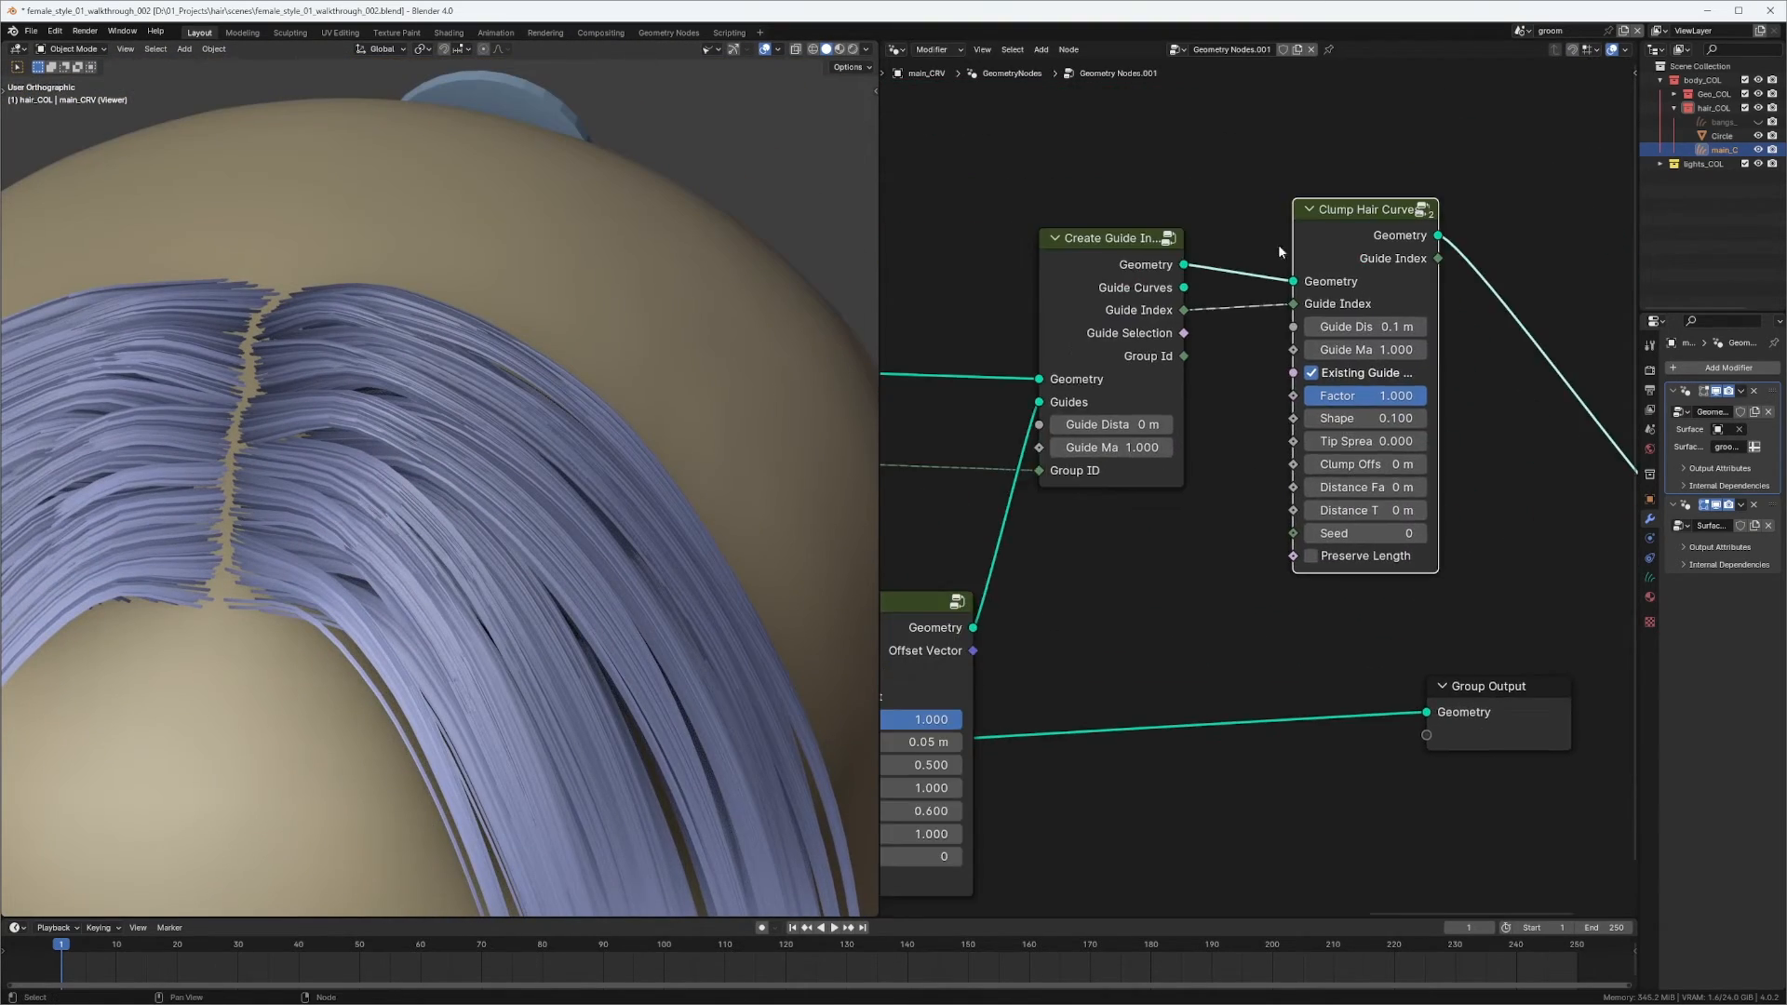
pyautogui.keyDown('ctrl'); pyautogui.keyDown('shift'); pyautogui.click(1178, 310); pyautogui.keyUp('shift'); pyautogui.keyUp('ctrl')
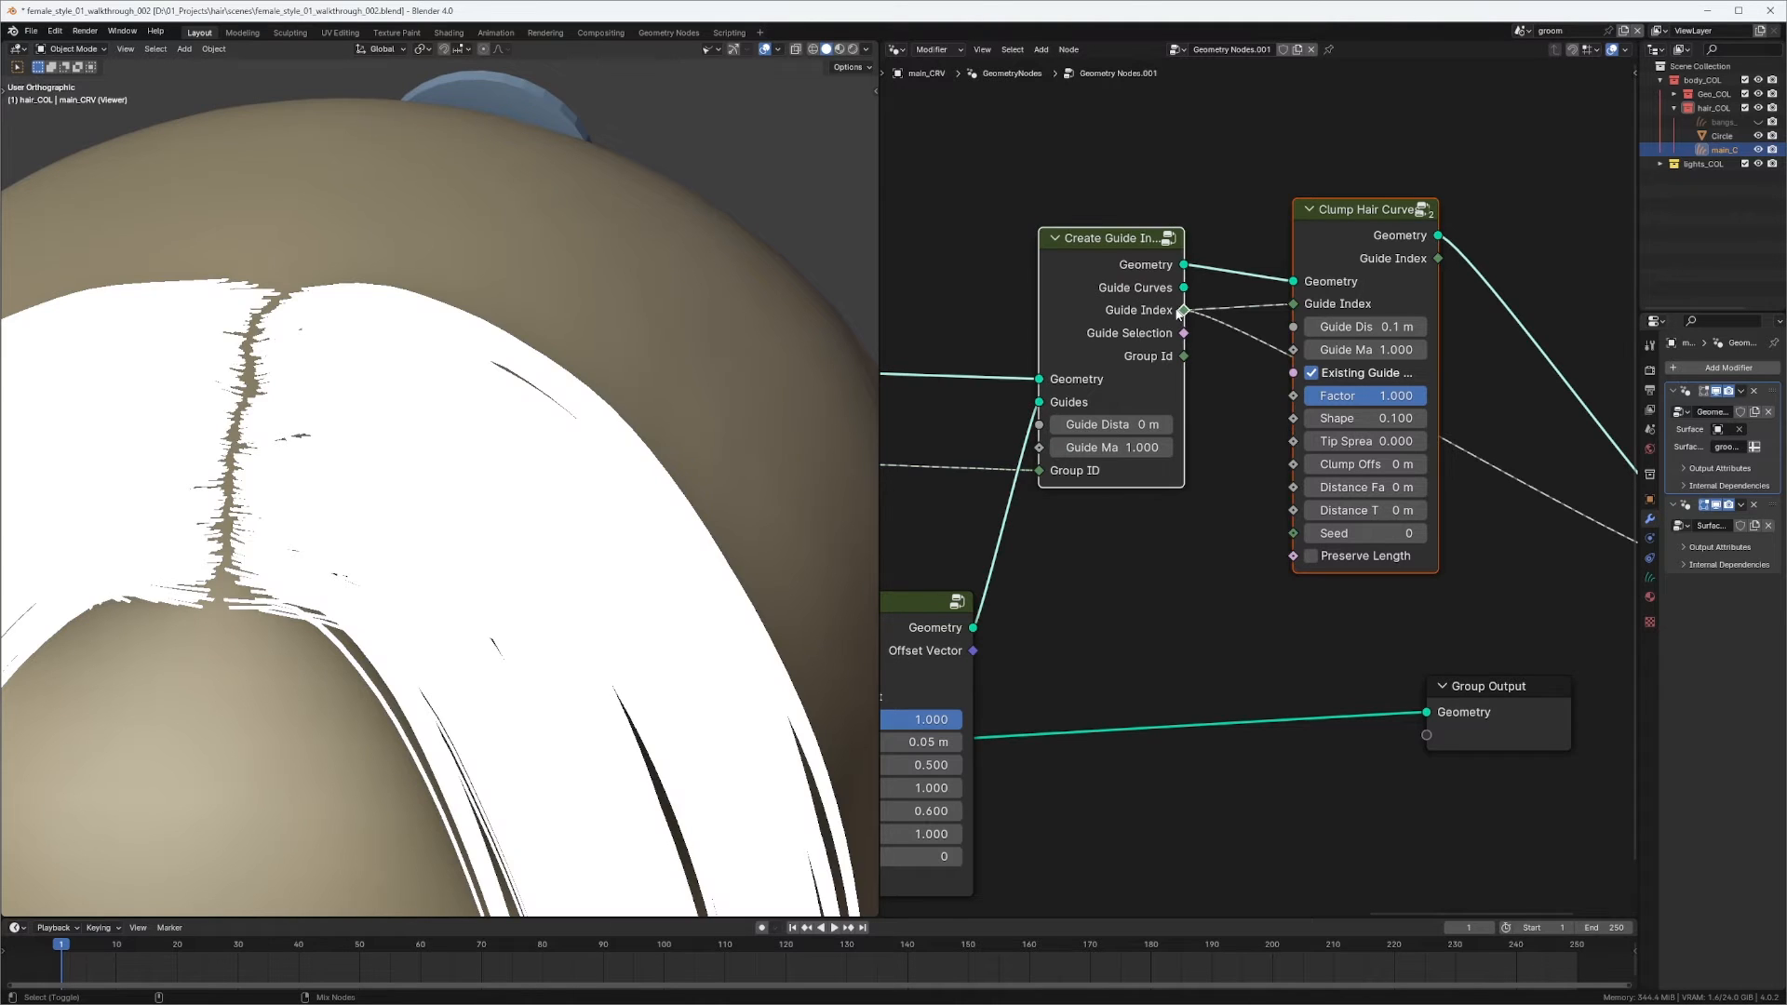
# Add a White Noise Texture node beside the second Clump Hair Curves node.
pyautogui.moveTo(1414, 177); pyautogui.dragTo(1173, 314, button='middle')
pyautogui.click(1335, 188)
pyautogui.hotkey('shift', 'a')
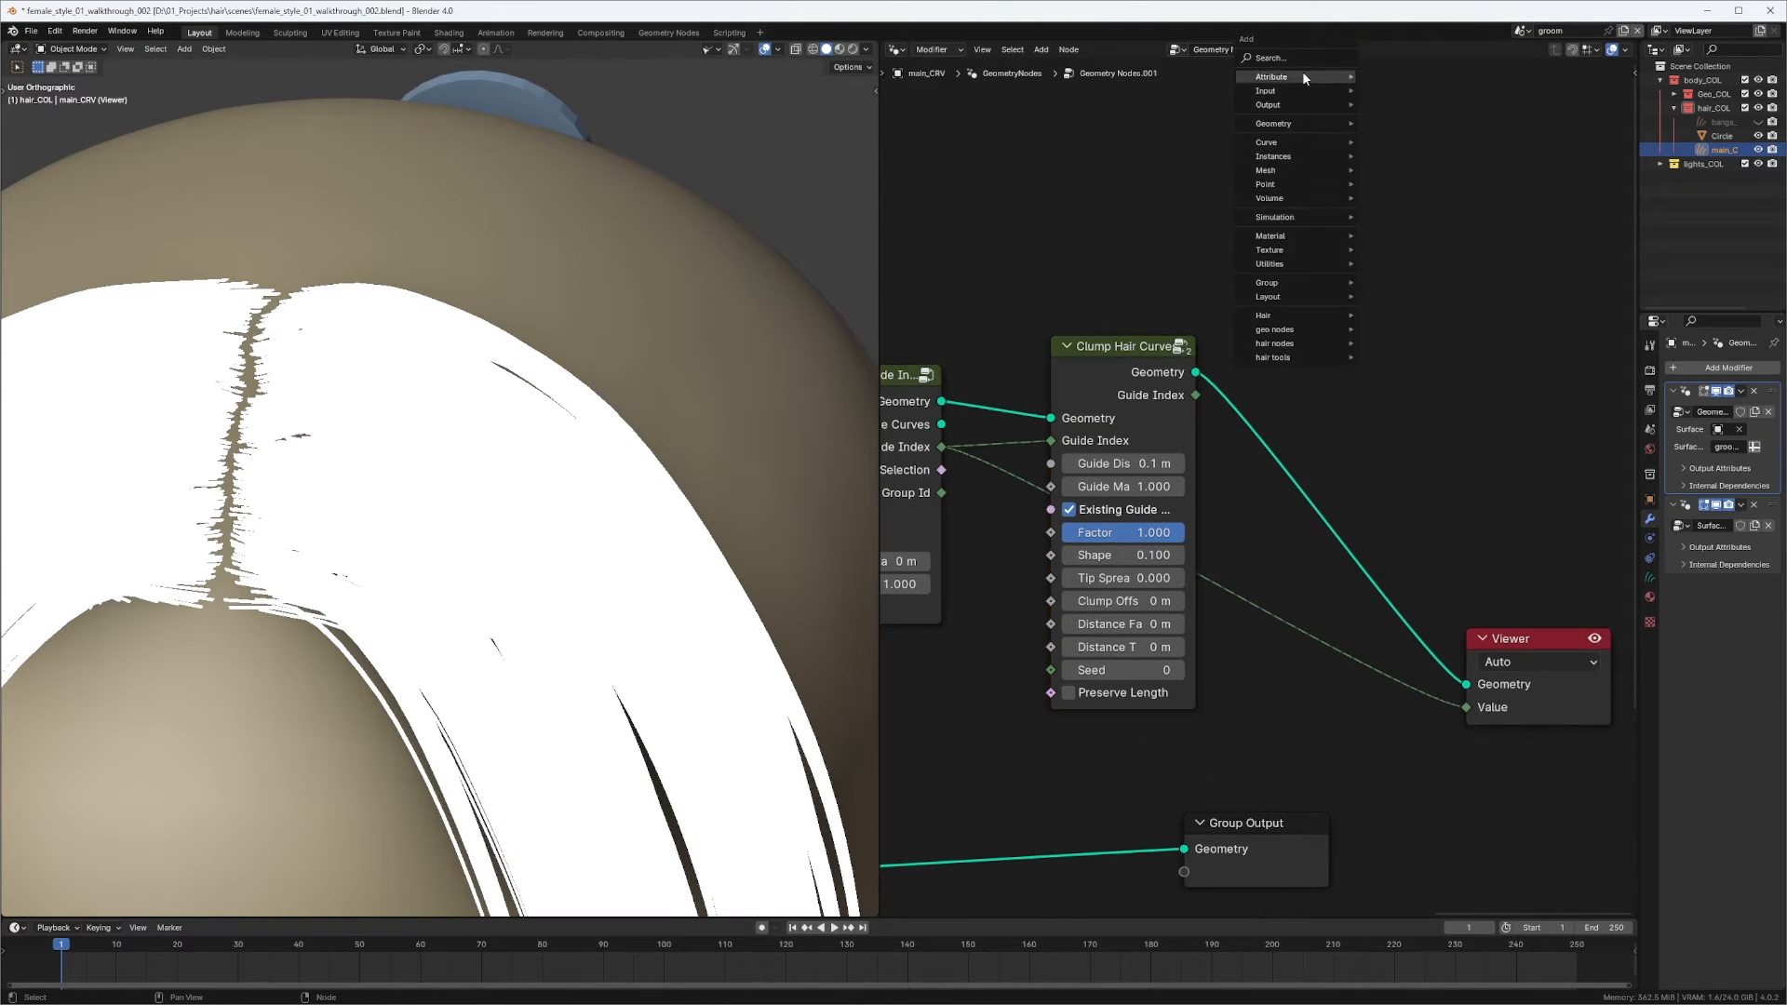
pyautogui.click(1307, 56)
pyautogui.write('white')
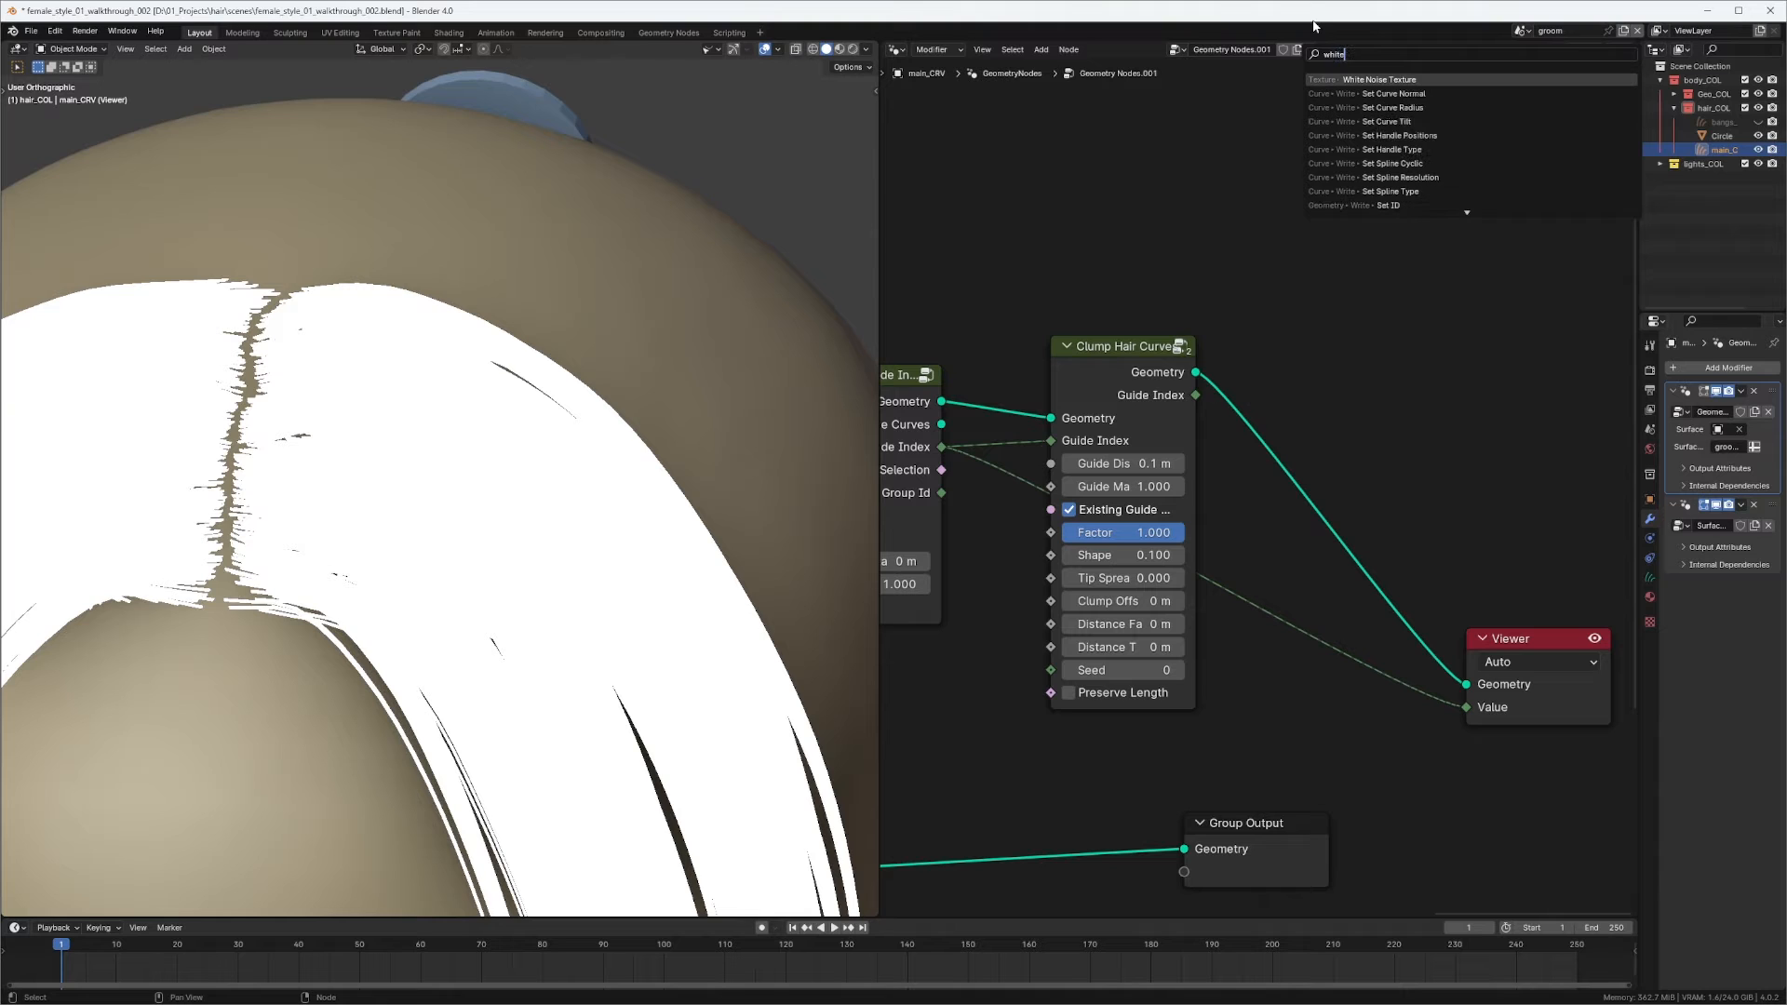
pyautogui.click(1379, 79)
pyautogui.click(1461, 409)
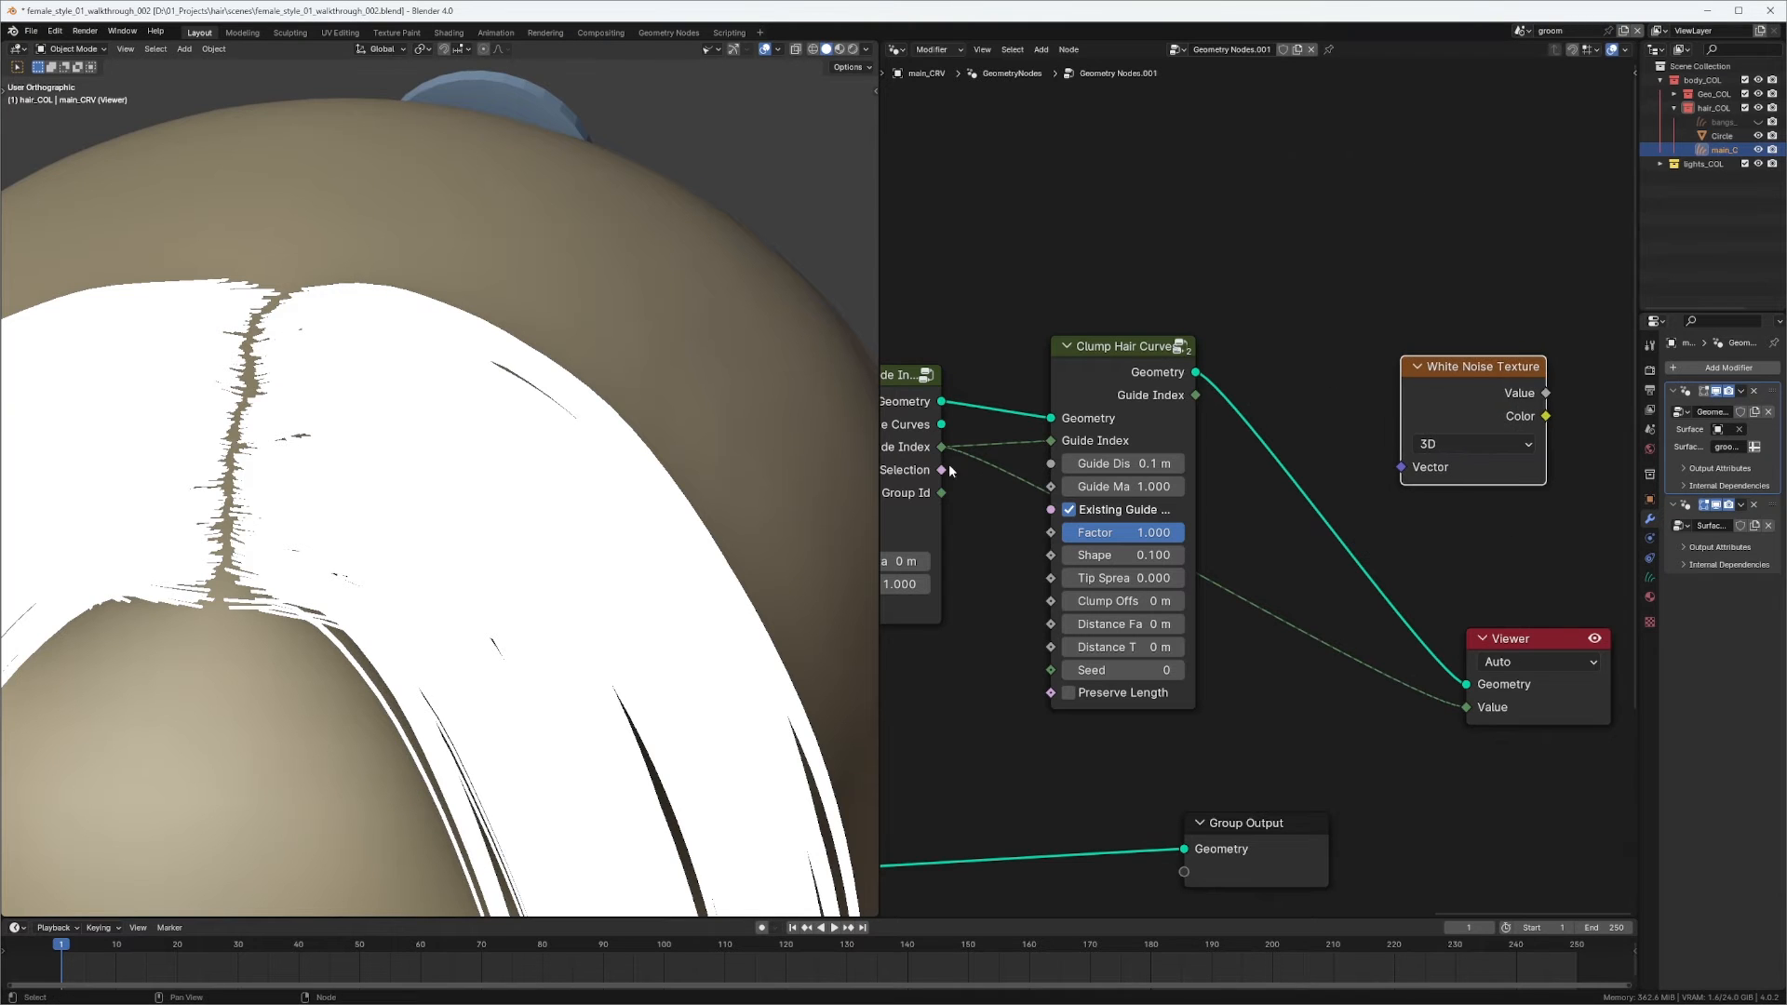
# Connect Guide Index to the White Noise Texture's Vector input and preview its Color output on the hair.
pyautogui.moveTo(942, 447); pyautogui.dragTo(1439, 371)
pyautogui.keyDown('ctrl'); pyautogui.keyDown('shift'); pyautogui.click(1466, 382); pyautogui.keyUp('shift'); pyautogui.keyUp('ctrl')
pyautogui.keyDown('ctrl'); pyautogui.keyDown('shift'); pyautogui.click(1470, 381); pyautogui.keyUp('shift'); pyautogui.keyUp('ctrl')
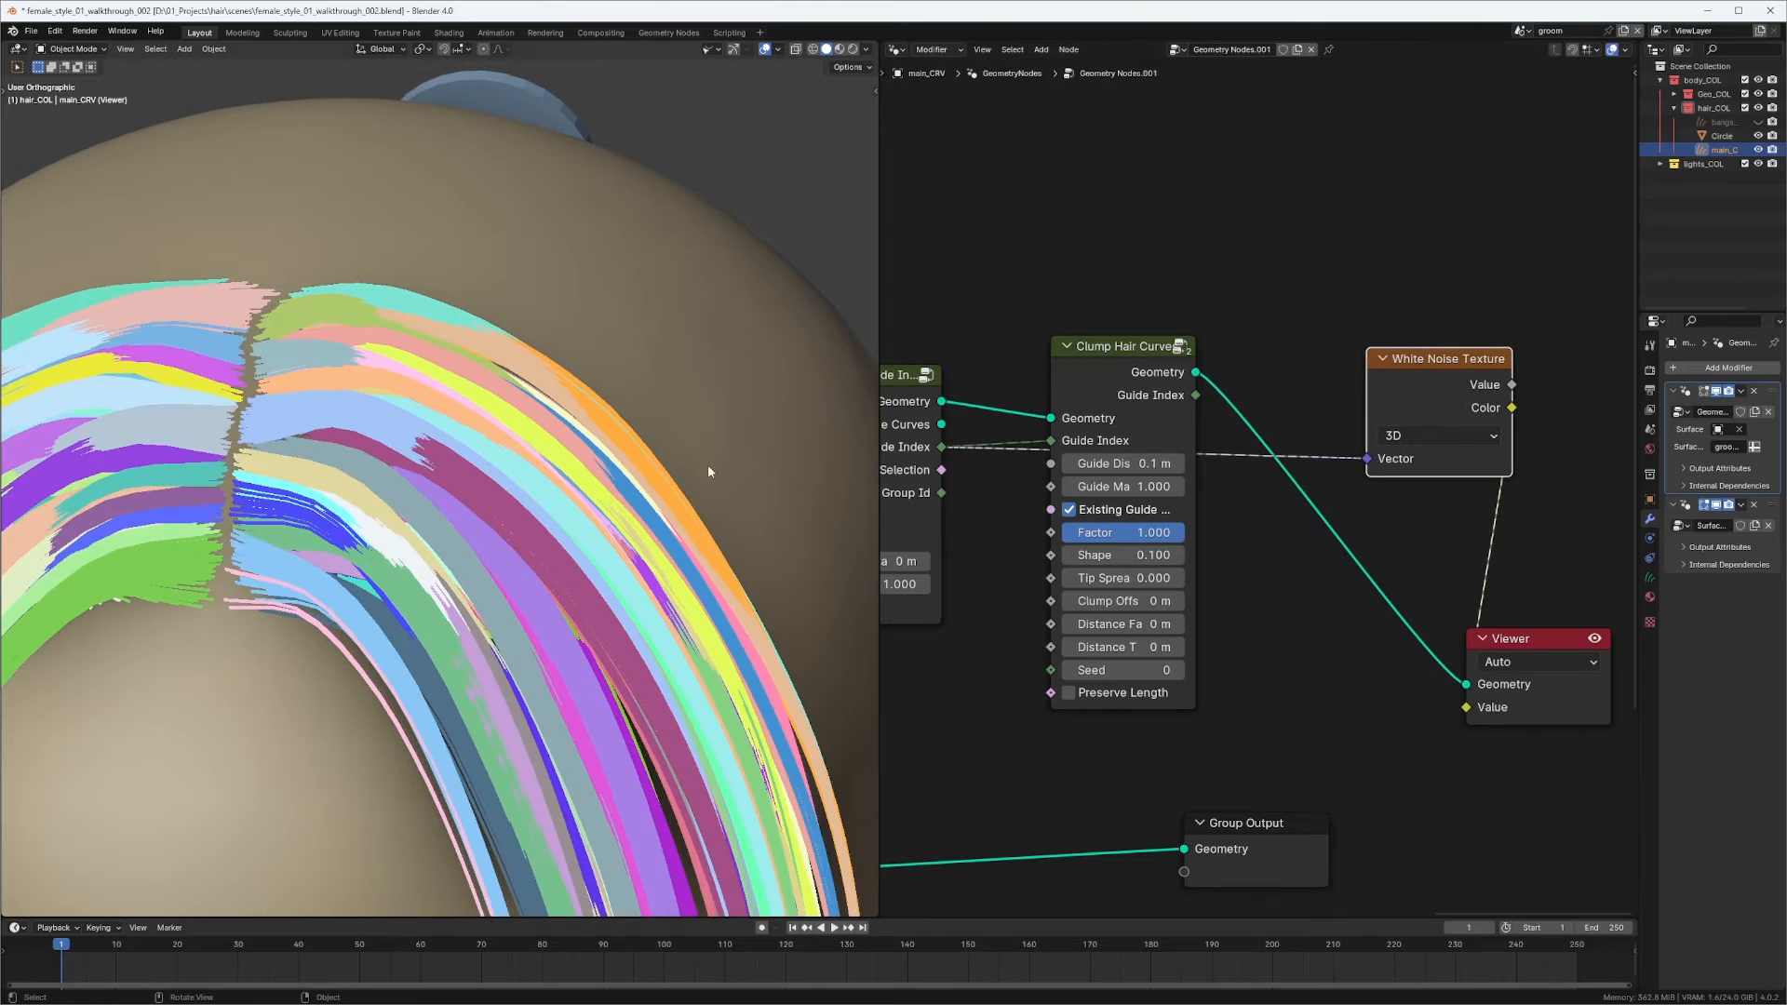
# Examine the colour-coded clumps on both sides of the parting from several angles.
pyautogui.moveTo(707, 466); pyautogui.dragTo(449, 437, button='middle')
pyautogui.scroll(2, 495, 402)
pyautogui.scroll(2, 419, 442)
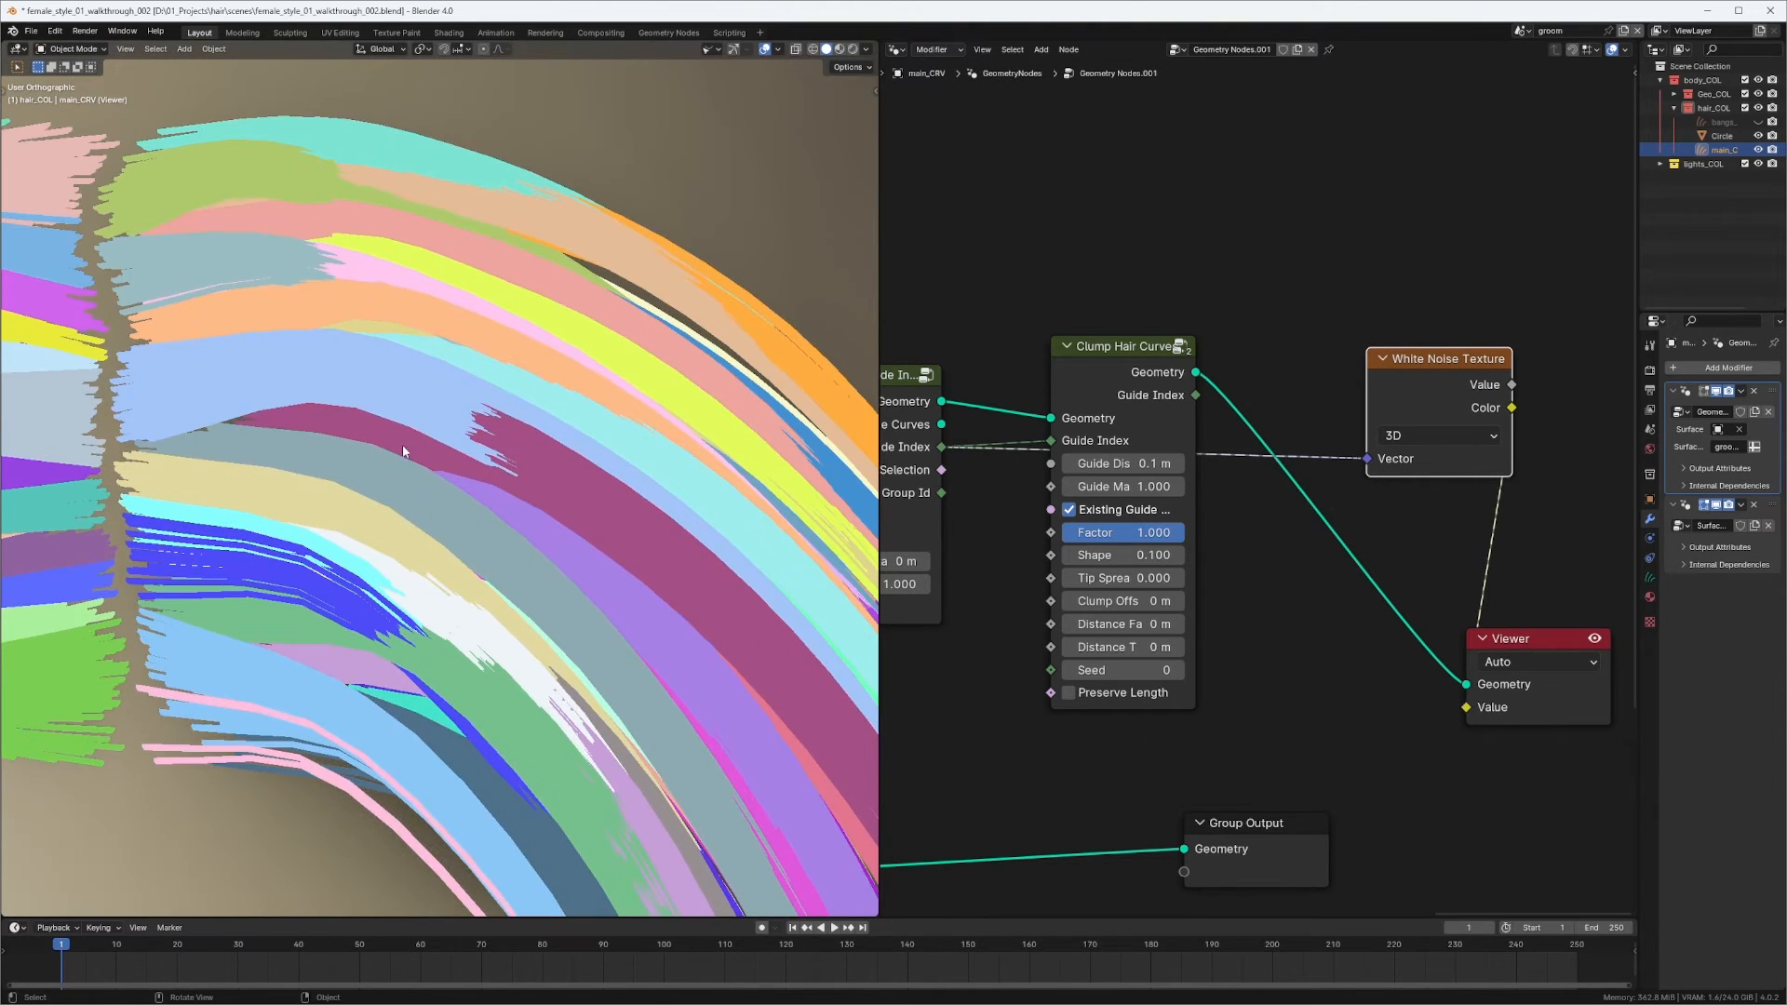
pyautogui.scroll(-2, 519, 493)
pyautogui.moveTo(507, 527); pyautogui.dragTo(432, 396, button='middle')
pyautogui.moveTo(332, 331); pyautogui.dragTo(290, 391, button='middle')
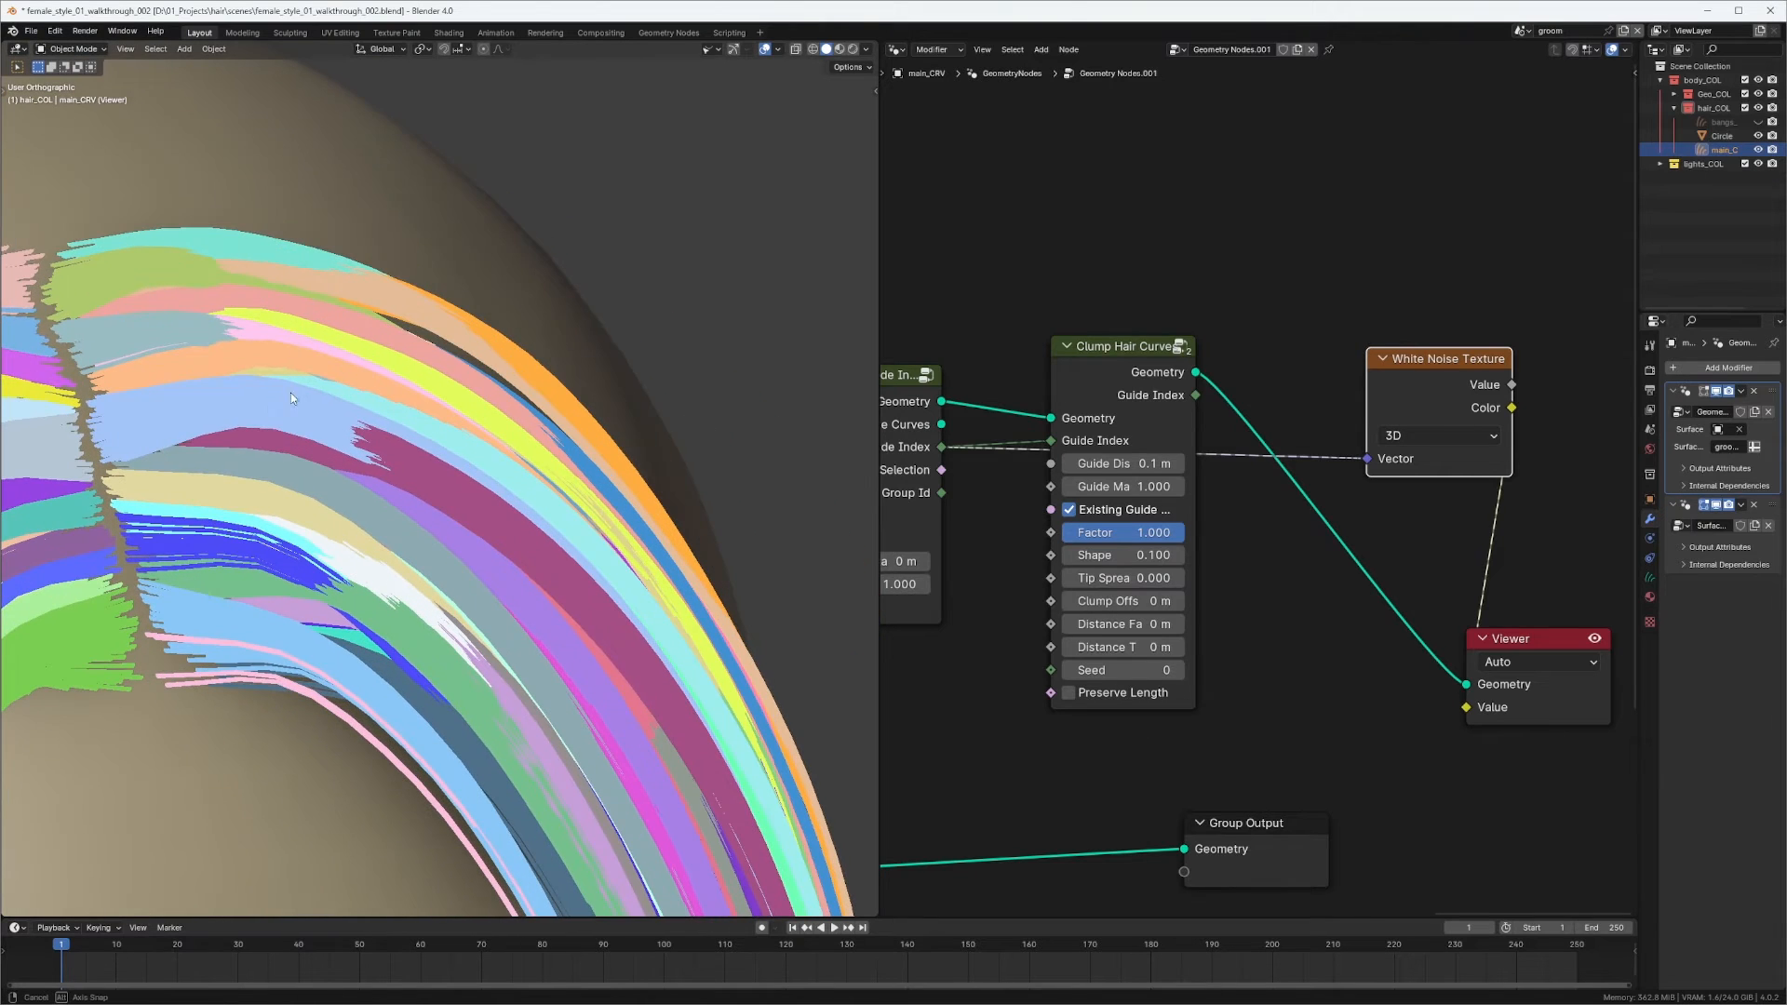
pyautogui.moveTo(365, 440); pyautogui.dragTo(387, 310, button='middle')
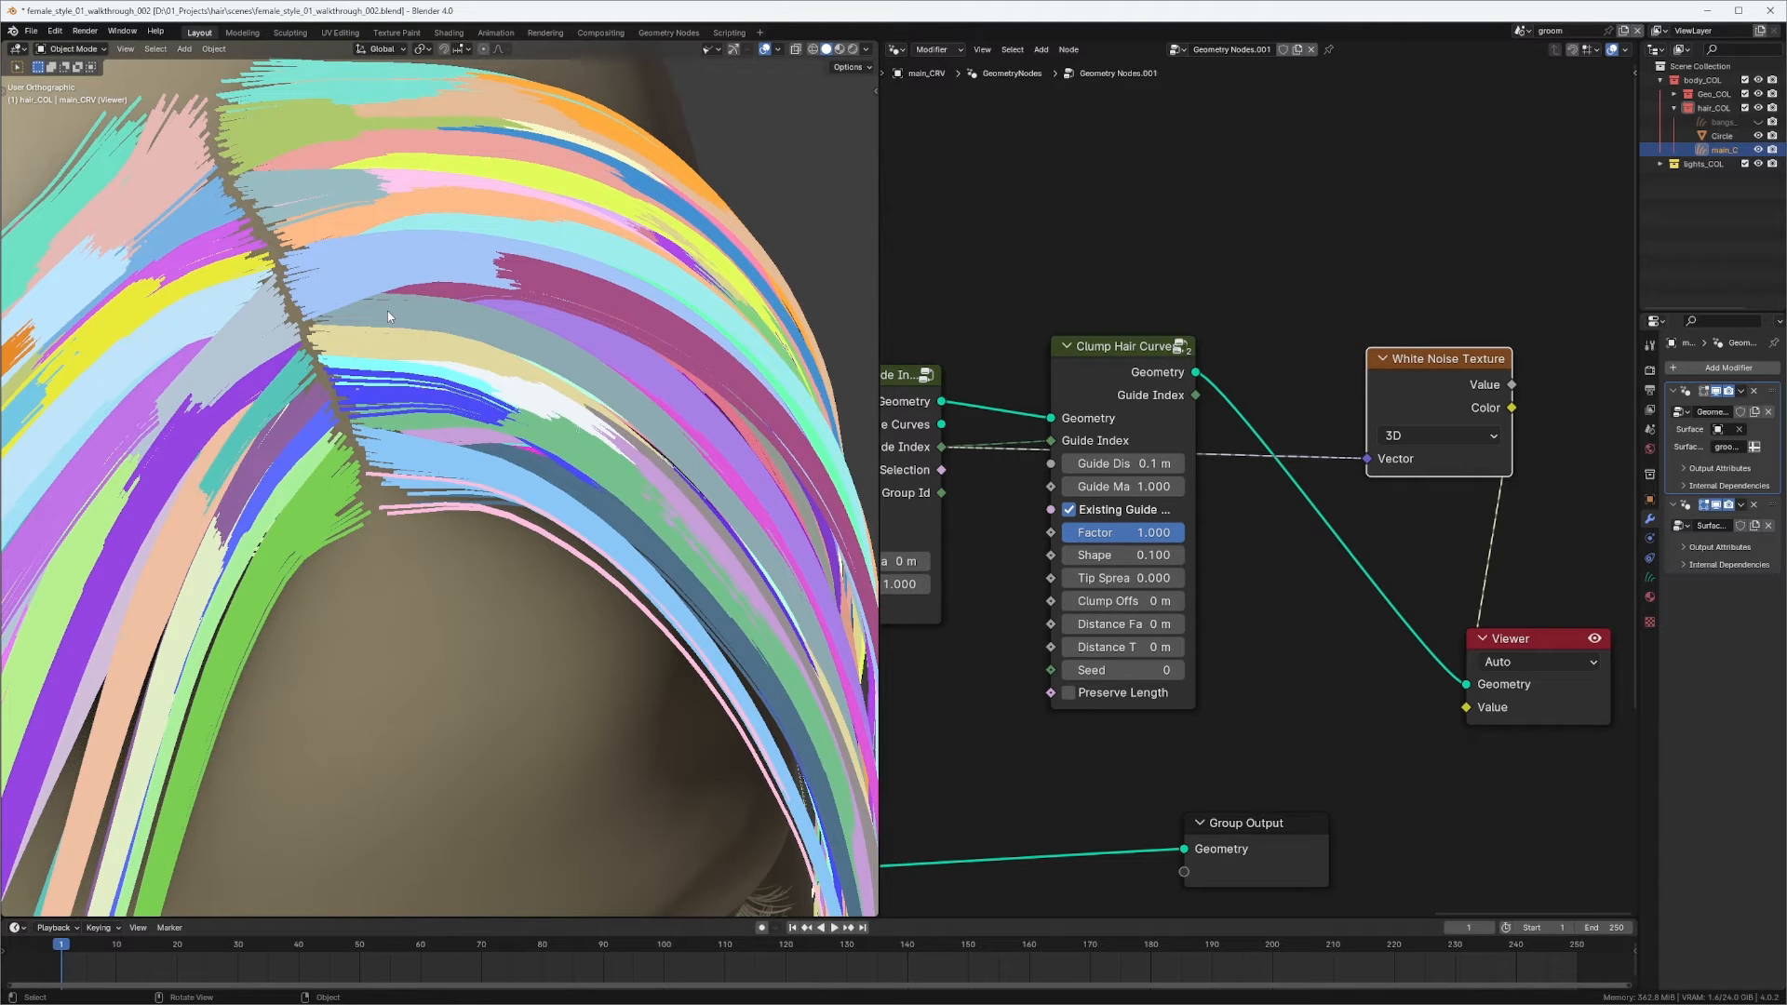
pyautogui.moveTo(387, 312); pyautogui.dragTo(516, 312, button='middle')
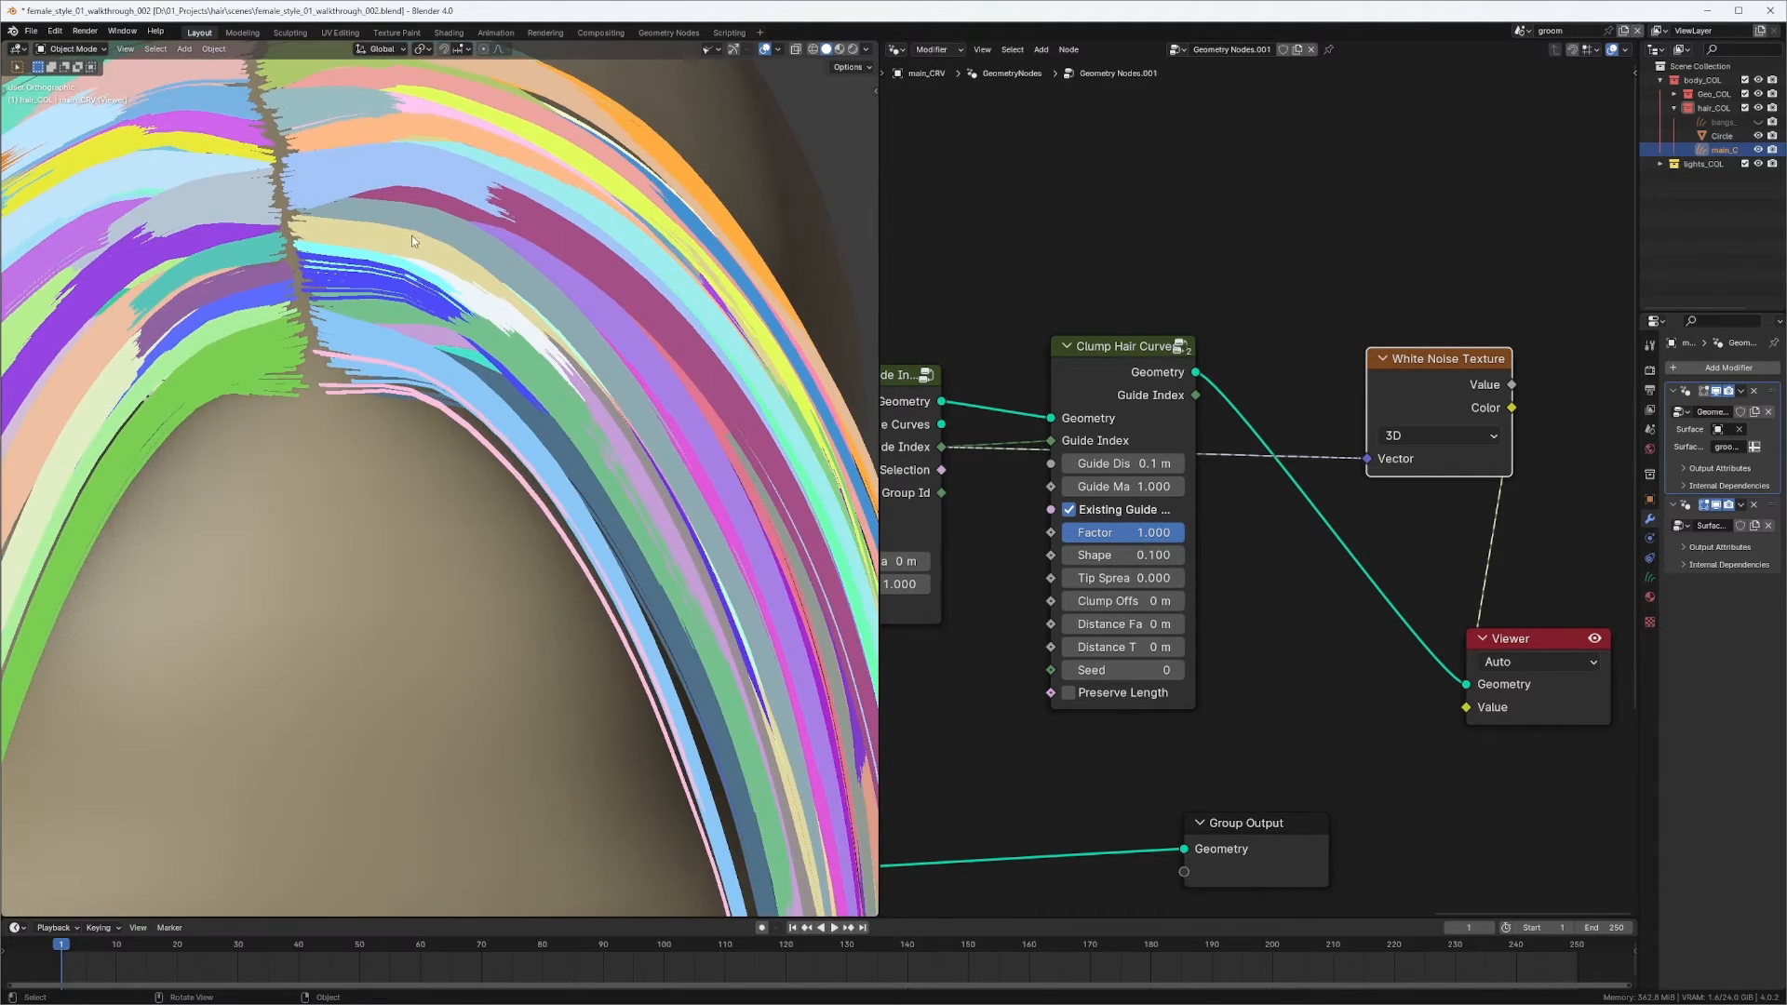
pyautogui.keyDown('shift'); pyautogui.moveTo(430, 223); pyautogui.dragTo(621, 444, button='middle'); pyautogui.keyUp('shift')
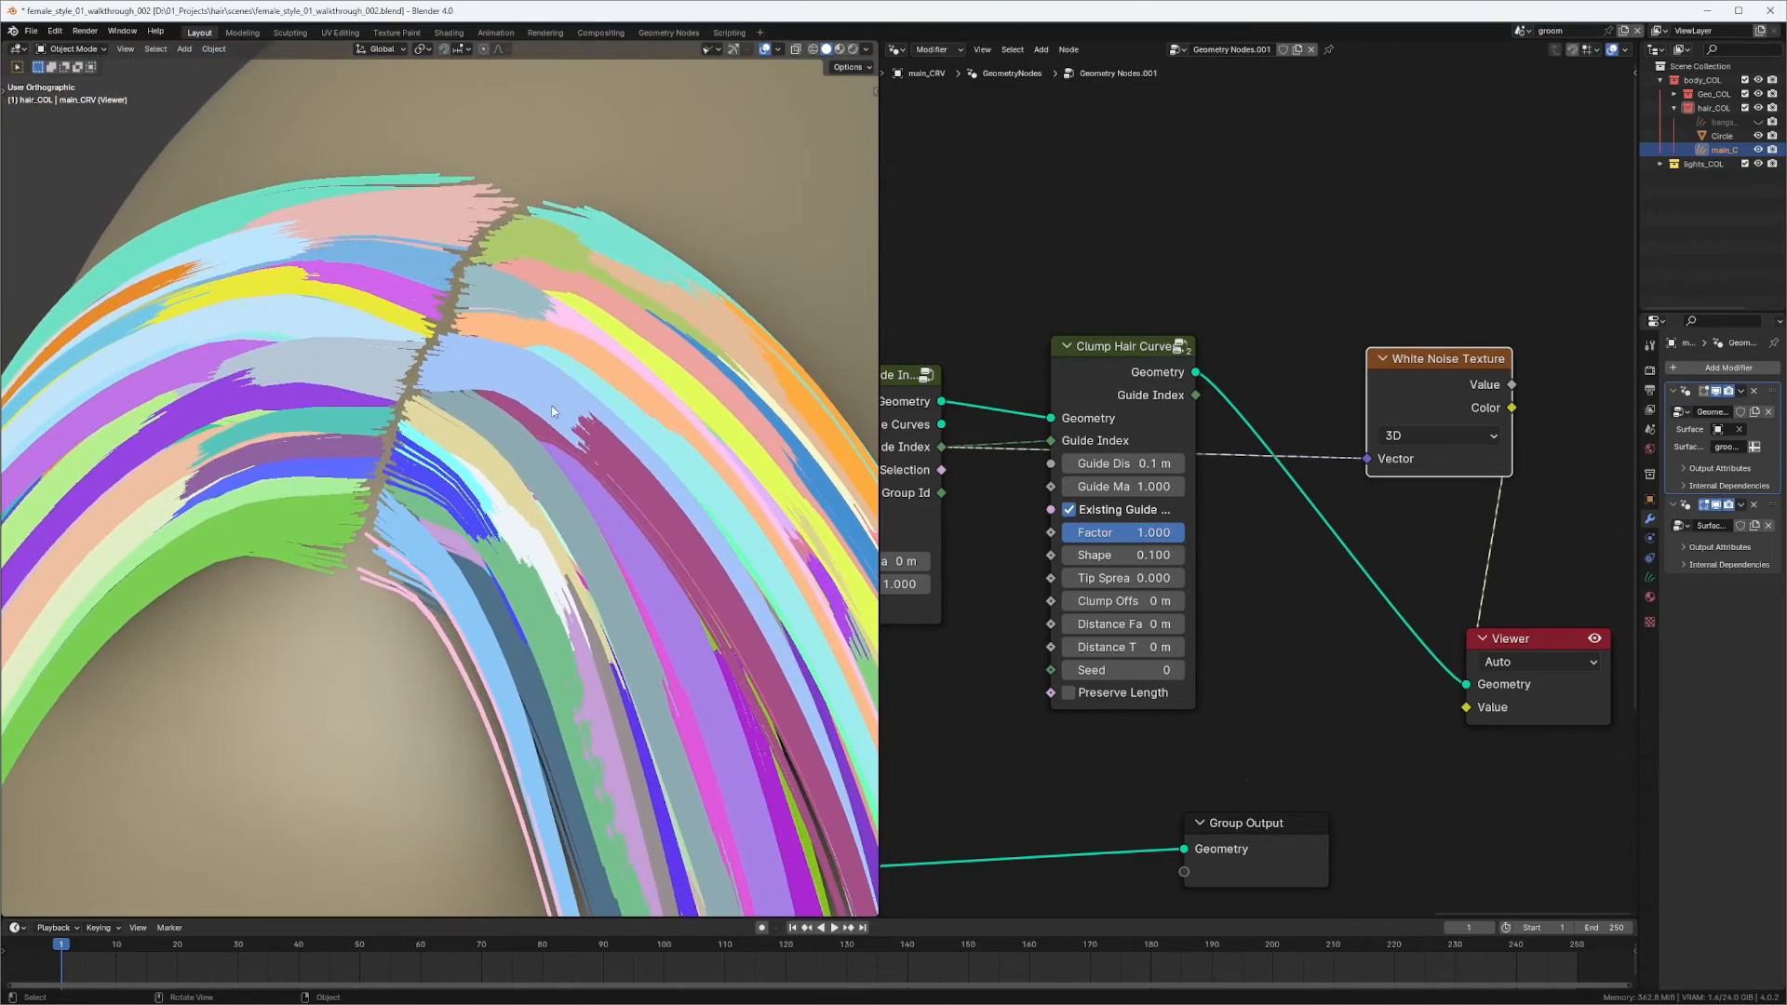
# Examine the colour-coded clumps along the whole length of the bangs from the front, above and the side of the head.
pyautogui.moveTo(695, 359); pyautogui.dragTo(641, 395, button='middle')
pyautogui.scroll(-4, 670, 361)
pyautogui.scroll(-2, 640, 398)
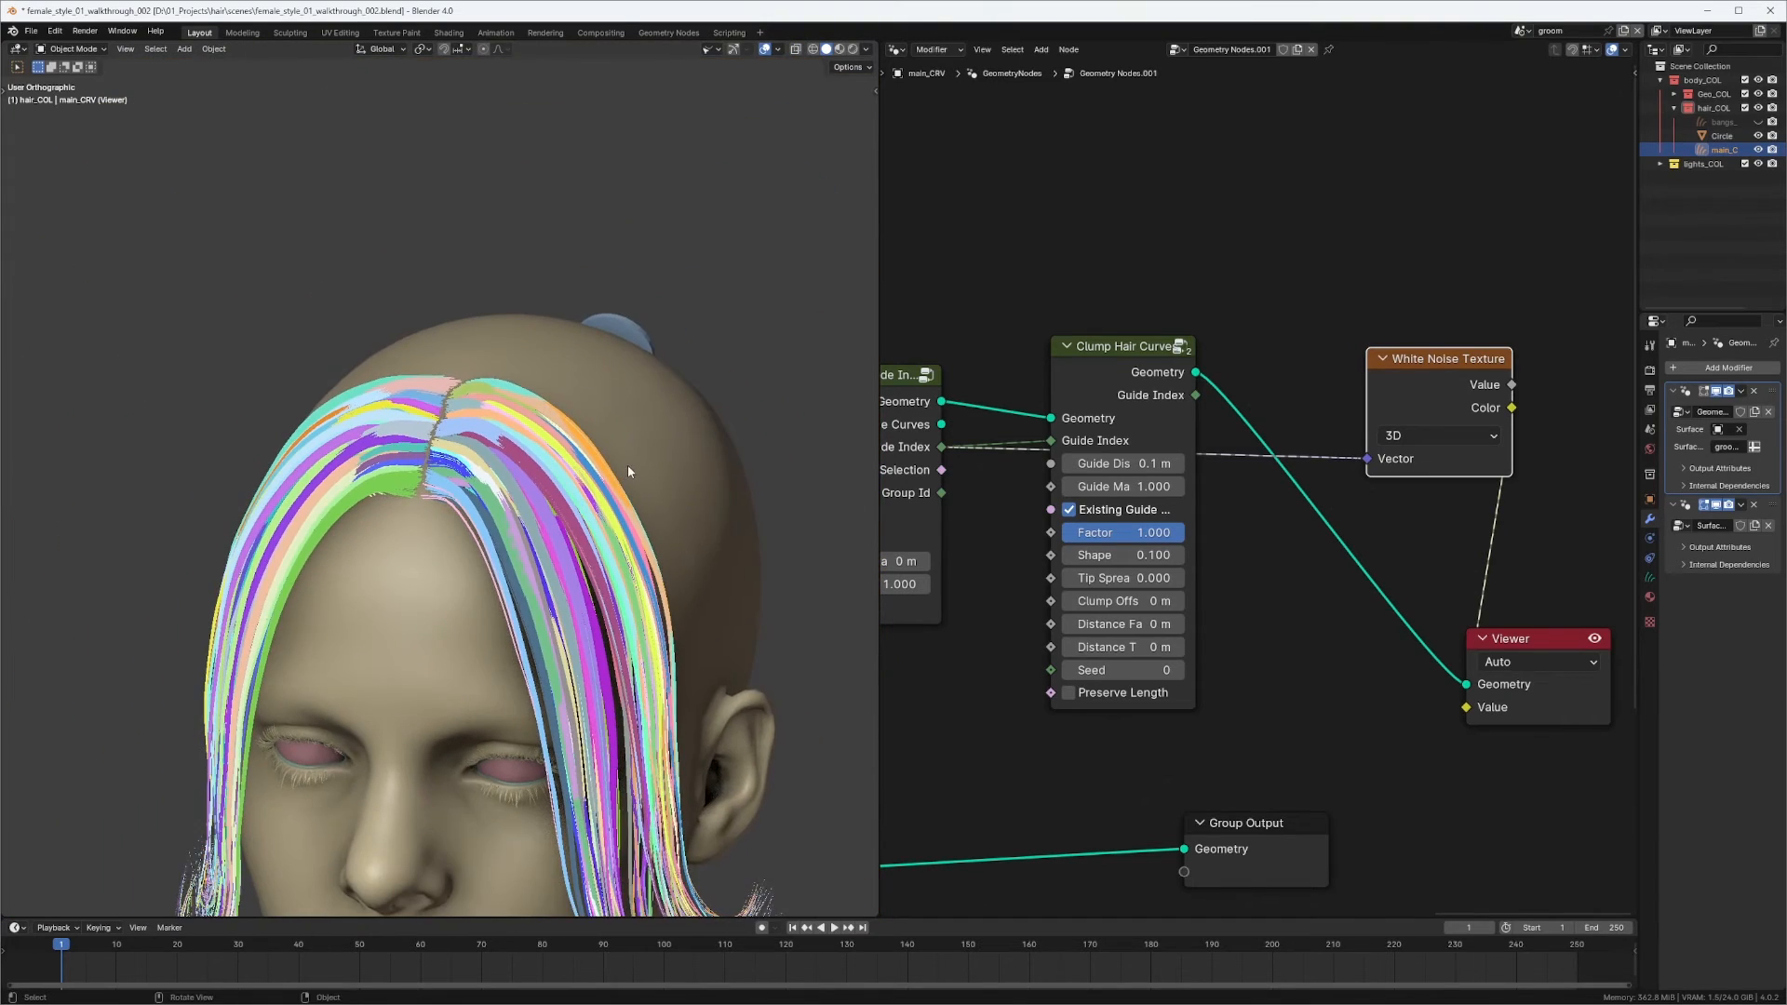
pyautogui.keyDown('shift'); pyautogui.moveTo(628, 467); pyautogui.dragTo(622, 259, button='middle'); pyautogui.keyUp('shift')
pyautogui.scroll(3, 622, 263)
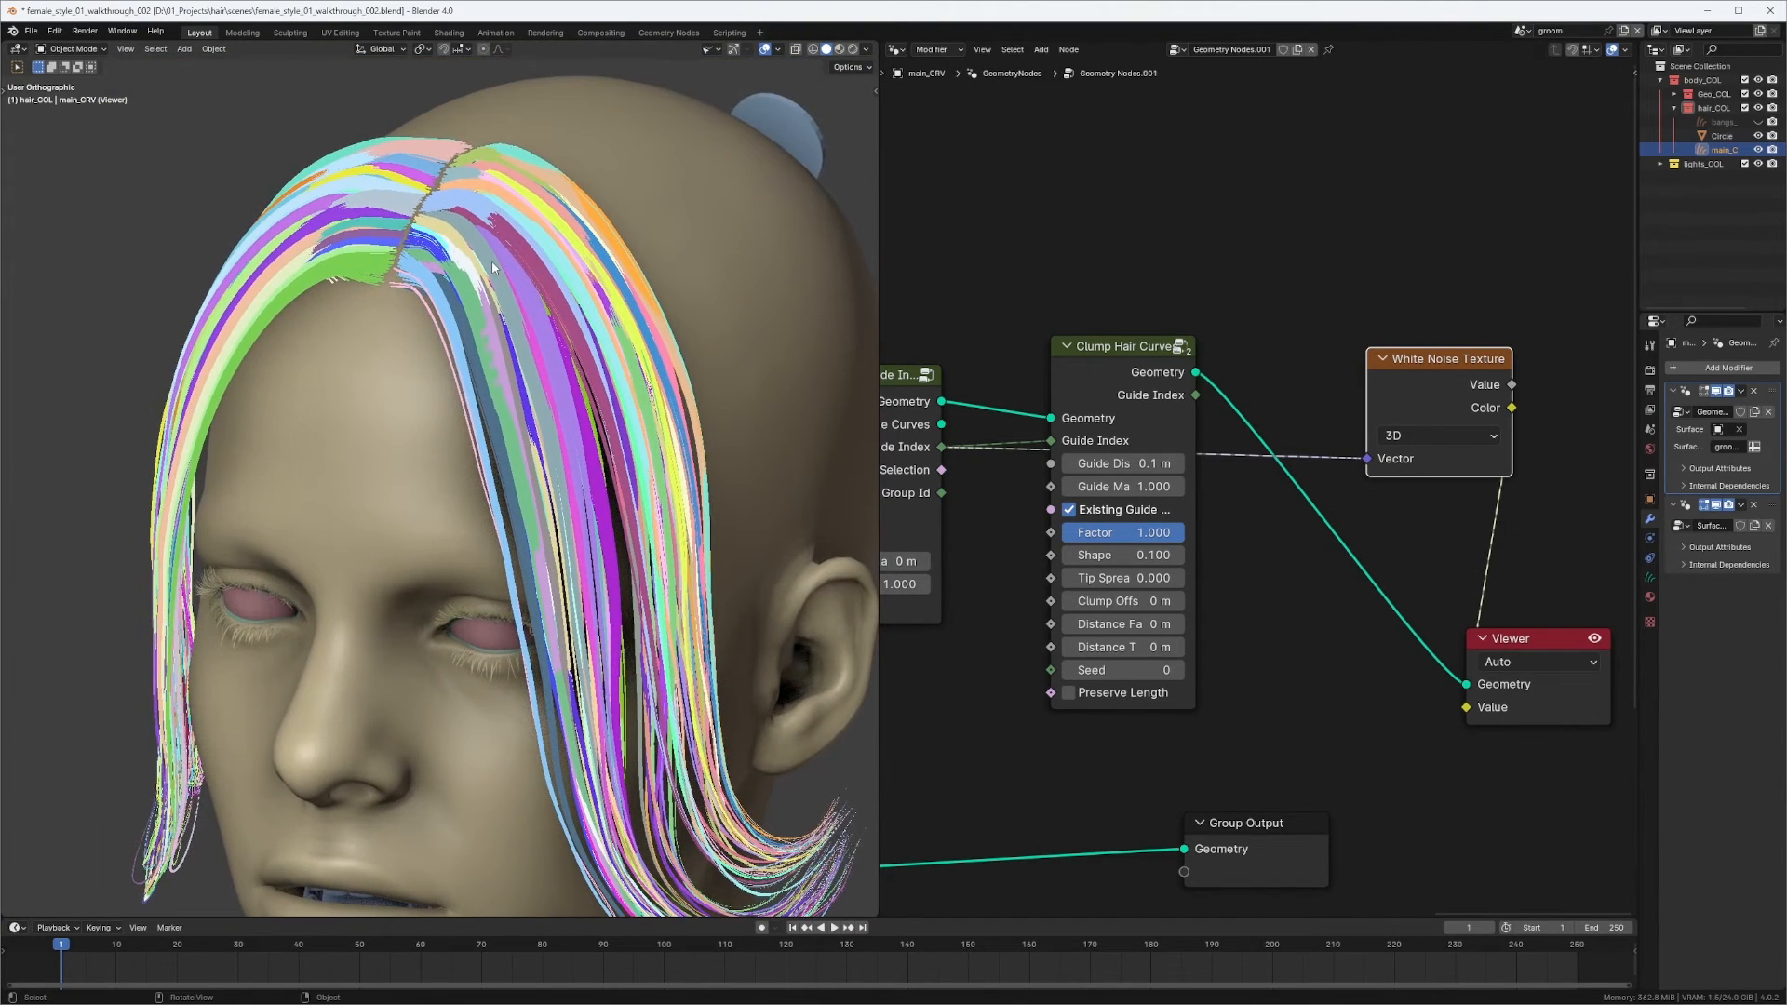
pyautogui.moveTo(584, 322); pyautogui.dragTo(547, 374, button='middle')
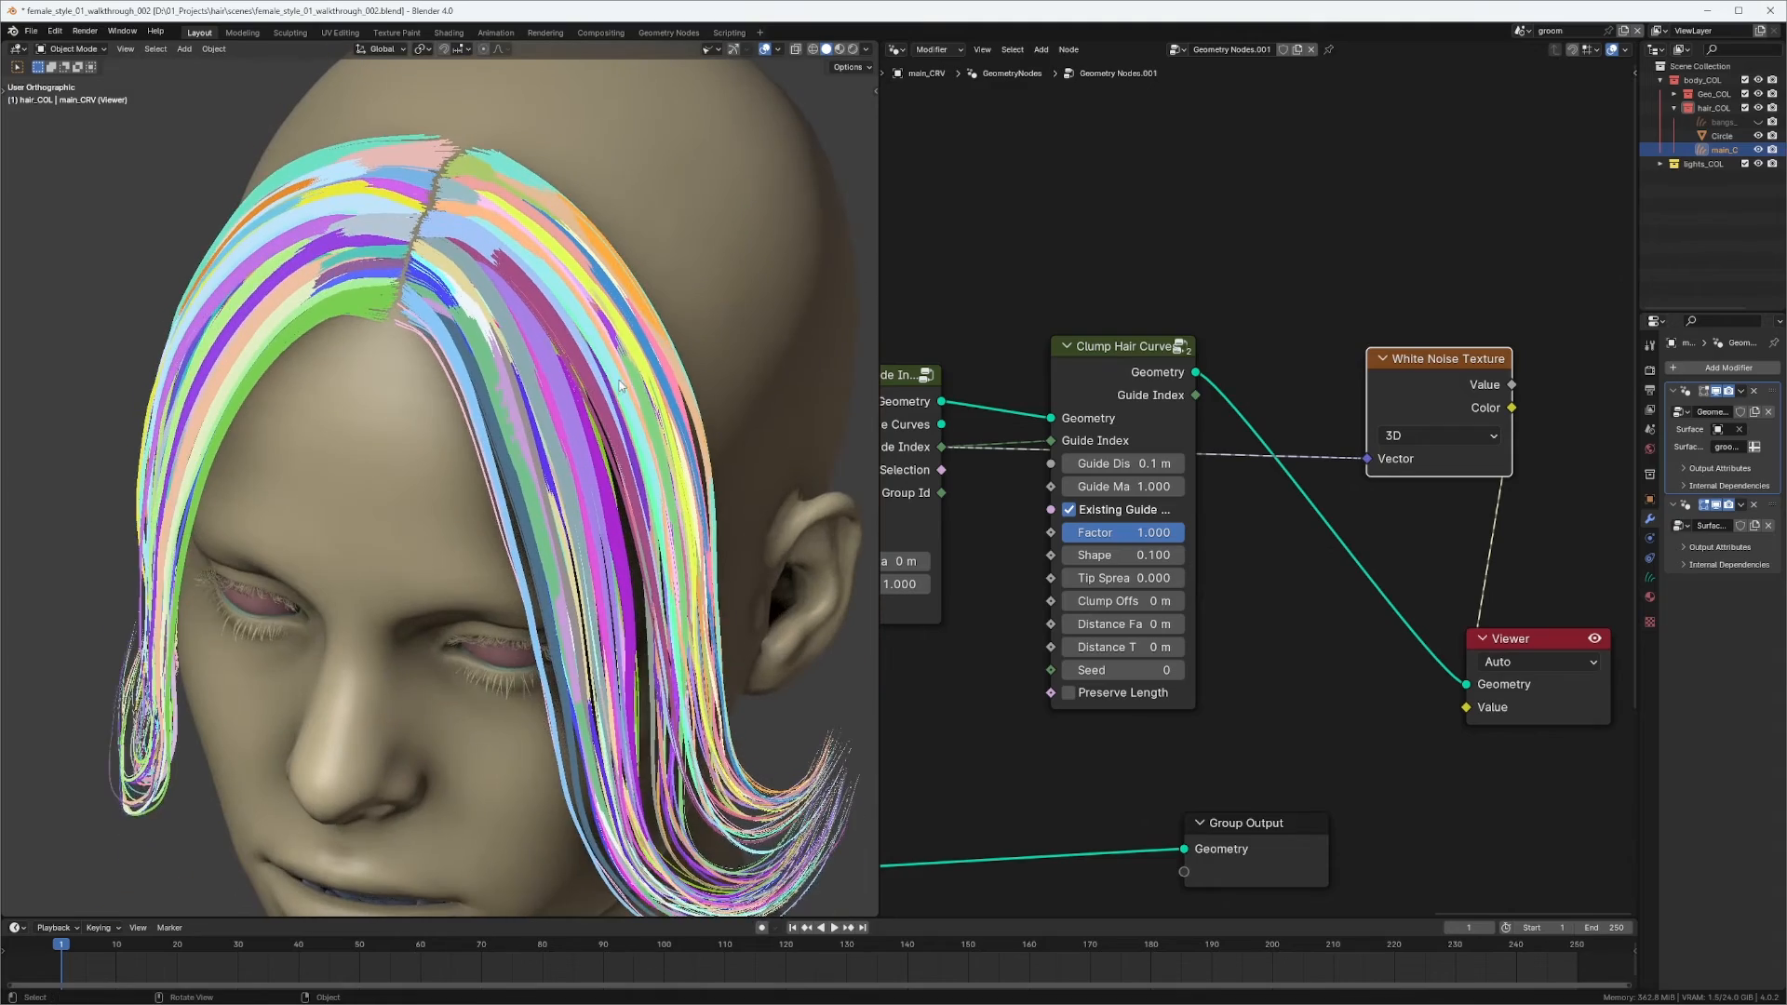
pyautogui.scroll(2, 546, 376)
pyautogui.moveTo(486, 269); pyautogui.dragTo(436, 269, button='middle')
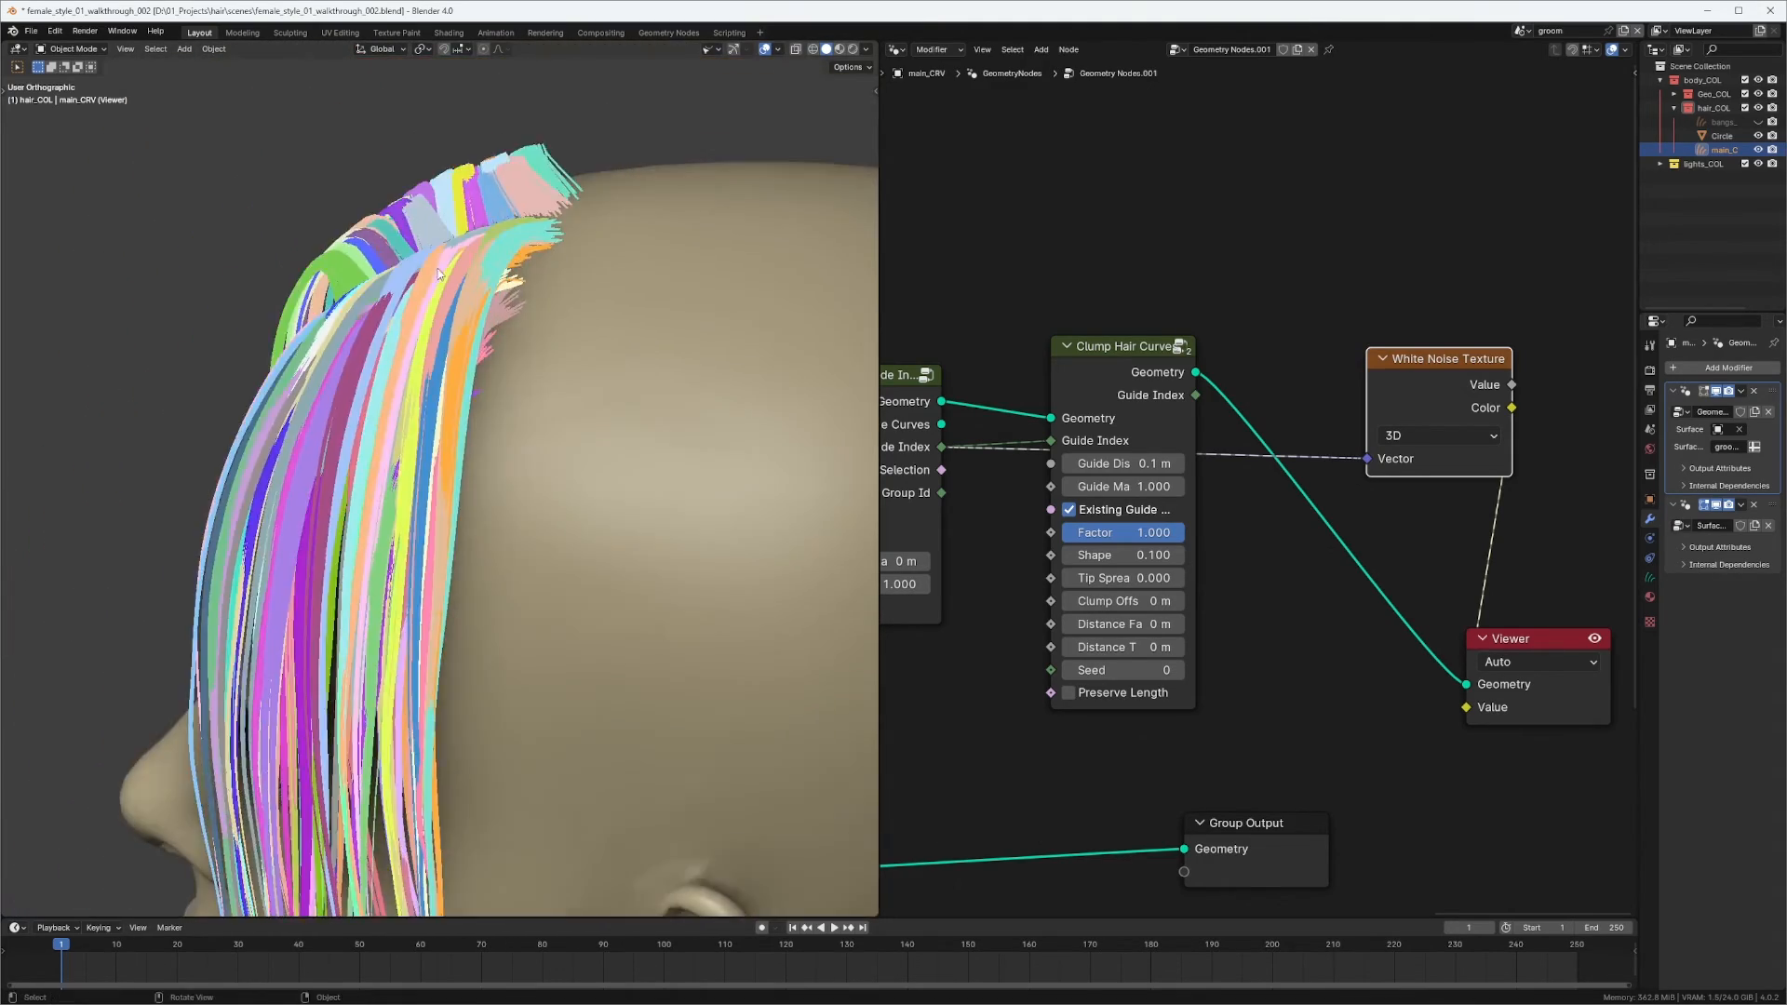
pyautogui.scroll(-3, 493, 370)
pyautogui.moveTo(493, 371); pyautogui.dragTo(648, 353, button='middle')
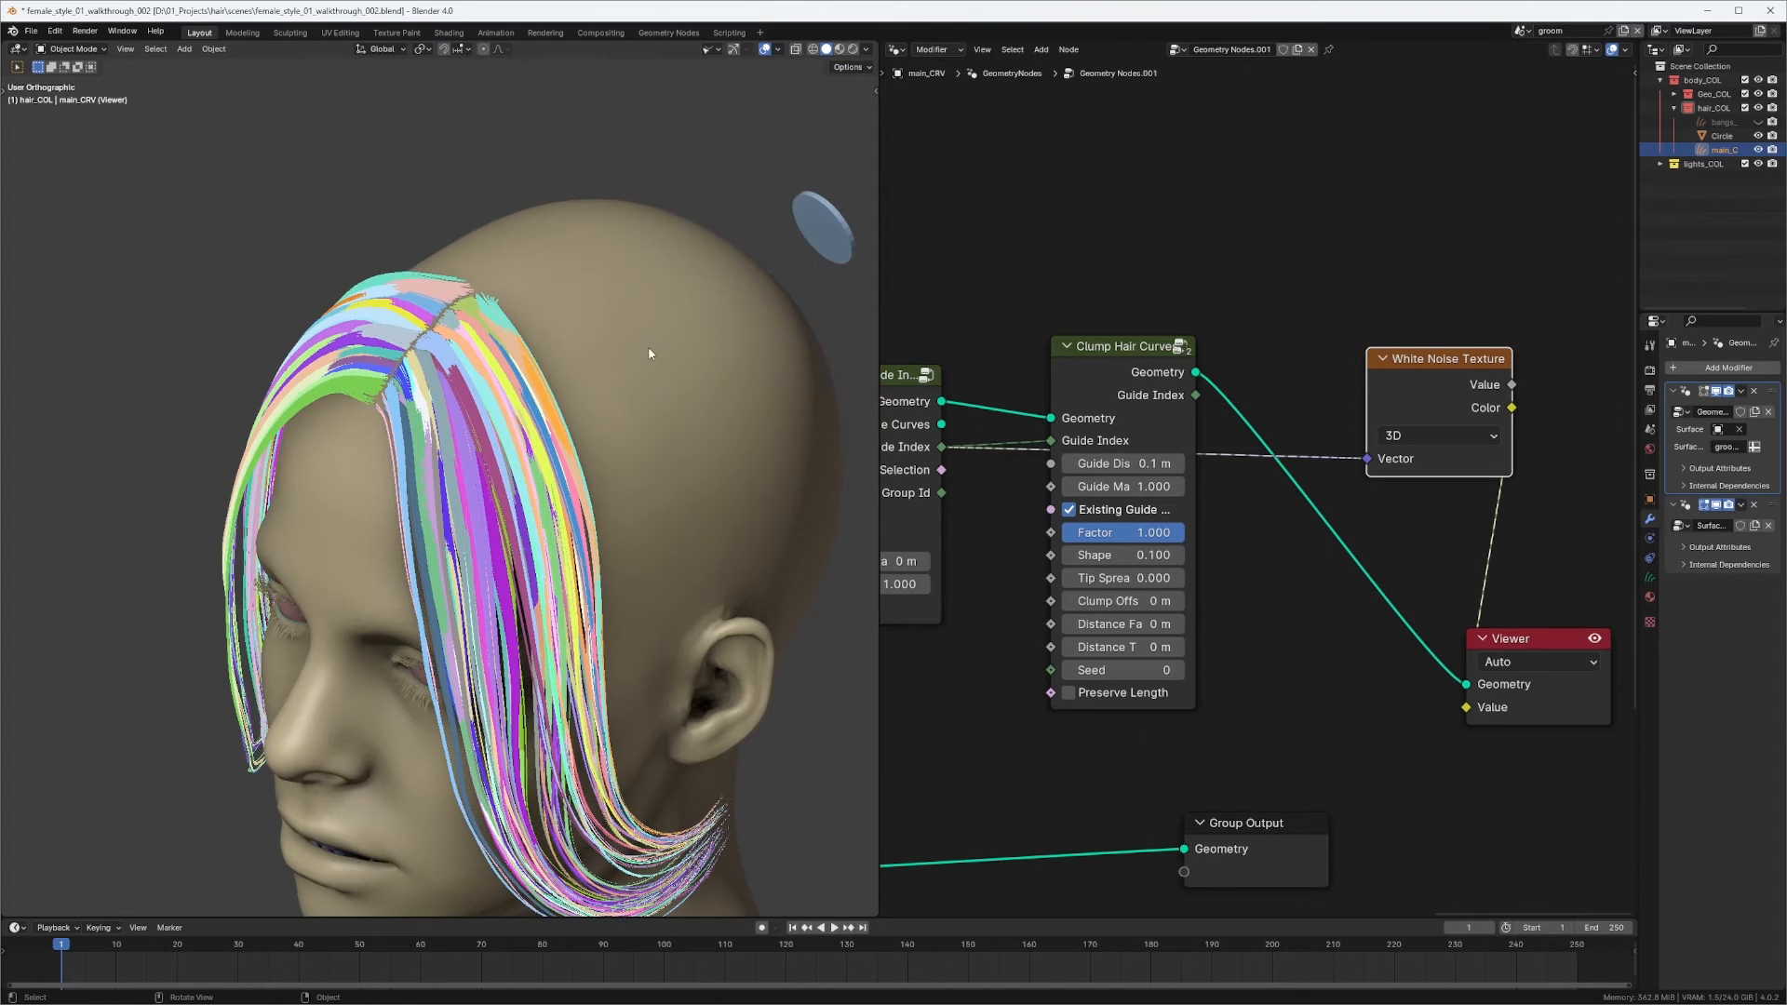
# Preview the Group Input's Geometry output and examine the original guide curves around the parting.
pyautogui.moveTo(1010, 386); pyautogui.dragTo(1615, 307, button='middle')
pyautogui.keyDown('ctrl'); pyautogui.moveTo(1228, 349); pyautogui.dragTo(1225, 295, button='middle'); pyautogui.keyUp('ctrl')
pyautogui.moveTo(1226, 295); pyautogui.dragTo(1148, 325, button='middle')
pyautogui.keyDown('ctrl'); pyautogui.keyDown('shift'); pyautogui.click(1136, 453); pyautogui.keyUp('shift'); pyautogui.keyUp('ctrl')
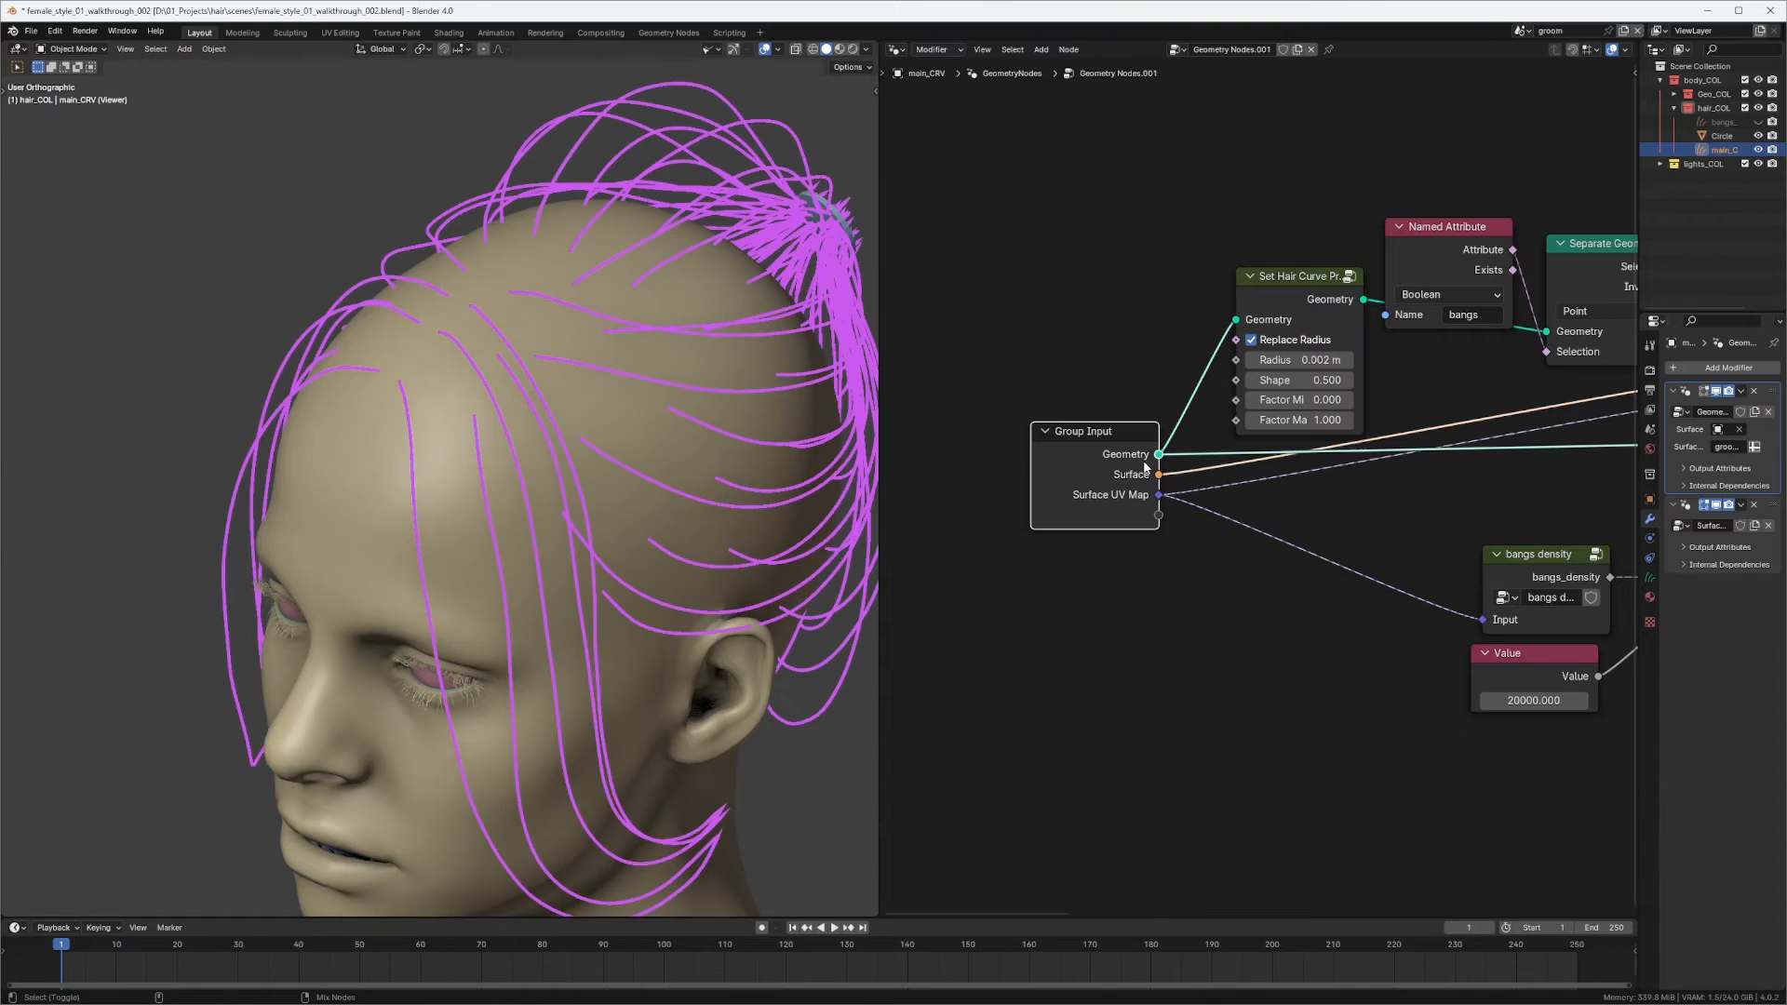
pyautogui.moveTo(553, 417); pyautogui.dragTo(591, 346, button='middle')
pyautogui.keyDown('ctrl'); pyautogui.moveTo(592, 346); pyautogui.dragTo(419, 344, button='middle'); pyautogui.keyUp('ctrl')
pyautogui.keyDown('shift'); pyautogui.moveTo(419, 345); pyautogui.dragTo(600, 397, button='middle'); pyautogui.keyUp('shift')
pyautogui.moveTo(1330, 230); pyautogui.dragTo(794, 294, button='middle')
# Preview the second Clump Hair Curves node's Geometry output on the head again.
pyautogui.keyDown('ctrl'); pyautogui.moveTo(1084, 288); pyautogui.dragTo(1149, 450, button='middle'); pyautogui.keyUp('ctrl')
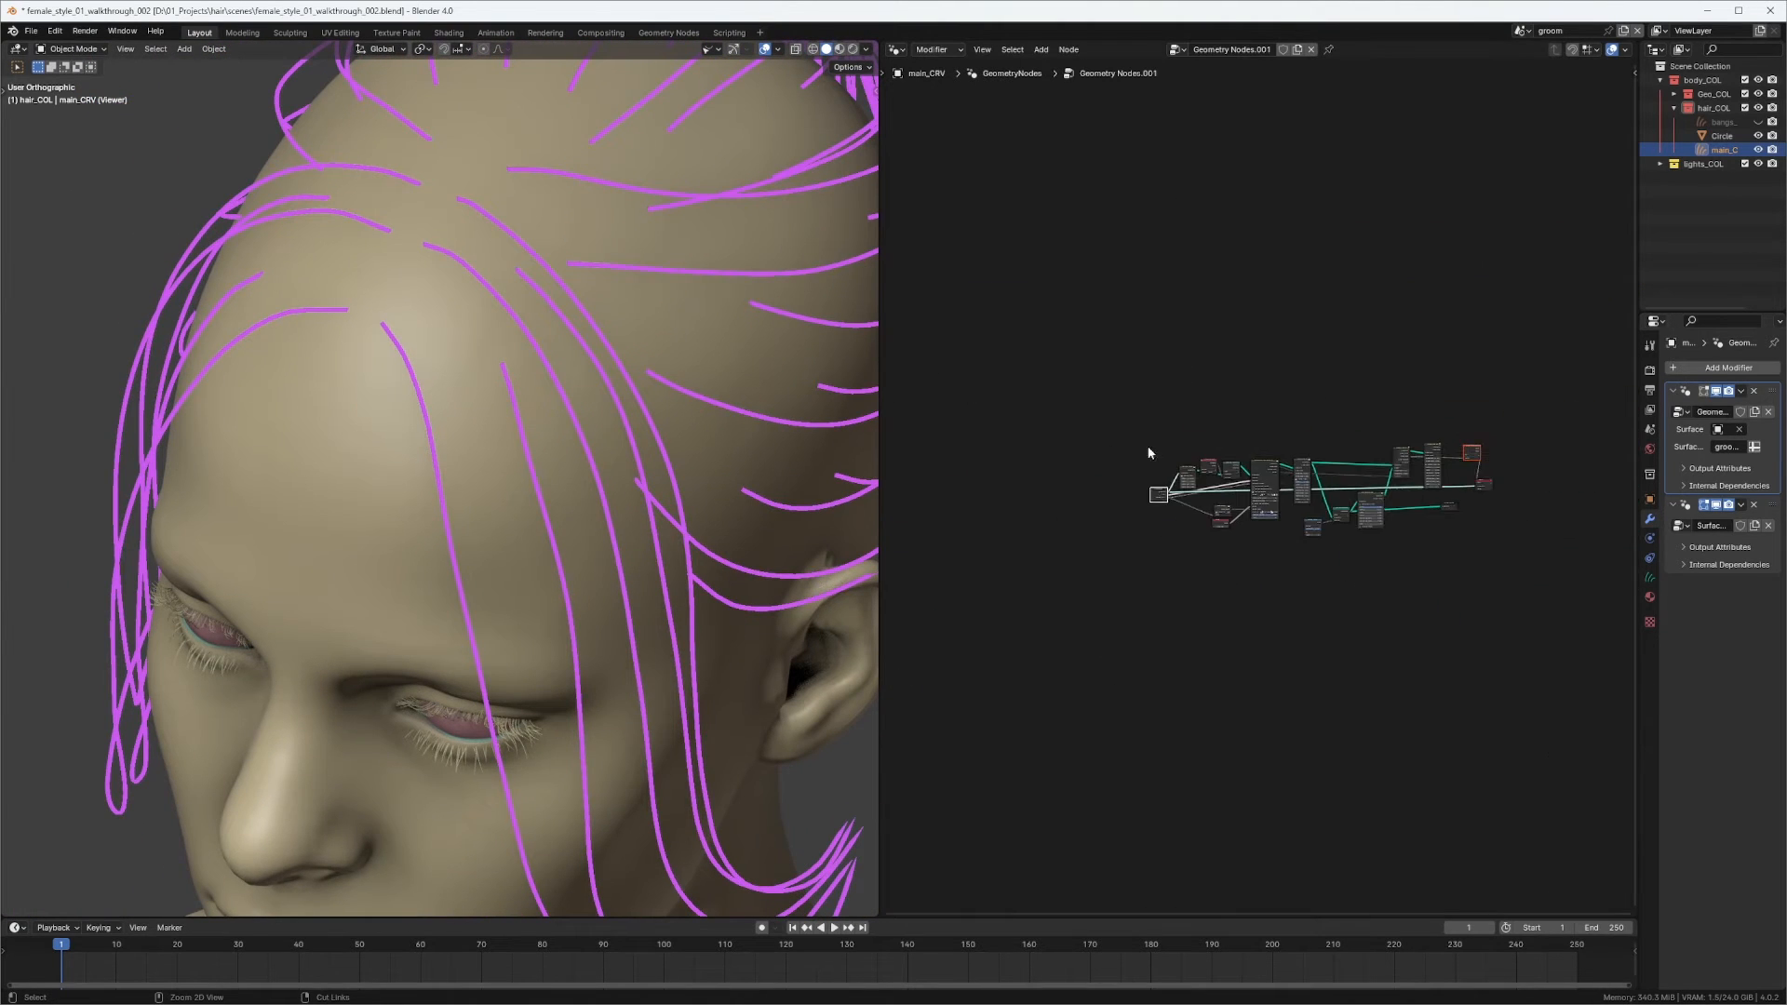
pyautogui.moveTo(1546, 305); pyautogui.dragTo(1276, 317, button='middle')
pyautogui.keyDown('ctrl'); pyautogui.moveTo(1277, 316); pyautogui.dragTo(1256, 186, button='middle'); pyautogui.keyUp('ctrl')
pyautogui.moveTo(1128, 337); pyautogui.dragTo(1547, 328, button='middle')
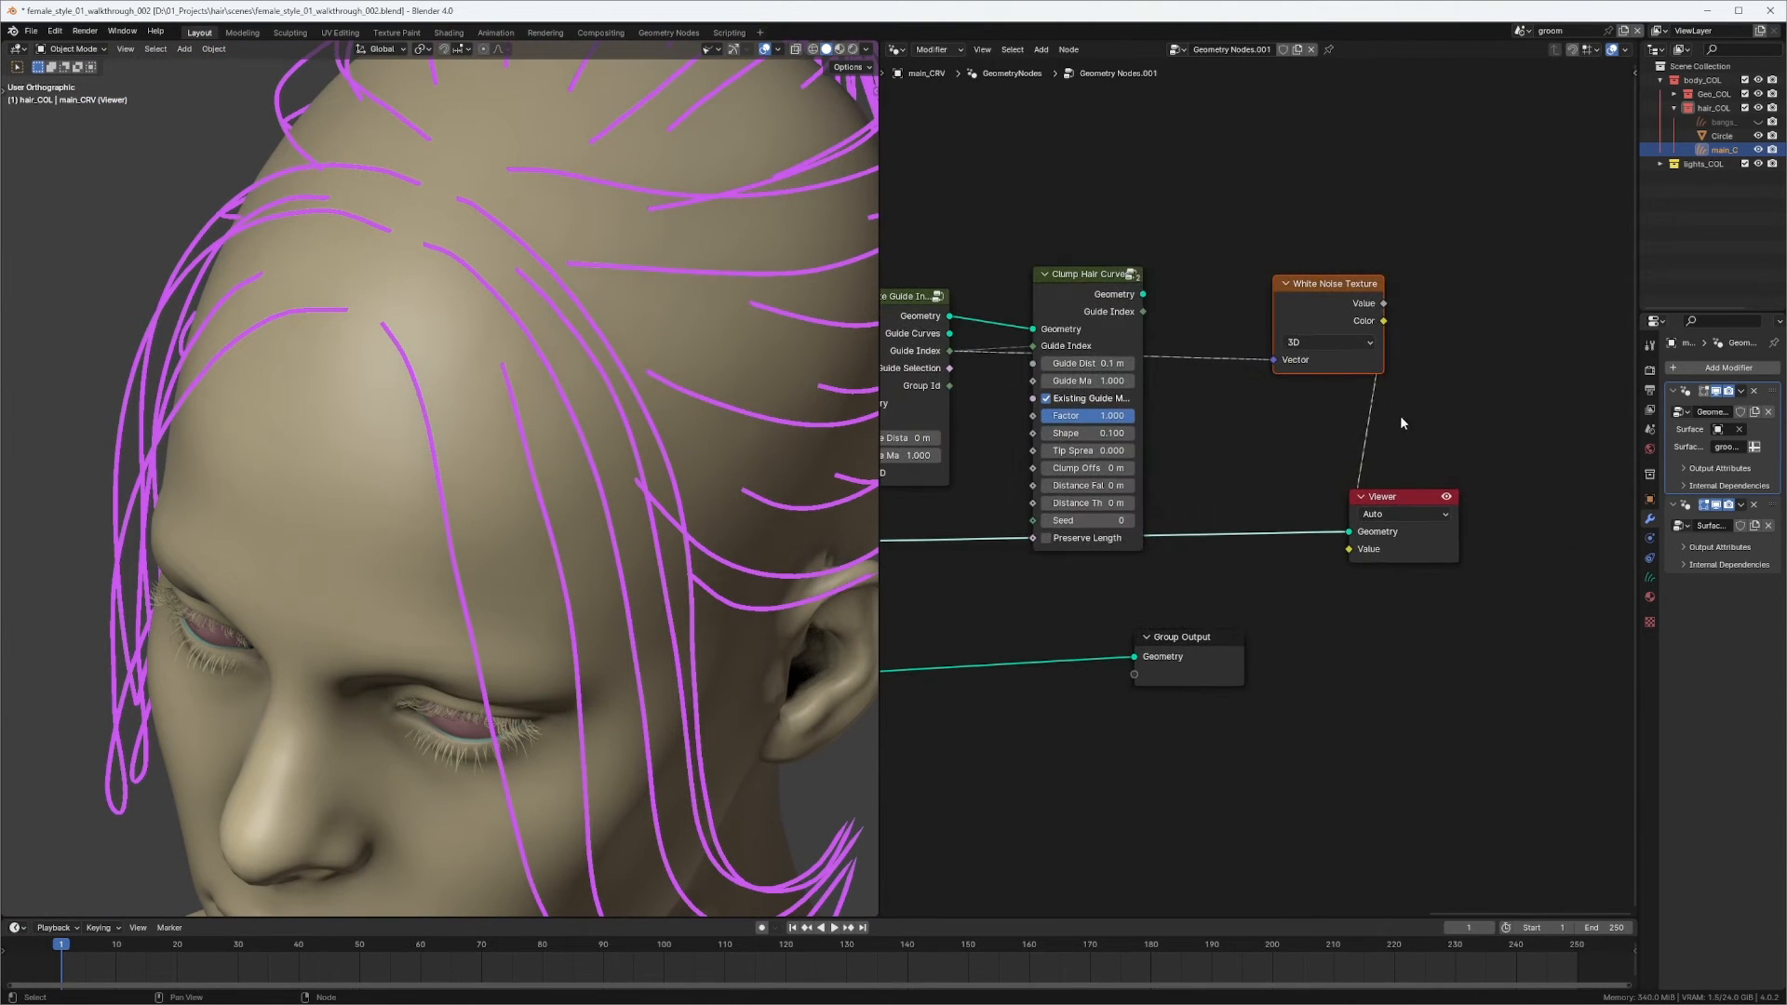
pyautogui.moveTo(1480, 401); pyautogui.dragTo(1357, 397, button='middle')
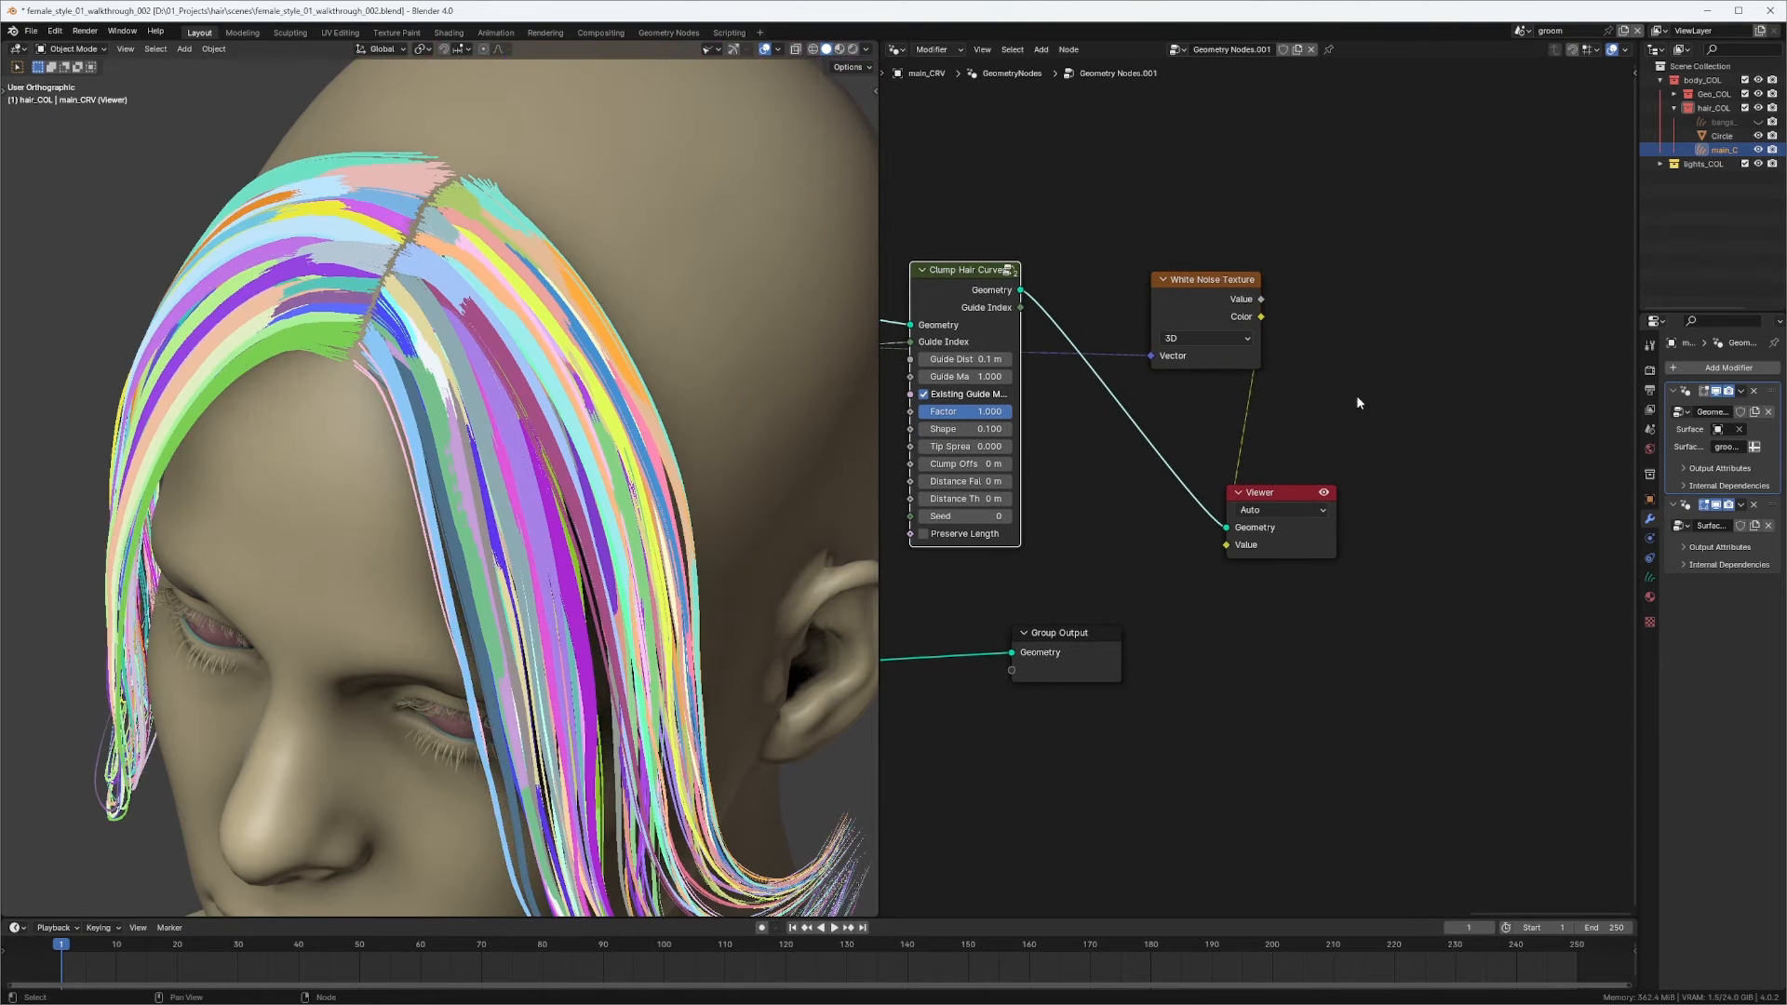
# Spread out the Viewer and White Noise Texture nodes and cut the texture's links from Guide Index and to the Viewer.
pyautogui.moveTo(1275, 492); pyautogui.dragTo(1475, 115)
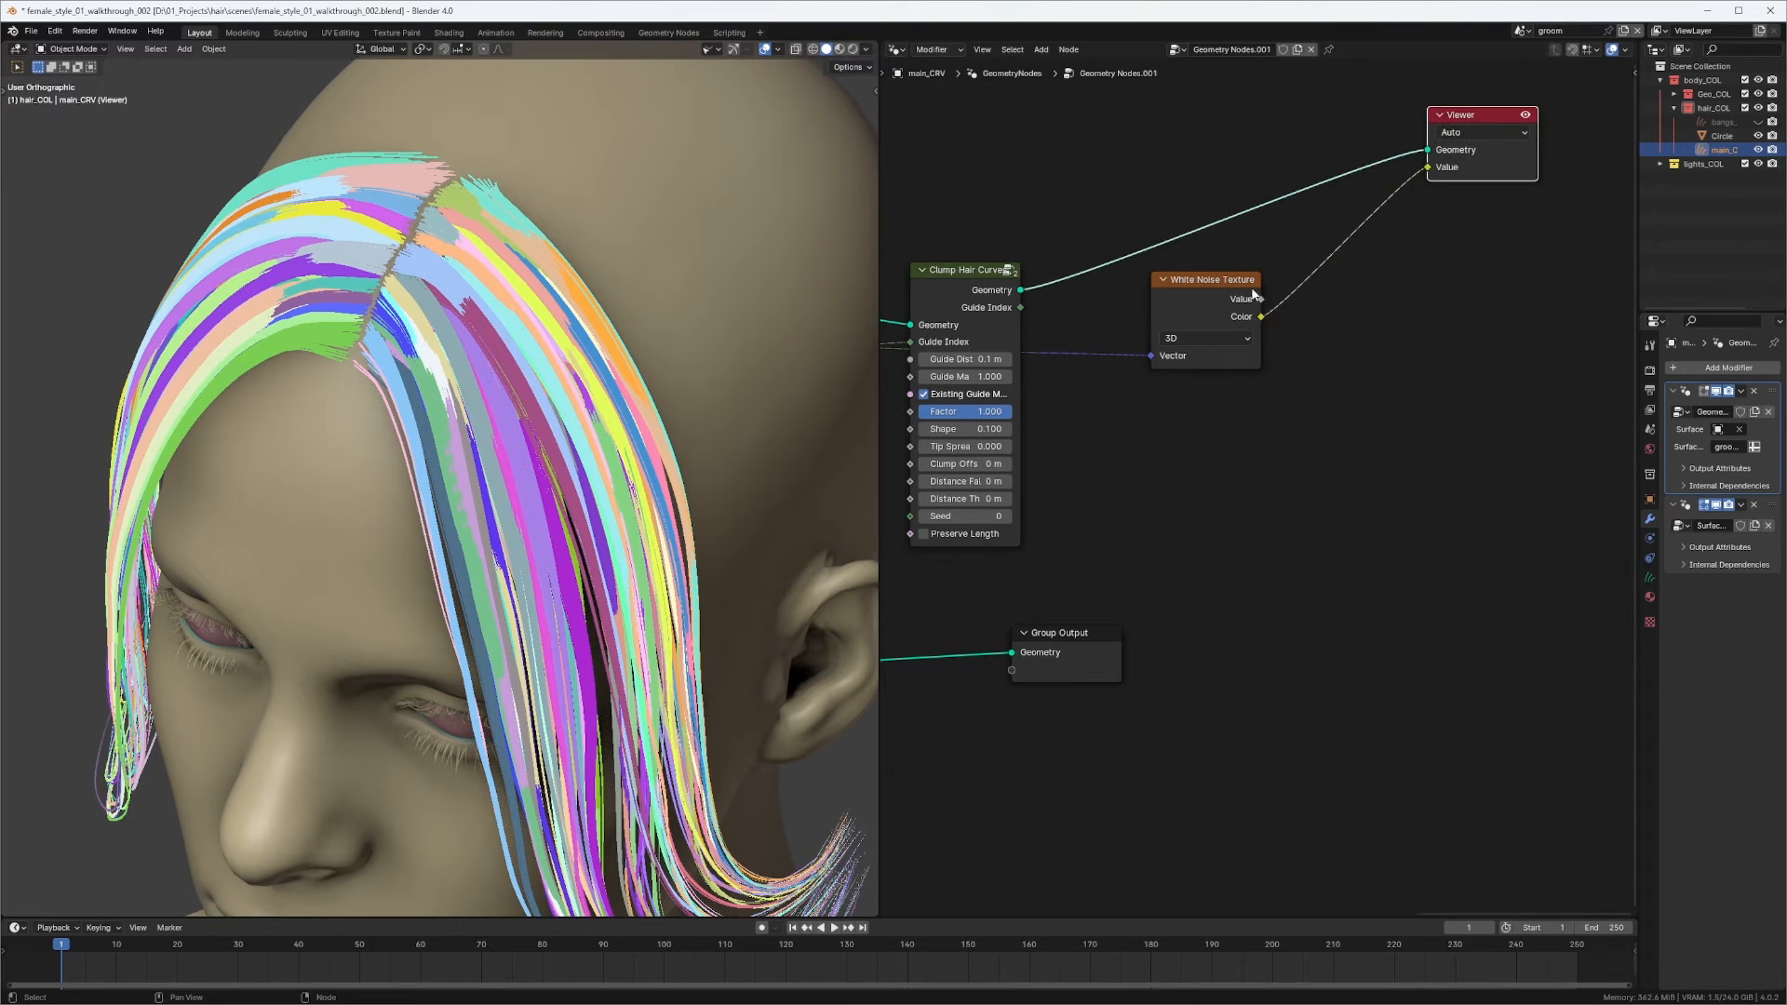
pyautogui.moveTo(1218, 297); pyautogui.dragTo(1402, 338)
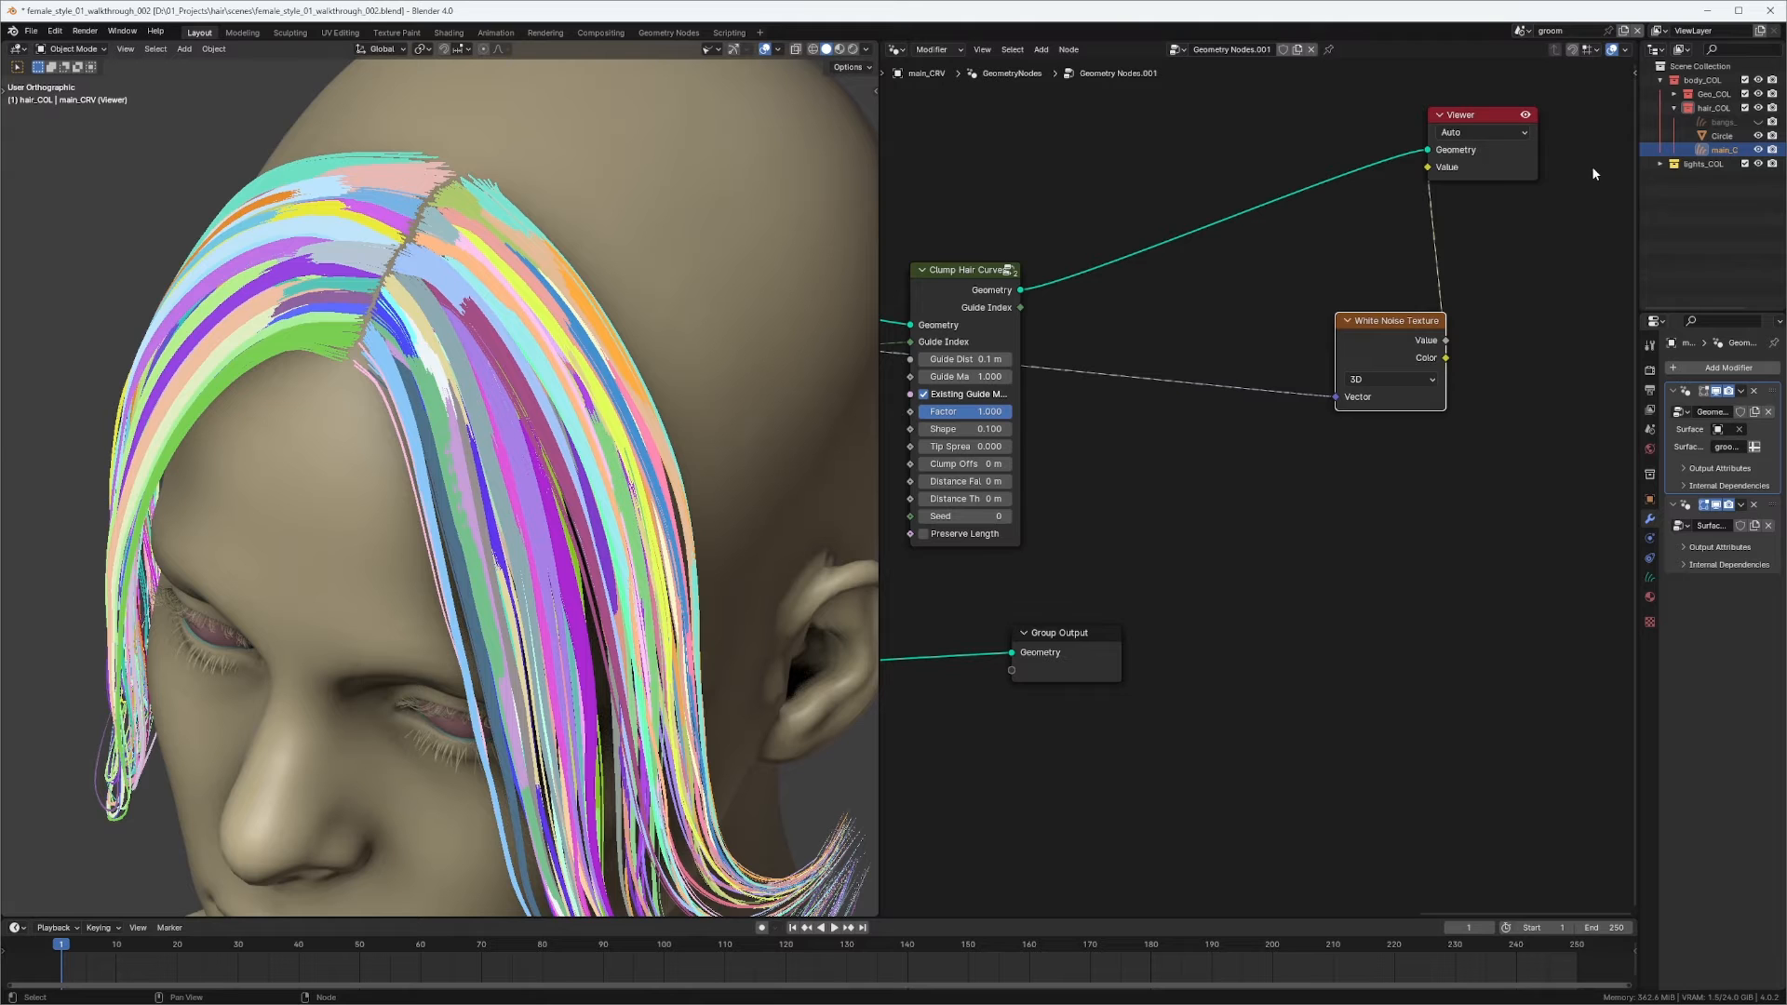
pyautogui.moveTo(1511, 162); pyautogui.dragTo(1592, 174)
pyautogui.keyDown('ctrl'); pyautogui.moveTo(1276, 311); pyautogui.dragTo(1200, 562, button='right'); pyautogui.keyUp('ctrl')
pyautogui.moveTo(1386, 320); pyautogui.dragTo(1418, 457)
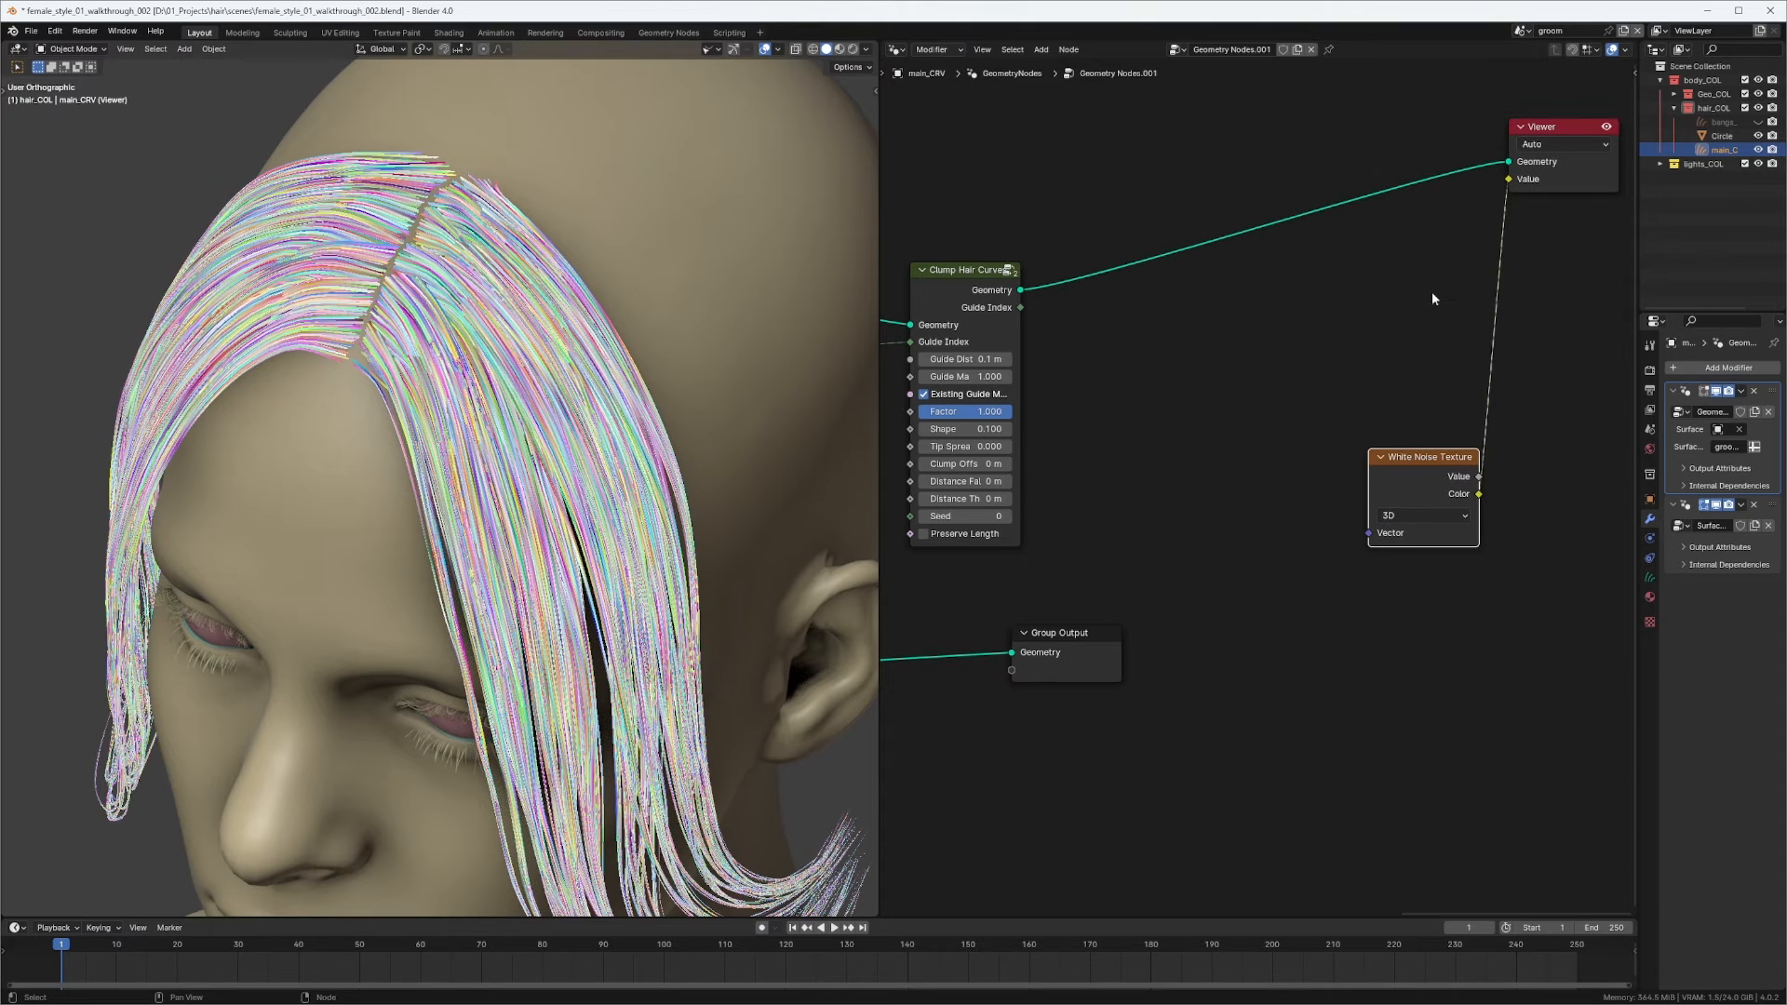
pyautogui.keyDown('ctrl'); pyautogui.moveTo(1415, 264); pyautogui.dragTo(1494, 352, button='right'); pyautogui.keyUp('ctrl')
pyautogui.moveTo(586, 307); pyautogui.dragTo(725, 437, button='middle')
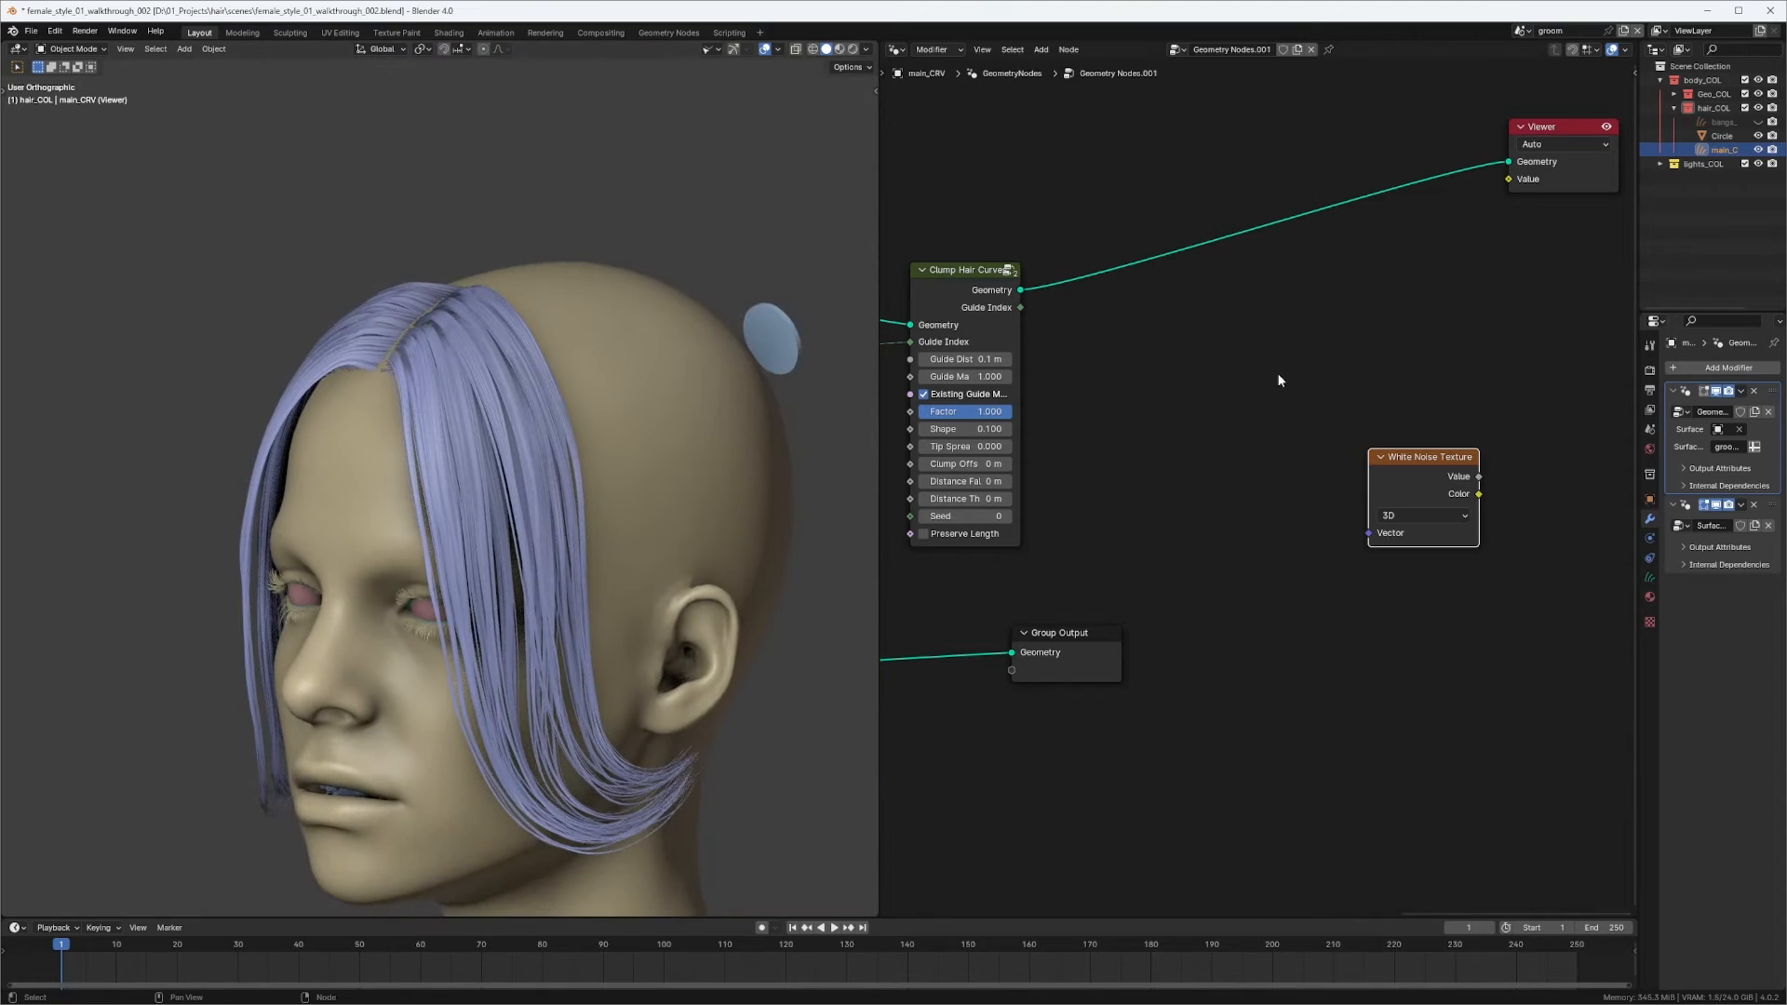
# Move the Viewer and Group Output further along the tree and connect the second Clump Hair Curves' Geometry to Group Output.
pyautogui.moveTo(1277, 374); pyautogui.dragTo(1166, 400, button='middle')
pyautogui.moveTo(1477, 210); pyautogui.dragTo(1548, 329)
pyautogui.moveTo(1398, 377); pyautogui.dragTo(1498, 322, button='middle')
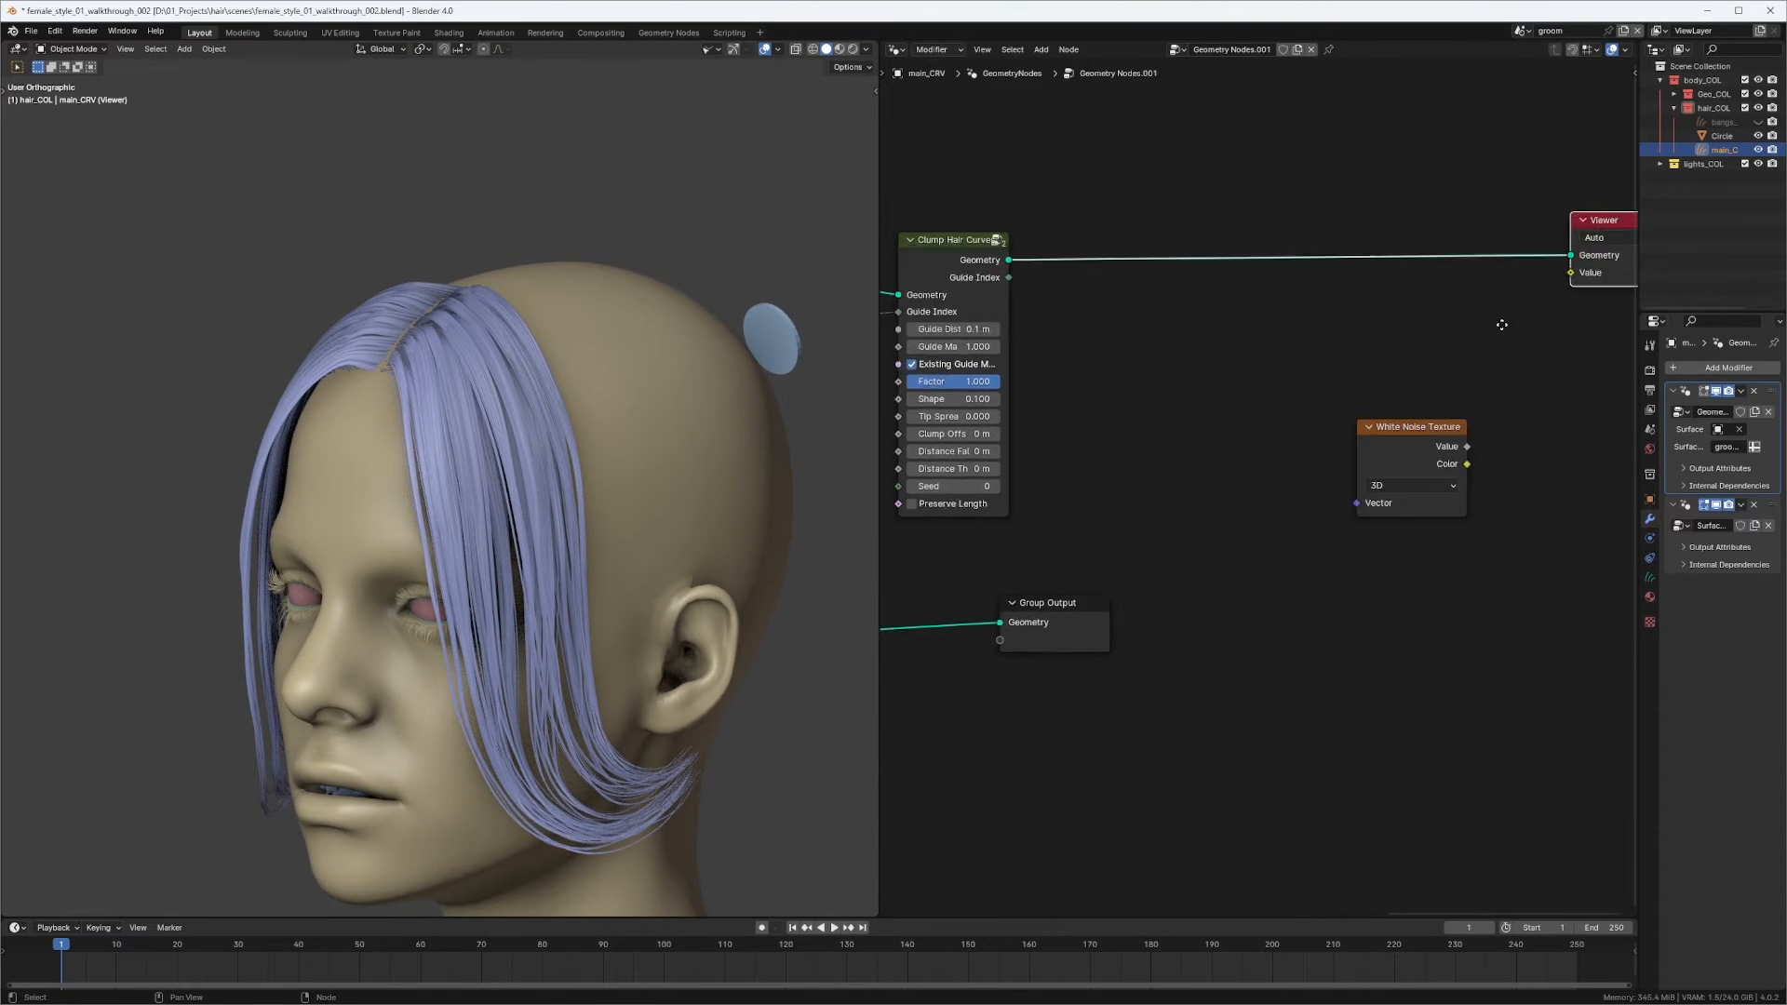
pyautogui.scroll(-5, 1459, 386)
pyautogui.moveTo(1208, 532); pyautogui.dragTo(1574, 527)
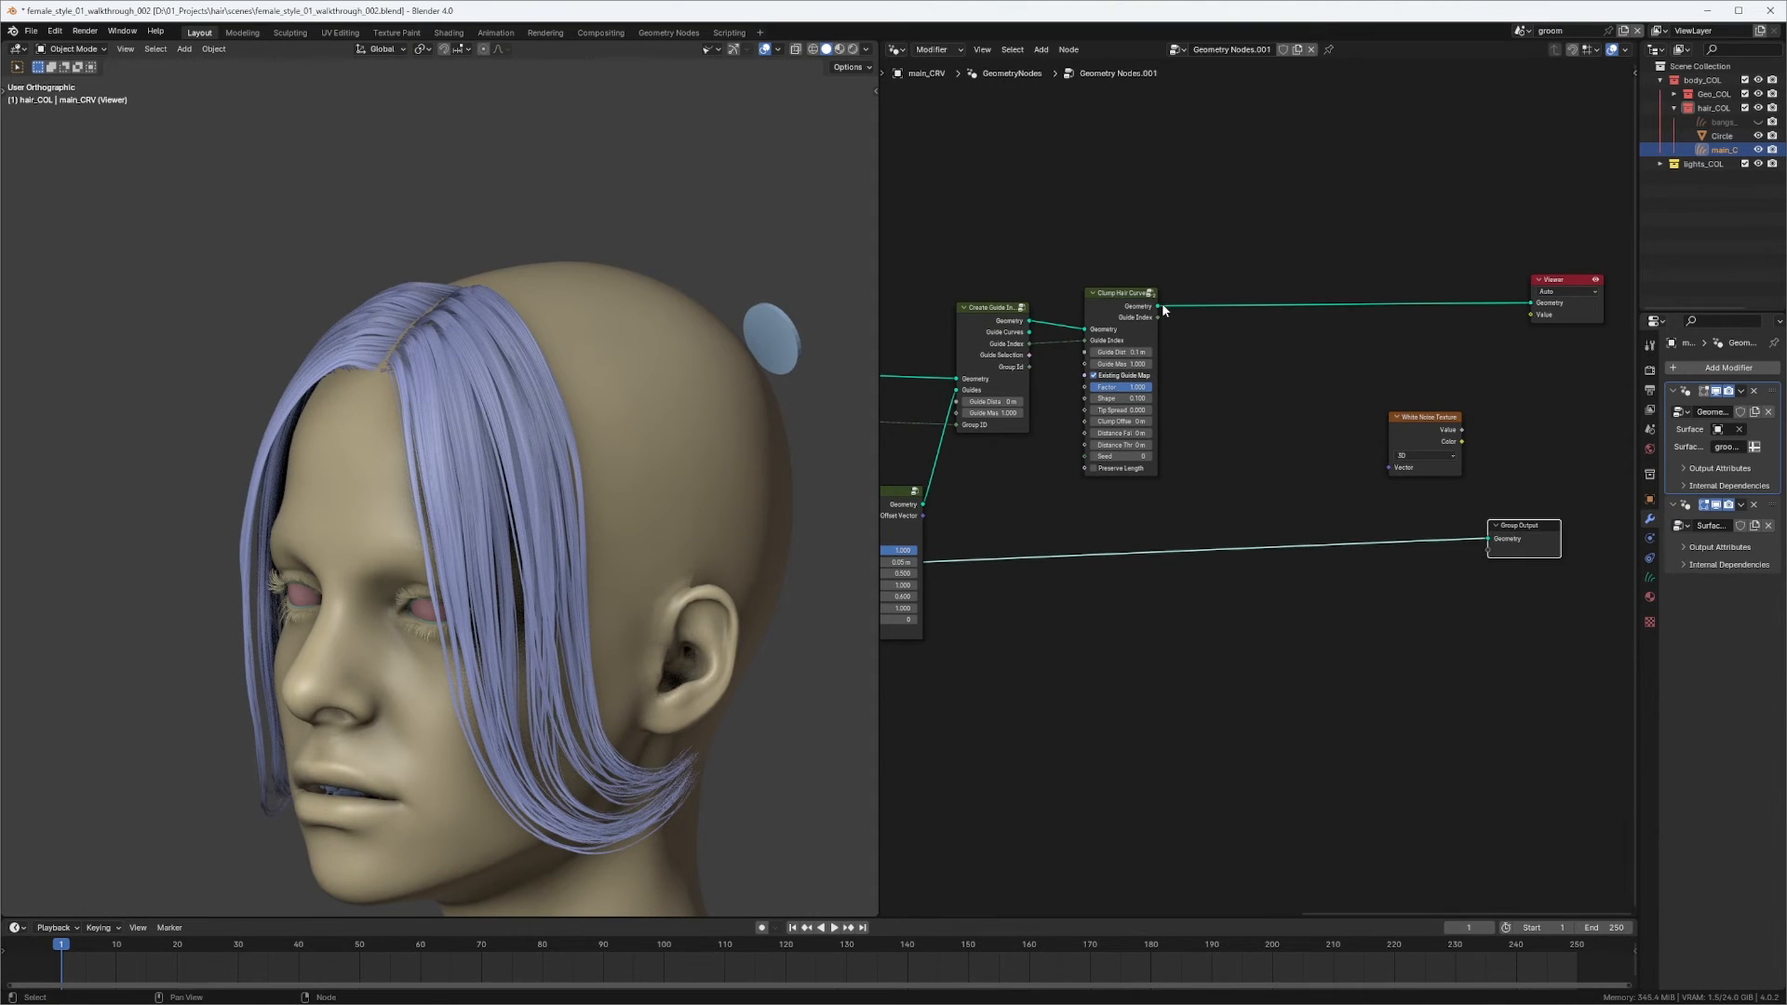
pyautogui.moveTo(1157, 306); pyautogui.dragTo(1489, 538)
# Rearrange the Viewer, White Noise Texture and Group Output nodes to leave free space after the second Clump Hair Curves node.
pyautogui.moveTo(1438, 456); pyautogui.dragTo(1111, 544, button='middle')
pyautogui.moveTo(1263, 396); pyautogui.dragTo(1467, 240)
pyautogui.moveTo(1124, 510); pyautogui.dragTo(1594, 416)
pyautogui.moveTo(1211, 614); pyautogui.dragTo(1362, 383)
pyautogui.moveTo(1261, 424); pyautogui.dragTo(1430, 427, button='middle')
pyautogui.scroll(7, 1209, 419)
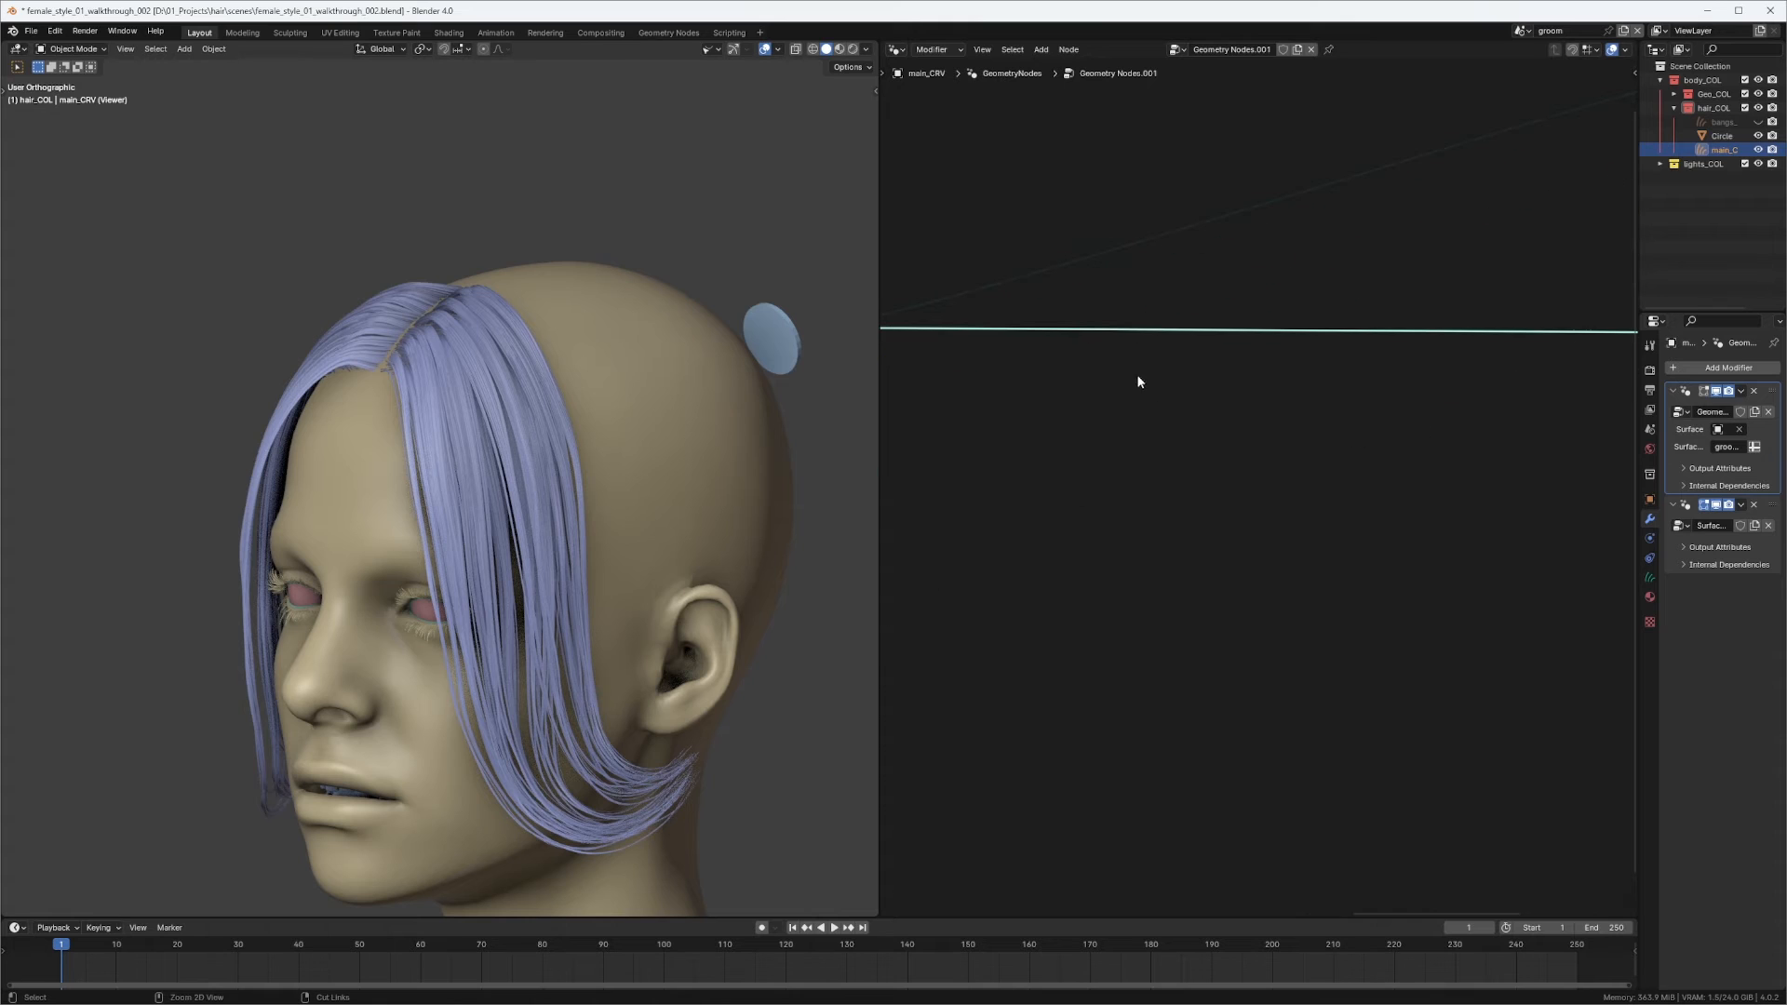
# Insert a Separate Geometry node between the second Clump Hair Curves and Group Output and preview its Selection output.
pyautogui.moveTo(528, 516); pyautogui.dragTo(510, 434, button='middle')
pyautogui.scroll(2, 509, 435)
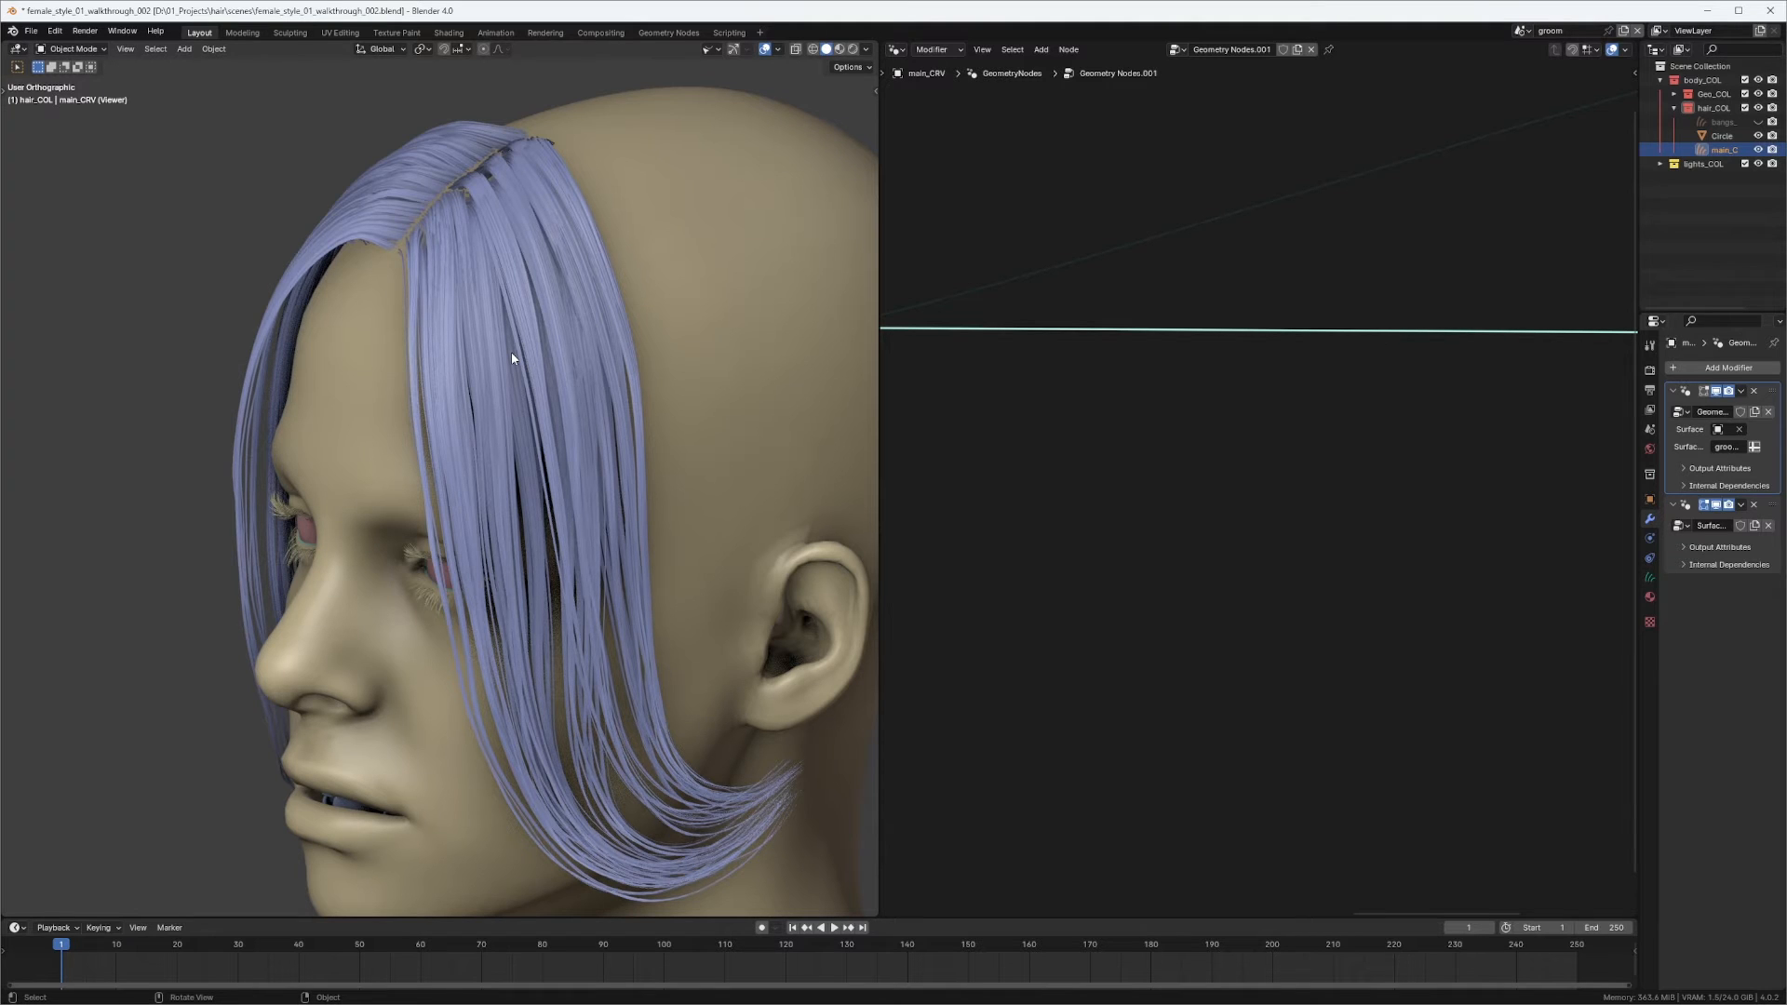
pyautogui.scroll(-4, 1169, 445)
pyautogui.hotkey('shift', 'a')
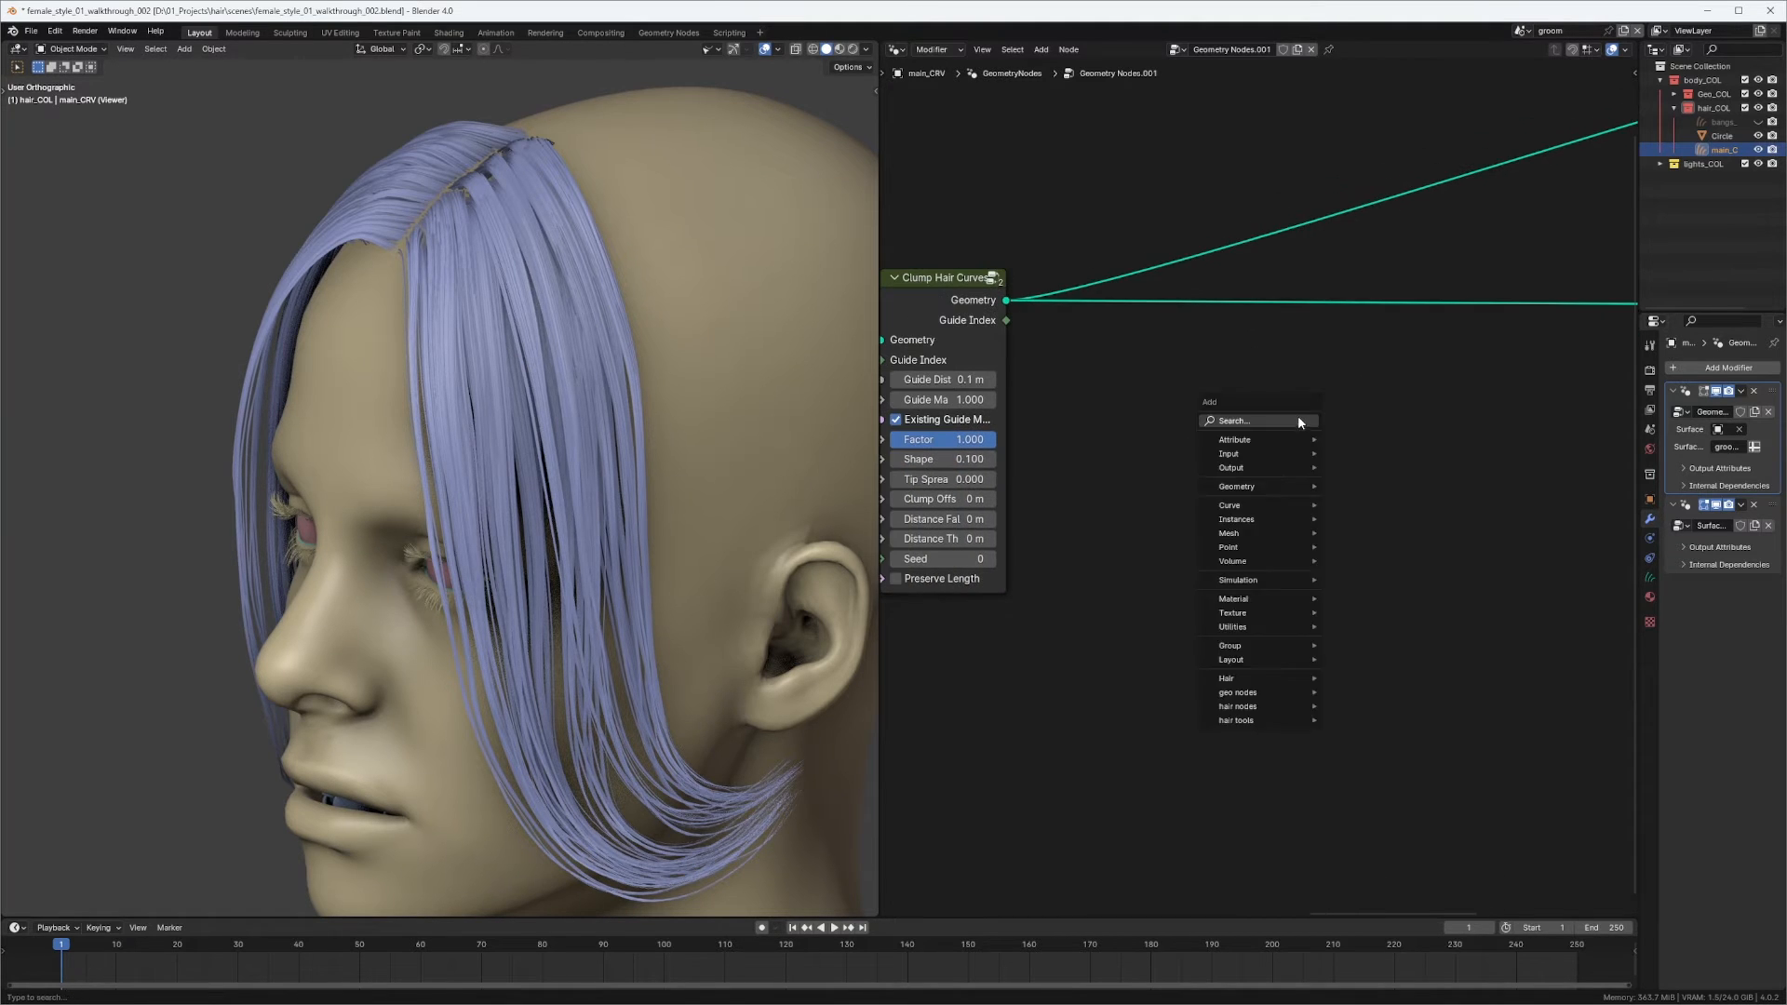
pyautogui.click(1288, 420)
pyautogui.write('se')
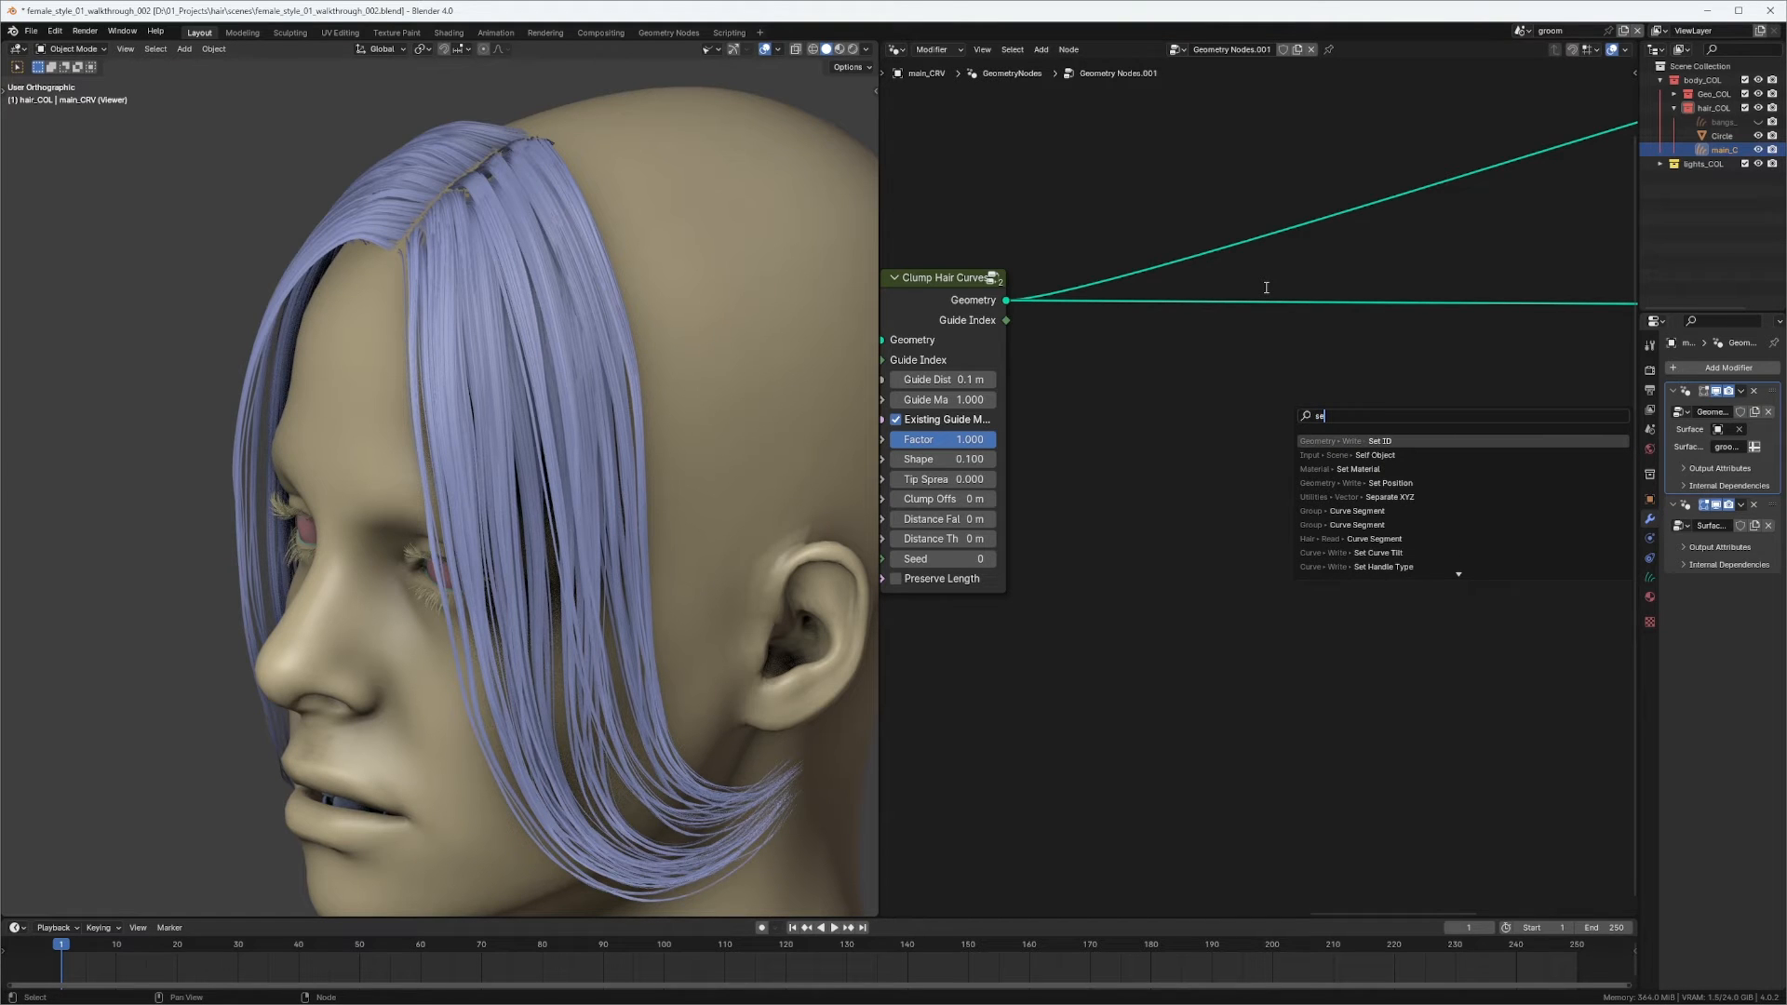
pyautogui.write('pa')
pyautogui.click(1444, 469)
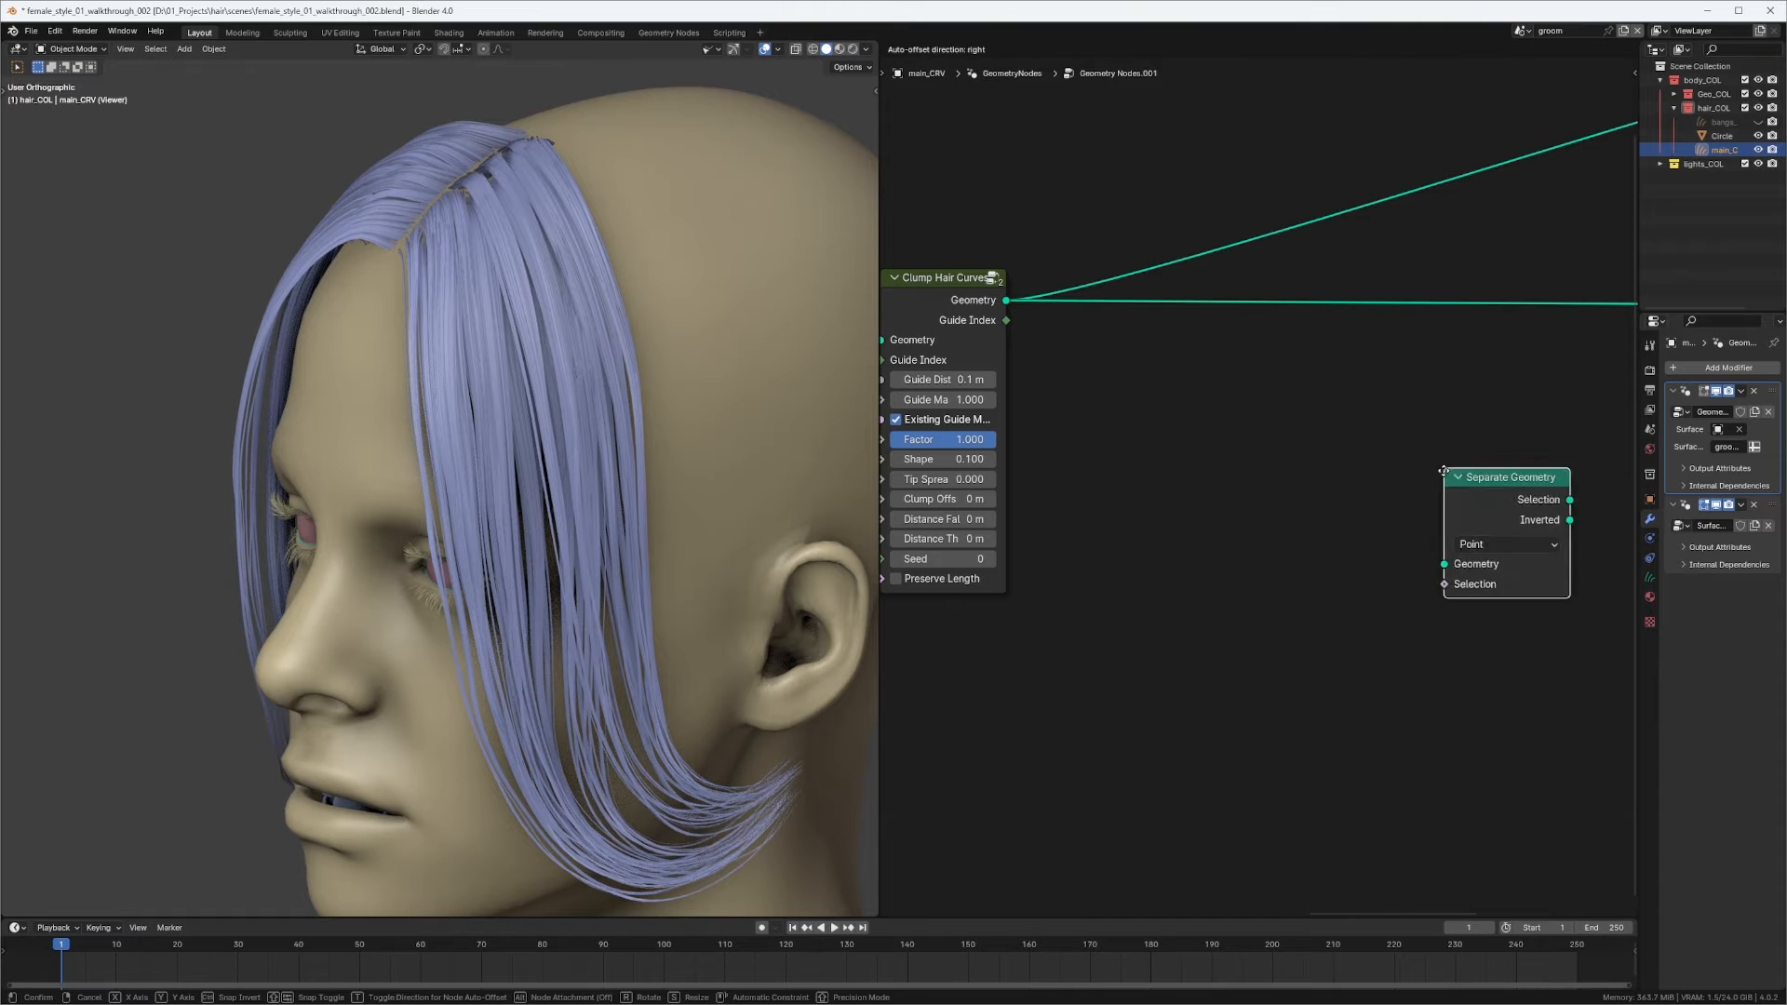
pyautogui.click(1216, 331)
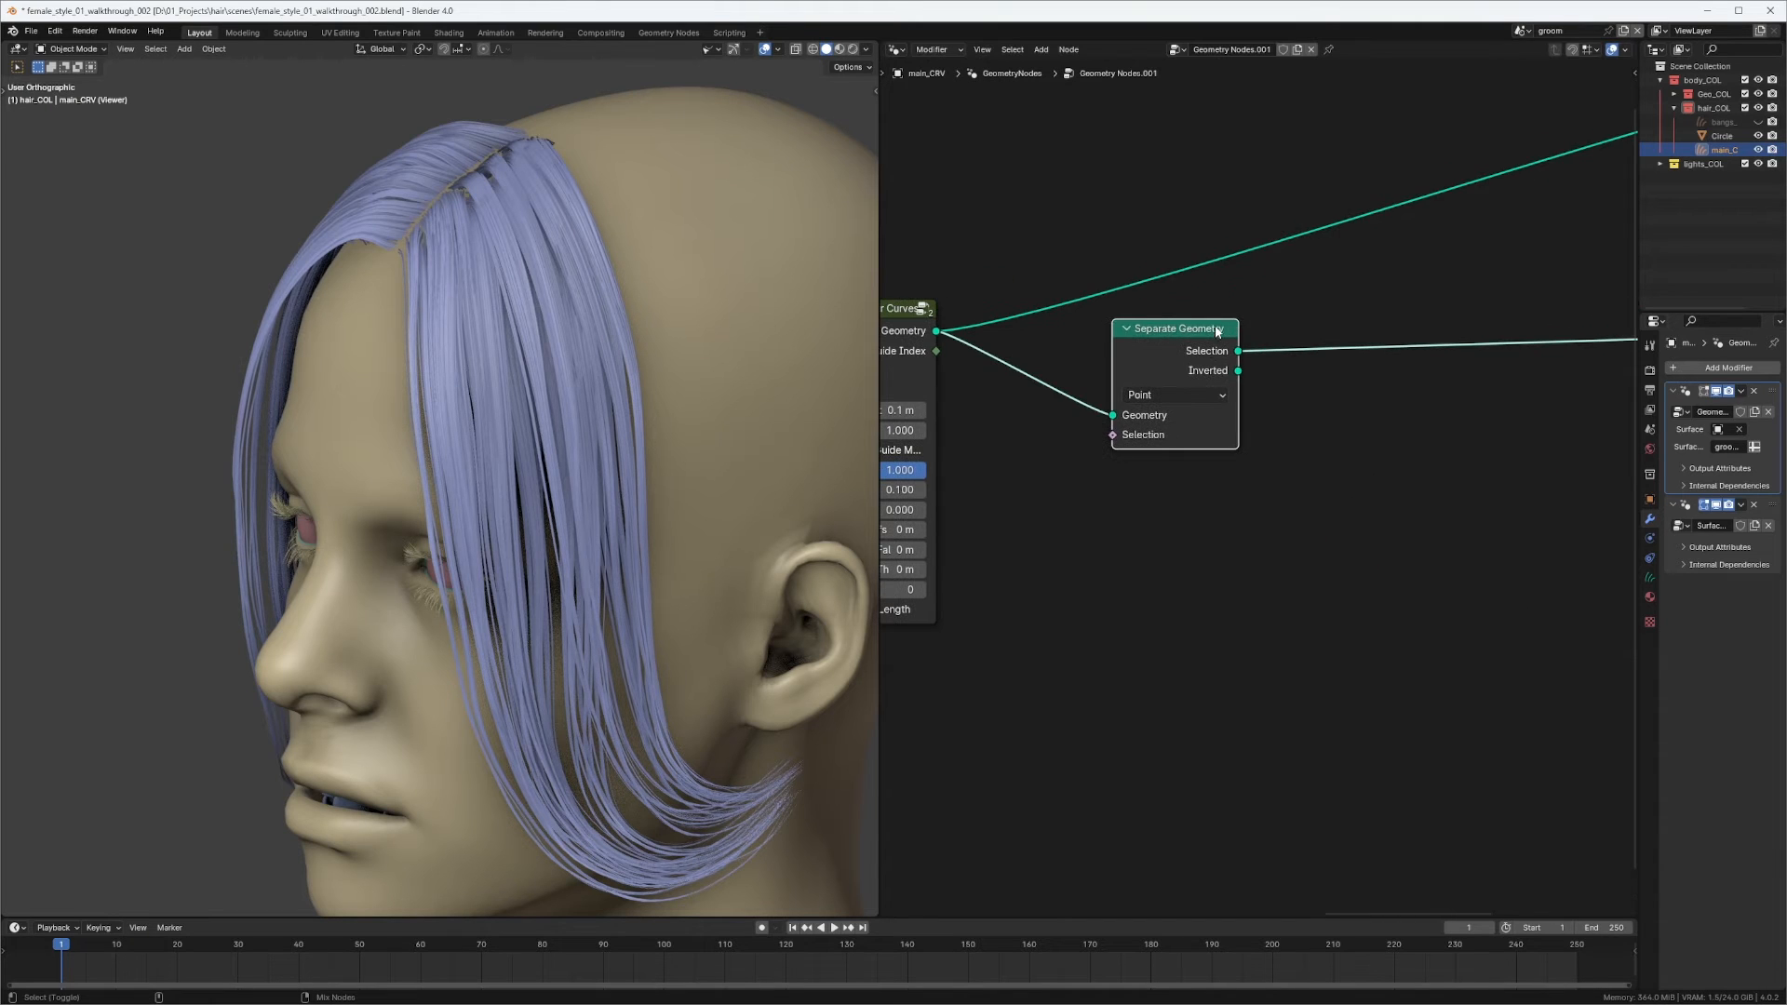
pyautogui.keyDown('ctrl'); pyautogui.keyDown('shift'); pyautogui.click(1215, 332); pyautogui.keyUp('shift'); pyautogui.keyUp('ctrl')
pyautogui.moveTo(1215, 331); pyautogui.dragTo(1338, 262)
# Duplicate the Random Value node that feeds Delete Geometry and place the copy beside the Separate Geometry node.
pyautogui.moveTo(1265, 352); pyautogui.dragTo(1454, 228, button='middle')
pyautogui.keyDown('ctrl'); pyautogui.moveTo(1200, 349); pyautogui.dragTo(1178, 362, button='middle'); pyautogui.keyUp('ctrl')
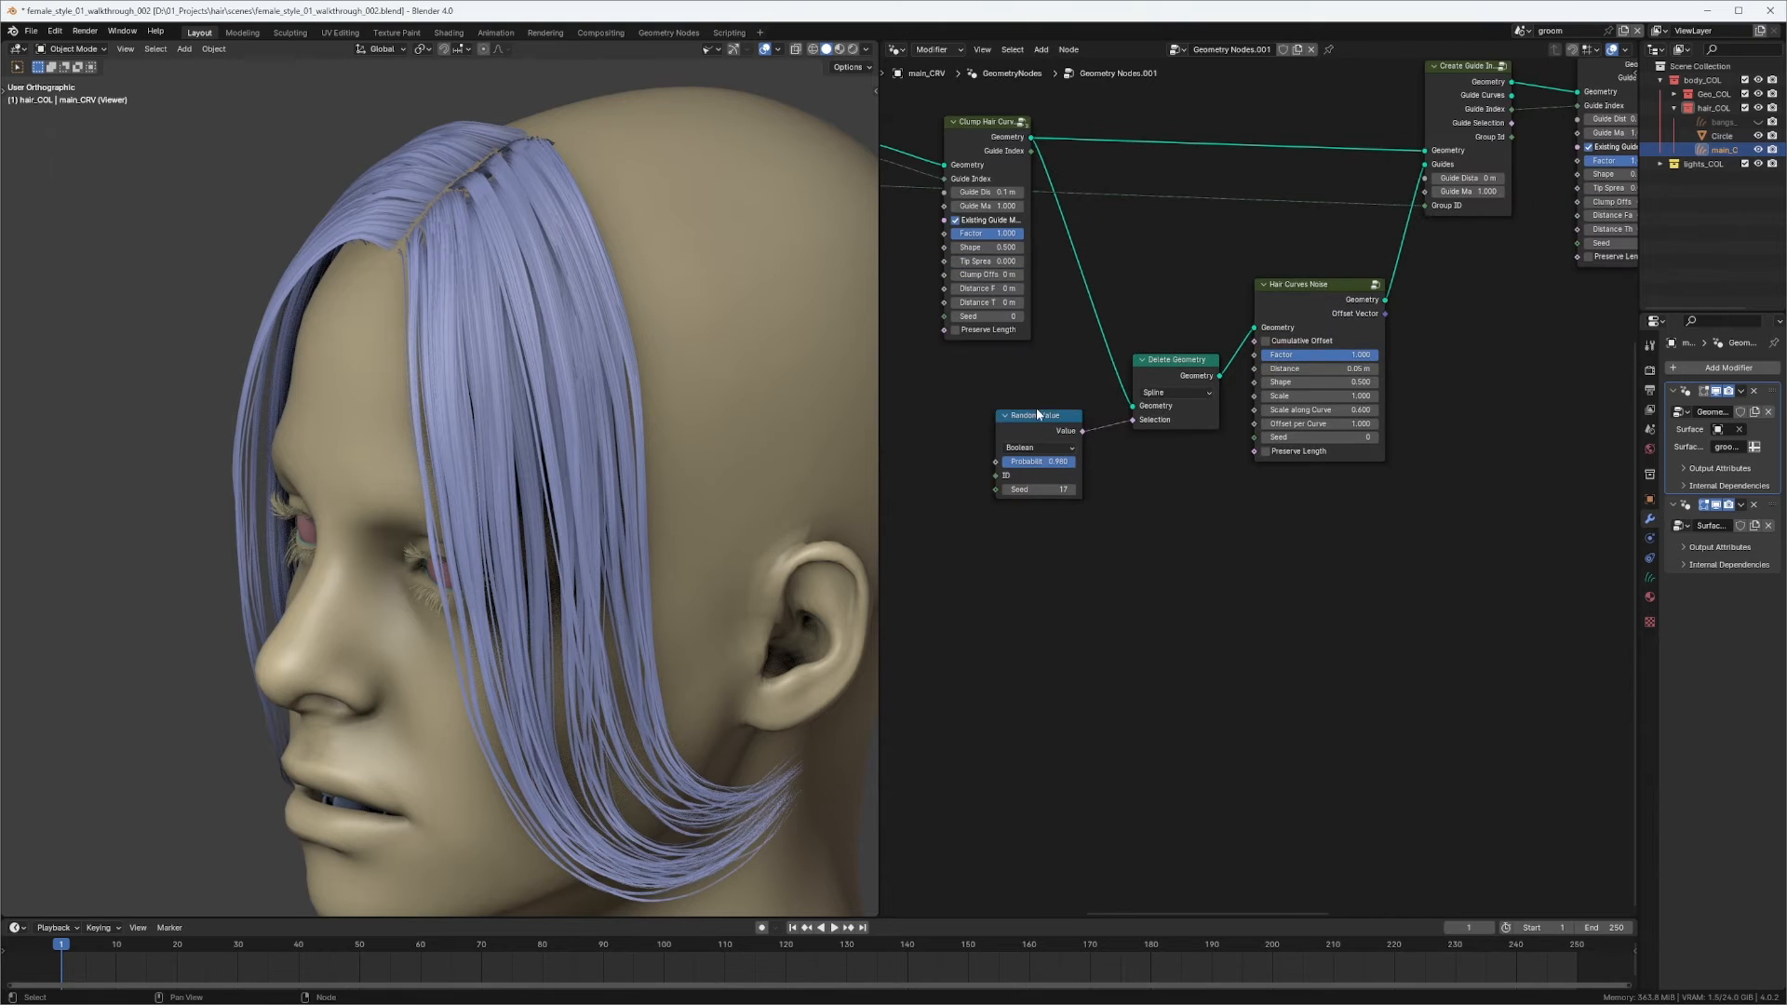
pyautogui.click(1038, 414)
pyautogui.scroll(-1, 1102, 398)
pyautogui.moveTo(1079, 440); pyautogui.dragTo(924, 479, button='middle')
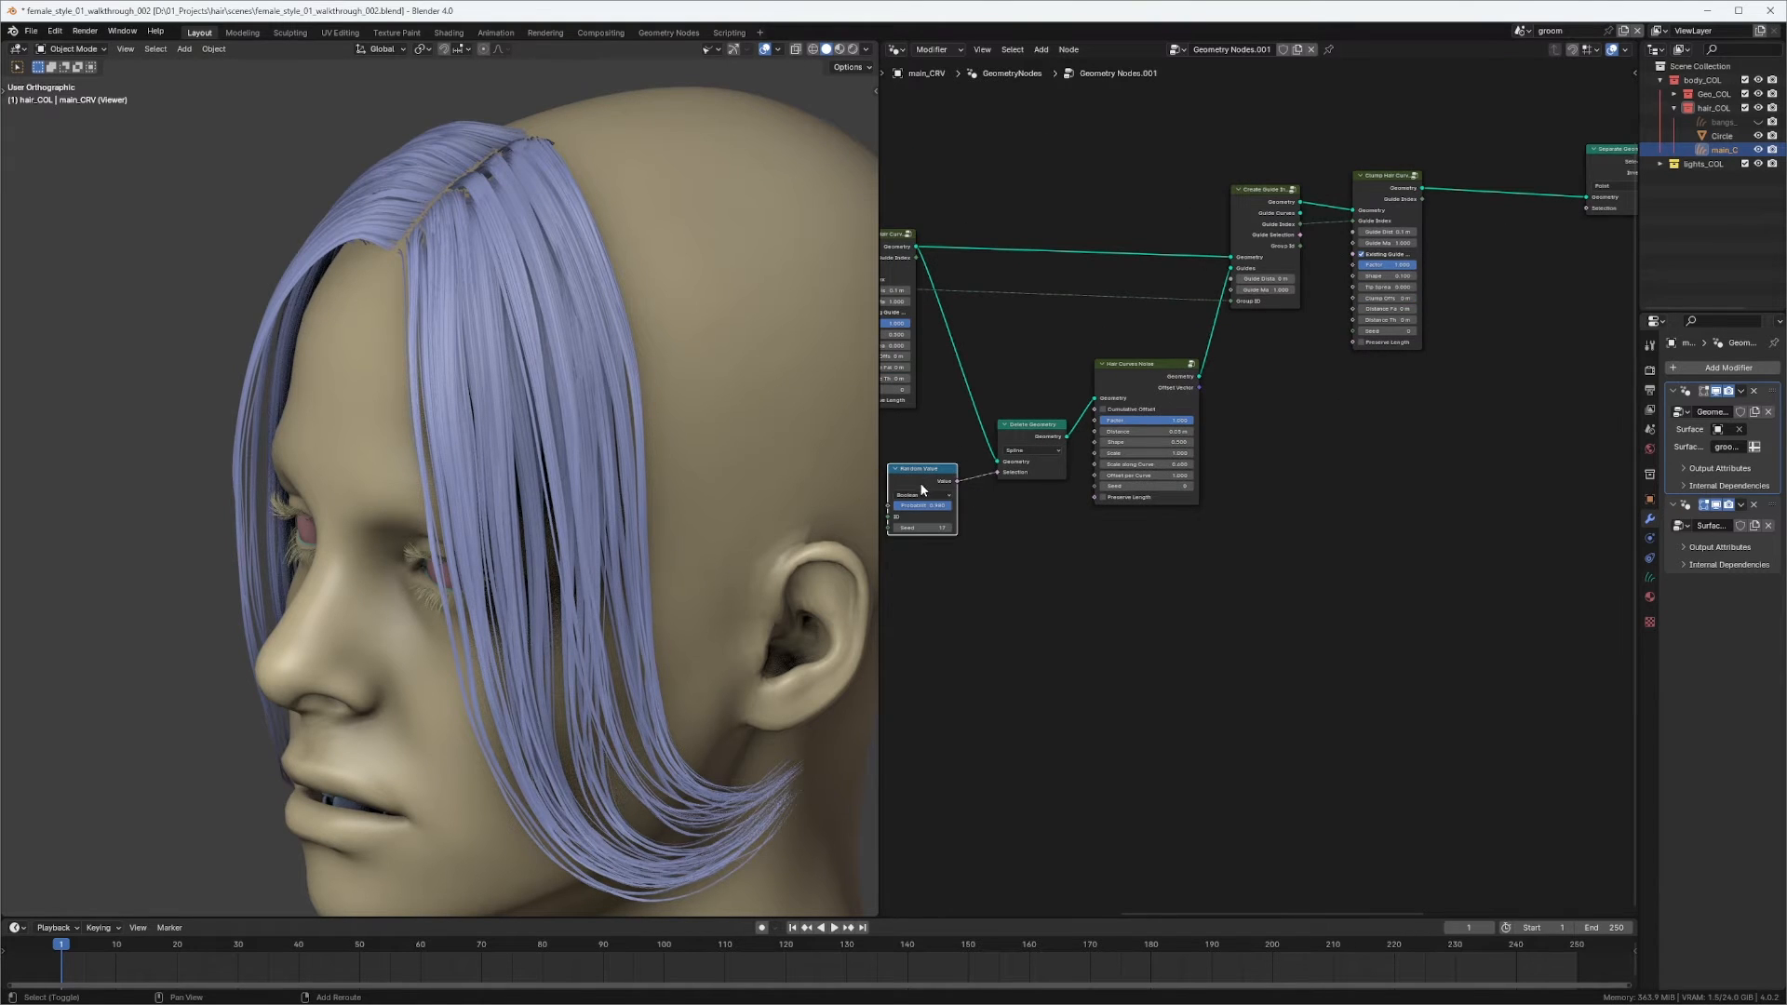
pyautogui.hotkey('shift', 'd')
pyautogui.click(1501, 247)
pyautogui.moveTo(1501, 247); pyautogui.dragTo(1179, 436, button='middle')
pyautogui.scroll(3, 1254, 383)
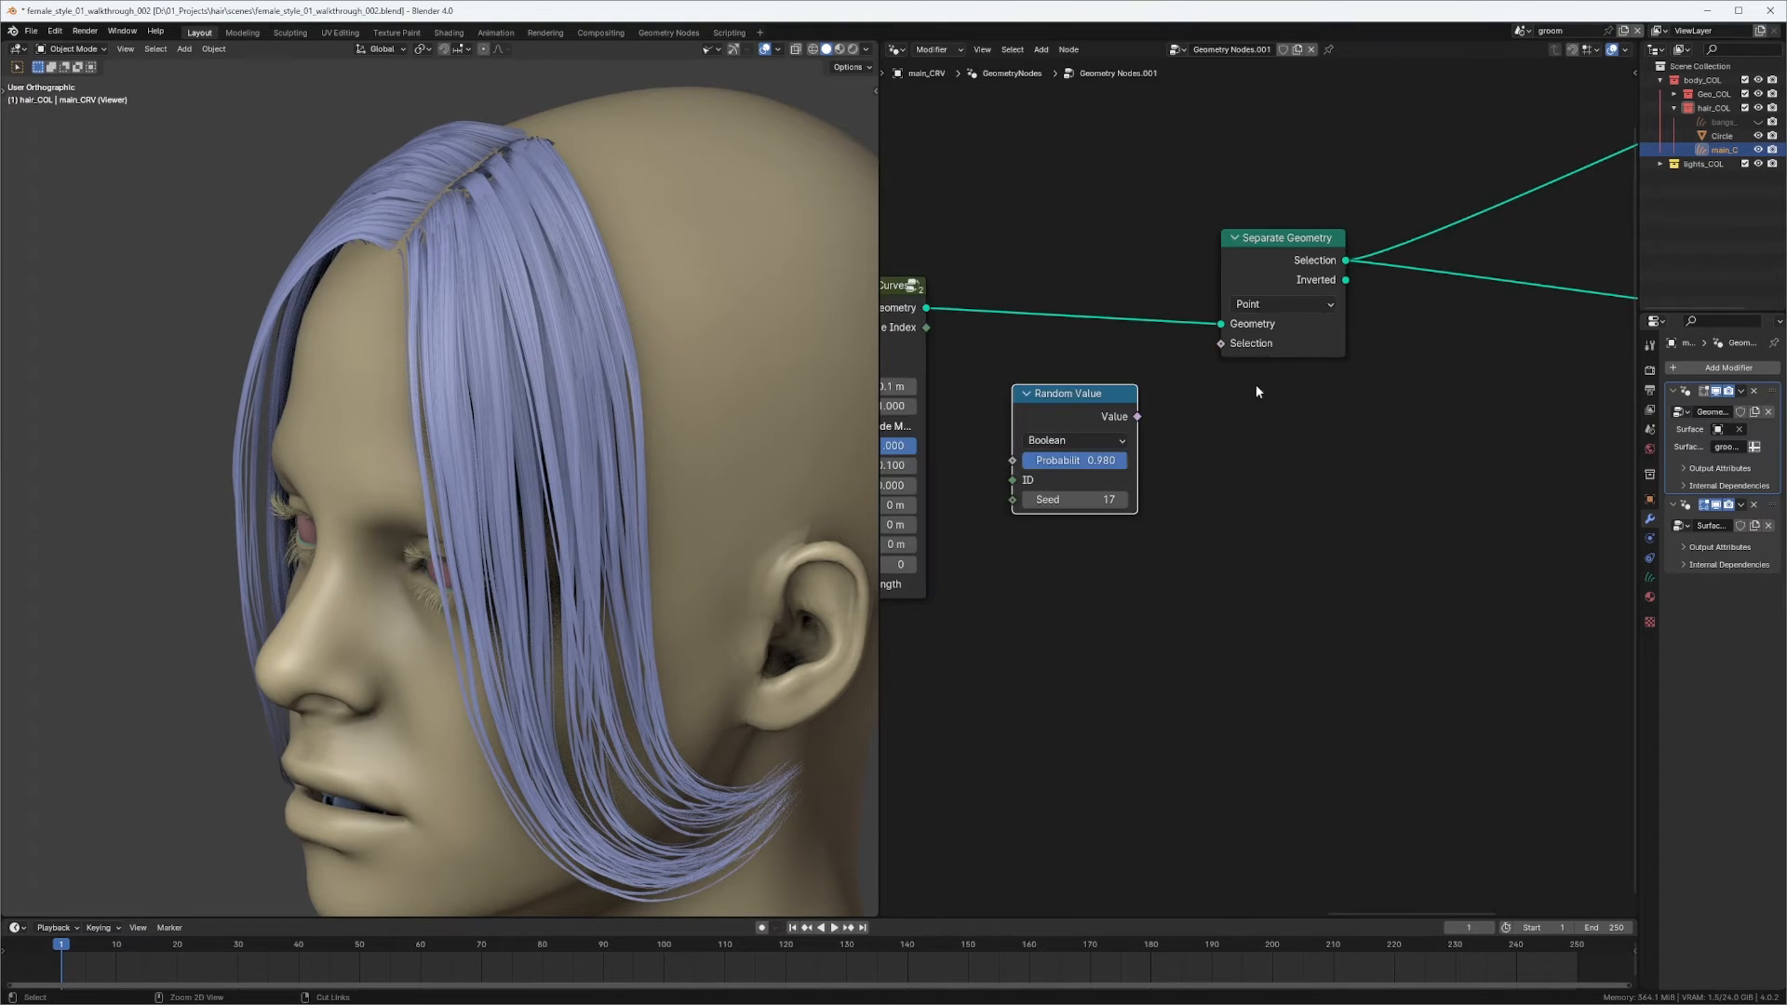
pyautogui.moveTo(1076, 393); pyautogui.dragTo(1141, 360, button='middle')
# Set Separate Geometry's domain to Spline, connect Random Value to its Selection input and preview the Inverted output.
pyautogui.click(1331, 269)
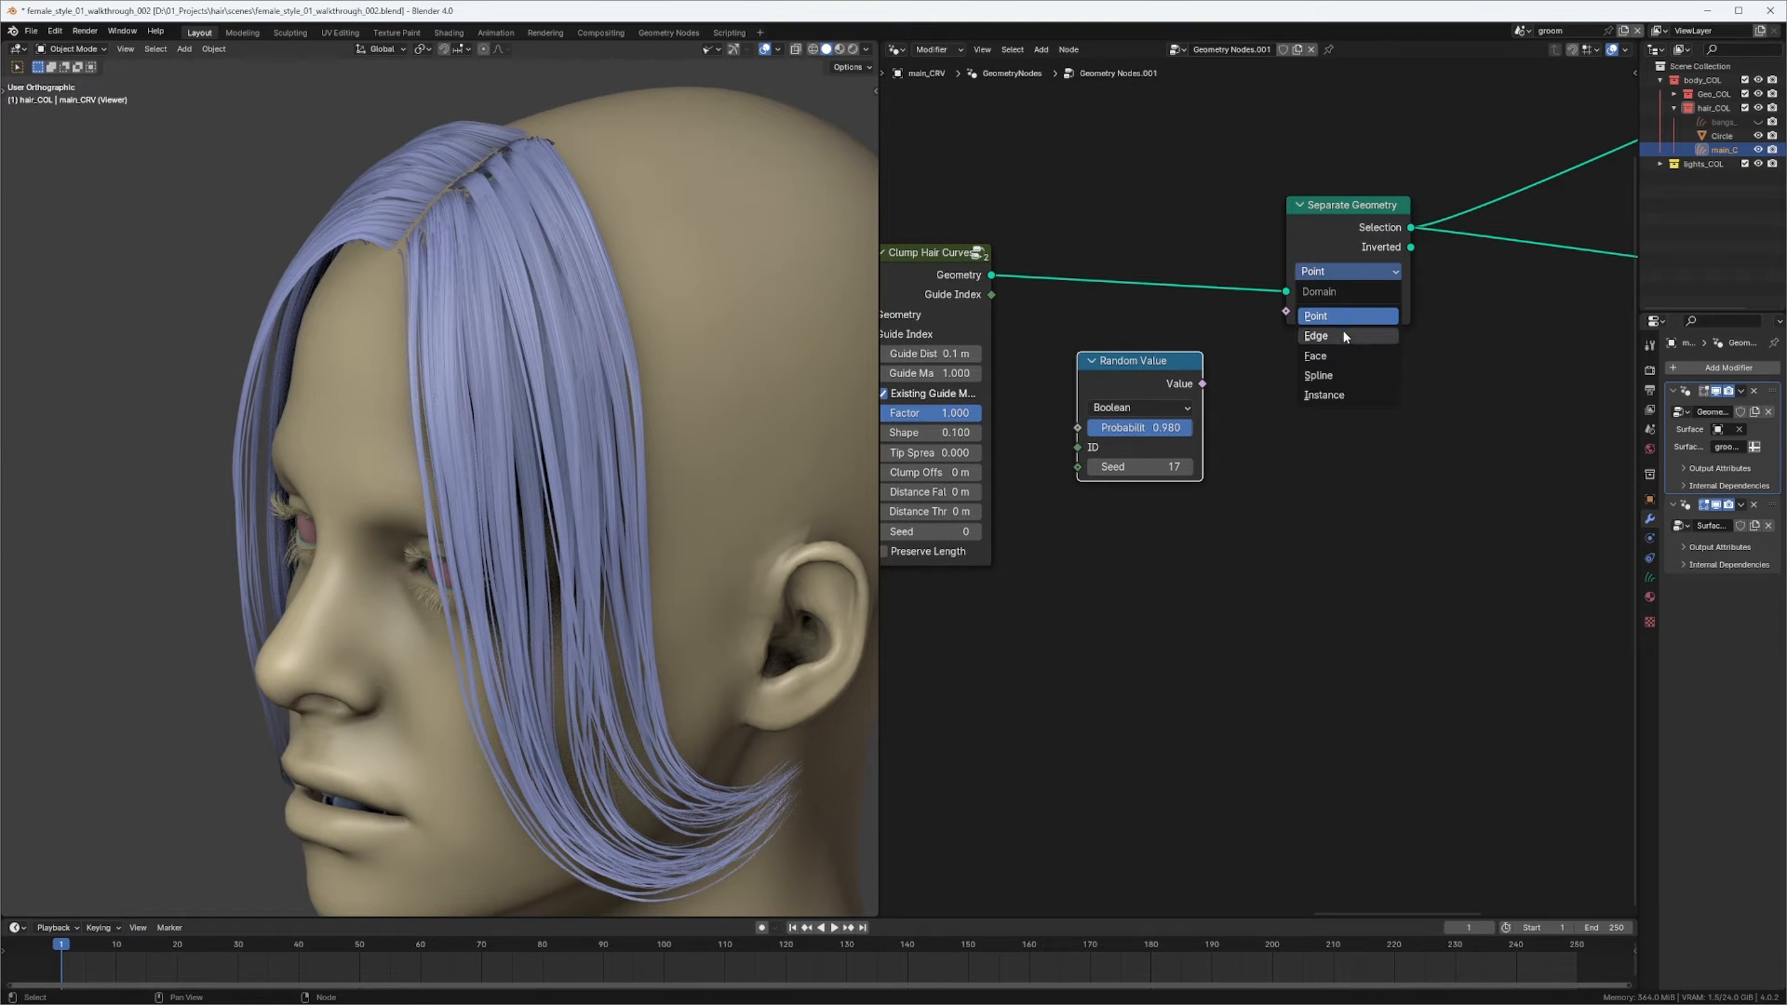
pyautogui.press('Return')
pyautogui.moveTo(1202, 384); pyautogui.dragTo(1286, 311)
pyautogui.moveTo(1309, 320); pyautogui.dragTo(1270, 340, button='middle')
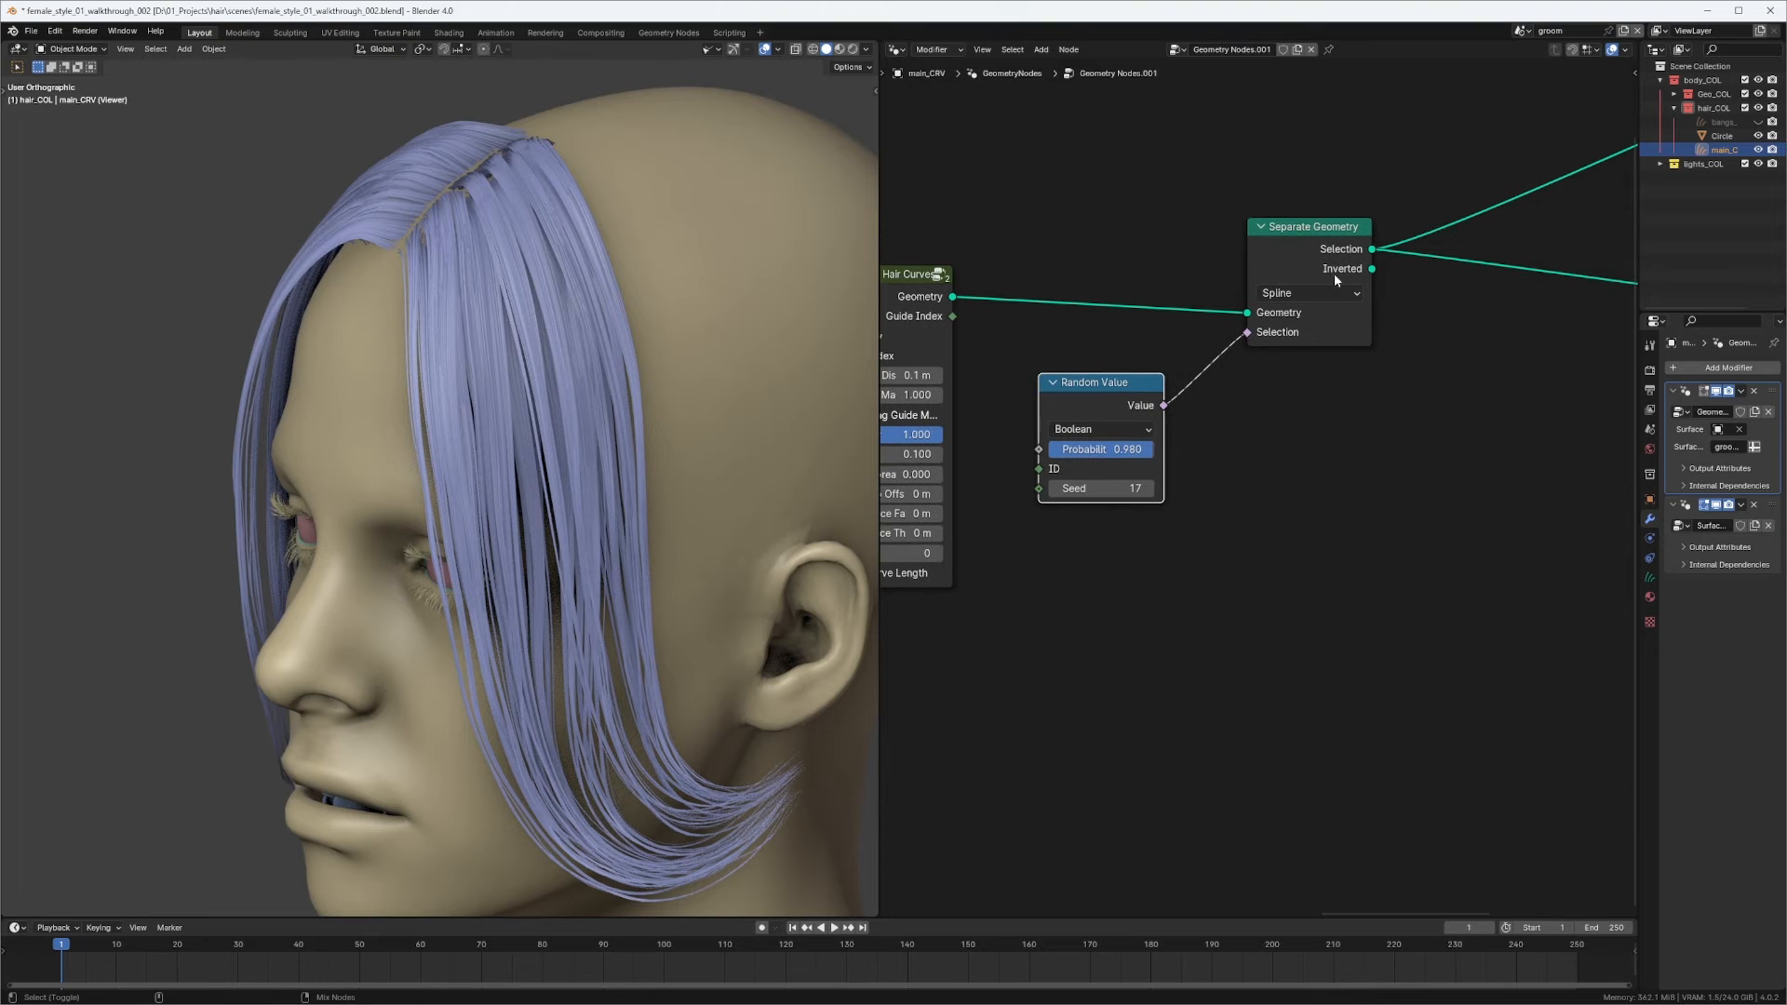
pyautogui.keyDown('ctrl'); pyautogui.keyDown('shift'); pyautogui.click(1351, 272); pyautogui.keyUp('shift'); pyautogui.keyUp('ctrl')
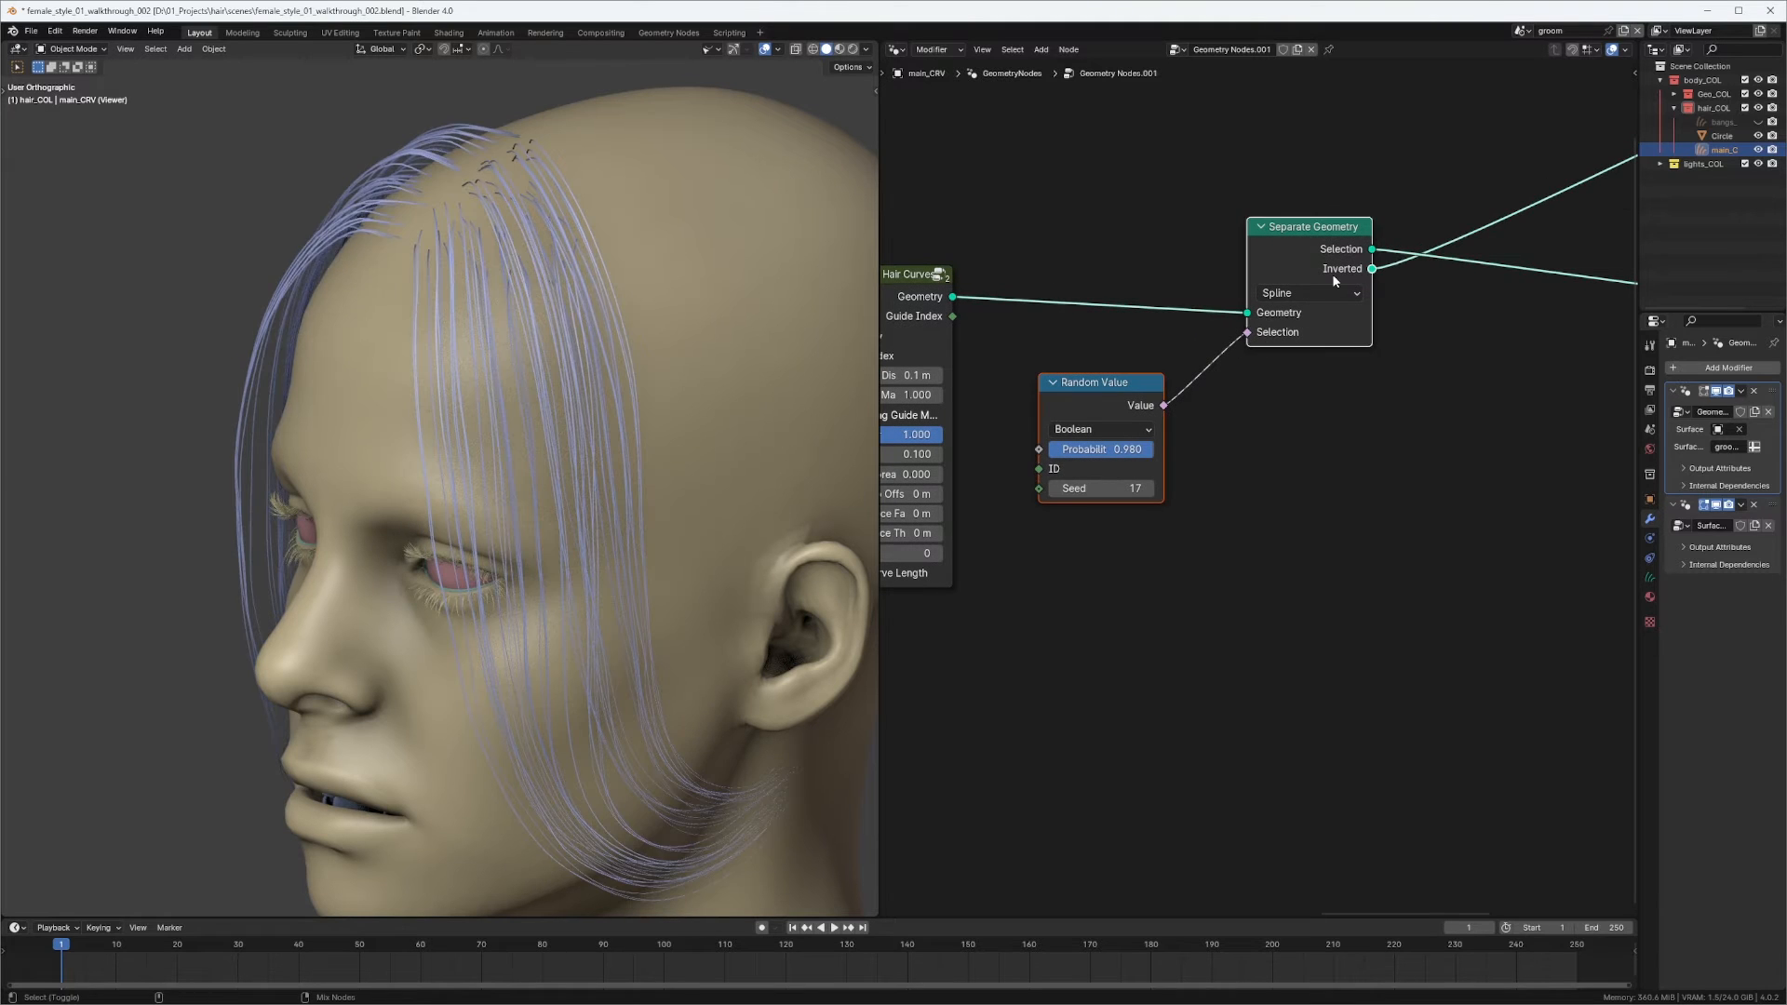
# Set the duplicated Random Value's Probability to 0.1 and preview Separate Geometry's Selection output on the hair.
pyautogui.click(1126, 449)
pyautogui.write('0.1')
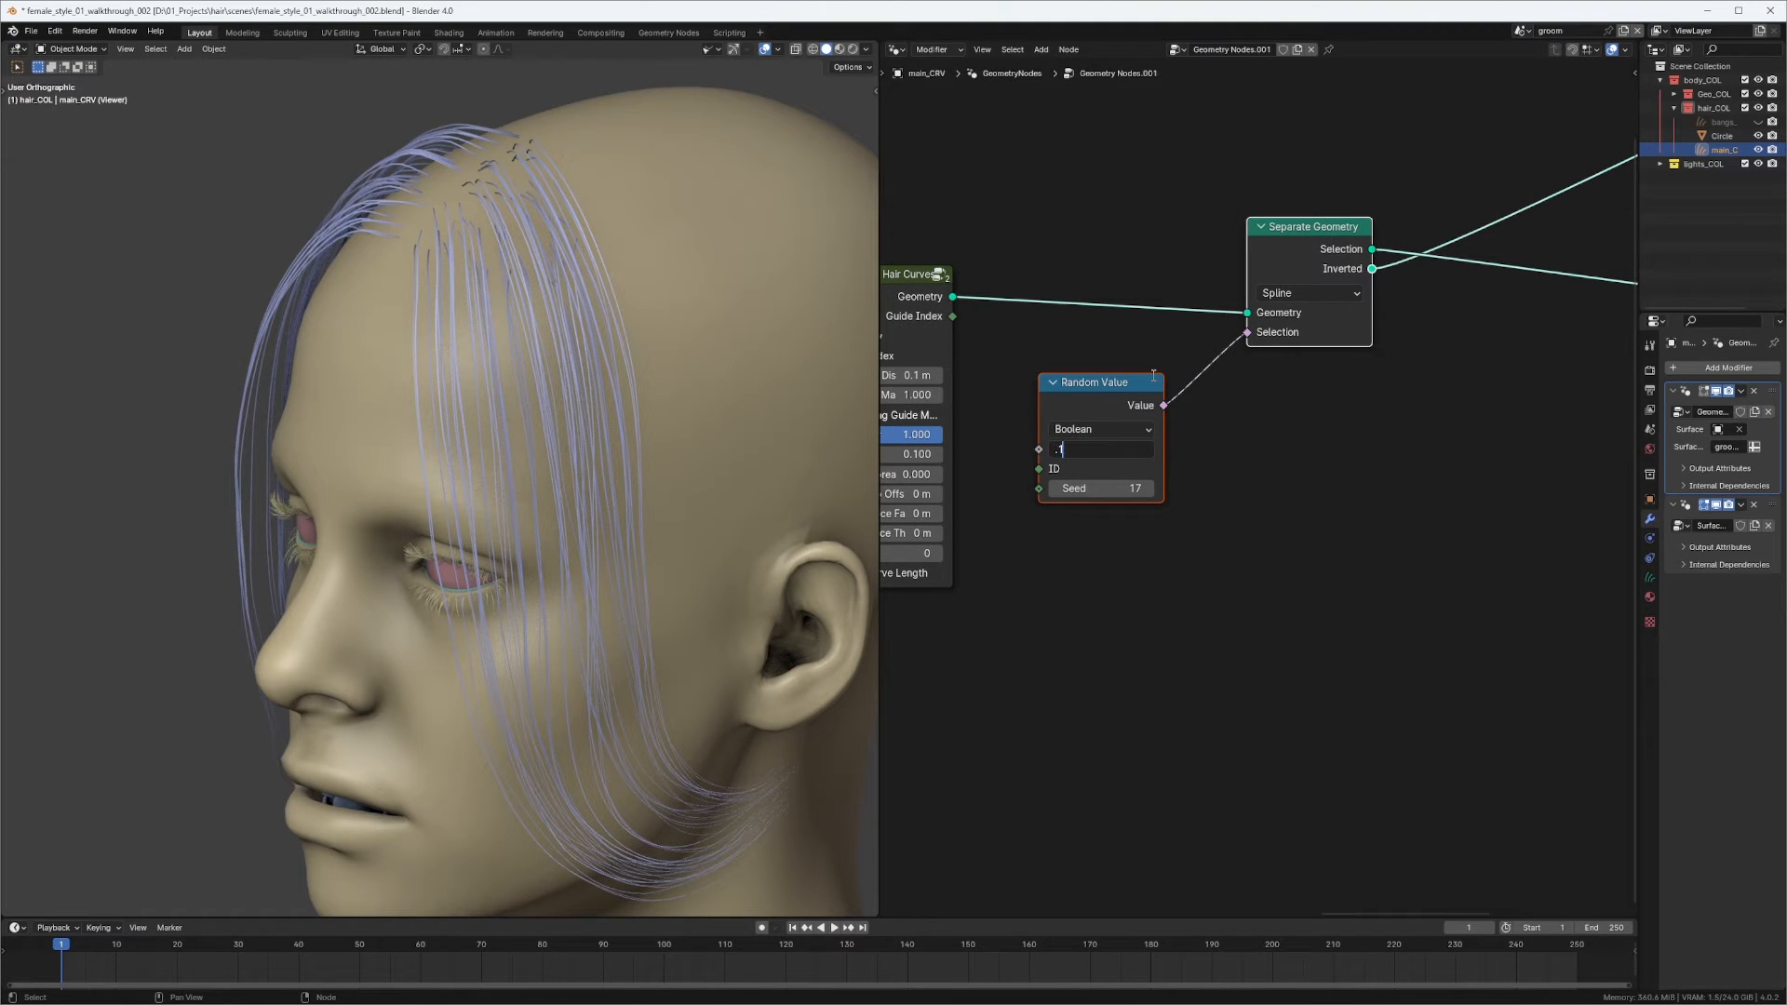
pyautogui.press('Return')
pyautogui.keyDown('ctrl'); pyautogui.keyDown('shift'); pyautogui.click(1364, 260); pyautogui.keyUp('shift'); pyautogui.keyUp('ctrl')
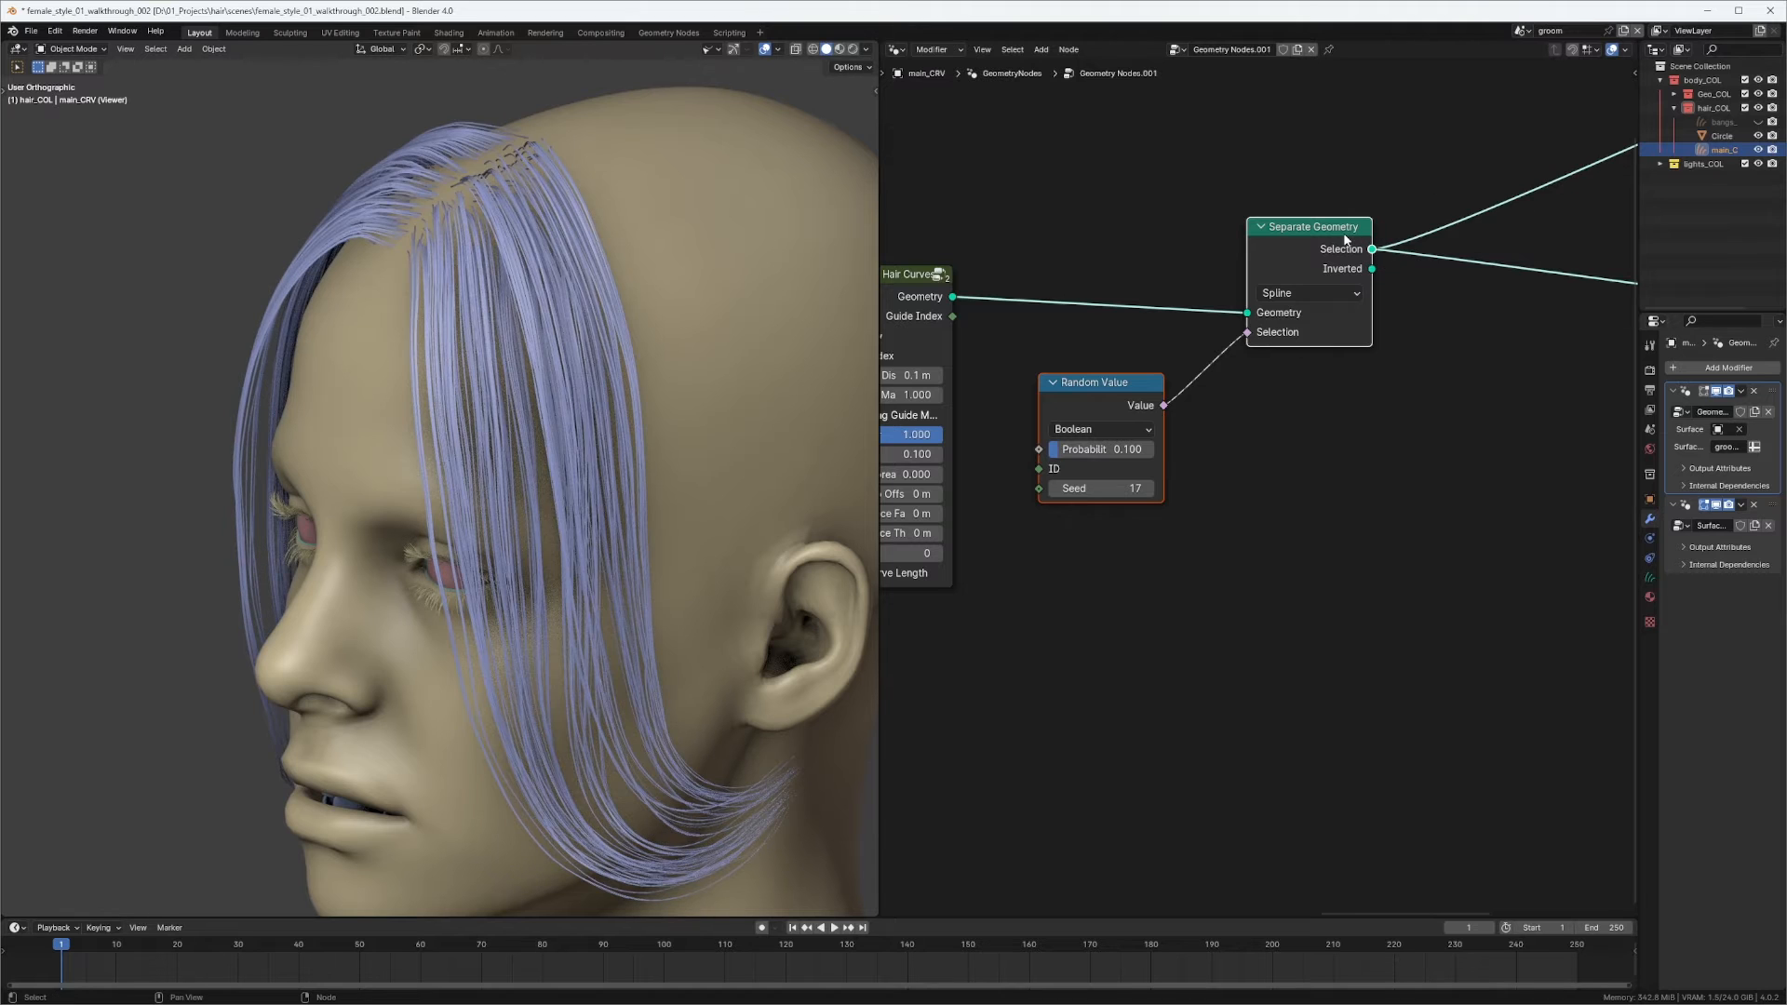
pyautogui.moveTo(1310, 239); pyautogui.dragTo(1312, 254)
pyautogui.moveTo(584, 430)
pyautogui.mouseDown(button='middle')
pyautogui.moveTo(678, 434)
pyautogui.moveTo(682, 465)
pyautogui.moveTo(586, 458)
pyautogui.mouseUp(button='middle')
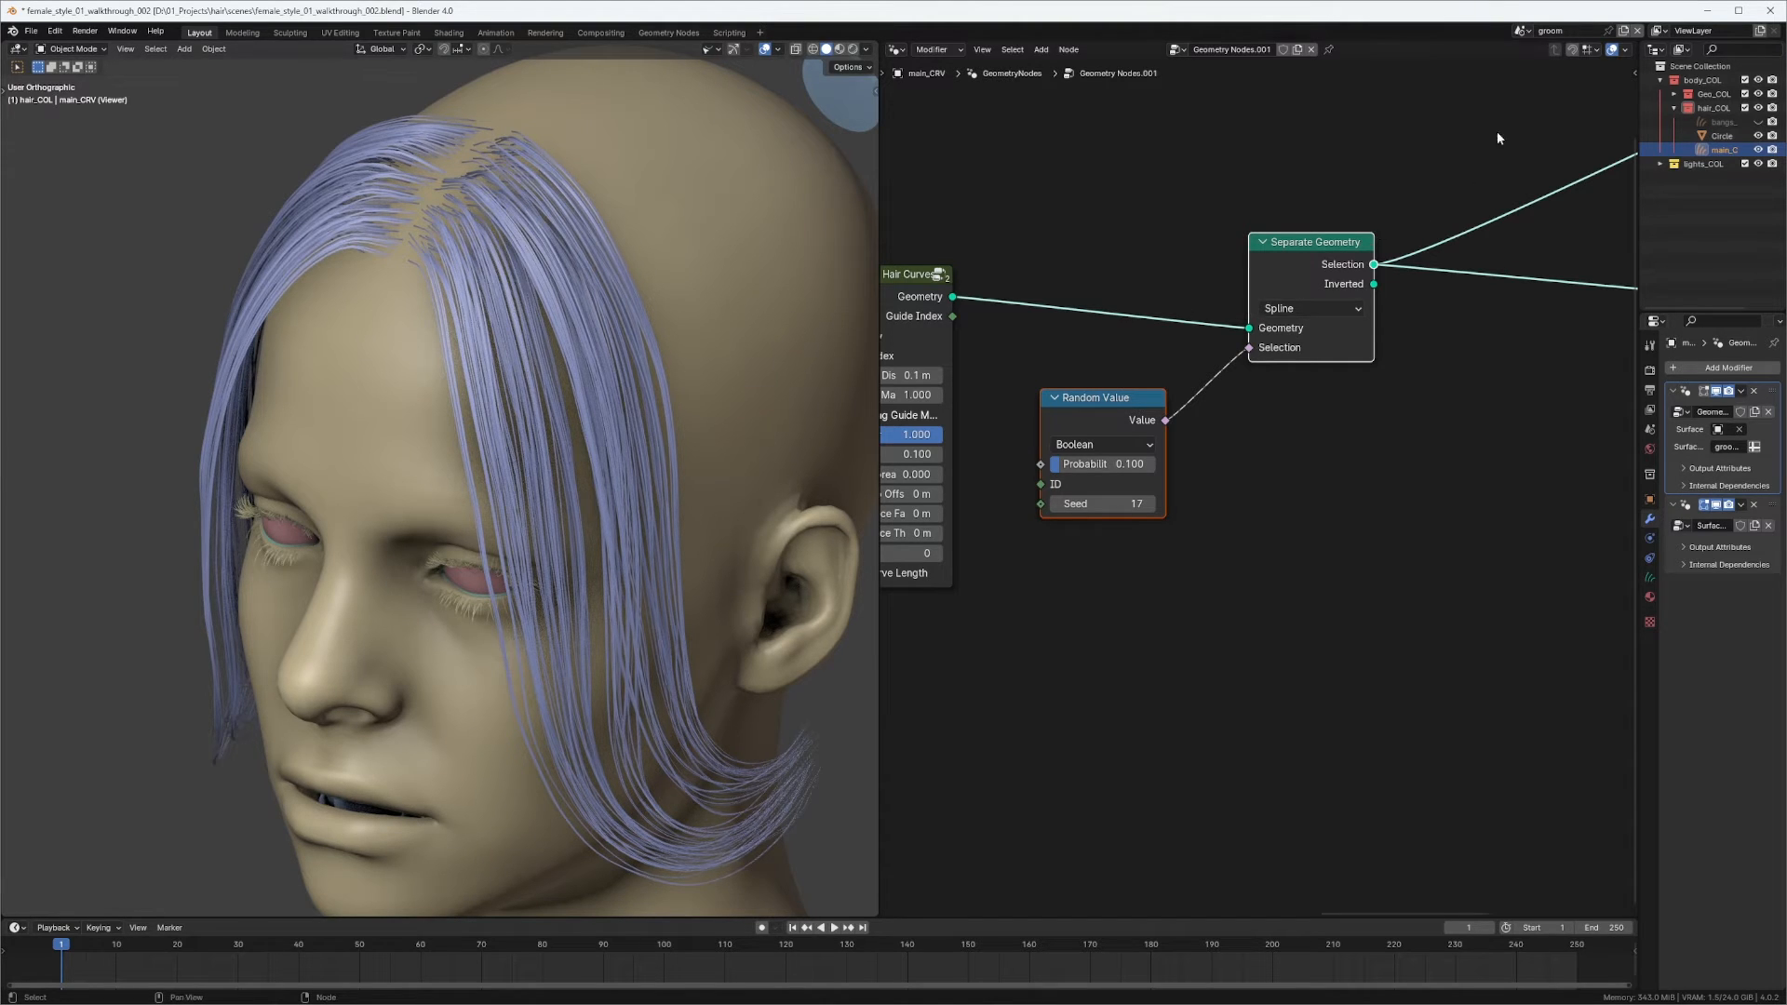
# Check the evaluated spline count in a temporary Spreadsheet area split off the node editor, and close that area.
pyautogui.moveTo(1635, 44); pyautogui.dragTo(1310, 45)
pyautogui.click(1310, 49)
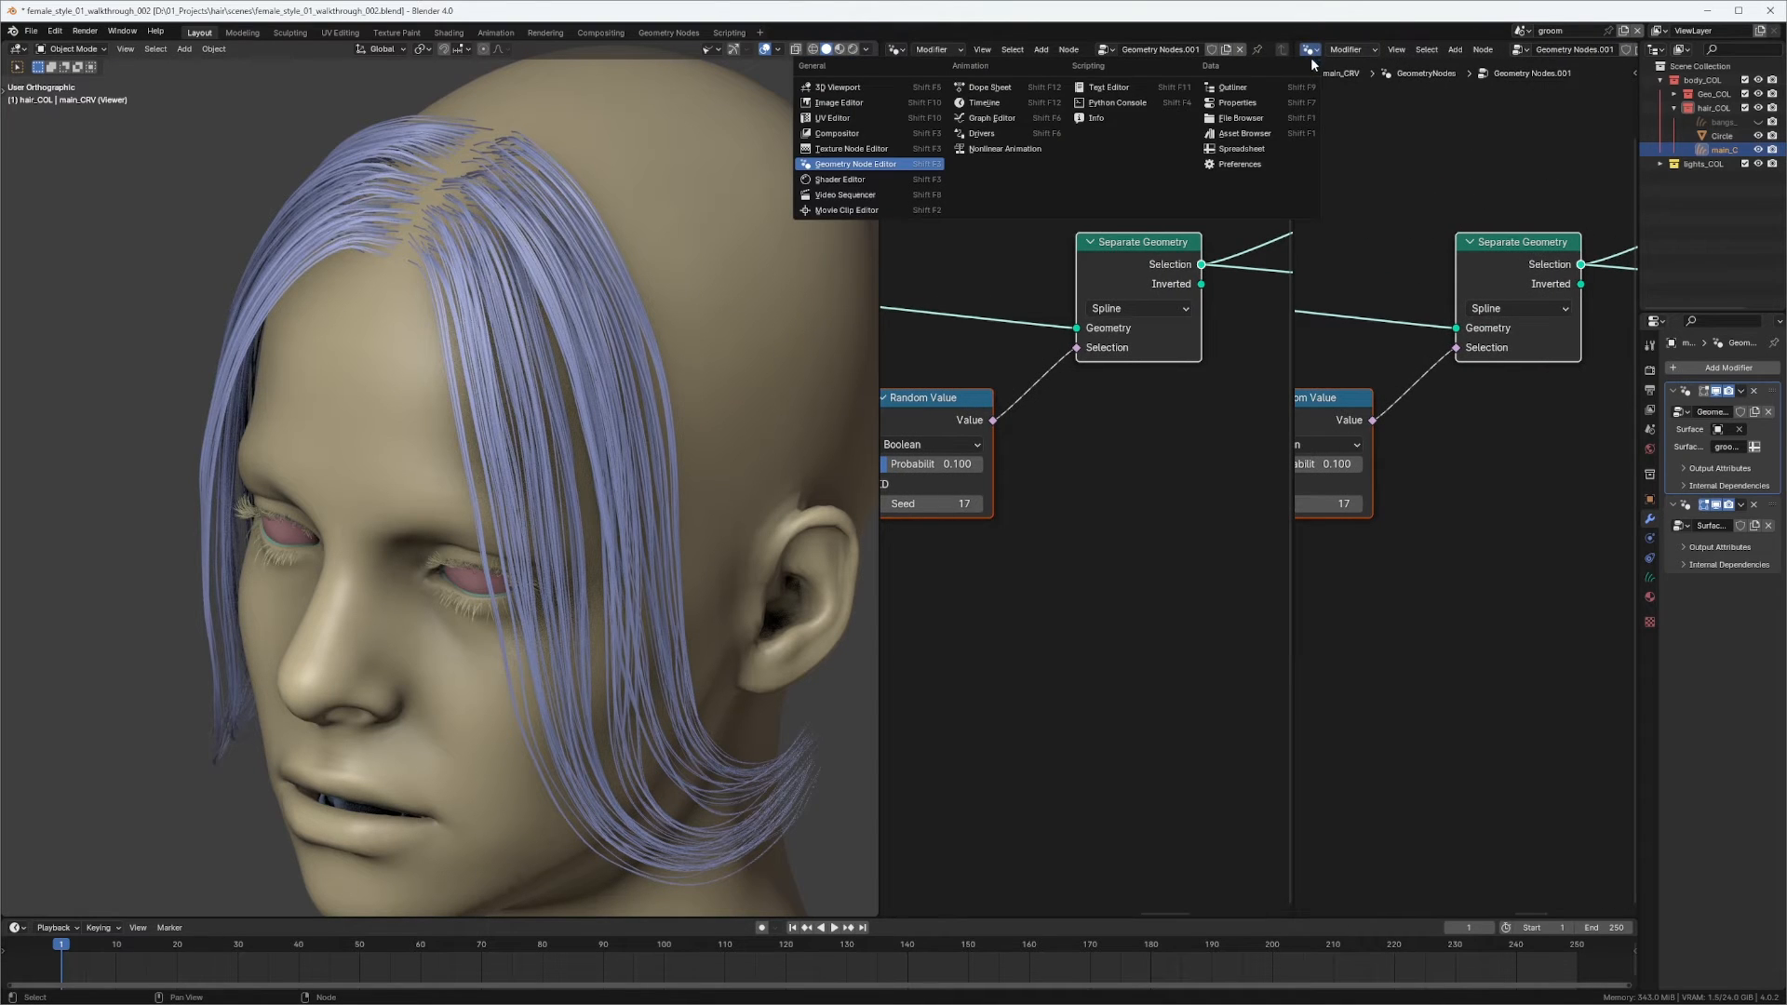
pyautogui.click(1242, 151)
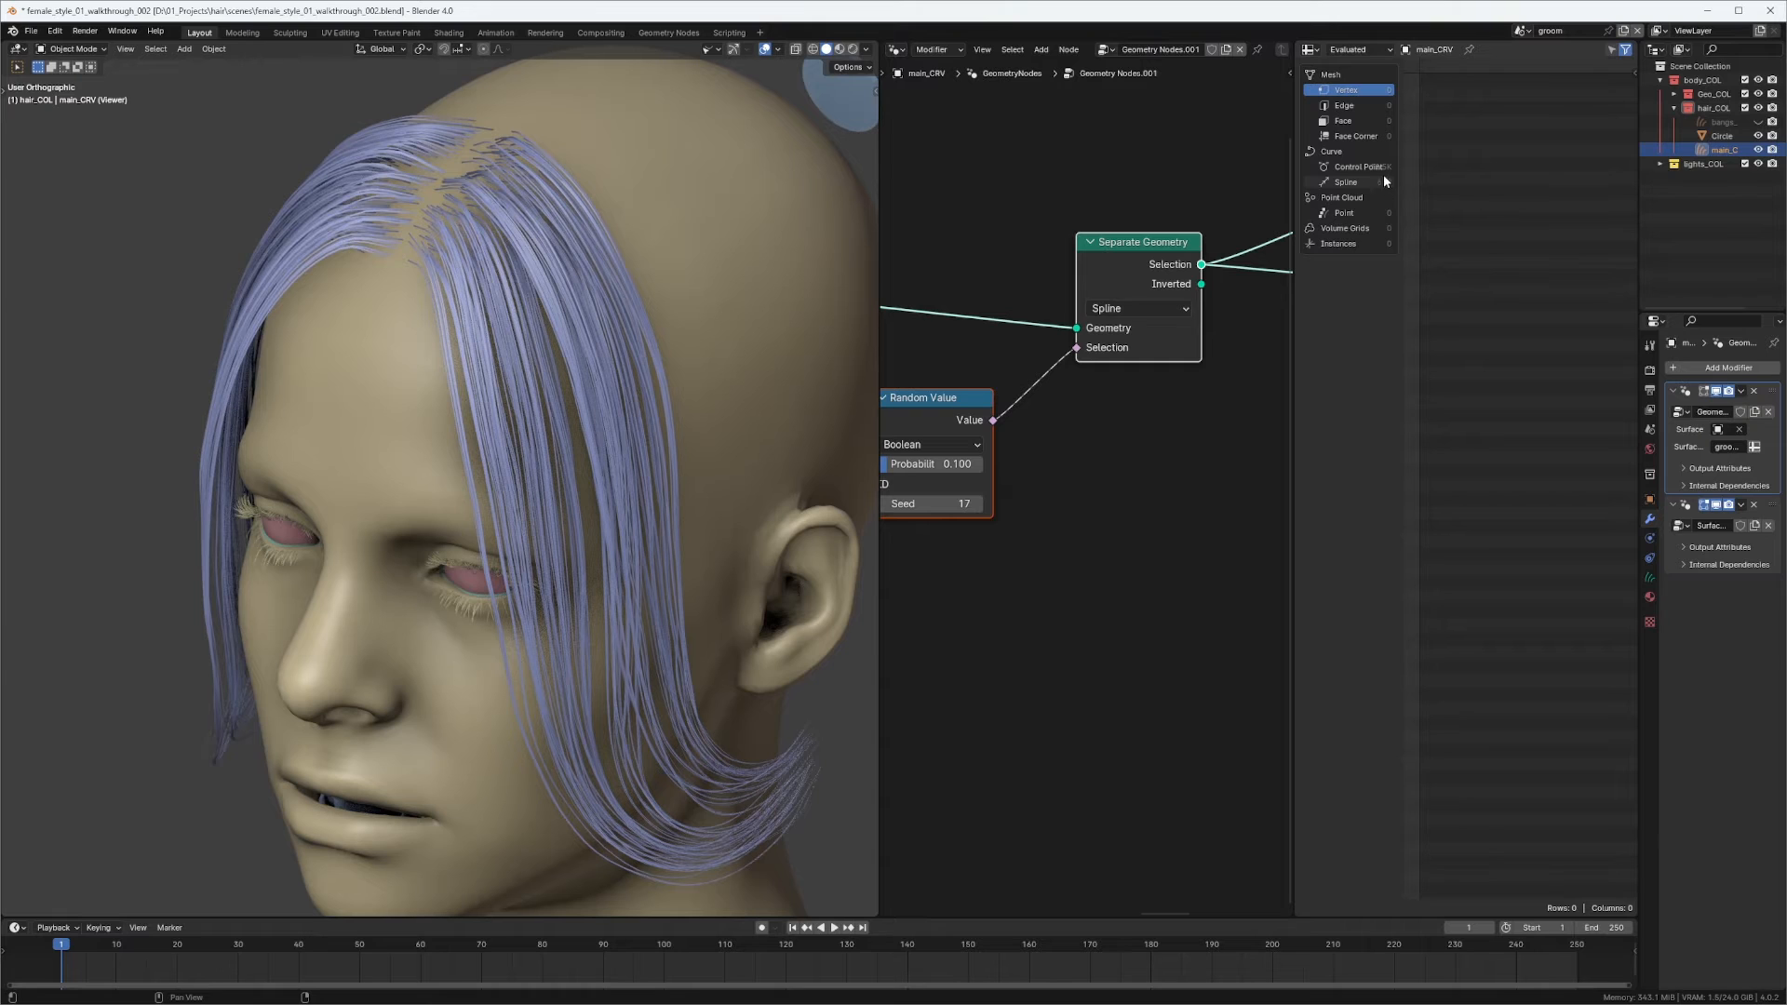
pyautogui.moveTo(1152, 306); pyautogui.dragTo(1091, 338, button='middle')
pyautogui.scroll(-5, 604, 330)
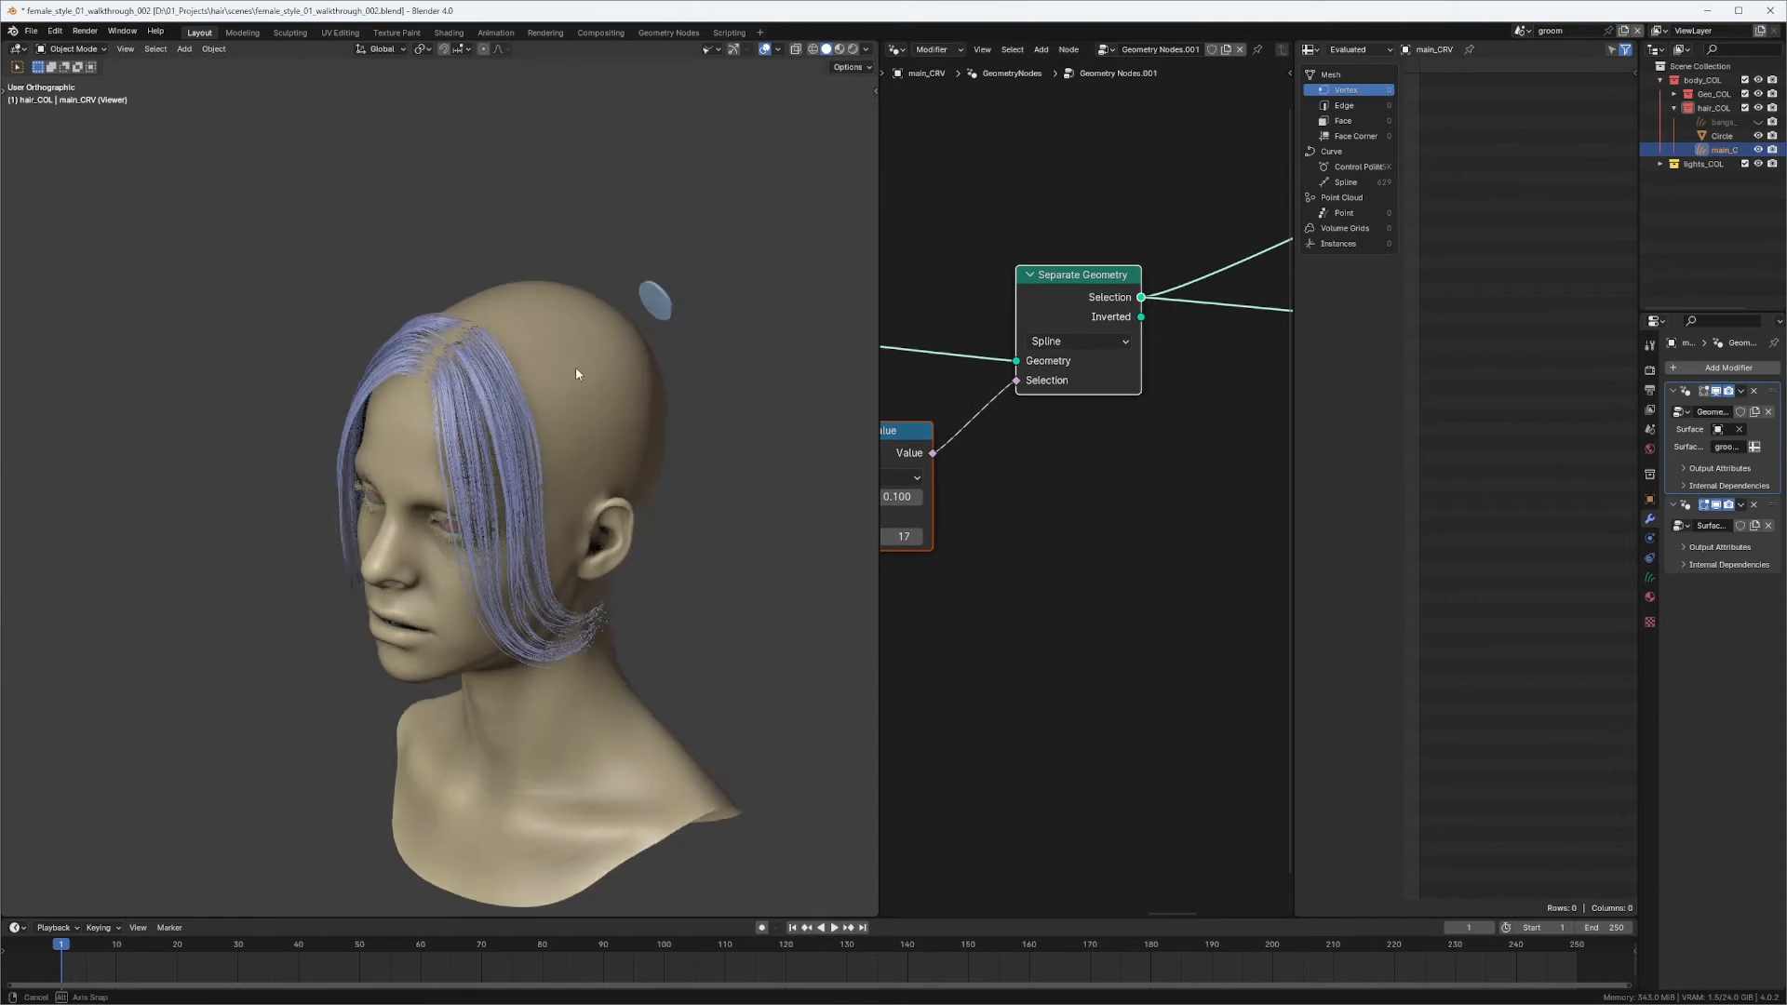
pyautogui.moveTo(575, 366); pyautogui.dragTo(465, 312, button='middle')
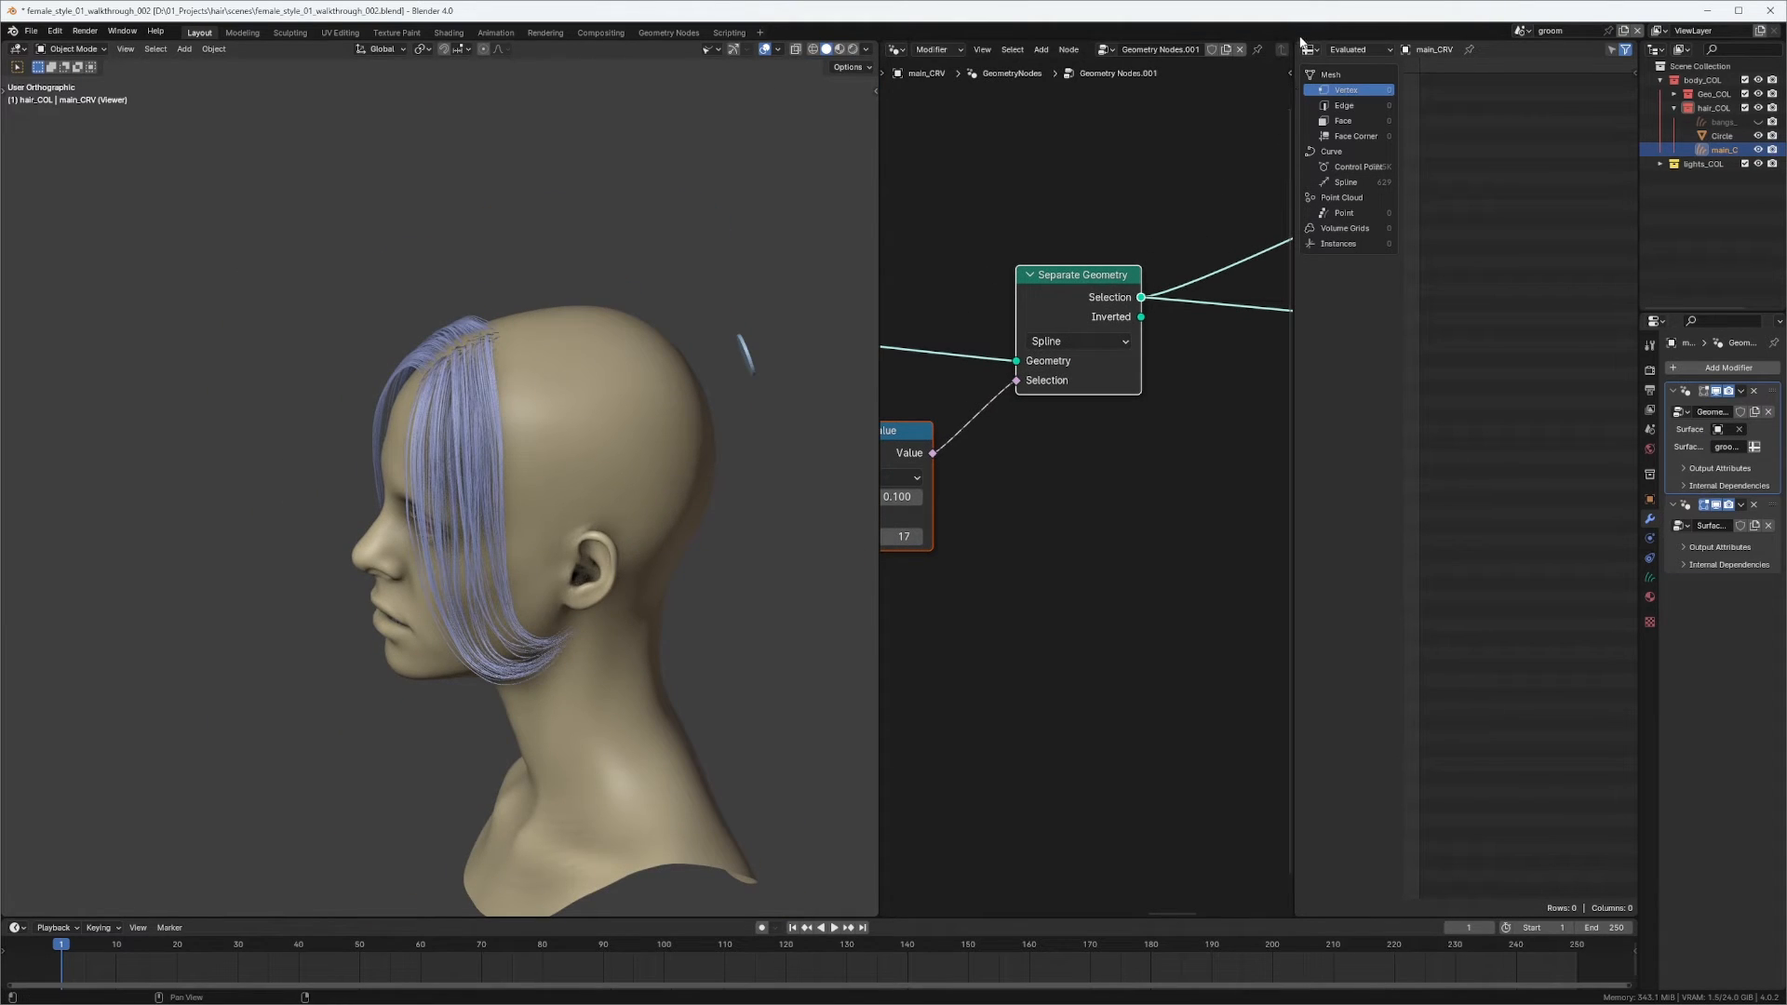
pyautogui.moveTo(1292, 44); pyautogui.dragTo(1357, 86)
# View the face from the front and reposition the Separate Geometry node above its Random Value node.
pyautogui.scroll(4, 738, 388)
pyautogui.moveTo(739, 420); pyautogui.dragTo(741, 398, button='middle')
pyautogui.moveTo(1241, 291); pyautogui.dragTo(1270, 245)
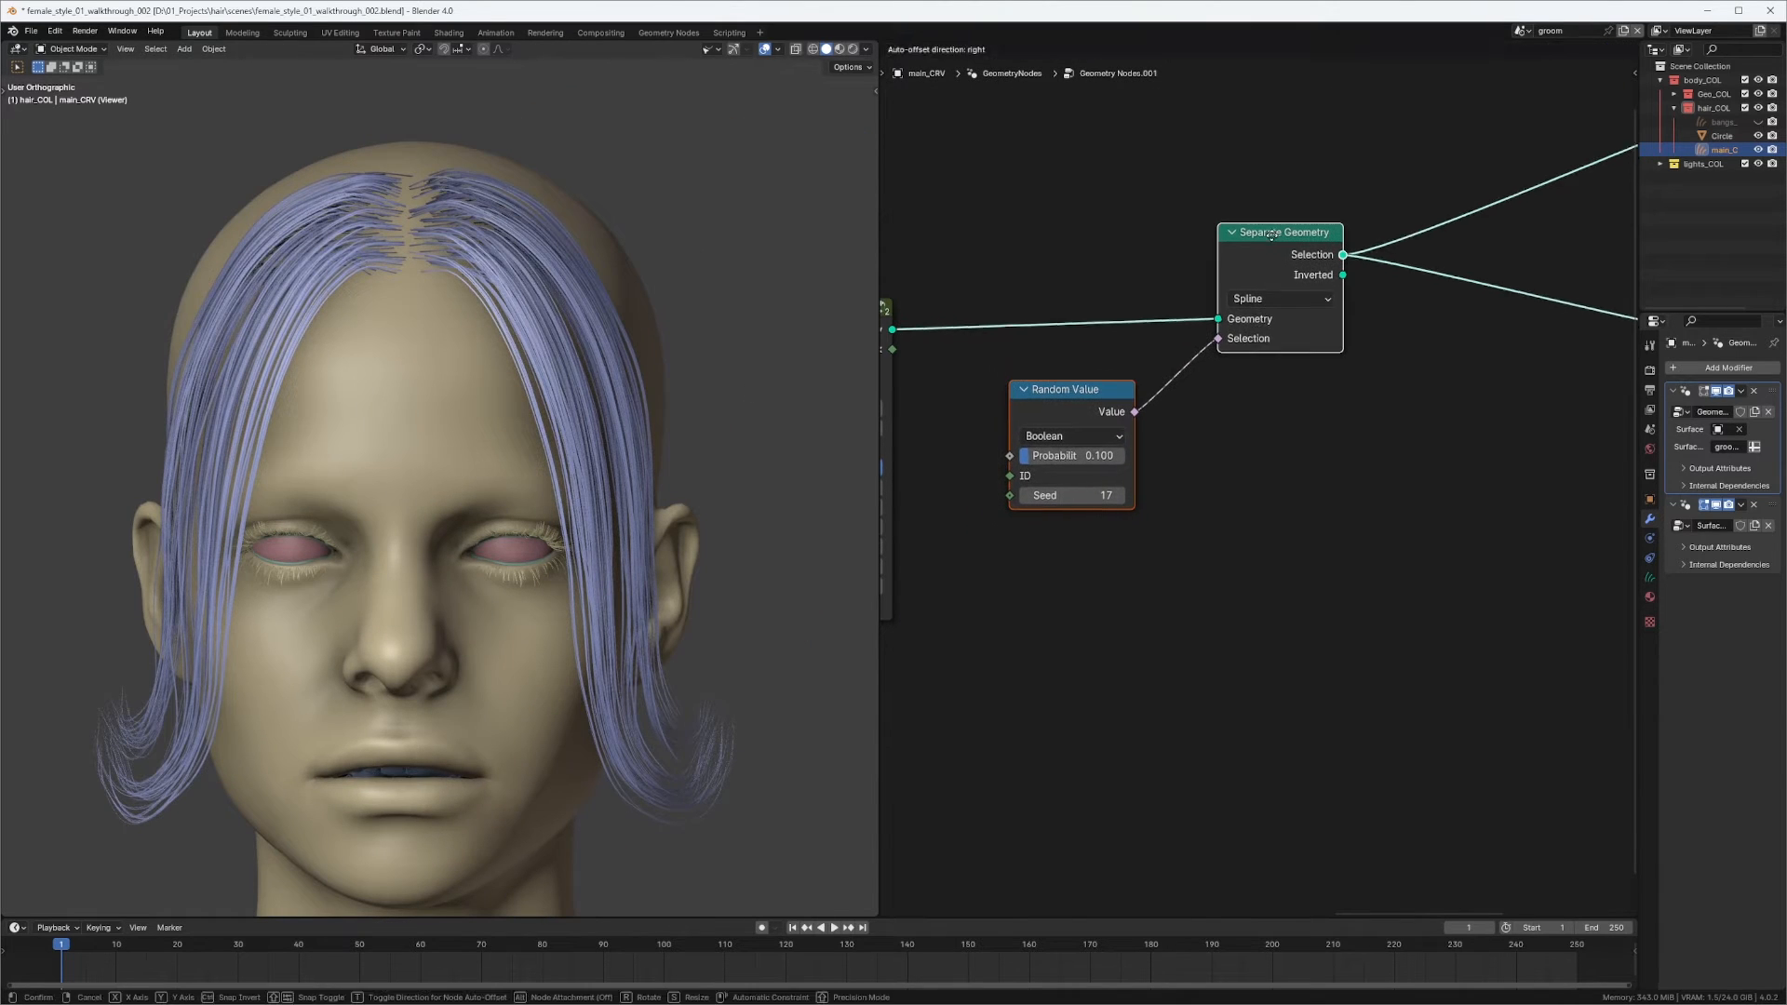
# Examine the separated strands on the head from the front and the sides.
pyautogui.moveTo(646, 445); pyautogui.dragTo(624, 440, button='middle')
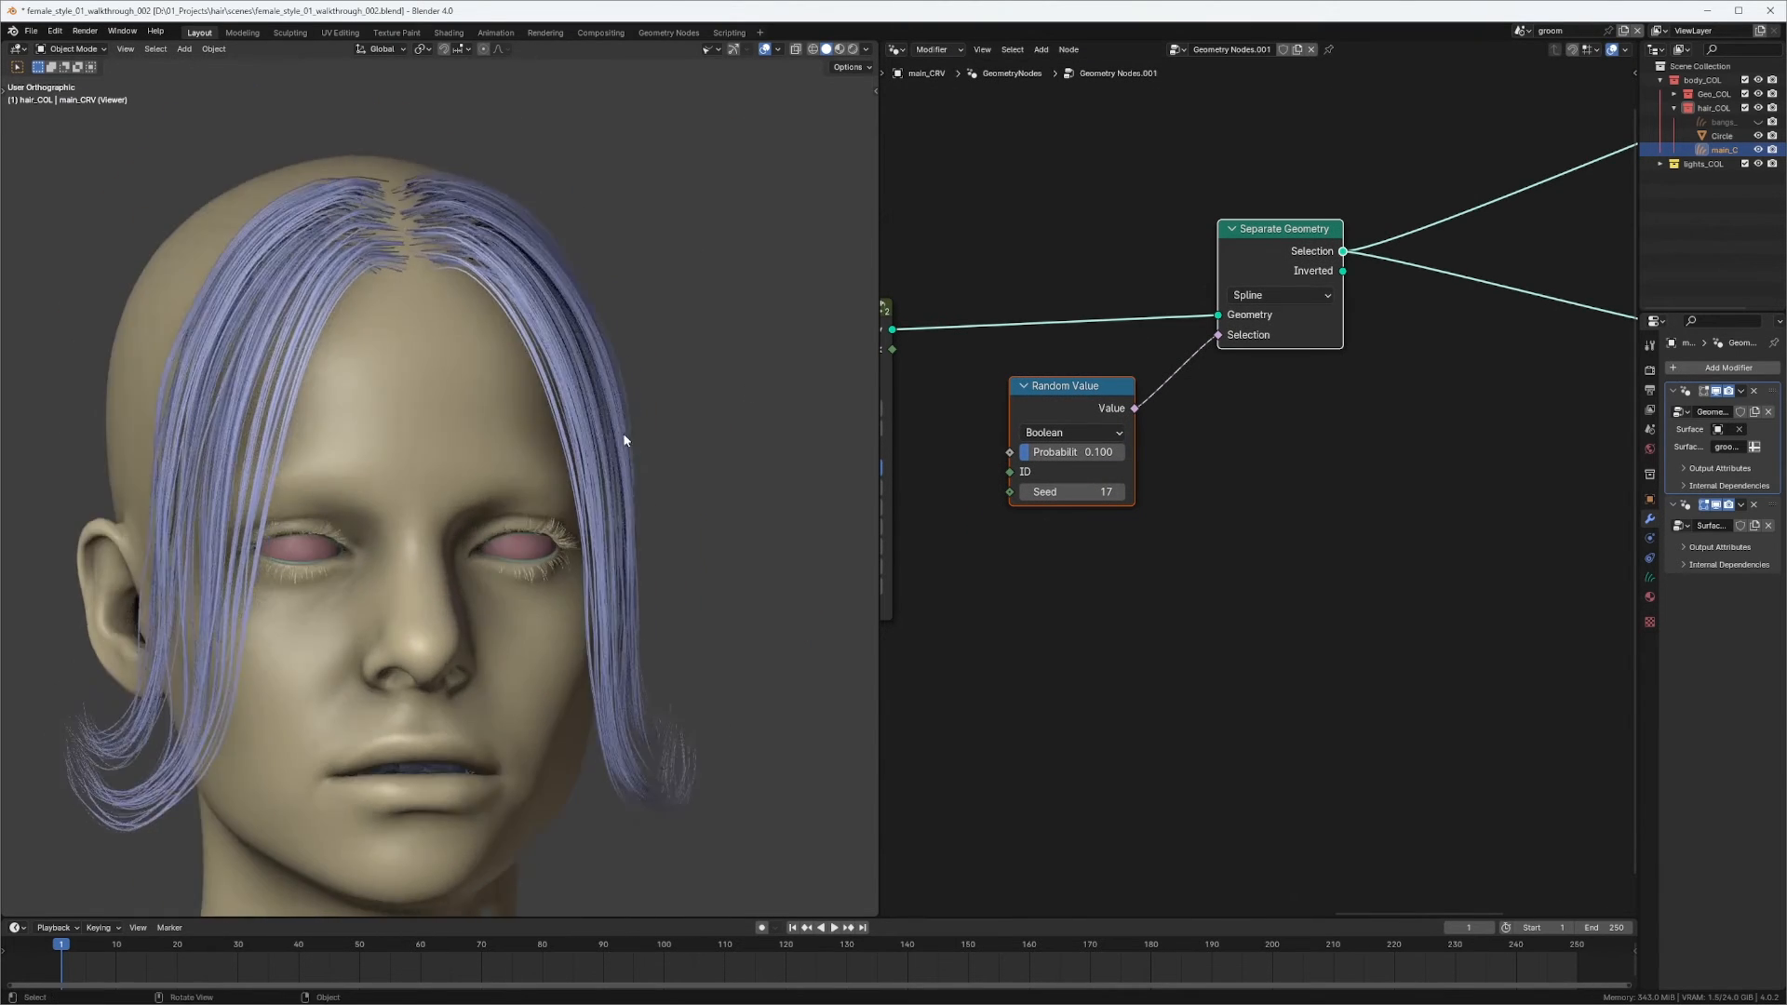
pyautogui.click(1336, 180)
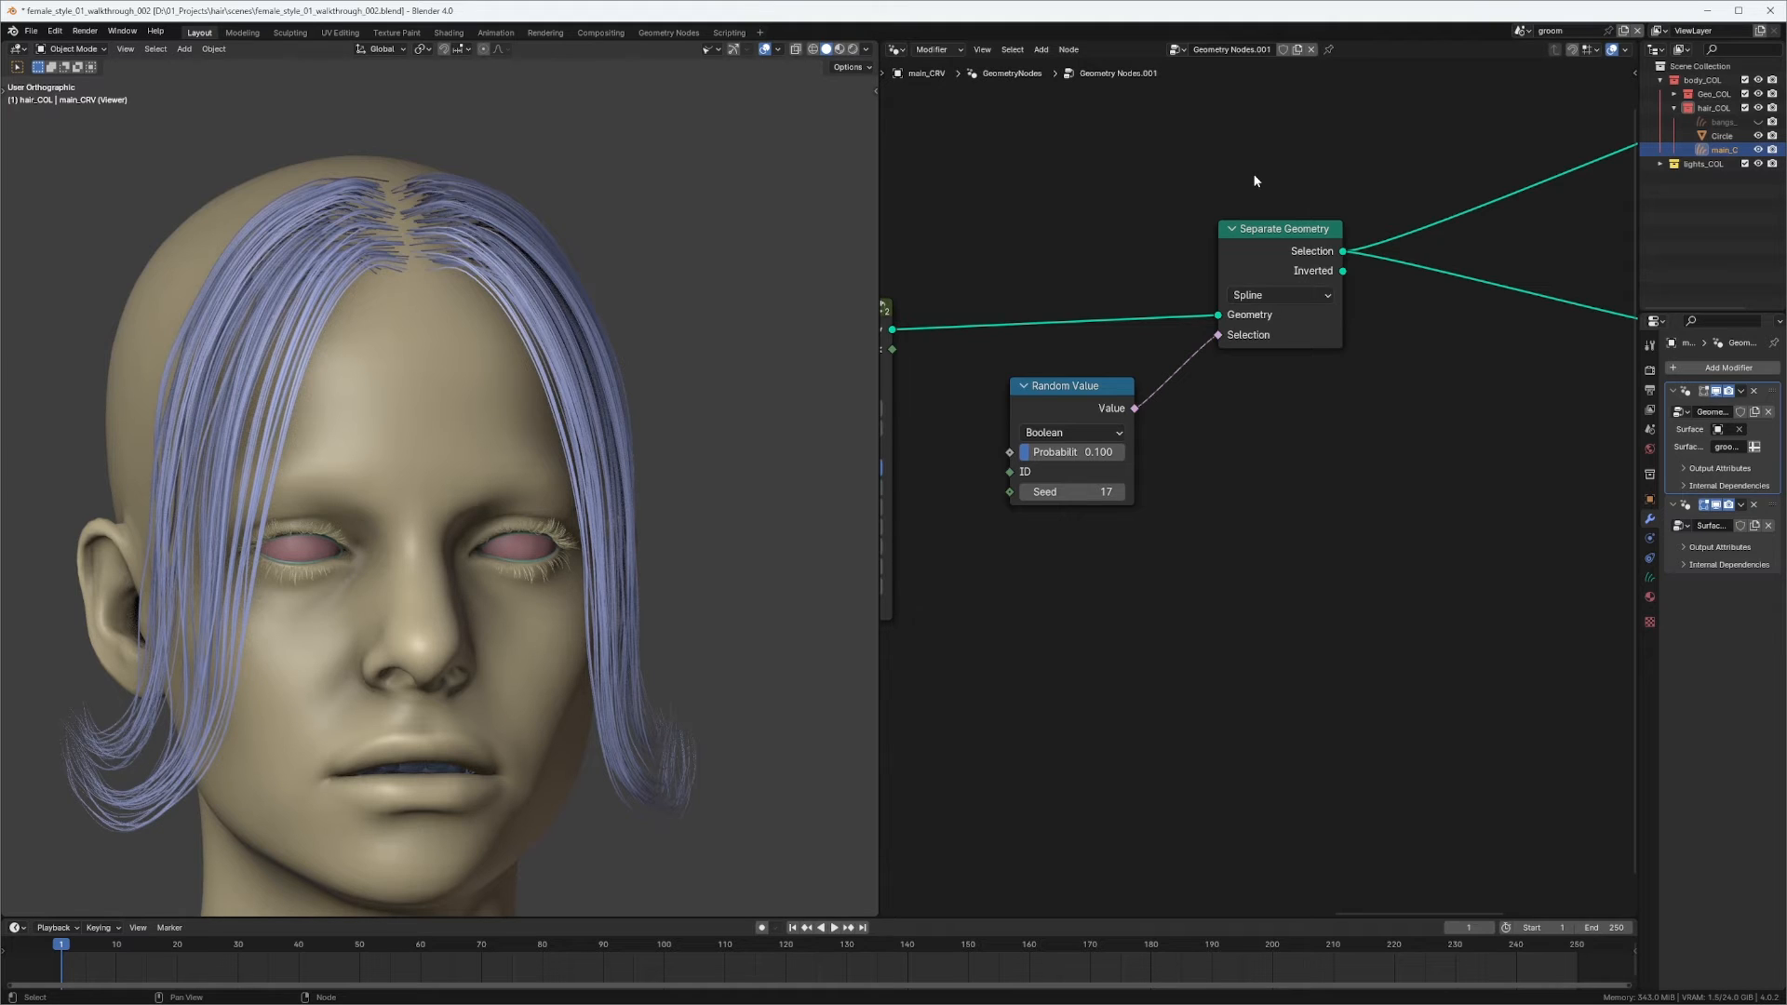
pyautogui.moveTo(1276, 262); pyautogui.dragTo(1364, 252, button='middle')
pyautogui.scroll(-1, 1303, 244)
pyautogui.moveTo(1277, 238); pyautogui.dragTo(1182, 326, button='middle')
pyautogui.moveTo(1081, 288); pyautogui.dragTo(1357, 583)
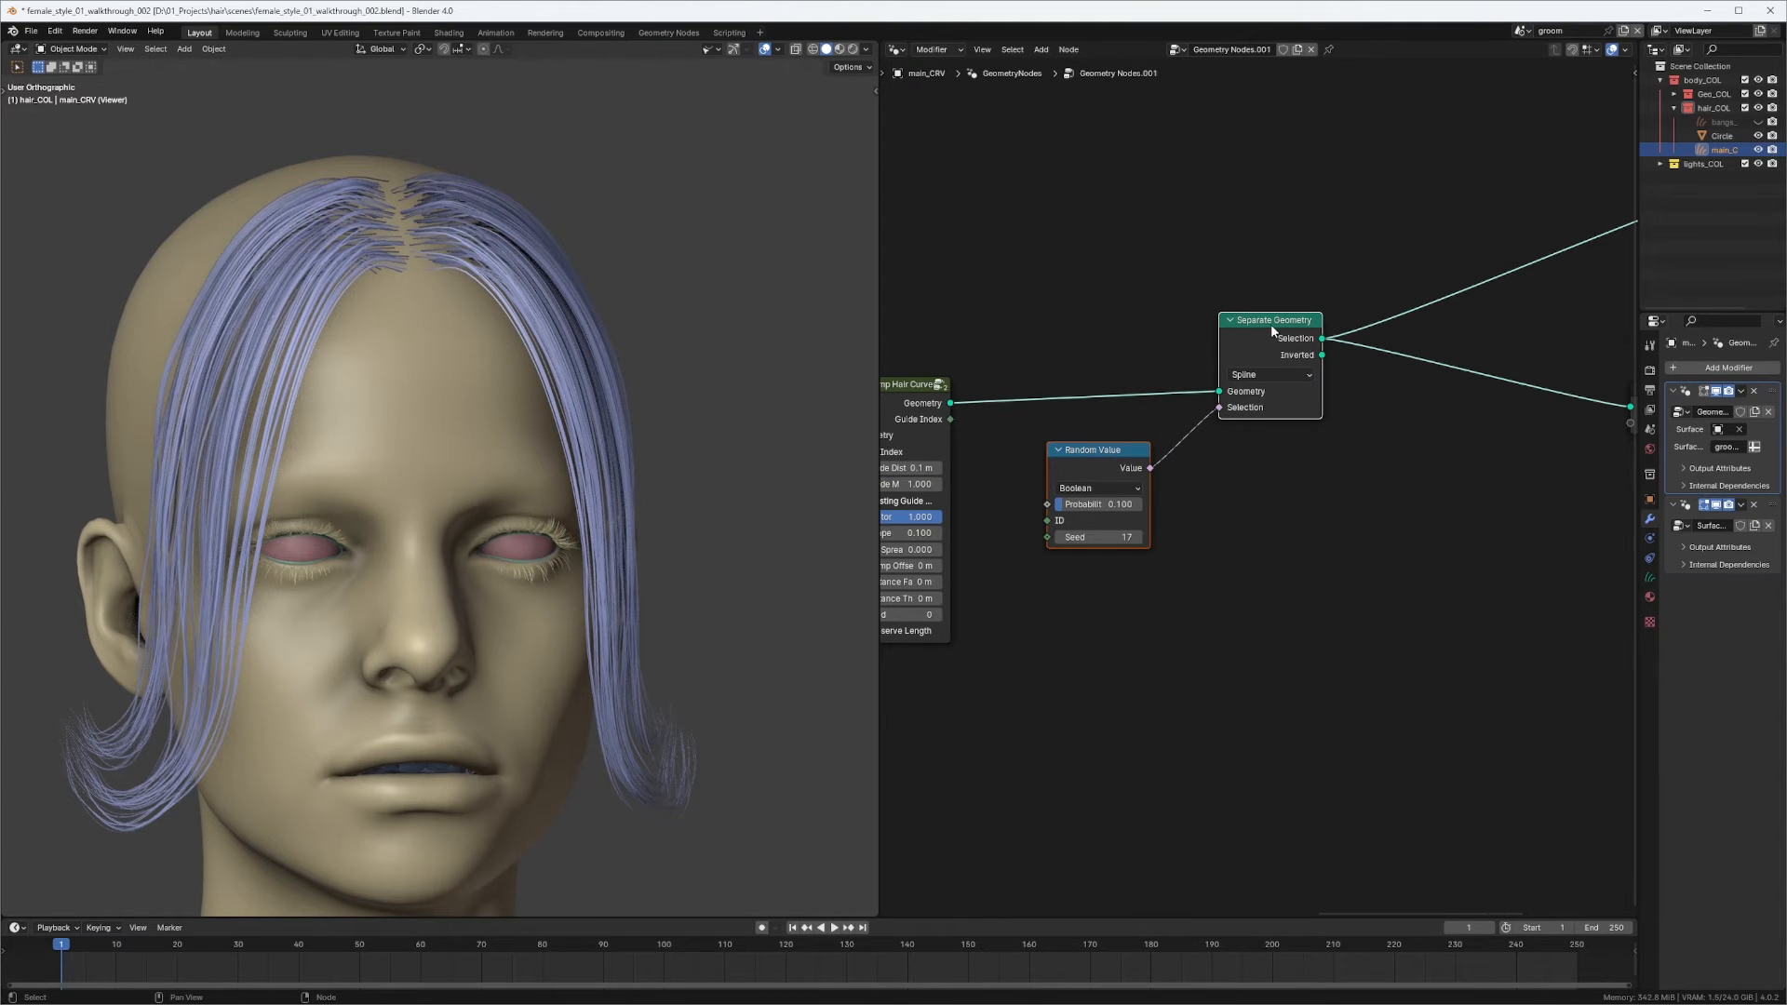
pyautogui.click(1132, 410)
pyautogui.moveTo(595, 534); pyautogui.dragTo(535, 529, button='middle')
pyautogui.scroll(1, 649, 495)
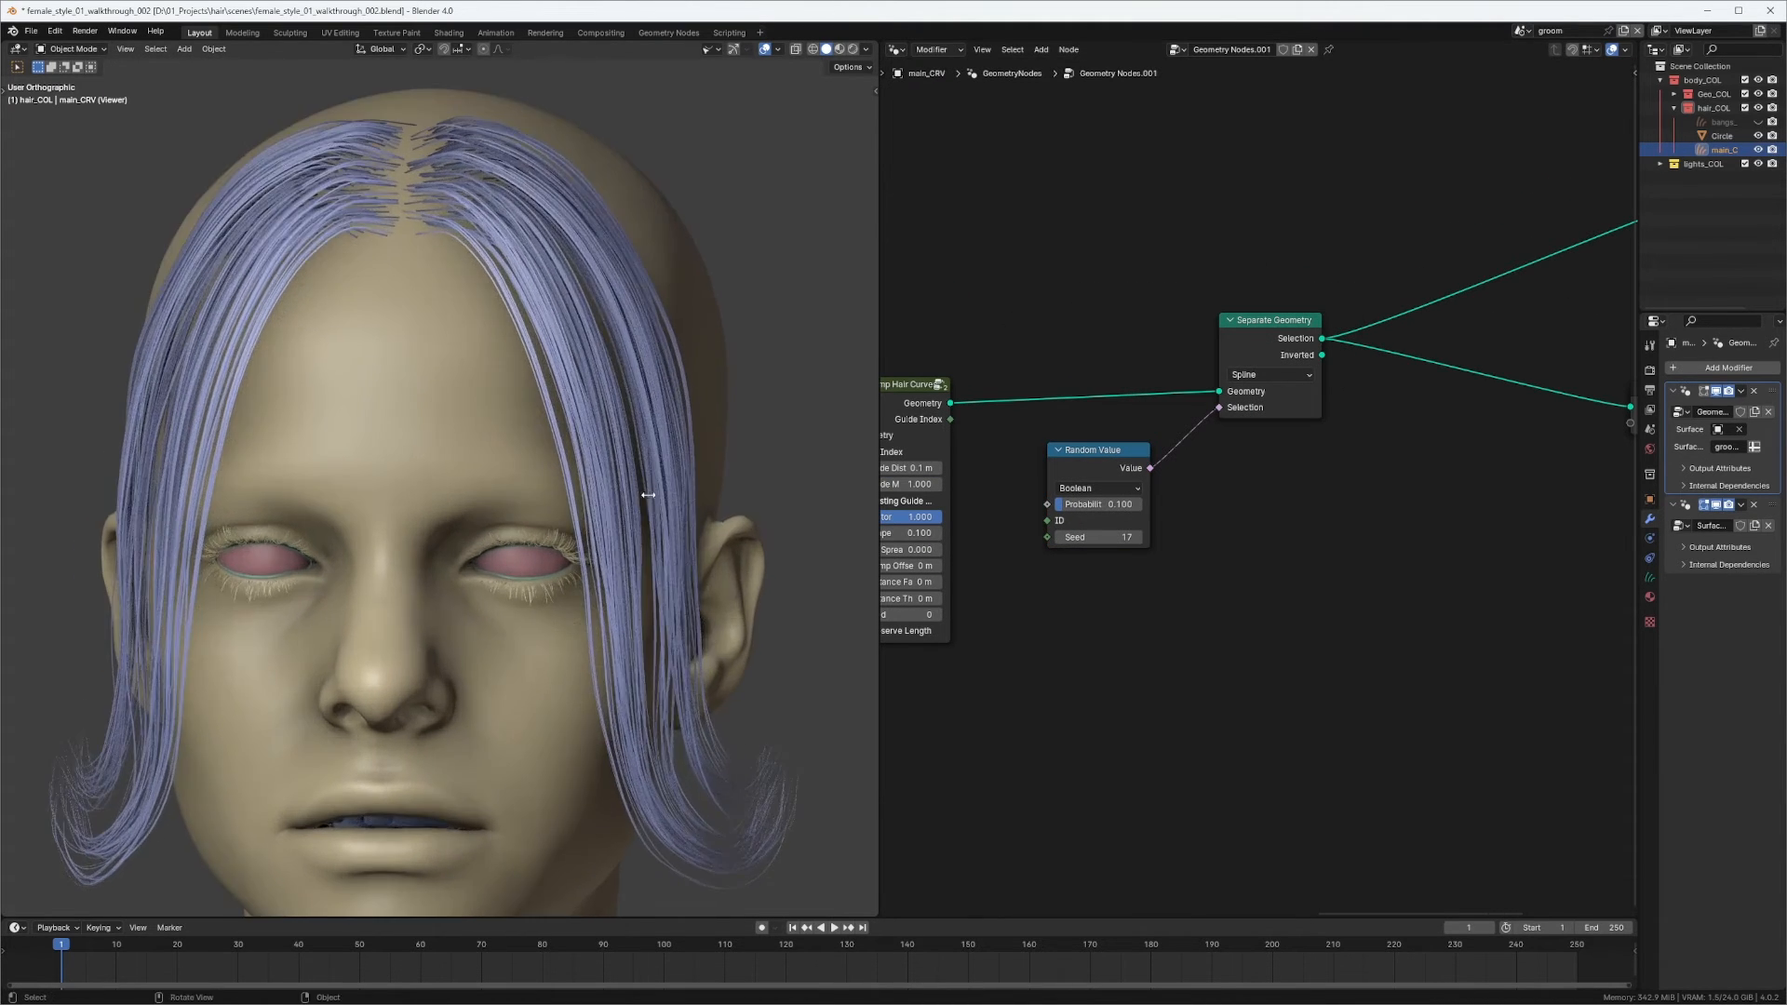
pyautogui.moveTo(649, 495); pyautogui.dragTo(577, 549, button='middle')
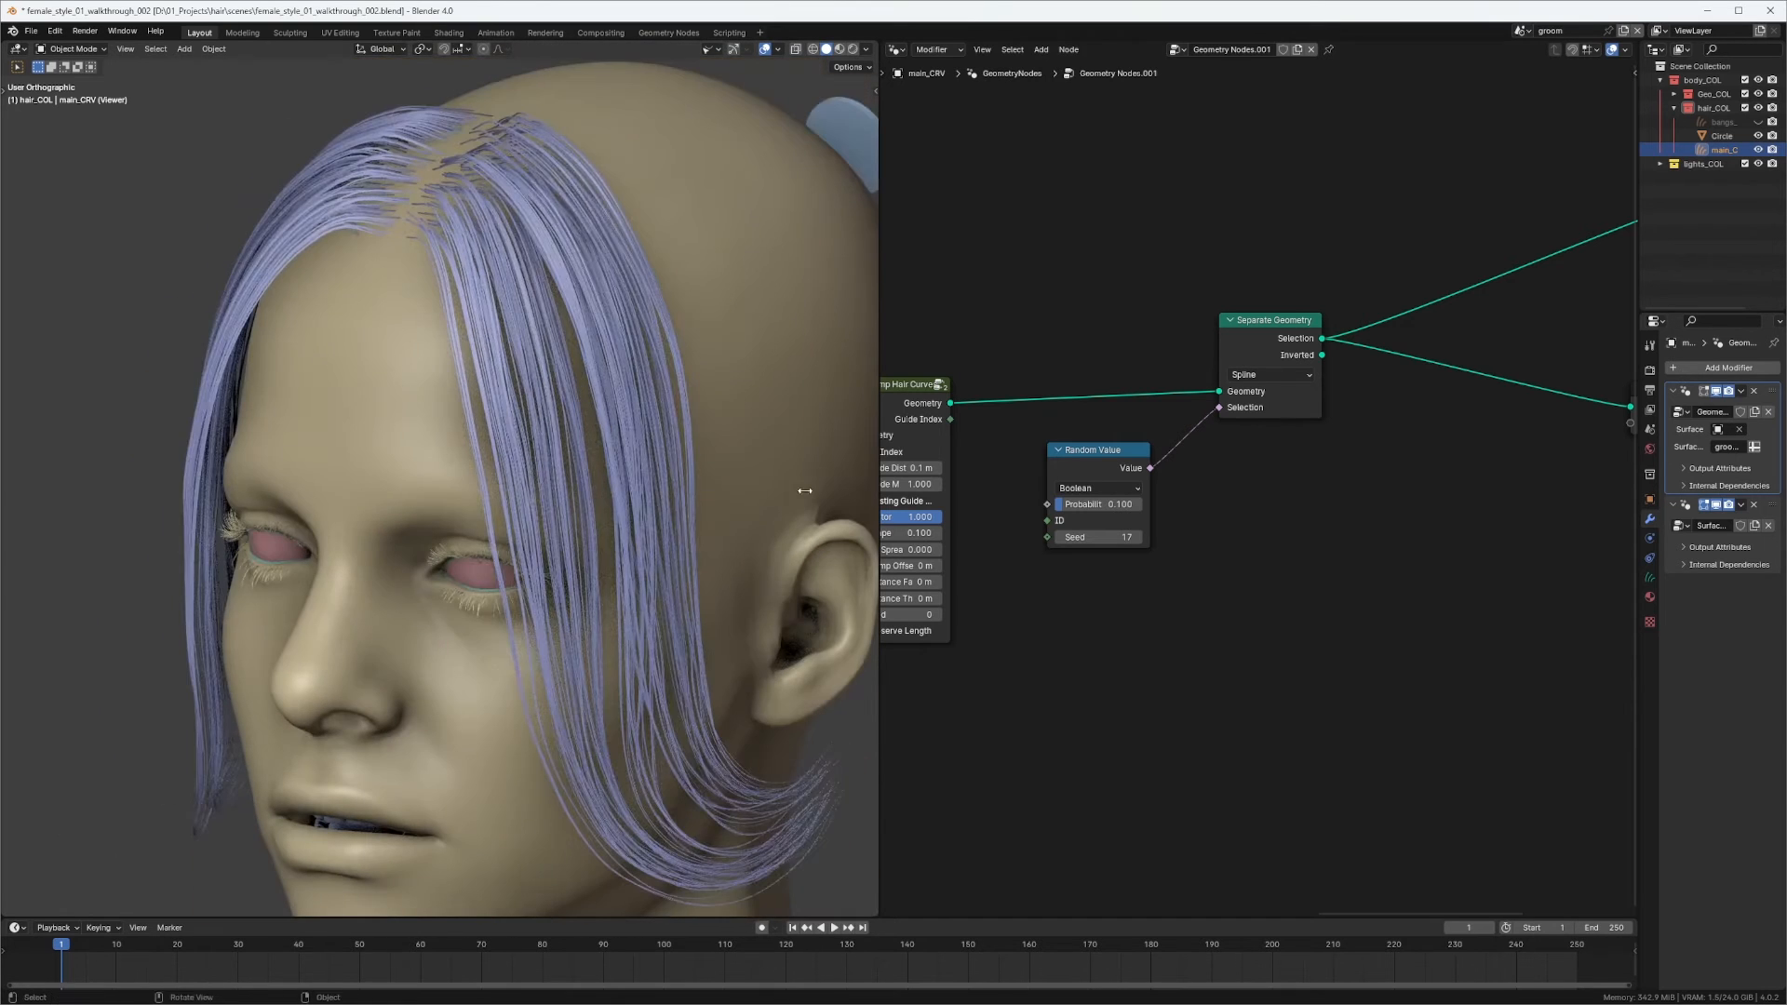
# Set the Probability of the Random Value node feeding Separate Geometry to 0.05.
pyautogui.click(1113, 511)
pyautogui.write('.05')
pyautogui.press('Return')
pyautogui.moveTo(507, 507); pyautogui.dragTo(551, 466, button='middle')
pyautogui.scroll(-2, 551, 465)
pyautogui.moveTo(1299, 460); pyautogui.dragTo(1236, 467, button='middle')
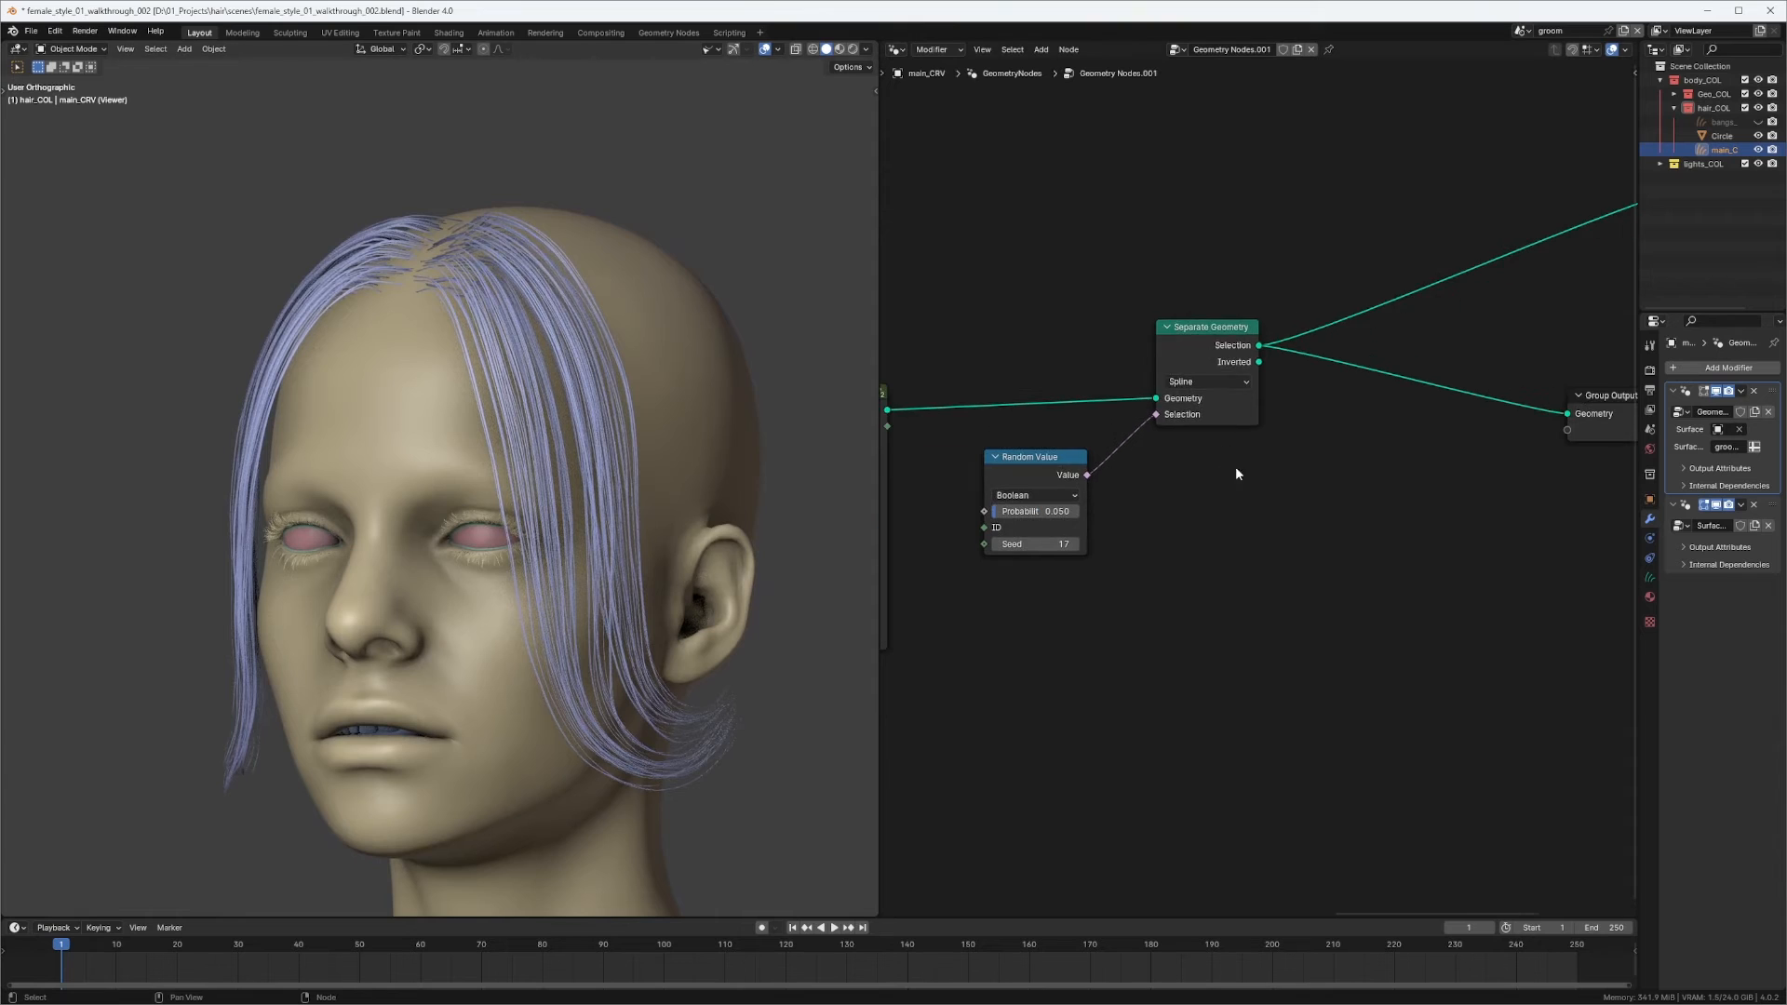
# Move the Group Output node farther away from Separate Geometry to make room for more nodes.
pyautogui.moveTo(1263, 323); pyautogui.dragTo(997, 371, button='middle')
pyautogui.moveTo(1338, 450); pyautogui.dragTo(1495, 420)
pyautogui.moveTo(894, 415); pyautogui.dragTo(1100, 341, button='middle')
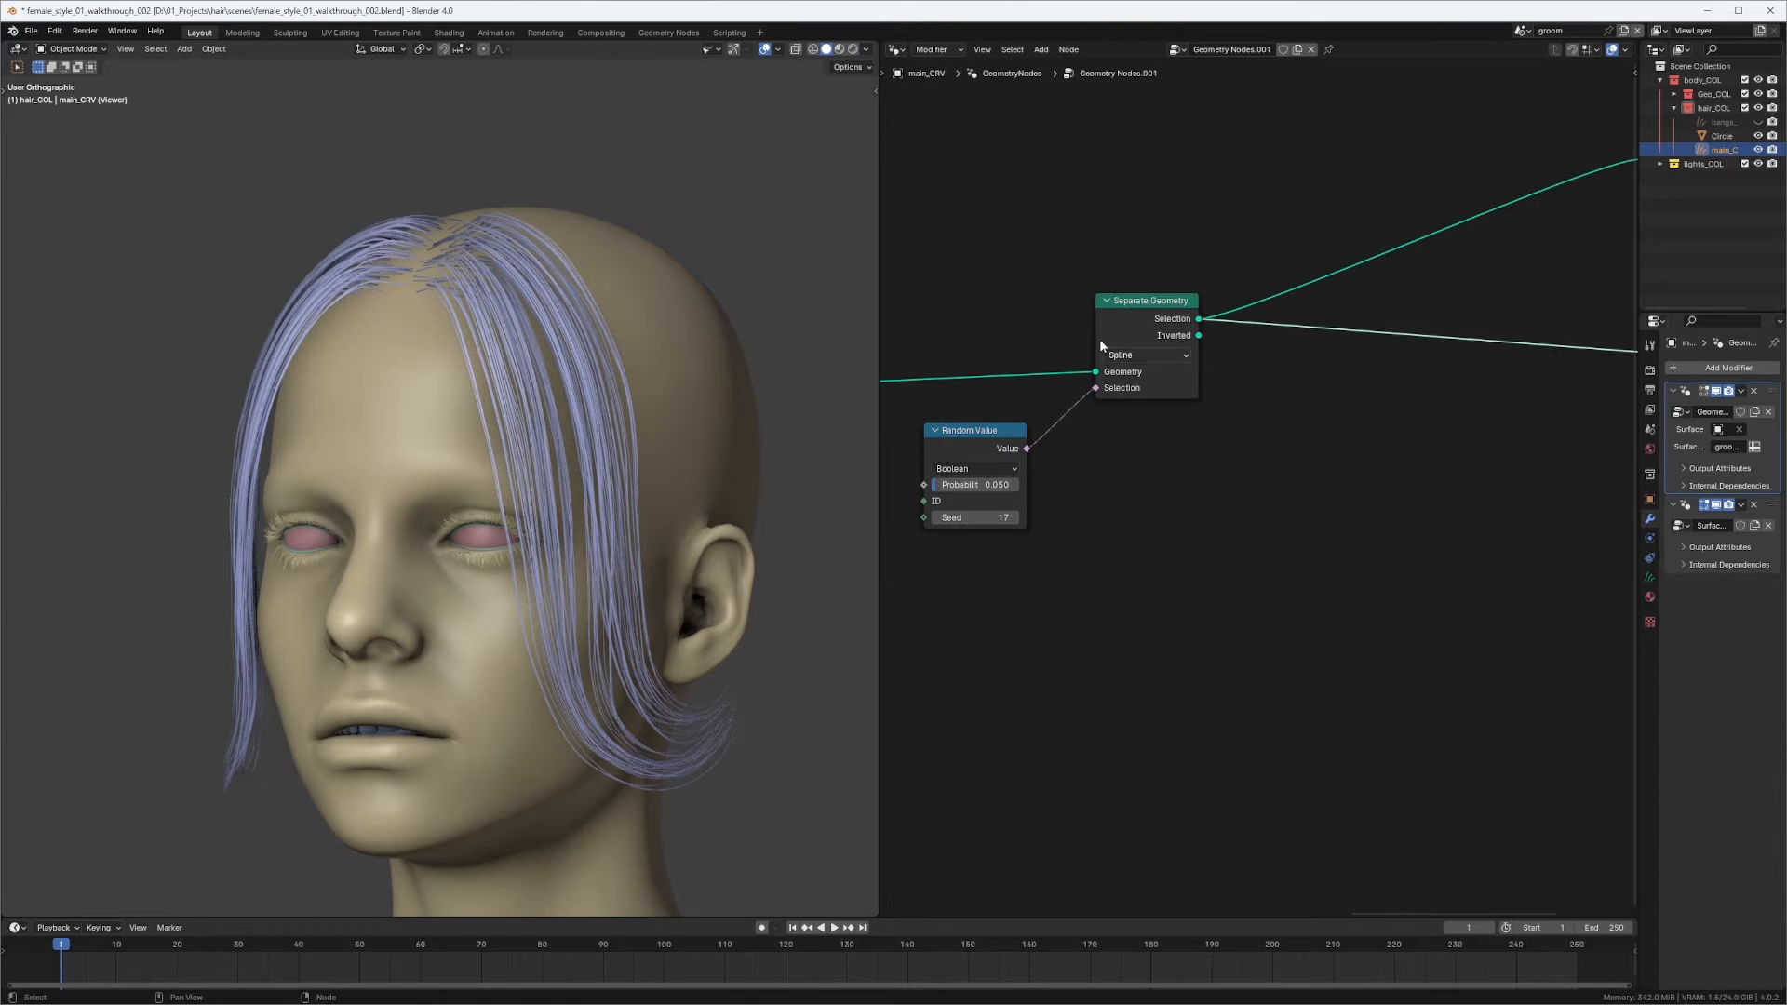
# Insert a Hair Curves Noise node between Separate Geometry's Selection output and the Viewer, and preview it on the hair.
pyautogui.hotkey('shift', 'a')
pyautogui.click(1129, 333)
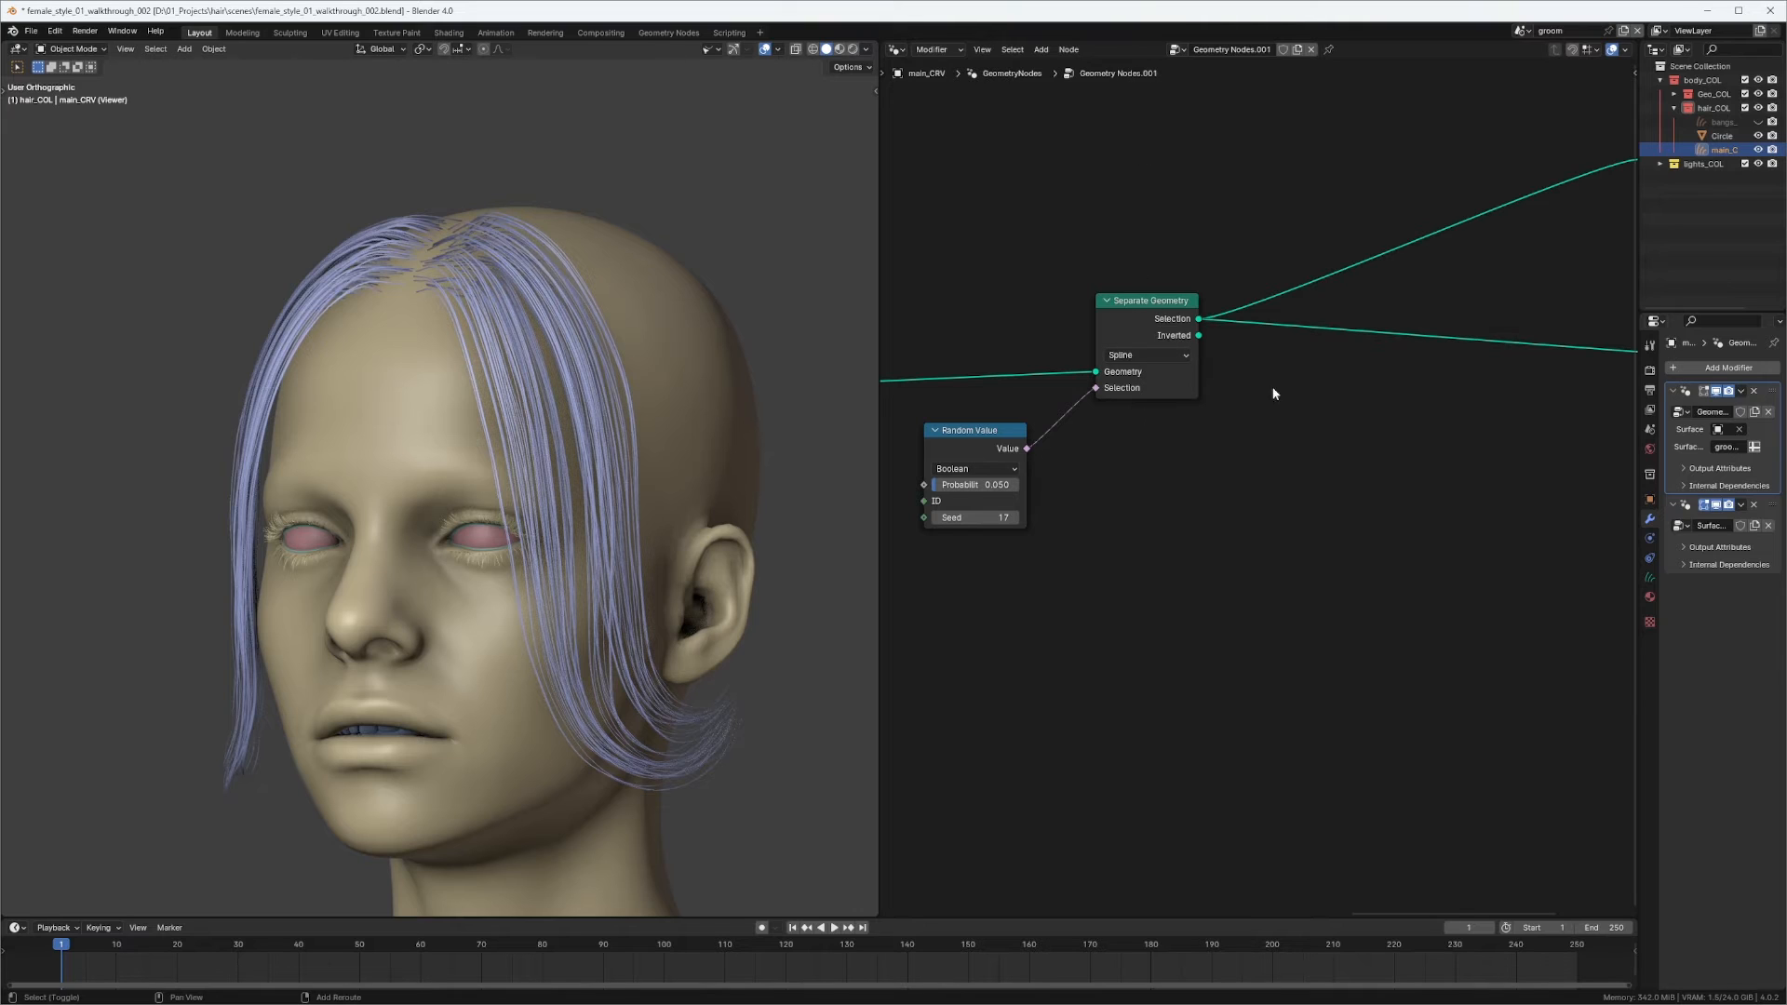
pyautogui.hotkey('shift', 'a')
pyautogui.moveTo(1273, 702)
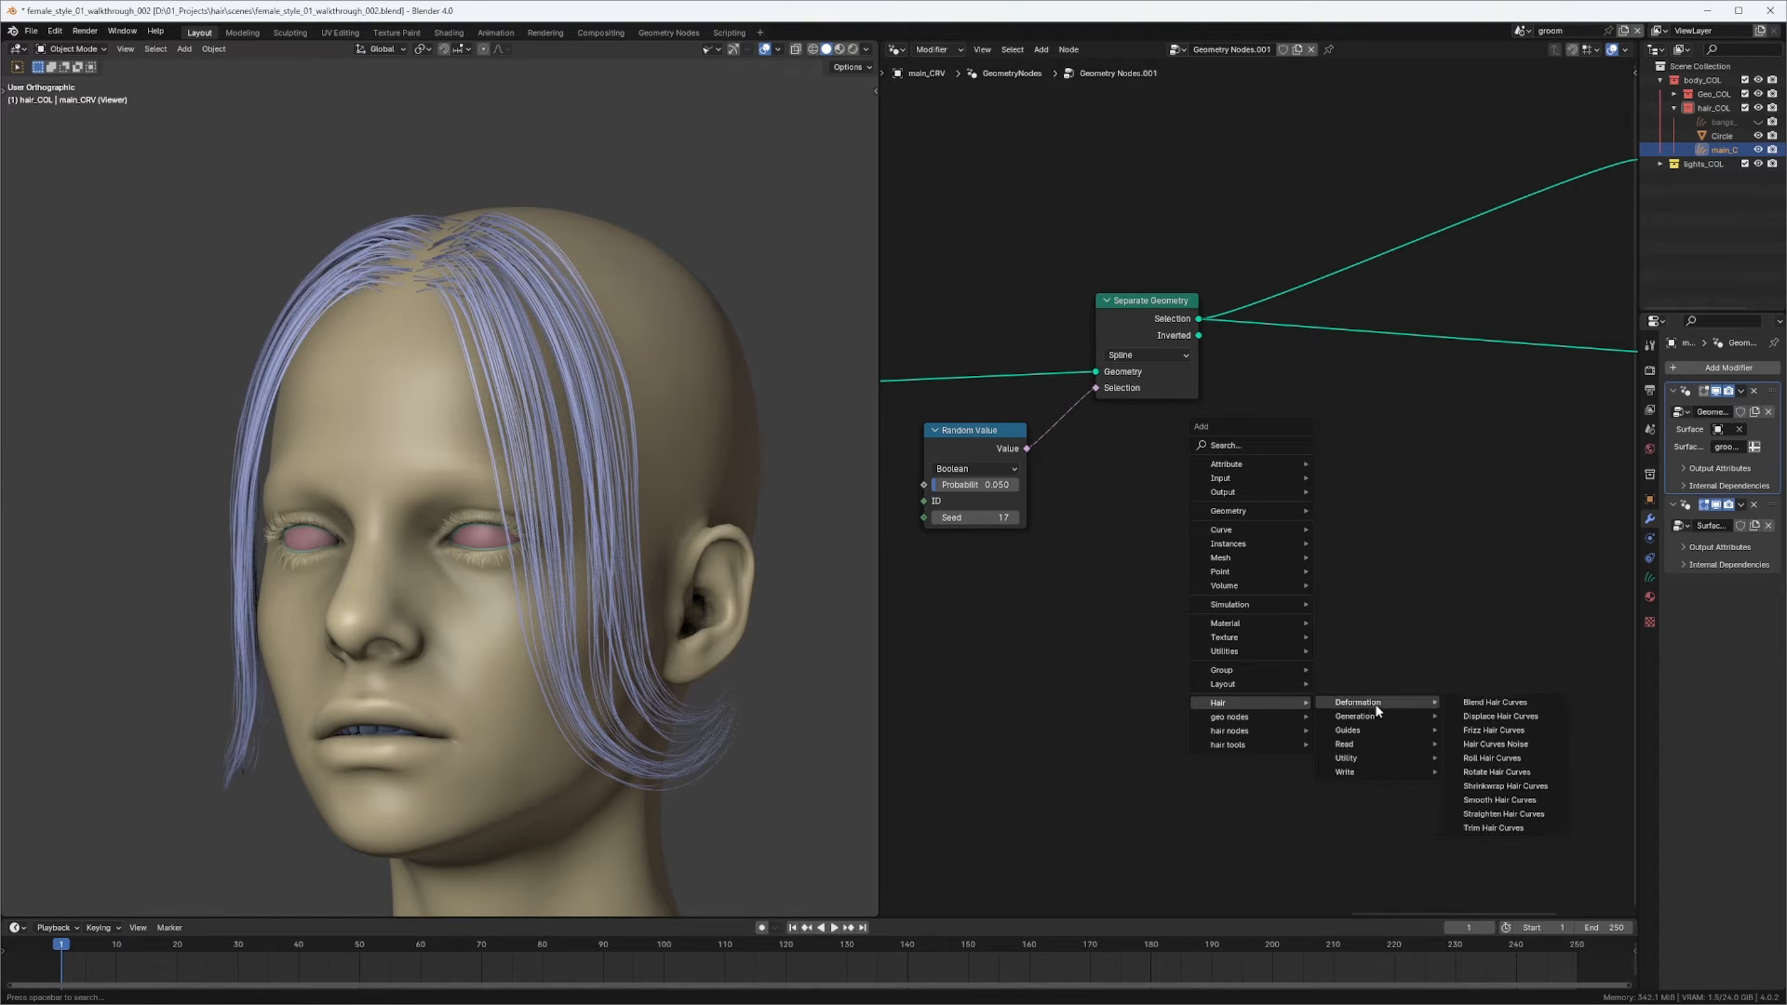
pyautogui.moveTo(1364, 729)
pyautogui.click(1494, 745)
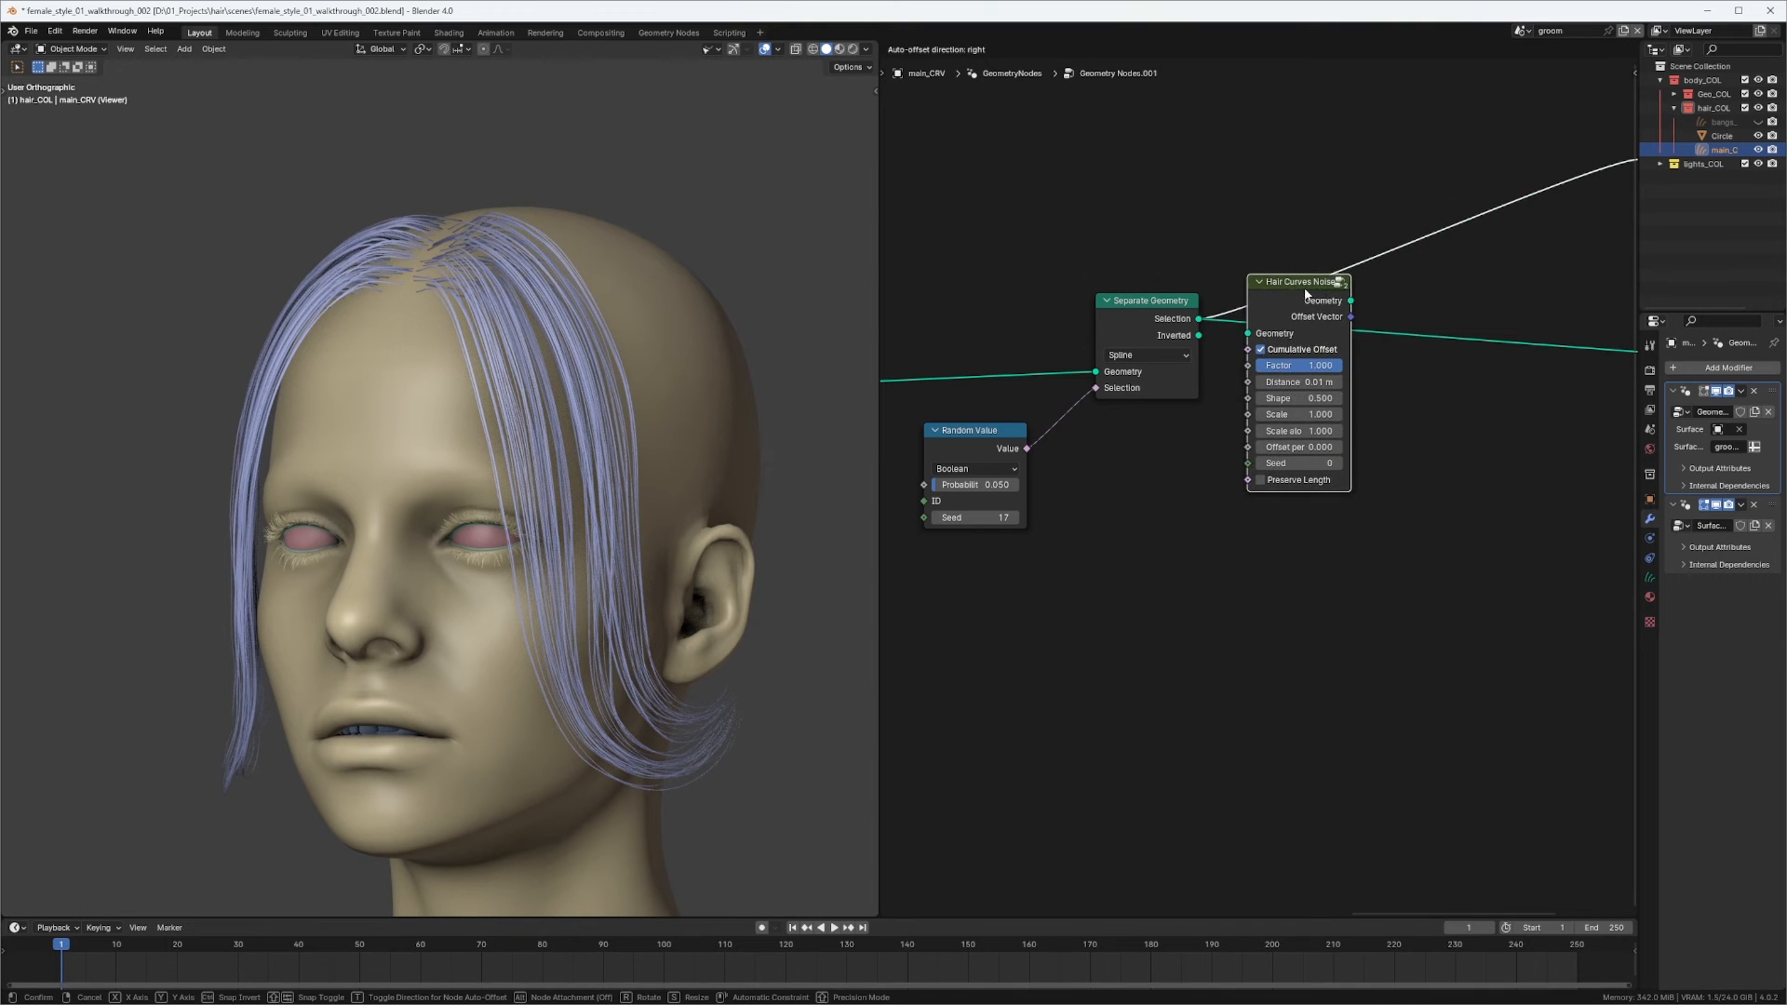
pyautogui.click(1315, 291)
pyautogui.keyDown('ctrl'); pyautogui.keyDown('shift'); pyautogui.click(1304, 285); pyautogui.keyUp('shift'); pyautogui.keyUp('ctrl')
pyautogui.moveTo(600, 484); pyautogui.dragTo(493, 480, button='middle')
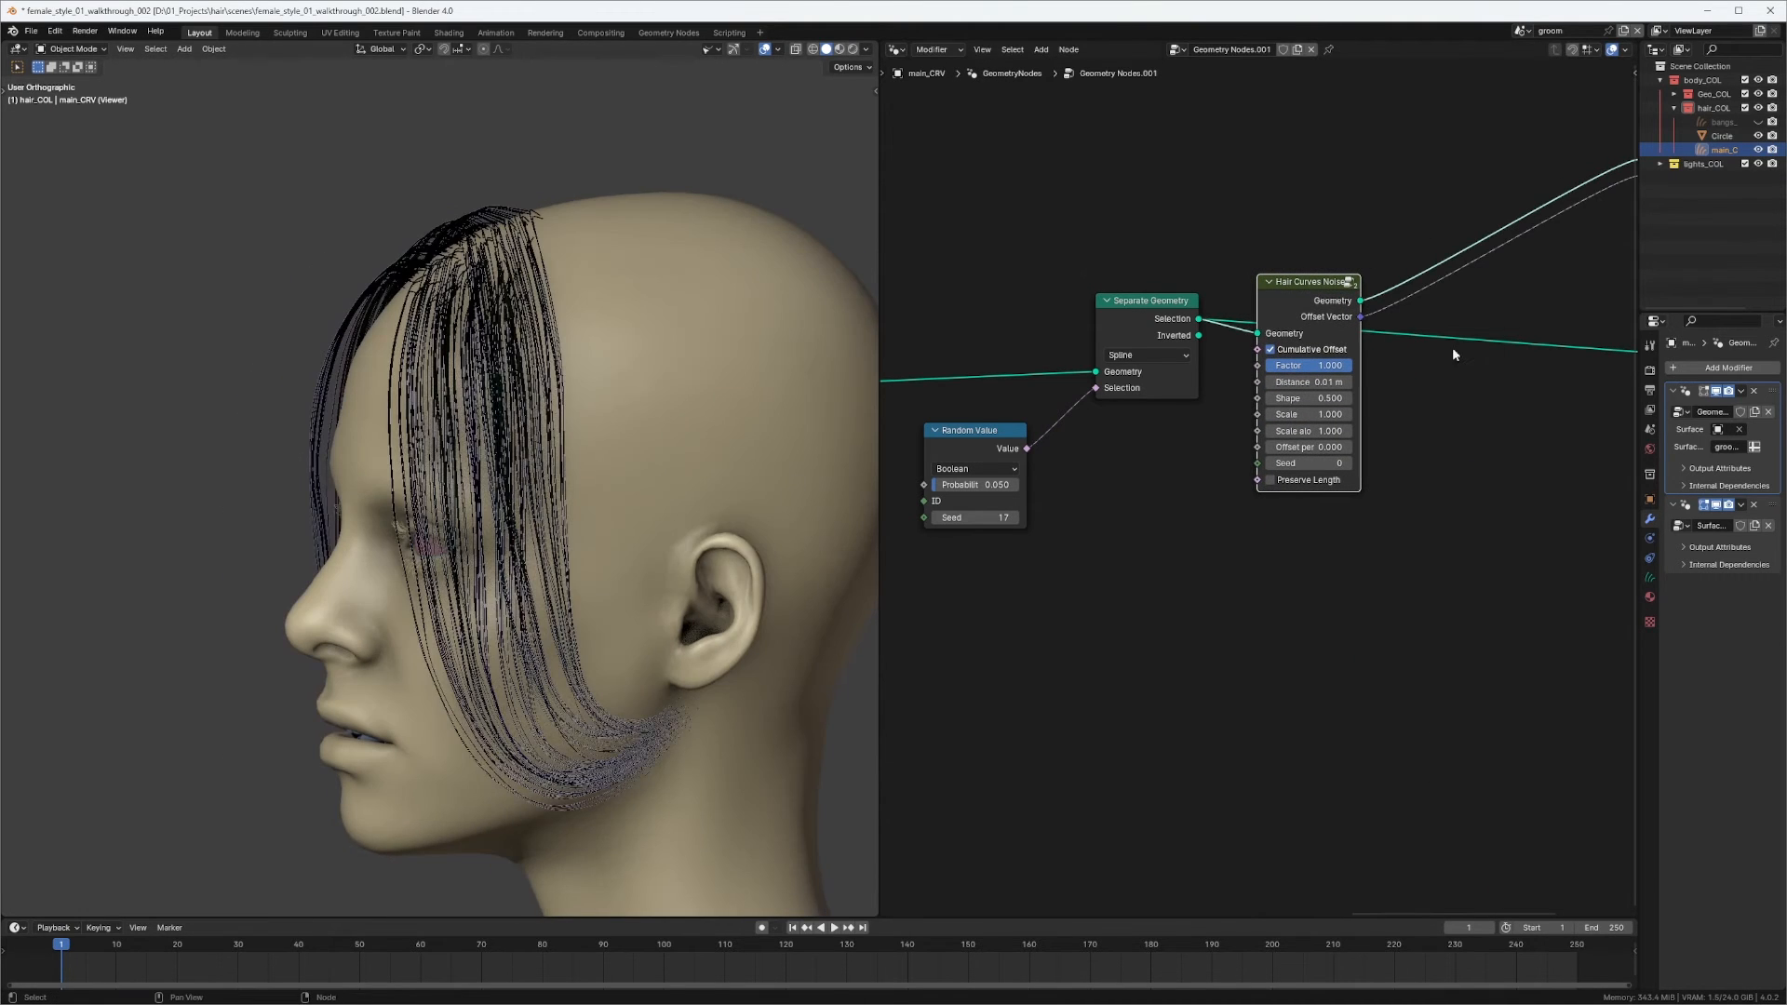
# Cut the link between Hair Curves Noise's Offset Vector output and the Viewer's Value input.
pyautogui.moveTo(1500, 290); pyautogui.dragTo(1281, 354, button='middle')
pyautogui.moveTo(1422, 240); pyautogui.dragTo(1312, 377)
pyautogui.scroll(8, 1275, 433)
# Set the Distance of Hair Curves Noise to 0.131 m.
pyautogui.moveTo(1275, 433); pyautogui.dragTo(1473, 281, button='middle')
pyautogui.moveTo(1116, 311); pyautogui.dragTo(1152, 329, button='middle')
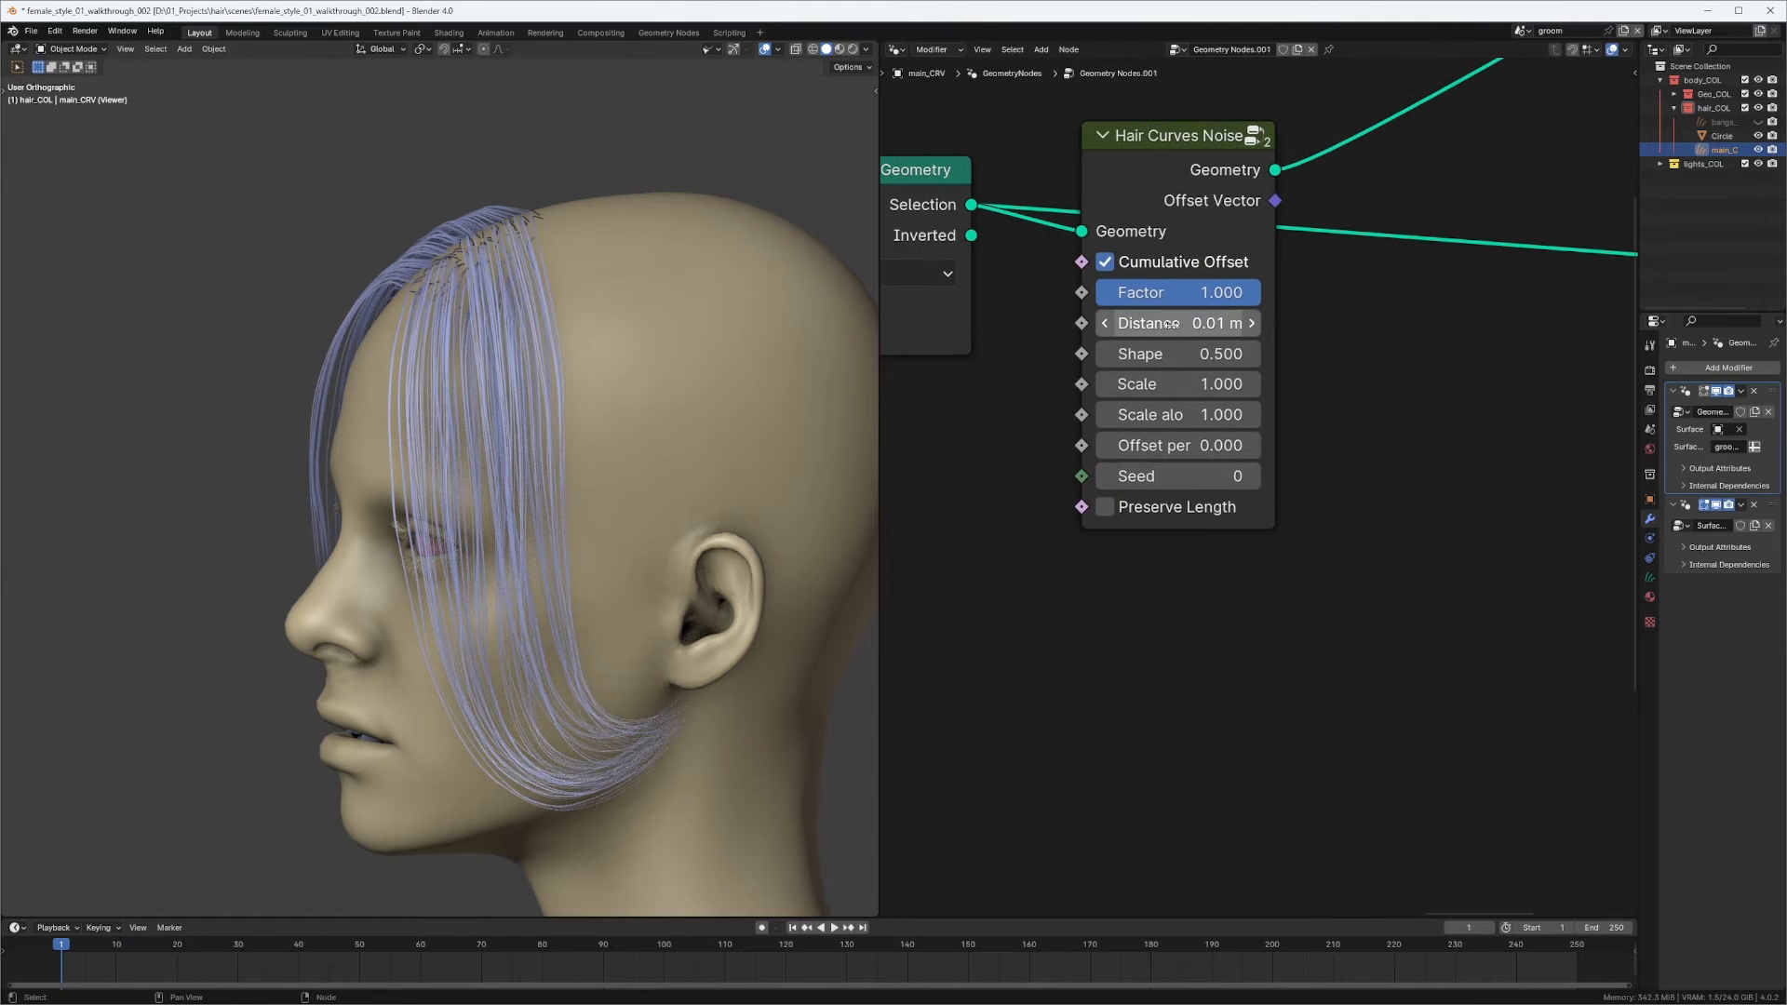
pyautogui.moveTo(1207, 323); pyautogui.dragTo(1234, 324)
pyautogui.moveTo(540, 483); pyautogui.dragTo(572, 511, button='middle')
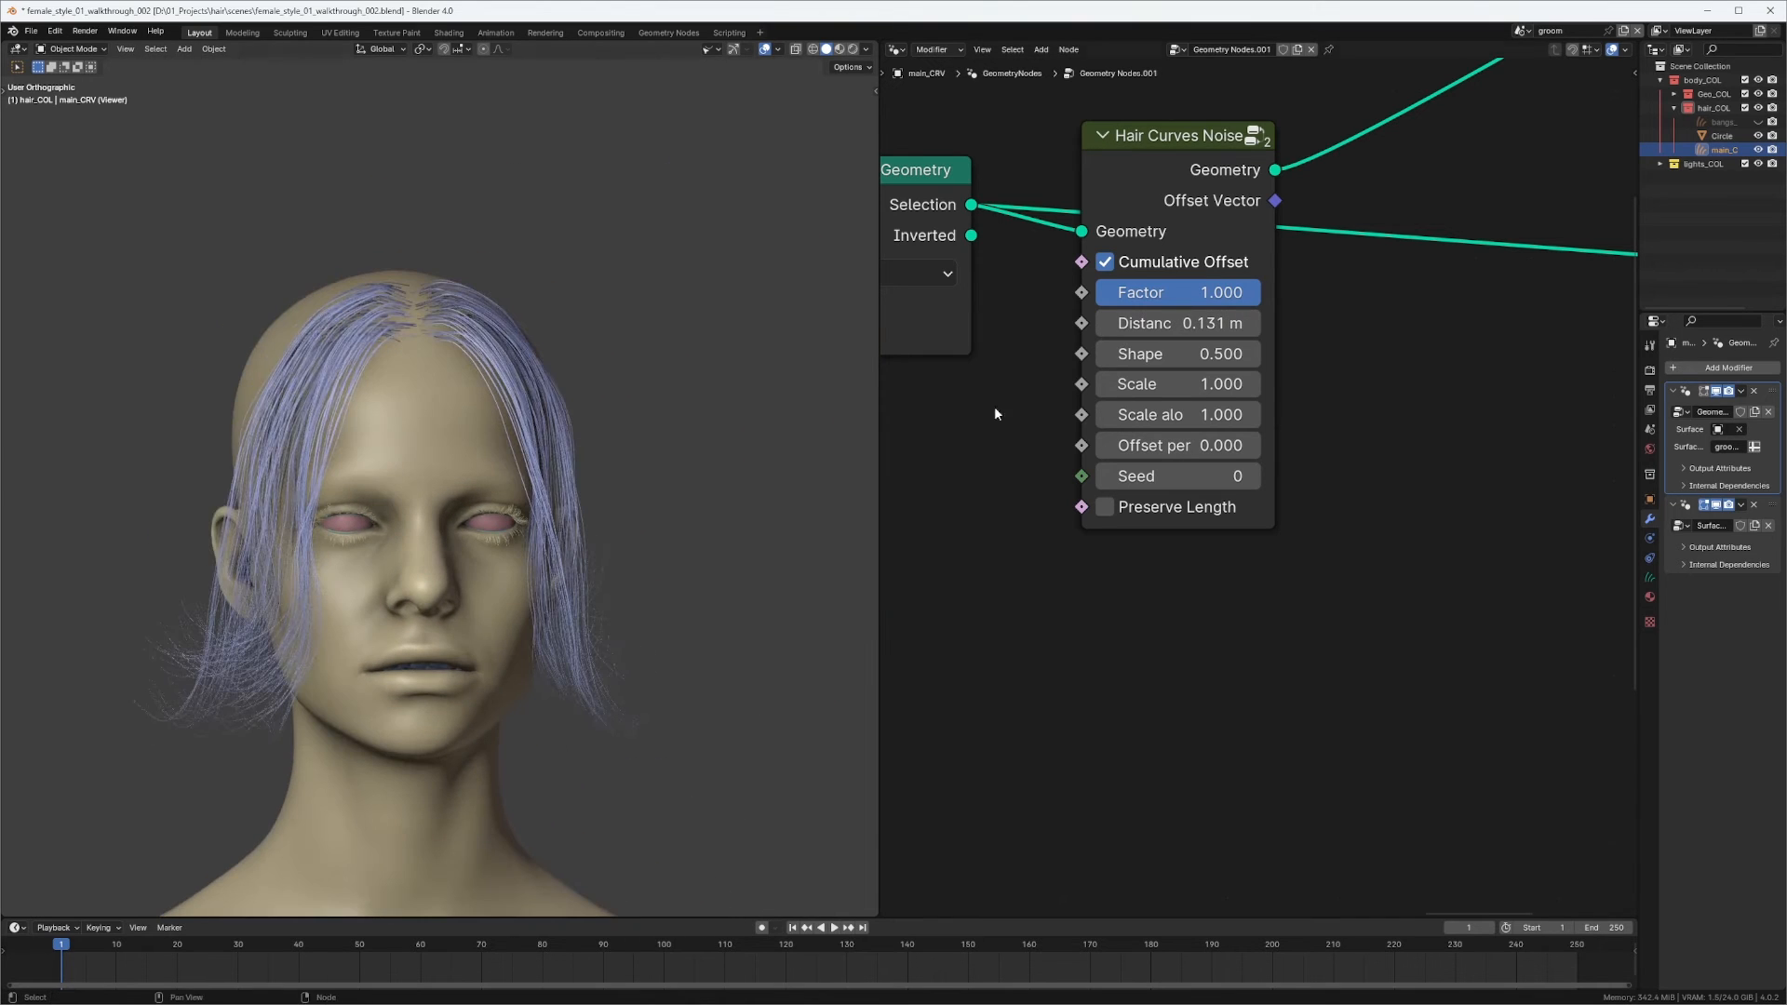
# Turn off Cumulative Offset on Hair Curves Noise and check the strands around the face.
pyautogui.click(1105, 262)
pyautogui.moveTo(562, 447); pyautogui.dragTo(391, 484, button='middle')
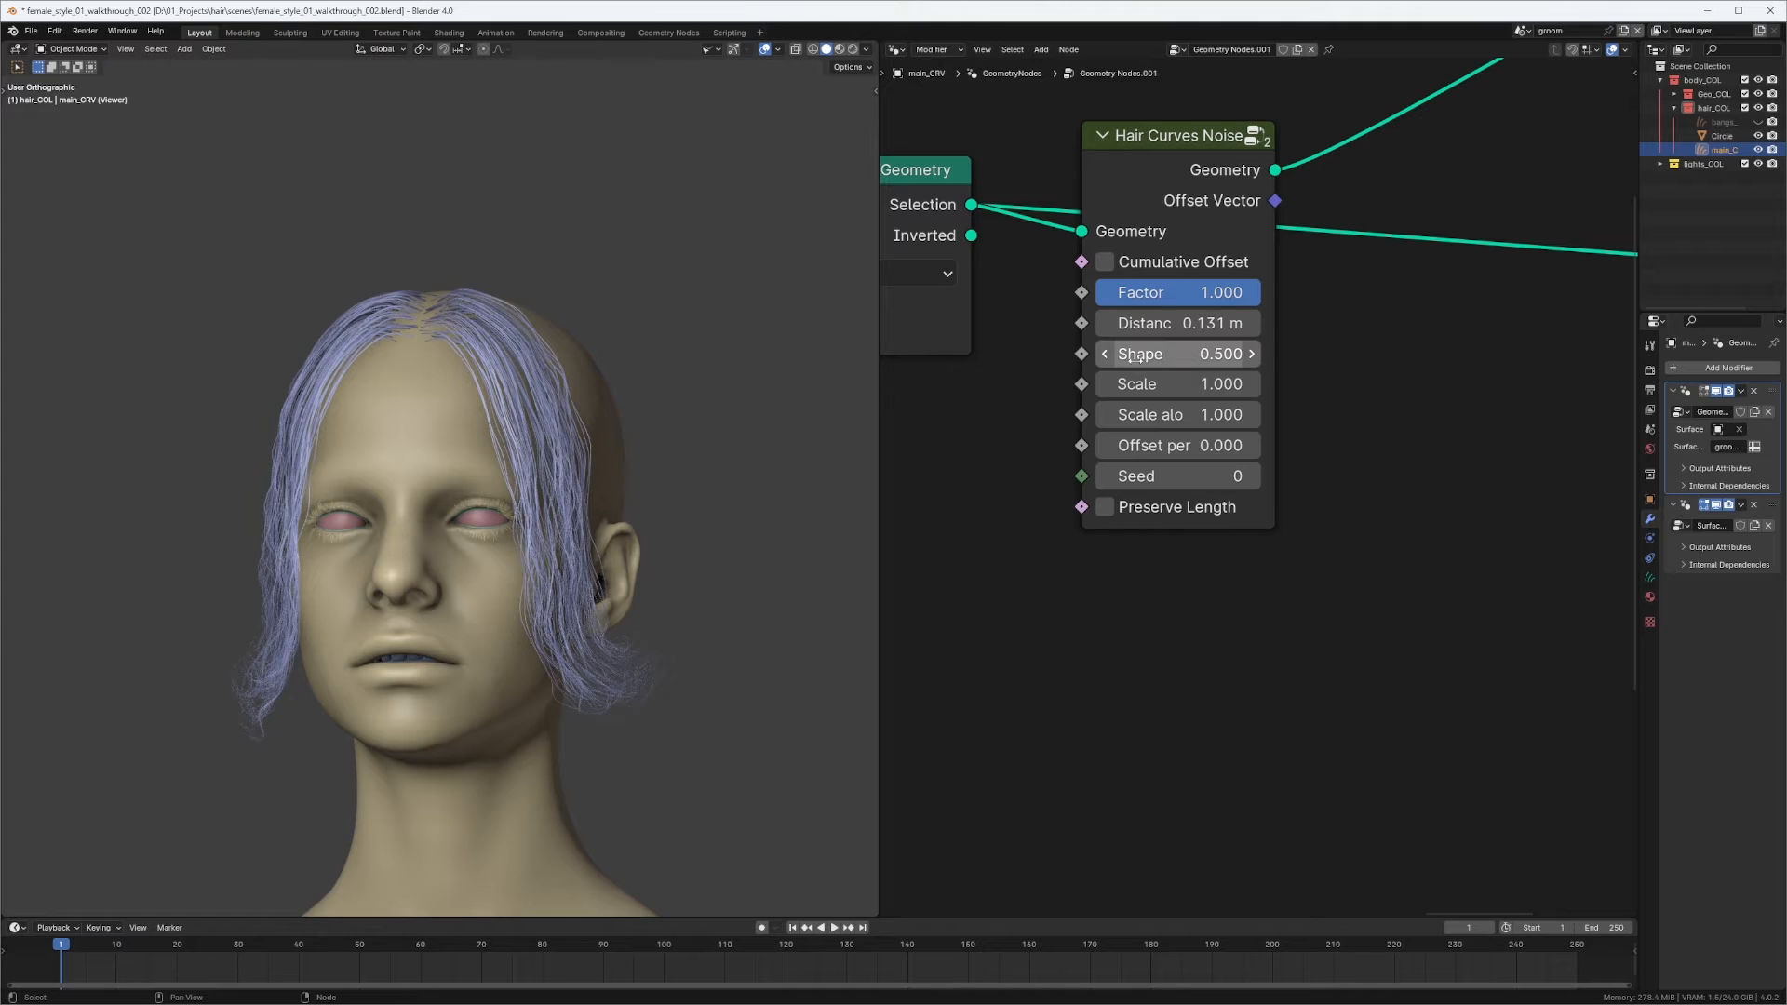
pyautogui.moveTo(493, 456); pyautogui.dragTo(508, 433, button='middle')
pyautogui.scroll(2, 508, 433)
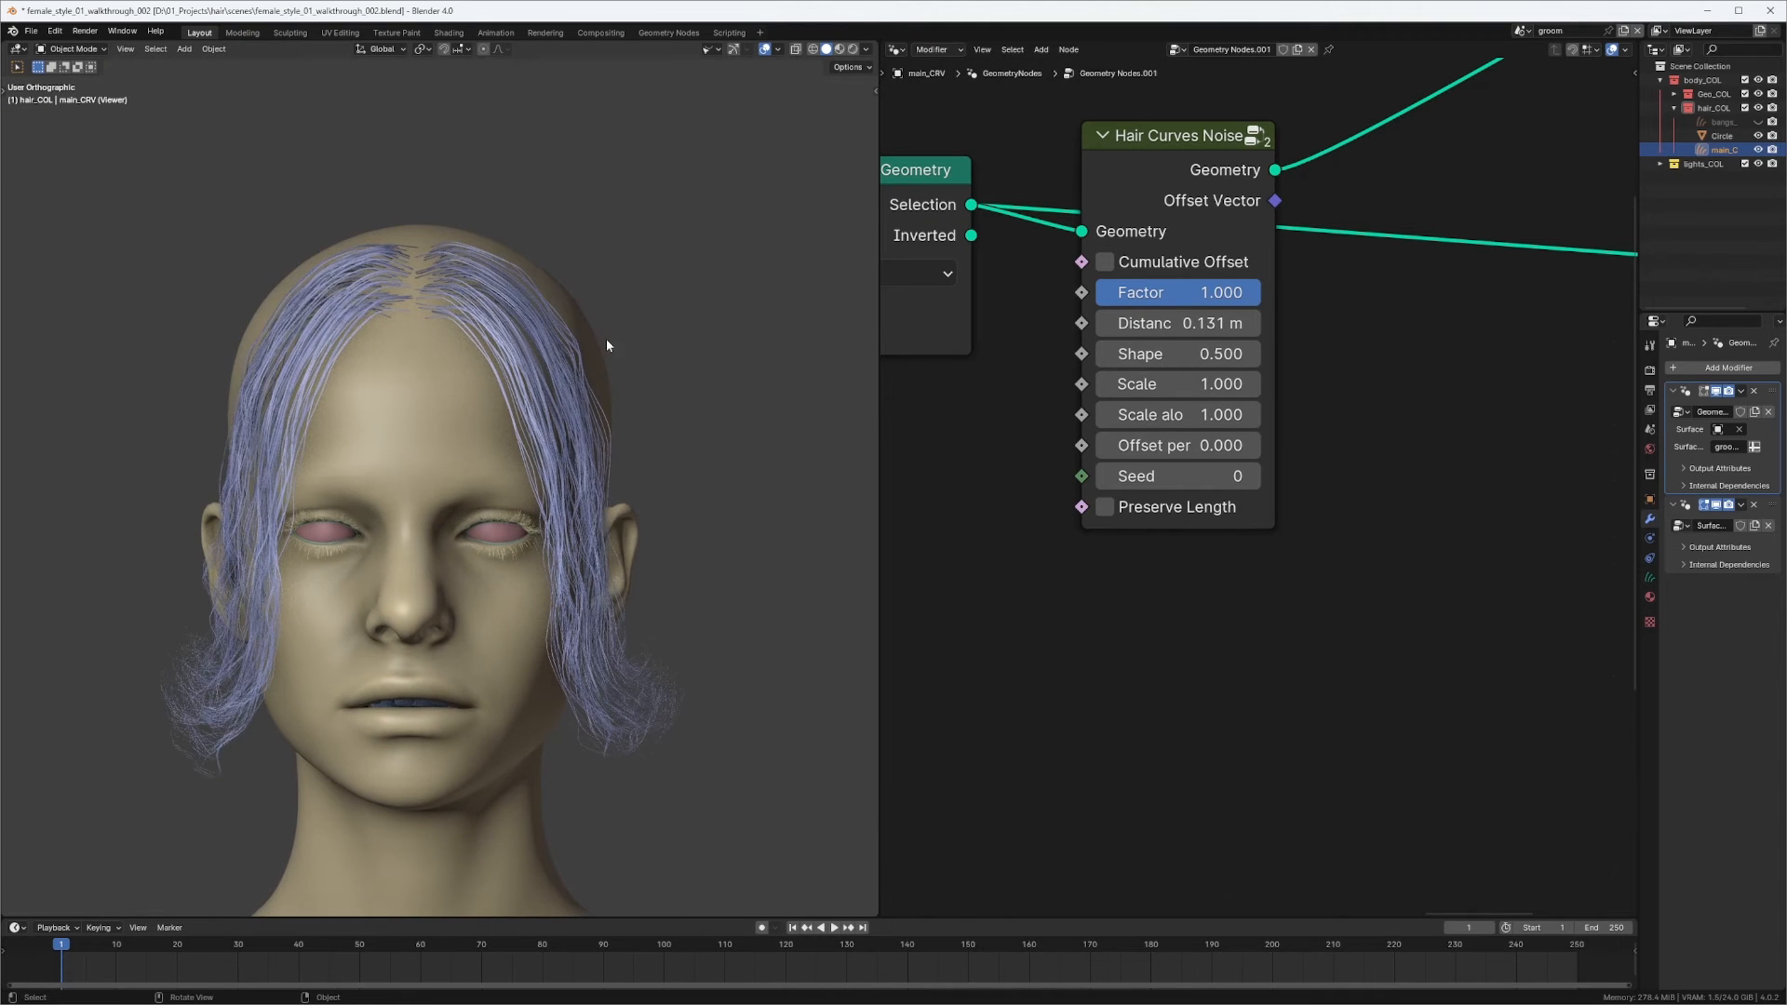
pyautogui.moveTo(452, 279)
pyautogui.mouseDown(button='middle')
pyautogui.moveTo(437, 301)
pyautogui.moveTo(419, 283)
pyautogui.mouseUp(button='middle')
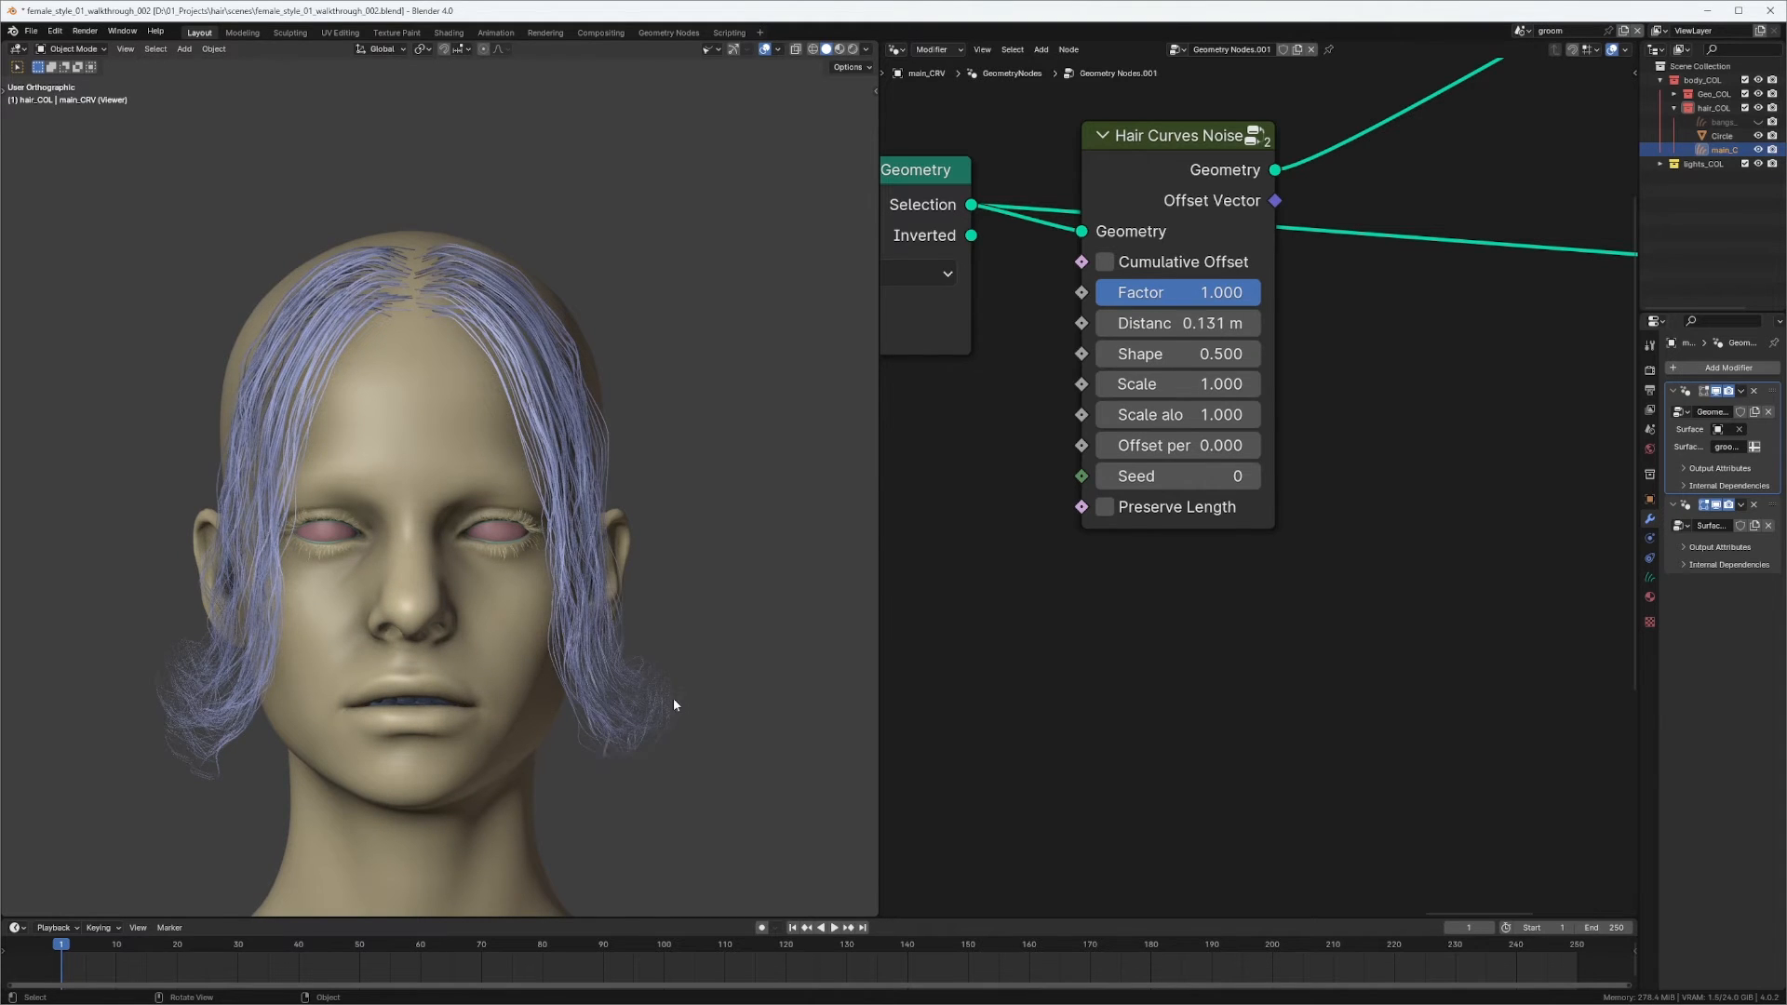
pyautogui.moveTo(673, 704); pyautogui.dragTo(669, 714, button='middle')
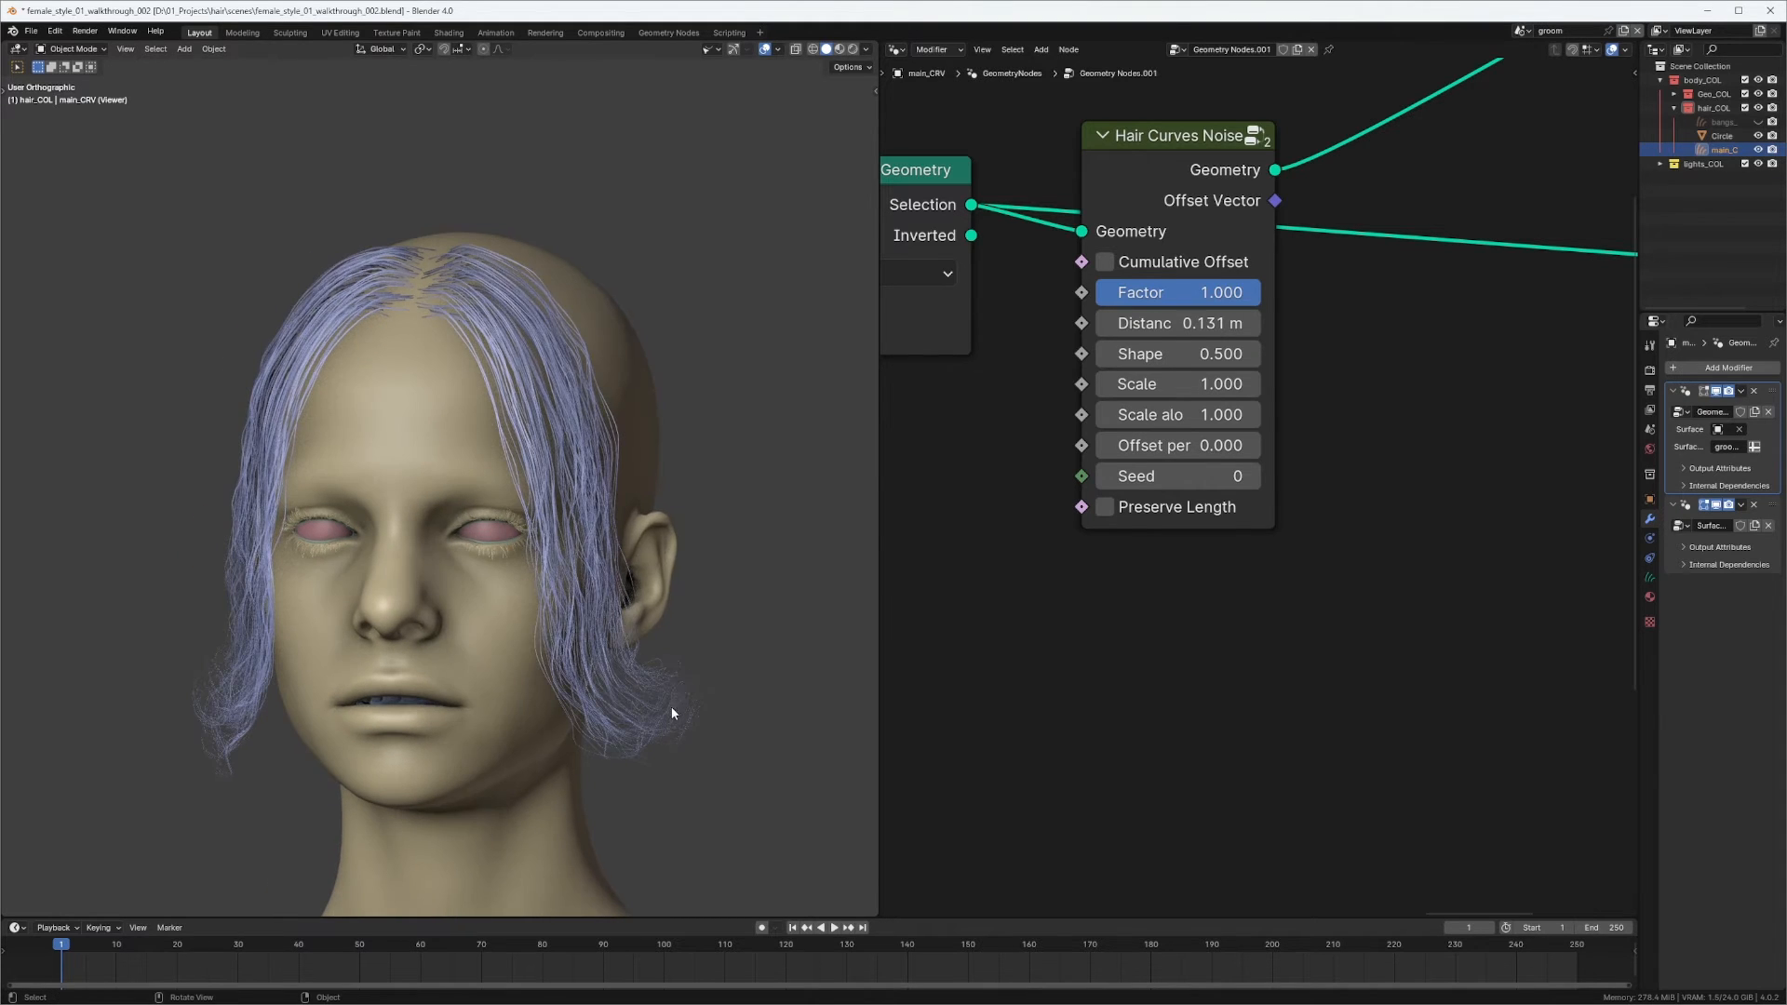
# Set the Shape of Hair Curves Noise to 0.2 and view the hair from the side.
pyautogui.click(1205, 352)
pyautogui.write('.2')
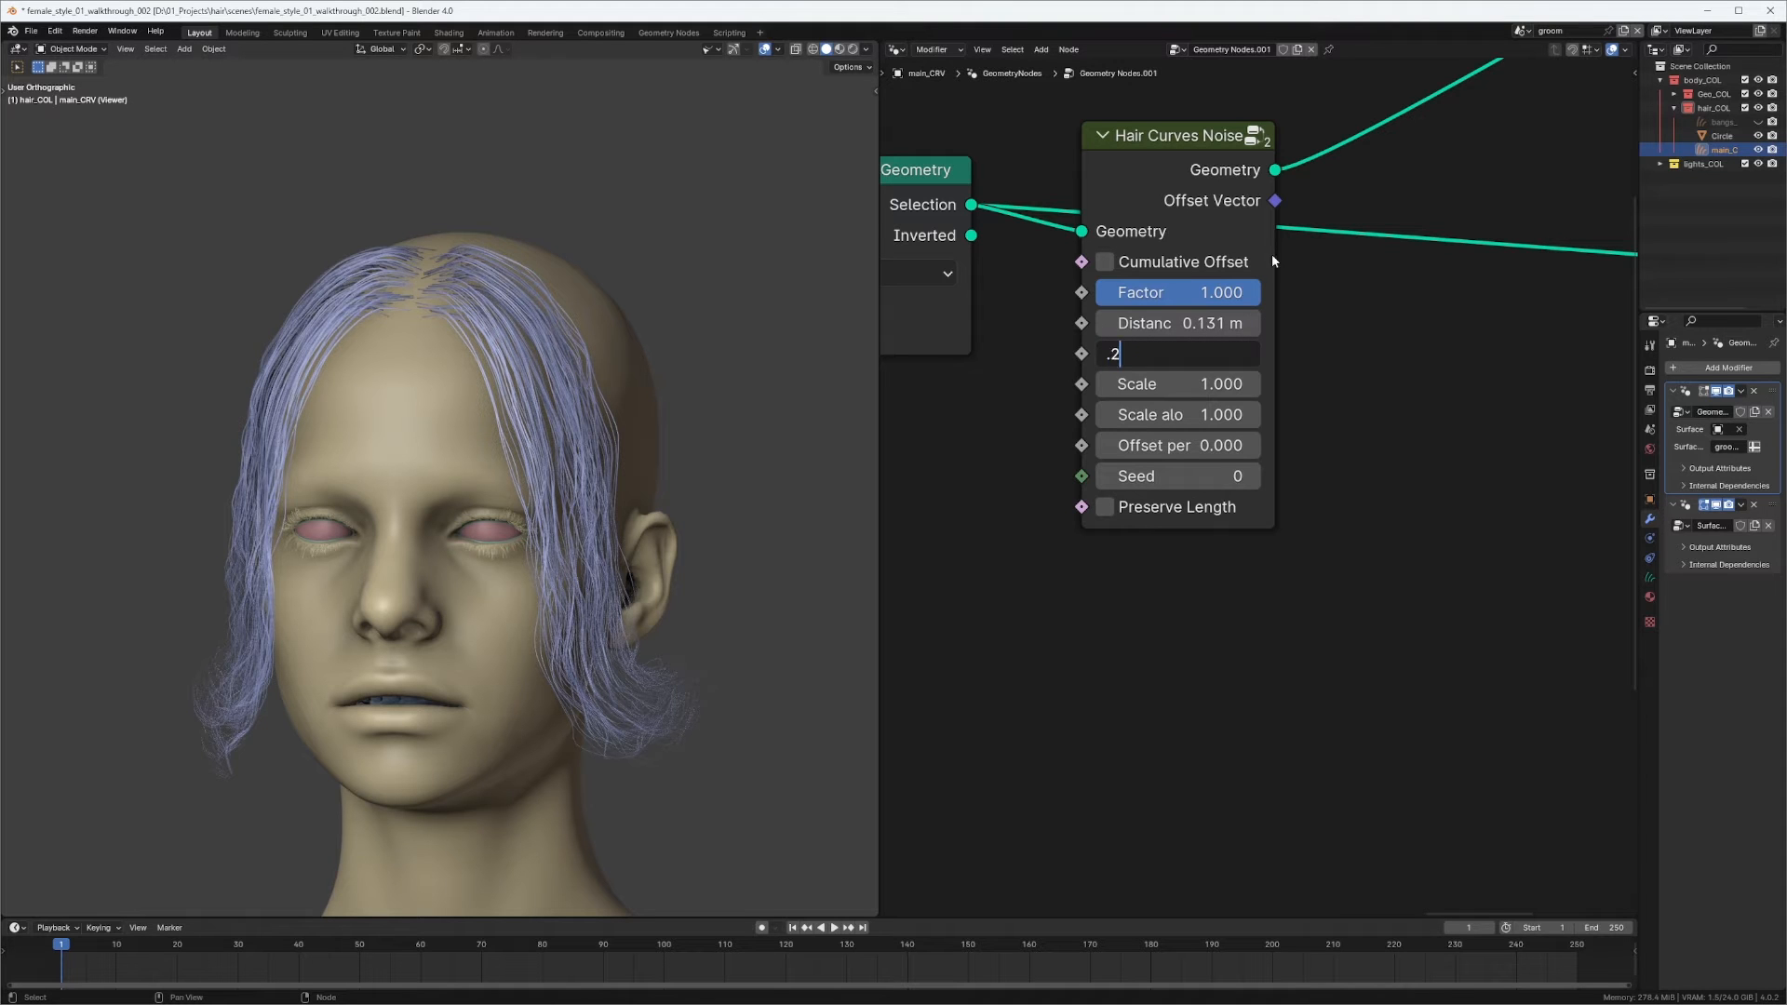
pyautogui.press('Return')
pyautogui.moveTo(409, 390); pyautogui.dragTo(654, 396, button='middle')
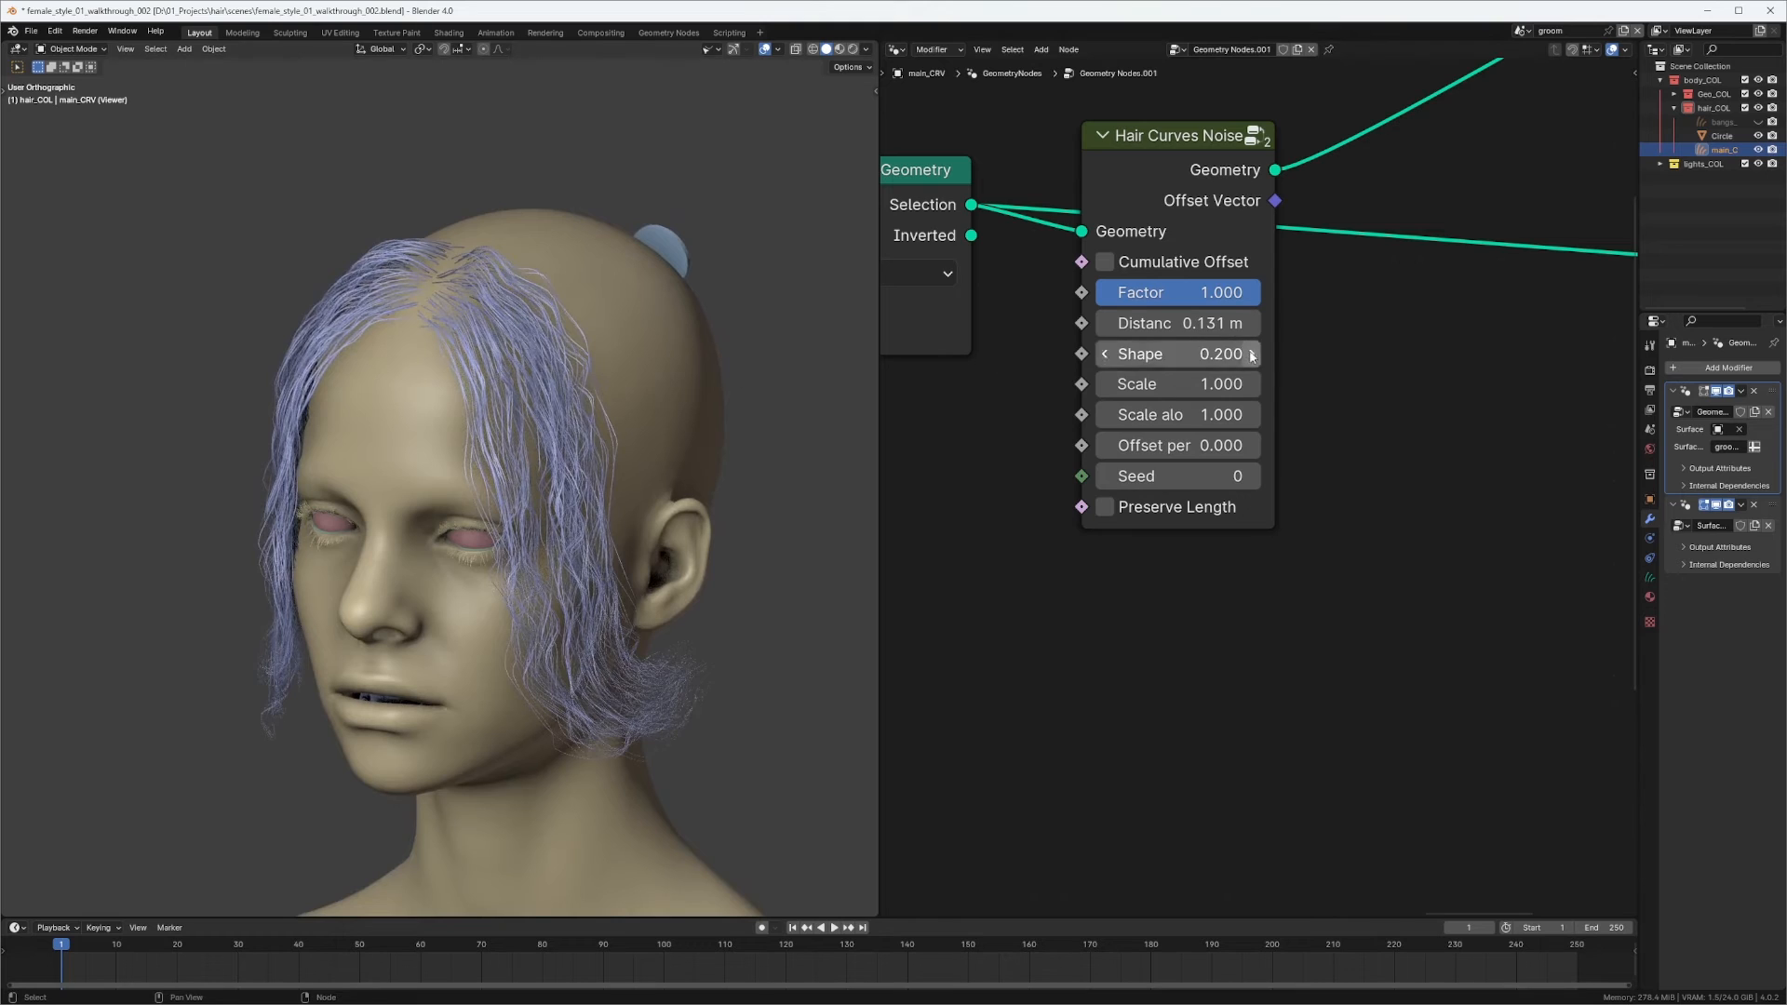
# Move the Viewer, Group Output and White Noise Texture nodes farther out, and reposition Hair Curves Noise to free space.
pyautogui.scroll(-3, 1210, 317)
pyautogui.moveTo(1070, 315); pyautogui.dragTo(1321, 278)
pyautogui.moveTo(1546, 211); pyautogui.dragTo(1331, 278, button='middle')
pyautogui.moveTo(1479, 126); pyautogui.dragTo(1279, 638)
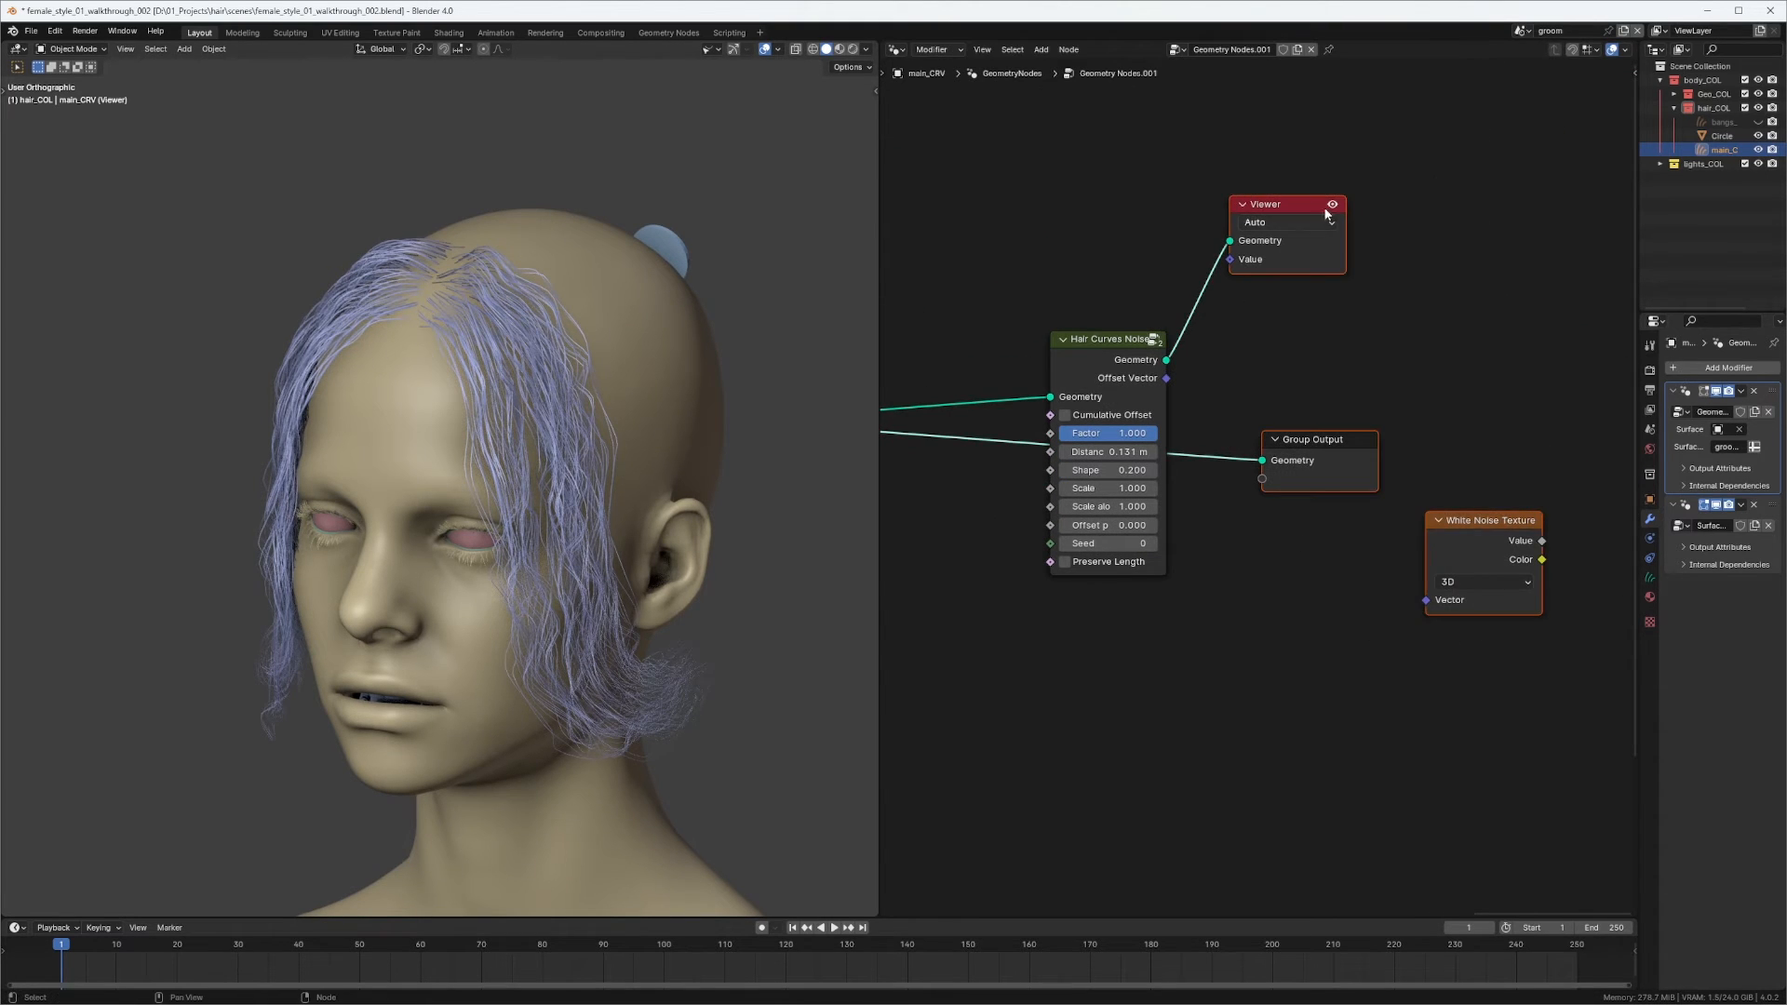
pyautogui.moveTo(1294, 230); pyautogui.dragTo(1507, 226)
pyautogui.moveTo(1118, 348); pyautogui.dragTo(1085, 298)
pyautogui.moveTo(1151, 335); pyautogui.dragTo(1223, 309, button='middle')
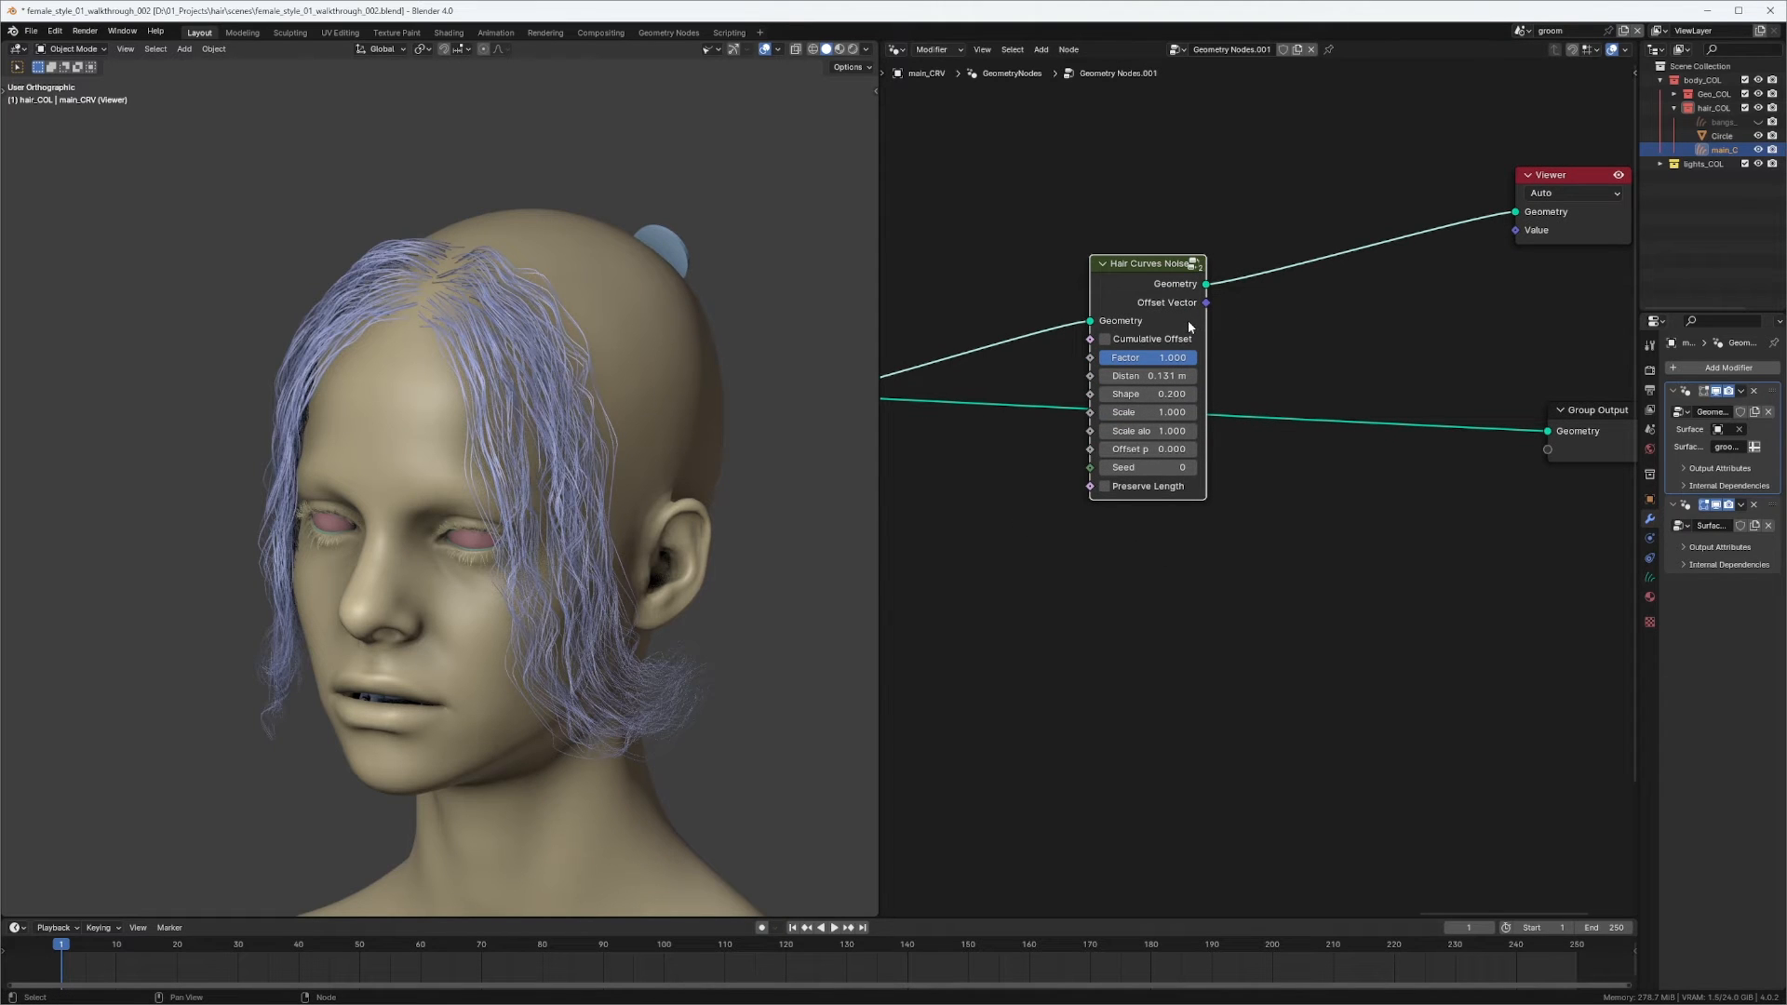
pyautogui.moveTo(670, 353); pyautogui.dragTo(624, 314, button='middle')
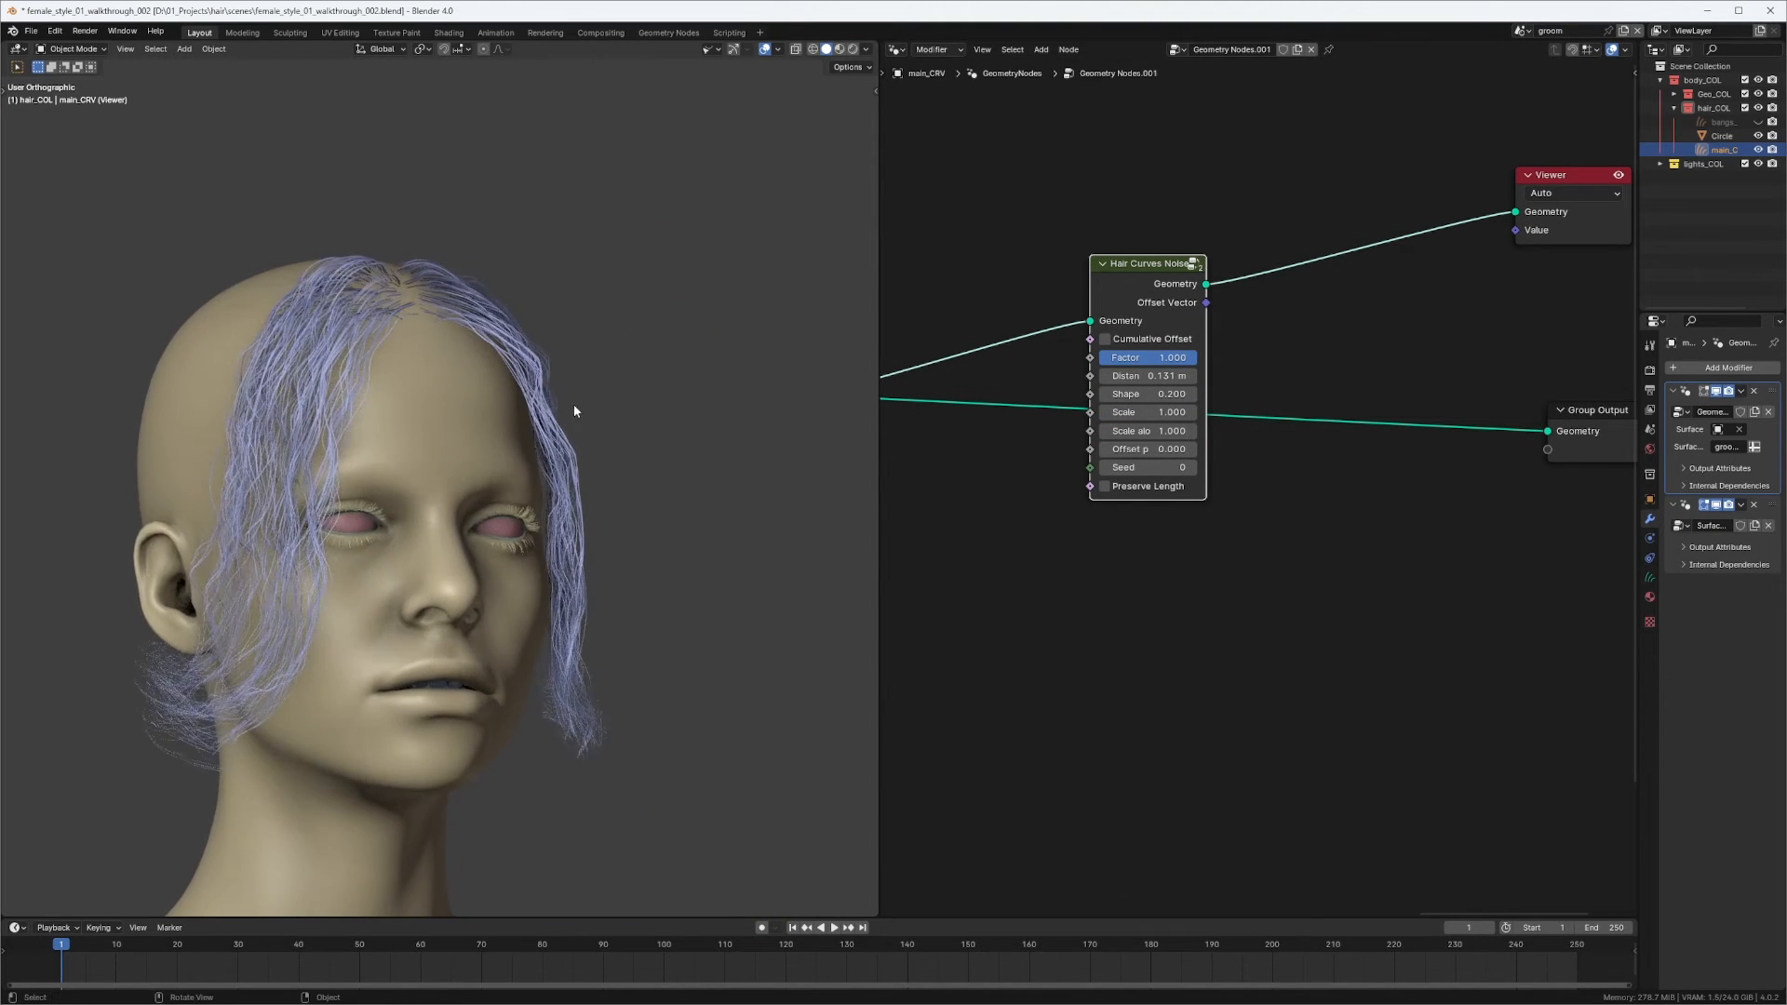
pyautogui.moveTo(1138, 270); pyautogui.dragTo(1086, 304)
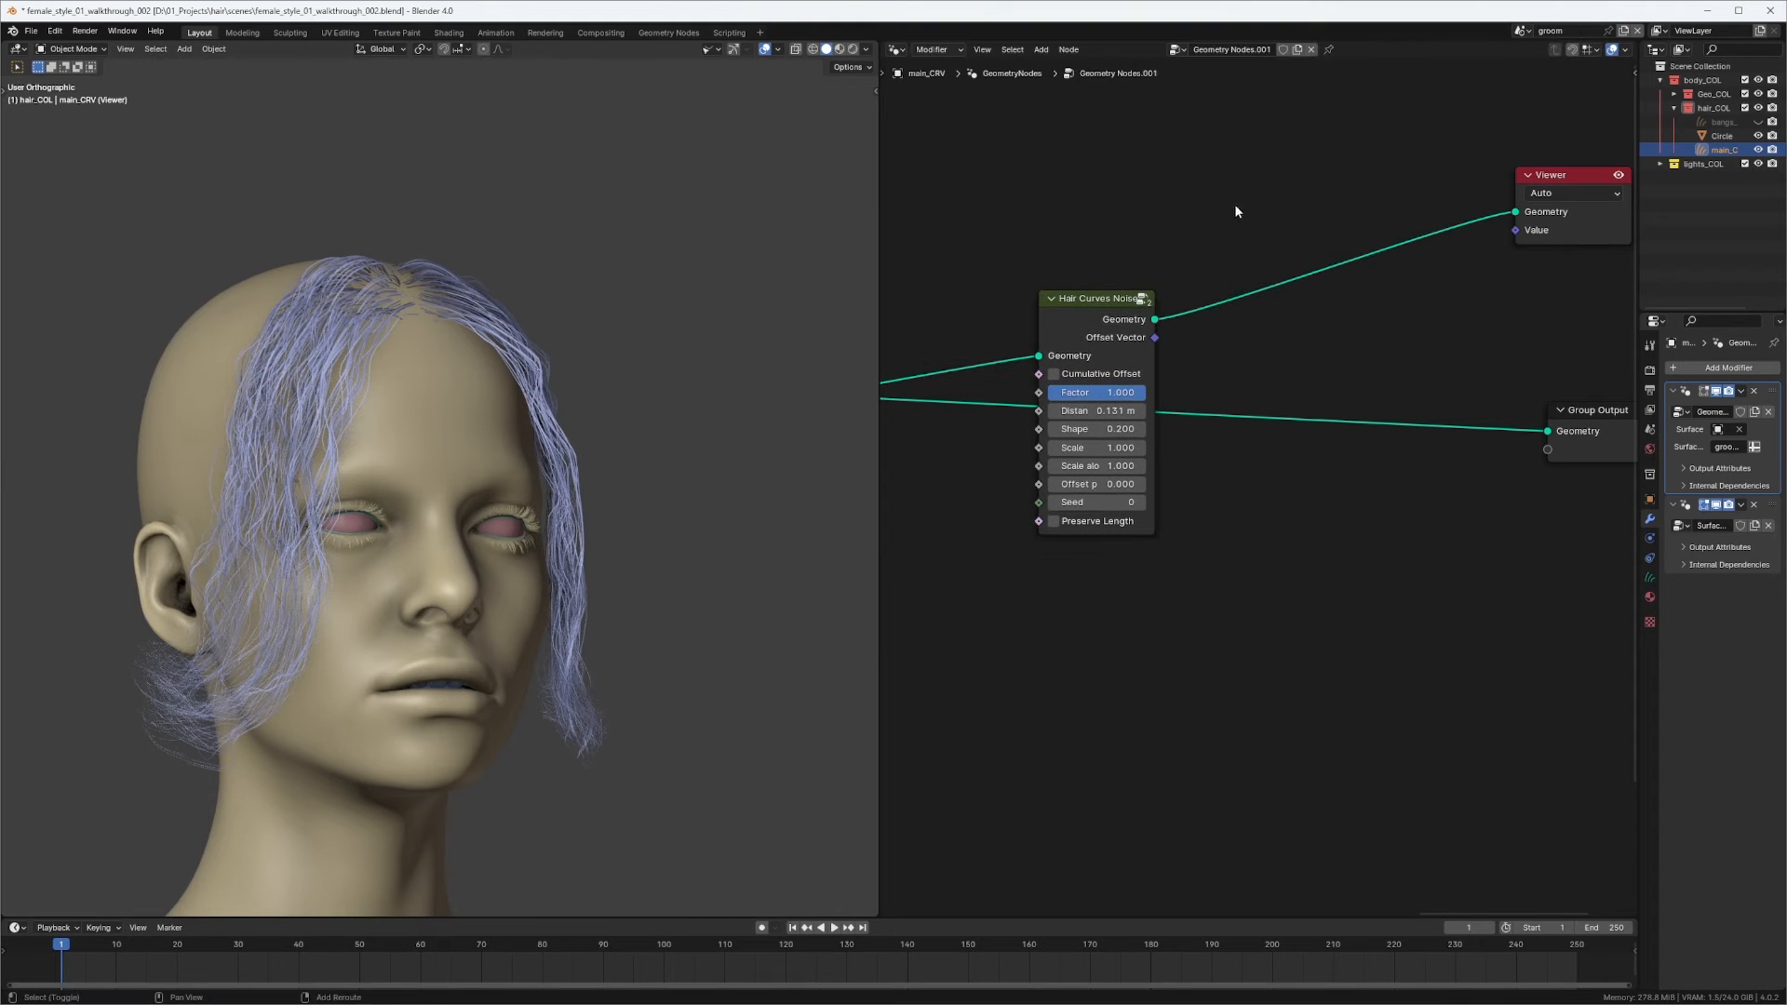
# Insert a Trim Hair Curves node between Hair Curves Noise and the Viewer.
pyautogui.hotkey('shift', 'a')
pyautogui.moveTo(1214, 316)
pyautogui.moveTo(1348, 318)
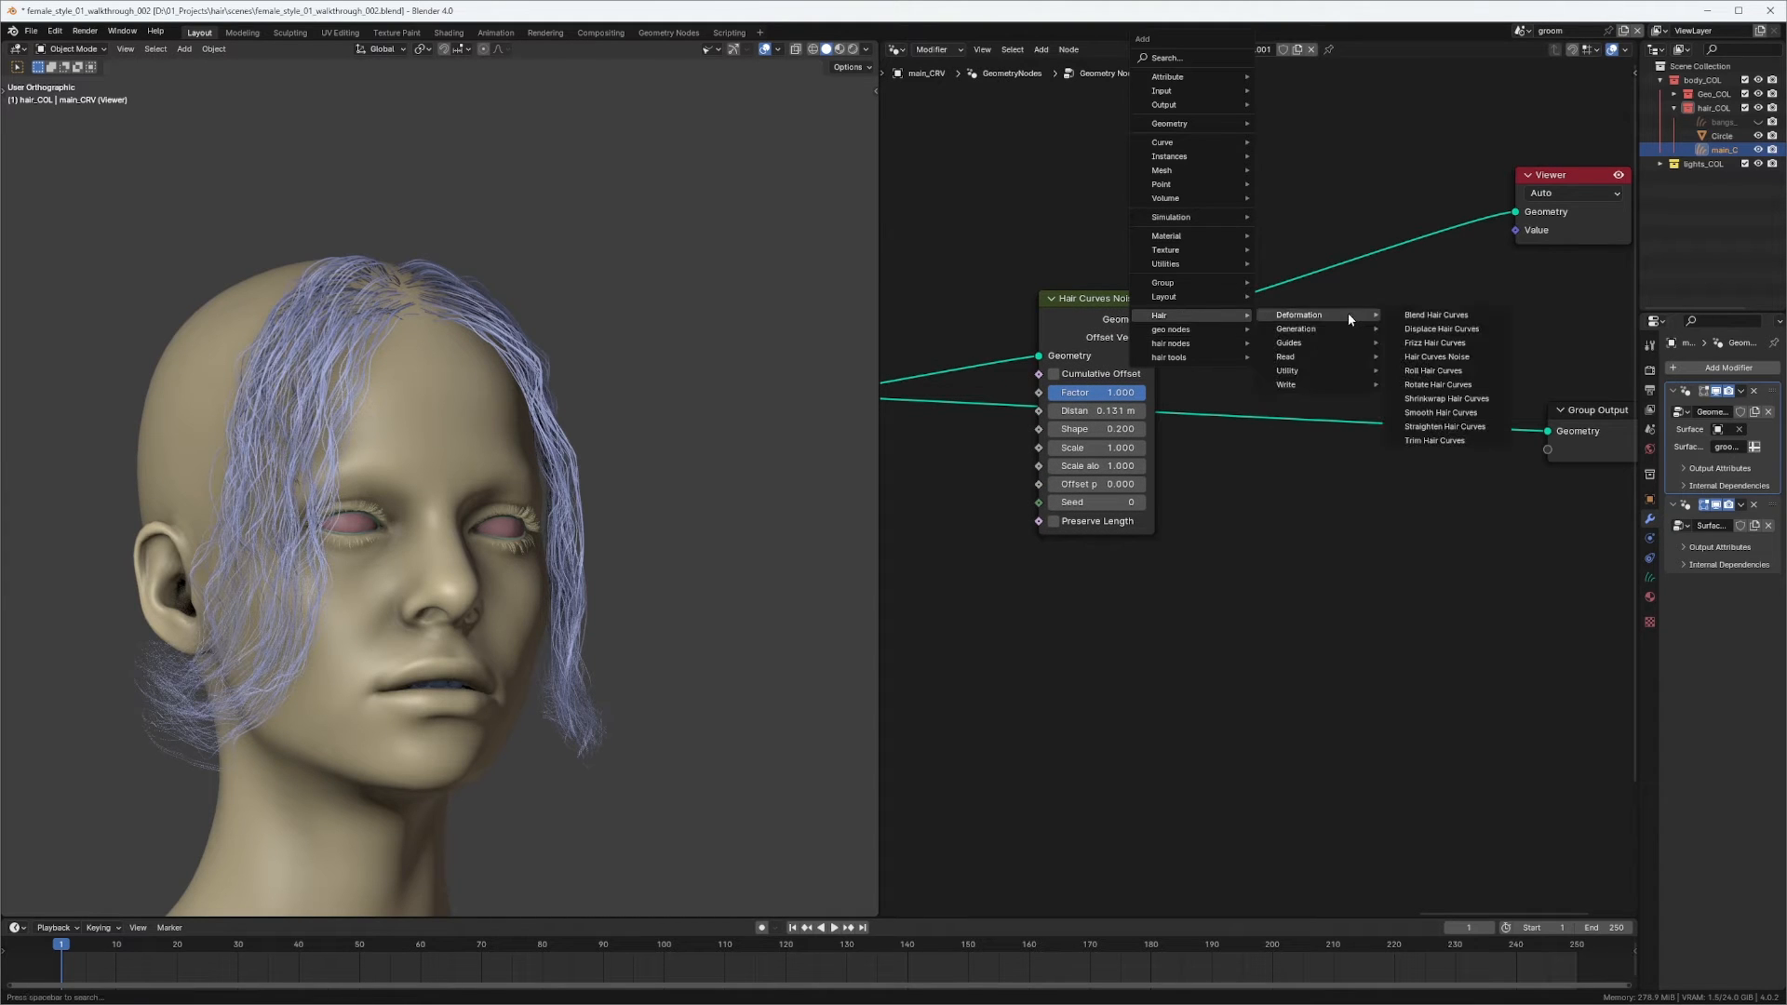
pyautogui.click(1434, 440)
pyautogui.click(1303, 284)
pyautogui.scroll(3, 1403, 279)
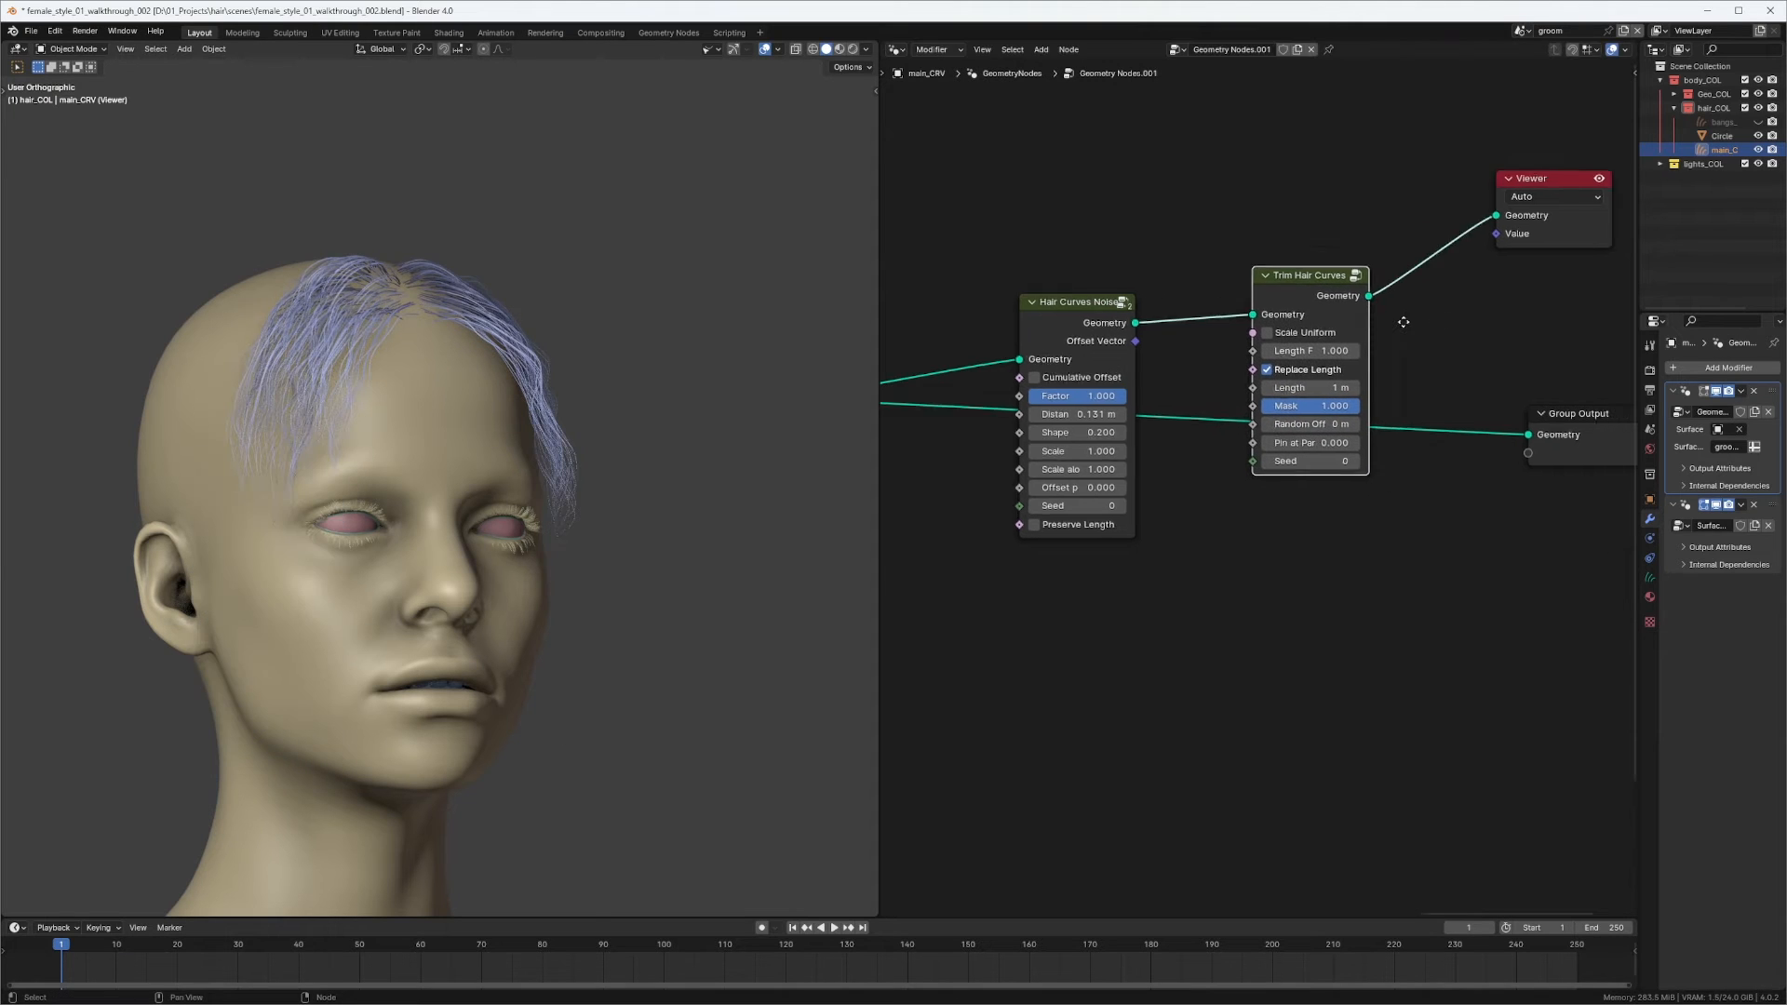
pyautogui.moveTo(1392, 195); pyautogui.dragTo(1425, 312, button='middle')
pyautogui.moveTo(1114, 292); pyautogui.dragTo(1152, 294)
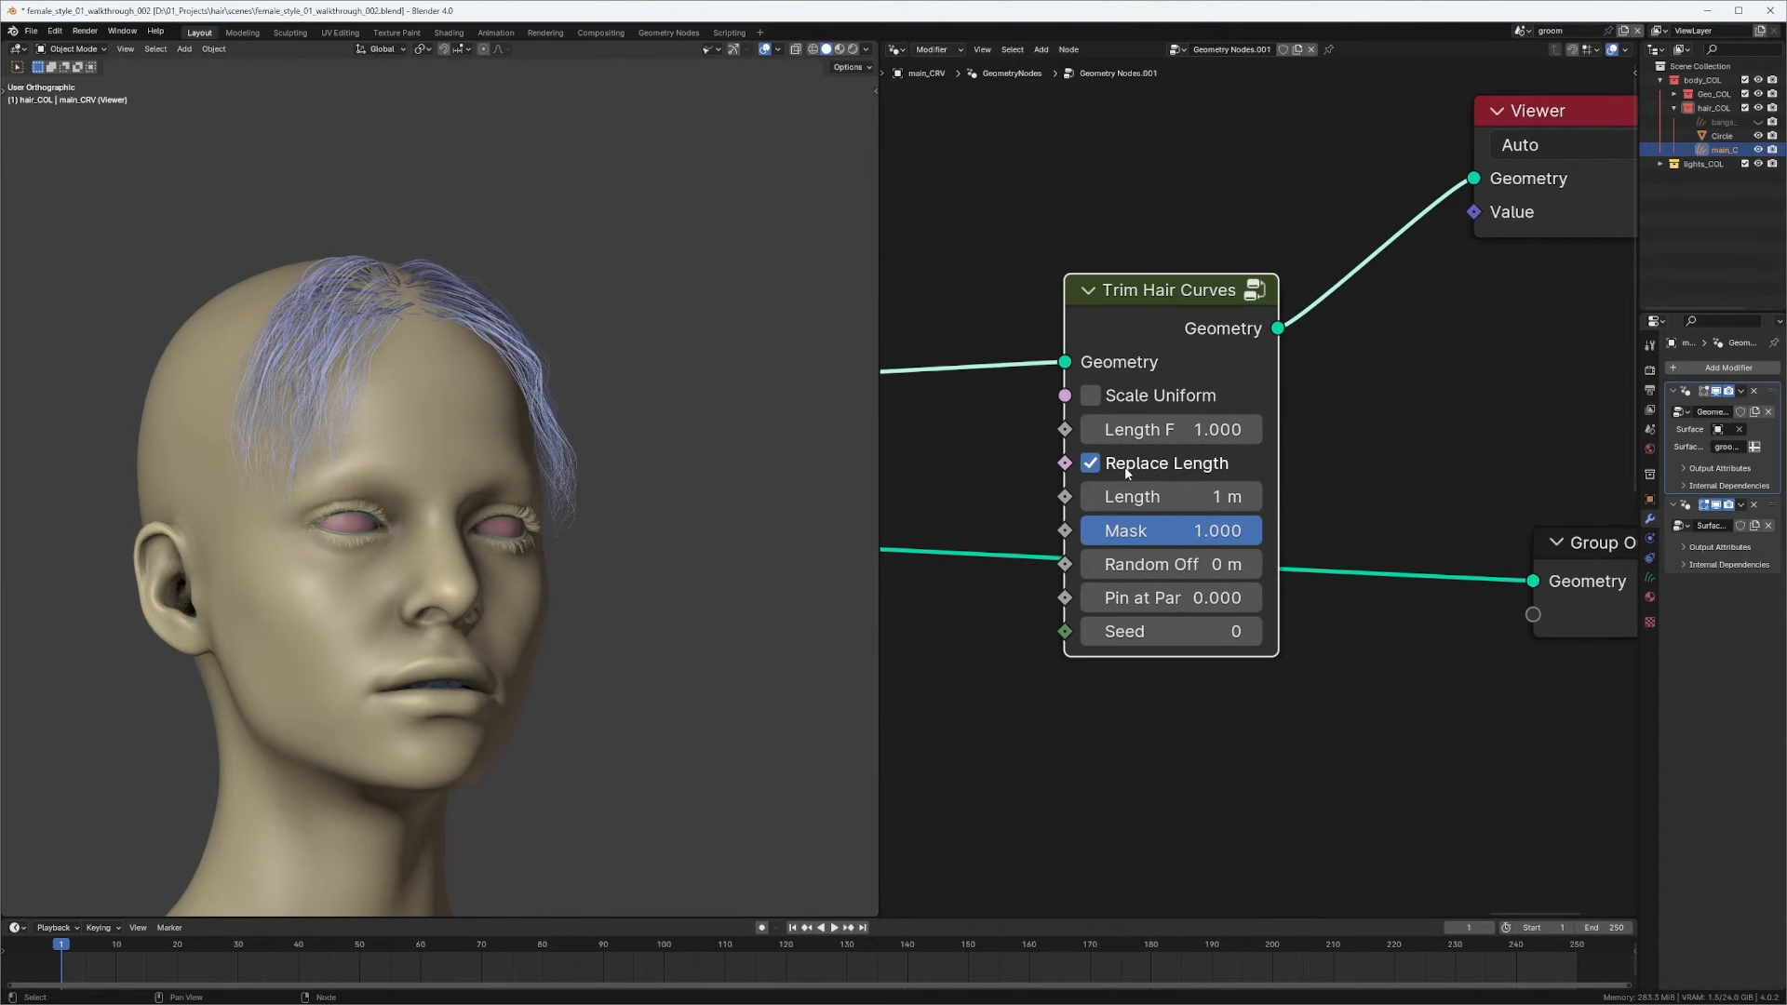
# Turn off Replace Length on the Trim Hair Curves node and view the hair from the front.
pyautogui.moveTo(1147, 301); pyautogui.dragTo(1273, 260, button='middle')
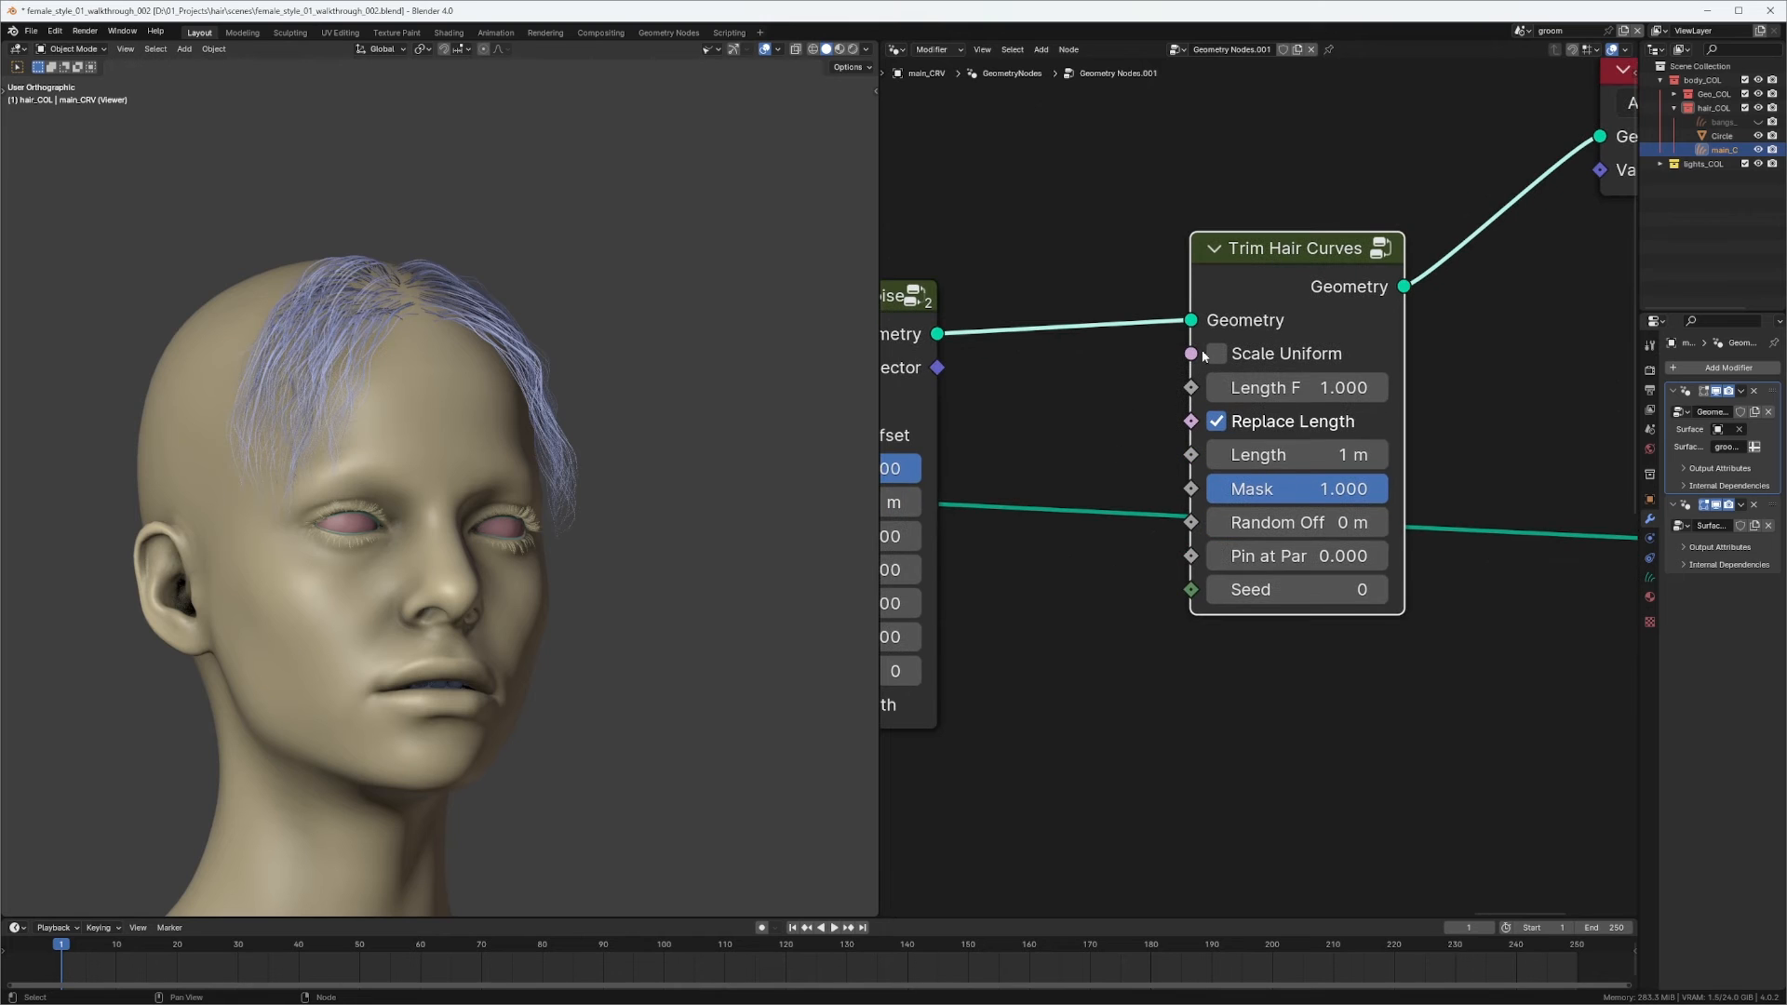
pyautogui.click(1214, 425)
pyautogui.moveTo(616, 501); pyautogui.dragTo(532, 505, button='middle')
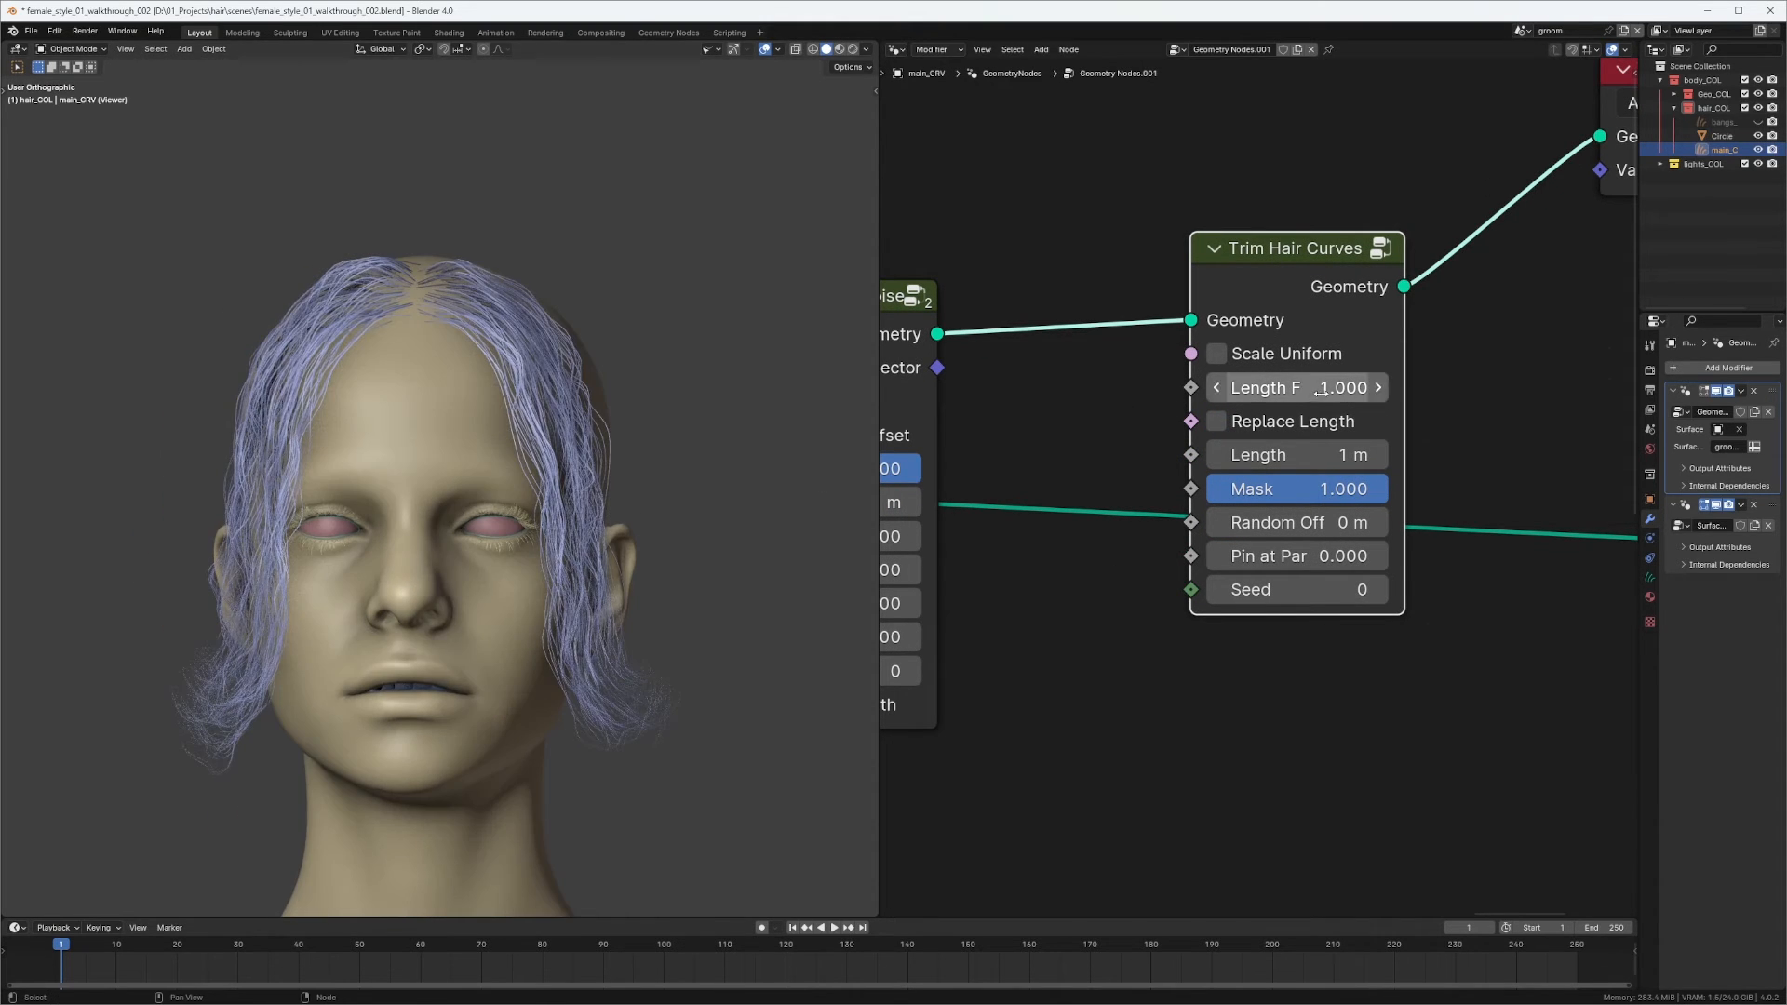
# Try a different Length Factor on Trim Hair Curves and set it back to 1.
pyautogui.moveTo(1319, 392)
pyautogui.mouseDown()
pyautogui.moveTo(1233, 388)
pyautogui.moveTo(1294, 389)
pyautogui.mouseUp()
pyautogui.doubleClick(1293, 389)
pyautogui.write('1')
pyautogui.press('Return')
# Widen the Trim Hair Curves node, set its Random Offset to 1 m and check the strands around the head.
pyautogui.moveTo(1433, 414); pyautogui.dragTo(1400, 289, button='middle')
pyautogui.moveTo(1378, 373); pyautogui.dragTo(1474, 373)
pyautogui.click(1323, 406)
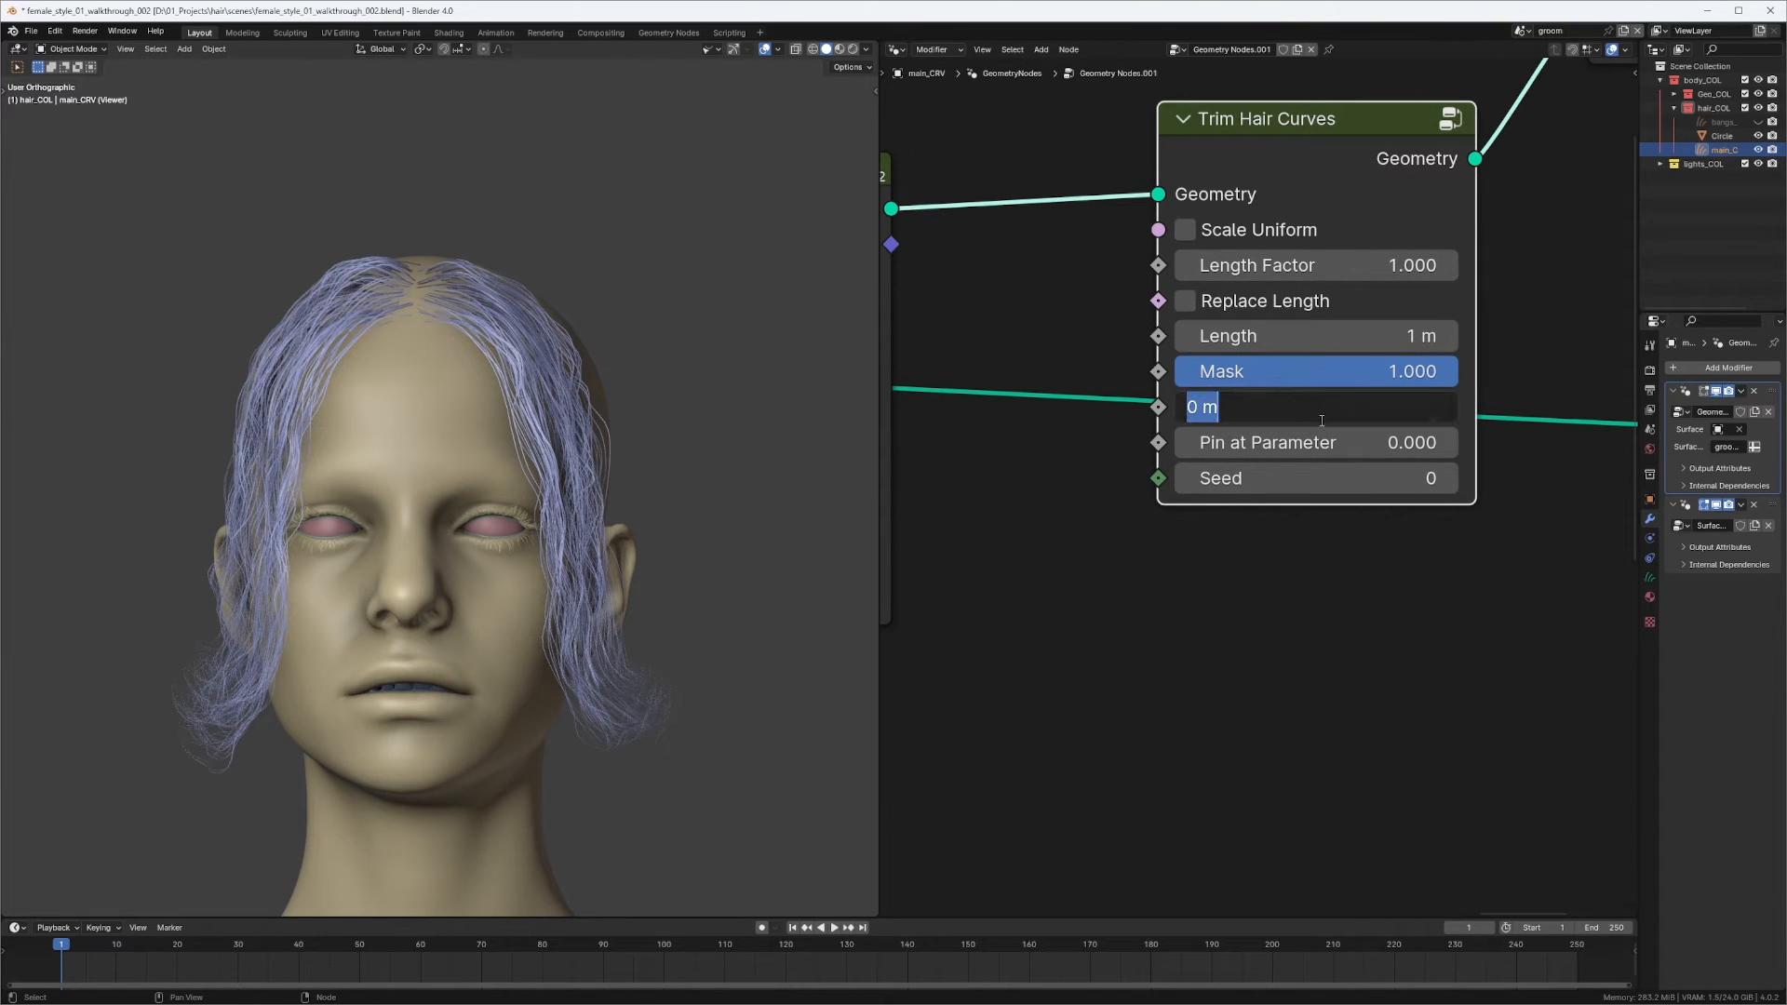
pyautogui.write('1')
pyautogui.press('Return')
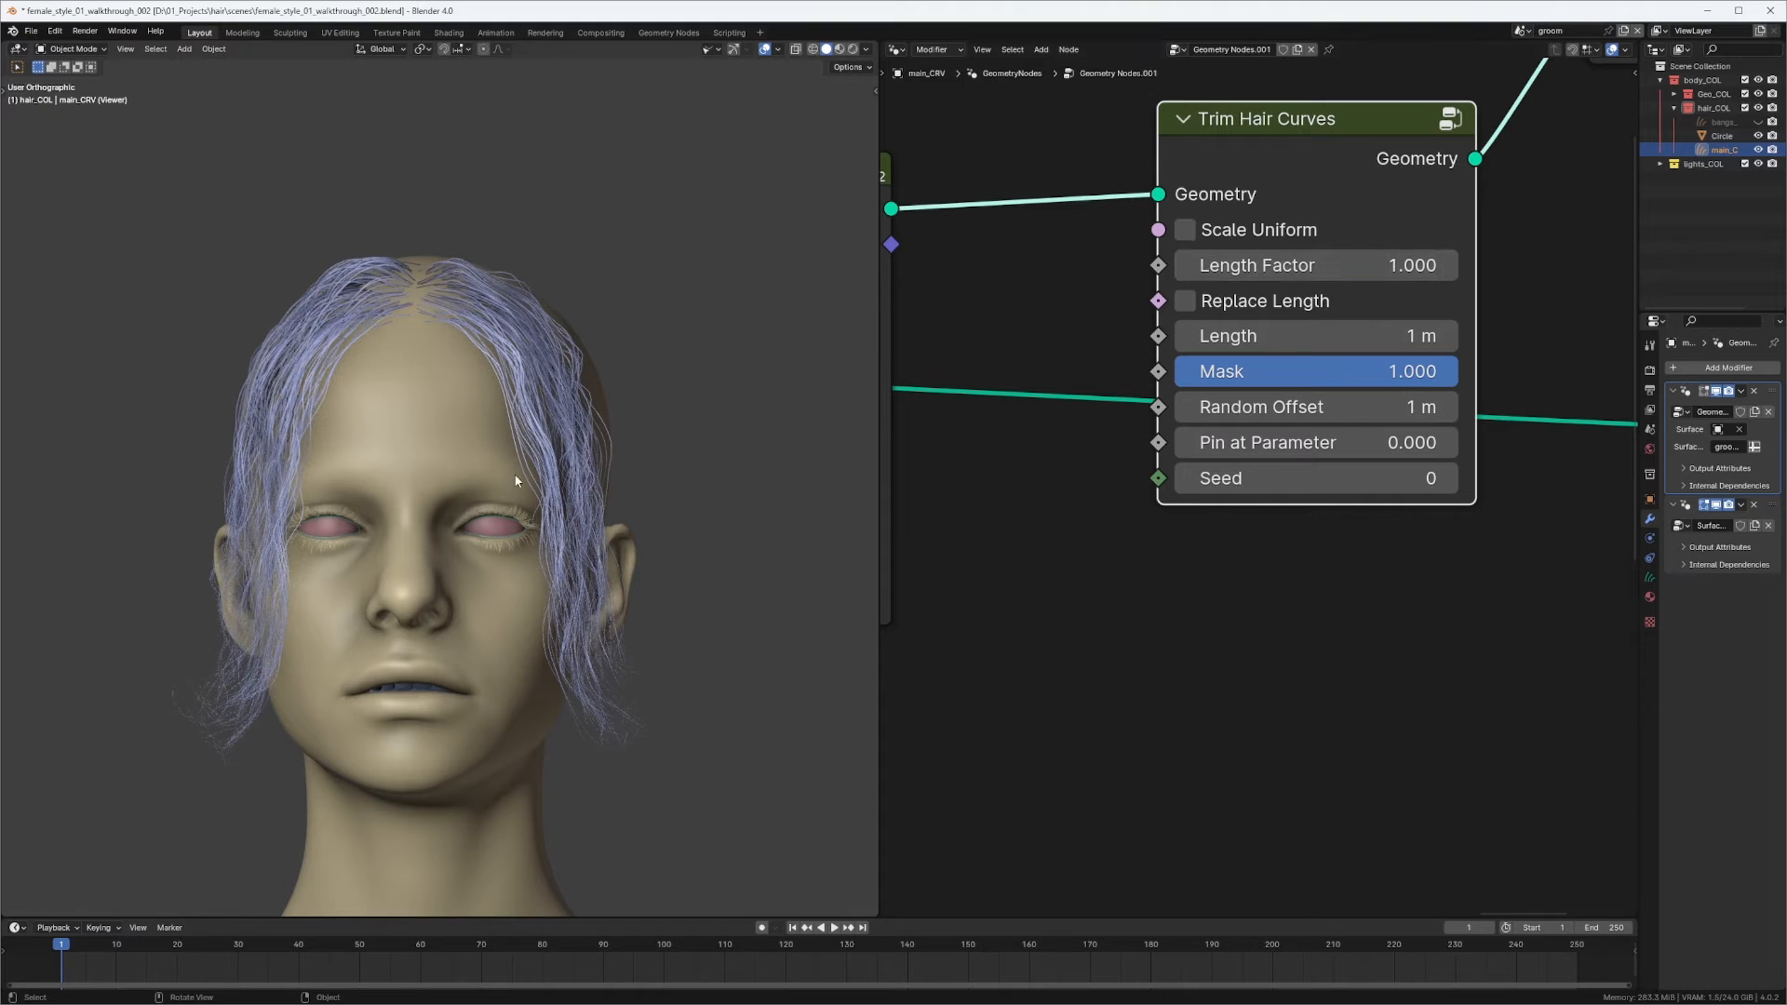
pyautogui.moveTo(701, 605); pyautogui.dragTo(610, 667, button='middle')
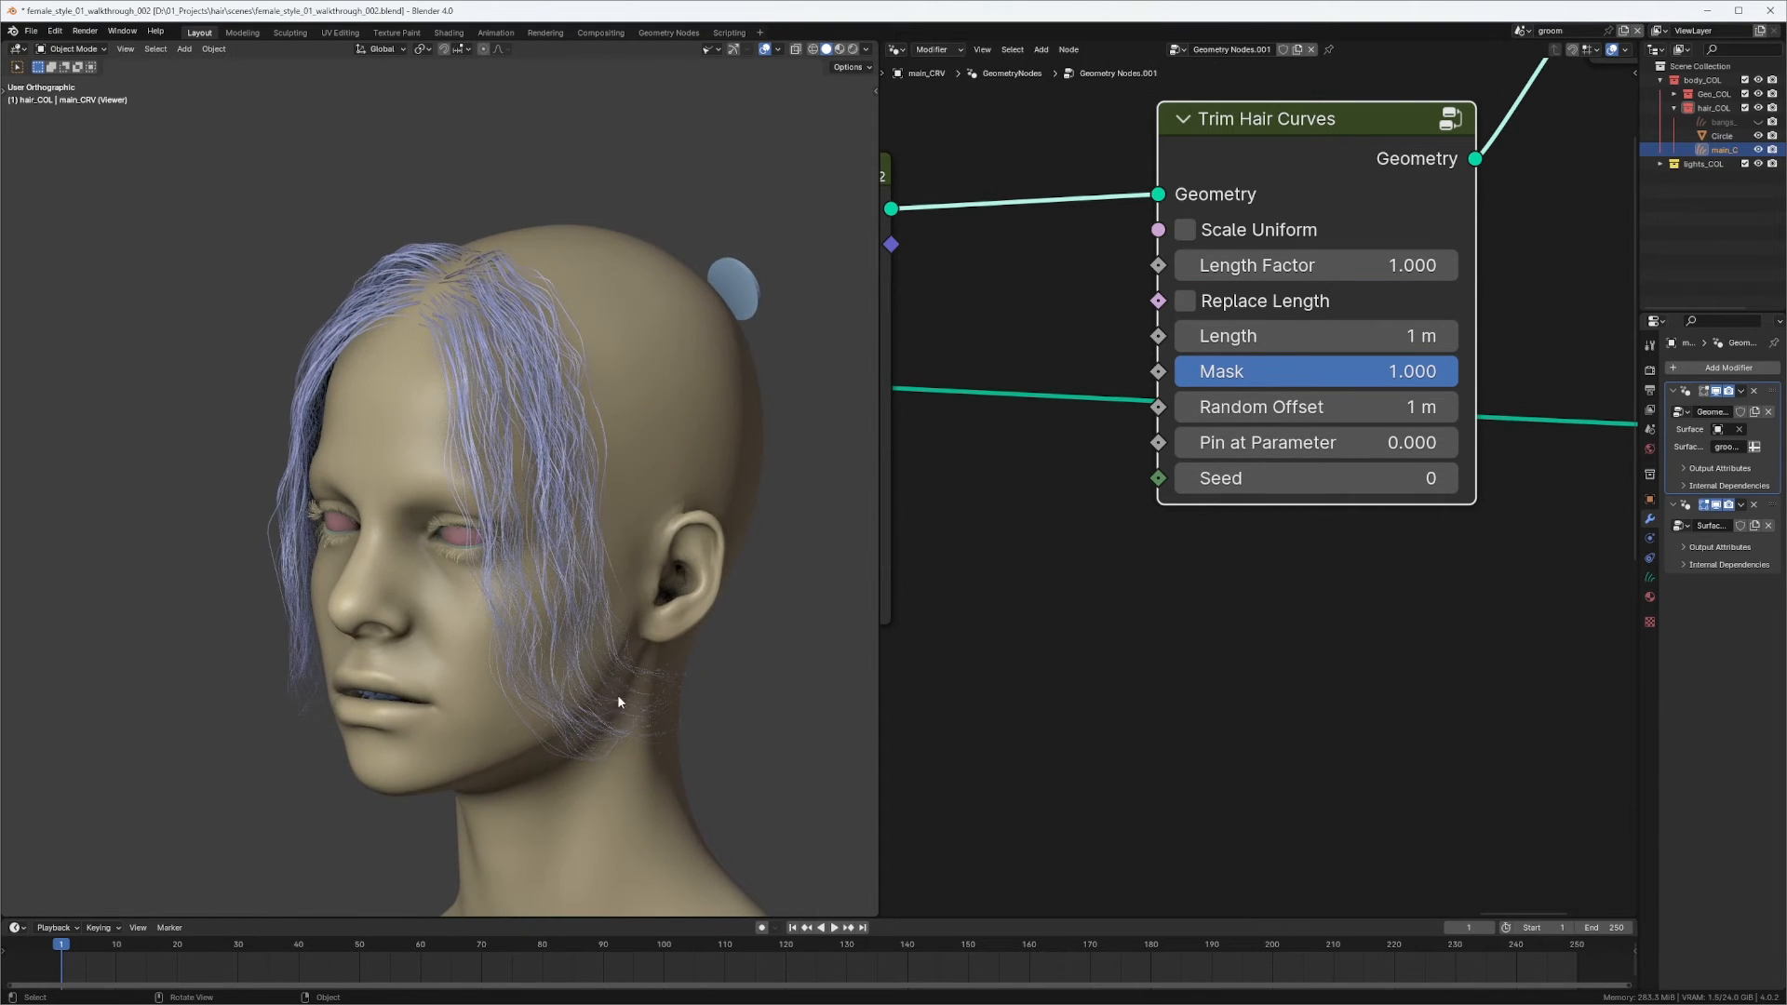
pyautogui.scroll(-3, 564, 440)
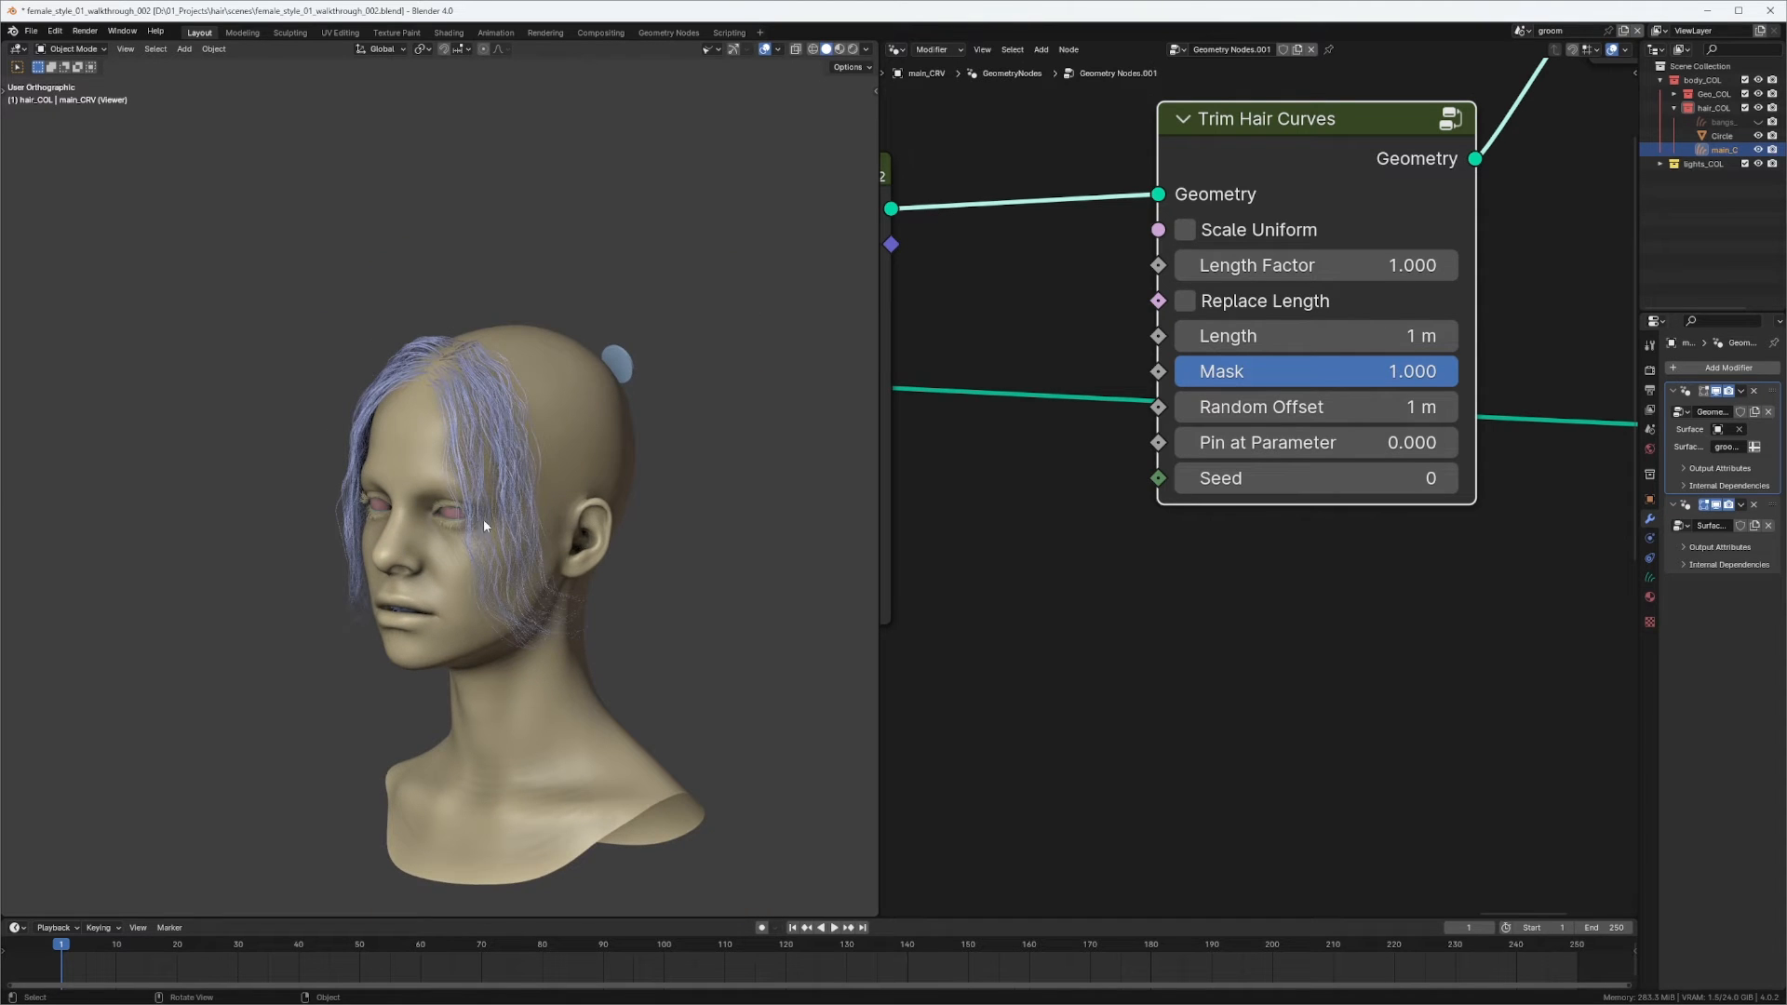
pyautogui.moveTo(483, 517); pyautogui.dragTo(589, 494, button='middle')
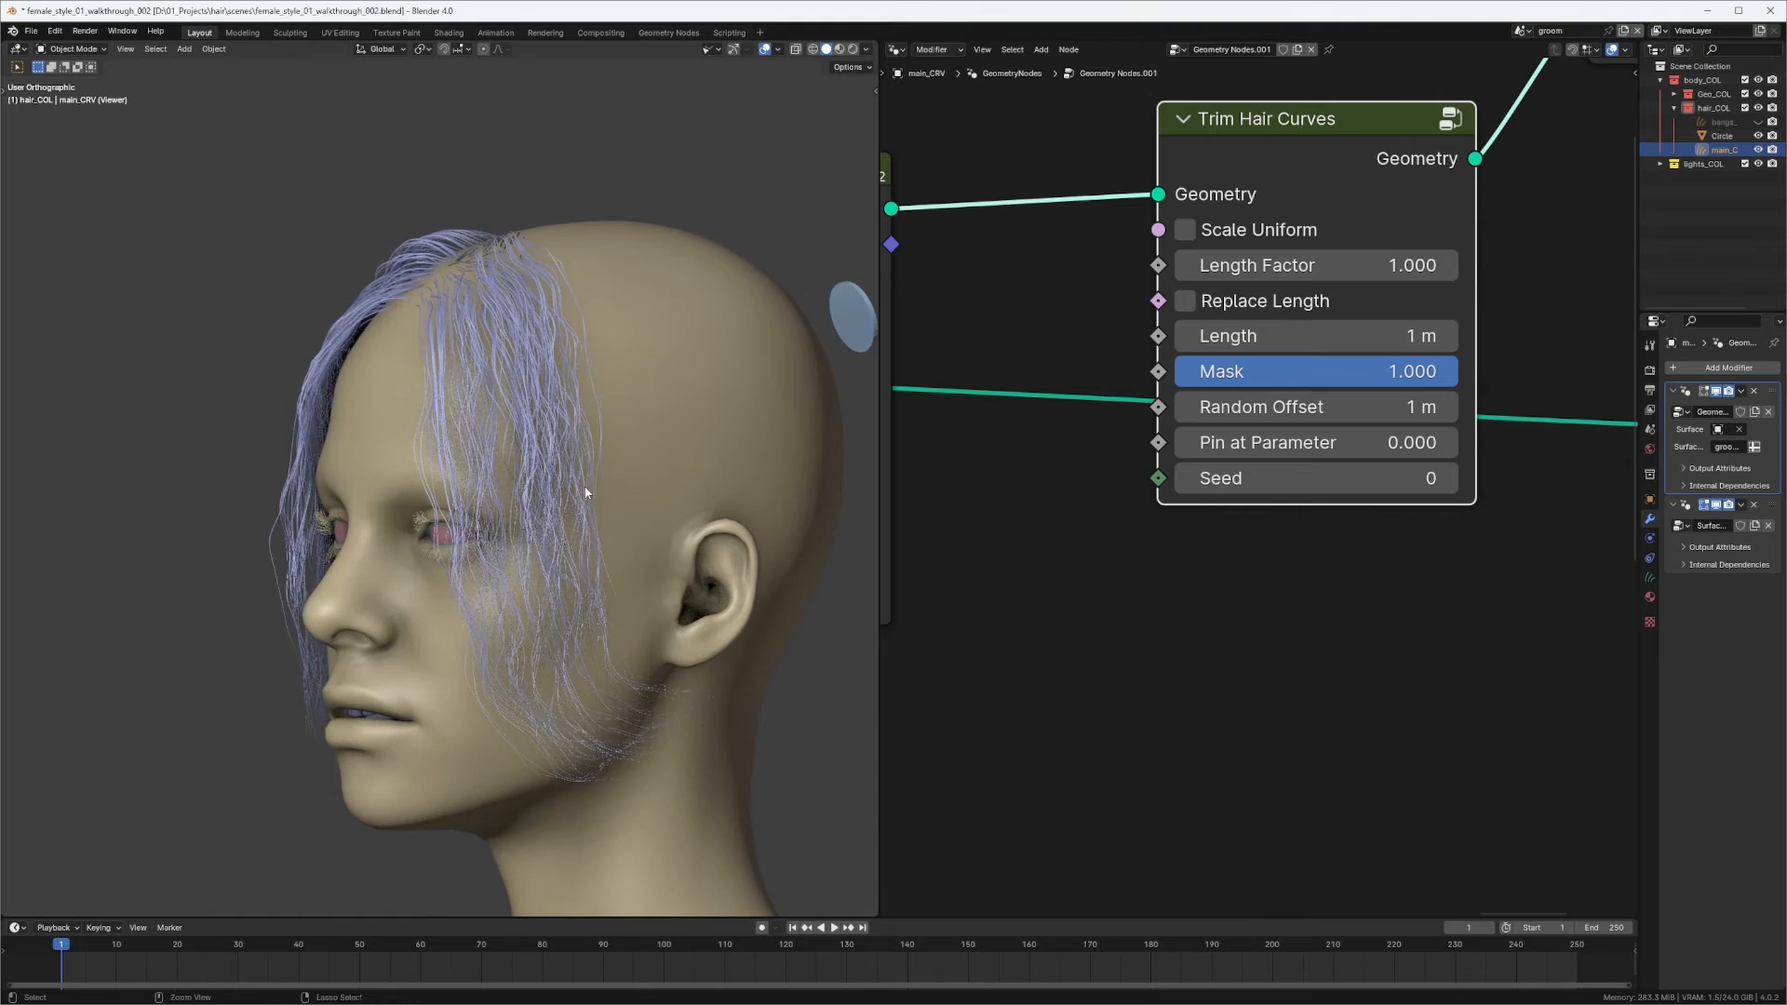
pyautogui.moveTo(556, 578); pyautogui.dragTo(581, 538, button='middle')
pyautogui.keyDown('shift'); pyautogui.moveTo(581, 538); pyautogui.dragTo(813, 499, button='middle'); pyautogui.keyUp('shift')
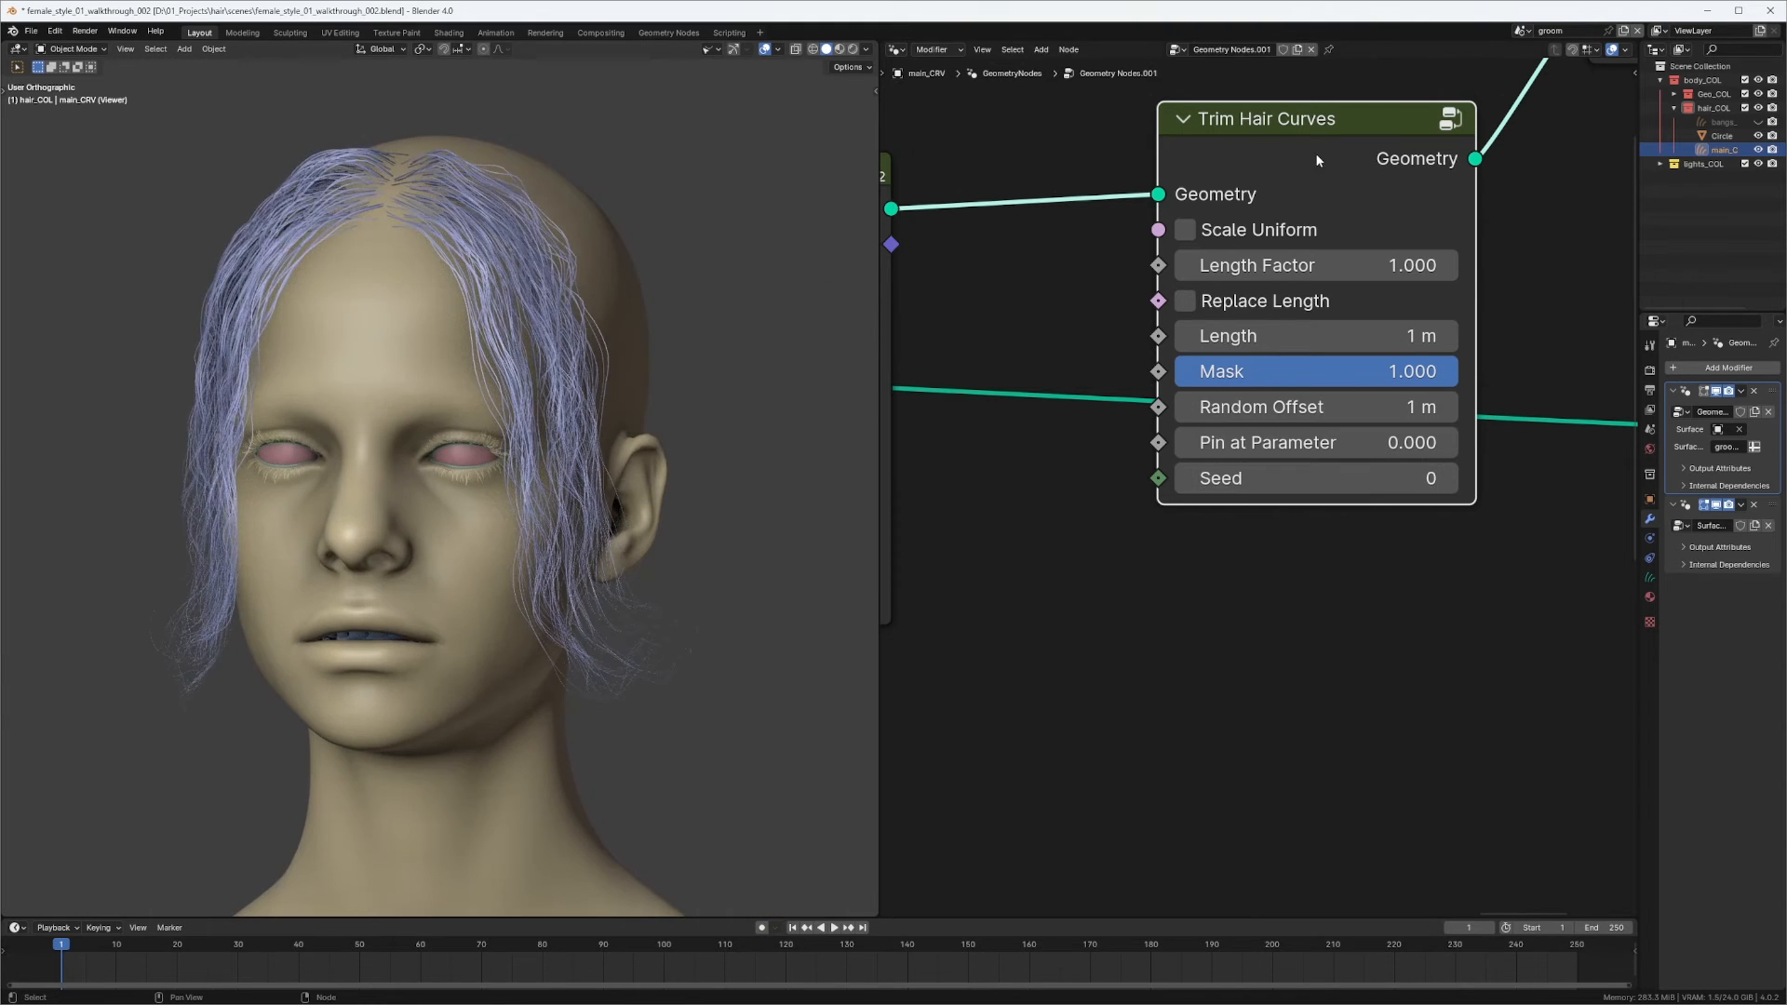
# Try Random Offset values of 2 m and 1.5 m on Trim Hair Curves, and return it to 1 m.
pyautogui.moveTo(1310, 454); pyautogui.dragTo(1272, 456, button='middle')
pyautogui.click(1309, 410)
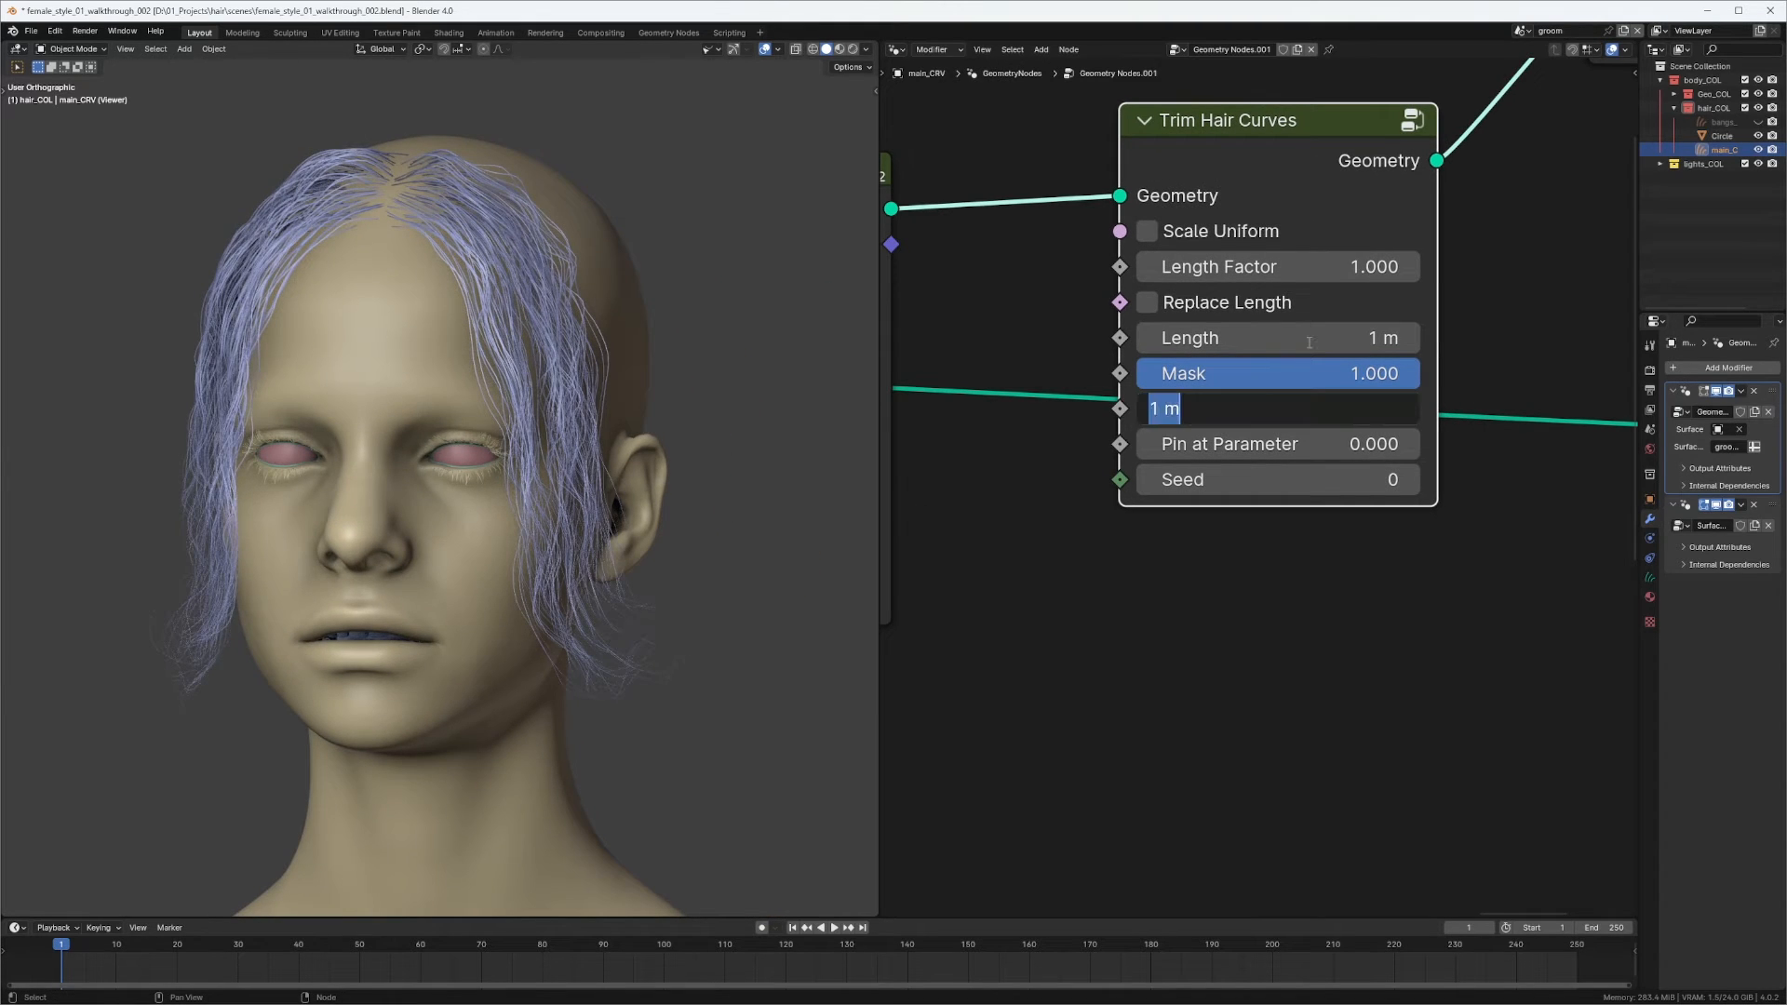
pyautogui.write('2')
pyautogui.press('Return')
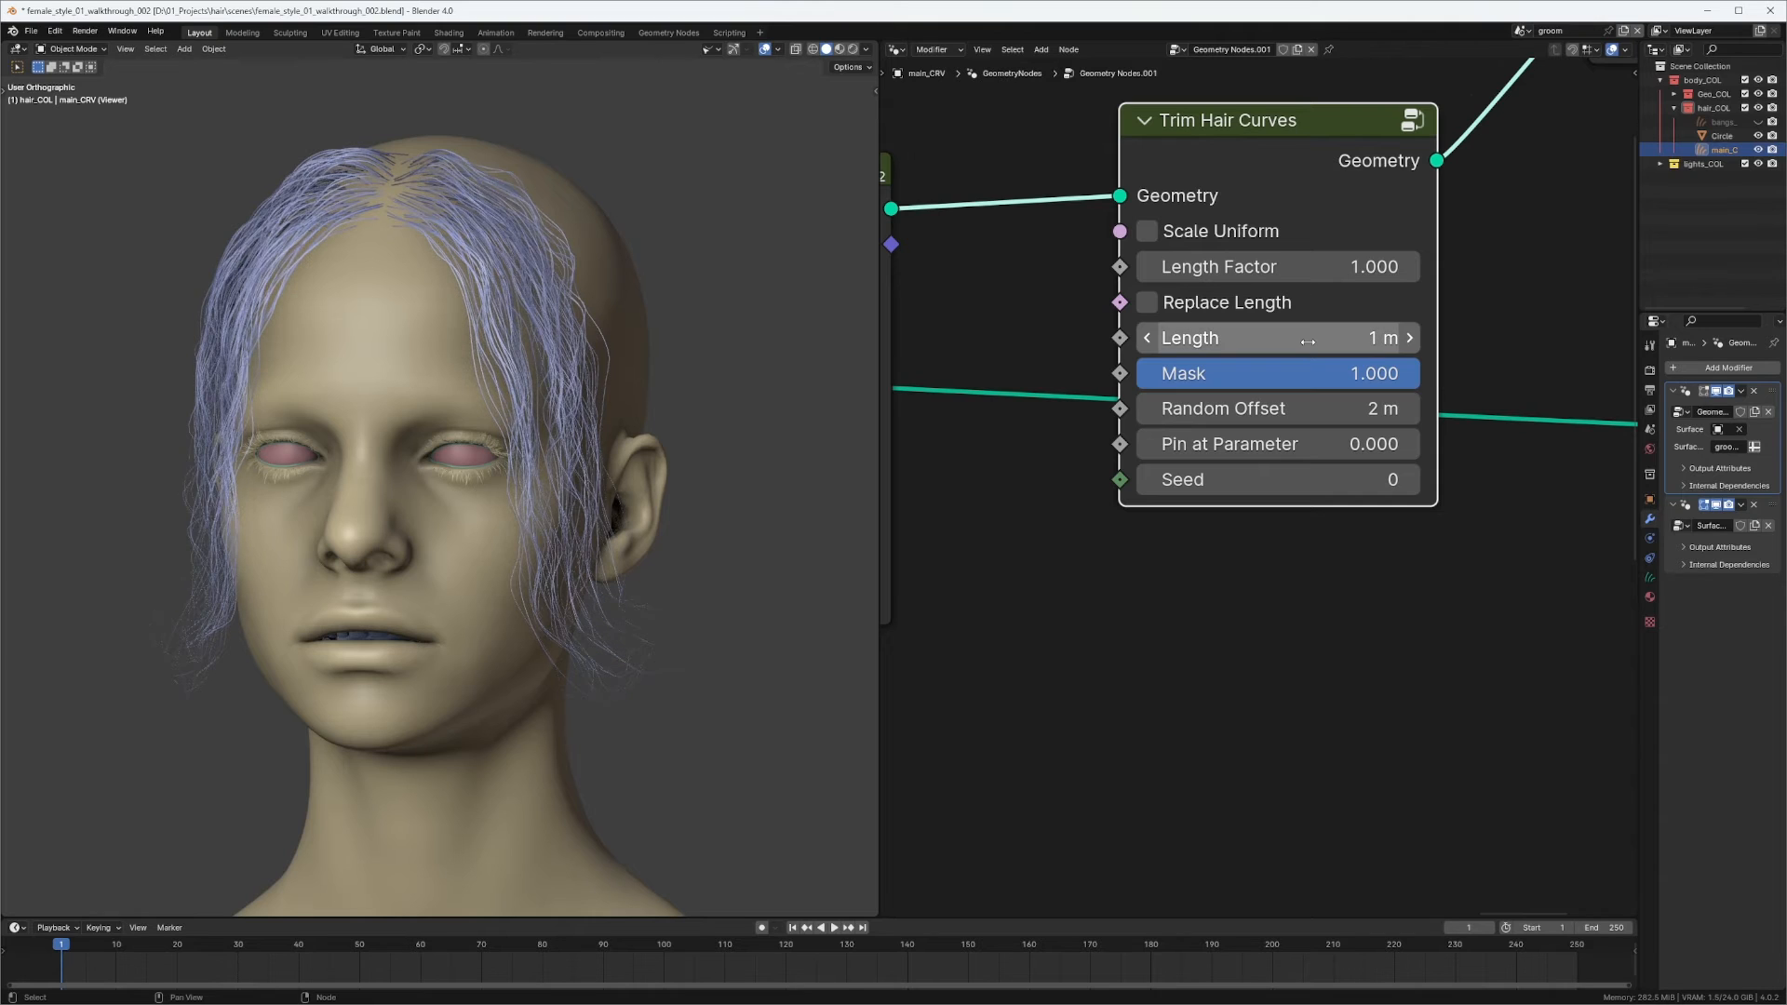
pyautogui.click(1251, 409)
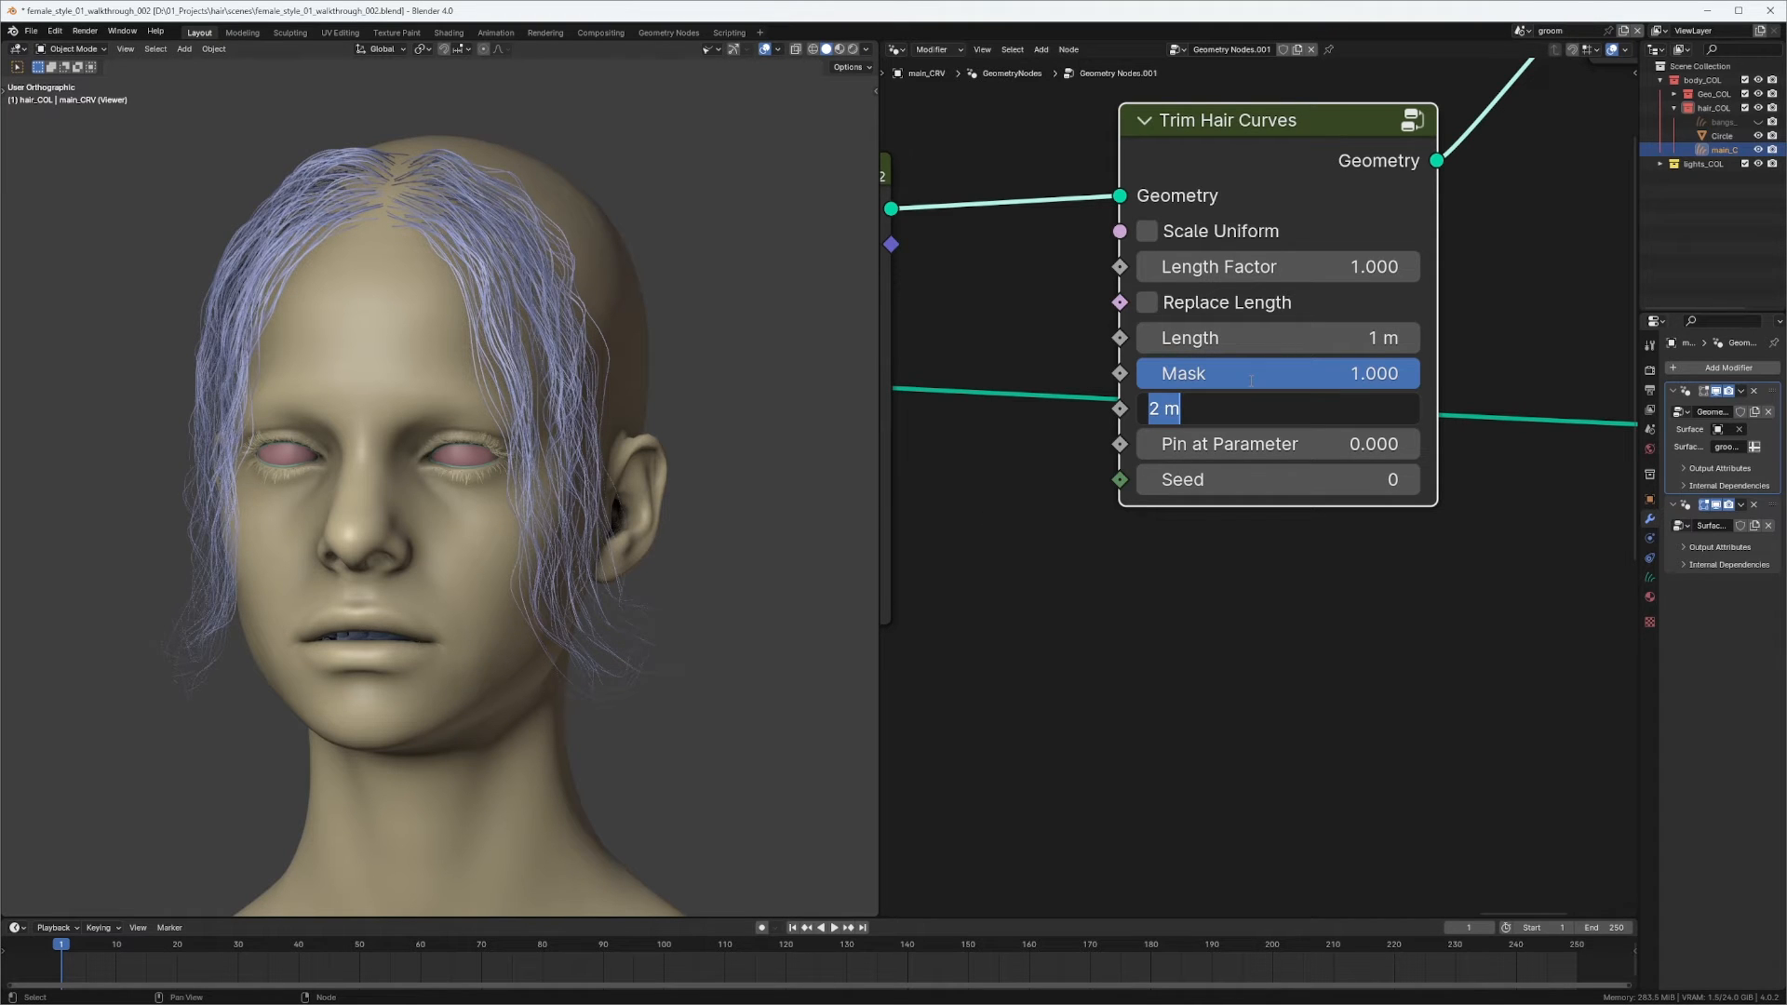
pyautogui.write('1.5')
pyautogui.press('Return')
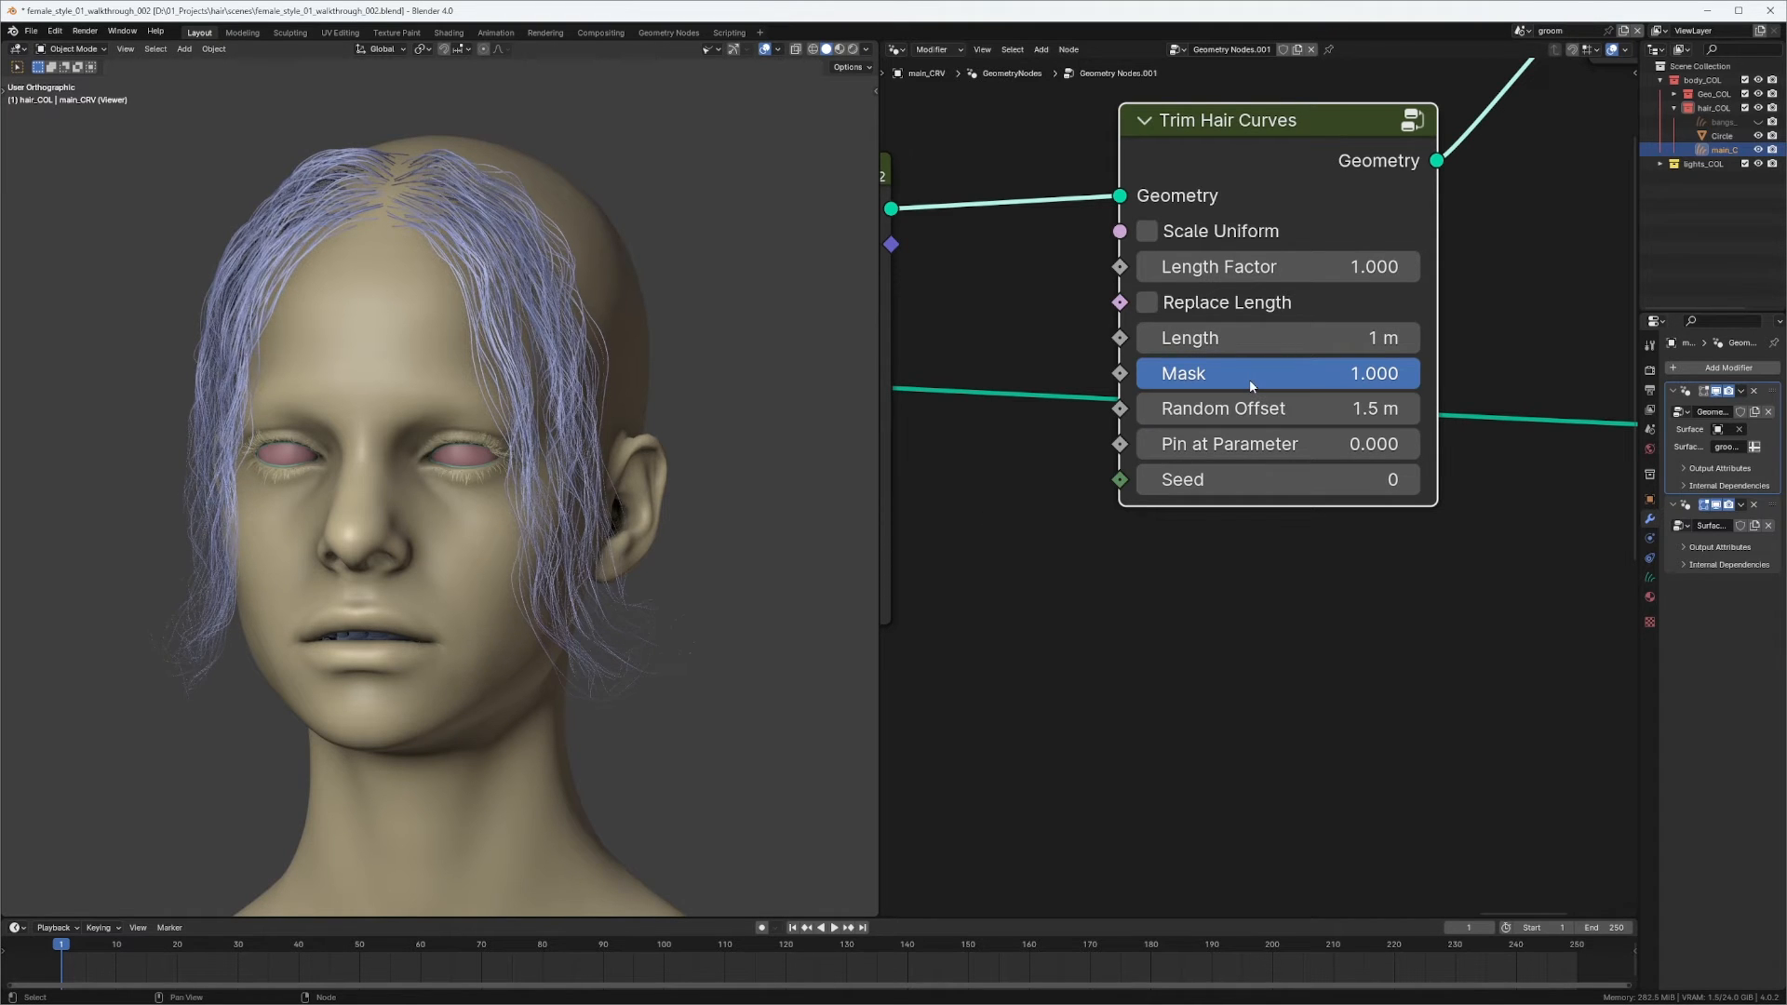
pyautogui.click(1251, 410)
pyautogui.write('1')
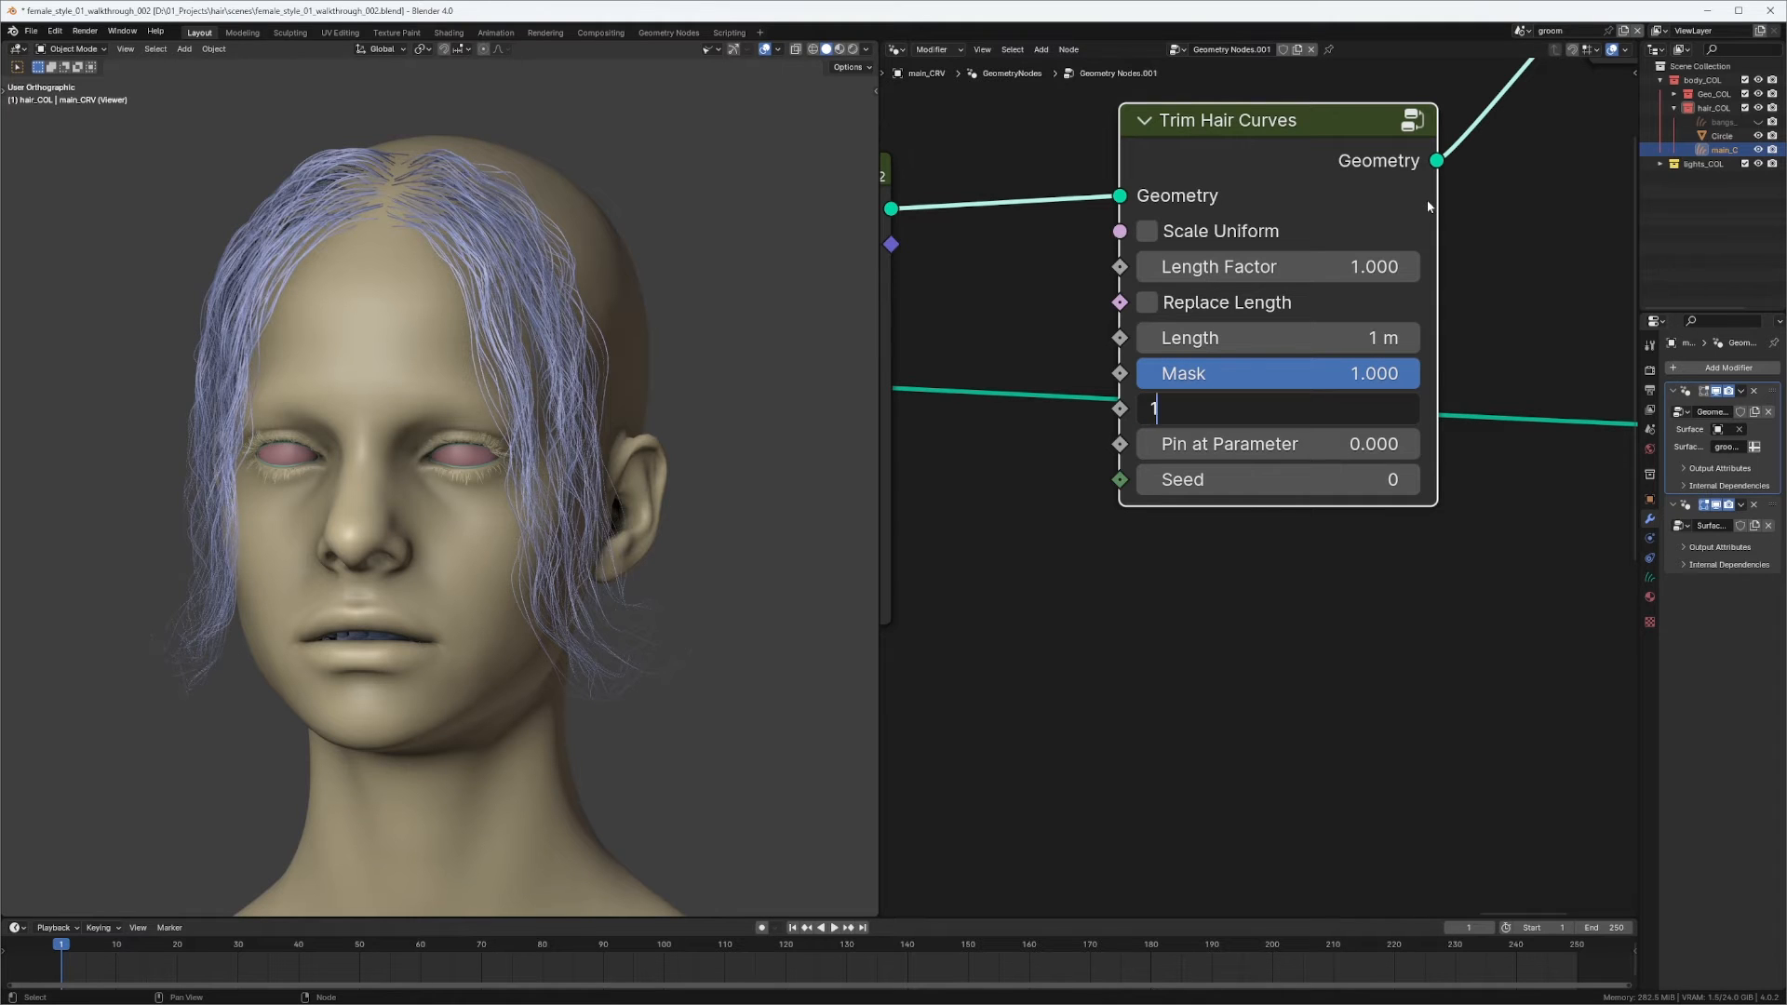
pyautogui.press('Return')
# Move the Hair Curves Noise node farther away from Trim Hair Curves.
pyautogui.keyDown('ctrl'); pyautogui.moveTo(1377, 396); pyautogui.dragTo(1296, 385, button='middle'); pyautogui.keyUp('ctrl')
pyautogui.moveTo(1047, 290); pyautogui.dragTo(1143, 244, button='middle')
pyautogui.keyDown('ctrl'); pyautogui.moveTo(1143, 244); pyautogui.dragTo(1219, 219, button='middle'); pyautogui.keyUp('ctrl')
pyautogui.moveTo(1029, 258); pyautogui.dragTo(985, 233)
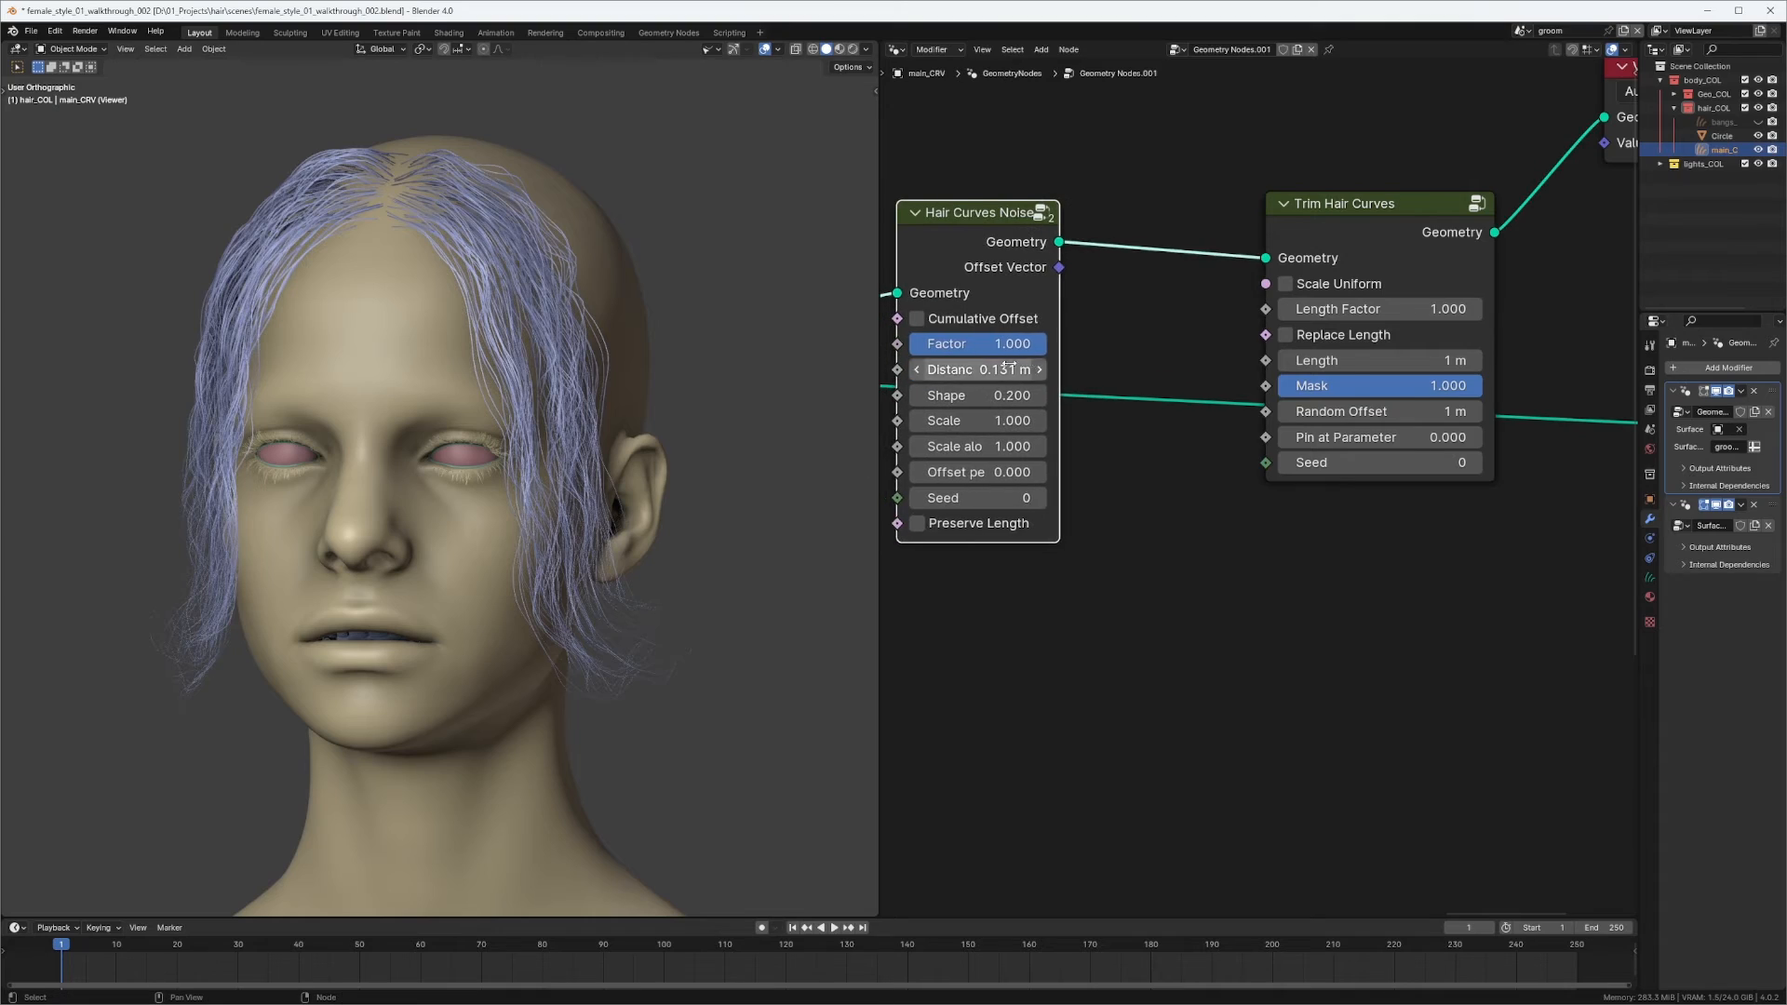
# Set the Distance of the Hair Curves Noise node to 0.285 m for the flyaway strands.
pyautogui.moveTo(1001, 367); pyautogui.dragTo(1122, 334, button='middle')
pyautogui.moveTo(652, 521); pyautogui.dragTo(773, 517, button='middle')
pyautogui.moveTo(1269, 428); pyautogui.dragTo(1318, 415, button='middle')
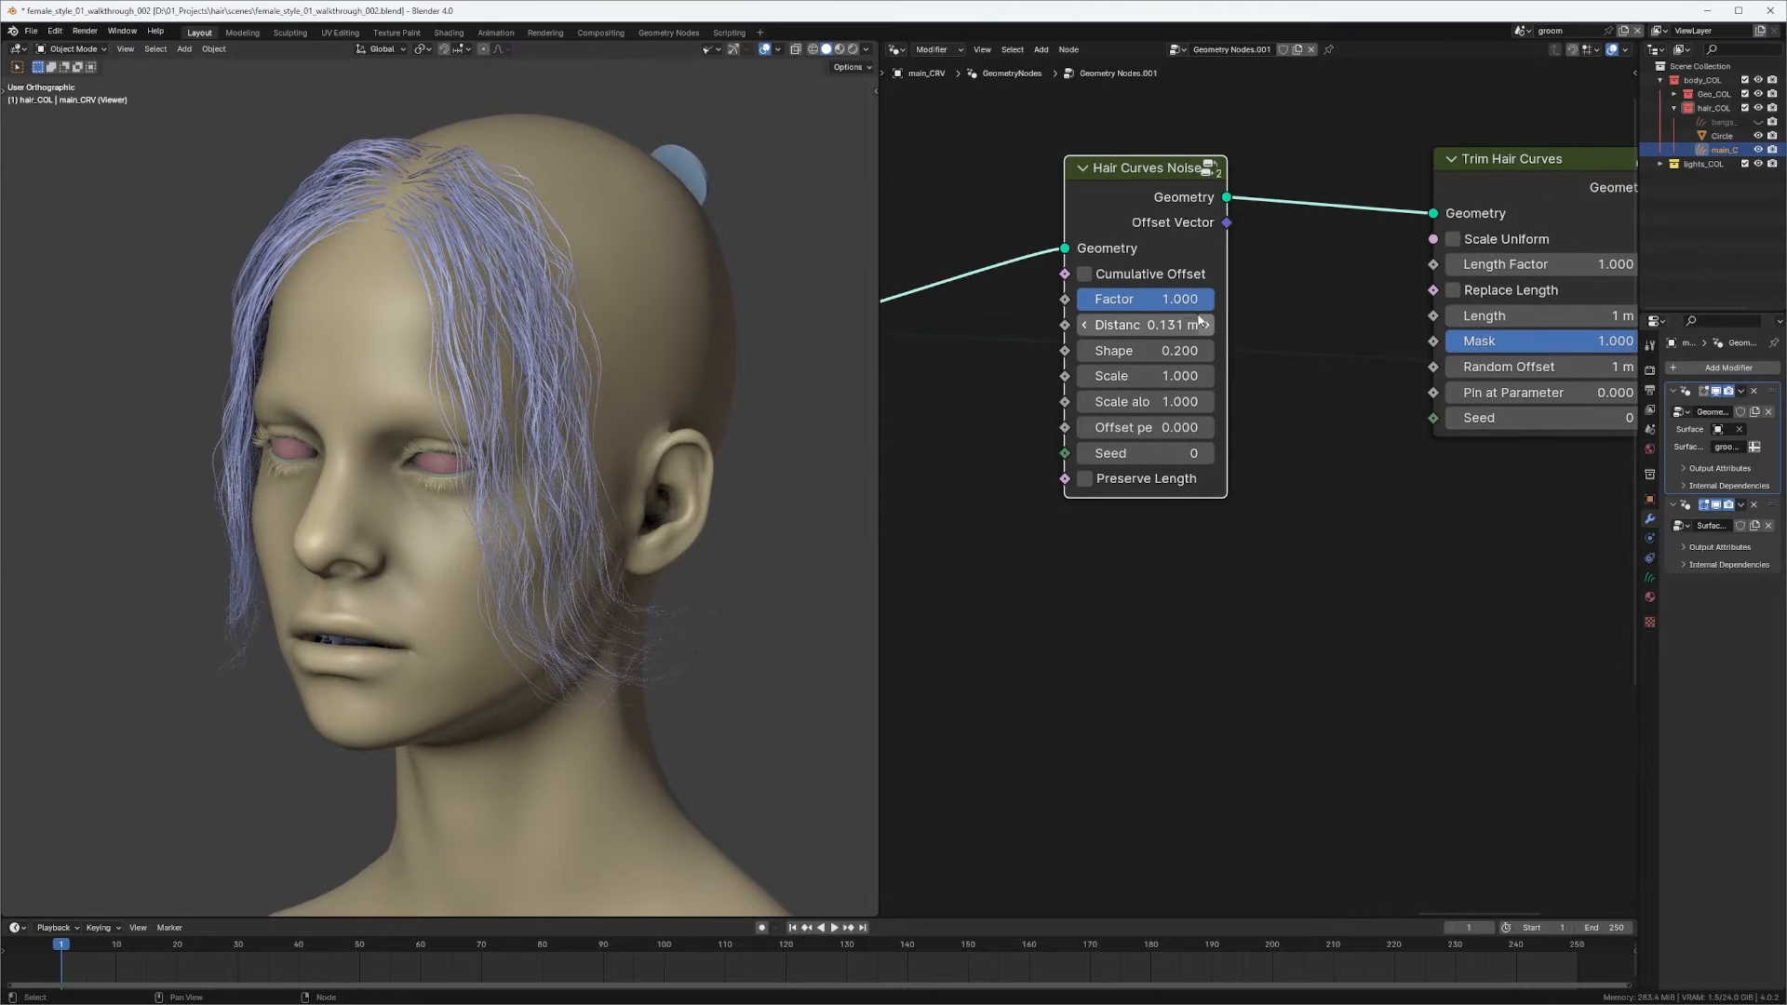
pyautogui.moveTo(1175, 325); pyautogui.dragTo(1200, 320)
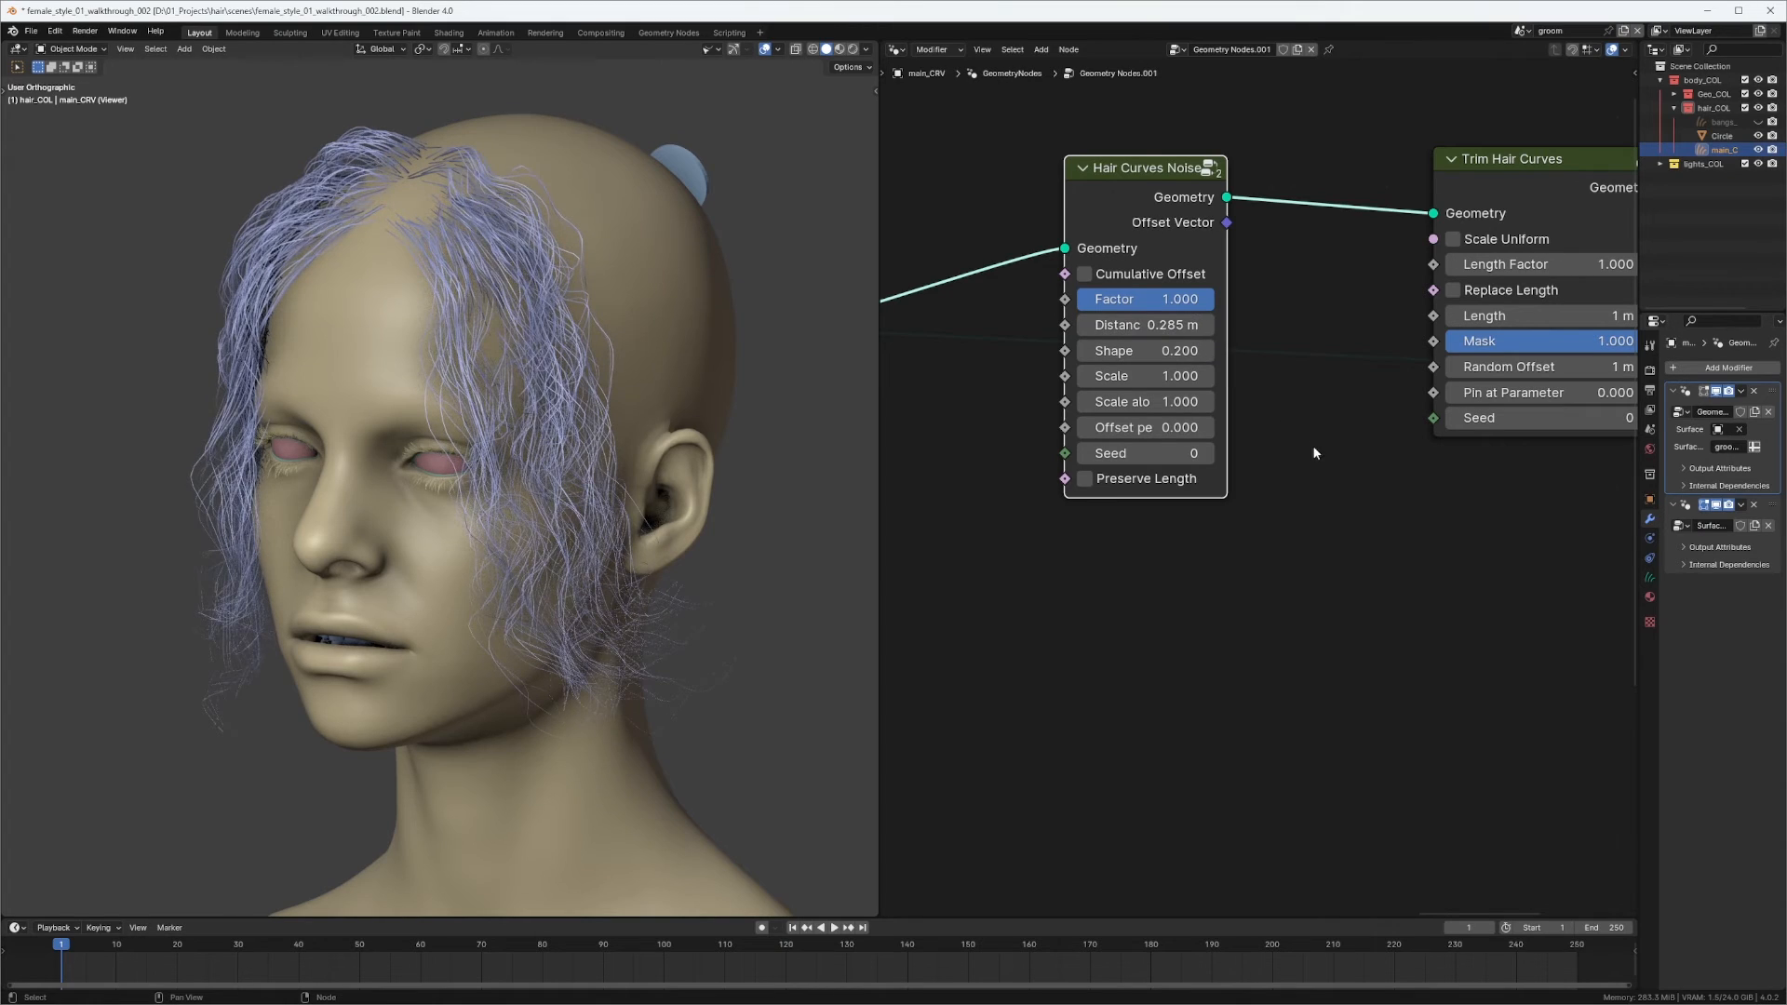
pyautogui.moveTo(667, 596); pyautogui.dragTo(722, 596, button='middle')
pyautogui.scroll(-5, 1161, 407)
pyautogui.moveTo(596, 503); pyautogui.dragTo(512, 521, button='middle')
pyautogui.scroll(2, 1257, 500)
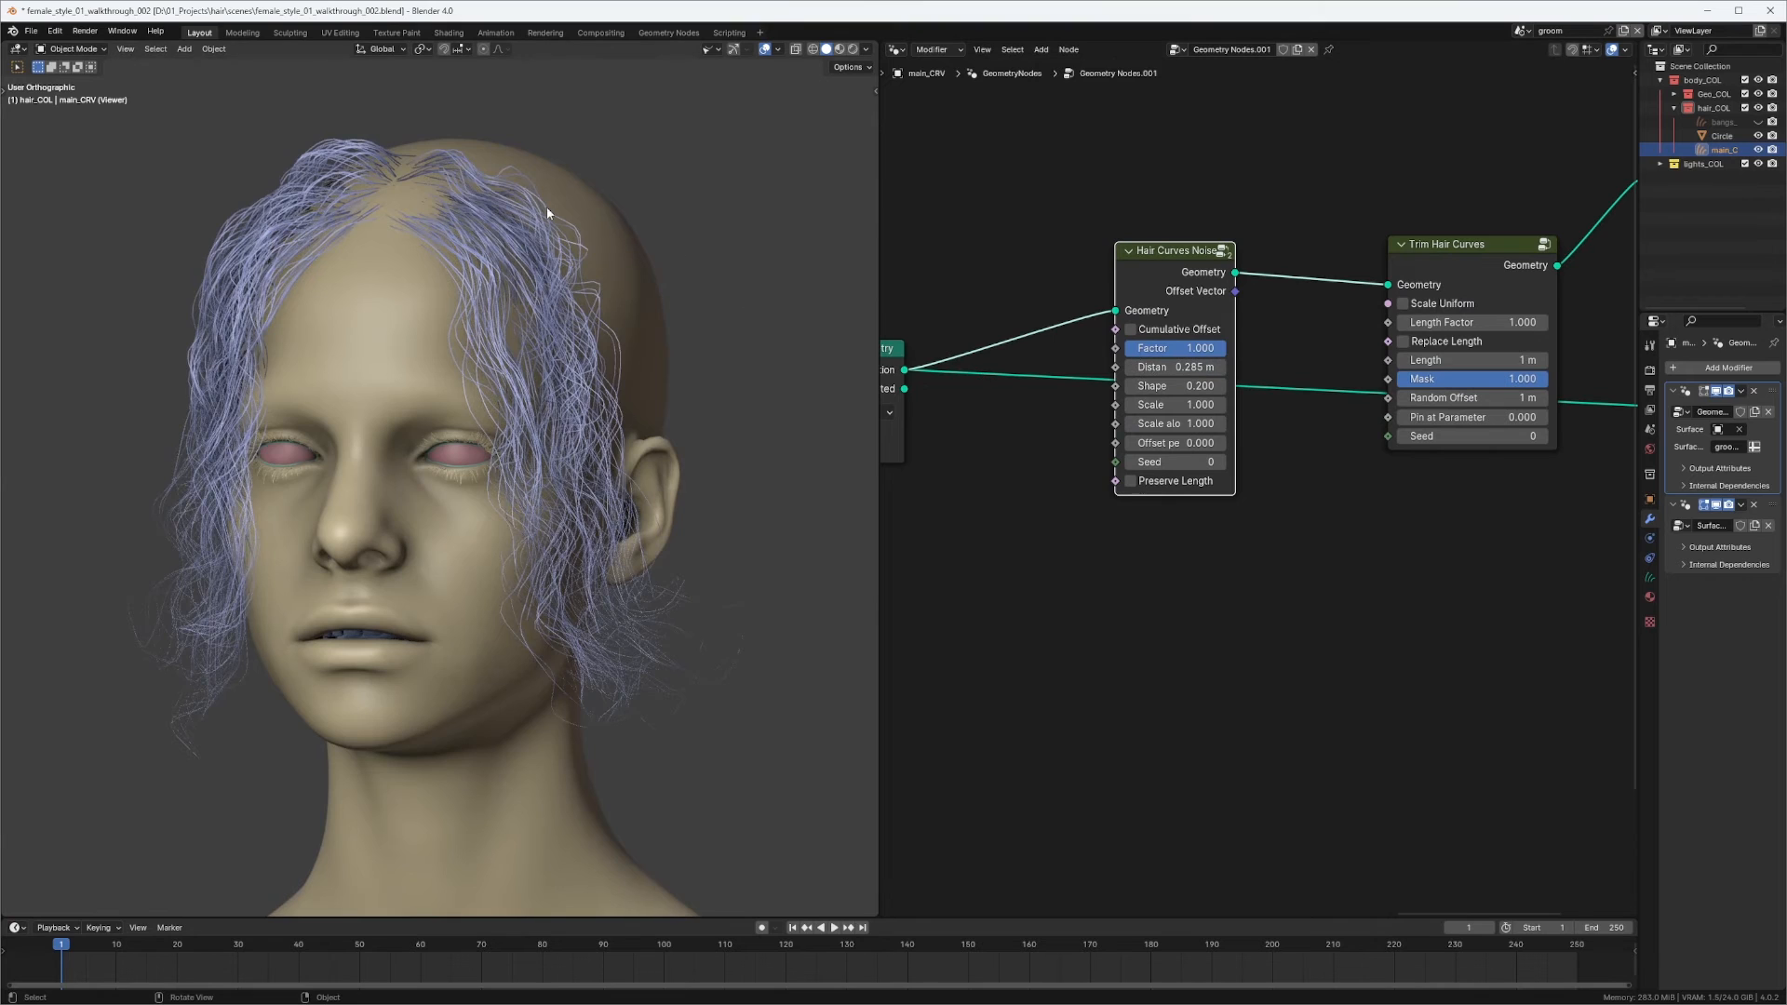
# Set the Shape value of the Hair Curves Noise node to 0.3.
pyautogui.moveTo(545, 207); pyautogui.dragTo(458, 207, button='middle')
pyautogui.keyDown('shift'); pyautogui.moveTo(458, 206); pyautogui.dragTo(530, 451, button='middle'); pyautogui.keyUp('shift')
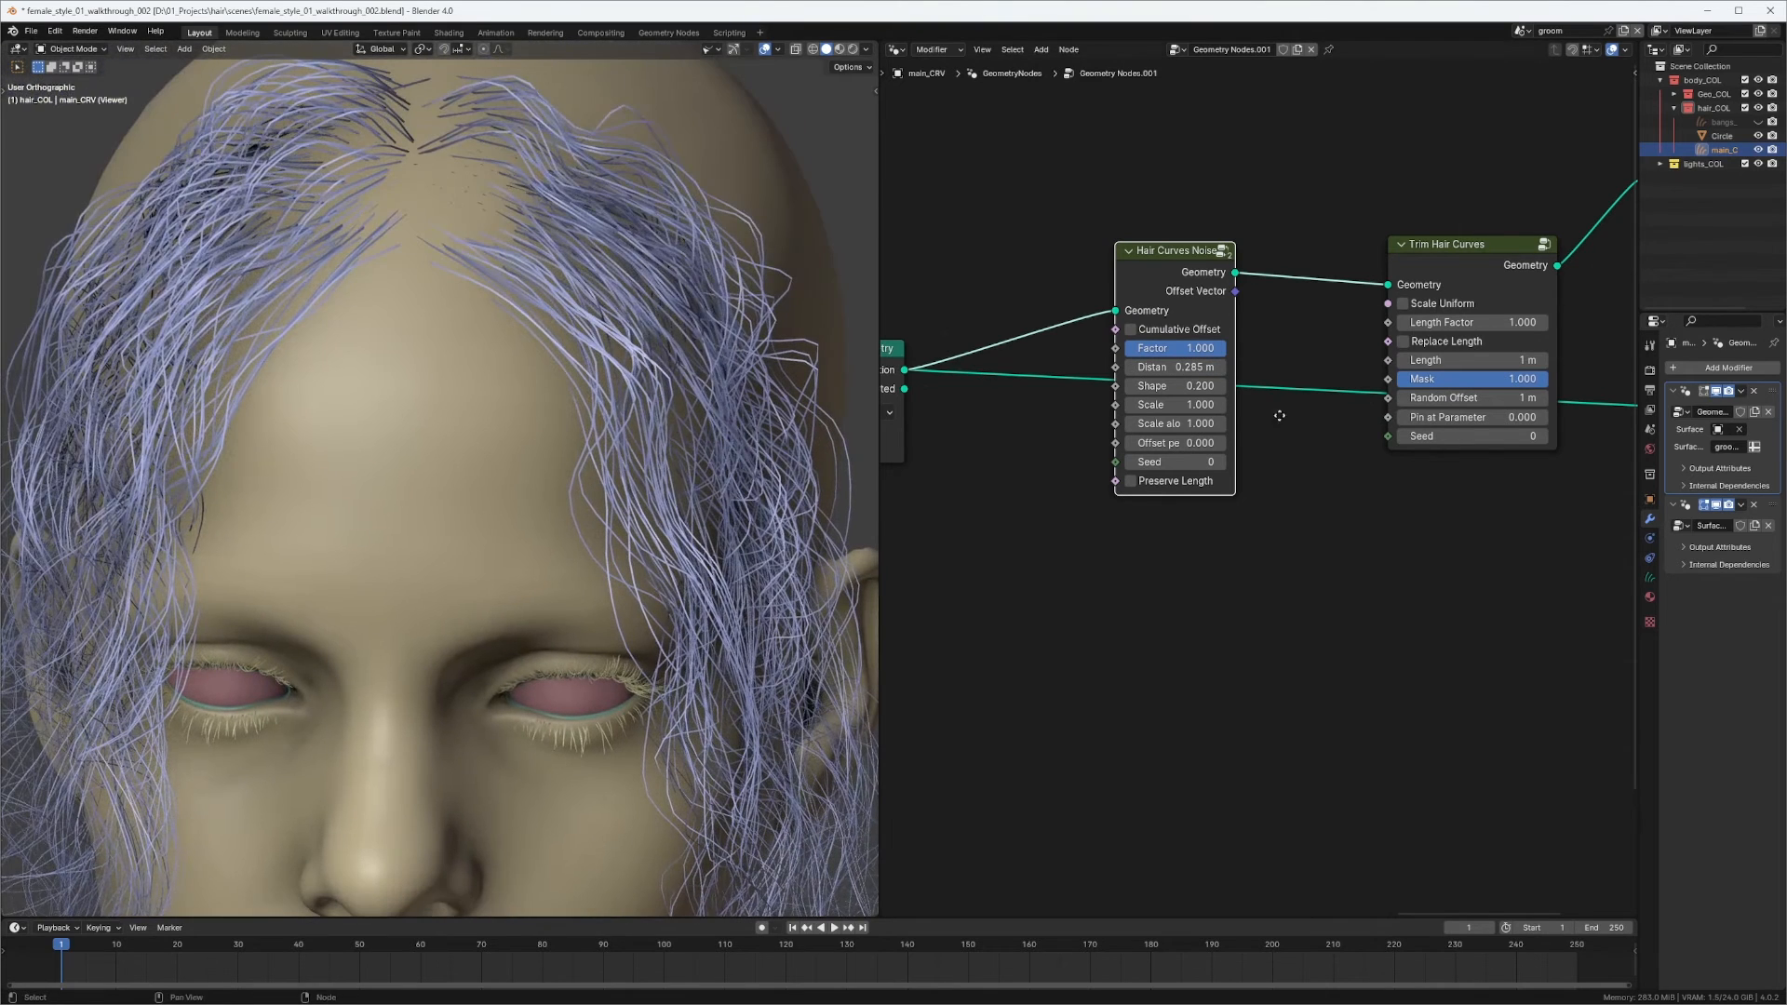
pyautogui.keyDown('ctrl'); pyautogui.moveTo(1280, 415); pyautogui.dragTo(1177, 308, button='middle'); pyautogui.keyUp('ctrl')
pyautogui.moveTo(1177, 307); pyautogui.dragTo(1272, 352, button='middle')
pyautogui.click(1229, 397)
pyautogui.write('.3')
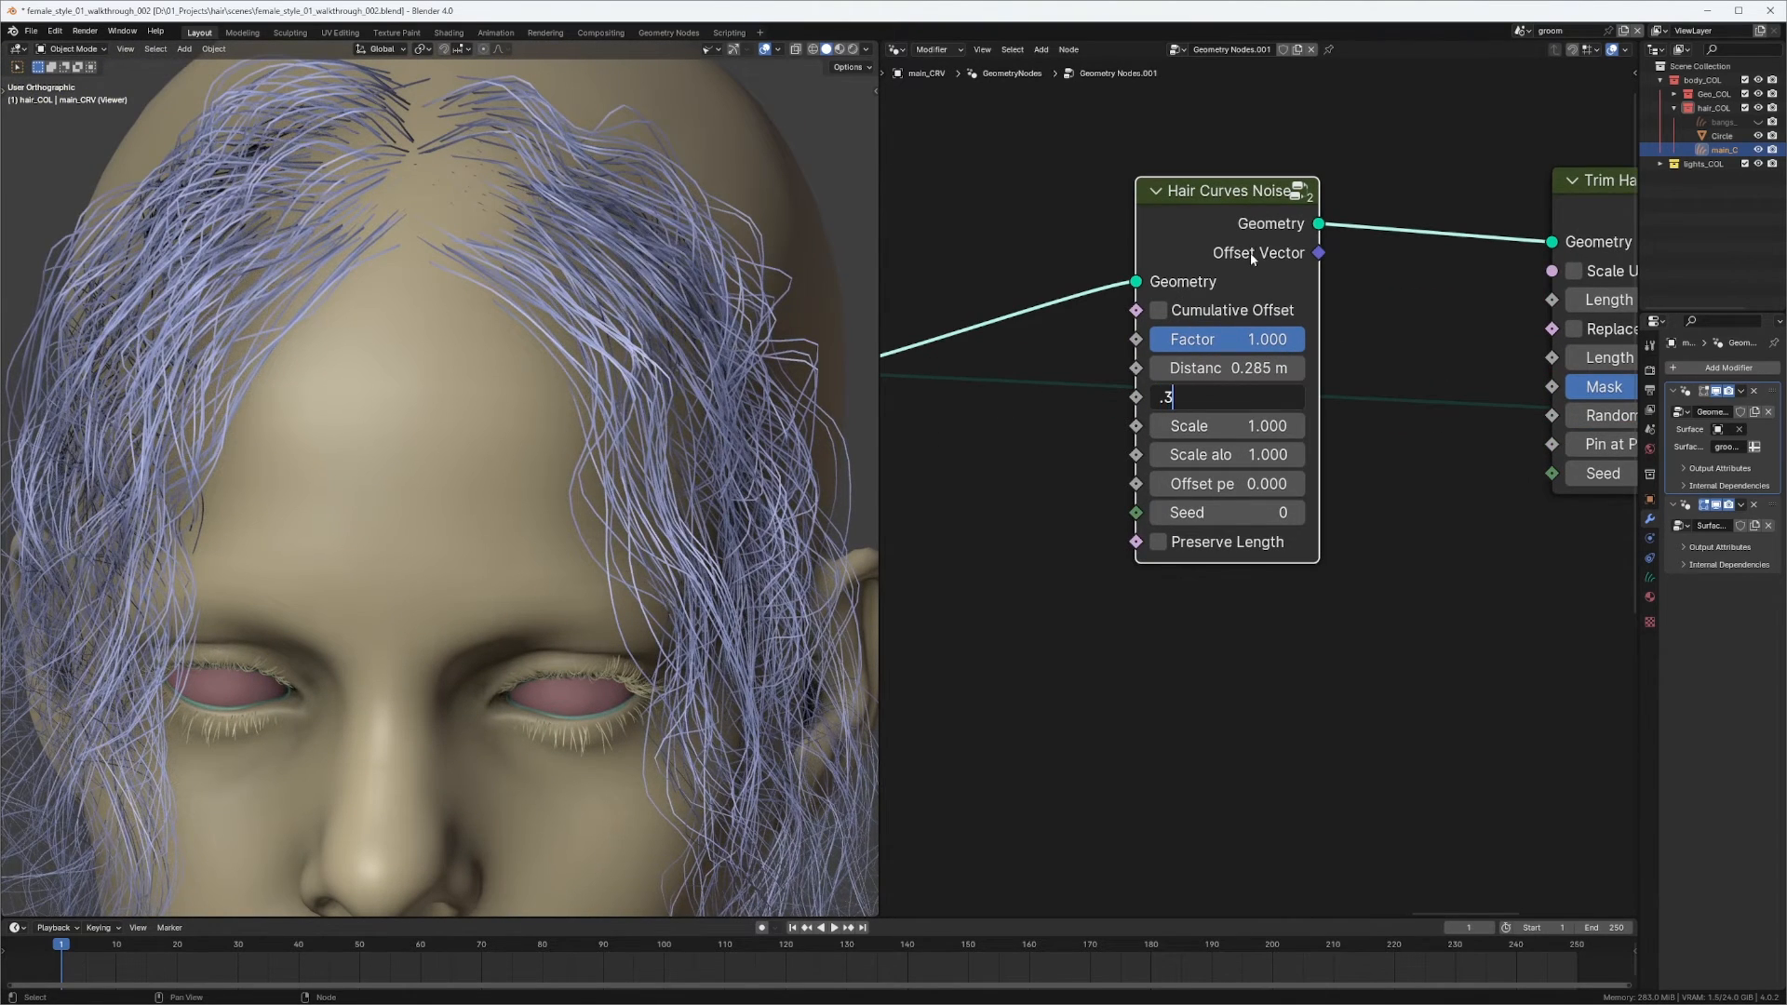
pyautogui.press('Return')
pyautogui.scroll(-5, 350, 549)
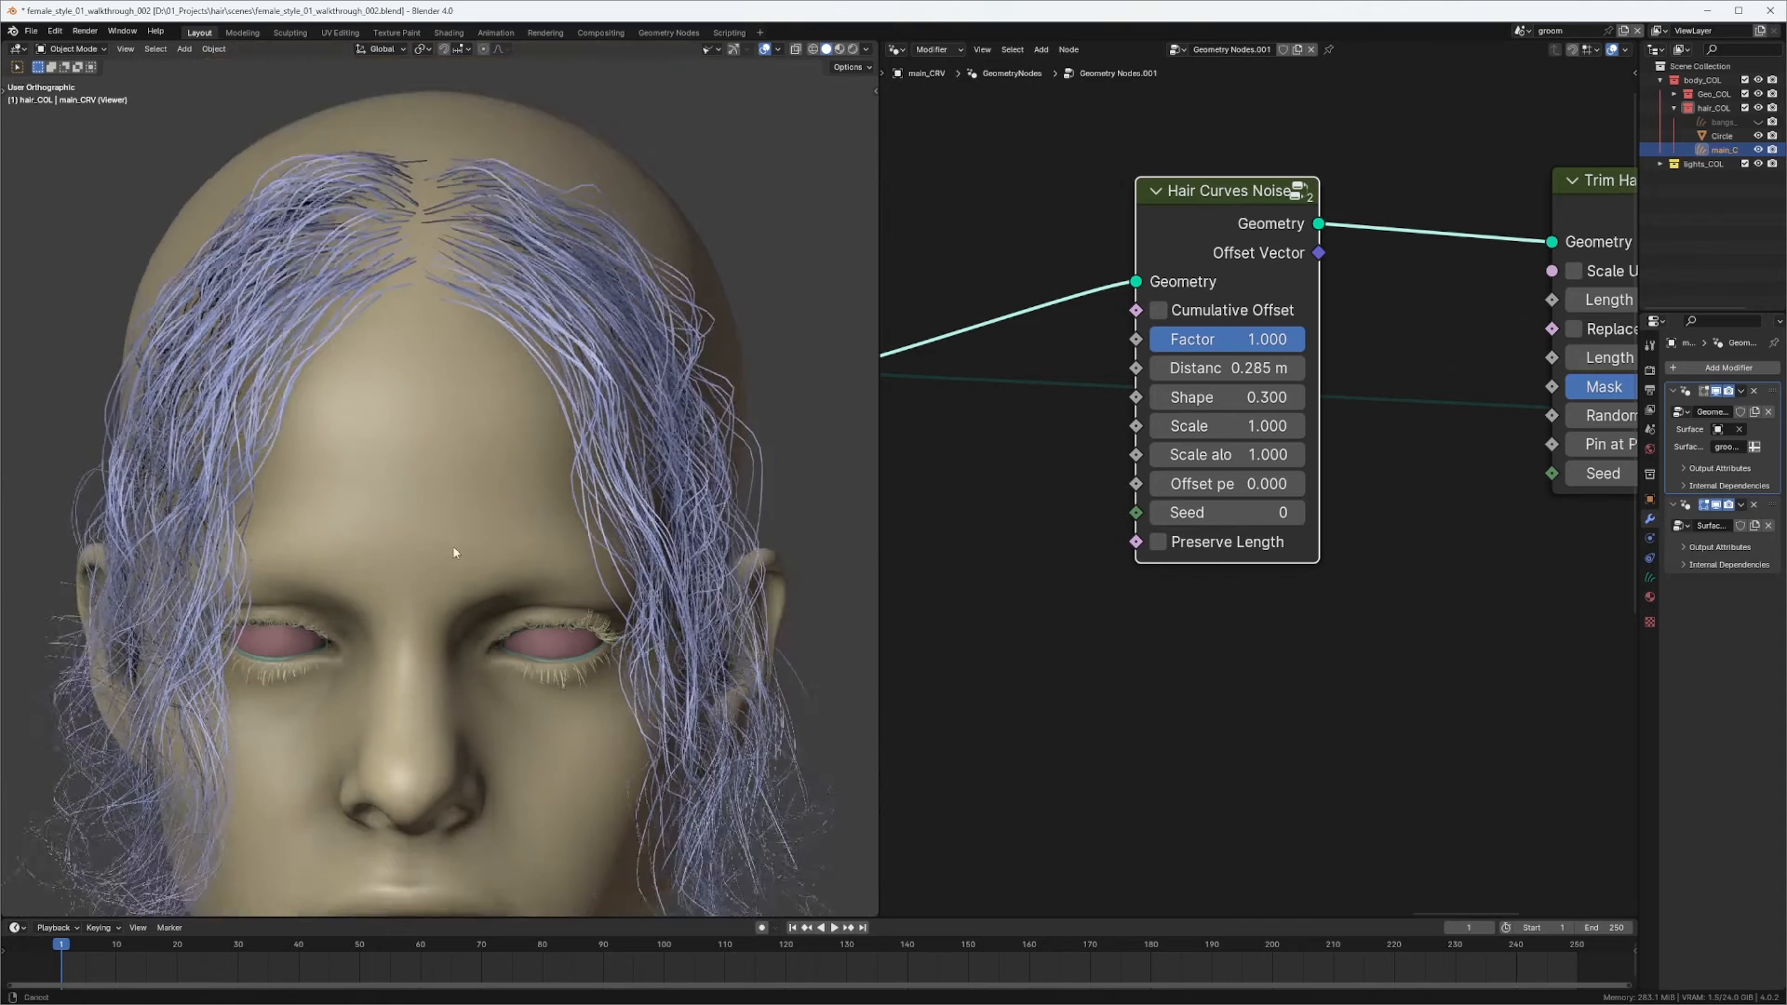
# Set the per-curve offset of the Hair Curves Noise node to 1 and check the strands around the head.
pyautogui.moveTo(475, 554); pyautogui.dragTo(559, 540, button='middle')
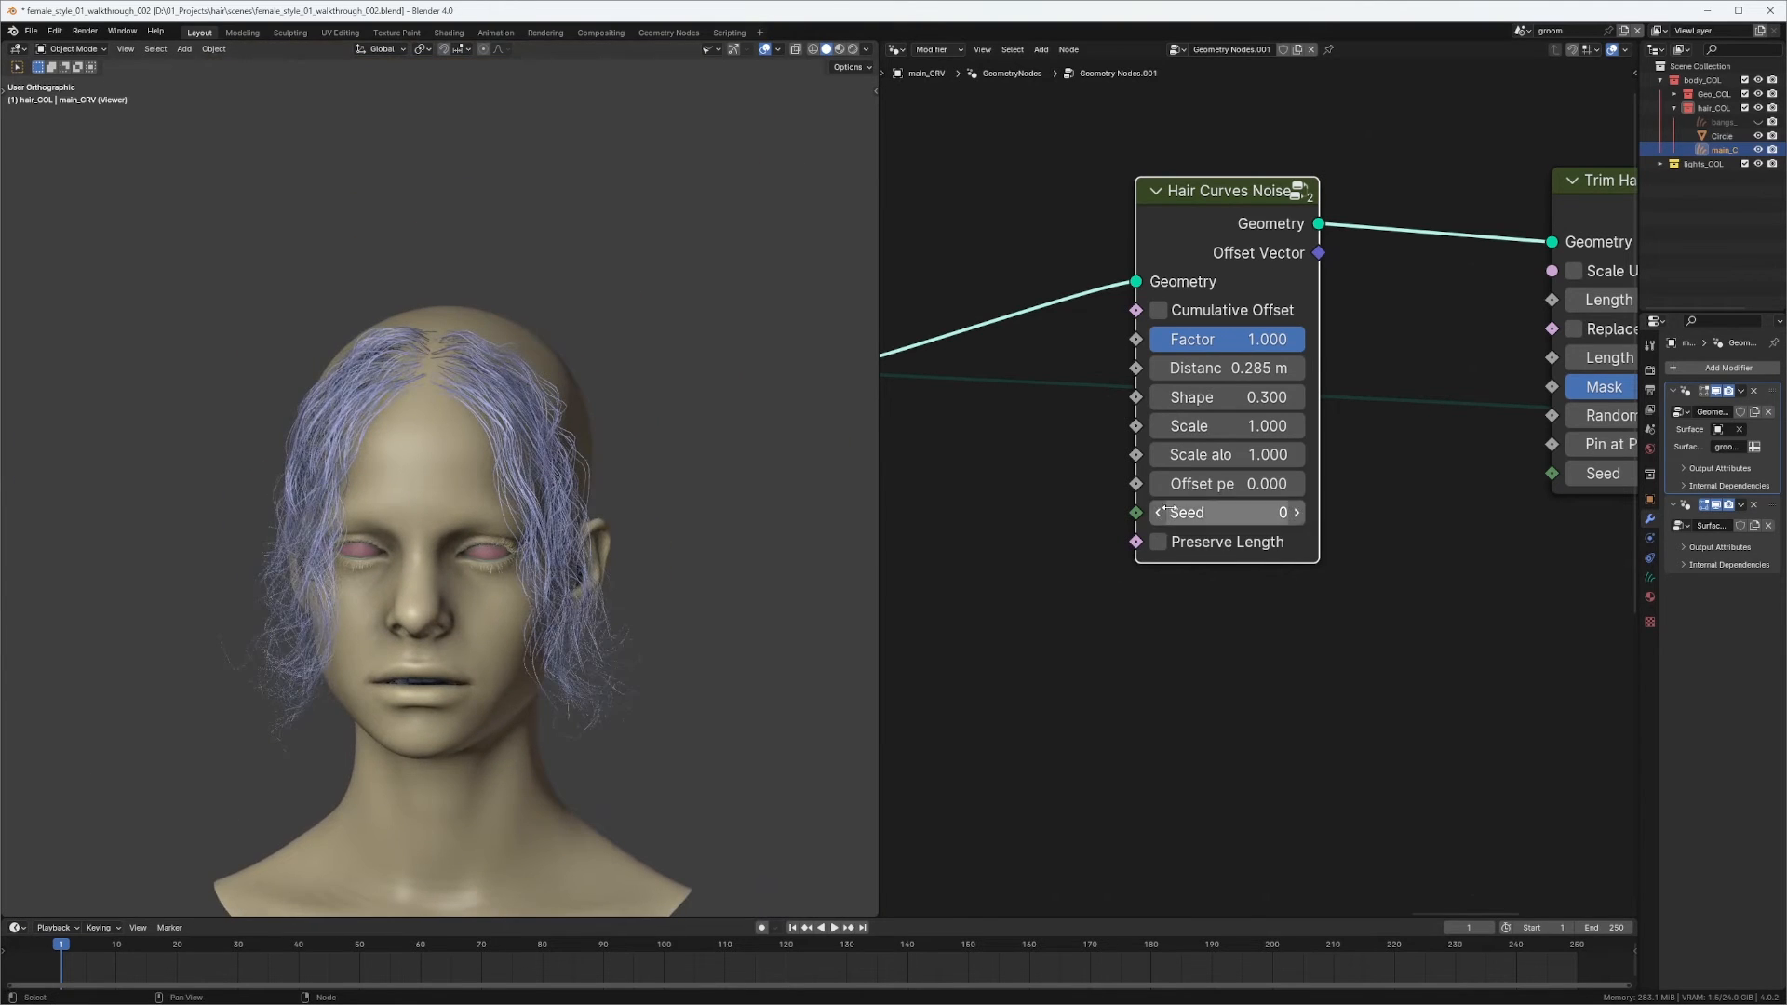
pyautogui.click(1229, 483)
pyautogui.write('1')
pyautogui.press('Return')
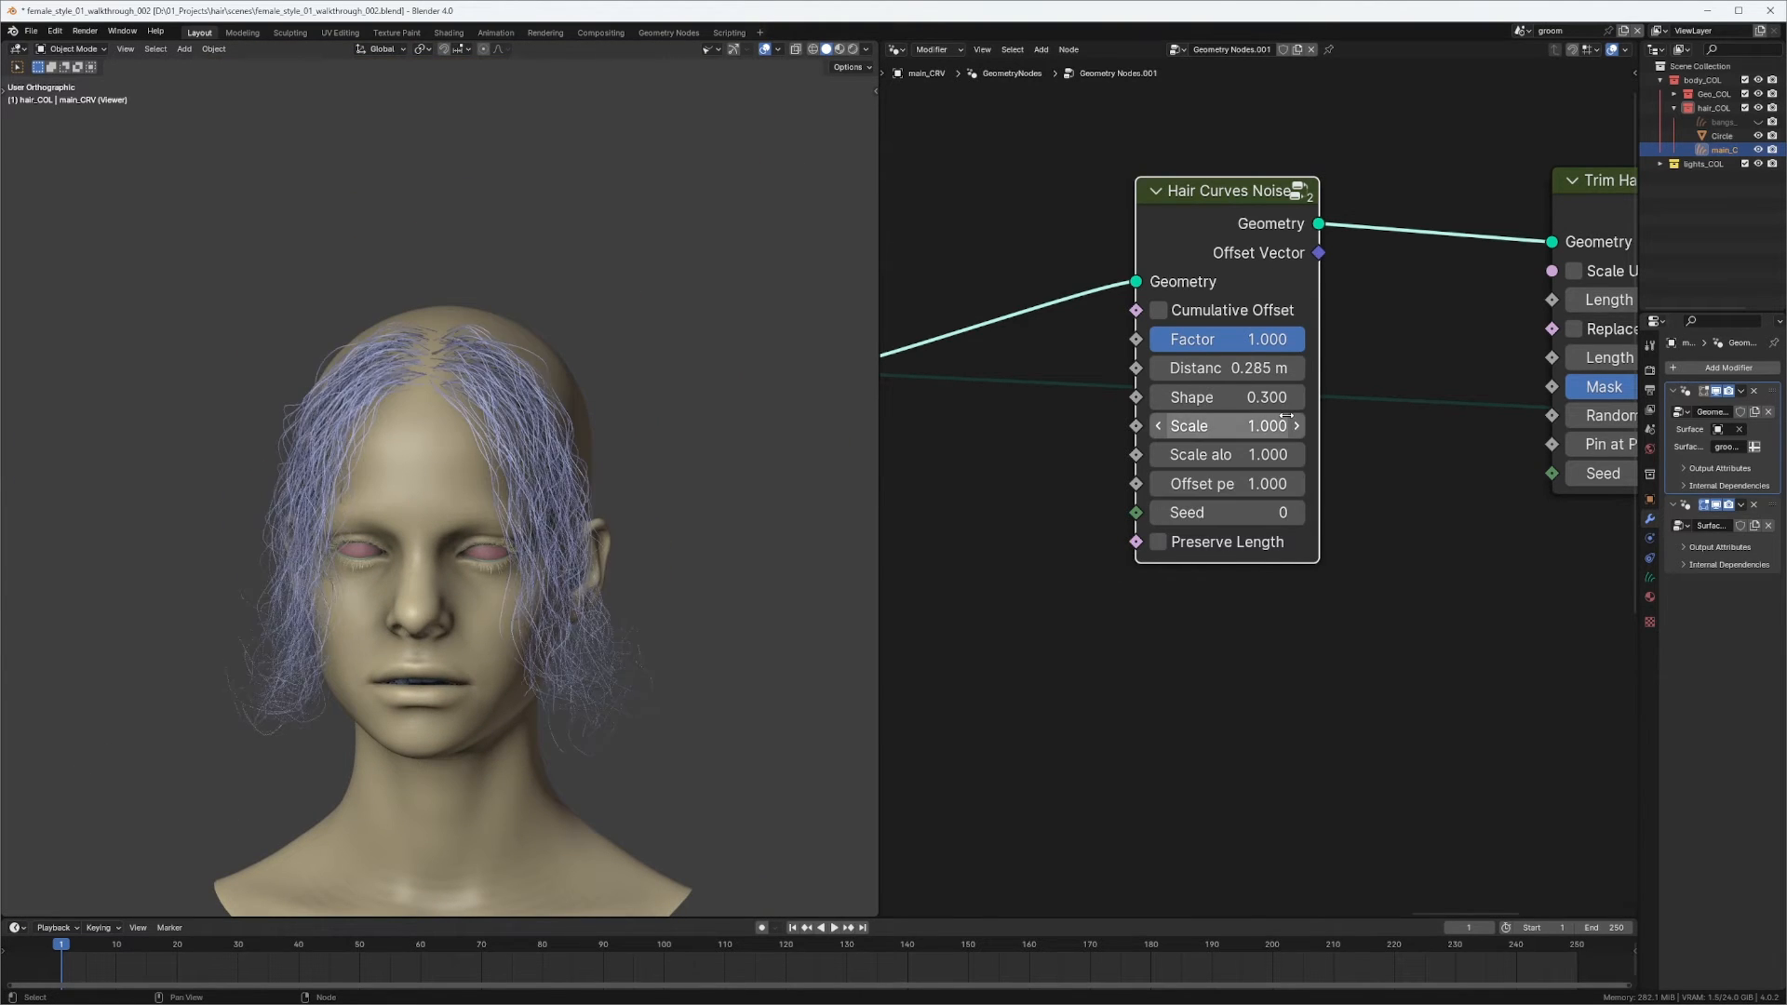
pyautogui.moveTo(502, 549); pyautogui.dragTo(605, 582, button='middle')
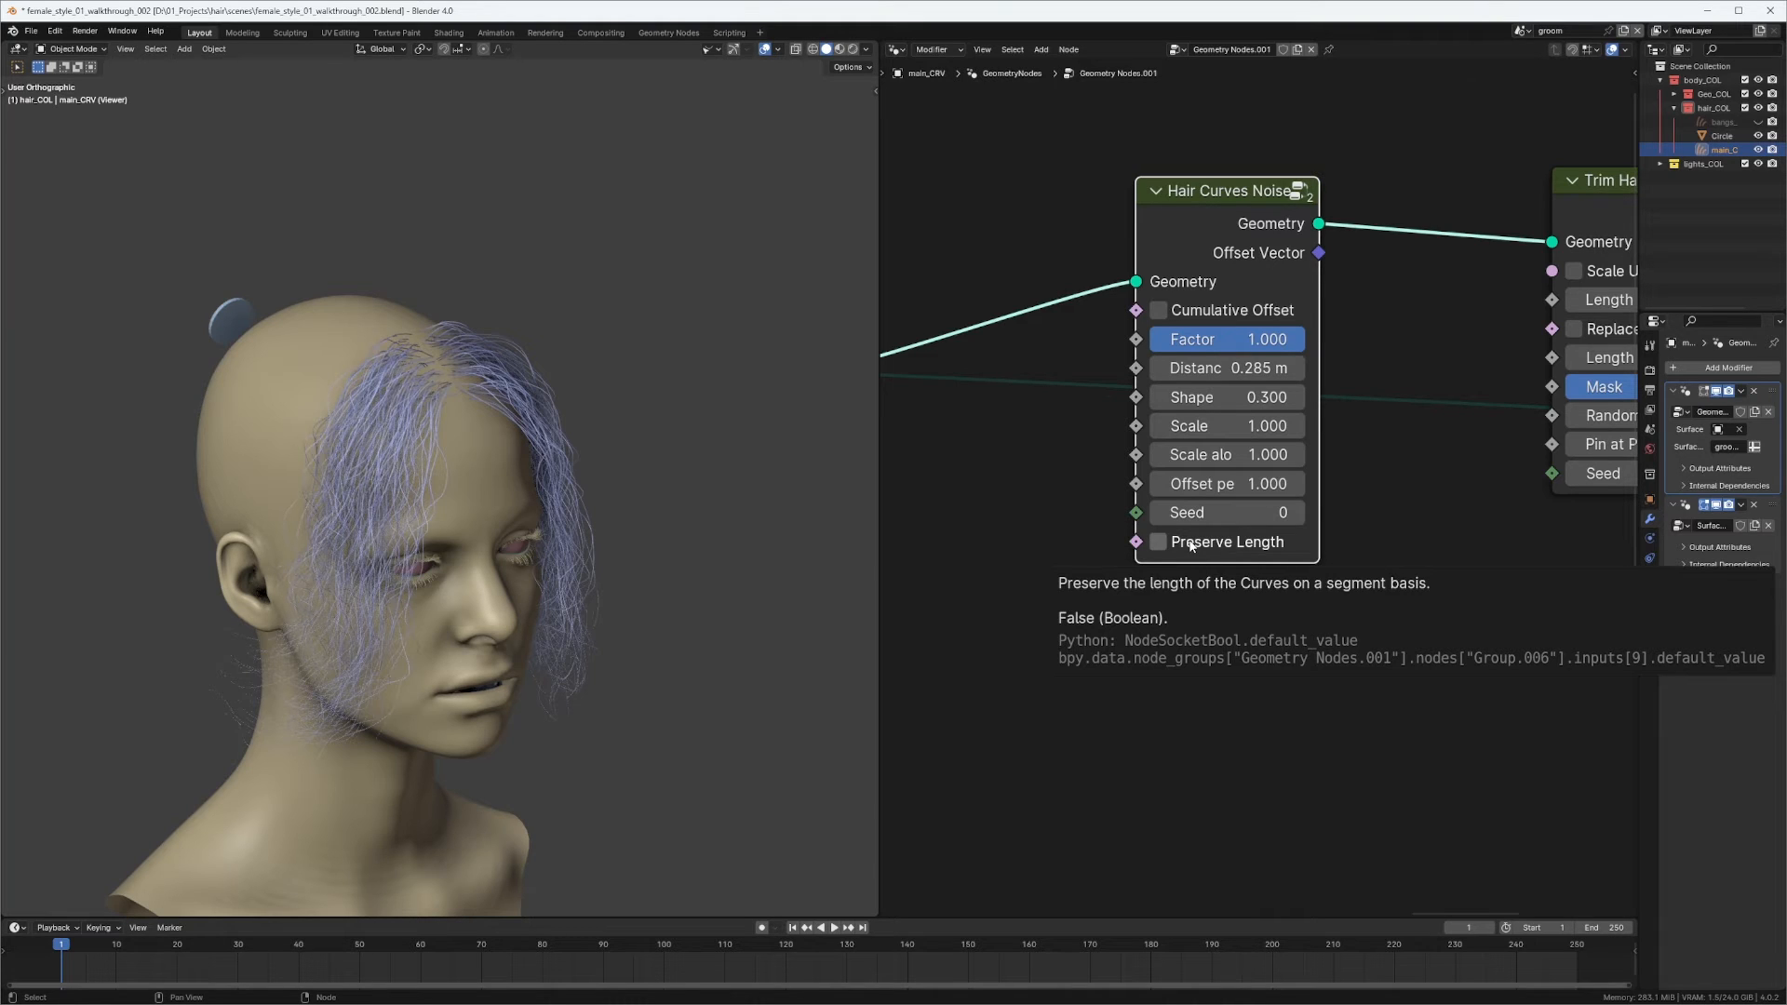
pyautogui.moveTo(442, 616); pyautogui.dragTo(455, 395, button='middle')
pyautogui.moveTo(483, 480); pyautogui.dragTo(656, 577, button='middle')
# Rearrange the node tree, moving Separate Geometry and Group Output below the noise and trim branch to make room for a second branch.
pyautogui.moveTo(1150, 672); pyautogui.dragTo(1175, 506, button='middle')
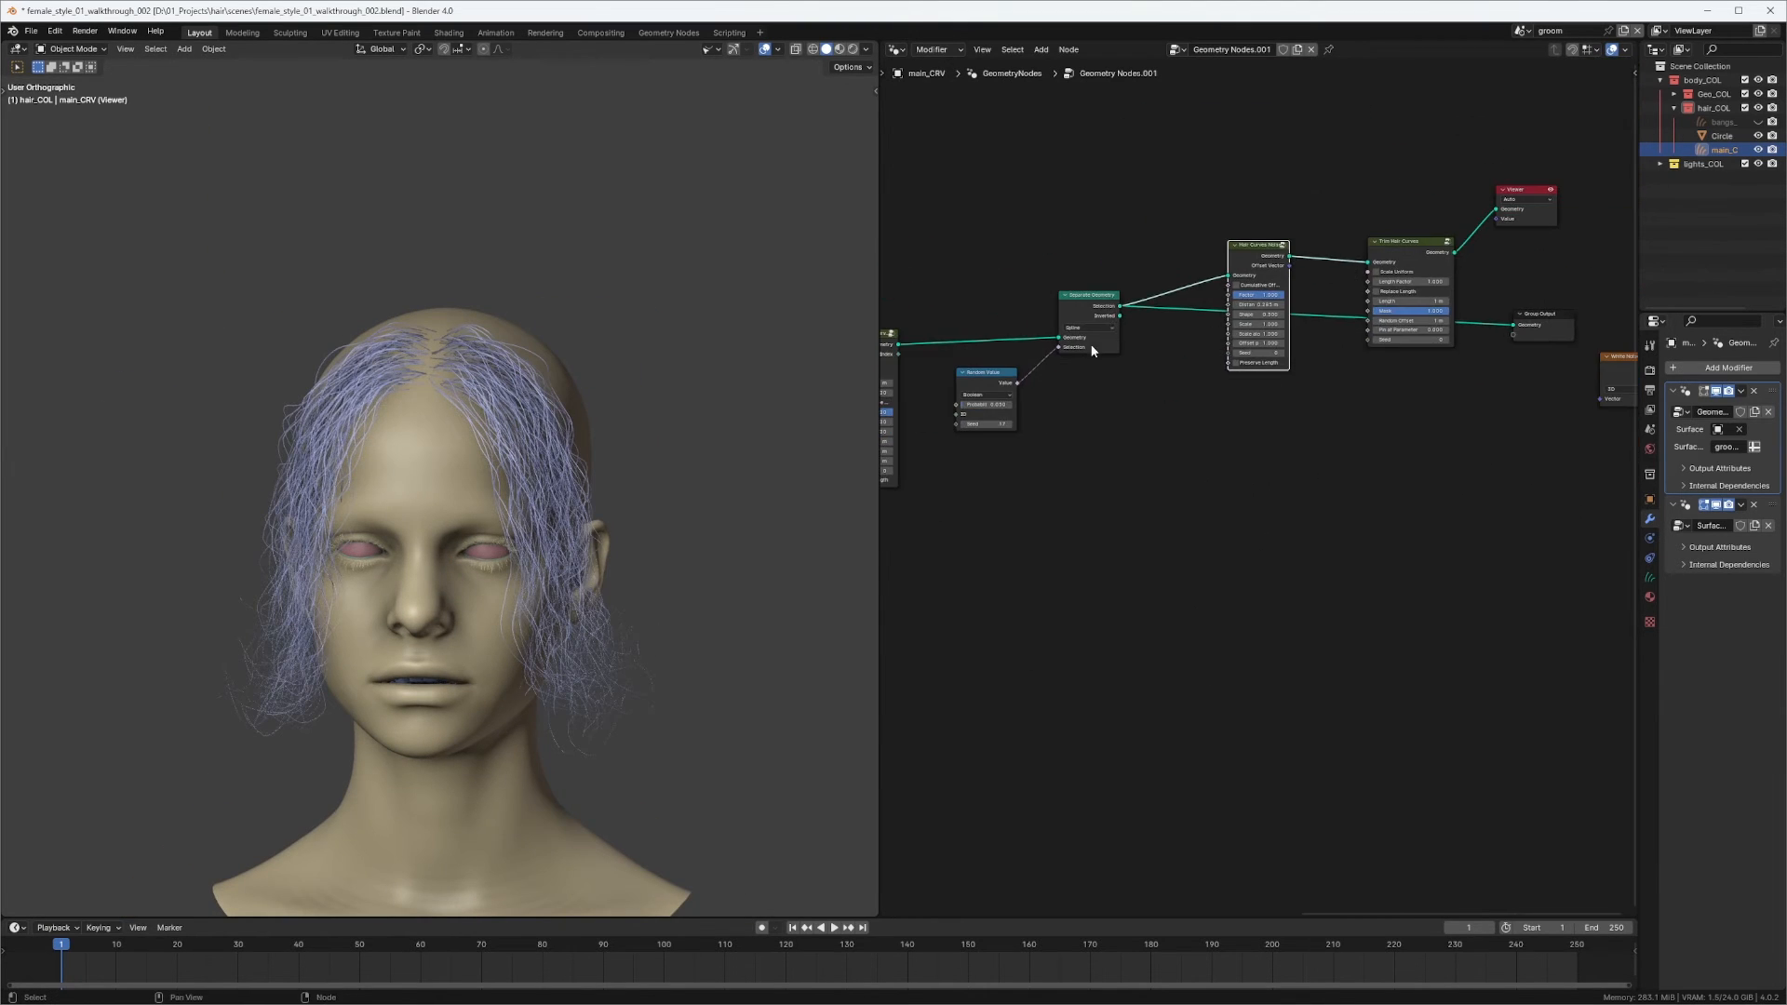
pyautogui.keyDown('ctrl'); pyautogui.moveTo(1091, 344); pyautogui.dragTo(1131, 303, button='middle'); pyautogui.keyUp('ctrl')
pyautogui.moveTo(1132, 303); pyautogui.dragTo(1213, 325, button='middle')
pyautogui.moveTo(1131, 282); pyautogui.dragTo(1111, 447)
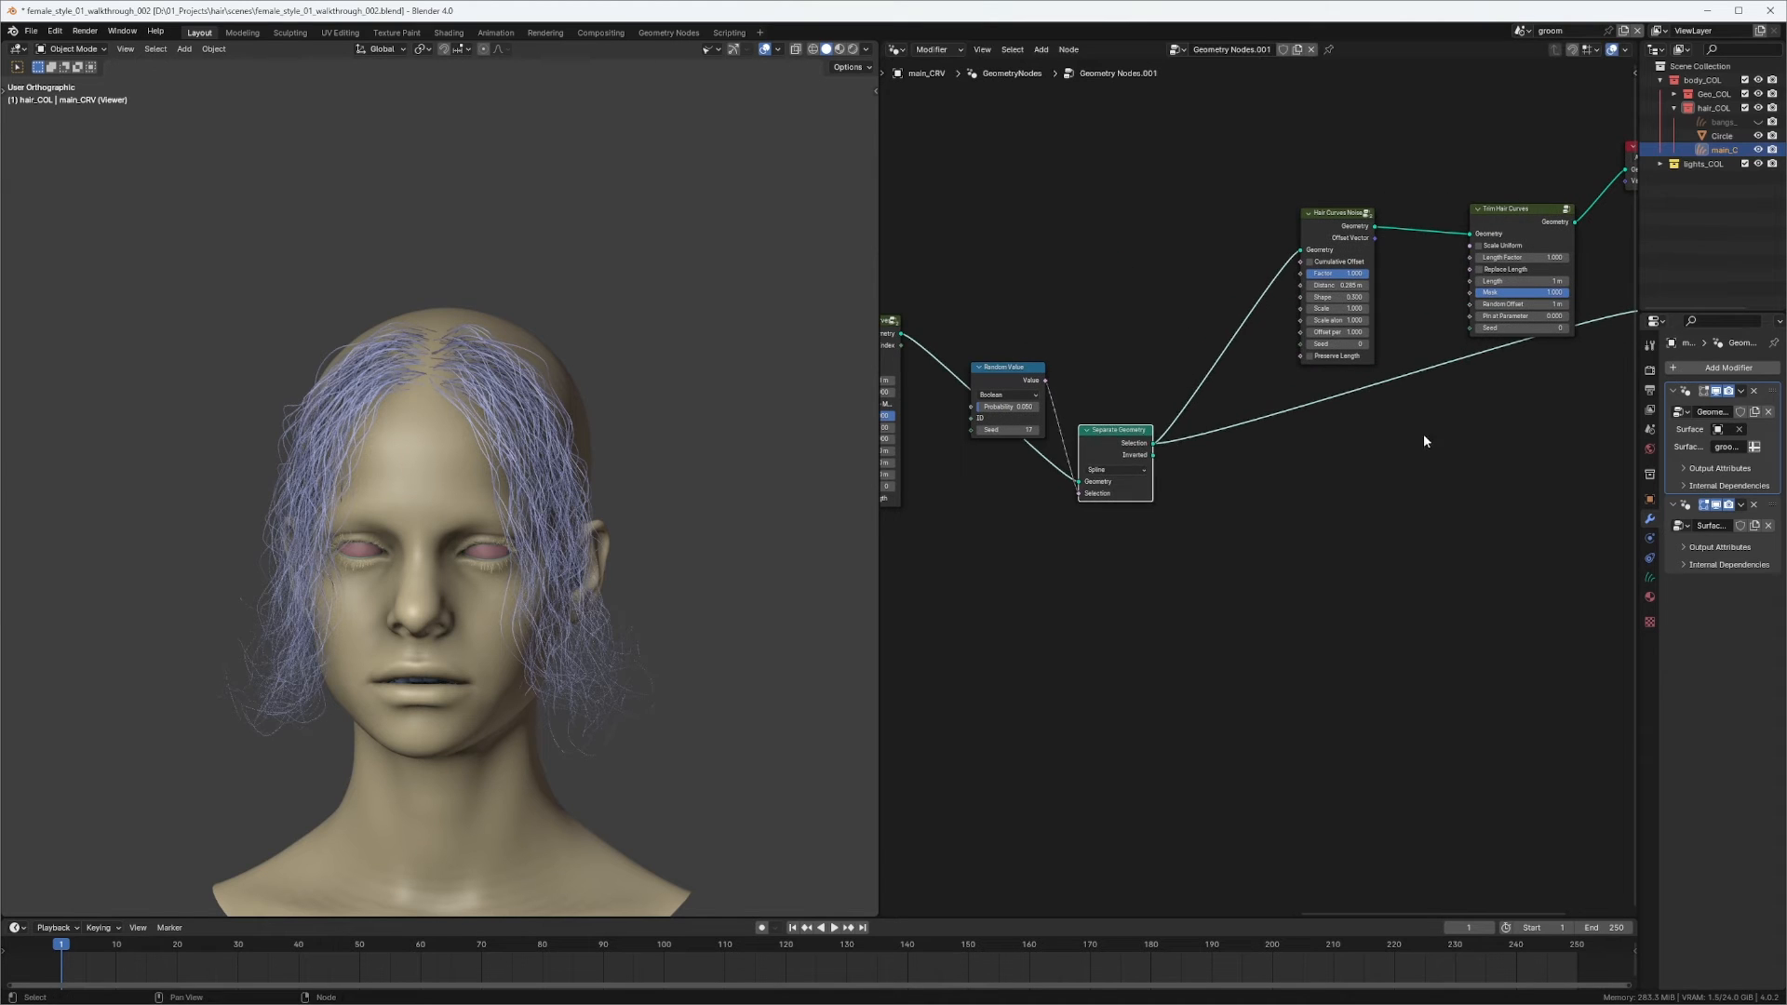
pyautogui.moveTo(1421, 434); pyautogui.dragTo(1060, 476, button='middle')
pyautogui.moveTo(1329, 361); pyautogui.dragTo(1314, 555)
pyautogui.moveTo(1415, 392); pyautogui.dragTo(1587, 373)
pyautogui.moveTo(1418, 368); pyautogui.dragTo(1510, 340, button='middle')
pyautogui.moveTo(1412, 510); pyautogui.dragTo(1528, 476)
pyautogui.moveTo(1260, 333); pyautogui.dragTo(1421, 339, button='middle')
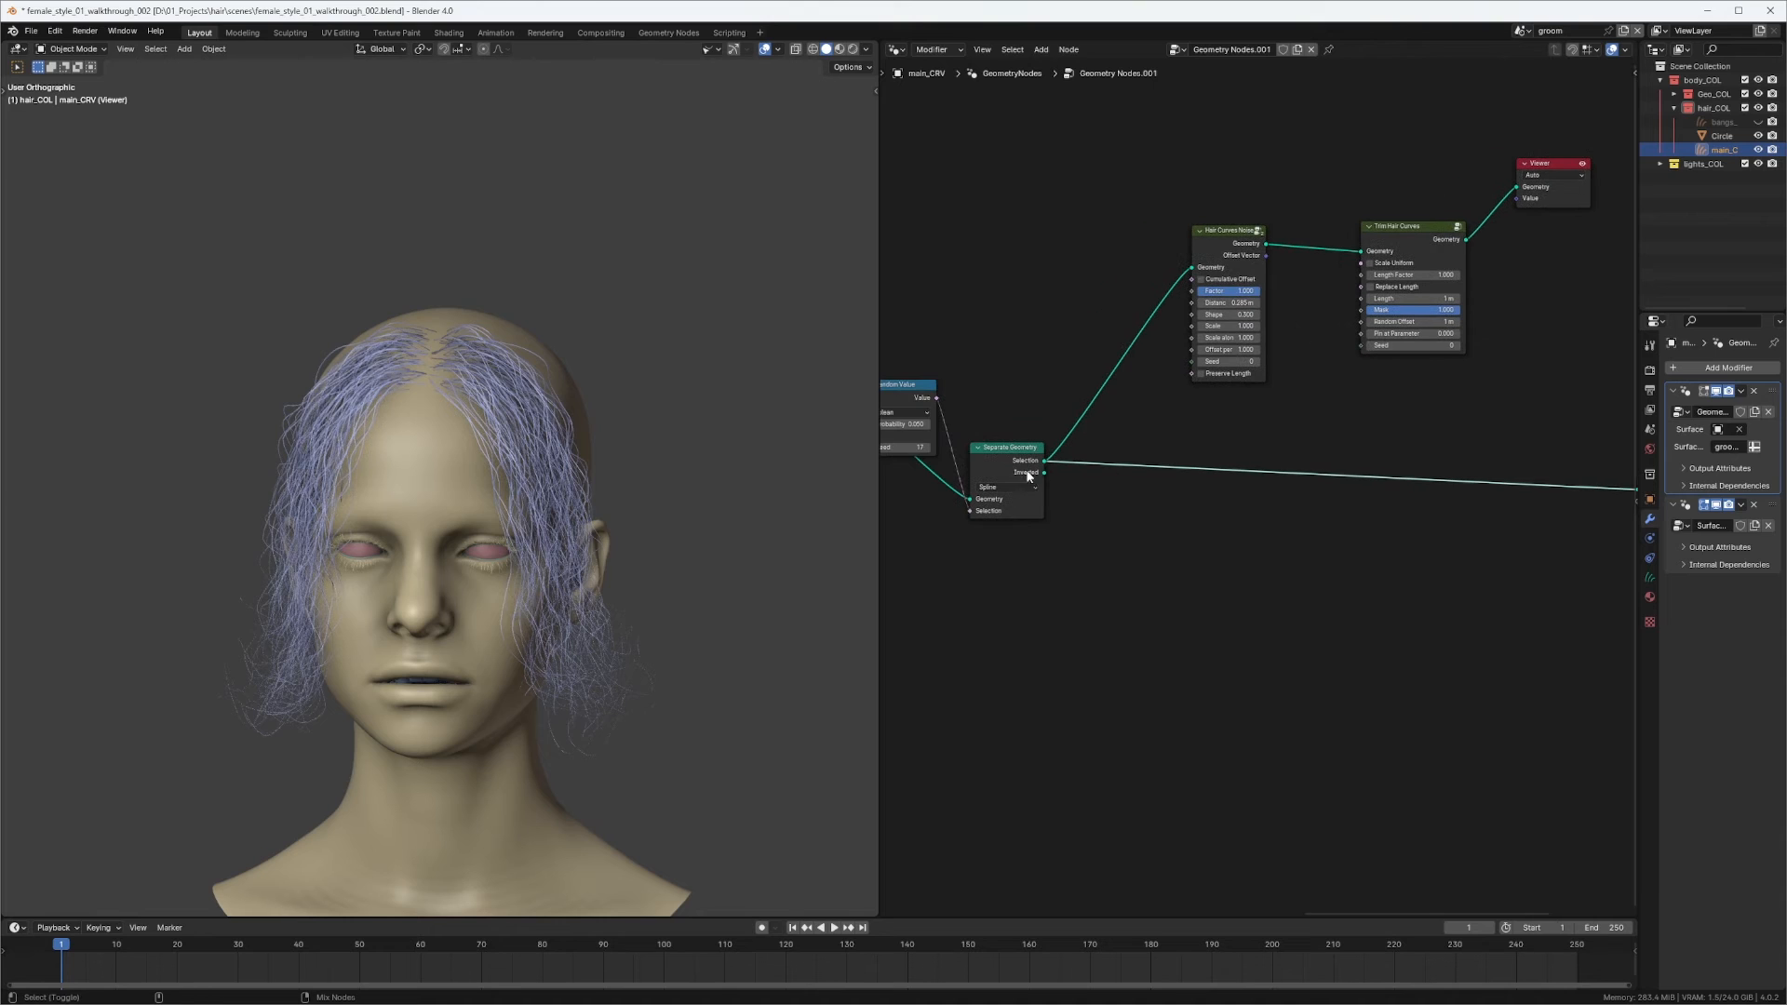
# Add a Join Geometry node combining the Trim Hair Curves output with the Inverted output of Separate Geometry, replacing the Selection link.
pyautogui.keyDown('ctrl'); pyautogui.keyDown('shift'); pyautogui.moveTo(1023, 477); pyautogui.dragTo(1418, 312, button='right'); pyautogui.keyUp('shift'); pyautogui.keyUp('ctrl')
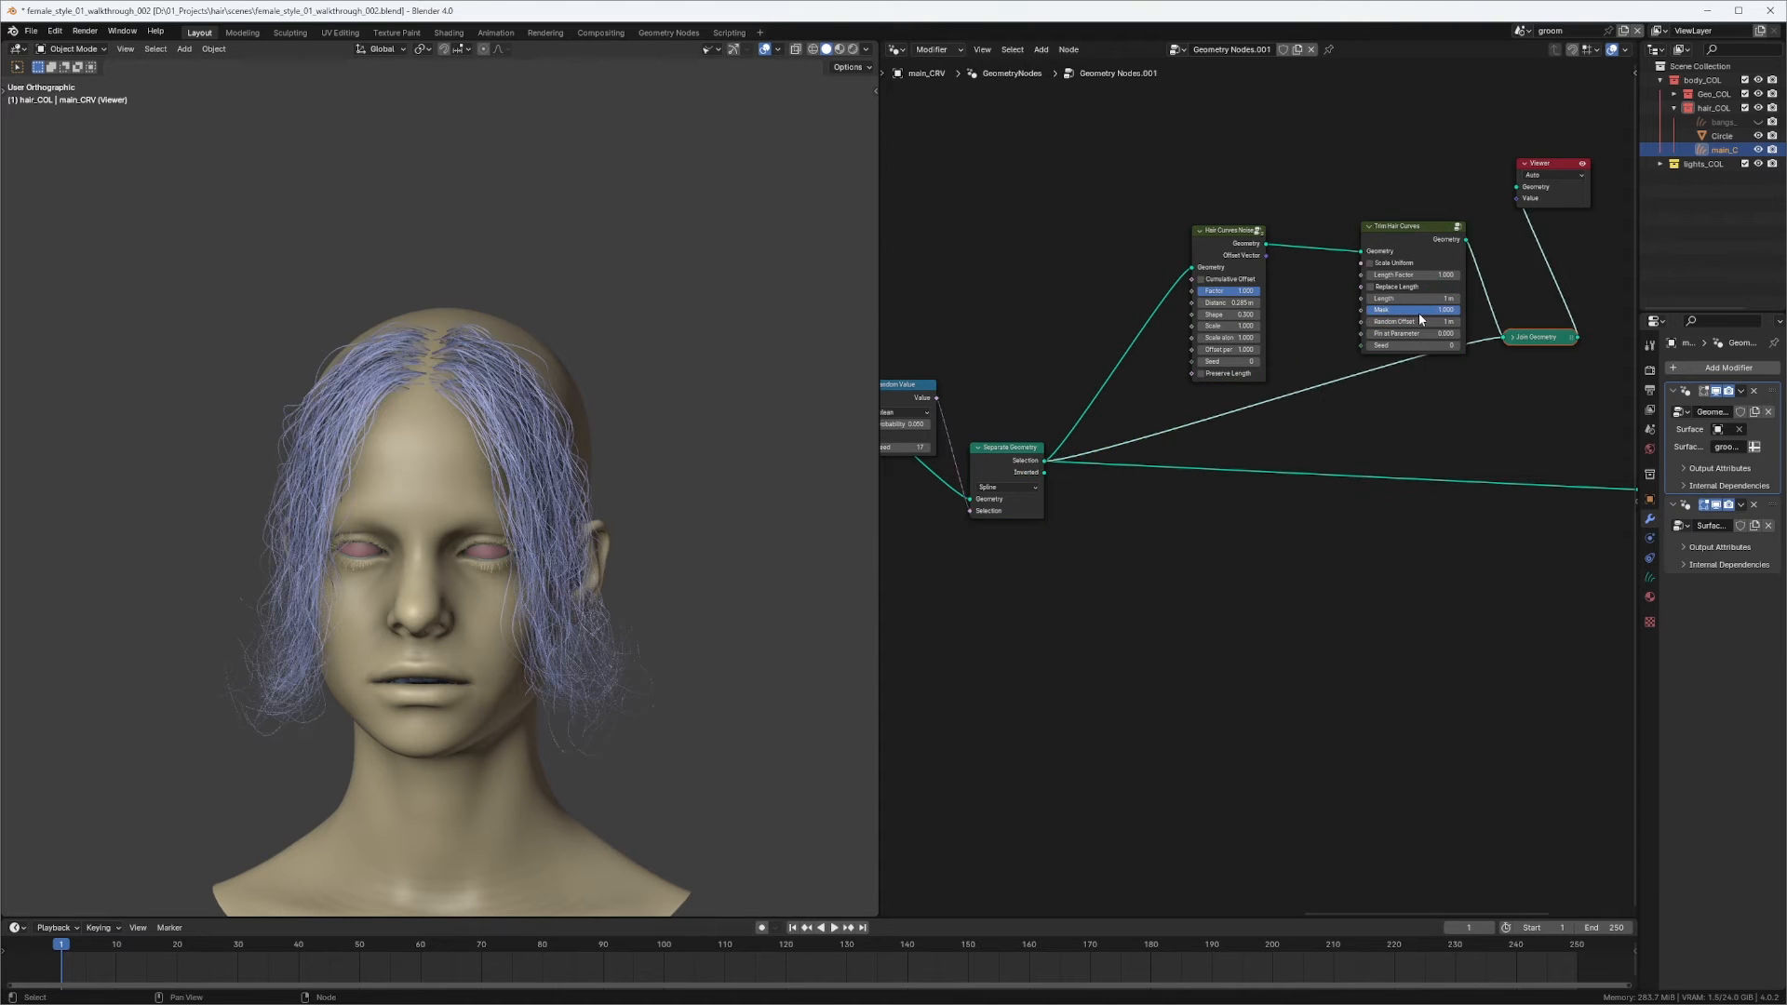
pyautogui.moveTo(1509, 347); pyautogui.dragTo(1468, 347, button='middle')
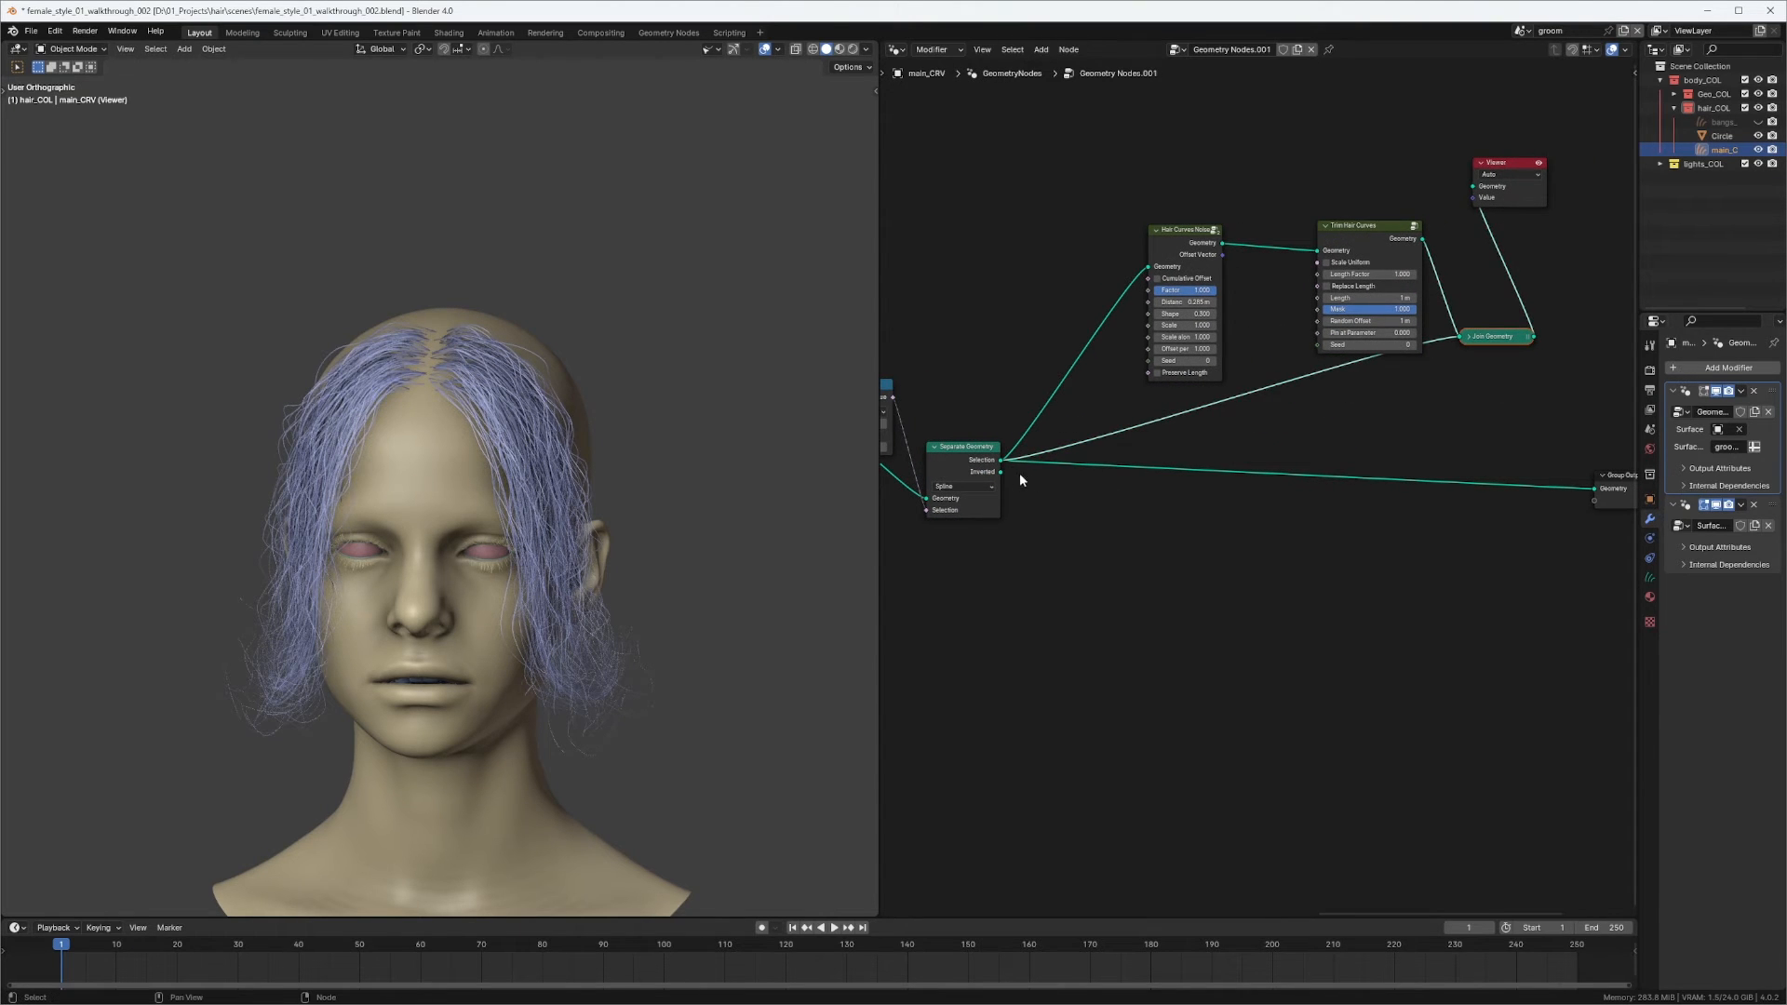
pyautogui.keyDown('ctrl'); pyautogui.moveTo(1219, 392); pyautogui.dragTo(1219, 431, button='right'); pyautogui.keyUp('ctrl')
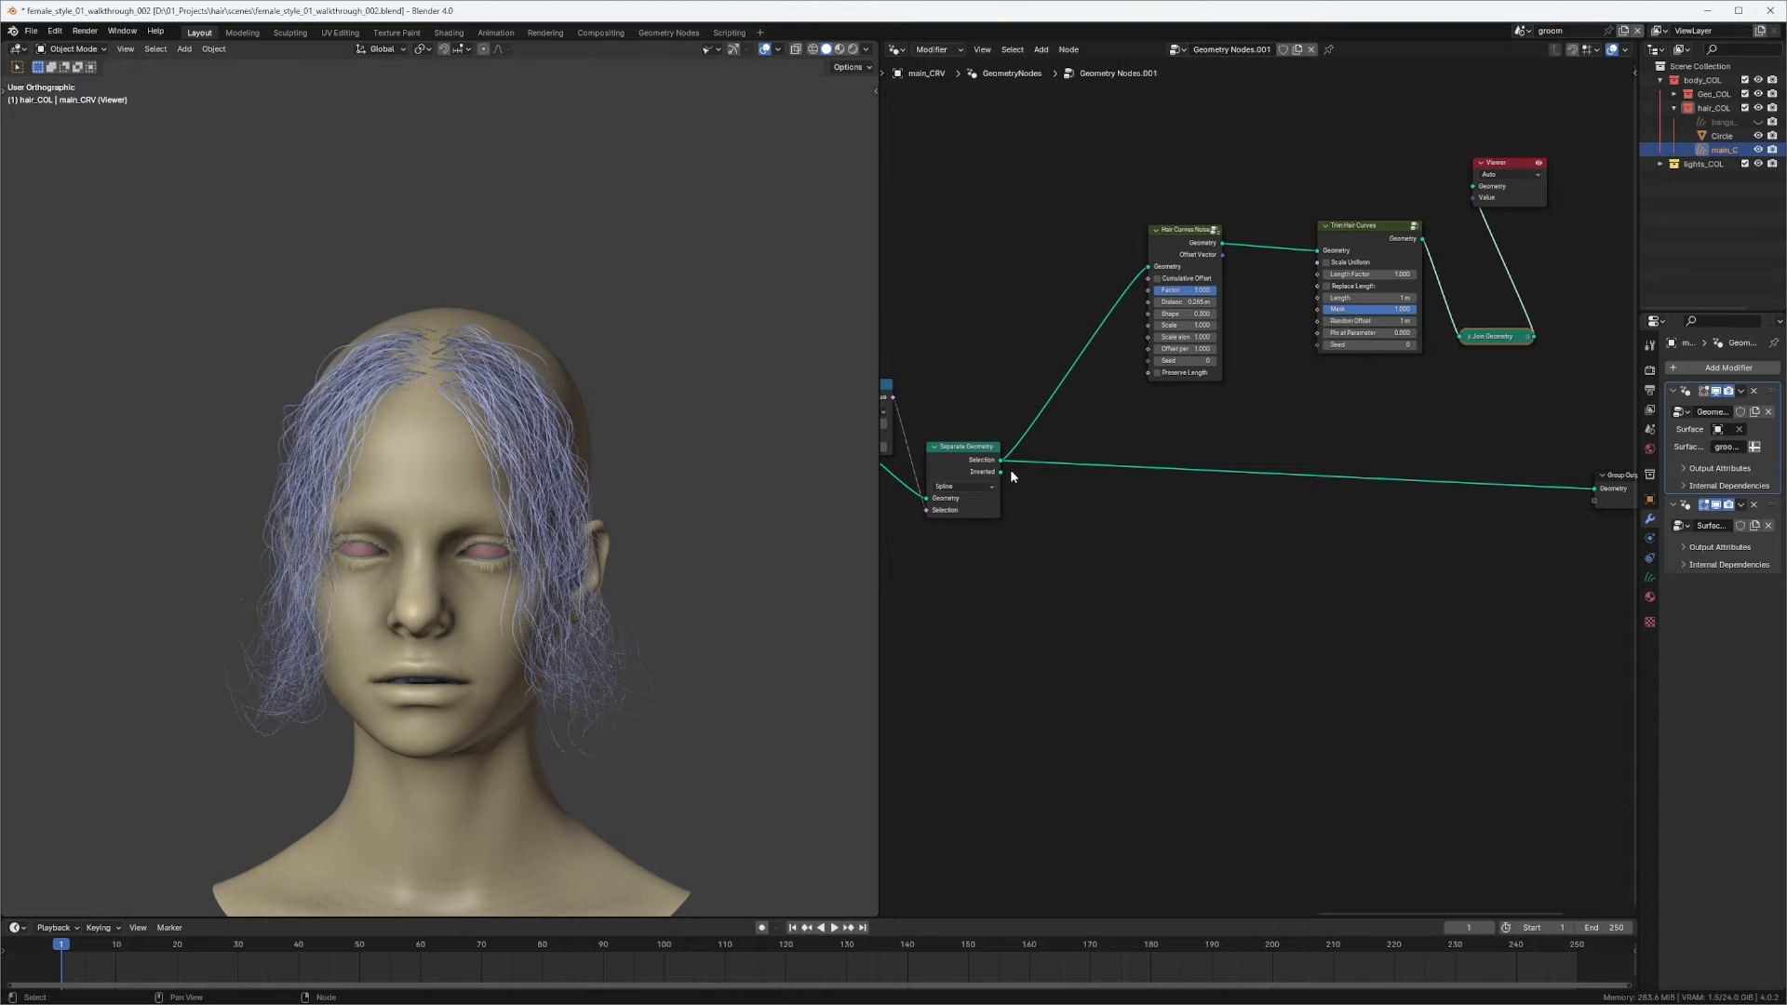
pyautogui.moveTo(1001, 471); pyautogui.dragTo(1429, 355)
pyautogui.moveTo(1452, 344); pyautogui.dragTo(1465, 340)
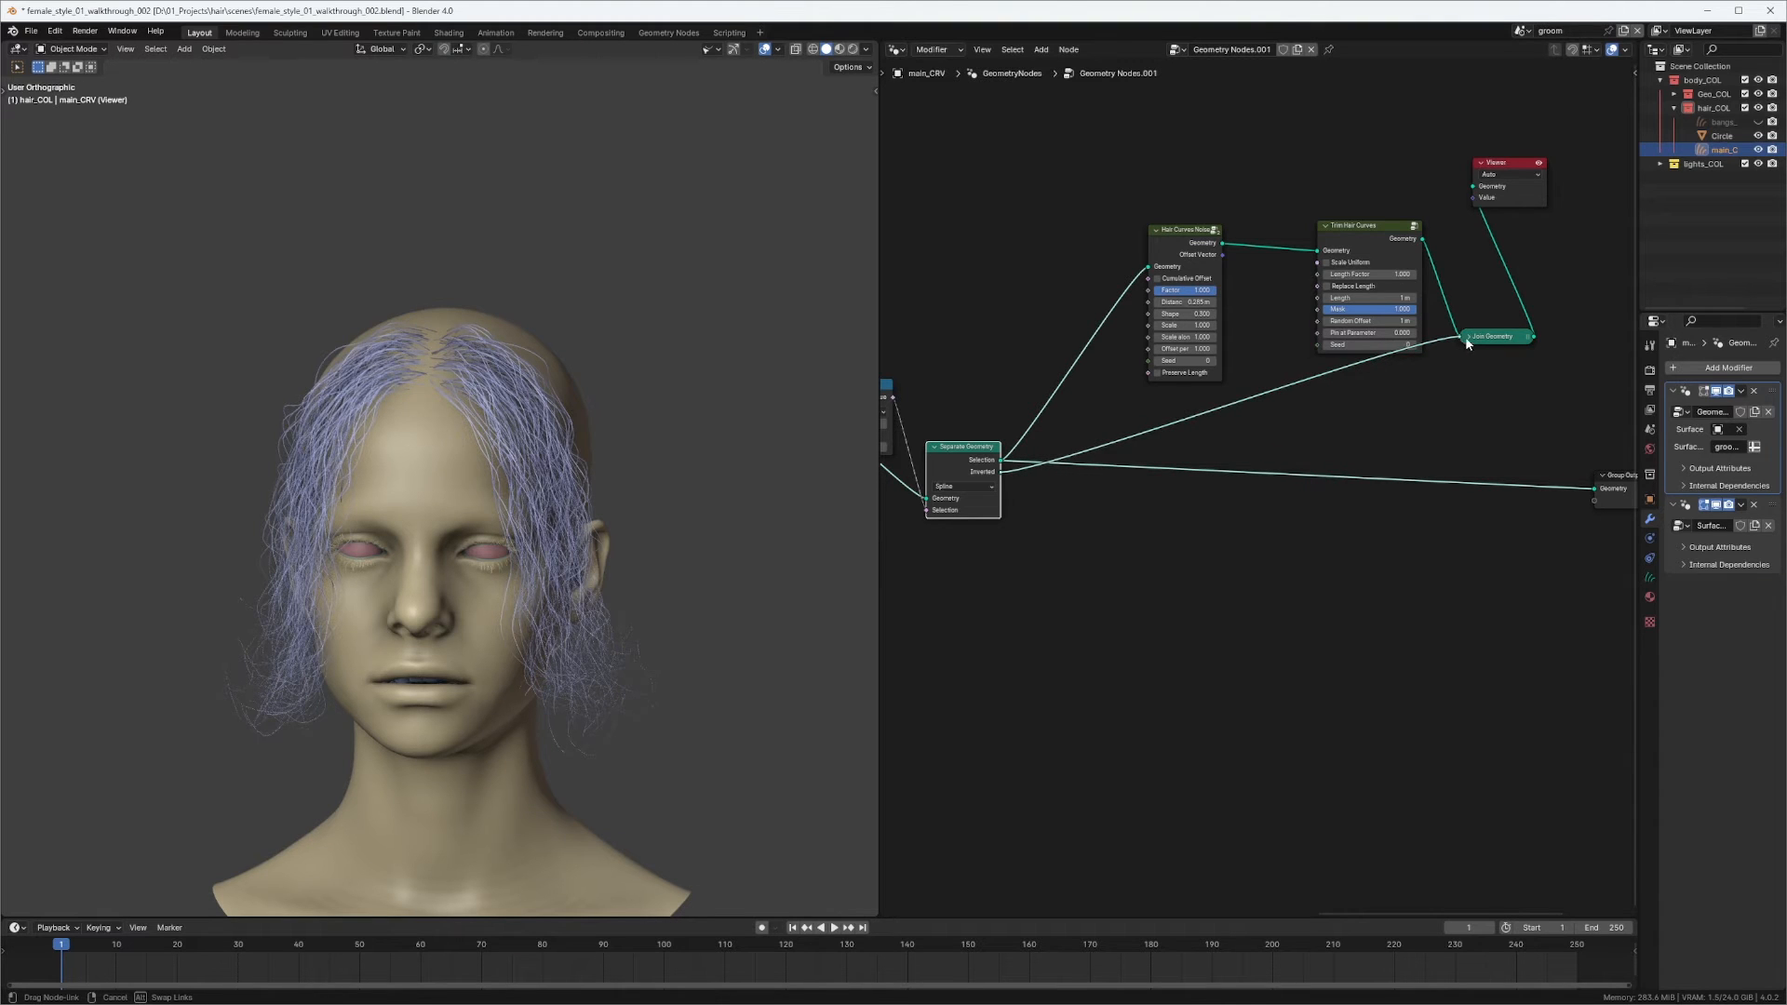
# Lower Join Geometry and the Viewer to tidy the layout, and feed the joined hair into the Viewer's Geometry input.
pyautogui.moveTo(1490, 372); pyautogui.dragTo(1362, 369, button='middle')
pyautogui.moveTo(1358, 343); pyautogui.dragTo(1345, 434)
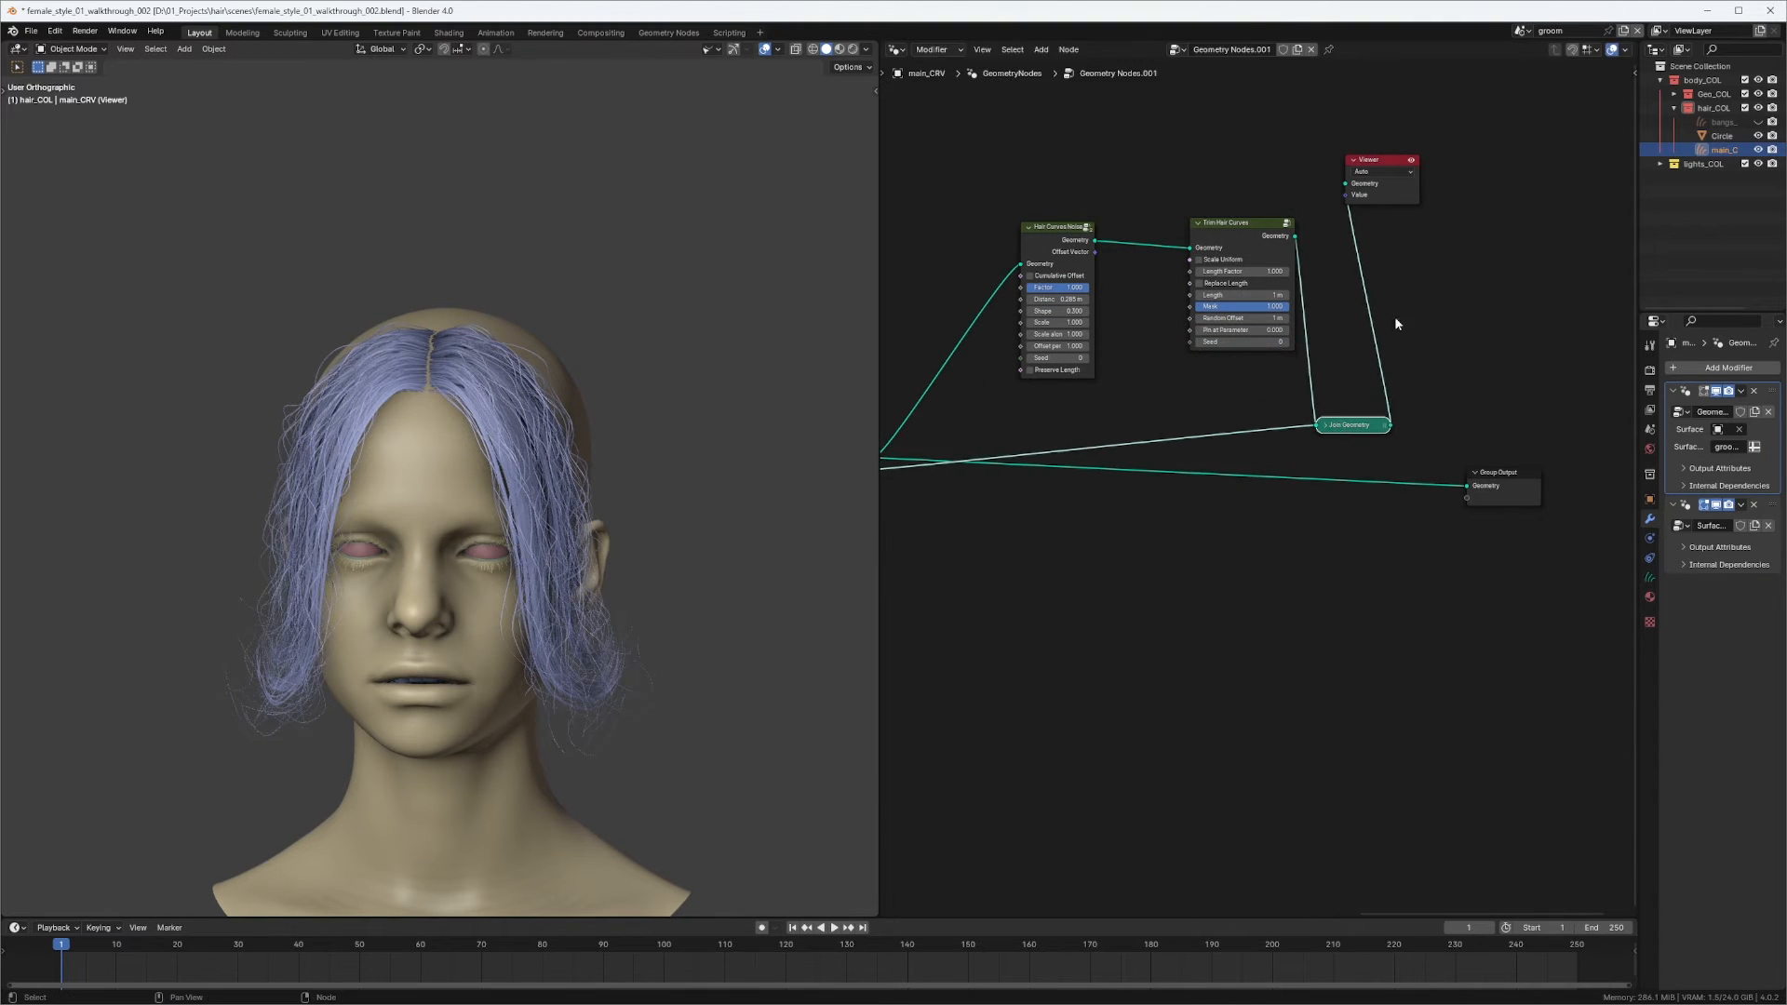
pyautogui.moveTo(1396, 192); pyautogui.dragTo(1519, 405)
pyautogui.moveTo(678, 581); pyautogui.dragTo(498, 581, button='middle')
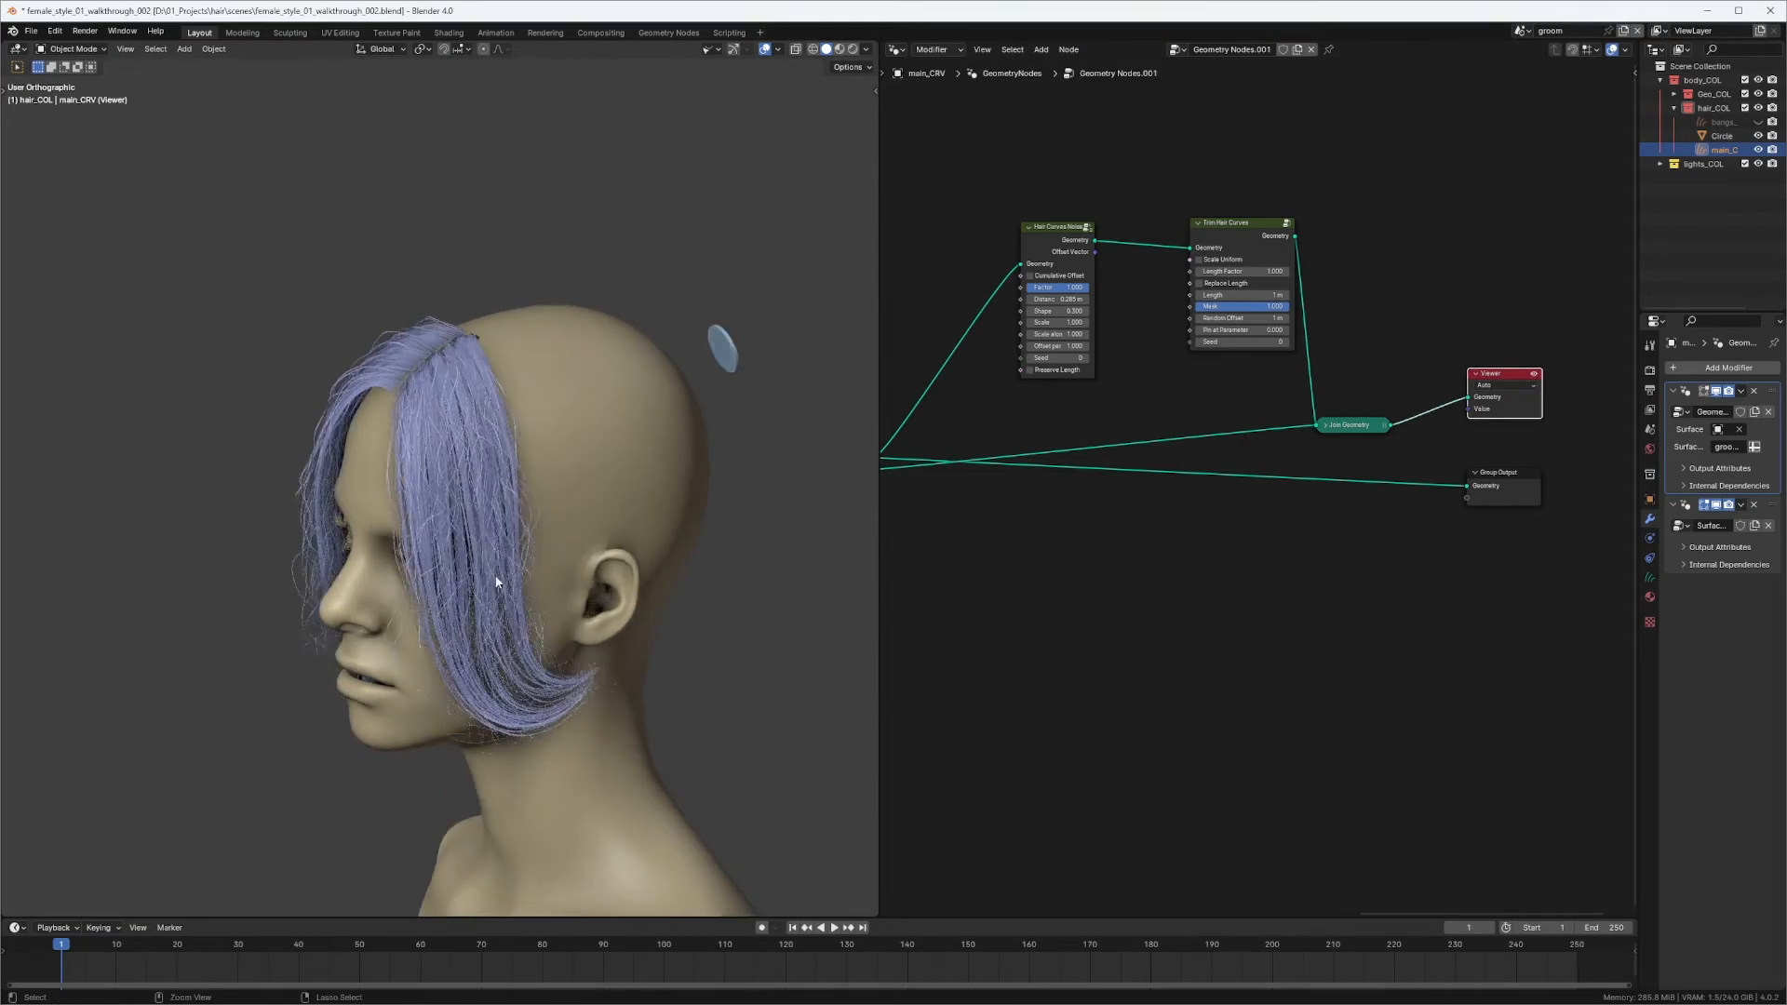
pyautogui.scroll(4, 507, 549)
pyautogui.moveTo(540, 414); pyautogui.dragTo(738, 512, button='middle')
# Try a Random Offset of 2 m on the Trim Hair Curves node.
pyautogui.scroll(5, 1158, 476)
pyautogui.scroll(-2, 1331, 399)
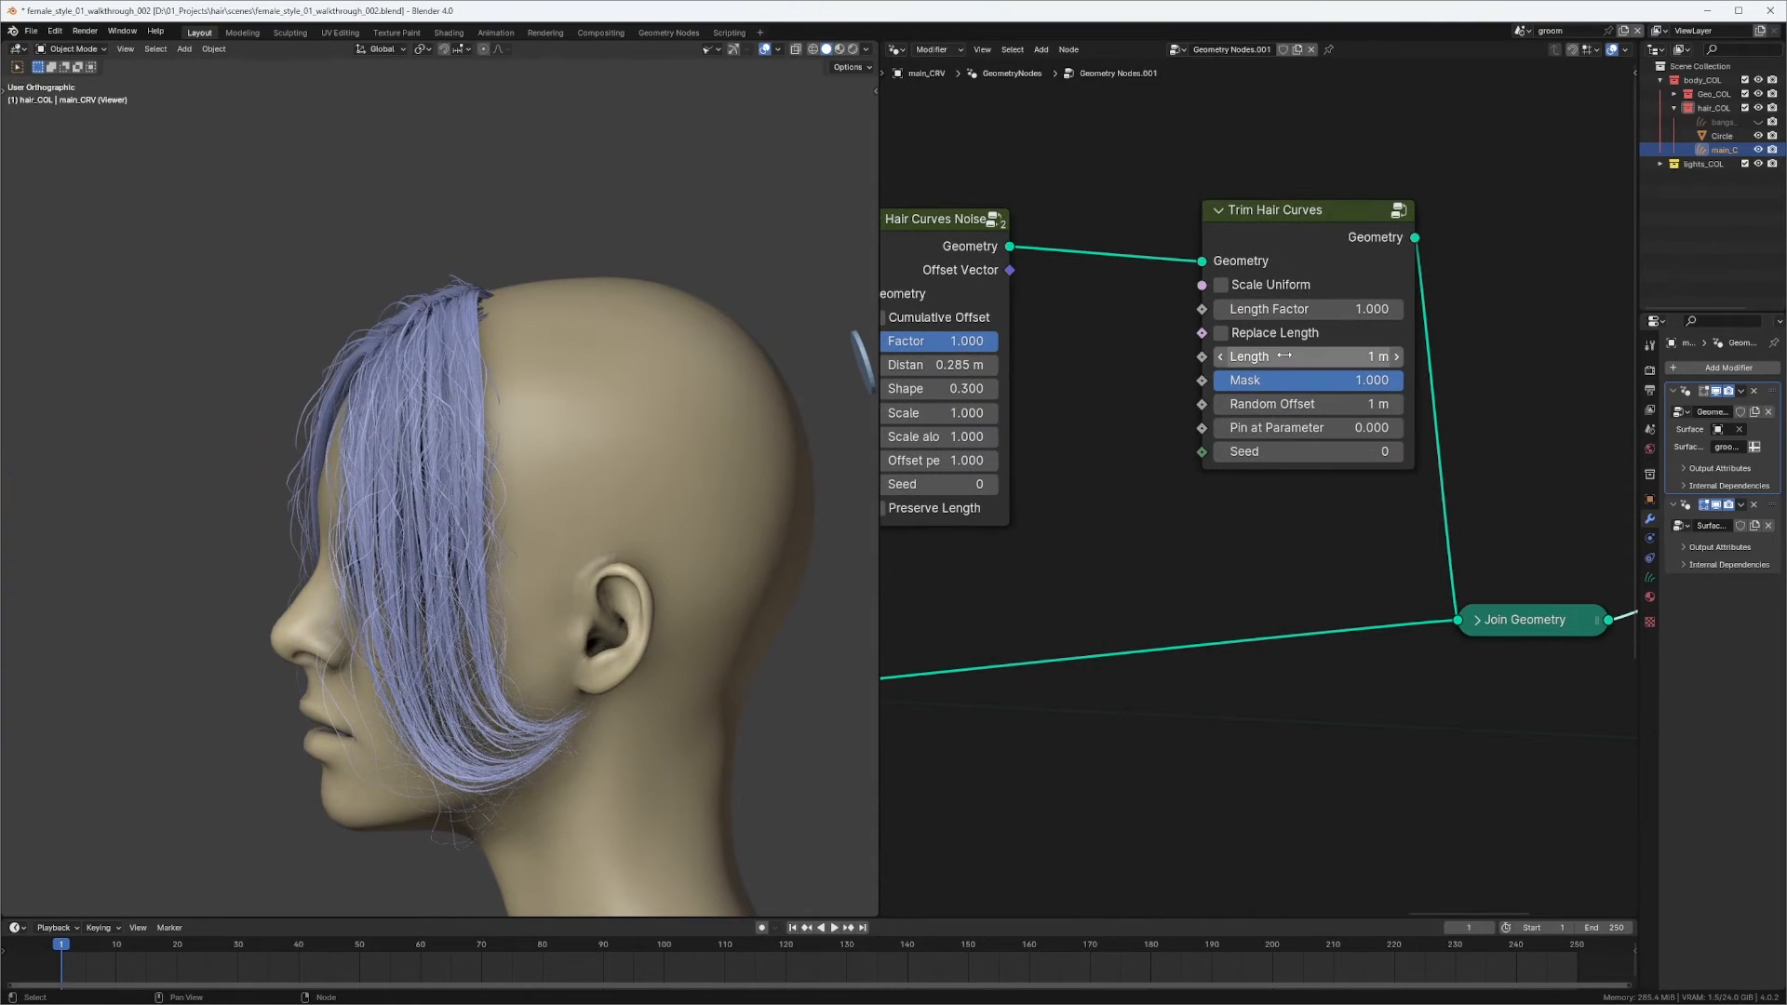
pyautogui.moveTo(1315, 384); pyautogui.dragTo(1340, 380, button='middle')
pyautogui.moveTo(850, 546); pyautogui.dragTo(618, 578, button='middle')
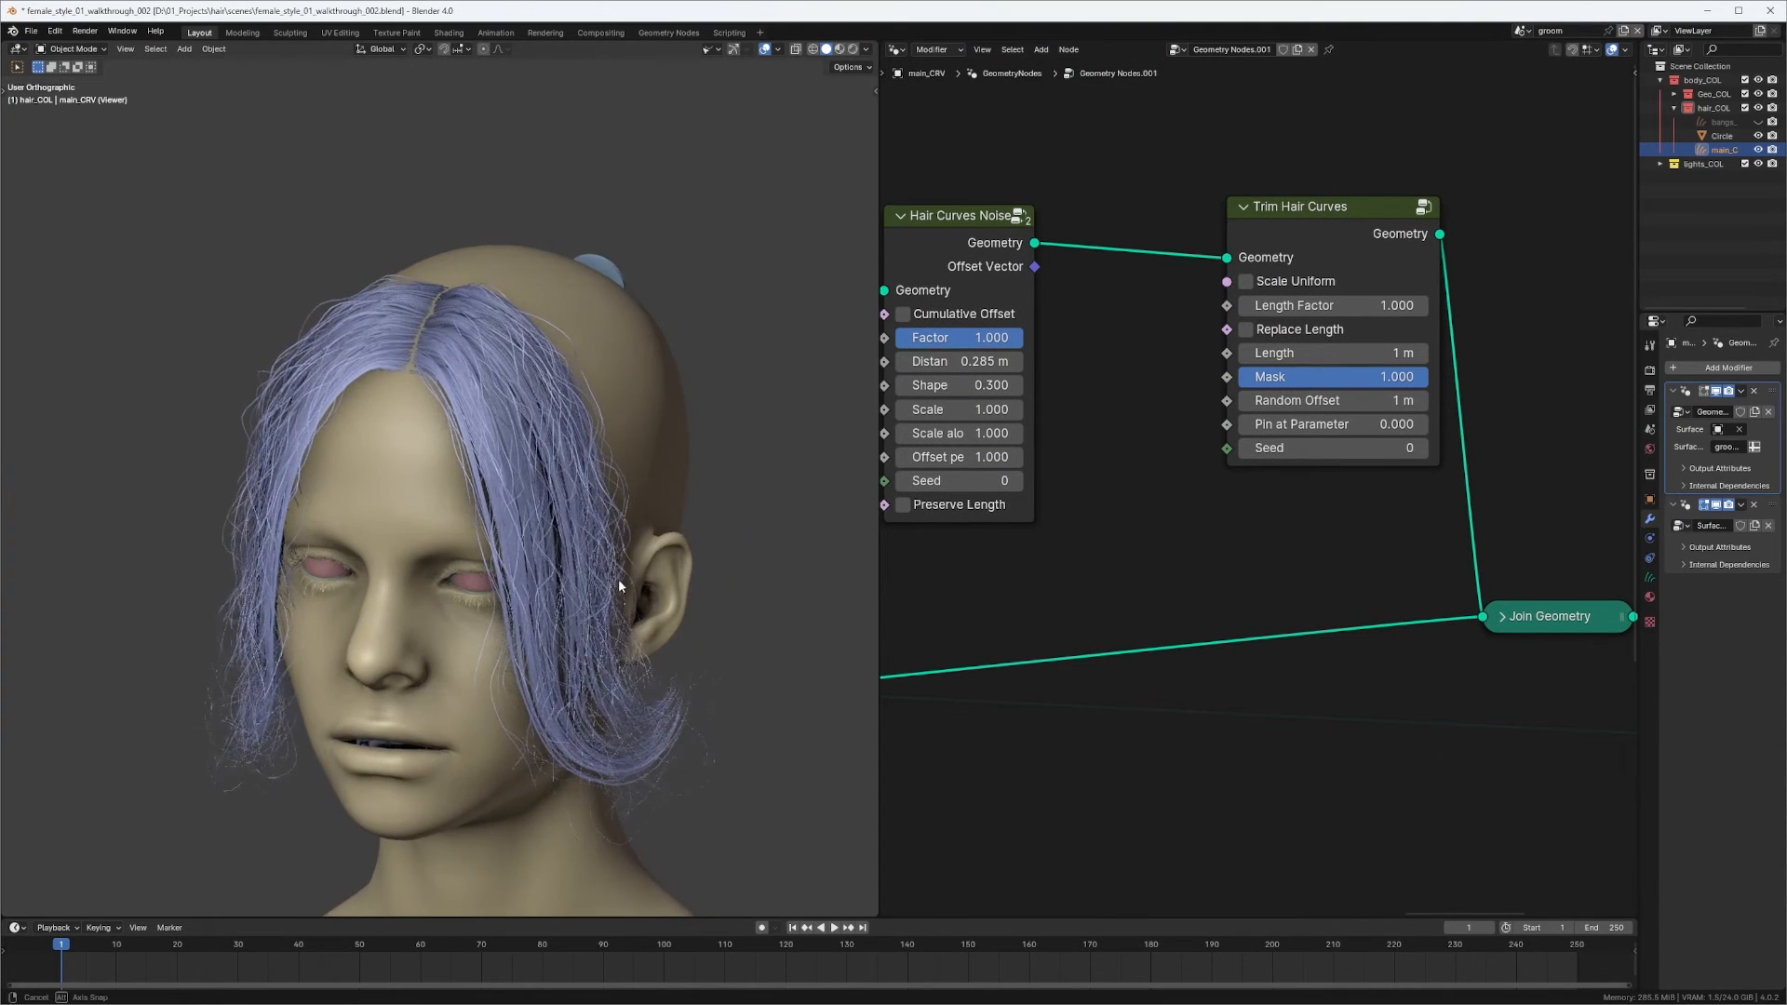
pyautogui.doubleClick(1334, 391)
pyautogui.write('2')
pyautogui.press('Return')
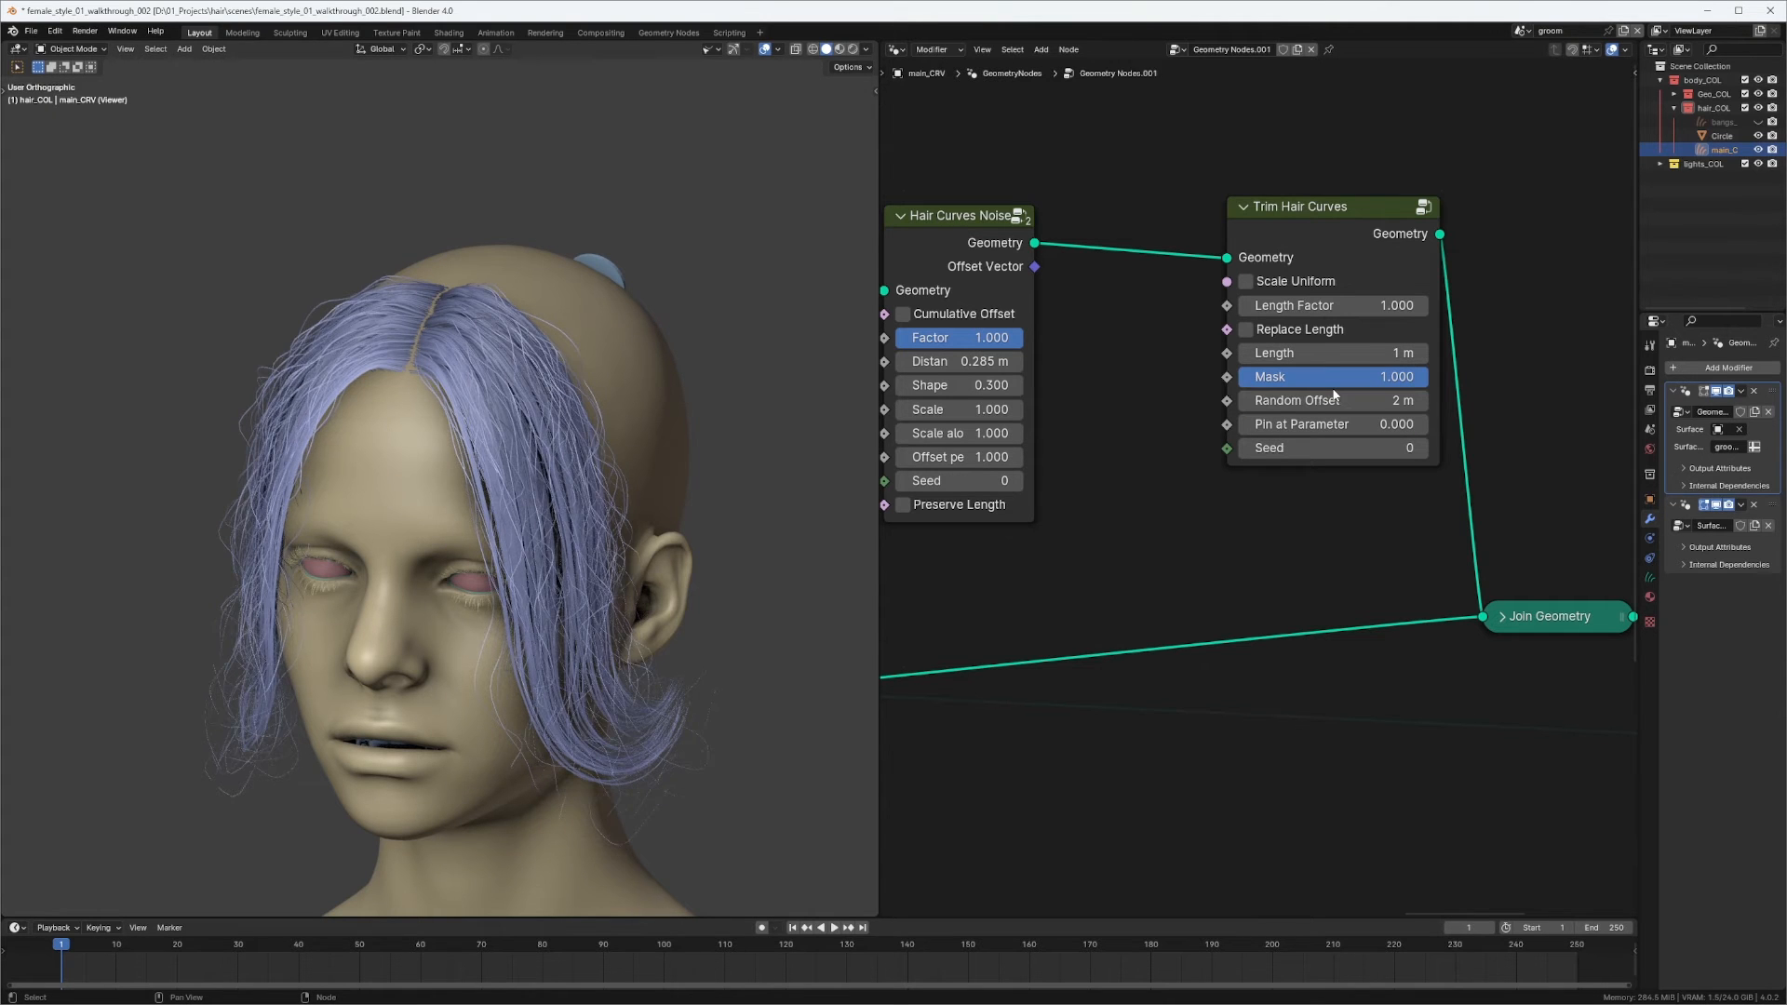
pyautogui.moveTo(389, 538); pyautogui.dragTo(419, 480, button='middle')
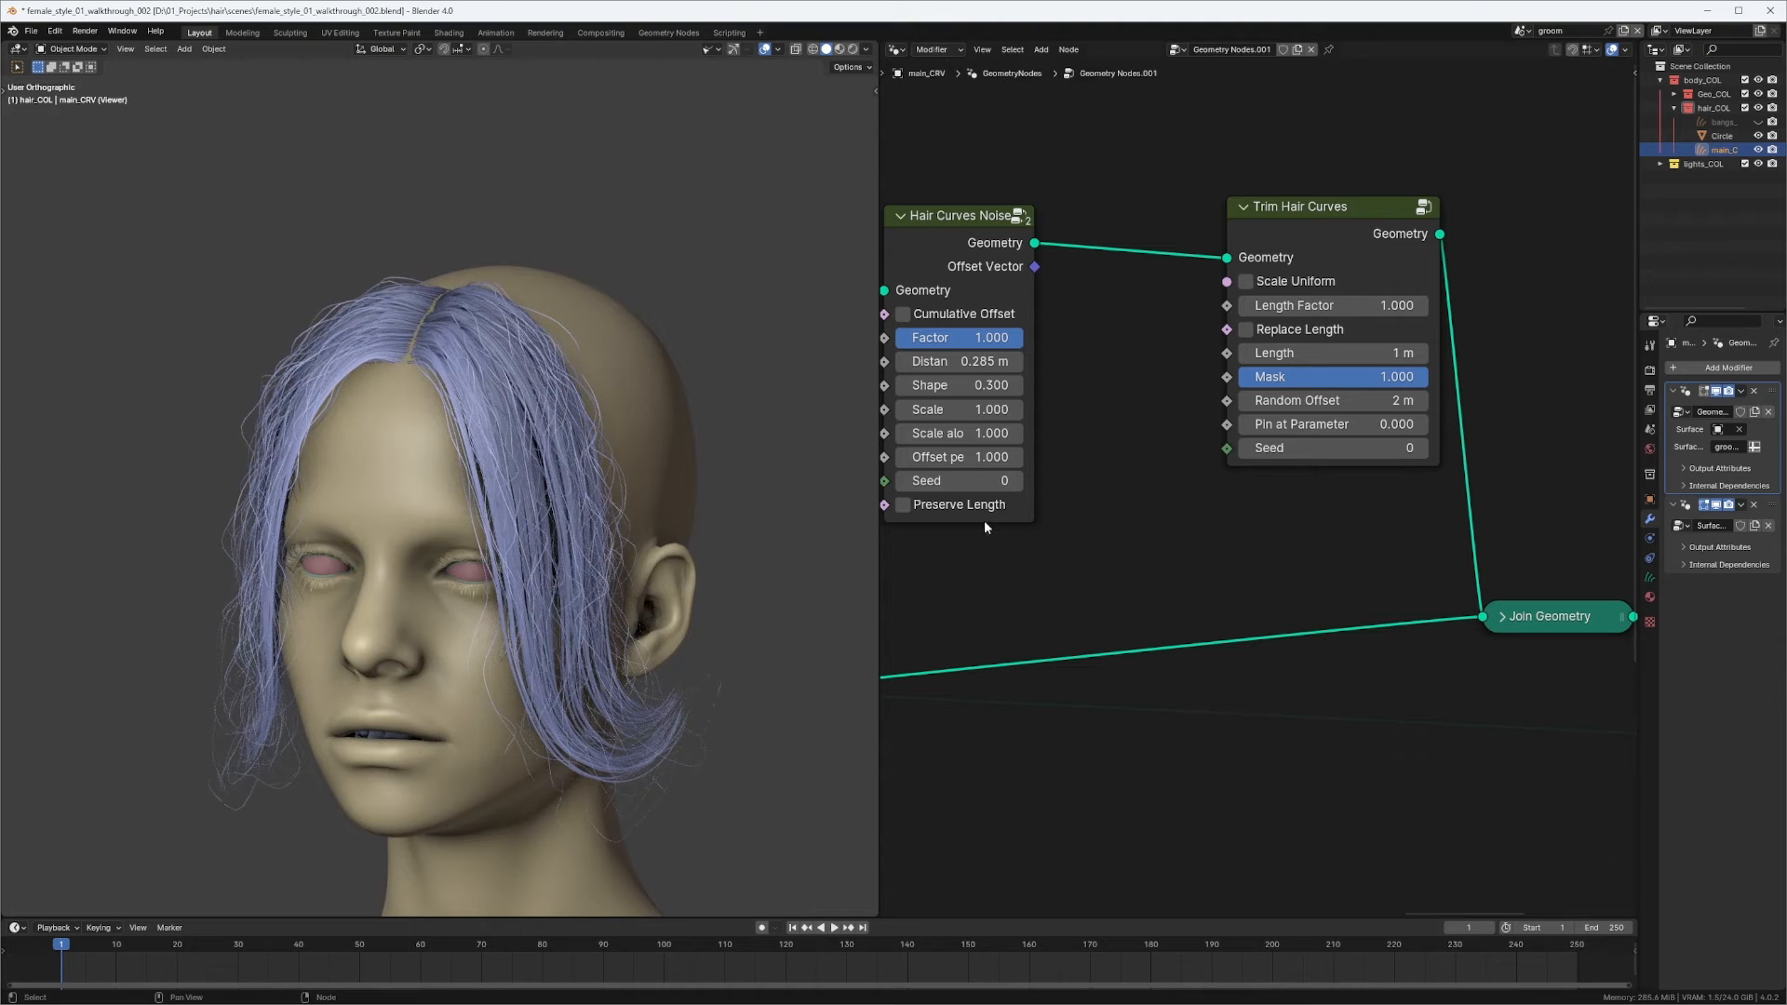
# Set the Random Offset of the Trim Hair Curves node to 2.5 m.
pyautogui.click(1350, 398)
pyautogui.write('2.')
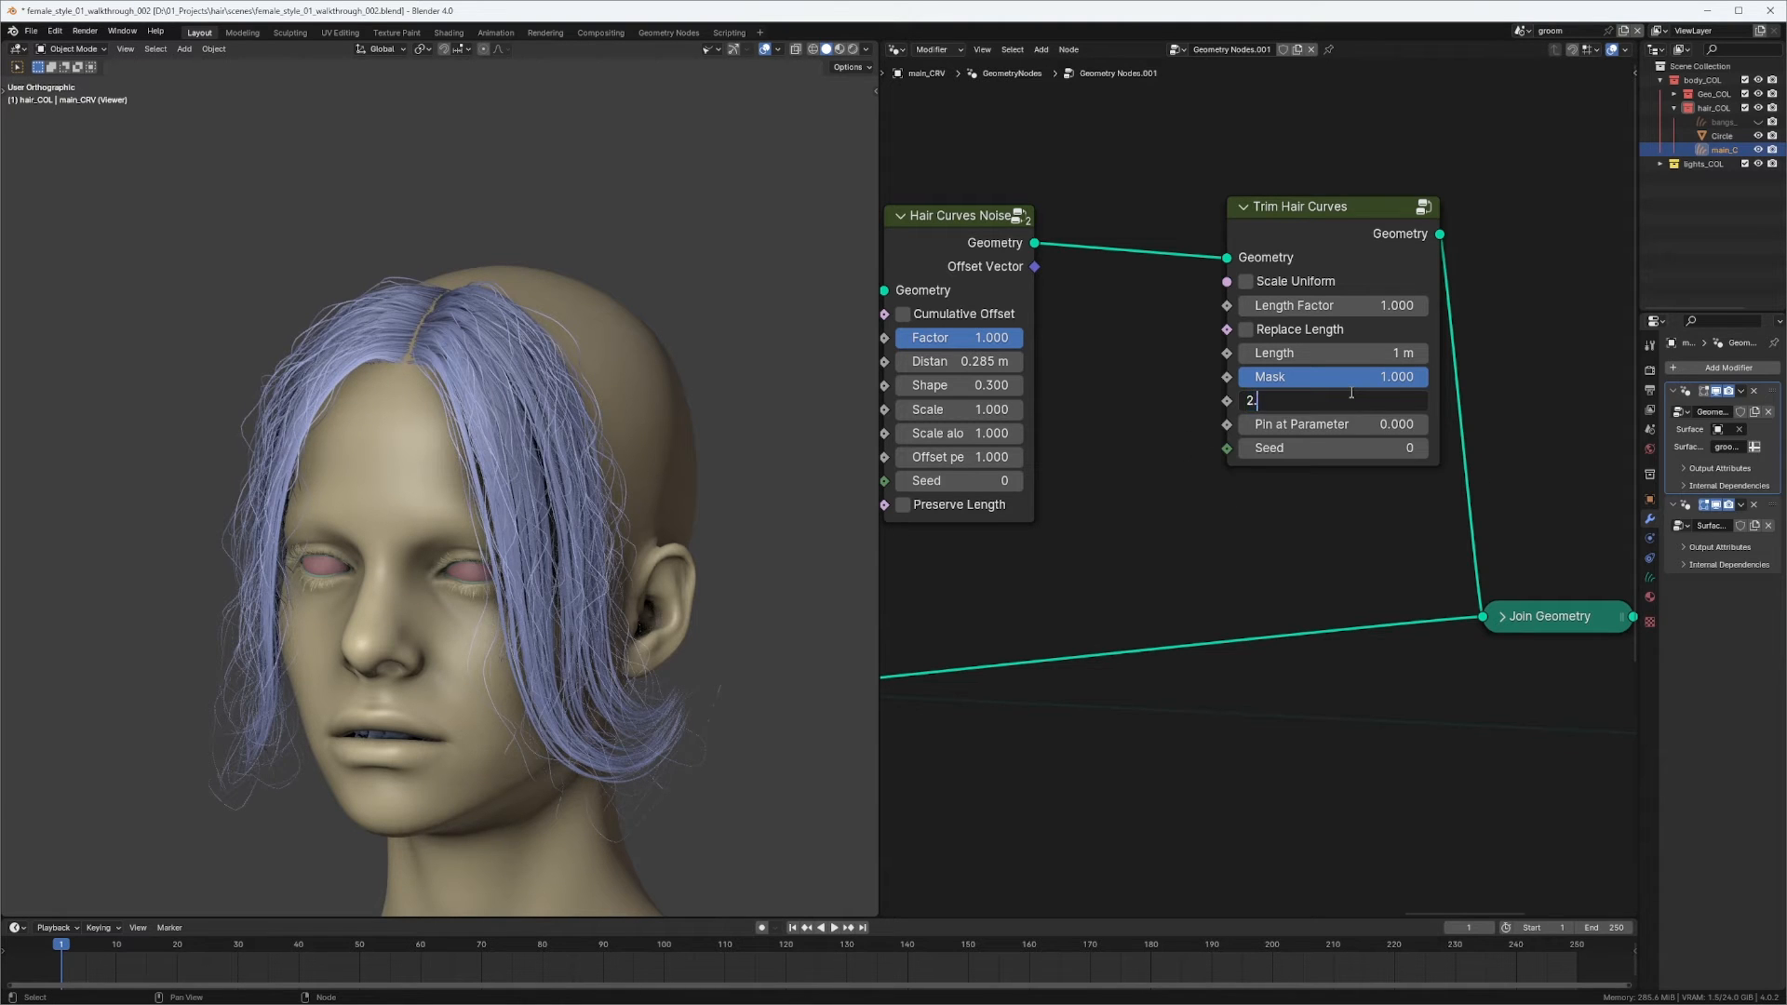
pyautogui.write('5')
pyautogui.press('Return')
pyautogui.moveTo(446, 553); pyautogui.dragTo(821, 155, button='middle')
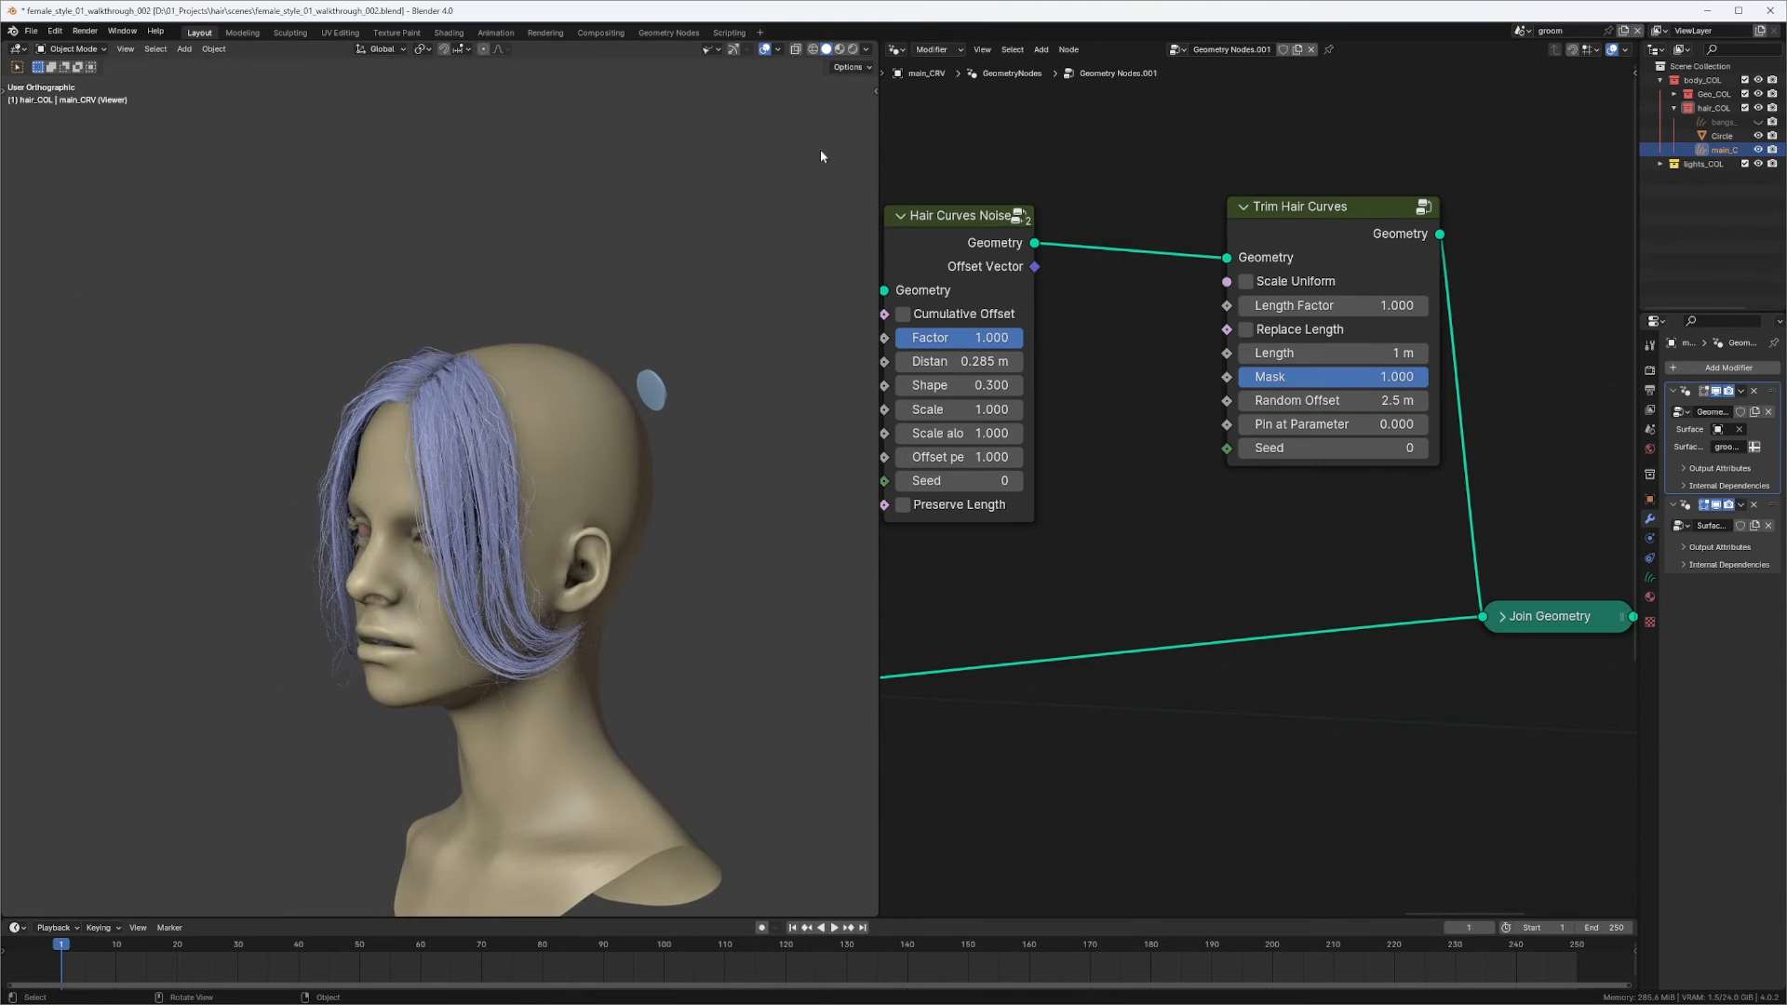
# Check the hair and head in rendered viewport shading, and return to solid shading.
pyautogui.click(852, 49)
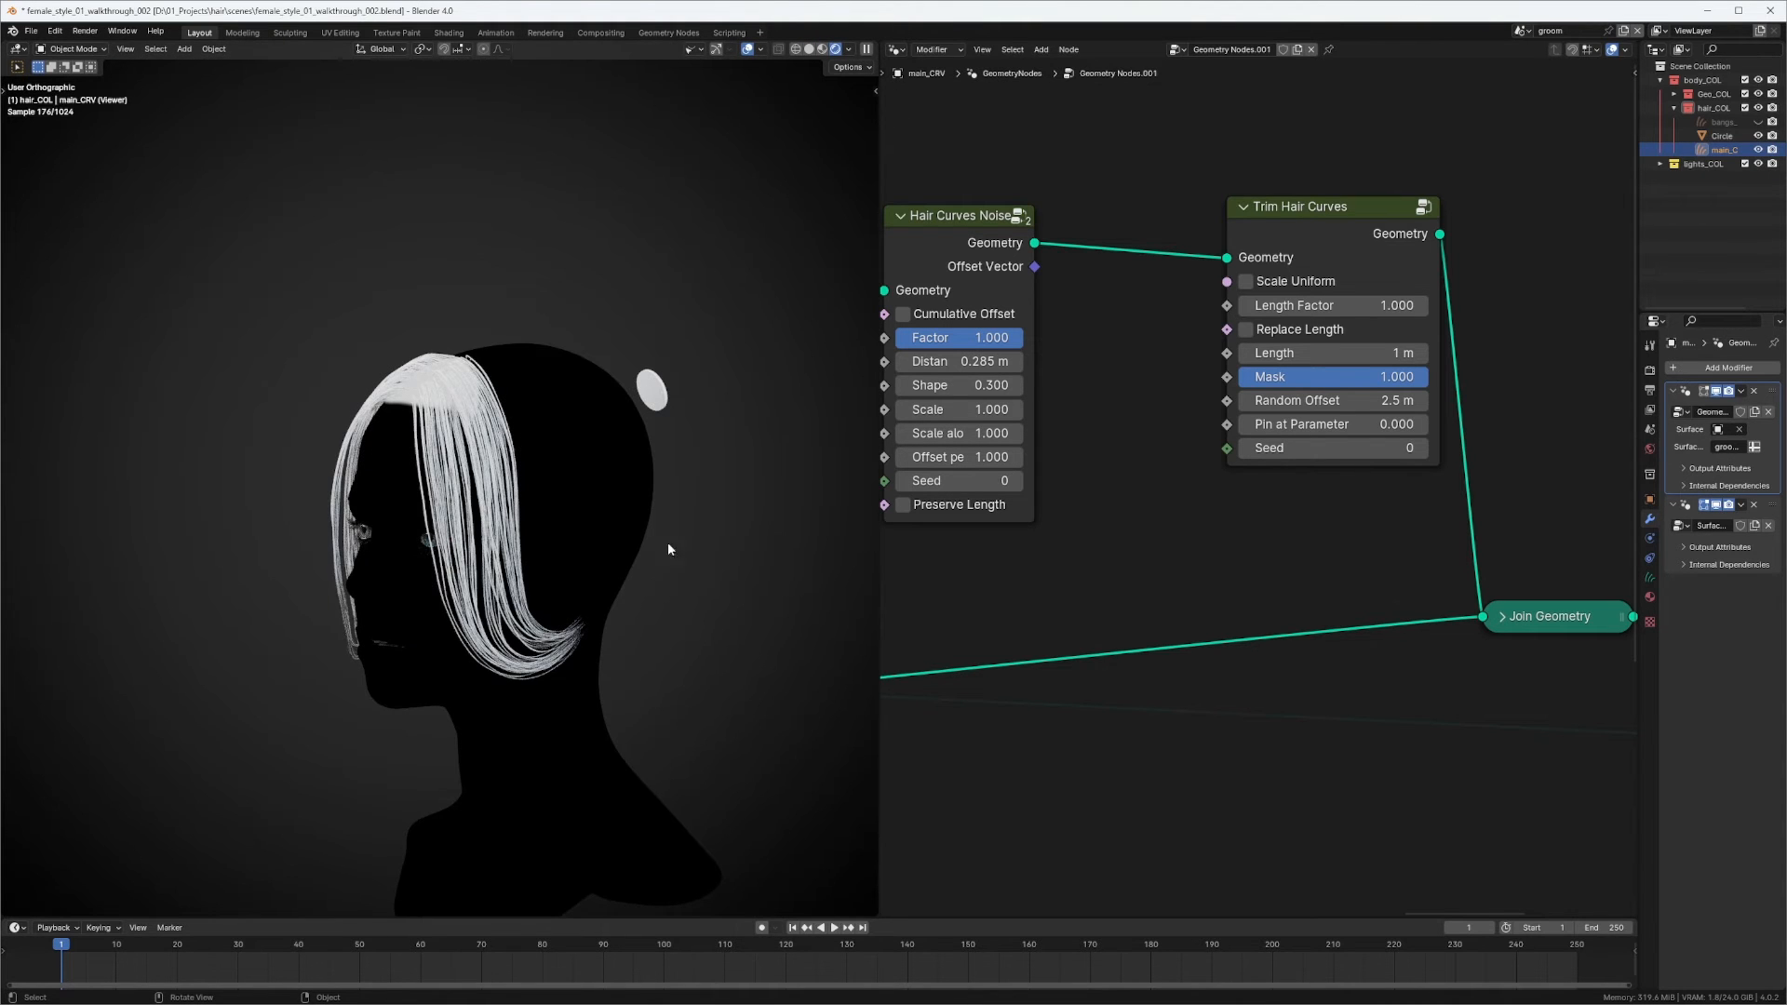
pyautogui.moveTo(667, 541); pyautogui.dragTo(731, 30, button='middle')
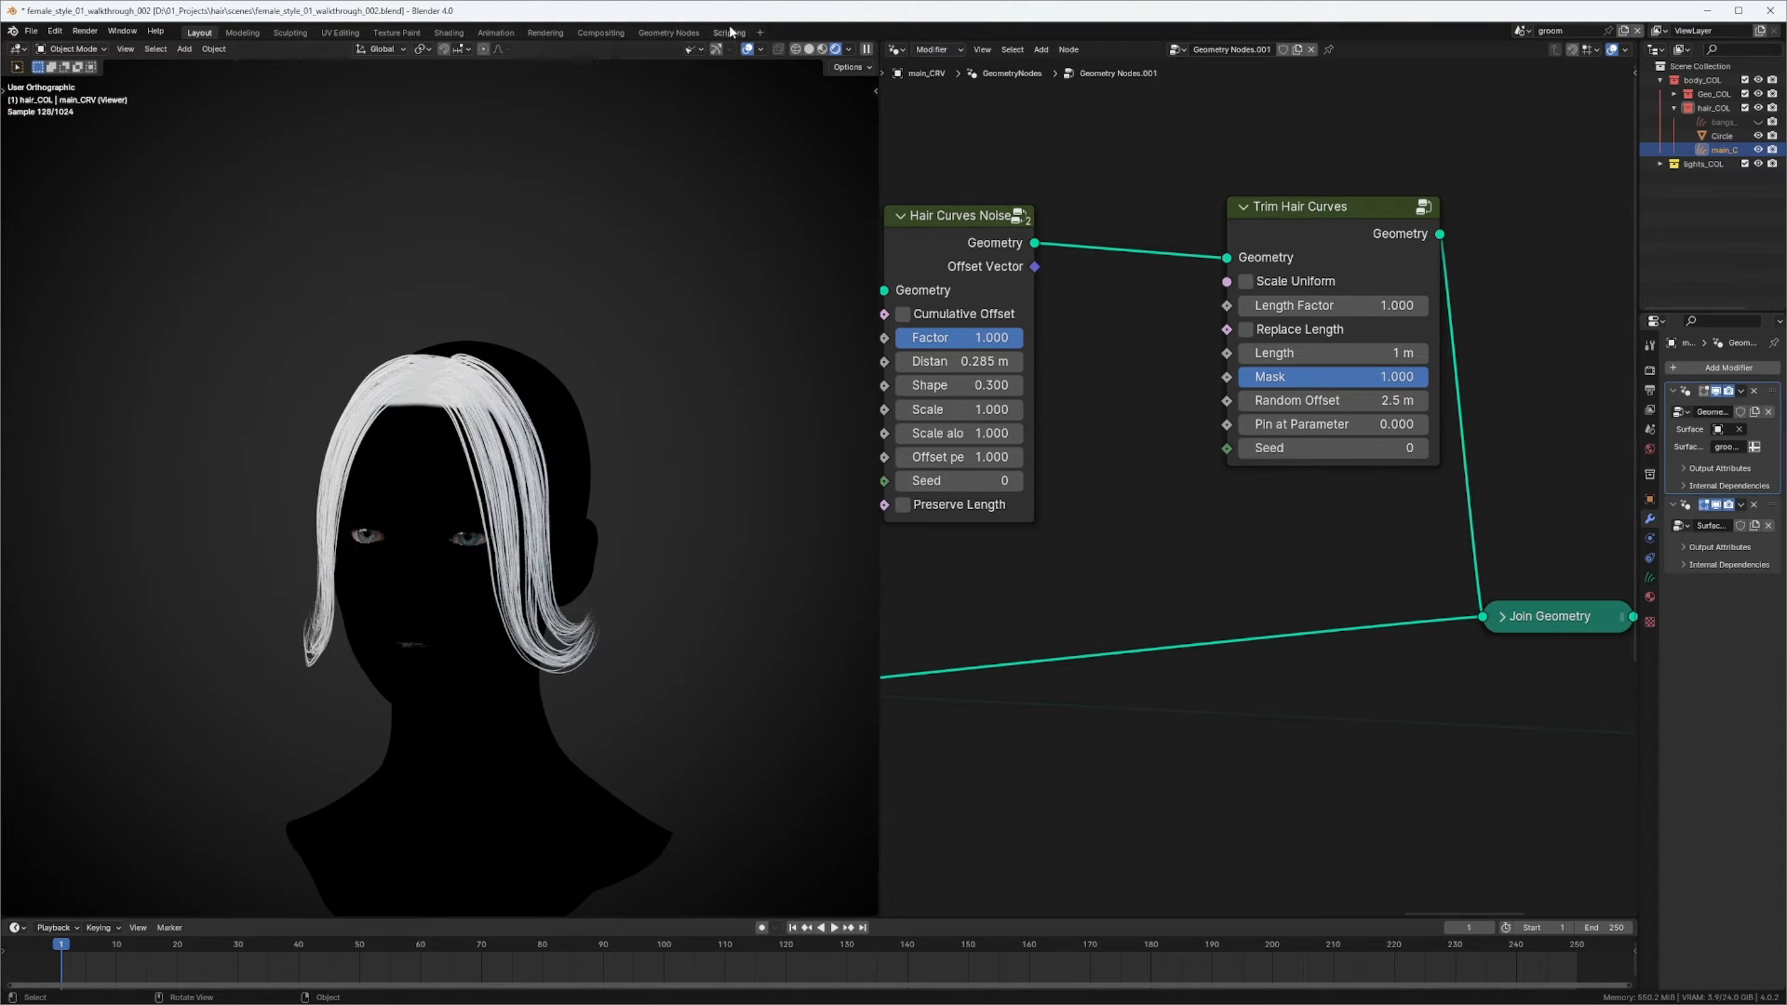
pyautogui.click(808, 49)
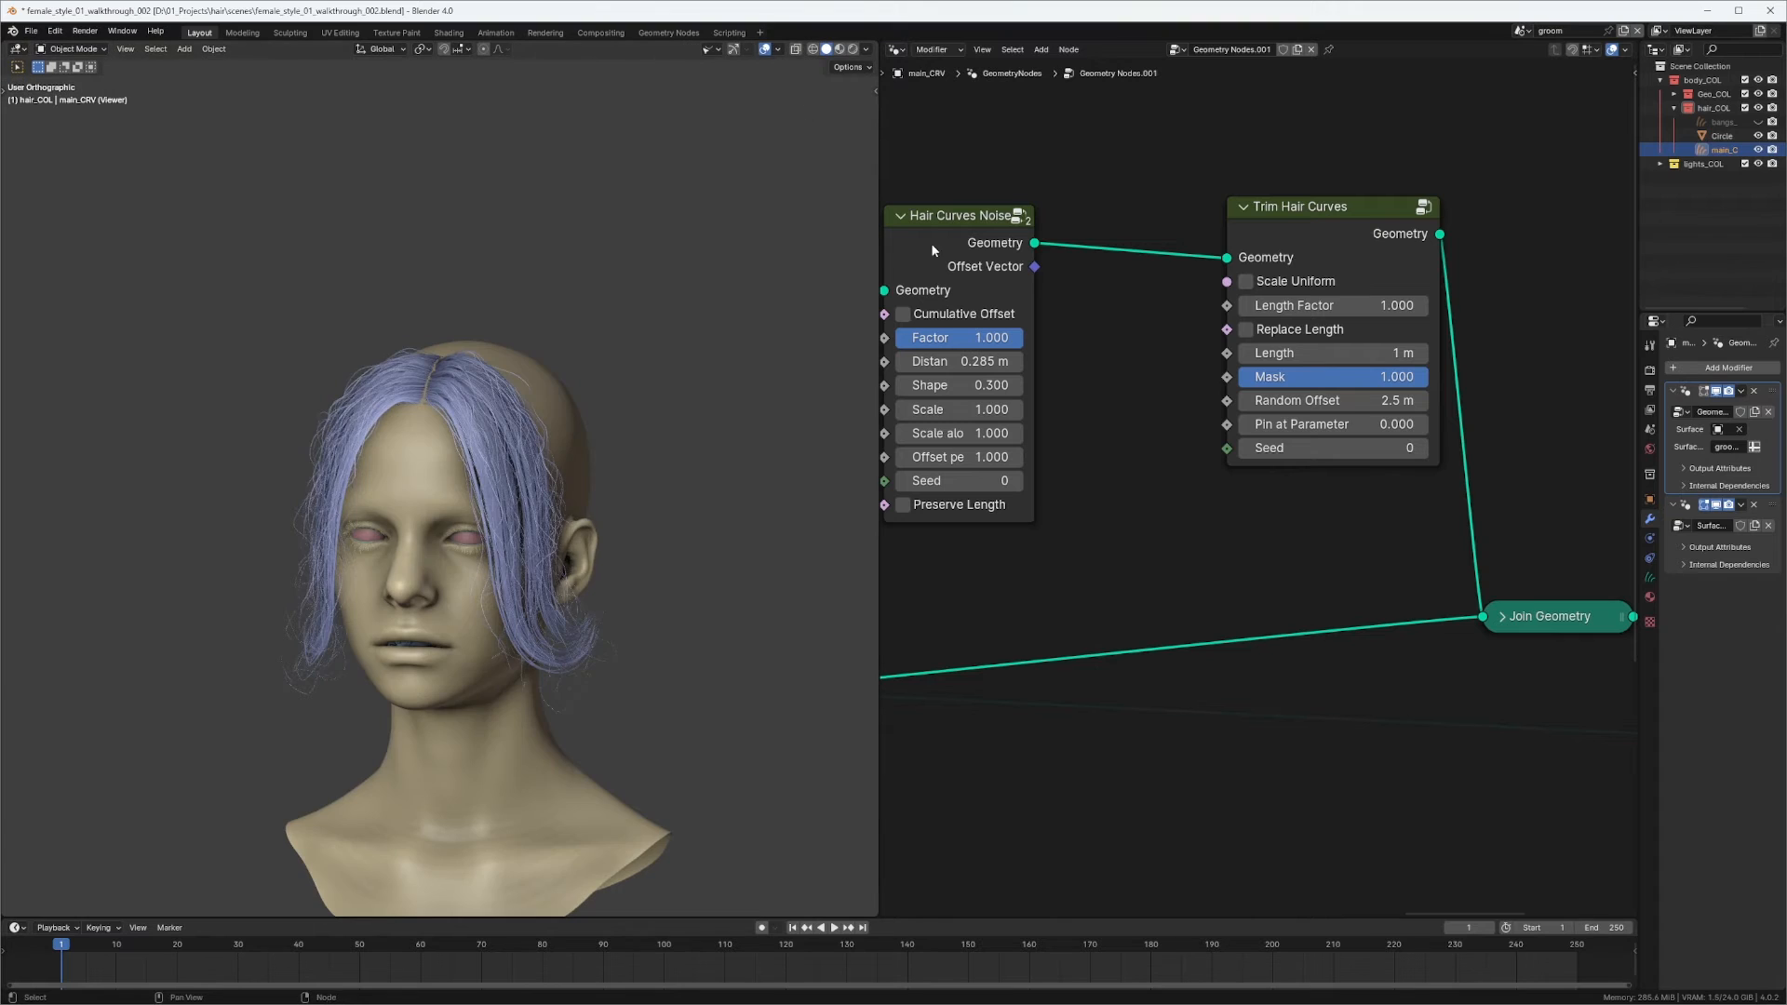
# Open the head's skin material in the Shader Editor and connect the head_SHR group's BSDF to the Material Output surface.
pyautogui.click(561, 418)
pyautogui.click(901, 50)
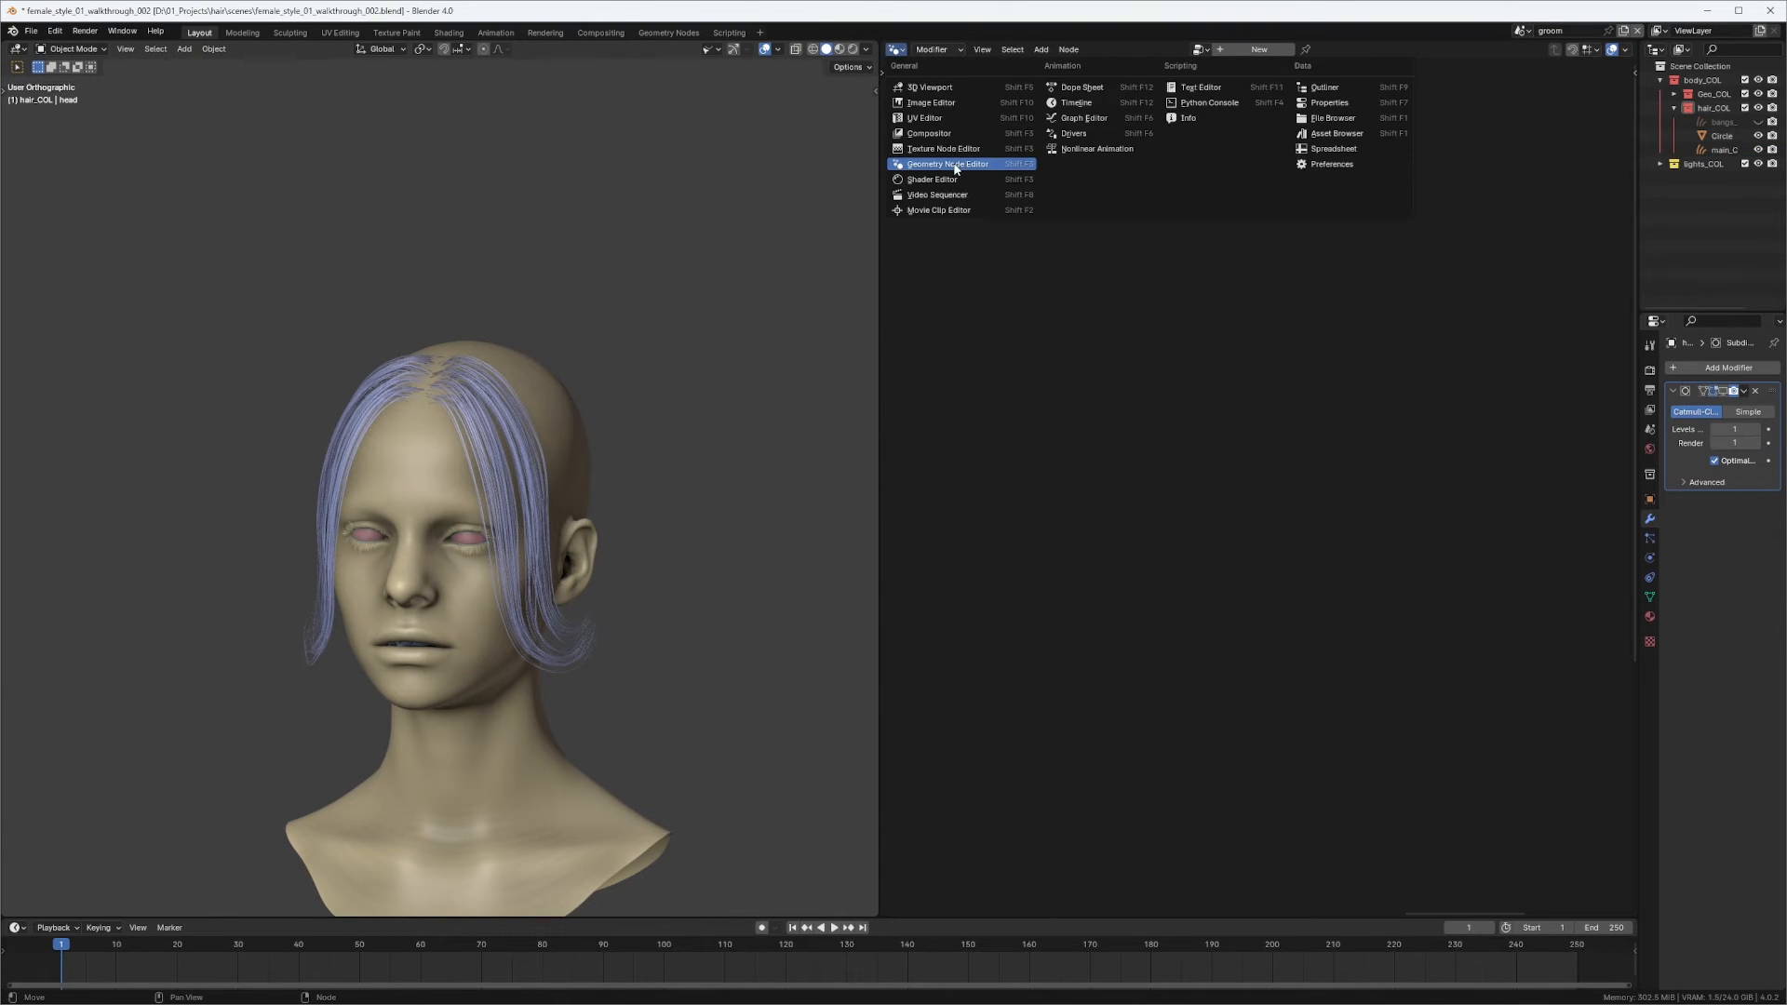
pyautogui.click(967, 164)
pyautogui.press('Home')
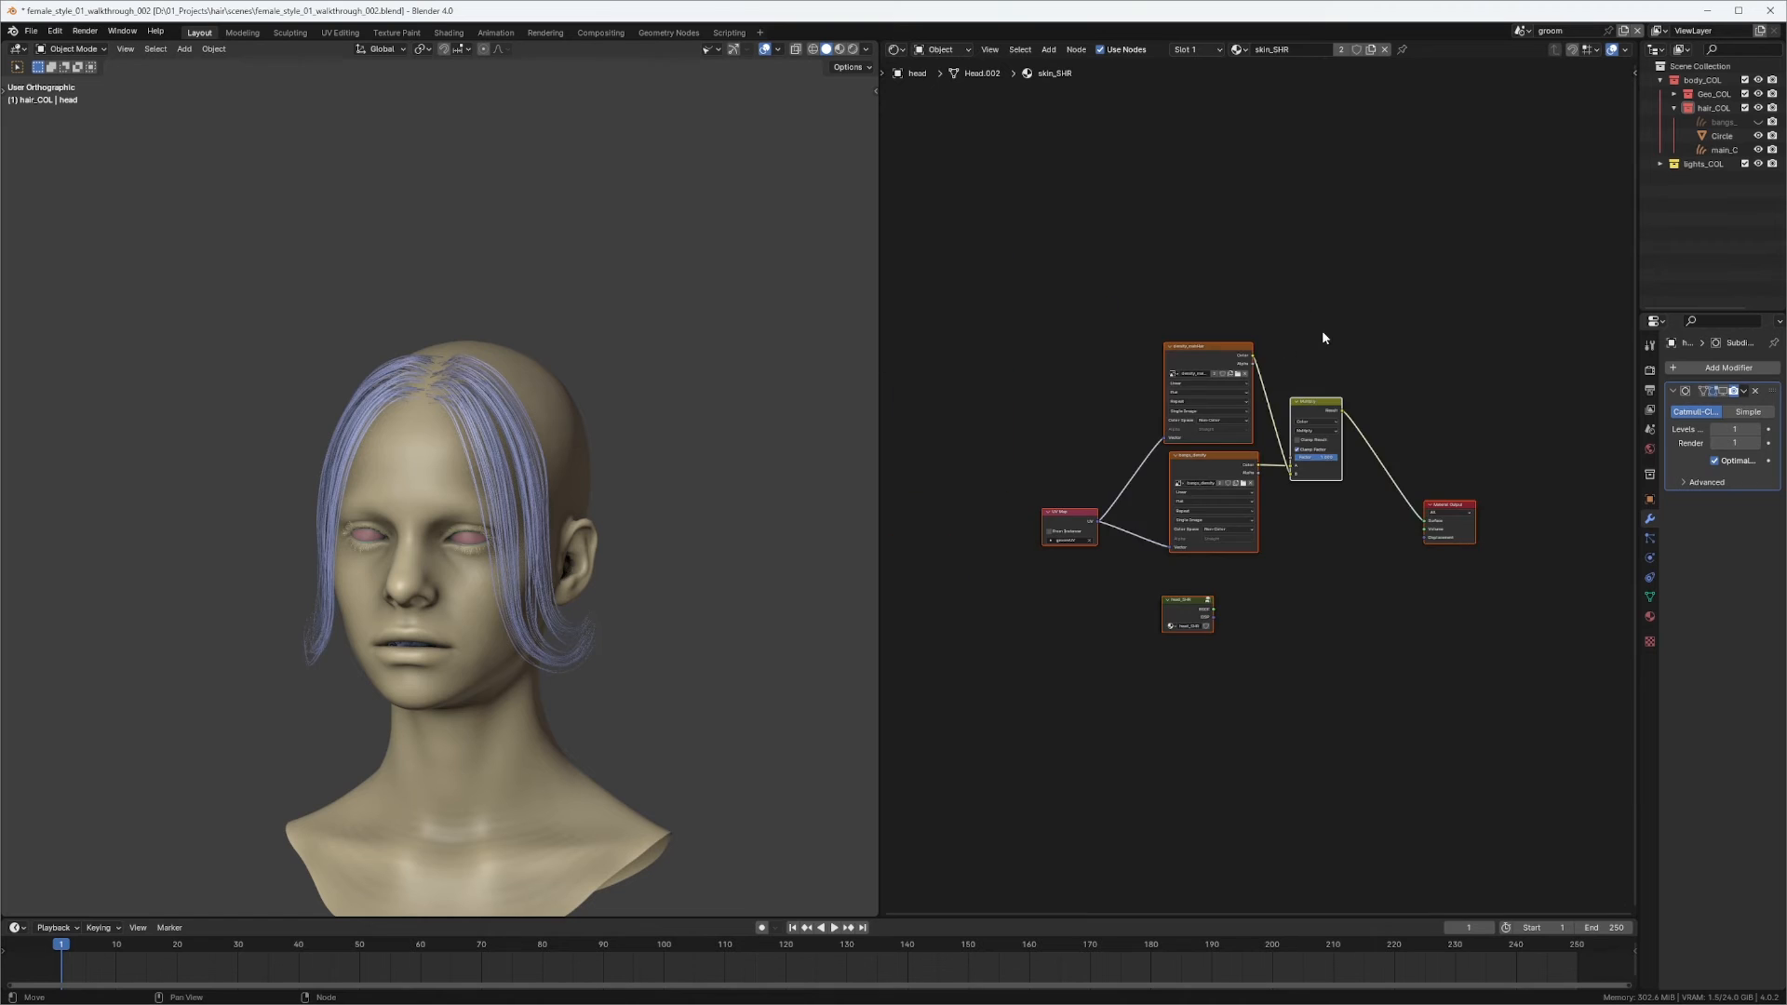
pyautogui.keyDown('ctrl'); pyautogui.keyDown('shift'); pyautogui.click(1074, 632); pyautogui.keyUp('shift'); pyautogui.keyUp('ctrl')
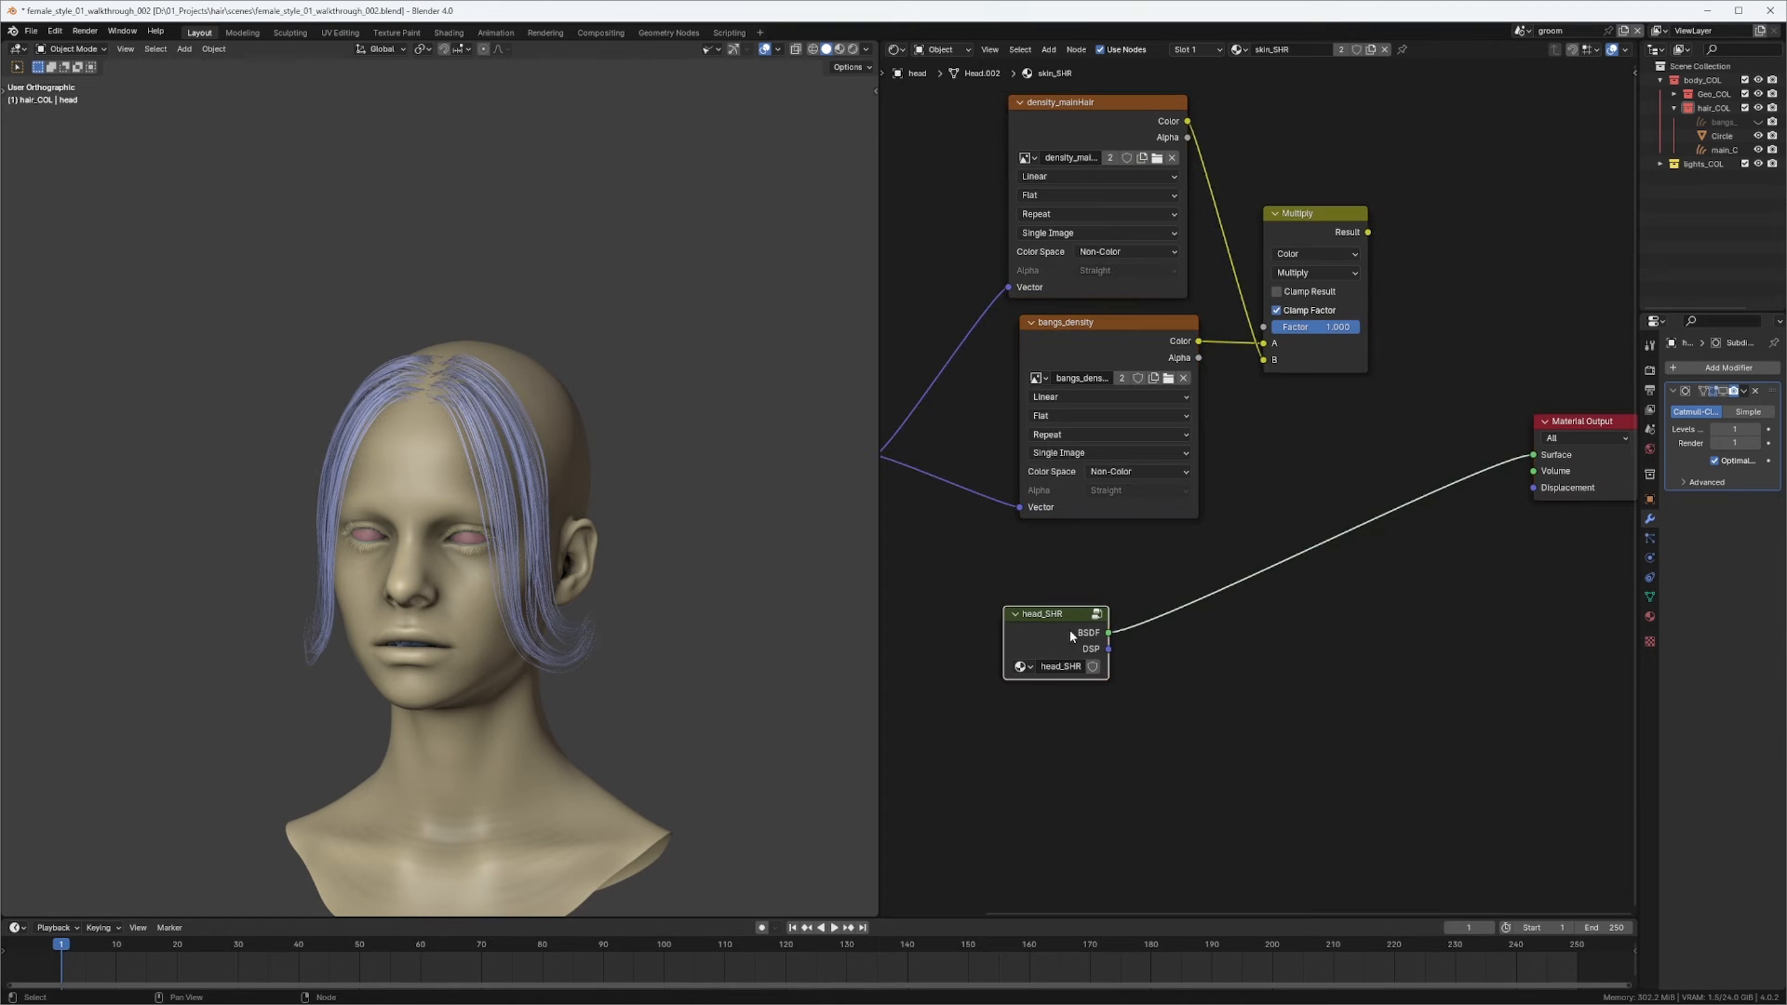
pyautogui.moveTo(1034, 615); pyautogui.dragTo(1212, 576)
# Select the main hair curves and assign the existing mainHair_SHR material to them.
pyautogui.moveTo(457, 448); pyautogui.dragTo(534, 445, button='middle')
pyautogui.click(534, 444)
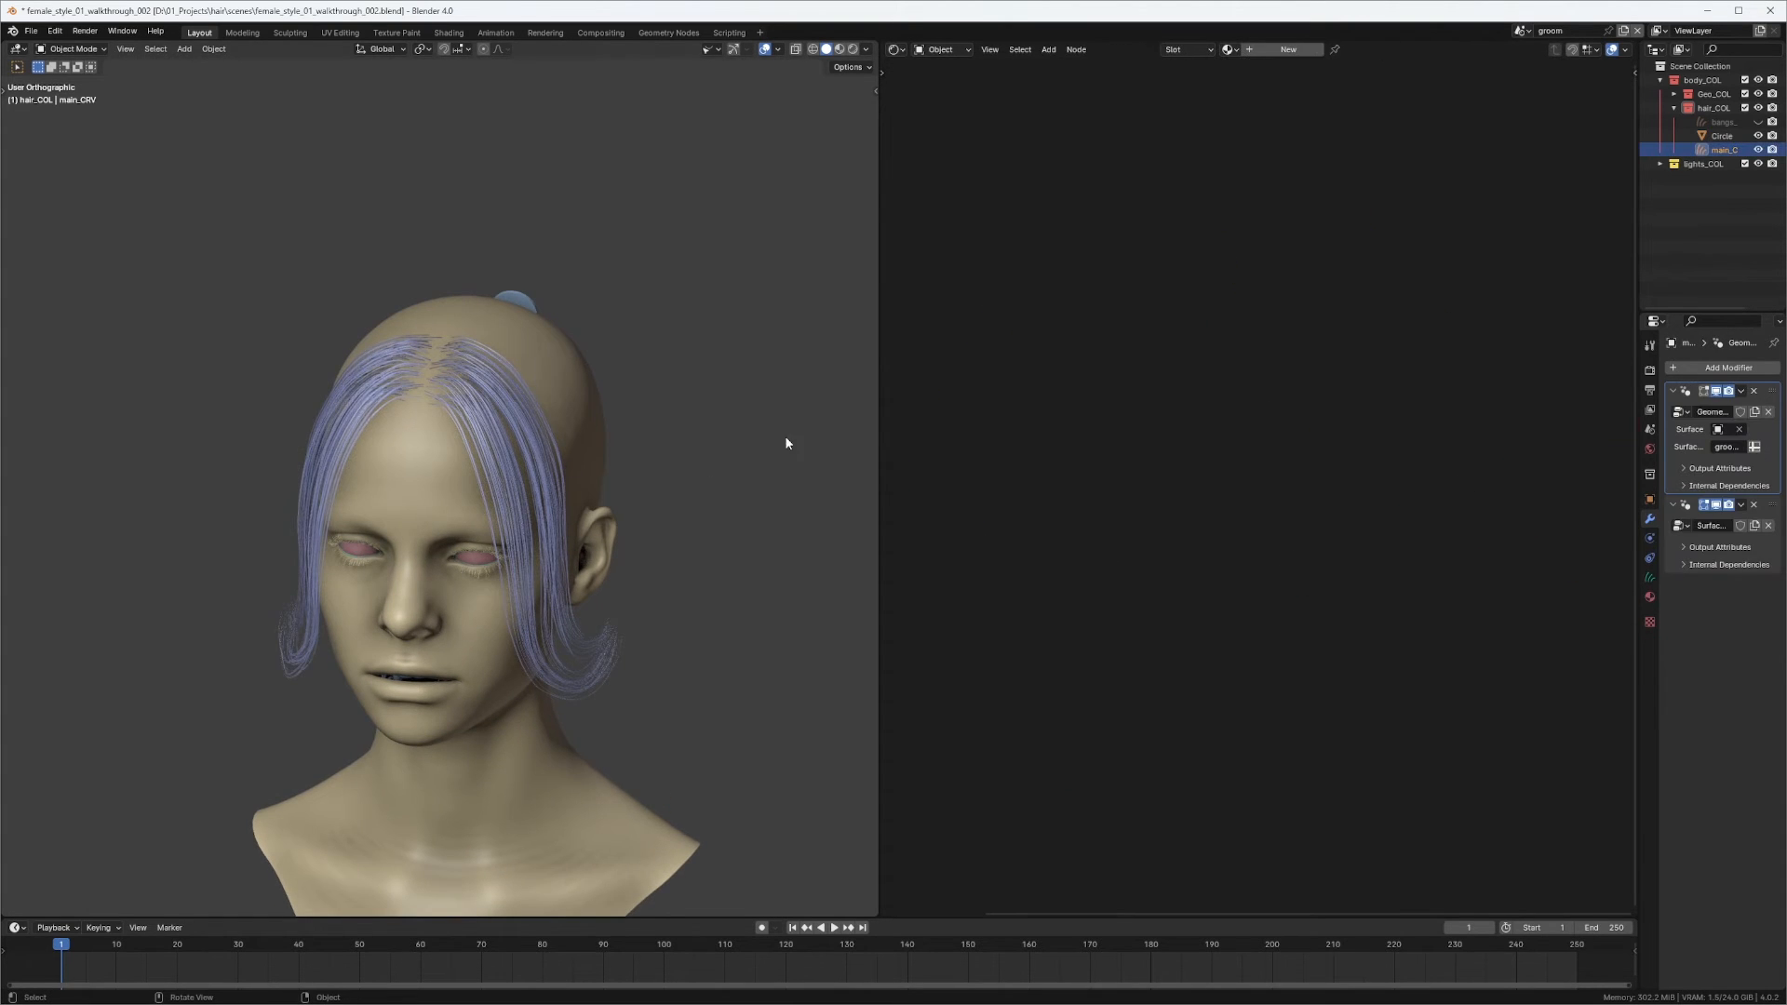
pyautogui.click(1229, 49)
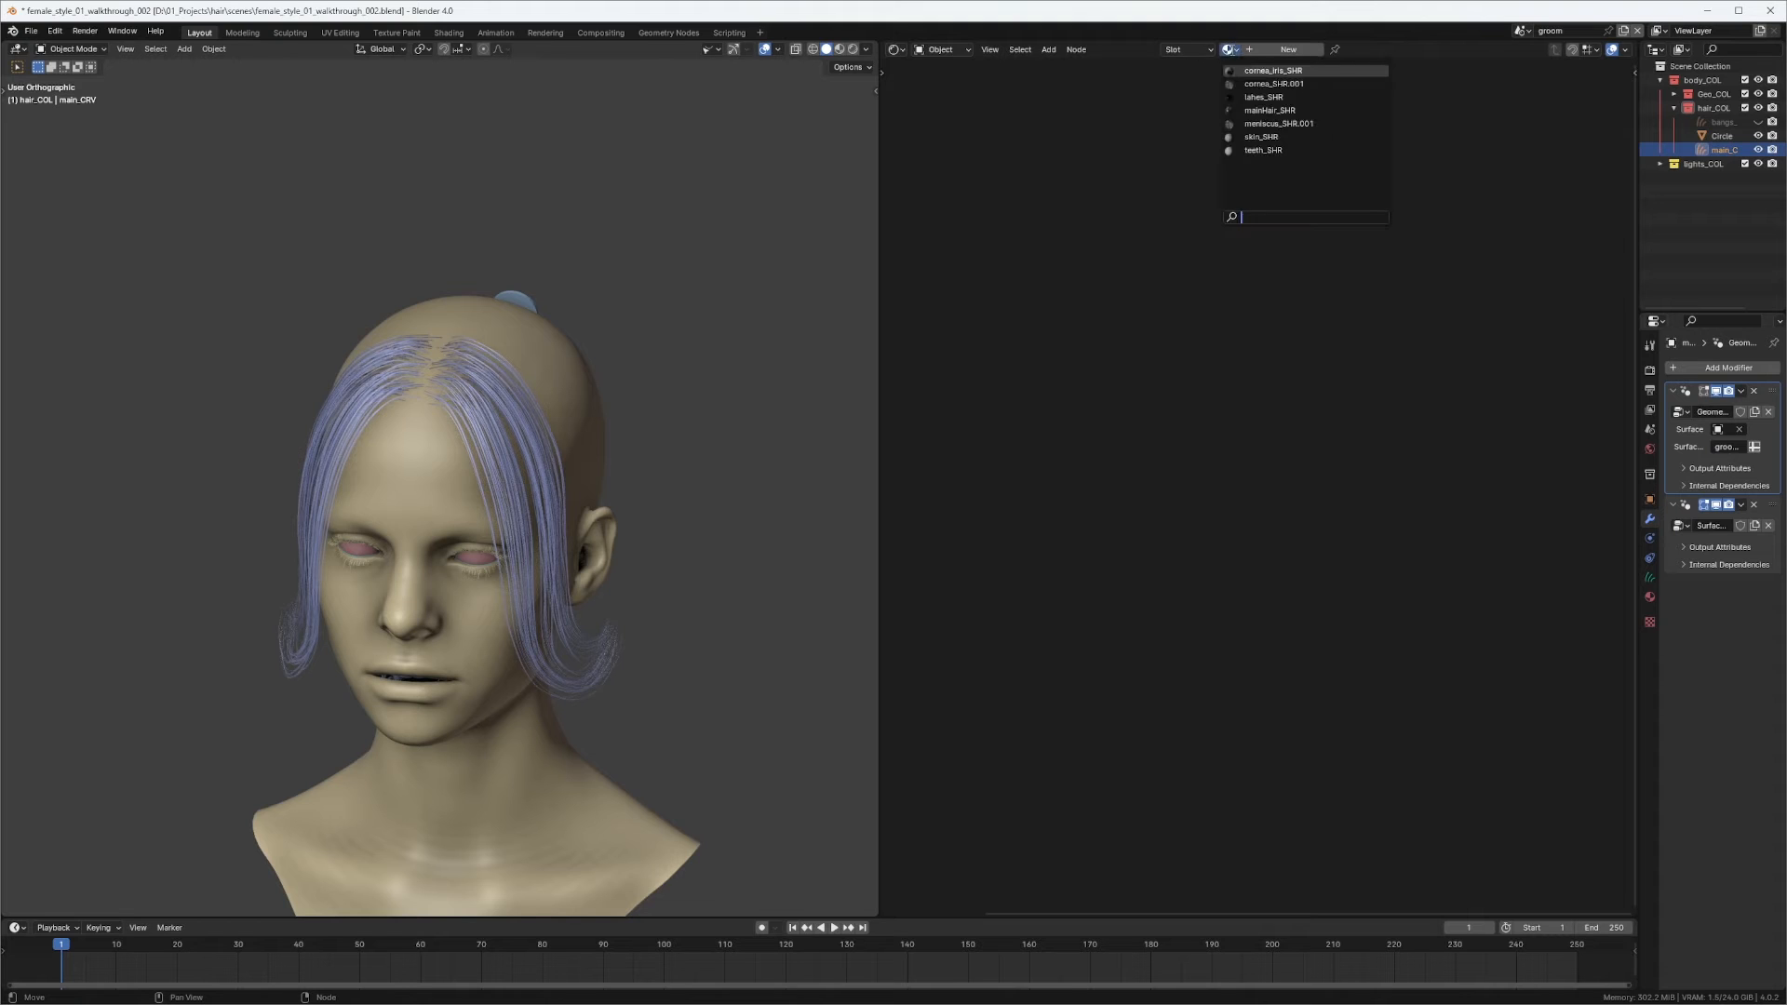
pyautogui.press('Down')
pyautogui.press('Down')
pyautogui.press('Down')
pyautogui.press('Return')
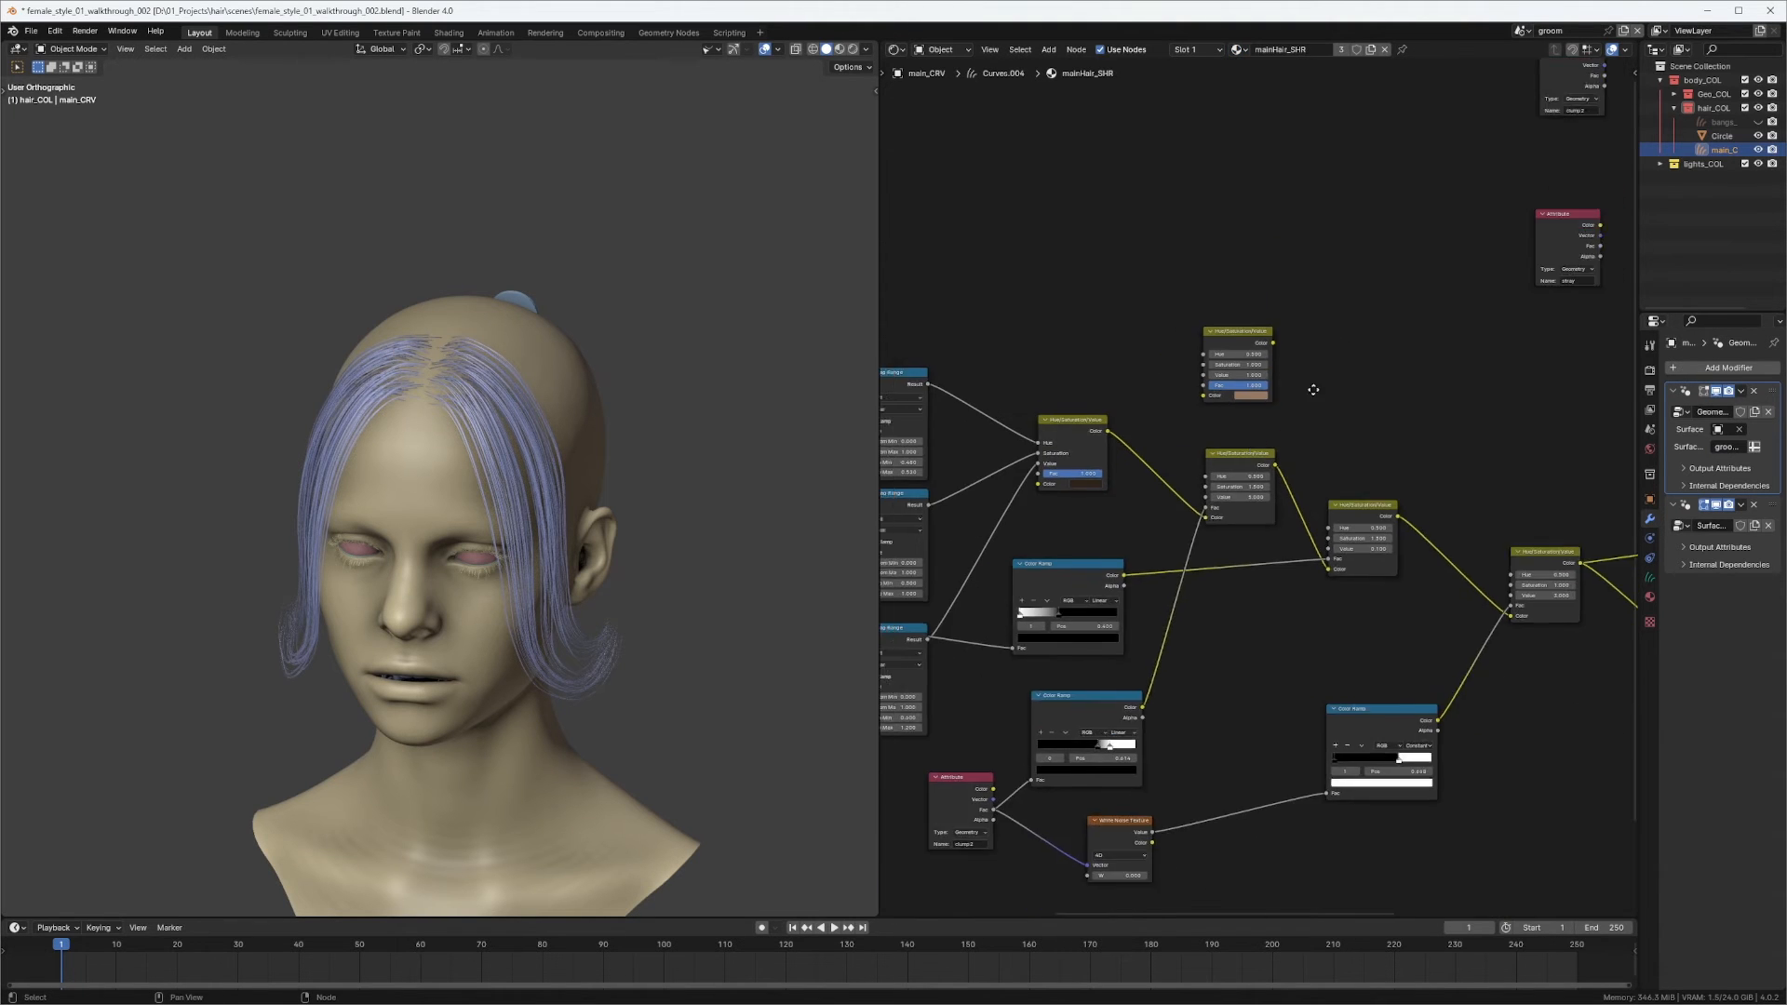
pyautogui.scroll(-6, 1313, 389)
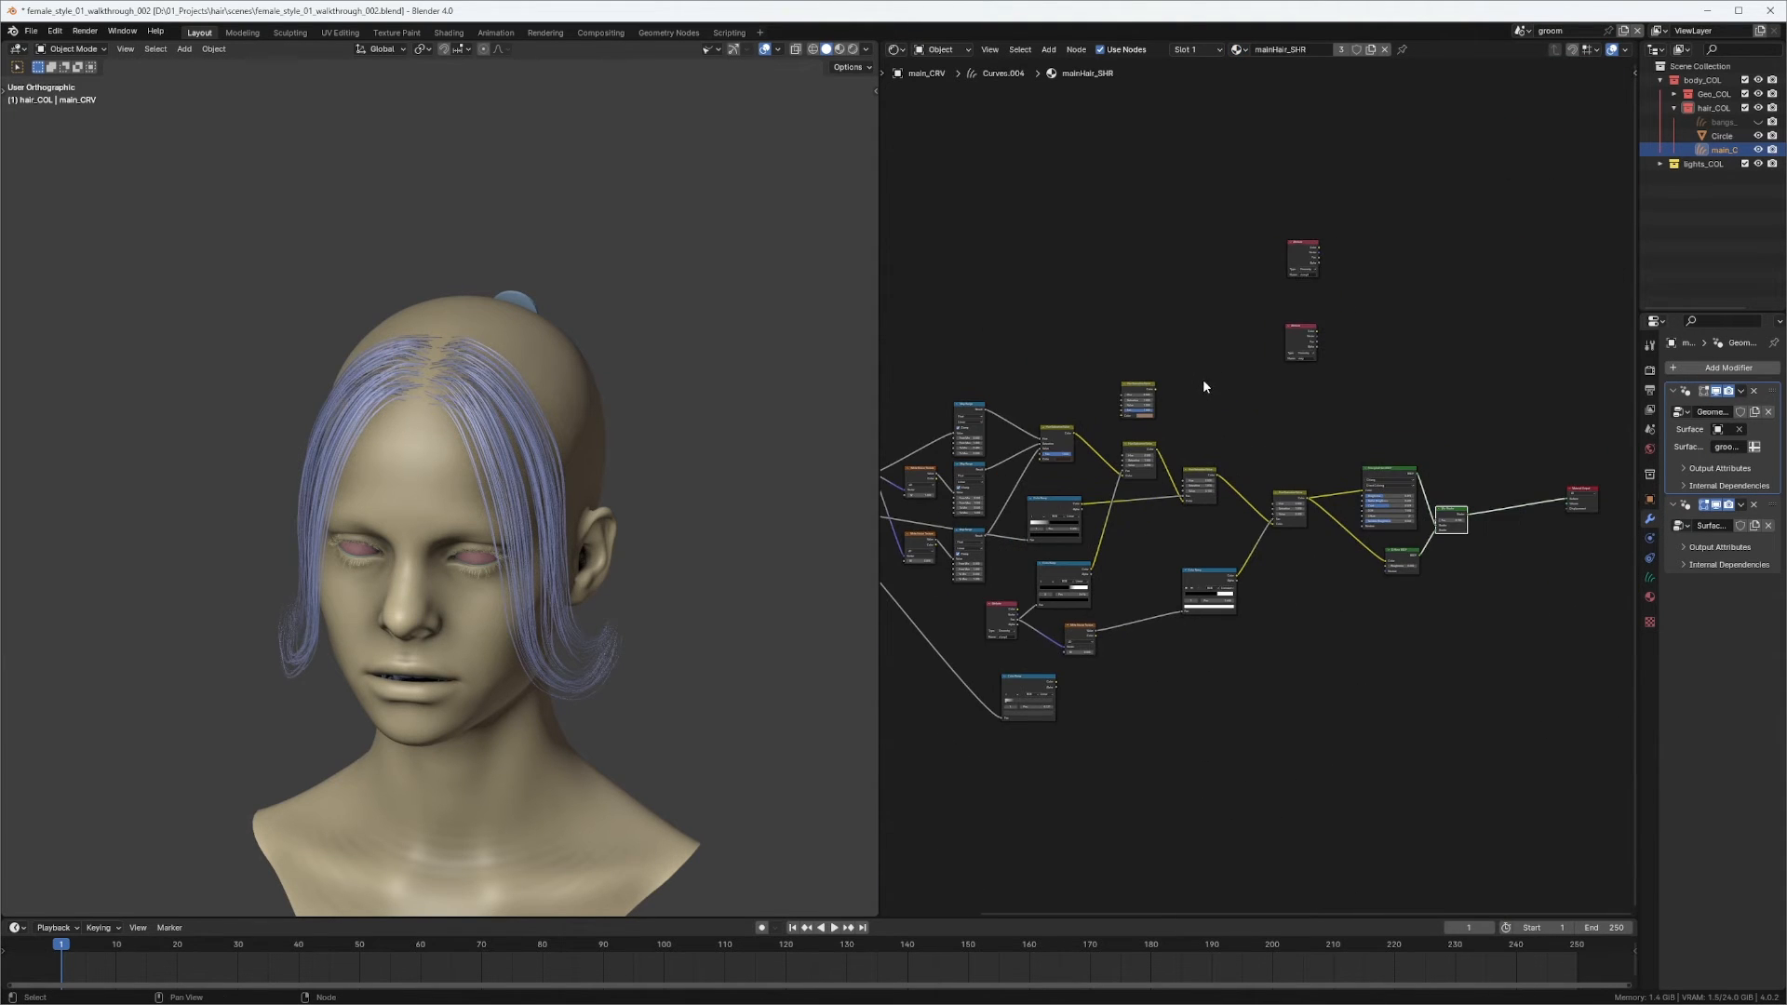
pyautogui.moveTo(1226, 381); pyautogui.dragTo(1110, 372, button='middle')
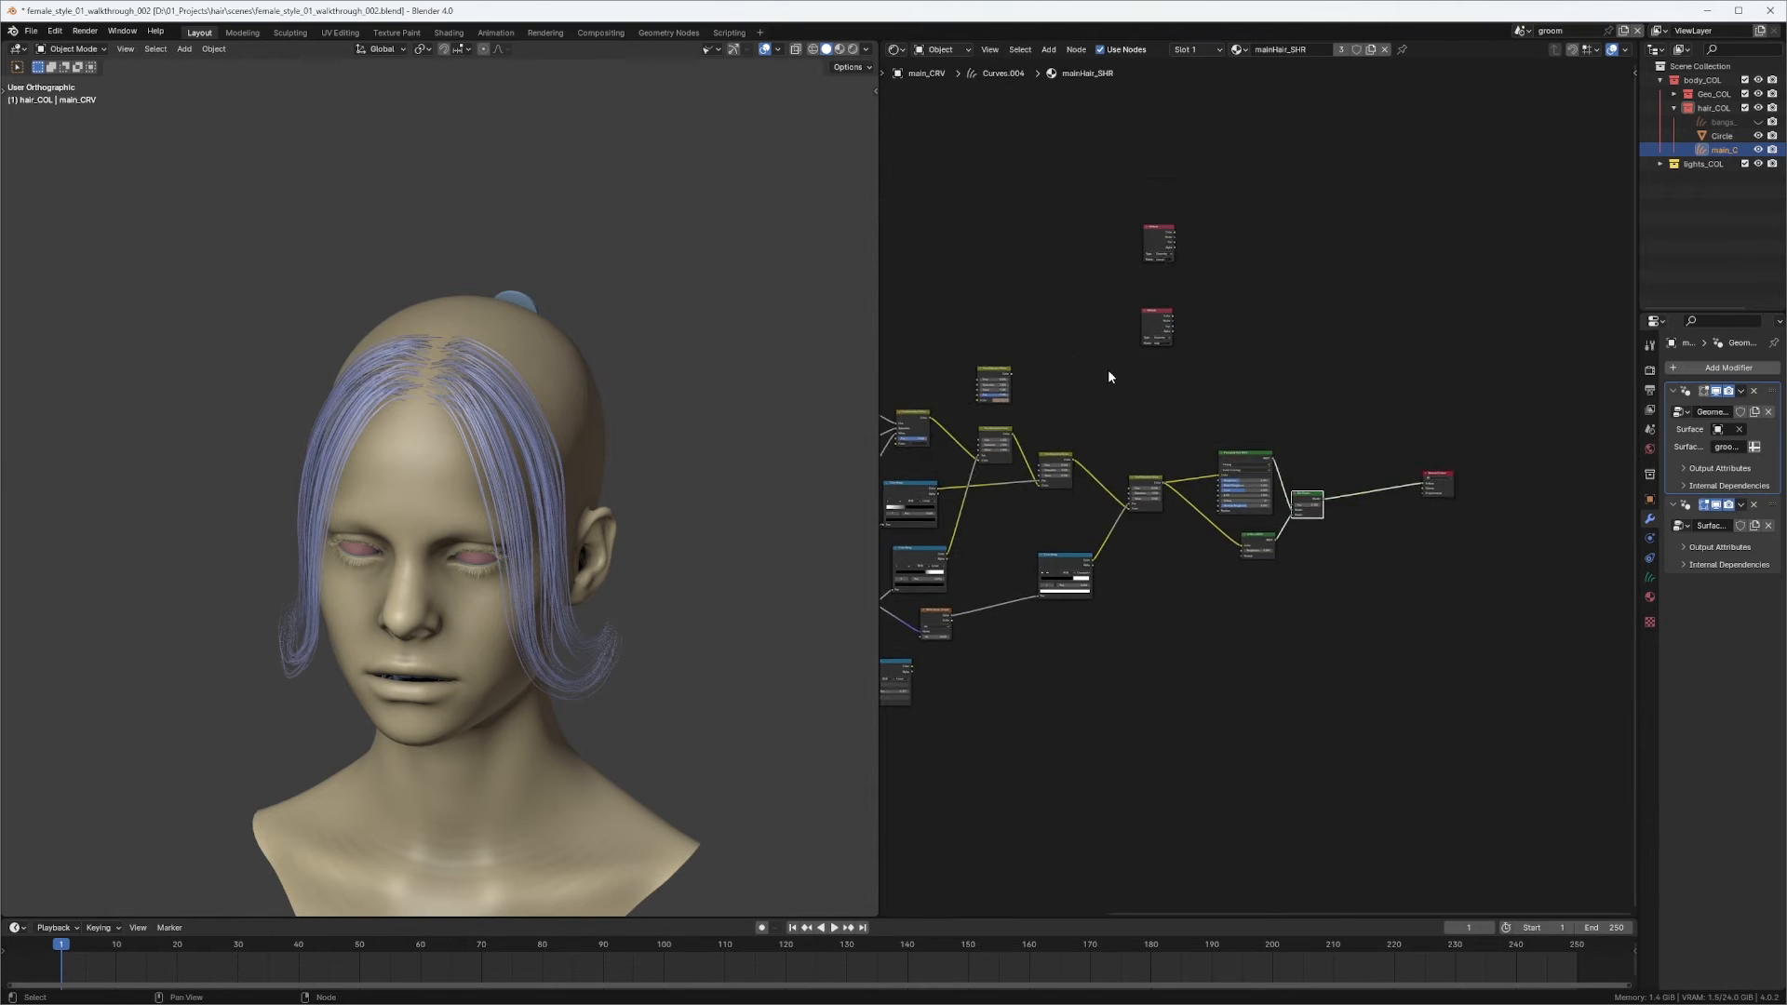
# Disconnect the Principled Hair BSDF from the Hue/Saturation/Value and Mix Shader nodes, and connect it directly to the Material Output.
pyautogui.scroll(5, 1328, 331)
pyautogui.moveTo(1134, 450); pyautogui.dragTo(1066, 473)
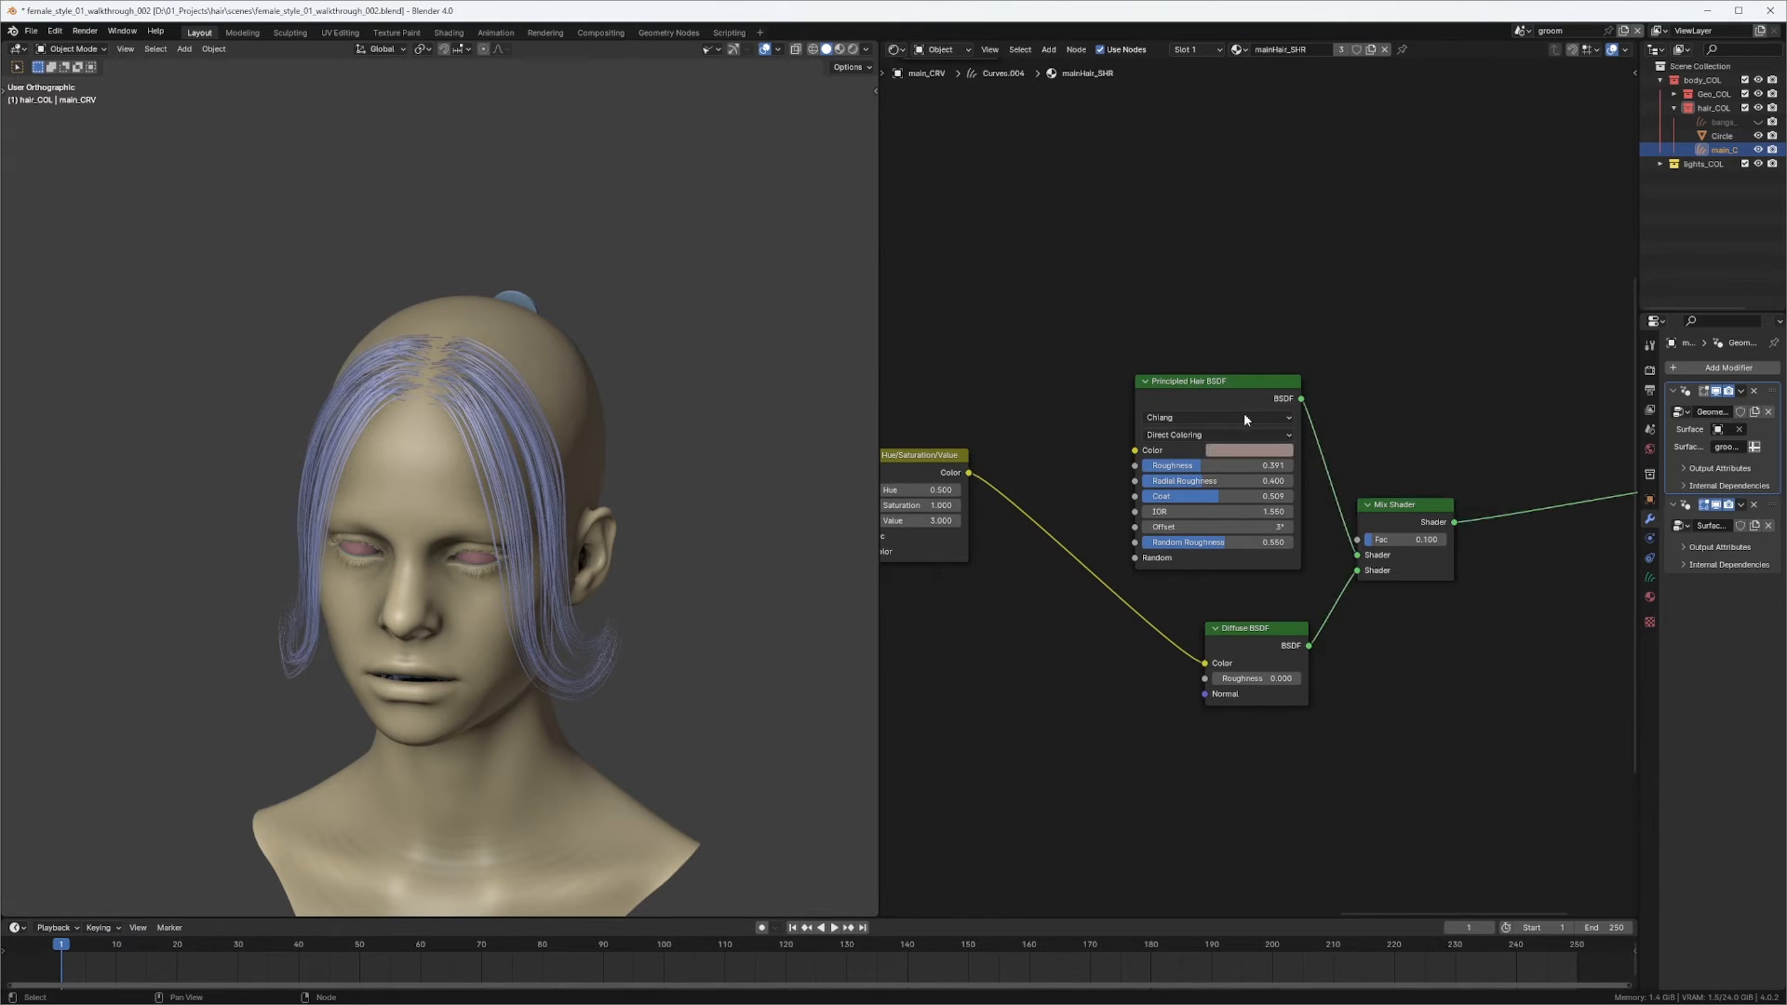
pyautogui.moveTo(1243, 380); pyautogui.dragTo(1238, 231)
pyautogui.moveTo(1369, 349); pyautogui.dragTo(1285, 509, button='middle')
pyautogui.keyDown('ctrl'); pyautogui.keyDown('shift'); pyautogui.click(1198, 408); pyautogui.keyUp('shift'); pyautogui.keyUp('ctrl')
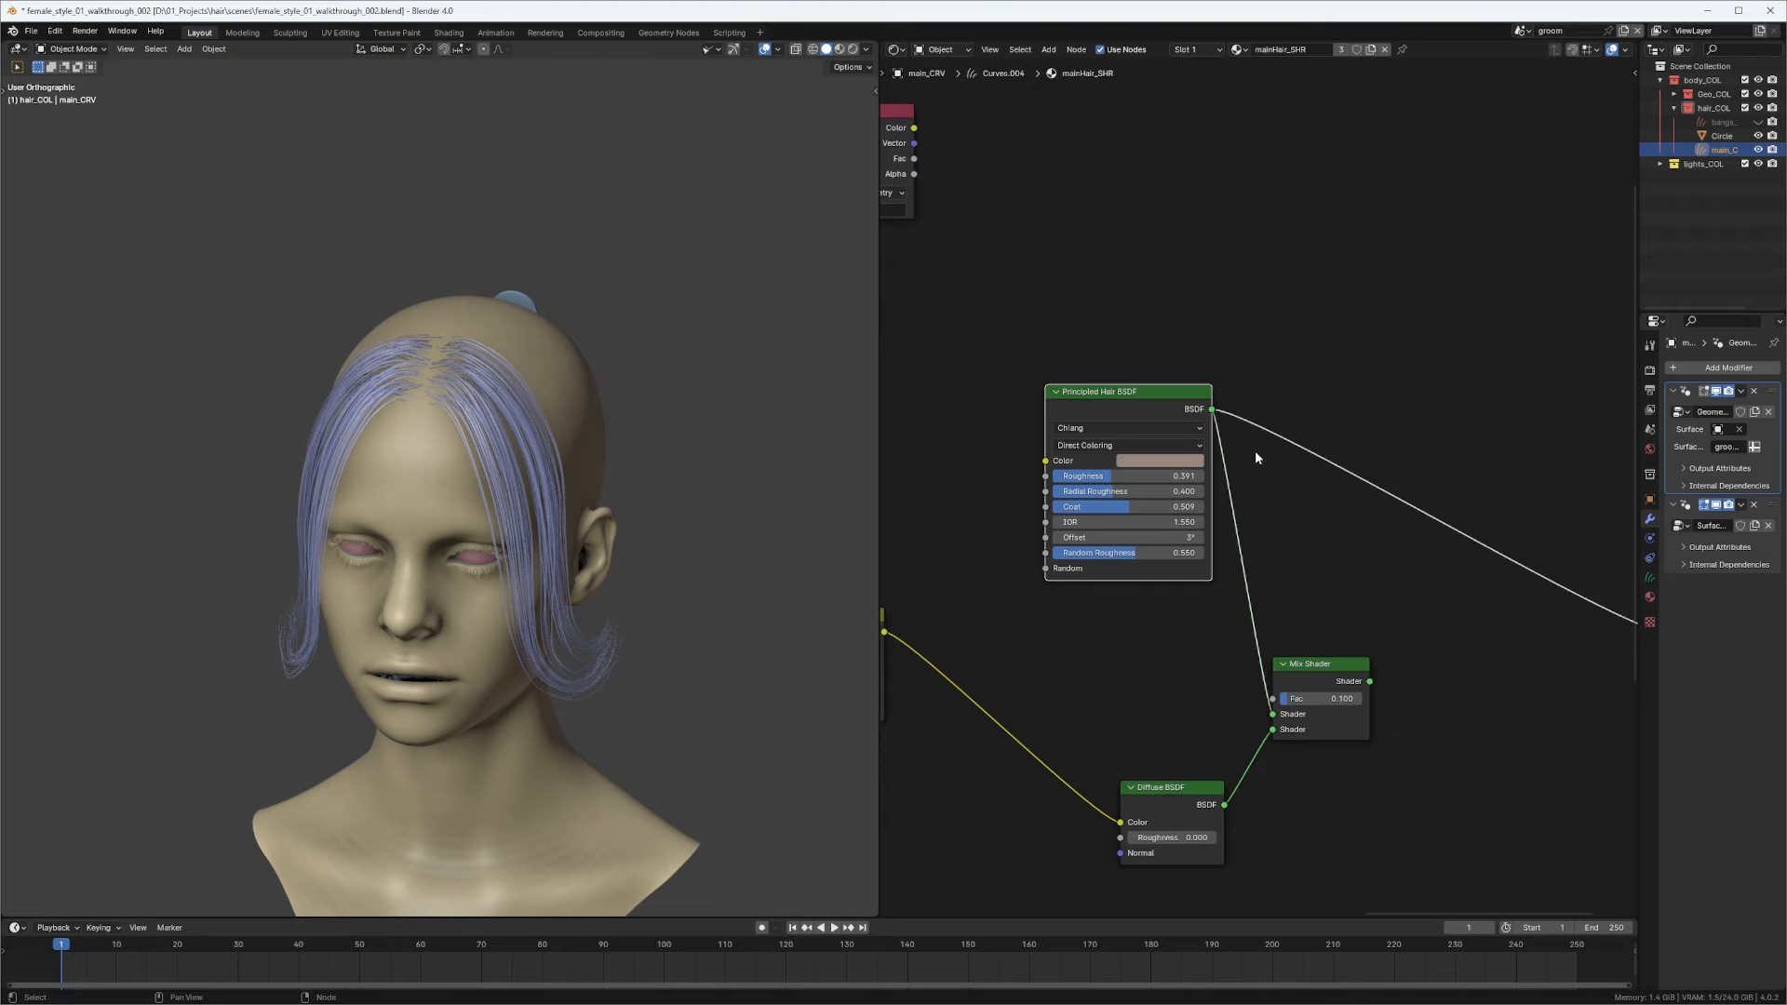
pyautogui.keyDown('ctrl'); pyautogui.moveTo(1213, 674); pyautogui.dragTo(1209, 528, button='right'); pyautogui.keyUp('ctrl')
pyautogui.moveTo(1135, 392); pyautogui.dragTo(1386, 384)
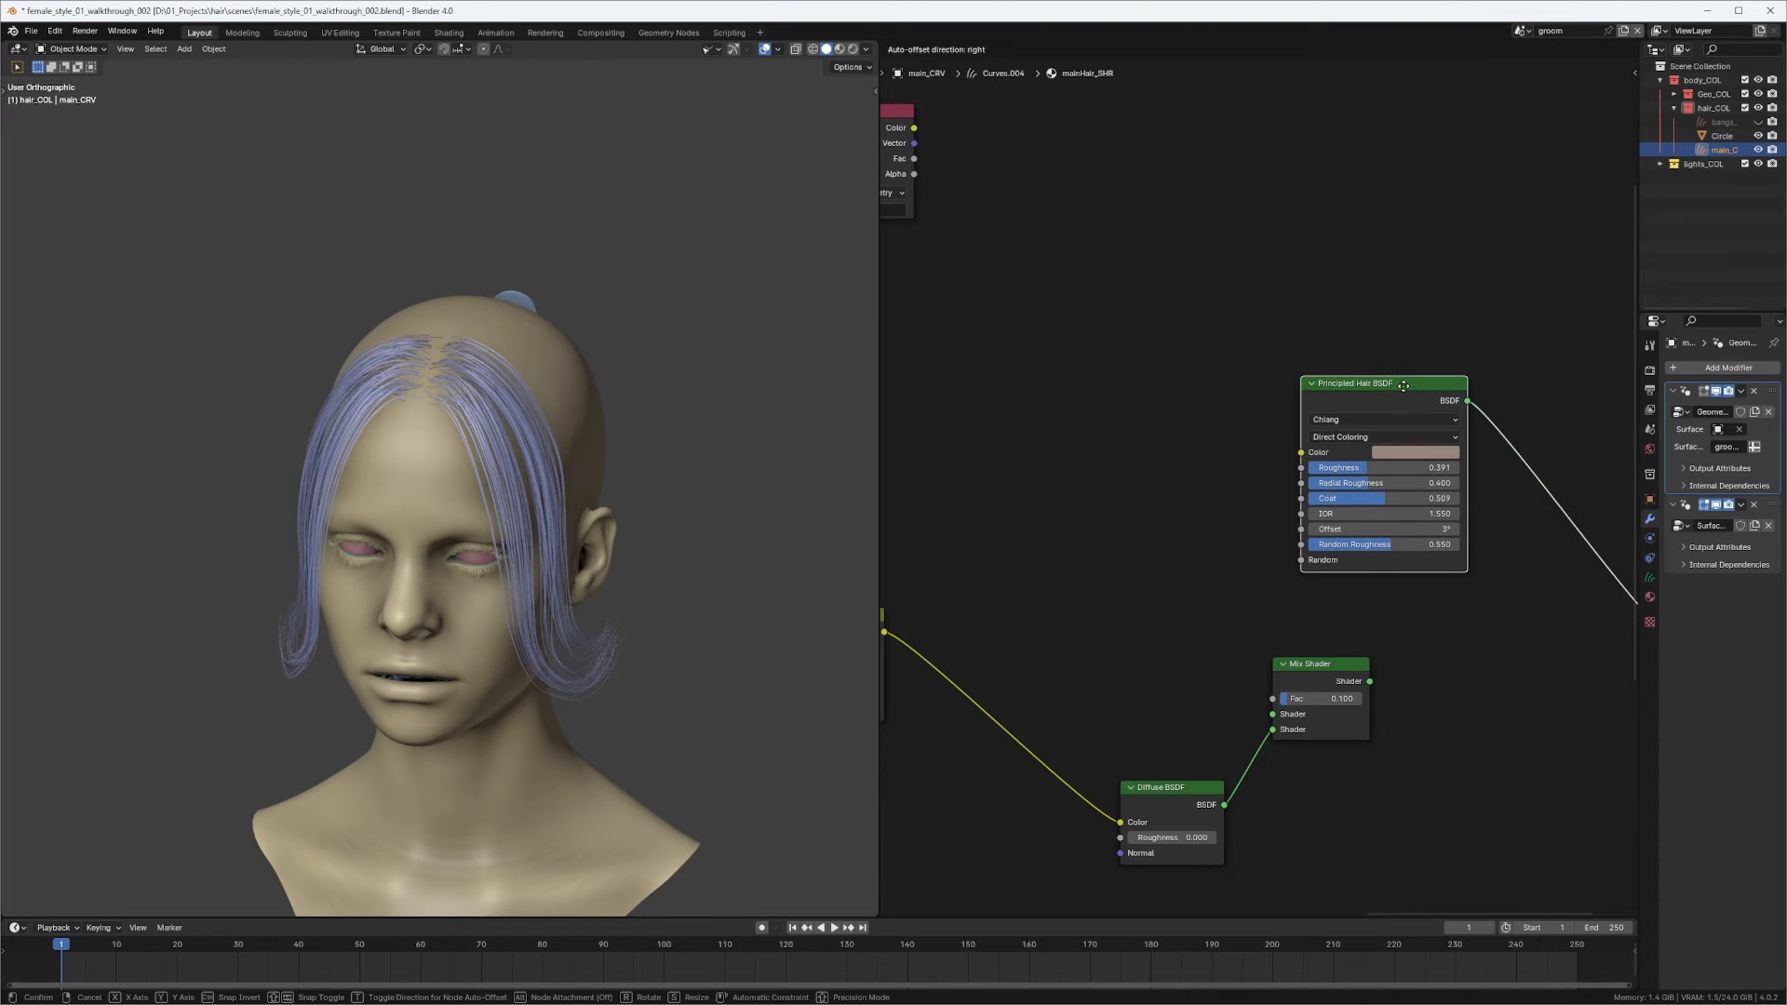
# Switch the viewport to rendered shading and darken the Principled Hair BSDF color to near black.
pyautogui.click(852, 50)
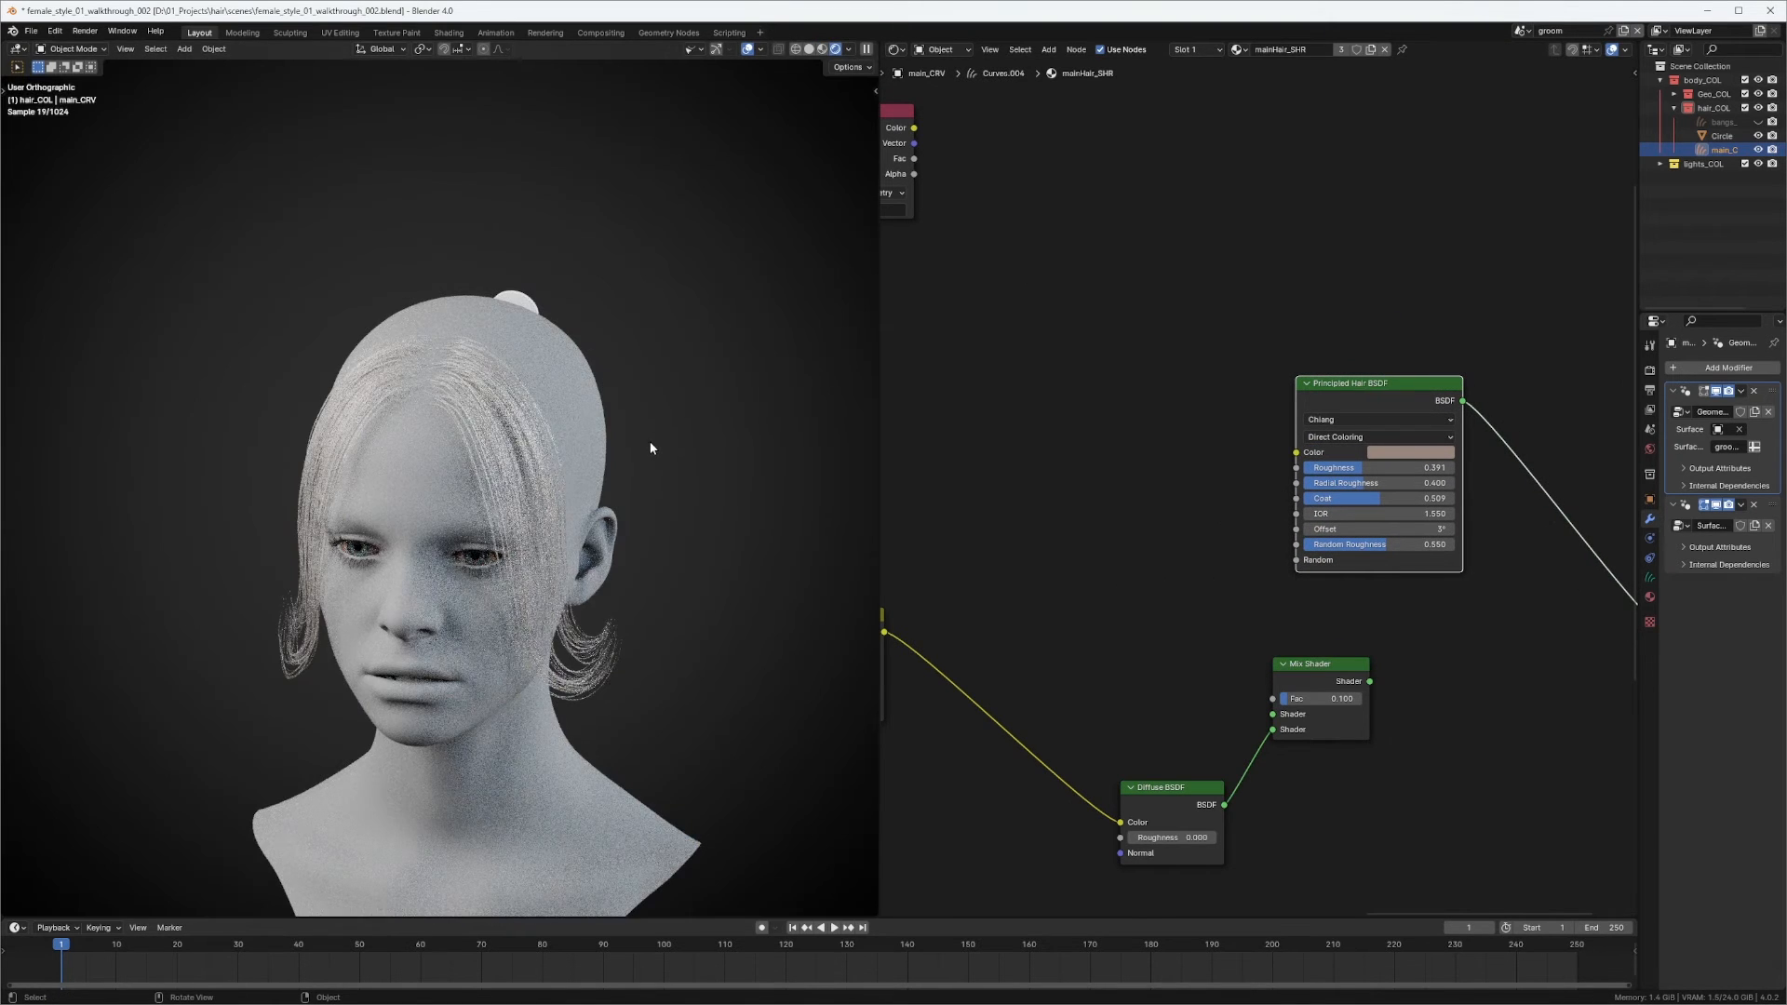
pyautogui.moveTo(651, 446); pyautogui.dragTo(577, 384, button='middle')
pyautogui.keyDown('ctrl'); pyautogui.moveTo(789, 605); pyautogui.dragTo(801, 511, button='middle'); pyautogui.keyUp('ctrl')
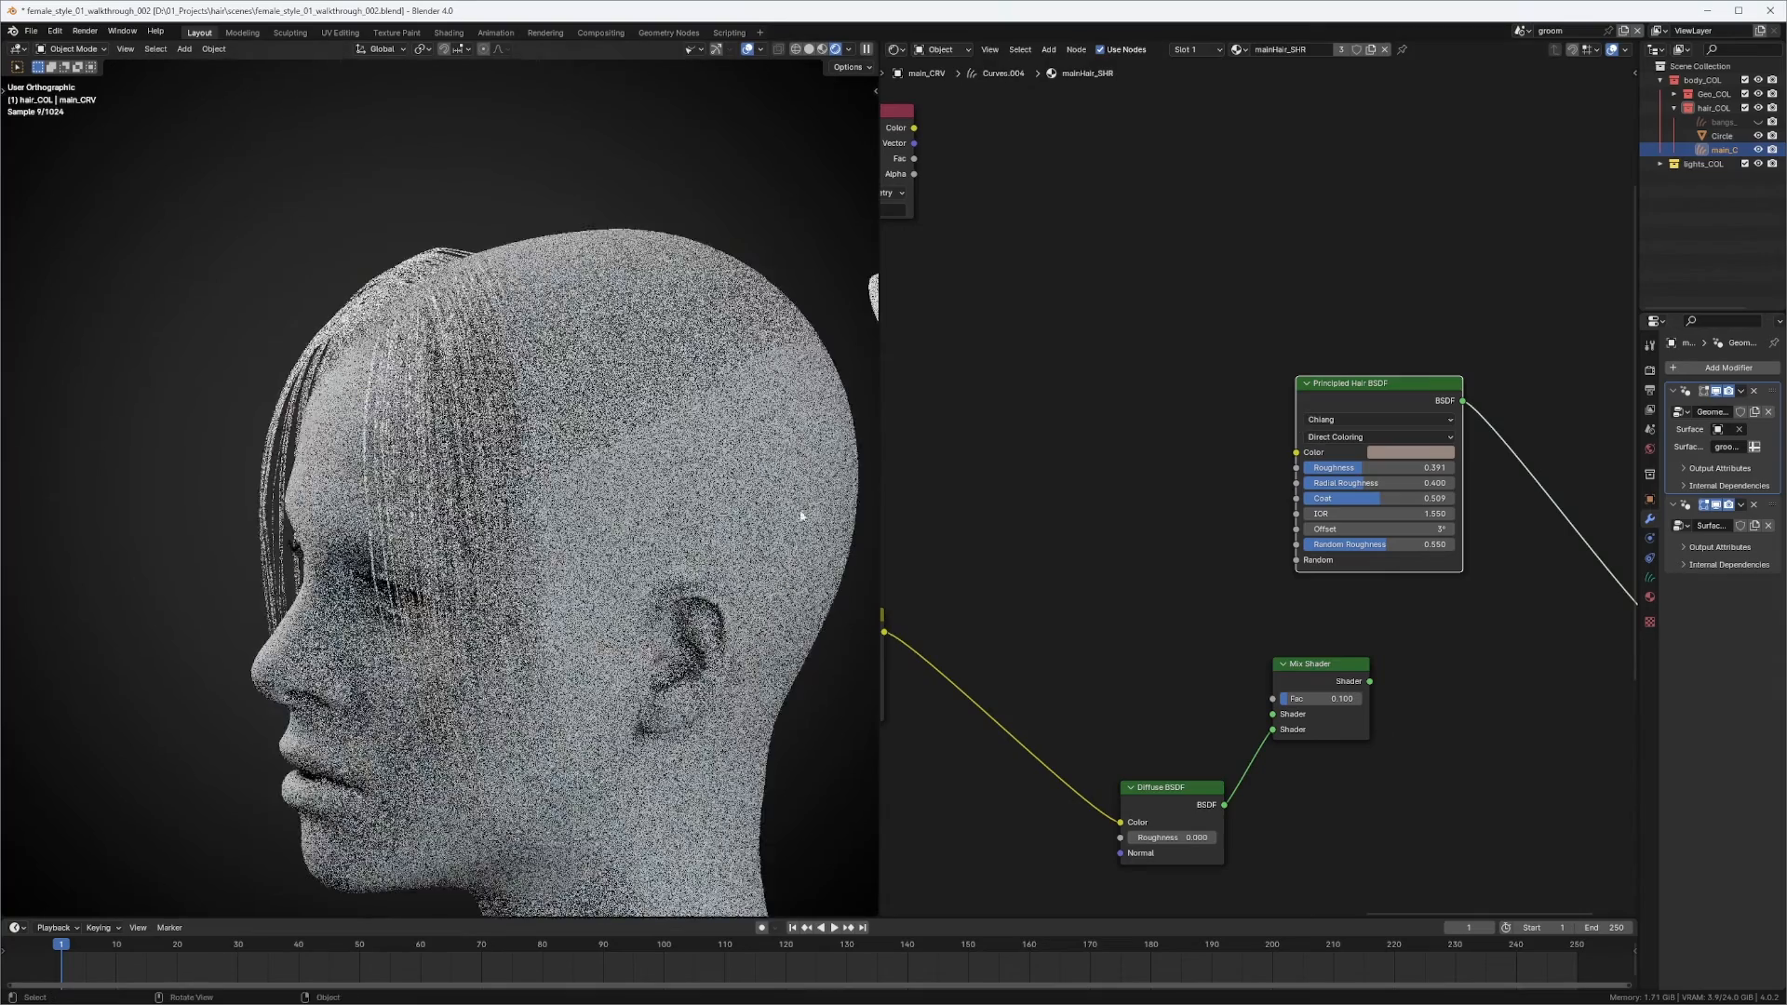
pyautogui.moveTo(1244, 502); pyautogui.dragTo(1196, 341, button='middle')
pyautogui.moveTo(707, 409); pyautogui.dragTo(769, 406, button='middle')
pyautogui.click(1374, 291)
pyautogui.moveTo(1459, 124); pyautogui.dragTo(1465, 184)
pyautogui.moveTo(551, 555); pyautogui.dragTo(499, 306, button='middle')
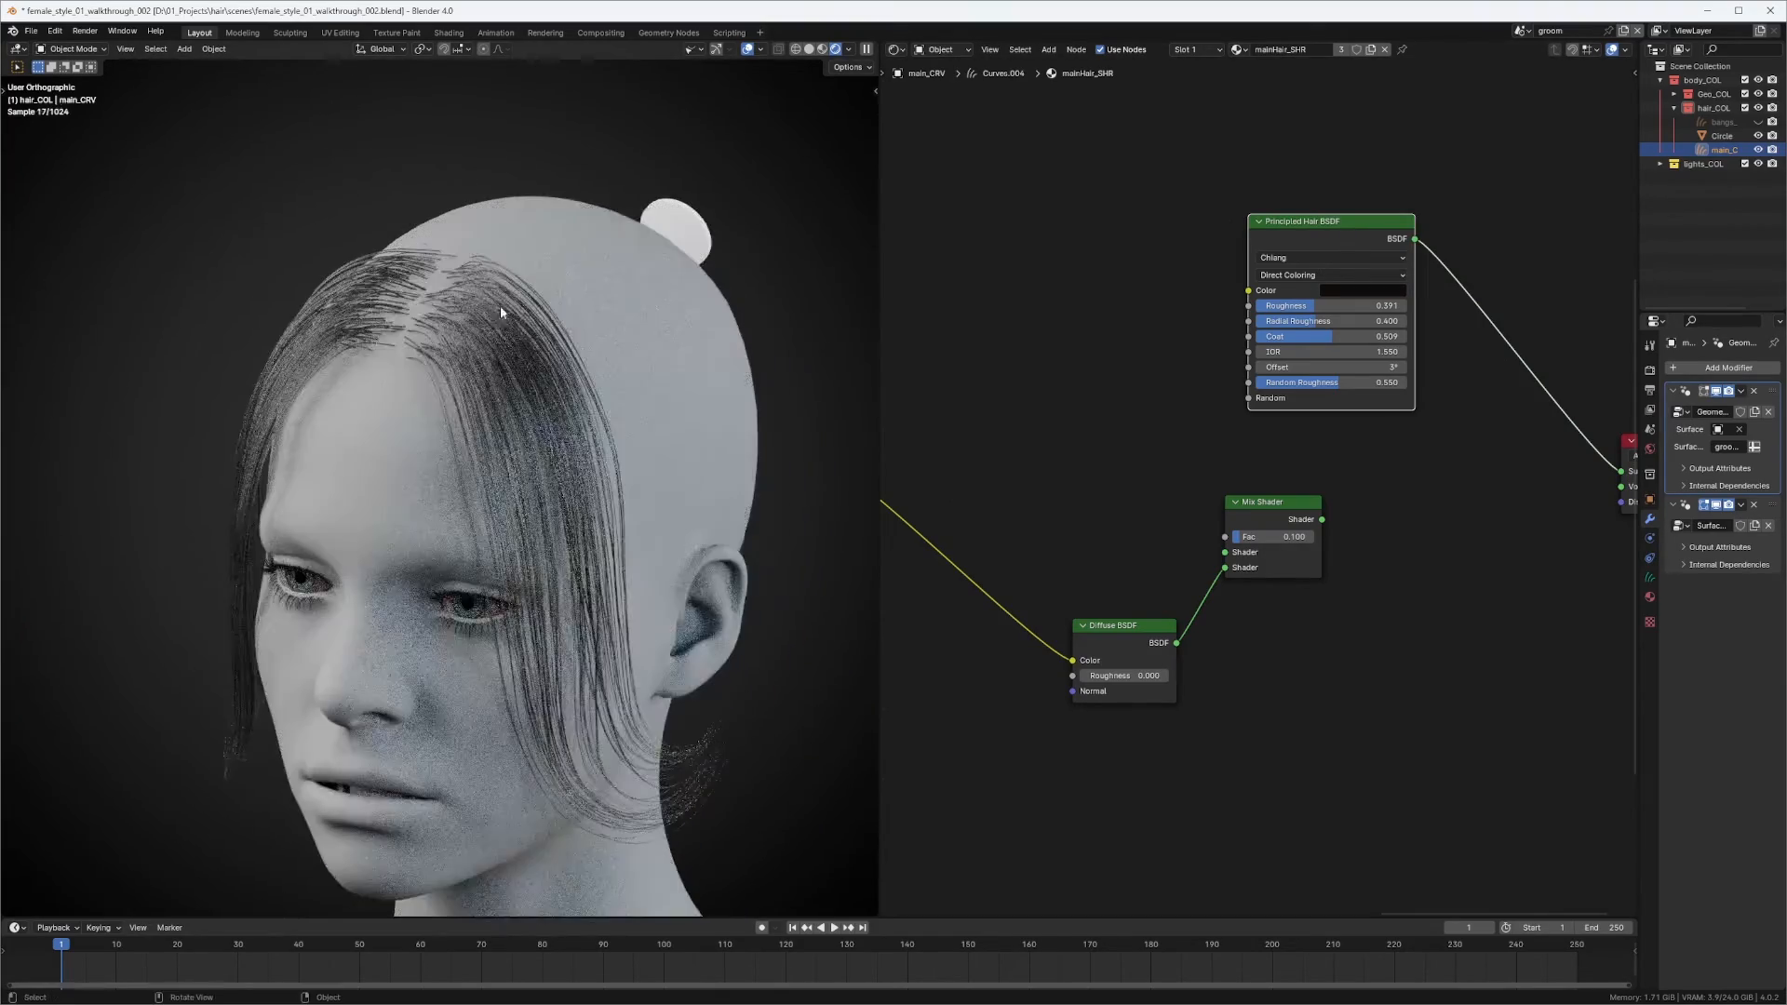
# Return to the Geometry Node Editor and connect Join Geometry to the Group Output in place of the direct Separate Geometry link.
pyautogui.click(893, 52)
pyautogui.click(931, 167)
pyautogui.keyDown('ctrl'); pyautogui.moveTo(1302, 466); pyautogui.dragTo(1368, 547, button='middle'); pyautogui.keyUp('ctrl')
pyautogui.moveTo(1454, 633); pyautogui.dragTo(1324, 470, button='middle')
pyautogui.moveTo(1153, 567); pyautogui.dragTo(1546, 463, button='middle')
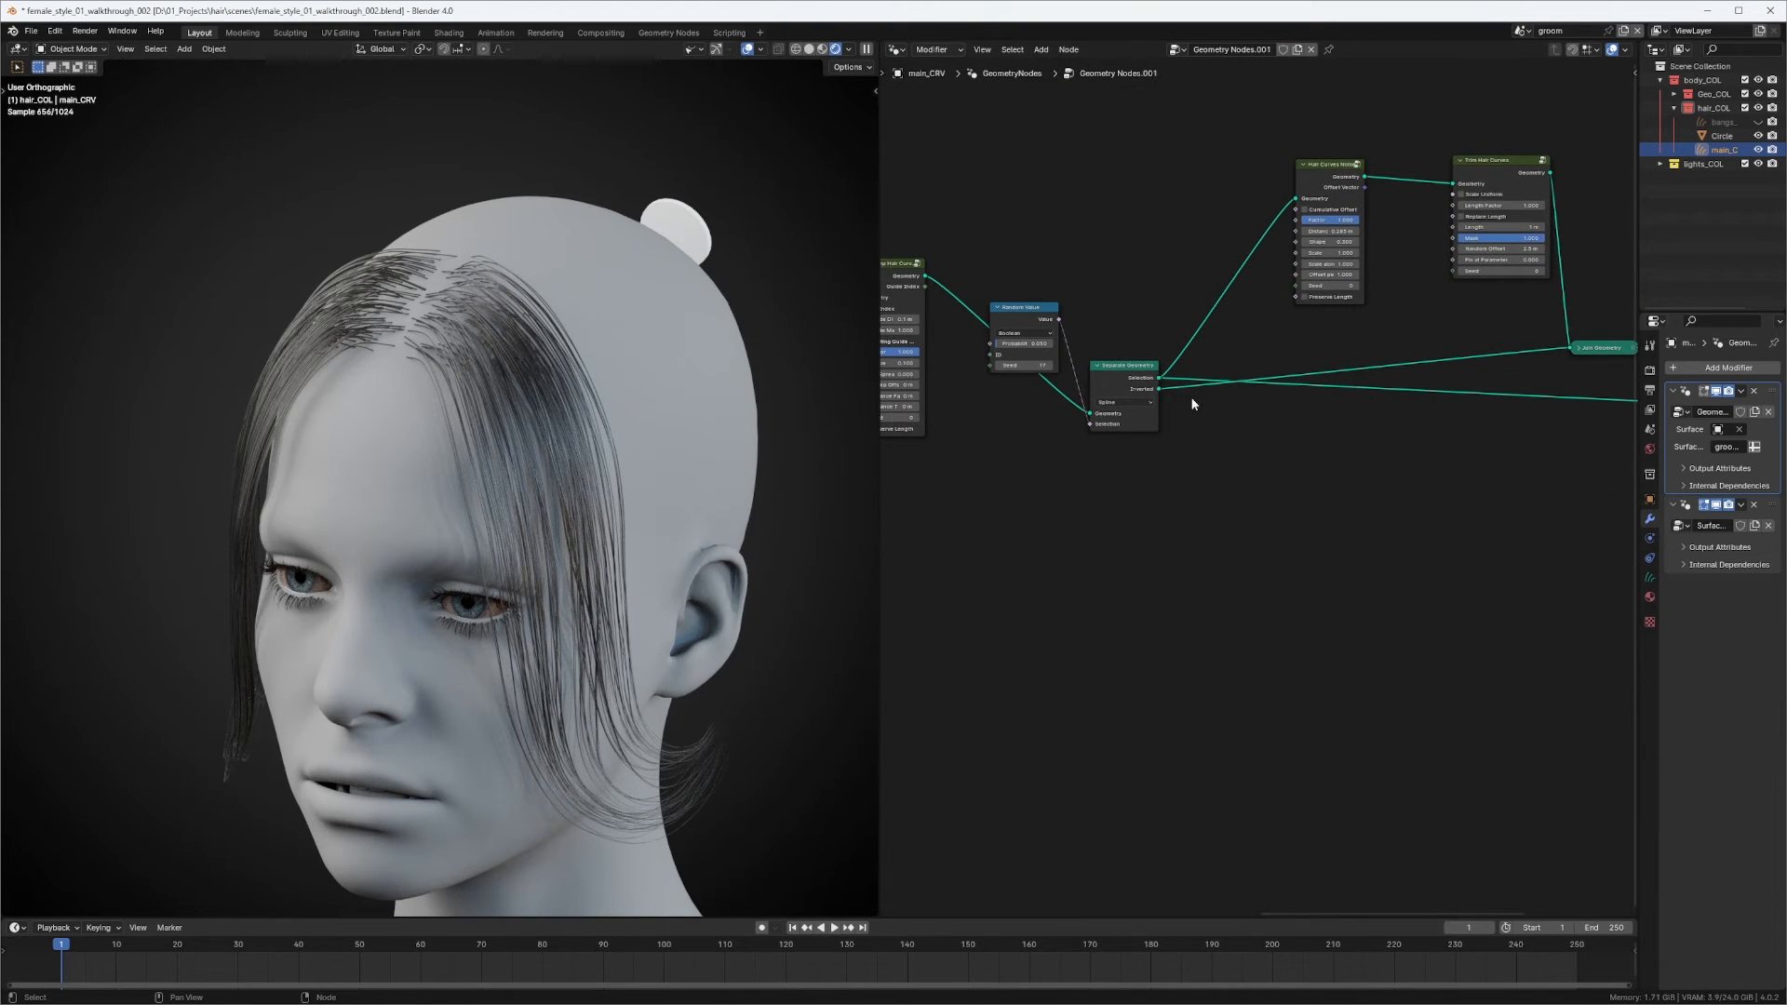
pyautogui.moveTo(1355, 435); pyautogui.dragTo(898, 470, button='middle')
pyautogui.moveTo(1296, 445); pyautogui.dragTo(1312, 447)
pyautogui.keyDown('ctrl'); pyautogui.moveTo(1303, 447); pyautogui.dragTo(1143, 343, button='middle'); pyautogui.keyUp('ctrl')
pyautogui.moveTo(1143, 342); pyautogui.dragTo(1271, 430)
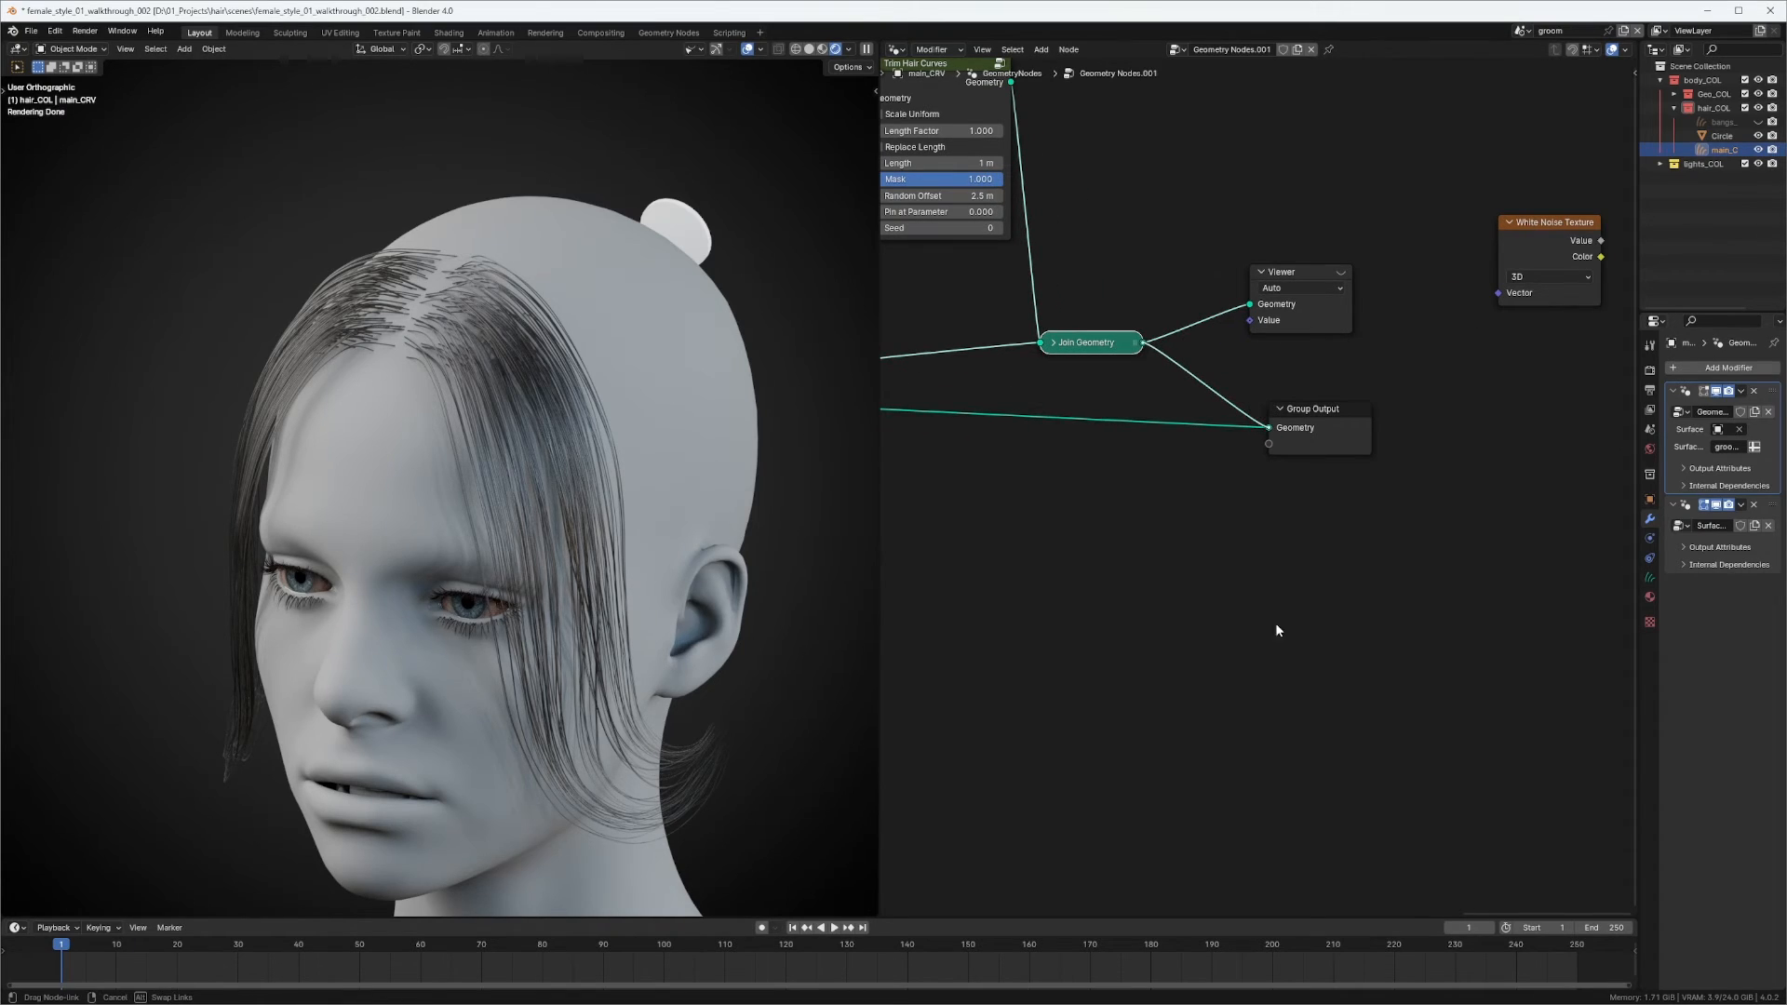
pyautogui.moveTo(608, 524); pyautogui.dragTo(642, 466, button='middle')
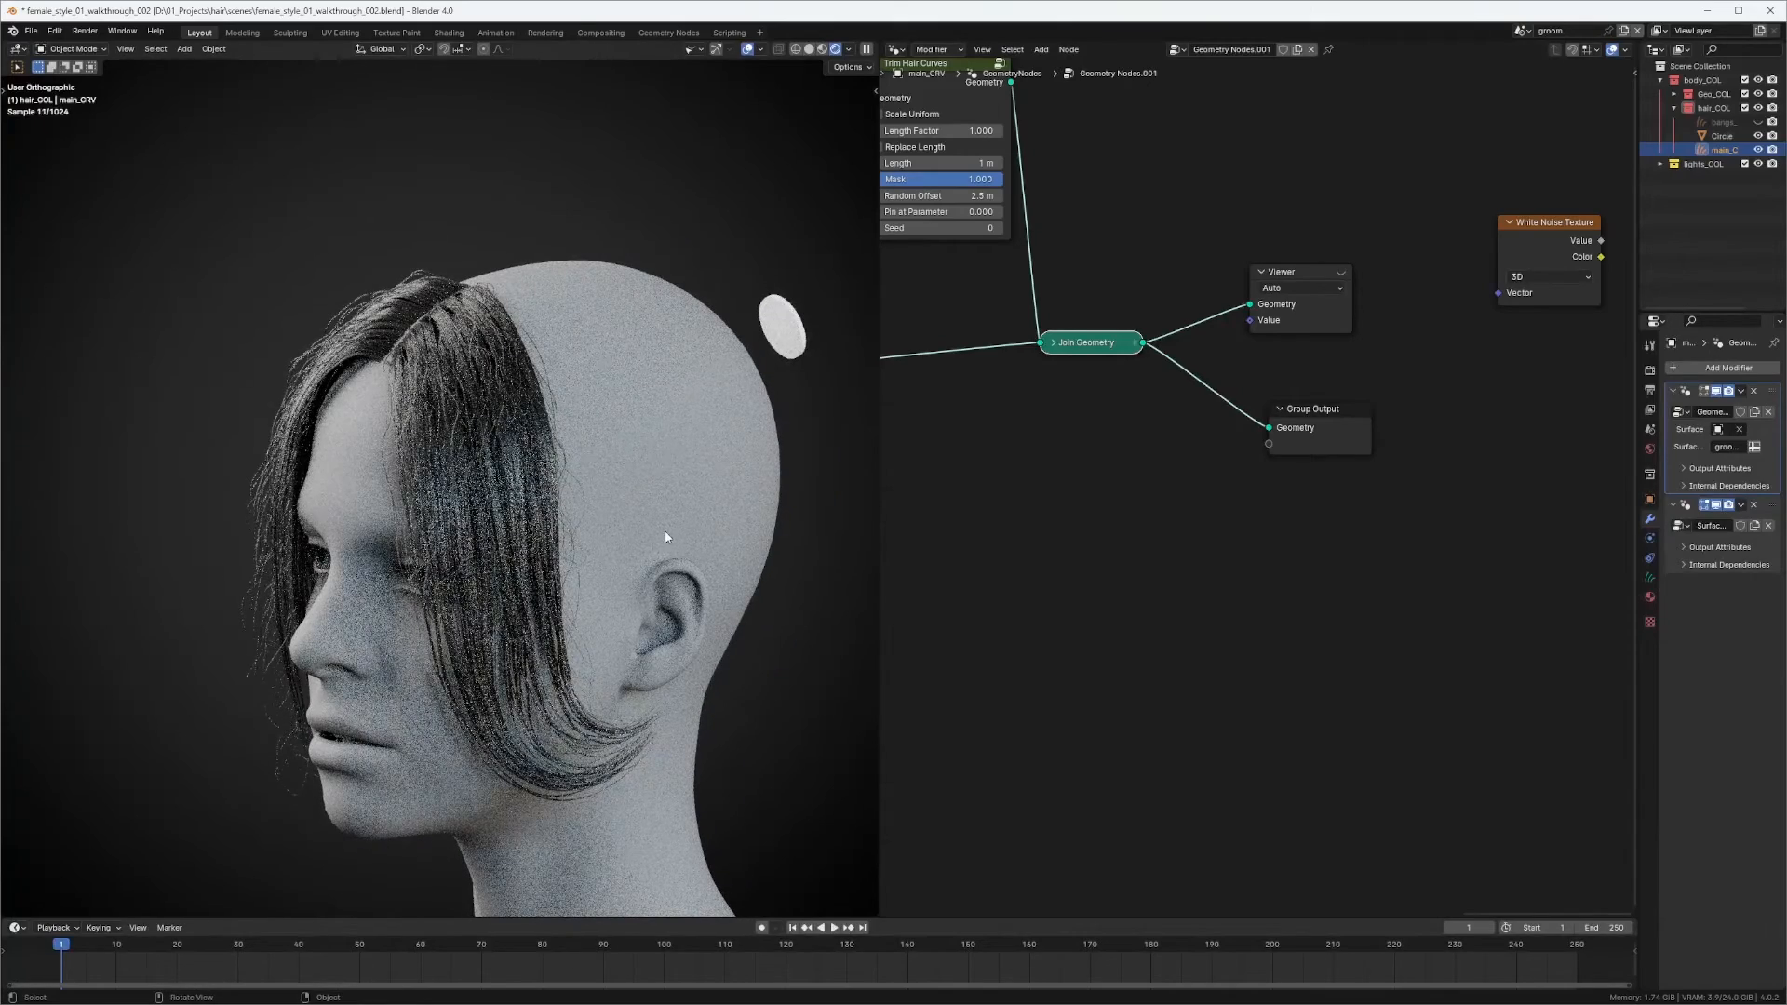
# Return to the Shader Editor and set Roughness and Radial Roughness of the Principled Hair BSDF to 0.5.
pyautogui.click(896, 49)
pyautogui.click(924, 180)
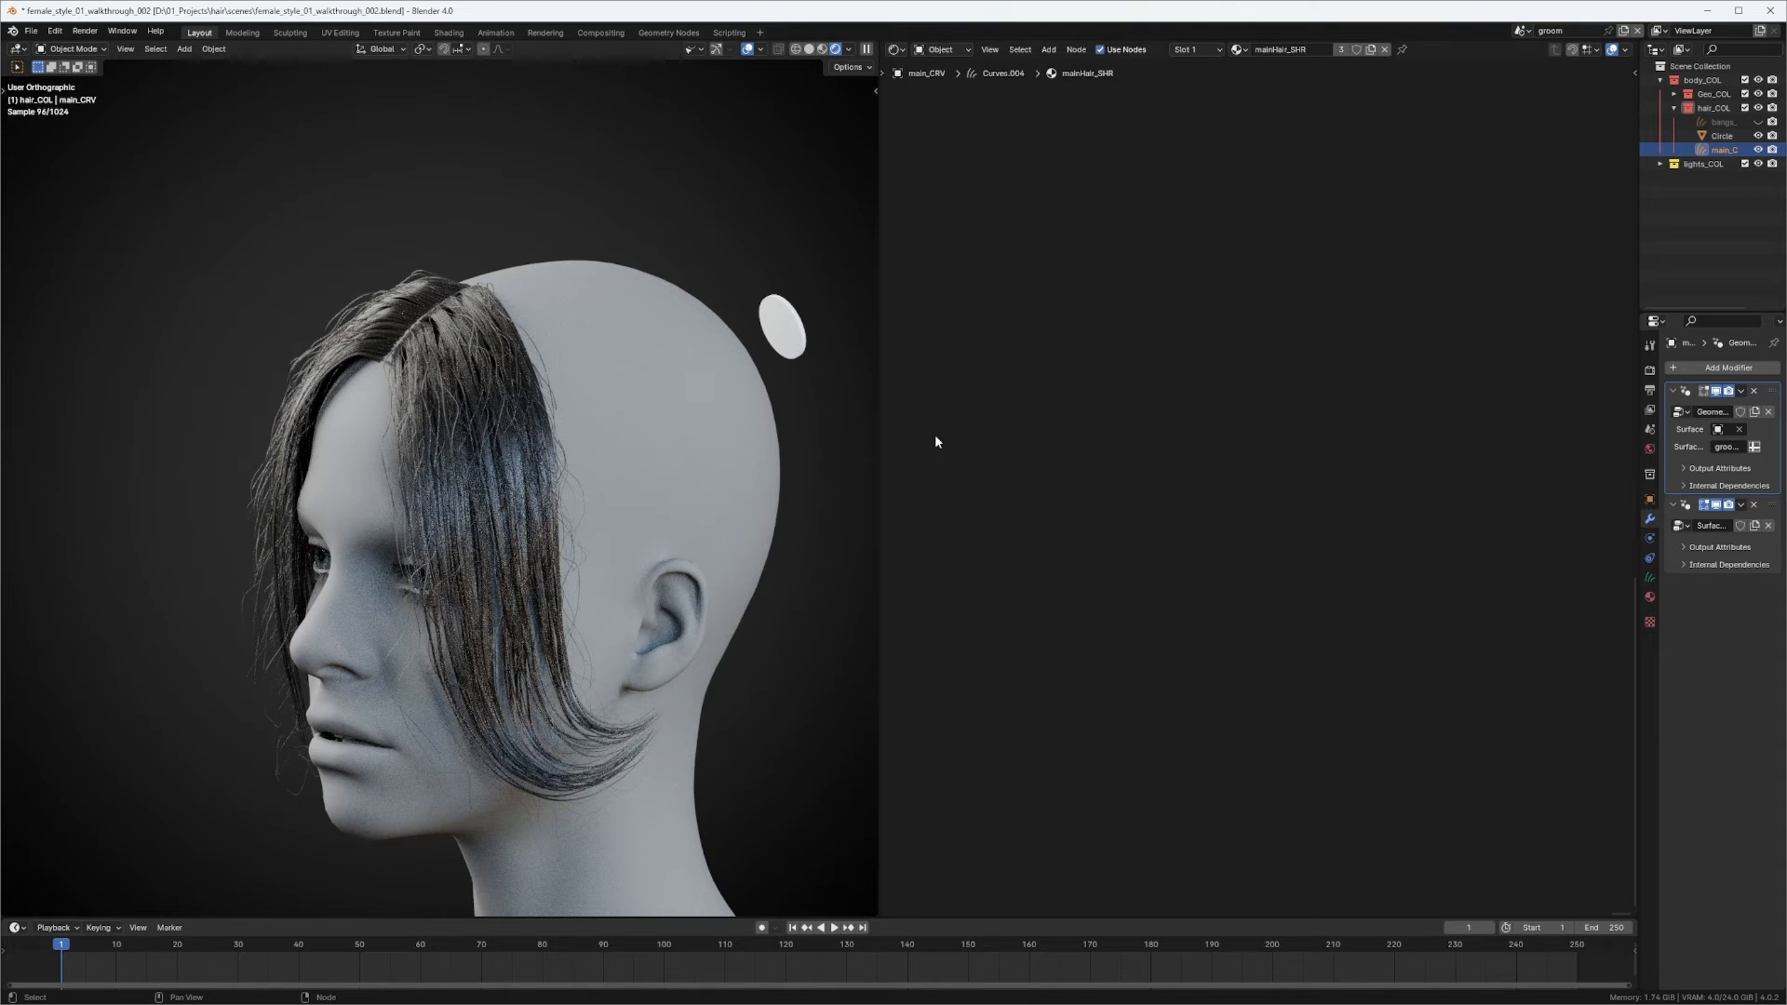
pyautogui.press('Home')
pyautogui.keyDown('ctrl'); pyautogui.moveTo(1325, 410); pyautogui.dragTo(1182, 301, button='middle'); pyautogui.keyUp('ctrl')
pyautogui.keyDown('ctrl'); pyautogui.moveTo(1182, 301); pyautogui.dragTo(1301, 301, button='middle'); pyautogui.keyUp('ctrl')
pyautogui.scroll(3, 1258, 489)
pyautogui.moveTo(1303, 356); pyautogui.dragTo(1303, 369)
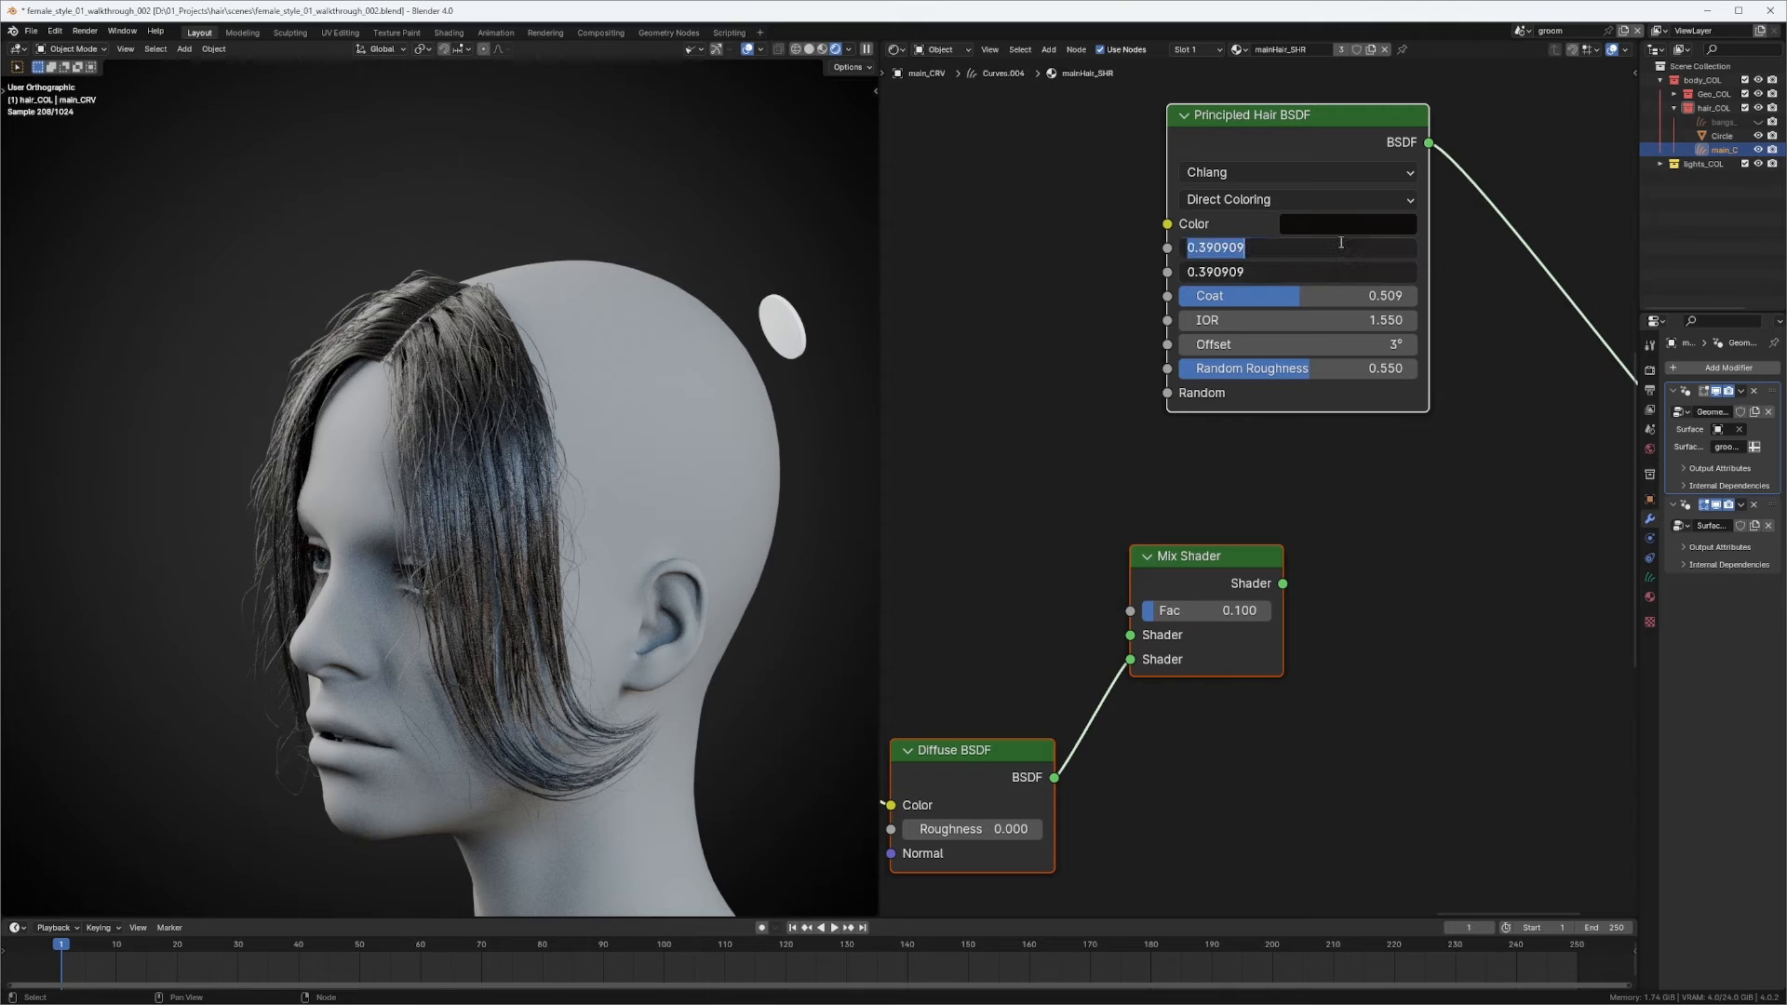
pyautogui.write('0.5')
pyautogui.press('Return')
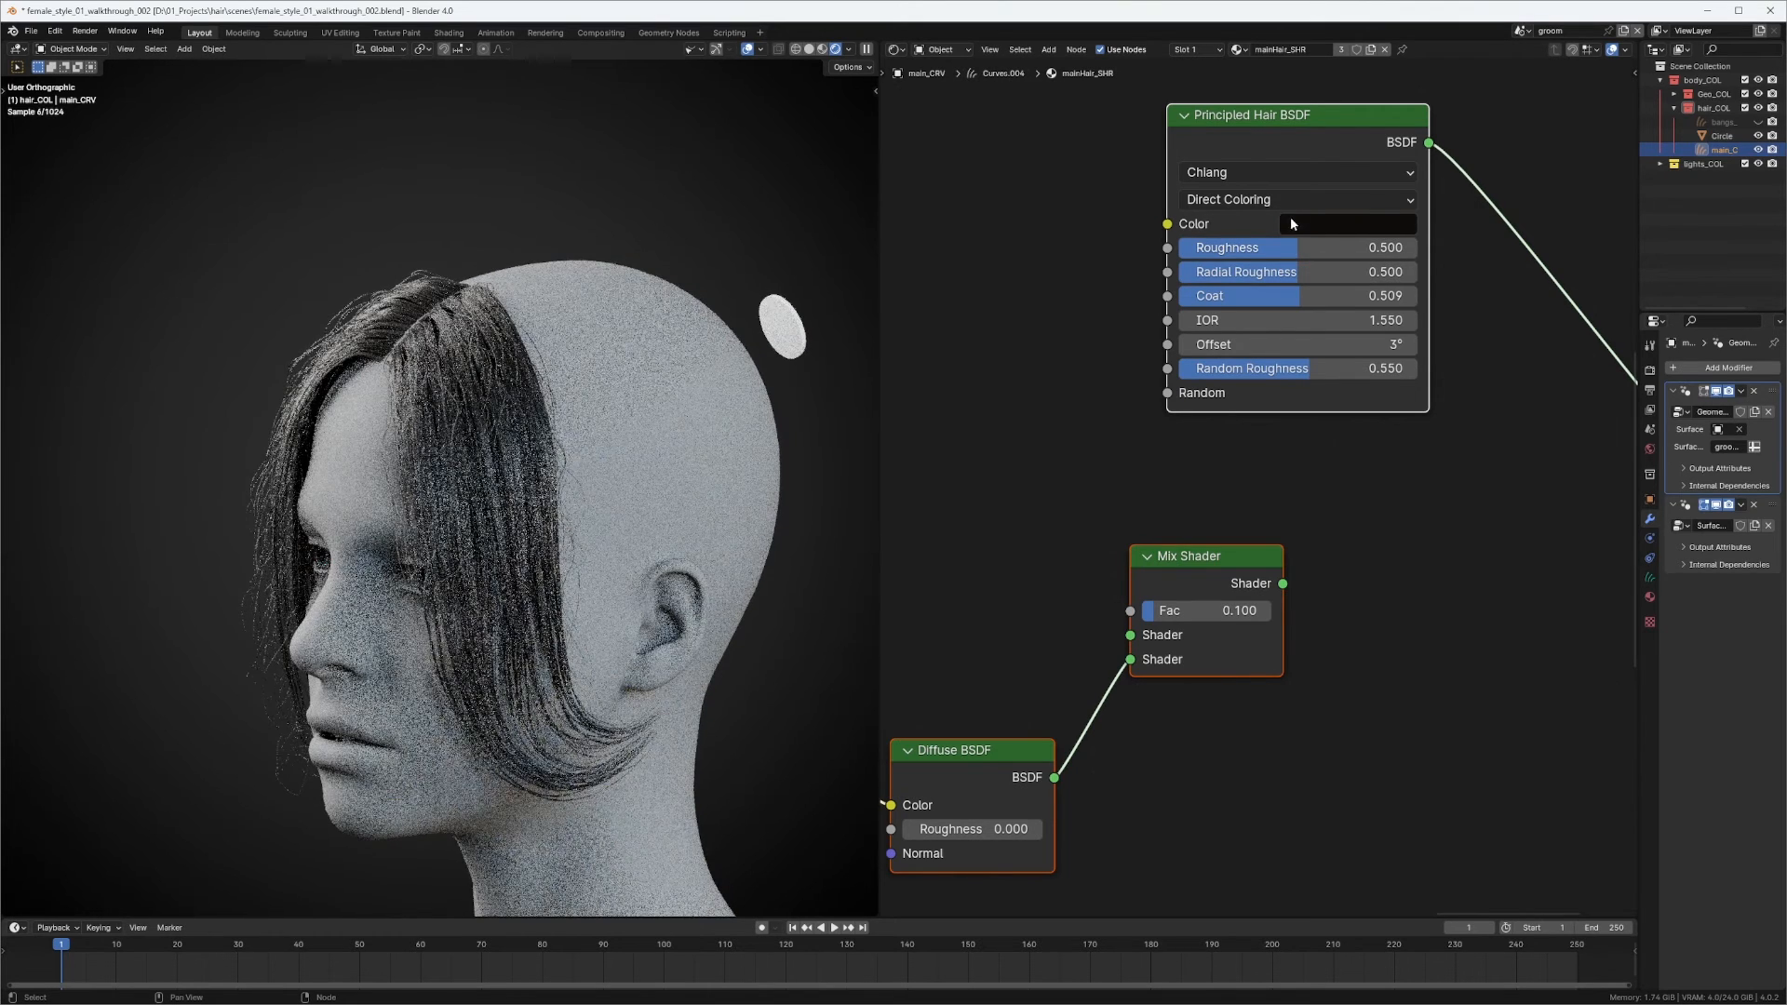
# Lighten the Principled Hair BSDF color to a dark brown and inspect the rendered hair up close.
pyautogui.click(1307, 225)
pyautogui.moveTo(1500, 429); pyautogui.dragTo(1499, 307)
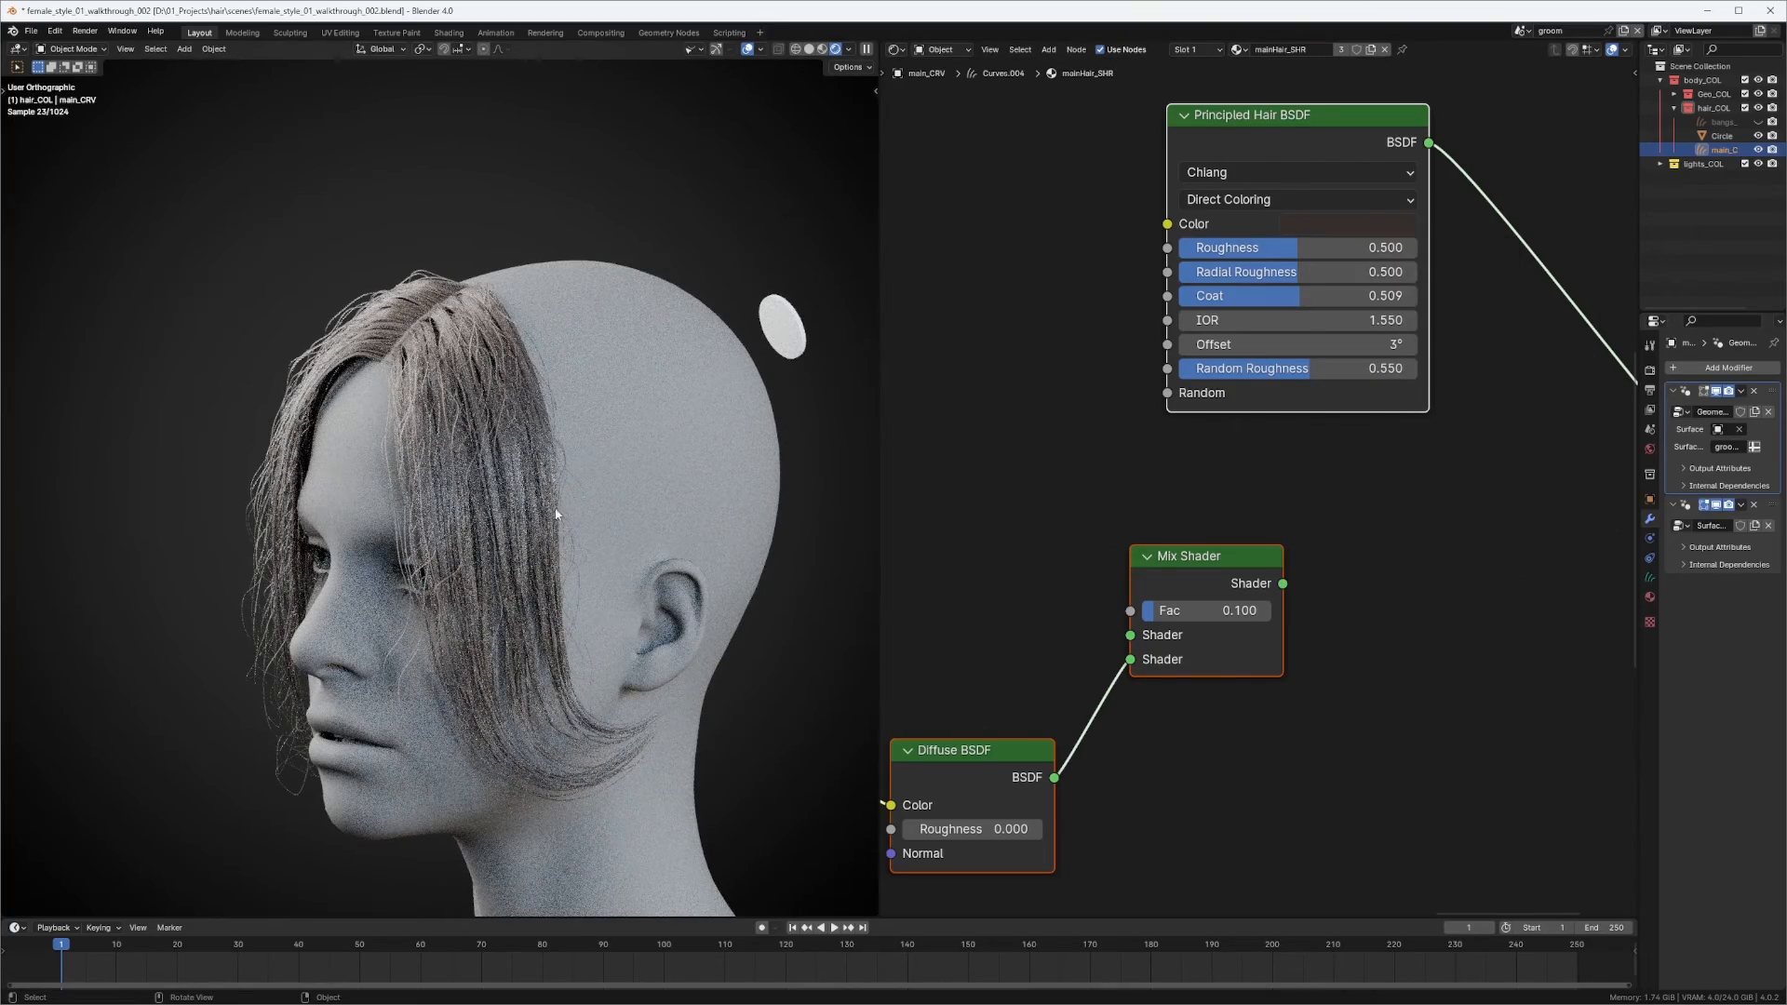
pyautogui.moveTo(612, 467); pyautogui.dragTo(586, 390, button='middle')
pyautogui.scroll(6, 588, 378)
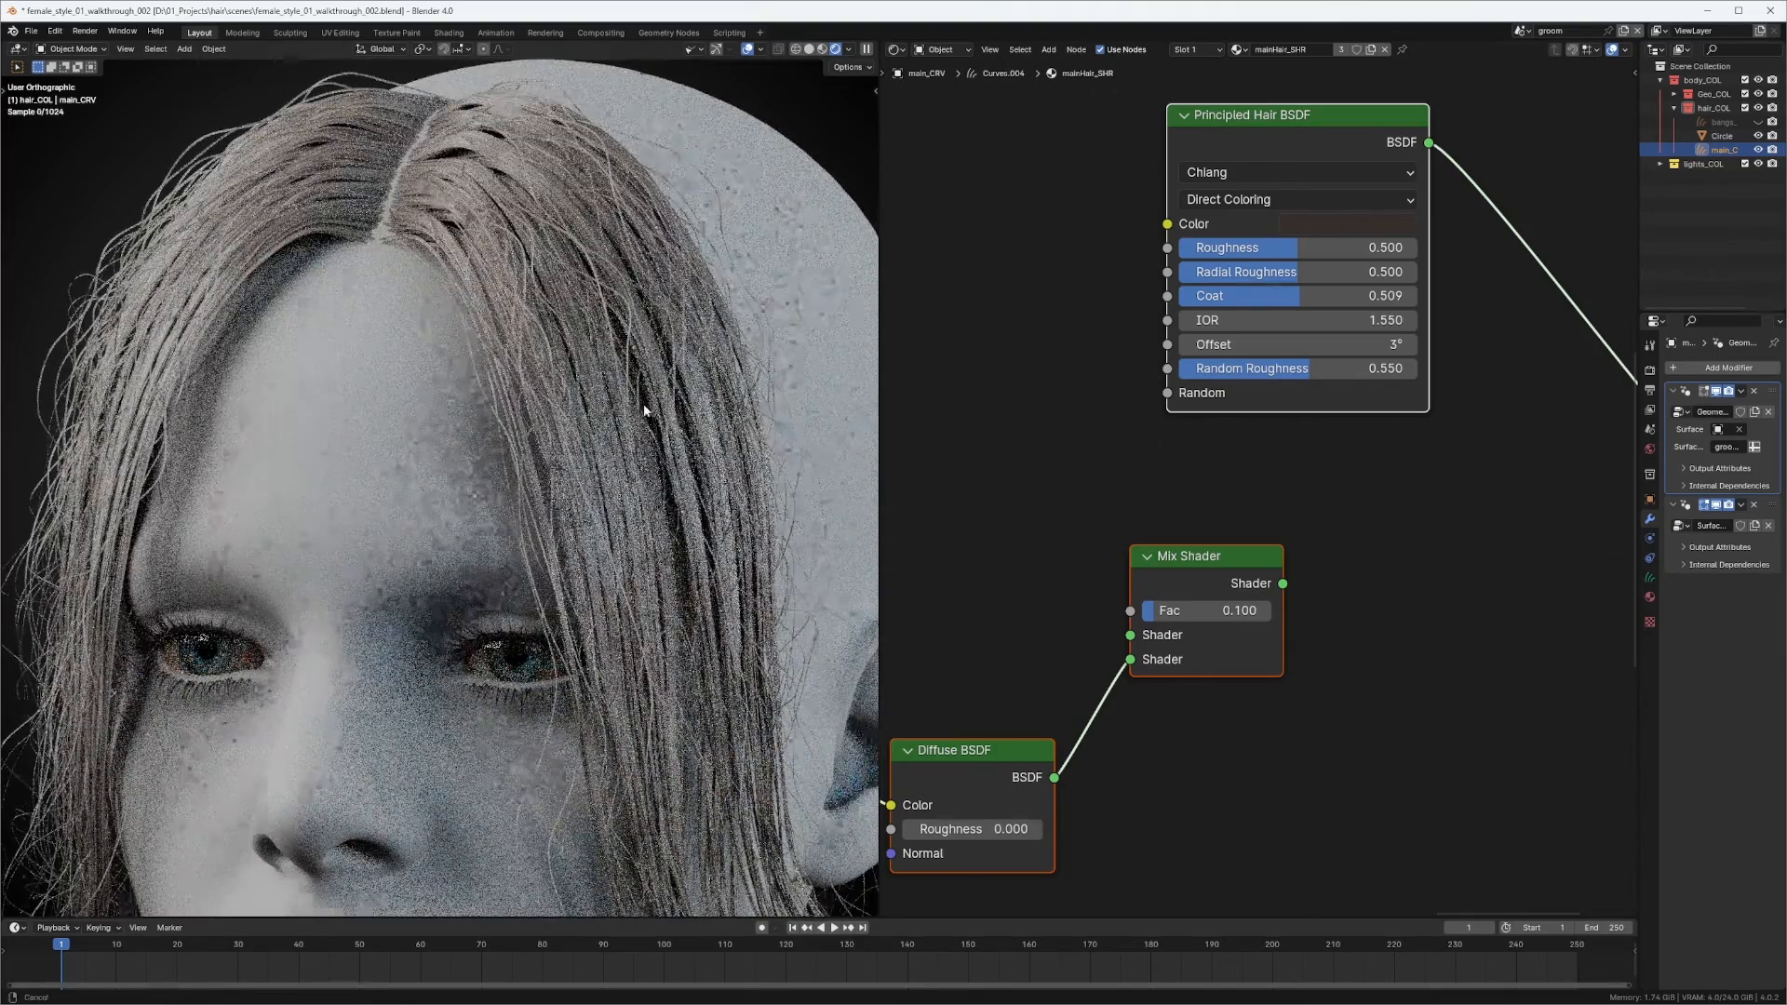
pyautogui.scroll(-2, 643, 403)
pyautogui.moveTo(1272, 112); pyautogui.dragTo(1294, 171, button='middle')
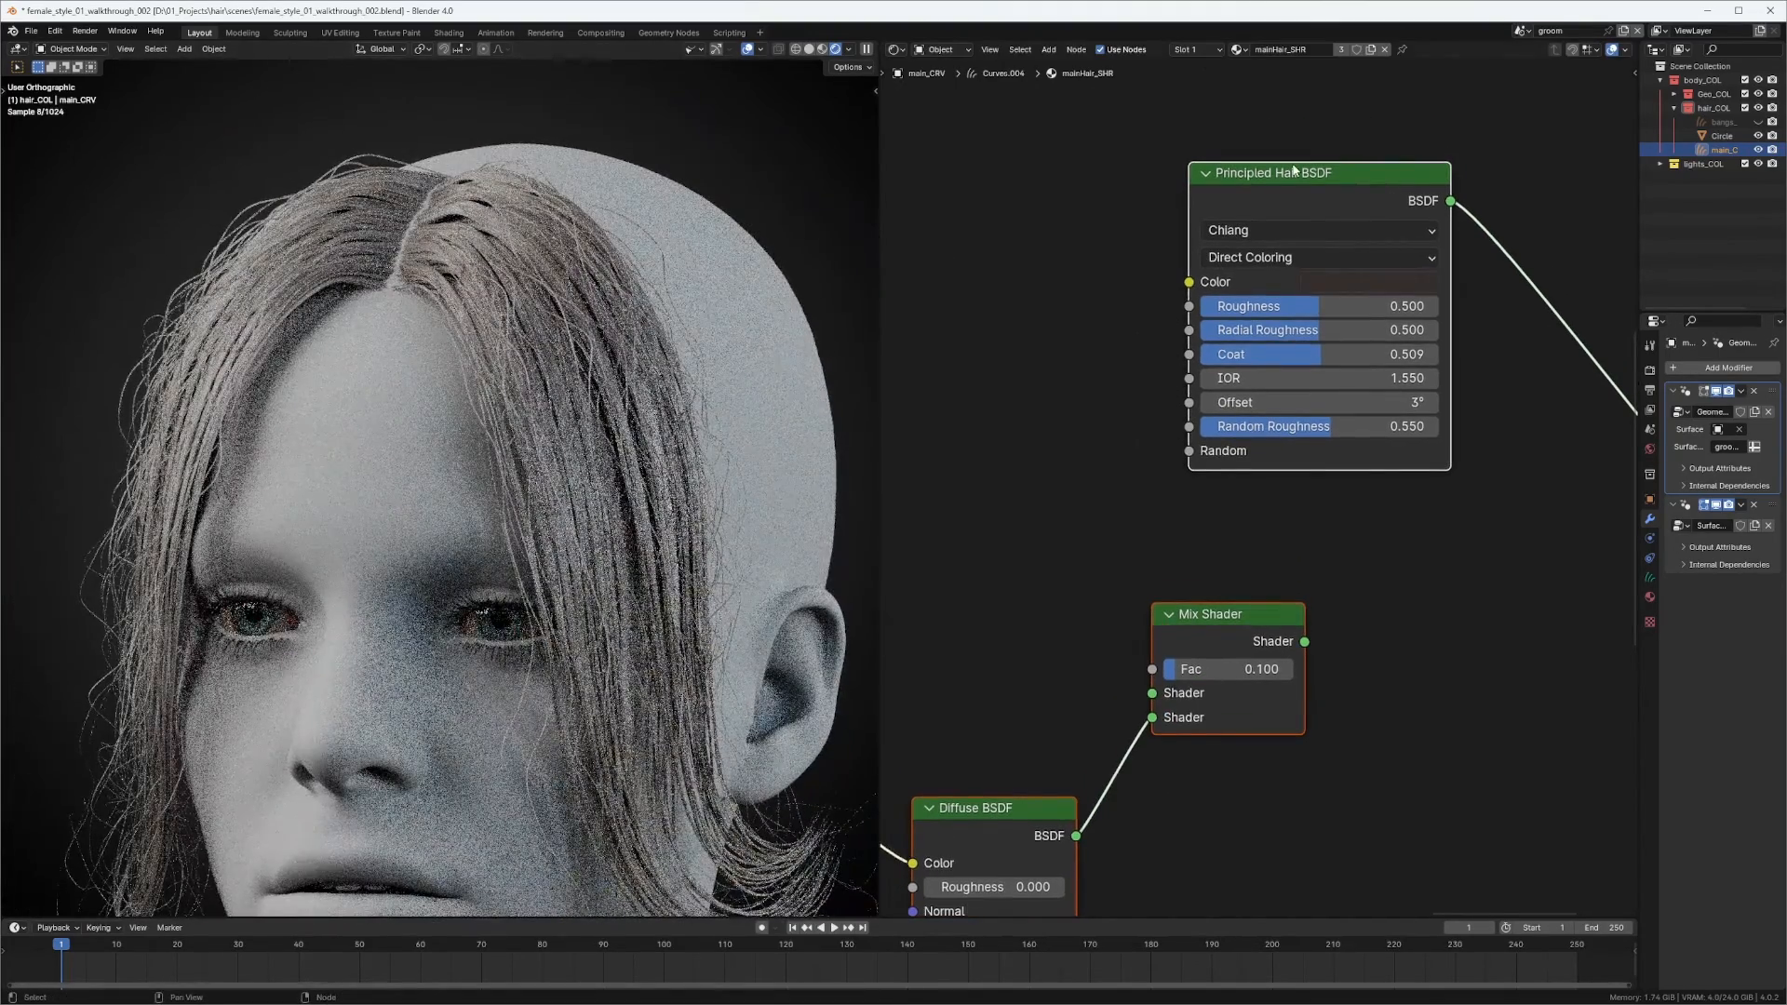
pyautogui.click(1037, 332)
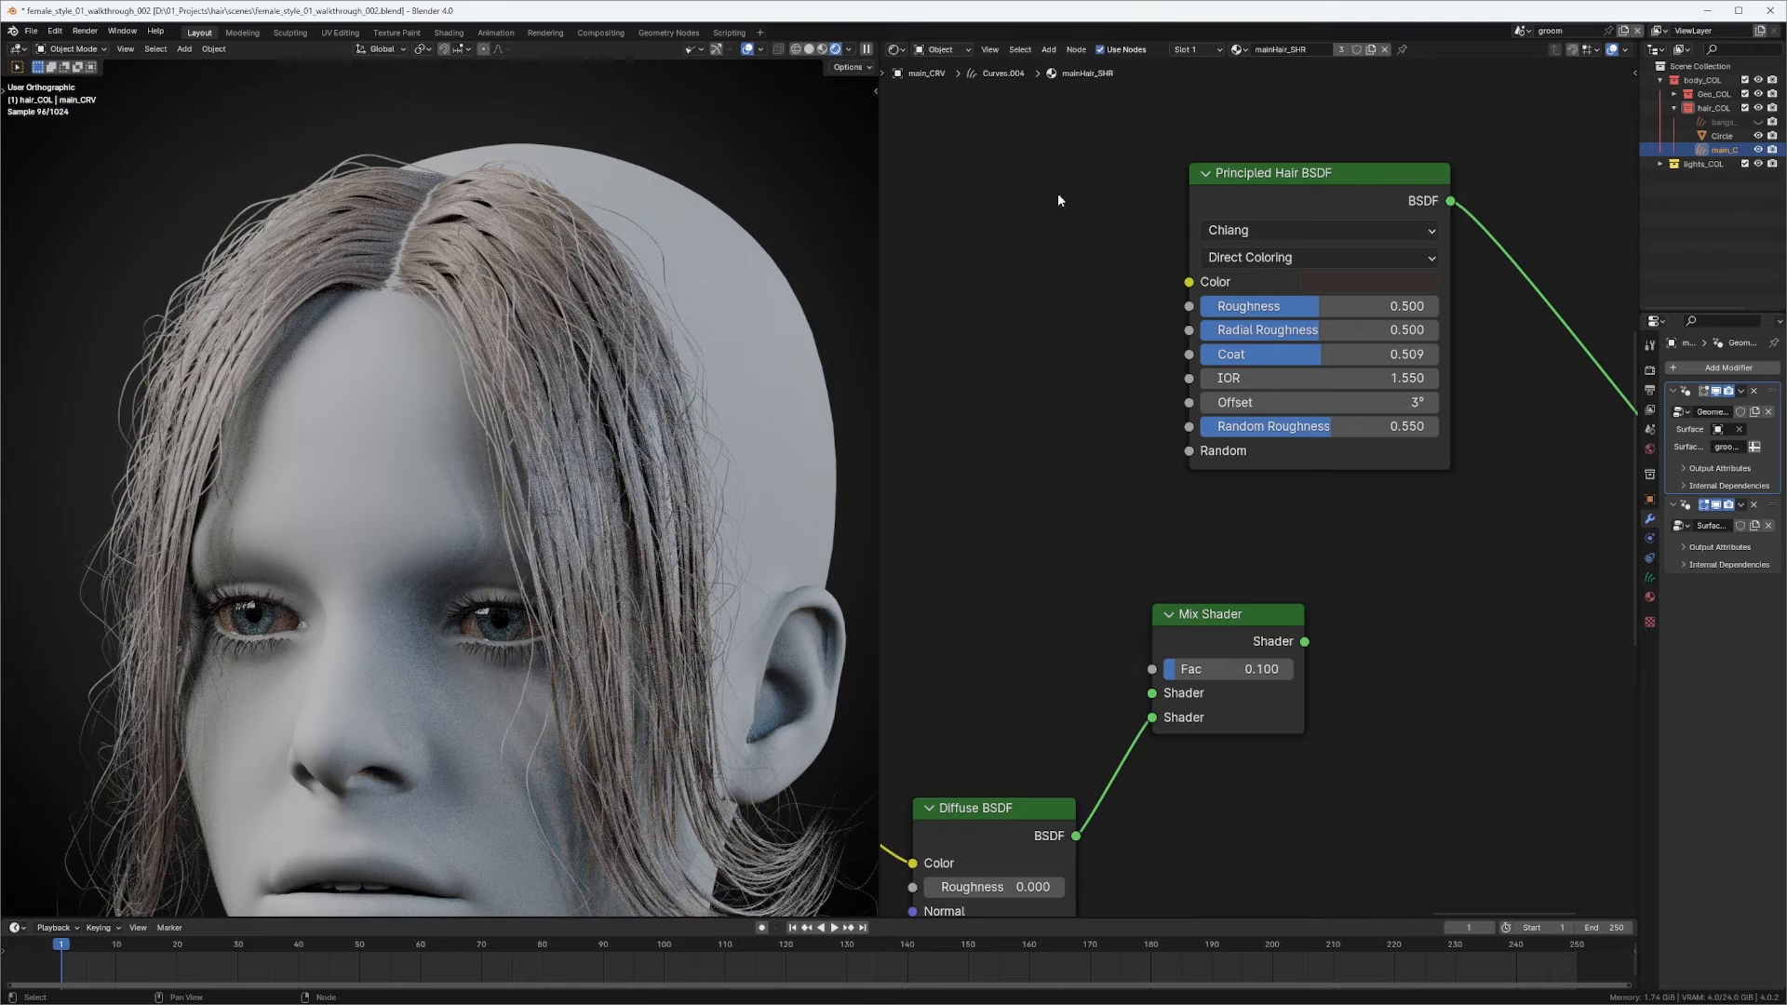
# Open the Geometry Node Editor and move the Viewer, Group Output and White Noise Texture nodes further away from Join Geometry.
pyautogui.click(901, 50)
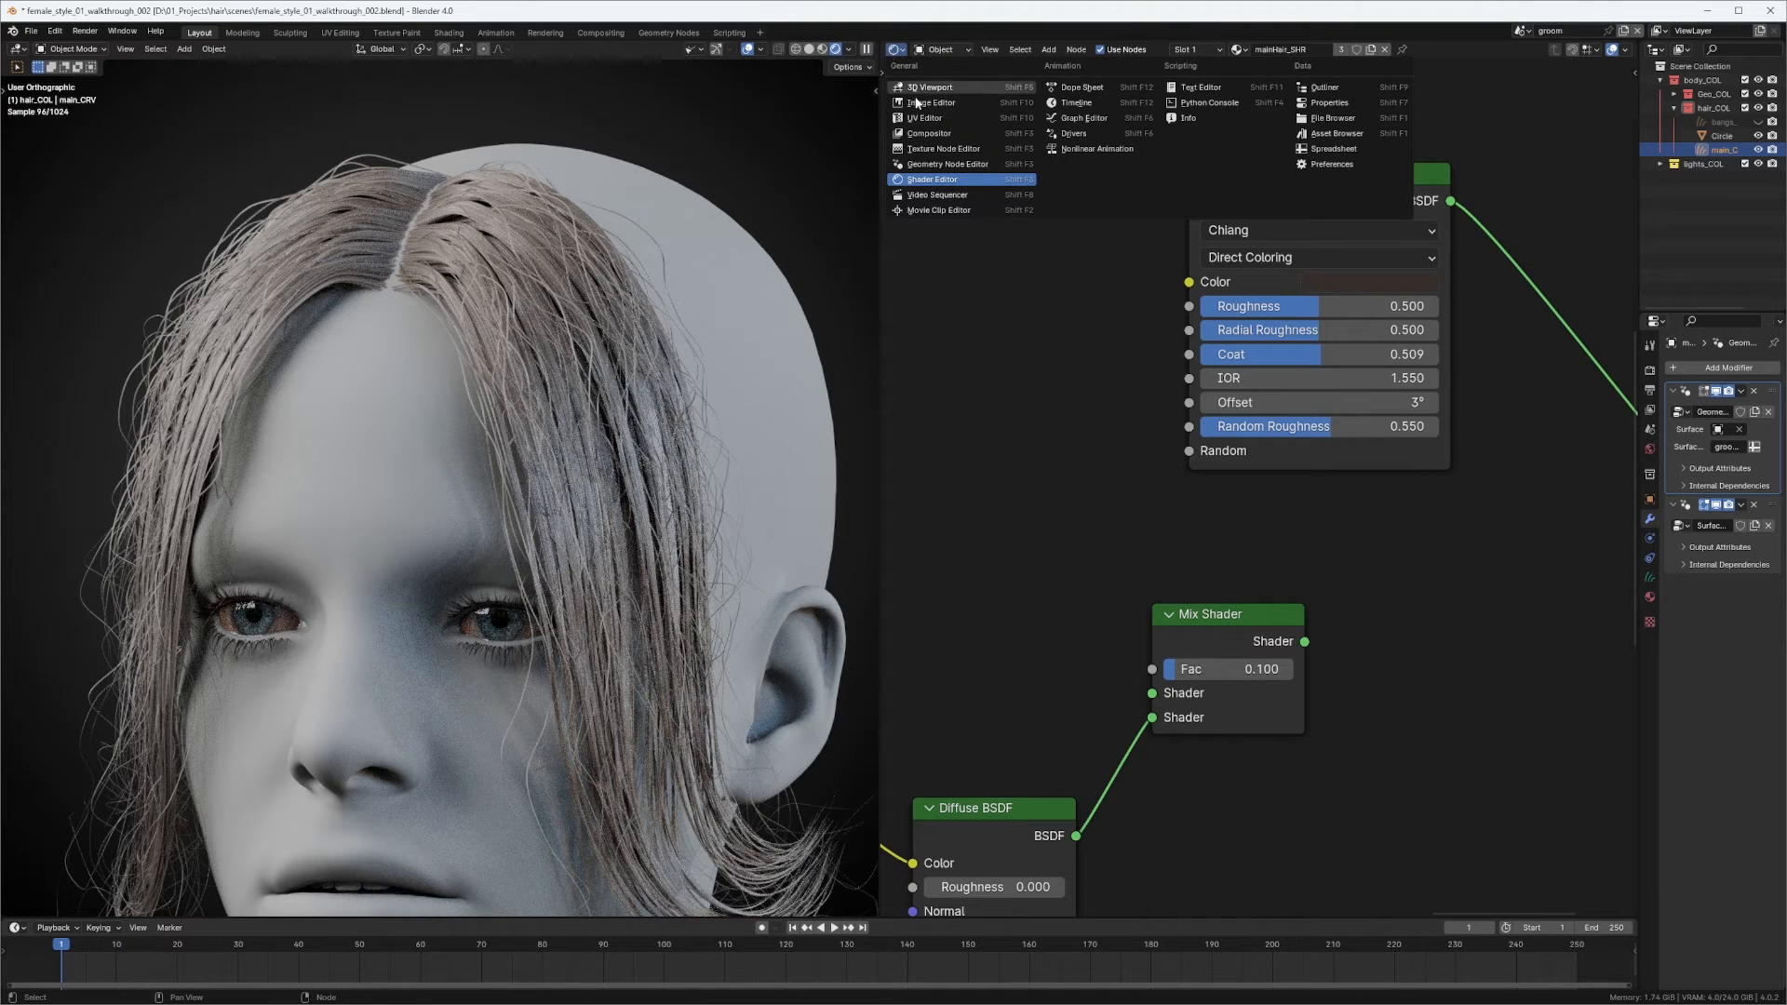
pyautogui.click(930, 165)
pyautogui.press('Home')
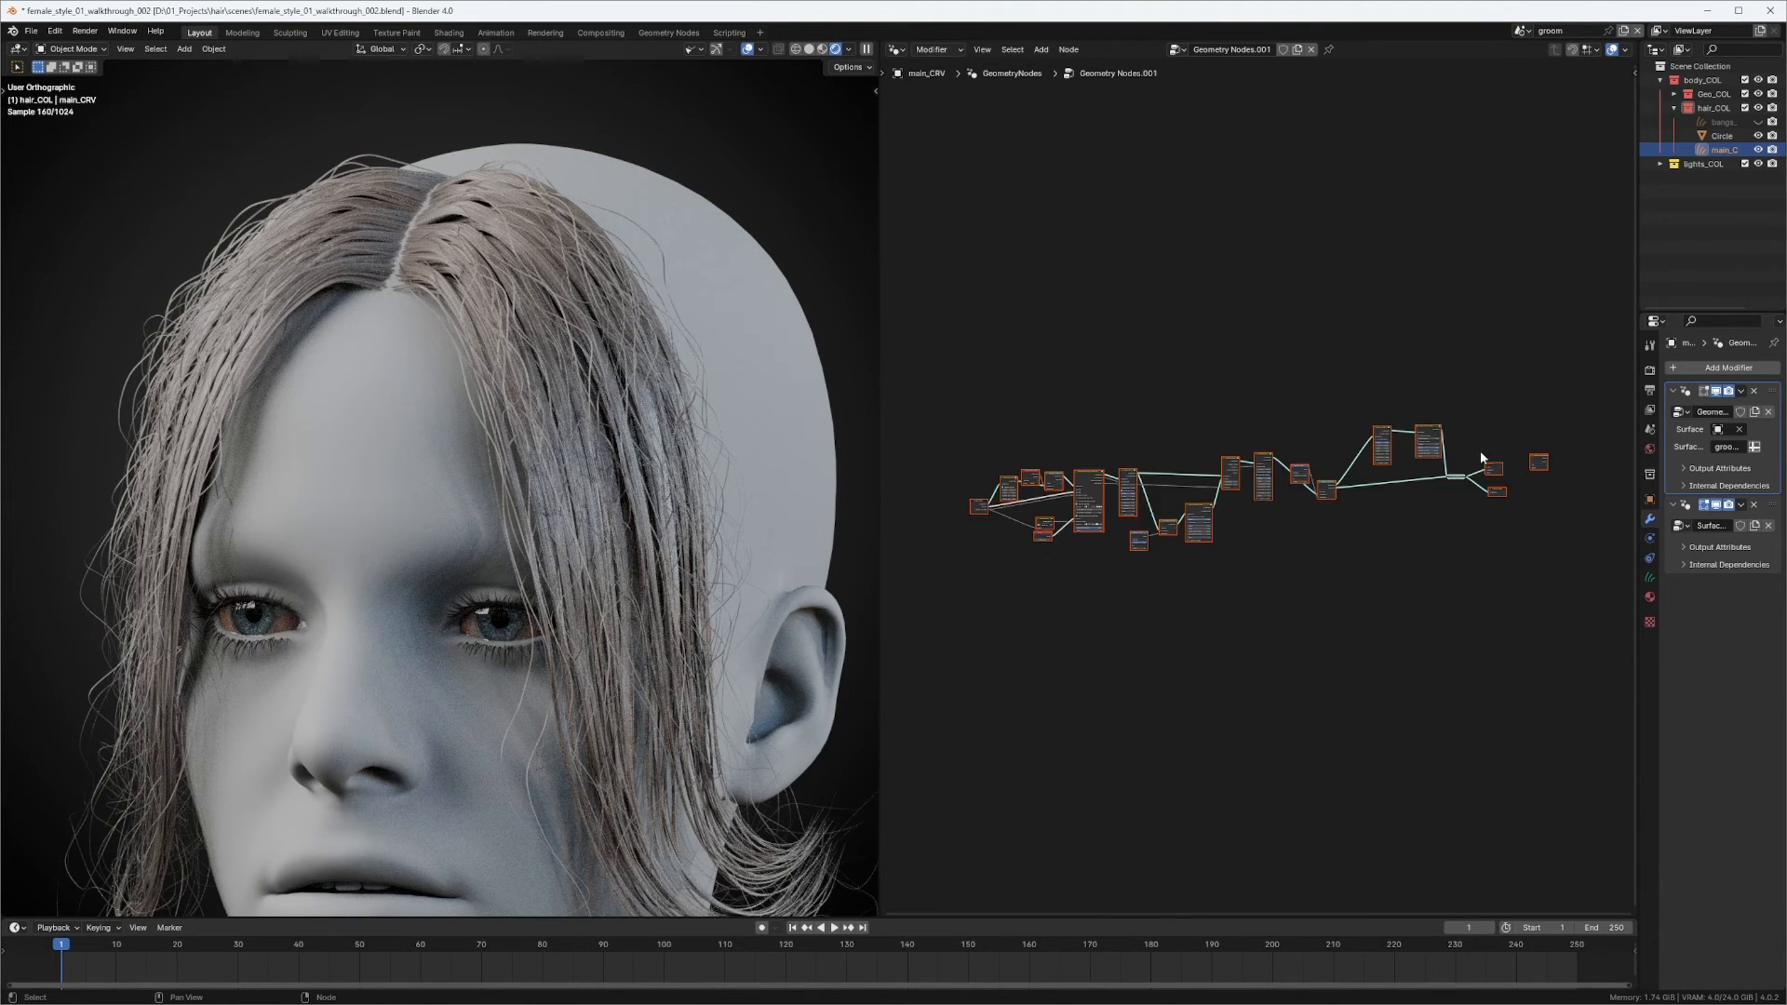
pyautogui.scroll(6, 1482, 458)
pyautogui.moveTo(1566, 240); pyautogui.dragTo(1209, 545)
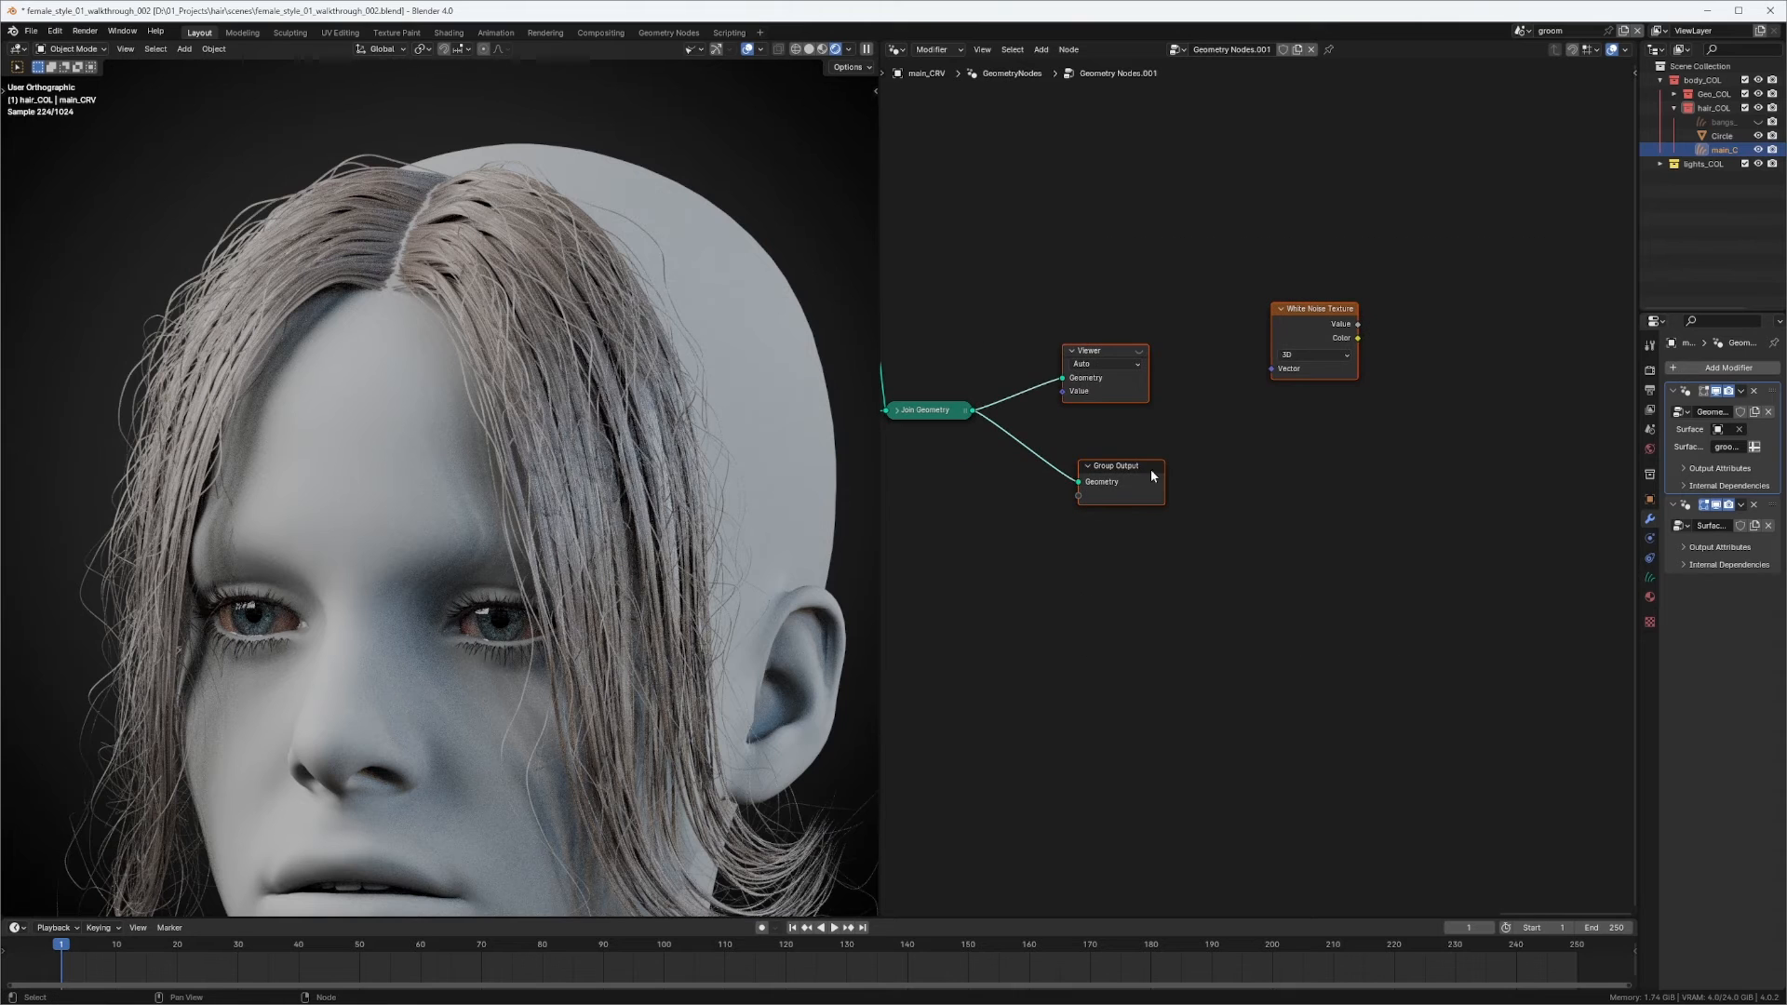
pyautogui.scroll(3, 1235, 419)
pyautogui.hotkey('shift', 'a')
pyautogui.moveTo(1321, 506)
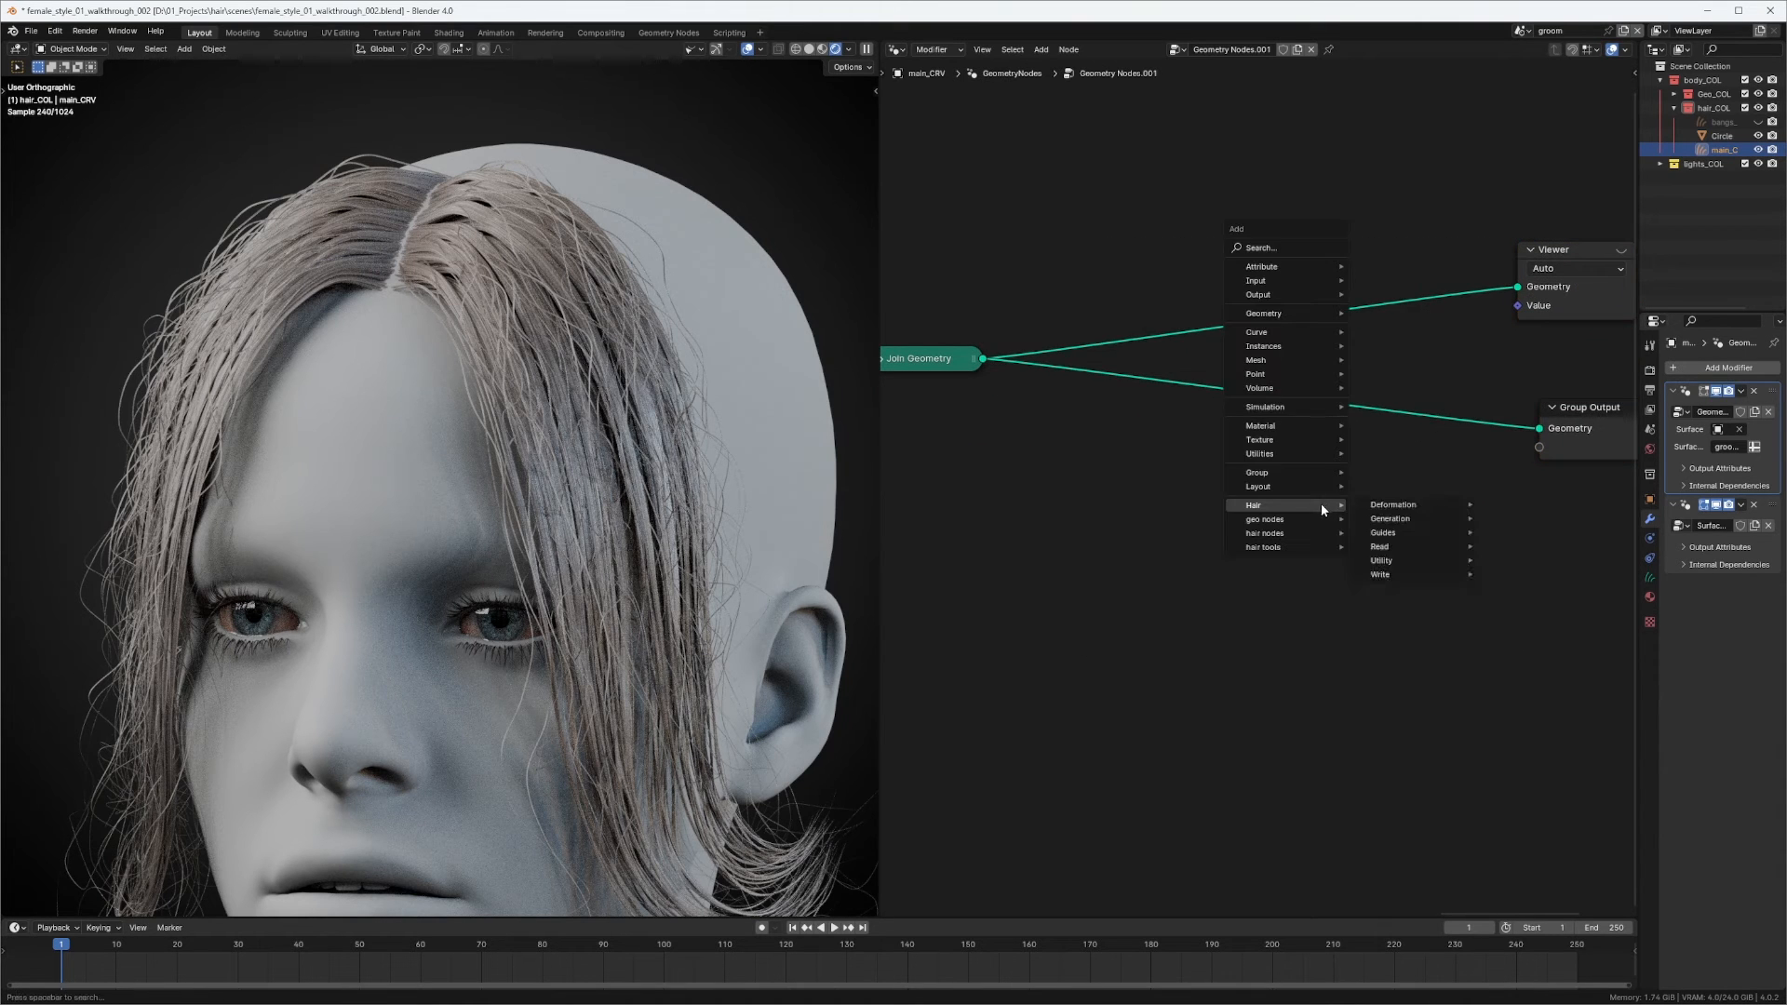
pyautogui.press('Escape')
# Preview the first Set Hair Curve Profile node's output, switch to solid shading, and preview the full hair from a node ahead of Join Geometry.
pyautogui.scroll(-6, 1247, 373)
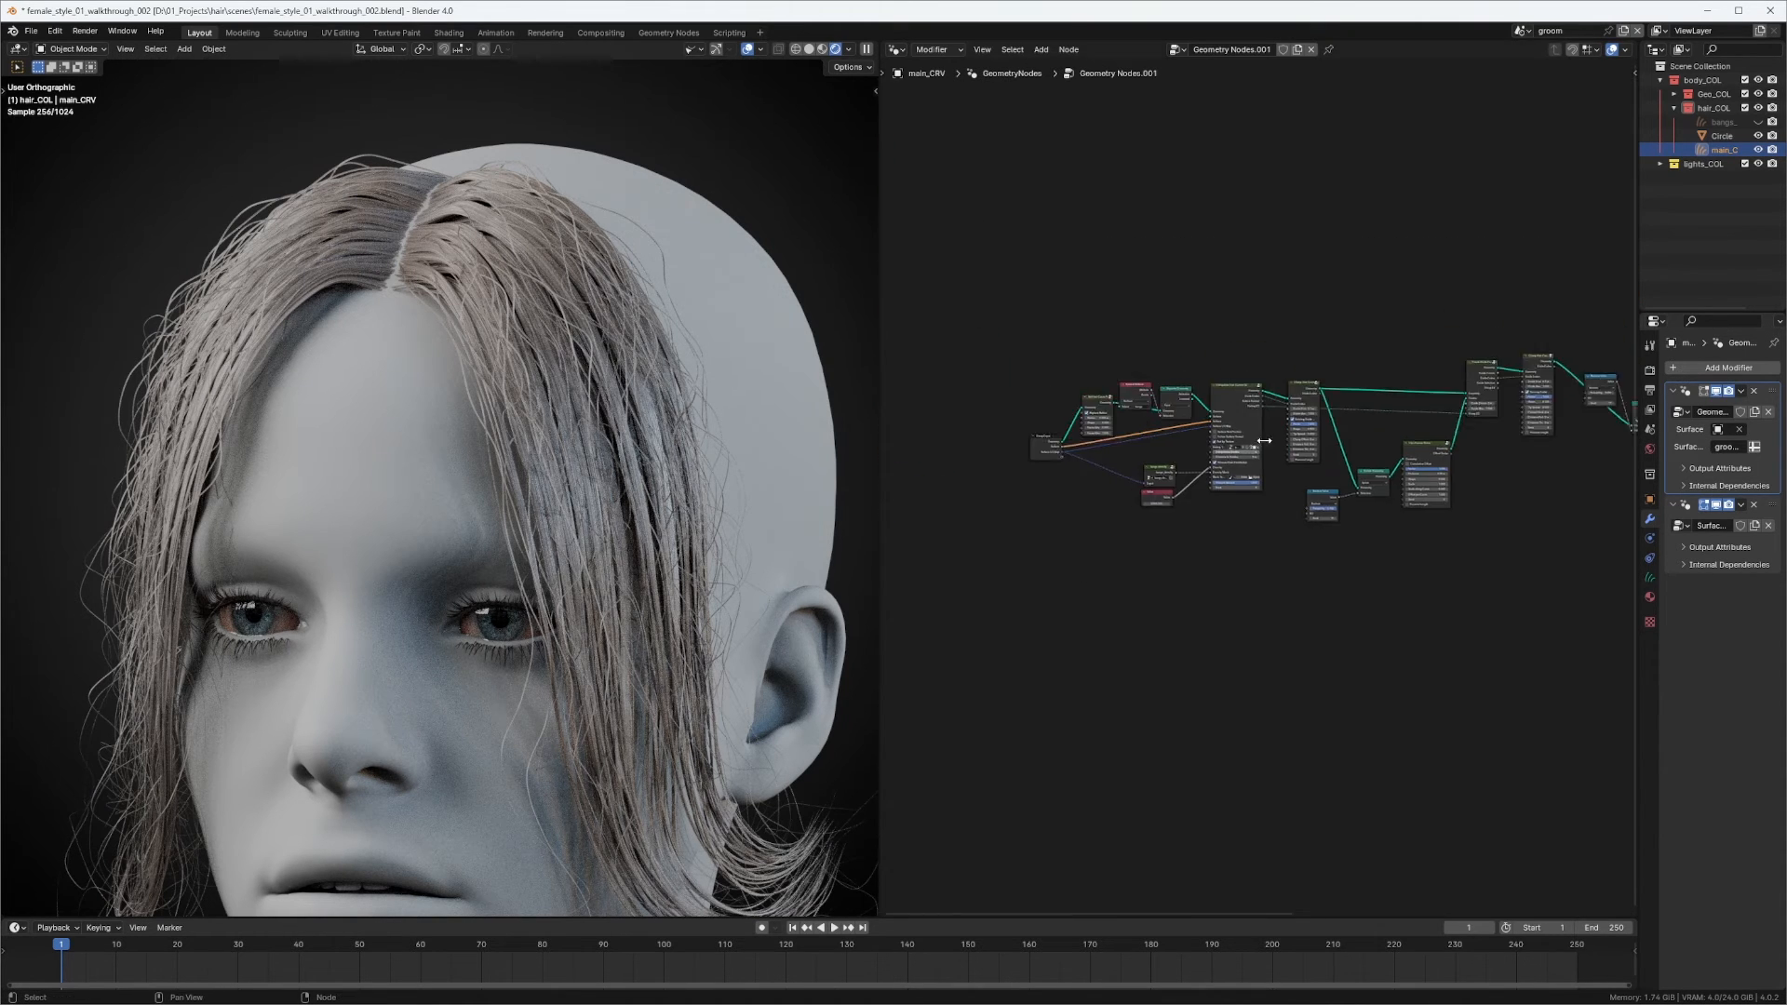
pyautogui.scroll(3, 1151, 307)
pyautogui.click(1077, 289)
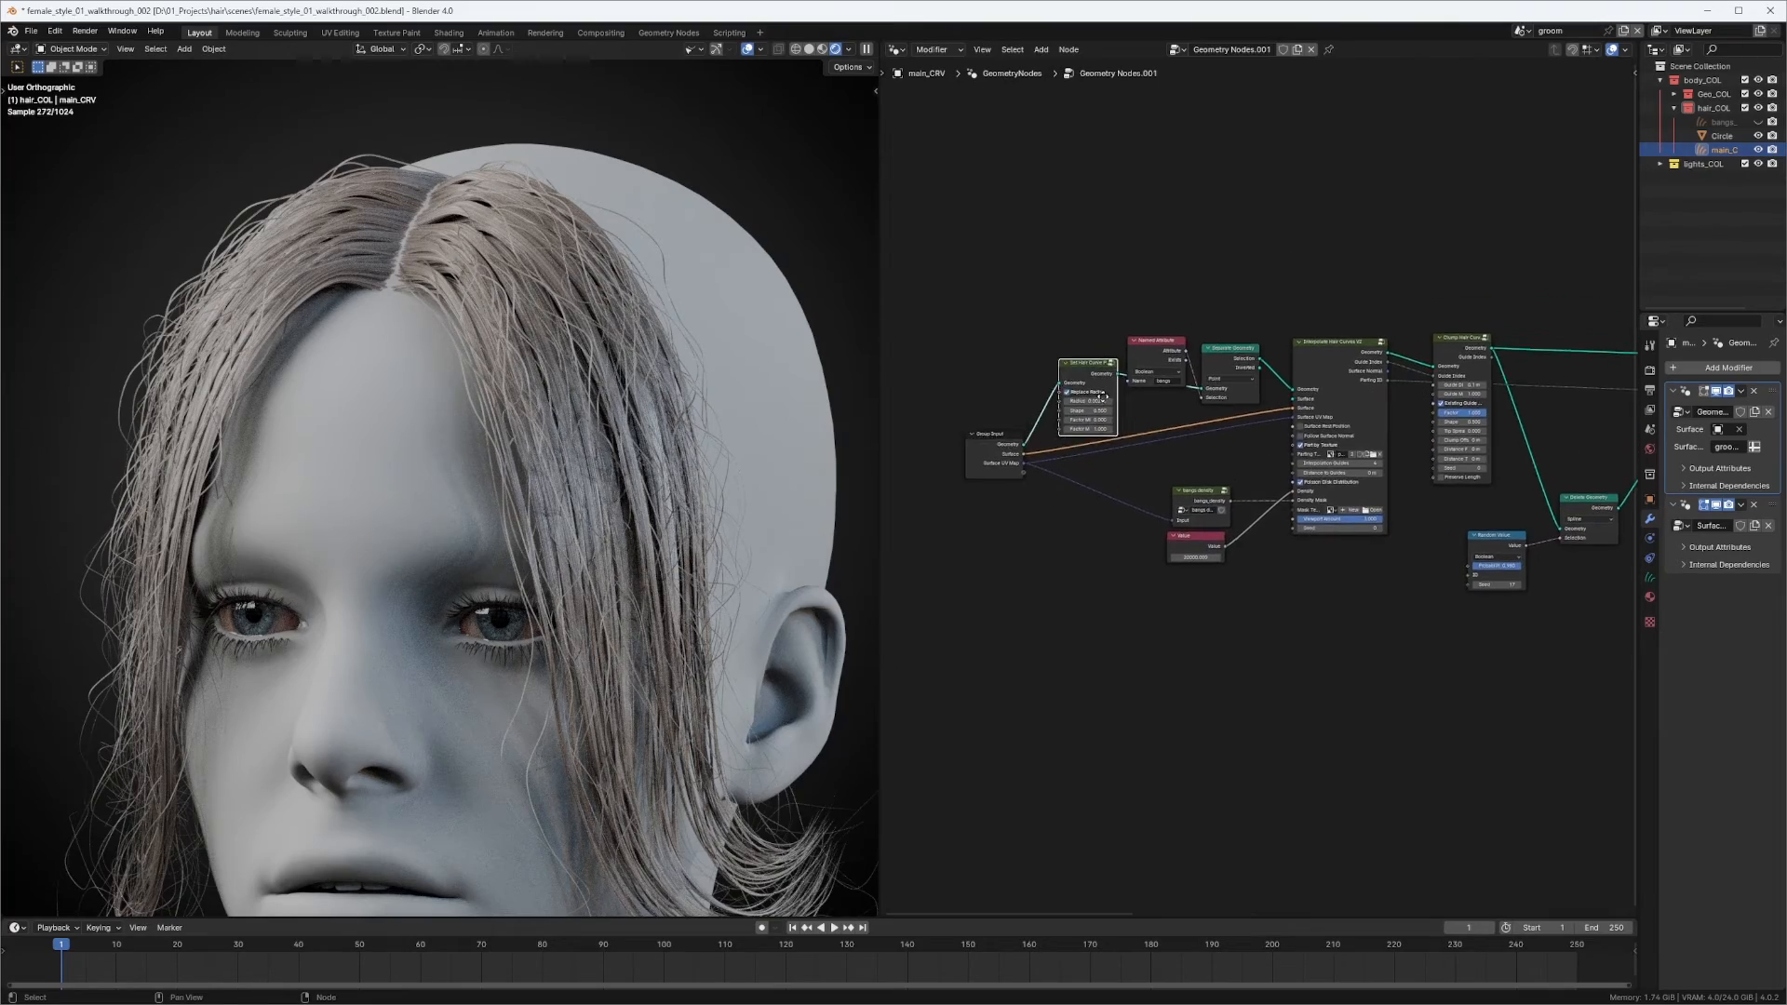
pyautogui.scroll(2, 1024, 307)
pyautogui.keyDown('ctrl'); pyautogui.keyDown('shift'); pyautogui.click(1000, 315); pyautogui.keyUp('shift'); pyautogui.keyUp('ctrl')
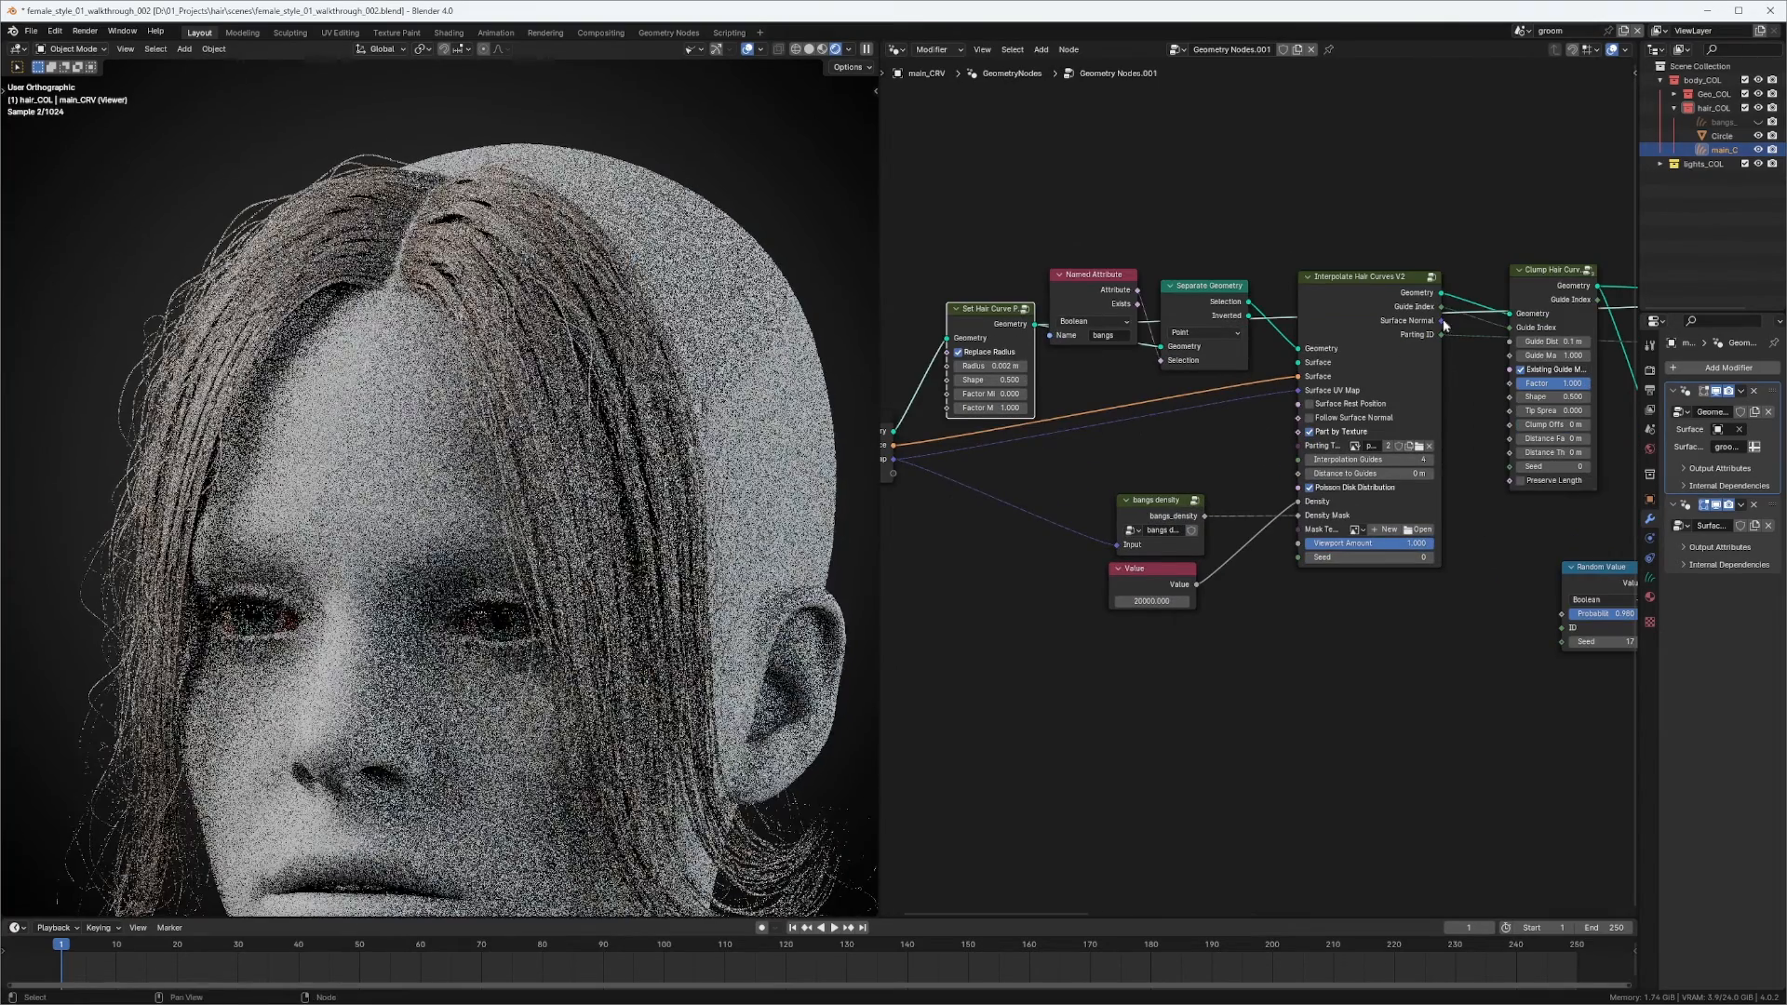
pyautogui.moveTo(1520, 279); pyautogui.dragTo(1259, 299, button='middle')
pyautogui.click(809, 48)
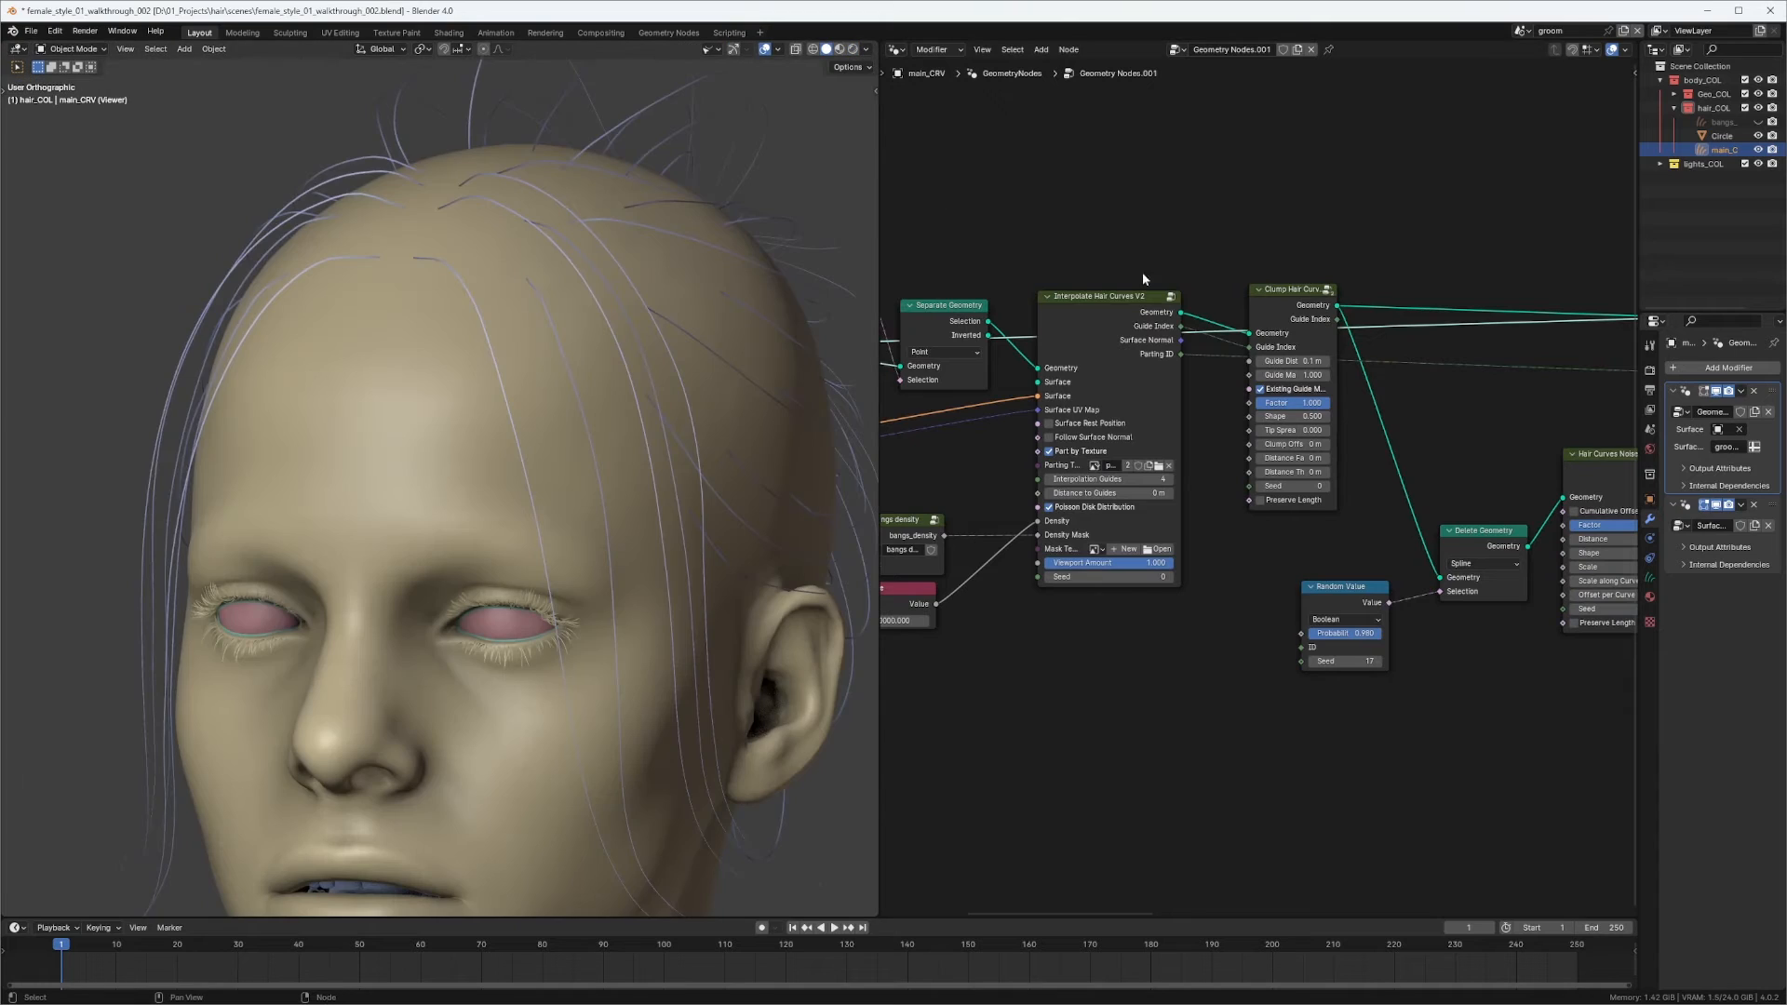
pyautogui.scroll(-3, 1620, 312)
pyautogui.moveTo(1620, 293); pyautogui.dragTo(1621, 346, button='middle')
pyautogui.keyDown('ctrl'); pyautogui.keyDown('shift'); pyautogui.click(1471, 433); pyautogui.keyUp('shift'); pyautogui.keyUp('ctrl')
# Set the Radius of the first Set Hair Curve Profile node to 0.0005 m and check the strands from the side.
pyautogui.scroll(6, 1336, 301)
pyautogui.moveTo(1145, 396); pyautogui.dragTo(1284, 346, button='middle')
pyautogui.scroll(3, 1284, 346)
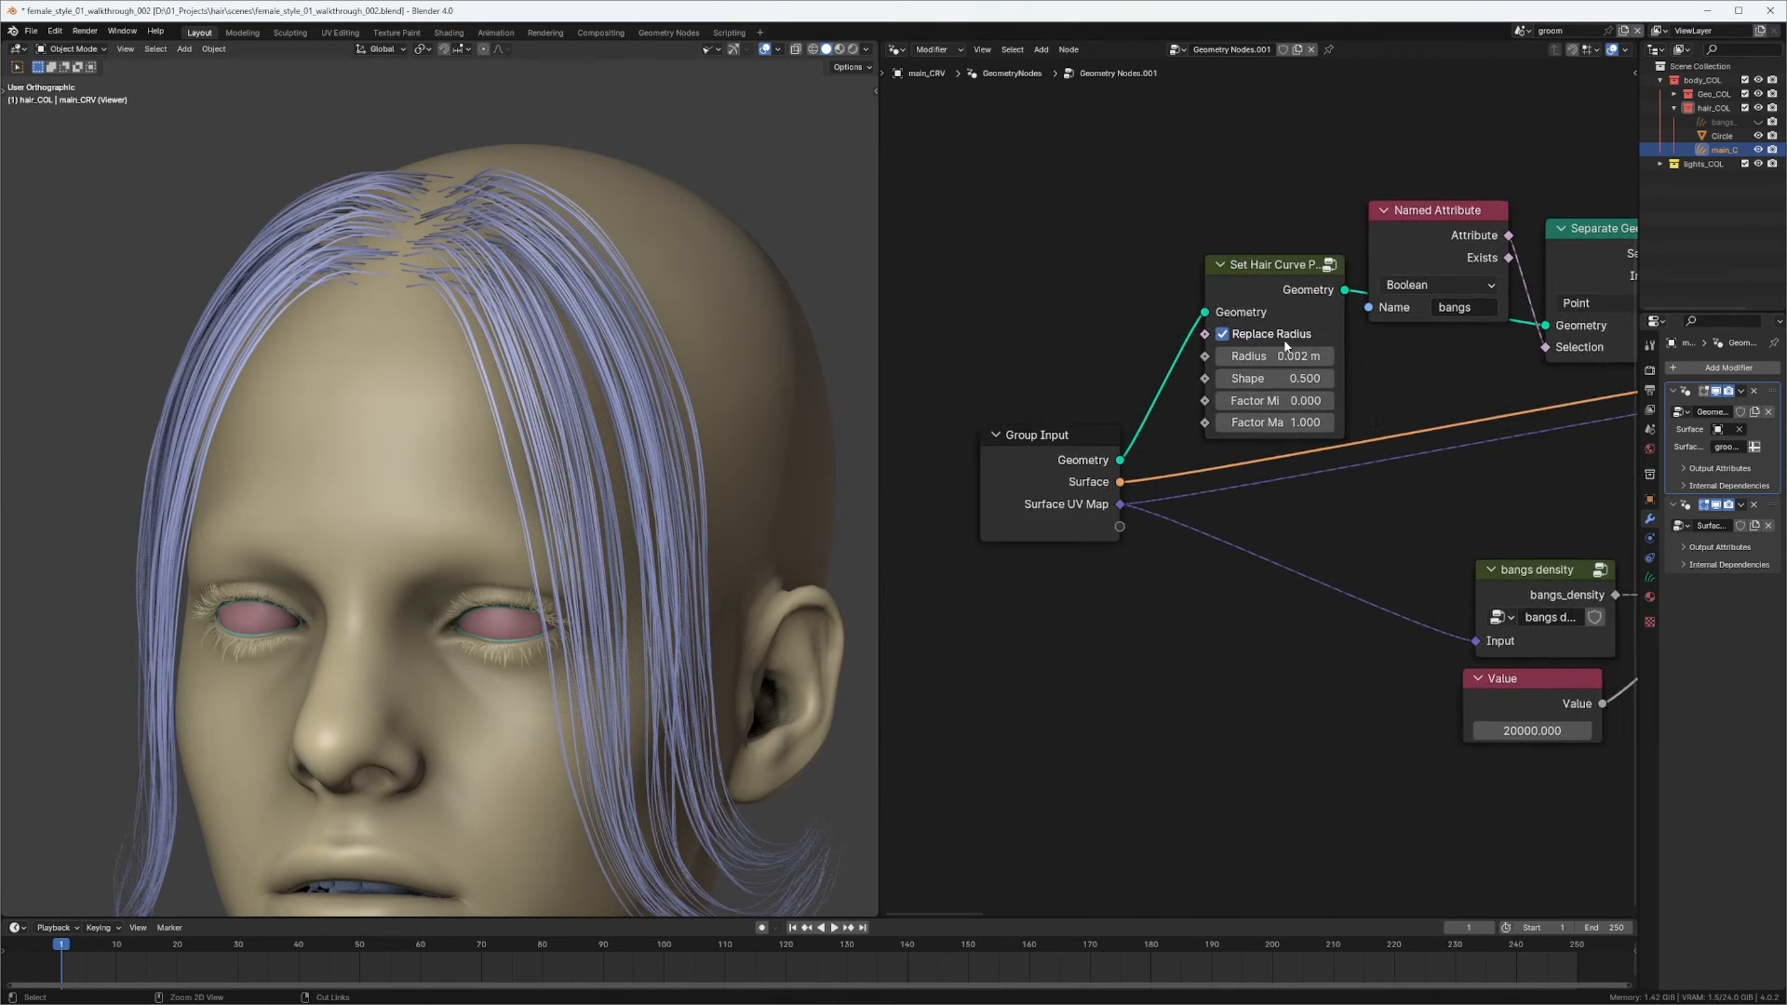
pyautogui.scroll(2, 1285, 346)
pyautogui.click(1289, 280)
pyautogui.write('.0005')
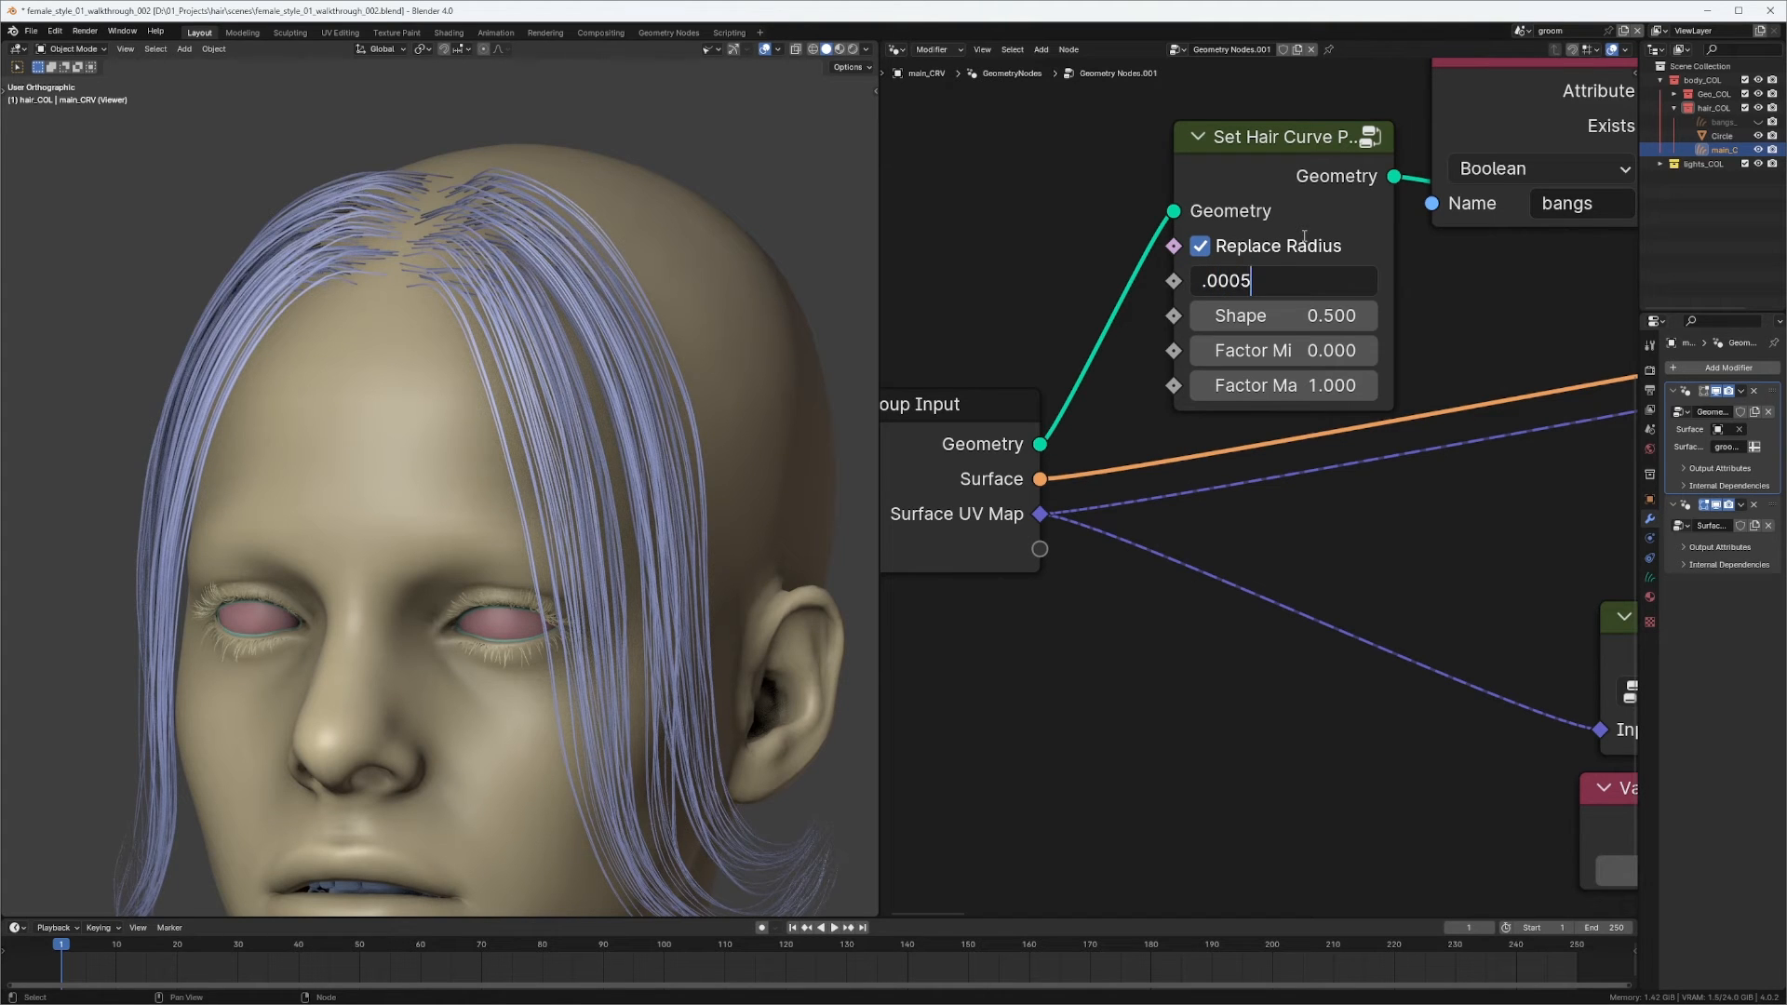
pyautogui.press('Return')
pyautogui.scroll(-4, 518, 598)
pyautogui.moveTo(519, 599); pyautogui.dragTo(730, 495, button='middle')
pyautogui.moveTo(1265, 314); pyautogui.dragTo(1062, 324, button='middle')
pyautogui.scroll(-6, 1200, 328)
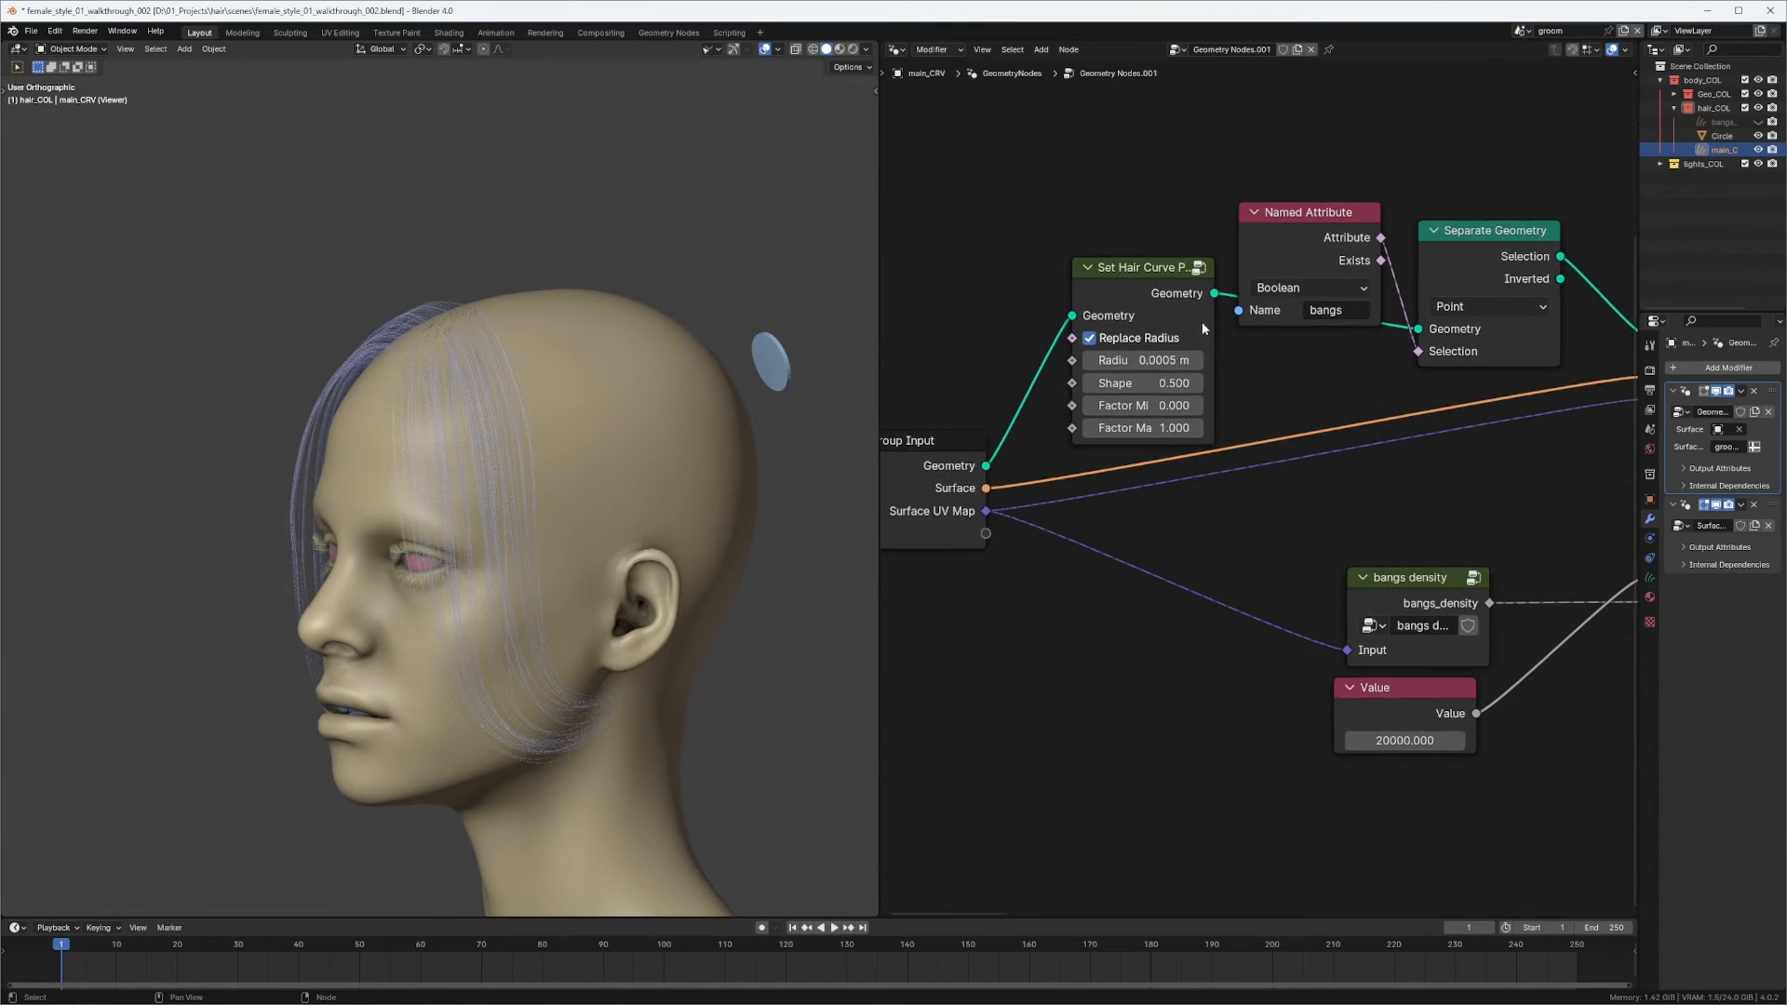
# Set the Radius of the first Set Hair Curve Profile node to 0.005 m.
pyautogui.moveTo(1201, 328); pyautogui.dragTo(1074, 297, button='middle')
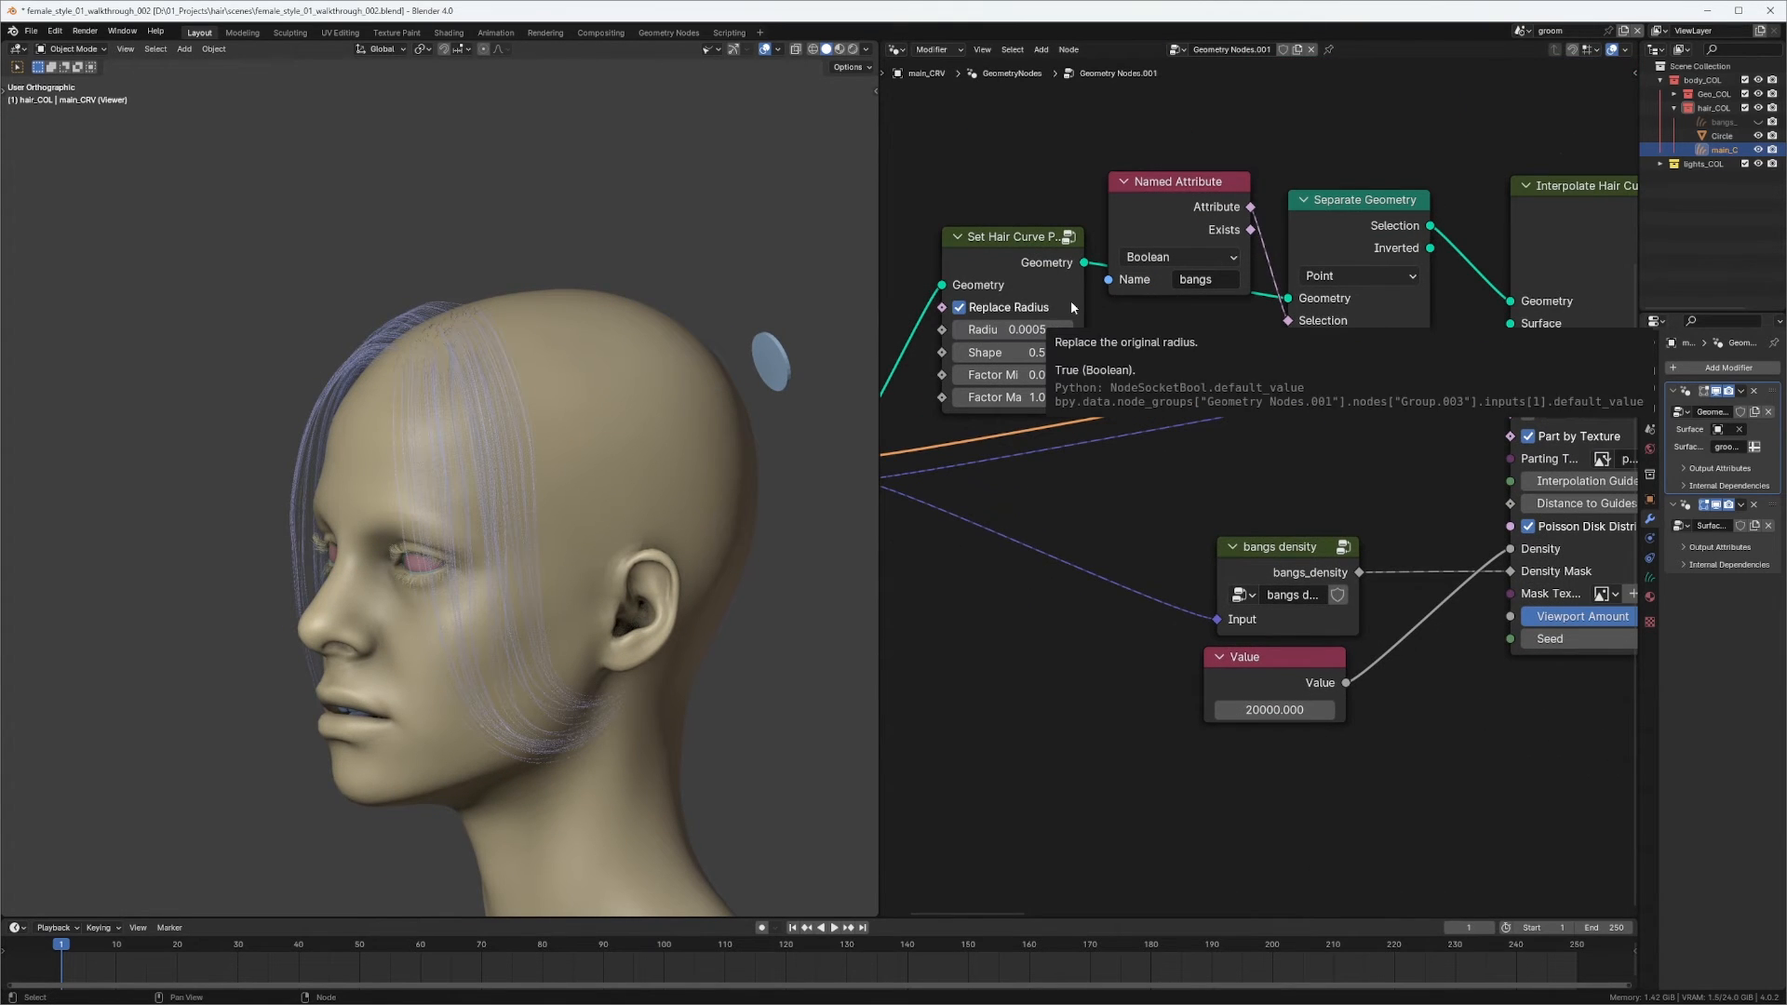
pyautogui.click(1051, 328)
pyautogui.write('.0')
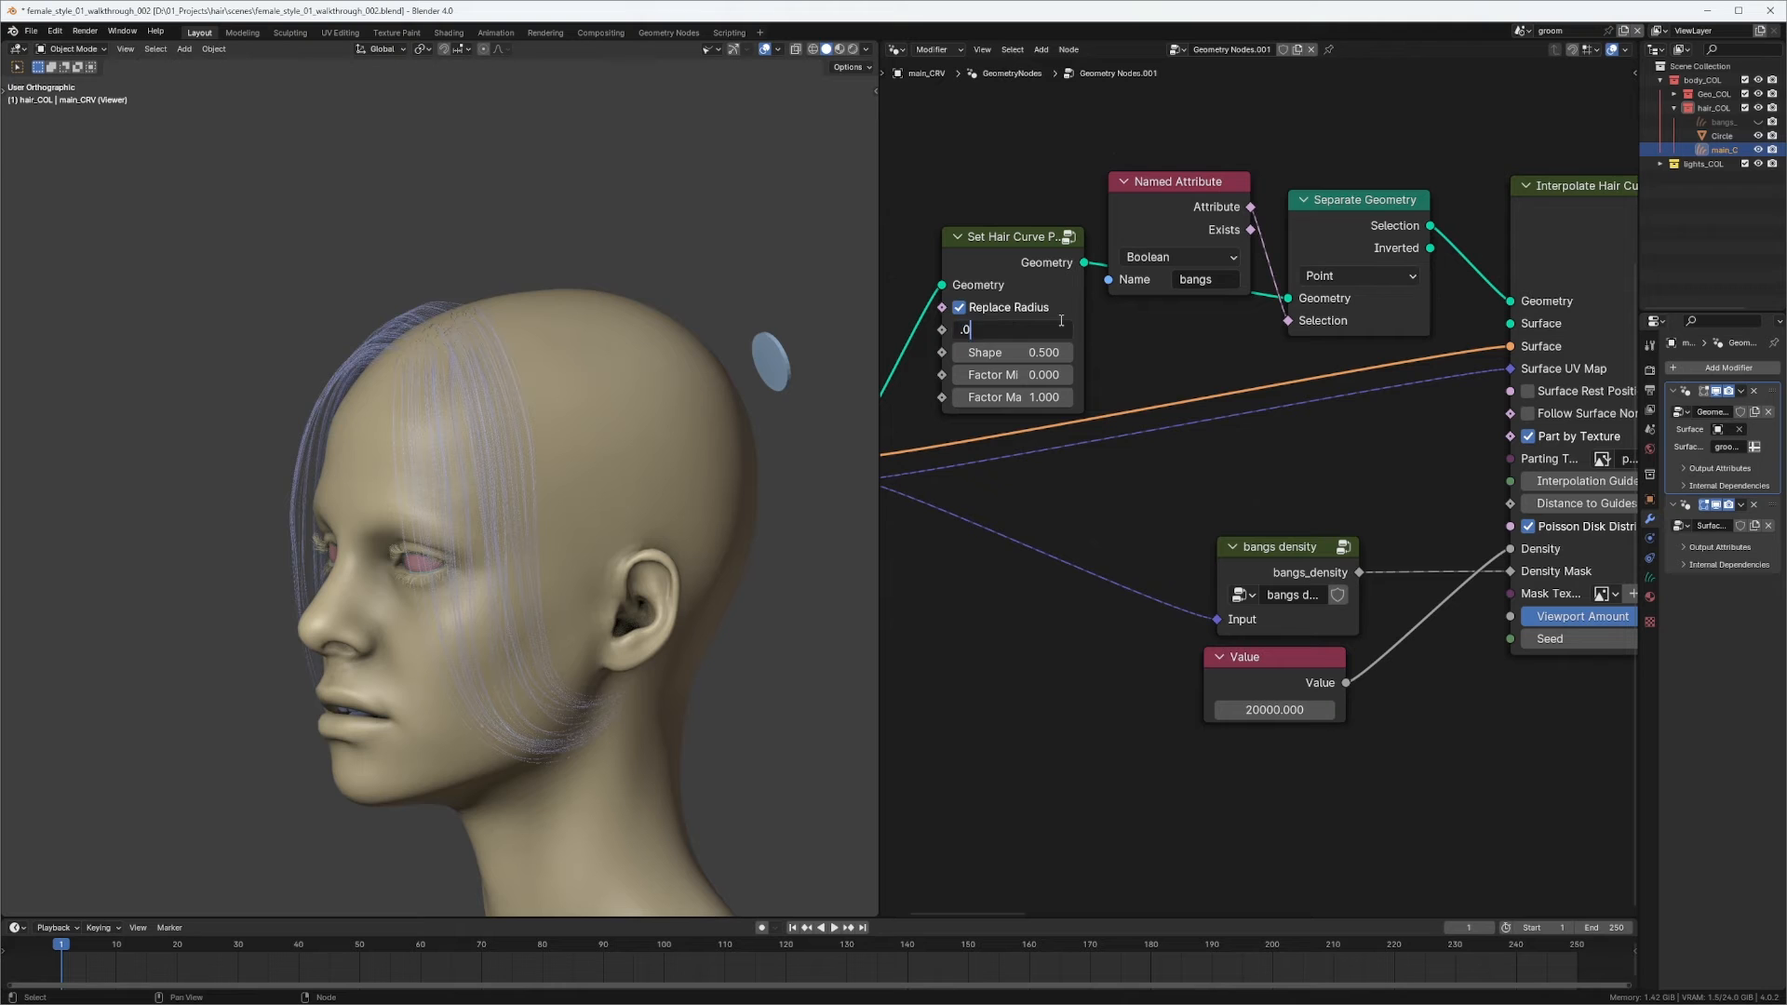
pyautogui.press('Return')
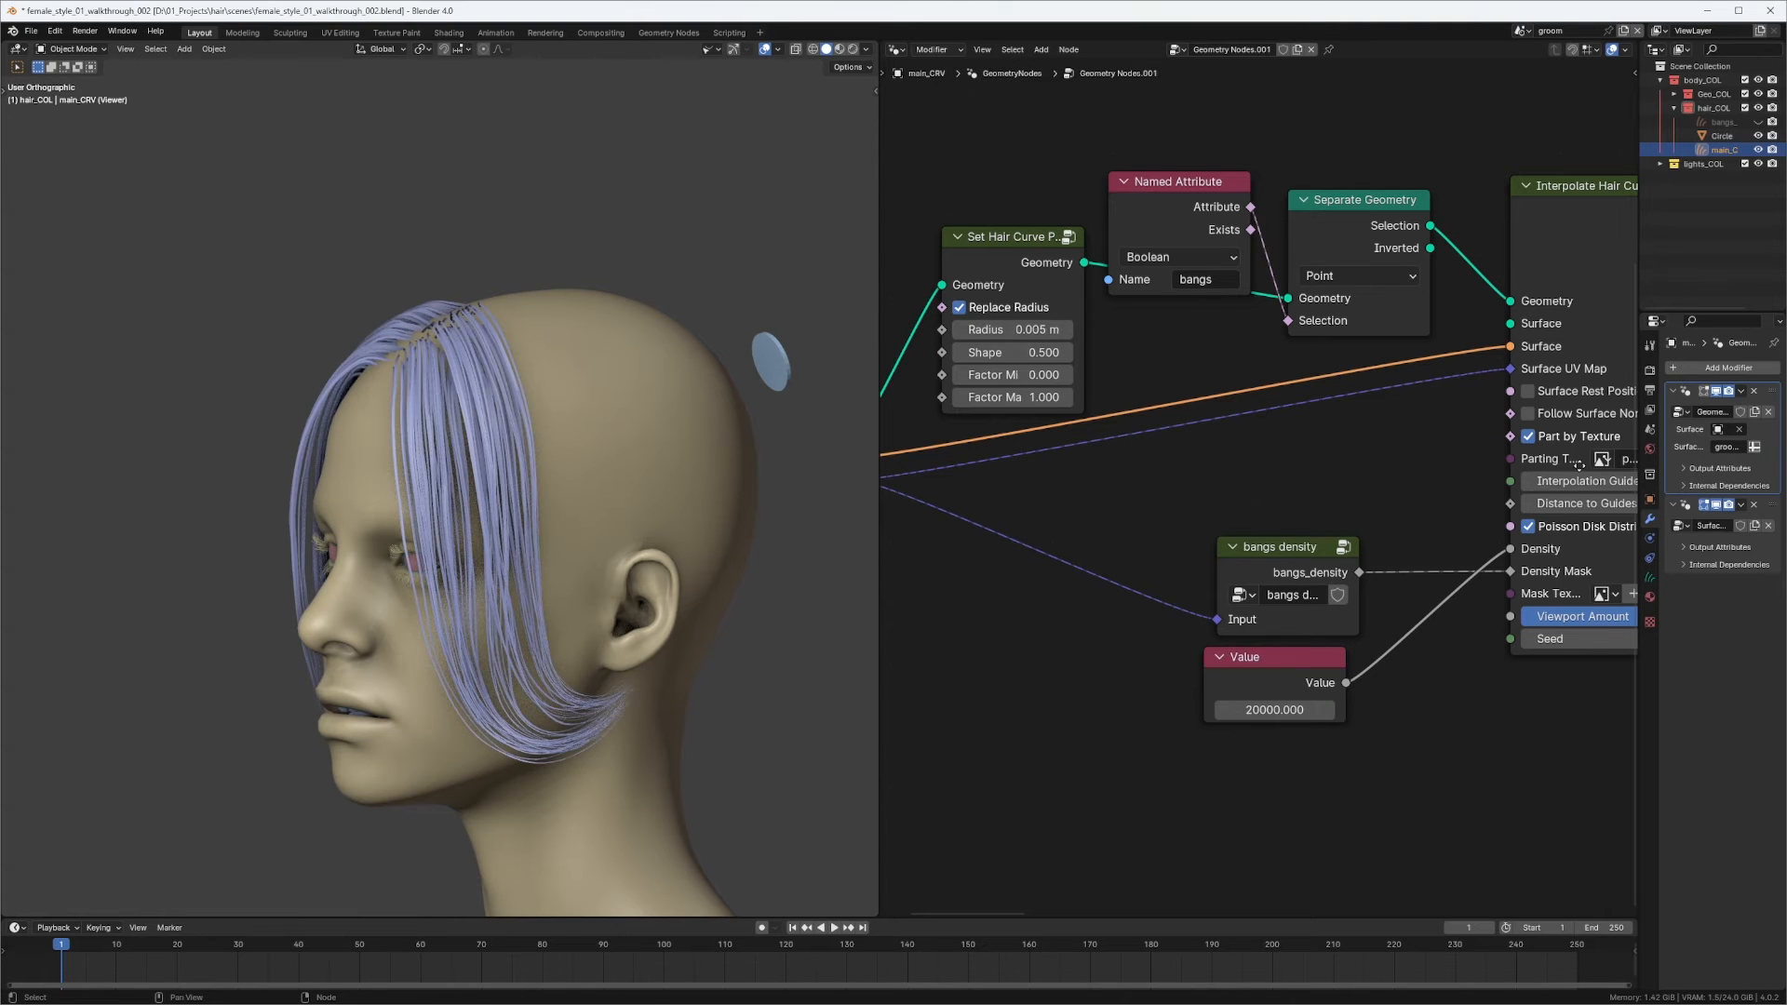
# Insert a second Set Hair Curve Profile node between Join Geometry and the Group Output.
pyautogui.moveTo(1526, 503); pyautogui.dragTo(861, 493, button='middle')
pyautogui.moveTo(1596, 502); pyautogui.dragTo(825, 489, button='middle')
pyautogui.scroll(-8, 1093, 512)
pyautogui.moveTo(1560, 439); pyautogui.dragTo(768, 494, button='middle')
pyautogui.moveTo(1526, 406); pyautogui.dragTo(1019, 407, button='middle')
pyautogui.moveTo(1199, 407); pyautogui.dragTo(1496, 315, button='middle')
pyautogui.scroll(2, 1247, 459)
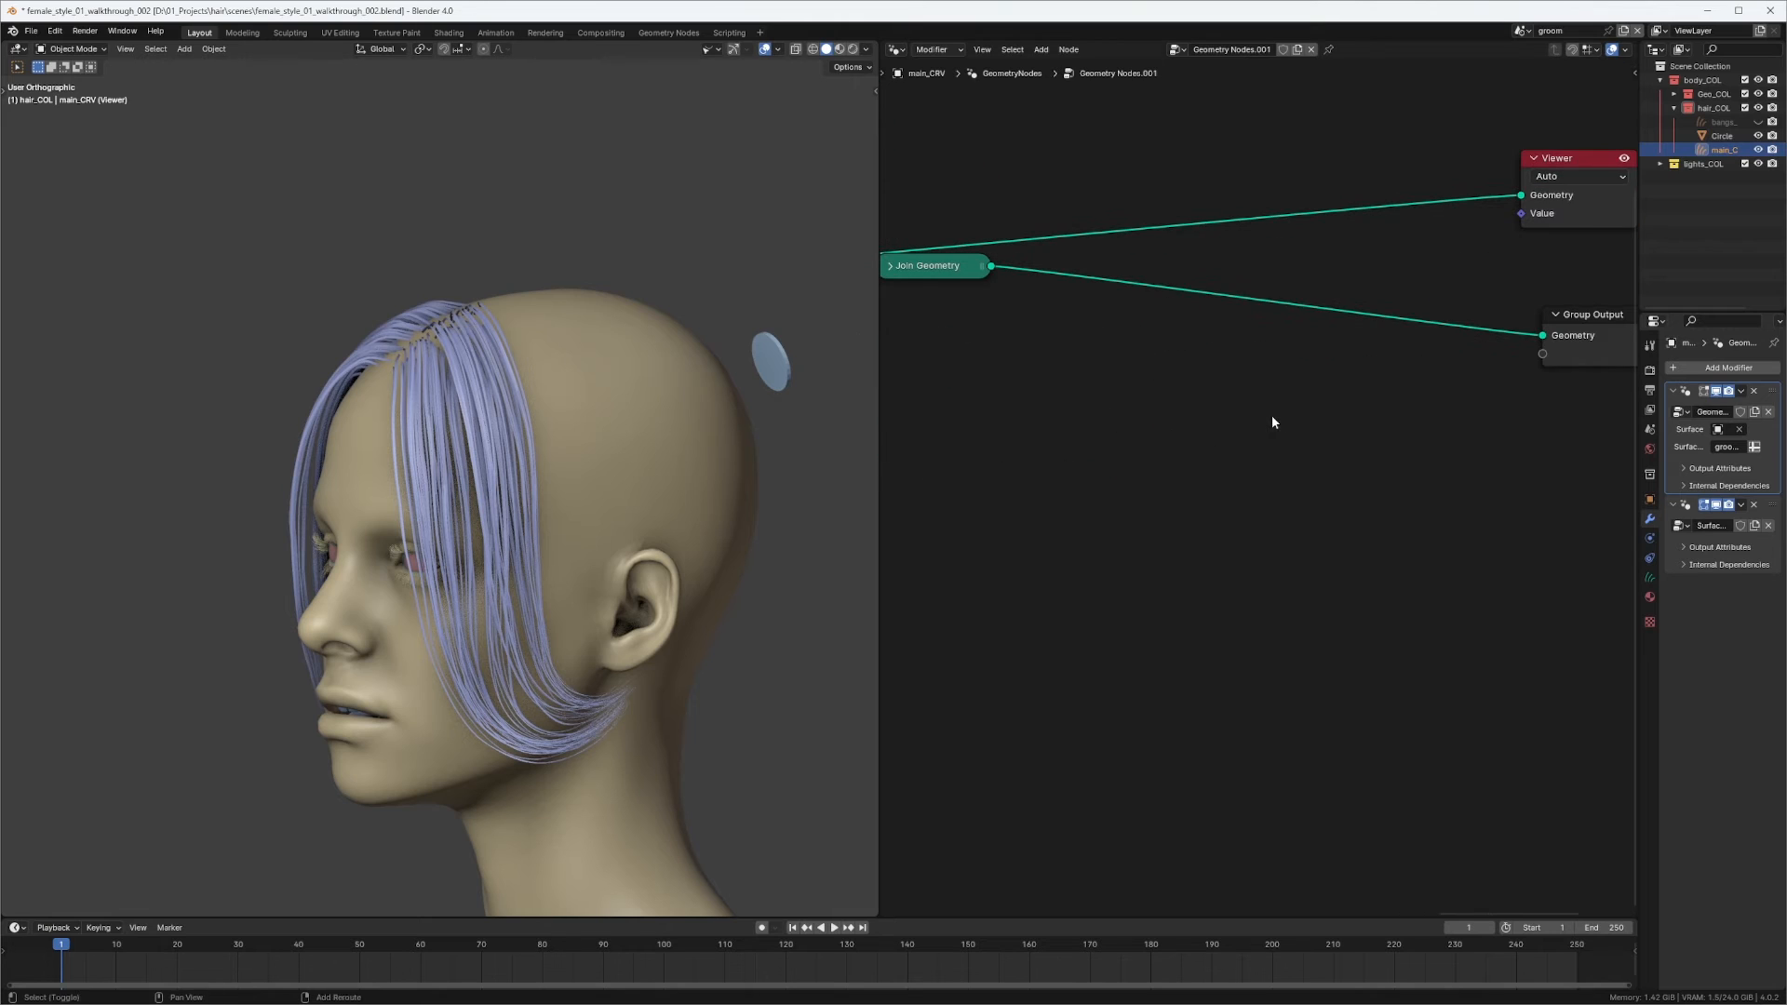
pyautogui.hotkey('shift', 'a')
pyautogui.moveTo(1257, 416)
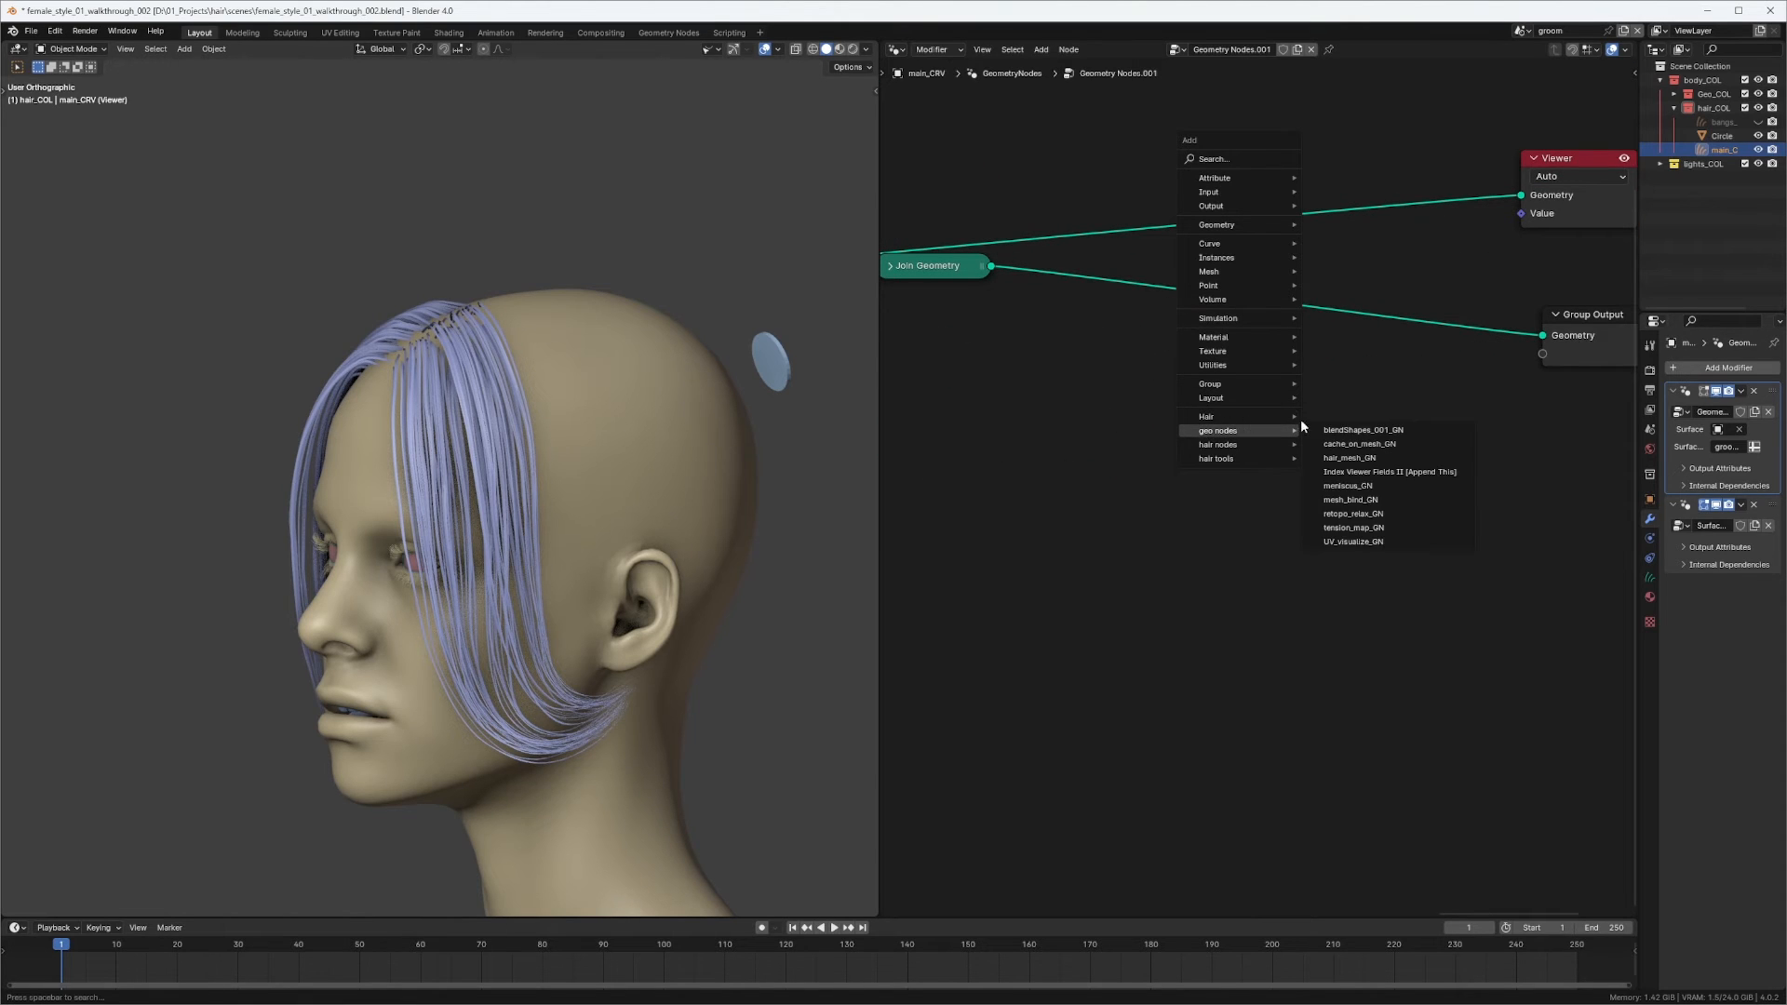
pyautogui.moveTo(1360, 485)
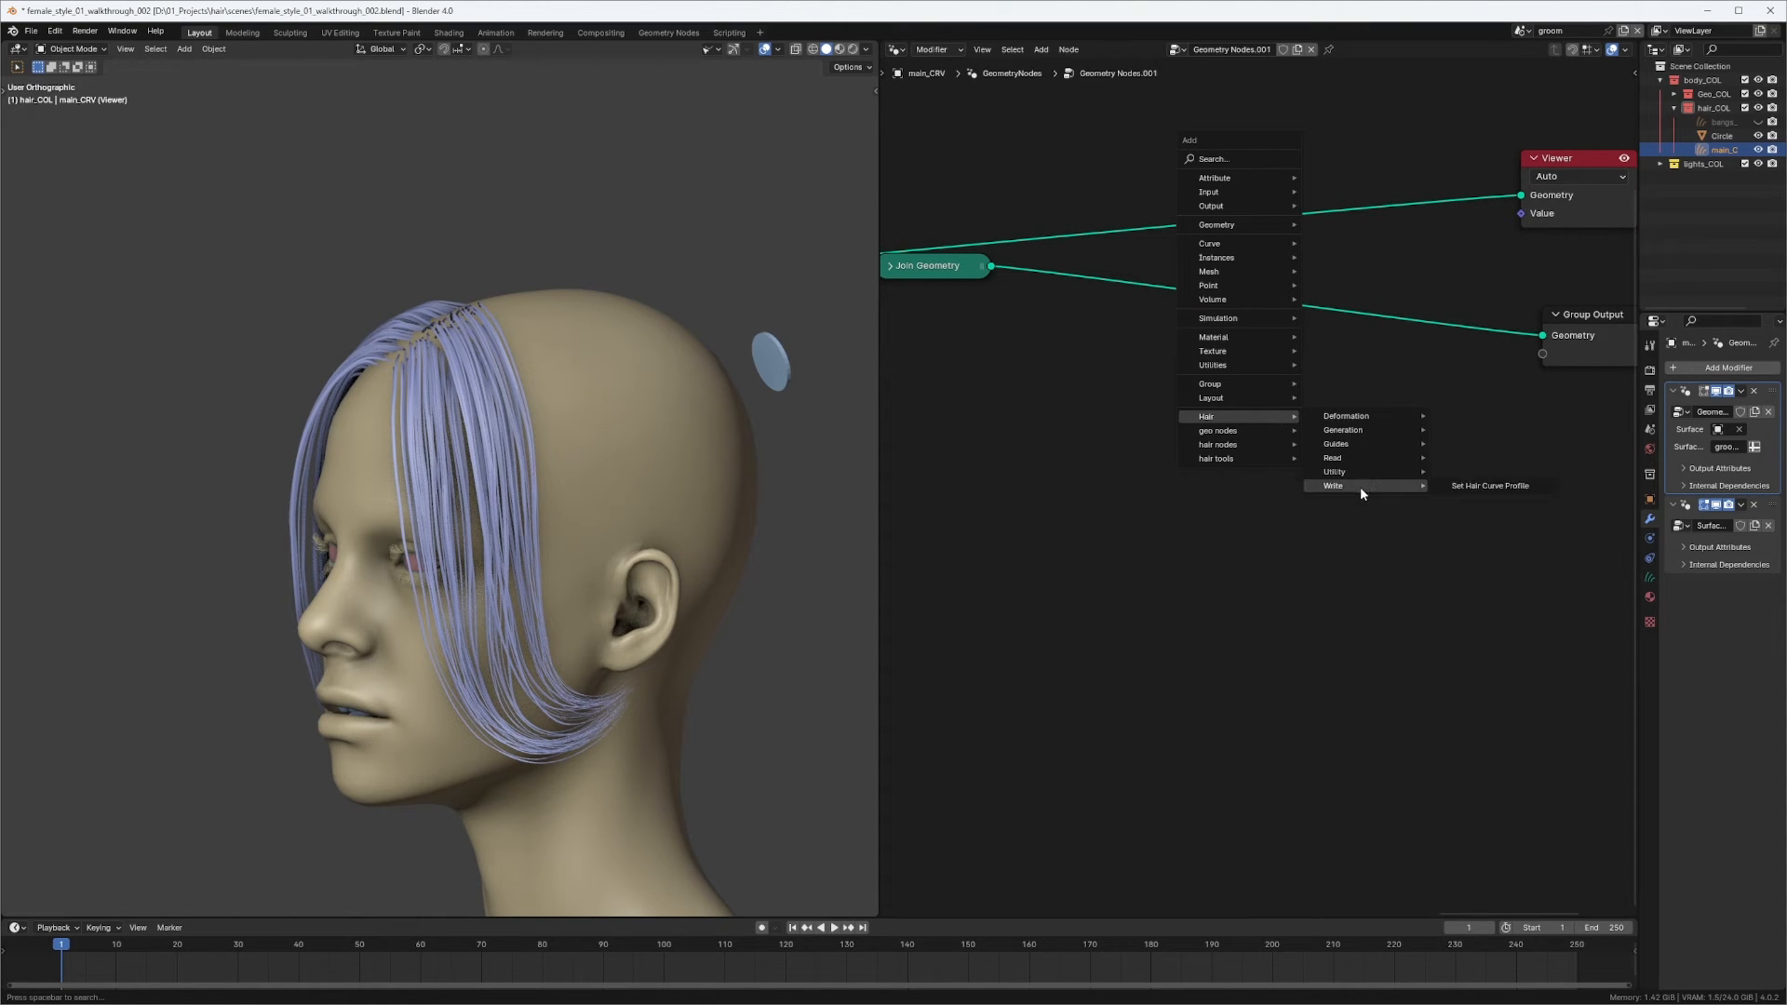
pyautogui.click(1489, 488)
pyautogui.click(1252, 299)
# Set the new Set Hair Curve Profile node's Radius to 0.0005 m.
pyautogui.click(1270, 385)
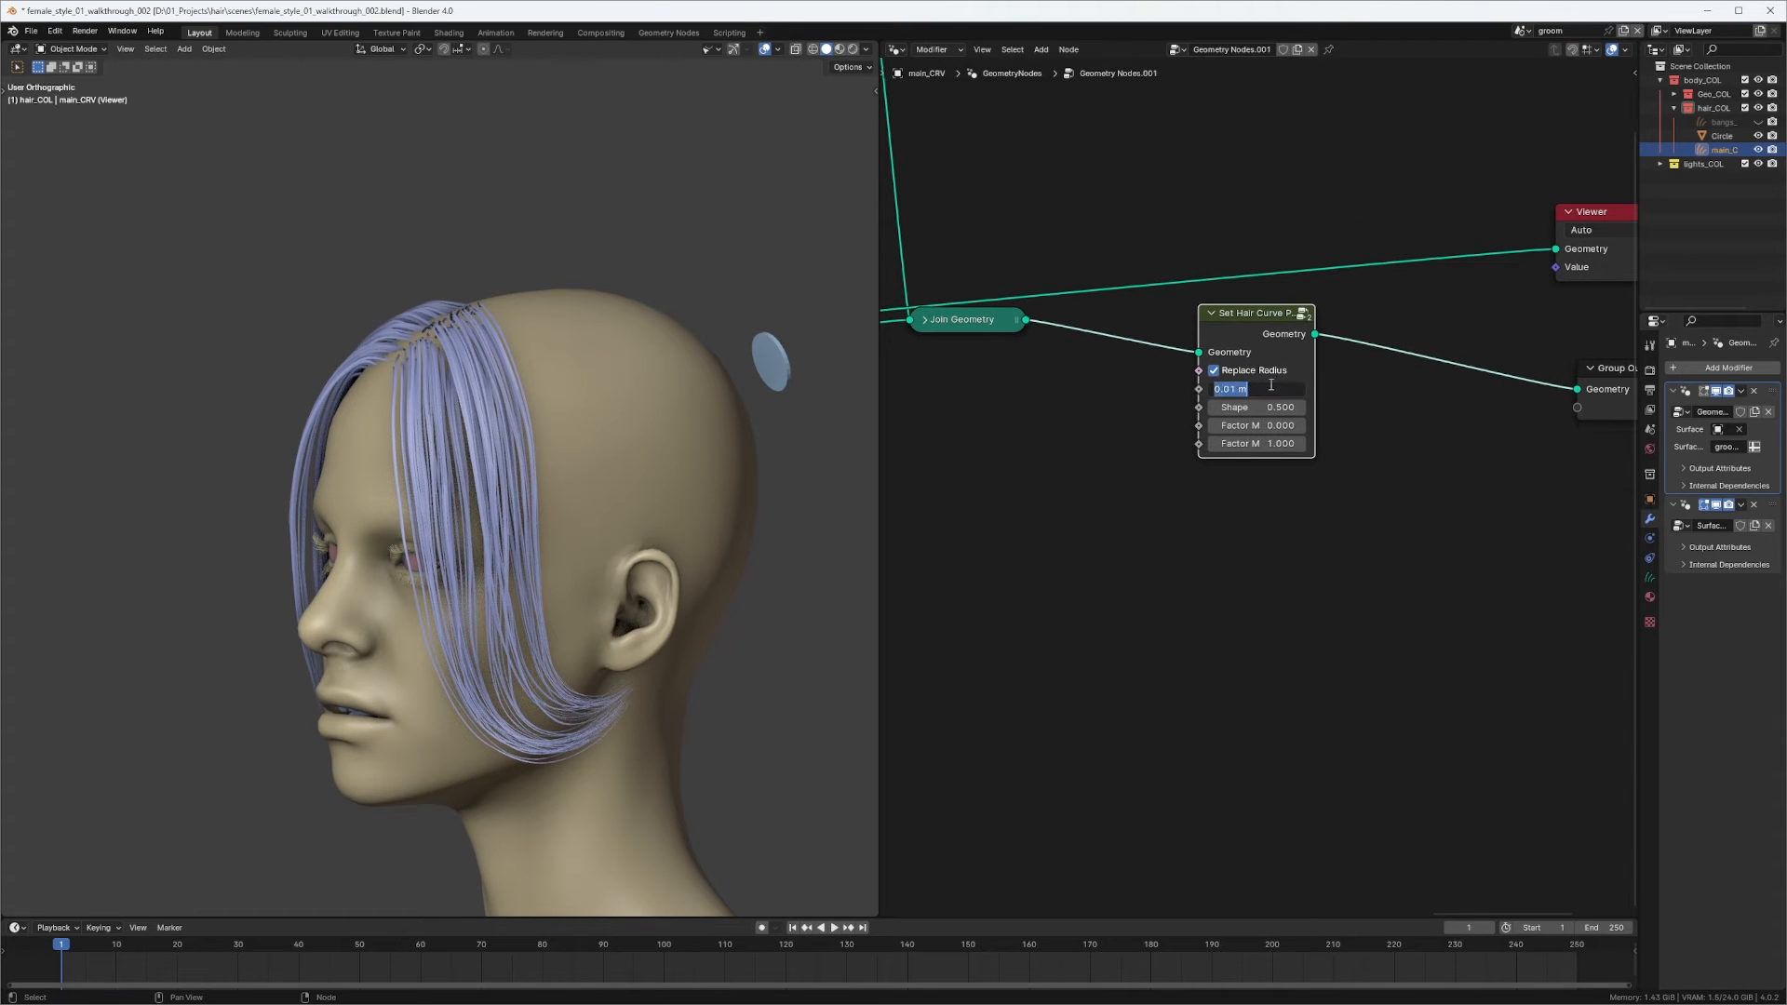
pyautogui.press('BackSpace')
pyautogui.press('Return')
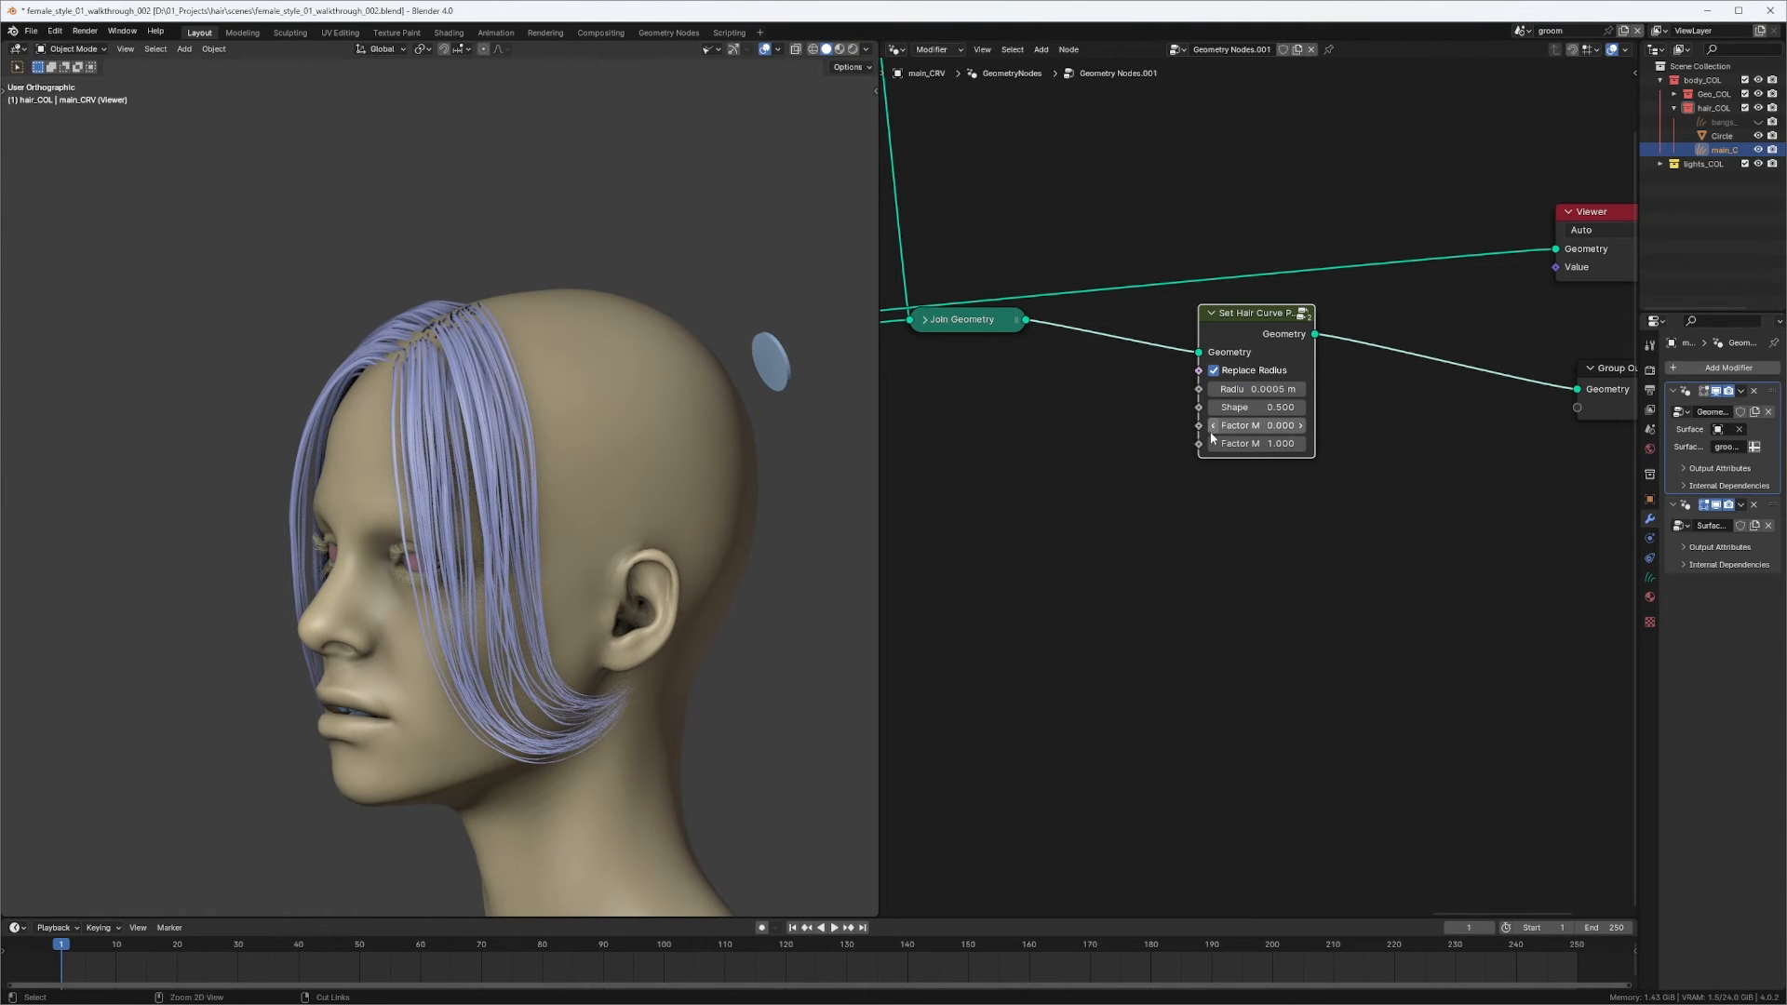
# Preview the output of the second Set Hair Curve Profile node in the Viewer.
pyautogui.scroll(2, 1252, 327)
pyautogui.scroll(1, 1256, 309)
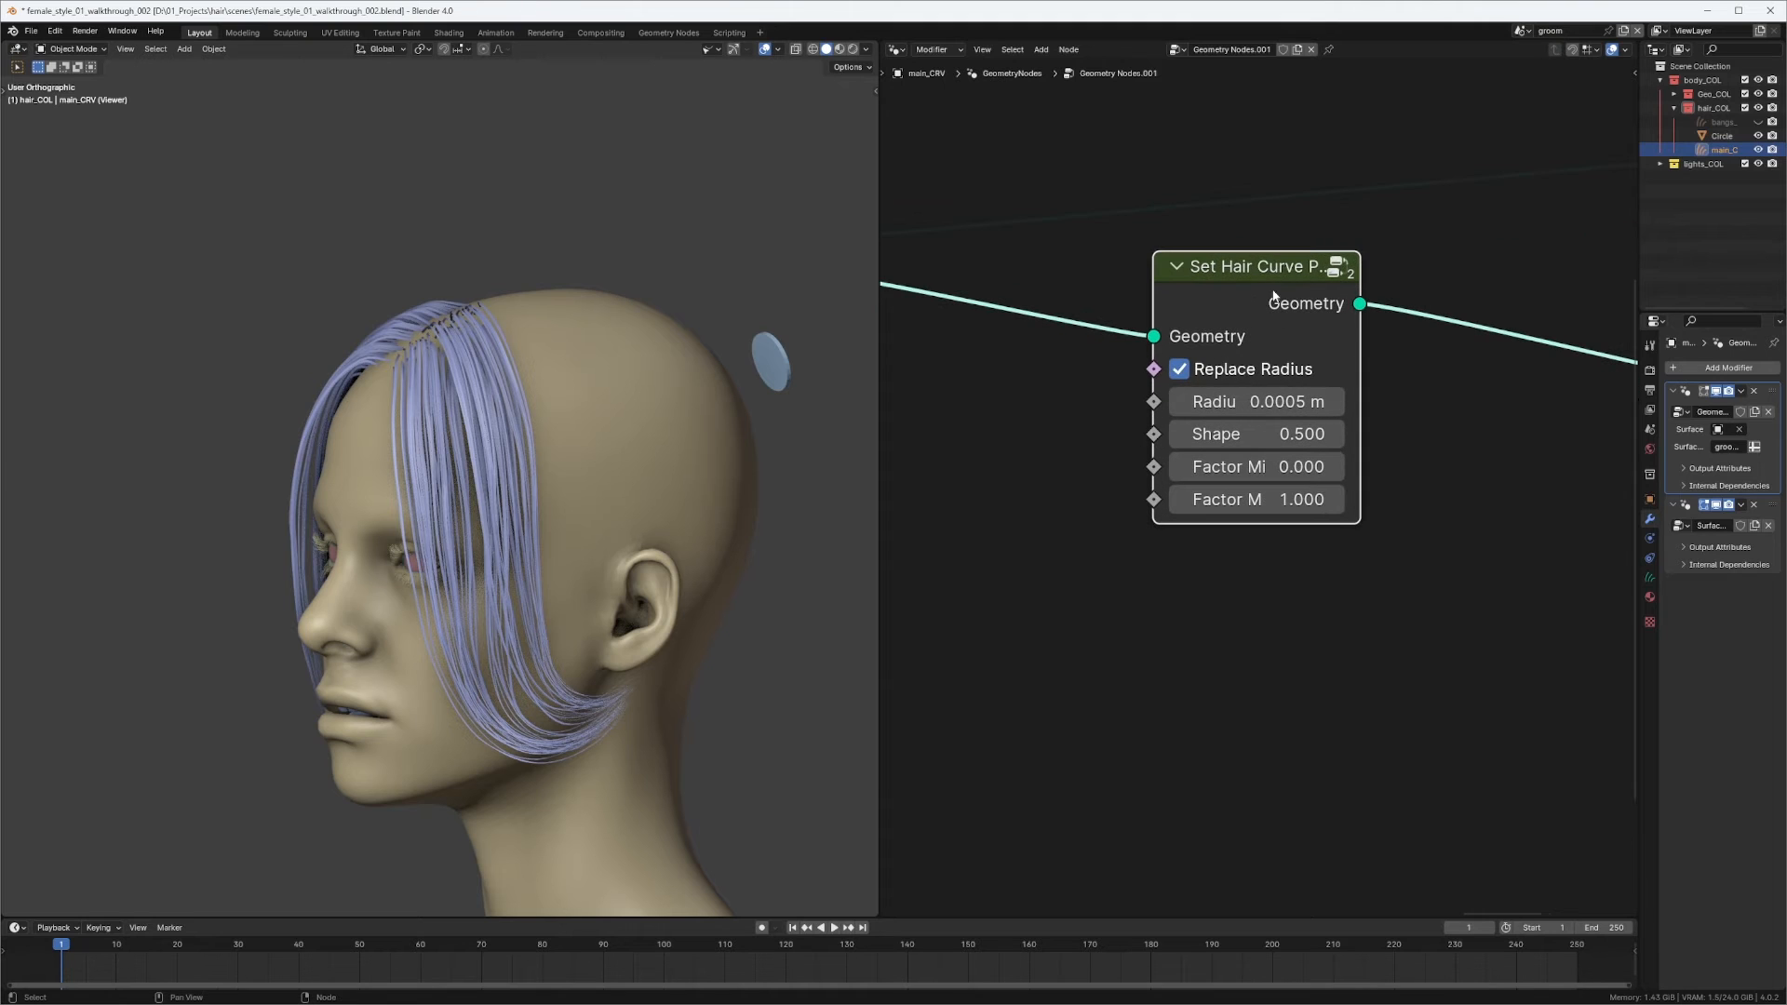
pyautogui.moveTo(1272, 296); pyautogui.dragTo(1309, 278)
pyautogui.moveTo(1309, 278); pyautogui.dragTo(1250, 300, button='middle')
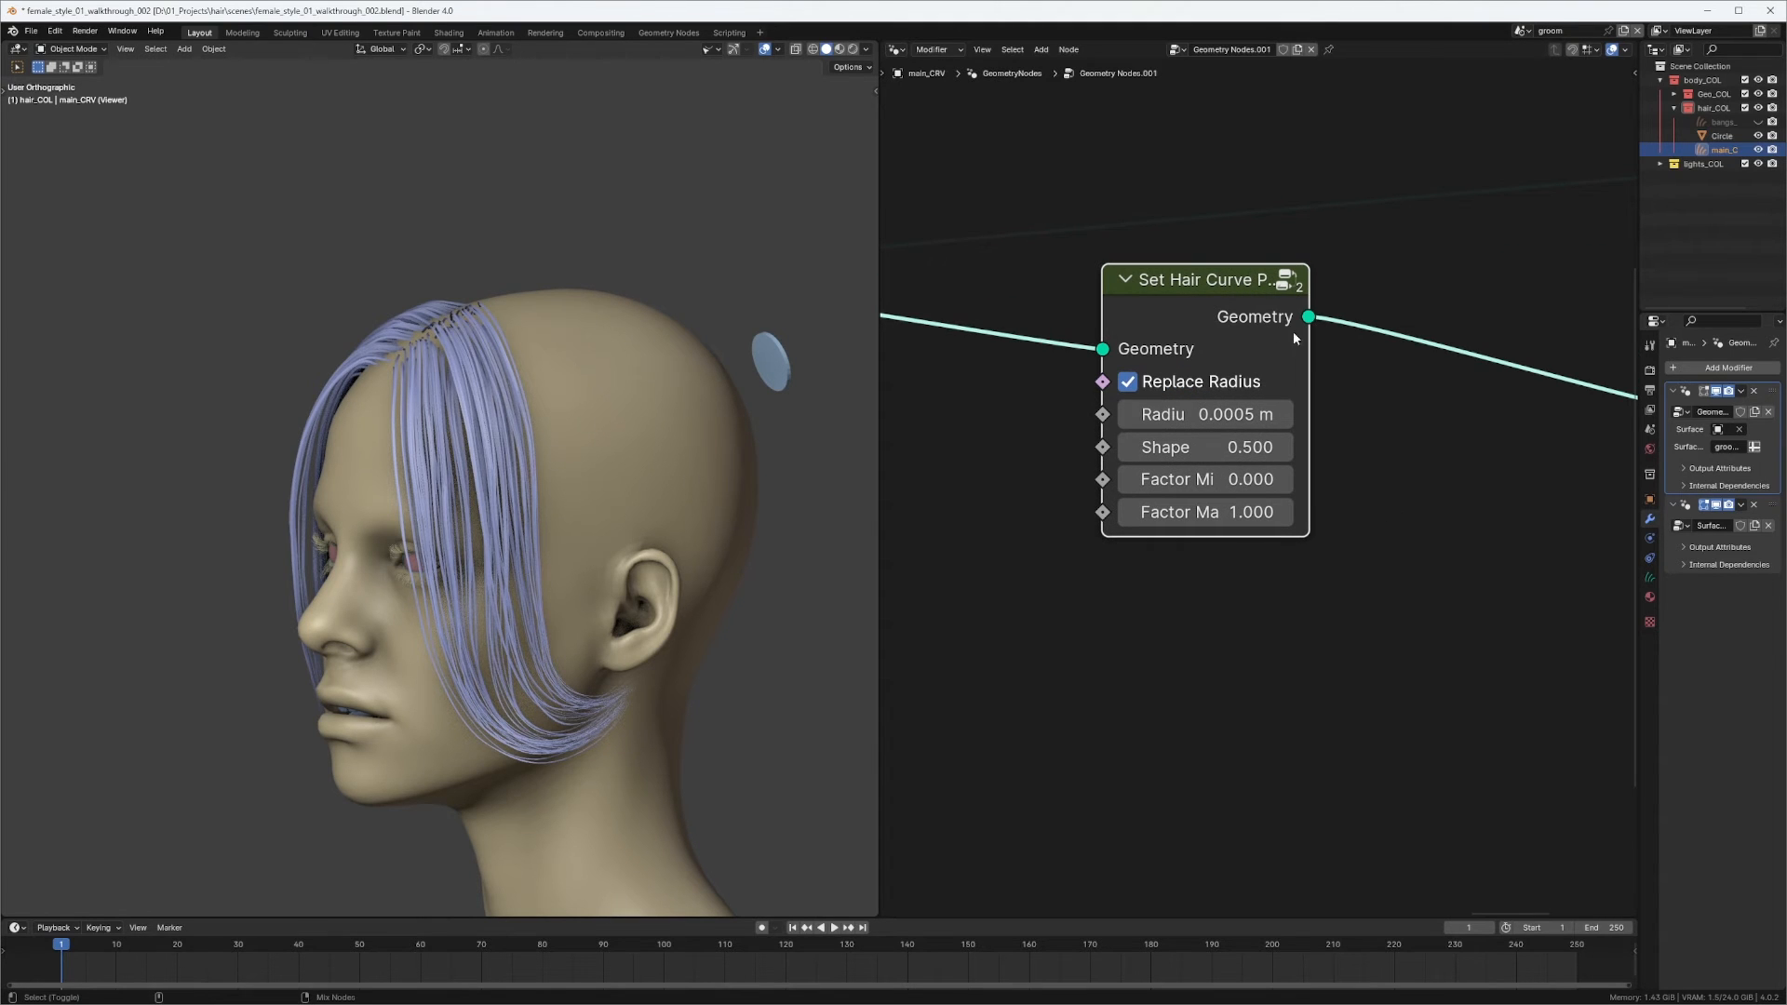
pyautogui.keyDown('ctrl'); pyautogui.keyDown('shift'); pyautogui.click(1292, 331); pyautogui.keyUp('shift'); pyautogui.keyUp('ctrl')
pyautogui.moveTo(1387, 294); pyautogui.dragTo(1197, 418, button='middle')
# Examine the strand thickness and flyaways up close from the front and the side of the head.
pyautogui.moveTo(708, 437); pyautogui.dragTo(471, 485, button='middle')
pyautogui.scroll(6, 597, 377)
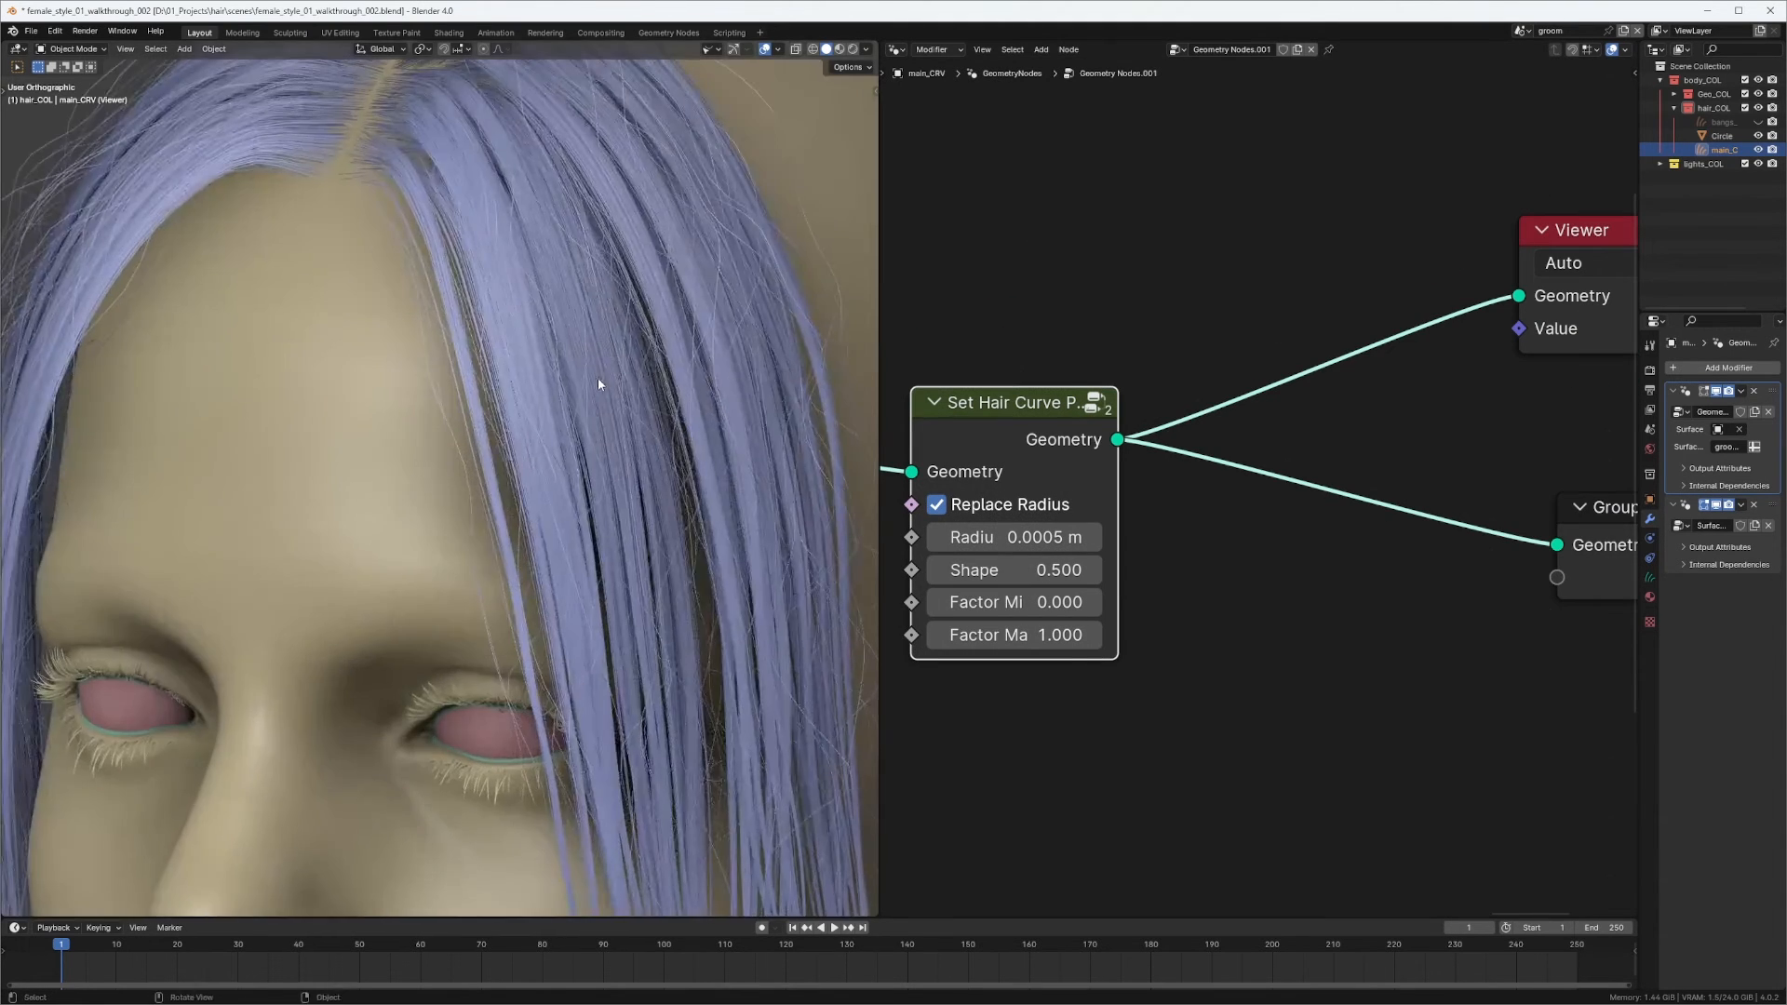
pyautogui.moveTo(726, 438); pyautogui.dragTo(663, 176, button='middle')
pyautogui.keyDown('ctrl'); pyautogui.moveTo(663, 177); pyautogui.dragTo(489, 461, button='middle'); pyautogui.keyUp('ctrl')
pyautogui.keyDown('ctrl'); pyautogui.moveTo(554, 479); pyautogui.dragTo(578, 400, button='middle'); pyautogui.keyUp('ctrl')
pyautogui.moveTo(1169, 421); pyautogui.dragTo(1520, 363, button='middle')
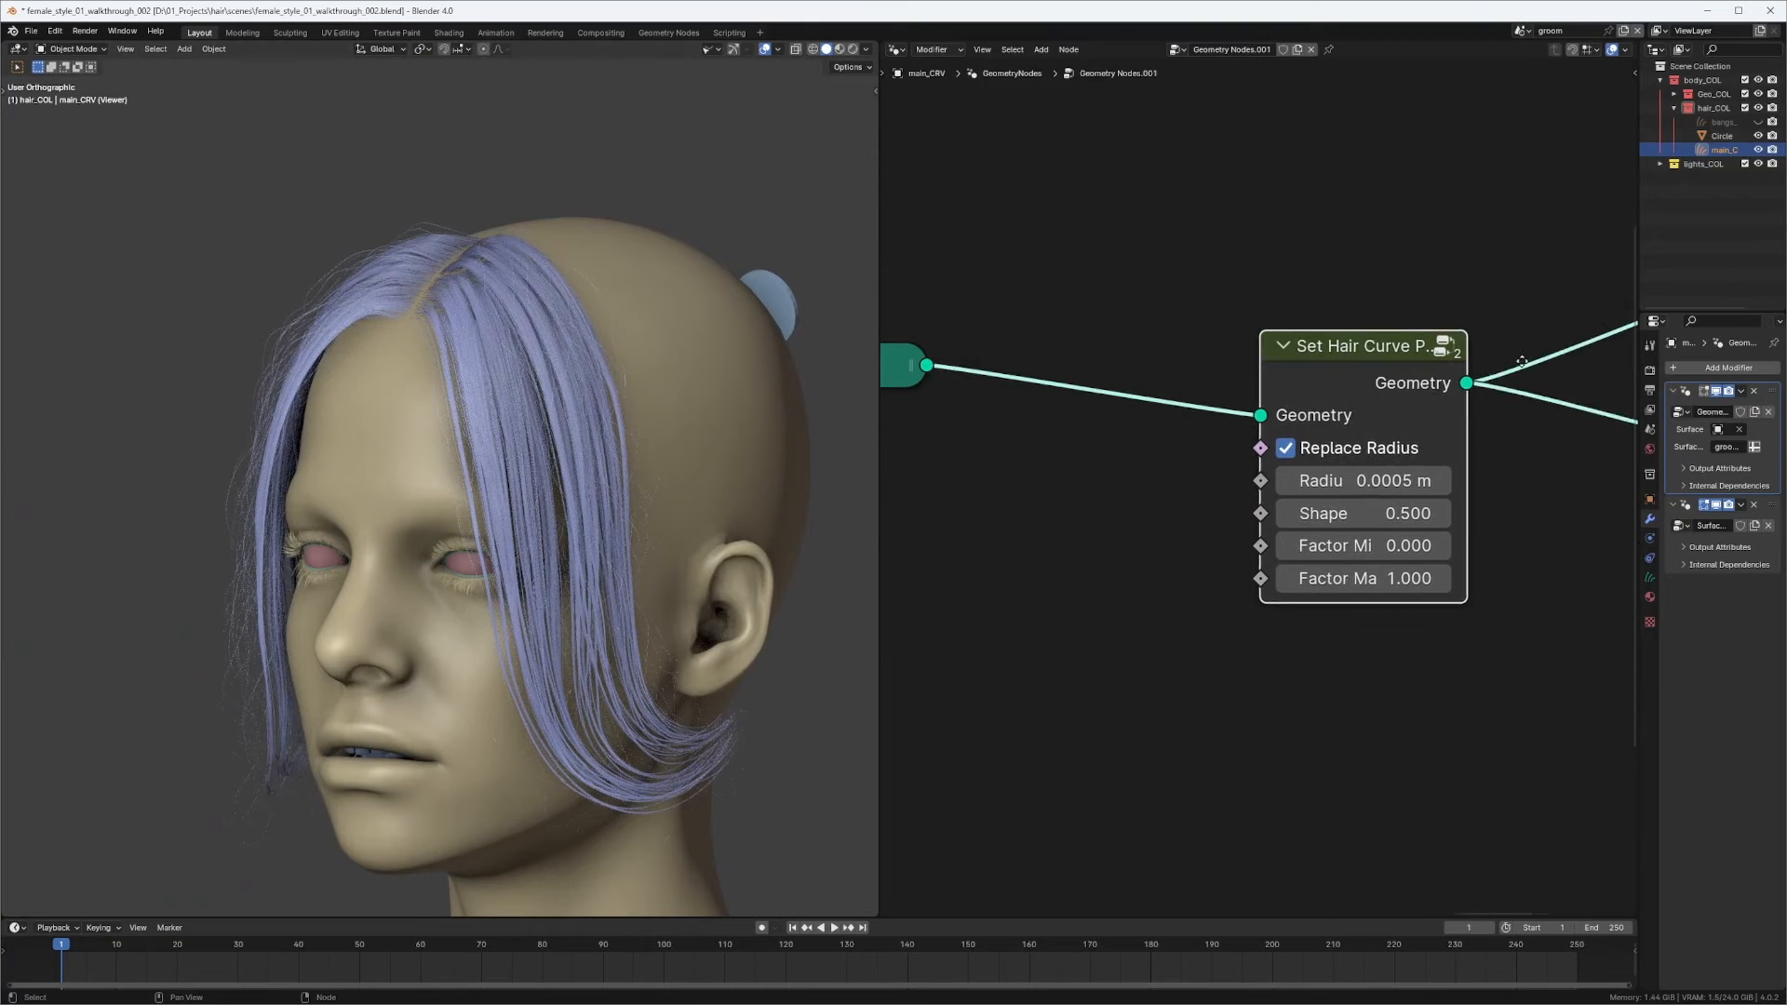
pyautogui.moveTo(1194, 372); pyautogui.dragTo(1465, 303, button='middle')
pyautogui.moveTo(651, 484)
pyautogui.mouseDown(button='middle')
pyautogui.moveTo(586, 494)
pyautogui.moveTo(630, 510)
pyautogui.mouseUp(button='middle')
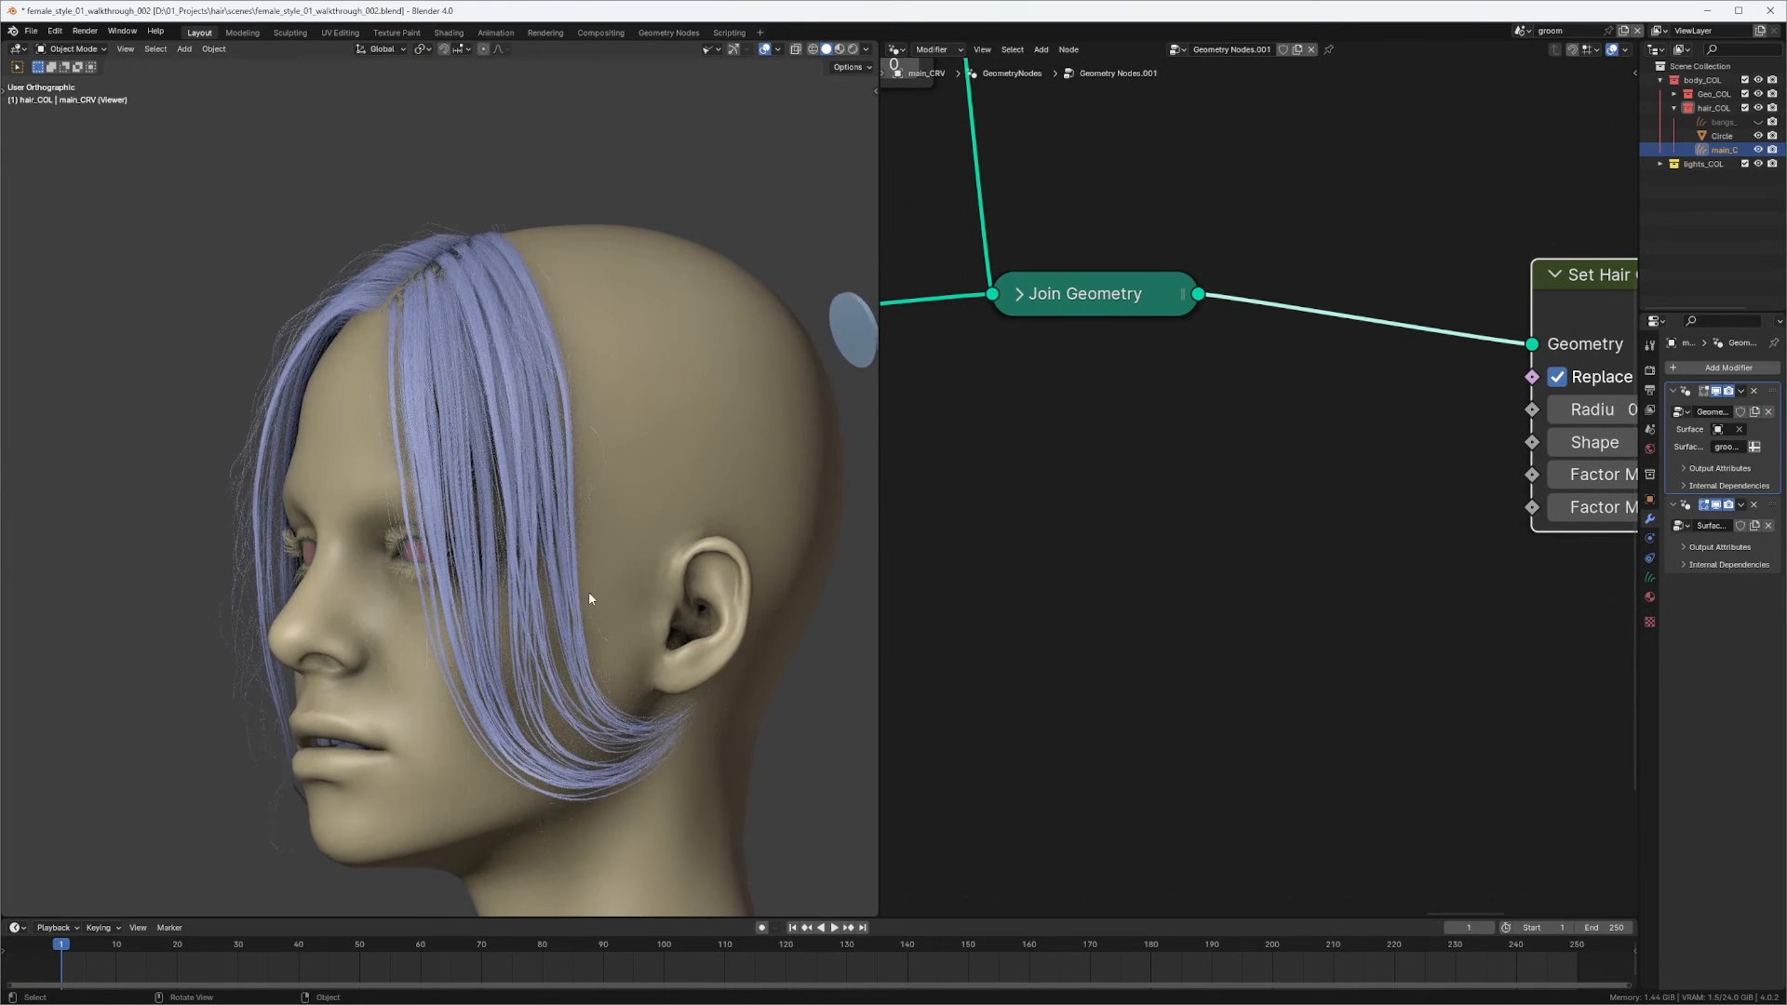
pyautogui.moveTo(589, 593); pyautogui.dragTo(596, 517, button='middle')
pyautogui.keyDown('ctrl'); pyautogui.moveTo(514, 658); pyautogui.dragTo(518, 527, button='middle'); pyautogui.keyUp('ctrl')
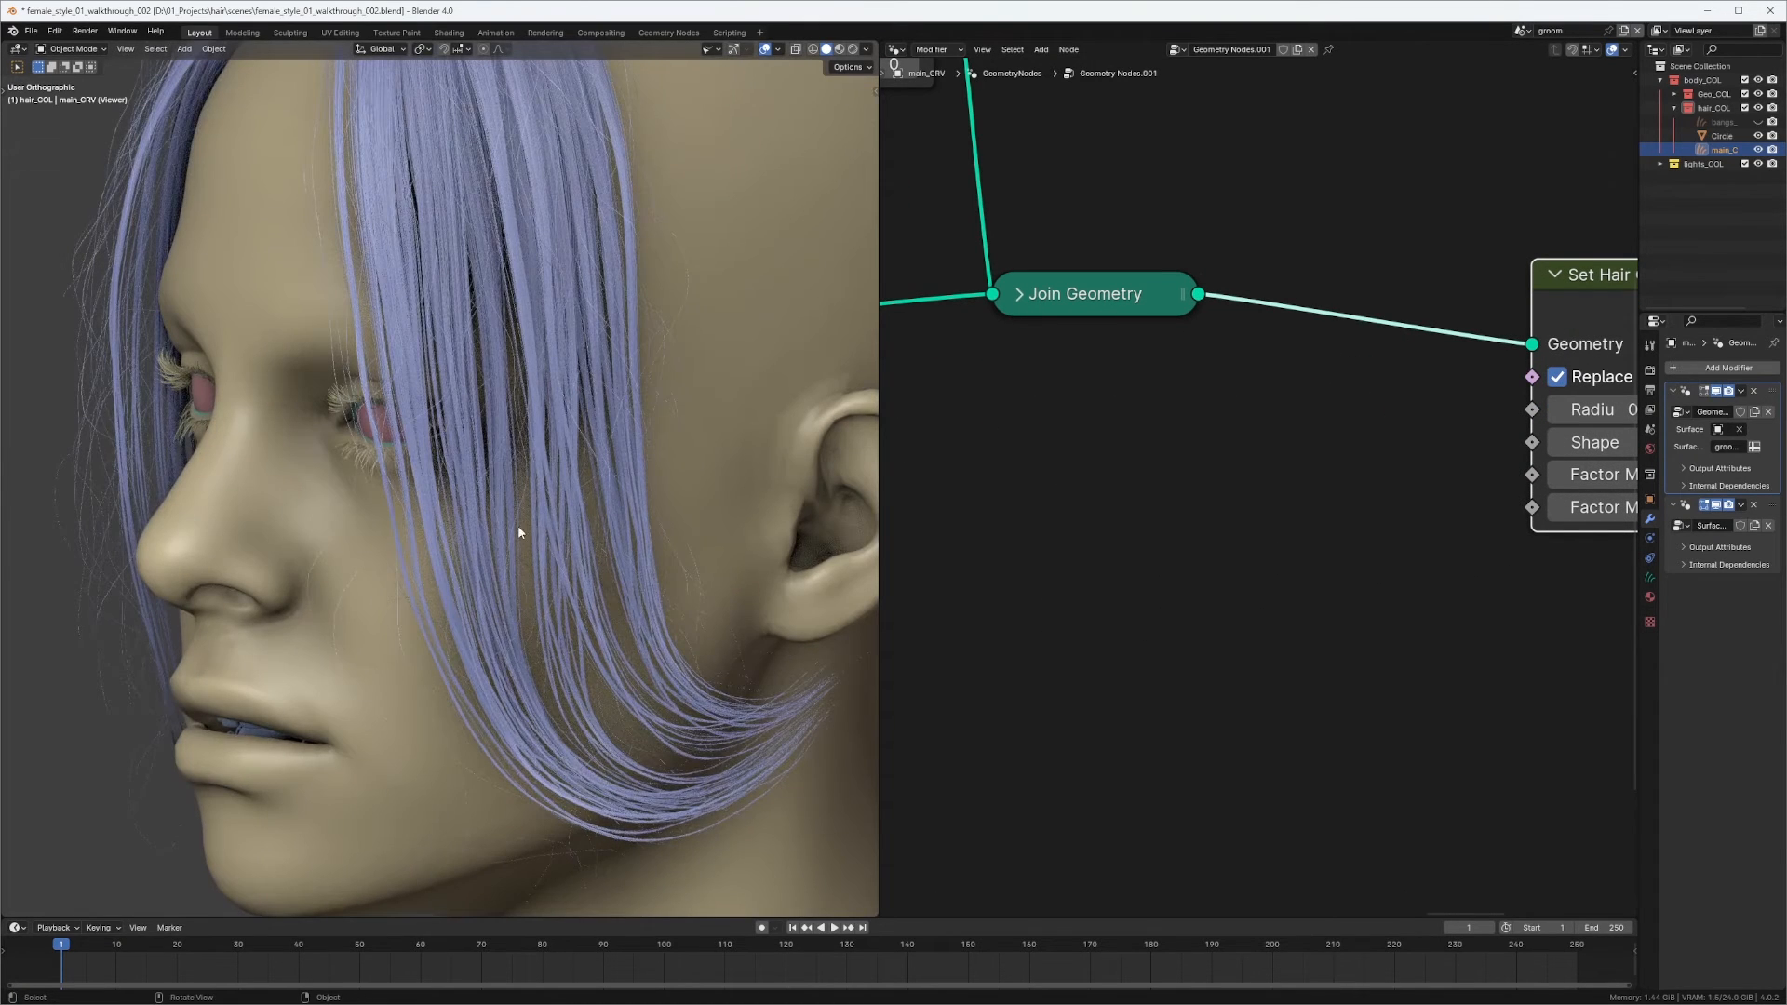
pyautogui.scroll(1, 530, 382)
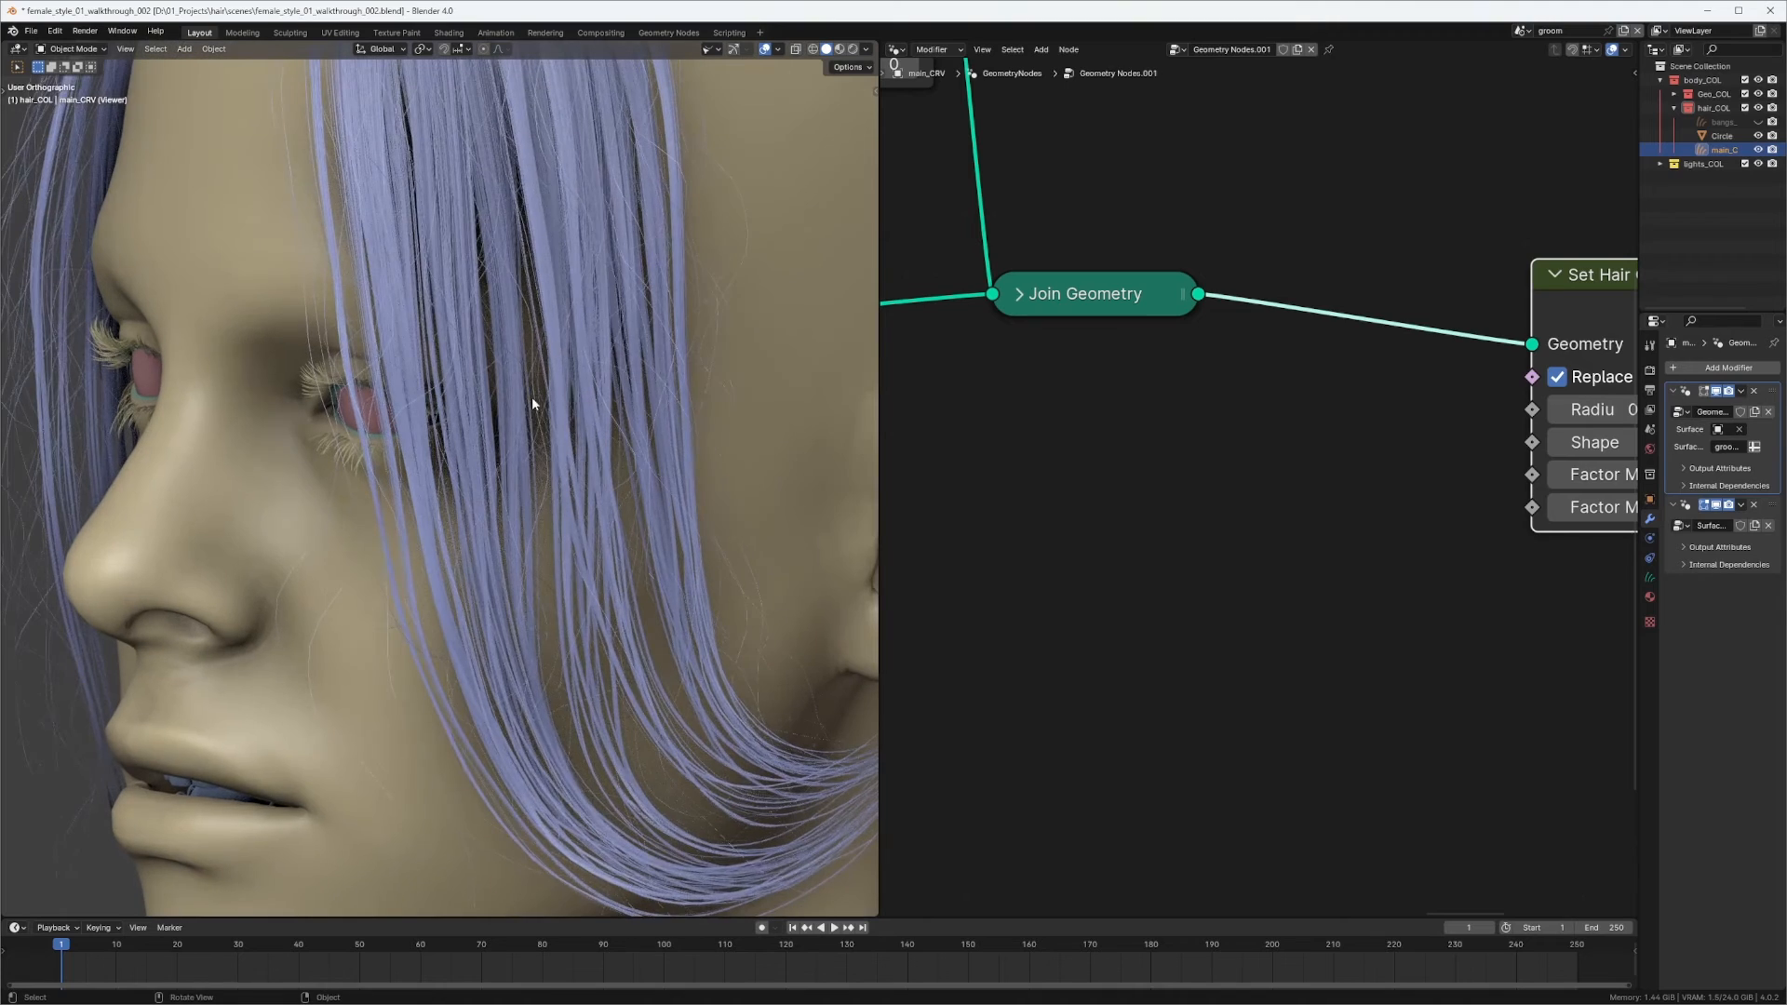
pyautogui.keyDown('ctrl'); pyautogui.moveTo(590, 549); pyautogui.dragTo(531, 559, button='middle'); pyautogui.keyUp('ctrl')
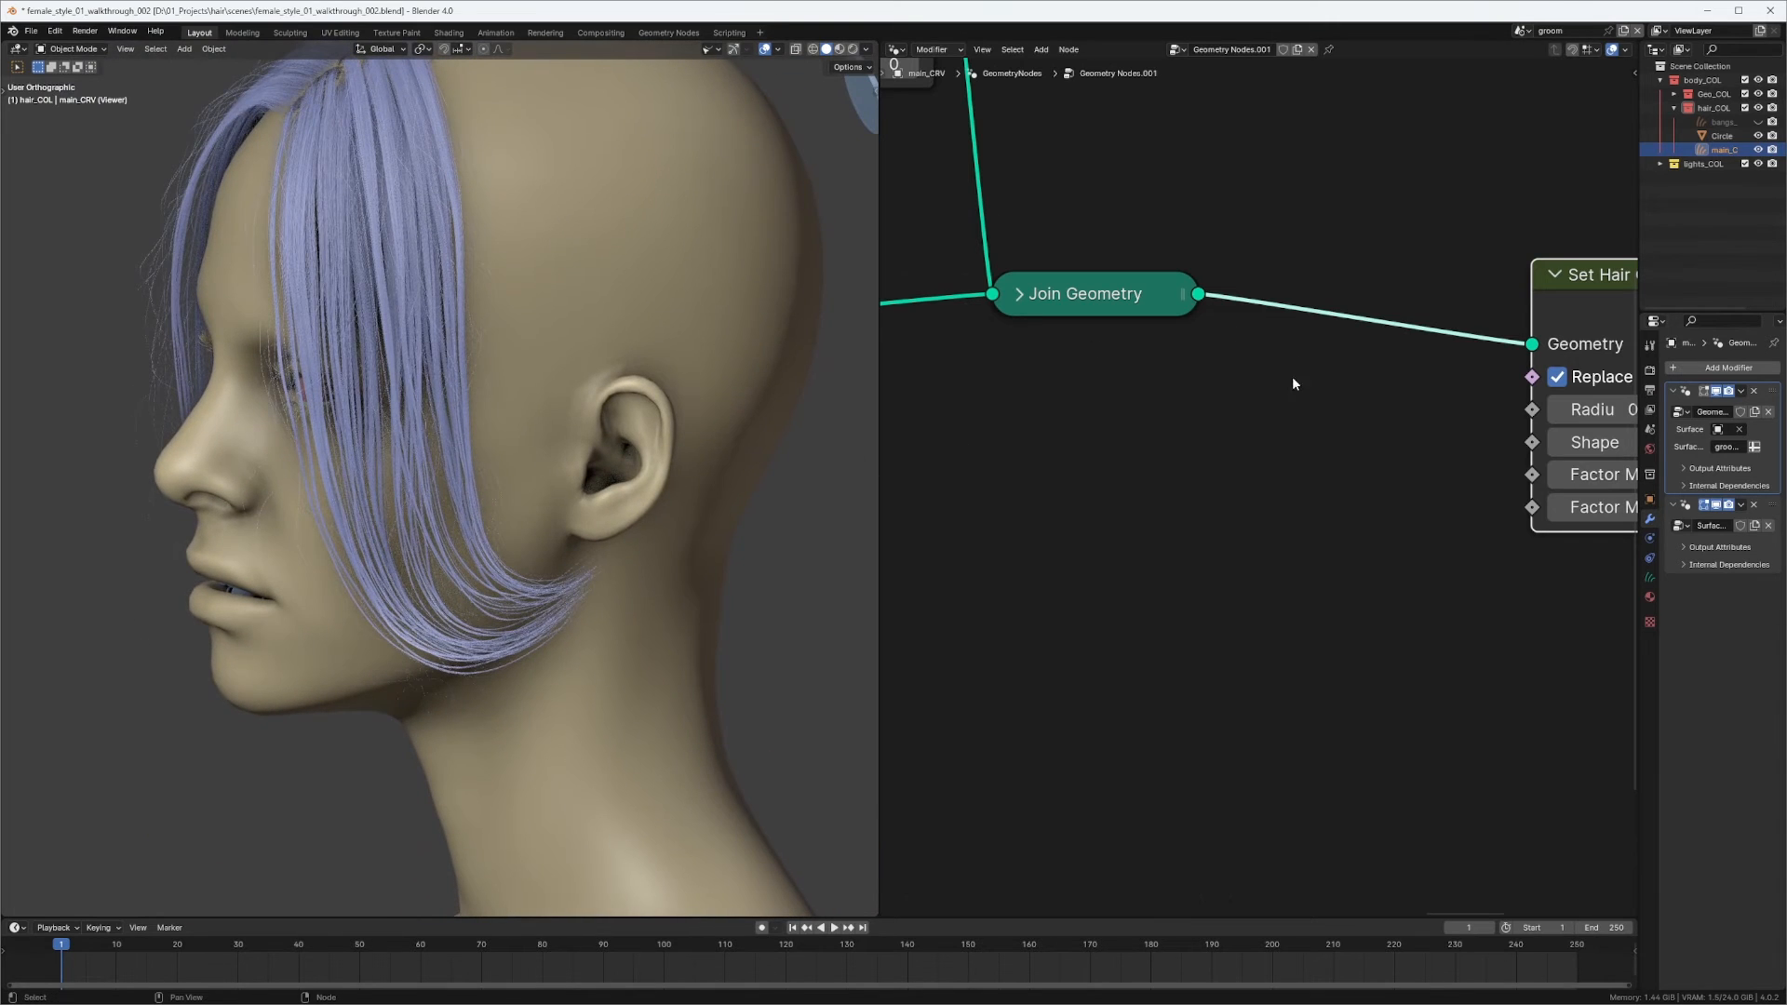
# Move the Random Value and Separate Geometry nodes up to free space after the final Clump Hair Curves node.
pyautogui.moveTo(1052, 376); pyautogui.dragTo(1293, 368, button='middle')
pyautogui.keyDown('ctrl'); pyautogui.moveTo(1293, 367); pyautogui.dragTo(1275, 540, button='middle'); pyautogui.keyUp('ctrl')
pyautogui.moveTo(970, 401); pyautogui.dragTo(1284, 316, button='middle')
pyautogui.moveTo(1168, 343); pyautogui.dragTo(1225, 424, button='middle')
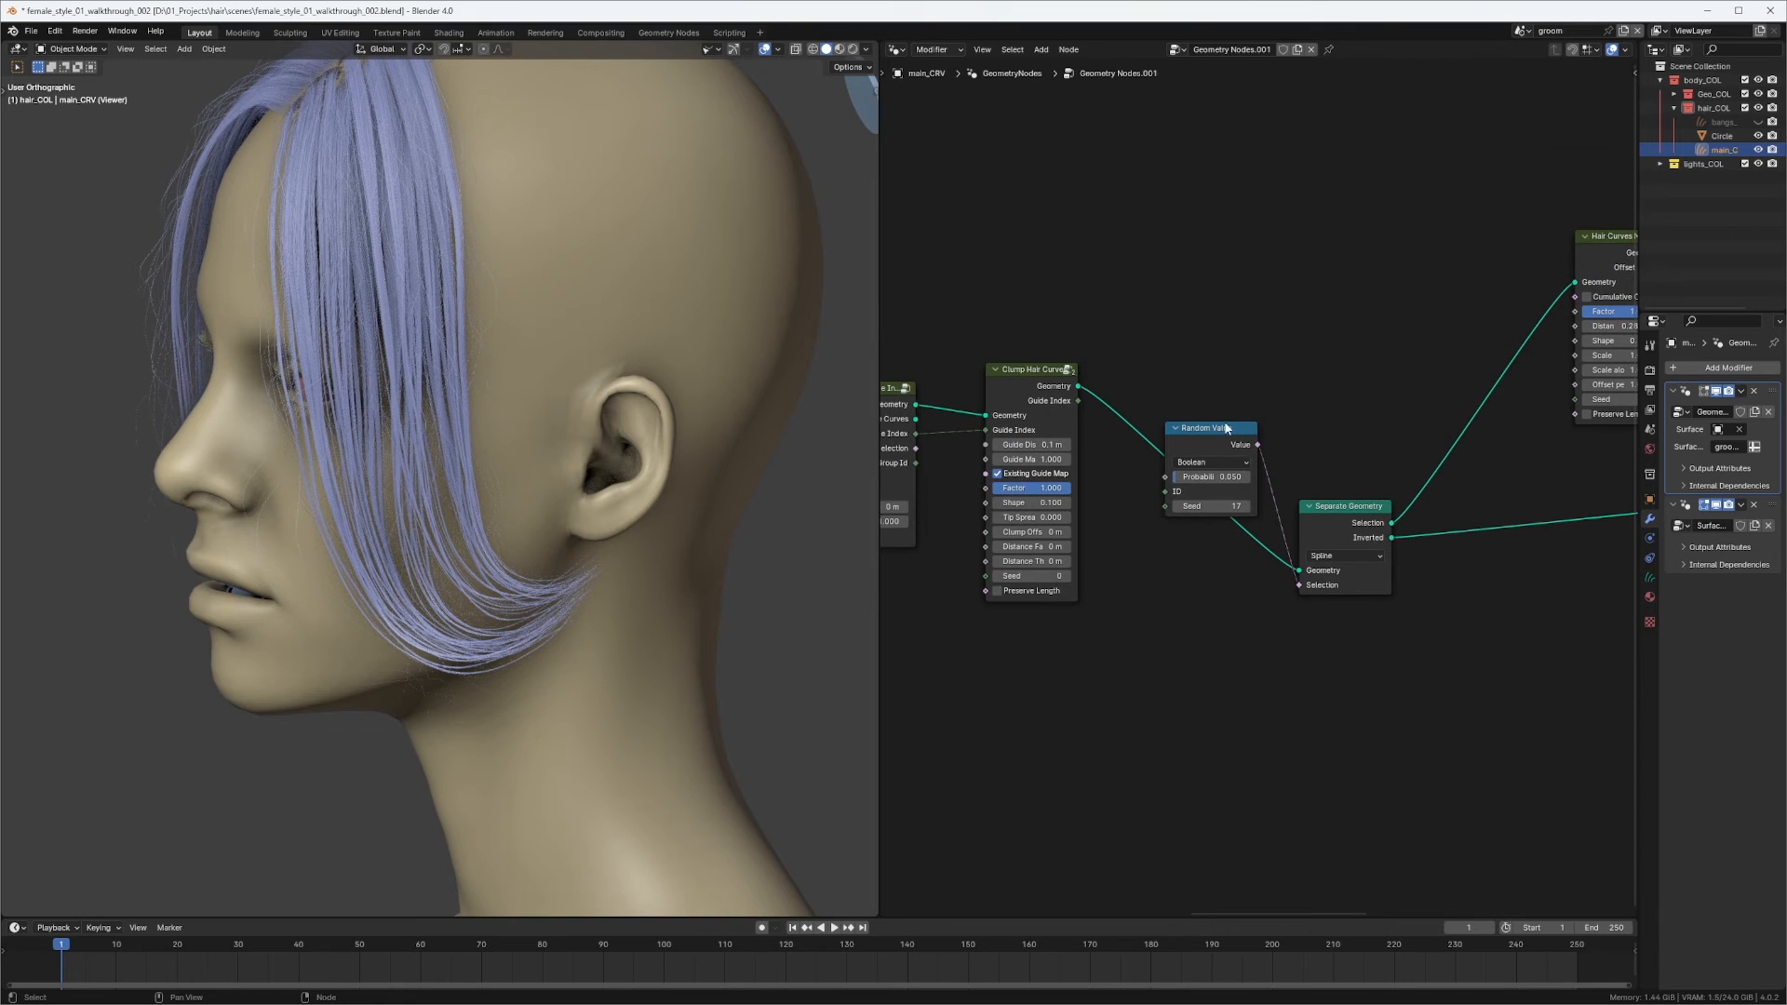
pyautogui.moveTo(1224, 424); pyautogui.dragTo(1202, 222)
pyautogui.moveTo(1325, 503); pyautogui.dragTo(1327, 311)
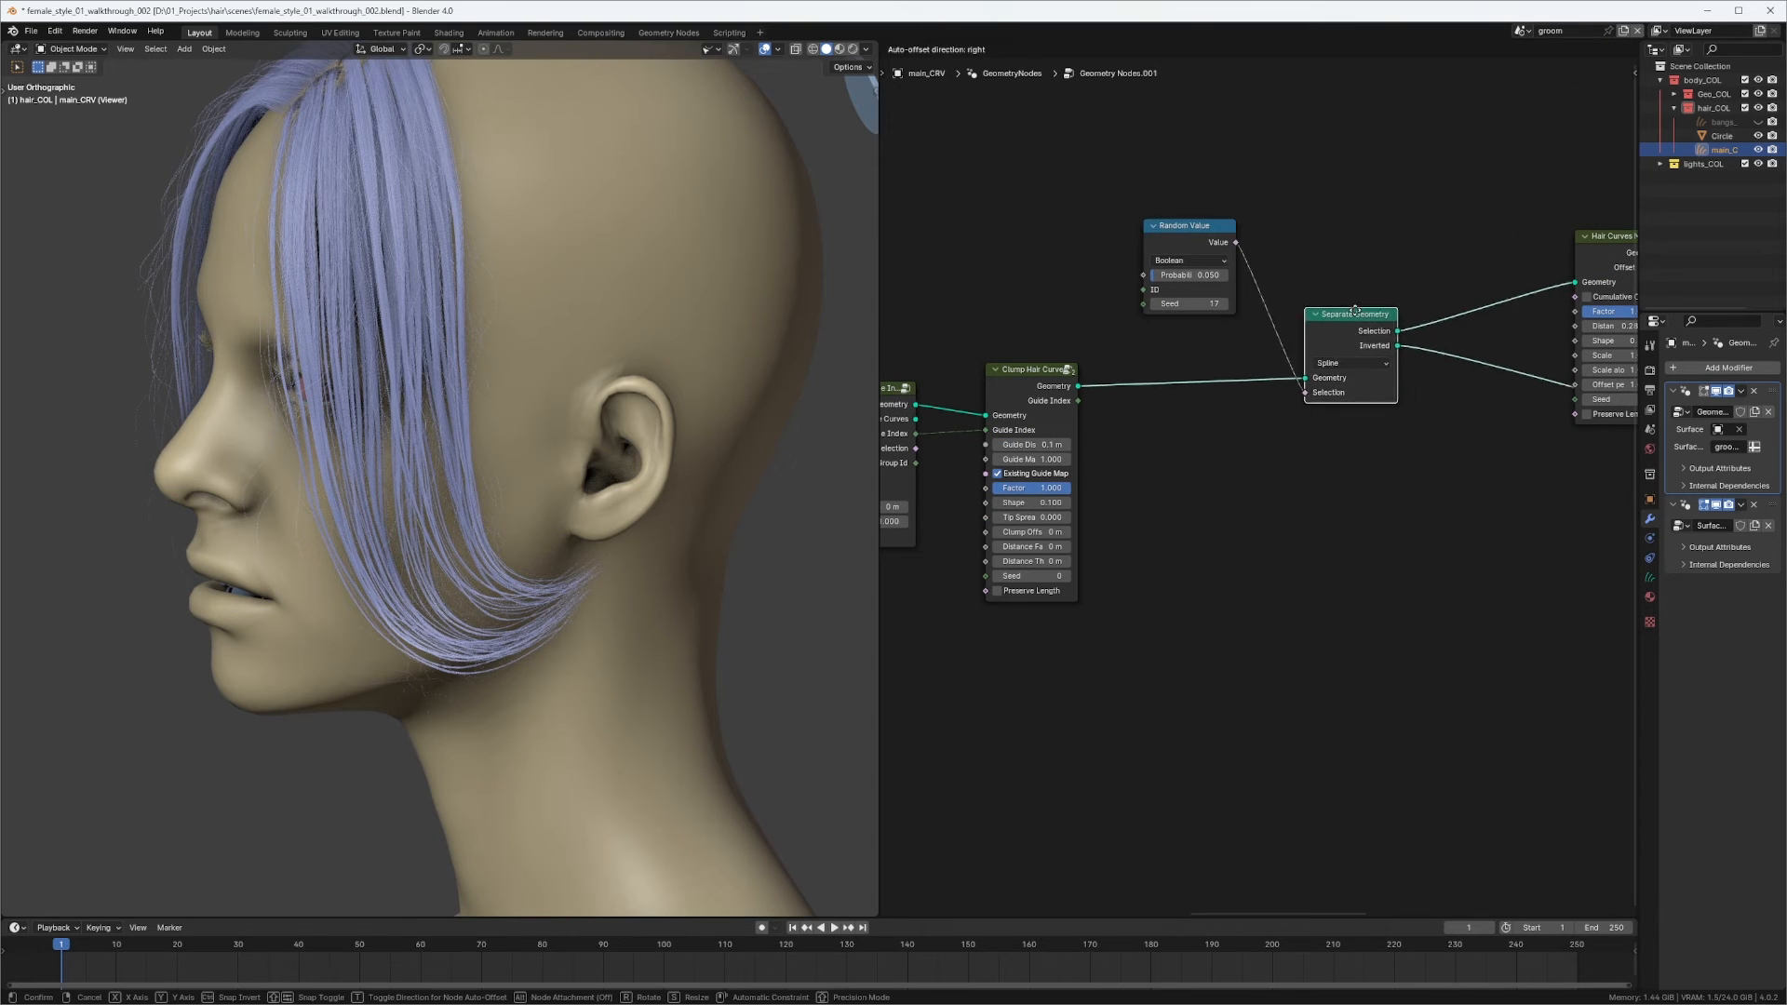
pyautogui.moveTo(1183, 240); pyautogui.dragTo(1171, 239)
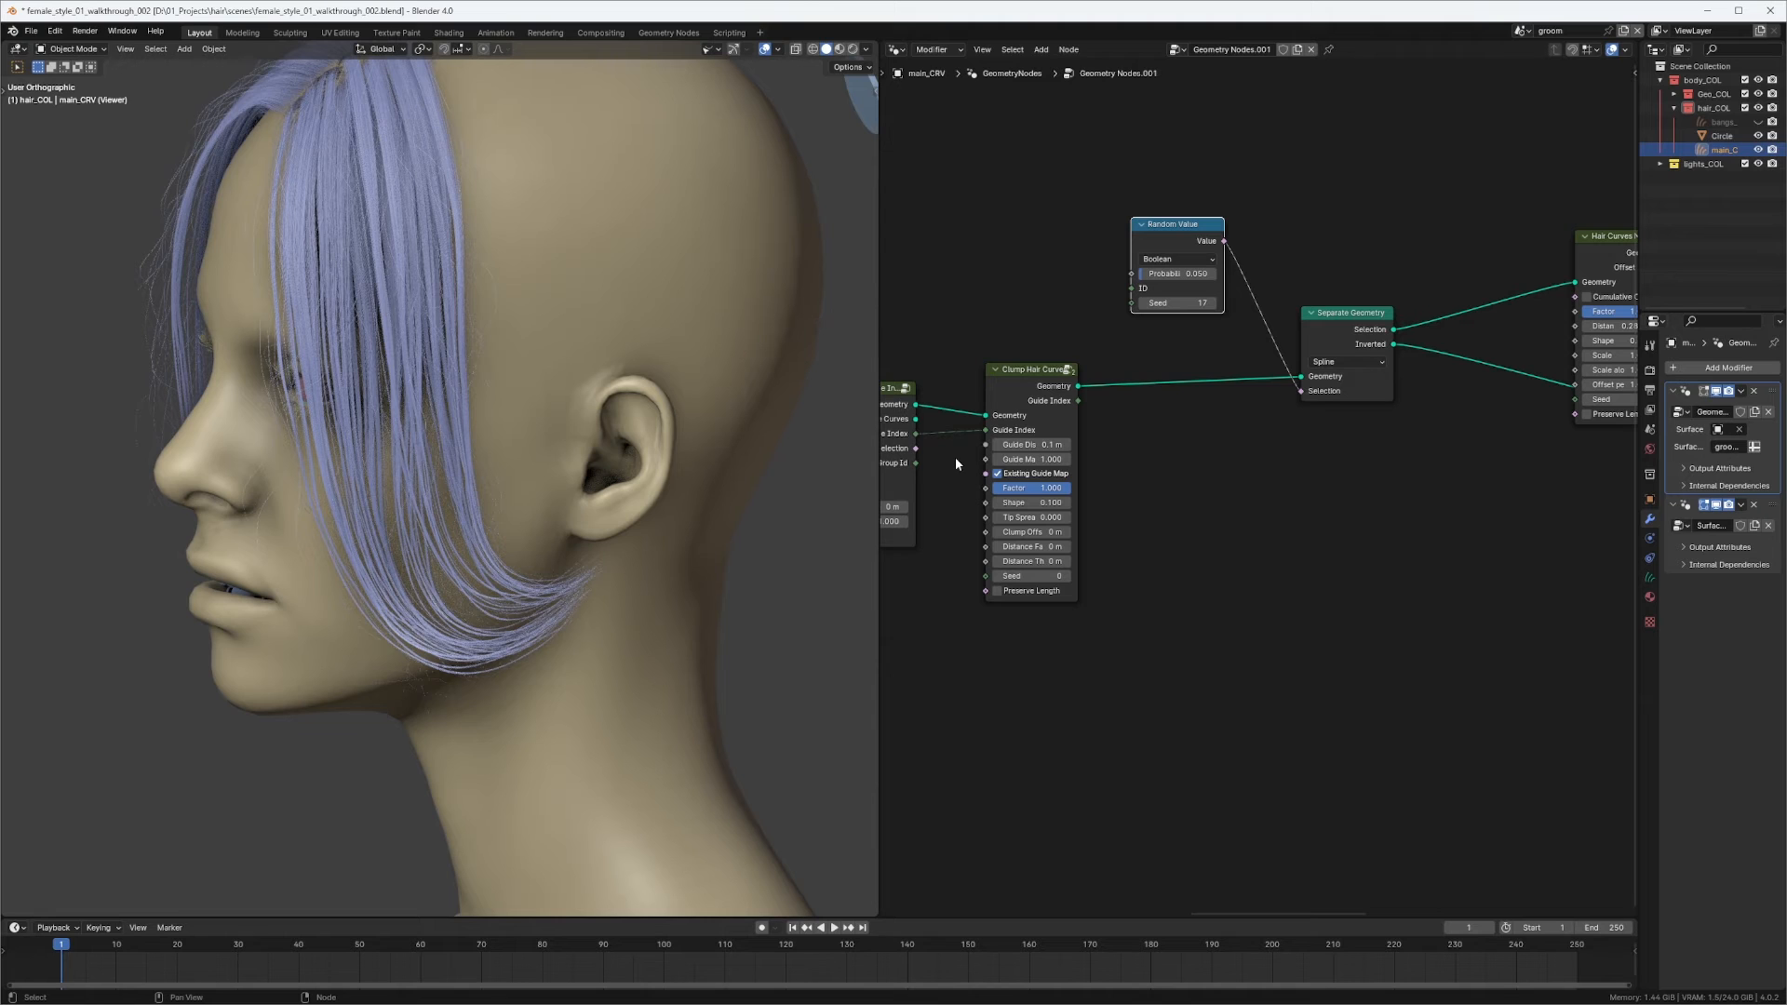
# Add a Blend Hair Curves node and place it below the link between Clump Hair Curves and Separate Geometry.
pyautogui.scroll(2, 1195, 471)
pyautogui.hotkey('shift', 'a')
pyautogui.moveTo(1195, 485)
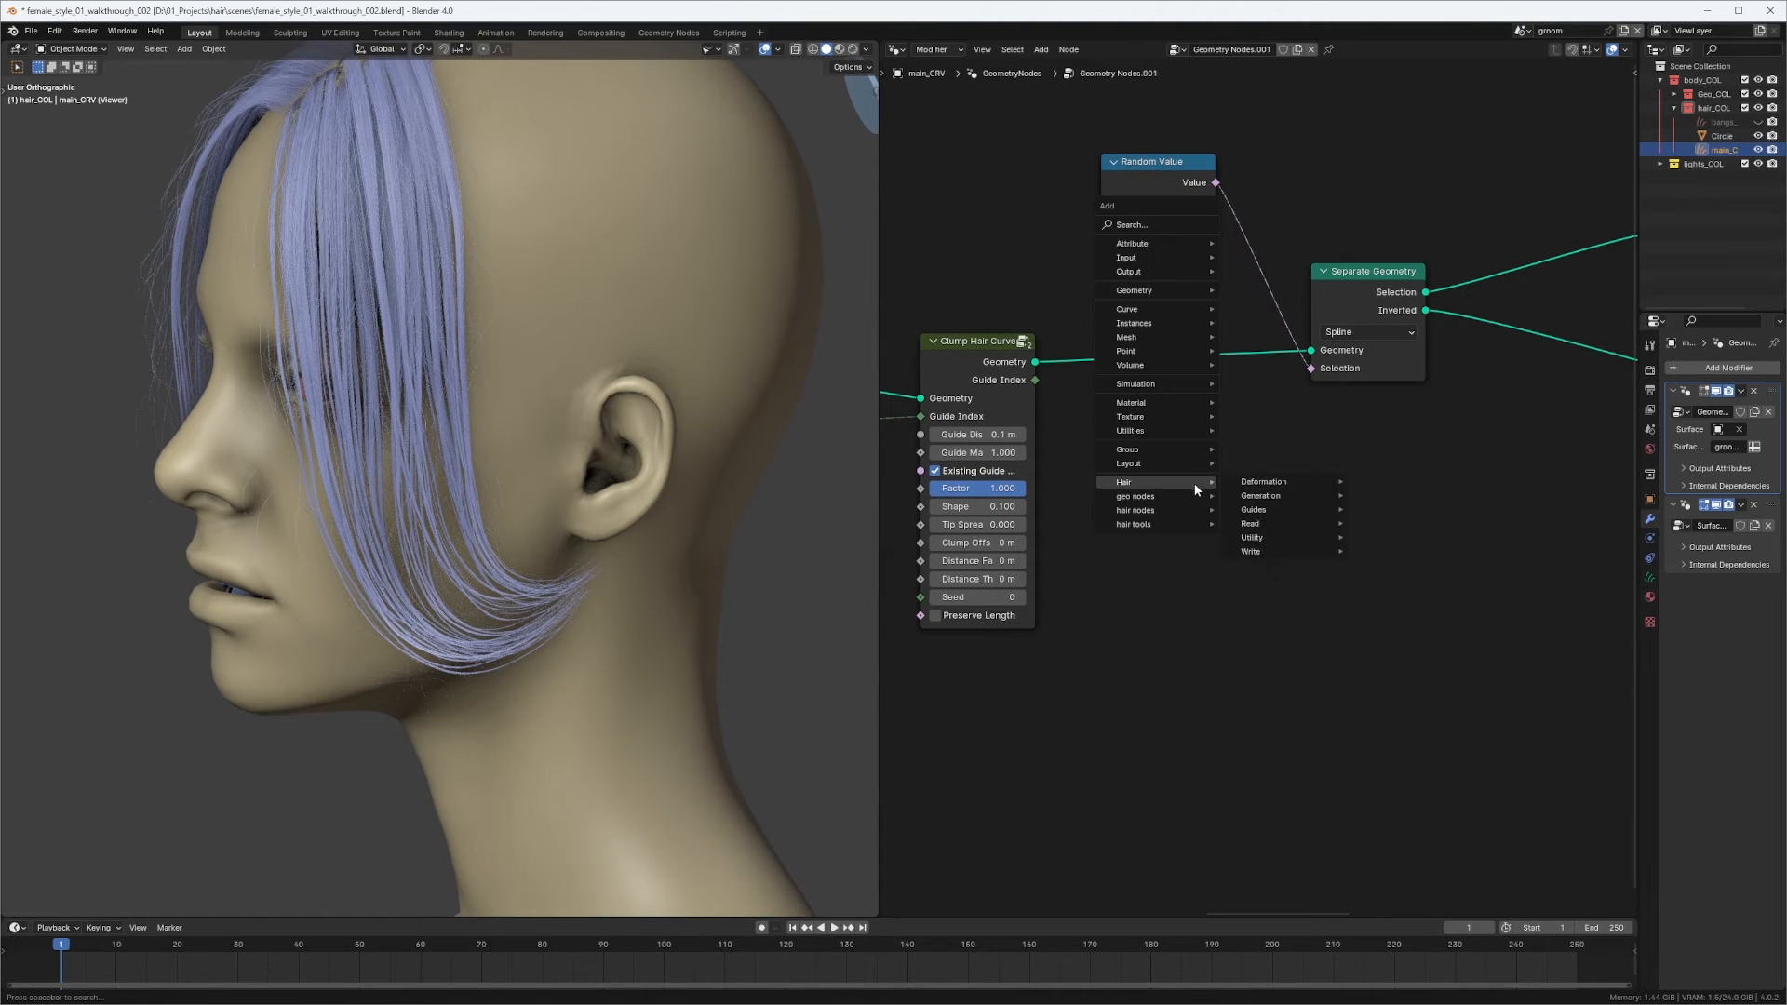
pyautogui.moveTo(1316, 481)
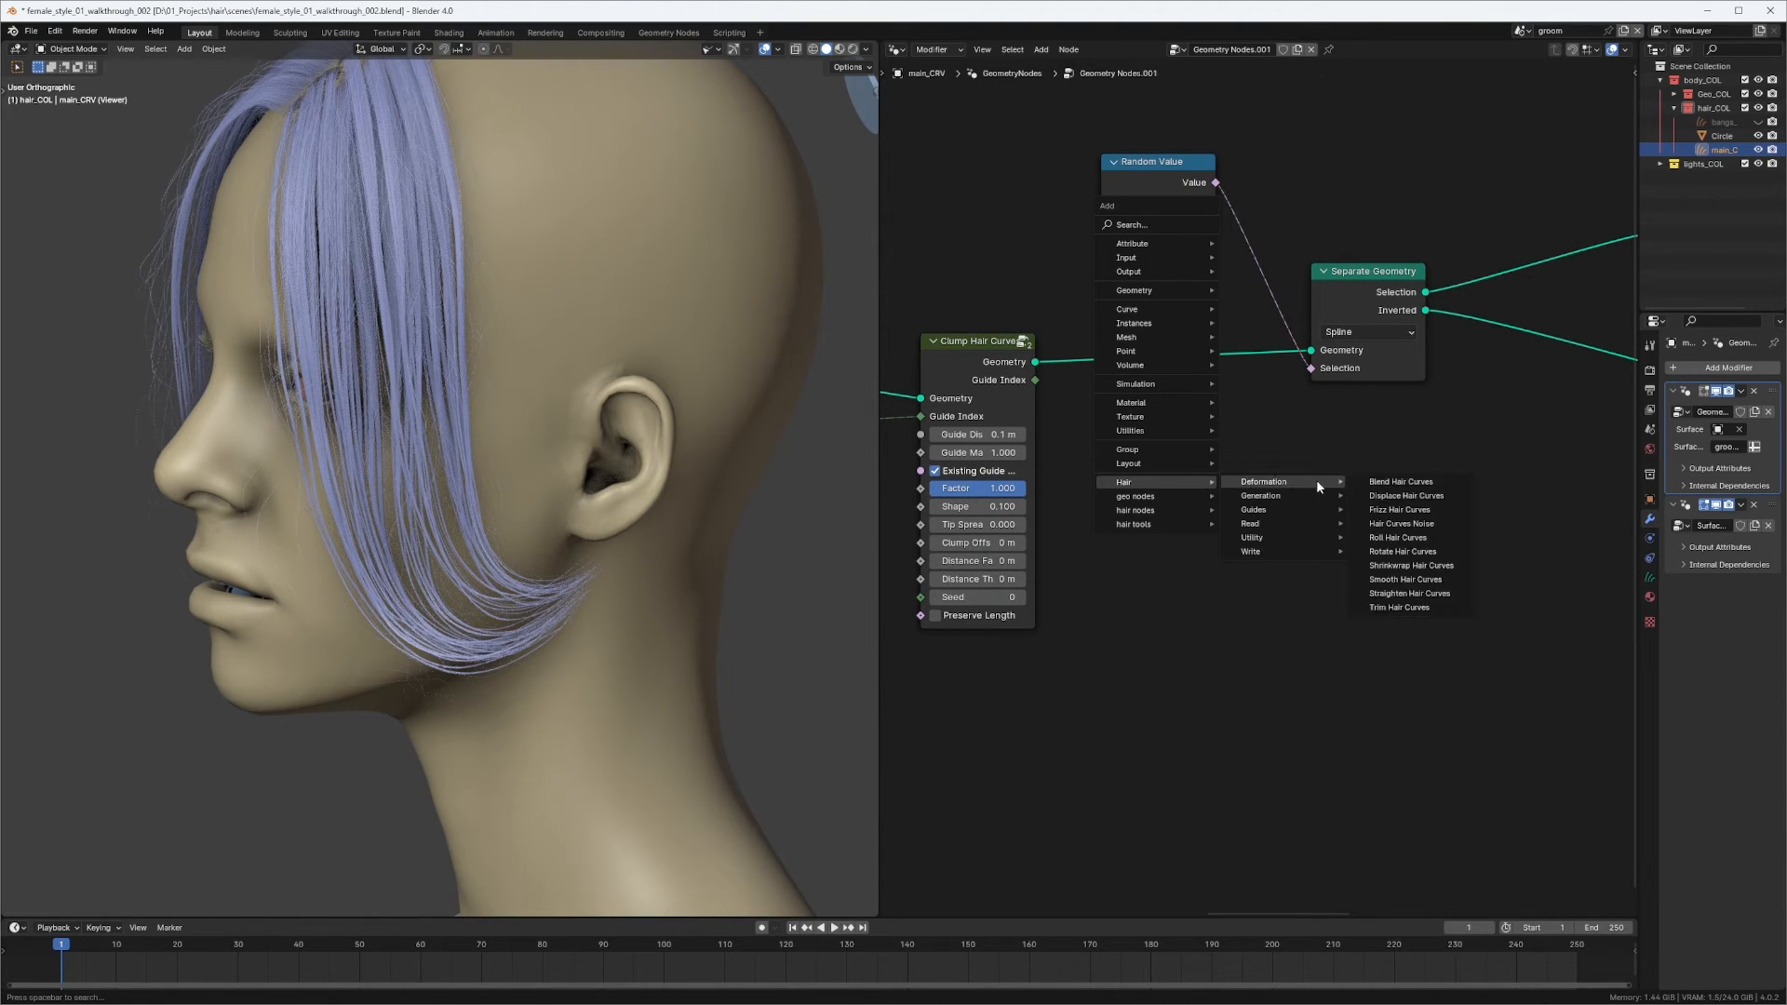
pyautogui.click(1401, 481)
pyautogui.click(1182, 417)
pyautogui.moveTo(1151, 356); pyautogui.dragTo(1185, 427, button='middle')
pyautogui.scroll(1, 1210, 447)
pyautogui.moveTo(1194, 500); pyautogui.dragTo(1238, 574)
# Insert the Blend Hair Curves node into the link between Clump Hair Curves and Separate Geometry.
pyautogui.moveTo(1413, 414); pyautogui.dragTo(1092, 348, button='middle')
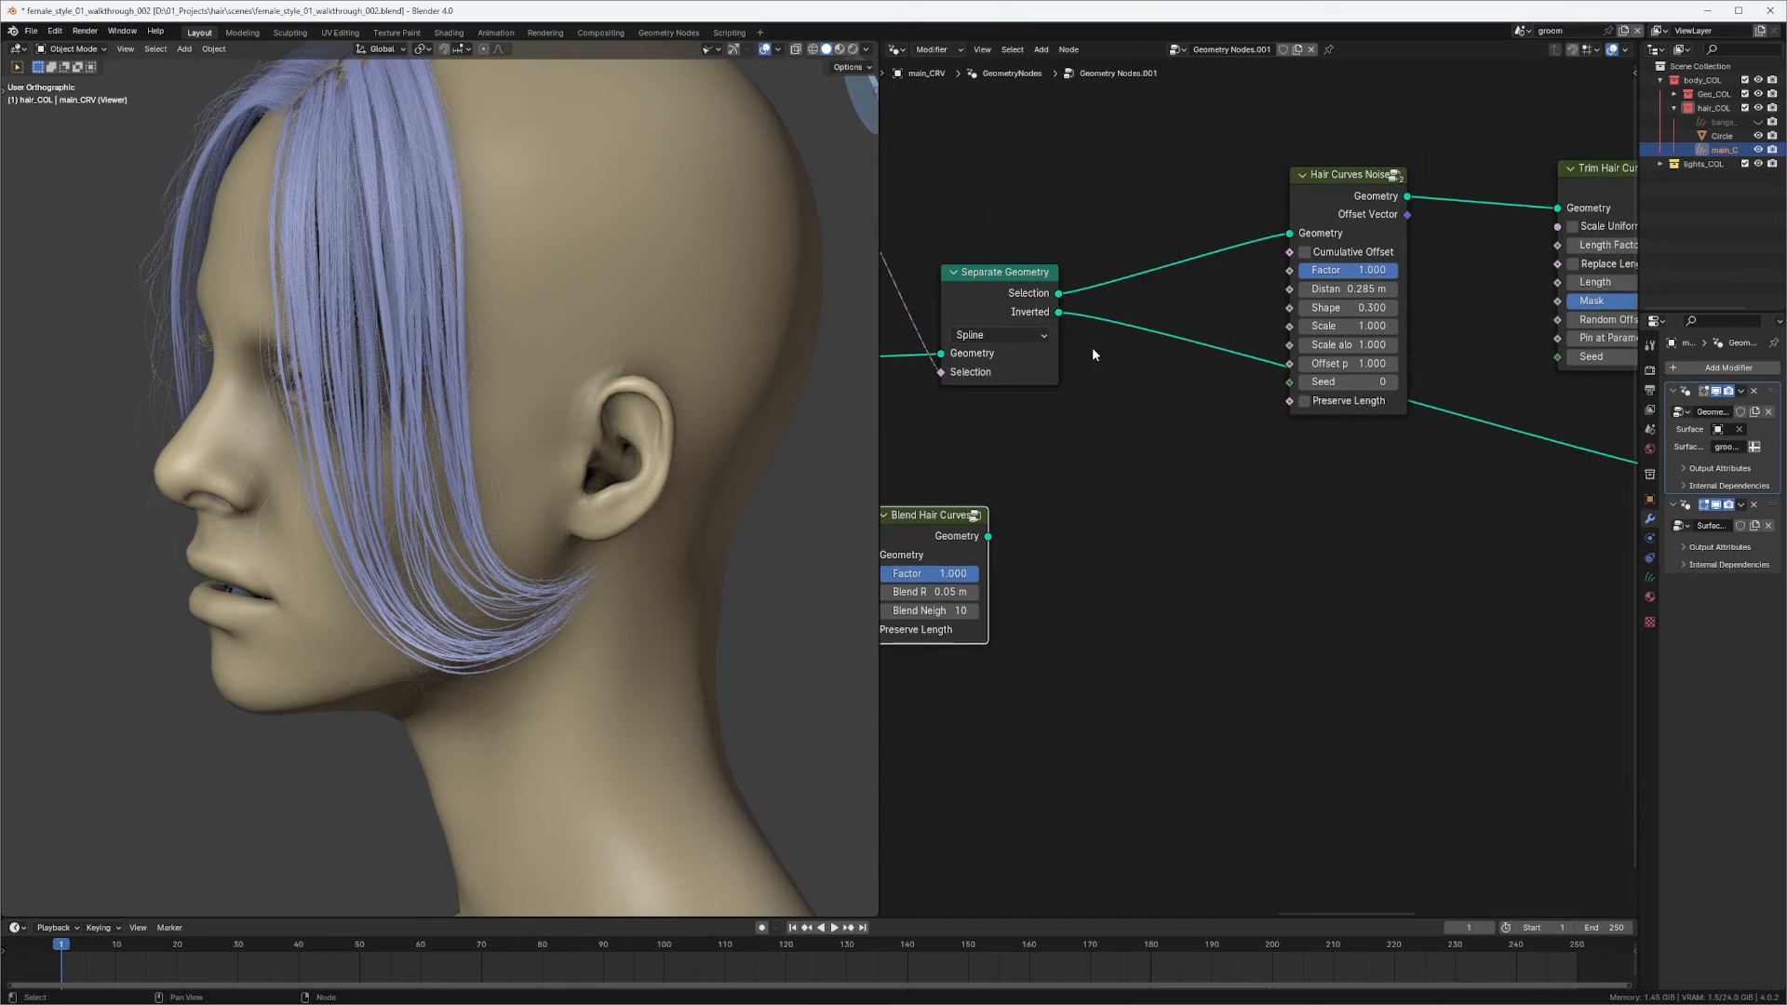
pyautogui.scroll(-5, 1216, 419)
pyautogui.moveTo(1167, 433); pyautogui.dragTo(1296, 431, button='middle')
pyautogui.moveTo(1156, 503); pyautogui.dragTo(1142, 404)
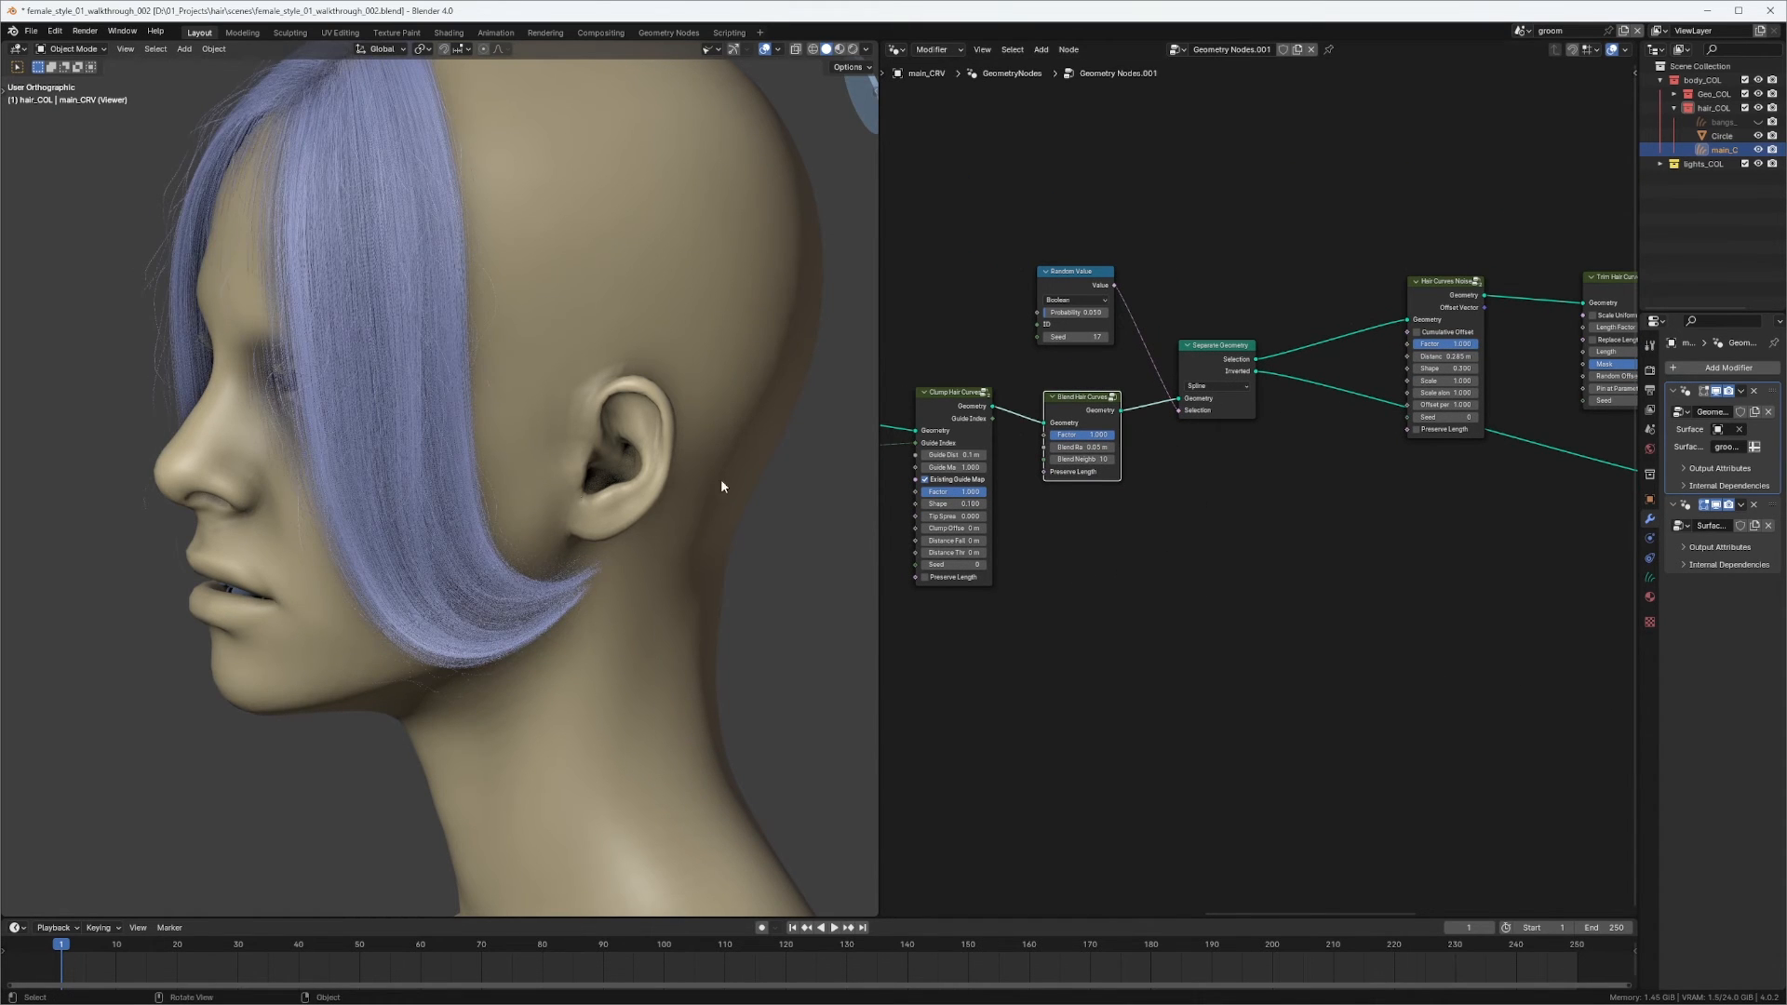
# Examine the blended hair from the front and review the earlier interpolation and clump nodes feeding the blend.
pyautogui.moveTo(720, 478); pyautogui.dragTo(675, 493, button='middle')
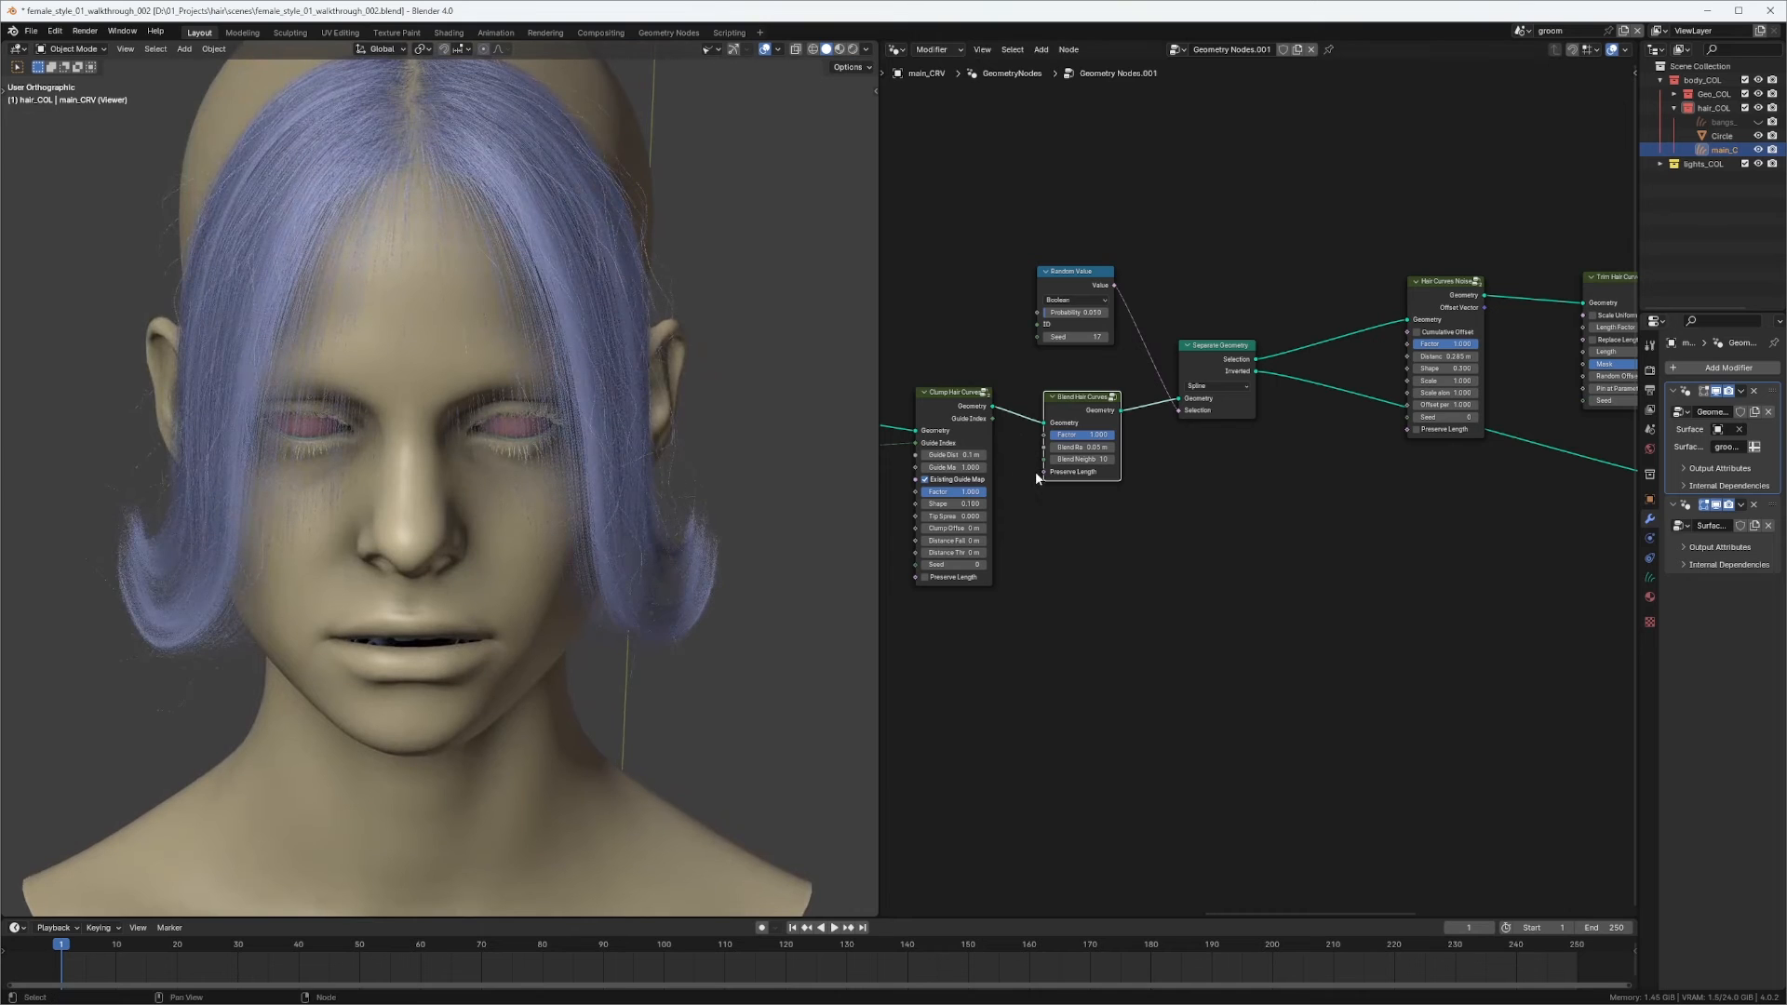
pyautogui.moveTo(1029, 478); pyautogui.dragTo(1337, 435, button='middle')
pyautogui.scroll(2, 1337, 435)
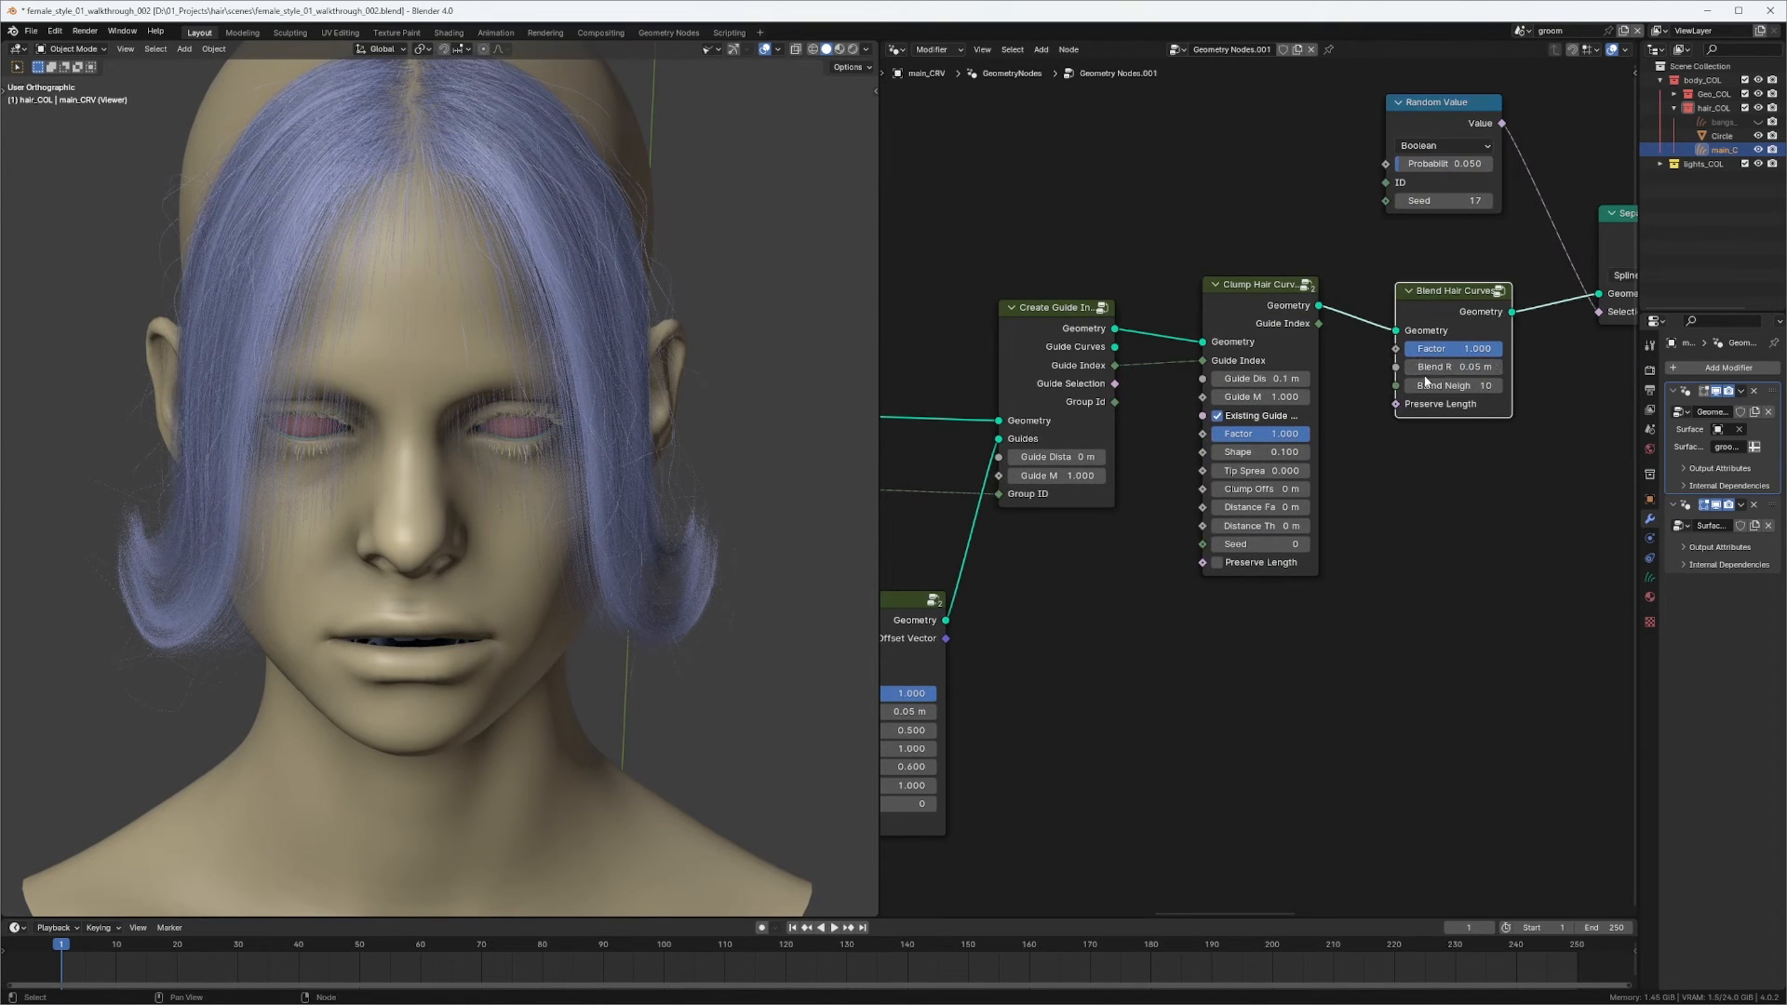
pyautogui.moveTo(1416, 367); pyautogui.dragTo(1364, 410, button='middle')
pyautogui.scroll(2, 1364, 410)
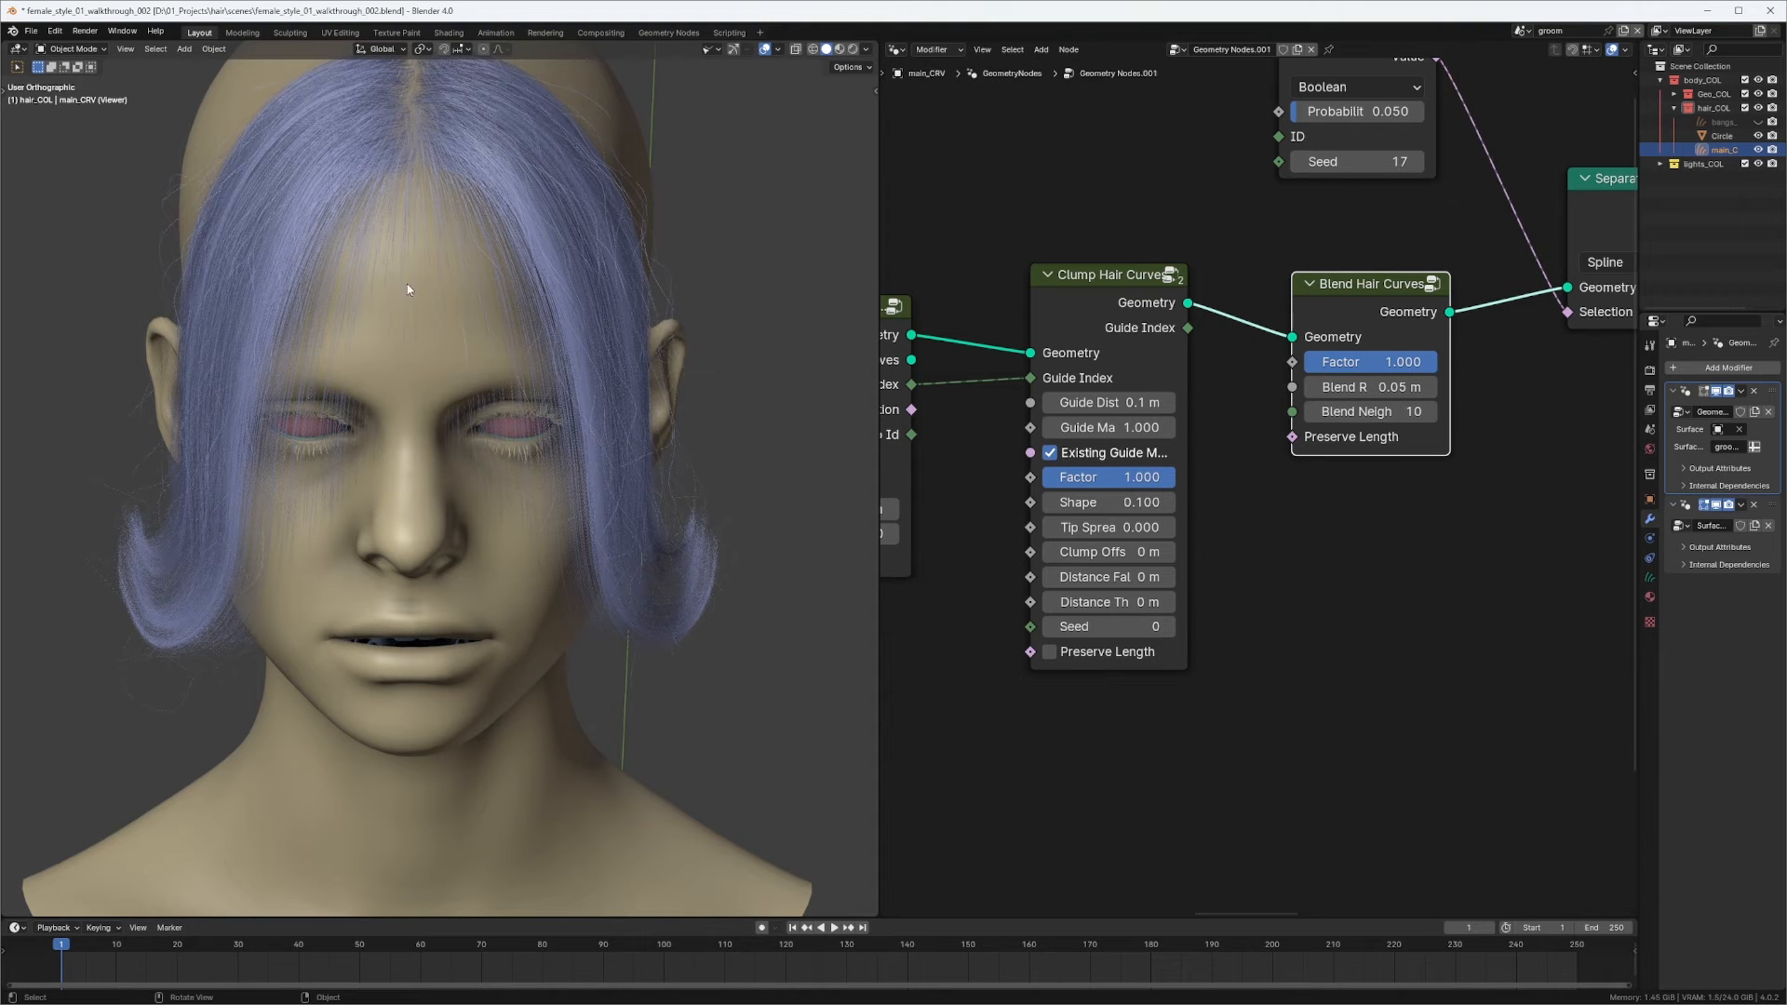
pyautogui.moveTo(1329, 453); pyautogui.dragTo(1298, 470, button='middle')
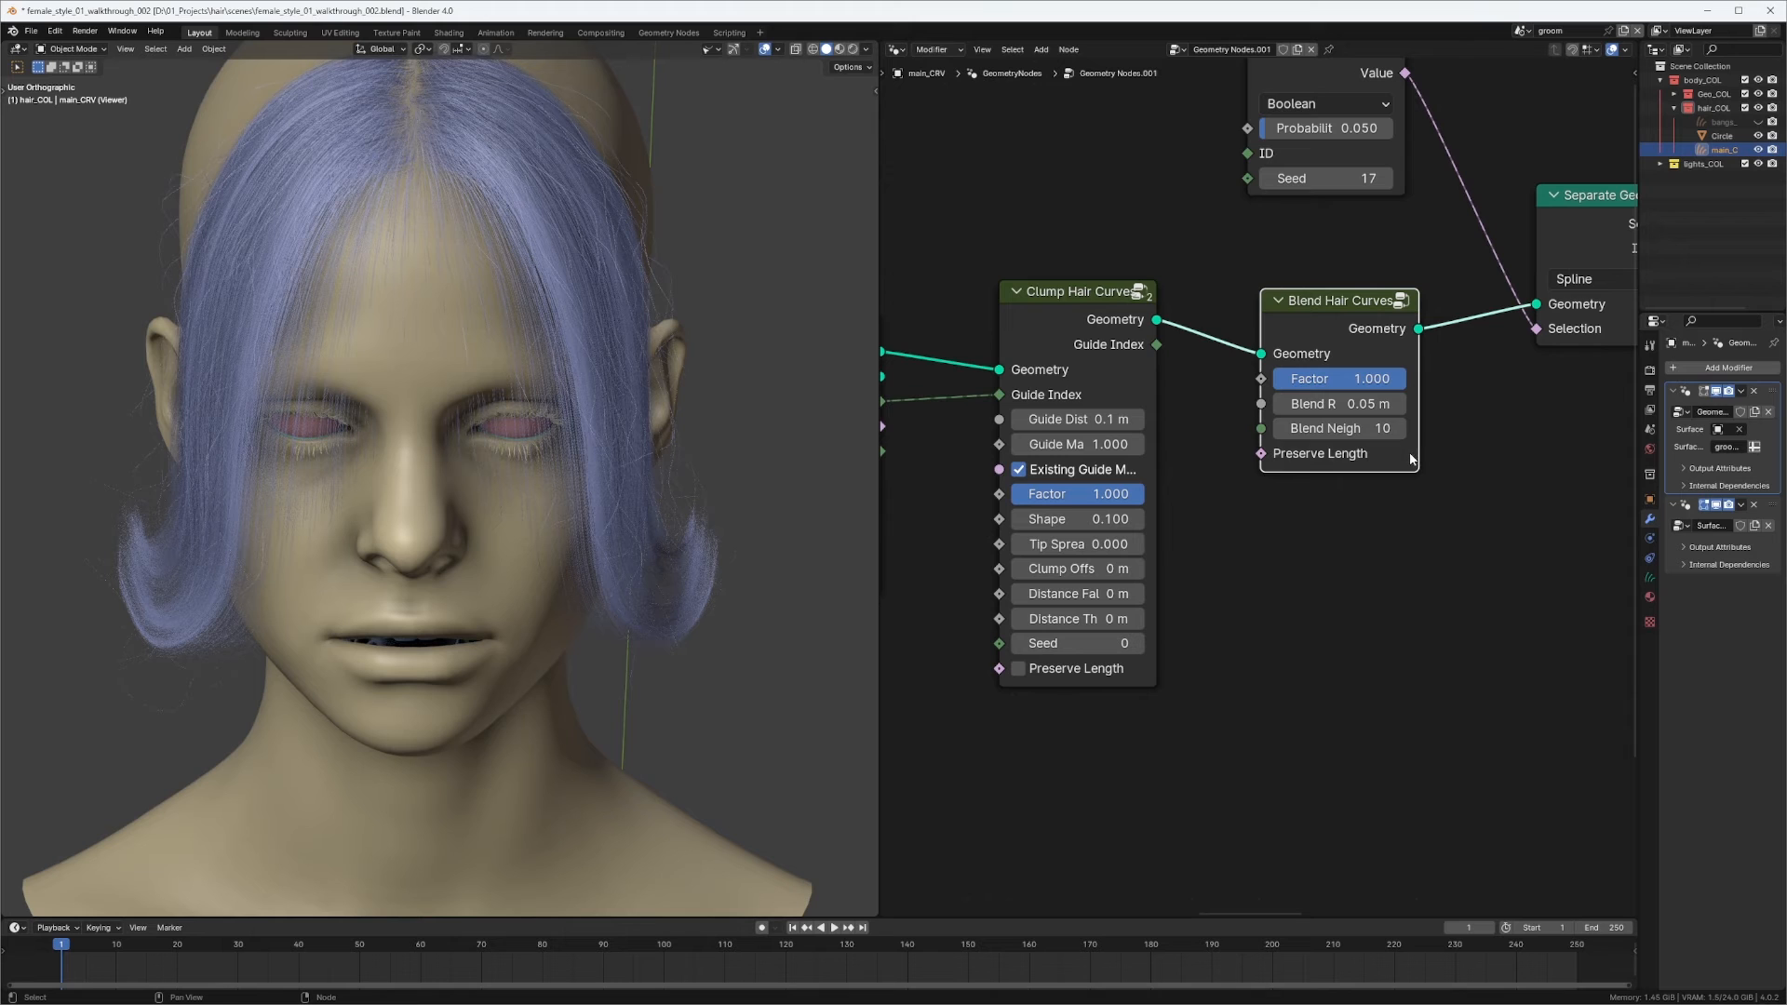
pyautogui.scroll(-10, 1260, 483)
pyautogui.moveTo(1107, 487); pyautogui.dragTo(1338, 430, button='middle')
pyautogui.moveTo(1086, 437); pyautogui.dragTo(1355, 412, button='middle')
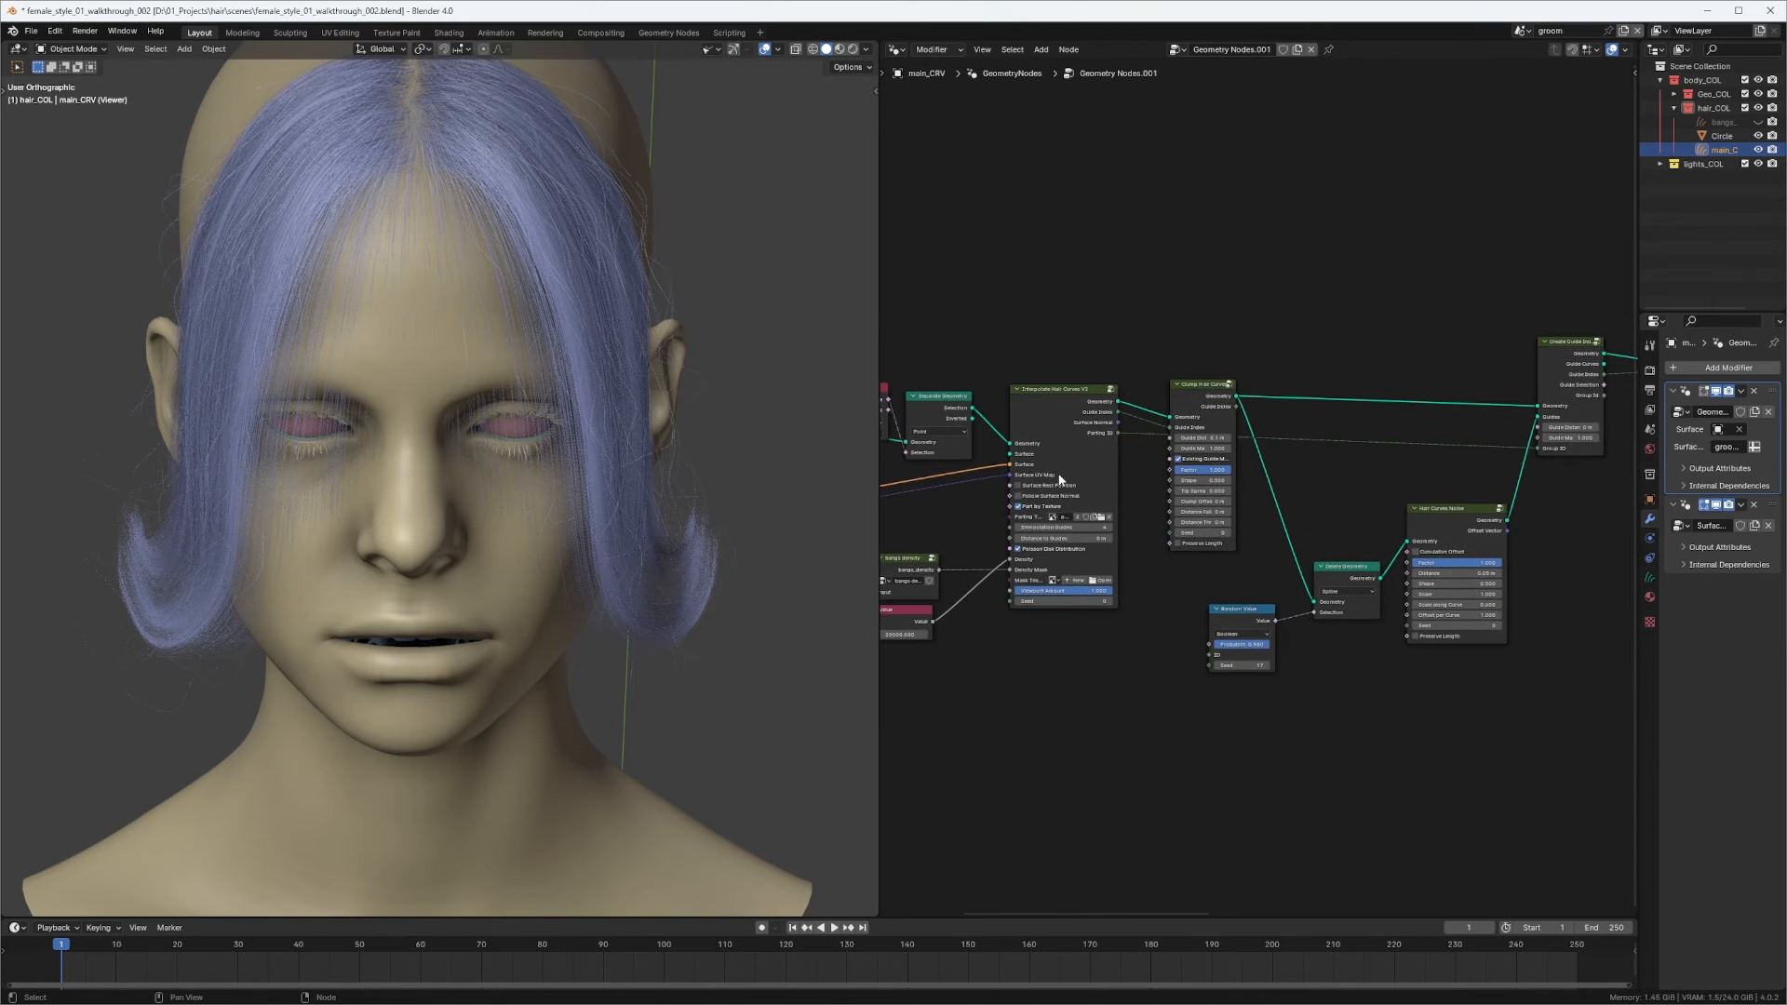
pyautogui.scroll(3, 1098, 466)
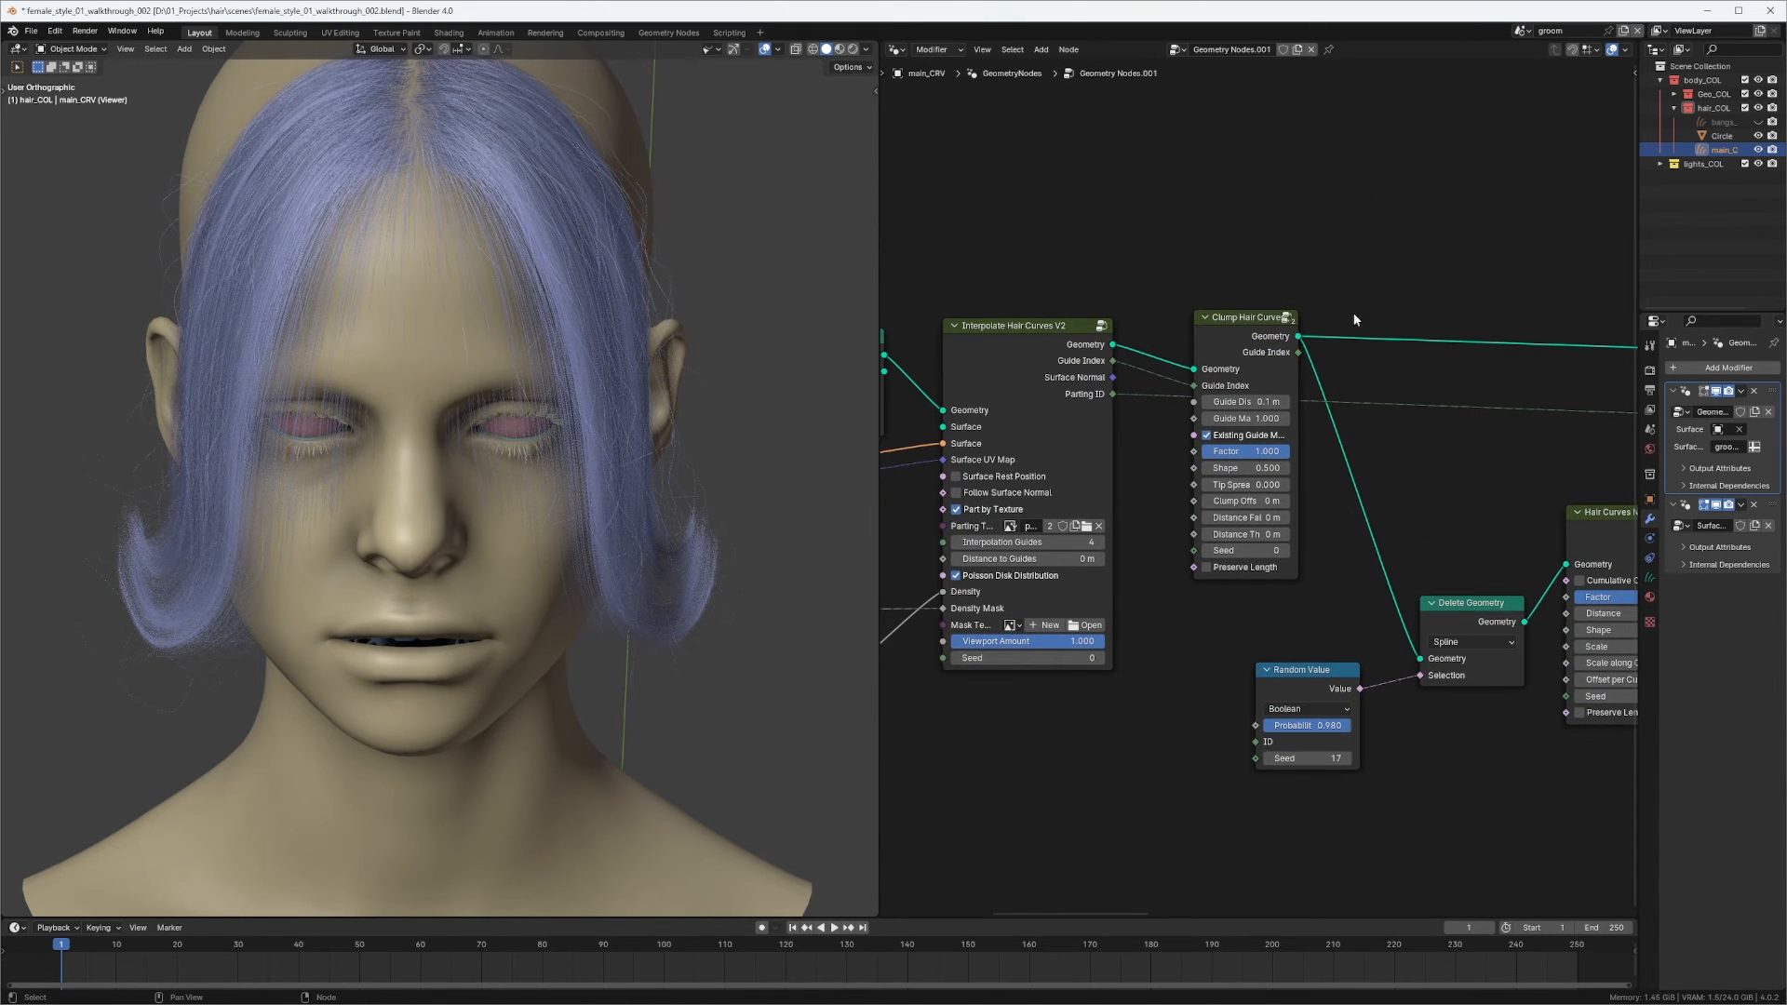
pyautogui.moveTo(1451, 279); pyautogui.dragTo(1041, 350, button='middle')
pyautogui.moveTo(1442, 333); pyautogui.dragTo(1015, 381, button='middle')
pyautogui.moveTo(1401, 370); pyautogui.dragTo(1199, 374, button='middle')
pyautogui.scroll(2, 1202, 375)
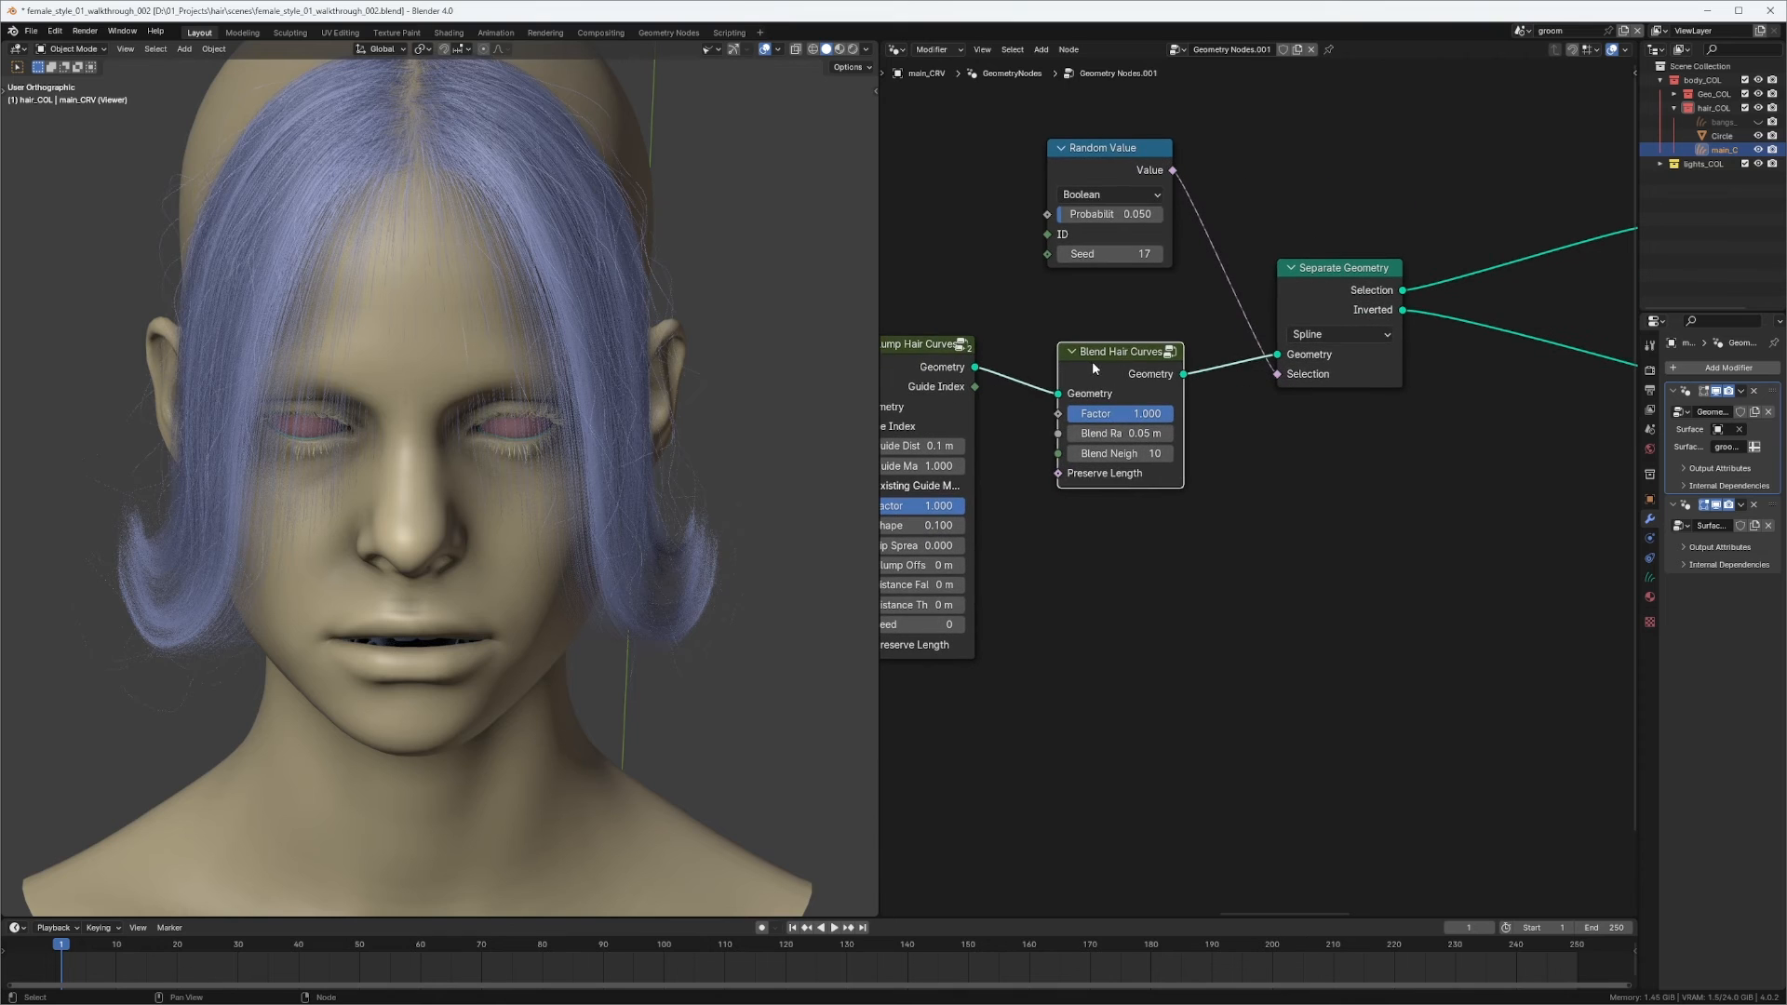
# Reposition the Blend Hair Curves node between its neighbours and check the blended hair from the side.
pyautogui.moveTo(1093, 363); pyautogui.dragTo(1082, 355)
pyautogui.moveTo(1020, 471); pyautogui.dragTo(1081, 479, button='middle')
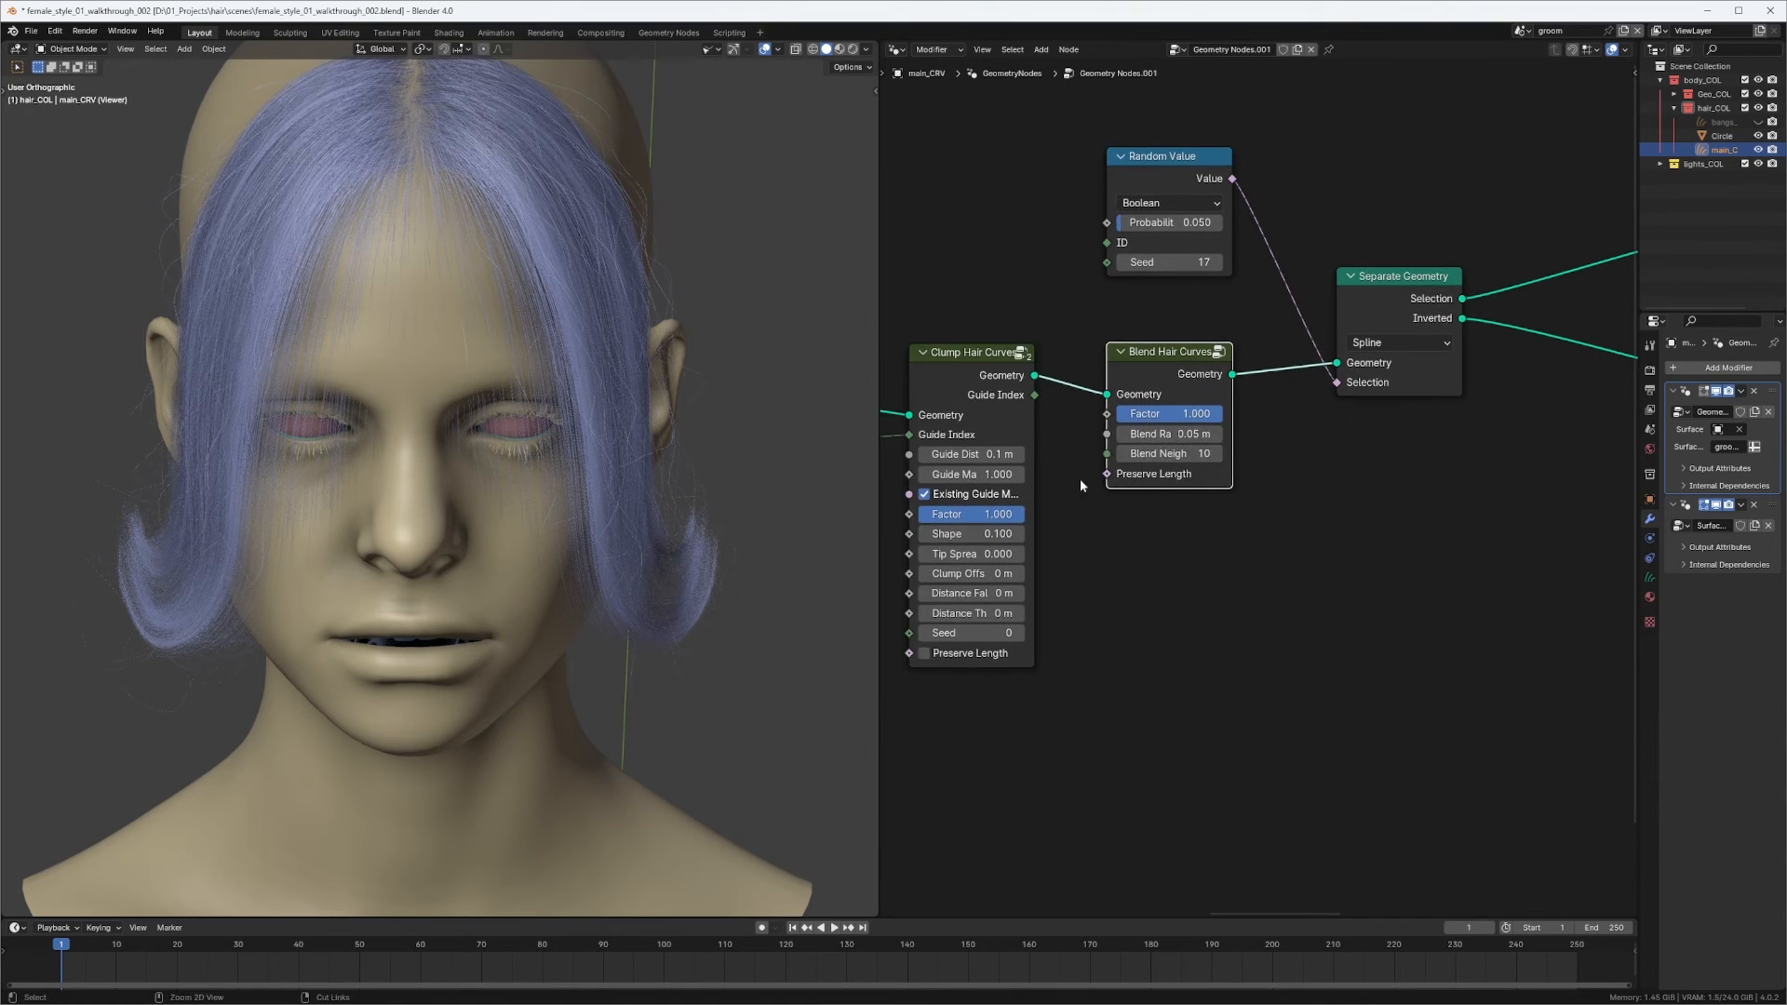
pyautogui.scroll(1, 1079, 482)
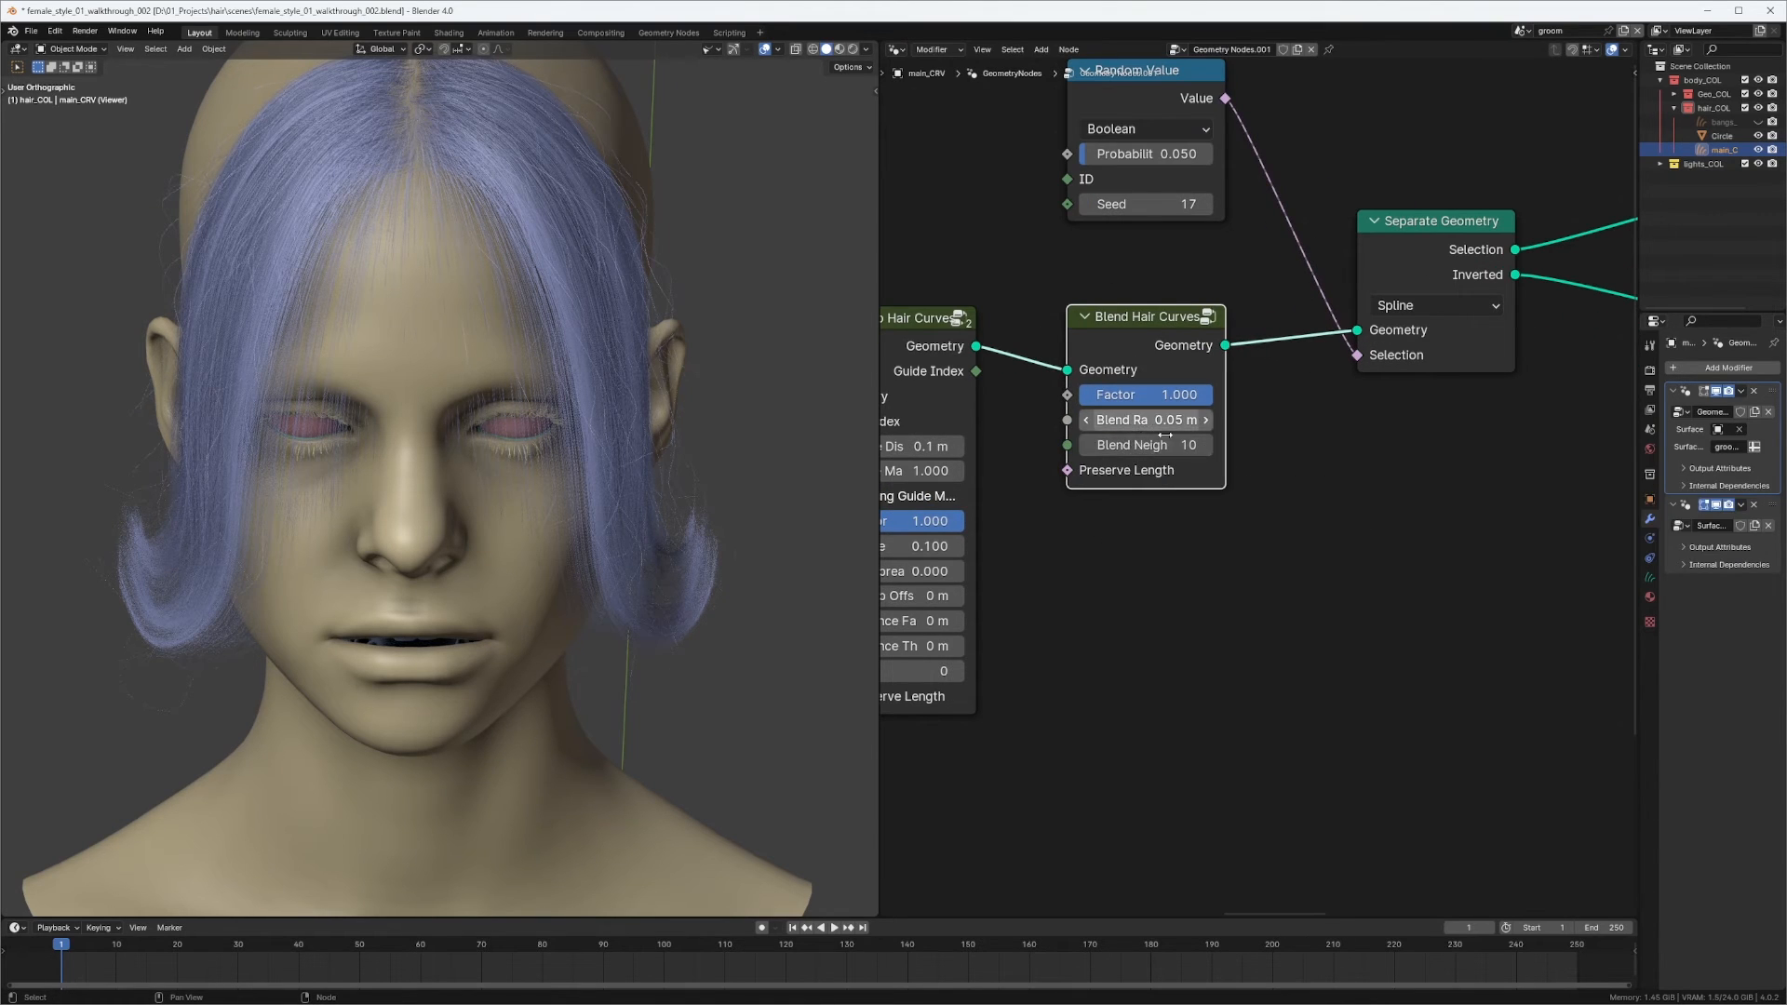
pyautogui.scroll(4, 1228, 461)
pyautogui.moveTo(595, 448); pyautogui.dragTo(437, 460, button='middle')
pyautogui.moveTo(1291, 509); pyautogui.dragTo(1321, 470, button='middle')
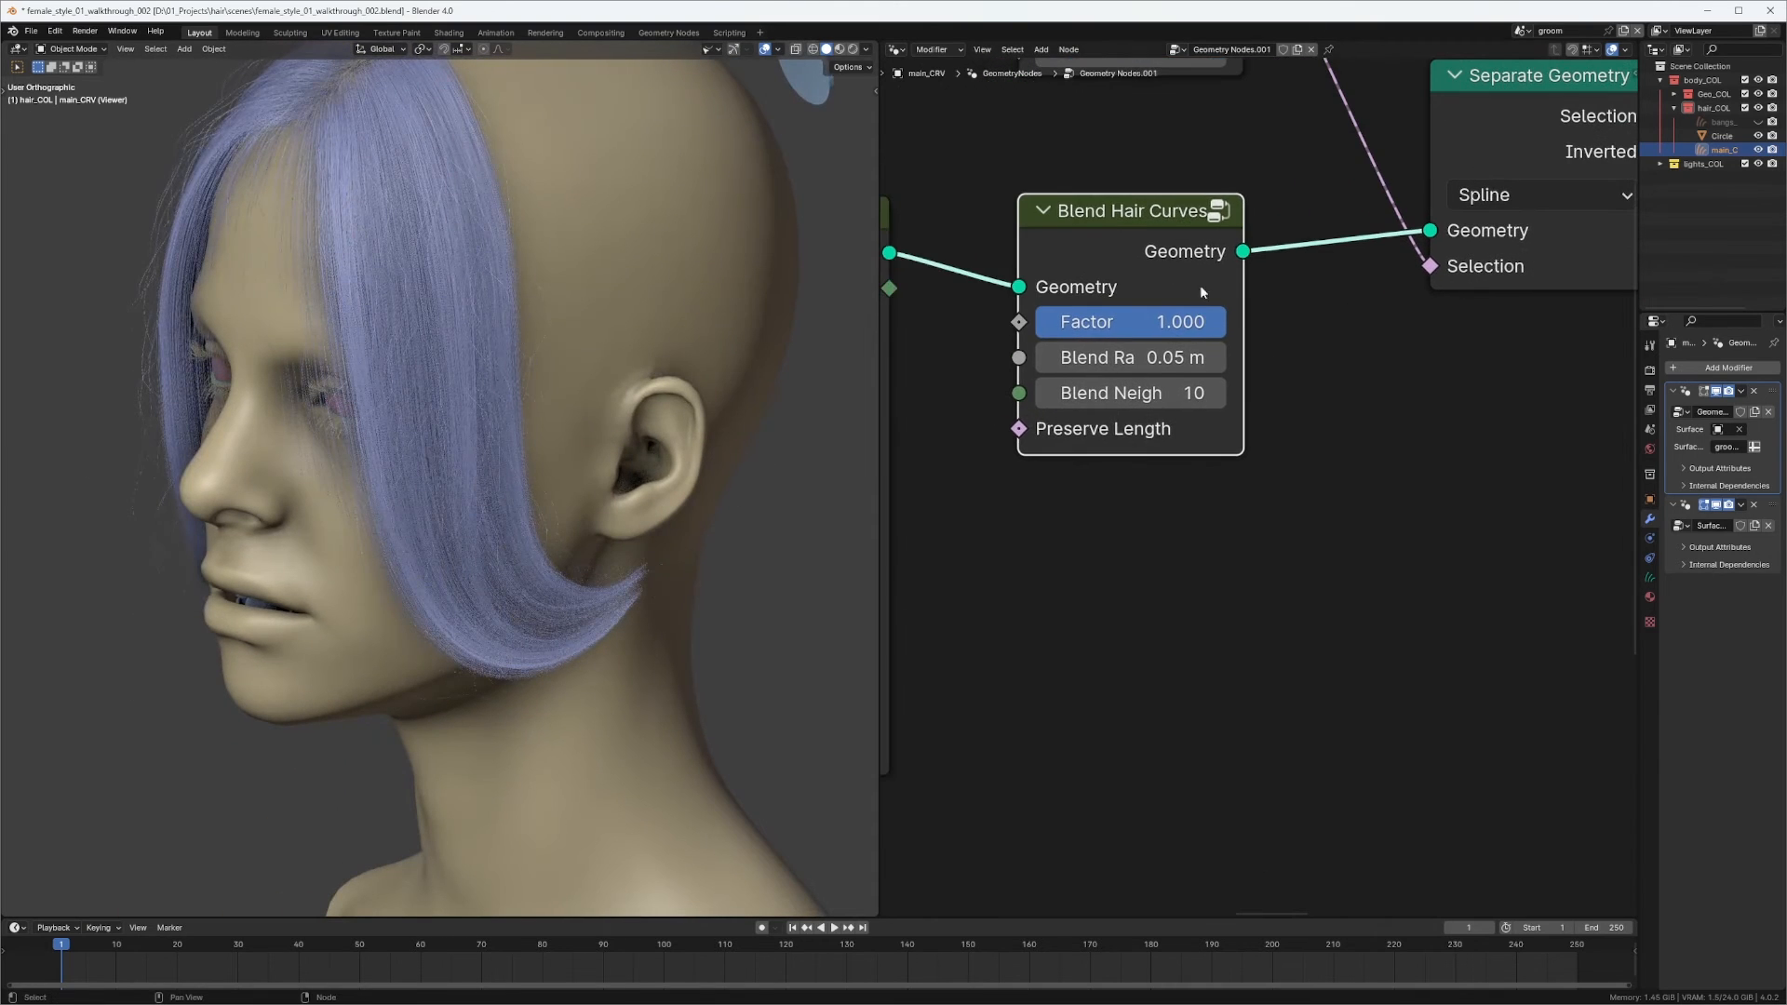
pyautogui.moveTo(1154, 247); pyautogui.dragTo(1213, 293)
pyautogui.moveTo(1272, 486); pyautogui.dragTo(1374, 494, button='middle')
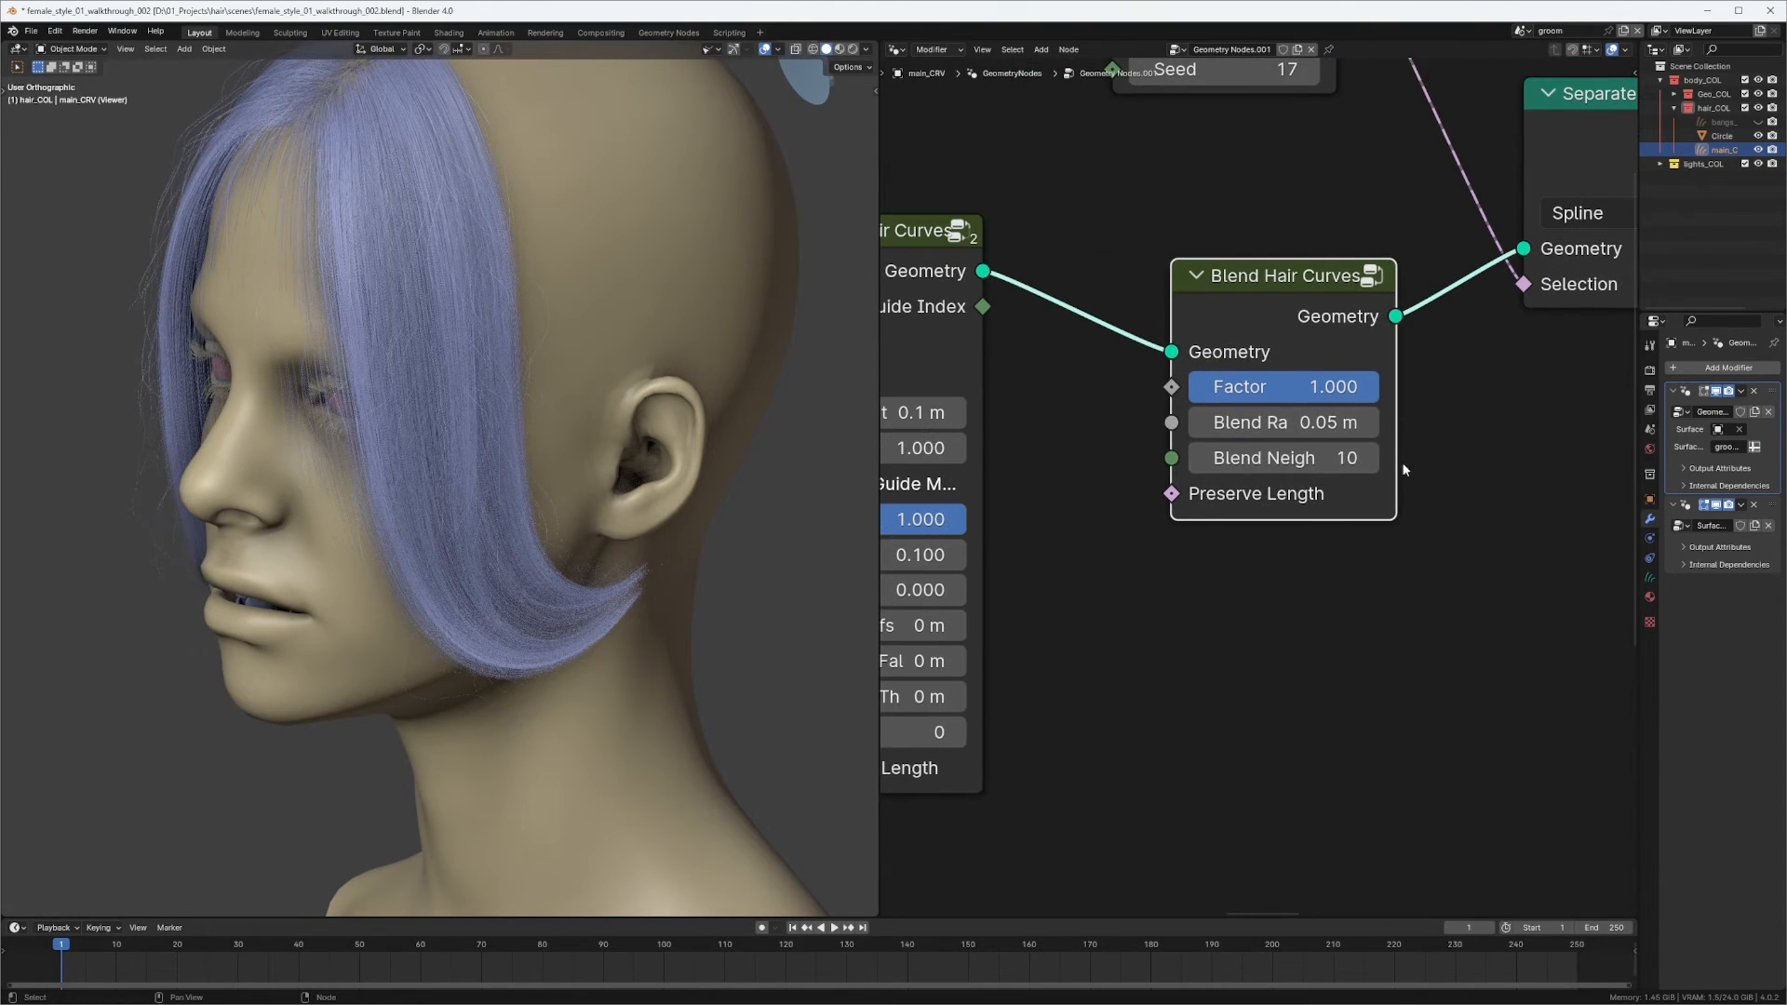
# Set the Blend Hair Curves node's Blend Radius to 0 m and inspect the strands.
pyautogui.click(1290, 421)
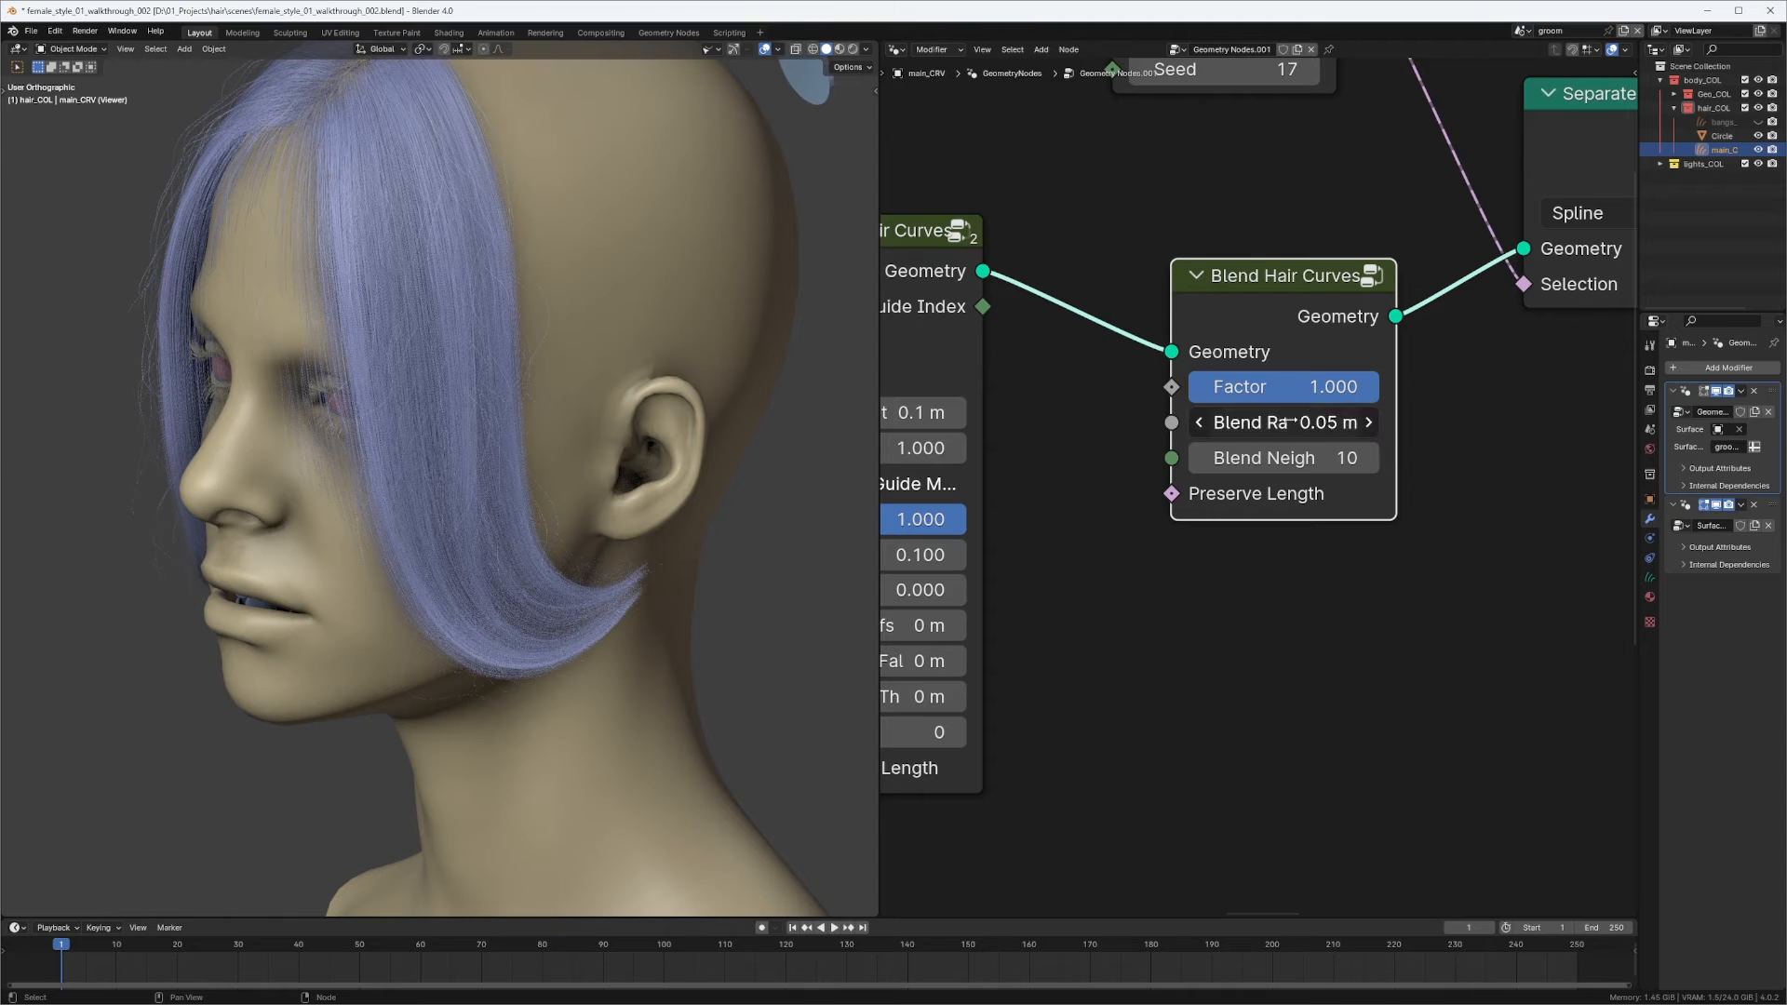
pyautogui.press('Escape')
pyautogui.click(1199, 426)
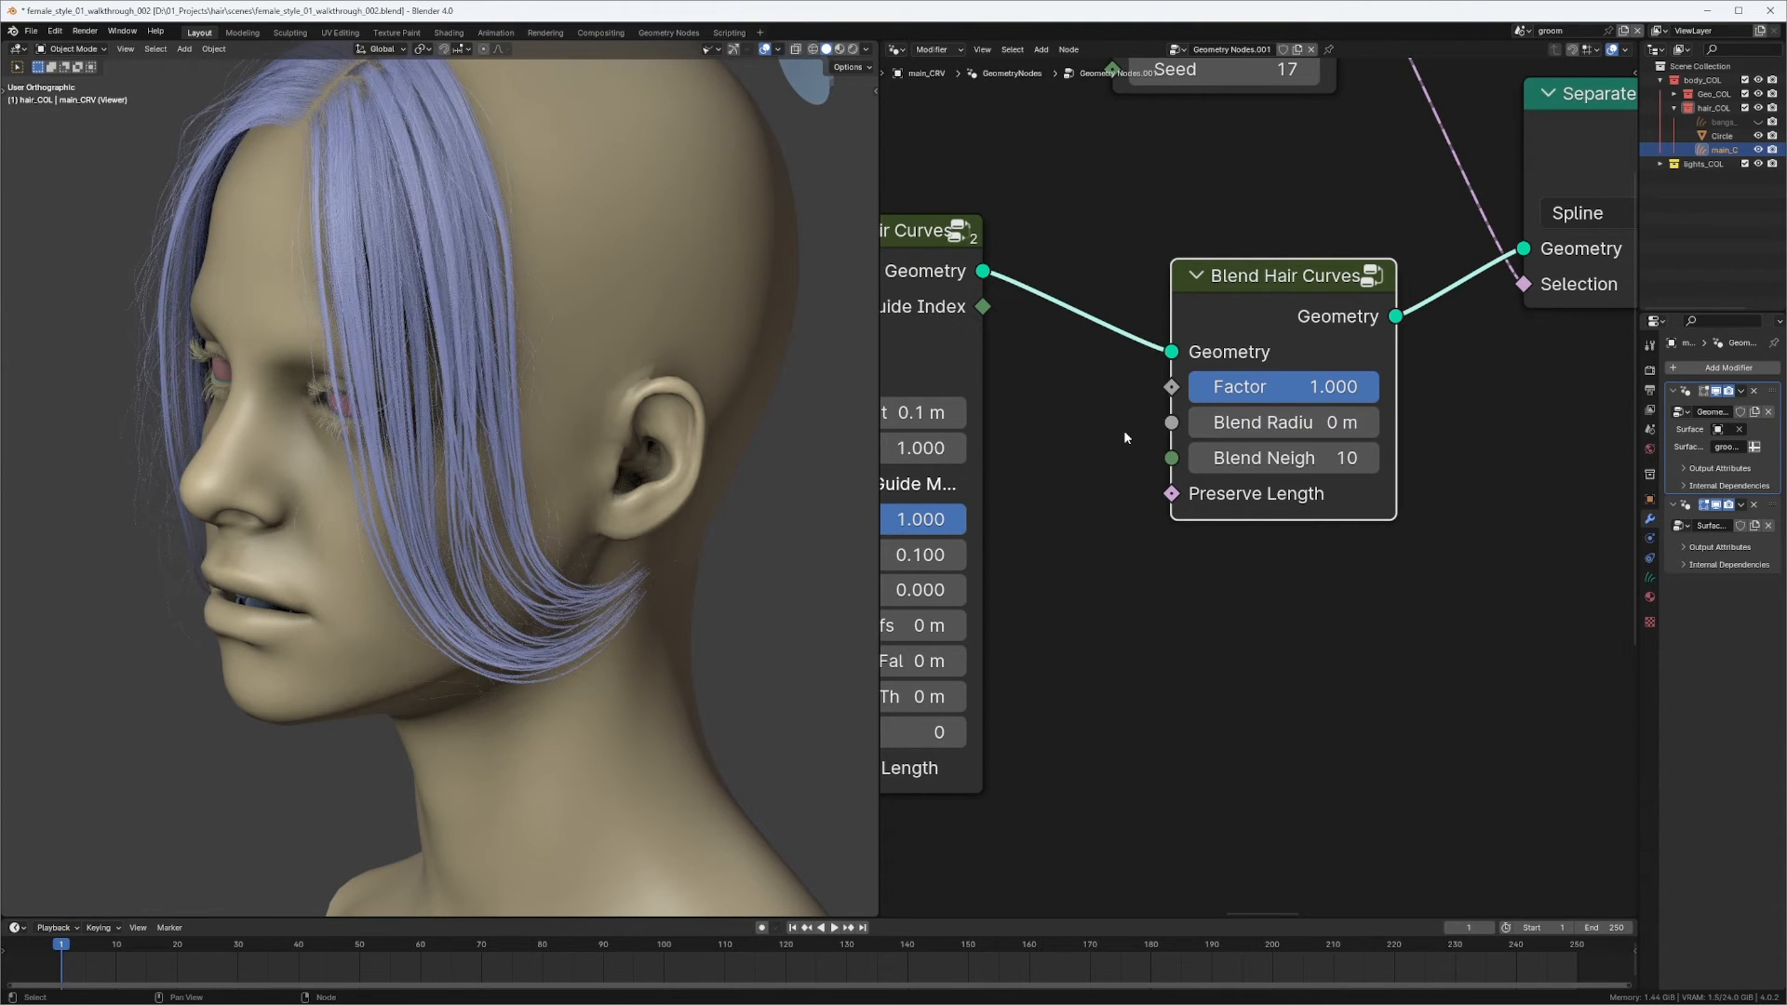
pyautogui.moveTo(355, 497); pyautogui.dragTo(632, 467, button='middle')
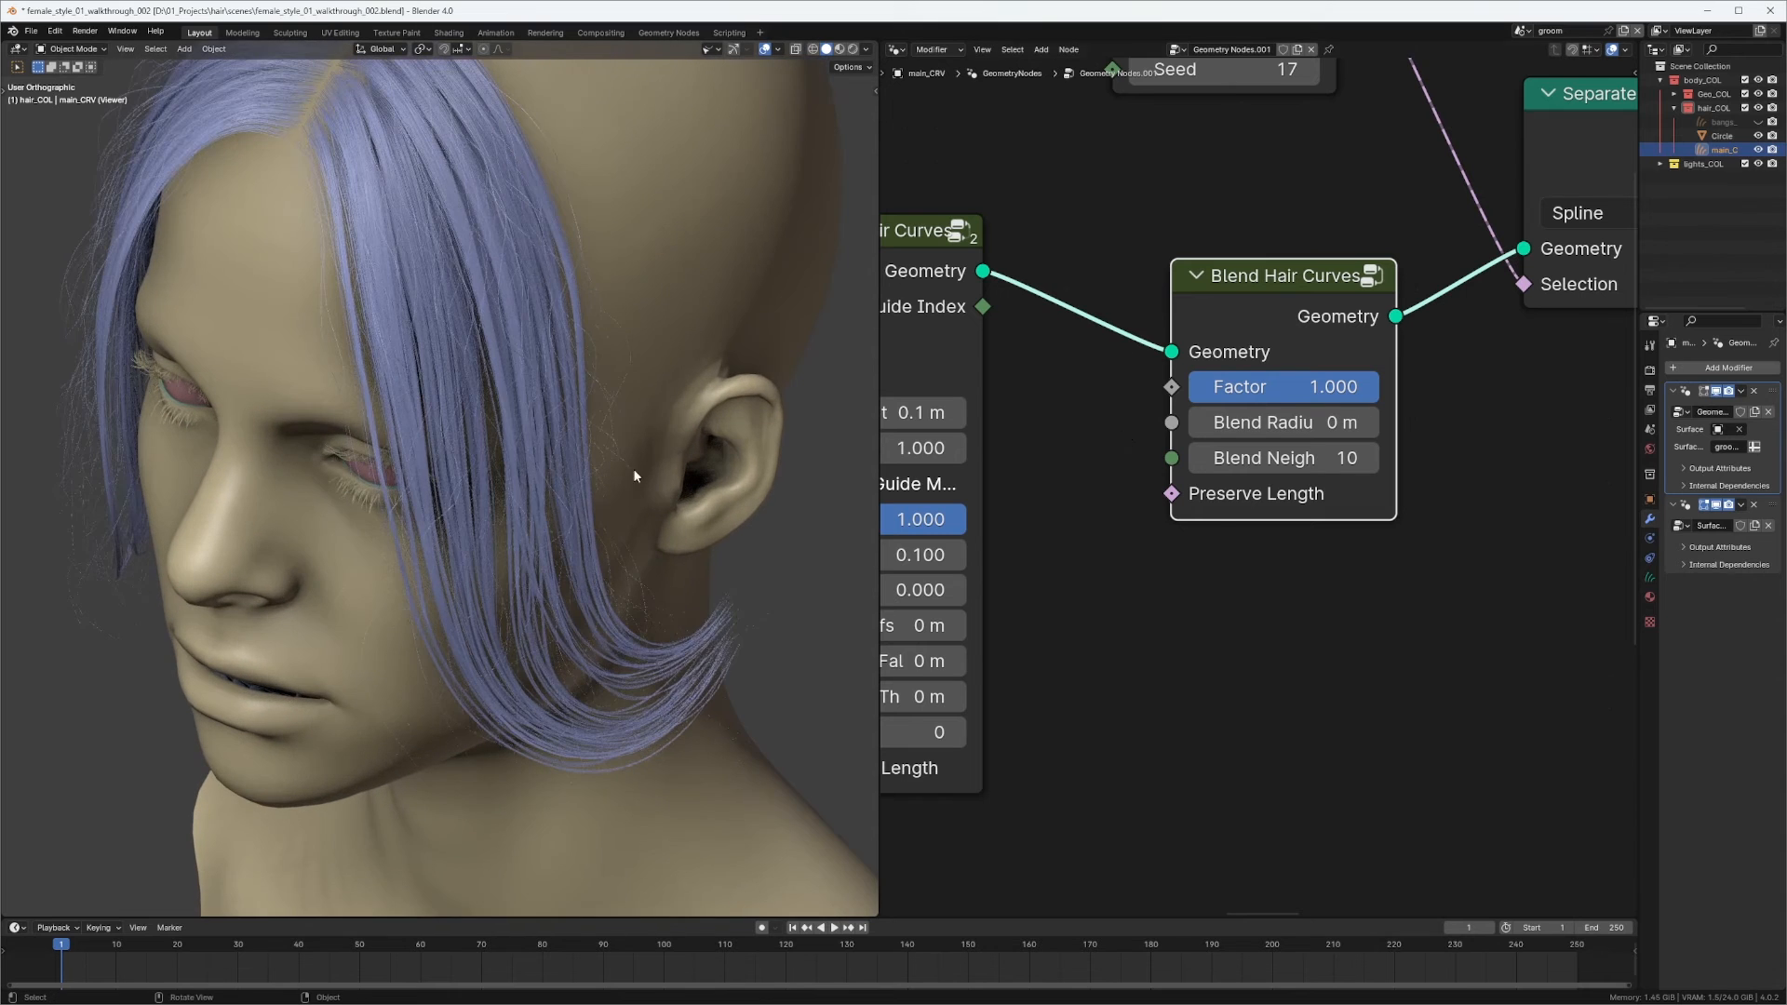
# Set the Blend Hair Curves node's Blend Radius to 0.1 m and check the hair around the face.
pyautogui.click(1354, 432)
pyautogui.write('.1')
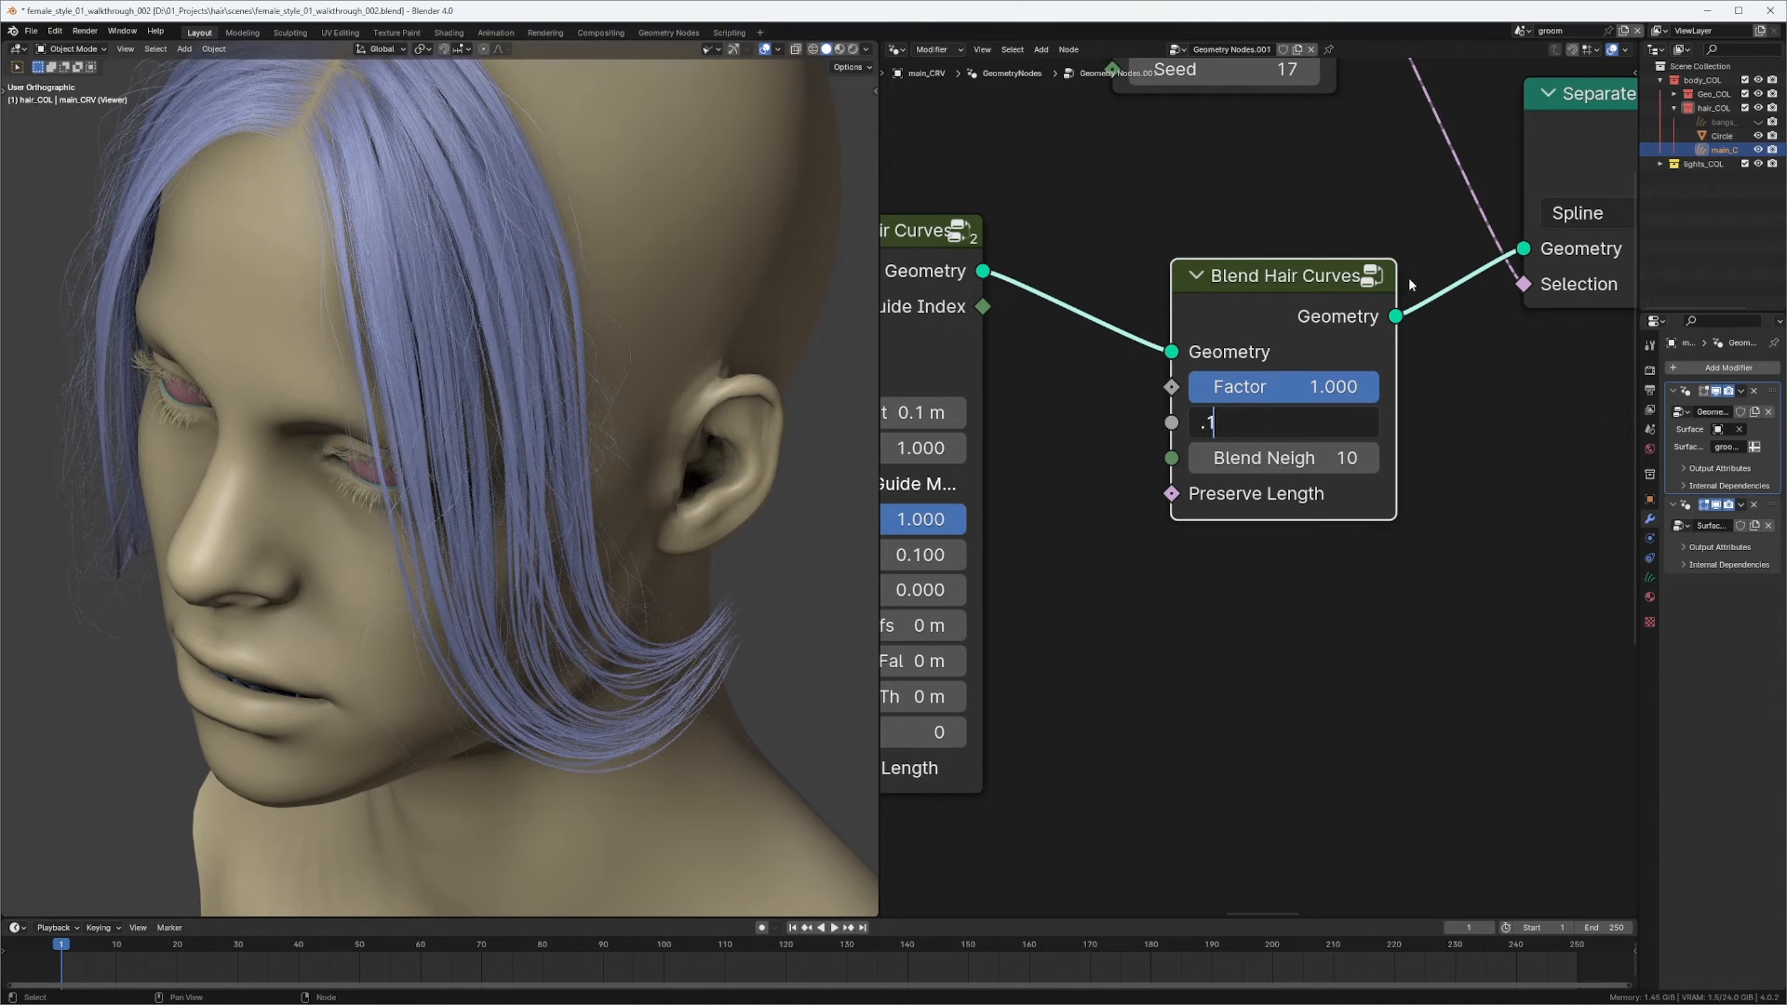
pyautogui.press('Return')
pyautogui.moveTo(353, 550); pyautogui.dragTo(707, 526, button='middle')
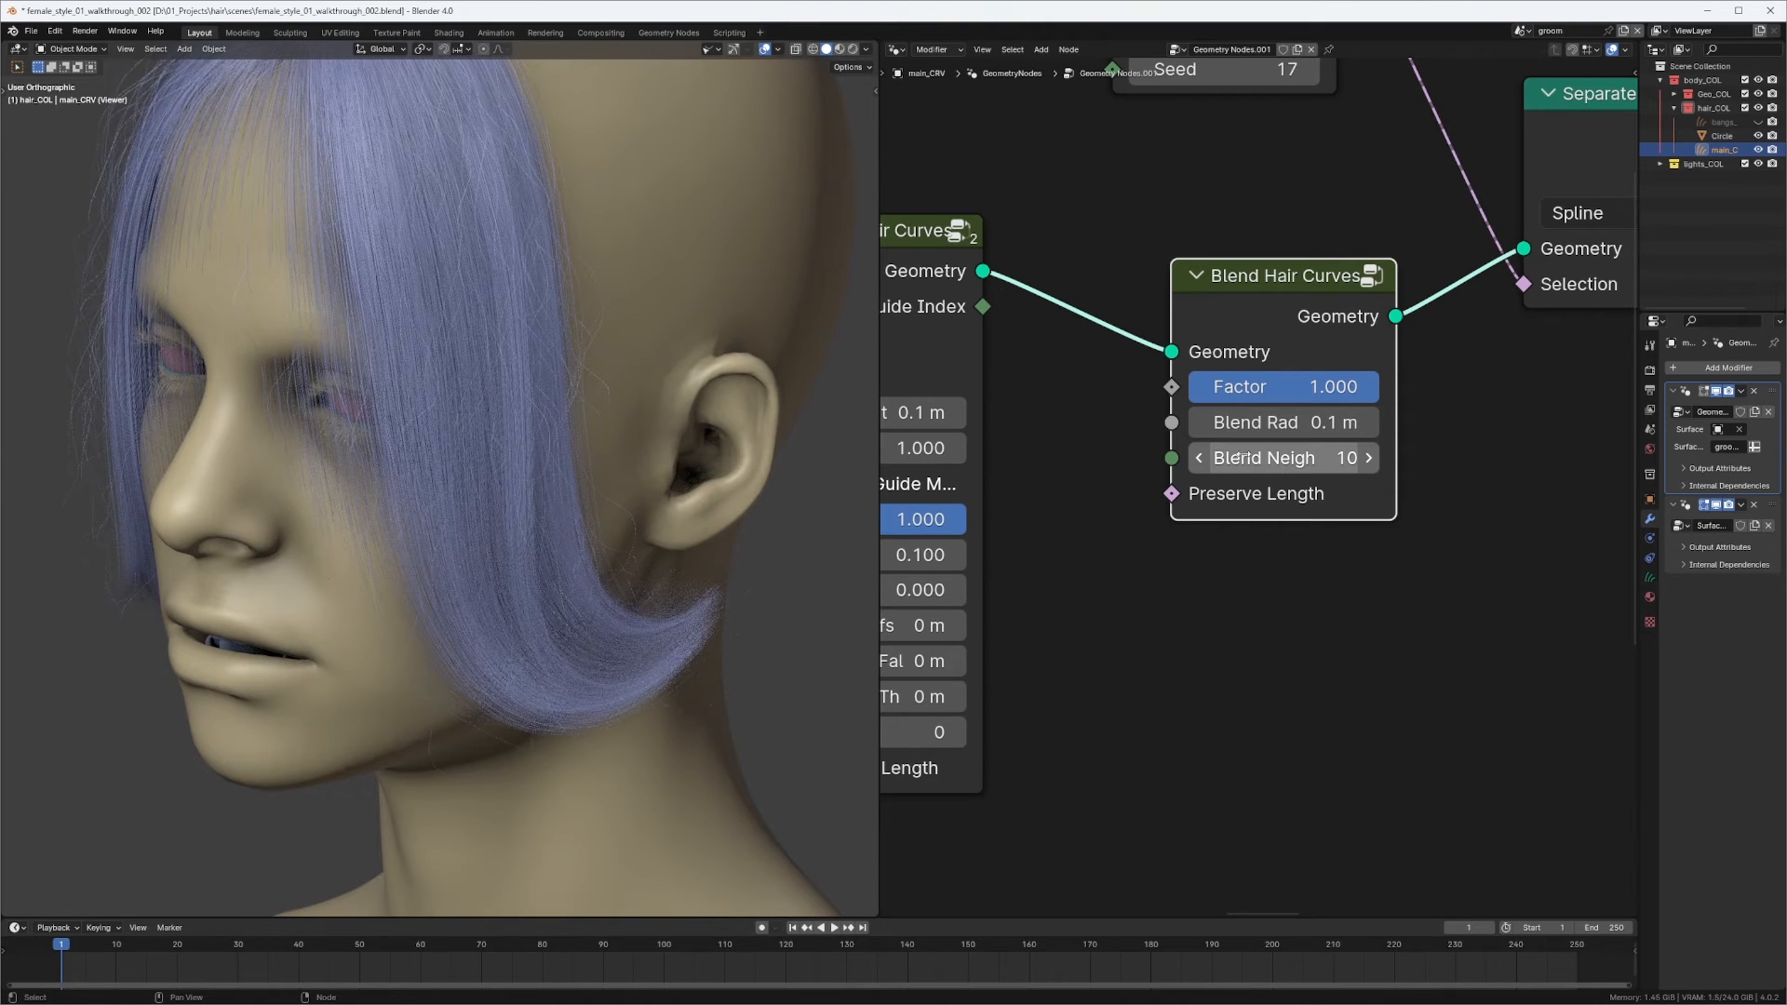
# Set Blend Neighbors to 2 on the Blend Hair Curves node, inspect the strands and nudge the node slightly down.
pyautogui.click(1210, 457)
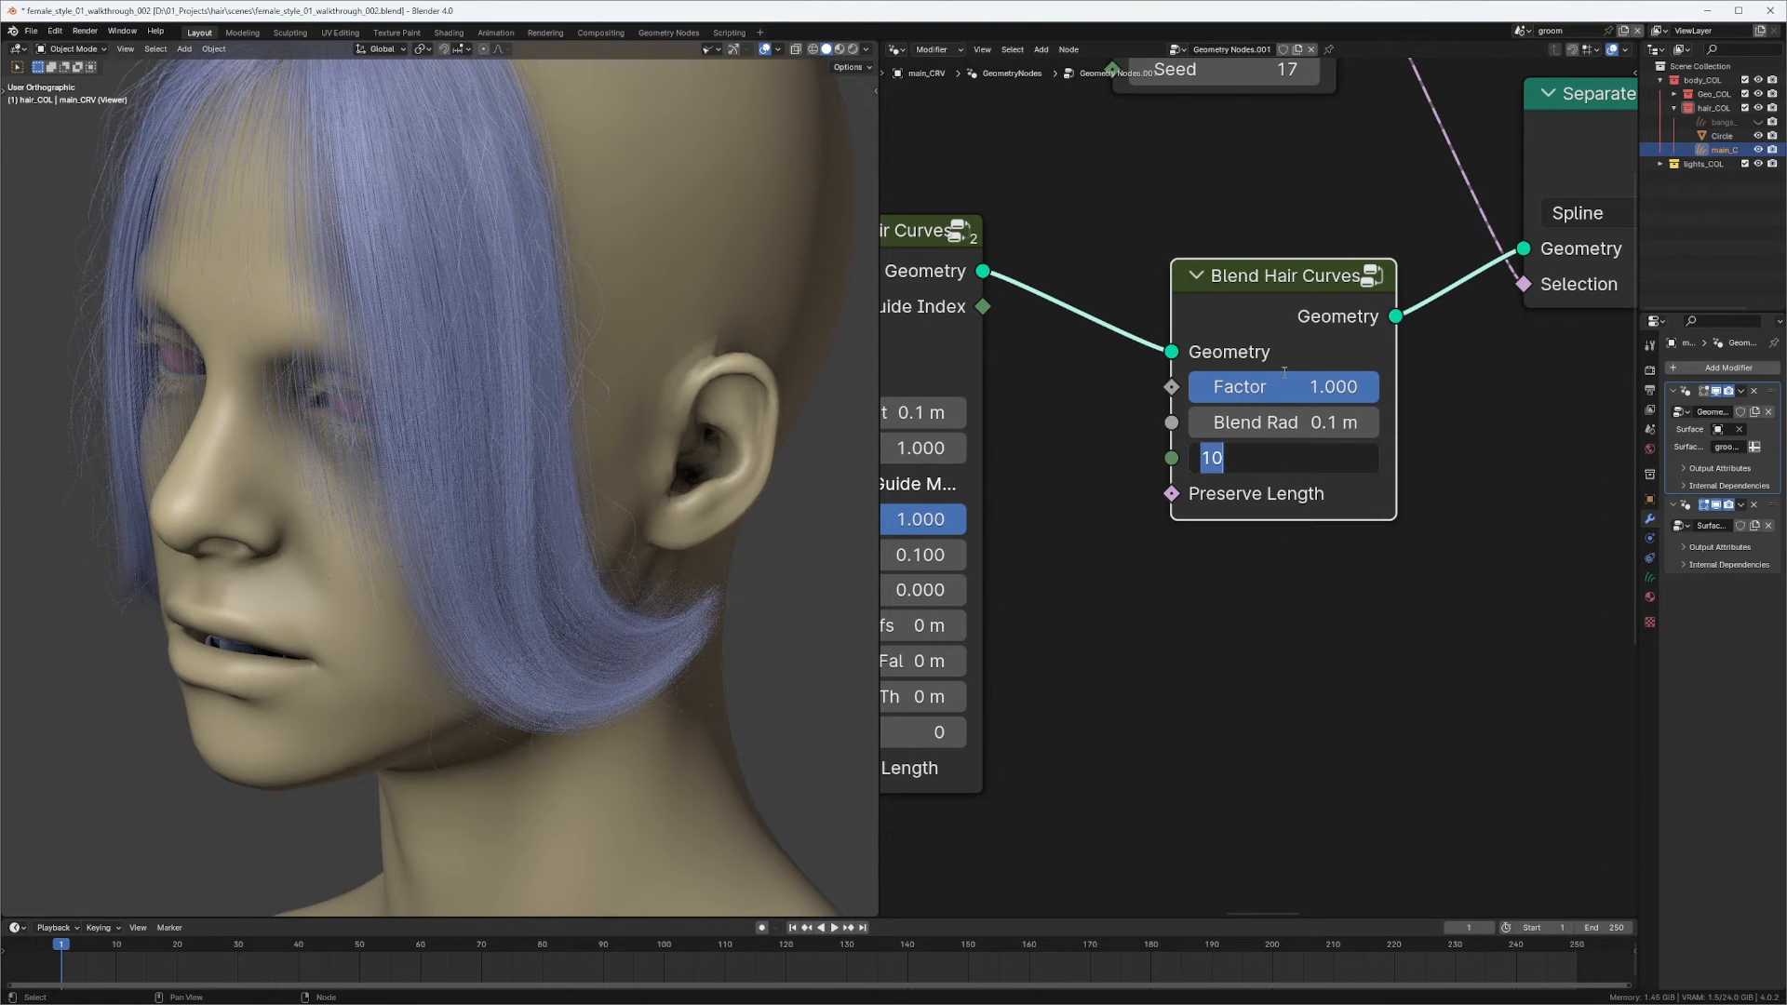
pyautogui.write('2')
pyautogui.press('Return')
pyautogui.scroll(6, 478, 698)
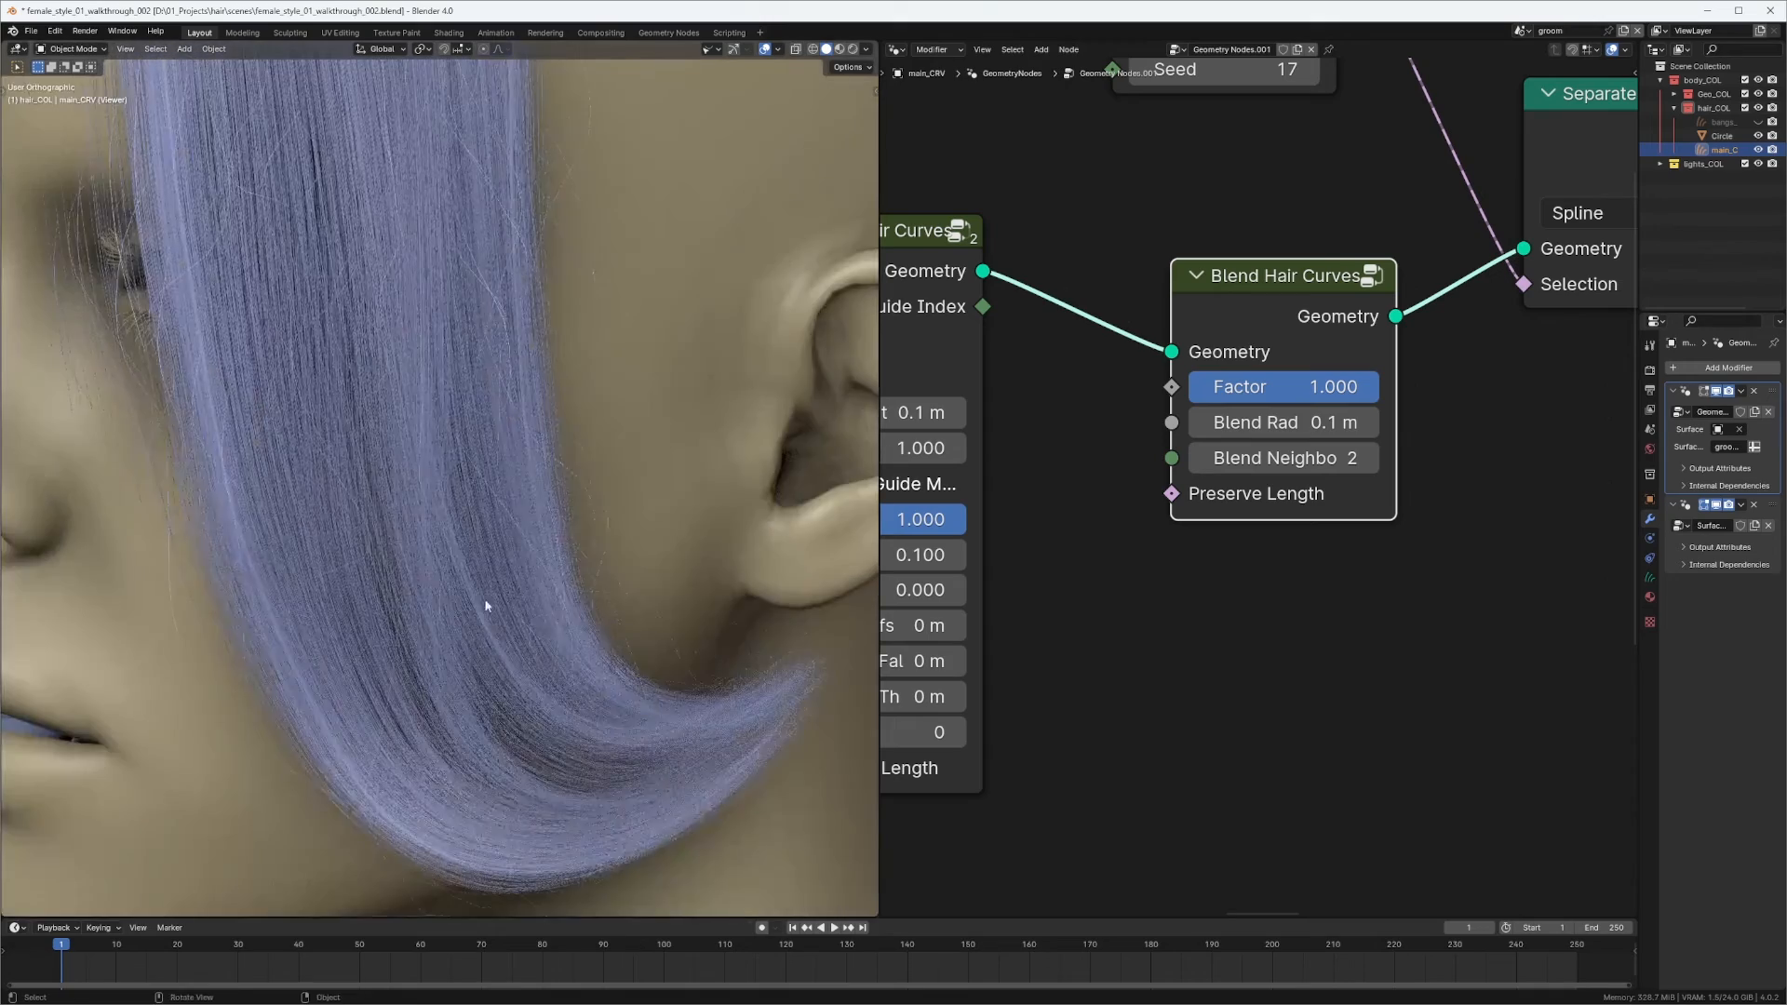
pyautogui.scroll(-5, 485, 606)
pyautogui.moveTo(538, 618)
pyautogui.mouseDown(button='middle')
pyautogui.moveTo(477, 627)
pyautogui.moveTo(536, 568)
pyautogui.moveTo(500, 612)
pyautogui.moveTo(550, 643)
pyautogui.mouseUp(button='middle')
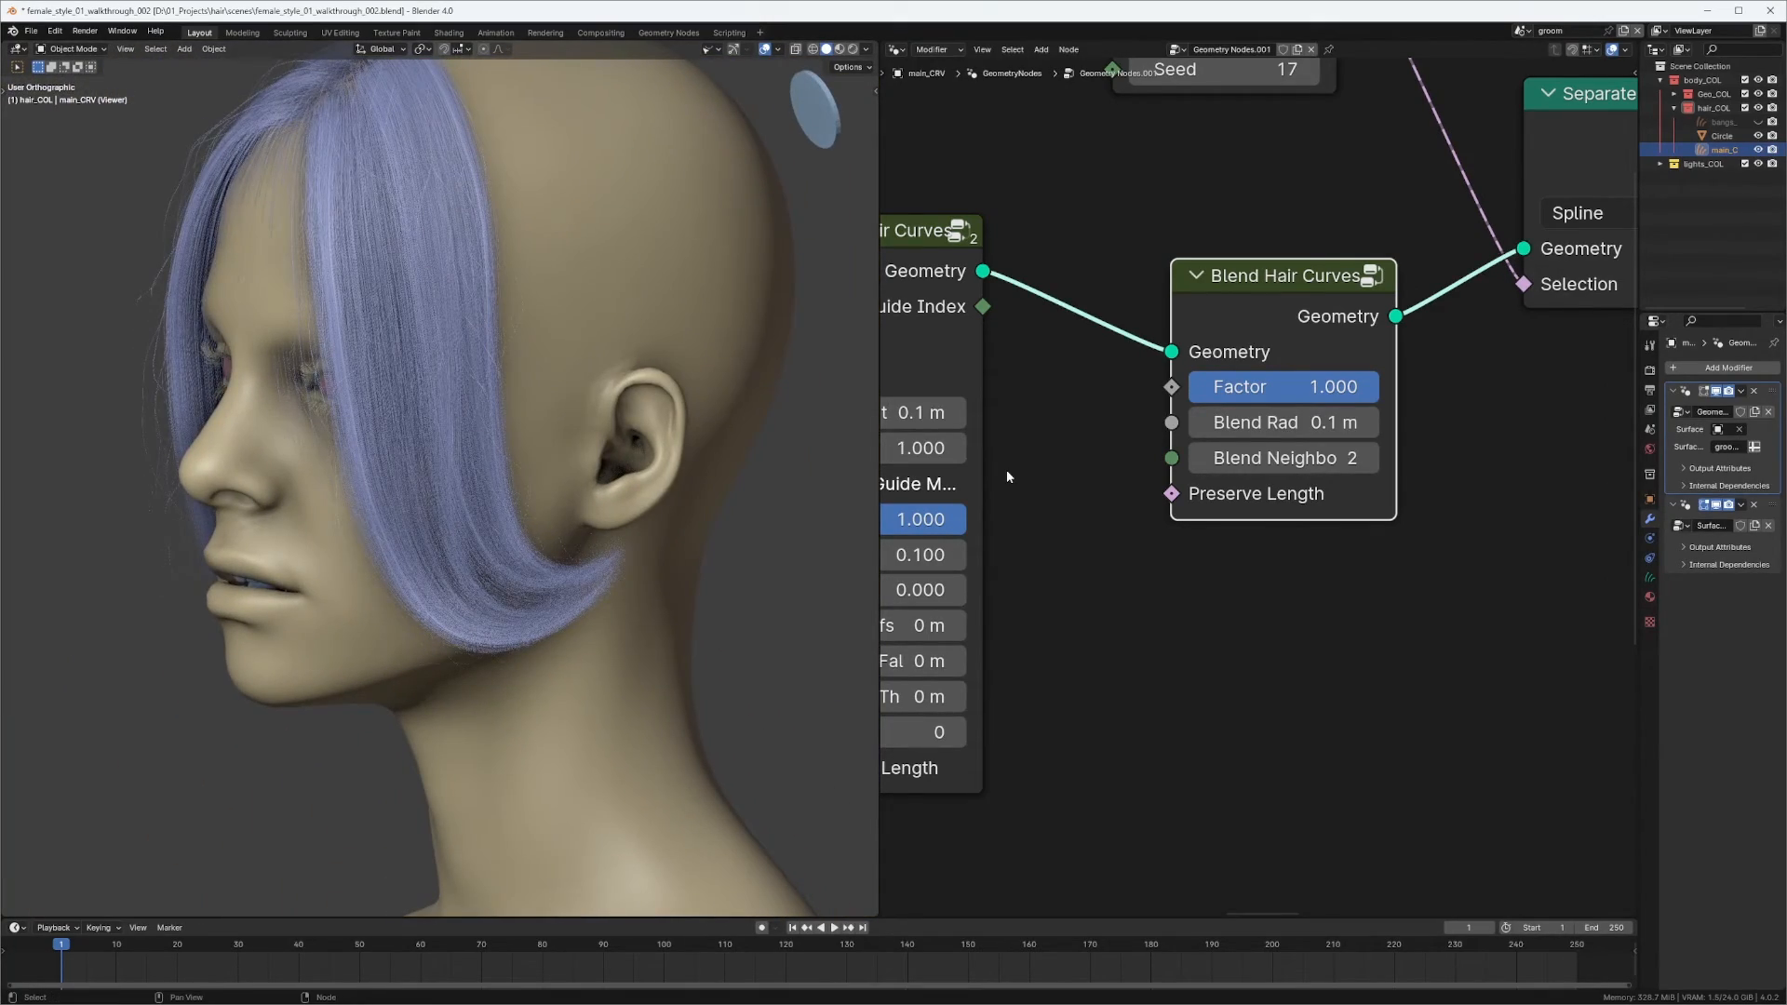
pyautogui.moveTo(1284, 288); pyautogui.dragTo(1284, 296)
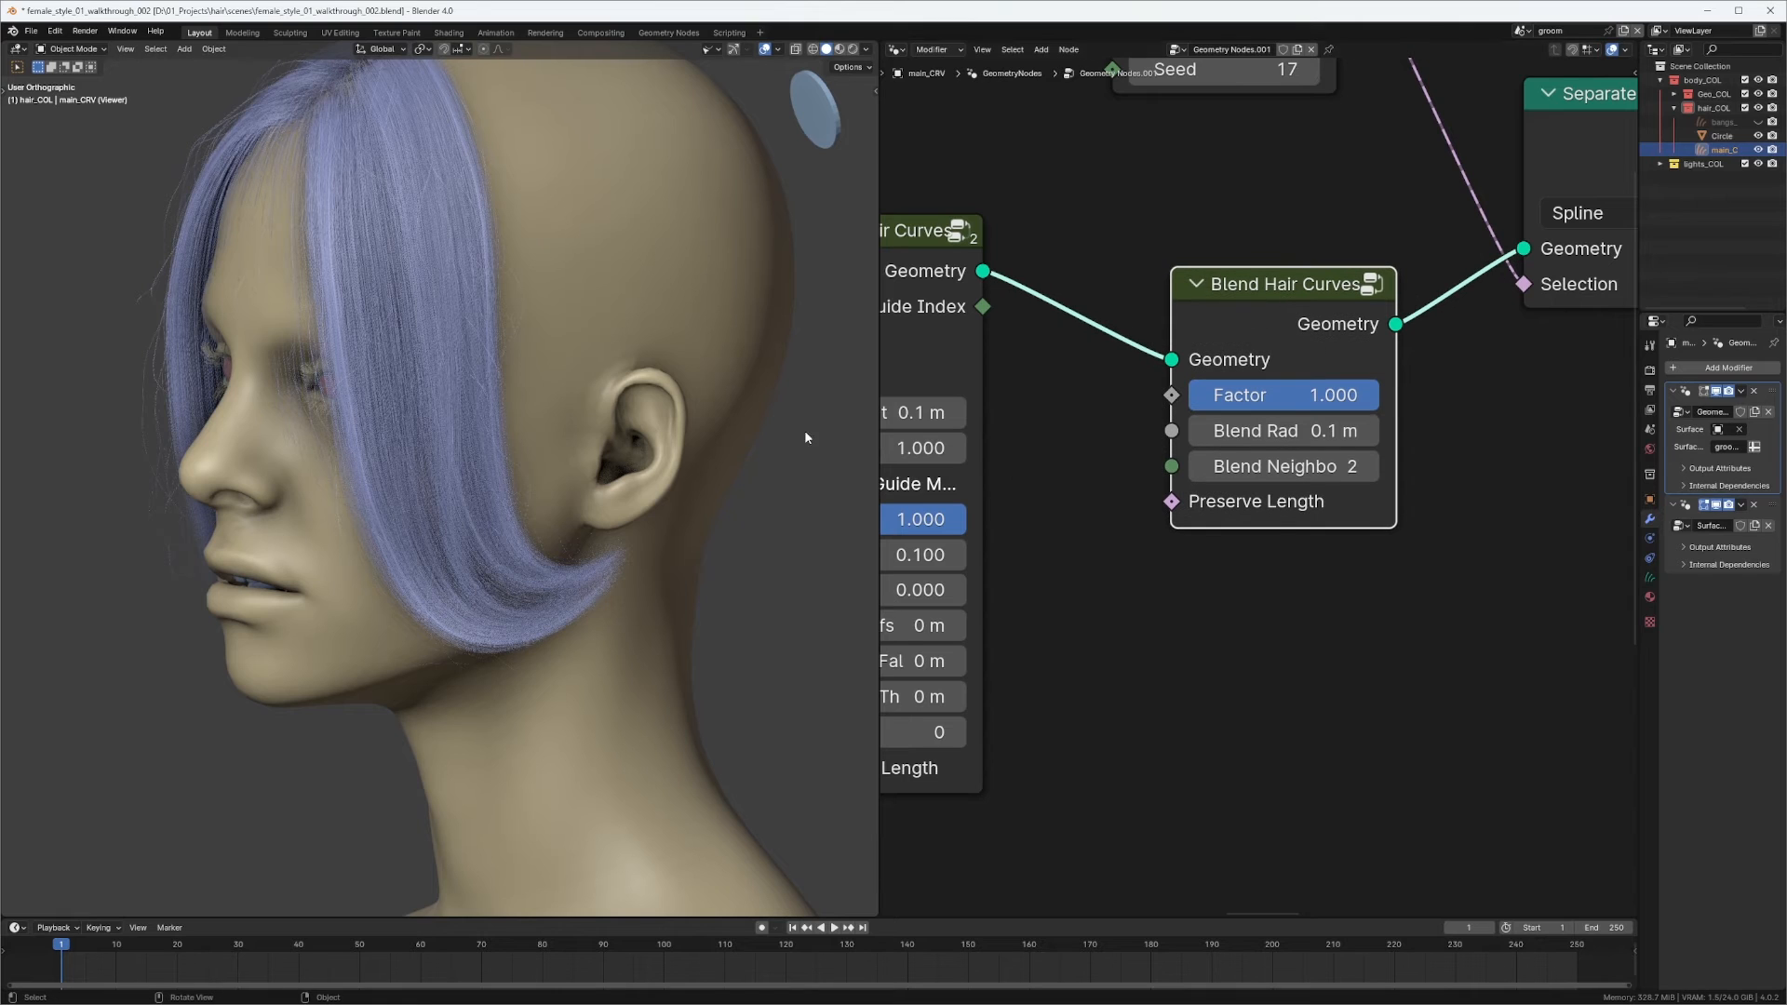
# Set the Blend Hair Curves node's Blend Radius to 0.05 m and check the strands around the ear.
pyautogui.click(1282, 430)
pyautogui.write('.')
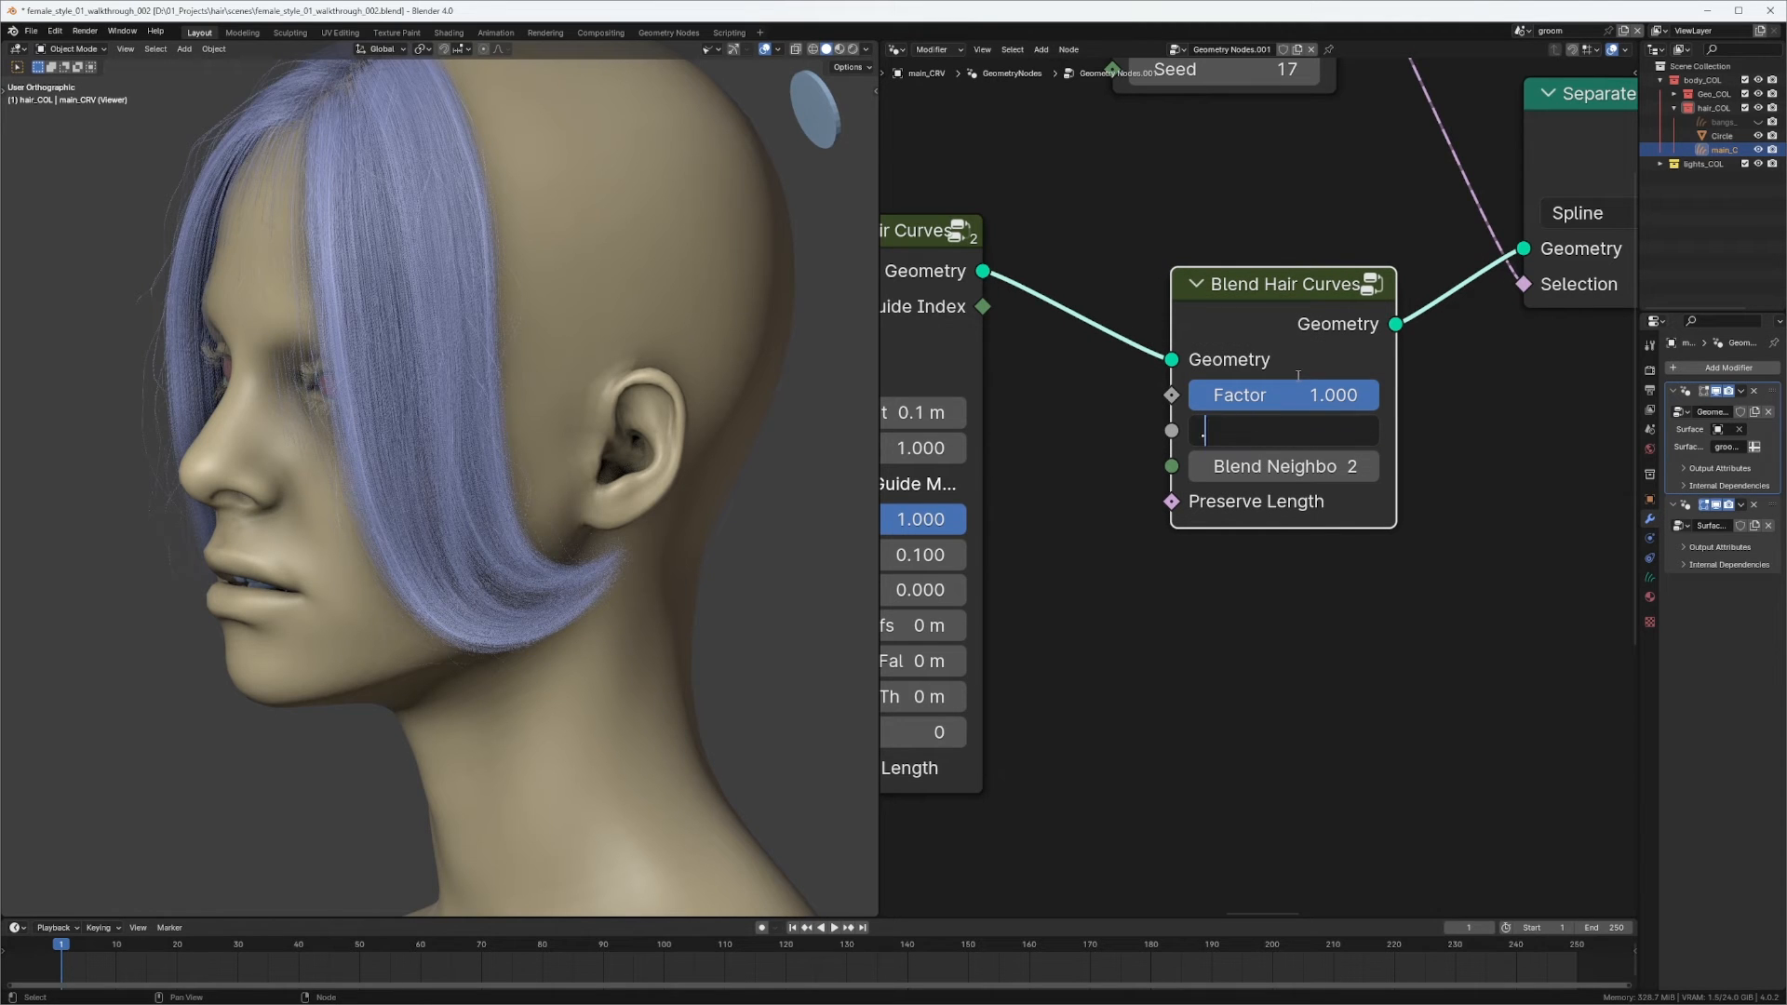
pyautogui.write('05')
pyautogui.press('Return')
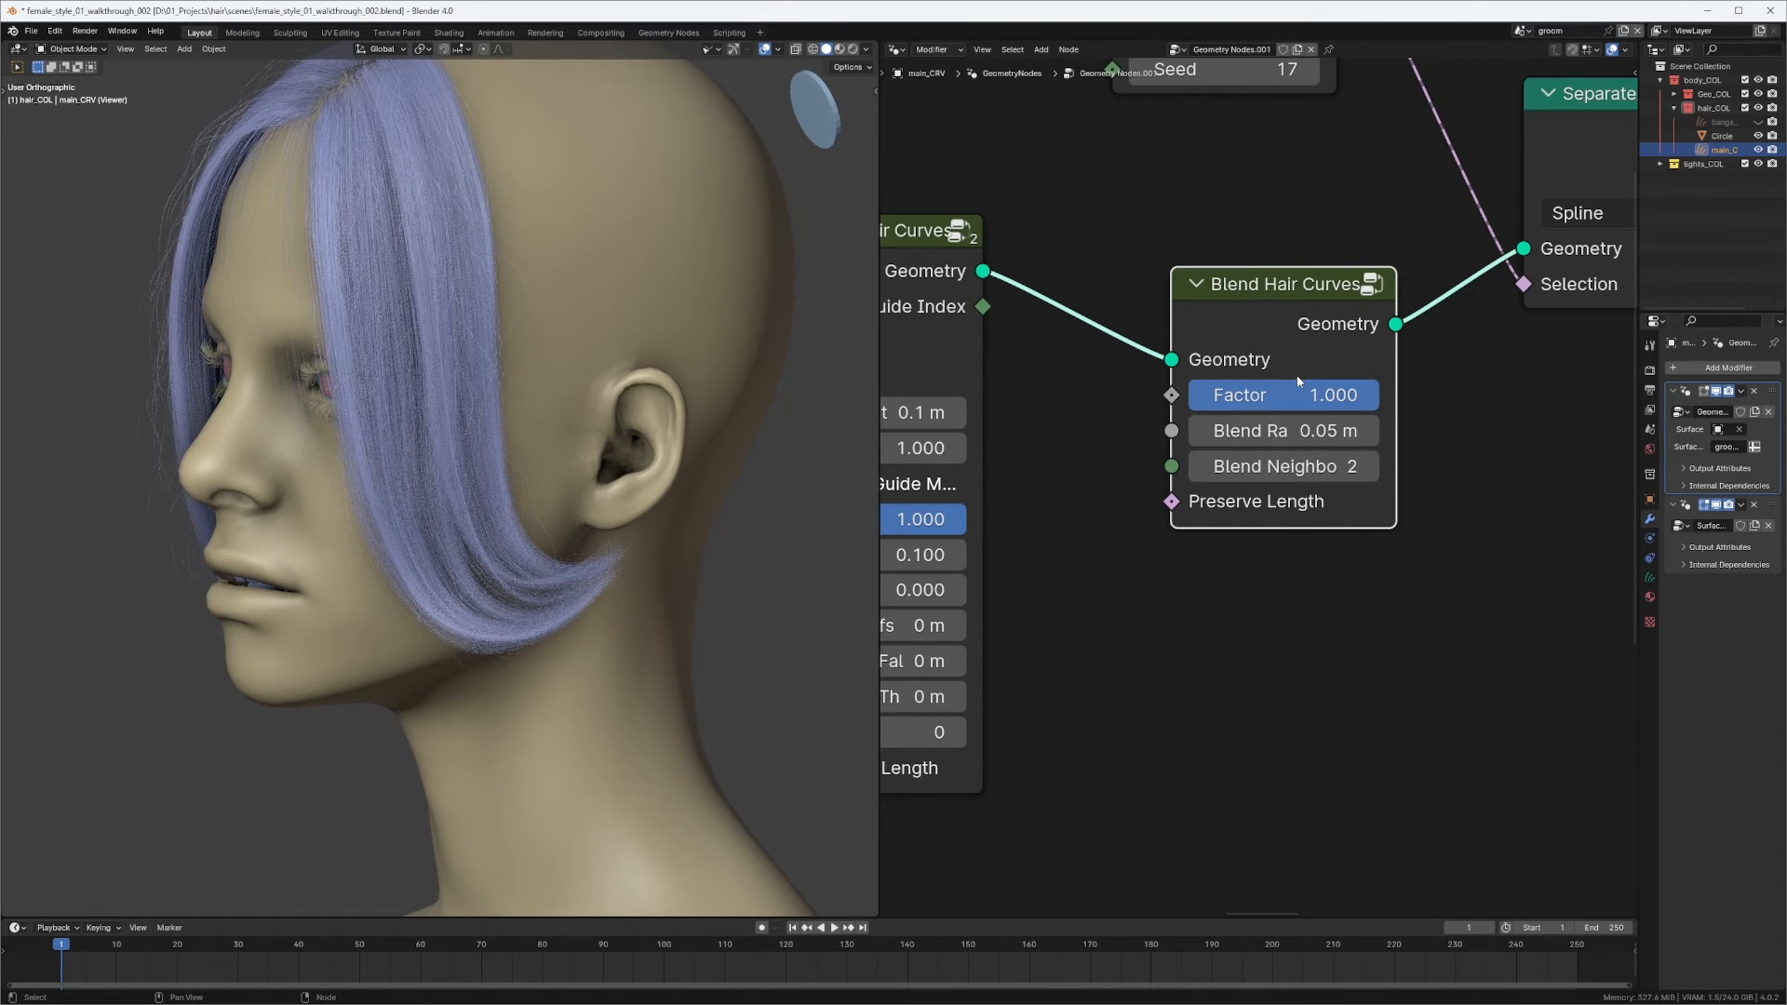
pyautogui.moveTo(307, 567); pyautogui.dragTo(599, 531, button='middle')
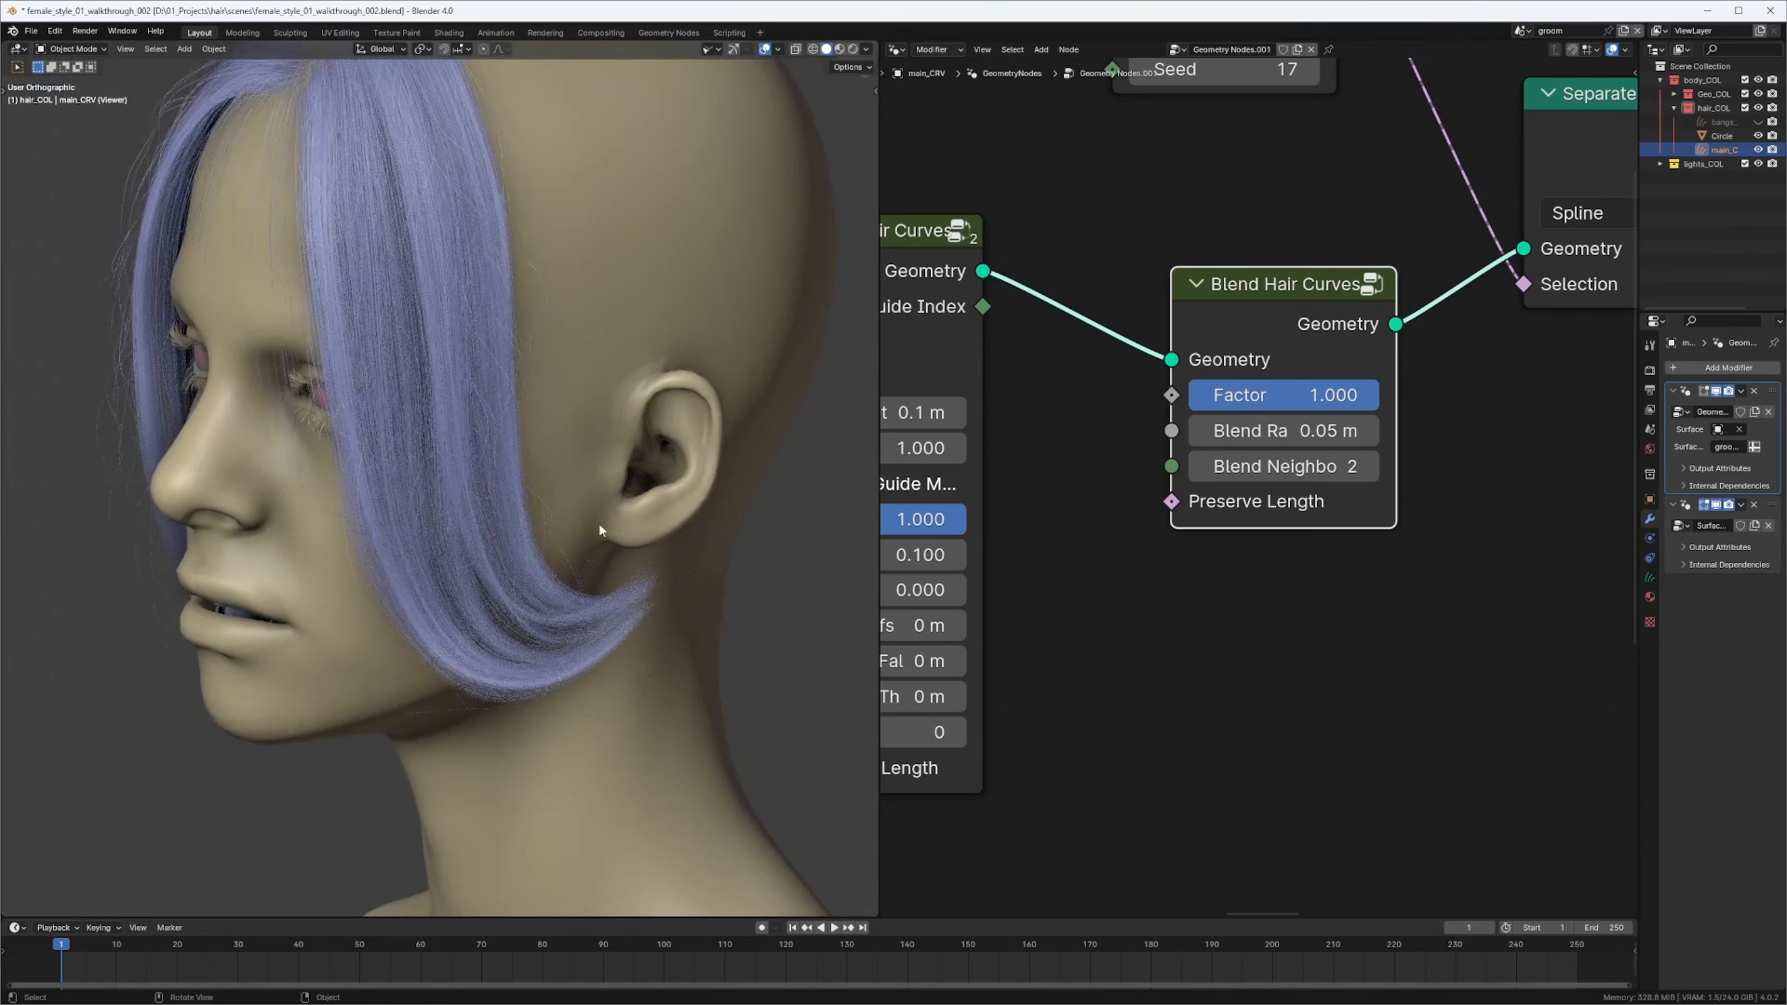
# Reposition the Blend Hair Curves node, try its Factor at 0, and set the Factor to 0.767.
pyautogui.scroll(-1, 638, 511)
pyautogui.moveTo(1306, 335); pyautogui.dragTo(1343, 441)
pyautogui.moveTo(1377, 494); pyautogui.dragTo(1479, 377, button='middle')
pyautogui.moveTo(1369, 397); pyautogui.dragTo(1184, 387)
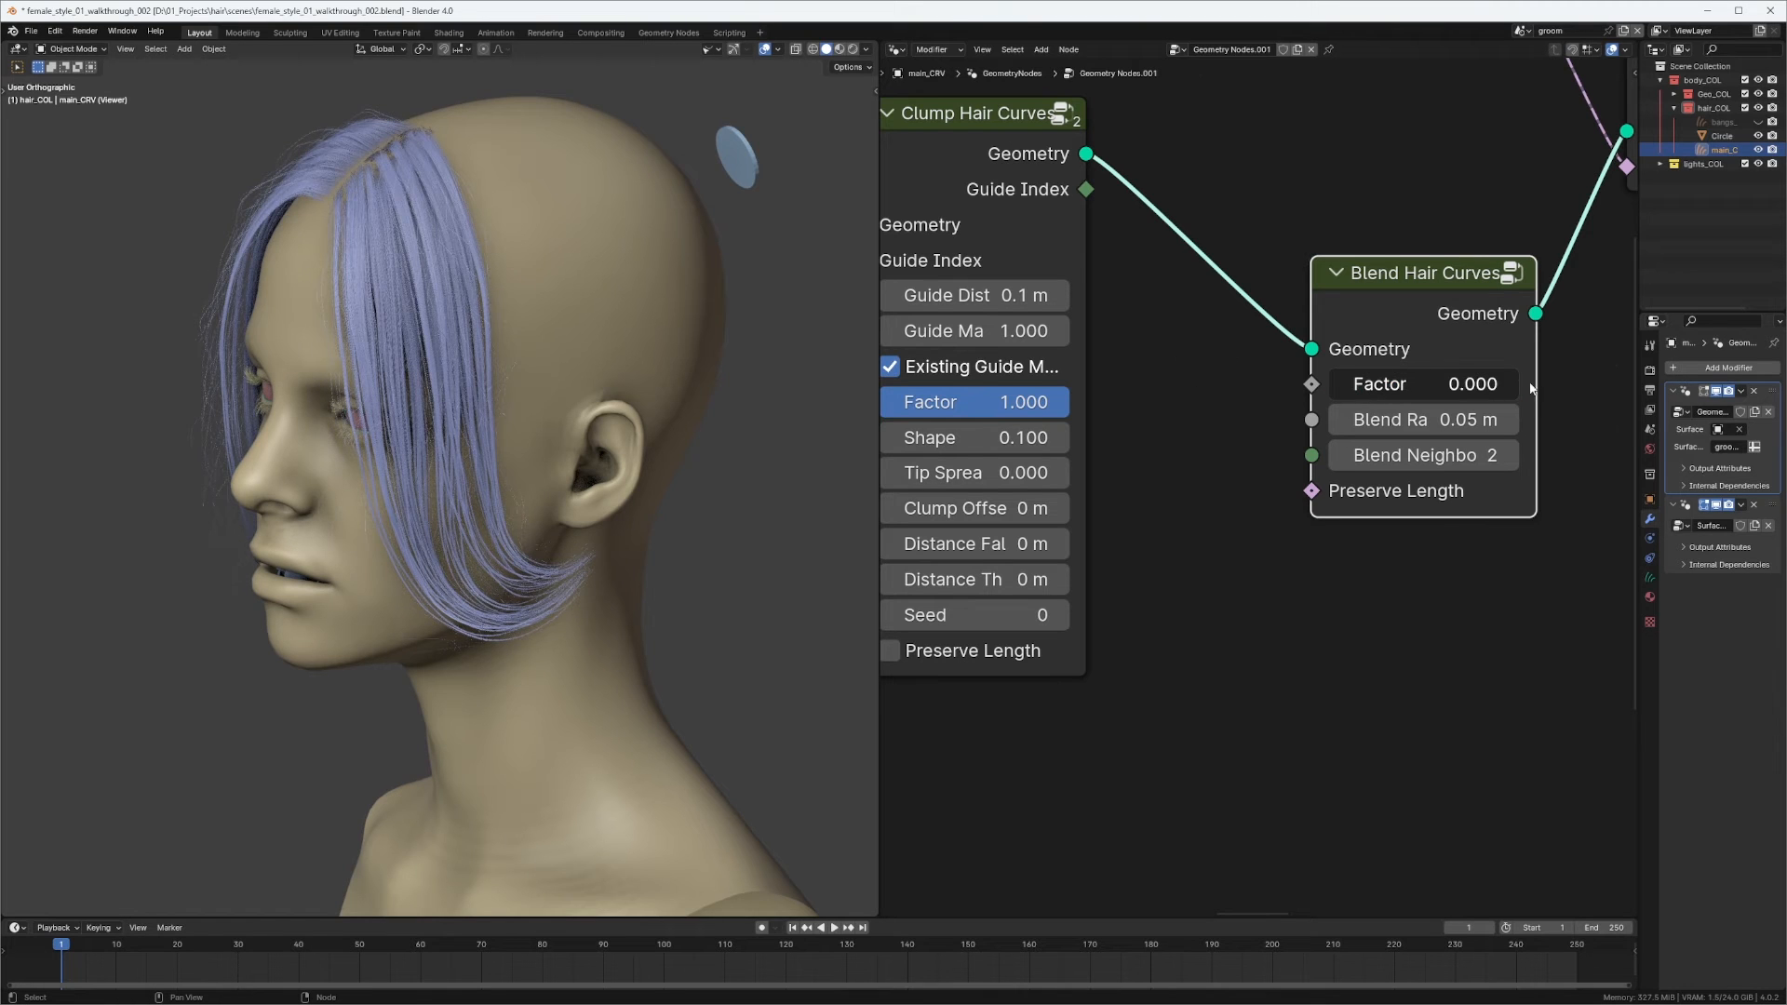
pyautogui.moveTo(1367, 397); pyautogui.dragTo(1633, 389)
# Examine the blended hair from the front and the node chain from Interpolate Hair Curves V2 through Blend Hair Curves.
pyautogui.scroll(-3, 1361, 354)
pyautogui.scroll(-5, 1274, 425)
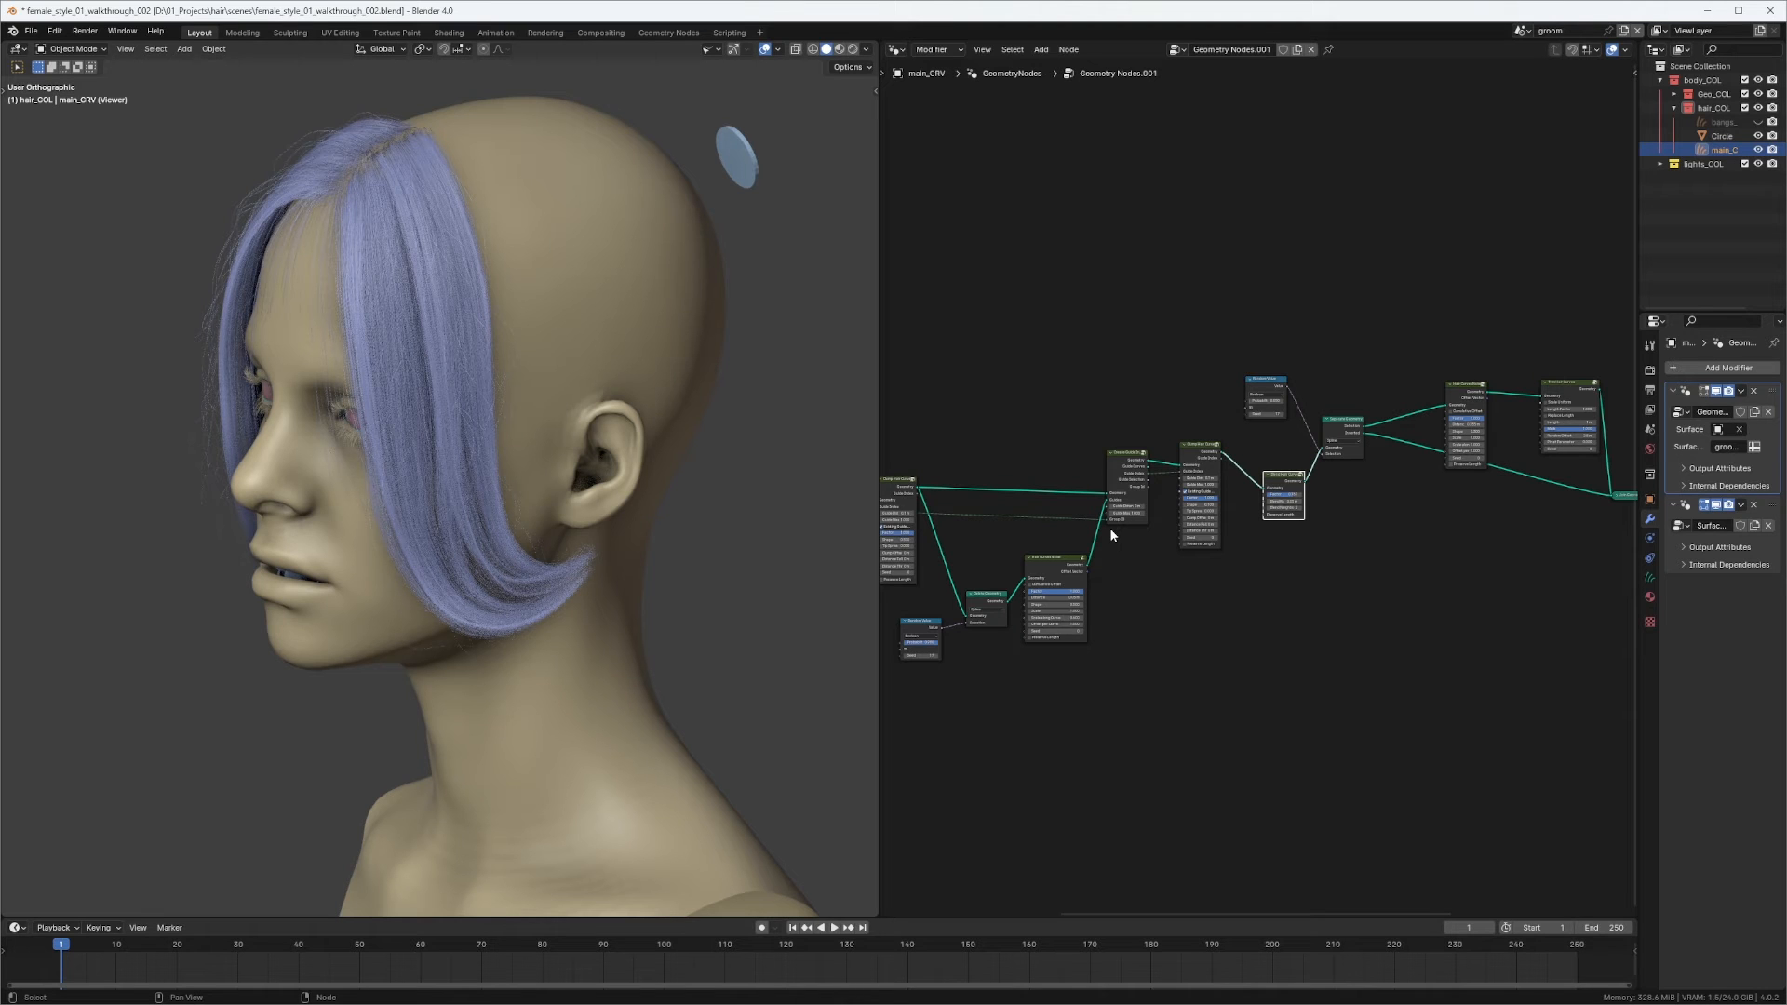
pyautogui.moveTo(316, 387); pyautogui.dragTo(432, 408, button='middle')
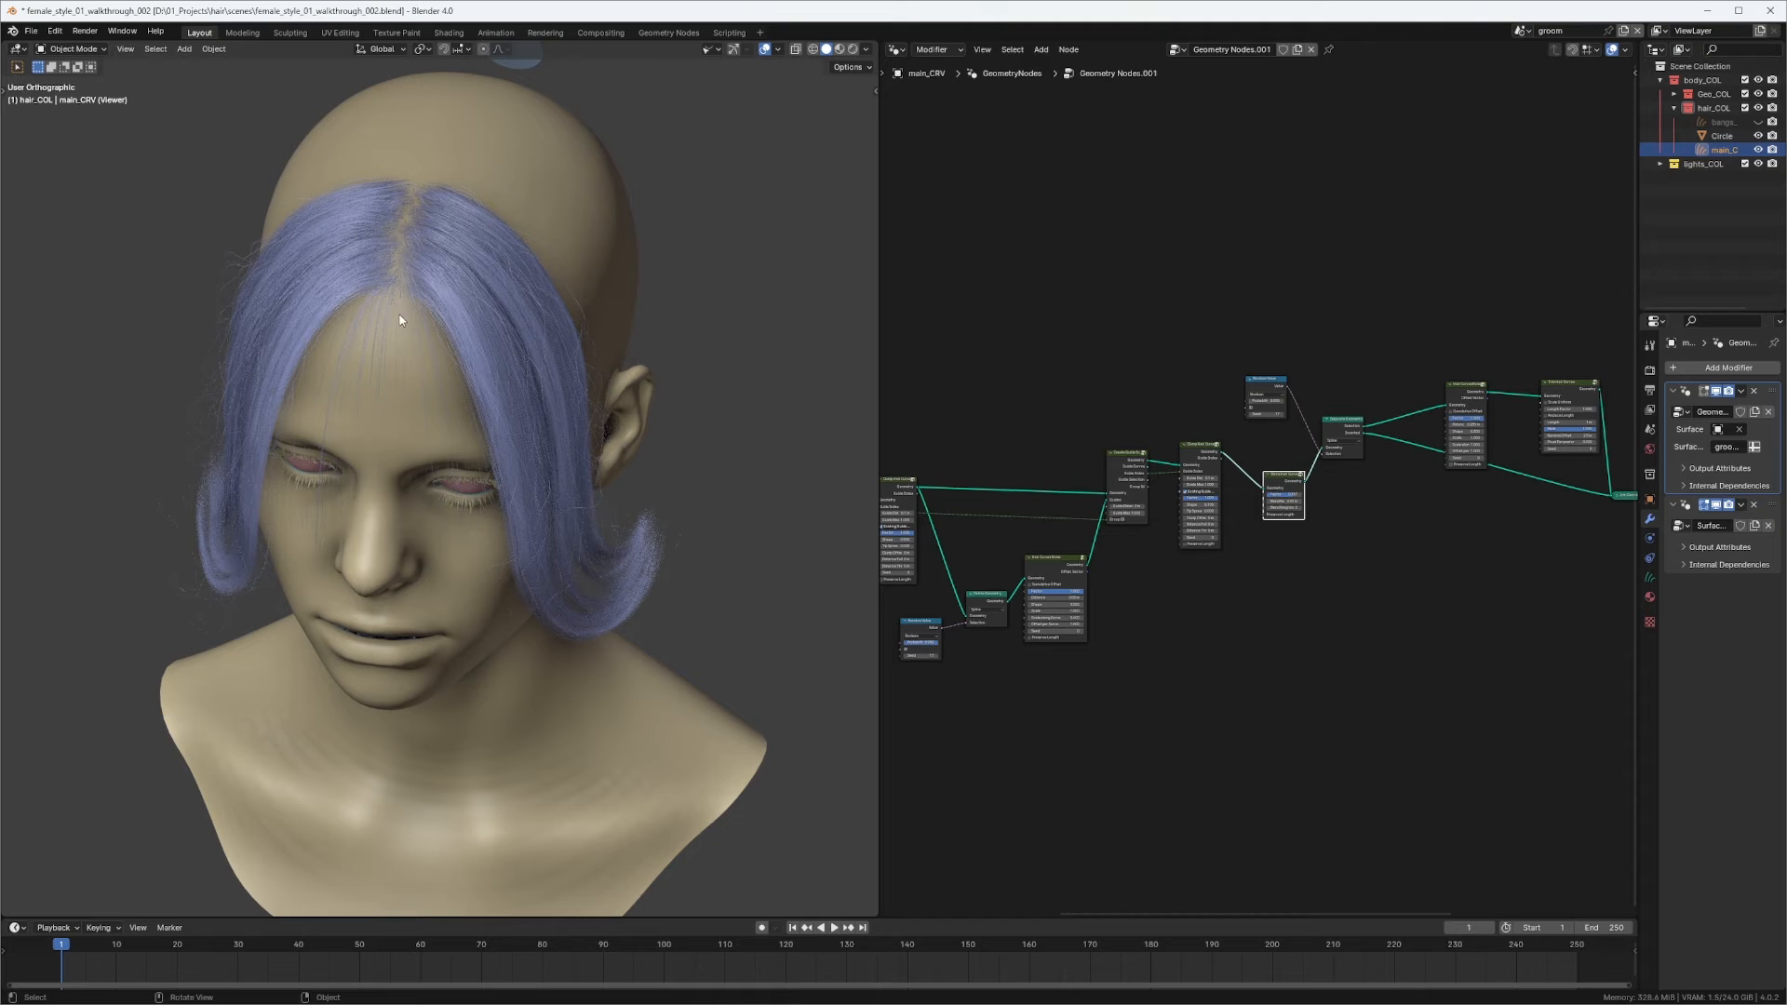
pyautogui.moveTo(1156, 314); pyautogui.dragTo(1265, 313, button='middle')
pyautogui.scroll(-2, 1266, 313)
pyautogui.moveTo(1203, 403); pyautogui.dragTo(1382, 332, button='middle')
pyautogui.scroll(3, 1277, 339)
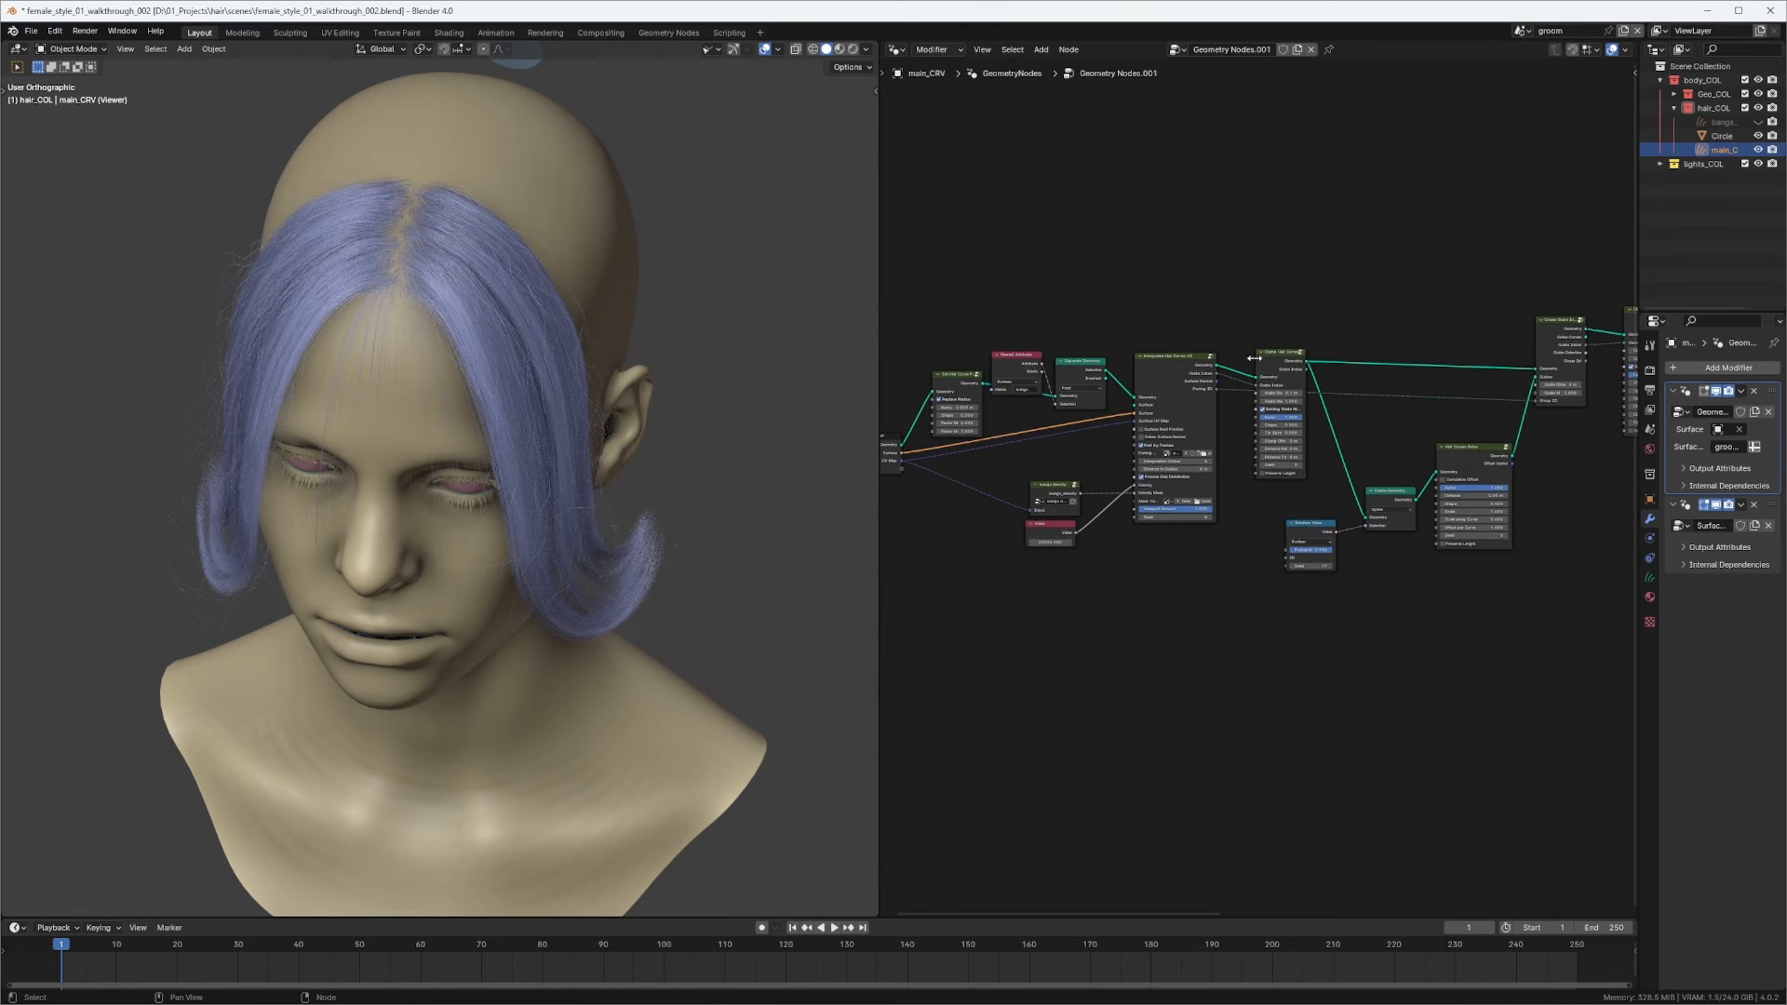
pyautogui.scroll(3, 1254, 359)
pyautogui.moveTo(1000, 428); pyautogui.dragTo(1173, 400, button='middle')
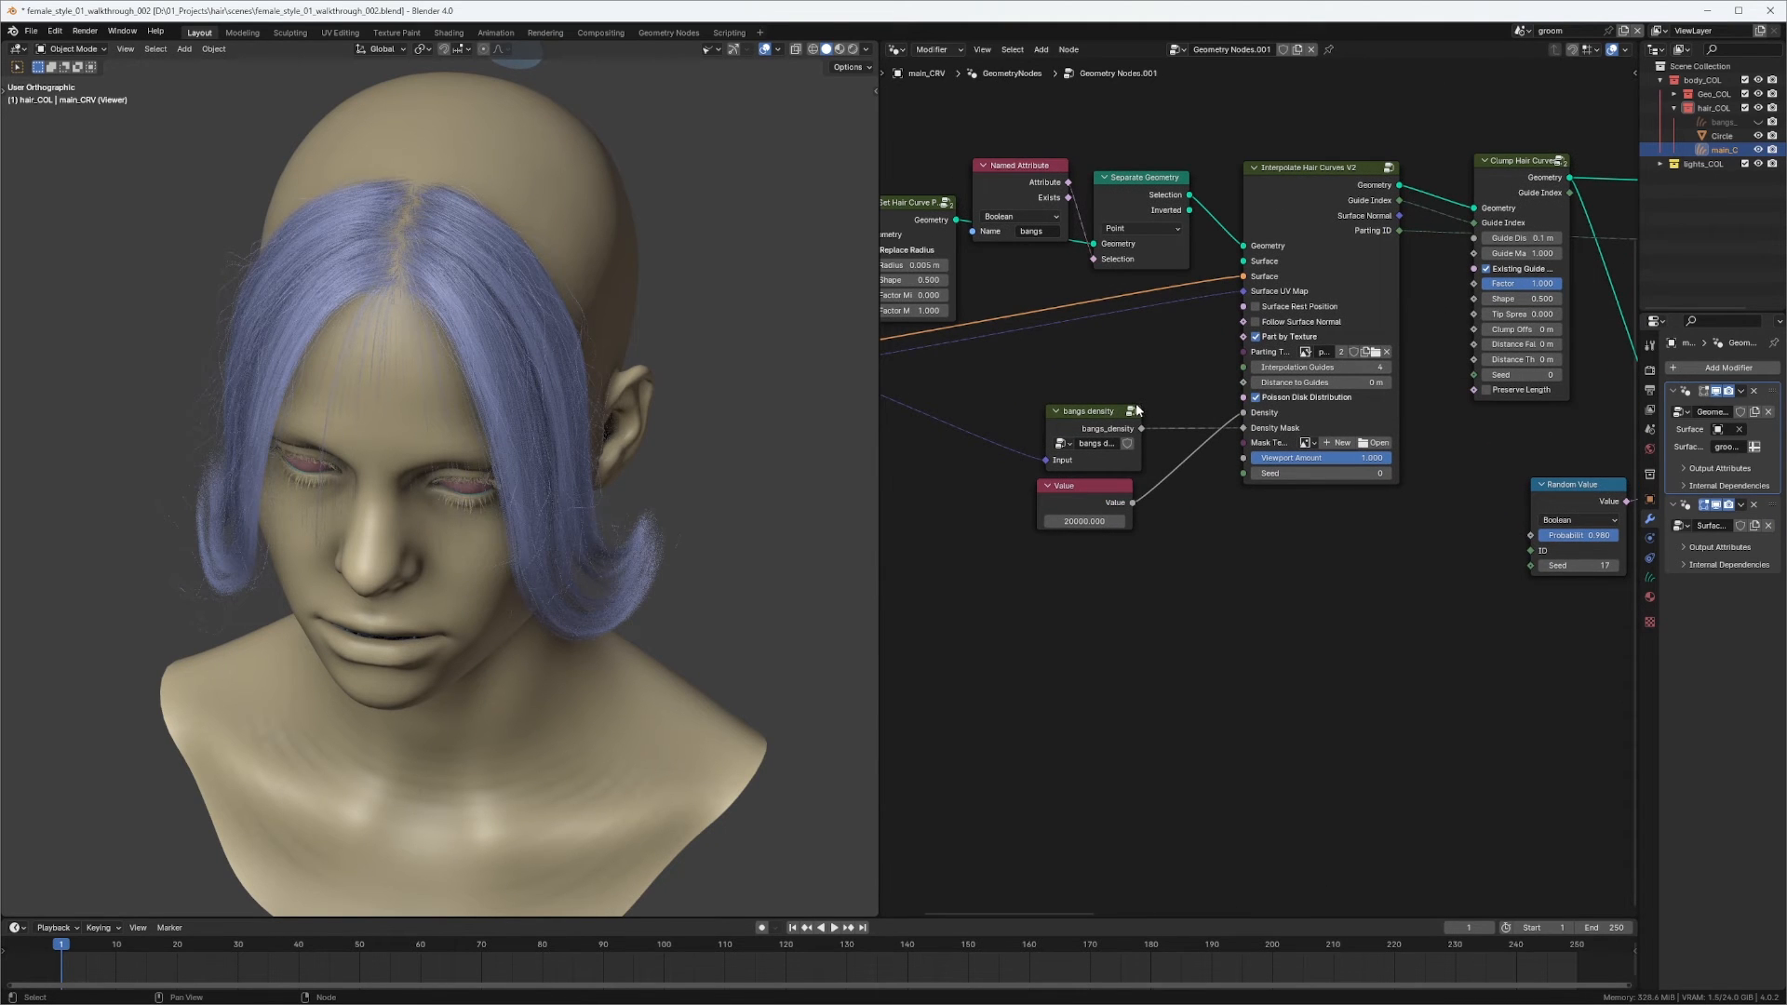
pyautogui.moveTo(1412, 268); pyautogui.dragTo(1011, 363, button='middle')
pyautogui.scroll(-1, 902, 480)
pyautogui.moveTo(1069, 186); pyautogui.dragTo(1120, 321, button='middle')
pyautogui.hotkey('shift', 'a')
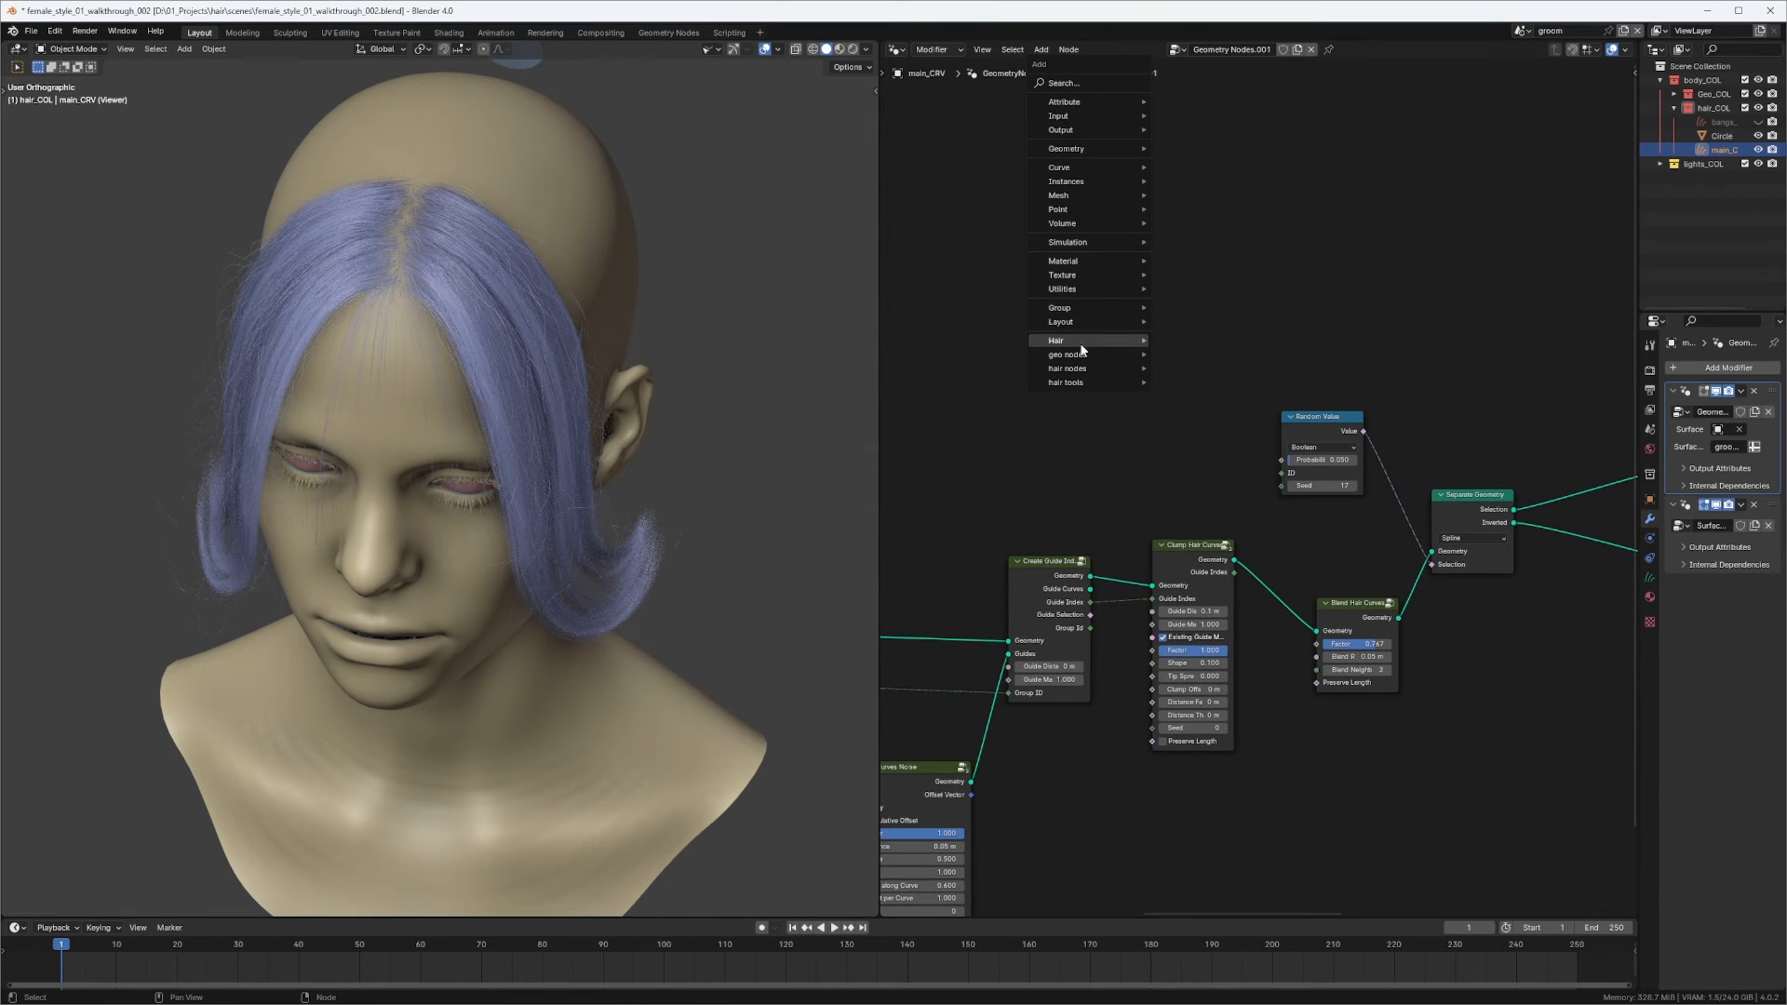
pyautogui.moveTo(1062, 308)
pyautogui.write('Imag')
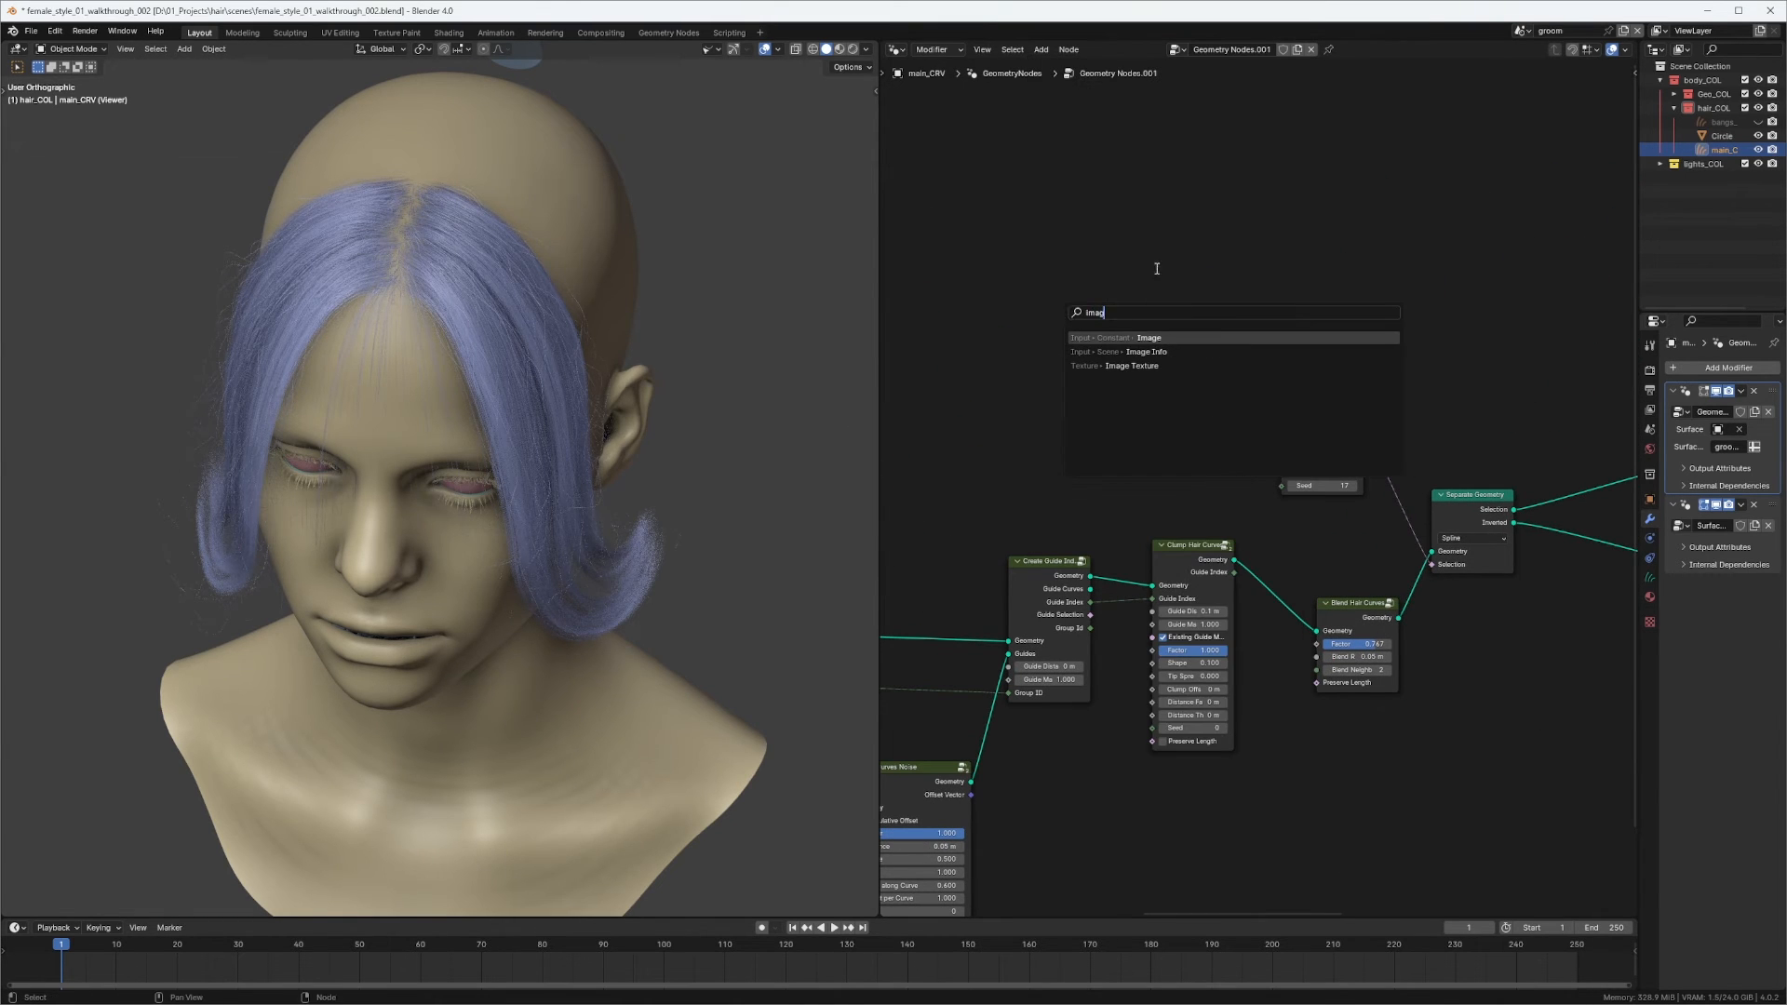
pyautogui.click(1131, 366)
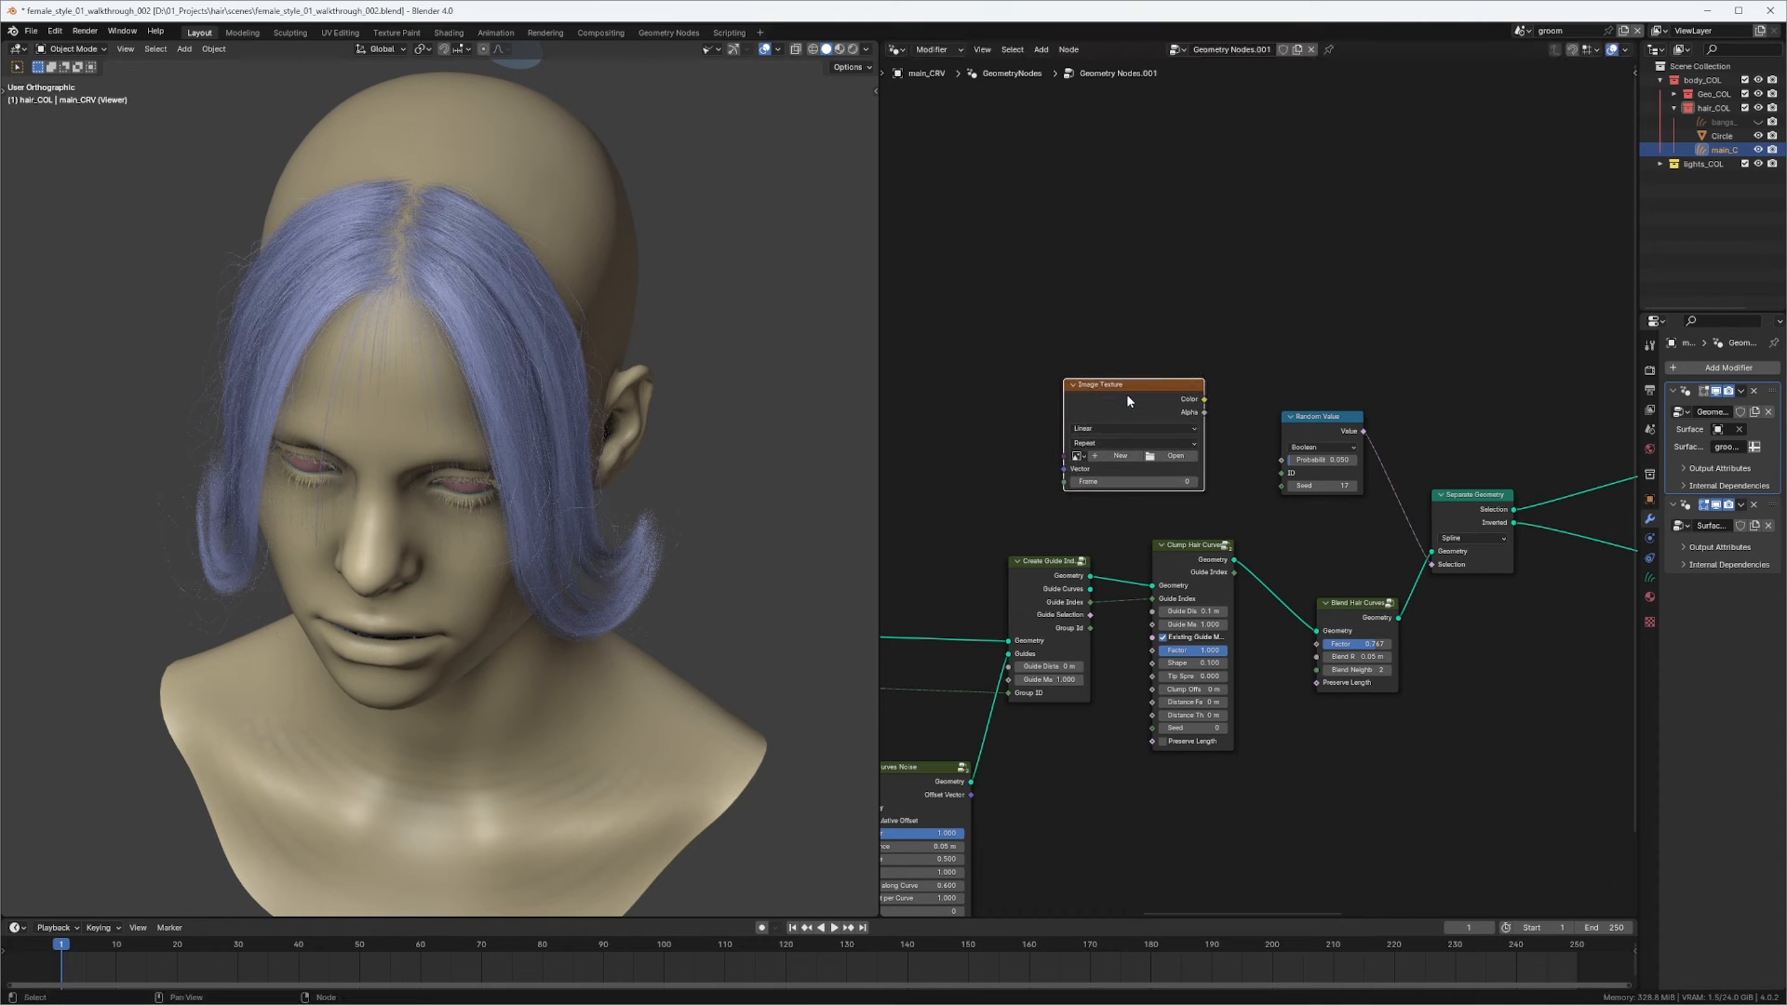
pyautogui.press('x')
# Preview the first Clump Hair Curves node's outputs and the Parting ID of Interpolate Hair Curves V2 on the hair.
pyautogui.moveTo(1001, 452); pyautogui.dragTo(1486, 207, button='middle')
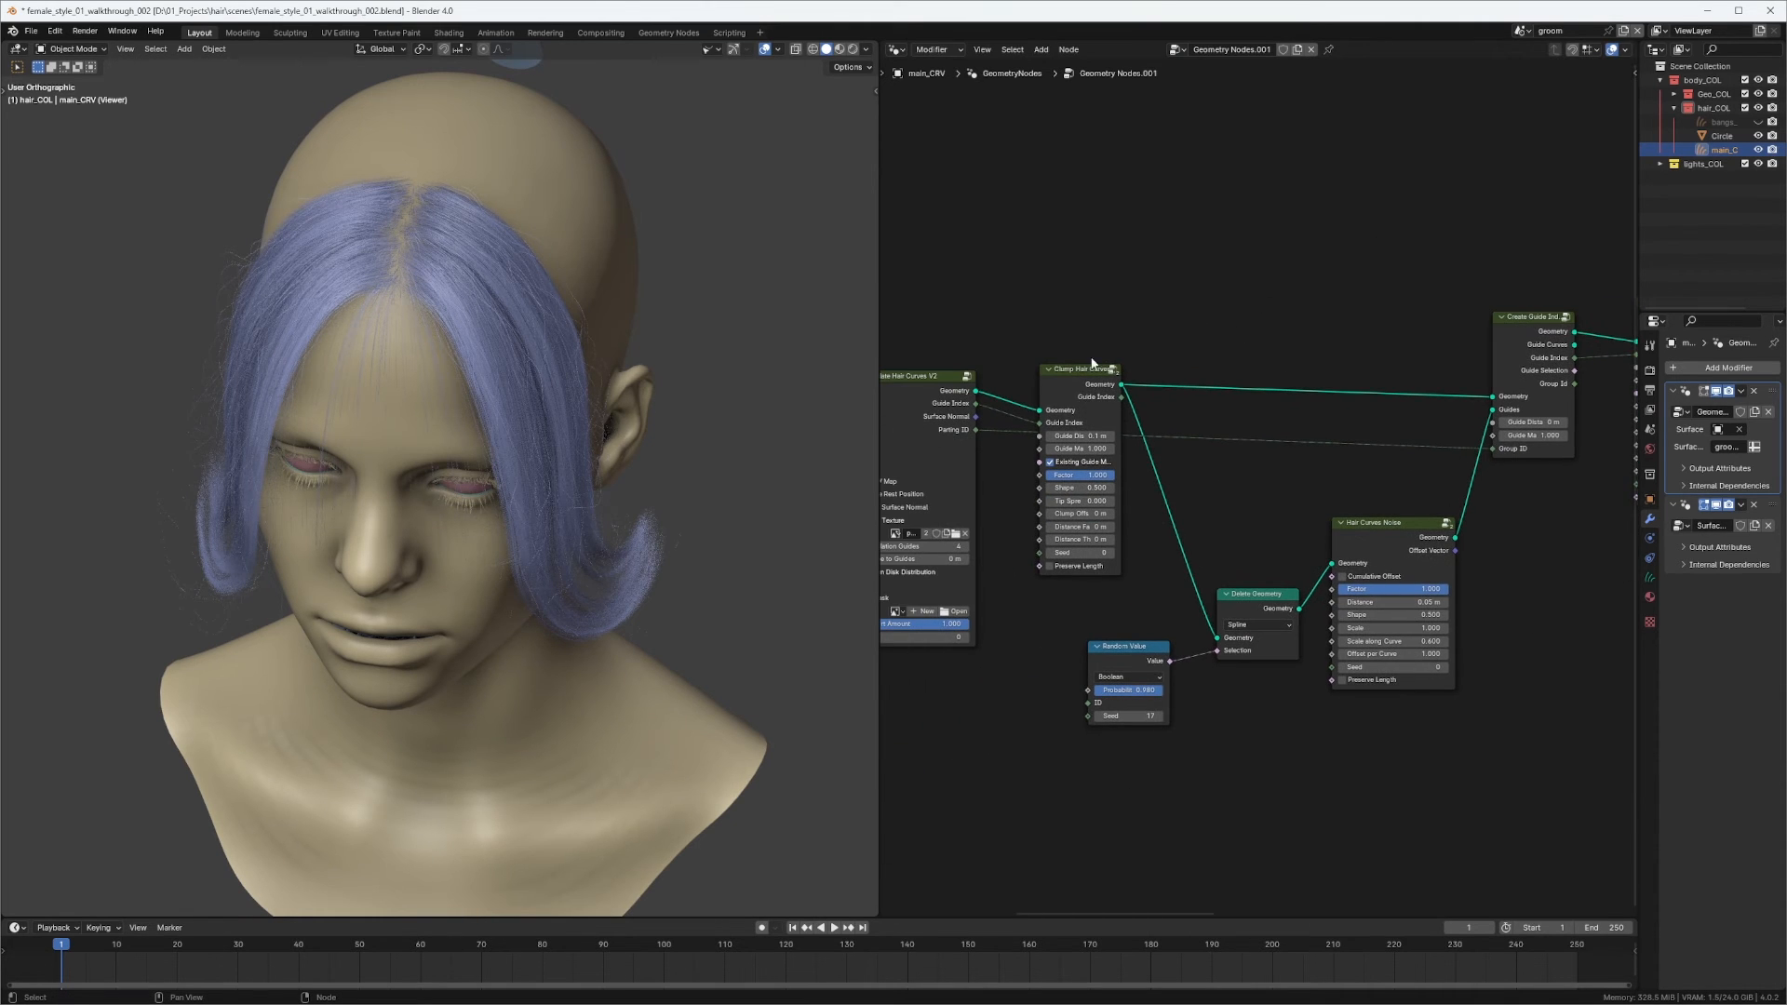
pyautogui.keyDown('ctrl'); pyautogui.keyDown('shift'); pyautogui.click(1102, 404); pyautogui.keyUp('shift'); pyautogui.keyUp('ctrl')
pyautogui.keyDown('ctrl'); pyautogui.keyDown('shift'); pyautogui.click(1103, 399); pyautogui.keyUp('shift'); pyautogui.keyUp('ctrl')
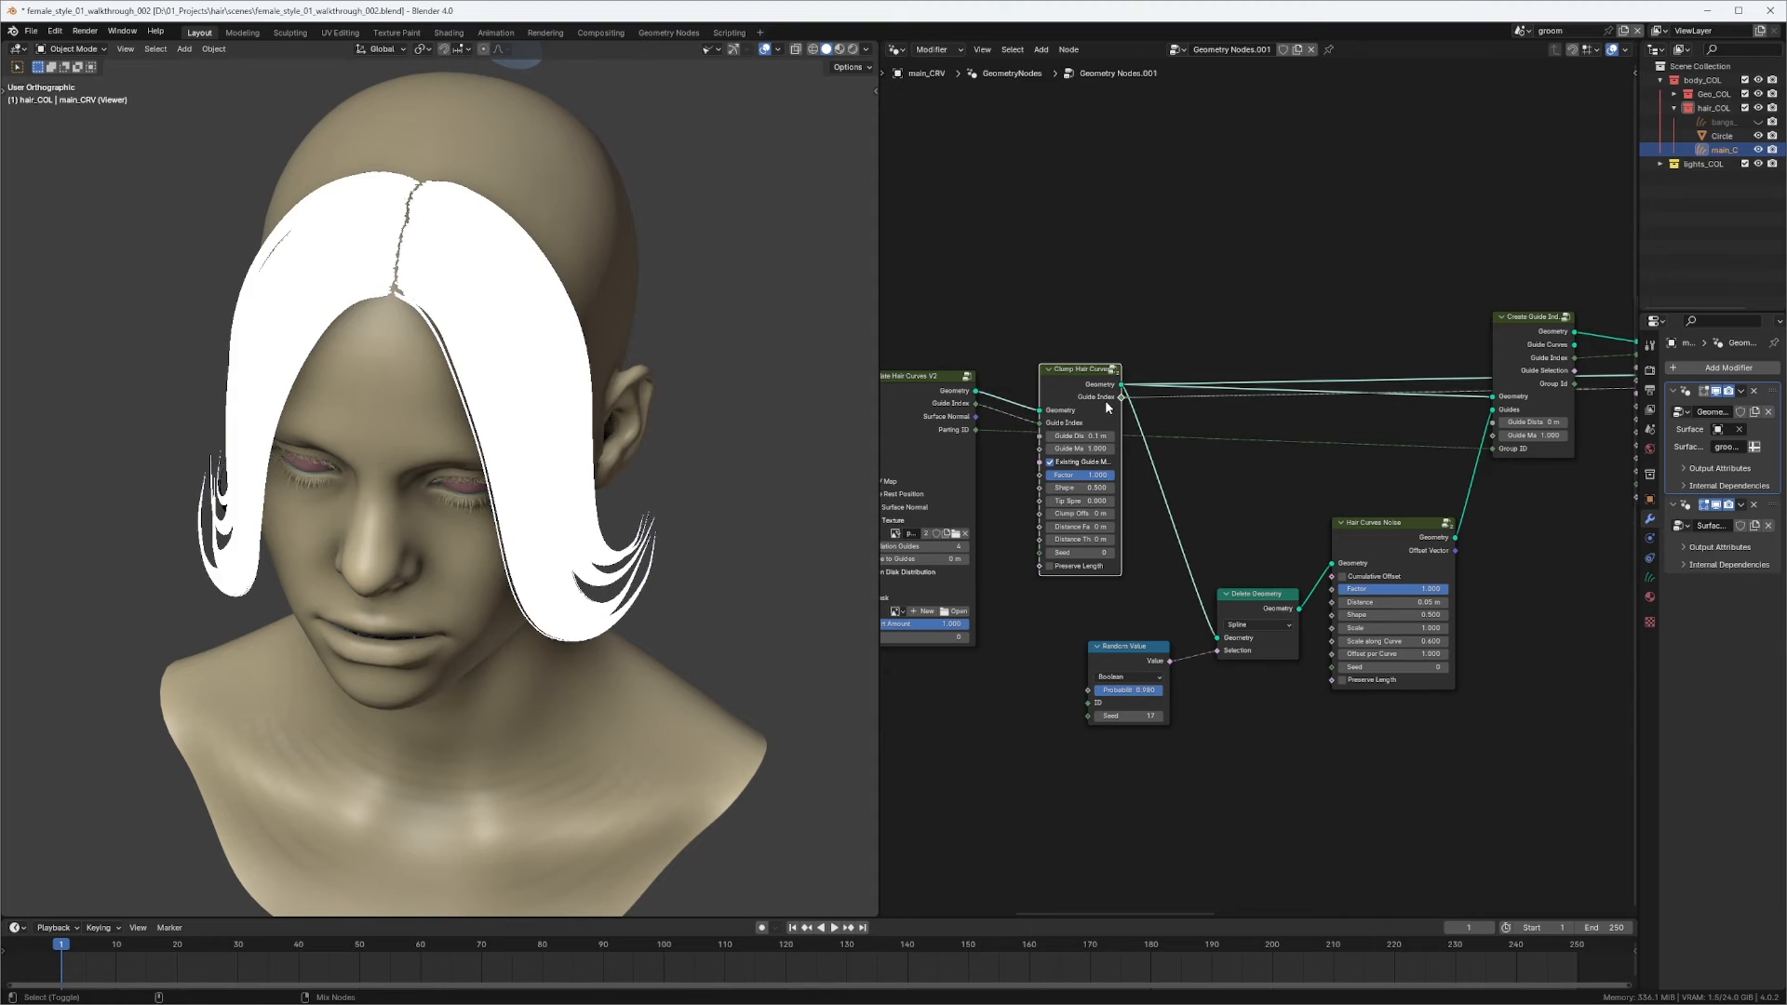
pyautogui.moveTo(1096, 404); pyautogui.dragTo(1047, 425, button='middle')
pyautogui.keyDown('ctrl'); pyautogui.keyDown('shift'); pyautogui.click(1041, 400); pyautogui.keyUp('shift'); pyautogui.keyUp('ctrl')
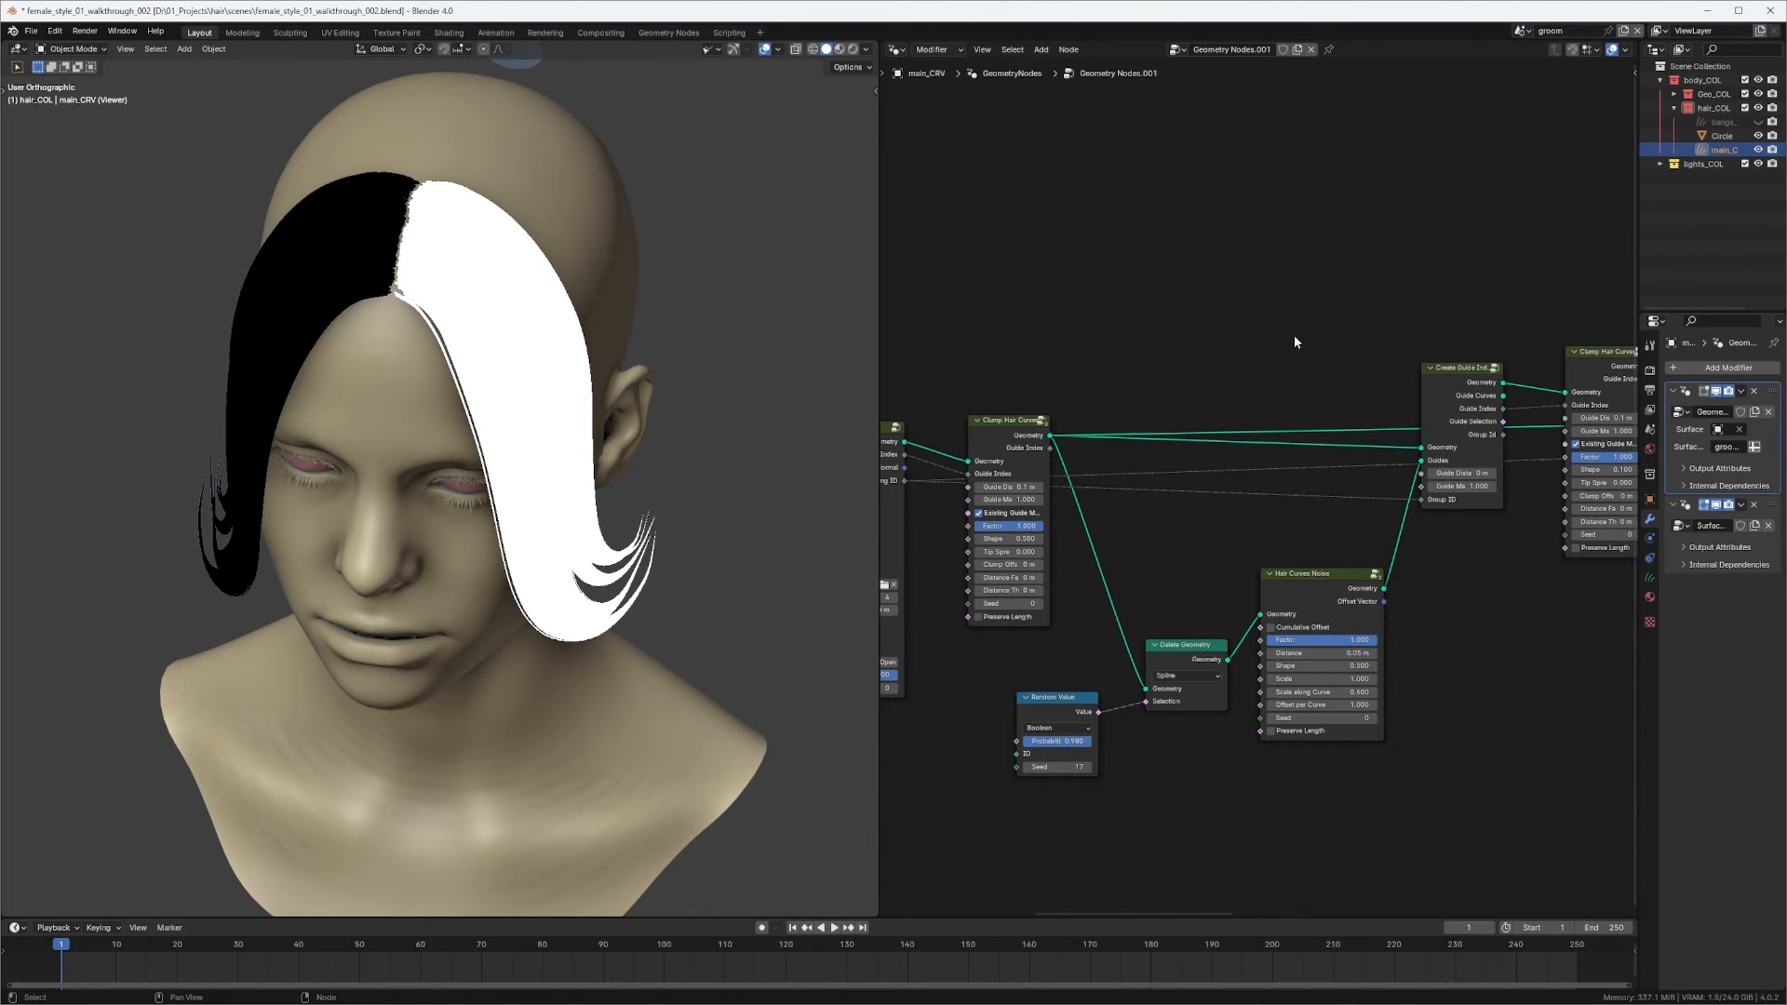
# Add a Reroute node and link the Parting ID output of Interpolate Hair Curves V2 to it.
pyautogui.hotkey('shift', 'a')
pyautogui.moveTo(1286, 337)
pyautogui.click(1262, 78)
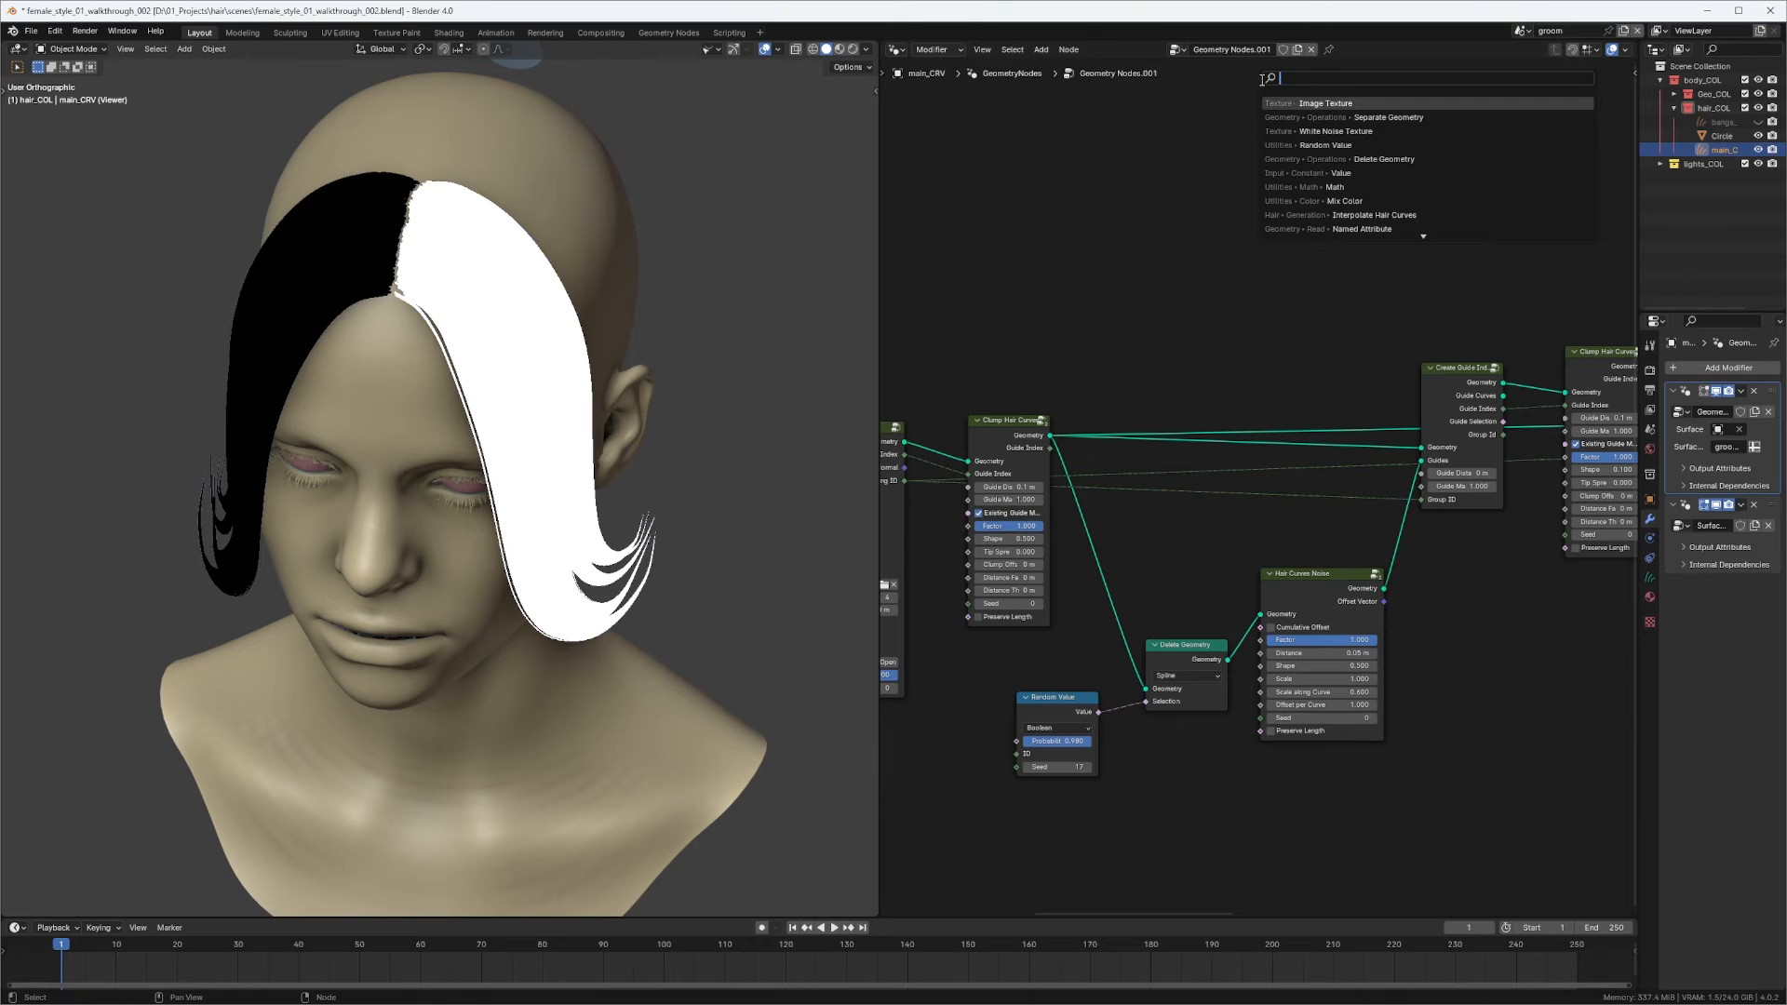
pyautogui.write('re')
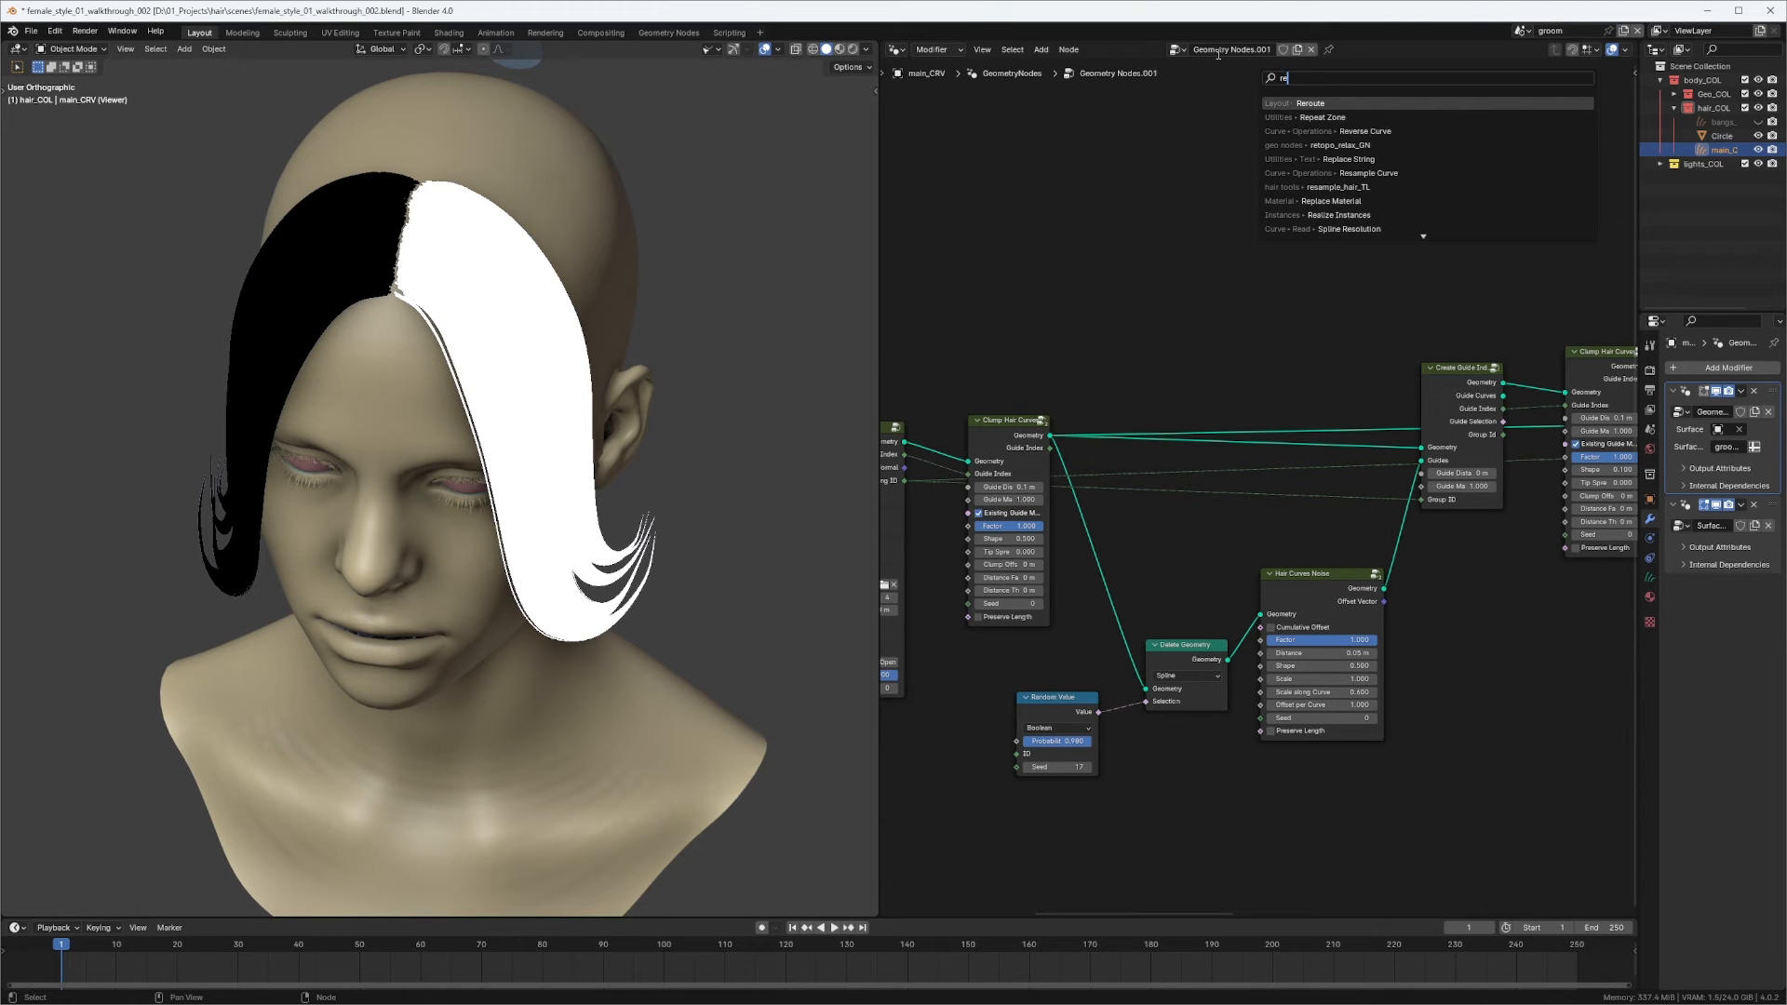
pyautogui.press('Return')
pyautogui.click(1187, 283)
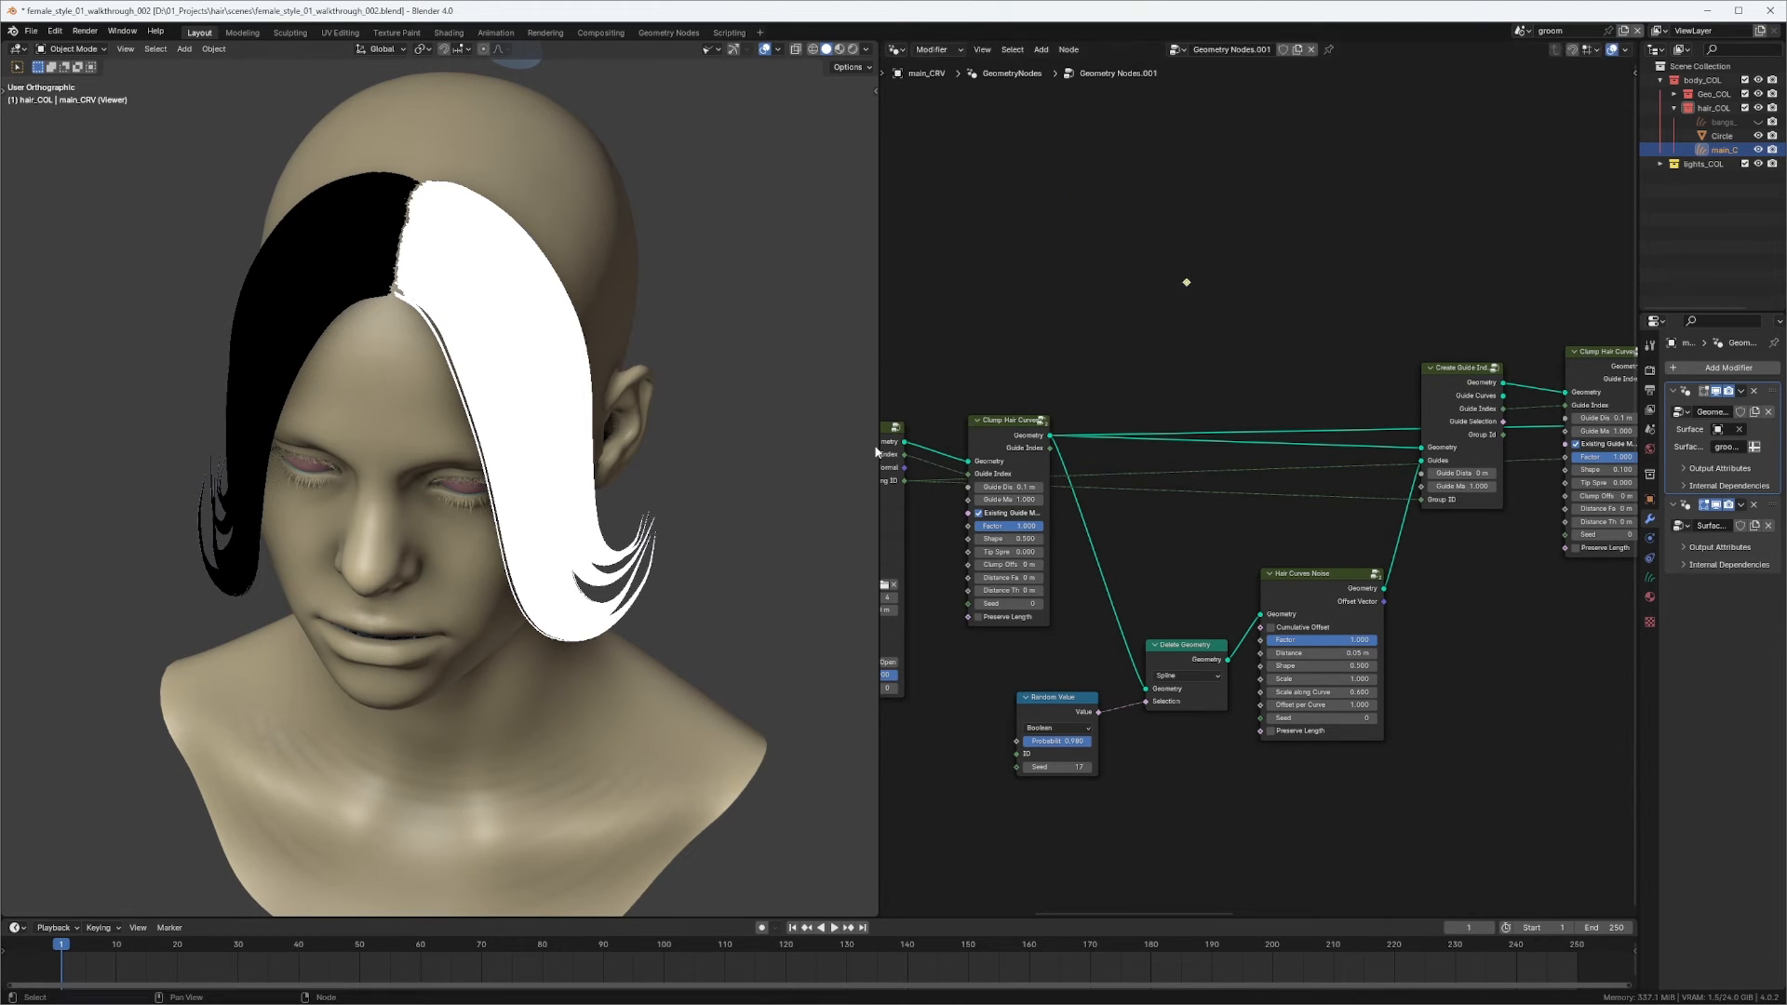
pyautogui.moveTo(907, 478); pyautogui.dragTo(1186, 282)
# Move the Reroute below the second Clump Hair Curves node and link it to the Factor input of Blend Hair Curves.
pyautogui.moveTo(1320, 287); pyautogui.dragTo(1097, 344, button='middle')
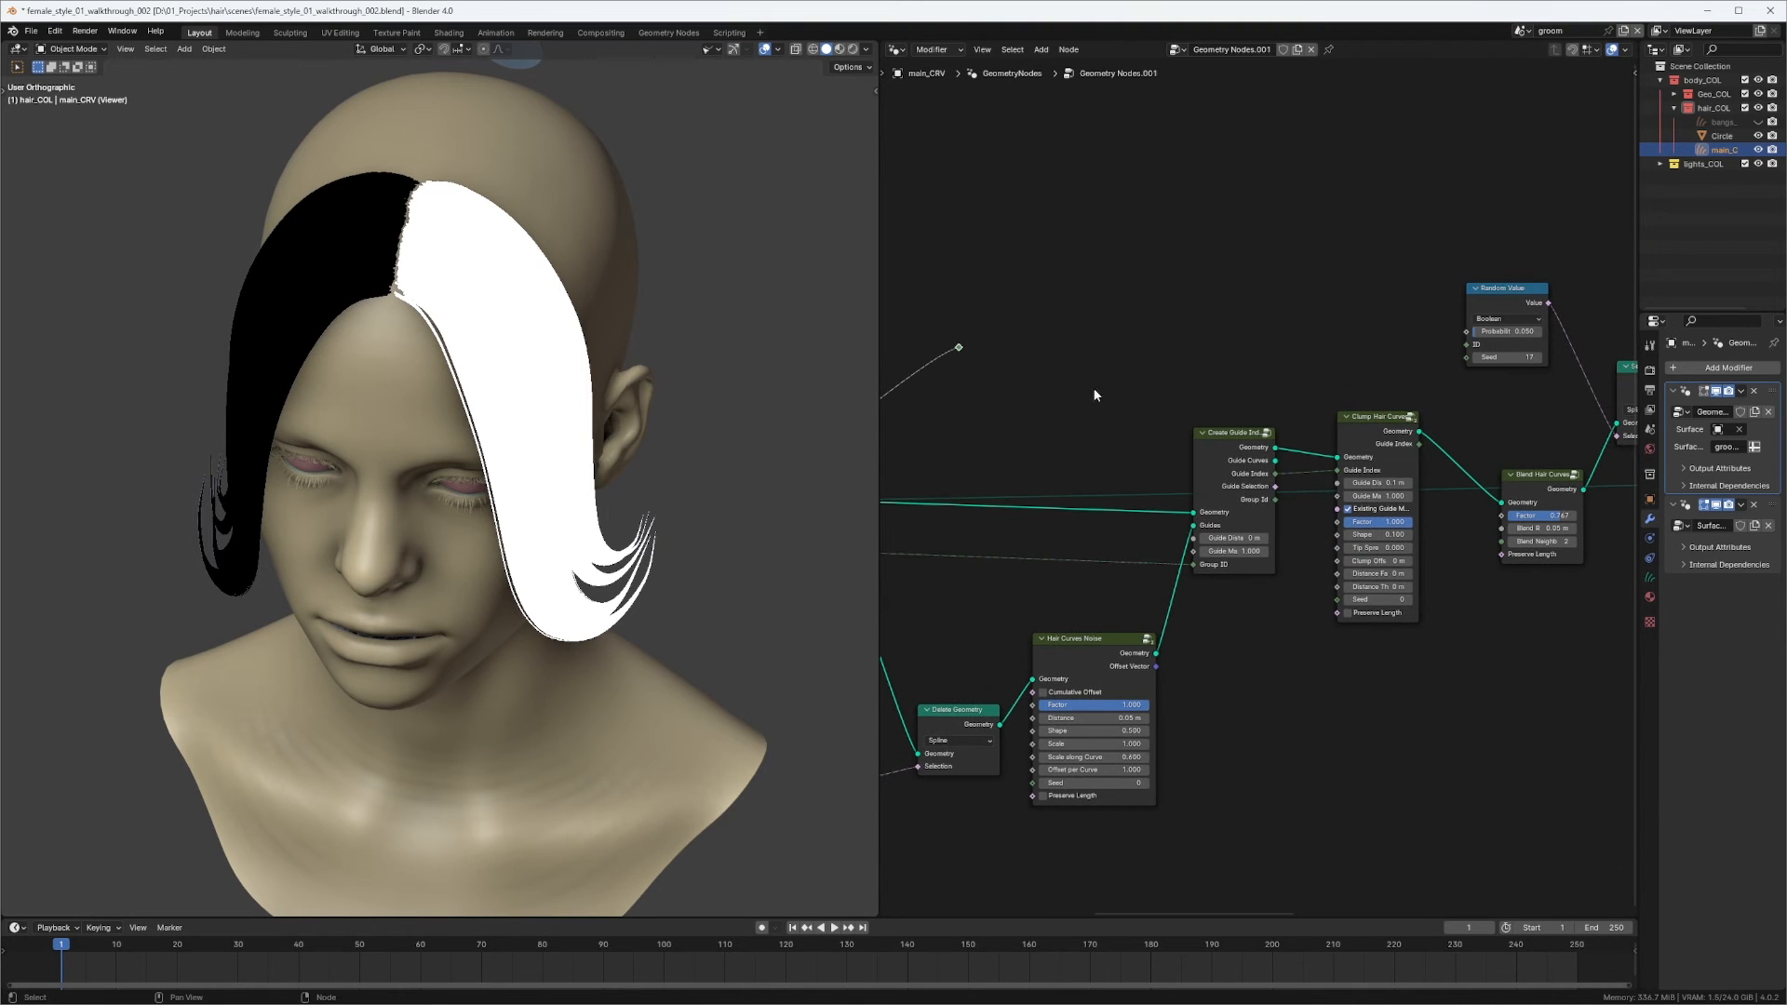
pyautogui.press('g')
pyautogui.click(1449, 666)
pyautogui.moveTo(1399, 681); pyautogui.dragTo(1141, 667, button='middle')
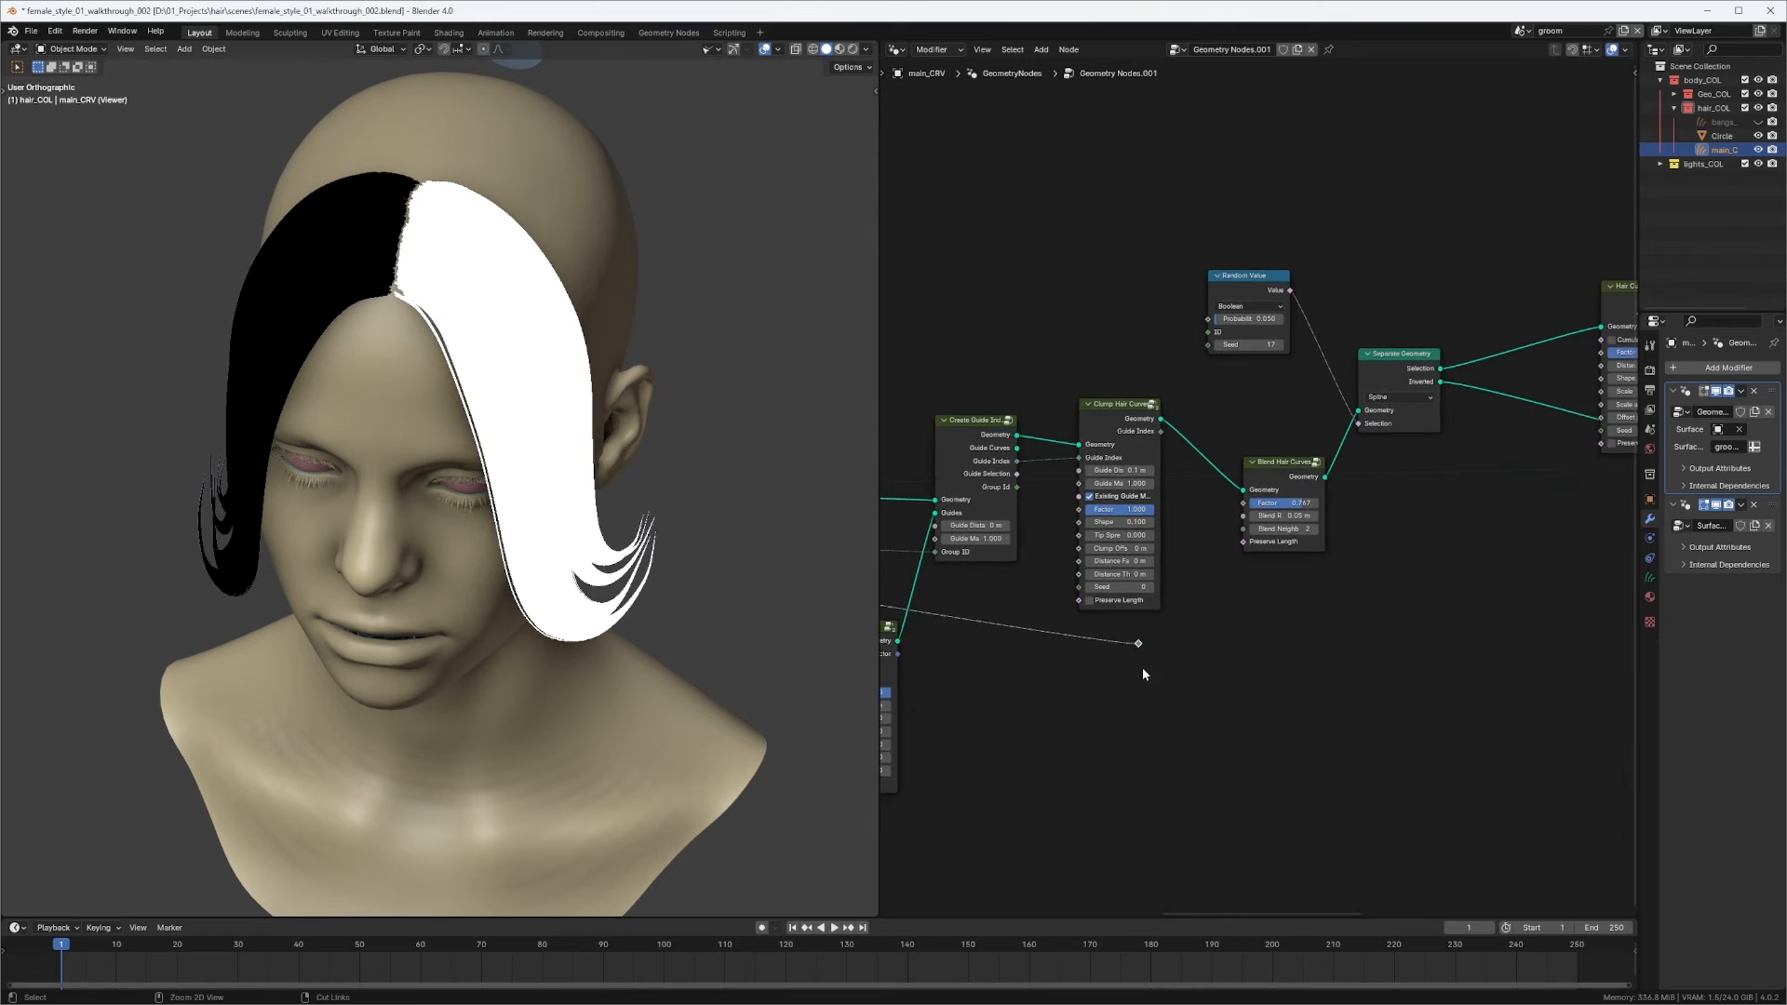
pyautogui.scroll(4, 1138, 659)
pyautogui.moveTo(1010, 809); pyautogui.dragTo(1157, 622, button='middle')
pyautogui.moveTo(1104, 691); pyautogui.dragTo(1139, 685)
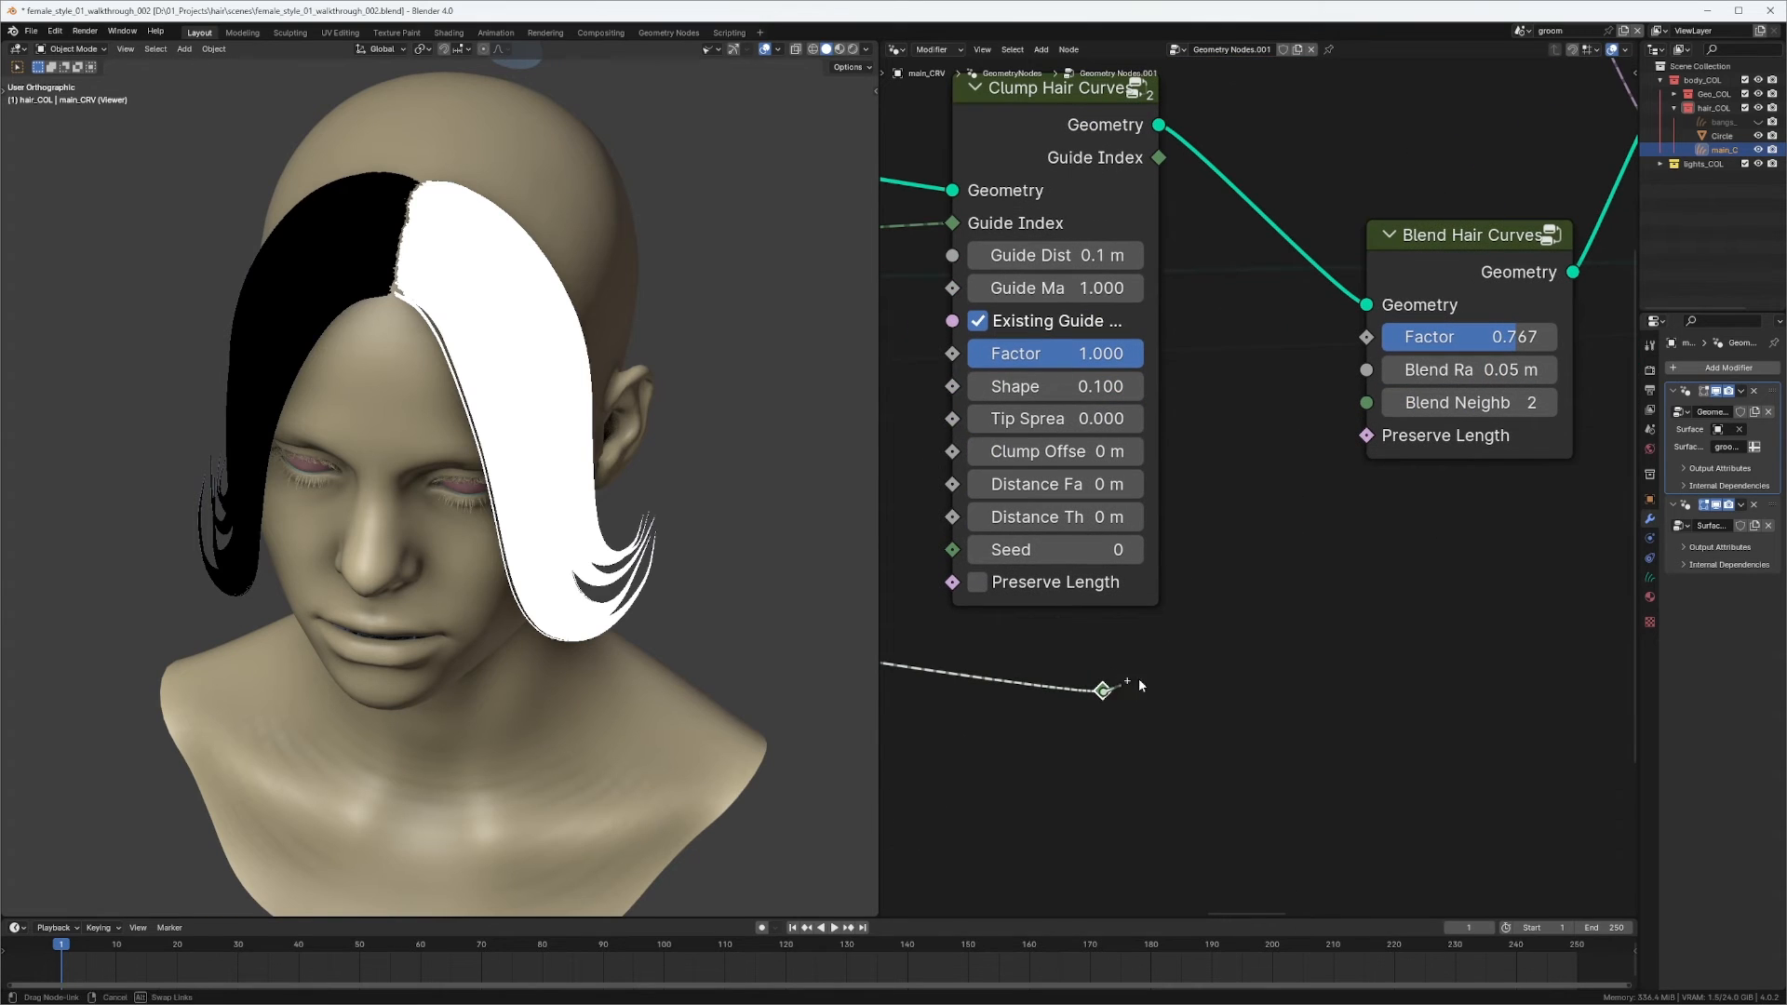
pyautogui.moveTo(1218, 642); pyautogui.dragTo(1366, 337)
pyautogui.moveTo(1526, 242); pyautogui.dragTo(1187, 314, button='middle')
pyautogui.scroll(-3, 1187, 315)
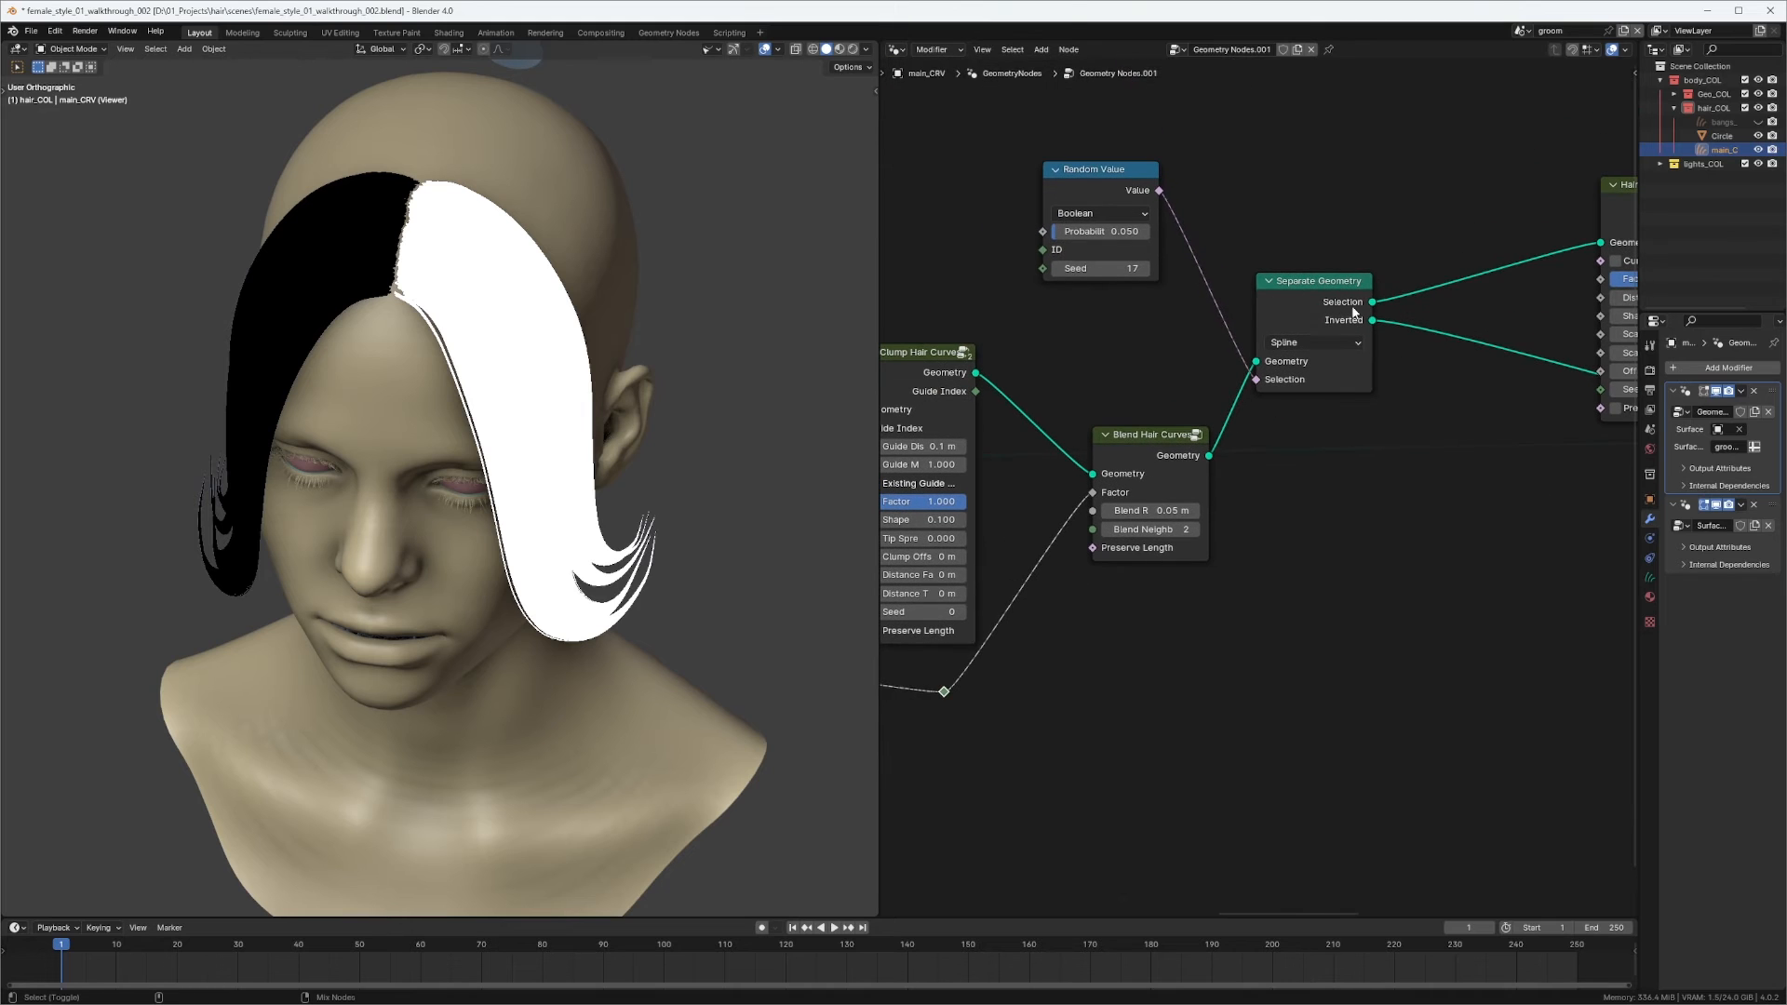
# Preview the last hair profile node, cut the Parting ID link to the Viewer, and inspect the hair from side and front.
pyautogui.moveTo(1375, 407); pyautogui.dragTo(1035, 332, button='middle')
pyautogui.scroll(-4, 1426, 366)
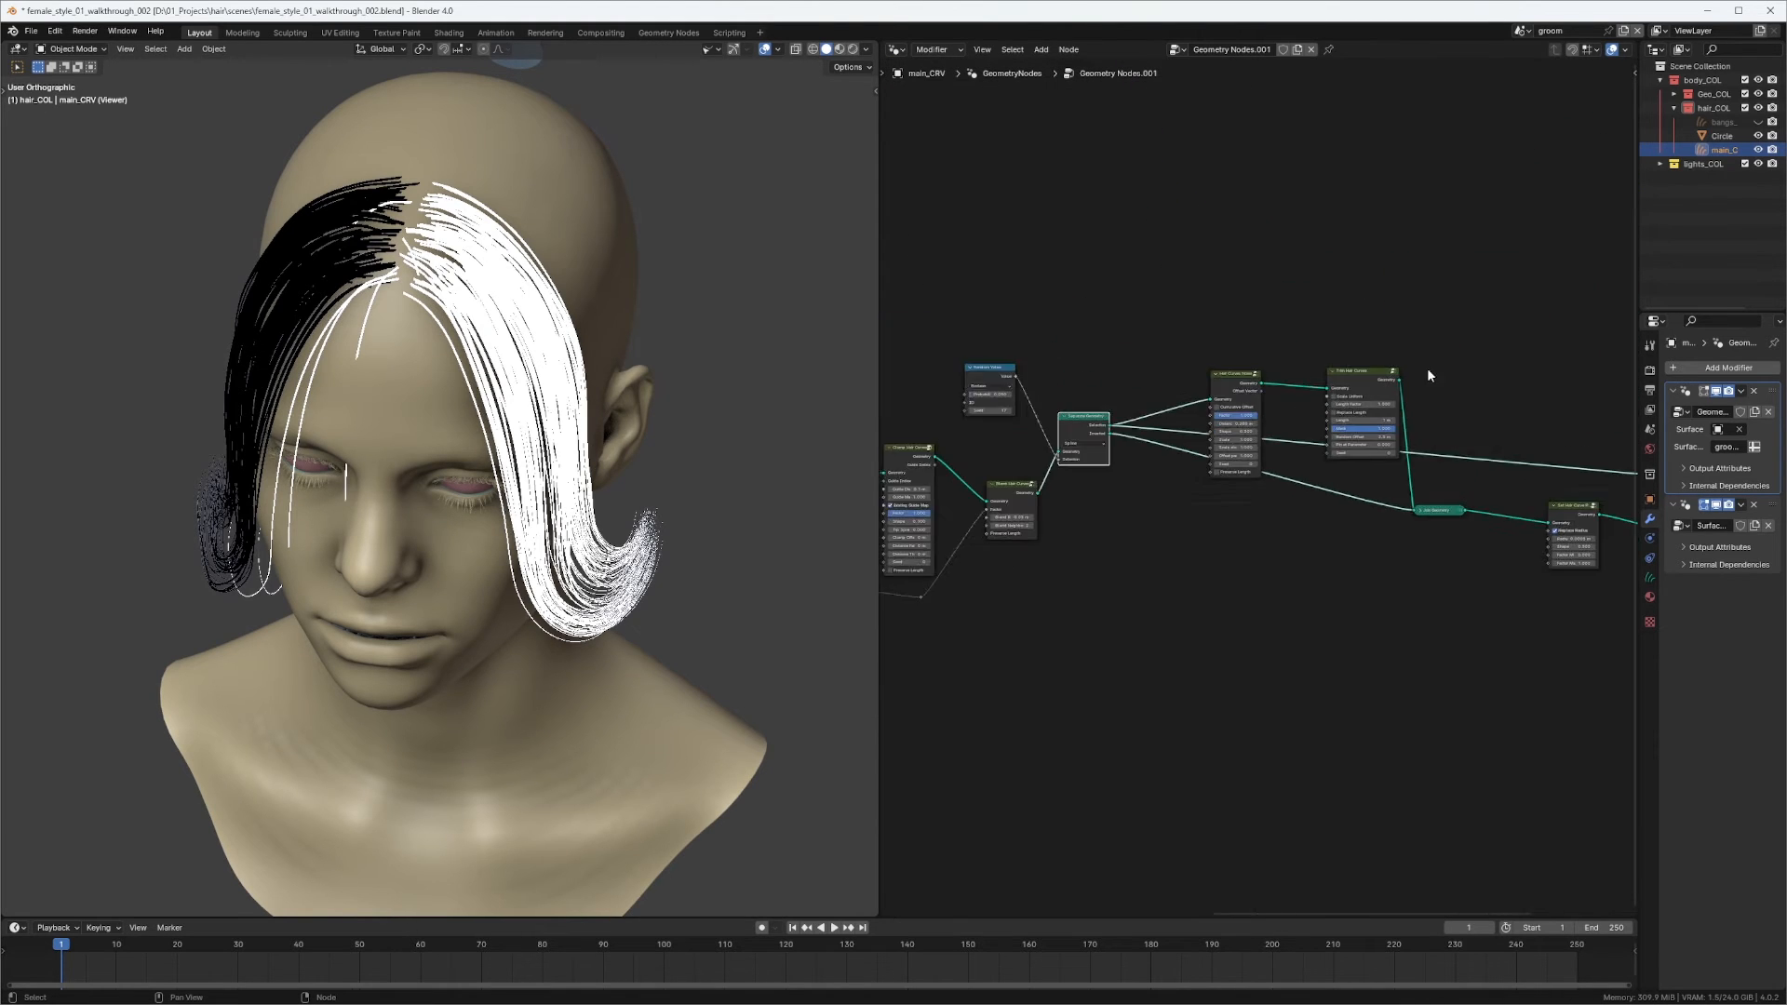
pyautogui.keyDown('ctrl'); pyautogui.keyDown('shift'); pyautogui.click(1264, 477); pyautogui.keyUp('shift'); pyautogui.keyUp('ctrl')
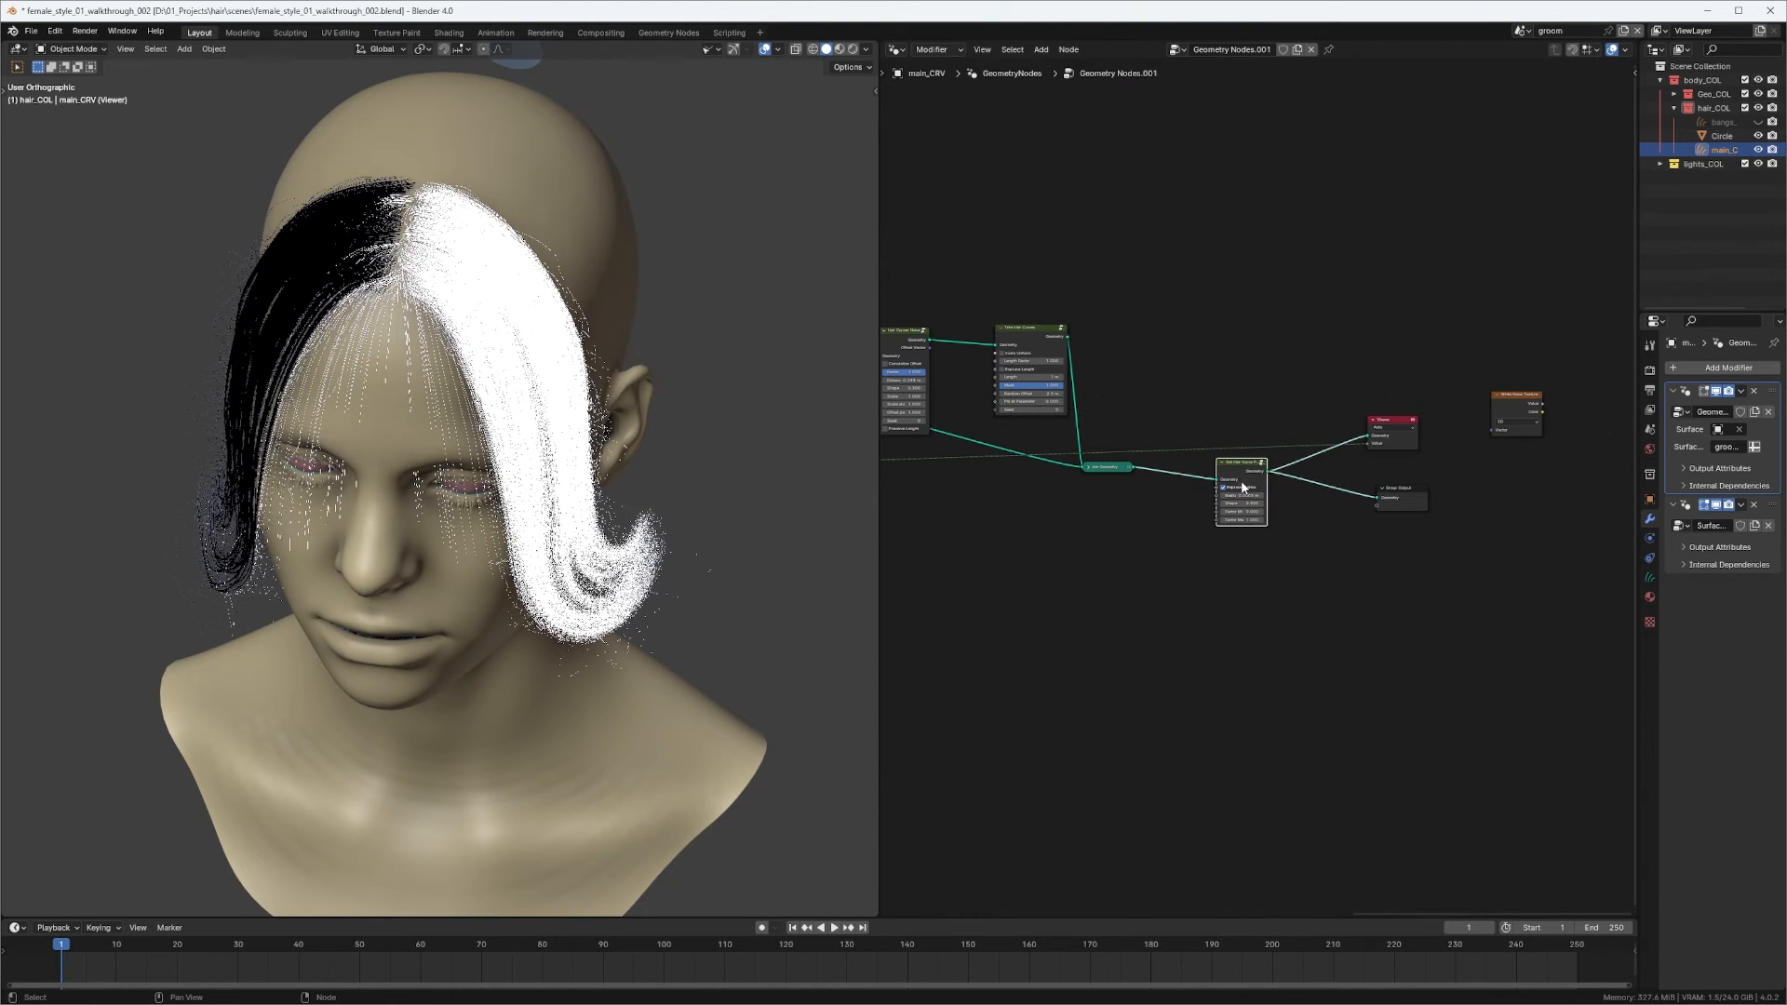
pyautogui.moveTo(745, 476); pyautogui.dragTo(548, 476, button='middle')
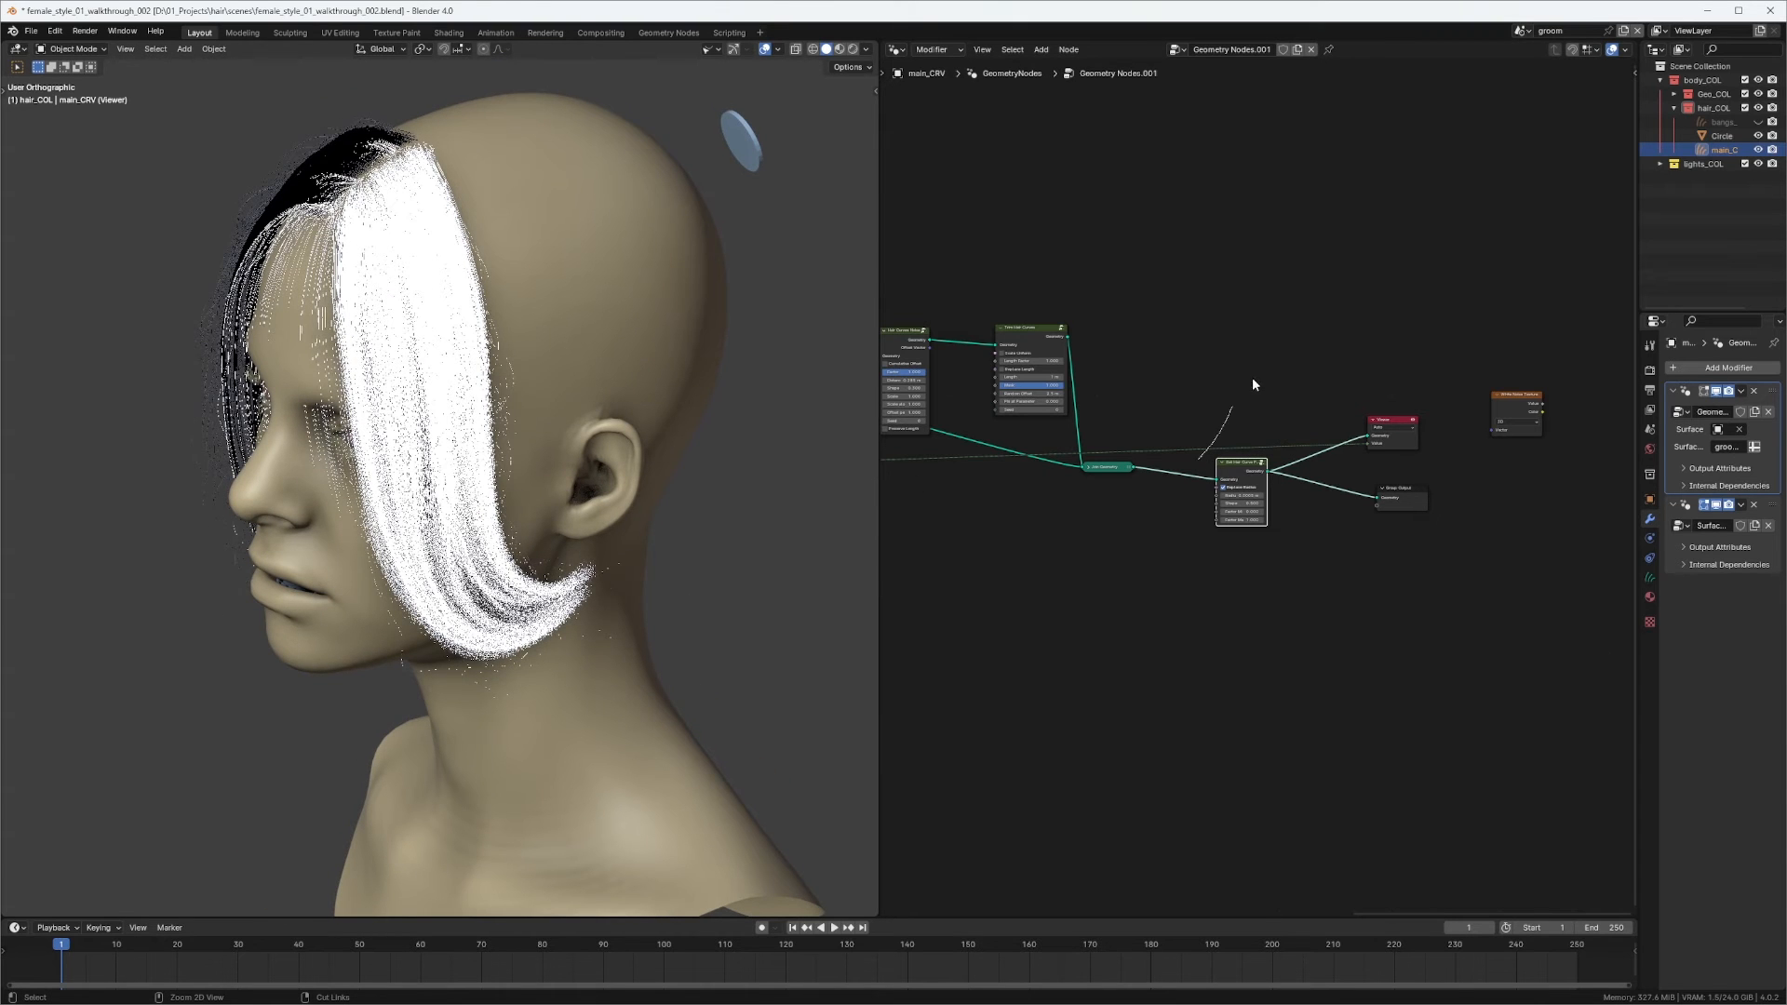
pyautogui.keyDown('ctrl'); pyautogui.moveTo(1198, 459); pyautogui.dragTo(1252, 379, button='right'); pyautogui.keyUp('ctrl')
pyautogui.moveTo(1209, 441); pyautogui.dragTo(1601, 386, button='middle')
pyautogui.moveTo(1174, 474); pyautogui.dragTo(1419, 440, button='middle')
pyautogui.moveTo(410, 401); pyautogui.dragTo(598, 491, button='middle')
pyautogui.keyDown('ctrl'); pyautogui.moveTo(586, 484); pyautogui.dragTo(528, 342, button='middle'); pyautogui.keyUp('ctrl')
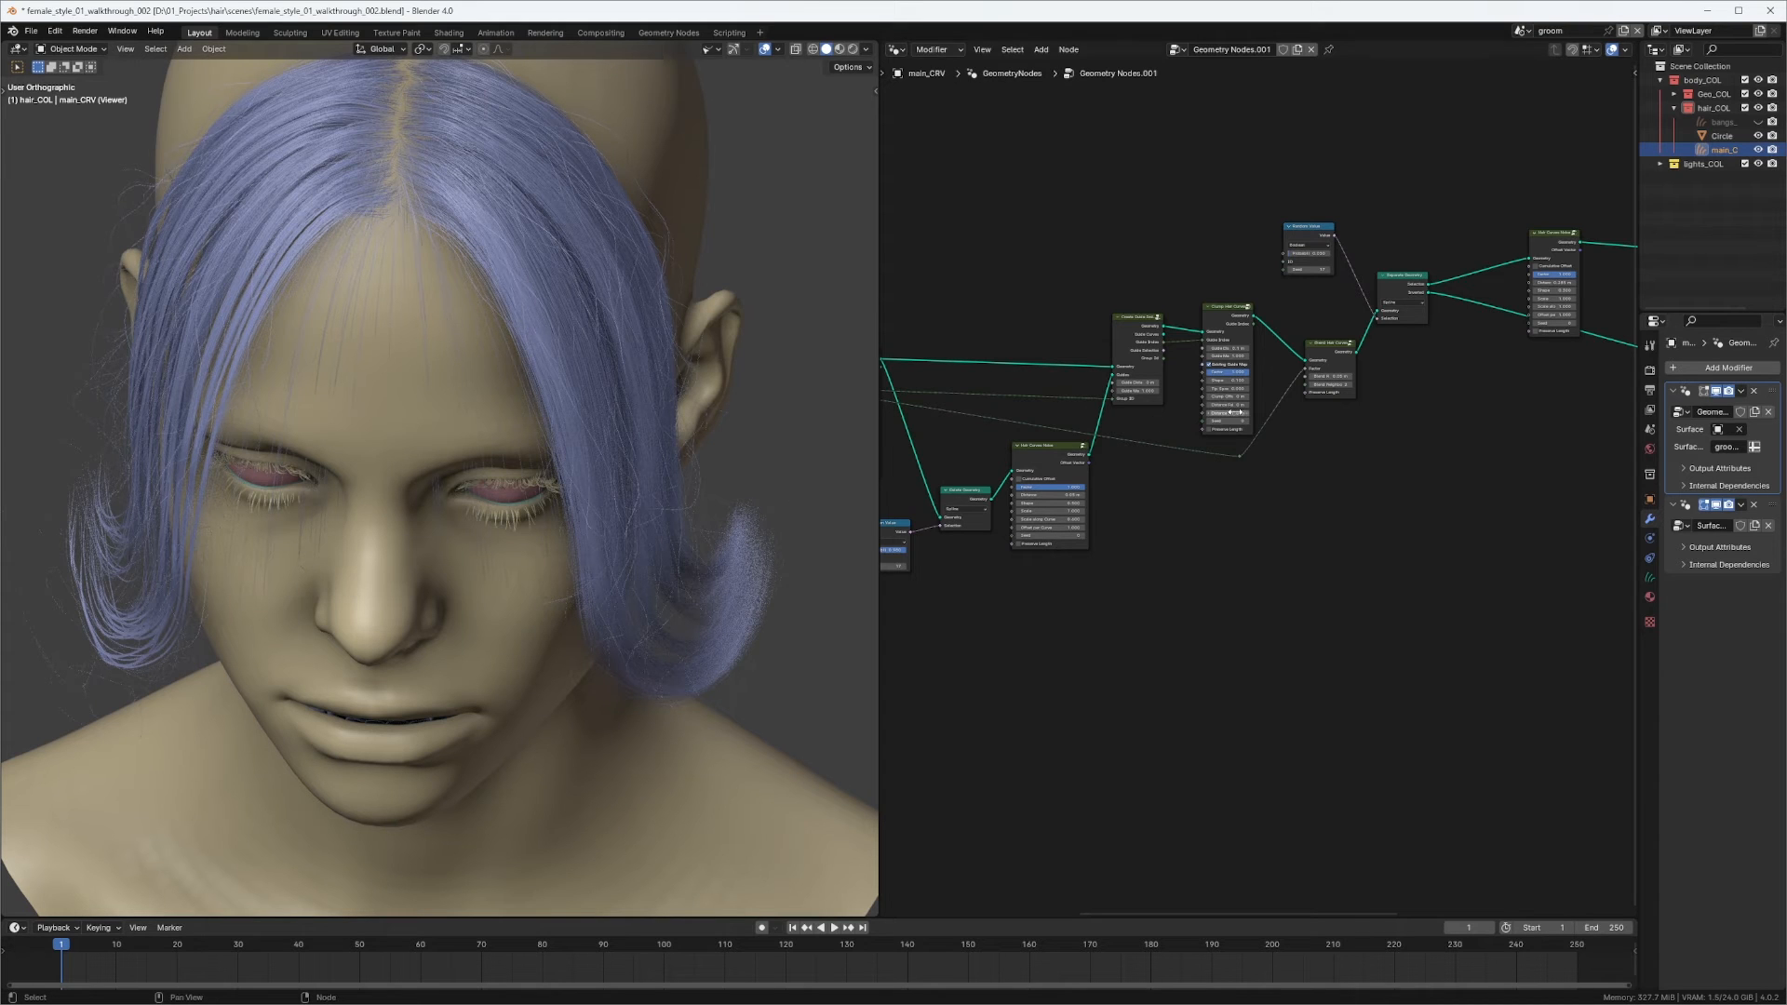
# Examine the clump, delete geometry and noise nodes, and preview the rerouted Parting ID on the hair.
pyautogui.moveTo(1230, 412); pyautogui.dragTo(1453, 344, button='middle')
pyautogui.keyDown('ctrl'); pyautogui.moveTo(1345, 559); pyautogui.dragTo(1377, 442, button='middle'); pyautogui.keyUp('ctrl')
pyautogui.keyDown('ctrl'); pyautogui.moveTo(1304, 480); pyautogui.dragTo(1293, 390, button='middle'); pyautogui.keyUp('ctrl')
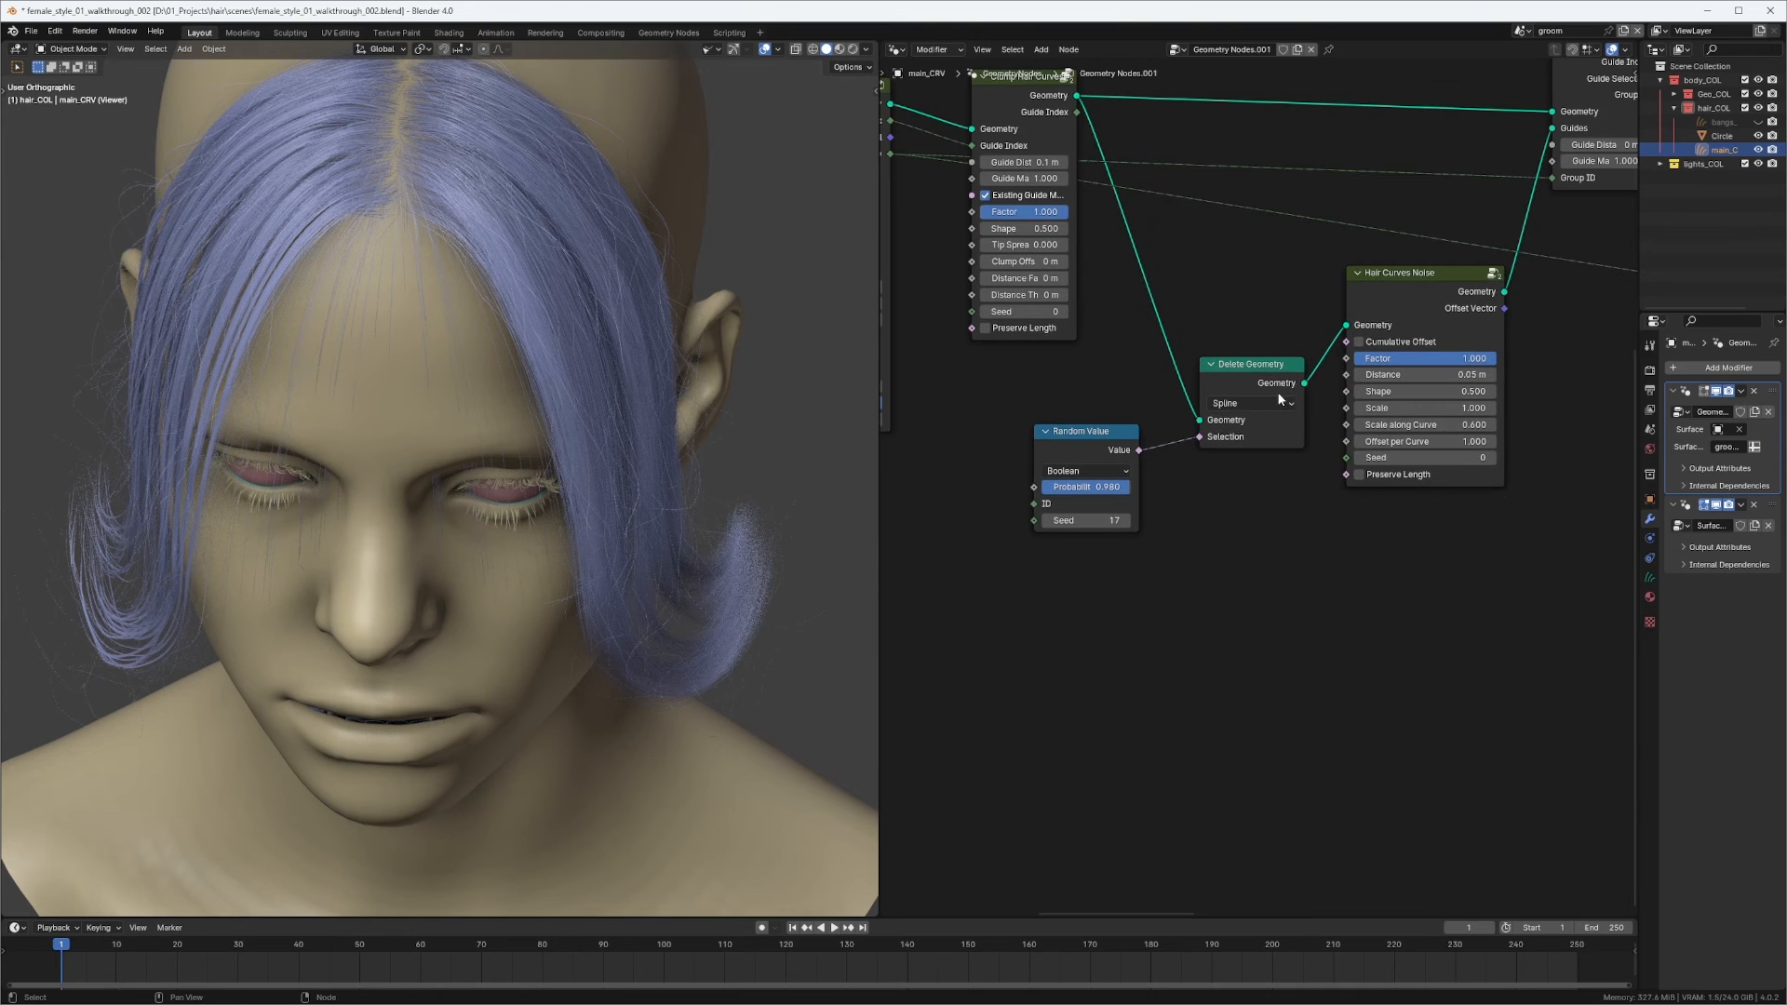
pyautogui.moveTo(1235, 223); pyautogui.dragTo(1294, 338, button='middle')
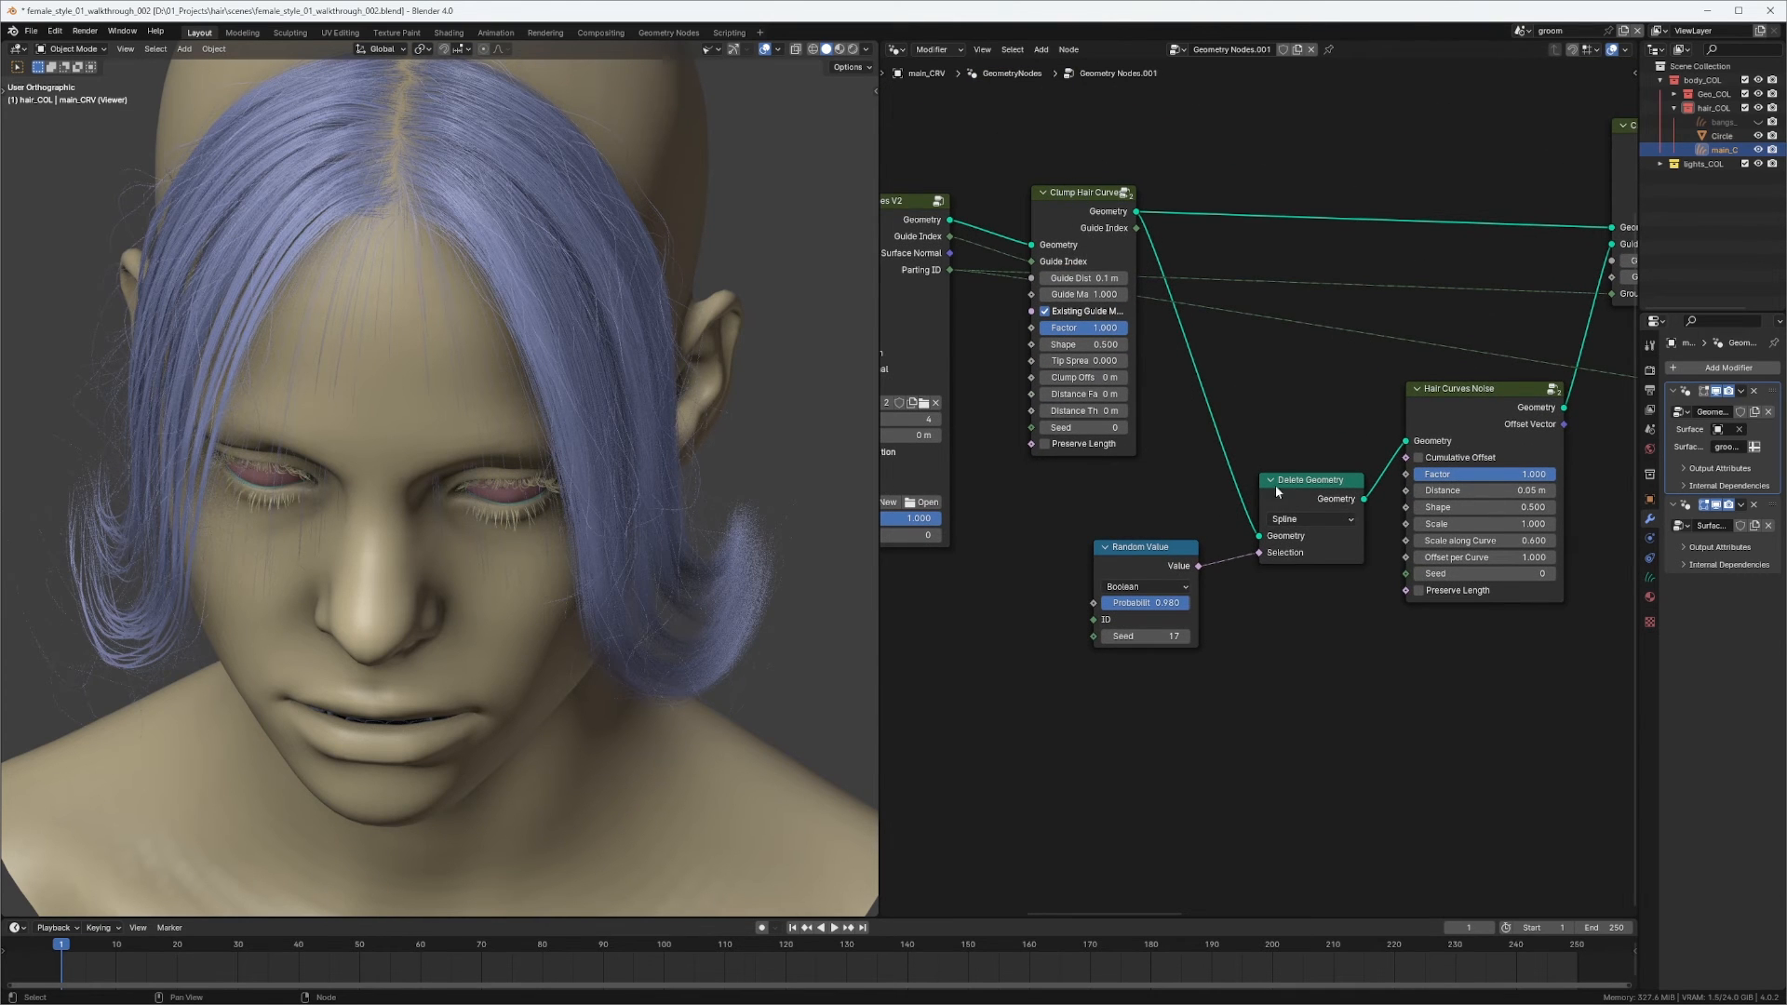
pyautogui.moveTo(1276, 491); pyautogui.dragTo(1325, 448, button='middle')
pyautogui.keyDown('ctrl'); pyautogui.moveTo(1325, 448); pyautogui.dragTo(1256, 624, button='middle'); pyautogui.keyUp('ctrl')
pyautogui.moveTo(1217, 465); pyautogui.dragTo(1508, 426, button='middle')
pyautogui.moveTo(1628, 360); pyautogui.dragTo(1086, 401, button='middle')
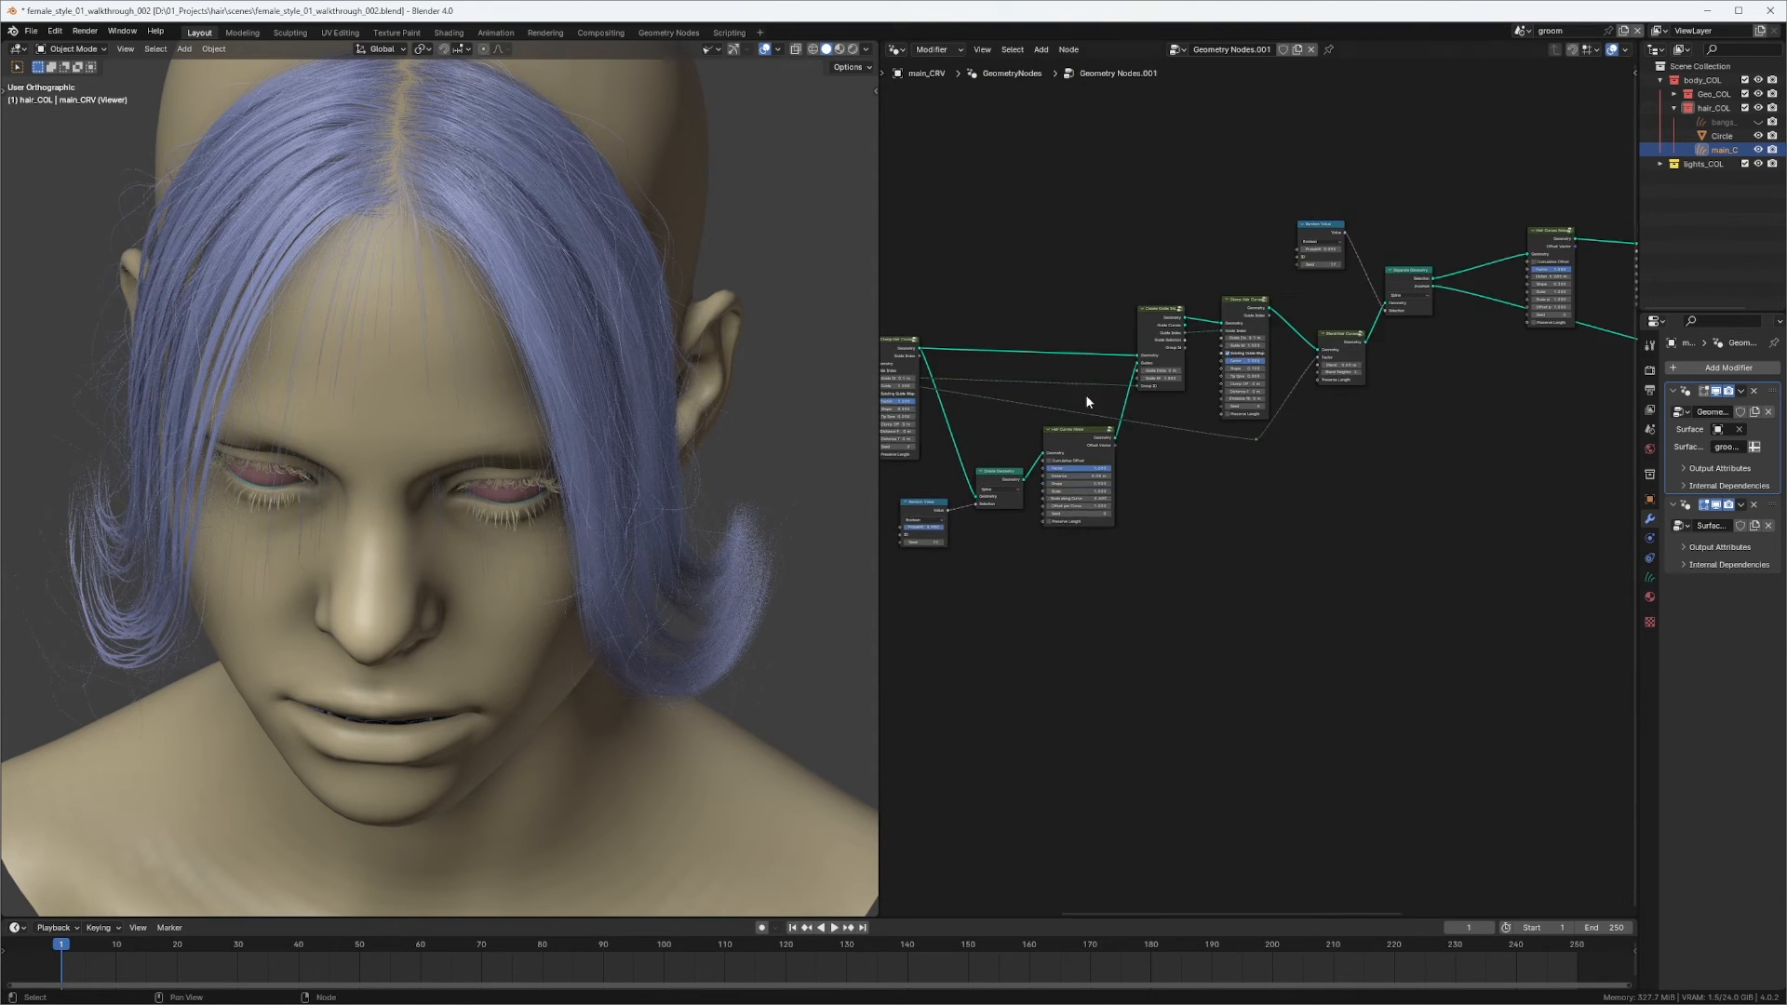
pyautogui.scroll(4, 1260, 400)
pyautogui.keyDown('ctrl'); pyautogui.keyDown('shift'); pyautogui.click(1250, 379); pyautogui.keyUp('shift'); pyautogui.keyUp('ctrl')
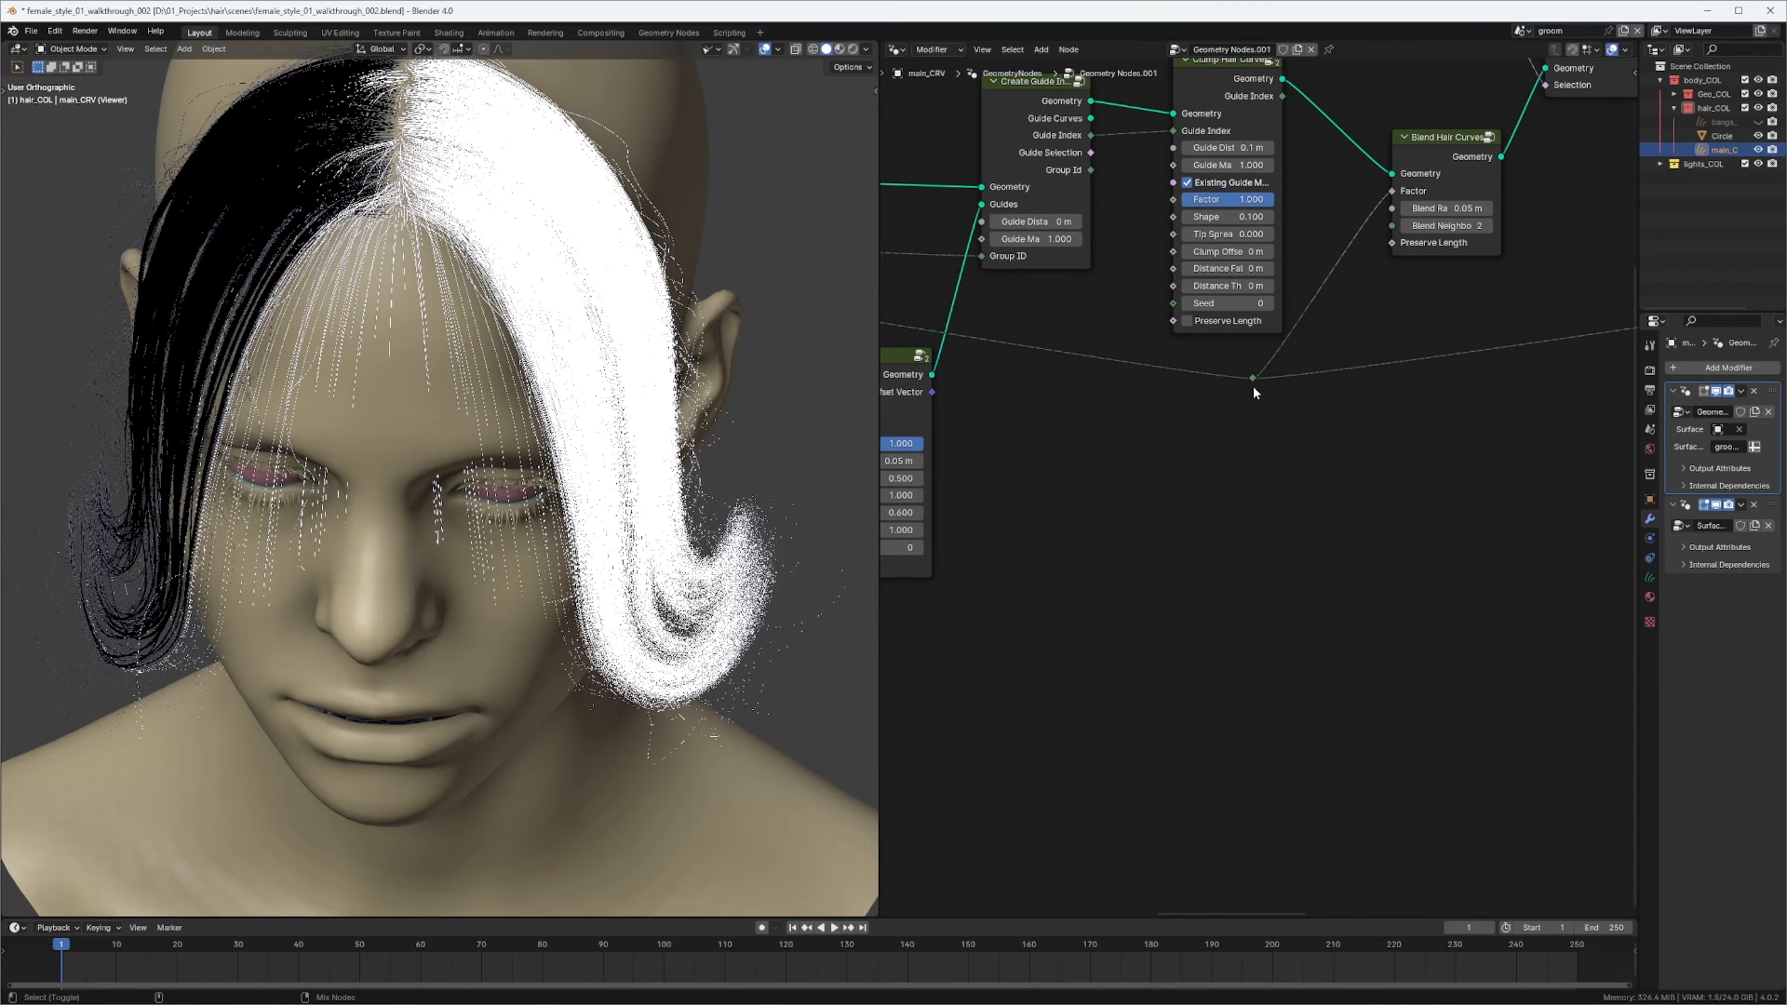
pyautogui.moveTo(1329, 220); pyautogui.dragTo(1235, 430, button='middle')
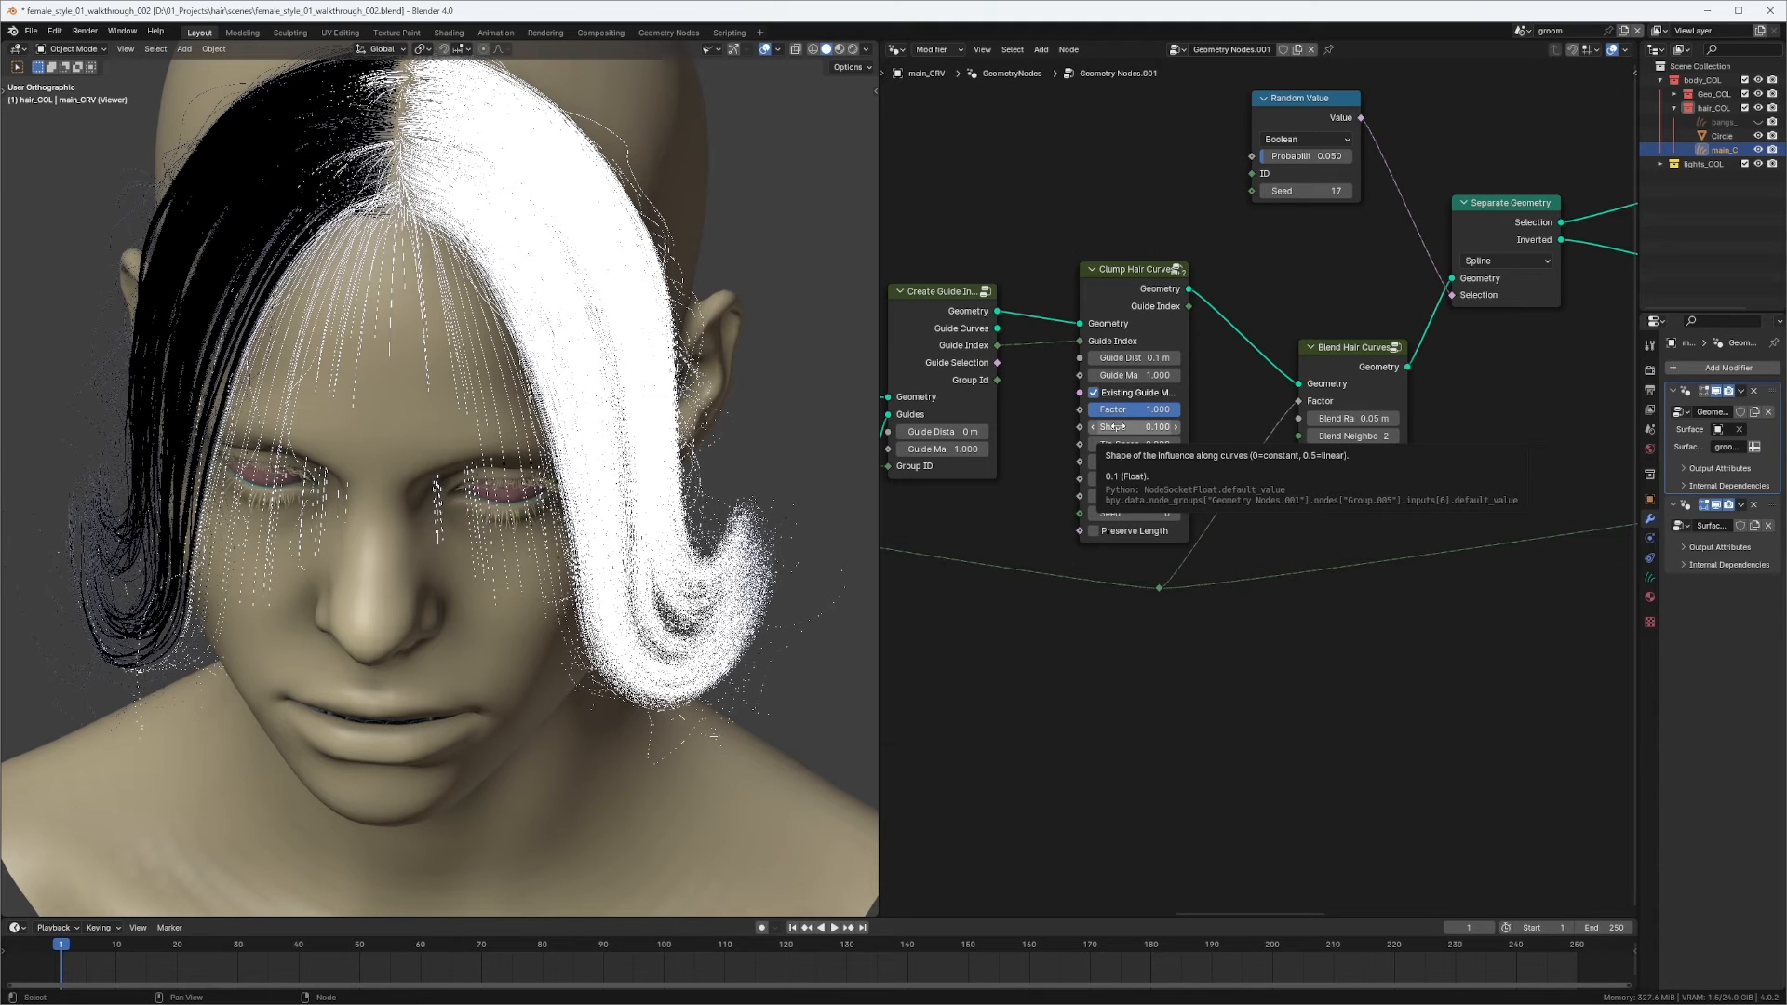
# Nudge Blend Hair Curves closer to Clump Hair Curves and place a duplicate of the Separate Geometry node below the chain.
pyautogui.moveTo(1321, 368); pyautogui.dragTo(1302, 368)
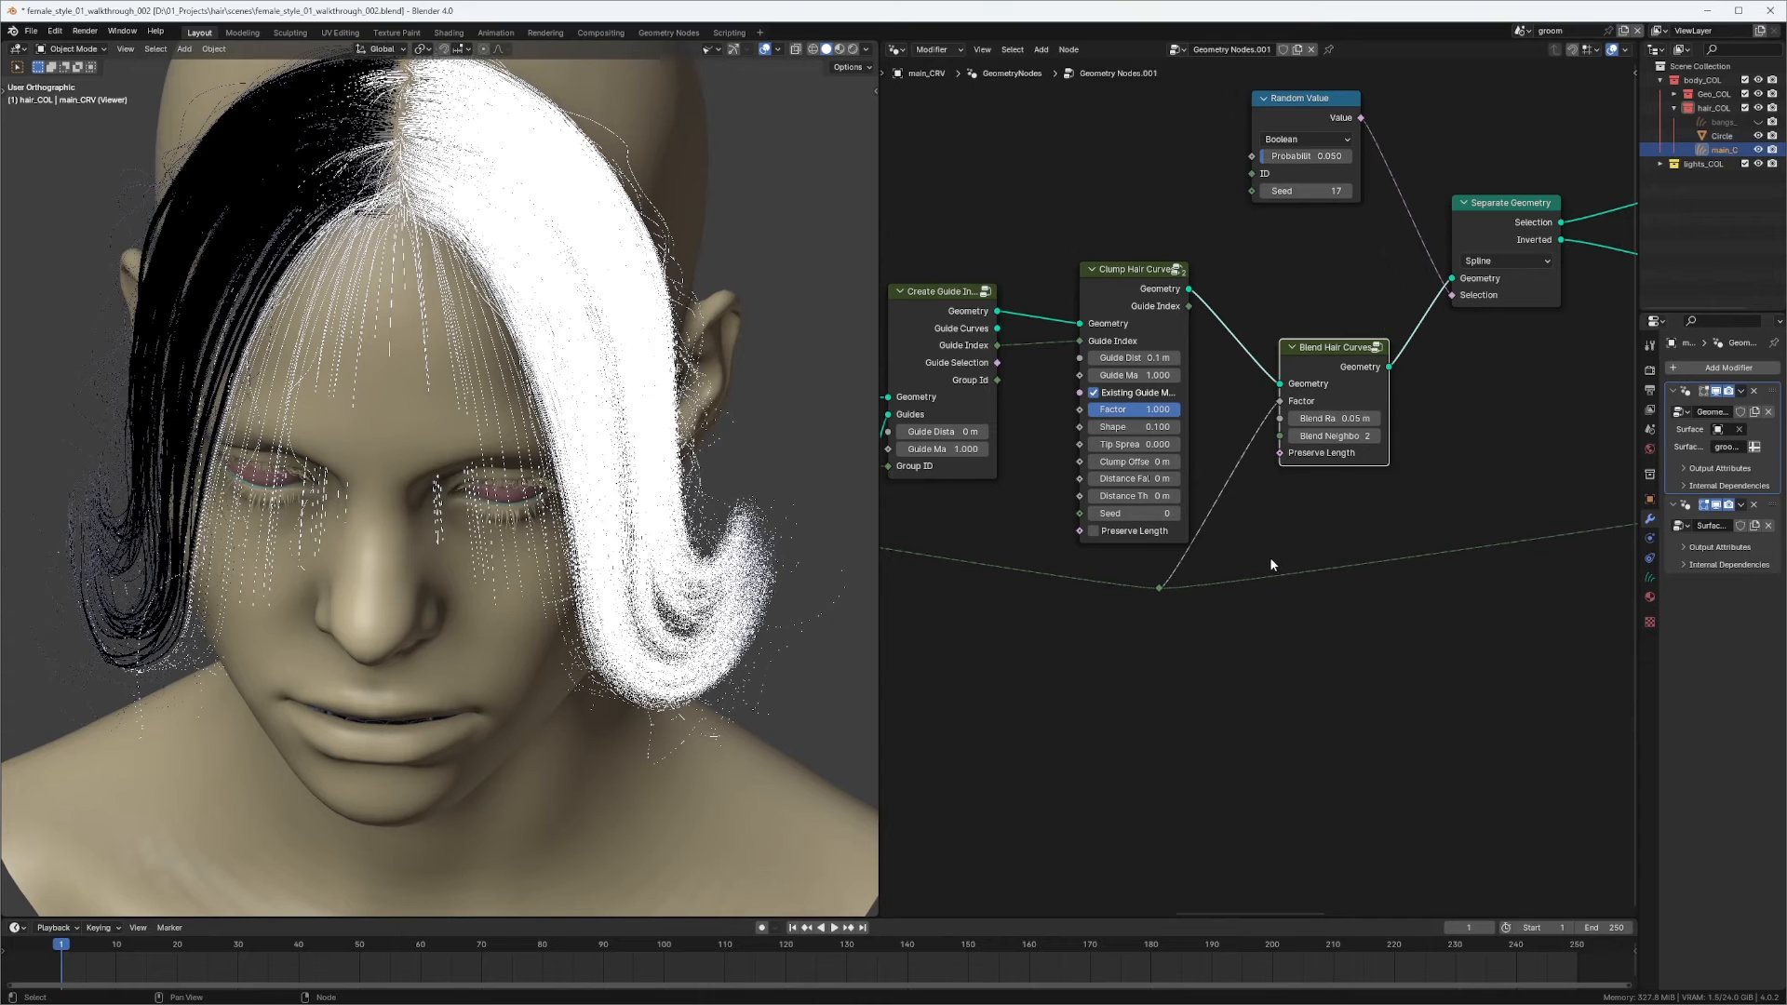
pyautogui.click(1498, 210)
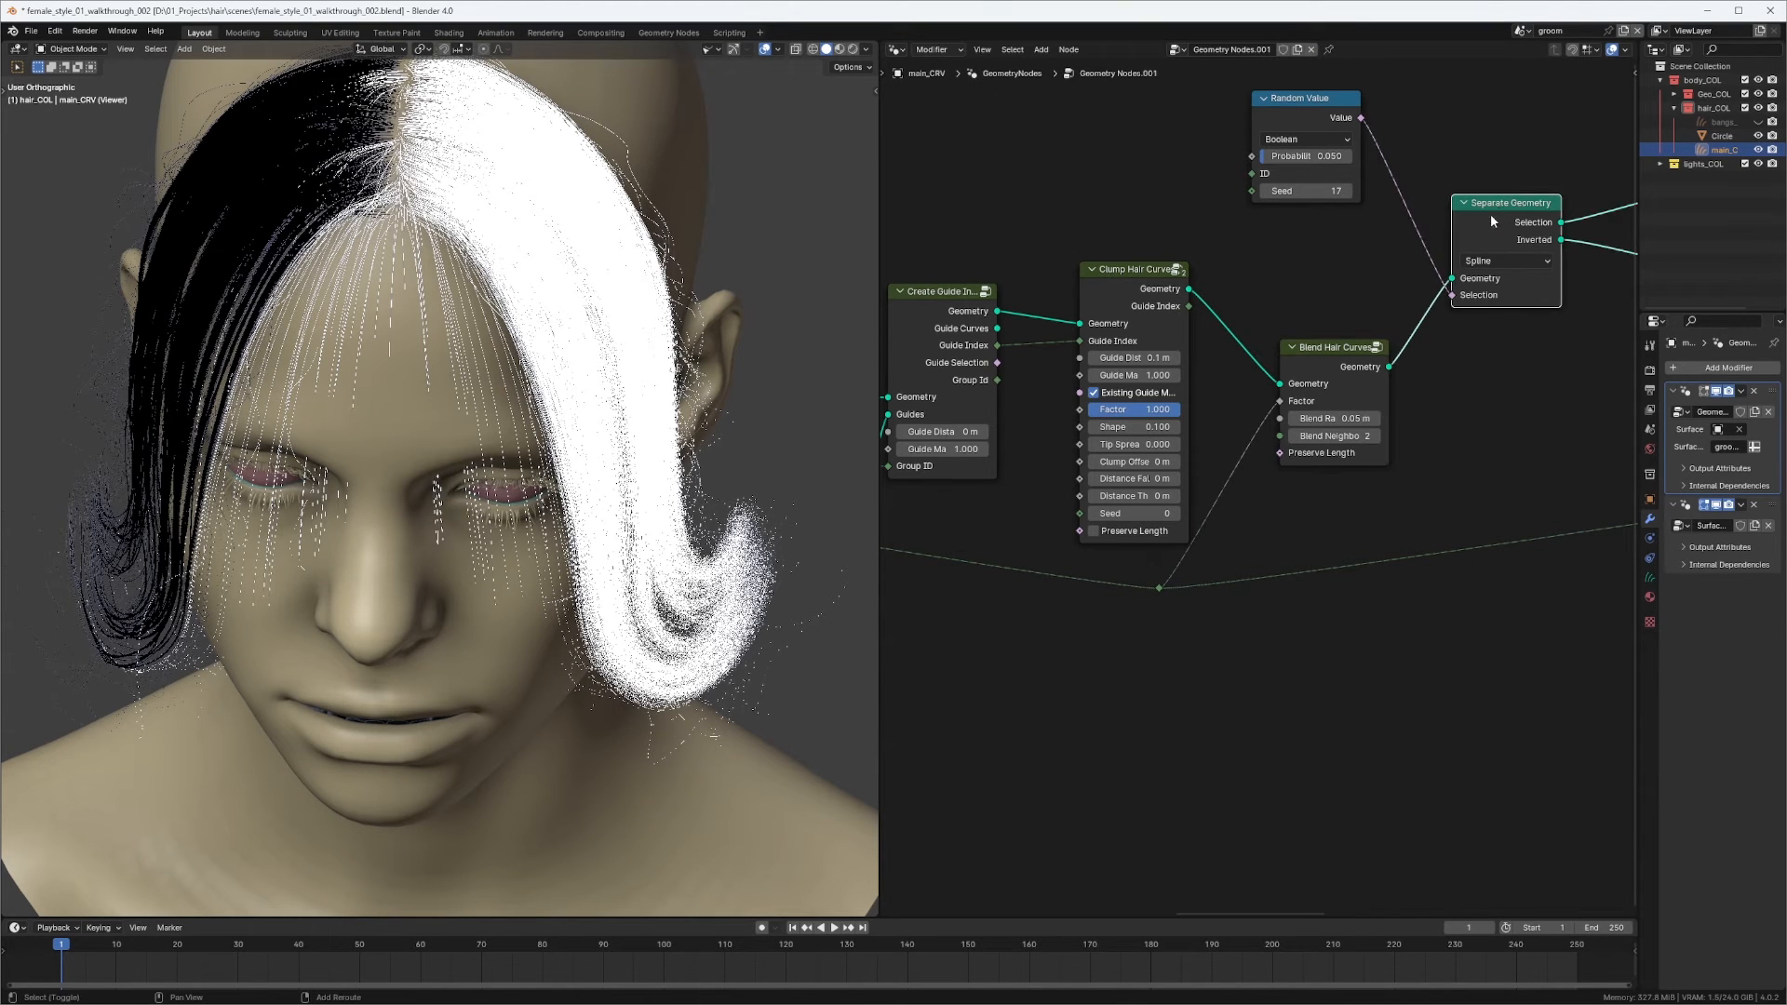
pyautogui.hotkey('shift', 'd')
pyautogui.scroll(-2, 1378, 335)
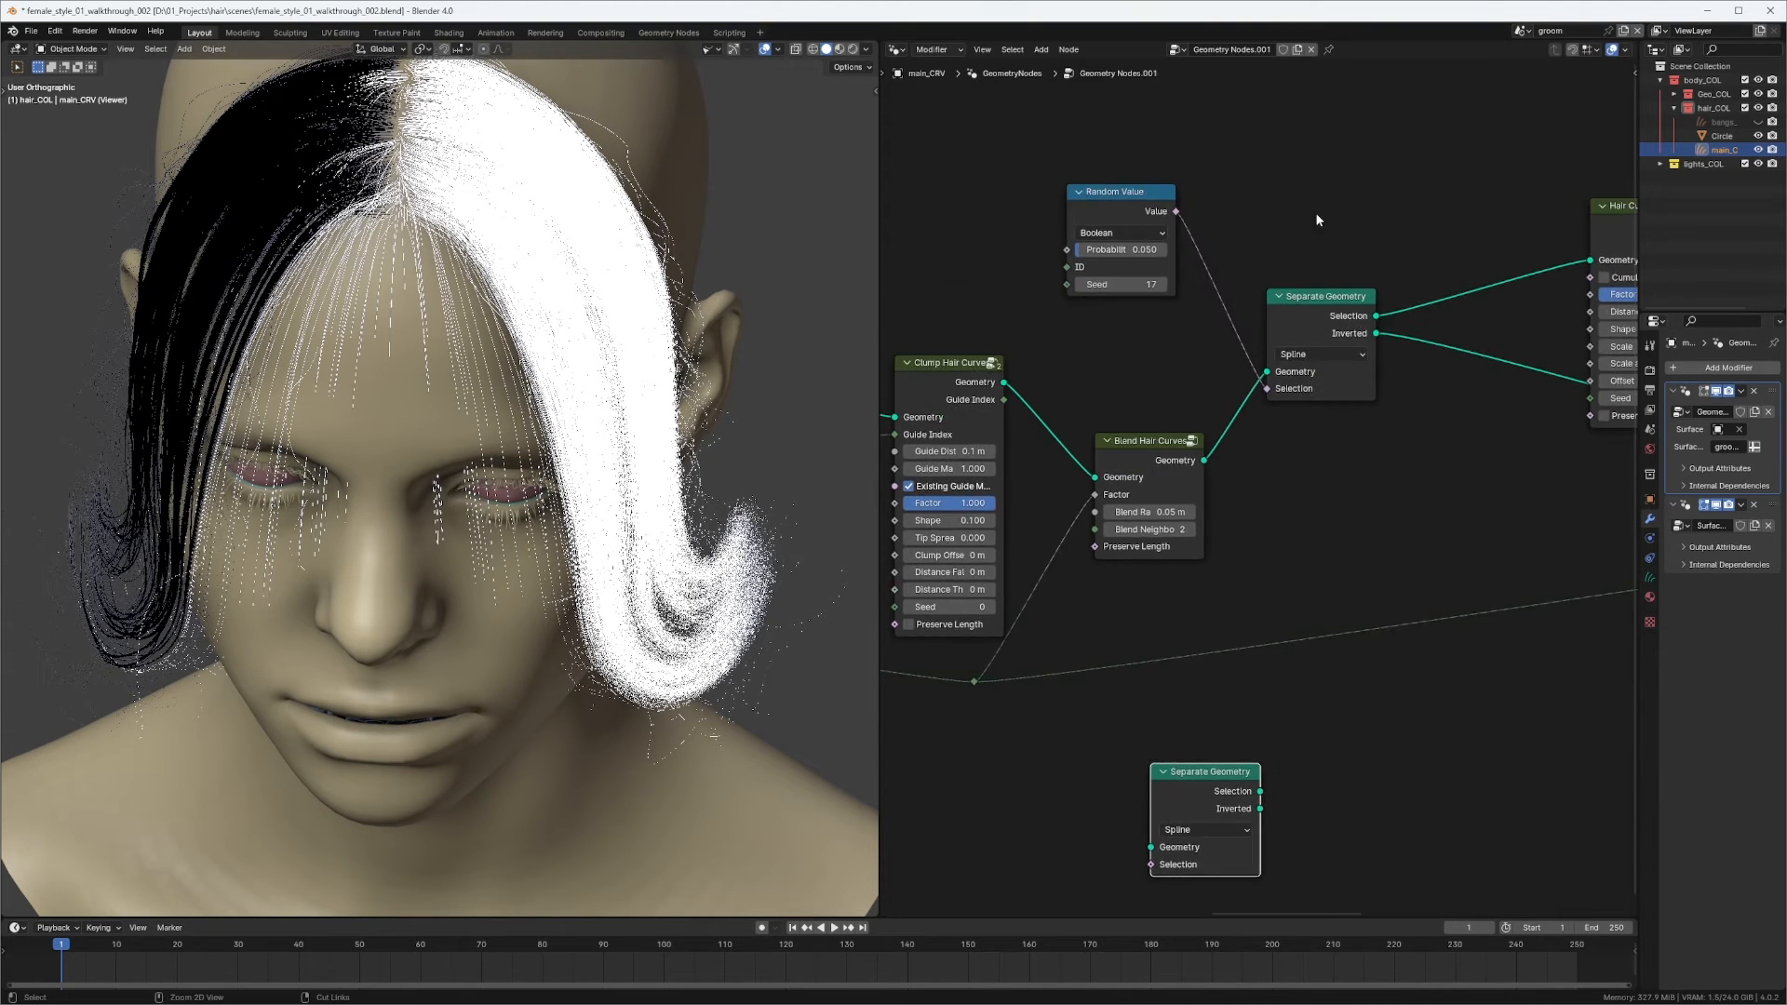
# Shift Random Value, Blend Hair Curves and Separate Geometry away from the clump node, and place the duplicated Separate Geometry in the gap.
pyautogui.moveTo(1143, 235); pyautogui.dragTo(1329, 484)
pyautogui.moveTo(1314, 385); pyautogui.dragTo(1416, 347)
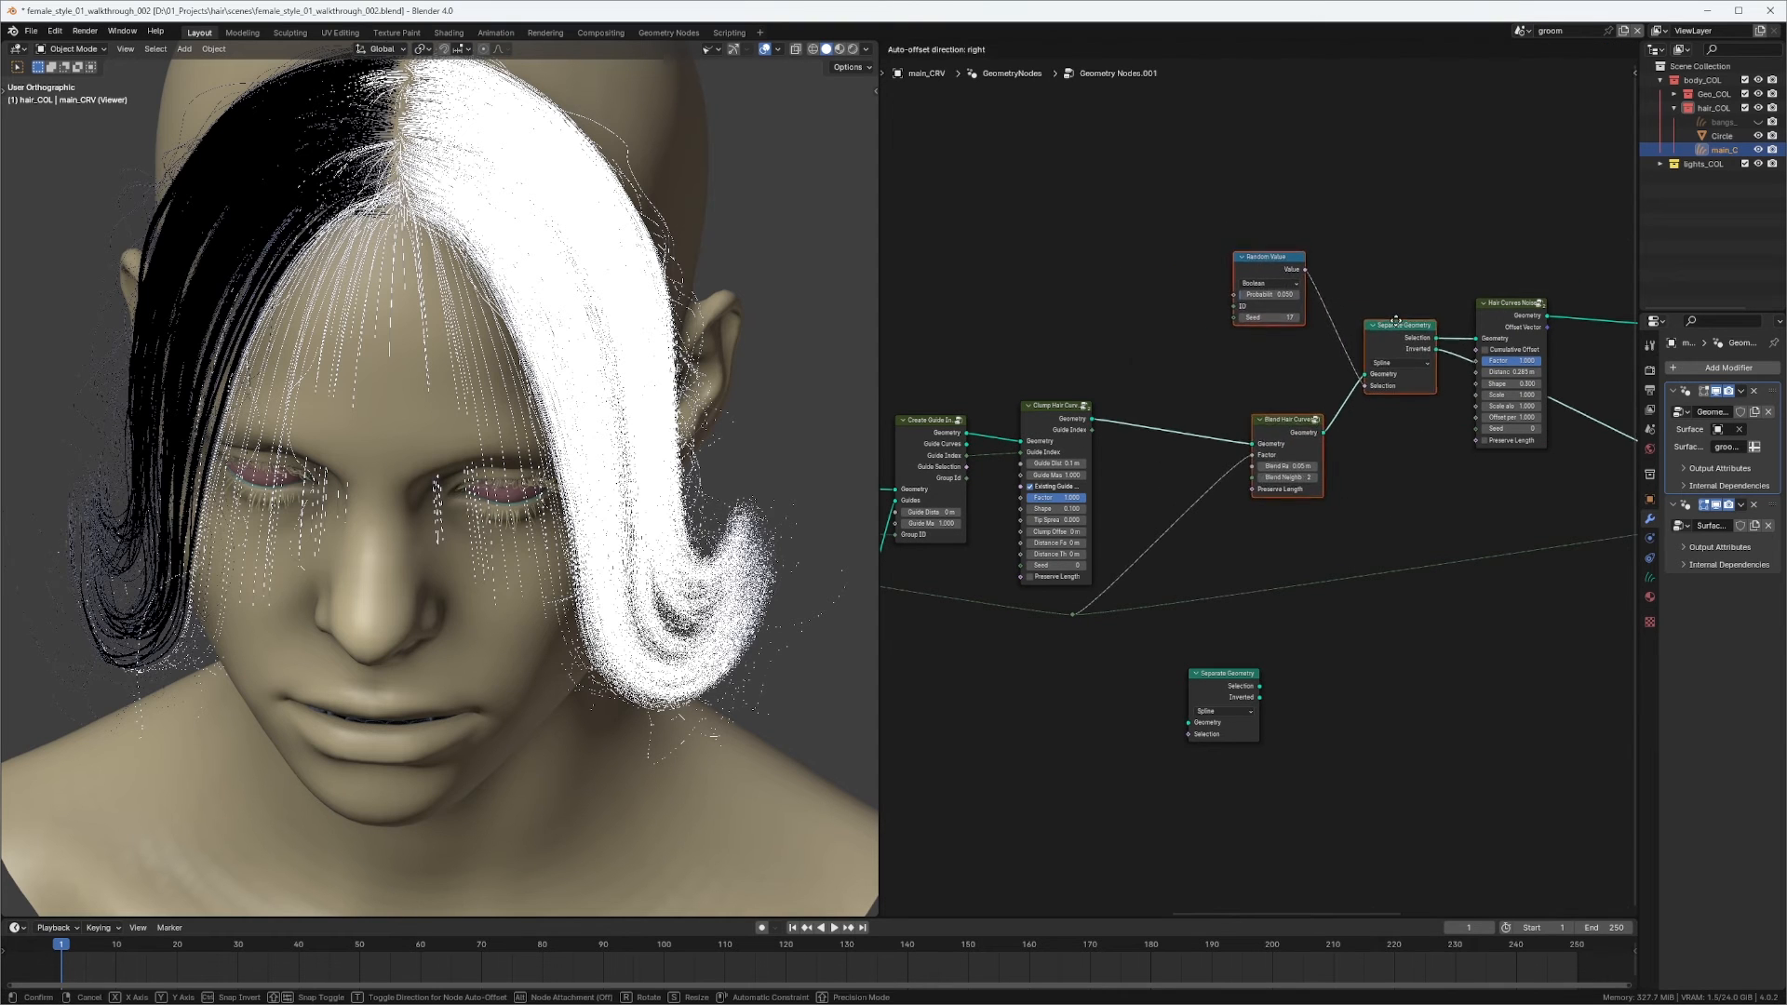
pyautogui.moveTo(1205, 708); pyautogui.dragTo(1159, 372)
pyautogui.scroll(3, 1136, 320)
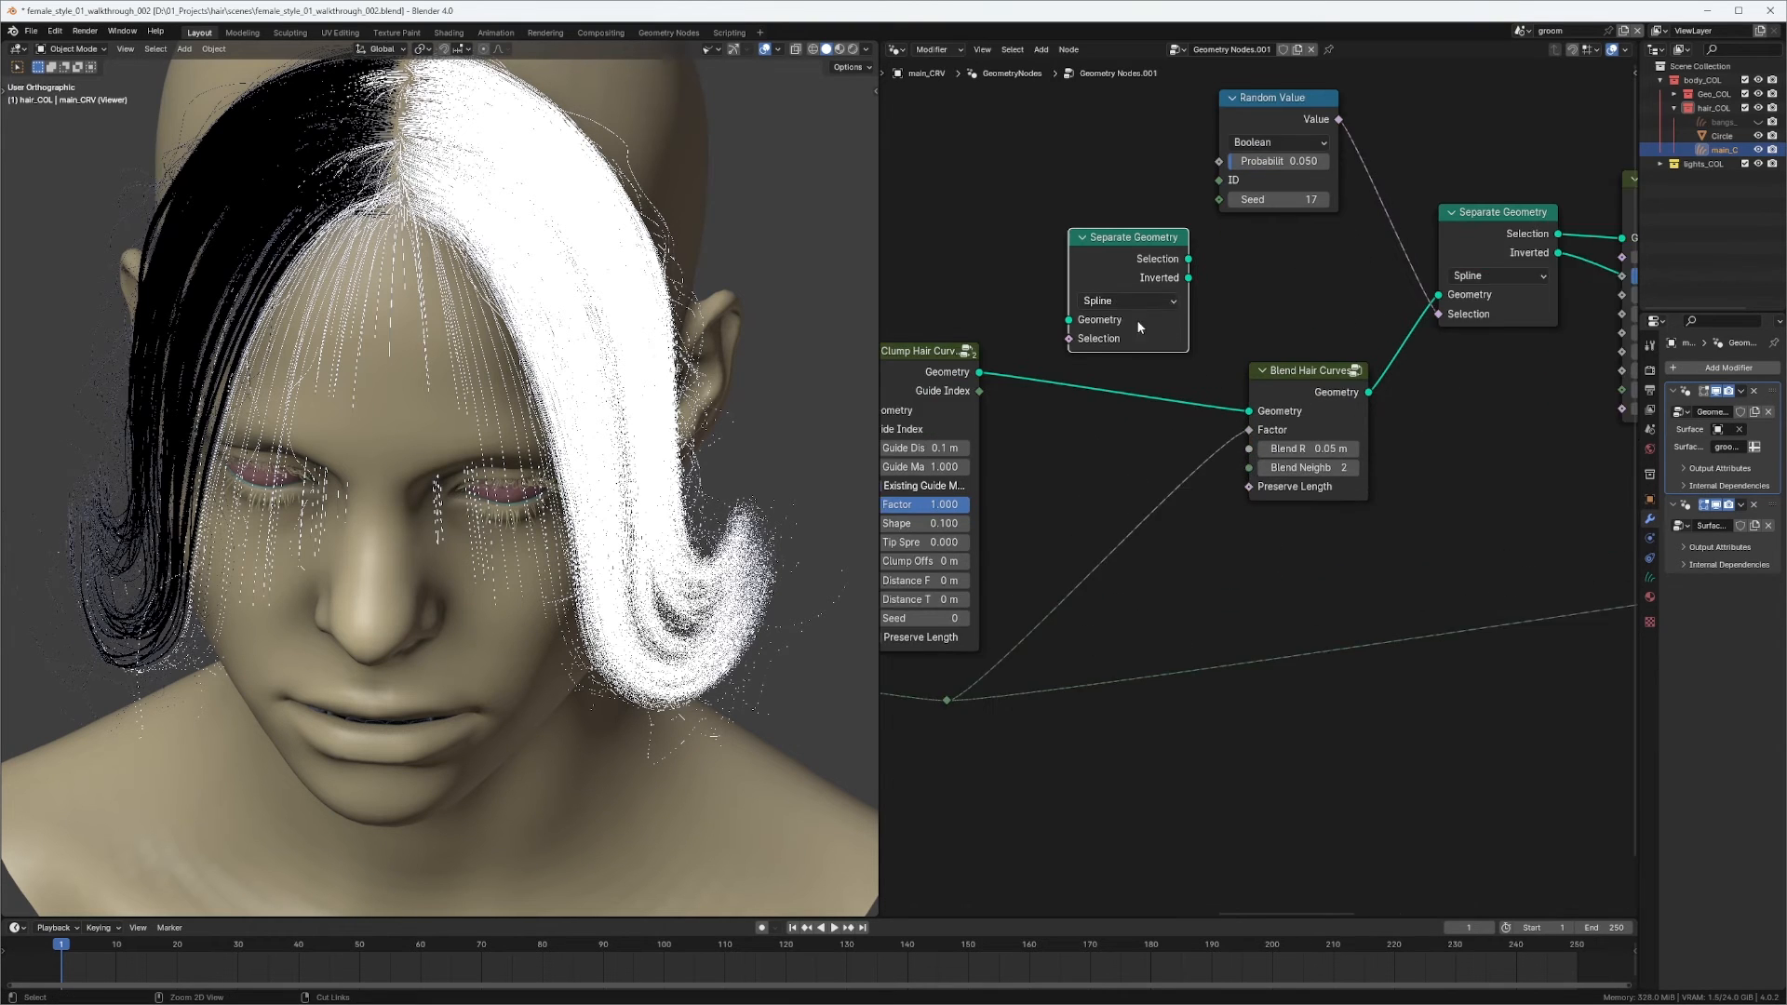
# Feed the Clump Hair Curves geometry and the Parting ID into the new Separate Geometry node, and preview its Inverted output.
pyautogui.moveTo(1046, 367); pyautogui.dragTo(1135, 314)
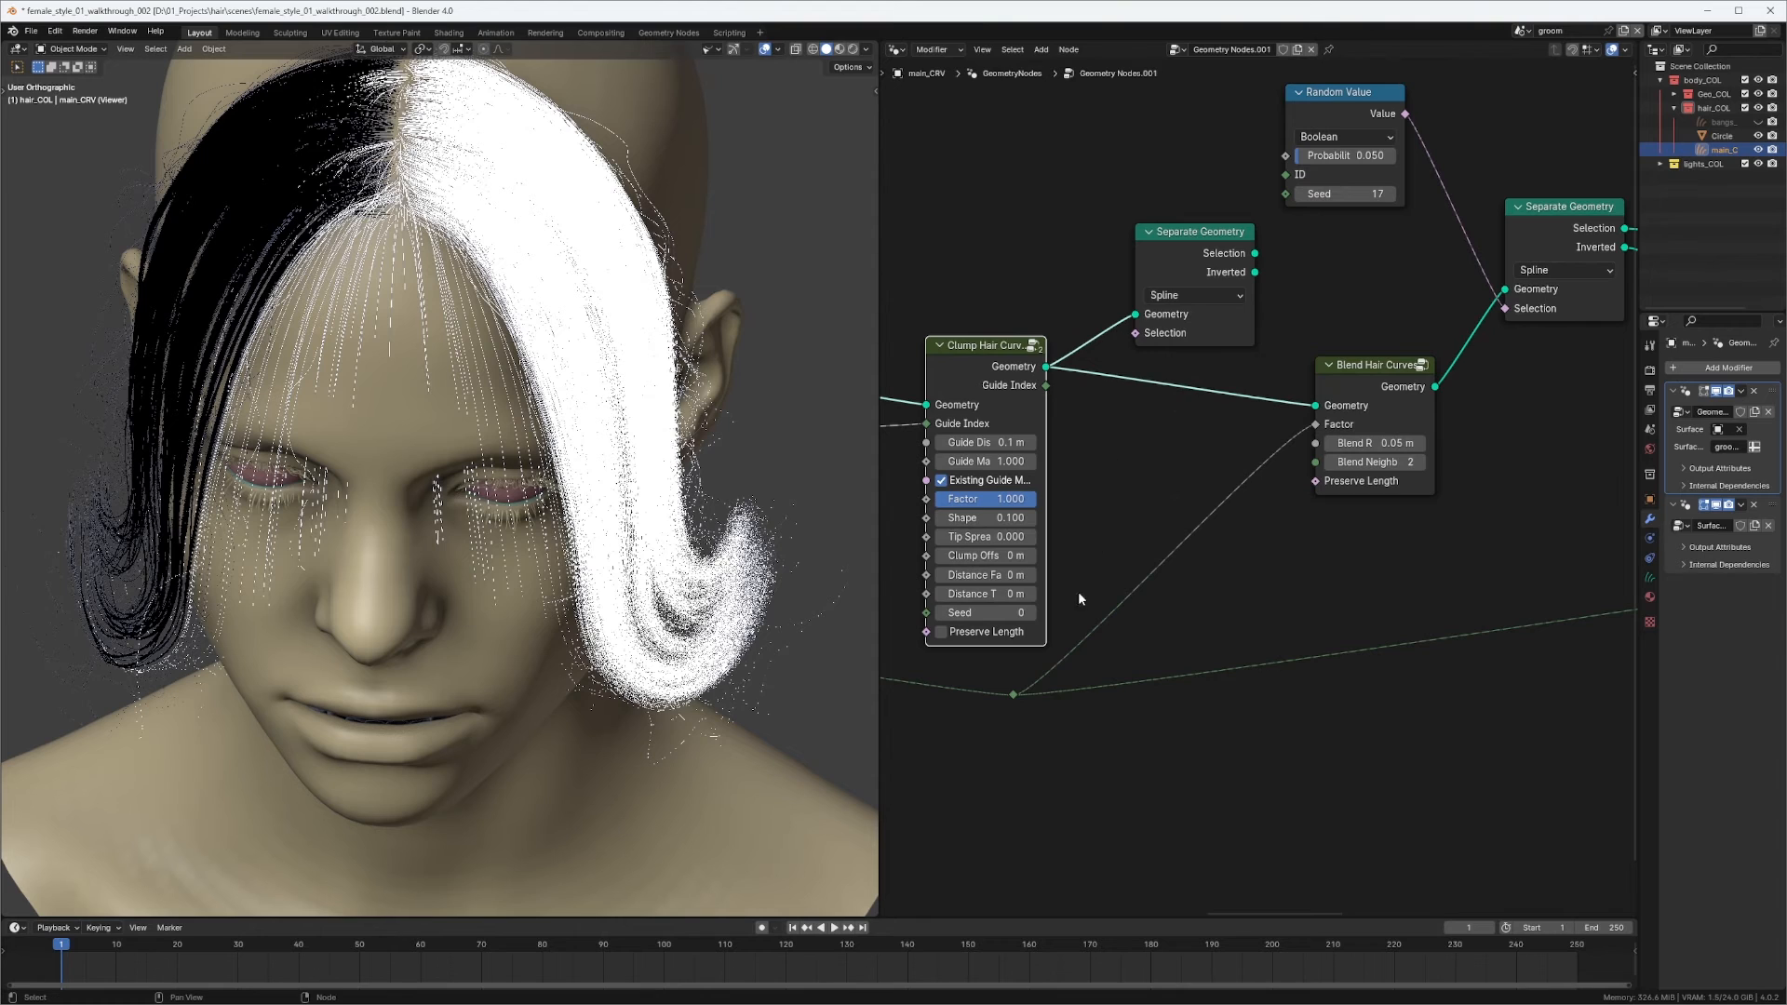
pyautogui.moveTo(1077, 590); pyautogui.dragTo(1170, 575, button='middle')
pyautogui.moveTo(1105, 678); pyautogui.dragTo(1055, 247)
pyautogui.moveTo(1083, 258); pyautogui.dragTo(1091, 294, button='middle')
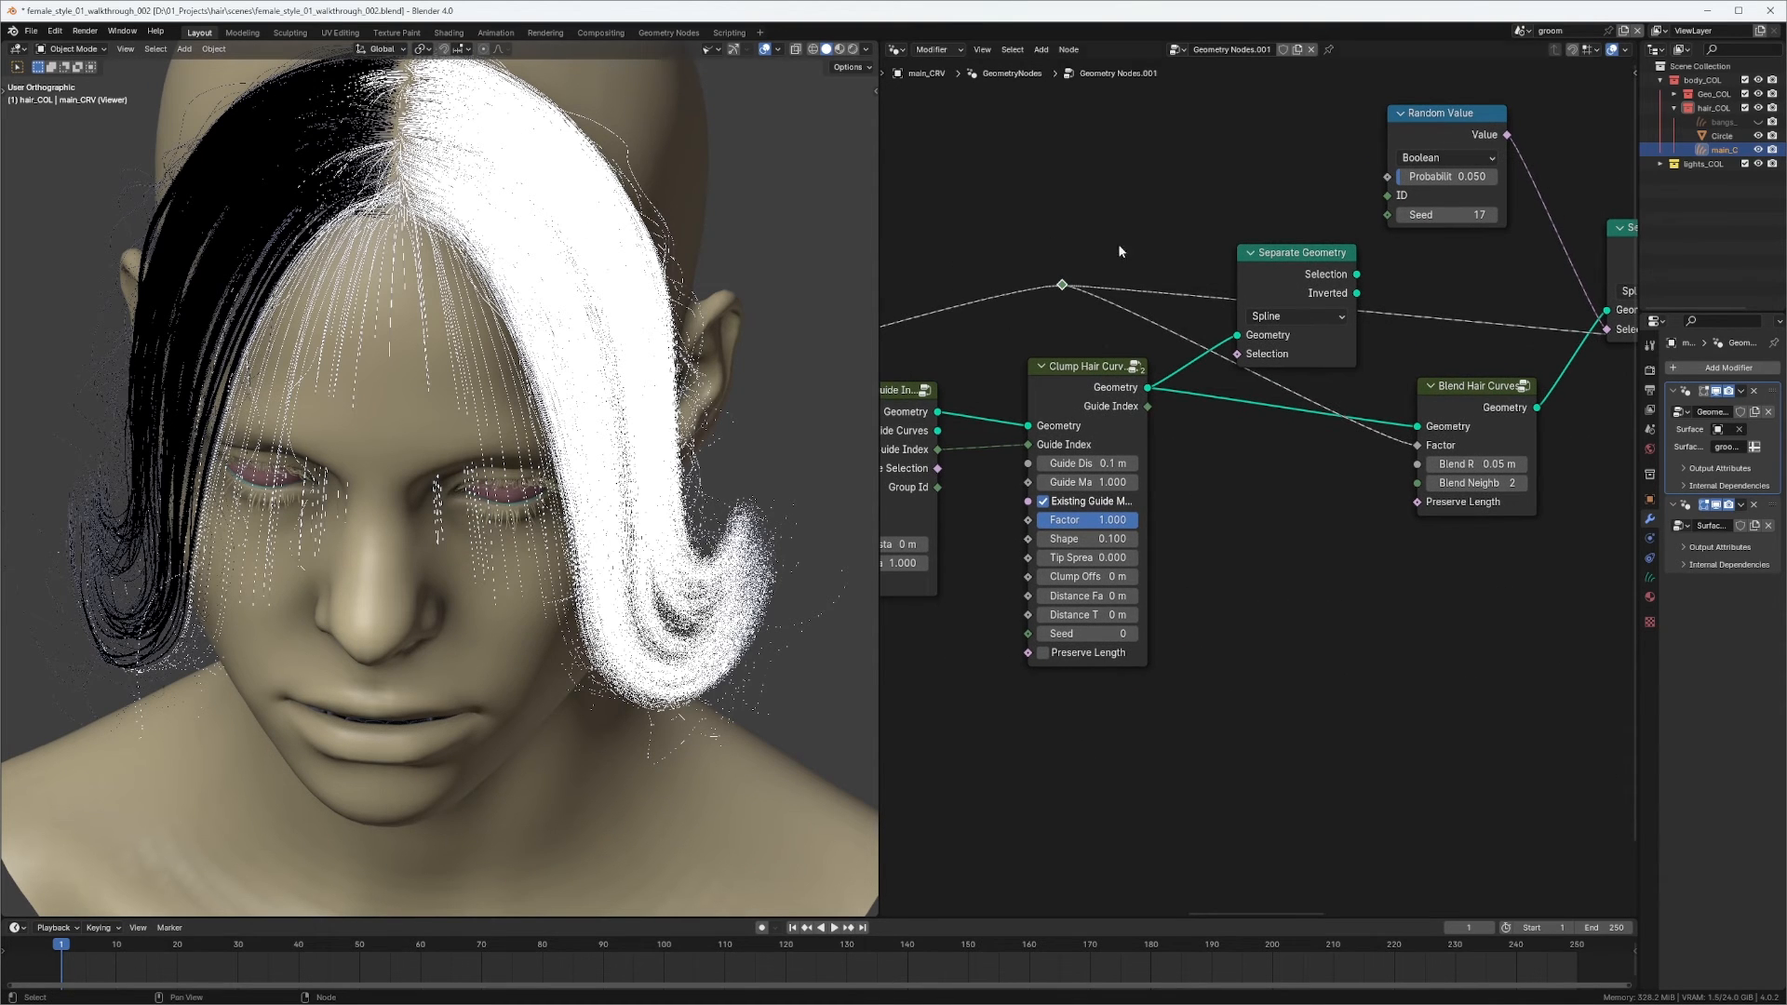
pyautogui.moveTo(1062, 285); pyautogui.dragTo(1228, 352)
pyautogui.moveTo(1310, 260); pyautogui.dragTo(1294, 196)
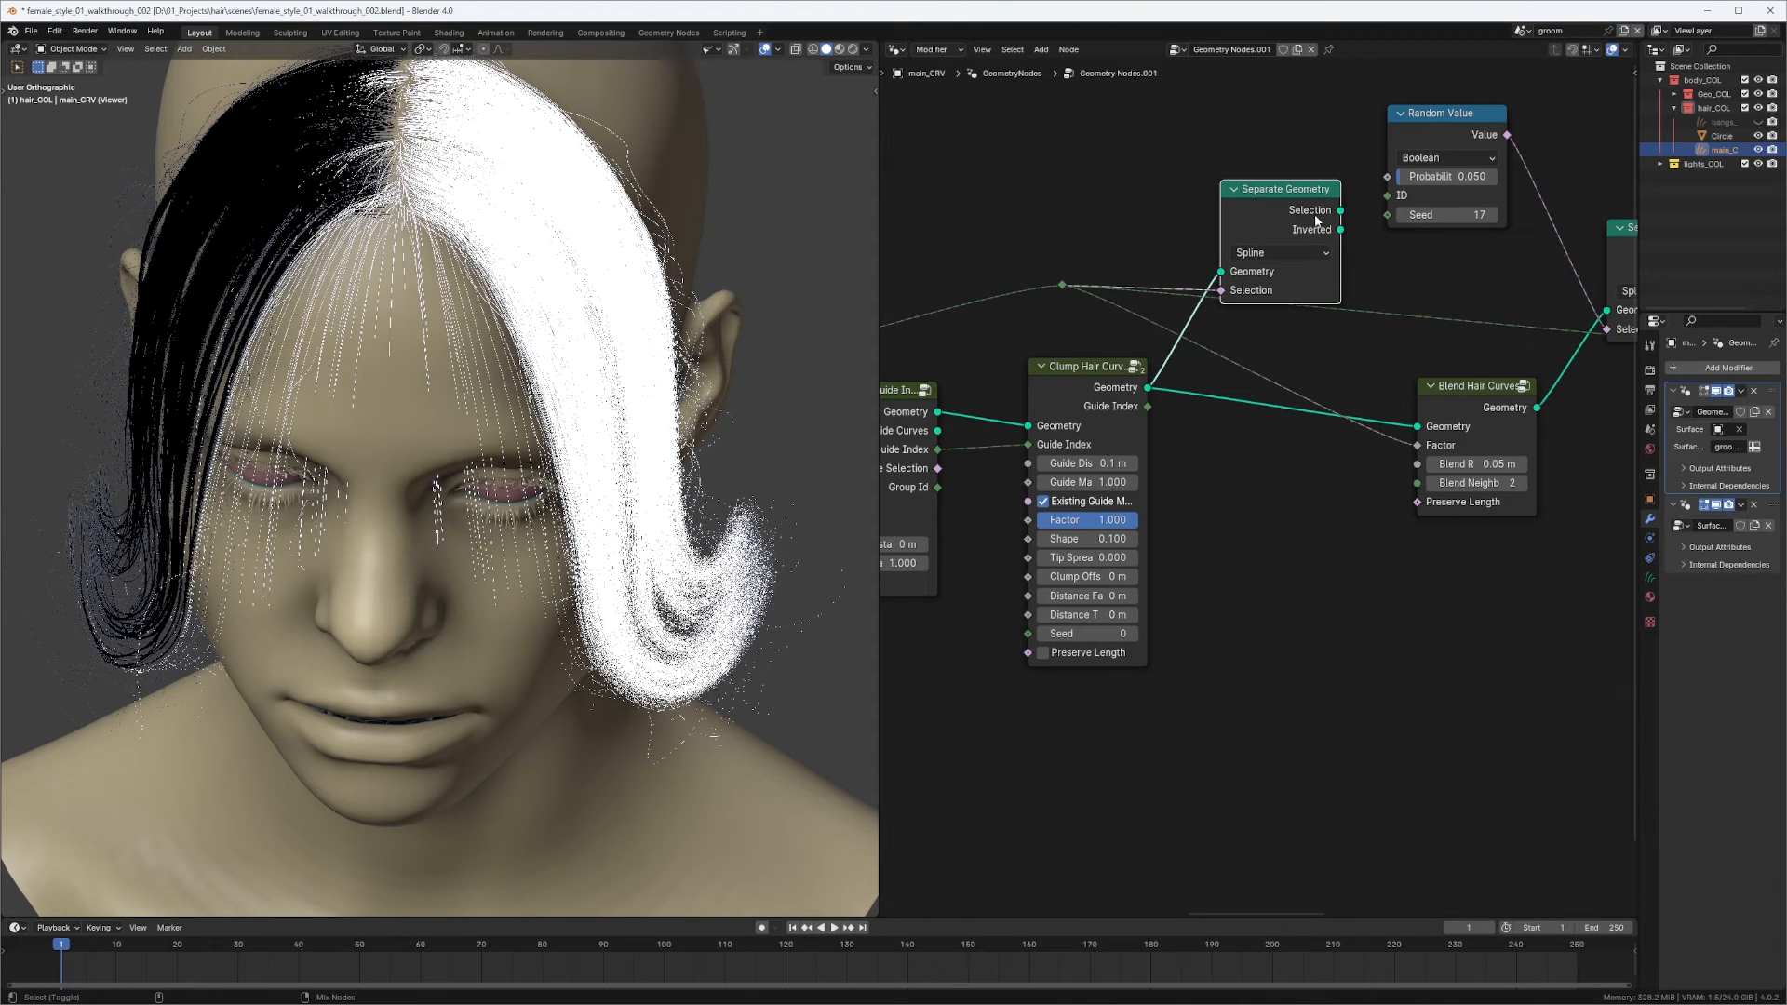
pyautogui.keyDown('ctrl'); pyautogui.keyDown('shift'); pyautogui.click(1310, 221); pyautogui.keyUp('shift'); pyautogui.keyUp('ctrl')
pyautogui.keyDown('ctrl'); pyautogui.keyDown('shift'); pyautogui.click(1318, 236); pyautogui.keyUp('shift'); pyautogui.keyUp('ctrl')
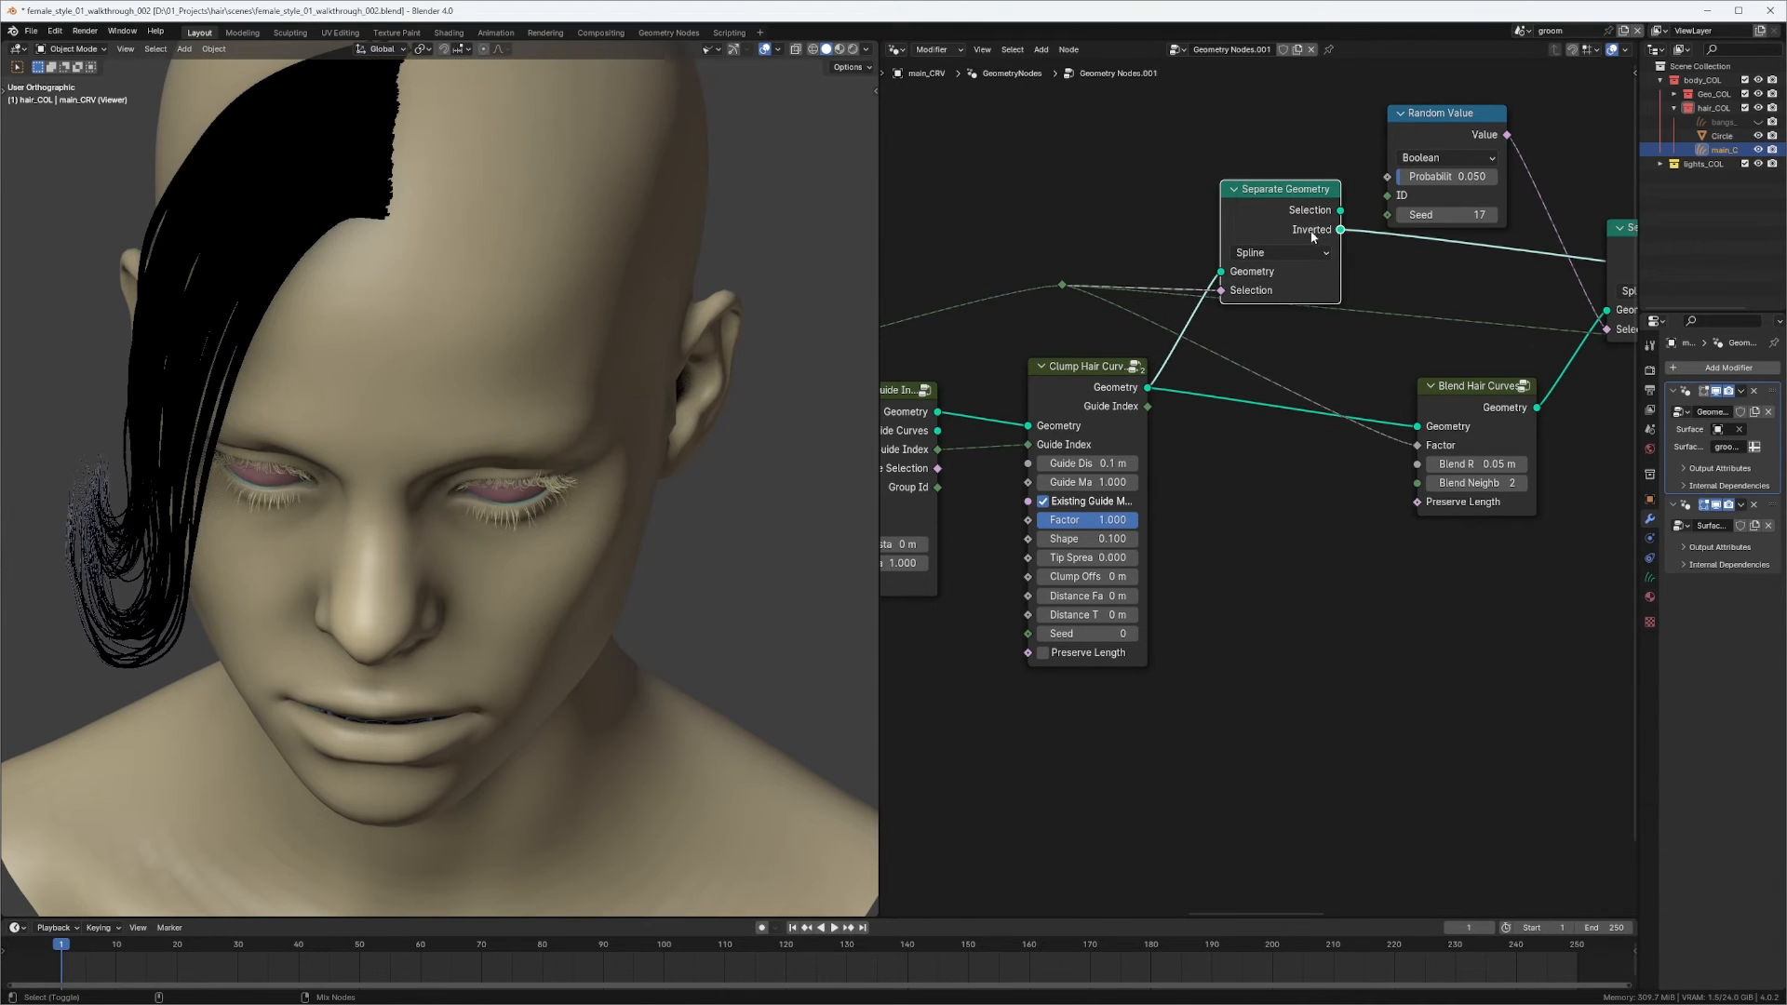
# Shift all nodes downstream of the new Separate Geometry node further along to open up space after it.
pyautogui.moveTo(1353, 295); pyautogui.dragTo(1191, 361, button='middle')
pyautogui.moveTo(1371, 251); pyautogui.dragTo(1201, 271, button='middle')
pyautogui.scroll(-9, 1442, 337)
pyautogui.moveTo(1617, 355); pyautogui.dragTo(1332, 327, button='middle')
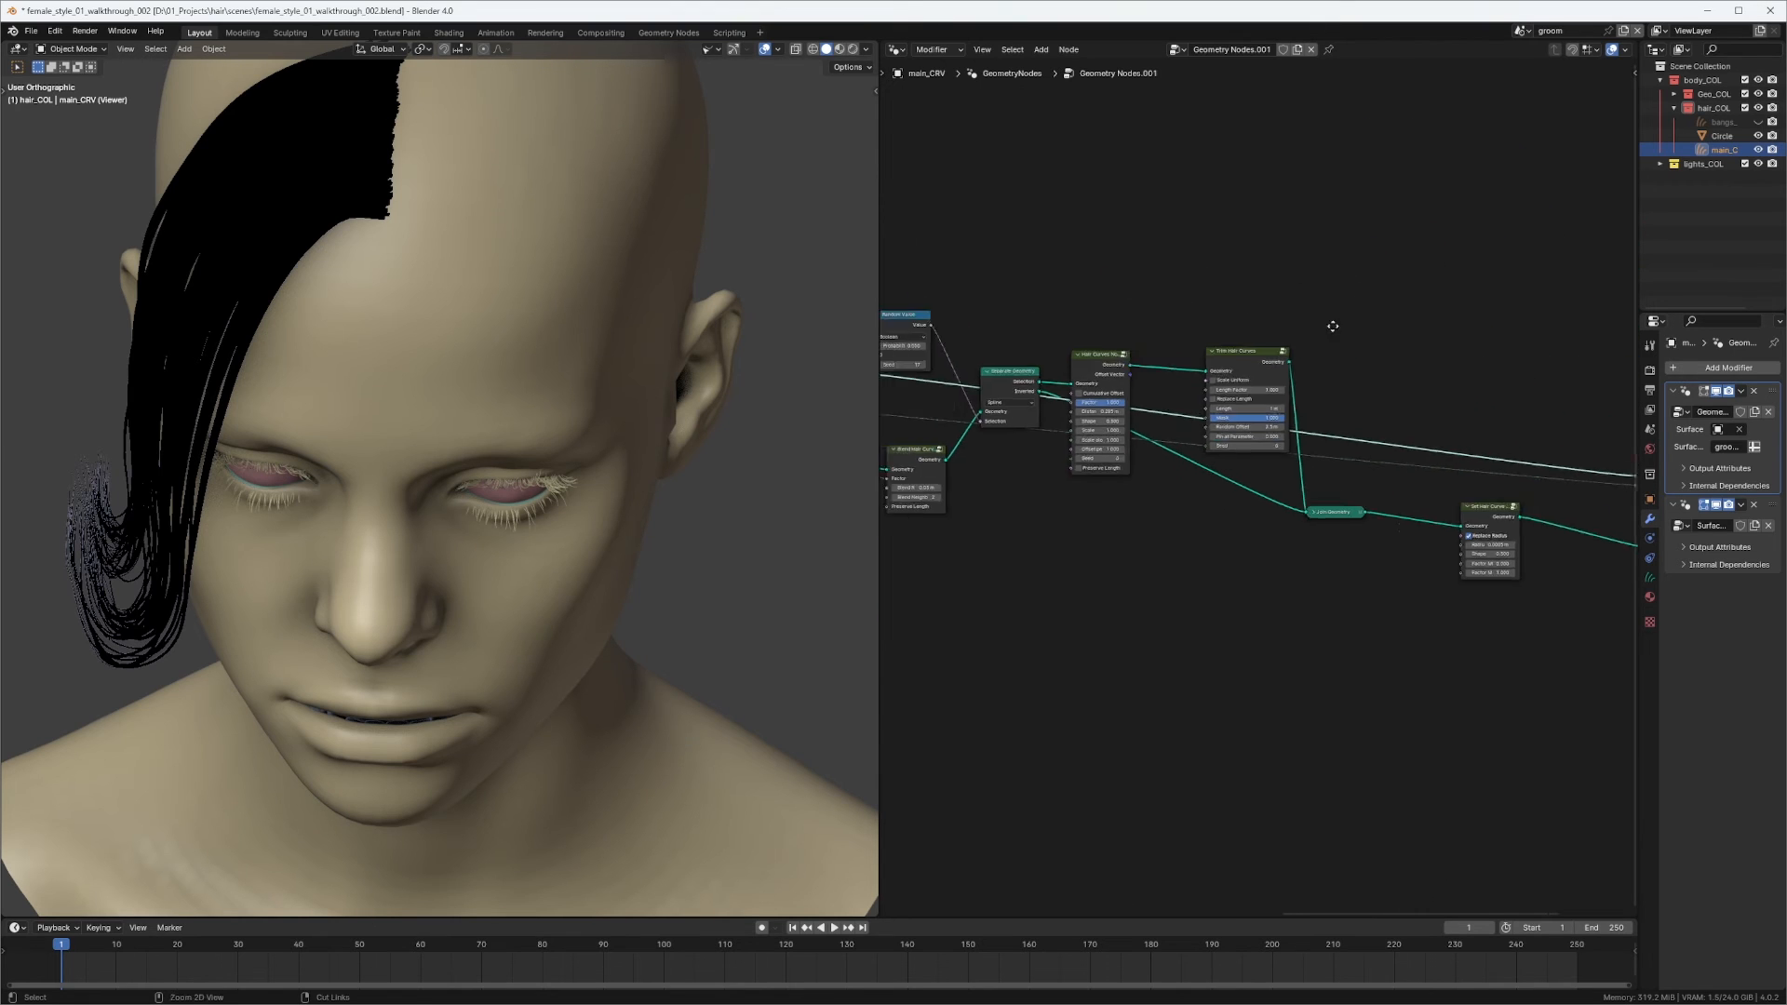
pyautogui.scroll(-1, 1332, 327)
pyautogui.moveTo(977, 327); pyautogui.dragTo(1479, 543)
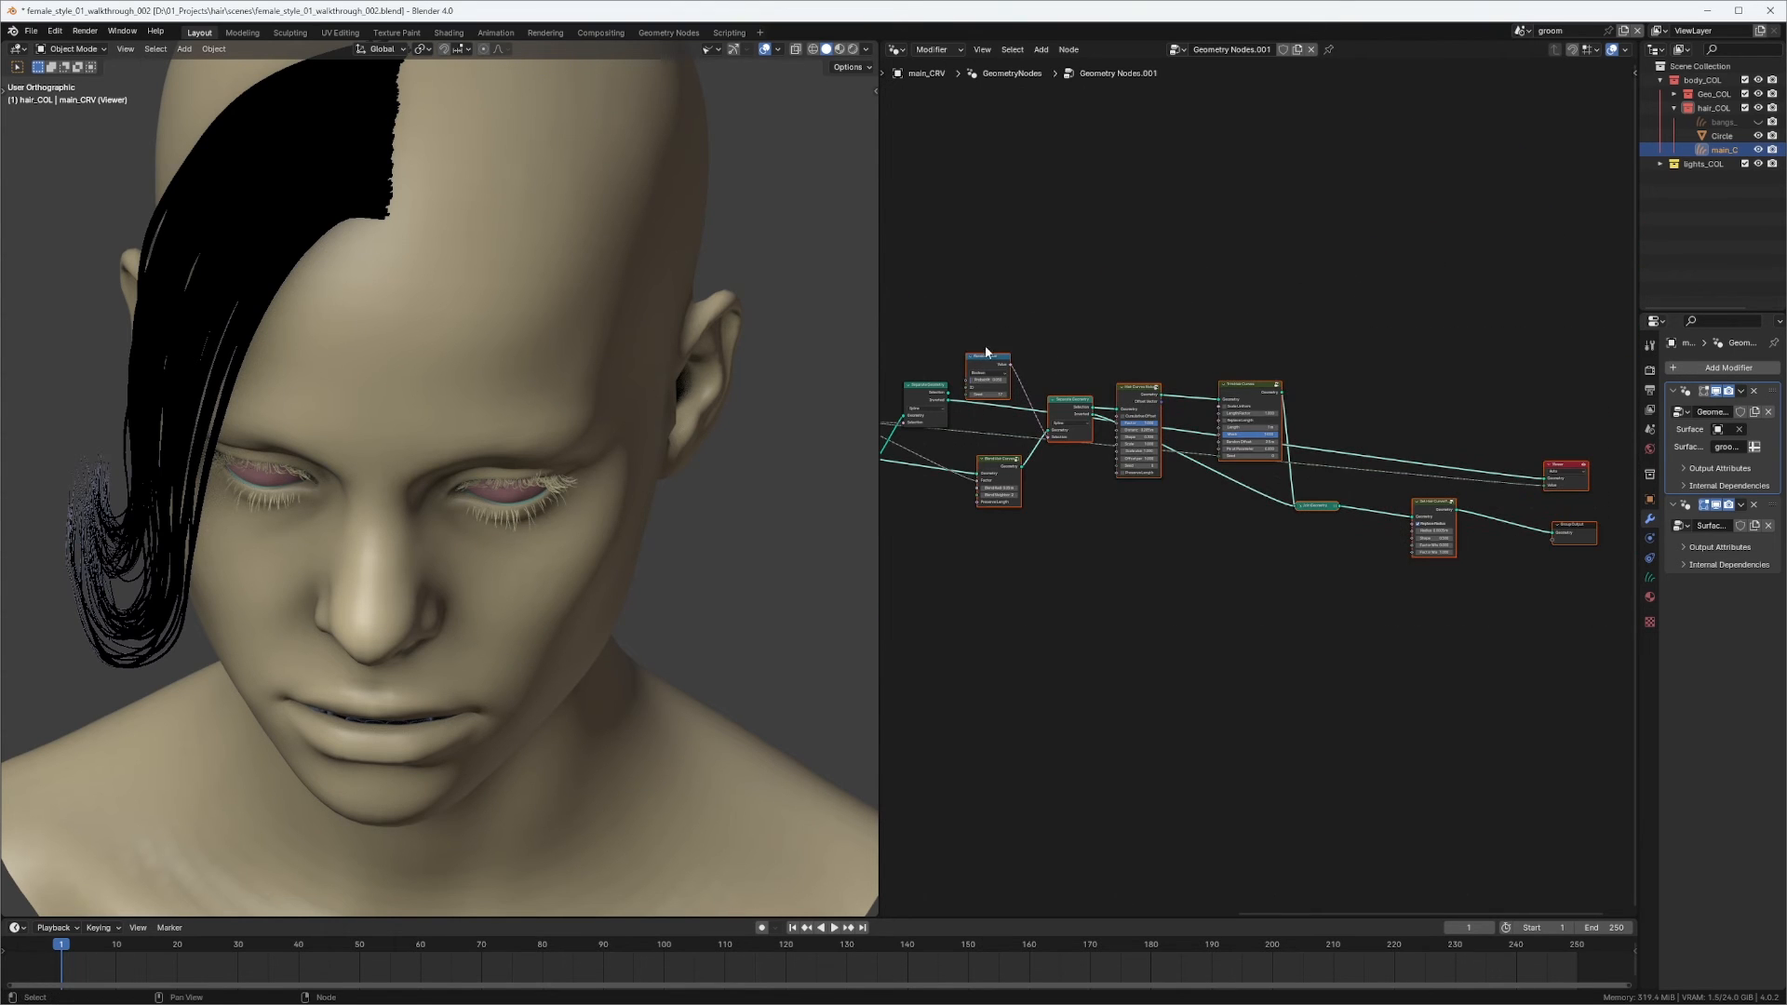
pyautogui.moveTo(986, 355); pyautogui.dragTo(1252, 351)
# Lower the Separate Geometry node beside Clump Hair Curves and dissolve the reroute point on the Parting ID link.
pyautogui.moveTo(1174, 332); pyautogui.dragTo(1321, 307, button='middle')
pyautogui.scroll(8, 1143, 394)
pyautogui.moveTo(1143, 393); pyautogui.dragTo(1405, 276, button='middle')
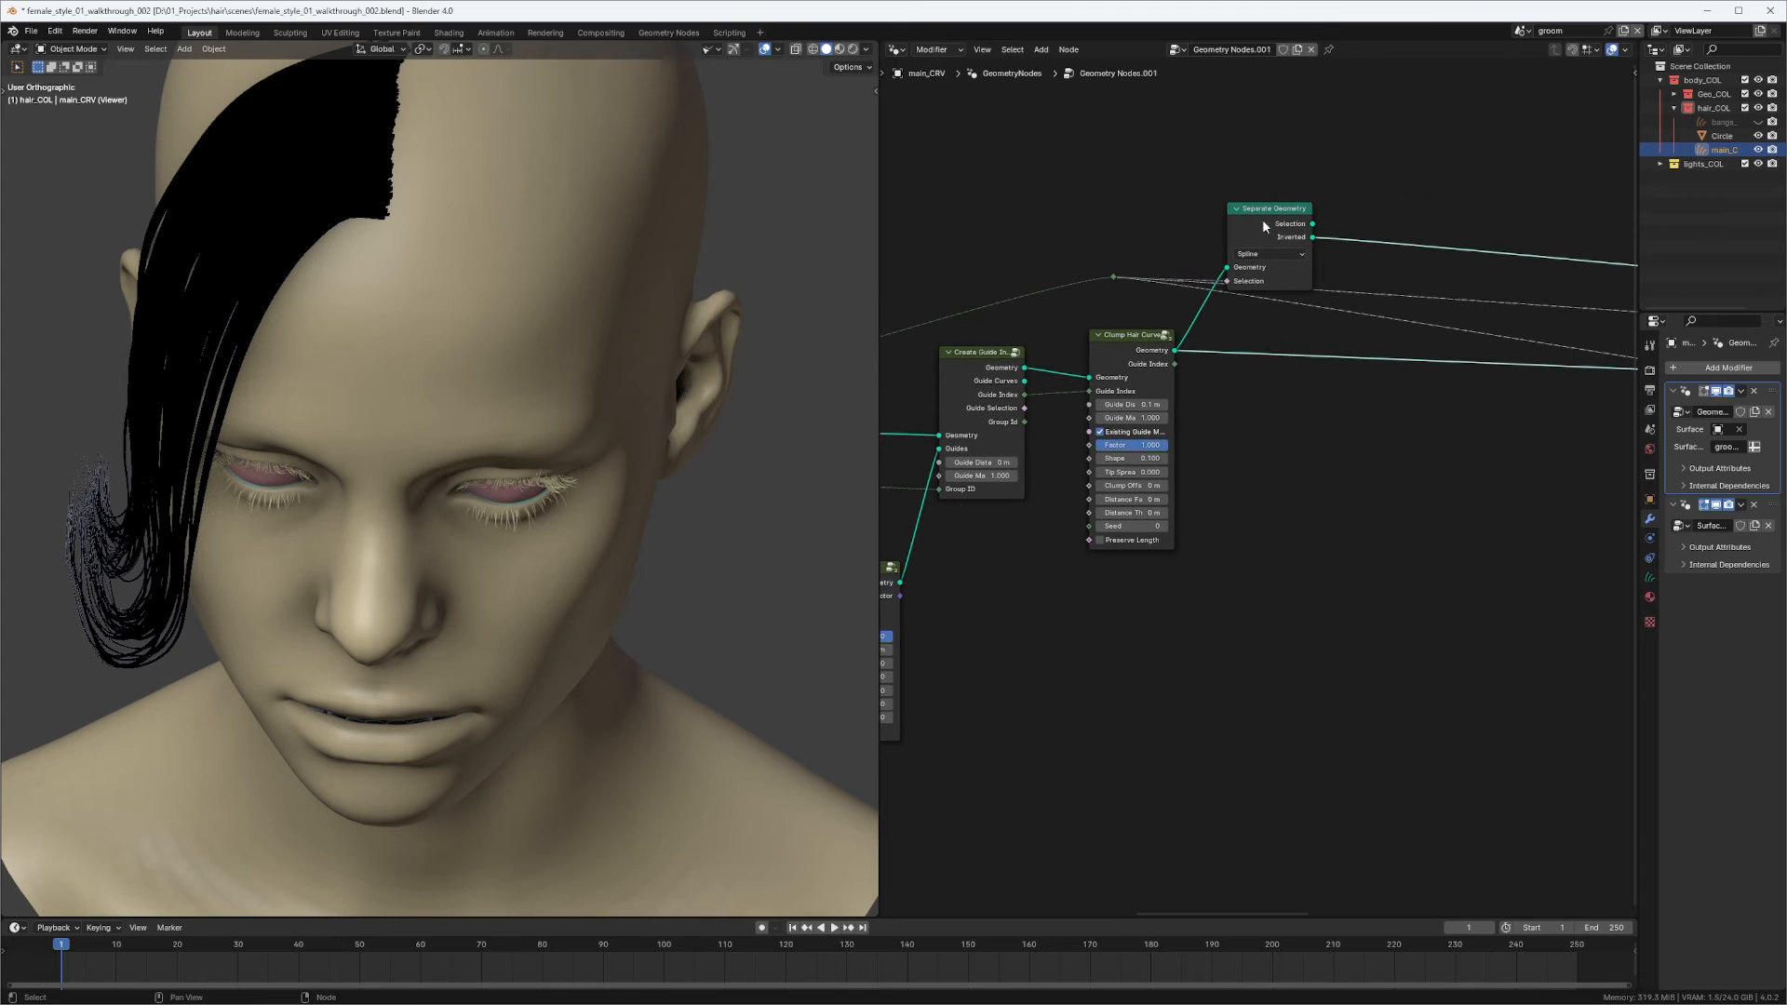
pyautogui.moveTo(1256, 215); pyautogui.dragTo(1304, 391)
pyautogui.moveTo(1192, 210); pyautogui.dragTo(1145, 211, button='middle')
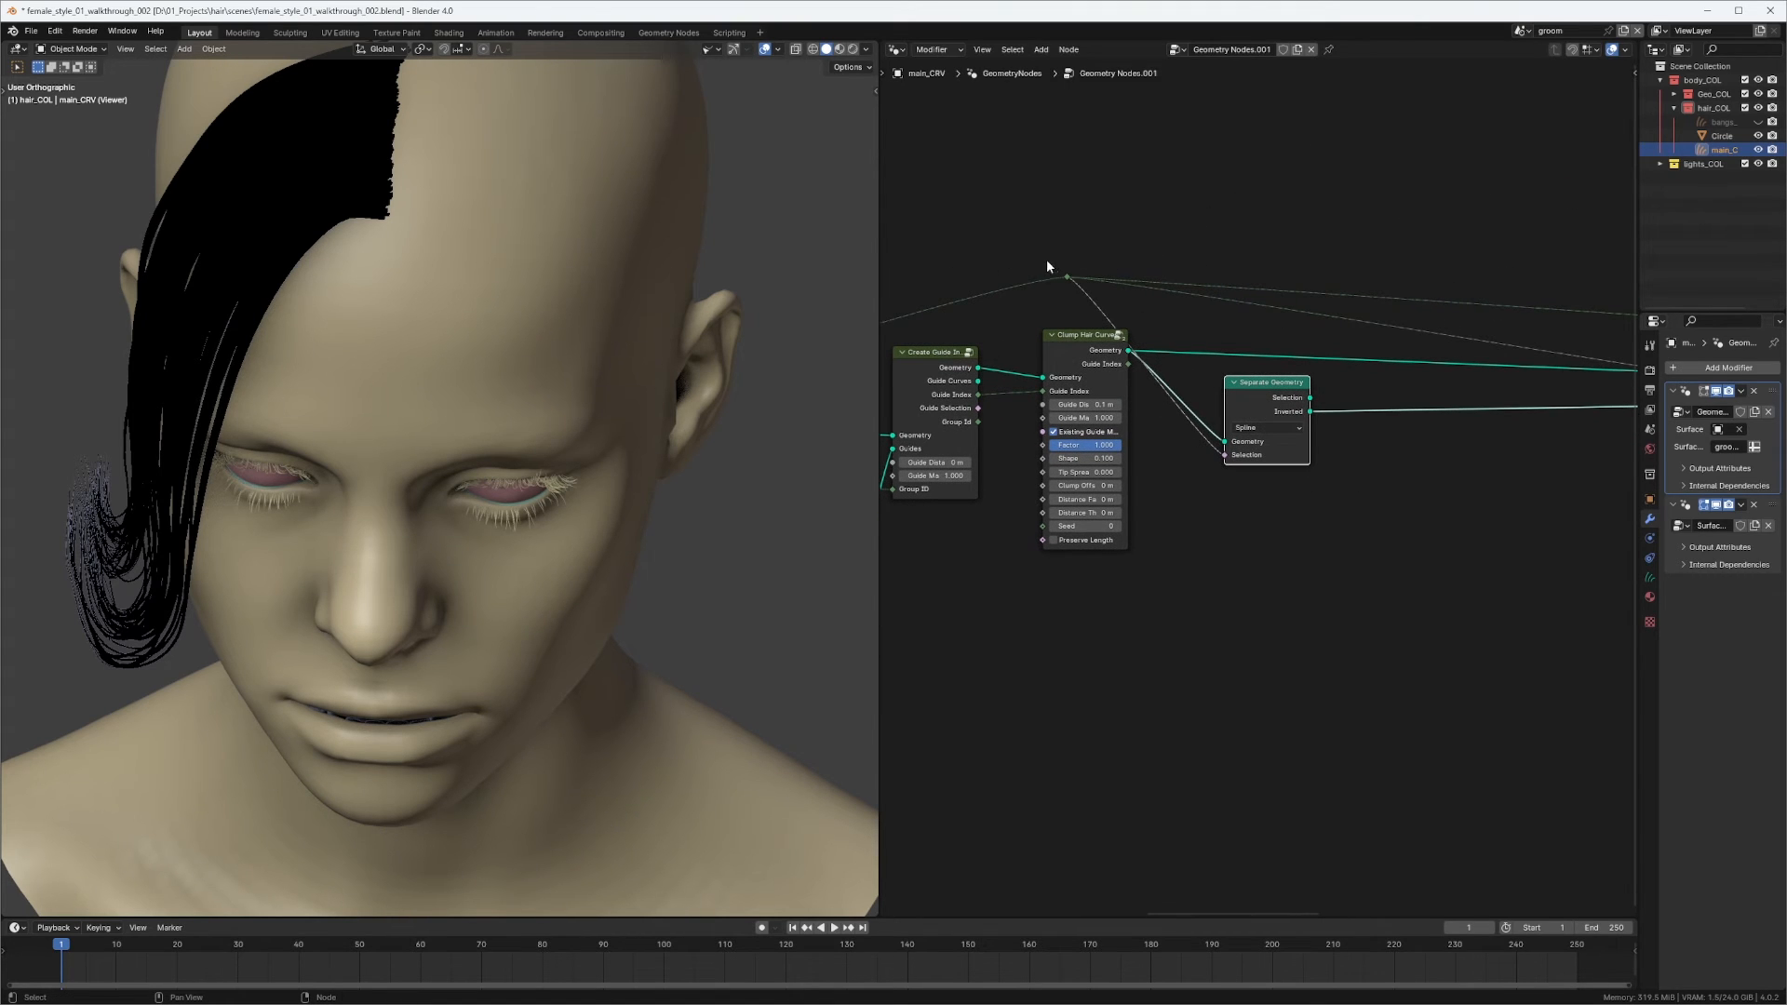
pyautogui.moveTo(1039, 244); pyautogui.dragTo(1094, 345)
pyautogui.hotkey('ctrl', 'x')
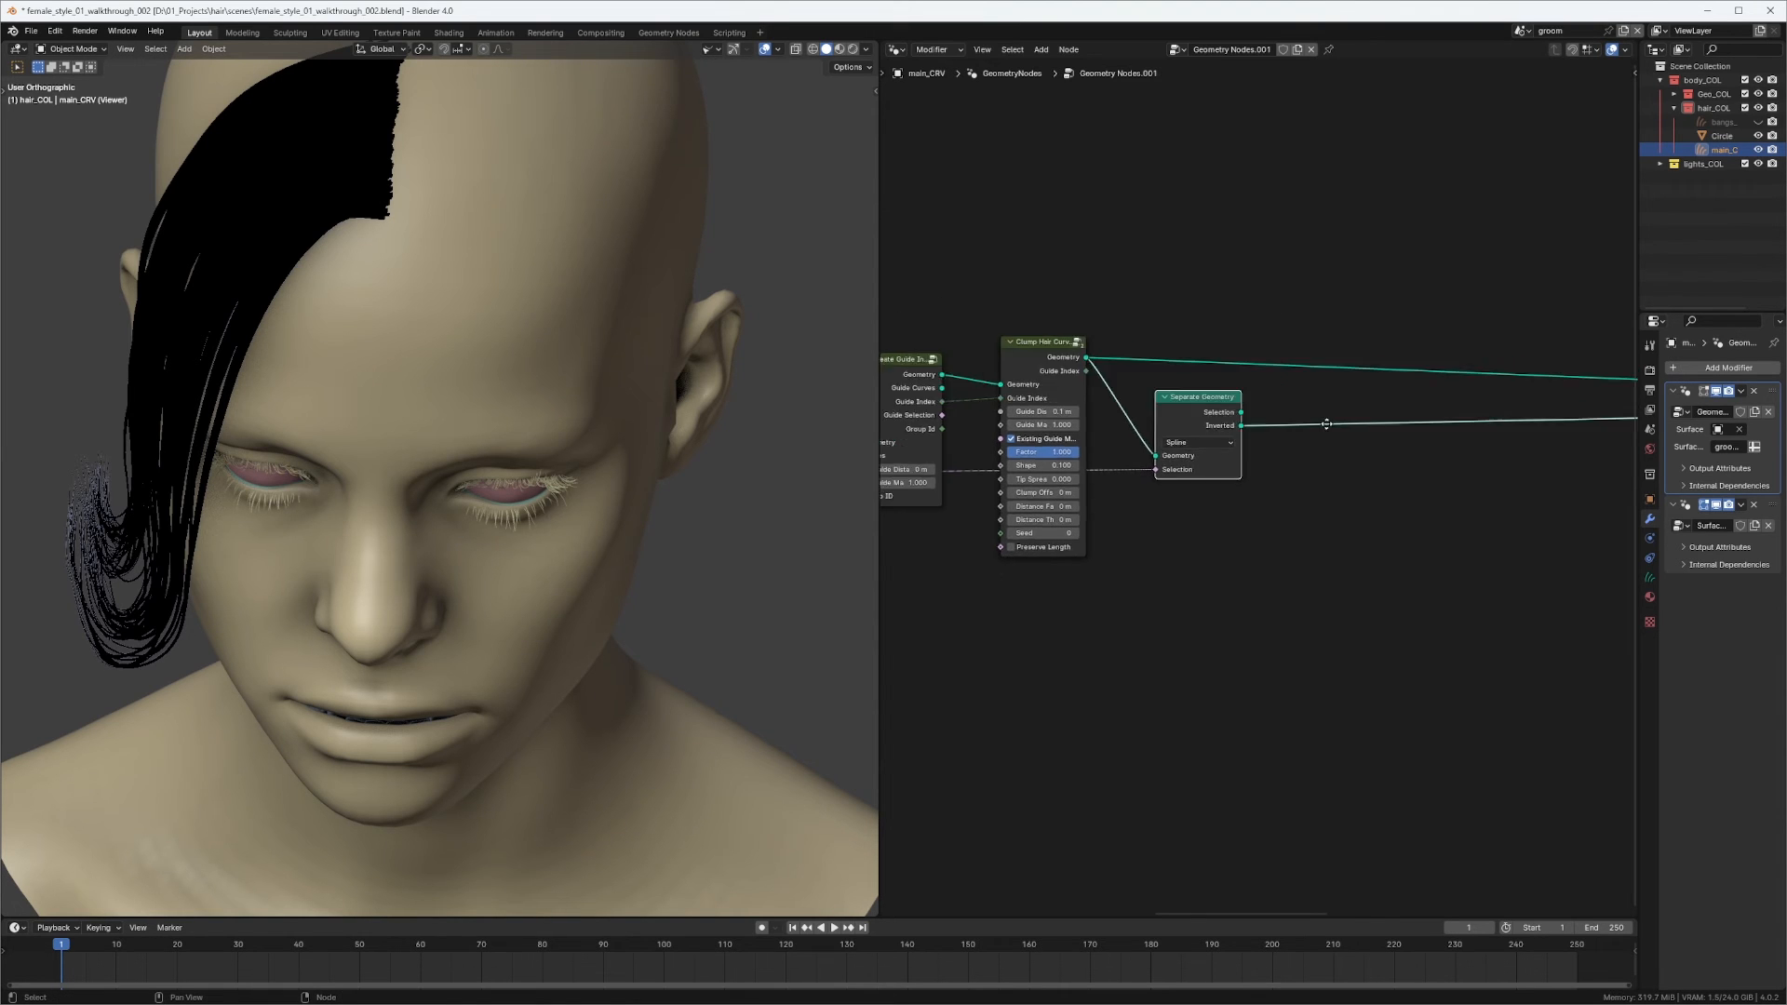
# Bring Blend Hair Curves closer, detach it from its links and insert it on the Separate Geometry node's Inverted output.
pyautogui.moveTo(1325, 424); pyautogui.dragTo(1121, 444, button='middle')
pyautogui.scroll(-4, 1140, 436)
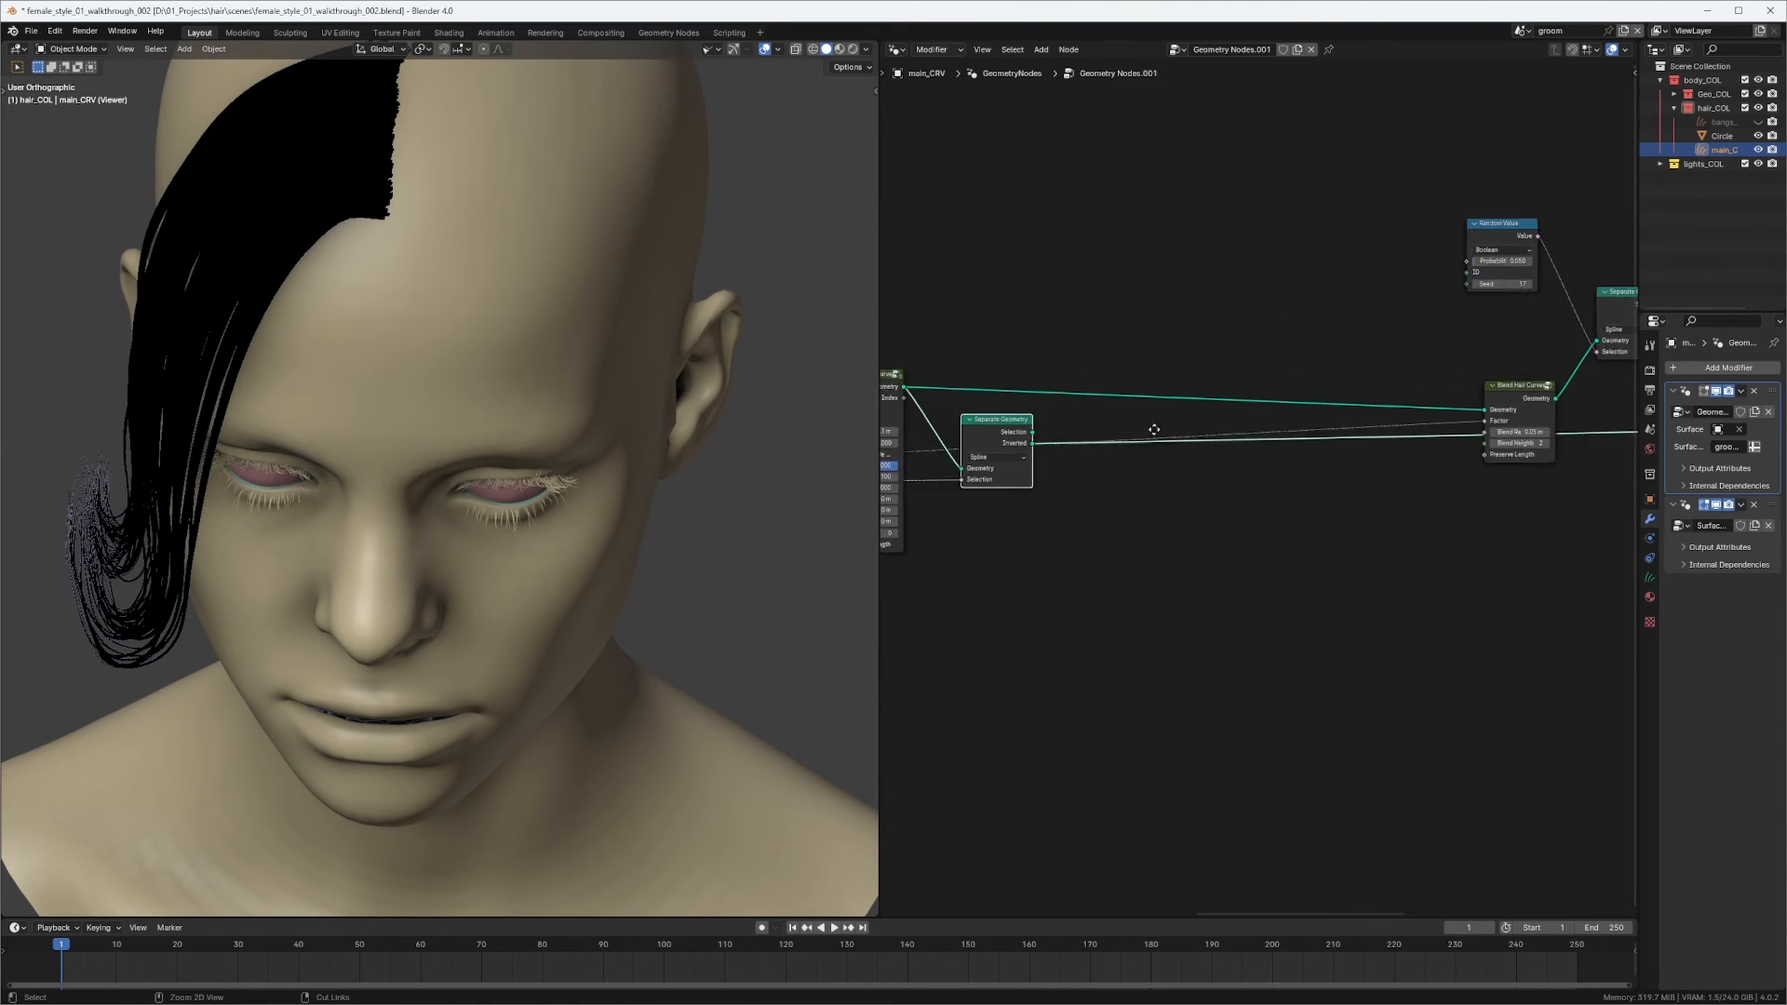
pyautogui.moveTo(1495, 397); pyautogui.dragTo(1179, 332)
pyautogui.scroll(2, 1160, 345)
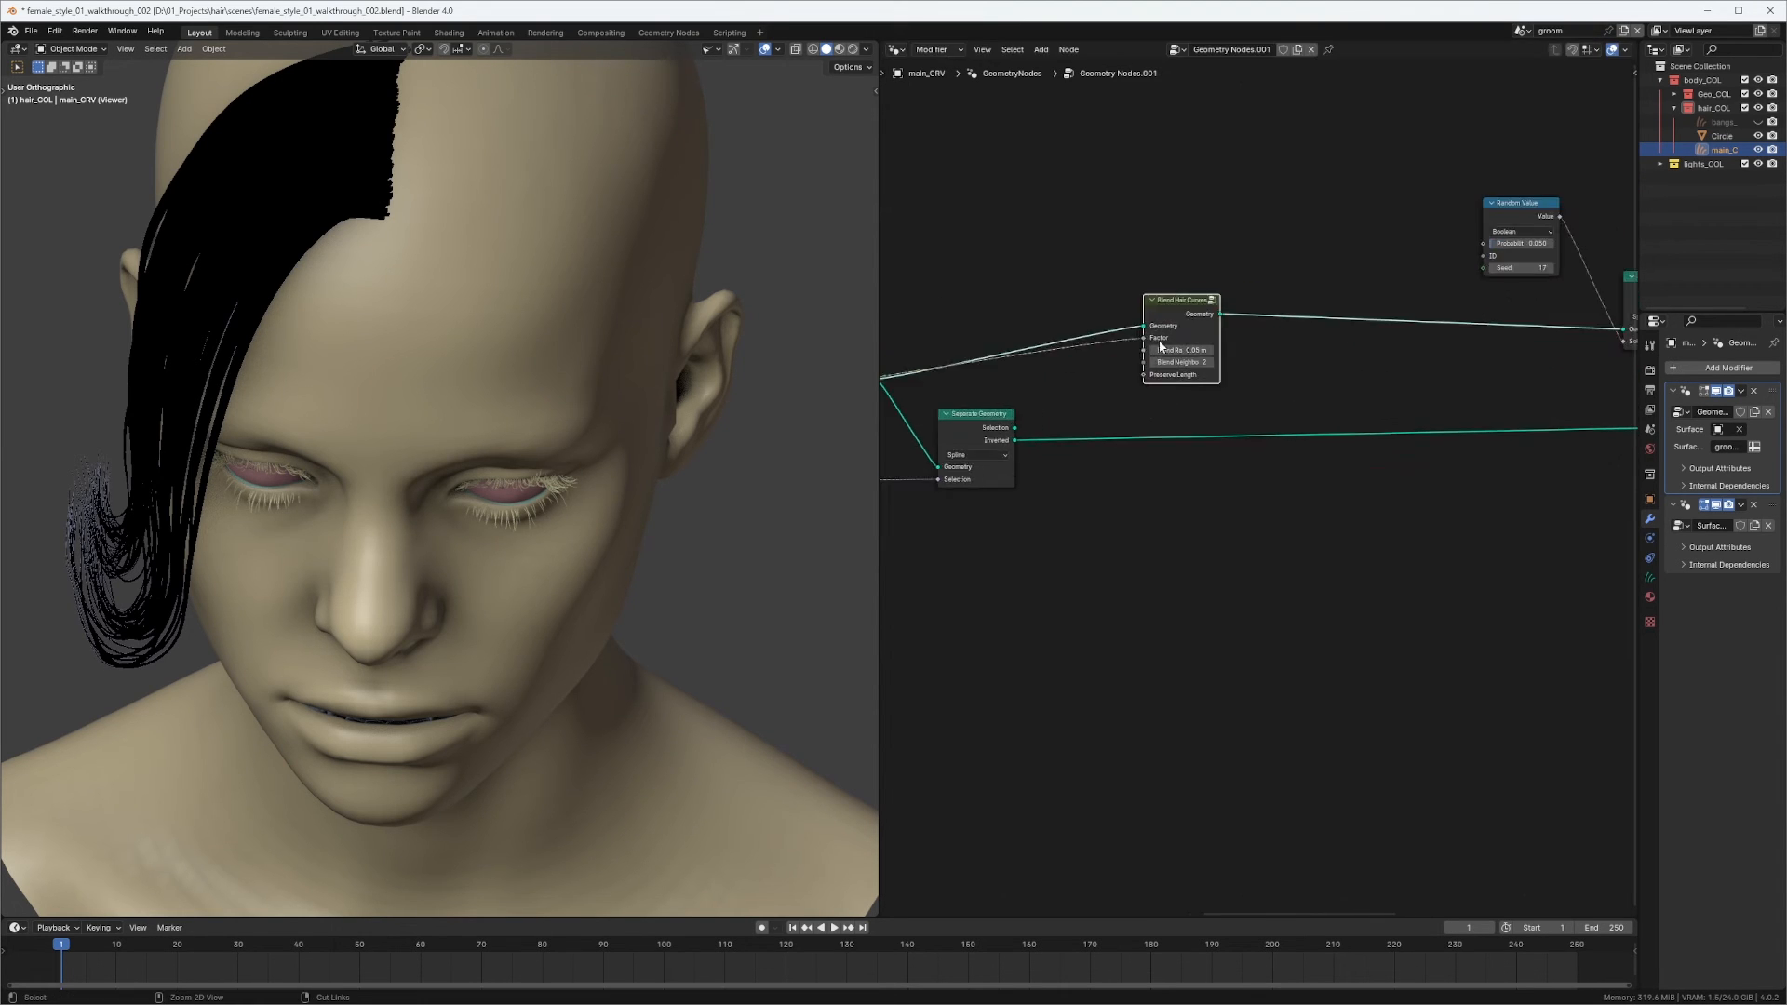
pyautogui.moveTo(1123, 353); pyautogui.dragTo(1278, 308, button='middle')
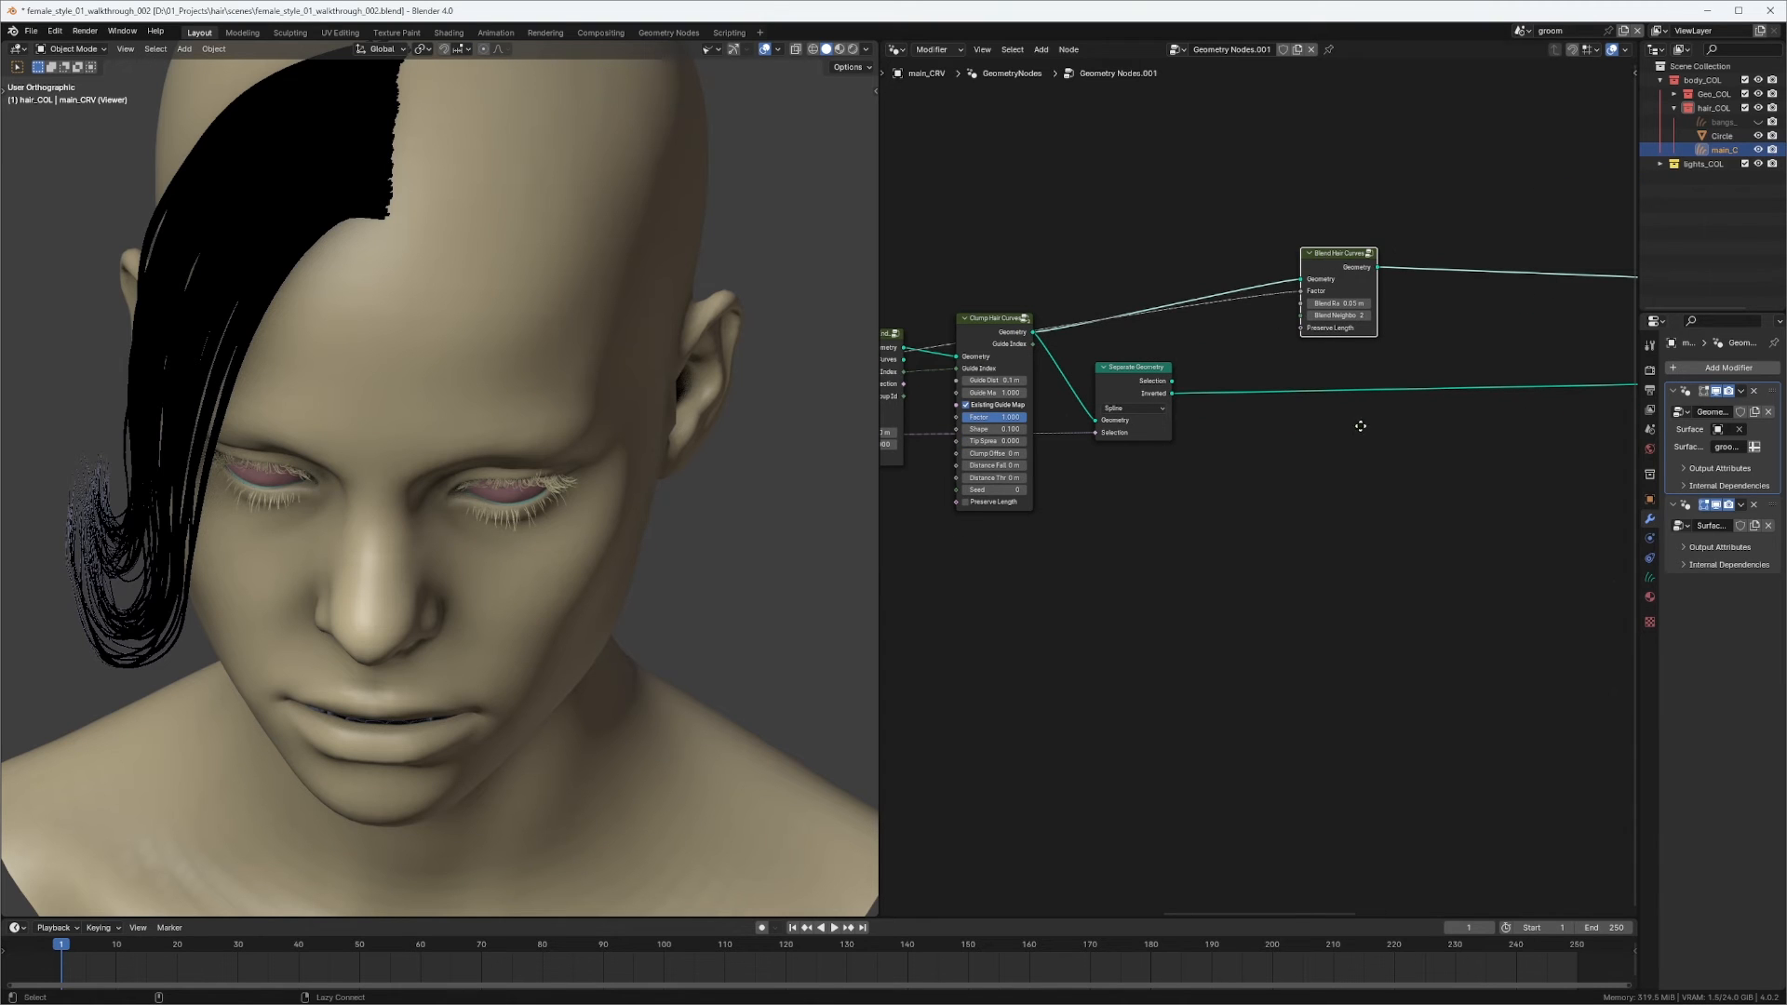
pyautogui.keyDown('alt'); pyautogui.moveTo(1360, 426); pyautogui.dragTo(1305, 383); pyautogui.keyUp('alt')
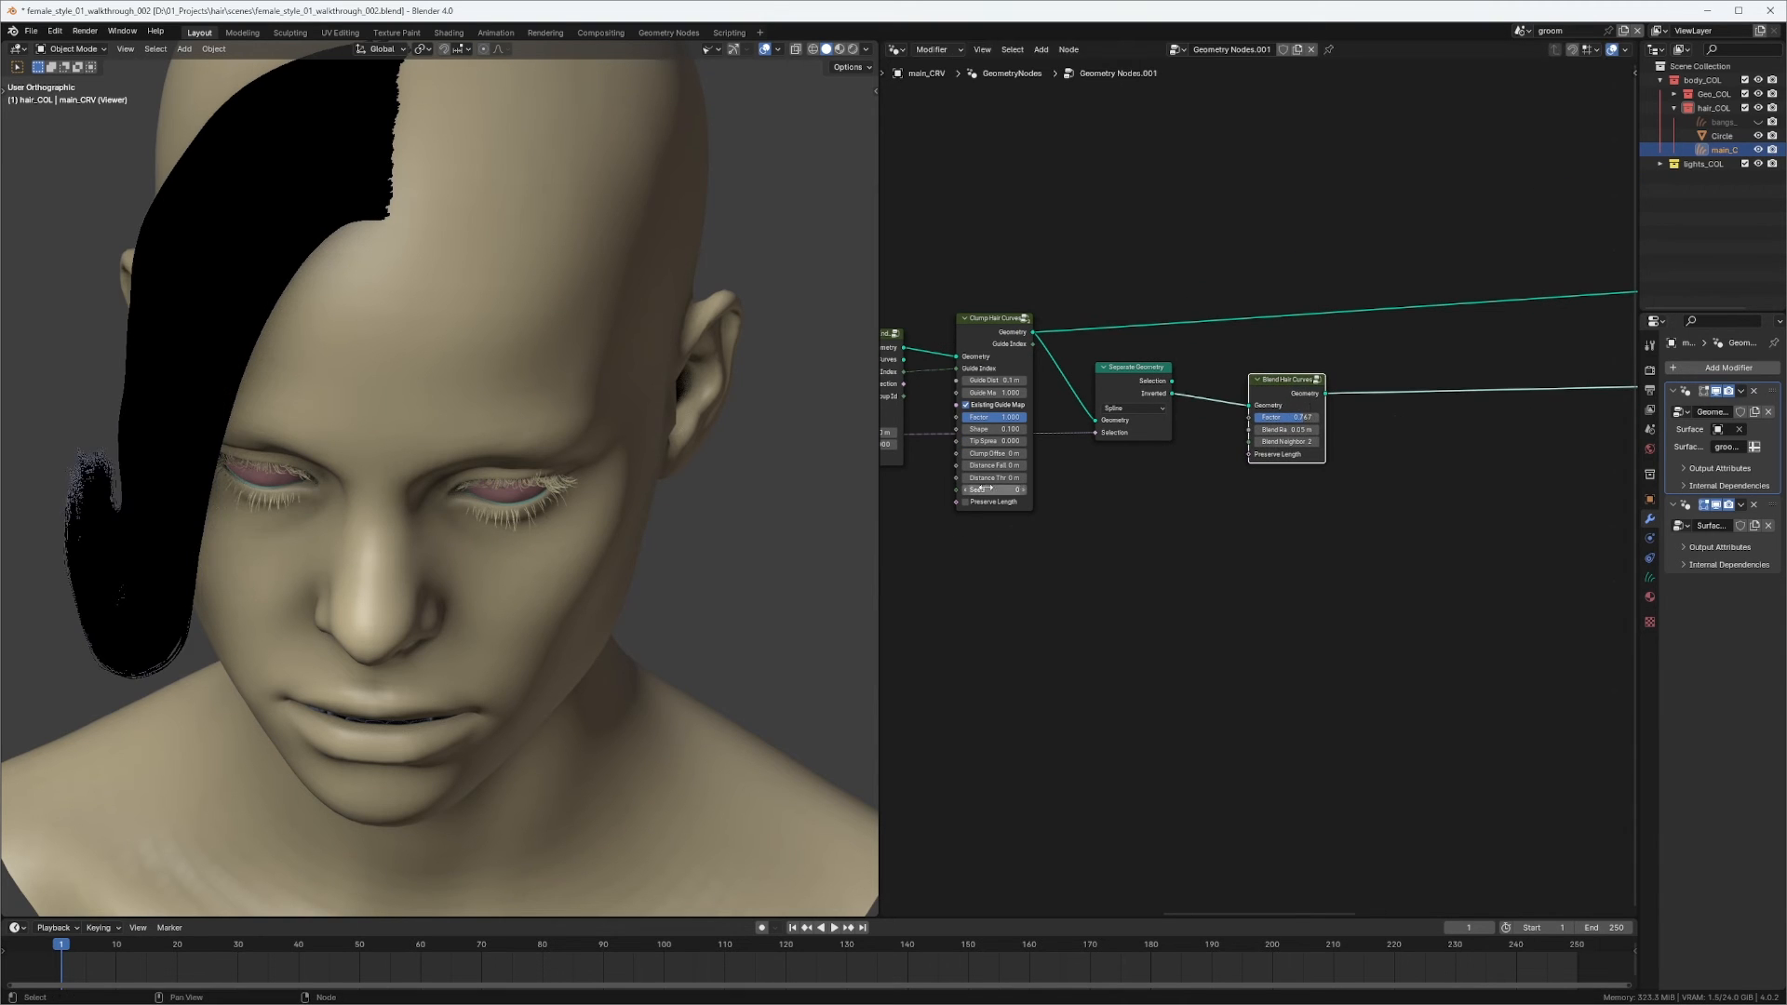
# Cut the value link into the Viewer and inspect the blended half of the hair from the side and front.
pyautogui.moveTo(614, 510); pyautogui.dragTo(828, 454, button='middle')
pyautogui.moveTo(1114, 422); pyautogui.dragTo(867, 431, button='middle')
pyautogui.scroll(-5, 1257, 465)
pyautogui.moveTo(1384, 344); pyautogui.dragTo(833, 352, button='middle')
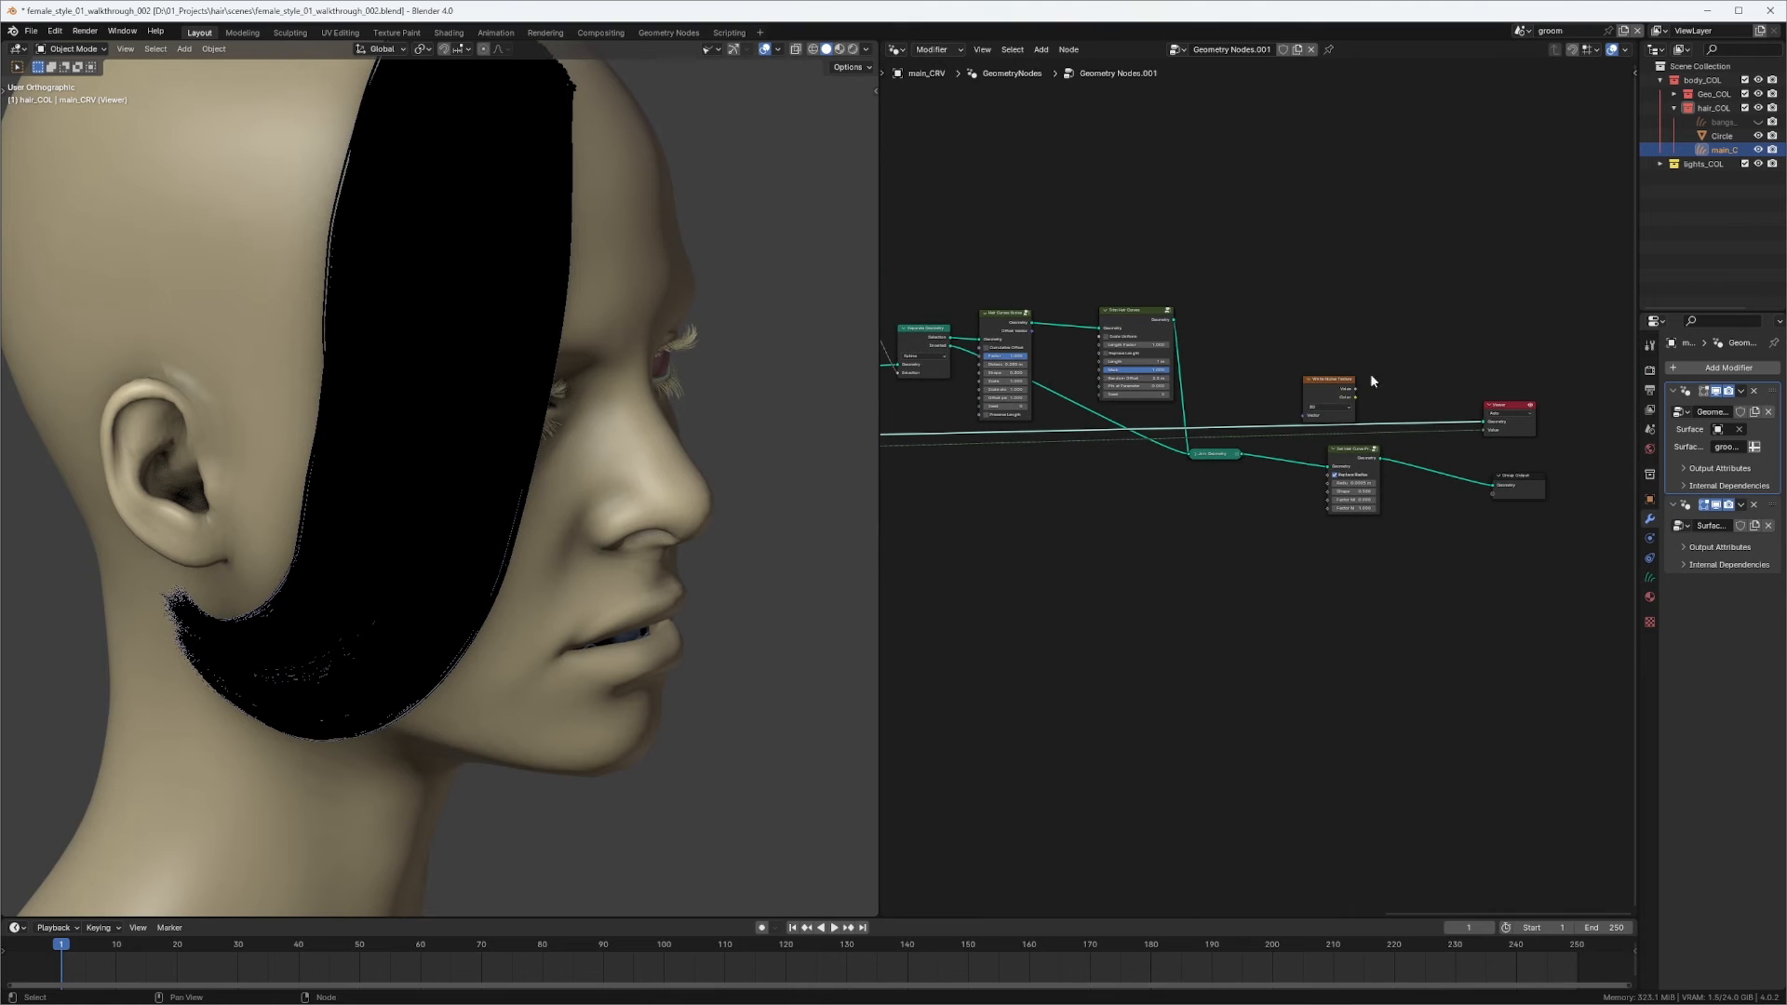
pyautogui.keyDown('ctrl'); pyautogui.moveTo(1465, 429); pyautogui.dragTo(1495, 456, button='right'); pyautogui.keyUp('ctrl')
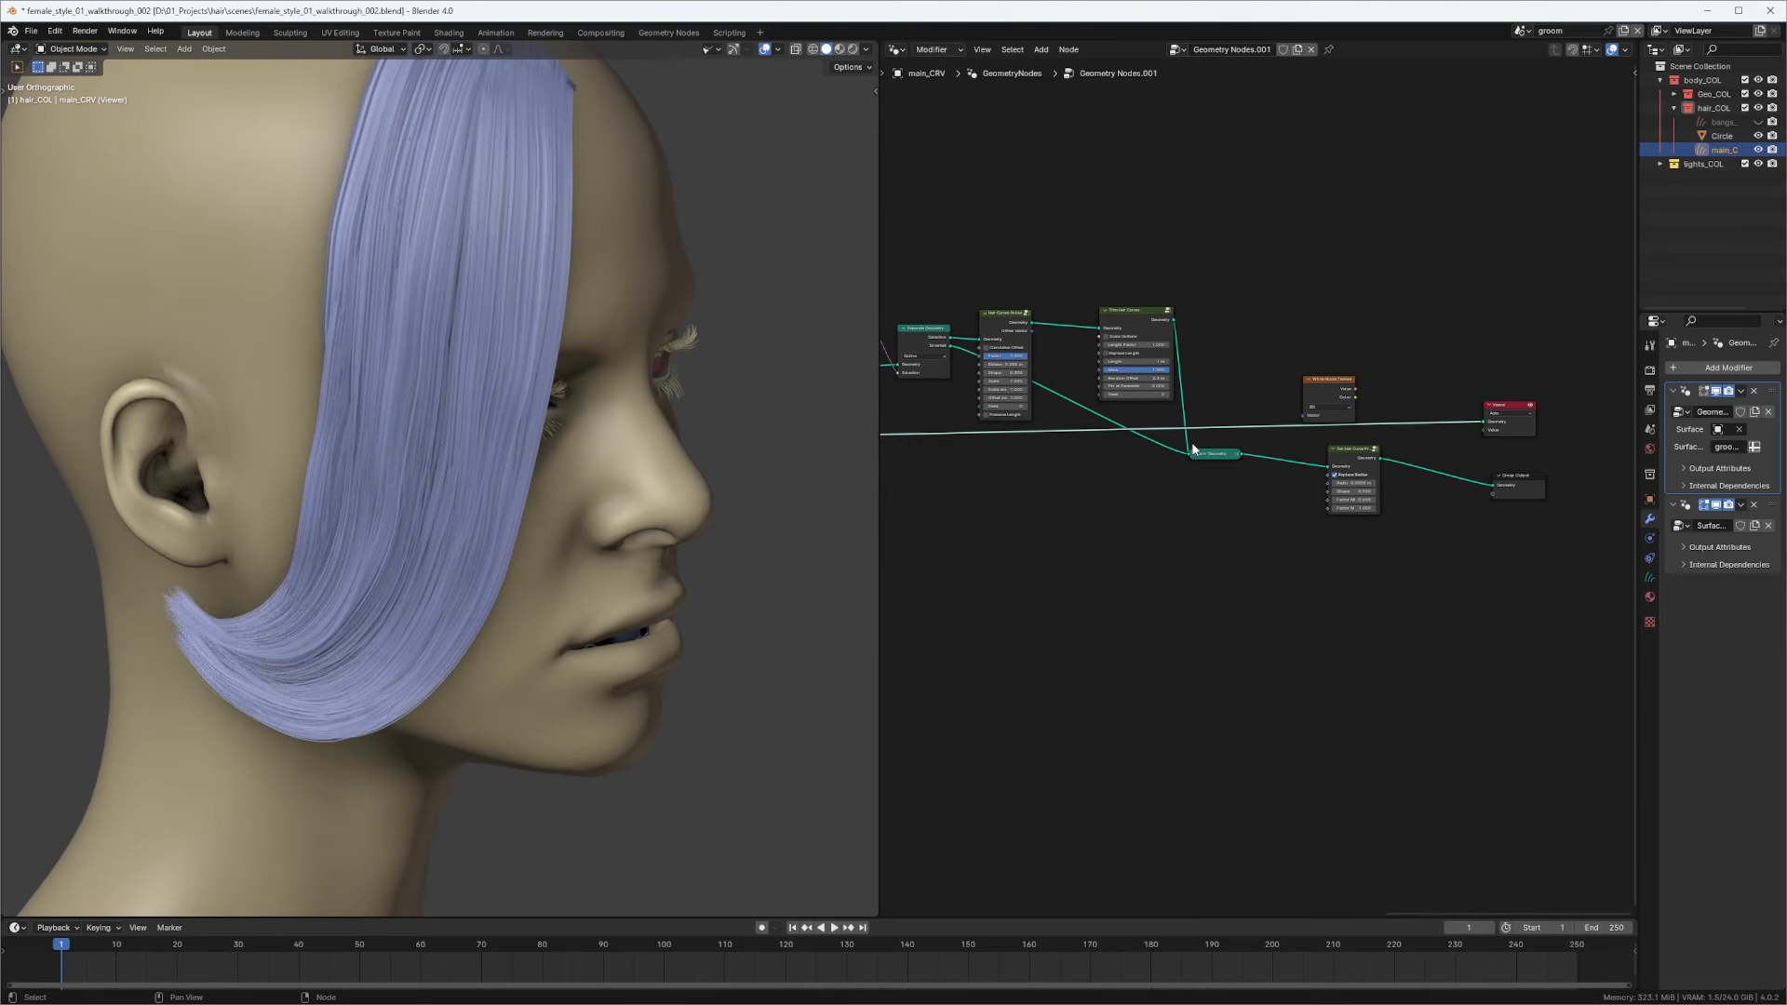
pyautogui.moveTo(712, 484); pyautogui.dragTo(862, 405, button='middle')
pyautogui.scroll(-3, 862, 406)
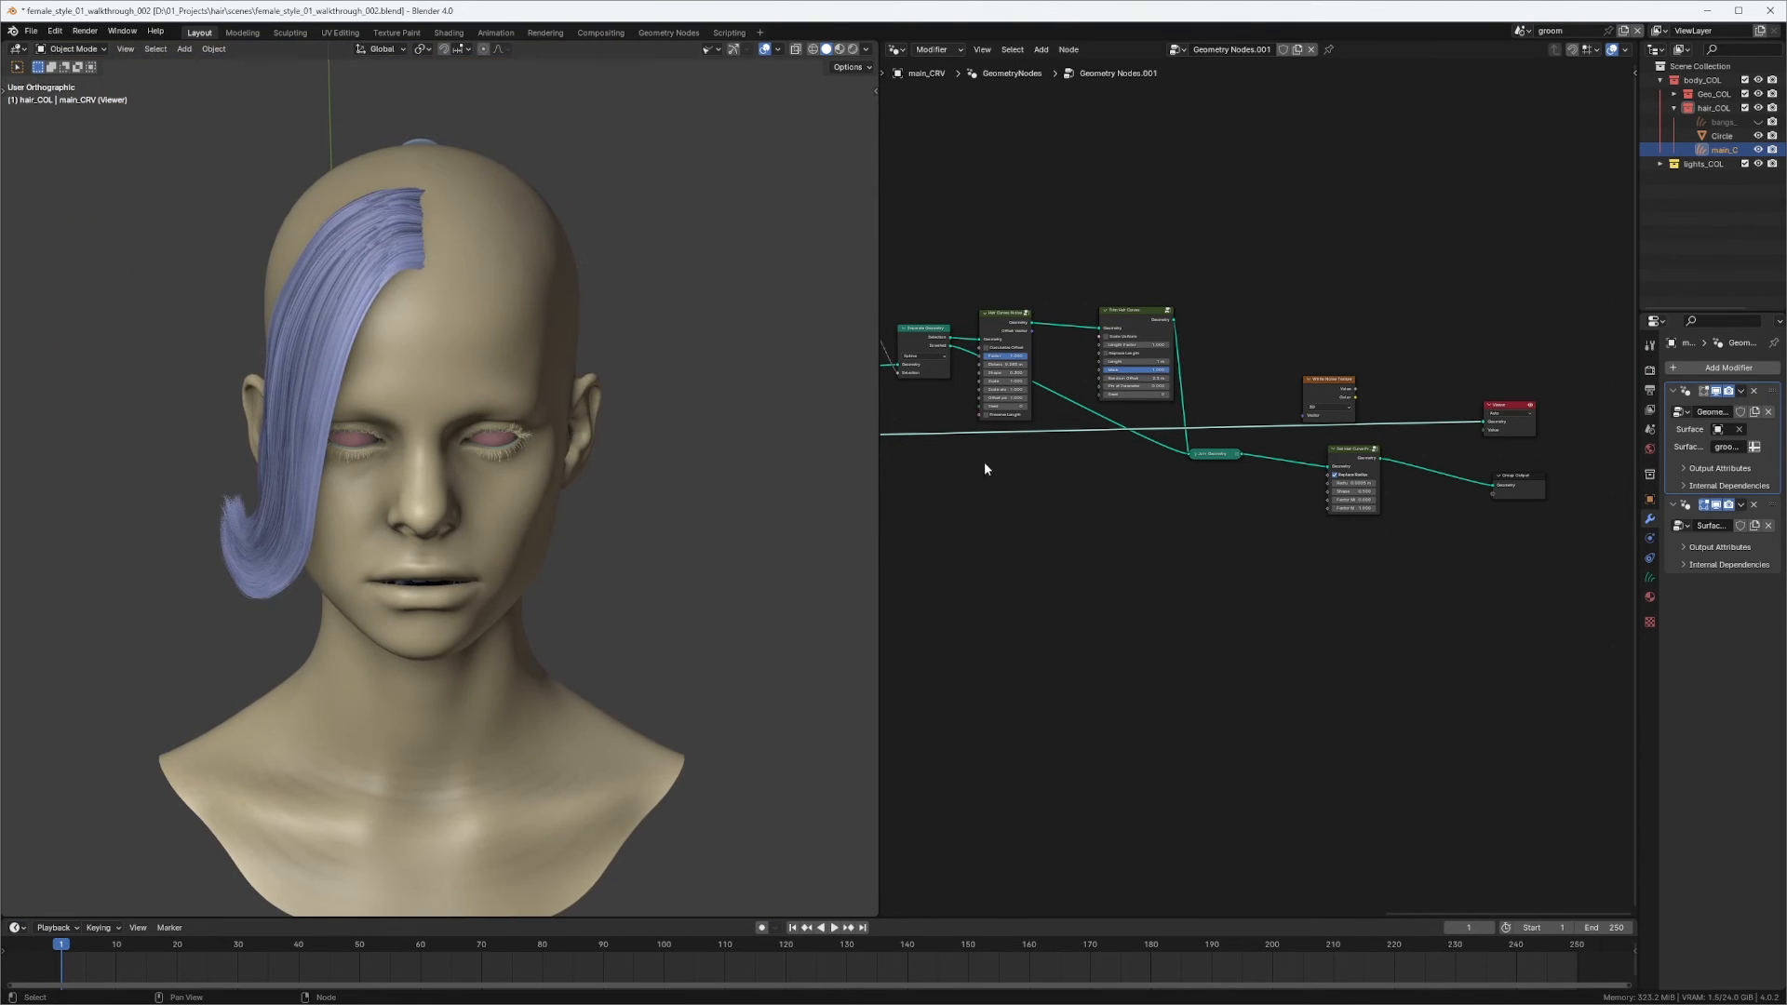
# Duplicate Blend Hair Curves above the original and feed the copy from the Separate Geometry node's Selection output.
pyautogui.keyDown('ctrl'); pyautogui.hscroll(-10, 984, 461); pyautogui.keyUp('ctrl')
pyautogui.keyDown('ctrl'); pyautogui.moveTo(1169, 495); pyautogui.dragTo(1441, 423, button='middle'); pyautogui.keyUp('ctrl')
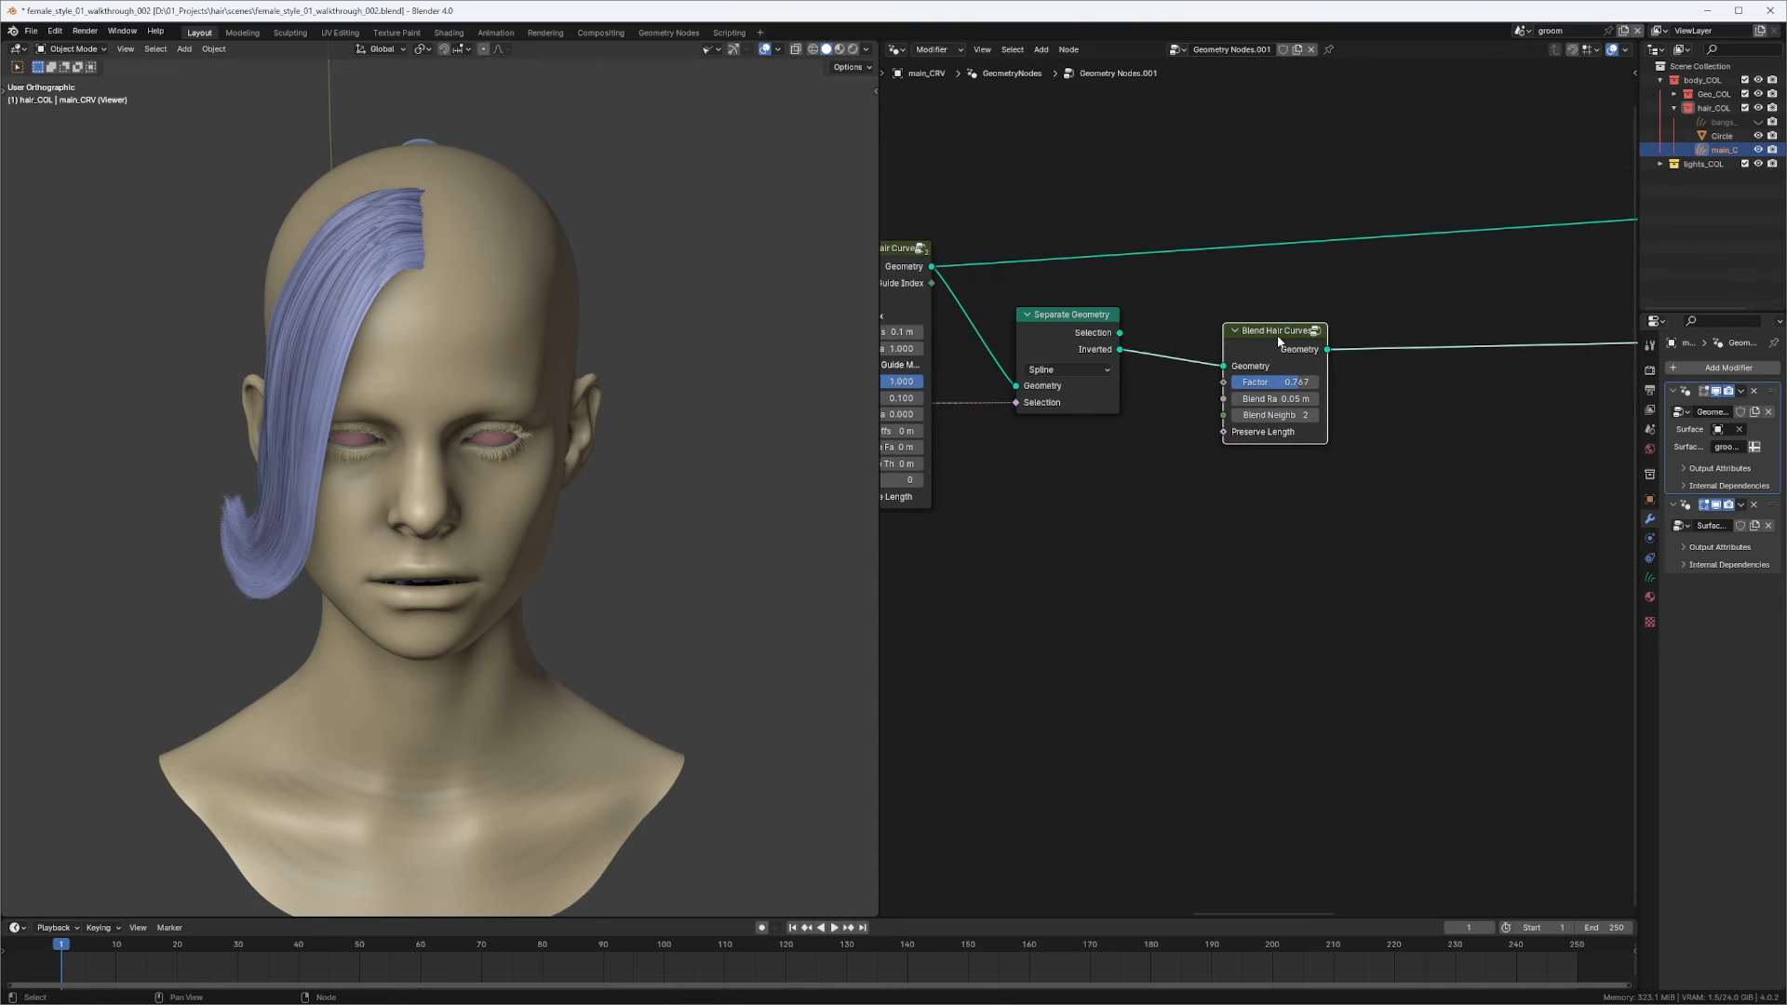
pyautogui.moveTo(479, 473); pyautogui.dragTo(591, 493, button='middle')
pyautogui.keyDown('ctrl'); pyautogui.moveTo(478, 519); pyautogui.dragTo(577, 480, button='middle'); pyautogui.keyUp('ctrl')
pyautogui.moveTo(1418, 338); pyautogui.dragTo(1280, 340, button='middle')
pyautogui.moveTo(1013, 327); pyautogui.dragTo(1006, 437)
pyautogui.moveTo(1118, 369); pyautogui.dragTo(1300, 518, button='middle')
pyautogui.hotkey('shift', 'd')
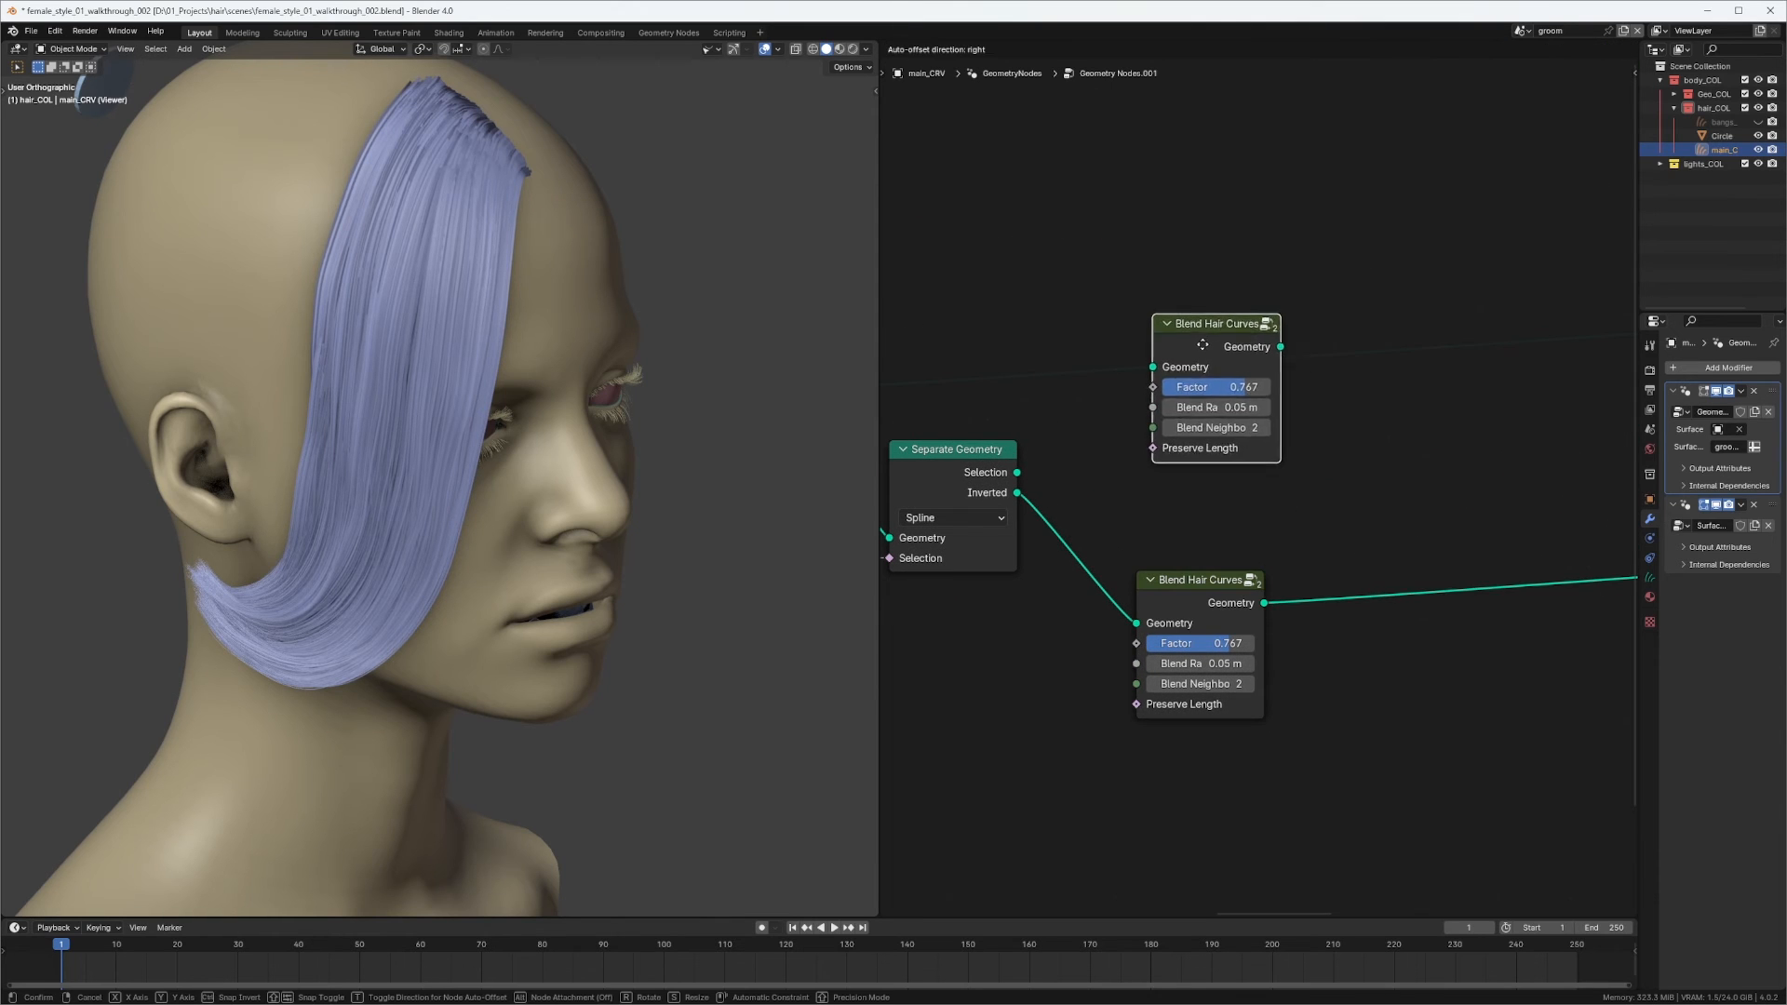
pyautogui.click(1172, 366)
pyautogui.moveTo(1016, 471); pyautogui.dragTo(1126, 382)
pyautogui.moveTo(1280, 453); pyautogui.dragTo(1163, 460, button='middle')
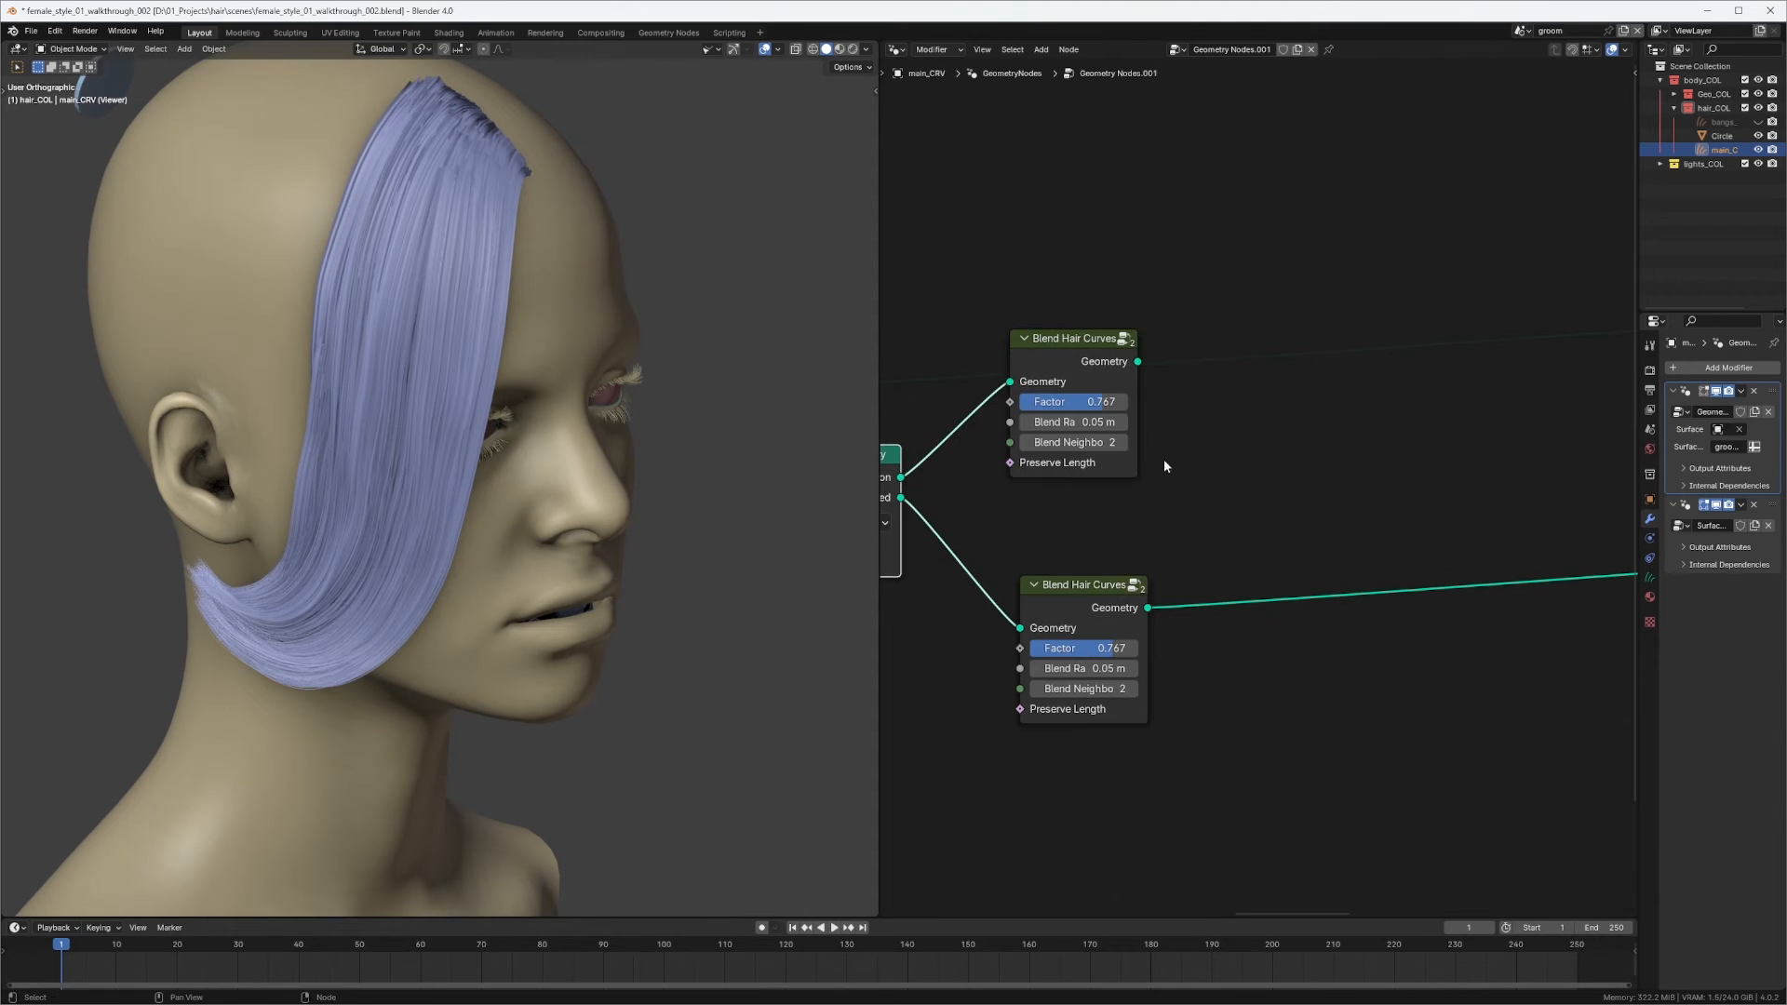
# Merge both Blend Hair Curves outputs with a Join Geometry node and check the hair from the opposite side.
pyautogui.keyDown('ctrl'); pyautogui.keyDown('shift'); pyautogui.moveTo(1102, 441); pyautogui.dragTo(1119, 634, button='right'); pyautogui.keyUp('shift'); pyautogui.keyUp('ctrl')
pyautogui.moveTo(1305, 453); pyautogui.dragTo(1174, 461, button='middle')
pyautogui.moveTo(1175, 466); pyautogui.dragTo(1216, 472)
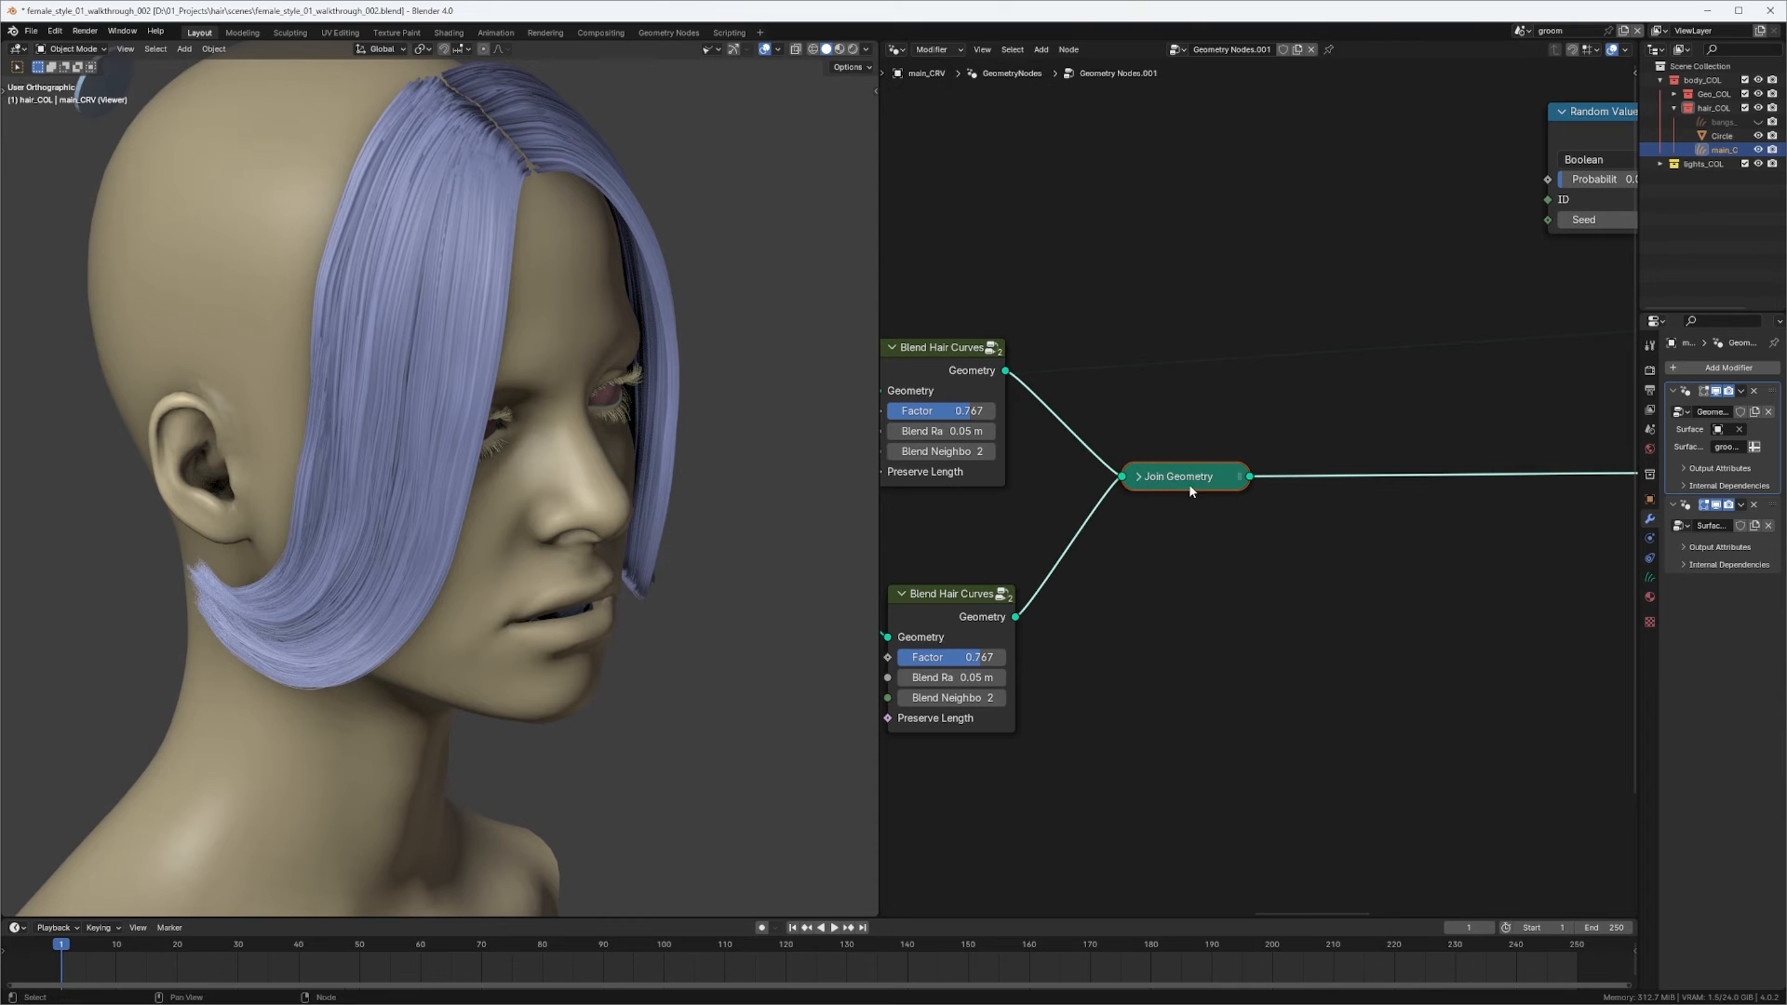
pyautogui.moveTo(652, 466); pyautogui.dragTo(513, 529, button='middle')
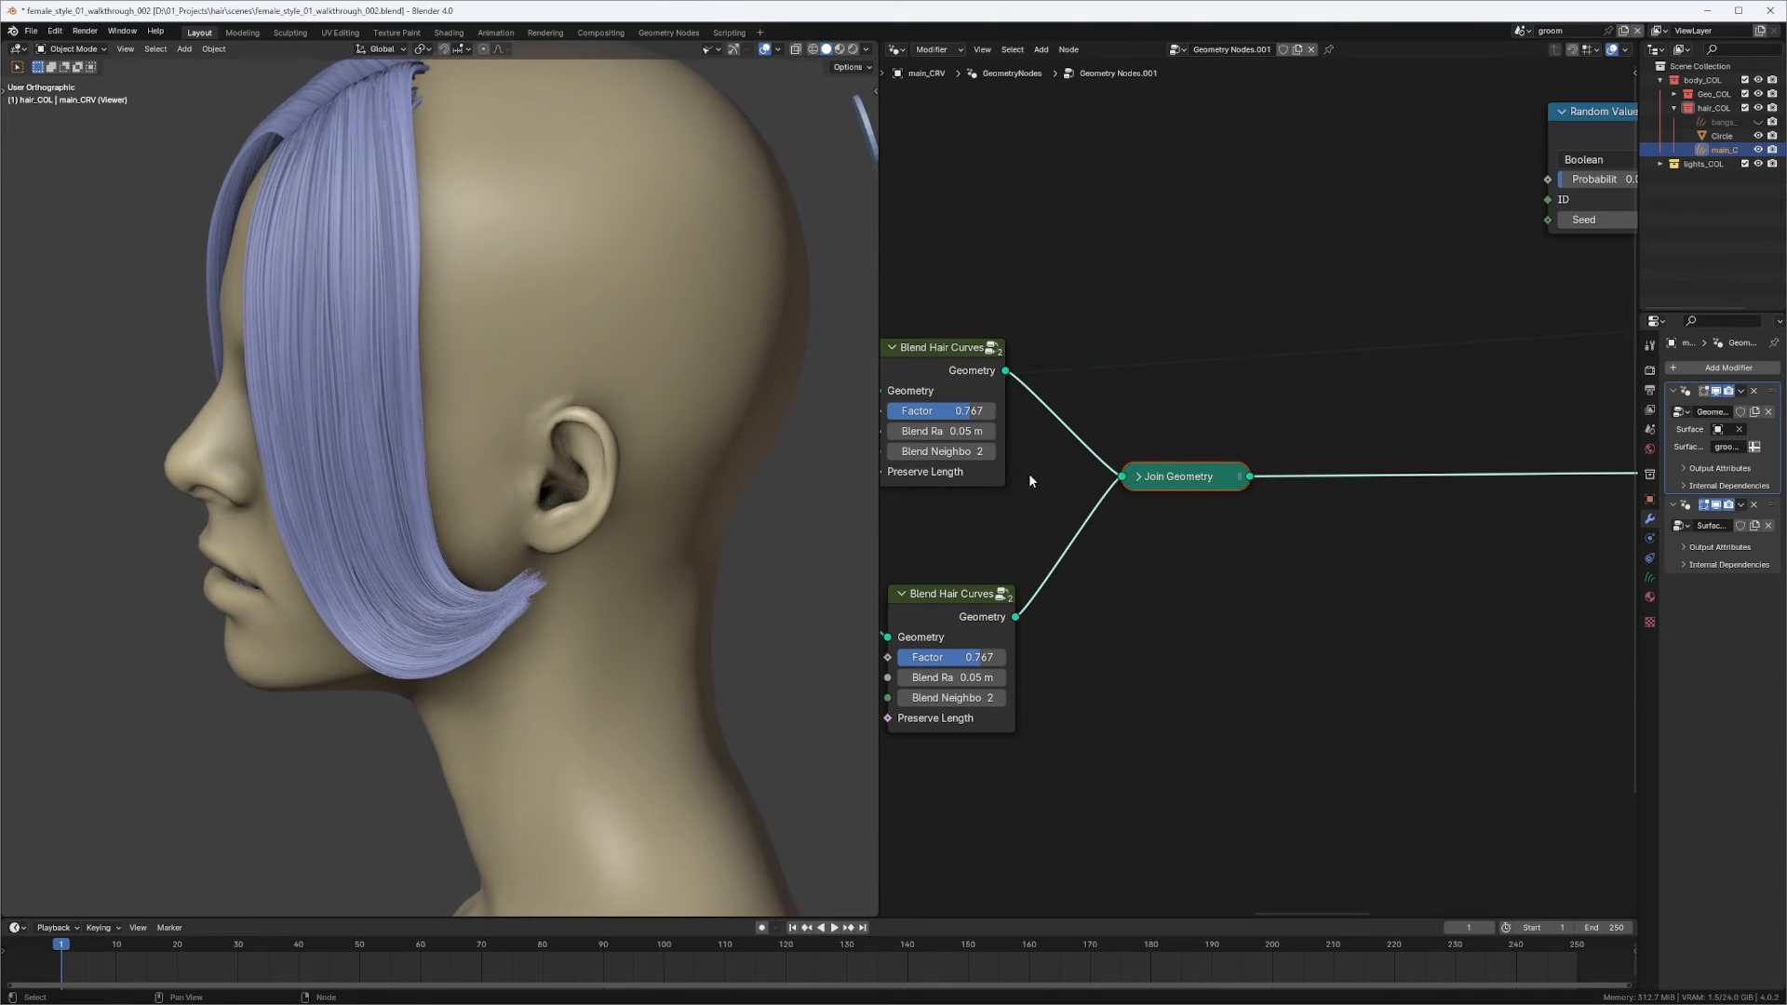
# Align the two Blend Hair Curves nodes one above the other and check both hair halves from the front.
pyautogui.moveTo(1030, 476); pyautogui.dragTo(1309, 466, button='middle')
pyautogui.moveTo(1223, 340); pyautogui.dragTo(1223, 376)
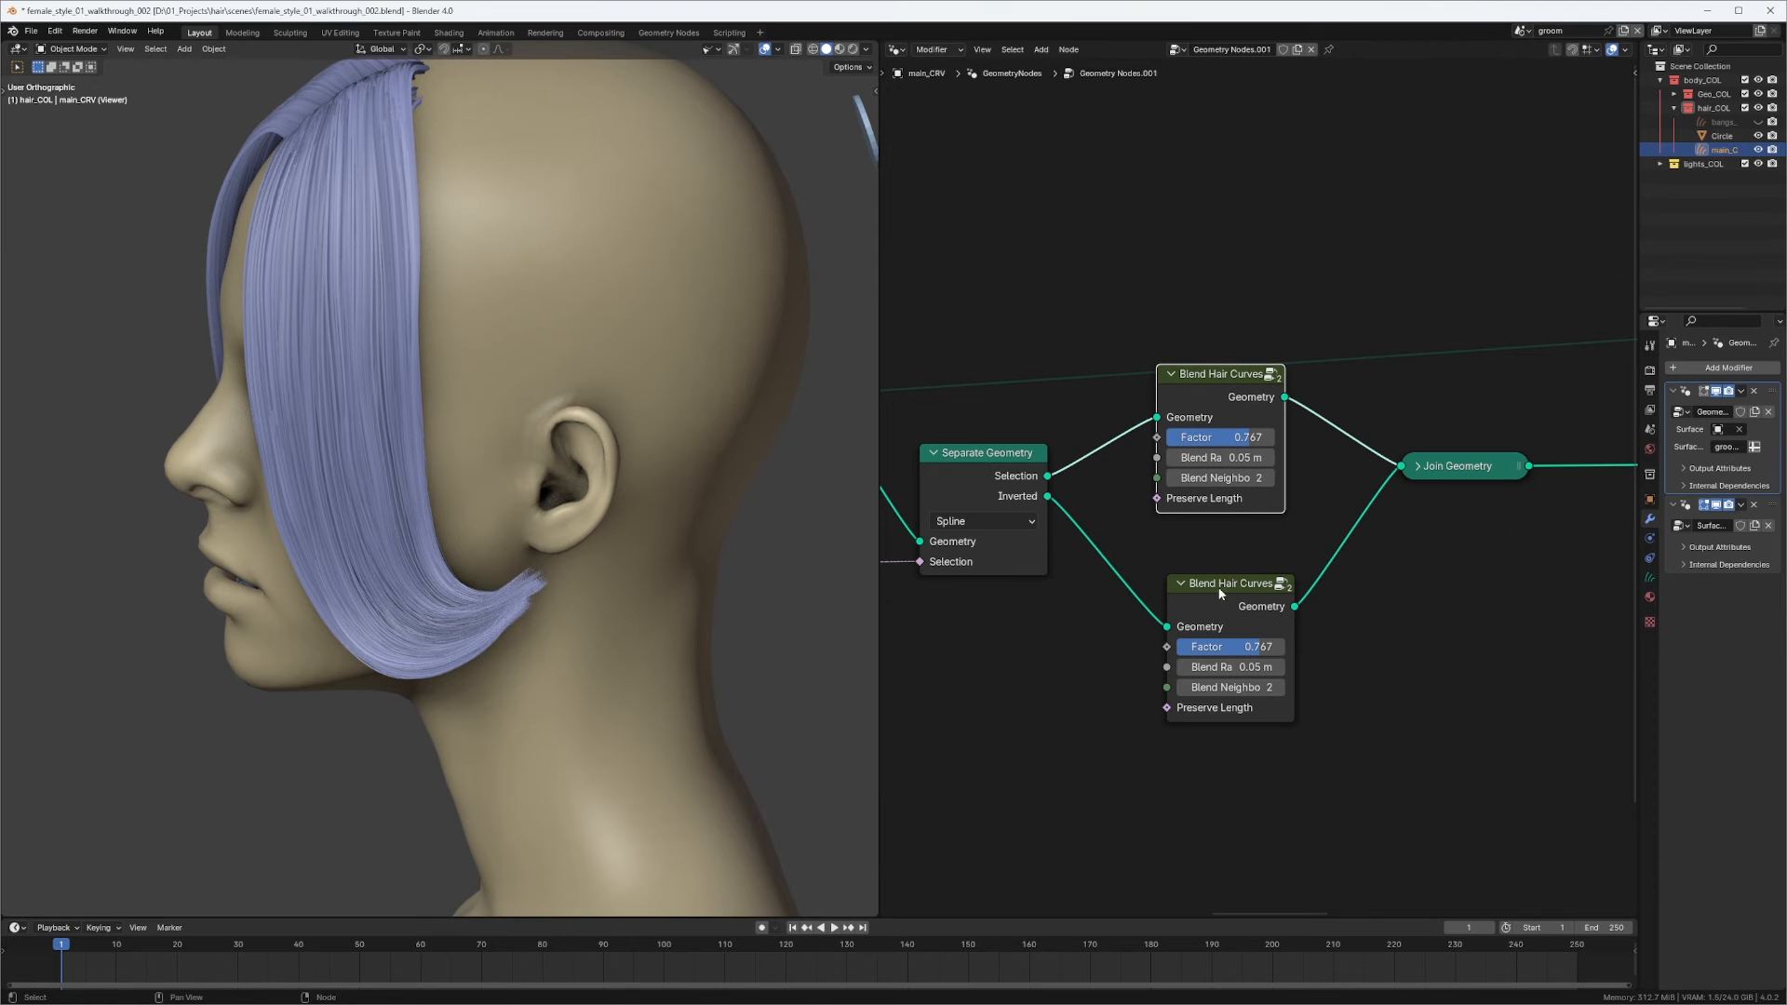
pyautogui.moveTo(1233, 583); pyautogui.dragTo(1224, 567)
pyautogui.moveTo(614, 530); pyautogui.dragTo(527, 262, button='middle')
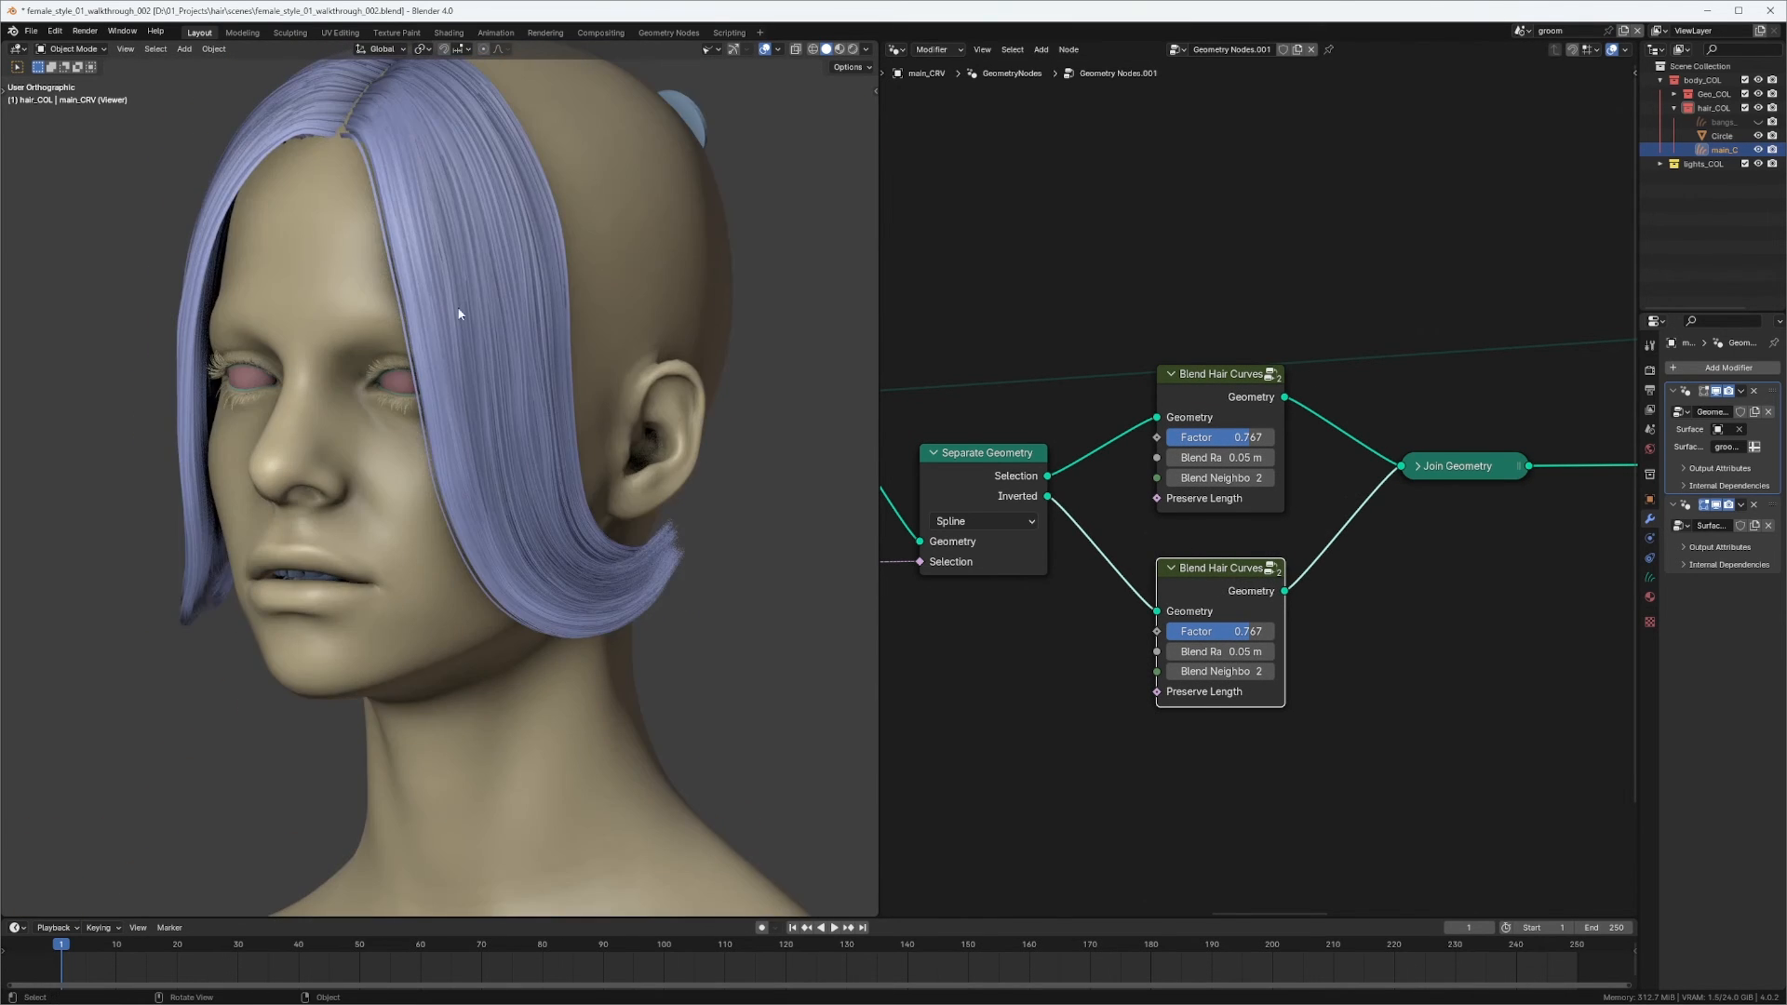
pyautogui.moveTo(1218, 477); pyautogui.dragTo(1340, 395, button='middle')
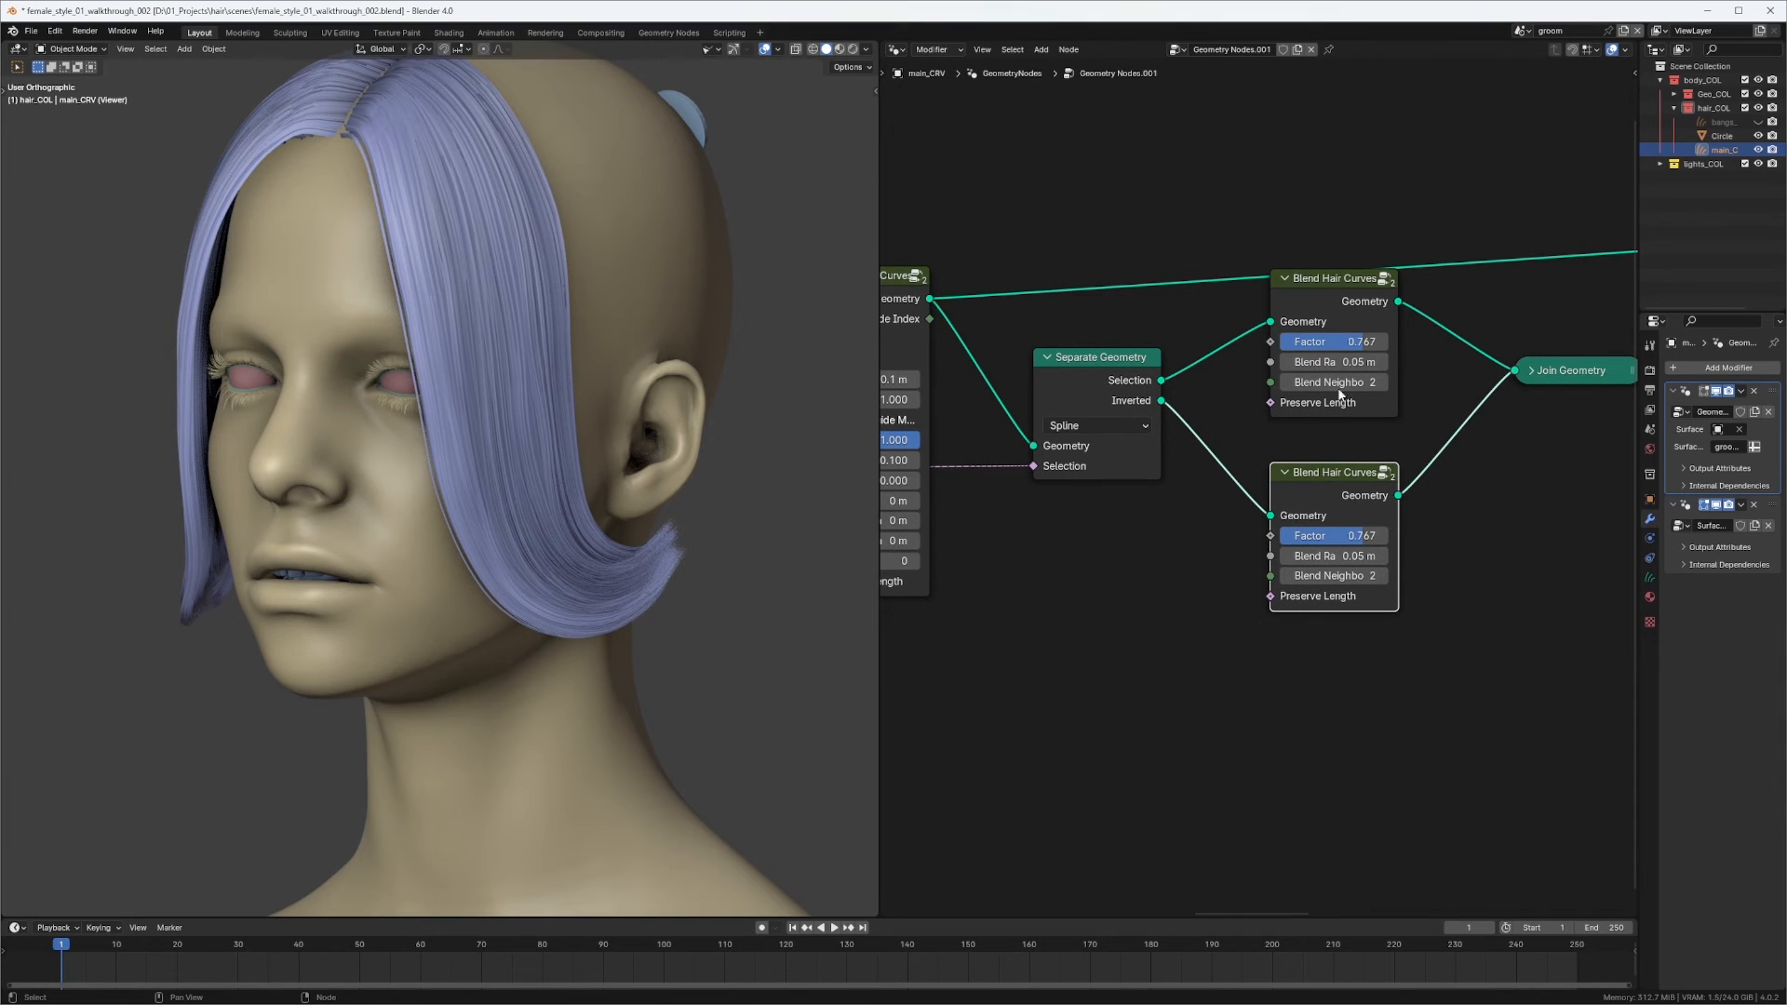
pyautogui.moveTo(1098, 534); pyautogui.dragTo(1152, 514, button='middle')
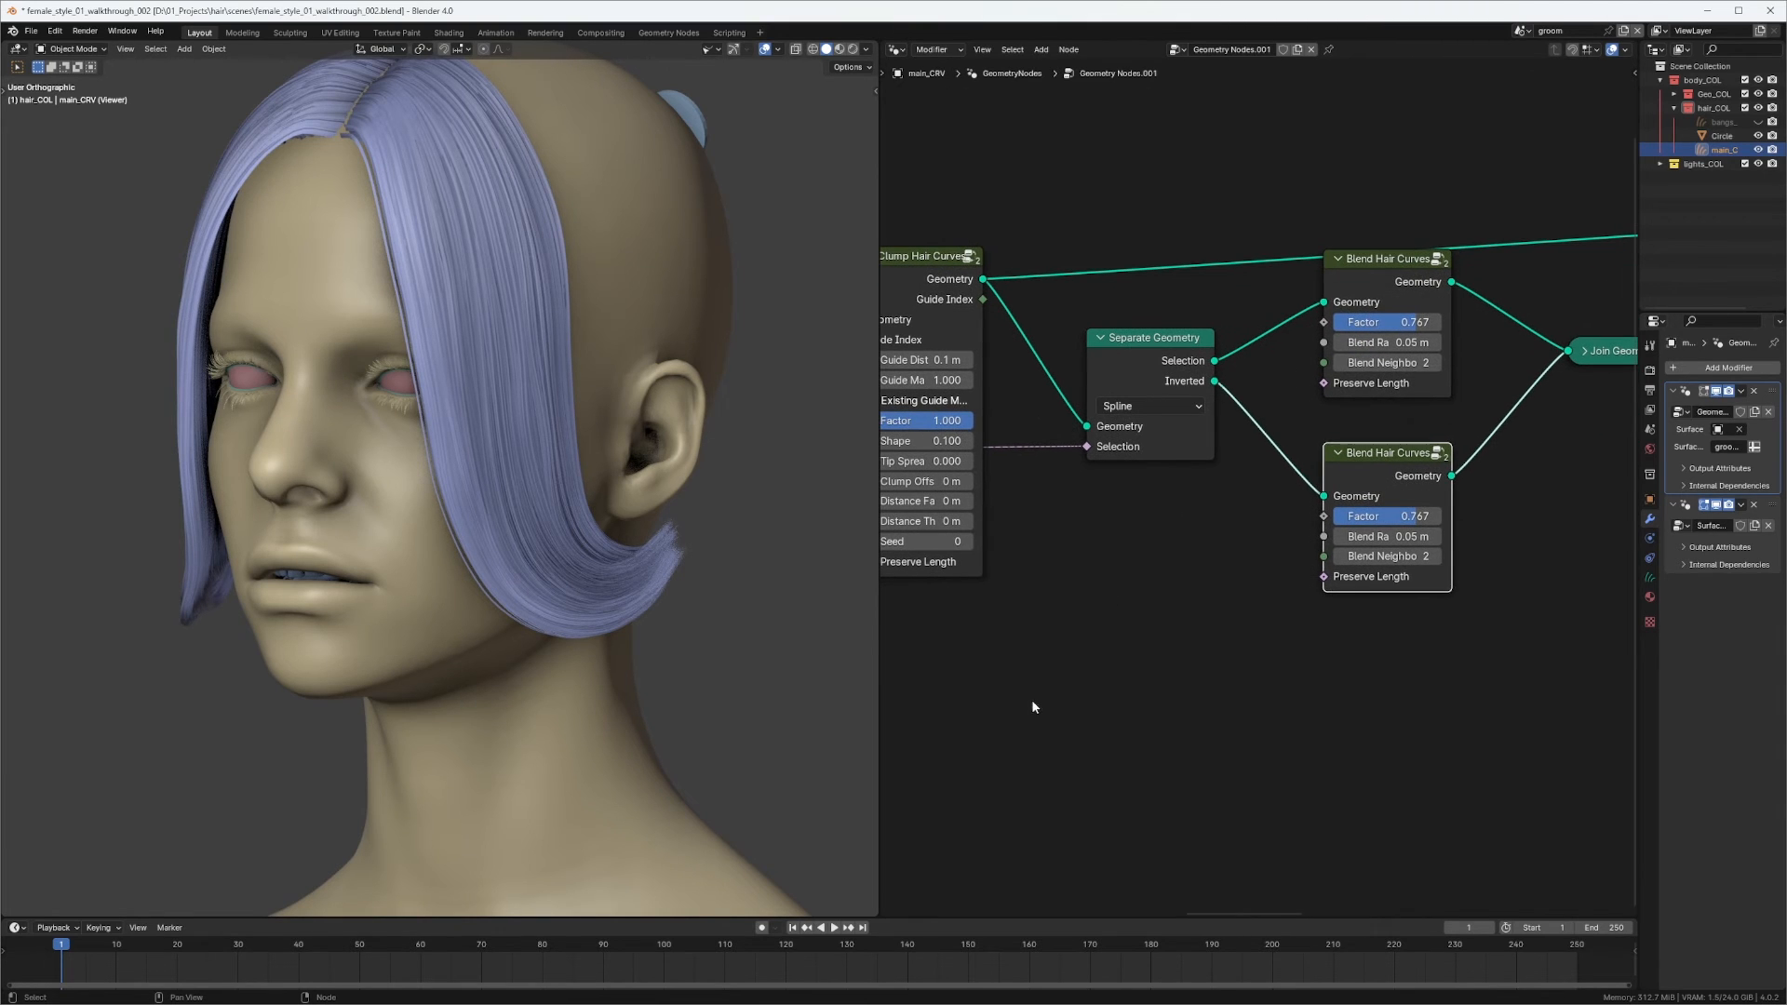
# Add a Random Value node, keep its data type as Float, and place it below the Separate Geometry node.
pyautogui.hotkey('shift', 'a')
pyautogui.write('r')
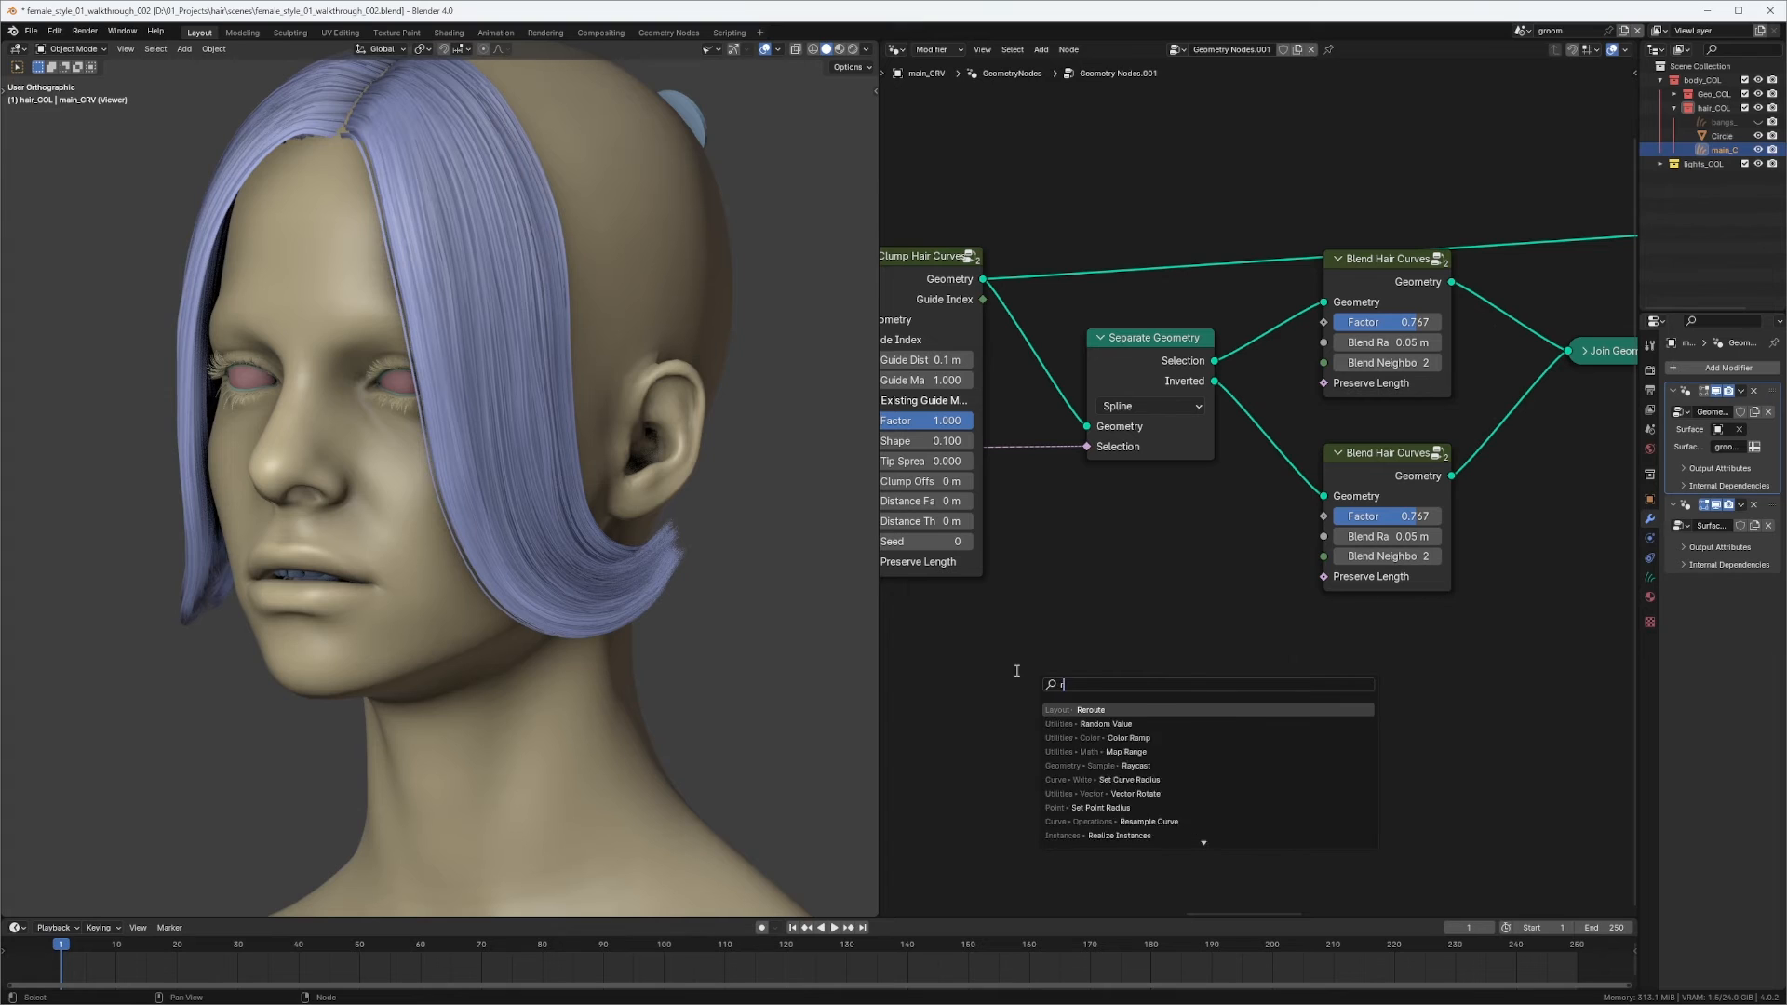
pyautogui.write('and')
pyautogui.press('Return')
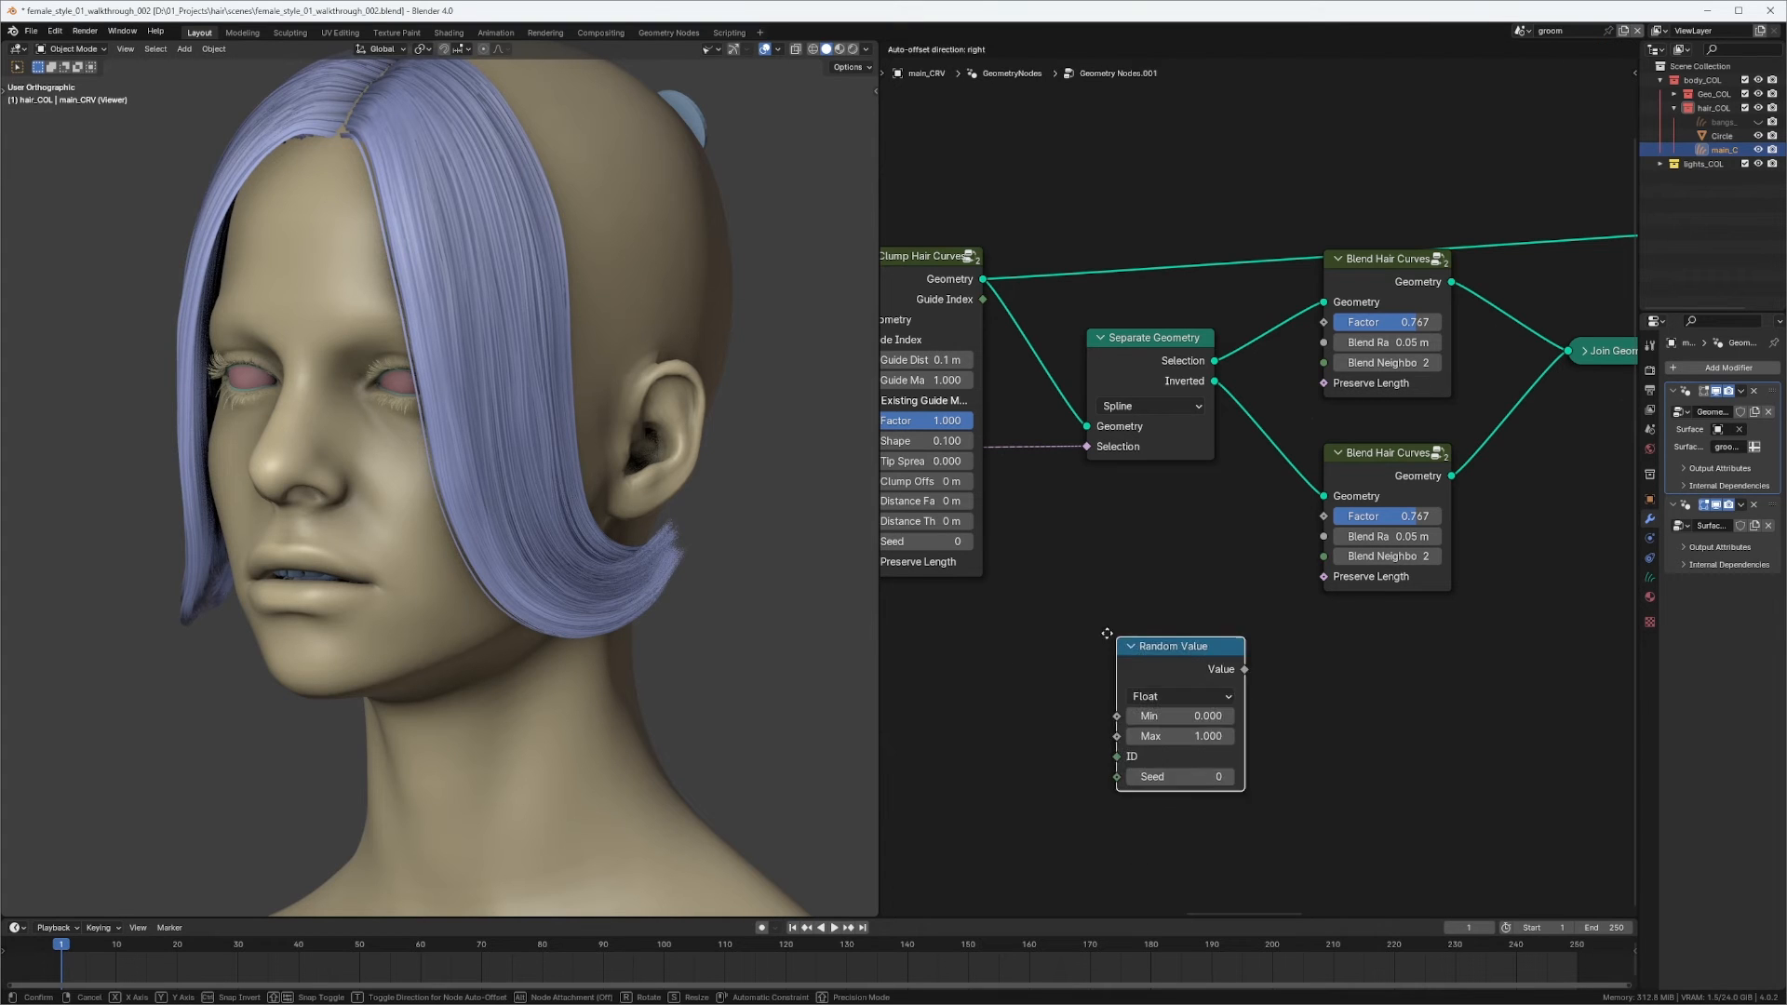
pyautogui.click(1108, 666)
pyautogui.click(1113, 695)
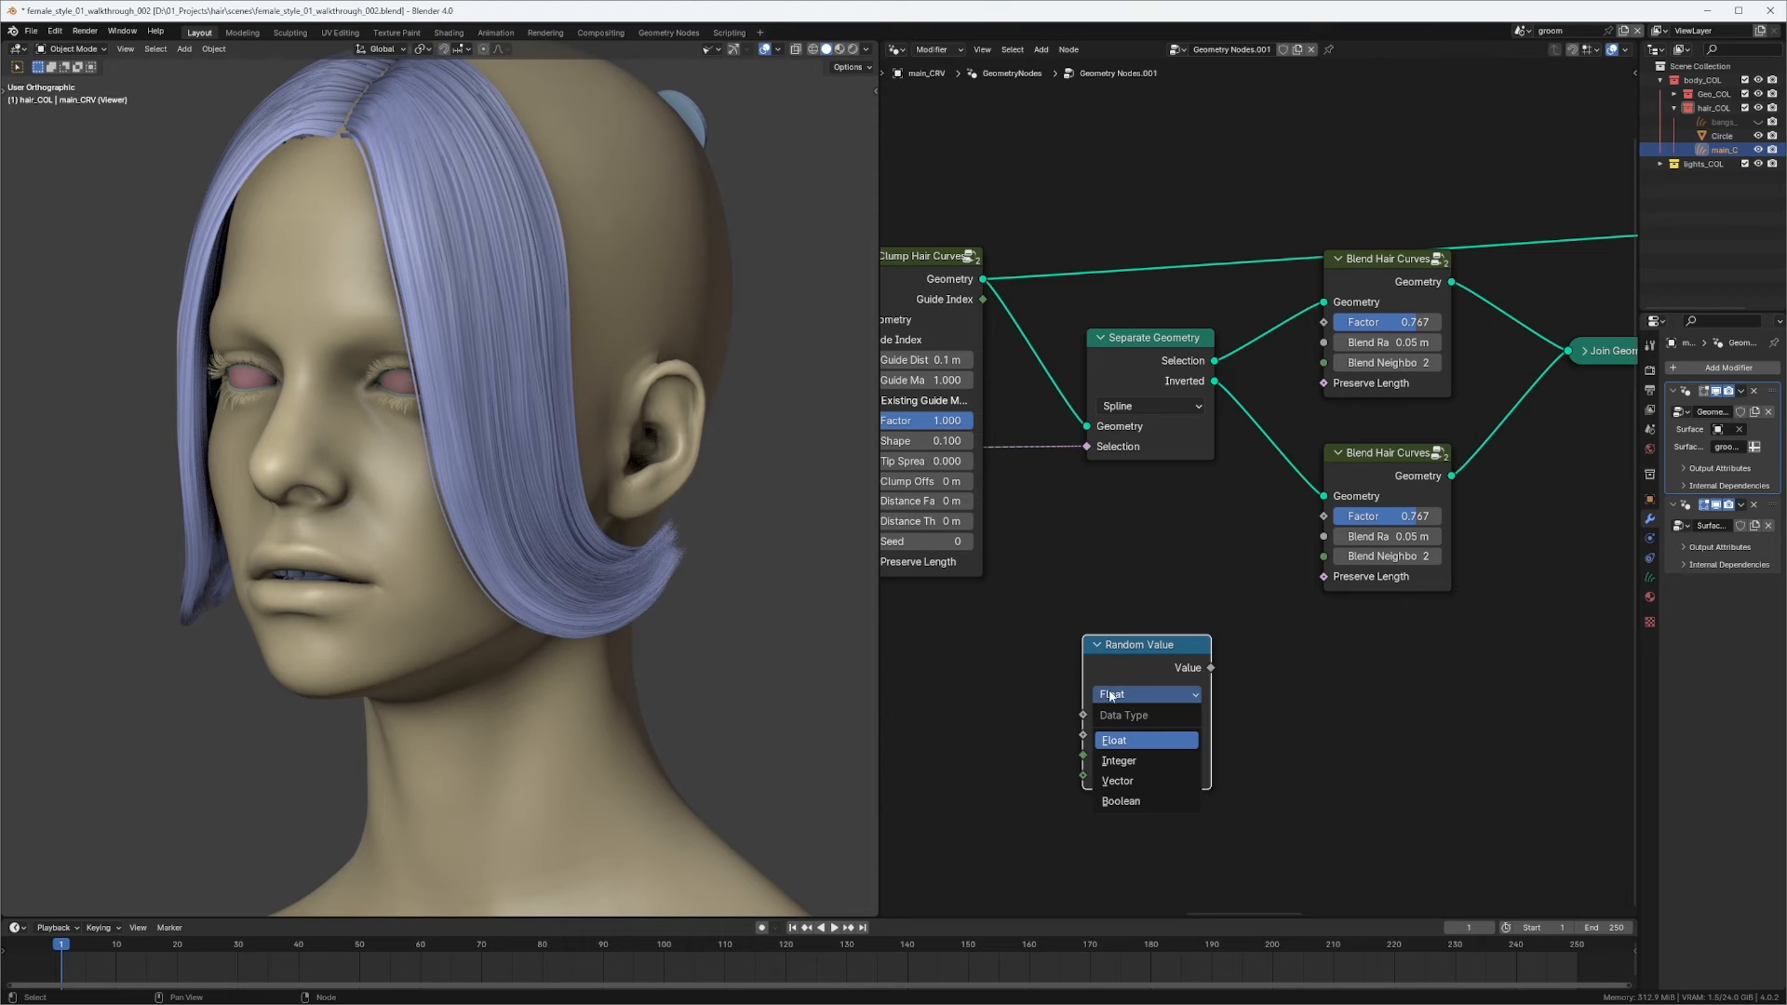
pyautogui.moveTo(1167, 546); pyautogui.dragTo(1220, 438, button='middle')
pyautogui.moveTo(1189, 539); pyautogui.dragTo(1073, 549)
pyautogui.moveTo(1095, 559); pyautogui.dragTo(1222, 500, button='middle')
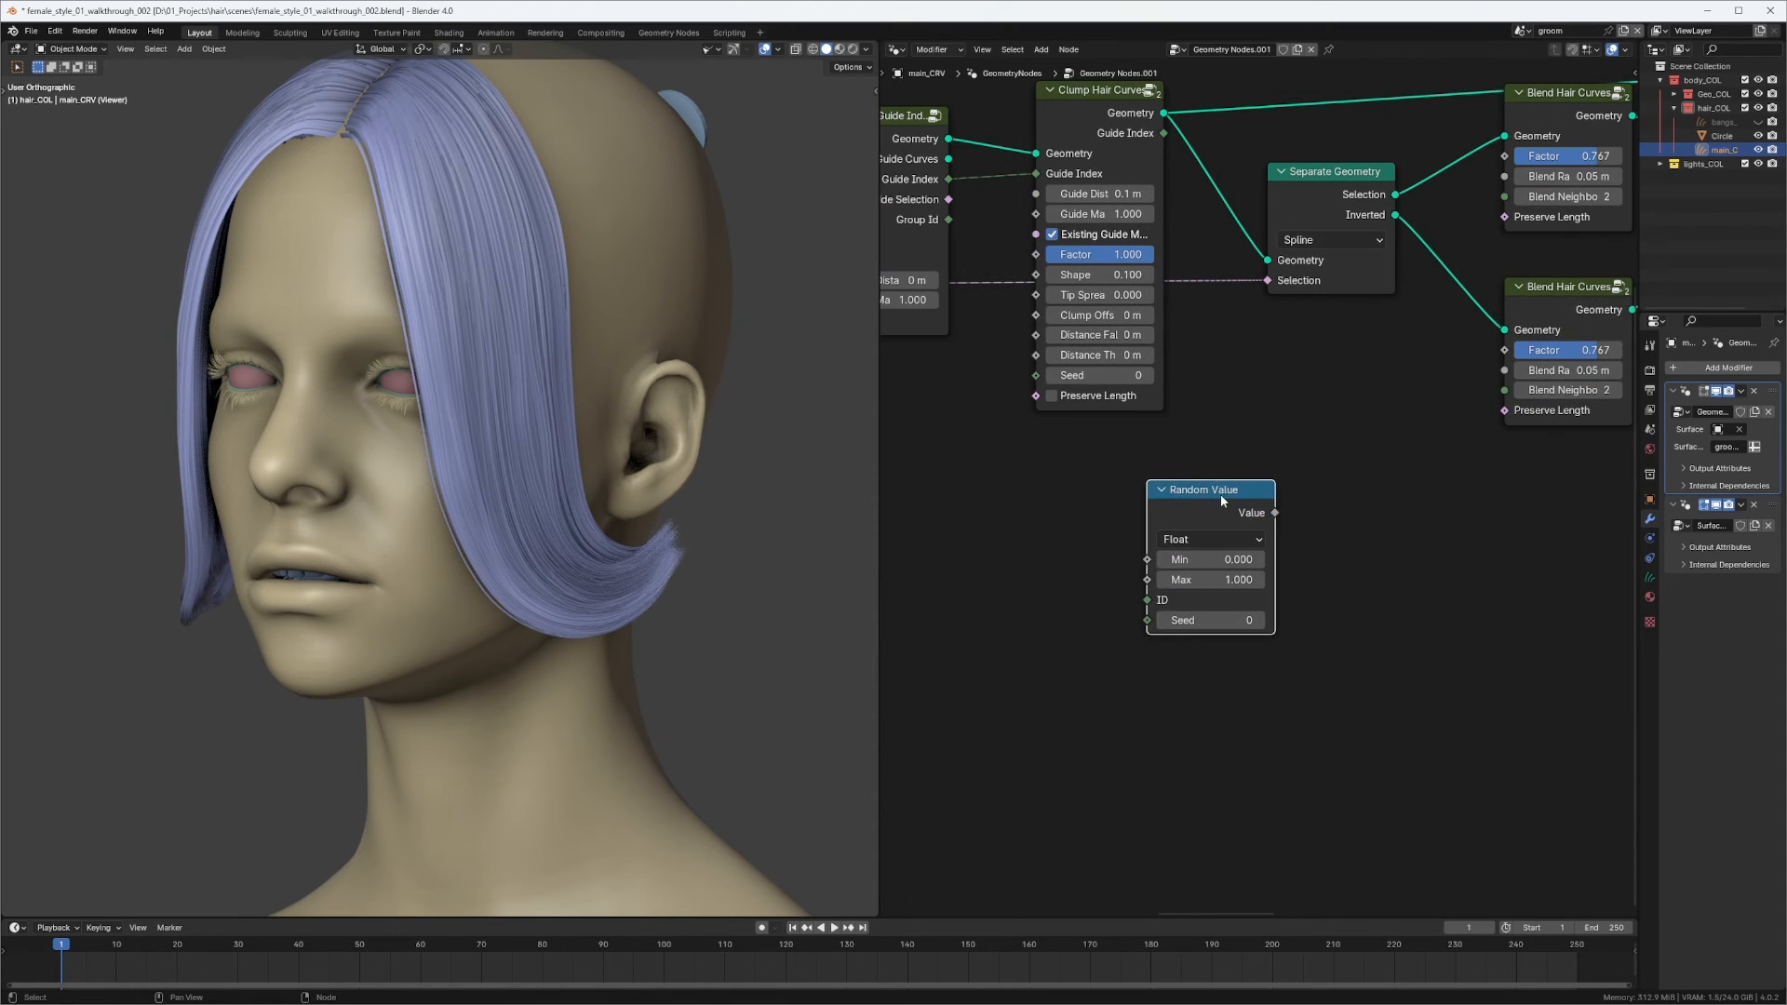
pyautogui.moveTo(1220, 495); pyautogui.dragTo(1335, 456)
pyautogui.moveTo(1346, 419); pyautogui.dragTo(1273, 462, button='middle')
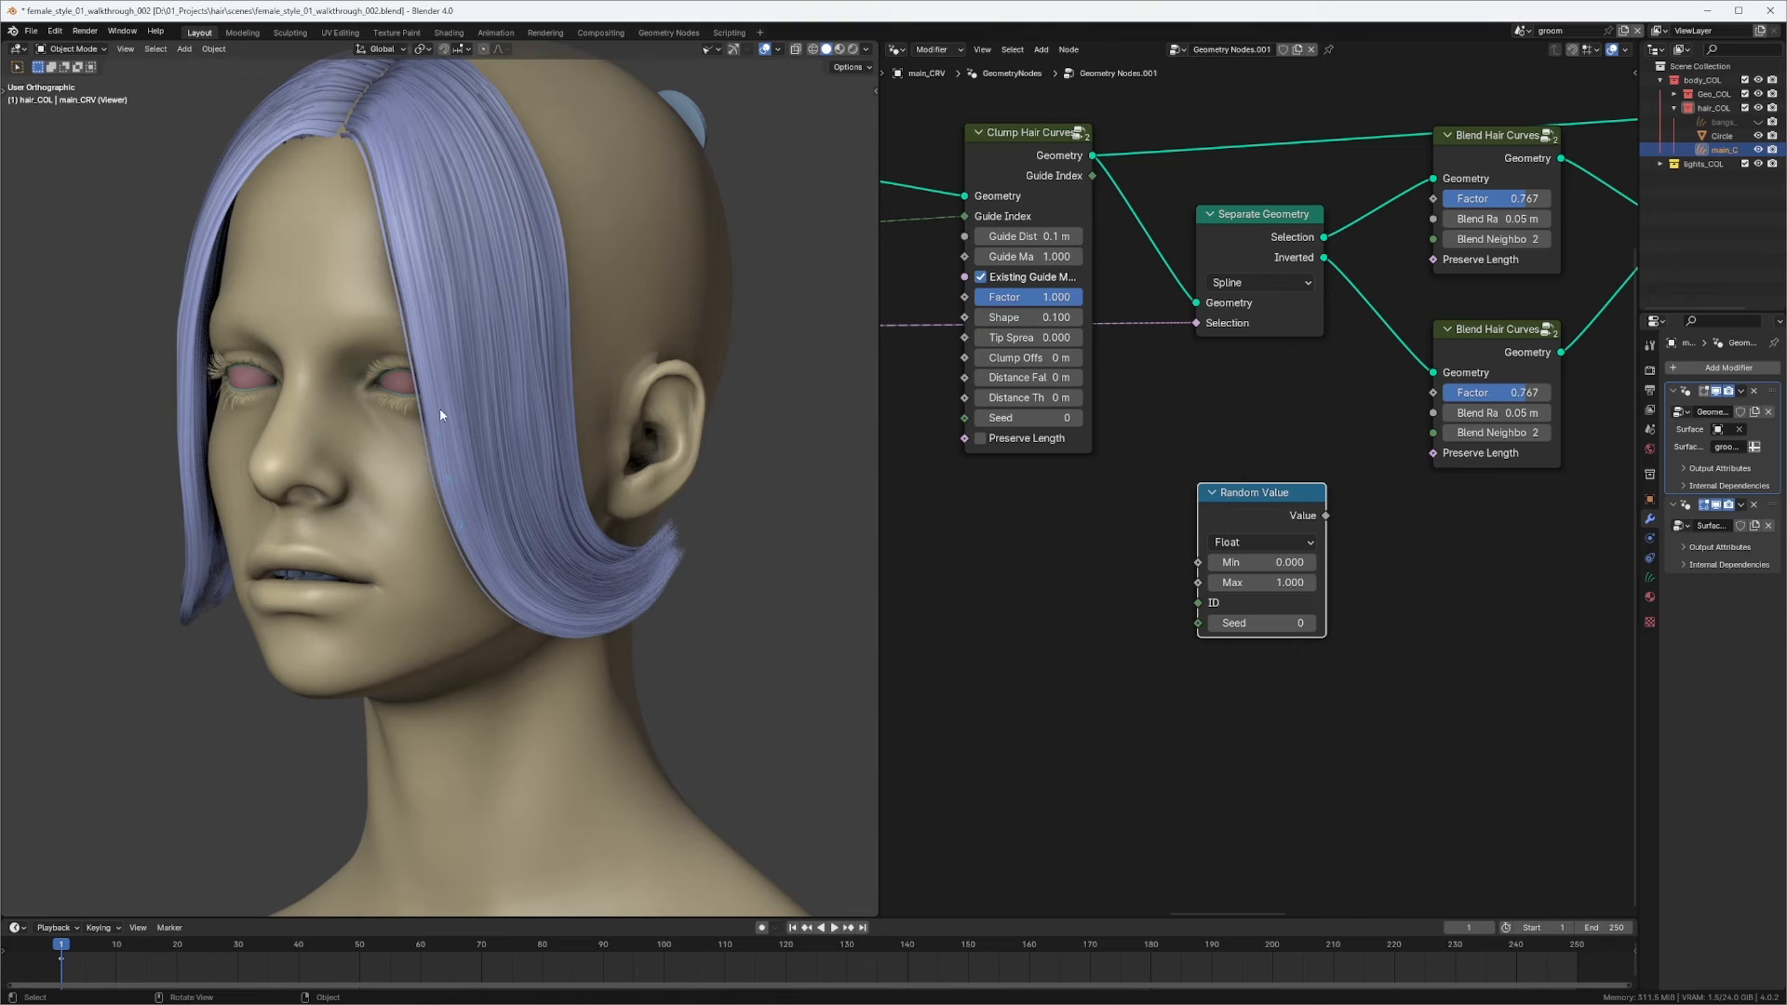
# Set the annotation colour to red and the annotation stroke thickness to 10 px.
pyautogui.press('n')
pyautogui.click(746, 508)
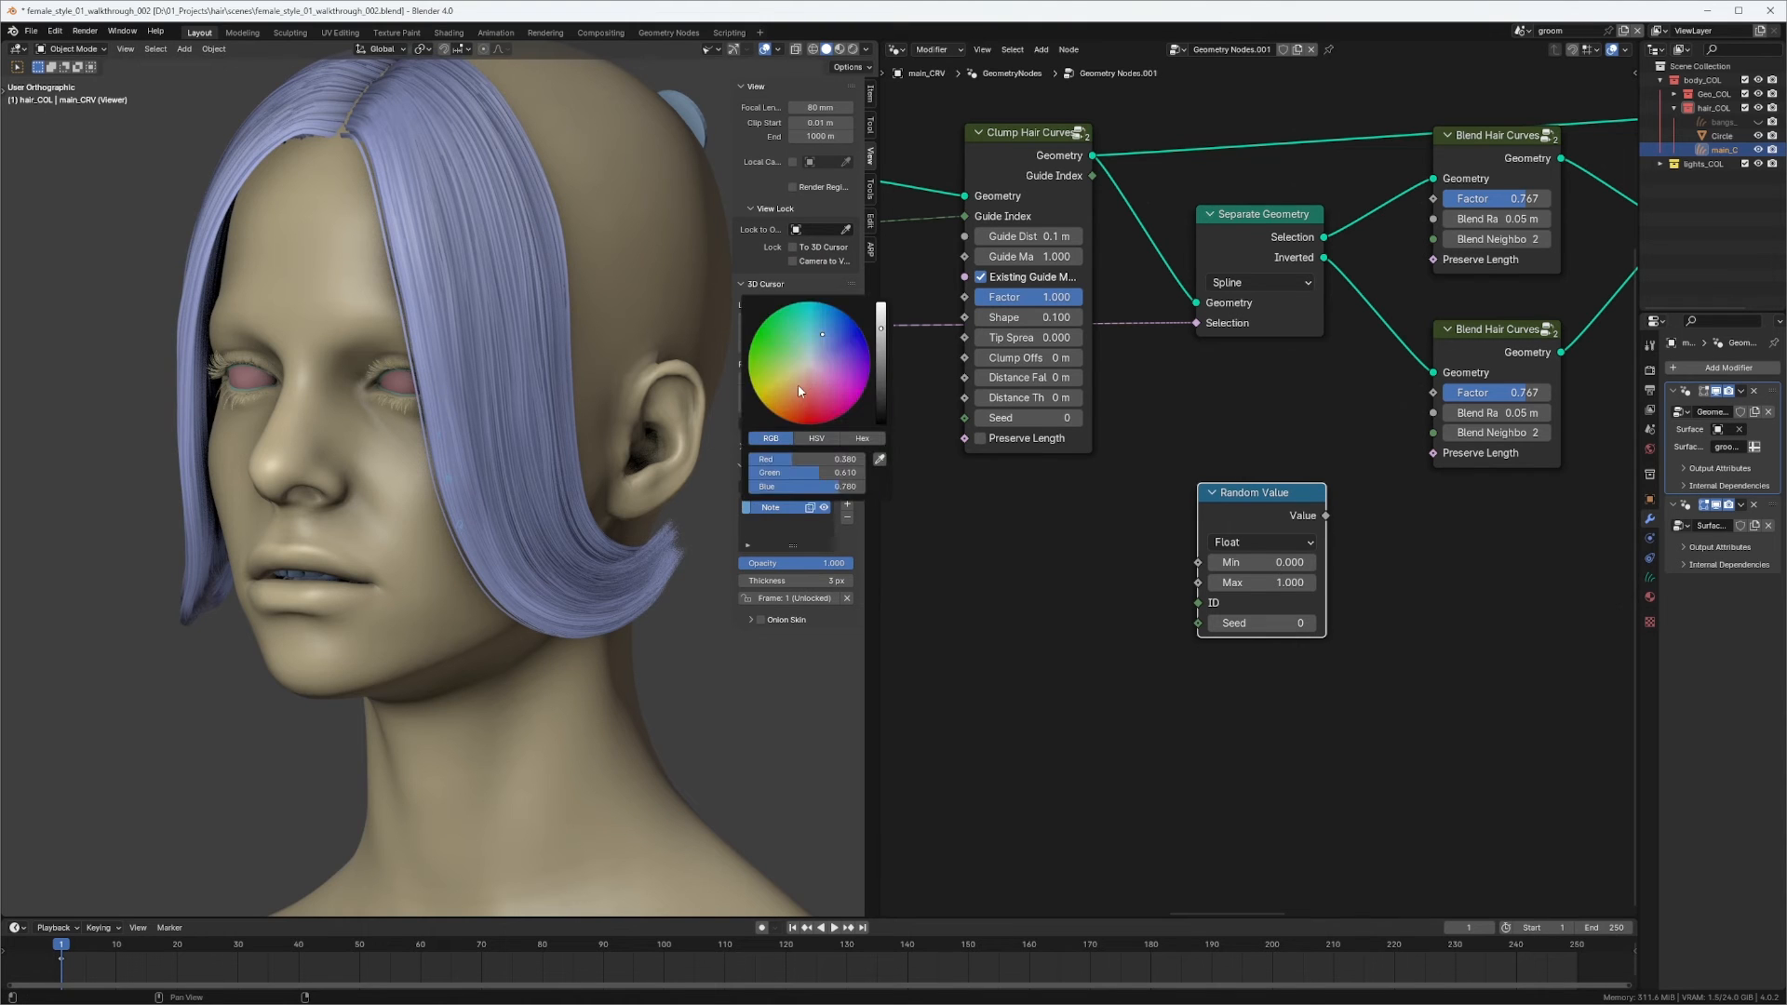
pyautogui.click(801, 391)
pyautogui.click(787, 578)
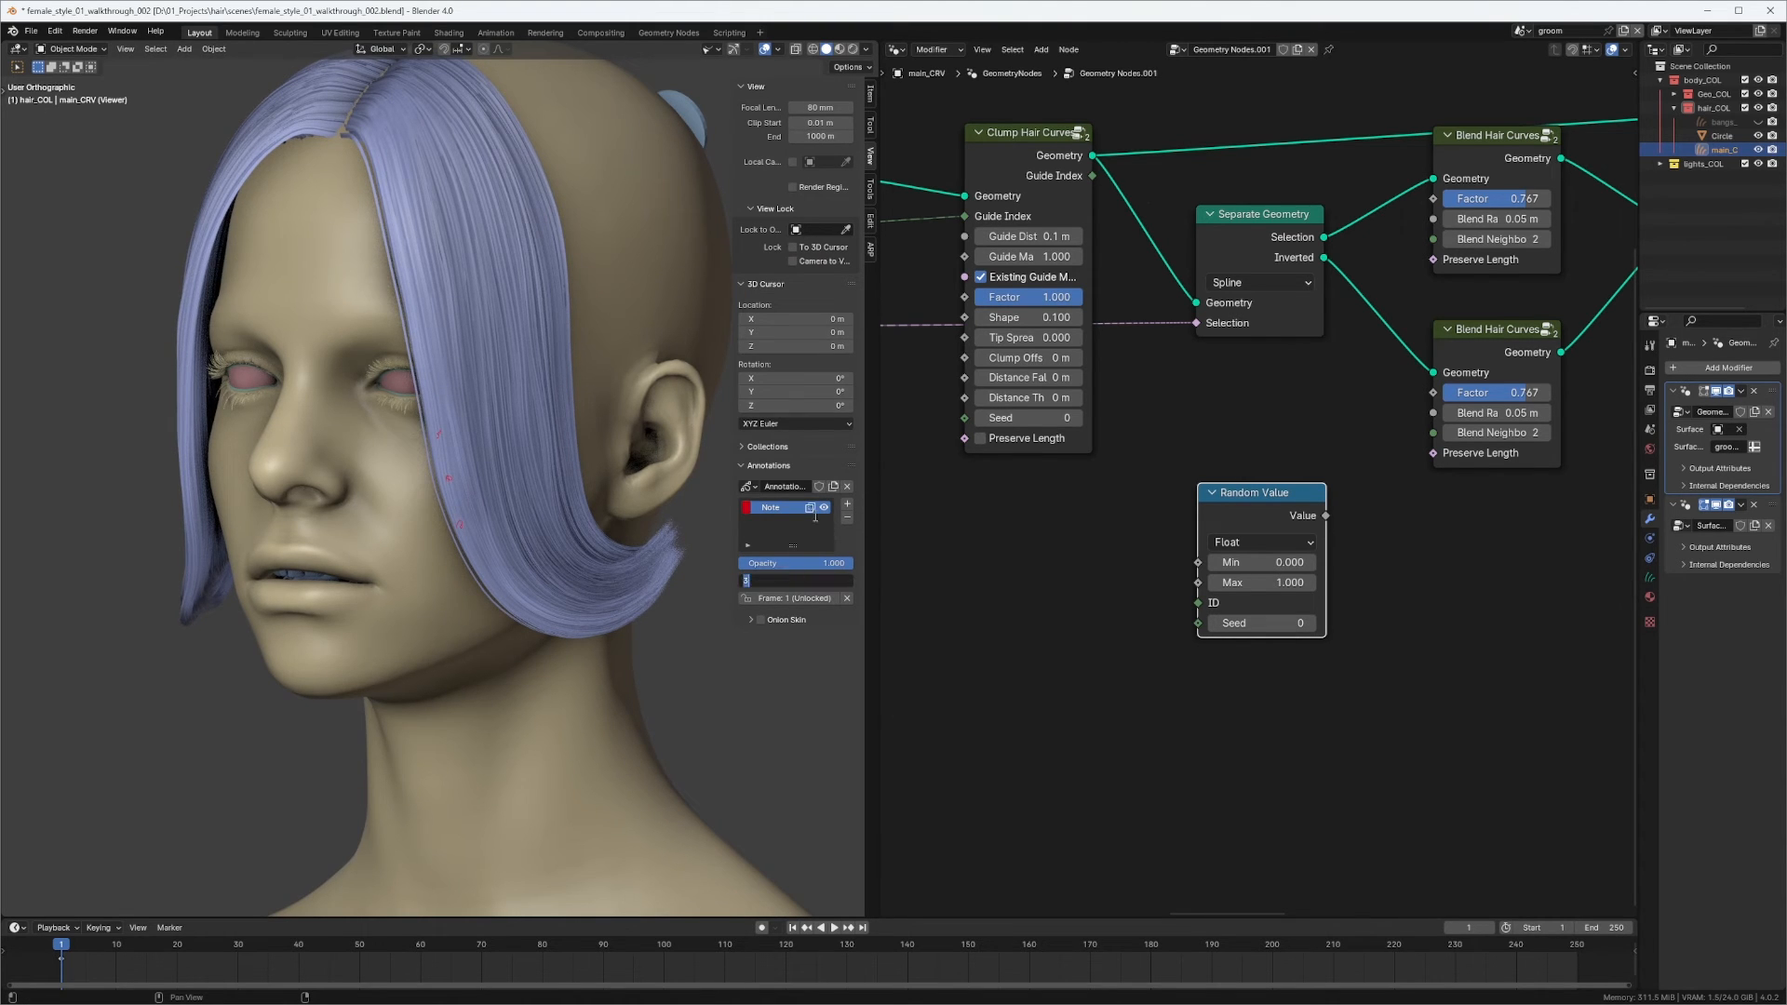
pyautogui.write('10')
pyautogui.press('Return')
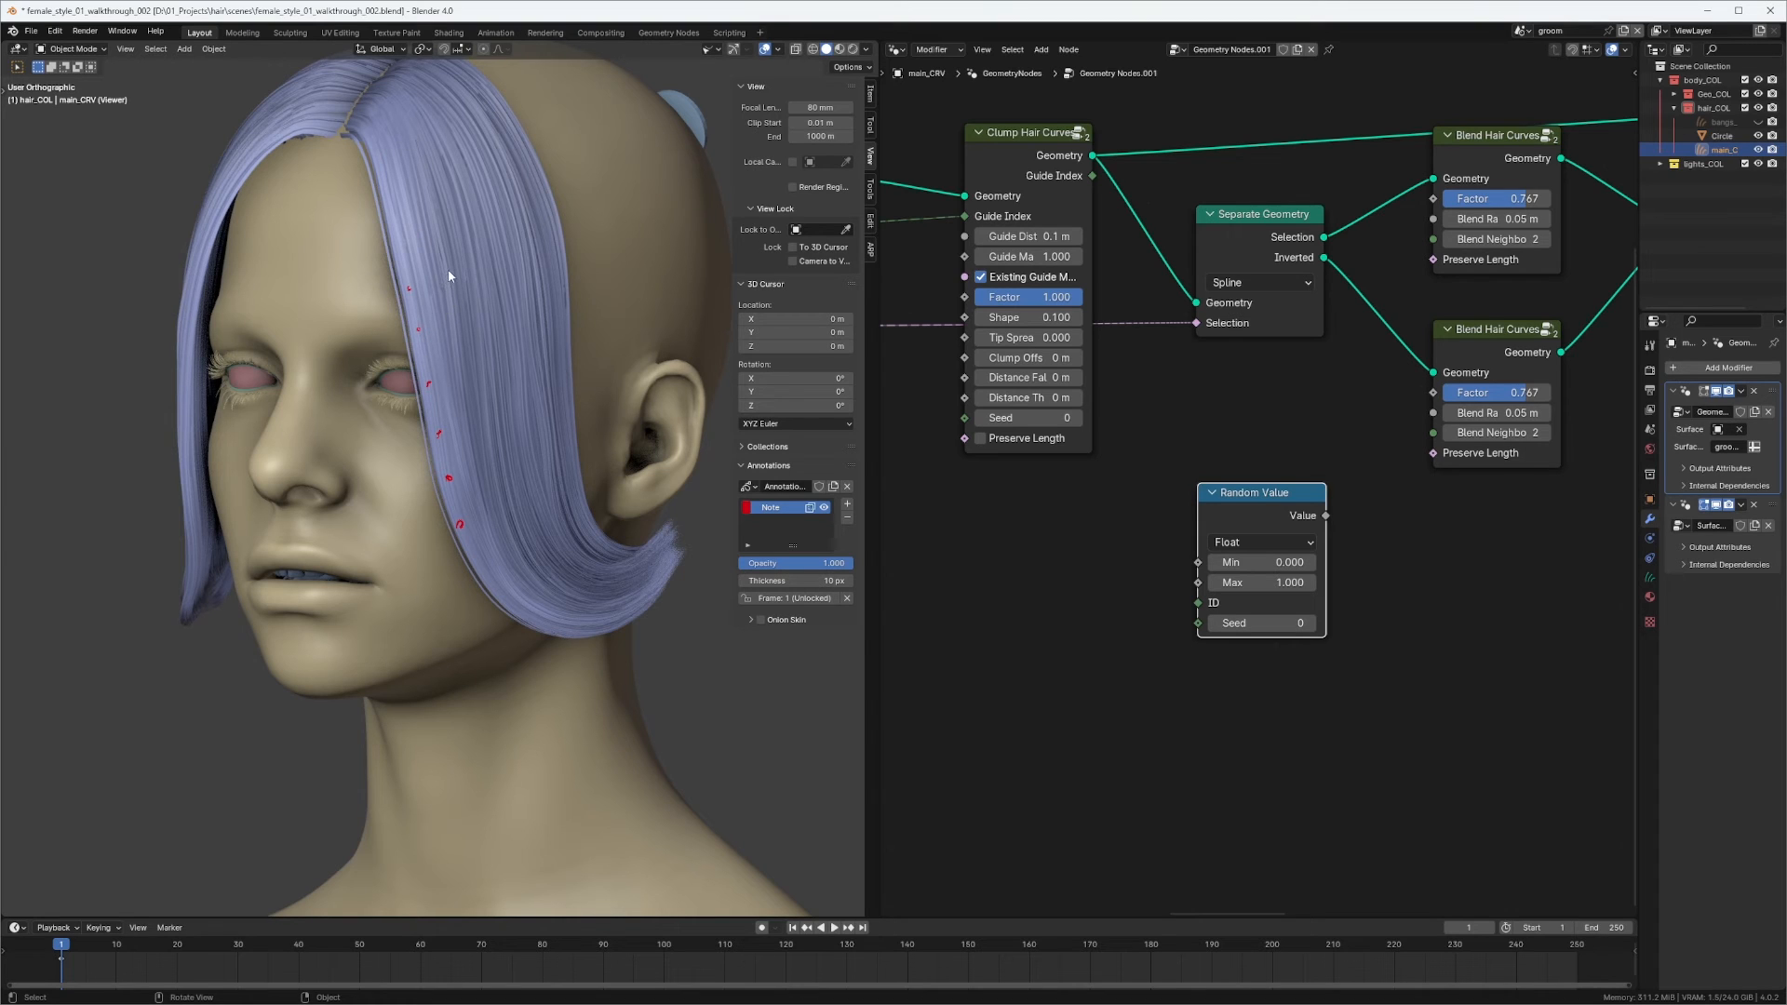
# Mark the front hair strands with annotation strokes and erase the marks.
pyautogui.moveTo(460, 296)
pyautogui.mouseDown()
pyautogui.moveTo(476, 478)
pyautogui.moveTo(495, 476)
pyautogui.mouseUp()
pyautogui.moveTo(485, 243)
pyautogui.mouseDown(button='right')
pyautogui.moveTo(380, 421)
pyautogui.moveTo(494, 505)
pyautogui.mouseUp(button='right')
pyautogui.press('w')
pyautogui.press('n')
# Add a Curve Info node before the Random Value node and connect its Curve ID to the Random Value's ID.
pyautogui.moveTo(1282, 511); pyautogui.dragTo(1280, 523)
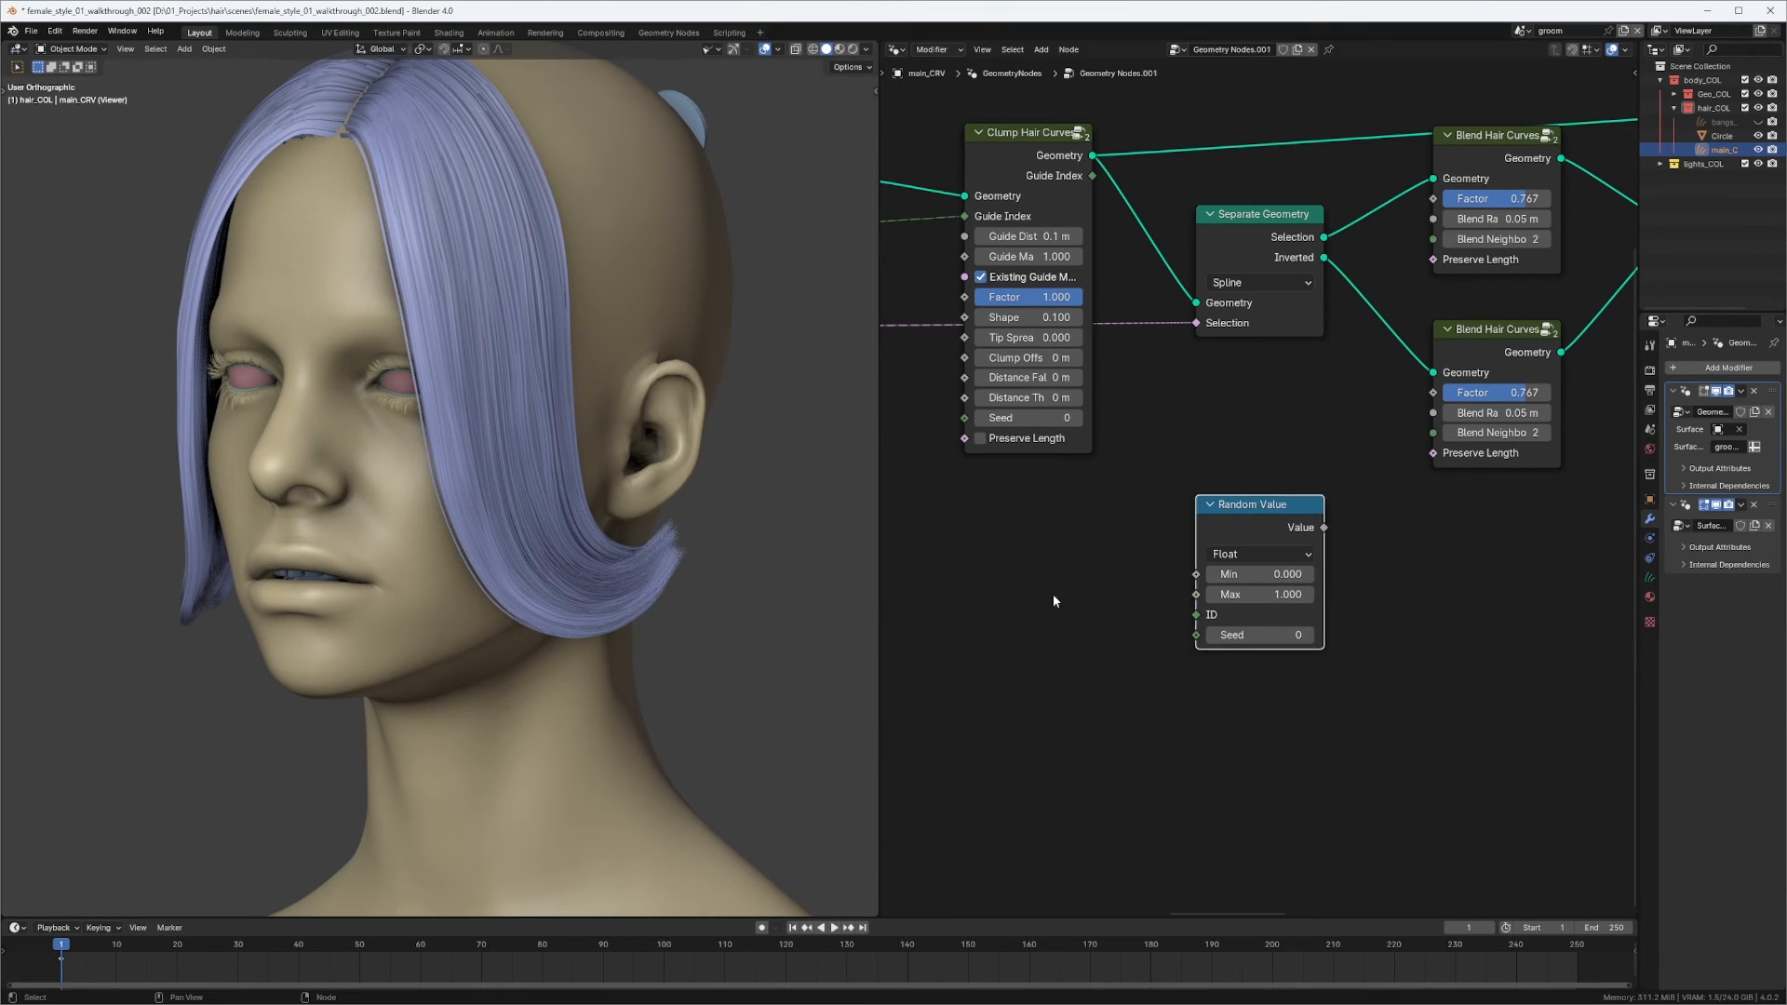
pyautogui.click(1051, 598)
pyautogui.hotkey('shift', 'a')
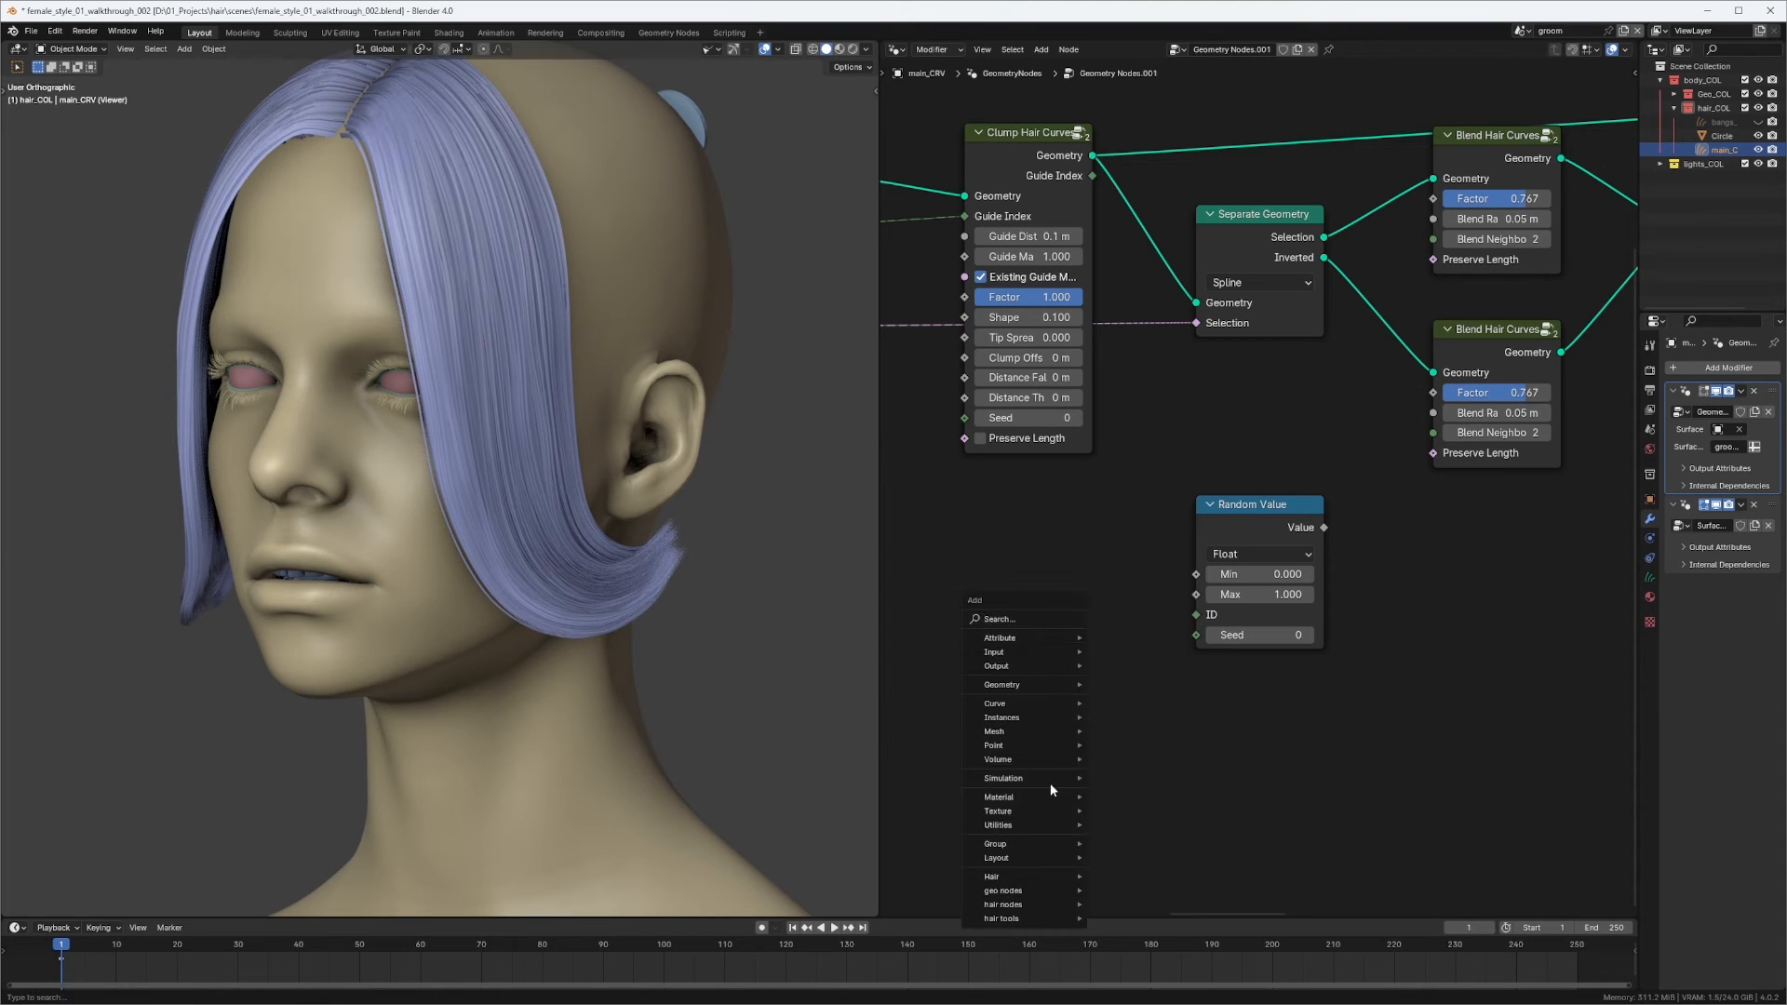
pyautogui.moveTo(1028, 877)
pyautogui.moveTo(1143, 919)
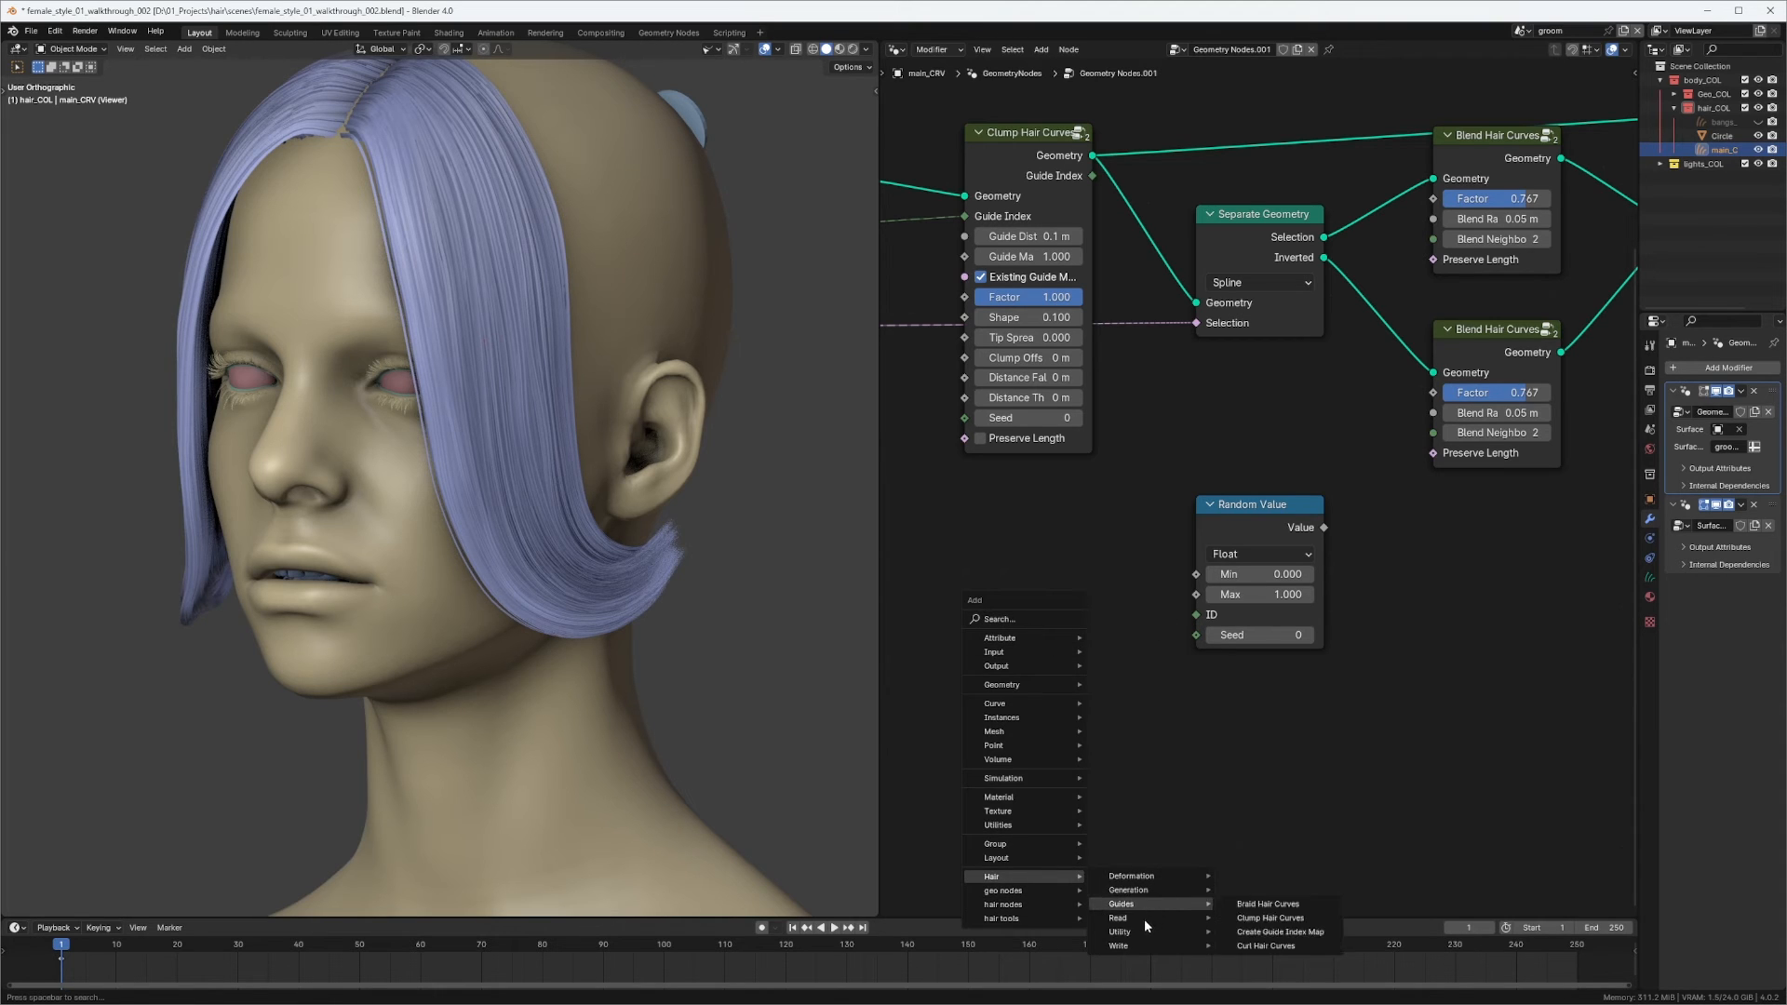
pyautogui.click(1255, 917)
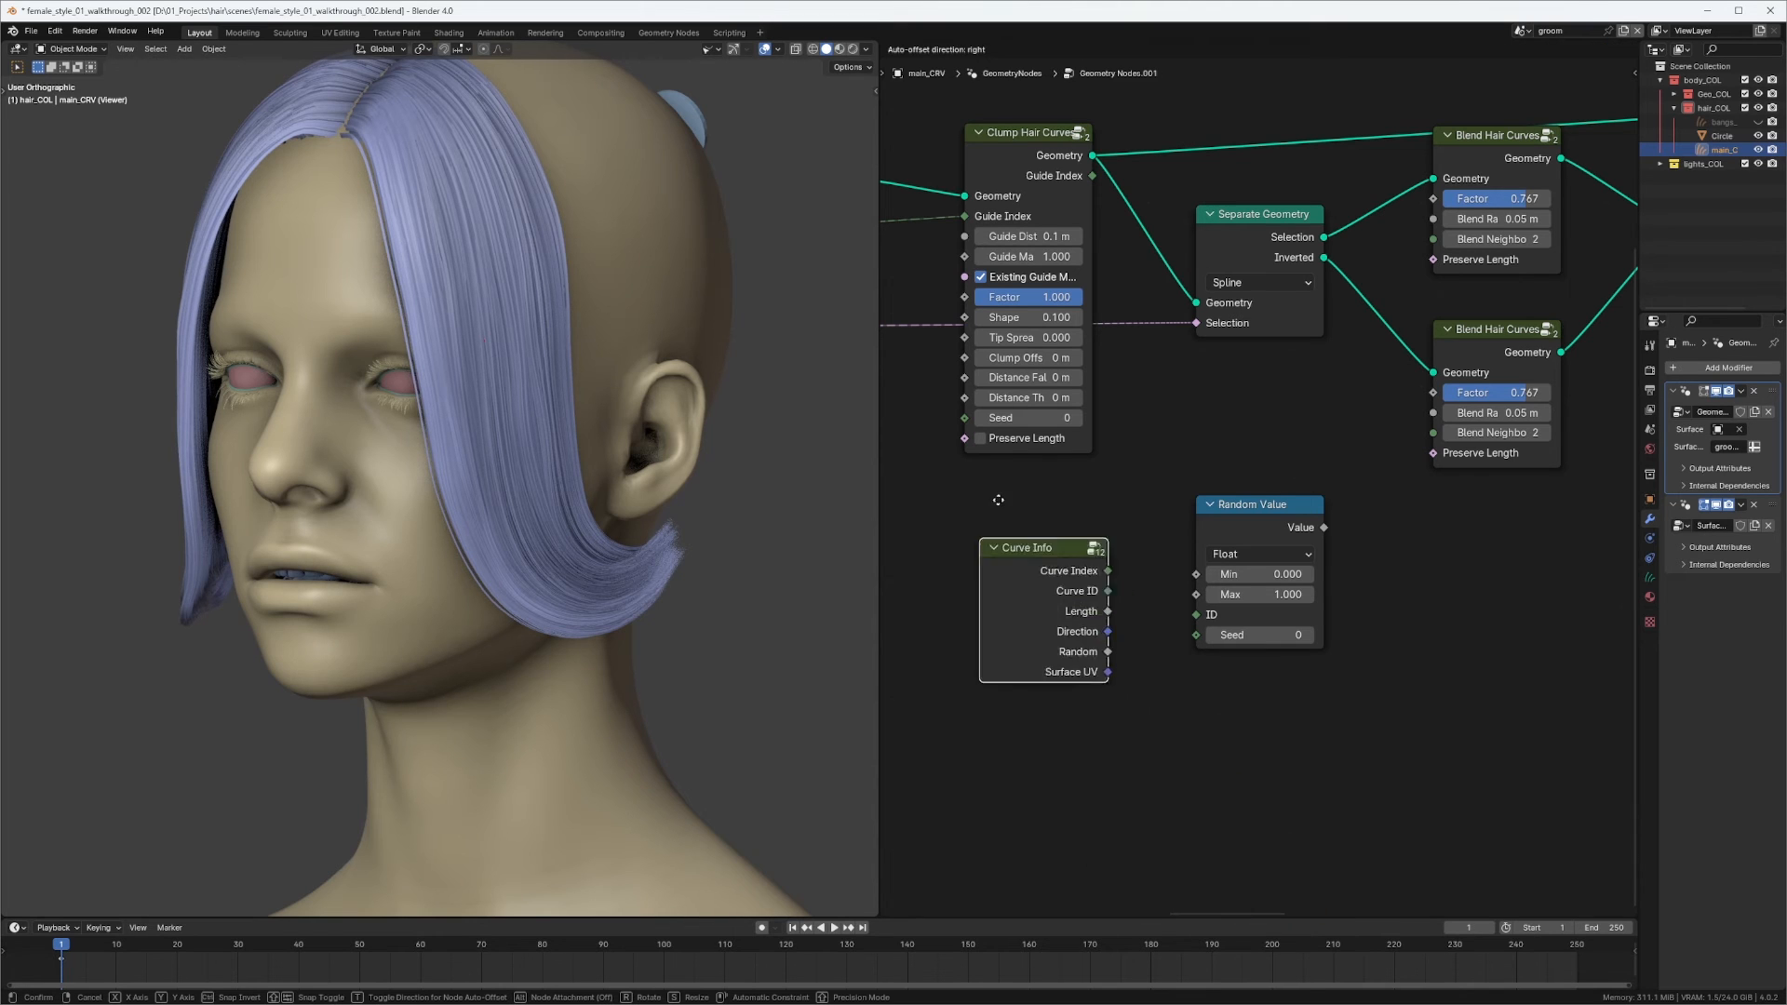
pyautogui.click(1196, 566)
pyautogui.moveTo(1135, 554); pyautogui.dragTo(1196, 614)
pyautogui.moveTo(1078, 516); pyautogui.dragTo(992, 556)
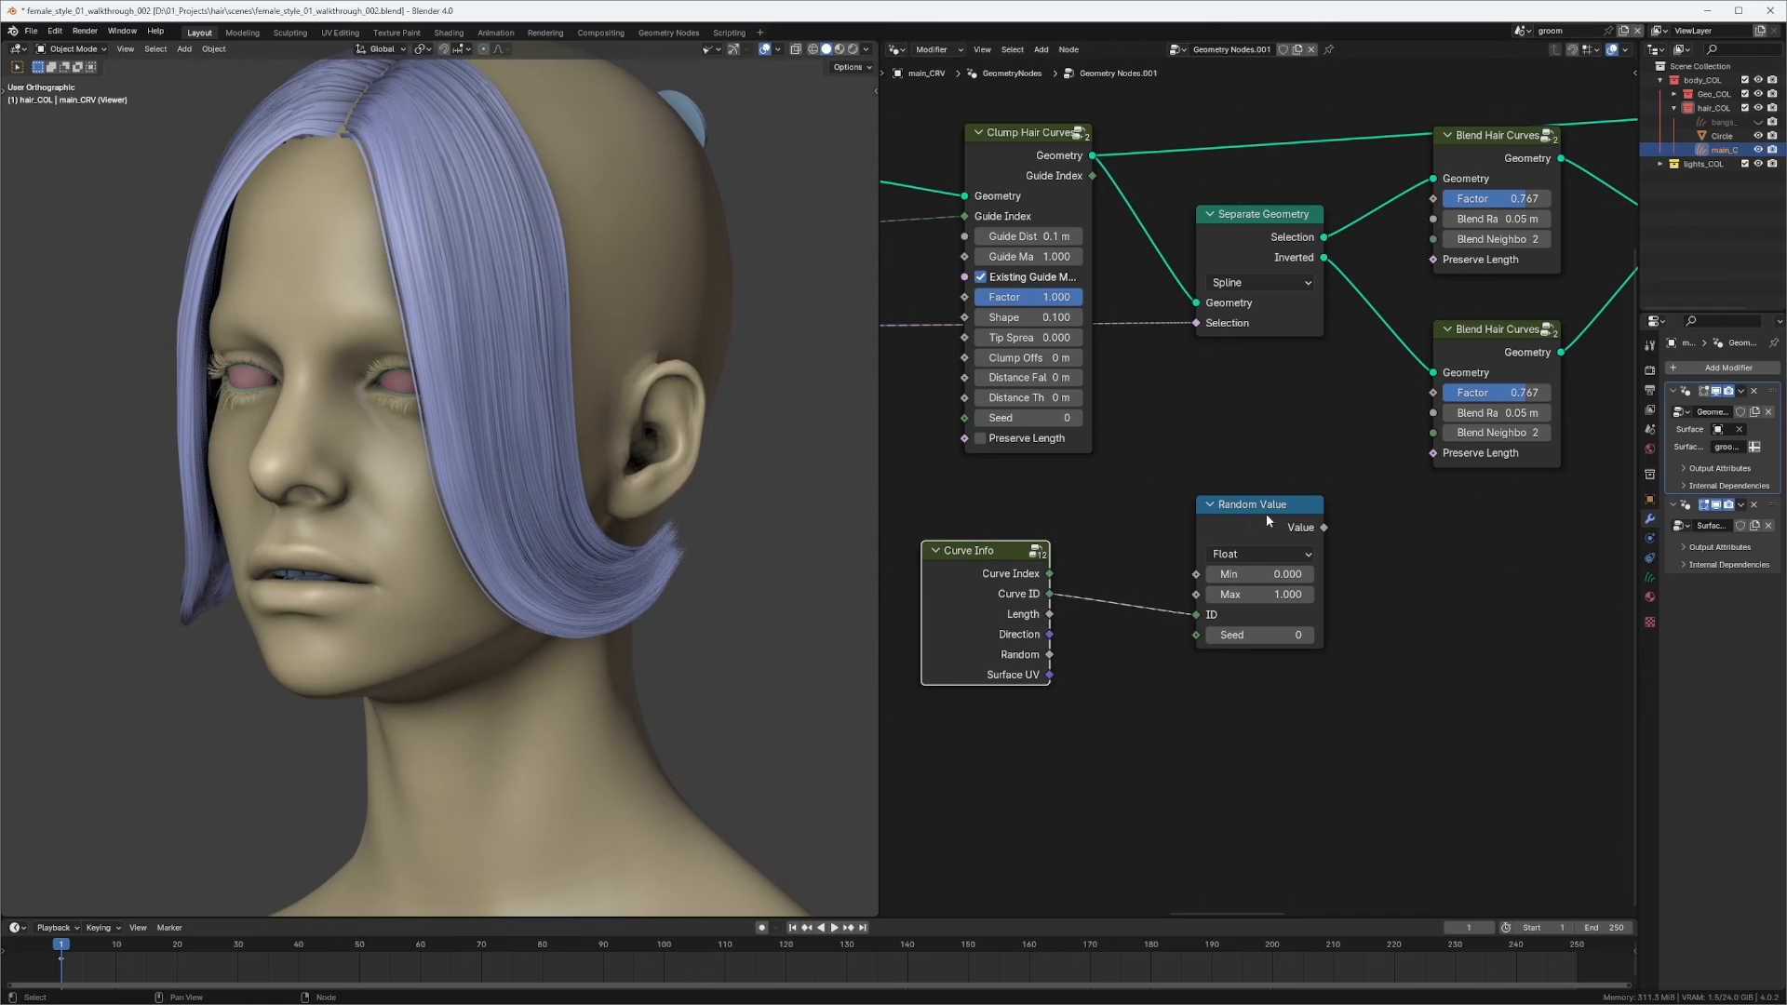
# Move the Random Value node closer to Curve Info and preview its per-strand values on the hair.
pyautogui.moveTo(1250, 511); pyautogui.dragTo(1175, 510)
pyautogui.keyDown('ctrl'); pyautogui.keyDown('shift'); pyautogui.click(1212, 529); pyautogui.keyUp('shift'); pyautogui.keyUp('ctrl')
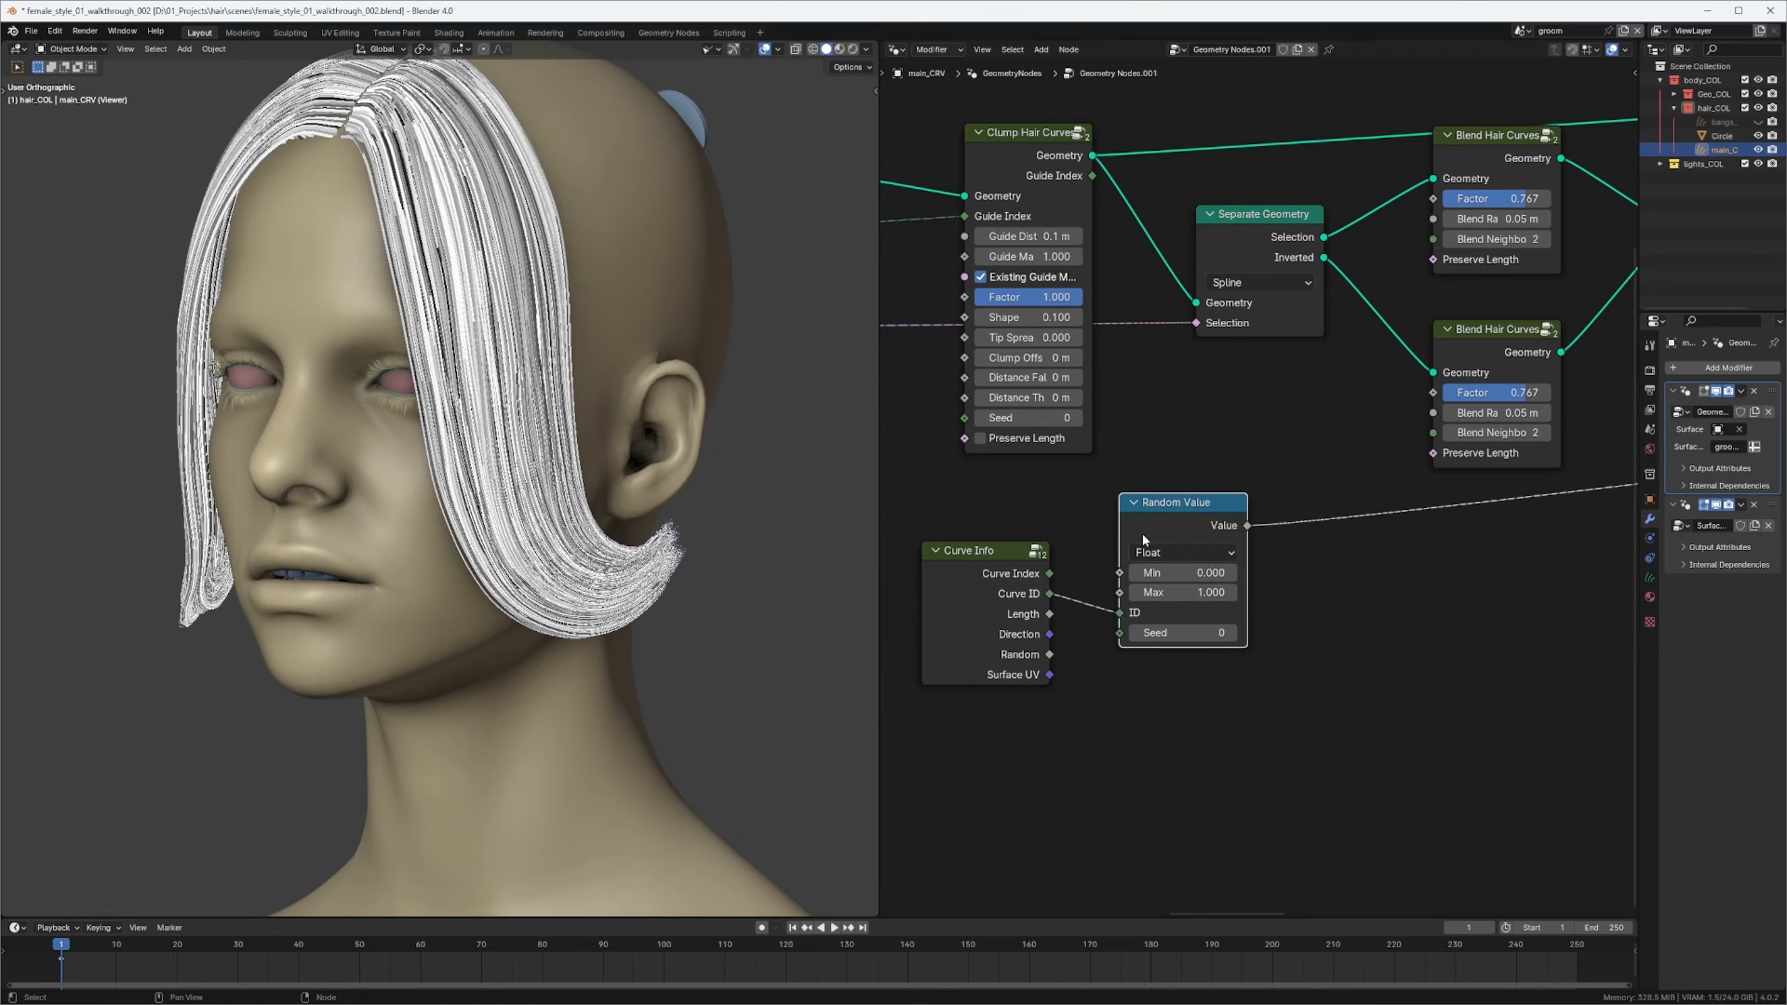
pyautogui.moveTo(388, 210); pyautogui.dragTo(380, 310, button='middle')
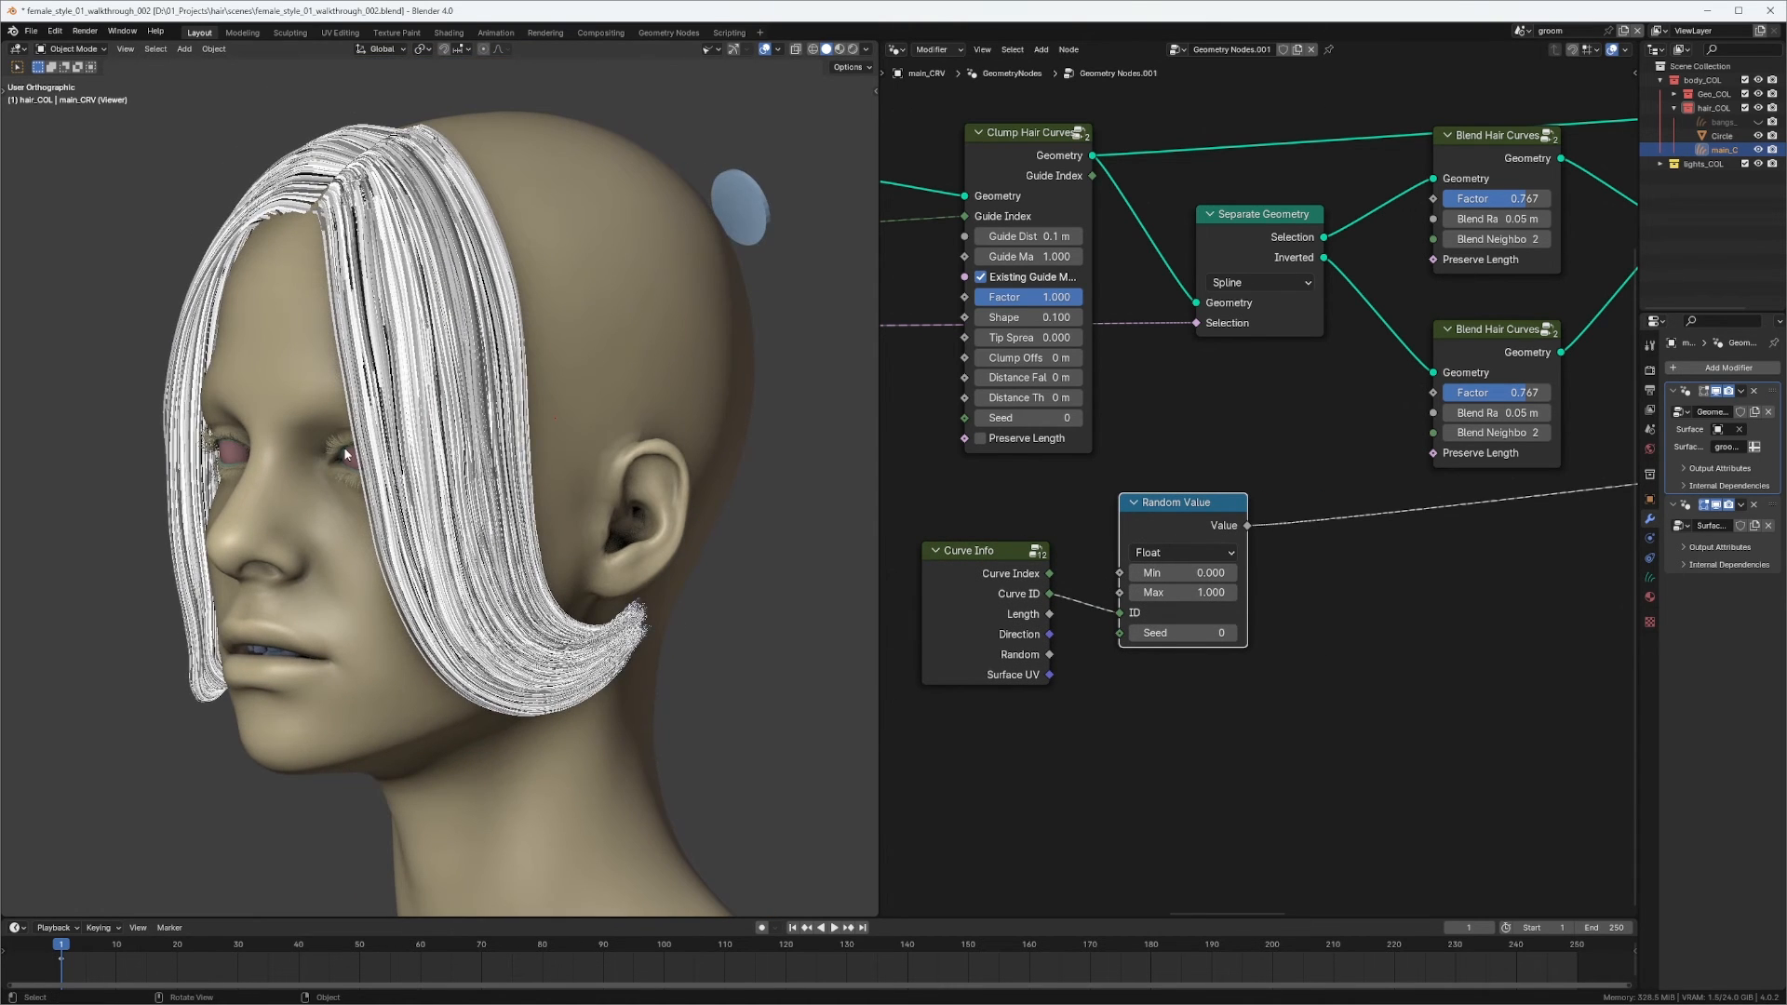
pyautogui.scroll(-2, 1173, 480)
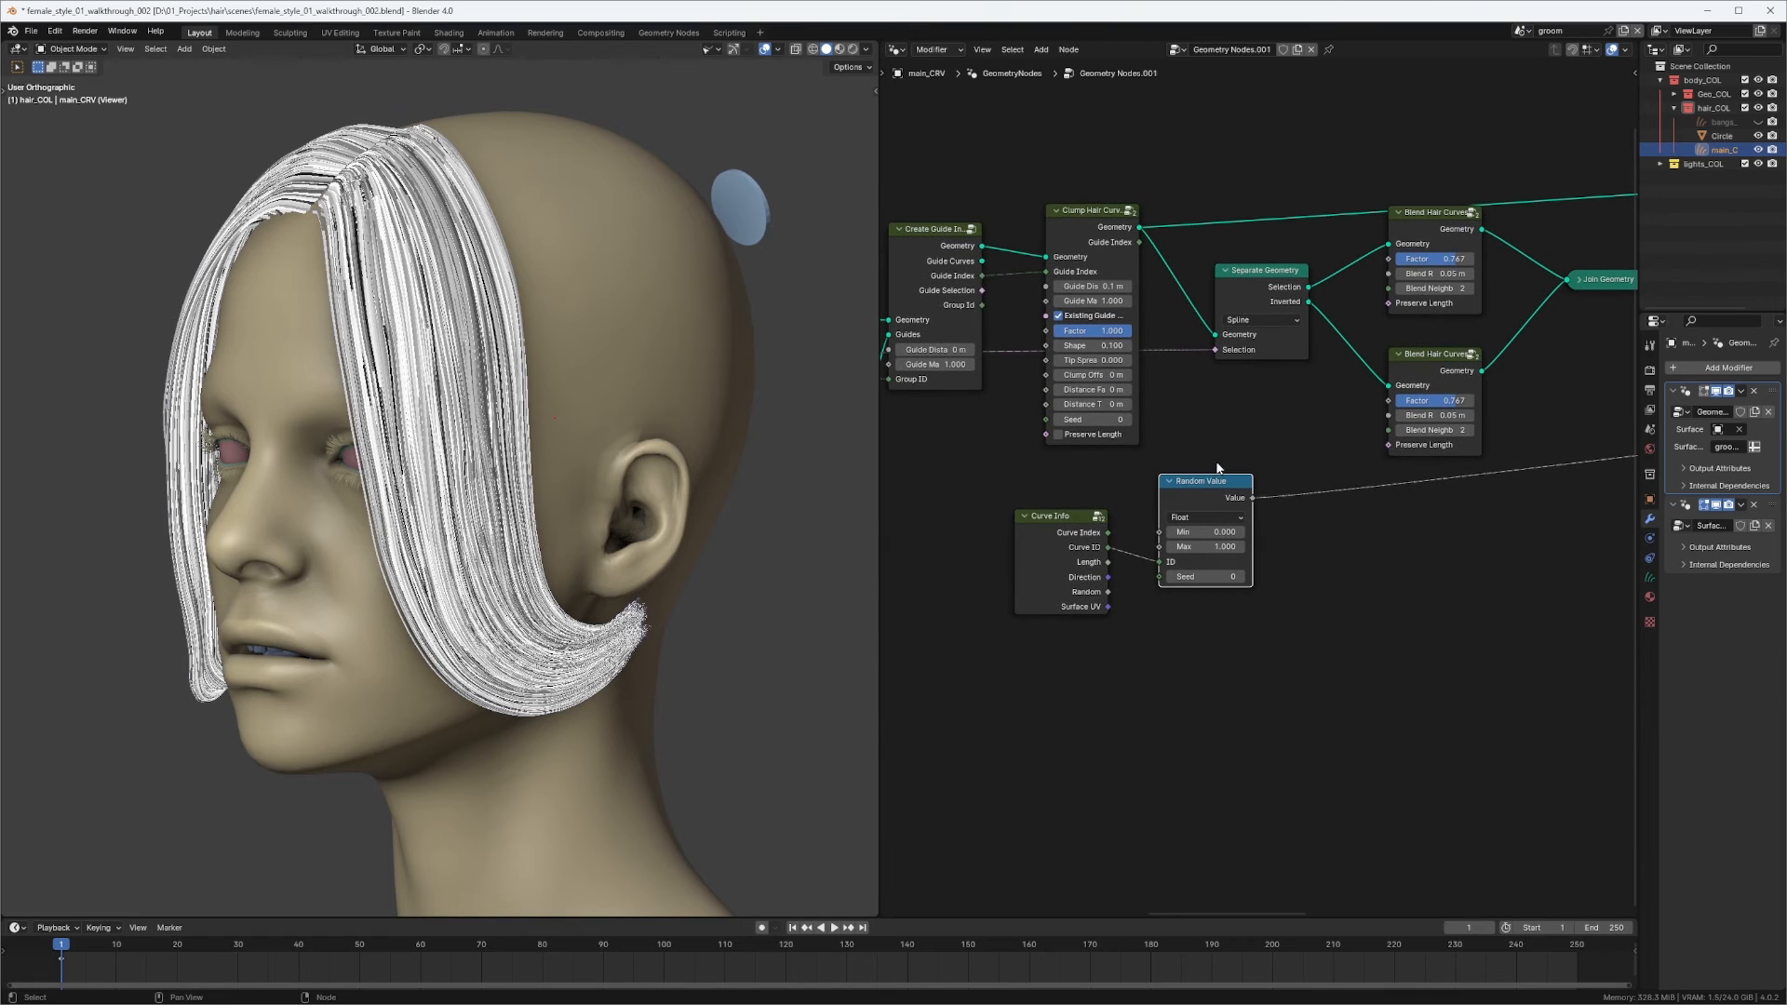
pyautogui.press('g')
pyautogui.click(1200, 499)
pyautogui.moveTo(1264, 446); pyautogui.dragTo(1170, 431, button='middle')
pyautogui.scroll(1, 1127, 470)
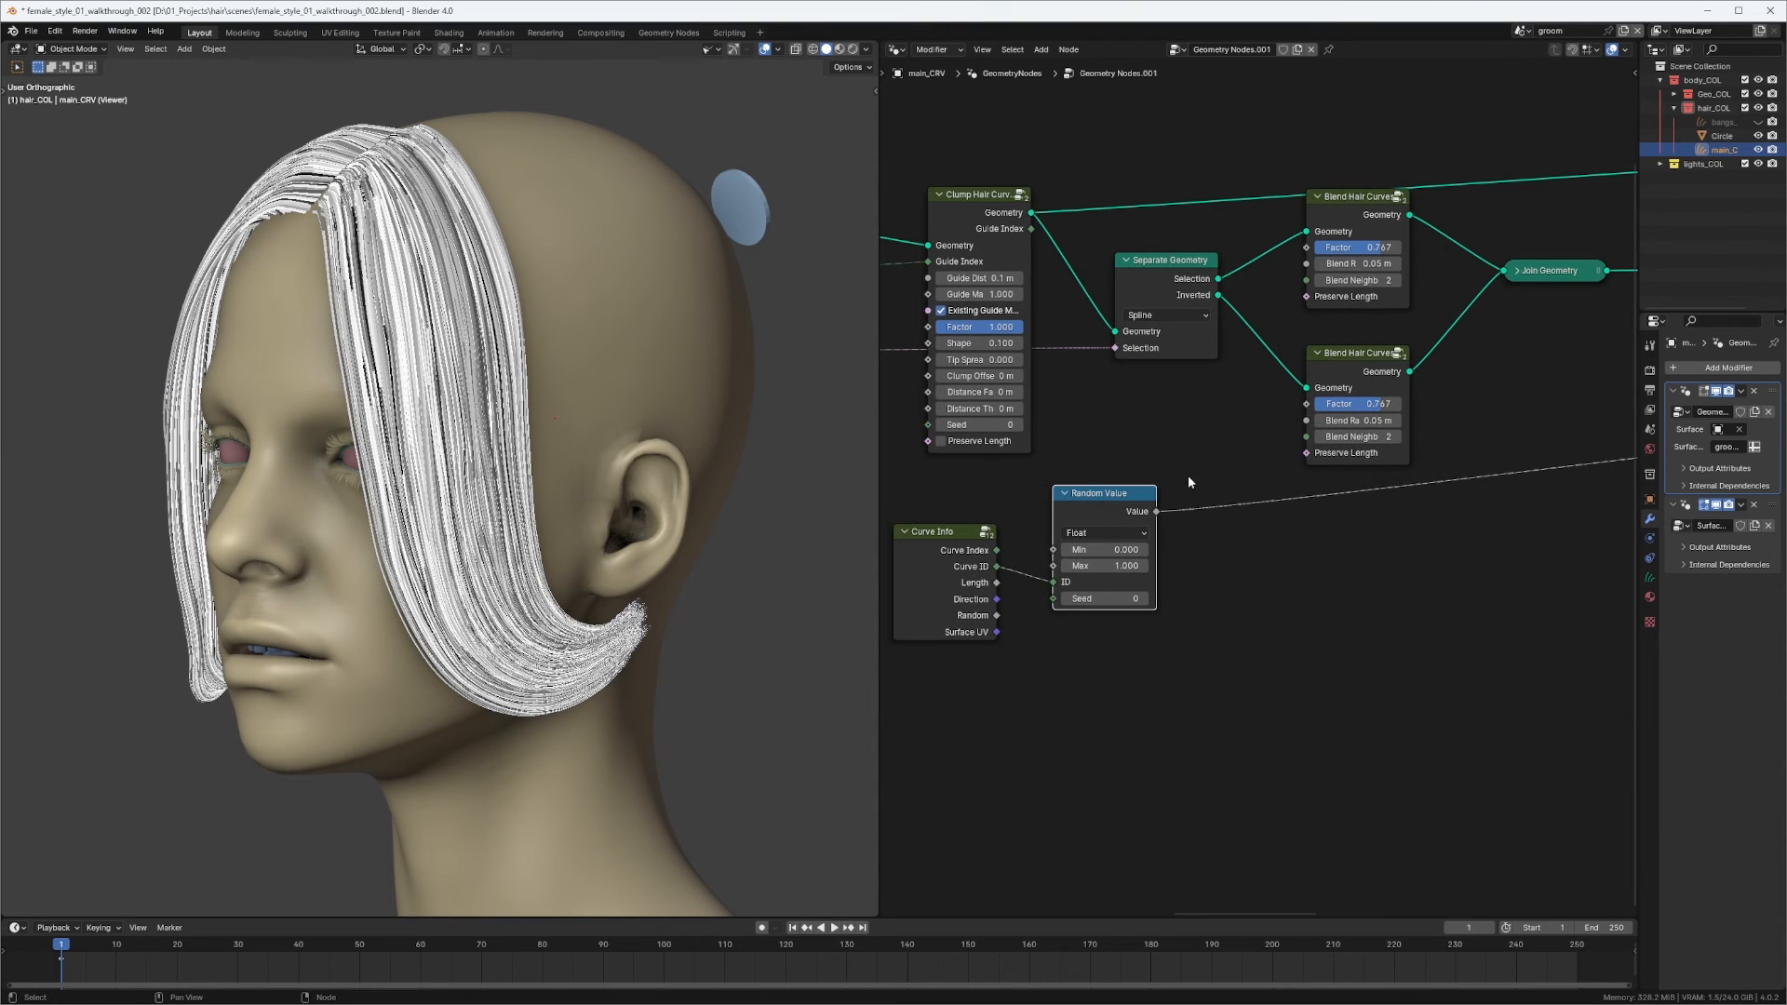
# Connect the Random Value output to the Factor of both Blend Hair Curves nodes and preview the Join Geometry result.
pyautogui.moveTo(1156, 513)
pyautogui.mouseDown()
pyautogui.moveTo(1277, 248)
pyautogui.moveTo(1307, 248)
pyautogui.mouseUp()
pyautogui.moveTo(1154, 512)
pyautogui.mouseDown()
pyautogui.moveTo(1273, 402)
pyautogui.moveTo(1306, 403)
pyautogui.mouseUp()
pyautogui.scroll(-2, 1519, 302)
pyautogui.moveTo(1519, 302); pyautogui.dragTo(1098, 361, button='middle')
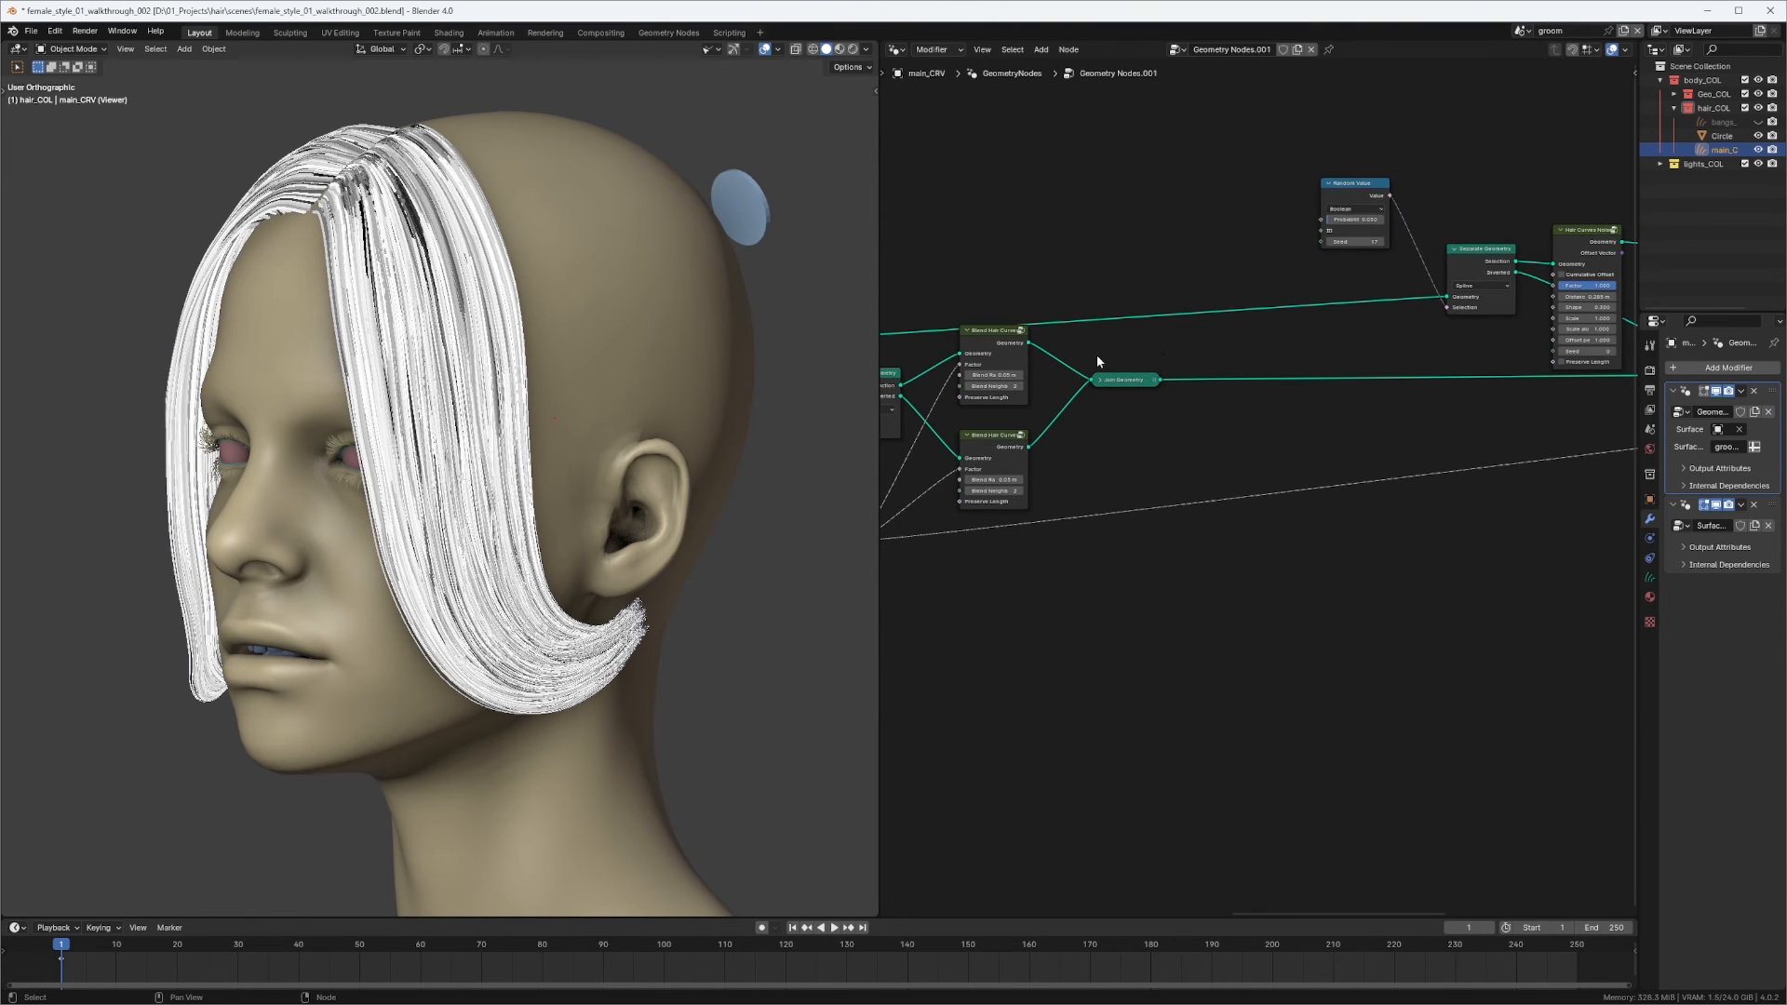
pyautogui.click(1151, 379)
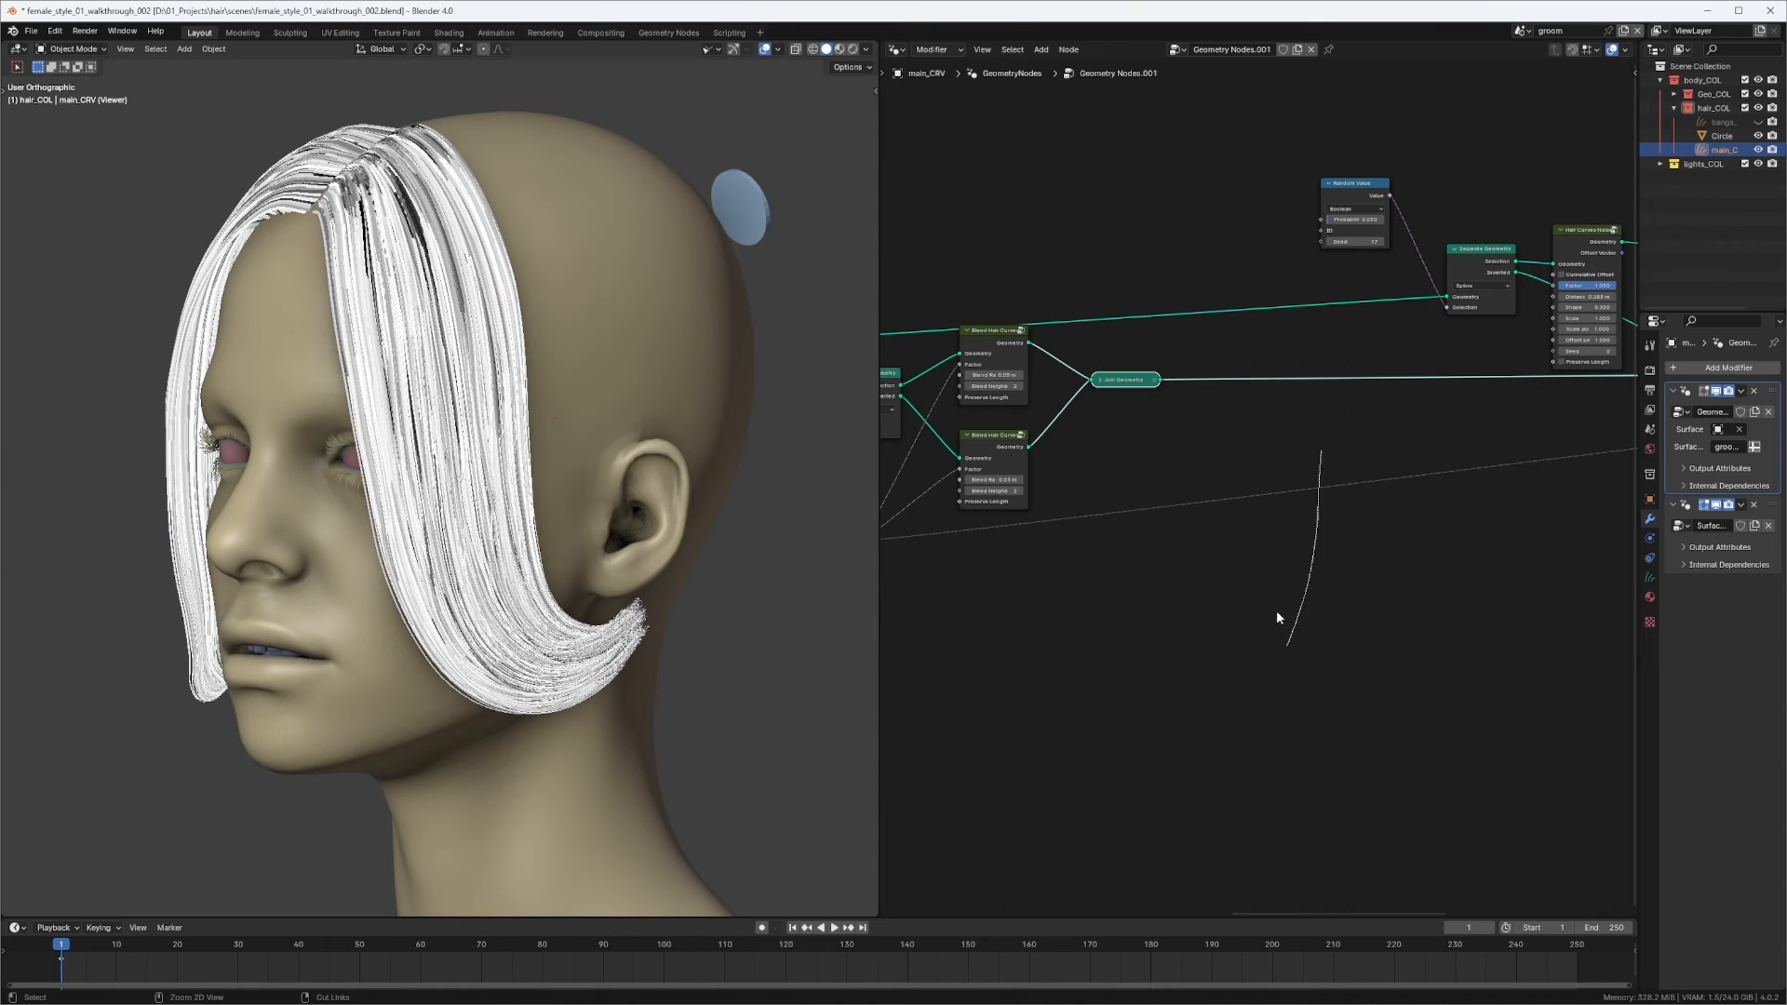
pyautogui.scroll(4, 1125, 450)
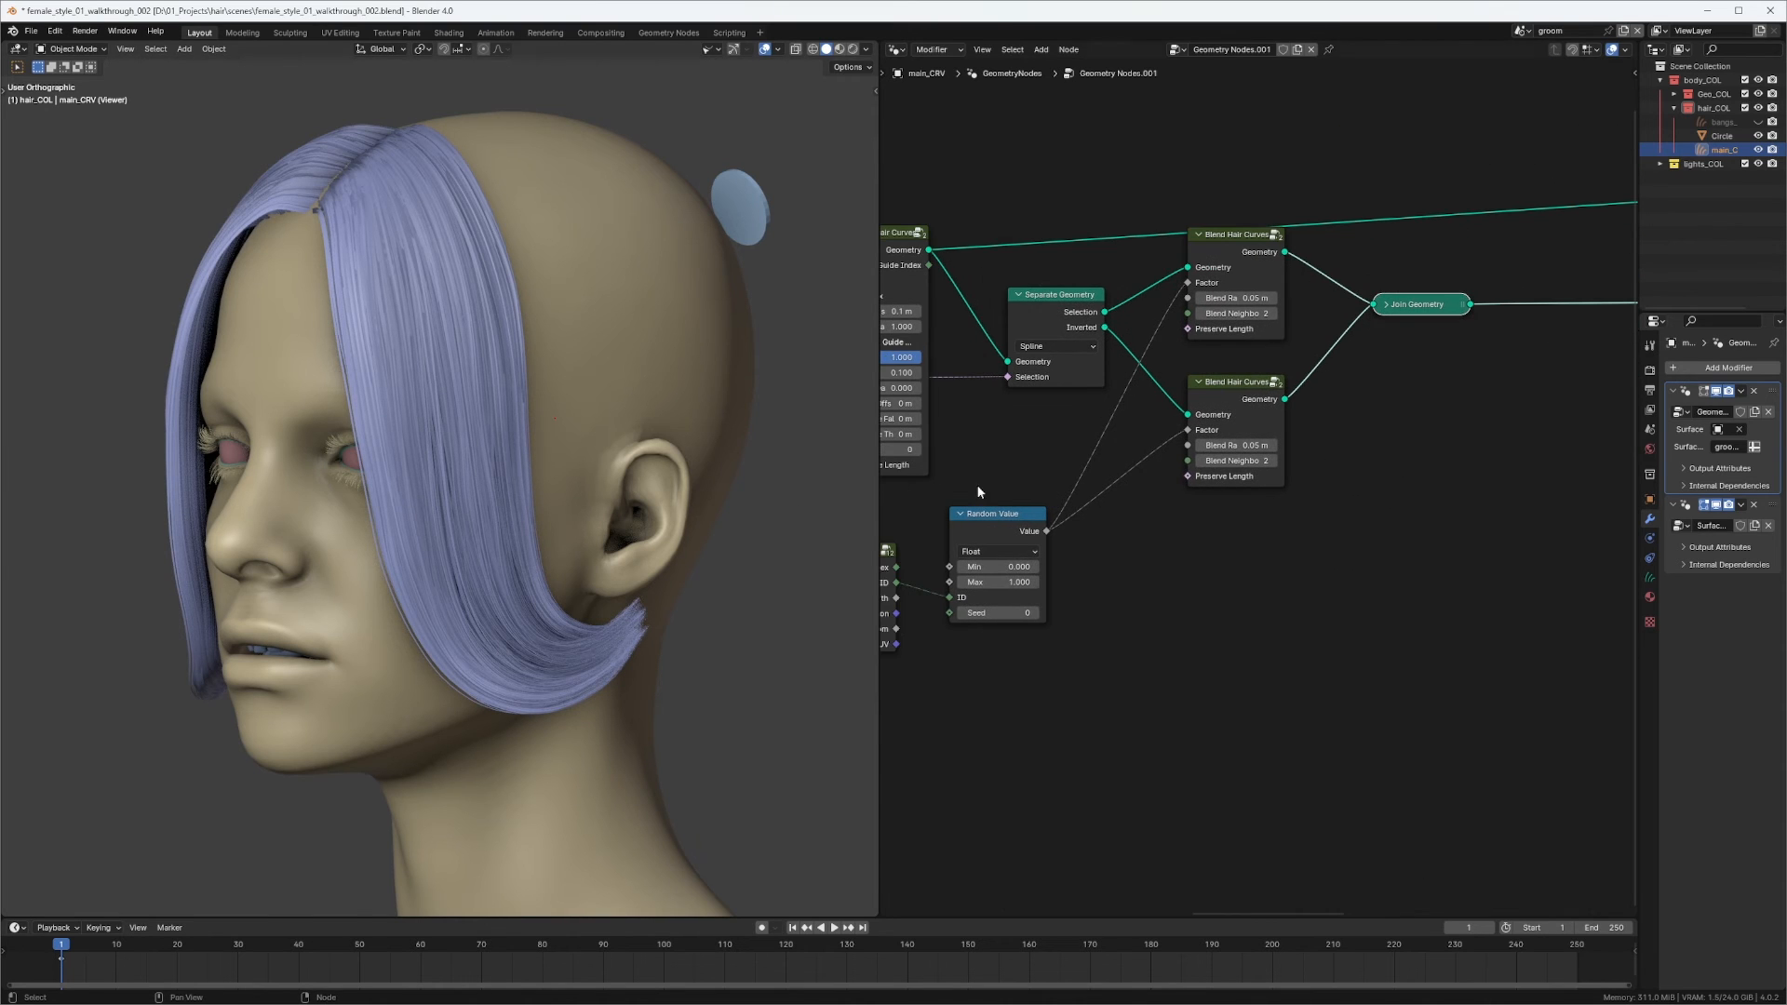
# Insert a shared reroute point on the two Factor links and move Curve Info and Random Value away to make room.
pyautogui.moveTo(1206, 521); pyautogui.dragTo(1280, 483, button='middle')
pyautogui.scroll(2, 1280, 483)
pyautogui.moveTo(1343, 296); pyautogui.dragTo(1311, 358, button='middle')
pyautogui.keyDown('shift'); pyautogui.moveTo(1083, 459); pyautogui.dragTo(1105, 671, button='right'); pyautogui.keyUp('shift')
pyautogui.moveTo(1106, 665); pyautogui.dragTo(1399, 573, button='middle')
pyautogui.moveTo(1131, 493); pyautogui.dragTo(1053, 499)
pyautogui.moveTo(1292, 446); pyautogui.dragTo(1200, 485)
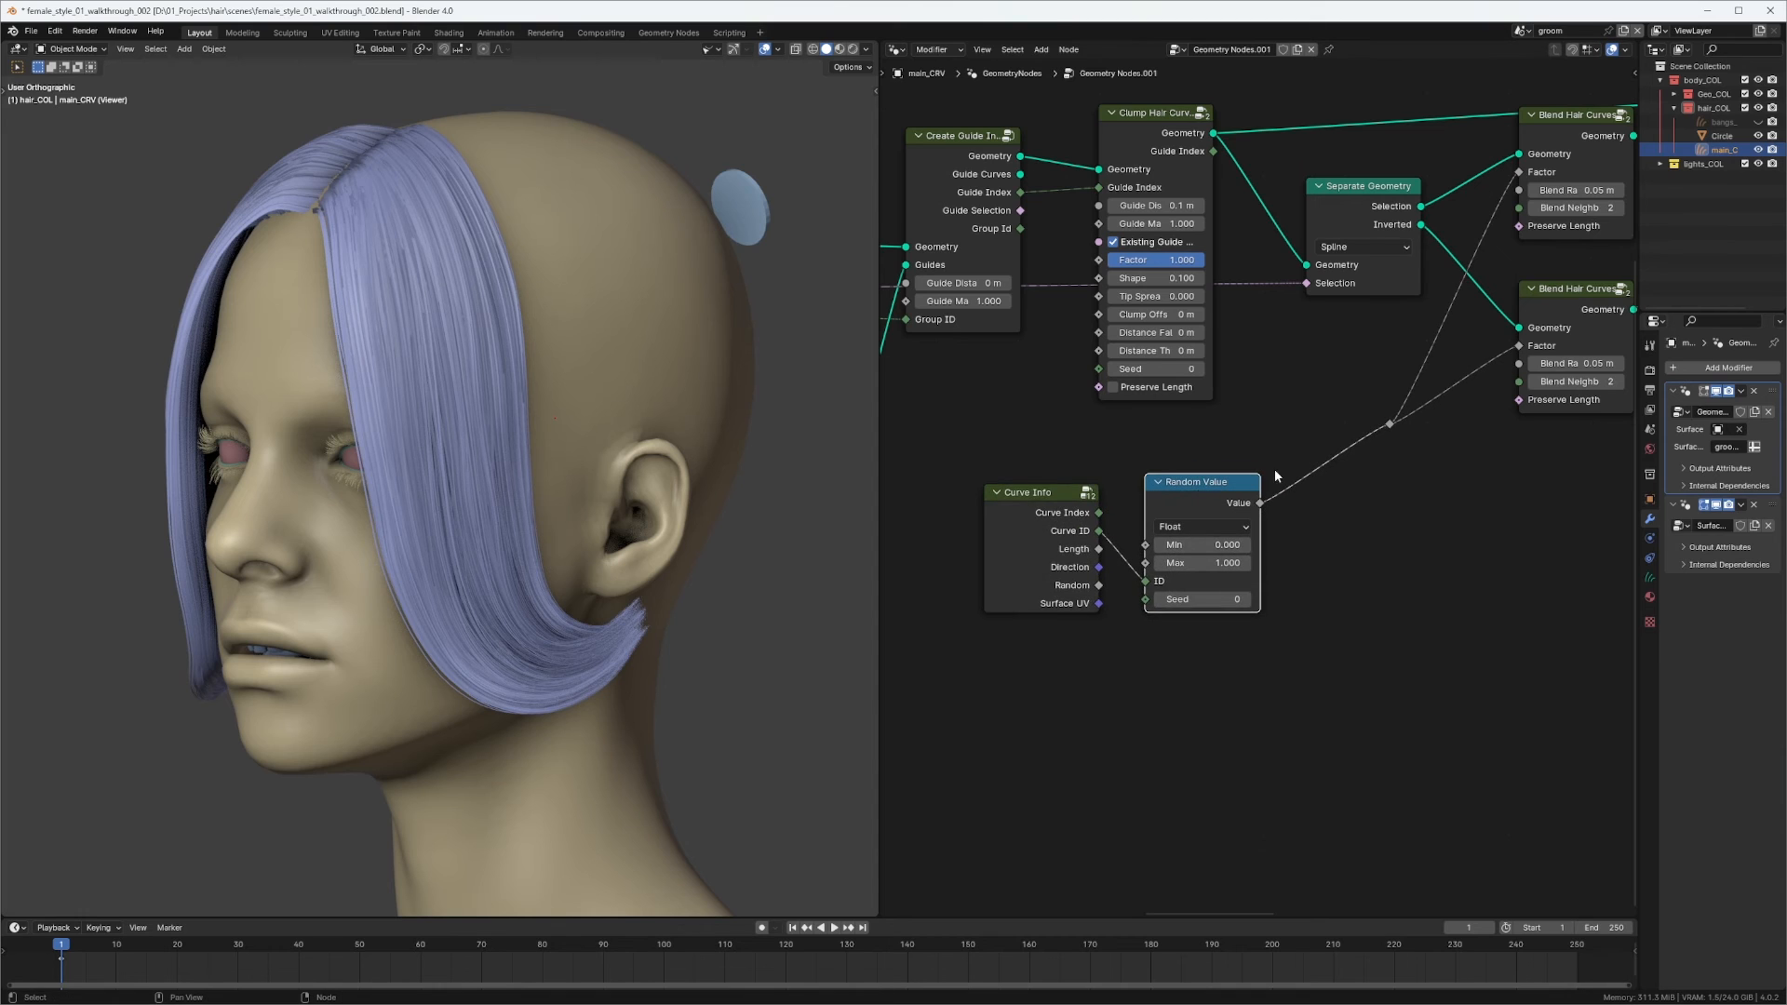
pyautogui.moveTo(1275, 476); pyautogui.dragTo(1282, 431, button='middle')
pyautogui.moveTo(999, 410); pyautogui.dragTo(1206, 498)
pyautogui.moveTo(1197, 468); pyautogui.dragTo(1089, 489)
# Add a Color Ramp node and insert it on the link between Random Value and the reroute point.
pyautogui.hotkey('shift', 'a')
pyautogui.moveTo(1289, 510)
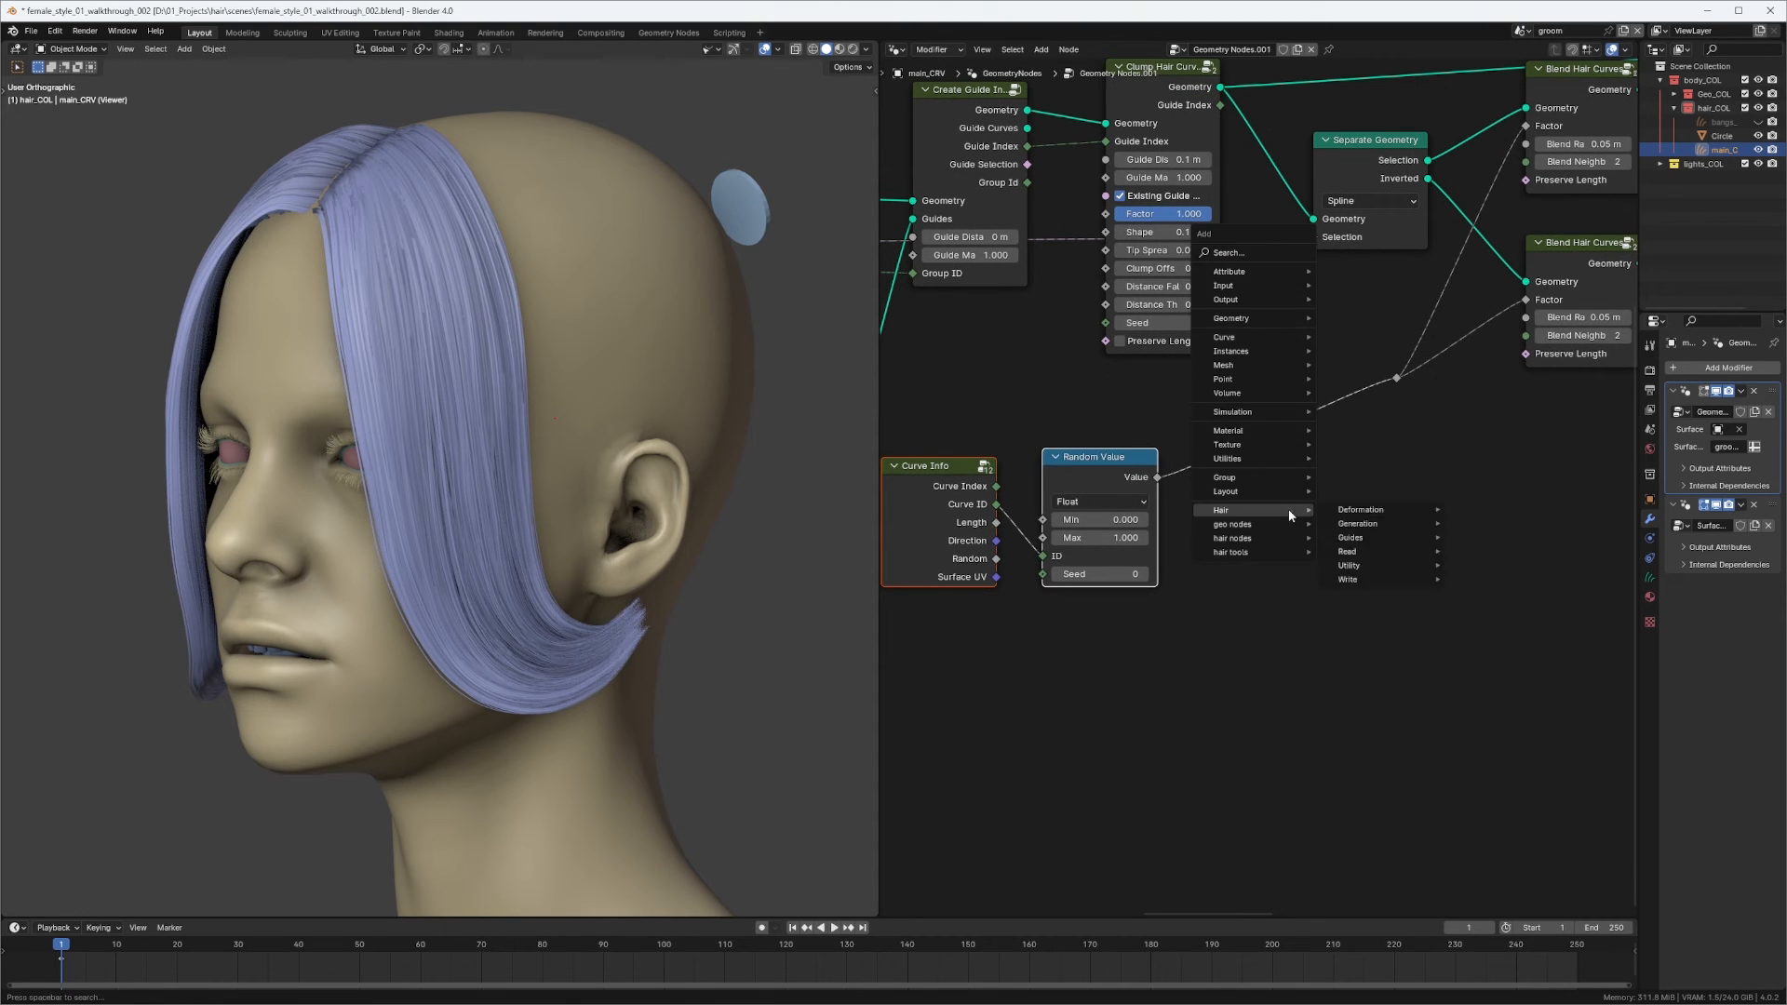
pyautogui.click(1256, 253)
pyautogui.write('rea')
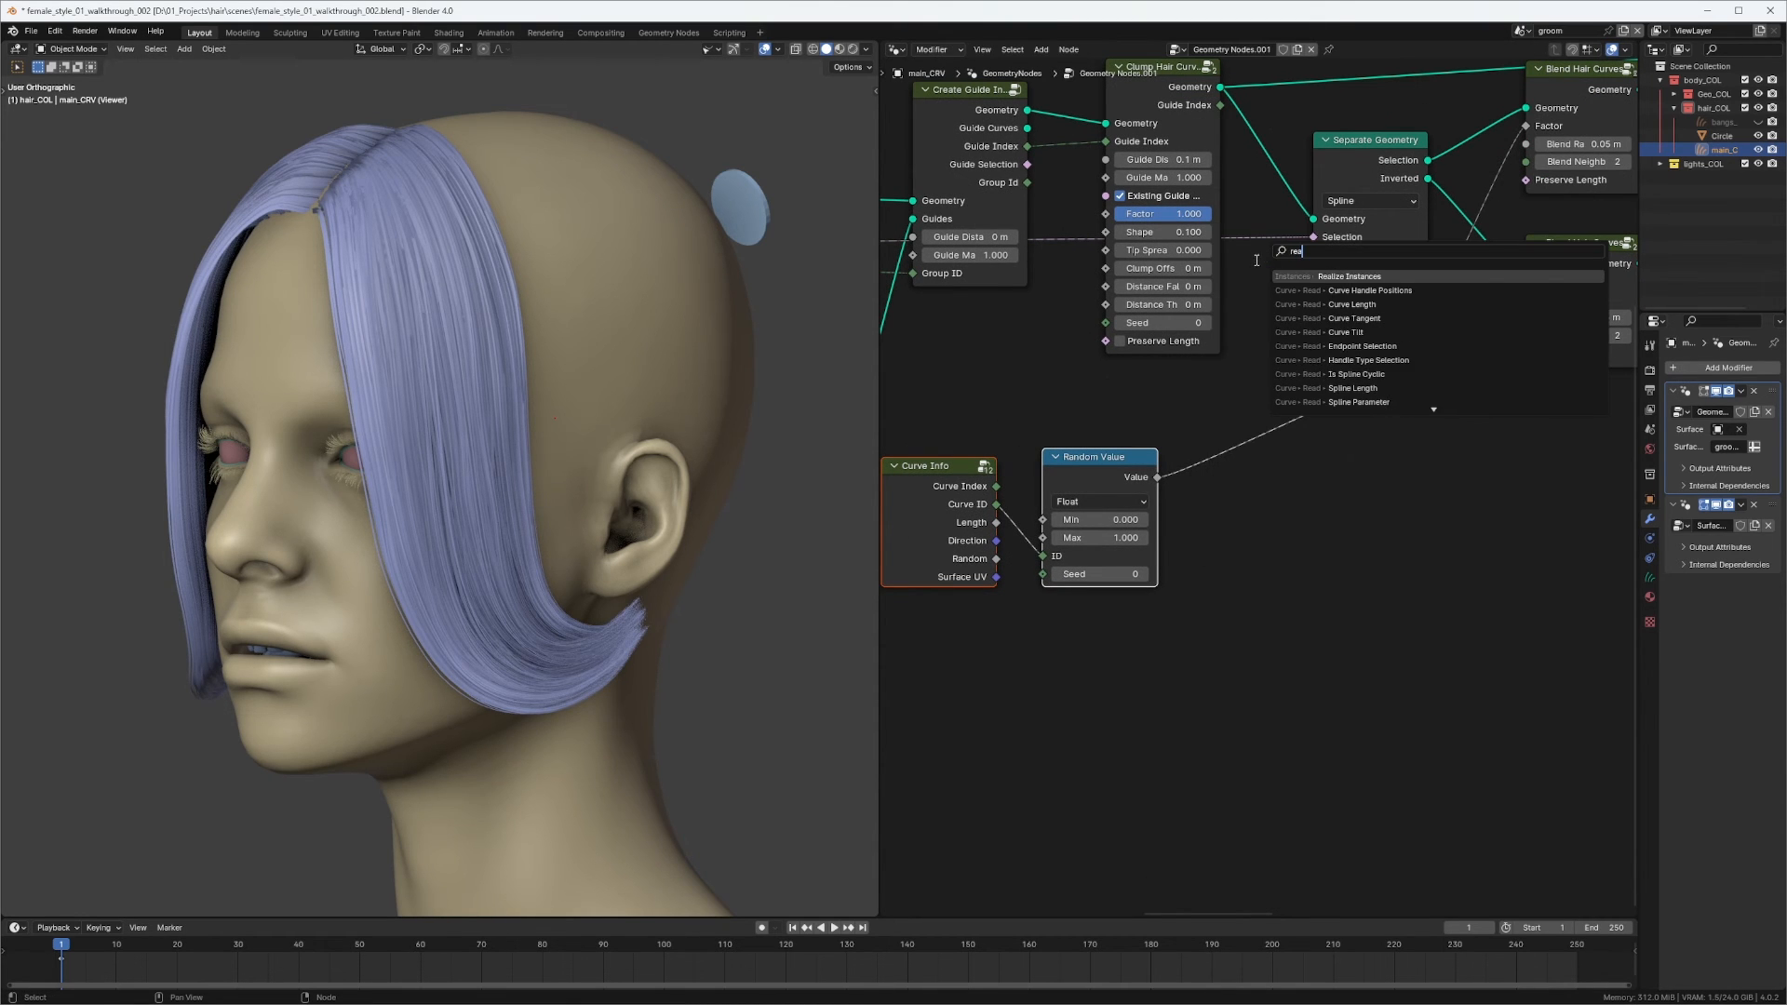
pyautogui.write('m')
pyautogui.press('BackSpace')
pyautogui.press('BackSpace')
pyautogui.press('BackSpace')
pyautogui.write('am')
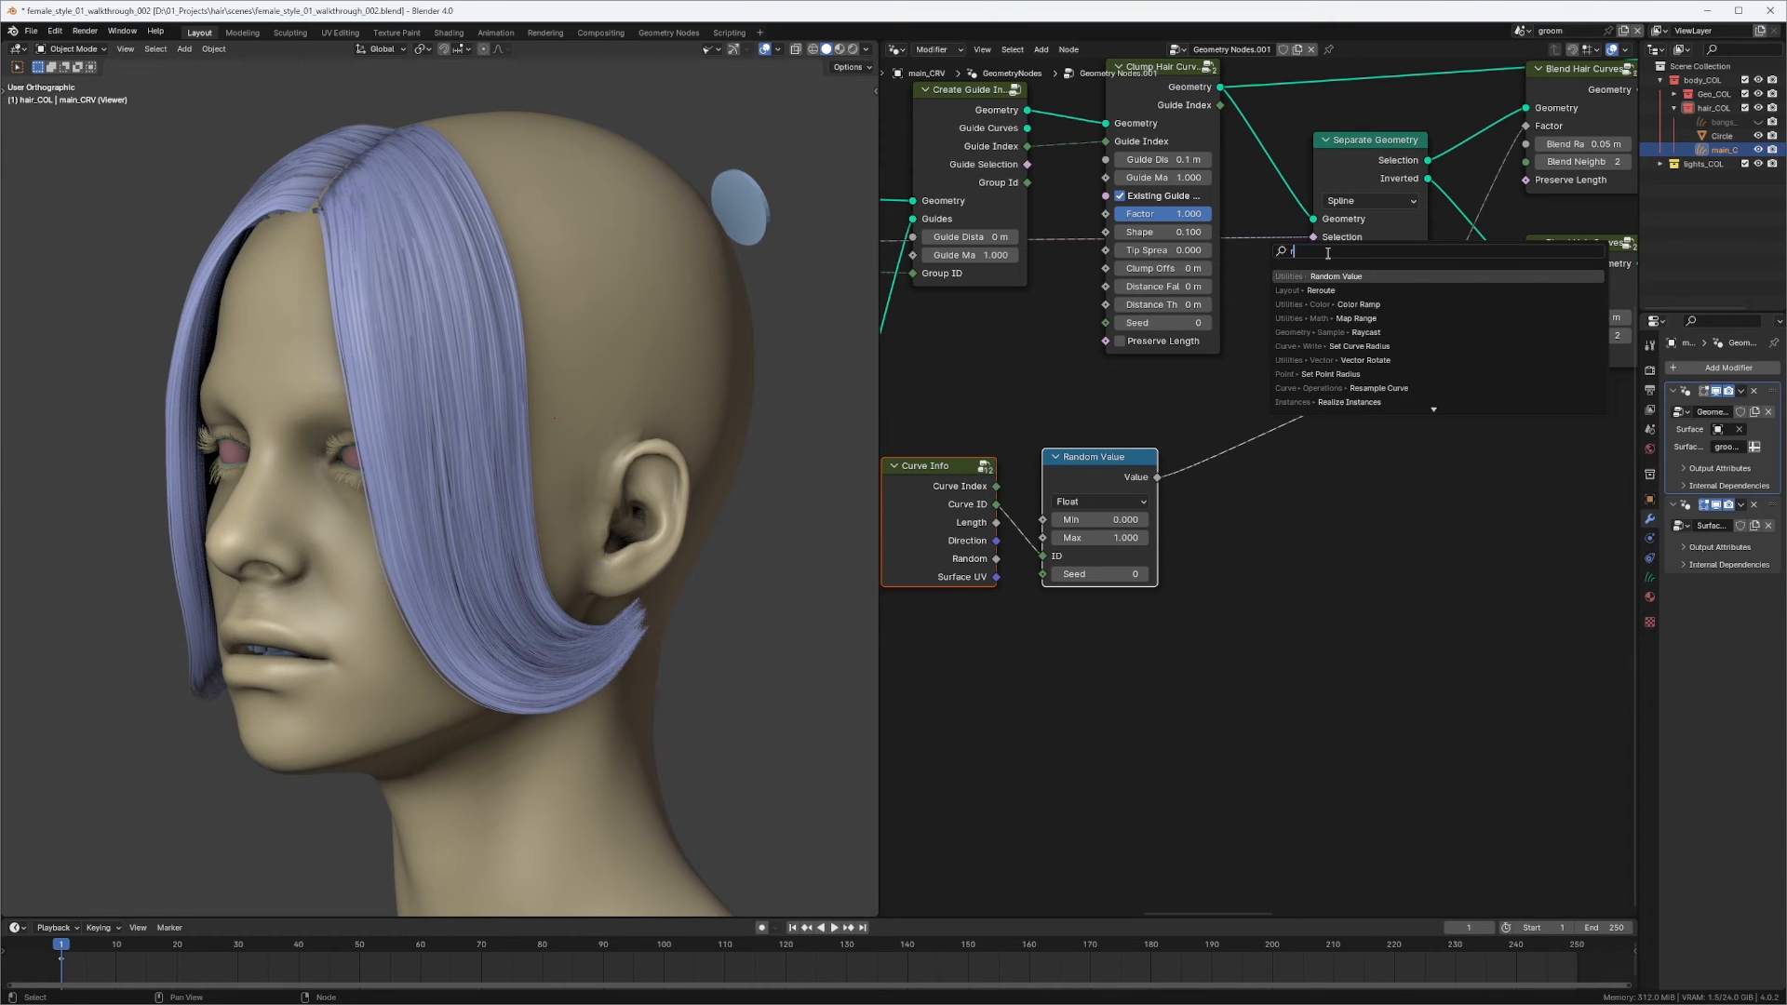
pyautogui.press('Return')
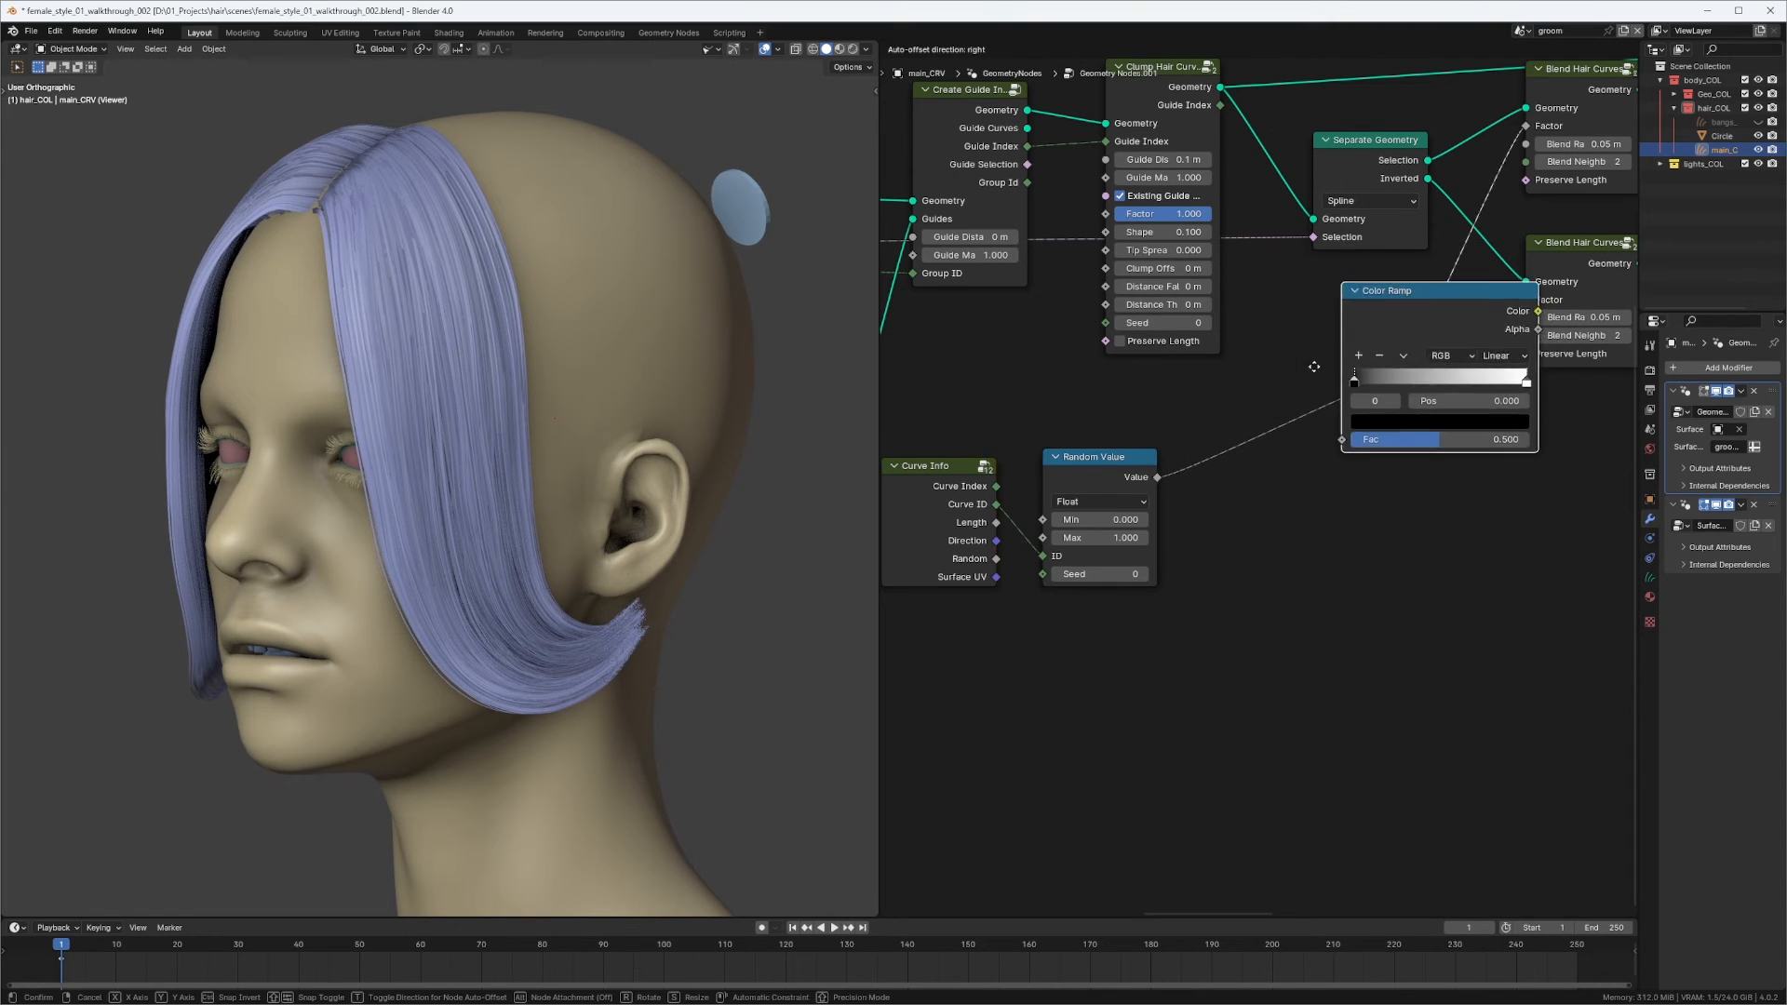
pyautogui.click(1149, 420)
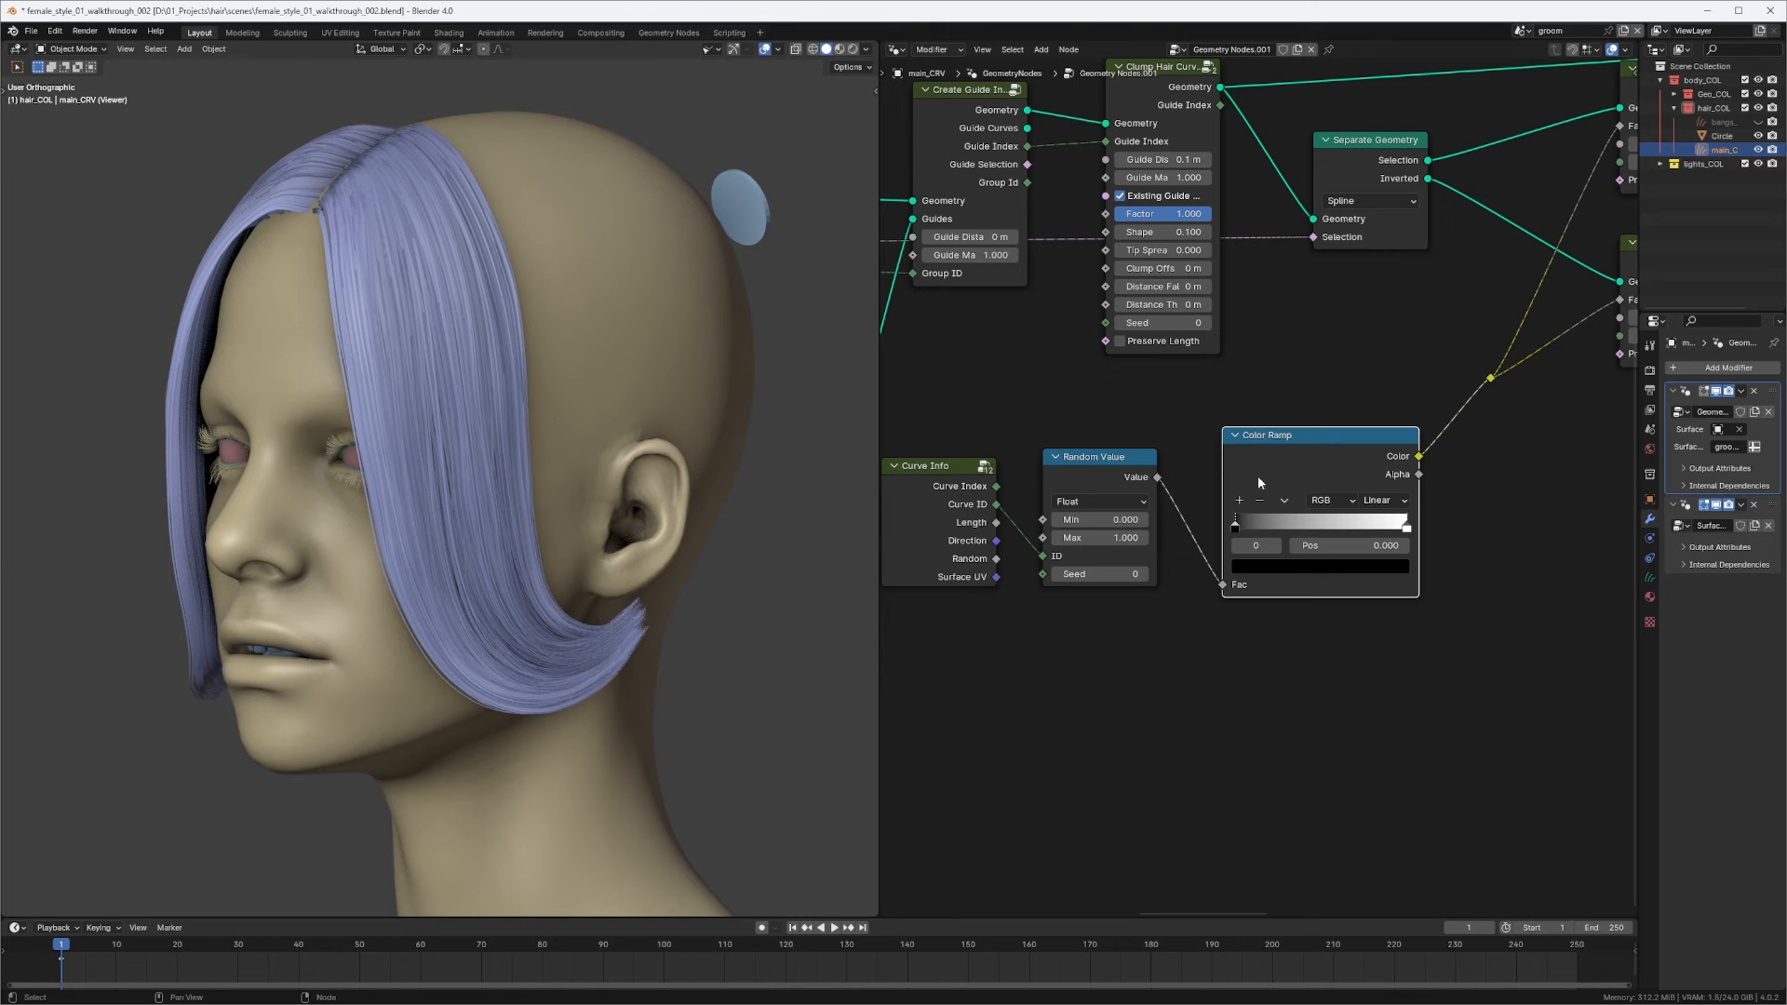
# Preview the Color Ramp's values on the hair while moving its black stop to about 0.83.
pyautogui.keyDown('ctrl'); pyautogui.keyDown('shift'); pyautogui.click(1284, 456); pyautogui.keyUp('shift'); pyautogui.keyUp('ctrl')
pyautogui.moveTo(1380, 392); pyautogui.dragTo(1331, 338, button='middle')
pyautogui.scroll(3, 1238, 377)
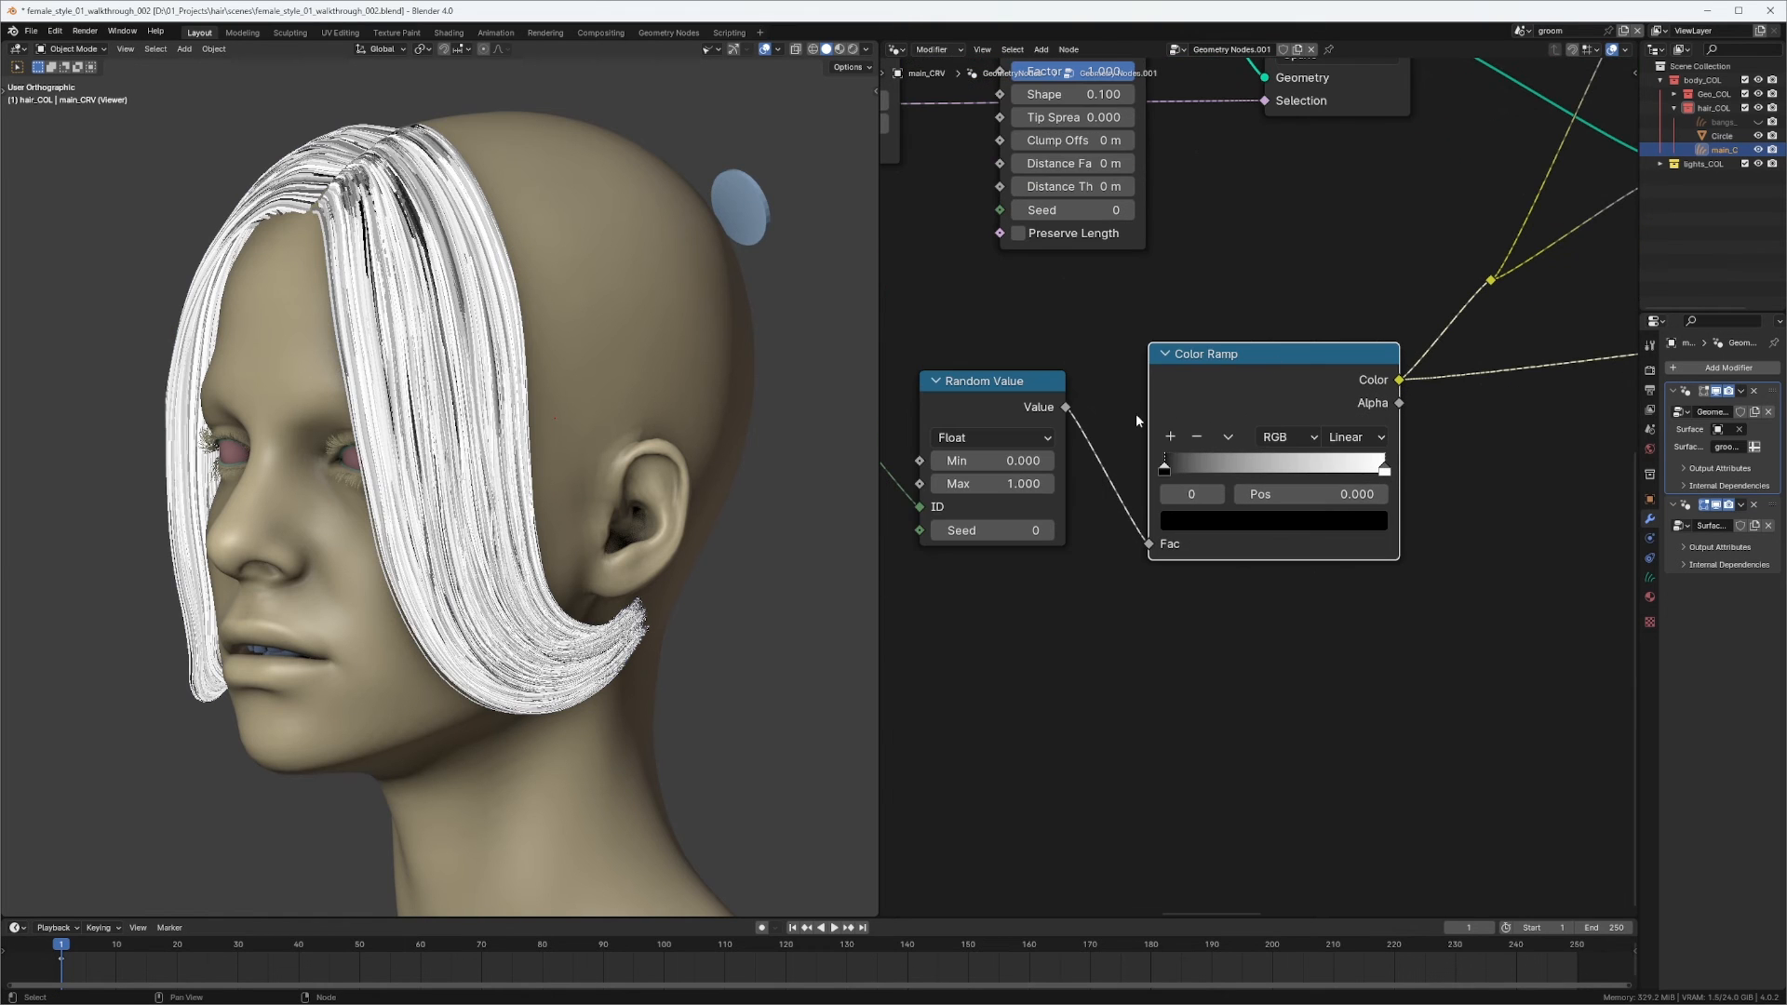
pyautogui.moveTo(1175, 470); pyautogui.dragTo(1354, 473)
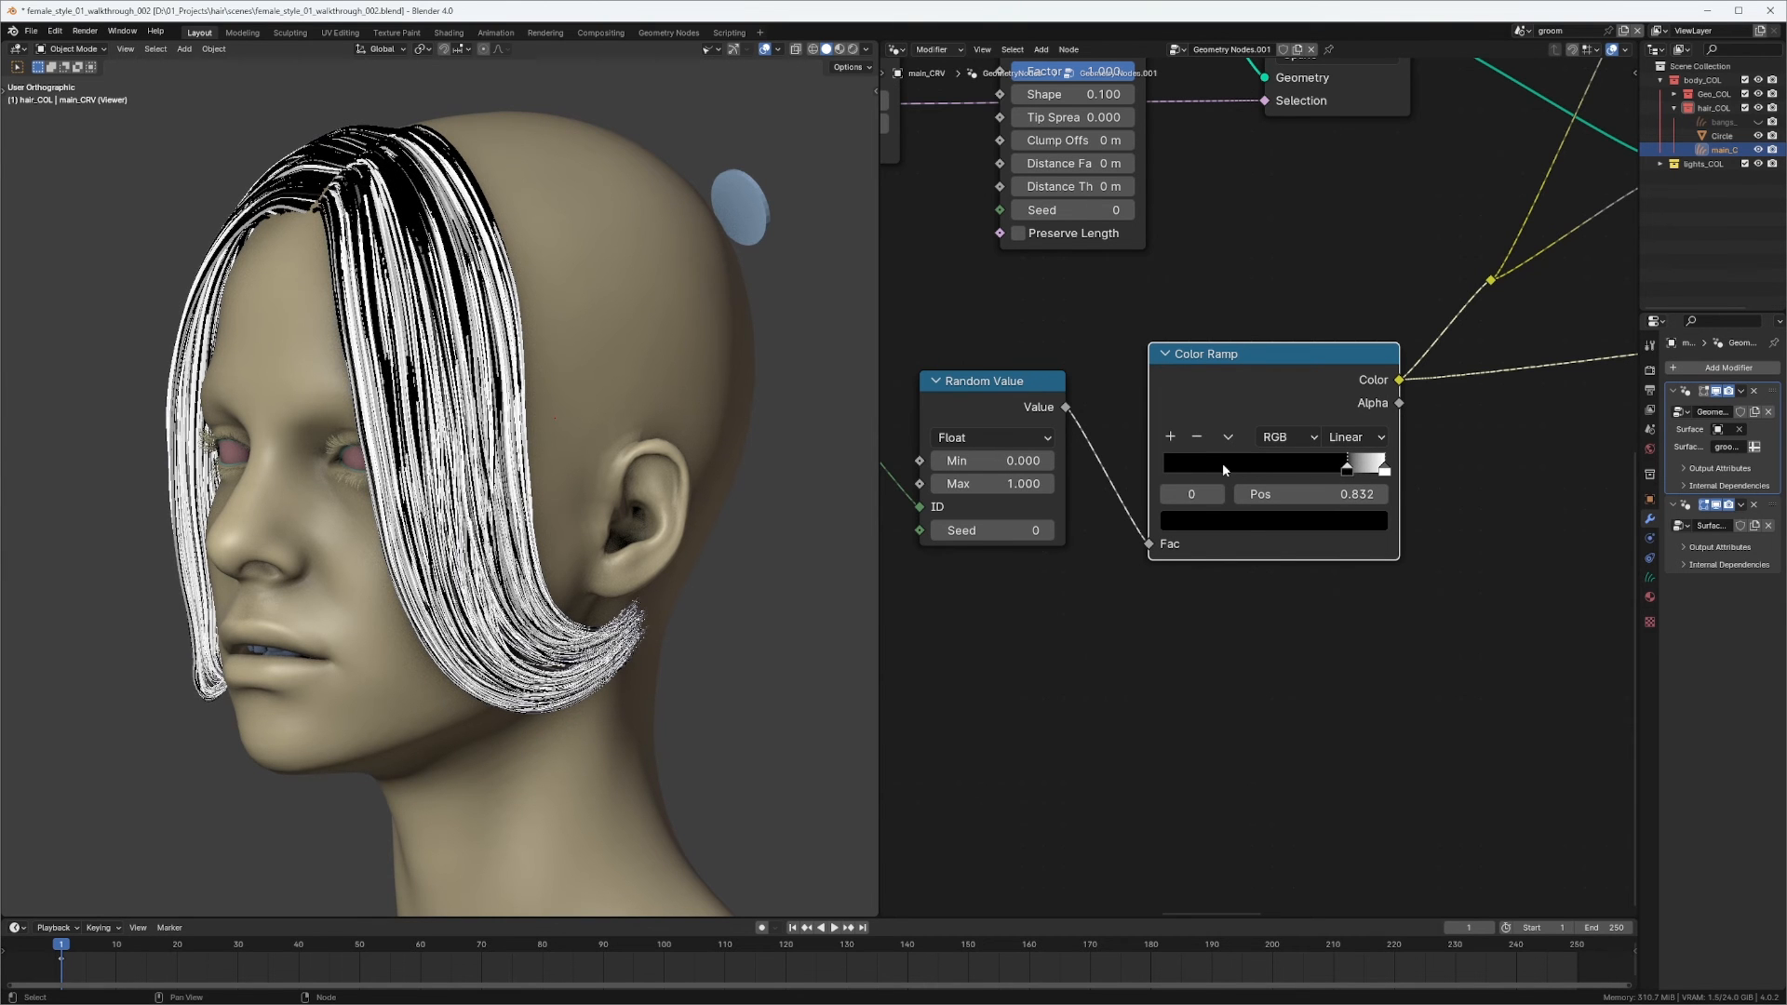
pyautogui.moveTo(976, 460); pyautogui.dragTo(1108, 467, button='middle')
pyautogui.keyDown('ctrl'); pyautogui.moveTo(1085, 472); pyautogui.dragTo(1091, 574, button='right'); pyautogui.keyUp('ctrl')
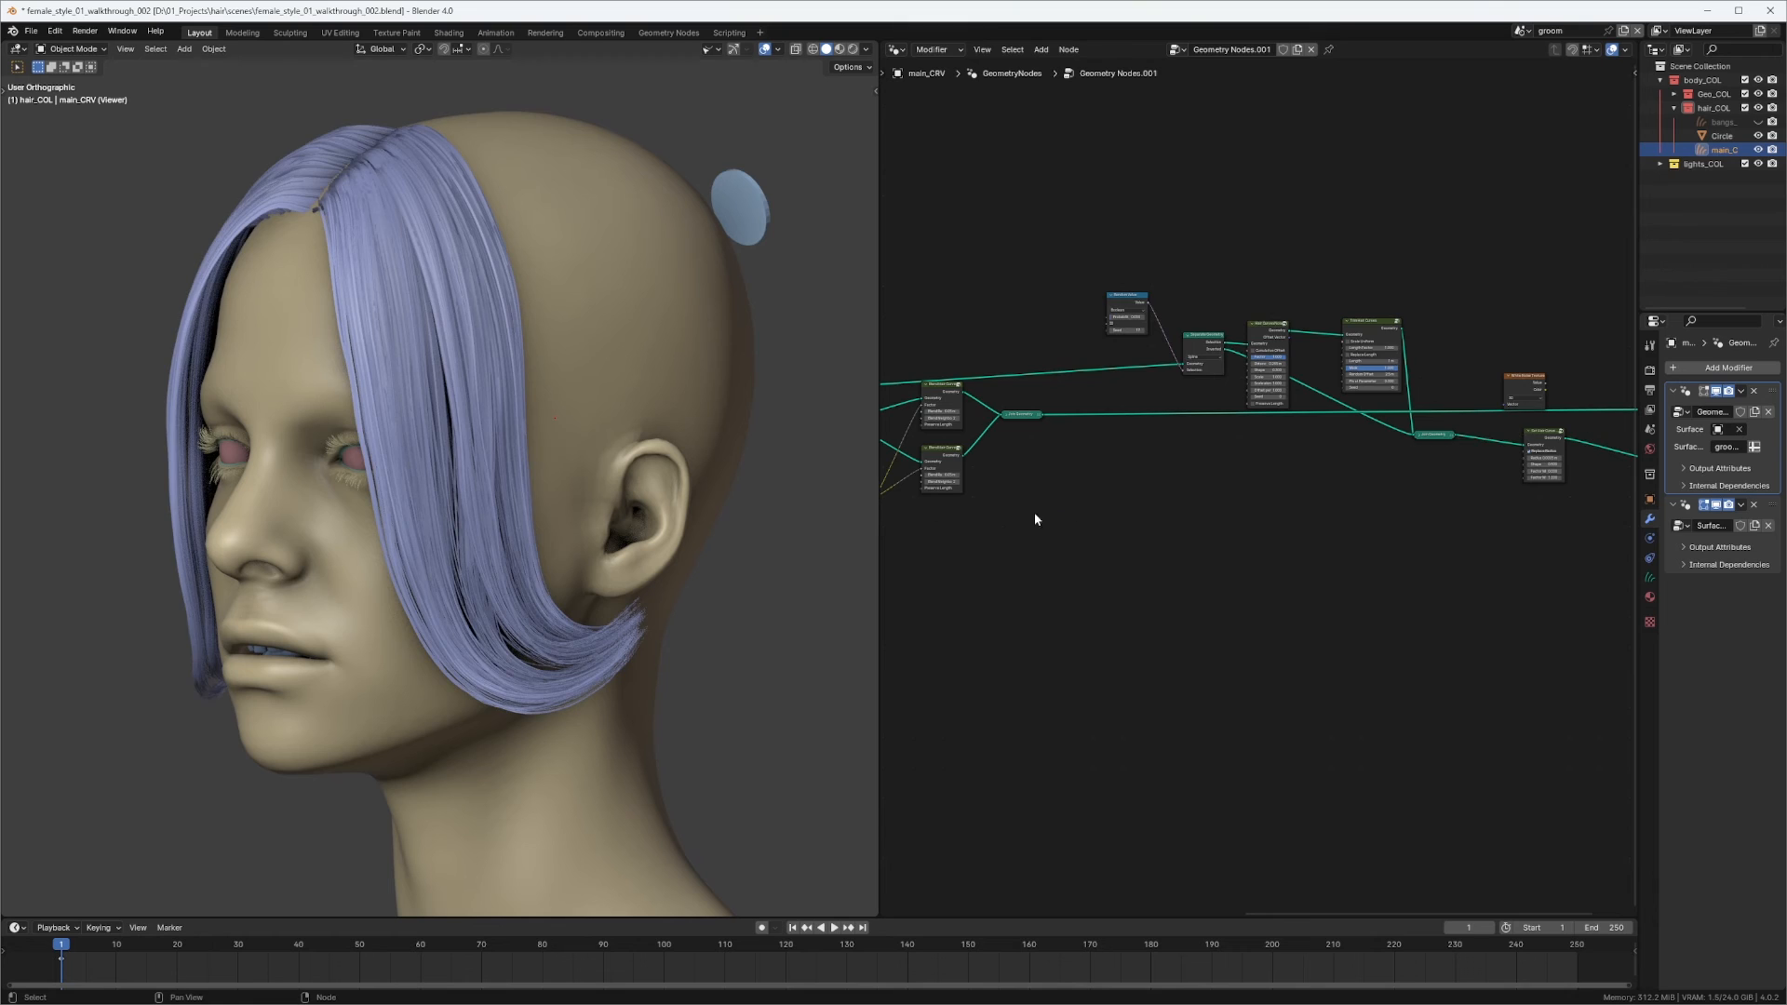
# Preview the last hair node before the Group Output and inspect the side strands up close.
pyautogui.moveTo(1035, 515); pyautogui.dragTo(1407, 401, button='middle')
pyautogui.keyDown('ctrl'); pyautogui.moveTo(1407, 401); pyautogui.dragTo(1134, 381, button='middle'); pyautogui.keyUp('ctrl')
pyautogui.moveTo(1236, 308); pyautogui.dragTo(1087, 406, button='middle')
pyautogui.moveTo(1408, 256); pyautogui.dragTo(1396, 303, button='middle')
pyautogui.moveTo(1396, 302); pyautogui.dragTo(1328, 363, button='middle')
pyautogui.moveTo(1619, 364); pyautogui.dragTo(1335, 370, button='middle')
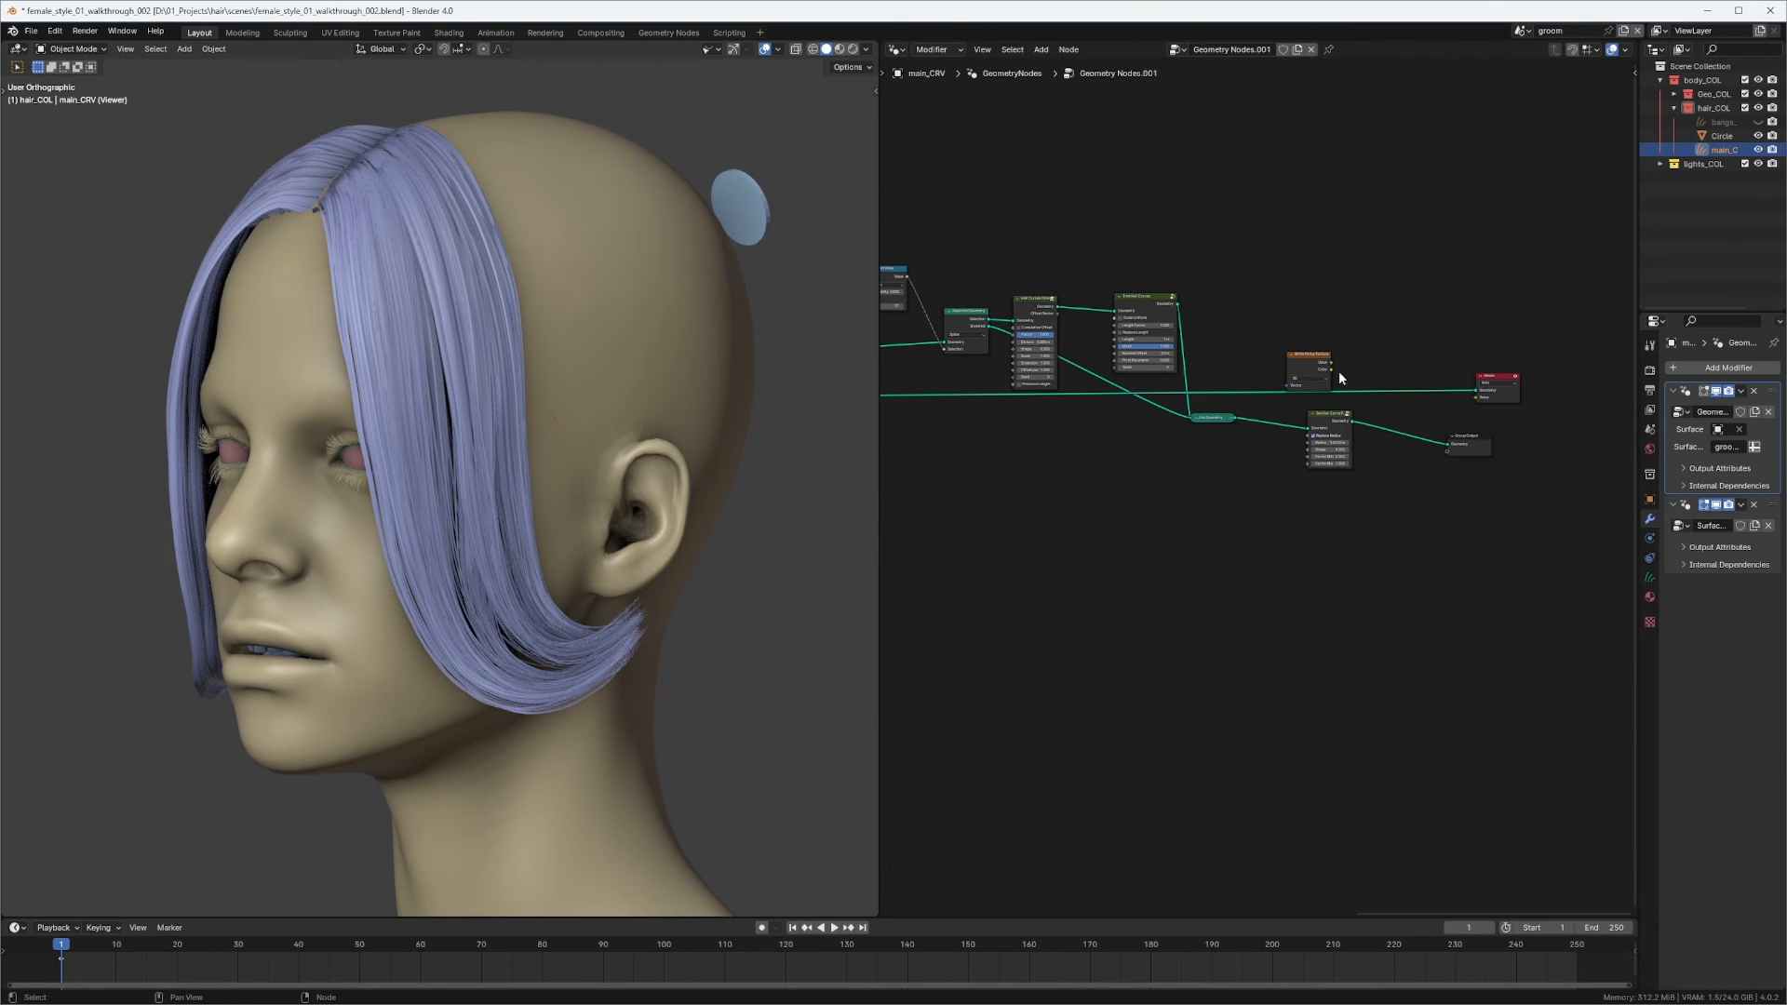
pyautogui.keyDown('ctrl'); pyautogui.keyDown('shift'); pyautogui.click(1323, 435); pyautogui.keyUp('shift'); pyautogui.keyUp('ctrl')
pyautogui.scroll(5, 527, 616)
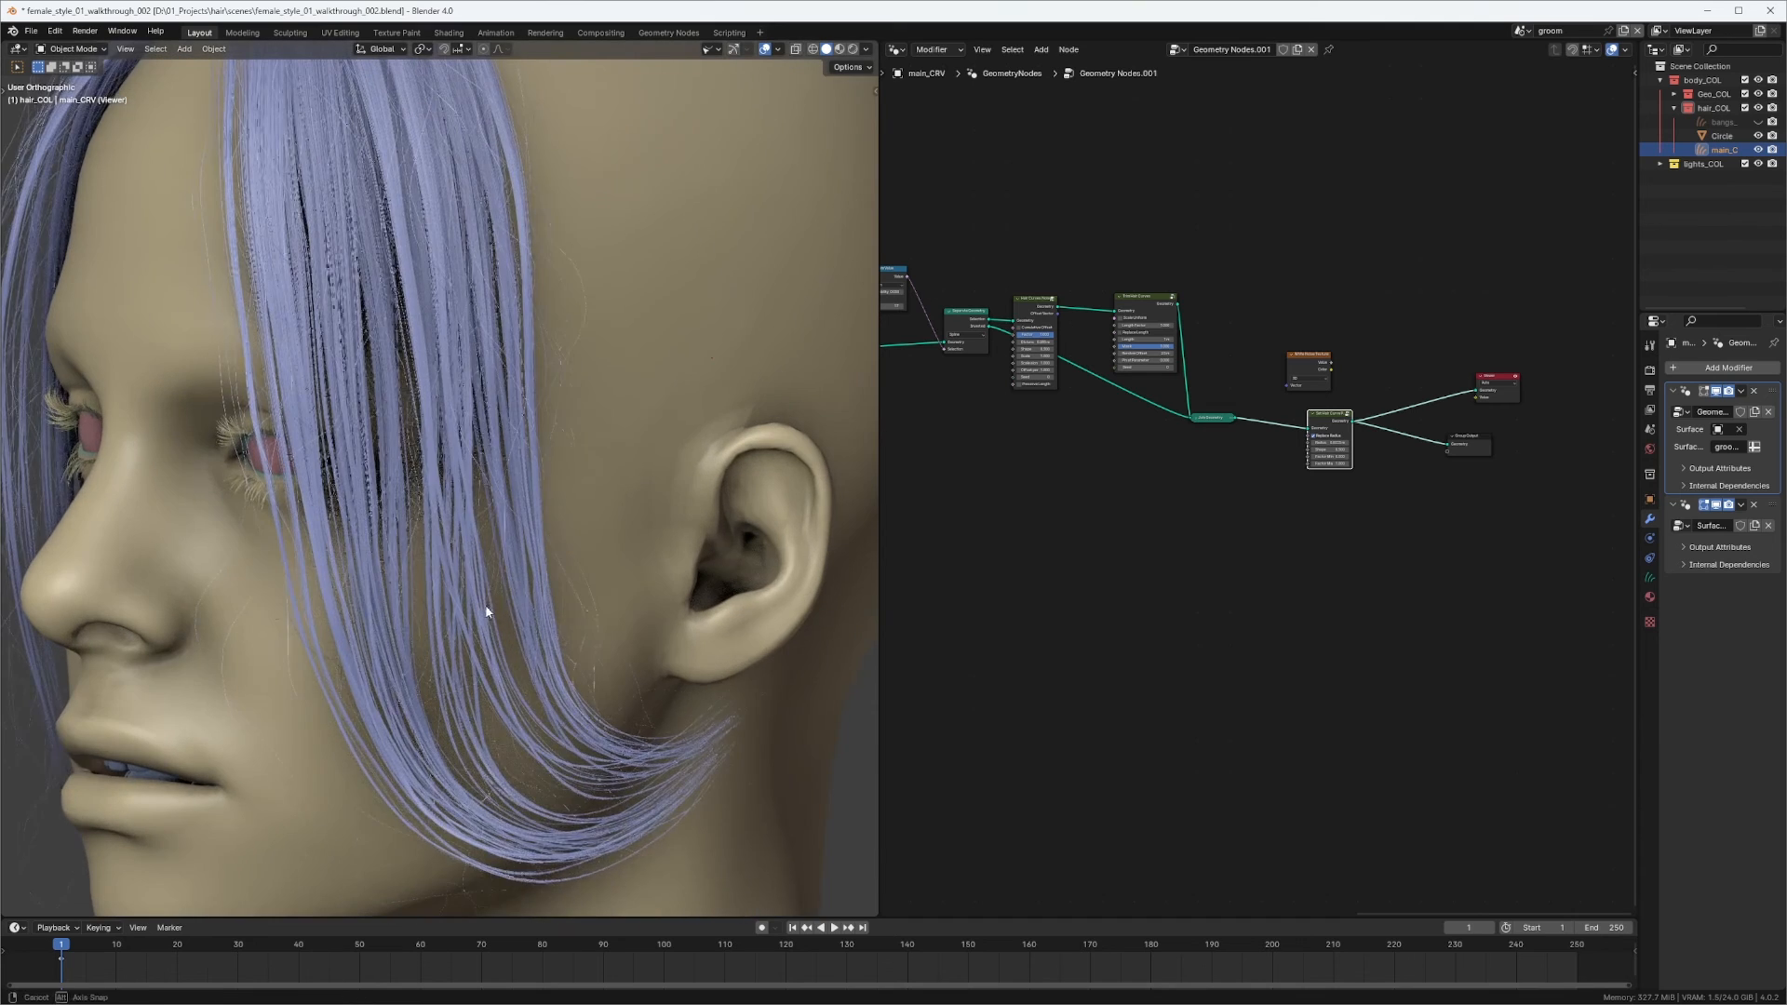
# Move the Color Ramp's black stop to about 0.673.
pyautogui.moveTo(1073, 584); pyautogui.dragTo(1619, 372, button='middle')
pyautogui.moveTo(1158, 354); pyautogui.dragTo(1426, 388, button='middle')
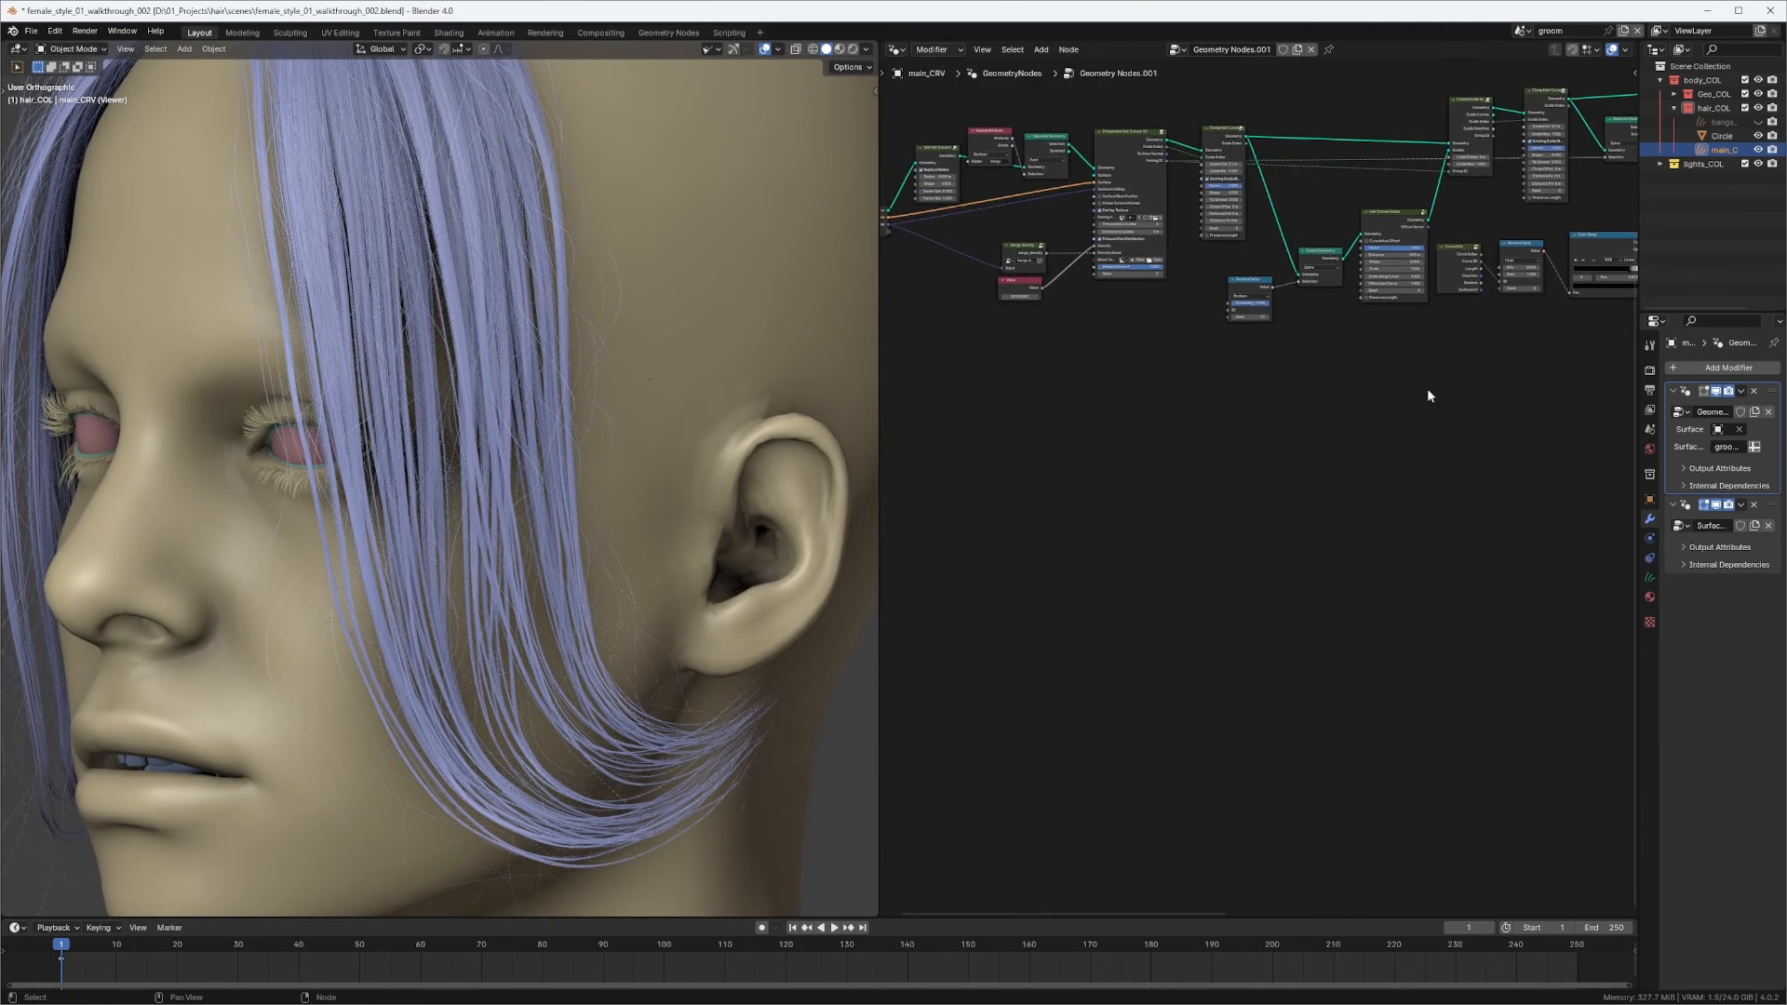
pyautogui.moveTo(1619, 251); pyautogui.dragTo(1284, 395, button='middle')
pyautogui.keyDown('ctrl'); pyautogui.moveTo(1283, 391); pyautogui.dragTo(1382, 383, button='middle'); pyautogui.keyUp('ctrl')
pyautogui.keyDown('ctrl'); pyautogui.moveTo(1383, 383); pyautogui.dragTo(1275, 326, button='middle'); pyautogui.keyUp('ctrl')
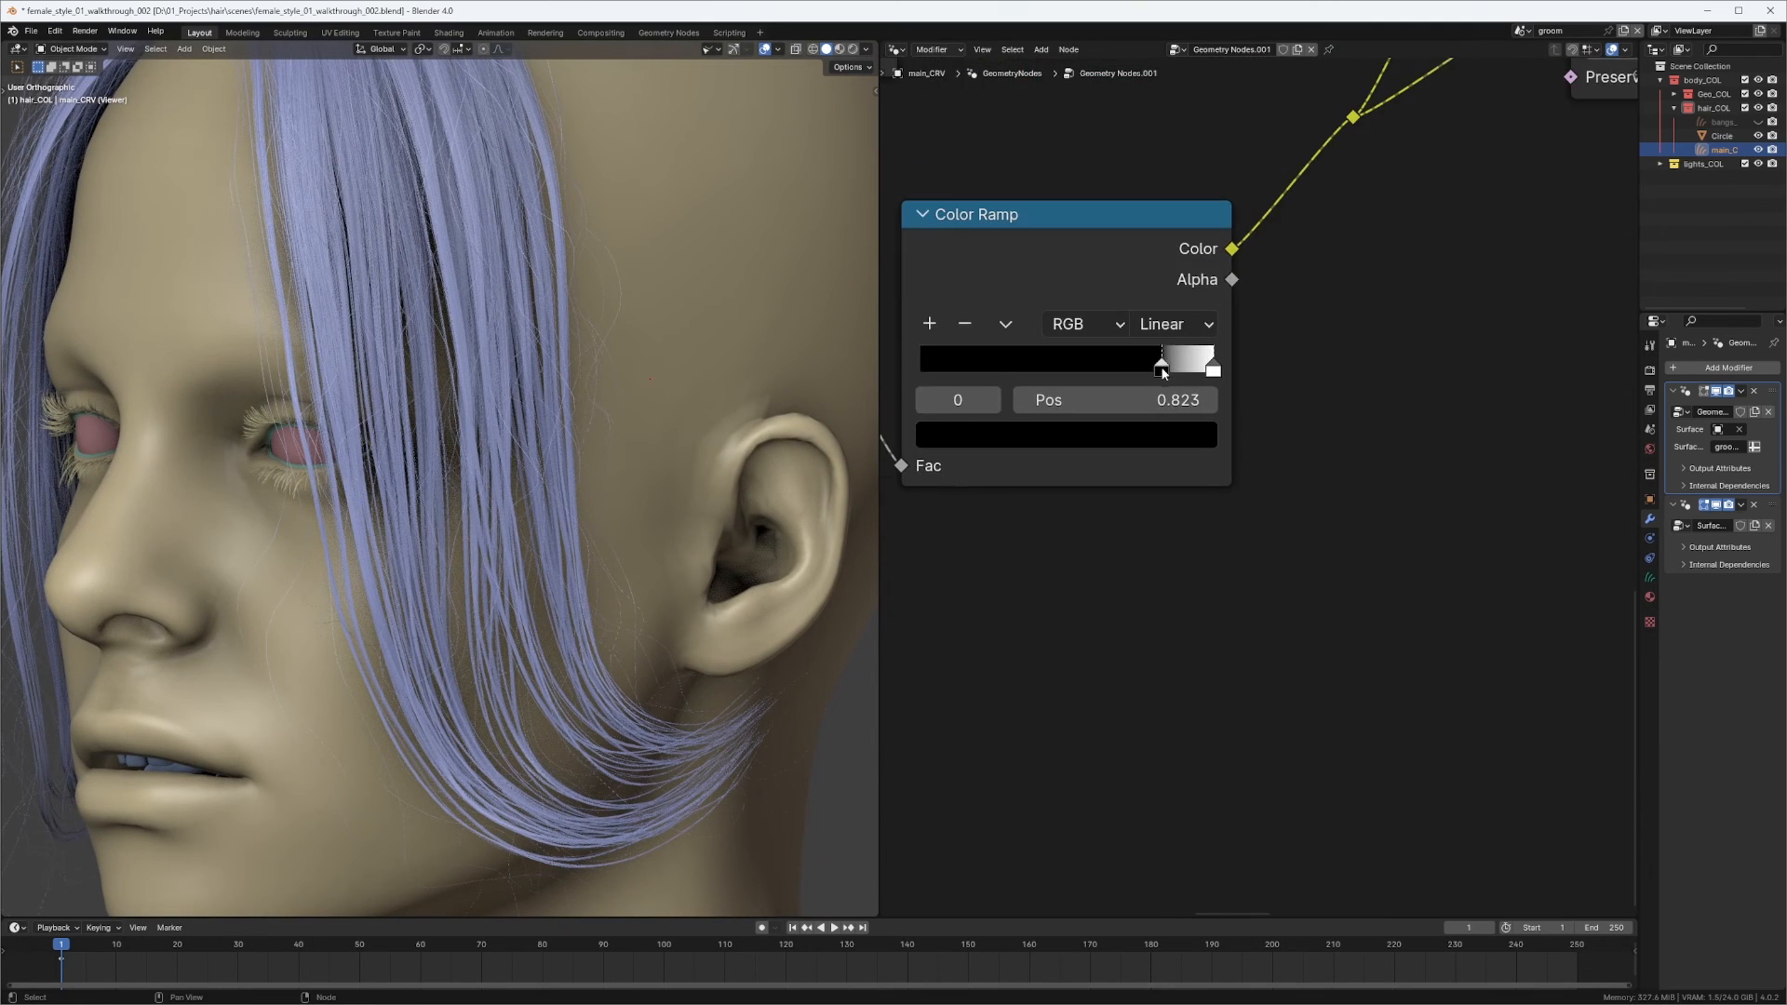
pyautogui.moveTo(1161, 369); pyautogui.dragTo(1116, 370)
# Connect the Join Geometry output to the following Separate Geometry node's Geometry input and inspect the strands up close.
pyautogui.keyDown('ctrl'); pyautogui.moveTo(1159, 327); pyautogui.dragTo(1200, 456, button='middle'); pyautogui.keyUp('ctrl')
pyautogui.moveTo(1554, 287); pyautogui.dragTo(1221, 388, button='middle')
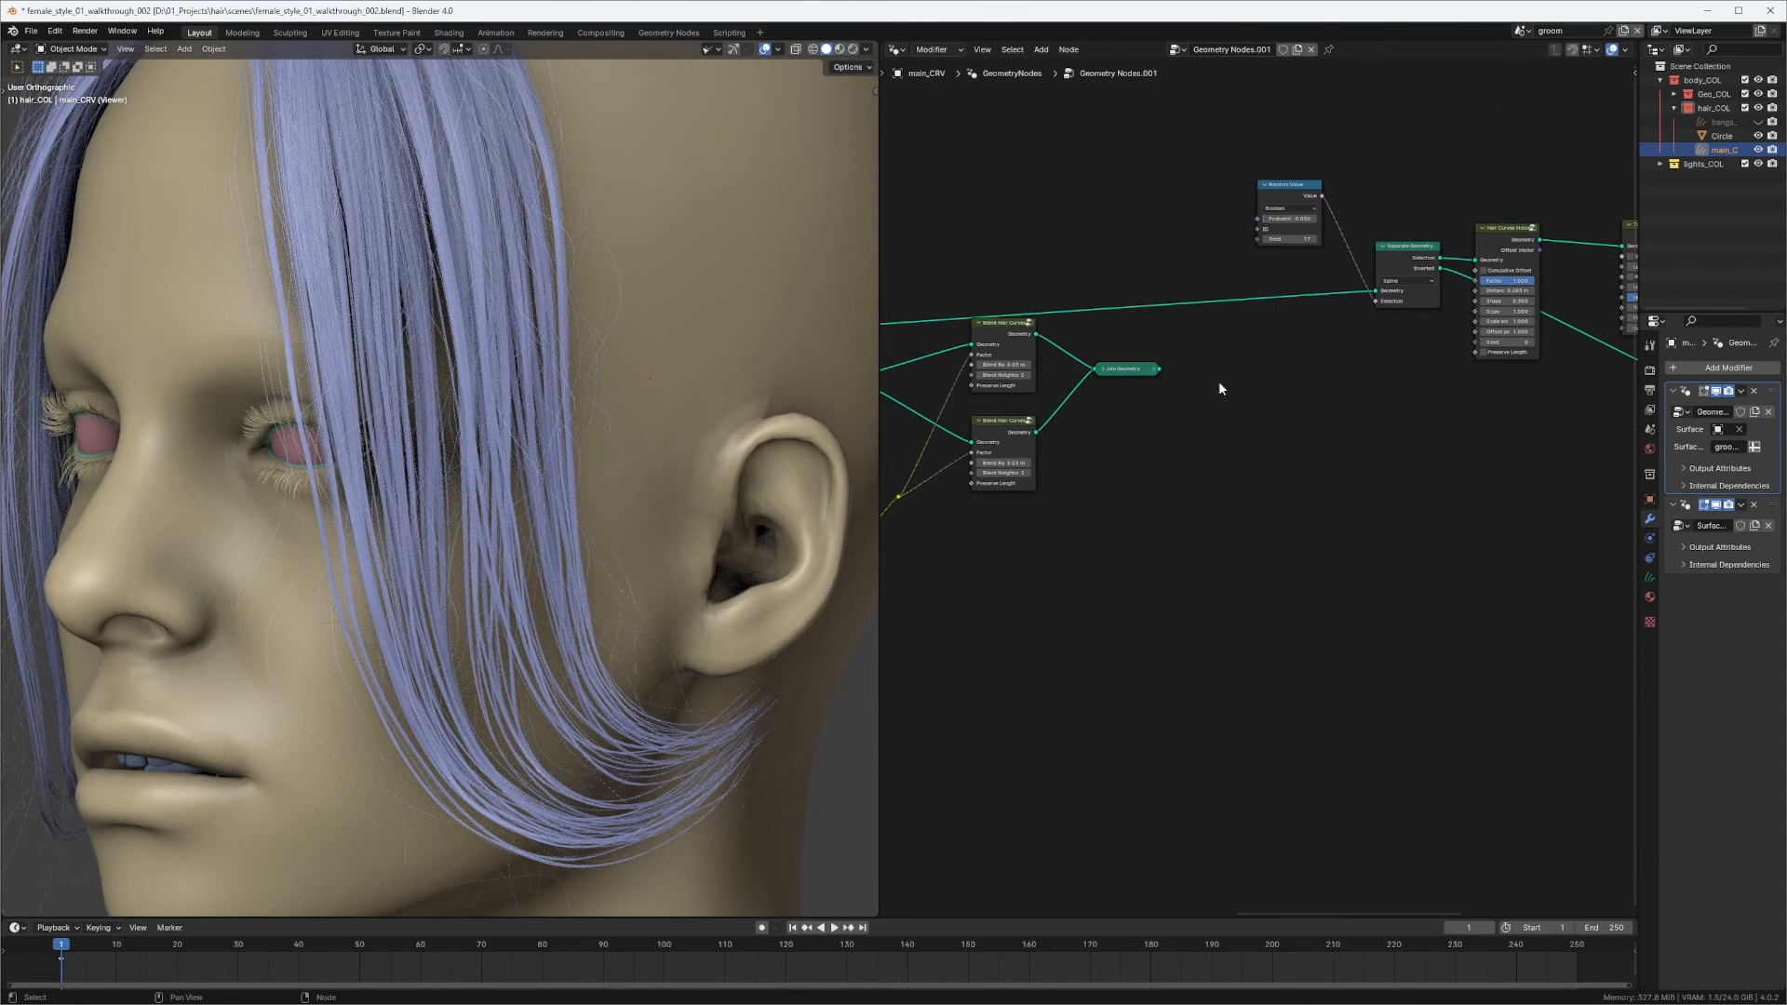
pyautogui.moveTo(1158, 370); pyautogui.dragTo(1374, 291)
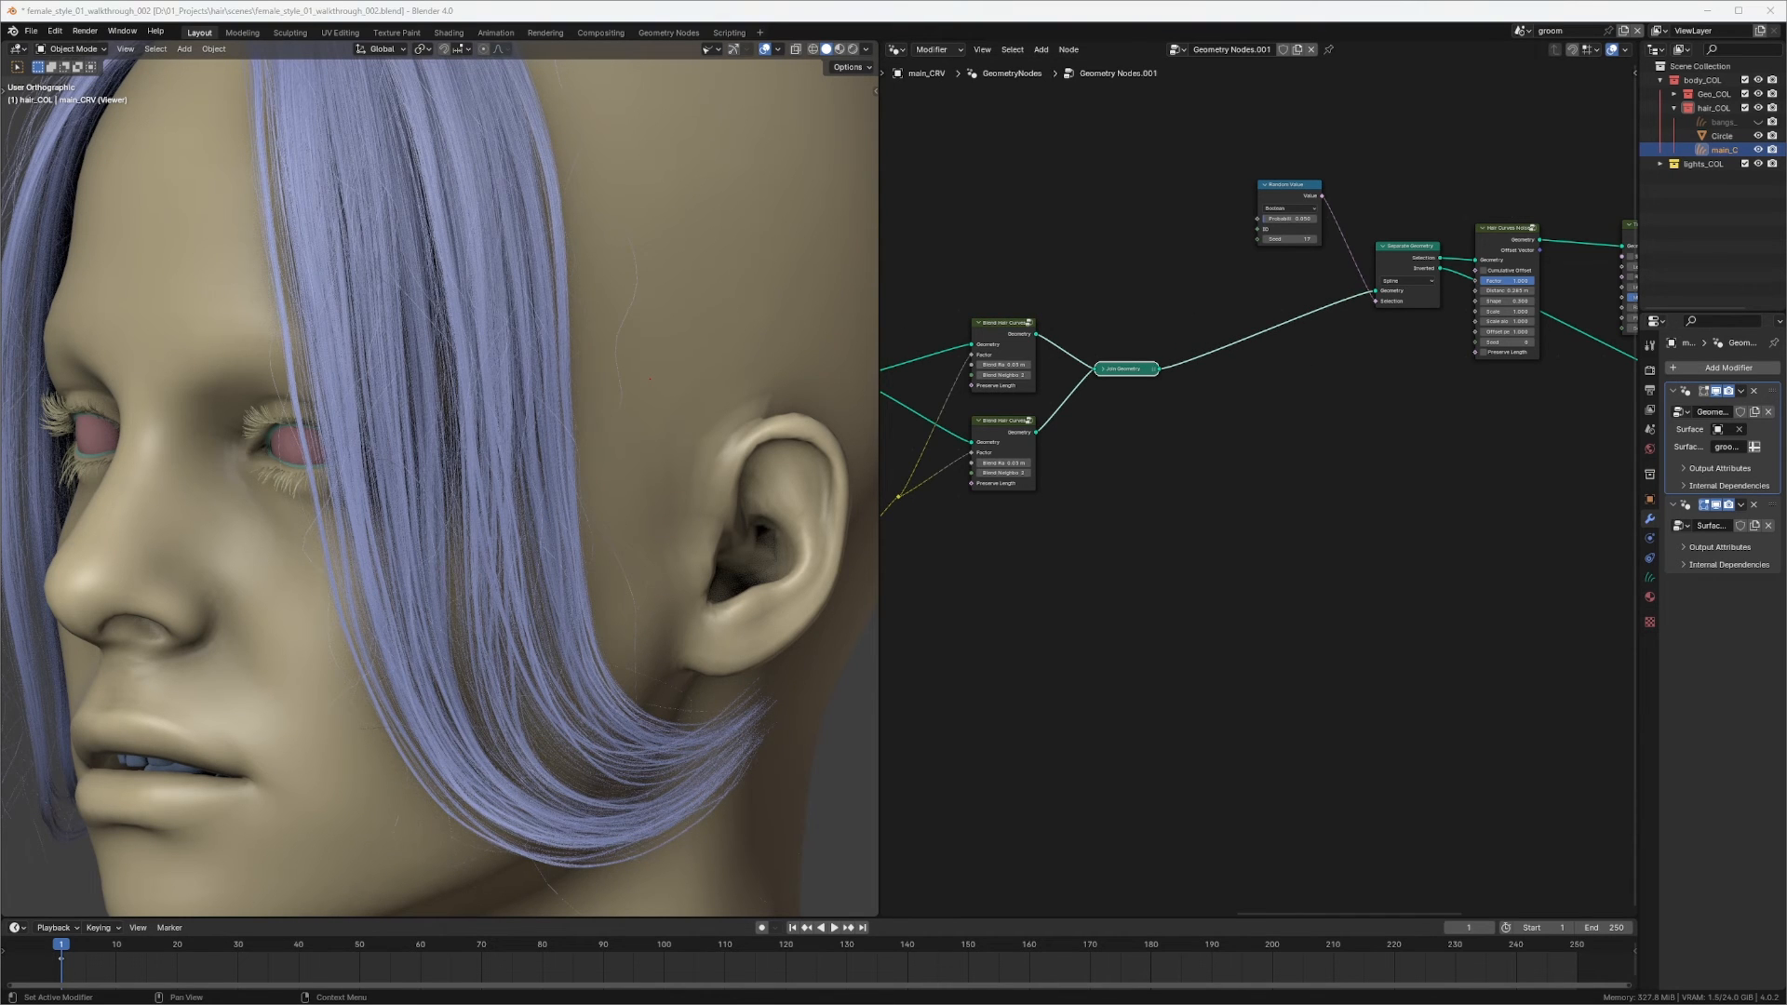
pyautogui.moveTo(521, 545); pyautogui.dragTo(640, 409, button='middle')
pyautogui.scroll(2, 642, 409)
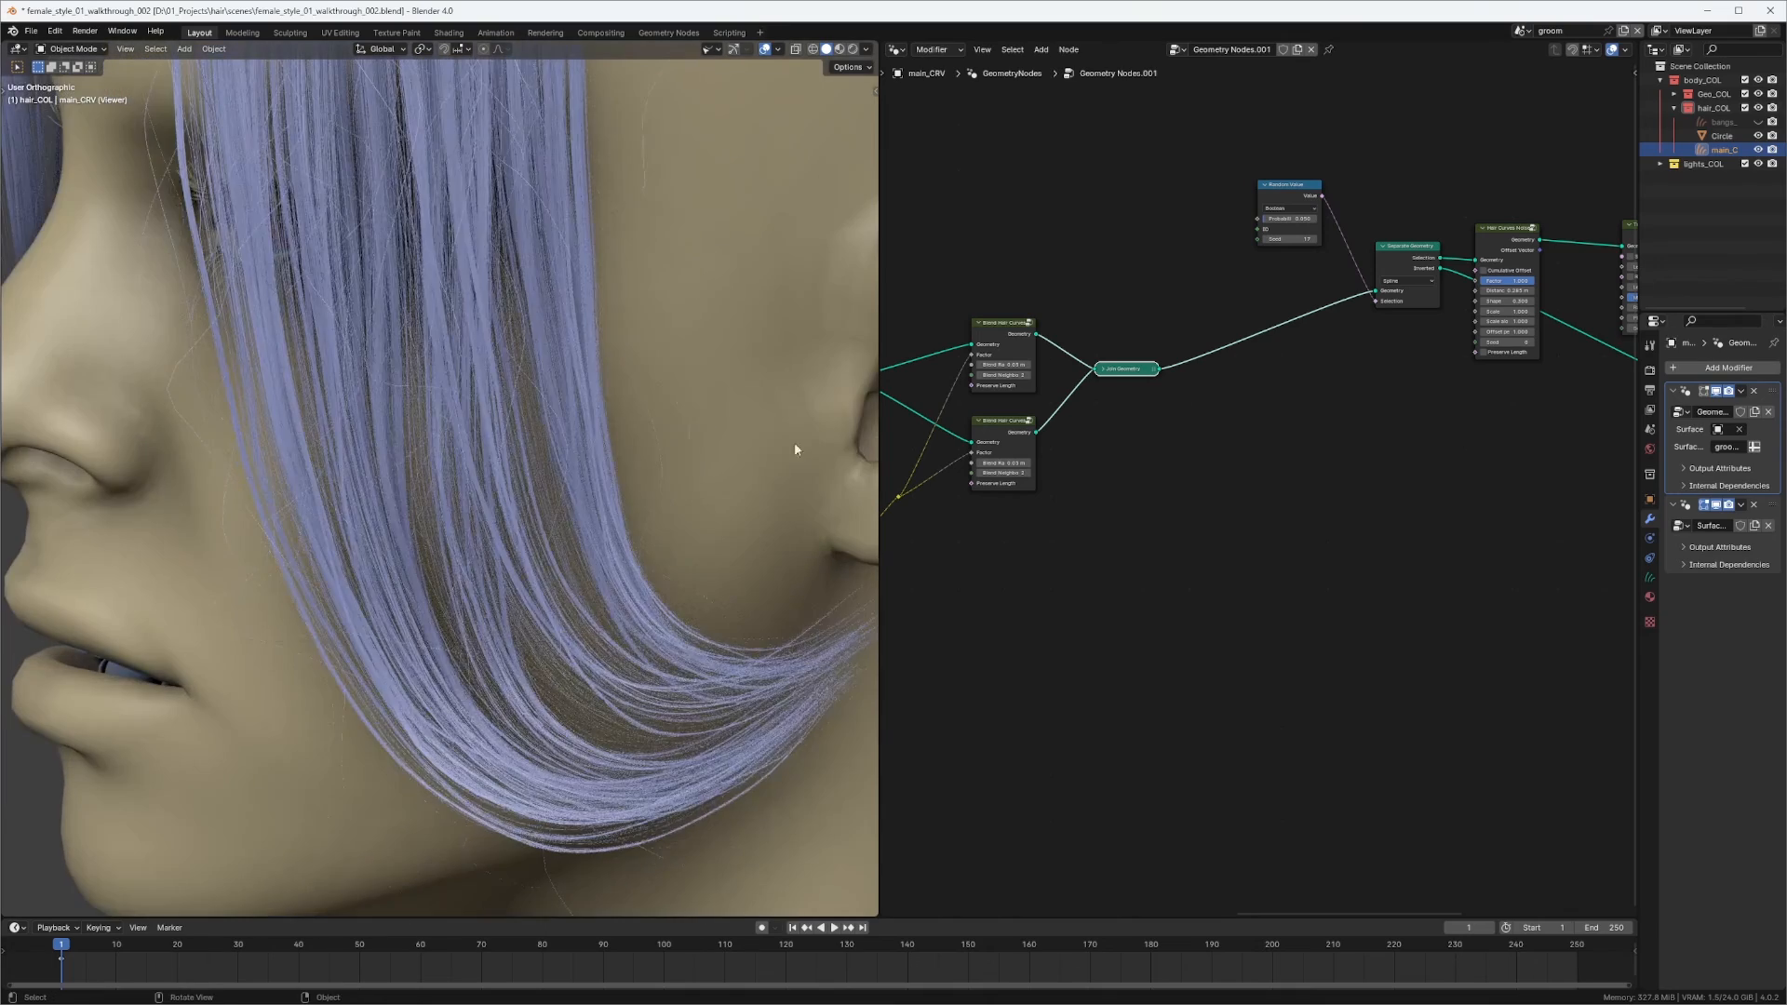
# Move the Color Ramp's black stop to about 0.436 and check the whole hair from the side.
pyautogui.moveTo(1098, 513); pyautogui.dragTo(1244, 415, button='middle')
pyautogui.moveTo(500, 521); pyautogui.dragTo(743, 454, button='middle')
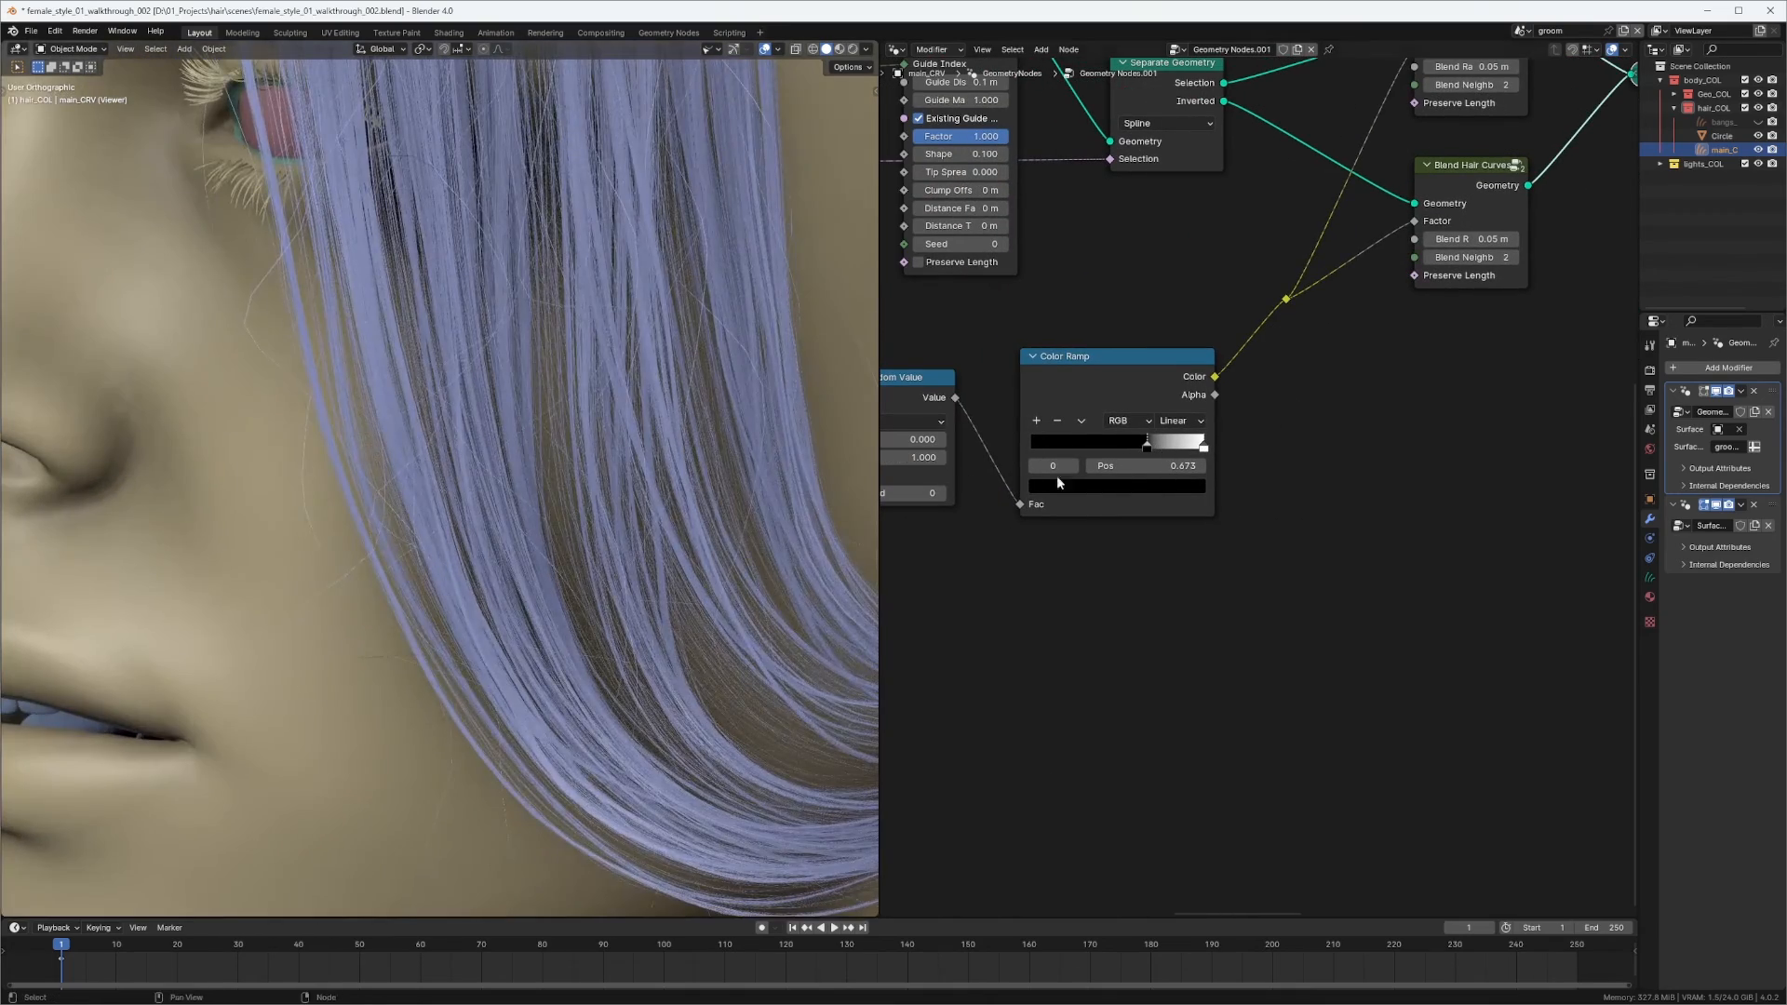
pyautogui.keyDown('ctrl'); pyautogui.moveTo(1057, 476); pyautogui.dragTo(1358, 348, button='middle'); pyautogui.keyUp('ctrl')
pyautogui.moveTo(1222, 402); pyautogui.dragTo(1155, 398)
pyautogui.keyDown('ctrl'); pyautogui.moveTo(678, 359); pyautogui.dragTo(606, 528, button='middle'); pyautogui.keyUp('ctrl')
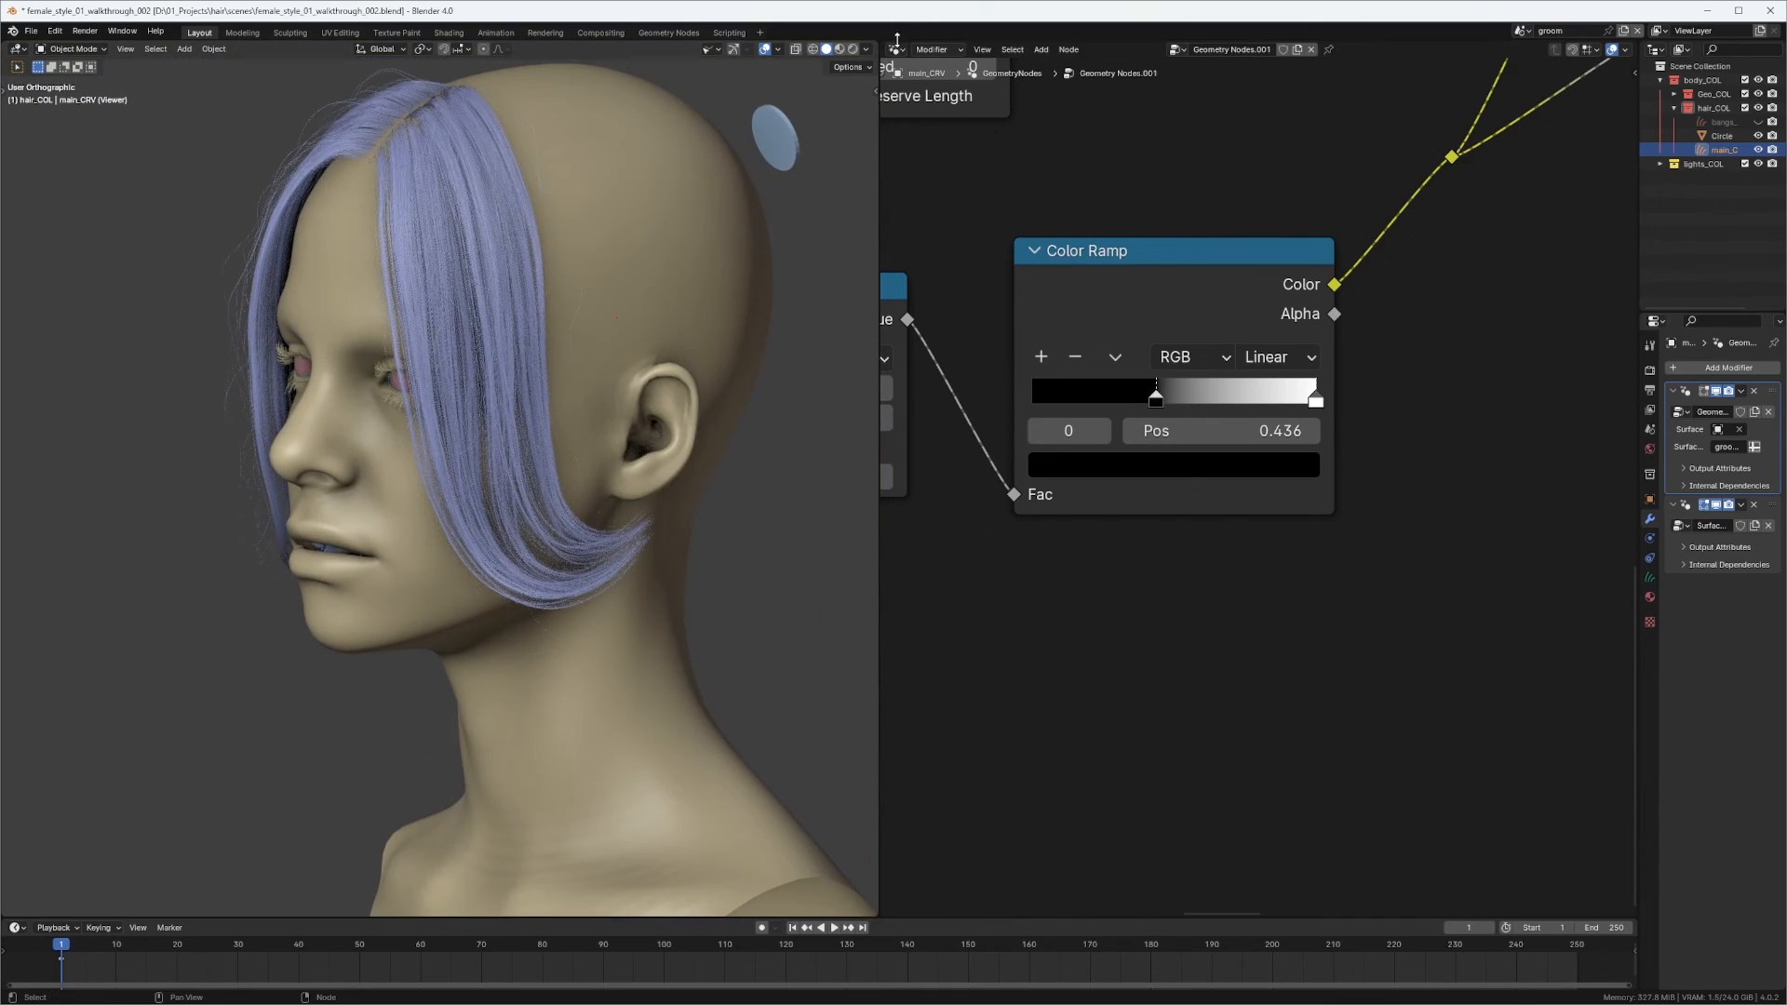
# Switch the node editor area to the Image Editor and compare the reference photo's front strands with the groomed hair.
pyautogui.click(896, 48)
pyautogui.click(926, 97)
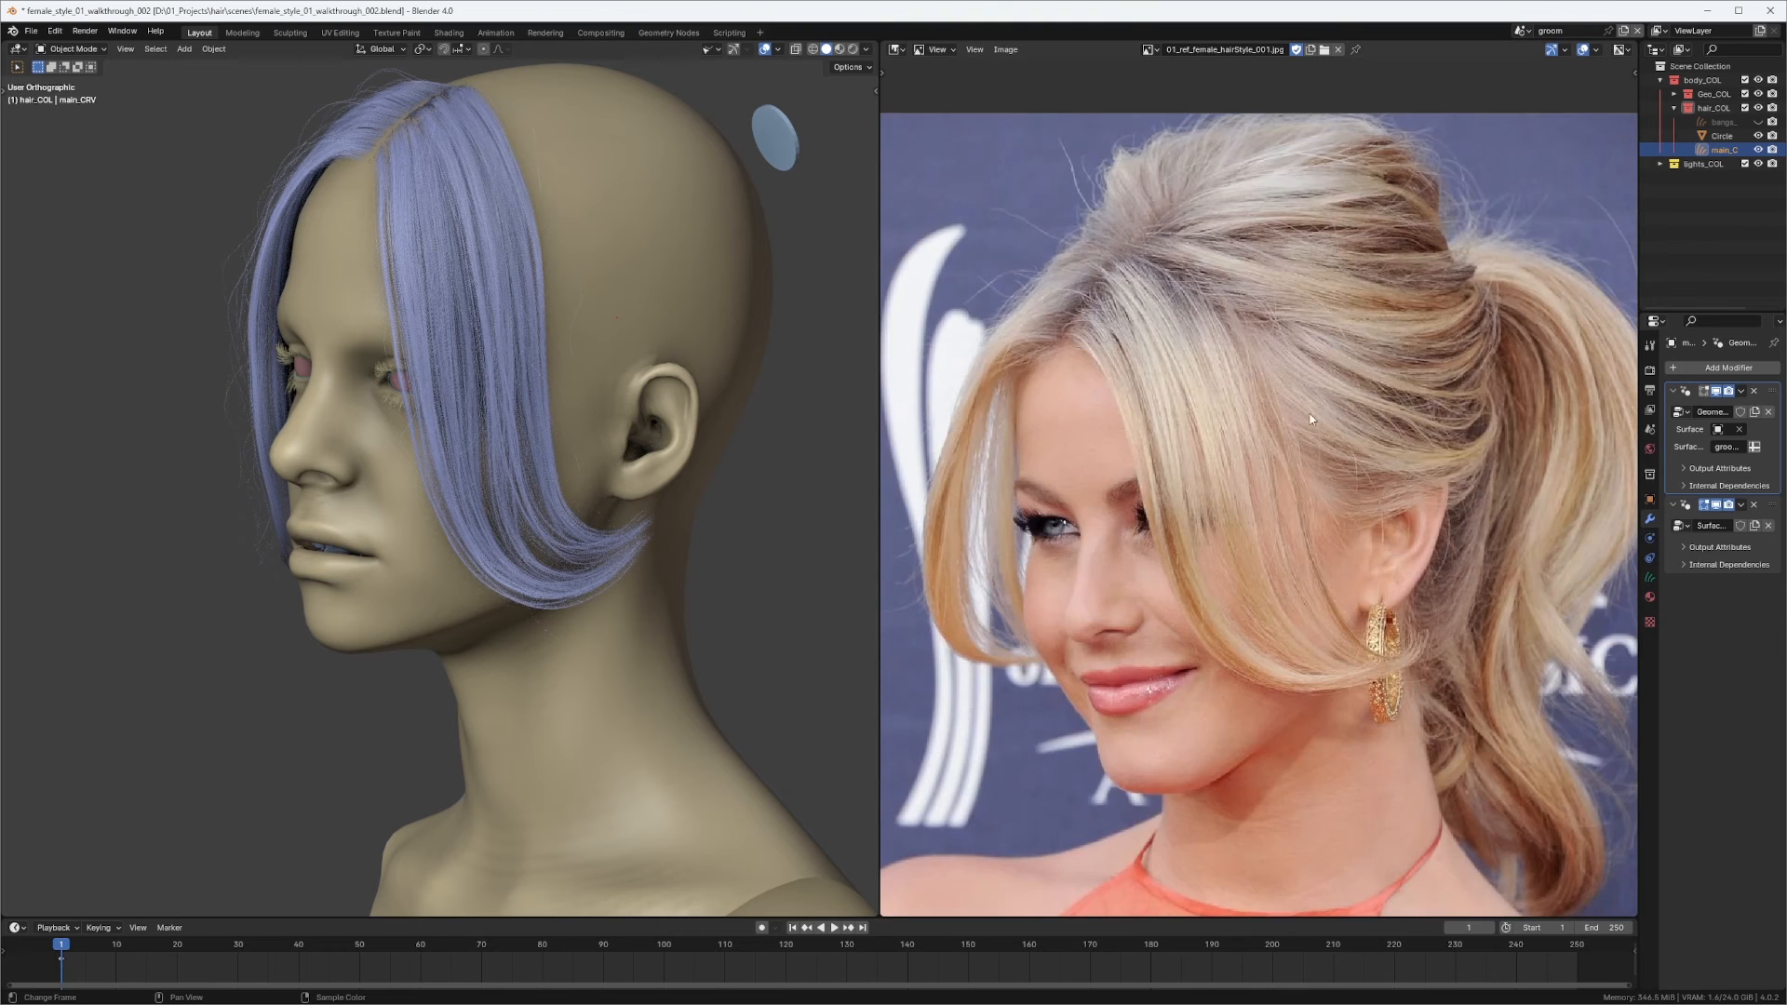
pyautogui.scroll(3, 1310, 419)
pyautogui.scroll(3, 1174, 391)
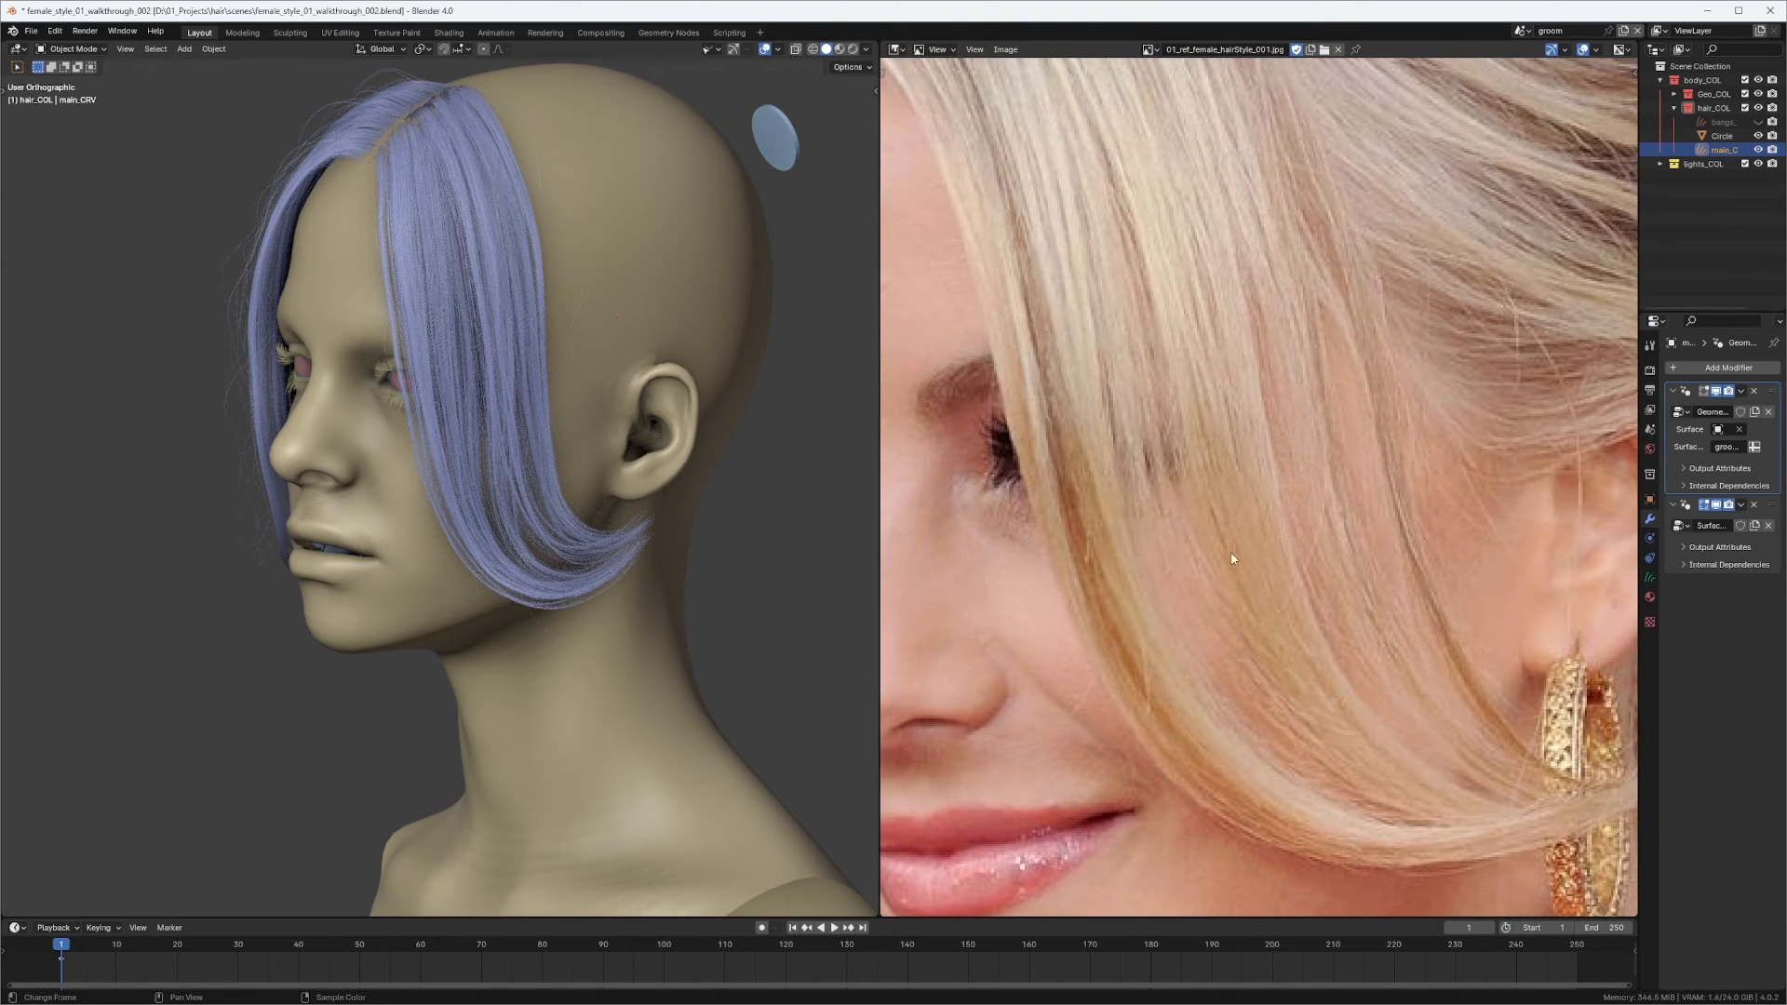
pyautogui.scroll(-2, 1231, 558)
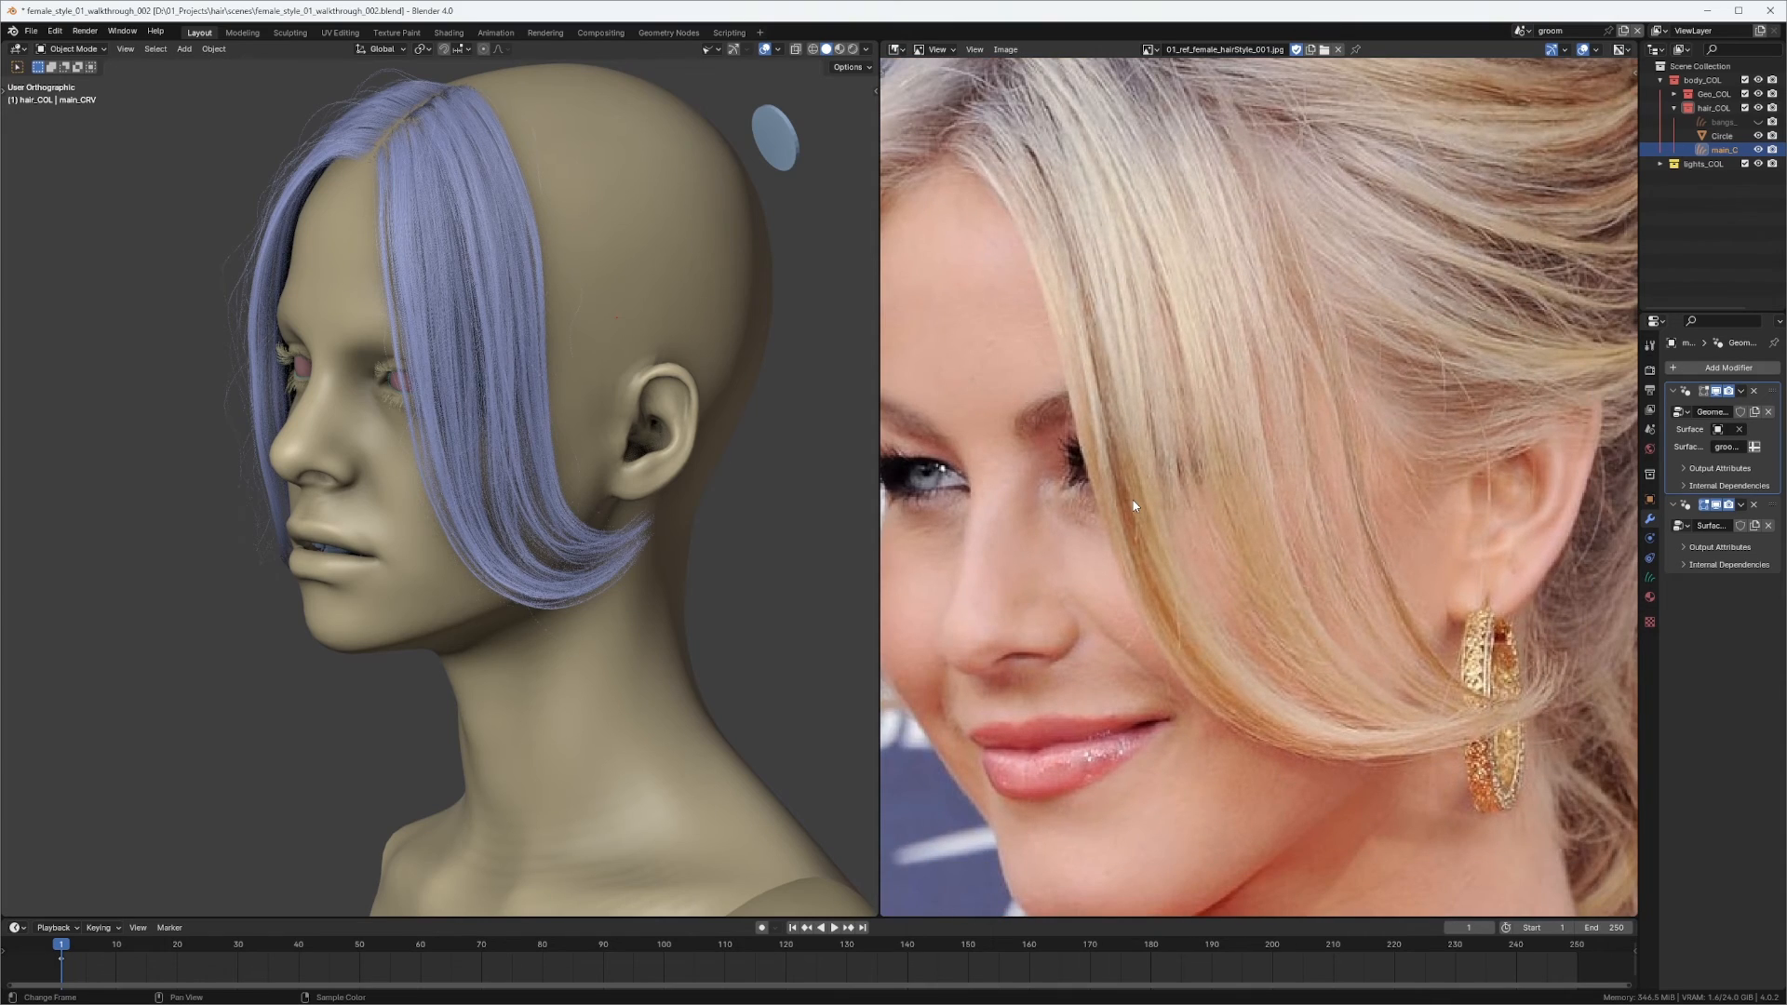
pyautogui.moveTo(596, 483); pyautogui.dragTo(583, 411, button='middle')
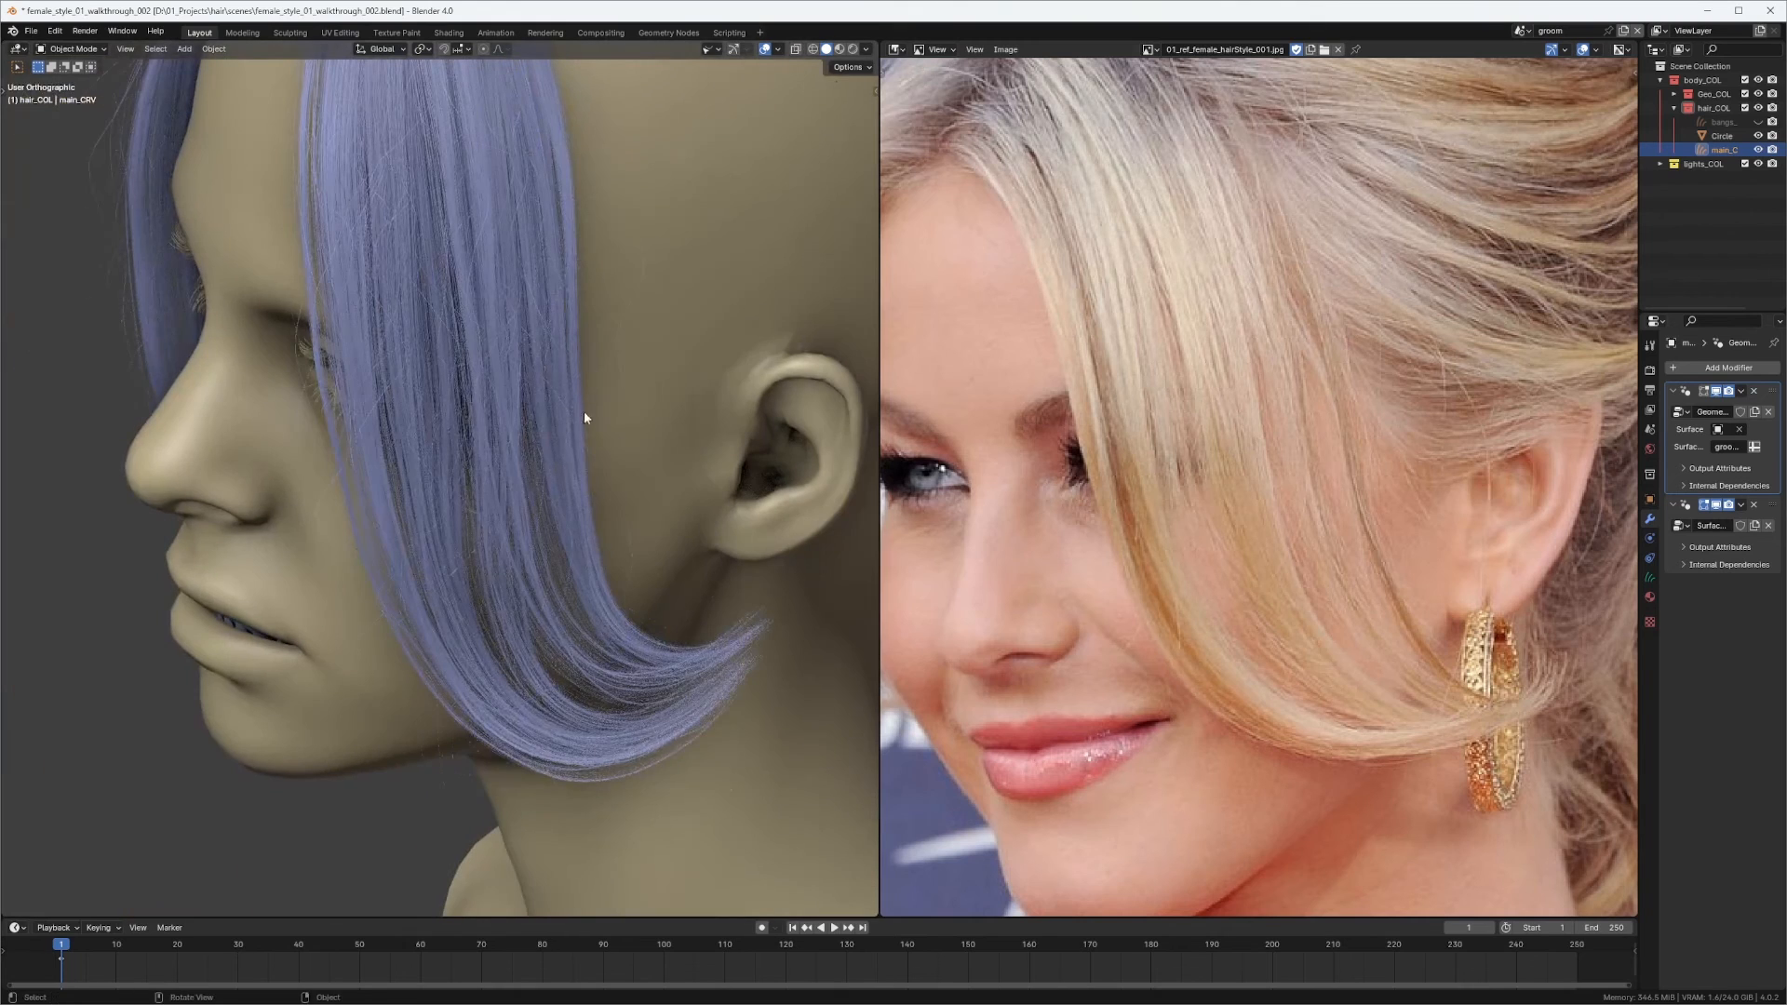
# Switch the reference image area back to the Geometry Node Editor and inspect the hair from several angles in rendered shading.
pyautogui.click(893, 49)
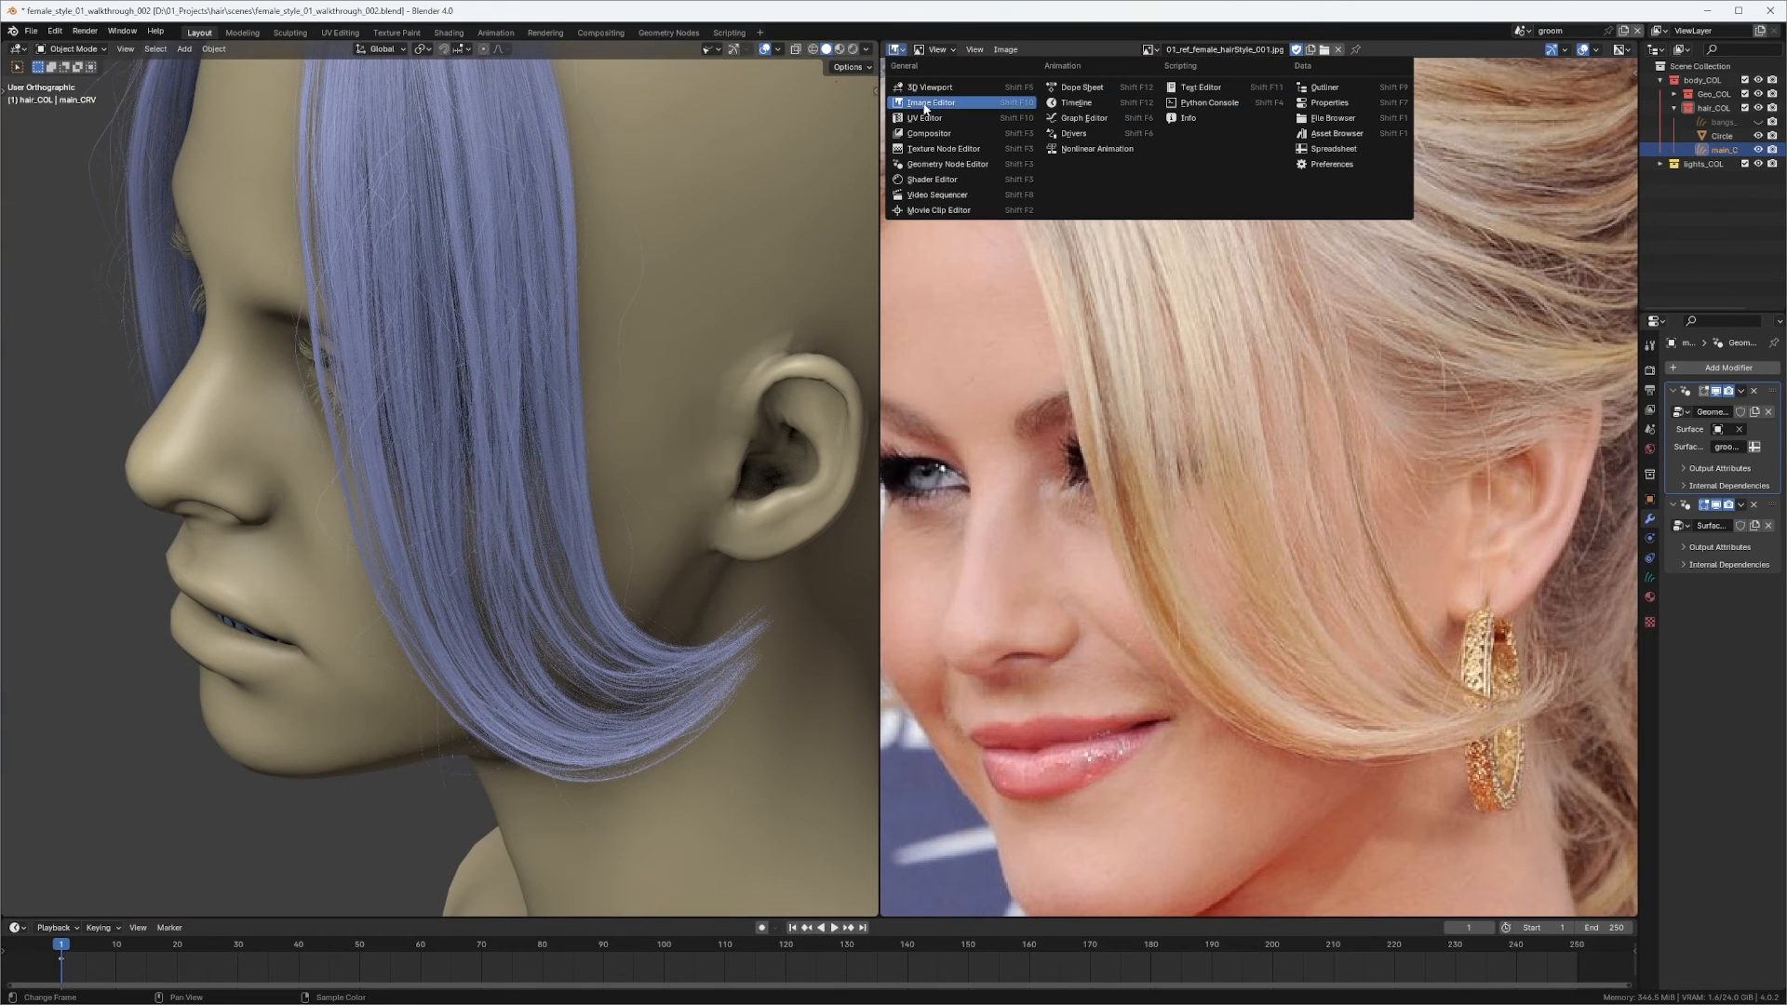
pyautogui.click(931, 165)
pyautogui.moveTo(522, 486); pyautogui.dragTo(569, 493, button='middle')
pyautogui.click(852, 48)
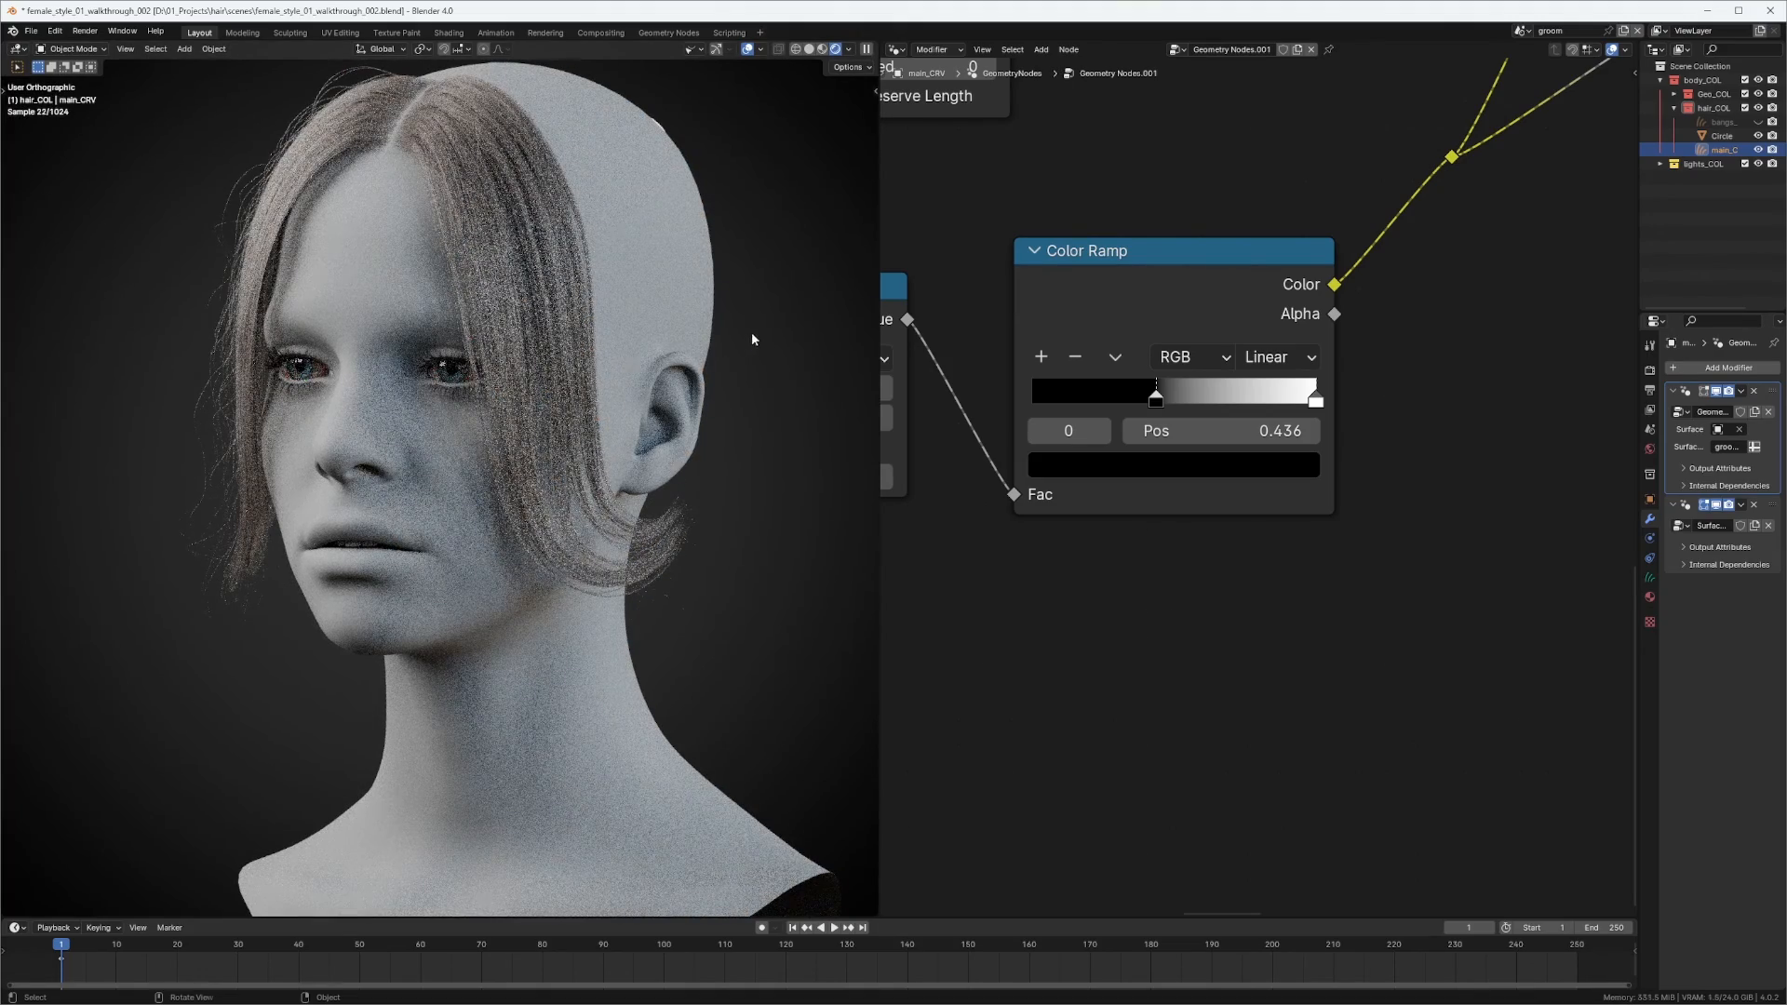
pyautogui.moveTo(753, 338); pyautogui.dragTo(703, 338, button='middle')
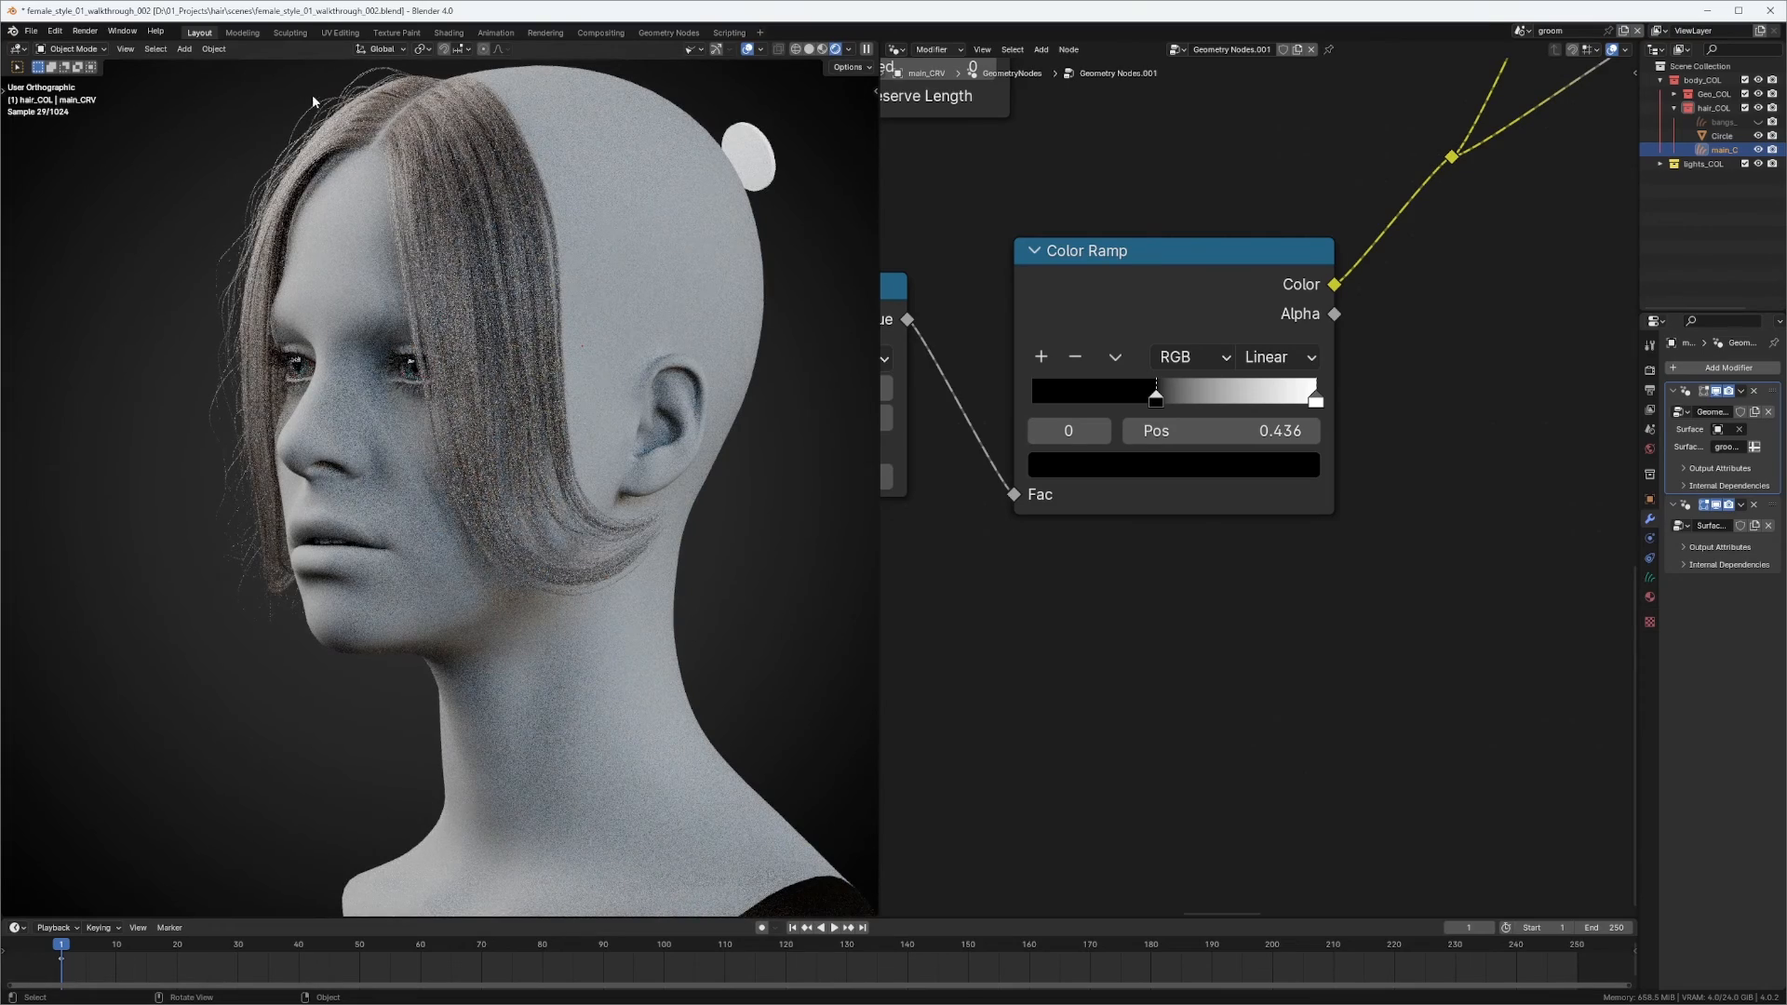
pyautogui.moveTo(407, 101); pyautogui.dragTo(395, 126, button='middle')
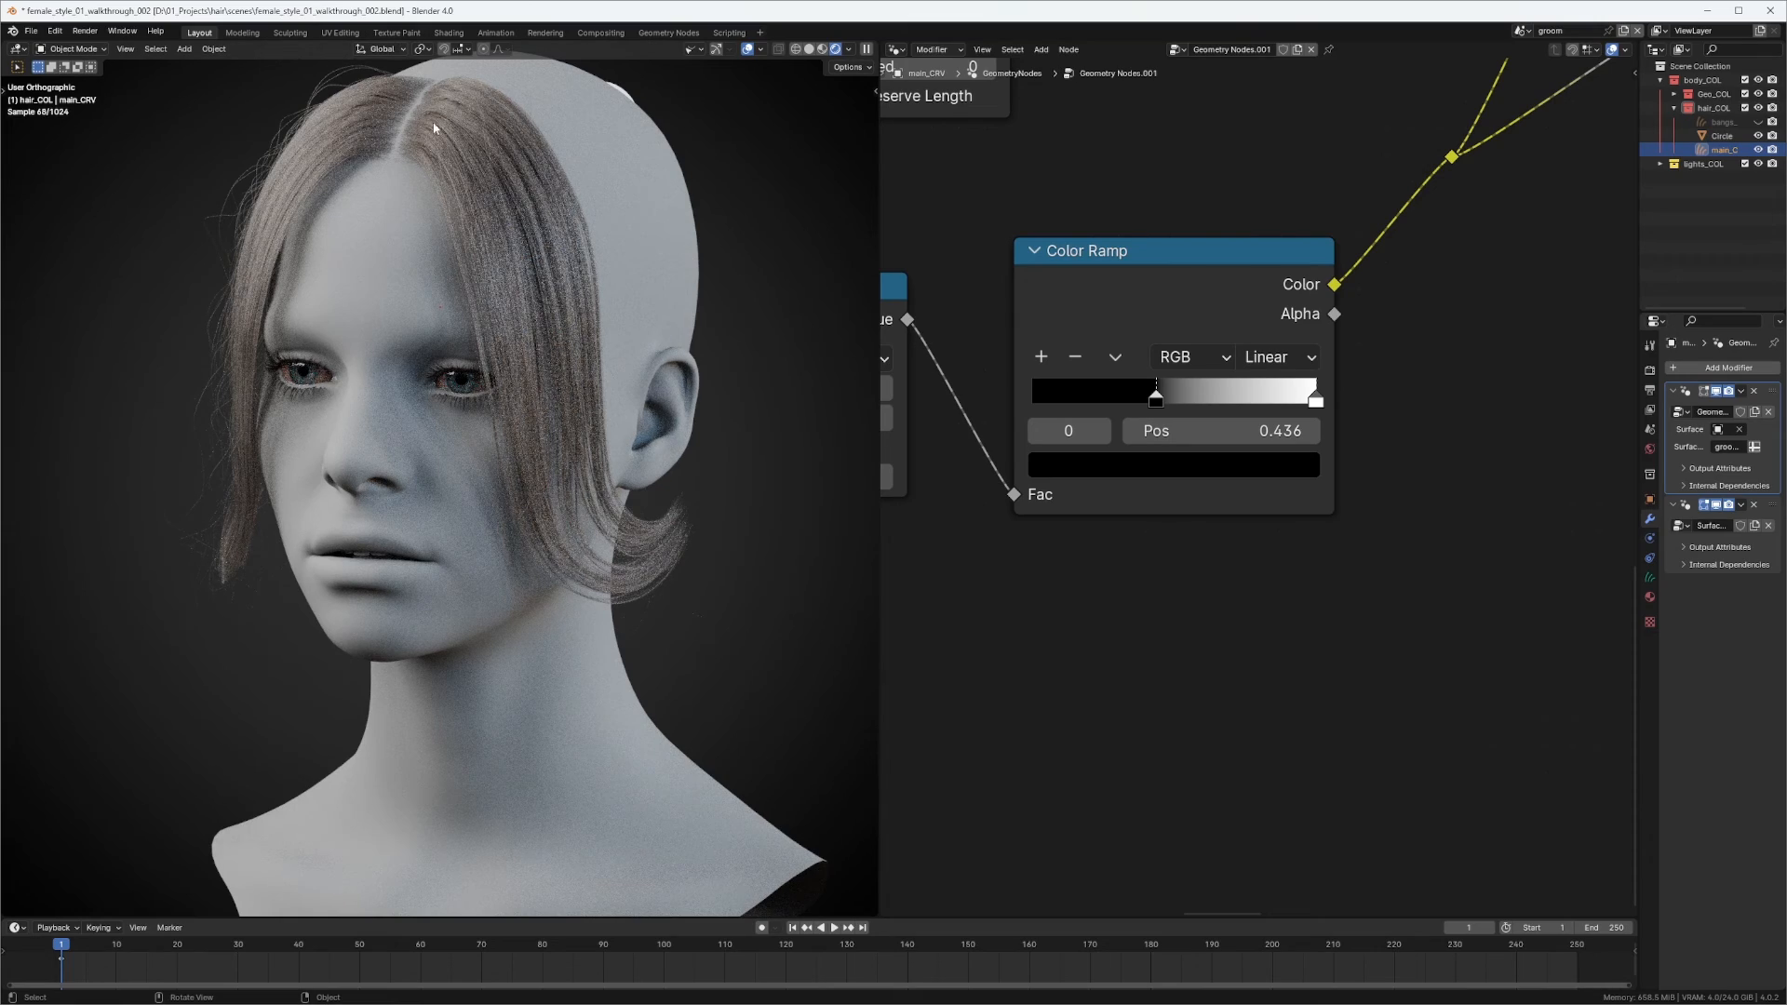
pyautogui.moveTo(409, 170); pyautogui.dragTo(627, 372, button='middle')
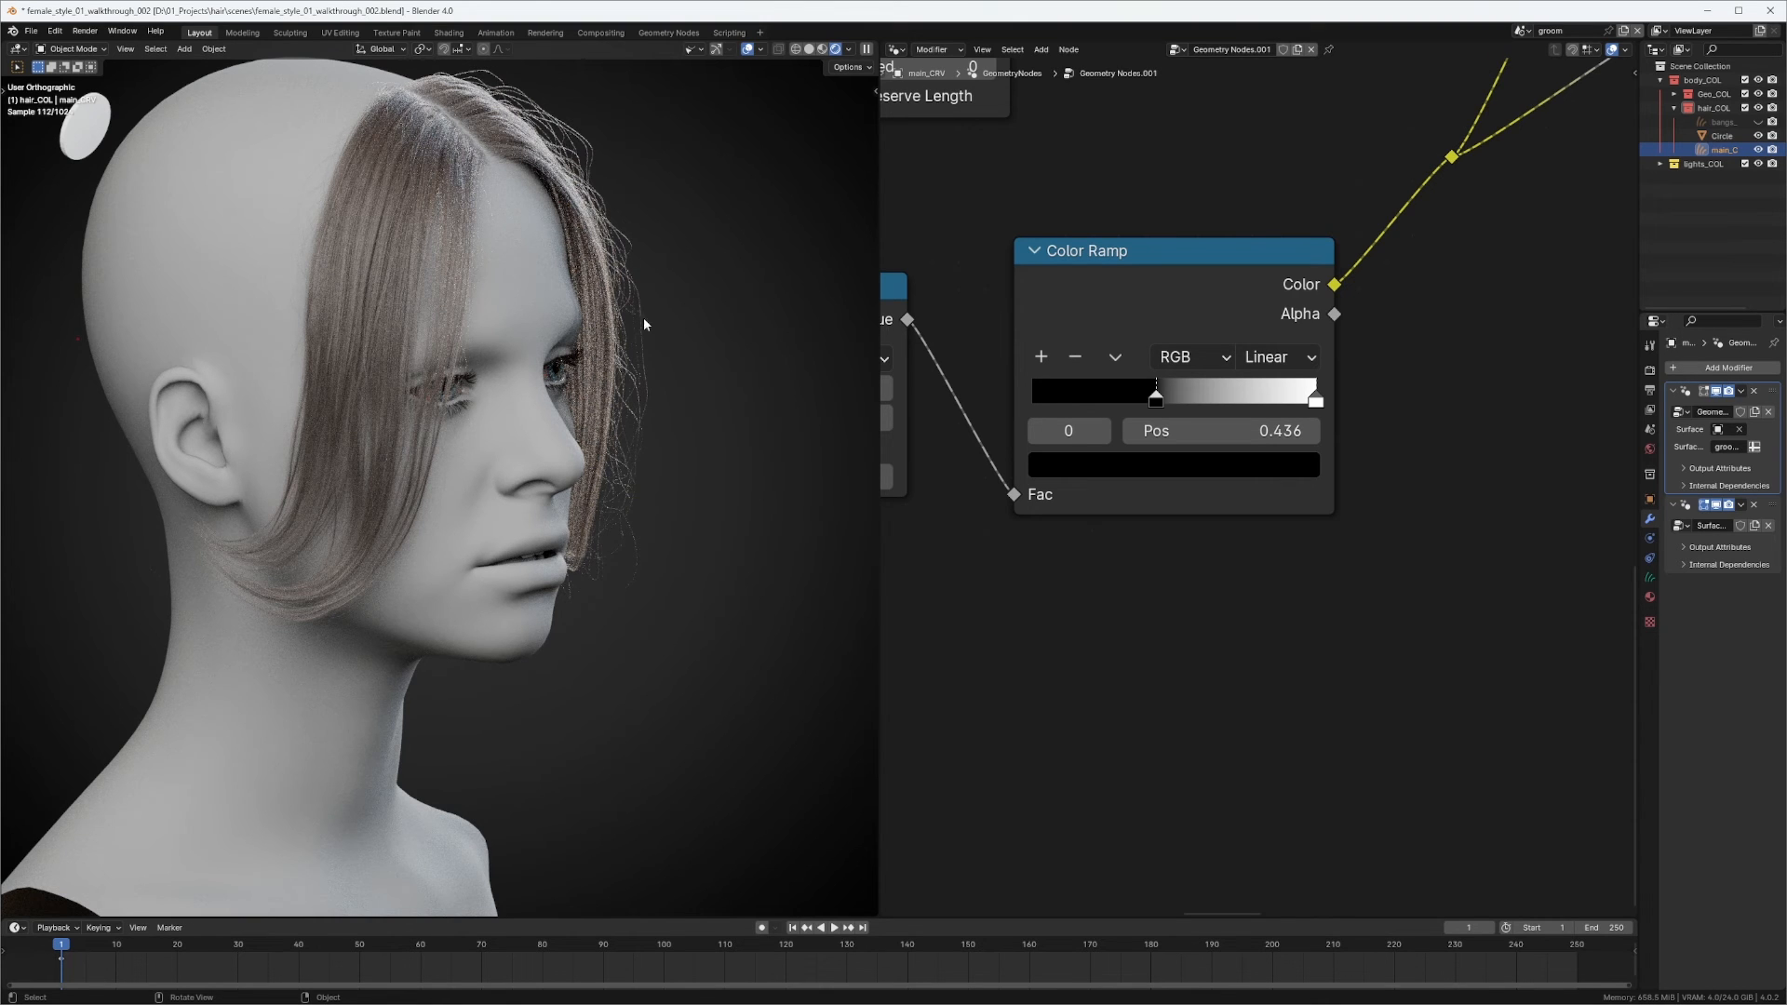
# Compare the rendered hair with the whole reference hairstyle in the Image Editor, then return that area to the Geometry Node Editor.
pyautogui.click(896, 49)
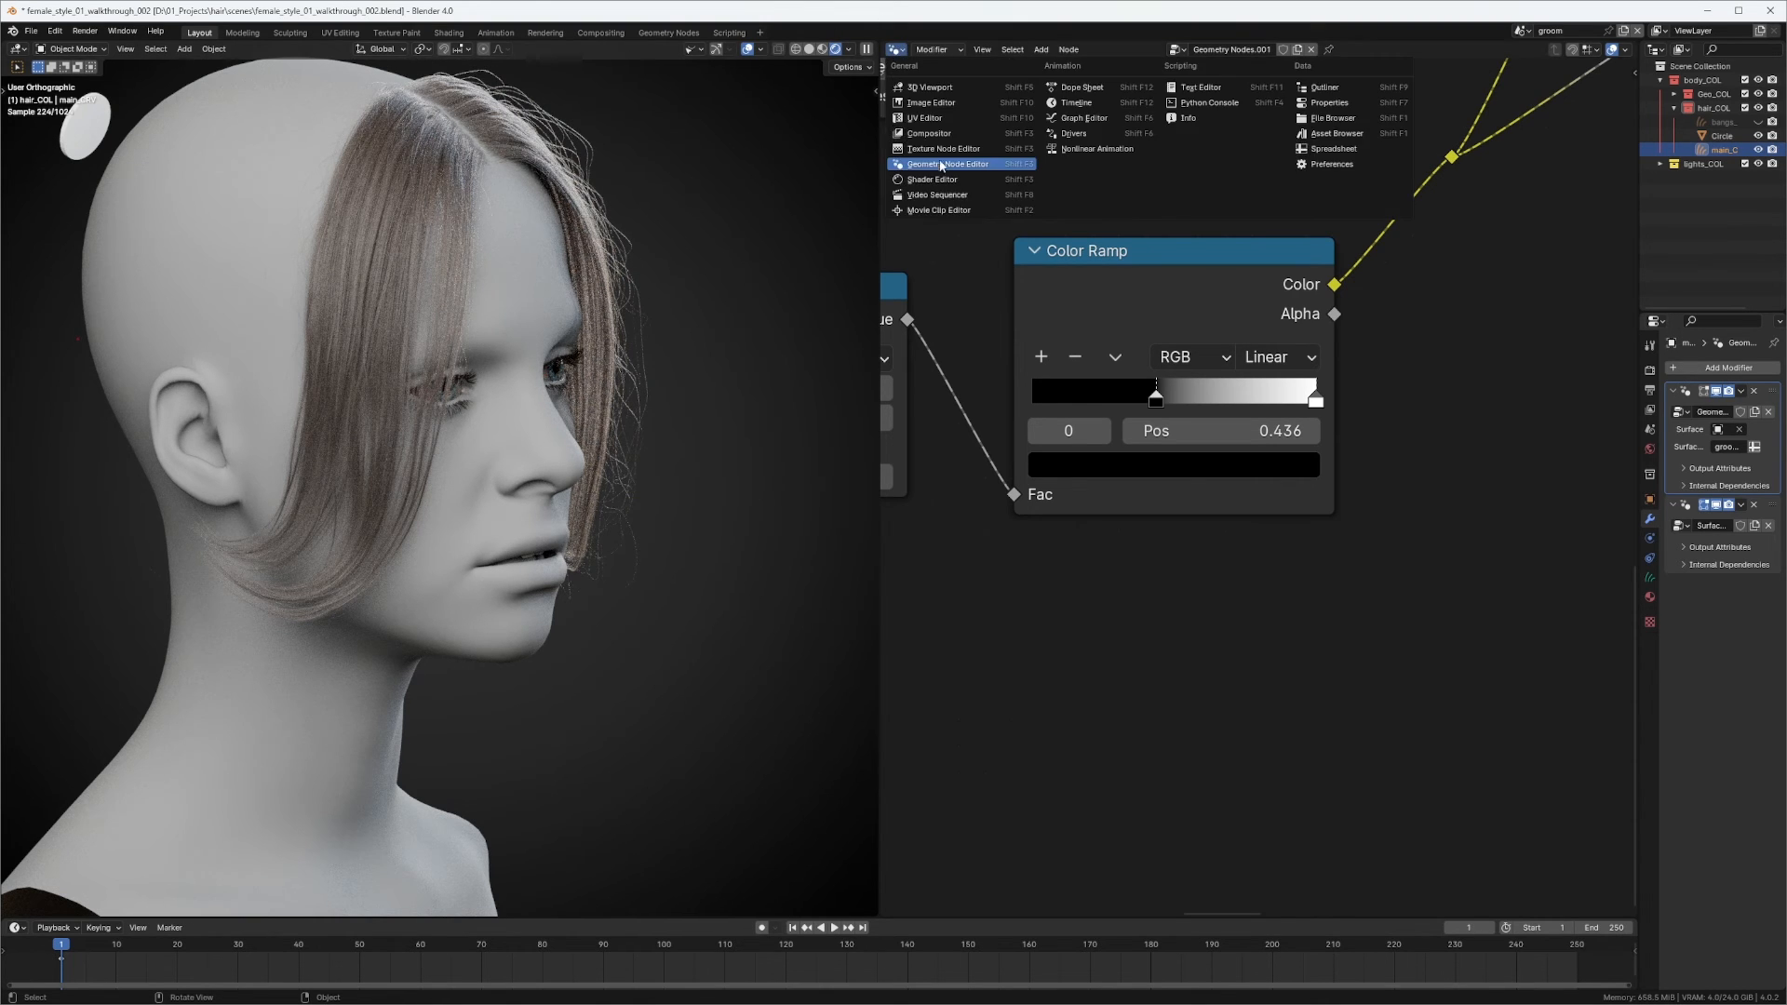
pyautogui.click(954, 104)
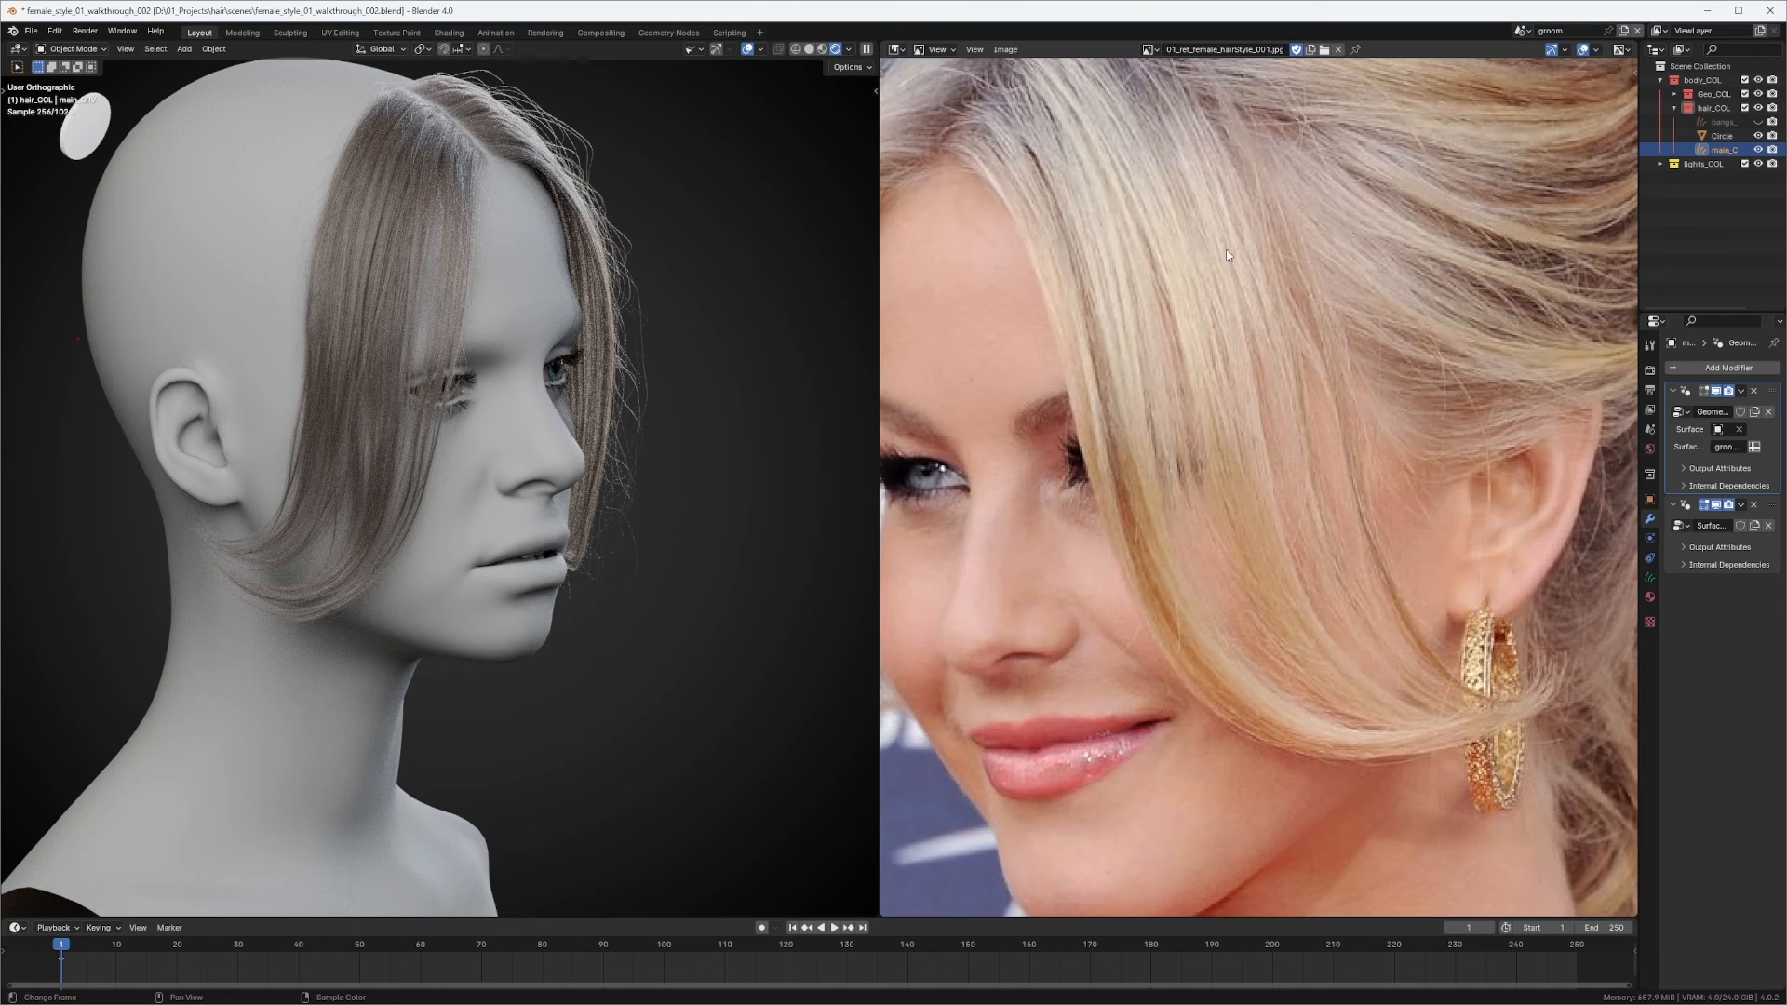
pyautogui.scroll(-3, 1225, 384)
pyautogui.moveTo(1225, 385); pyautogui.dragTo(1225, 434, button='middle')
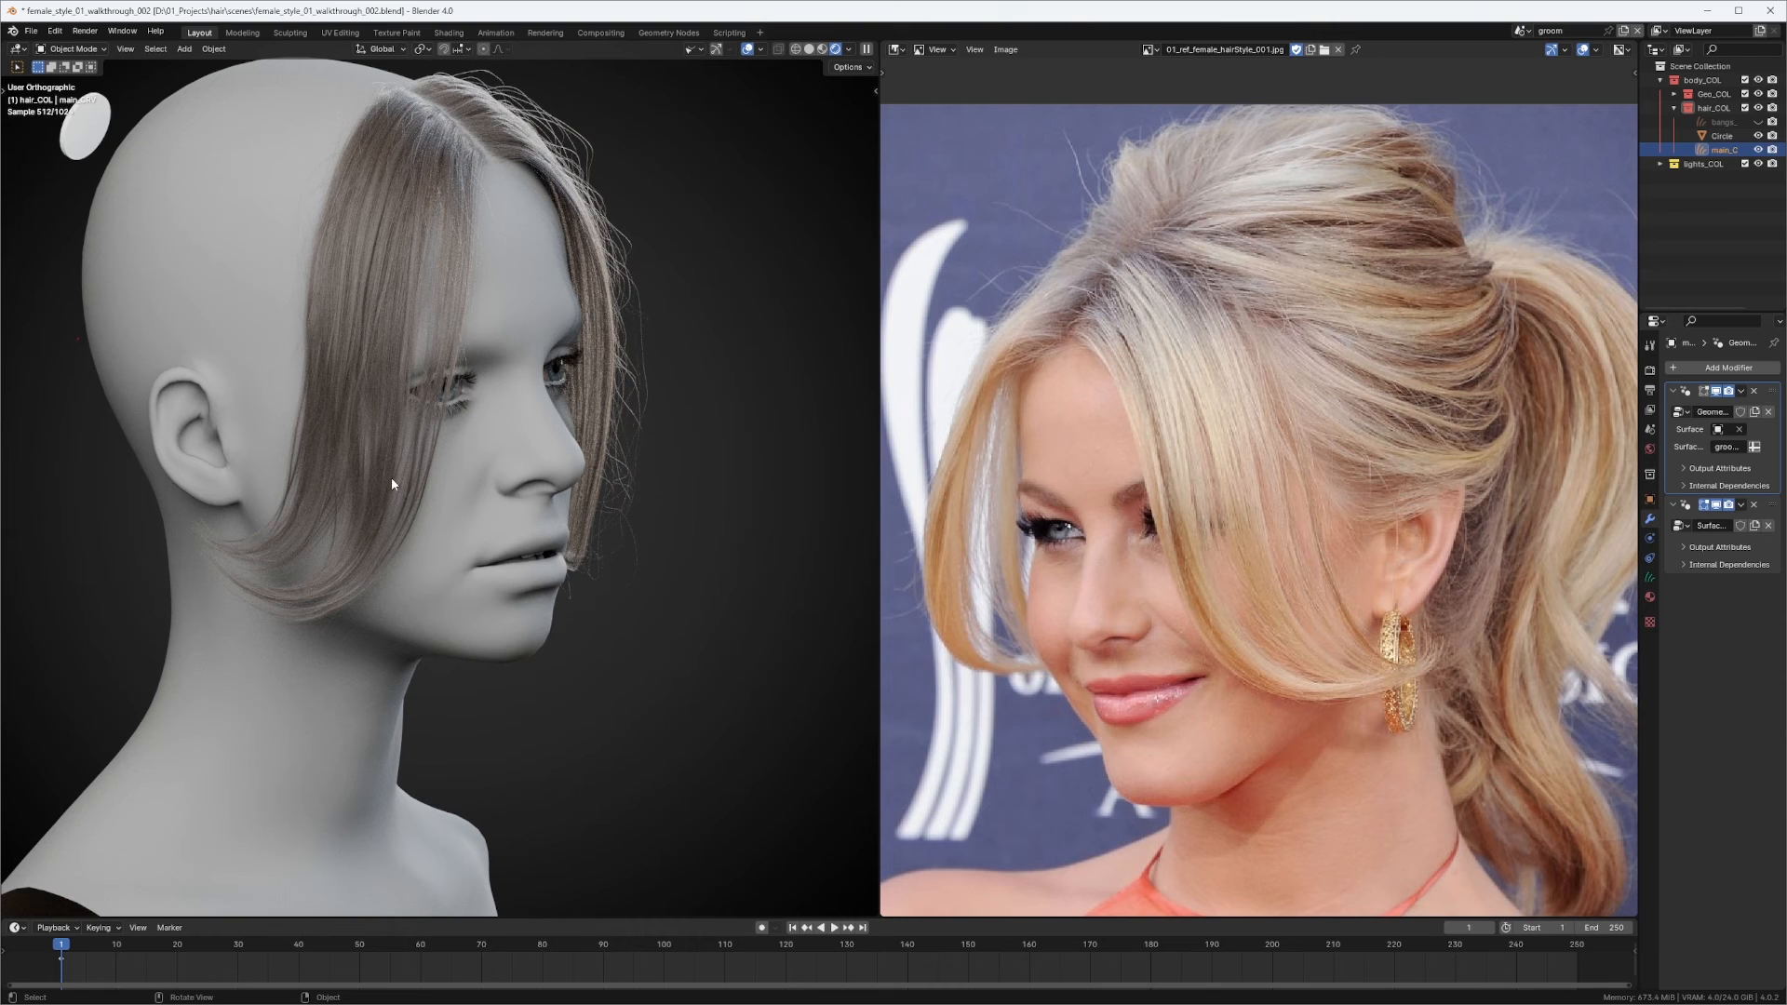
pyautogui.click(895, 52)
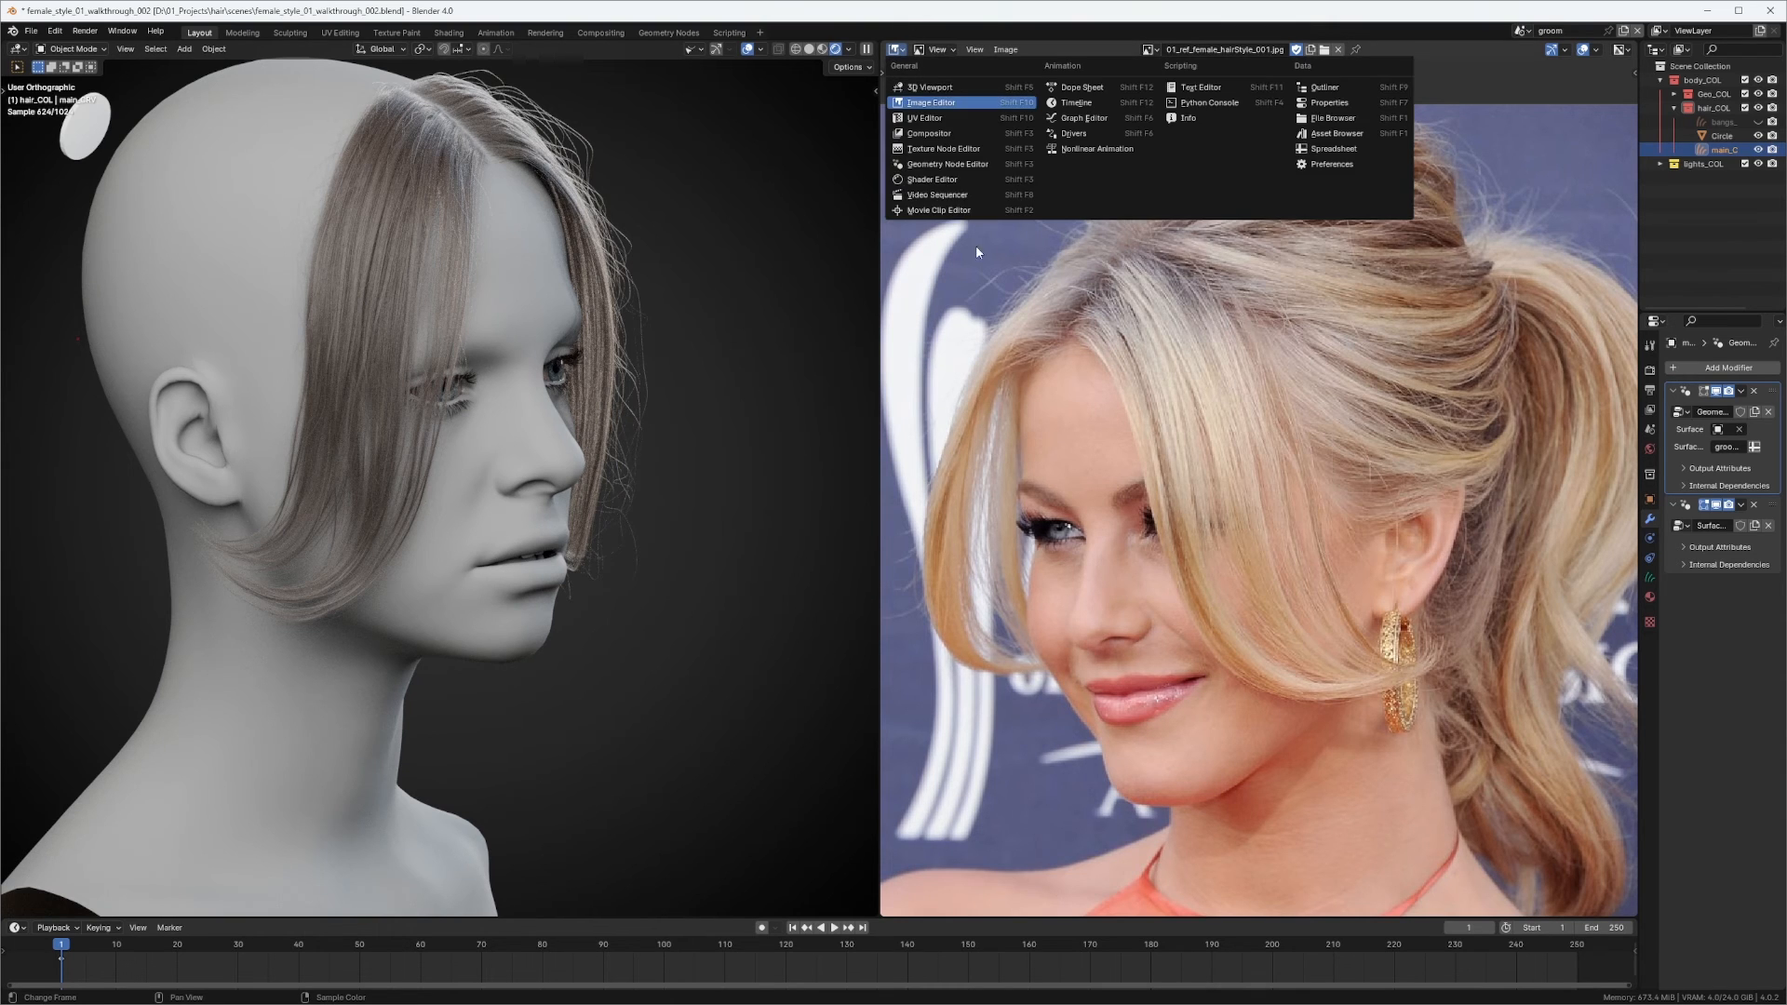
pyautogui.click(945, 165)
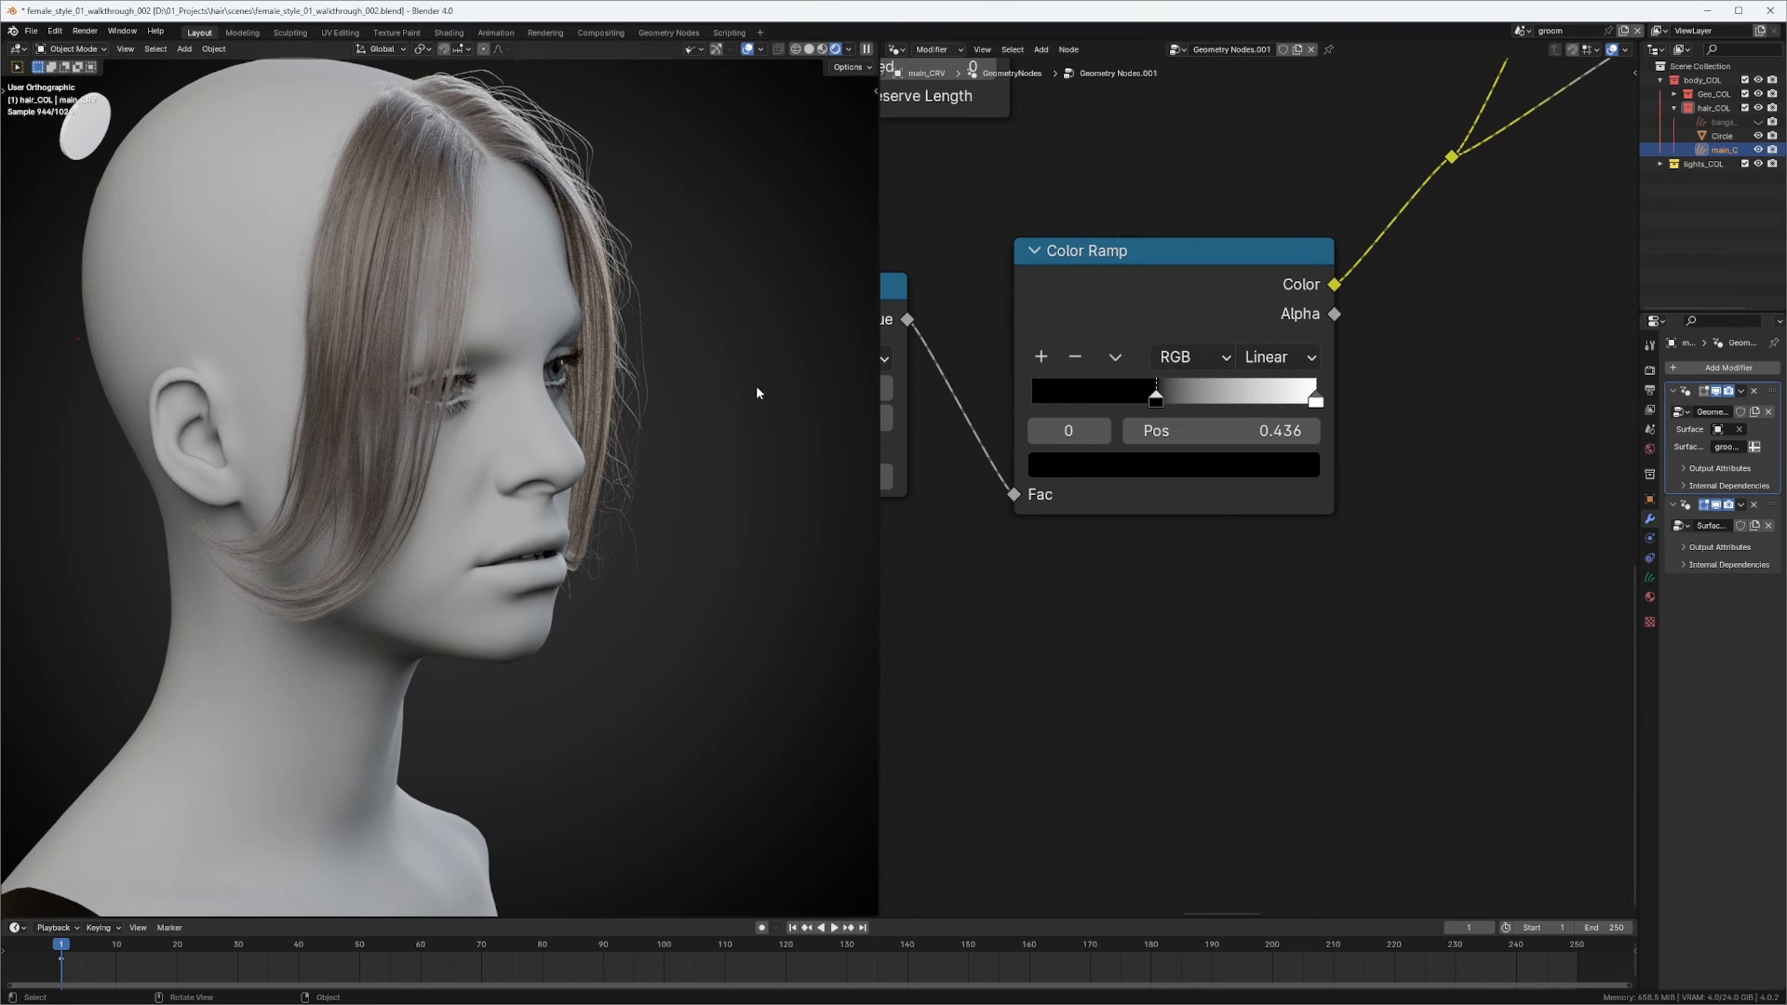
# Move the flyaway strands' Random Value and Separate Geometry nodes together closer to the preceding Join Geometry node.
pyautogui.moveTo(1366, 407); pyautogui.dragTo(1206, 494, button='middle')
pyautogui.scroll(-10, 1210, 490)
pyautogui.moveTo(1344, 392); pyautogui.dragTo(1088, 453, button='middle')
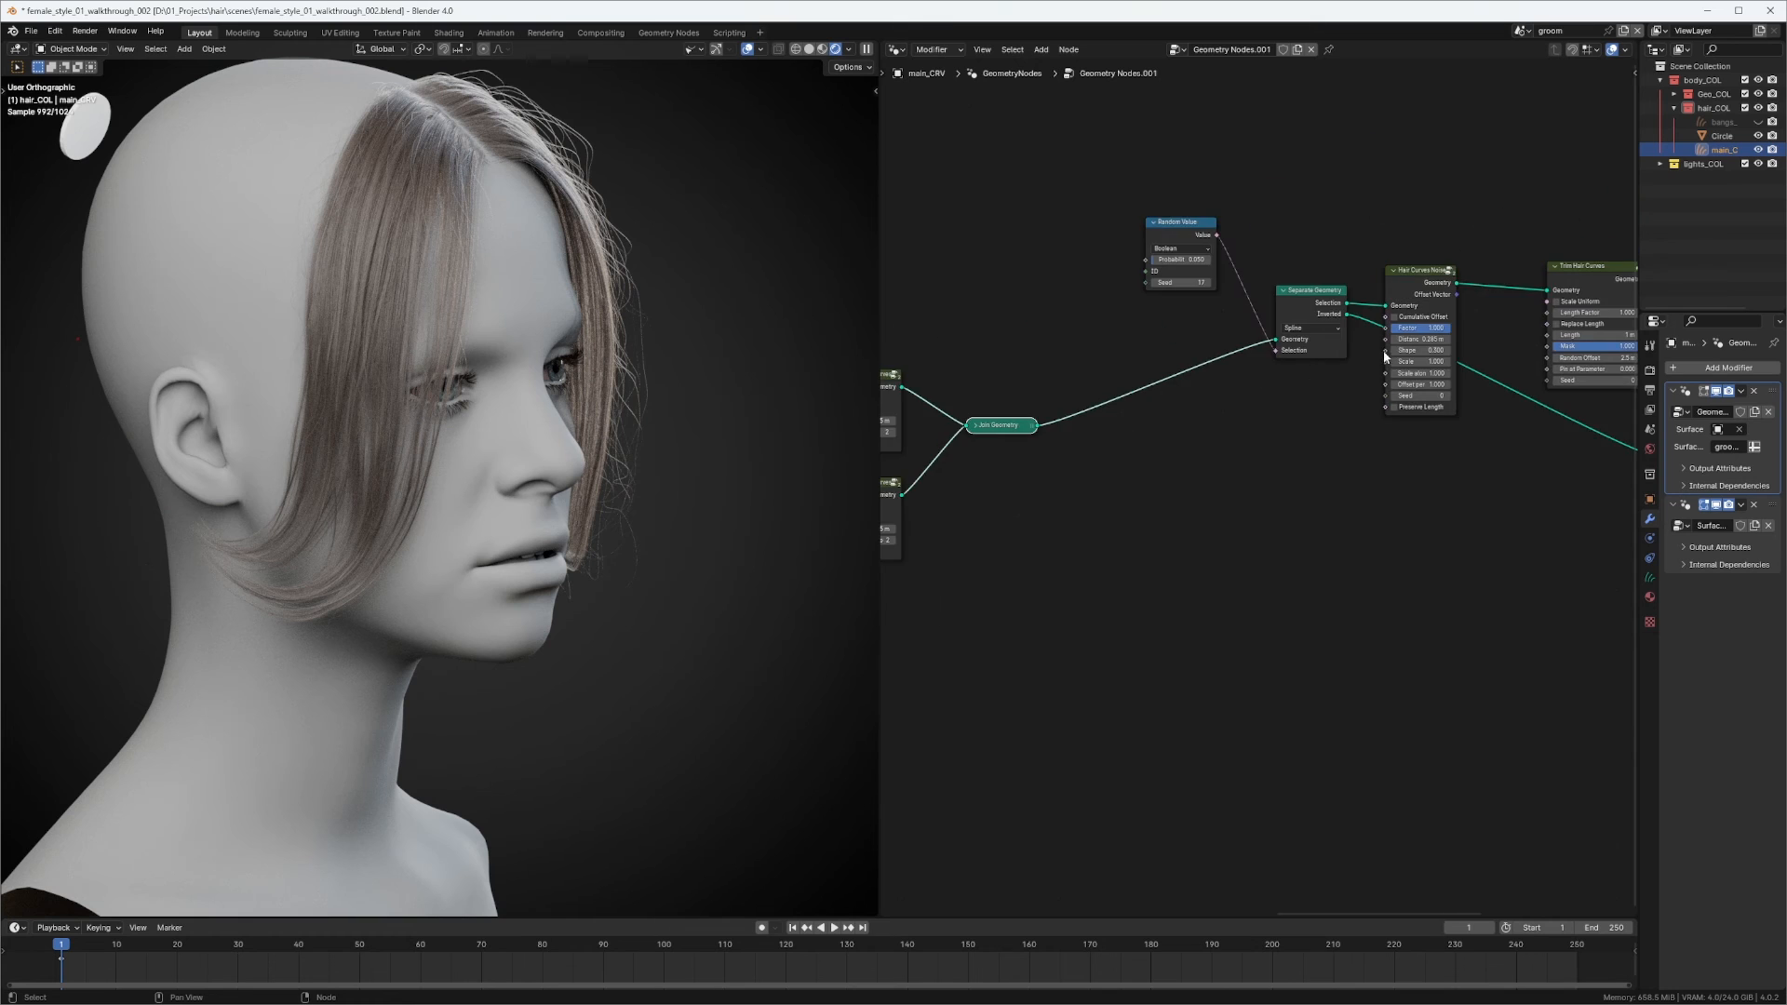
pyautogui.moveTo(1382, 350); pyautogui.dragTo(1182, 401, button='middle')
pyautogui.scroll(-6, 1262, 372)
pyautogui.scroll(11, 1275, 377)
pyautogui.moveTo(1339, 336); pyautogui.dragTo(1629, 361, button='middle')
pyautogui.click(1117, 206)
pyautogui.keyDown('shift'); pyautogui.click(1313, 312); pyautogui.keyUp('shift')
pyautogui.moveTo(1303, 308); pyautogui.dragTo(1115, 408)
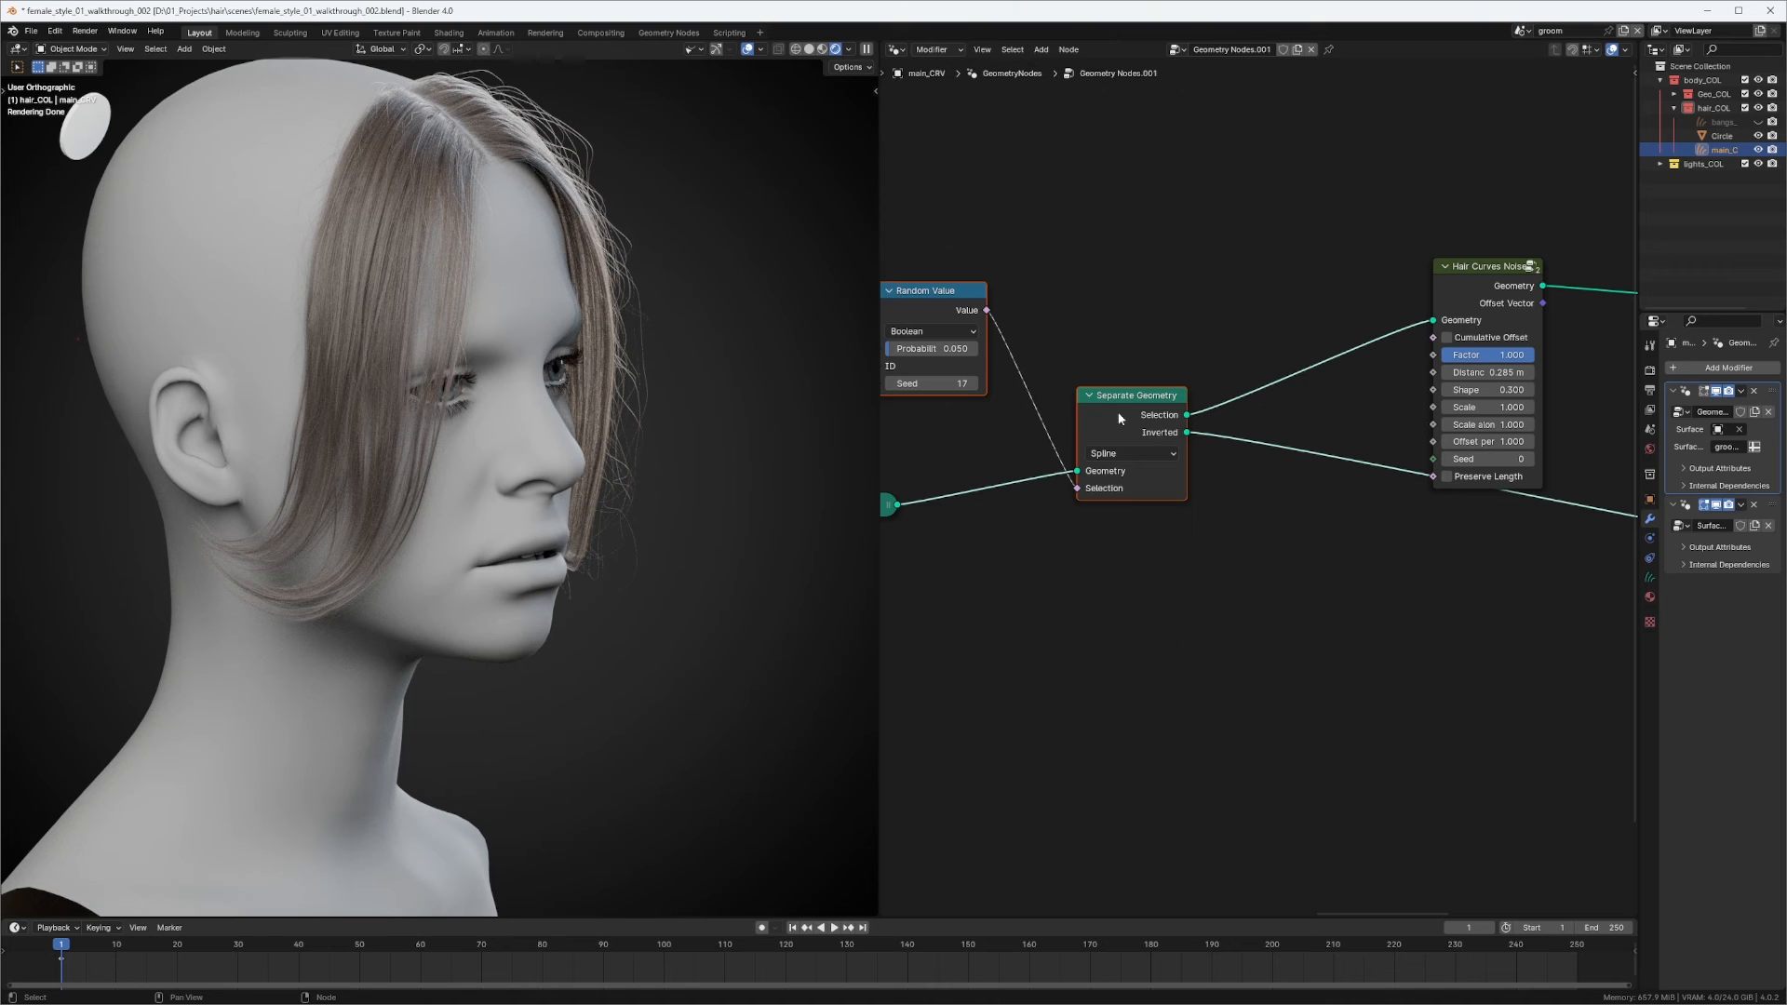
# Set the Probability of the Random Value node feeding the flyaway Separate Geometry node to 0.02.
pyautogui.moveTo(1390, 415); pyautogui.dragTo(1192, 427, button='middle')
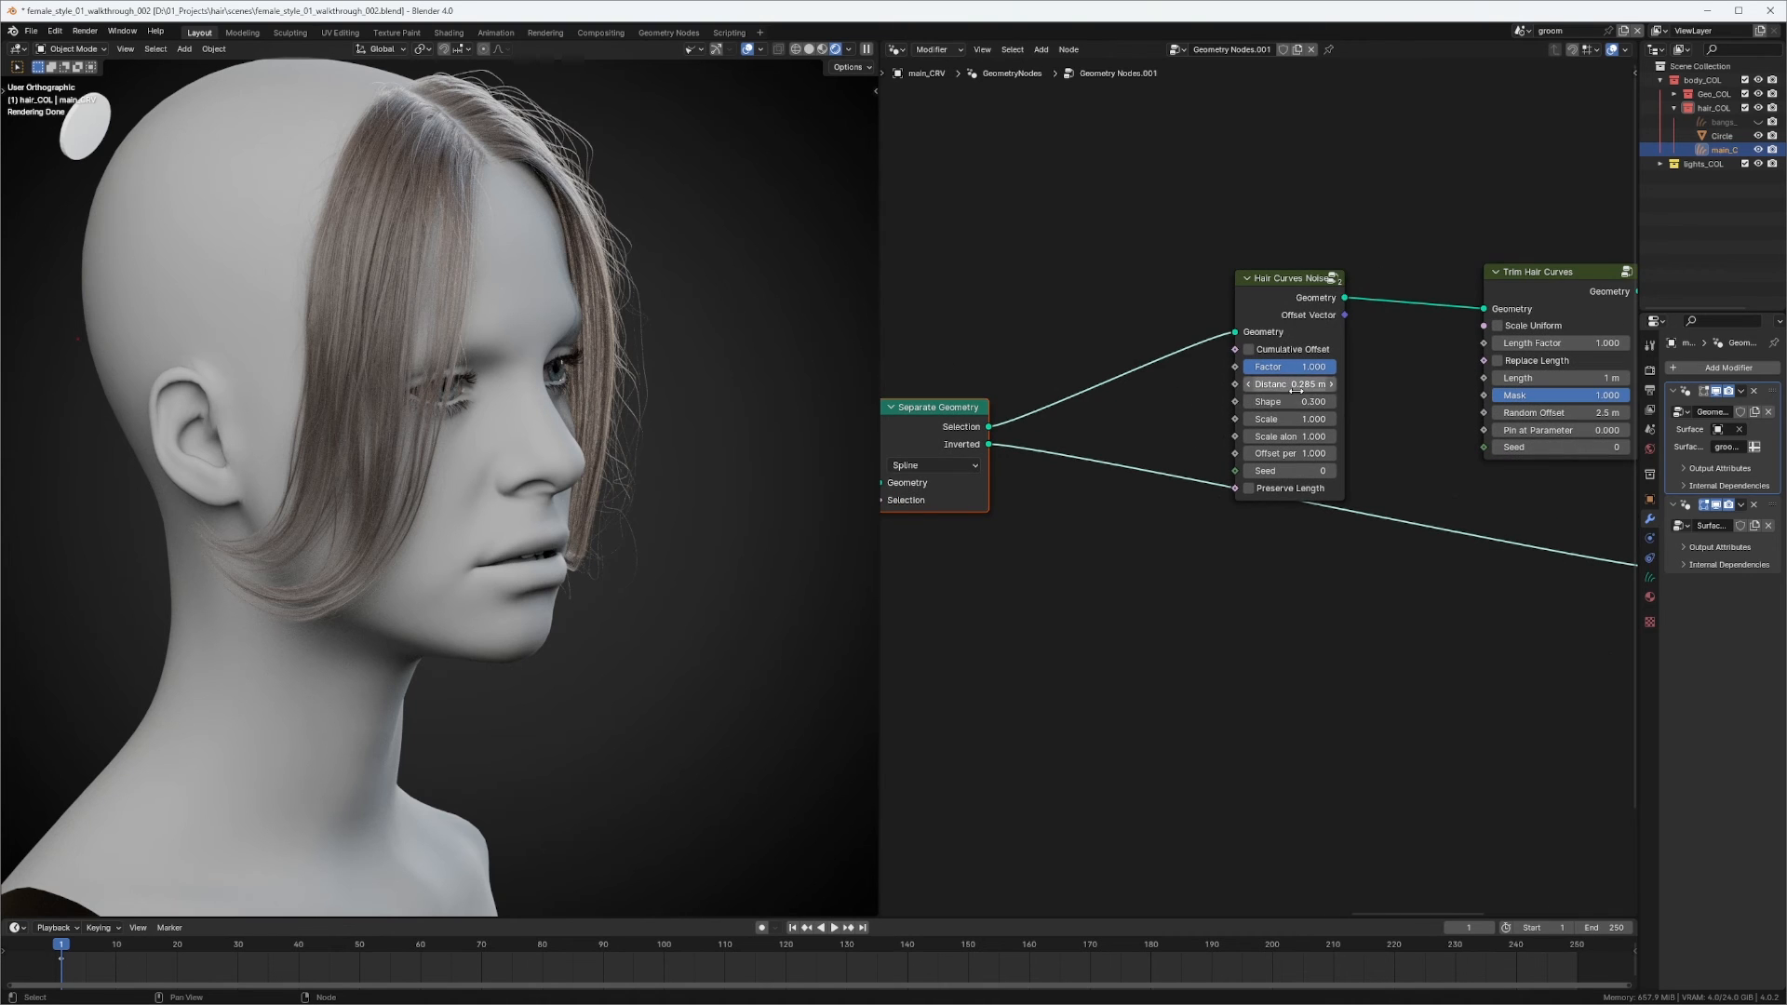
pyautogui.moveTo(1452, 238); pyautogui.dragTo(1135, 299, button='middle')
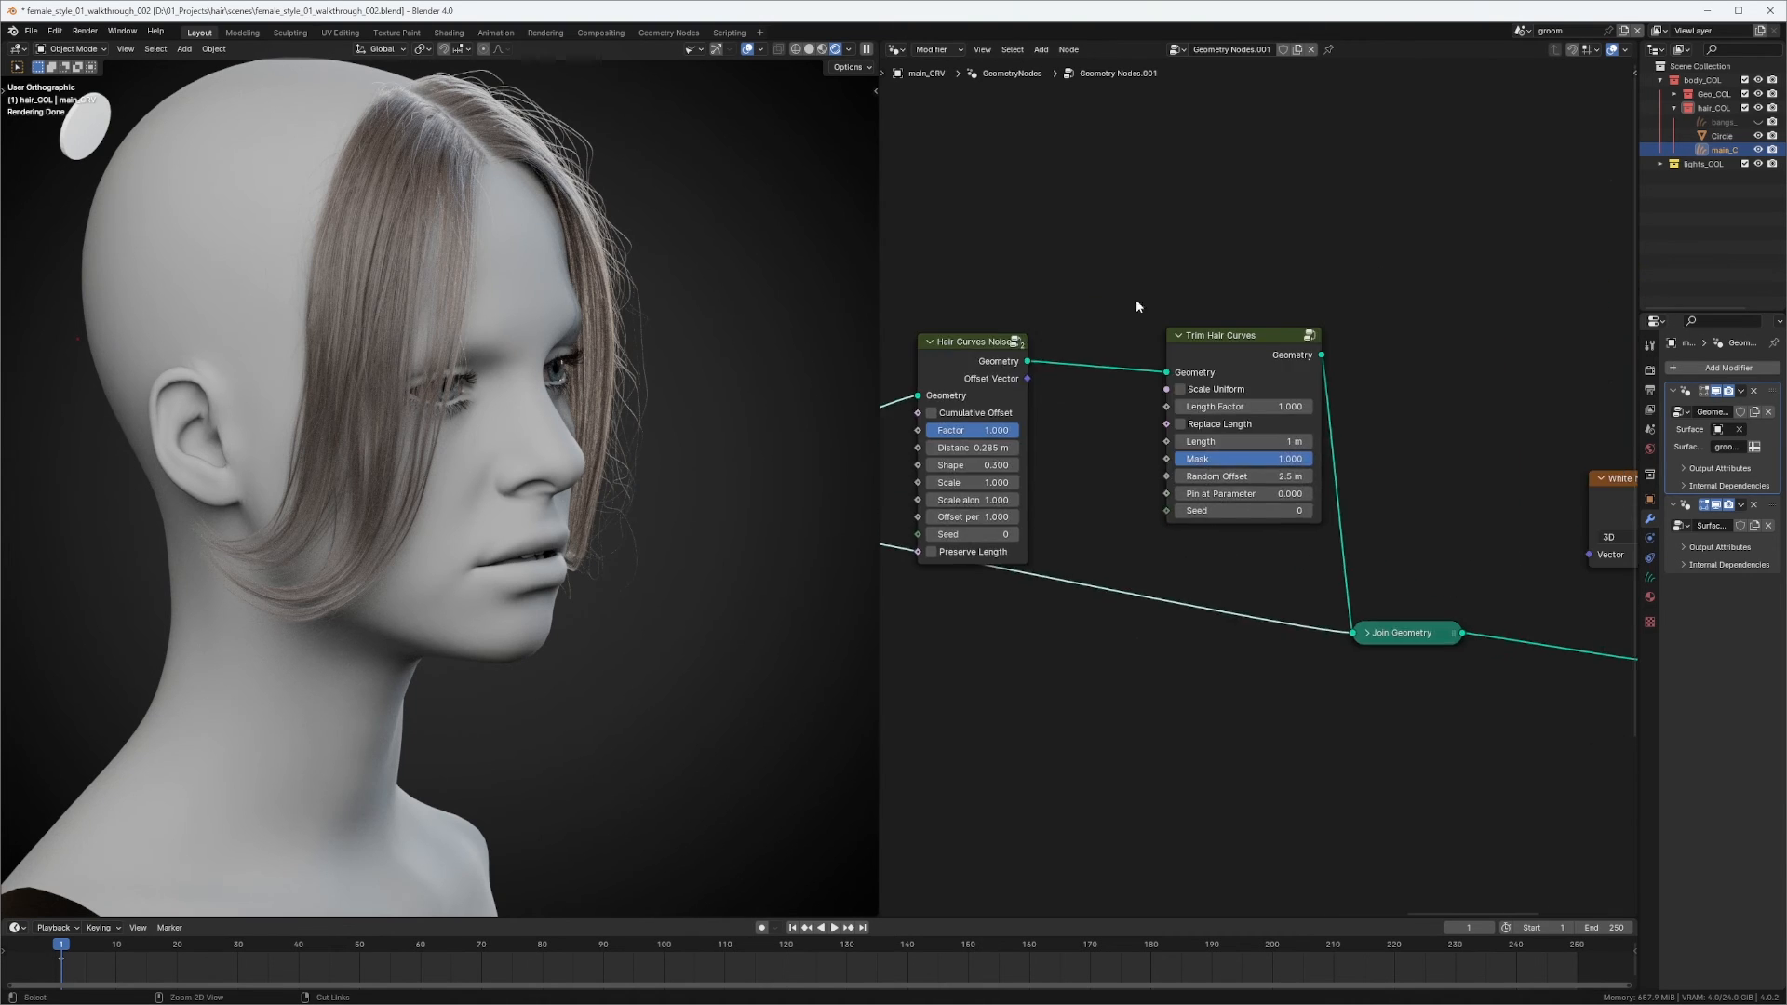
pyautogui.scroll(5, 1229, 265)
pyautogui.moveTo(1310, 234); pyautogui.dragTo(1330, 211, button='middle')
pyautogui.moveTo(1178, 343); pyautogui.dragTo(1624, 220, button='middle')
pyautogui.moveTo(1001, 404); pyautogui.dragTo(1470, 357, button='middle')
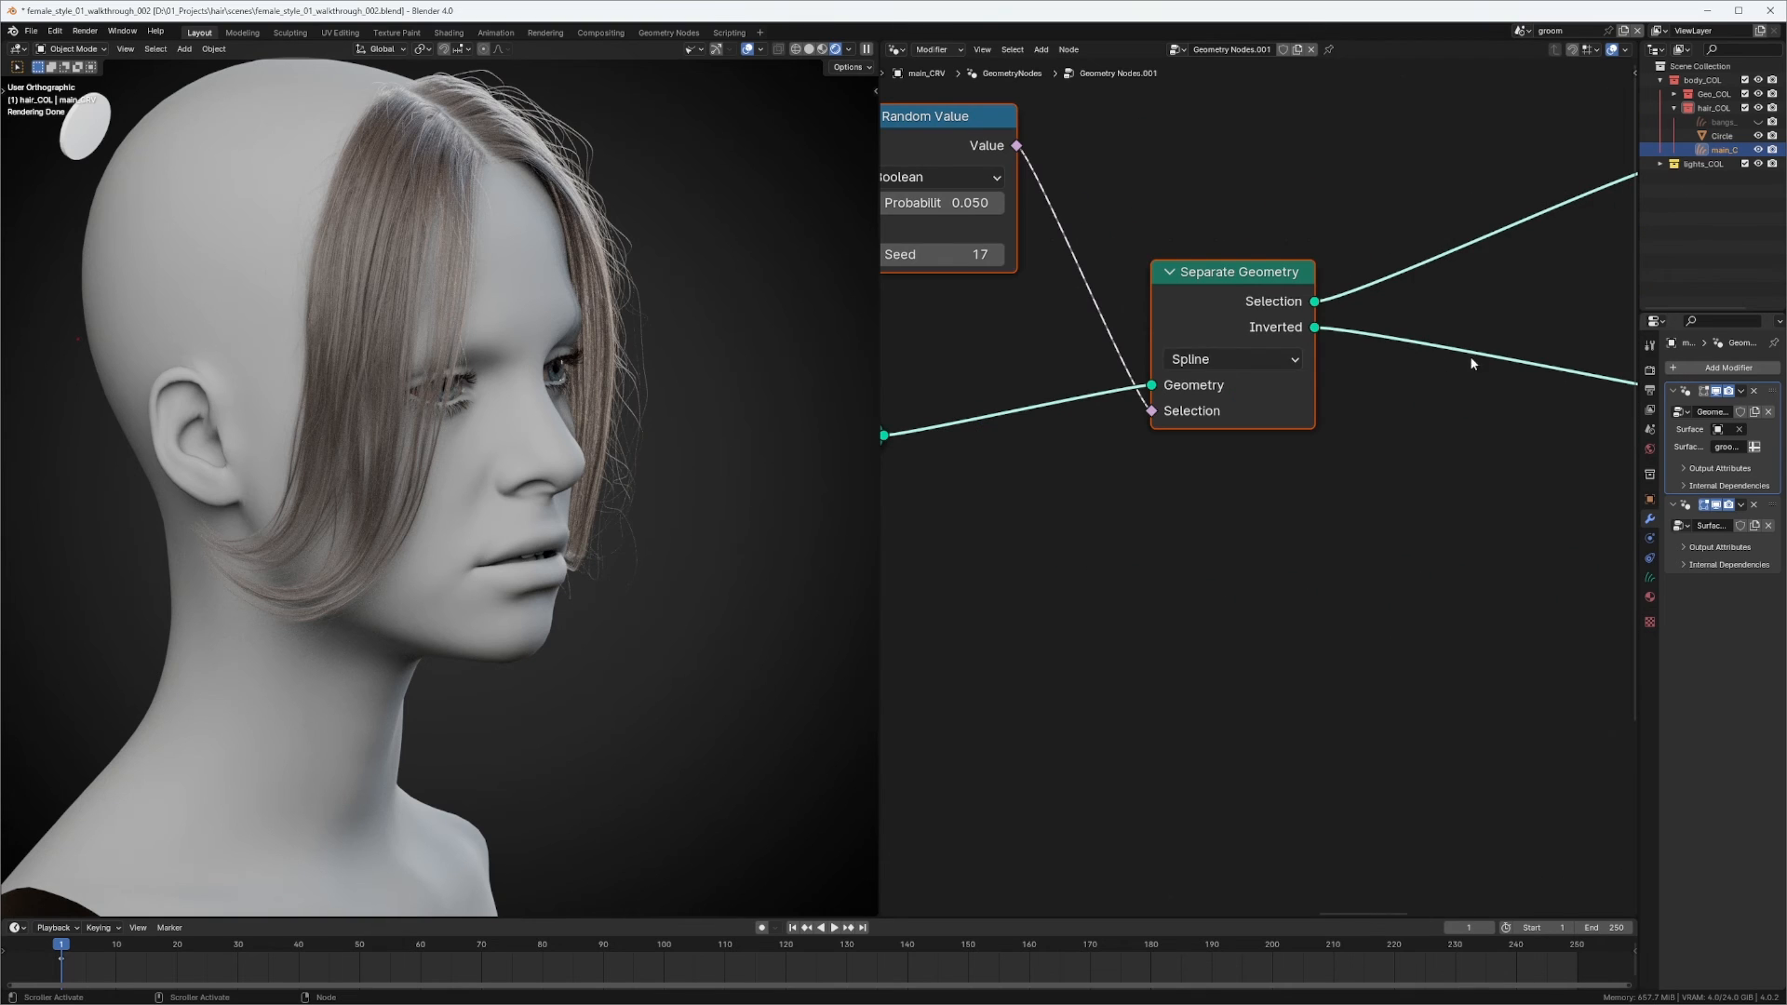
pyautogui.moveTo(1221, 309); pyautogui.dragTo(1478, 419, button='middle')
pyautogui.click(1227, 311)
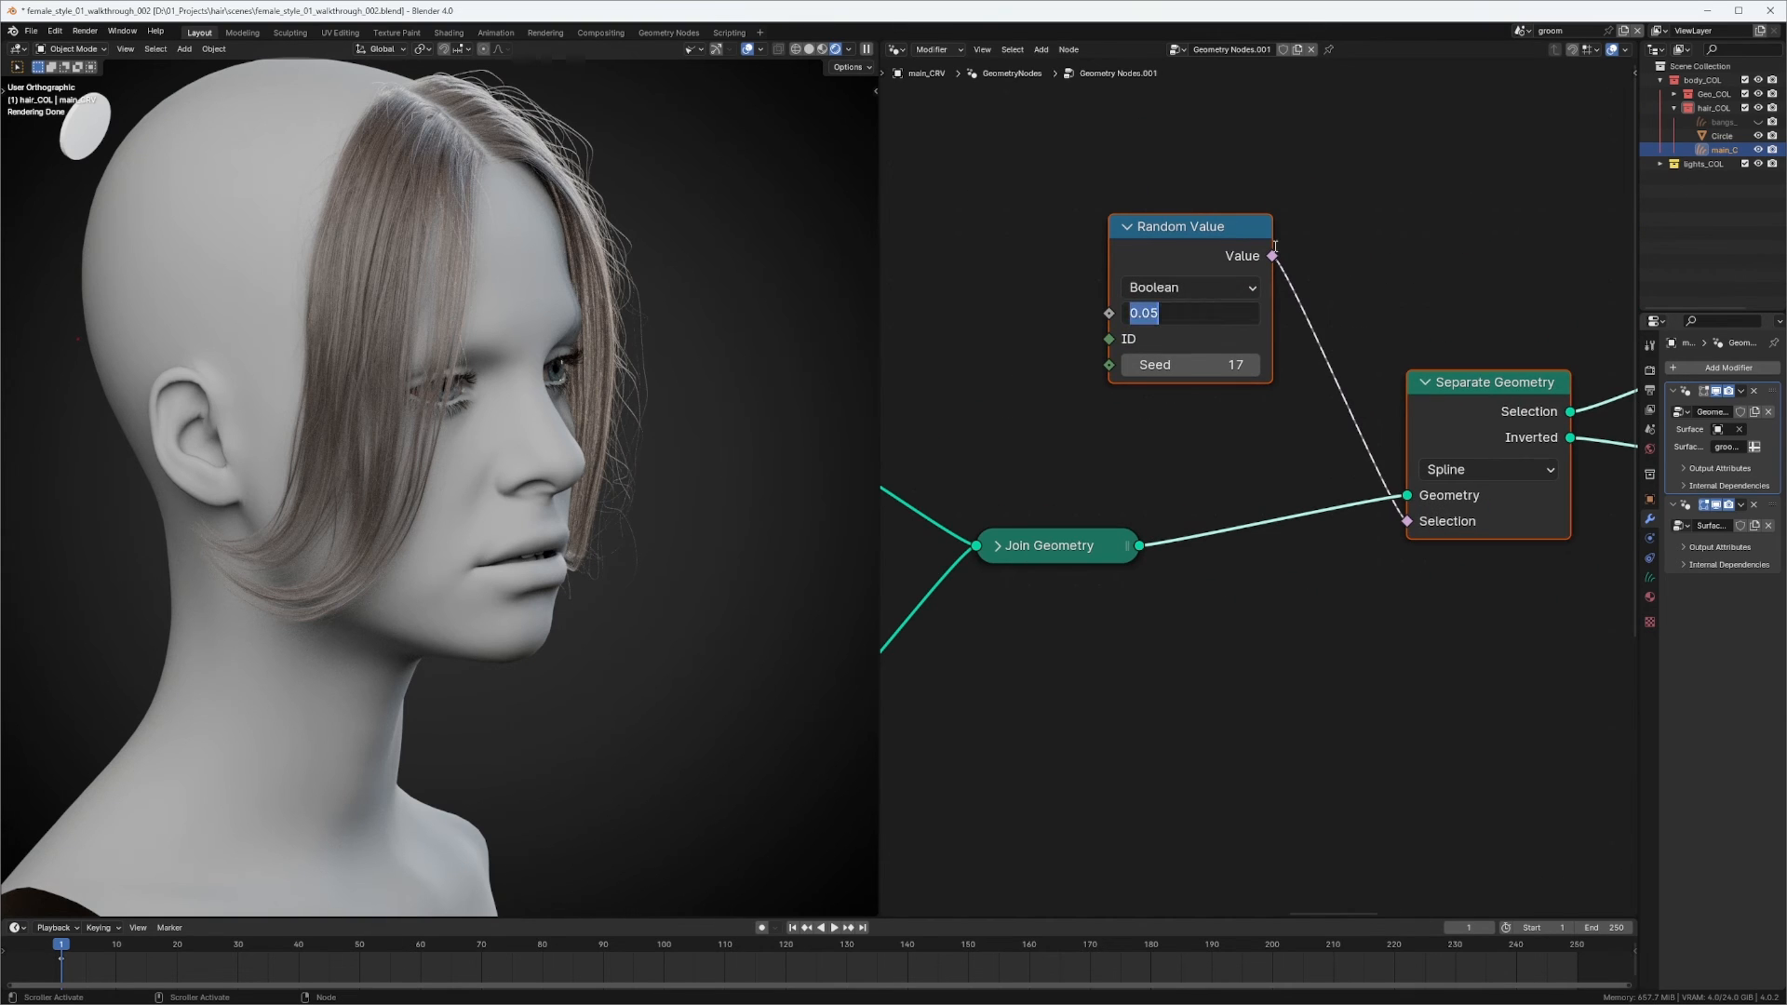
pyautogui.write('0.02')
pyautogui.press('Return')
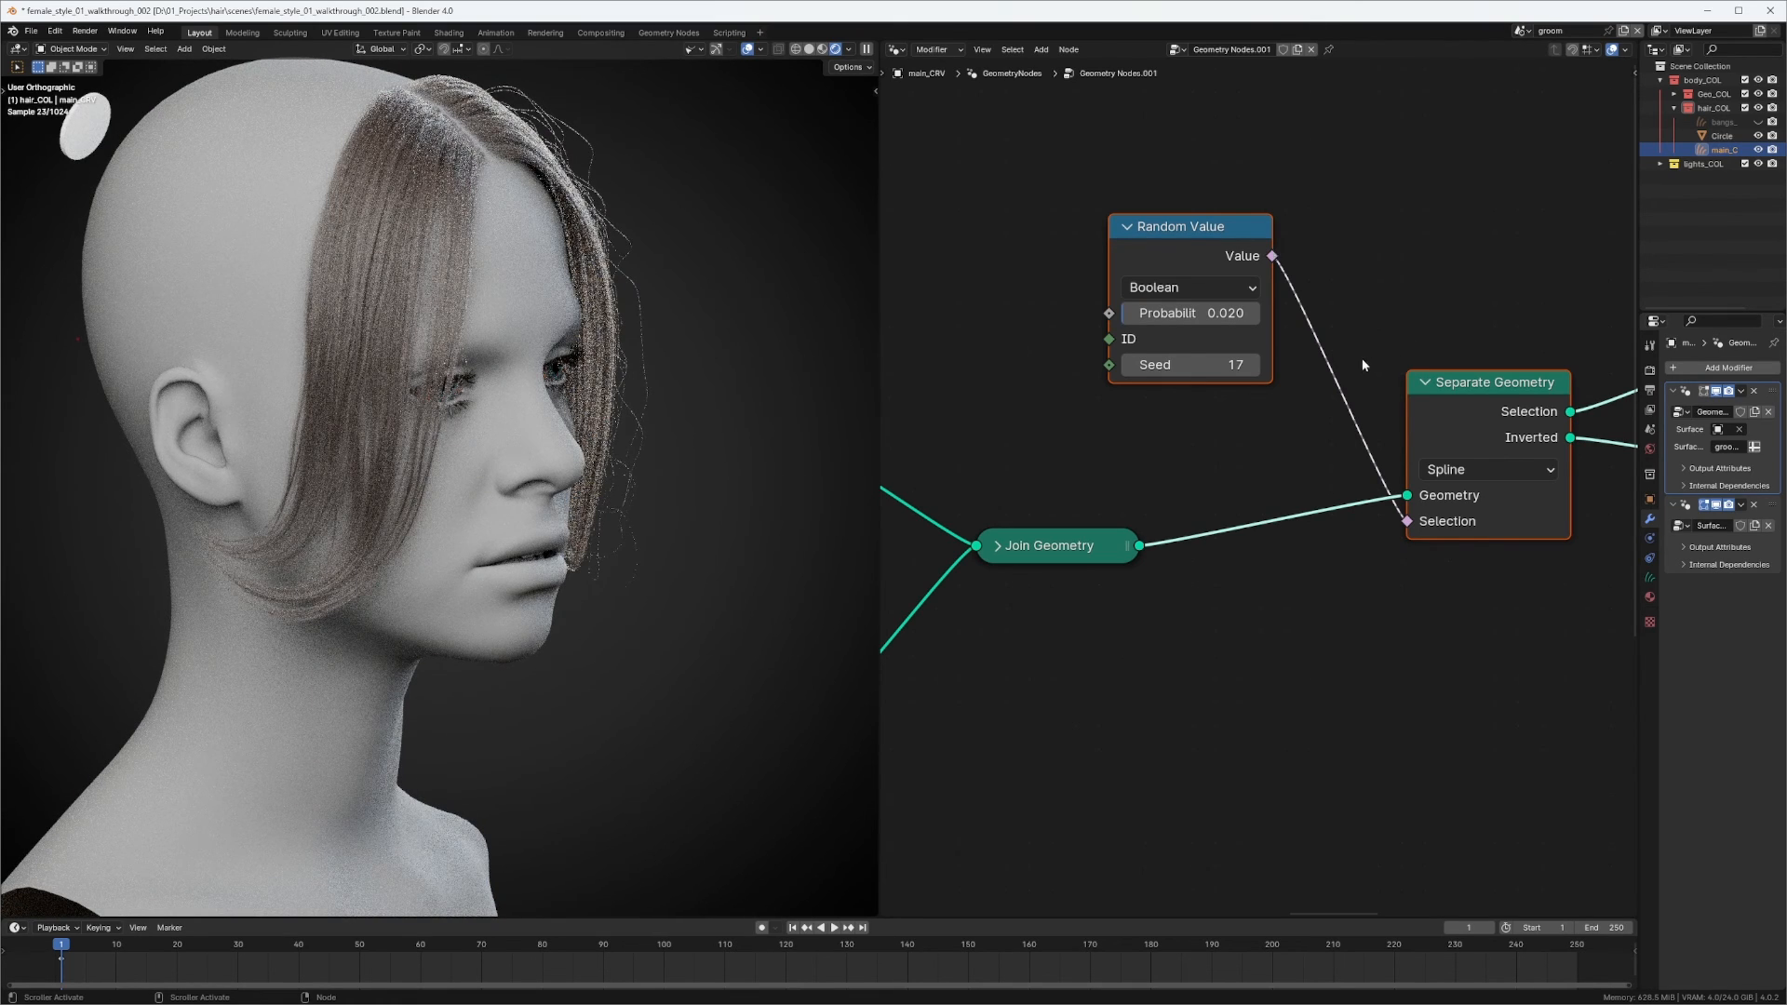
# Try a Length Factor of 0.7 on the flyaway branch's Trim Hair Curves node.
pyautogui.moveTo(1363, 365); pyautogui.dragTo(914, 413, button='middle')
pyautogui.moveTo(1535, 312); pyautogui.dragTo(893, 398, button='middle')
pyautogui.moveTo(1220, 335); pyautogui.dragTo(1041, 332, button='middle')
pyautogui.moveTo(1163, 398); pyautogui.dragTo(1297, 339, button='middle')
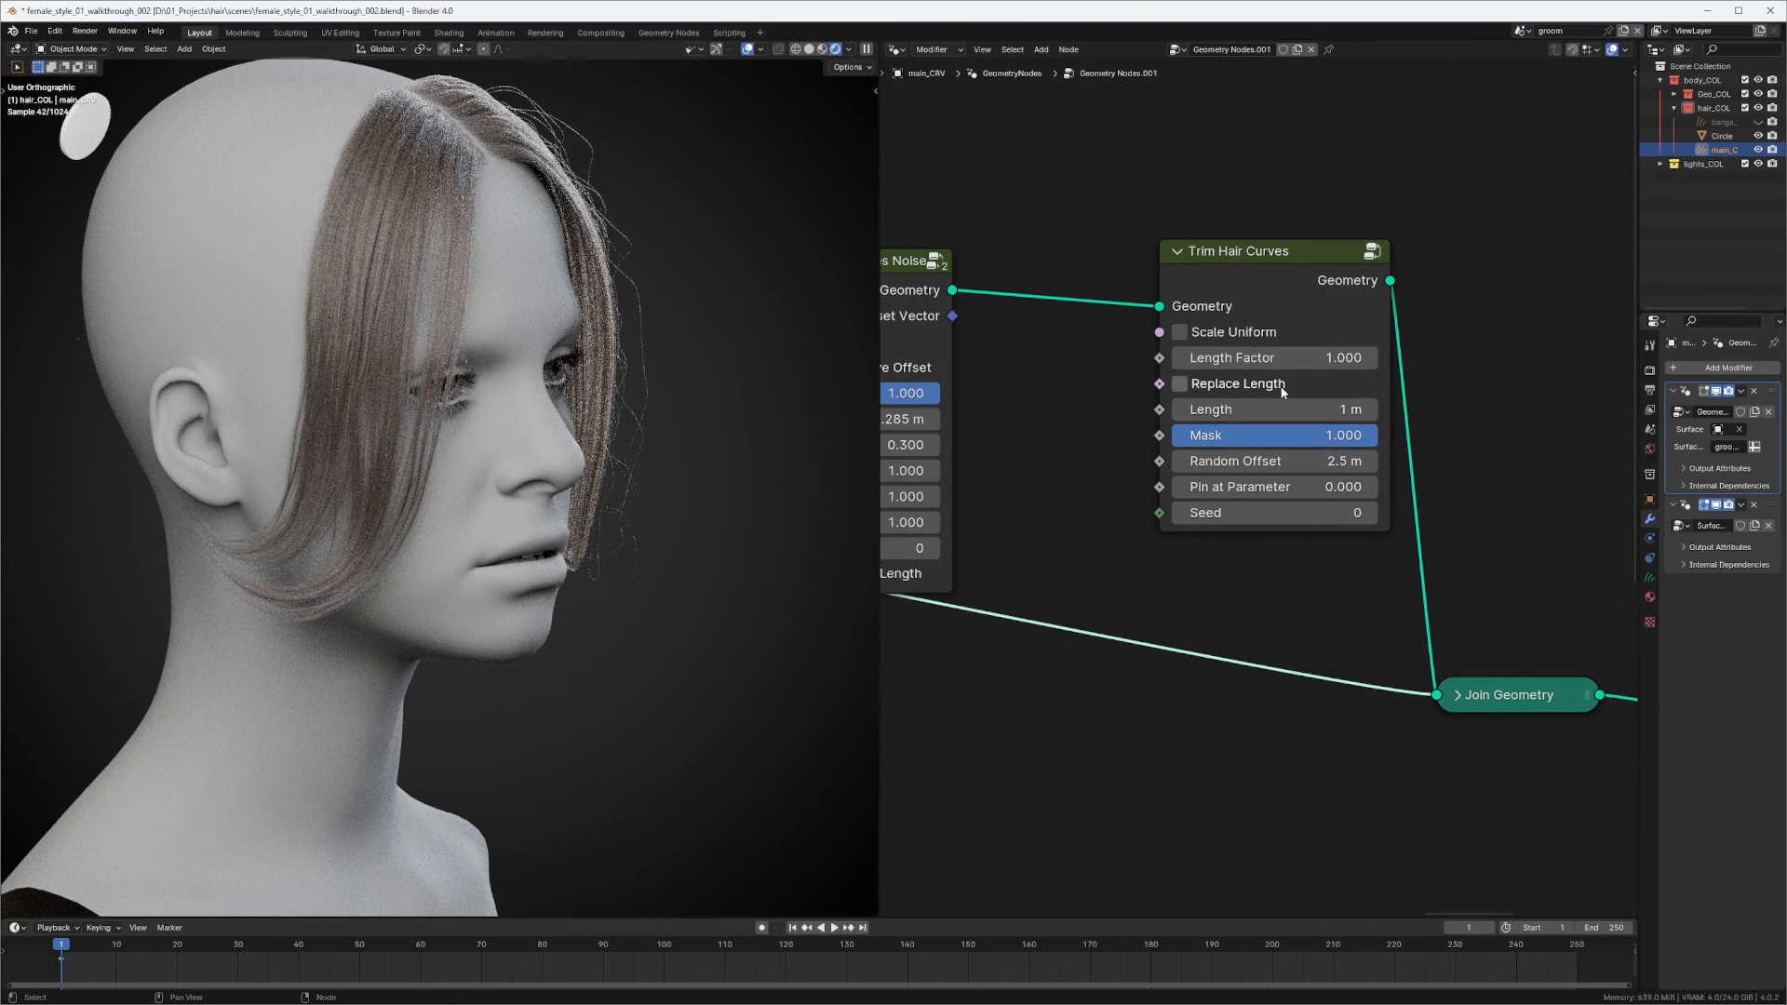
pyautogui.click(1280, 358)
pyautogui.write('.')
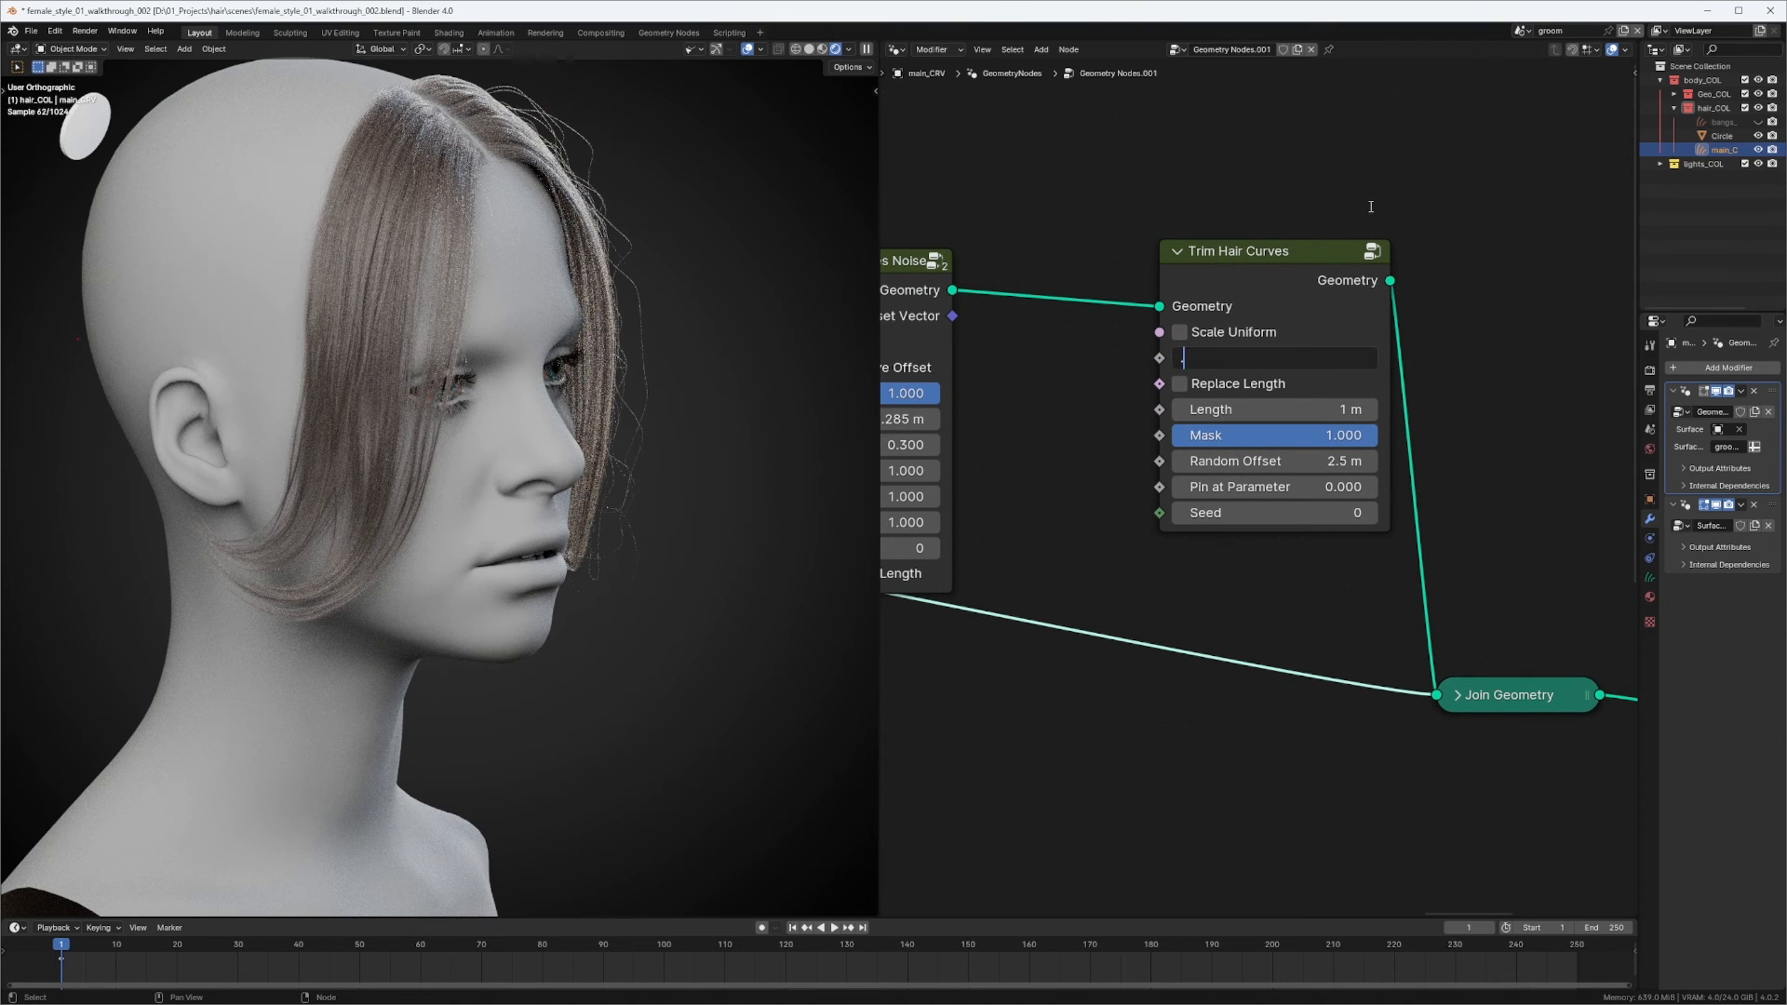
pyautogui.write('7')
pyautogui.press('Return')
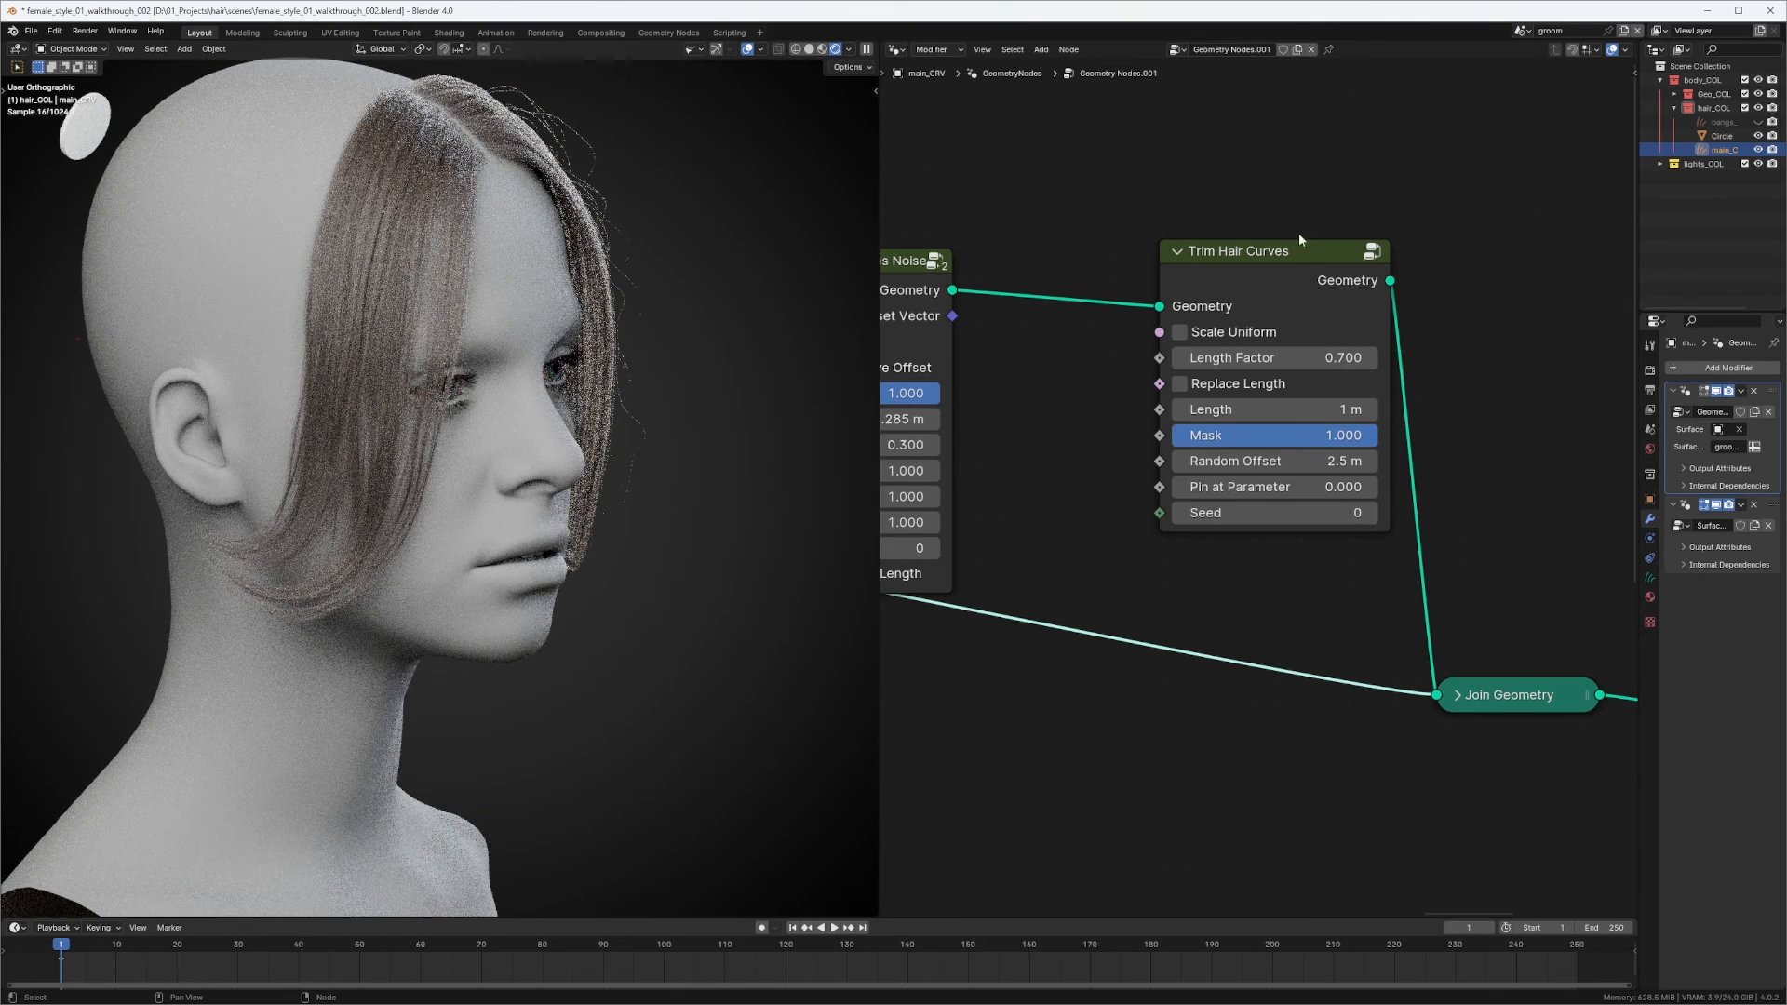
# Set the Trim Hair Curves node's Length Factor to 0.8 and check the flyaway strands in the rendered view.
pyautogui.click(1296, 351)
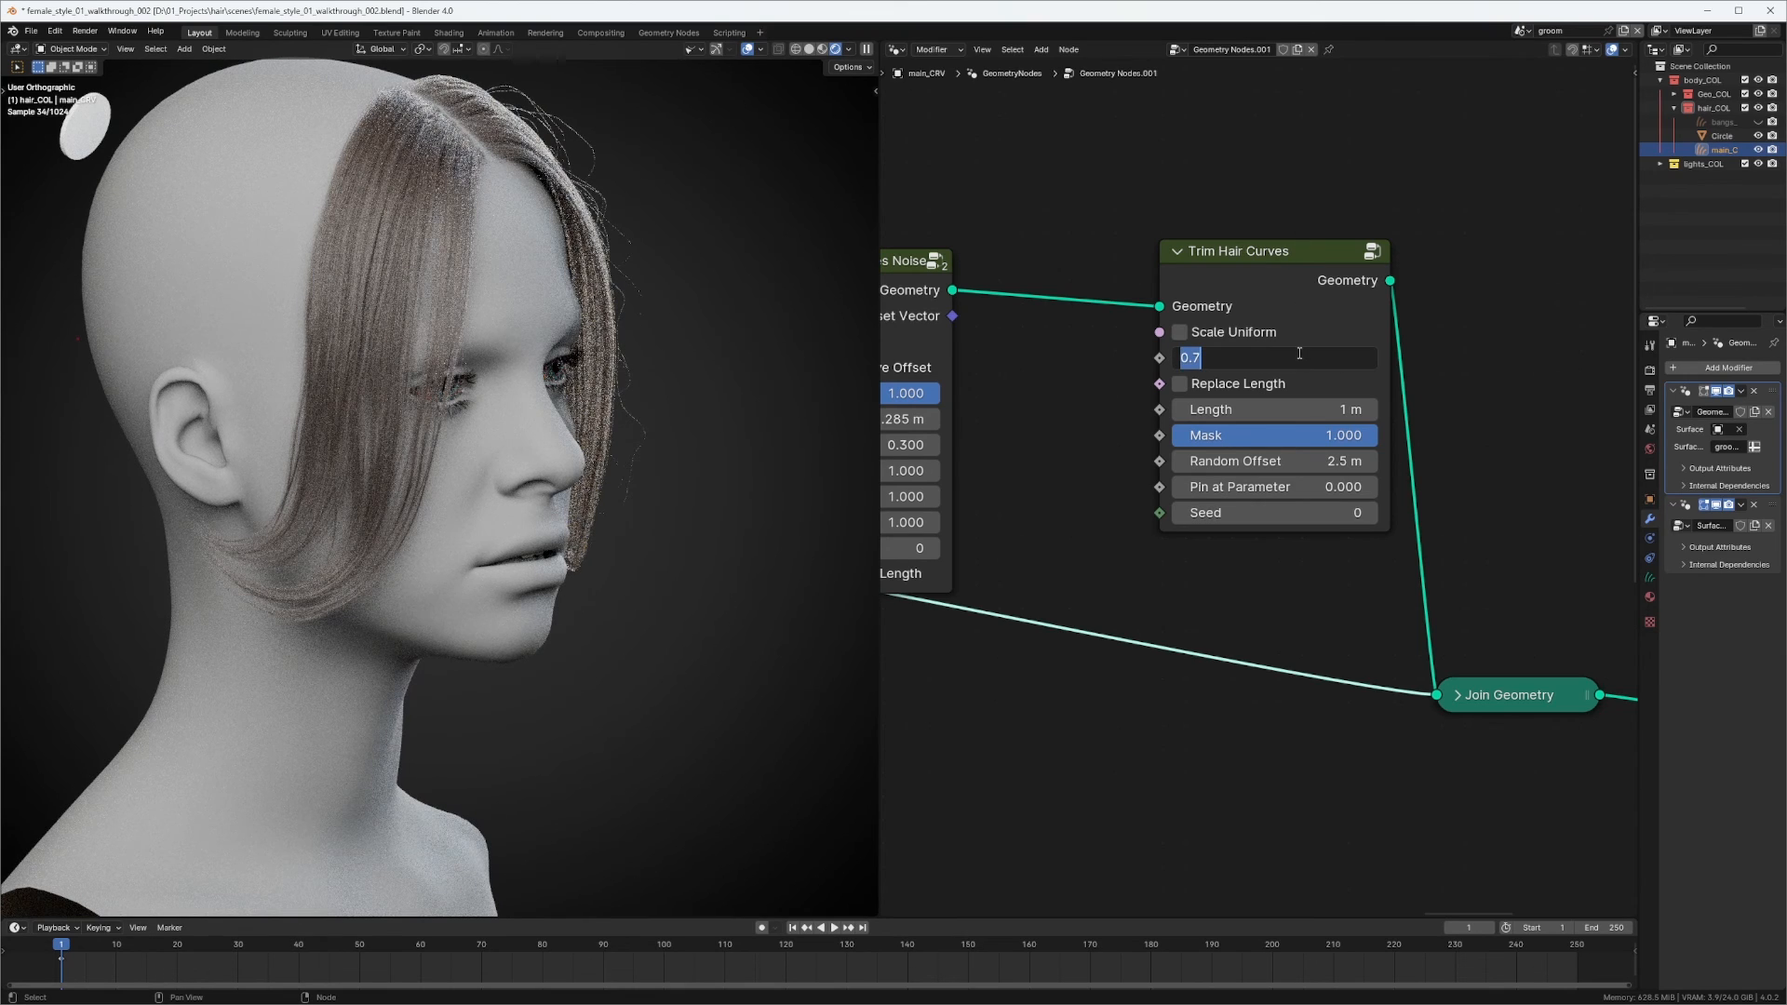
pyautogui.write('.8')
pyautogui.press('Return')
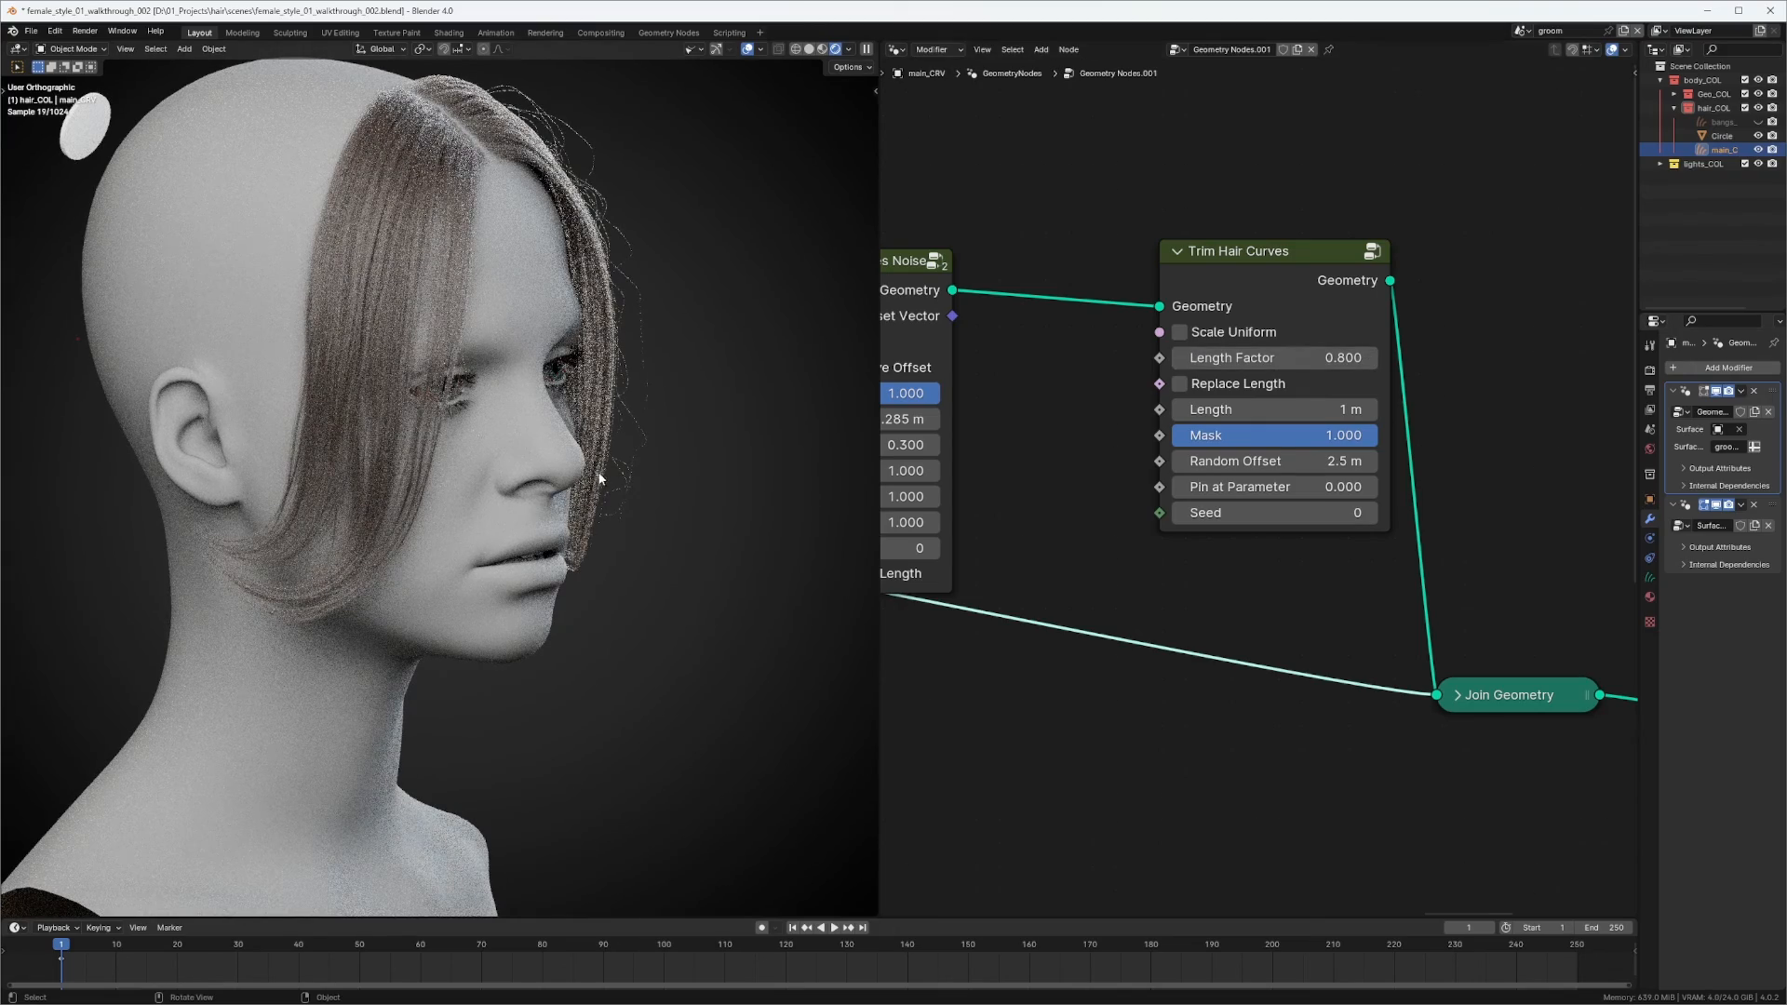
pyautogui.moveTo(589, 472); pyautogui.dragTo(584, 537, button='middle')
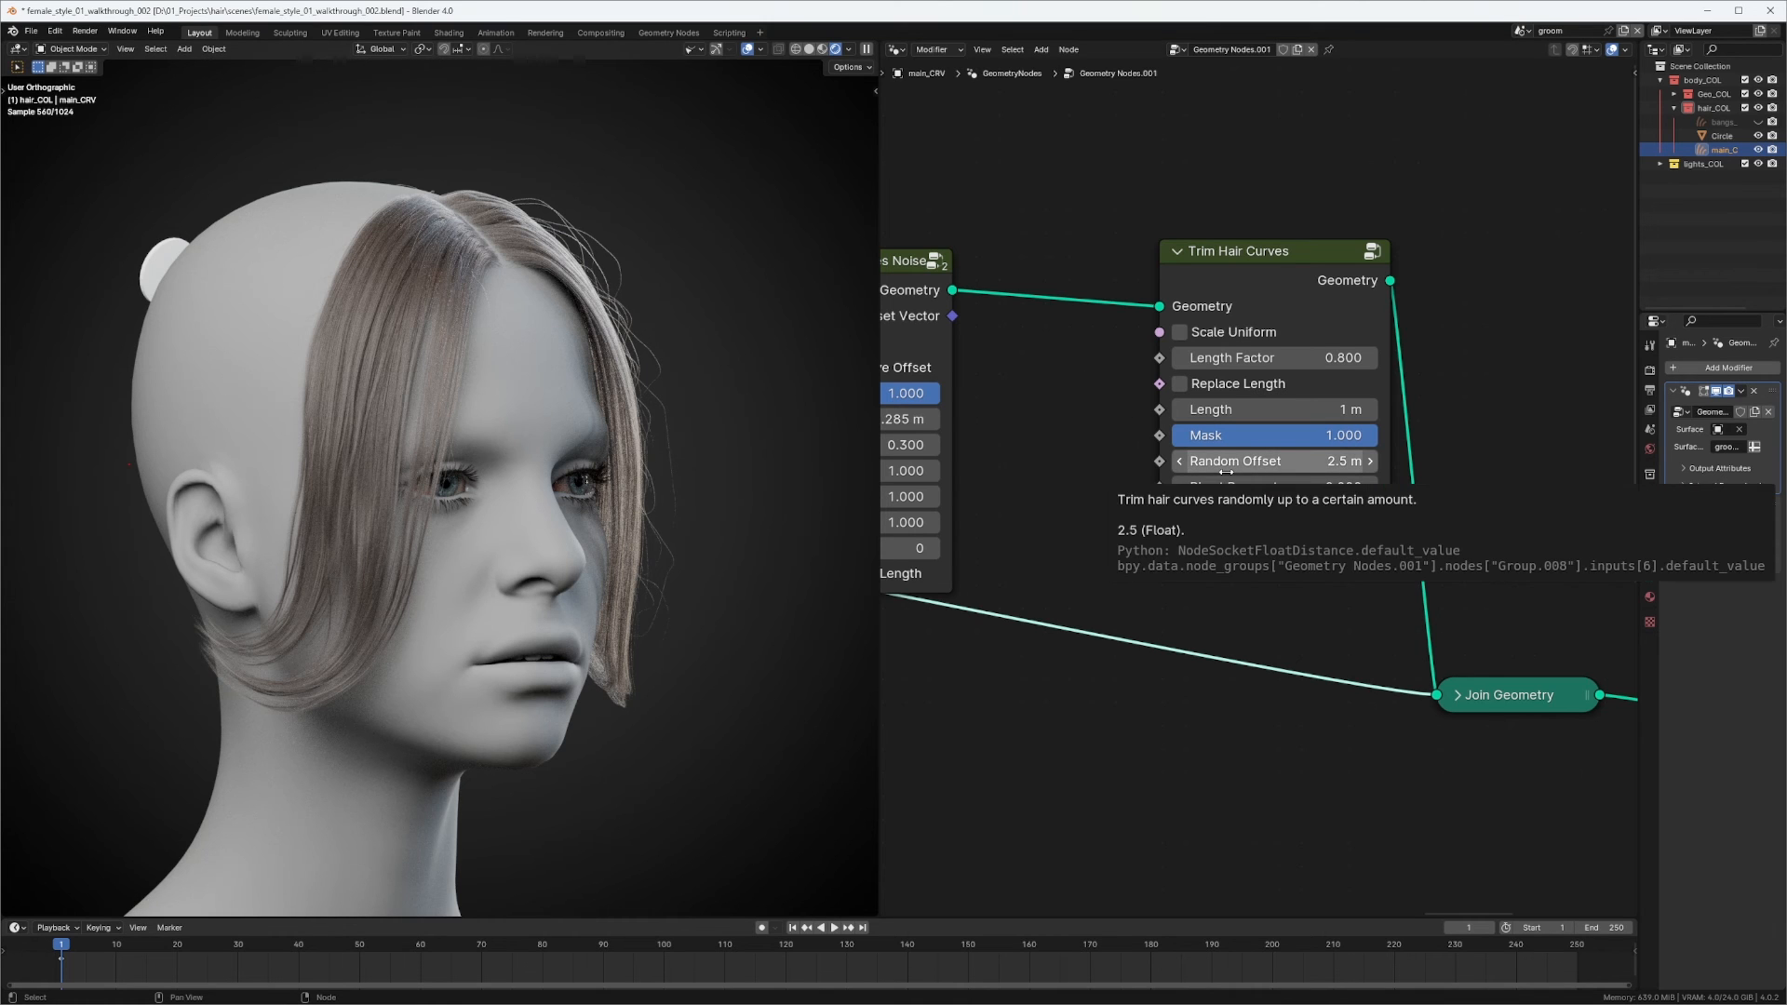
# Move the flyaway branch's Hair Curves Noise and Trim Hair Curves nodes up and closer together.
pyautogui.scroll(-6, 1407, 388)
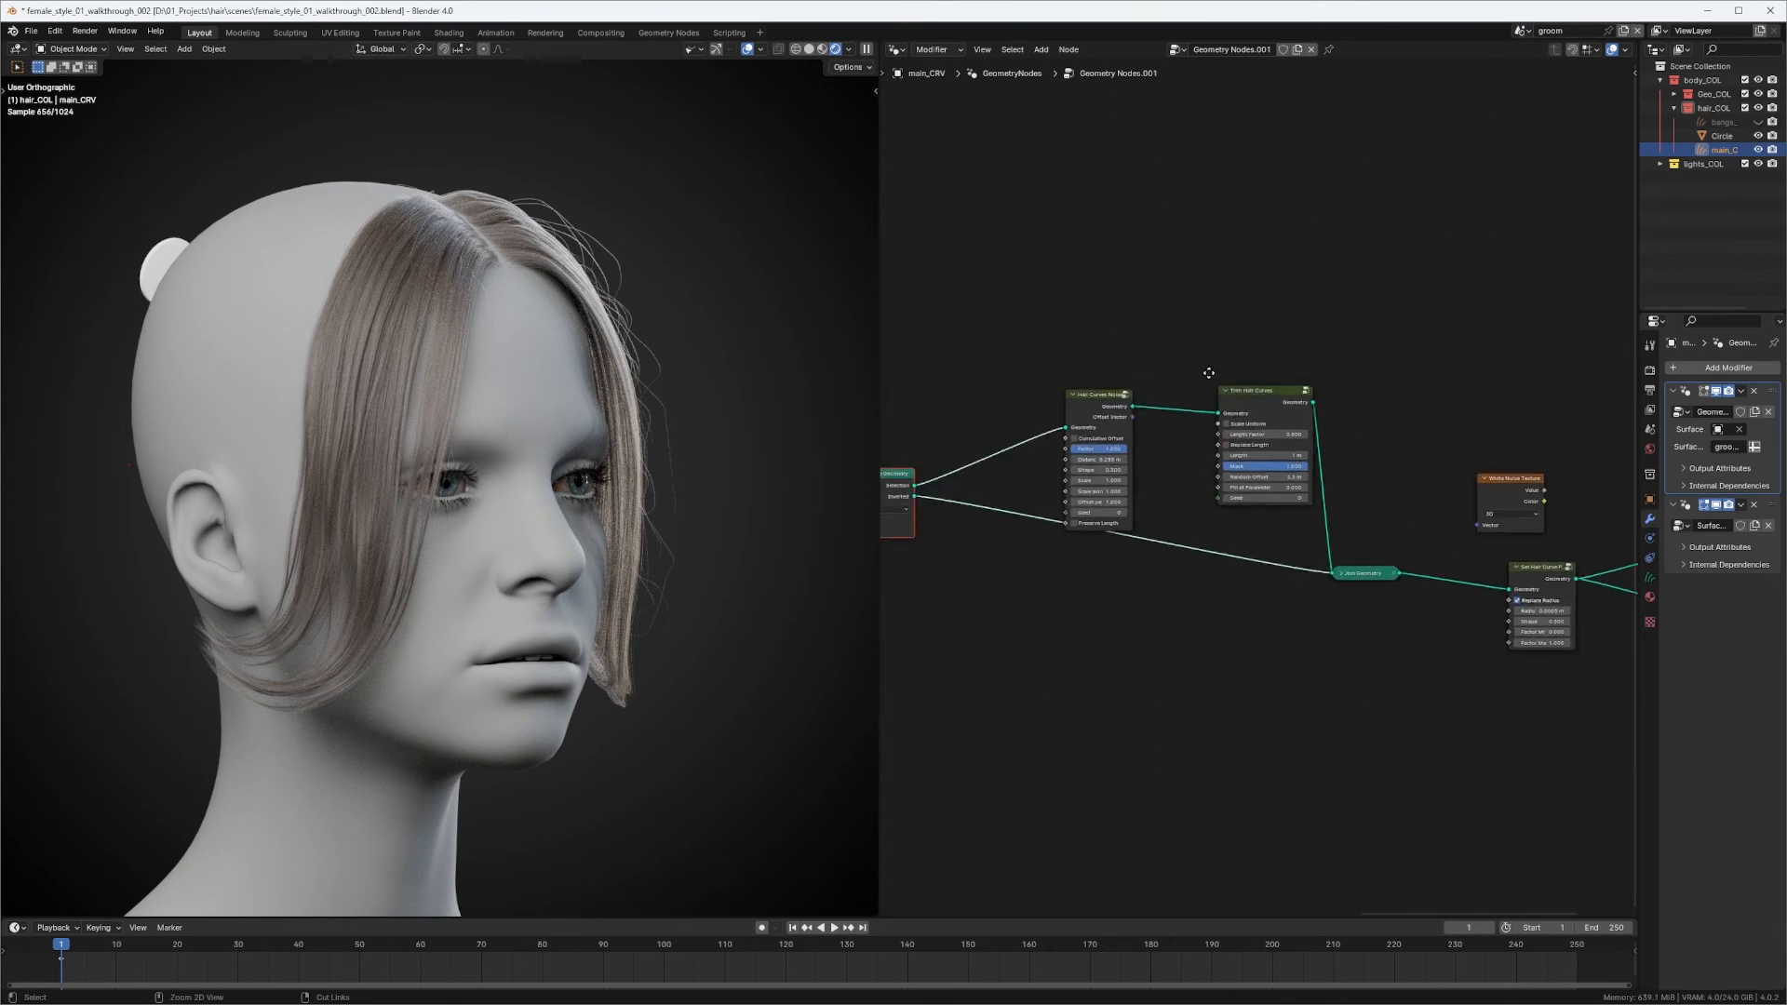
pyautogui.moveTo(1406, 383); pyautogui.dragTo(1365, 347, button='middle')
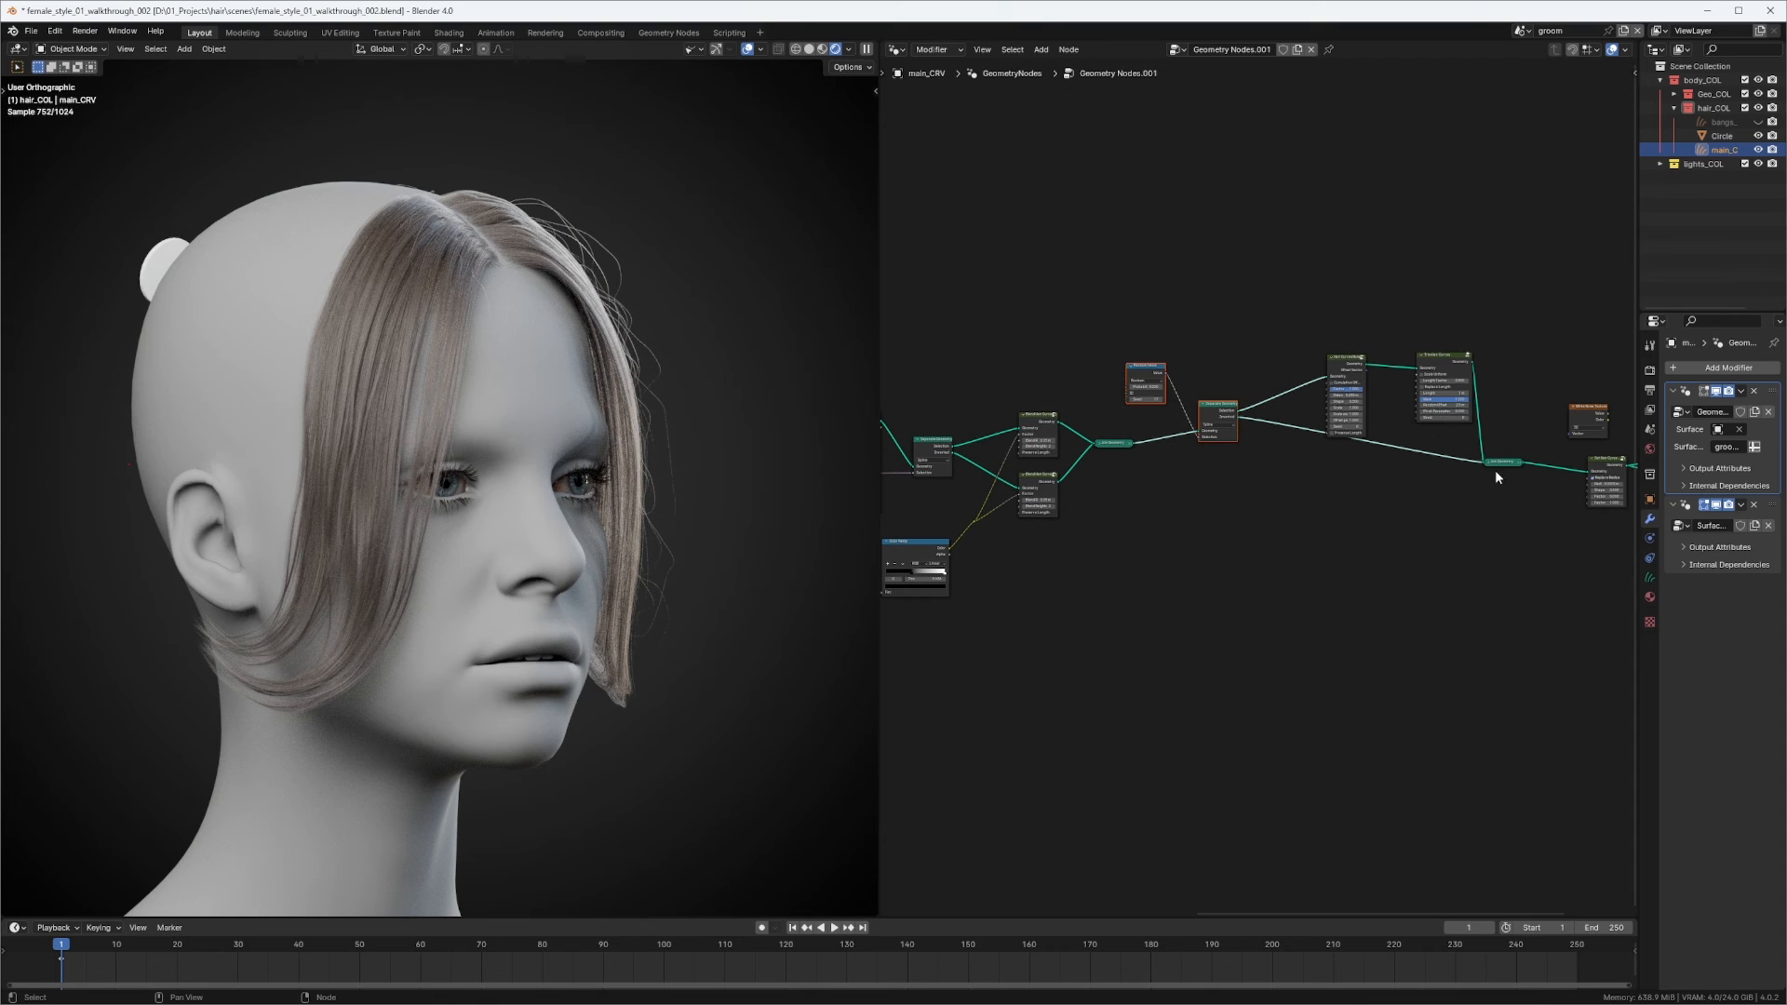
pyautogui.moveTo(1338, 361); pyautogui.dragTo(1322, 324)
pyautogui.moveTo(1437, 358); pyautogui.dragTo(1387, 334)
pyautogui.moveTo(1532, 401); pyautogui.dragTo(1439, 363, button='middle')
pyautogui.moveTo(1438, 363); pyautogui.dragTo(1292, 373, button='middle')
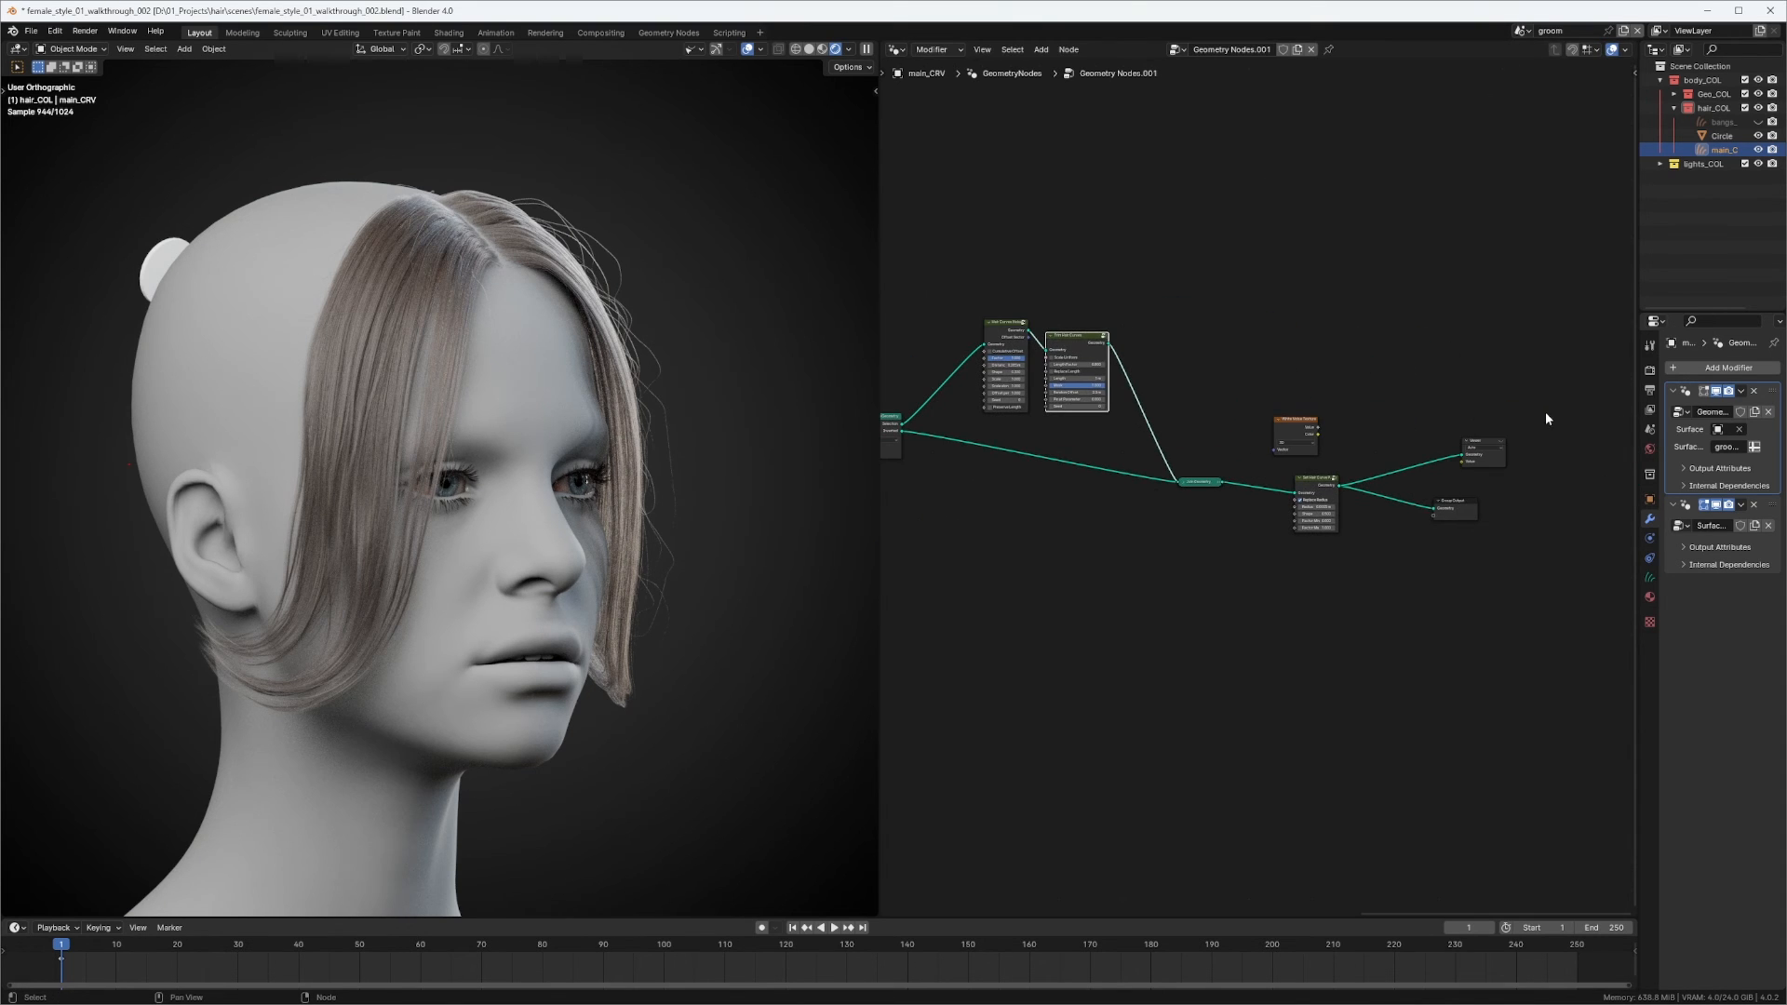
# Delete the unconnected White Noise Texture node and move the final Join Geometry, hair profile, Viewer and Group Output nodes into a tidier line.
pyautogui.moveTo(1567, 376); pyautogui.dragTo(1292, 588)
pyautogui.click(1285, 418)
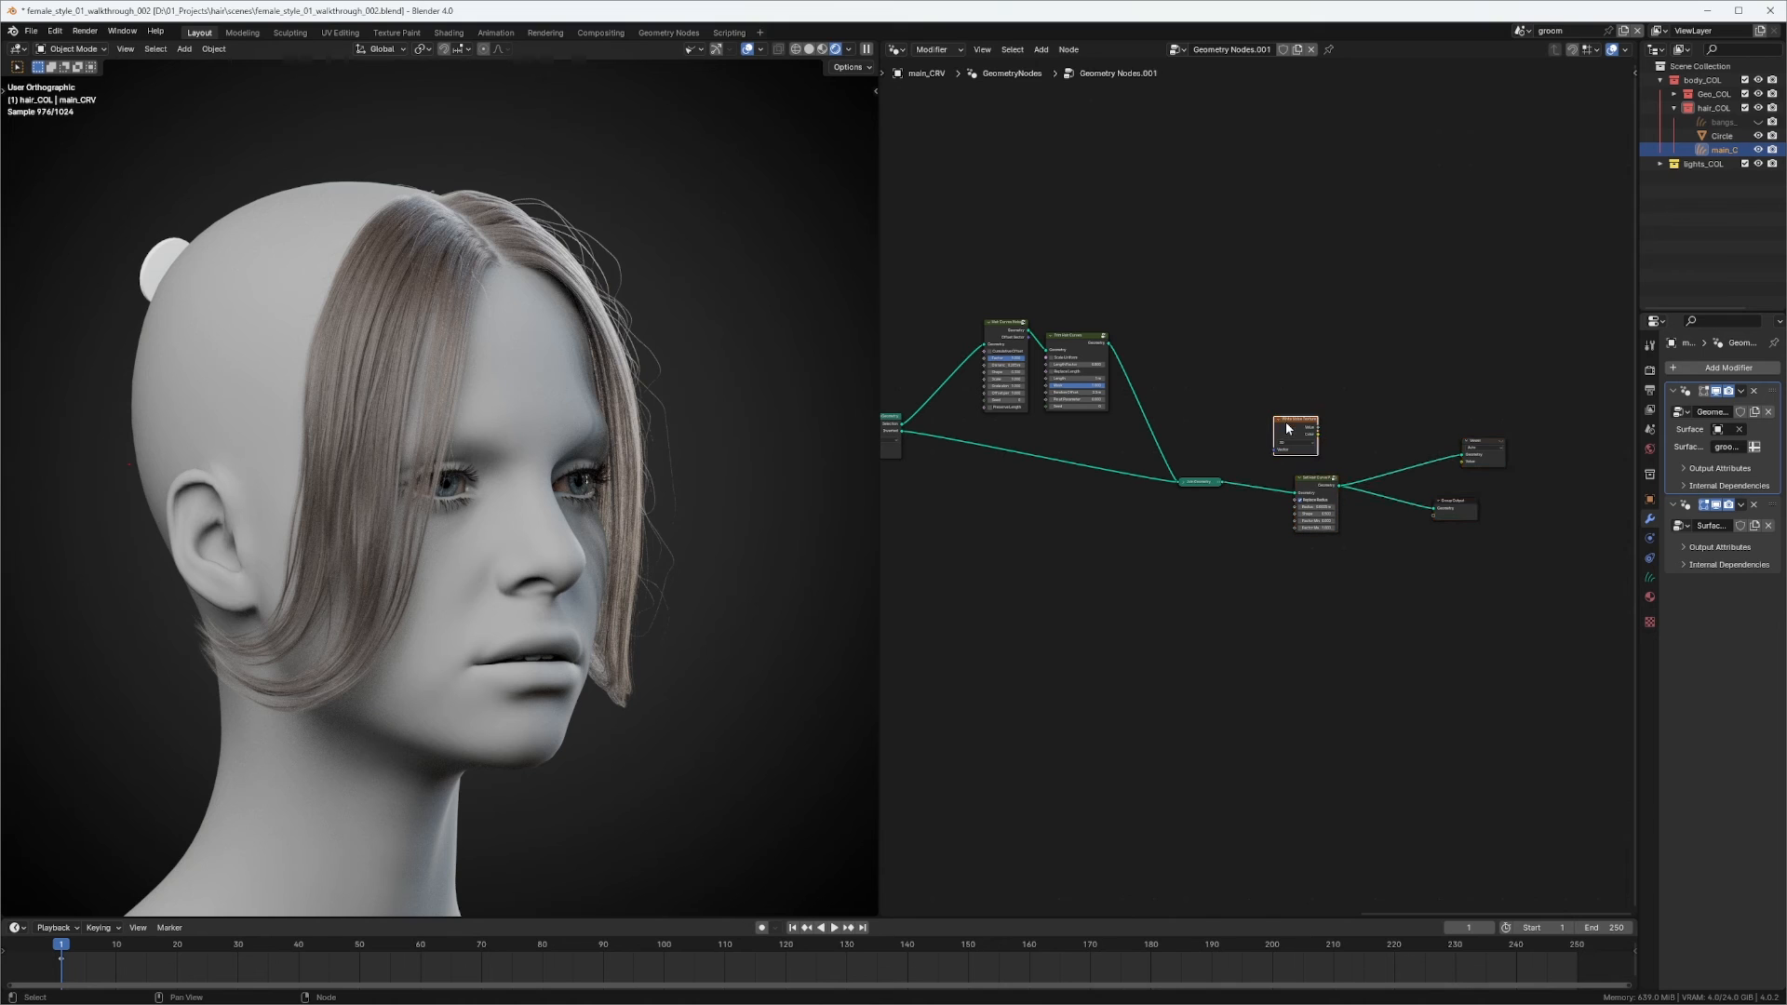
pyautogui.moveTo(1298, 430); pyautogui.dragTo(1371, 377)
pyautogui.moveTo(1202, 482); pyautogui.dragTo(1183, 436)
pyautogui.moveTo(1286, 373); pyautogui.dragTo(1521, 602)
pyautogui.press('g')
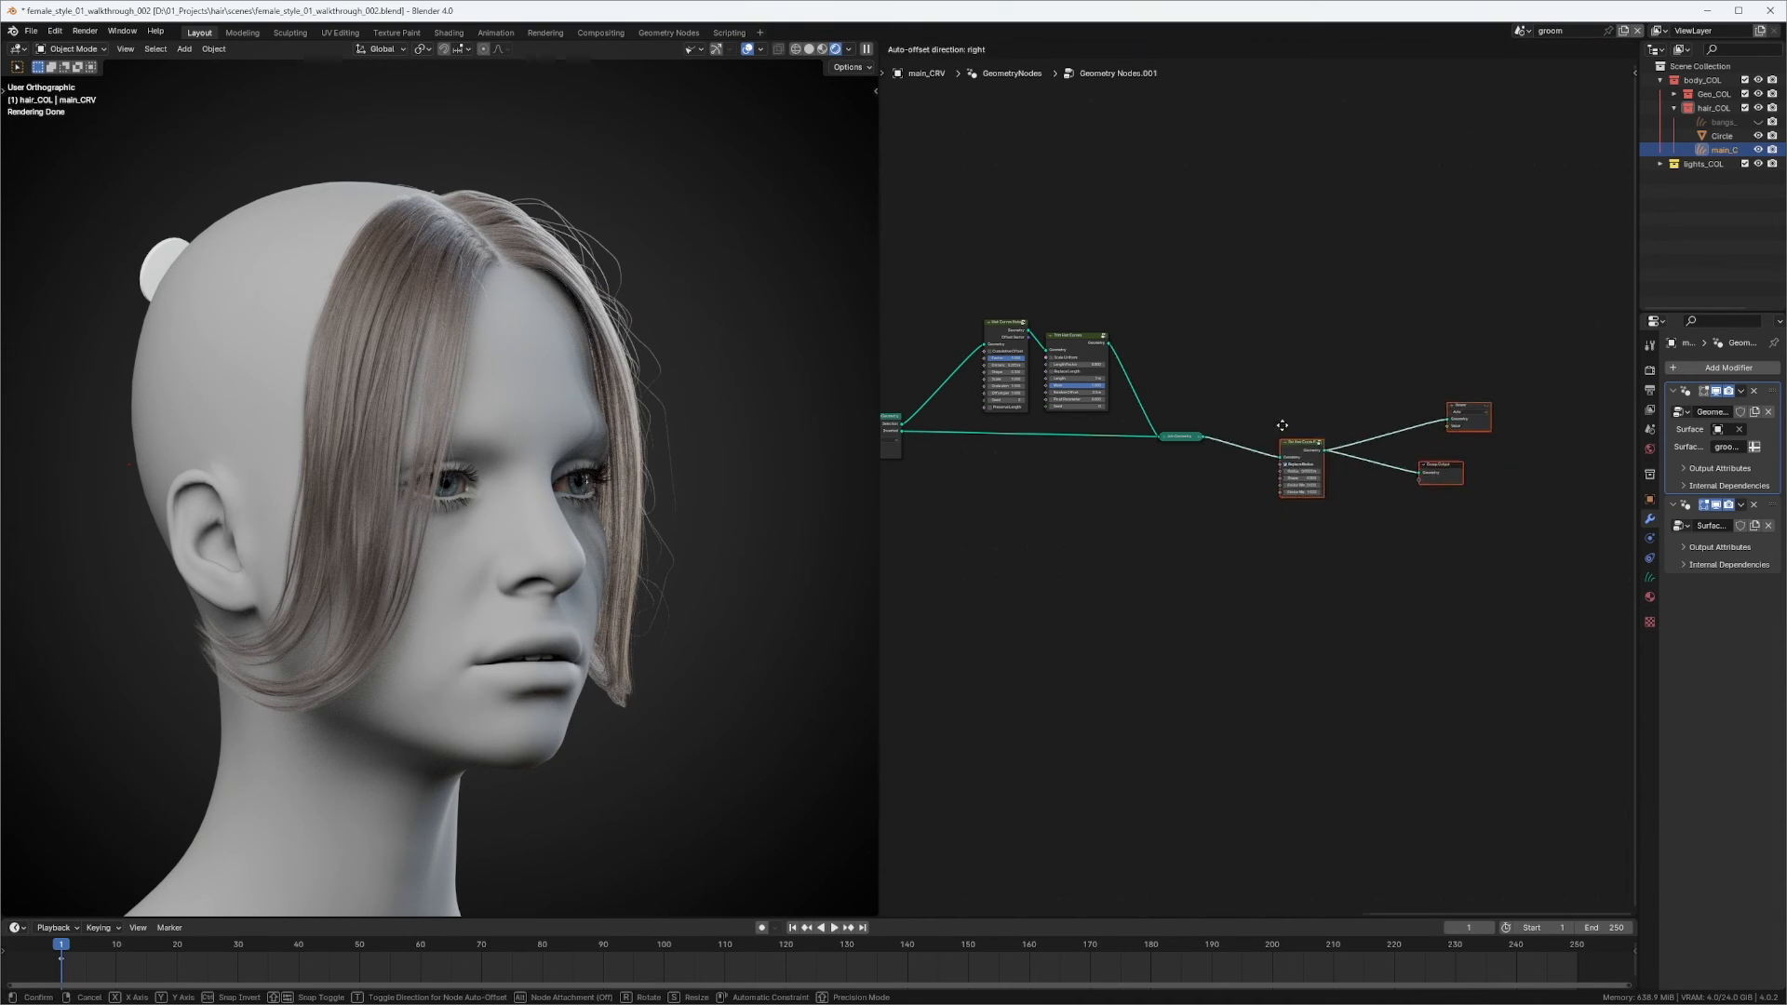
pyautogui.click(1254, 416)
# Review the main hair branch from Interpolate Hair Curves through the clump and guide nodes to the two Blend Hair Curves nodes.
pyautogui.scroll(-8, 1247, 358)
pyautogui.moveTo(1051, 438); pyautogui.dragTo(1519, 419, button='middle')
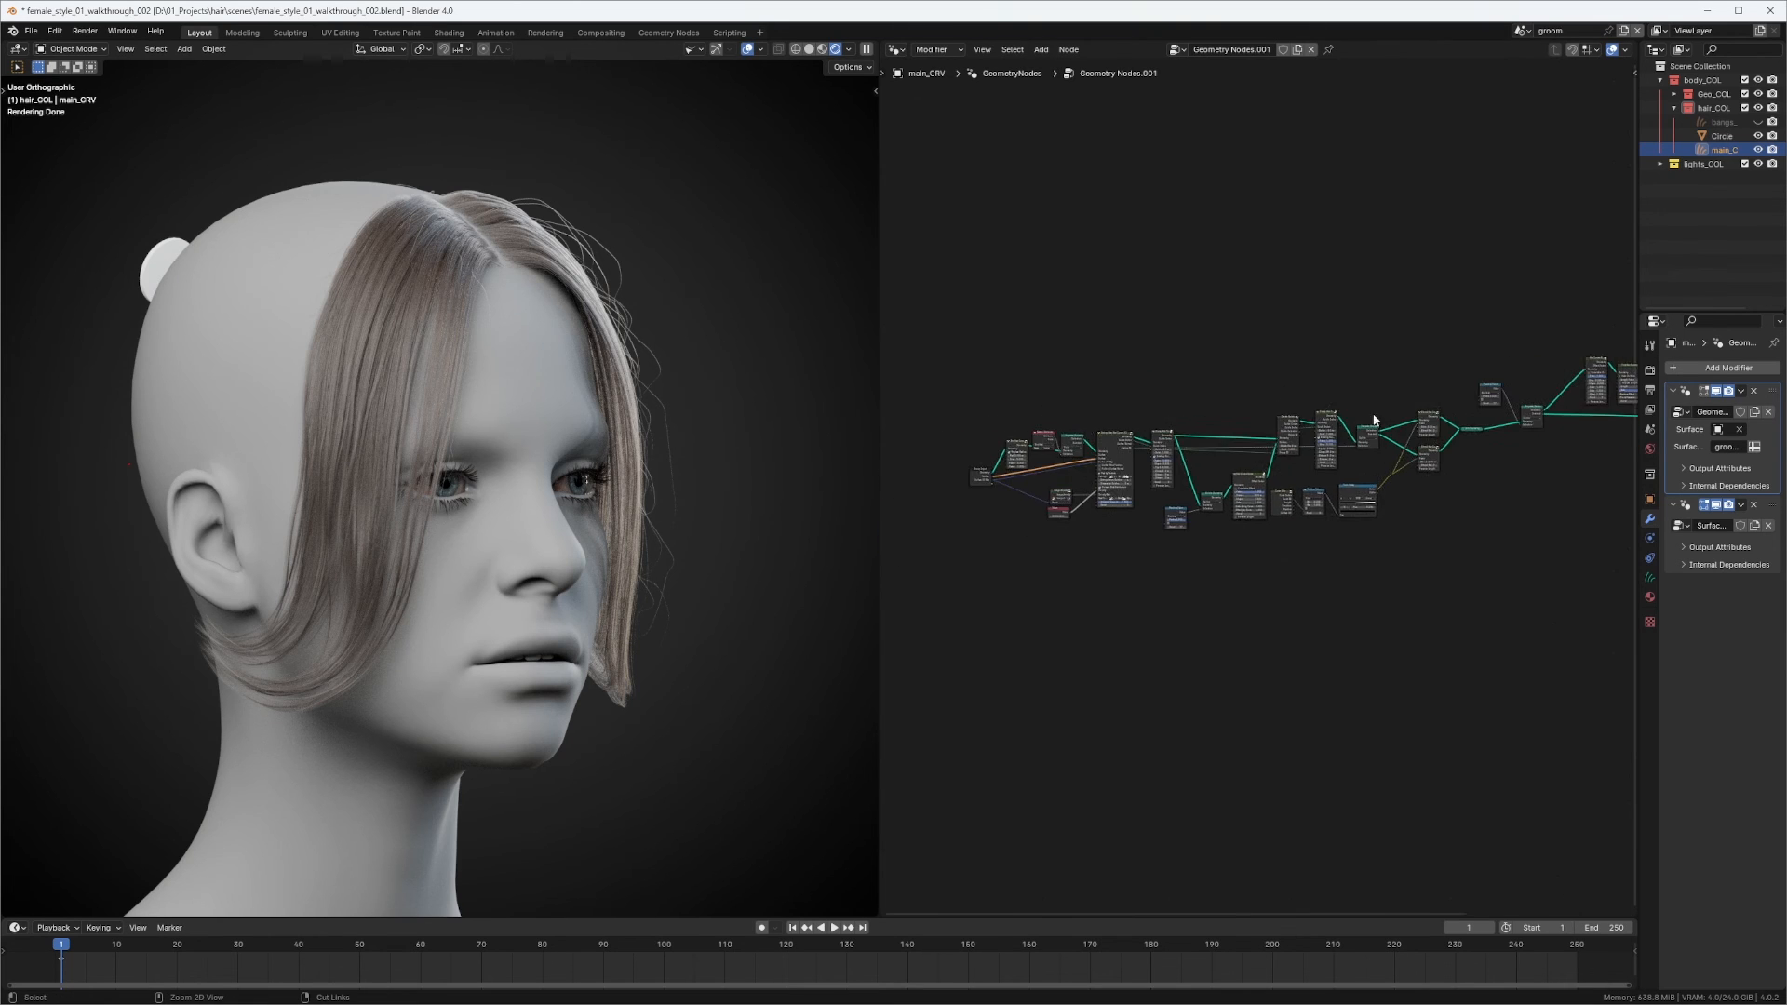
pyautogui.scroll(-3, 1303, 437)
pyautogui.press('Home')
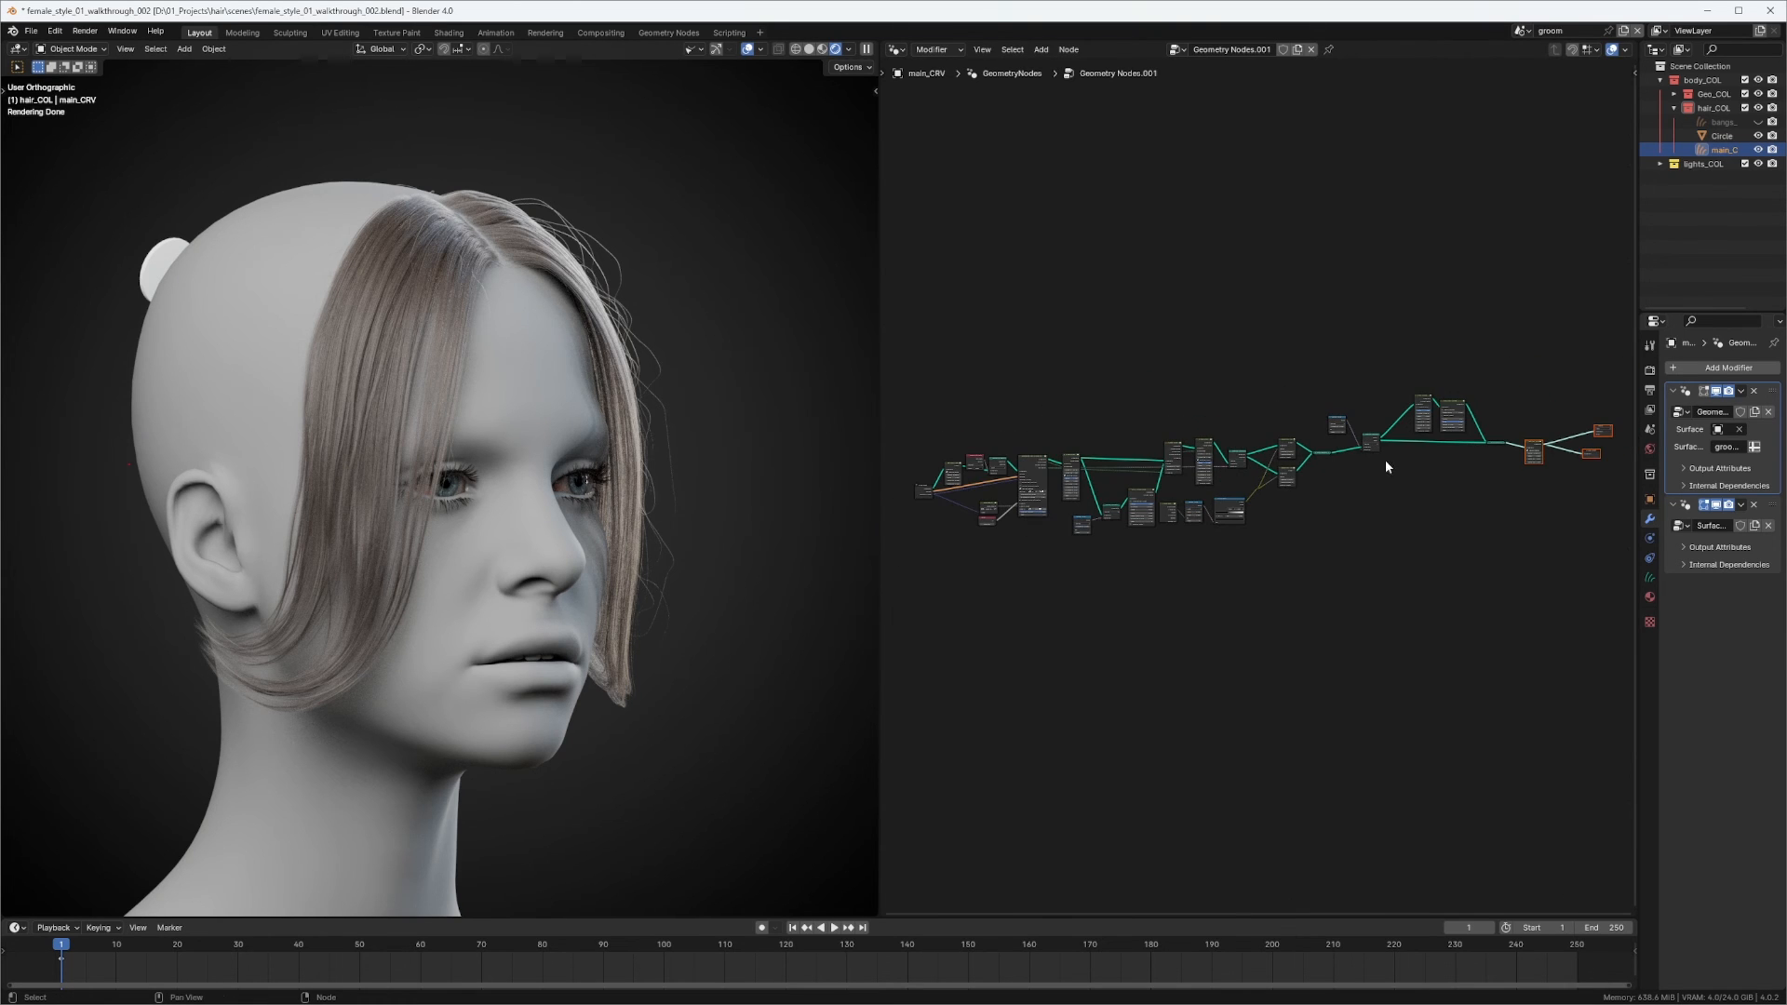
pyautogui.scroll(6, 1347, 466)
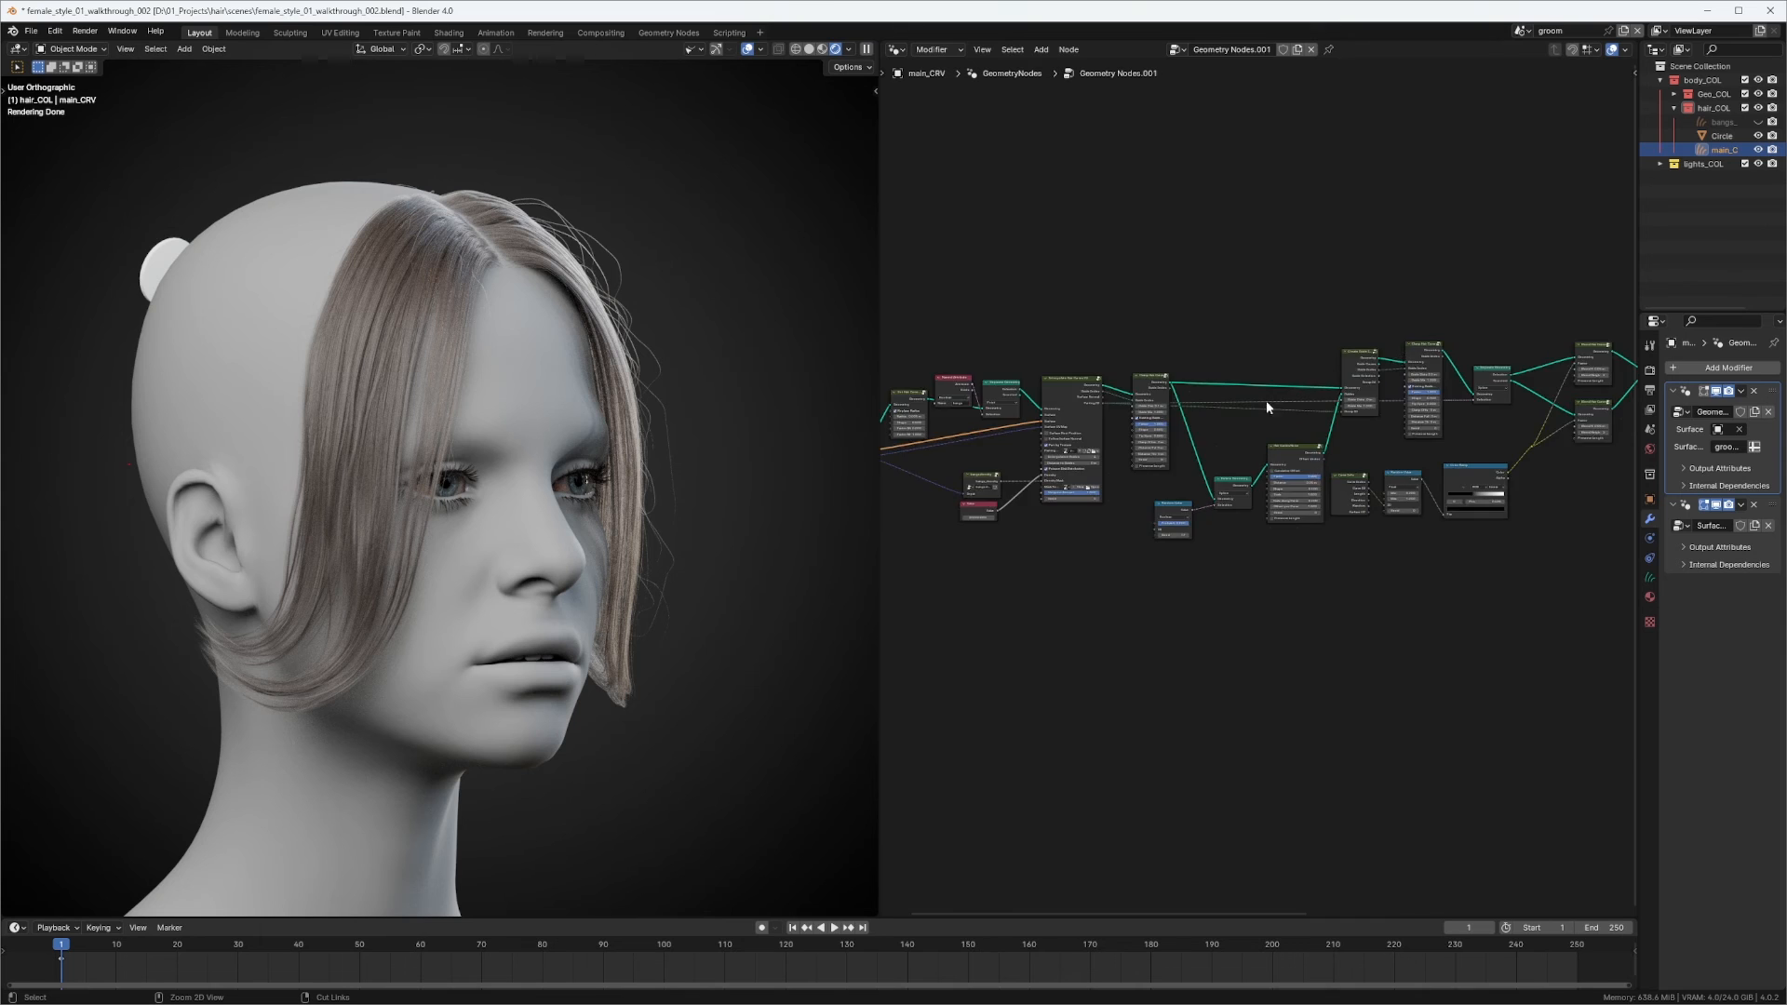
pyautogui.scroll(3, 1024, 383)
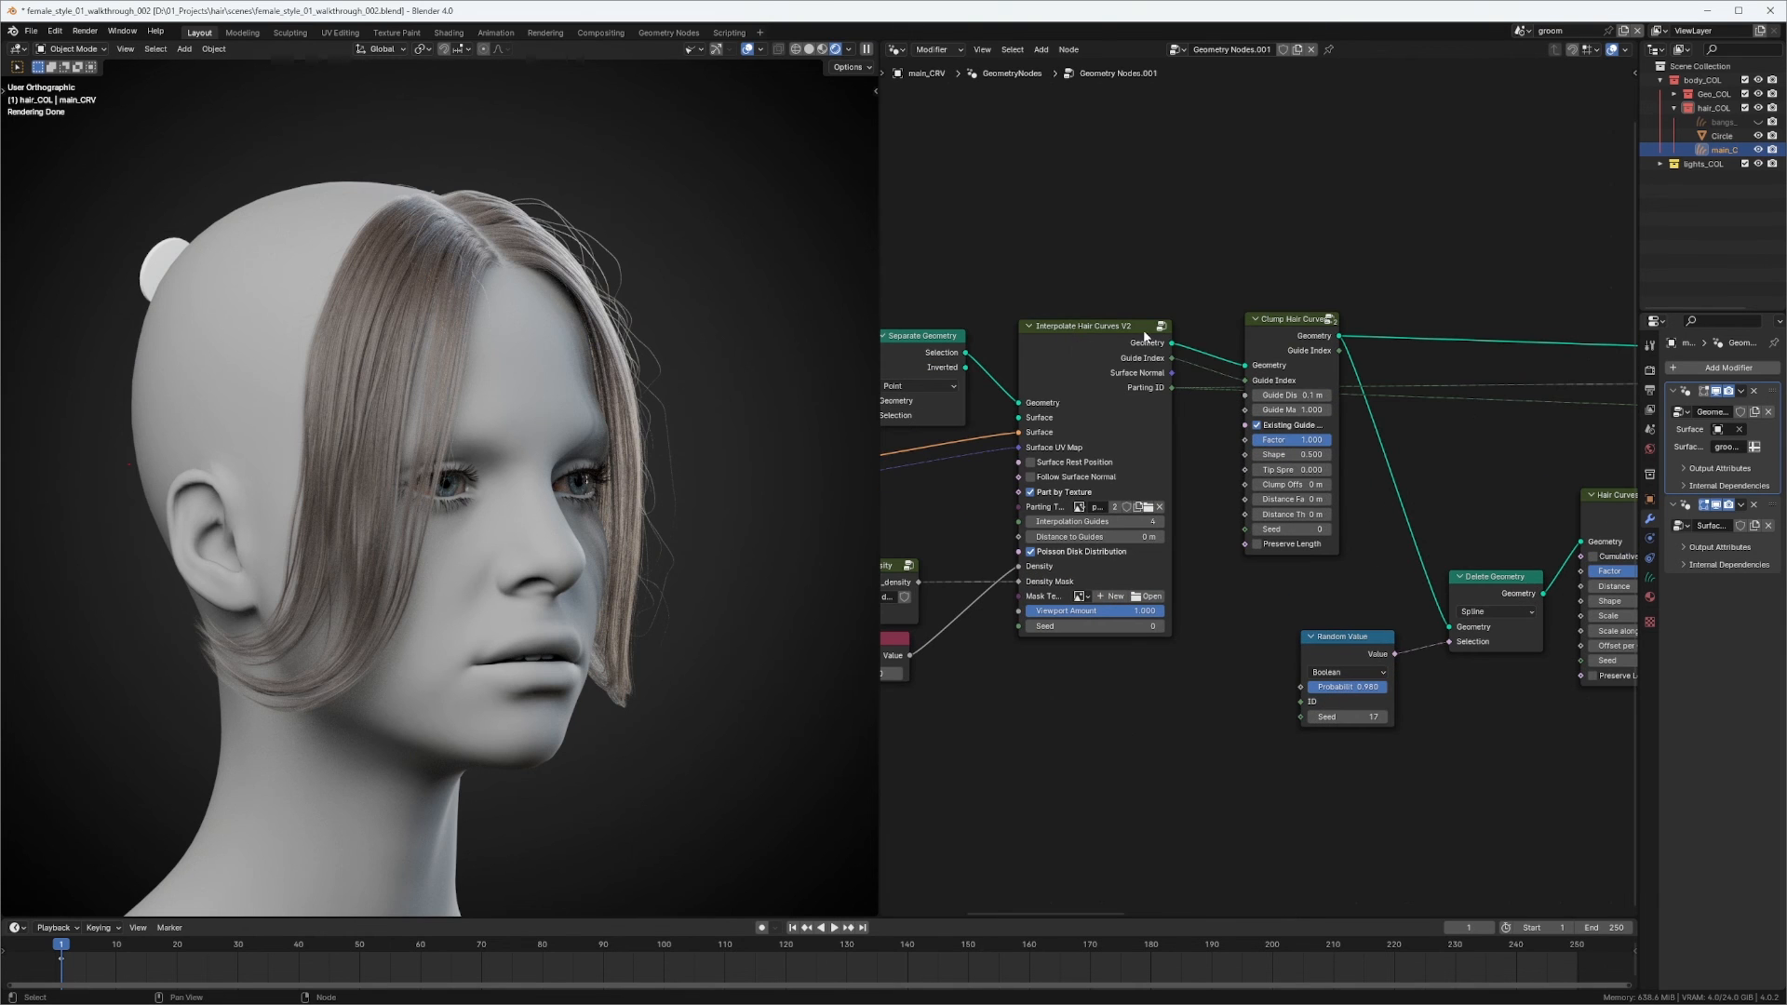
pyautogui.moveTo(1144, 331); pyautogui.dragTo(1143, 334)
pyautogui.moveTo(1301, 324); pyautogui.dragTo(1301, 323)
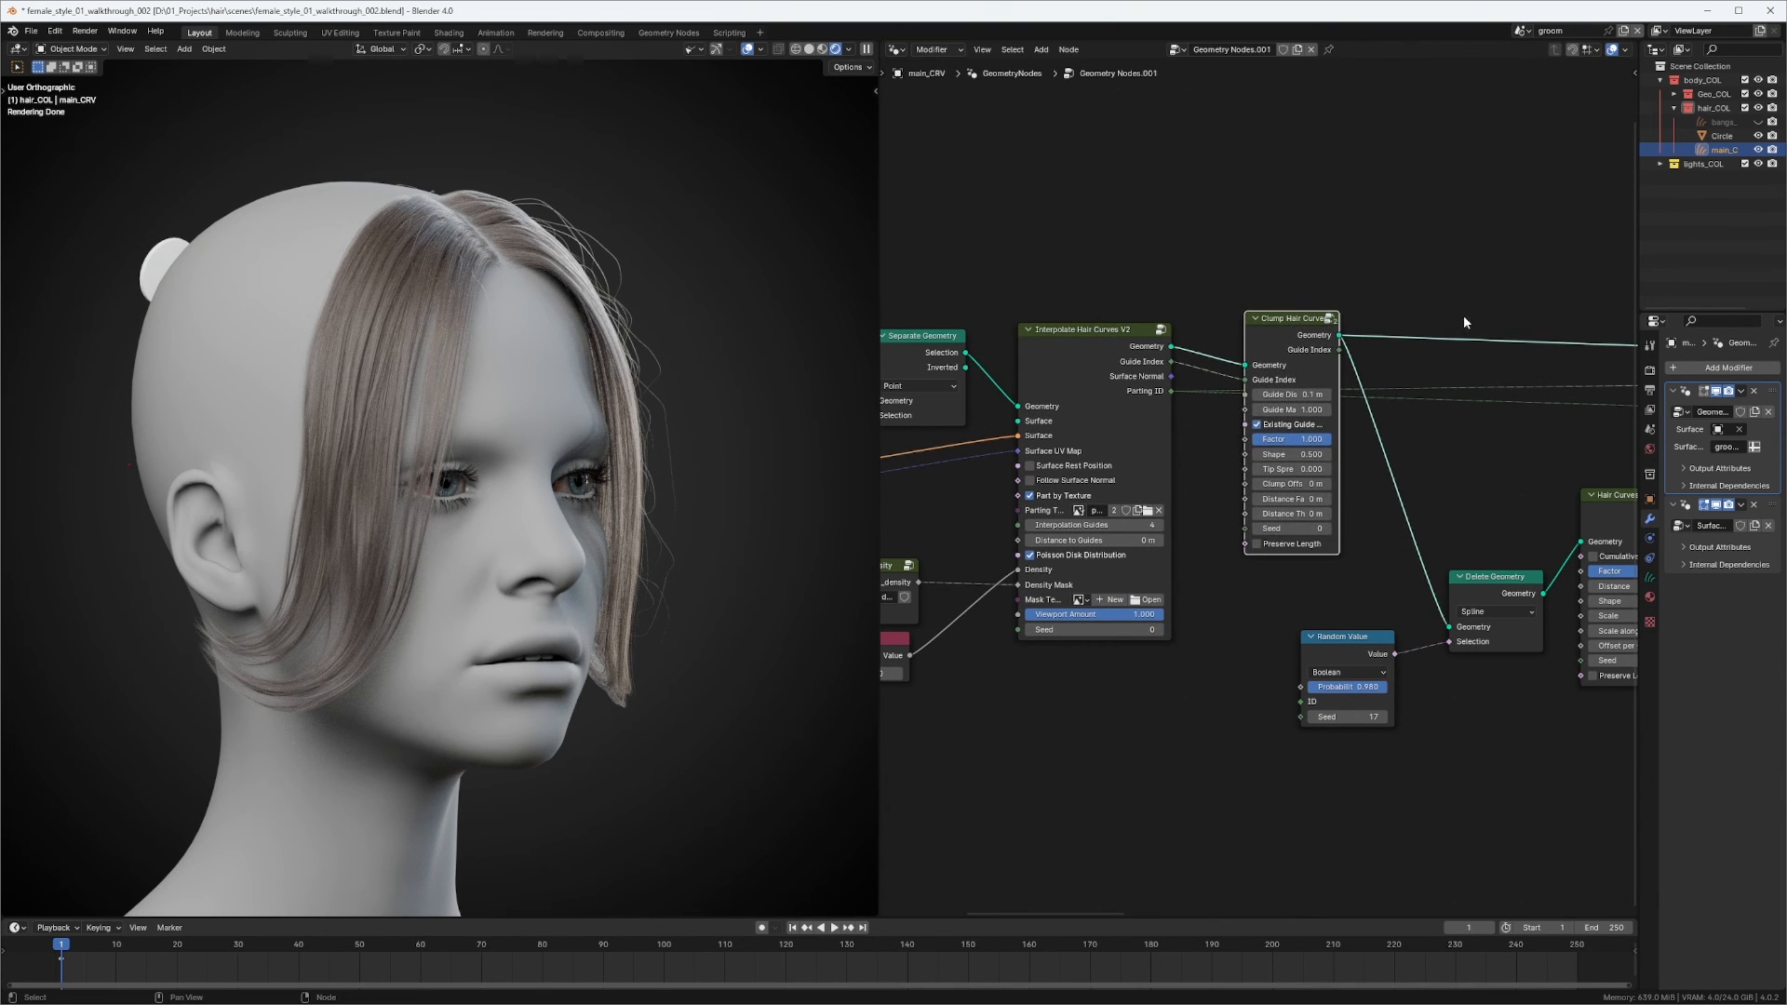
pyautogui.moveTo(1464, 317); pyautogui.dragTo(1050, 324, button='middle')
pyautogui.moveTo(1383, 319); pyautogui.dragTo(1060, 341, button='middle')
pyautogui.moveTo(1241, 279); pyautogui.dragTo(1243, 280)
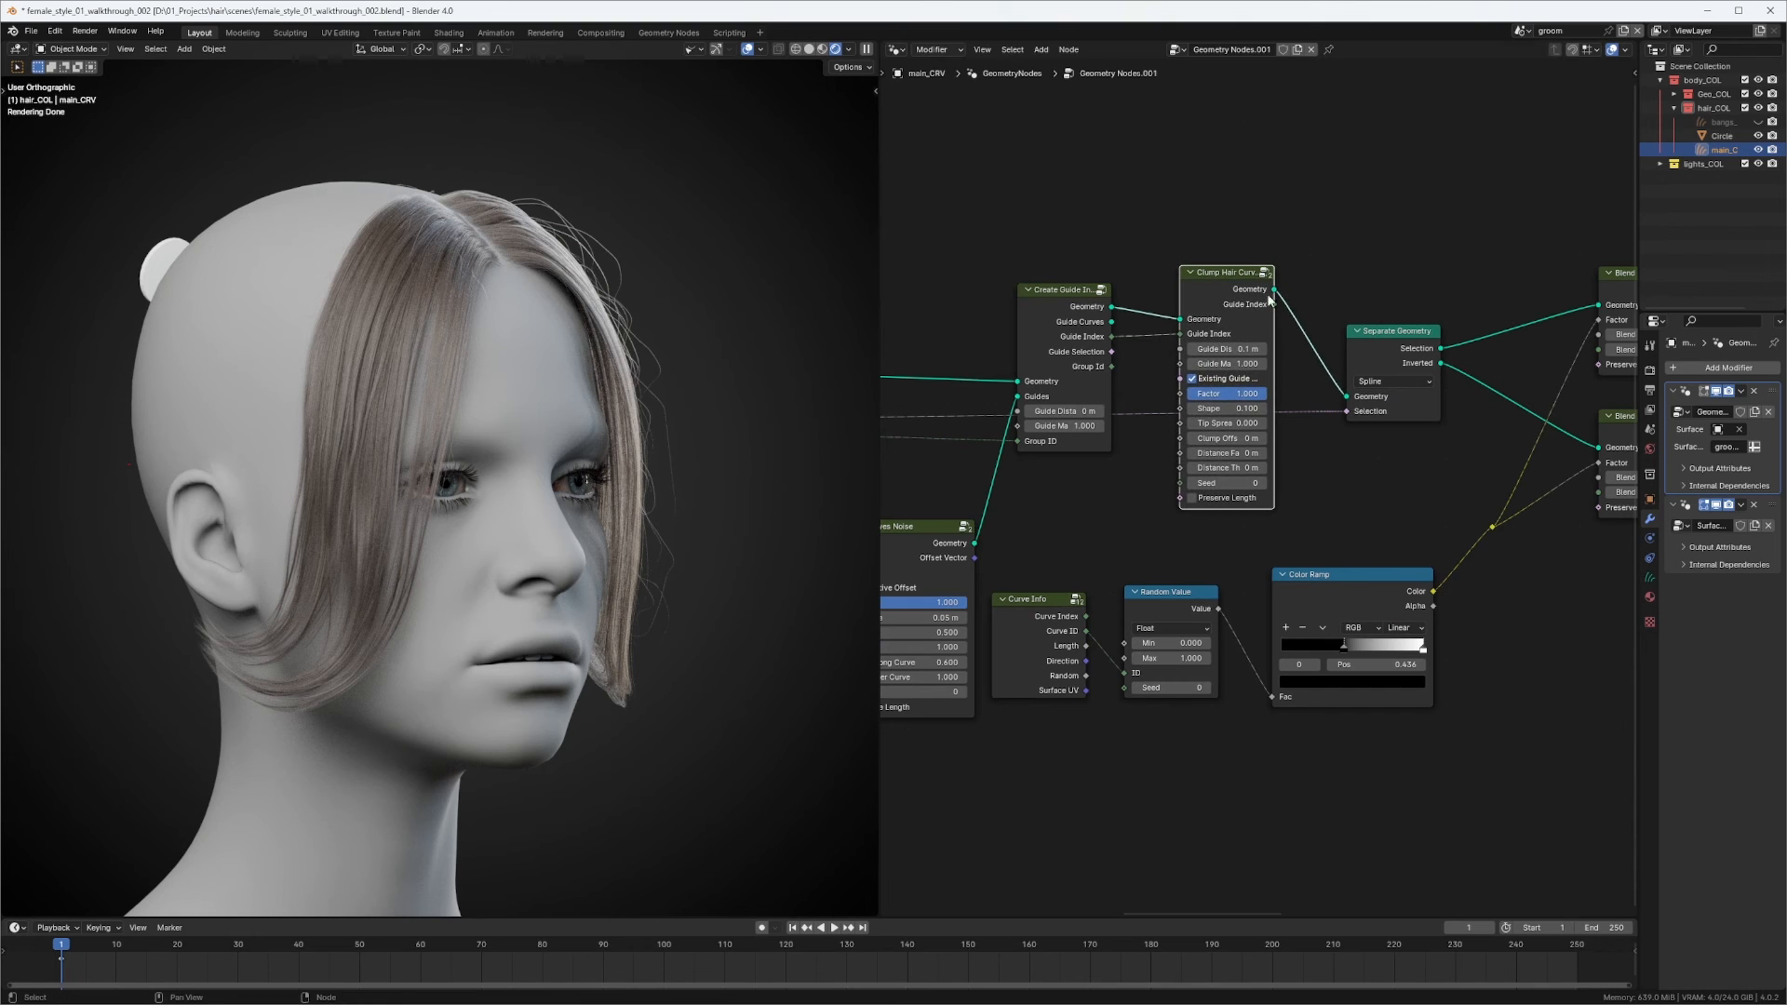
pyautogui.moveTo(1371, 339); pyautogui.dragTo(990, 348, button='middle')
pyautogui.moveTo(1192, 215); pyautogui.dragTo(1315, 559)
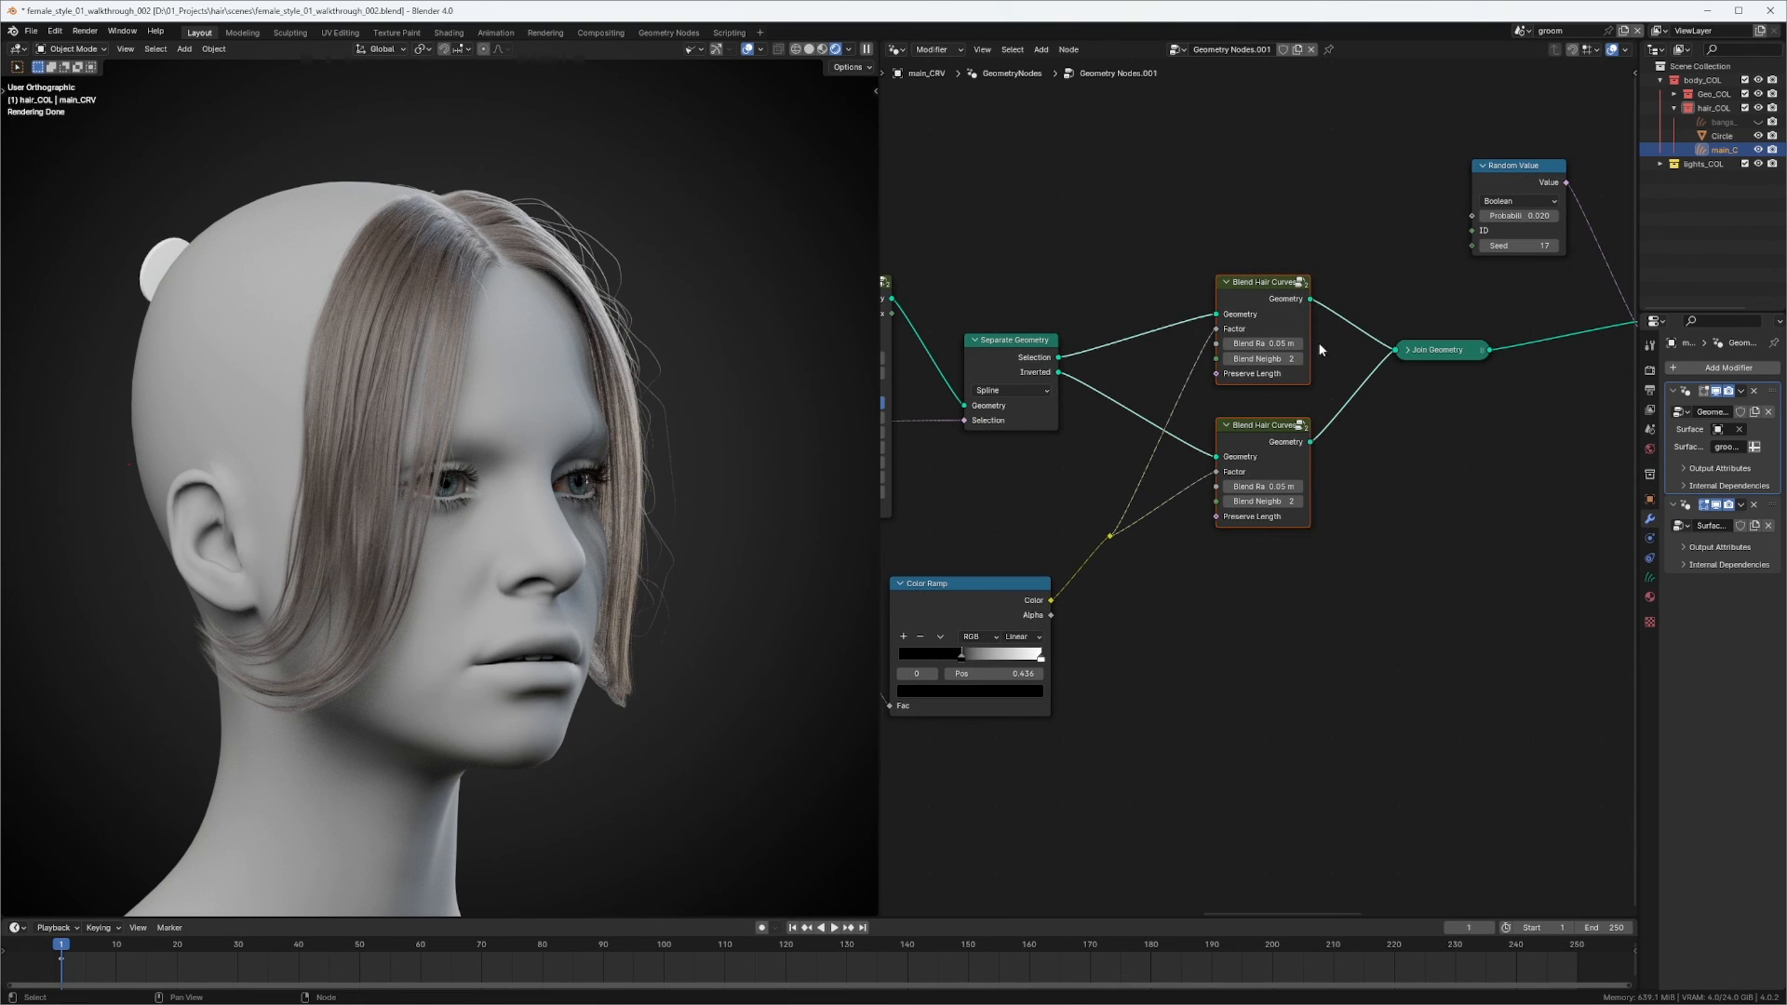
pyautogui.moveTo(1324, 265); pyautogui.dragTo(1237, 323, button='middle')
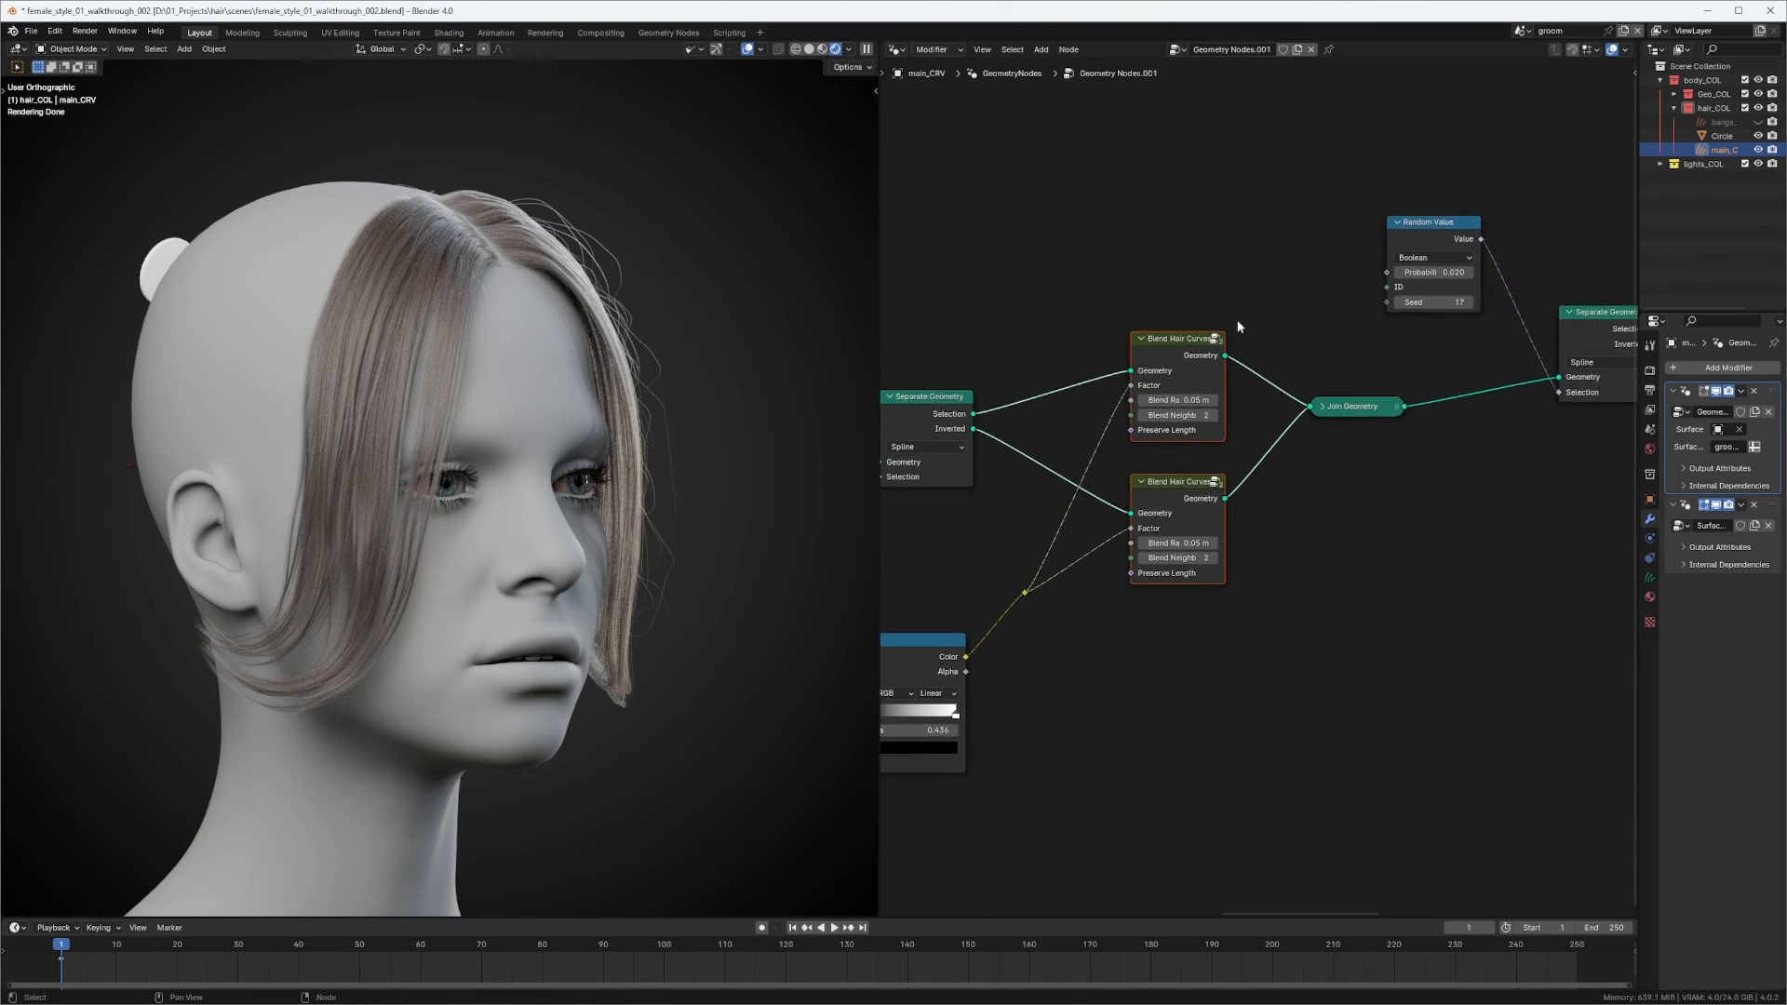
# Examine the flyaway branch from its Random Value and Separate Geometry nodes through the noise and trim nodes.
pyautogui.scroll(-1, 1396, 330)
pyautogui.moveTo(1563, 321); pyautogui.dragTo(1140, 317, button='middle')
pyautogui.moveTo(1377, 296); pyautogui.dragTo(1196, 328, button='middle')
pyautogui.scroll(-7, 1196, 328)
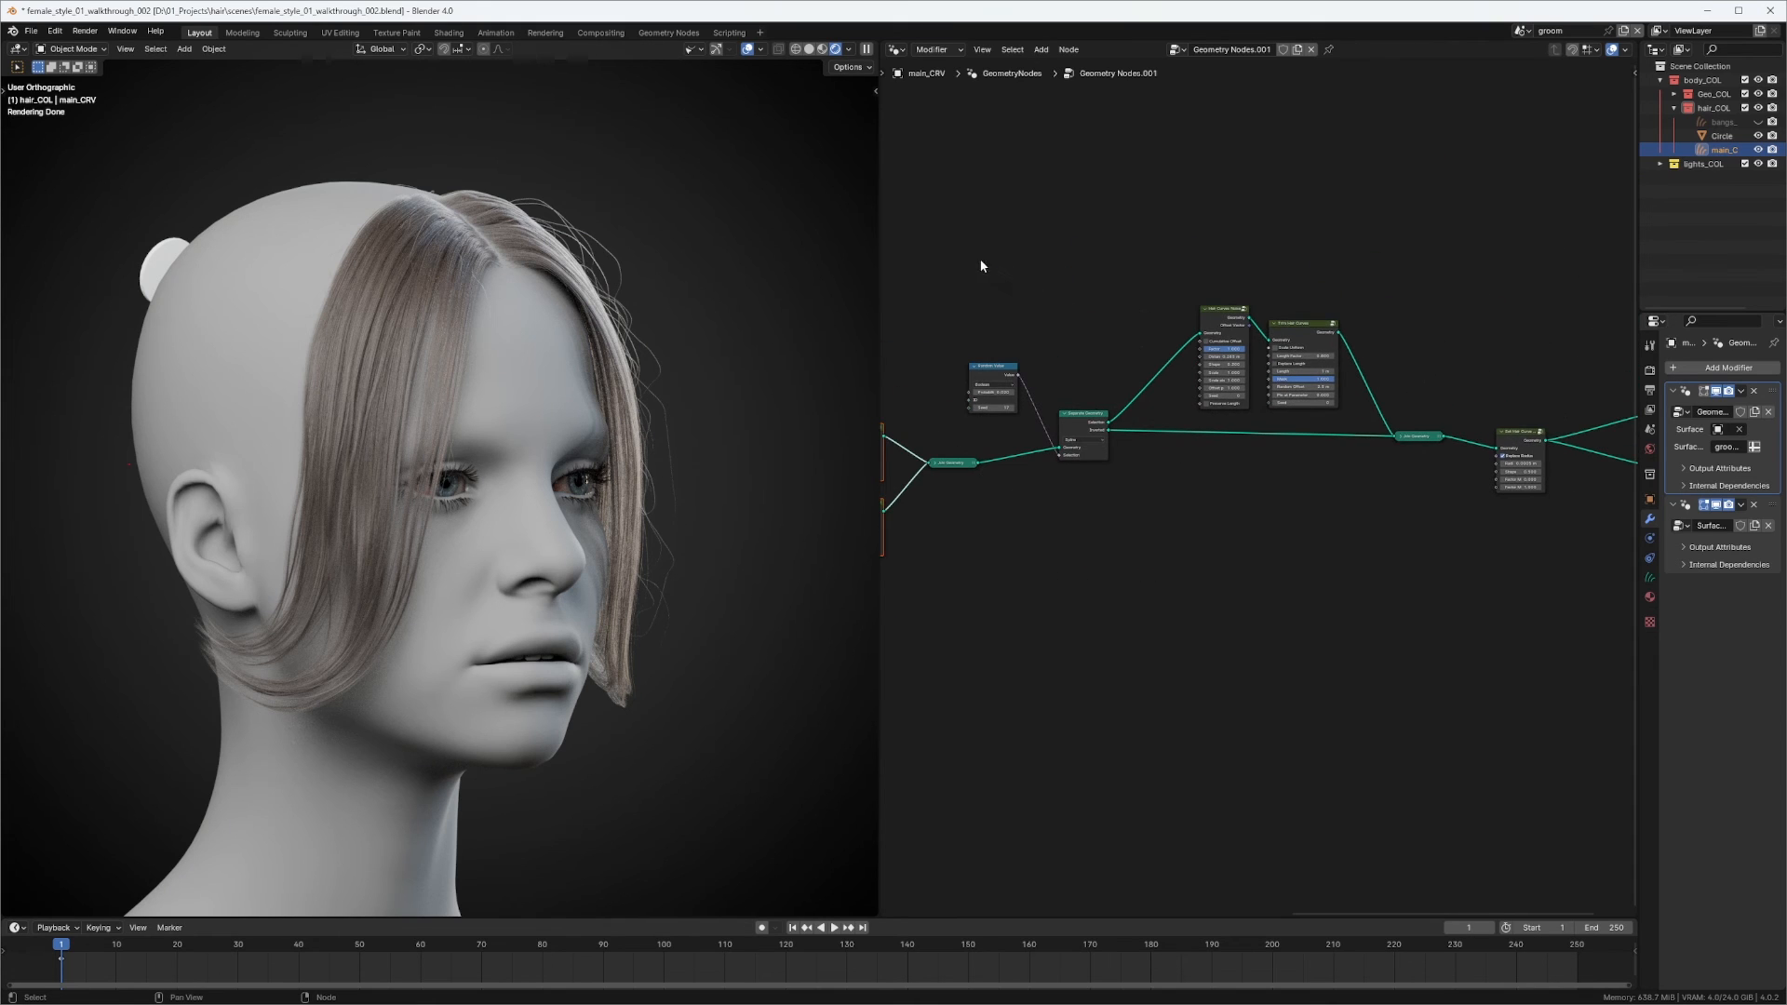
pyautogui.moveTo(980, 260); pyautogui.dragTo(1512, 485)
pyautogui.moveTo(1511, 410); pyautogui.dragTo(1591, 391, button='middle')
pyautogui.scroll(-5, 1120, 461)
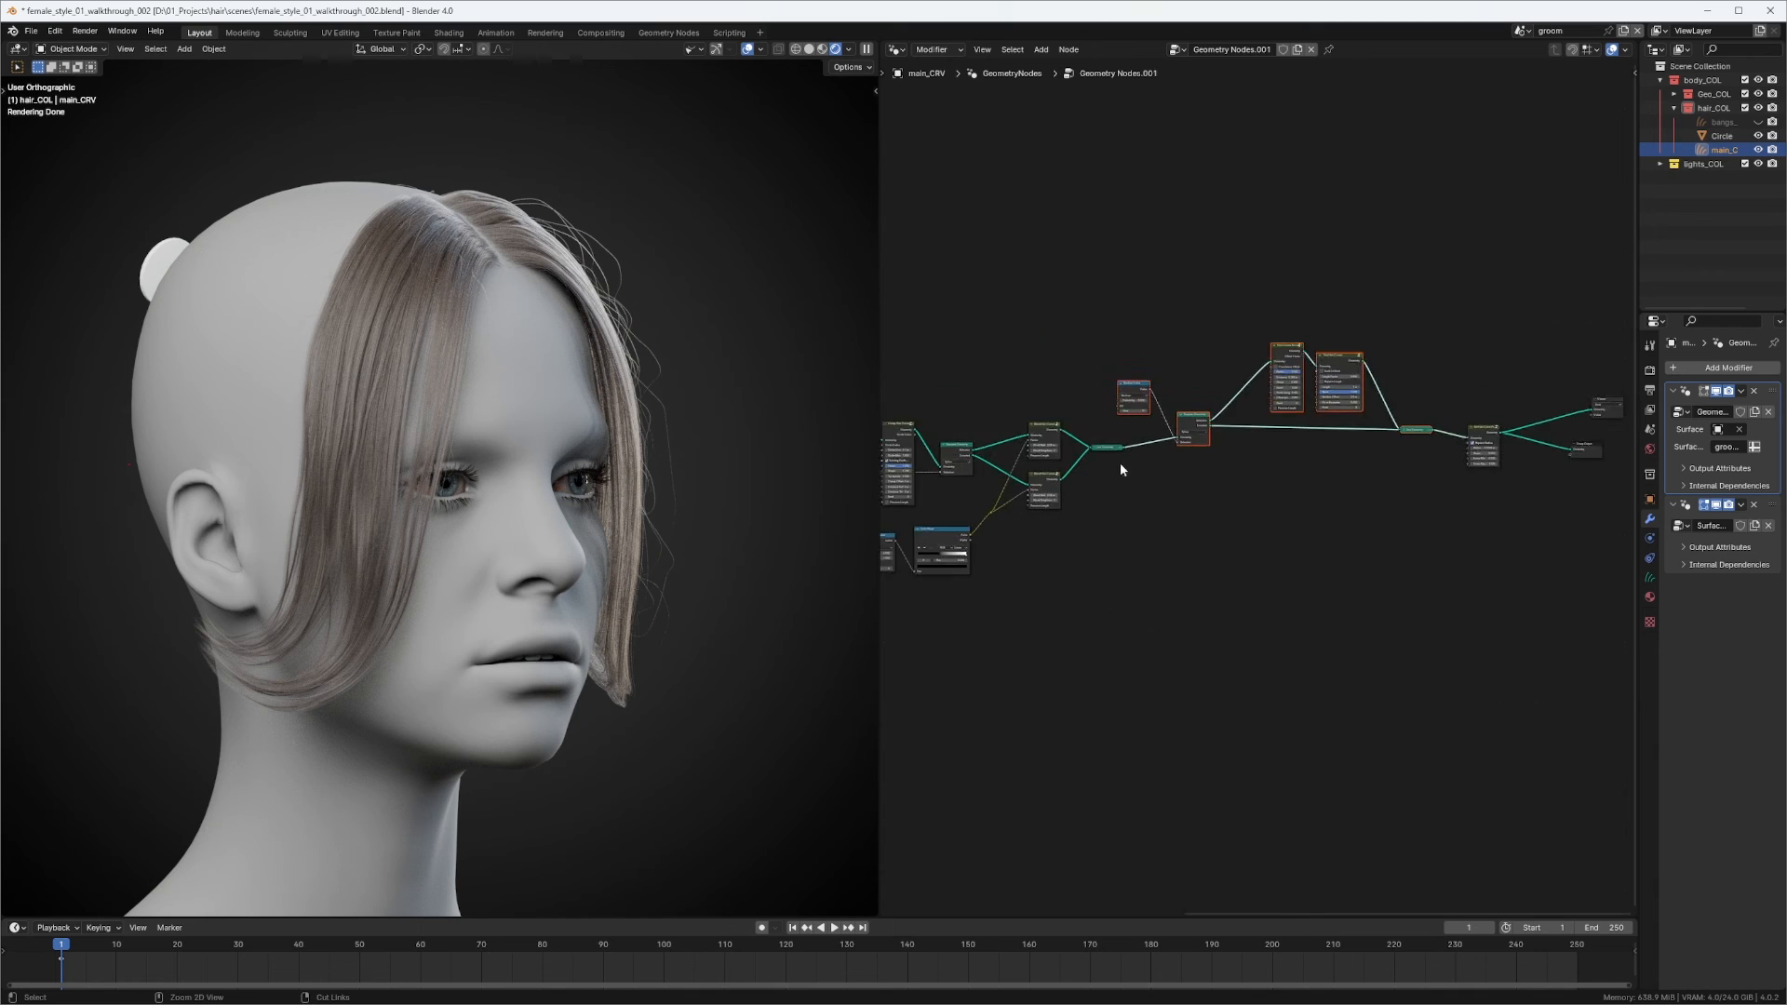
# Duplicate the Group Input node and place the copy well above the start of the node tree.
pyautogui.moveTo(1119, 461); pyautogui.dragTo(1363, 402, button='middle')
pyautogui.moveTo(988, 502); pyautogui.dragTo(1137, 478, button='middle')
pyautogui.scroll(4, 1137, 479)
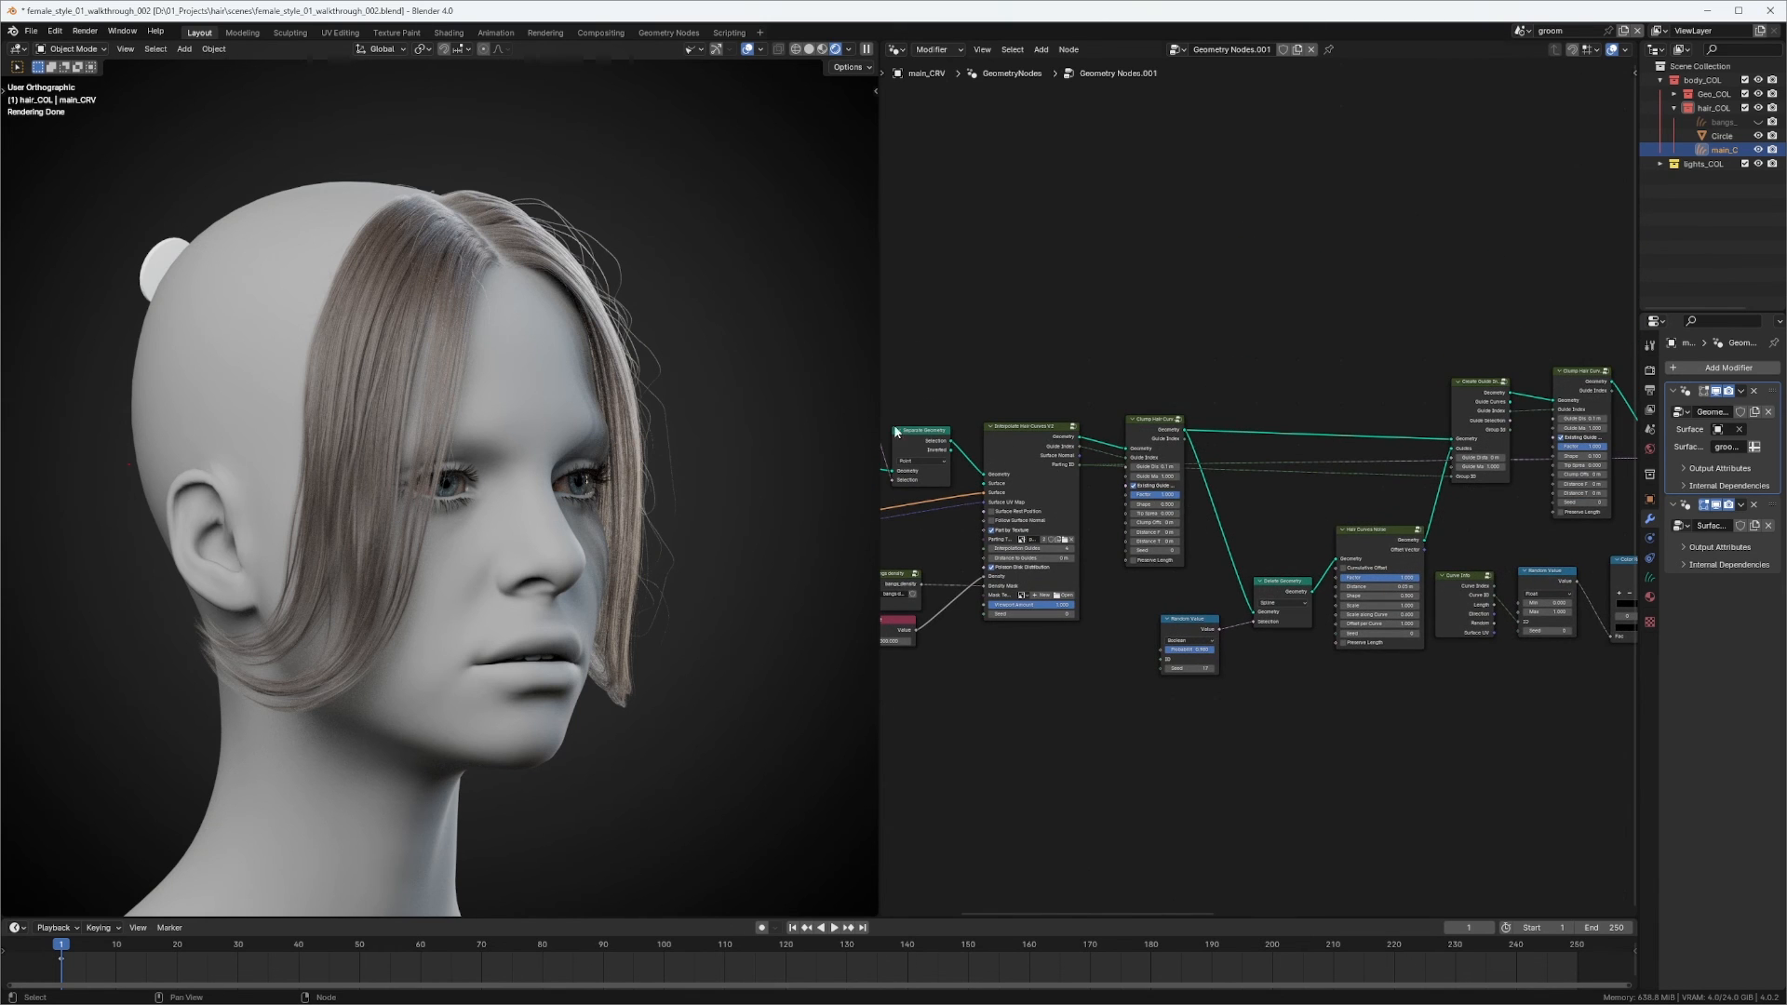
pyautogui.moveTo(1210, 325); pyautogui.dragTo(1365, 437, button='middle')
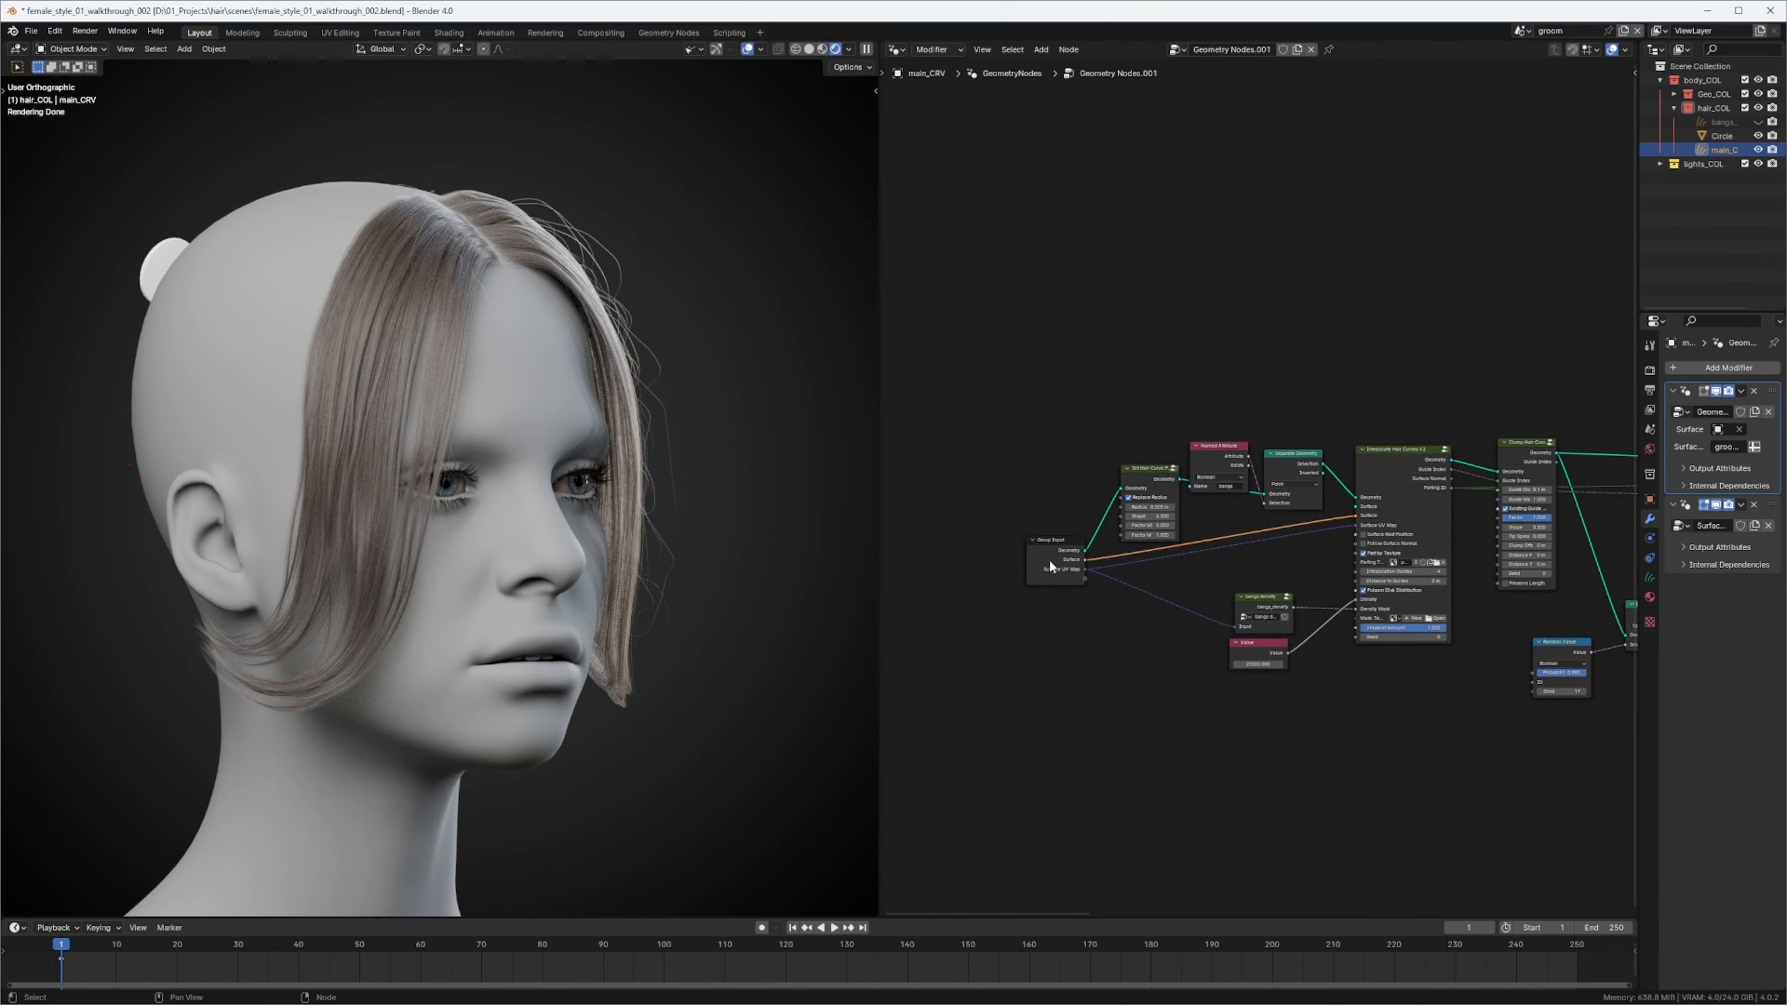
pyautogui.moveTo(1048, 560); pyautogui.dragTo(985, 598, button='middle')
pyautogui.hotkey('shift', 'd')
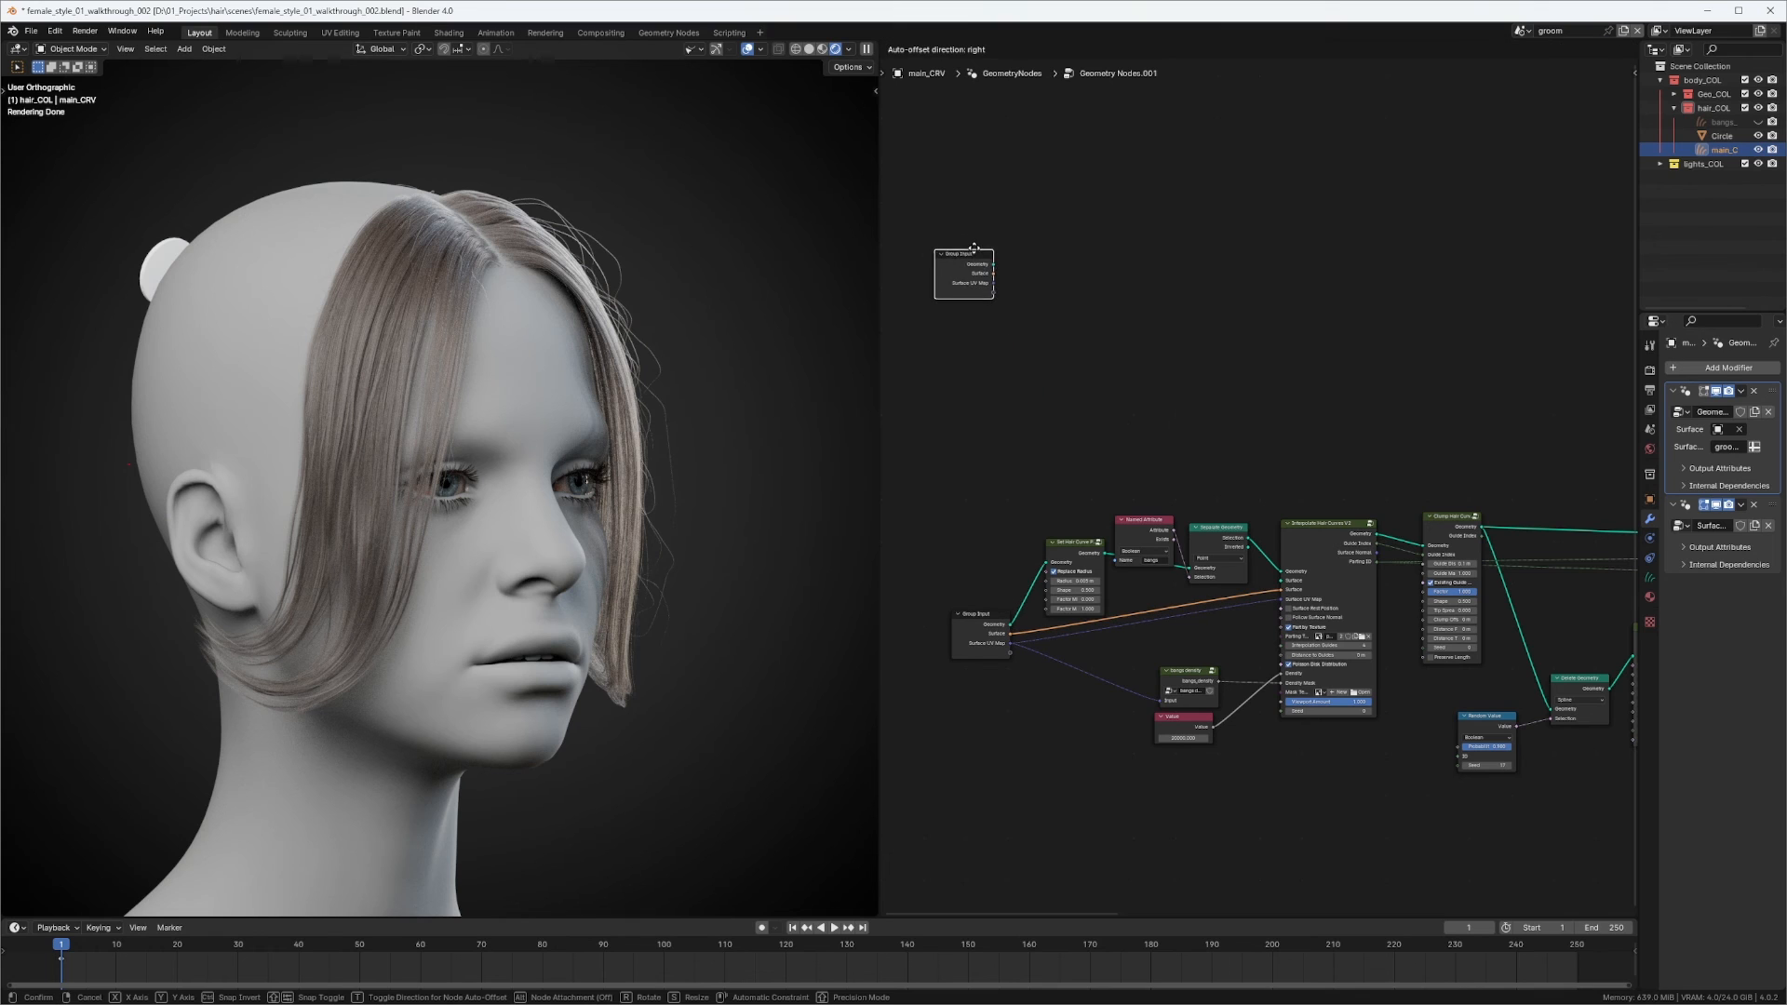
pyautogui.click(971, 221)
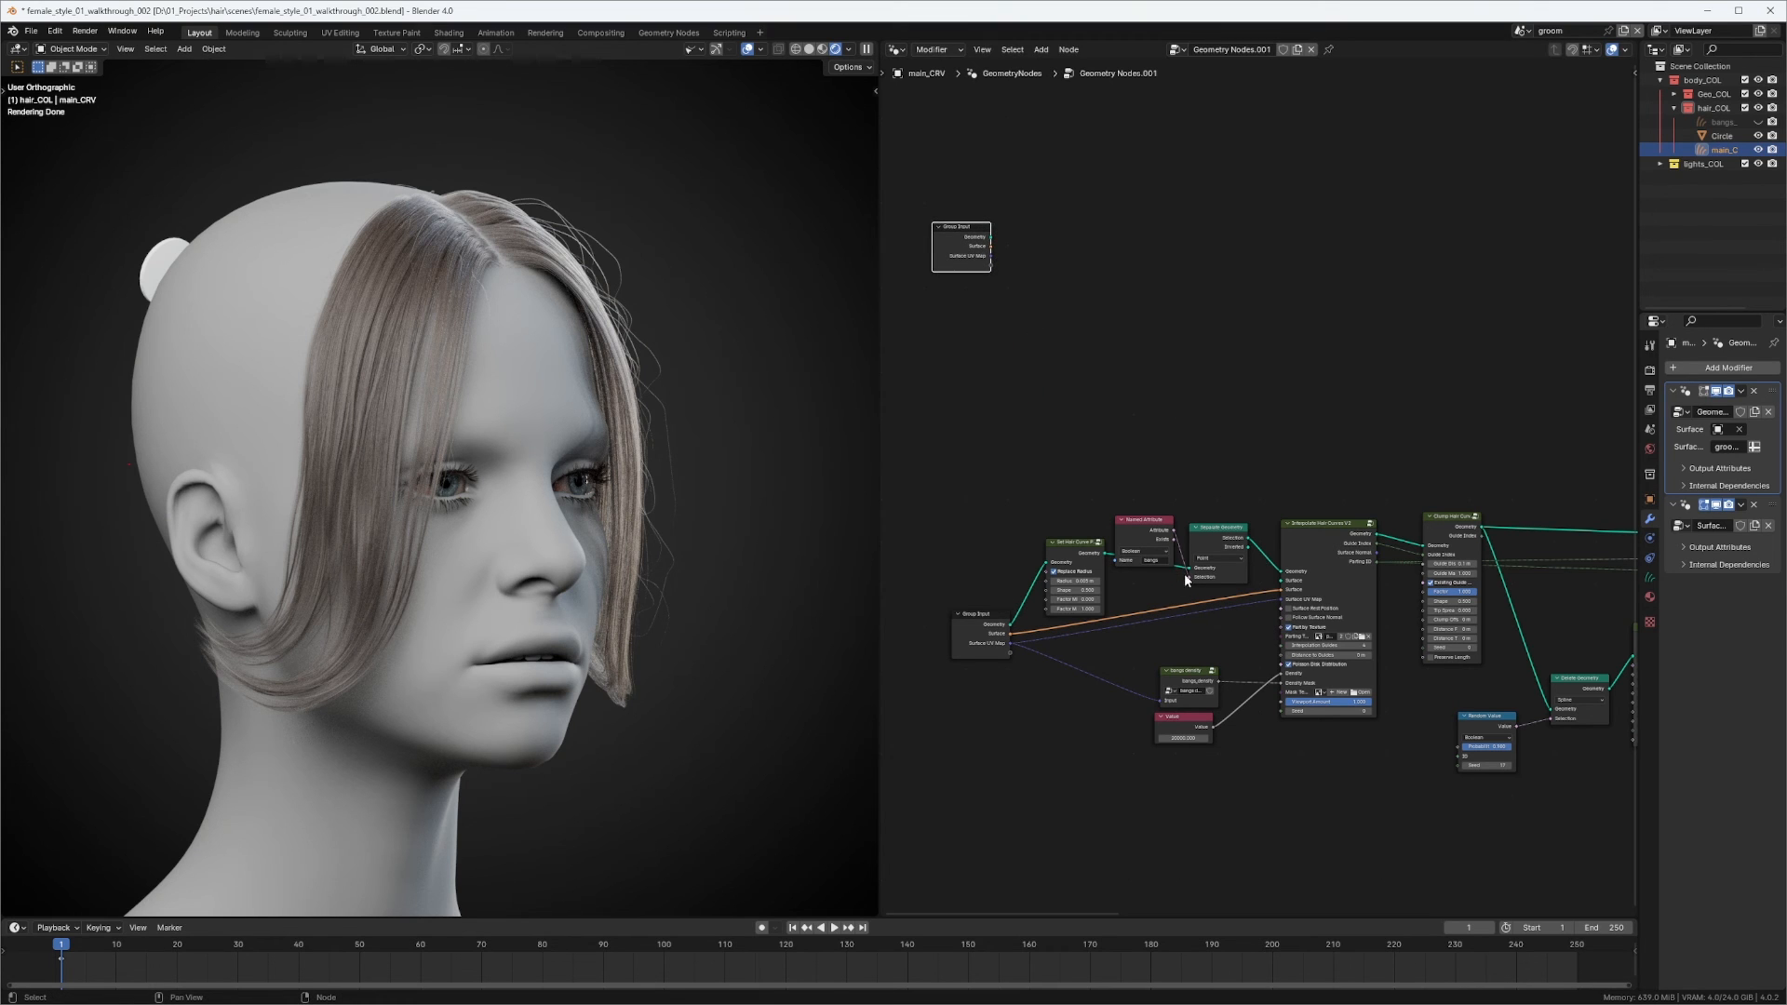
# Duplicate the whole hair chain between the Group Input and the output nodes and place the copy above the original.
pyautogui.scroll(-3, 951, 490)
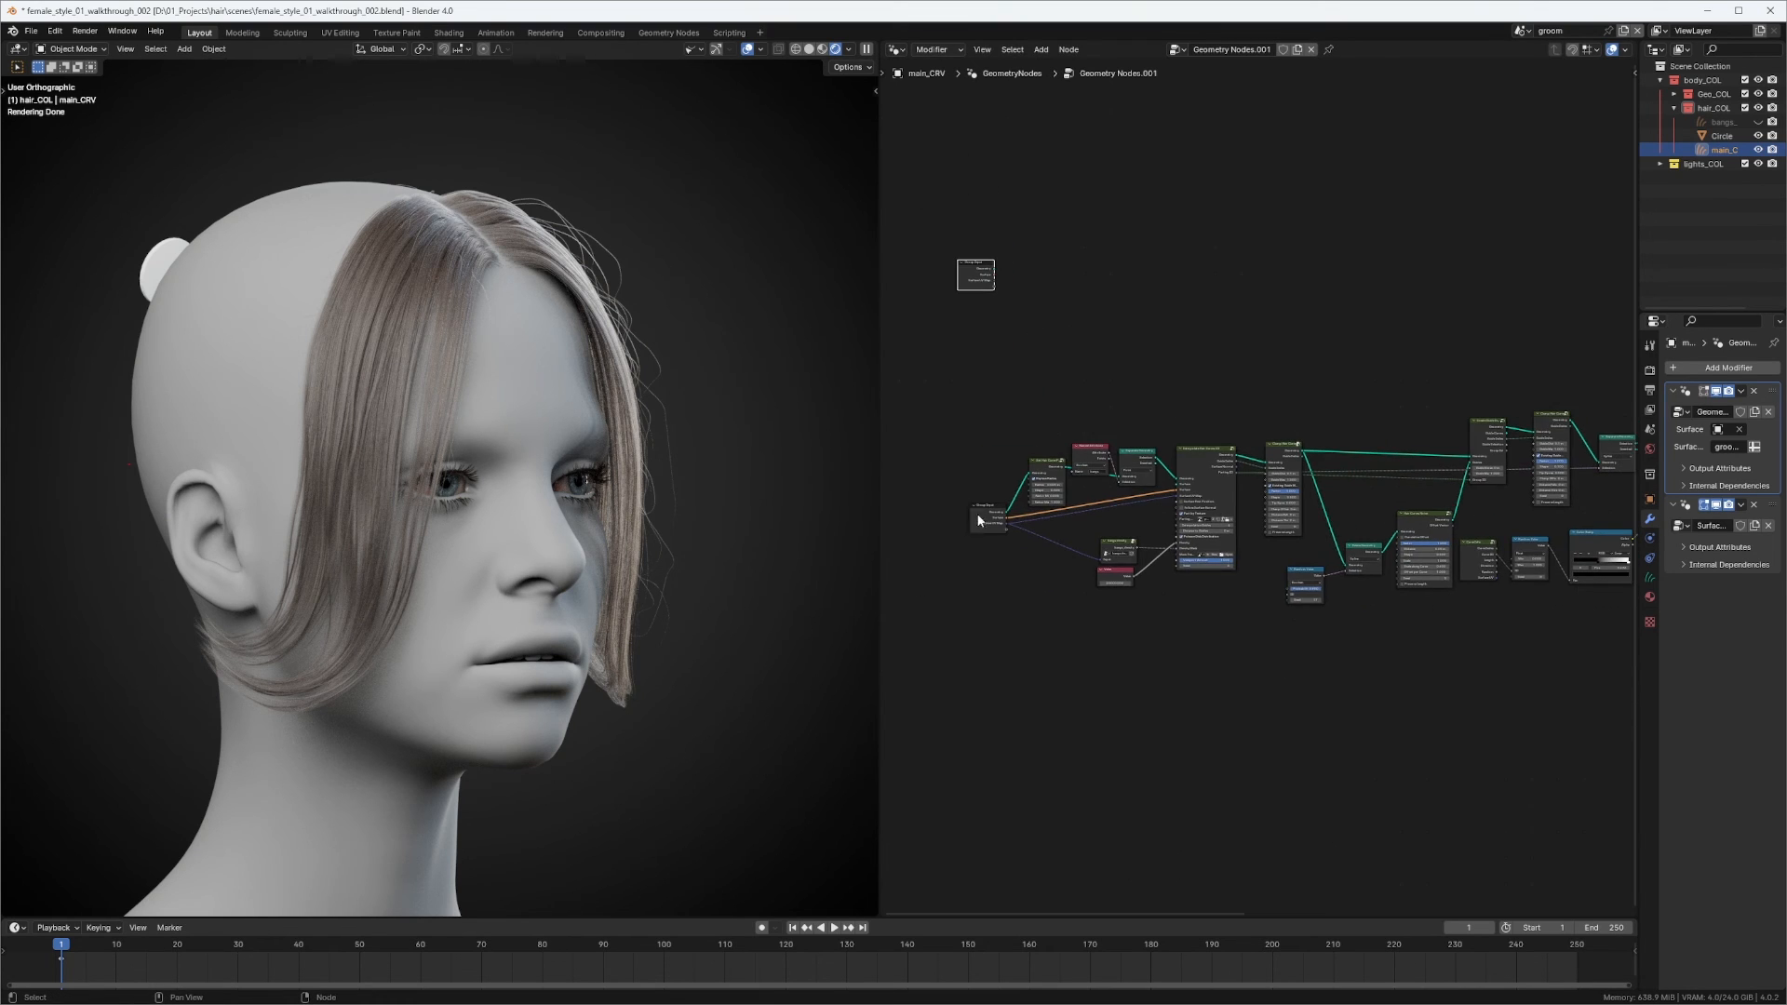
pyautogui.moveTo(977, 514); pyautogui.dragTo(942, 513)
pyautogui.scroll(-2, 1209, 510)
pyautogui.moveTo(1596, 462); pyautogui.dragTo(1359, 471, button='middle')
pyautogui.moveTo(1501, 436); pyautogui.dragTo(1415, 433, button='middle')
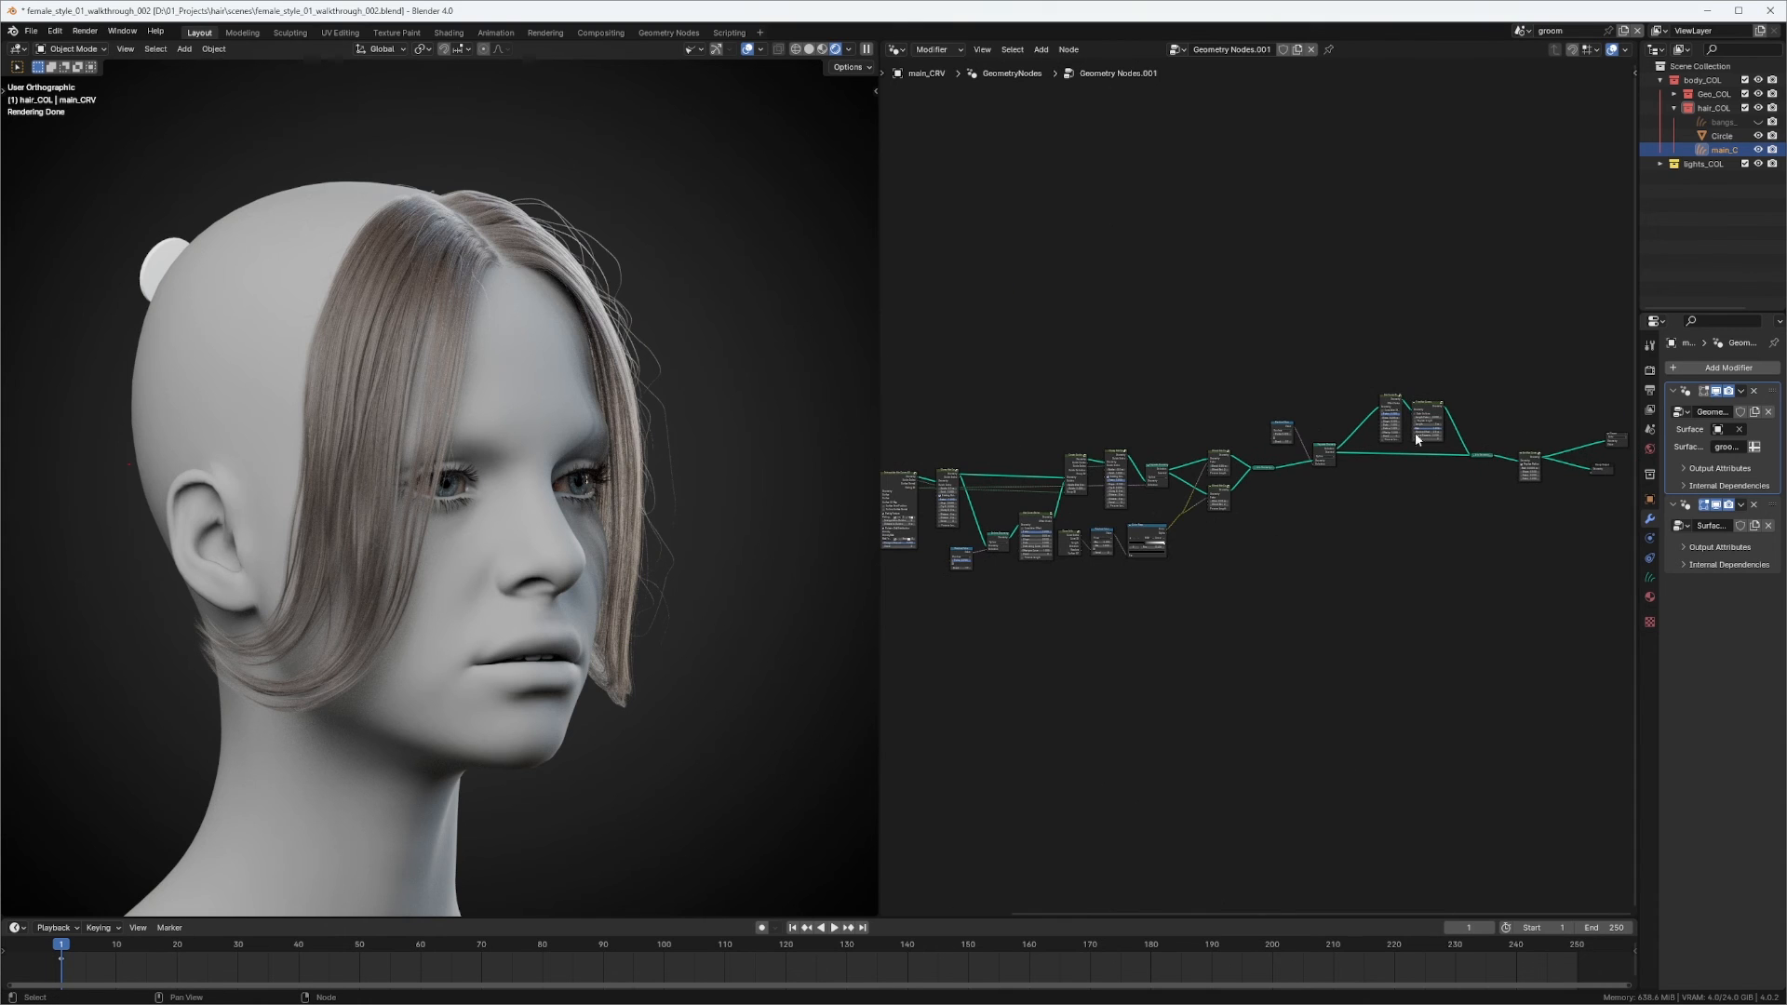
pyautogui.scroll(-5, 1197, 419)
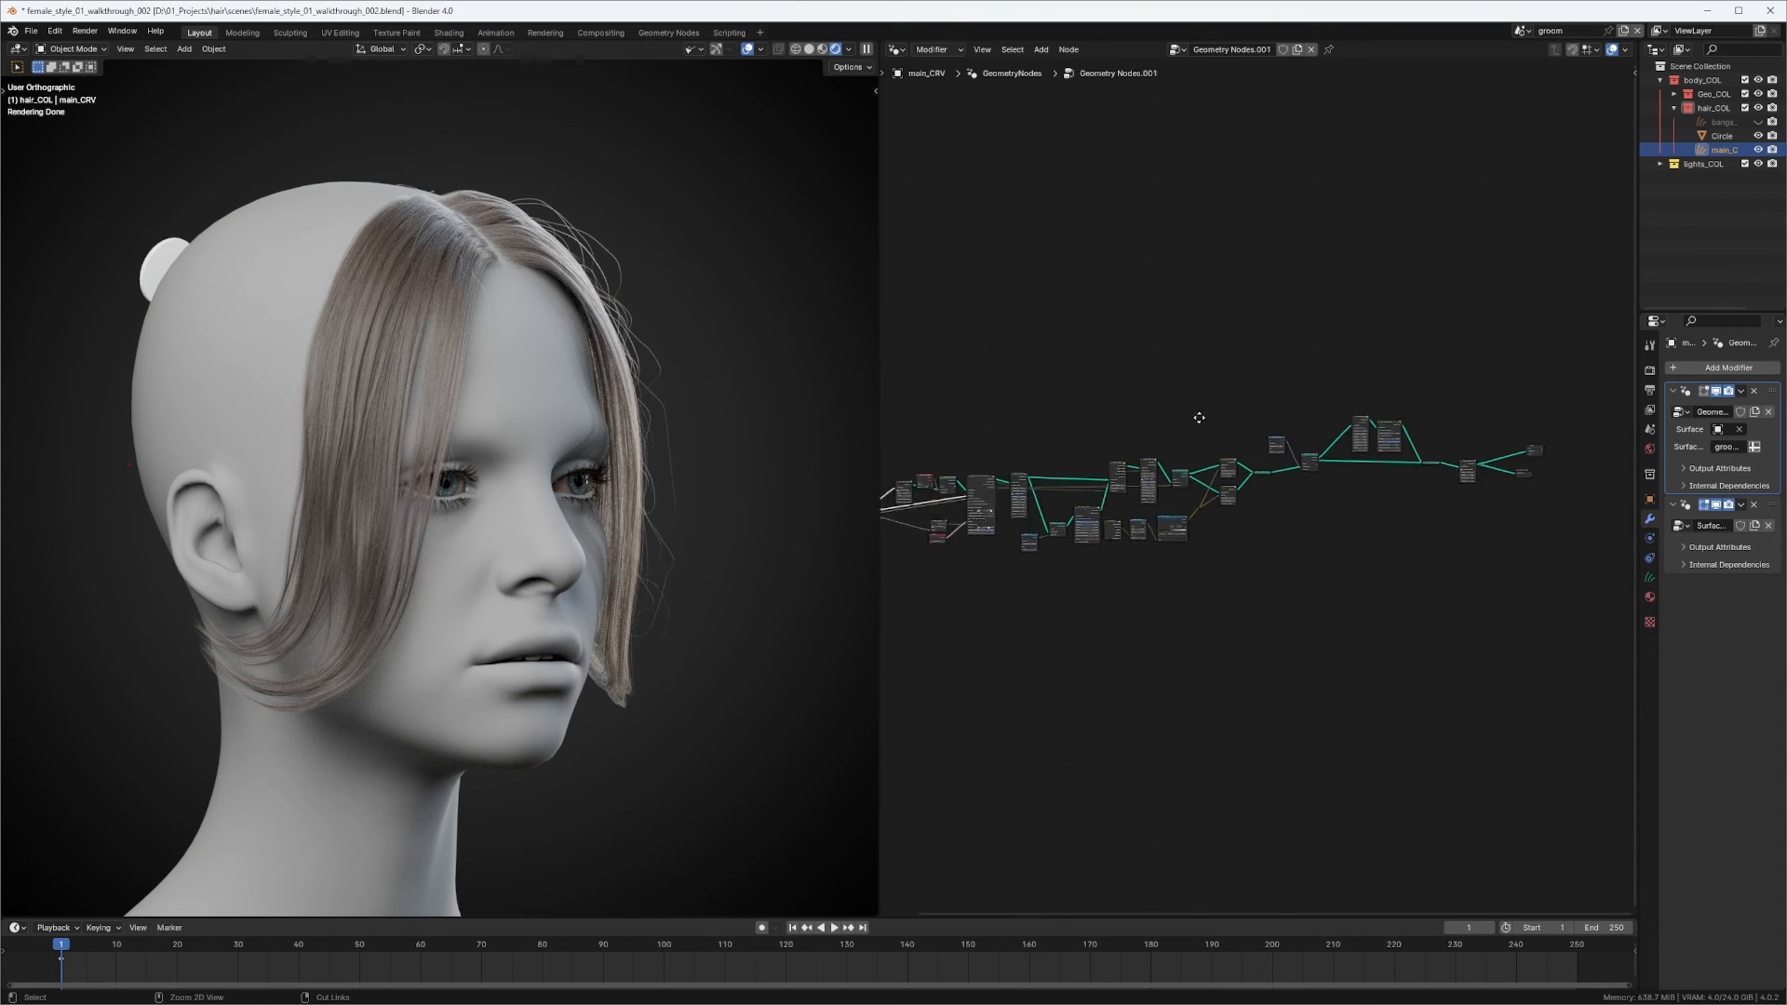
pyautogui.moveTo(1236, 406); pyautogui.dragTo(1269, 402, button='middle')
pyautogui.moveTo(1492, 383); pyautogui.dragTo(980, 590)
pyautogui.moveTo(1152, 566); pyautogui.dragTo(1147, 651, button='middle')
pyautogui.hotkey('shift', 'd')
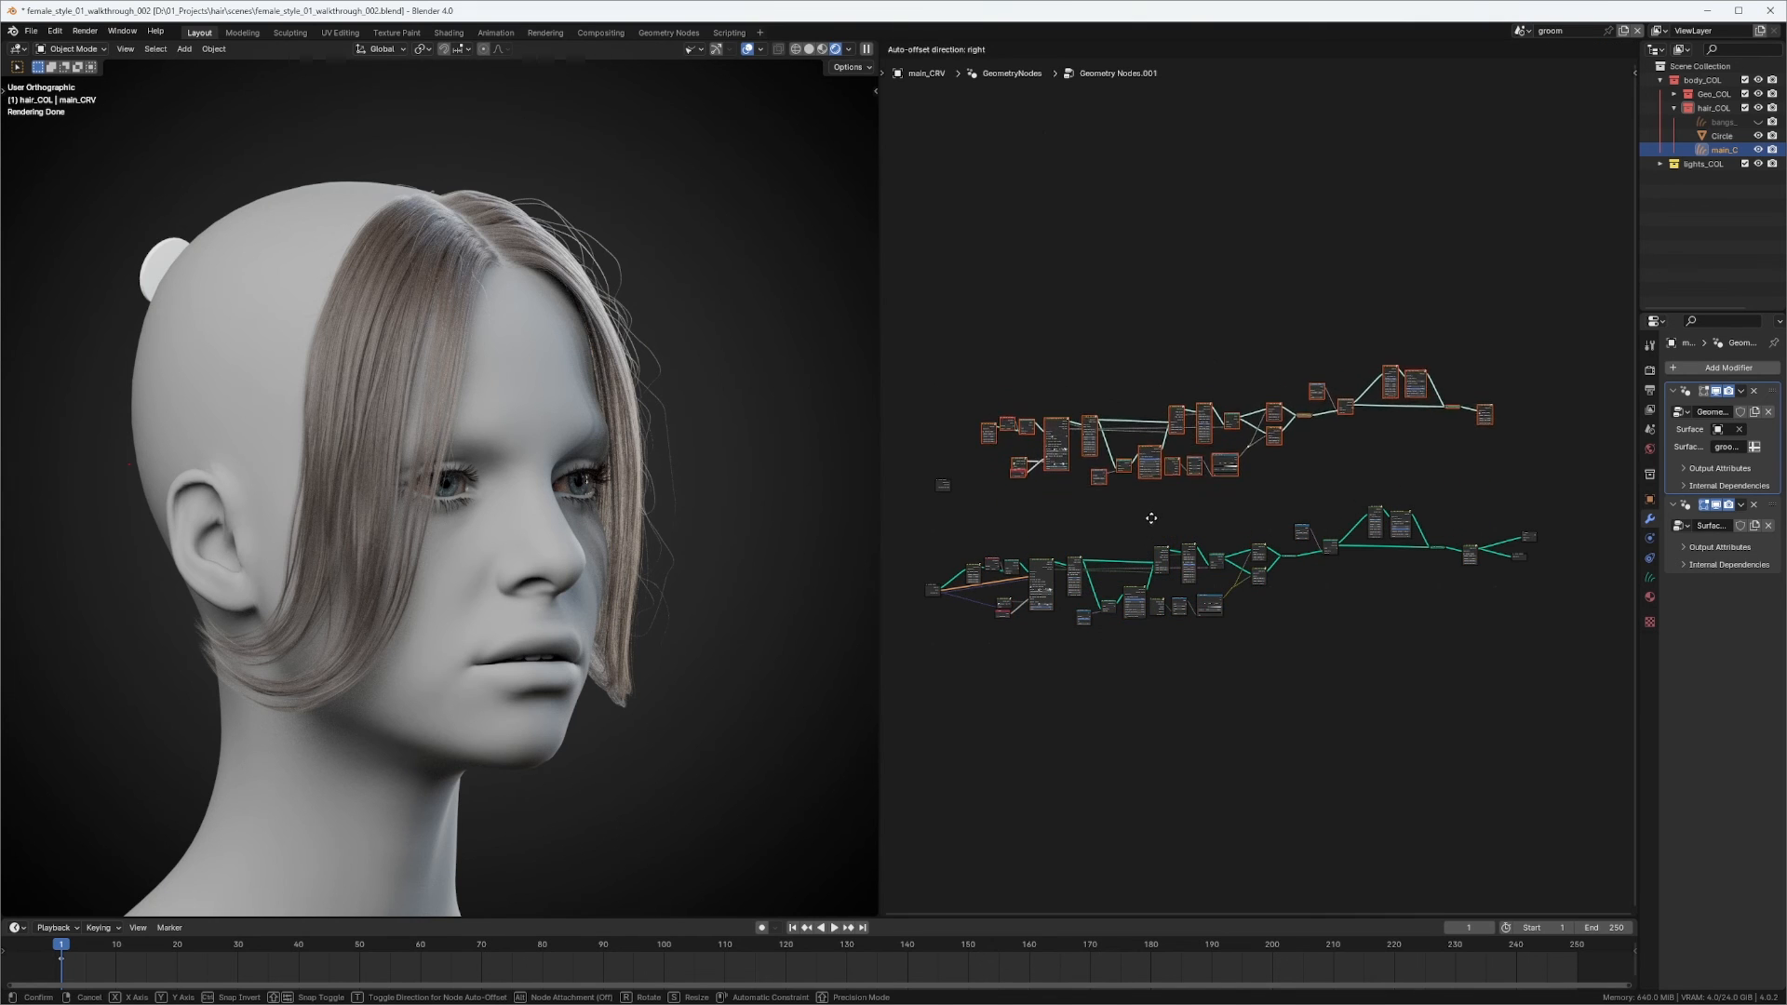
# Connect the copied Group Input's Geometry to the duplicated hair profile node and feed the copied interpolation from Separate Geometry's Inverted output.
pyautogui.scroll(2, 1113, 492)
pyautogui.keyDown('ctrl'); pyautogui.moveTo(1113, 491); pyautogui.dragTo(1314, 449, button='middle'); pyautogui.keyUp('ctrl')
pyautogui.scroll(3, 1236, 479)
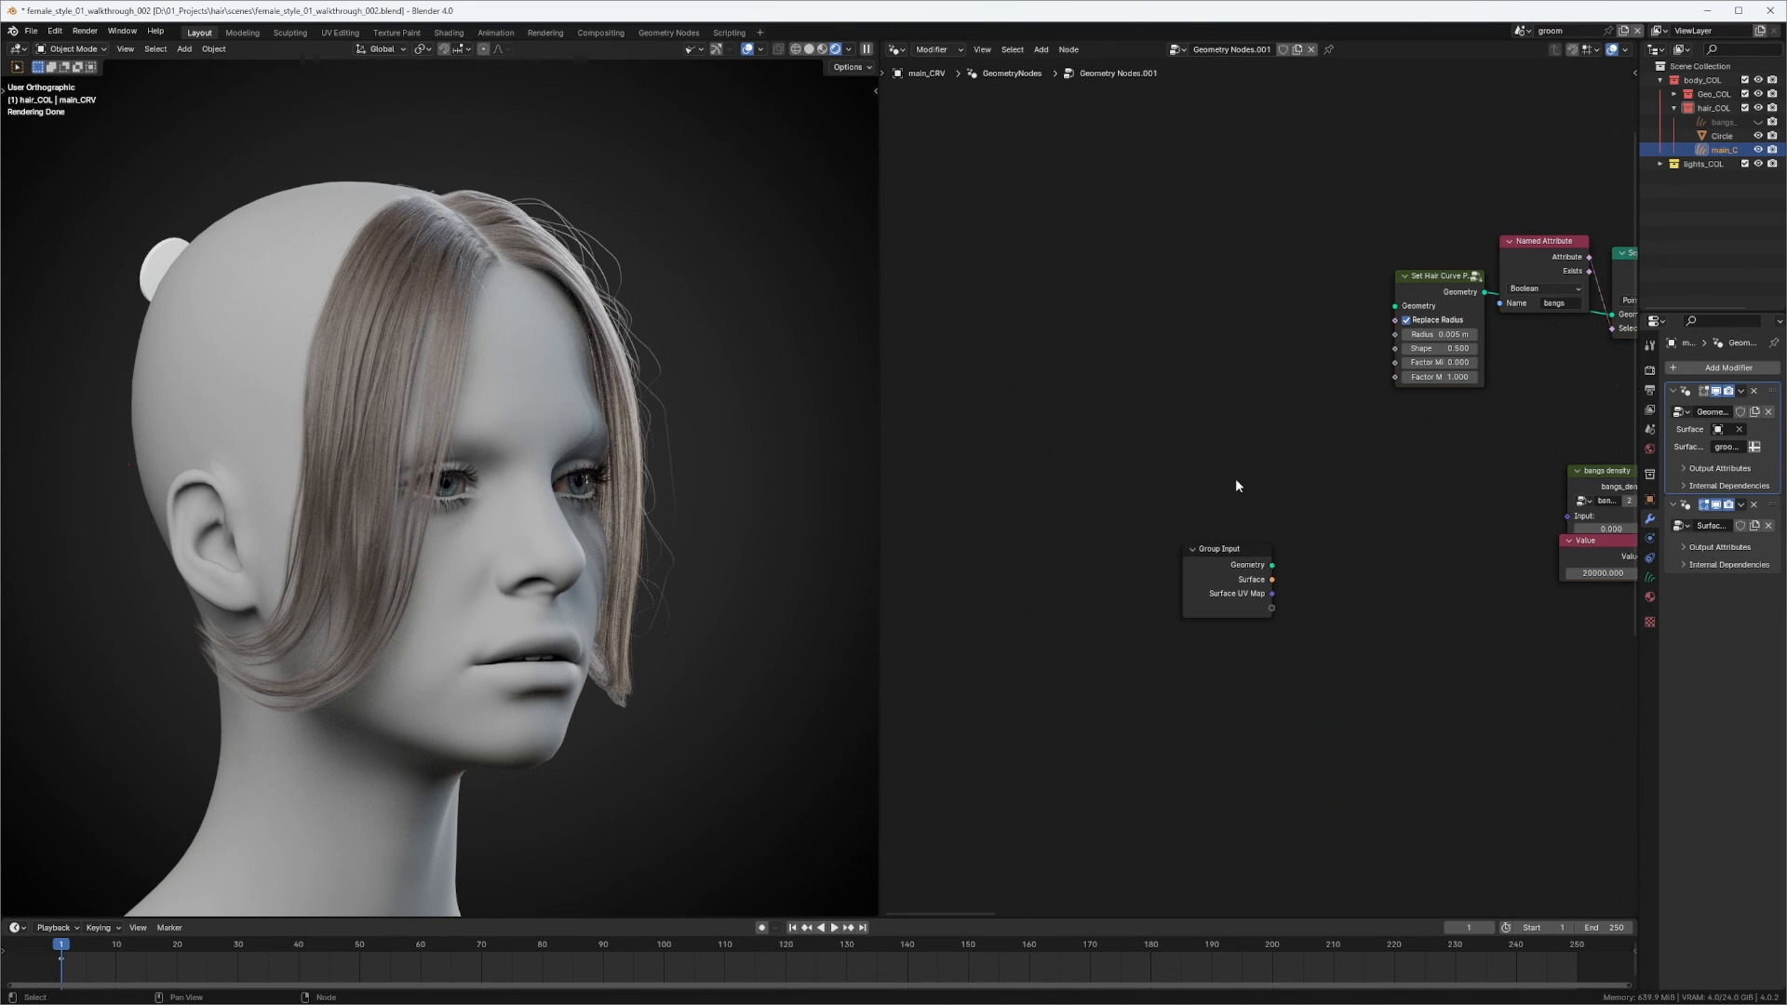
pyautogui.moveTo(1208, 551); pyautogui.dragTo(1195, 331)
pyautogui.moveTo(1268, 342); pyautogui.dragTo(1125, 410, button='middle')
pyautogui.moveTo(1113, 417); pyautogui.dragTo(1271, 374)
pyautogui.moveTo(1276, 361); pyautogui.dragTo(1205, 388)
pyautogui.moveTo(1357, 359); pyautogui.dragTo(1152, 398, button='middle')
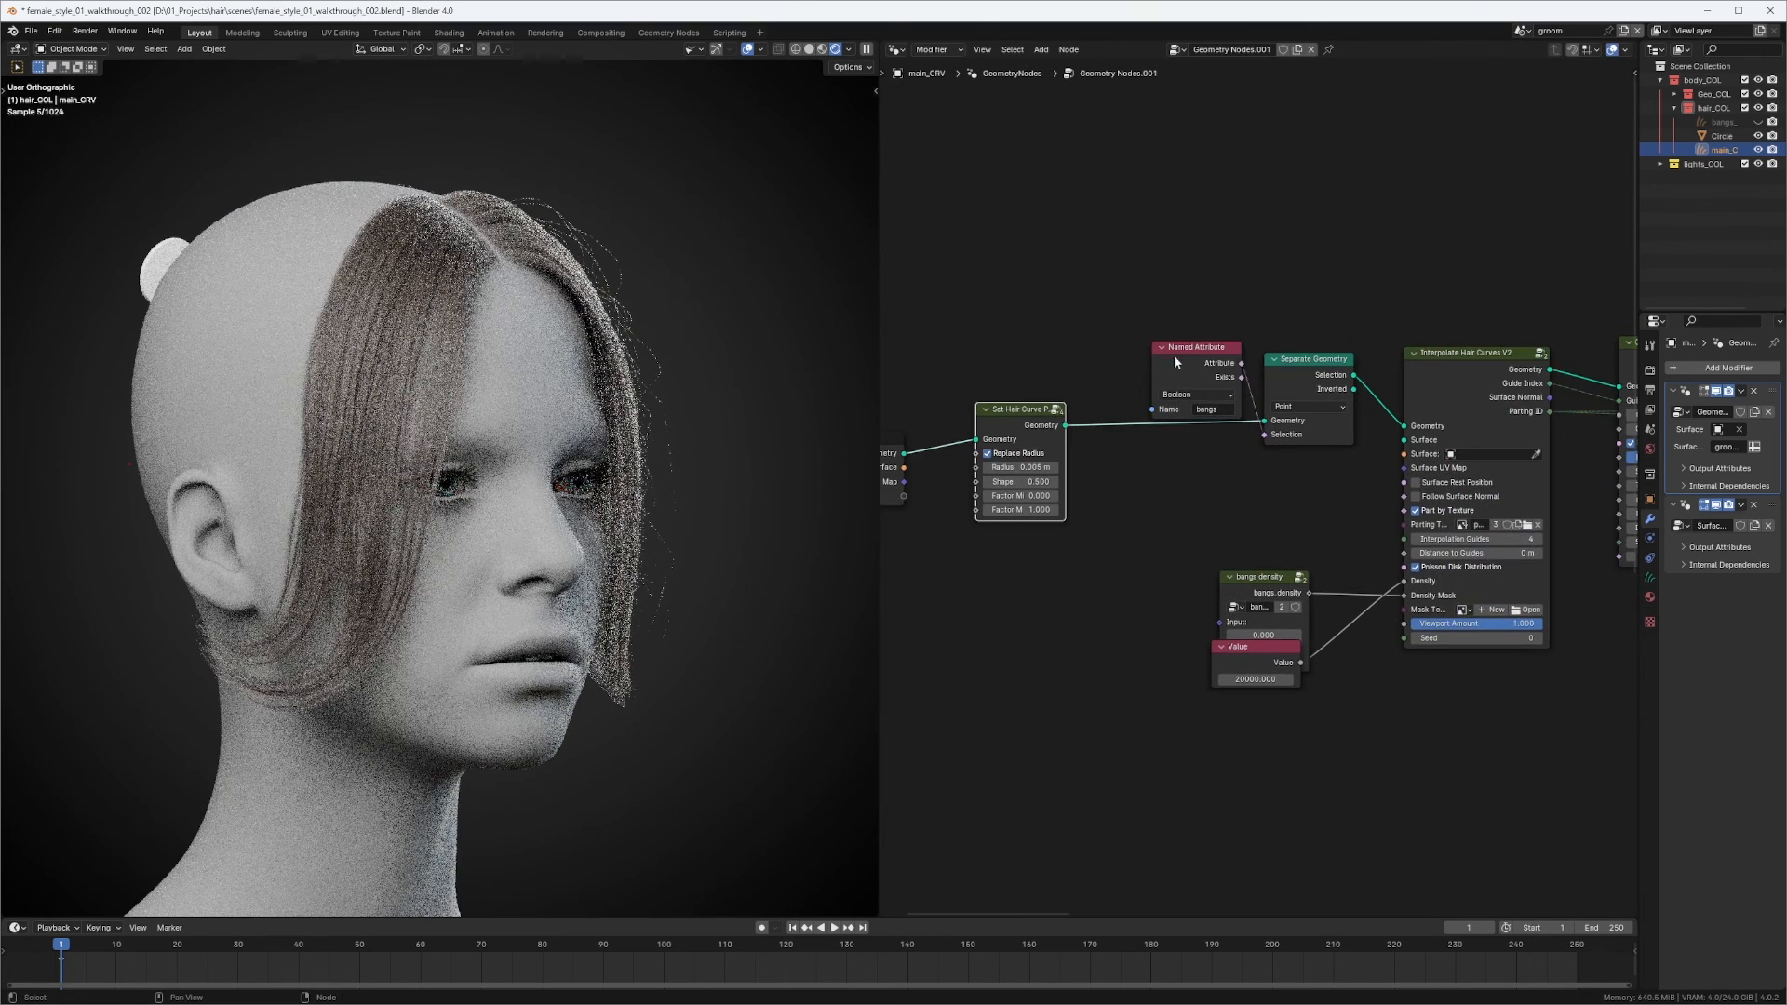
pyautogui.moveTo(1198, 348); pyautogui.dragTo(1284, 384)
pyautogui.scroll(2, 1301, 335)
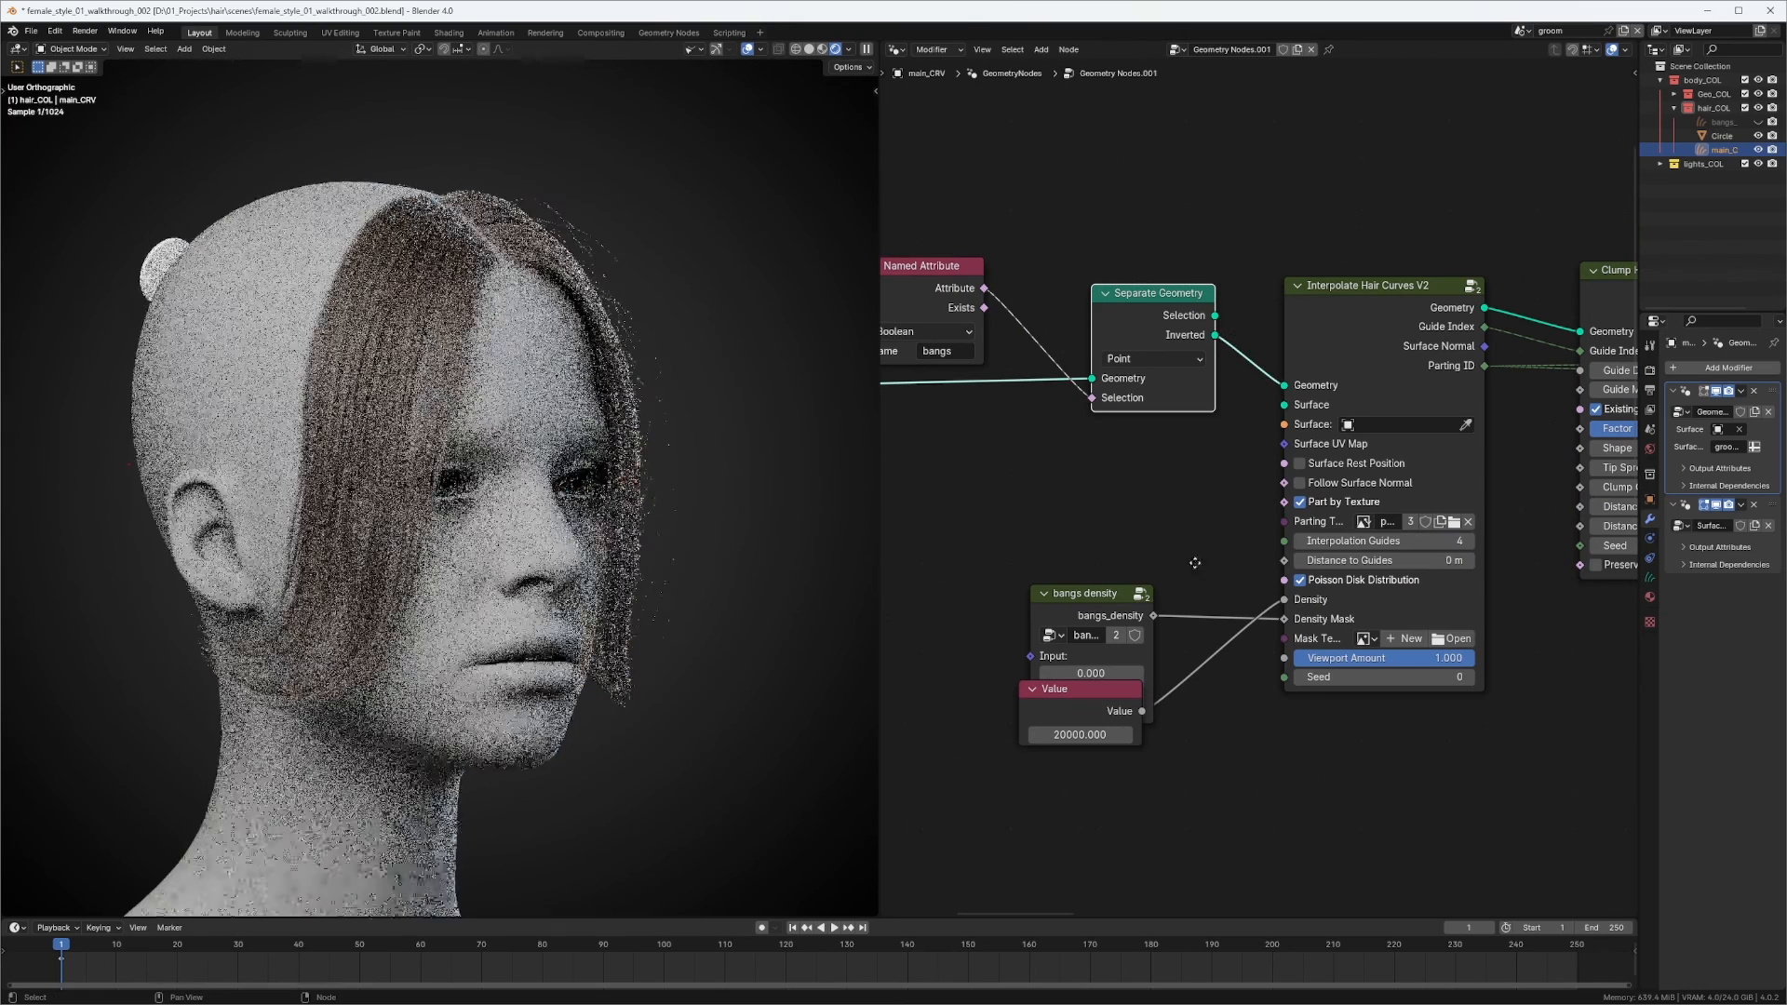
# Move the copied Value node clear of the bangs density group and open that group for editing.
pyautogui.moveTo(1081, 628); pyautogui.dragTo(1168, 528, button='middle')
pyautogui.moveTo(1153, 599); pyautogui.dragTo(1091, 399)
pyautogui.click(1181, 495)
pyautogui.scroll(3, 1163, 488)
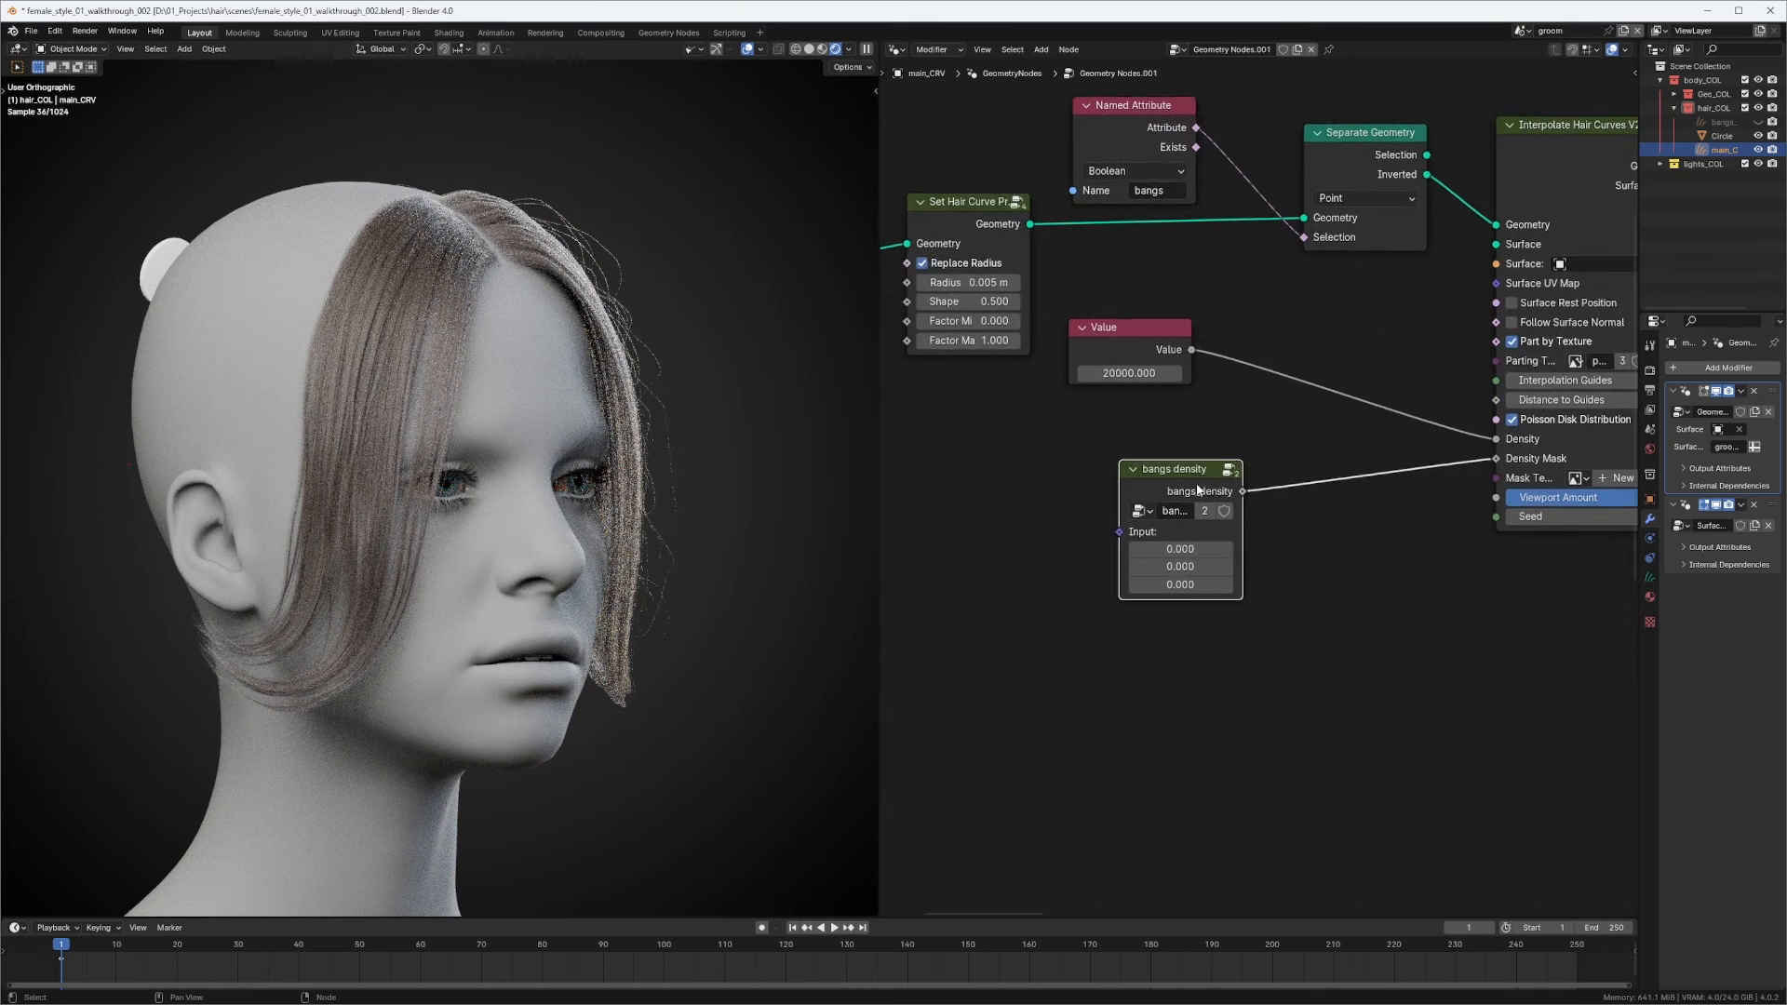
pyautogui.press('Tab')
pyautogui.scroll(-4, 1260, 523)
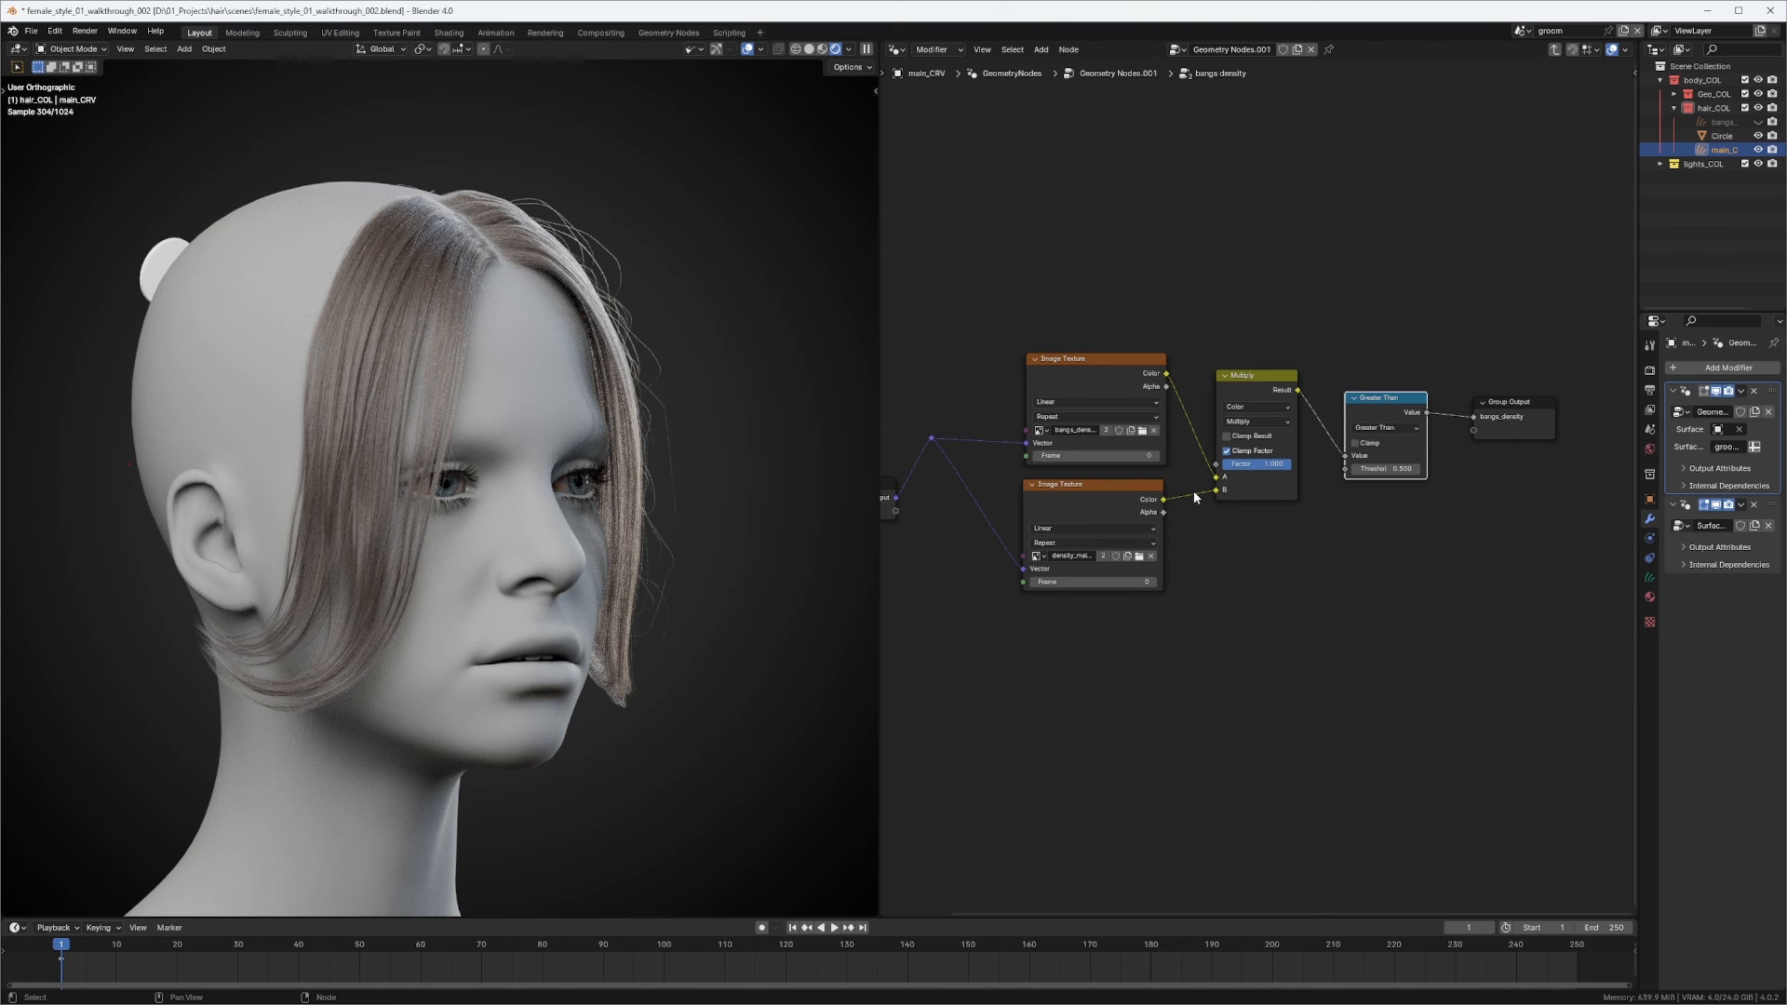
# Space out the Greater Than and Group Output nodes and place a copy of the Multiply node above them.
pyautogui.moveTo(1419, 407); pyautogui.dragTo(1276, 395, button='middle')
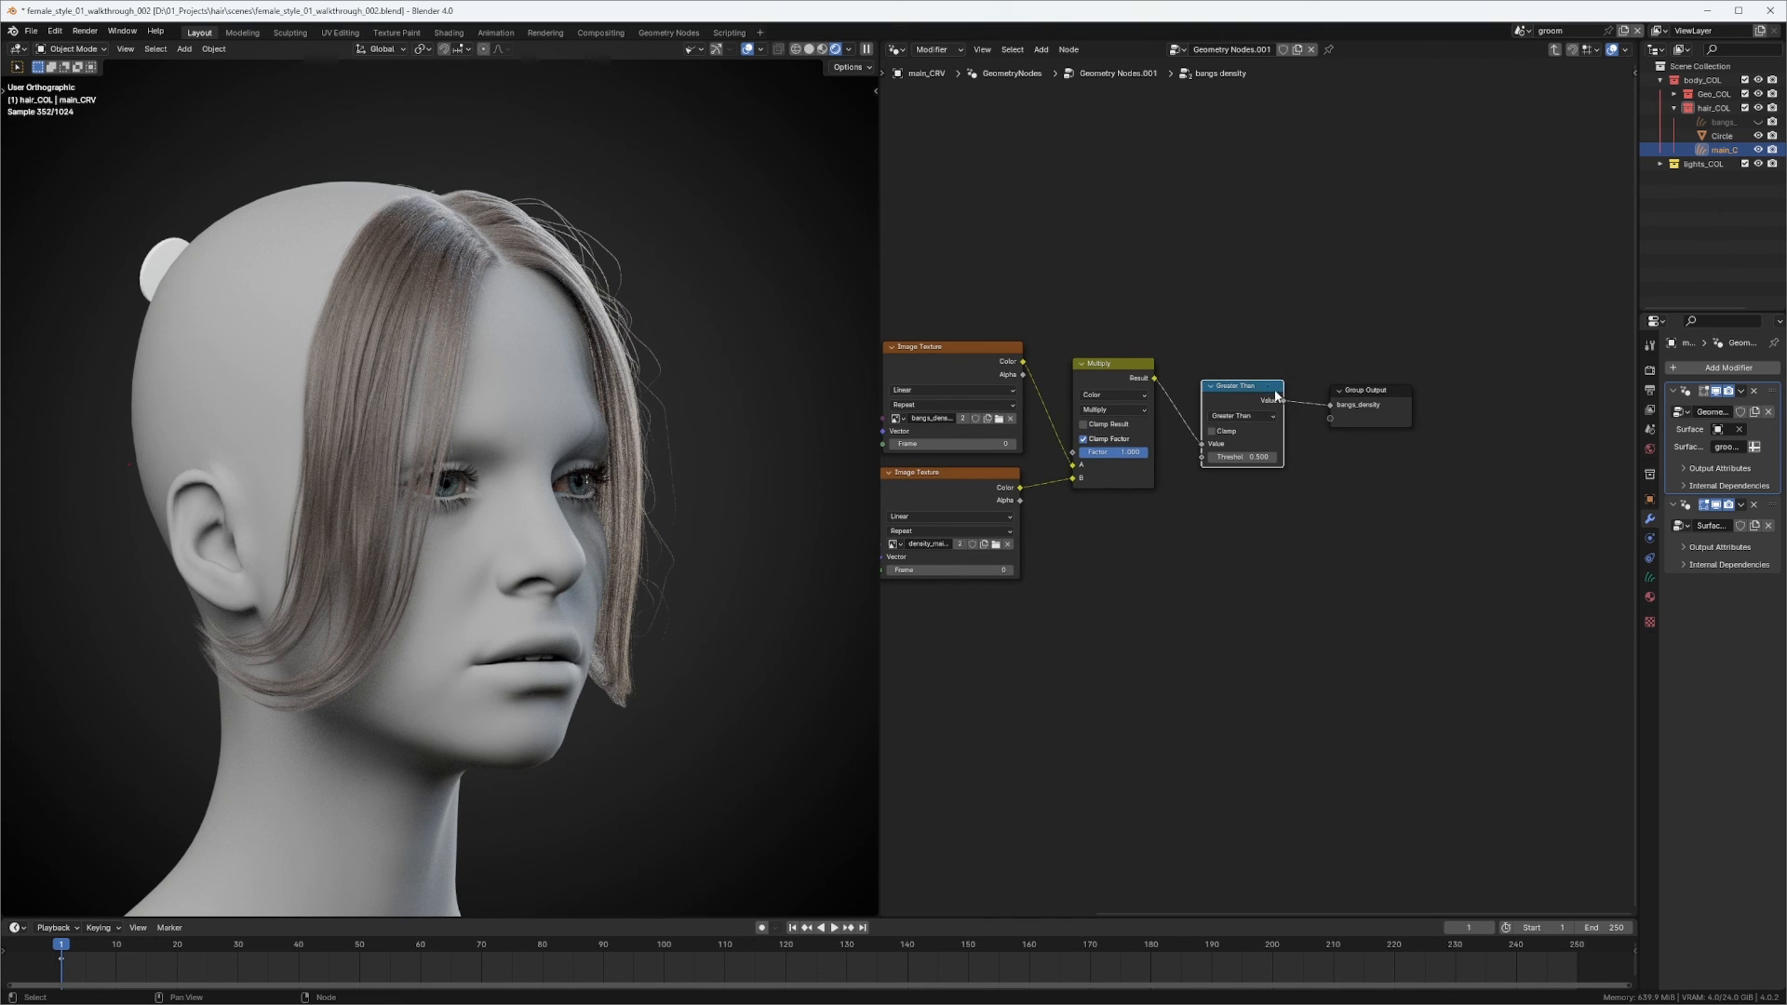
pyautogui.moveTo(1392, 403); pyautogui.dragTo(1509, 405)
pyautogui.moveTo(1248, 388); pyautogui.dragTo(1282, 449)
pyautogui.moveTo(1322, 322); pyautogui.dragTo(1278, 413, button='middle')
pyautogui.click(1313, 379)
pyautogui.hotkey('shift', 'a')
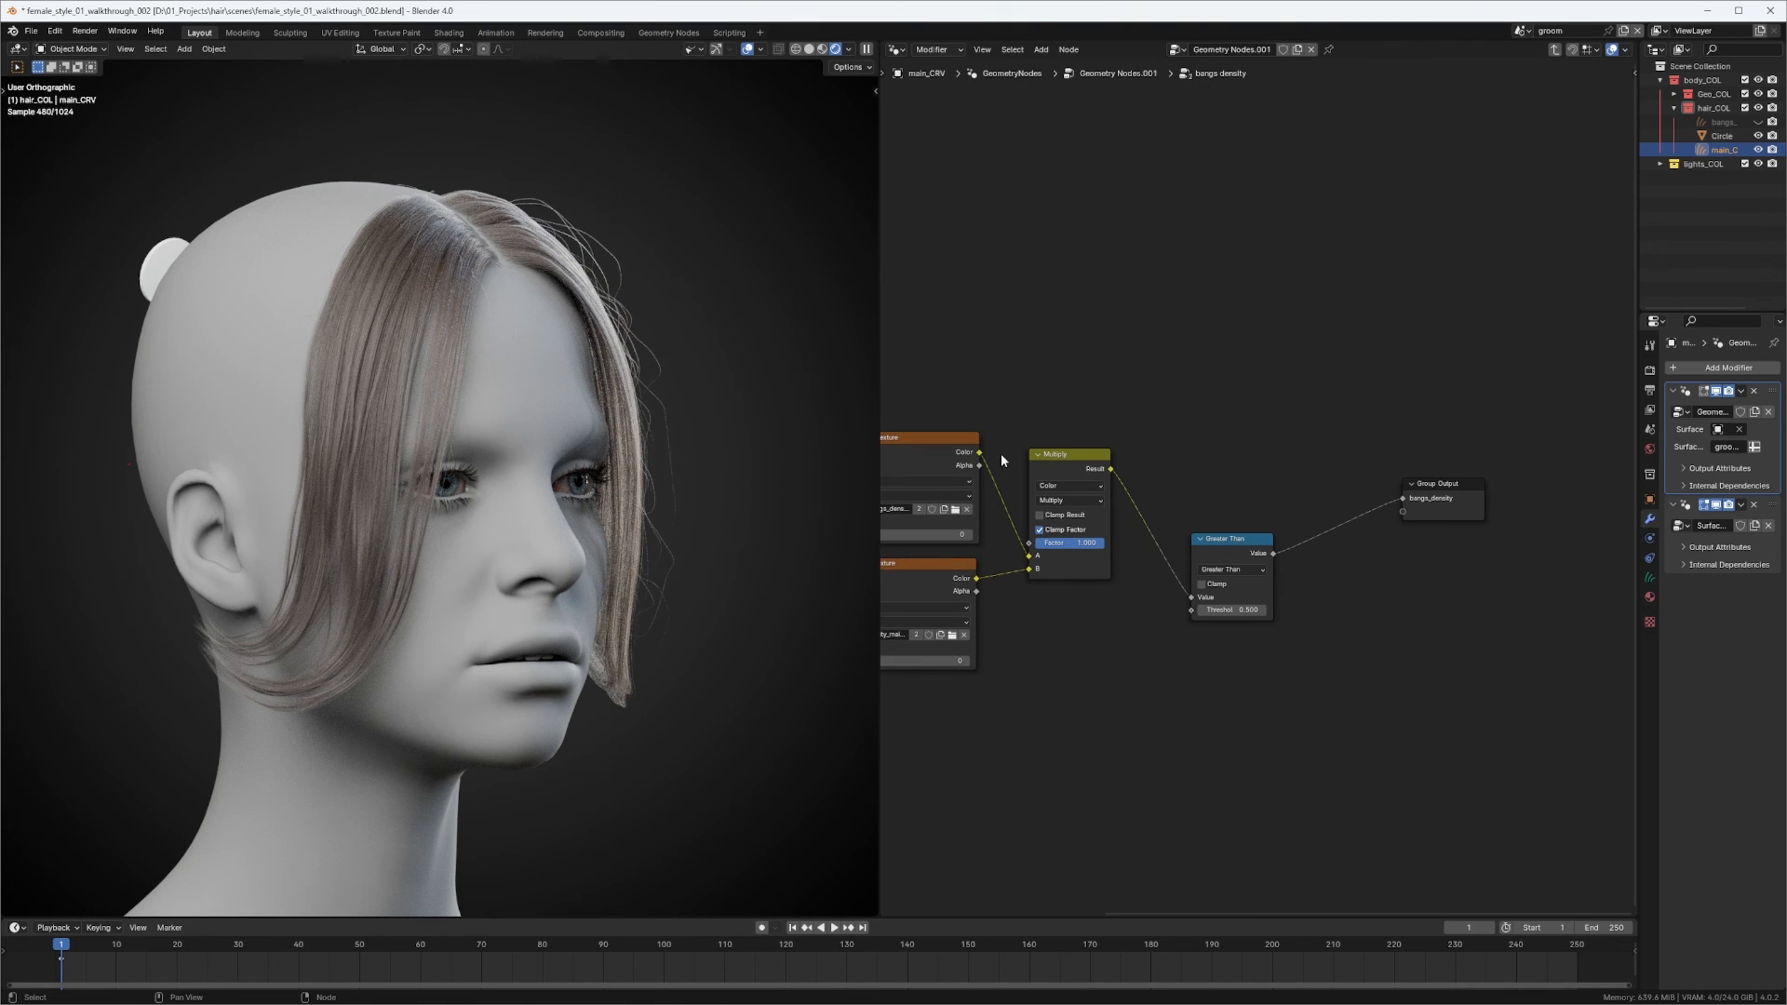
pyautogui.click(1057, 458)
pyautogui.hotkey('shift', 'd')
pyautogui.click(1356, 356)
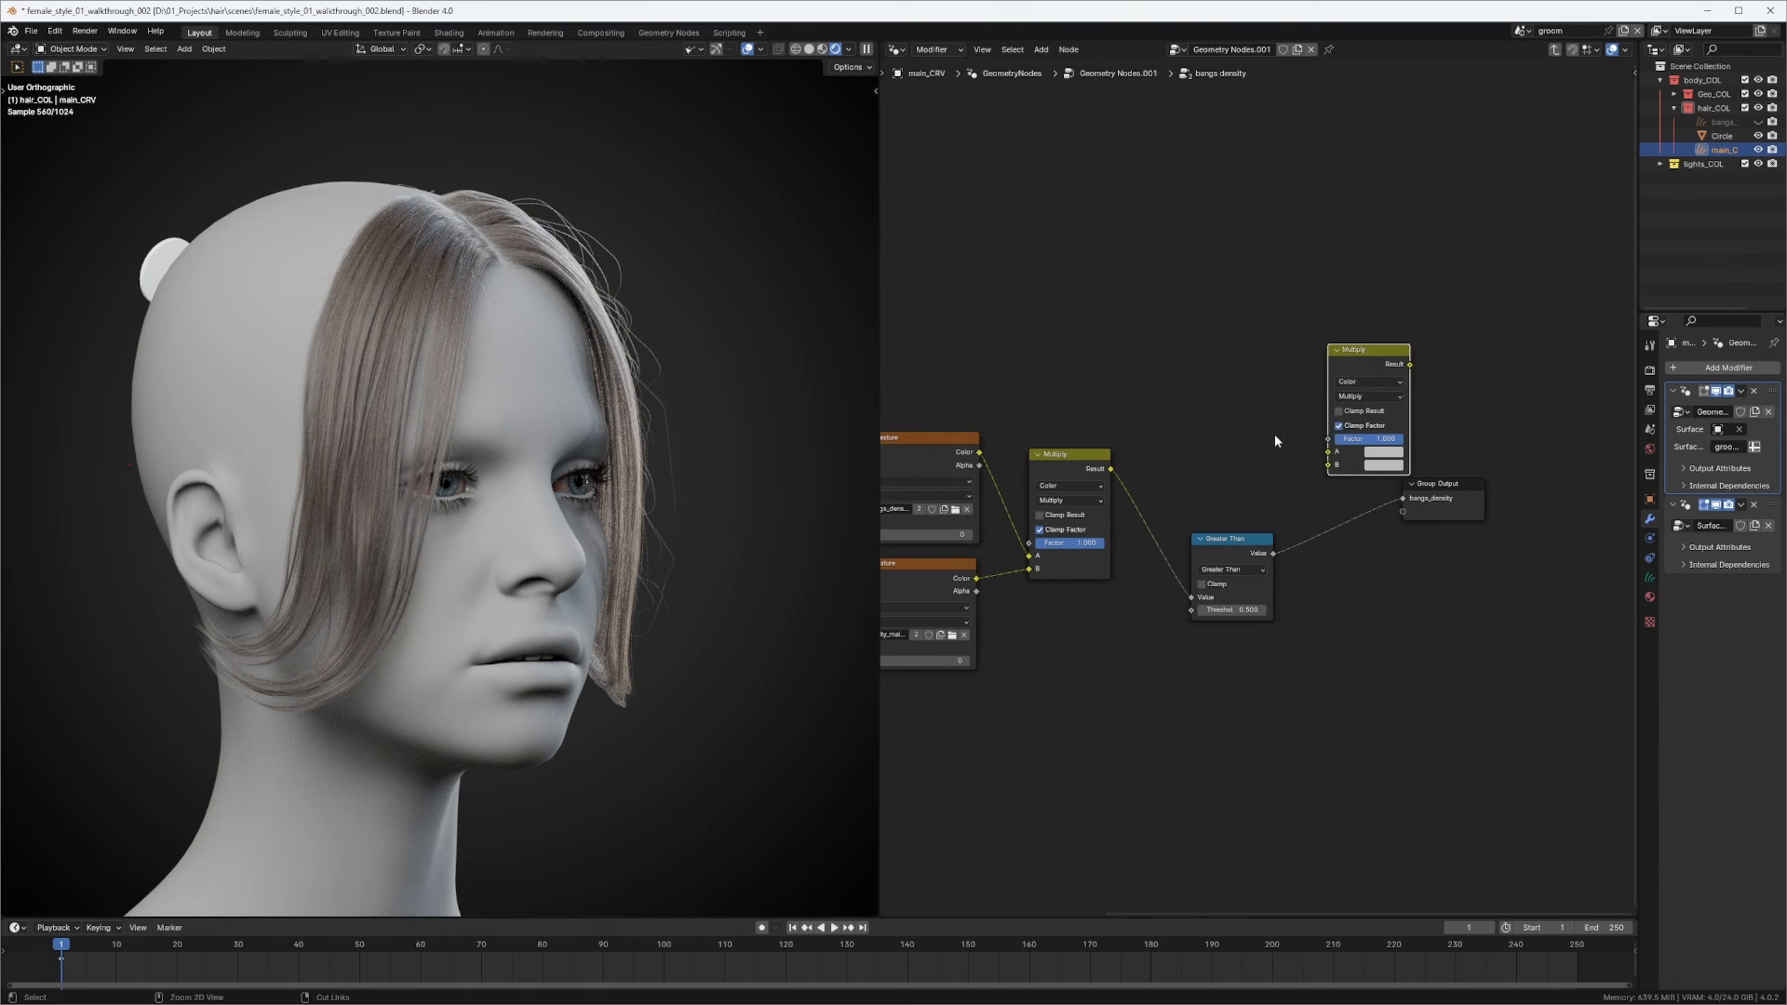
# Connect the lower Image Texture's Color to input A of the copied Multiply node and move the Group Output farther along.
pyautogui.keyDown('ctrl'); pyautogui.moveTo(1275, 436); pyautogui.dragTo(1281, 409, button='middle'); pyautogui.keyUp('ctrl')
pyautogui.moveTo(1166, 378); pyautogui.dragTo(1270, 310, button='middle')
pyautogui.moveTo(1157, 291); pyautogui.dragTo(1280, 234, button='middle')
pyautogui.moveTo(1212, 342); pyautogui.dragTo(1074, 373, button='middle')
pyautogui.moveTo(1431, 294); pyautogui.dragTo(1459, 335)
pyautogui.moveTo(1455, 332); pyautogui.dragTo(1168, 341, button='middle')
pyautogui.moveTo(1321, 412); pyautogui.dragTo(1500, 524)
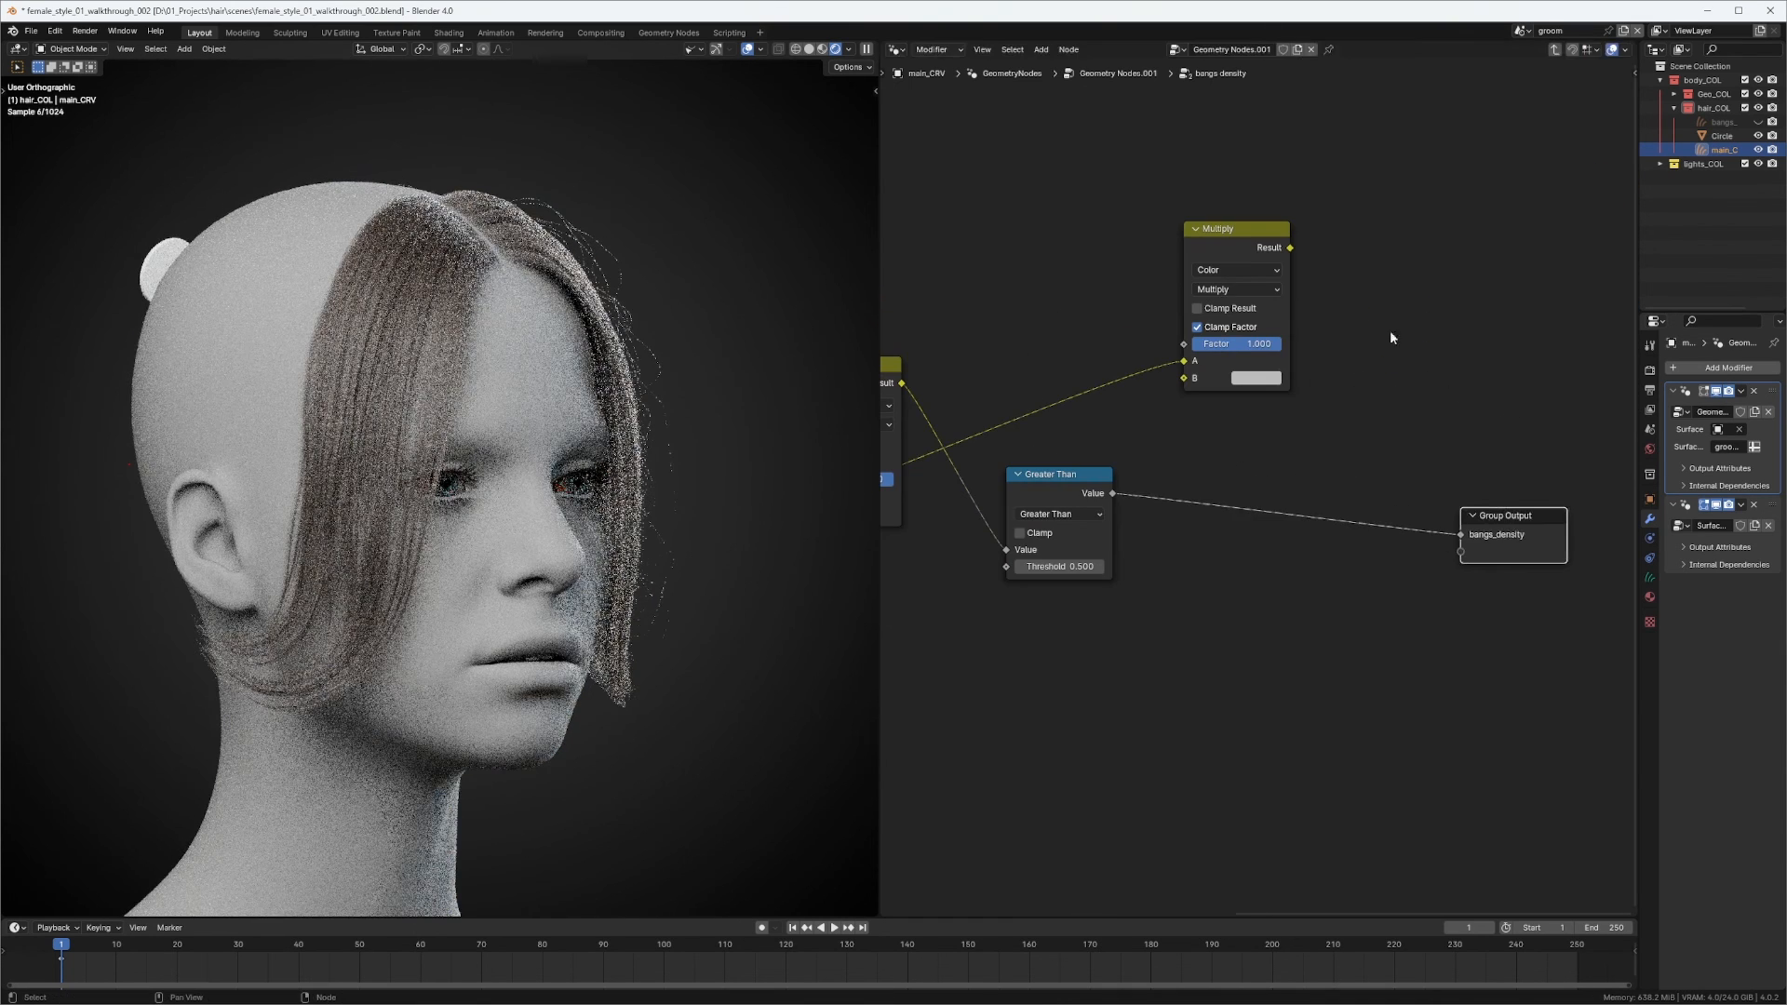
pyautogui.moveTo(1229, 366); pyautogui.dragTo(1313, 396)
# Set the copied Multiply node's B color to black and connect the Greater Than Value to its Factor.
pyautogui.click(1332, 413)
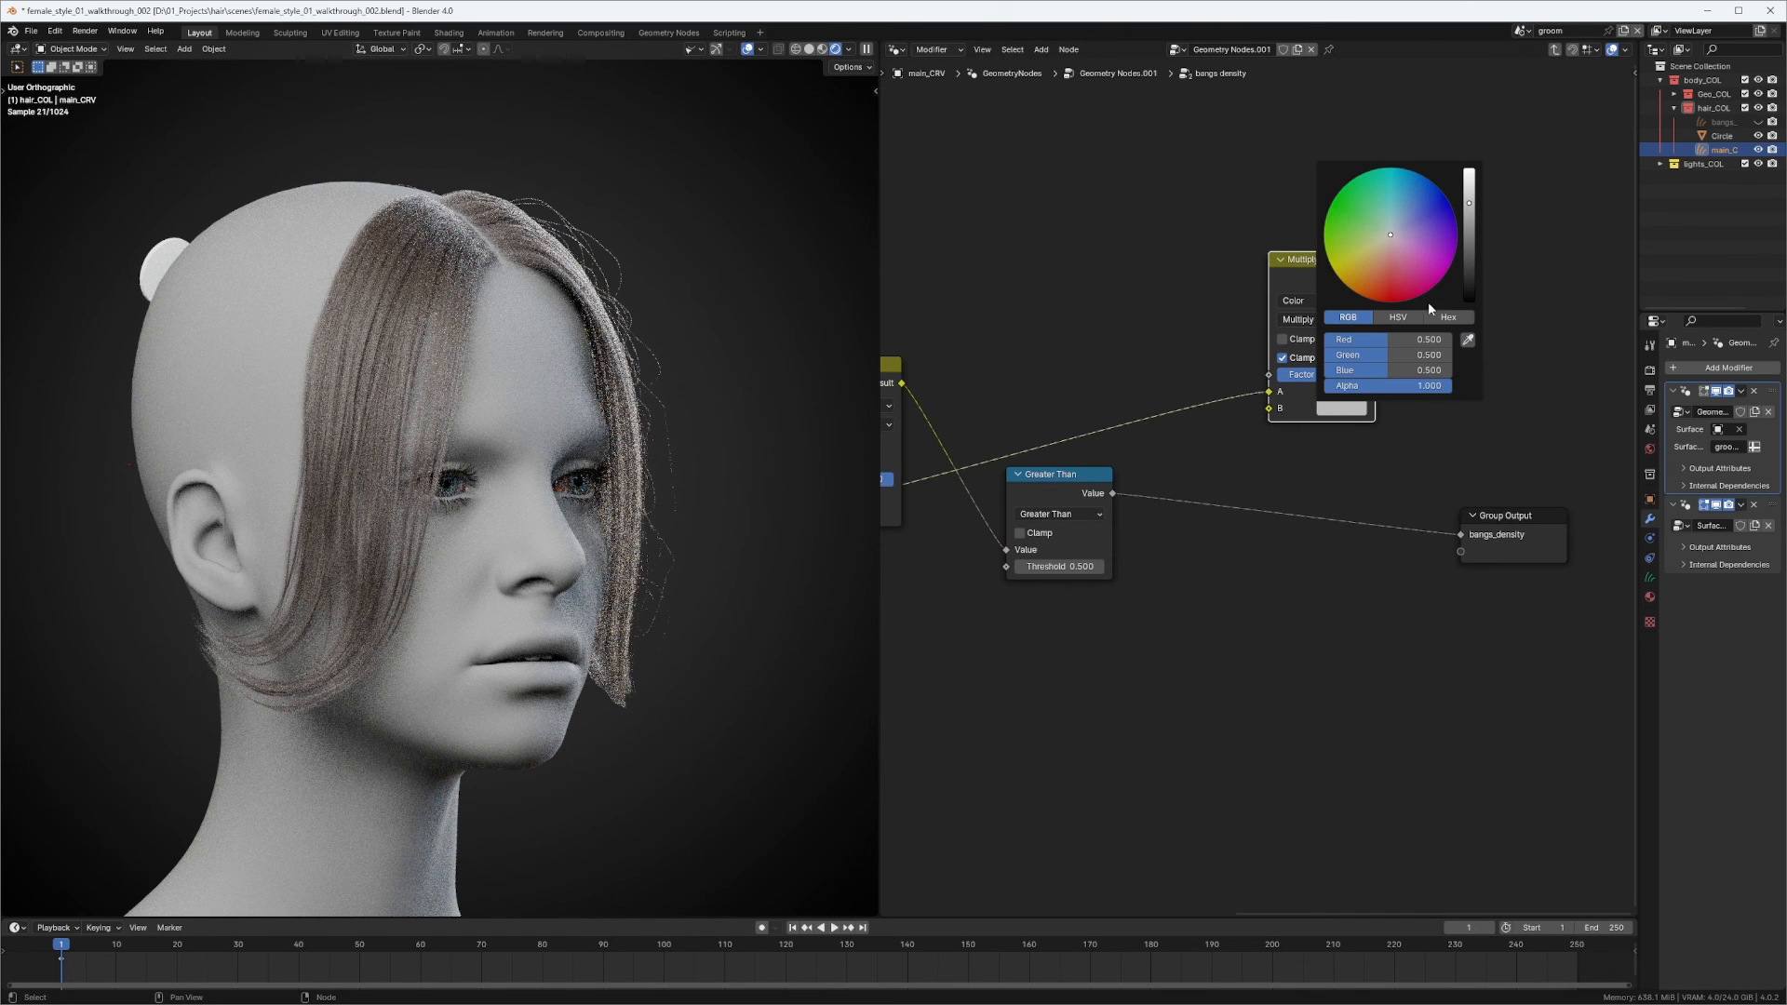
pyautogui.moveTo(1471, 242); pyautogui.dragTo(1470, 300)
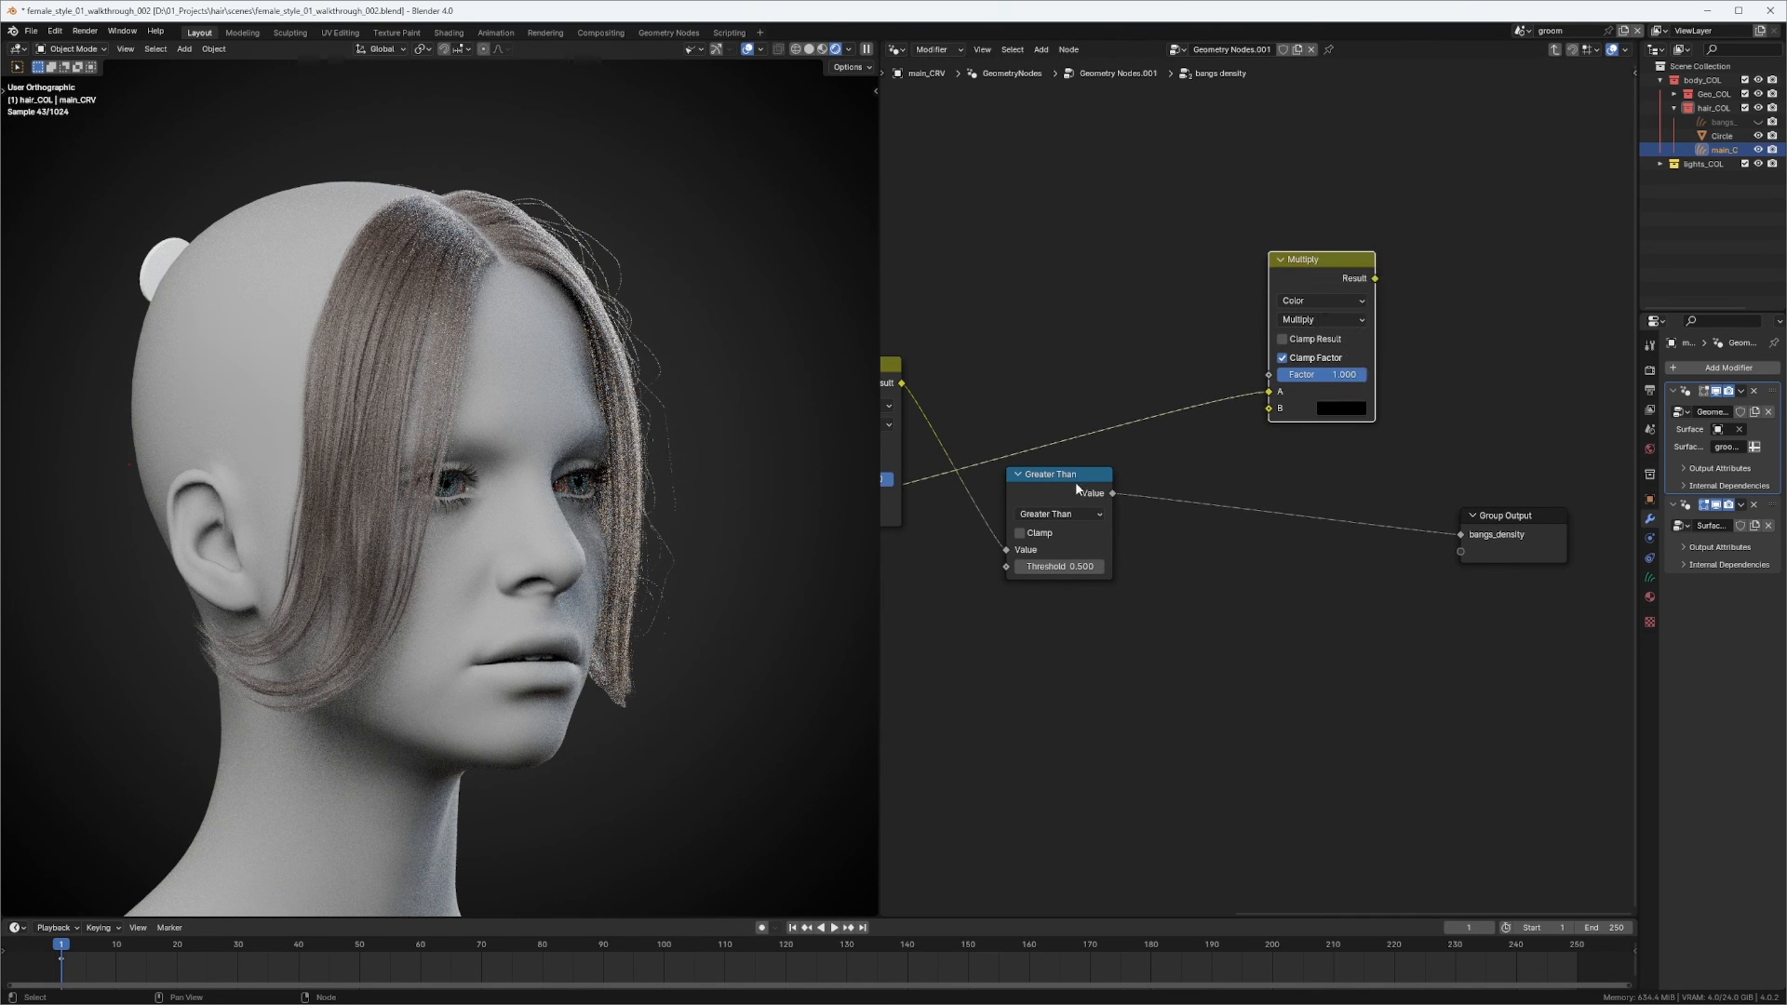
pyautogui.moveTo(1075, 482); pyautogui.dragTo(1265, 375)
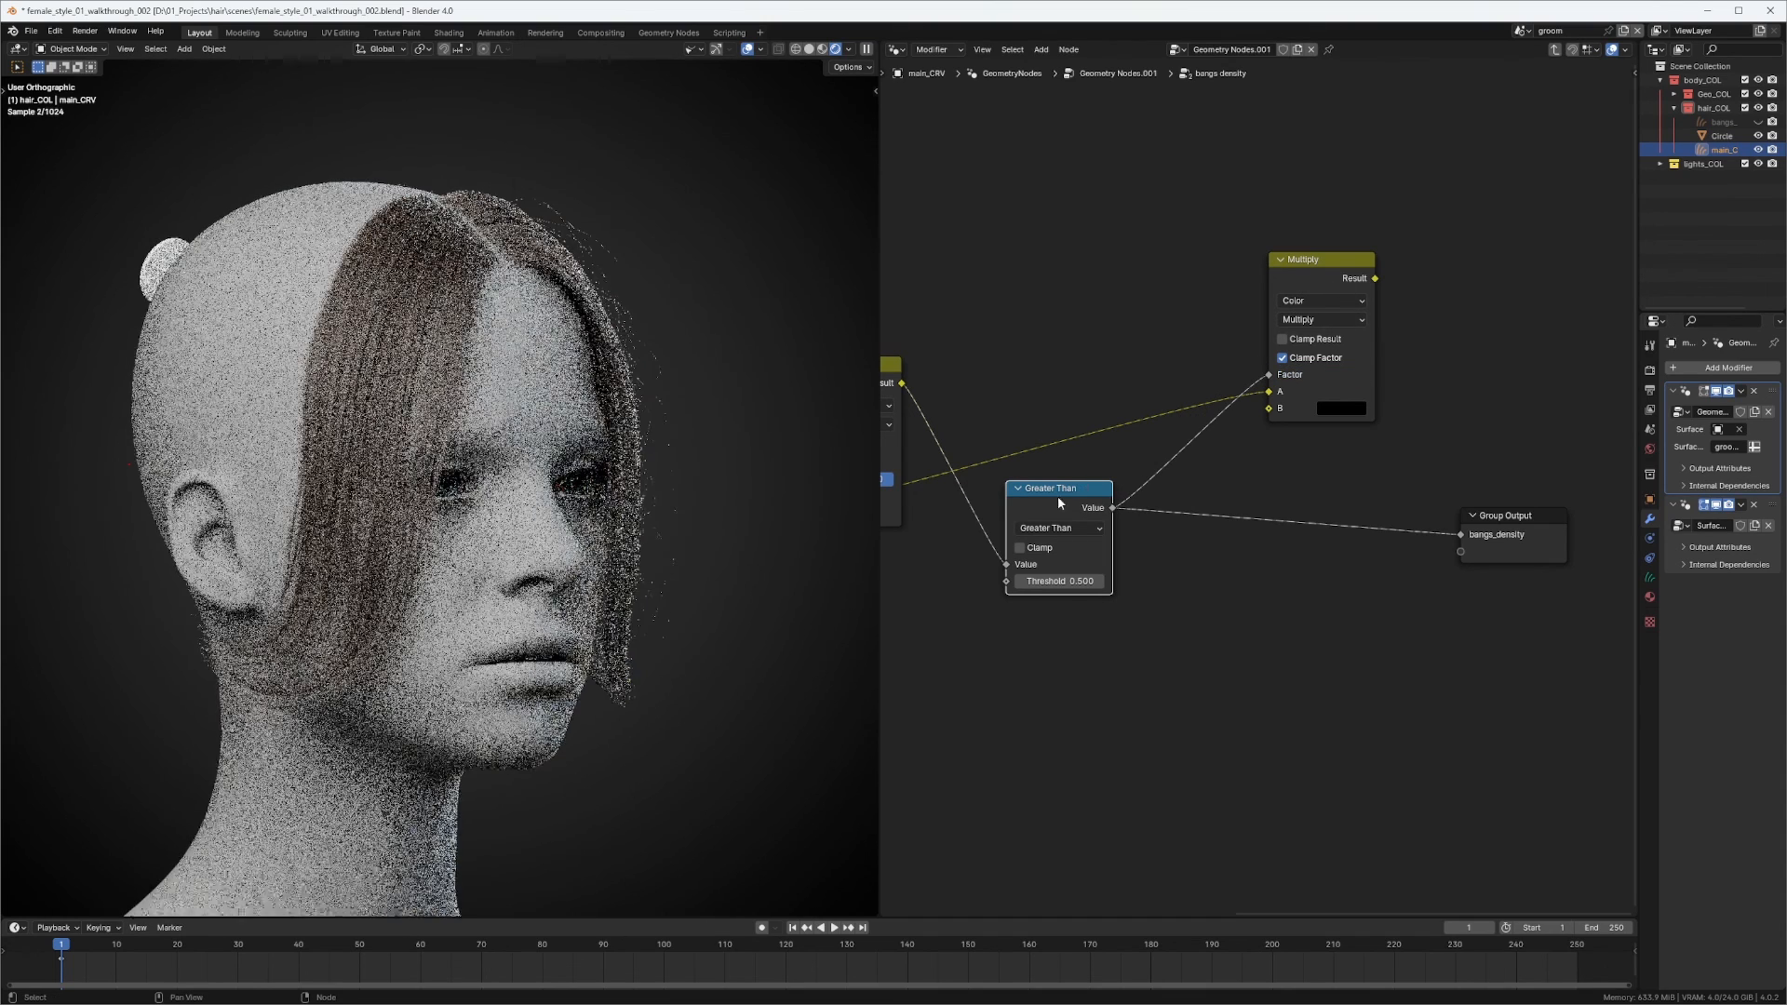
pyautogui.moveTo(1054, 511)
pyautogui.mouseDown()
pyautogui.moveTo(1040, 355)
pyautogui.moveTo(1039, 533)
pyautogui.mouseUp()
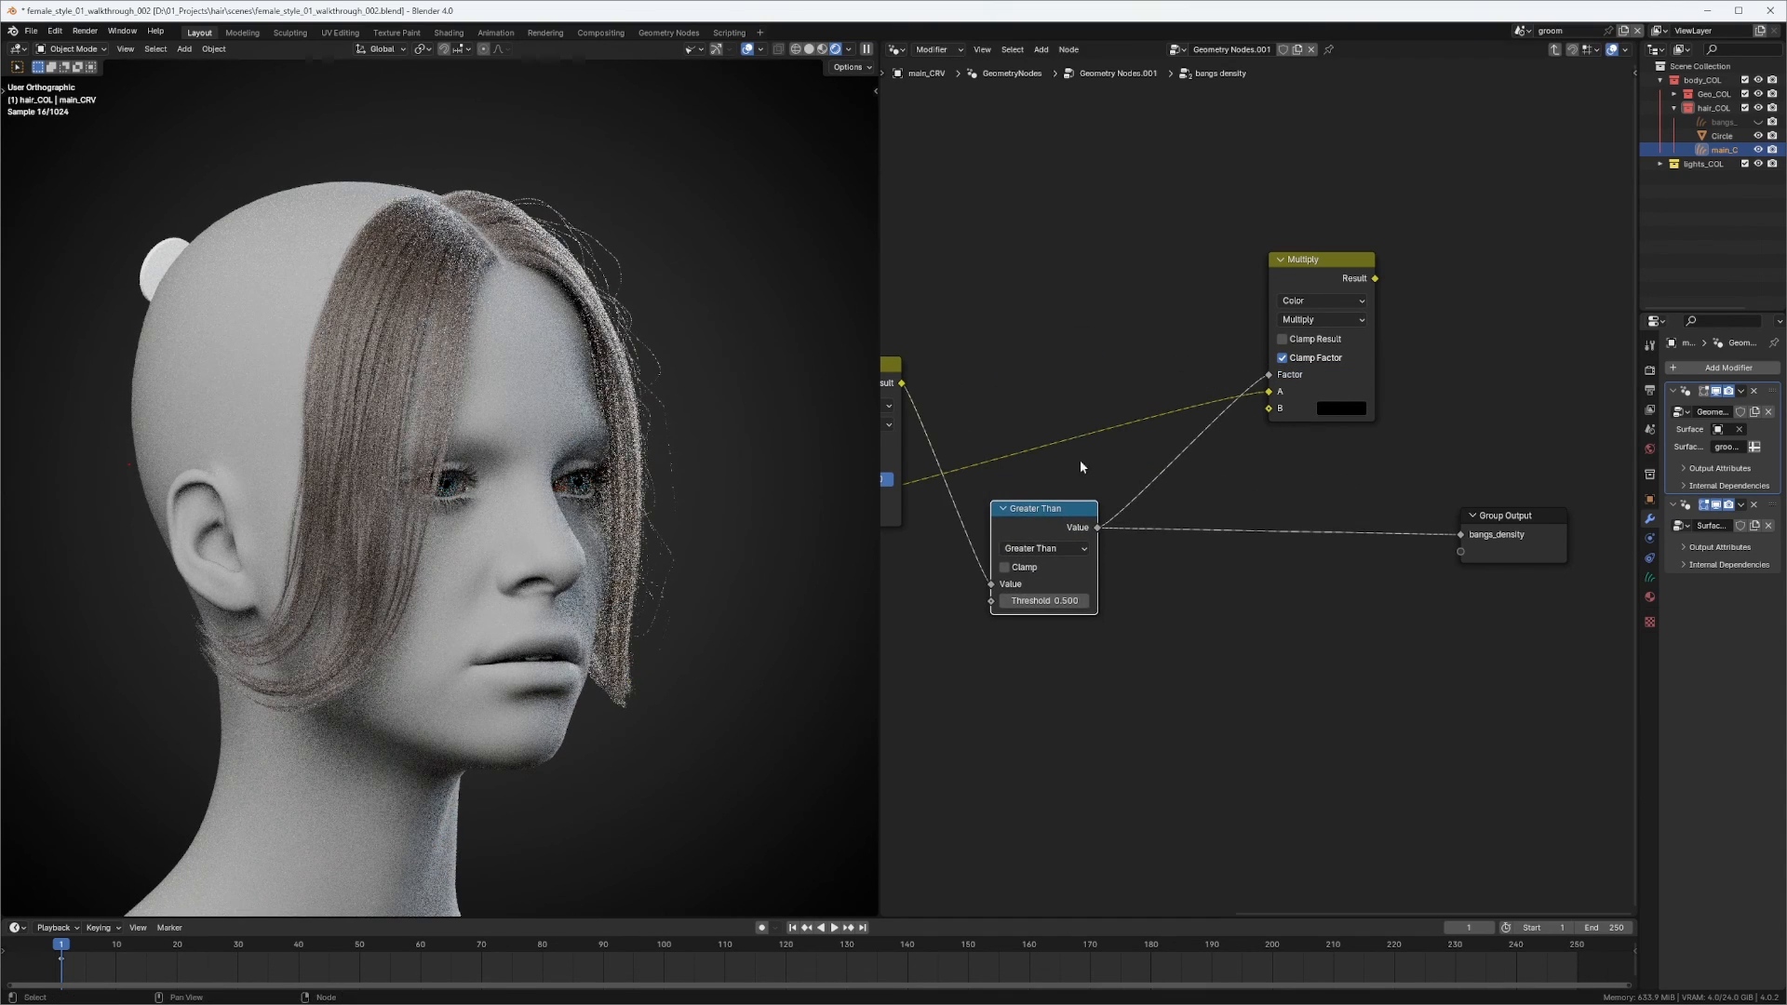
# Connect the copied Multiply node's Result to a new socket on the Group Output.
pyautogui.moveTo(1328, 271); pyautogui.dragTo(1246, 298)
pyautogui.moveTo(1312, 271); pyautogui.dragTo(1226, 208, button='middle')
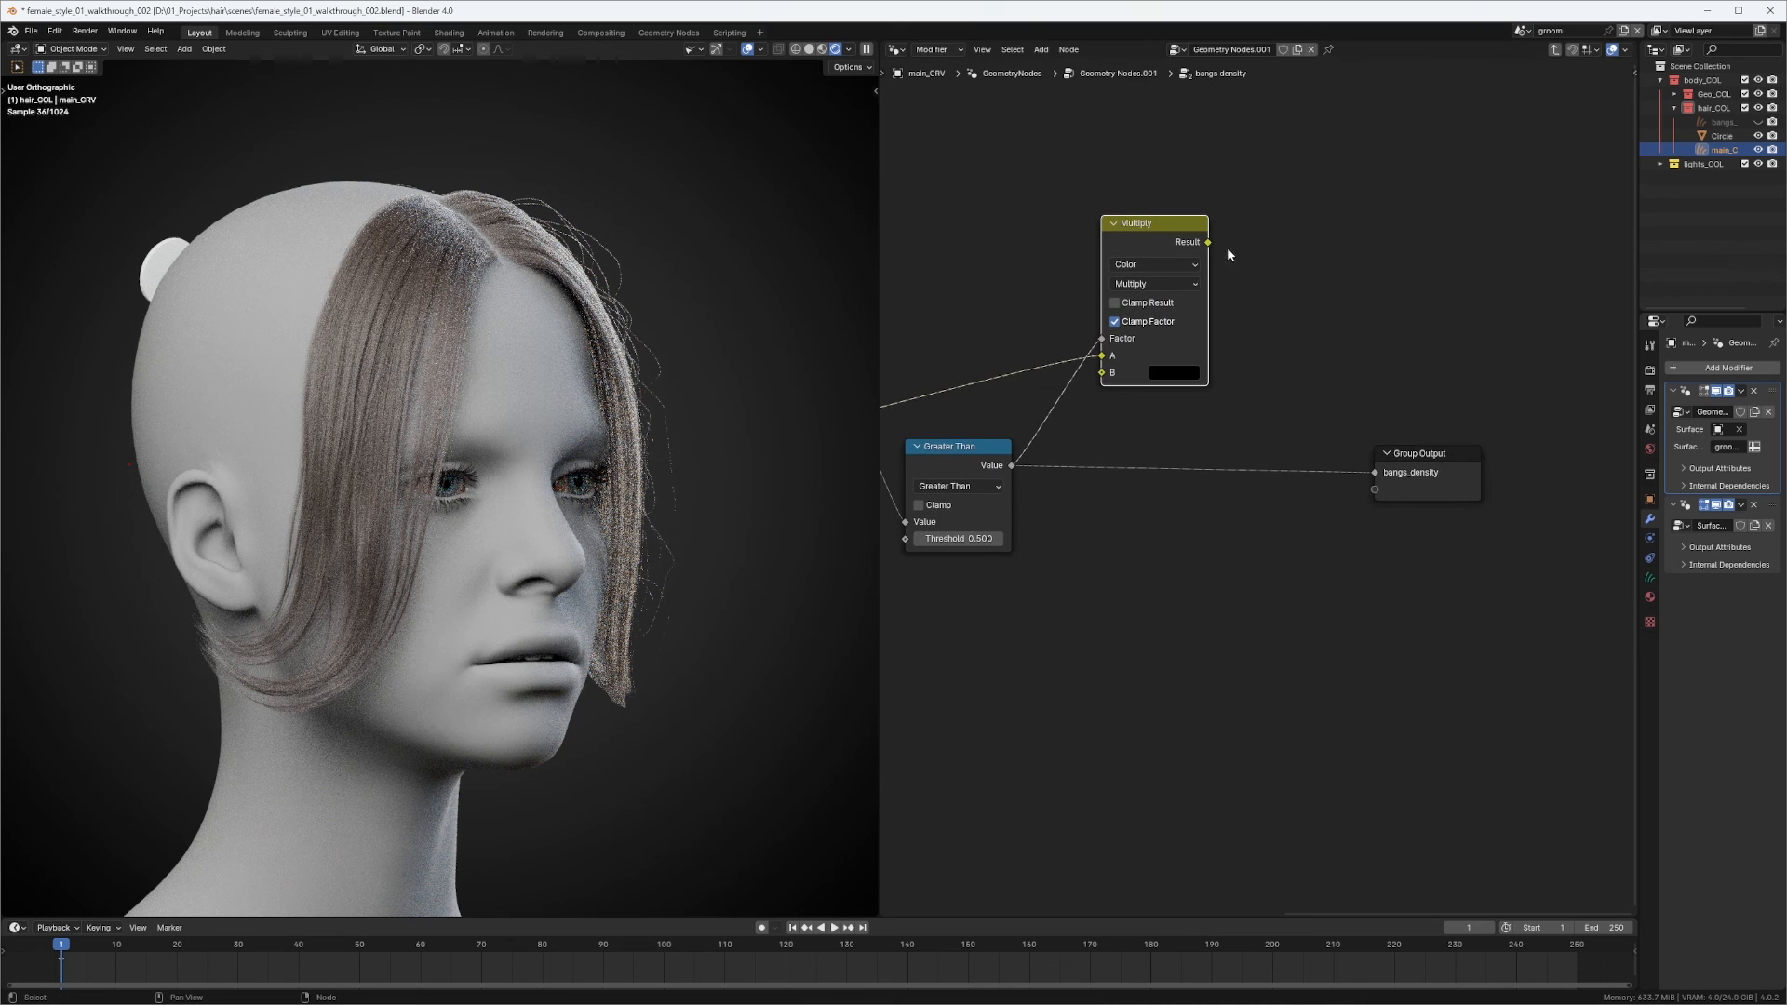
pyautogui.moveTo(1208, 242); pyautogui.dragTo(1375, 493)
pyautogui.moveTo(1209, 242); pyautogui.dragTo(1375, 489)
pyautogui.moveTo(1501, 331); pyautogui.dragTo(1396, 357, button='middle')
# Change the group's new Result output to the Float type and rename it main_hair_density, leaving the group when finished.
pyautogui.press('n')
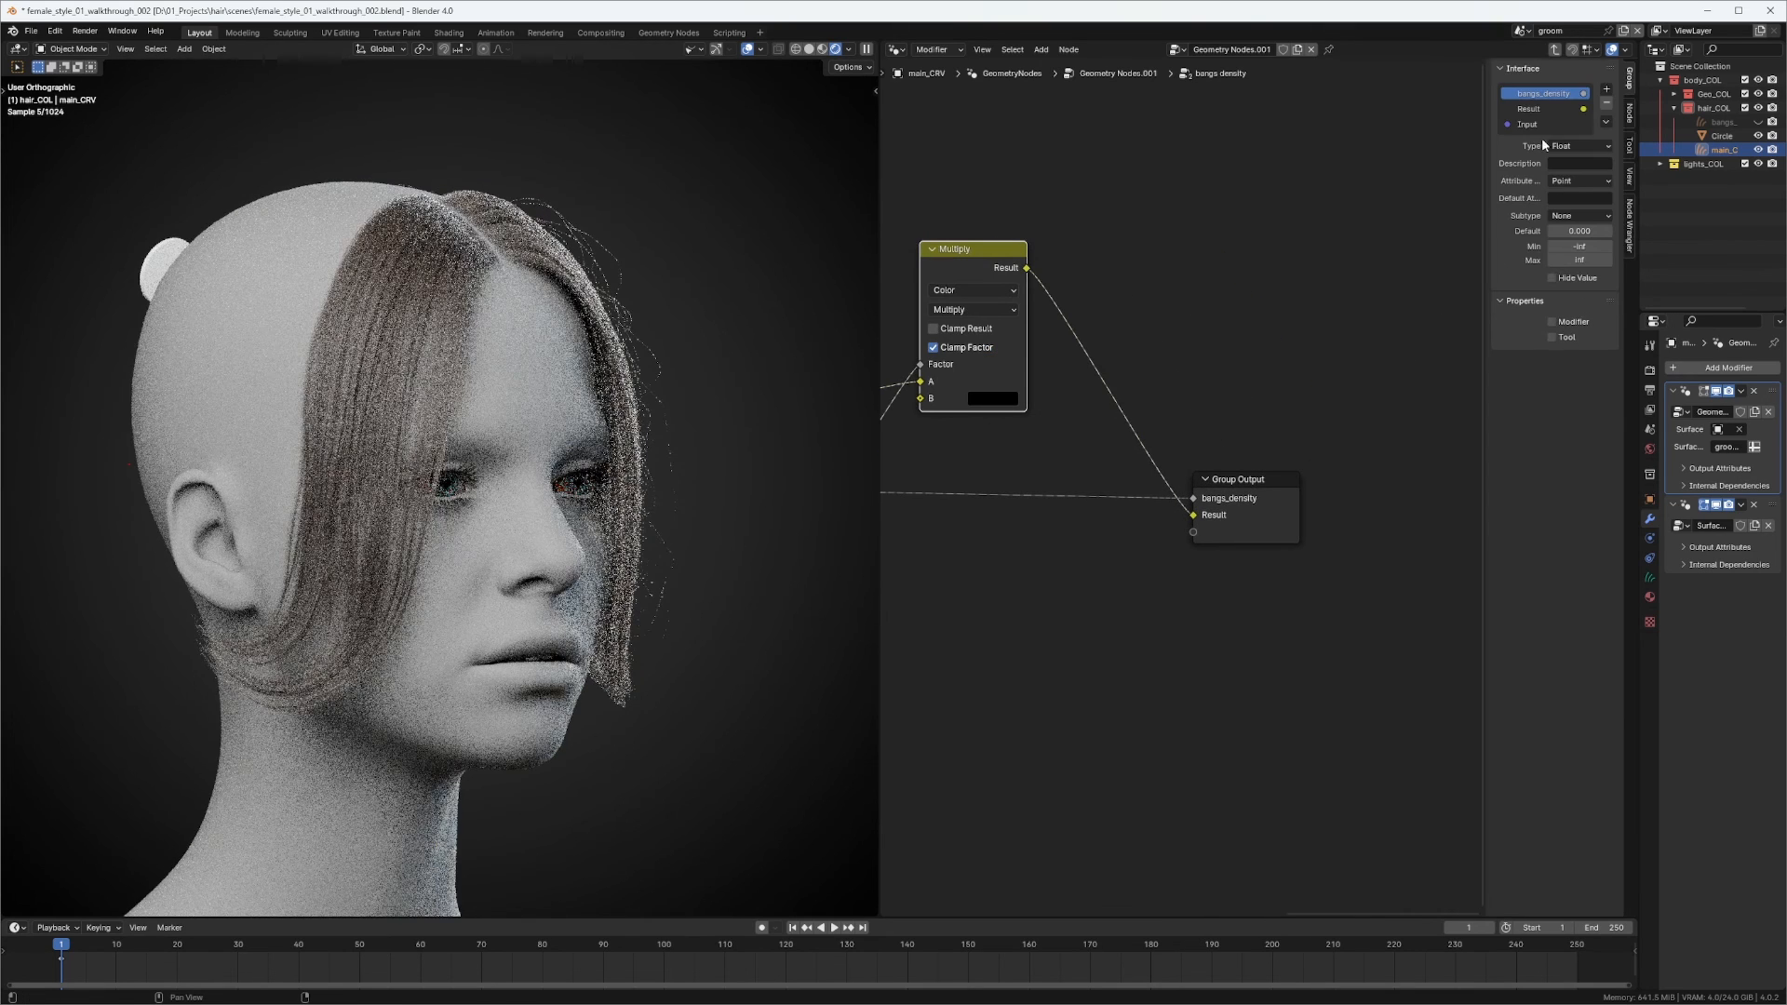
pyautogui.click(1540, 108)
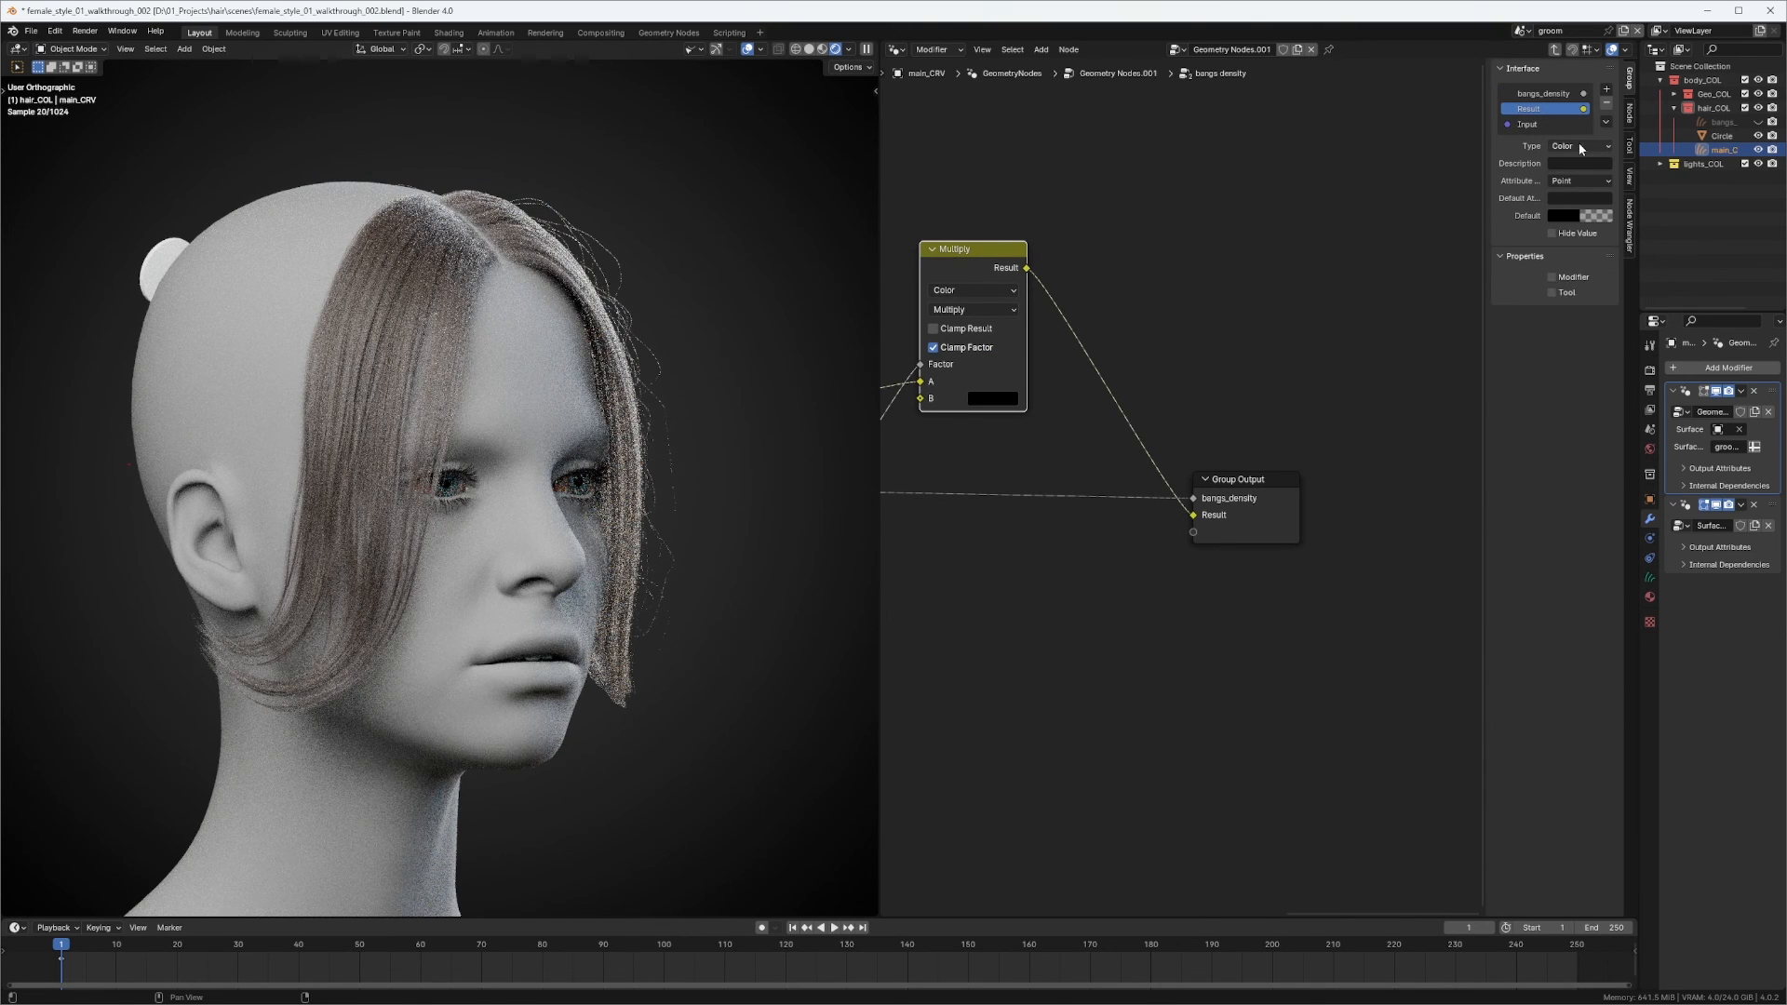
pyautogui.click(1578, 144)
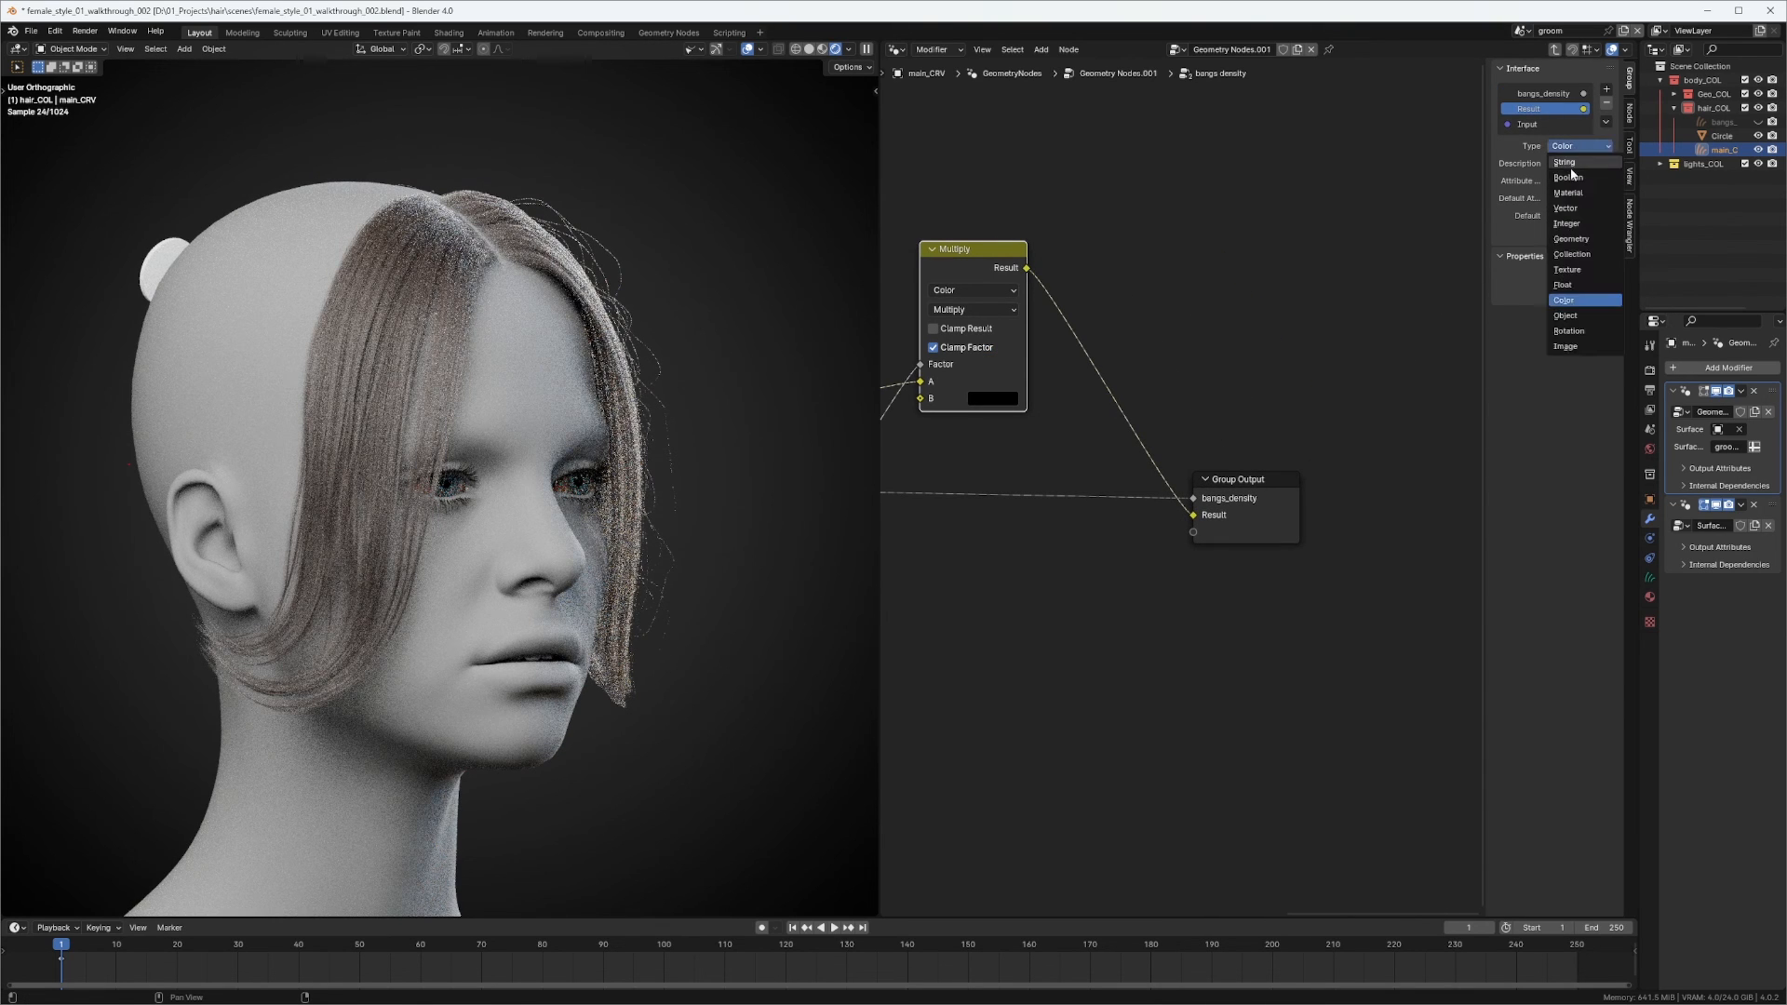
pyautogui.click(1570, 285)
pyautogui.doubleClick(1531, 108)
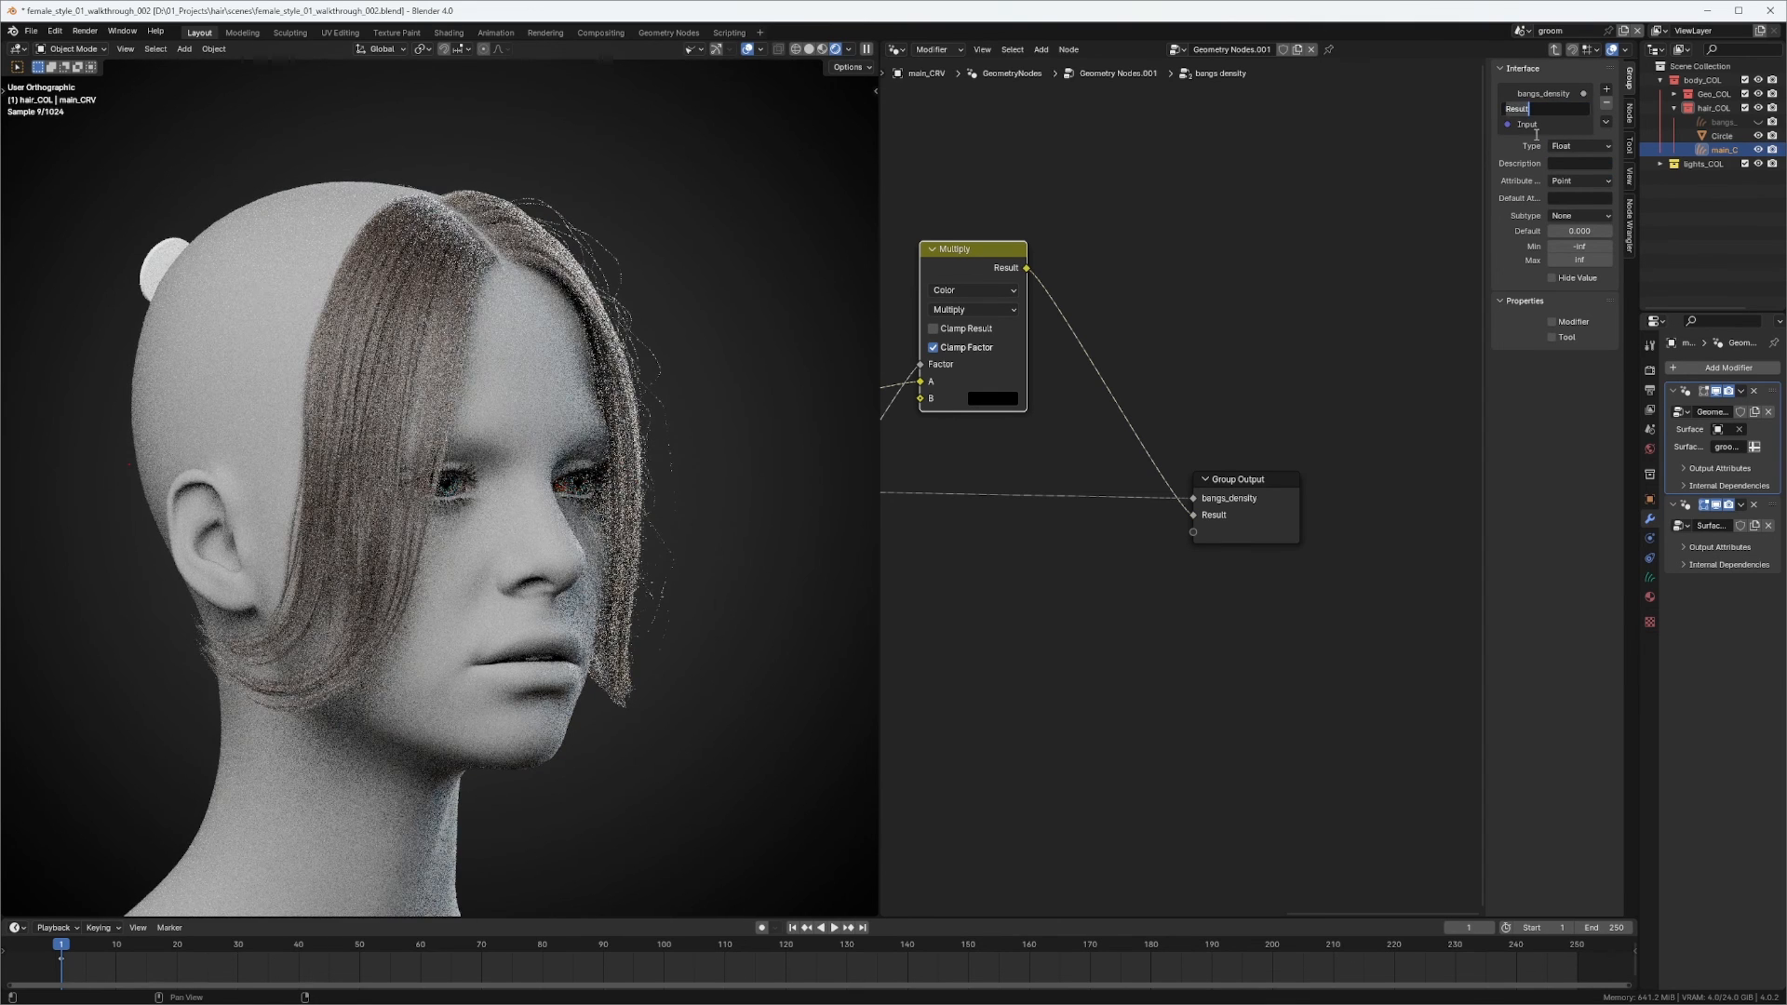
pyautogui.write('main_hair_density')
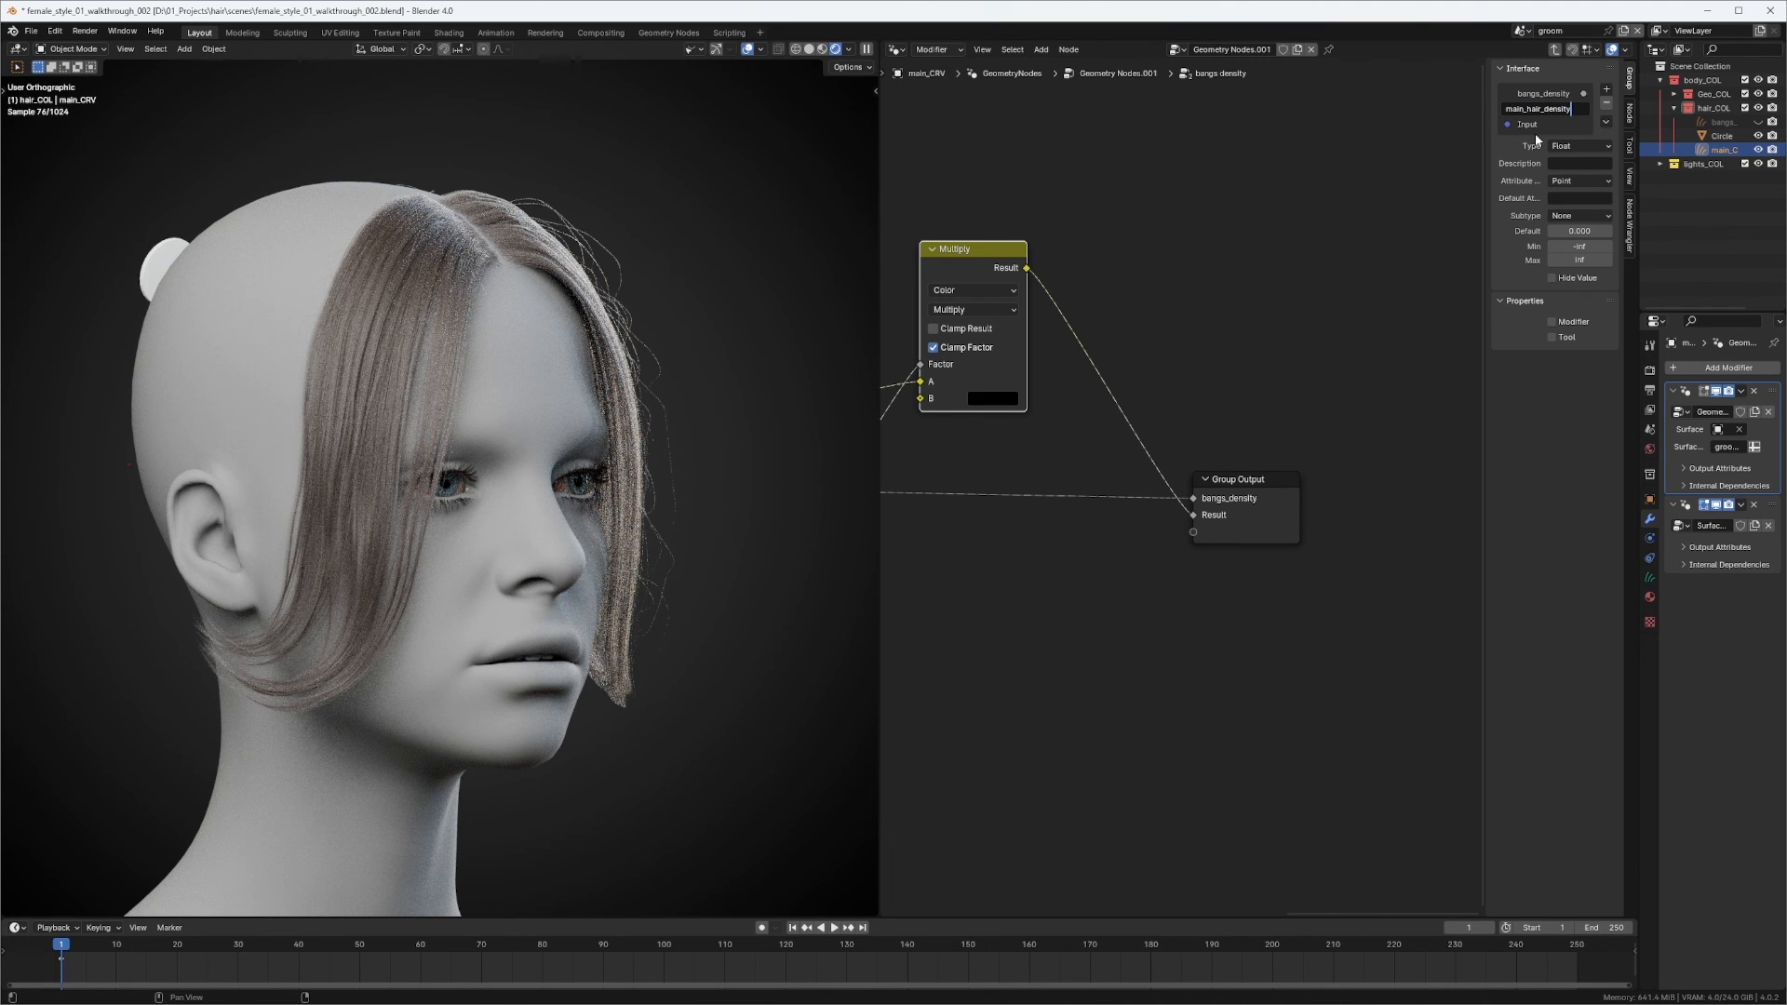
pyautogui.press('Return')
pyautogui.moveTo(1192, 428); pyautogui.dragTo(1152, 398, button='middle')
pyautogui.press('Tab')
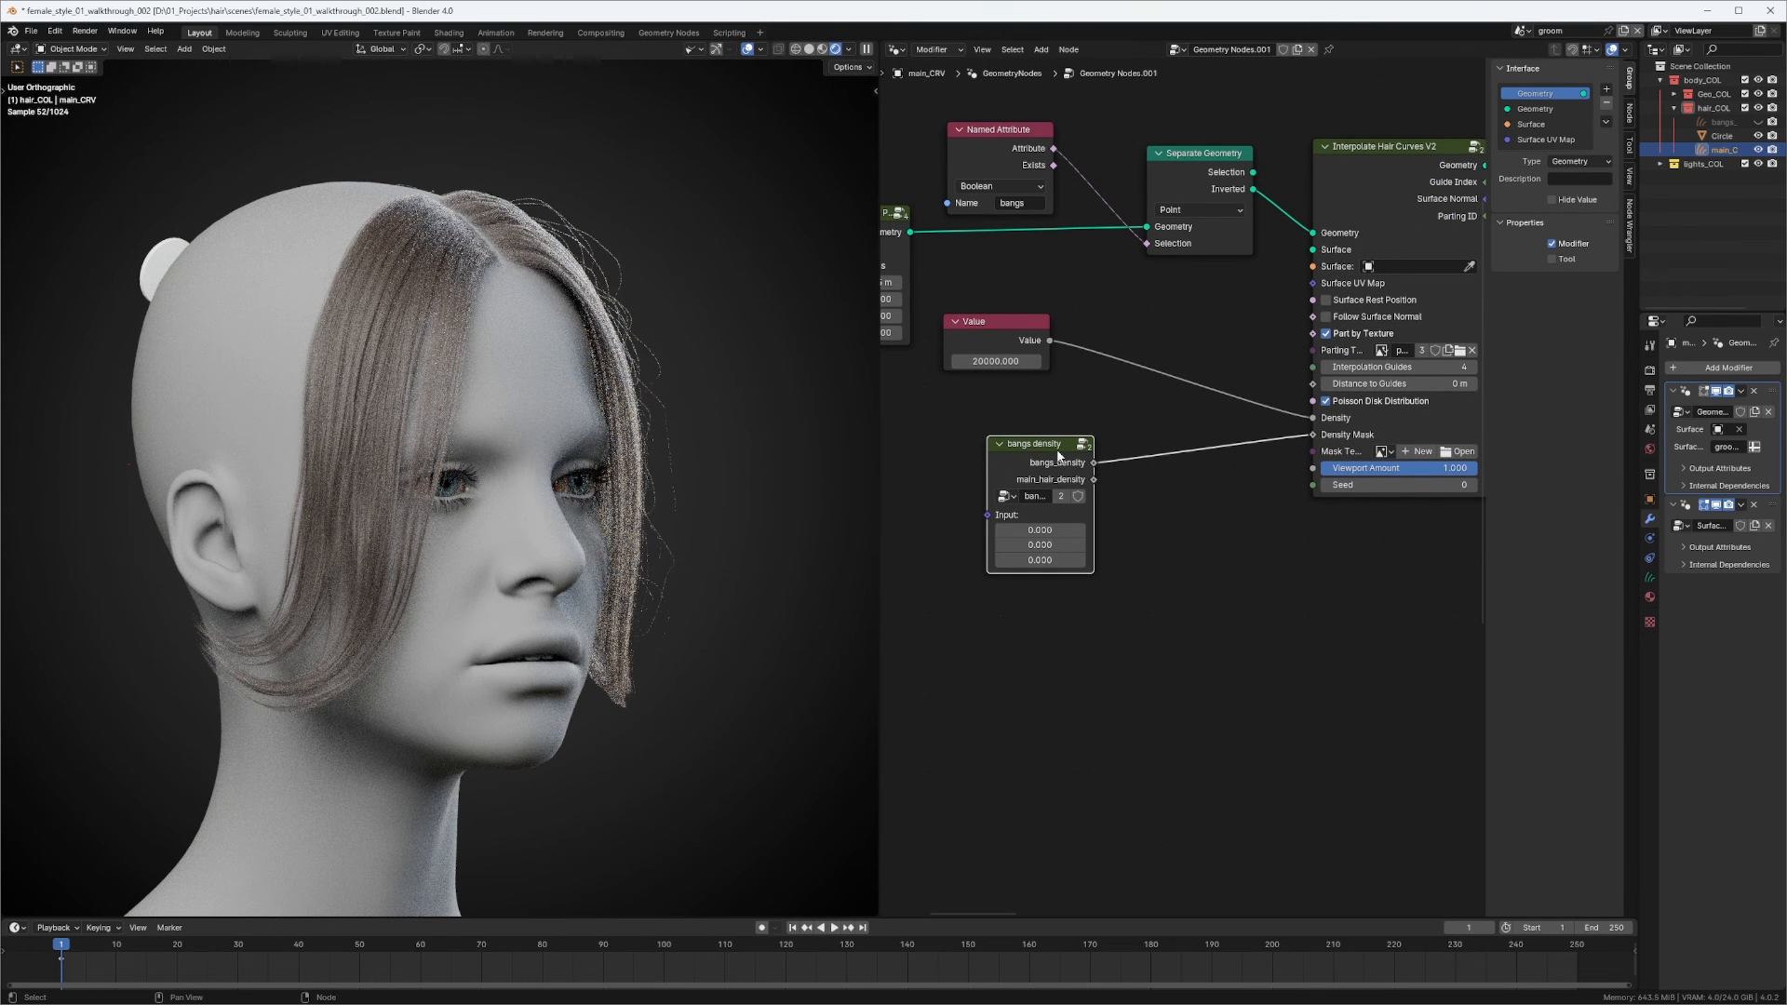
# Connect the Group Input's Surface UV Map to the bangs density Input, and main_hair_density to the Density Mask of Interpolate Hair Curves V2.
pyautogui.moveTo(1057, 454); pyautogui.dragTo(1256, 427, button='middle')
pyautogui.moveTo(965, 261); pyautogui.dragTo(1044, 265, button='middle')
pyautogui.moveTo(996, 277); pyautogui.dragTo(1267, 492)
pyautogui.moveTo(1363, 403); pyautogui.dragTo(968, 415, button='middle')
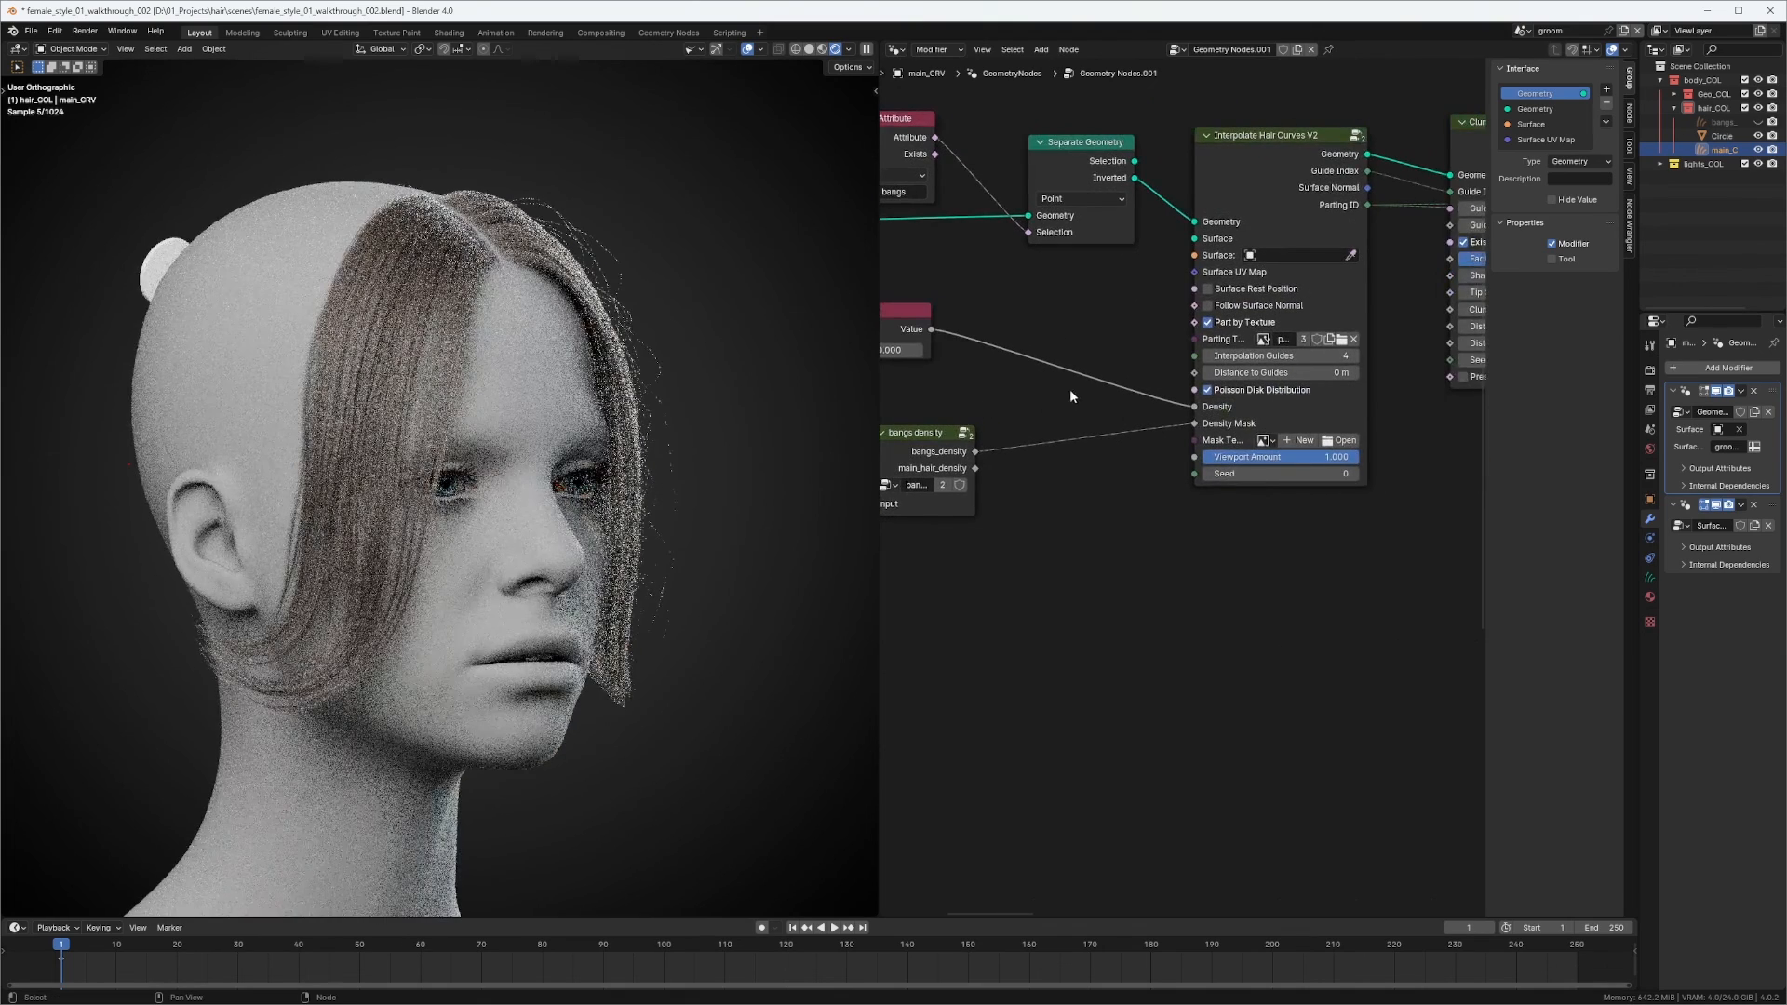
pyautogui.moveTo(1070, 387); pyautogui.dragTo(1157, 375, button='middle')
pyautogui.moveTo(1060, 456); pyautogui.dragTo(1294, 421)
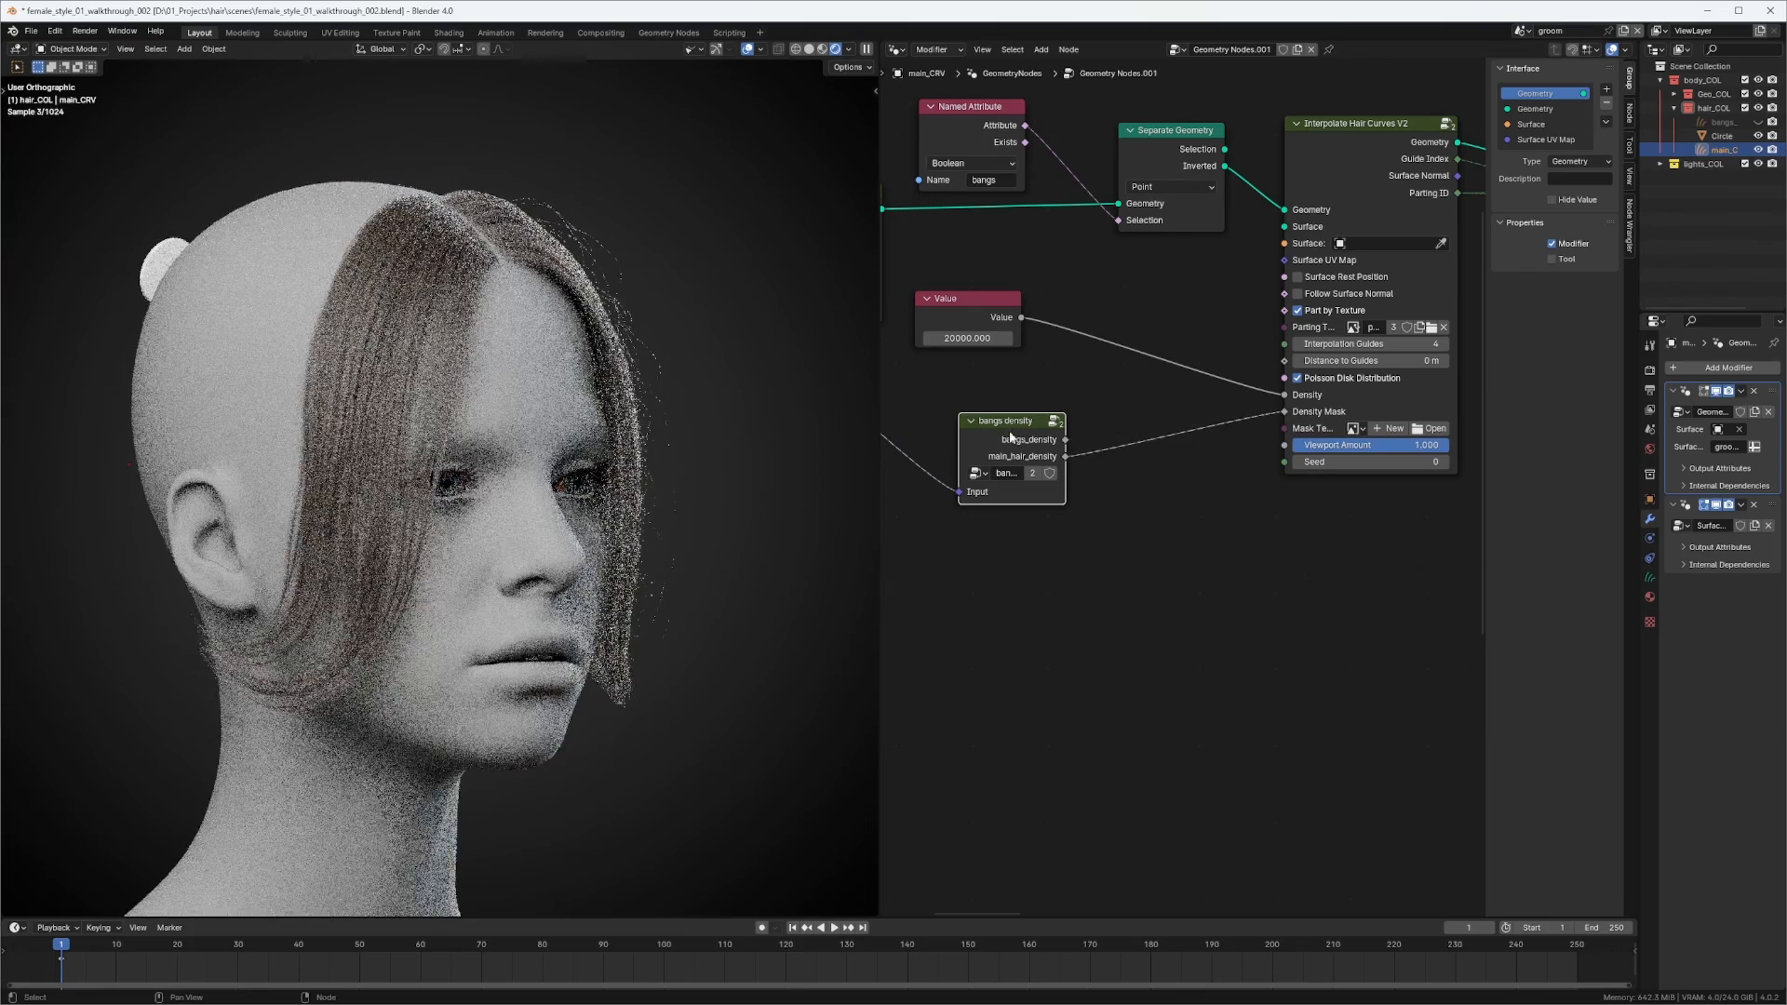
pyautogui.scroll(-2, 1233, 263)
# Preview the upper chain's Interpolate Hair Curves V2 and Group Input nodes and switch the viewport to solid shading.
pyautogui.keyDown('ctrl'); pyautogui.keyDown('shift'); pyautogui.click(1325, 247); pyautogui.keyUp('shift'); pyautogui.keyUp('ctrl')
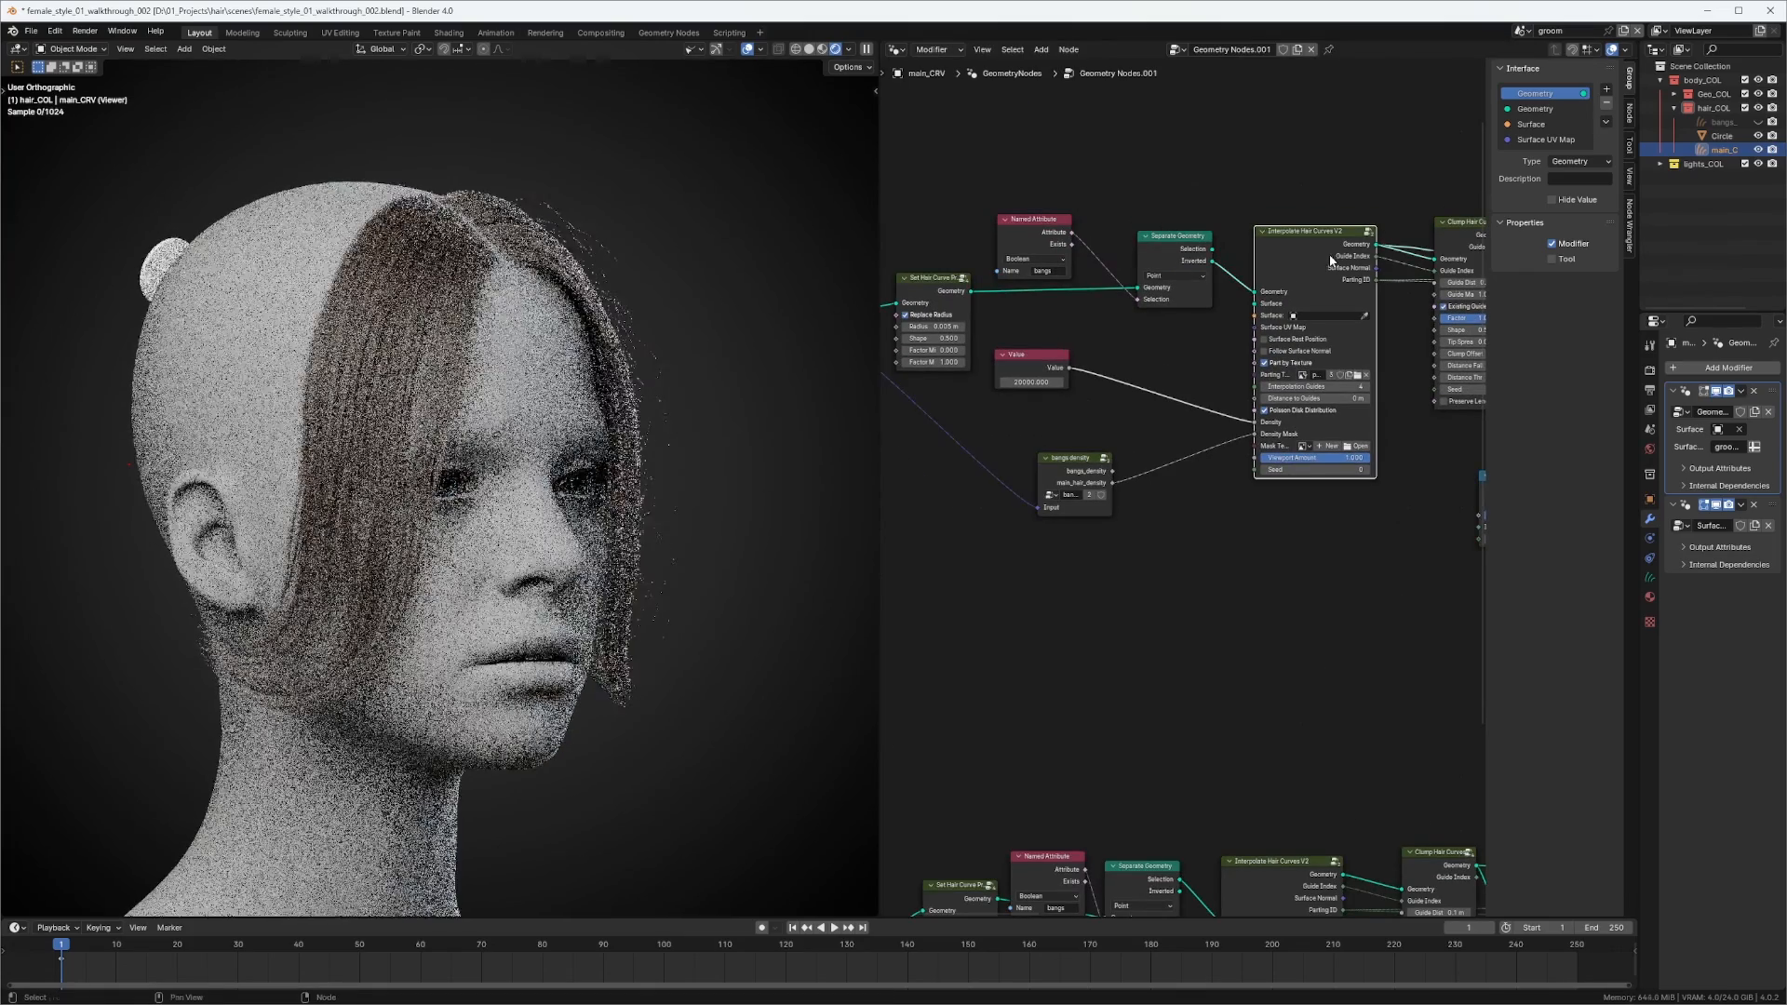
pyautogui.moveTo(1103, 280); pyautogui.dragTo(1148, 287, button='middle')
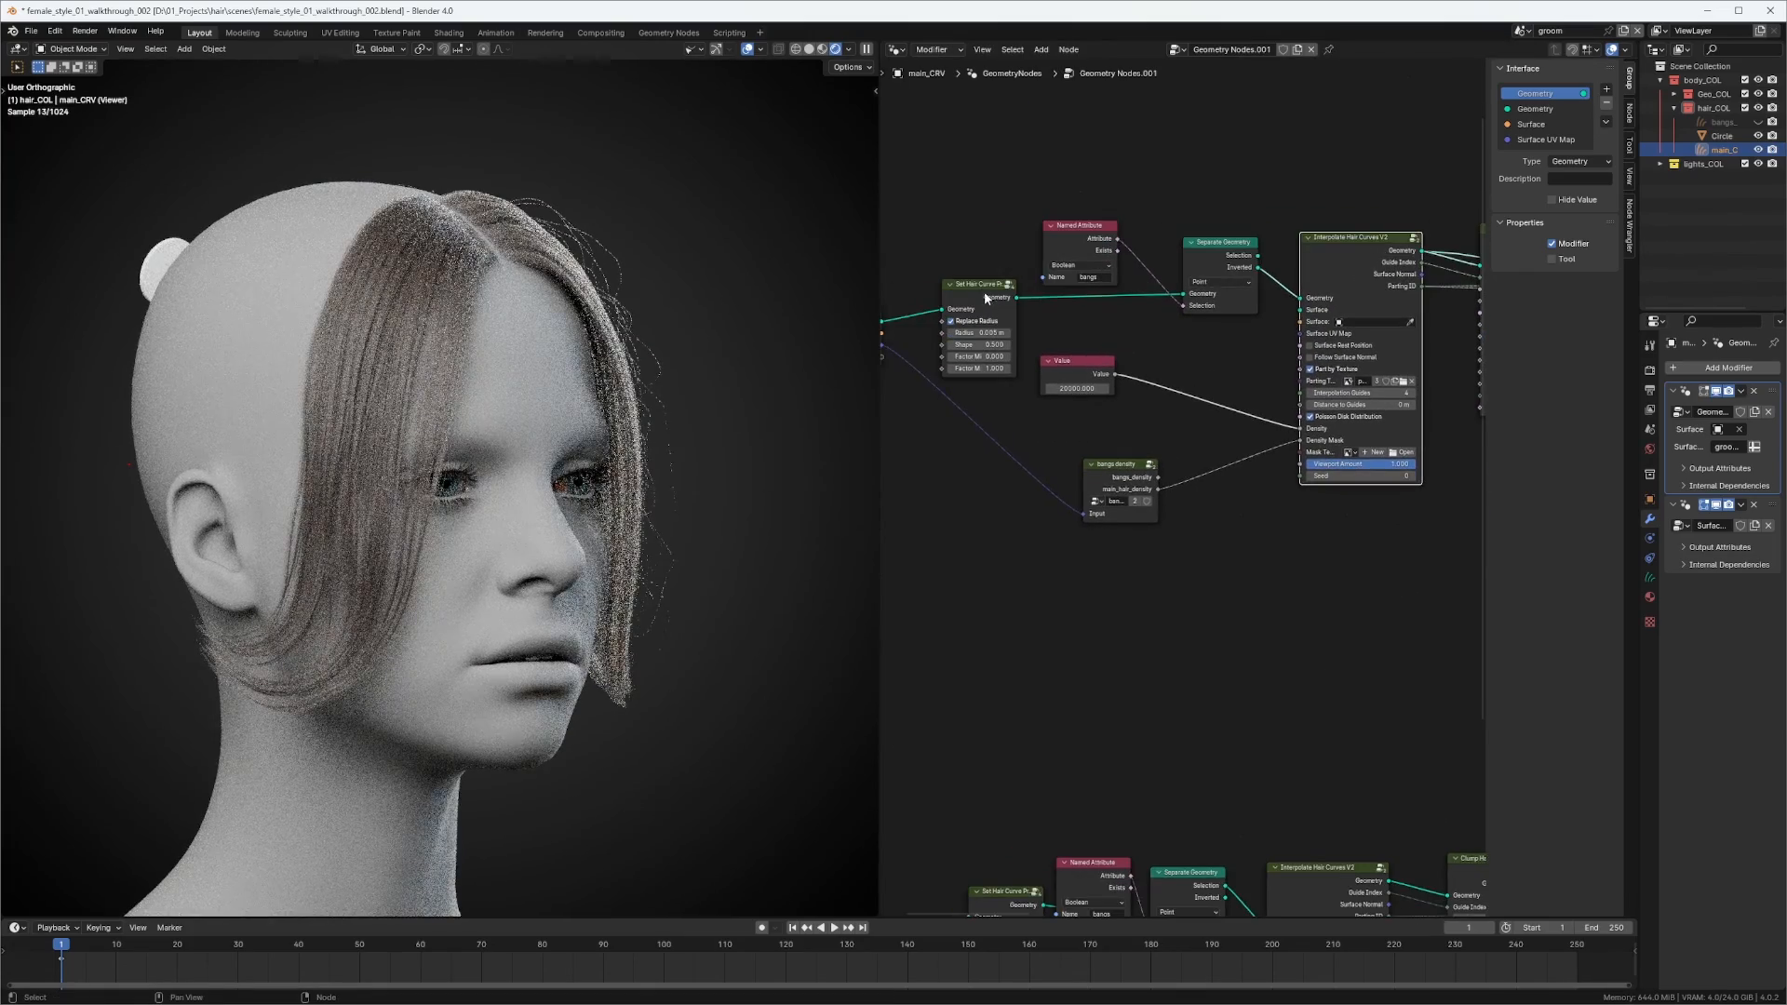
pyautogui.hscroll(-3, 985, 296)
pyautogui.keyDown('ctrl'); pyautogui.keyDown('shift'); pyautogui.click(985, 321); pyautogui.keyUp('shift'); pyautogui.keyUp('ctrl')
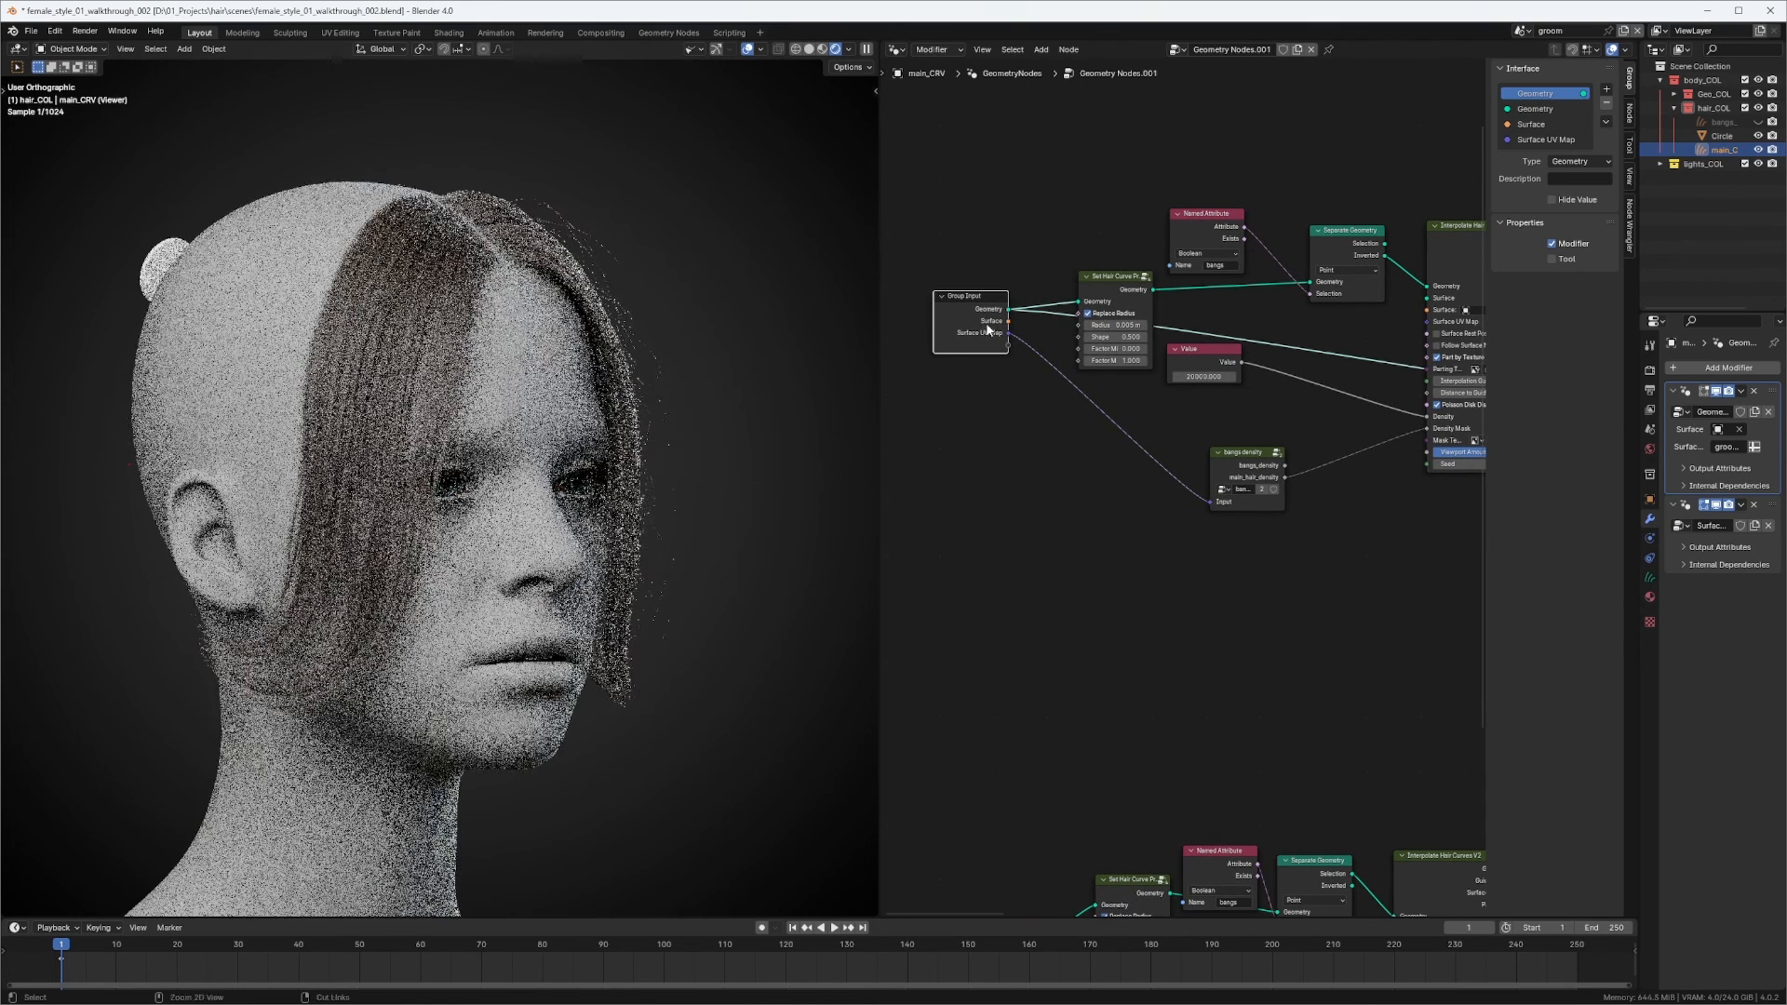
pyautogui.click(809, 48)
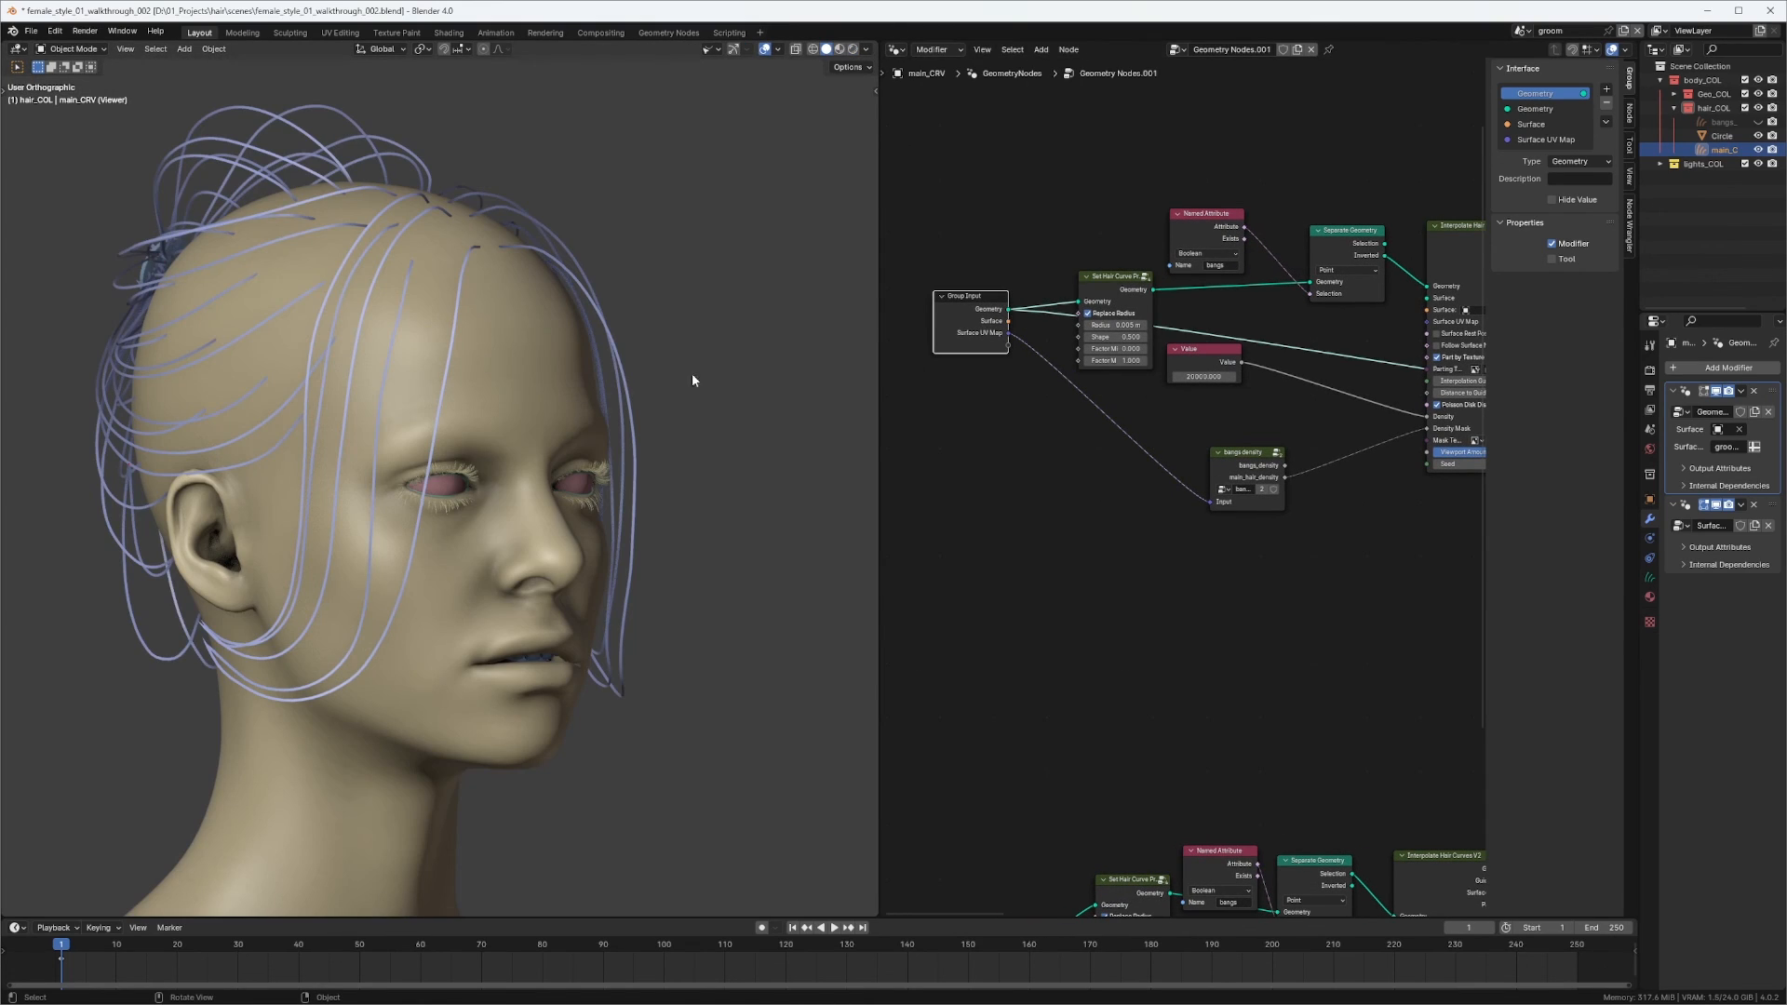
# Preview the output of the upper chain's Interpolate Hair Curves V2 and Clump Hair Curves nodes.
pyautogui.moveTo(1247, 344); pyautogui.dragTo(1015, 329, button='middle')
pyautogui.moveTo(1256, 226); pyautogui.dragTo(1160, 227, button='middle')
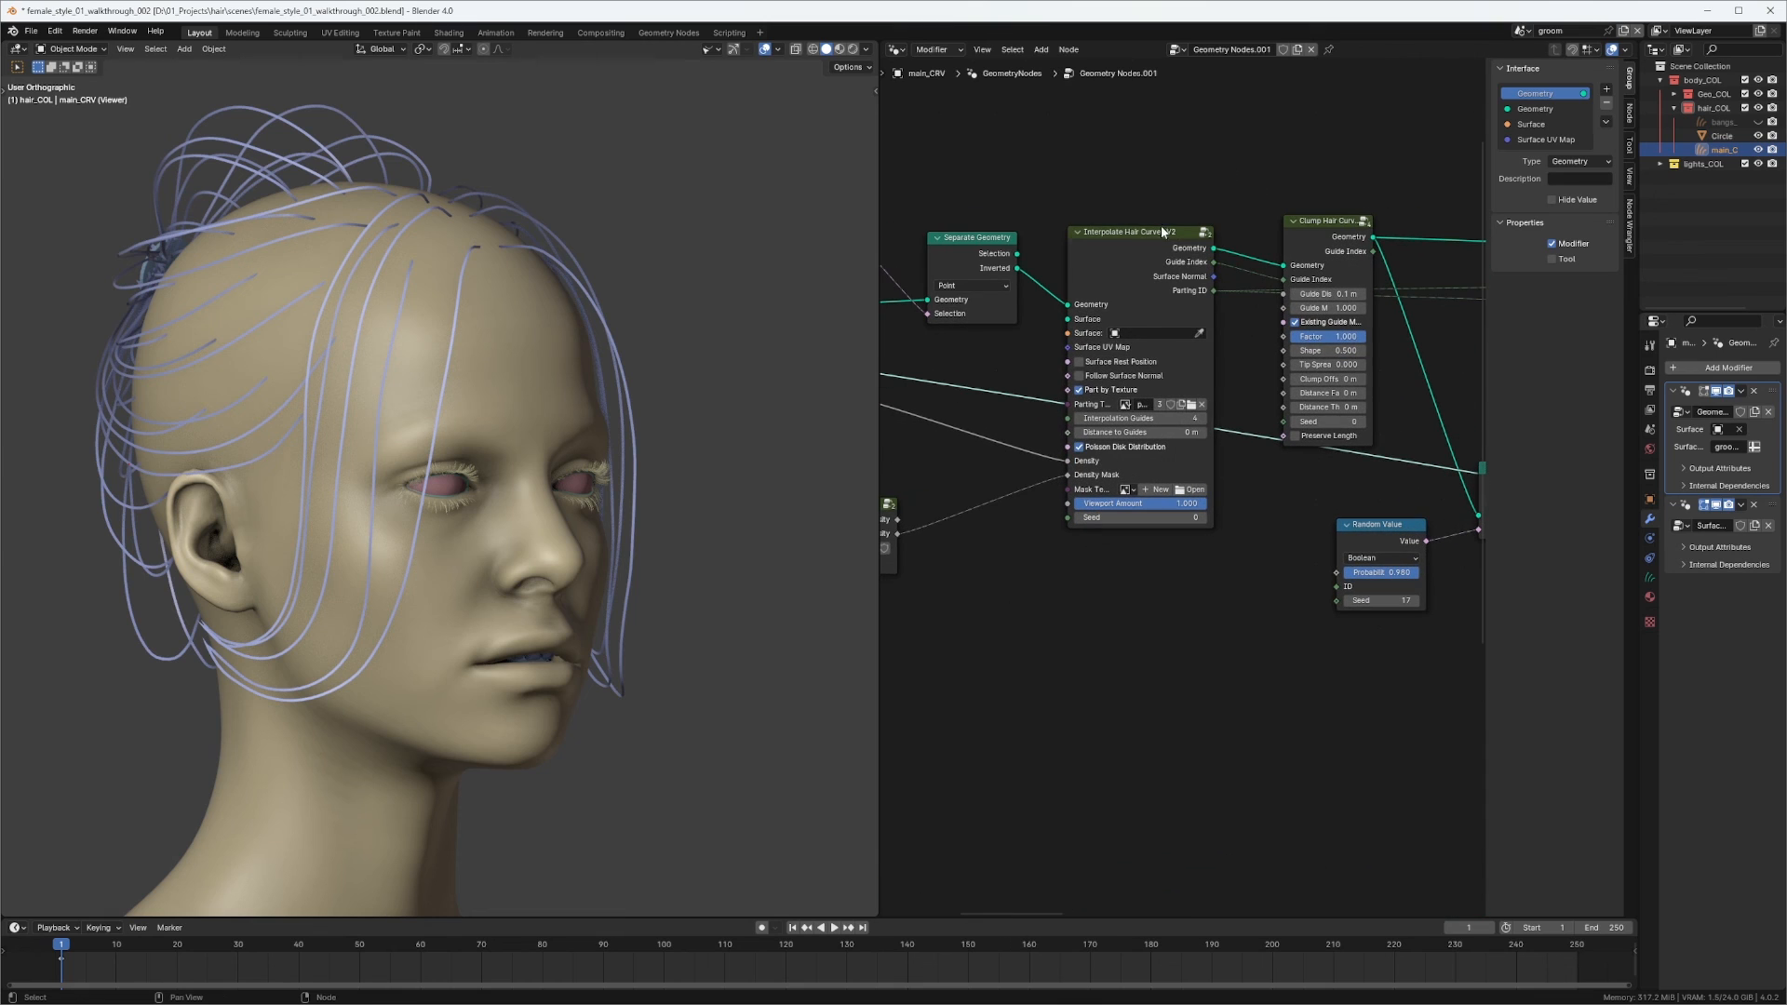
pyautogui.keyDown('ctrl'); pyautogui.keyDown('shift'); pyautogui.click(1191, 262); pyautogui.keyUp('shift'); pyautogui.keyUp('ctrl')
pyautogui.keyDown('ctrl'); pyautogui.keyDown('shift'); pyautogui.click(1347, 236); pyautogui.keyUp('shift'); pyautogui.keyUp('ctrl')
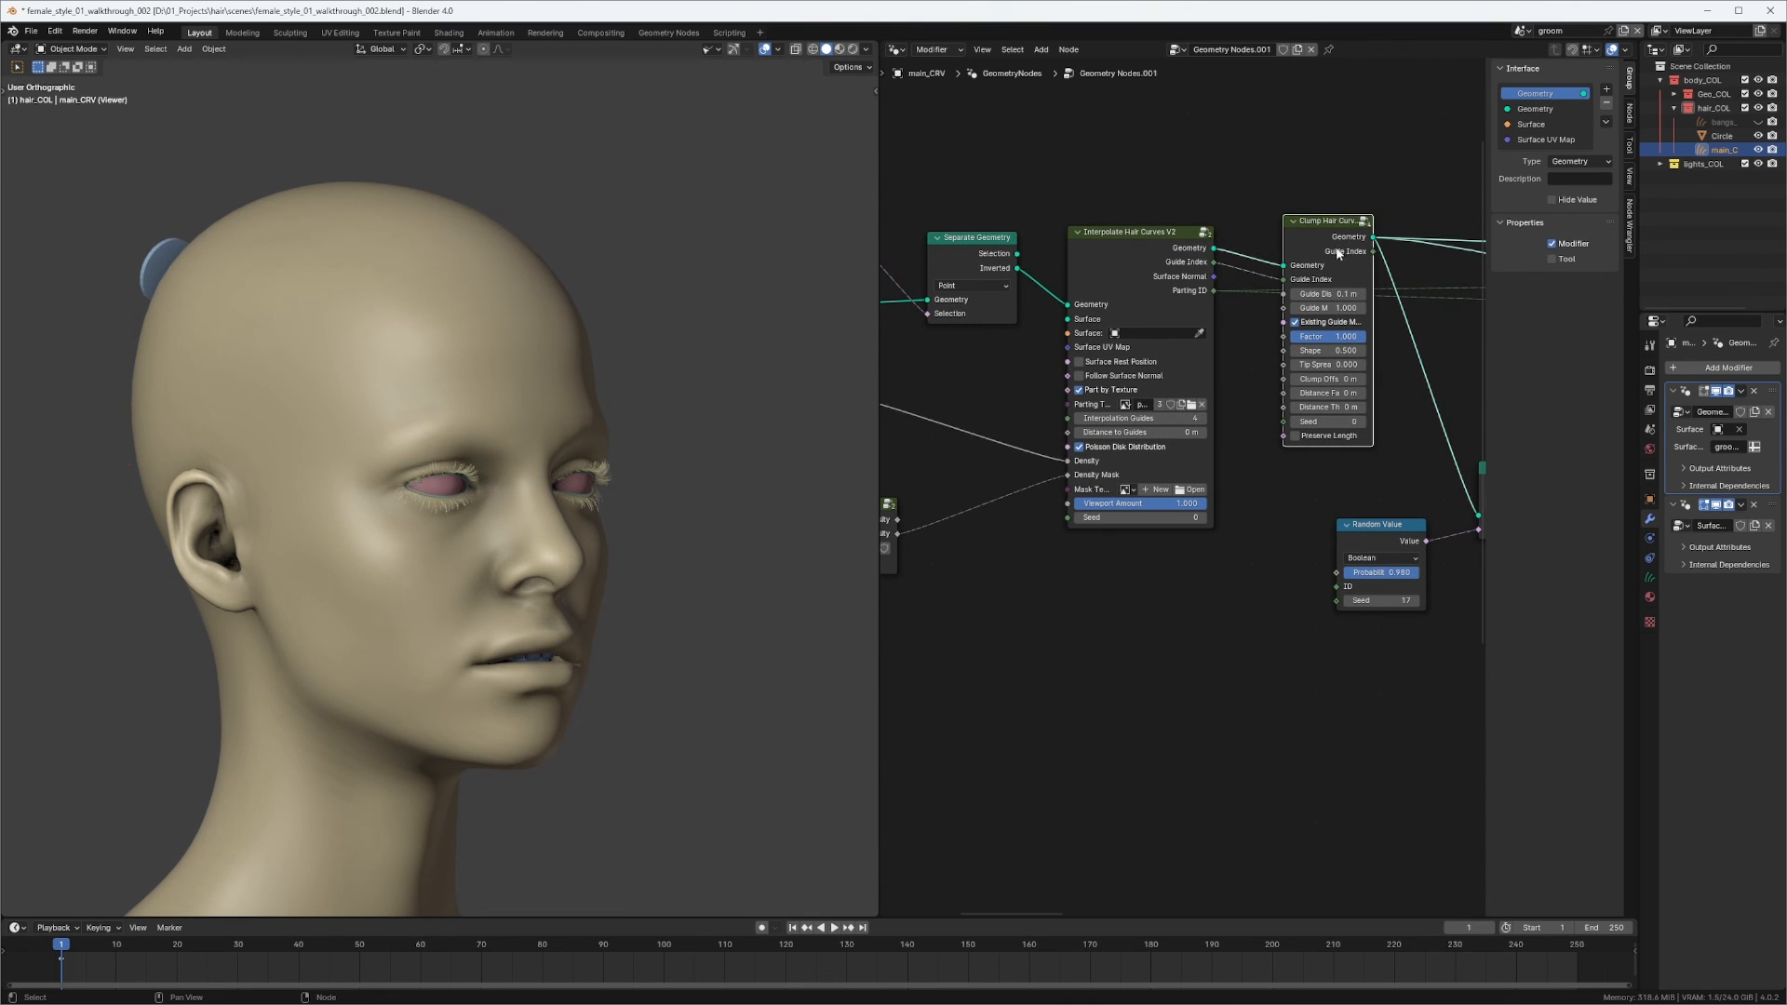
# Connect the Group Input's Surface and Surface UV Map to the matching inputs of the upper Interpolate Hair Curves V2 node.
pyautogui.moveTo(1129, 277); pyautogui.dragTo(1305, 213, button='middle')
pyautogui.moveTo(949, 274); pyautogui.dragTo(1069, 312, button='middle')
pyautogui.keyDown('ctrl'); pyautogui.moveTo(1069, 311); pyautogui.dragTo(1005, 299, button='middle'); pyautogui.keyUp('ctrl')
pyautogui.moveTo(965, 297); pyautogui.dragTo(1368, 309)
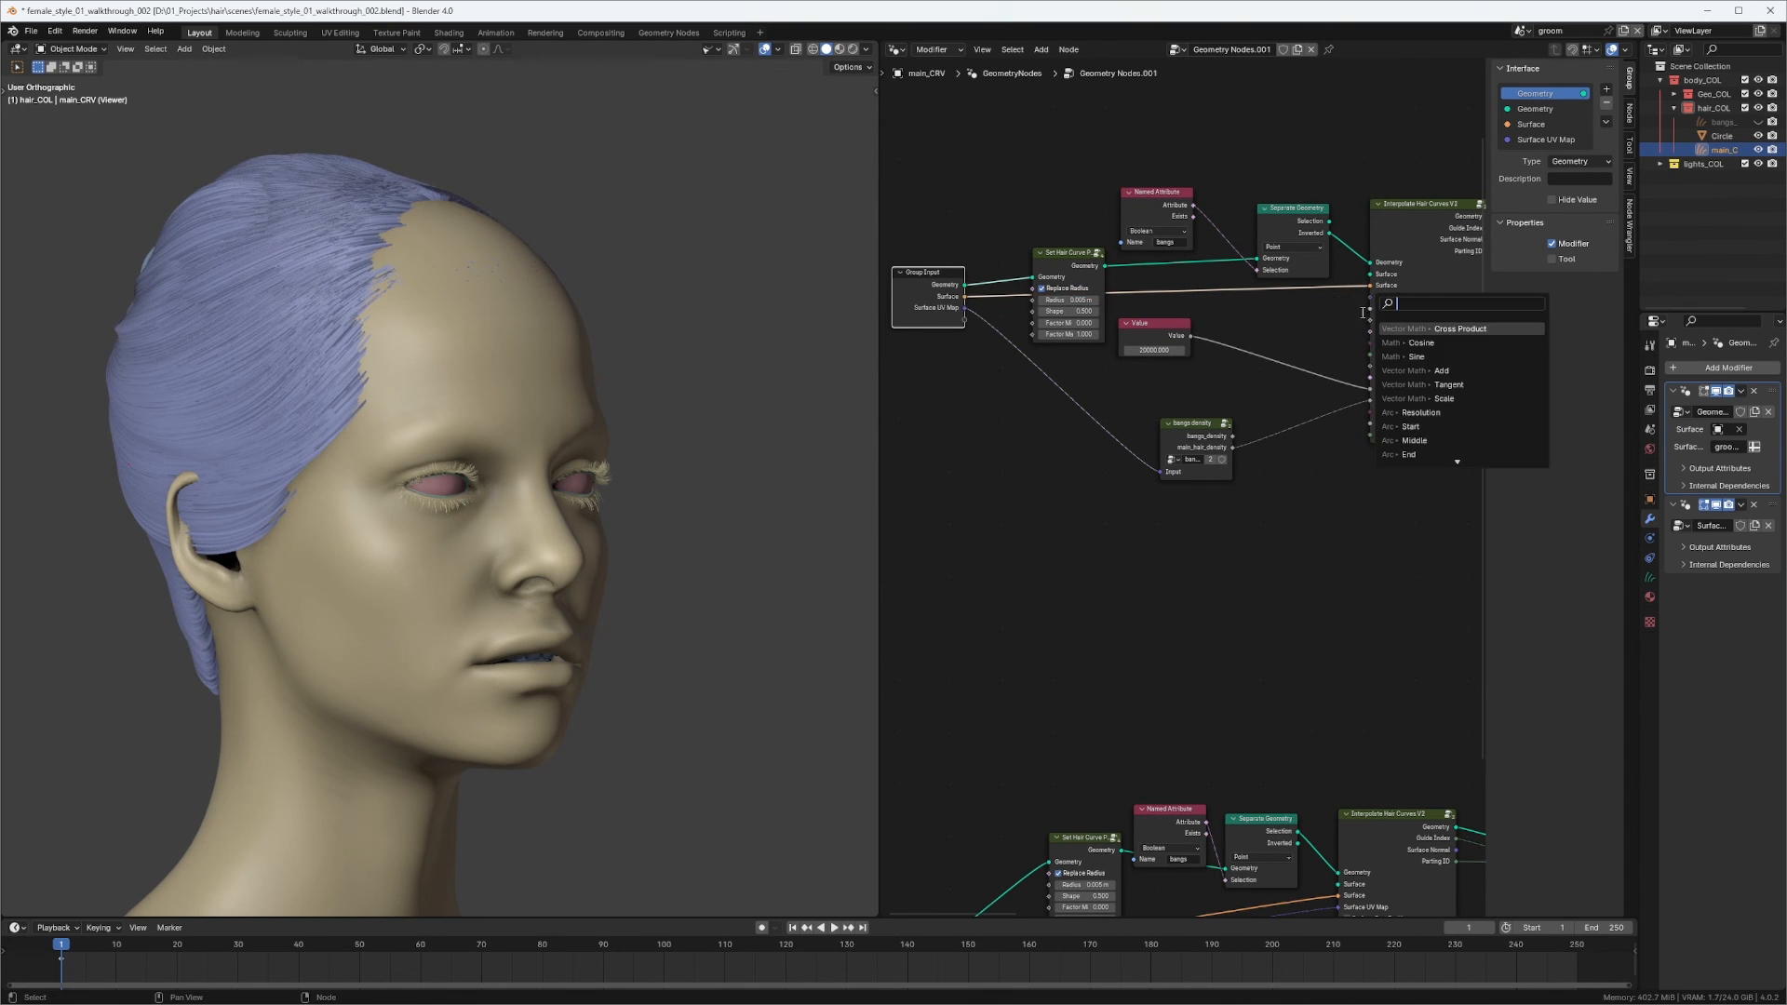
pyautogui.click(1332, 317)
pyautogui.moveTo(964, 308); pyautogui.dragTo(1366, 296)
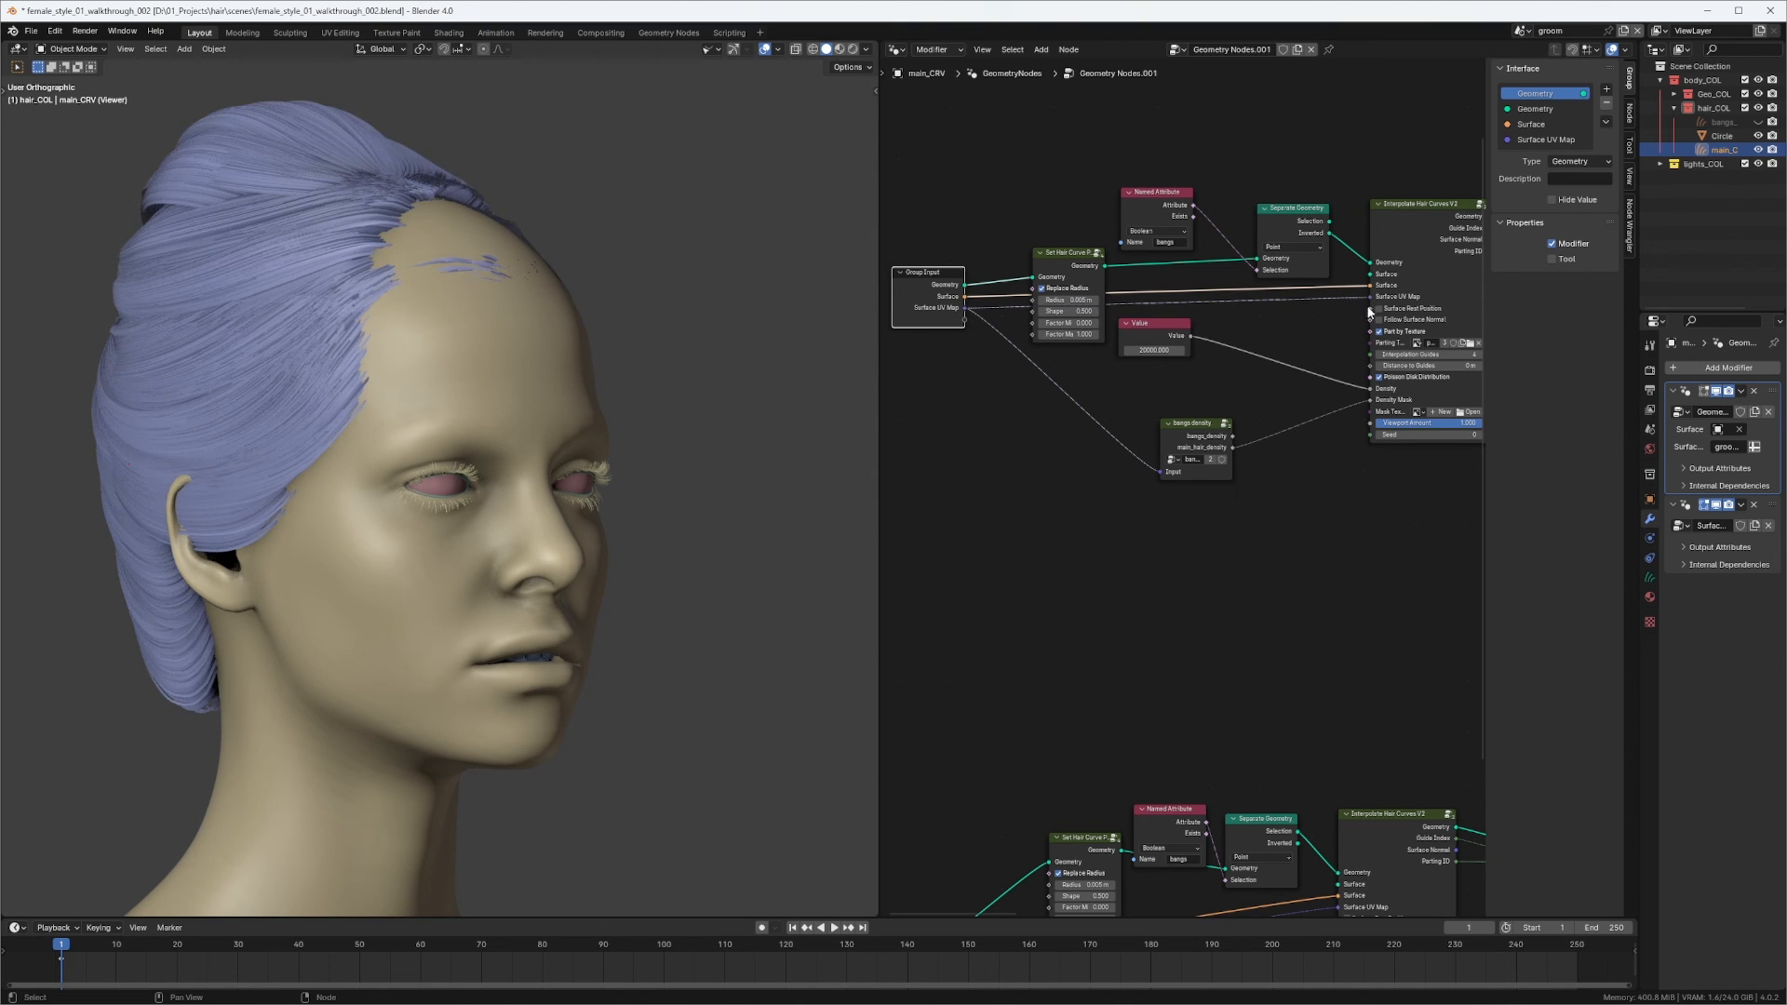
pyautogui.moveTo(428, 549); pyautogui.dragTo(406, 399, button='middle')
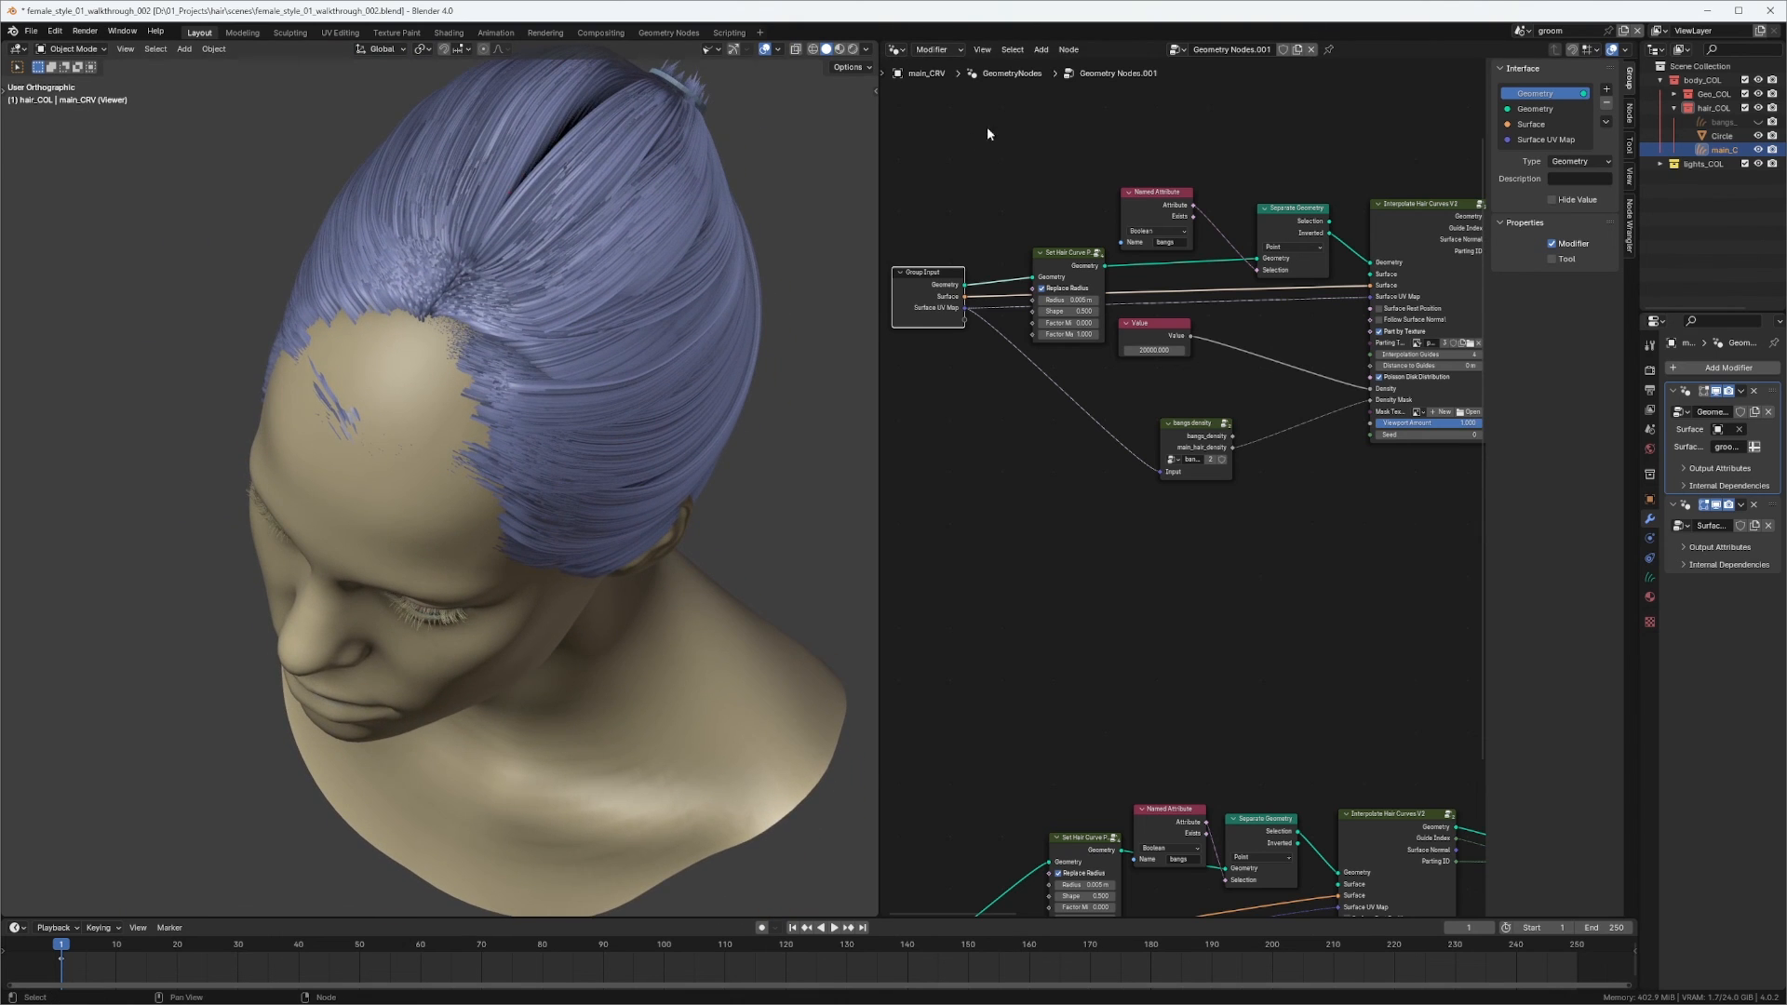
# Open the bangs density group and space out its Image Texture, Multiply and Greater Than nodes.
pyautogui.press('Tab')
pyautogui.scroll(3, 1258, 361)
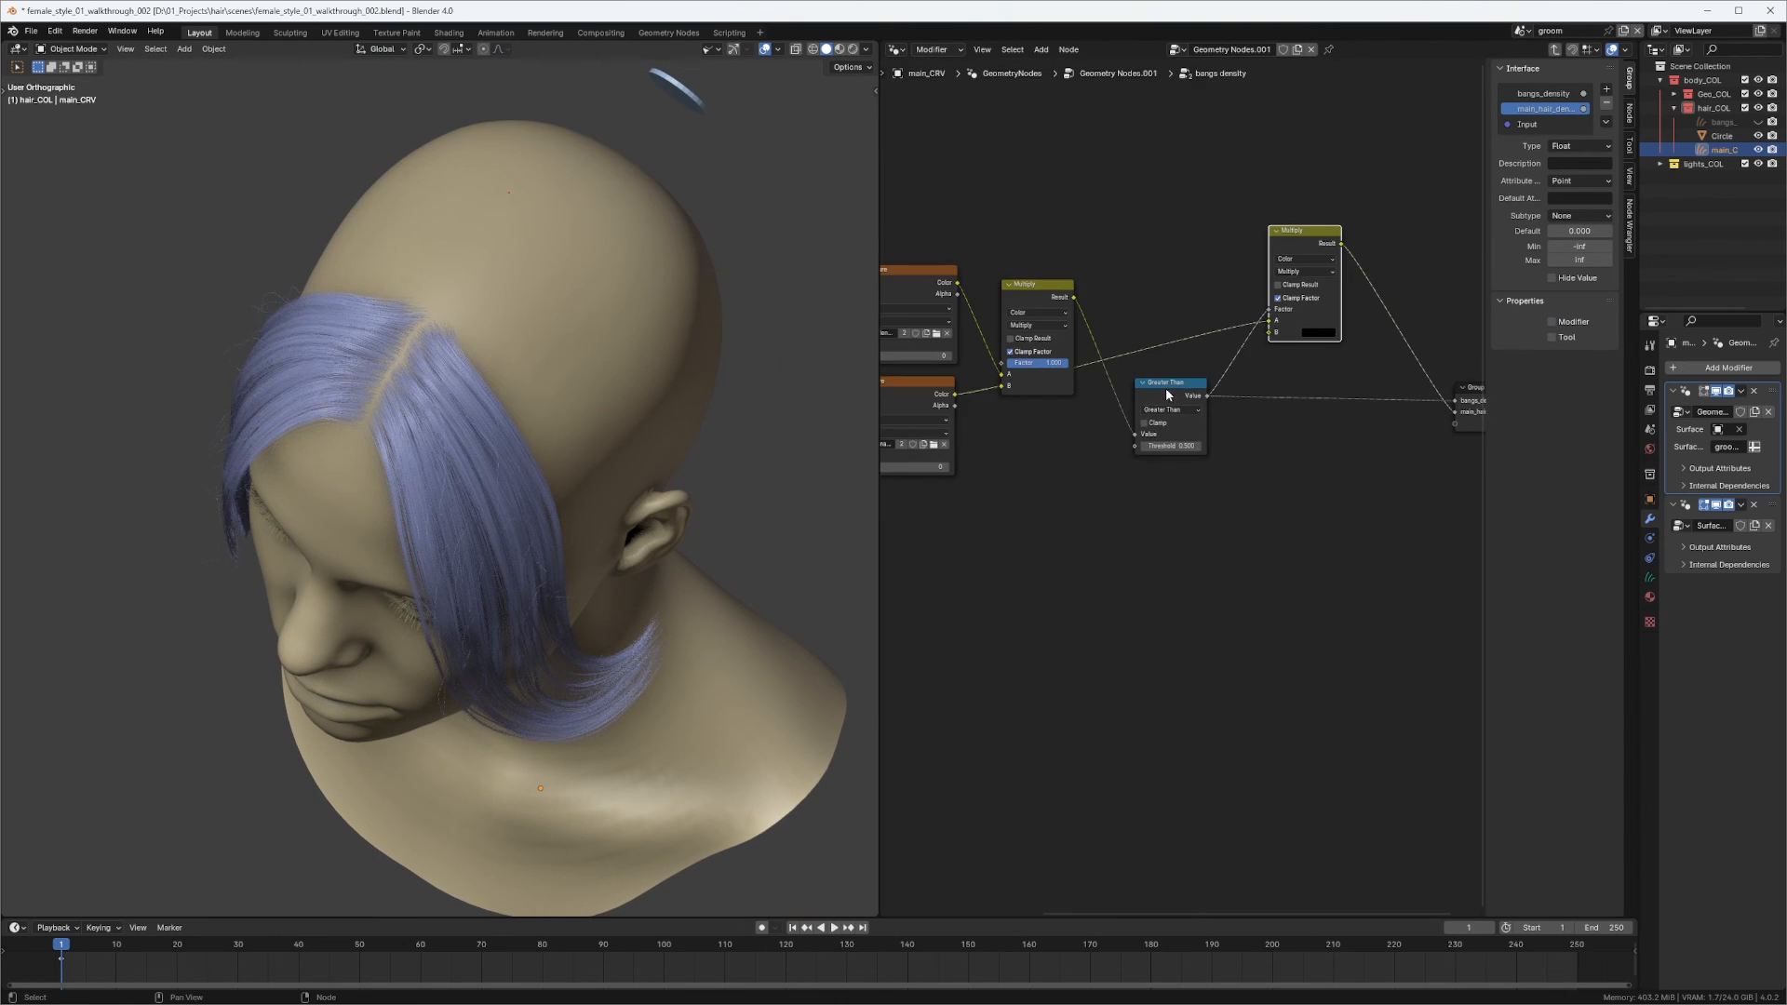
pyautogui.moveTo(1166, 389); pyautogui.dragTo(1187, 381)
pyautogui.moveTo(1144, 340); pyautogui.dragTo(1227, 296, button='middle')
pyautogui.moveTo(1121, 246); pyautogui.dragTo(1126, 218)
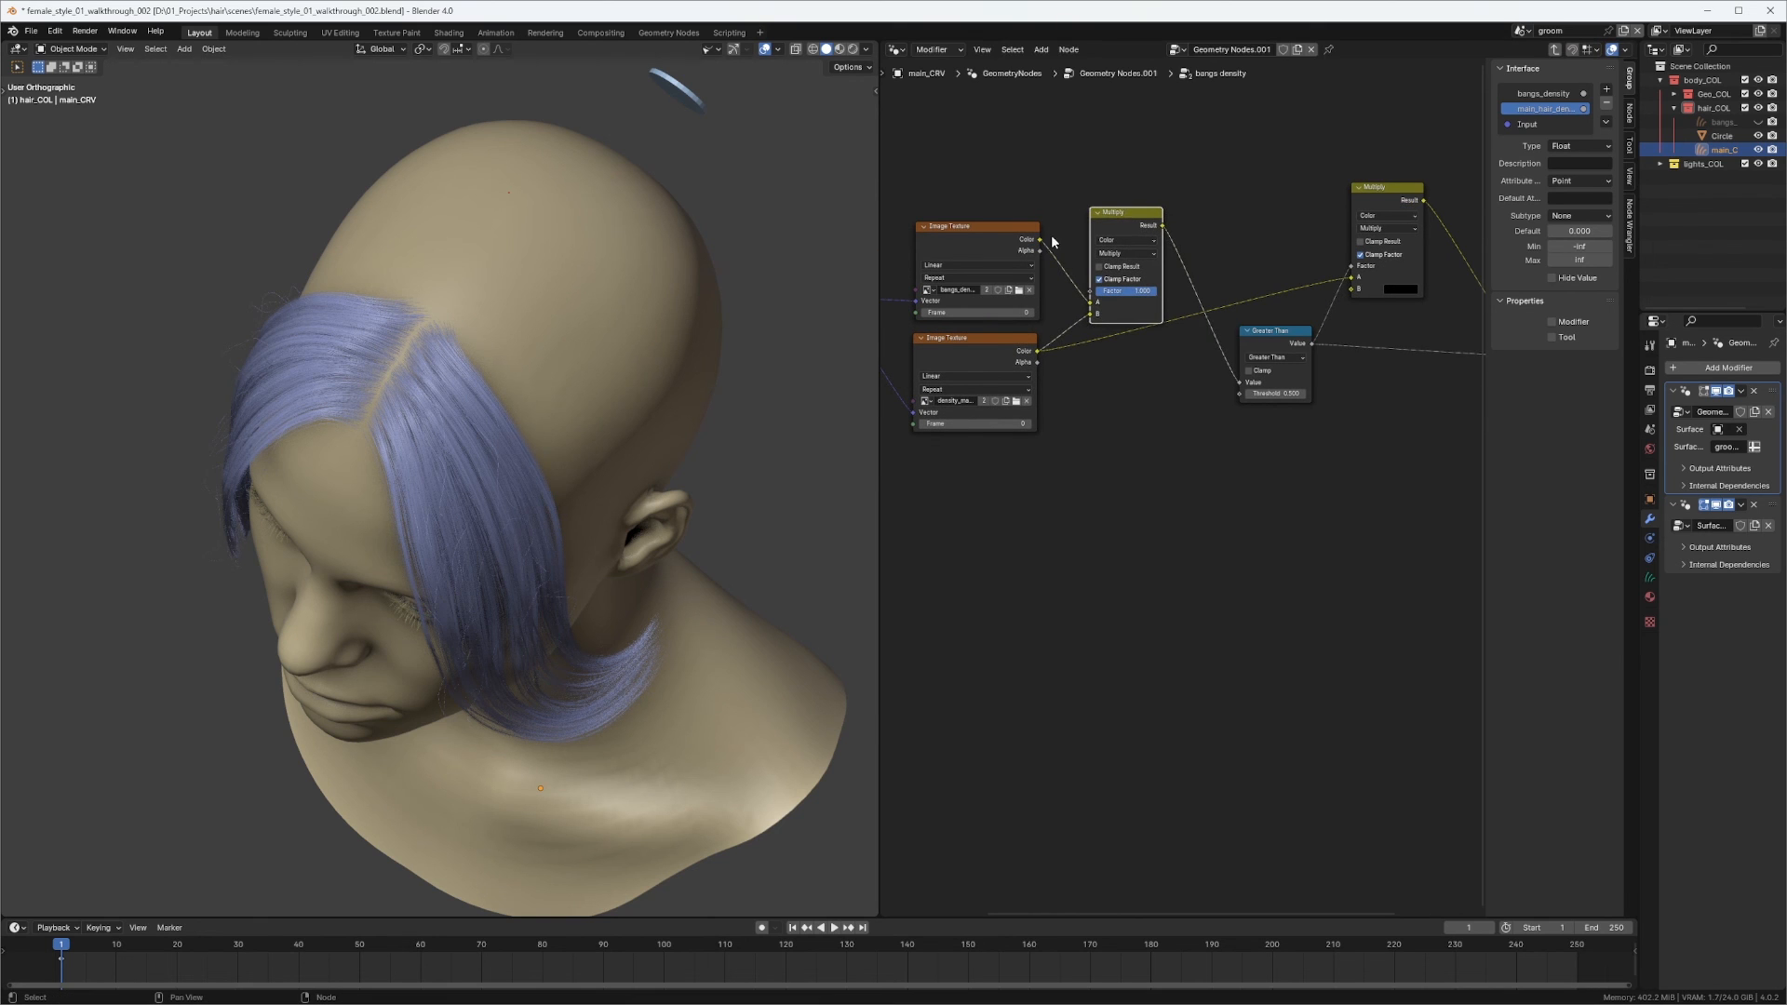
pyautogui.moveTo(1052, 244); pyautogui.dragTo(1074, 230, button='middle')
pyautogui.moveTo(1008, 321); pyautogui.dragTo(1007, 350)
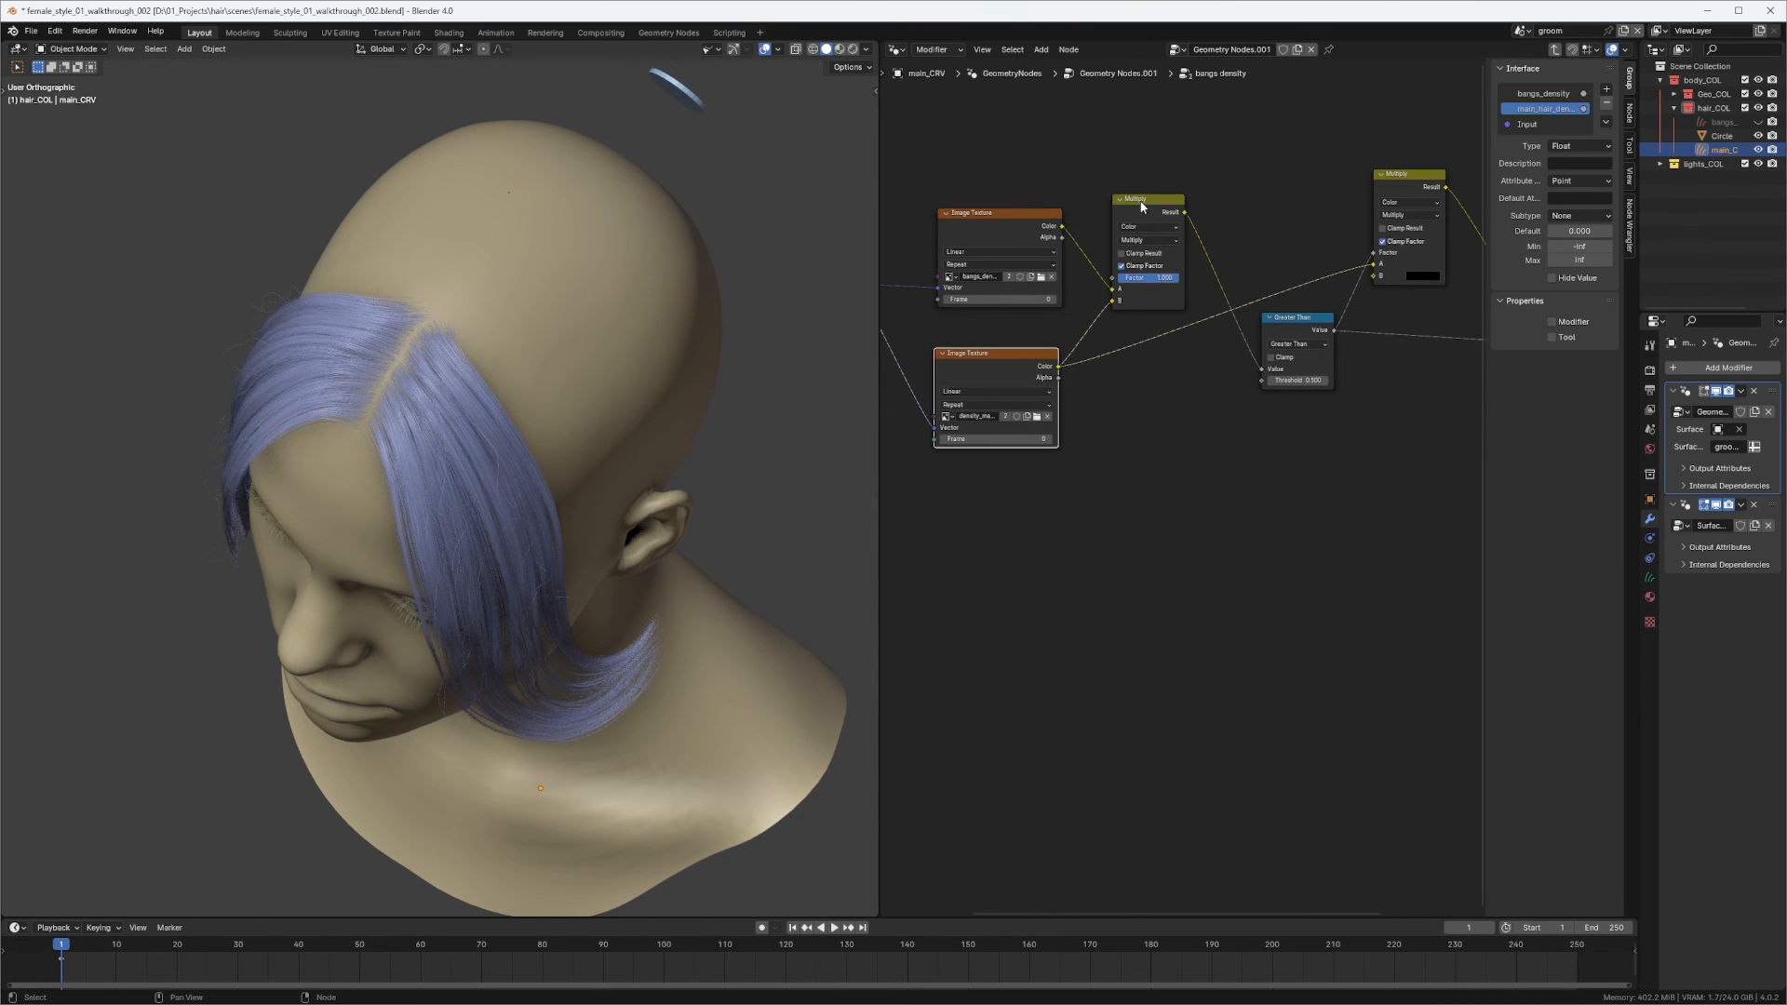
pyautogui.moveTo(1136, 211); pyautogui.dragTo(1085, 211, button='middle')
pyautogui.moveTo(1228, 321); pyautogui.dragTo(1220, 361)
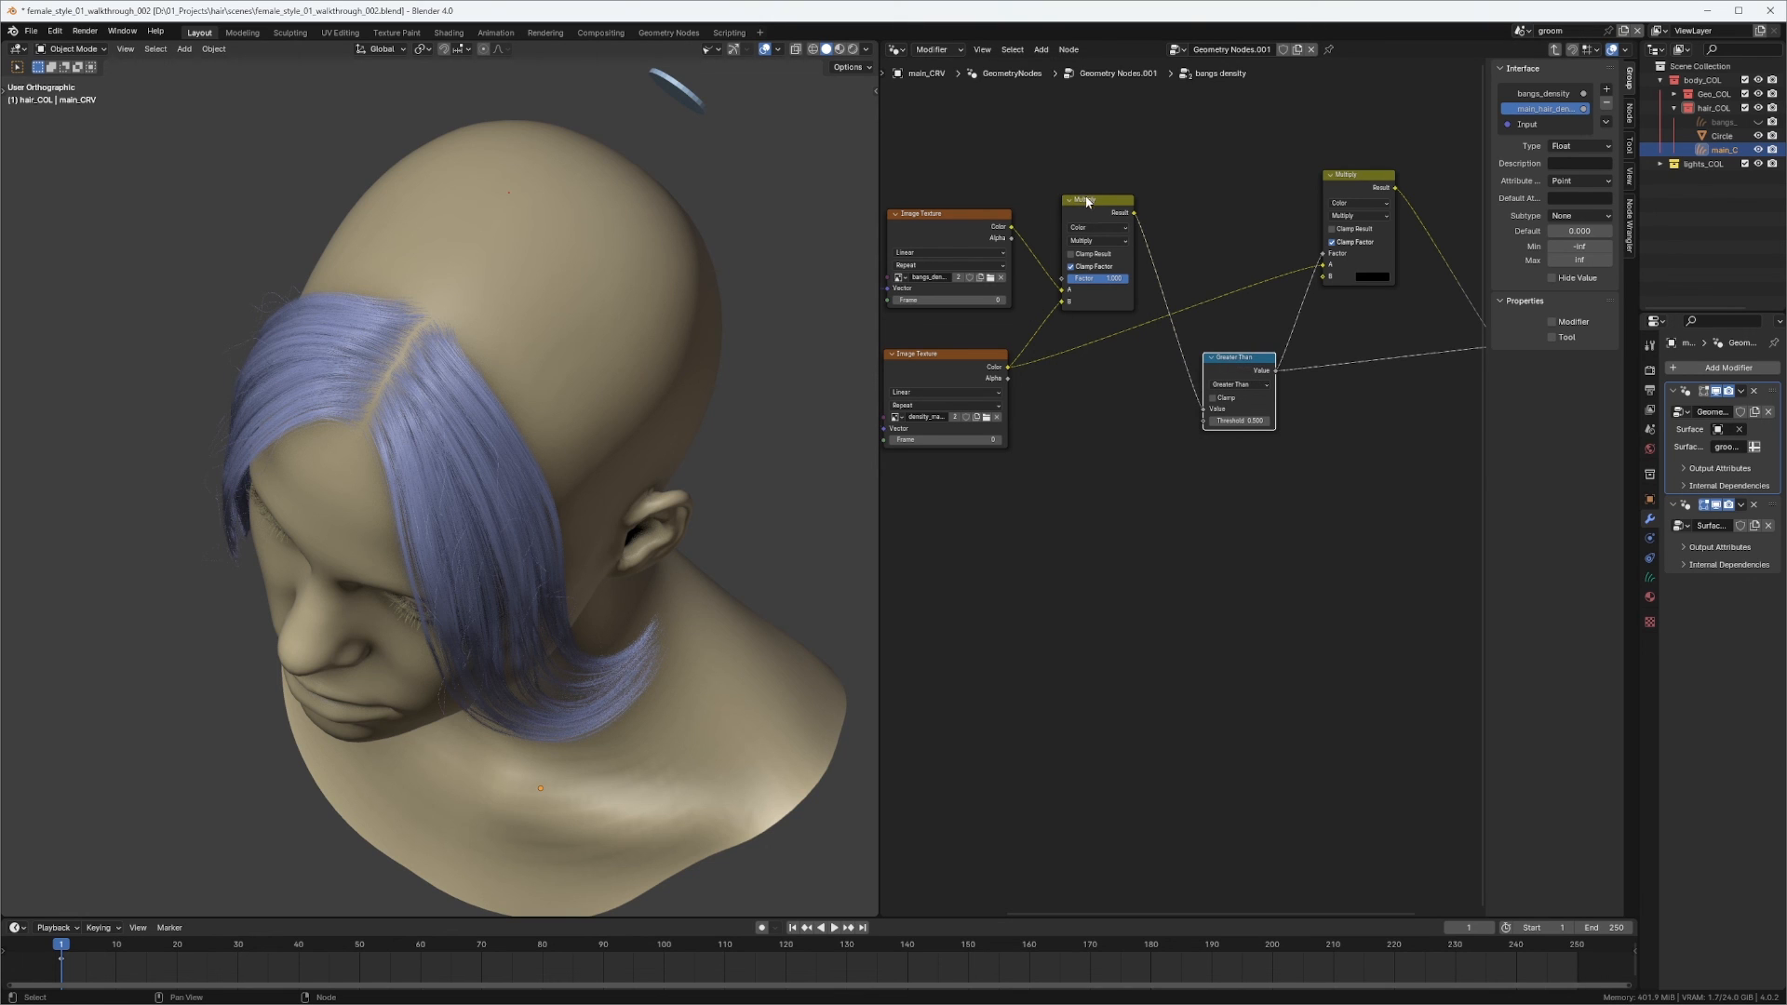
pyautogui.moveTo(1086, 201); pyautogui.dragTo(1075, 221)
pyautogui.moveTo(1037, 255); pyautogui.dragTo(1077, 260, button='middle')
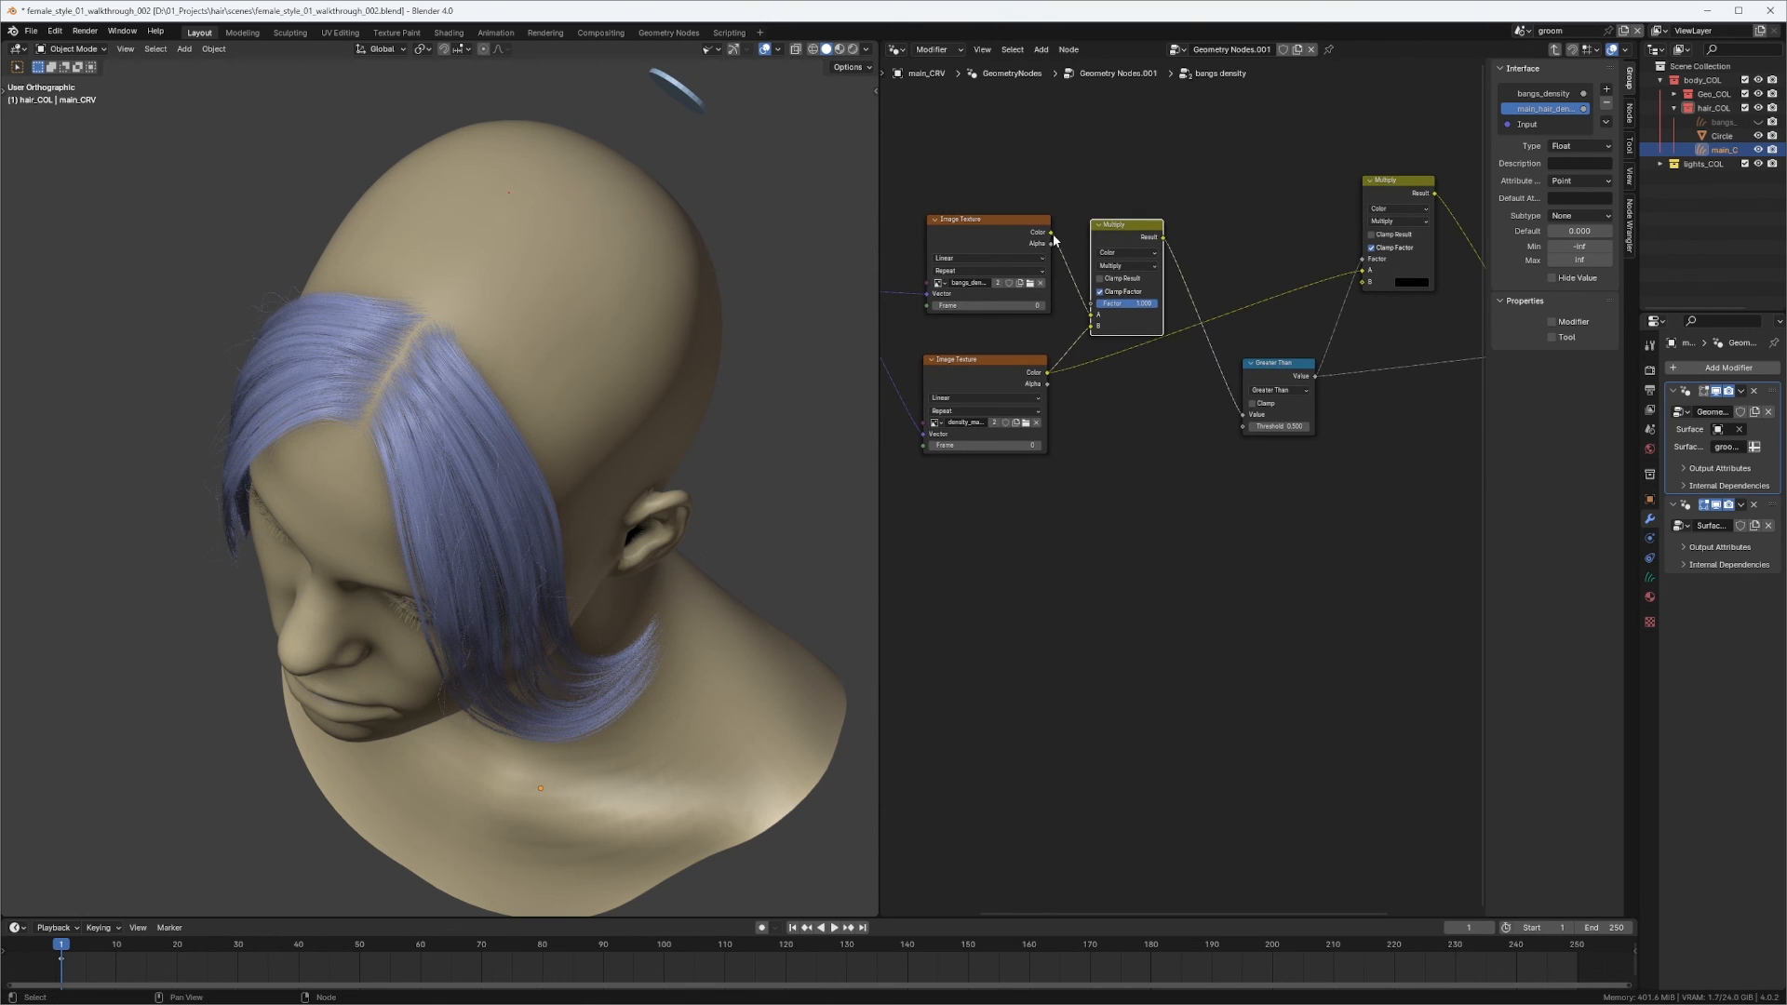
# Connect the upper Image Texture's Color to the copied Multiply node's Factor in place of Greater Than, and leave the group.
pyautogui.moveTo(1049, 233); pyautogui.dragTo(1236, 248)
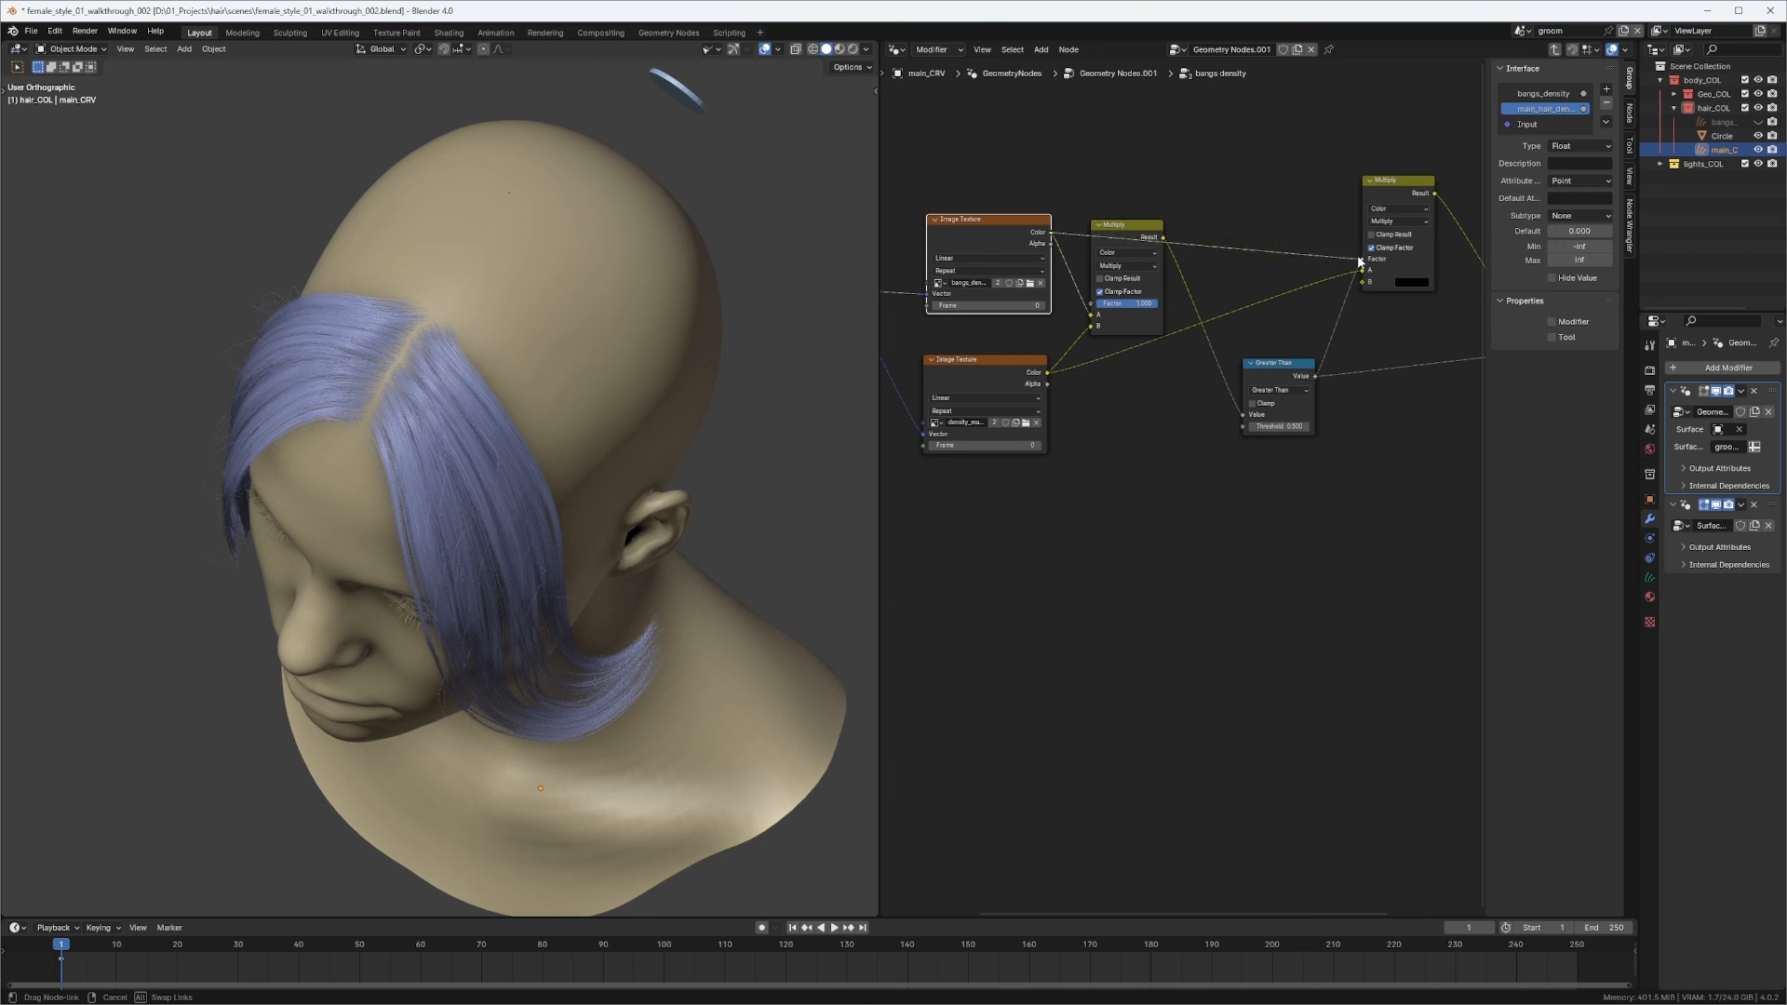
pyautogui.moveTo(1354, 262); pyautogui.dragTo(1358, 261)
pyautogui.moveTo(1343, 264); pyautogui.dragTo(1155, 243, button='middle')
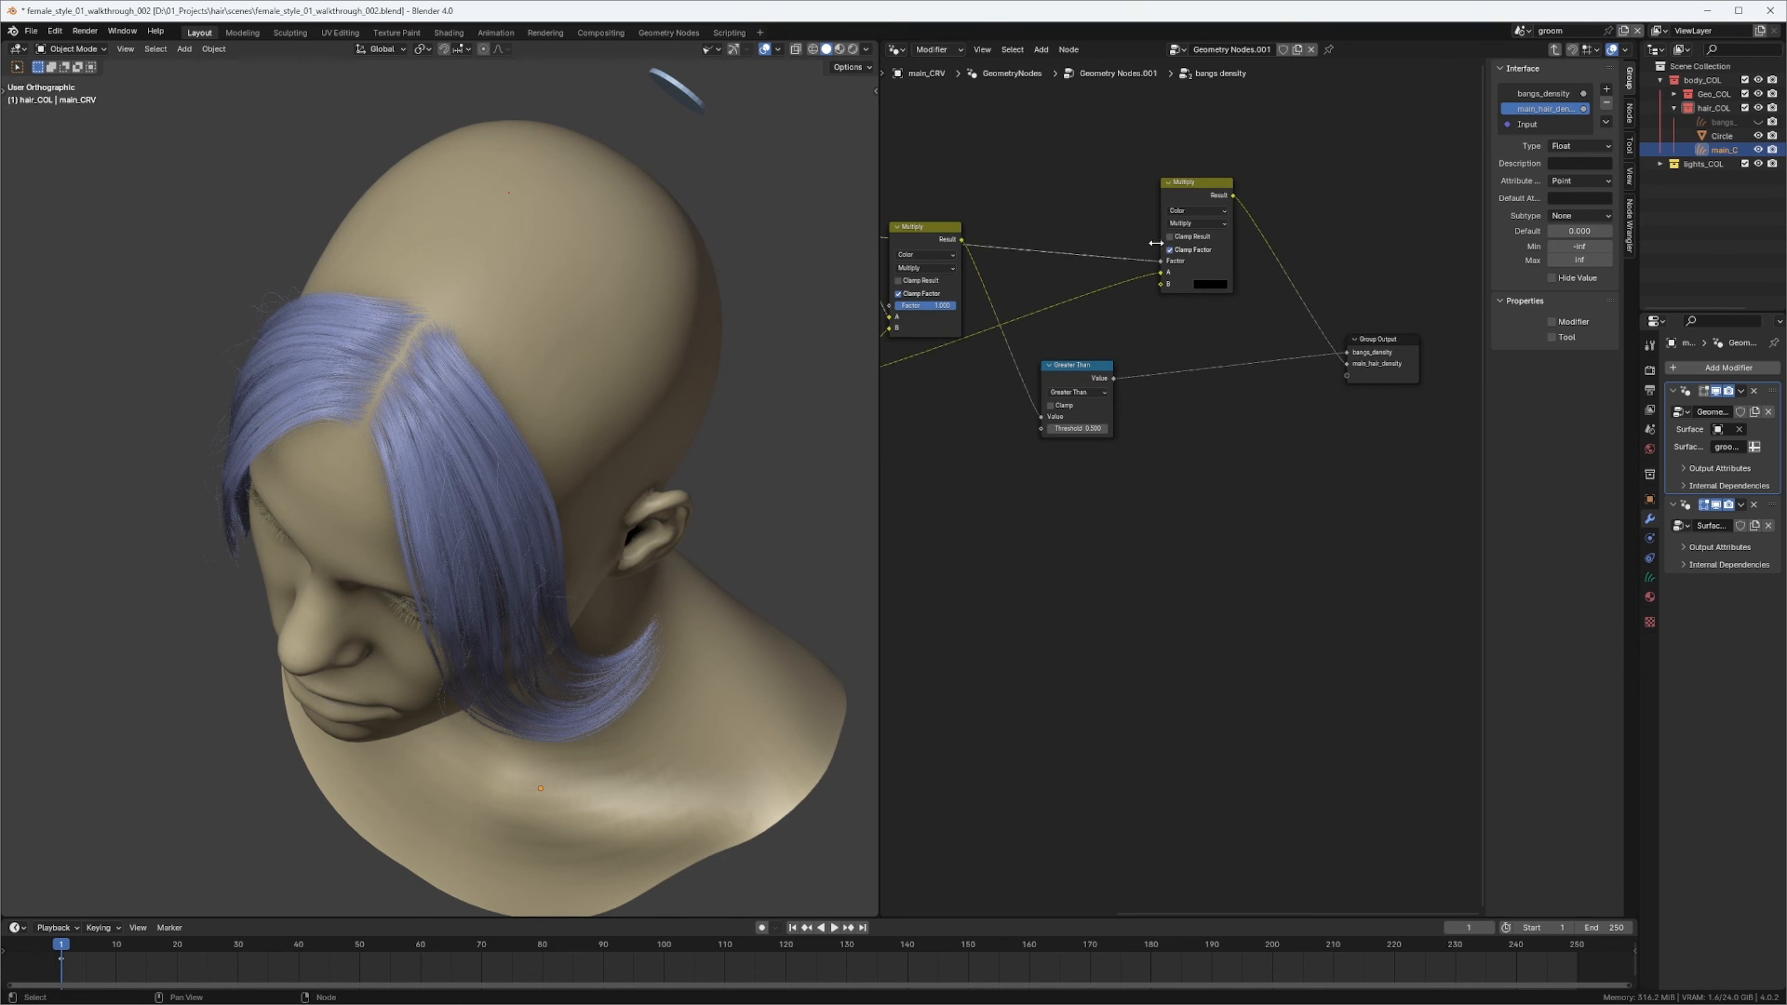
pyautogui.press('Tab')
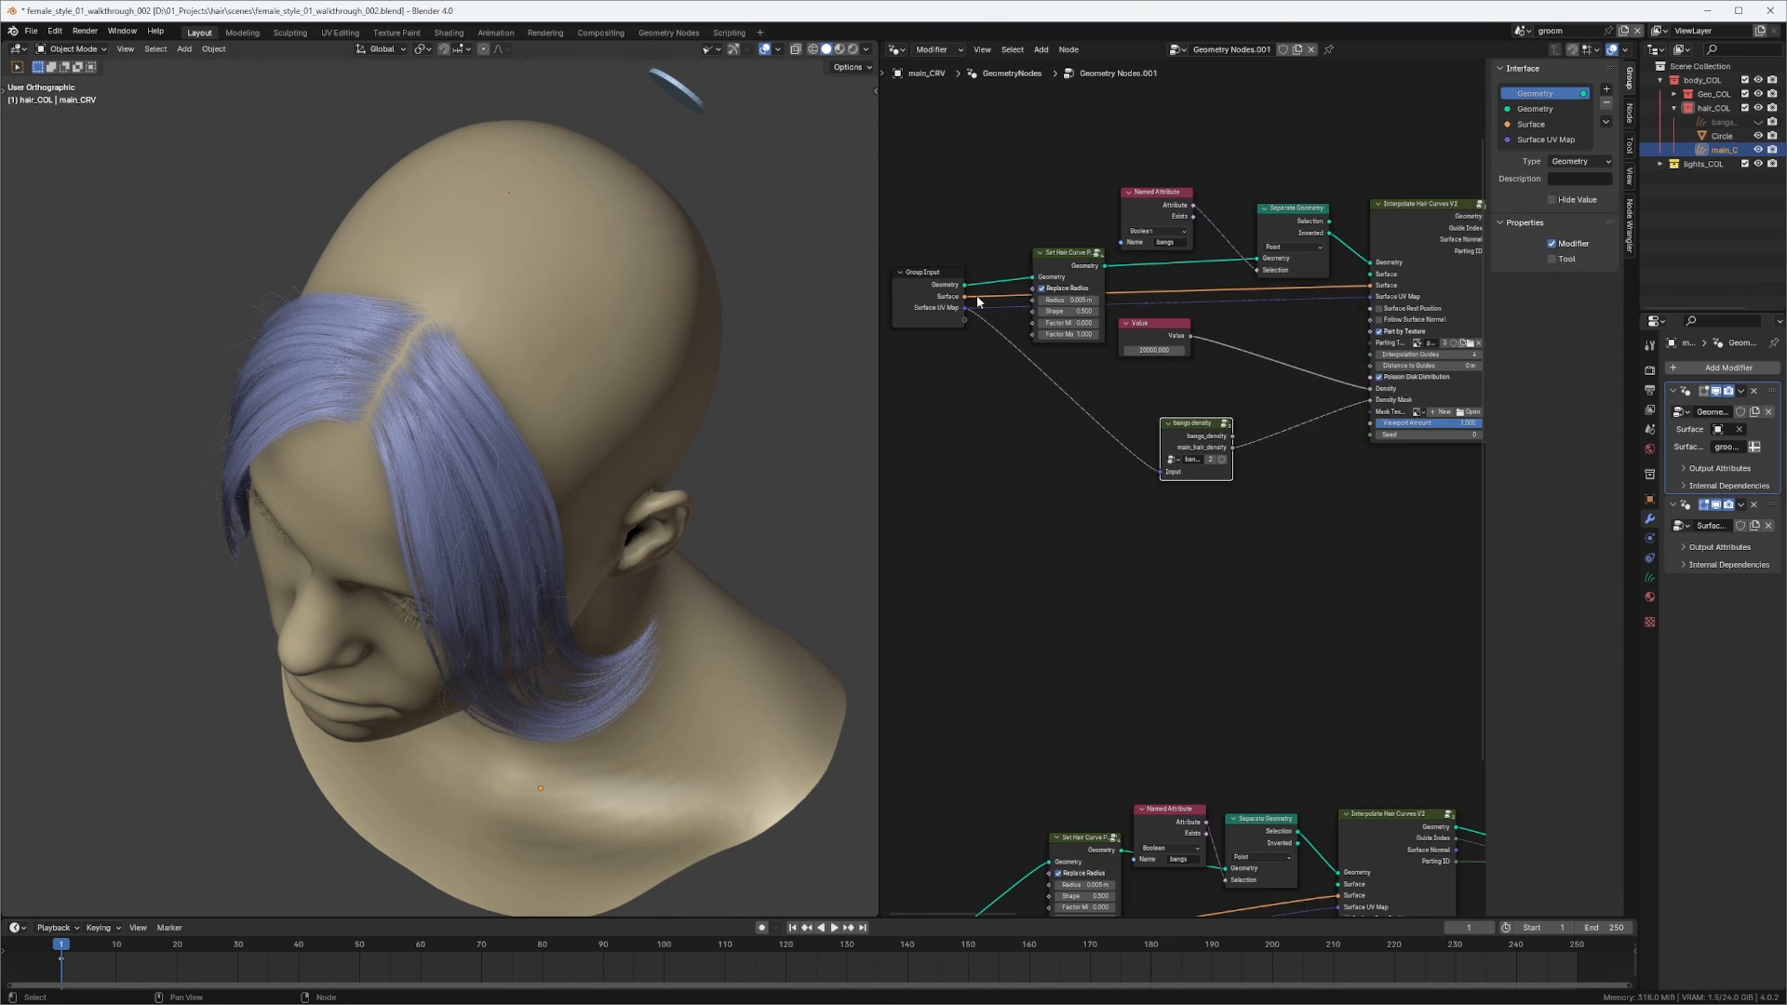
# Preview the upper Interpolate Hair Curves V2 node to inspect the main hair's coverage around the hairline.
pyautogui.moveTo(975, 294); pyautogui.dragTo(961, 287, button='middle')
pyautogui.keyDown('ctrl'); pyautogui.keyDown('shift'); pyautogui.click(1405, 210); pyautogui.keyUp('shift'); pyautogui.keyUp('ctrl')
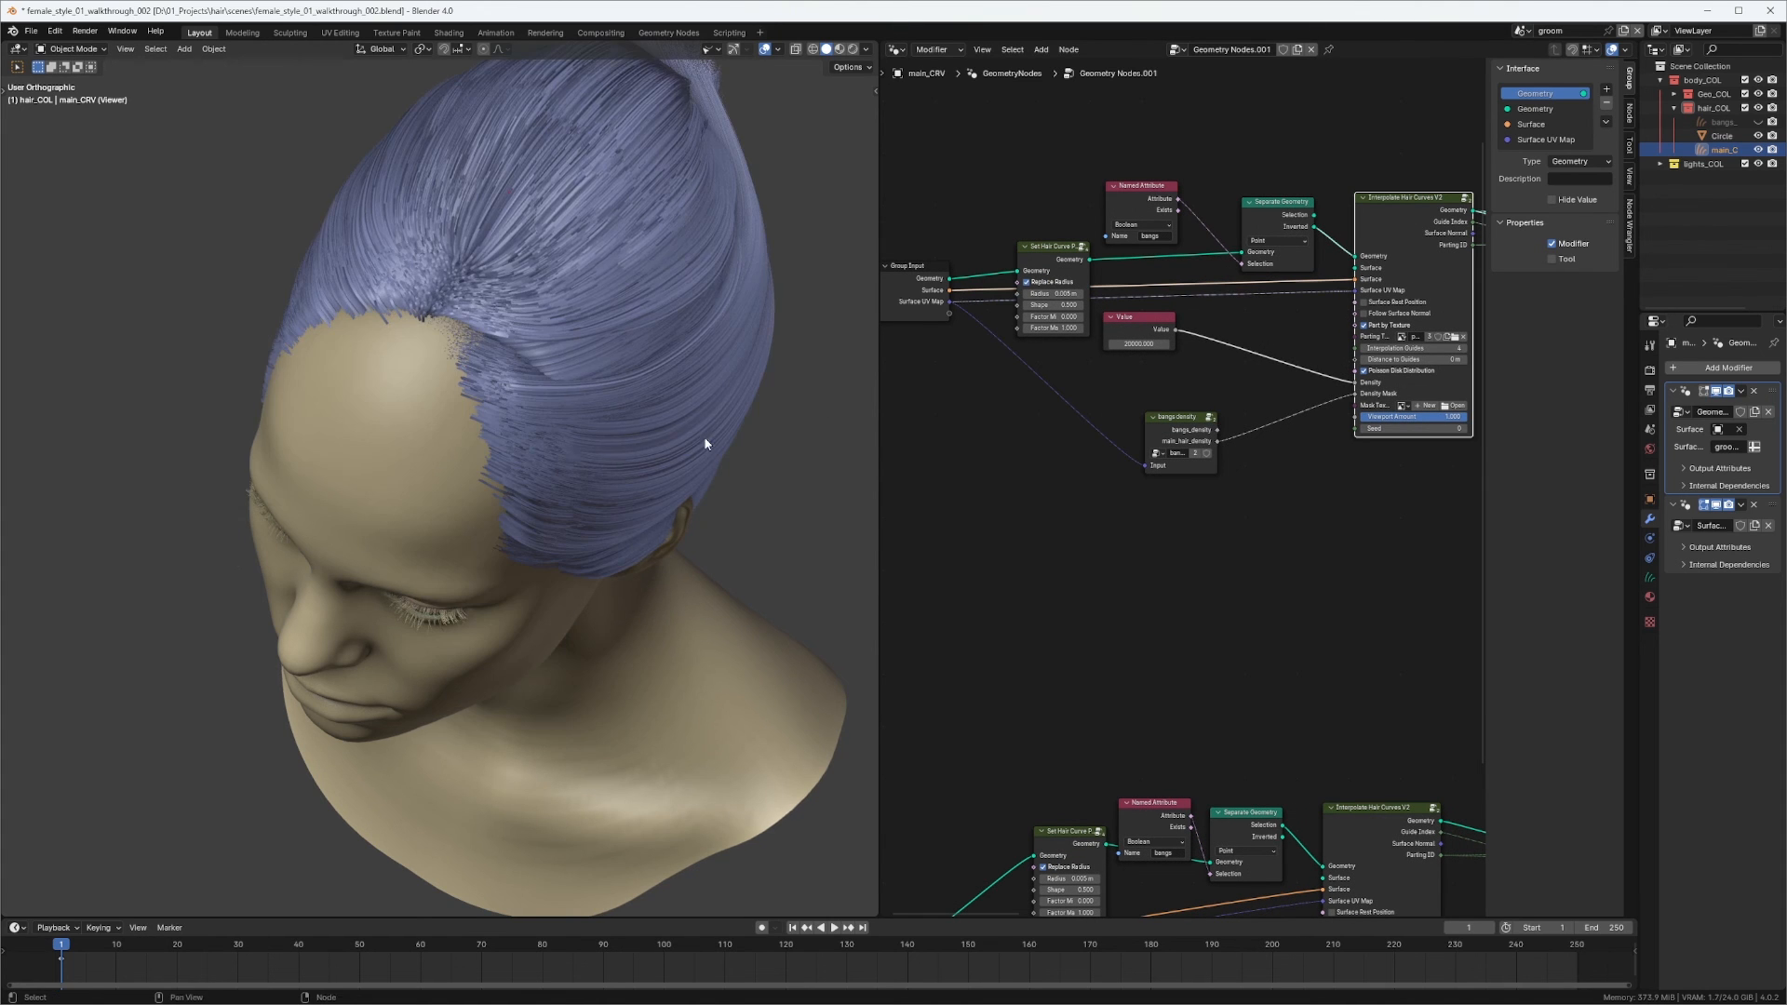
pyautogui.moveTo(704, 444); pyautogui.dragTo(530, 368, button='middle')
# Turn off Part by Texture on the upper Interpolate Hair Curves V2 node.
pyautogui.moveTo(1193, 281); pyautogui.dragTo(976, 286, button='middle')
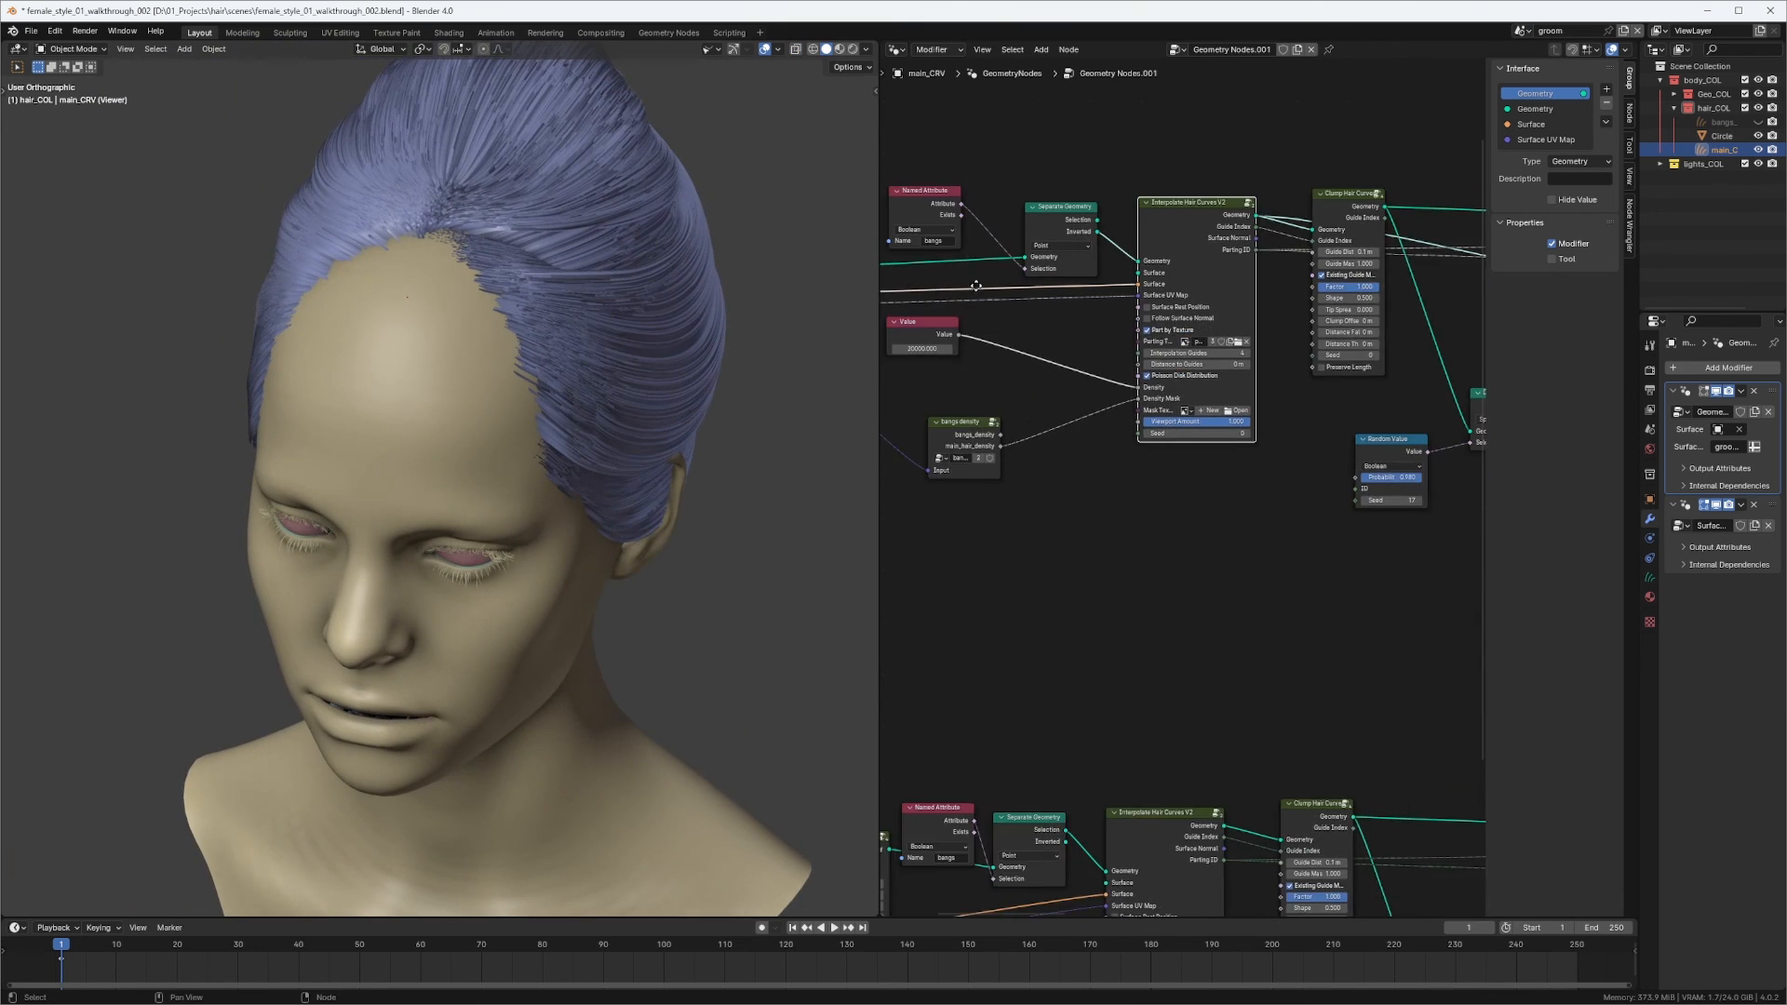
pyautogui.scroll(3, 1149, 372)
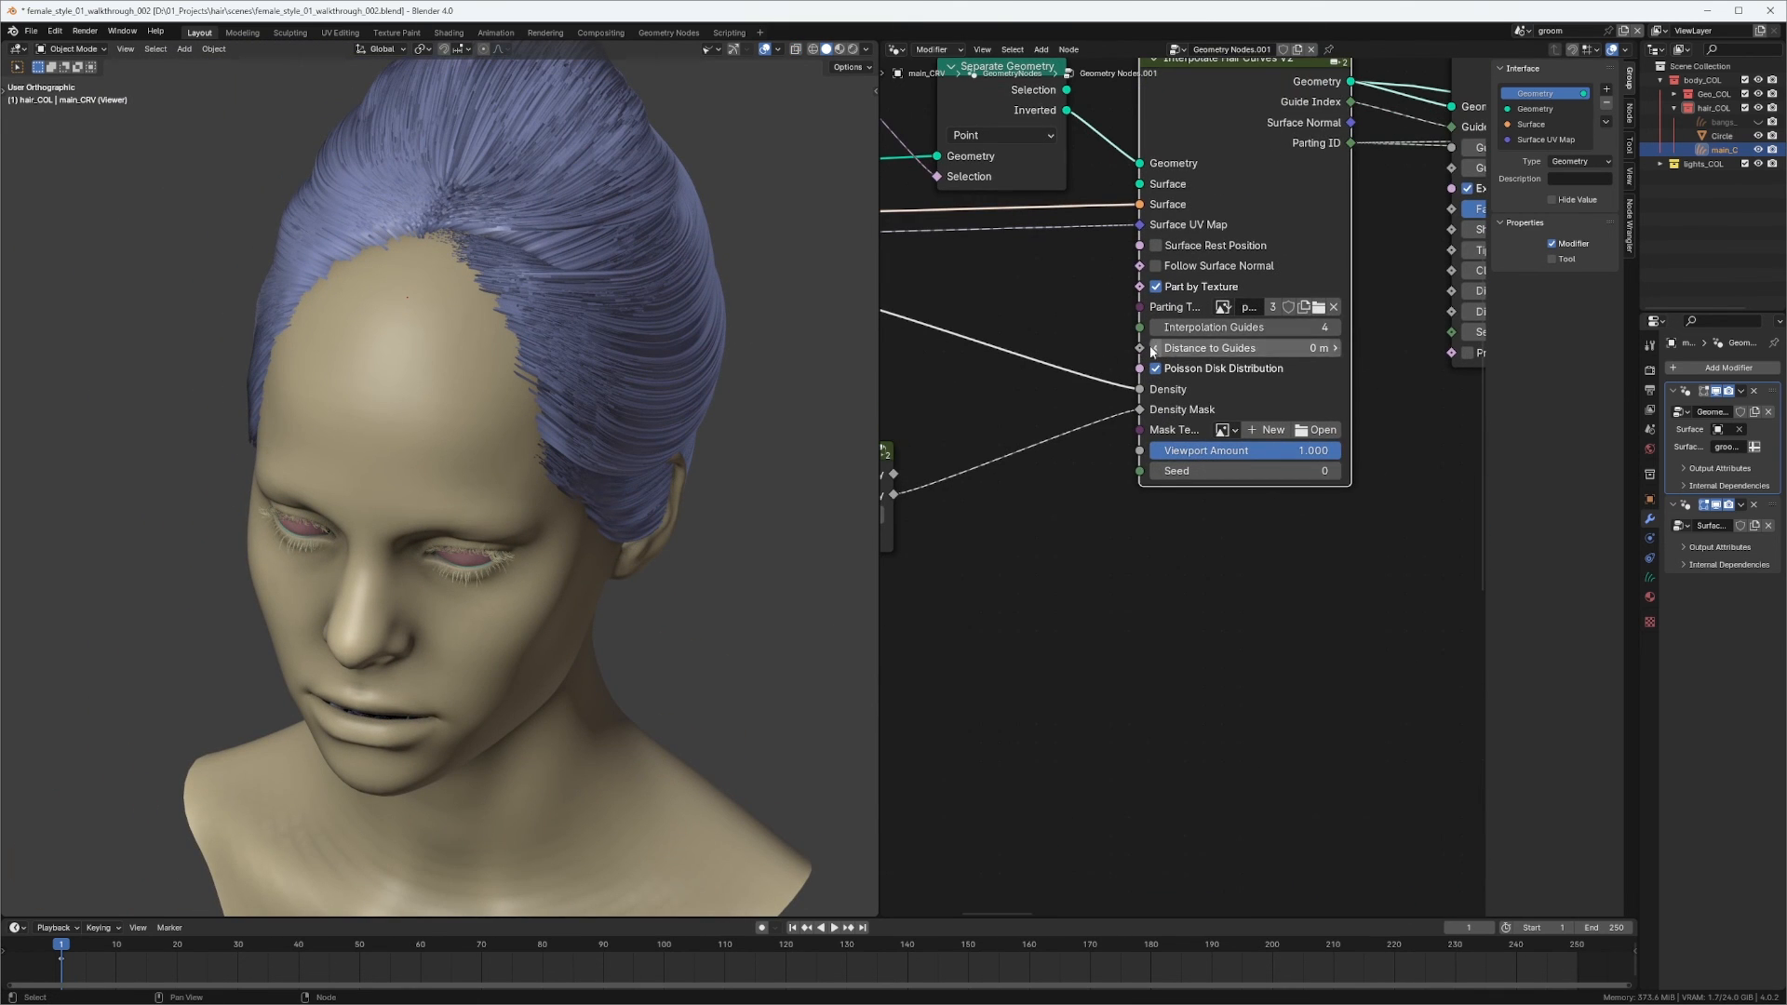
pyautogui.click(1156, 286)
pyautogui.moveTo(633, 391); pyautogui.dragTo(522, 476, button='middle')
# Preview the upper chain's final Set Hair Curve Profile node and inspect the complete main hair from the side.
pyautogui.moveTo(1340, 261); pyautogui.dragTo(921, 326, button='middle')
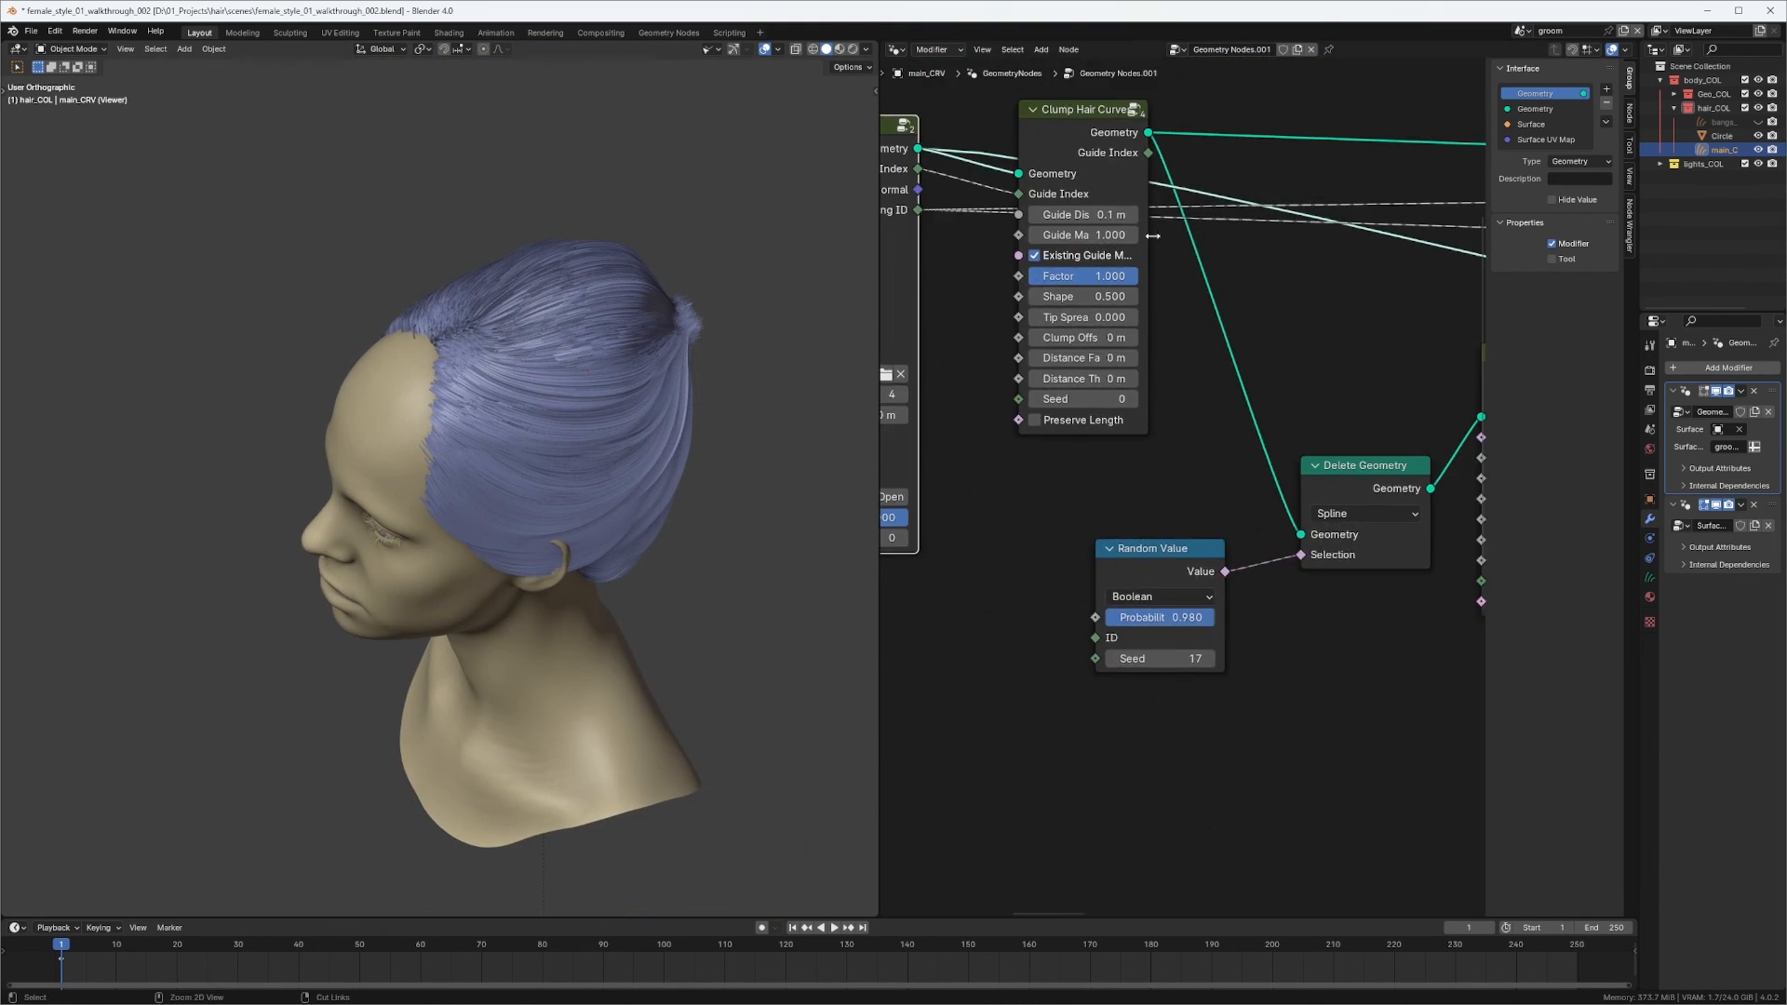
pyautogui.keyDown('ctrl'); pyautogui.moveTo(1153, 236); pyautogui.dragTo(1158, 316, button='middle'); pyautogui.keyUp('ctrl')
pyautogui.moveTo(1369, 305); pyautogui.dragTo(1323, 288, button='middle')
pyautogui.moveTo(587, 372); pyautogui.dragTo(450, 303, button='middle')
pyautogui.moveTo(1328, 345); pyautogui.dragTo(1209, 356, button='middle')
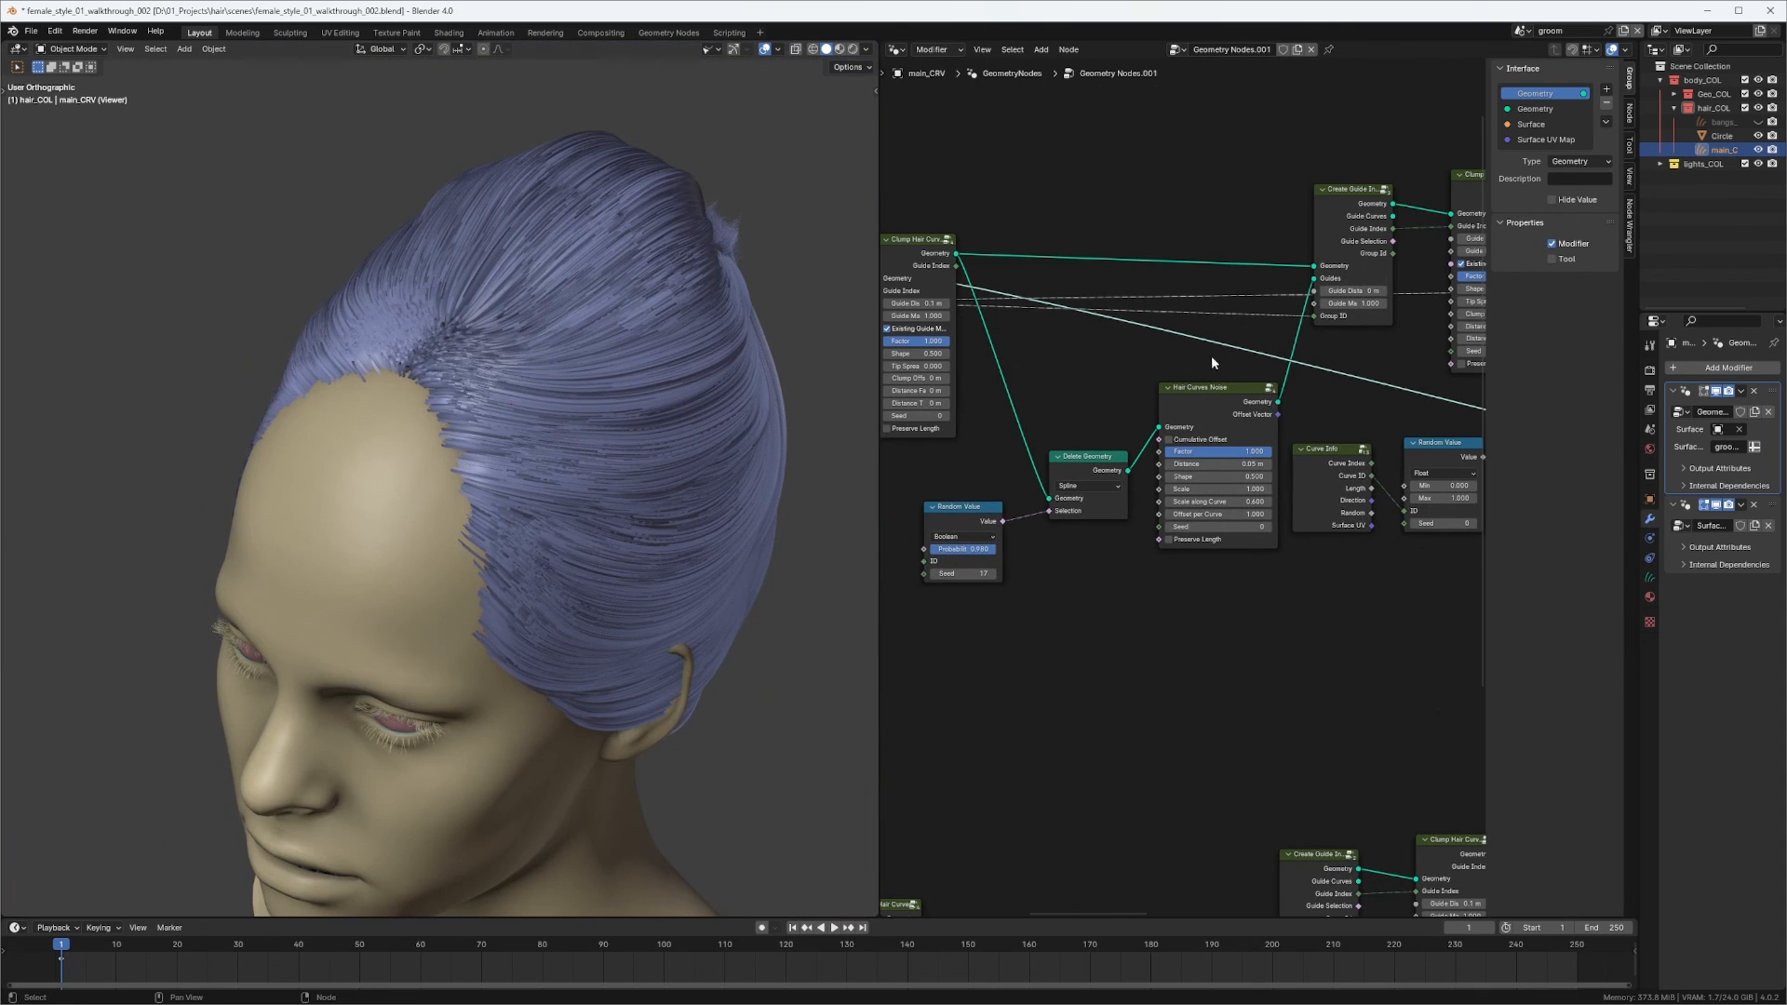
pyautogui.press('n')
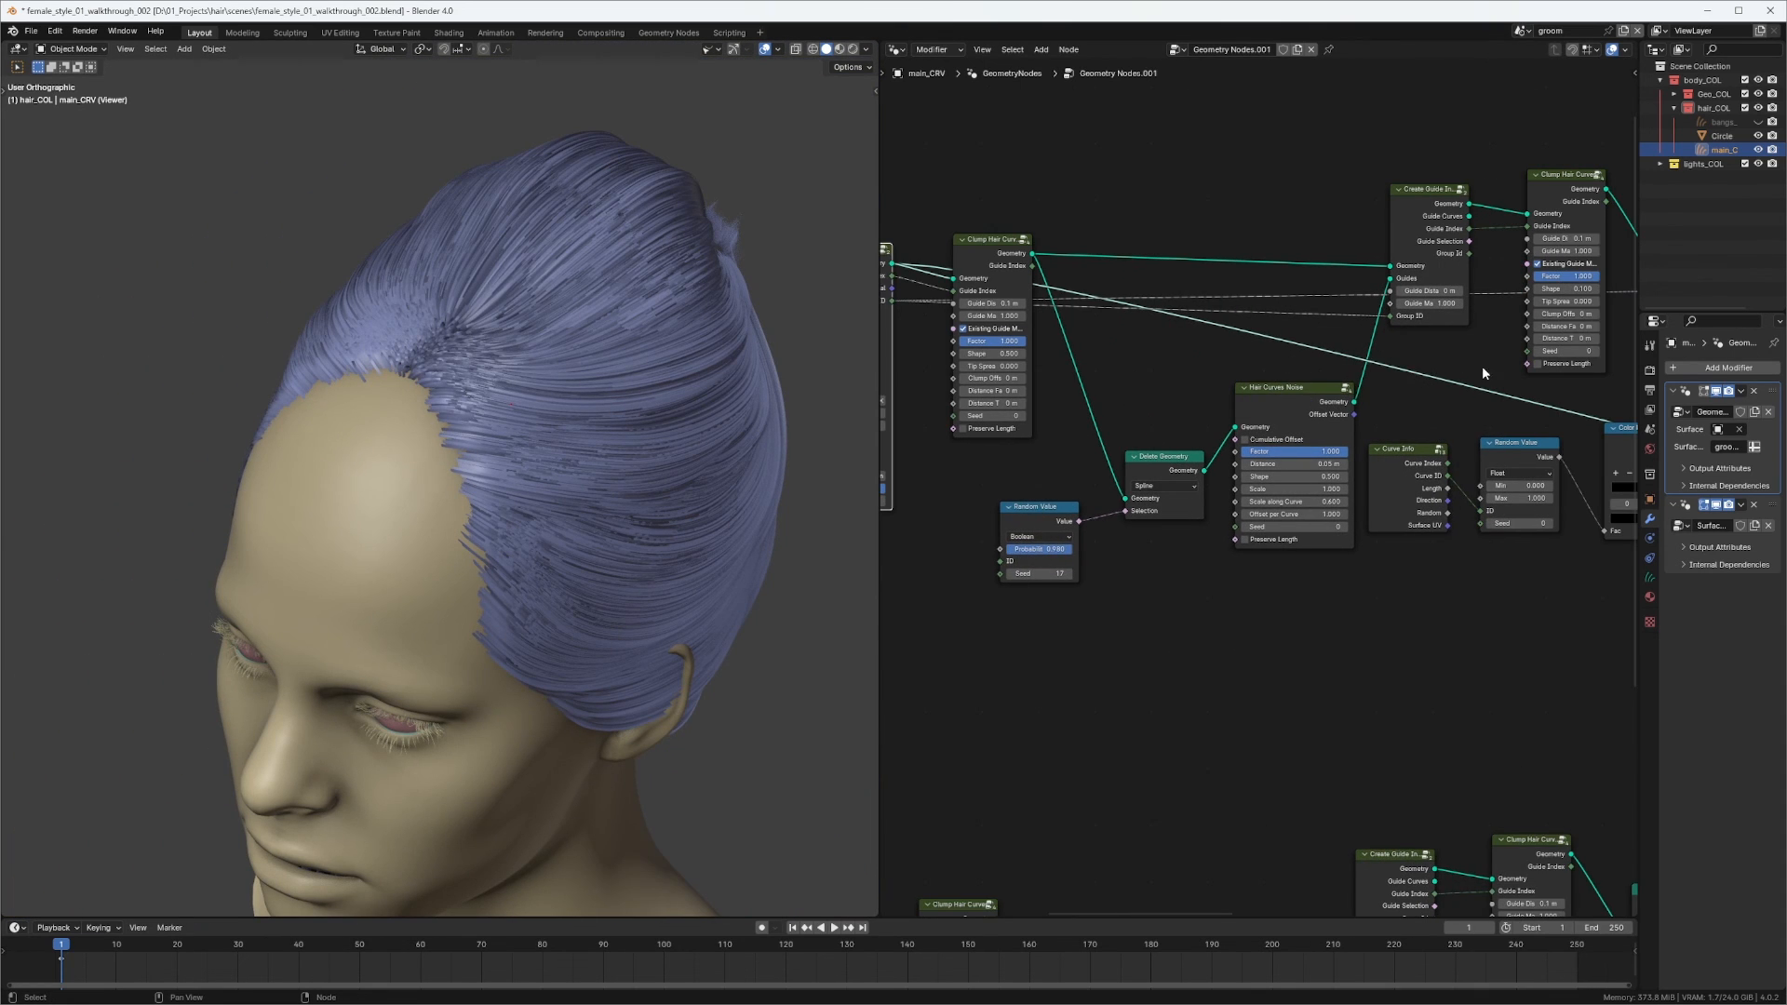
pyautogui.moveTo(1483, 370); pyautogui.dragTo(1182, 355, button='middle')
pyautogui.keyDown('ctrl'); pyautogui.moveTo(1478, 337); pyautogui.dragTo(1483, 372, button='middle'); pyautogui.keyUp('ctrl')
pyautogui.moveTo(1483, 353); pyautogui.dragTo(1020, 377, button='middle')
pyautogui.moveTo(1603, 363); pyautogui.dragTo(1313, 255, button='middle')
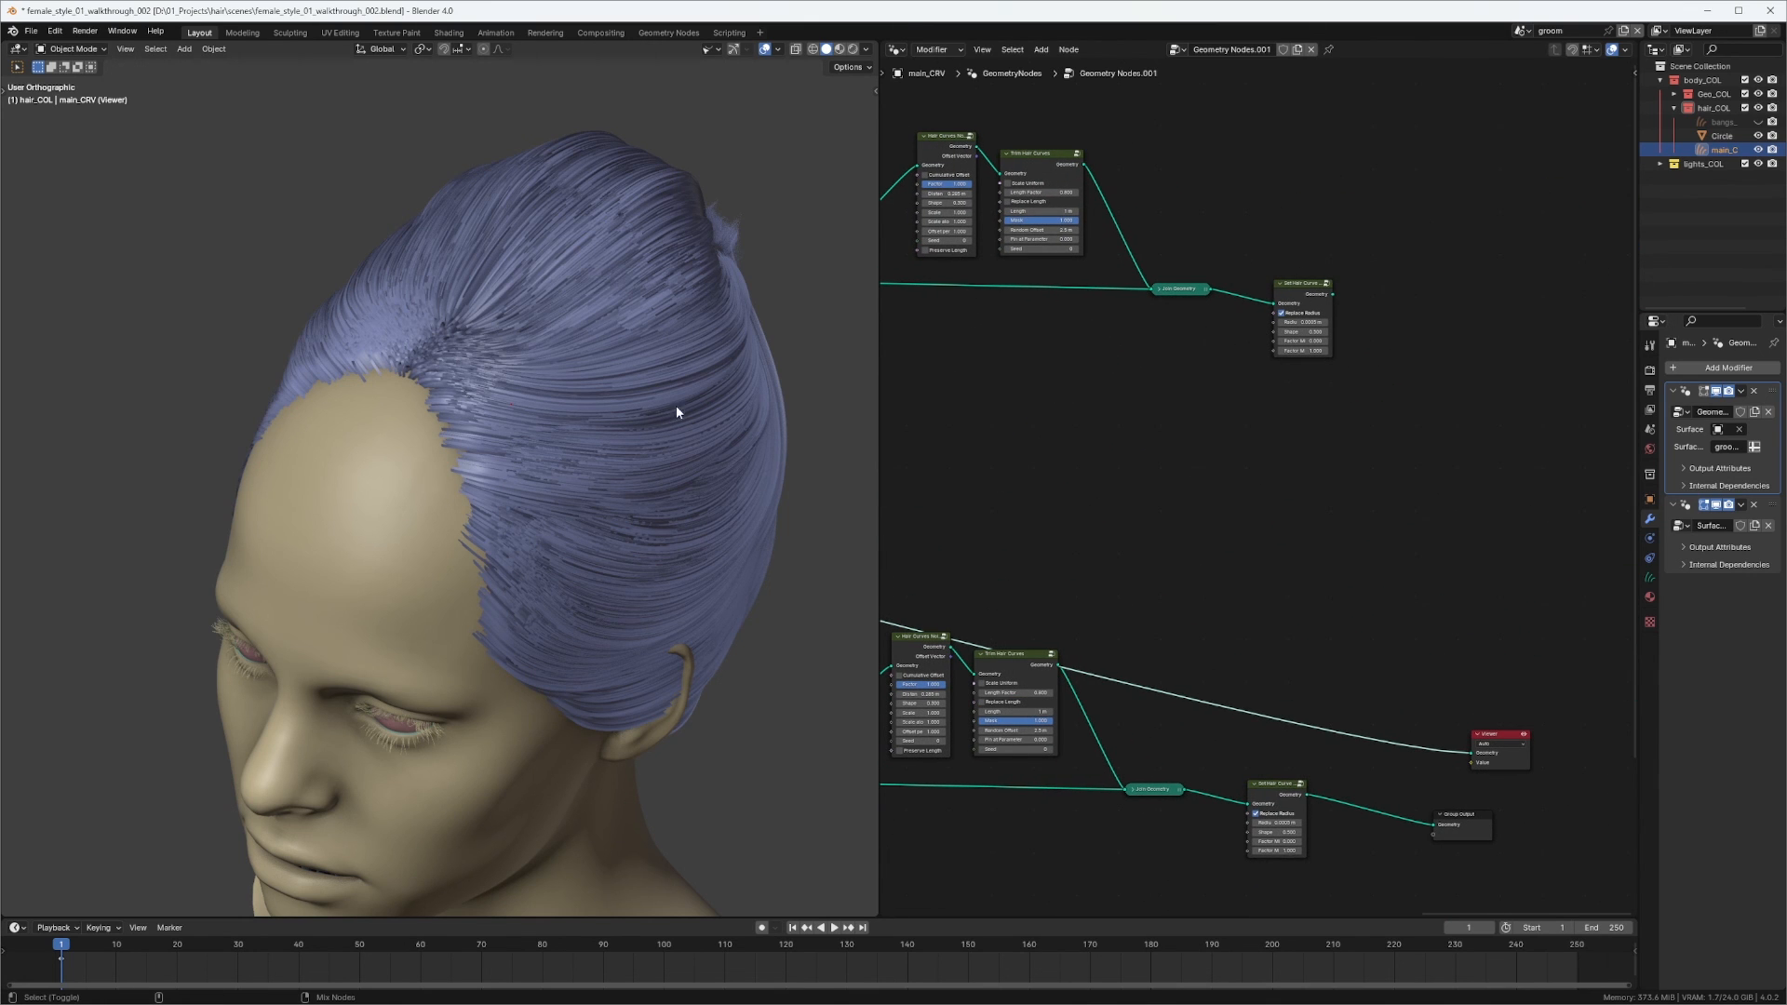
pyautogui.keyDown('ctrl'); pyautogui.keyDown('shift'); pyautogui.click(1289, 321); pyautogui.keyUp('shift'); pyautogui.keyUp('ctrl')
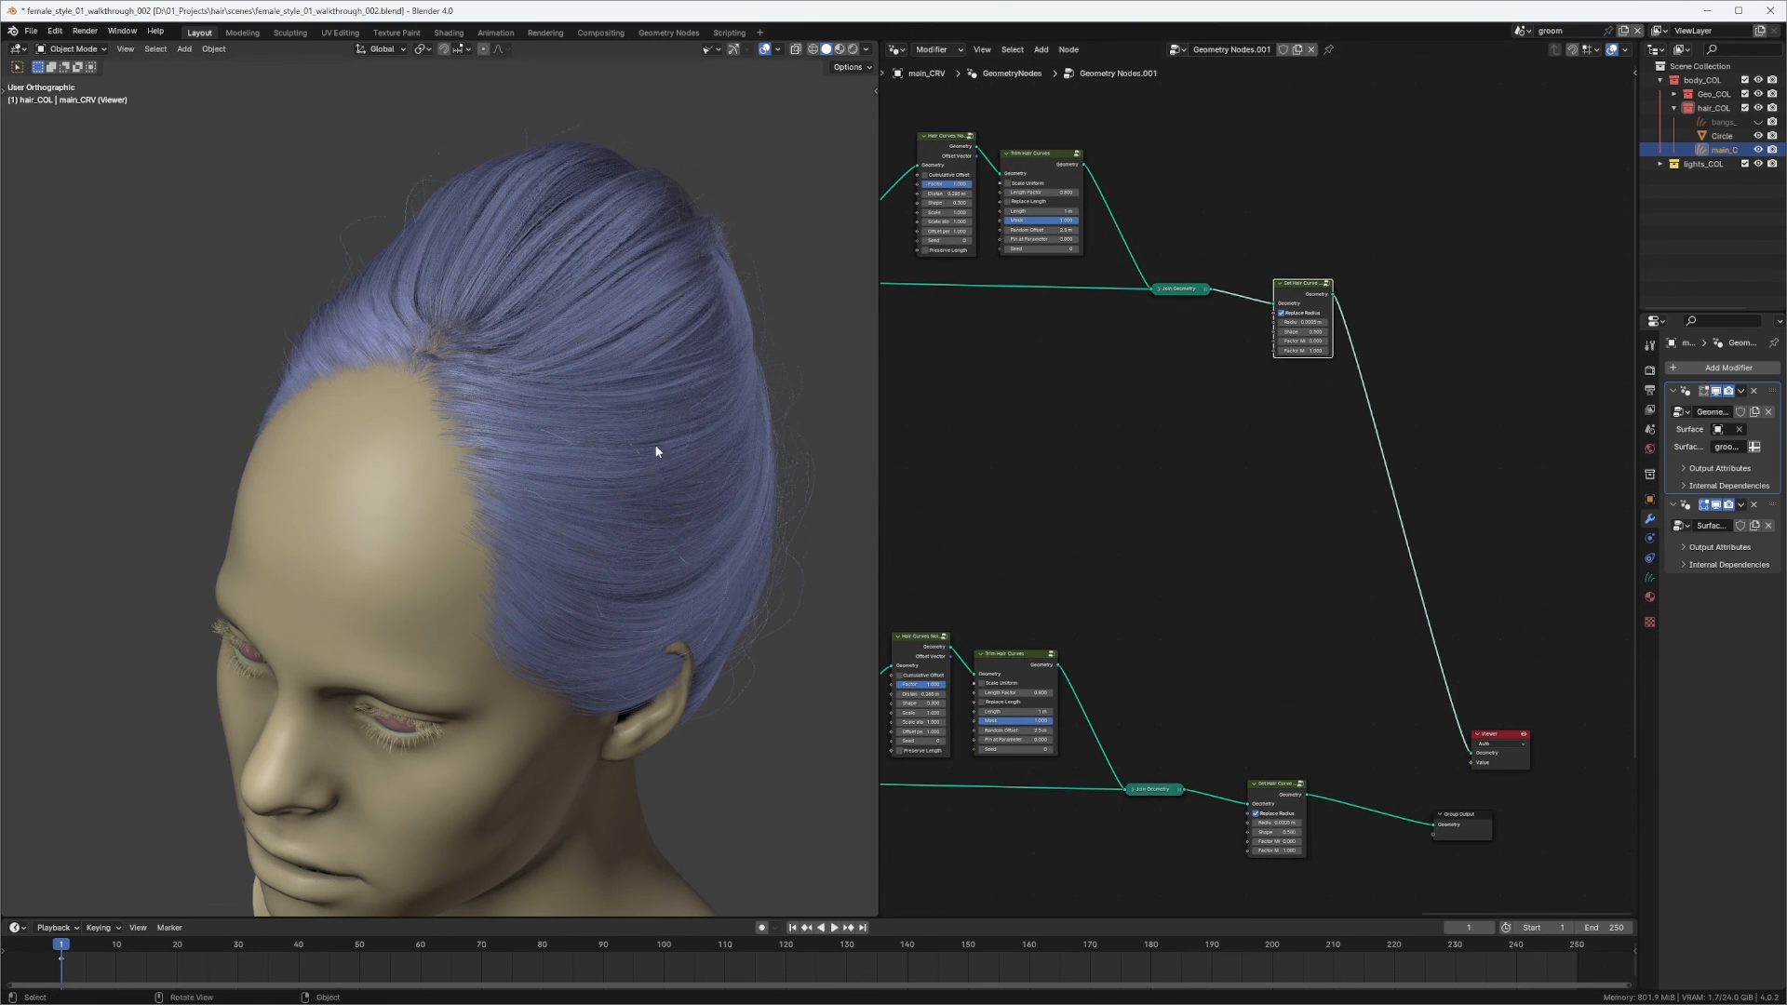
pyautogui.moveTo(656, 451); pyautogui.dragTo(683, 478, button='middle')
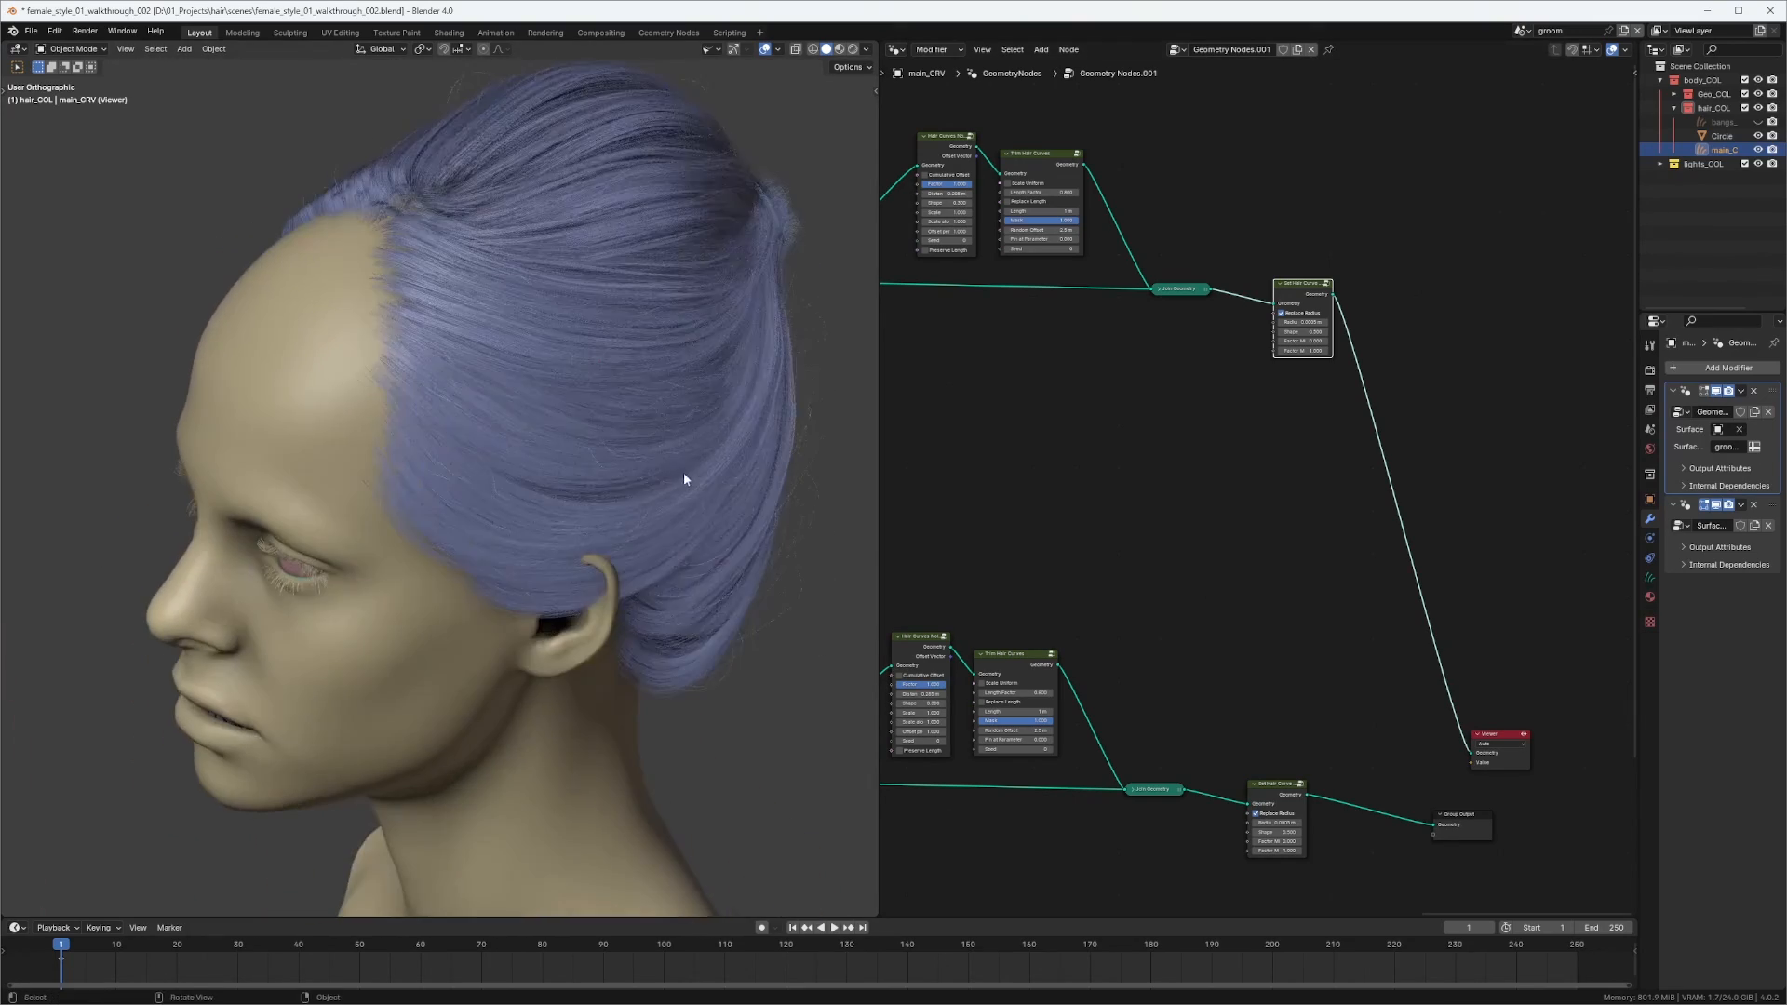
# Move the Viewer and Group Output nodes aside and merge both chains' final Set Hair Curve Profile outputs with a Join Geometry node.
pyautogui.moveTo(1338, 516); pyautogui.dragTo(1186, 391, button='middle')
pyautogui.moveTo(1424, 522); pyautogui.dragTo(1543, 580)
pyautogui.keyDown('ctrl'); pyautogui.keyDown('shift'); pyautogui.moveTo(1149, 196); pyautogui.dragTo(1114, 658, button='right'); pyautogui.keyUp('shift'); pyautogui.keyUp('ctrl')
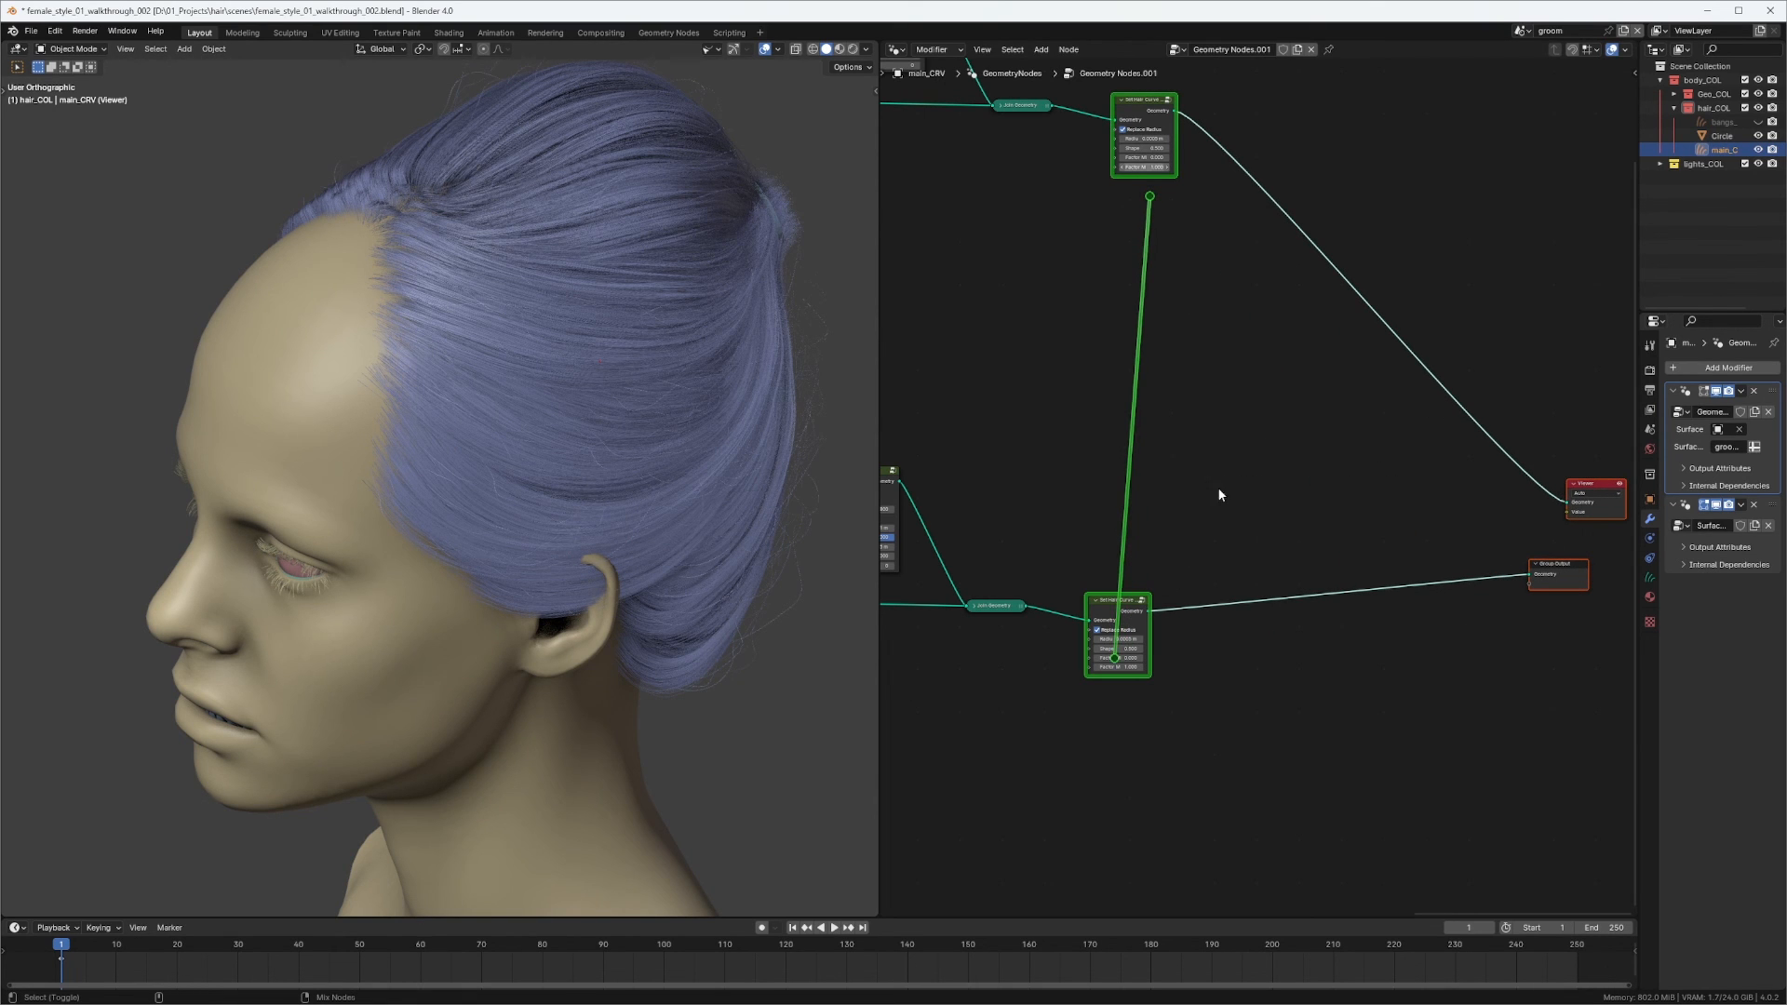
pyautogui.keyDown('ctrl'); pyautogui.keyDown('shift'); pyautogui.moveTo(1217, 487); pyautogui.dragTo(1219, 486, button='right'); pyautogui.keyUp('shift'); pyautogui.keyUp('ctrl')
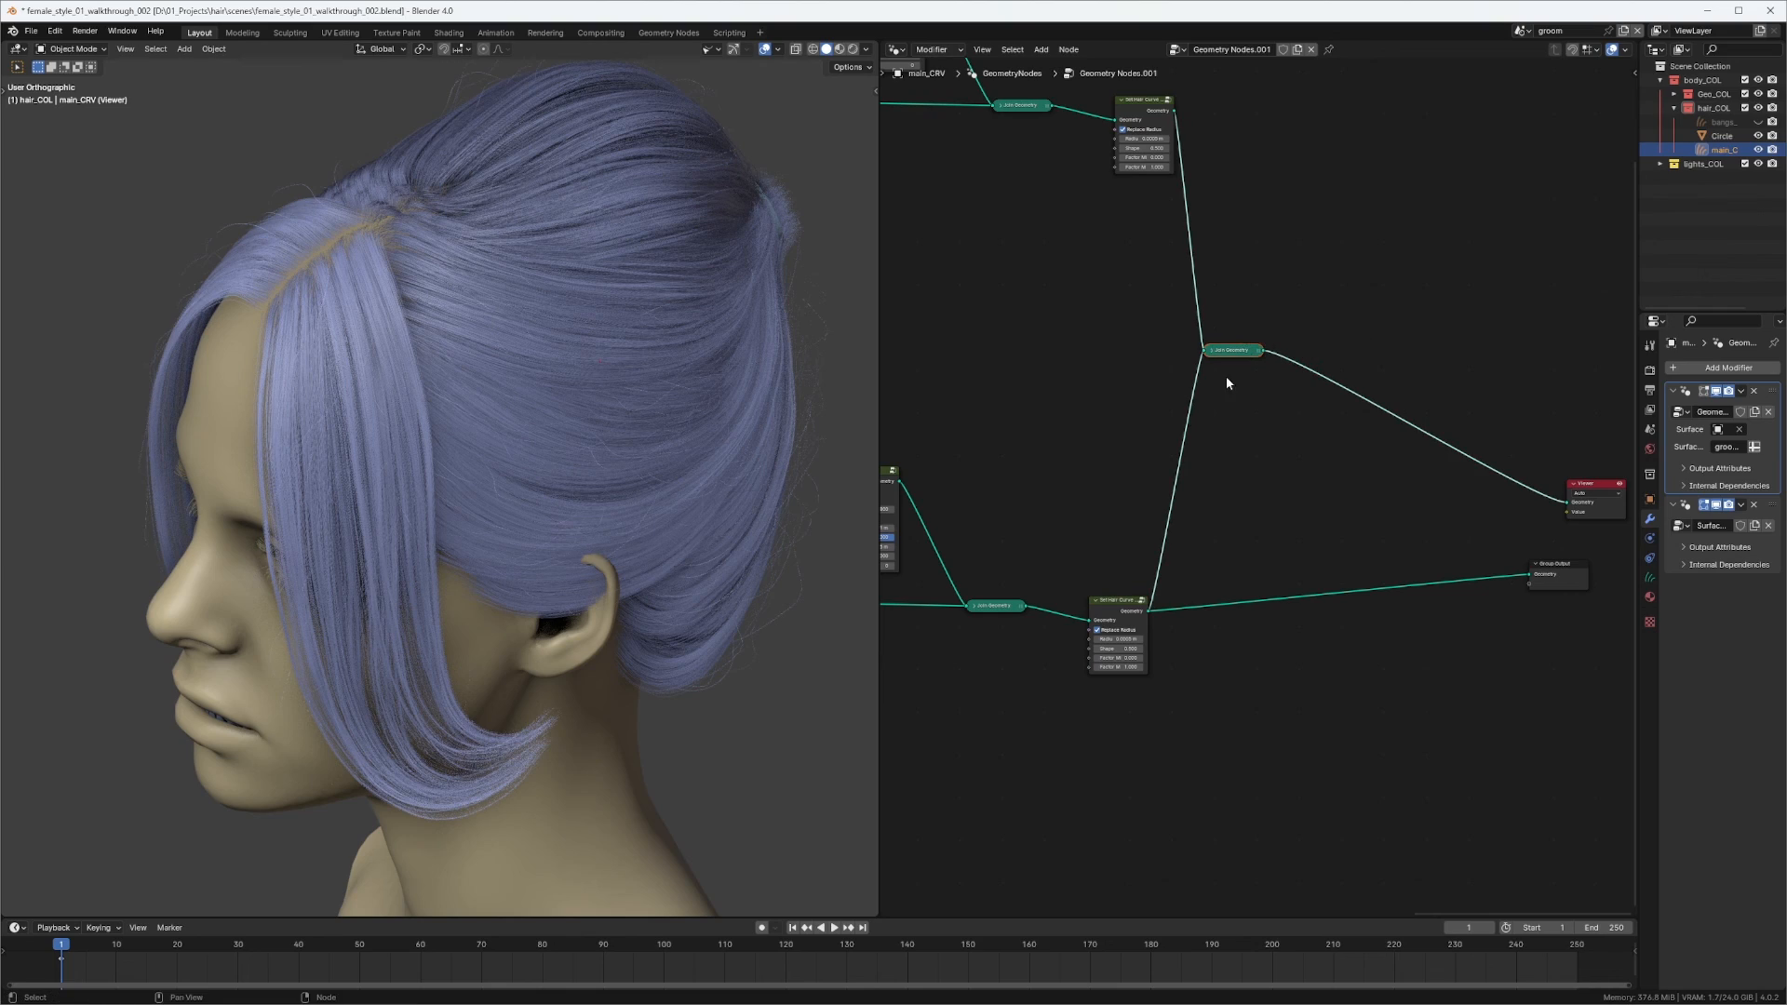
# Examine the joined bangs and main hair around the parting, the crown and the ponytail tie for gaps.
pyautogui.moveTo(665, 458); pyautogui.dragTo(577, 415, button='middle')
pyautogui.moveTo(478, 372); pyautogui.dragTo(486, 437, button='middle')
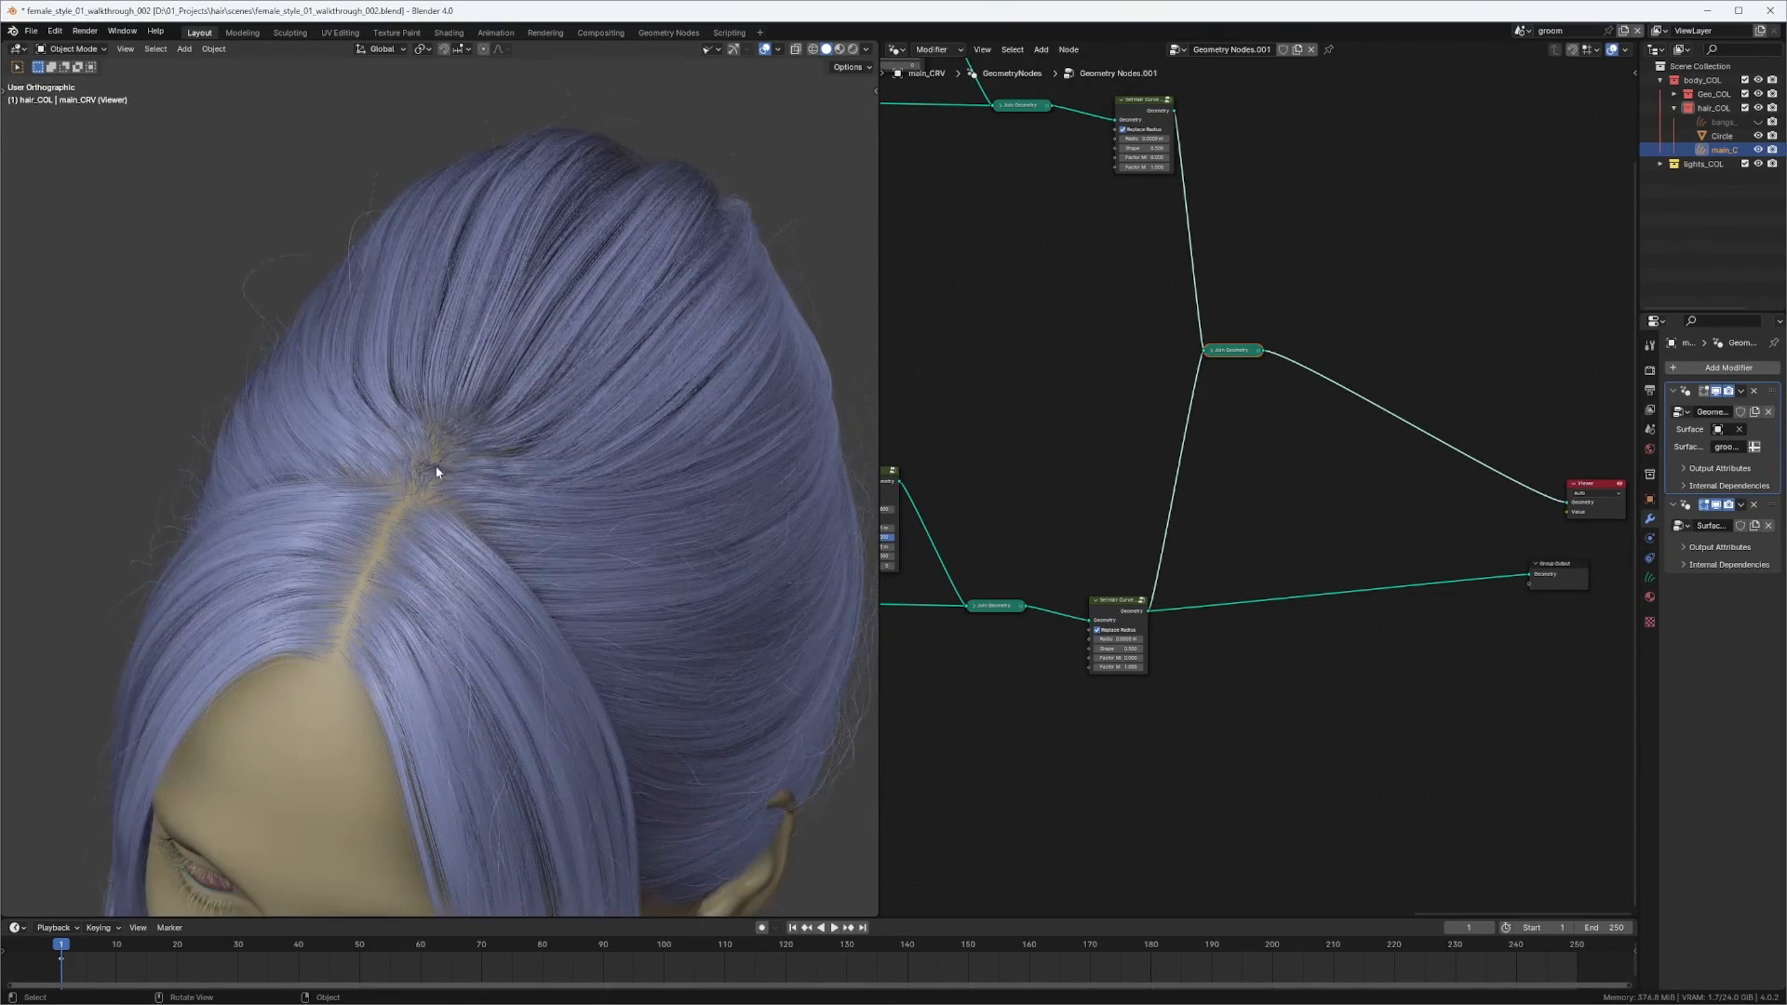
pyautogui.keyDown('shift'); pyautogui.moveTo(440, 465); pyautogui.dragTo(453, 468, button='right'); pyautogui.keyUp('shift')
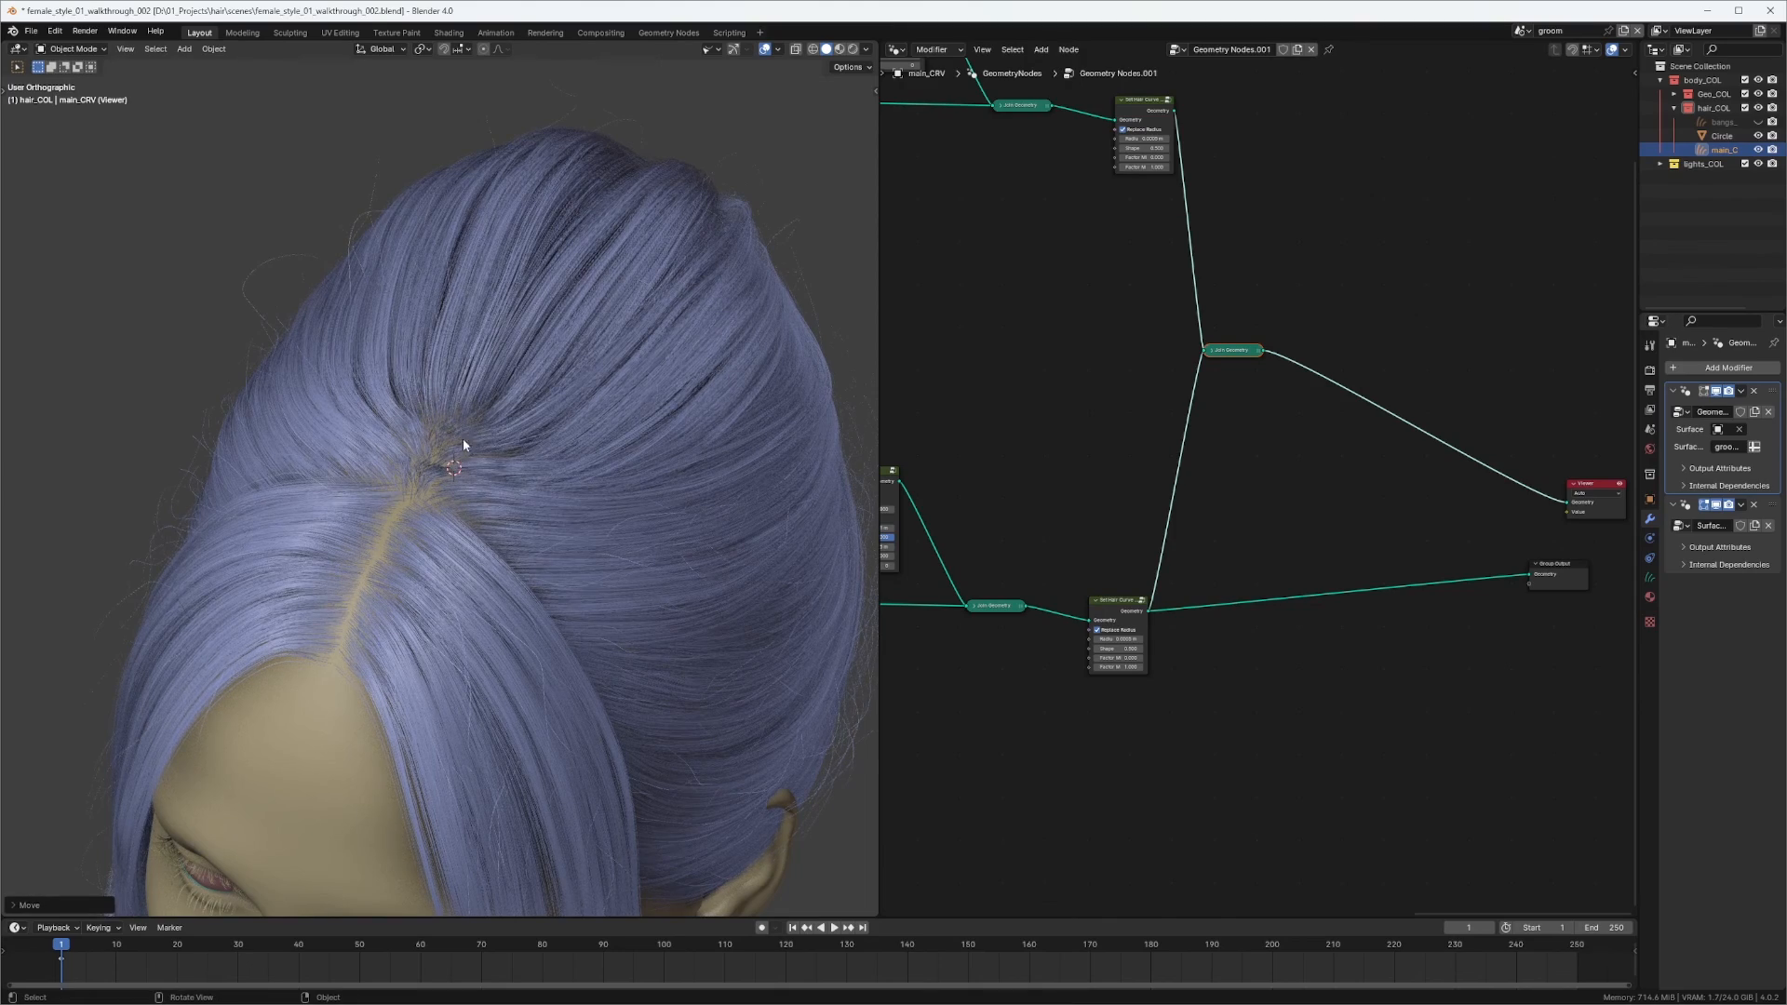
pyautogui.press('d')
pyautogui.moveTo(466, 438); pyautogui.dragTo(451, 467)
pyautogui.moveTo(367, 344); pyautogui.dragTo(476, 602, button='middle')
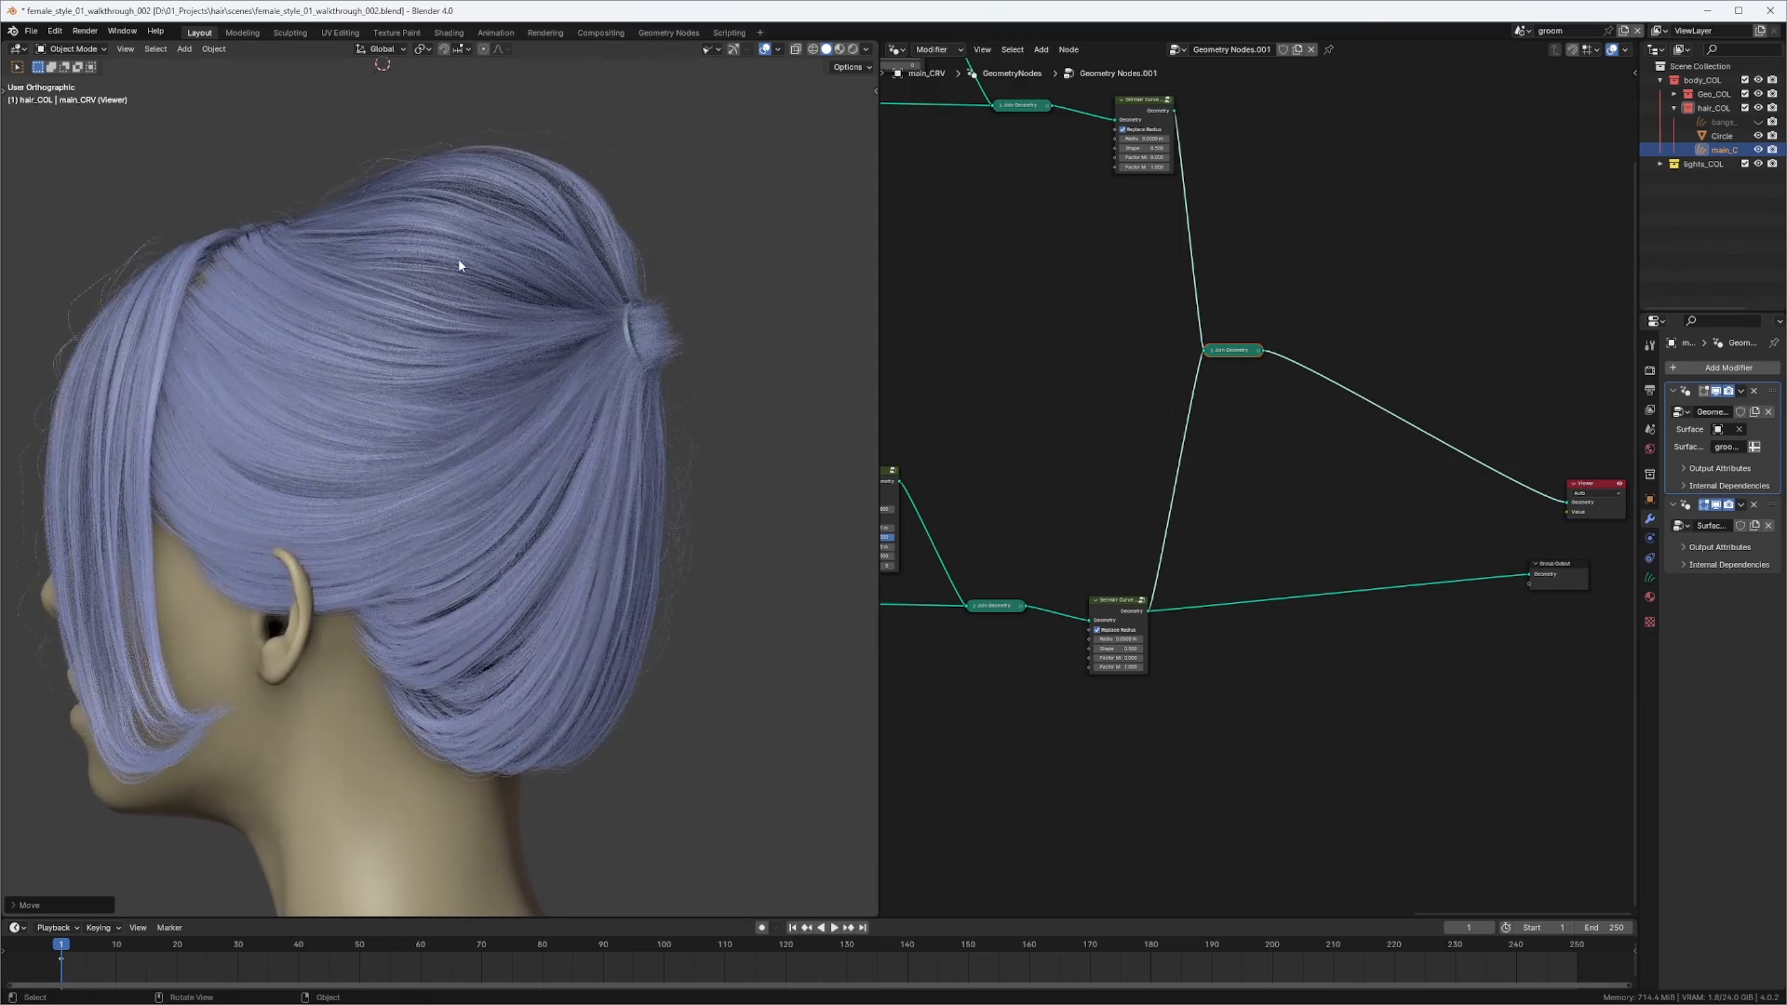
pyautogui.moveTo(459, 266); pyautogui.dragTo(515, 419, button='middle')
pyautogui.scroll(2, 503, 270)
pyautogui.scroll(1, 498, 289)
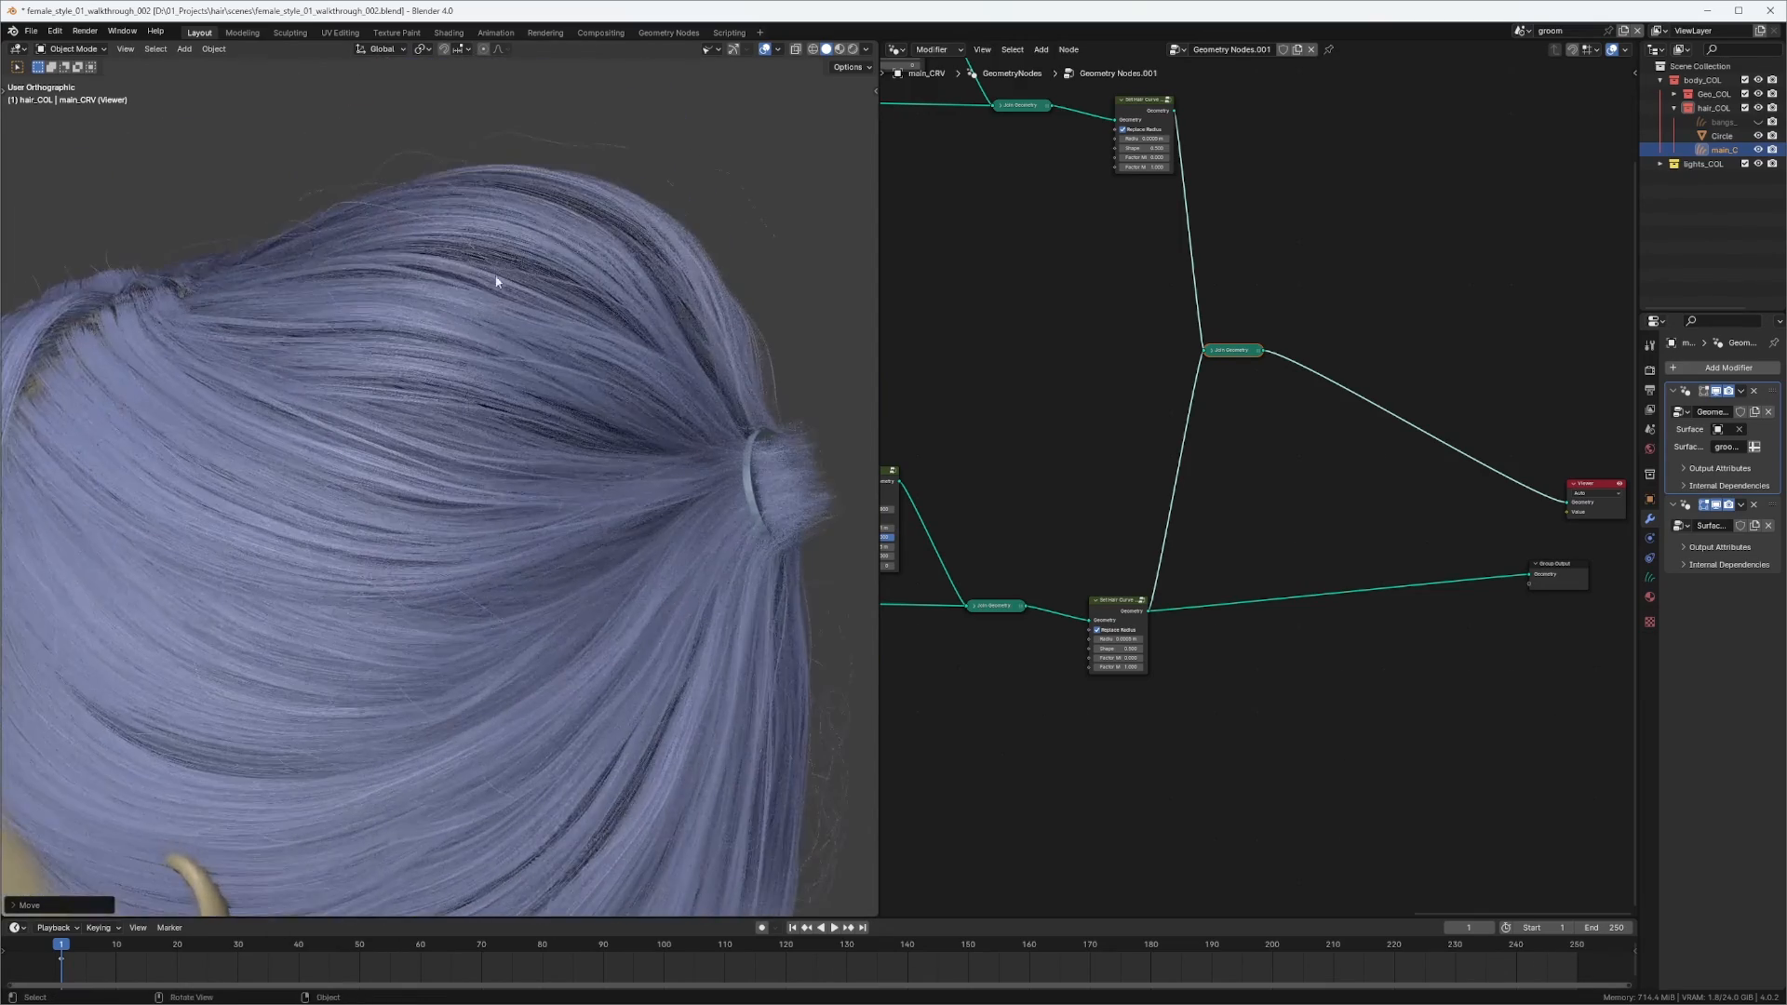
pyautogui.moveTo(497, 281); pyautogui.dragTo(348, 346, button='middle')
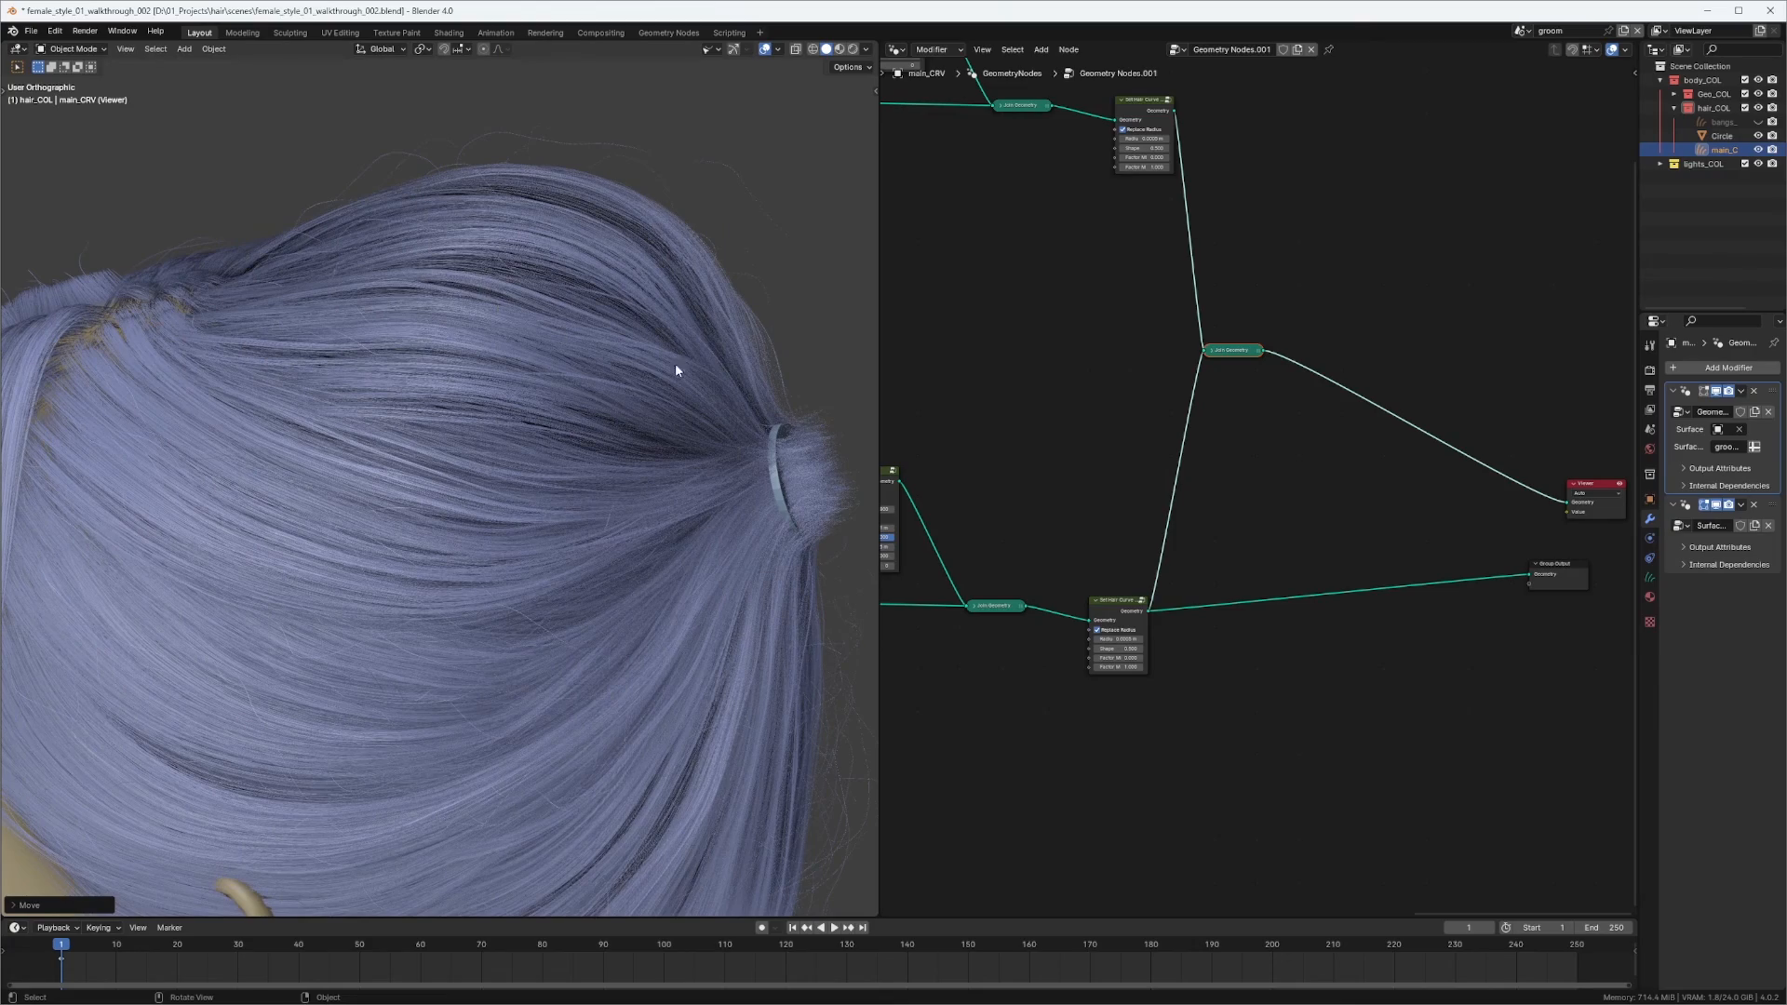
pyautogui.moveTo(664, 367); pyautogui.dragTo(550, 458, button='middle')
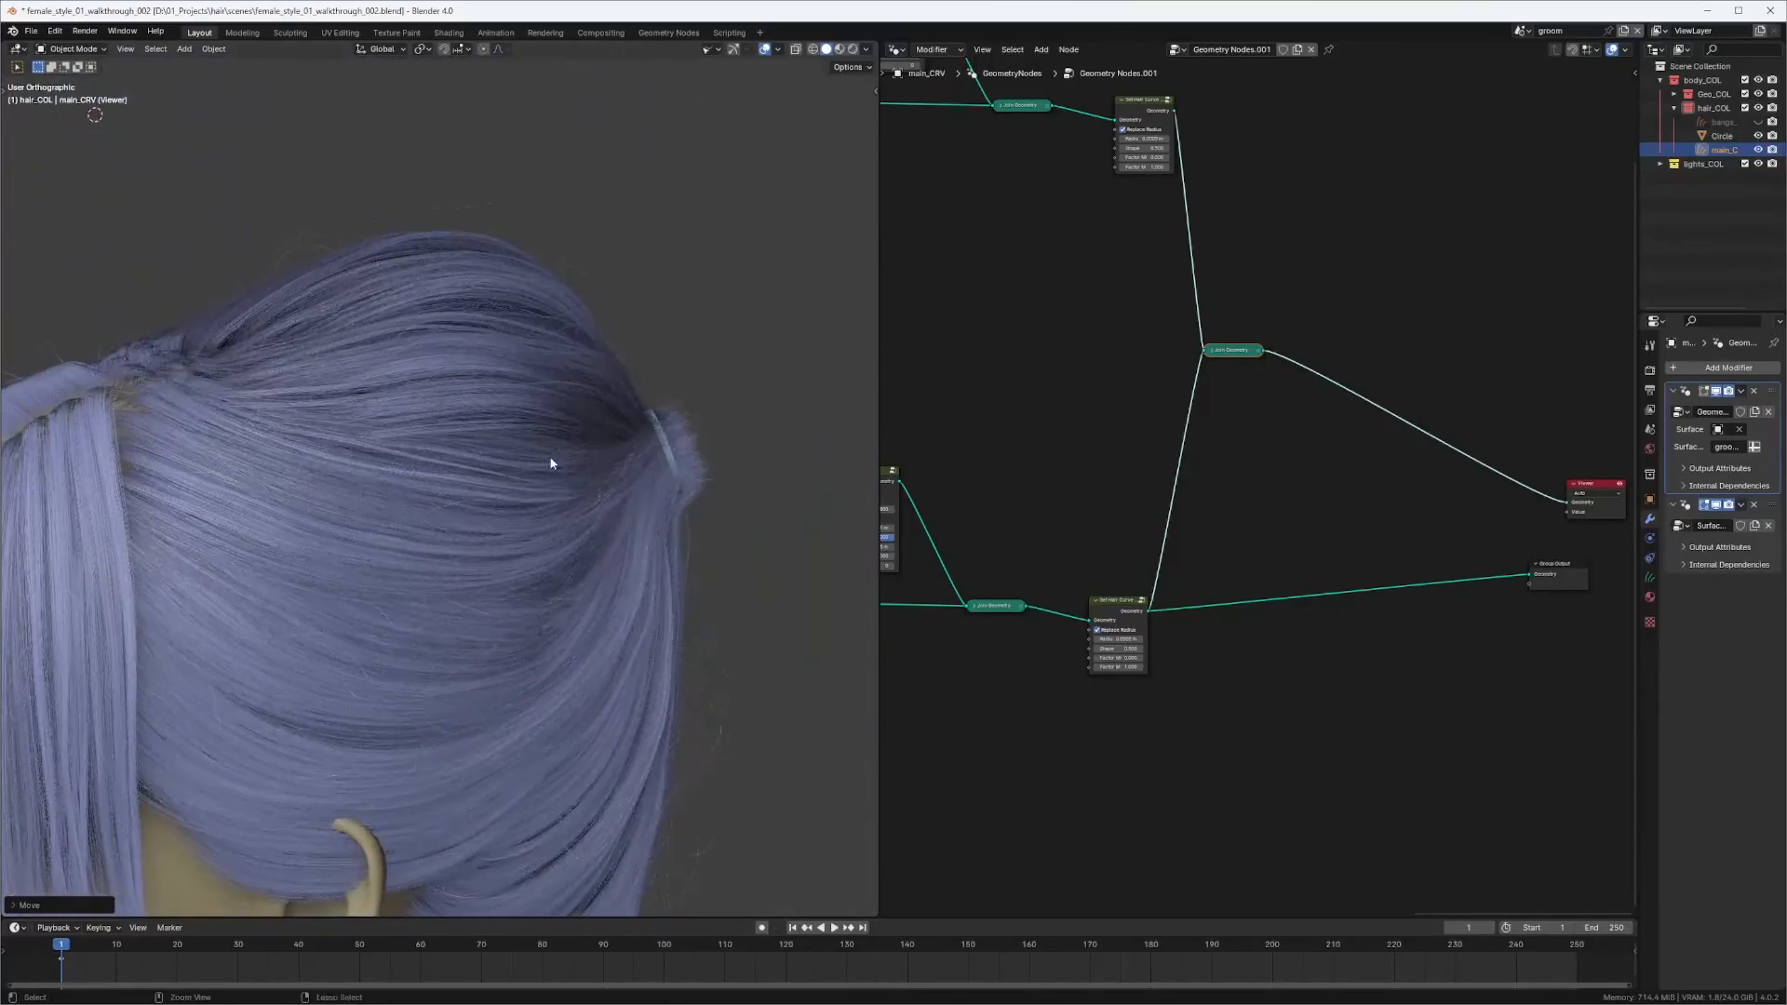
pyautogui.moveTo(1133, 250); pyautogui.dragTo(1266, 258, button='middle')
pyautogui.moveTo(484, 360); pyautogui.dragTo(727, 141, button='middle')
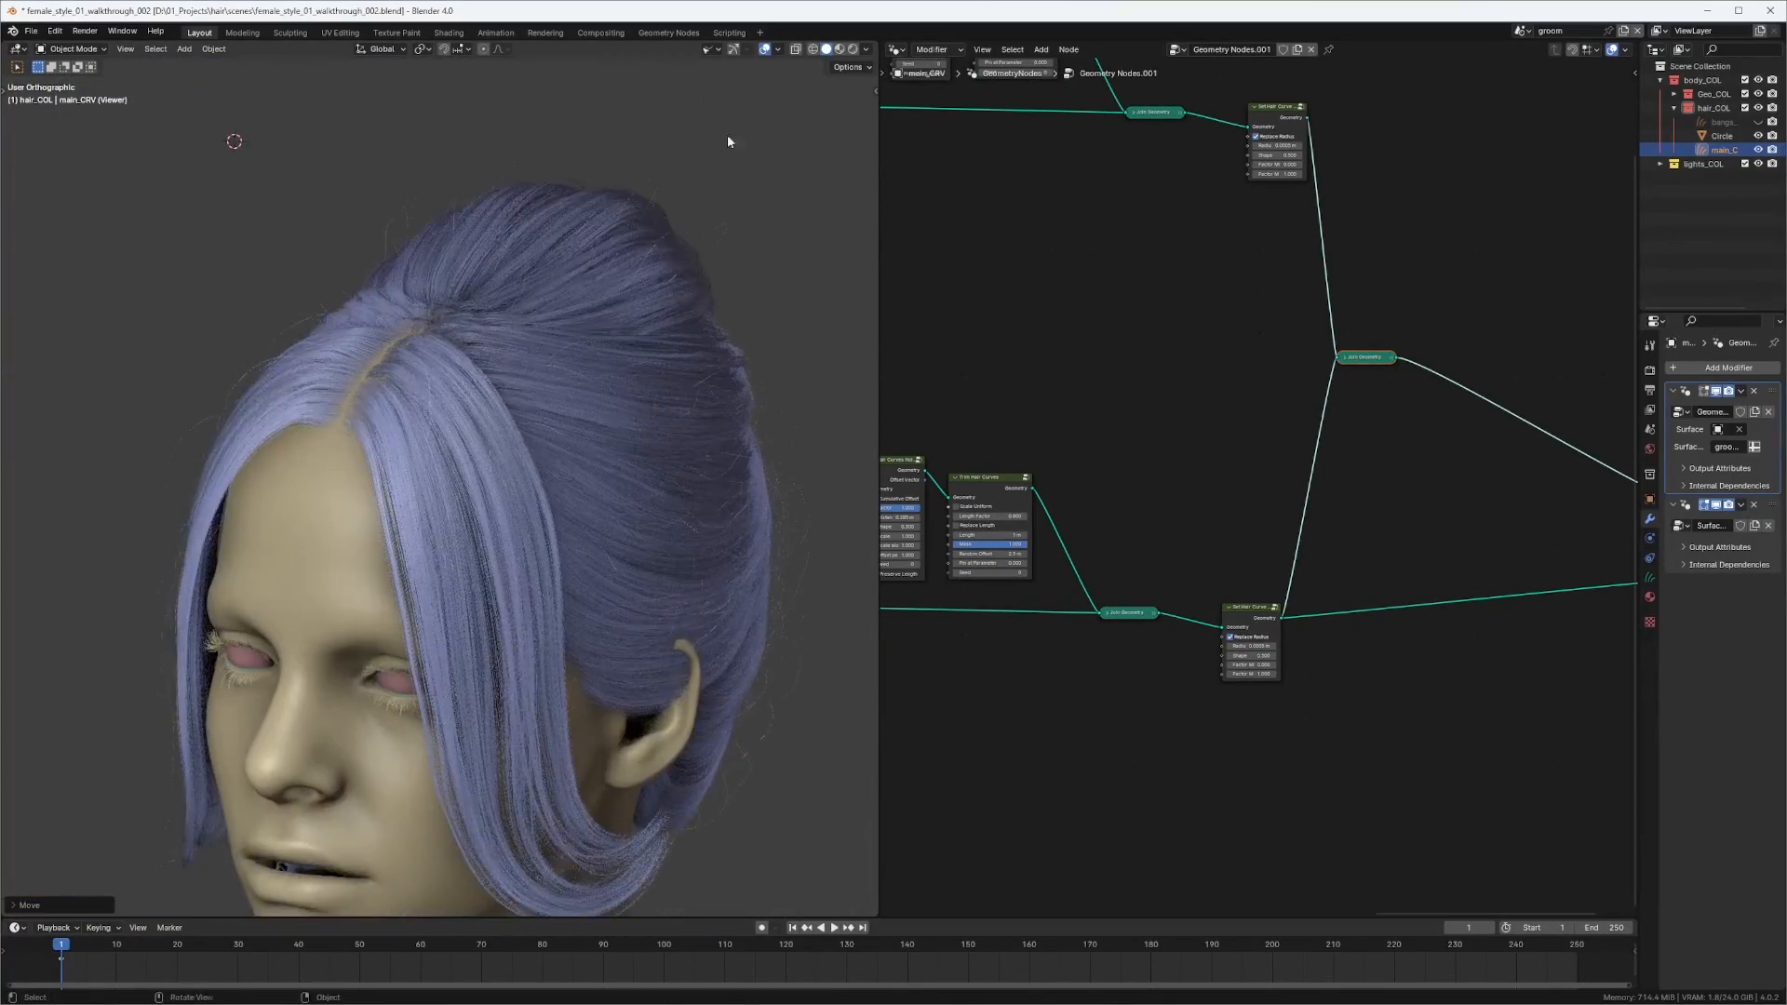
# Switch the viewport to rendered shading and connect the new Join Geometry node to the Group Output so both hair parts render.
pyautogui.click(852, 49)
pyautogui.moveTo(1369, 362); pyautogui.dragTo(1095, 356, button='middle')
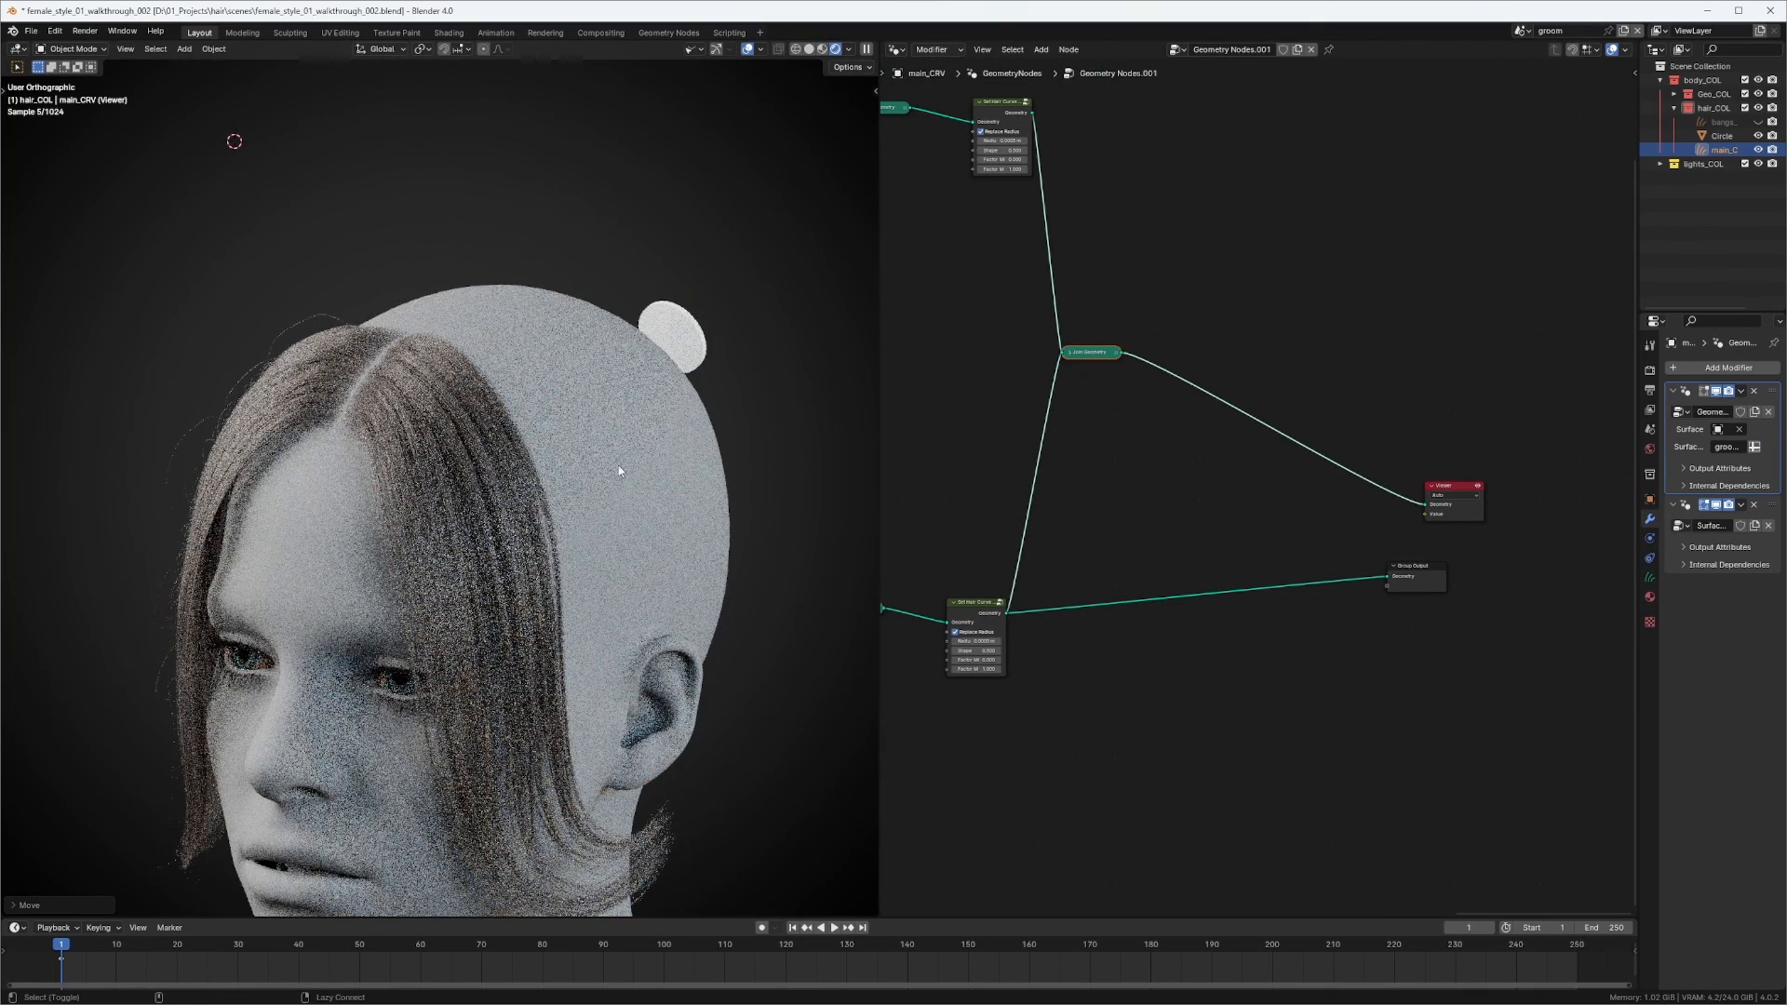
pyautogui.moveTo(668, 441); pyautogui.dragTo(663, 376, button='middle')
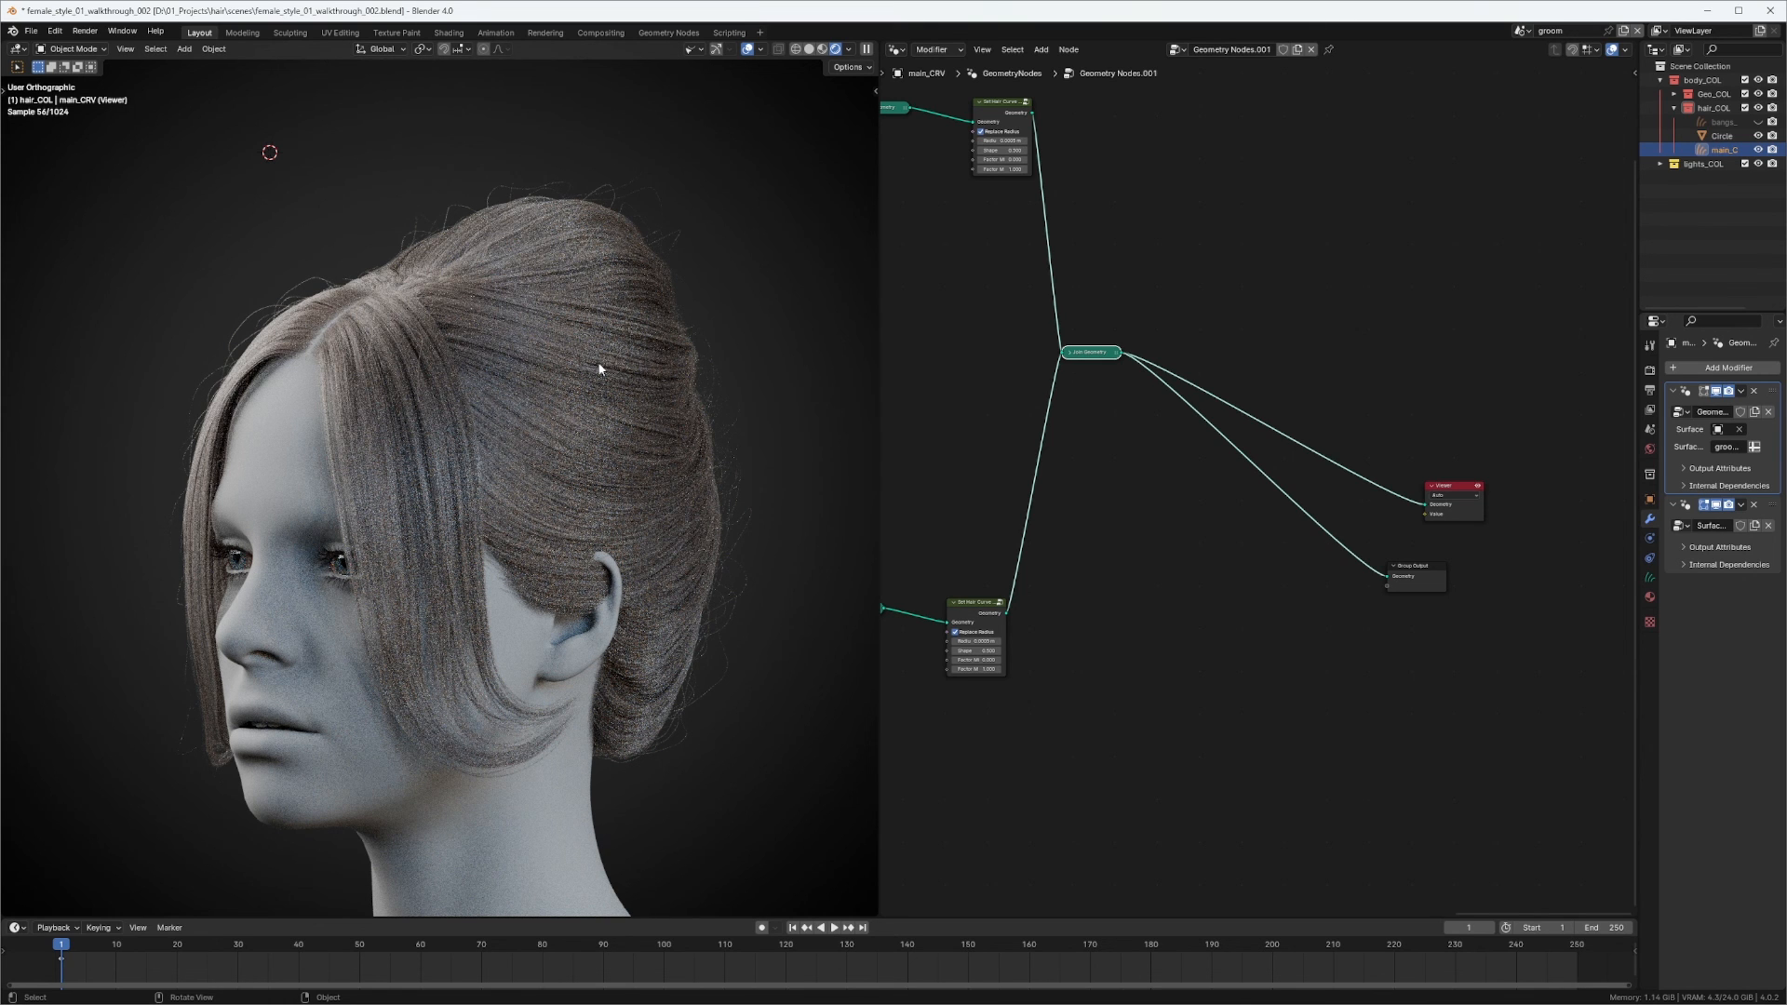
pyautogui.moveTo(670, 333); pyautogui.dragTo(666, 322, button='middle')
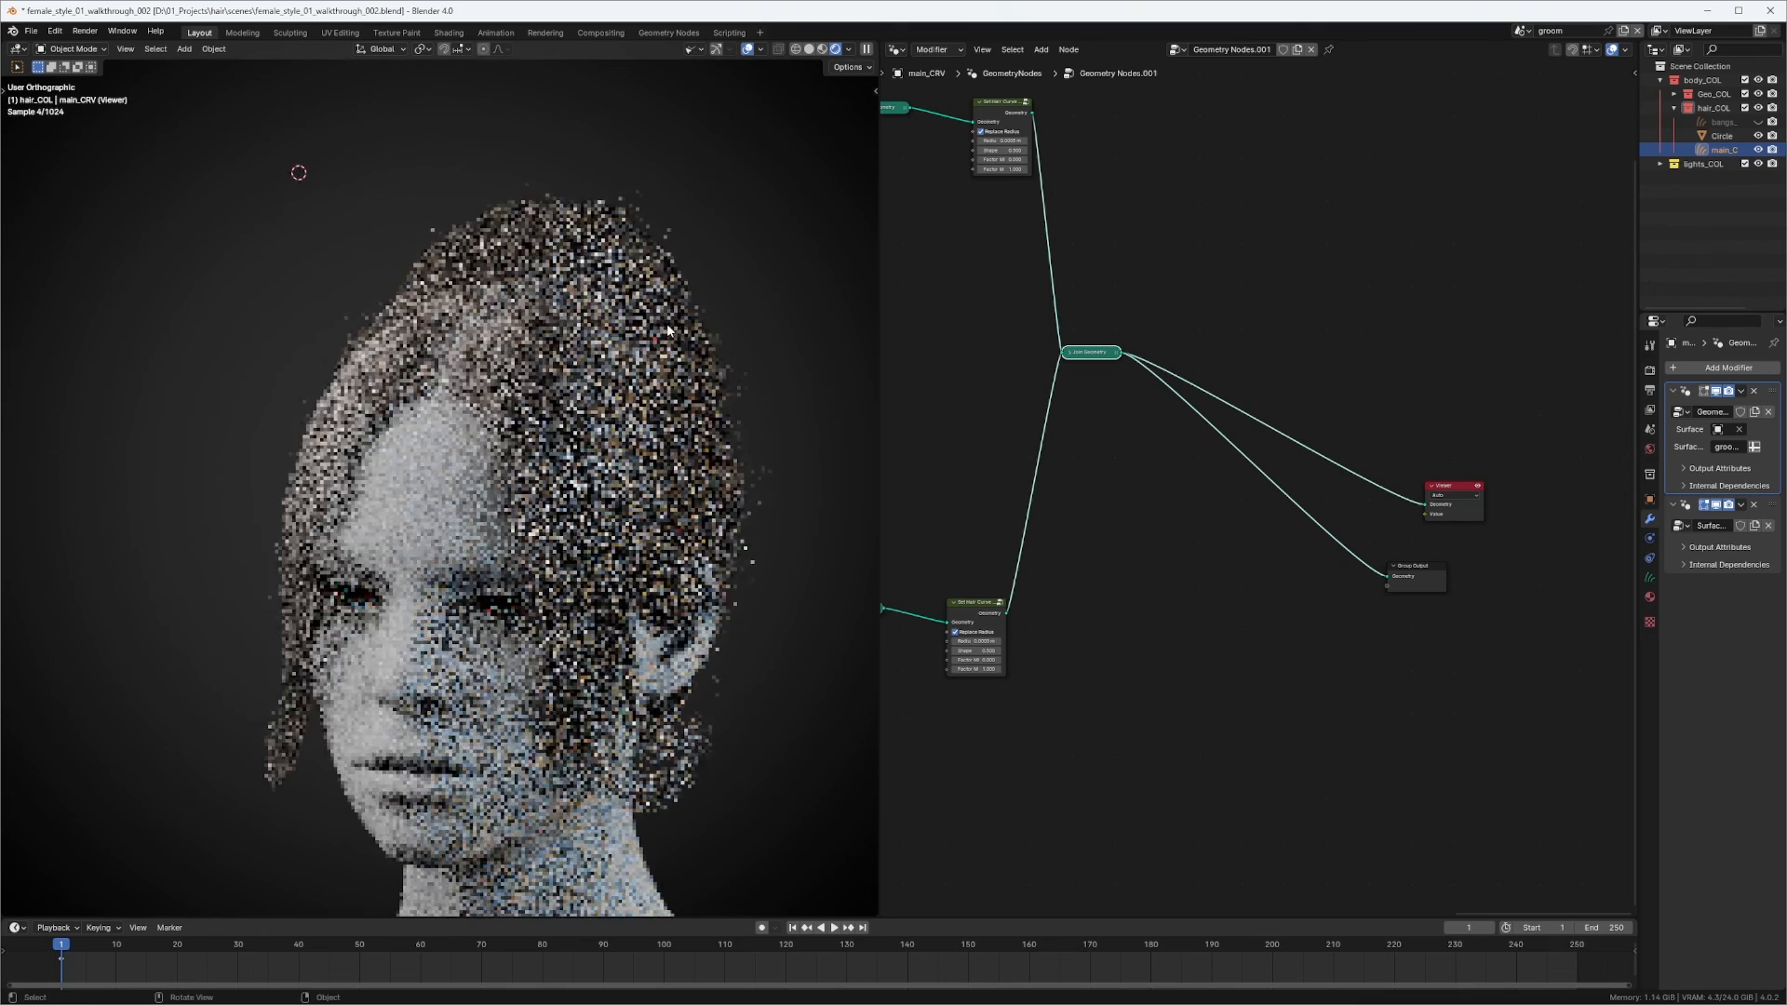
# Return the viewport to solid shading, widen the node editor slightly and view the combined hair from the side and front.
pyautogui.click(809, 50)
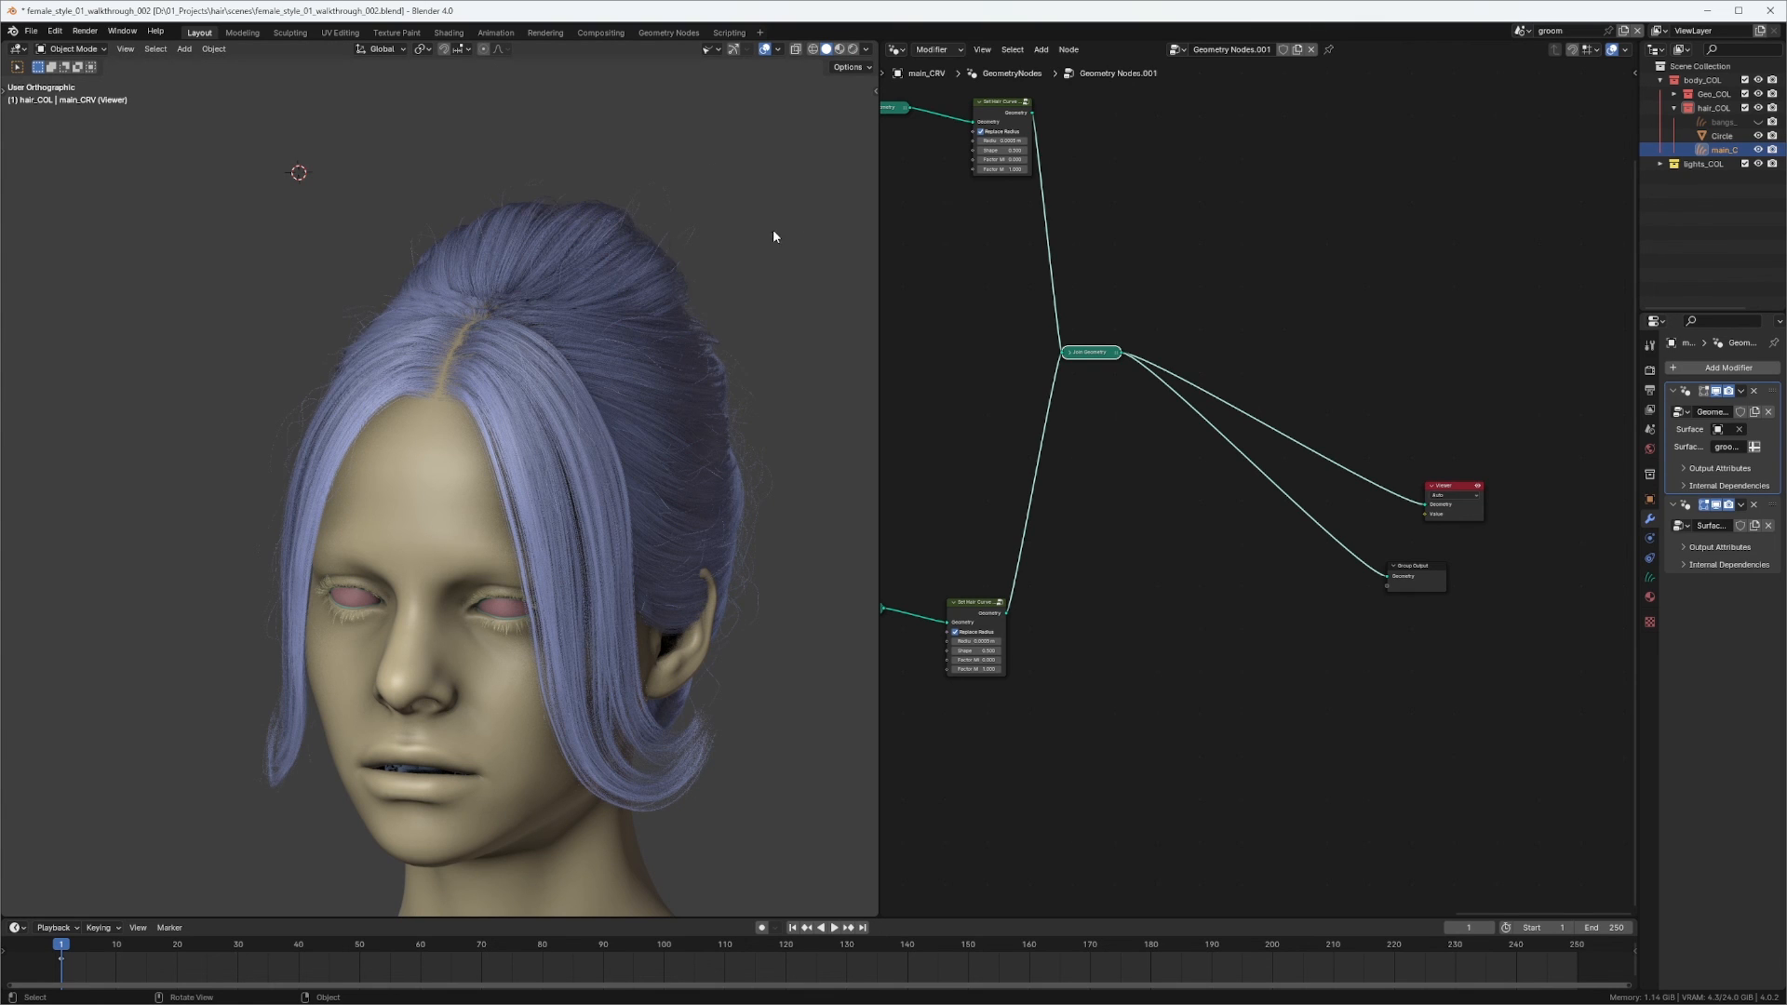
pyautogui.moveTo(878, 231); pyautogui.dragTo(864, 232)
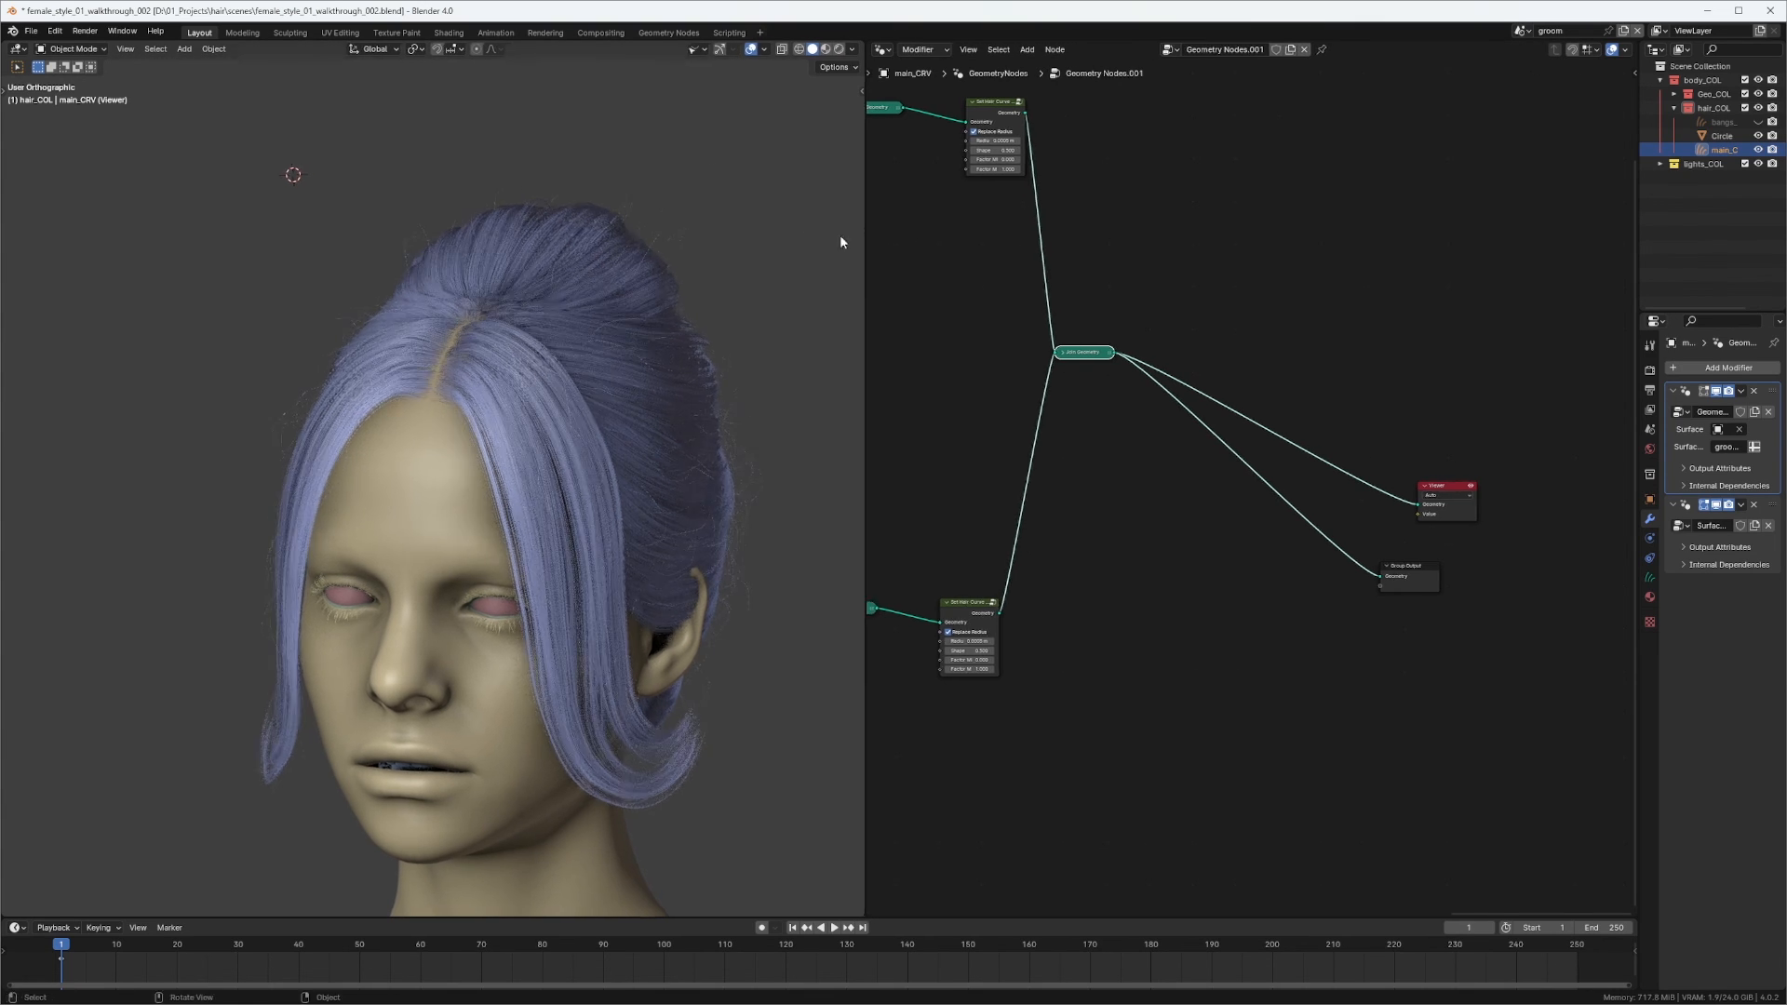
pyautogui.moveTo(839, 234); pyautogui.dragTo(465, 351, button='middle')
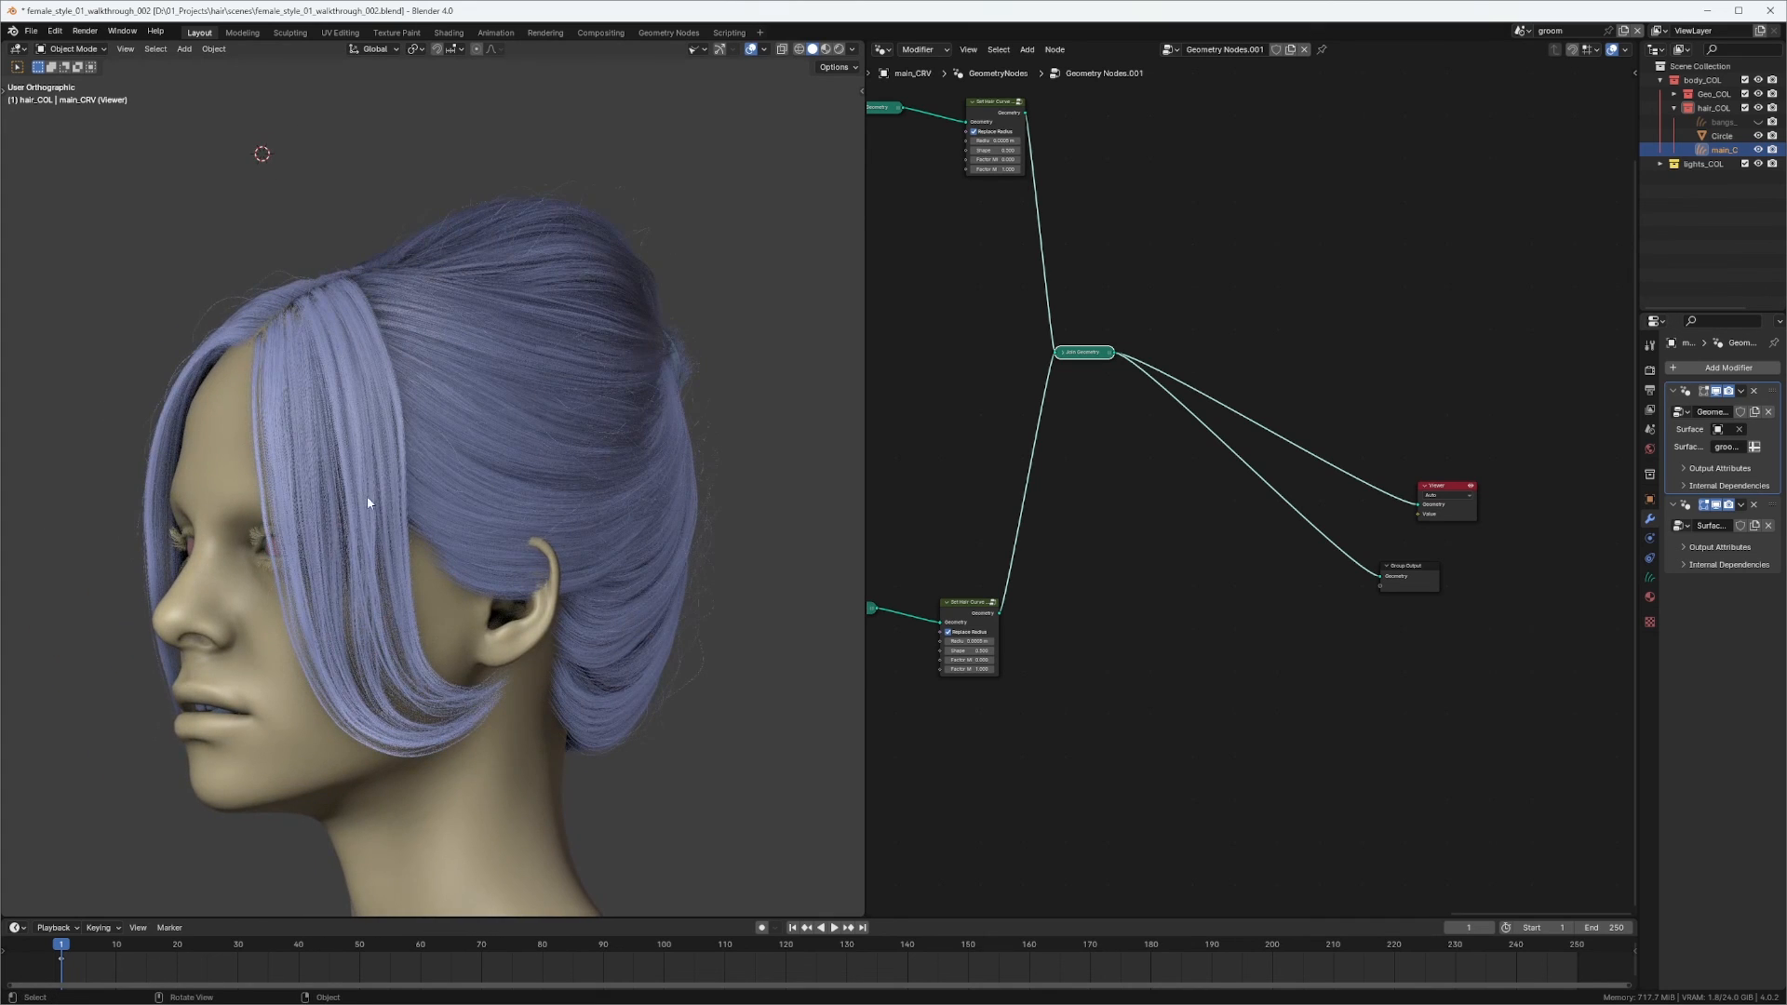
pyautogui.moveTo(478, 245); pyautogui.dragTo(663, 290, button='middle')
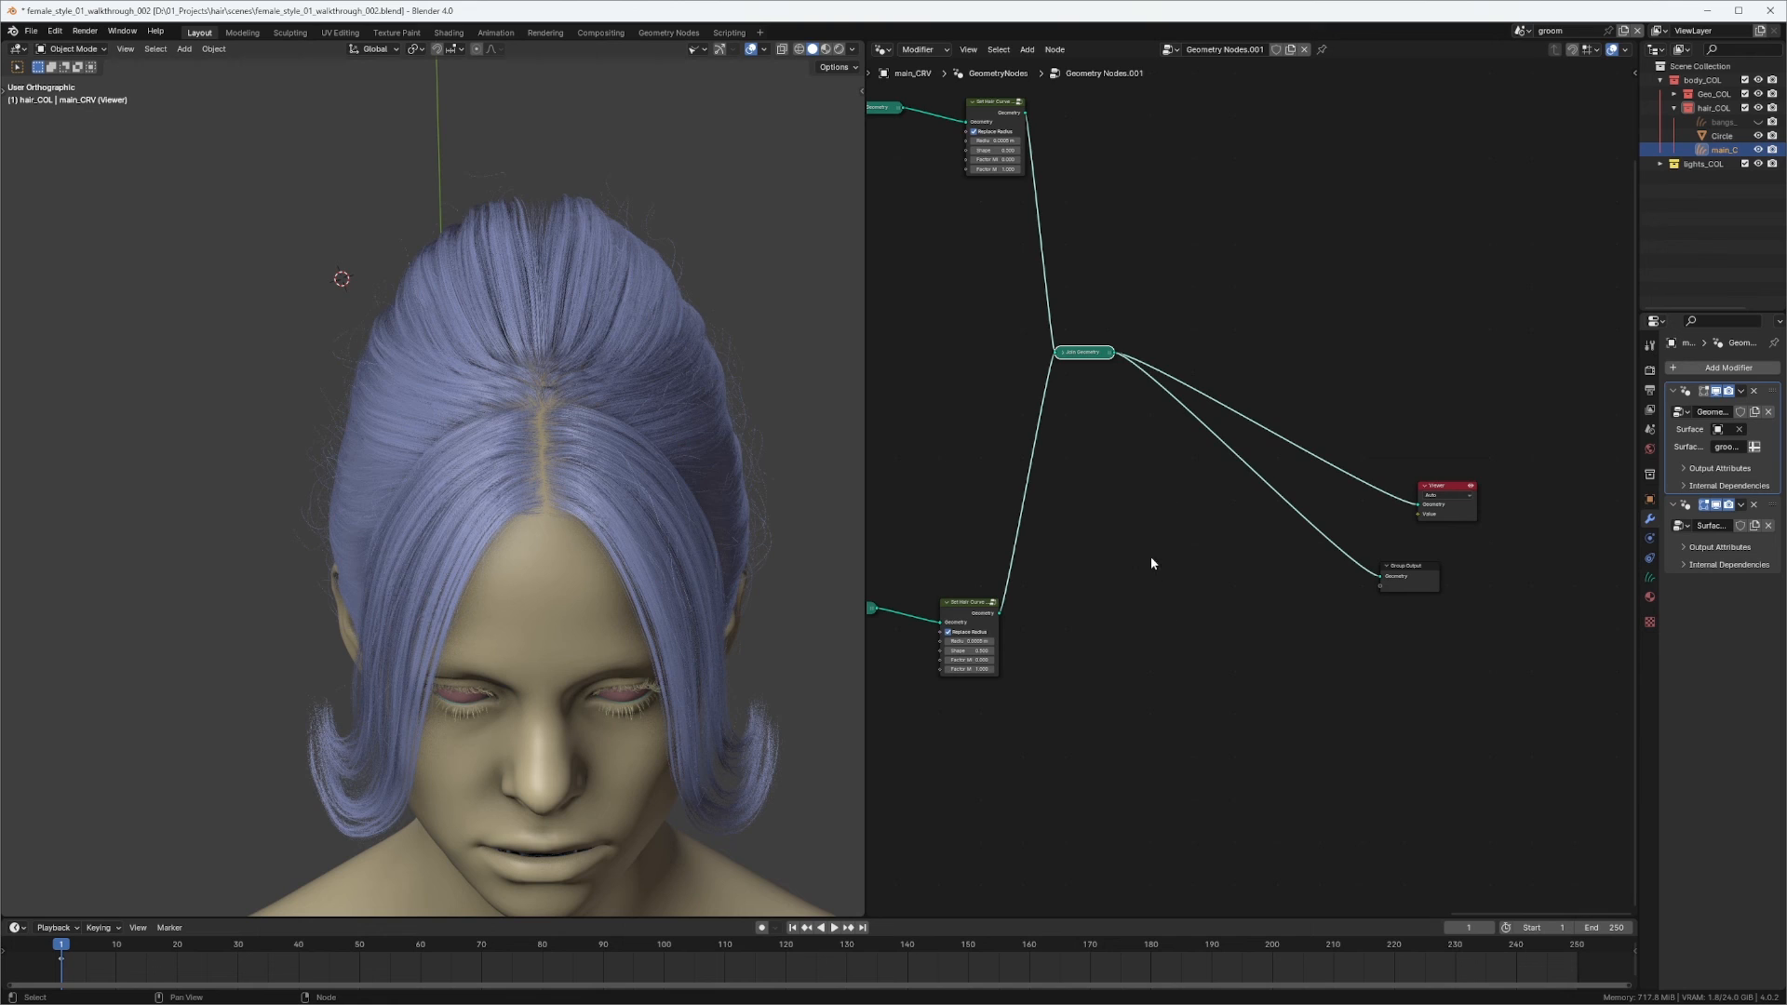
# Select the lower chain's final Set Hair Curve Profile node and check the bangs from the opposite side.
pyautogui.moveTo(1076, 516); pyautogui.dragTo(1136, 493, button='middle')
pyautogui.moveTo(1027, 585); pyautogui.dragTo(1007, 576)
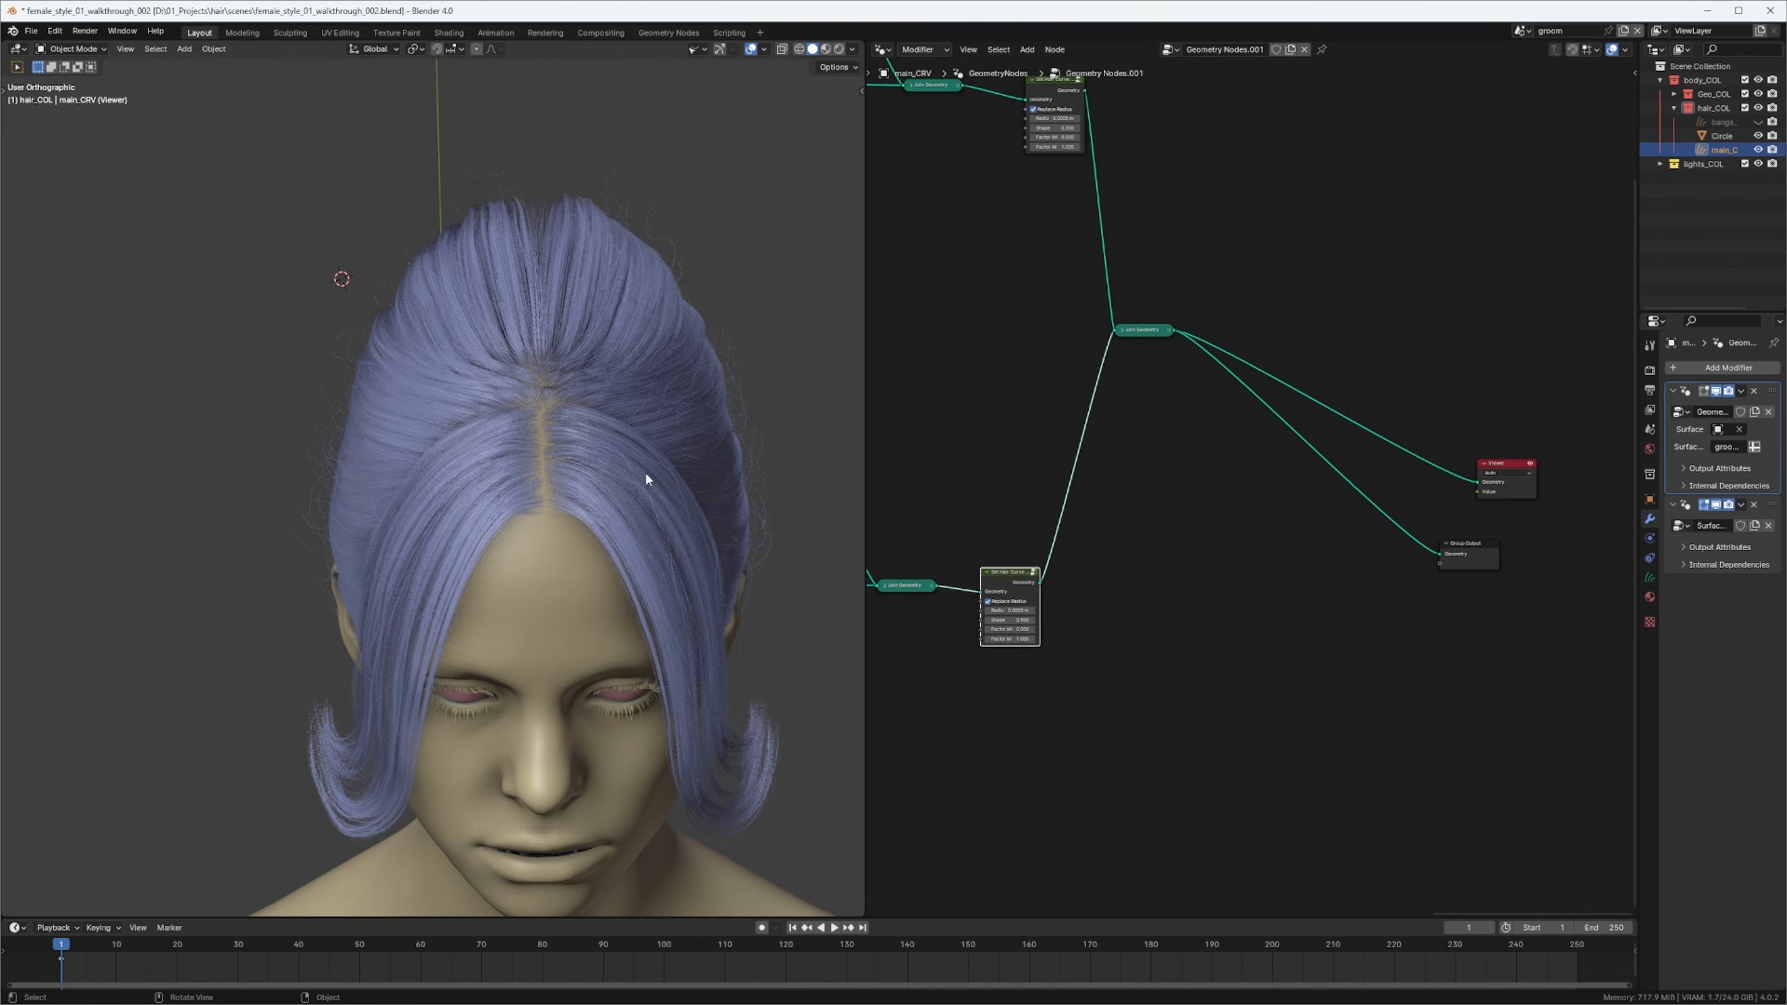
pyautogui.moveTo(645, 472); pyautogui.dragTo(690, 413, button='middle')
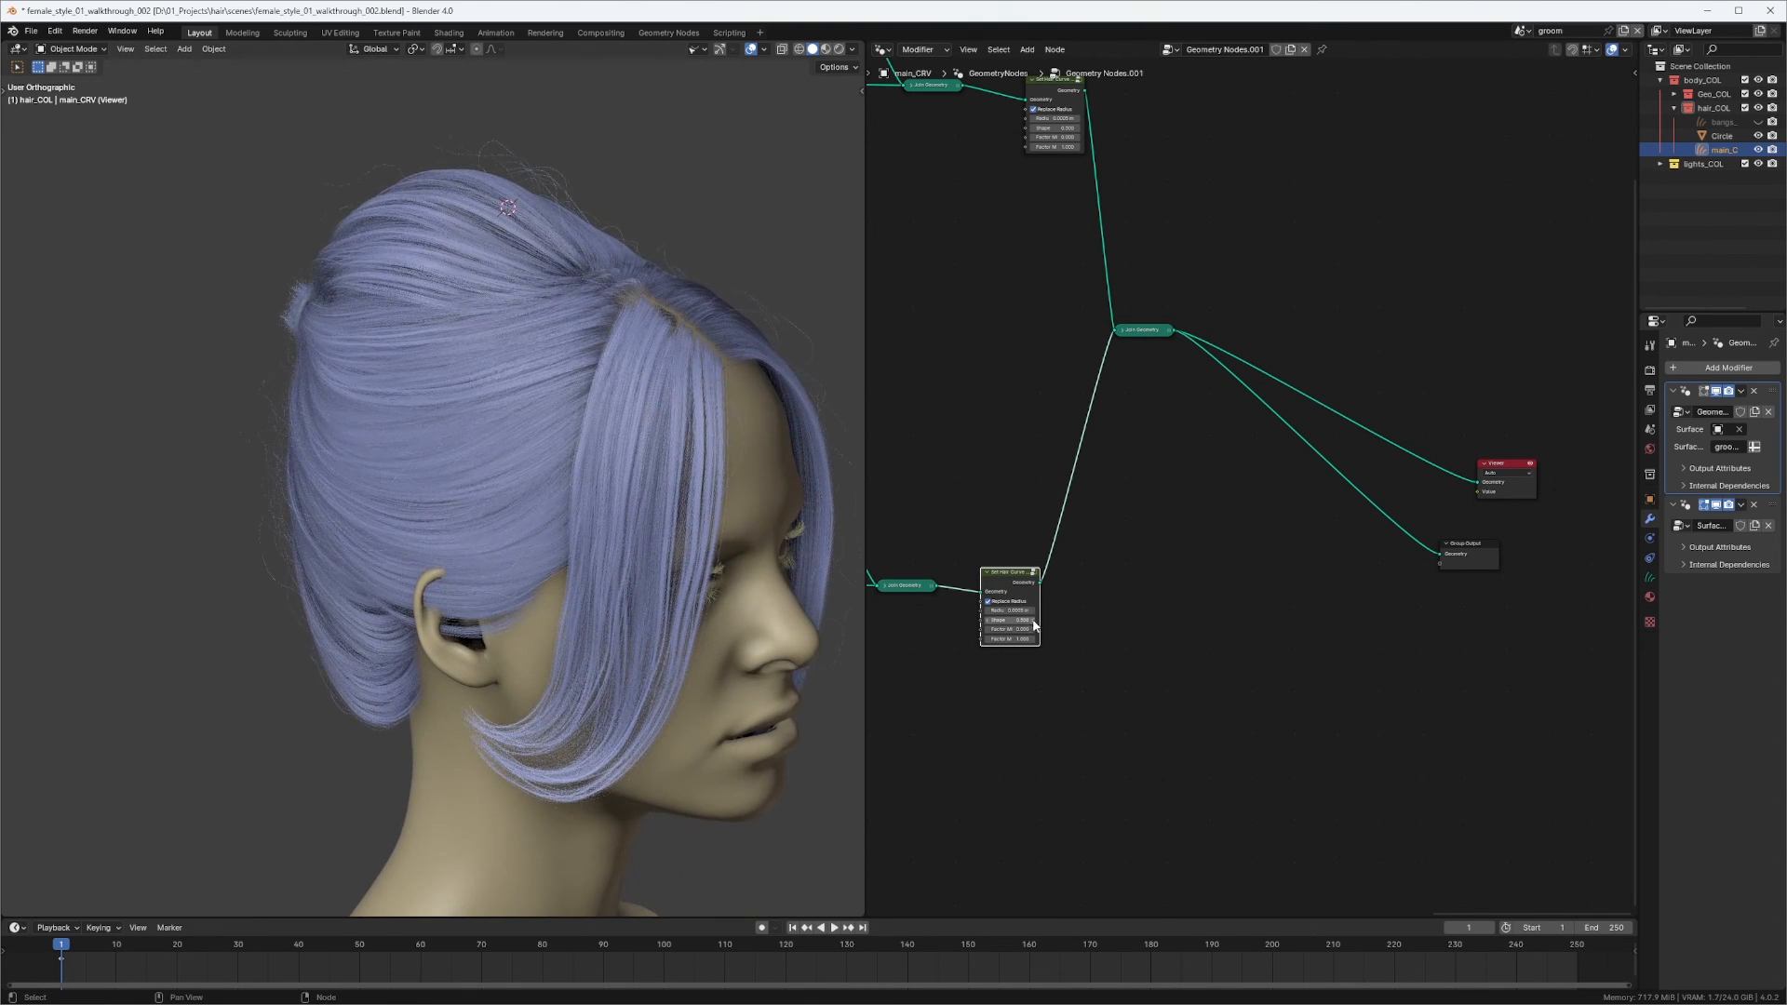